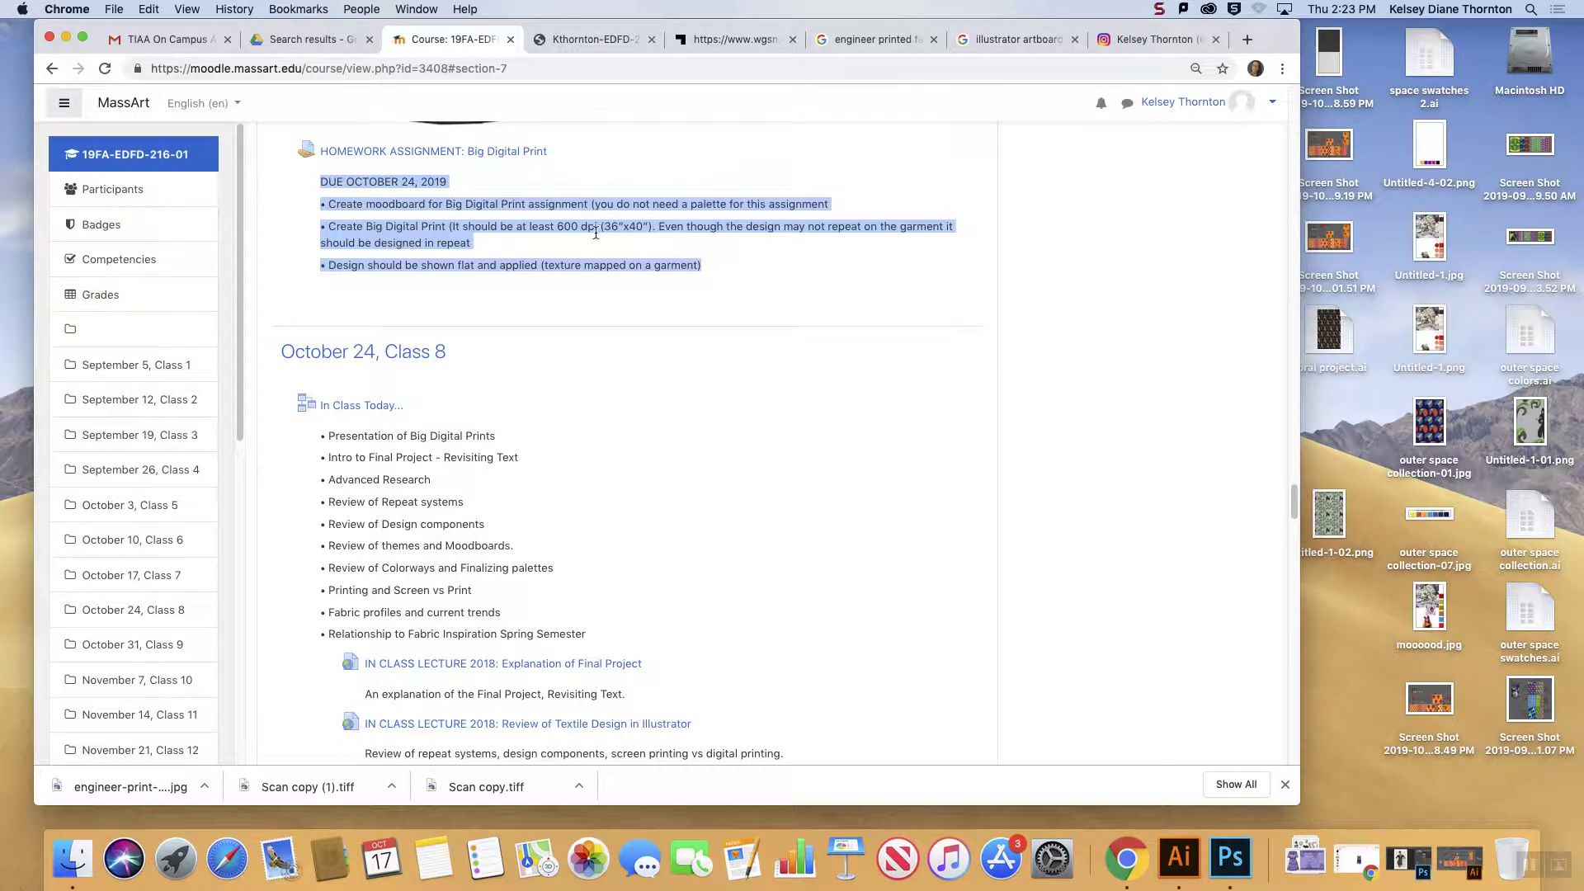
- Review the Big Digital Print homework requirements, highlighting the texture-mapping, print-resolution and no-palette notes
{"action": "left_click", "coordinate": [547, 265]}
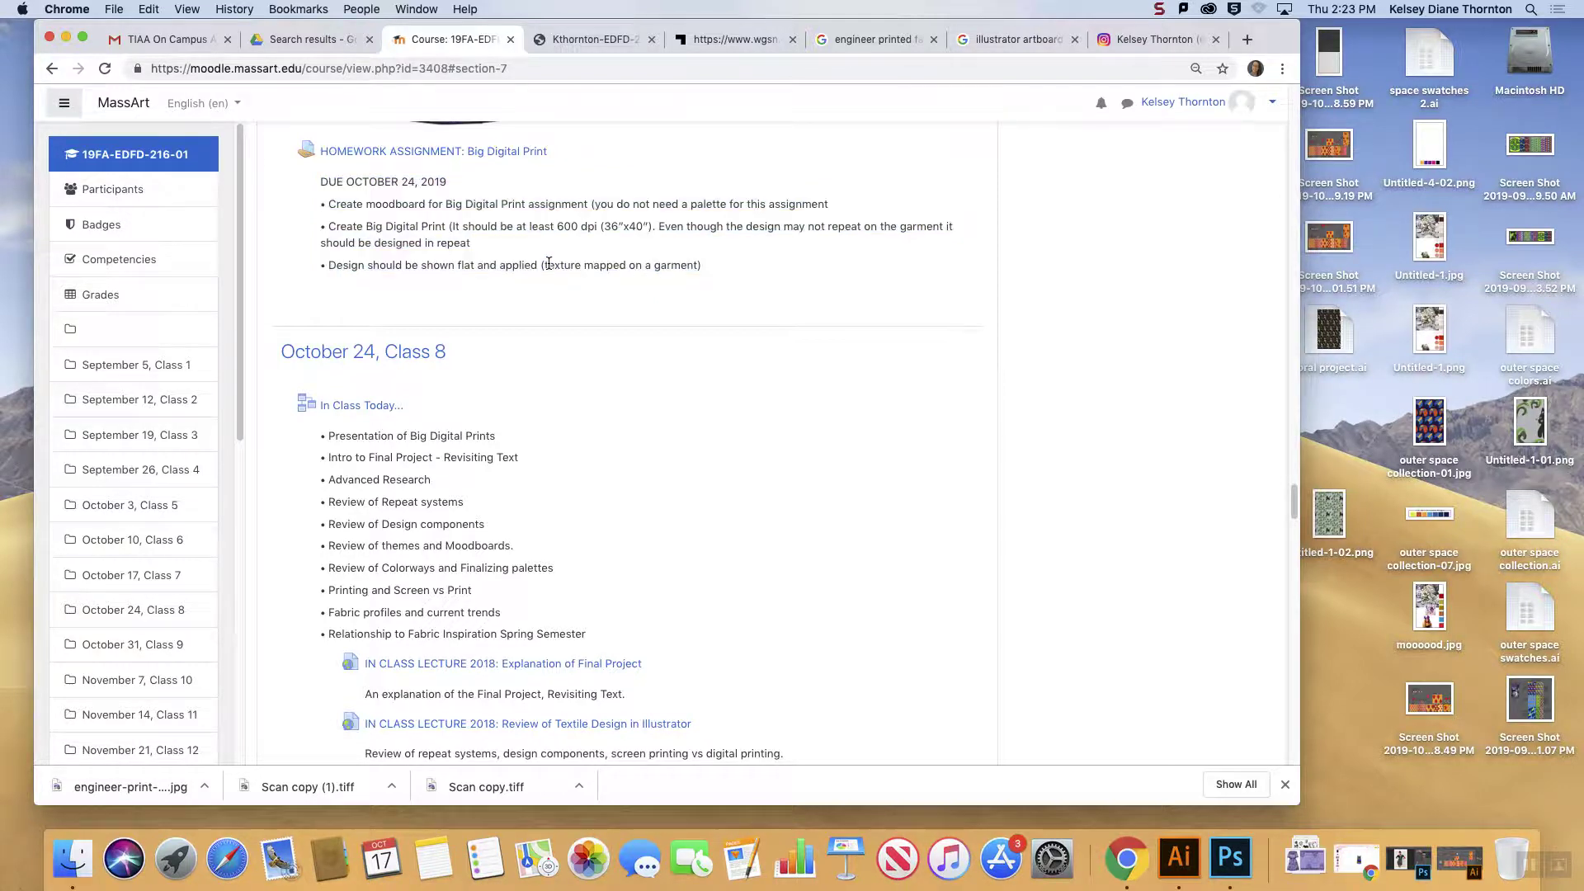
{"action": "left_click_drag", "start_coordinate": [544, 268], "coordinate": [633, 266]}
{"action": "left_click", "coordinate": [568, 228]}
{"action": "double_click", "coordinate": [569, 229]}
{"action": "left_click", "coordinate": [643, 208]}
{"action": "left_click_drag", "start_coordinate": [821, 211], "coordinate": [595, 202]}
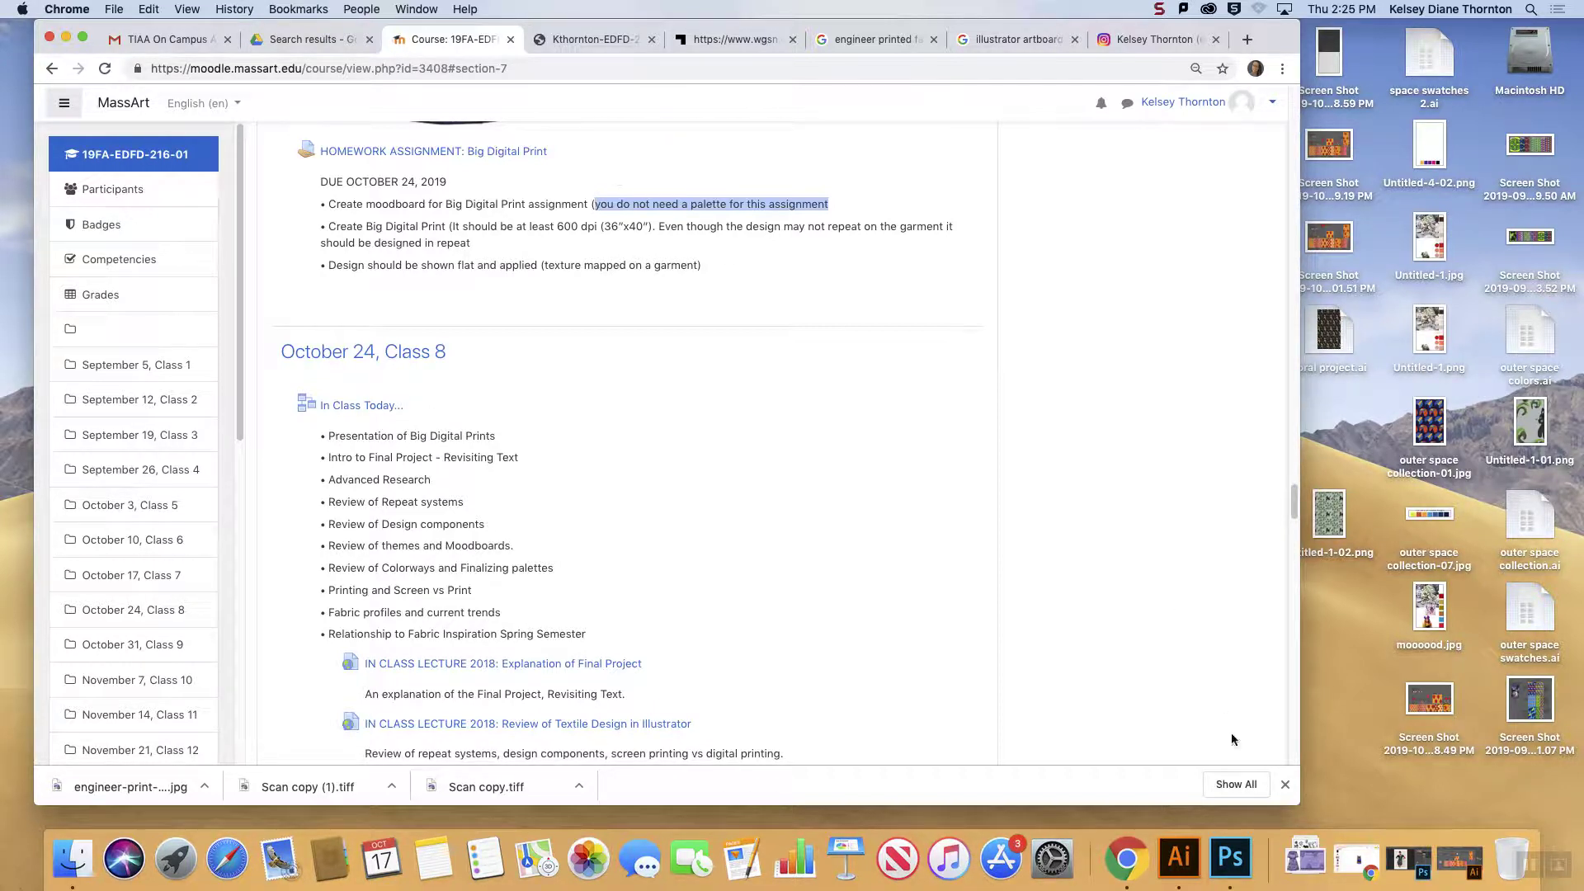
- Check the patterned dress mockup in Photoshop and return to the course page's engineered pattern example above the homework assignment
{"action": "left_click", "coordinate": [1232, 859]}
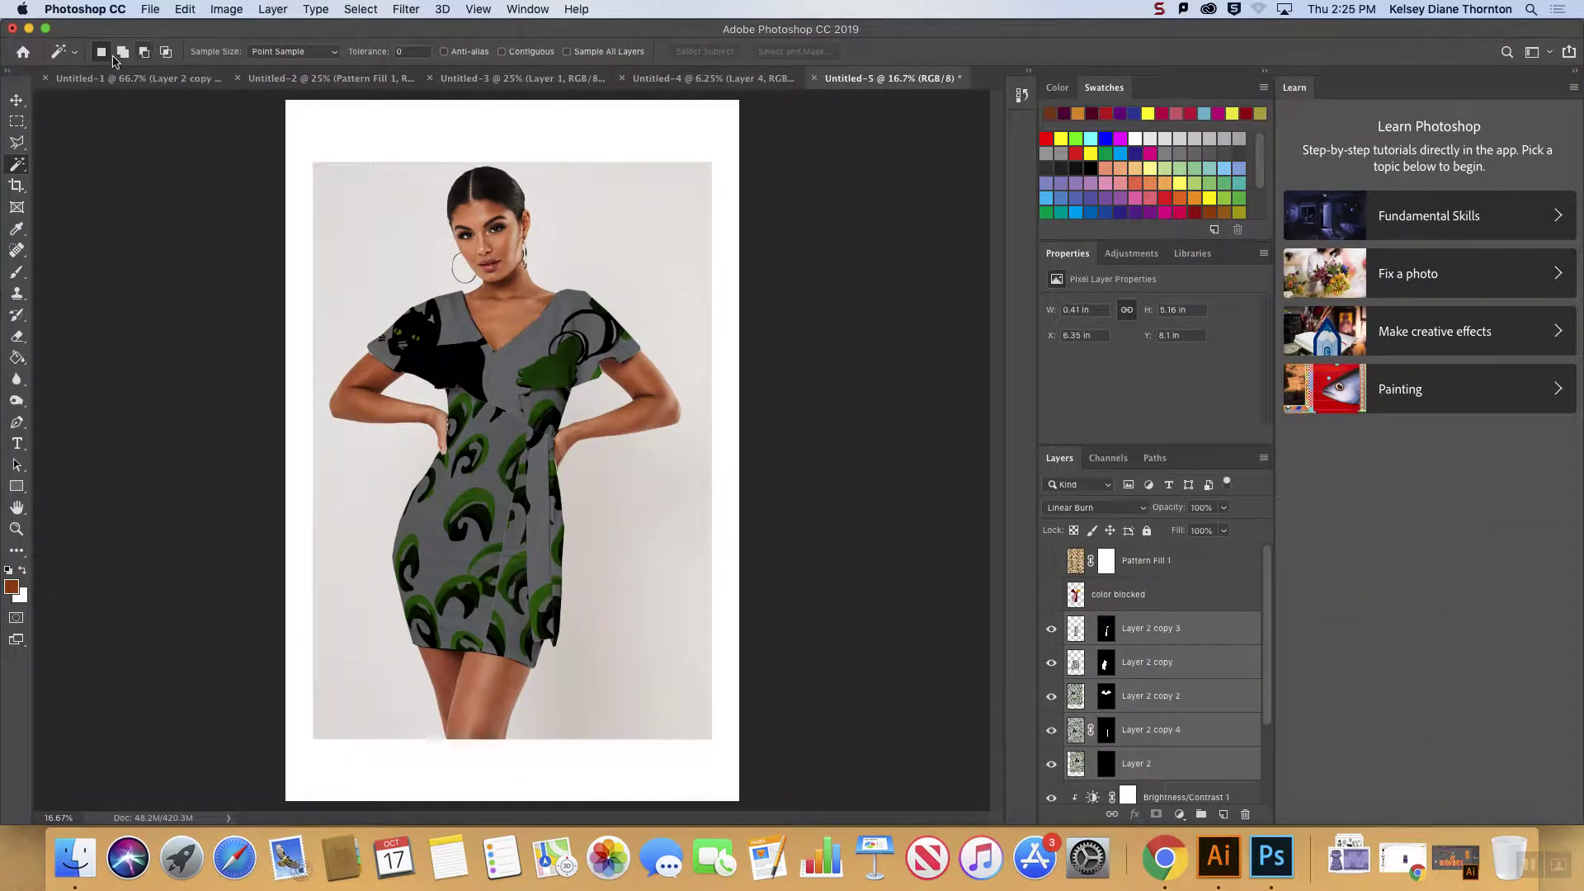
{"action": "left_click", "coordinate": [29, 28]}
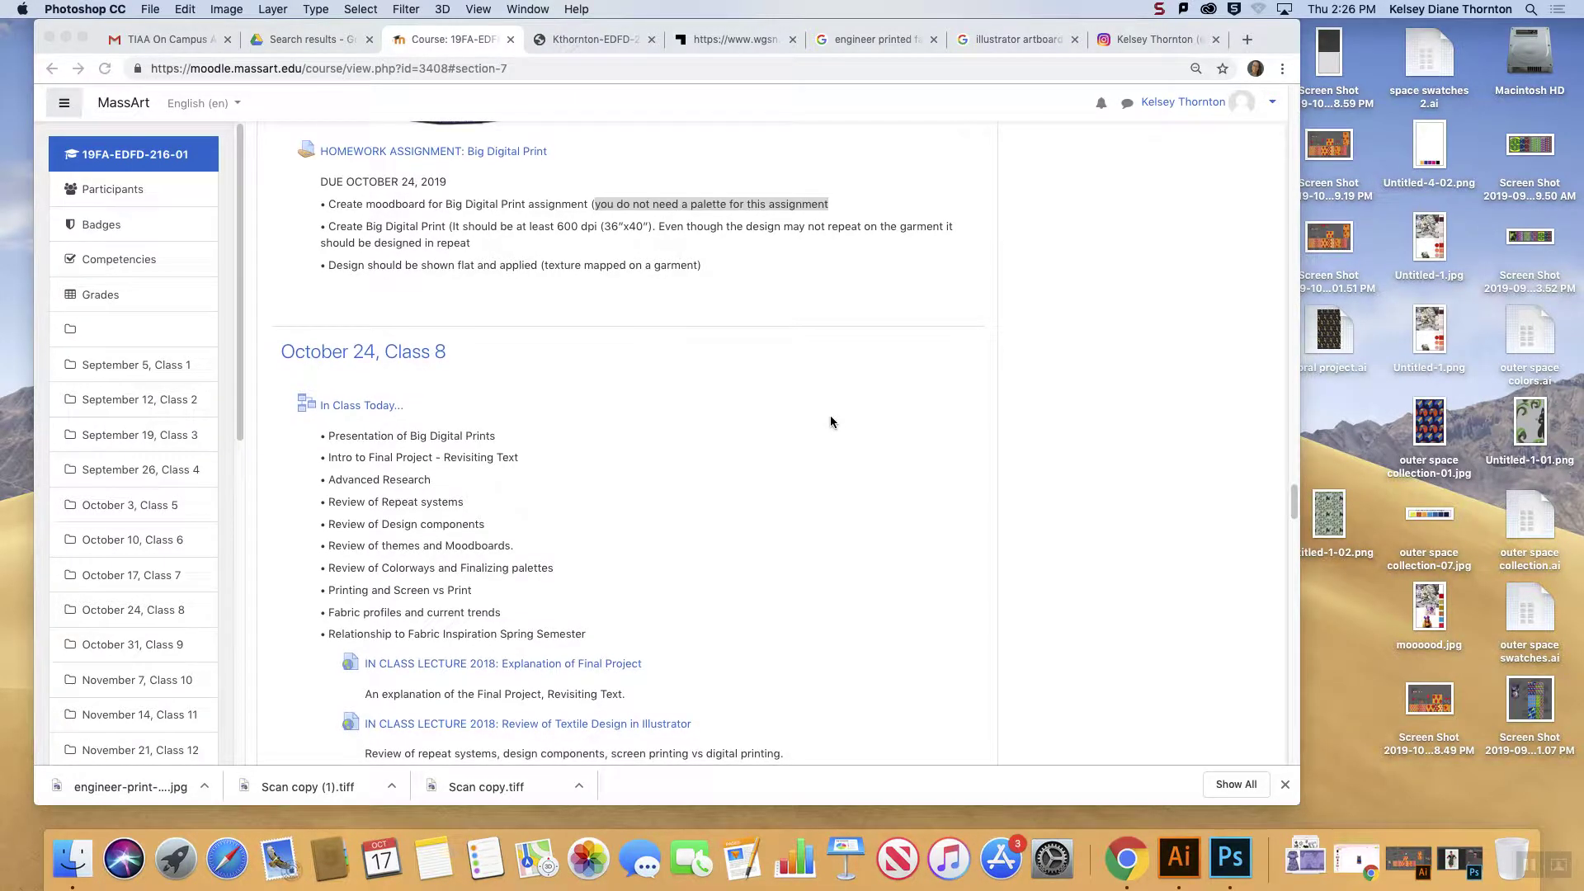
{"action": "scroll", "coordinate": [833, 422], "scroll_direction": "down", "scroll_amount": 2}
{"action": "scroll", "coordinate": [838, 420], "scroll_direction": "down", "scroll_amount": 2}
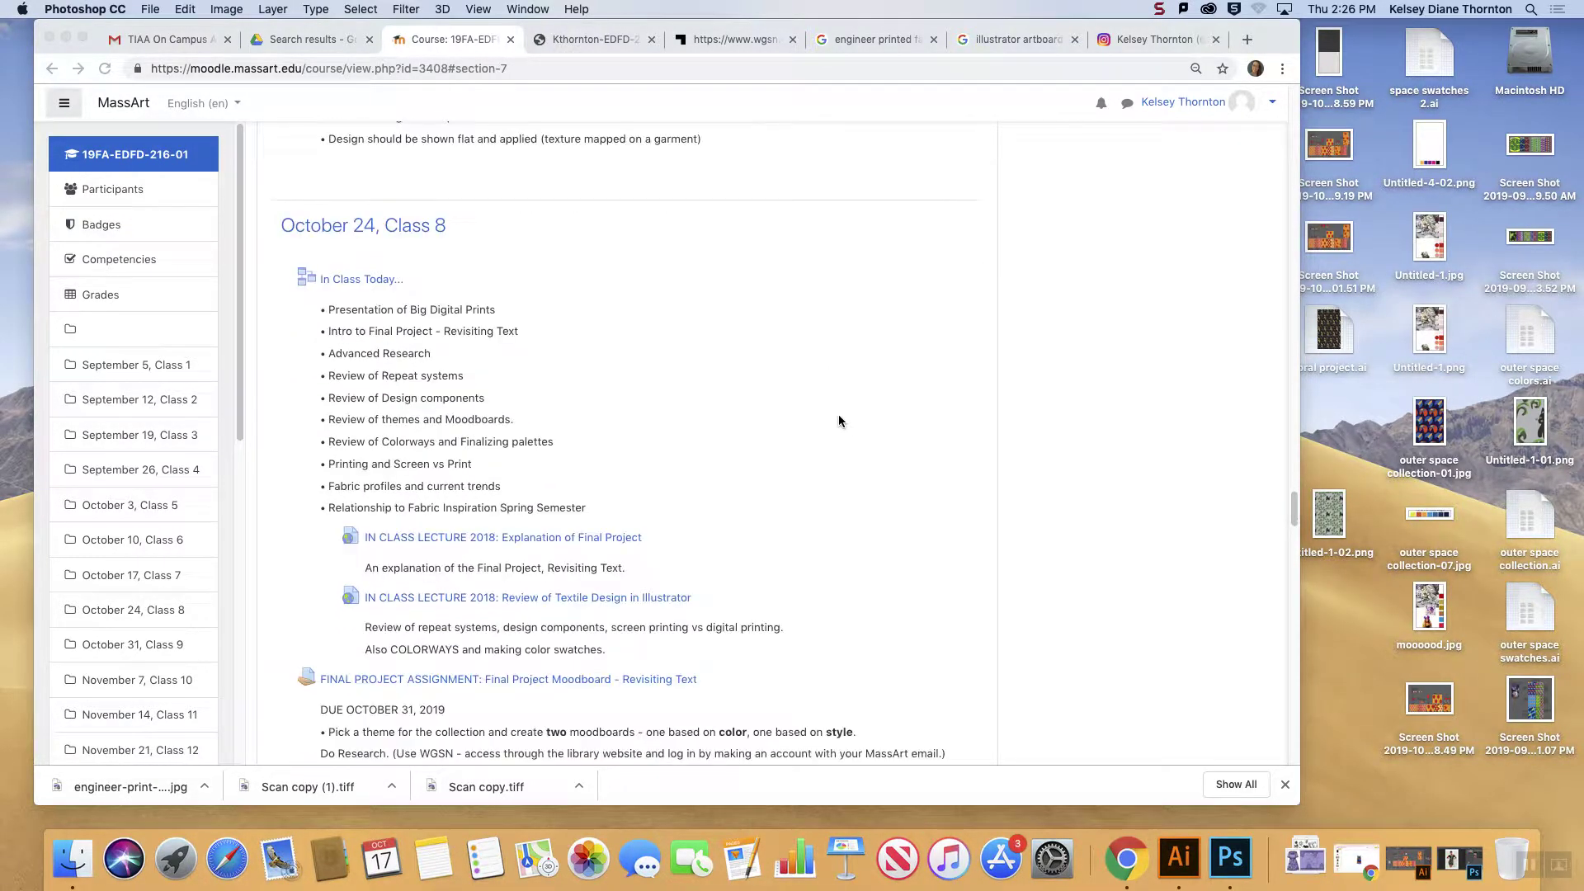
{"action": "scroll", "coordinate": [838, 420], "scroll_direction": "up", "scroll_amount": 10}
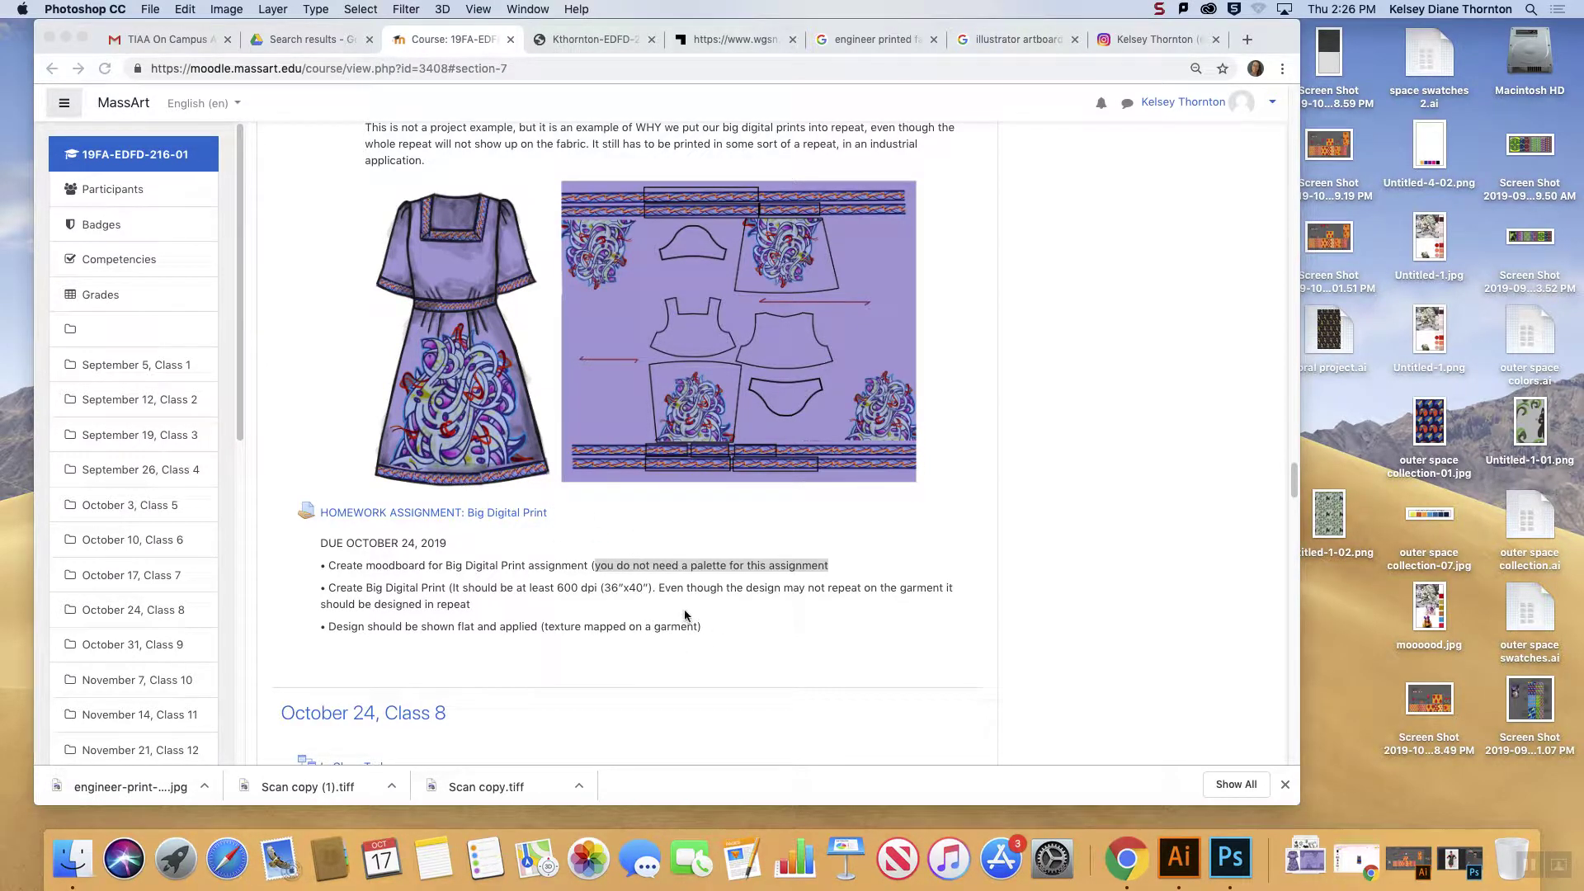
{"action": "scroll", "coordinate": [687, 611], "scroll_direction": "up", "scroll_amount": 3}
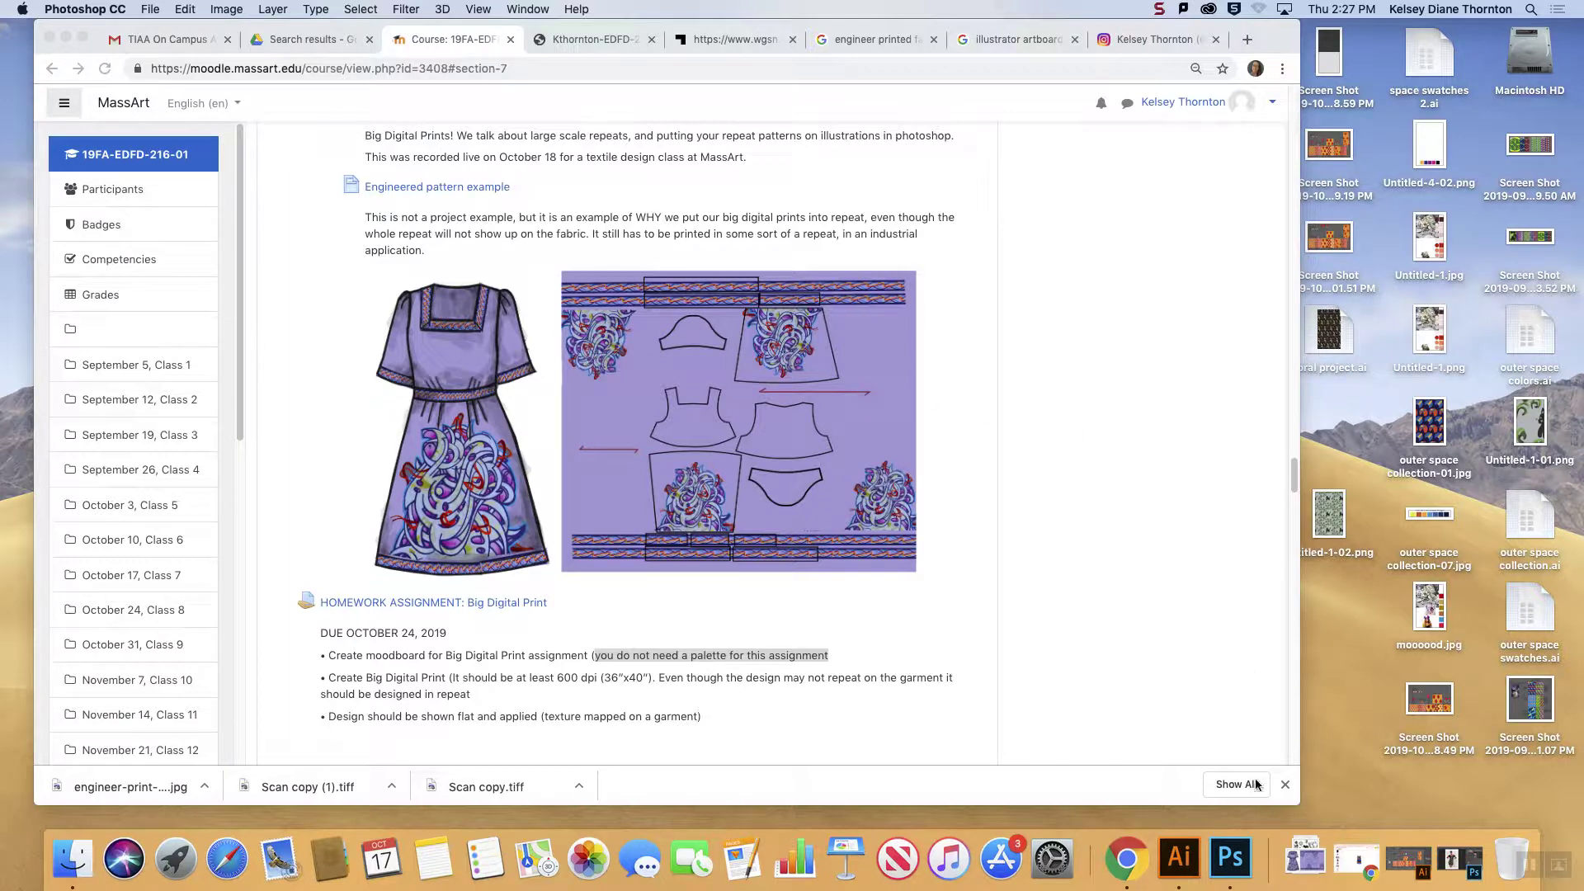
- Switch to Illustrator and select the orange abstract pattern sample shown at the intended 24-inch scale
{"action": "left_click", "coordinate": [1180, 860]}
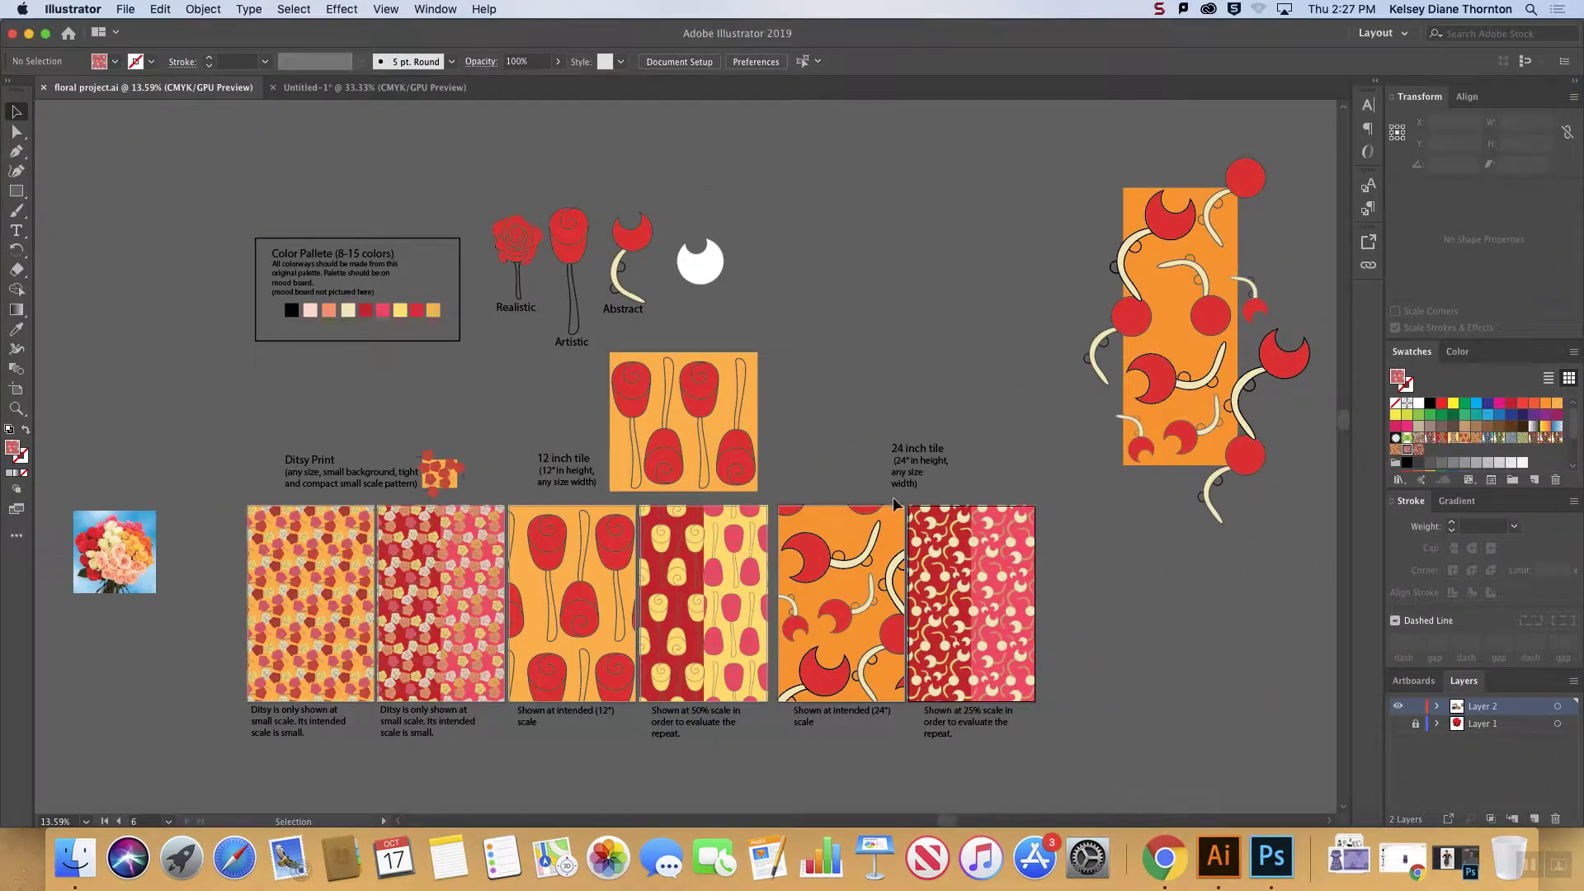
{"action": "left_click", "coordinate": [855, 567]}
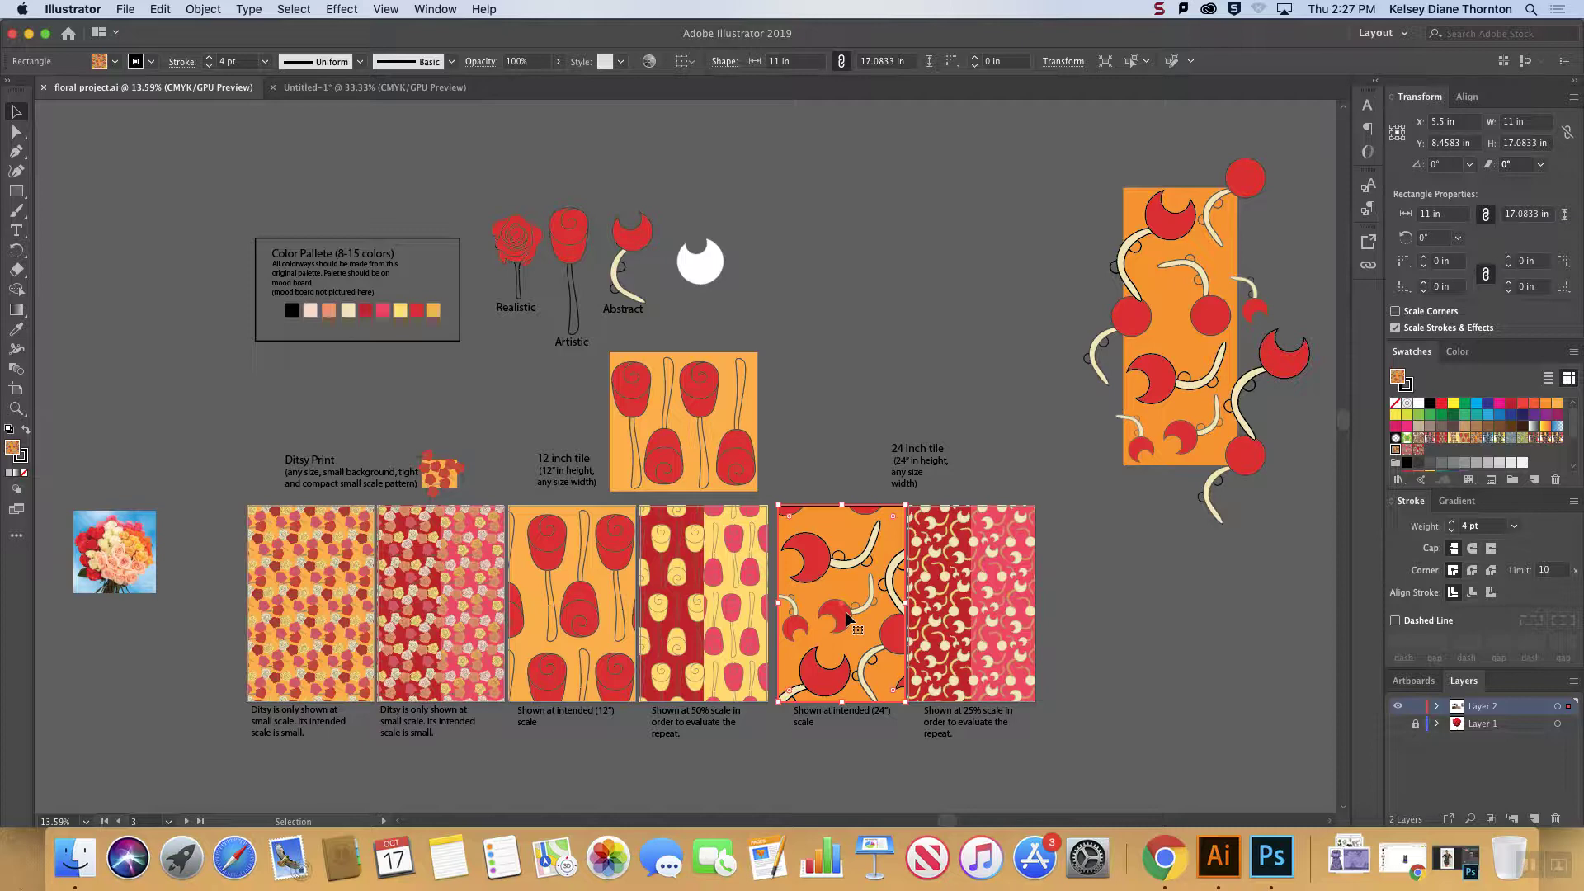
- Try removing both the red and pink pattern rectangles from the artboard shown at 25% scale
{"action": "left_click", "coordinate": [949, 606]}
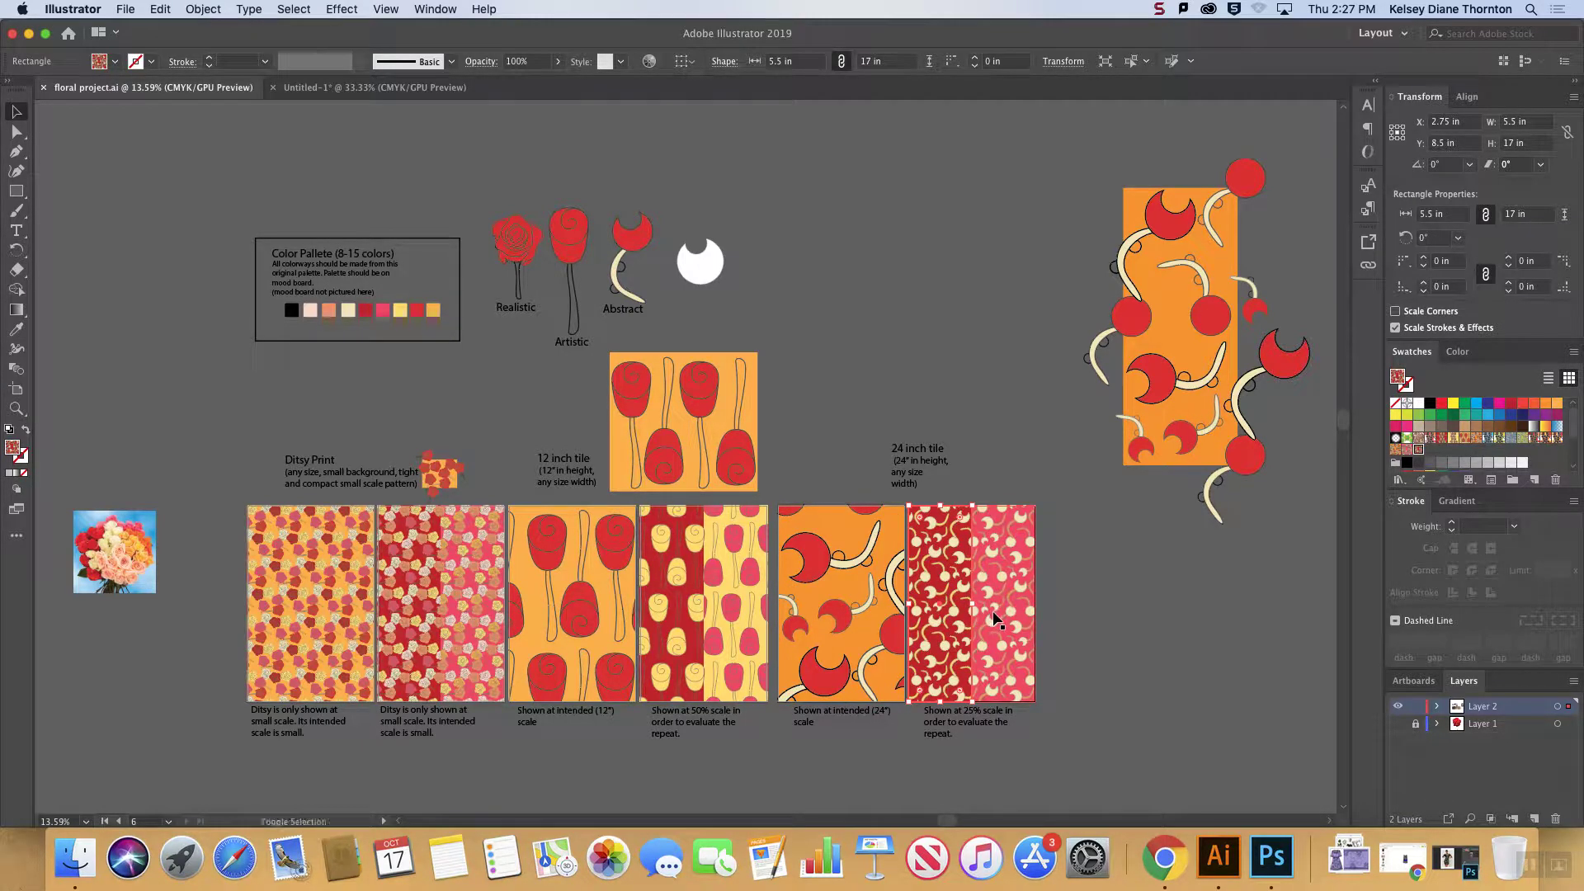
{"action": "left_click", "coordinate": [993, 610], "text": "shift"}
{"action": "key", "text": "Delete"}
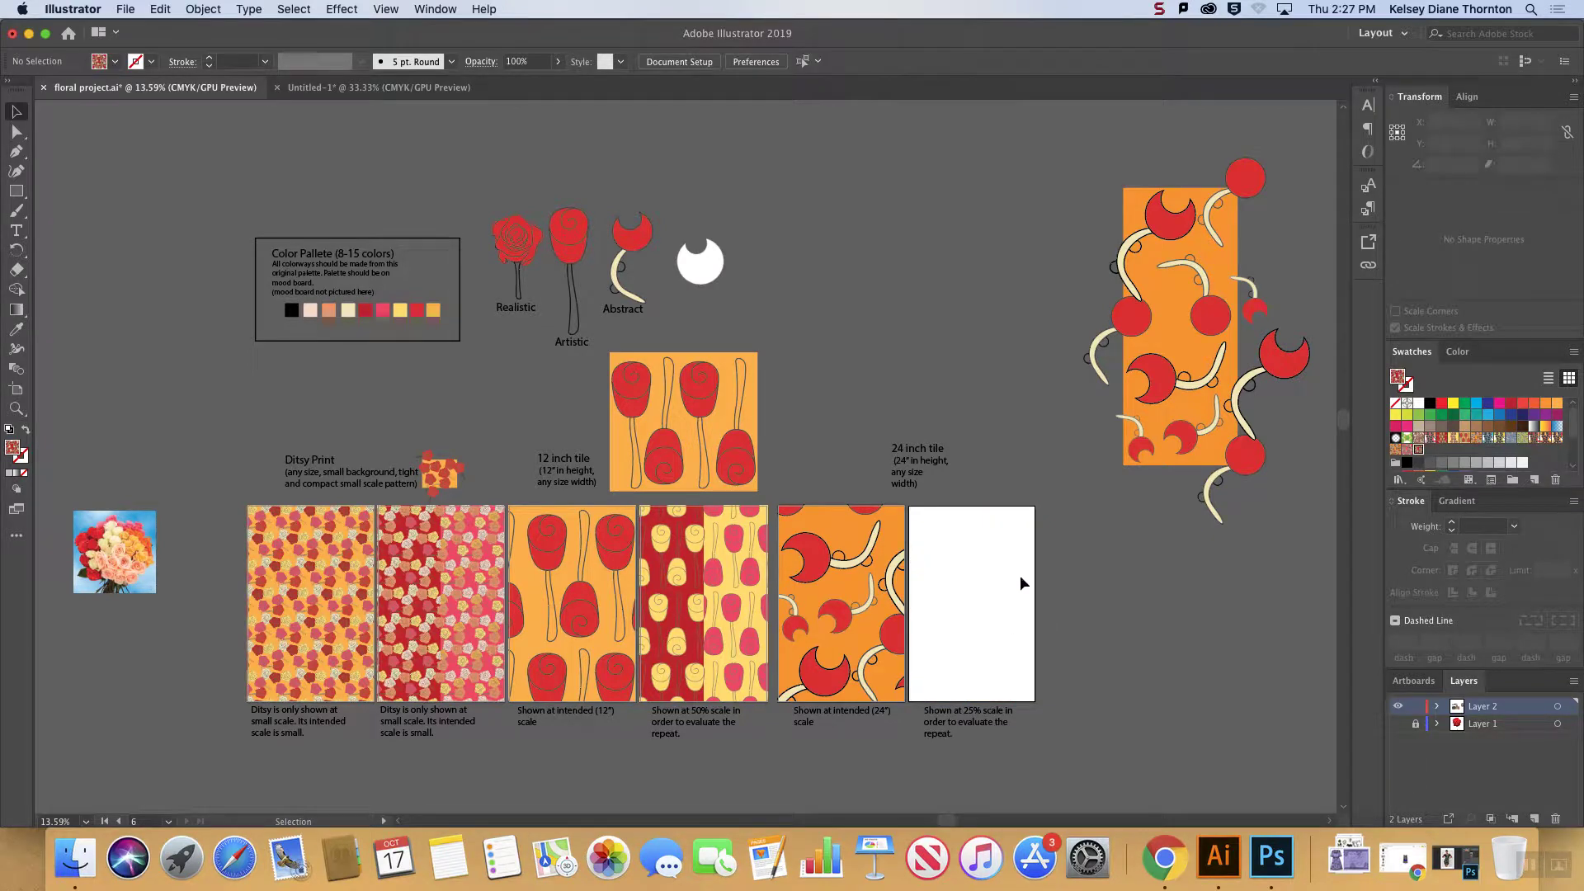
{"action": "key", "text": "super+z"}
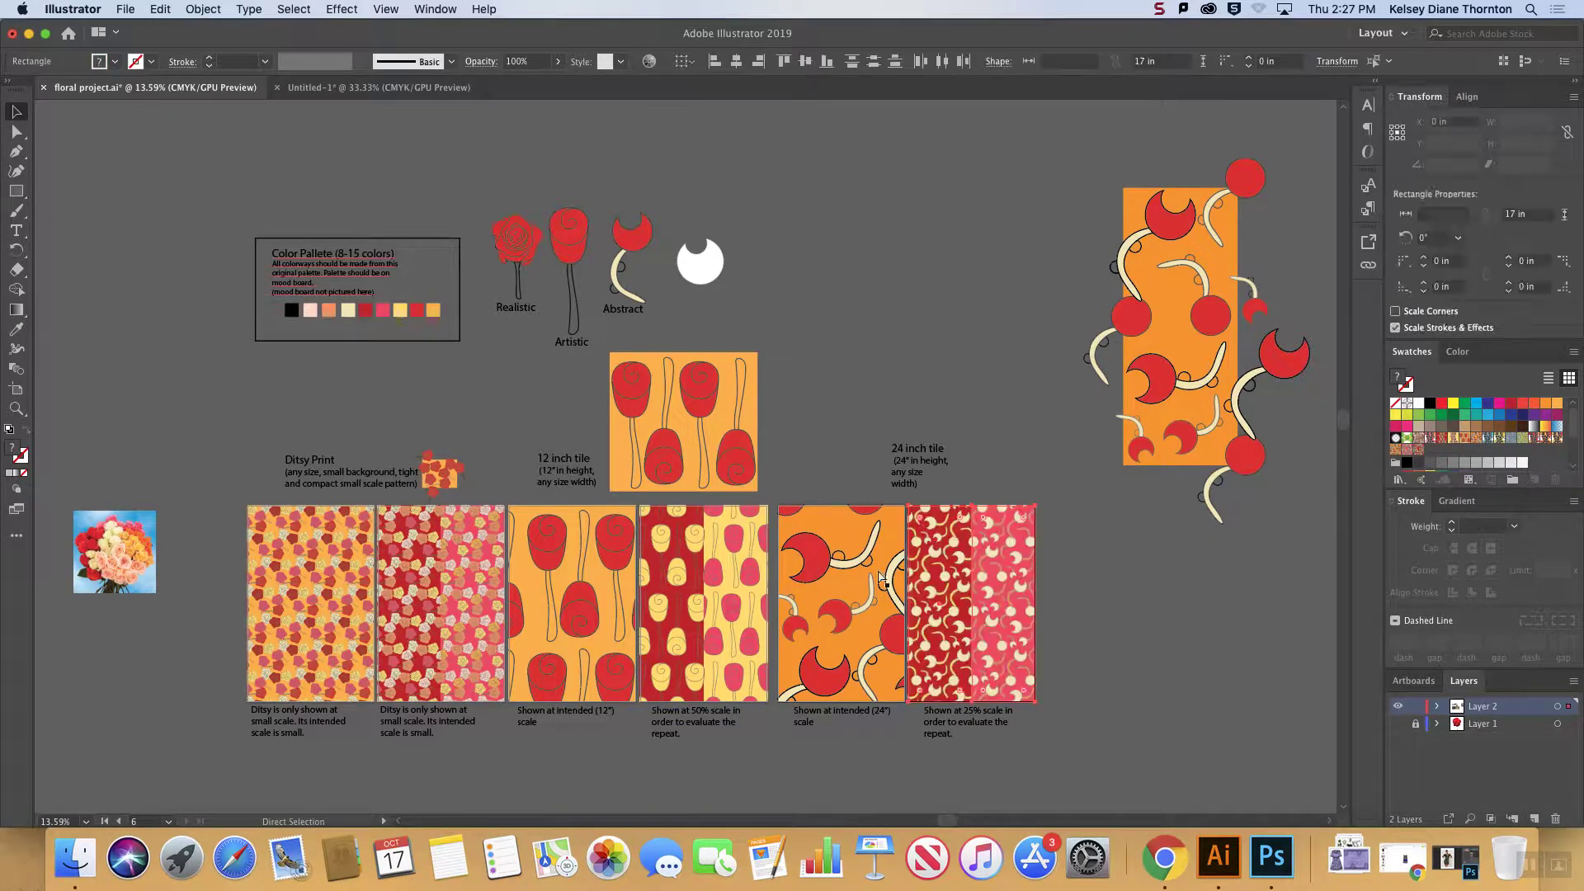
{"action": "key", "text": "Delete"}
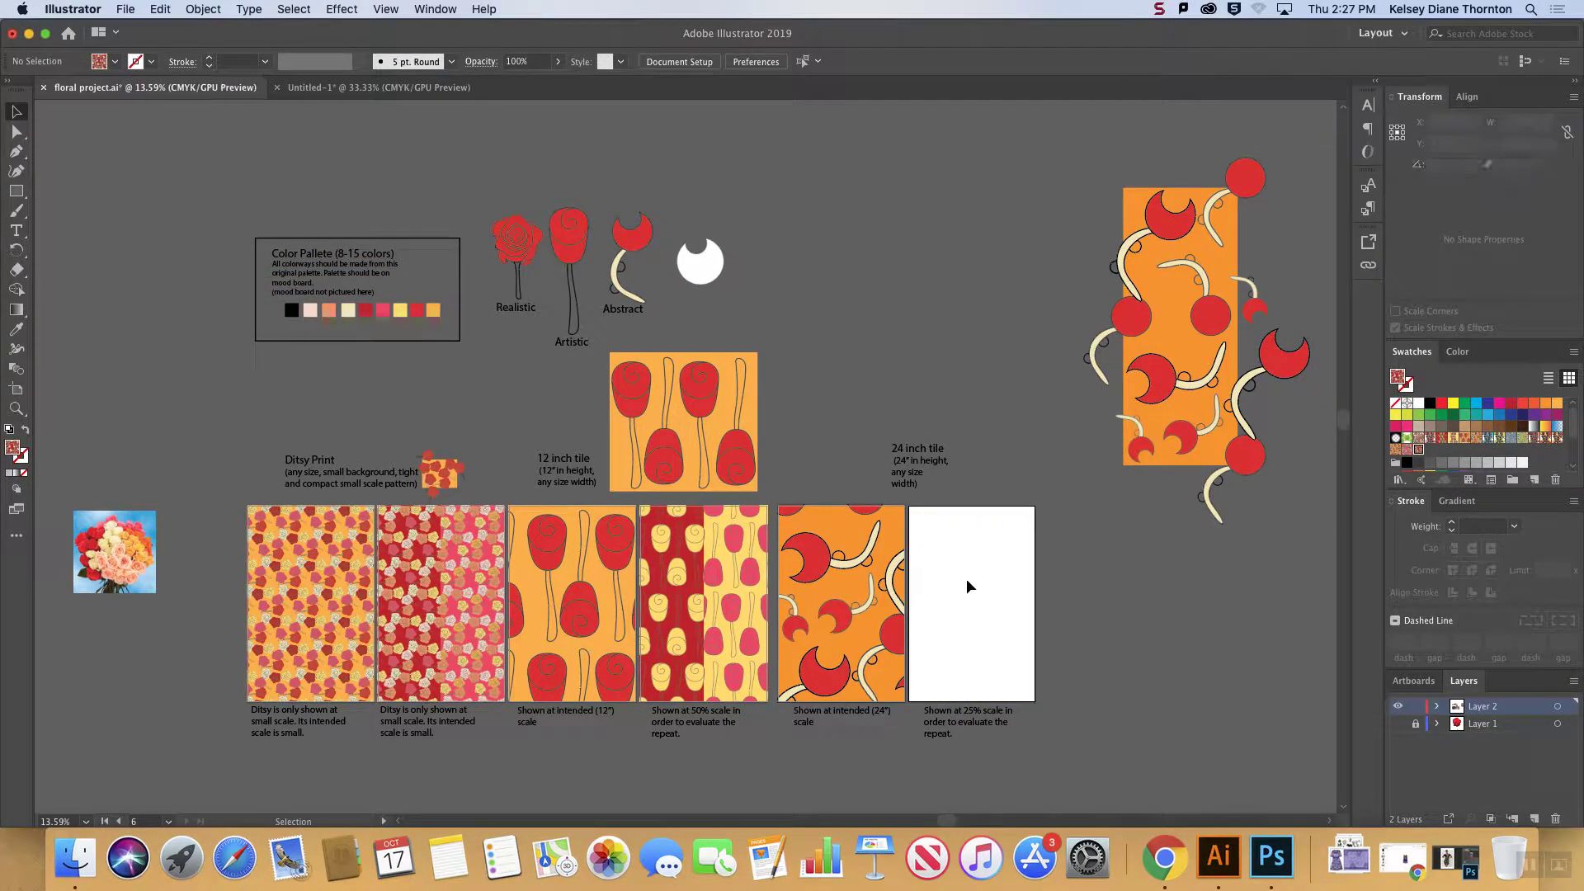
{"action": "key", "text": "super+z"}
- Extend the red pattern rectangle over the deleted pink half to 11 in wide and fill it with the orange abstract pattern swatch
{"action": "key", "text": "Delete"}
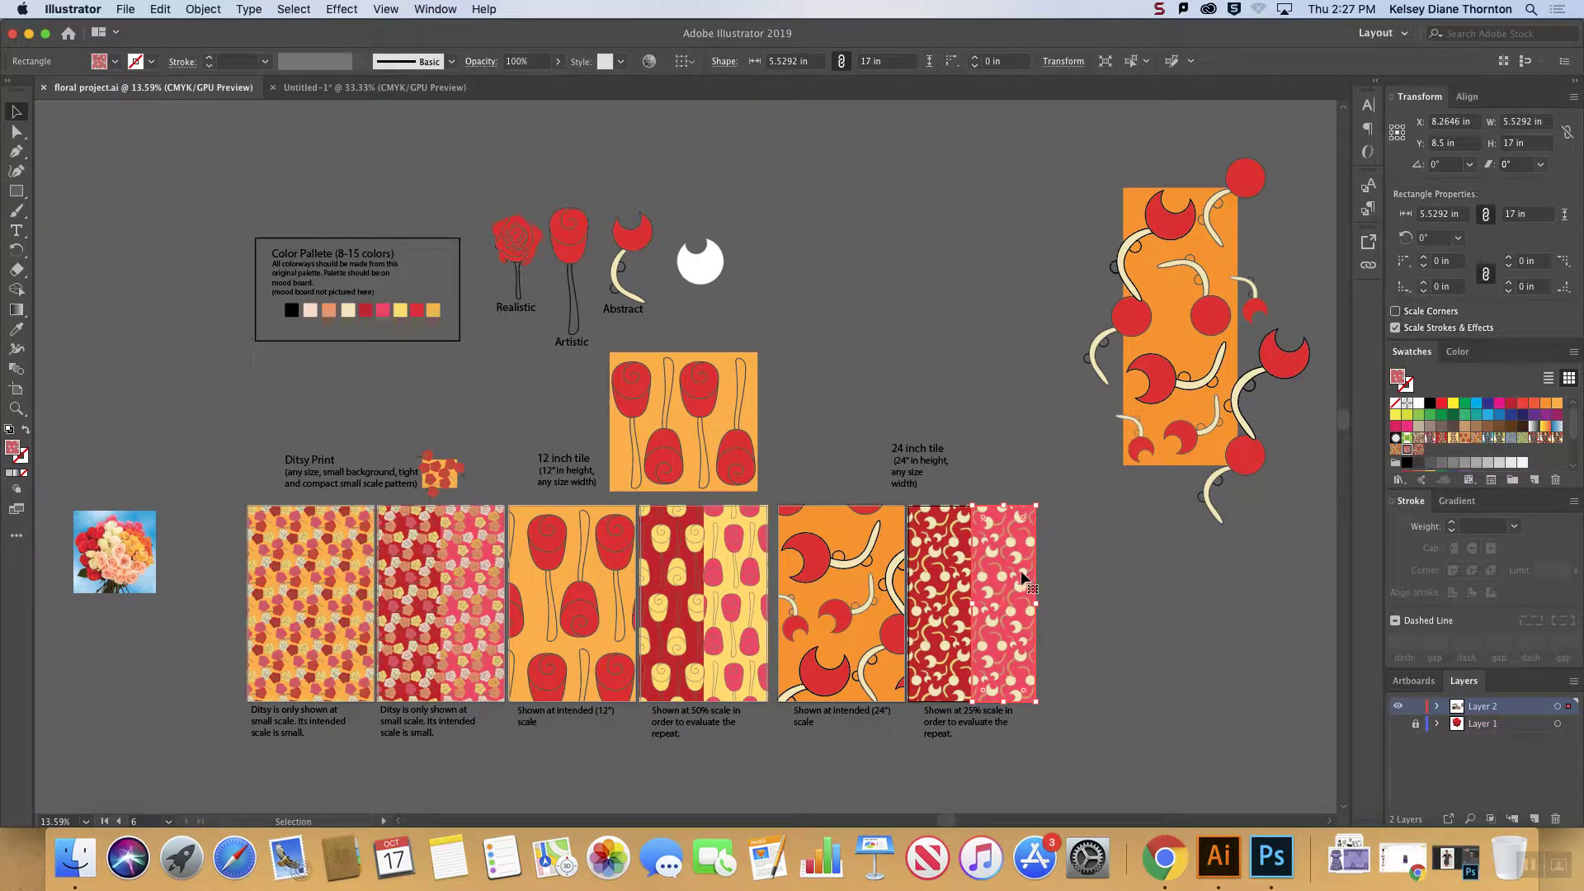
{"action": "left_click", "coordinate": [972, 573]}
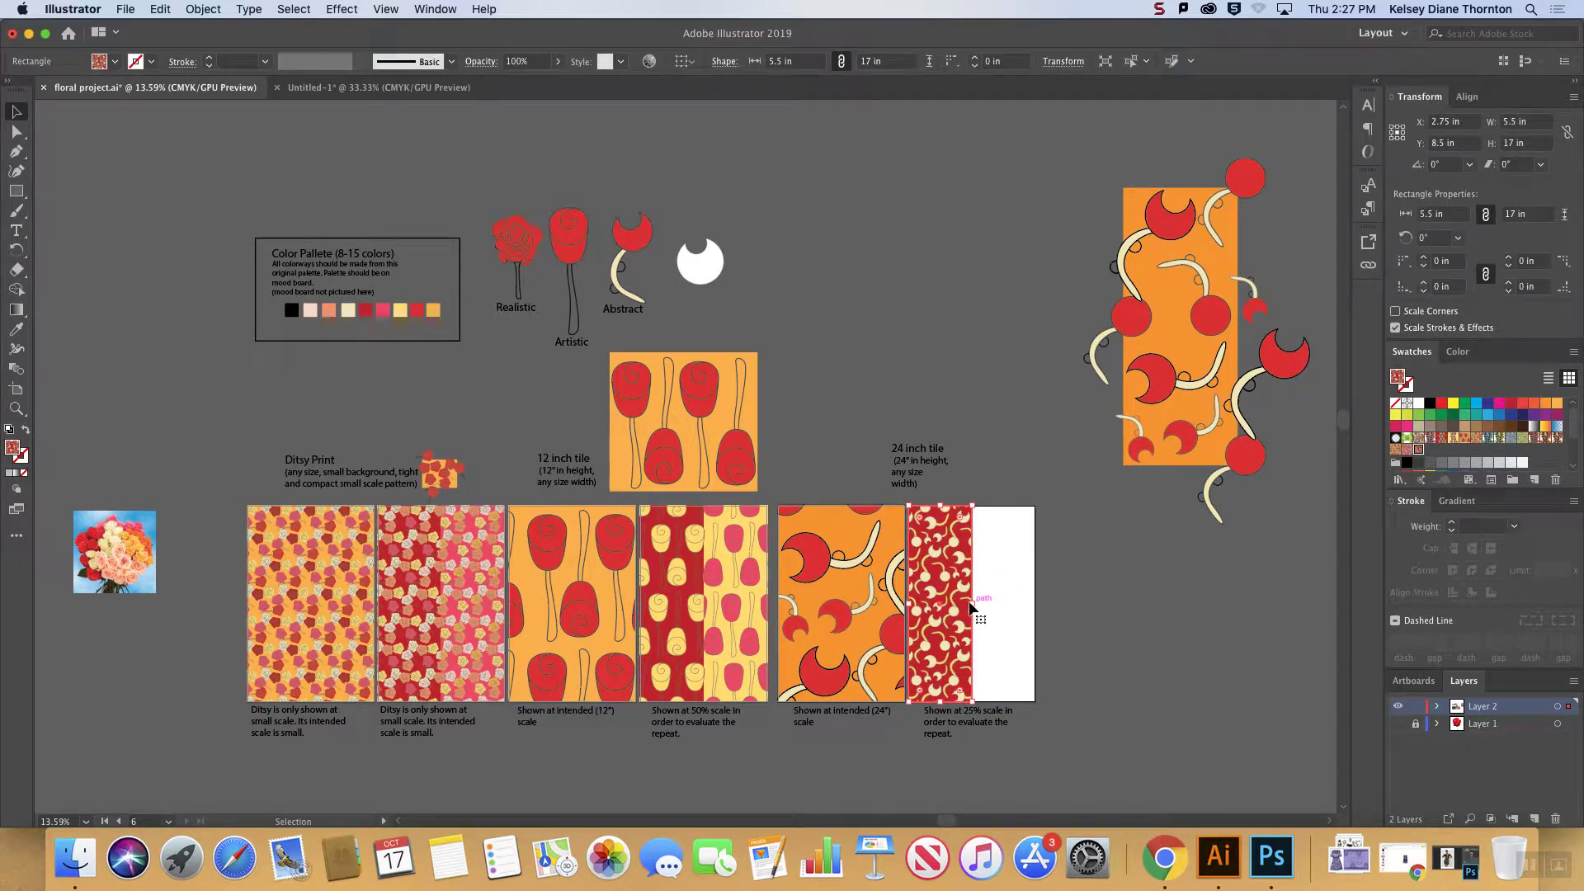
{"action": "left_click_drag", "start_coordinate": [1035, 612], "coordinate": [1037, 612]}
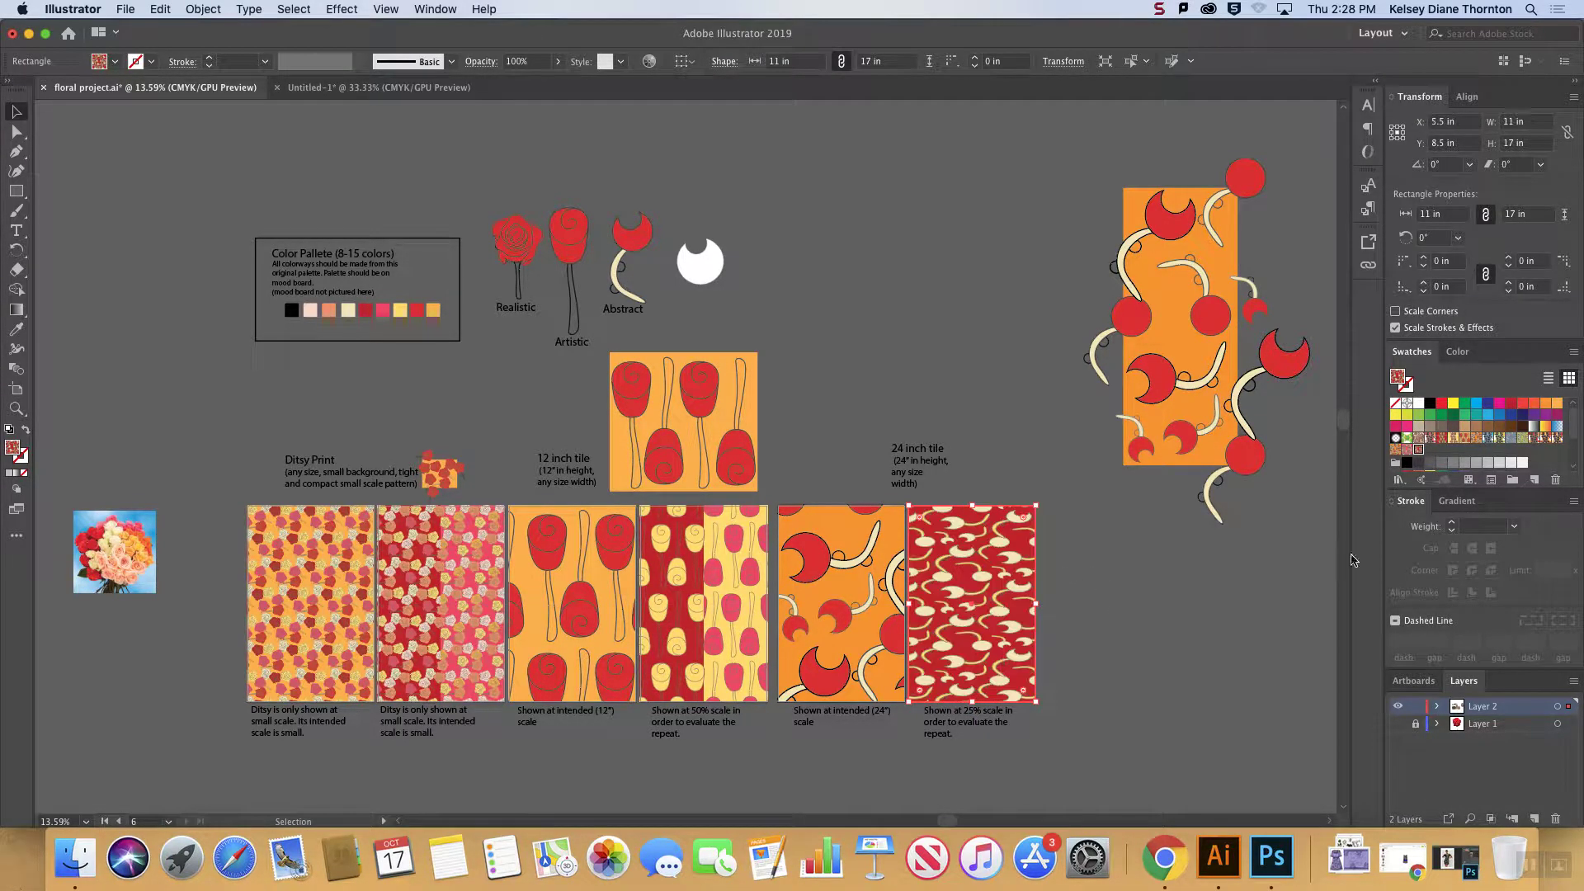
{"action": "left_click", "coordinate": [1397, 449]}
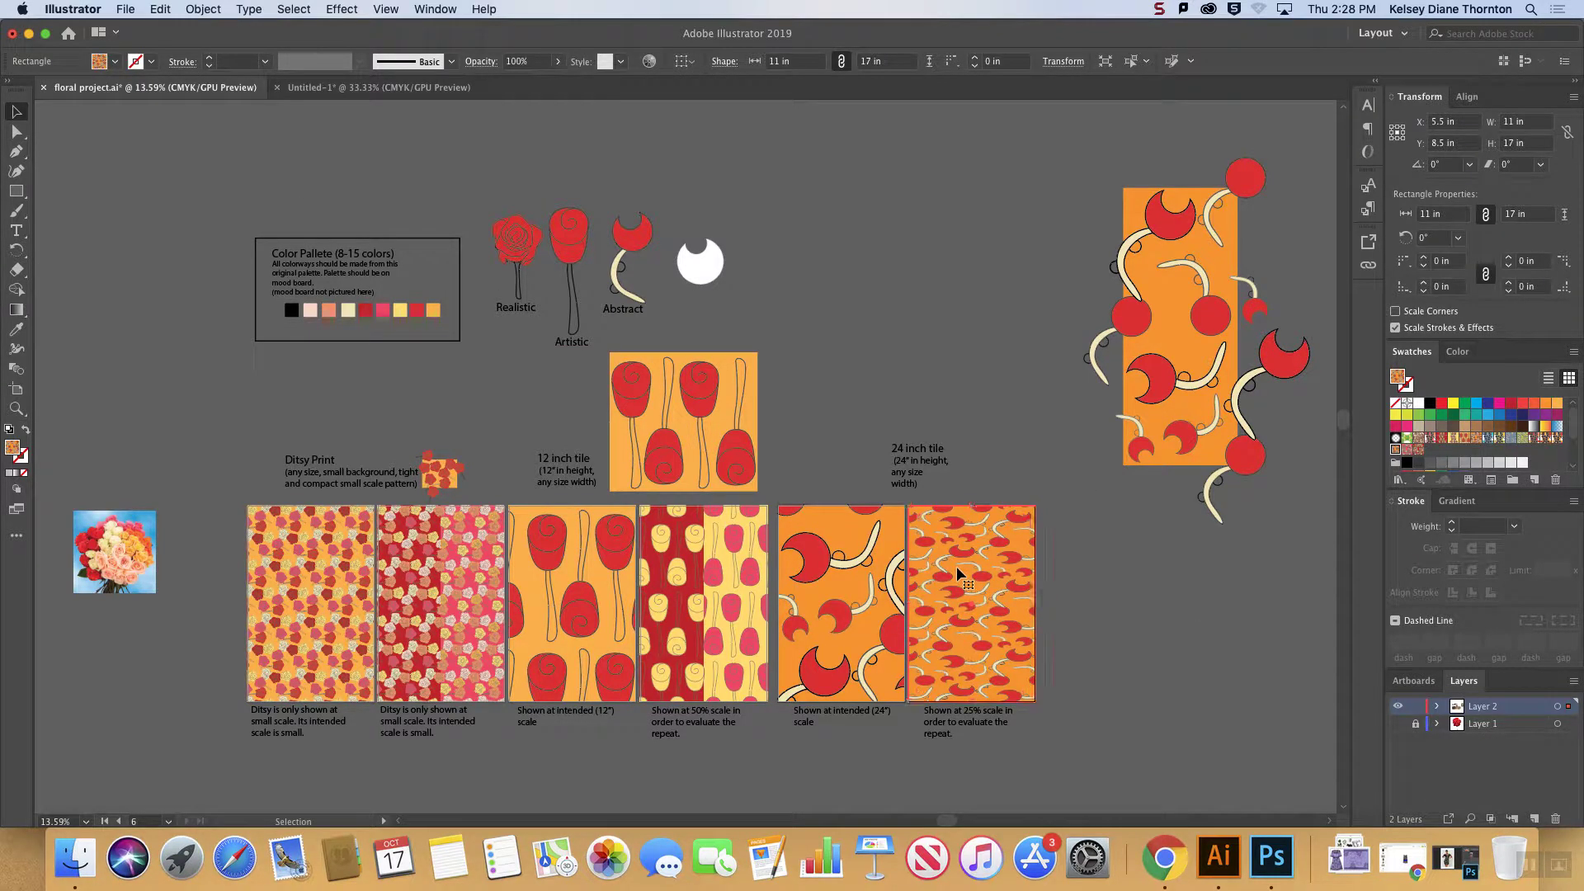
- Replace the orange rectangle with a newly drawn 11 by 17 in one, and undo the edits back to the red and pink samples
{"action": "key", "text": "Delete"}
{"action": "left_click", "coordinate": [15, 191]}
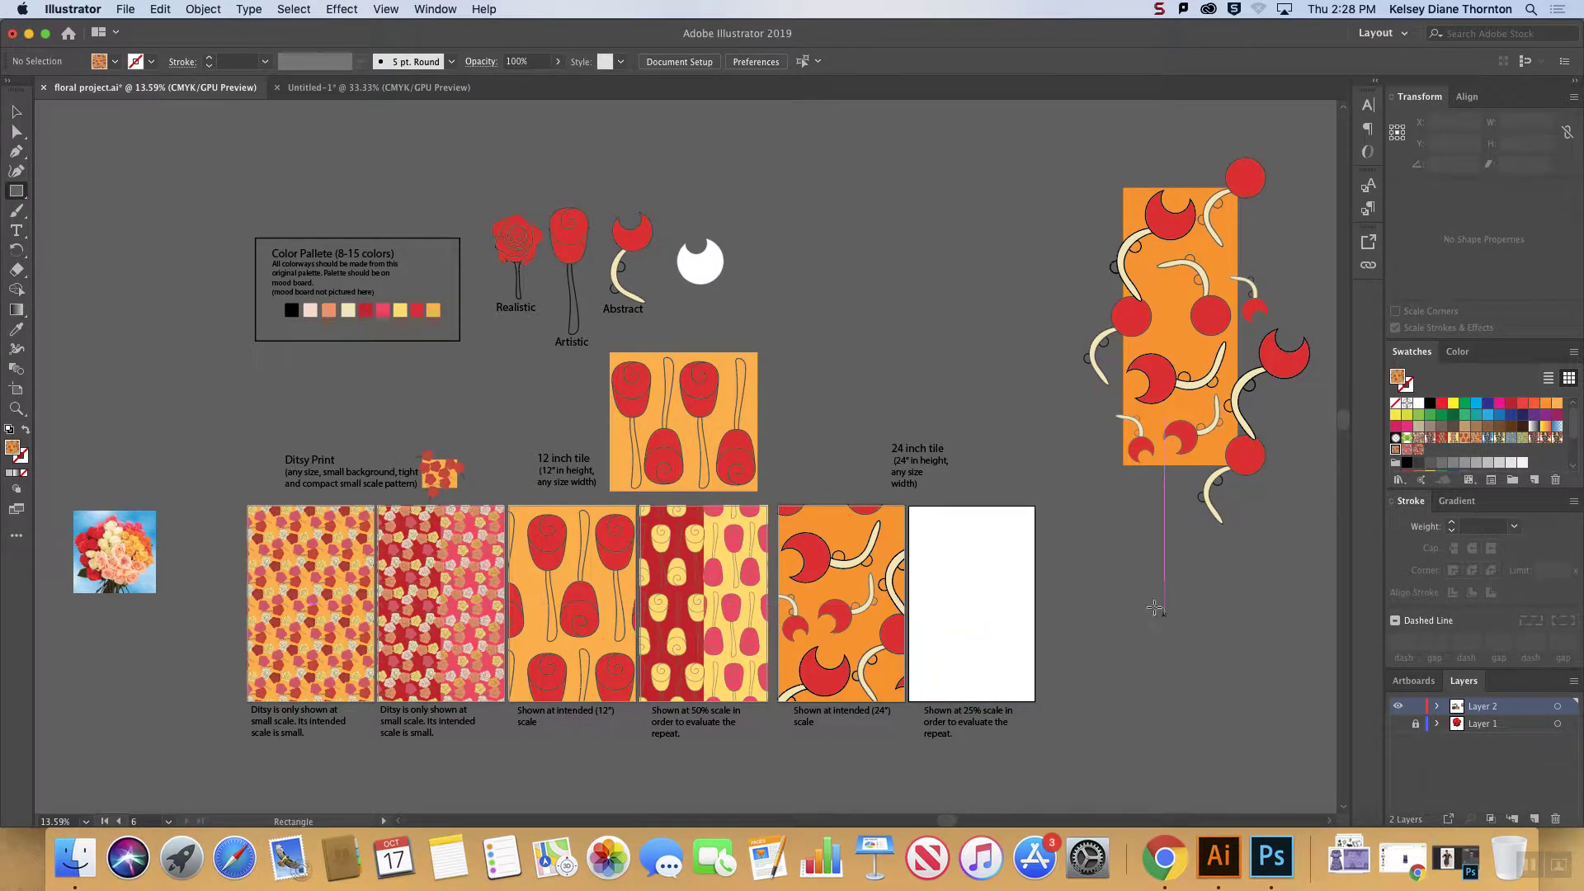
{"action": "left_click_drag", "start_coordinate": [911, 505], "coordinate": [1038, 701]}
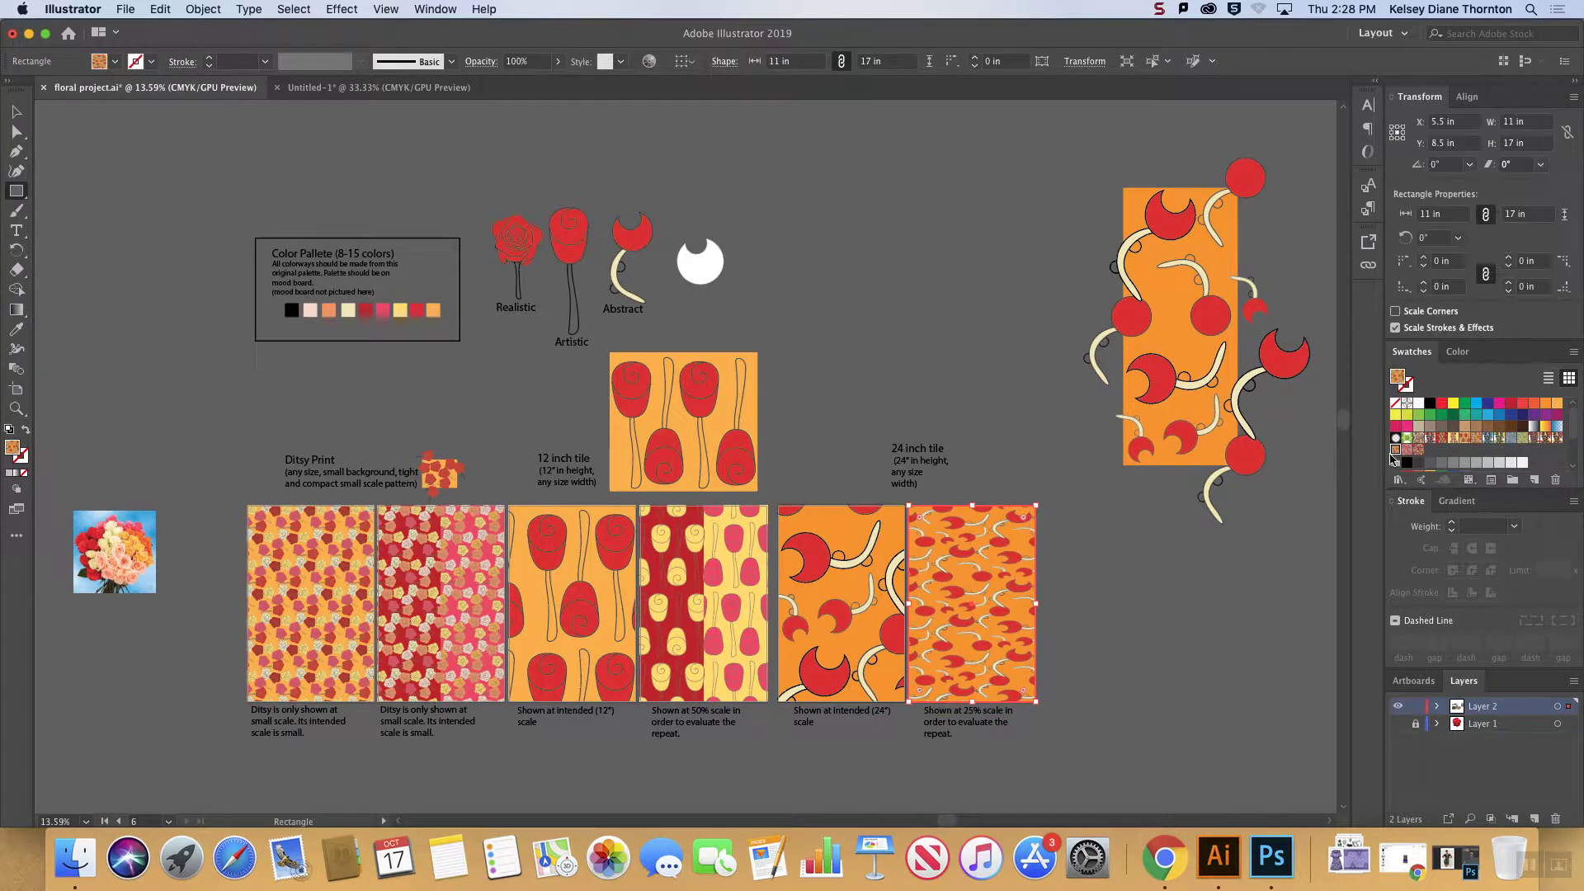
{"action": "key", "text": "super+z"}
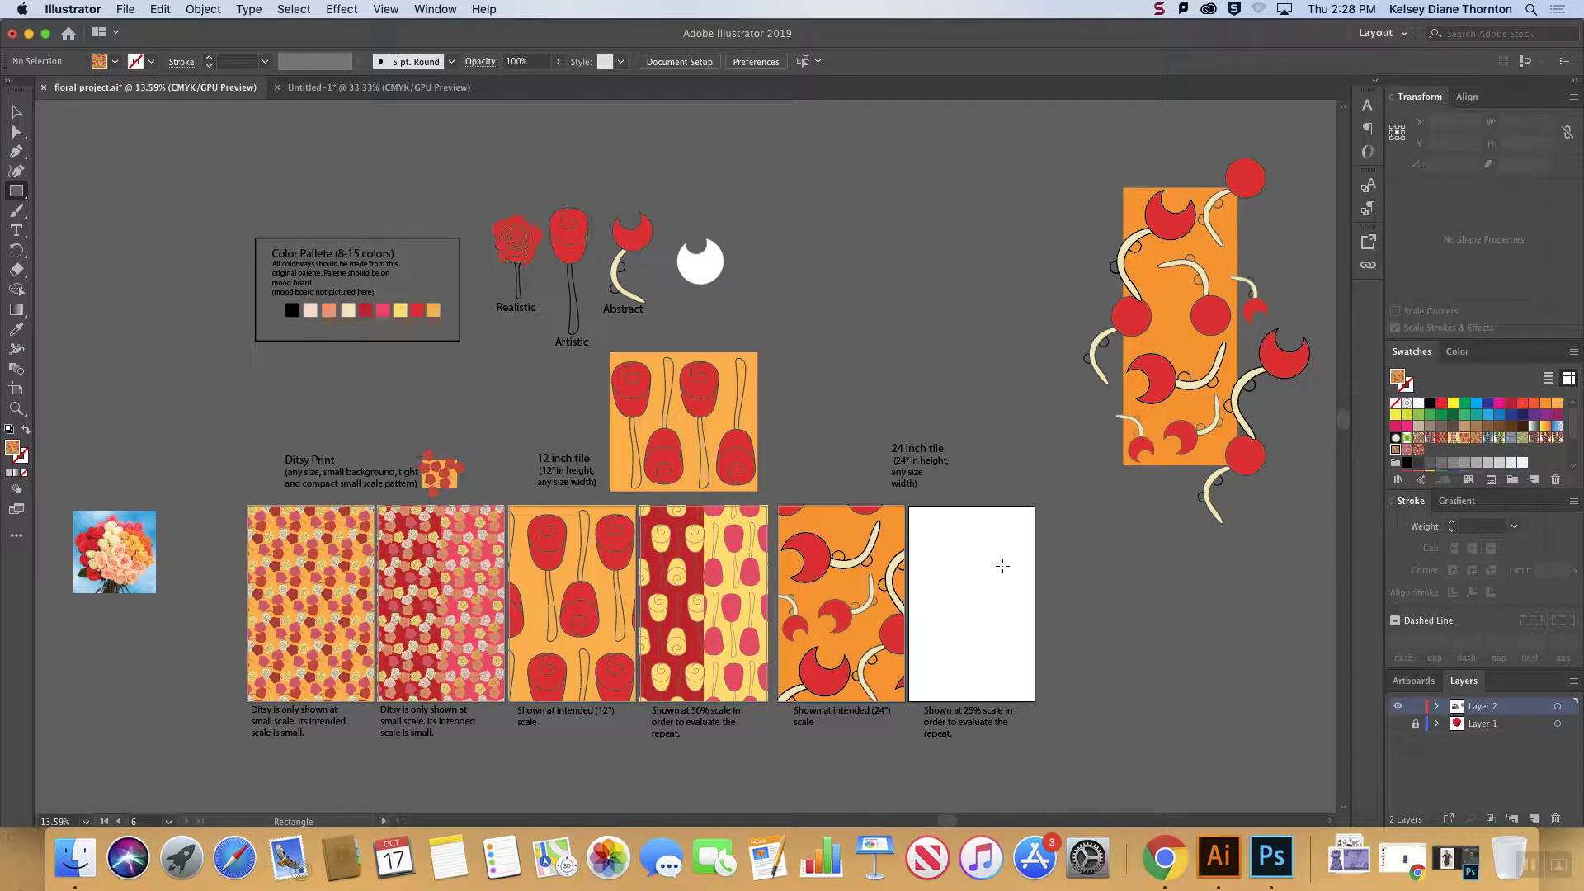
{"action": "key", "text": "super+shift+z"}
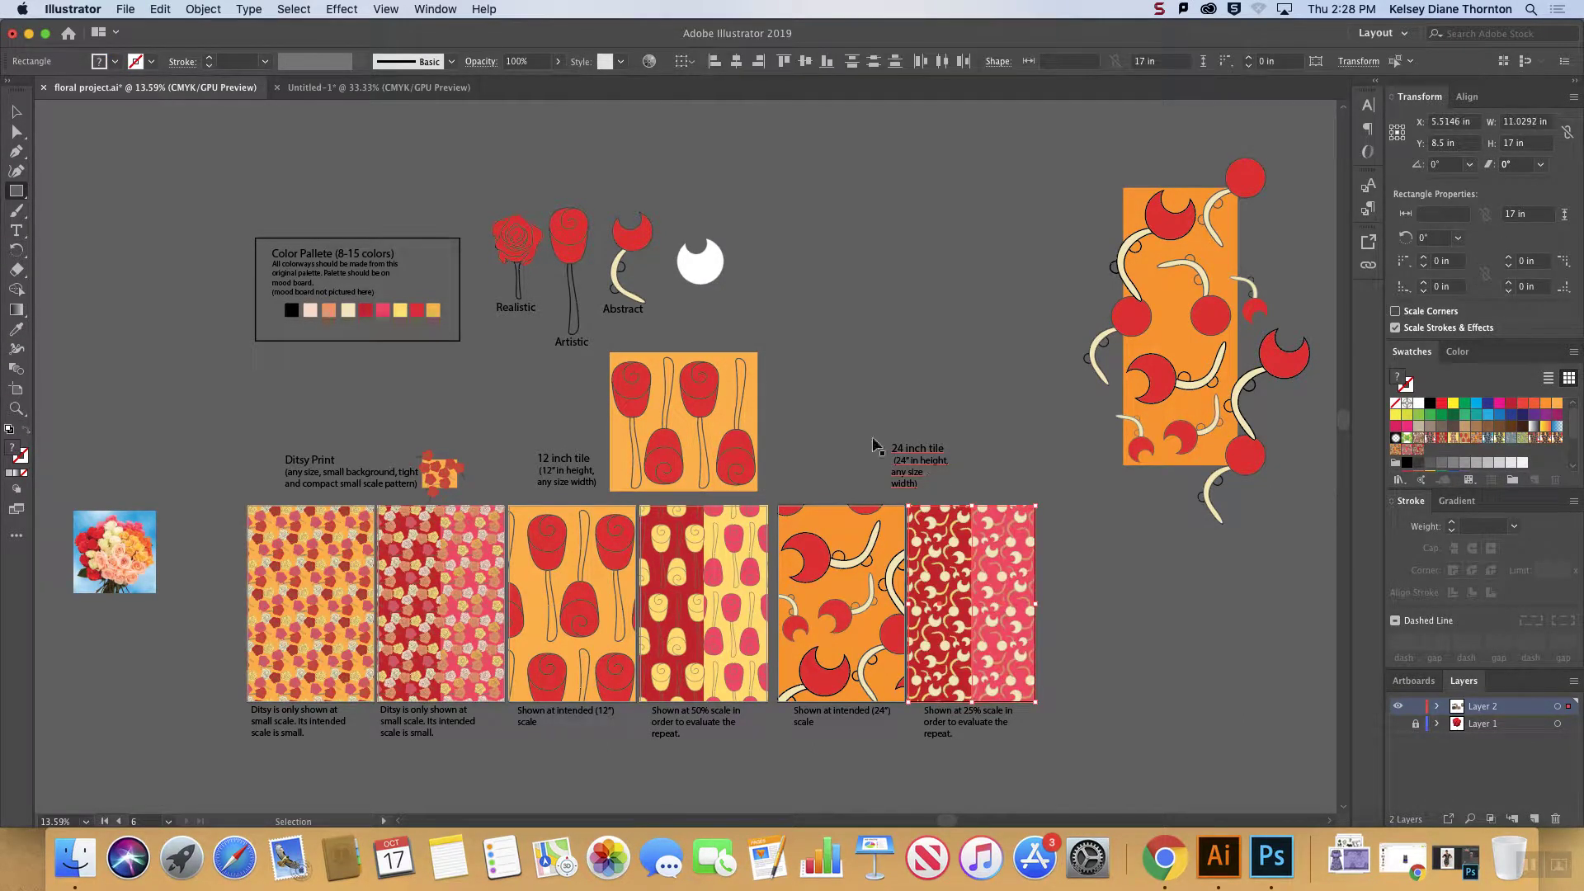
- Dismiss the new rectangle, switch to the Untitled-1 document and select the grey background of the cat and frog tile
{"action": "left_click", "coordinate": [348, 310]}
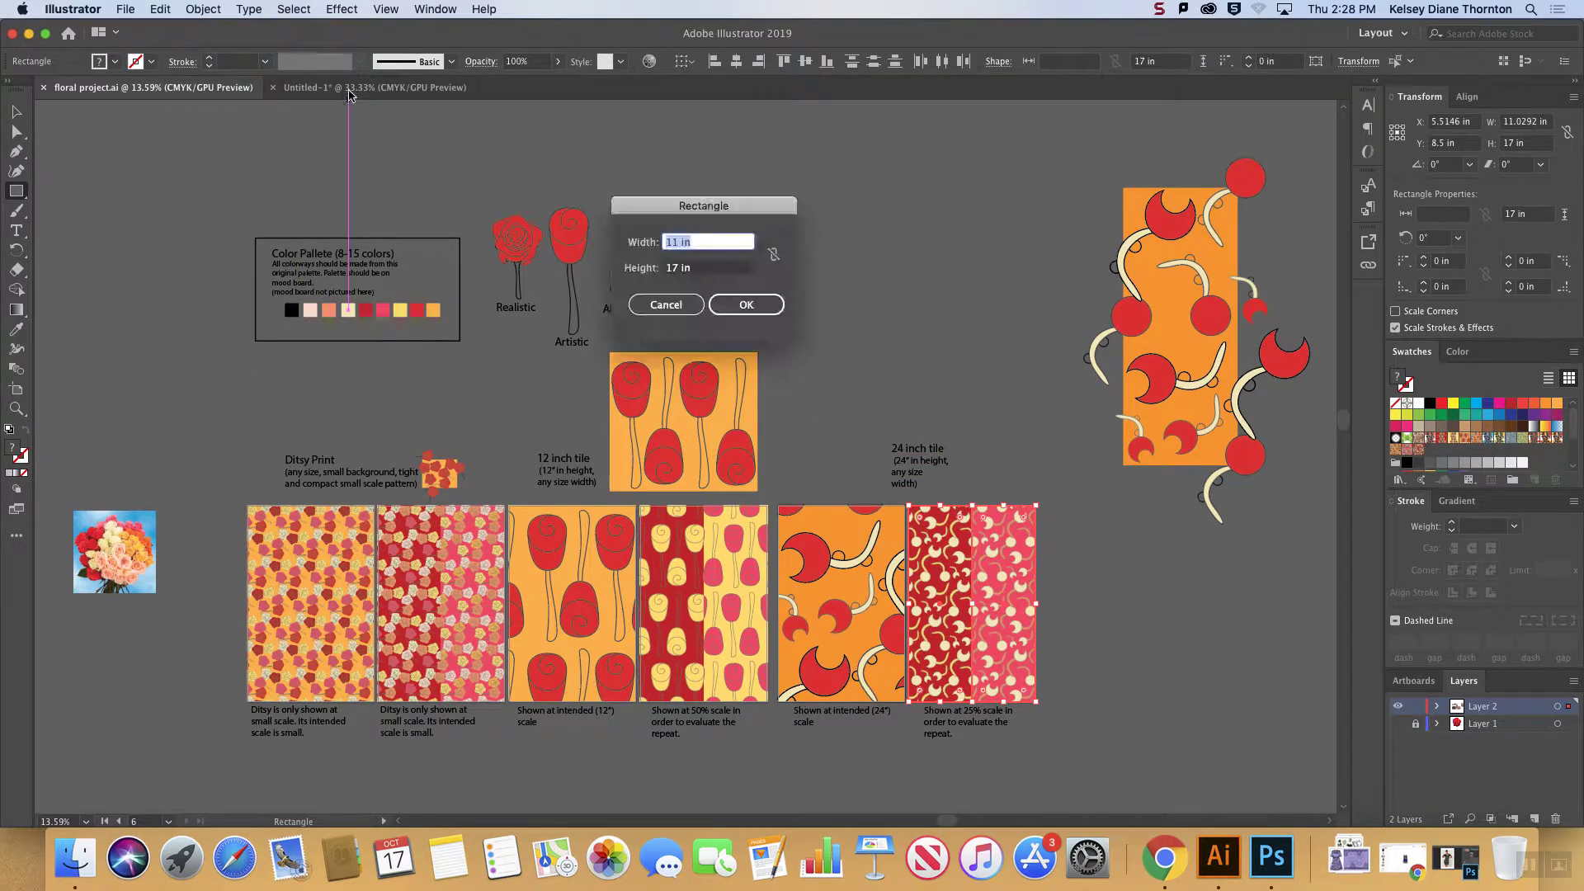
{"action": "left_click", "coordinate": [665, 304]}
{"action": "left_click", "coordinate": [375, 87]}
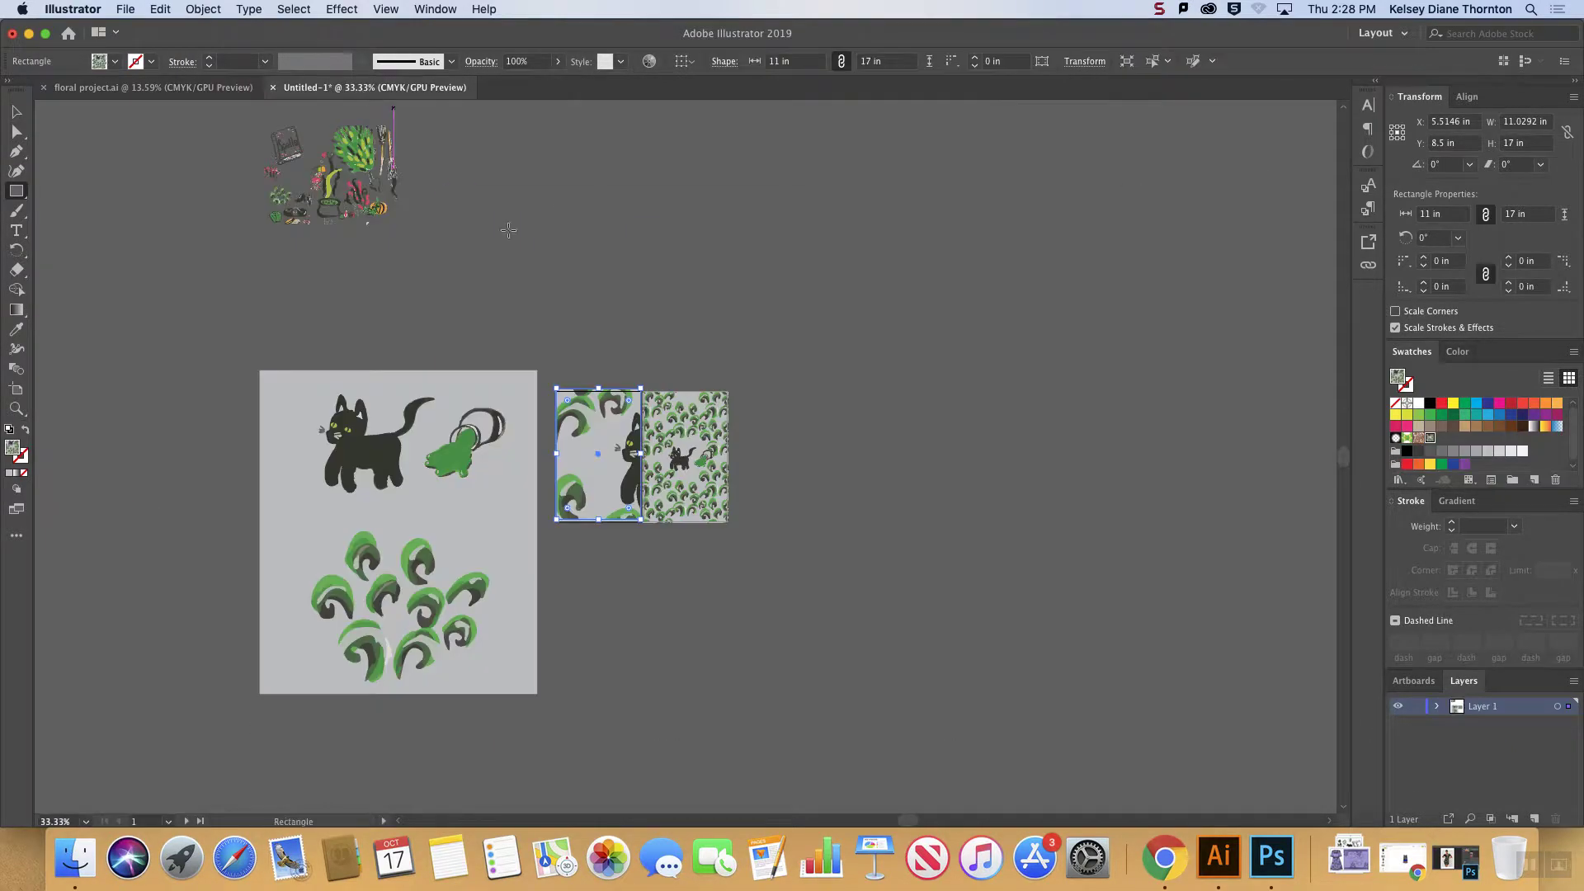
{"action": "left_click", "coordinate": [18, 109]}
{"action": "left_click", "coordinate": [511, 517]}
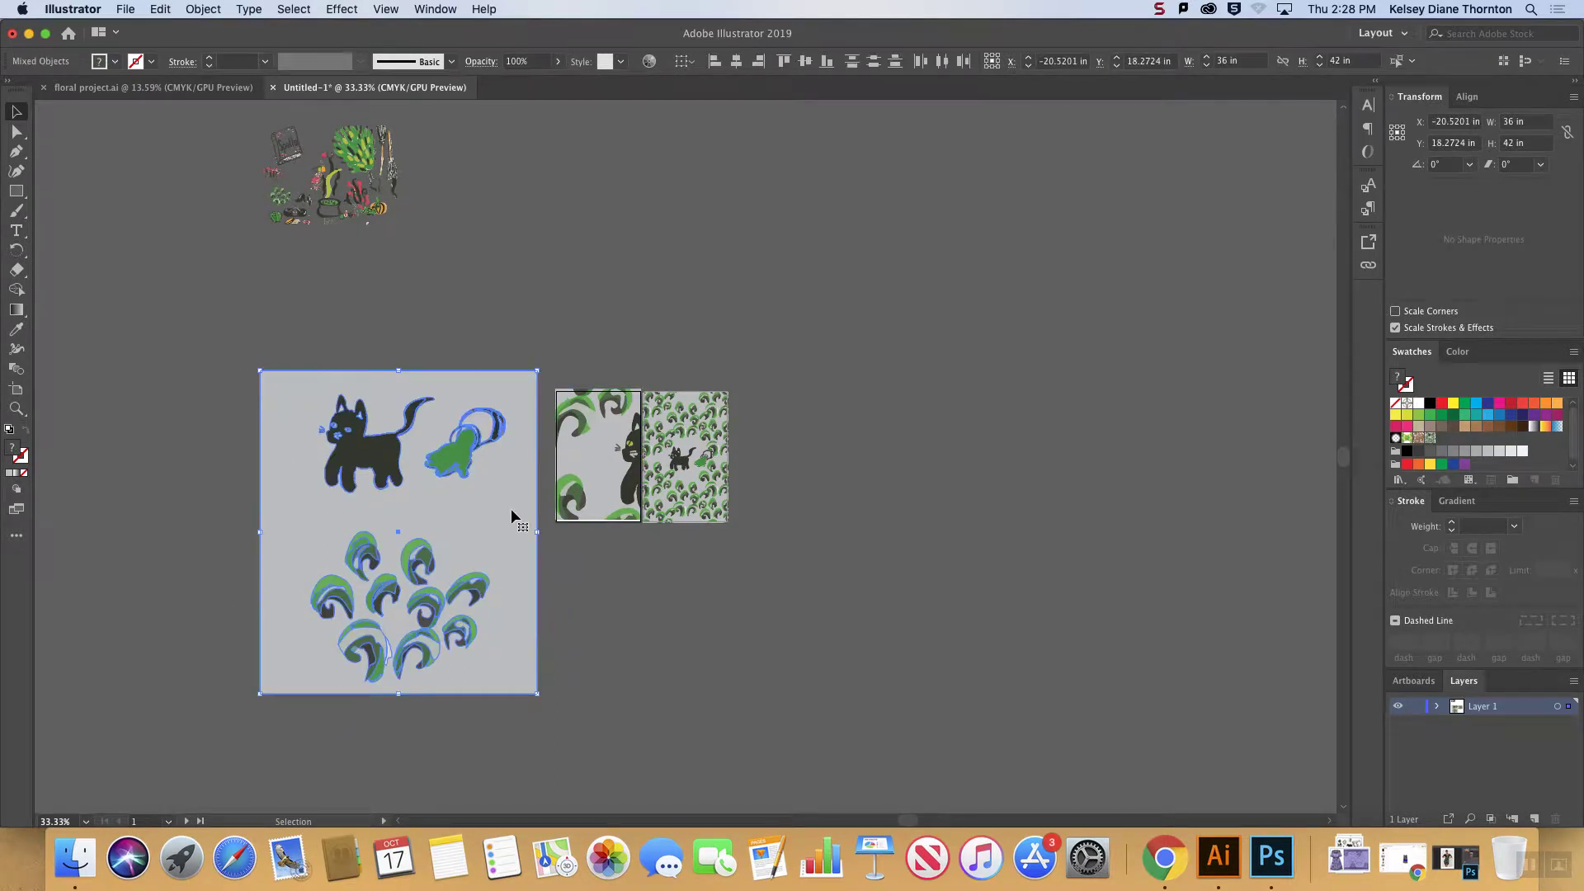
{"action": "left_click", "coordinate": [611, 619]}
{"action": "left_click", "coordinate": [502, 550]}
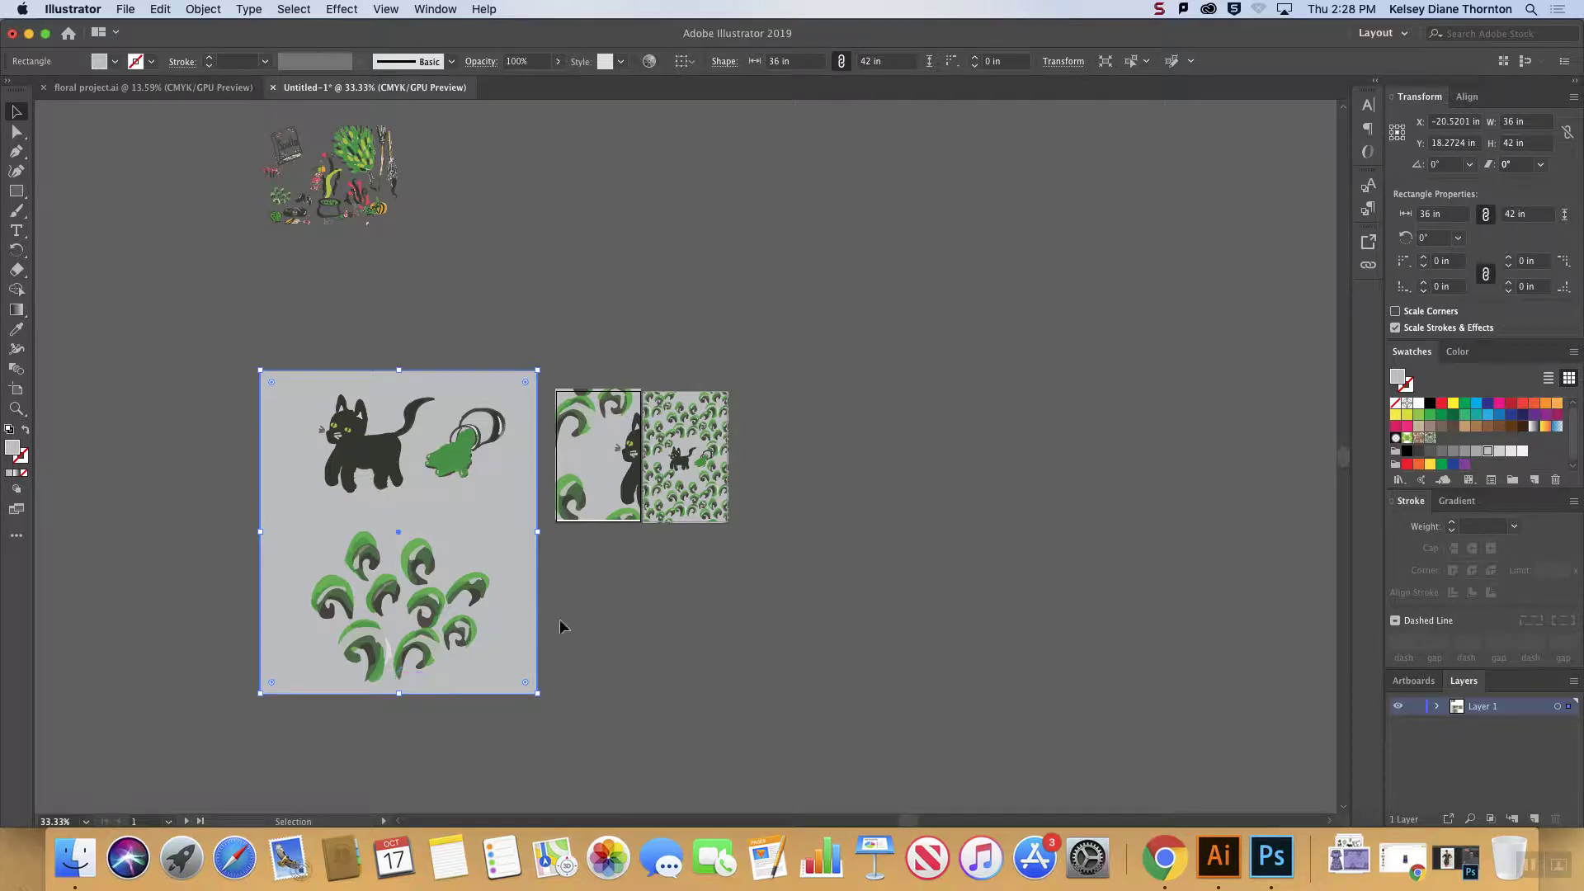
- Compare the large-scale and reduced-scale cat pattern samples with the original tile artwork at closer range
{"action": "left_click", "coordinate": [688, 470]}
{"action": "left_click", "coordinate": [619, 468]}
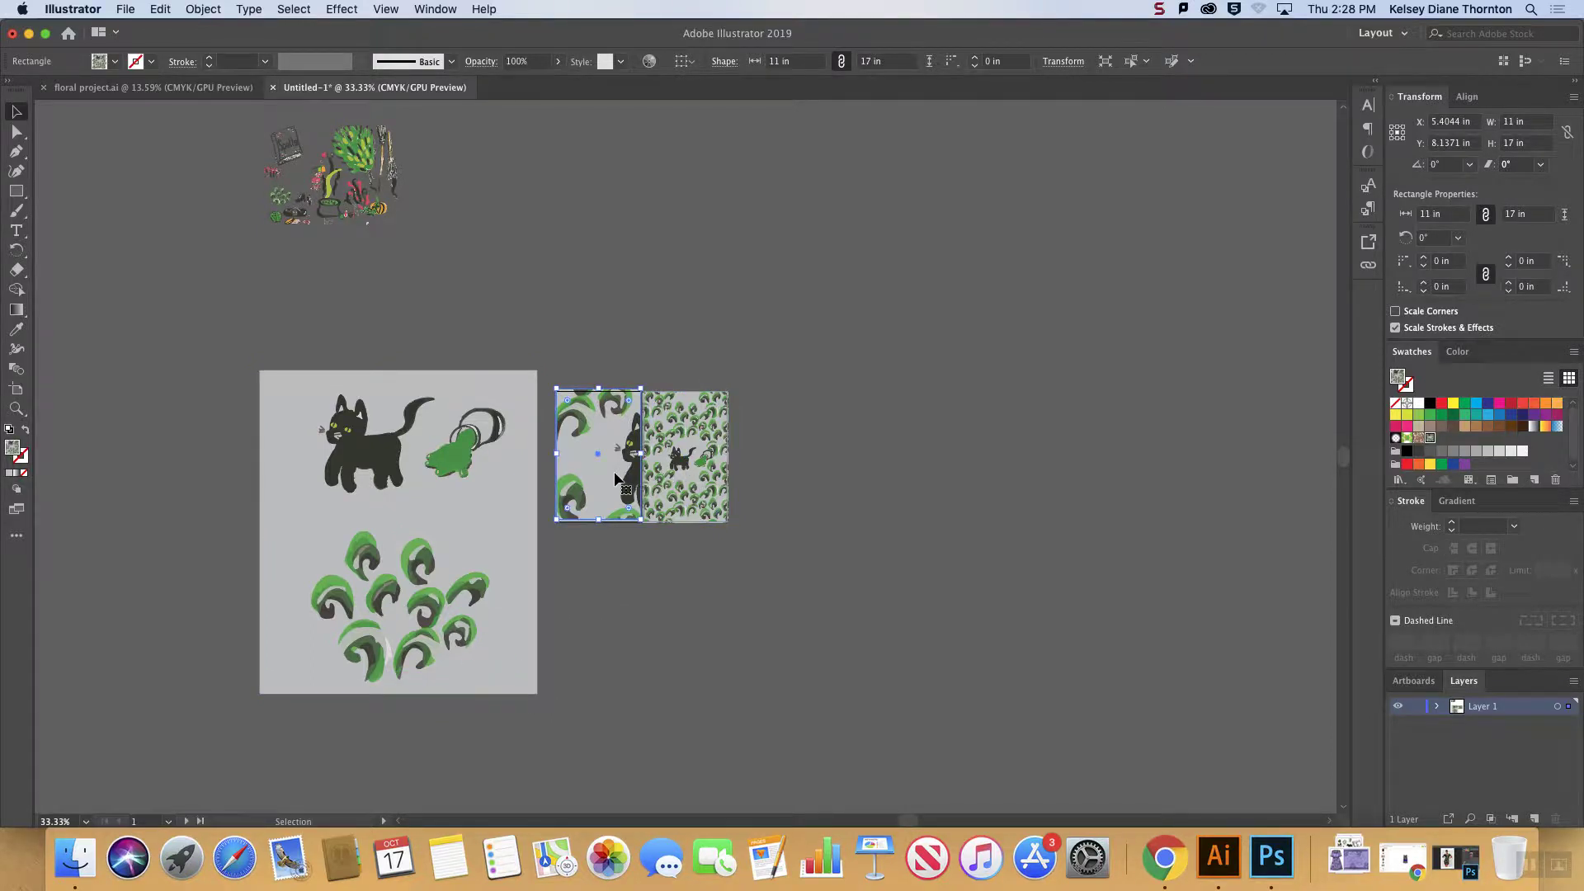
{"action": "key", "text": "super+equal"}
{"action": "key", "text": "super+equal"}
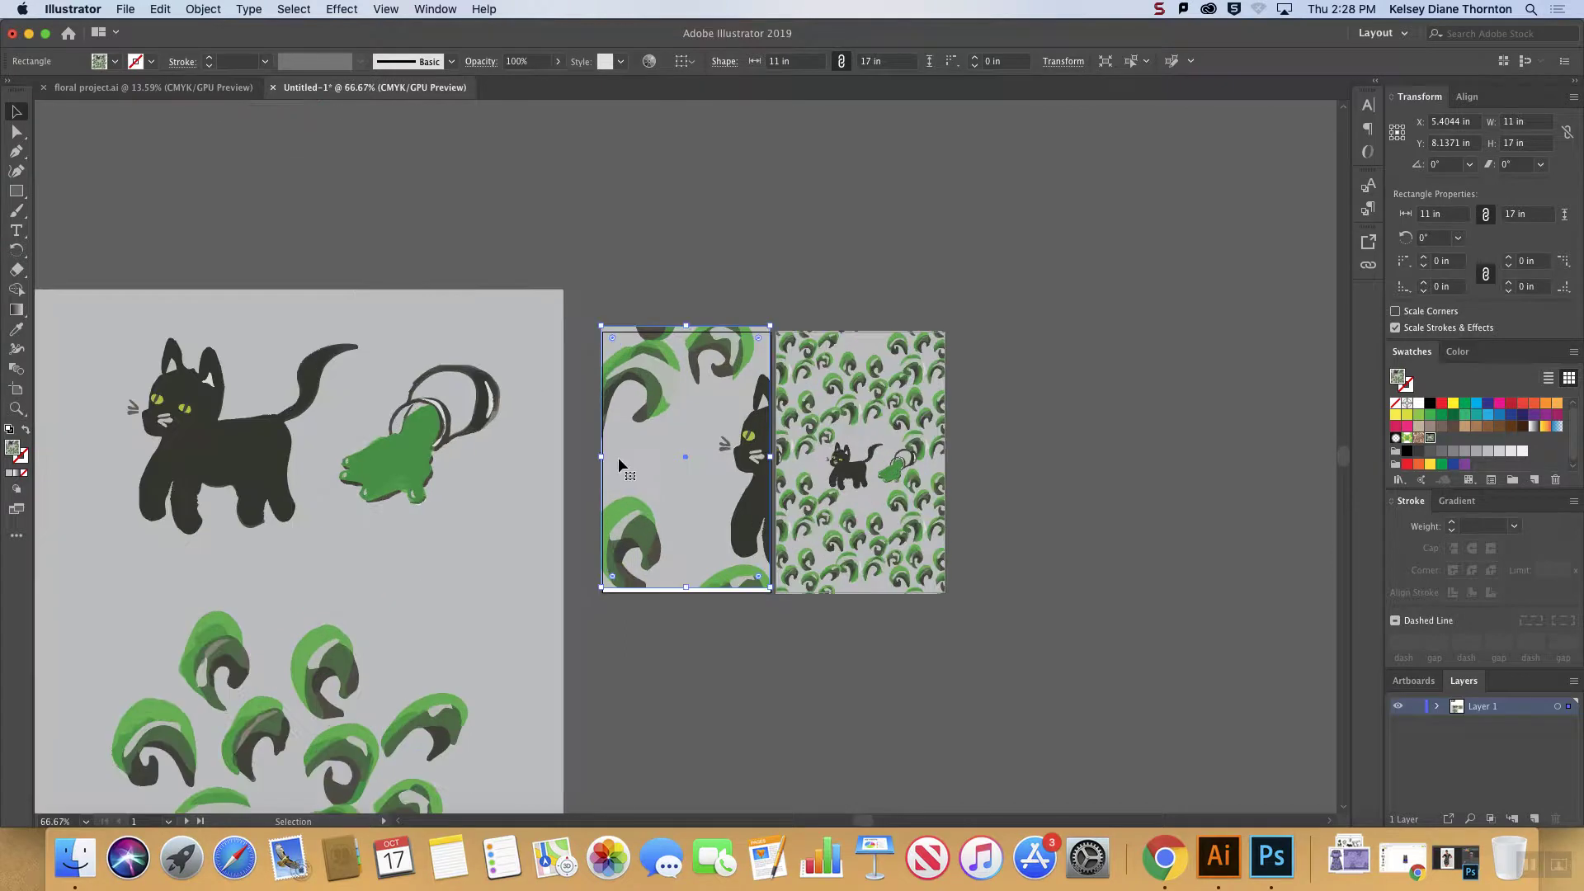
{"action": "left_click", "coordinate": [901, 493]}
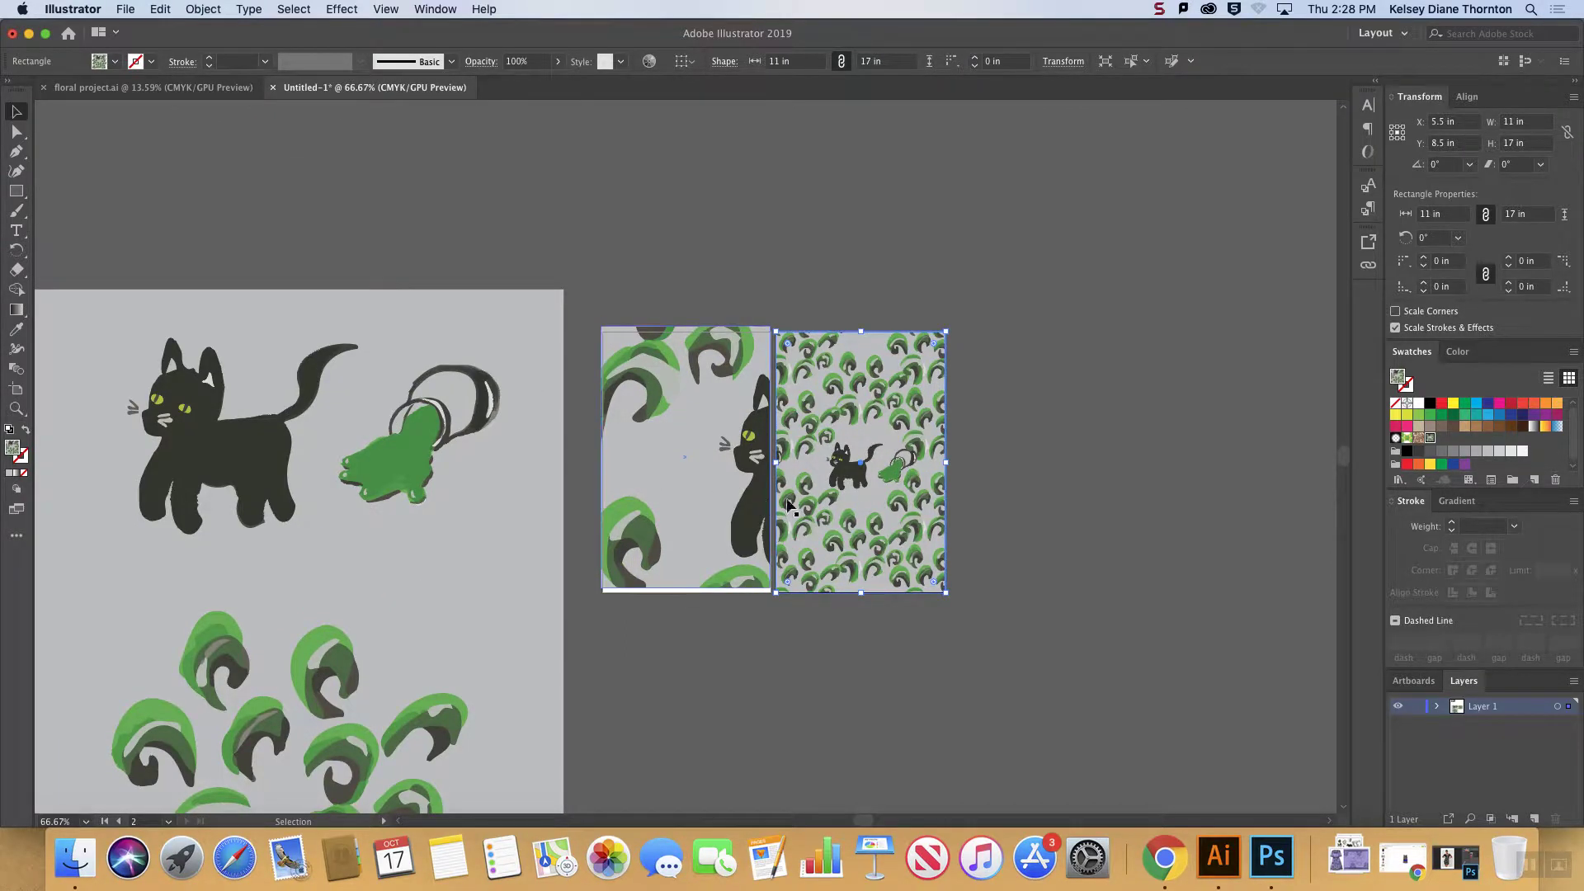
{"action": "left_click", "coordinate": [305, 561]}
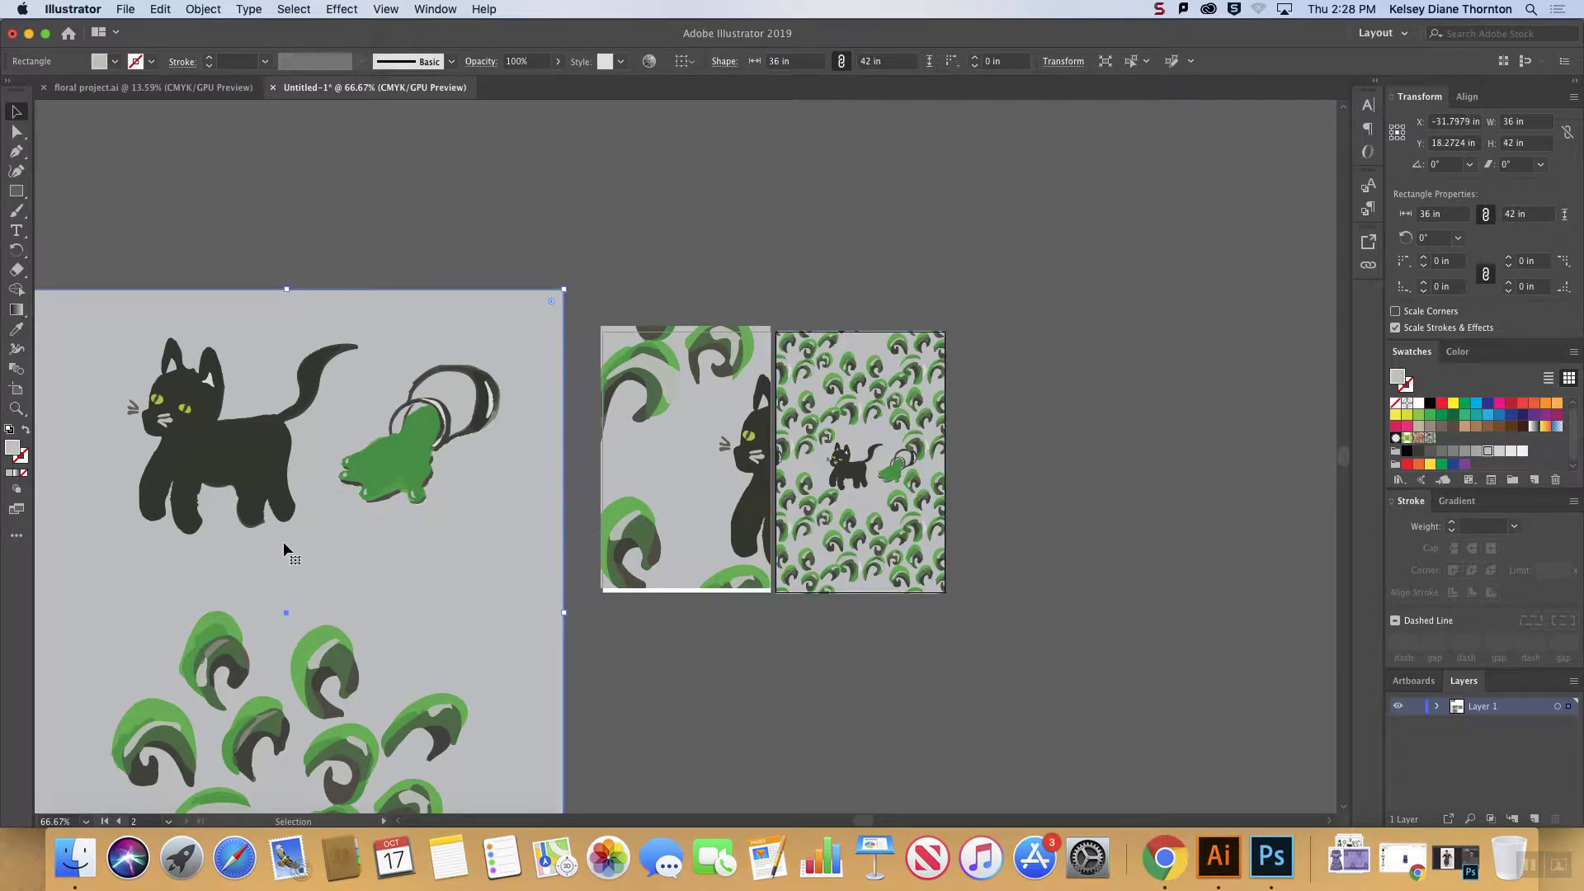
{"action": "key", "text": "period"}
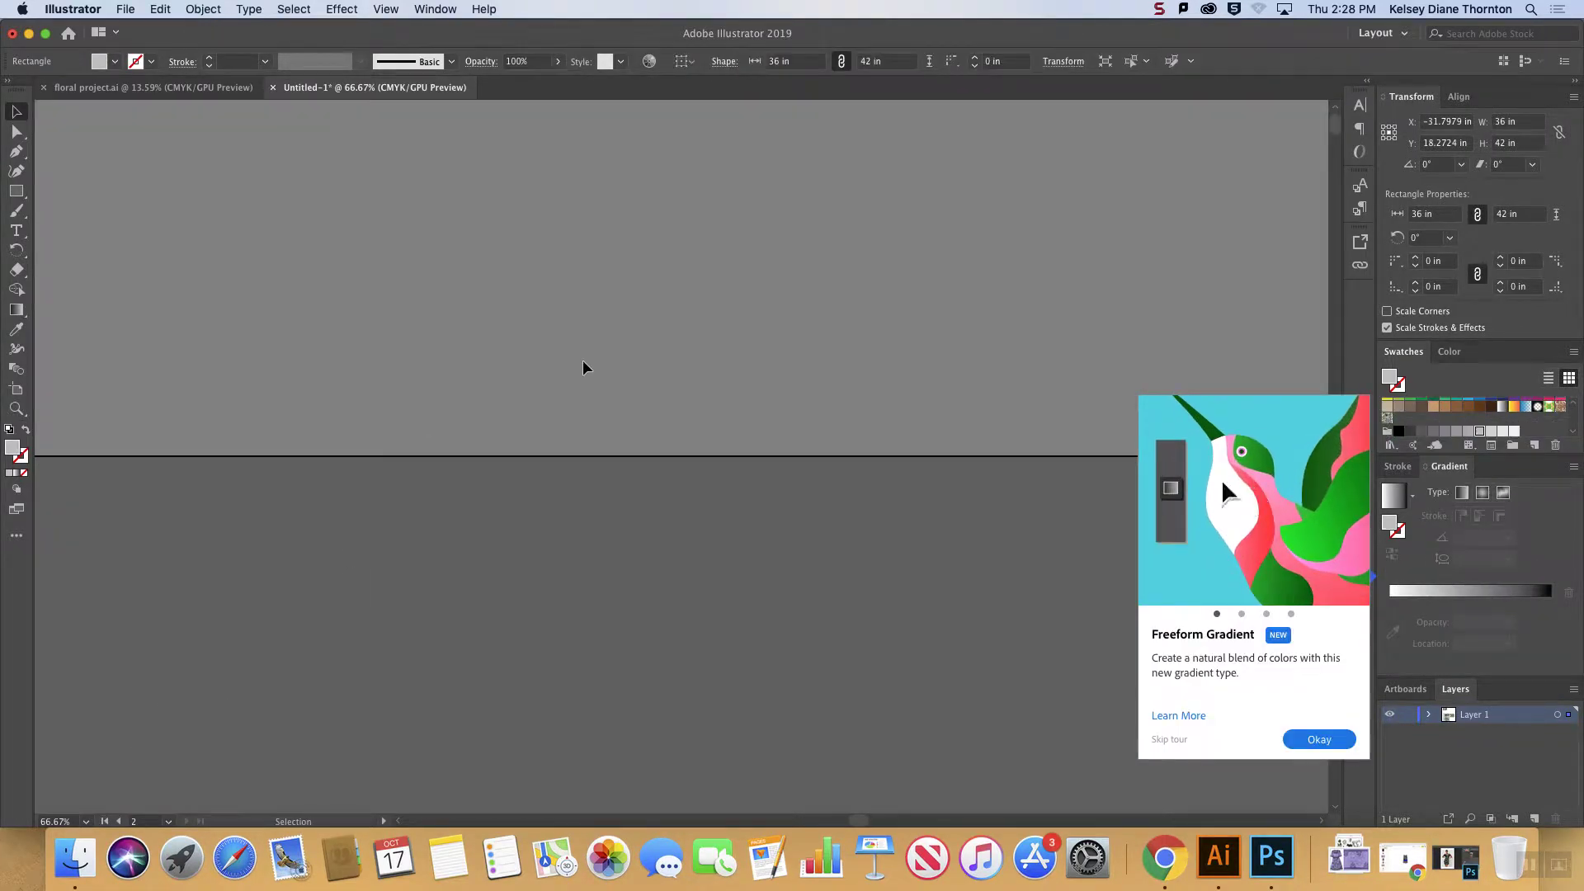
- Leave Illustrator for the course page in Chrome and open the Big Digital Print PowerPoint
{"action": "left_click", "coordinate": [153, 88]}
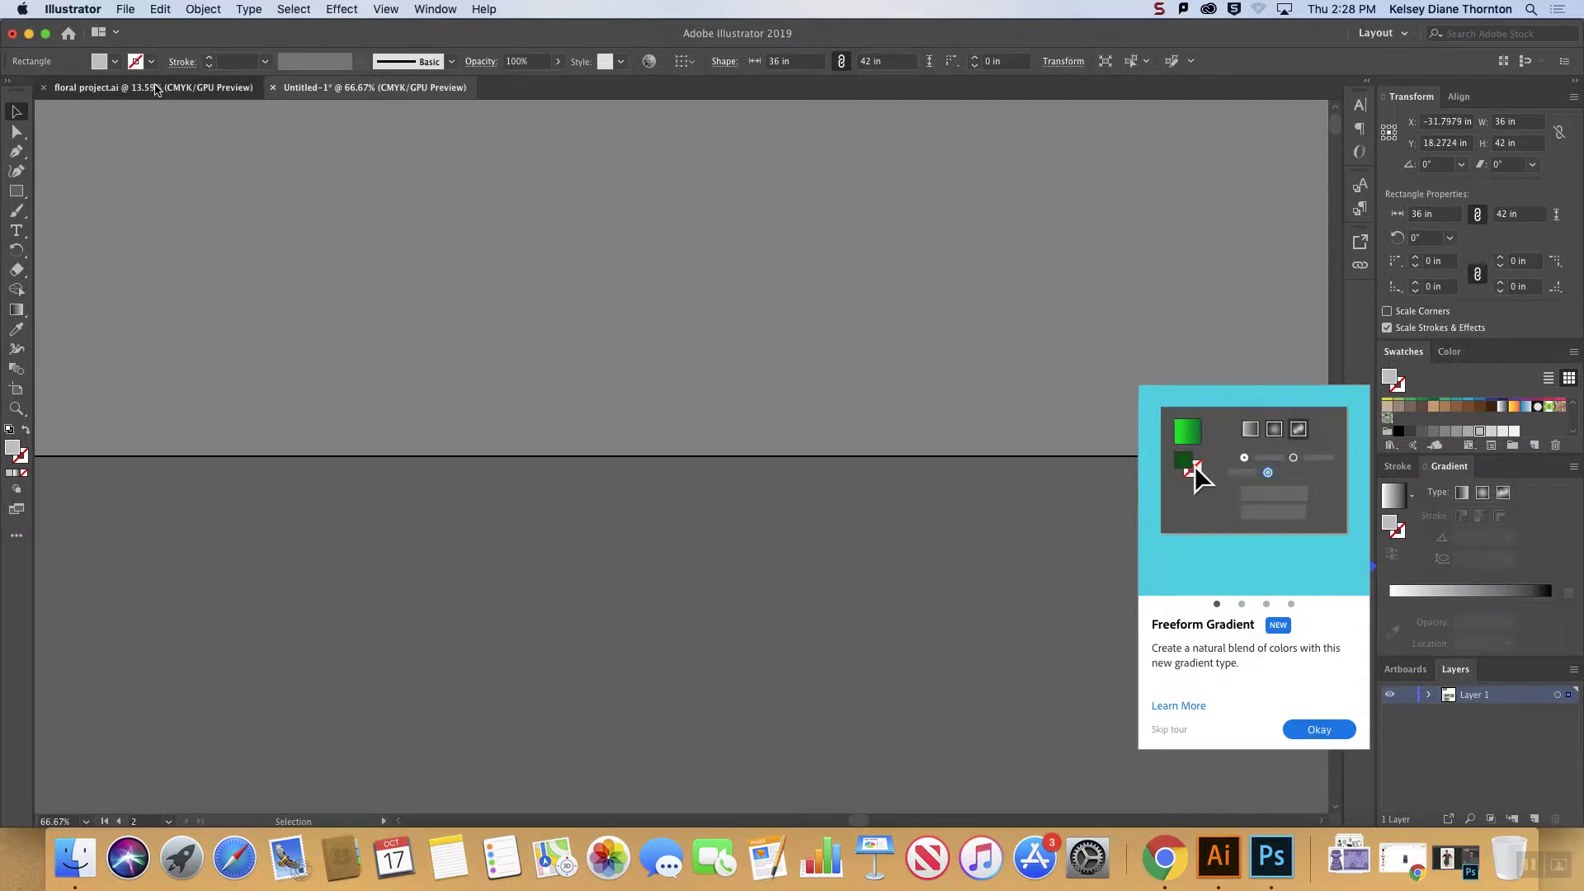
{"action": "left_click", "coordinate": [28, 34]}
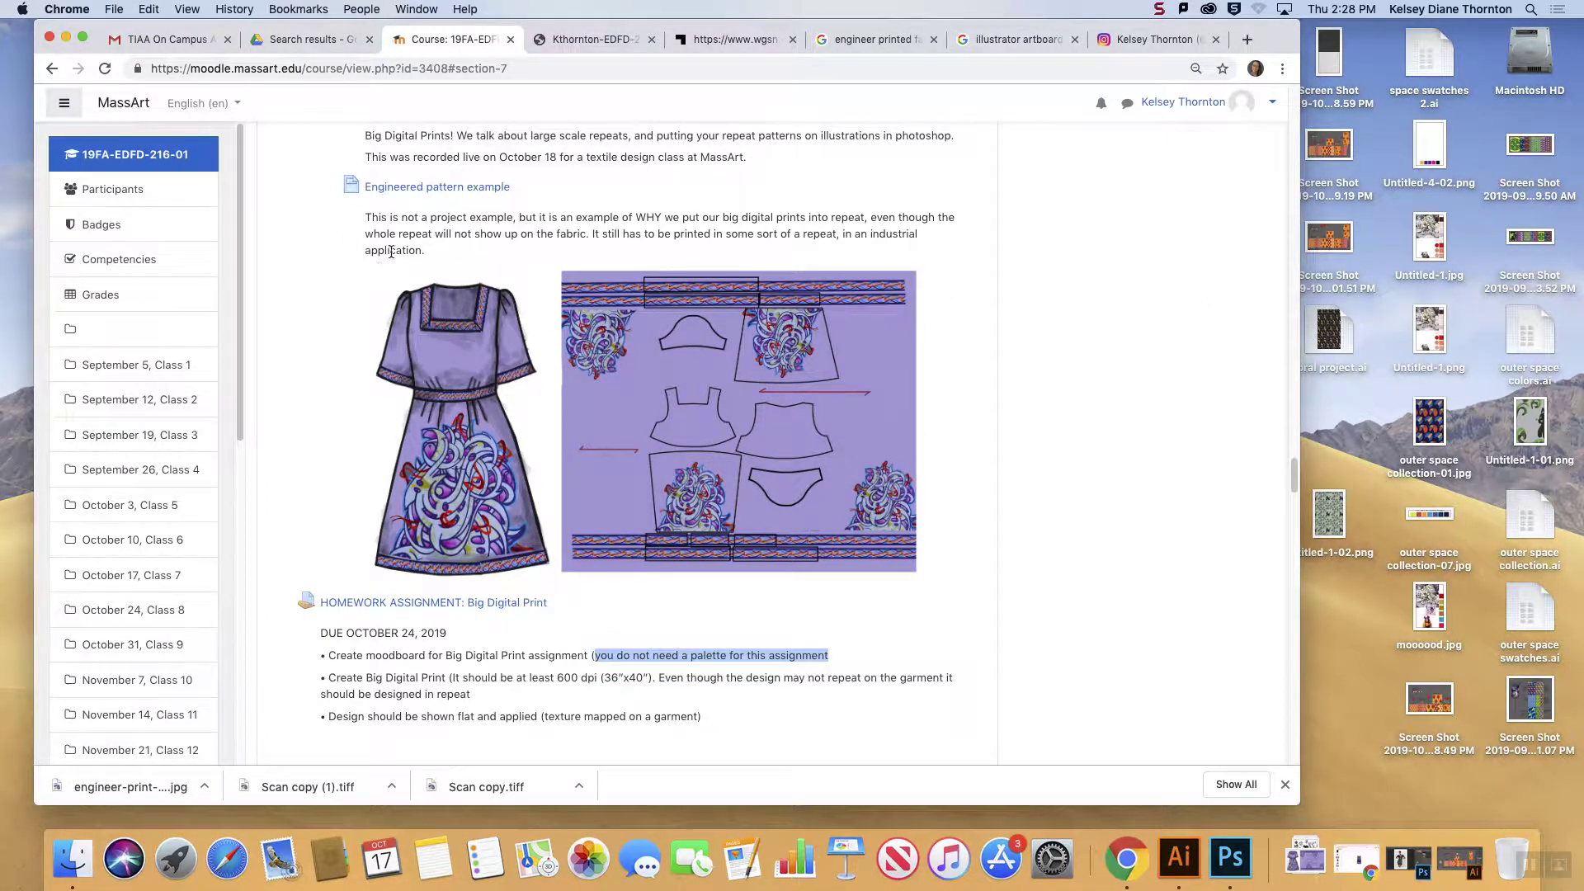
{"action": "scroll", "coordinate": [449, 239], "scroll_direction": "up", "scroll_amount": 3}
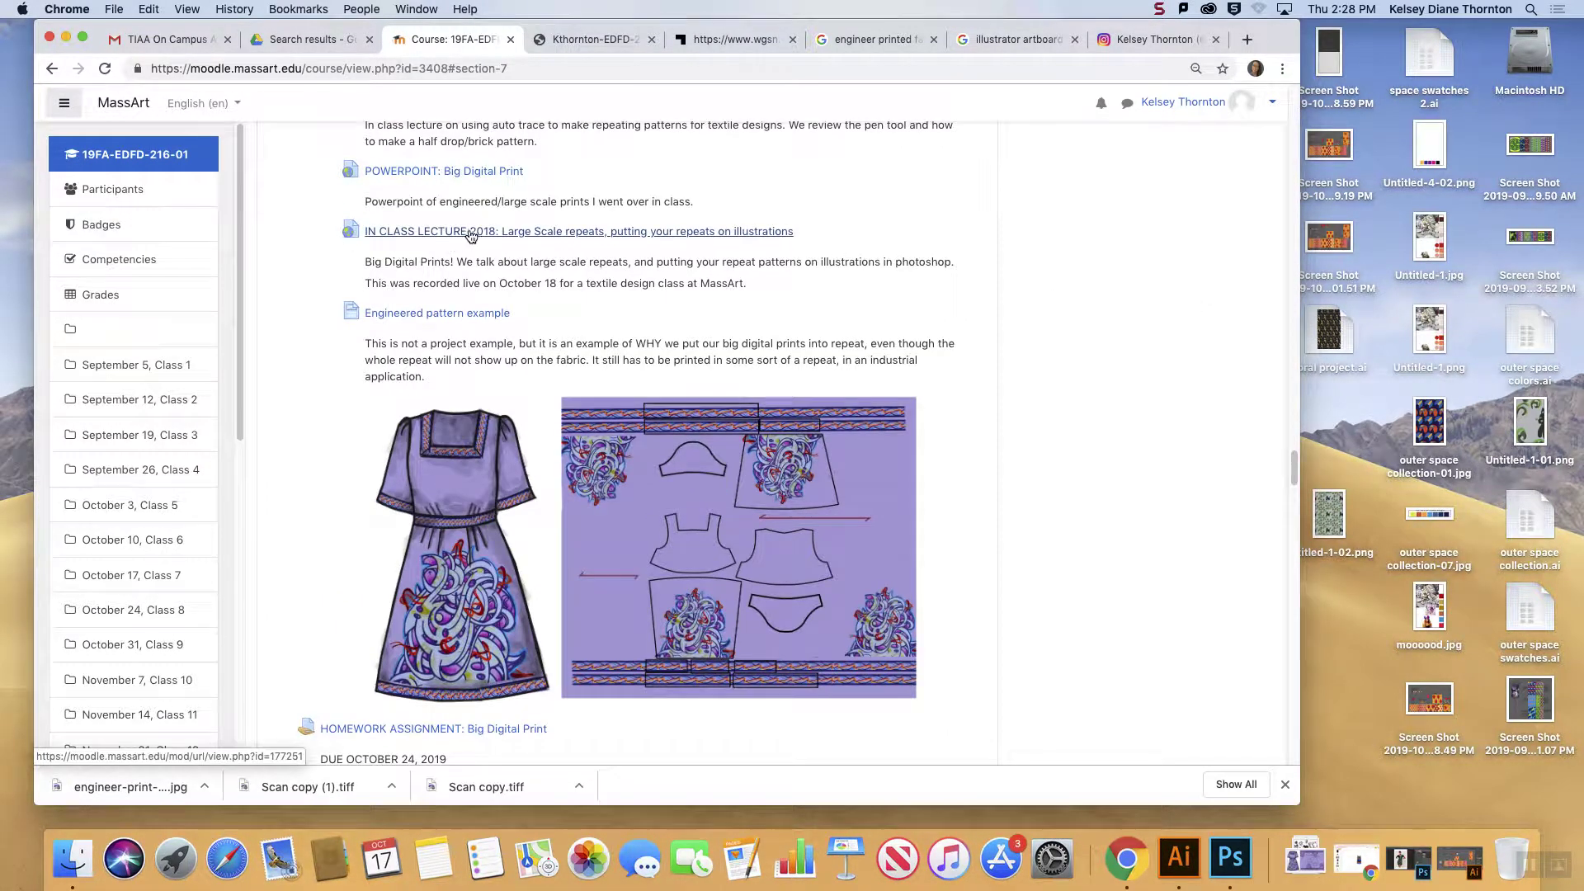
{"action": "left_click", "coordinate": [430, 172]}
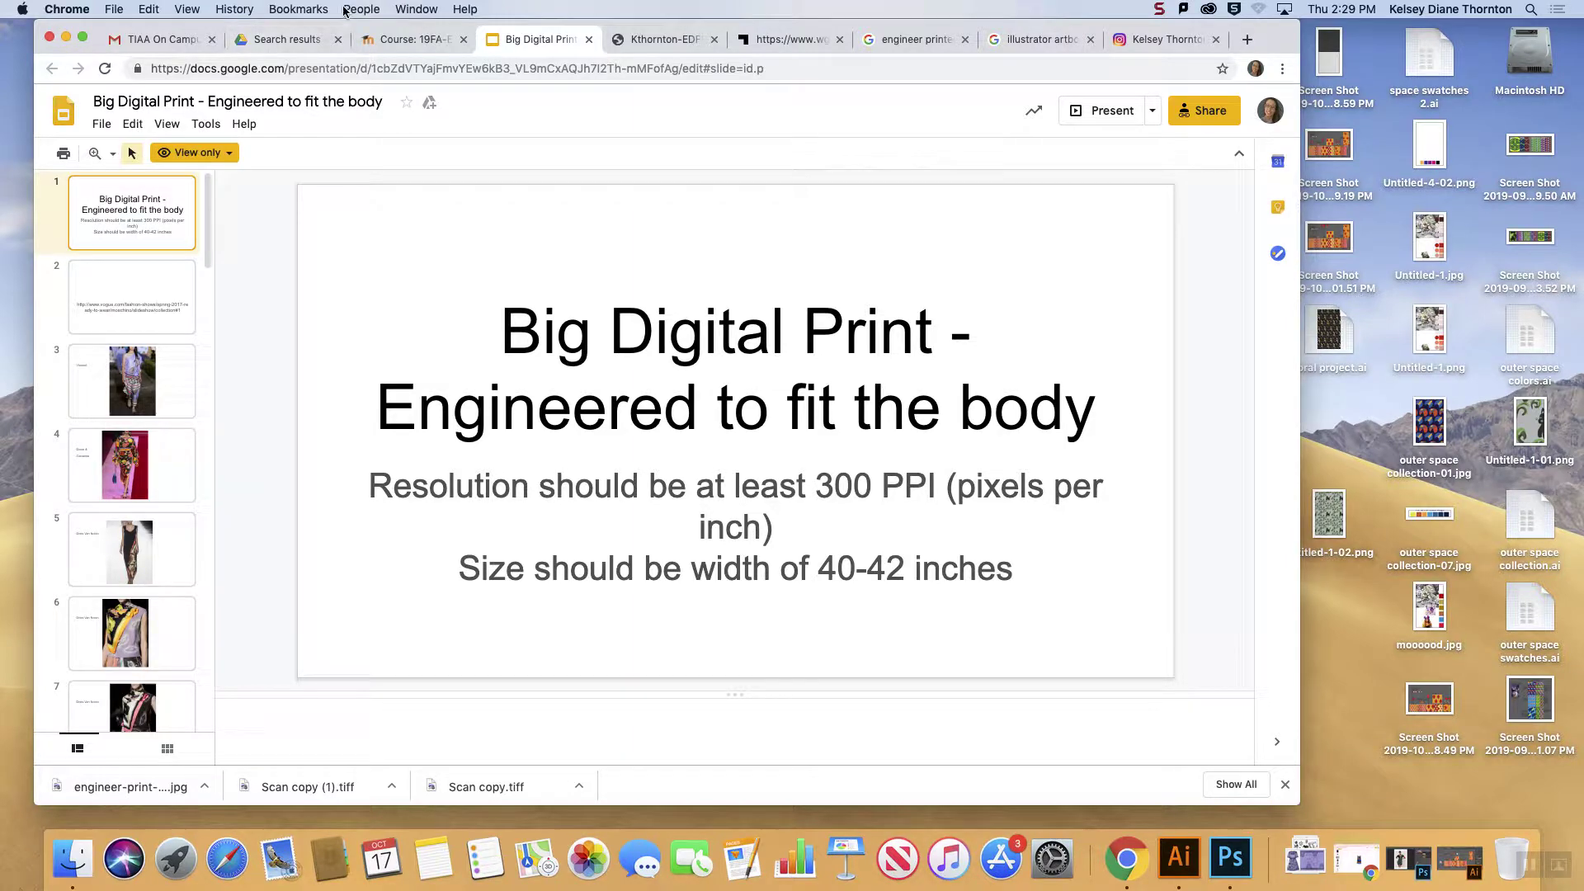
- Check the slides against the course page and return to the class materials listing the large-scale repeats lecture
{"action": "left_click", "coordinate": [439, 39]}
{"action": "left_click", "coordinate": [532, 40]}
{"action": "left_click", "coordinate": [388, 39]}
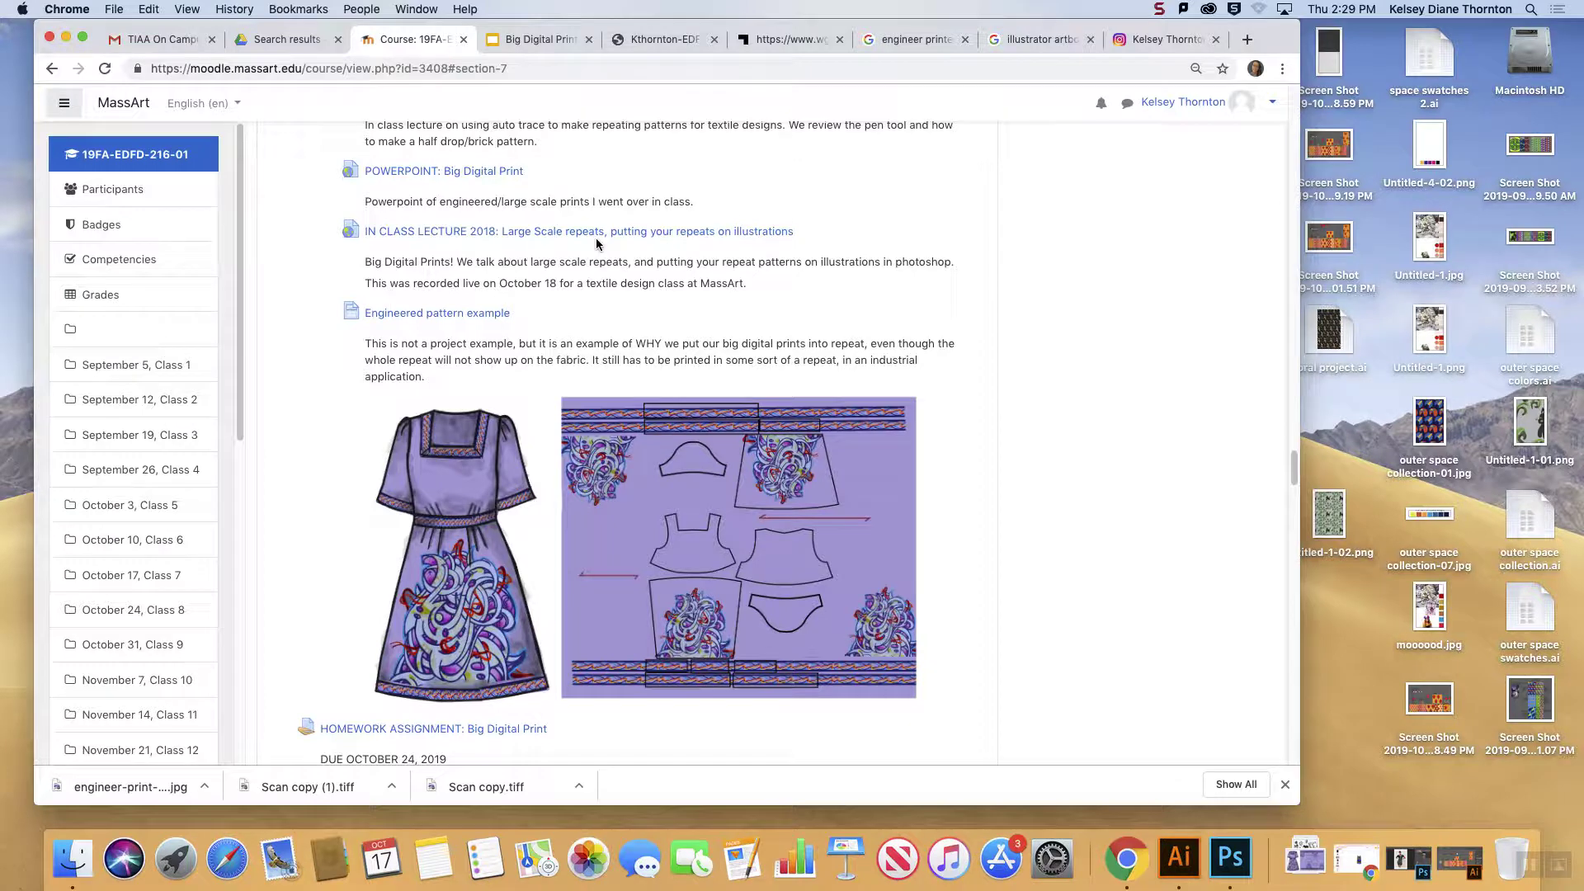
- Return to the Big Digital Print slides and present them full screen starting from the Vionnet slide
{"action": "left_click", "coordinate": [508, 38]}
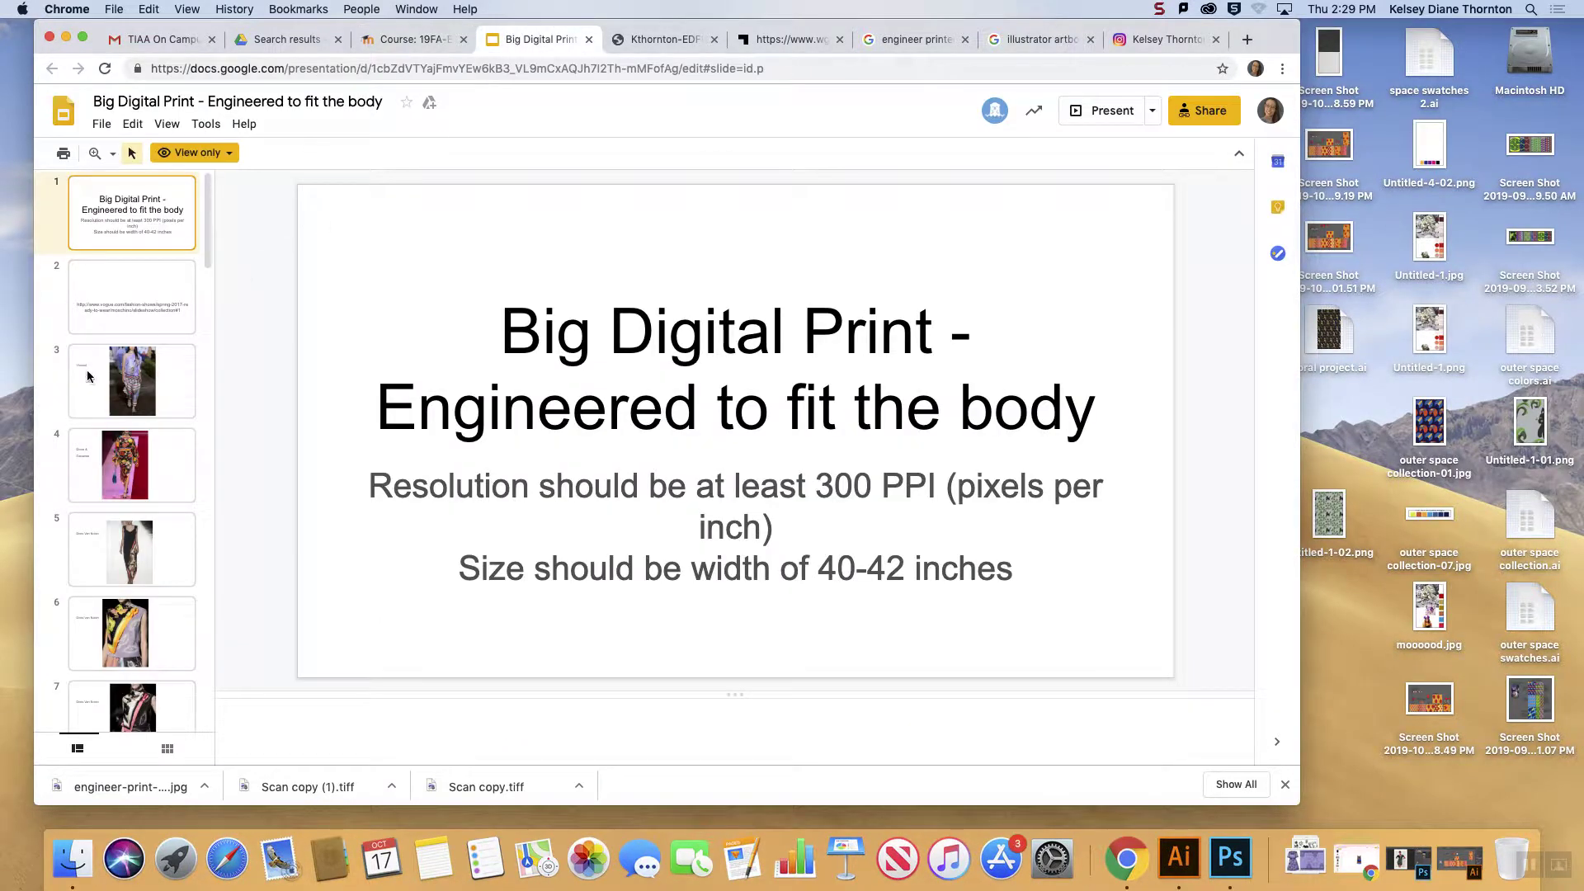
{"action": "left_click", "coordinate": [85, 381]}
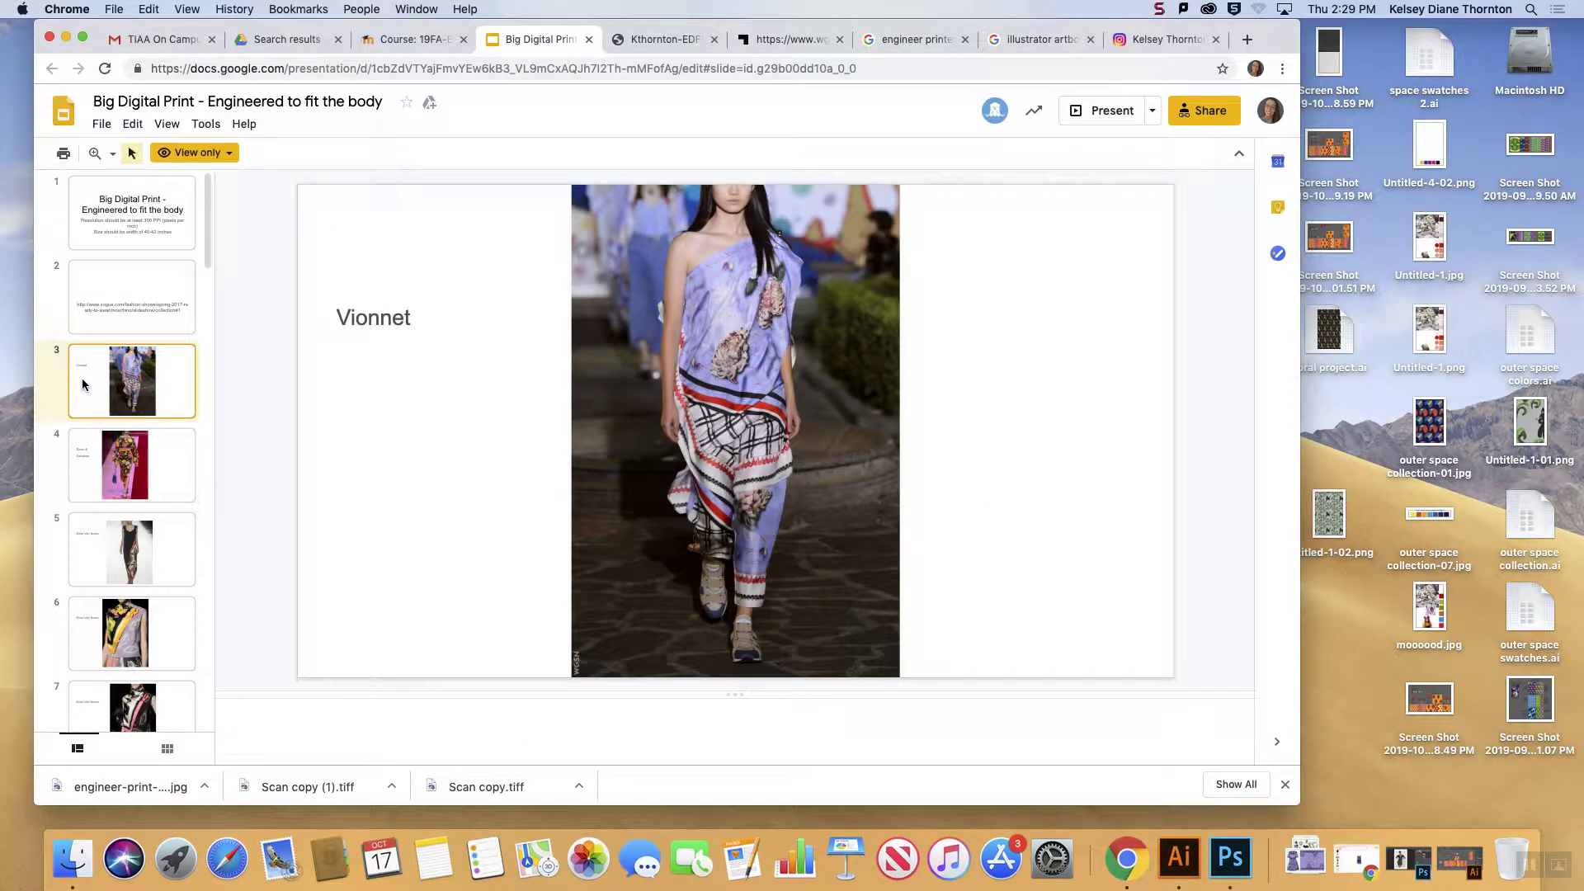
{"action": "left_click", "coordinate": [1106, 110]}
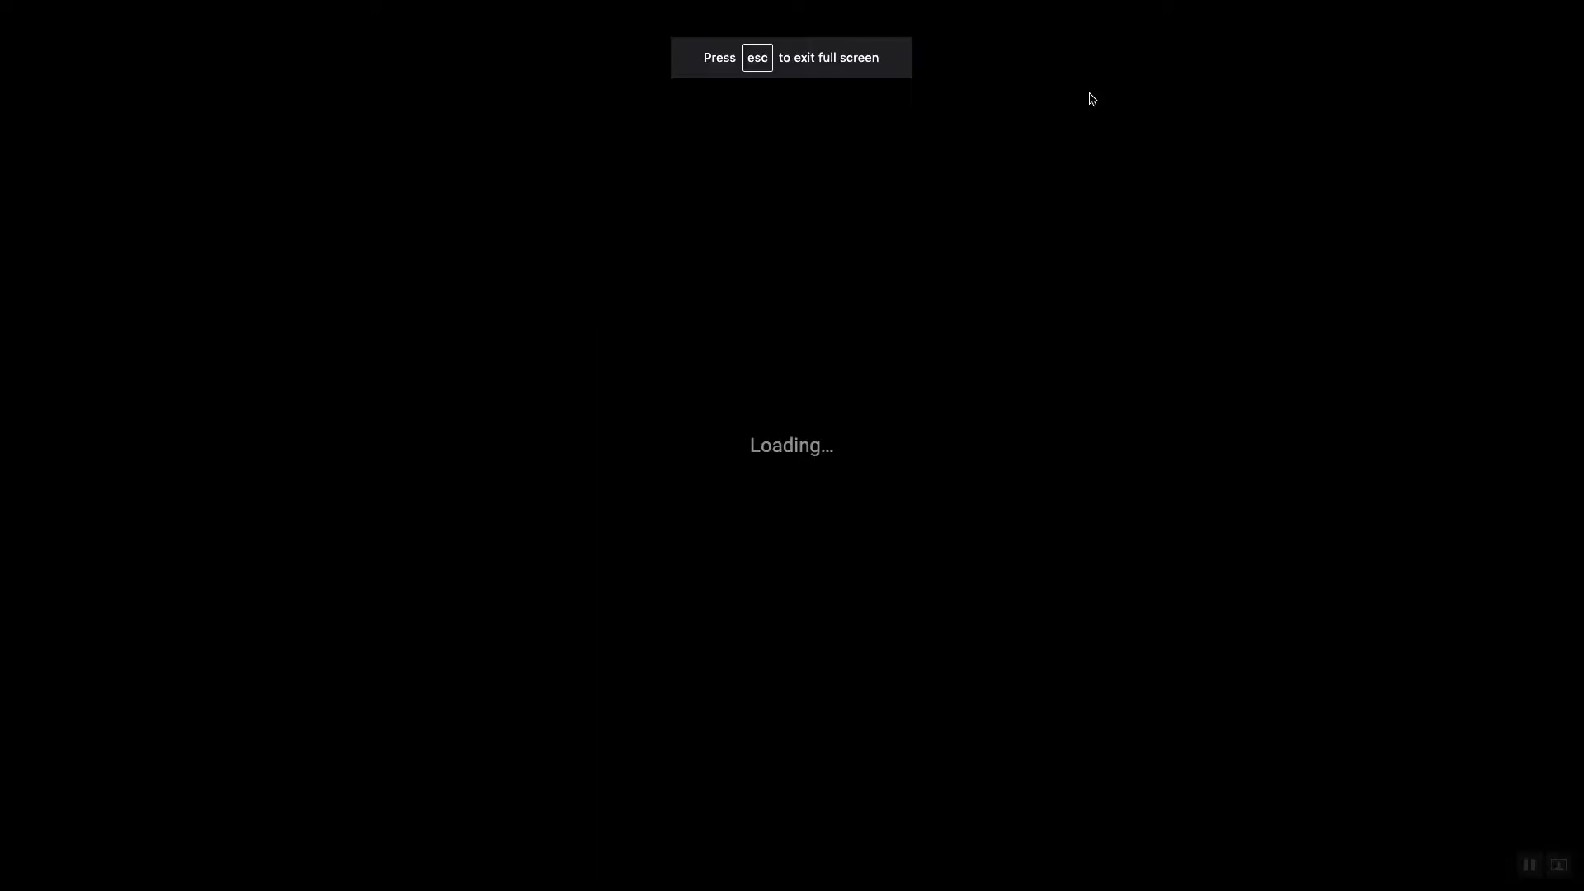
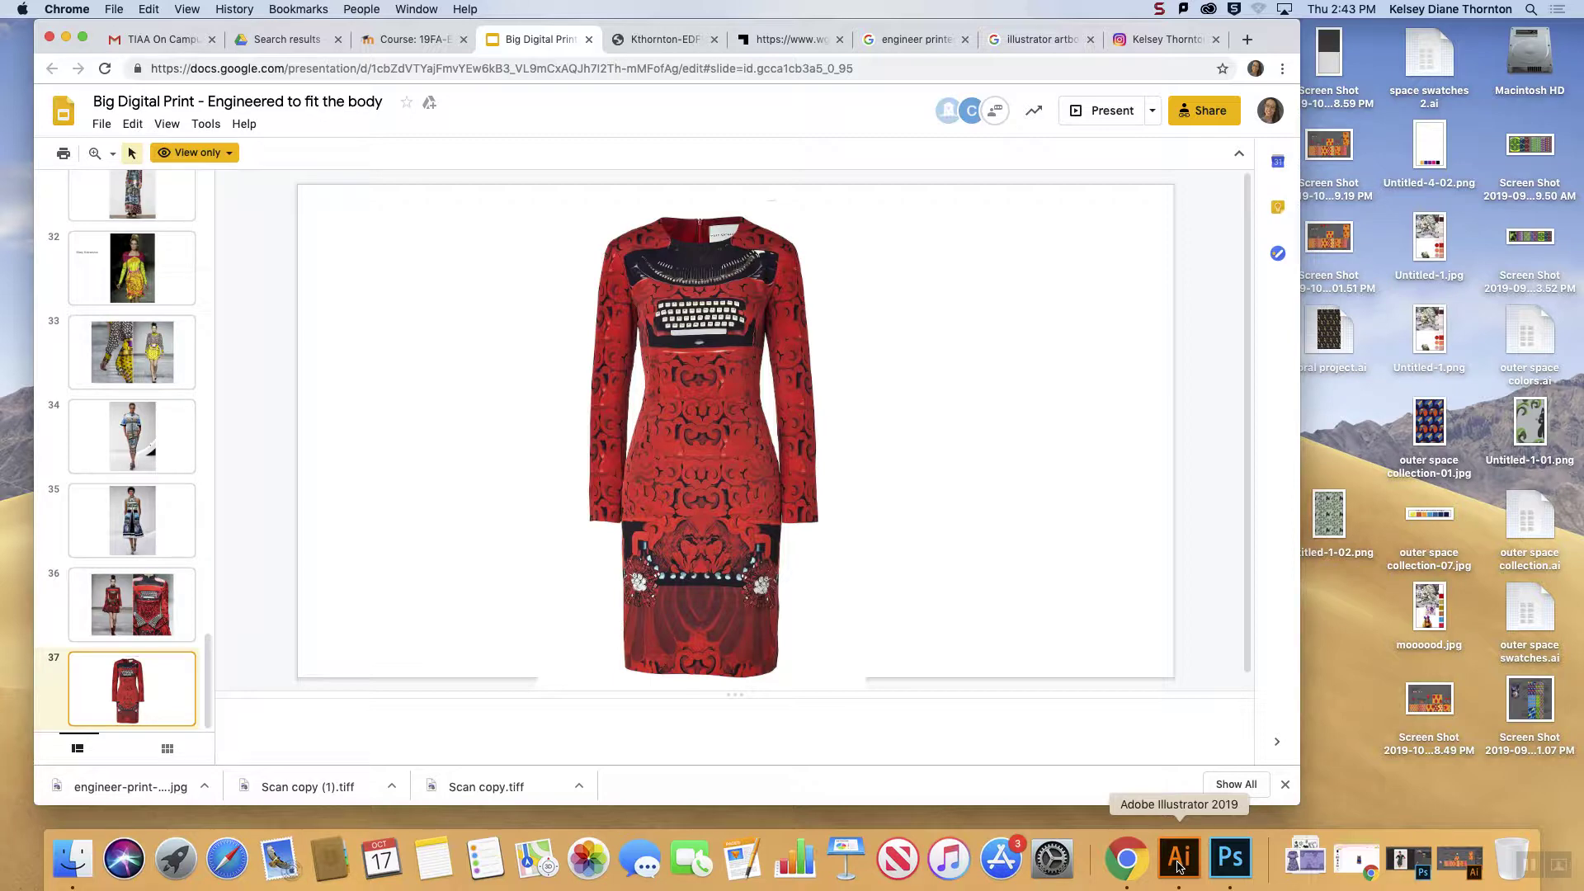
- Return to the engineer printed fabric image search in Chrome and search for "white dress" instead
{"action": "left_click", "coordinate": [1178, 865]}
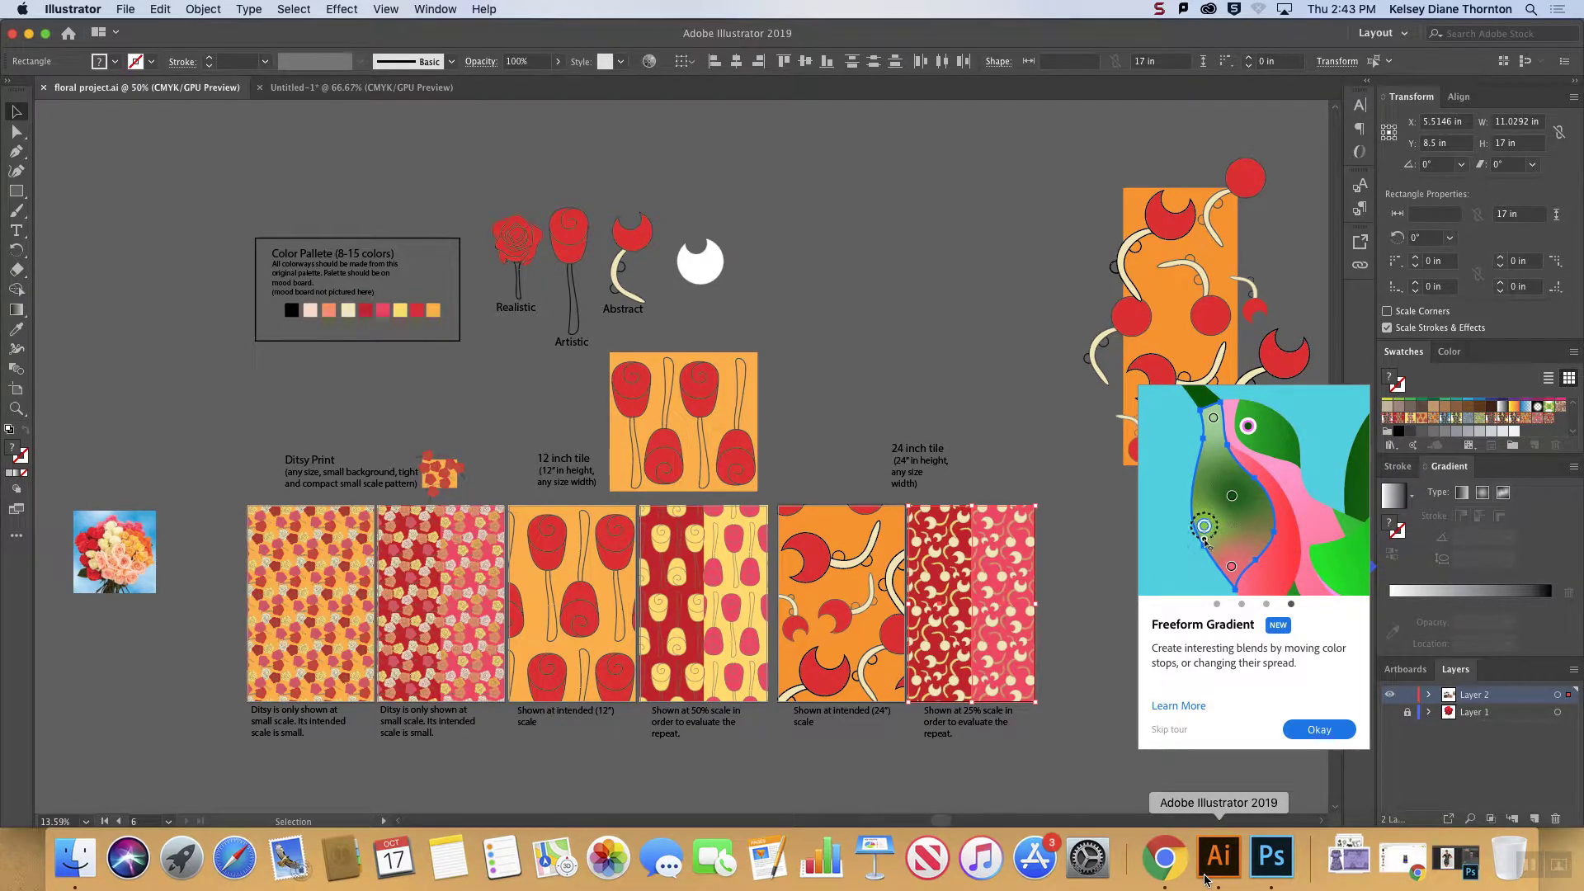
{"action": "left_click", "coordinate": [1164, 869]}
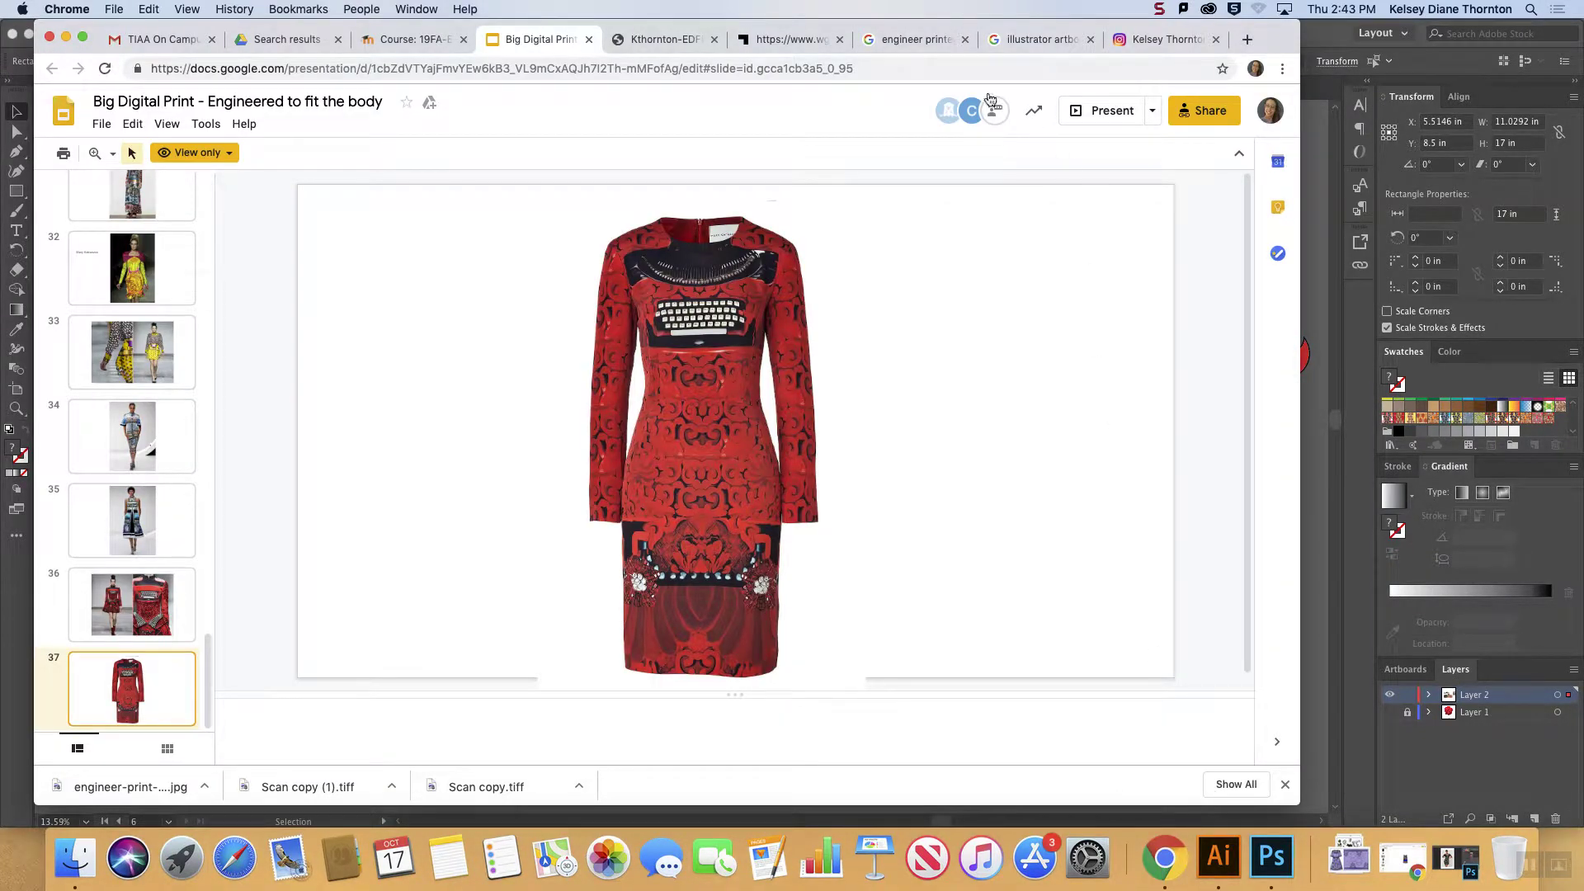
{"action": "left_click", "coordinate": [922, 38]}
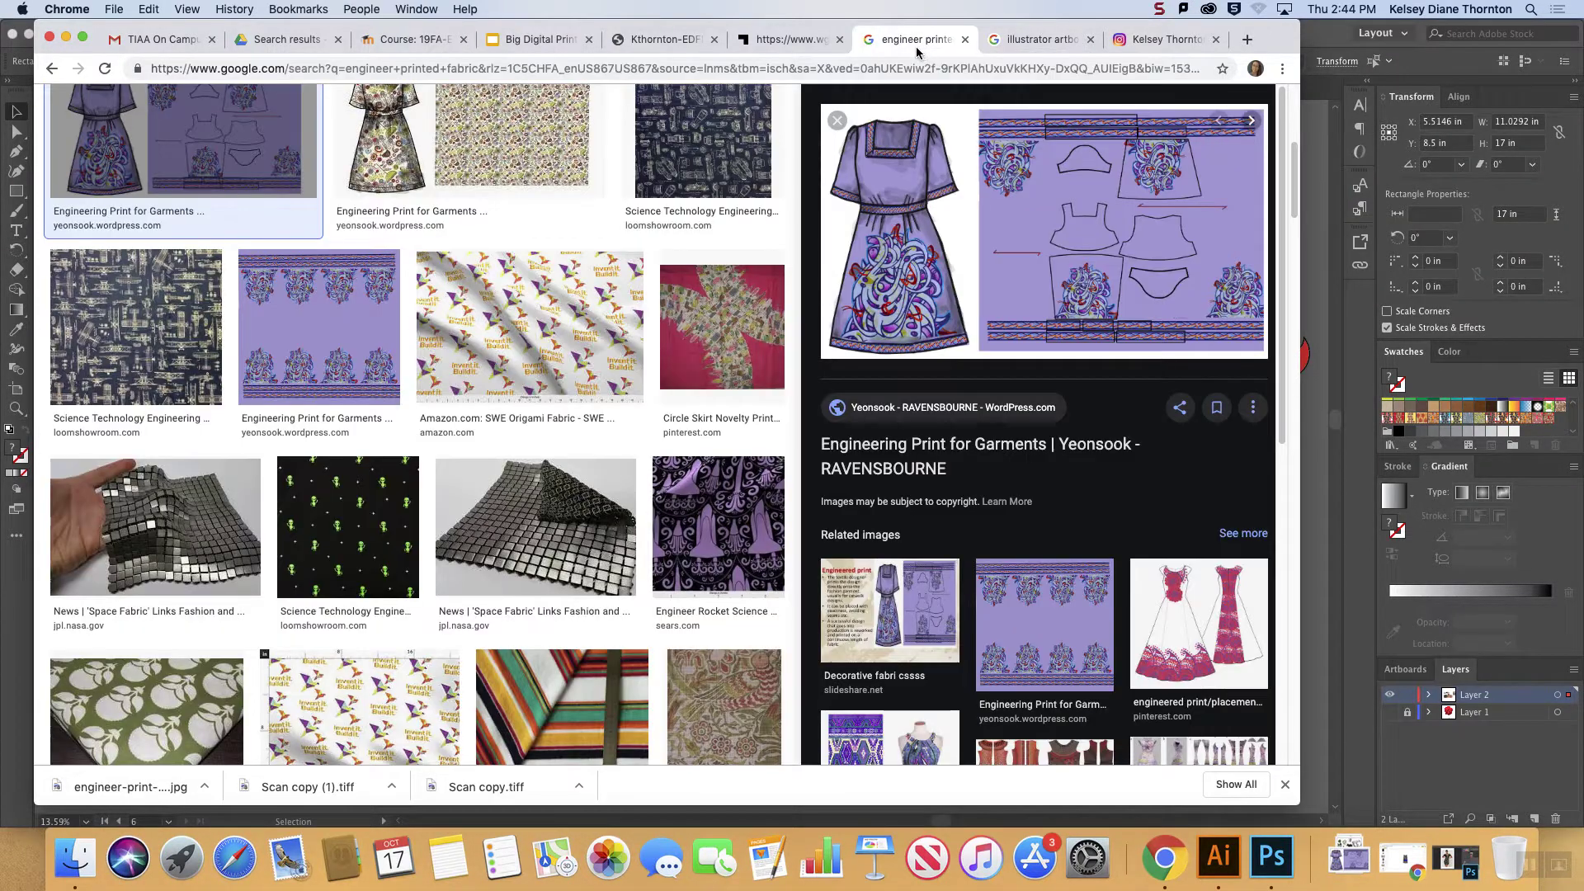
{"action": "scroll", "coordinate": [611, 180], "scroll_direction": "up", "scroll_amount": 1}
{"action": "scroll", "coordinate": [611, 180], "scroll_direction": "up", "scroll_amount": 5}
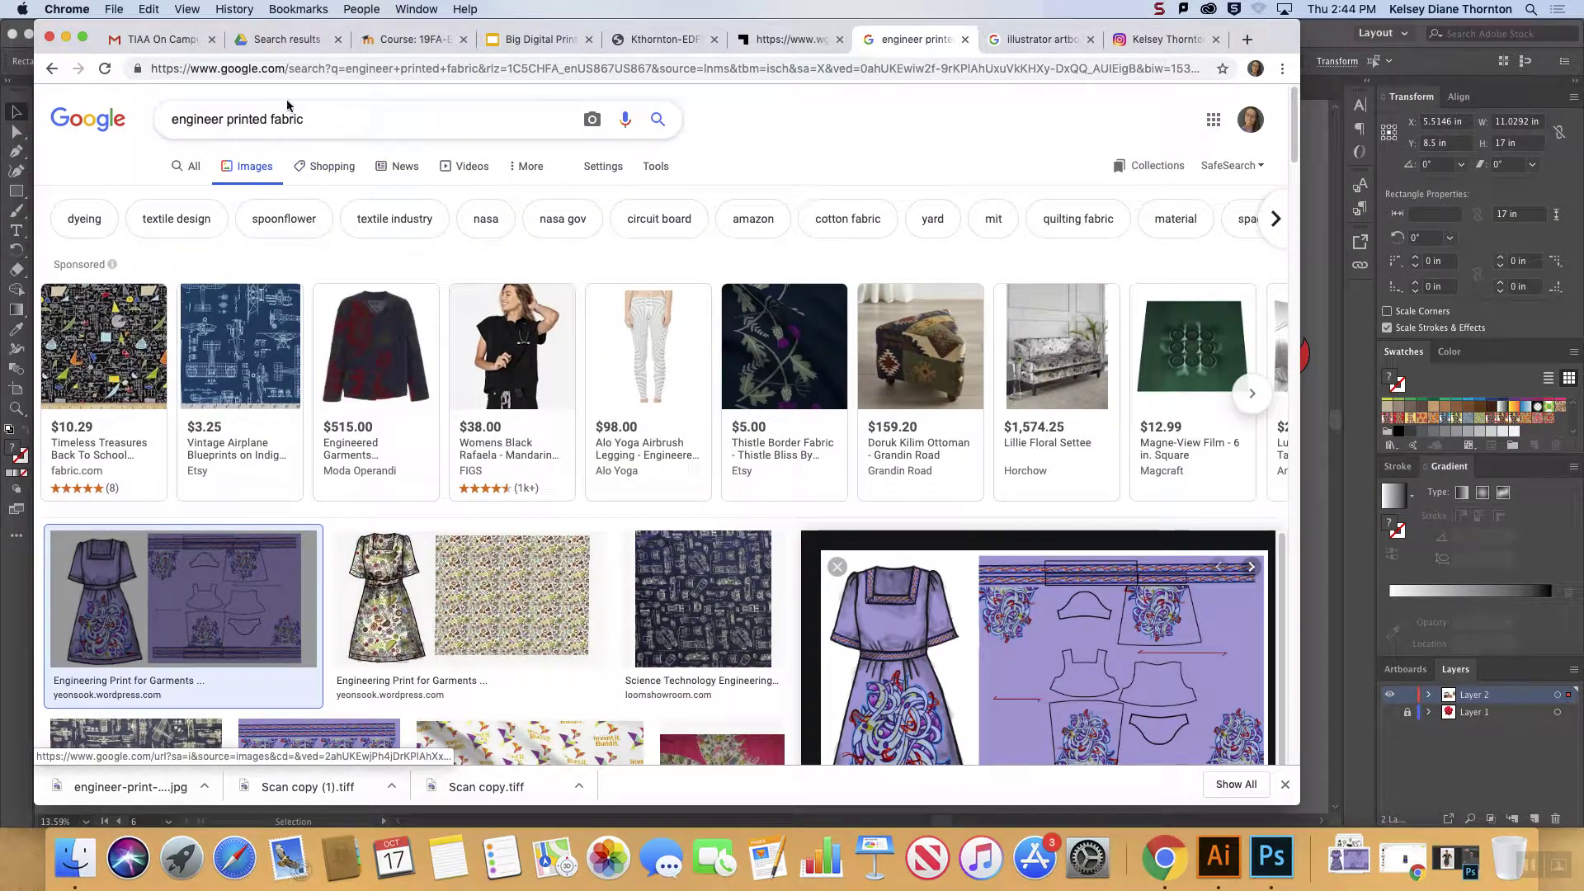
{"action": "triple_click", "coordinate": [214, 104]}
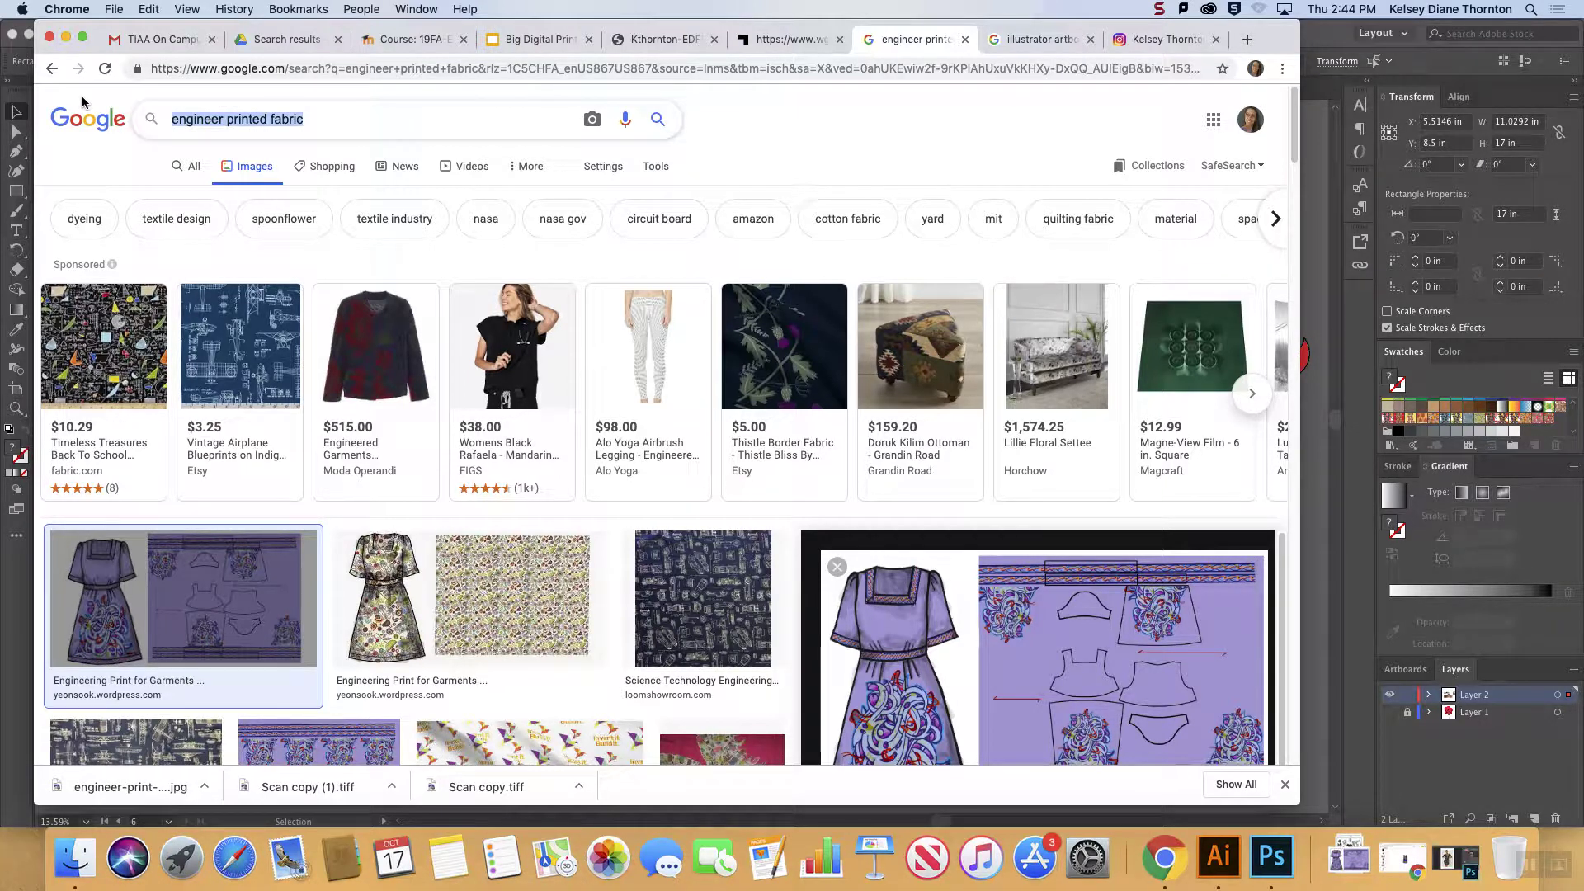
{"action": "type", "text": "white dress"}
{"action": "key", "text": "Return"}
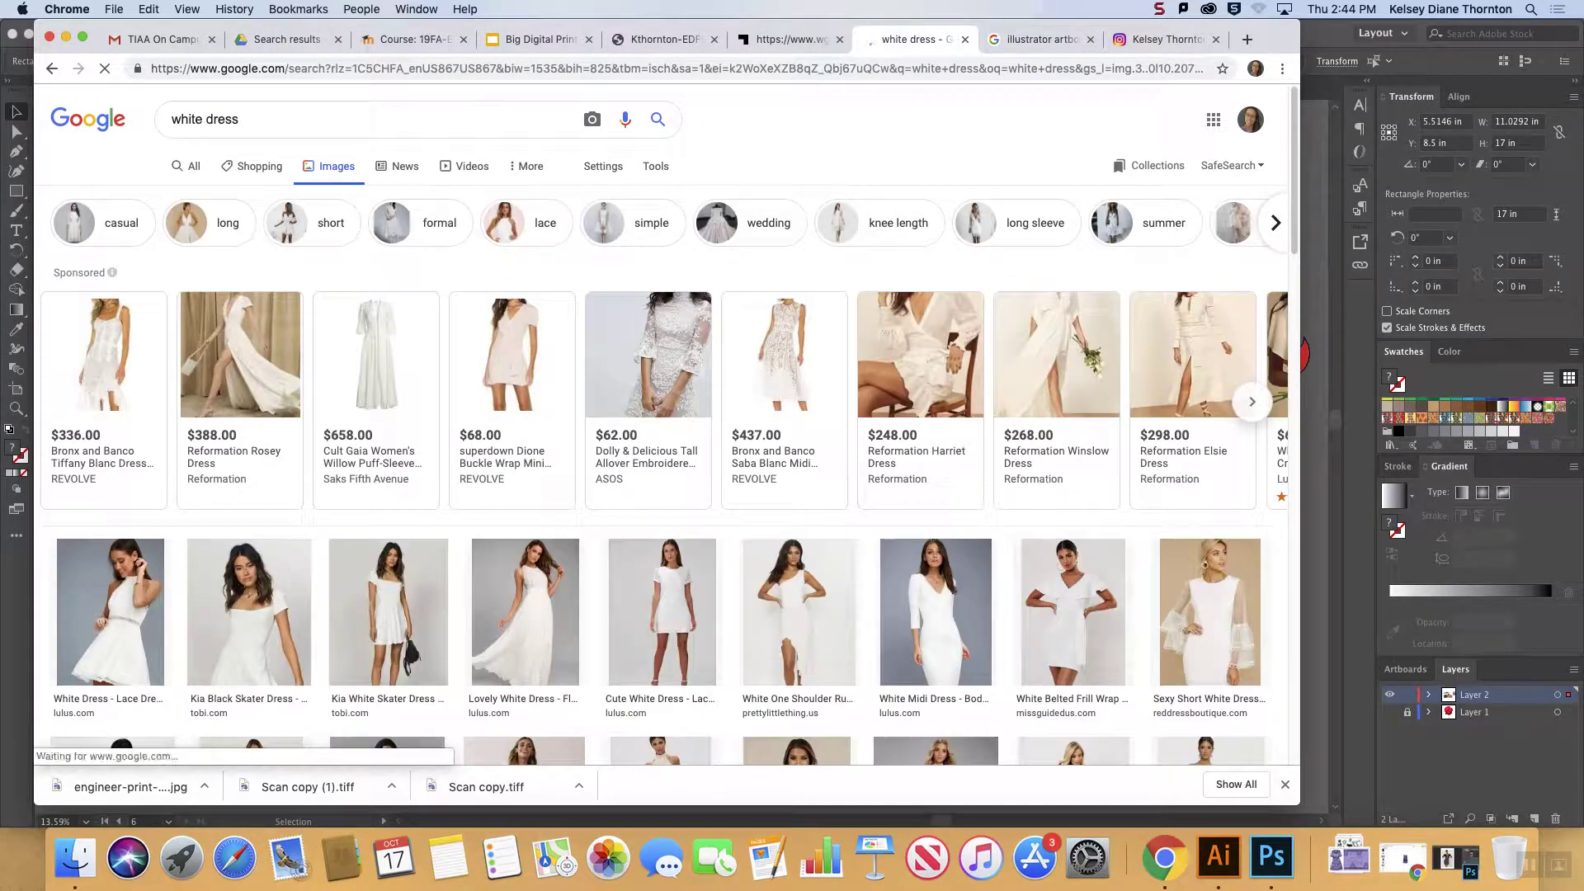
- Limit the white dress image results to the Large size and preview the White One Shoulder Knee Length Dress
{"action": "scroll", "coordinate": [381, 575], "scroll_direction": "down", "scroll_amount": 2}
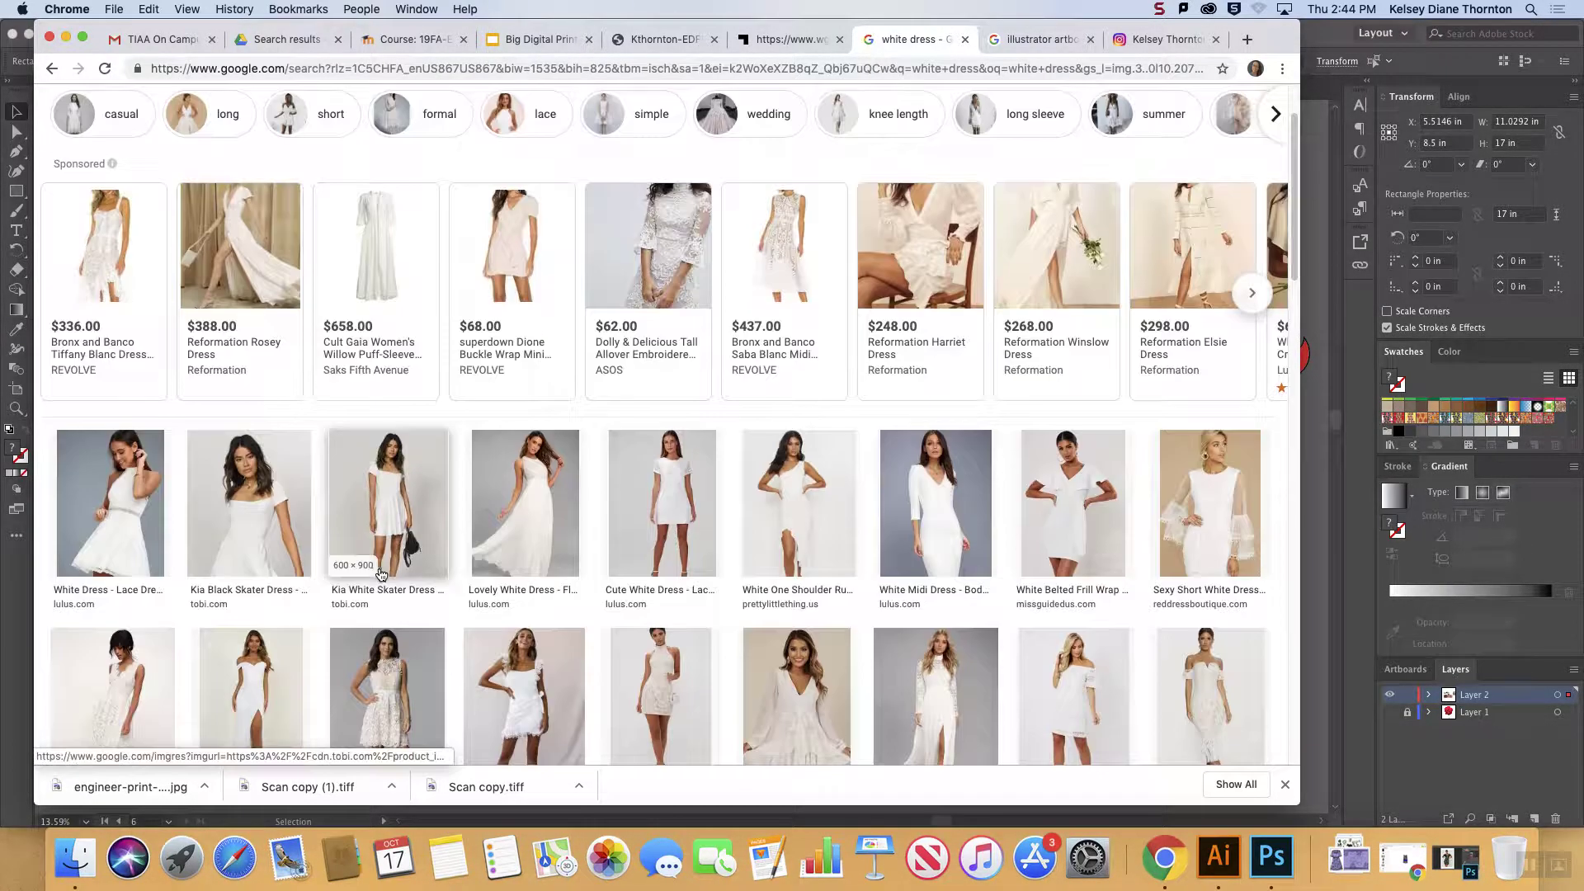
{"action": "scroll", "coordinate": [381, 575], "scroll_direction": "down", "scroll_amount": 3}
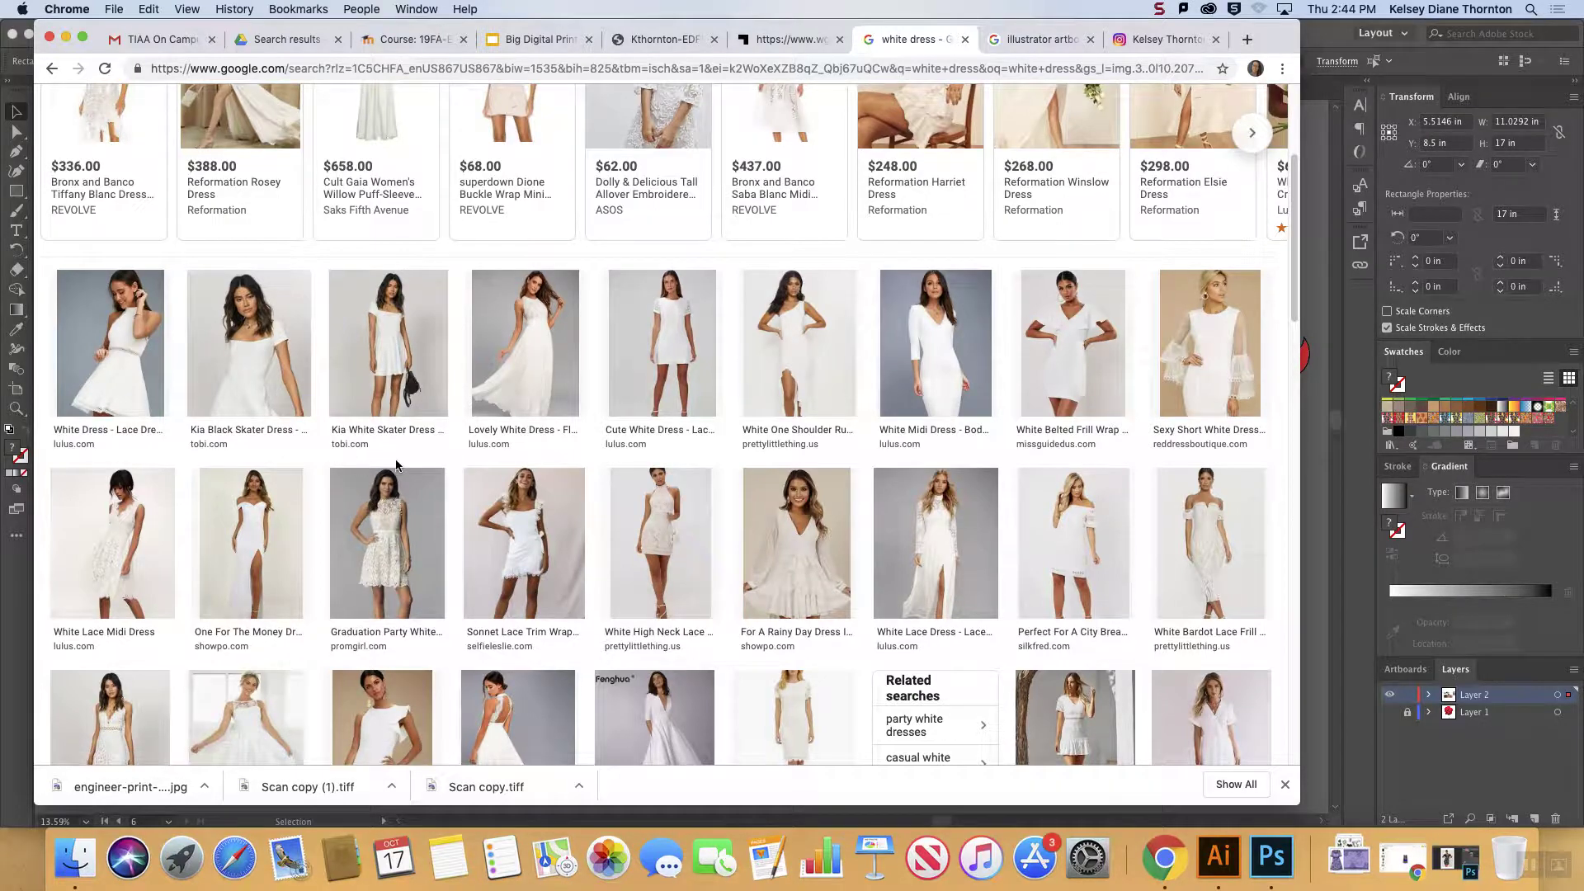
{"action": "scroll", "coordinate": [397, 465], "scroll_direction": "up", "scroll_amount": 5}
{"action": "scroll", "coordinate": [517, 195], "scroll_direction": "up", "scroll_amount": 1}
{"action": "left_click", "coordinate": [180, 195]}
{"action": "left_click", "coordinate": [183, 245]}
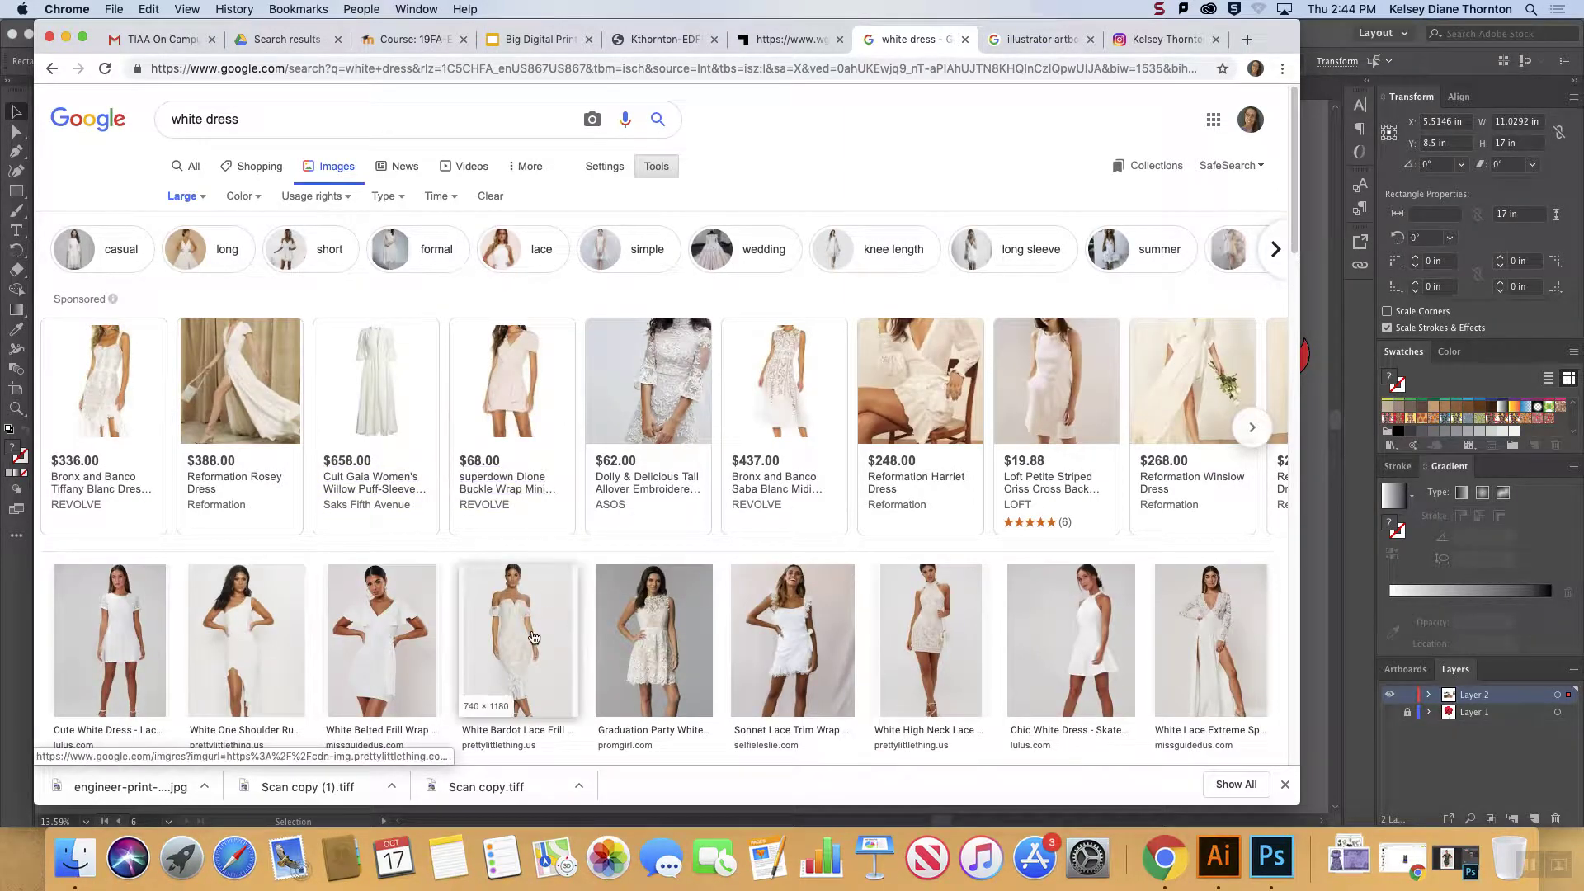
{"action": "scroll", "coordinate": [533, 638], "scroll_direction": "down", "scroll_amount": 5}
{"action": "left_click", "coordinate": [699, 578]}
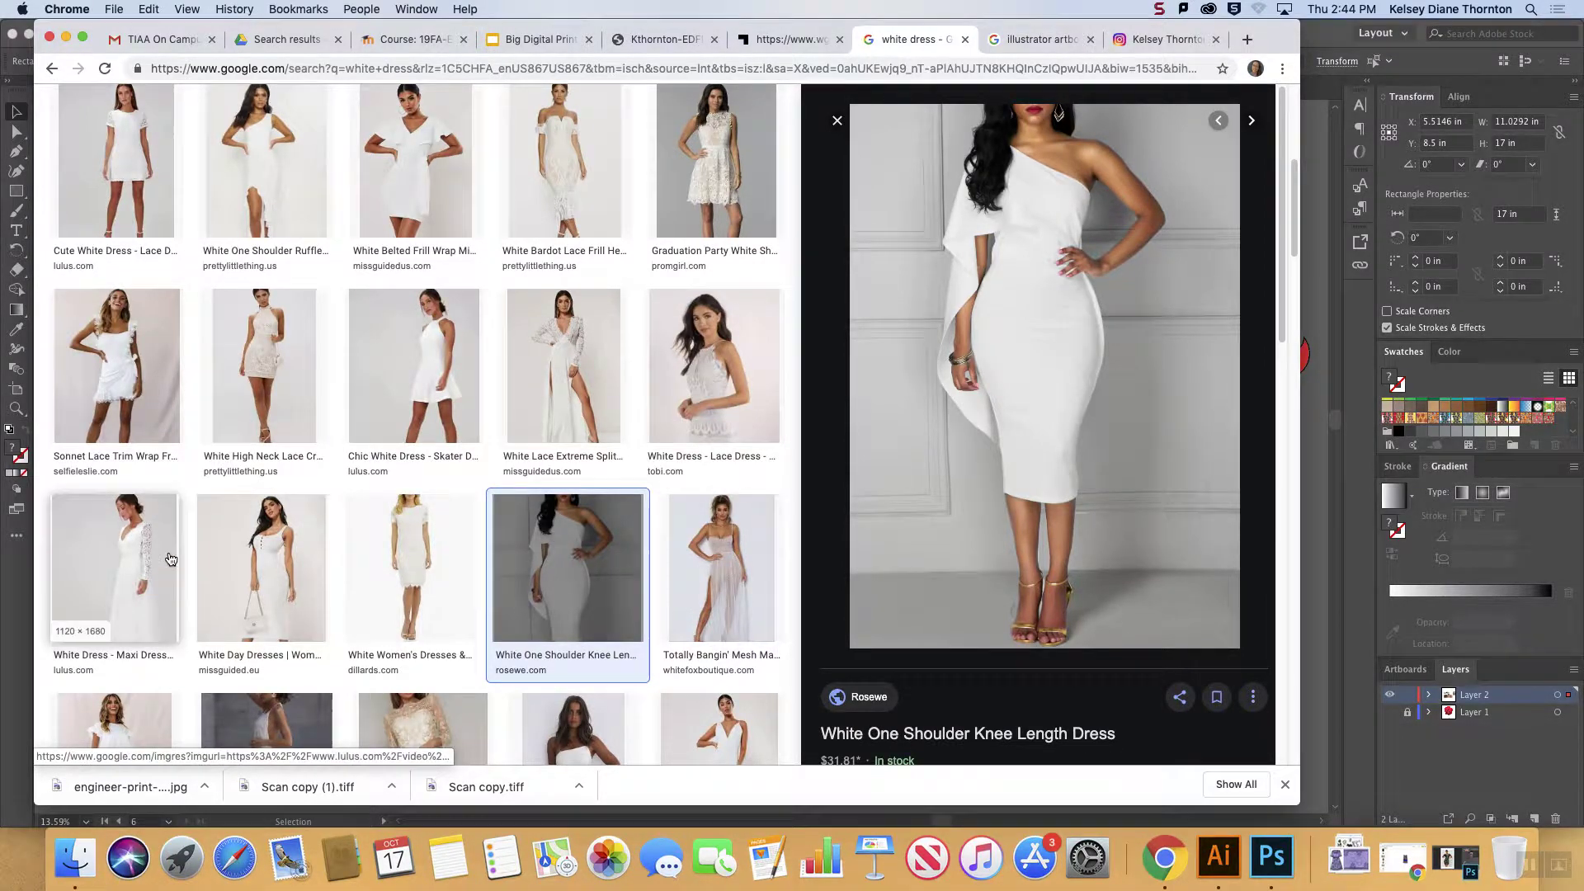
- Run an advanced image search for white dress with the image size set to Larger than 4 MP
{"action": "scroll", "coordinate": [410, 536], "scroll_direction": "up", "scroll_amount": 6}
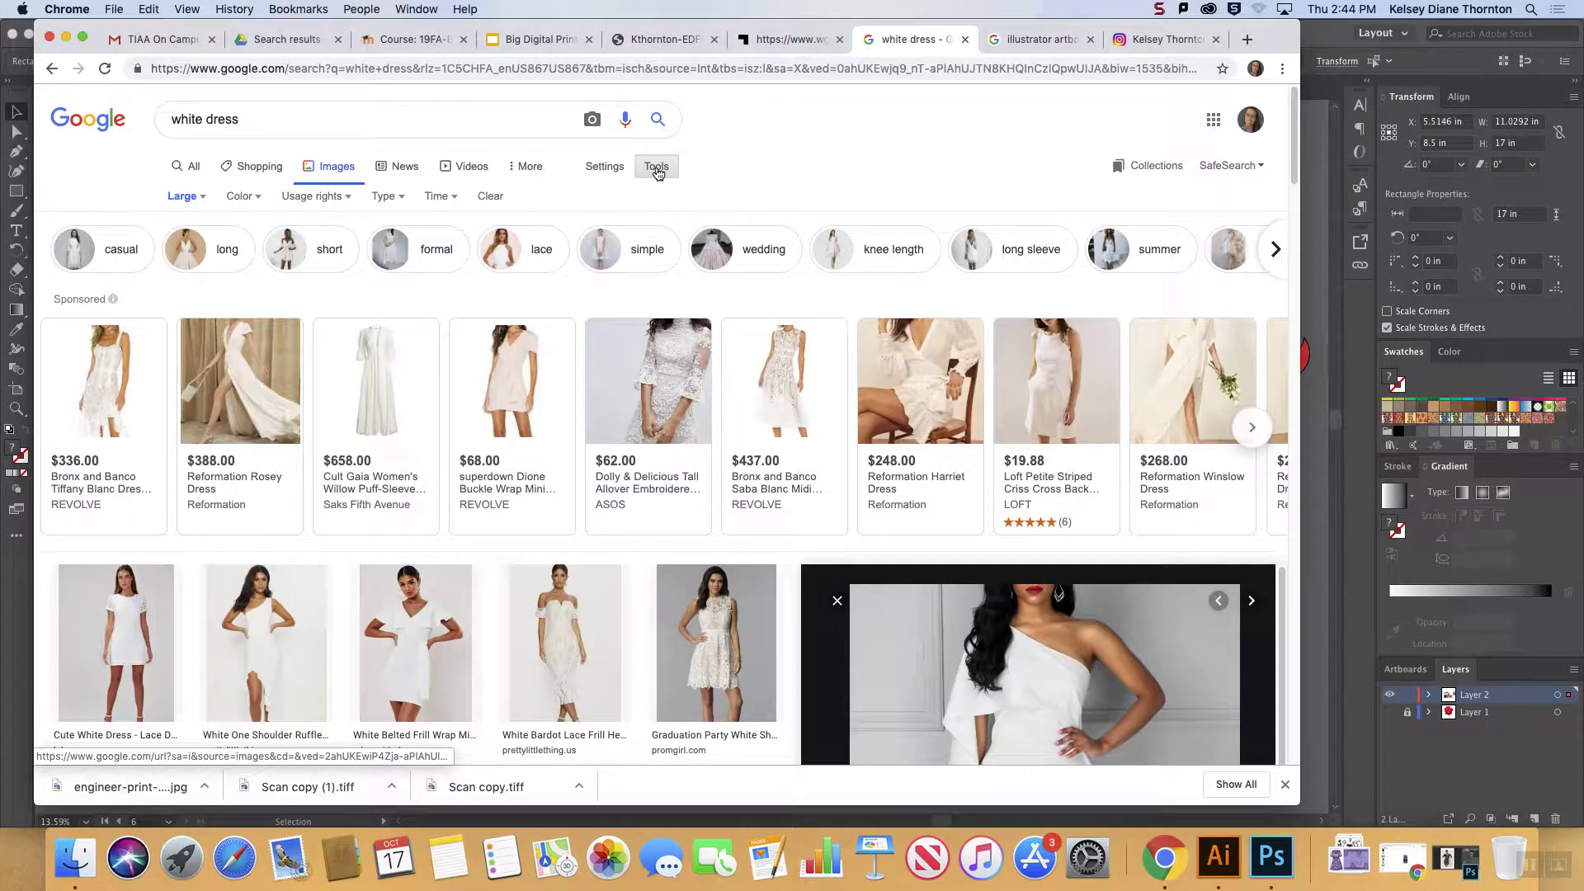
{"action": "left_click", "coordinate": [597, 170]}
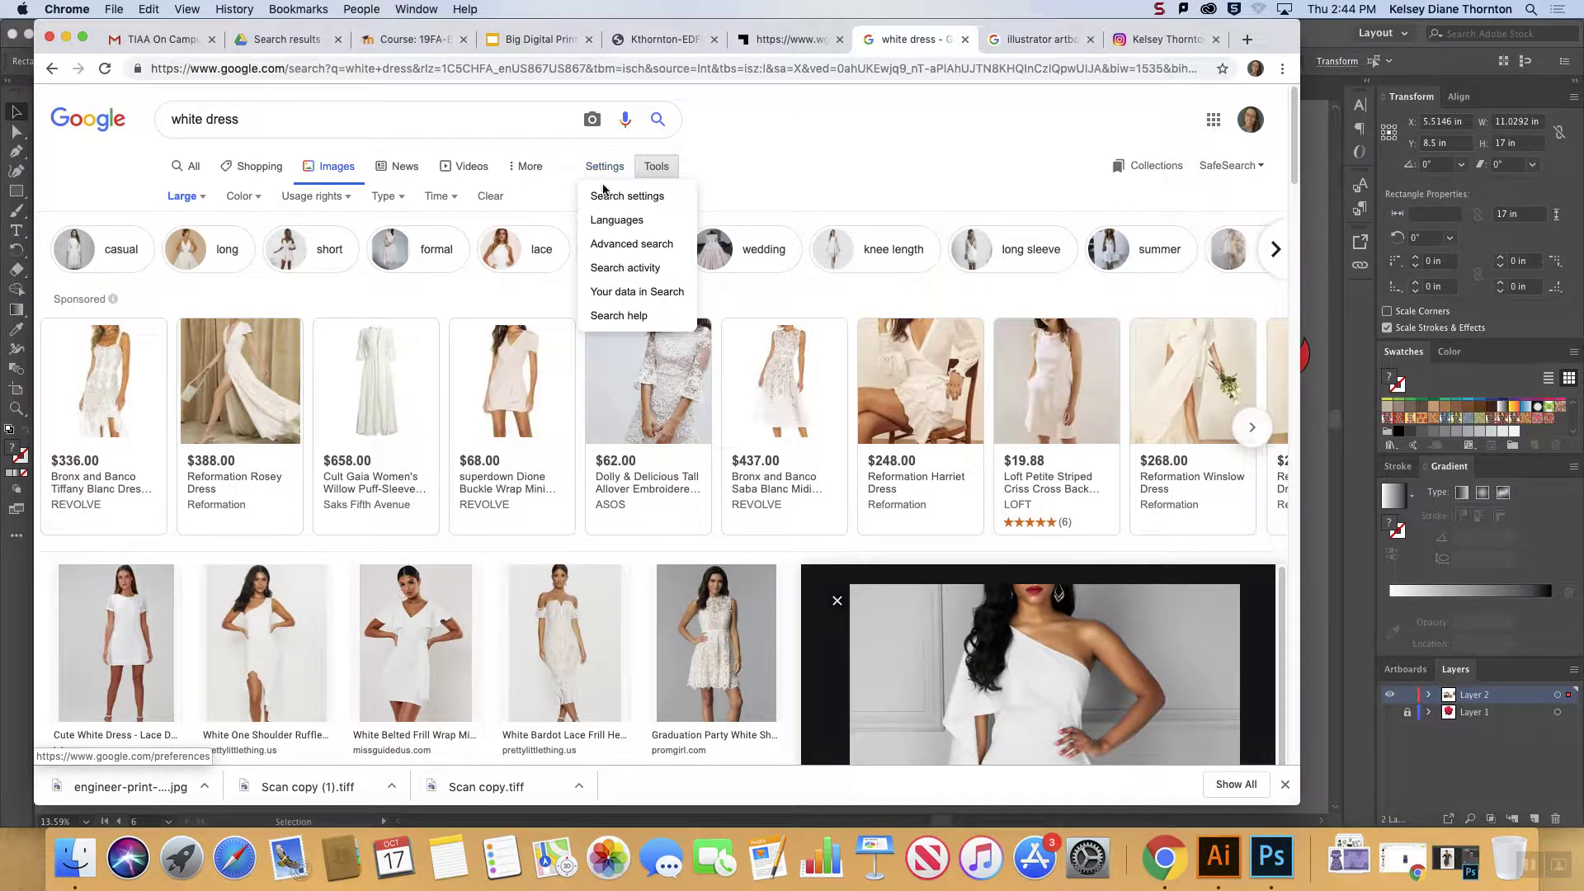
{"action": "left_click", "coordinate": [623, 247]}
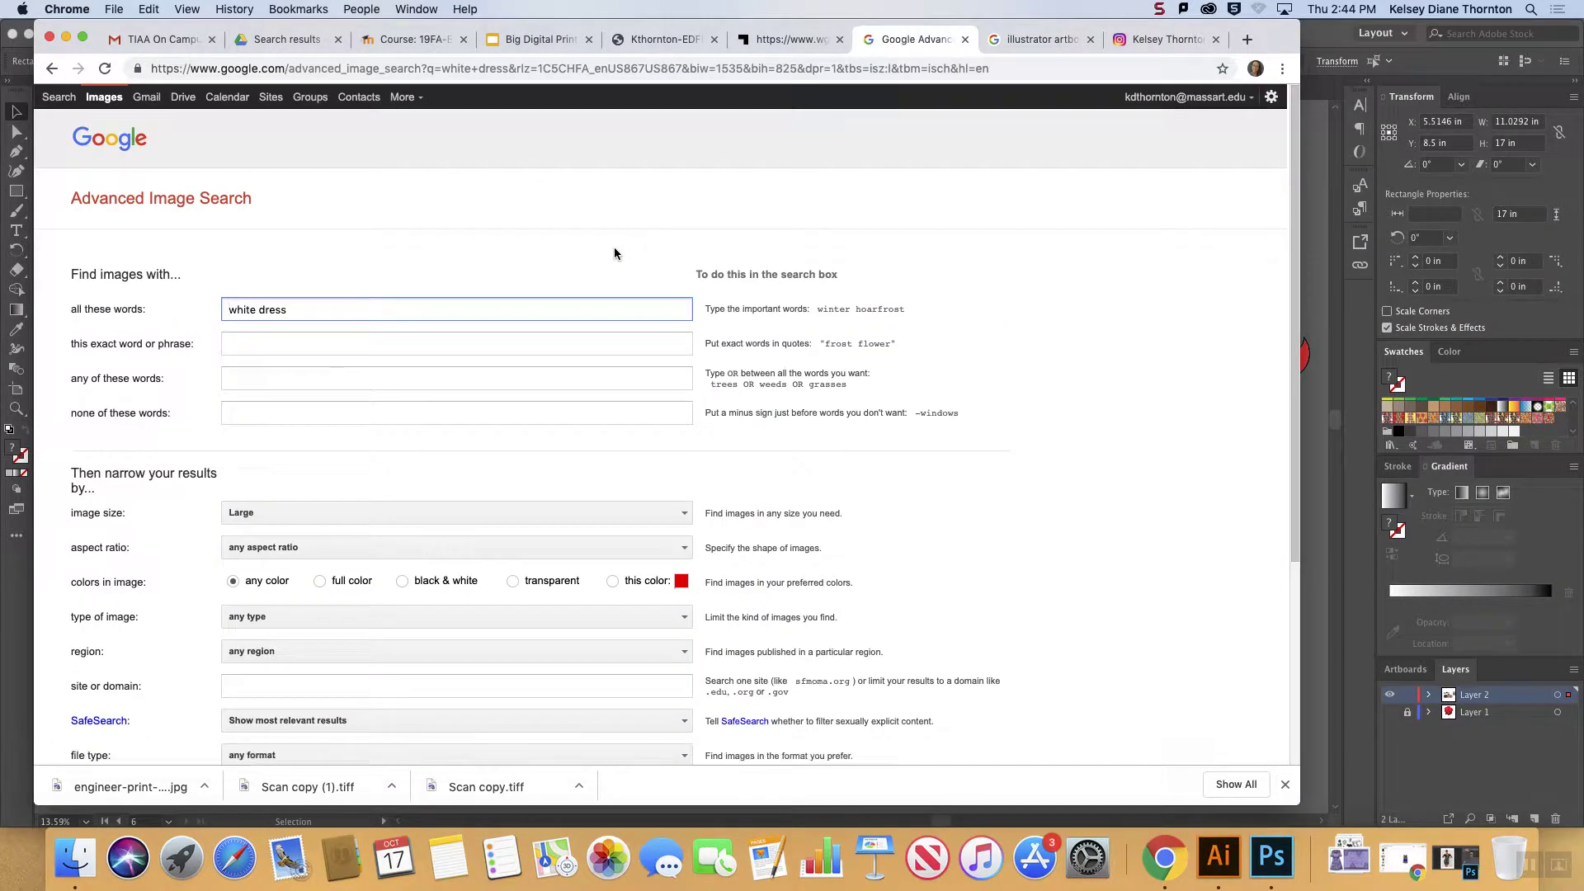
{"action": "scroll", "coordinate": [572, 524], "scroll_direction": "down", "scroll_amount": 3}
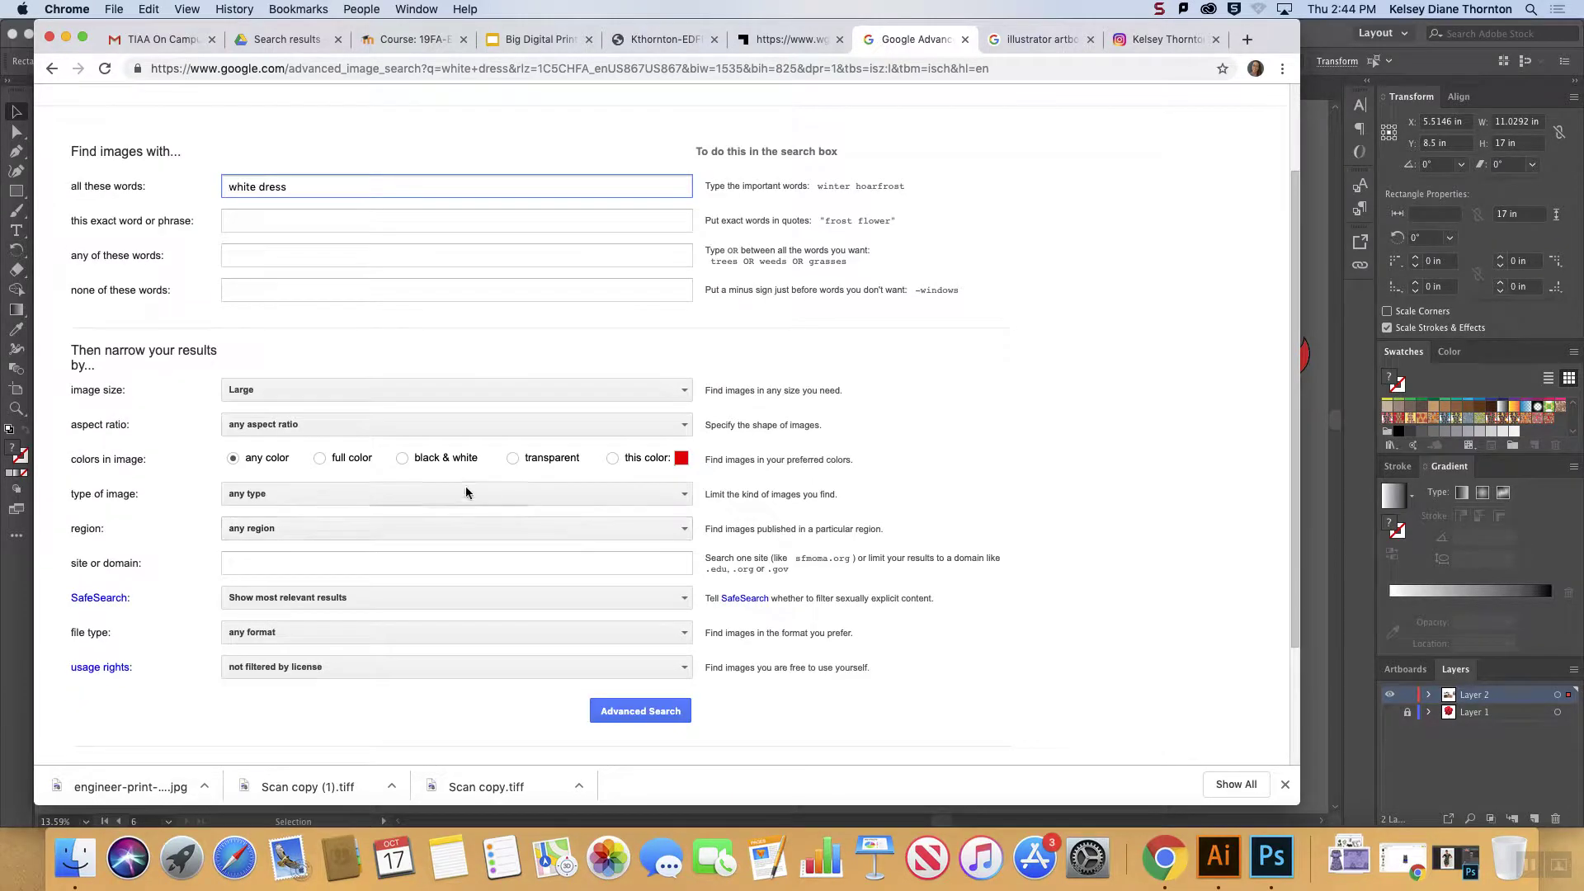
{"action": "left_click", "coordinate": [263, 393]}
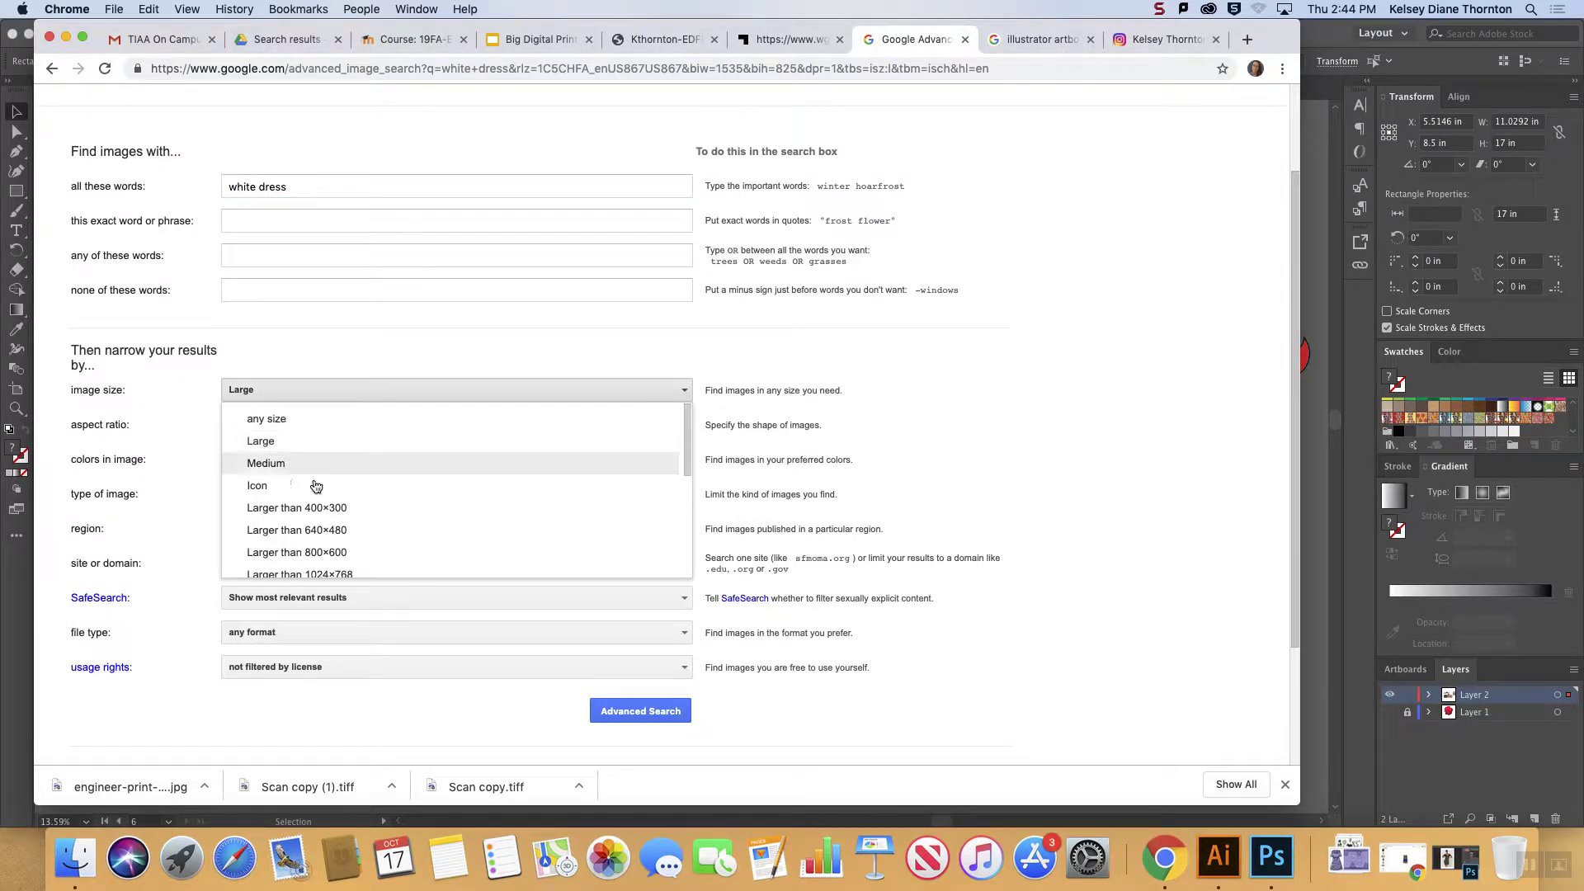
{"action": "scroll", "coordinate": [330, 522], "scroll_direction": "down", "scroll_amount": 2}
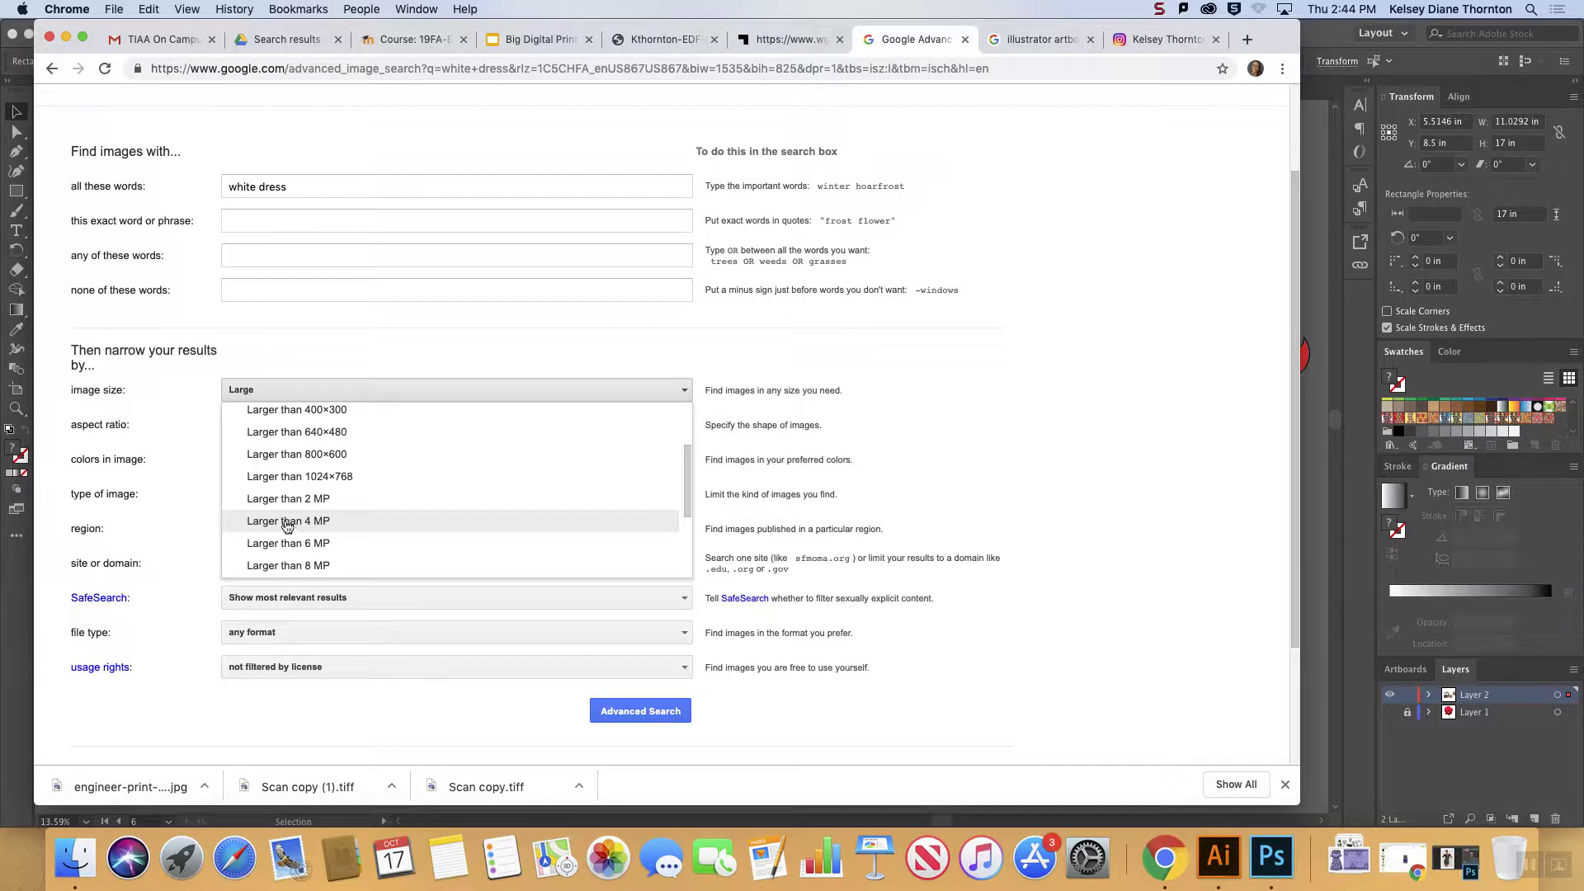
{"action": "scroll", "coordinate": [297, 496], "scroll_direction": "down", "scroll_amount": 2}
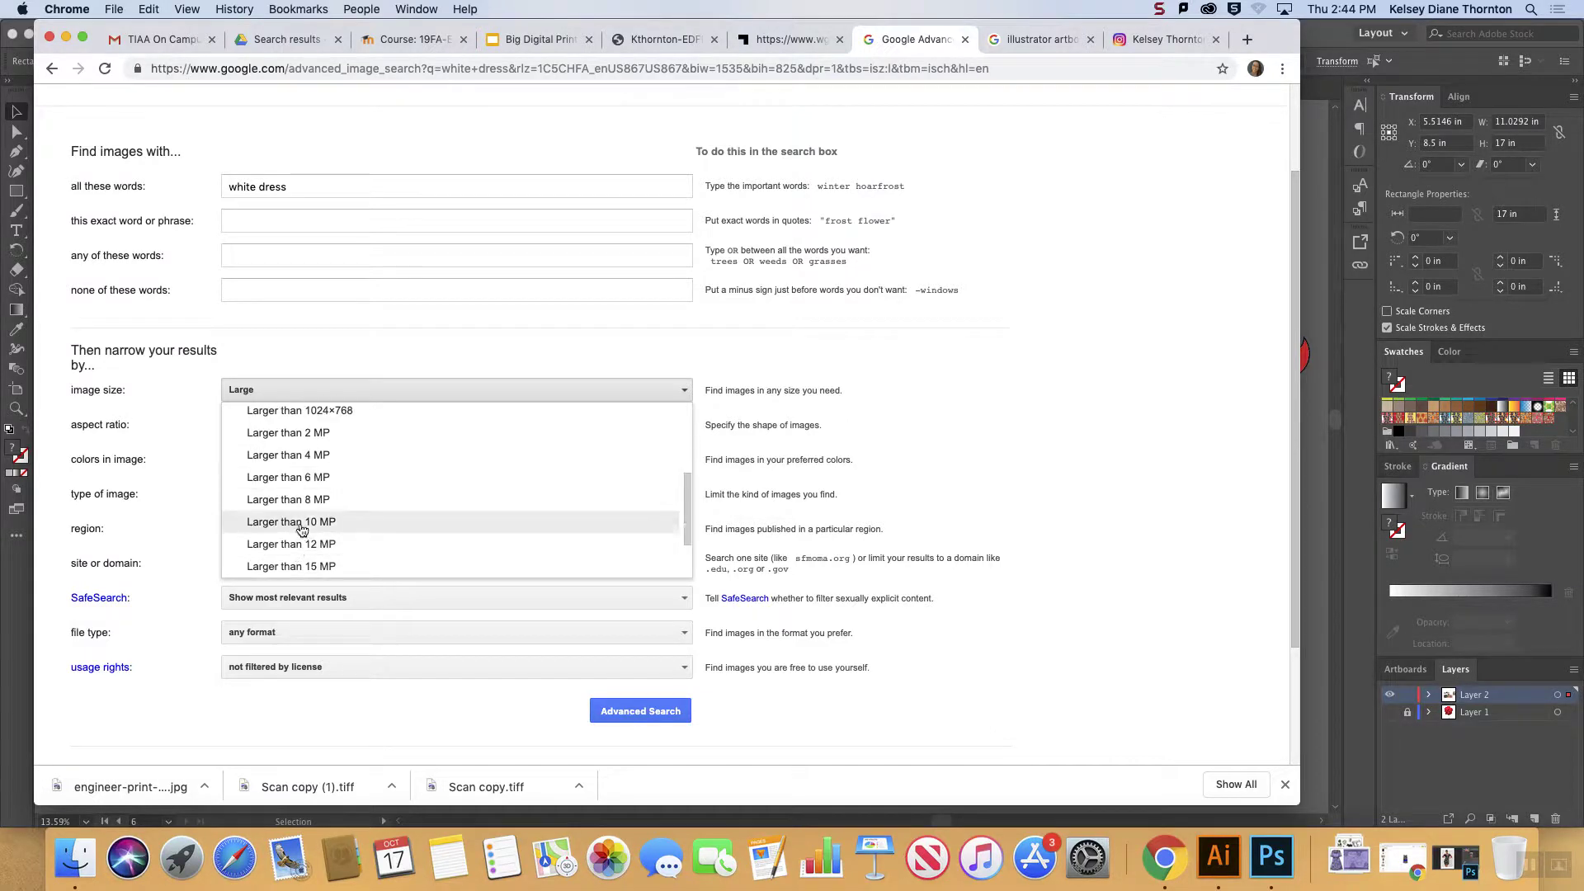
{"action": "left_click", "coordinate": [303, 456]}
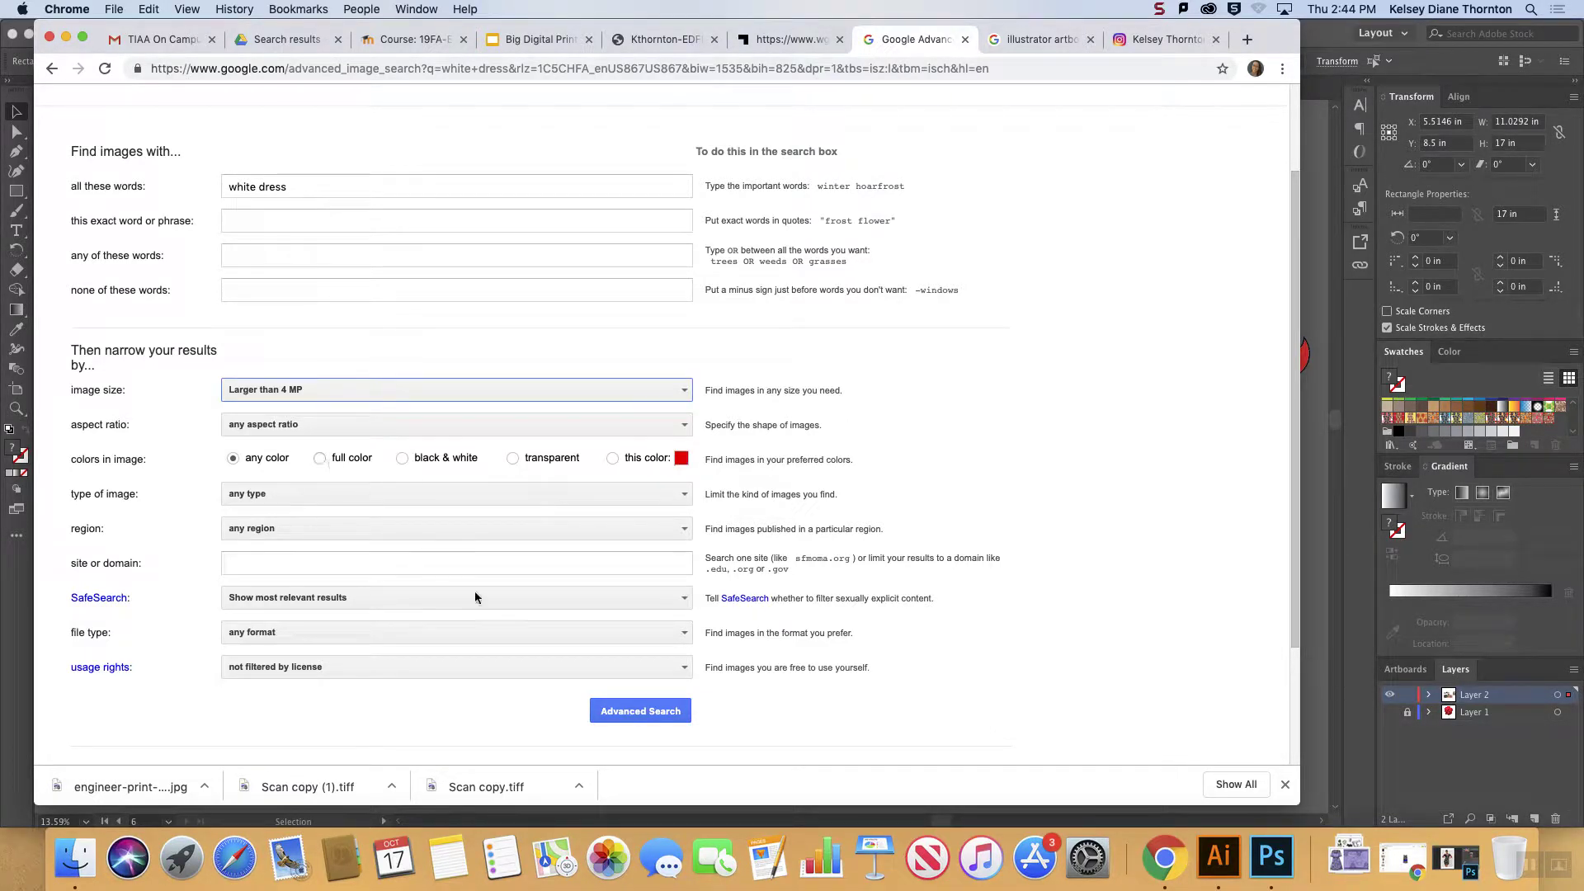
{"action": "left_click", "coordinate": [665, 716]}
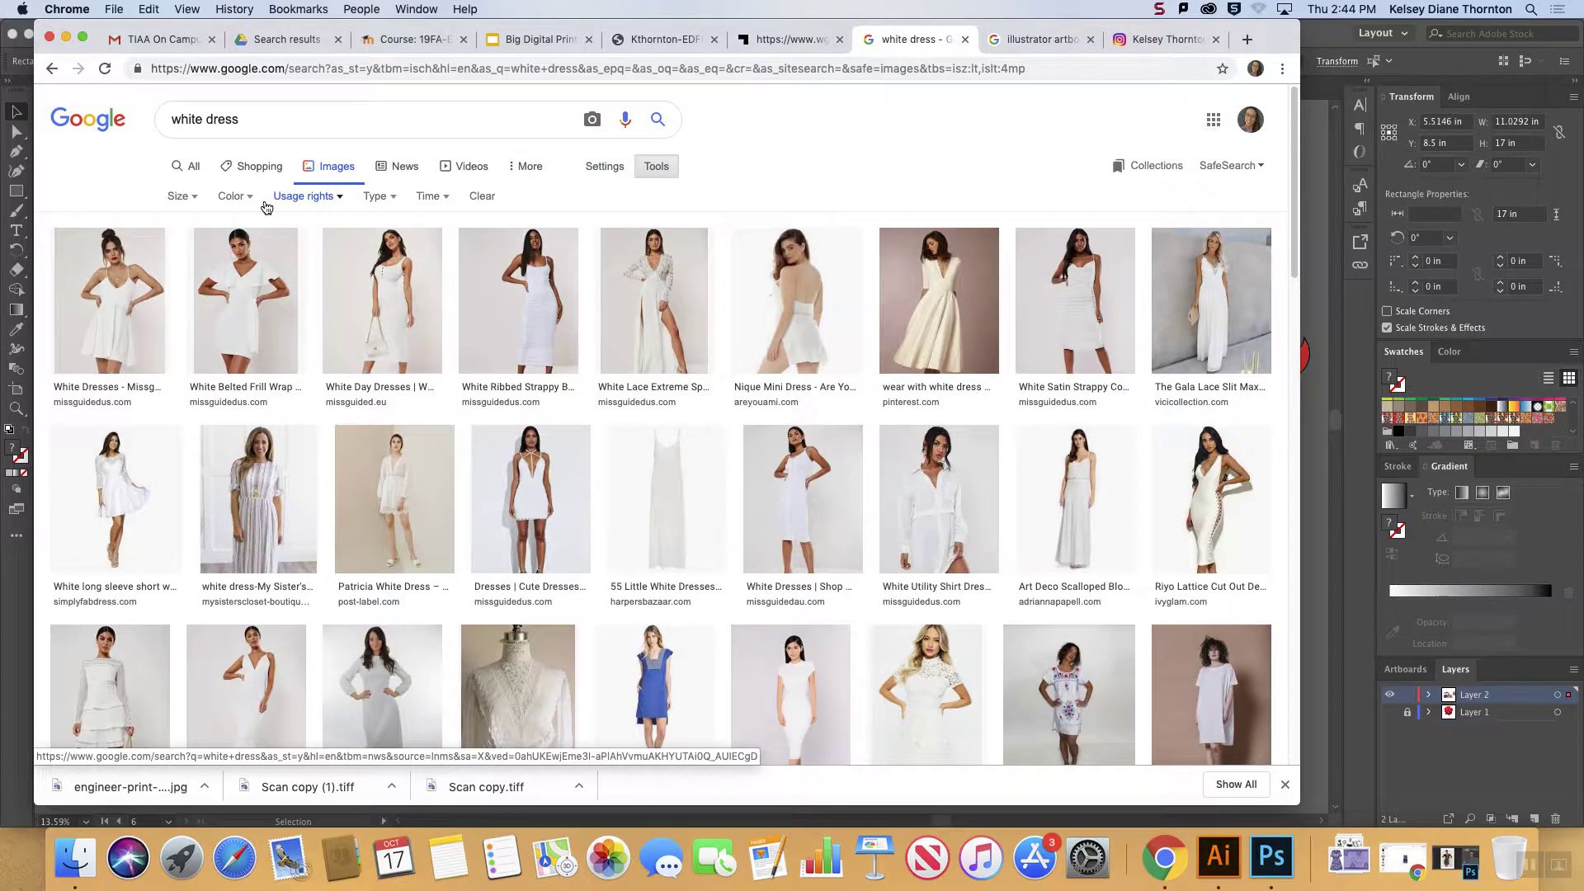
{"action": "scroll", "coordinate": [189, 202], "scroll_direction": "down", "scroll_amount": 1}
{"action": "scroll", "coordinate": [207, 170], "scroll_direction": "up", "scroll_amount": 1}
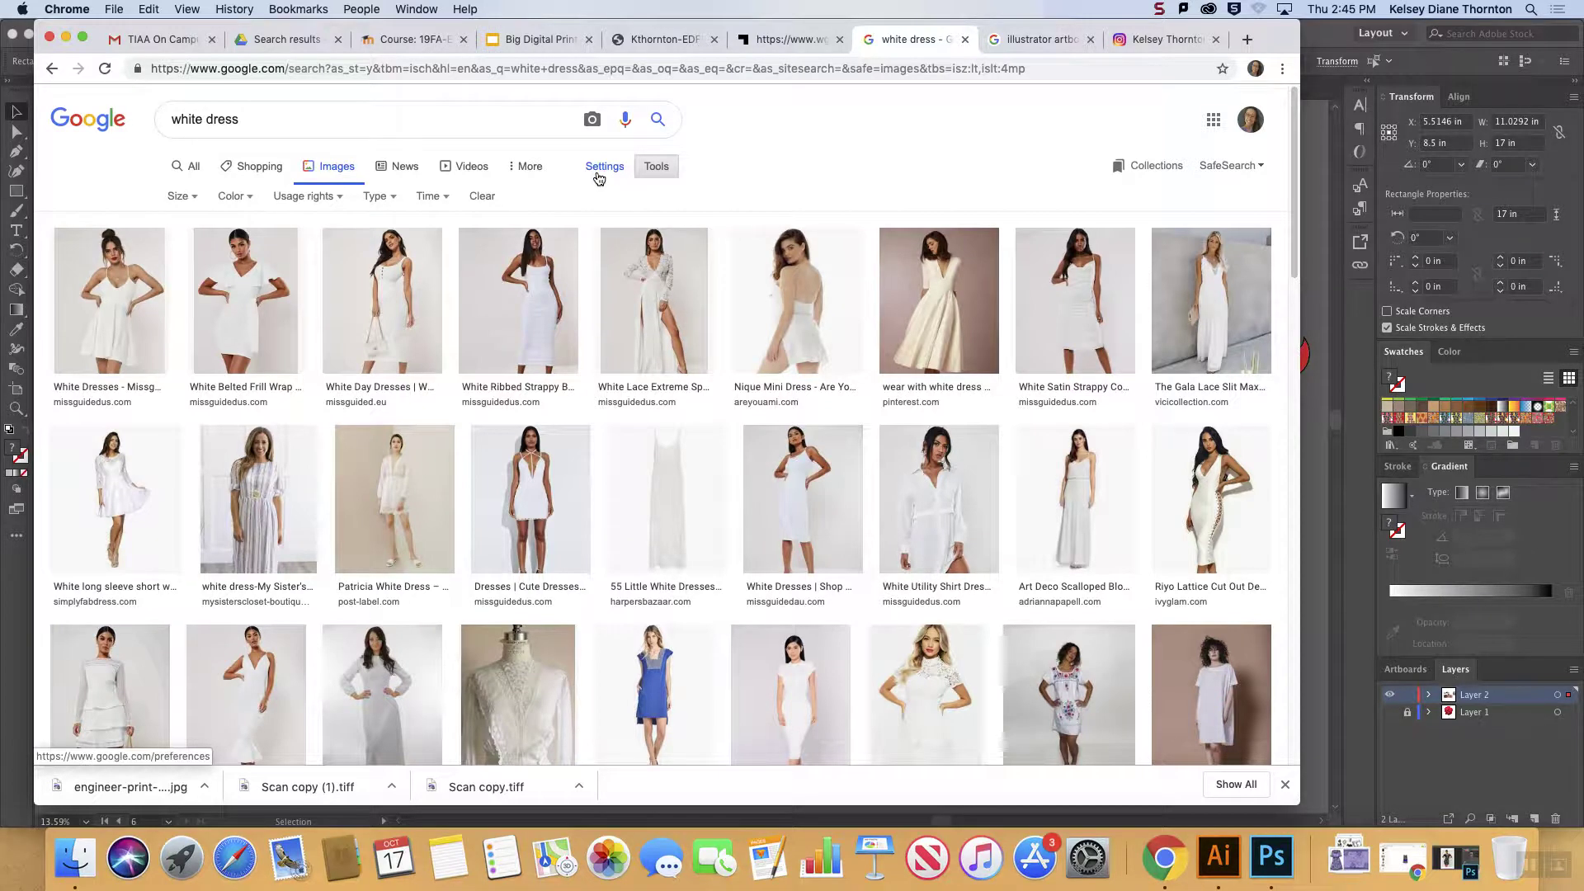
{"action": "left_click", "coordinate": [600, 169]}
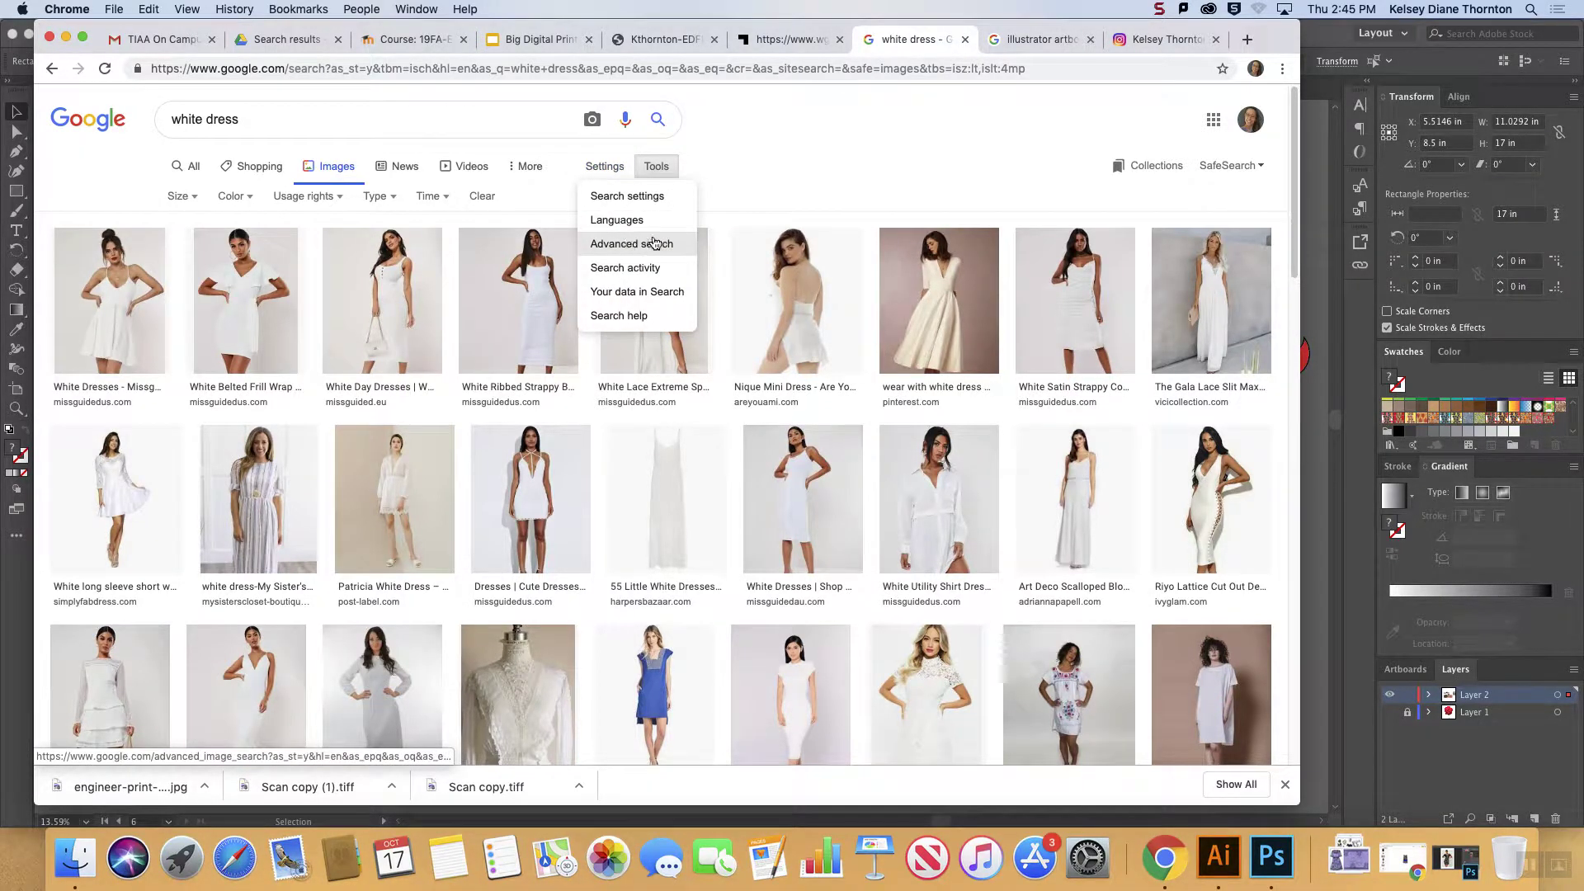
{"action": "left_click", "coordinate": [750, 180]}
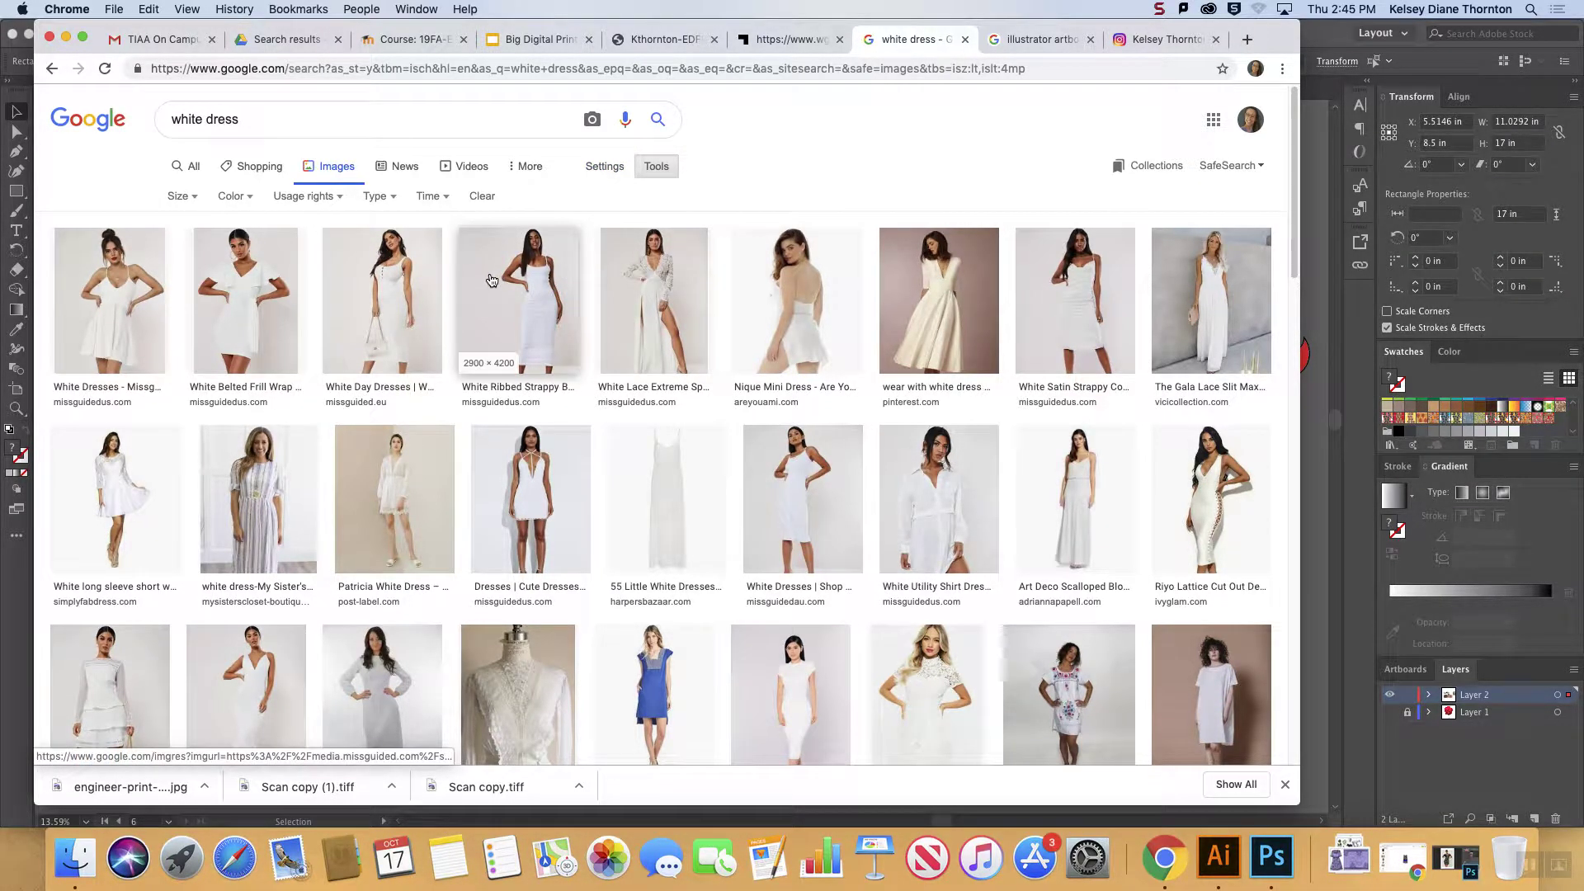
- Preview the cream V-neck dress from the Pinterest result and copy its image
{"action": "left_click", "coordinate": [939, 299]}
{"action": "right_click", "coordinate": [963, 275]}
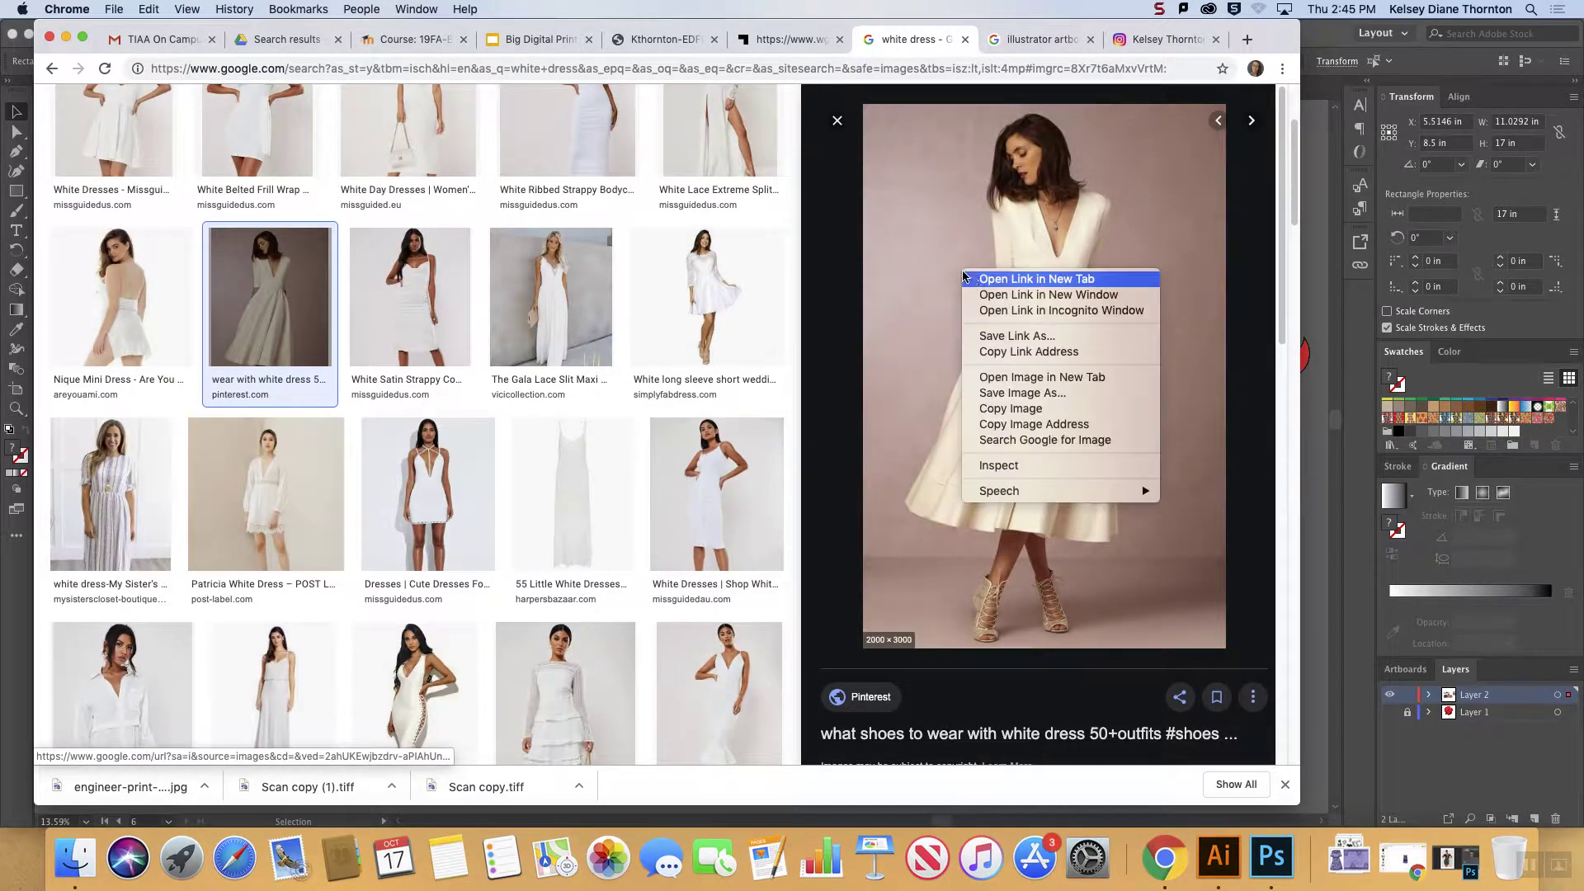
{"action": "left_click", "coordinate": [1018, 411]}
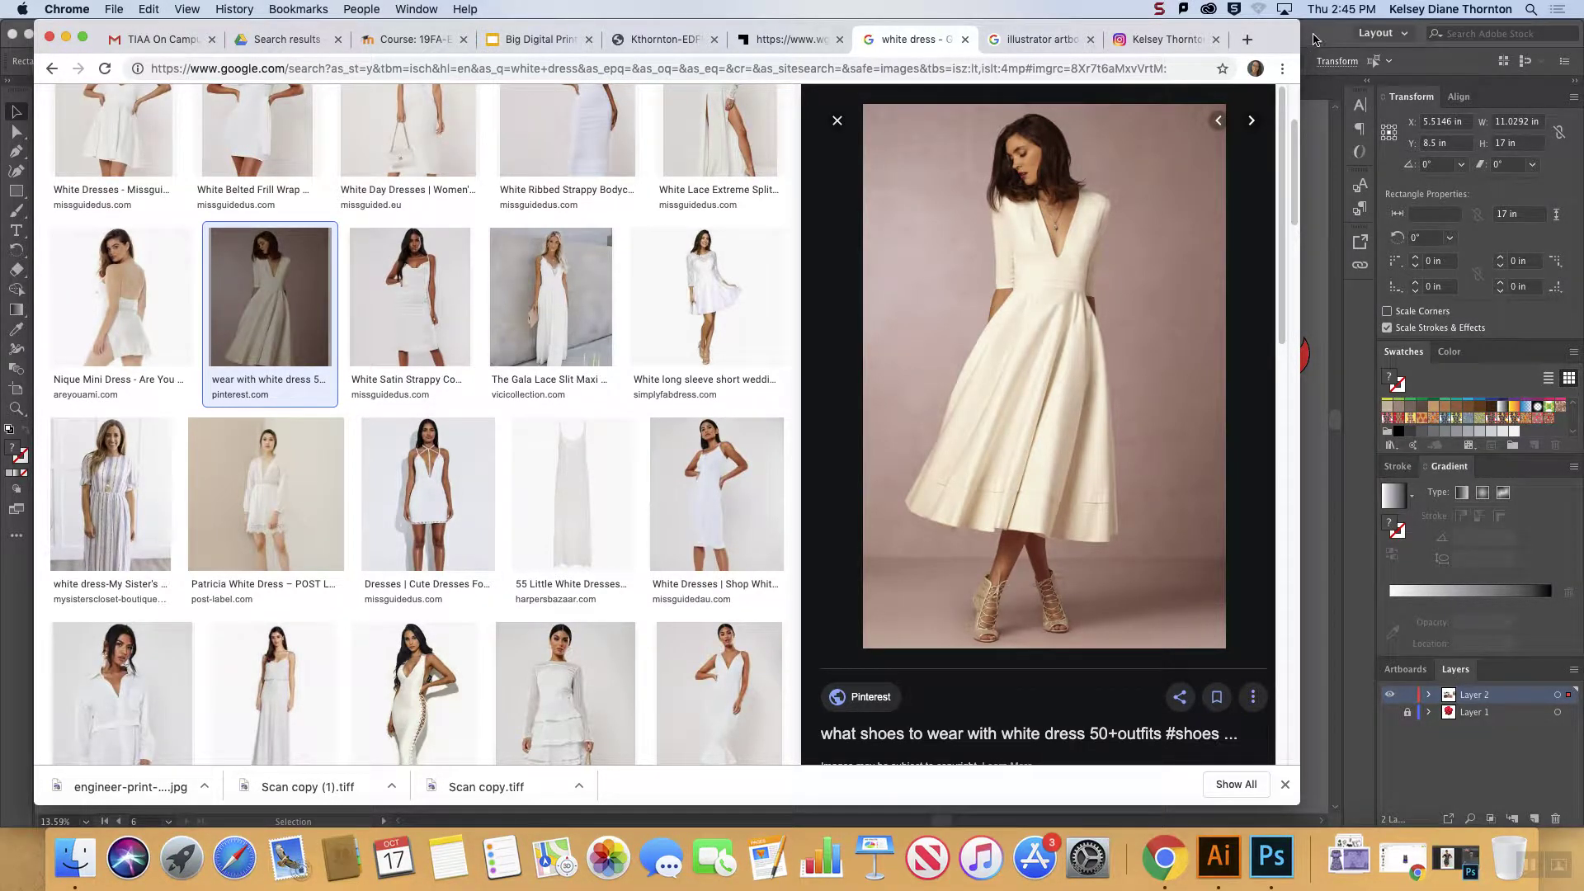
- Switch to Illustrator and create a new document from the recent Tabloid 11 x 17 in preset
{"action": "left_click", "coordinate": [1315, 38]}
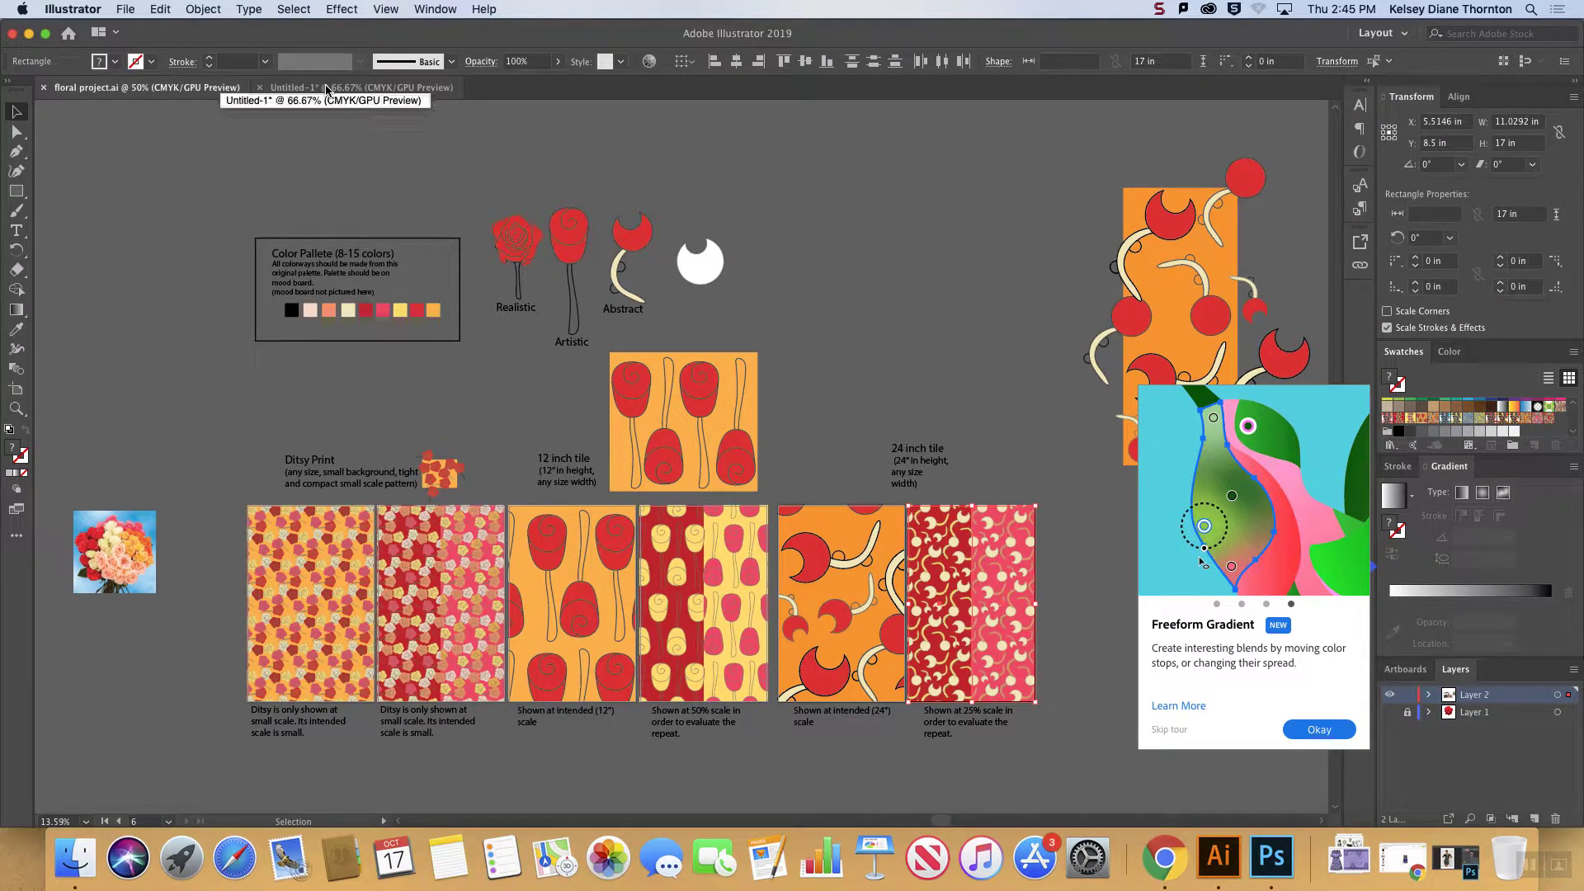
{"action": "left_click", "coordinate": [125, 9]}
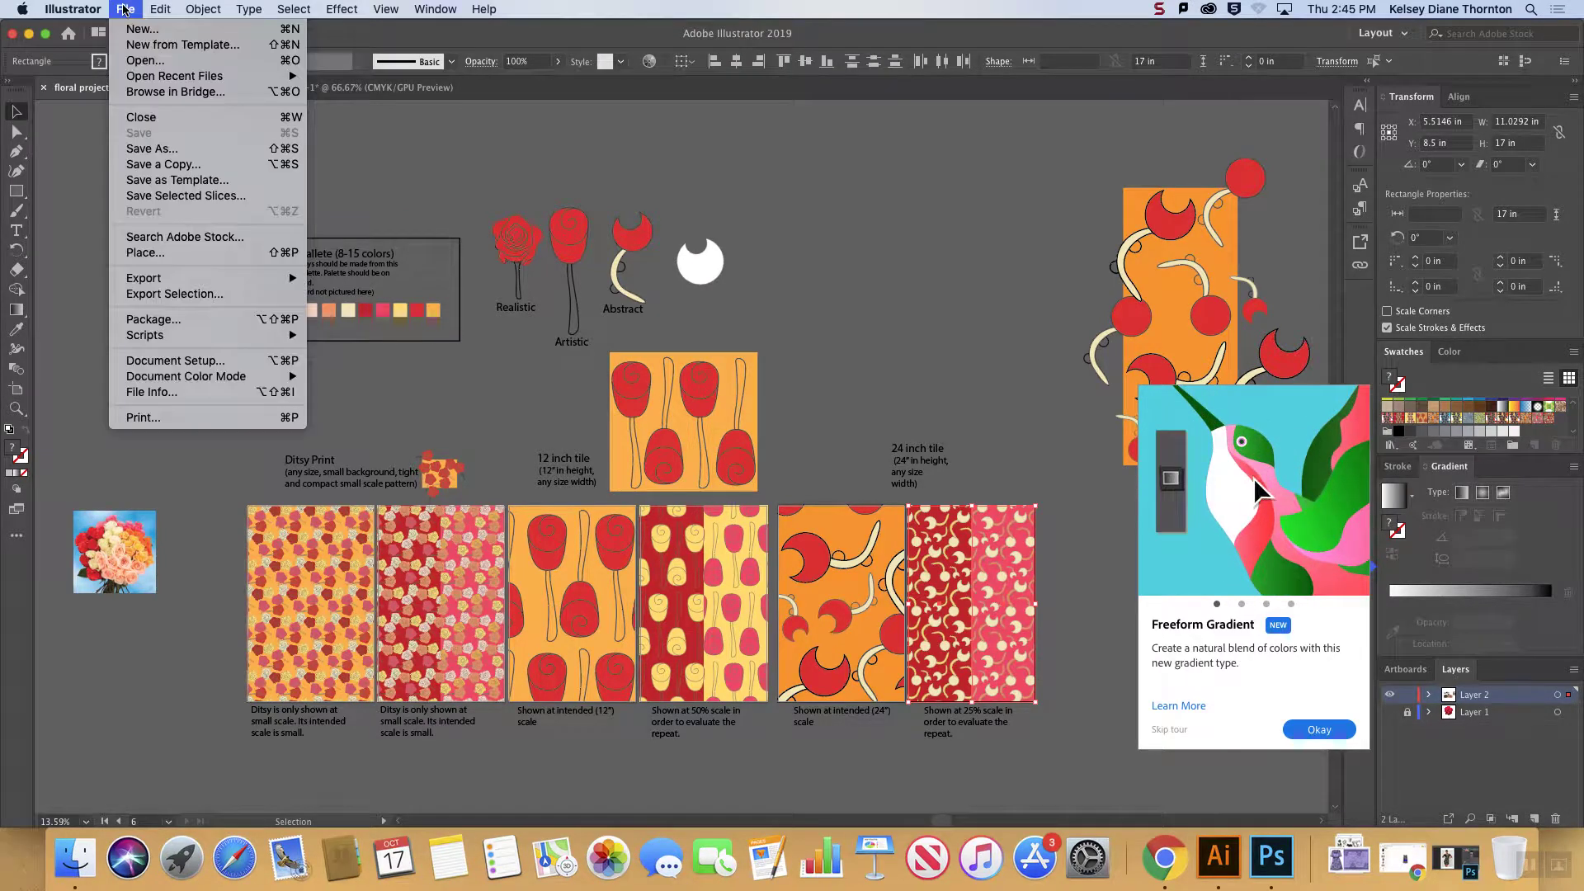
{"action": "left_click", "coordinate": [147, 30]}
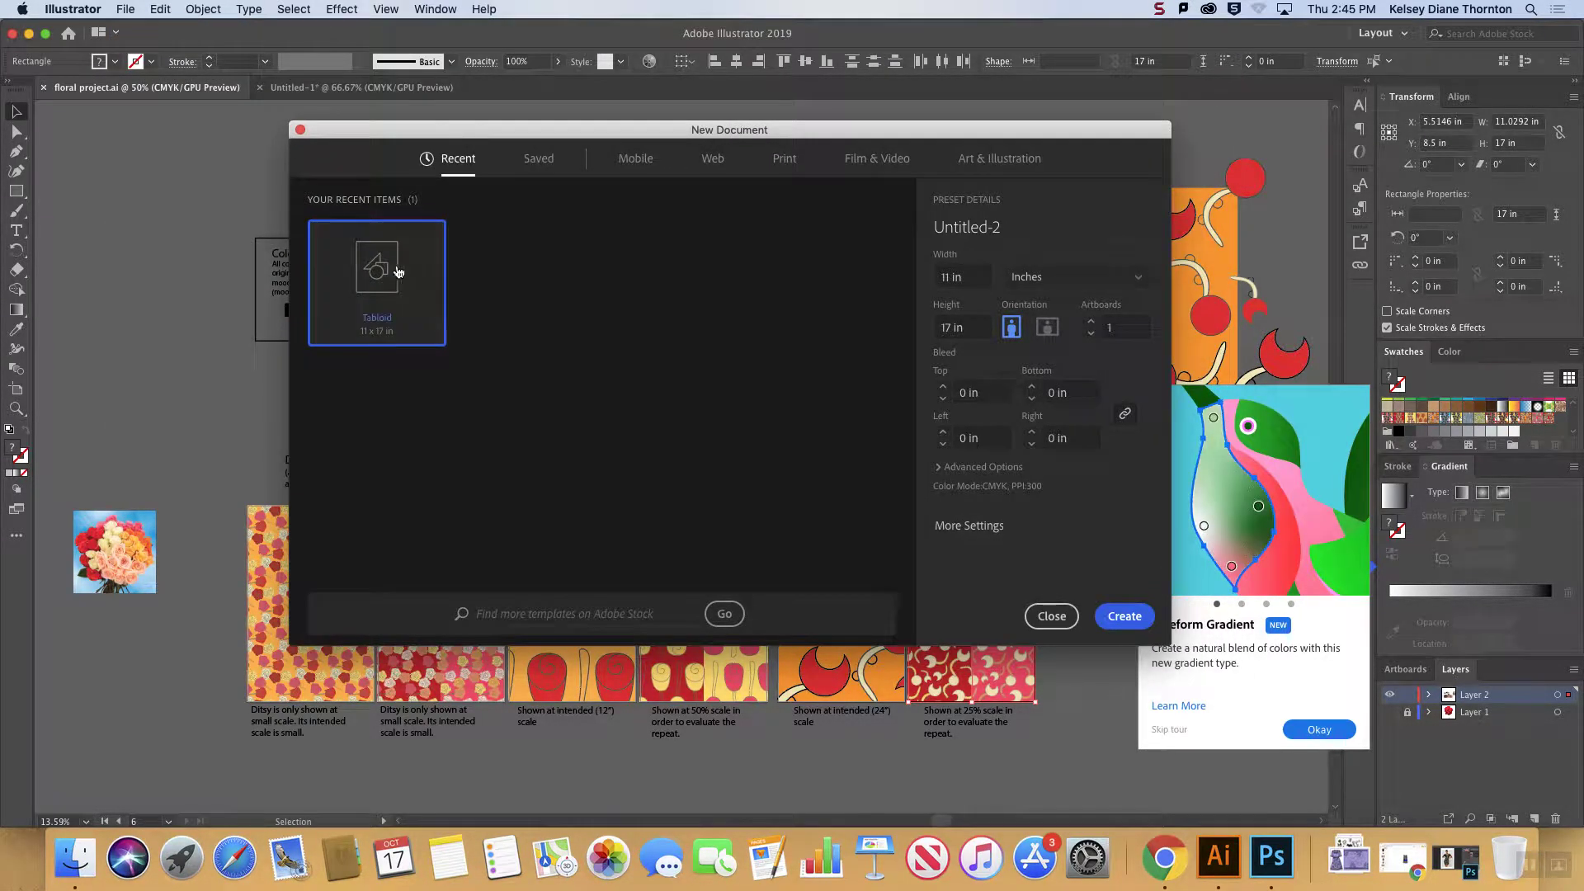
{"action": "double_click", "coordinate": [396, 271]}
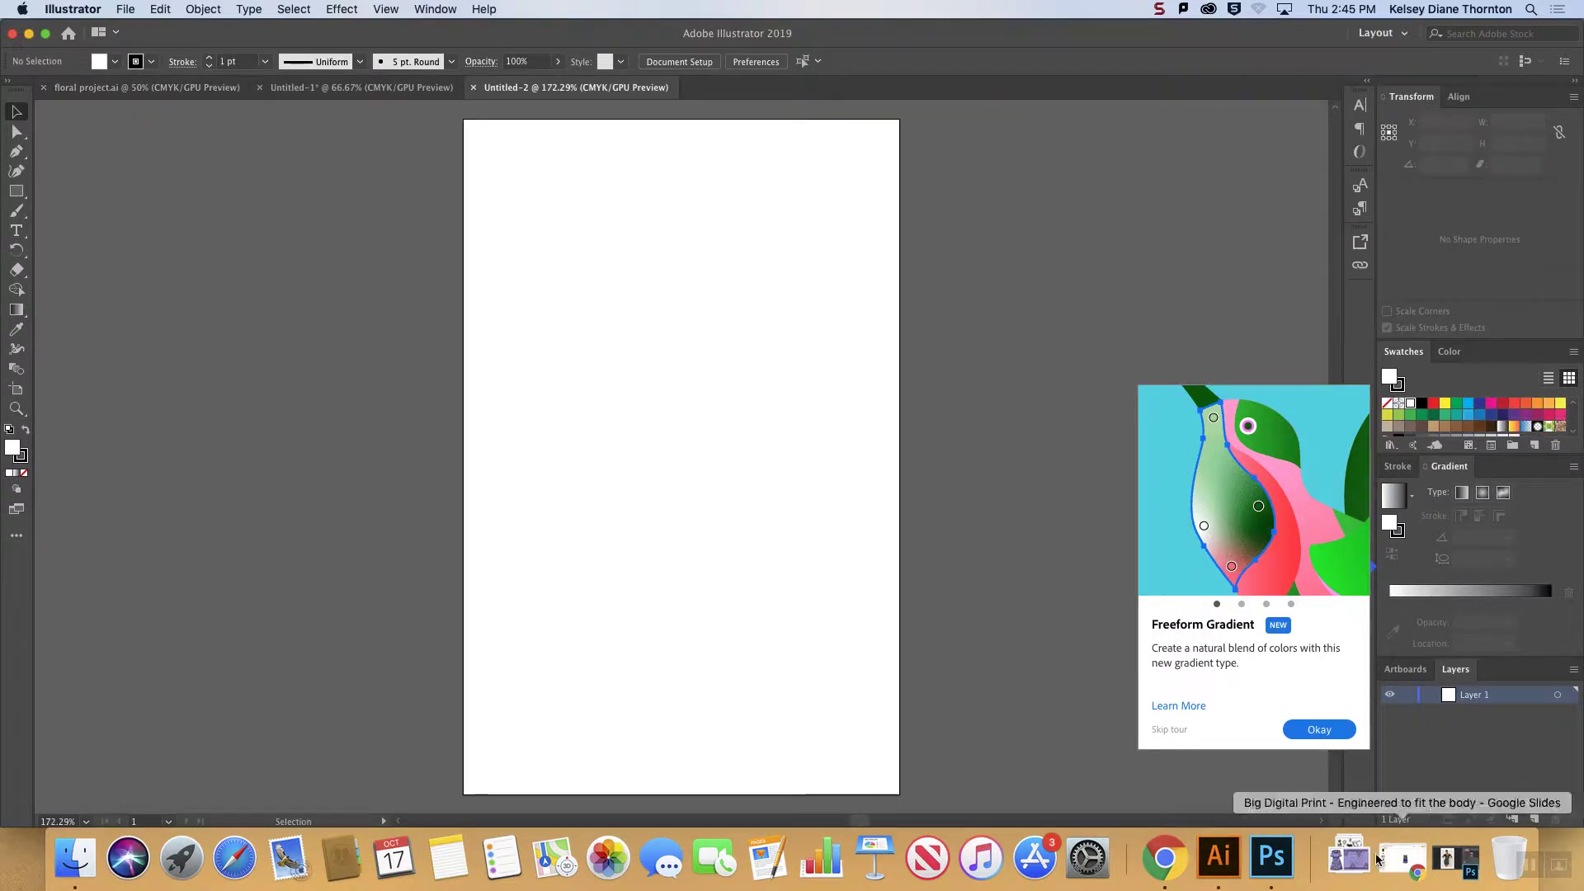
- Place Scan copy (1).tiff from the downloads into the new document and align it to the artboard's left edge
{"action": "left_click", "coordinate": [1349, 858]}
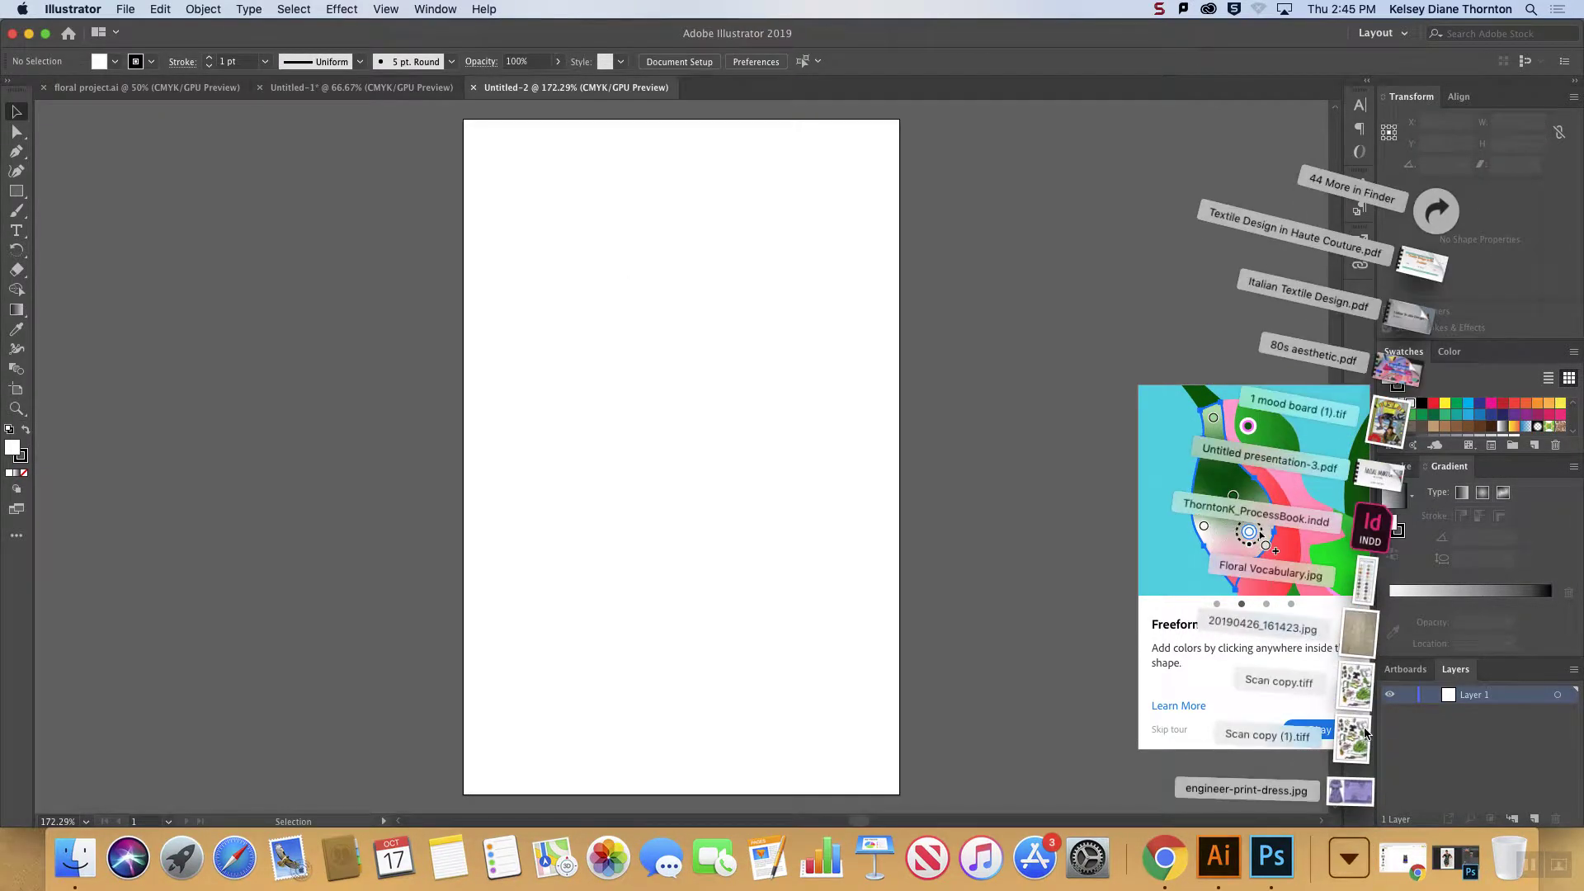
{"action": "left_click_drag", "start_coordinate": [1358, 738], "coordinate": [435, 406]}
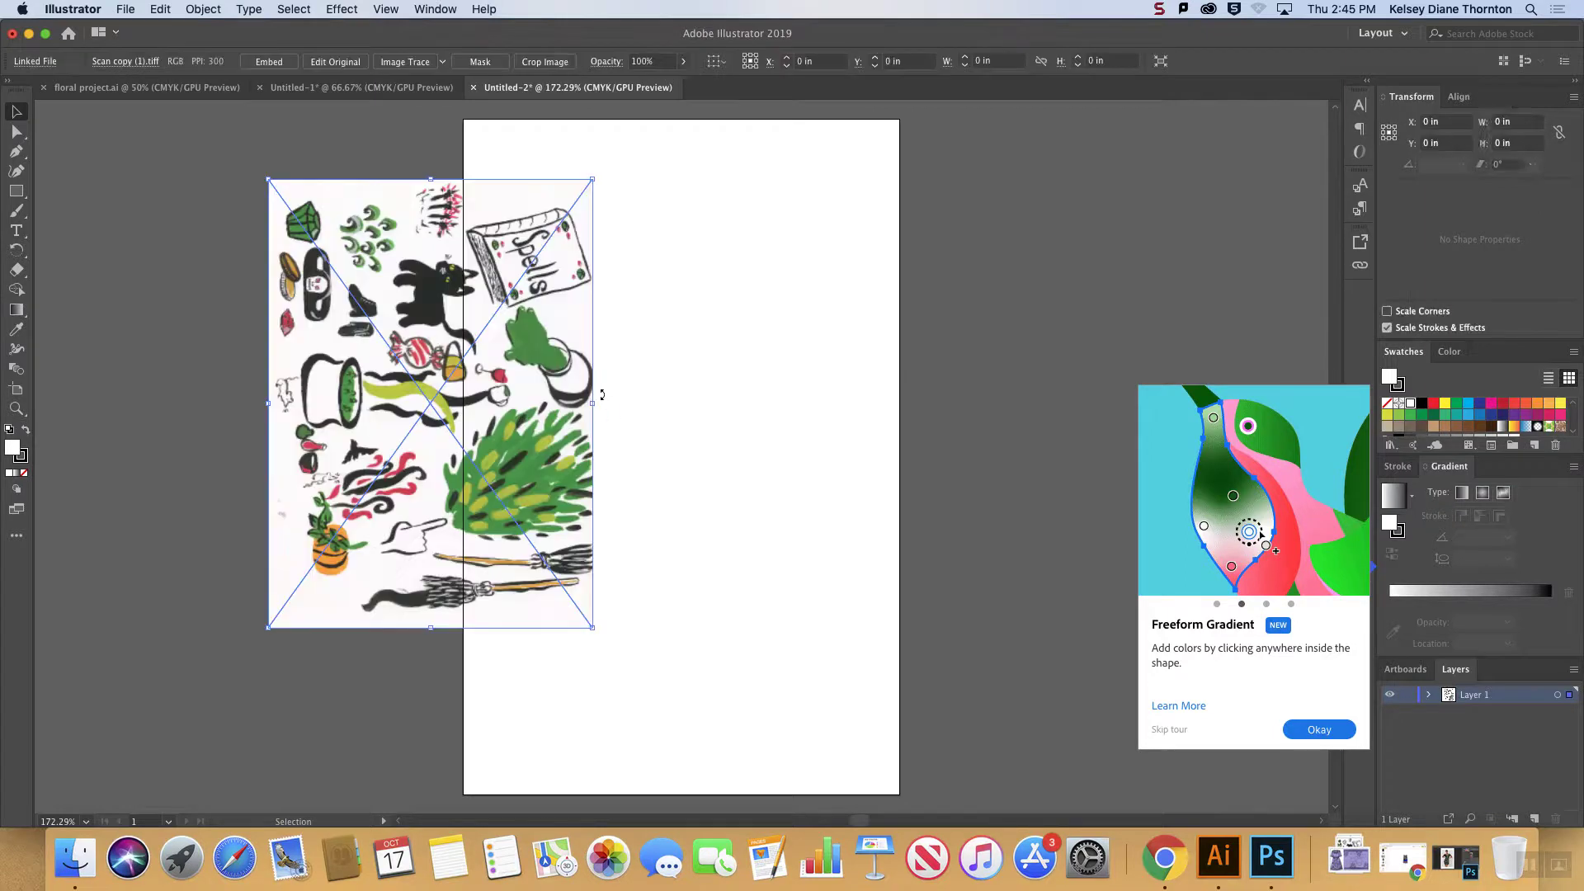
{"action": "left_click_drag", "start_coordinate": [629, 411], "coordinate": [679, 411]}
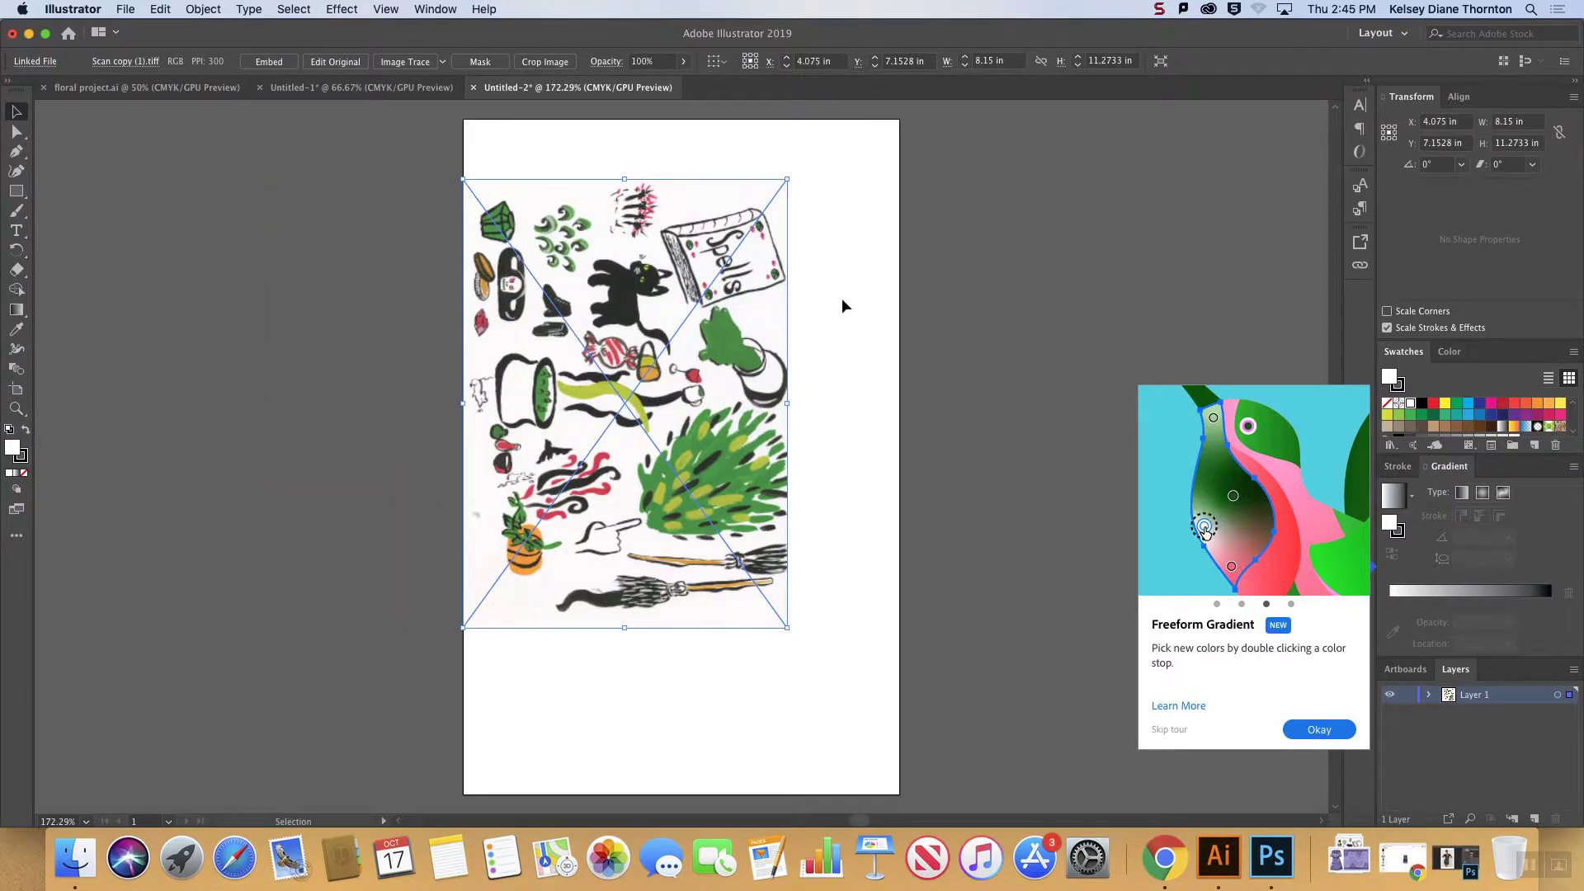
- Rotate the placed scan 90°, scale it to about 10.97 in wide, and align it near the artboard's upper edge
{"action": "left_click_drag", "start_coordinate": [792, 166], "coordinate": [454, 261]}
{"action": "left_click_drag", "start_coordinate": [648, 352], "coordinate": [710, 265]}
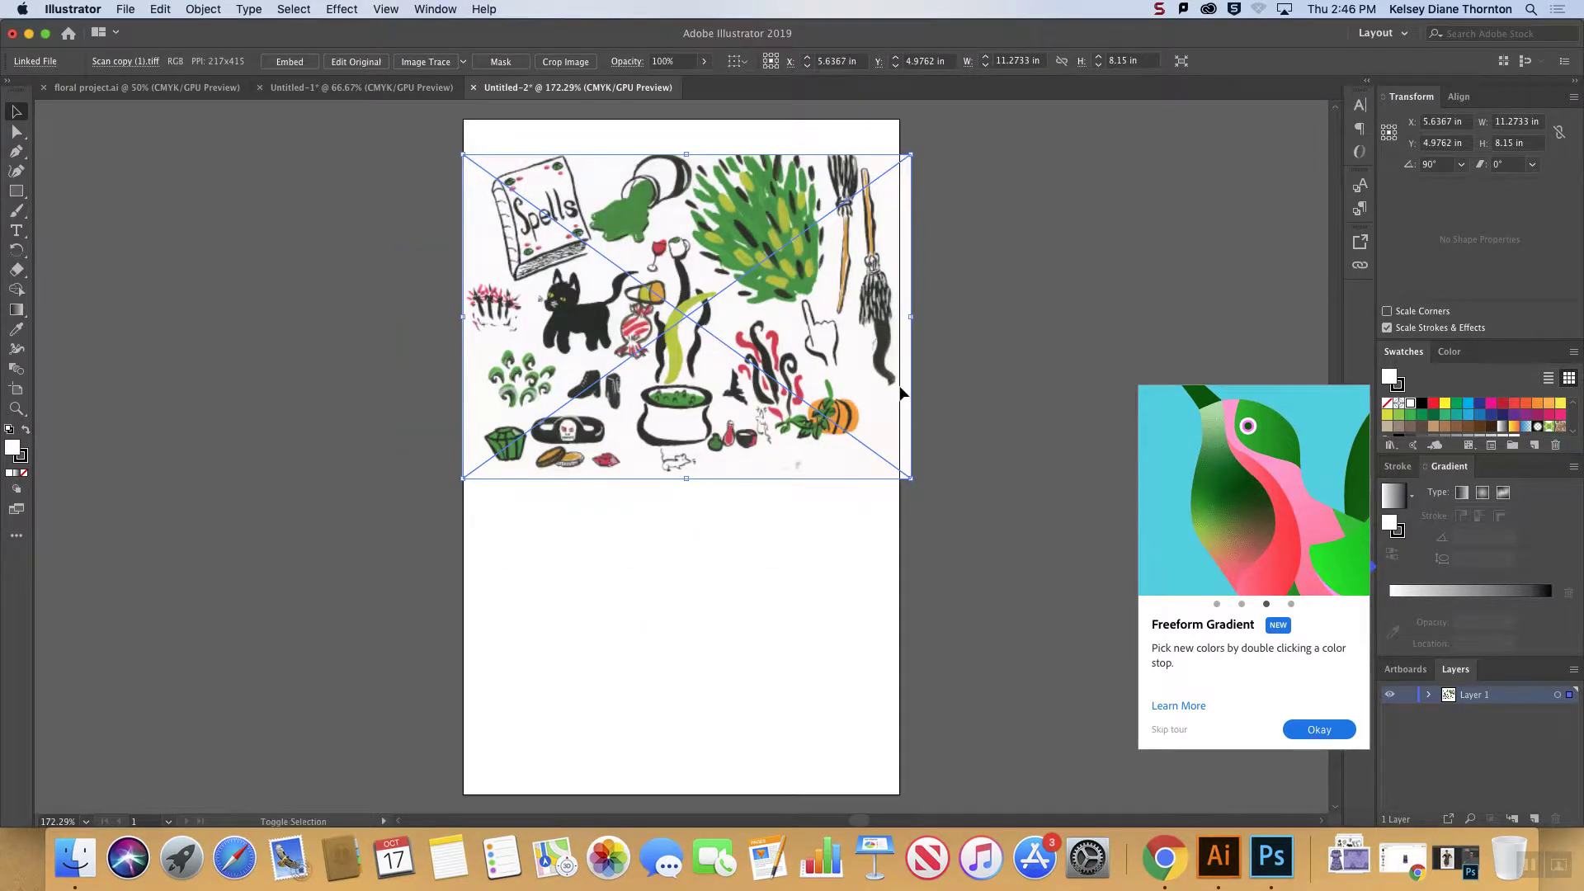
{"action": "left_click_drag", "start_coordinate": [911, 477], "coordinate": [898, 470]}
{"action": "left_click", "coordinate": [959, 410]}
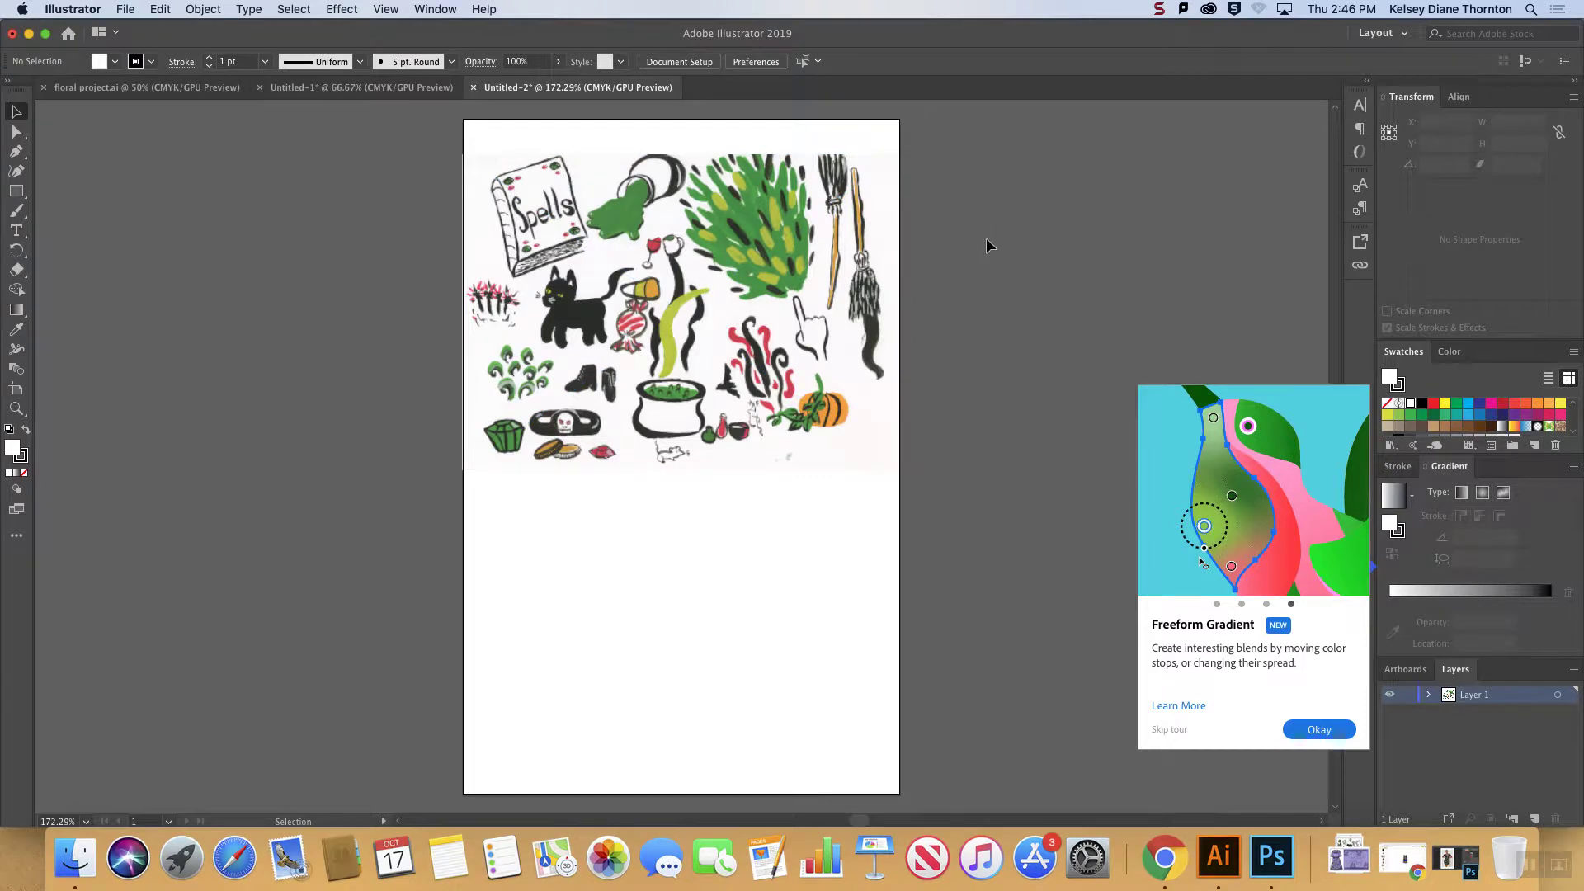
{"action": "left_click", "coordinate": [589, 293]}
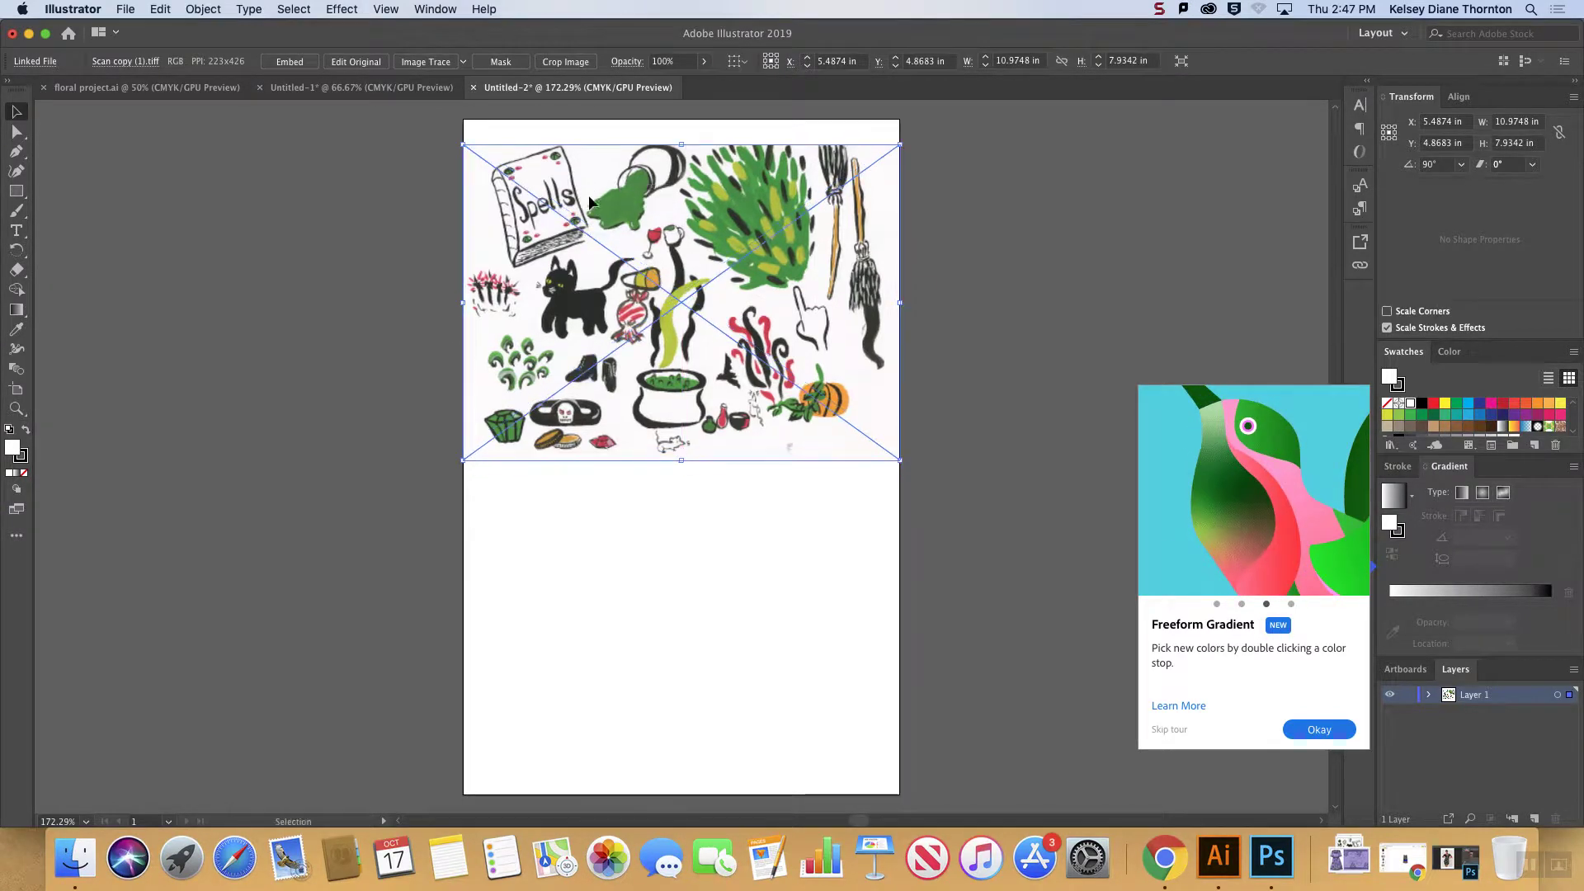
{"action": "left_click_drag", "start_coordinate": [637, 226], "coordinate": [634, 220]}
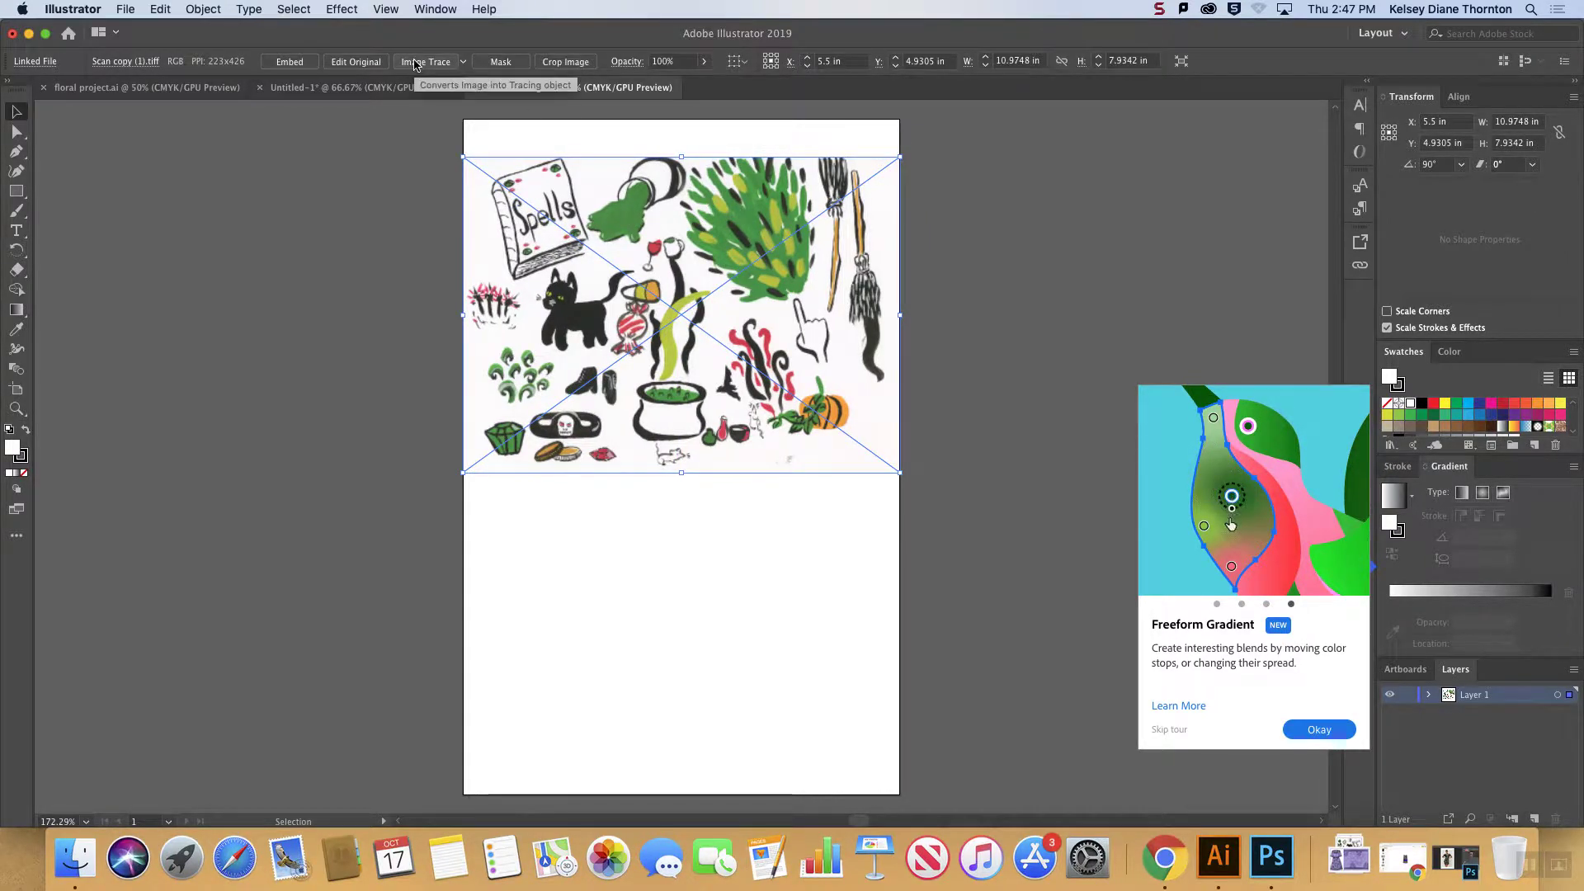
- Try the Essentials workspace, return to Layout, and show the available Image Trace presets
{"action": "left_click", "coordinate": [1379, 36]}
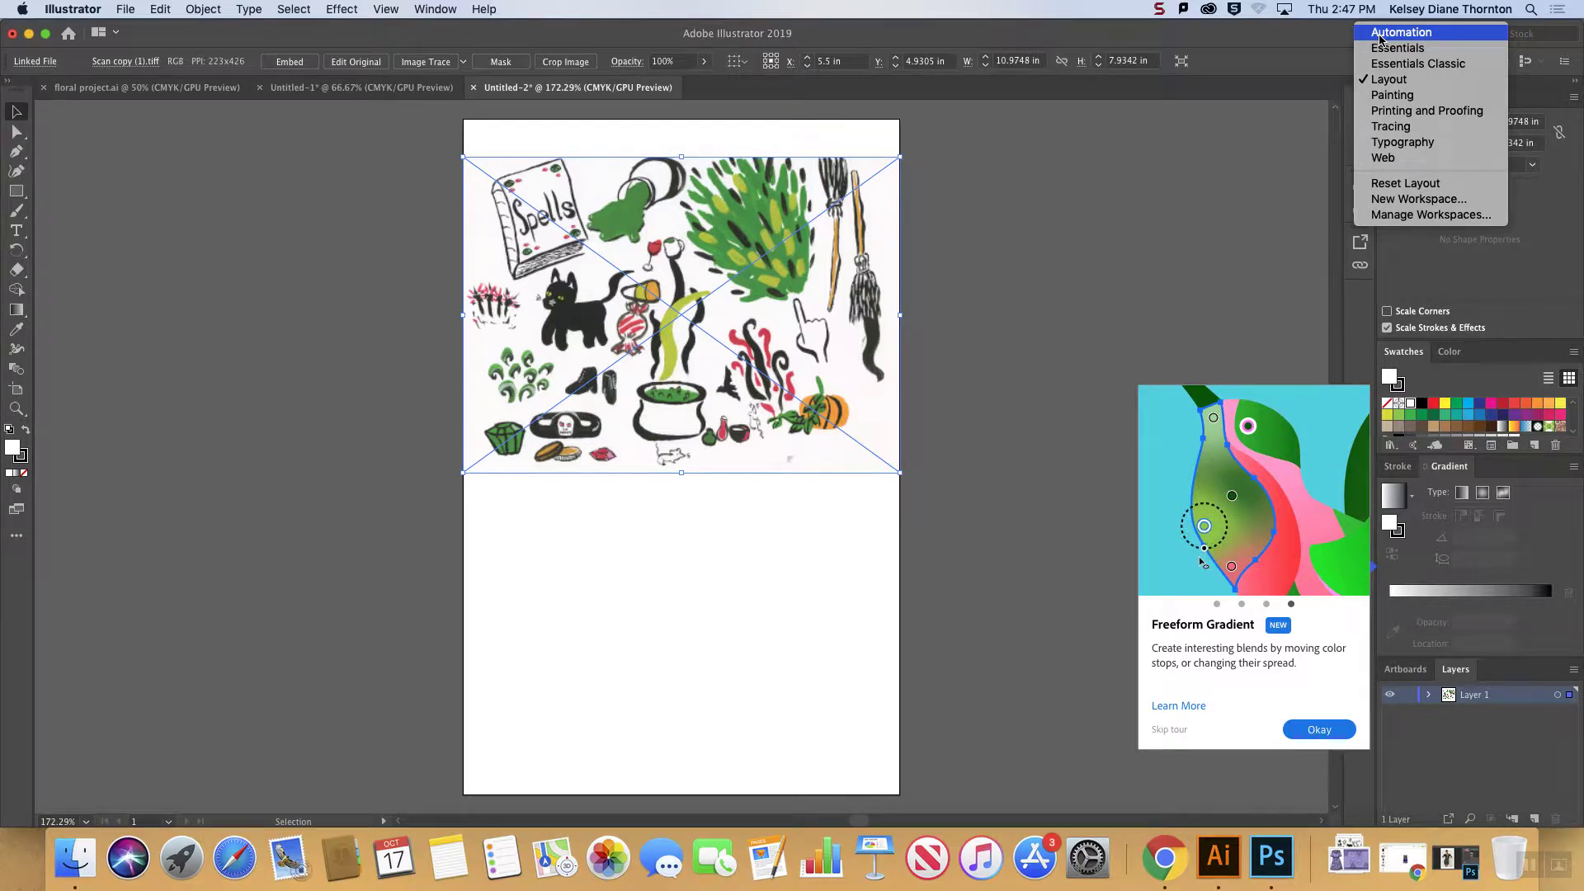
{"action": "left_click", "coordinate": [1403, 33]}
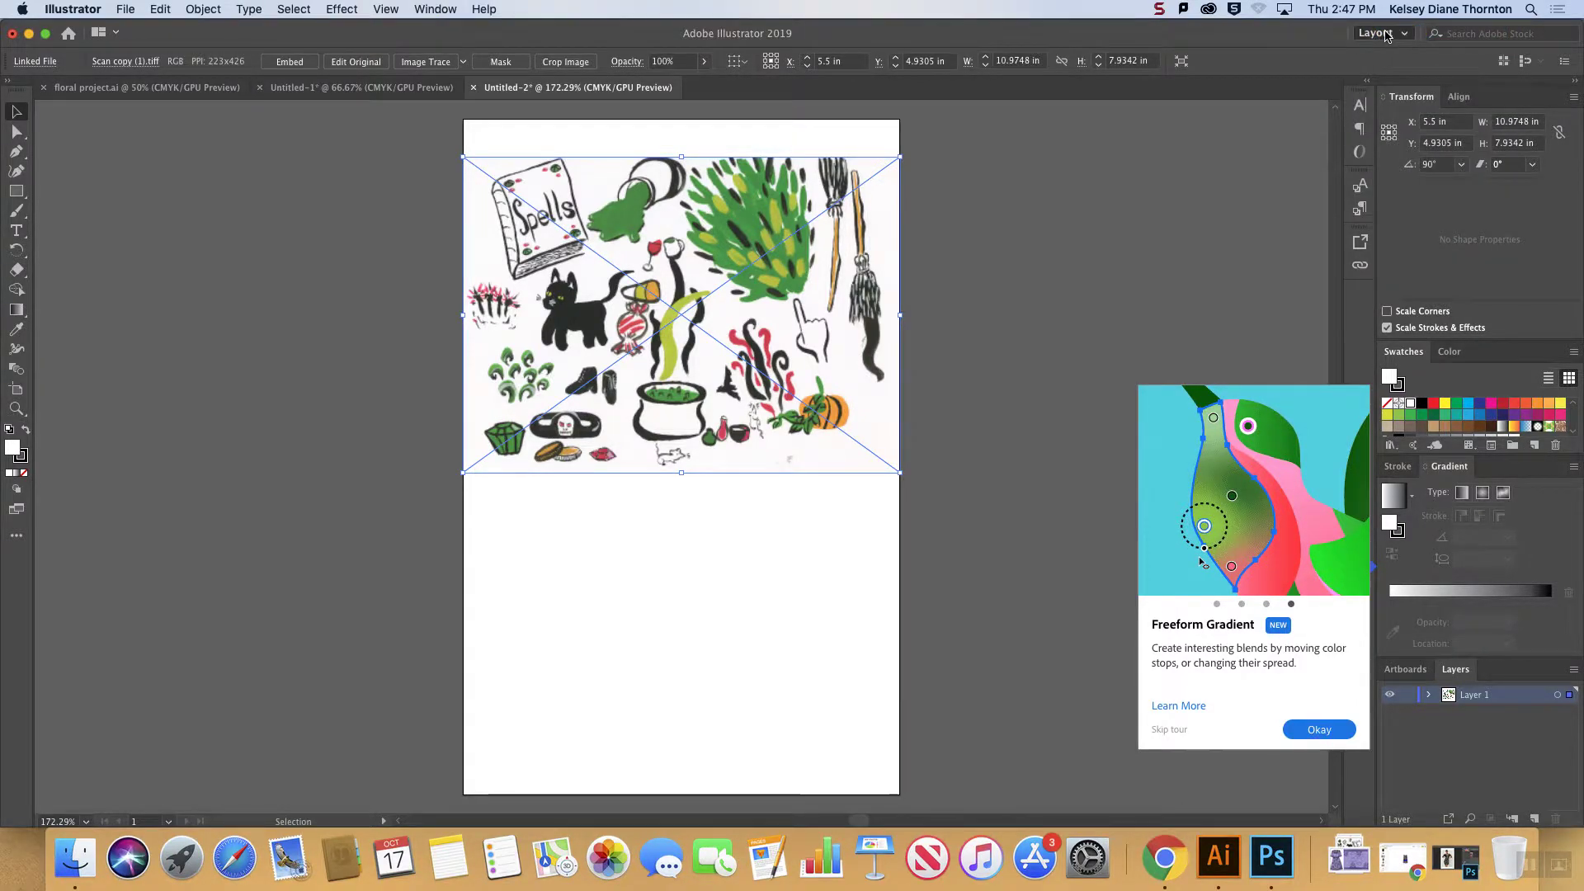
{"action": "left_click", "coordinate": [1389, 35]}
{"action": "left_click", "coordinate": [1384, 49]}
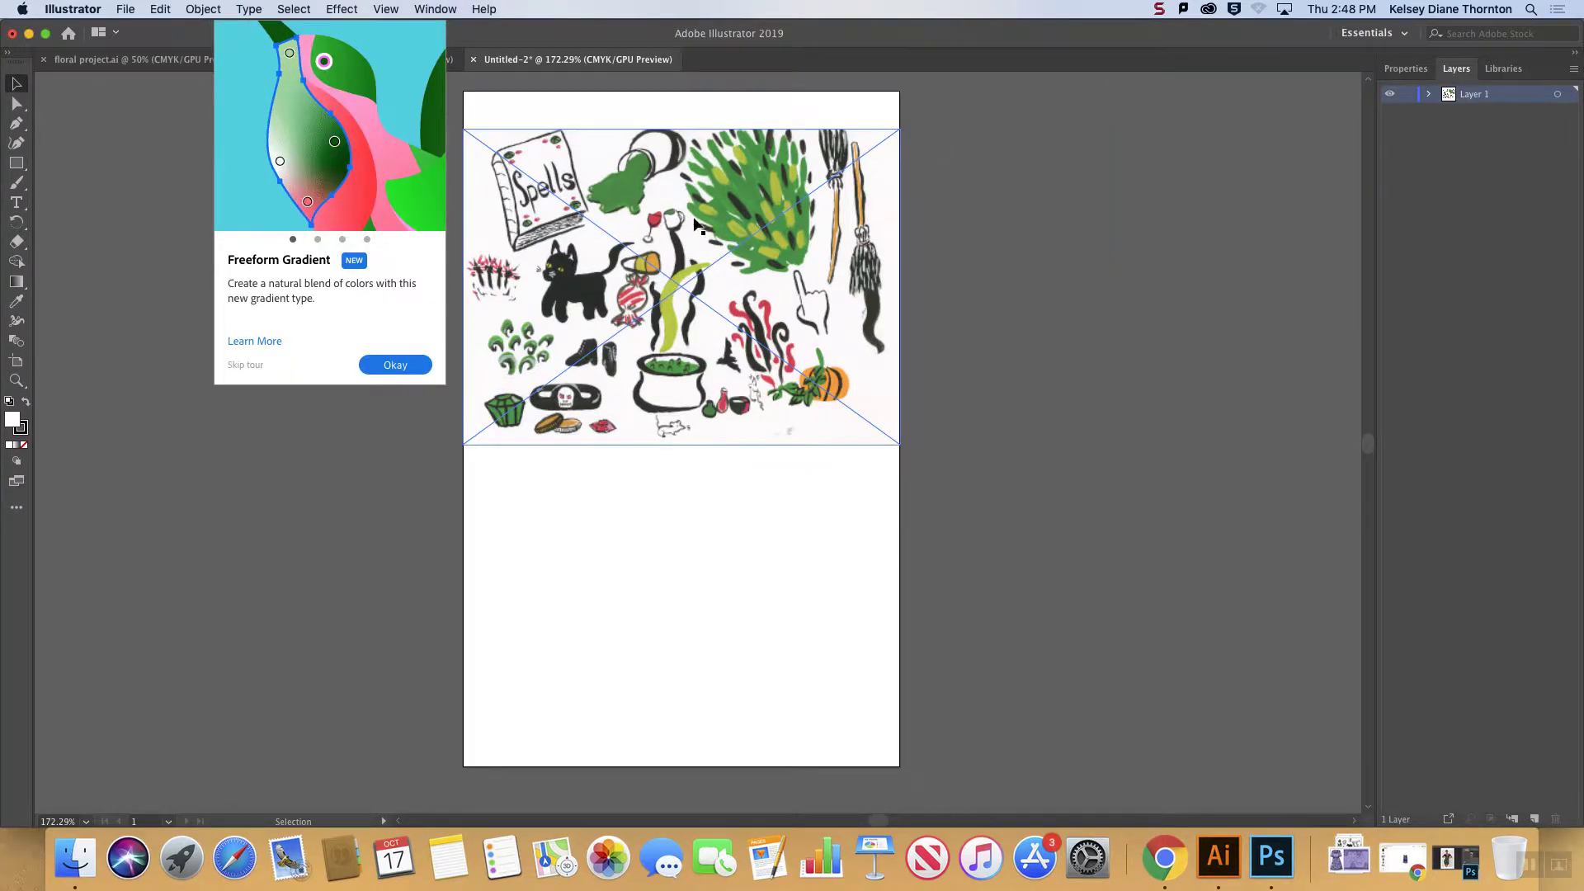
{"action": "left_click", "coordinate": [1398, 34]}
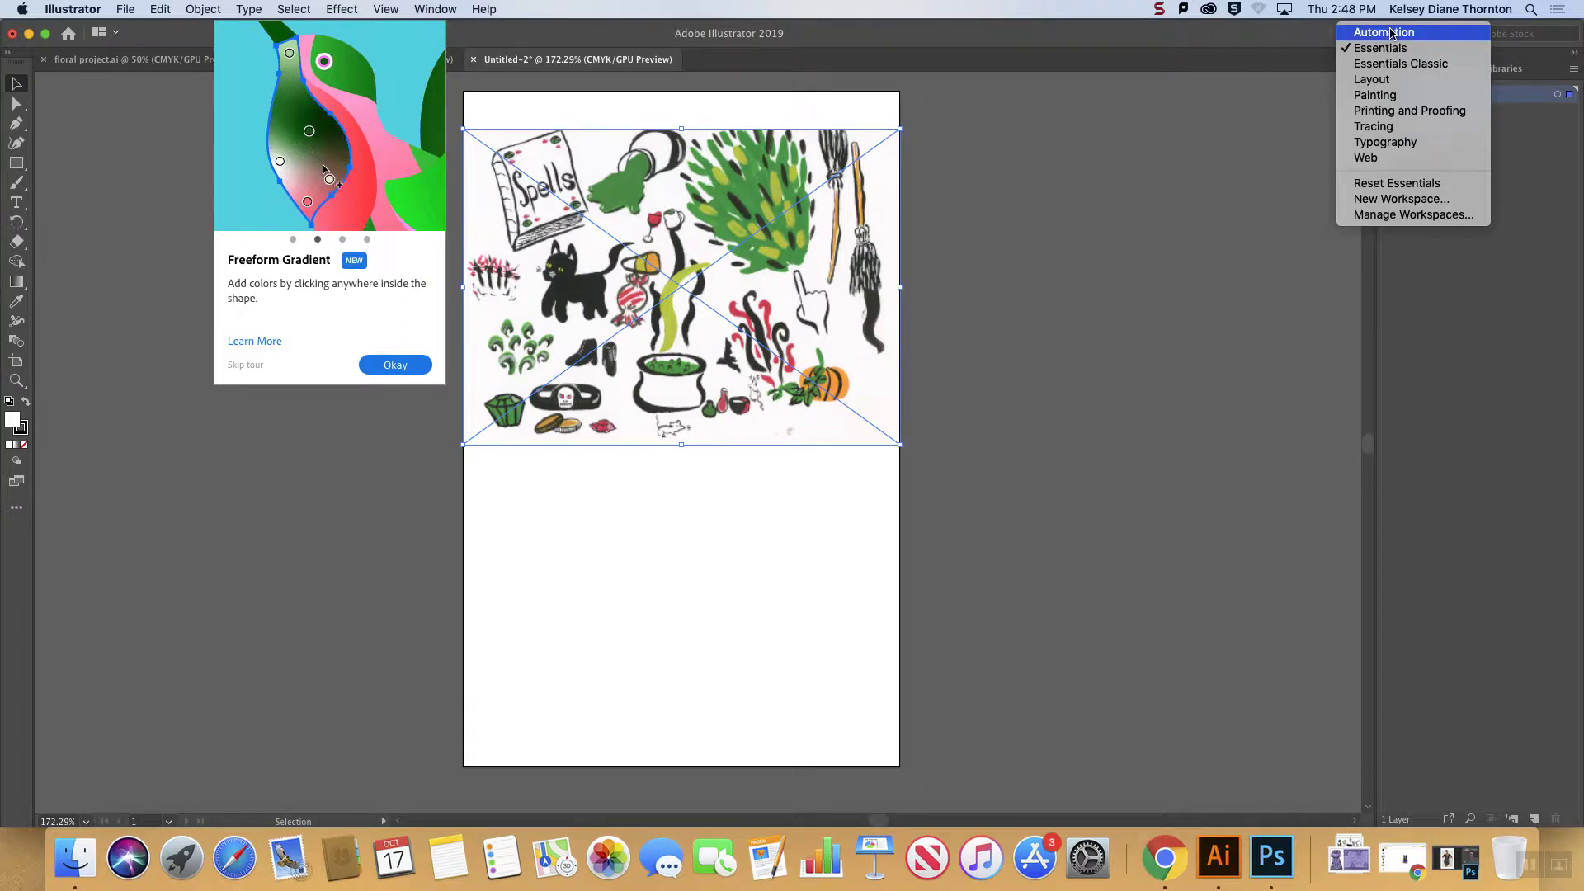
{"action": "left_click", "coordinate": [1372, 85]}
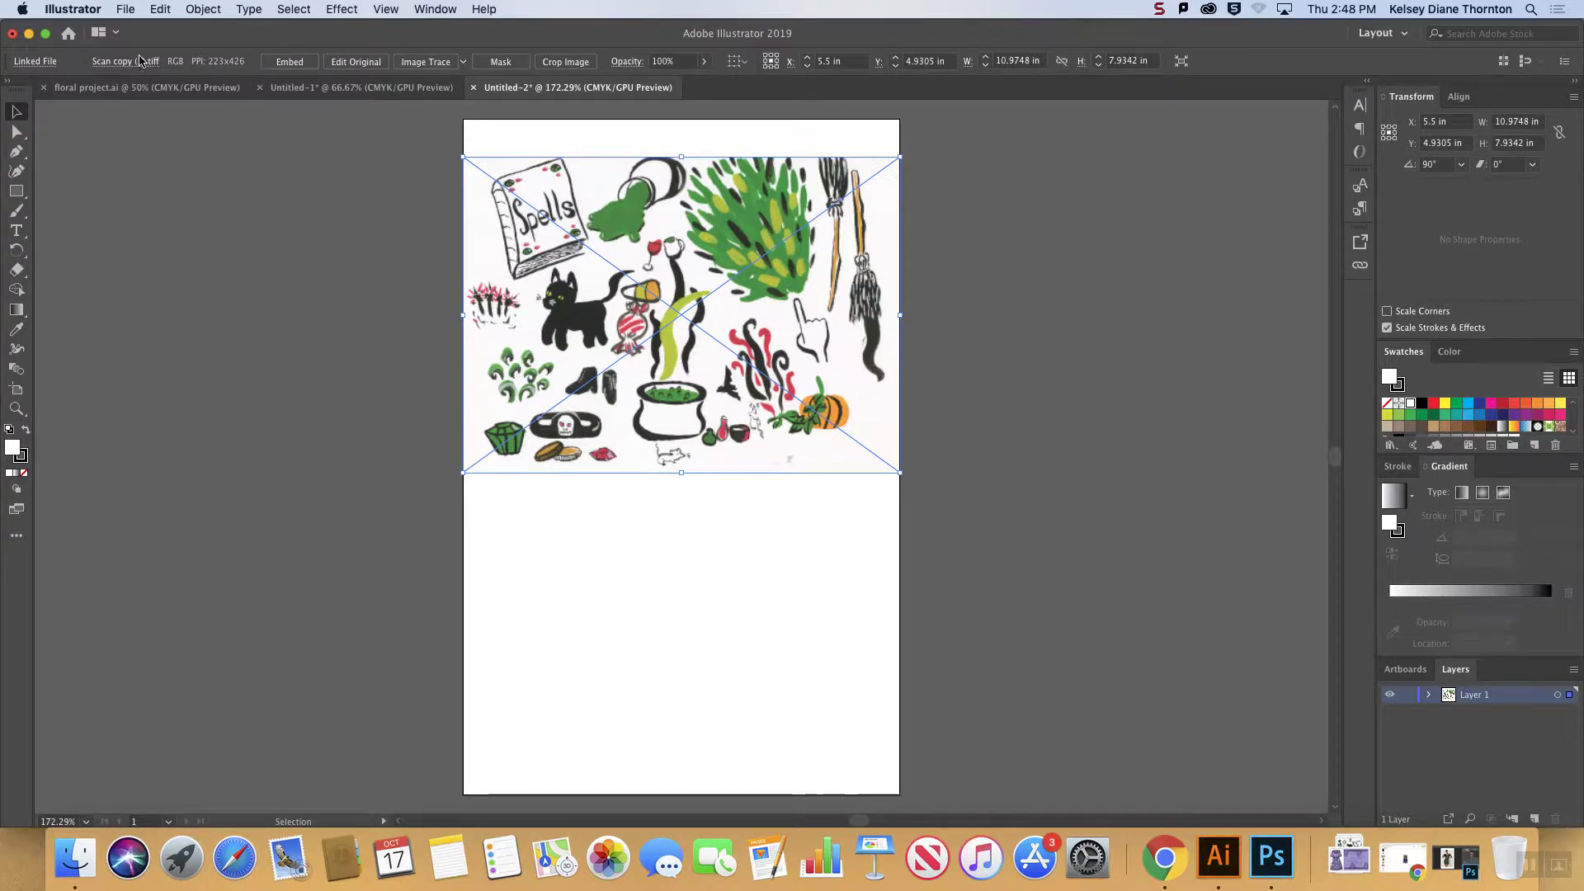
{"action": "left_click", "coordinate": [463, 64]}
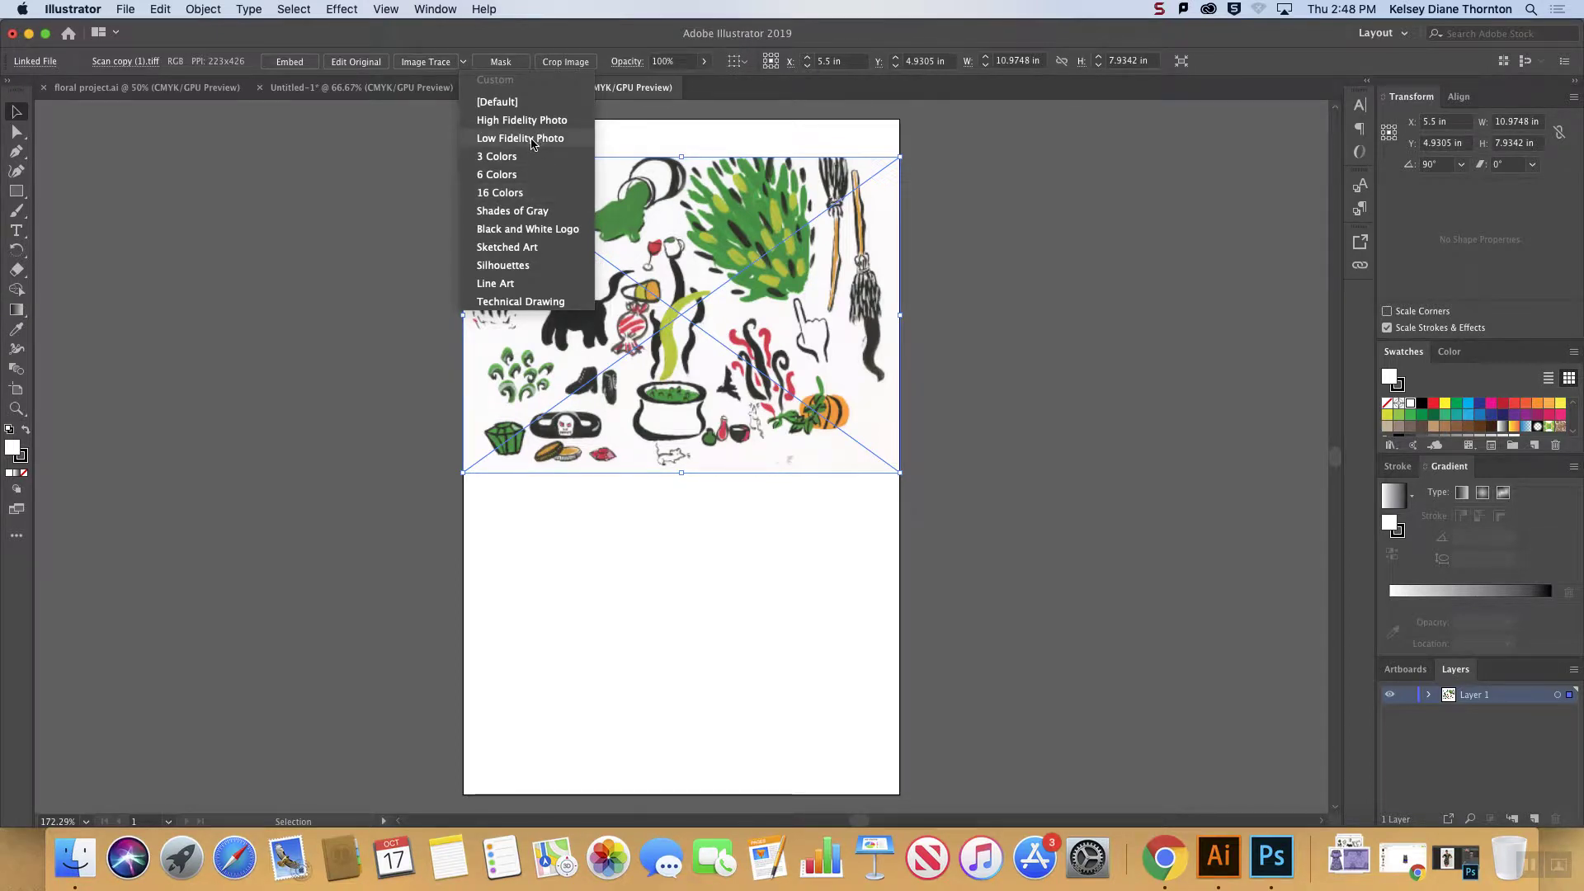
- Switch to Chrome, replace the Google query about Illustrator artboards with pug, and show the image results
{"action": "left_click", "coordinate": [1165, 858]}
{"action": "left_click", "coordinate": [1042, 40]}
{"action": "left_click", "coordinate": [438, 107]}
{"action": "left_click_drag", "start_coordinate": [438, 106], "coordinate": [265, 107]}
{"action": "left_click", "coordinate": [366, 106]}
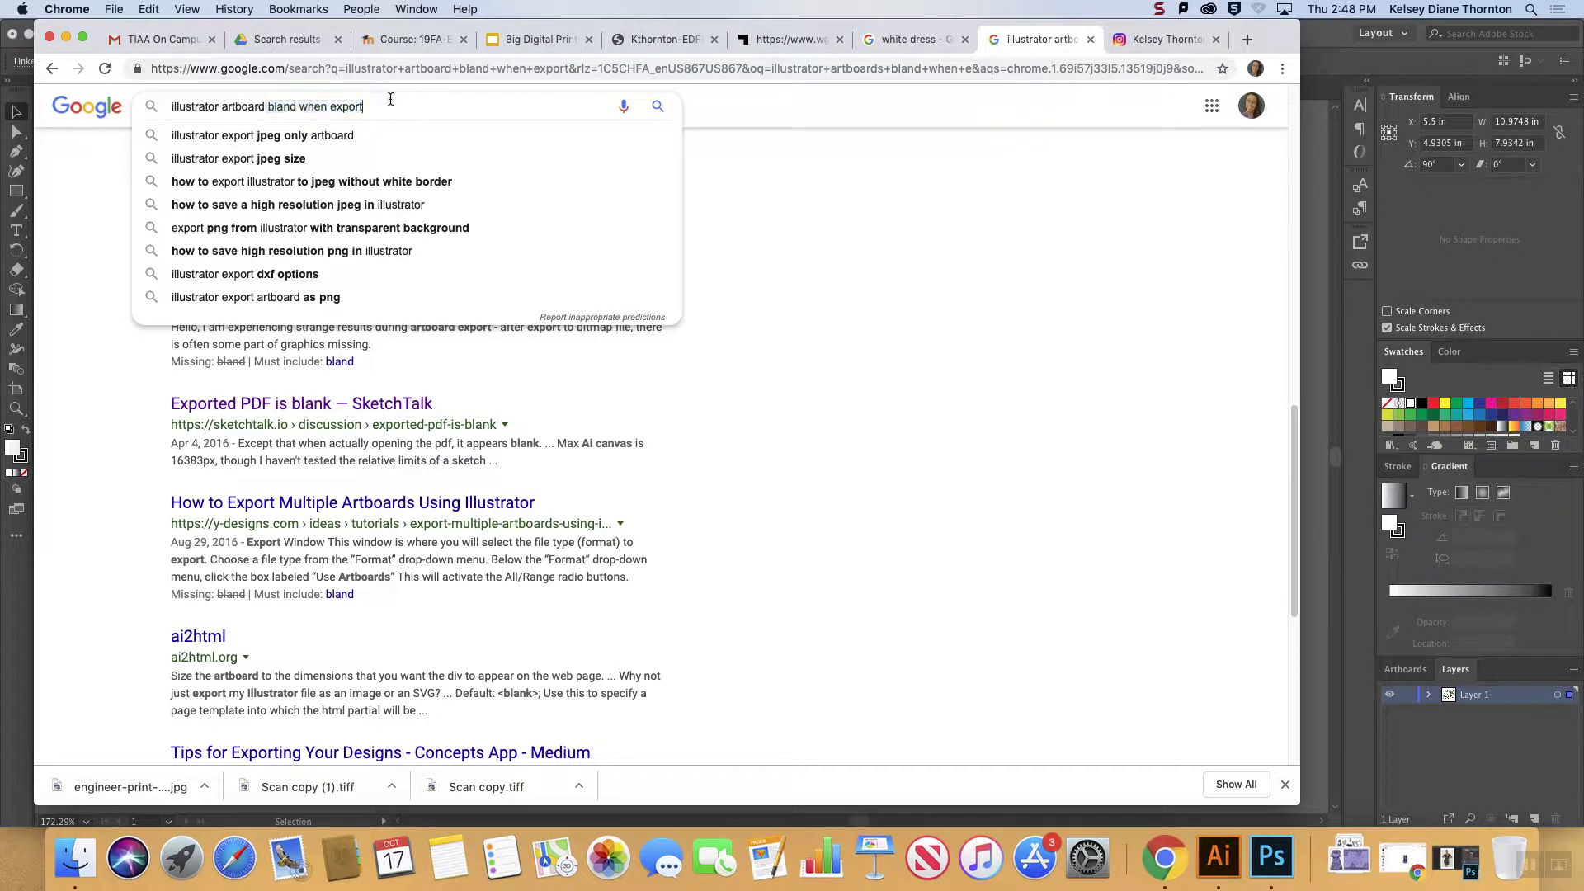
{"action": "key", "text": "Escape"}
{"action": "type", "text": "pu"}
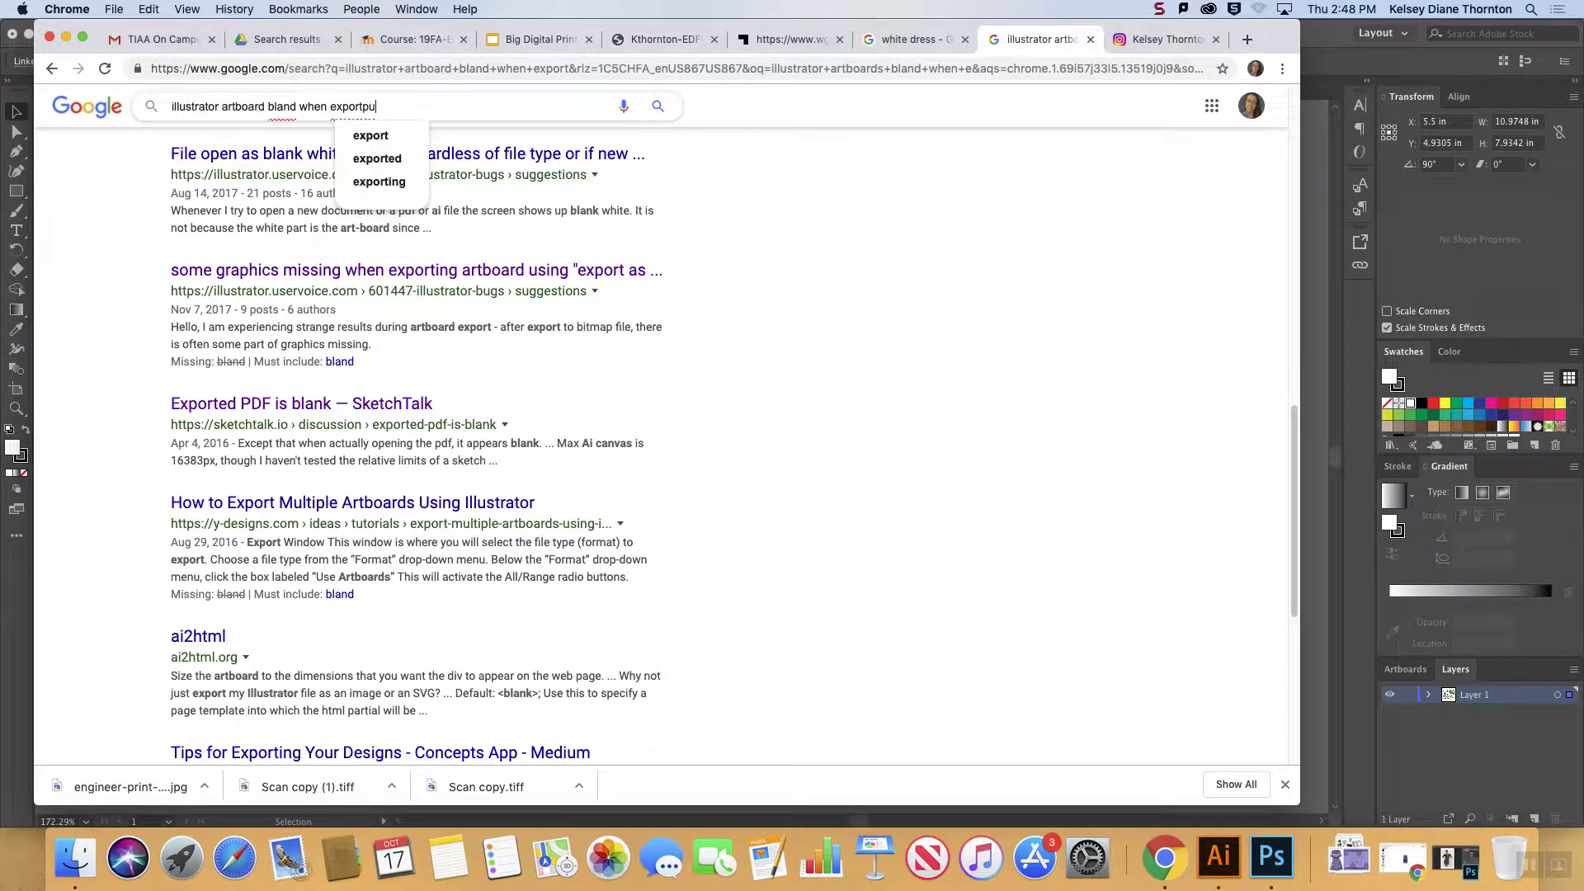
{"action": "key", "text": "BackSpace"}
{"action": "key", "text": "BackSpace"}
{"action": "key", "text": "BackSpace"}
{"action": "key", "text": "BackSpace"}
{"action": "key", "text": "BackSpace"}
{"action": "key", "text": "BackSpace"}
{"action": "key", "text": "BackSpace"}
{"action": "key", "text": "BackSpace"}
{"action": "key", "text": "BackSpace"}
{"action": "key", "text": "BackSpace"}
{"action": "key", "text": "BackSpace"}
{"action": "key", "text": "BackSpace"}
{"action": "key", "text": "BackSpace"}
{"action": "key", "text": "BackSpace"}
{"action": "key", "text": "BackSpace"}
{"action": "key", "text": "BackSpace"}
{"action": "key", "text": "BackSpace"}
{"action": "key", "text": "BackSpace"}
{"action": "key", "text": "BackSpace"}
{"action": "key", "text": "BackSpace"}
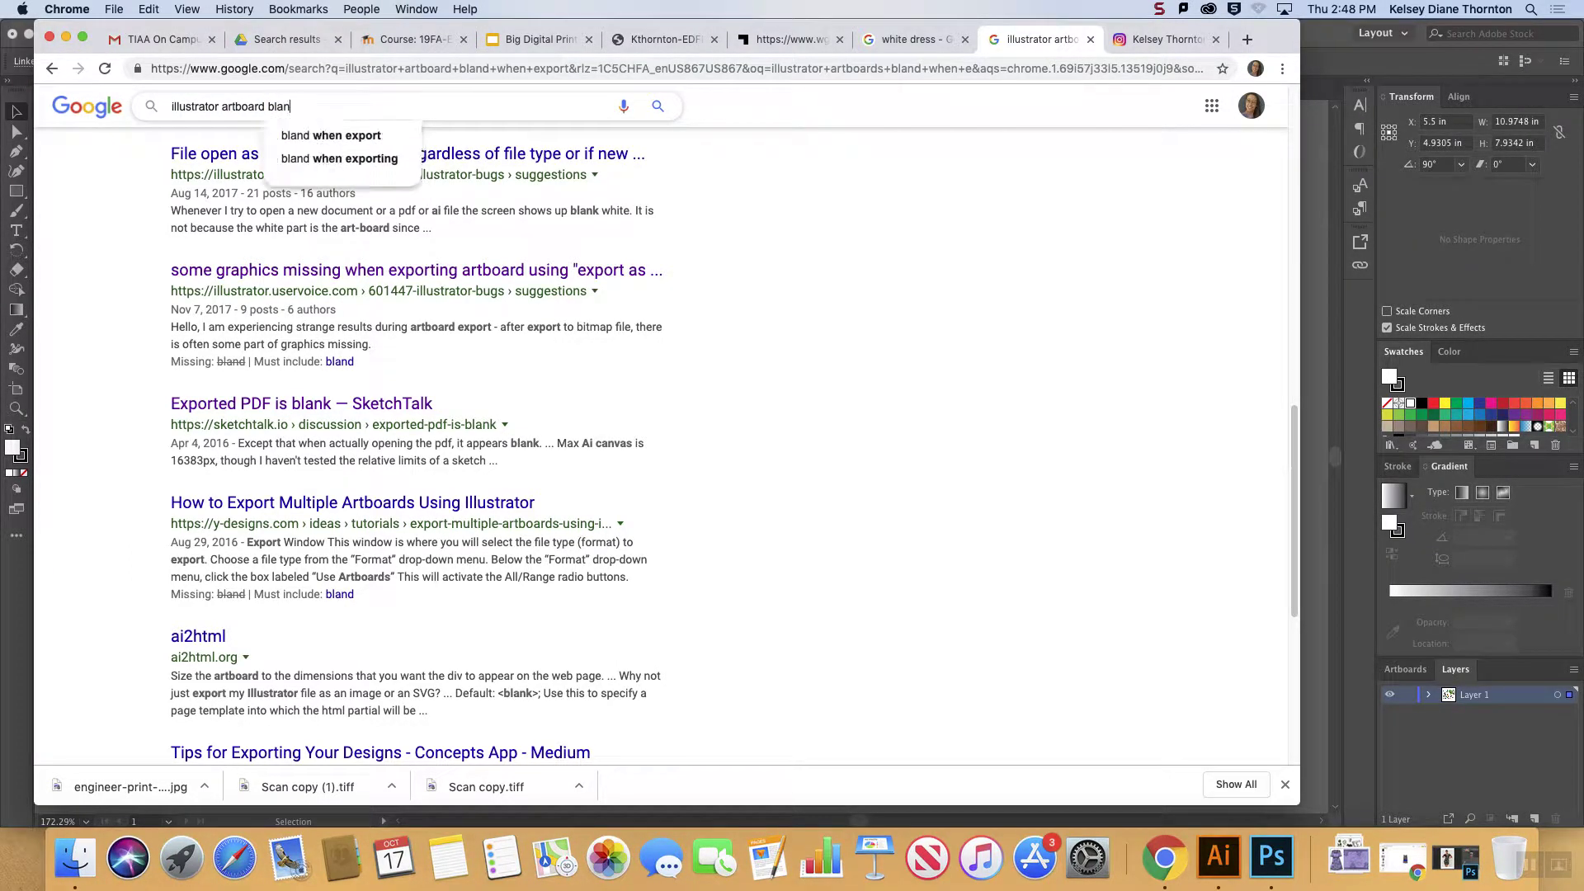
{"action": "key", "text": "BackSpace"}
{"action": "key", "text": "BackSpace"}
{"action": "key", "text": "BackSpace"}
{"action": "key", "text": "BackSpace"}
{"action": "key", "text": "BackSpace"}
{"action": "key", "text": "BackSpace"}
{"action": "key", "text": "BackSpace"}
{"action": "key", "text": "BackSpace"}
{"action": "key", "text": "BackSpace"}
{"action": "key", "text": "BackSpace"}
{"action": "key", "text": "BackSpace"}
{"action": "key", "text": "BackSpace"}
{"action": "key", "text": "BackSpace"}
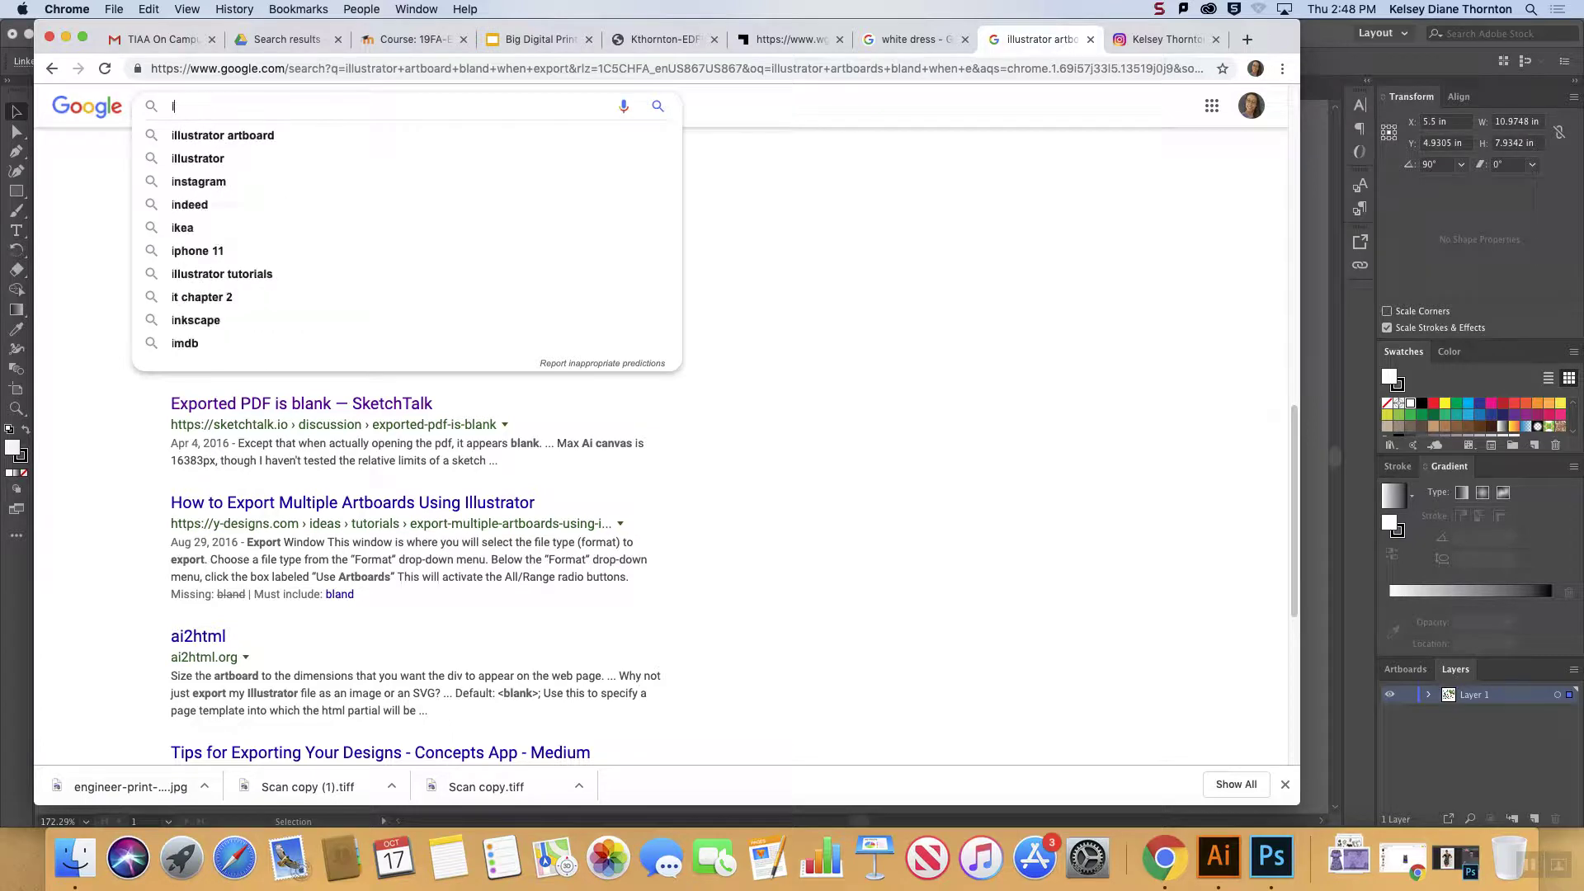
{"action": "type", "text": "pug"}
{"action": "key", "text": "Return"}
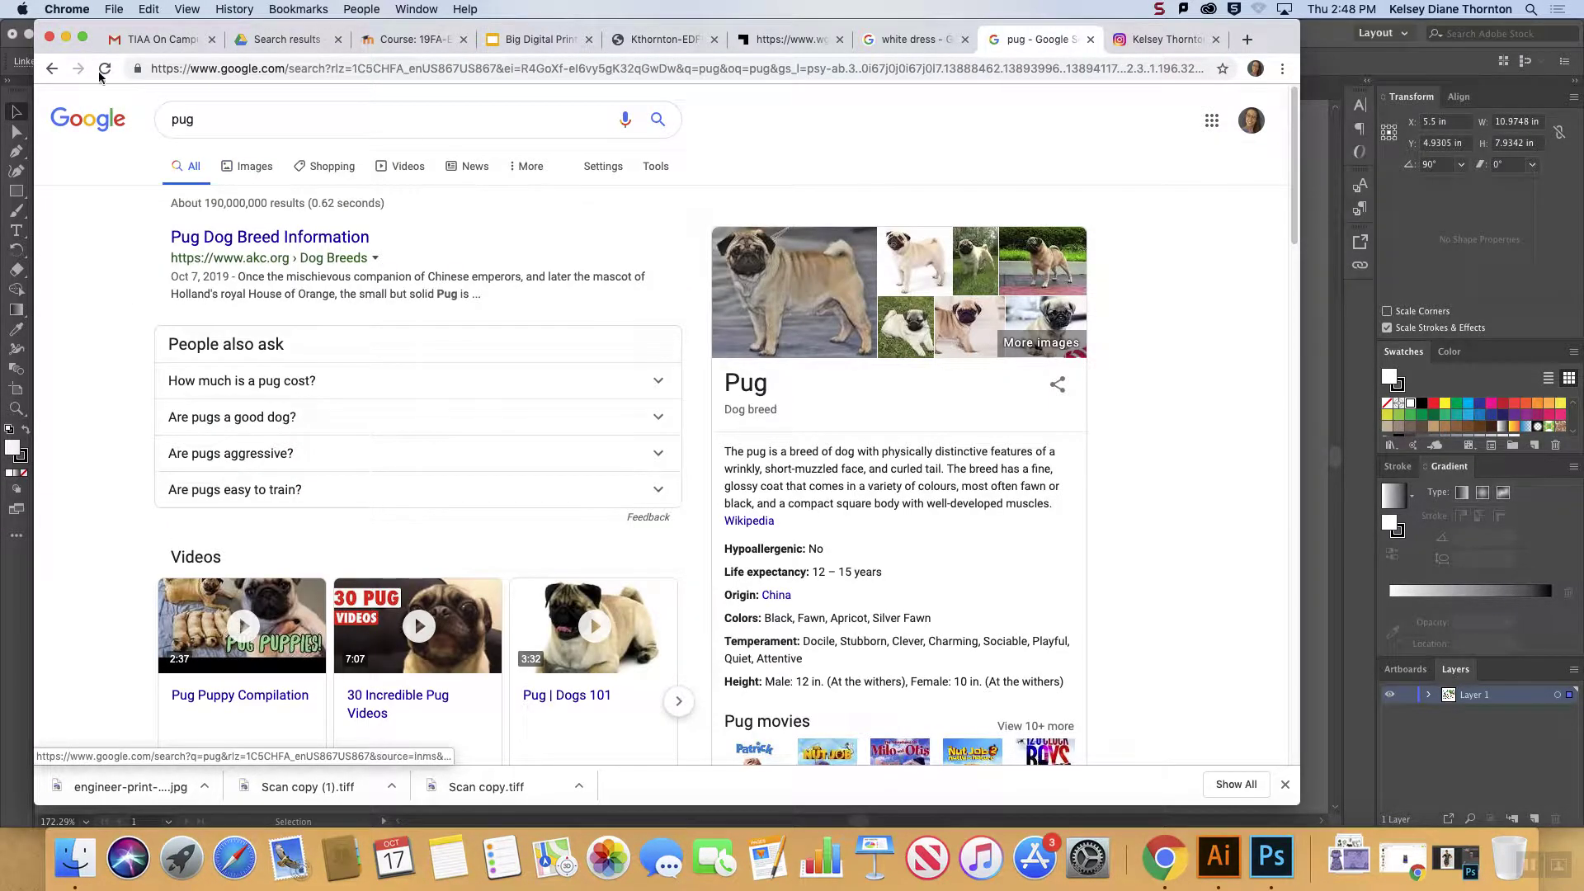
{"action": "left_click", "coordinate": [255, 167]}
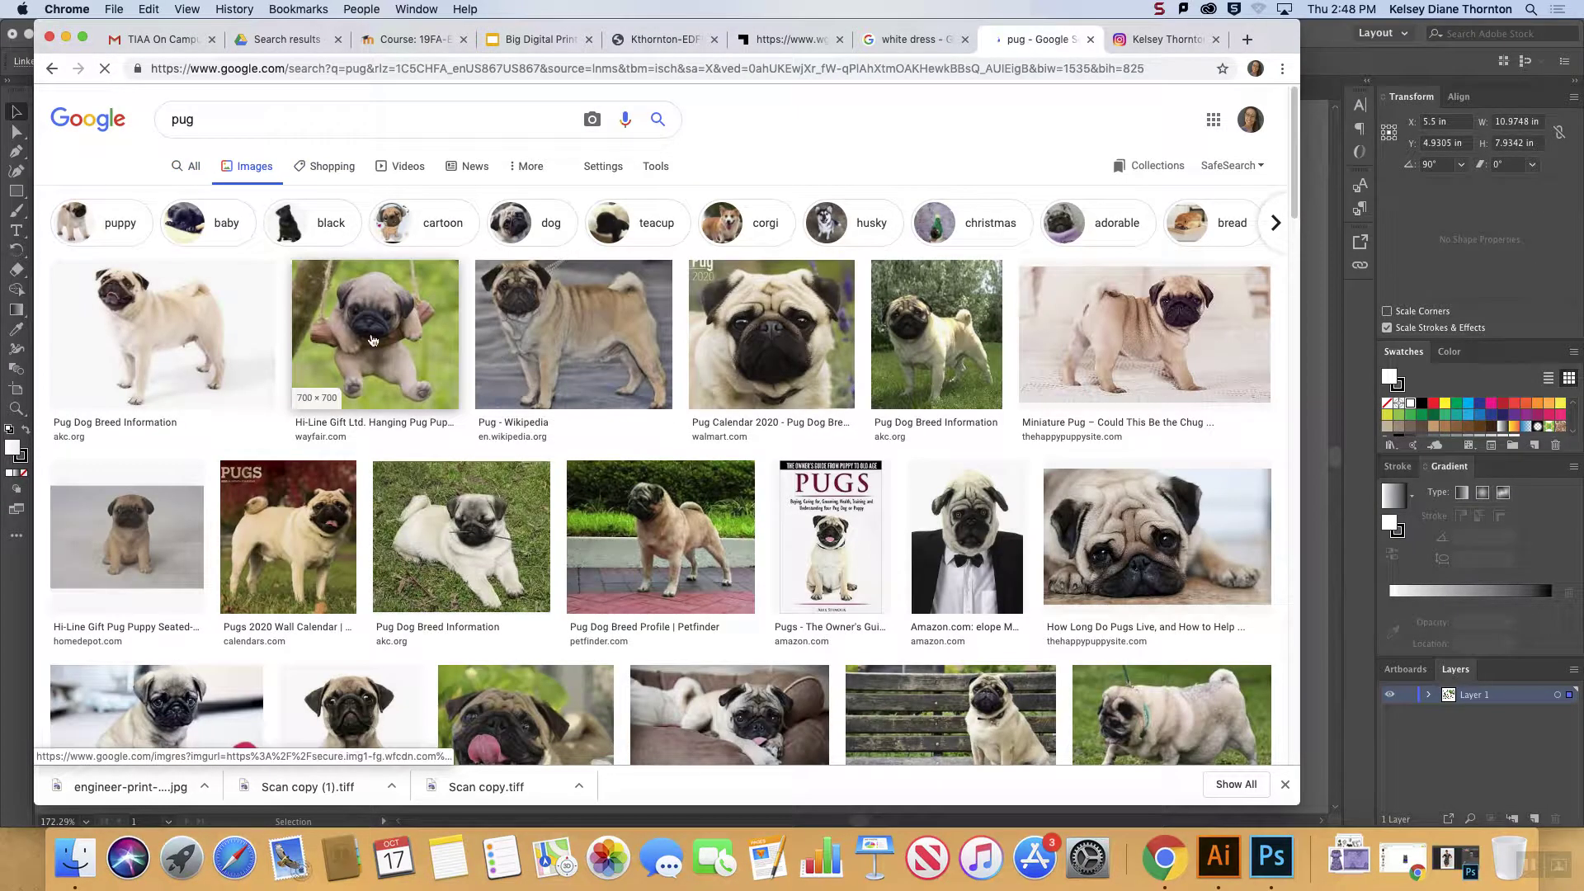
- Preview the hanging pug puppy statue from the Wayfair result and copy its image
{"action": "left_click", "coordinate": [356, 338]}
{"action": "right_click", "coordinate": [1033, 333]}
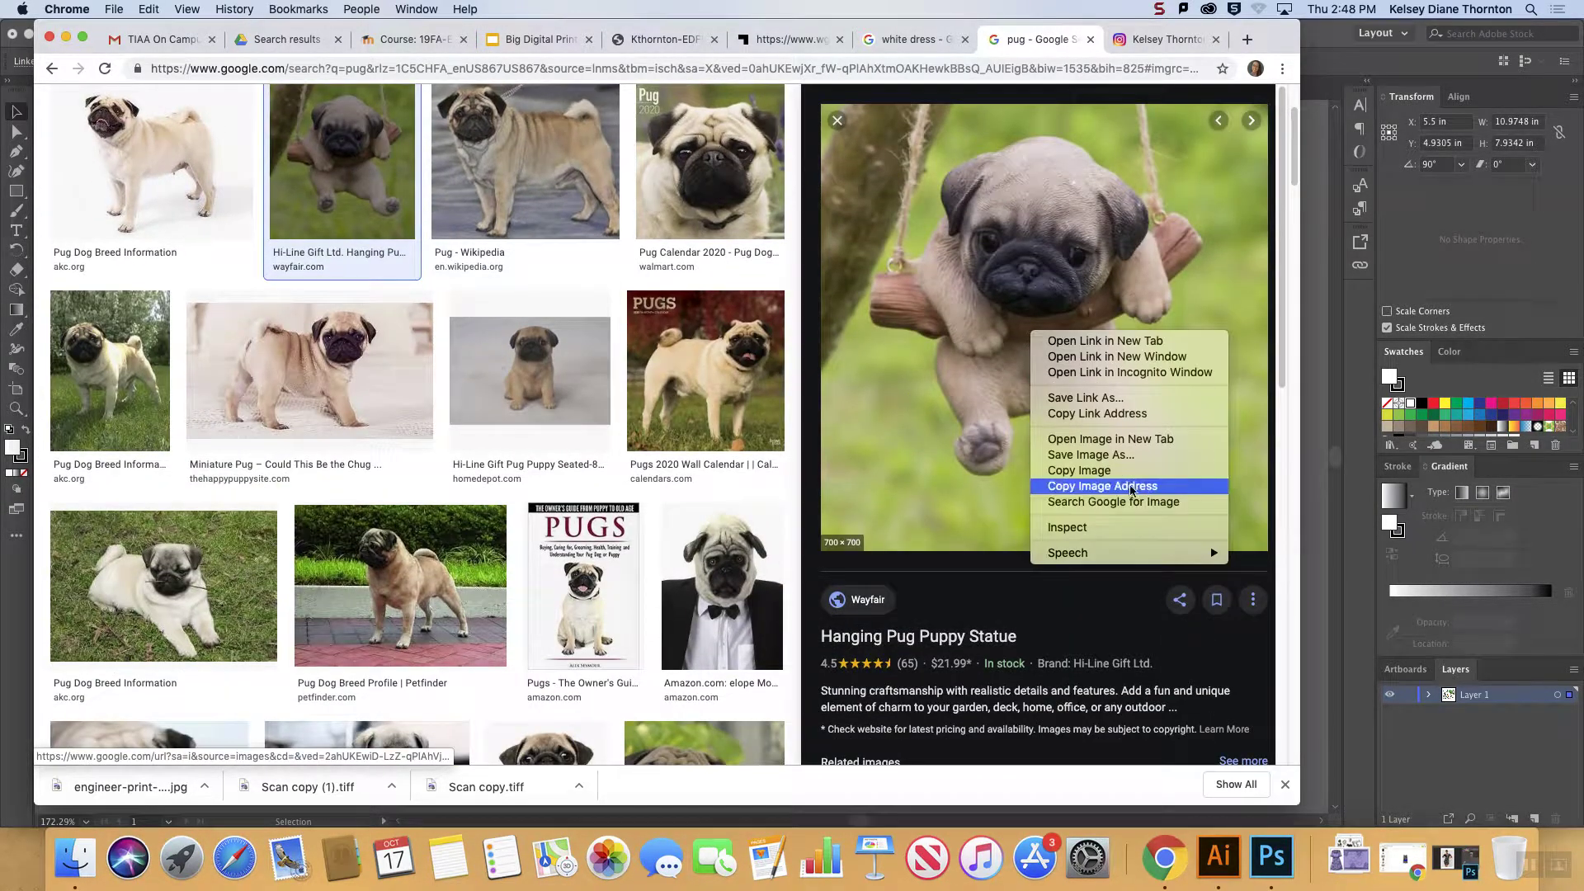
{"action": "left_click", "coordinate": [1128, 472]}
- Switch to Illustrator, paste the copied pug image, and move it off the artboard beside its left edge
{"action": "key", "text": "super+Tab"}
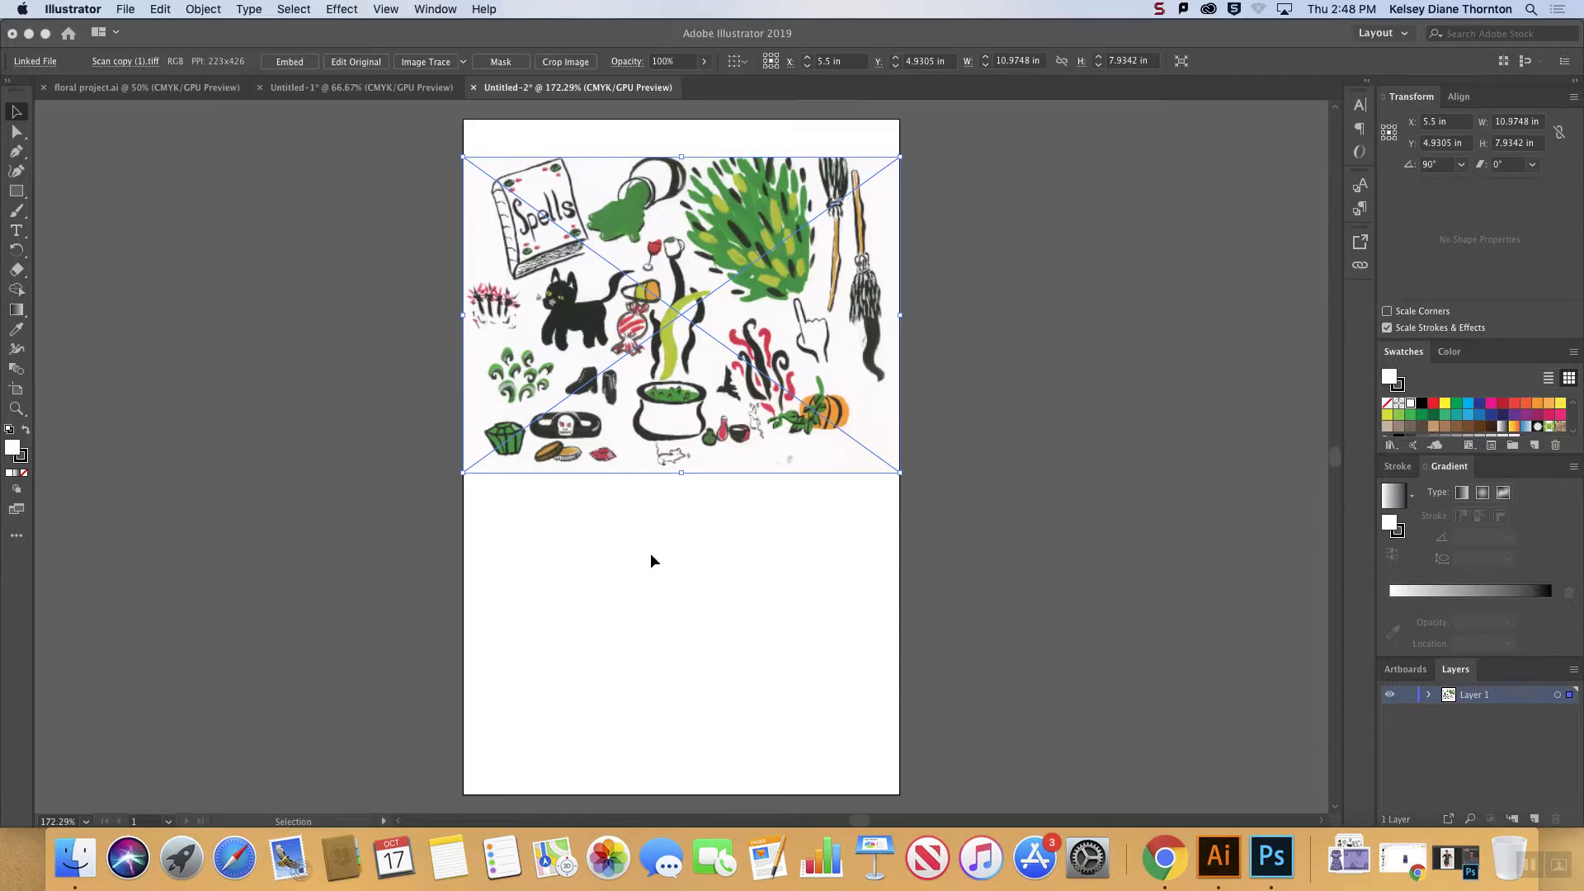
{"action": "key", "text": "super+v"}
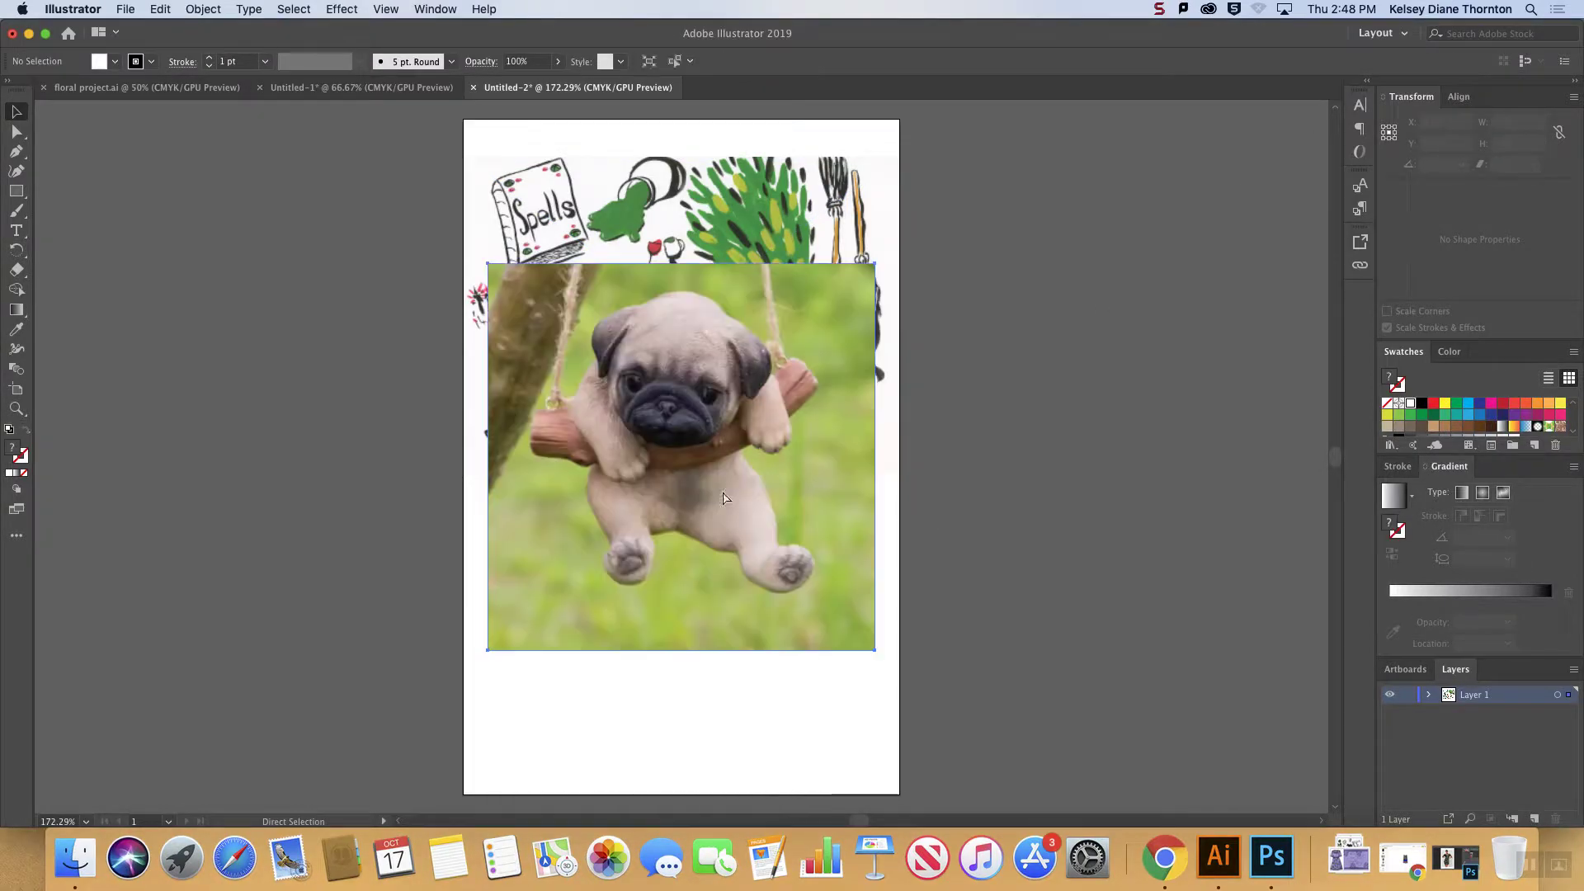
{"action": "left_click_drag", "start_coordinate": [749, 502], "coordinate": [335, 439]}
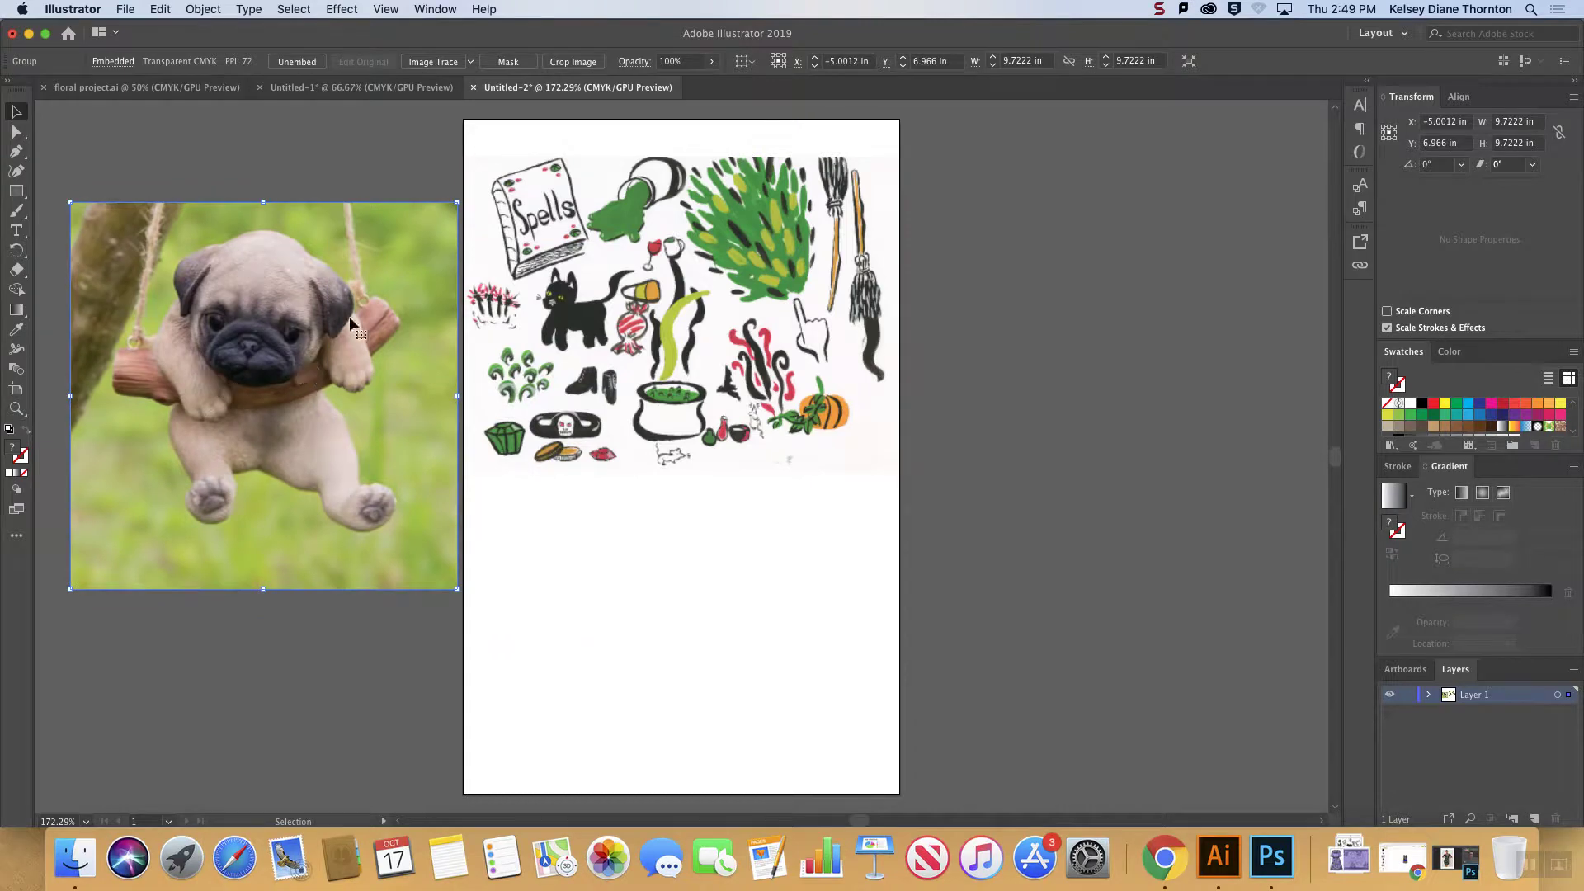
- Image-trace the pug with the Low Fidelity Photo preset and enlarge it to about 17.95 in square beside the artboard
{"action": "left_click", "coordinate": [471, 61]}
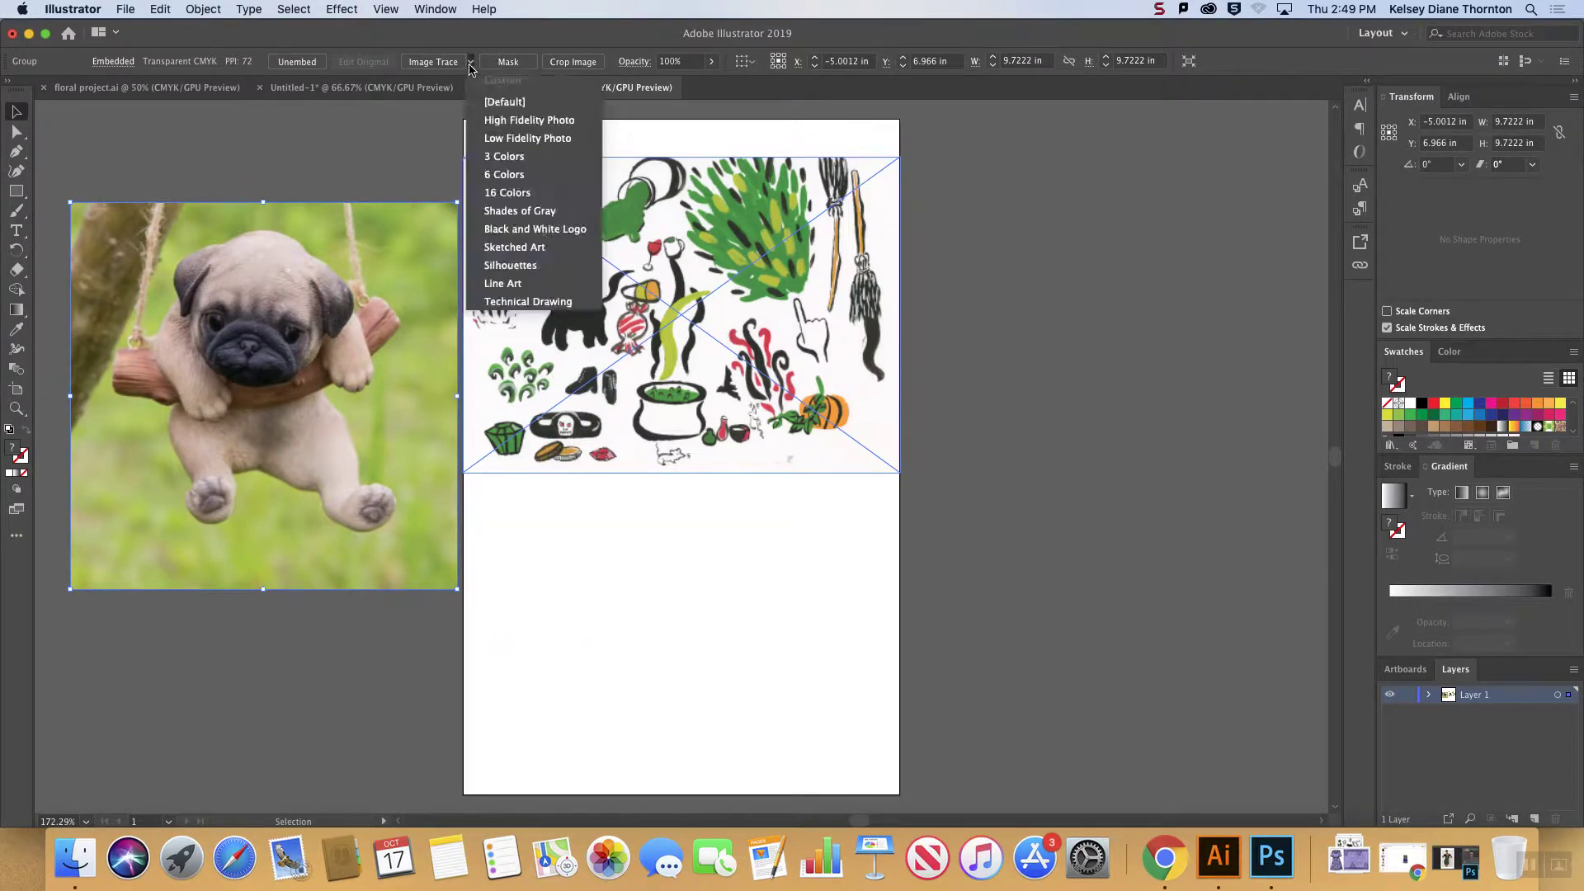
{"action": "left_click", "coordinate": [513, 126]}
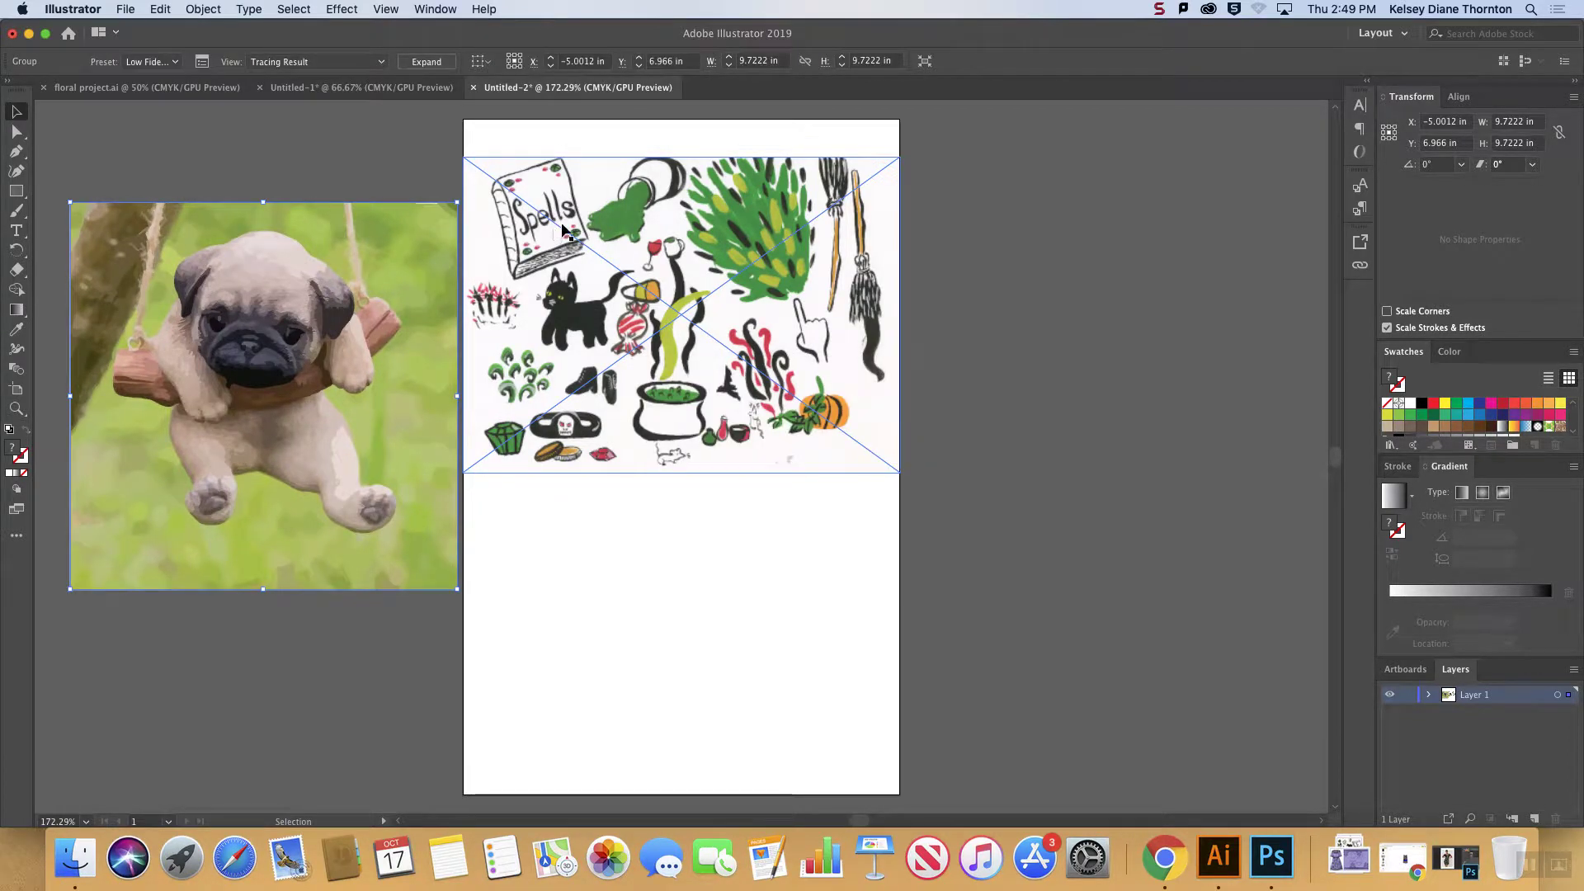
{"action": "key", "text": "super+1"}
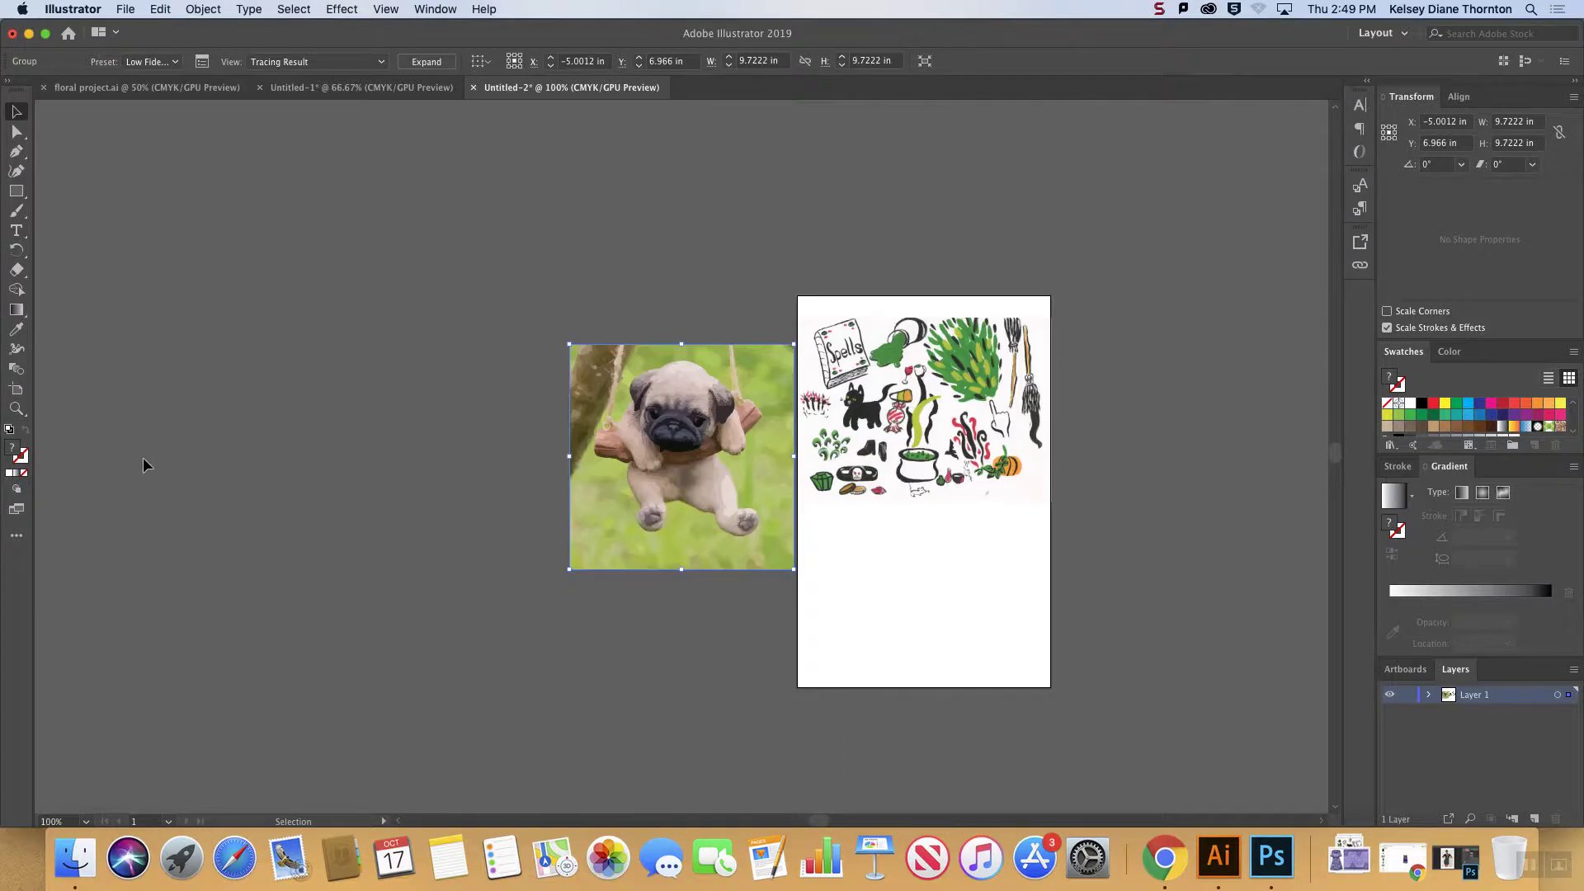
{"action": "left_click_drag", "start_coordinate": [793, 569], "coordinate": [1124, 756]}
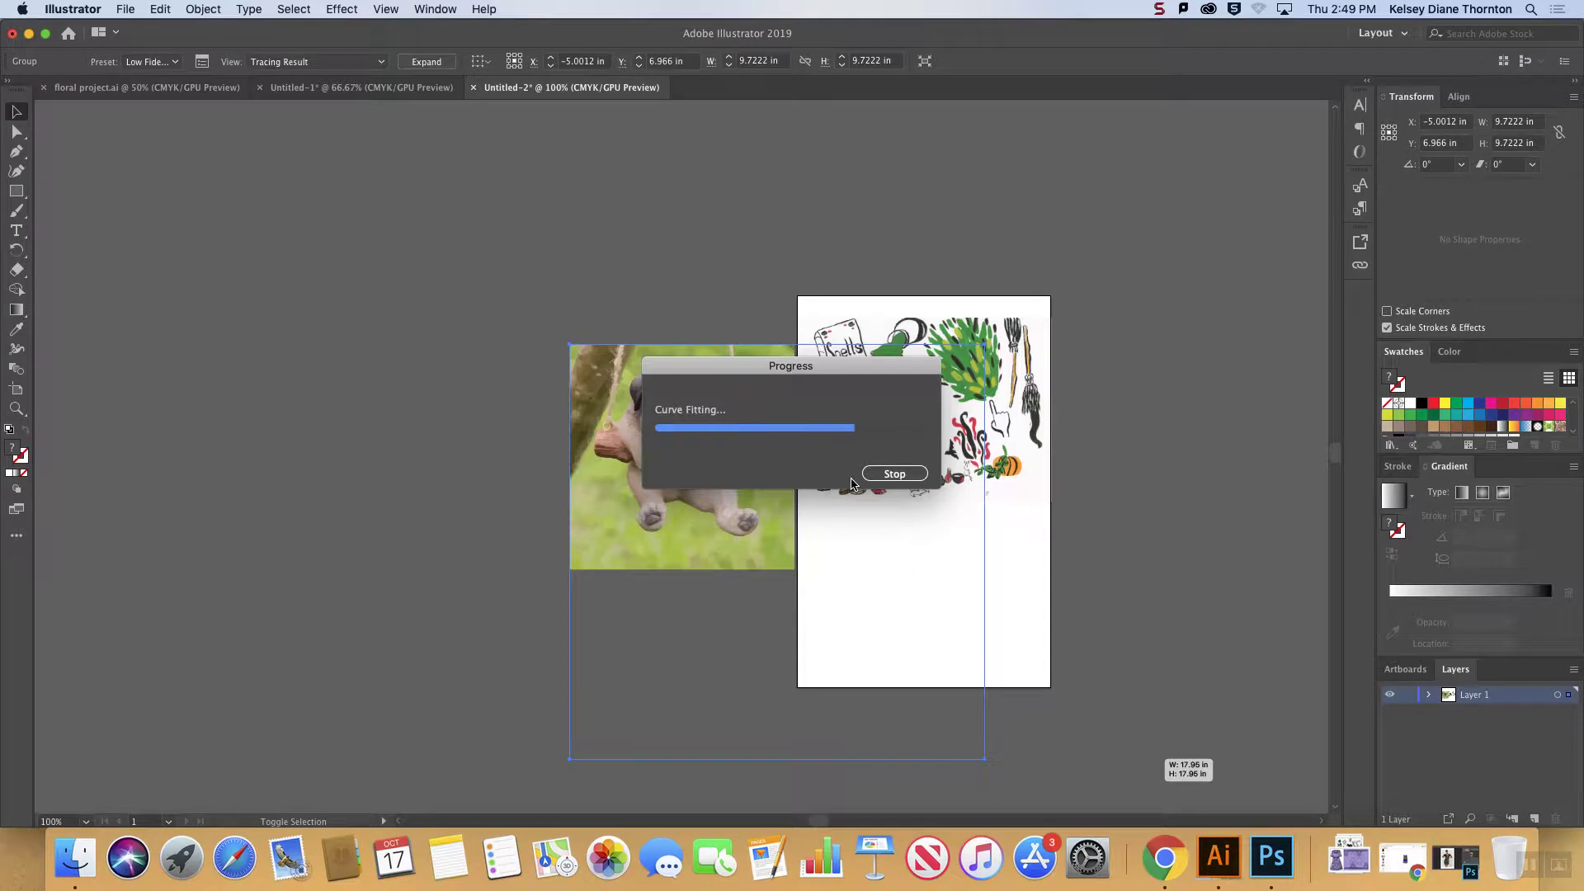
{"action": "left_click_drag", "start_coordinate": [775, 582], "coordinate": [590, 474]}
{"action": "left_click_drag", "start_coordinate": [688, 454], "coordinate": [634, 461]}
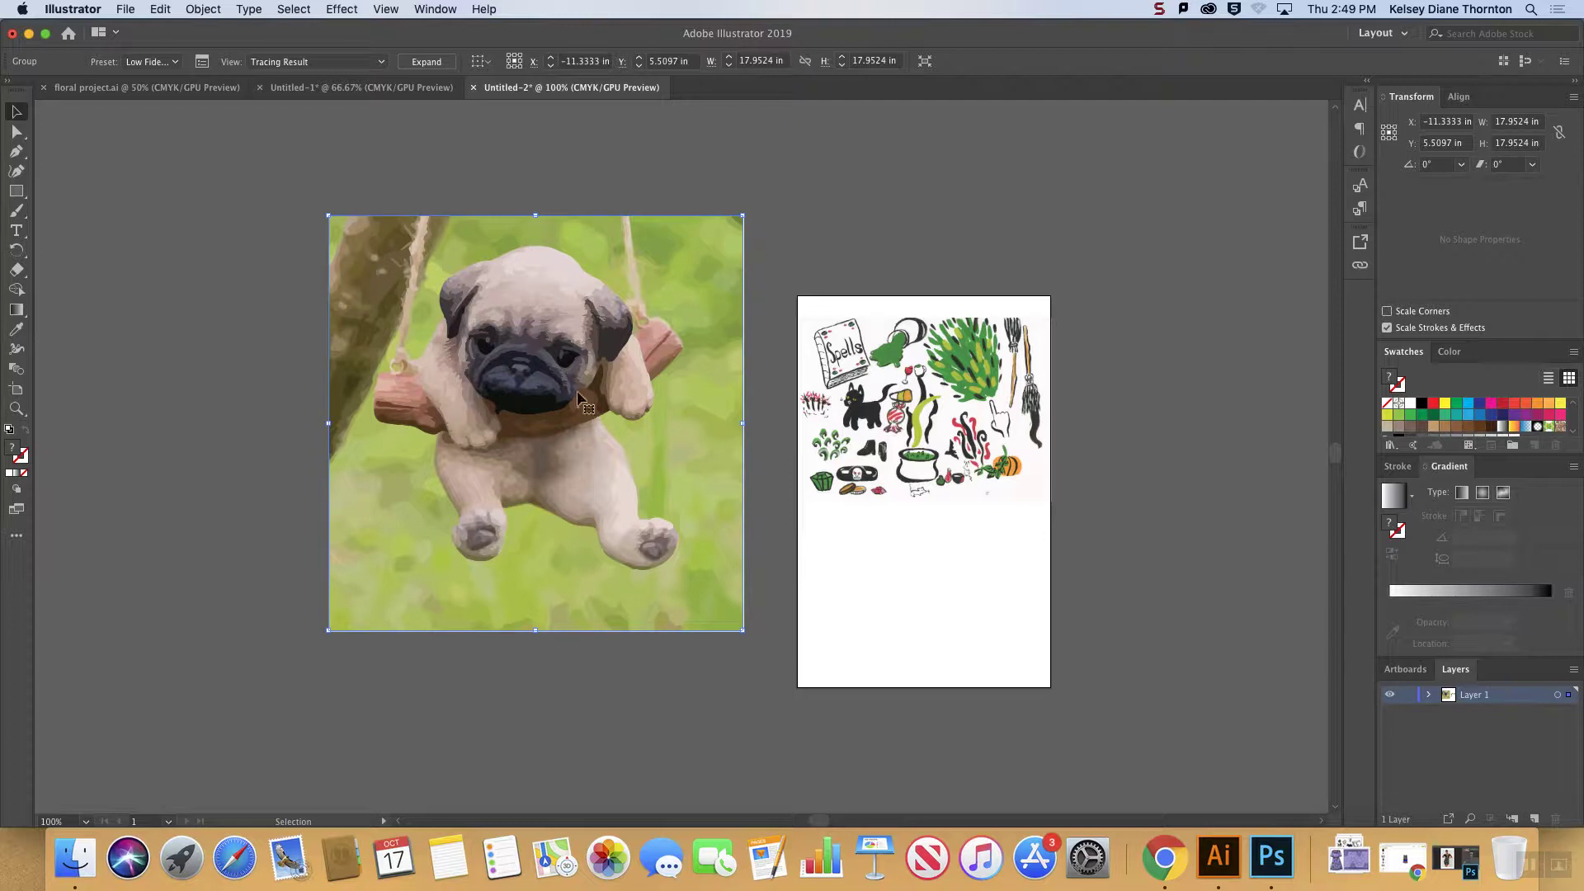
- Expand the traced pug into vector shapes and make a new pattern from them
{"action": "left_click", "coordinate": [444, 62]}
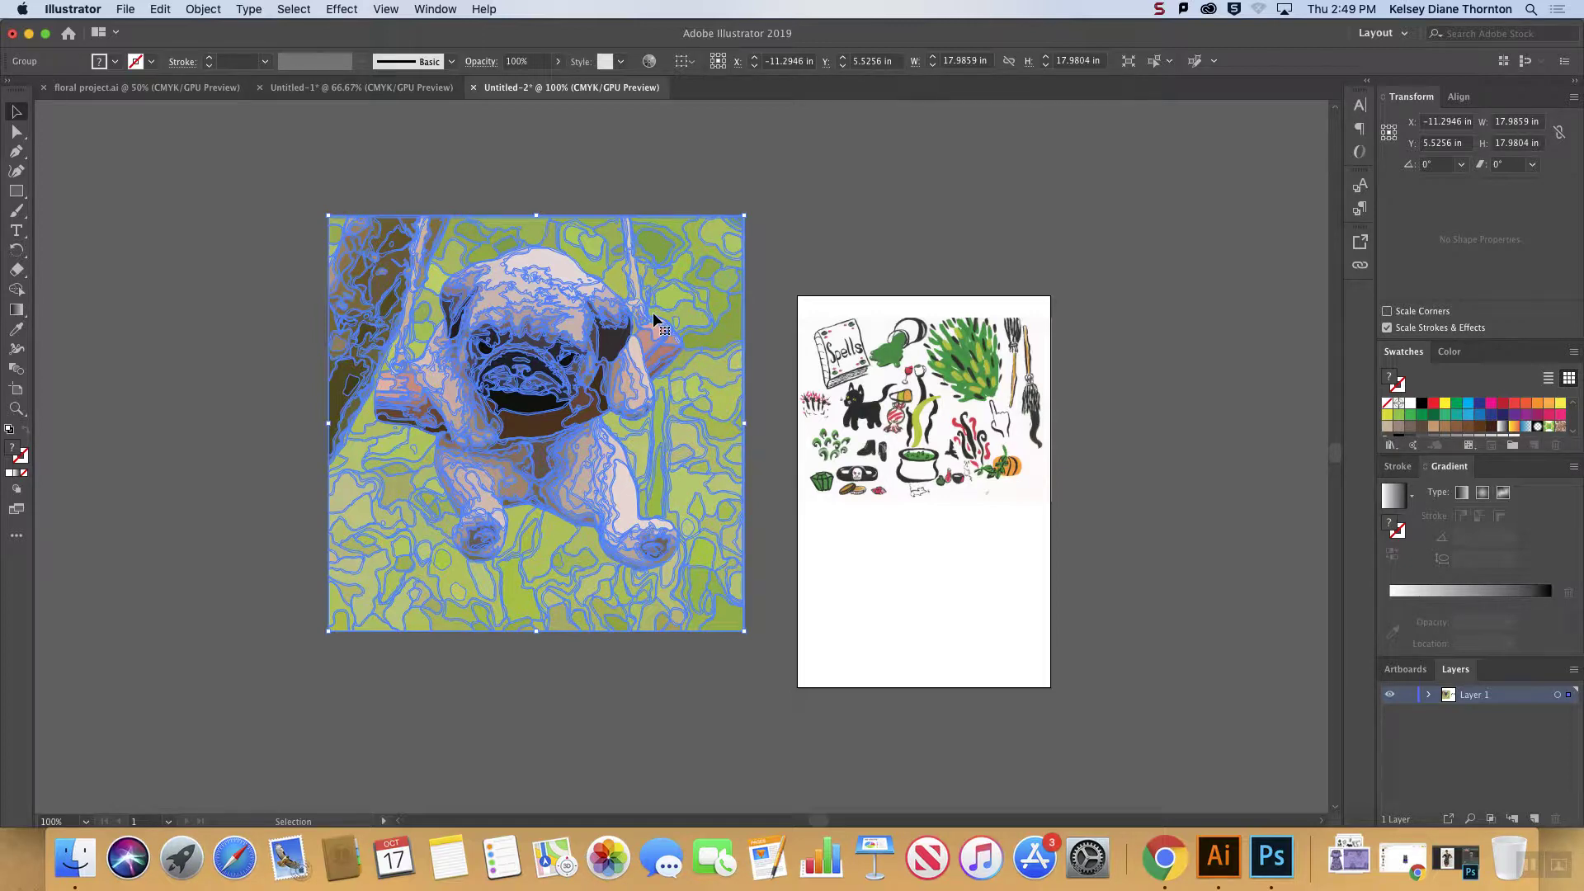
{"action": "left_click", "coordinate": [203, 9]}
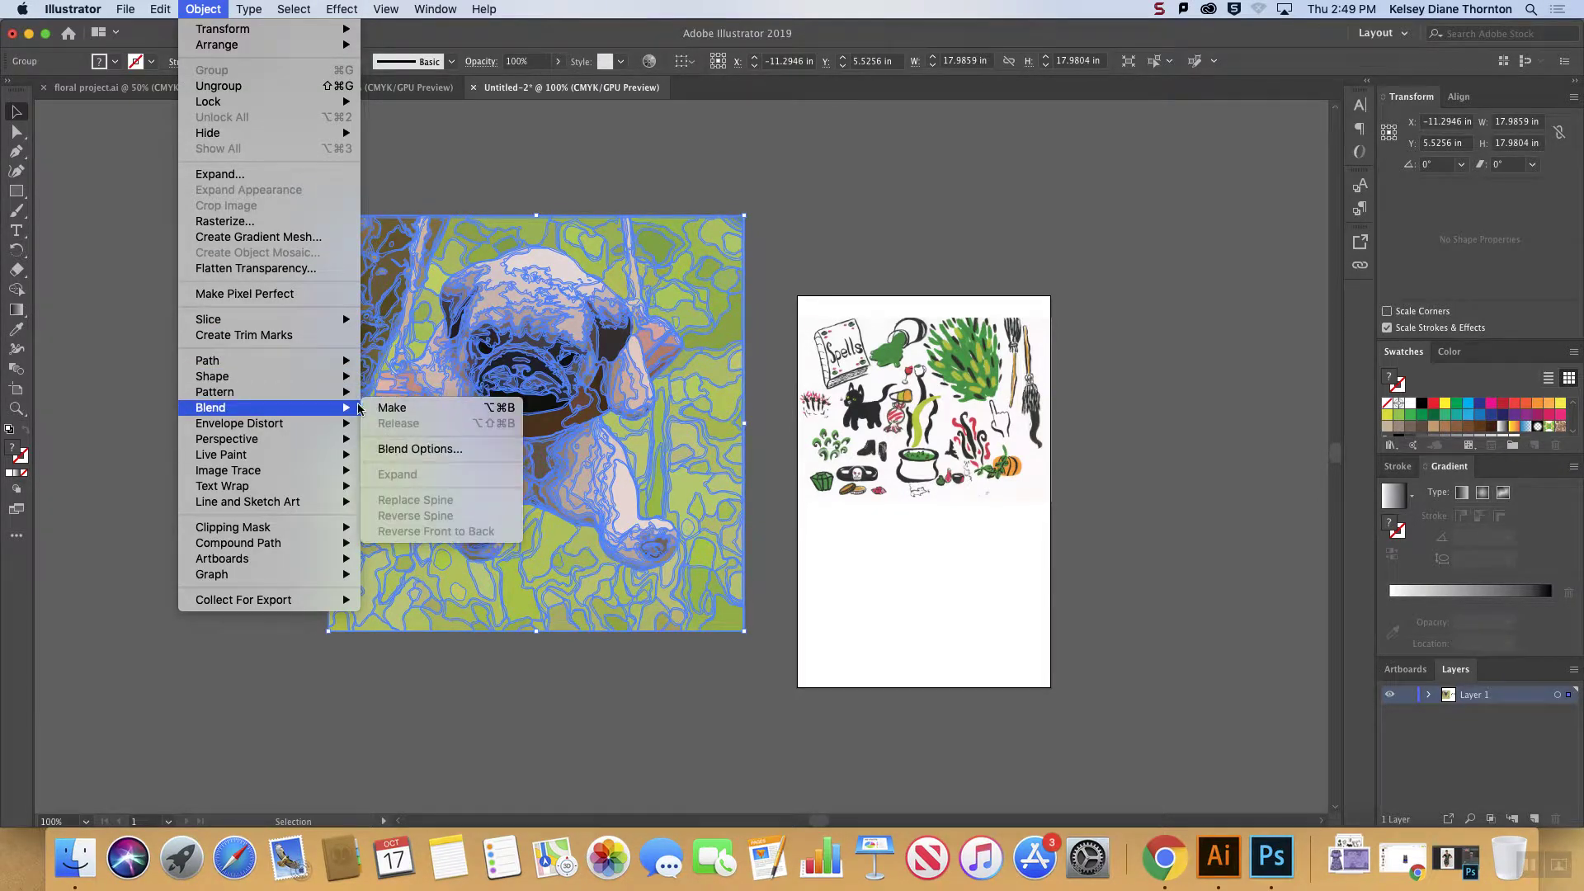
{"action": "left_click", "coordinate": [380, 391]}
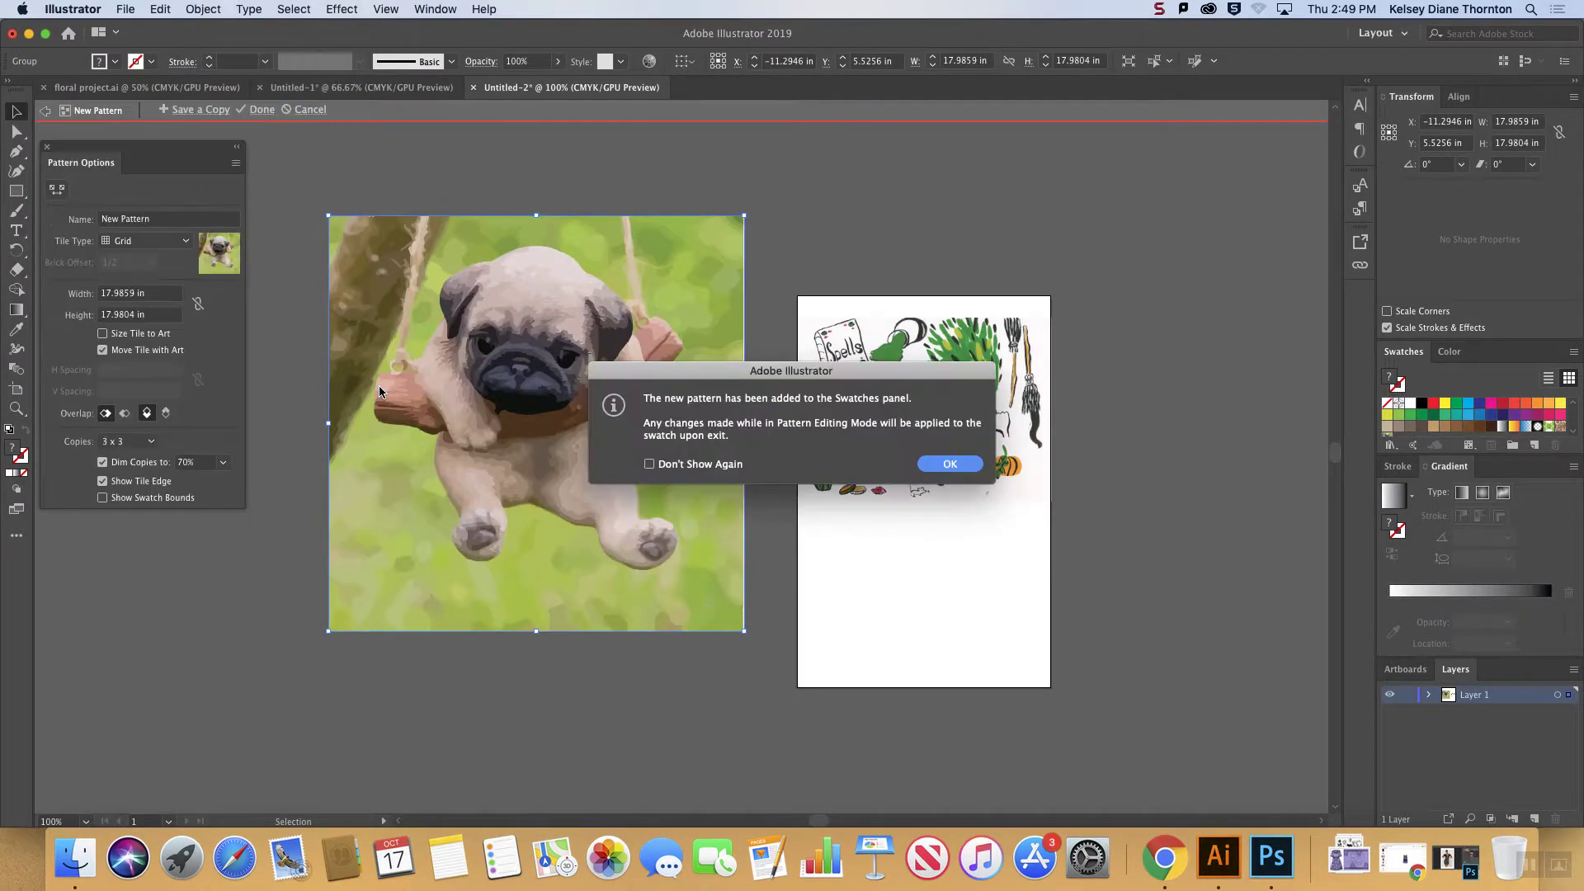
{"action": "left_click", "coordinate": [950, 464]}
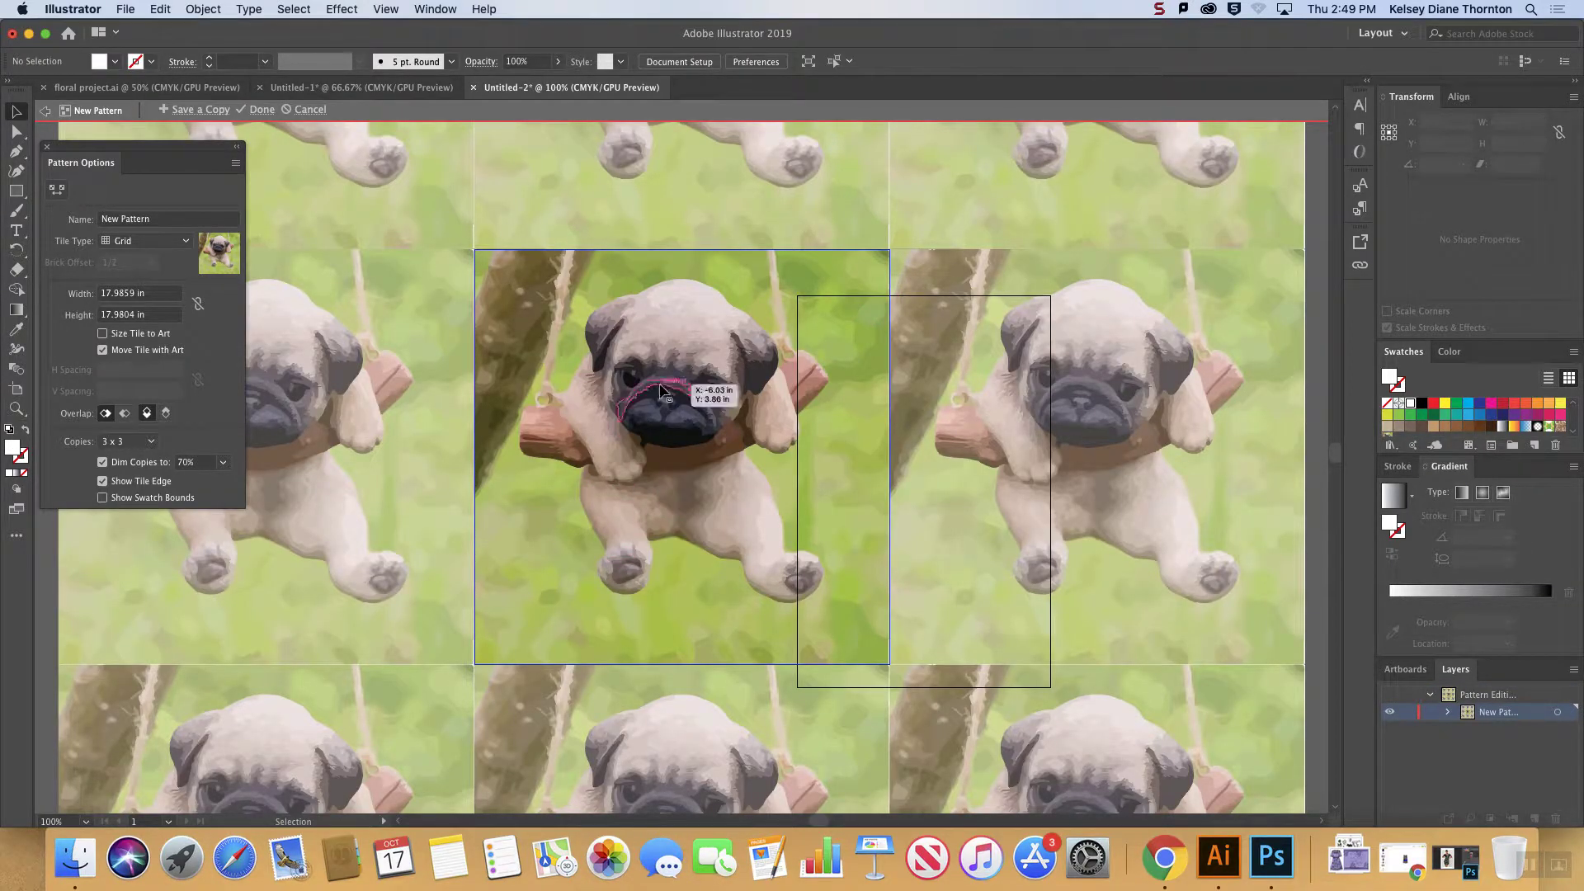
- Try moving the pug artwork inside the pattern tile, undo the move, and deselect the artwork
{"action": "left_click", "coordinate": [650, 340]}
{"action": "right_click", "coordinate": [650, 340]}
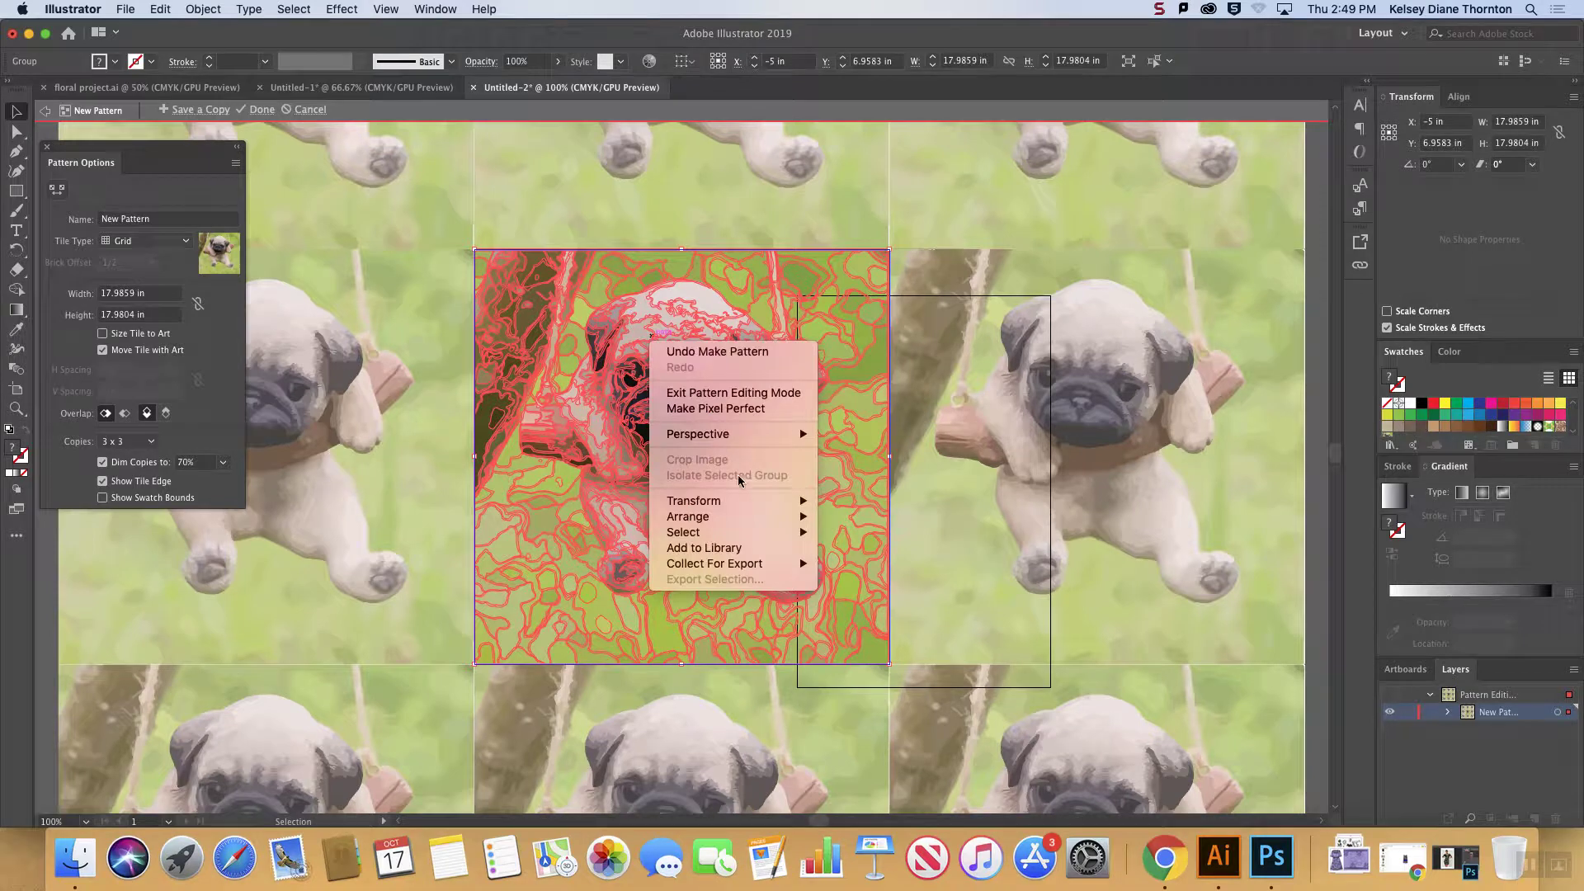
{"action": "left_click", "coordinate": [190, 5]}
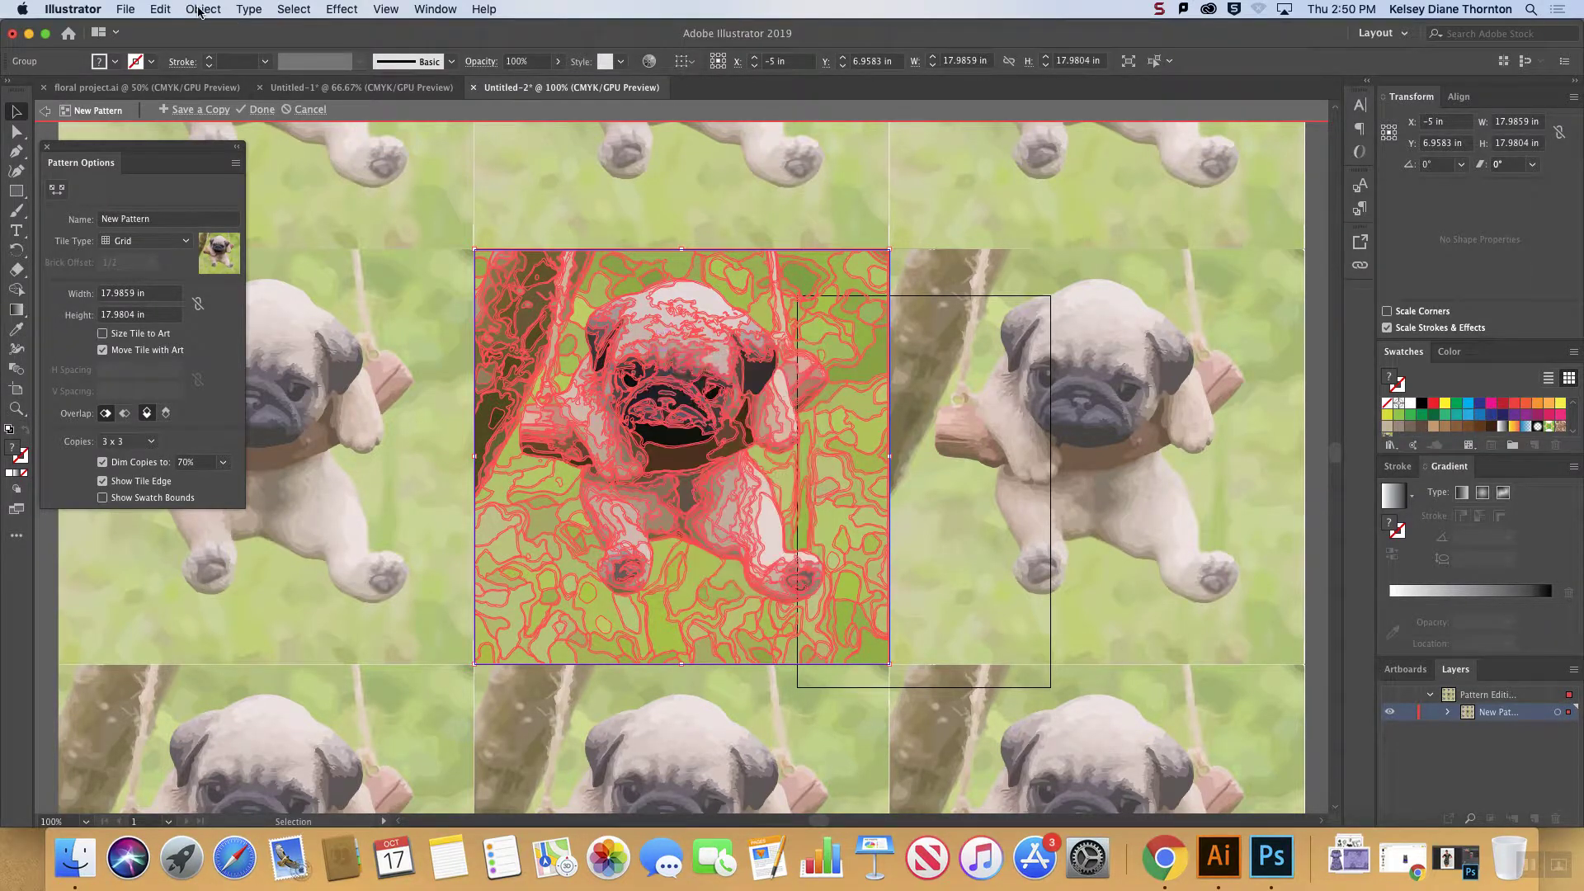
{"action": "left_click", "coordinate": [203, 8]}
{"action": "left_click", "coordinate": [751, 318]}
{"action": "left_click_drag", "start_coordinate": [751, 319], "coordinate": [780, 308]}
{"action": "key", "text": "super+z"}
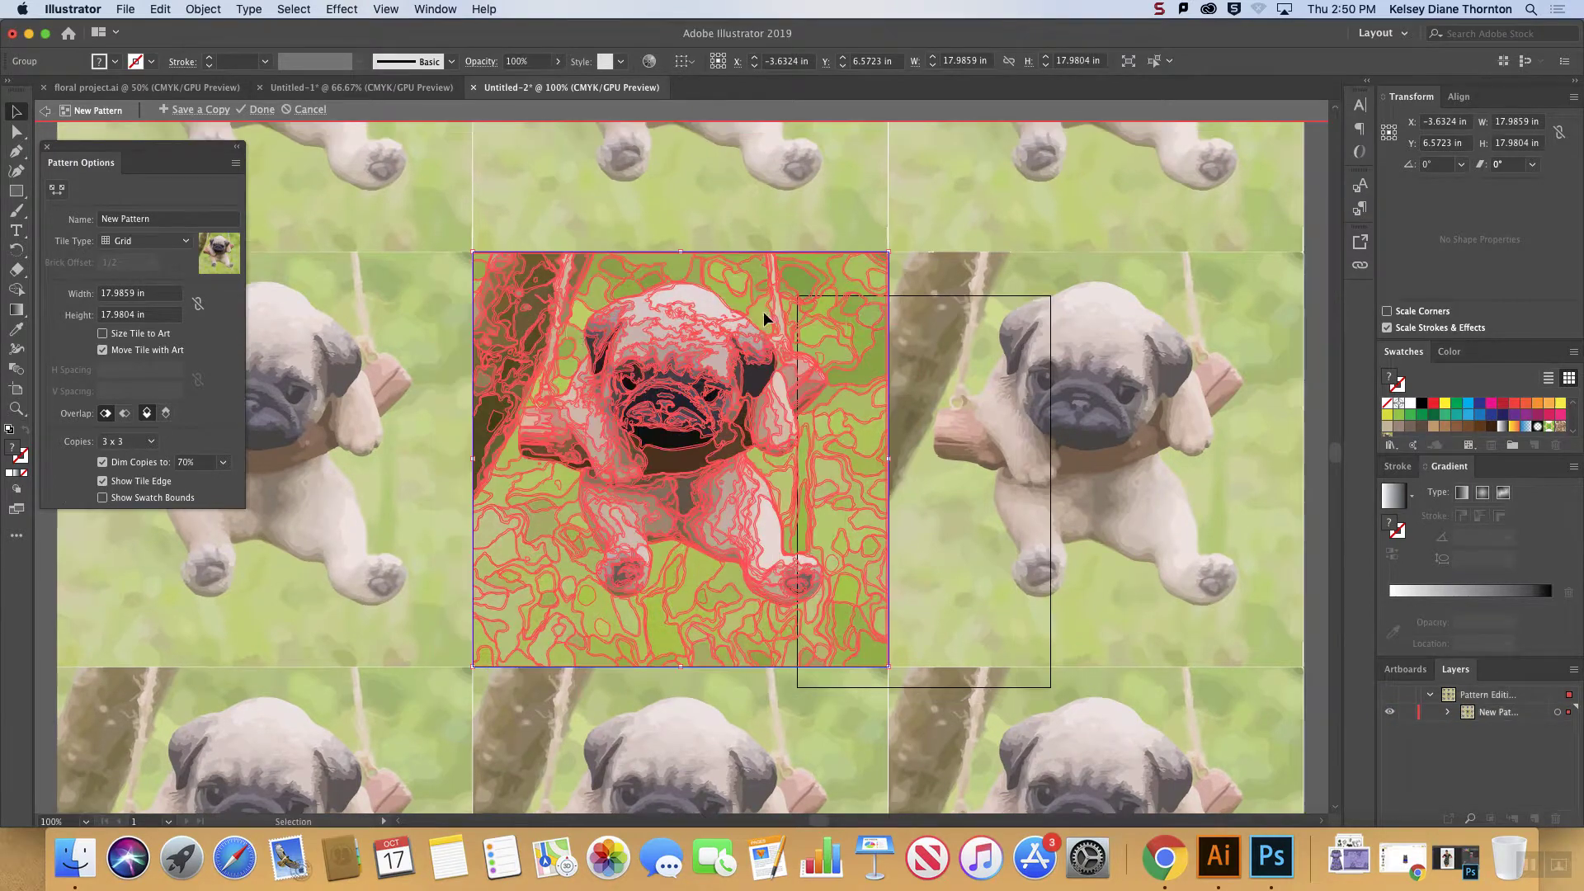
{"action": "left_click", "coordinate": [399, 261]}
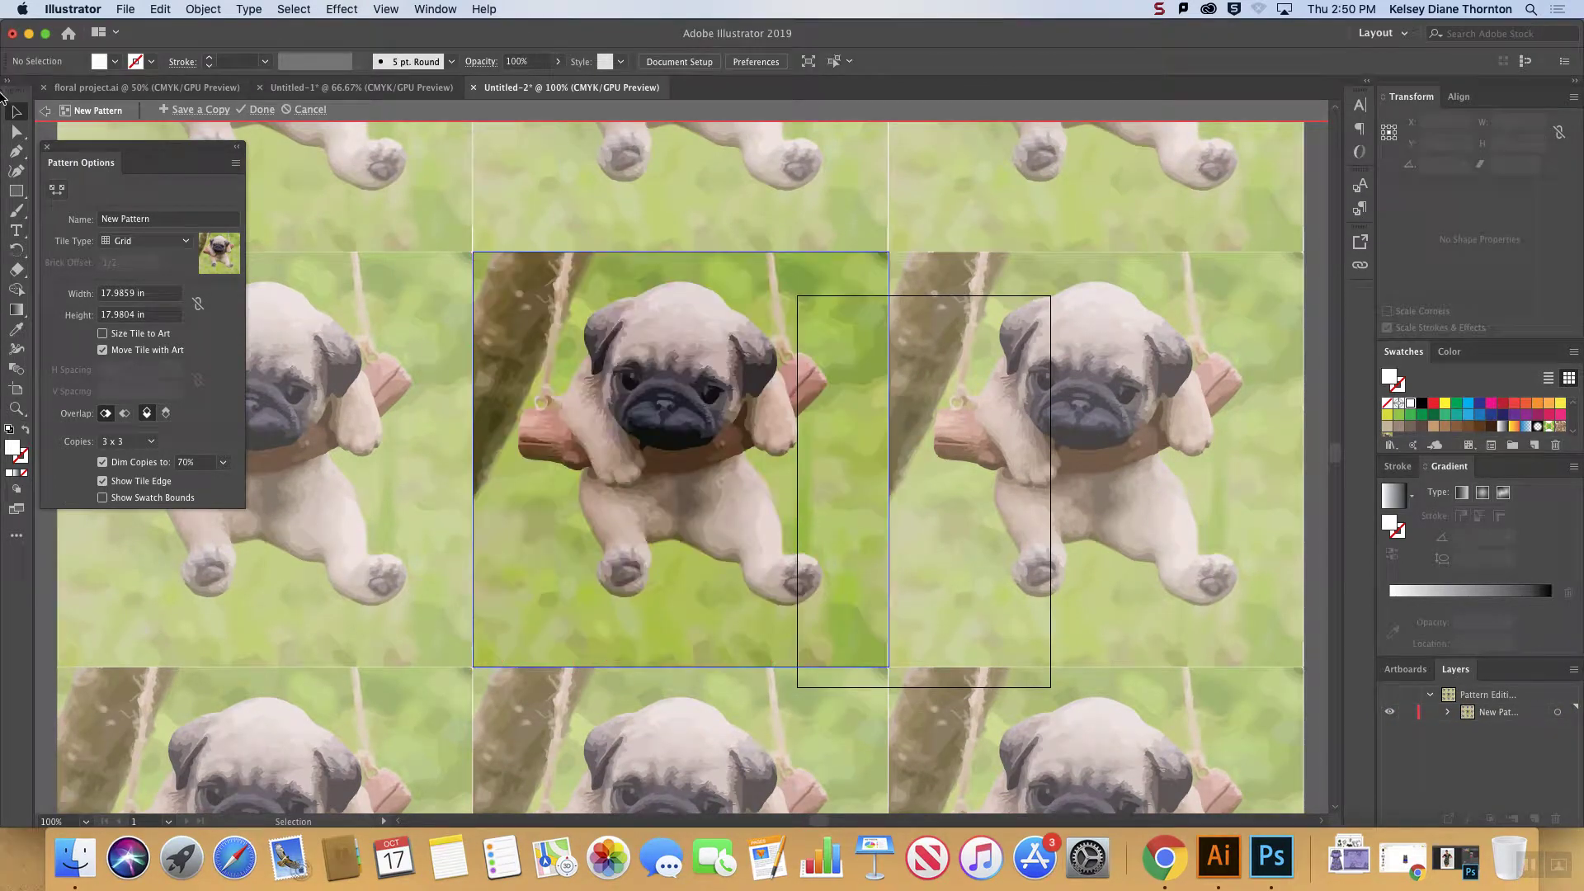
- Recolor the green background shape beside the pug's ear in the pattern tile to dark olive 353D09
{"action": "left_click", "coordinate": [16, 131]}
{"action": "left_click", "coordinate": [596, 297]}
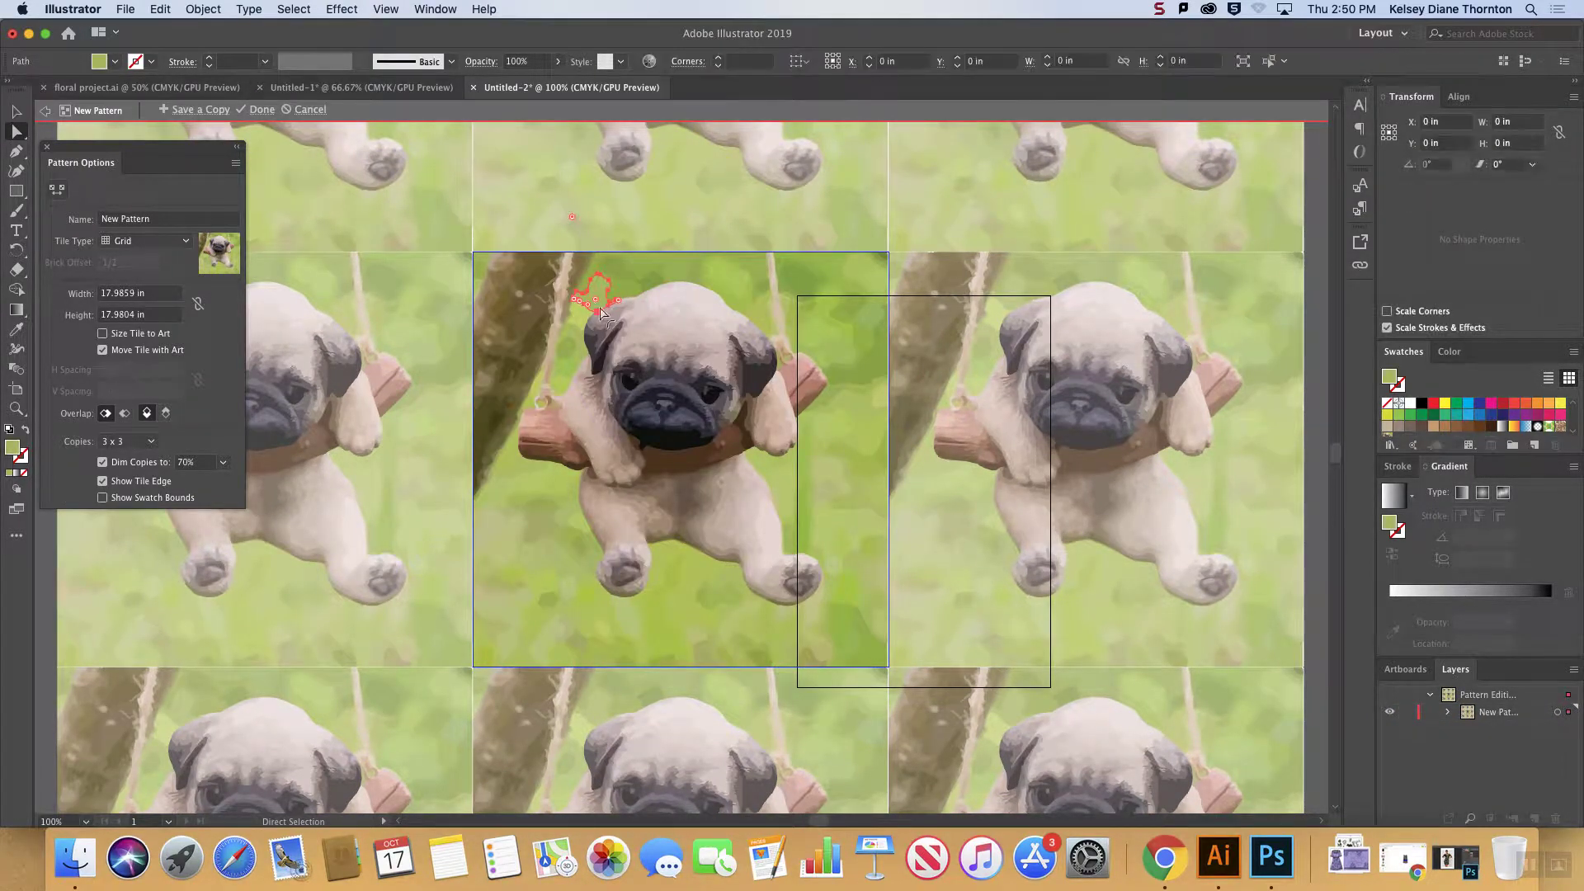
{"action": "double_click", "coordinate": [10, 450]}
{"action": "mouse_move", "coordinate": [647, 400]}
{"action": "left_mouse_down"}
{"action": "mouse_move", "coordinate": [690, 413]}
{"action": "mouse_move", "coordinate": [685, 427]}
{"action": "left_mouse_up"}
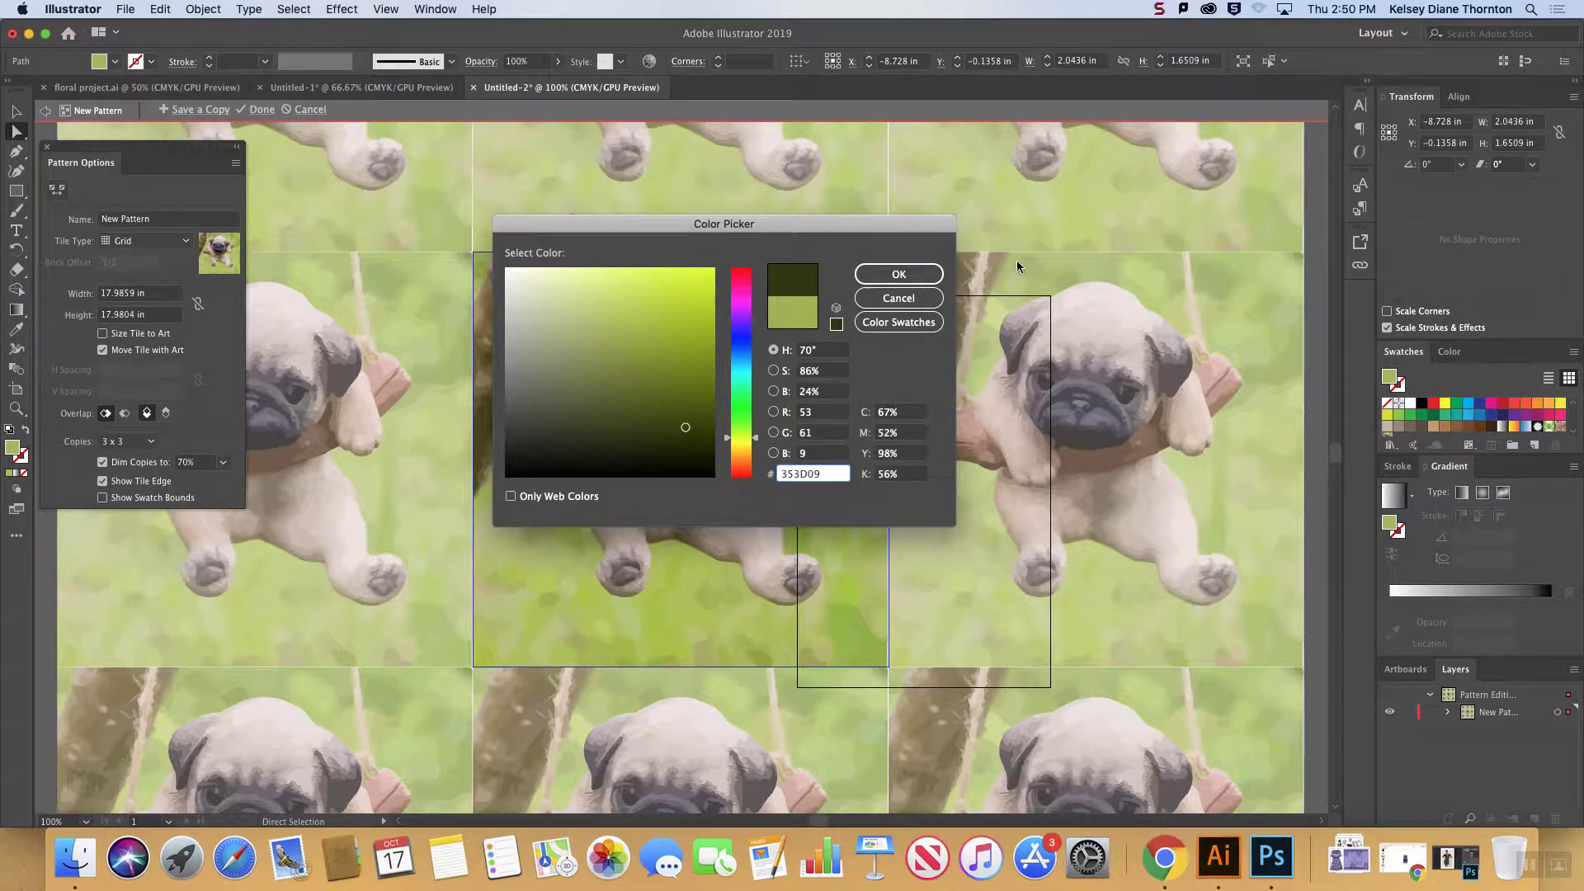
{"action": "left_click", "coordinate": [898, 274]}
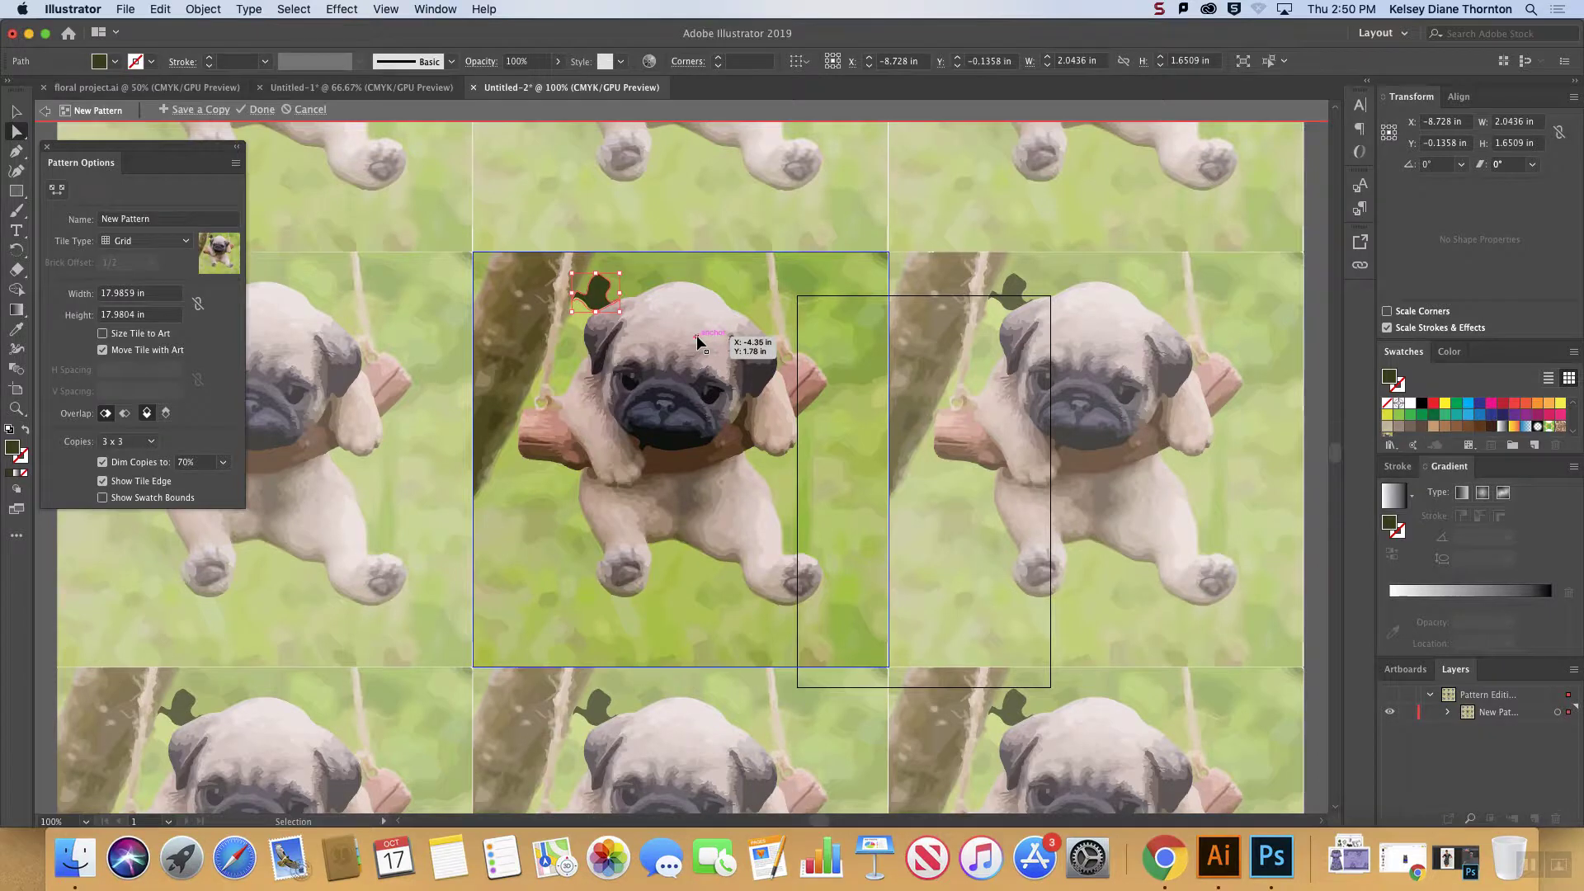
{"action": "key", "text": "super+minus"}
{"action": "key", "text": "super+minus"}
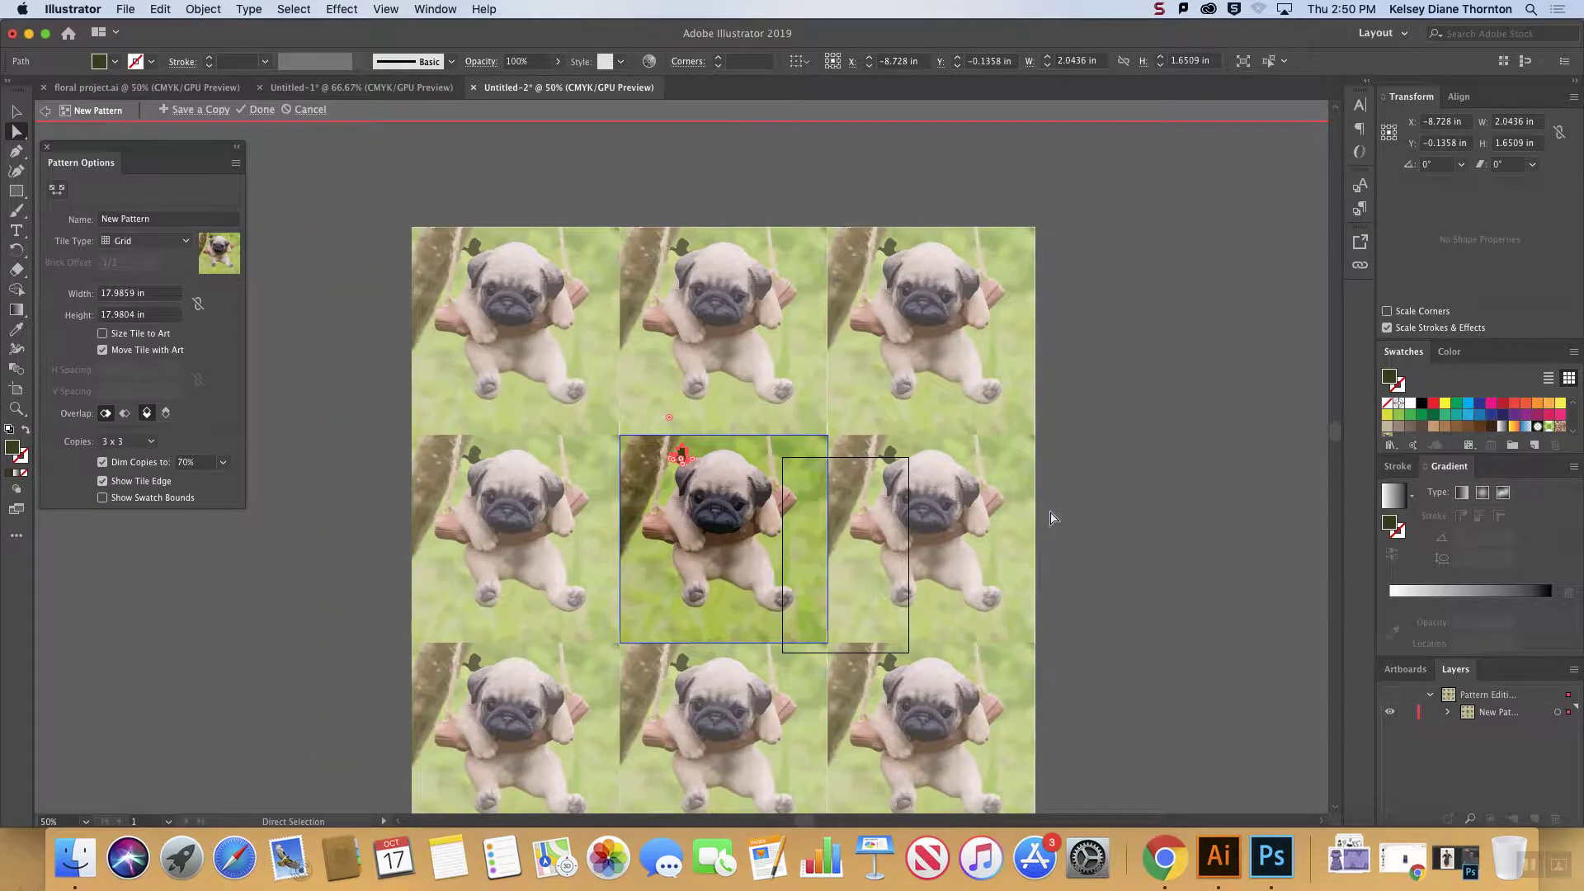
{"action": "scroll", "coordinate": [1052, 512], "scroll_direction": "down", "scroll_amount": 3}
{"action": "scroll", "coordinate": [759, 475], "scroll_direction": "right", "scroll_amount": 1}
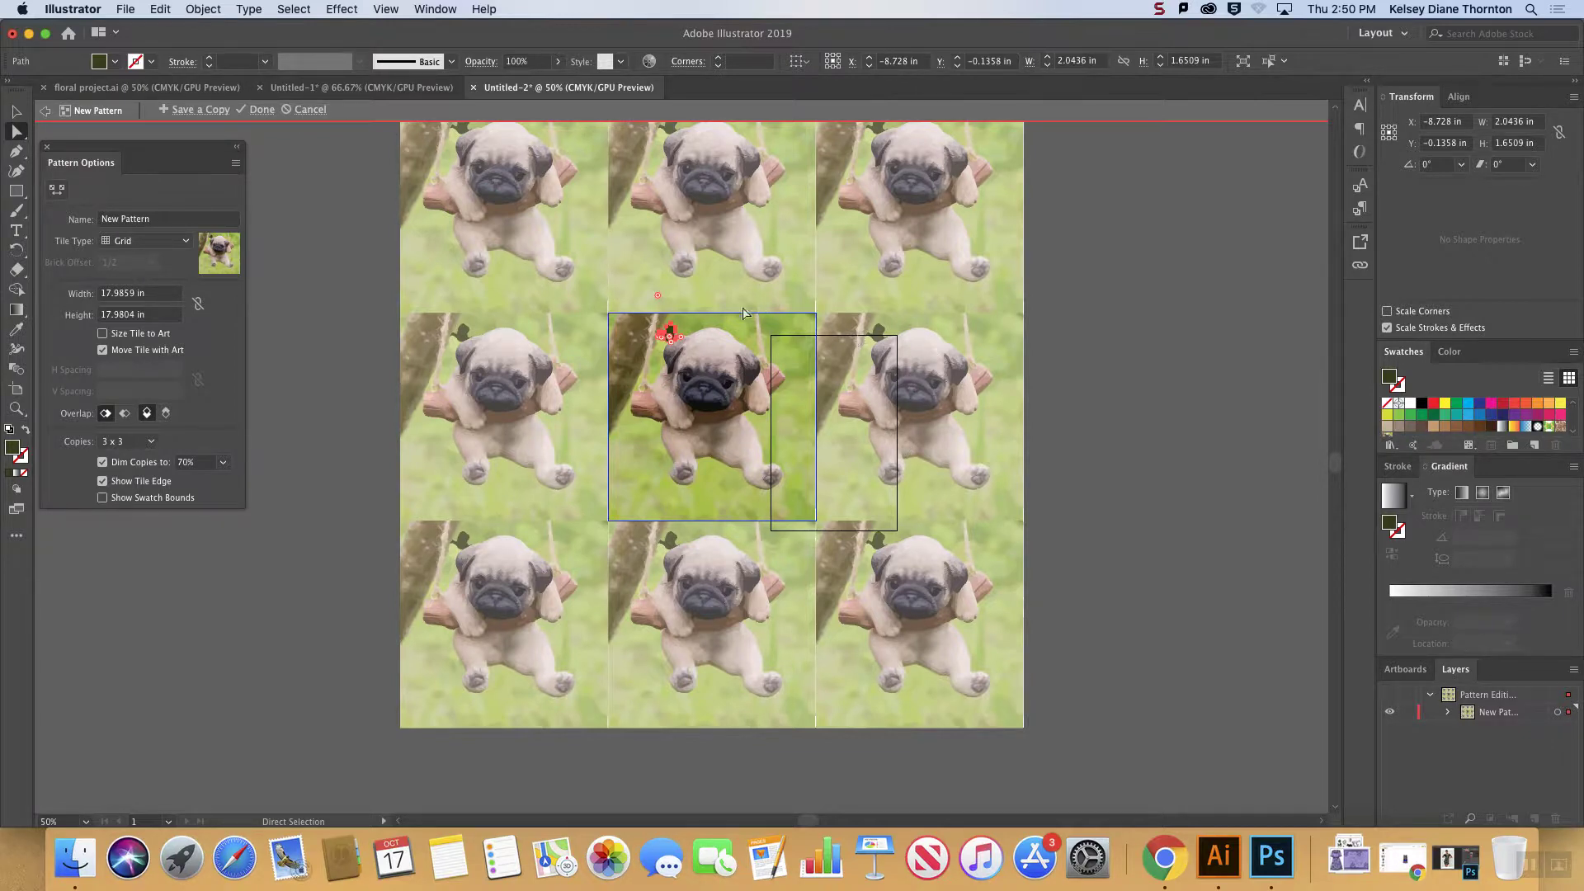
- Cancel the pattern editing and delete the traced pug artwork beside the artboard
{"action": "left_click", "coordinate": [700, 409]}
{"action": "key", "text": "Delete"}
{"action": "left_click", "coordinate": [297, 111]}
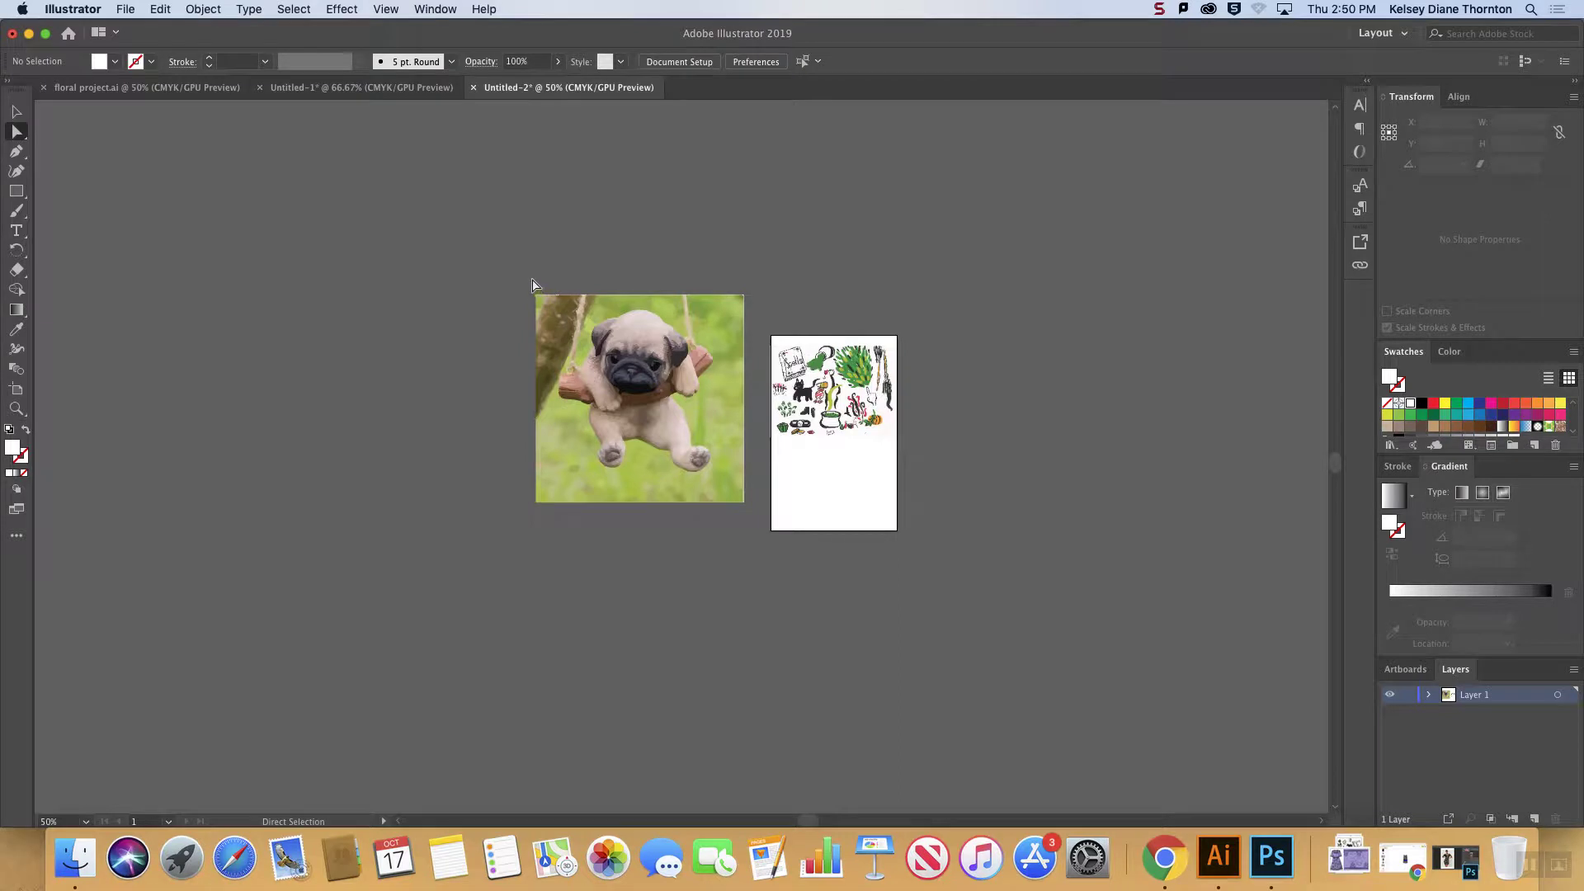
{"action": "left_click", "coordinate": [16, 112]}
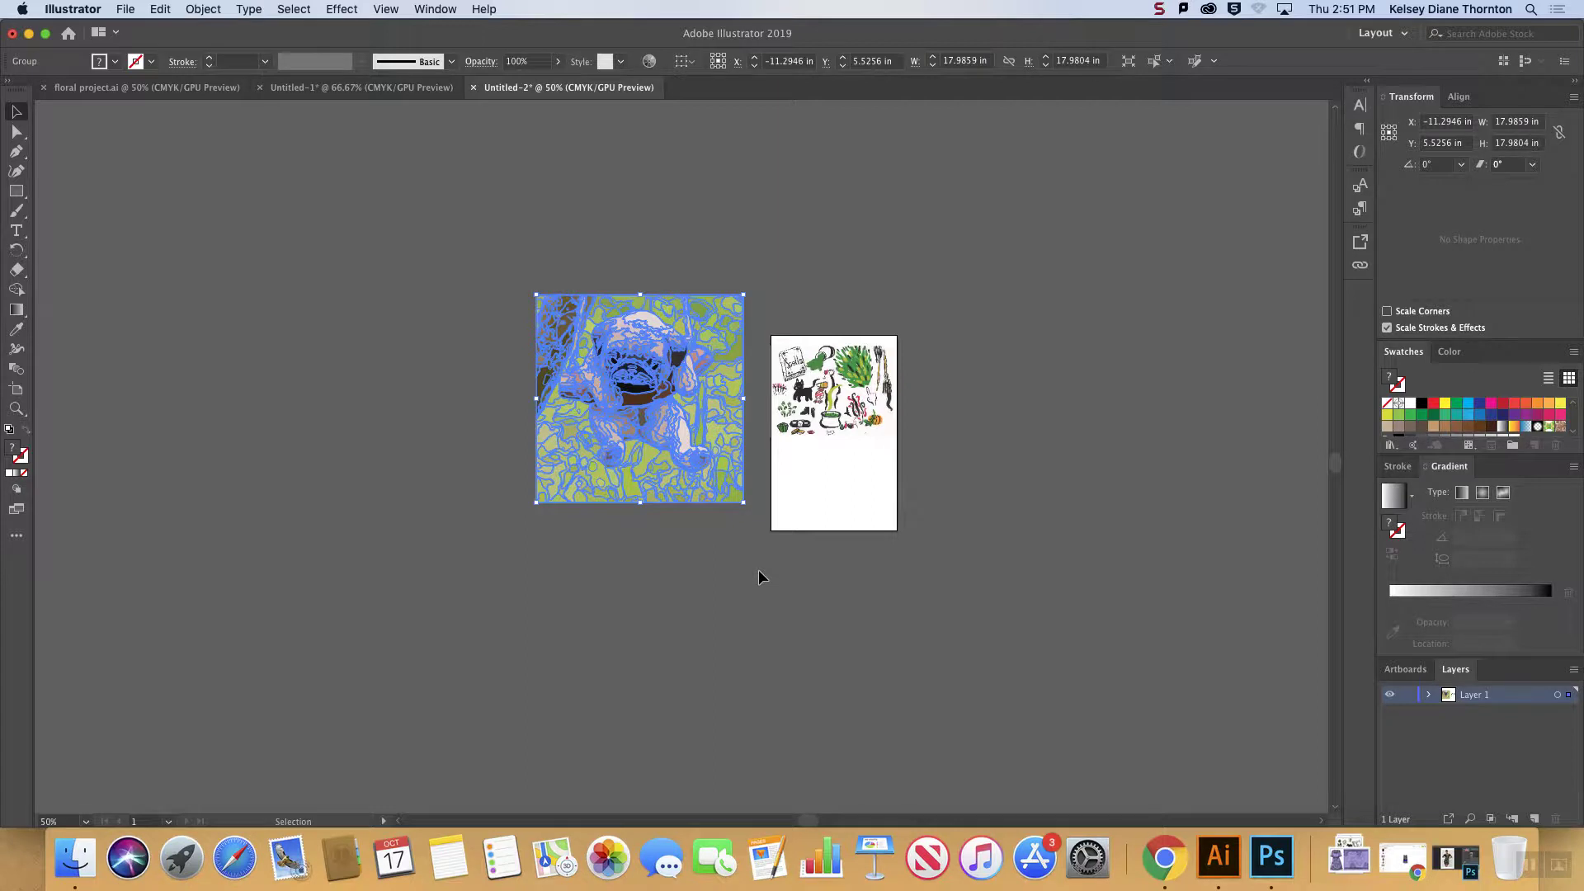
{"action": "key", "text": "Delete"}
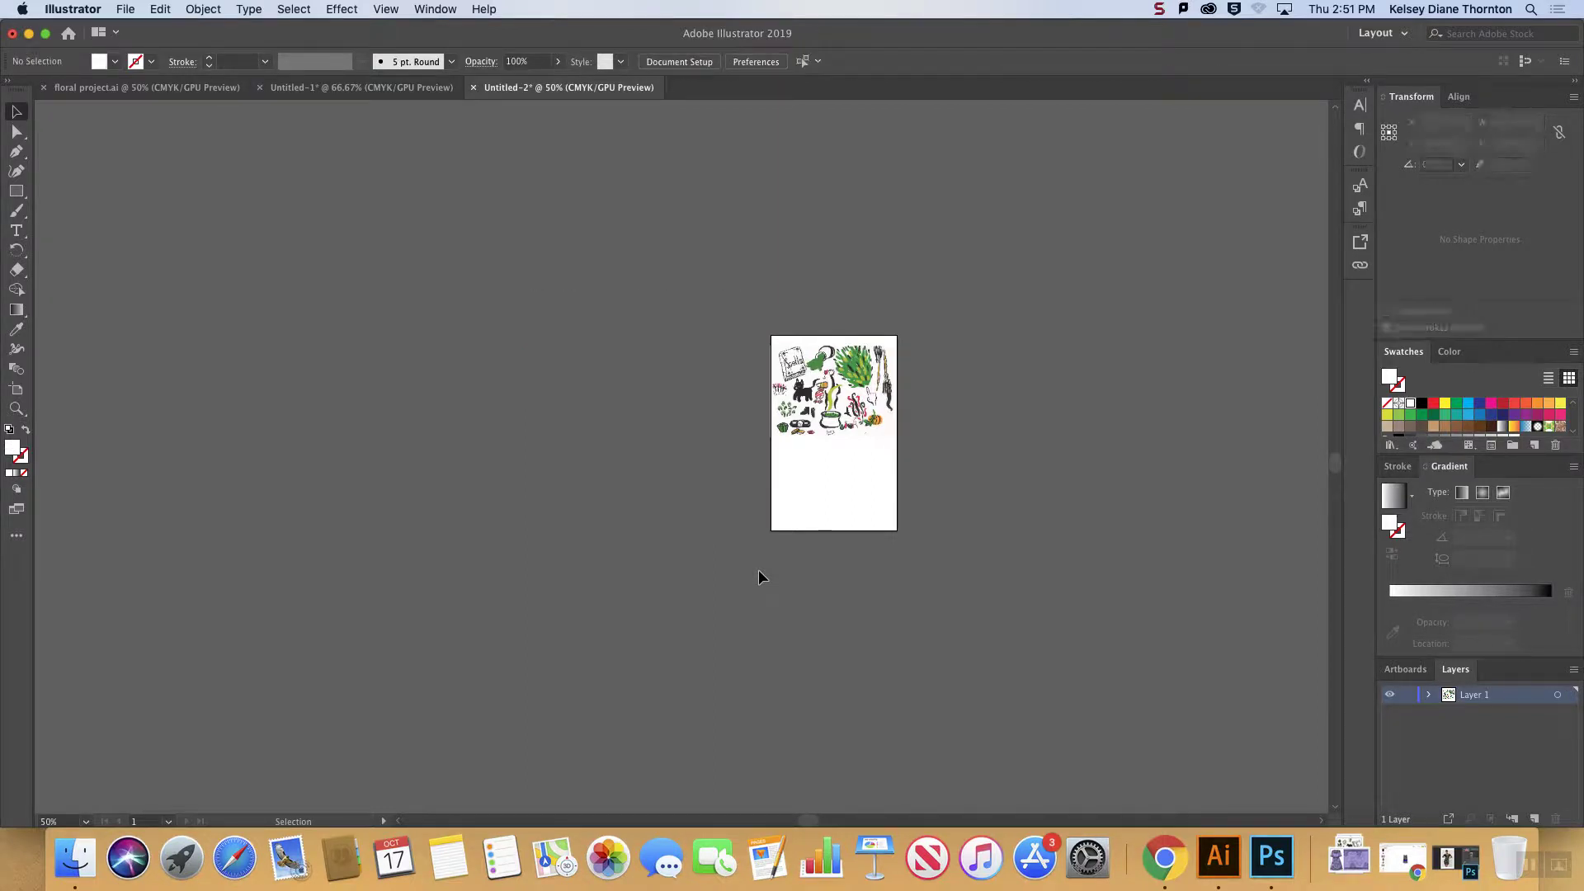
- Image-trace the scanned drawings on the artboard with the 16 Colors preset, accepting the slow tracing of a large image
{"action": "key", "text": "super+equal"}
{"action": "key", "text": "super+equal"}
{"action": "key", "text": "super+equal"}
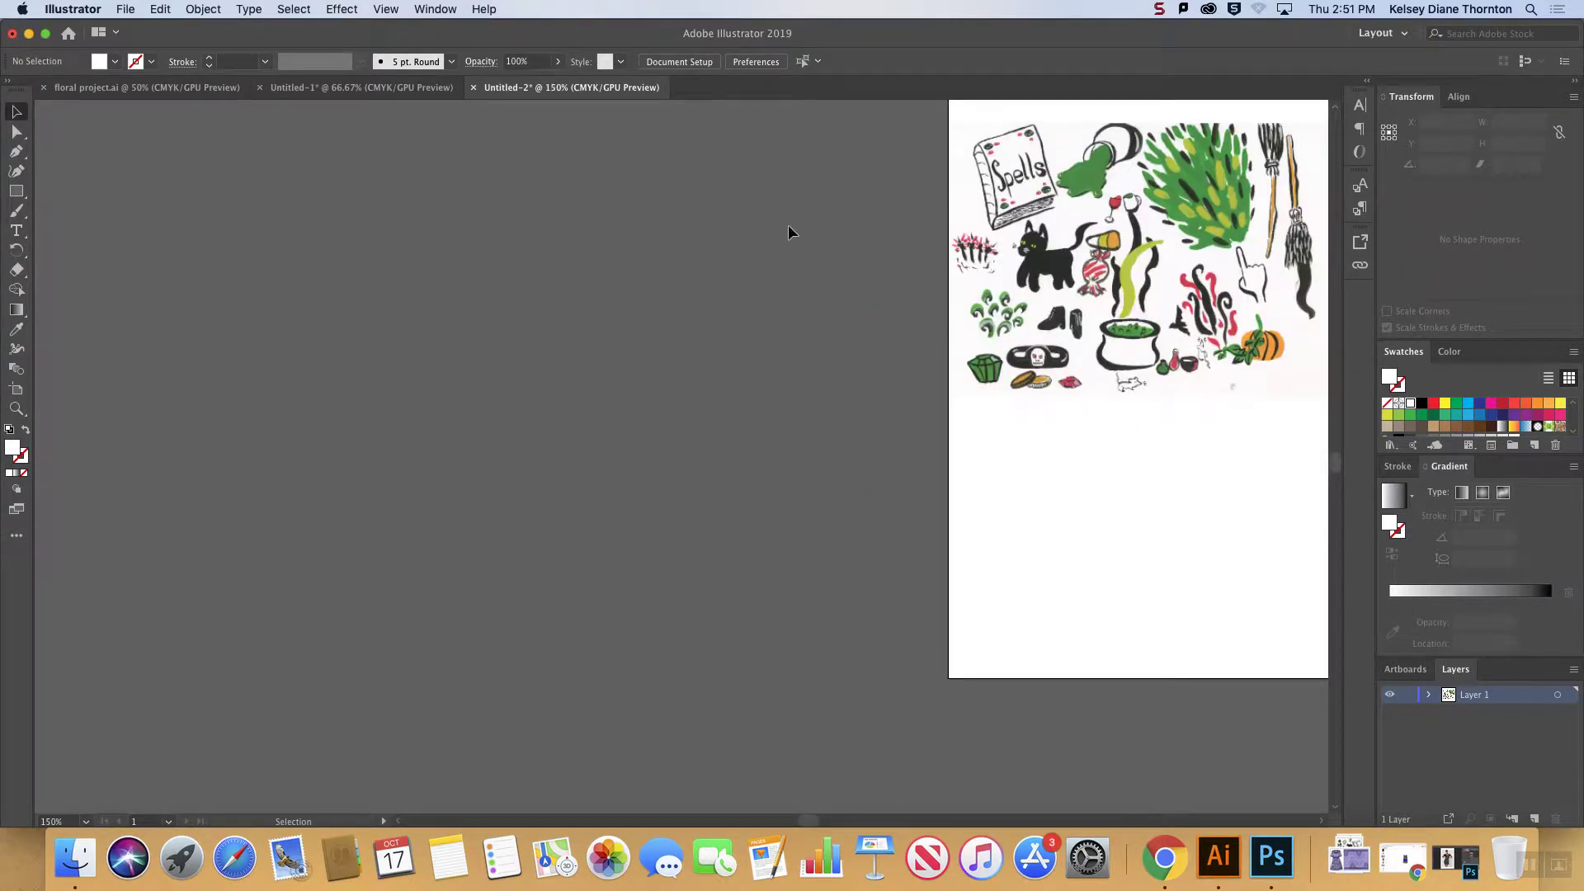
{"action": "scroll", "coordinate": [1073, 330], "scroll_direction": "right", "scroll_amount": 3}
{"action": "left_click", "coordinate": [1029, 296]}
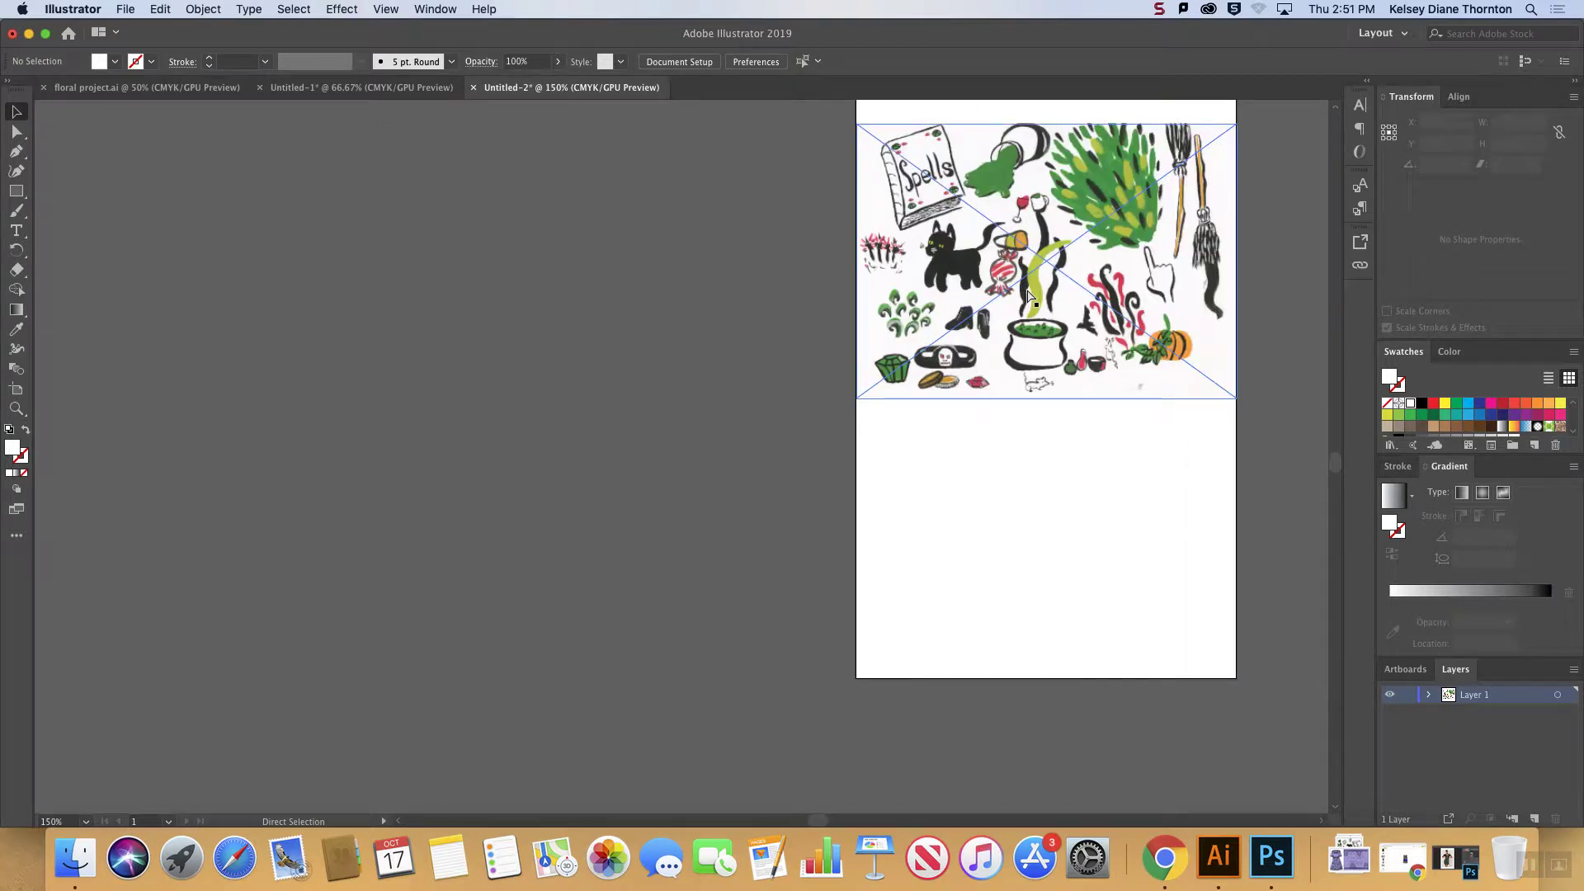
{"action": "scroll", "coordinate": [1029, 296], "scroll_direction": "right", "scroll_amount": 5}
{"action": "key", "text": "v"}
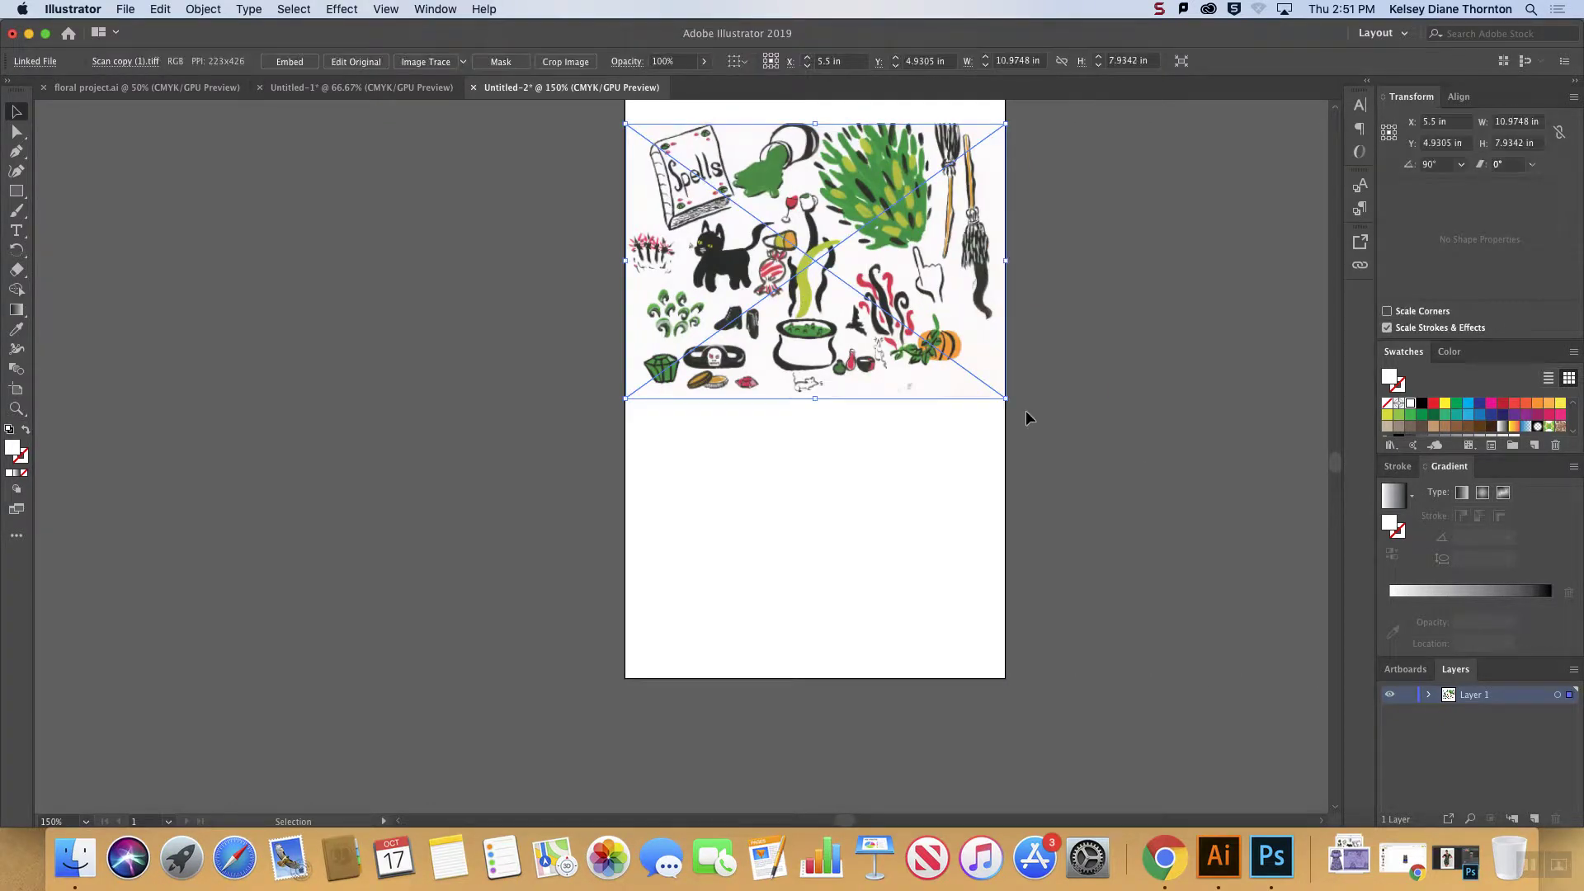
{"action": "left_click", "coordinate": [463, 62]}
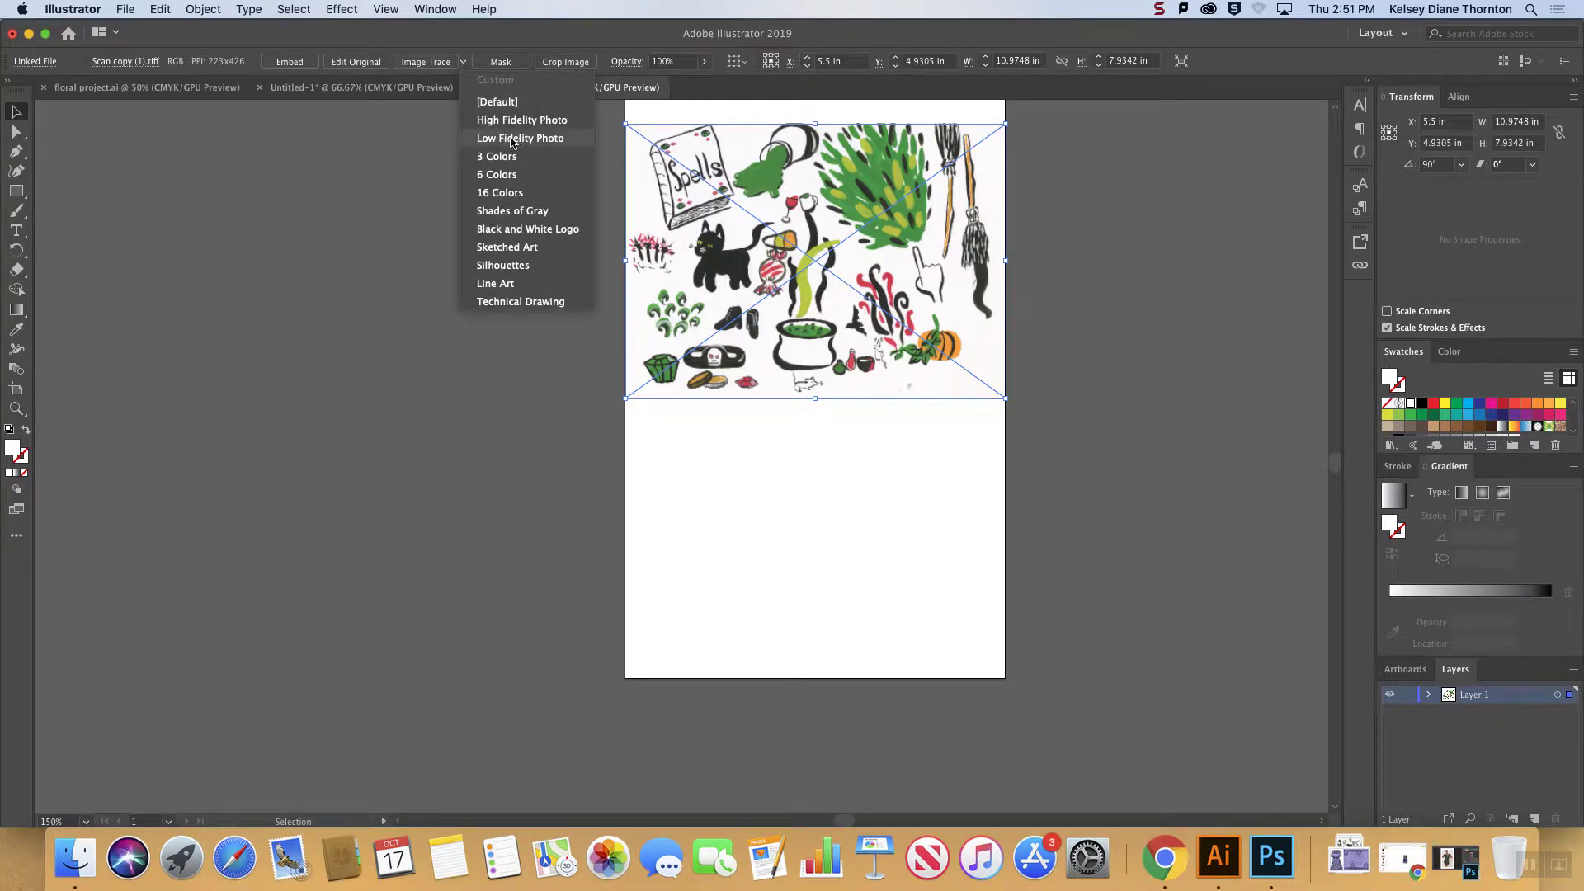
{"action": "left_click", "coordinate": [498, 194]}
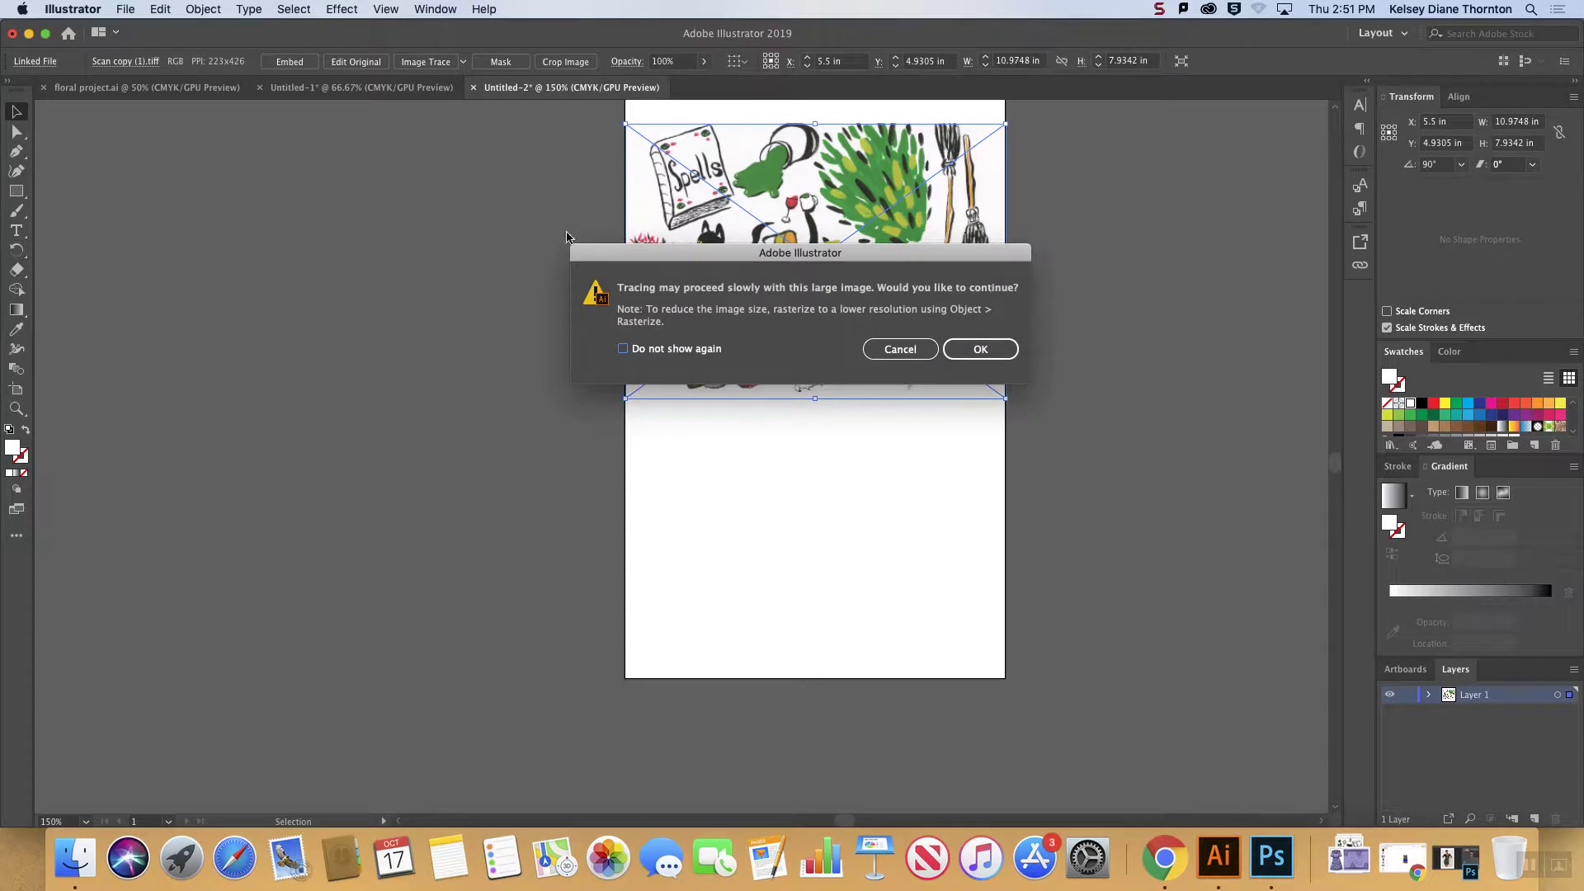
{"action": "left_click", "coordinate": [981, 350]}
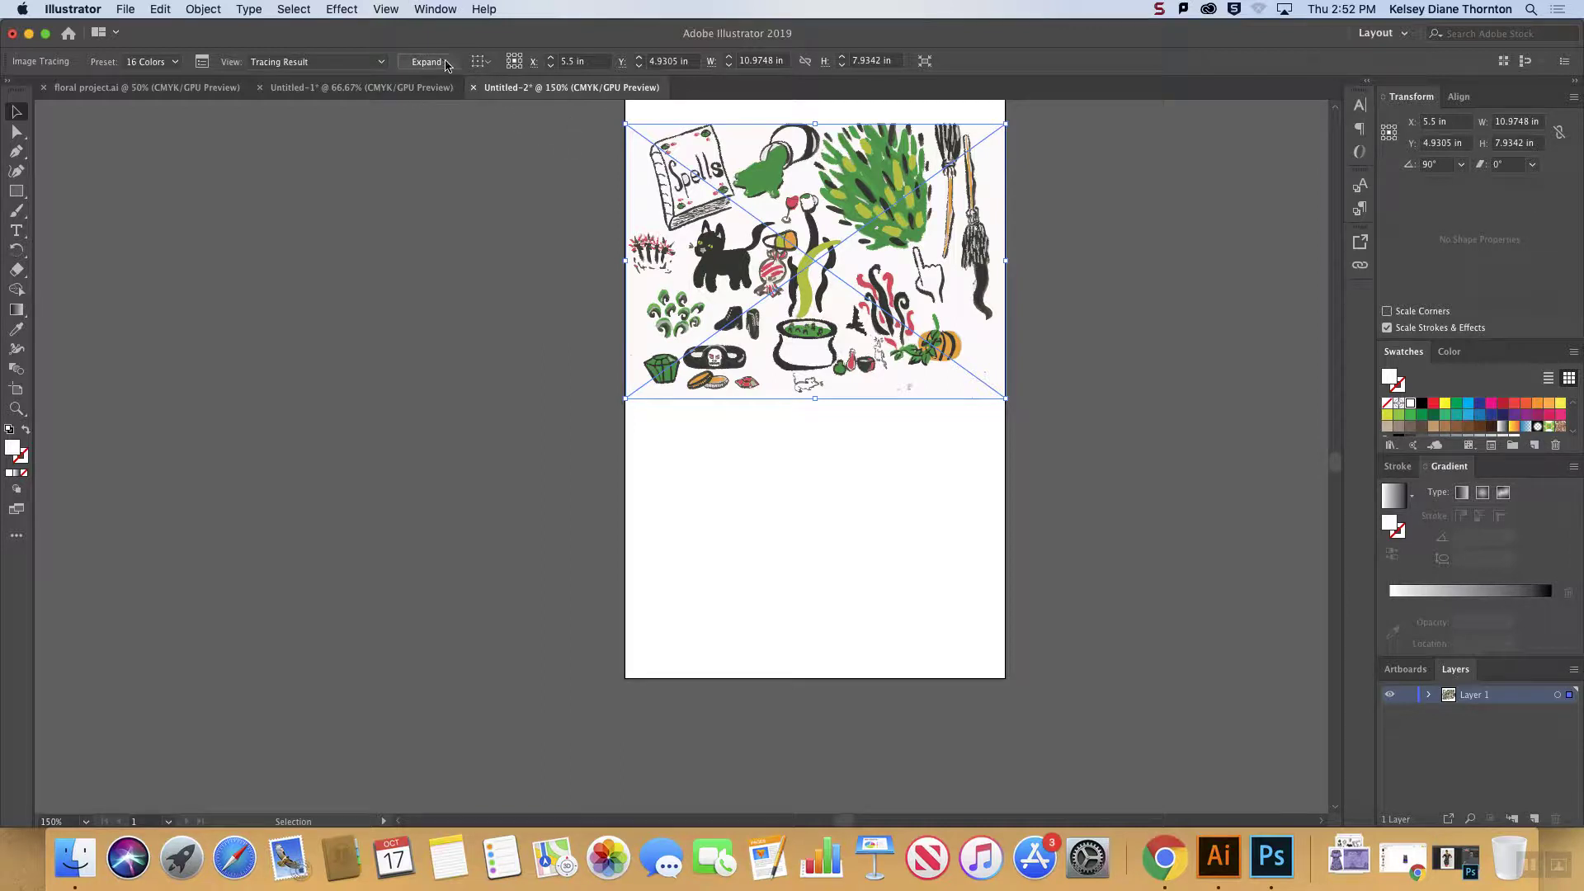
- Open the Image Trace settings for the traced scan, collapse the advanced options and turn off the preview
{"action": "left_click", "coordinate": [419, 11]}
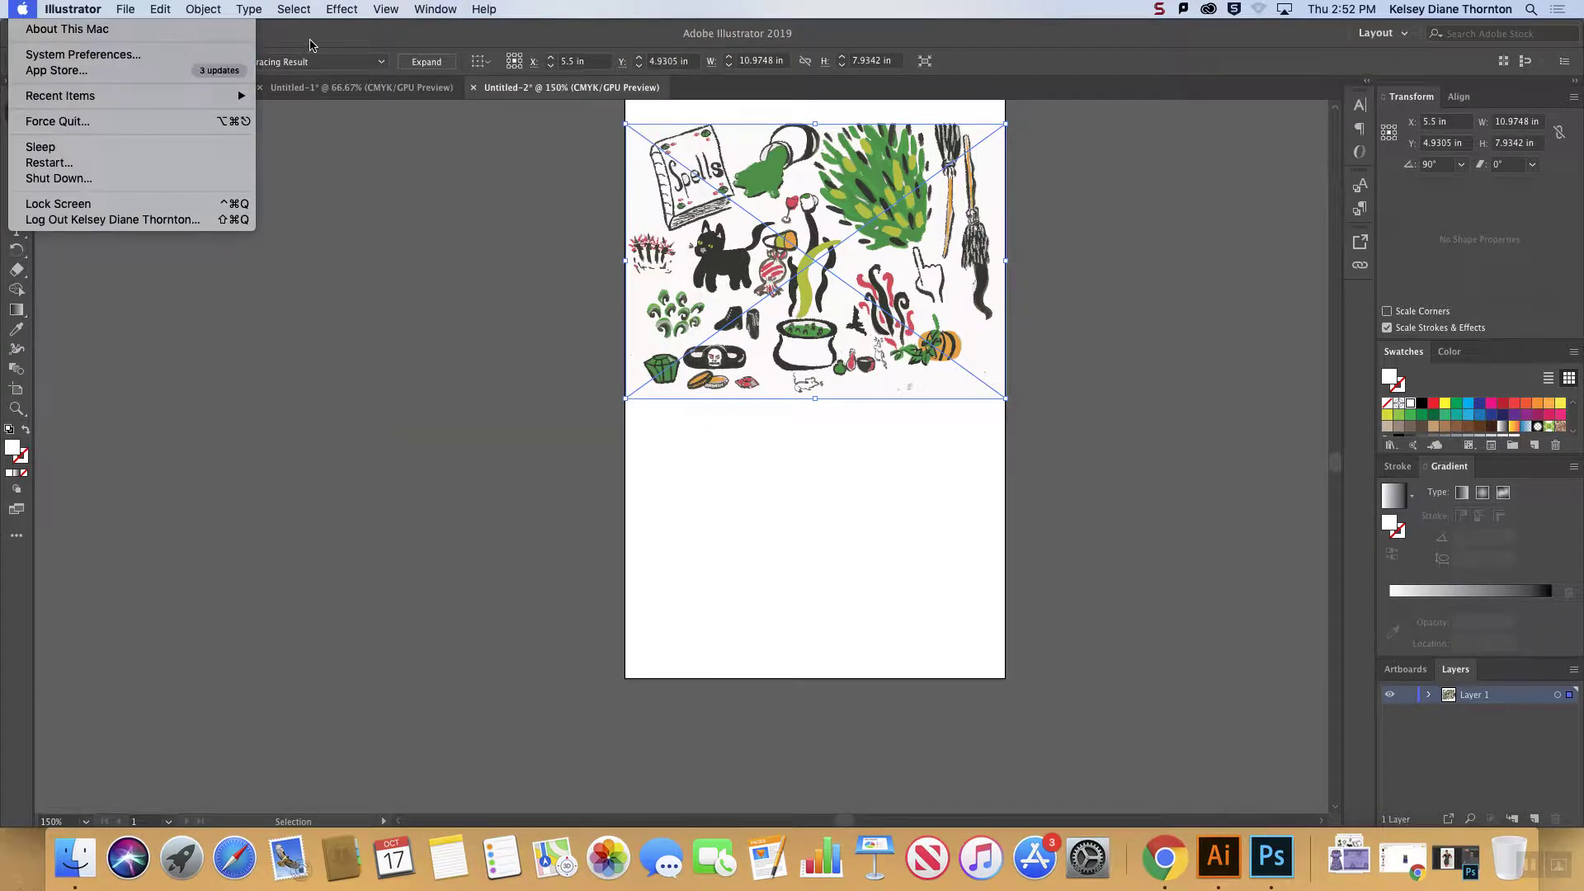
{"action": "left_click", "coordinate": [312, 41]}
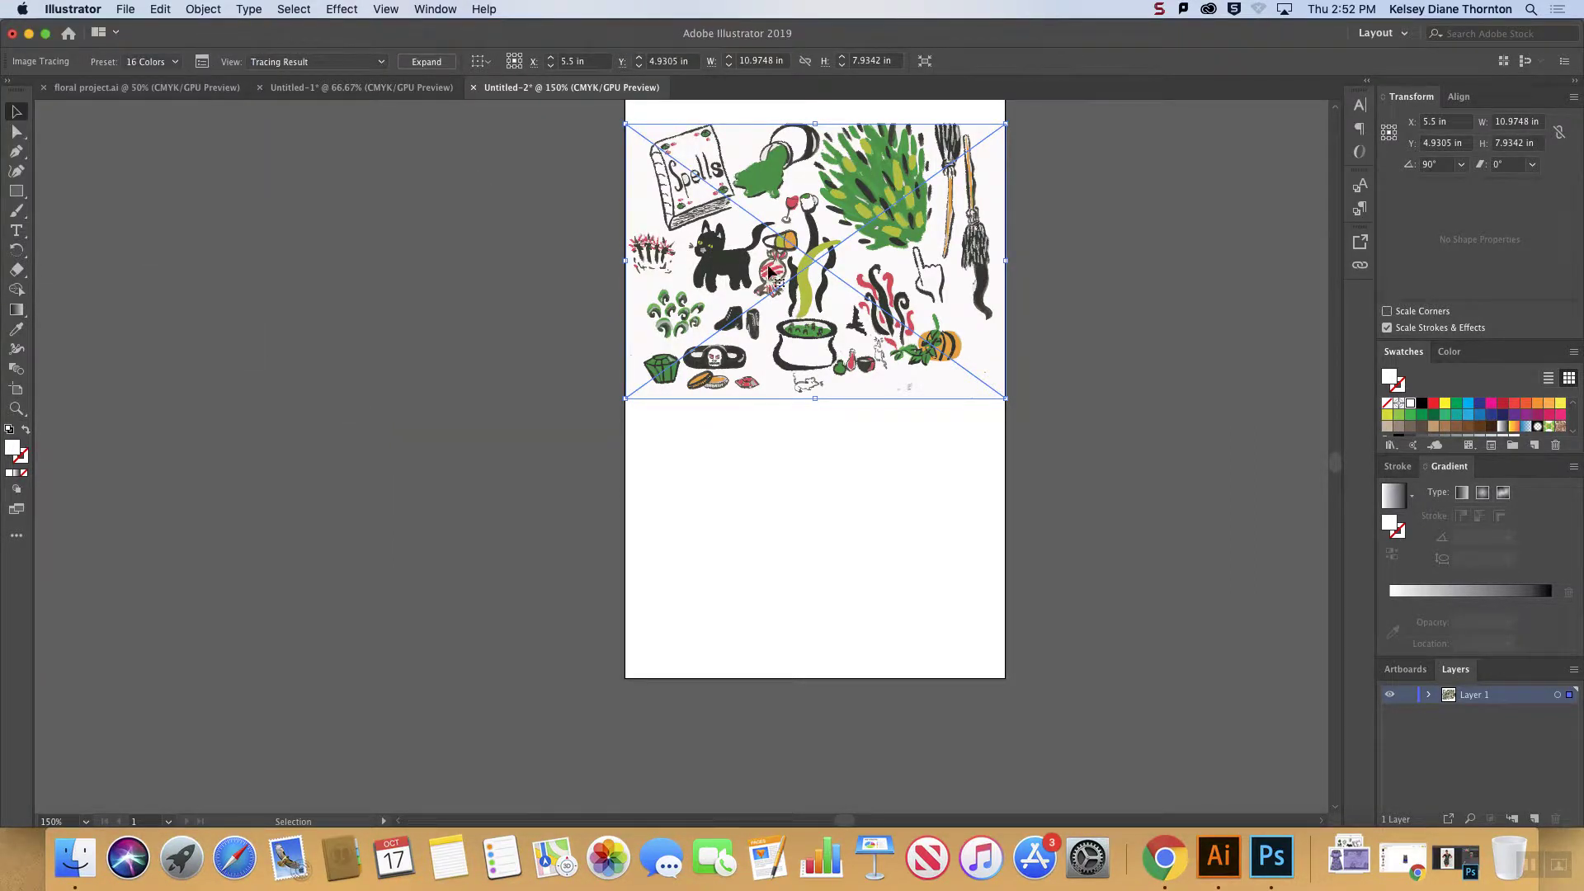
{"action": "scroll", "coordinate": [805, 343], "scroll_direction": "up", "scroll_amount": 3}
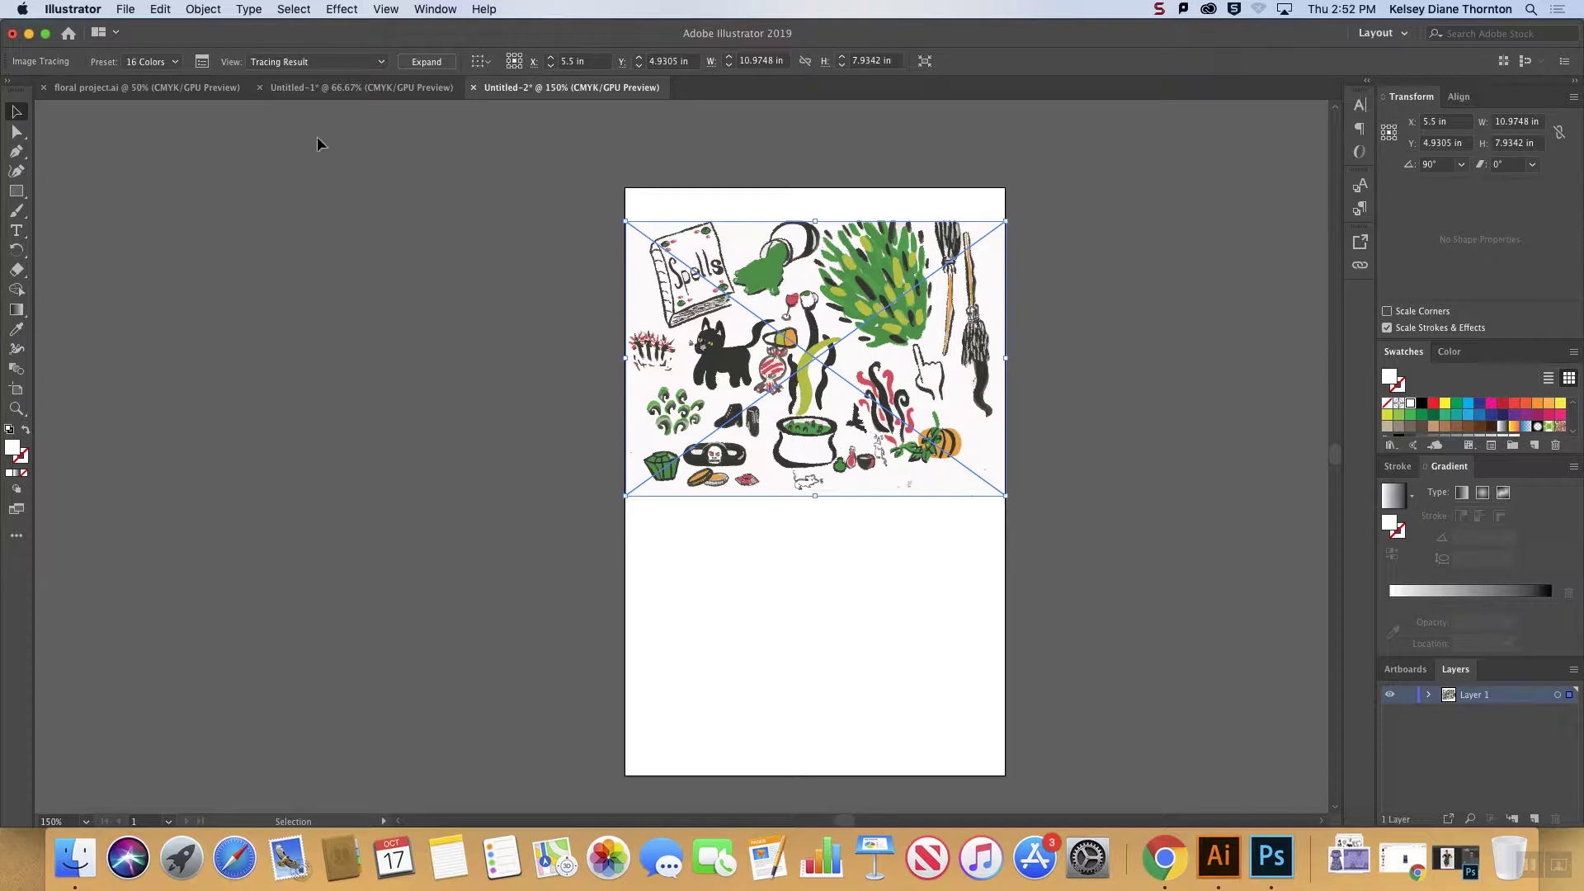
{"action": "left_click", "coordinate": [201, 62]}
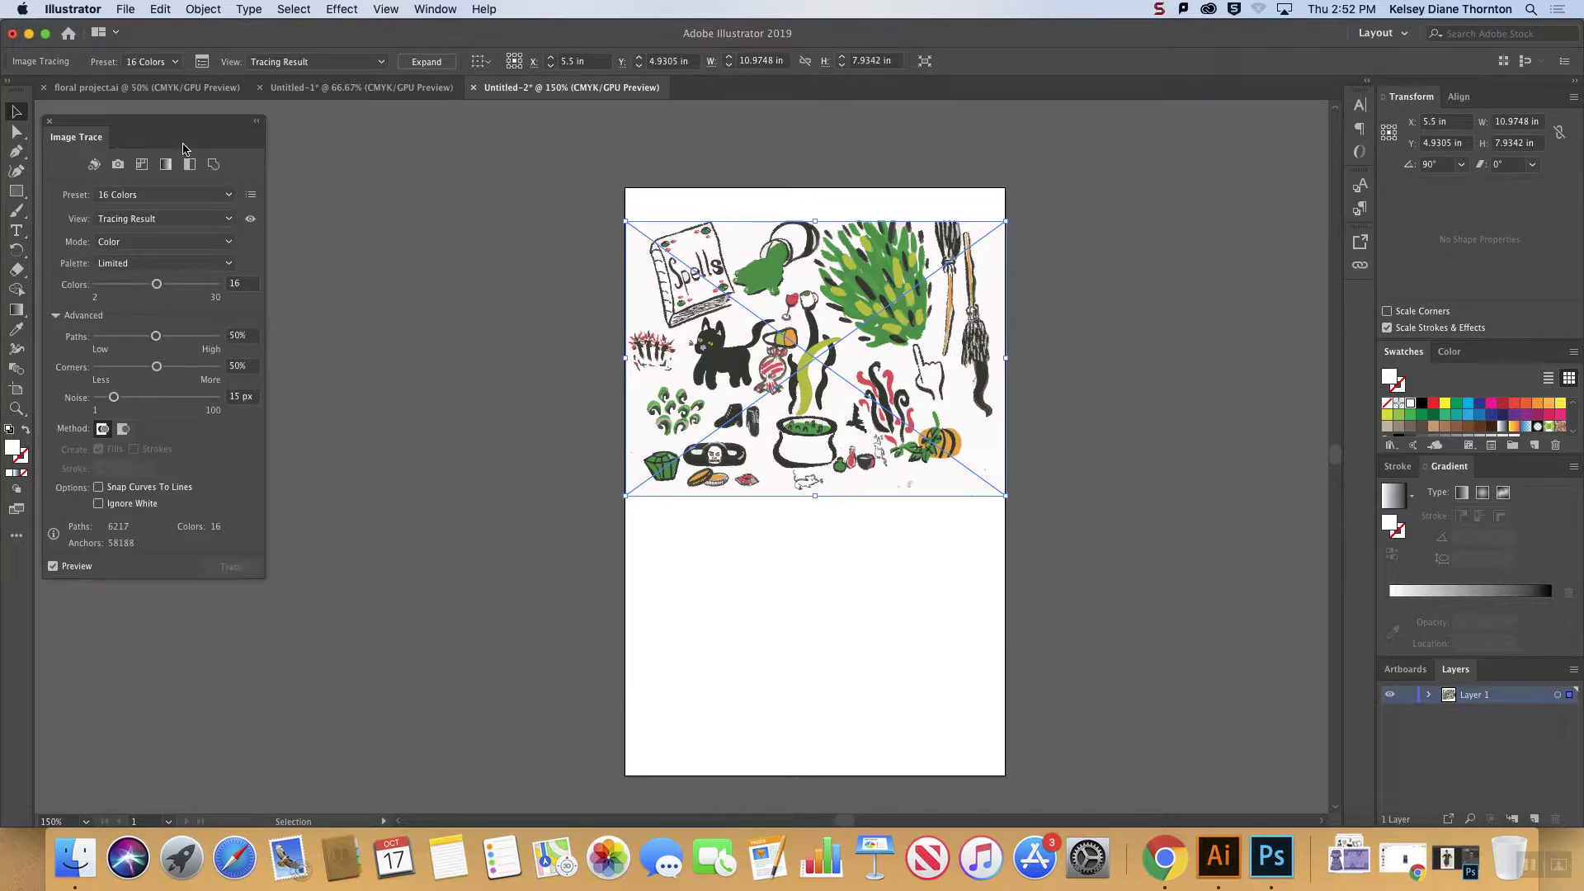
{"action": "left_click_drag", "start_coordinate": [151, 135], "coordinate": [481, 169]}
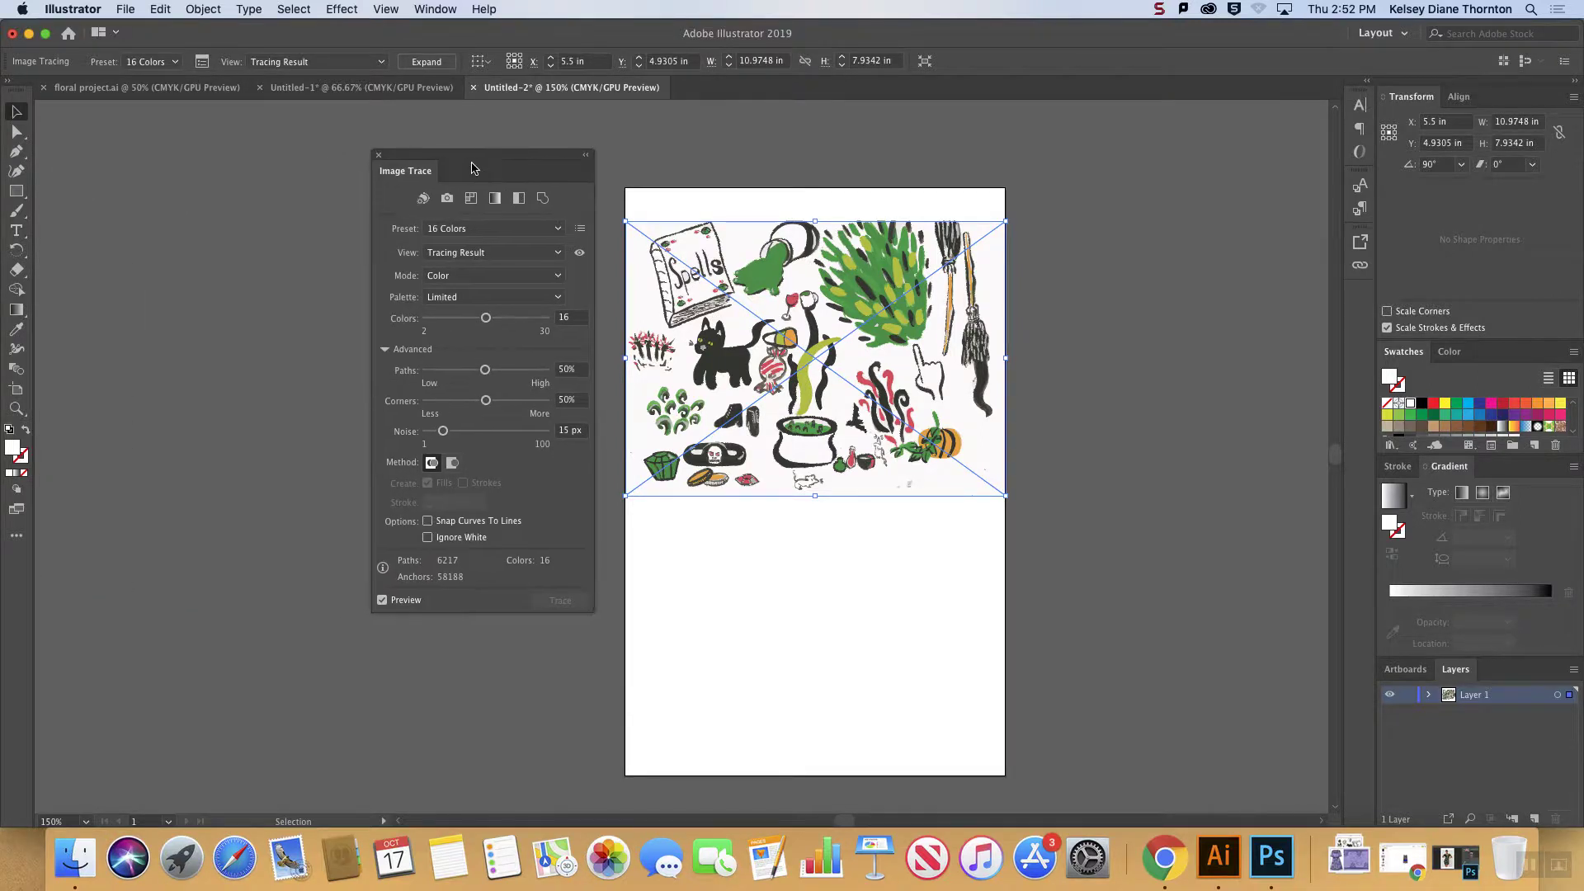
{"action": "left_click", "coordinate": [384, 349]}
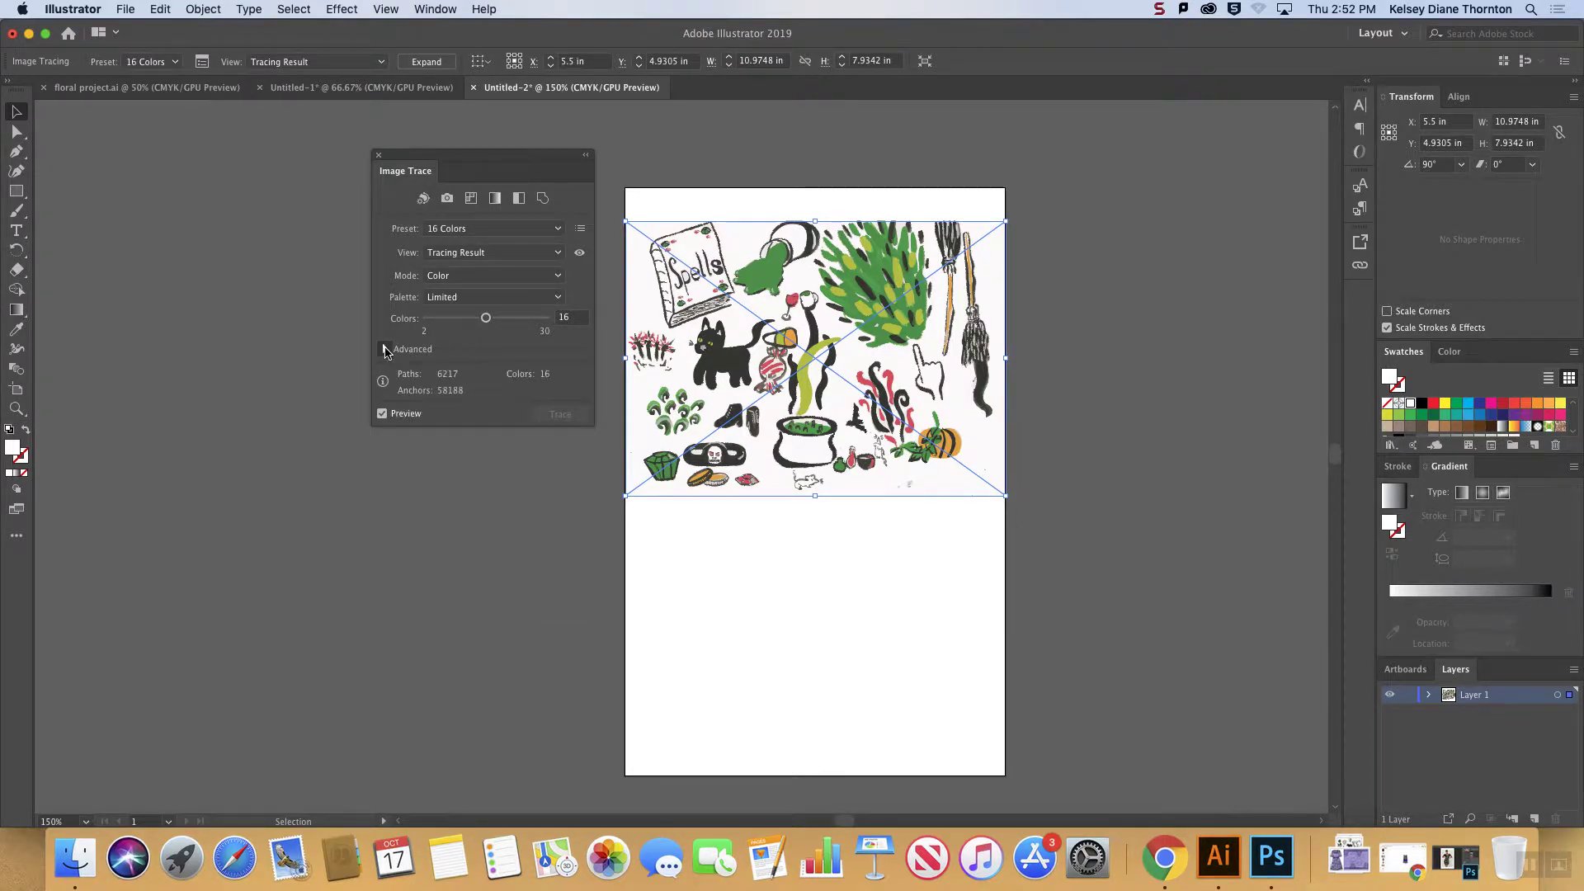
{"action": "left_click", "coordinate": [386, 350]}
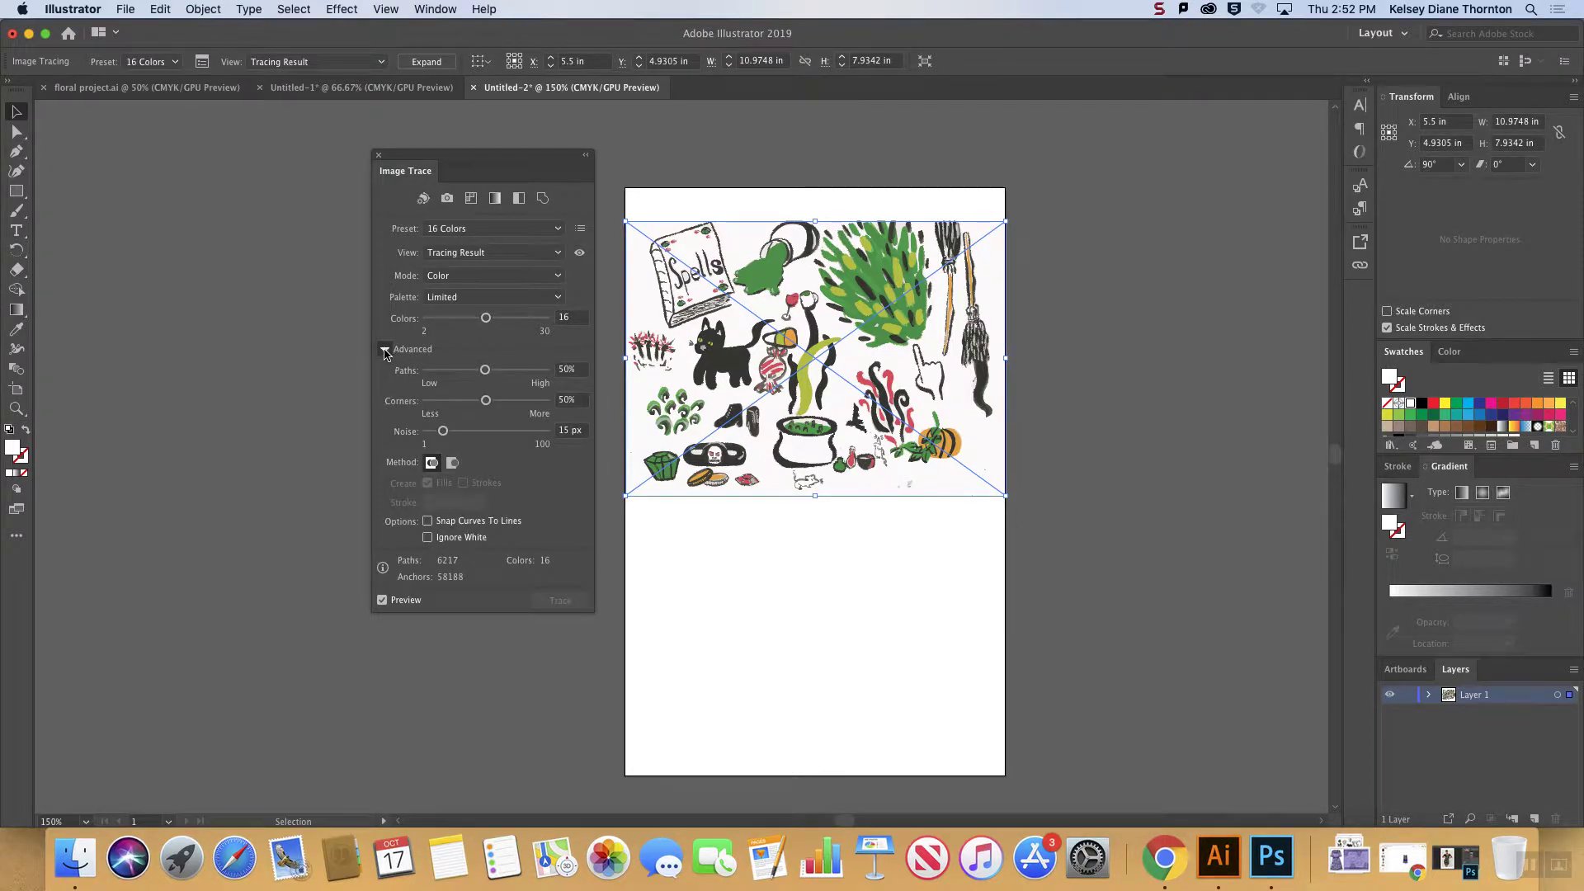
{"action": "left_click", "coordinate": [385, 350]}
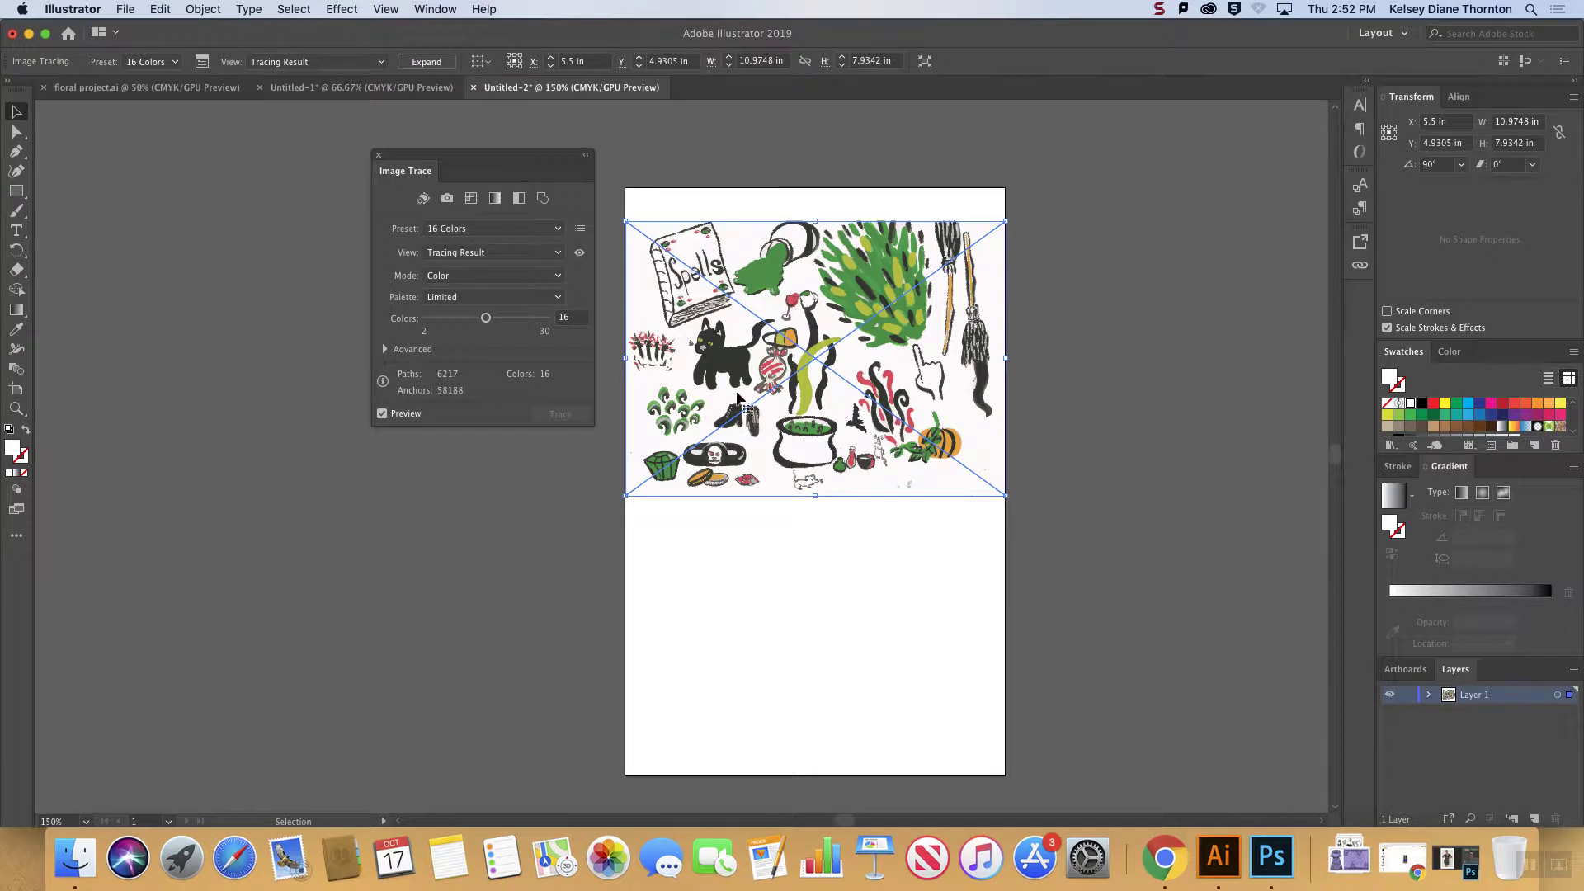
{"action": "left_click", "coordinate": [382, 414]}
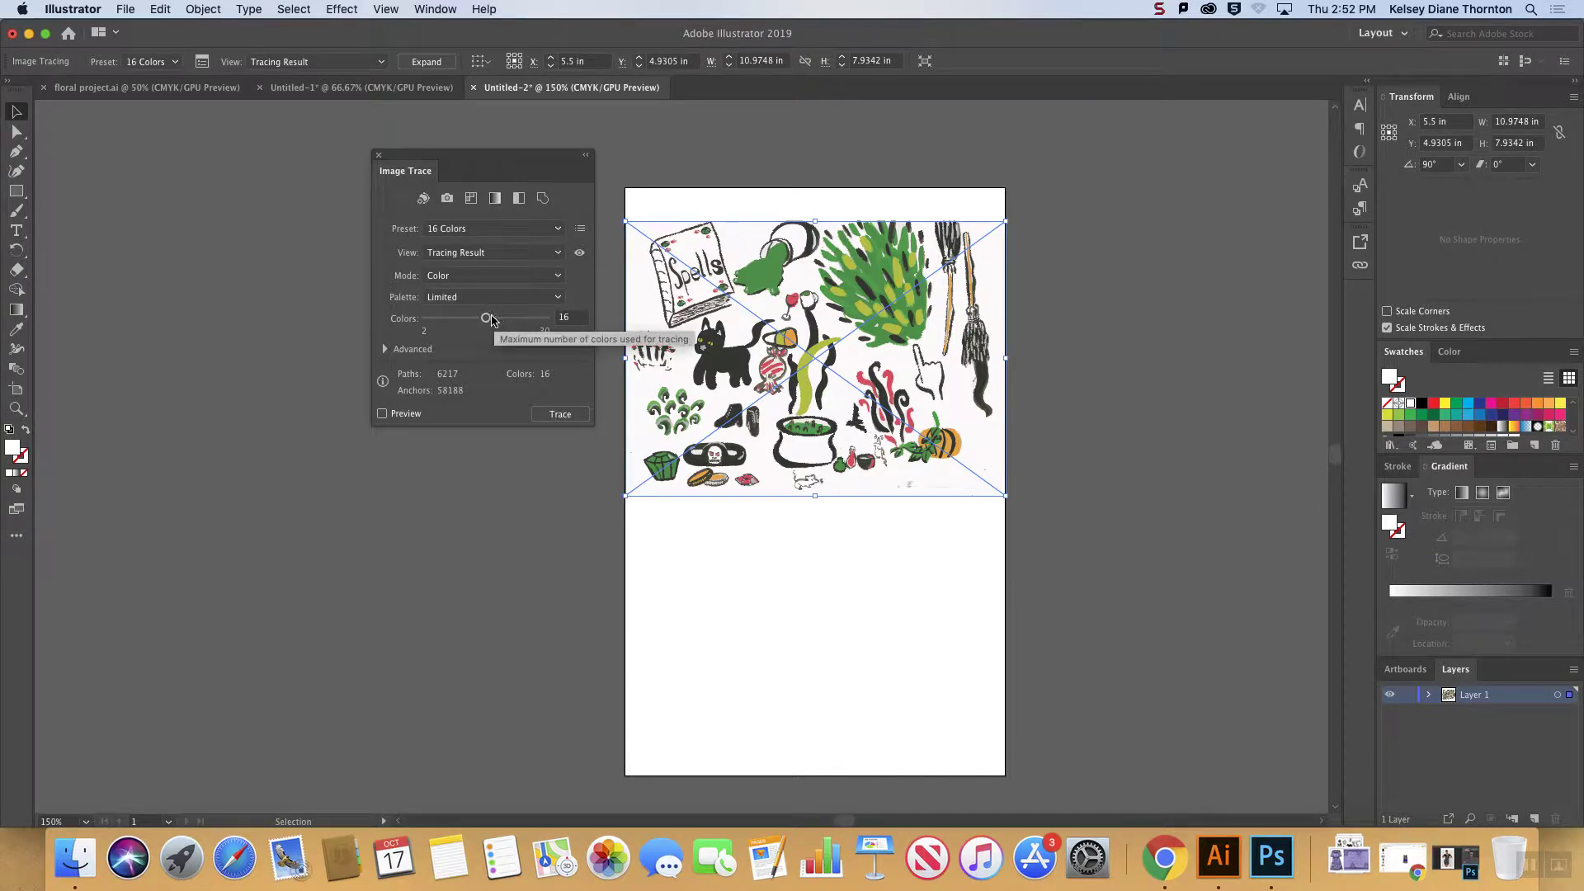
- Review the available preset, view, mode and palette choices in the Image Trace settings
{"action": "left_click", "coordinate": [491, 229]}
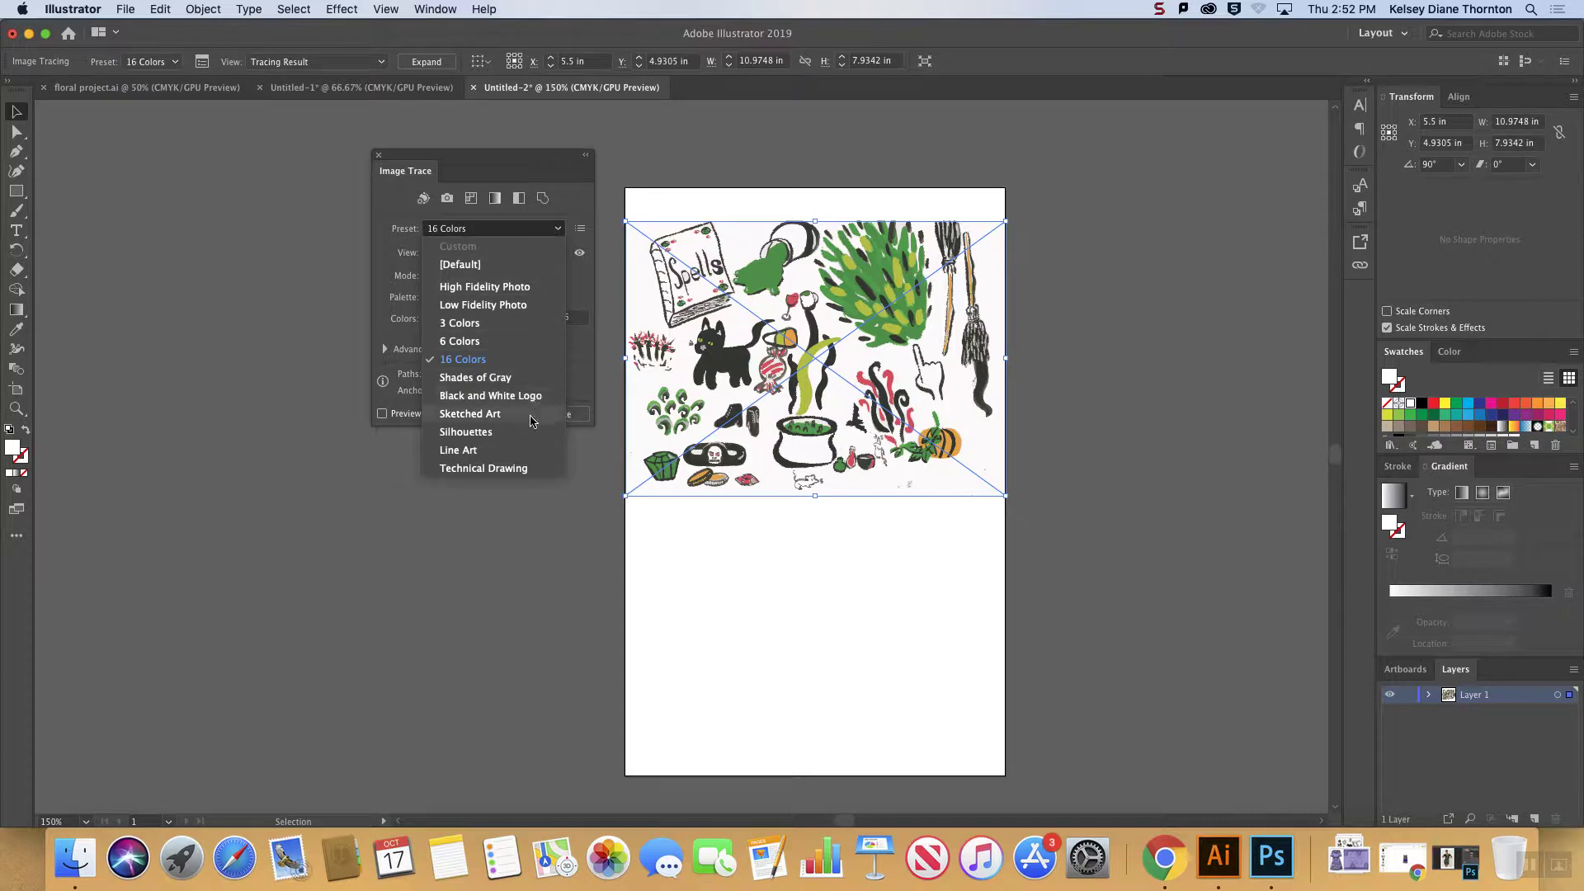
{"action": "left_click", "coordinate": [587, 378]}
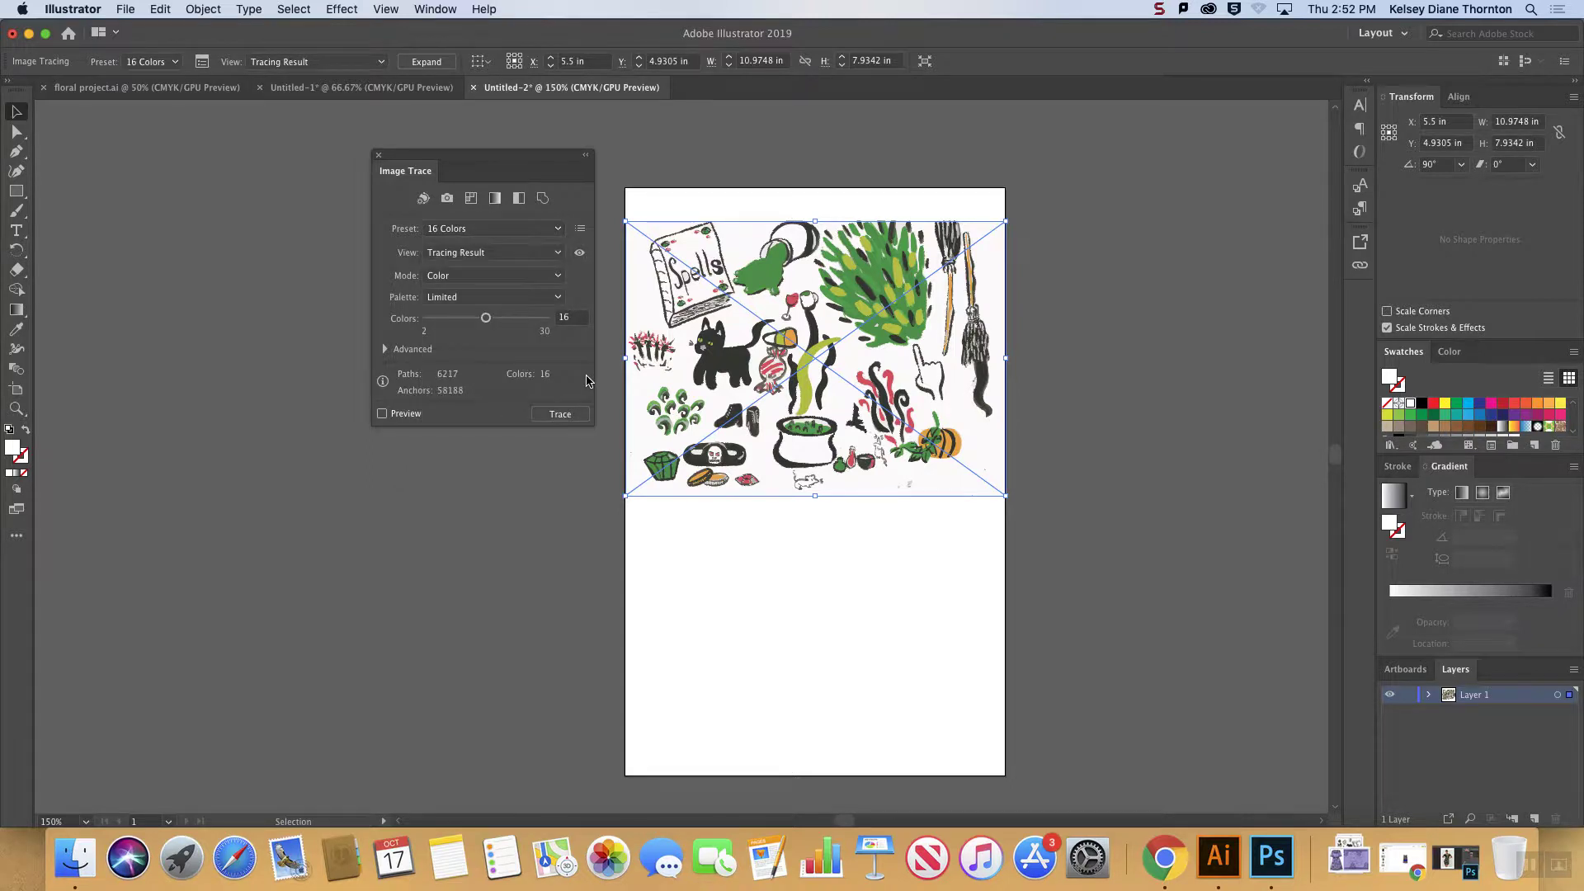
{"action": "left_click", "coordinate": [468, 256]}
{"action": "left_click", "coordinate": [466, 258]}
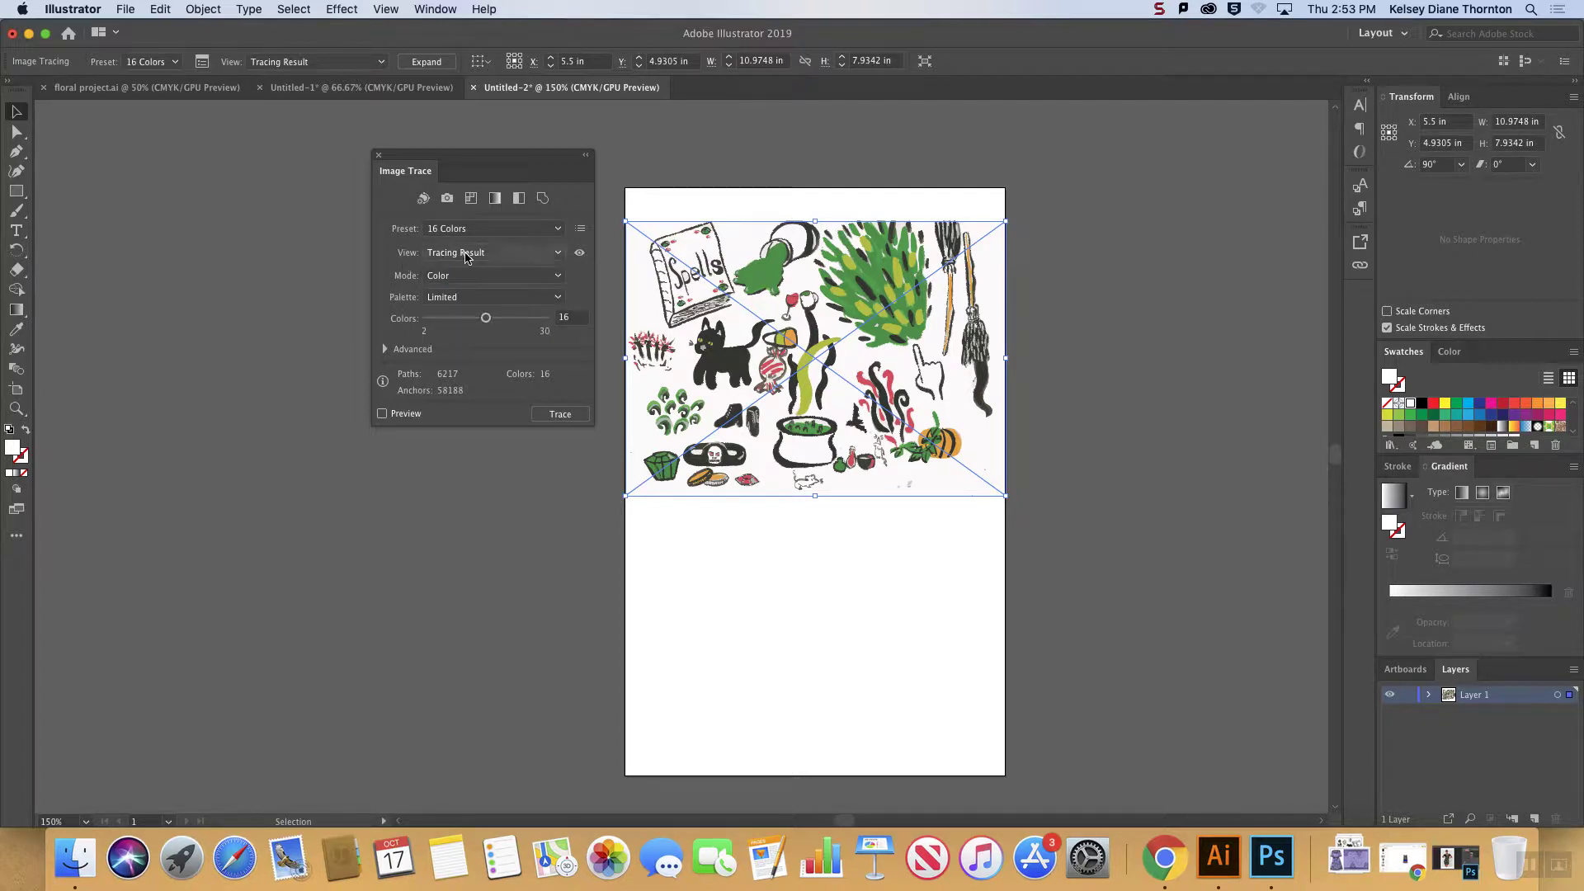
{"action": "left_click", "coordinate": [462, 252]}
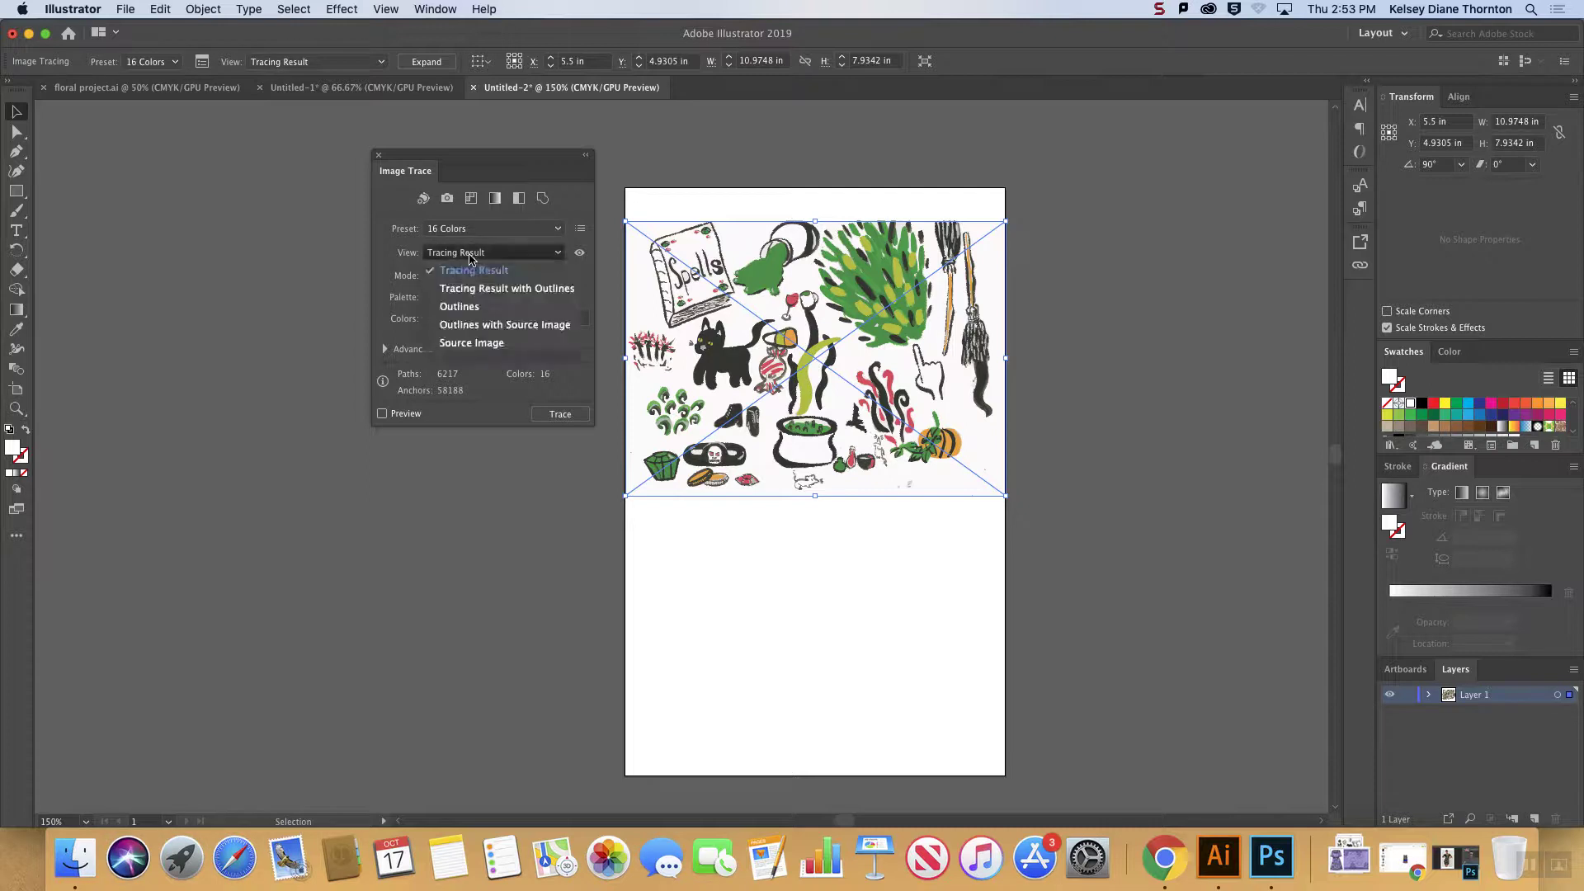
{"action": "key", "text": "Escape"}
{"action": "left_click", "coordinate": [463, 278]}
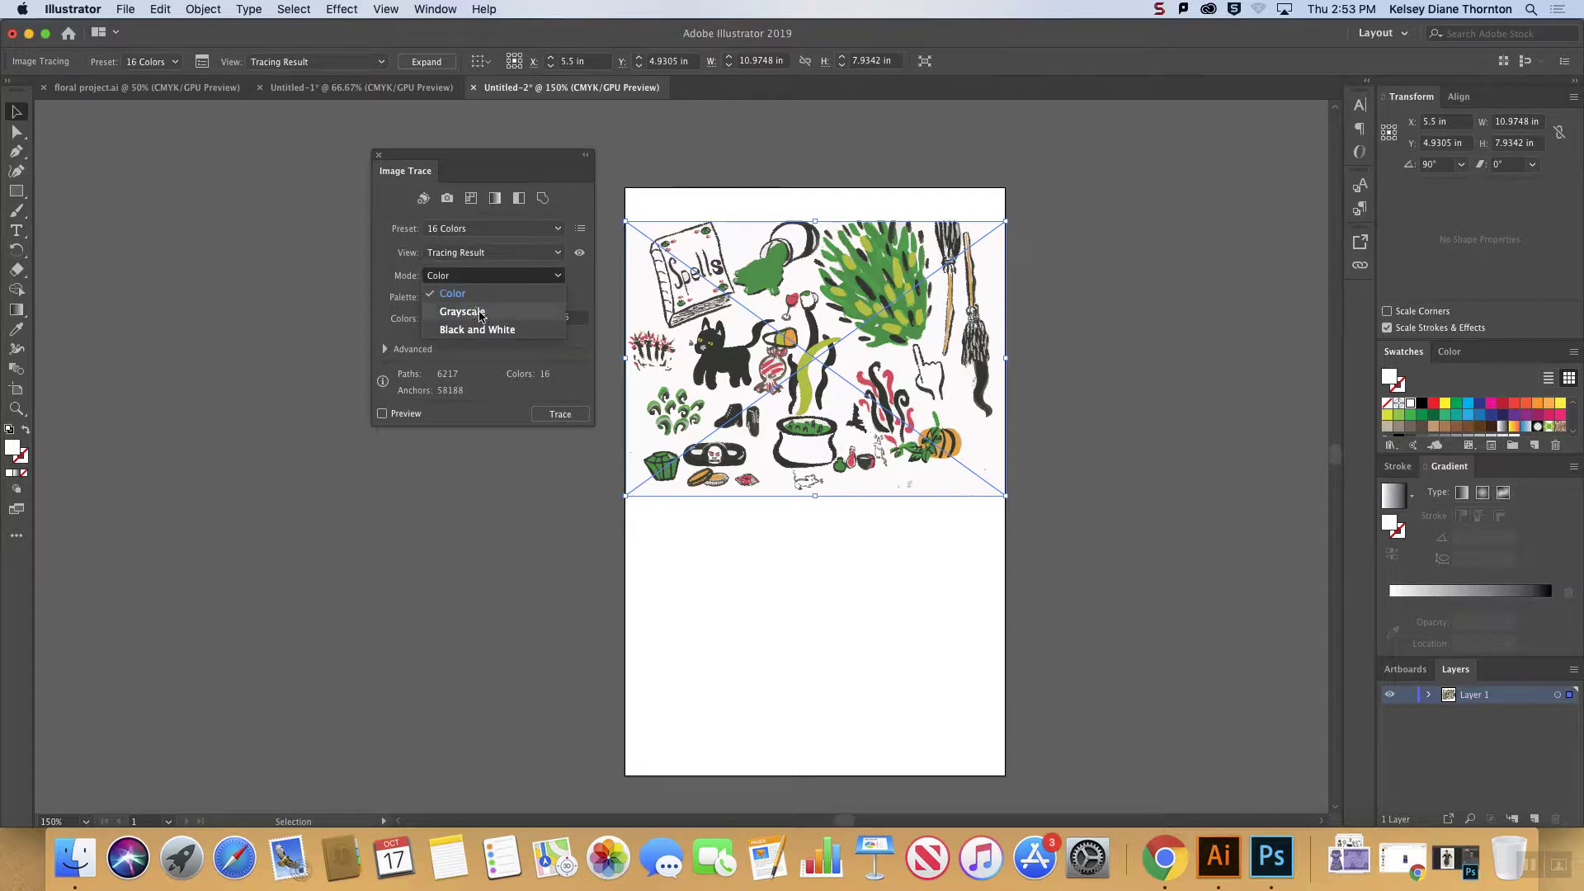
{"action": "key", "text": "Escape"}
{"action": "left_click", "coordinate": [456, 298]}
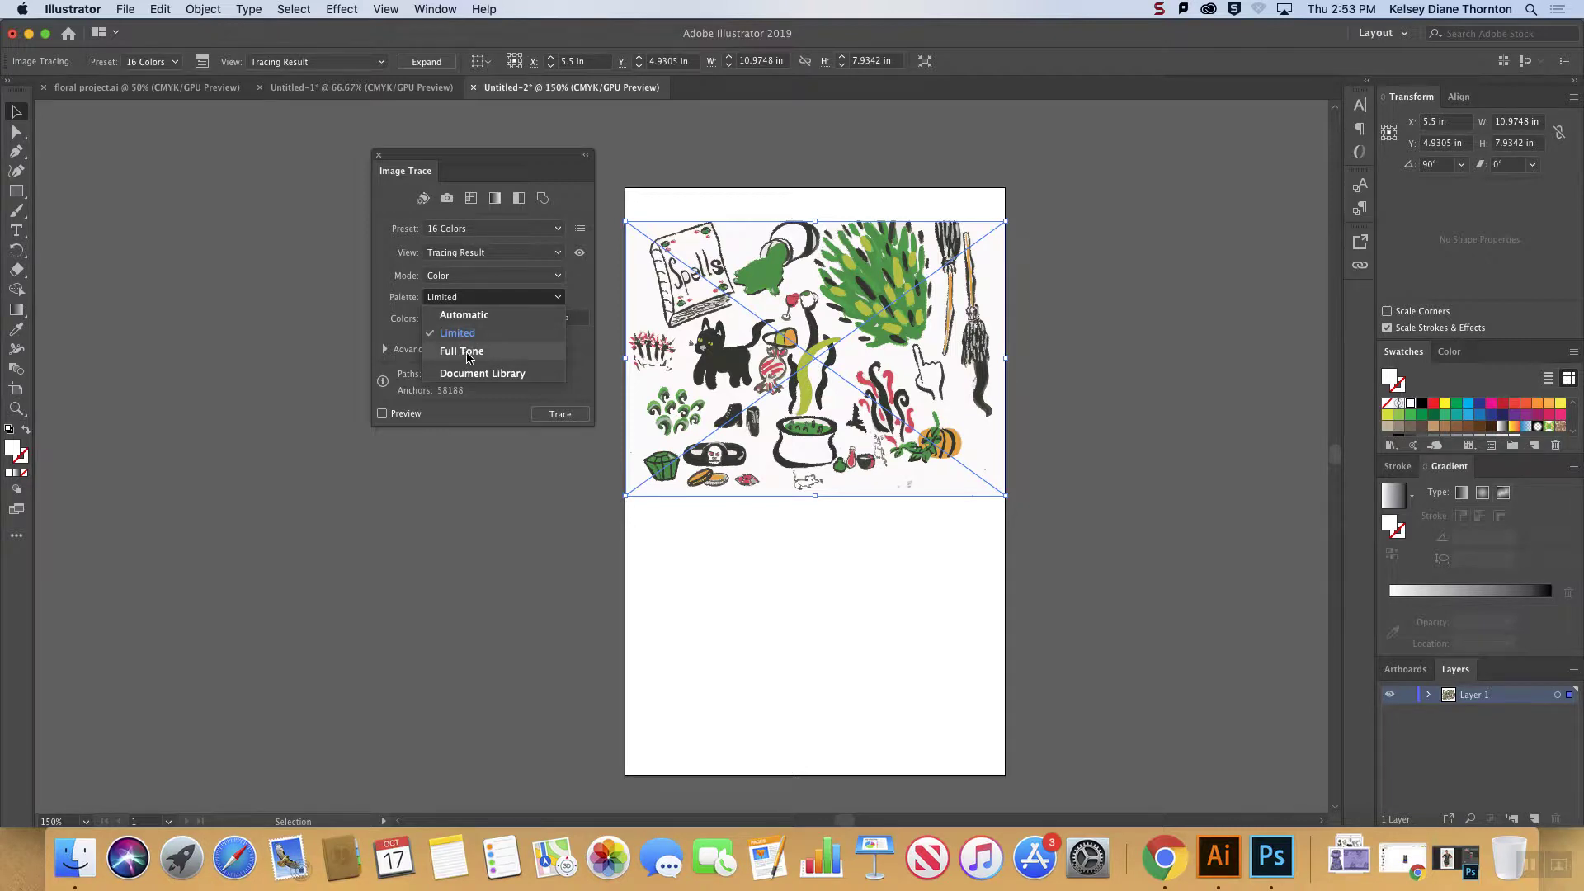
{"action": "left_click", "coordinate": [408, 299]}
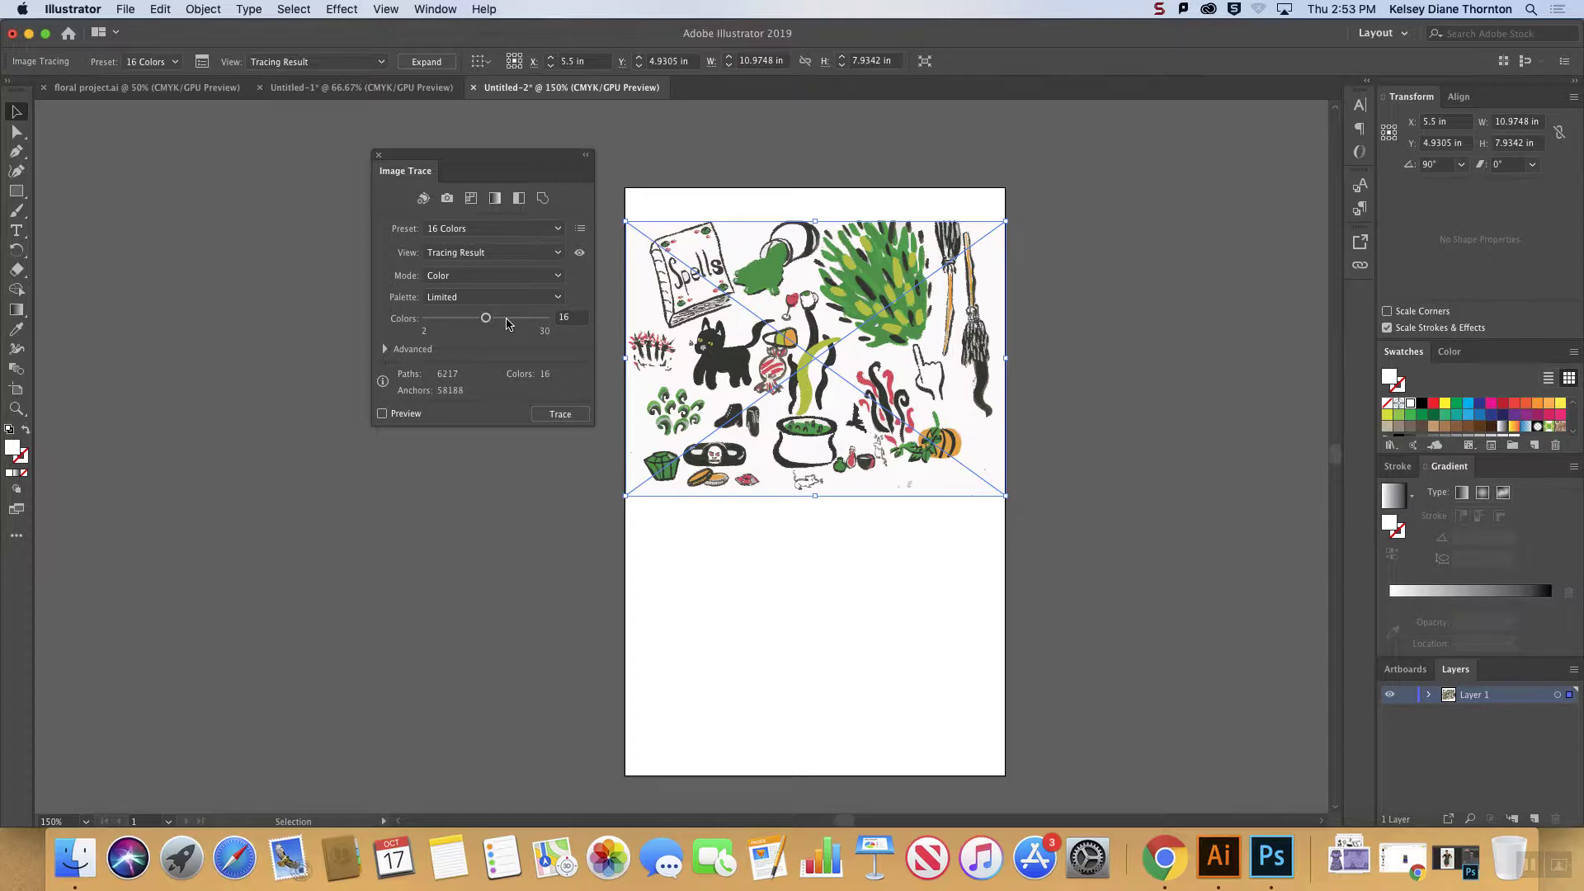
- Set the trace view to Source Image, turn the preview back on, and examine the green smoke stroke closely
{"action": "scroll", "coordinate": [769, 350], "scroll_direction": "up", "scroll_amount": 6}
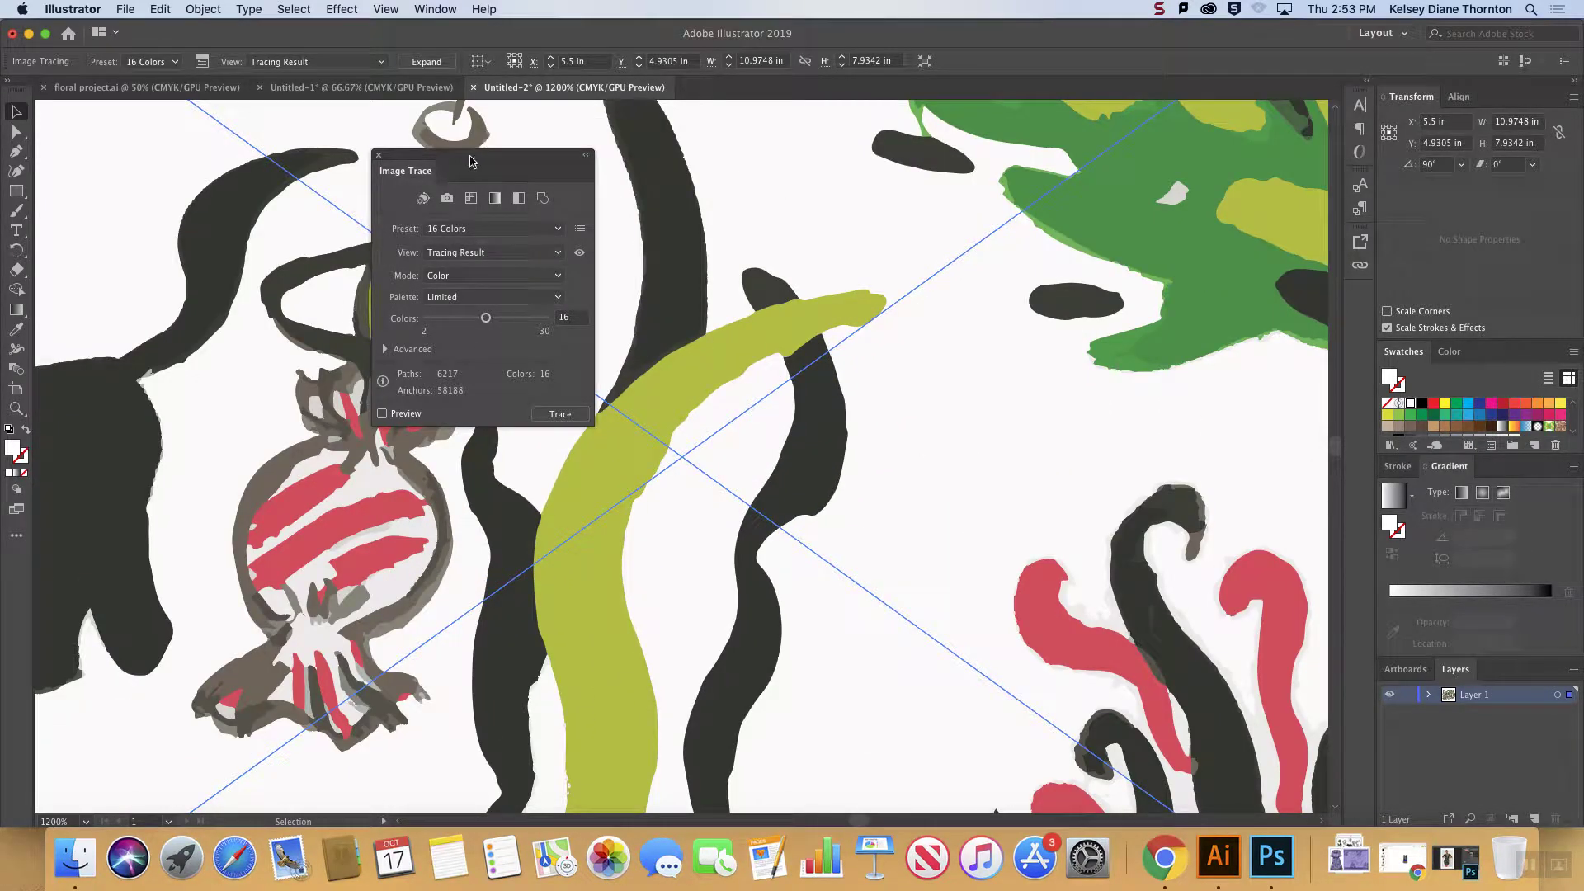
{"action": "left_click_drag", "start_coordinate": [471, 159], "coordinate": [350, 140]}
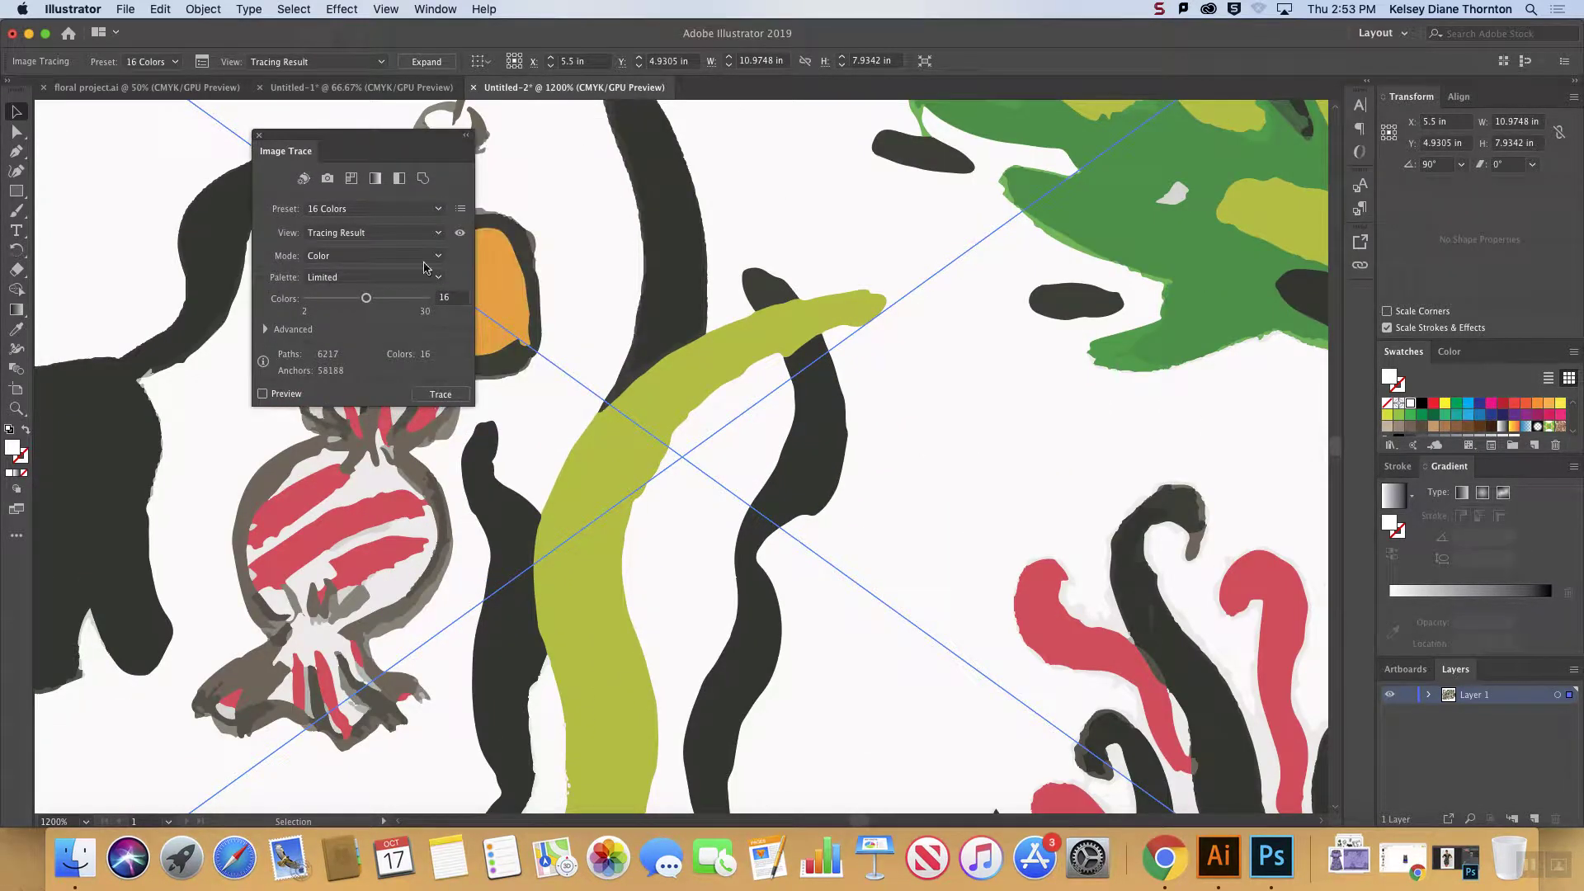
{"action": "left_click", "coordinate": [354, 234]}
{"action": "left_click", "coordinate": [373, 324]}
{"action": "key", "text": "super+minus"}
{"action": "key", "text": "super+minus"}
{"action": "left_click", "coordinate": [285, 399]}
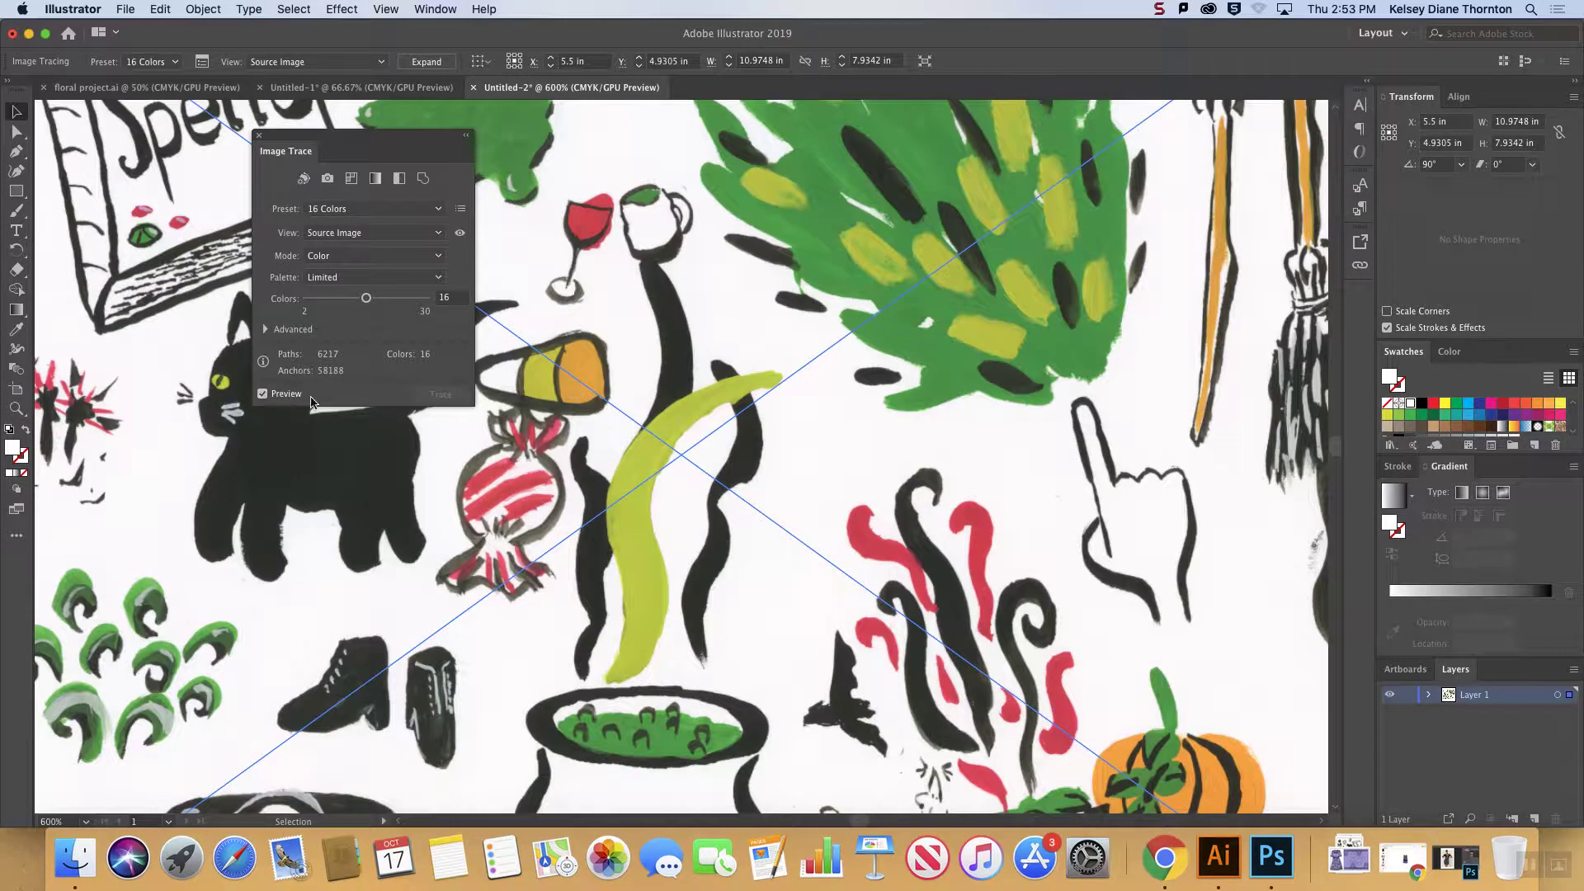
{"action": "key", "text": "super+plus"}
{"action": "key", "text": "super+plus"}
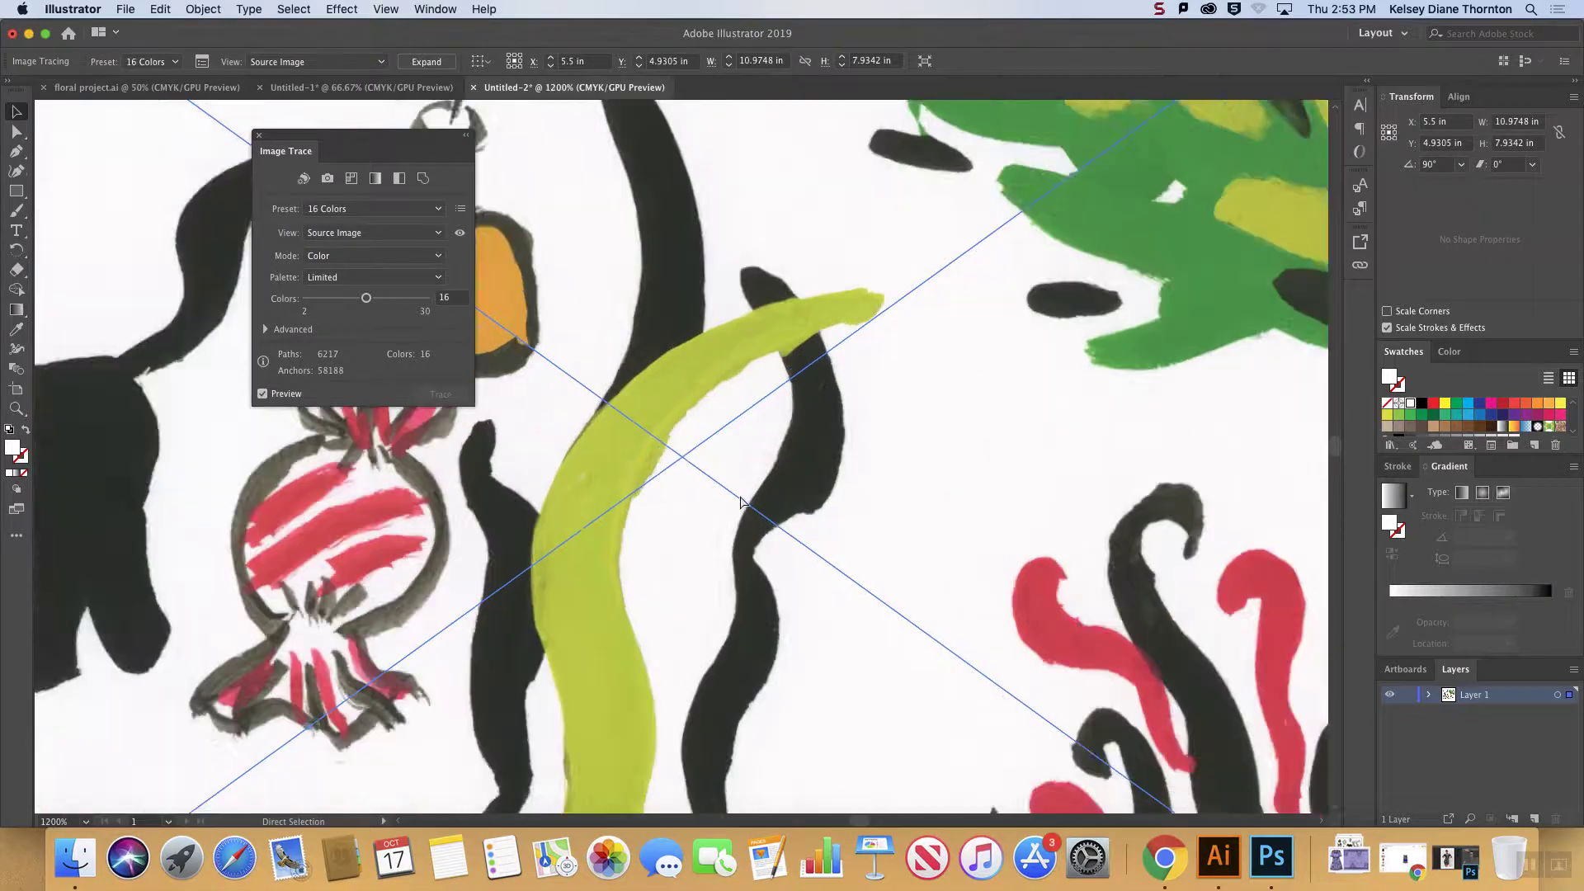
{"action": "key", "text": "super+plus"}
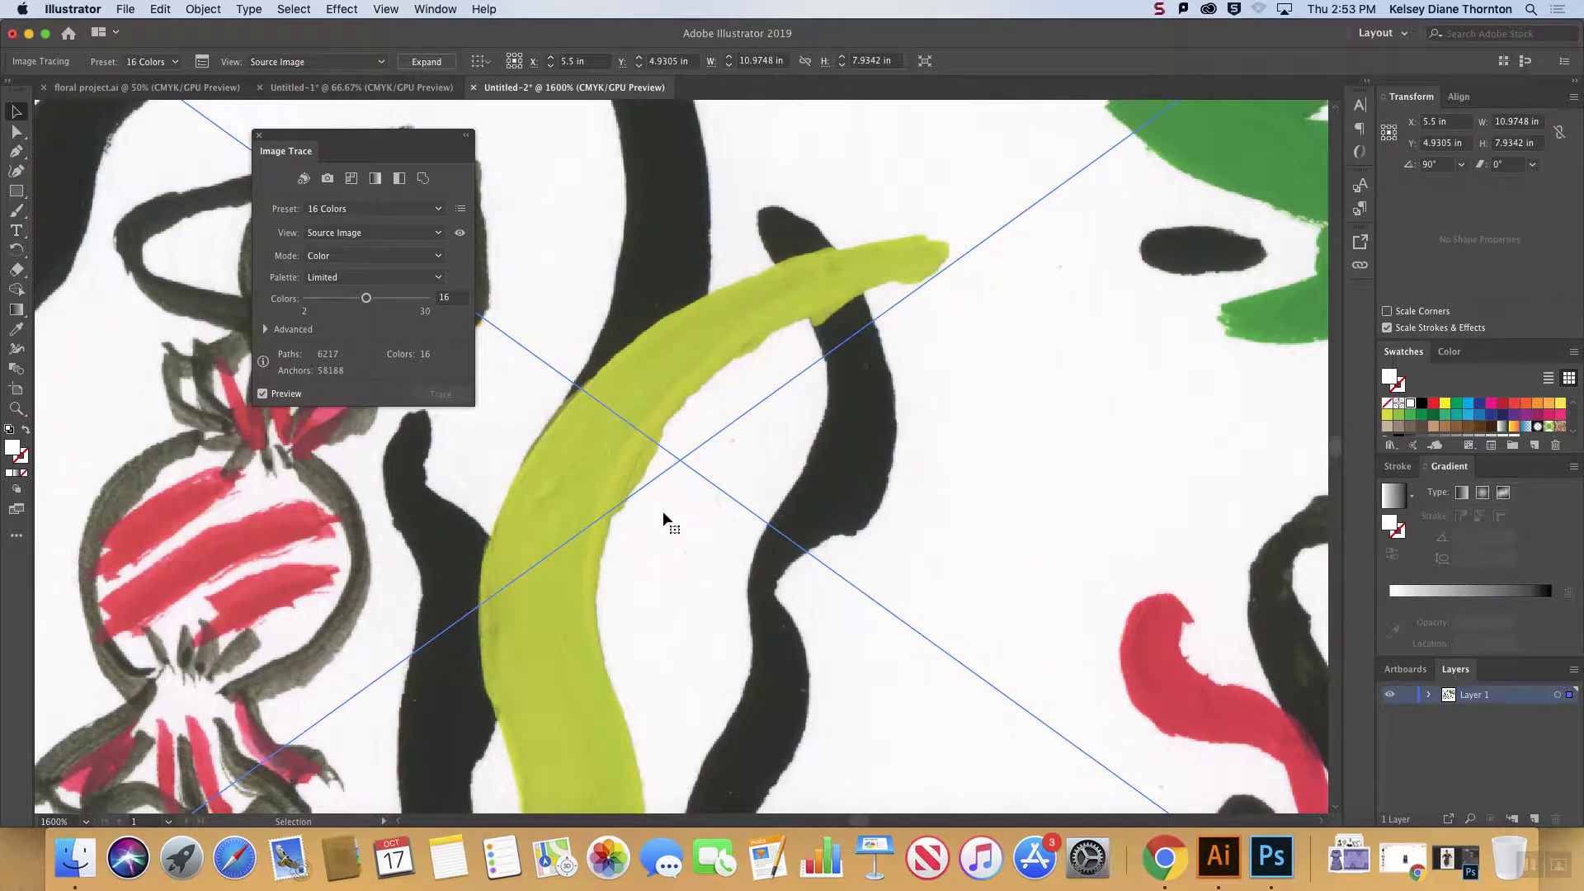
- Set the trace view back to Tracing Result
{"action": "left_click", "coordinate": [371, 232]}
{"action": "left_click", "coordinate": [335, 249]}
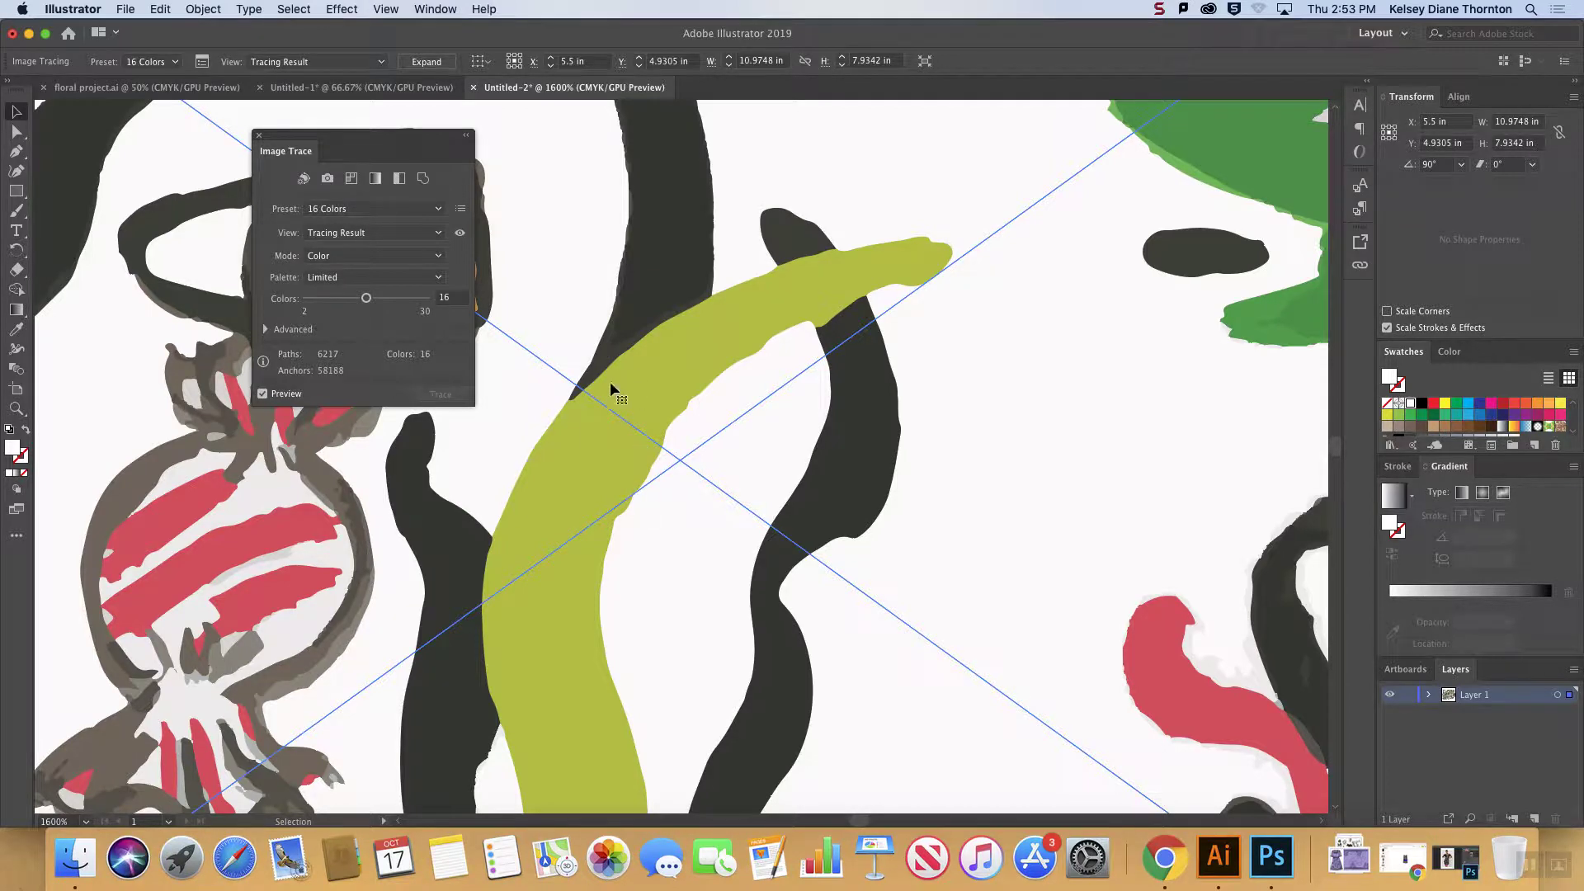
- Turn off the preview, raise the trace to 30 colors with the Limited palette, and turn the preview back on to retrace
{"action": "left_click", "coordinate": [275, 395]}
{"action": "left_click", "coordinate": [434, 302]}
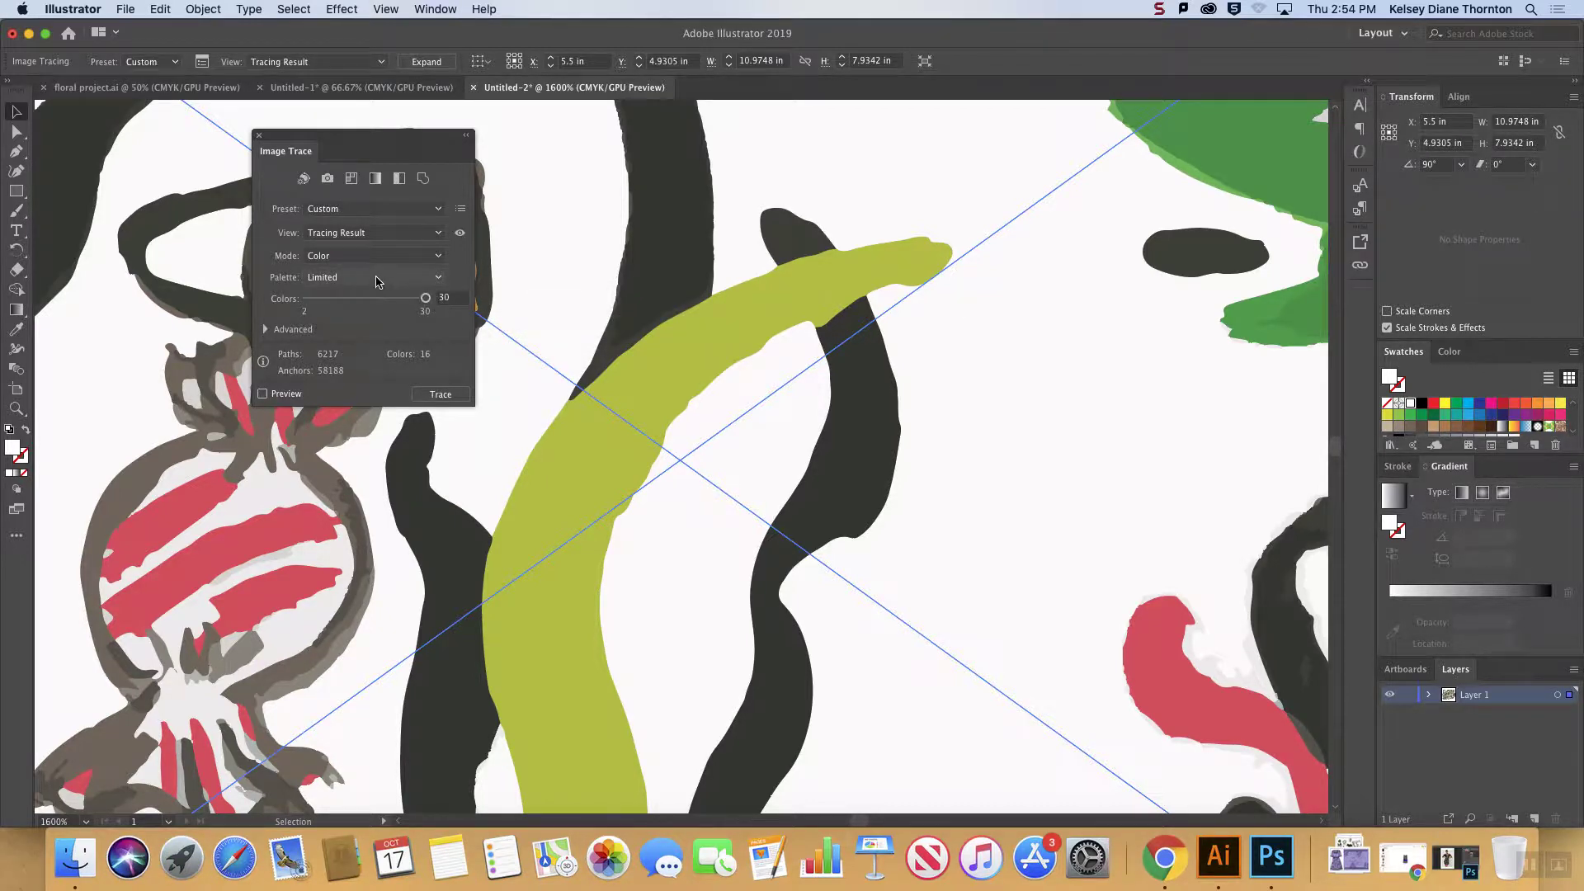
{"action": "left_click", "coordinate": [382, 281]}
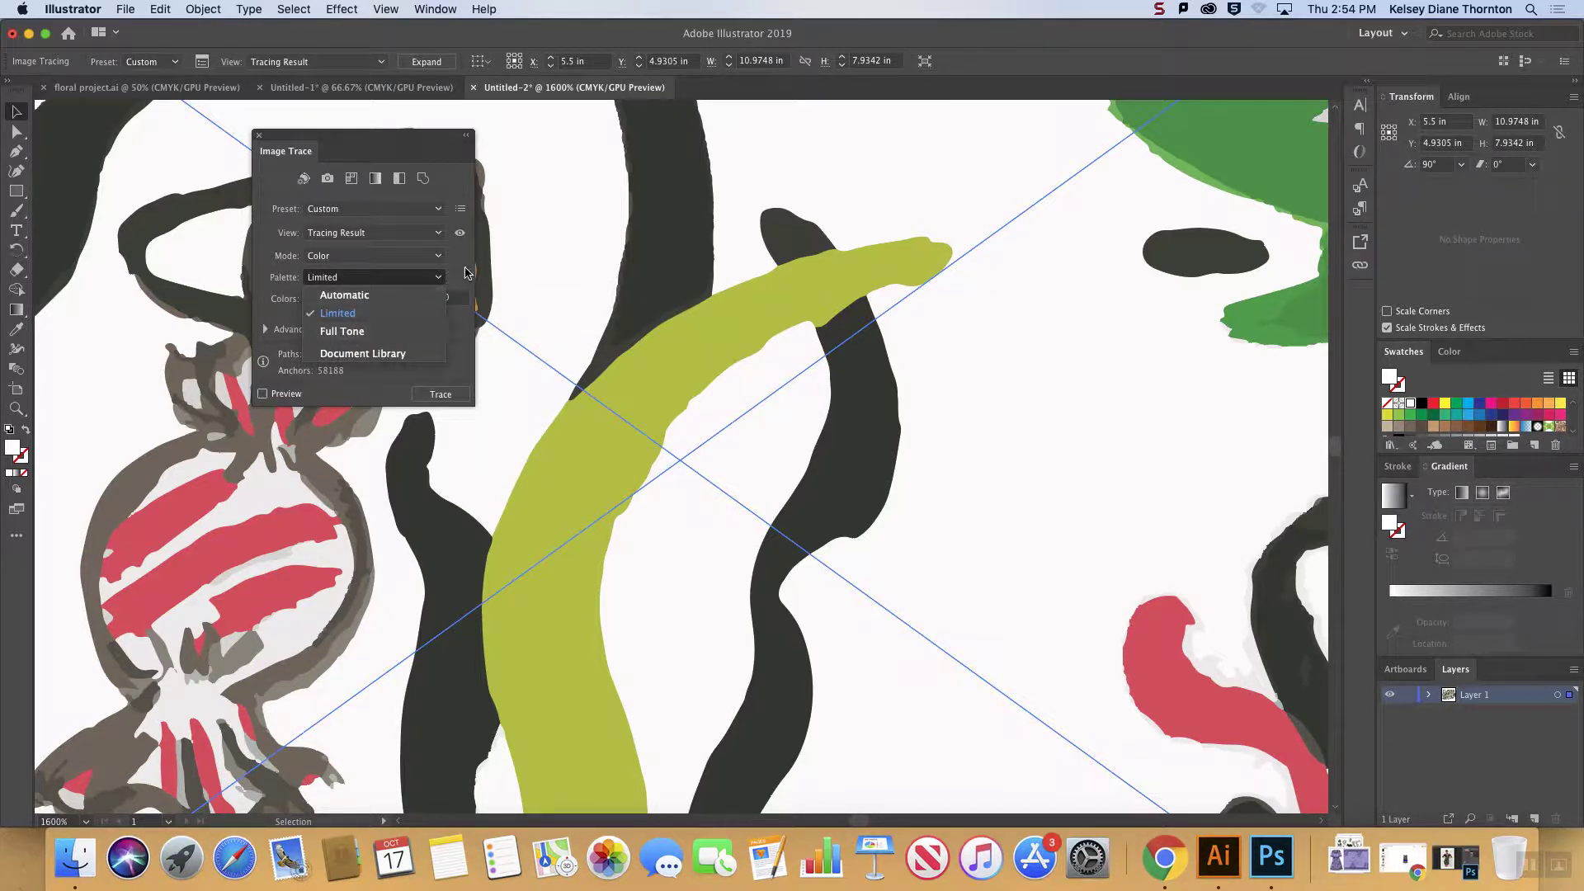
{"action": "left_click", "coordinate": [347, 313]}
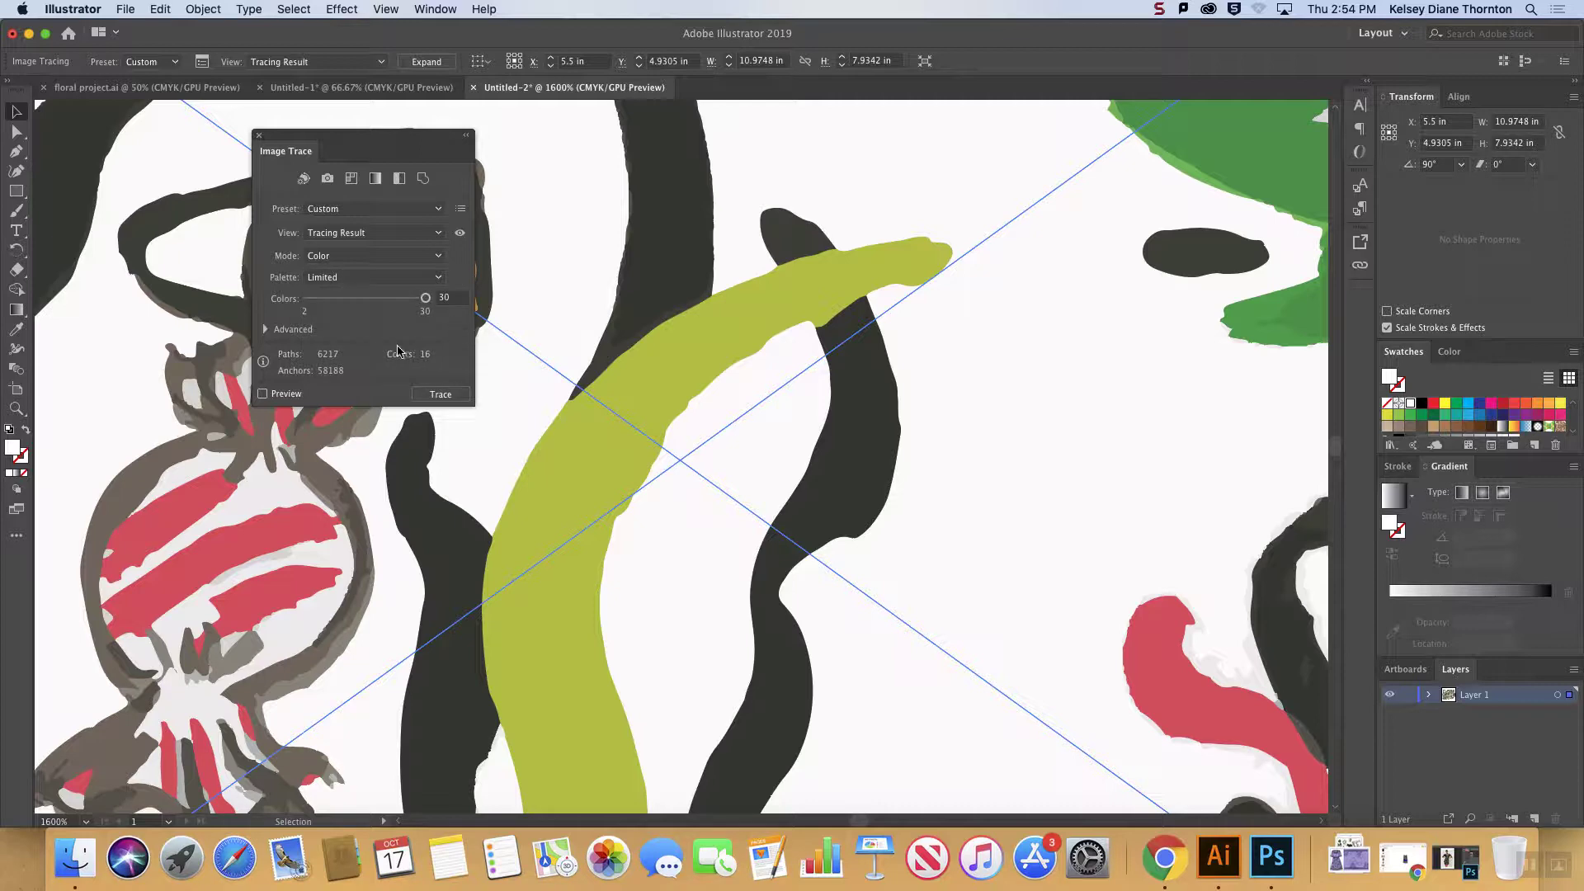
{"action": "left_click", "coordinate": [262, 394]}
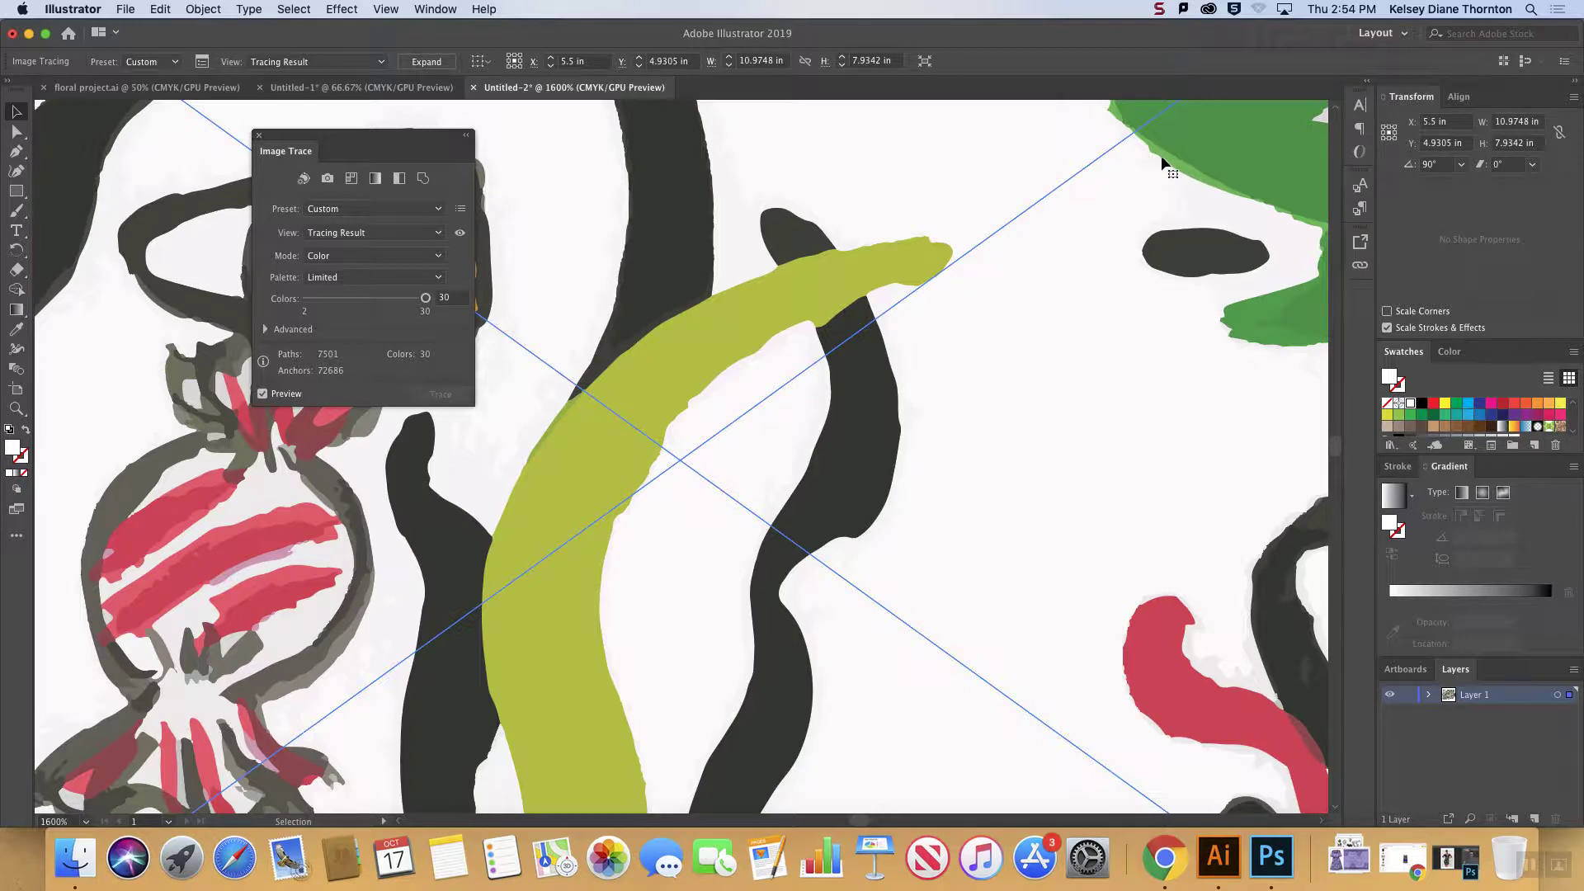
- Return the traced scan to the 16 Colors preset
{"action": "left_click", "coordinate": [448, 297]}
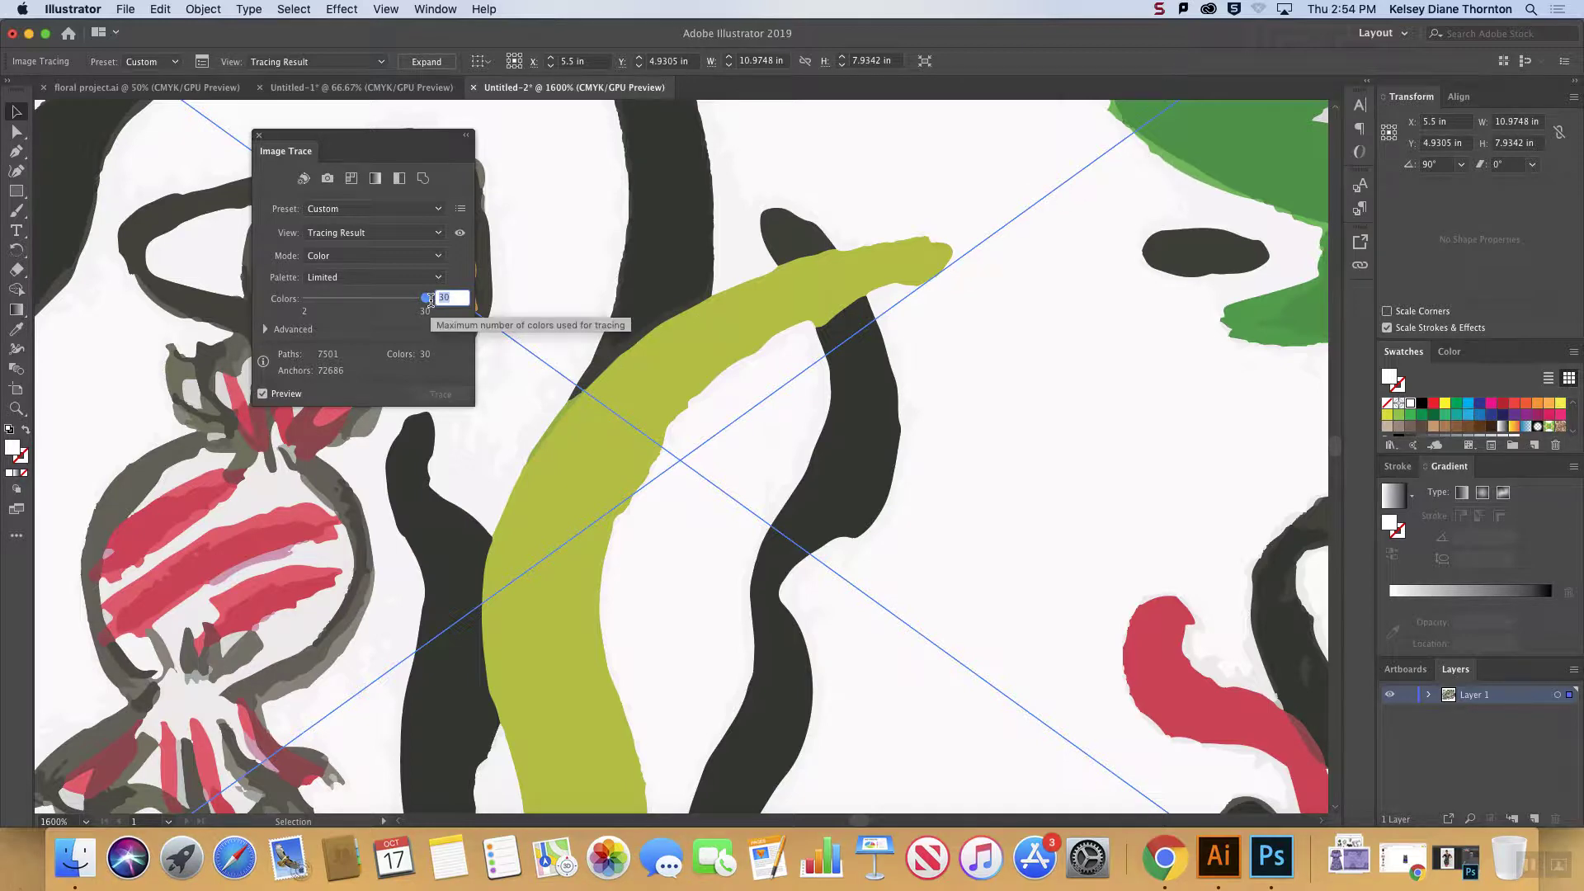
{"action": "left_click", "coordinate": [644, 32]}
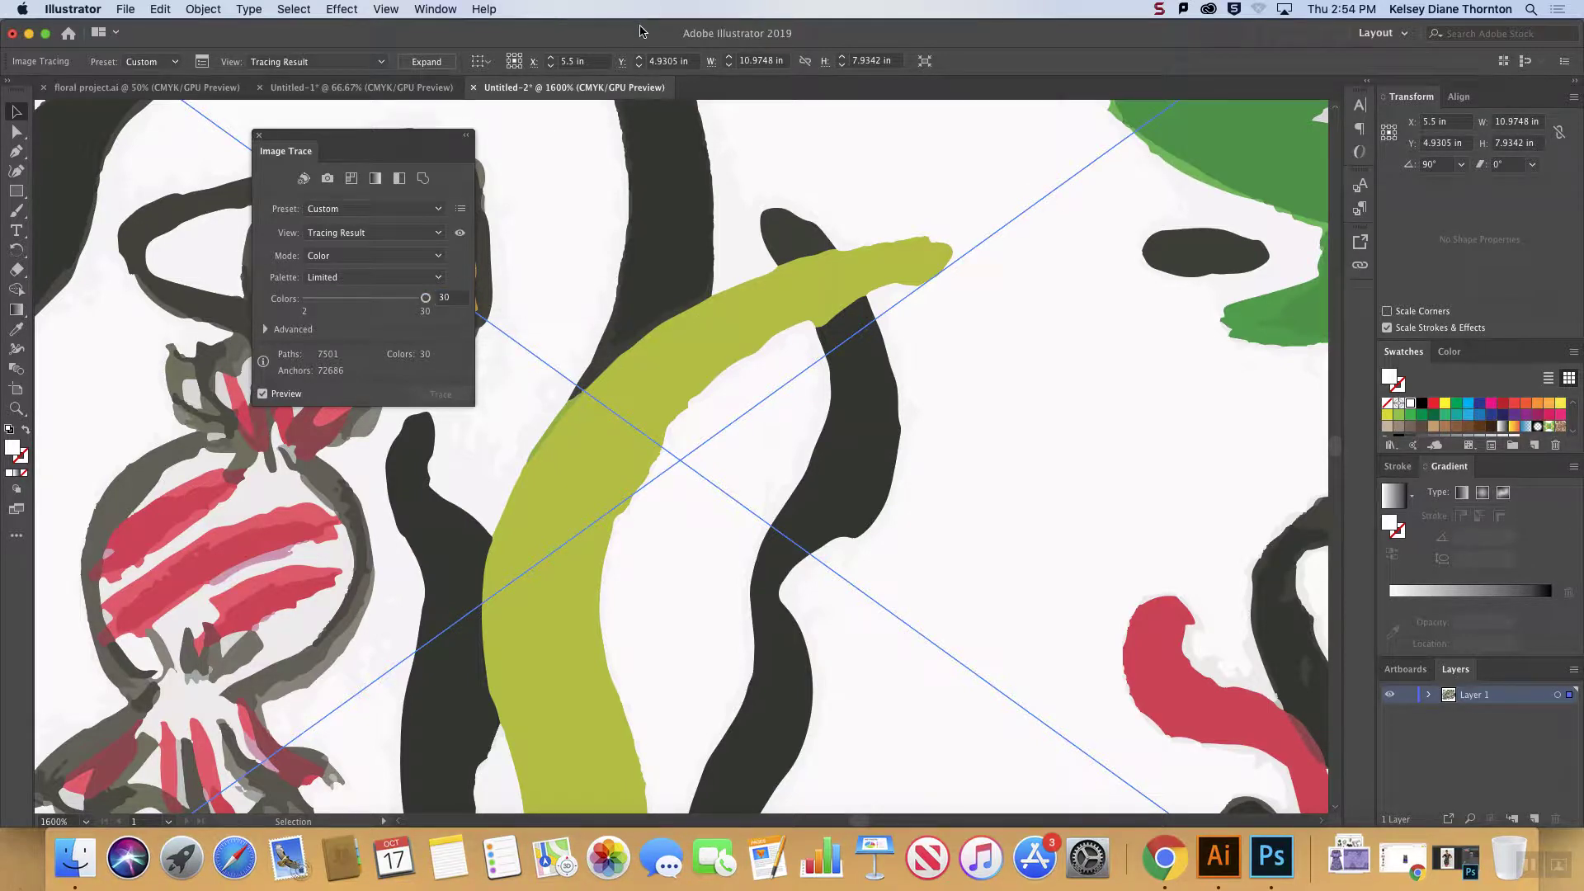
{"action": "left_click", "coordinate": [426, 298]}
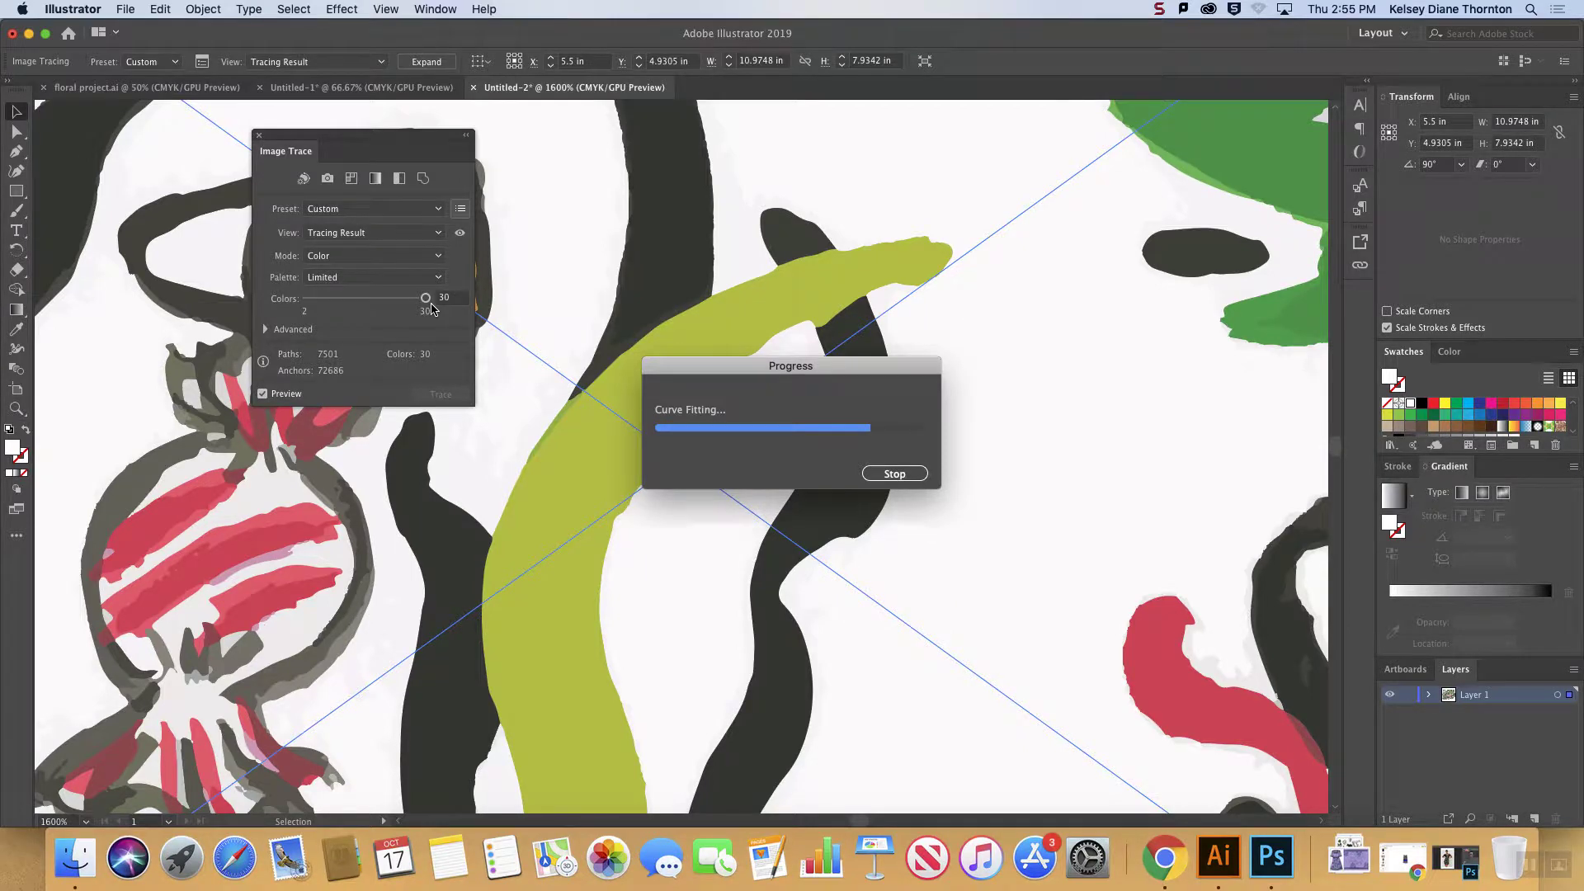
- Expand the advanced trace options, turn off the preview, and lower the Paths setting to 1%
{"action": "left_click", "coordinate": [298, 331]}
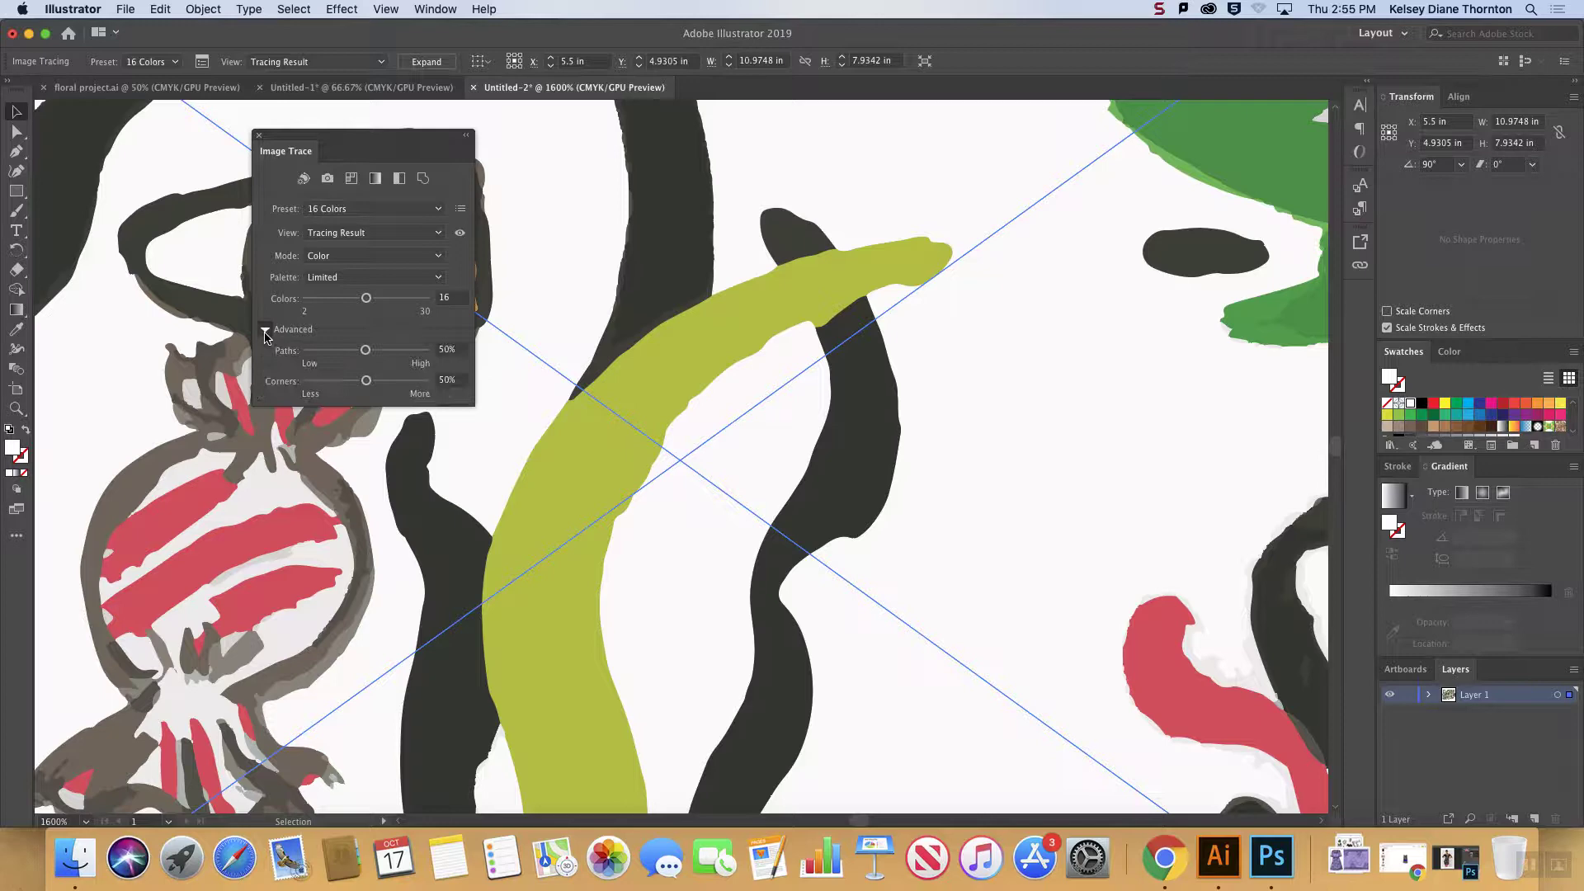
{"action": "left_click", "coordinate": [262, 580]}
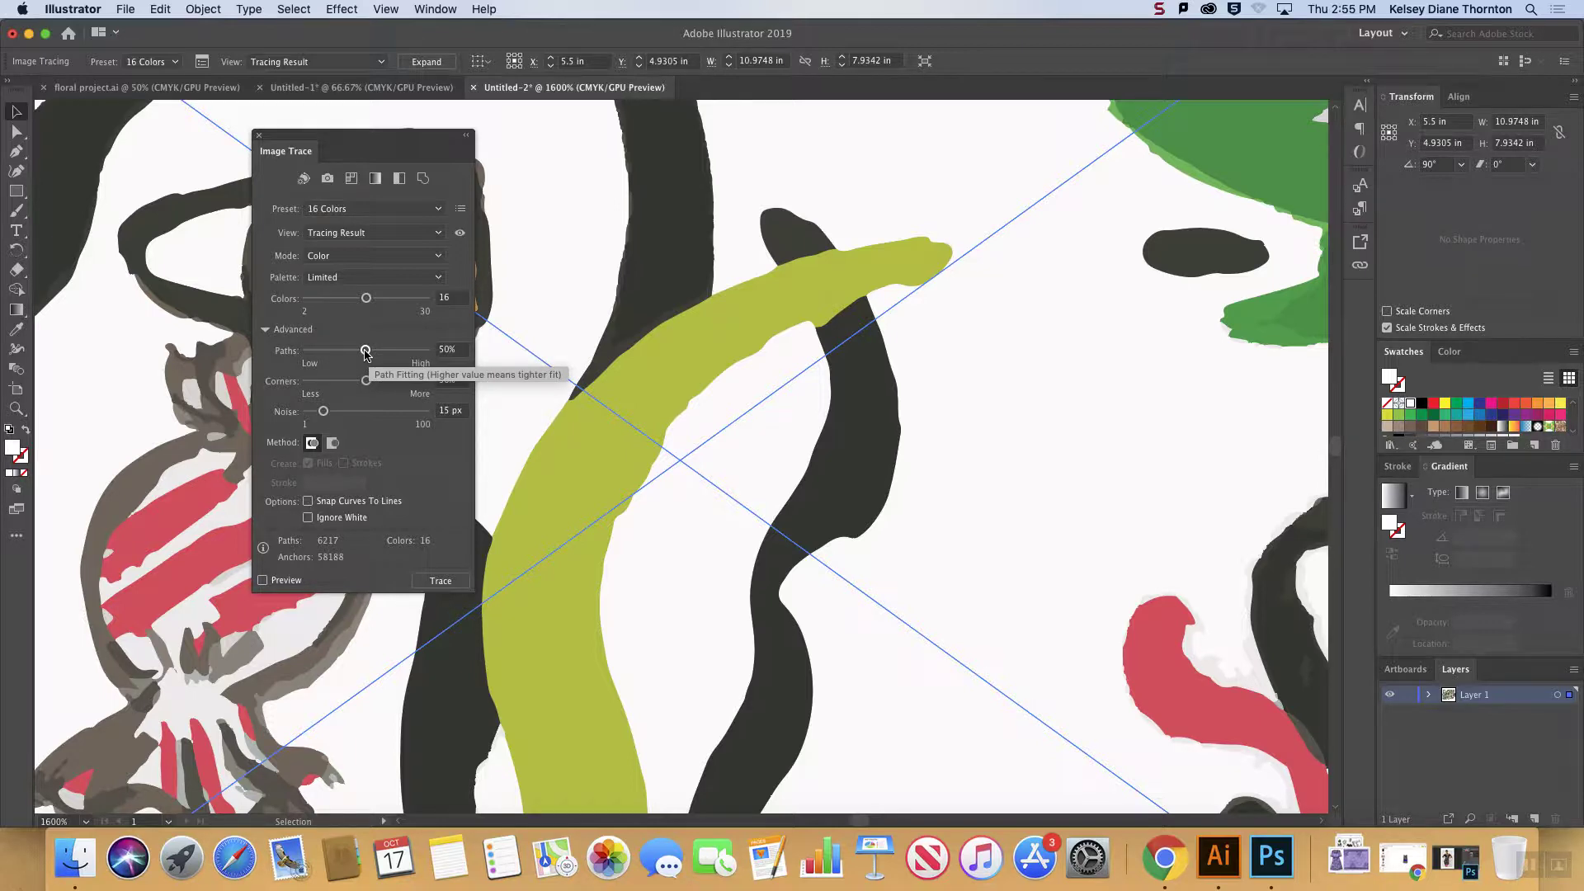
{"action": "left_click_drag", "start_coordinate": [366, 353], "coordinate": [428, 359]}
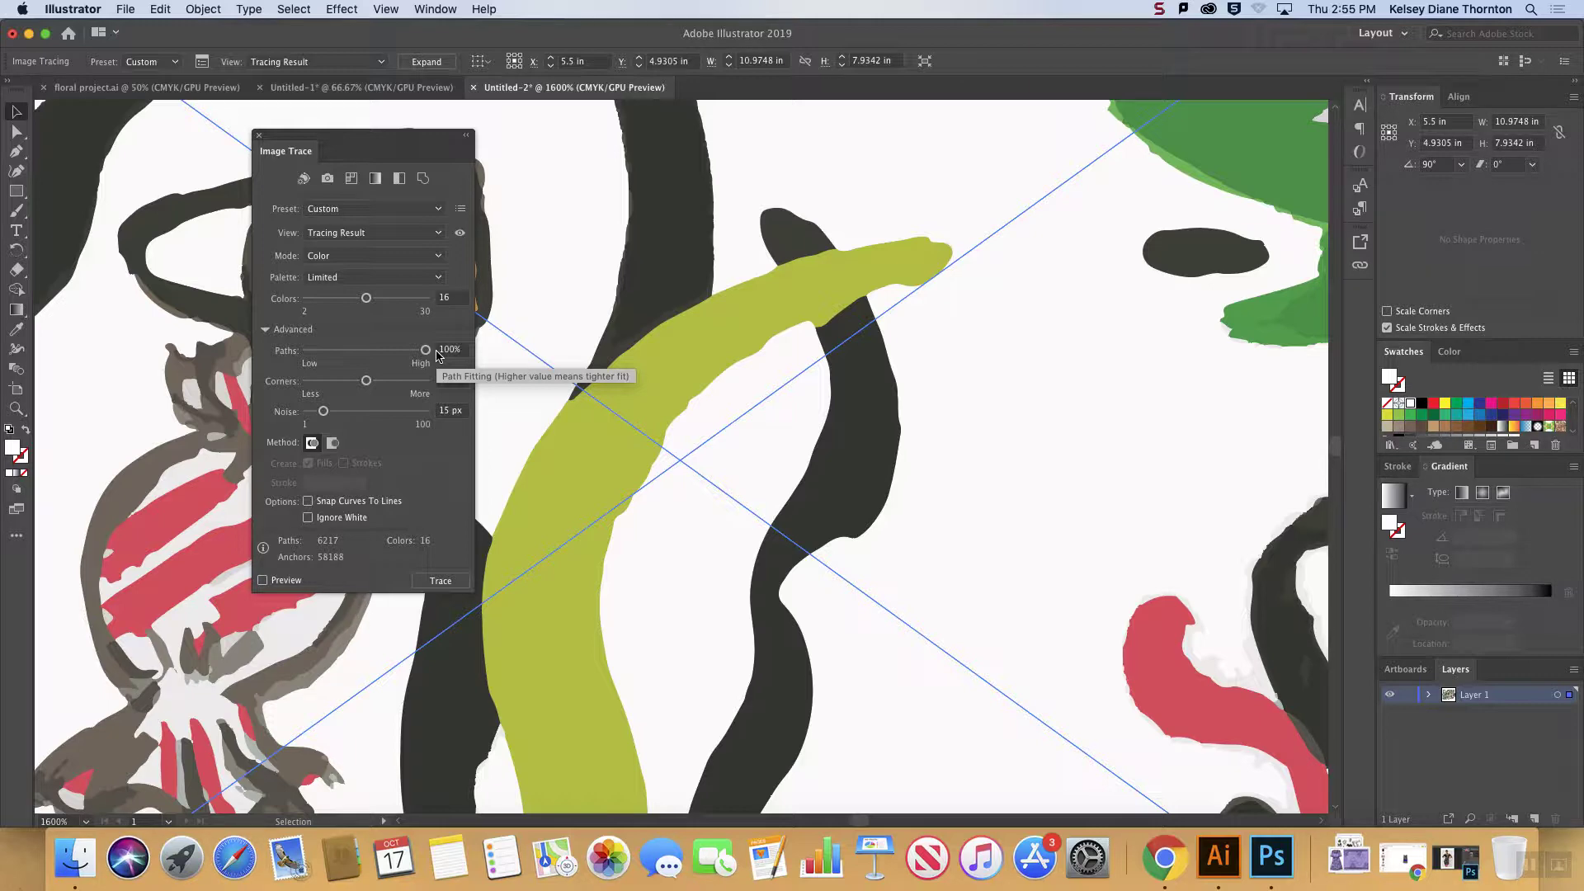
{"action": "left_click_drag", "start_coordinate": [425, 351], "coordinate": [307, 352]}
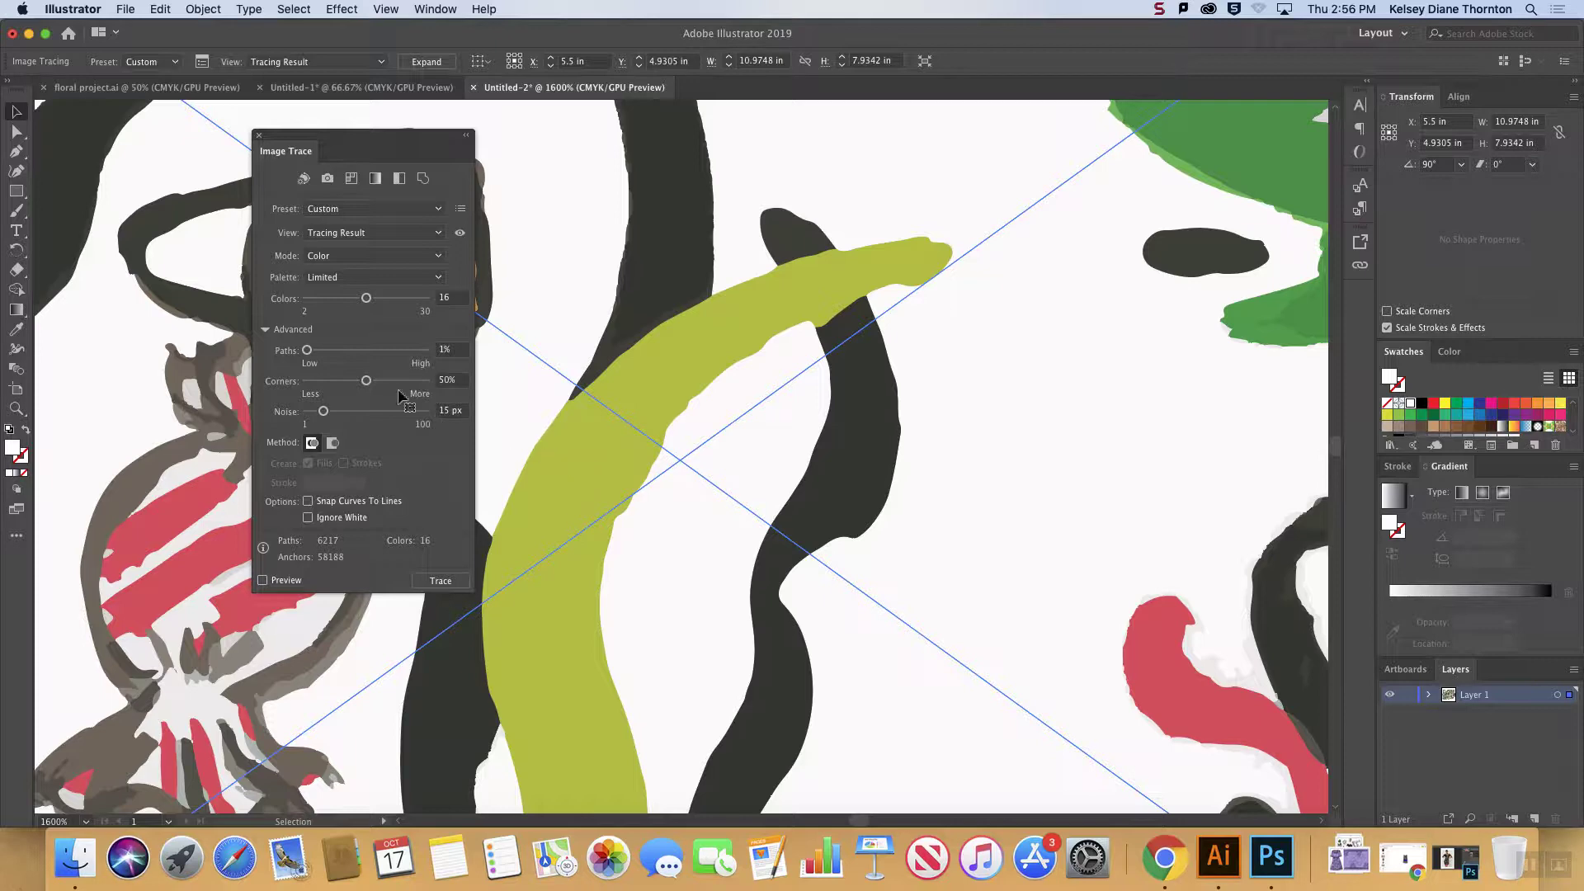
- Set Corners to 0% and Noise to 100 px, and retrace the scan with these custom settings
{"action": "left_click_drag", "start_coordinate": [367, 385], "coordinate": [305, 384]}
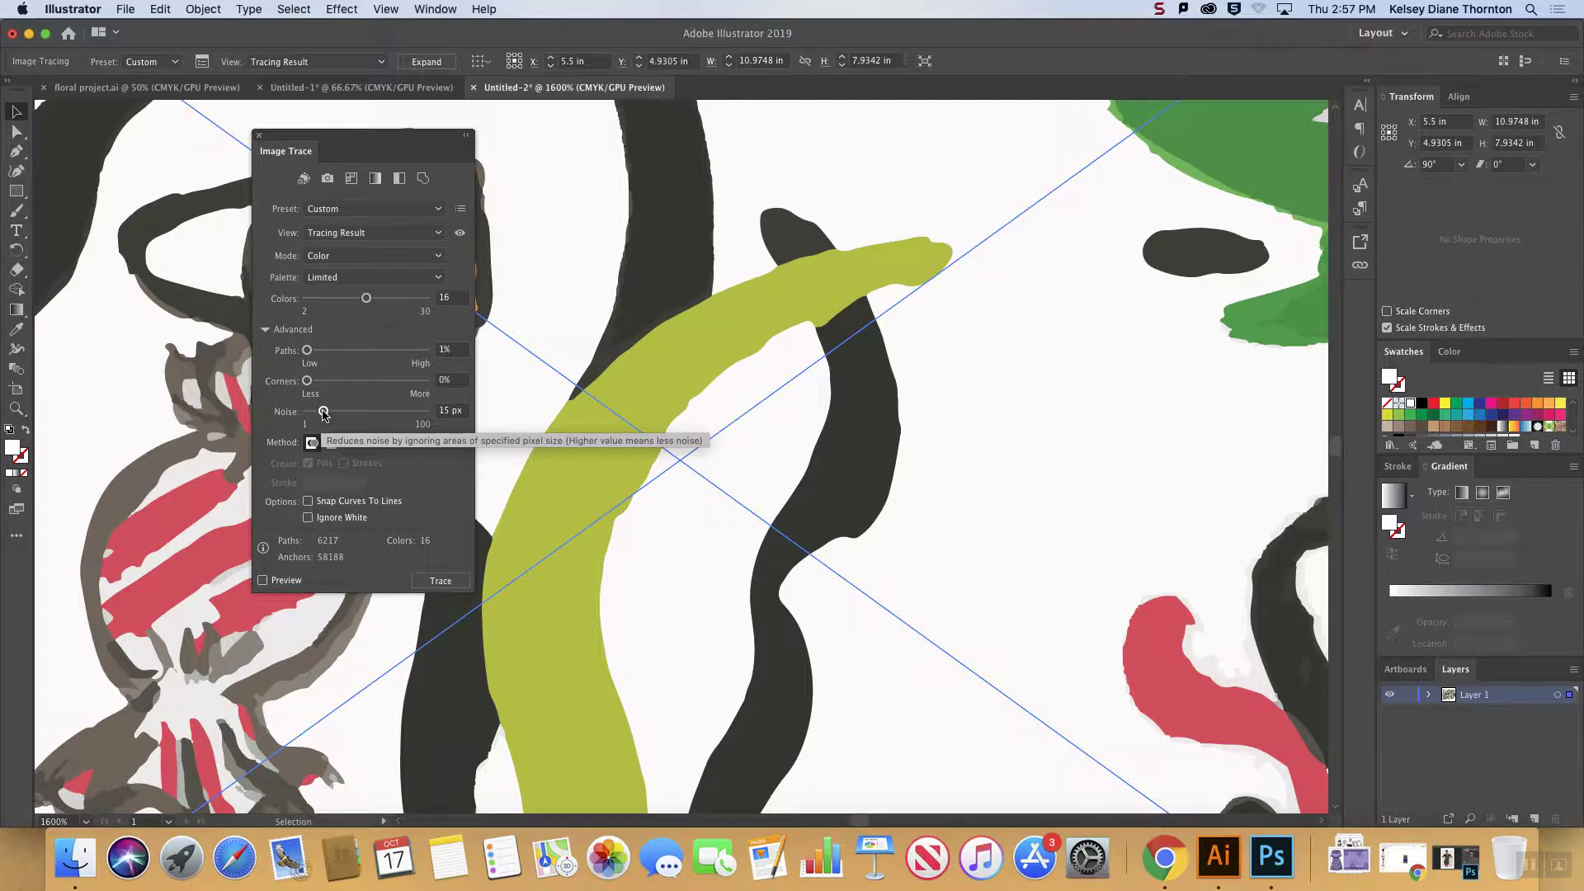
{"action": "left_click_drag", "start_coordinate": [325, 413], "coordinate": [430, 409]}
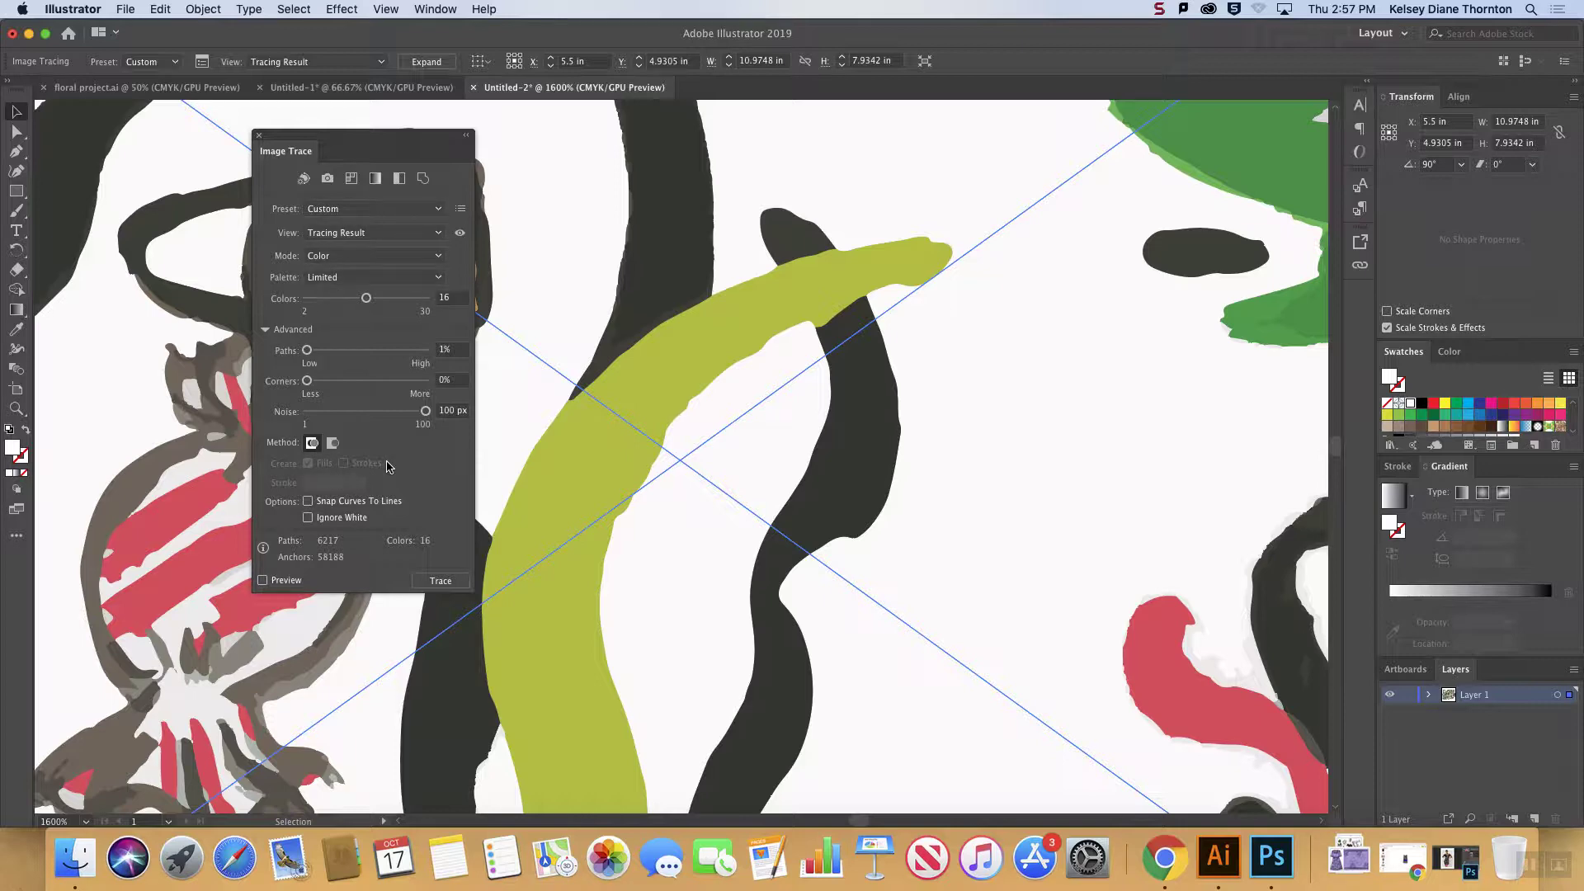
{"action": "left_click", "coordinate": [436, 211]}
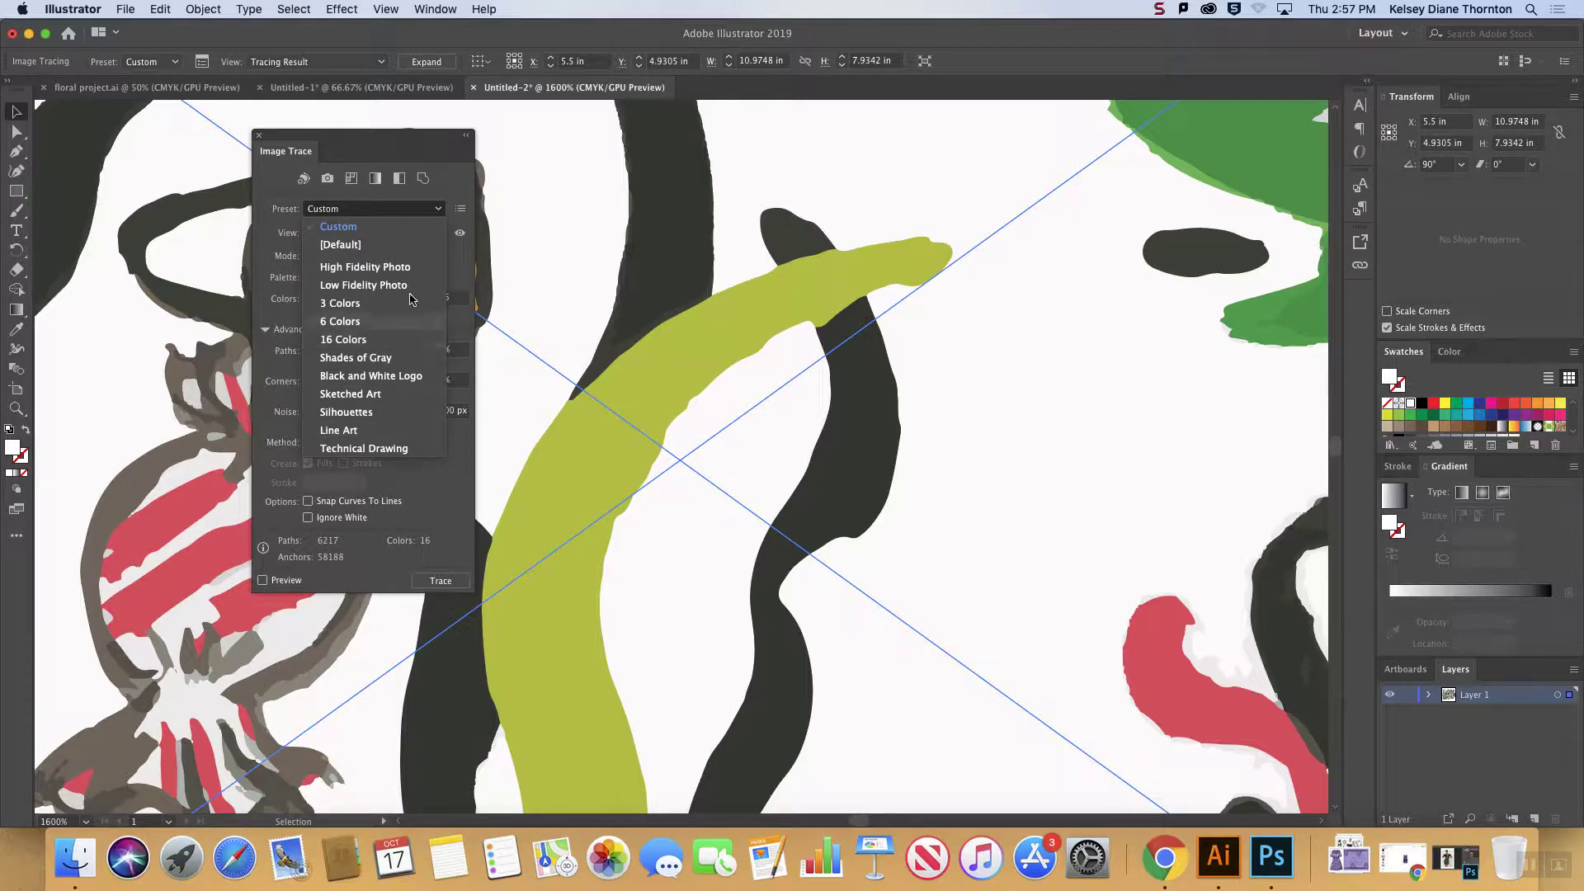
{"action": "left_click", "coordinate": [382, 151]}
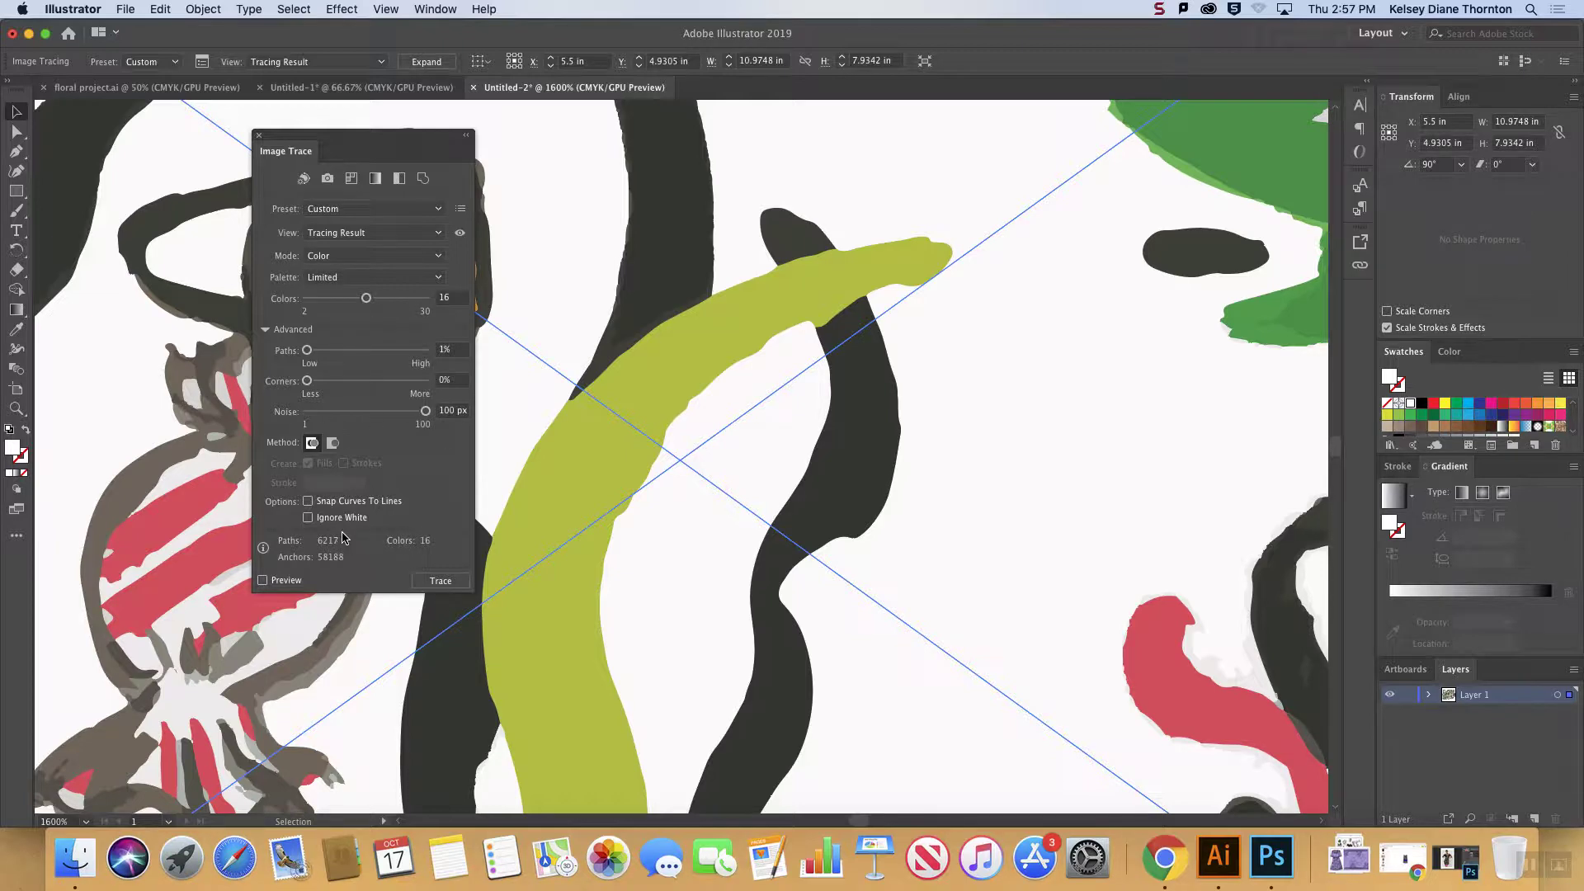
{"action": "left_click", "coordinate": [433, 588]}
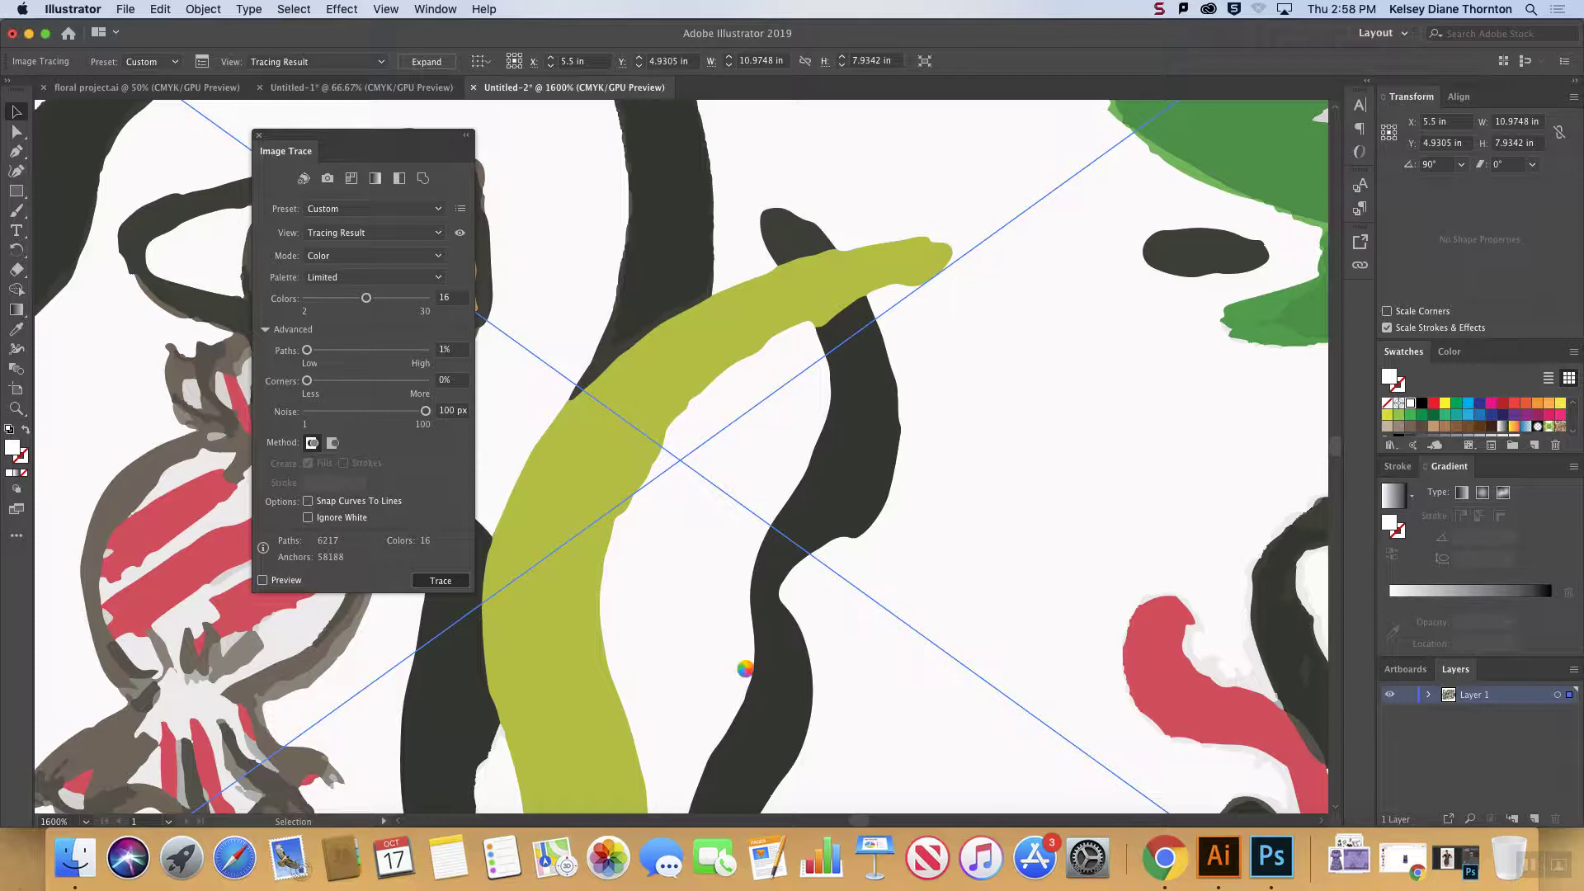
{"action": "key", "text": "space"}
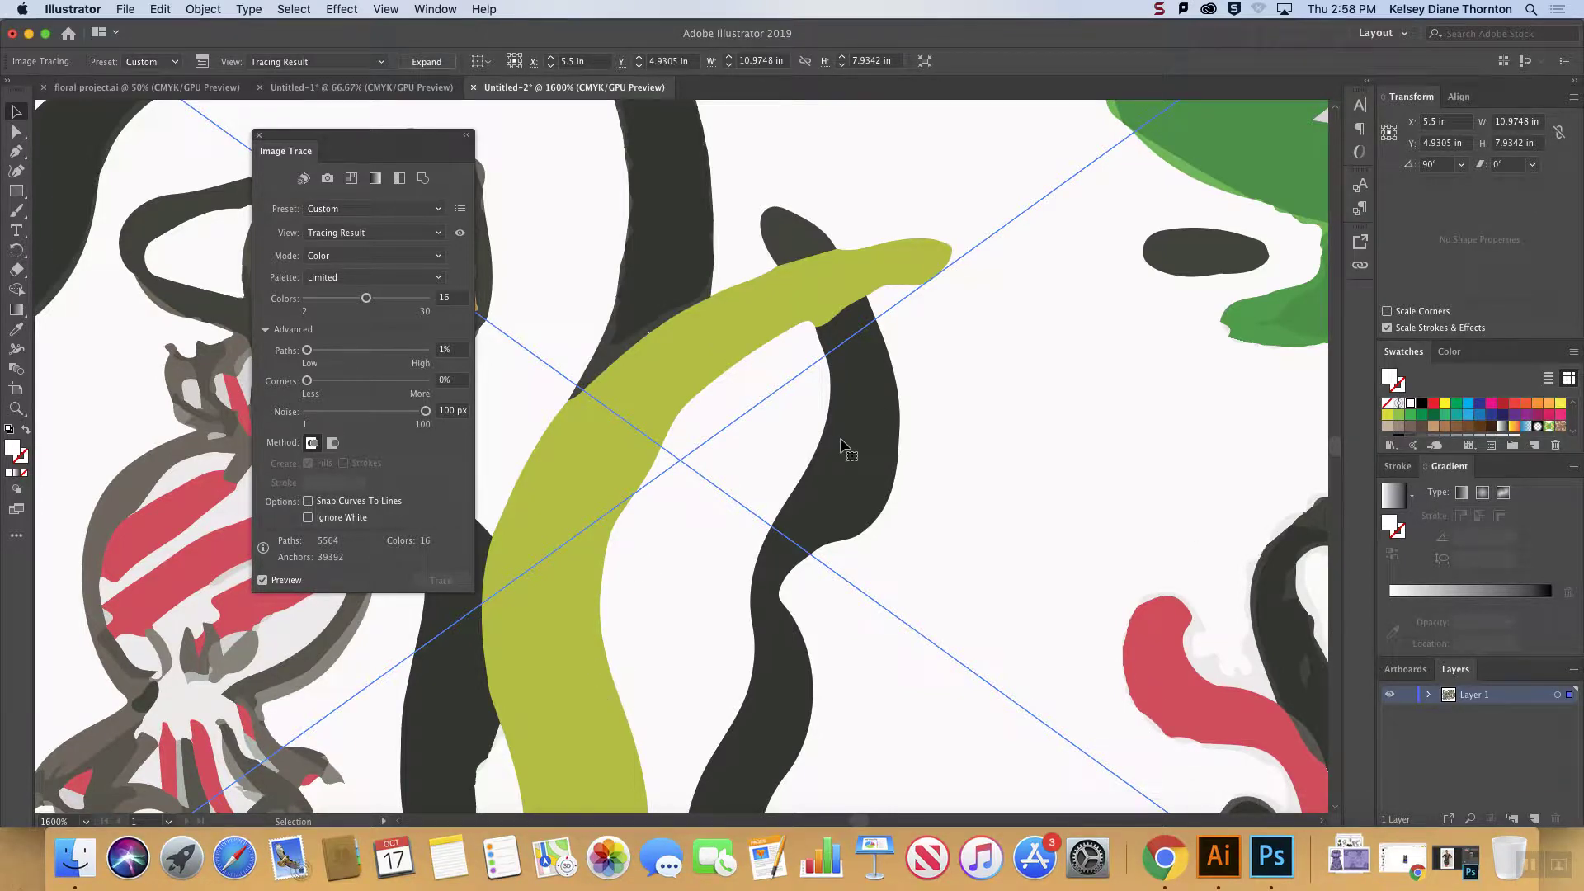
- Show the whole retraced scan and close the Image Trace settings
{"action": "key", "text": "super+minus"}
{"action": "key", "text": "super+minus"}
{"action": "key", "text": "super+minus"}
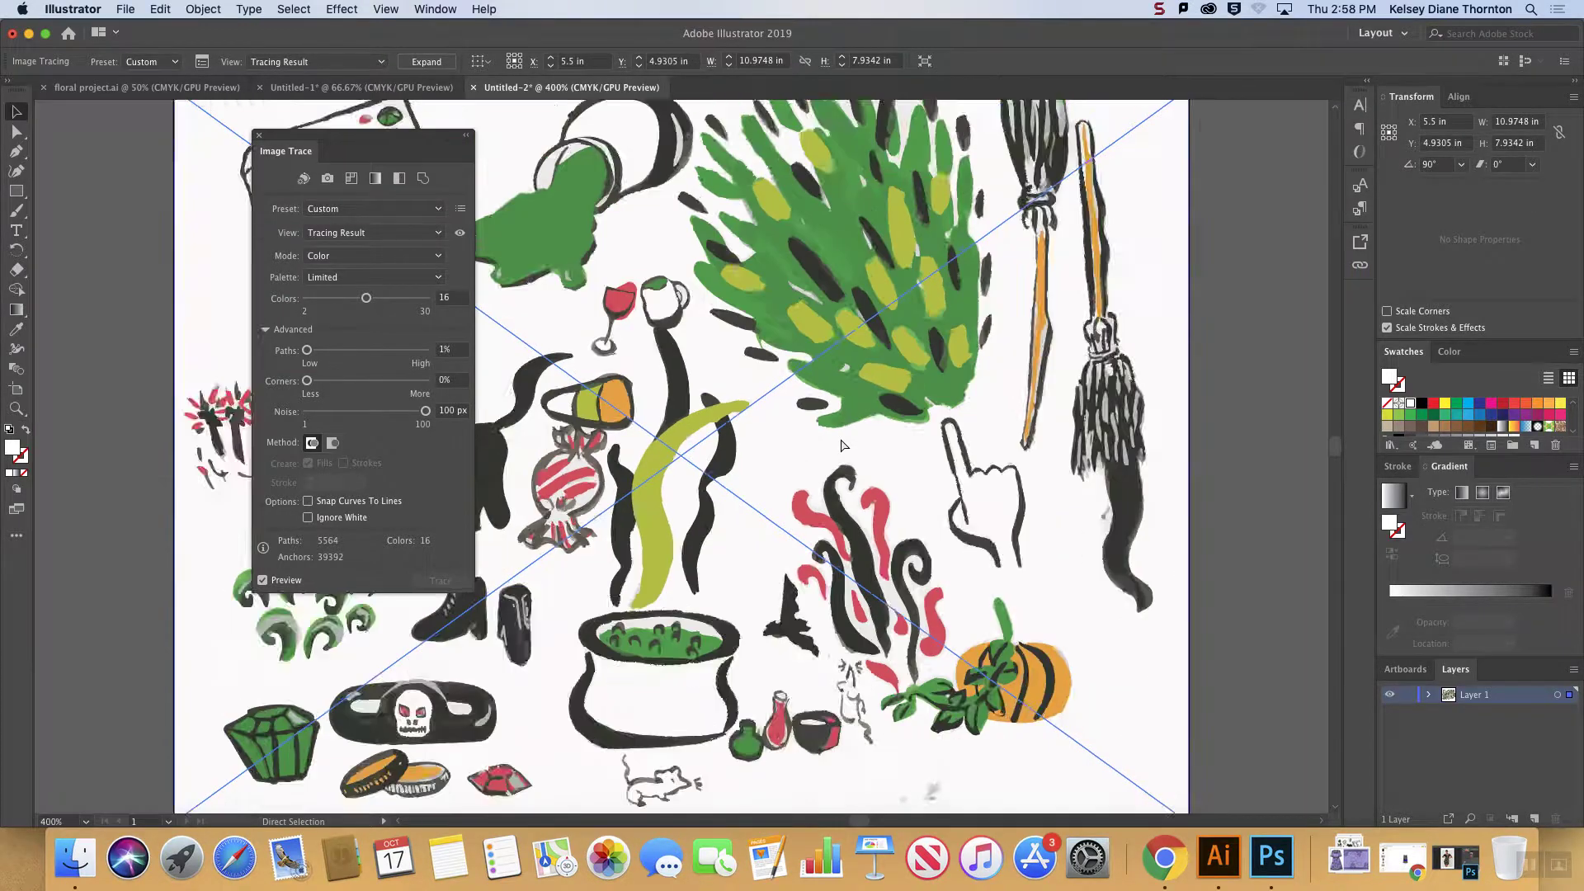
{"action": "key", "text": "super+minus"}
{"action": "key", "text": "super+minus"}
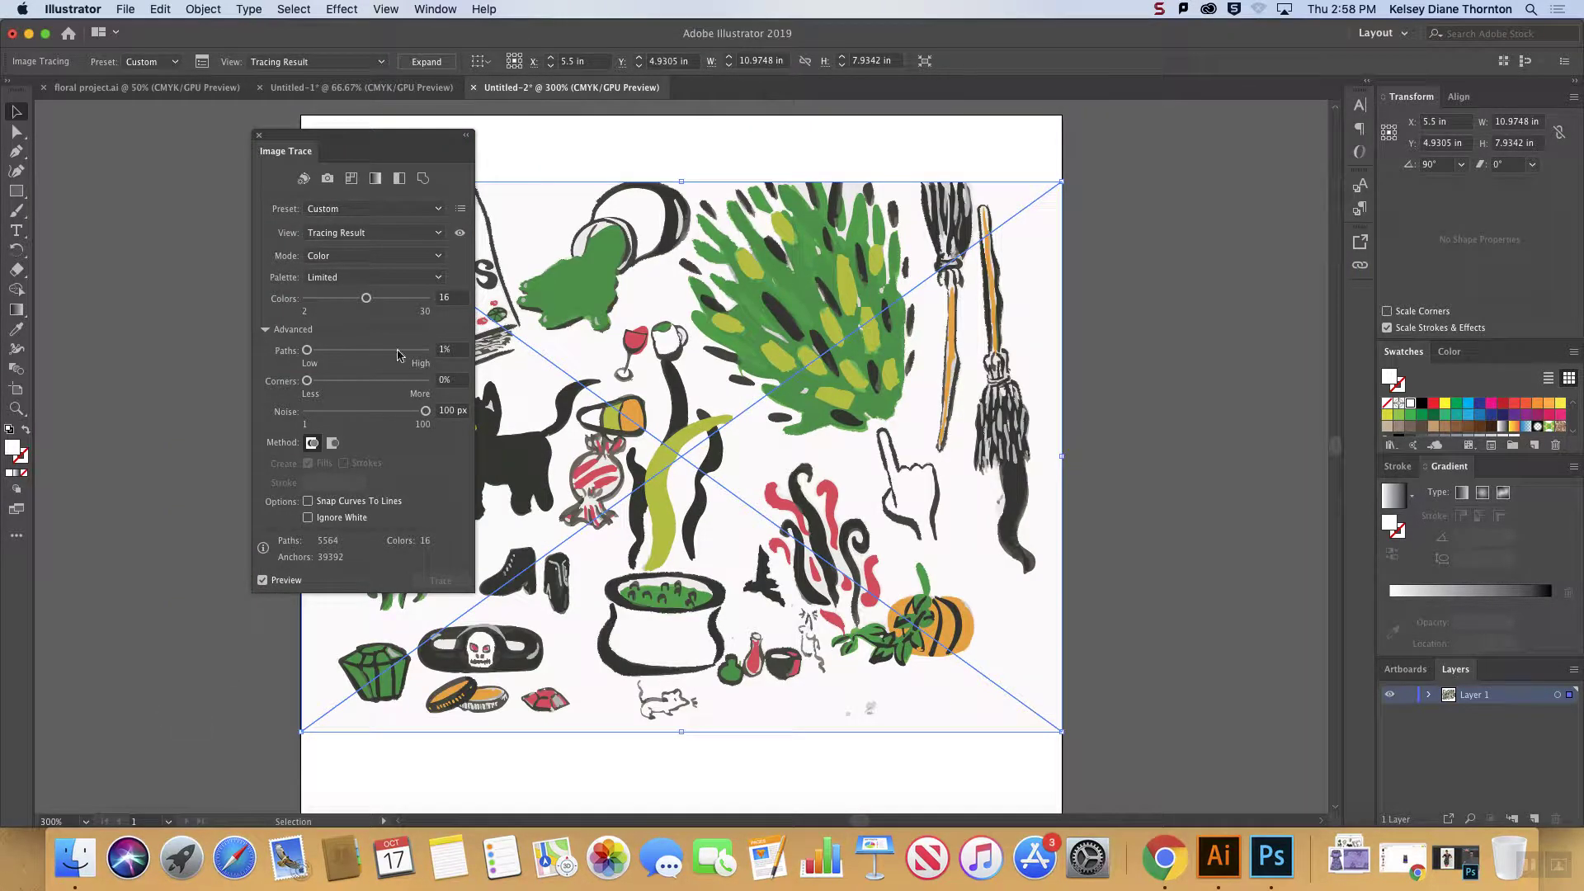
{"action": "left_click_drag", "start_coordinate": [289, 137], "coordinate": [115, 130]}
{"action": "left_click", "coordinate": [104, 136]}
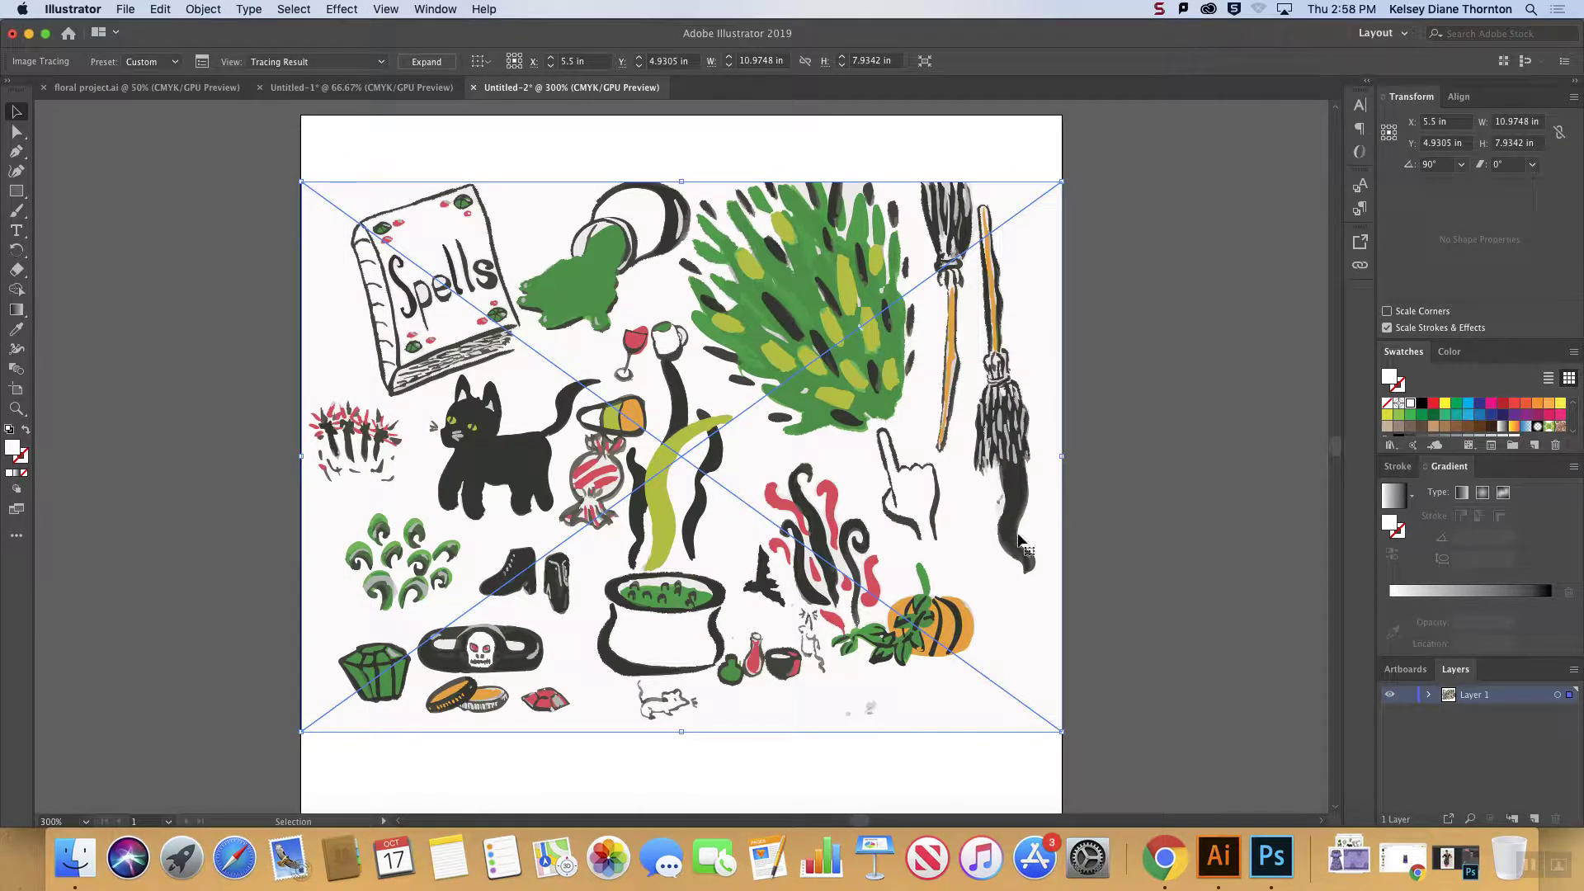
- Expand the traced scan into editable paths and ungroup it
{"action": "left_click", "coordinate": [427, 62]}
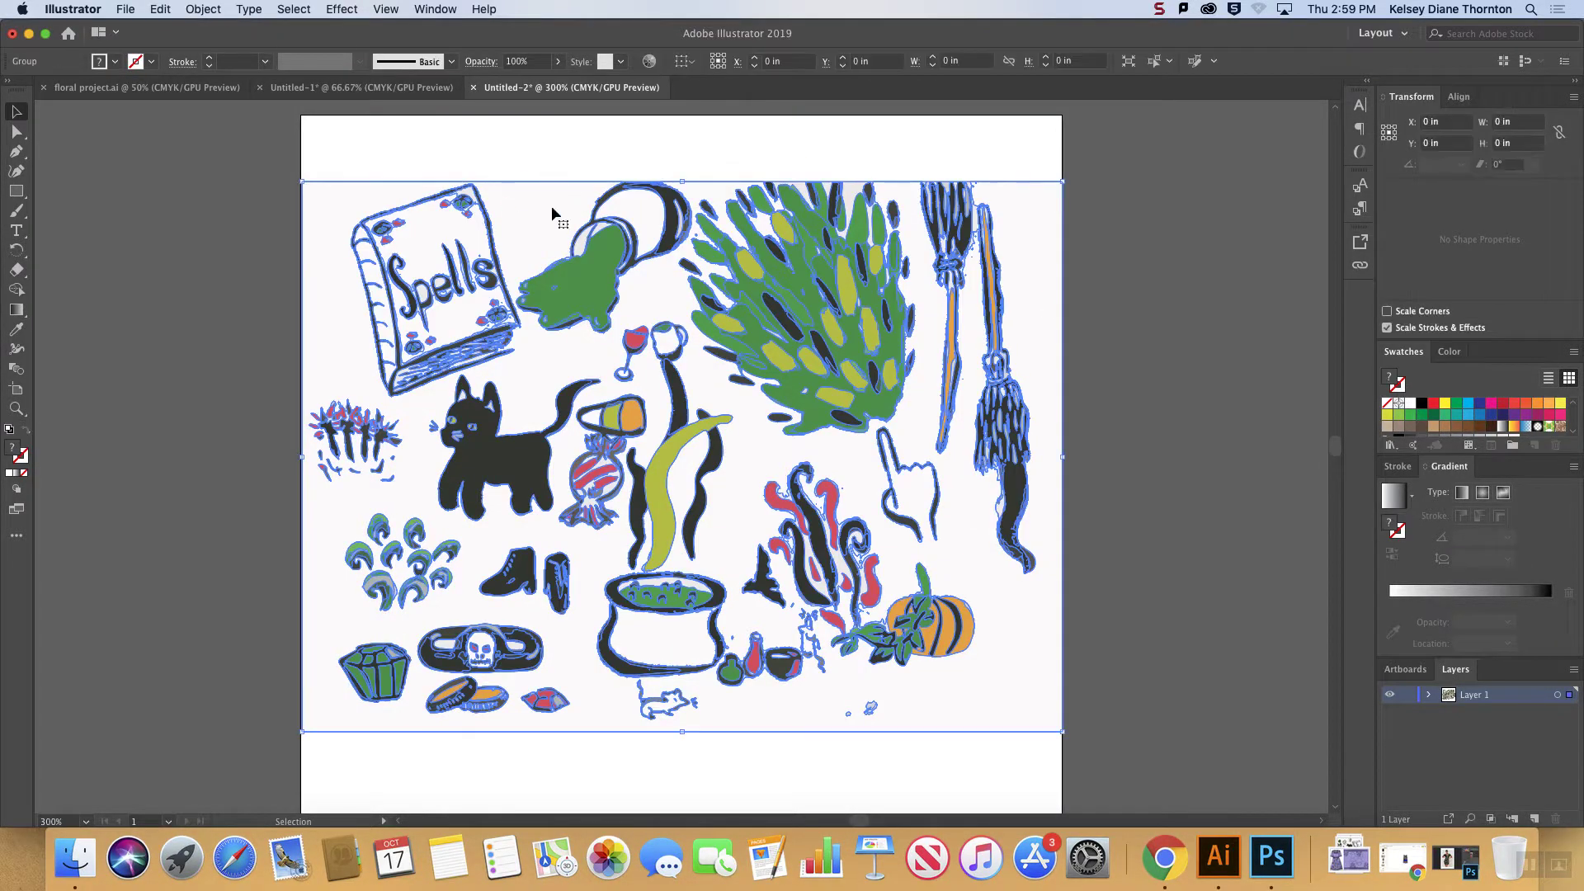
{"action": "left_click", "coordinate": [192, 11]}
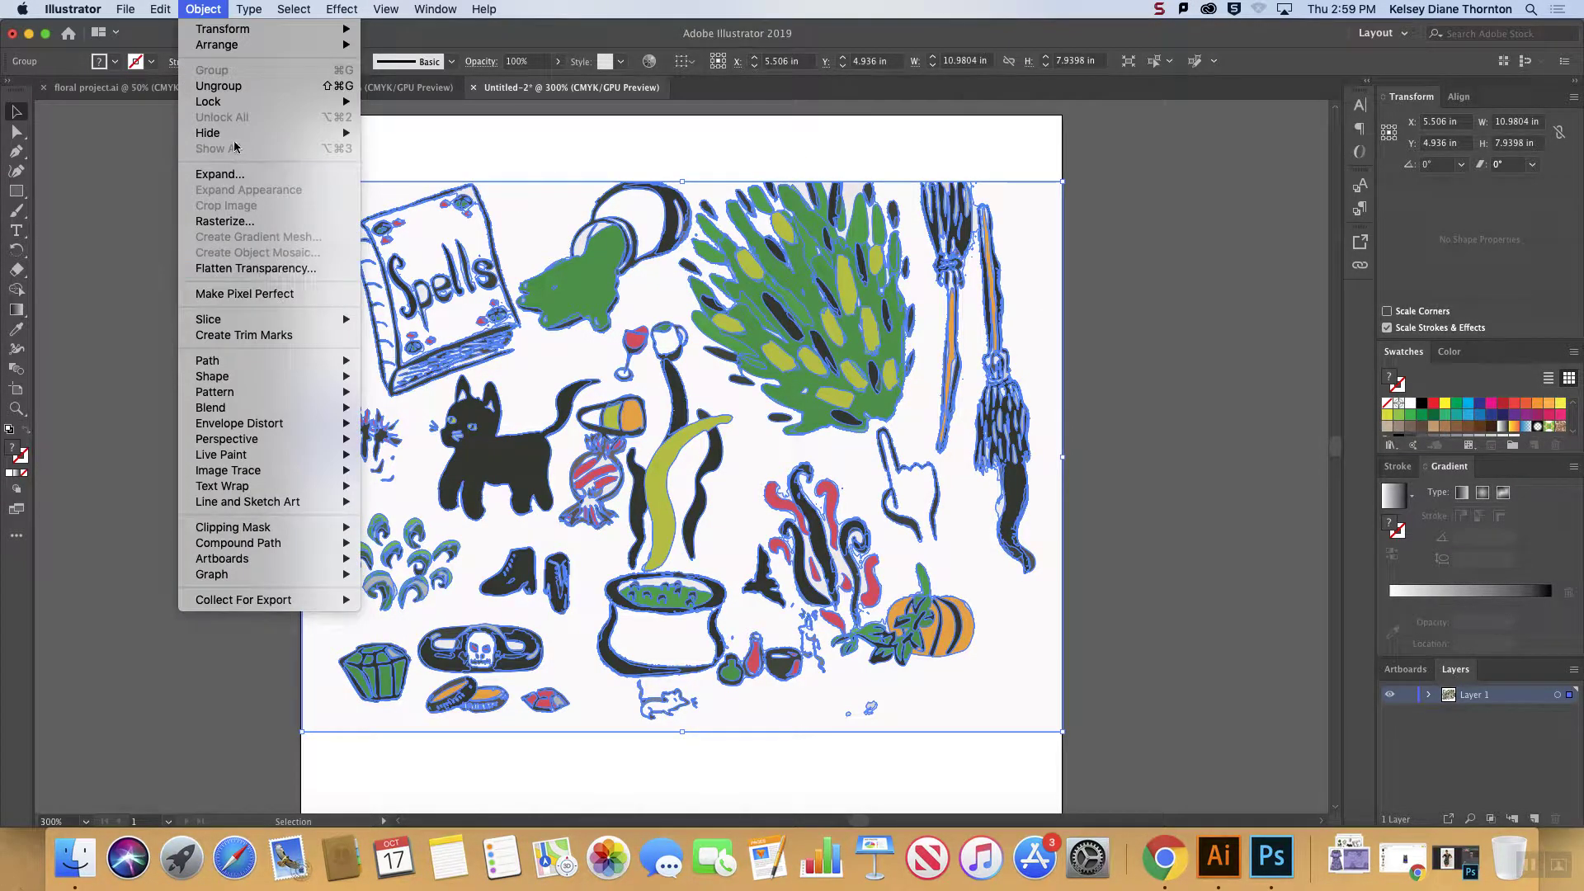
{"action": "left_click", "coordinate": [217, 86]}
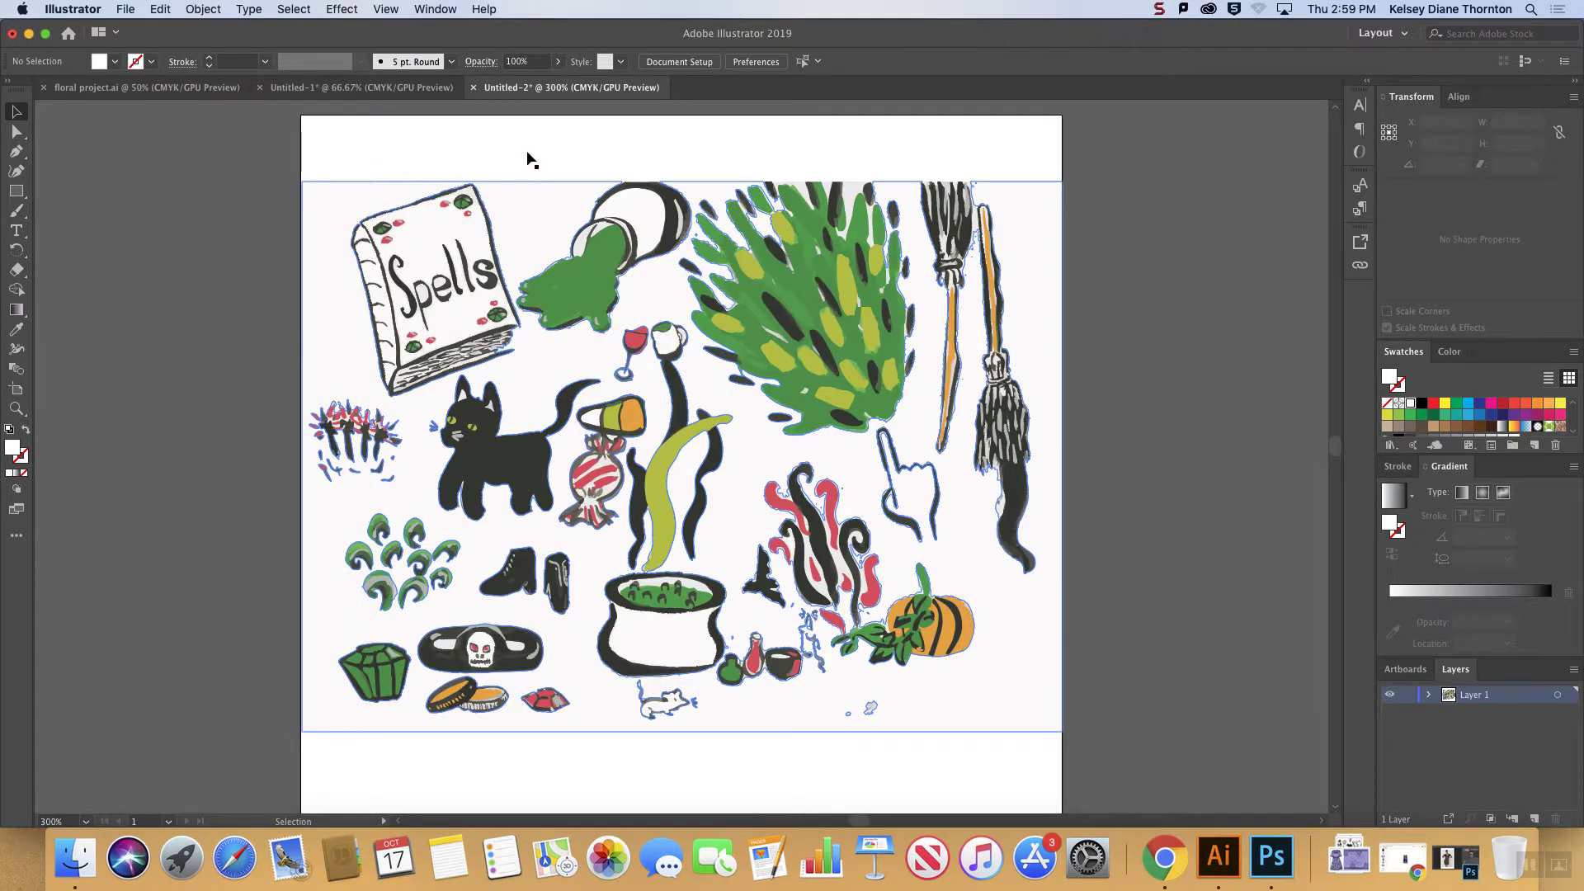
- Delete the large off-white background shape and move all the drawings off the artboard onto the empty canvas to its left
{"action": "left_click", "coordinate": [578, 195]}
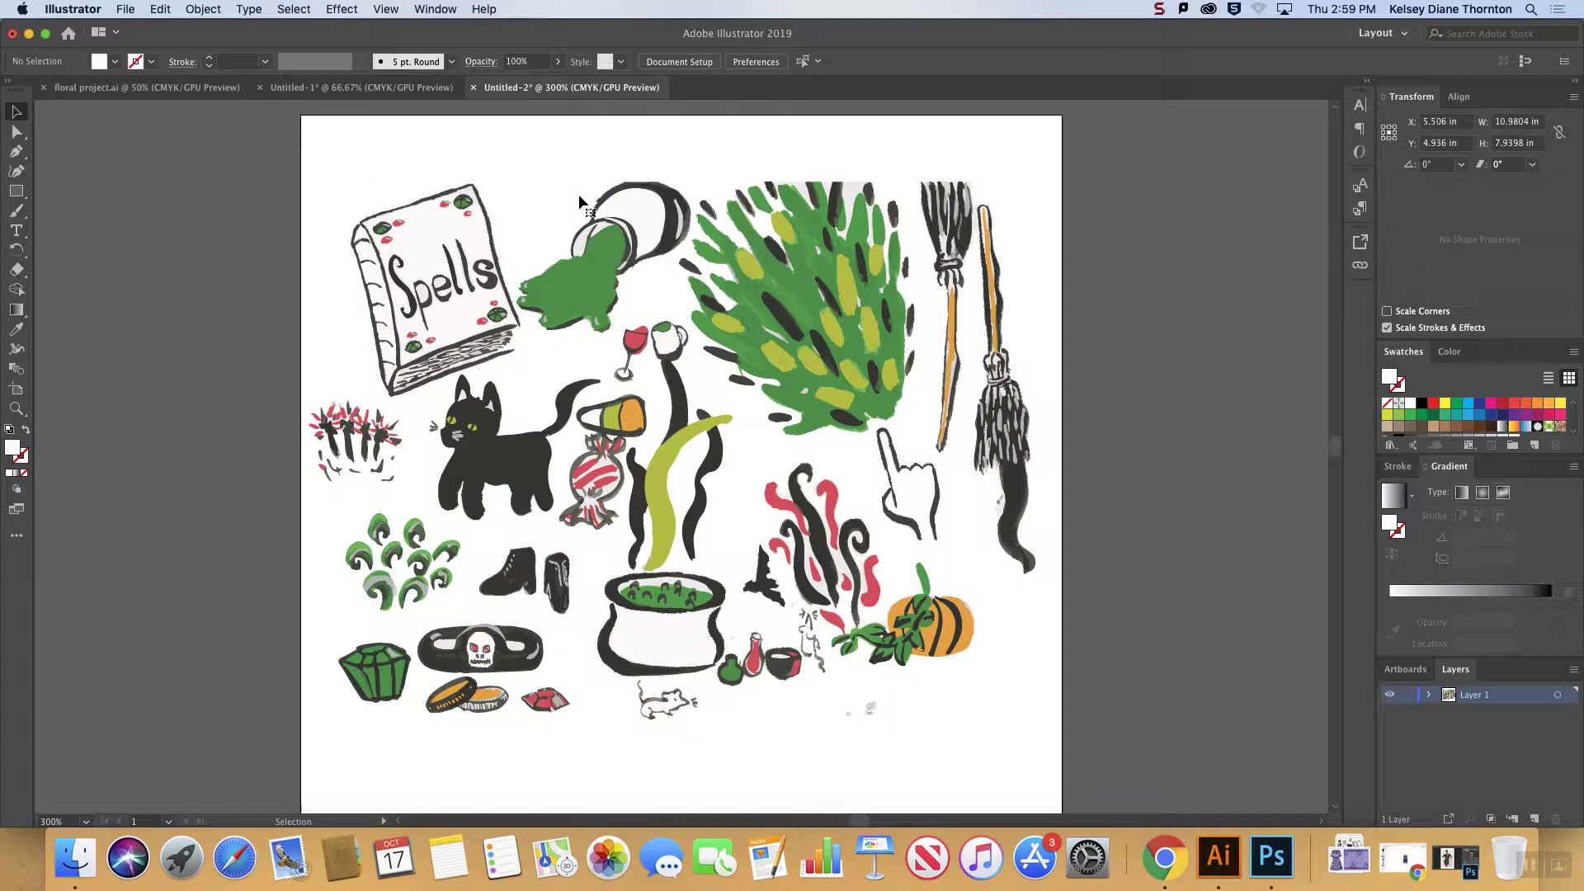
{"action": "left_click_drag", "start_coordinate": [1132, 756], "coordinate": [593, 248]}
{"action": "left_click", "coordinate": [1260, 419]}
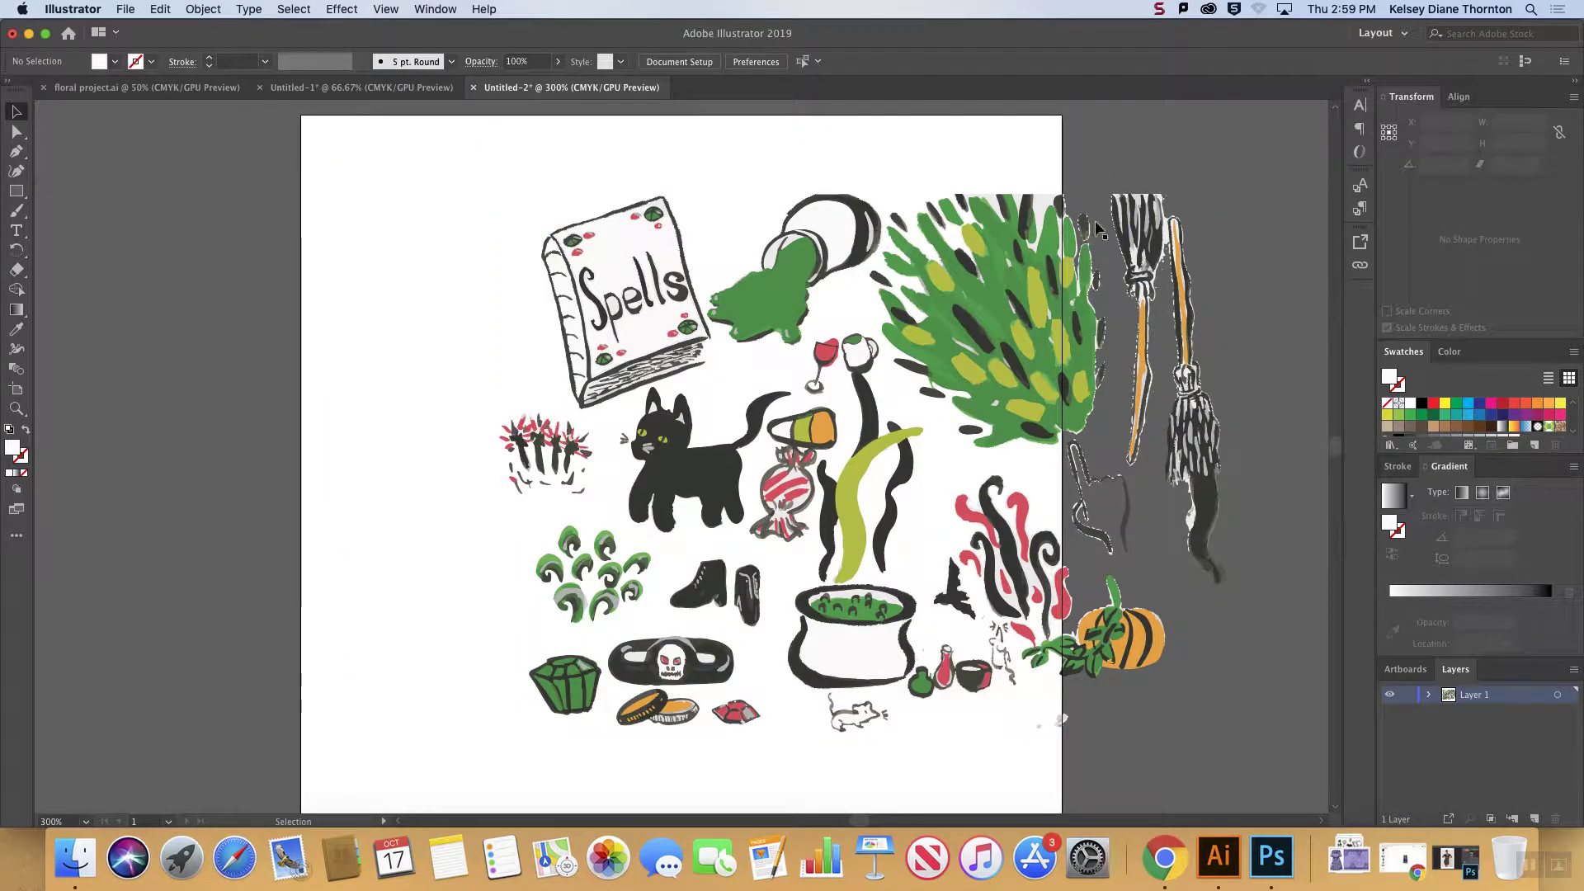
{"action": "key", "text": "super+minus"}
{"action": "key", "text": "super+minus"}
{"action": "key", "text": "super+minus"}
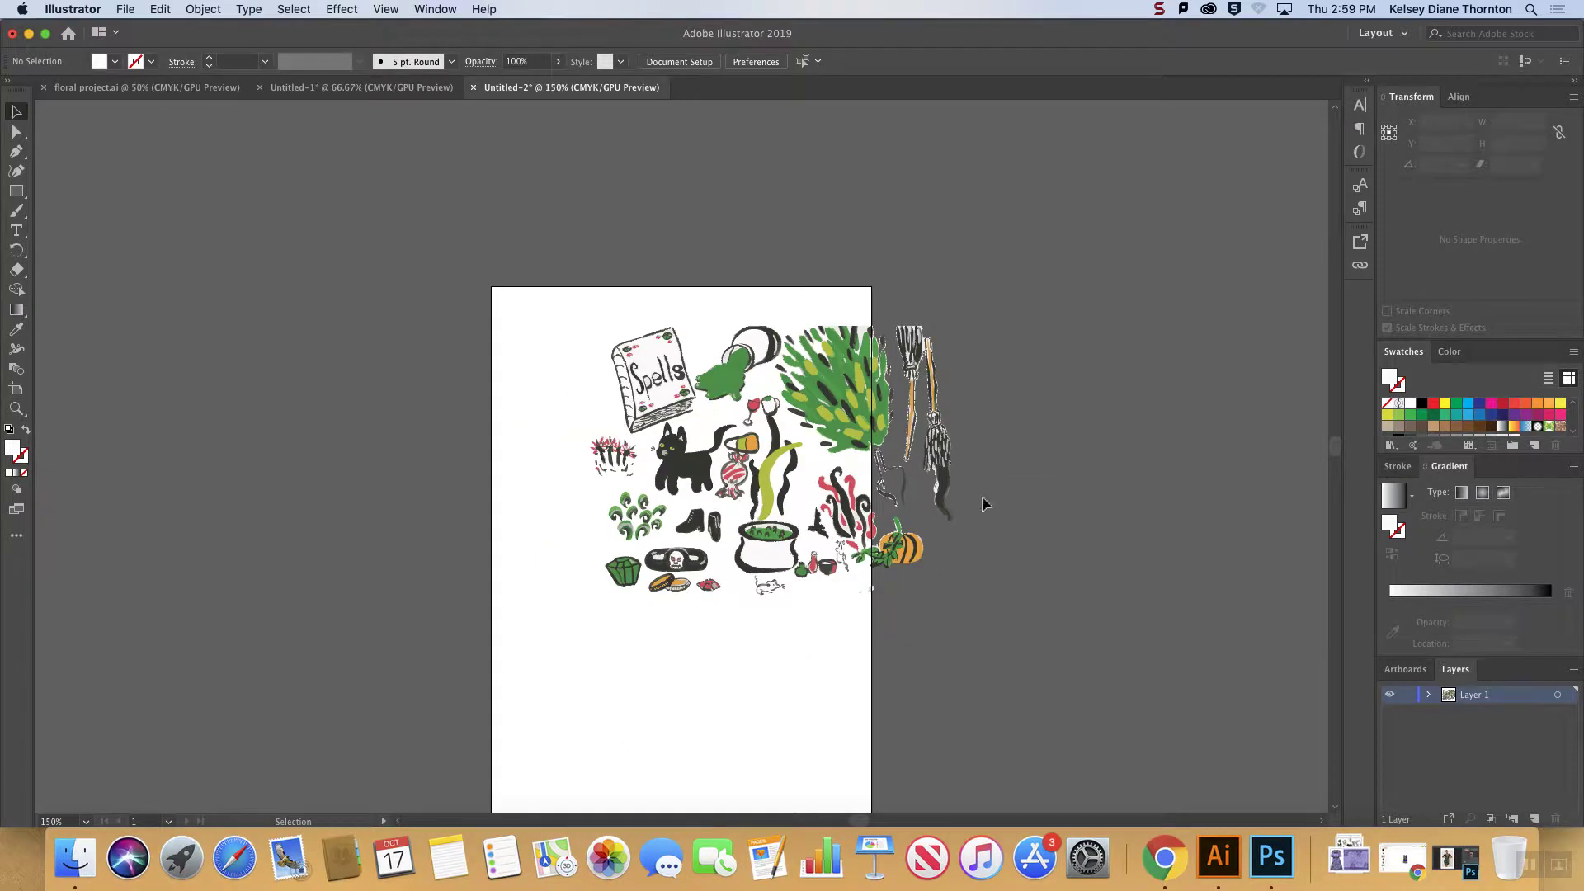
{"action": "left_click_drag", "start_coordinate": [566, 276], "coordinate": [974, 614]}
{"action": "left_click_drag", "start_coordinate": [812, 429], "coordinate": [309, 388]}
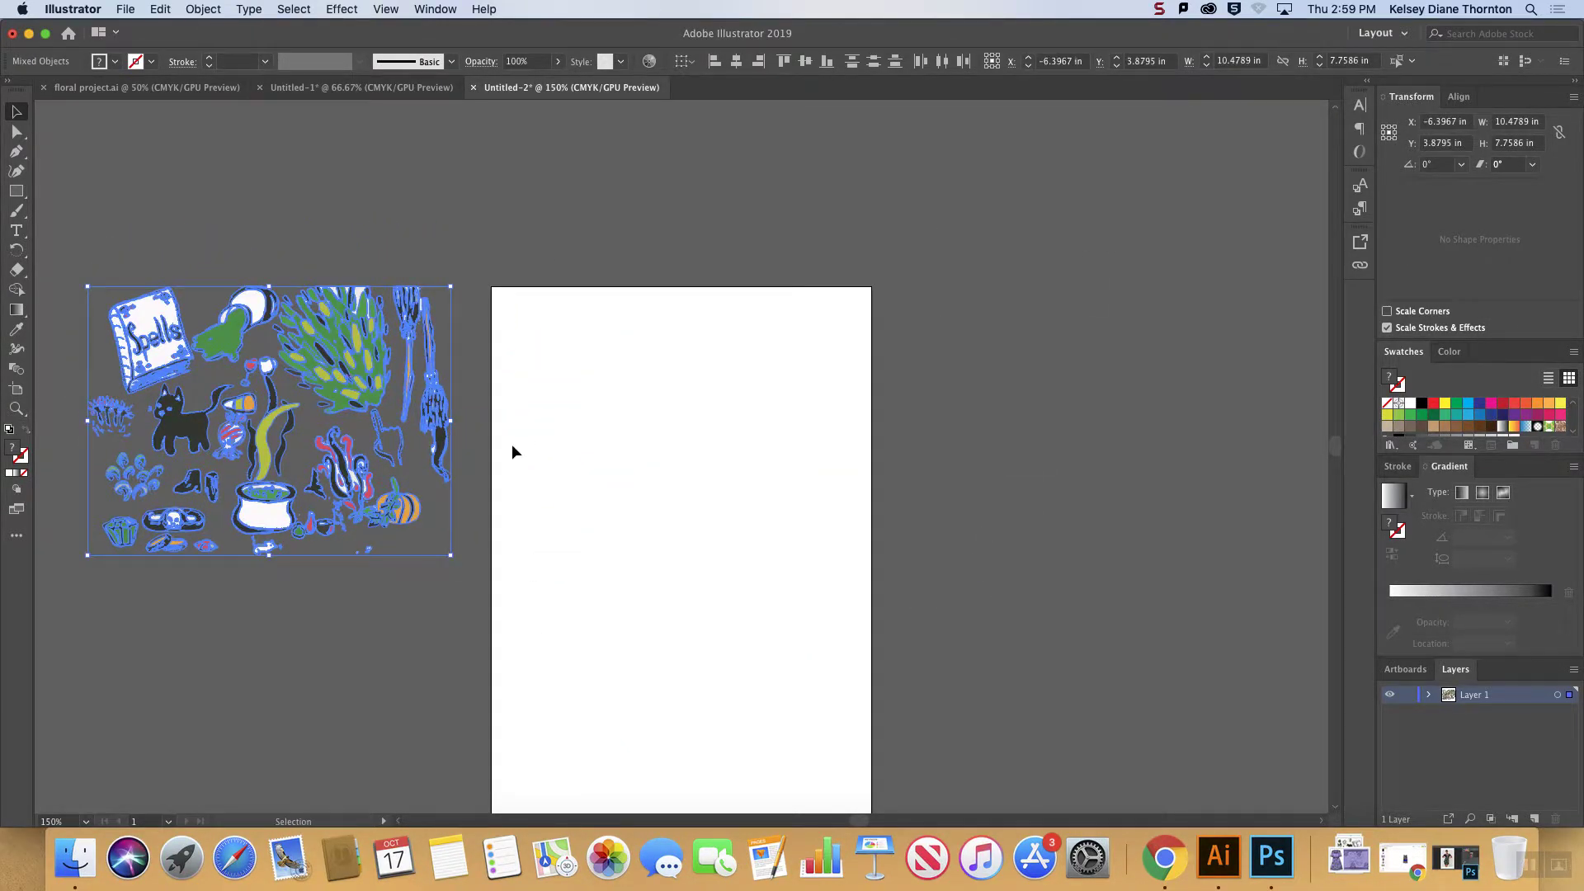
{"action": "key", "text": "super+equal"}
{"action": "key", "text": "super+equal"}
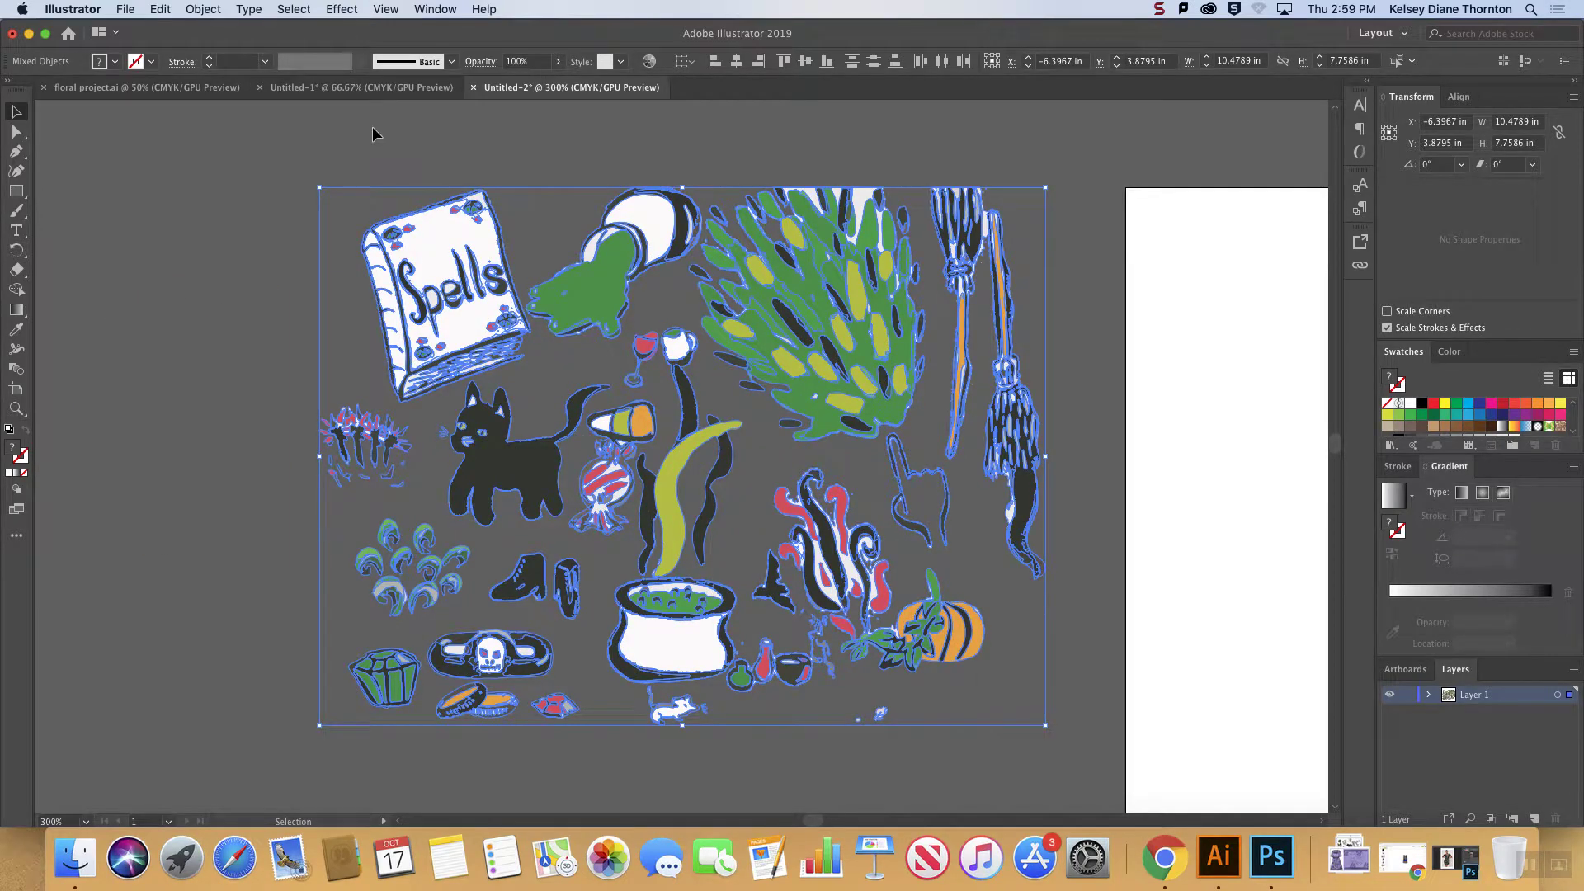
{"action": "left_click", "coordinate": [367, 129]}
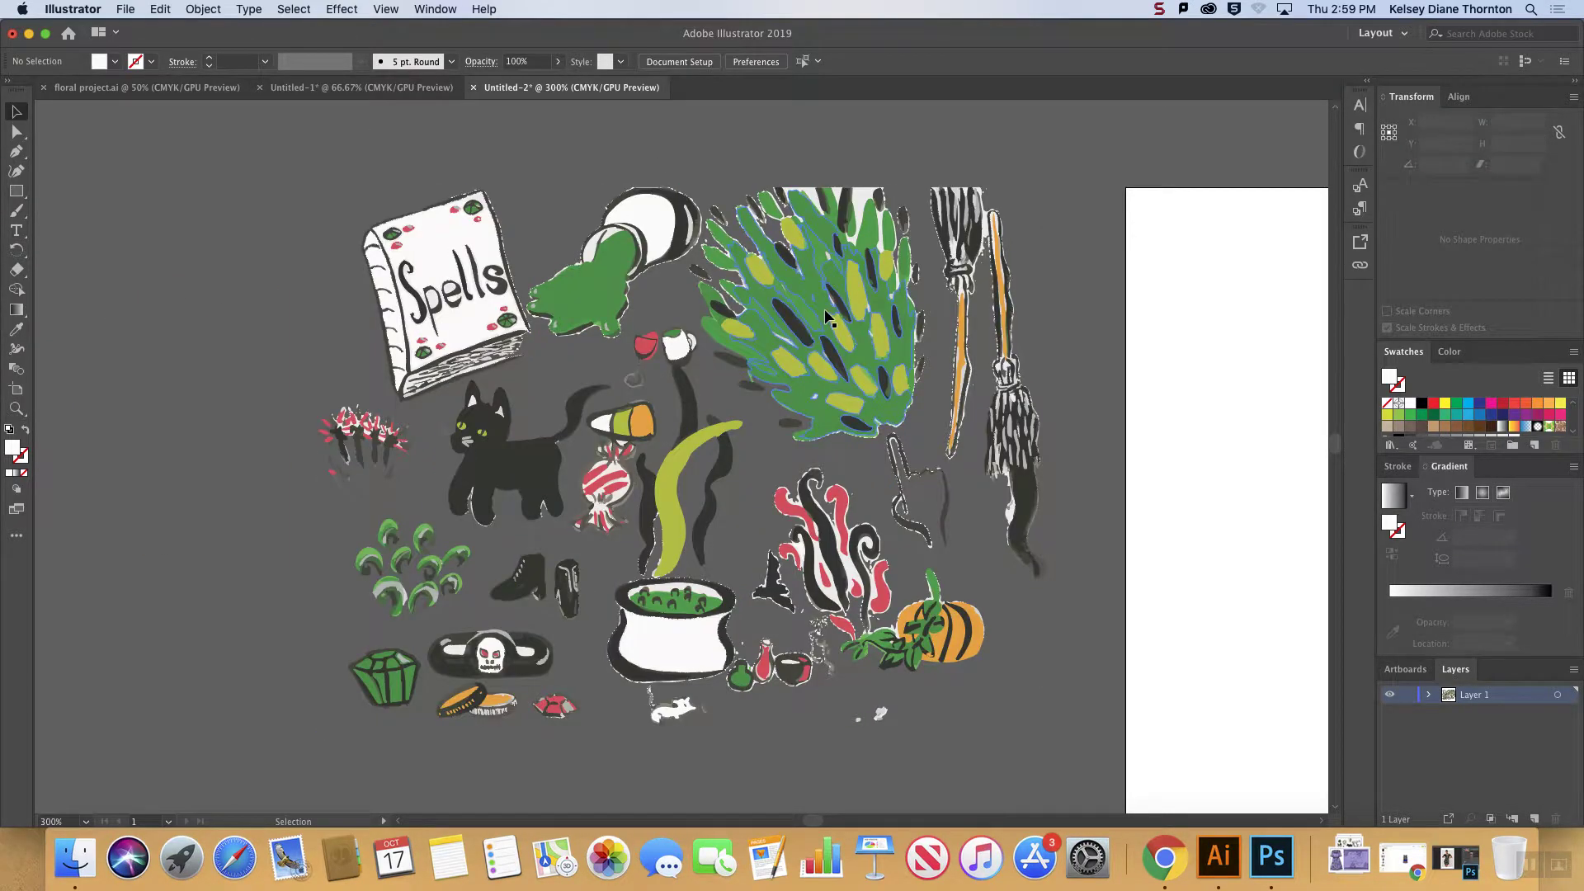
- Select all shapes with the same fill color as the white patch in the green bush, and delete them
{"action": "left_click", "coordinate": [865, 202]}
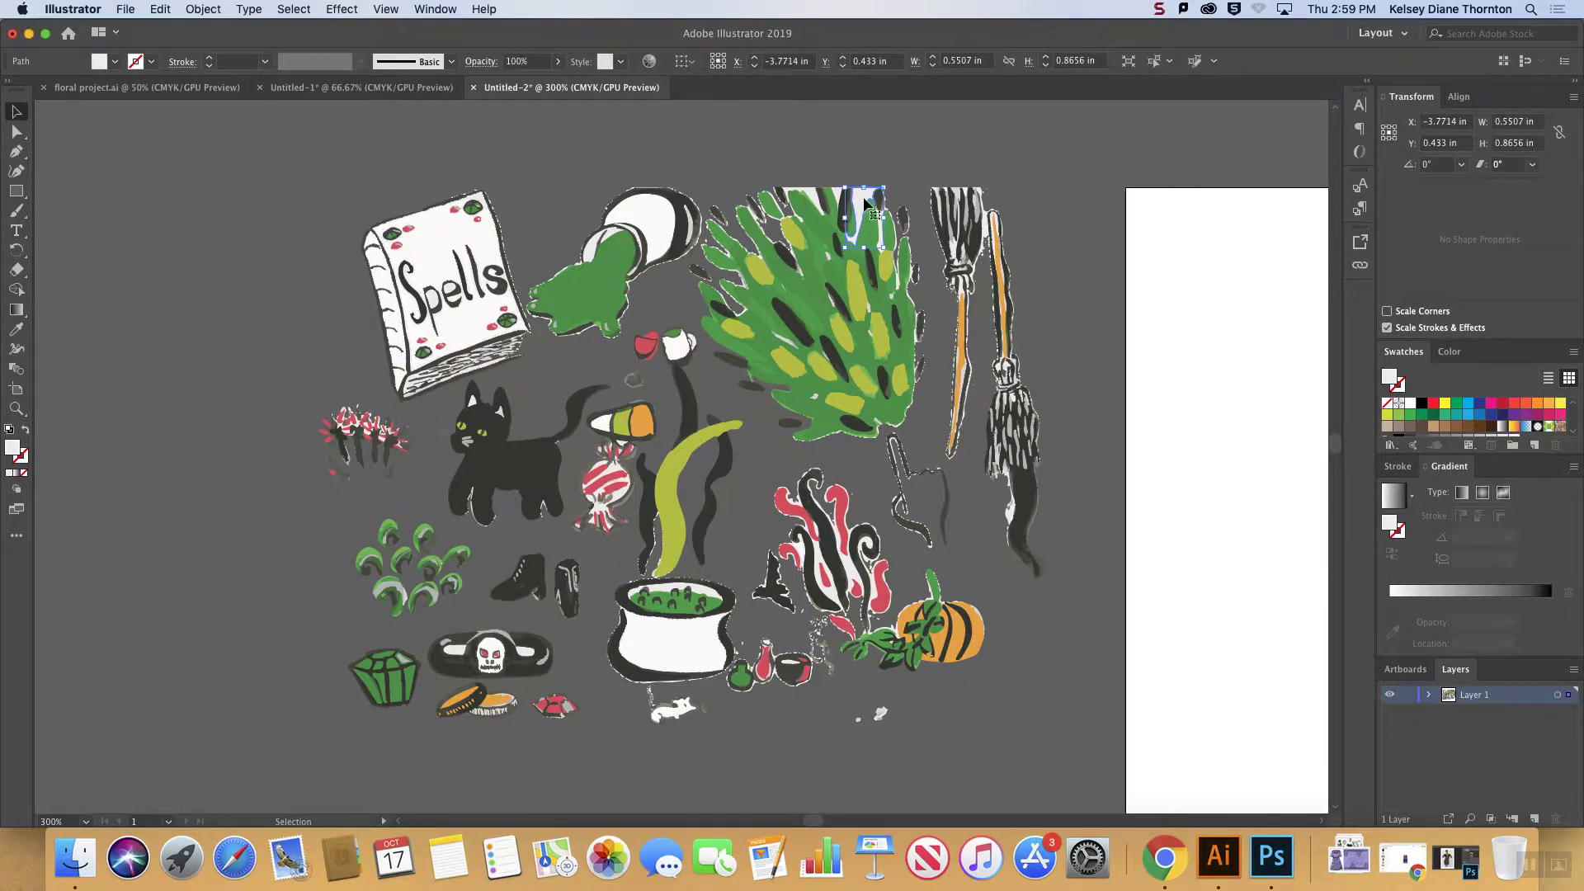
{"action": "left_click", "coordinate": [295, 9]}
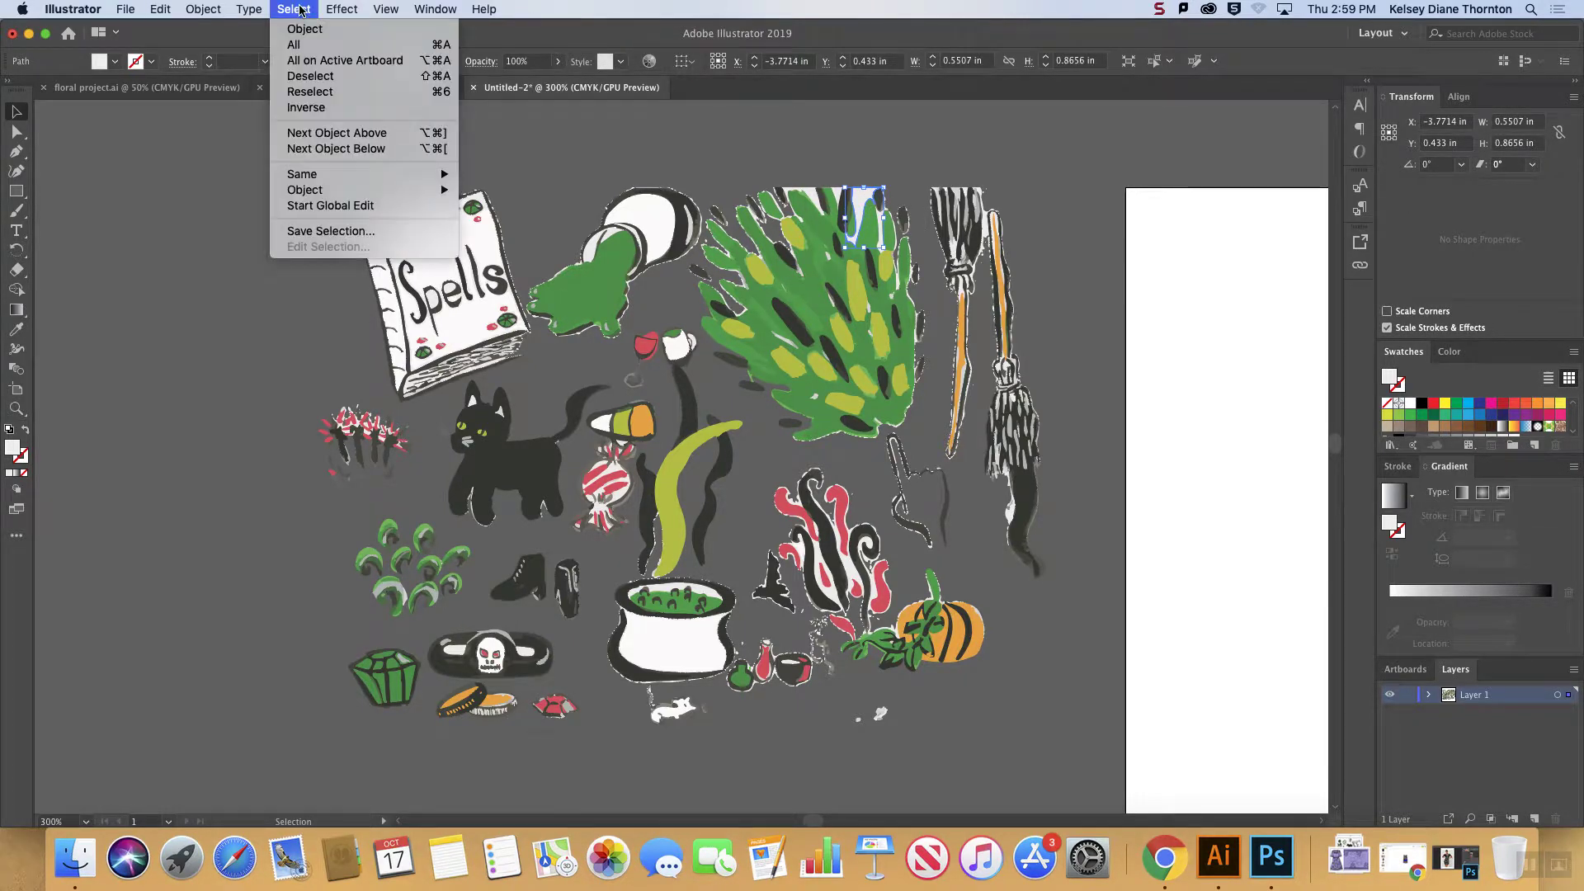
{"action": "mouse_move", "coordinate": [366, 175]}
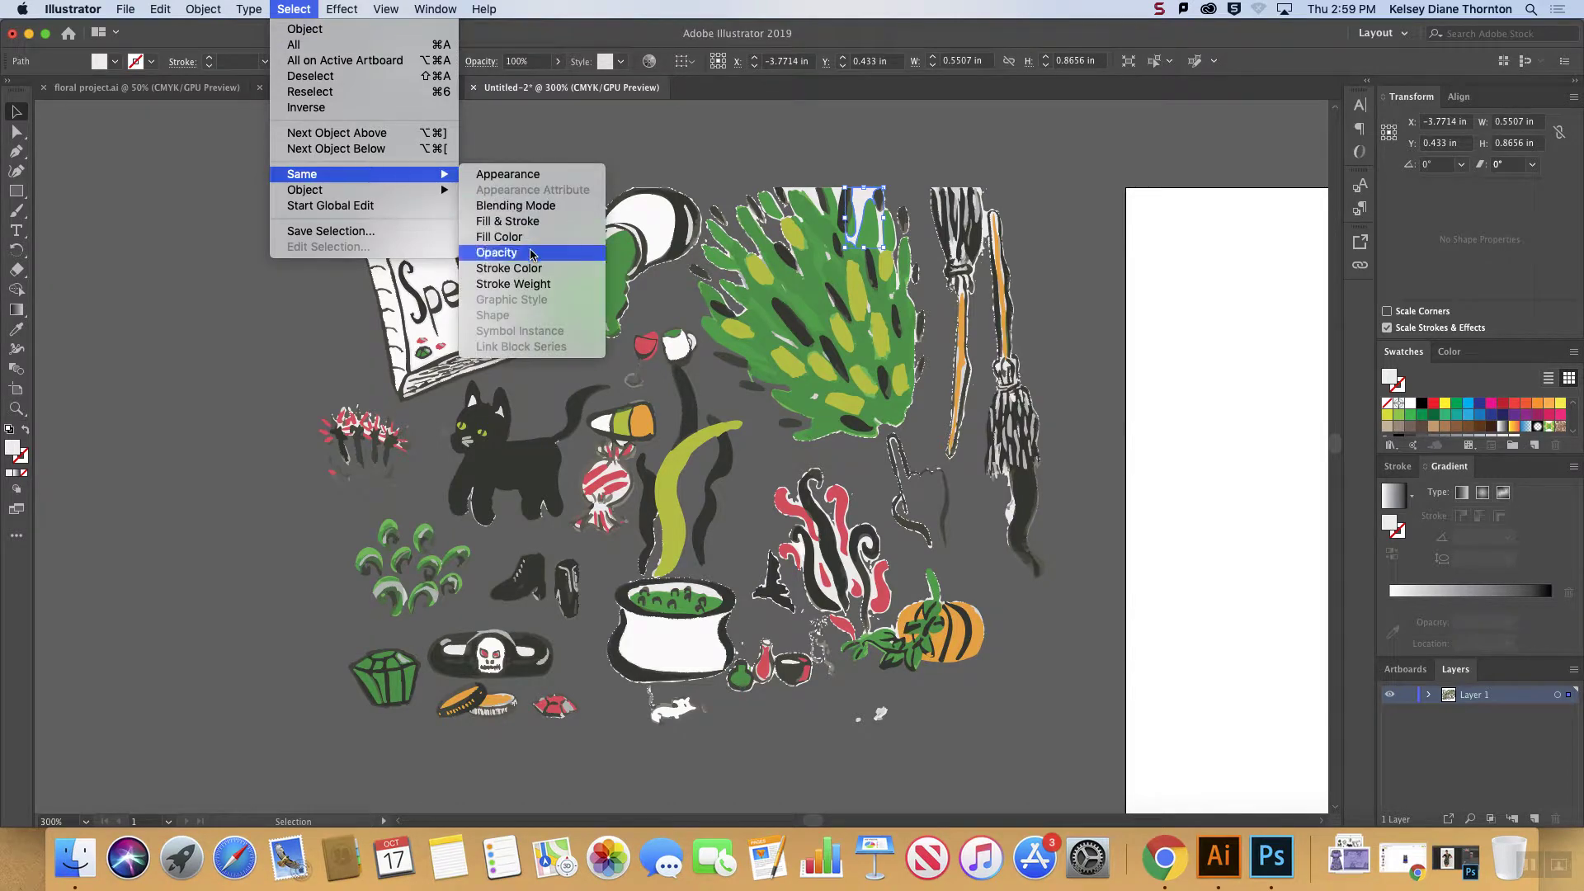
{"action": "left_click", "coordinate": [499, 237]}
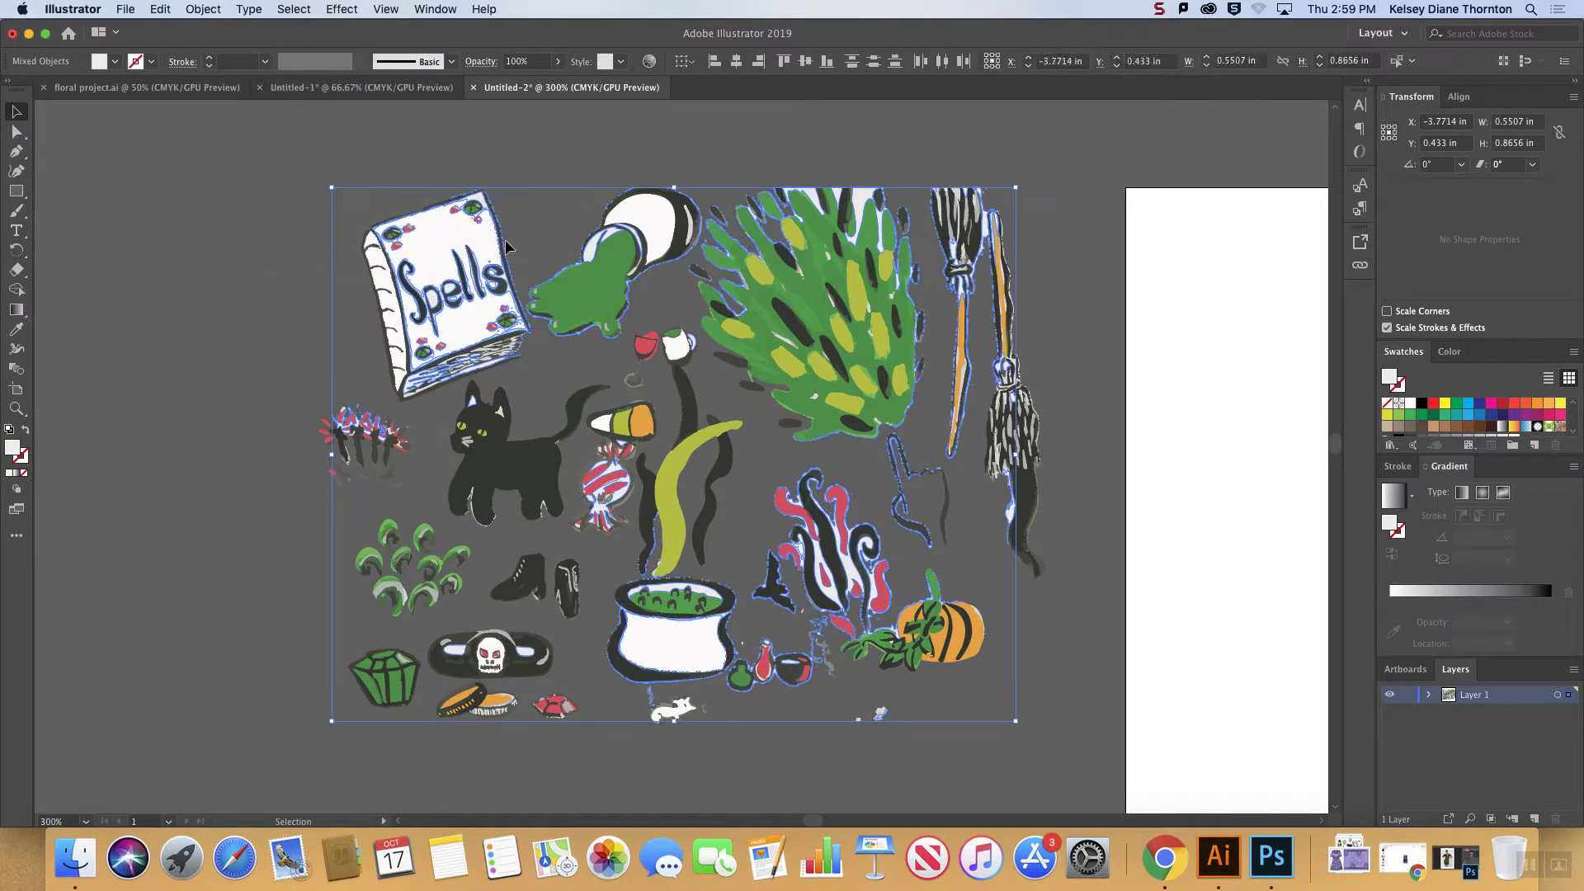
{"action": "left_click", "coordinate": [972, 121]}
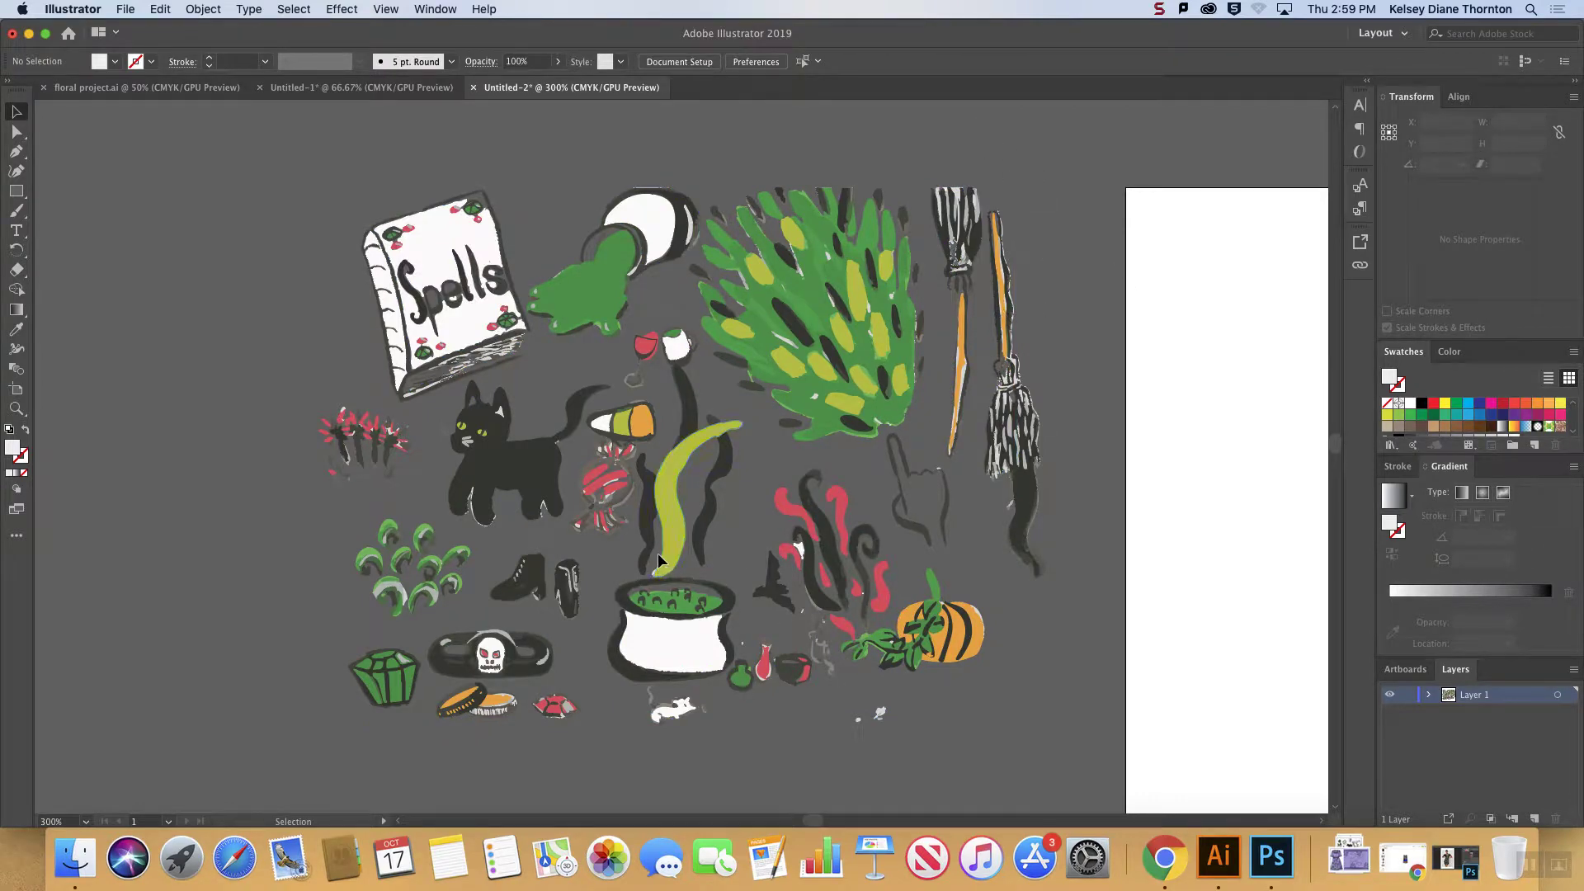
- Select all shapes with the same light grey fill as the sliver beside the yellow-green steam, and delete them
{"action": "key", "text": "super+equal"}
{"action": "key", "text": "super+equal"}
{"action": "key", "text": "super+equal"}
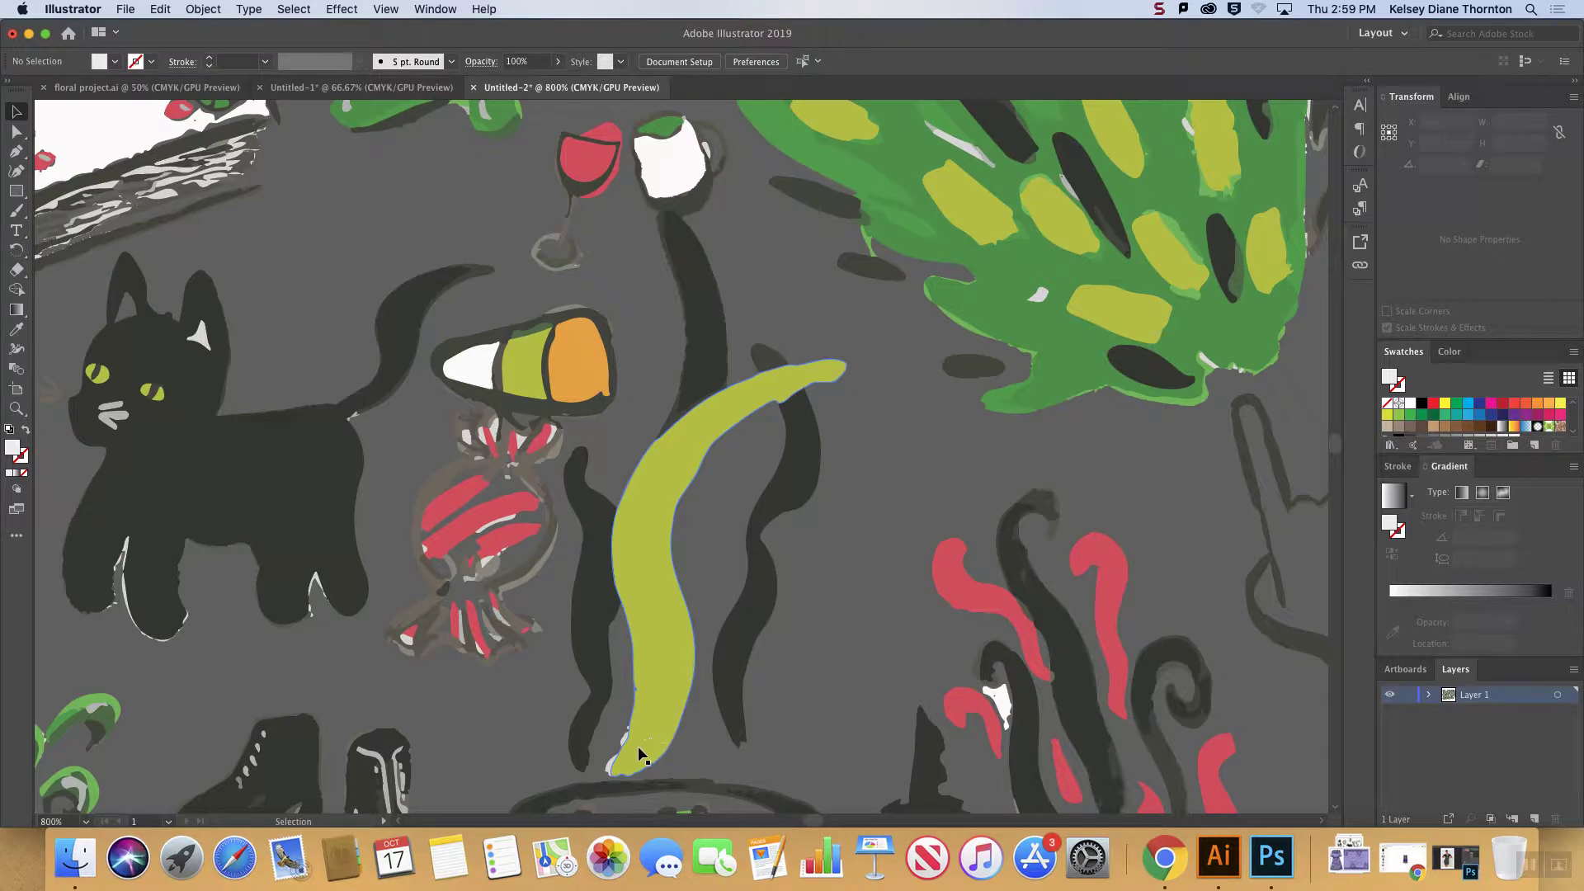
{"action": "left_click", "coordinate": [623, 739]}
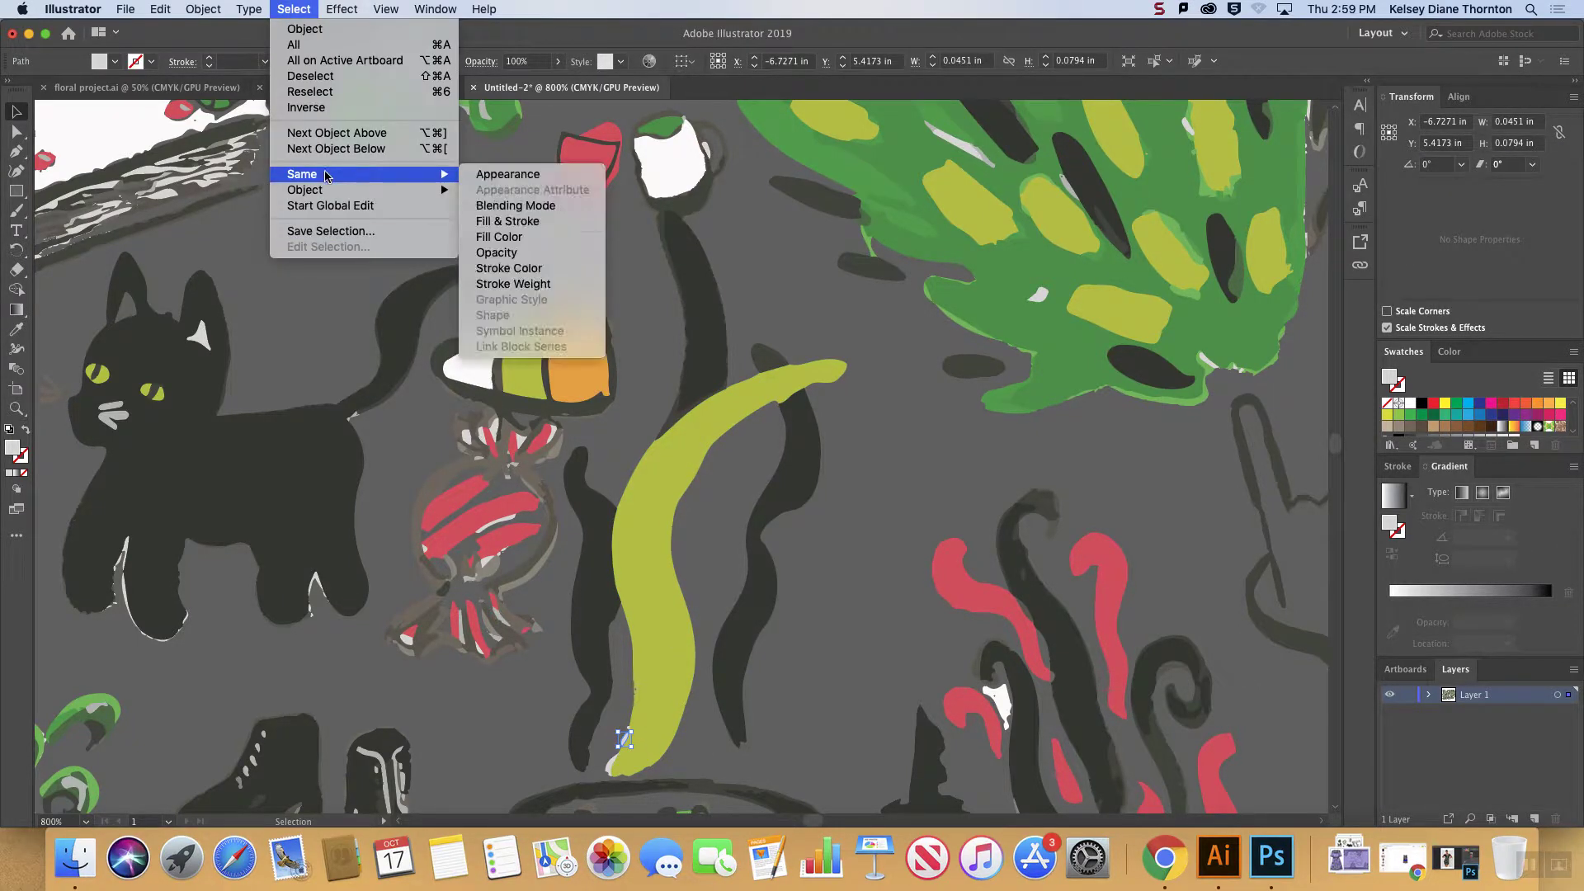
{"action": "left_click", "coordinate": [558, 239]}
{"action": "key", "text": "super+a"}
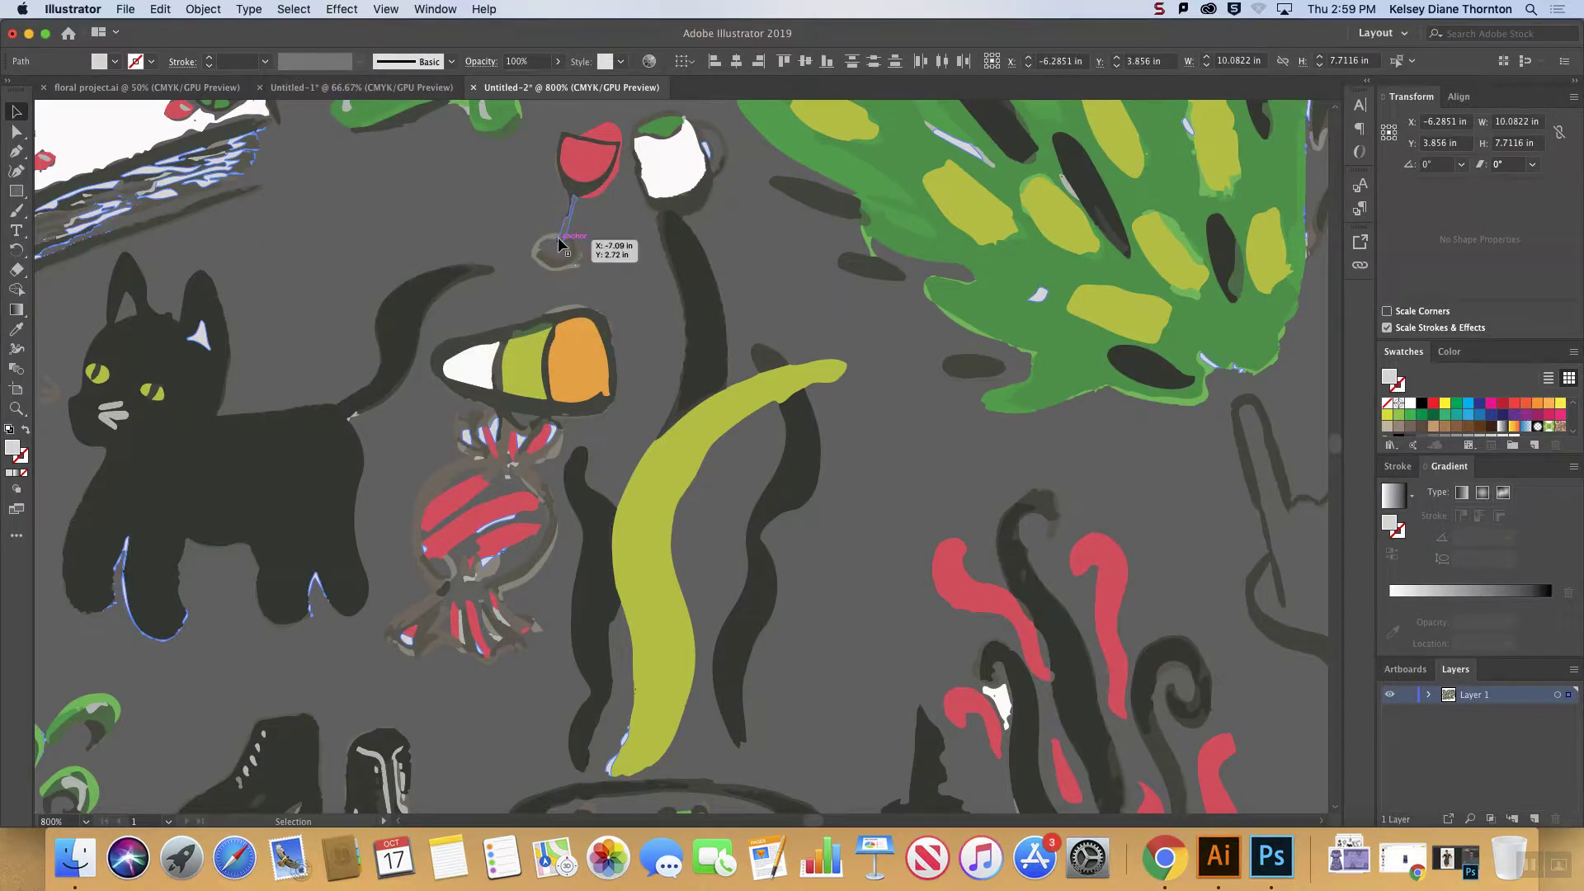
{"action": "key", "text": "super+minus"}
{"action": "key", "text": "super+minus"}
{"action": "key", "text": "super+minus"}
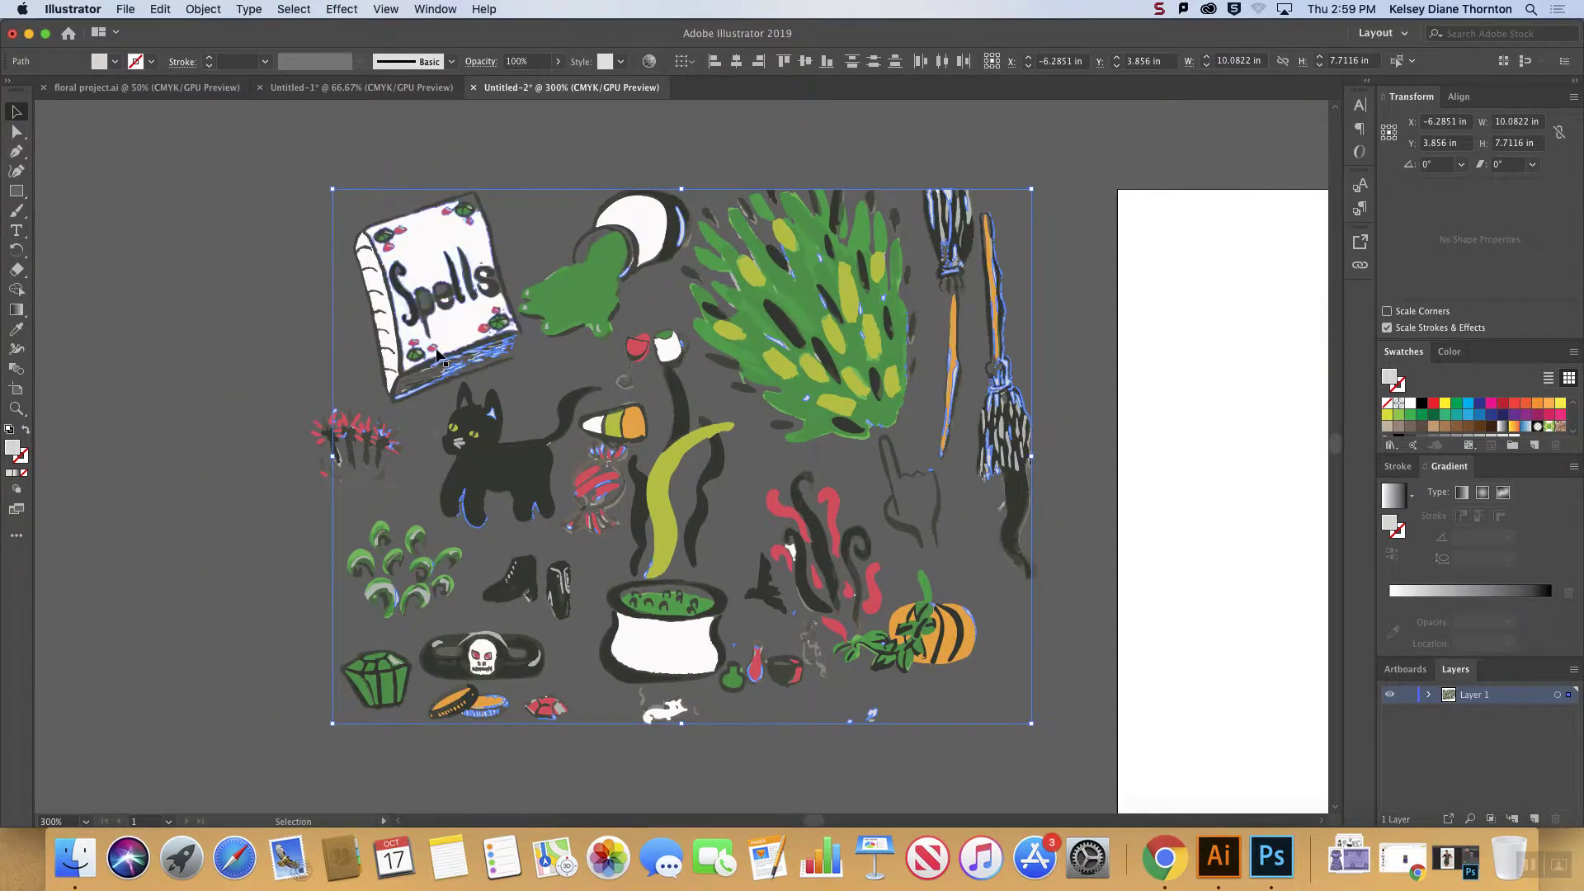
{"action": "key", "text": "shift+super+a"}
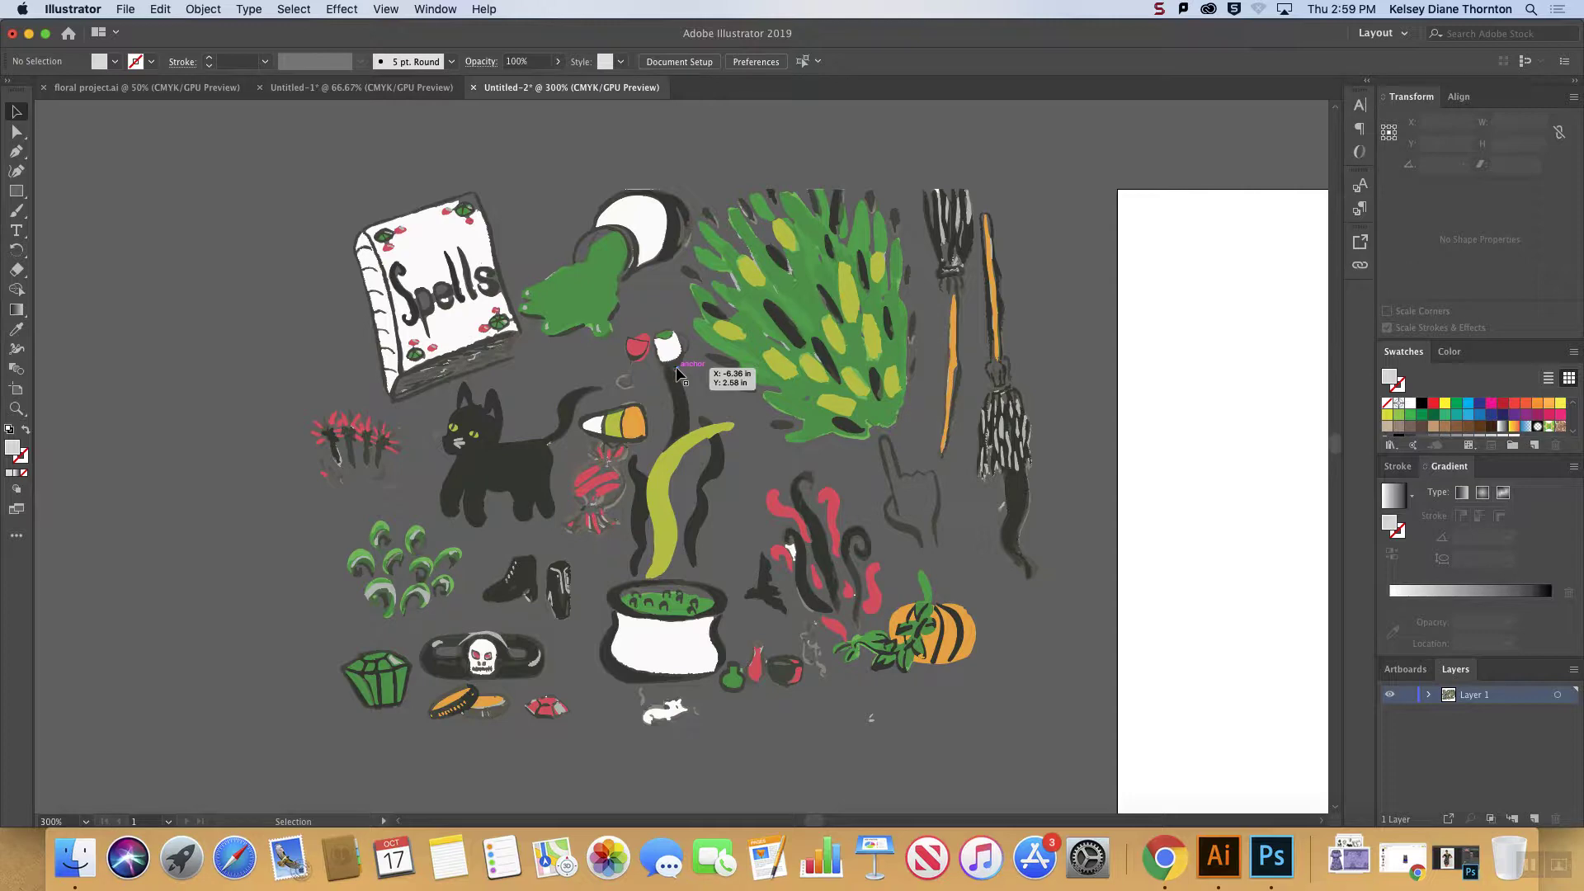
- Undo the deletion of the light grey shapes to compare the drawings with and without them, and redo it
{"action": "key", "text": "a"}
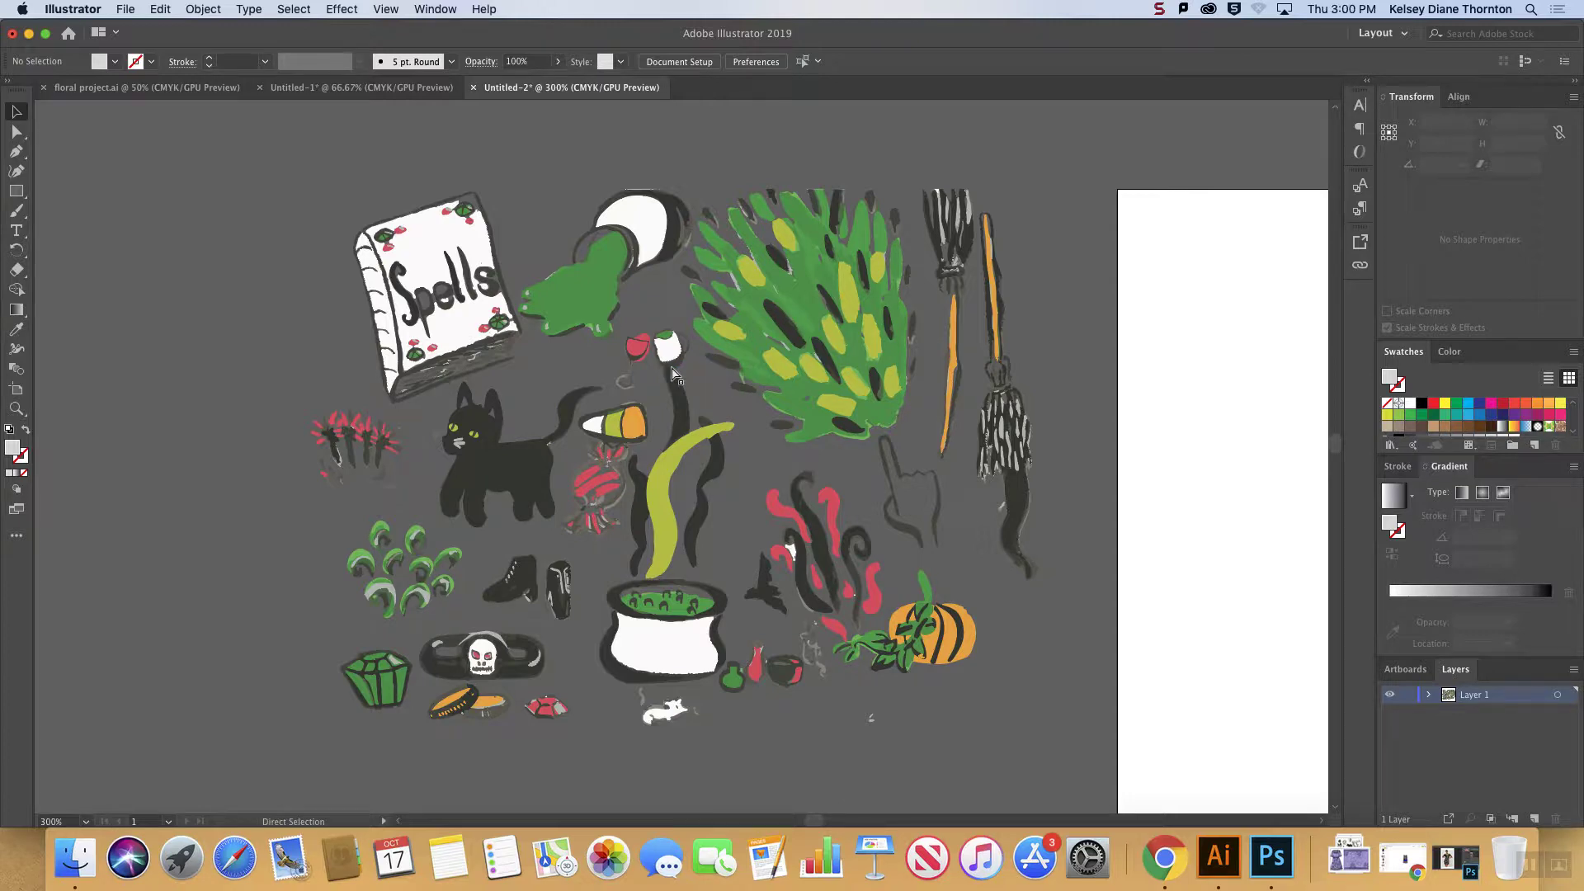
{"action": "left_click", "coordinate": [671, 406]}
{"action": "key", "text": "v"}
{"action": "key", "text": "super+a"}
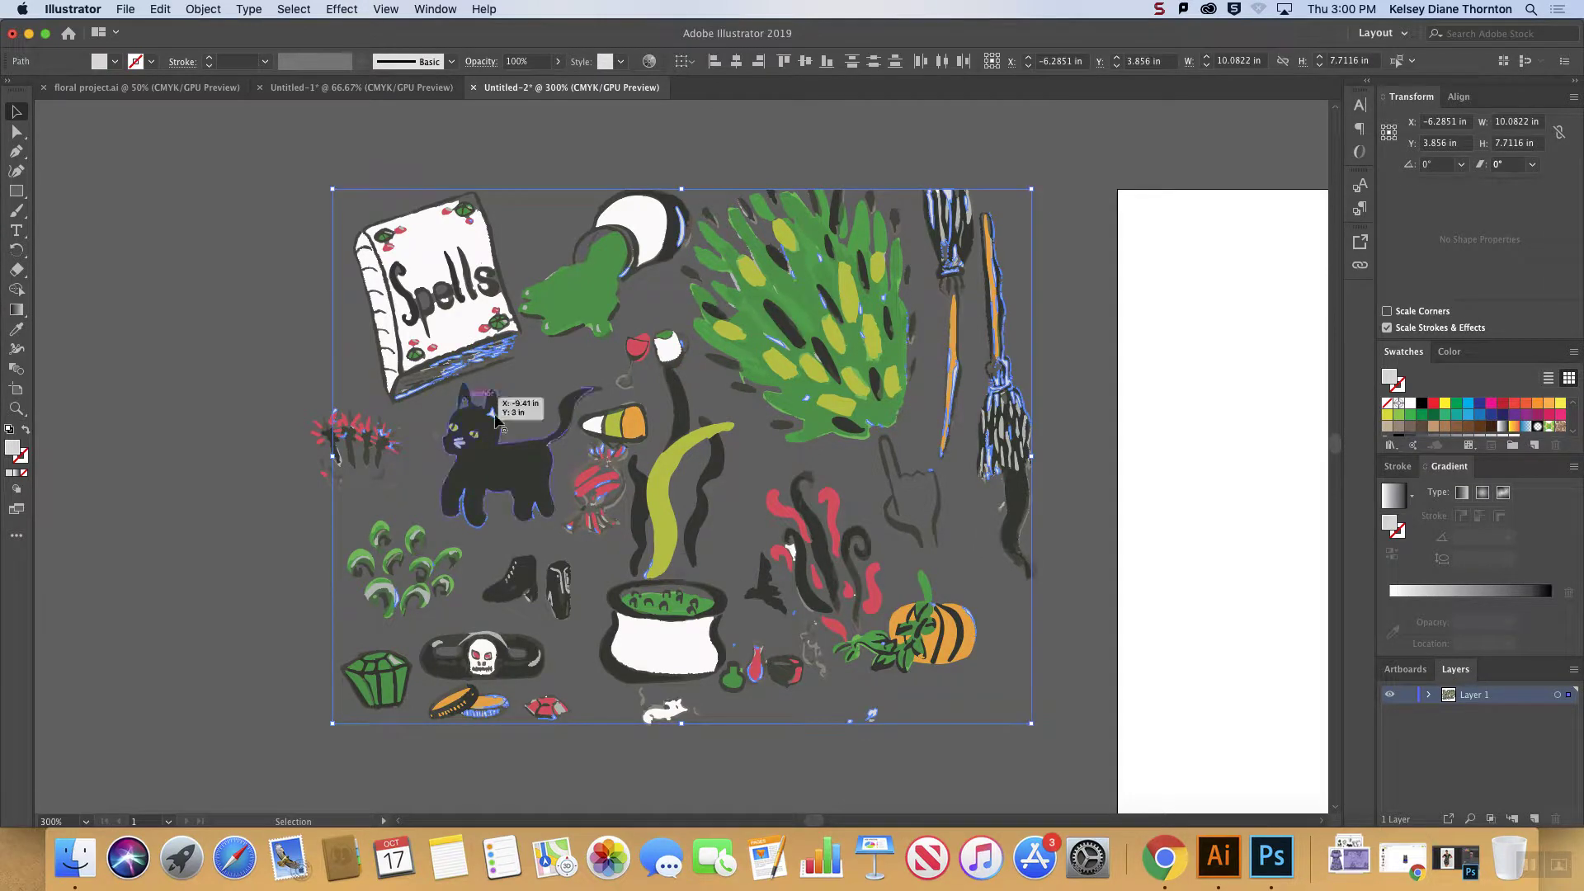
{"action": "key", "text": "shift+super+a"}
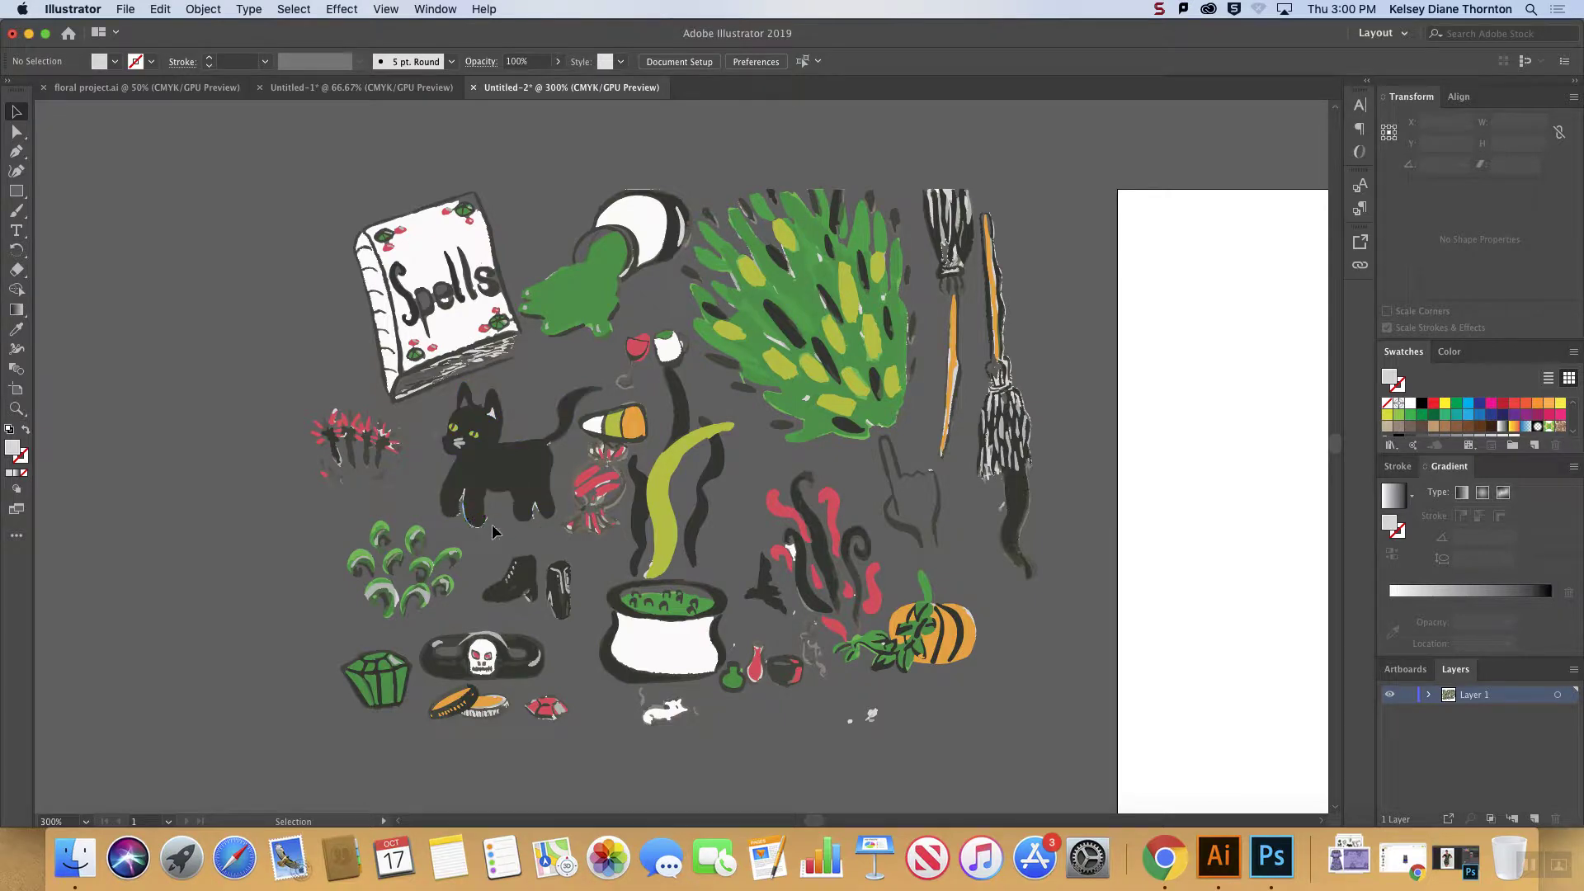
{"action": "key", "text": "super"}
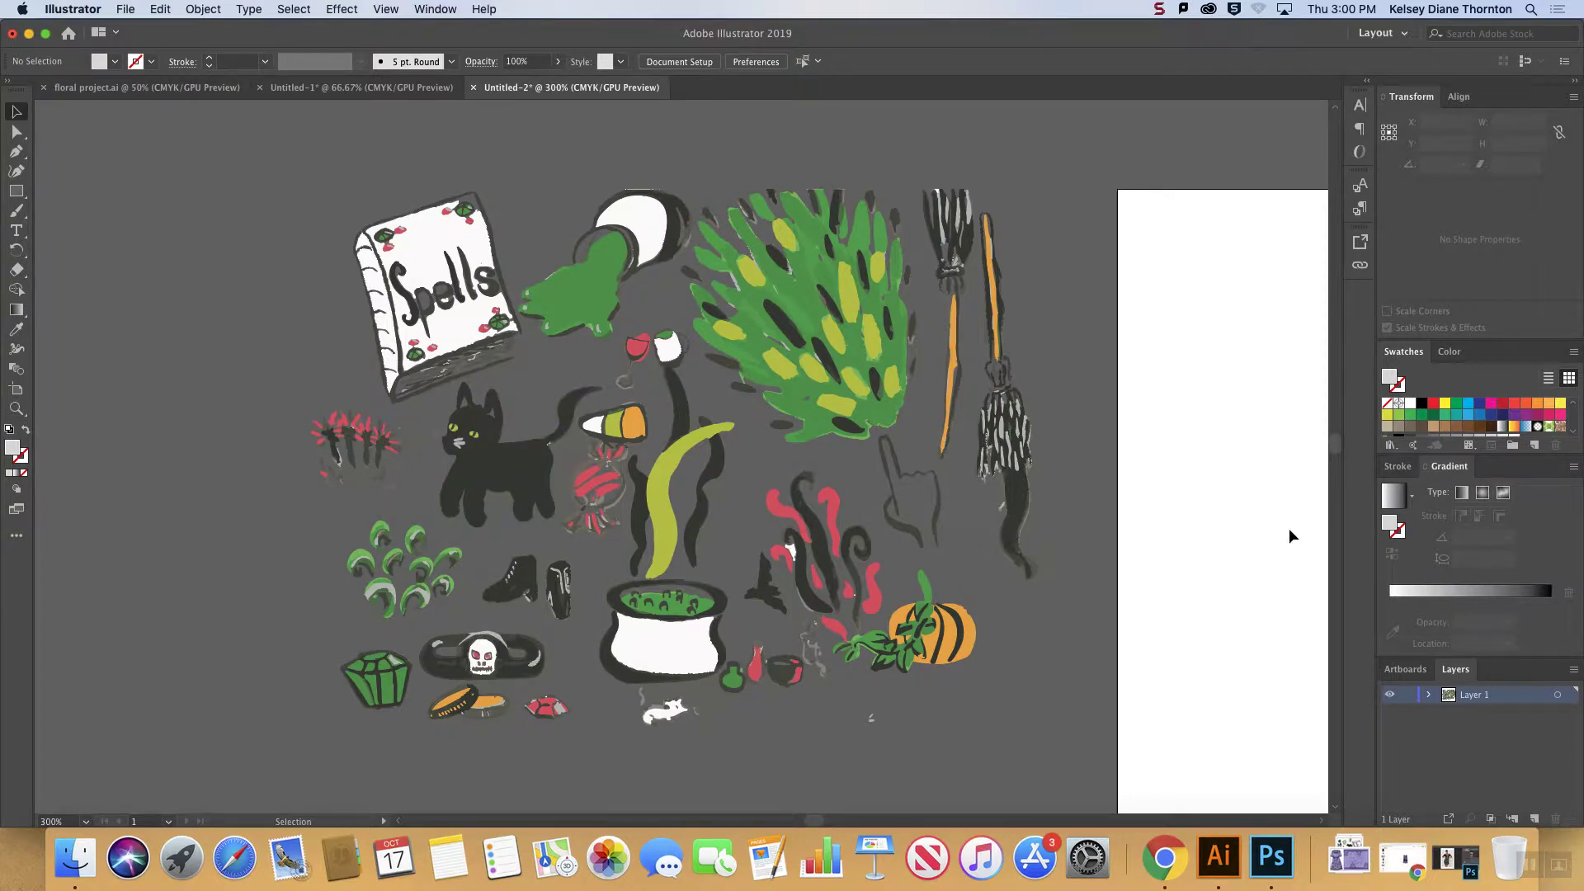
- Delete the leftover white patch between the red and black tentacles
{"action": "key", "text": "a"}
{"action": "key", "text": "super+minus"}
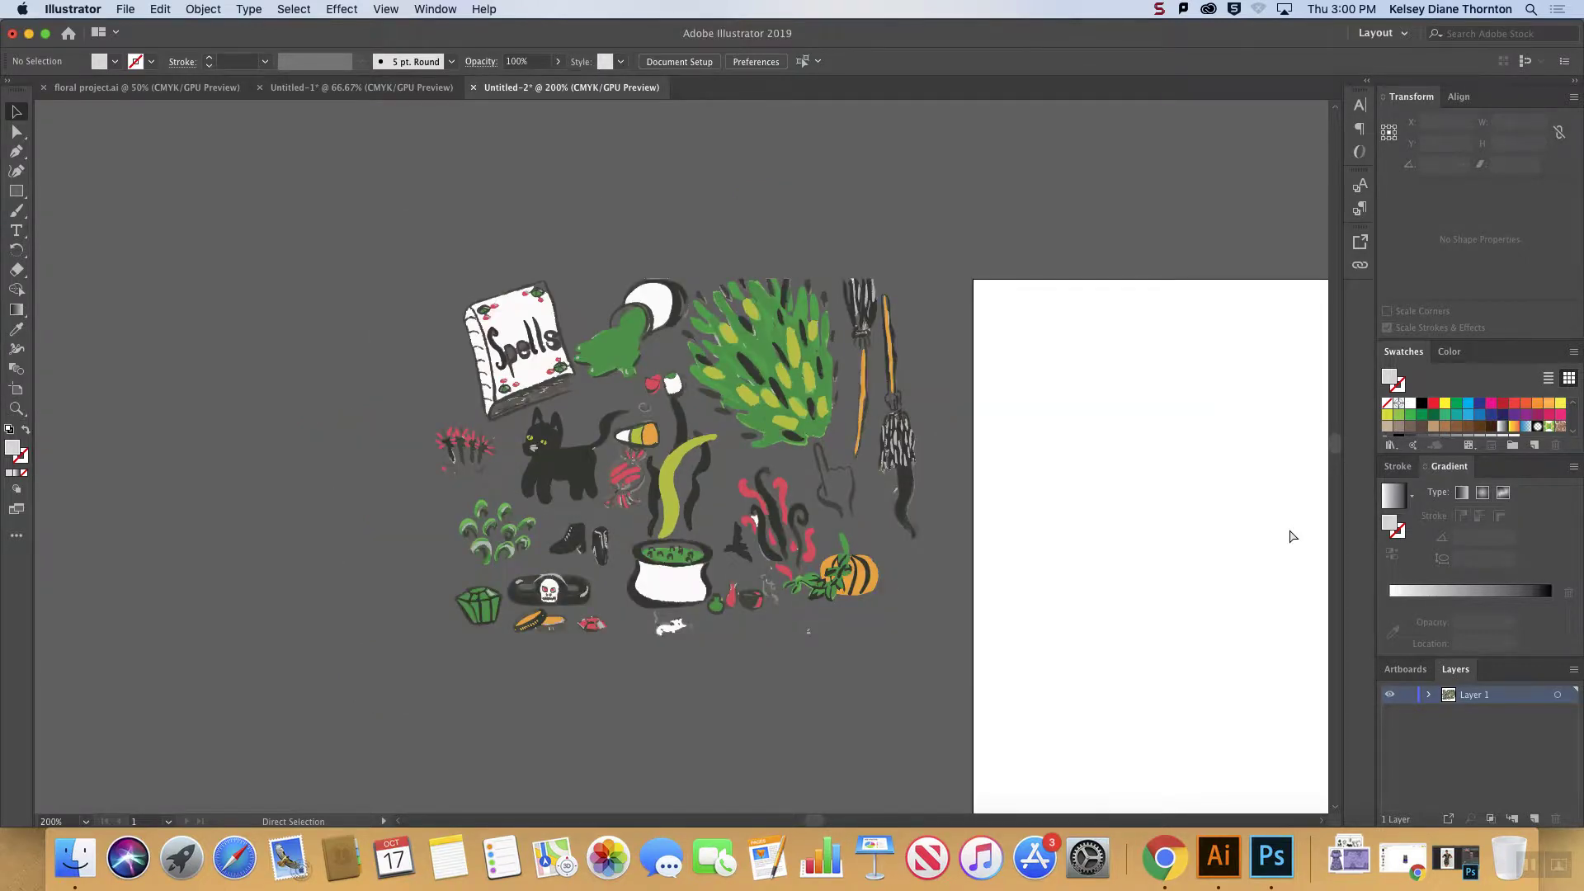
{"action": "key", "text": "super+equal"}
{"action": "key", "text": "v"}
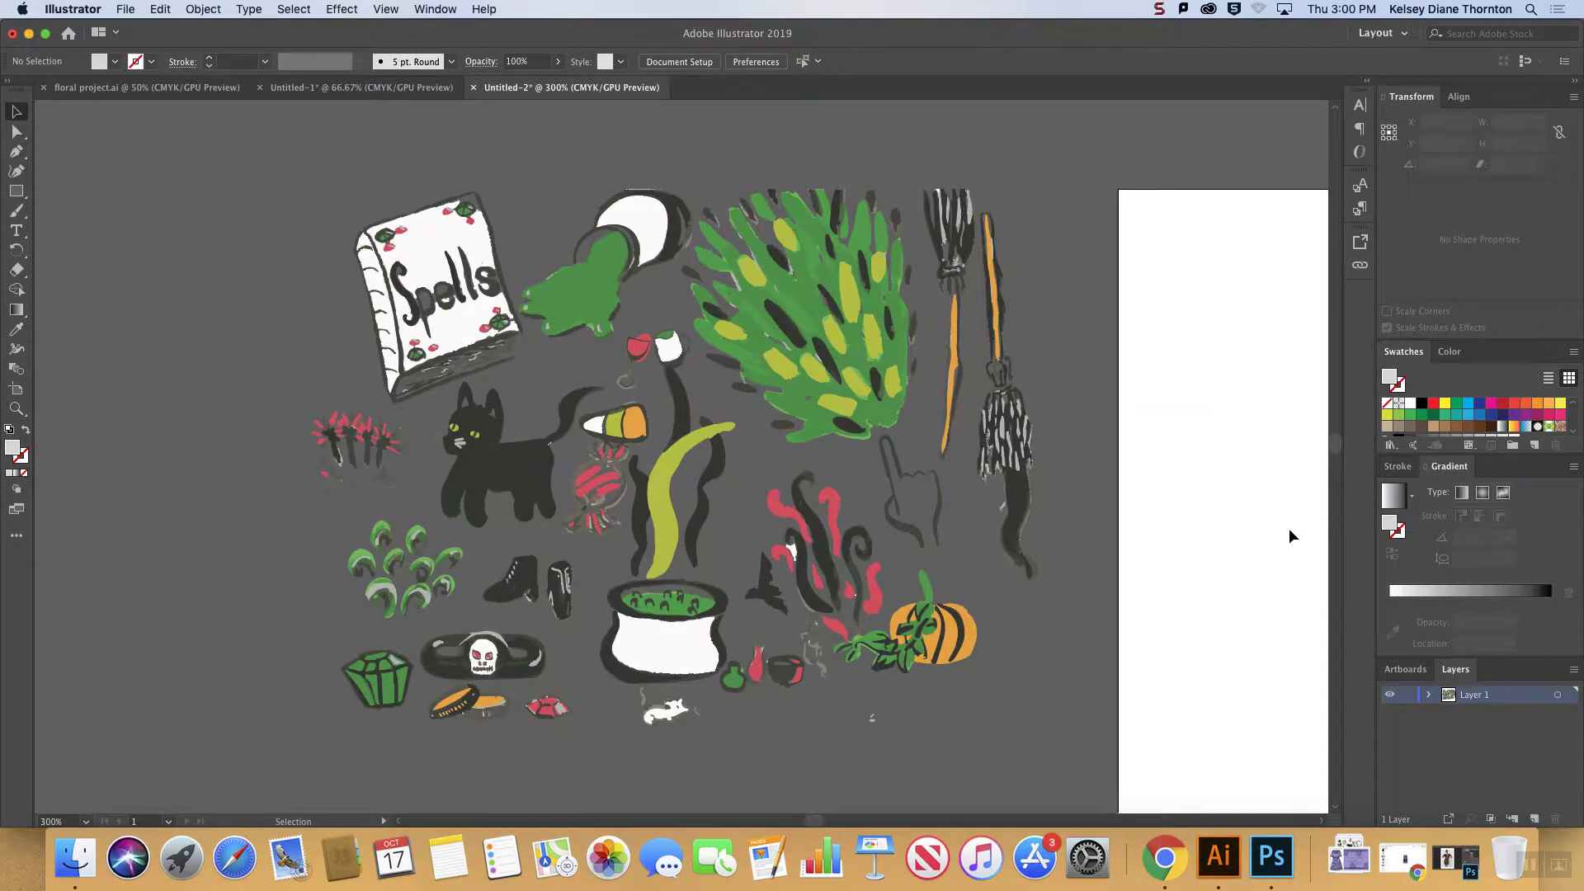
{"action": "left_click", "coordinate": [805, 558]}
{"action": "key", "text": "super+shift+a"}
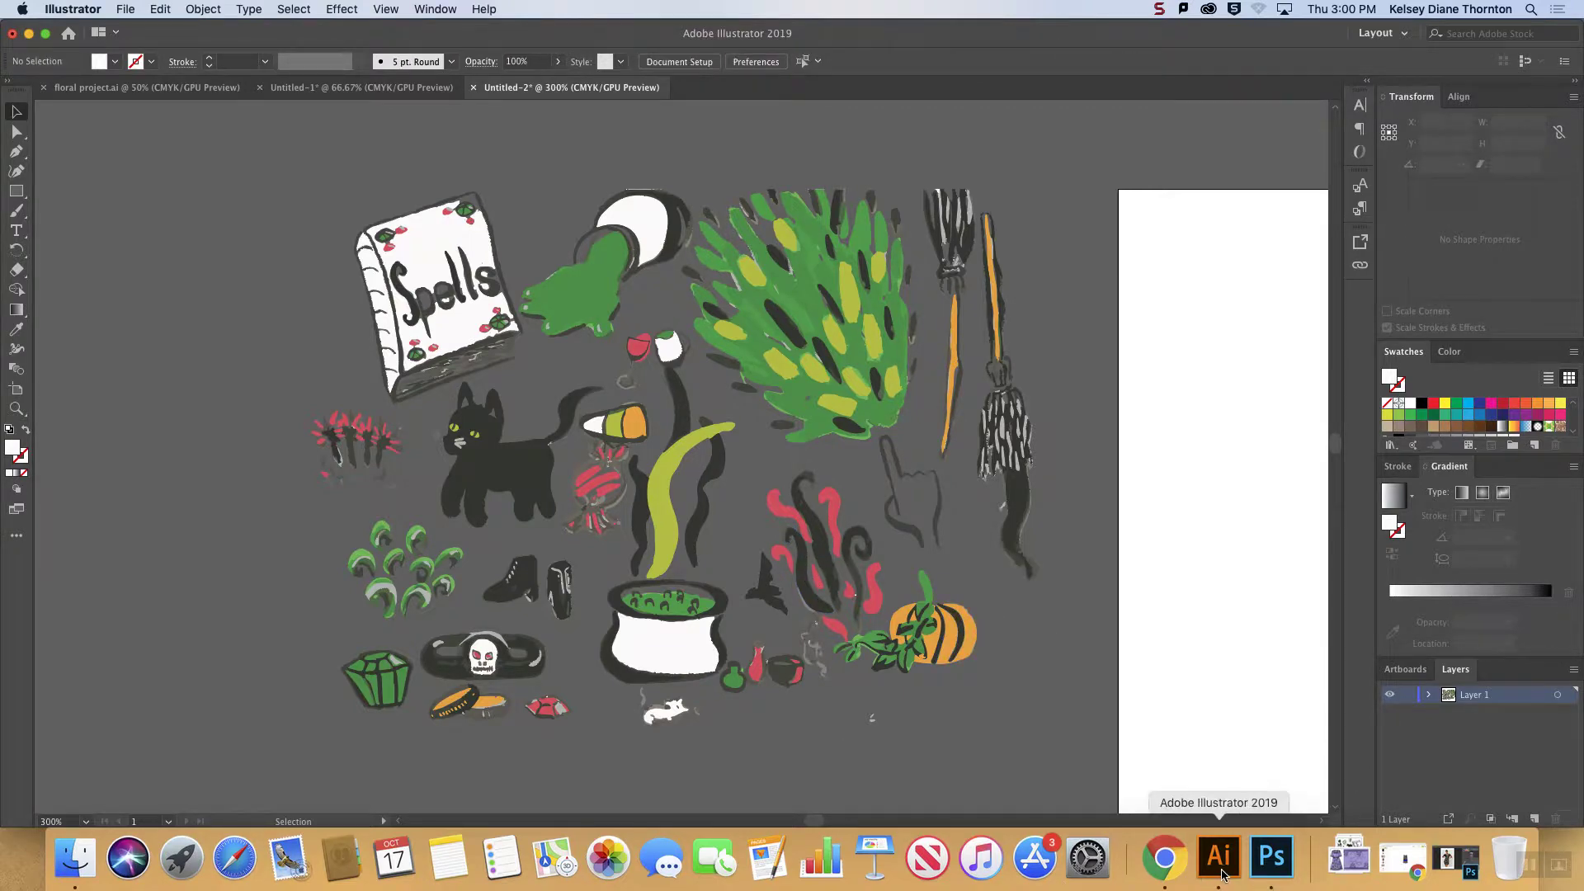
- Switch to Chrome, copy the large white dress photo from the image search results, and return to Illustrator
{"action": "left_click", "coordinate": [1180, 868]}
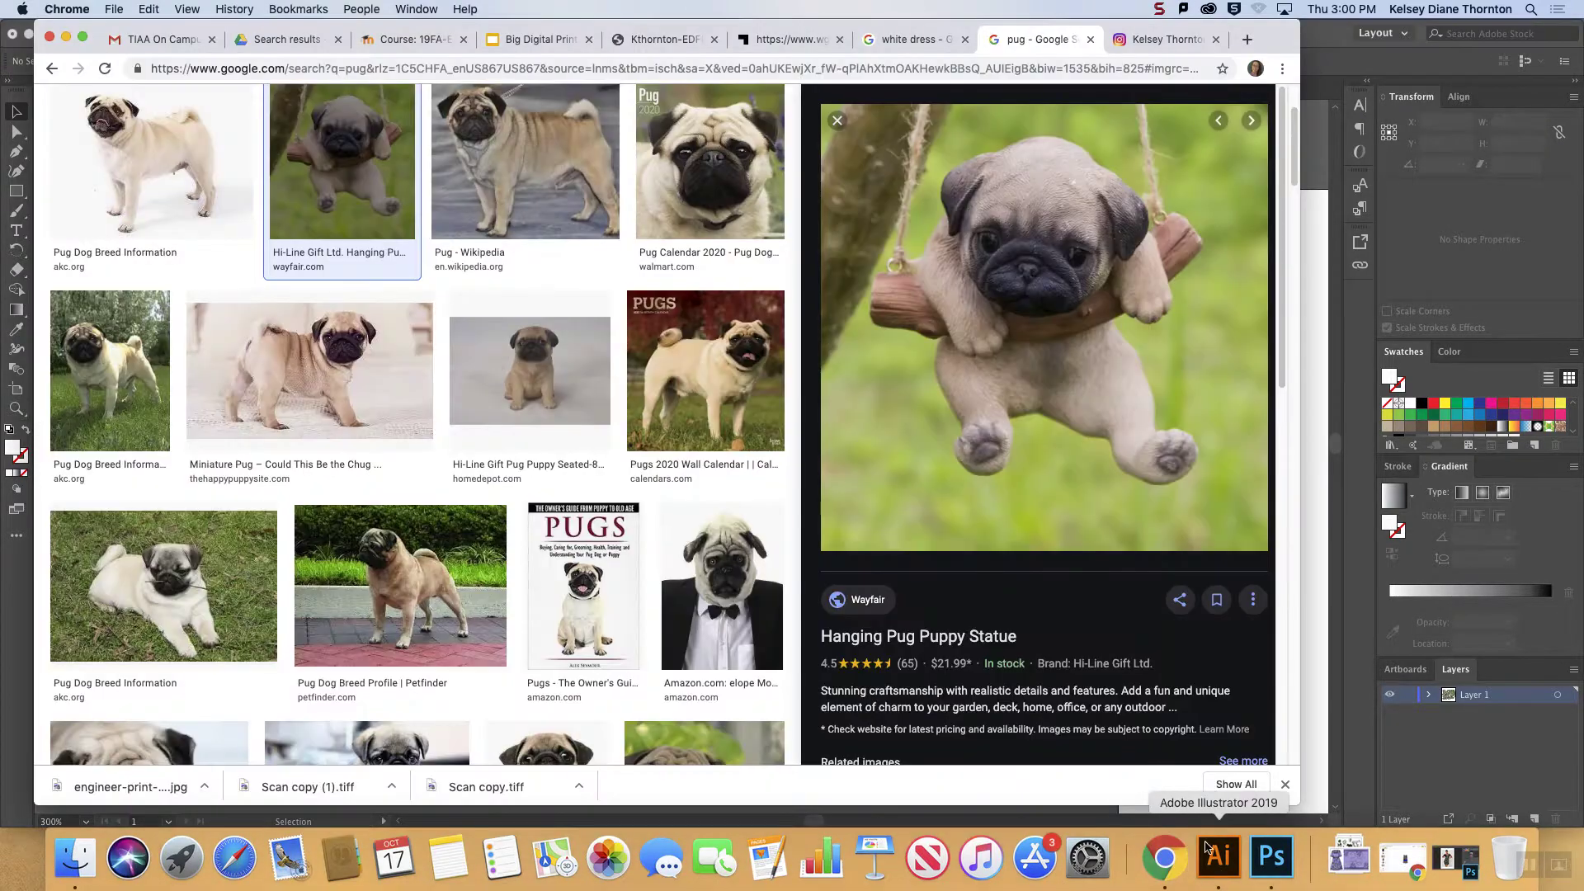
{"action": "left_click", "coordinate": [908, 40]}
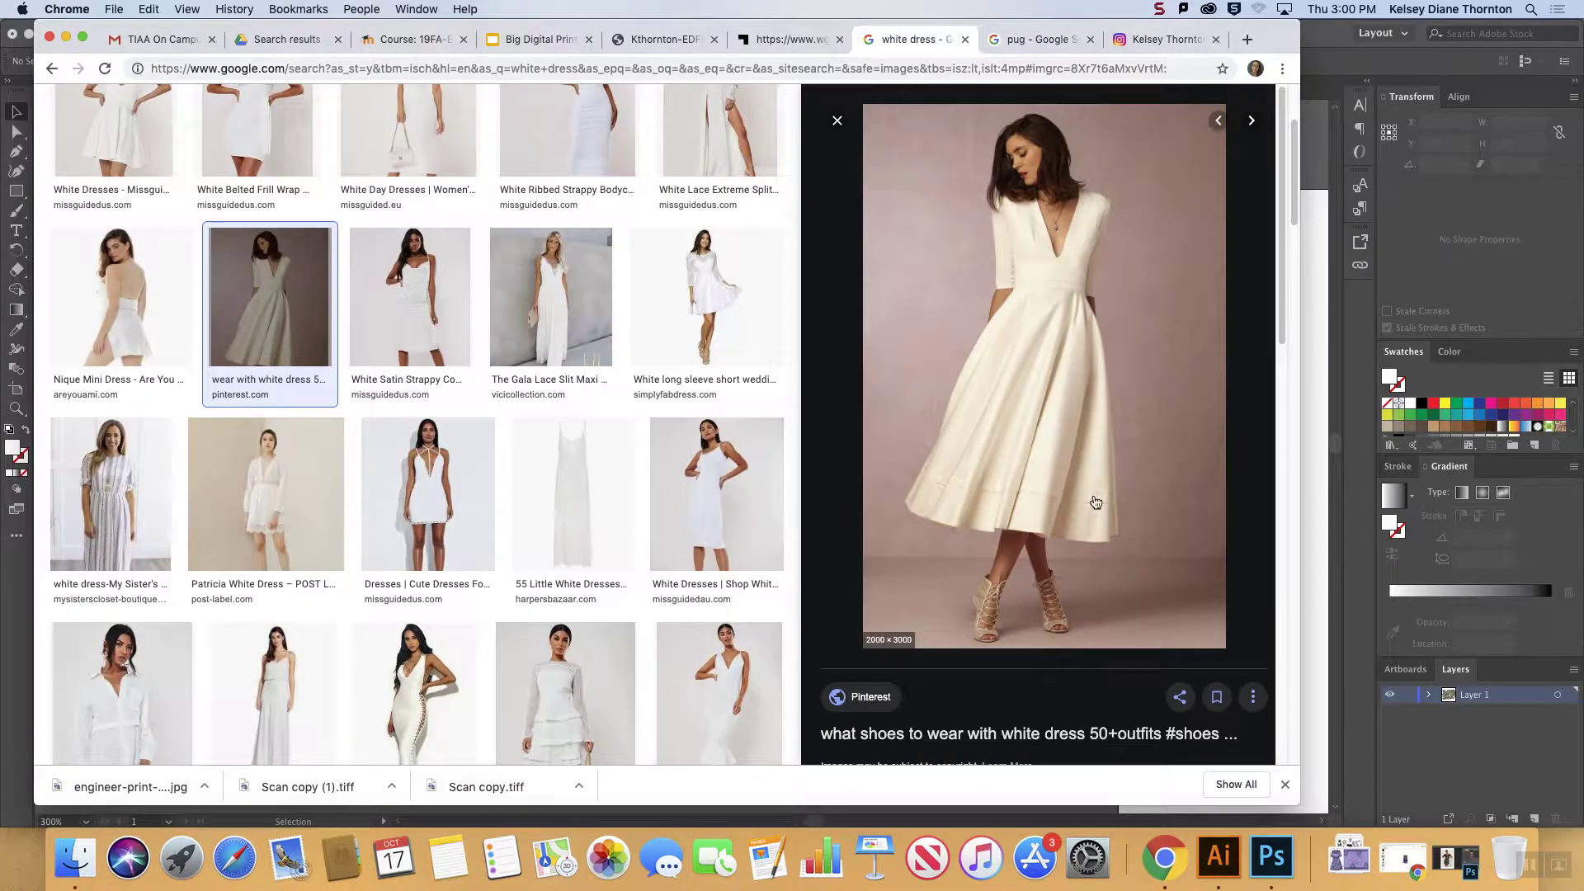
{"action": "right_click", "coordinate": [1082, 427]}
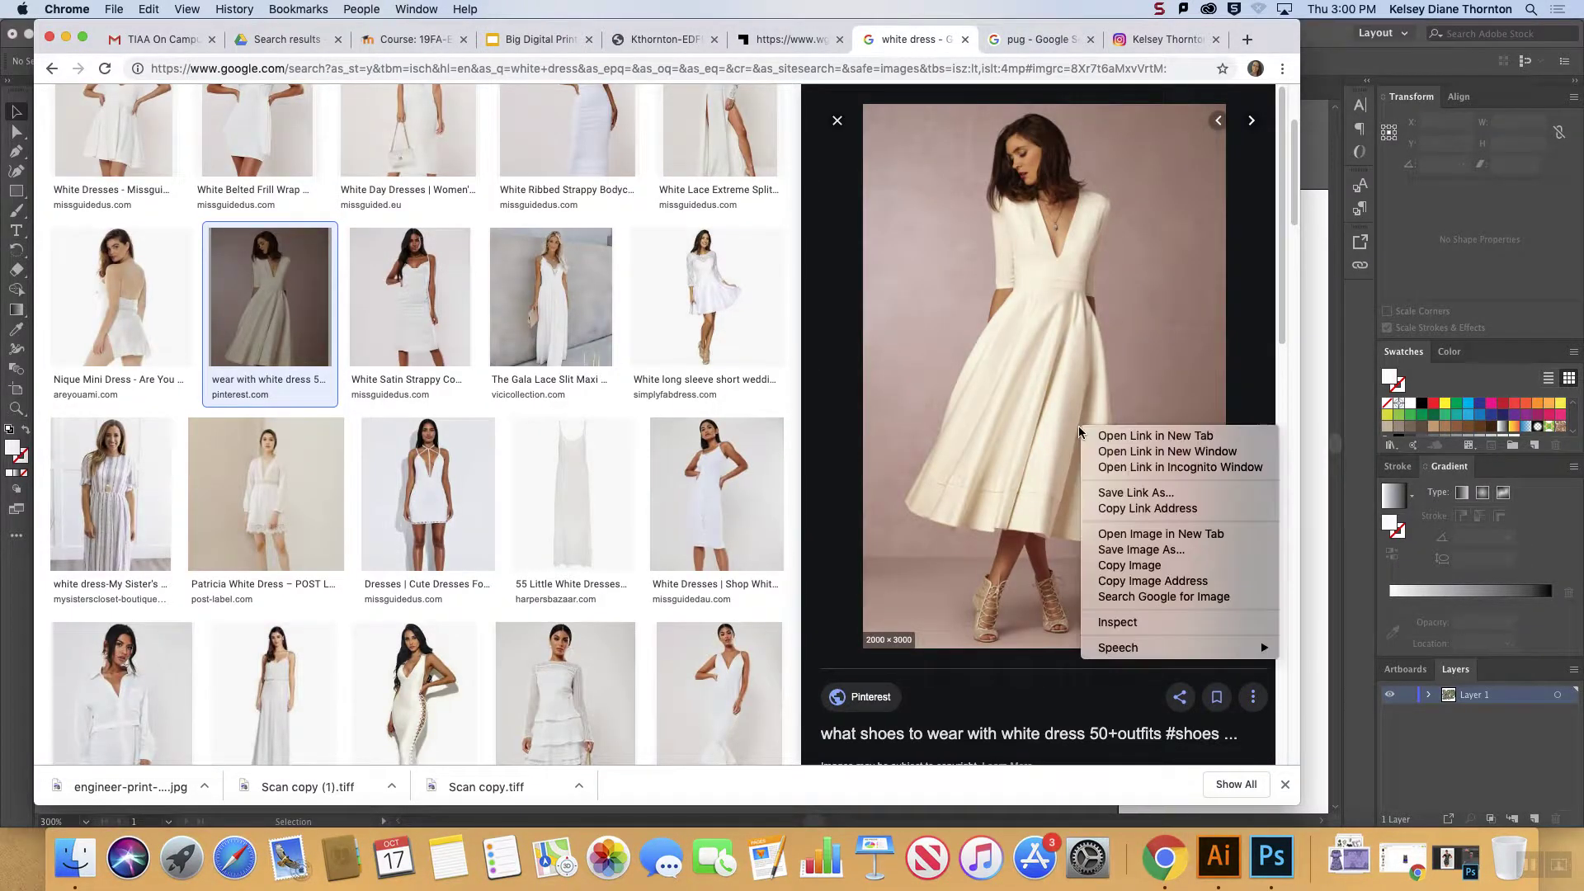
{"action": "left_click", "coordinate": [1147, 564]}
{"action": "left_click", "coordinate": [1333, 41]}
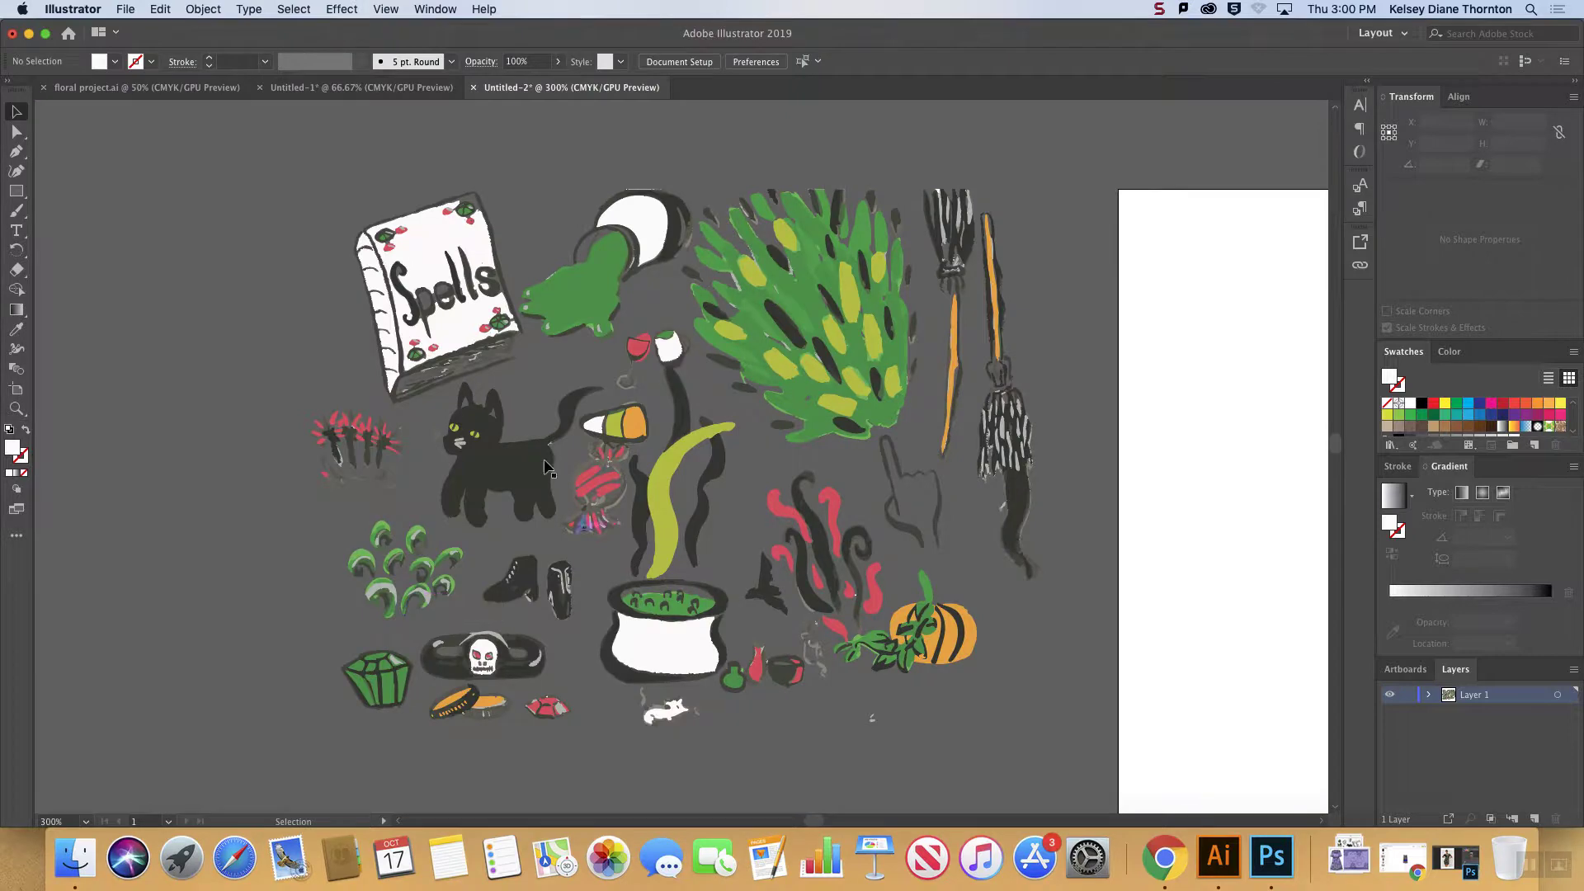
- Paste the dress photo, scale it down to about 9.66 × 14.48 in, and place it just left of the drawings
{"action": "key", "text": "super+minus"}
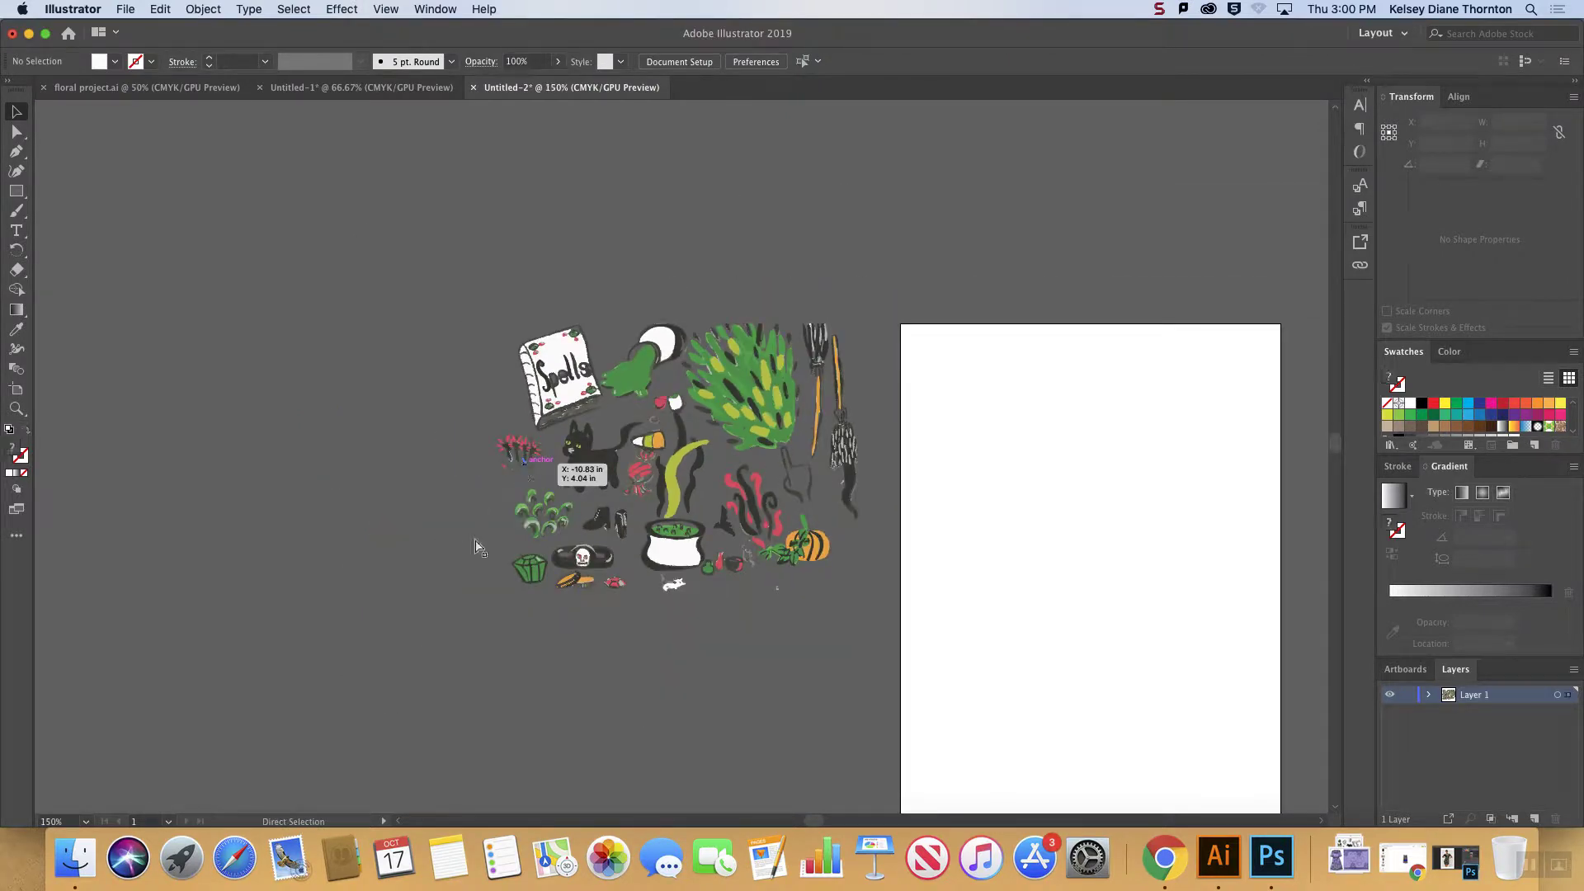
{"action": "key", "text": "super+v"}
{"action": "key", "text": "super+minus"}
{"action": "key", "text": "super+minus"}
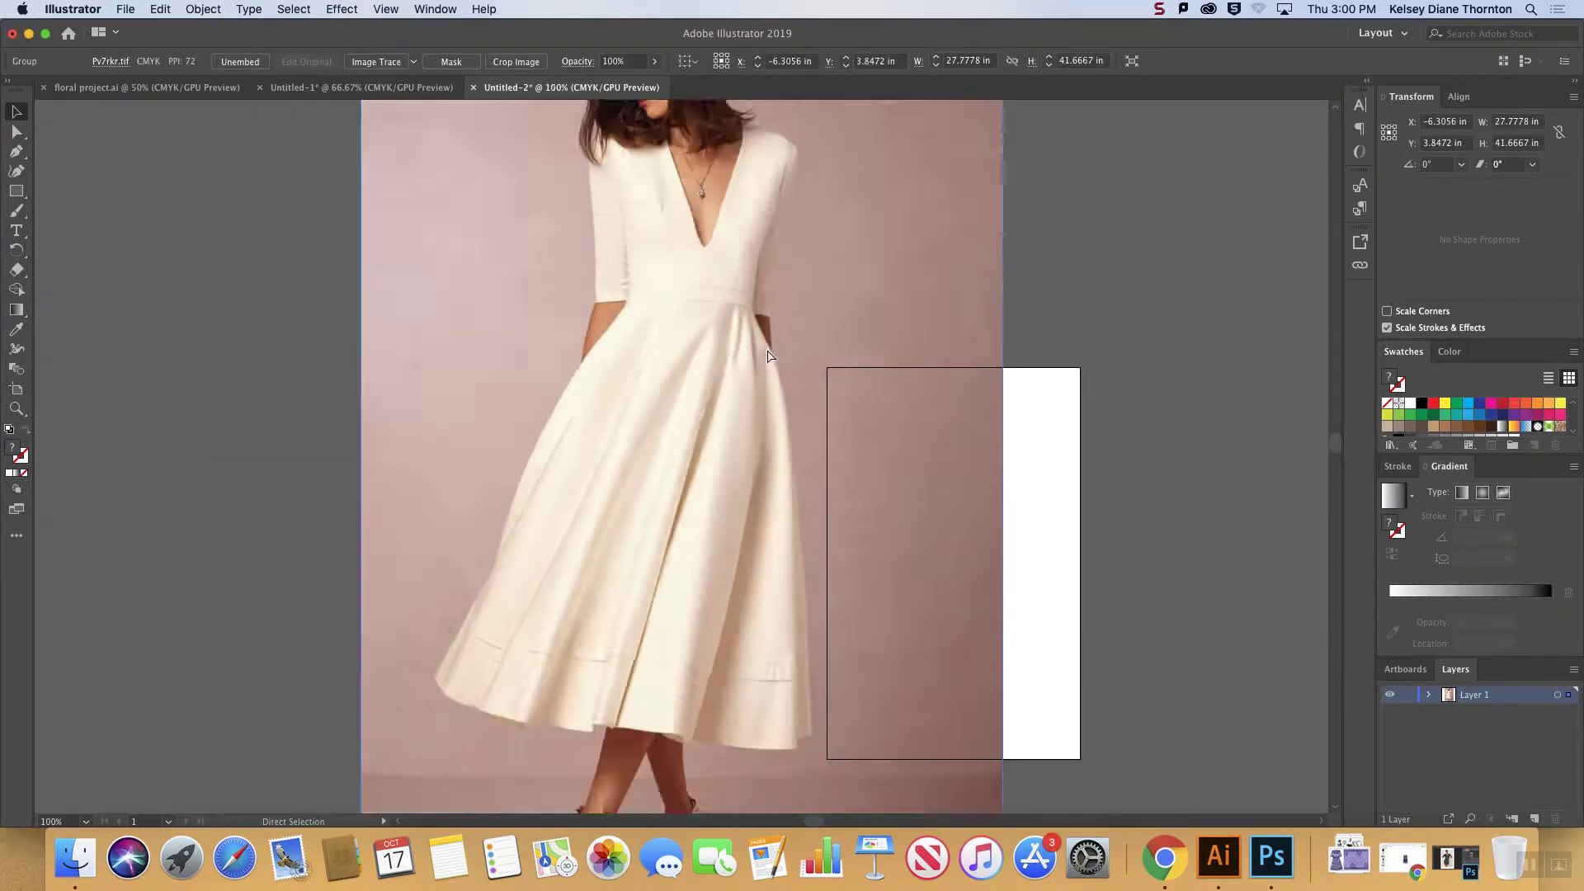
{"action": "left_click_drag", "start_coordinate": [897, 134], "coordinate": [617, 554]}
{"action": "left_click_drag", "start_coordinate": [520, 588], "coordinate": [348, 441]}
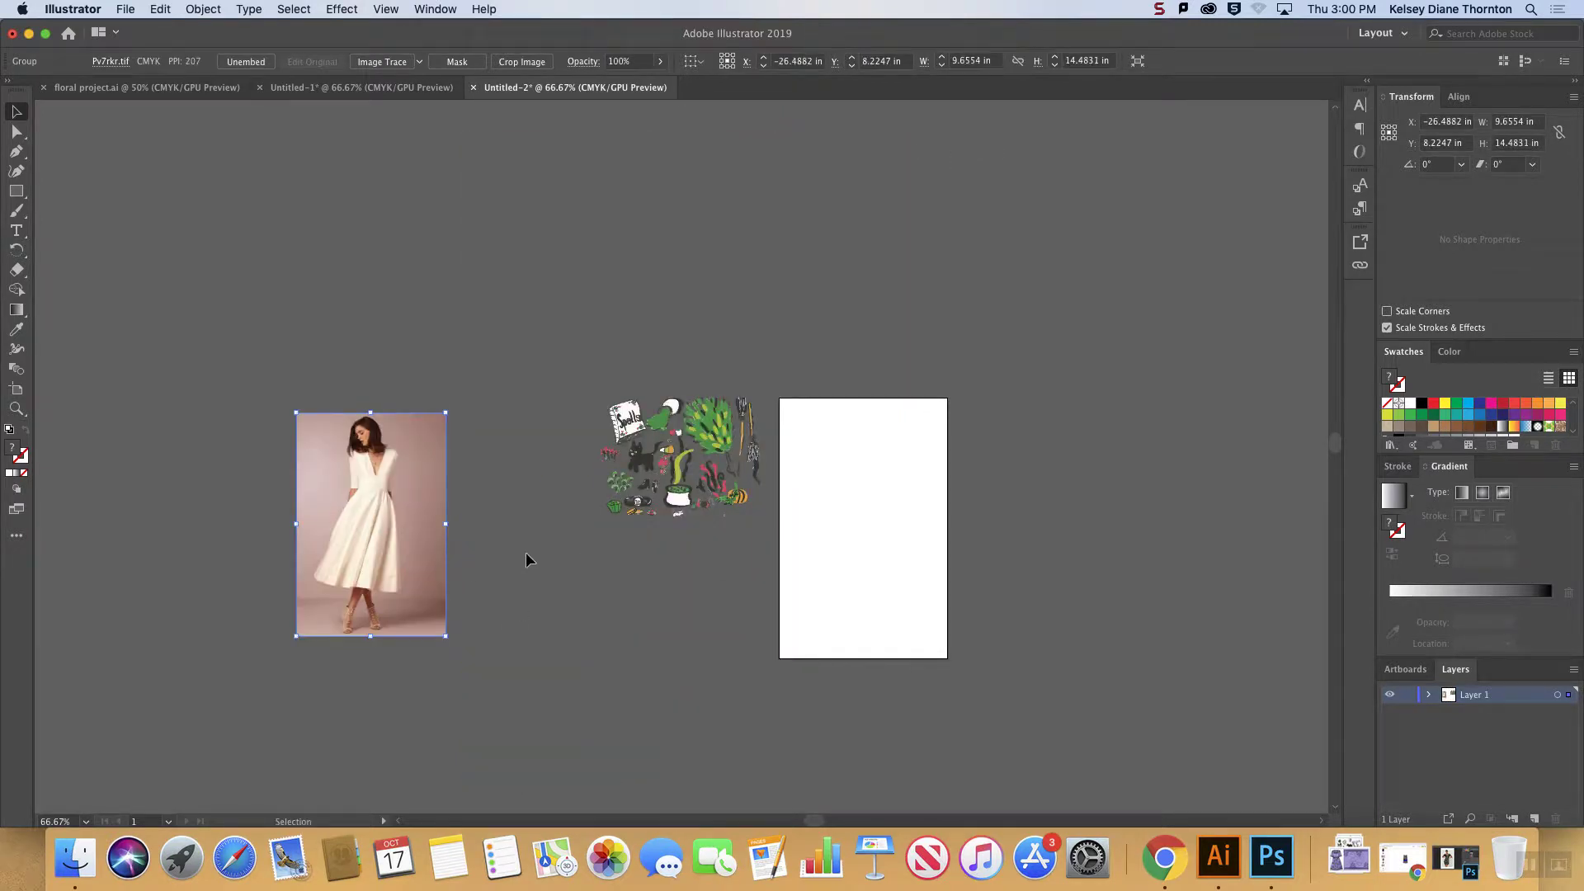
{"action": "left_click", "coordinate": [543, 423]}
{"action": "left_click_drag", "start_coordinate": [407, 551], "coordinate": [547, 556]}
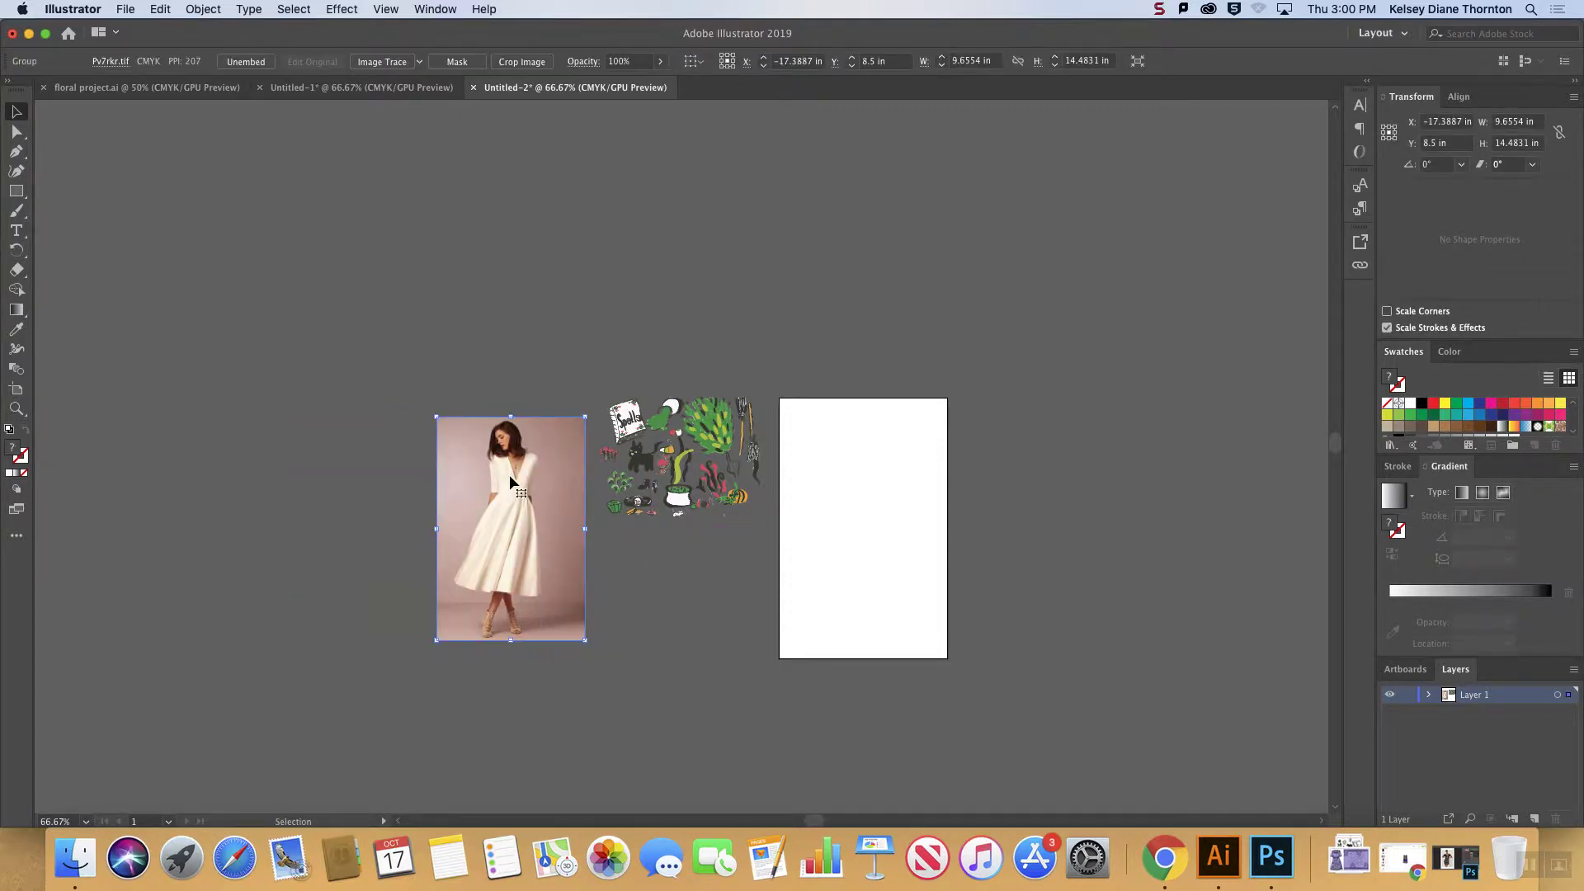
- Create a rectangle 36 in wide and 40 in high on the canvas to the right of the artboard
{"action": "key", "text": "super+1"}
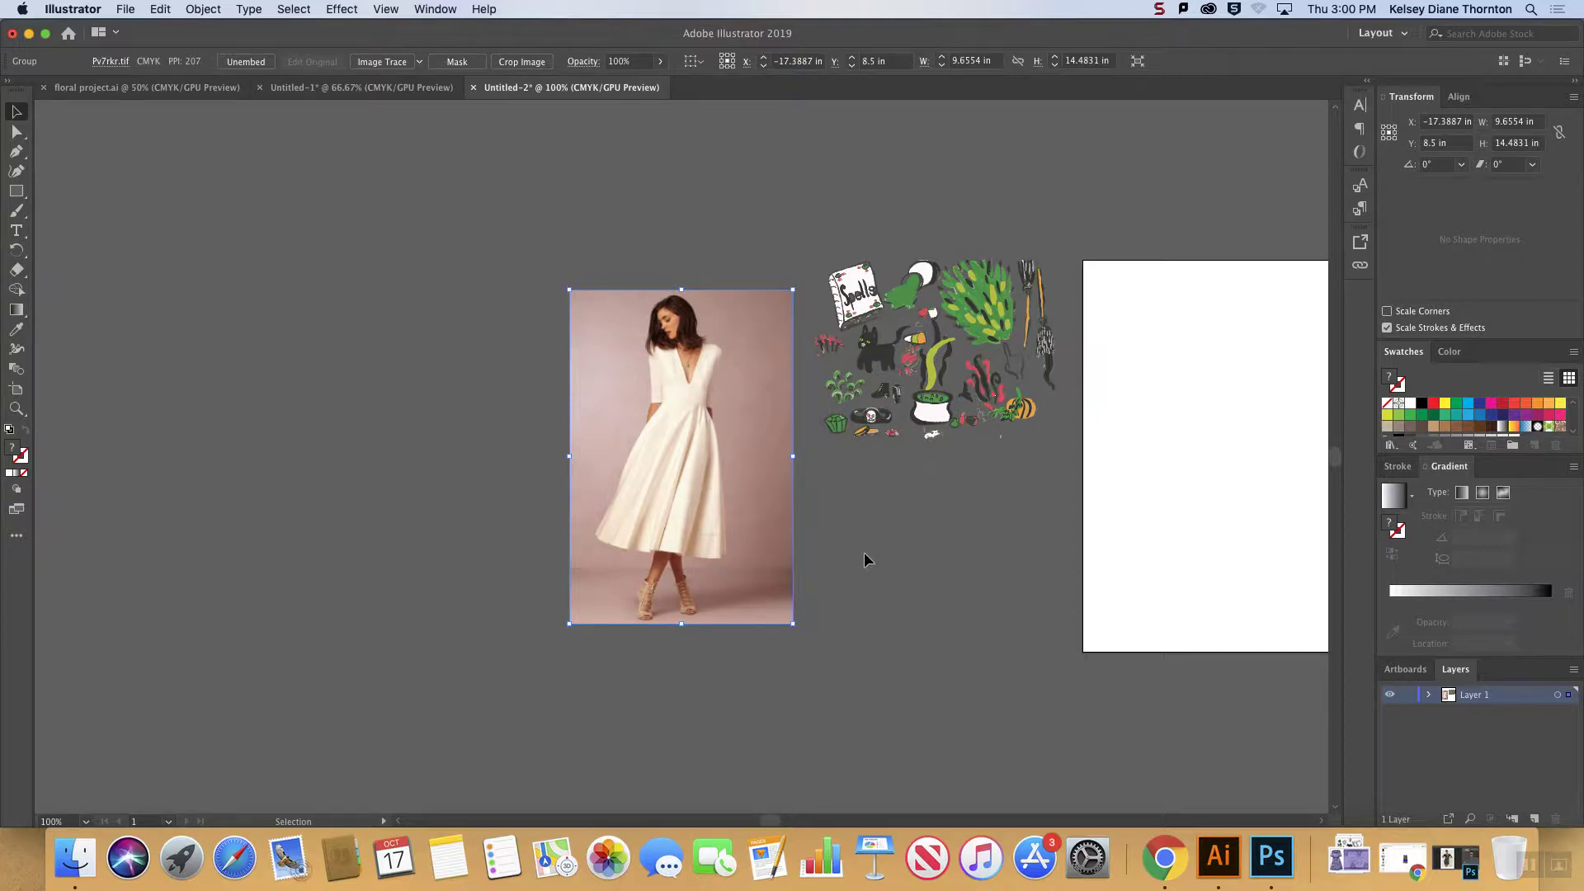
{"action": "key", "text": "super+minus"}
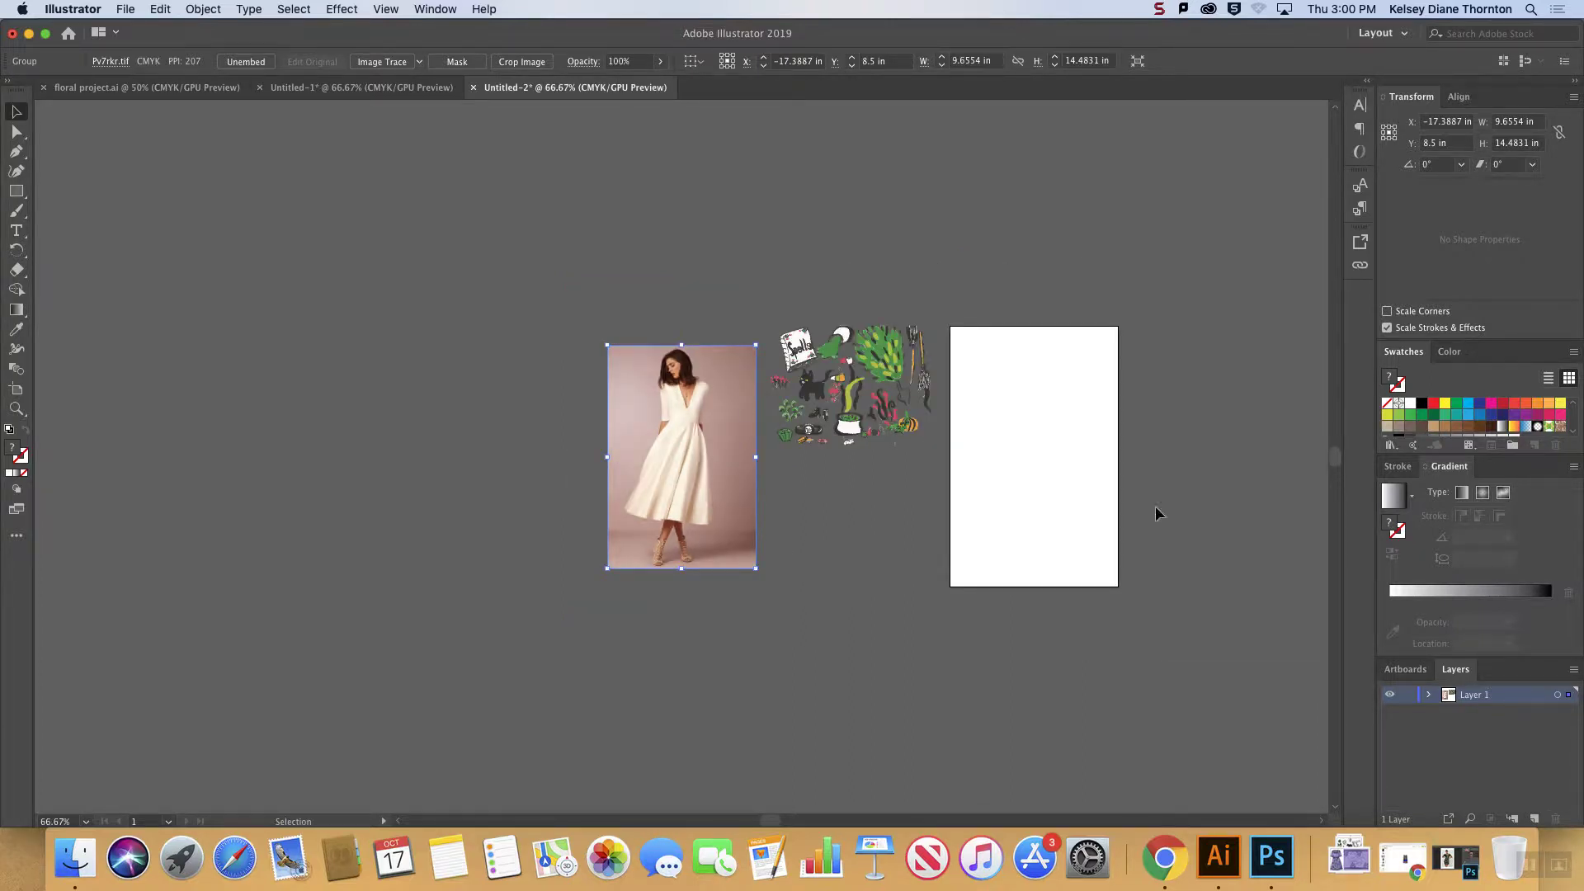
{"action": "key", "text": "super+minus"}
{"action": "left_click", "coordinate": [15, 193]}
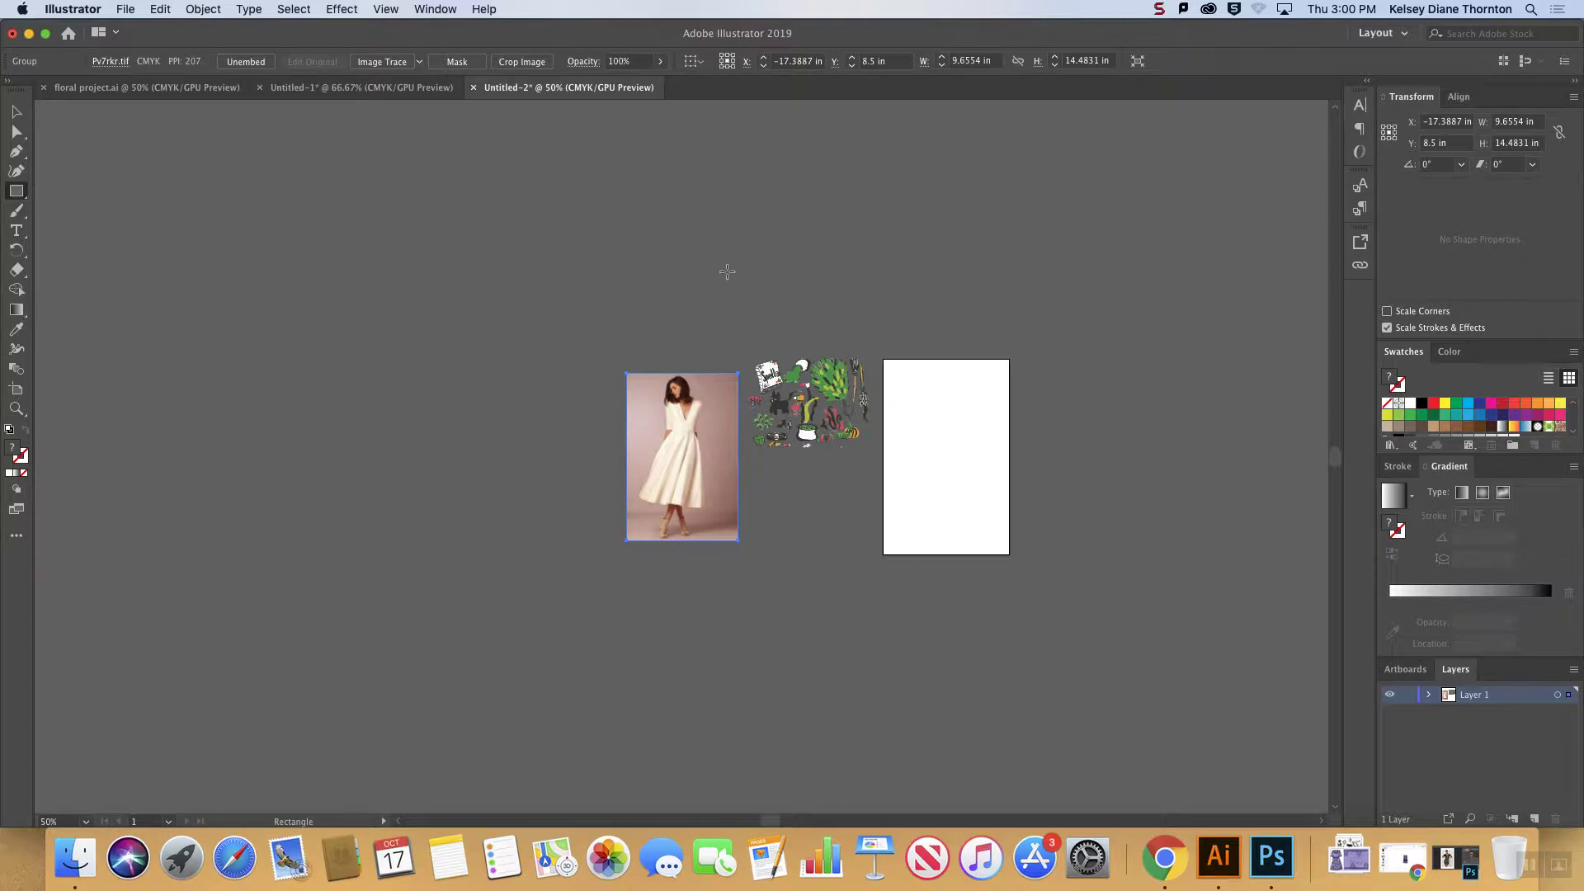
{"action": "left_click", "coordinate": [1077, 220]}
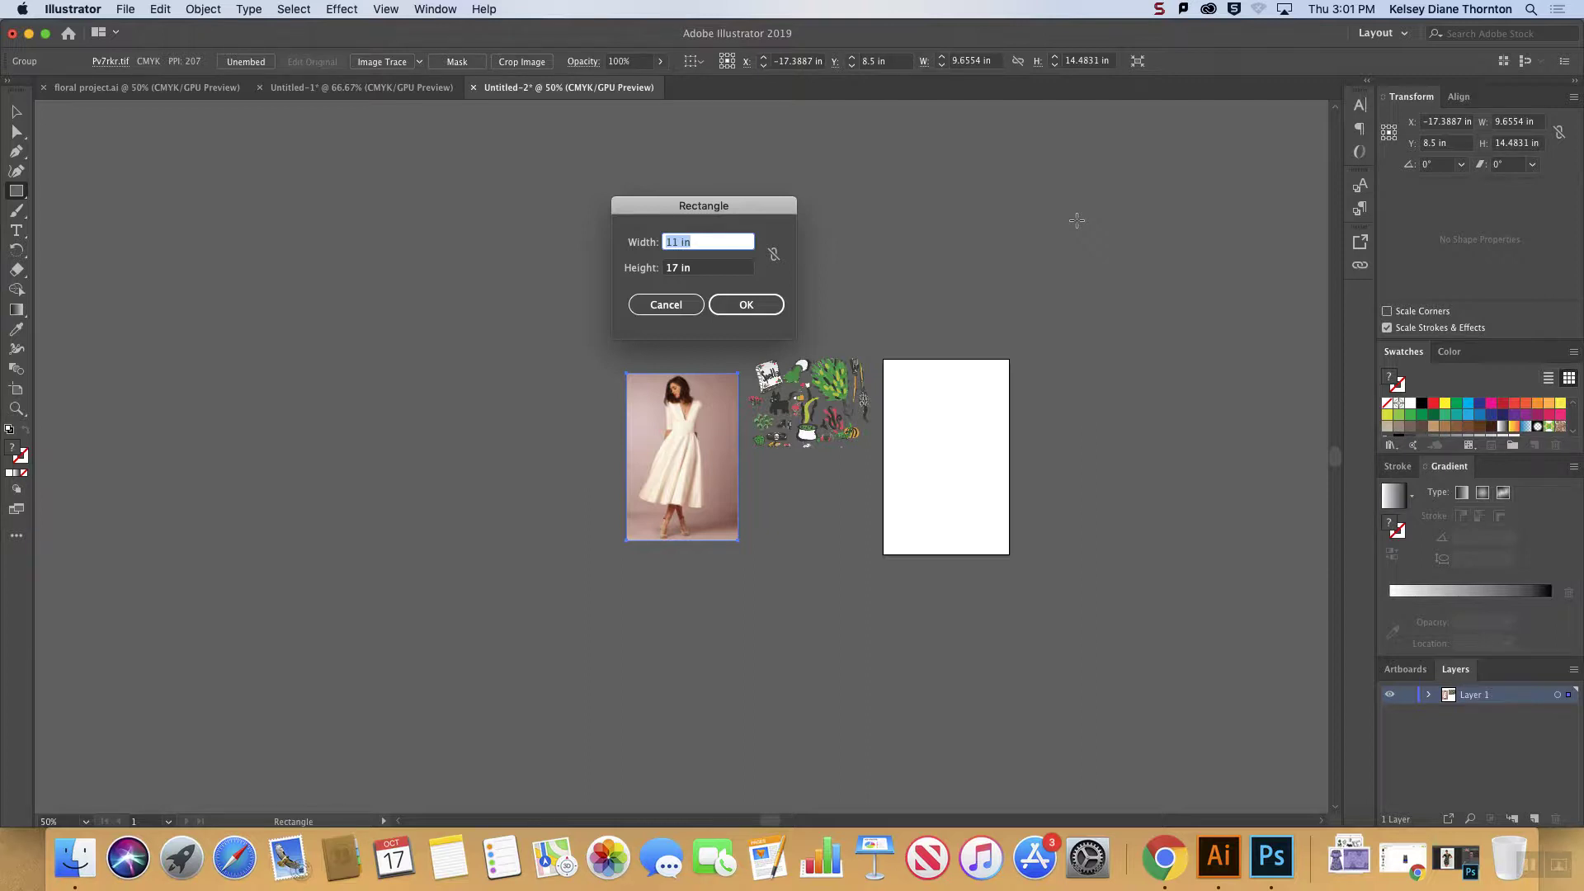
{"action": "type", "text": "36"}
{"action": "key", "text": "Tab"}
{"action": "type", "text": "4"}
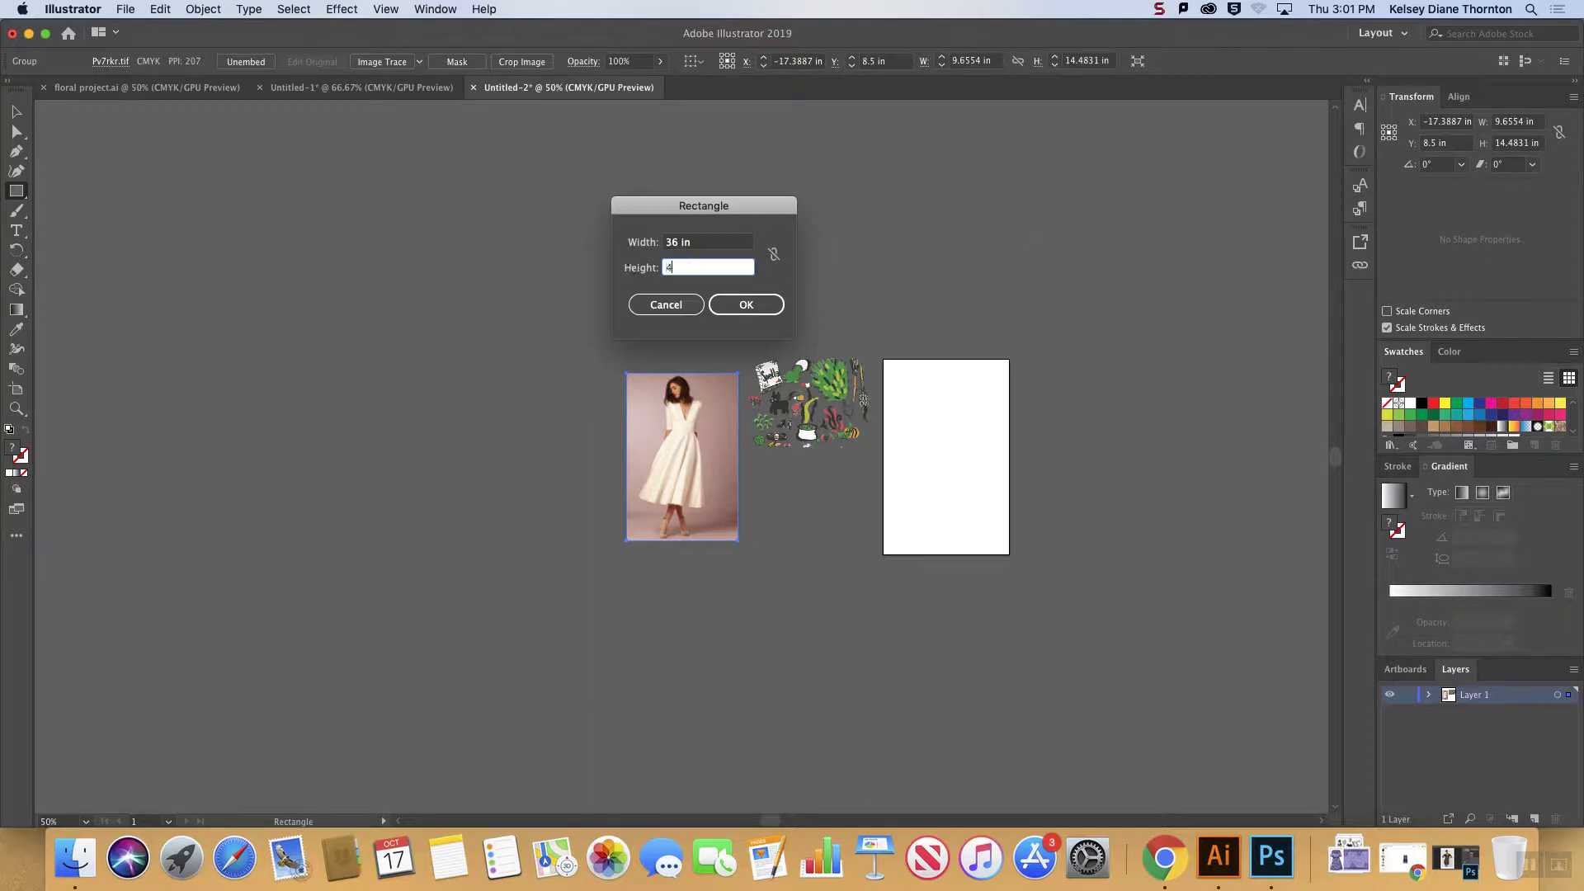
{"action": "left_click", "coordinate": [746, 305]}
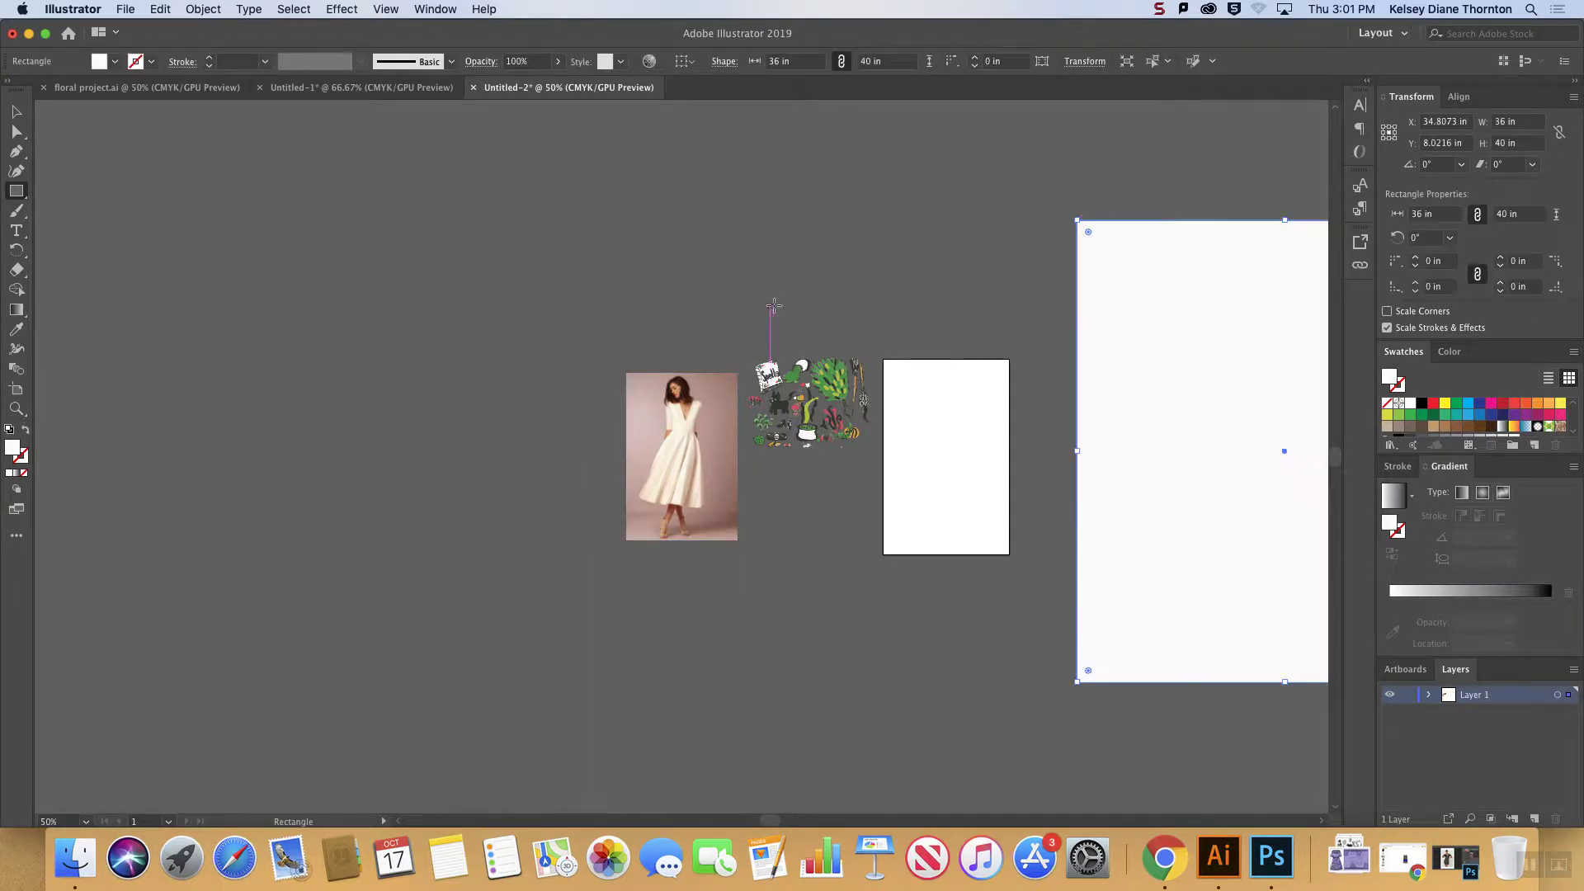
{"action": "key", "text": "super+minus"}
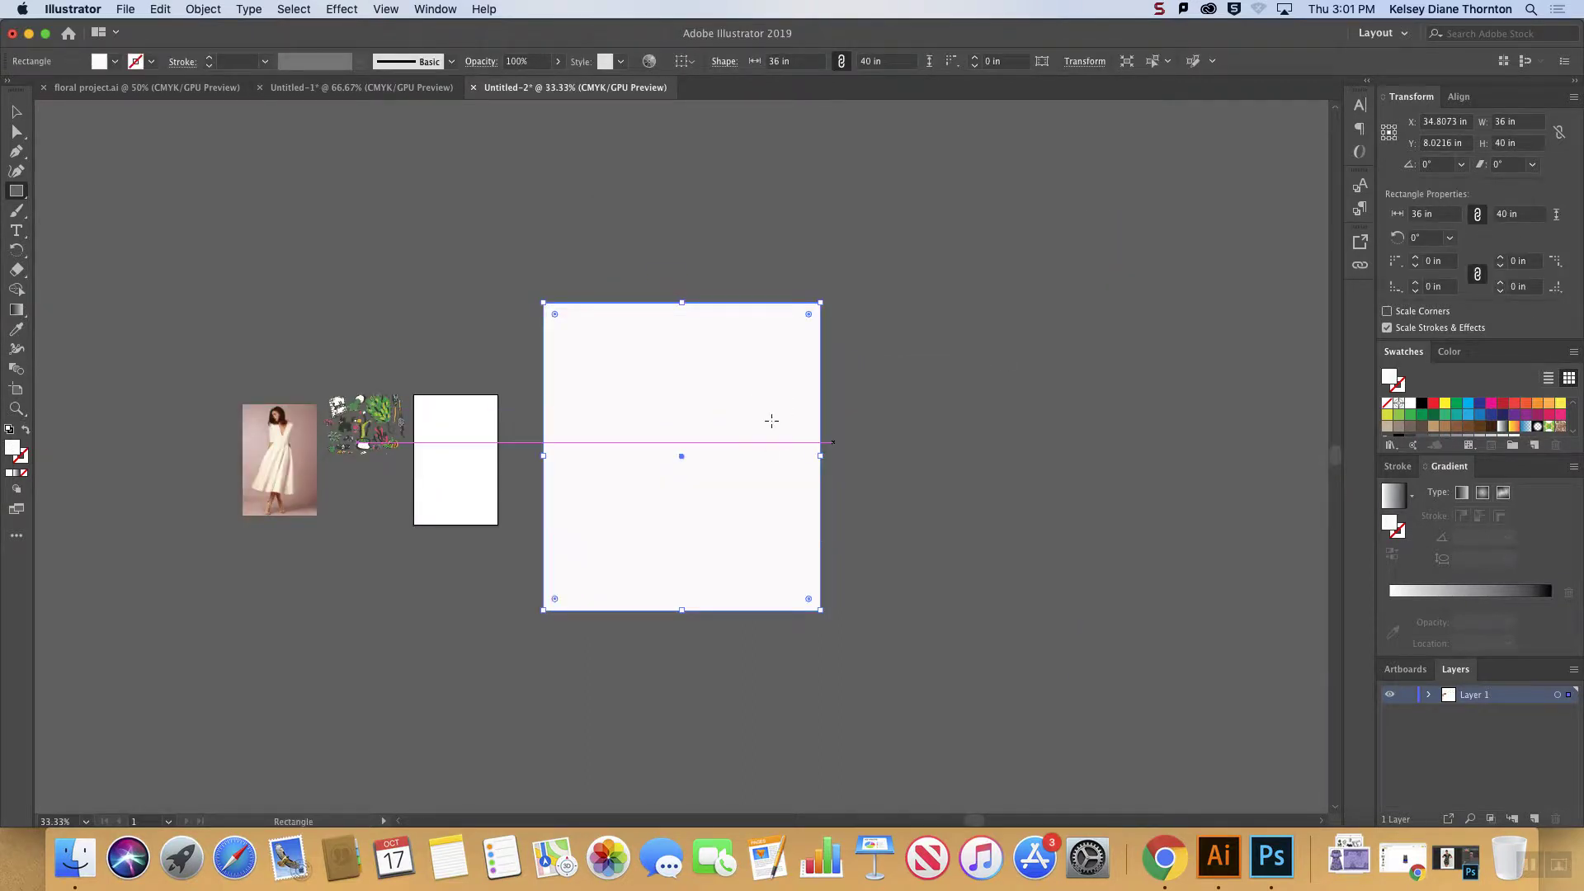
- Fill the large rectangle with the taupe-brown swatch and deselect it
{"action": "left_click_drag", "start_coordinate": [1499, 456], "coordinate": [1497, 476]}
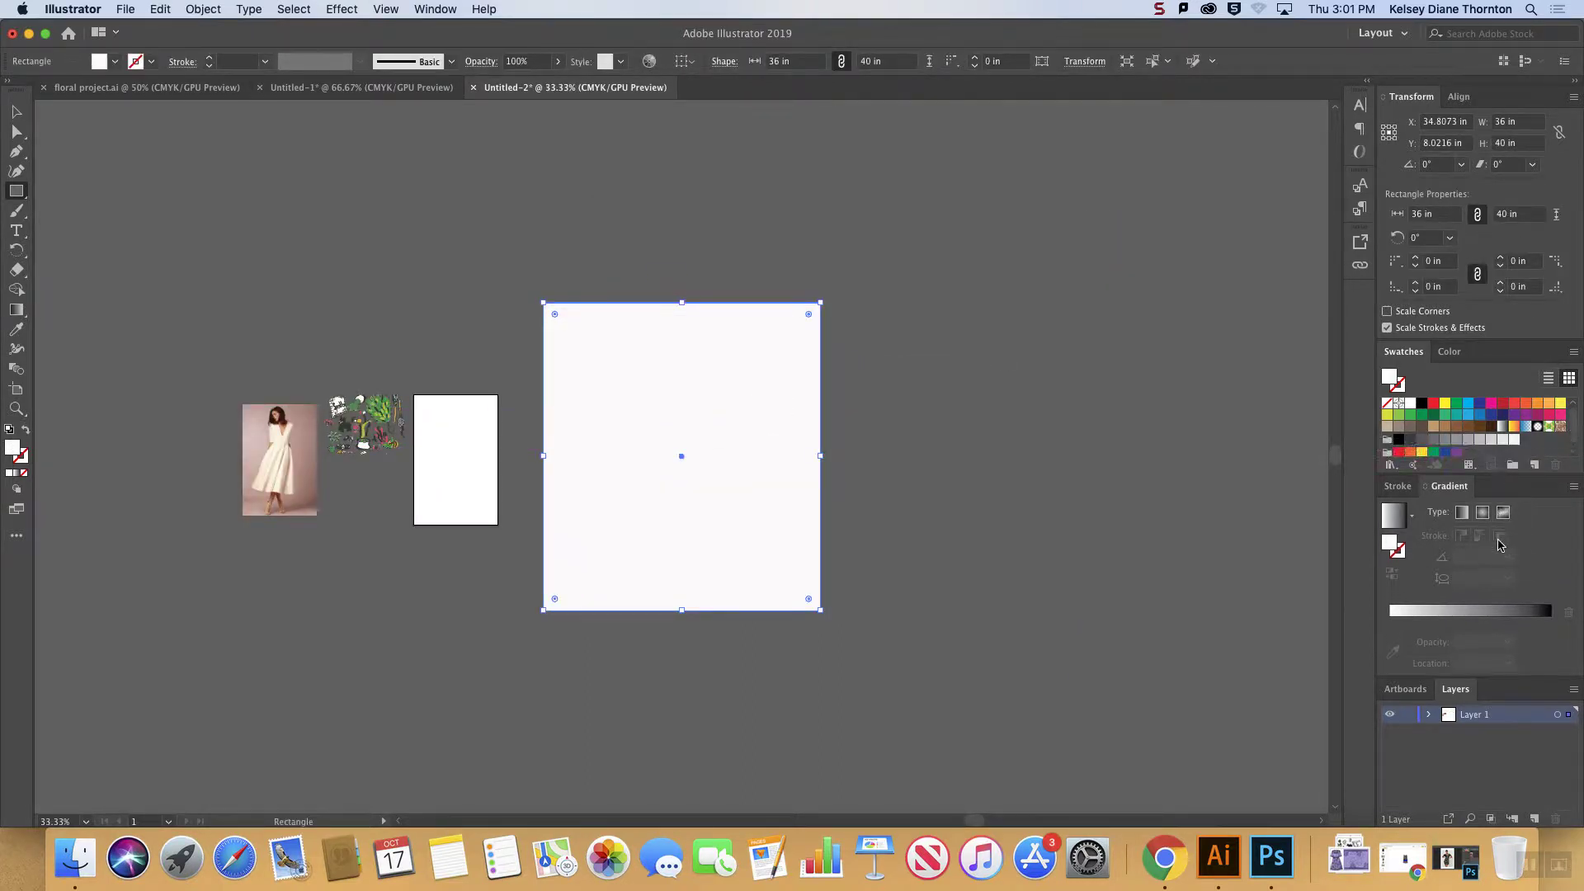
{"action": "left_click", "coordinate": [1319, 467]}
{"action": "left_click", "coordinate": [1398, 428]}
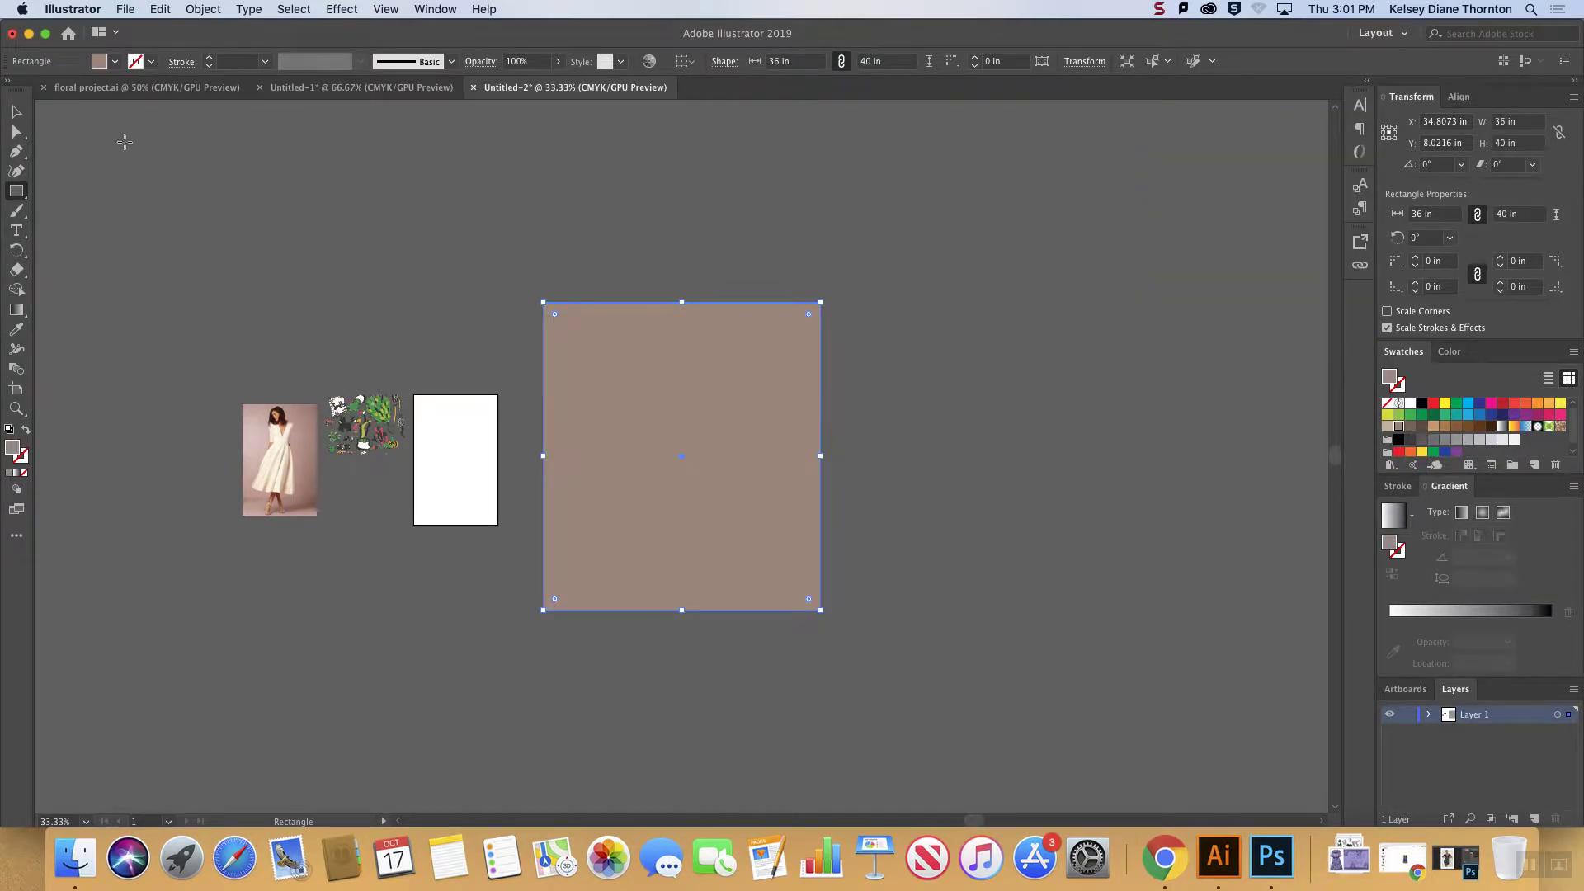
{"action": "left_click", "coordinate": [16, 111]}
{"action": "left_click", "coordinate": [289, 552]}
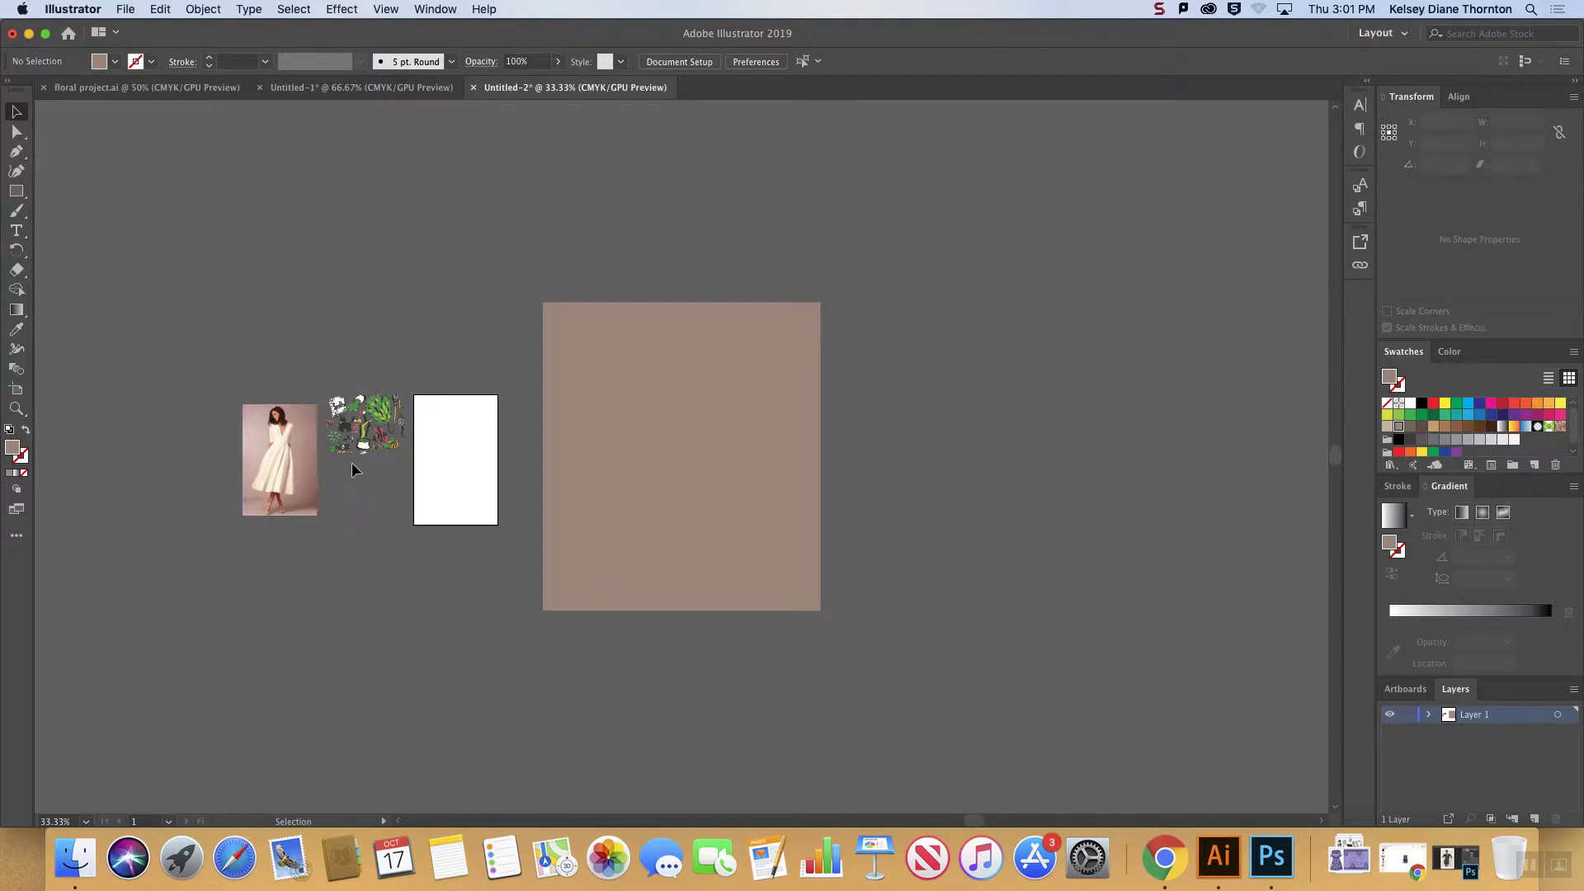
- Examine the dress photo side by side with the cleaned-up drawings
{"action": "key", "text": "super+equal"}
{"action": "key", "text": "super+equal"}
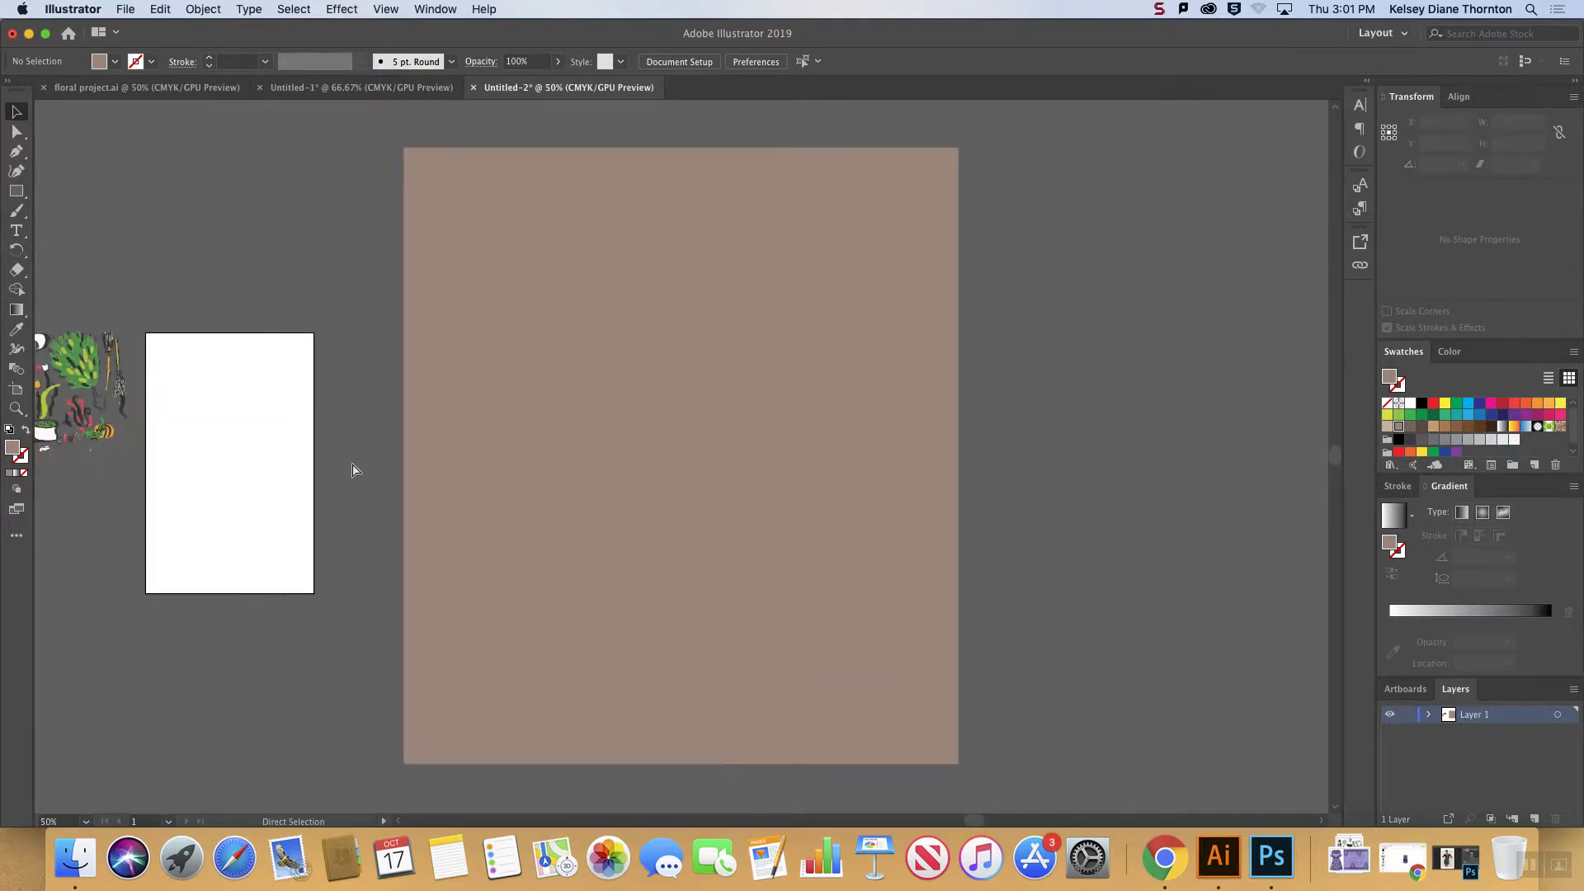
{"action": "left_click_drag", "start_coordinate": [949, 813], "coordinate": [784, 813]}
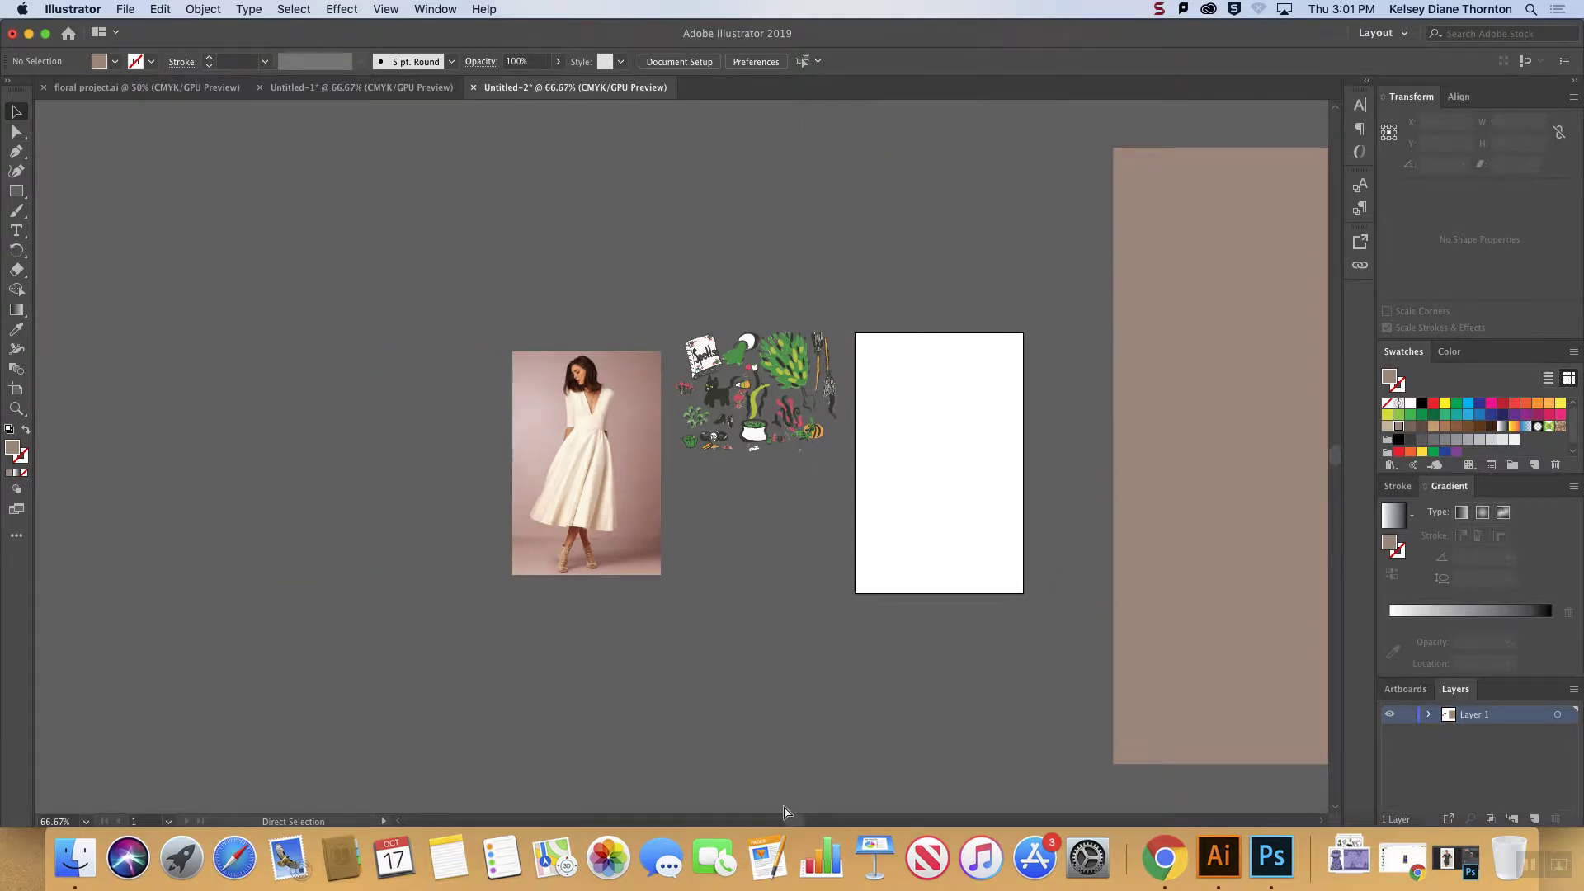
{"action": "key", "text": "super+equal"}
{"action": "key", "text": "super+equal"}
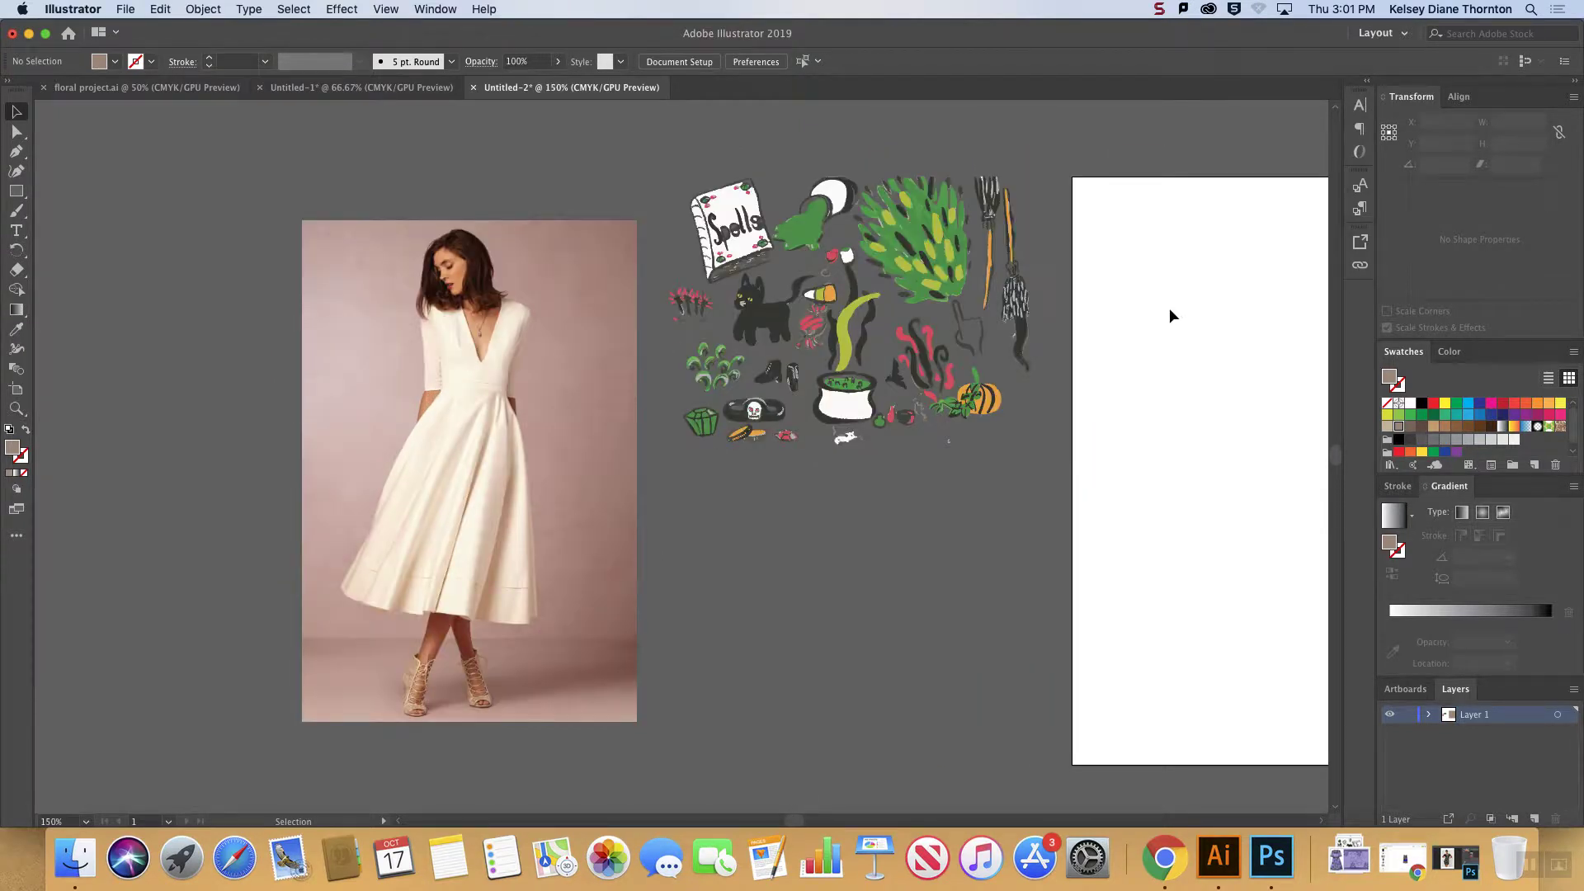
{"action": "left_click_drag", "start_coordinate": [1337, 460], "coordinate": [1337, 454]}
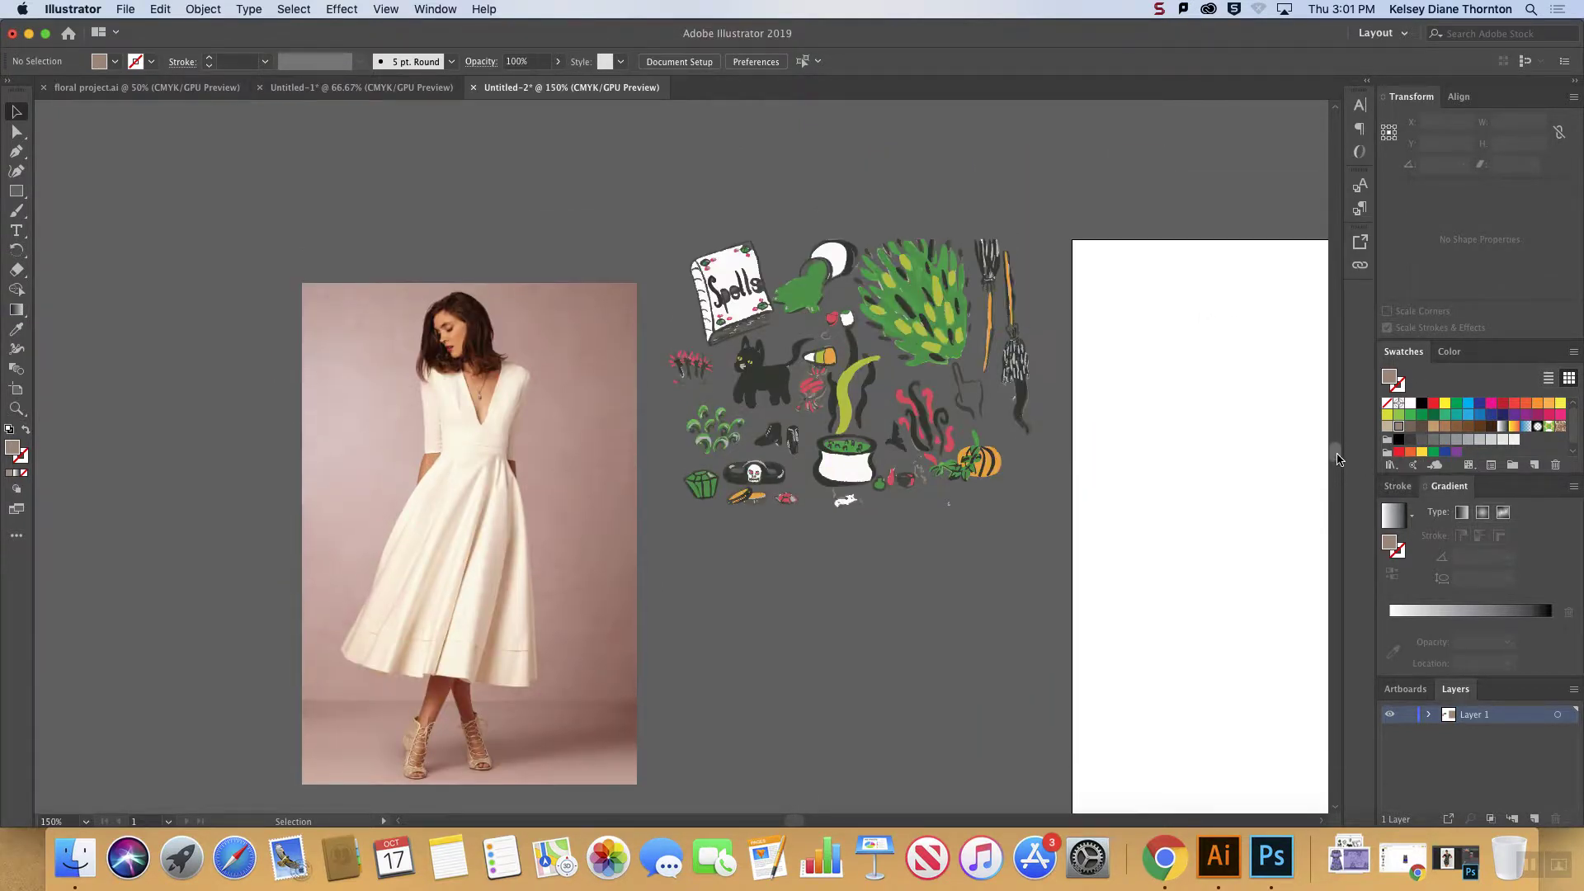
{"action": "scroll", "coordinate": [1345, 461], "scroll_direction": "up", "scroll_amount": 1}
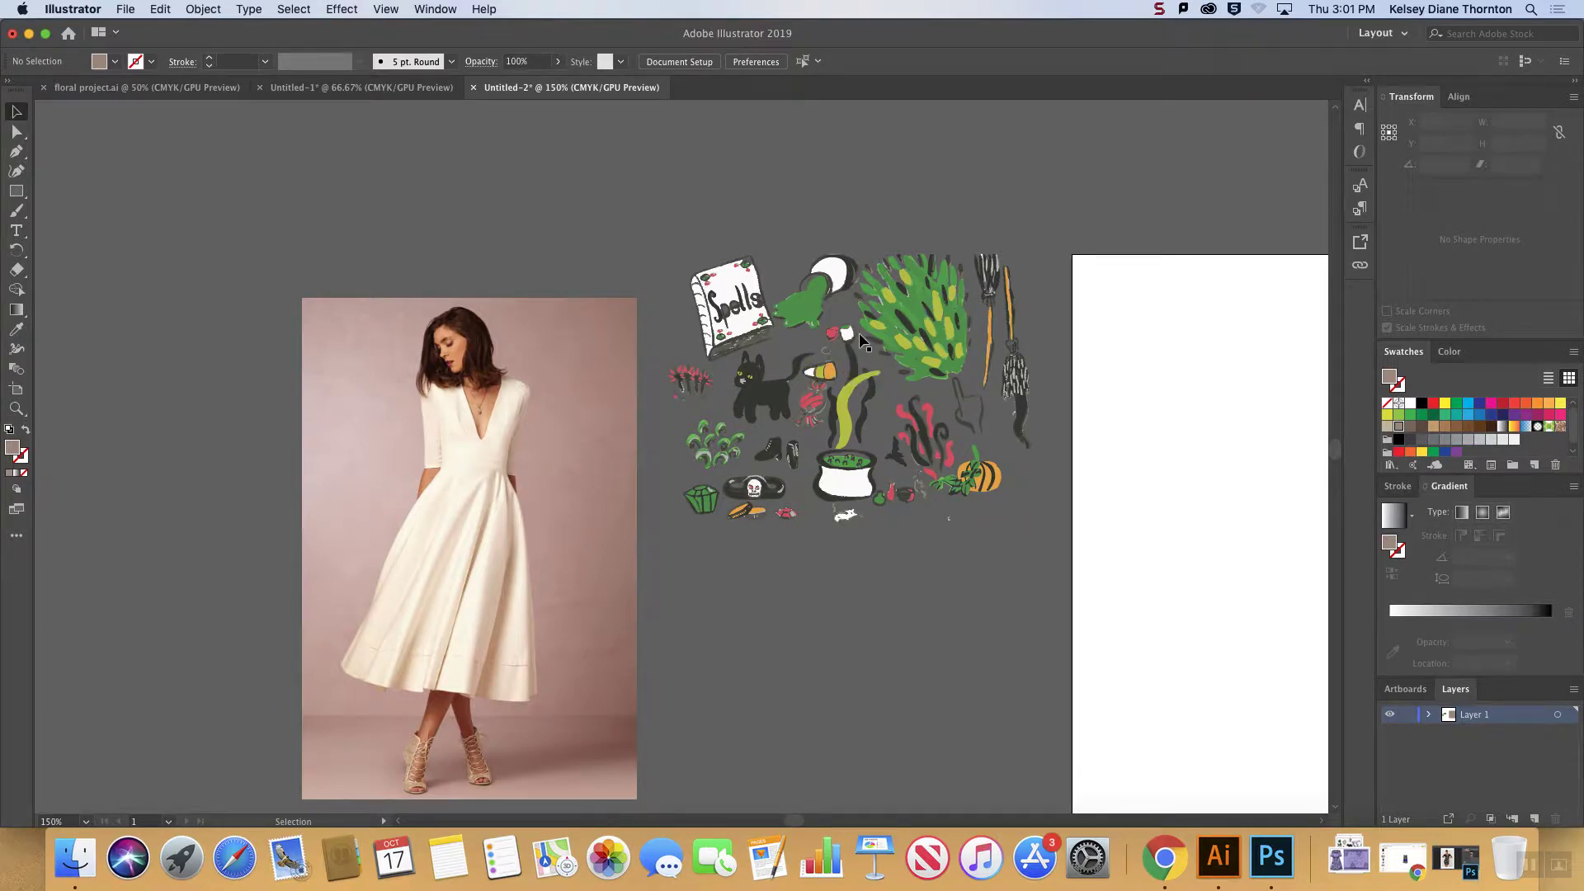
- Select the cluster of green curled sprouts beside the black boots with the Lasso tool
{"action": "key", "text": "super+equal"}
{"action": "key", "text": "super+equal"}
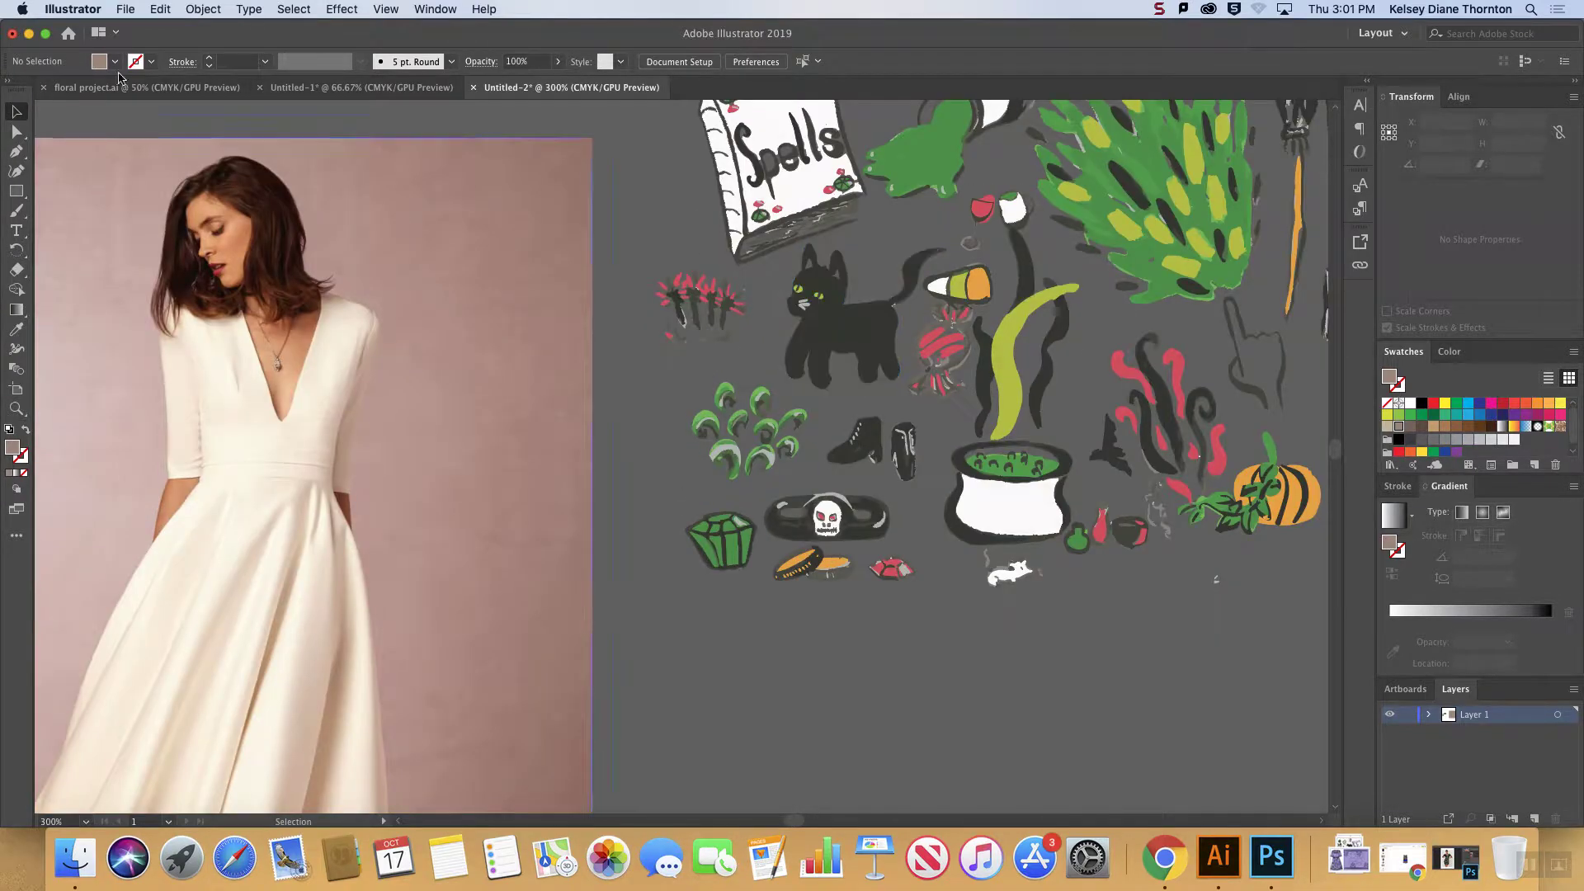
{"action": "left_click", "coordinate": [16, 132]}
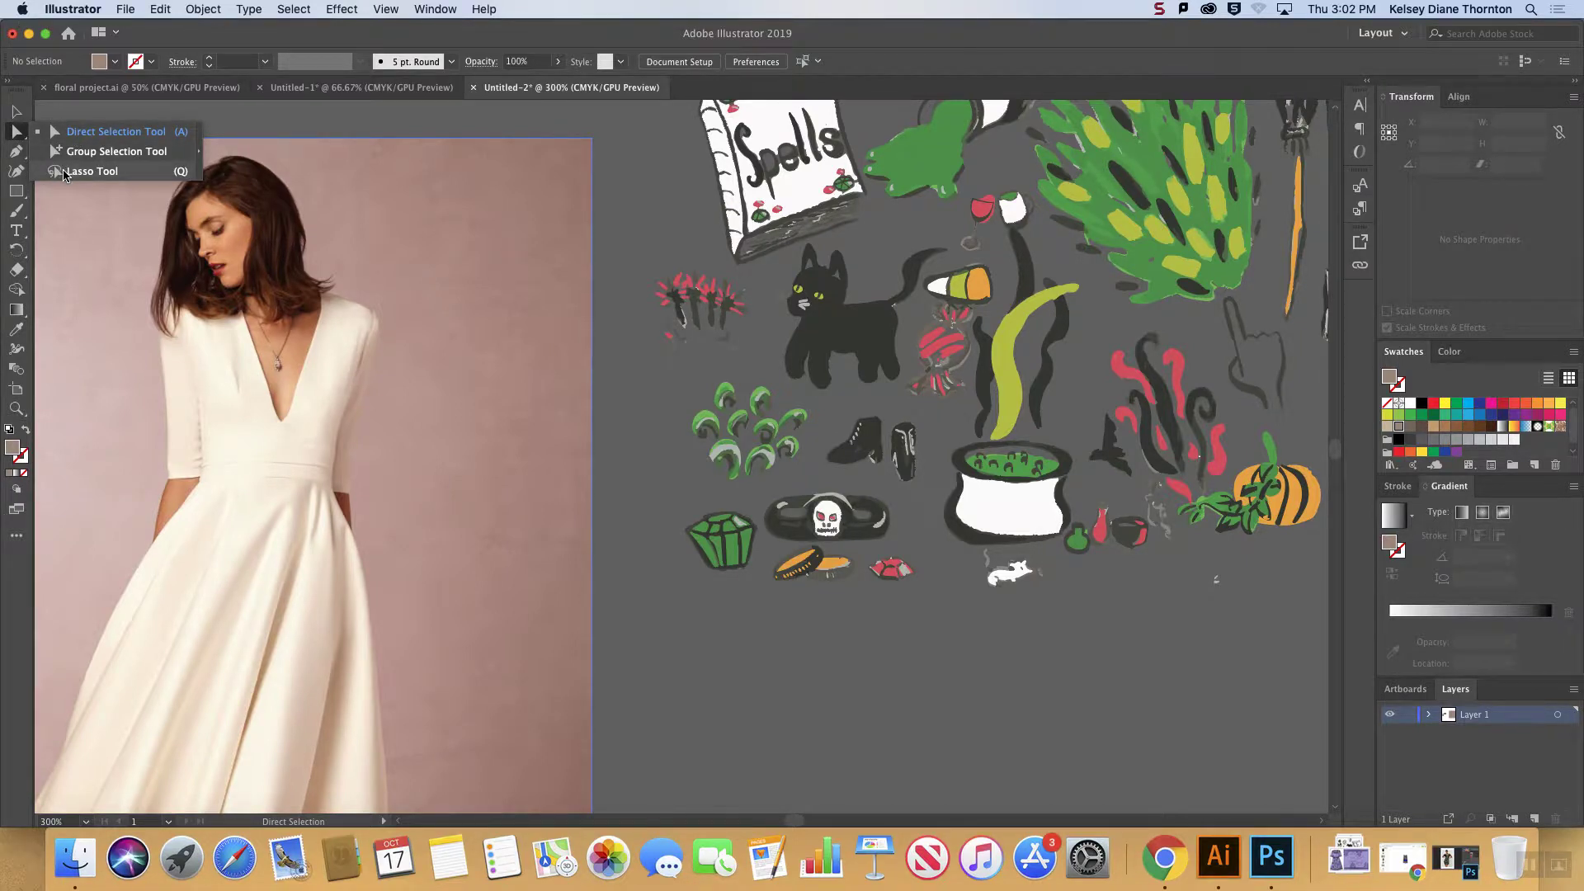
{"action": "left_click", "coordinate": [55, 173]}
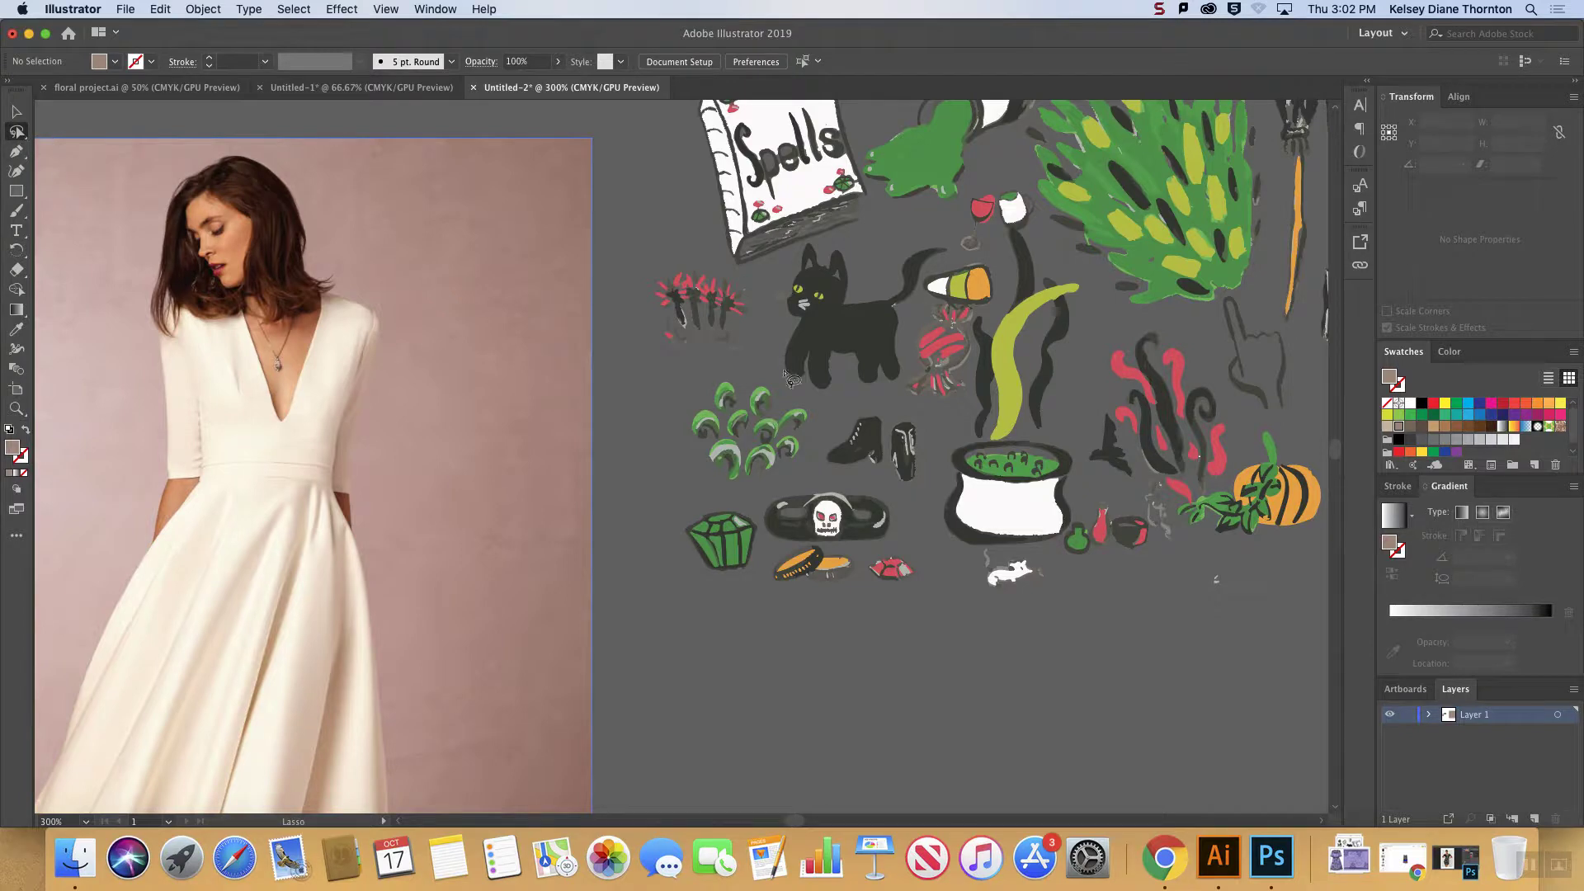
{"action": "scroll", "coordinate": [1008, 371], "scroll_direction": "down", "scroll_amount": 5}
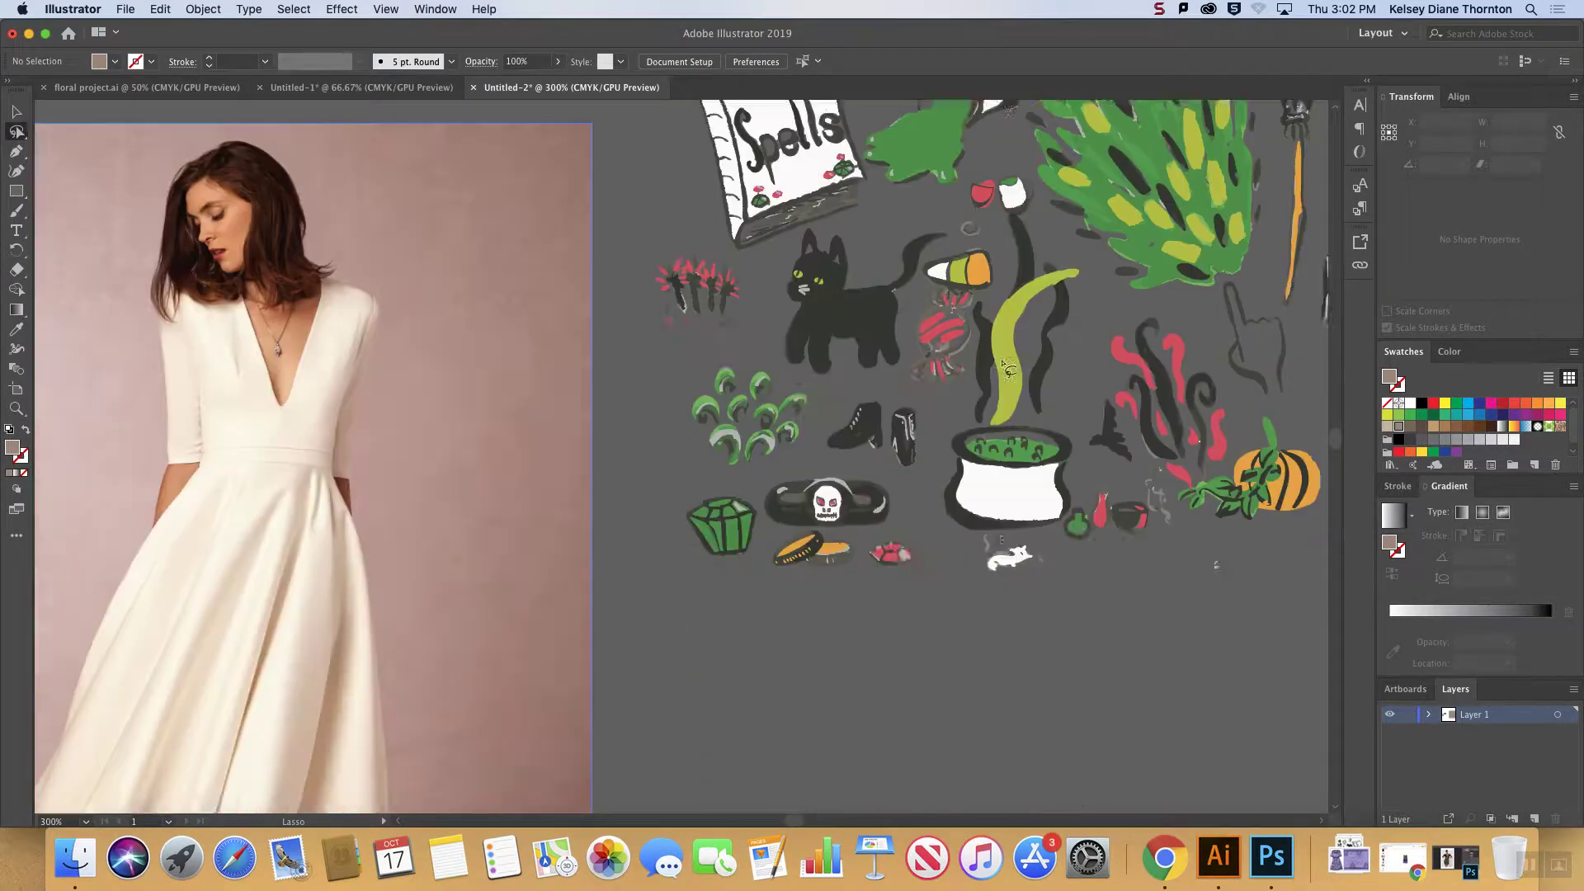
{"action": "scroll", "coordinate": [1008, 371], "scroll_direction": "up", "scroll_amount": 7}
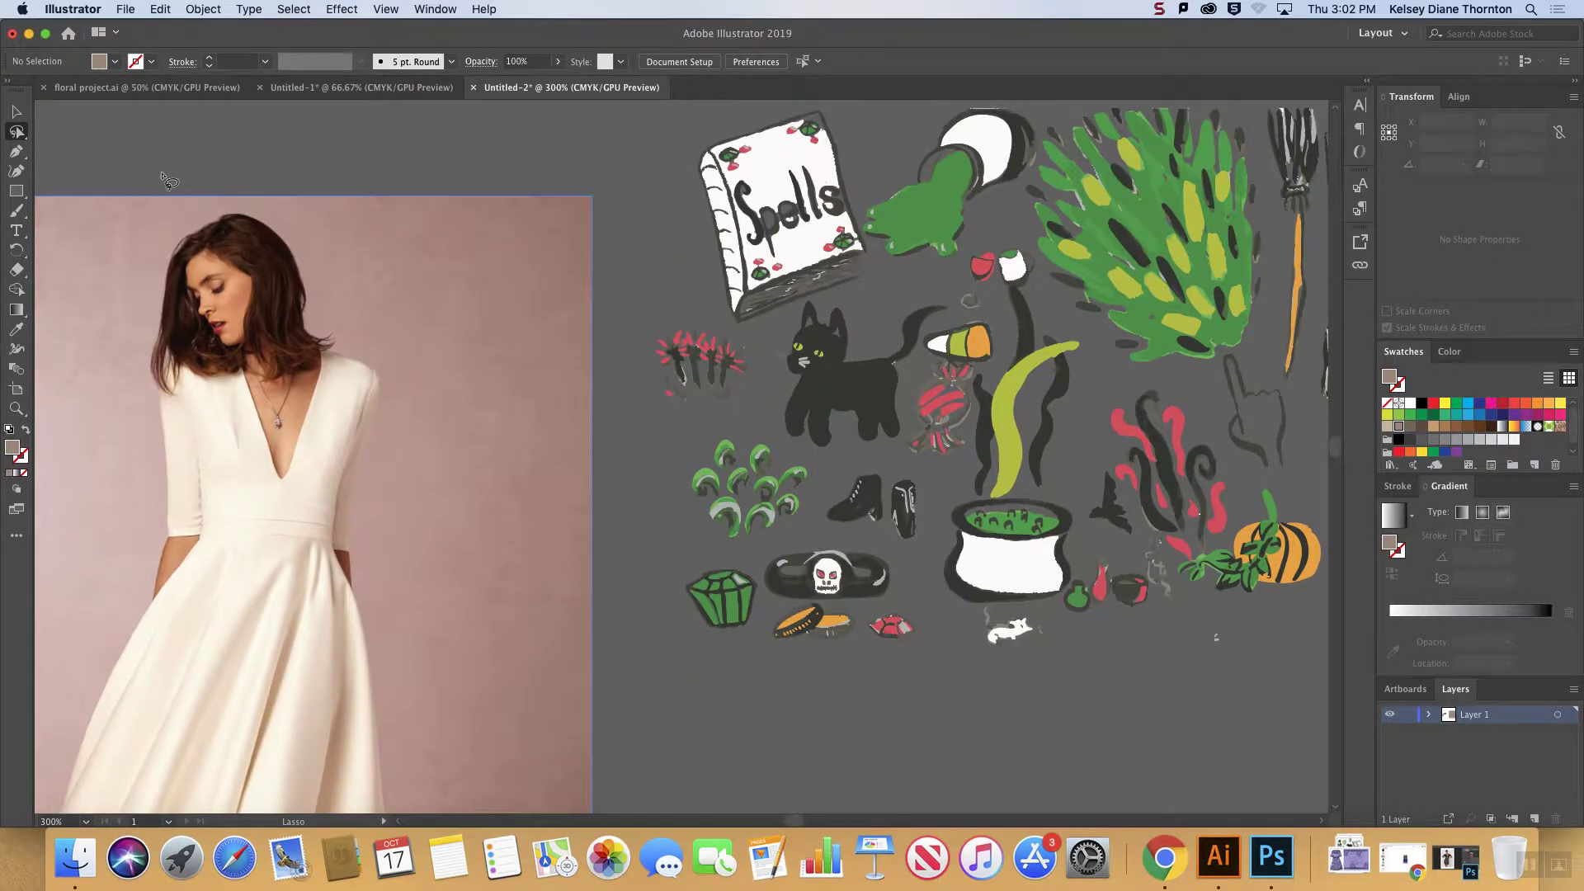
{"action": "left_click", "coordinate": [11, 134]}
{"action": "left_click", "coordinate": [1044, 453]}
{"action": "key", "text": "super+equal"}
{"action": "key", "text": "q"}
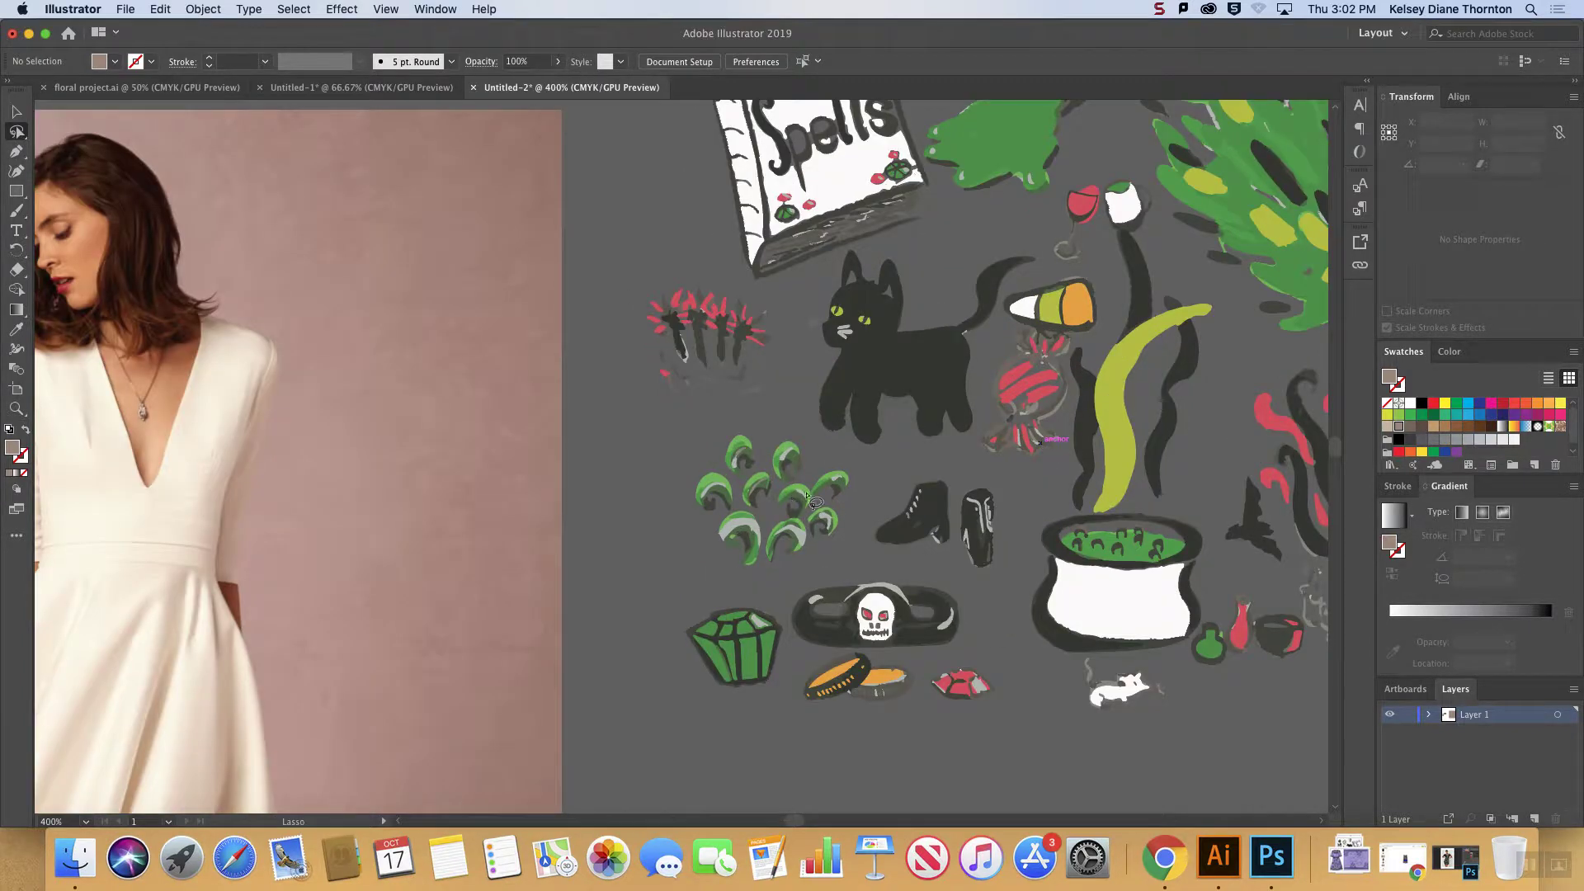
{"action": "mouse_move", "coordinate": [850, 543]}
{"action": "left_mouse_down"}
{"action": "mouse_move", "coordinate": [864, 483]}
{"action": "mouse_move", "coordinate": [851, 458]}
{"action": "mouse_move", "coordinate": [756, 420]}
{"action": "mouse_move", "coordinate": [703, 437]}
{"action": "mouse_move", "coordinate": [674, 495]}
{"action": "mouse_move", "coordinate": [737, 579]}
{"action": "mouse_move", "coordinate": [821, 574]}
{"action": "left_mouse_up"}
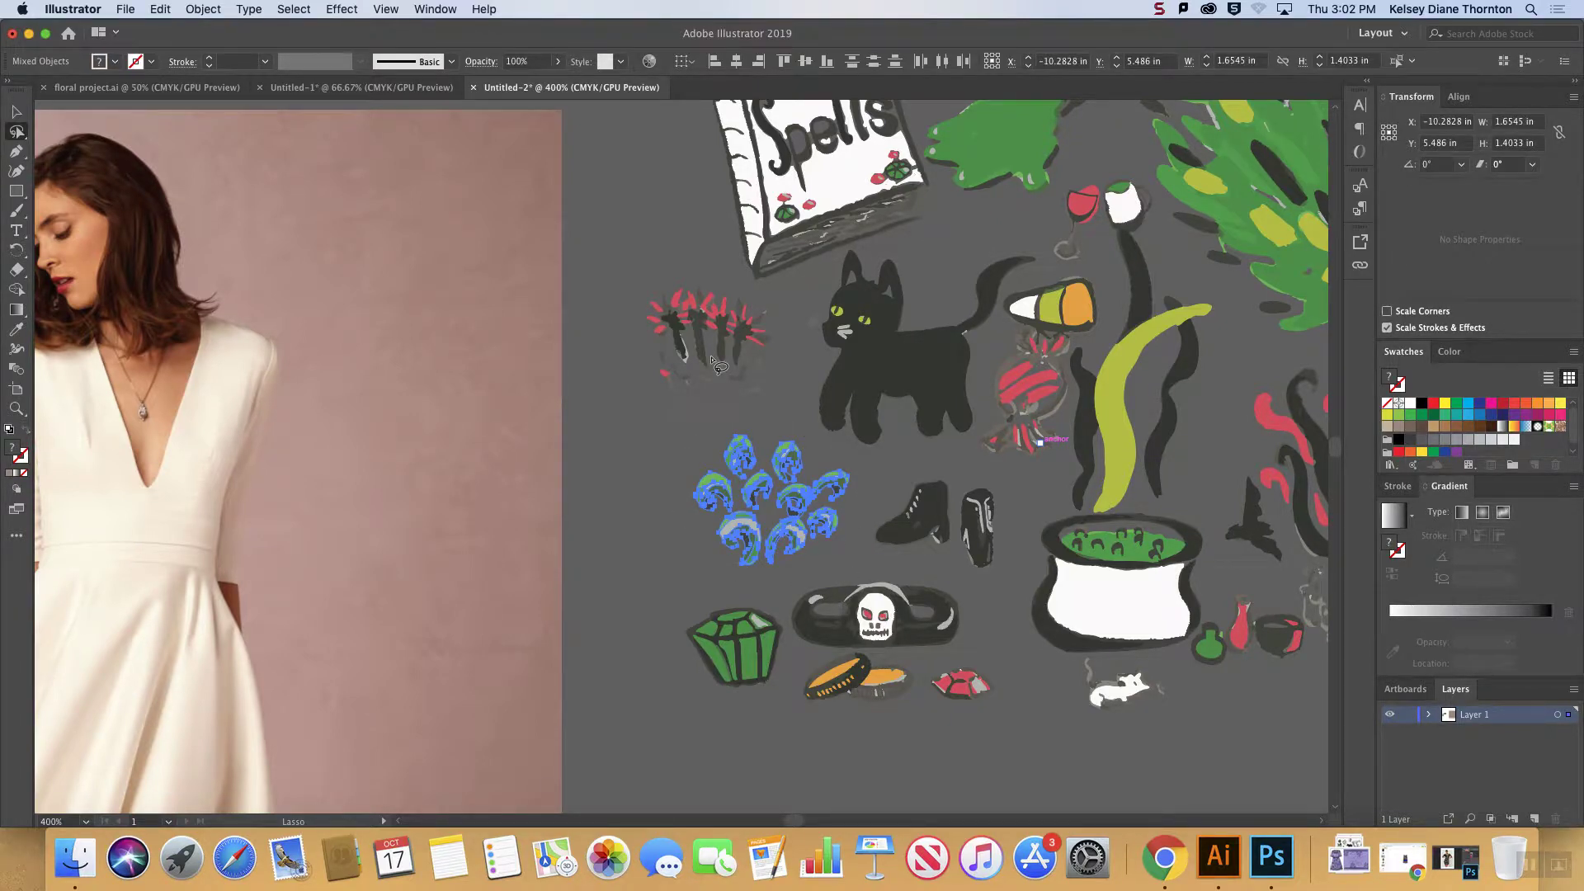
- Move the selected green sprouts onto the white artboard and group them
{"action": "left_click", "coordinate": [19, 140]}
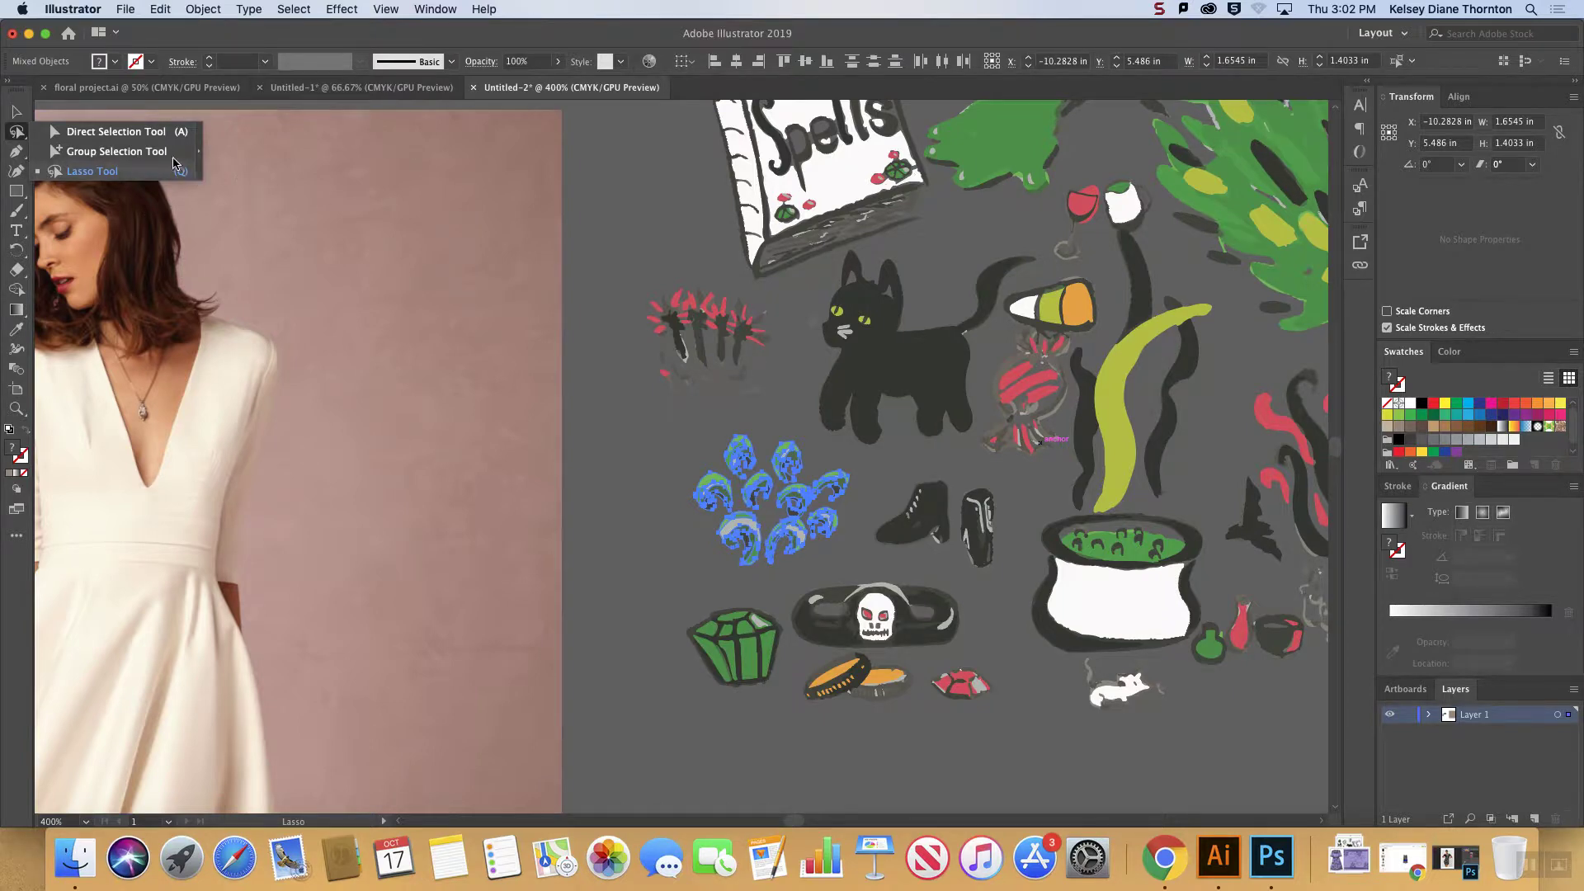
{"action": "left_click", "coordinate": [13, 114]}
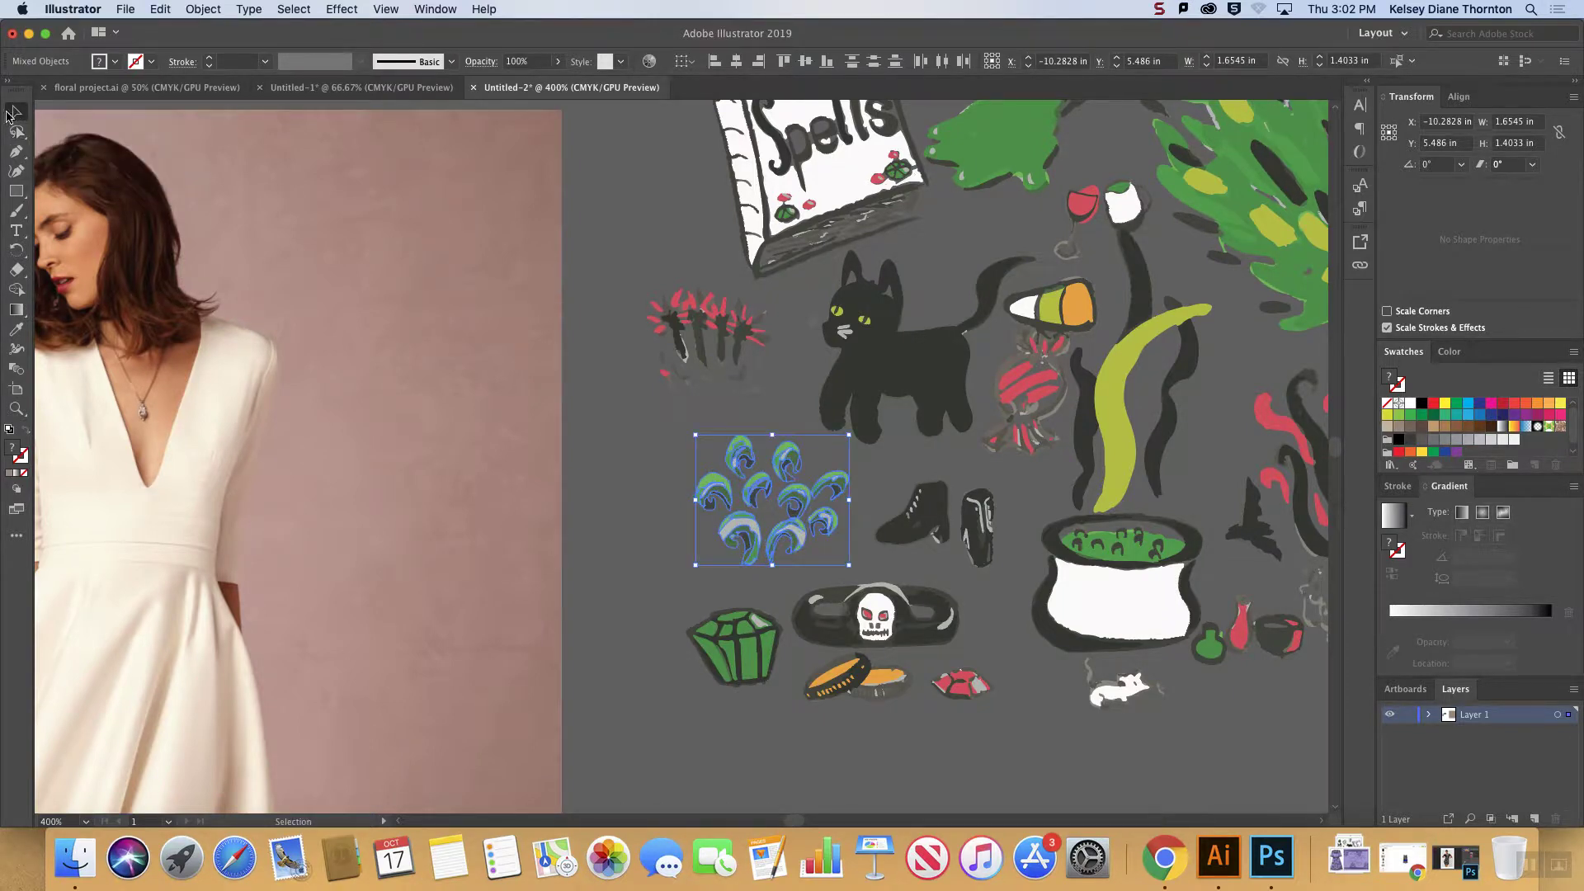
{"action": "left_click_drag", "start_coordinate": [784, 536], "coordinate": [458, 462]}
{"action": "key", "text": "super+minus"}
{"action": "key", "text": "super+minus"}
{"action": "key", "text": "super+minus"}
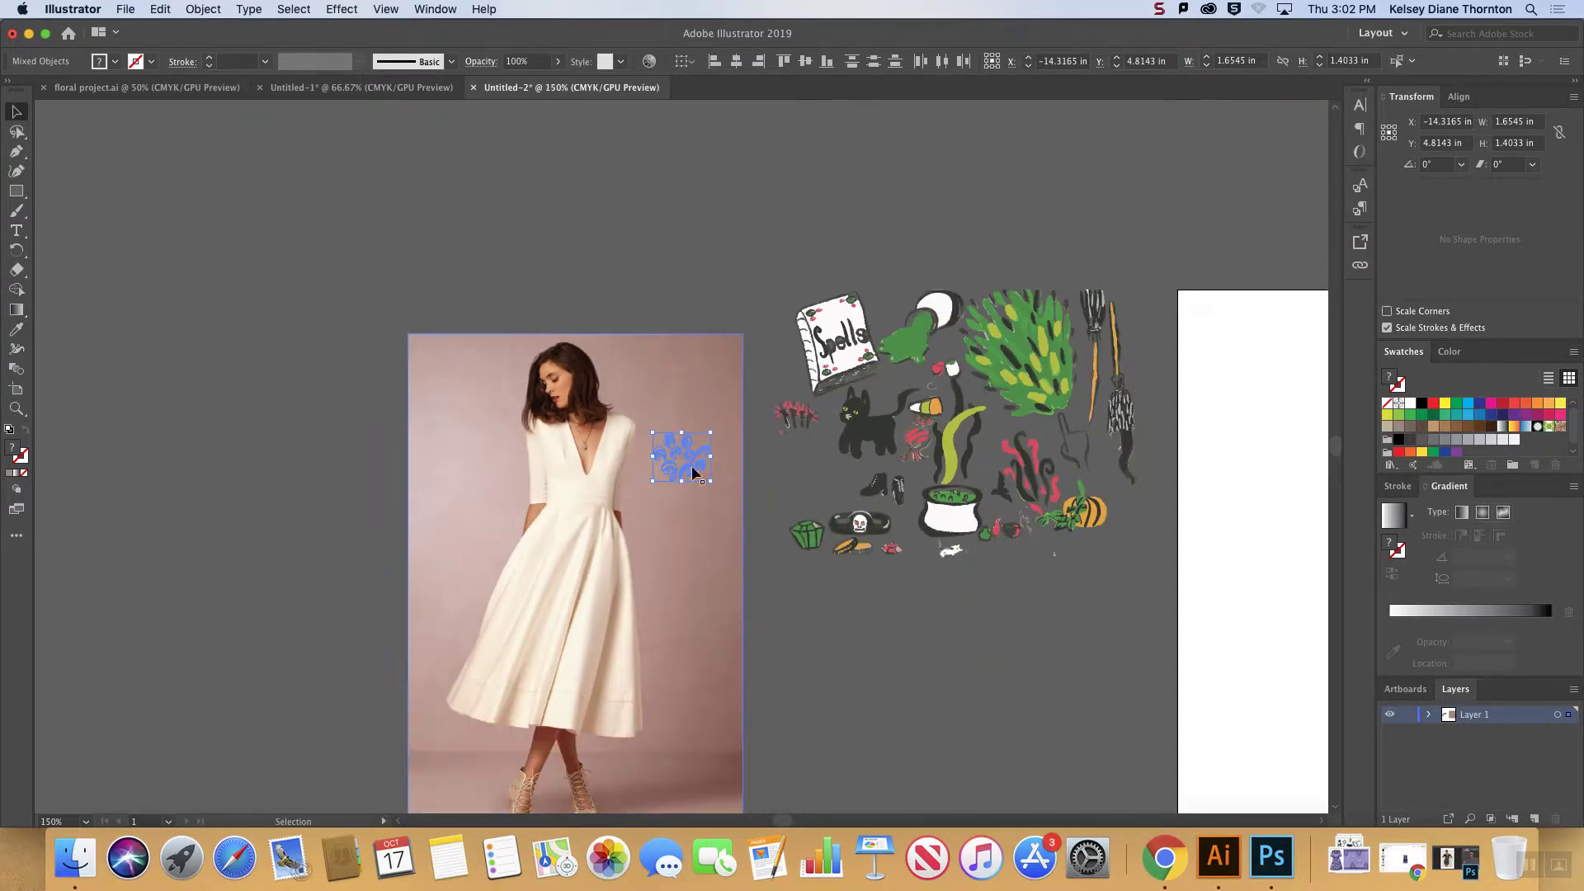
{"action": "left_click_drag", "start_coordinate": [711, 469], "coordinate": [1271, 547]}
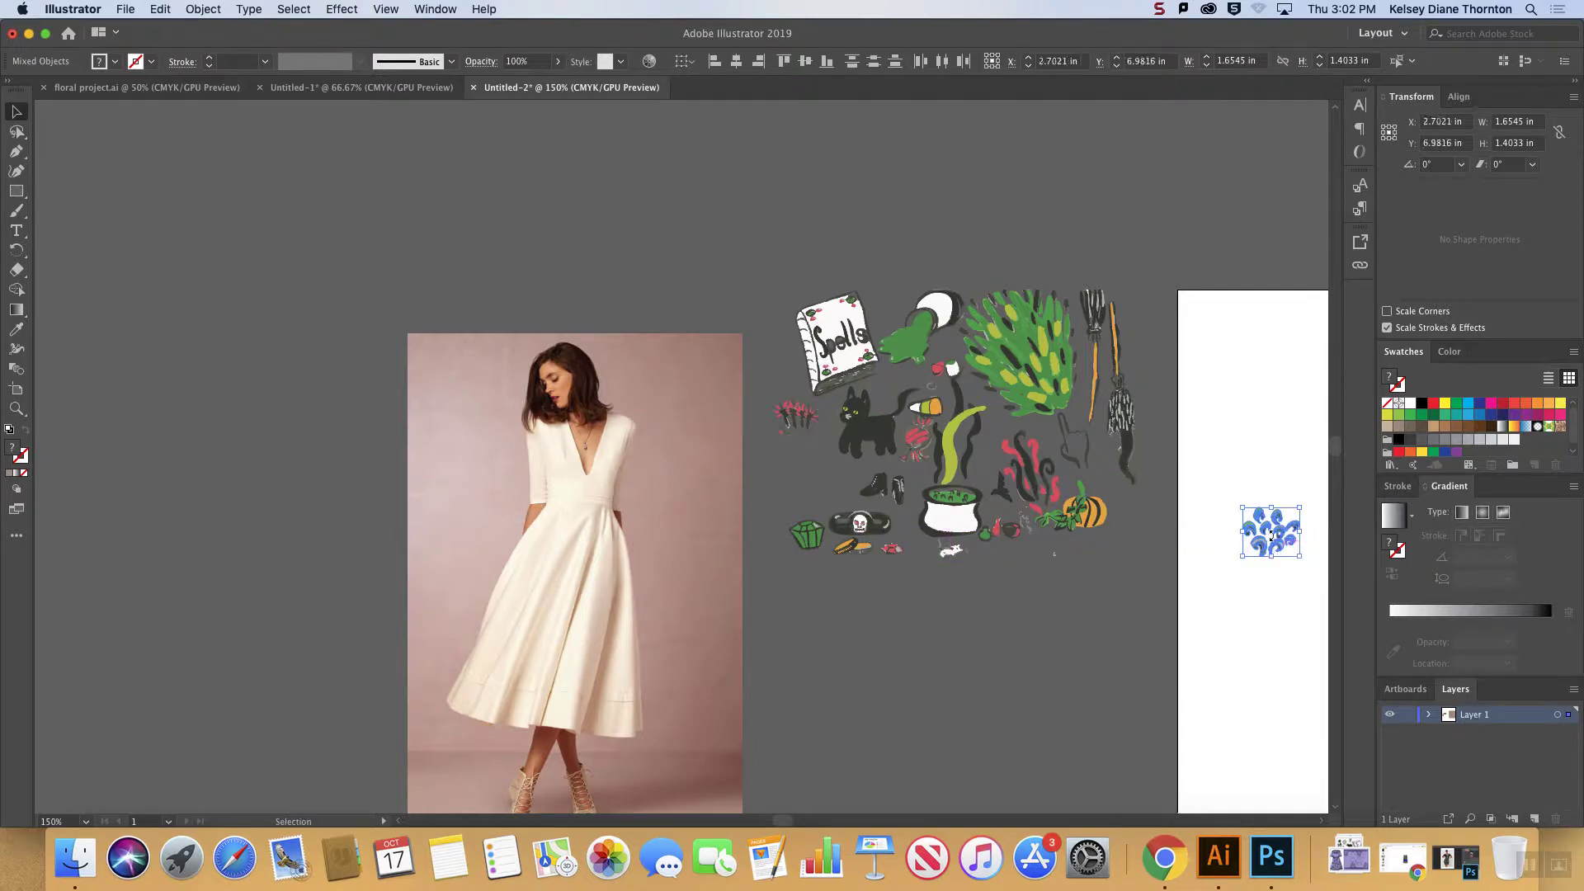
{"action": "right_click", "coordinate": [1271, 547]}
{"action": "left_click", "coordinate": [1305, 643]}
- Enlarge the grouped sprouts to about 17.63 × 14.95 in and bring them to the front on the taupe-brown rectangle
{"action": "key", "text": "super+minus"}
{"action": "key", "text": "super+minus"}
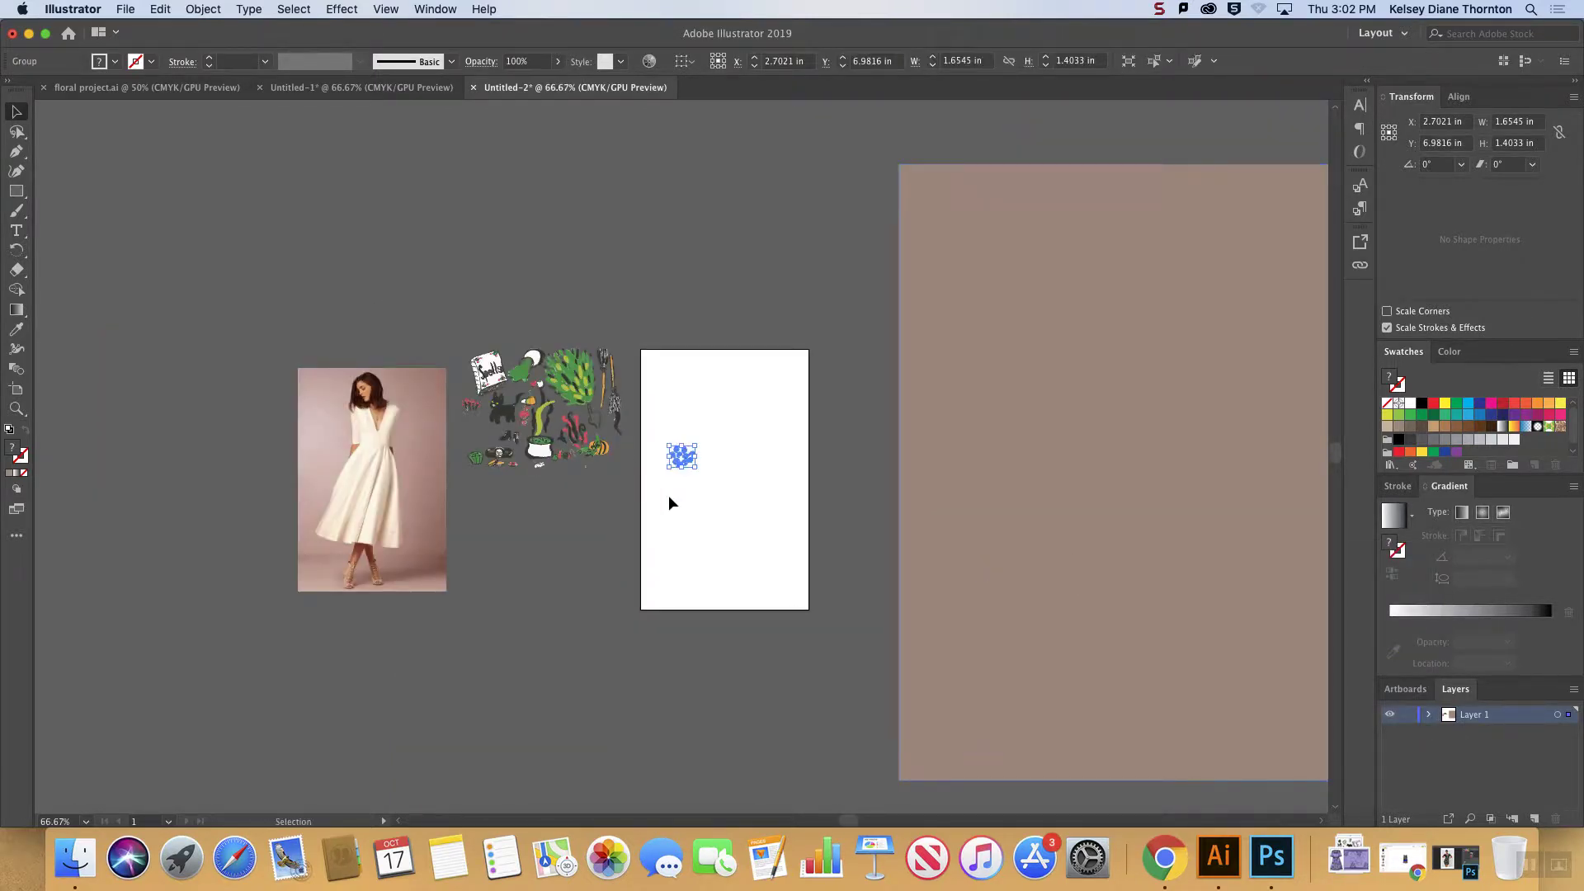
{"action": "left_click_drag", "start_coordinate": [698, 469], "coordinate": [945, 731]}
{"action": "left_click_drag", "start_coordinate": [908, 614], "coordinate": [1155, 614]}
{"action": "right_click", "coordinate": [1175, 607]}
{"action": "mouse_move", "coordinate": [1258, 746]}
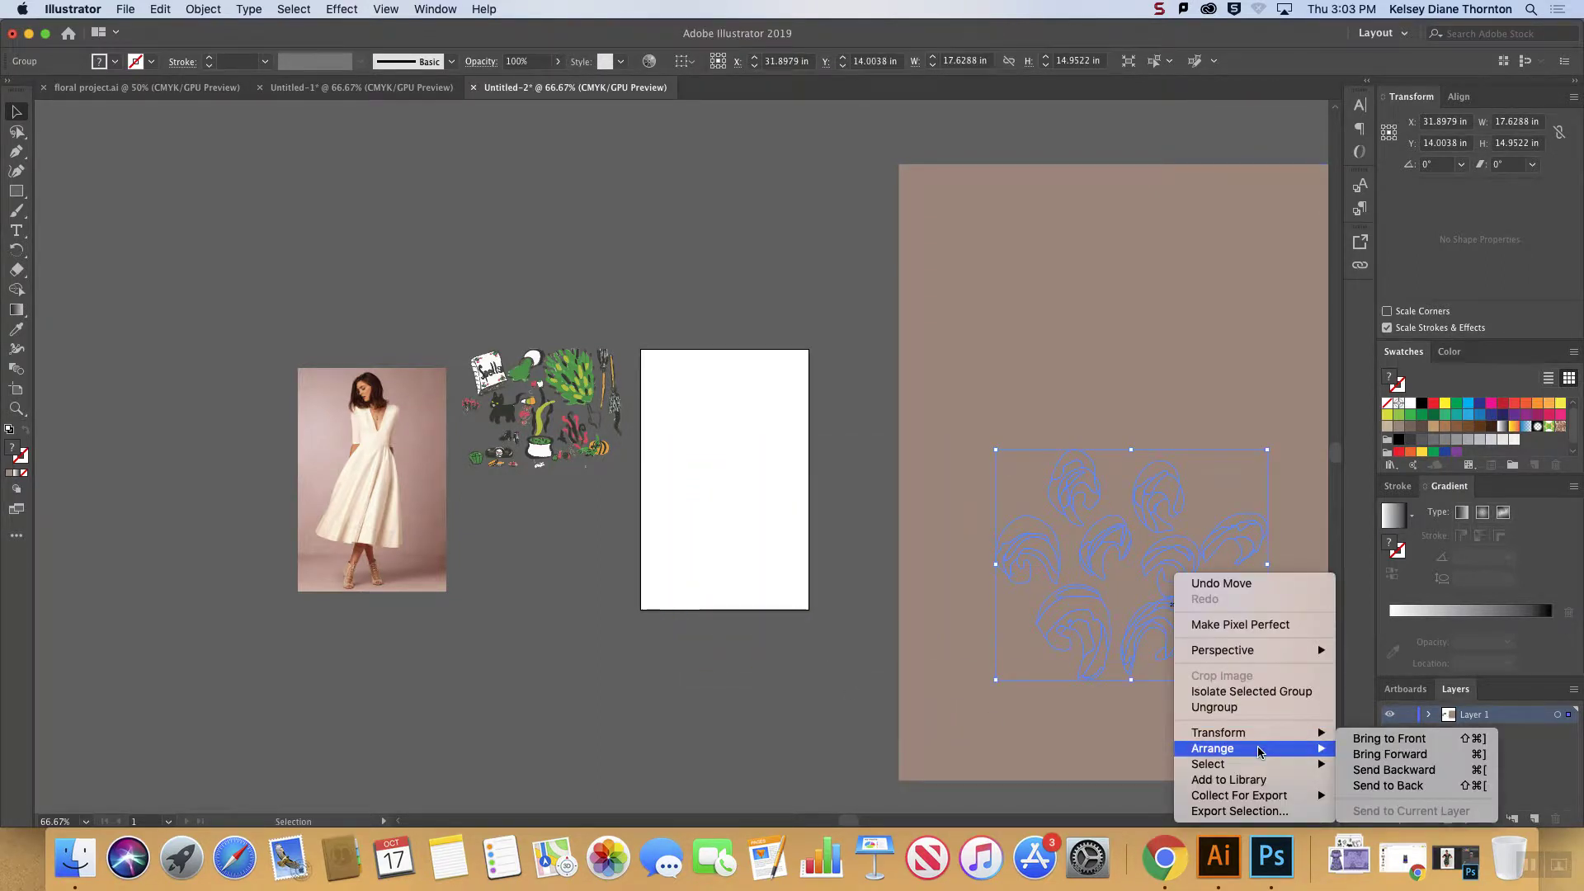
{"action": "left_click", "coordinate": [1373, 743]}
{"action": "scroll", "coordinate": [1131, 660], "scroll_direction": "right", "scroll_amount": 5}
{"action": "scroll", "coordinate": [1130, 663], "scroll_direction": "left", "scroll_amount": 7}
{"action": "left_click", "coordinate": [748, 472]}
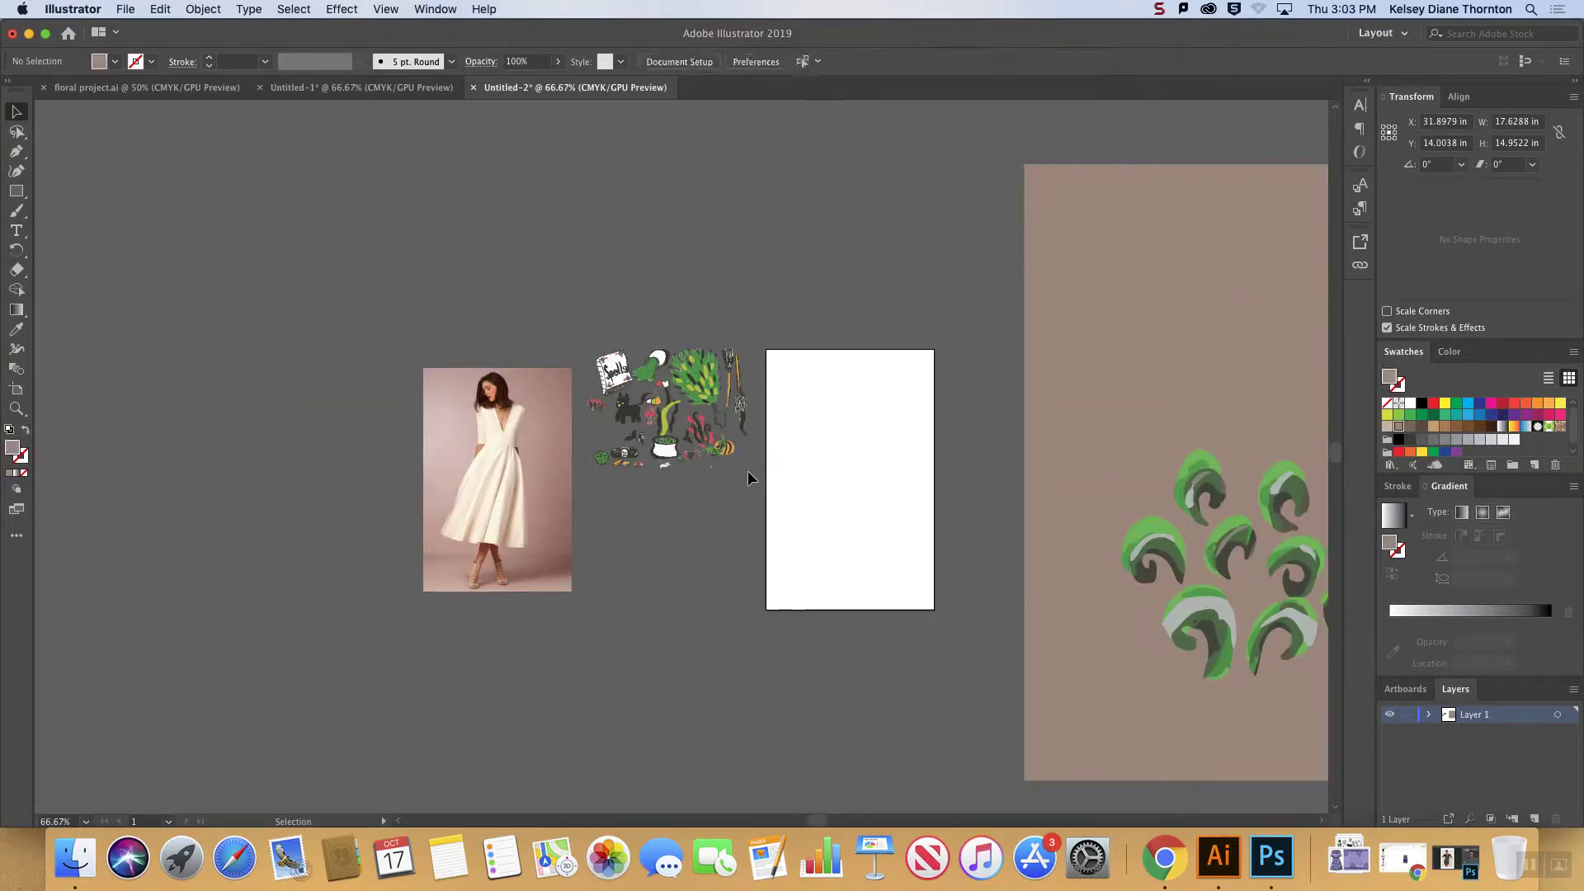
- Lasso around the black cat, including its tail, to select it
{"action": "key", "text": "super+equal"}
{"action": "key", "text": "super+equal"}
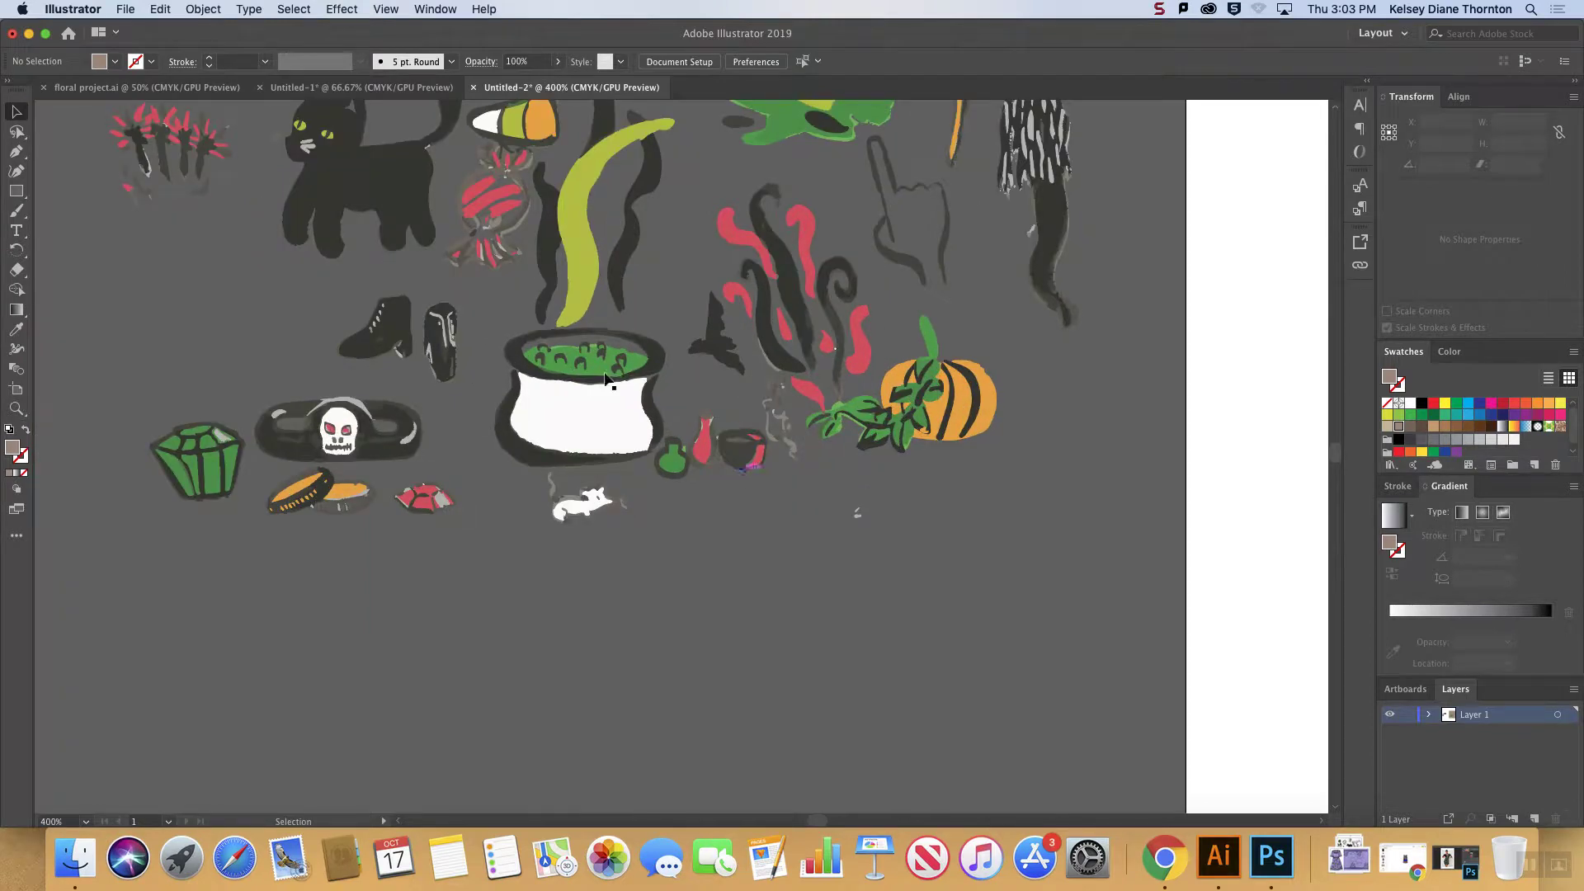
{"action": "scroll", "coordinate": [448, 246], "scroll_direction": "up", "scroll_amount": 10}
{"action": "key", "text": "super+equal"}
{"action": "scroll", "coordinate": [447, 246], "scroll_direction": "down", "scroll_amount": 5}
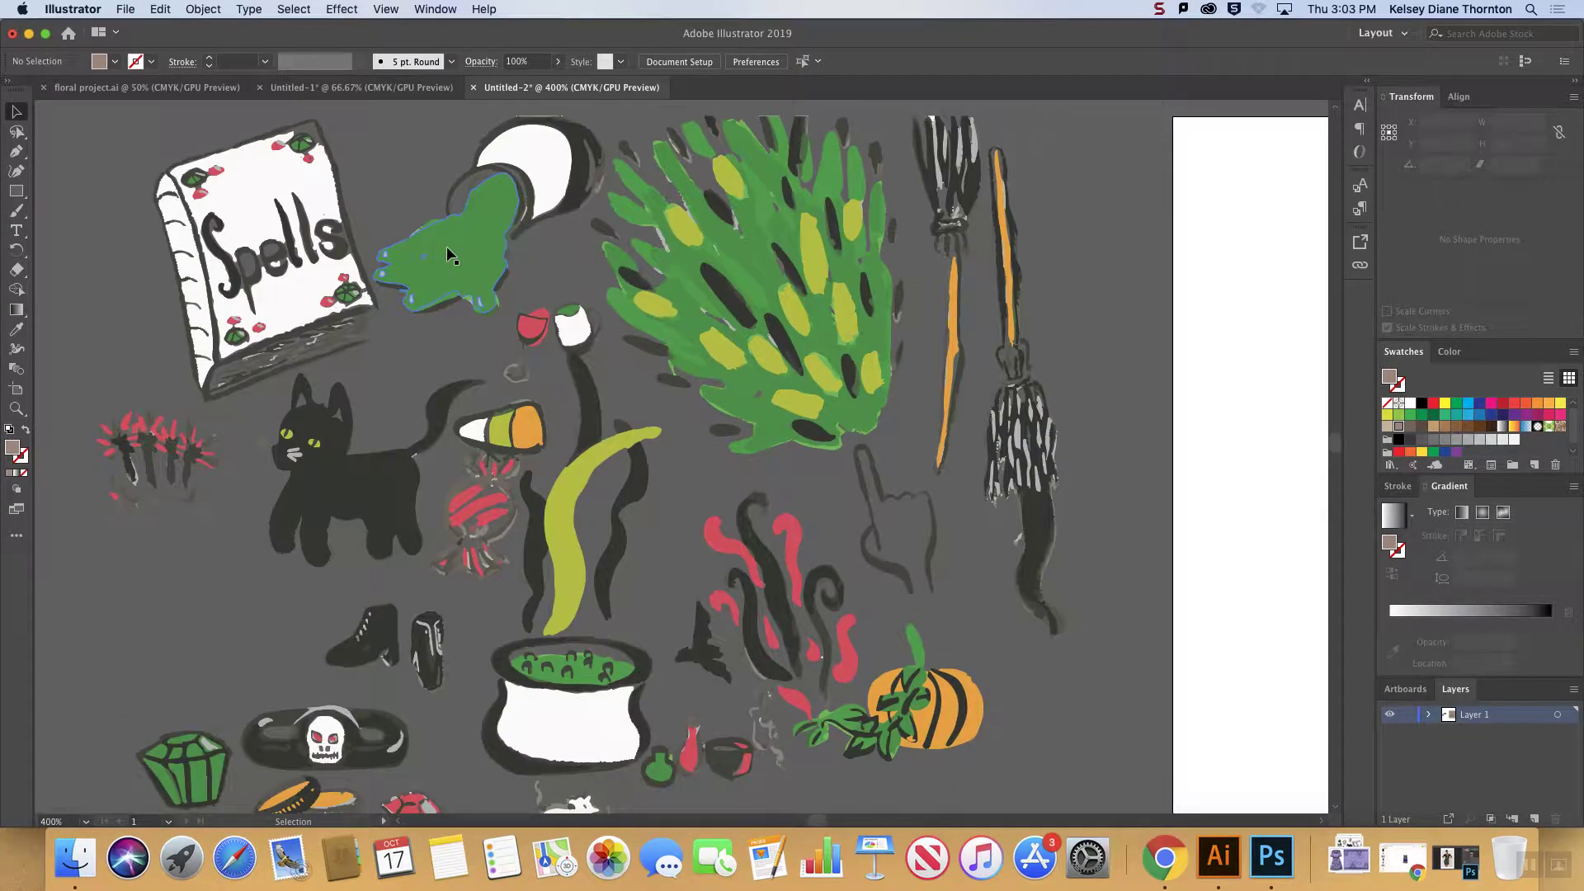
{"action": "key", "text": "q"}
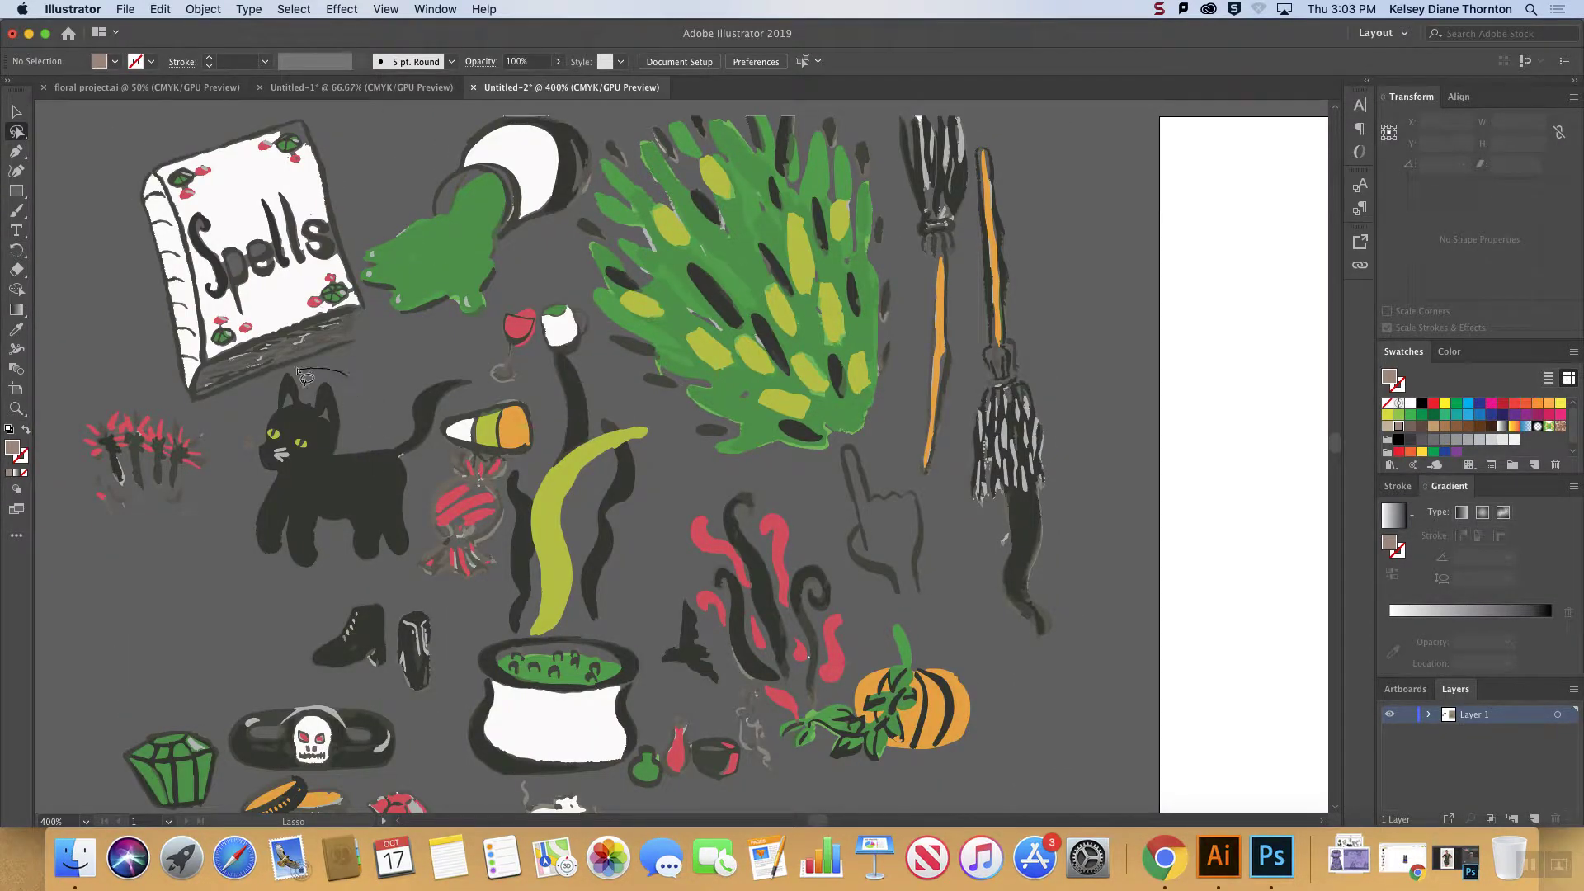
{"action": "left_click_drag", "start_coordinate": [232, 486], "coordinate": [263, 581]}
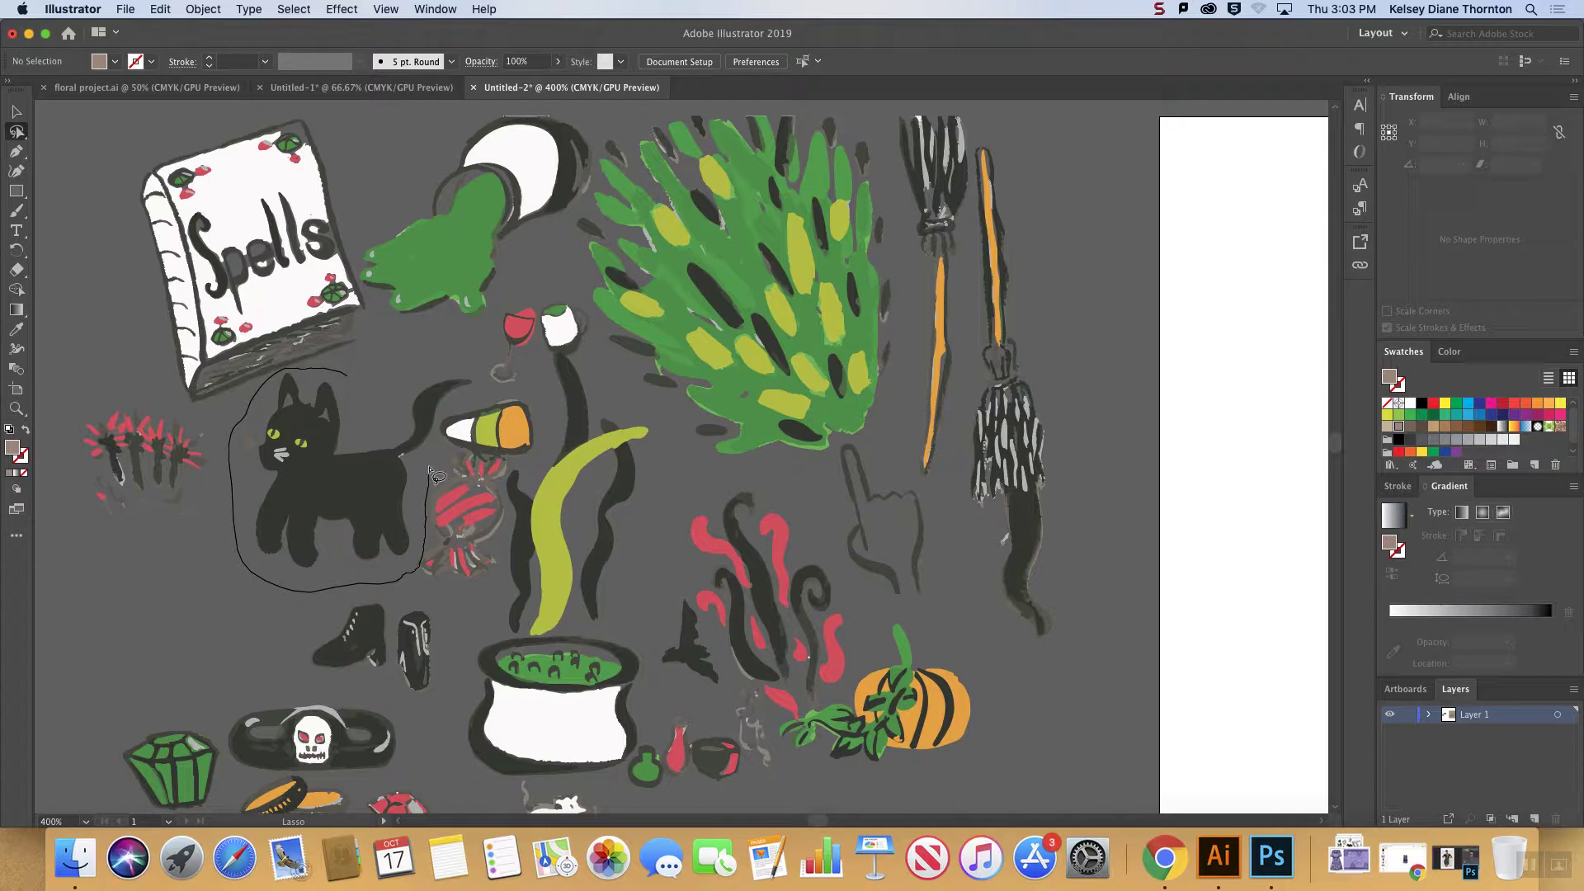
{"action": "left_click_drag", "start_coordinate": [452, 354], "coordinate": [454, 358]}
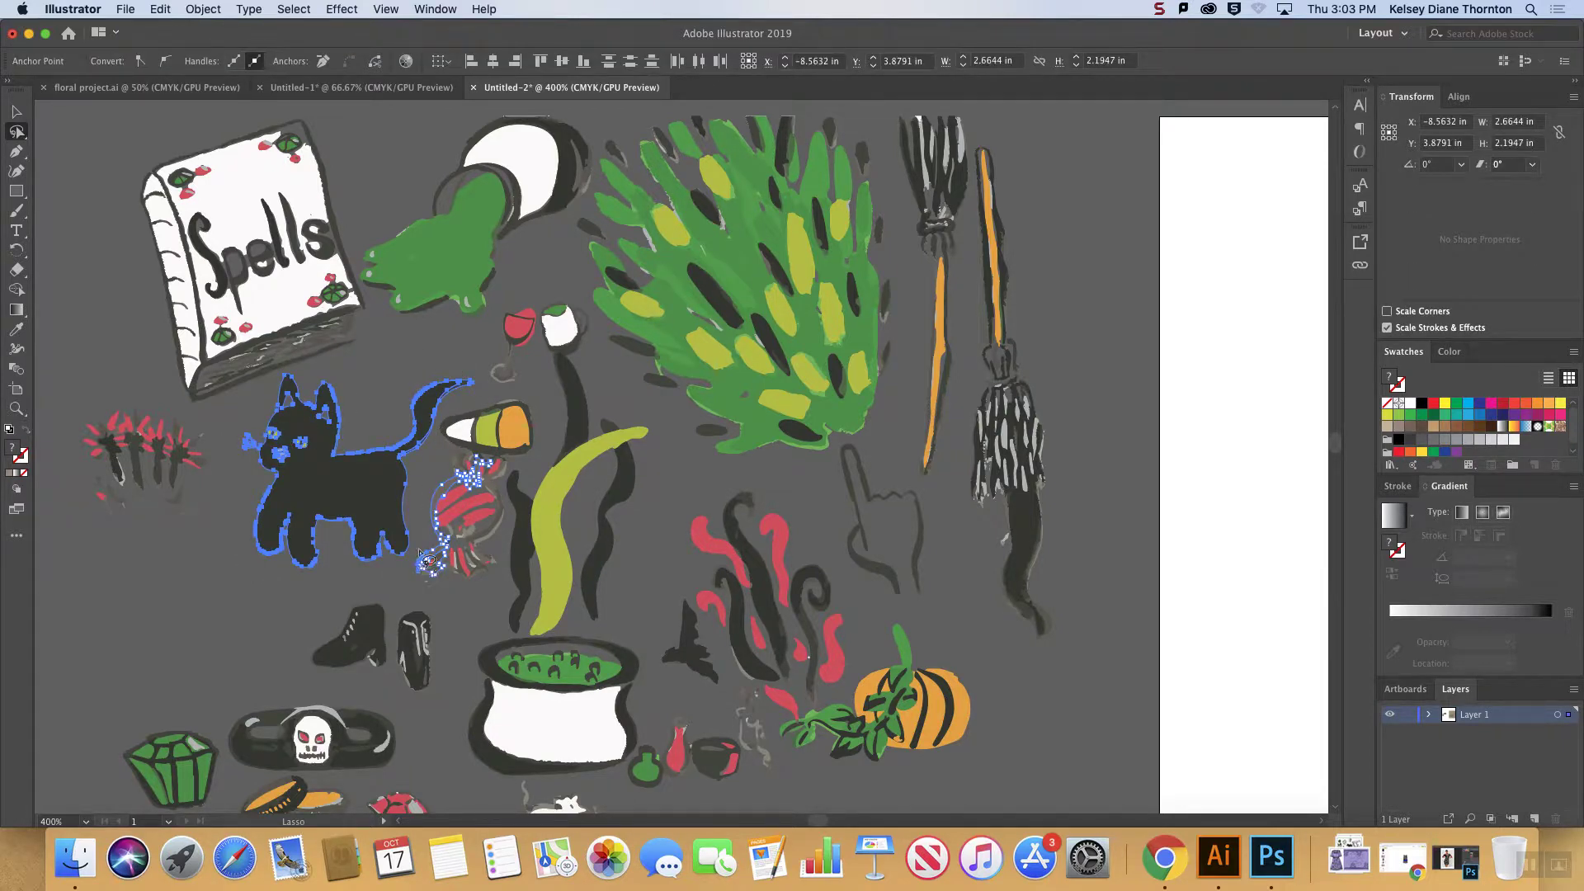
- Try moving the lassoed cat up over the spell book, undo the move, and deselect
{"action": "left_click", "coordinate": [14, 112]}
{"action": "left_click_drag", "start_coordinate": [405, 501], "coordinate": [361, 472]}
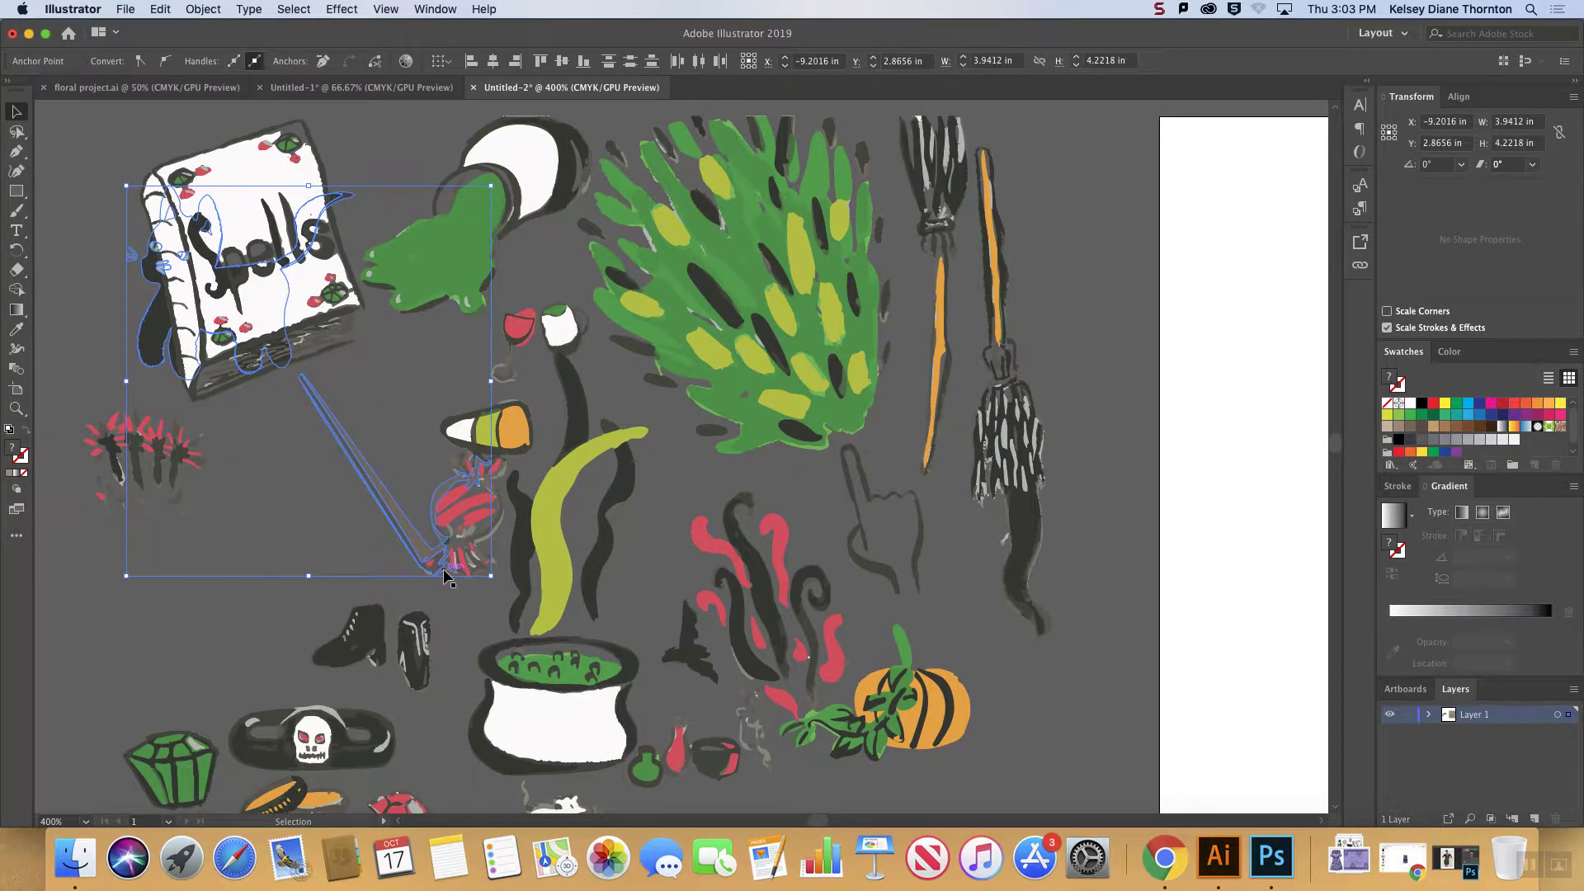
{"action": "left_click_drag", "start_coordinate": [445, 576], "coordinate": [447, 578]}
{"action": "key", "text": "super+z"}
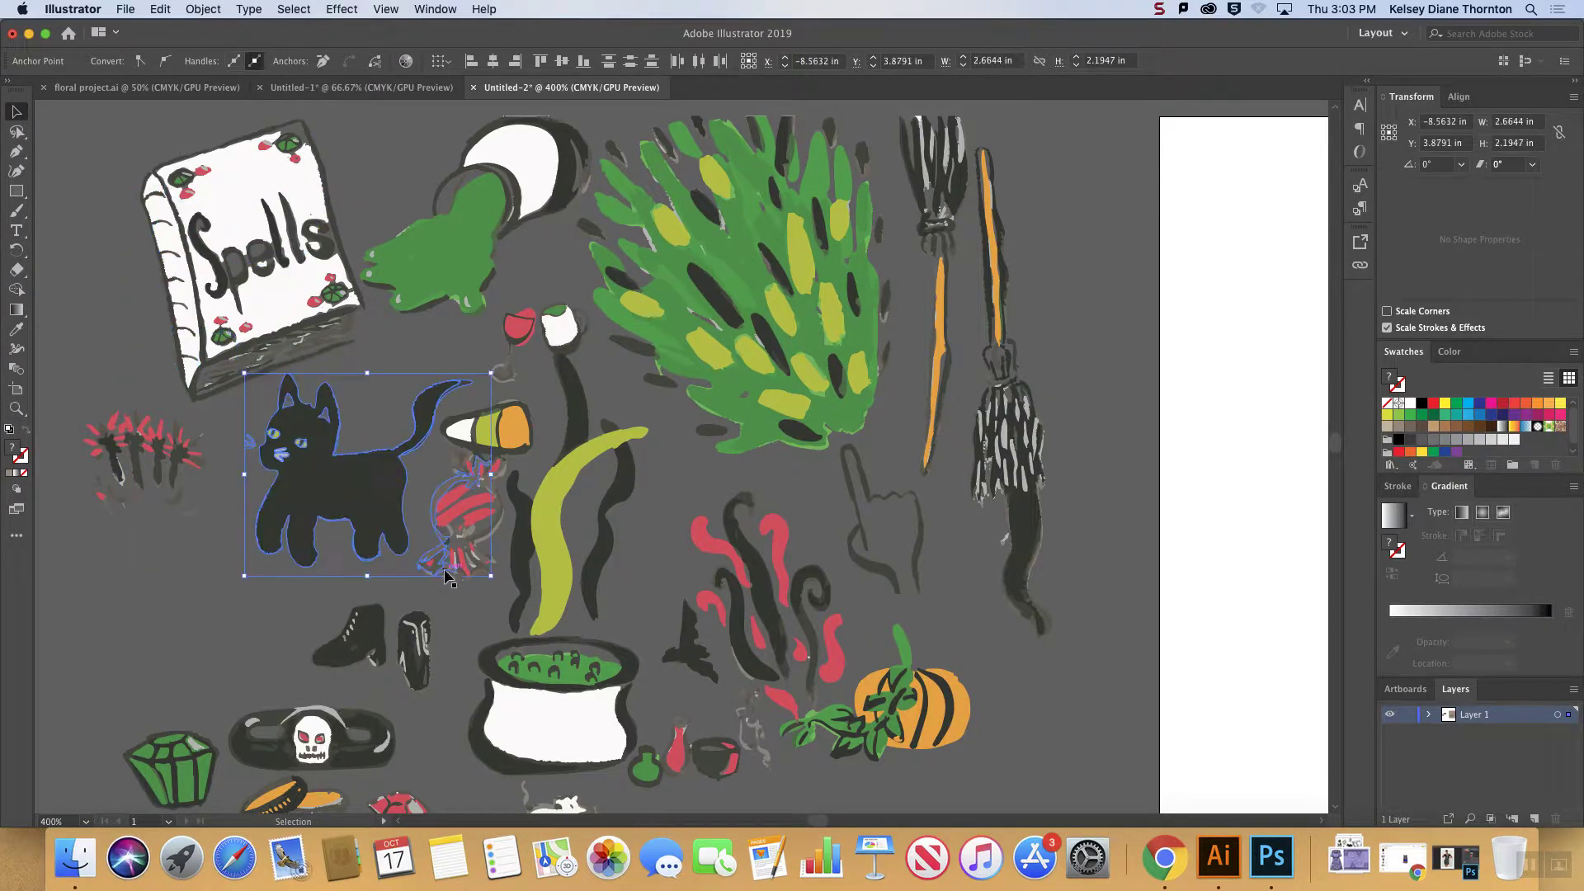
{"action": "left_click", "coordinate": [382, 368]}
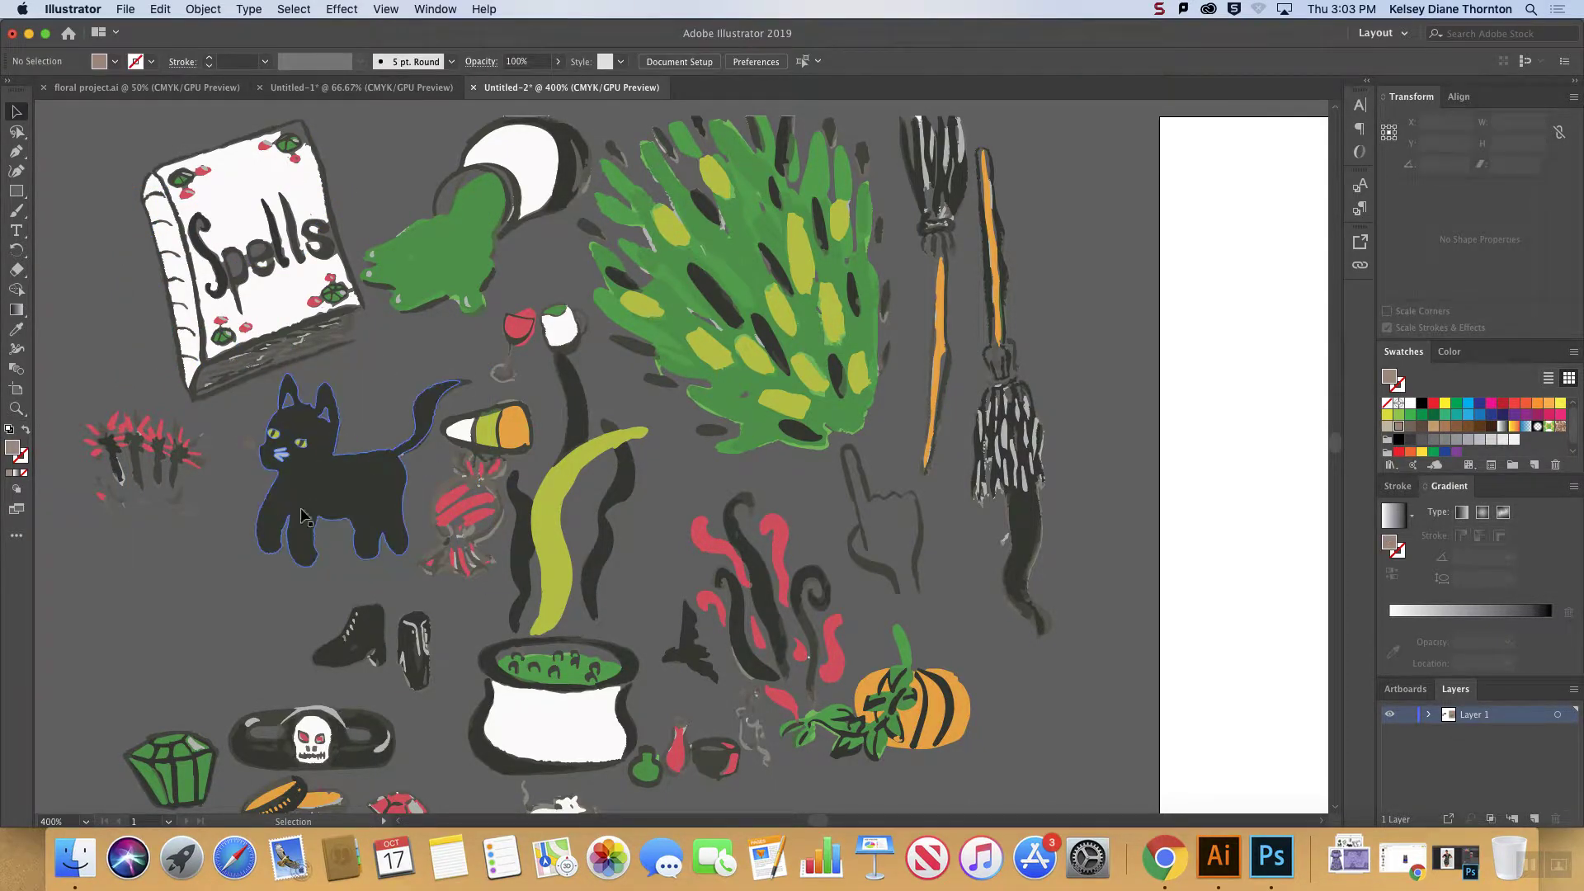
- Lasso the black cat more tightly, leaving out the wrapped candy beside it, and clear the selection
{"action": "scroll", "coordinate": [291, 521], "scroll_direction": "right", "scroll_amount": 2}
{"action": "key", "text": "q"}
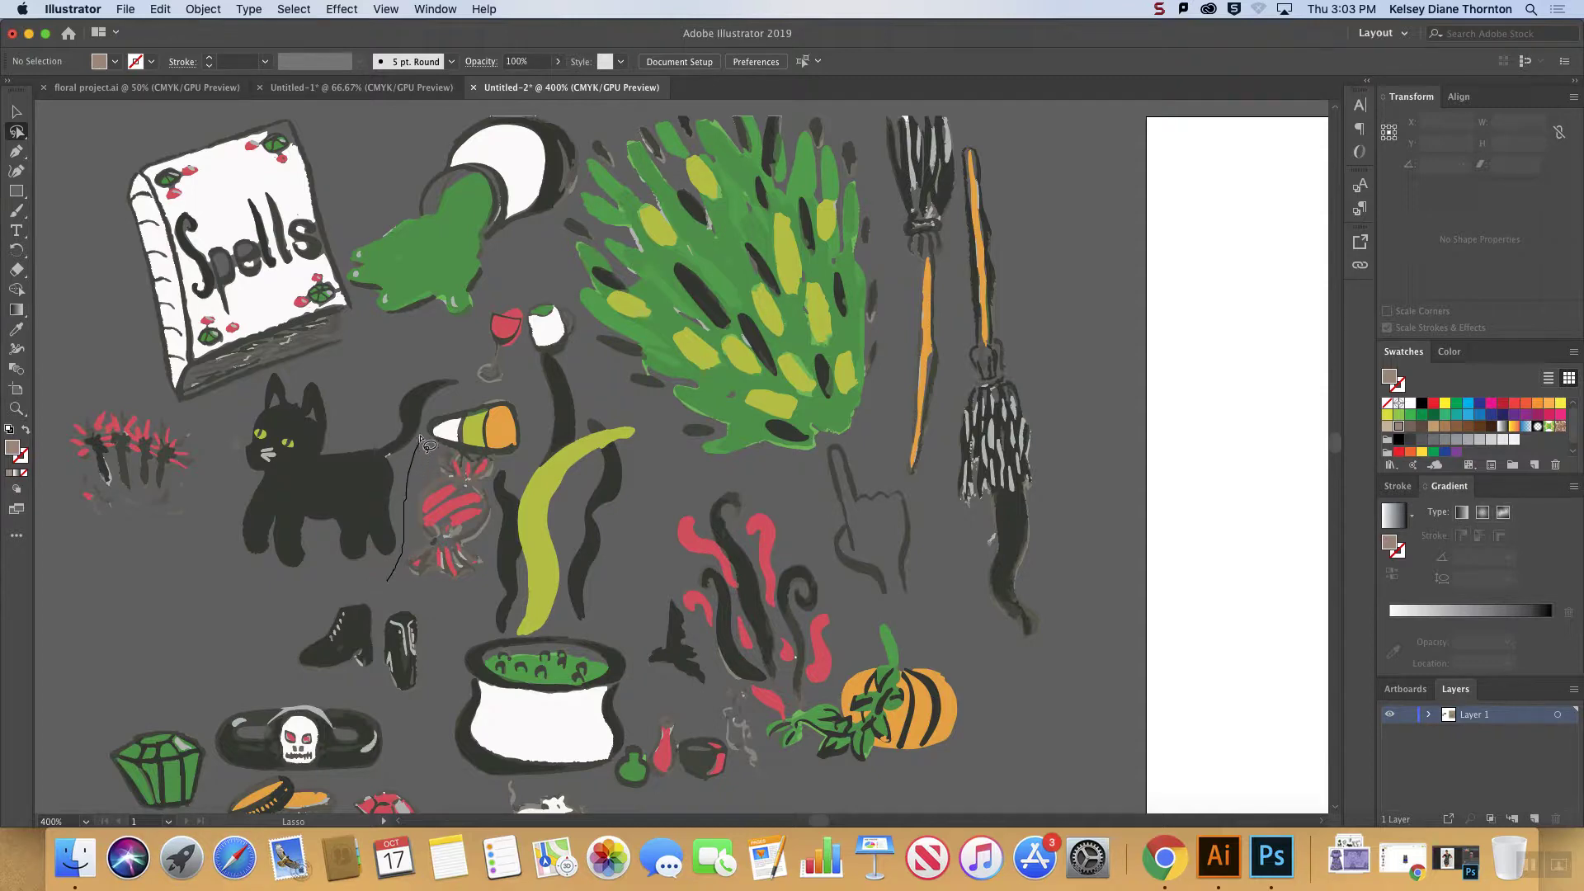
{"action": "mouse_move", "coordinate": [466, 381]}
{"action": "left_mouse_down"}
{"action": "mouse_move", "coordinate": [339, 384]}
{"action": "mouse_move", "coordinate": [225, 513]}
{"action": "mouse_move", "coordinate": [317, 611]}
{"action": "mouse_move", "coordinate": [347, 614]}
{"action": "left_mouse_up"}
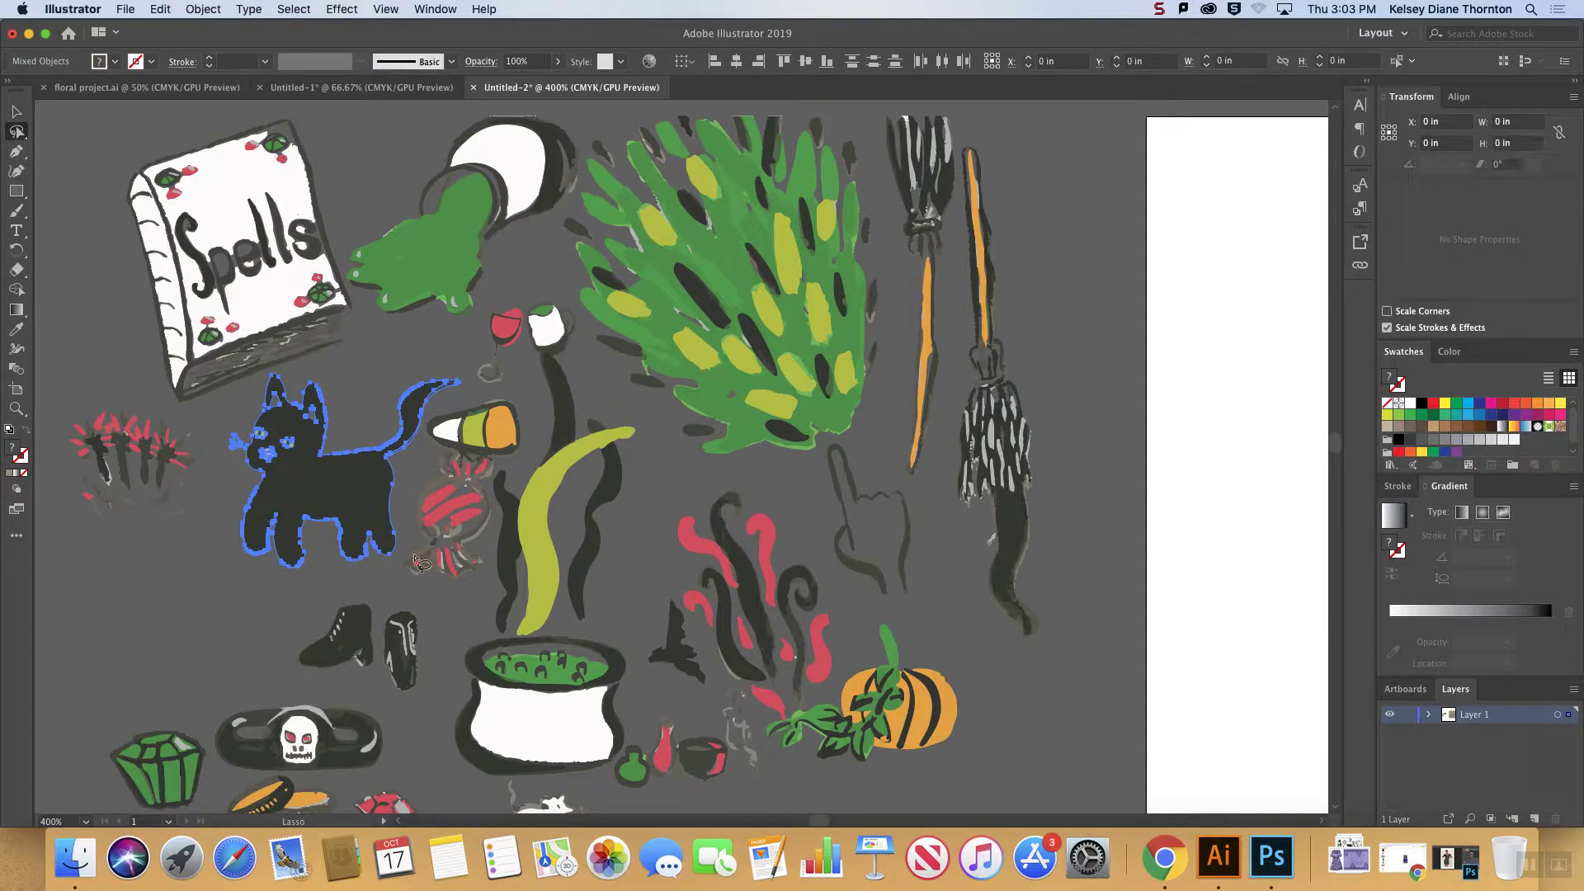
{"action": "left_click", "coordinate": [17, 112]}
{"action": "left_click", "coordinate": [74, 207]}
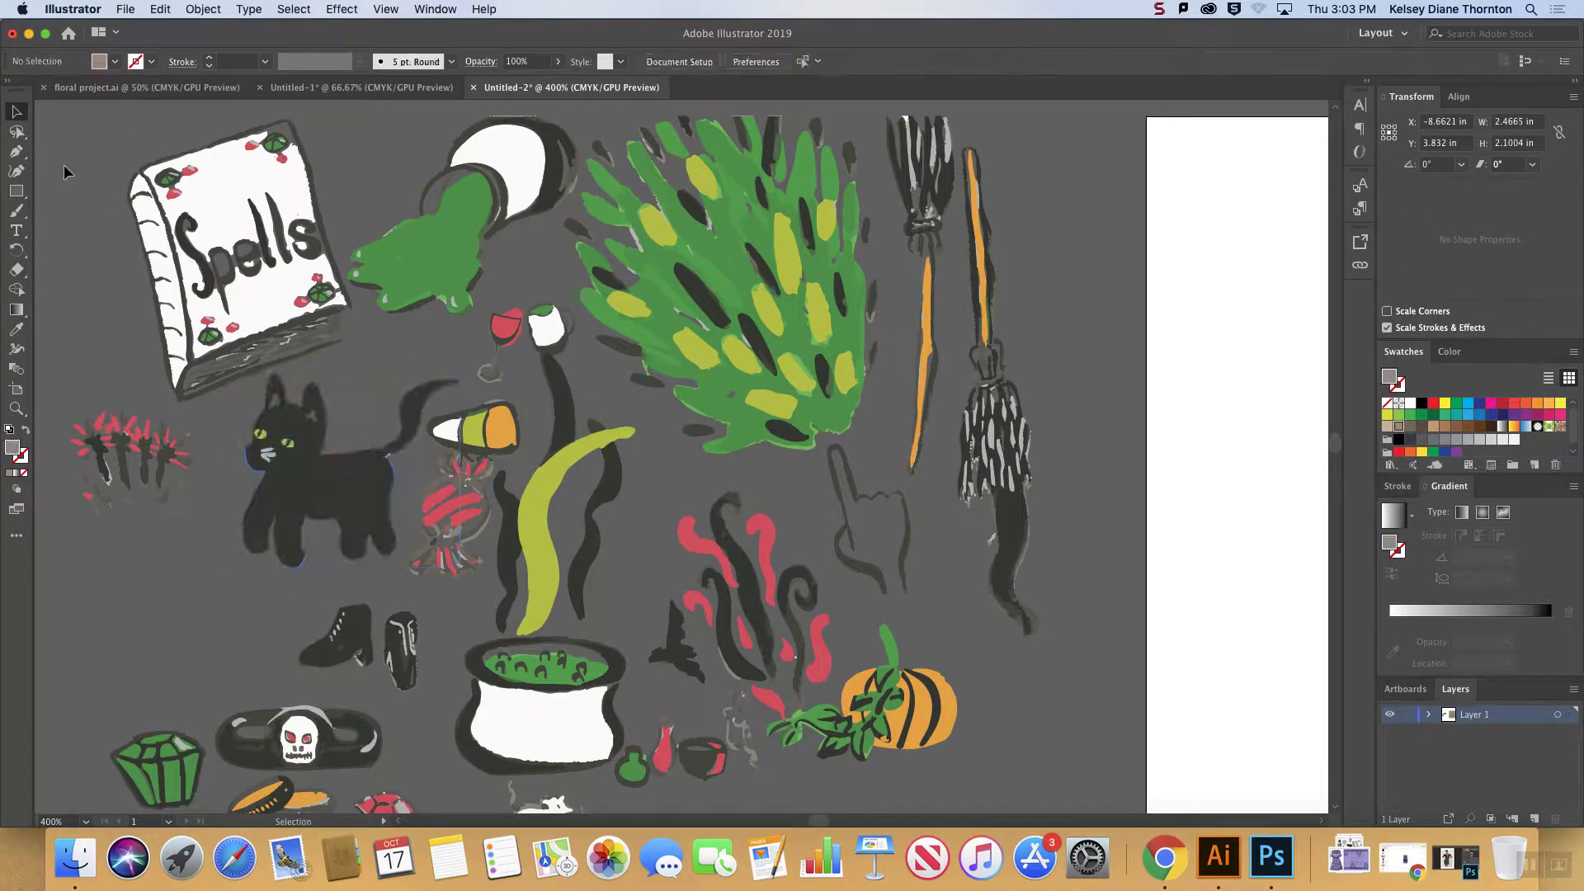
- Try to select the black cat with a selection rectangle, adding and removing neighbouring drawings, and deselect everything
{"action": "key", "text": "super+minus"}
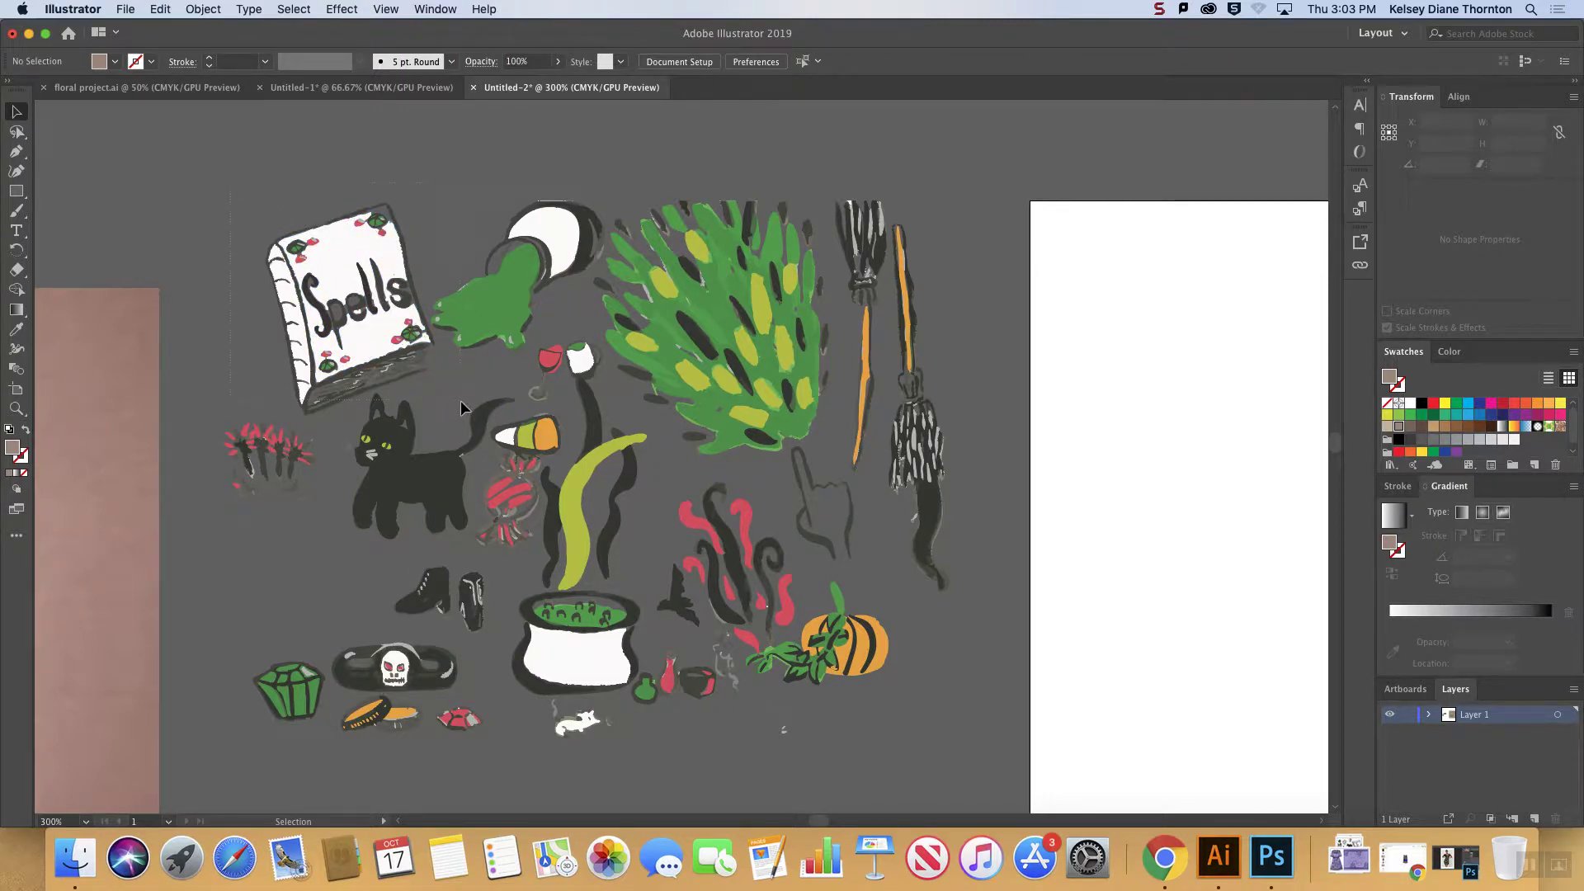
{"action": "left_click_drag", "start_coordinate": [473, 418], "coordinate": [417, 347]}
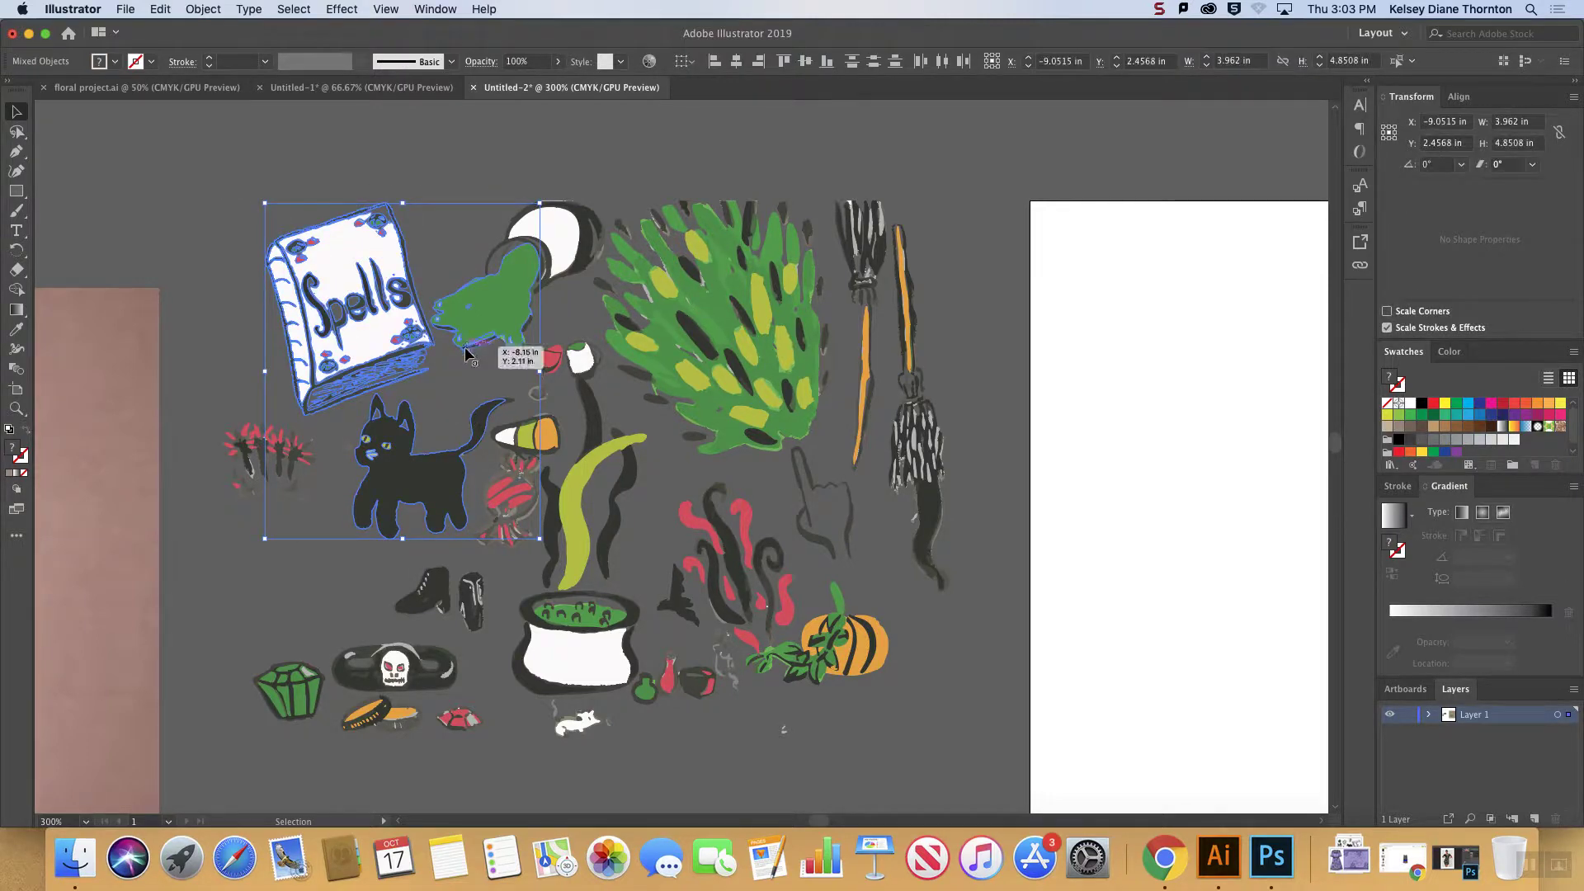
{"action": "left_click_drag", "start_coordinate": [392, 483], "coordinate": [401, 491]}
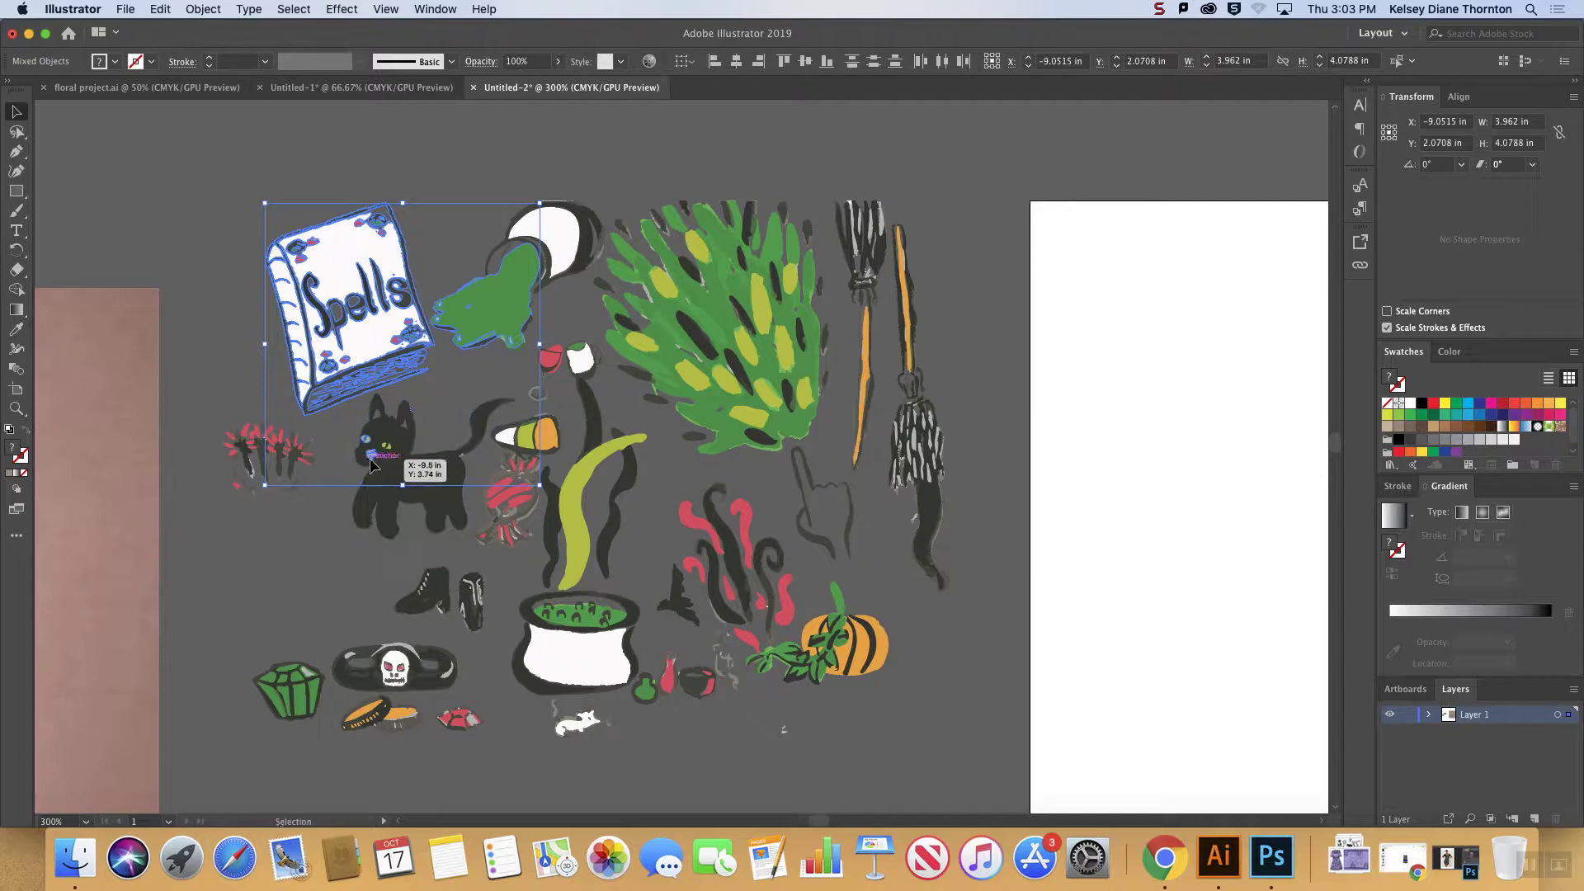
{"action": "left_click", "coordinate": [421, 224]}
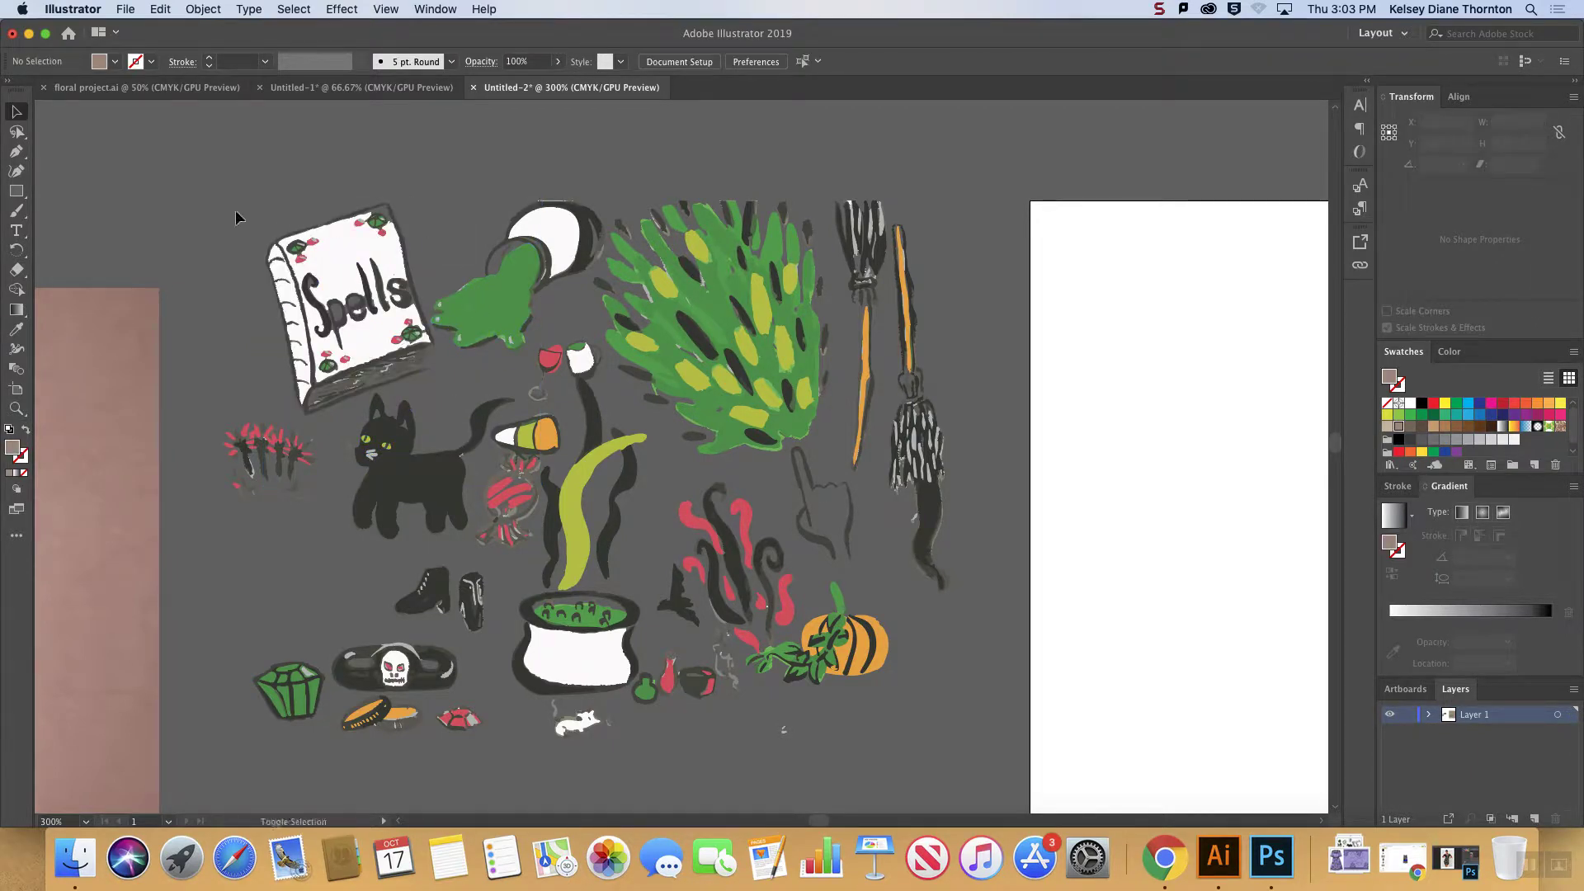
{"action": "left_click", "coordinate": [454, 427], "text": "shift"}
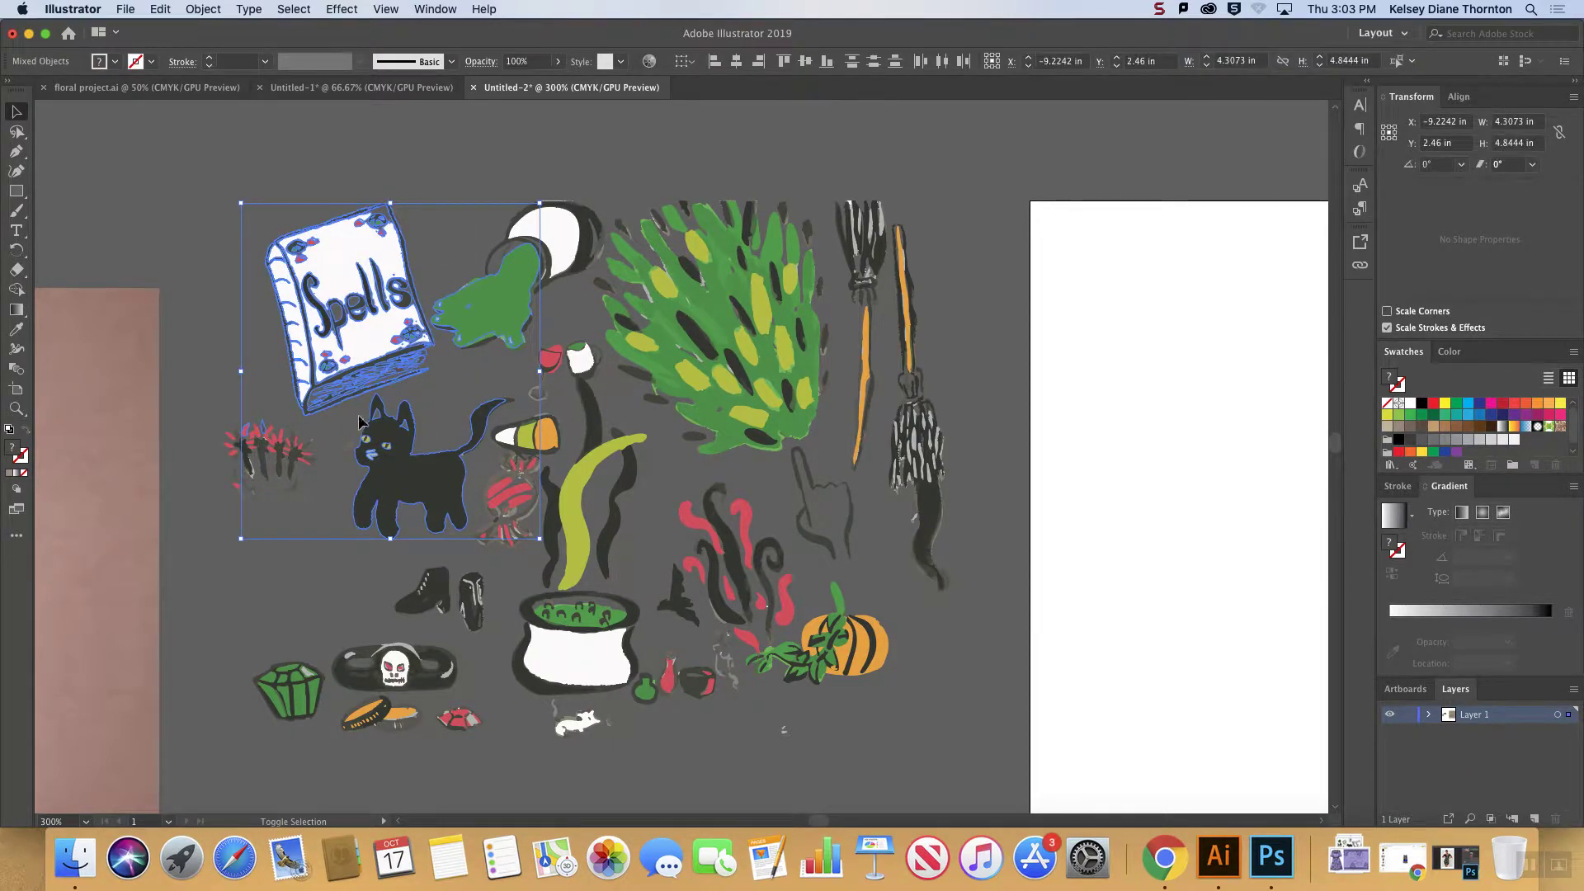
{"action": "left_click", "coordinate": [431, 458], "text": "shift"}
{"action": "left_click", "coordinate": [541, 256], "text": "shift"}
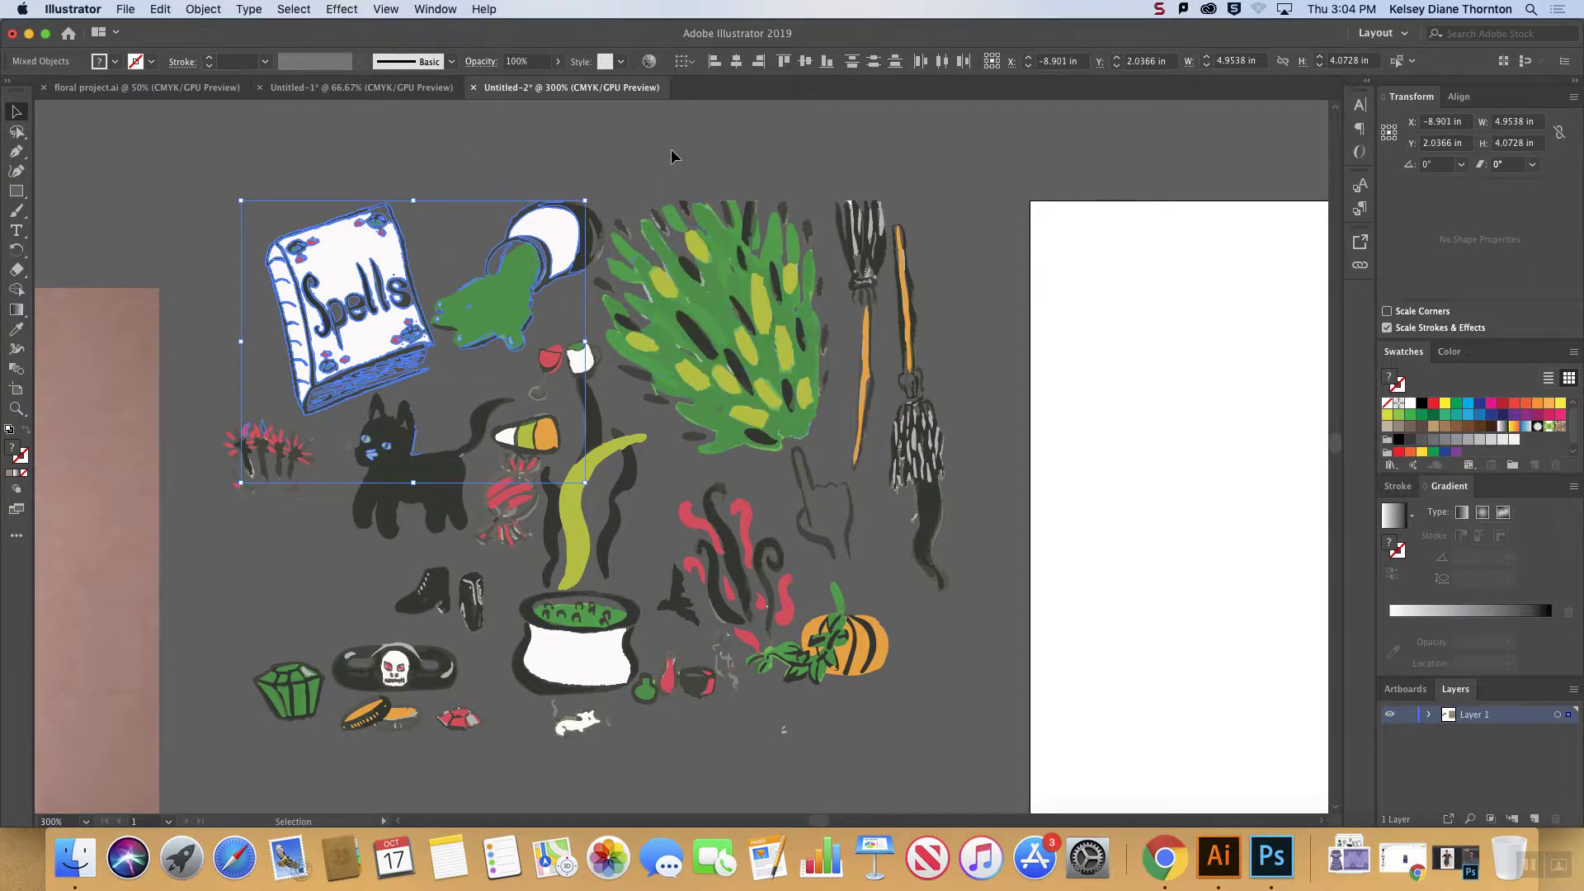
{"action": "key", "text": "super+shift+a"}
{"action": "key", "text": "super+minus"}
{"action": "key", "text": "super+minus"}
{"action": "key", "text": "super+minus"}
{"action": "key", "text": "super+minus"}
{"action": "key", "text": "super+minus"}
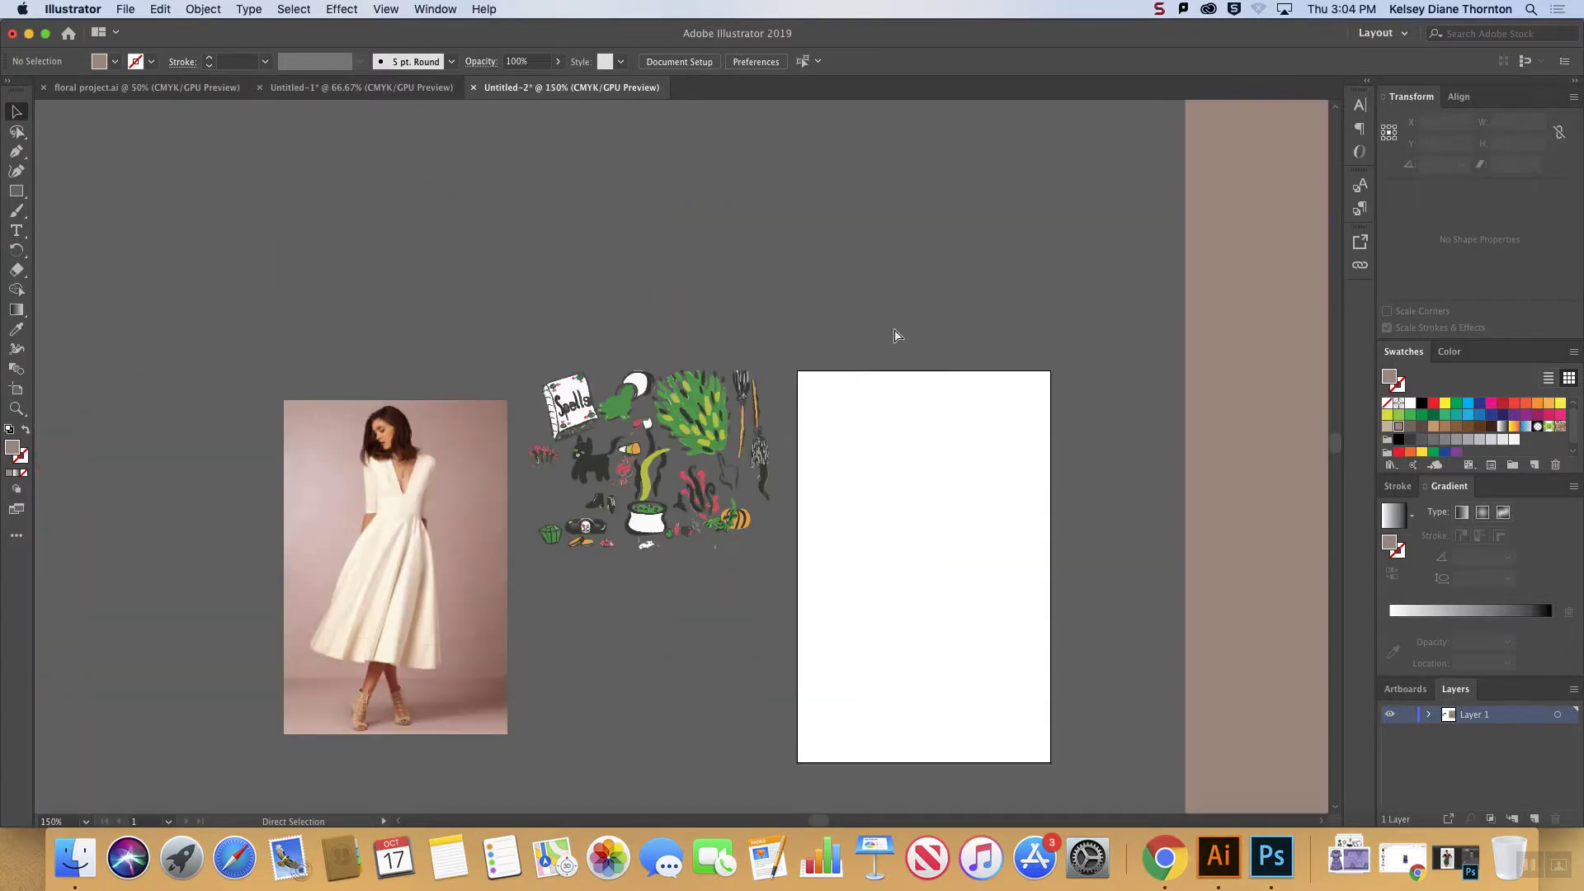
{"action": "key", "text": "super+minus"}
- Try selecting individual shapes at the base of the red and black flame drawing, and clear the selection
{"action": "key", "text": "super+equal"}
{"action": "key", "text": "super+equal"}
{"action": "key", "text": "super+equal"}
{"action": "key", "text": "super+equal"}
{"action": "key", "text": "super+equal"}
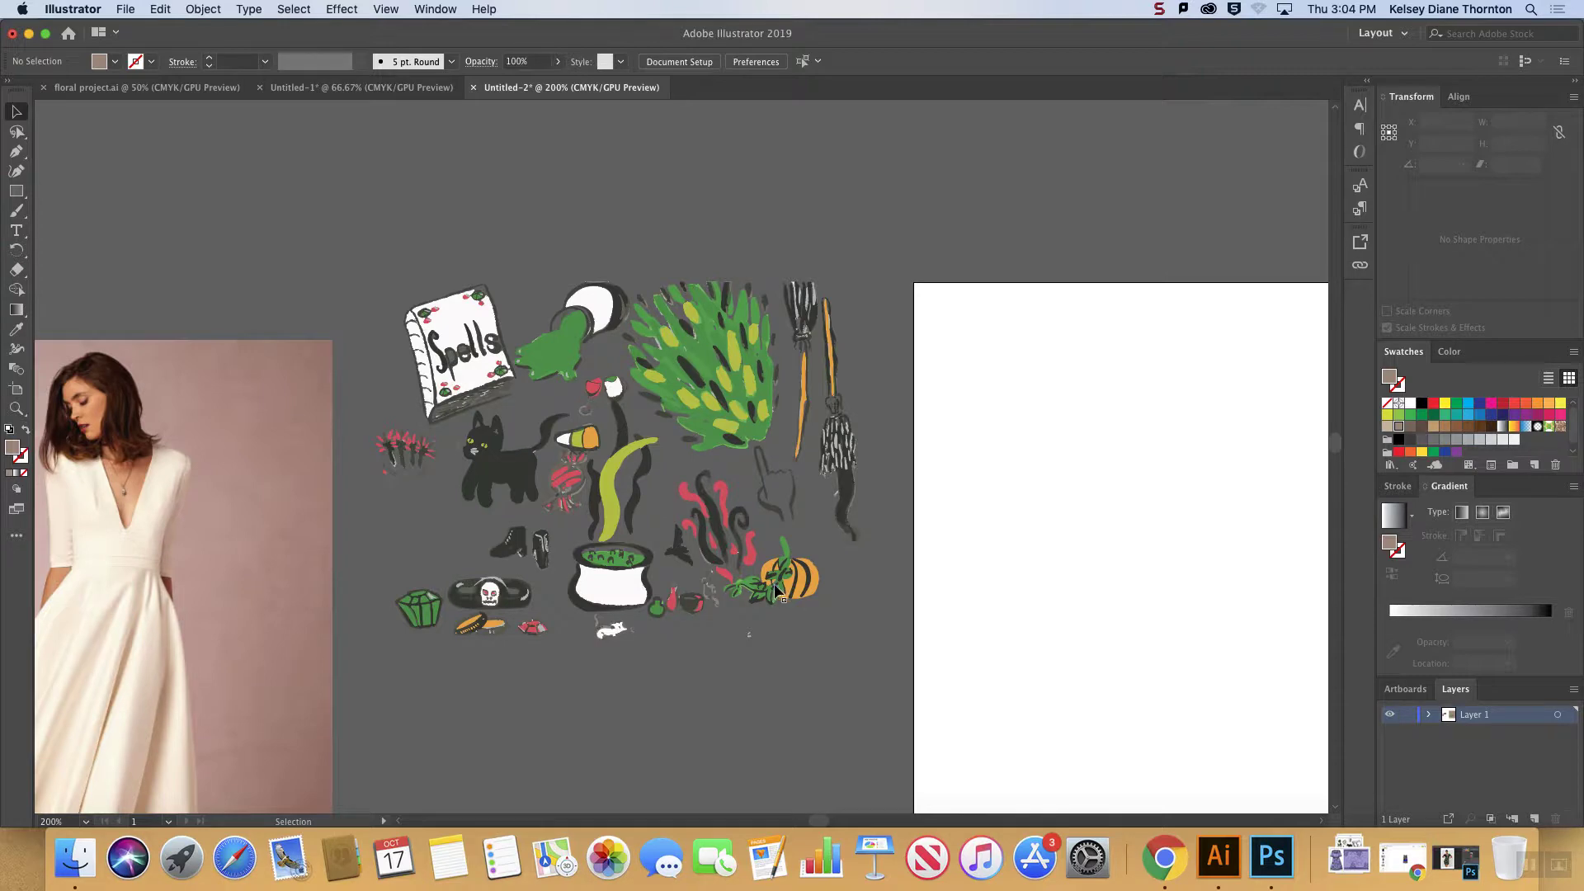
{"action": "key", "text": "super+equal"}
{"action": "left_click", "coordinate": [16, 131]}
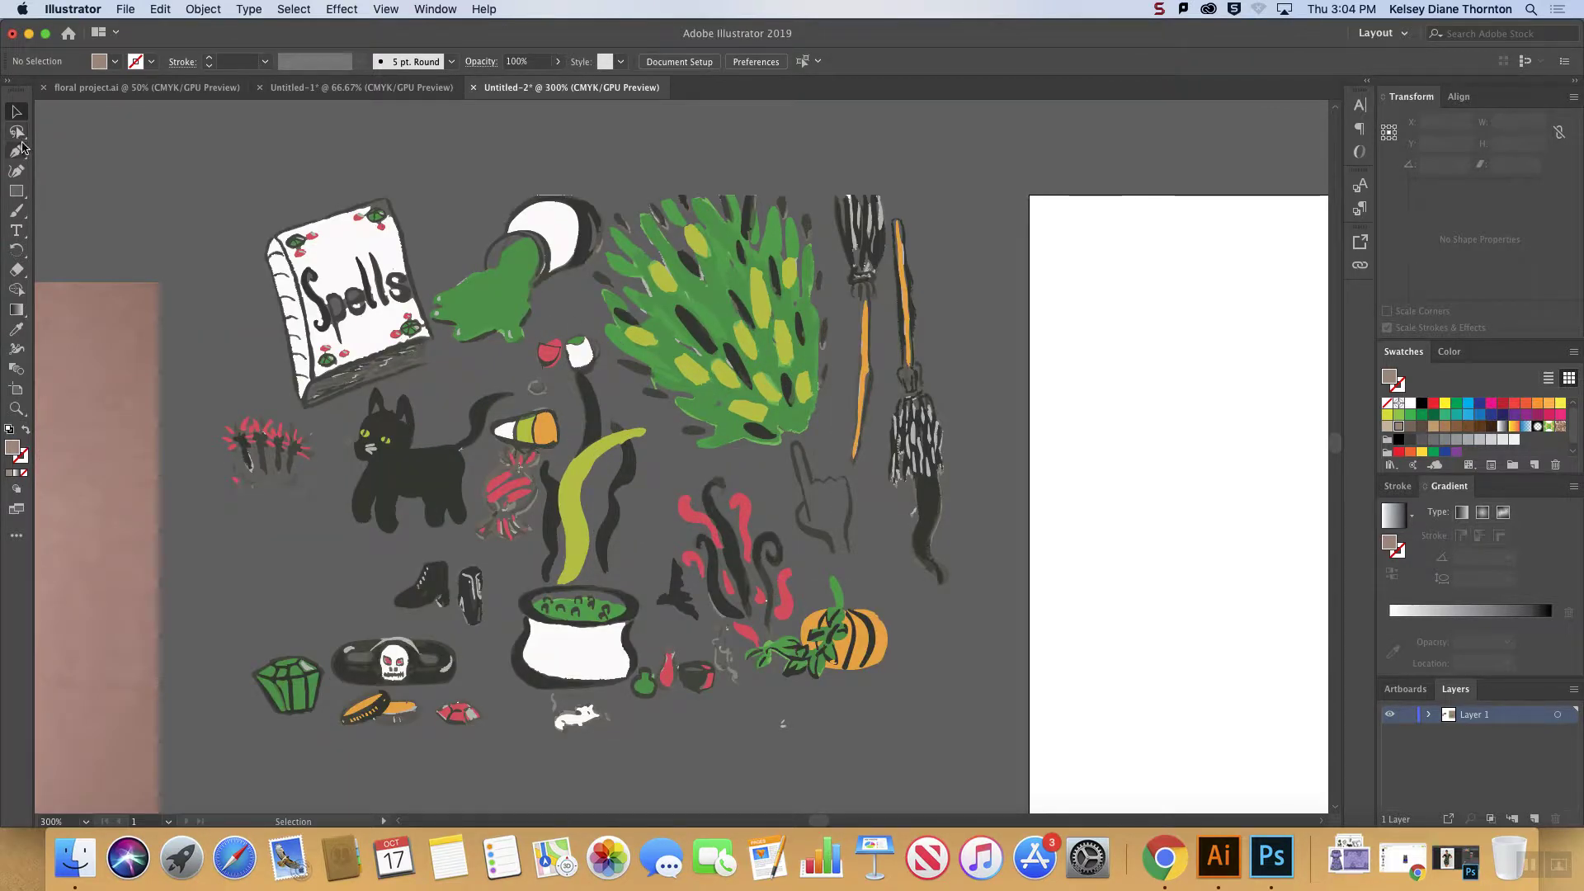
{"action": "key", "text": "super+equal"}
{"action": "key", "text": "super+equal"}
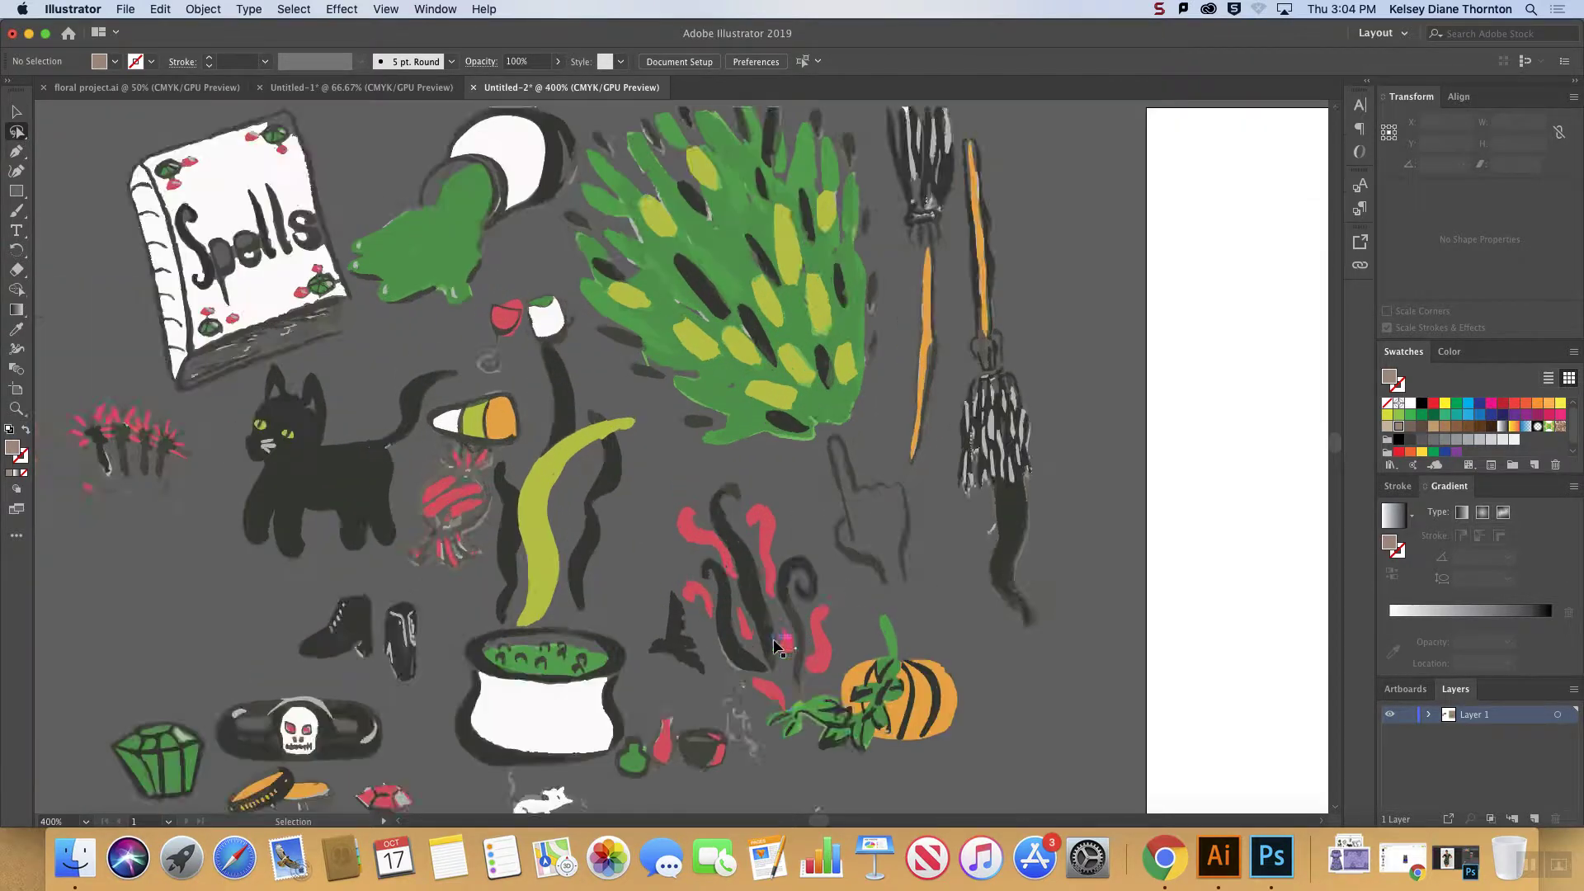
{"action": "scroll", "coordinate": [923, 690], "scroll_direction": "down", "scroll_amount": 5}
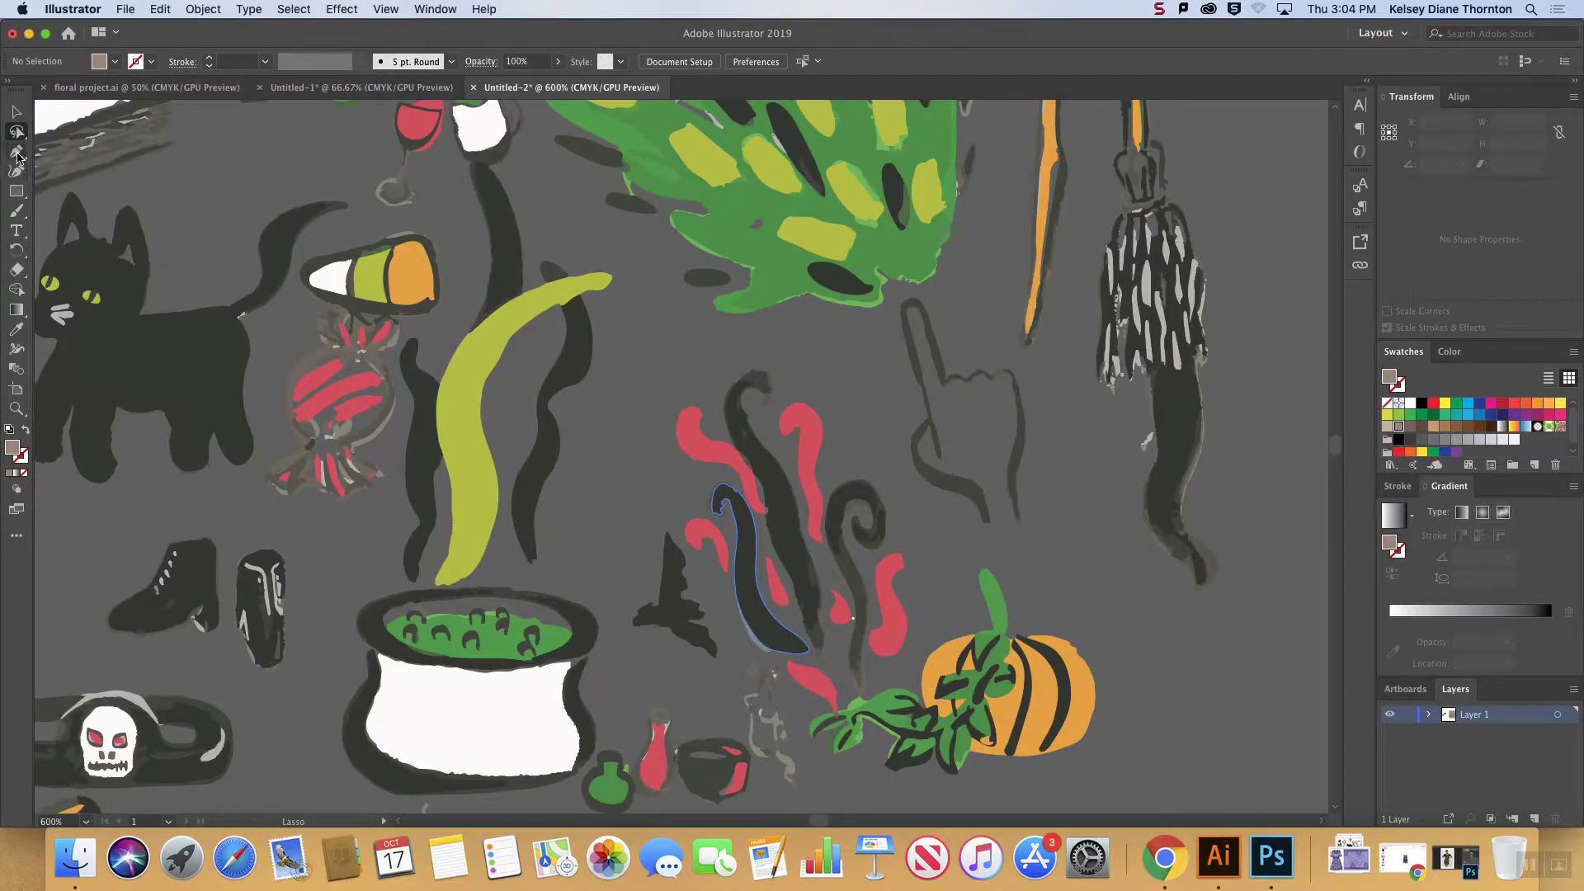
{"action": "left_click", "coordinate": [16, 111]}
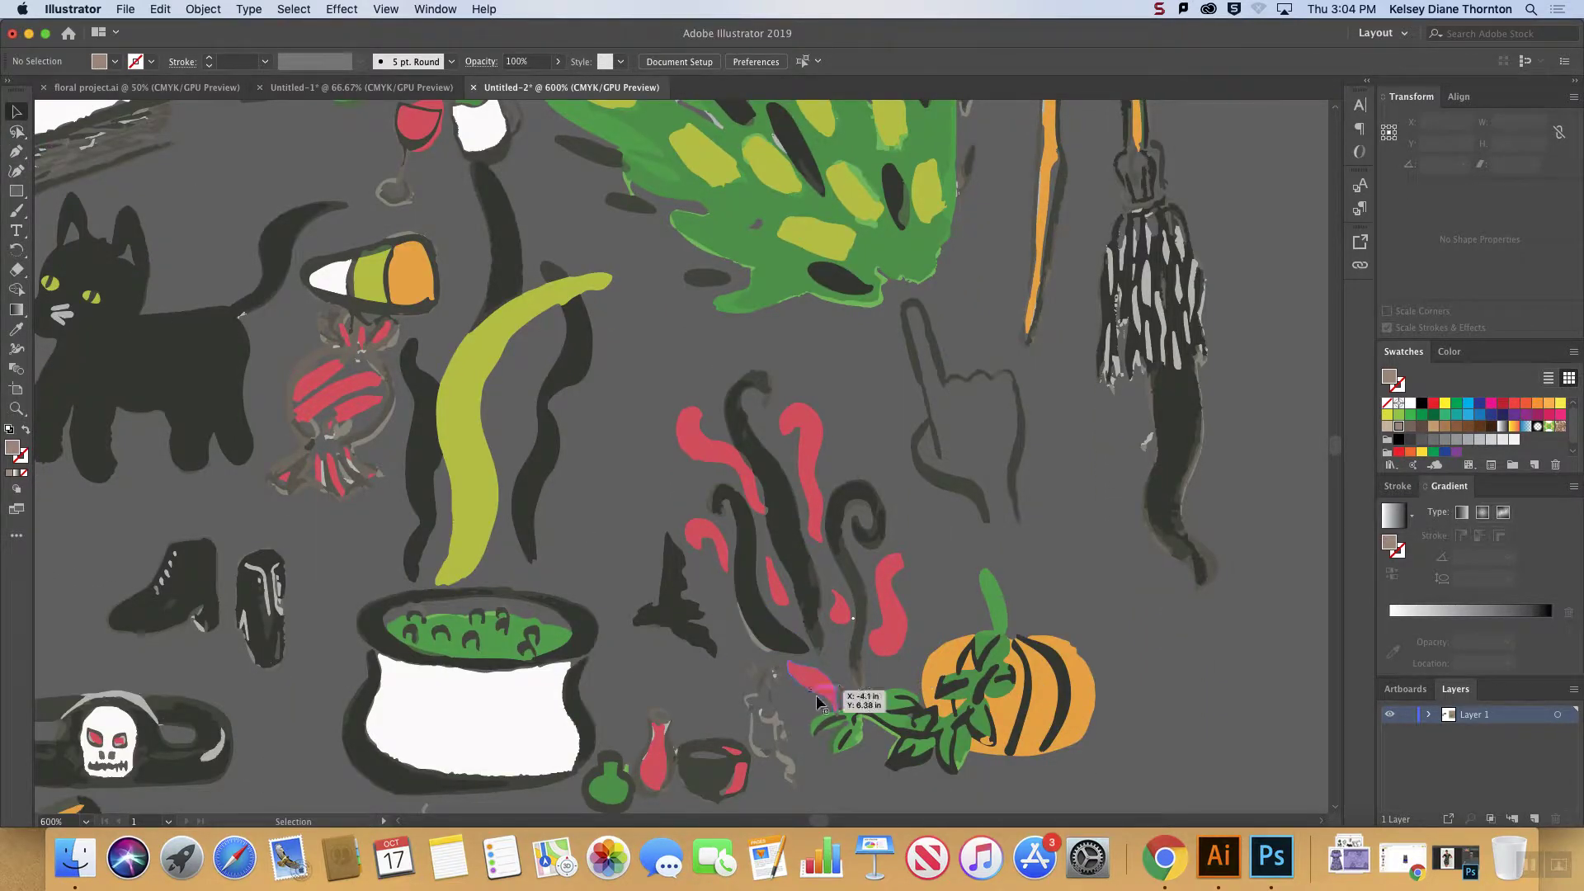
{"action": "left_click", "coordinate": [817, 685]}
{"action": "left_click", "coordinate": [866, 671]}
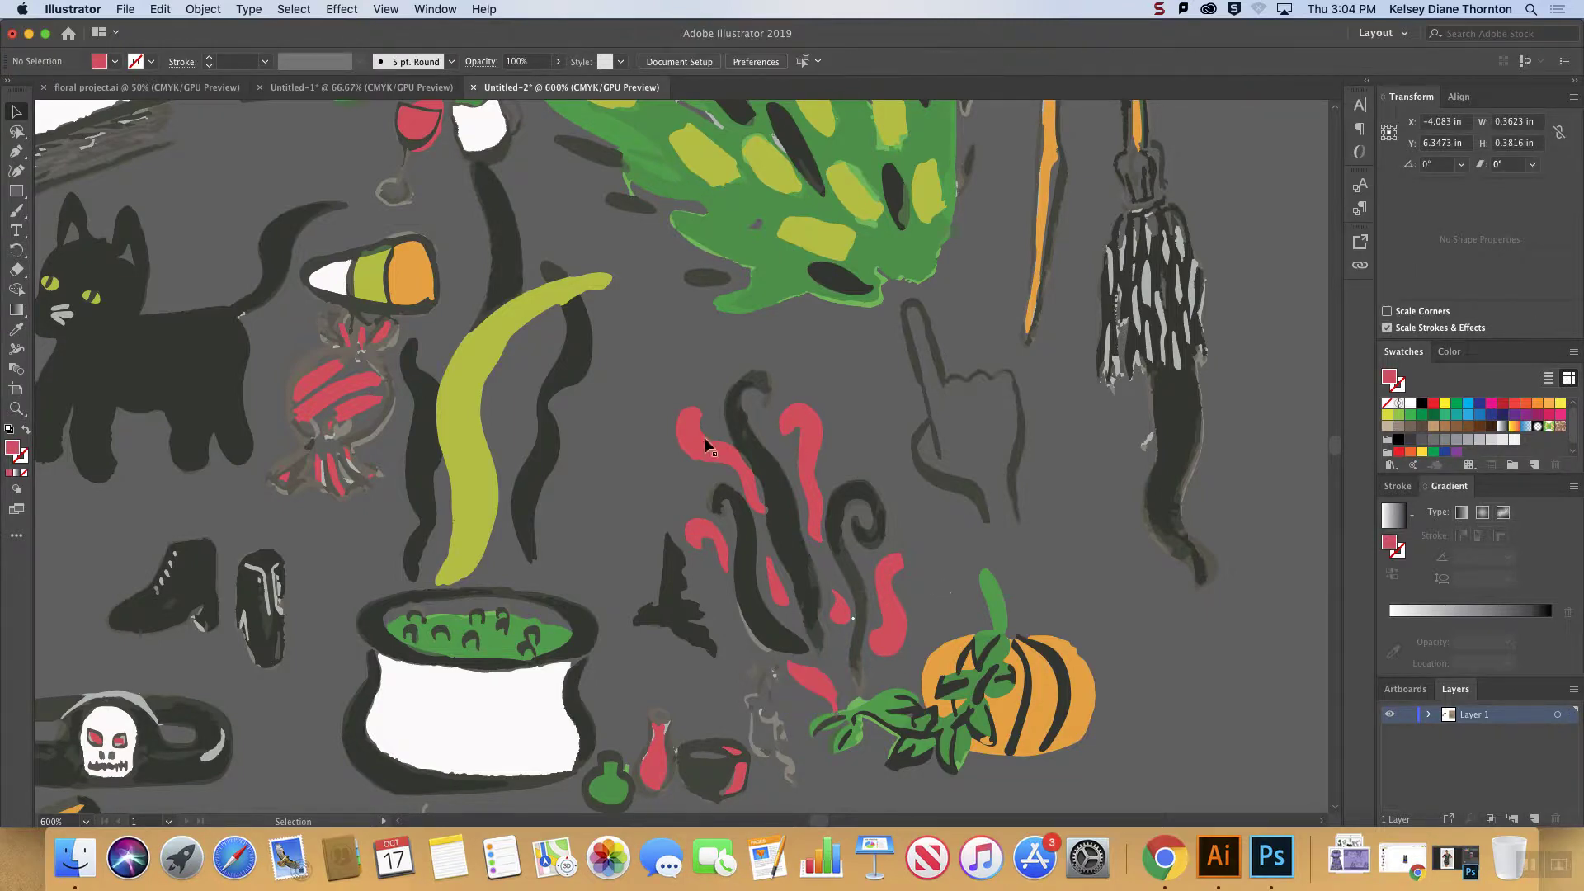
{"action": "left_click", "coordinate": [862, 692]}
{"action": "left_click", "coordinate": [855, 627]}
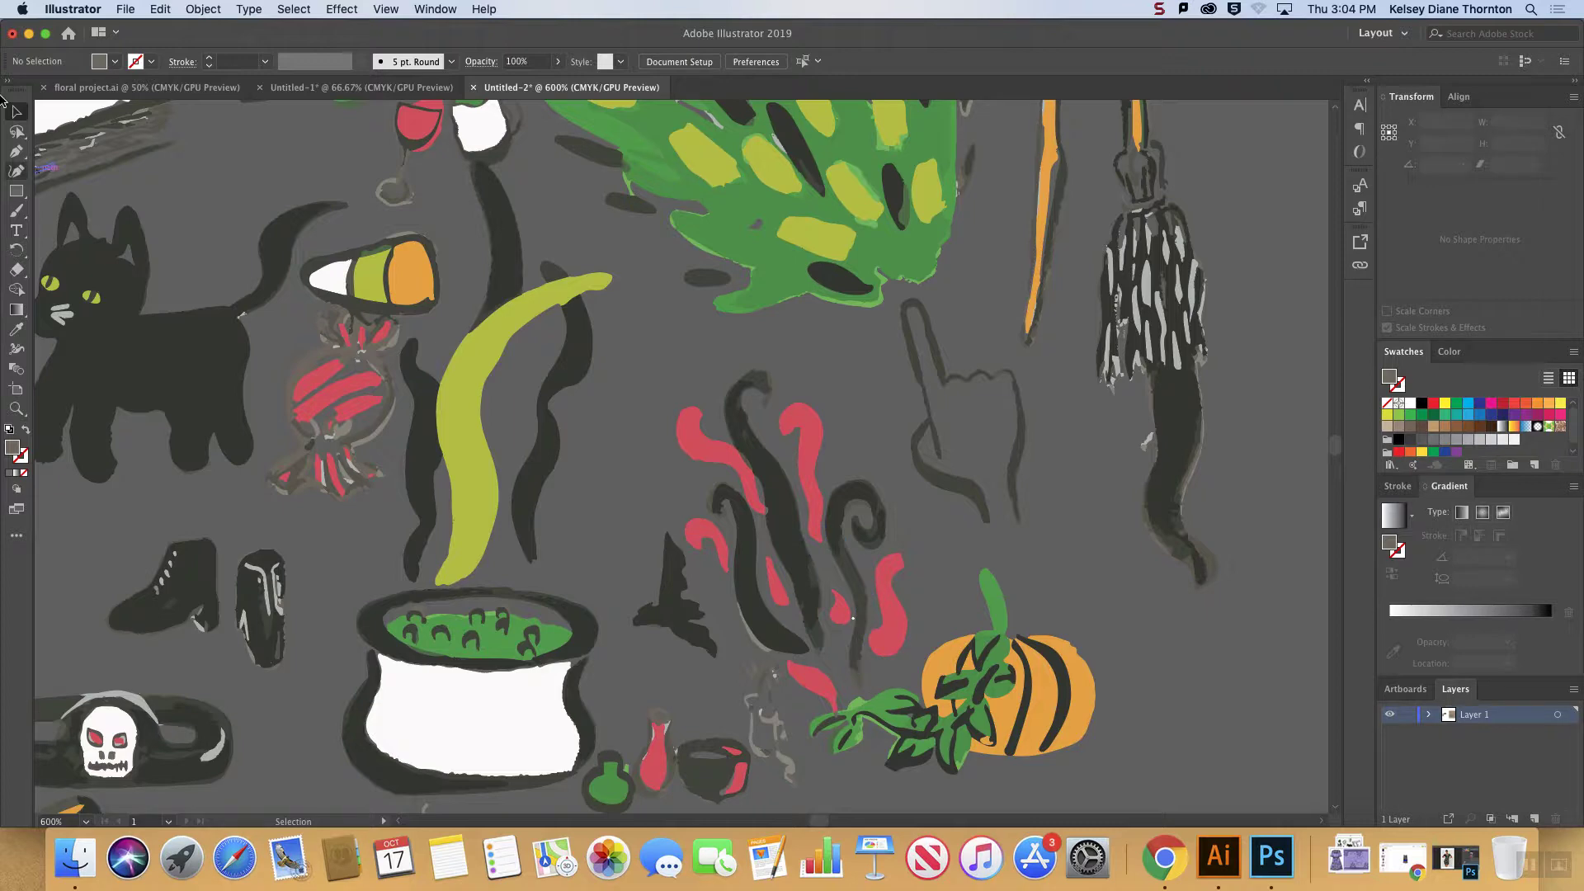
- Lasso the red and black flames with the small black shape beside them, and add the red piece below to the selection
{"action": "left_click", "coordinate": [17, 131]}
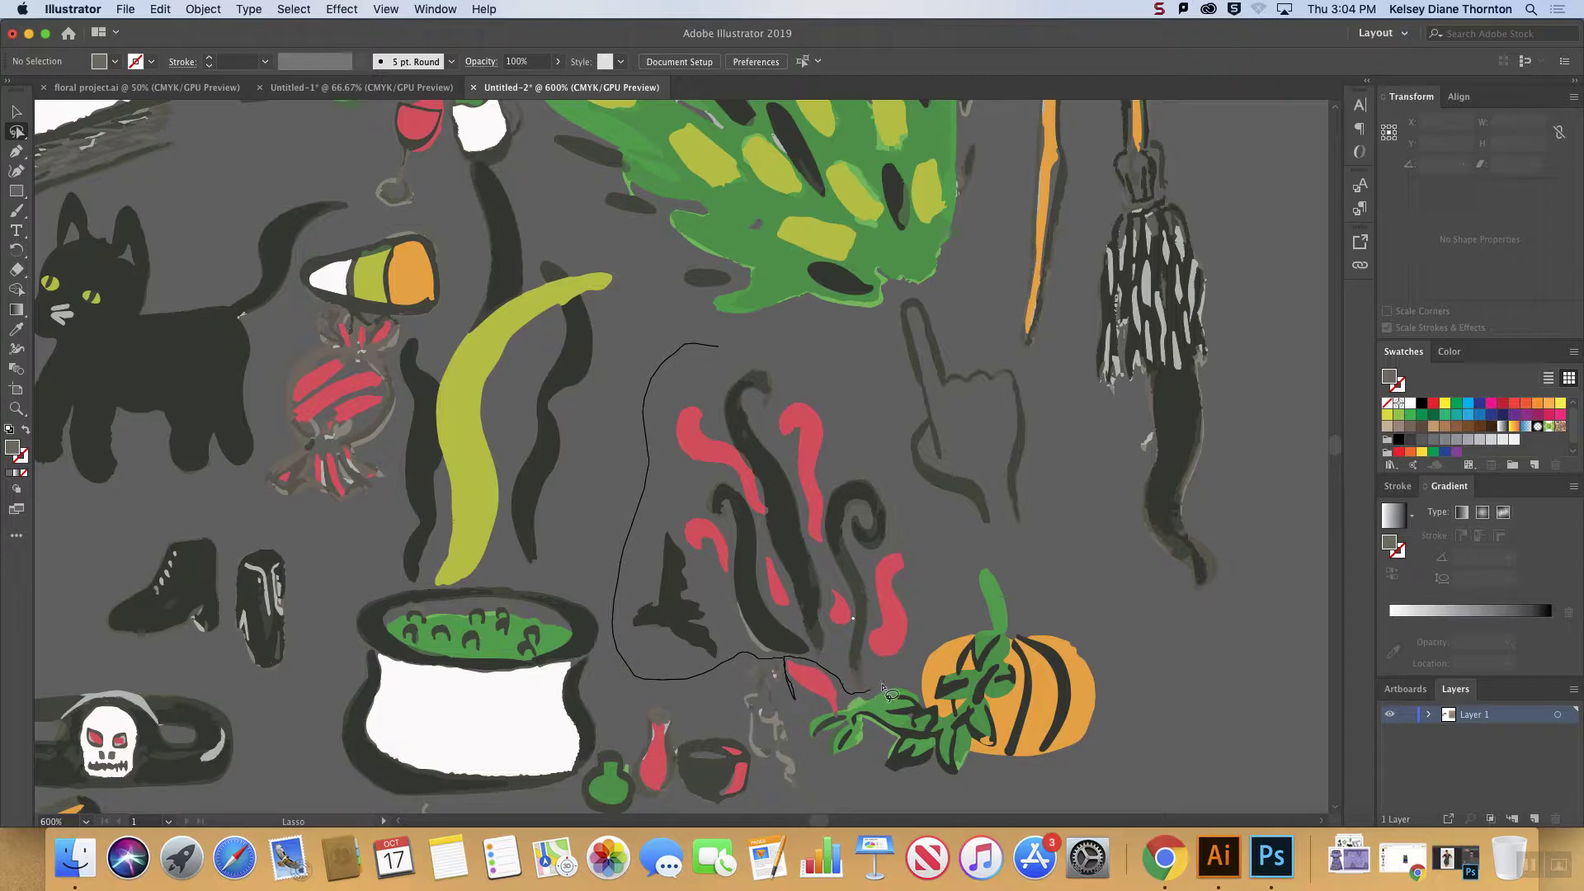
{"action": "mouse_move", "coordinate": [934, 637]}
{"action": "left_mouse_down"}
{"action": "mouse_move", "coordinate": [928, 580]}
{"action": "mouse_move", "coordinate": [900, 504]}
{"action": "mouse_move", "coordinate": [776, 340]}
{"action": "left_mouse_up"}
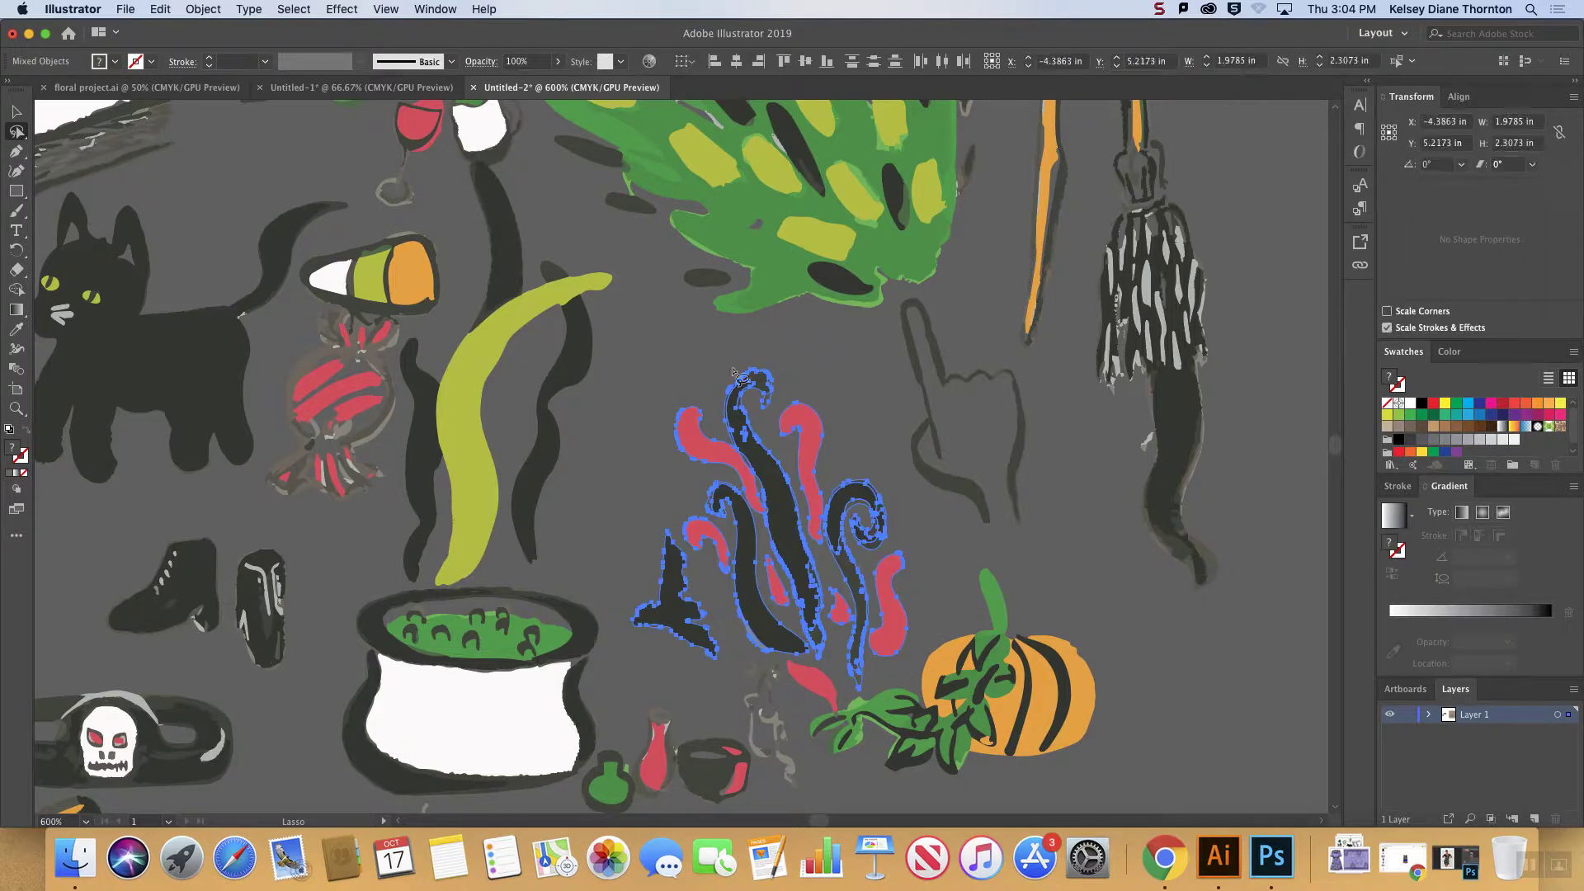
{"action": "left_click", "coordinate": [17, 111]}
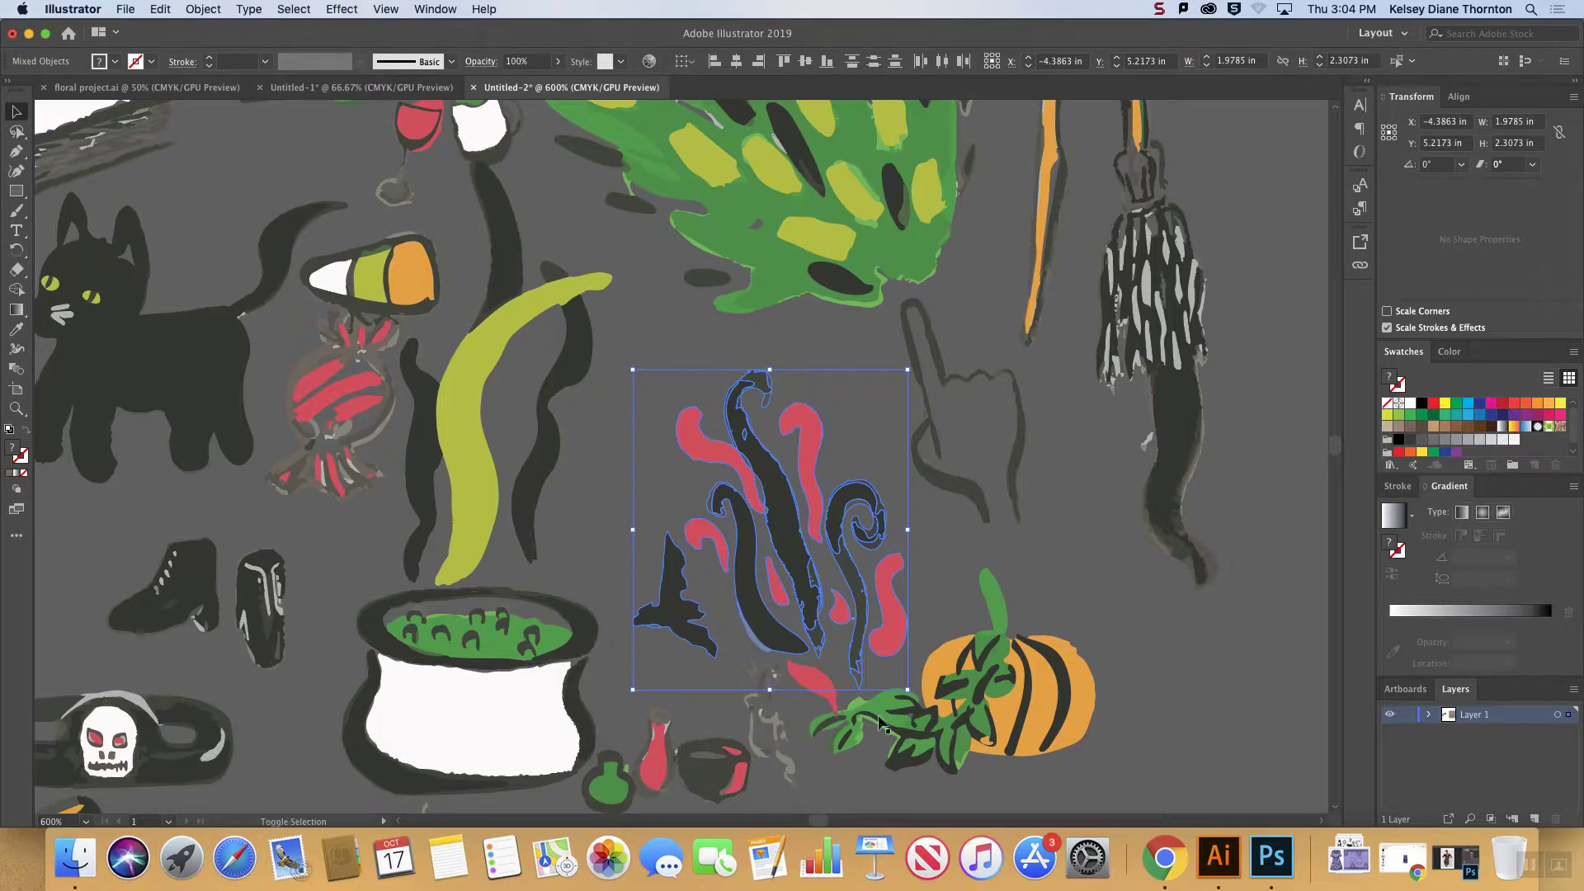
{"action": "left_click", "coordinate": [820, 688], "text": "shift"}
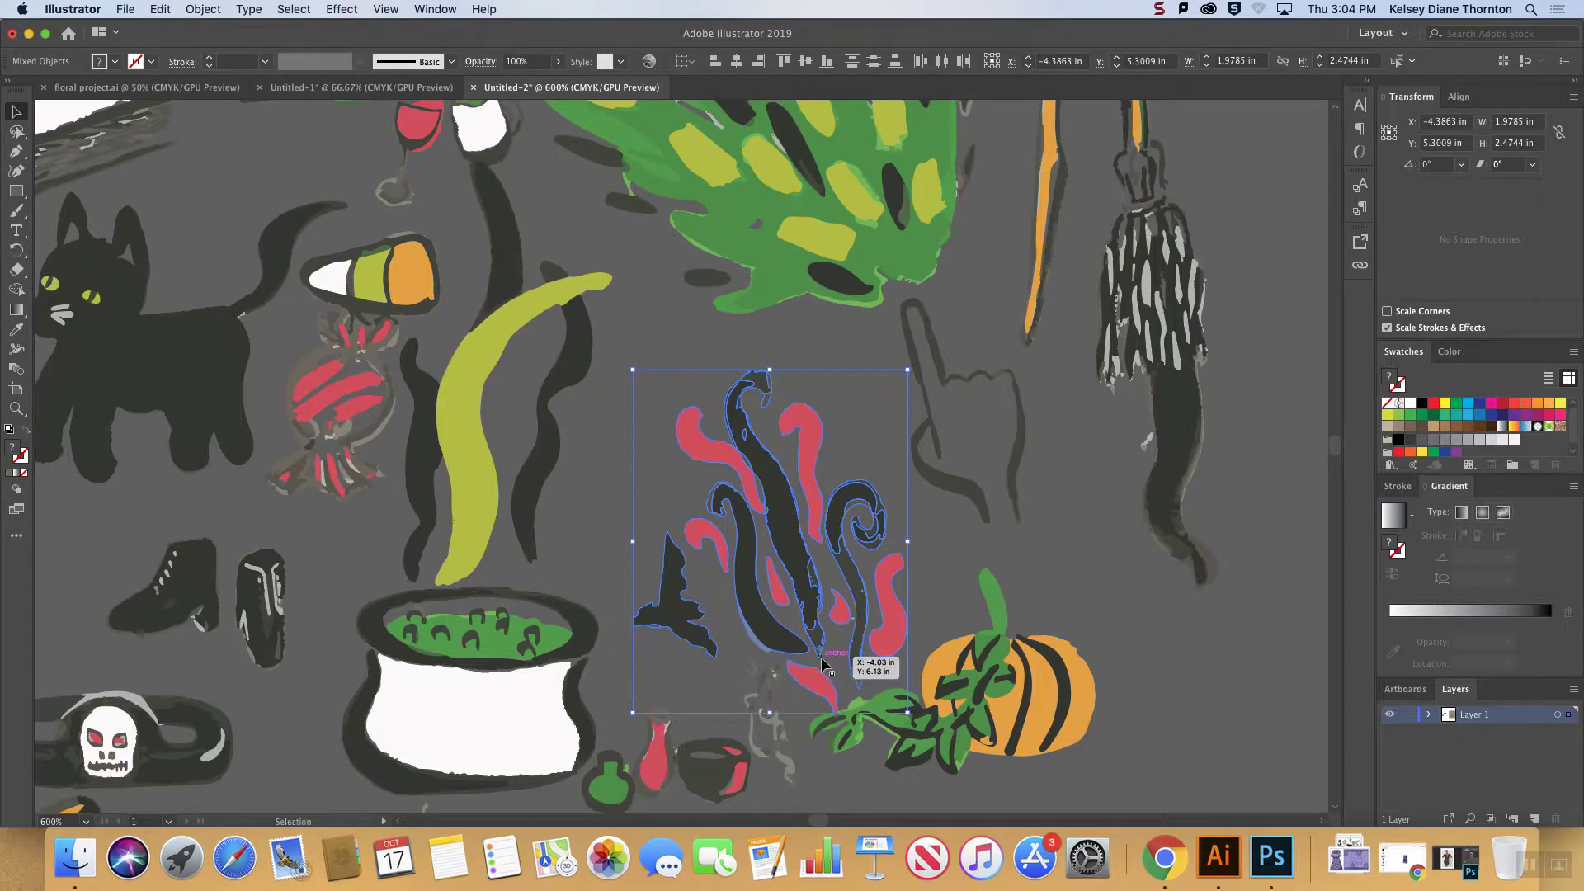
- Move the selected flame drawing out of the traced artwork onto the brown print area, above the green curls
{"action": "key", "text": "super+minus"}
{"action": "key", "text": "super+minus"}
{"action": "key", "text": "super+minus"}
{"action": "key", "text": "super+minus"}
{"action": "key", "text": "super+minus"}
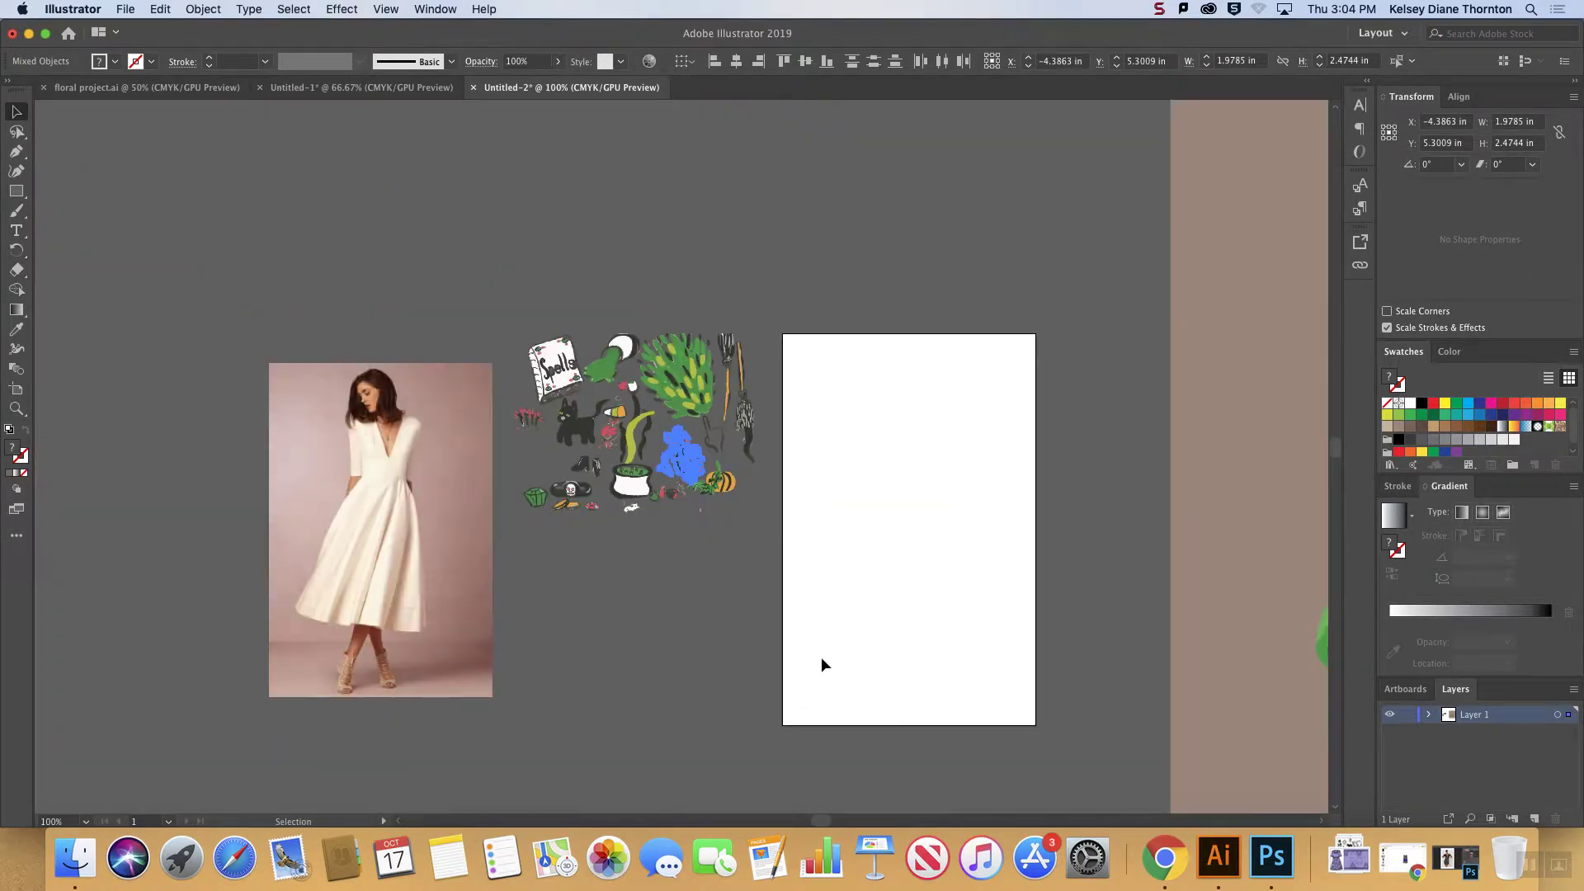
{"action": "key", "text": "super+minus"}
{"action": "key", "text": "super+minus"}
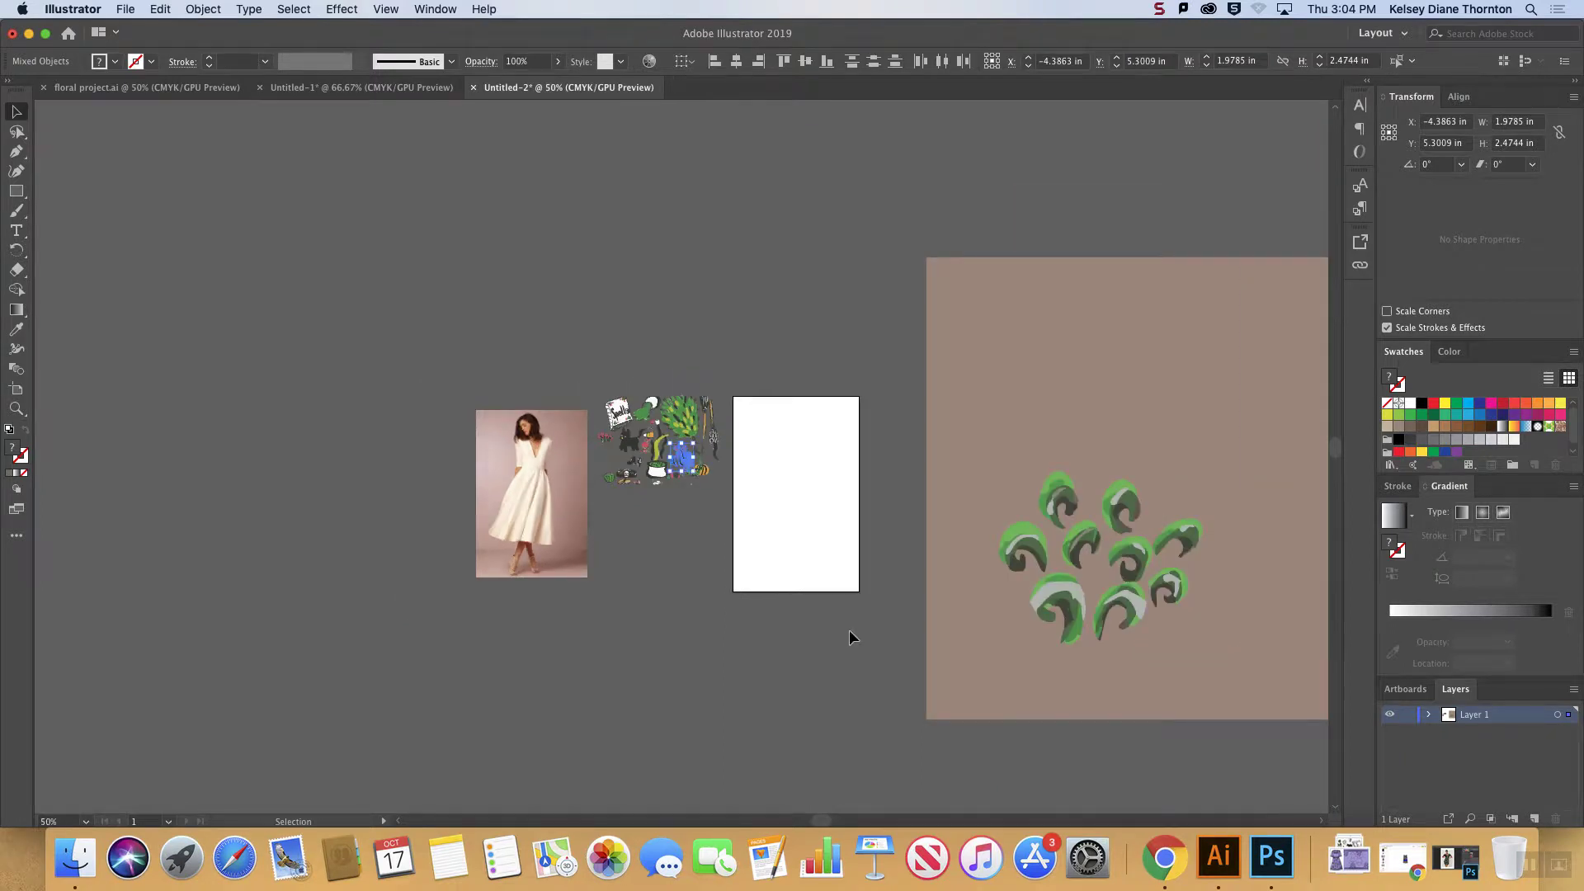
{"action": "left_click_drag", "start_coordinate": [681, 456], "coordinate": [1162, 424]}
- Group the flame pieces and bring the group to the front of the brown rectangle
{"action": "right_click", "coordinate": [1164, 425]}
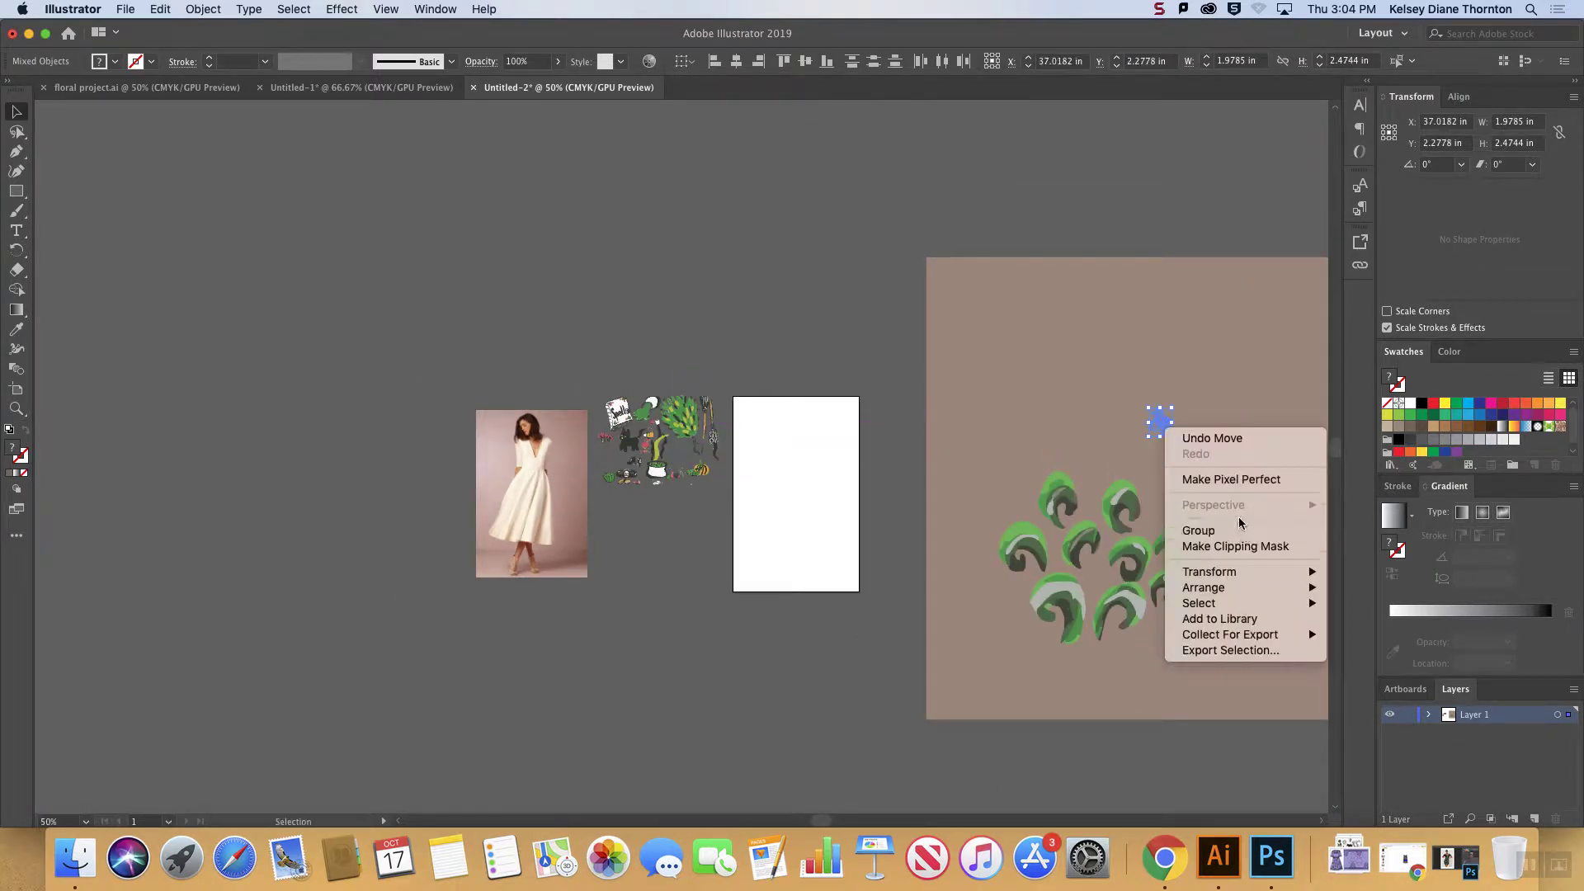
{"action": "left_click", "coordinate": [1237, 530]}
{"action": "right_click", "coordinate": [1160, 425]}
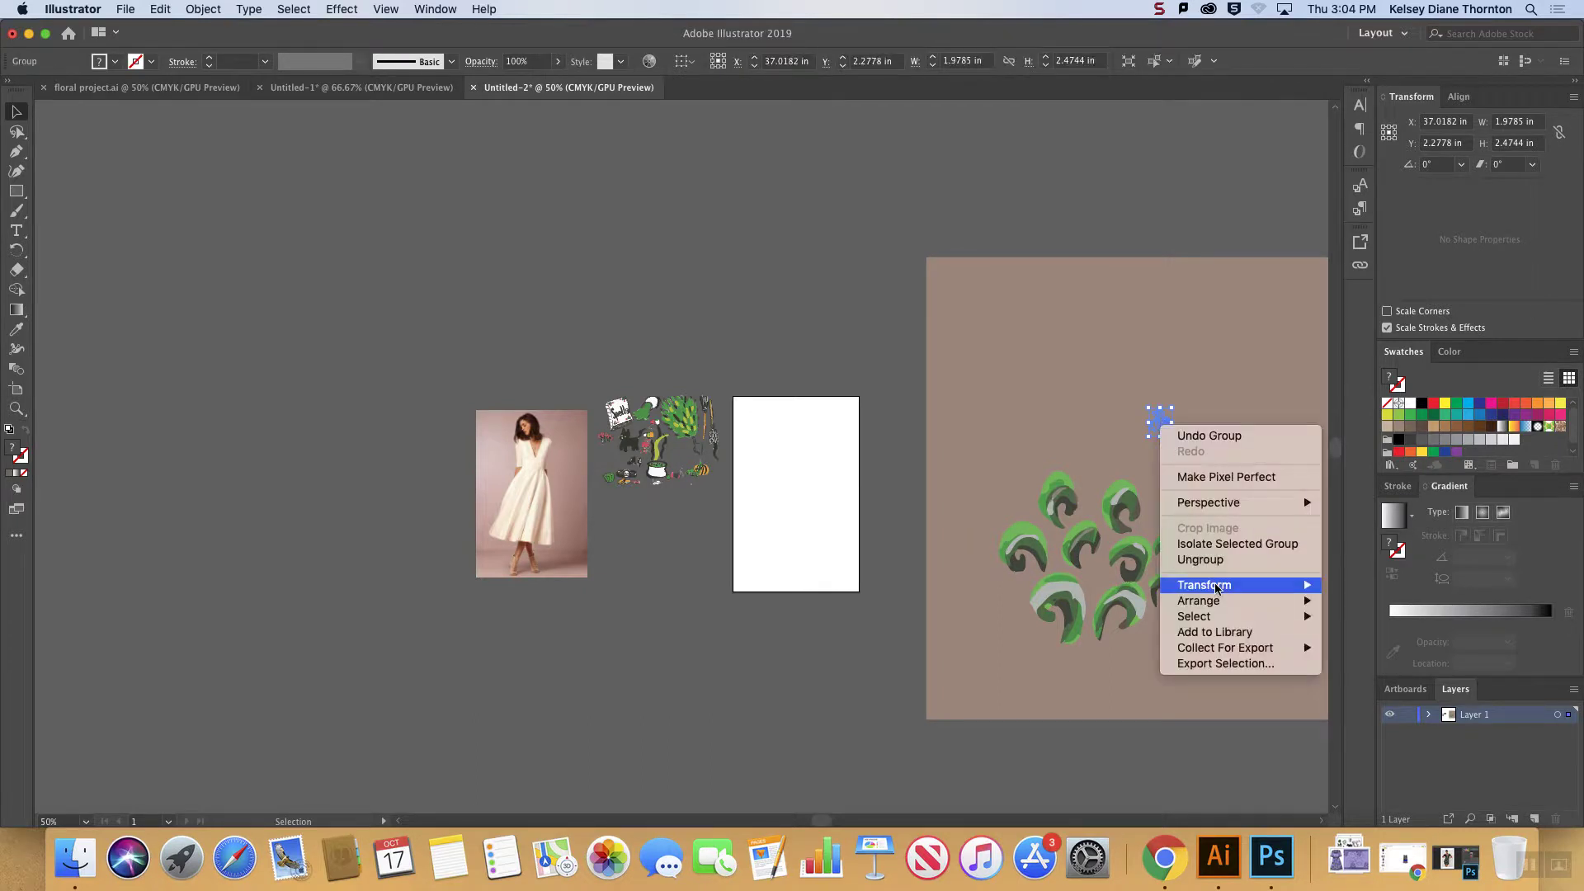
{"action": "mouse_move", "coordinate": [1222, 600]}
{"action": "left_click", "coordinate": [1361, 607]}
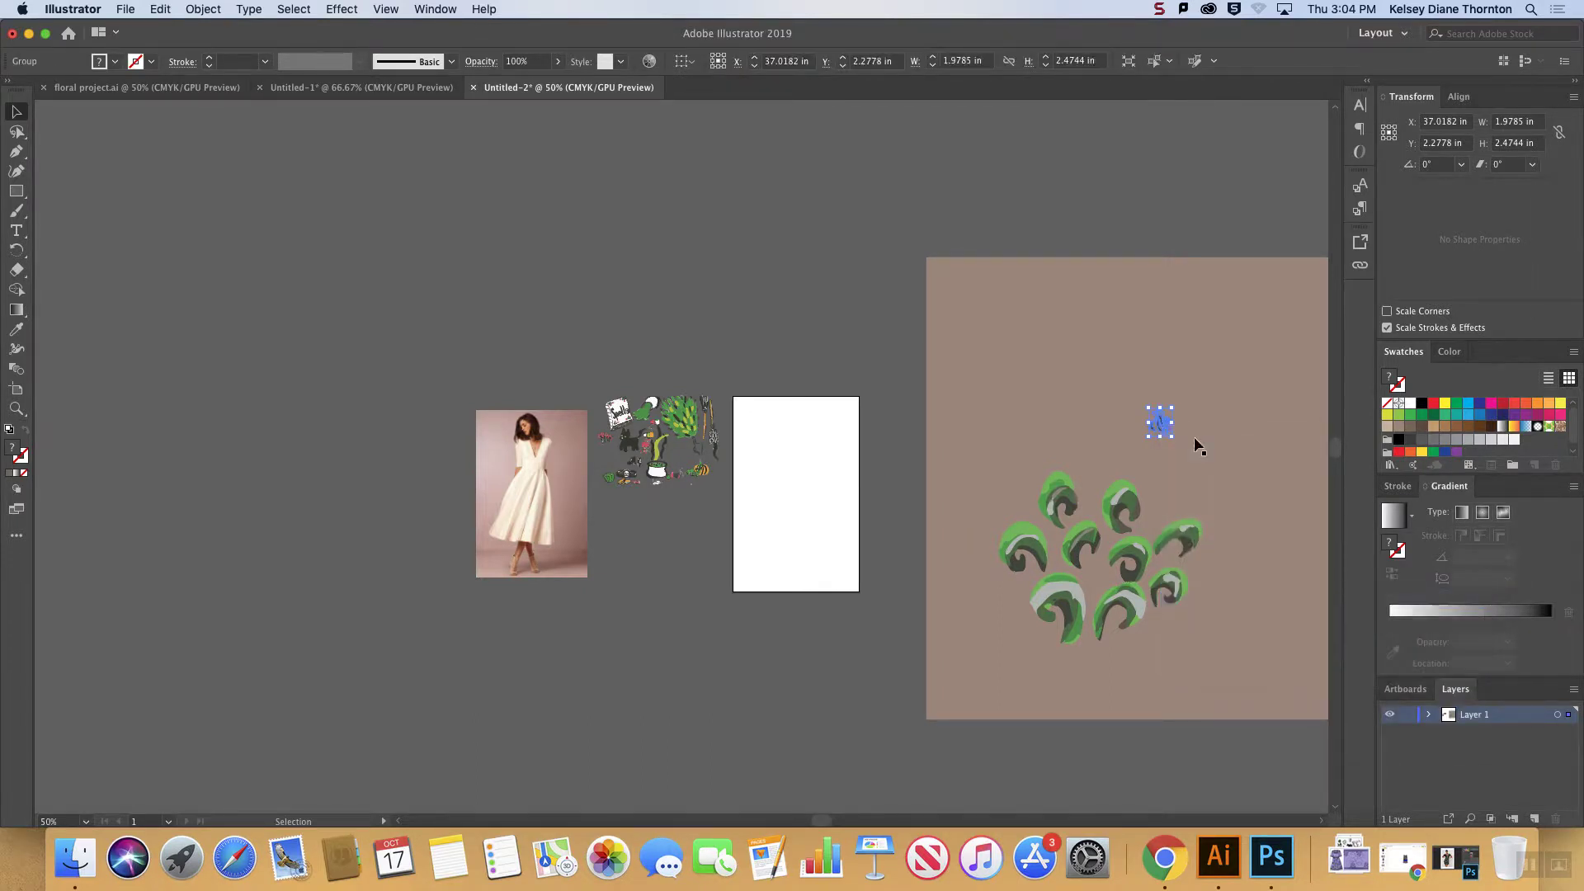
- Enlarge the flame group to about 13 × 16.26 in, place it in the print area's upper right corner, and deselect it
{"action": "left_click_drag", "start_coordinate": [1173, 438], "coordinate": [1327, 596]}
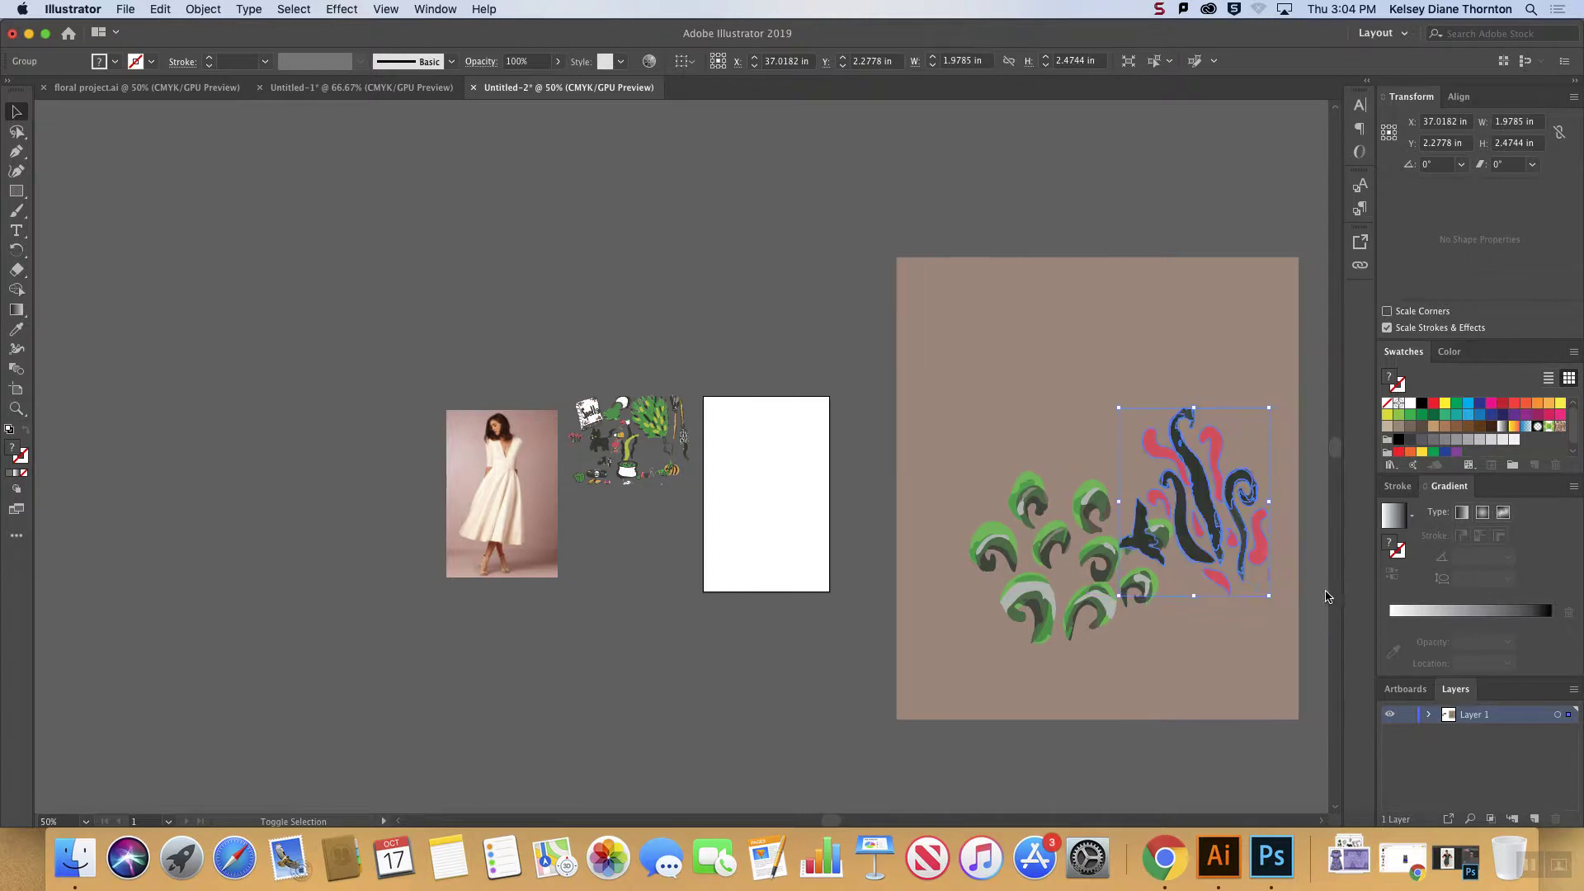
{"action": "left_click_drag", "start_coordinate": [1206, 552], "coordinate": [1215, 395]}
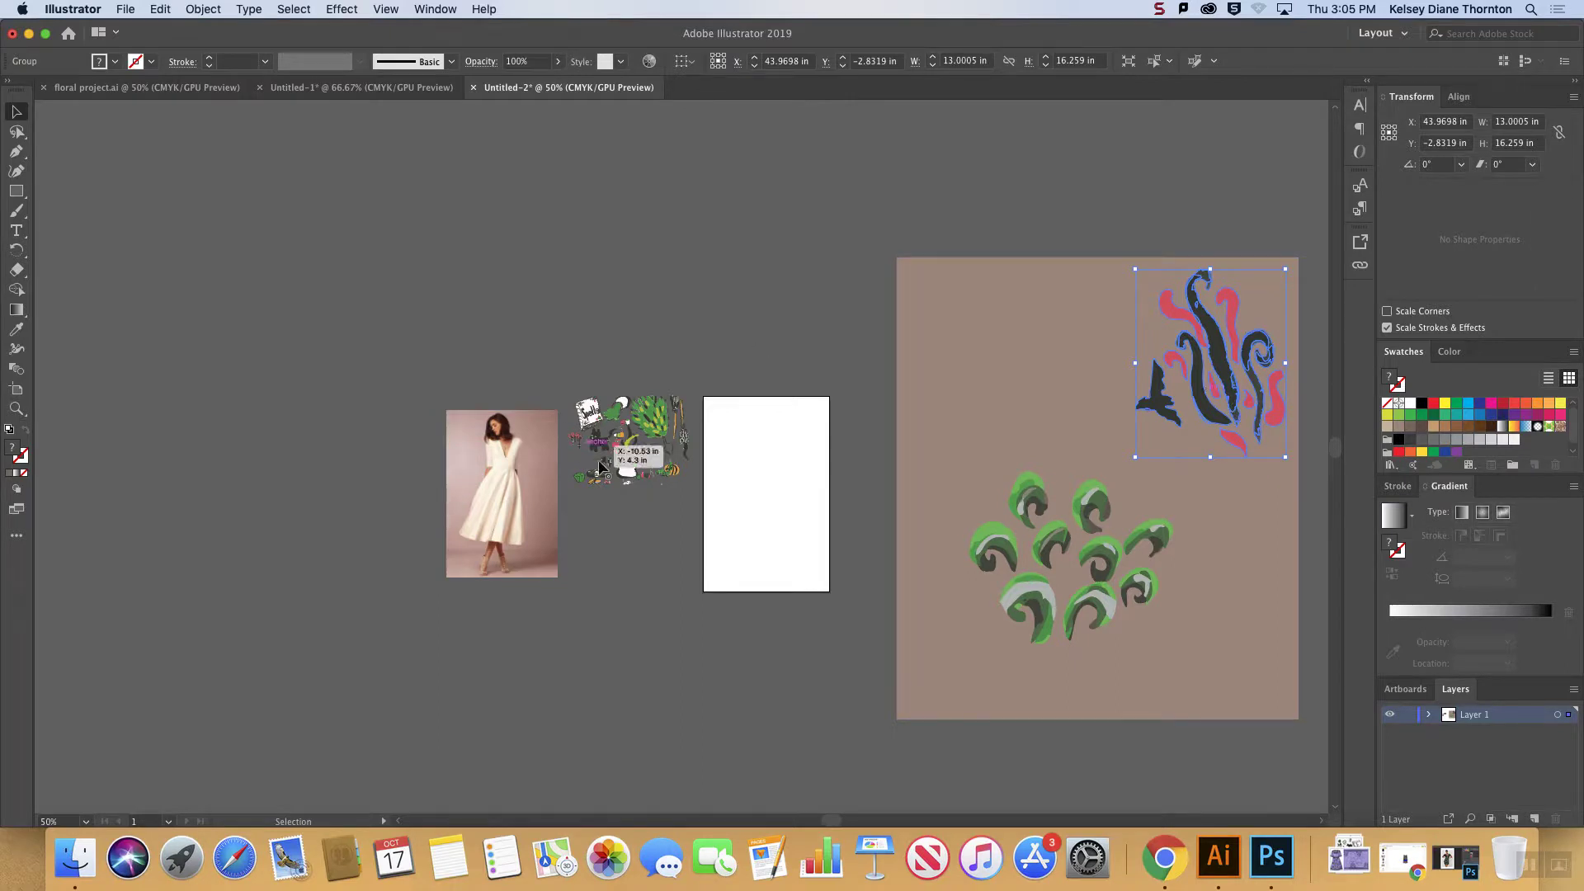
{"action": "left_click", "coordinate": [642, 514]}
- Try selecting the yellow-green and black smoke strands above the cauldron one by one, and deselect everything
{"action": "scroll", "coordinate": [644, 520], "scroll_direction": "up", "scroll_amount": 4}
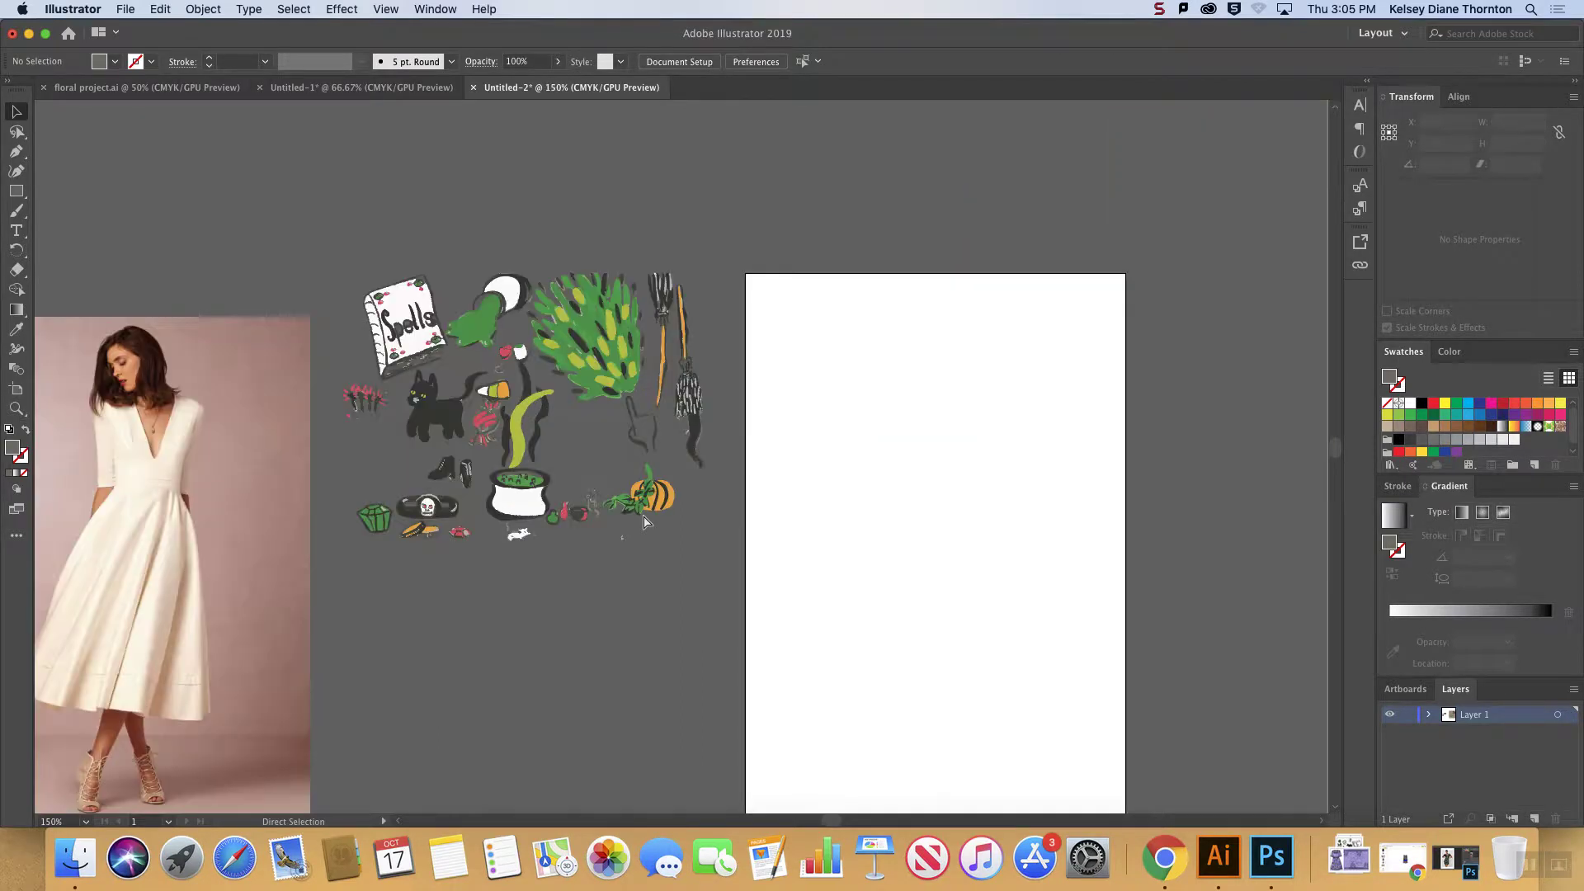
{"action": "key", "text": "a"}
{"action": "left_click", "coordinate": [464, 446]}
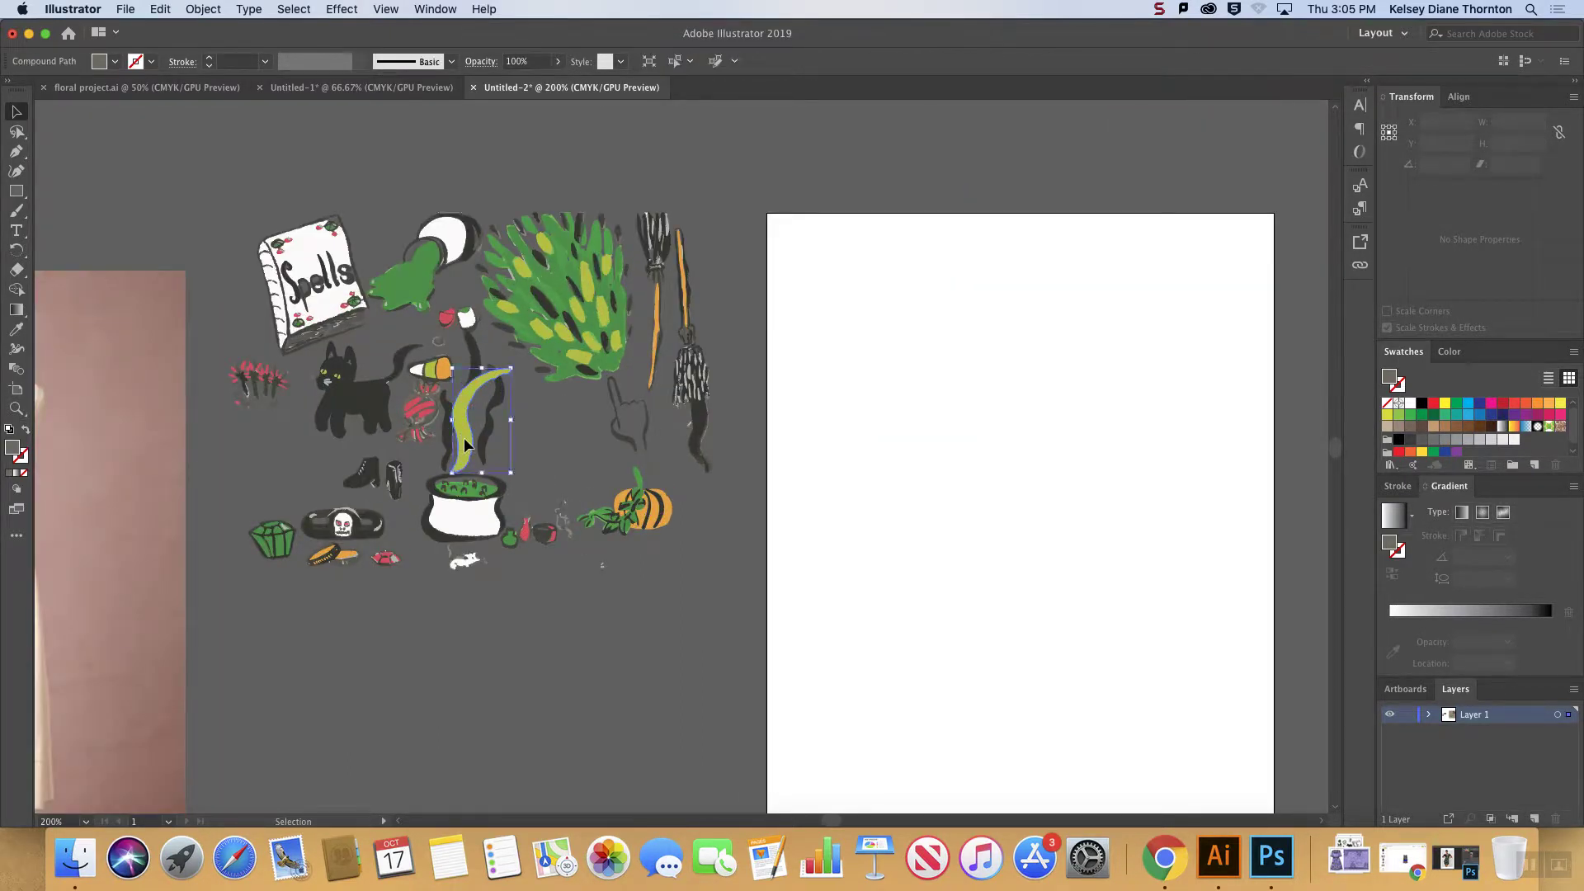
{"action": "key", "text": "super+equal"}
{"action": "key", "text": "super+equal"}
{"action": "key", "text": "v"}
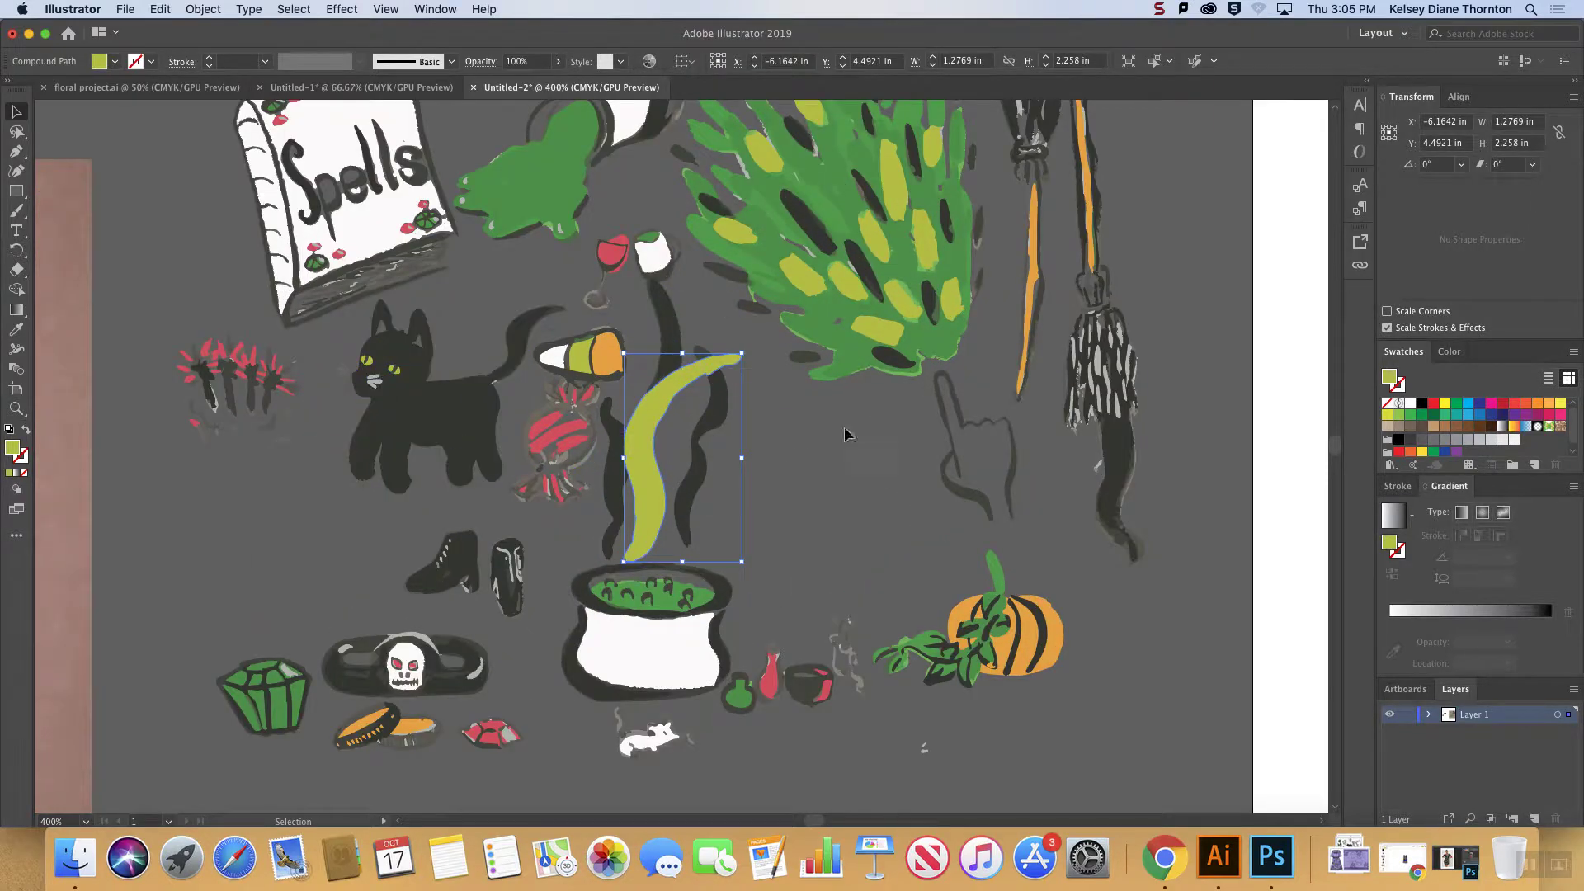
{"action": "left_click", "coordinate": [695, 498], "text": "shift"}
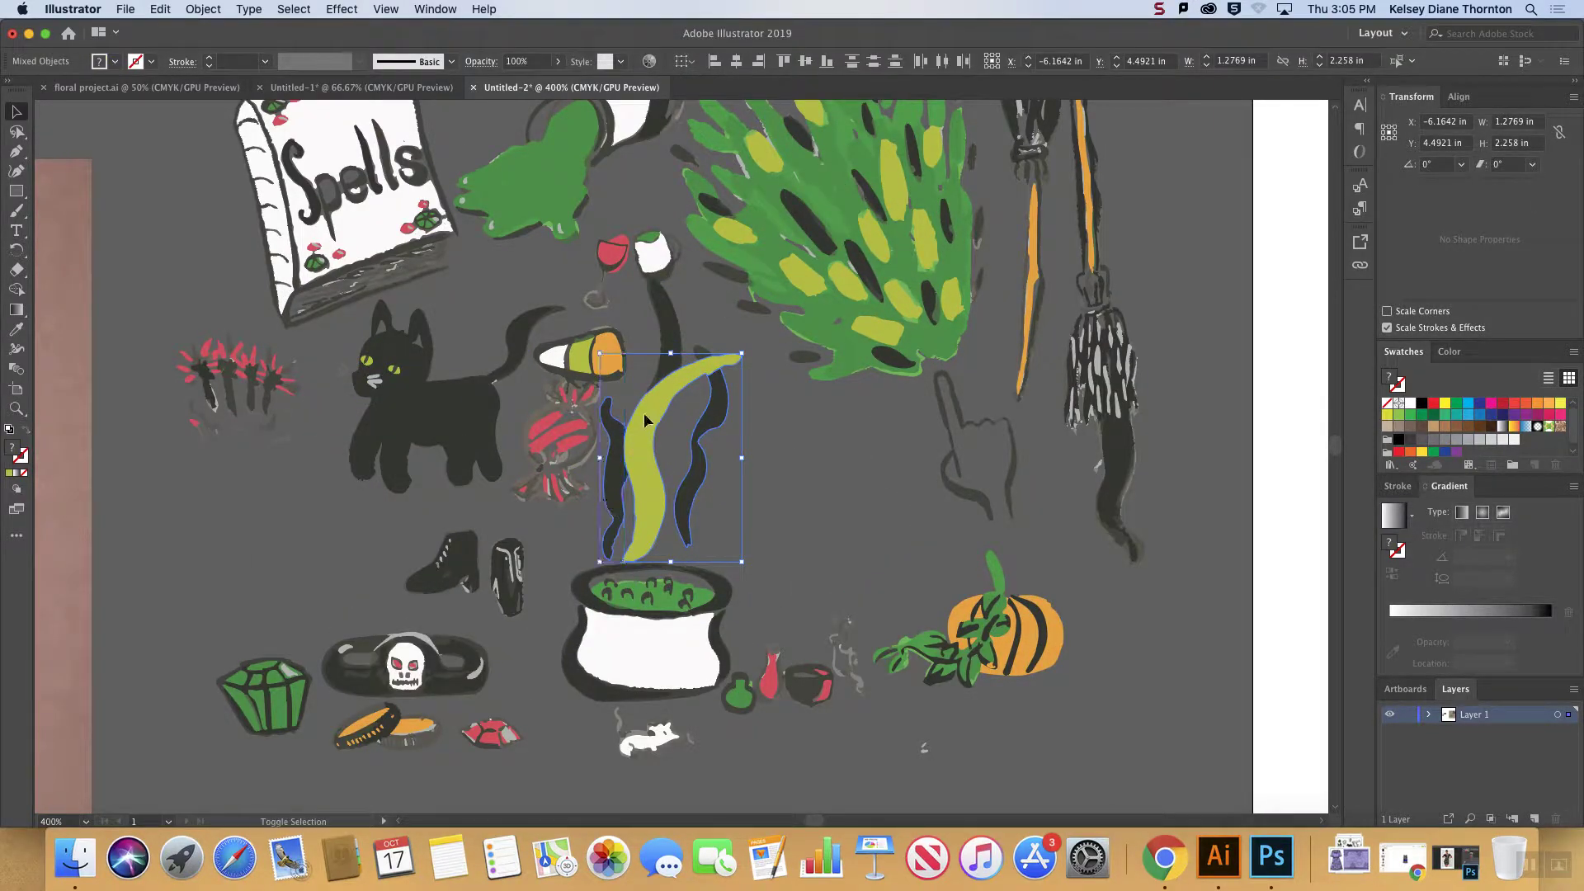
{"action": "left_click", "coordinate": [668, 375], "text": "shift"}
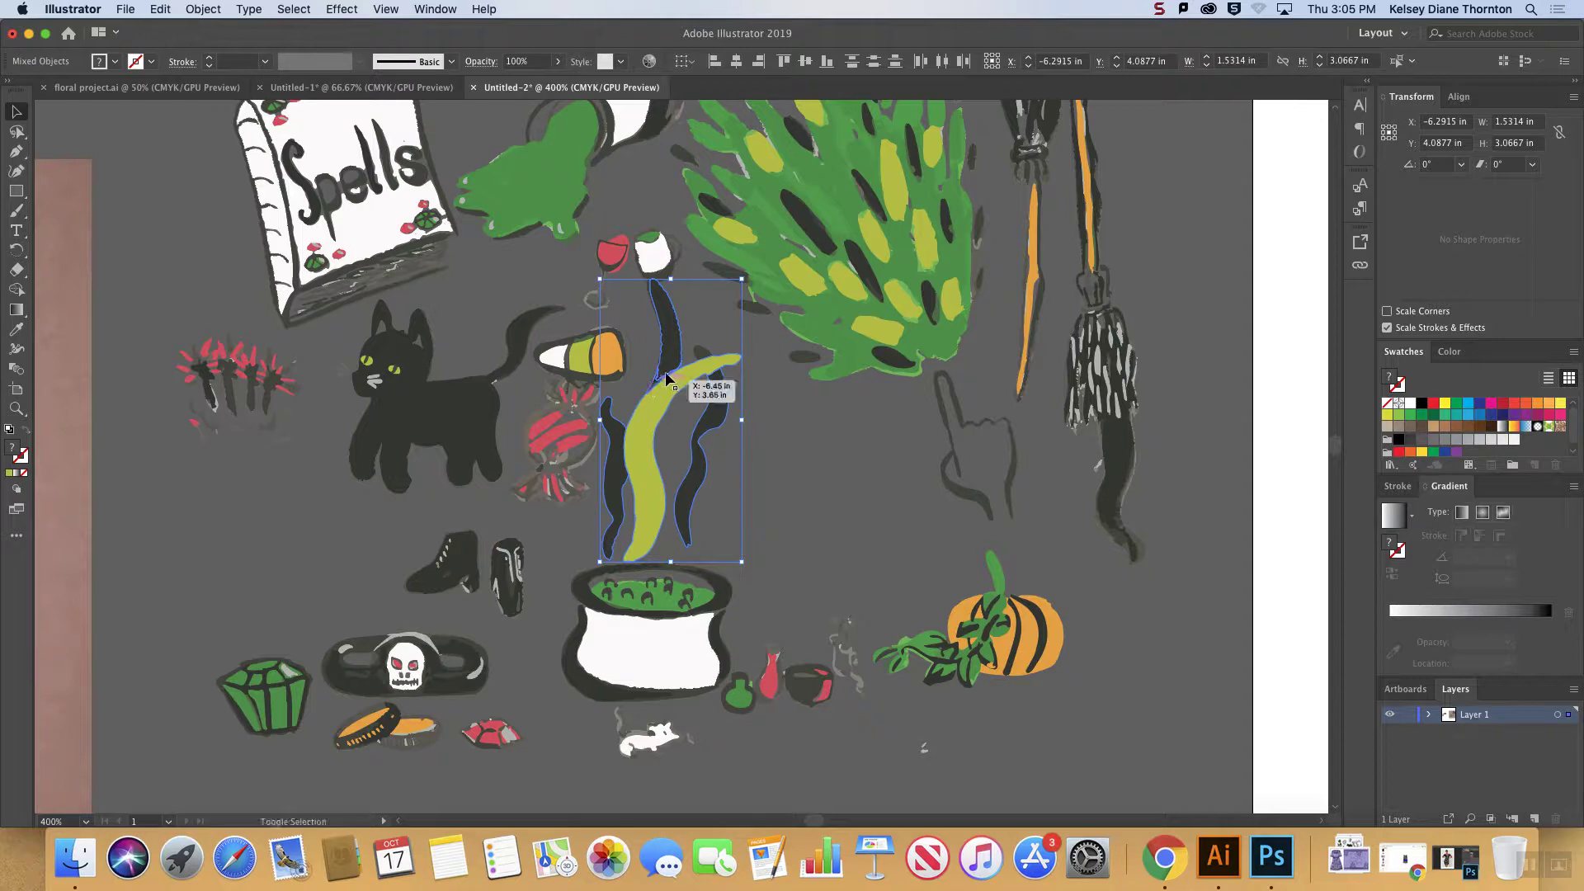
{"action": "key", "text": "super+shift+a"}
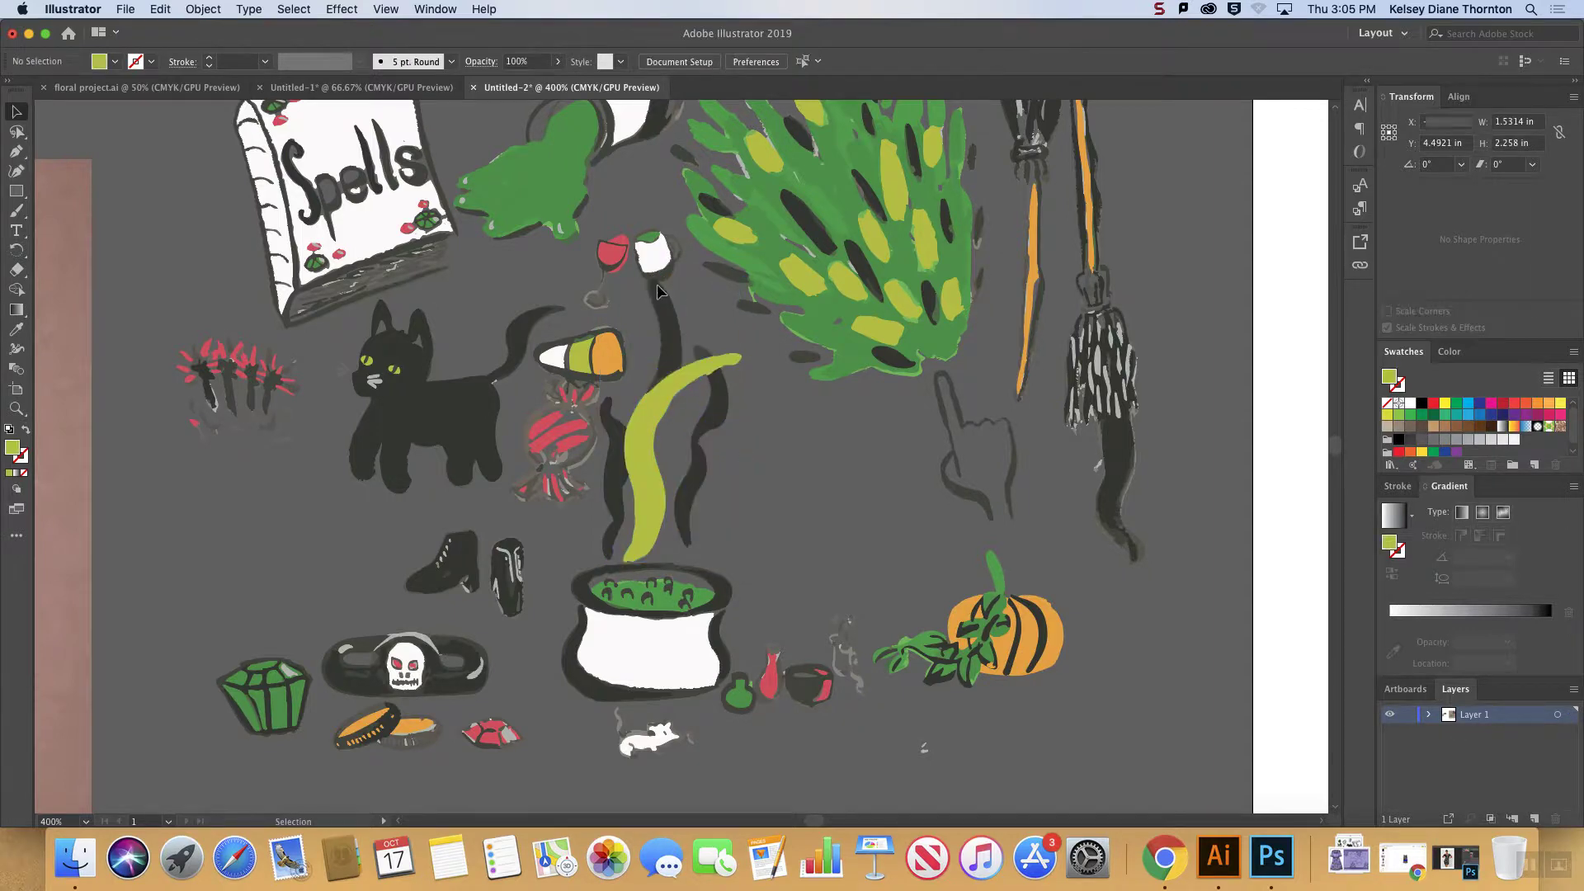
- Select all four smoke strands above the cauldron together: the three black ones and the yellow-green one
{"action": "key", "text": "super+equal"}
{"action": "left_click", "coordinate": [645, 334]}
{"action": "left_click", "coordinate": [726, 411], "text": "shift"}
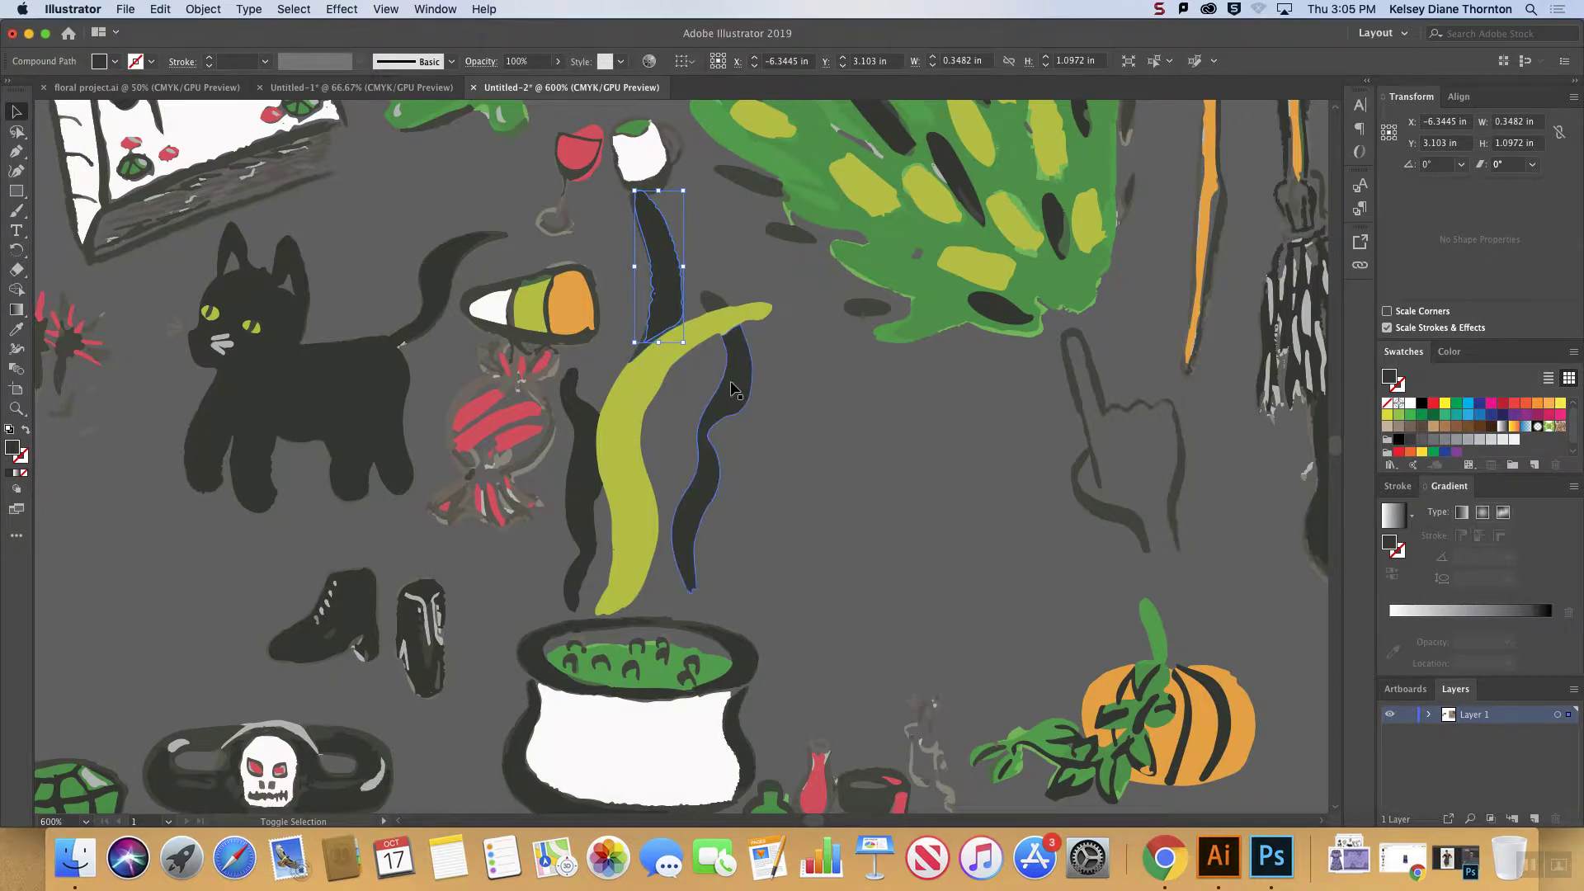
{"action": "left_click", "coordinate": [638, 460], "text": "shift"}
{"action": "left_click", "coordinate": [575, 495], "text": "shift"}
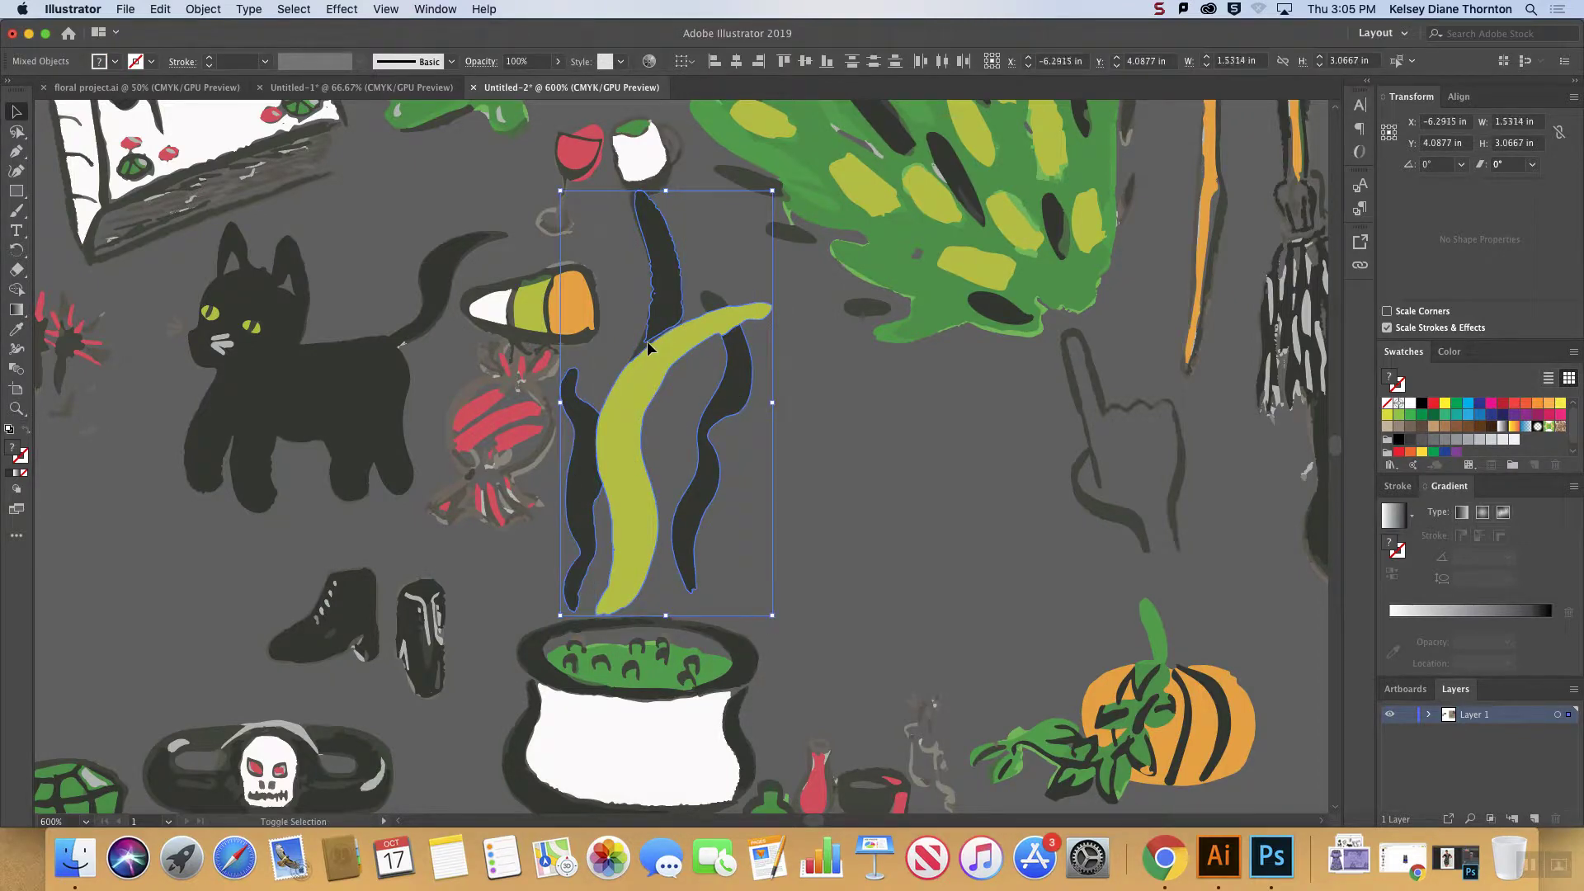
- Move the selected smoke strands from the traced drawings onto the brown print area near its left edge
{"action": "key", "text": "a"}
{"action": "key", "text": "super+minus"}
{"action": "key", "text": "super+minus"}
{"action": "key", "text": "super+minus"}
{"action": "key", "text": "super+minus"}
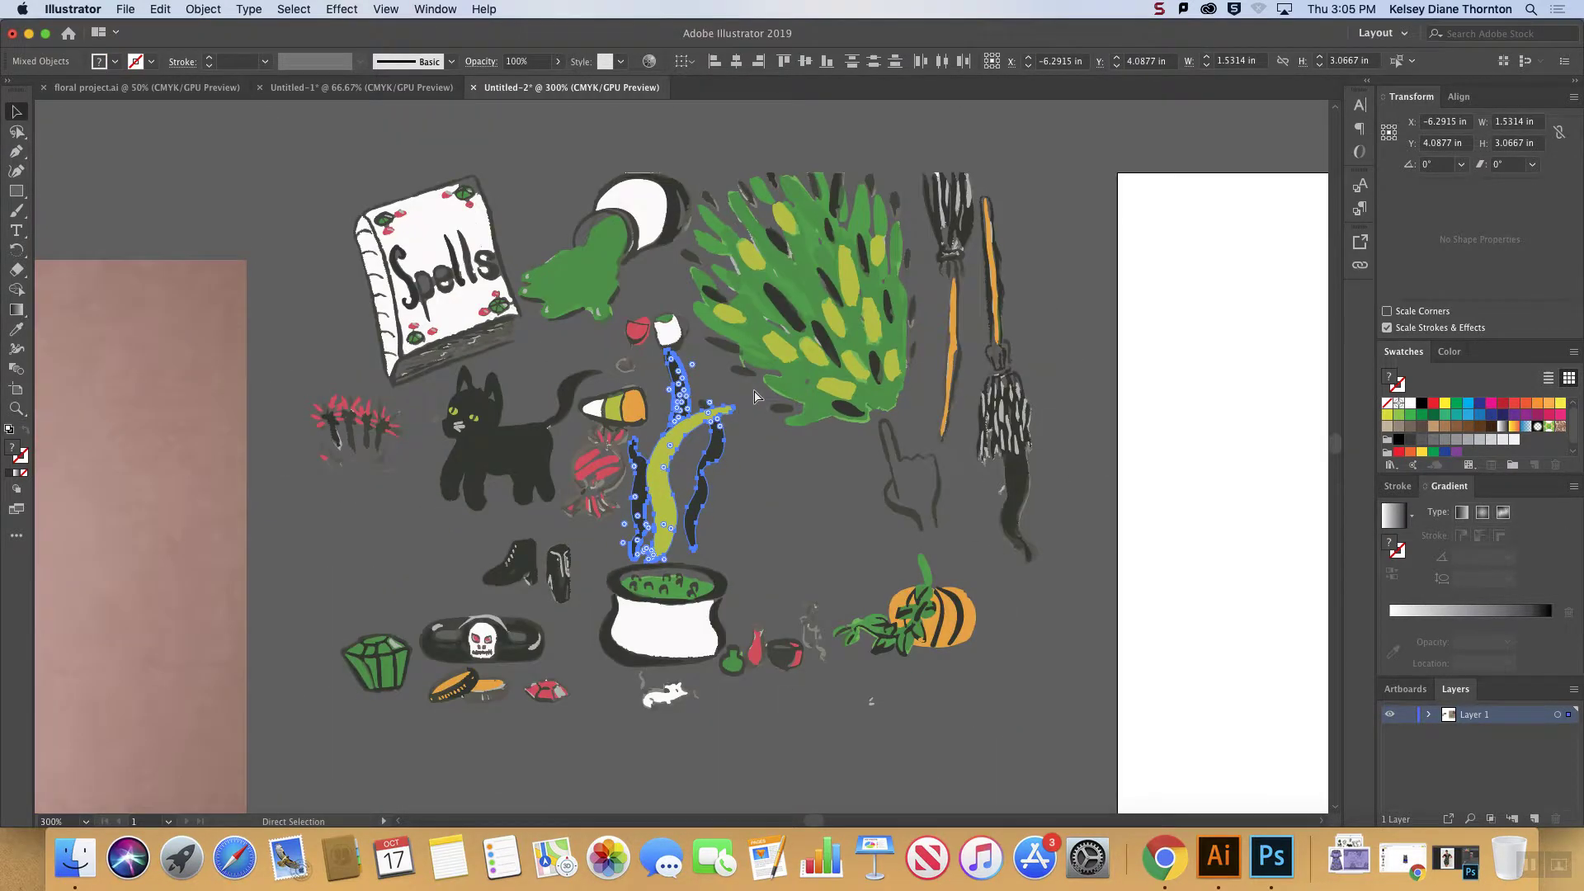
{"action": "key", "text": "super+minus"}
{"action": "key", "text": "super+minus"}
{"action": "key", "text": "v"}
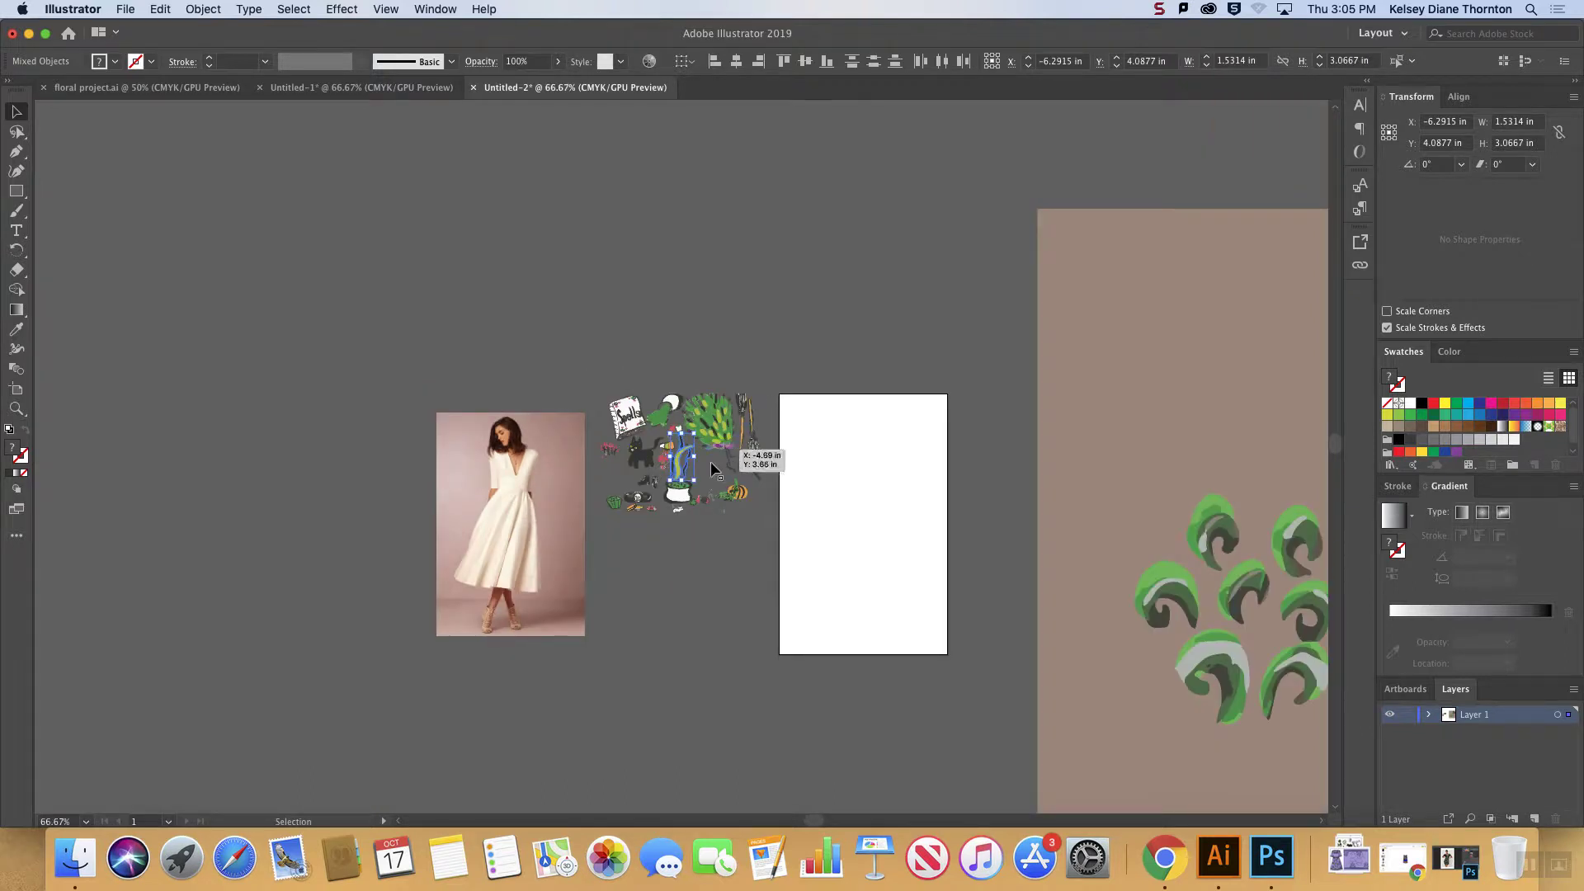
{"action": "left_click_drag", "start_coordinate": [680, 471], "coordinate": [1101, 464]}
- Group the smoke strands and bring the group to the front
{"action": "right_click", "coordinate": [1101, 465]}
{"action": "left_click", "coordinate": [1131, 567]}
{"action": "right_click", "coordinate": [1110, 462]}
{"action": "mouse_move", "coordinate": [1169, 650]}
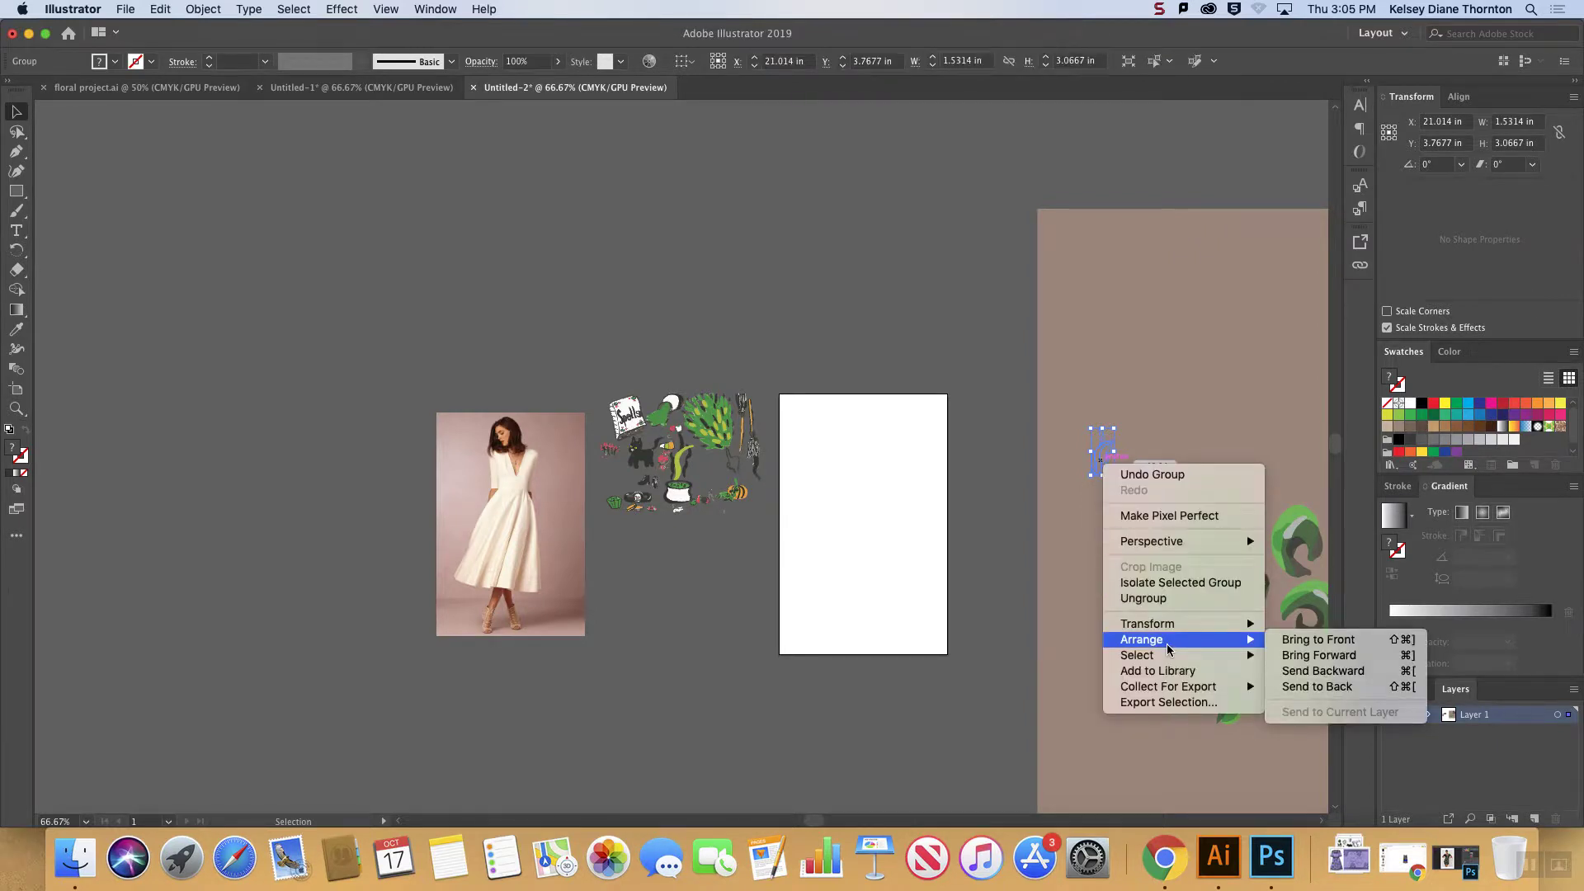
{"action": "left_click", "coordinate": [1319, 639]}
- Enlarge the smoke group, tilt it to 31.75°, and place one copy in each lower corner of the print area
{"action": "scroll", "coordinate": [867, 551], "scroll_direction": "right", "scroll_amount": 1}
{"action": "key", "text": "super+minus"}
{"action": "key", "text": "super+minus"}
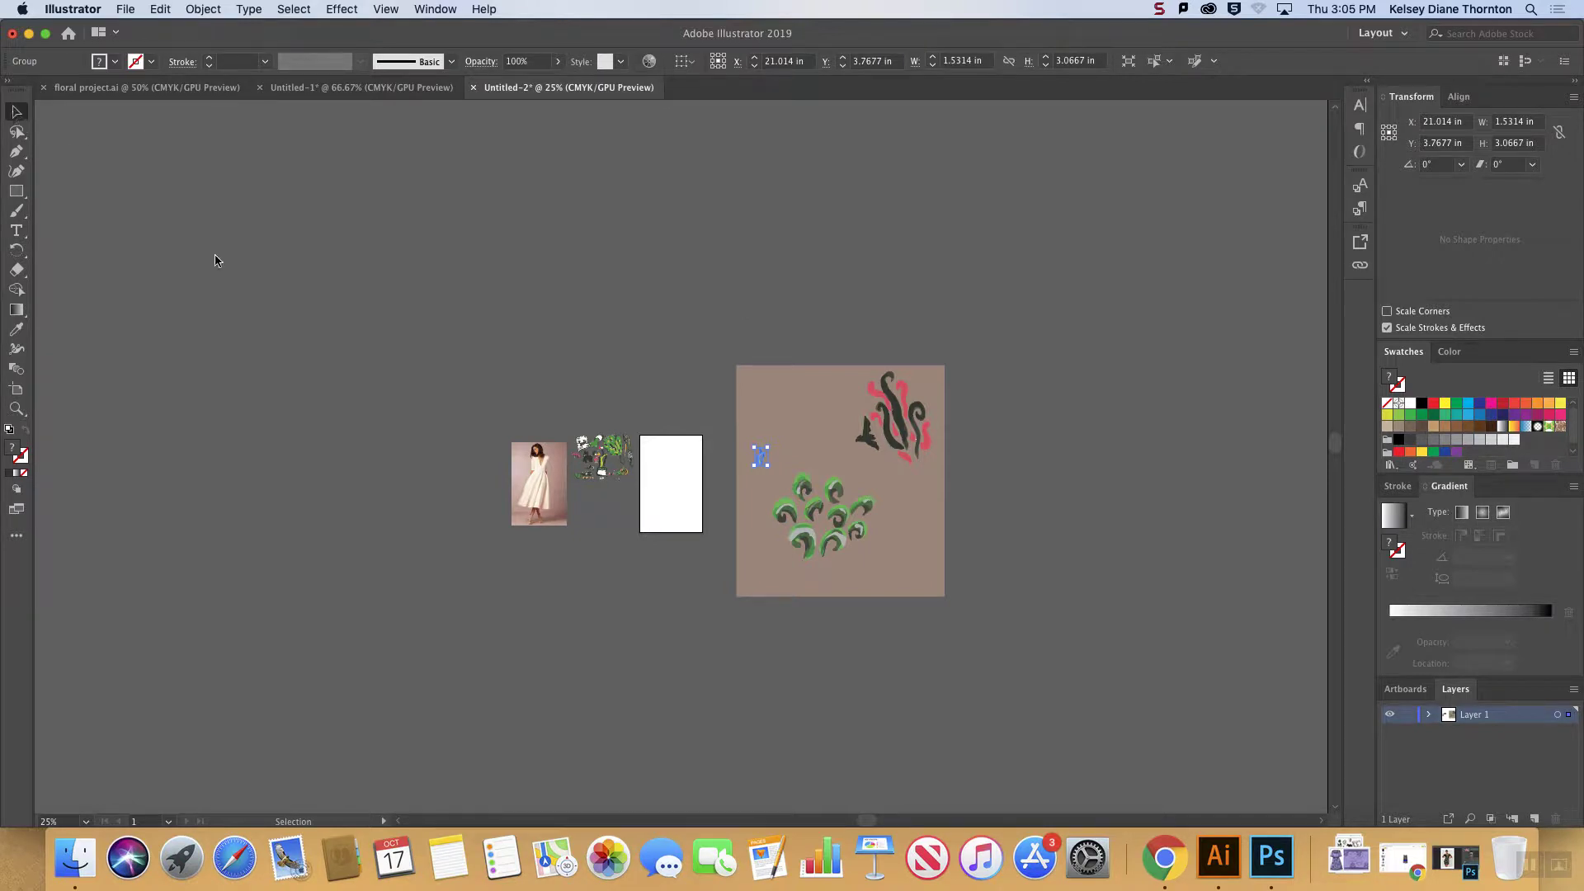
{"action": "key", "text": "a"}
{"action": "key", "text": "super+plus"}
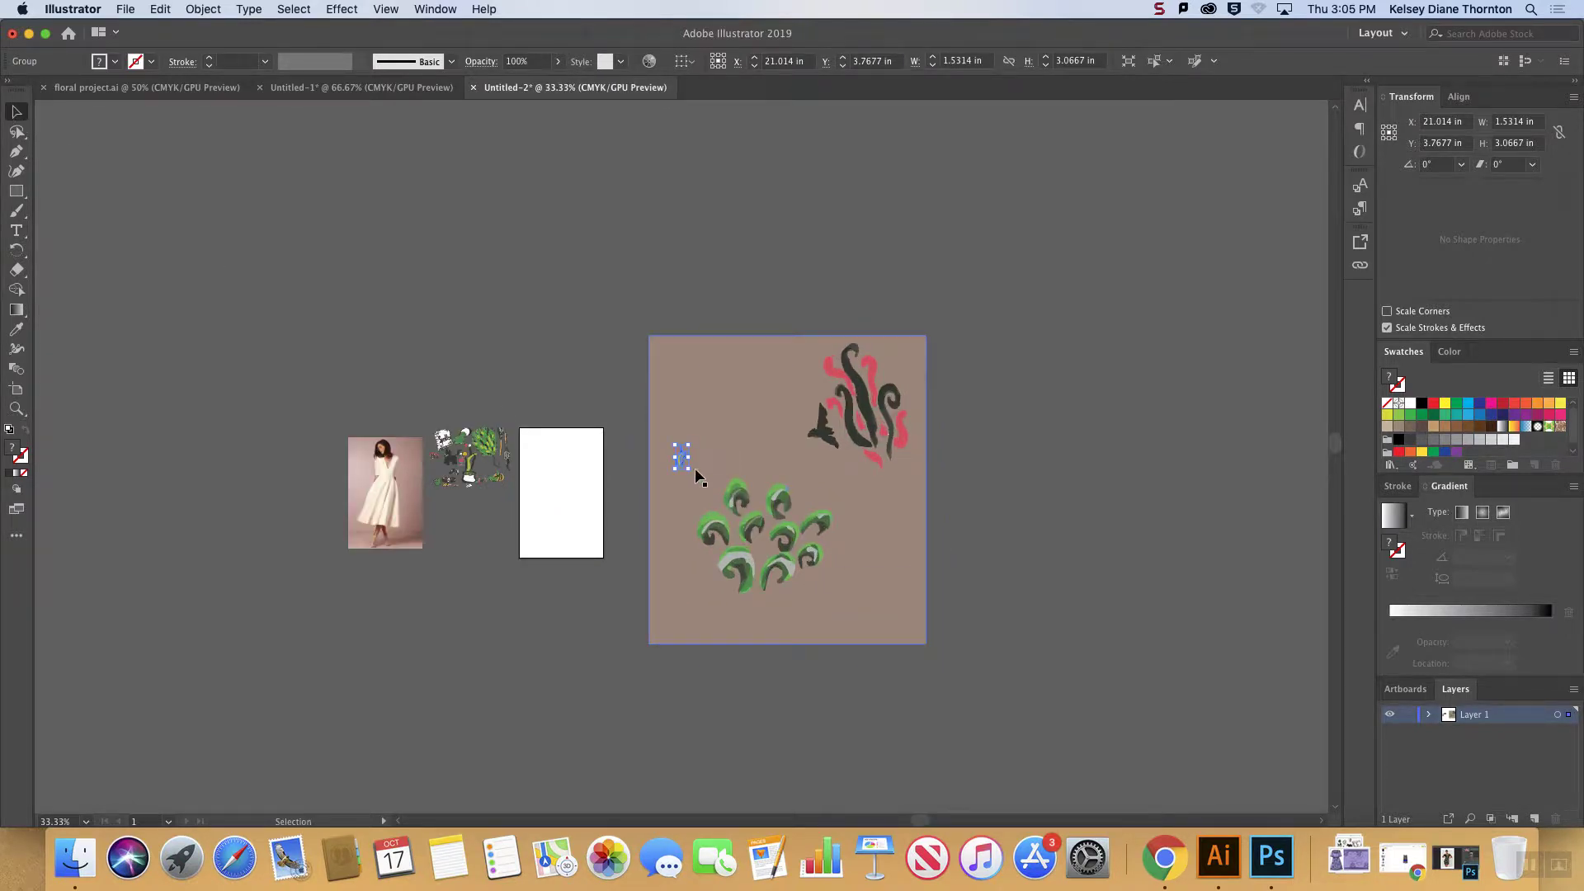
{"action": "left_click_drag", "start_coordinate": [689, 470], "coordinate": [778, 600]}
{"action": "left_click_drag", "start_coordinate": [766, 448], "coordinate": [723, 618]}
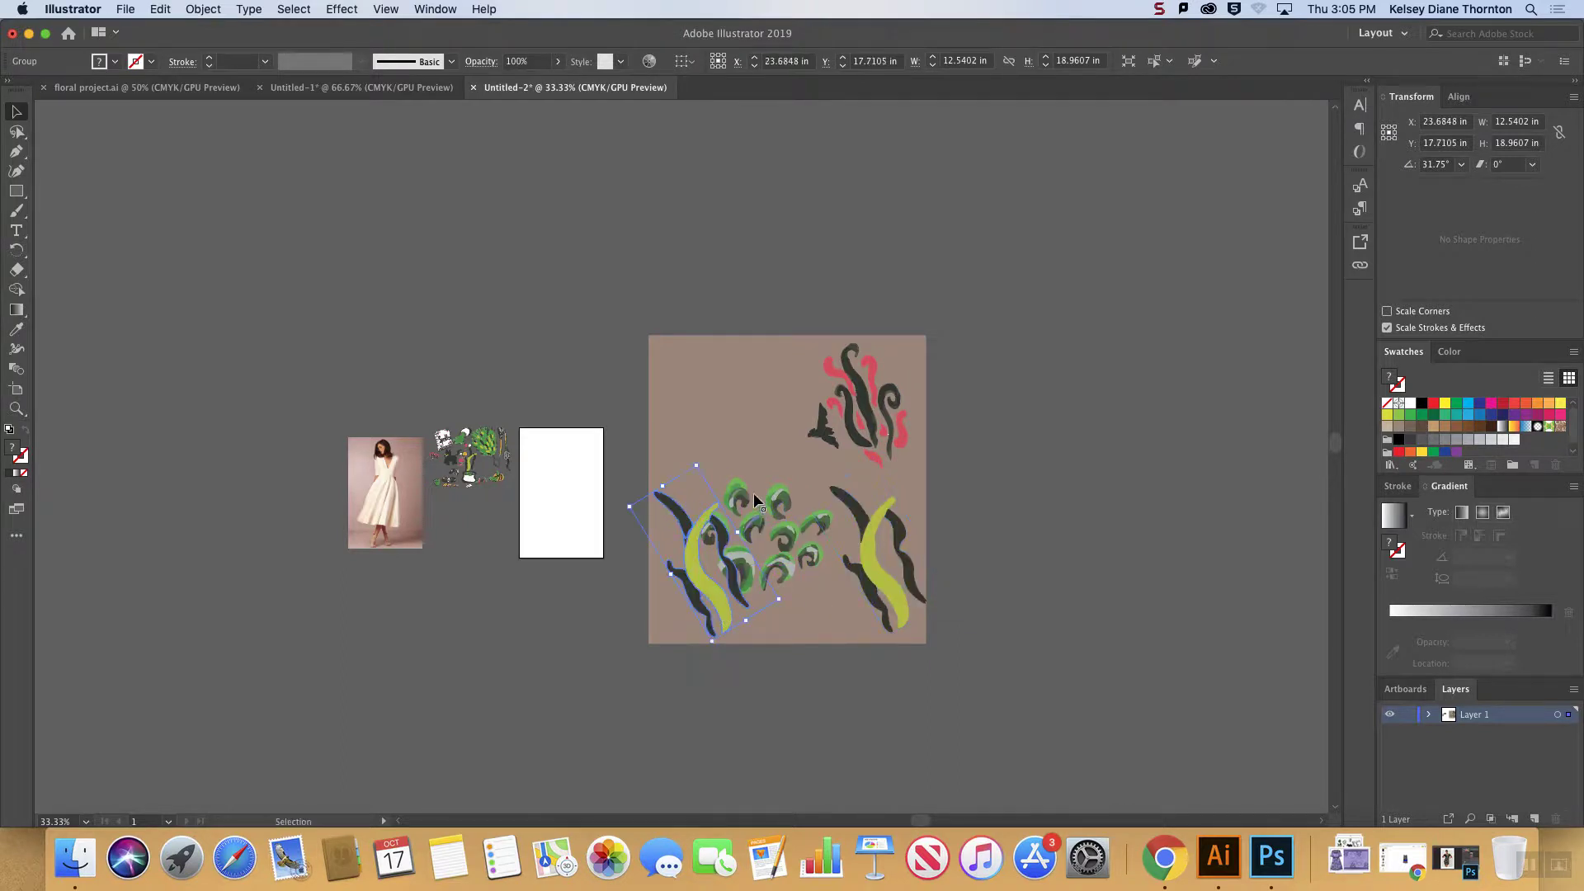
- Set the left smoke copy more upright, at about 13°, and move the green curls down between the two copies
{"action": "left_click_drag", "start_coordinate": [699, 458], "coordinate": [824, 593]}
{"action": "key", "text": "super+z"}
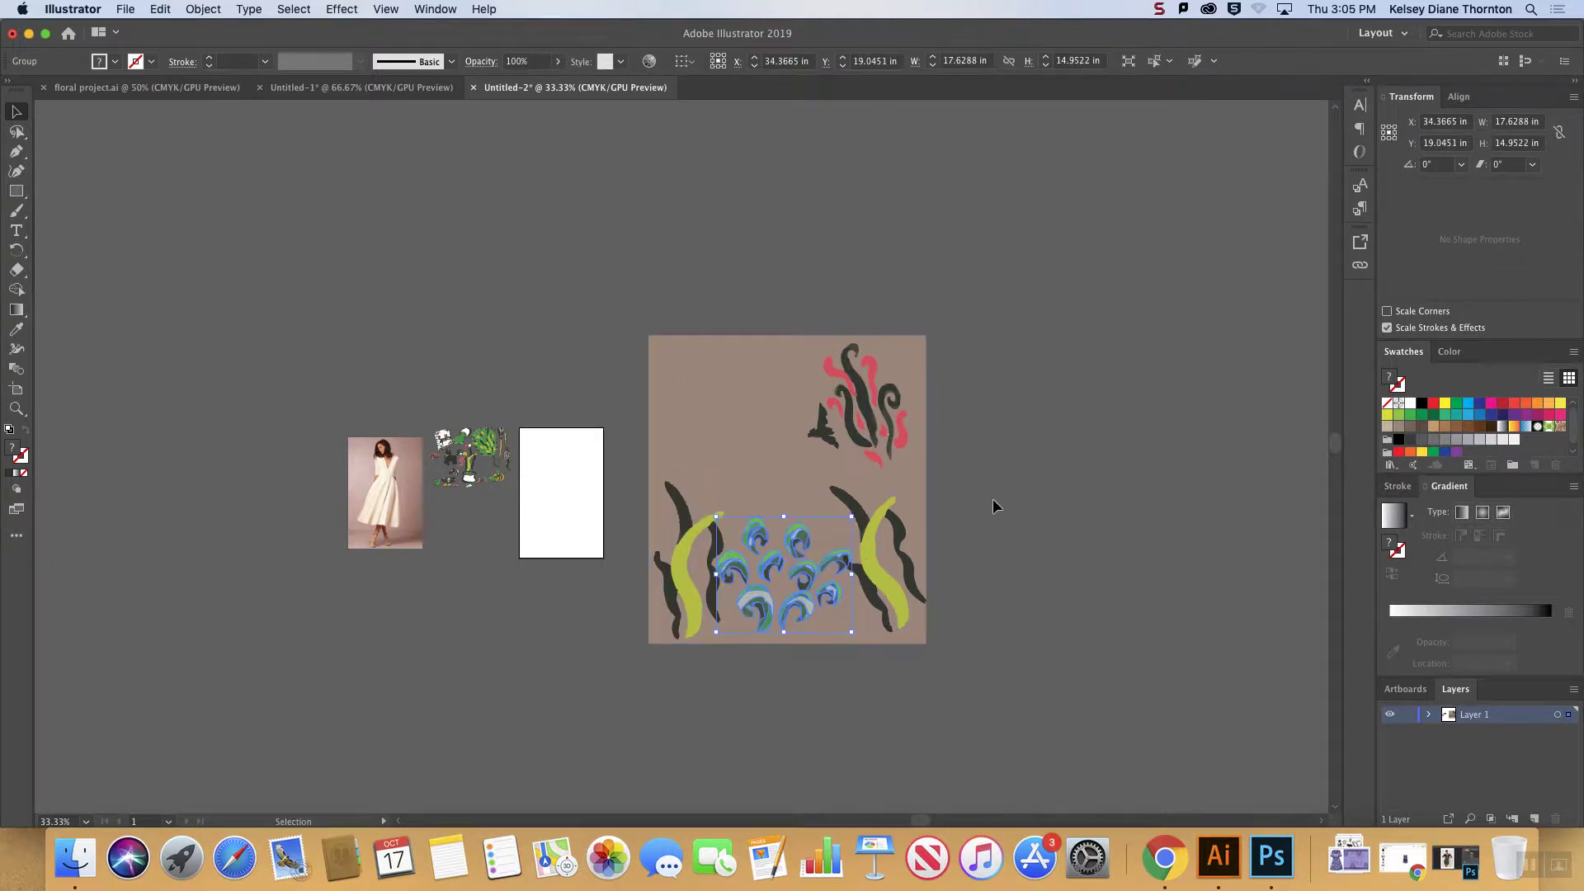
- Delete both smoke groups from the lower corners of the print area
{"action": "left_click", "coordinate": [917, 596]}
{"action": "left_click_drag", "start_coordinate": [922, 612], "coordinate": [891, 609]}
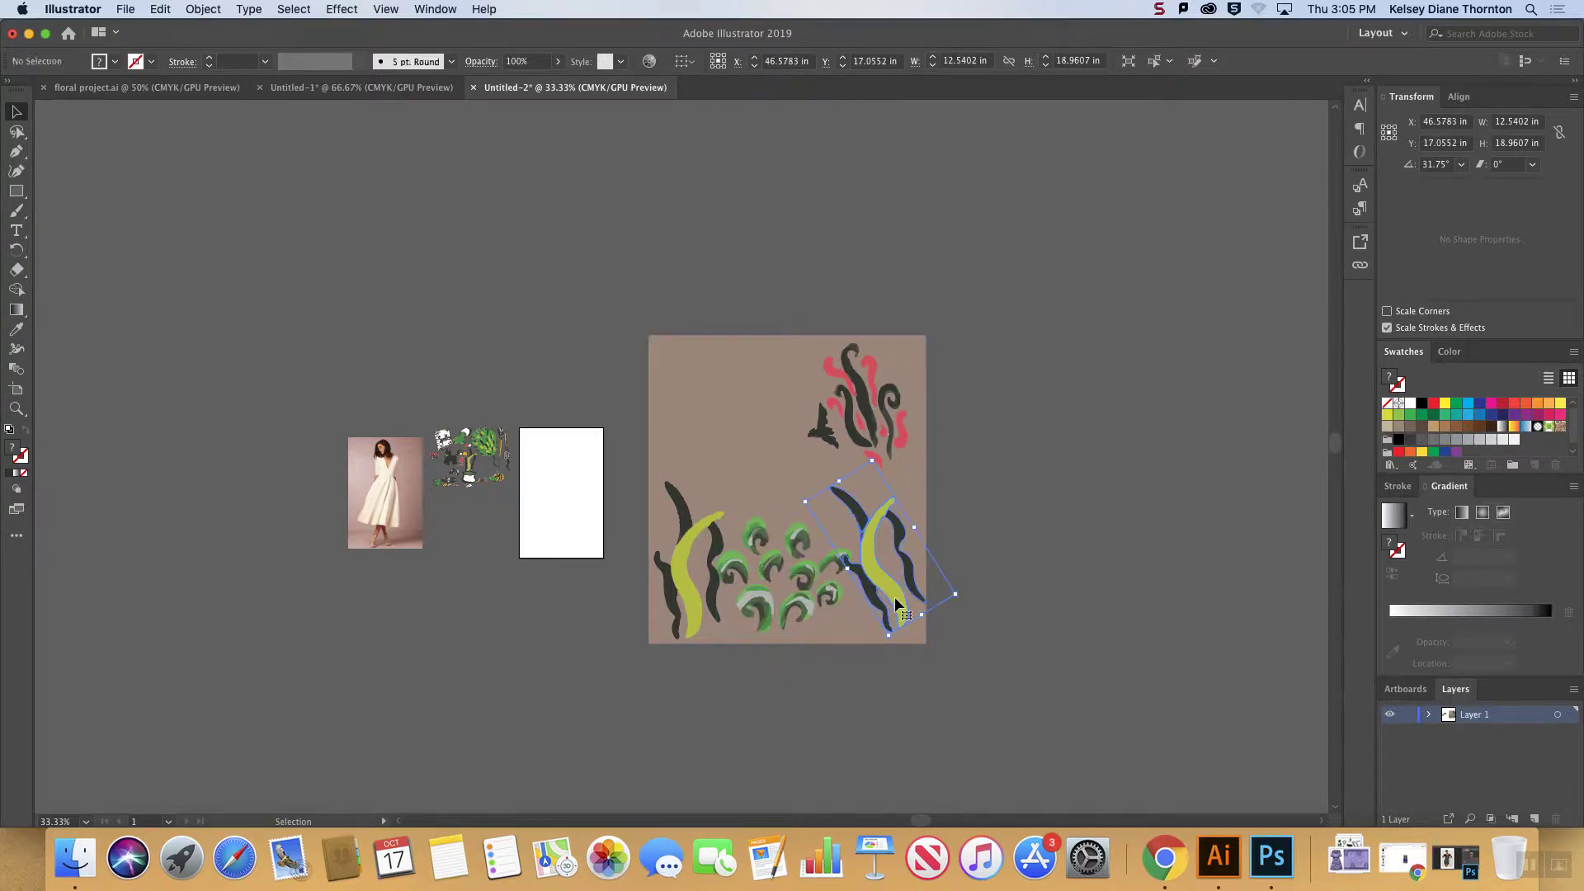
{"action": "key", "text": "Delete"}
{"action": "left_click", "coordinate": [687, 619]}
{"action": "key", "text": "Delete"}
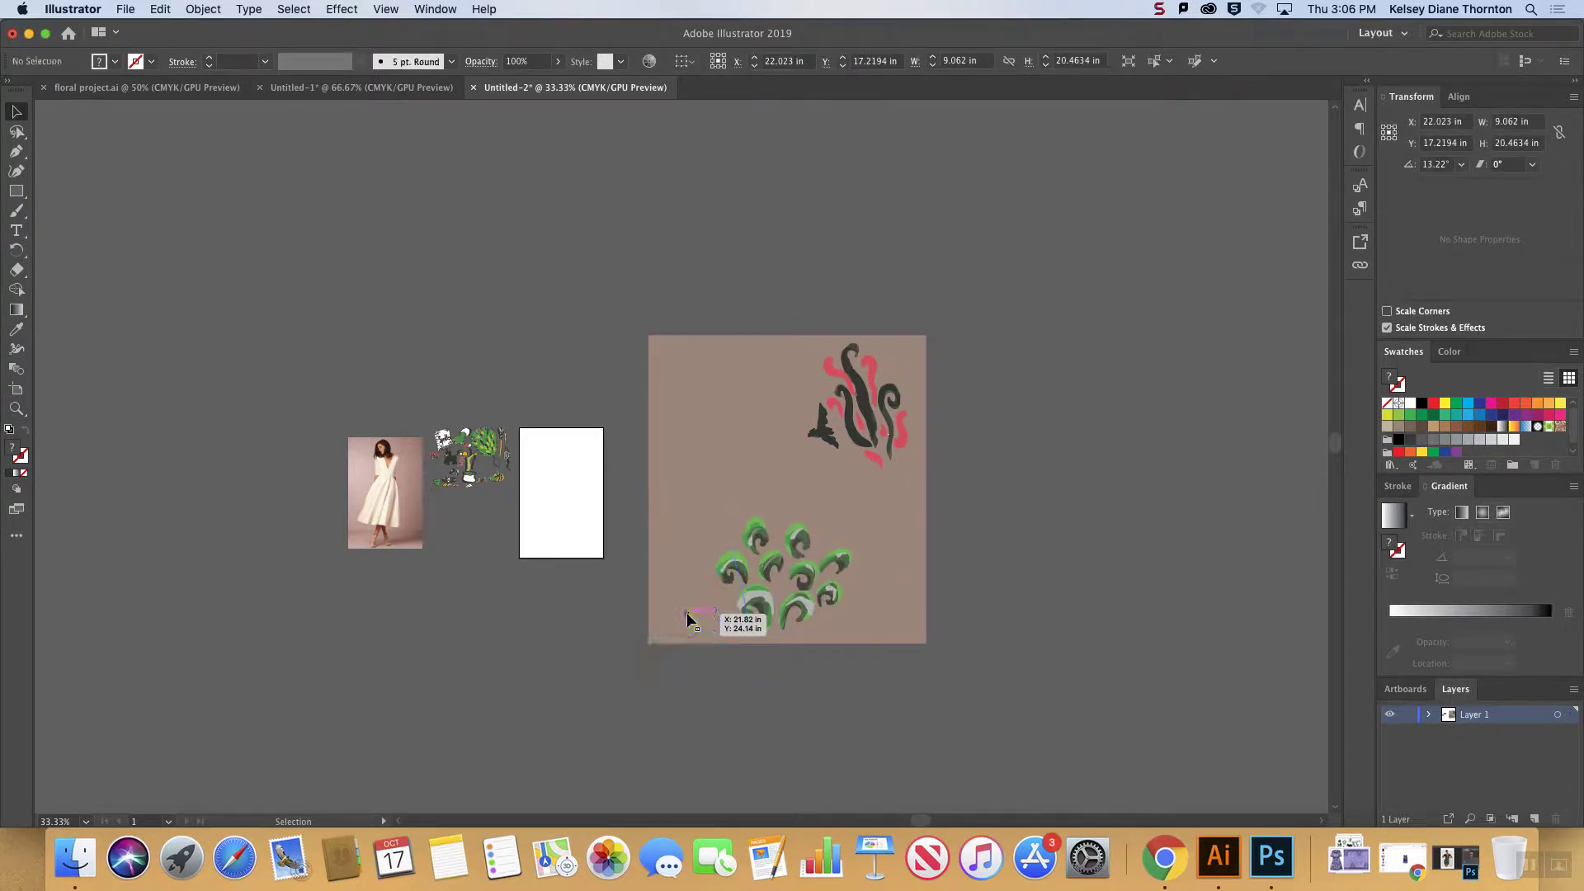
- Enlarge the green curls to about 22.96 × 19.48 in, spread two copies along the print area's lower edge, and shift the background left
{"action": "left_click", "coordinate": [828, 610]}
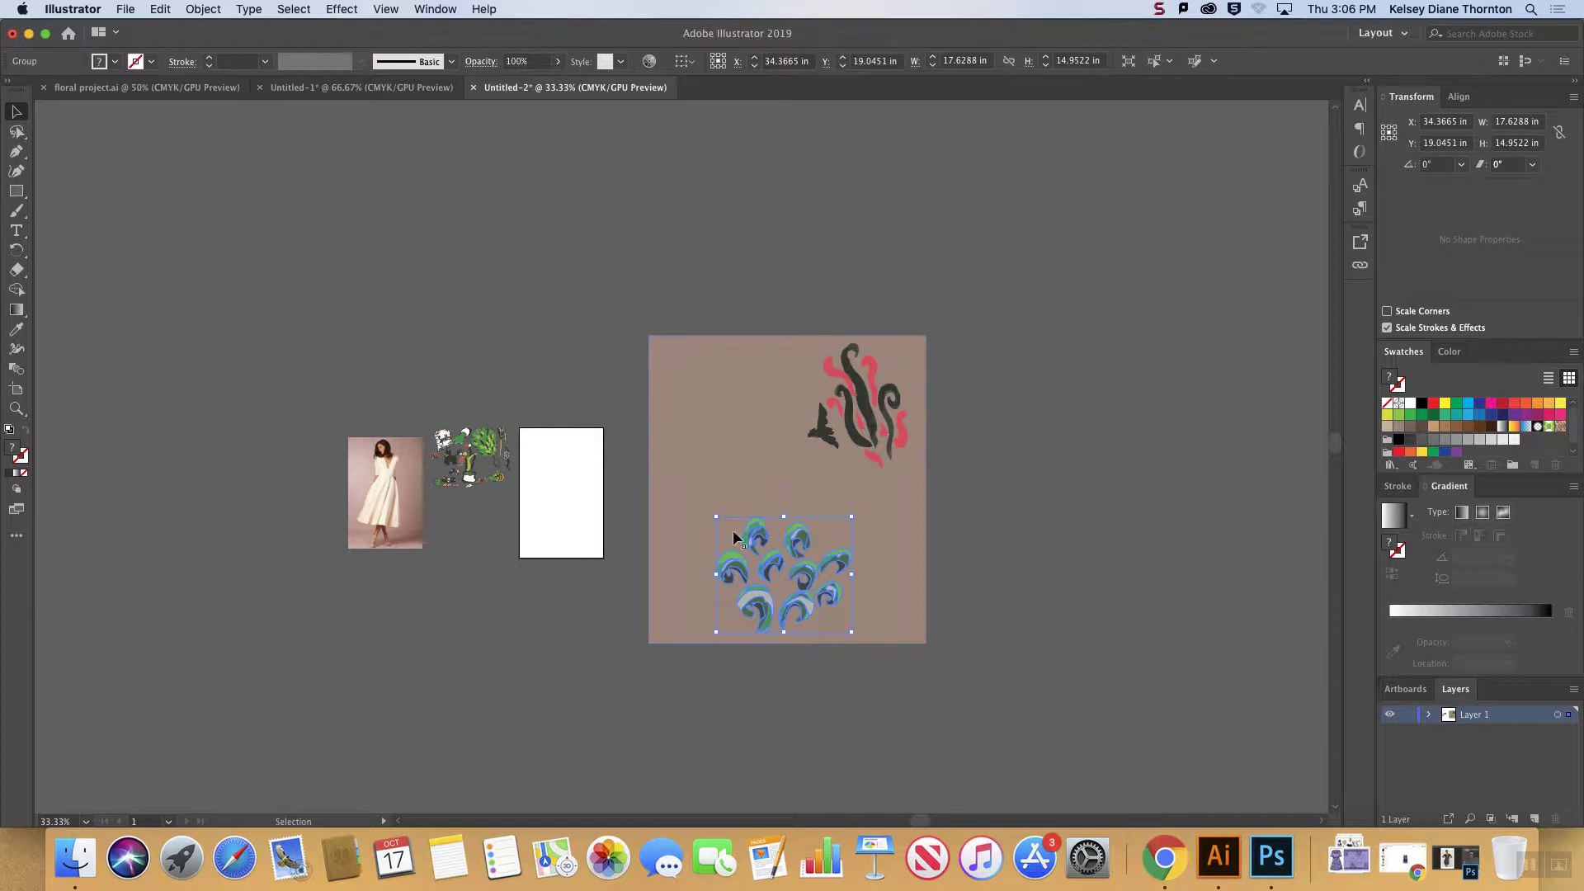
{"action": "left_click_drag", "start_coordinate": [716, 517], "coordinate": [657, 467]}
{"action": "left_click_drag", "start_coordinate": [820, 580], "coordinate": [862, 613]}
{"action": "left_click_drag", "start_coordinate": [897, 500], "coordinate": [922, 476]}
{"action": "left_click_drag", "start_coordinate": [846, 565], "coordinate": [826, 604]}
{"action": "left_click_drag", "start_coordinate": [902, 513], "coordinate": [863, 569]}
{"action": "left_click_drag", "start_coordinate": [805, 636], "coordinate": [715, 515]}
{"action": "left_click", "coordinate": [998, 631]}
- Place a curl copy of about 15.94 × 13.52 in above the large ones and another of about 13.57 × 11.51 in over the left edge
{"action": "left_click_drag", "start_coordinate": [804, 413], "coordinate": [749, 458]}
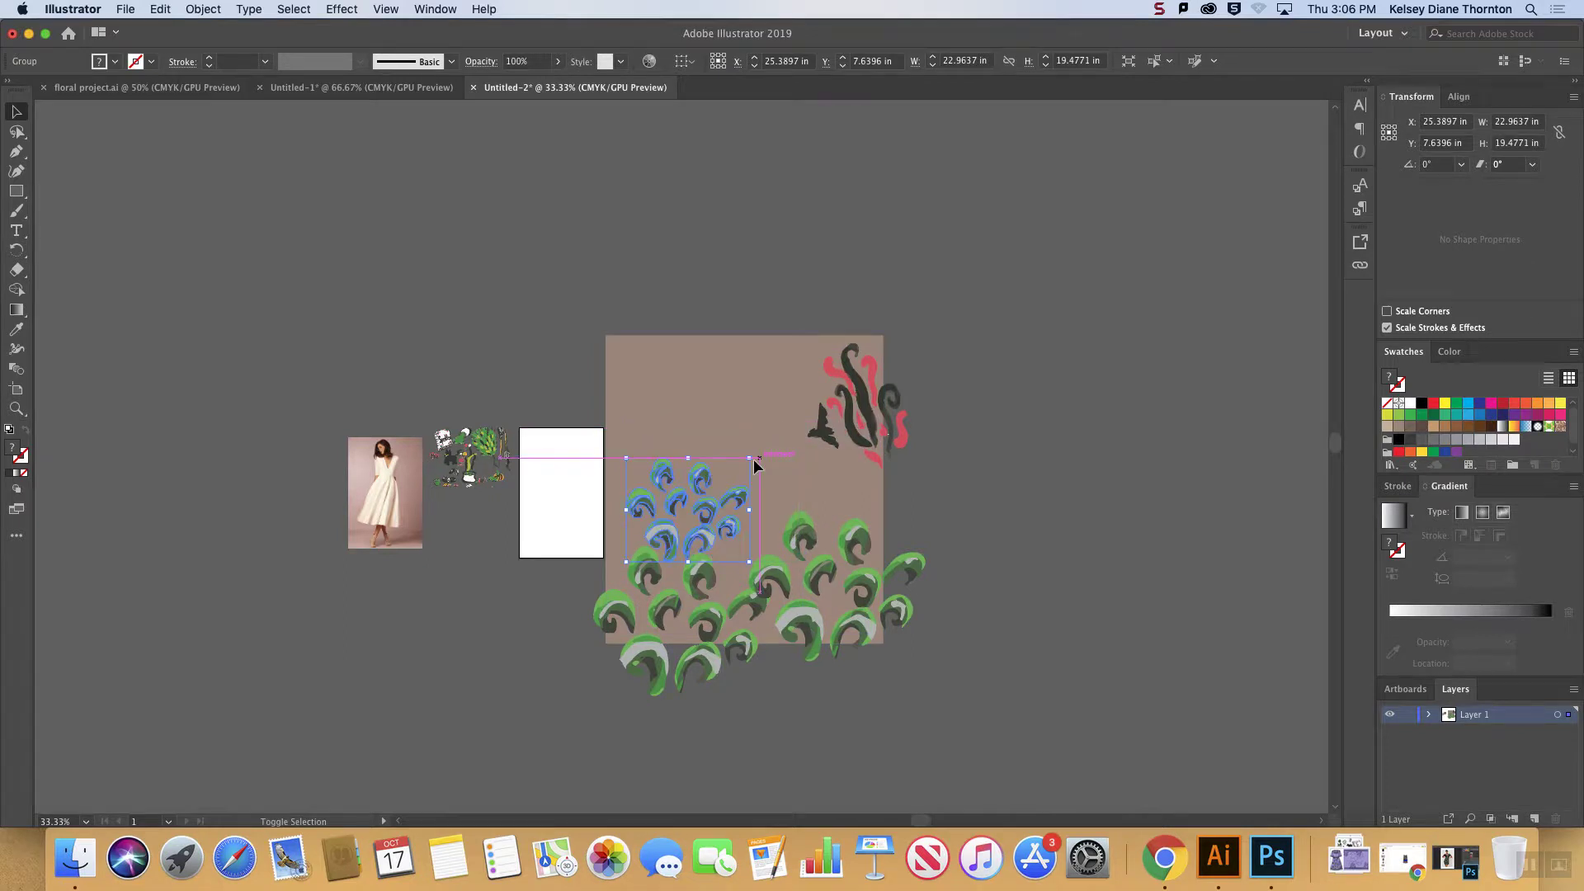
{"action": "left_click_drag", "start_coordinate": [649, 525], "coordinate": [739, 553]}
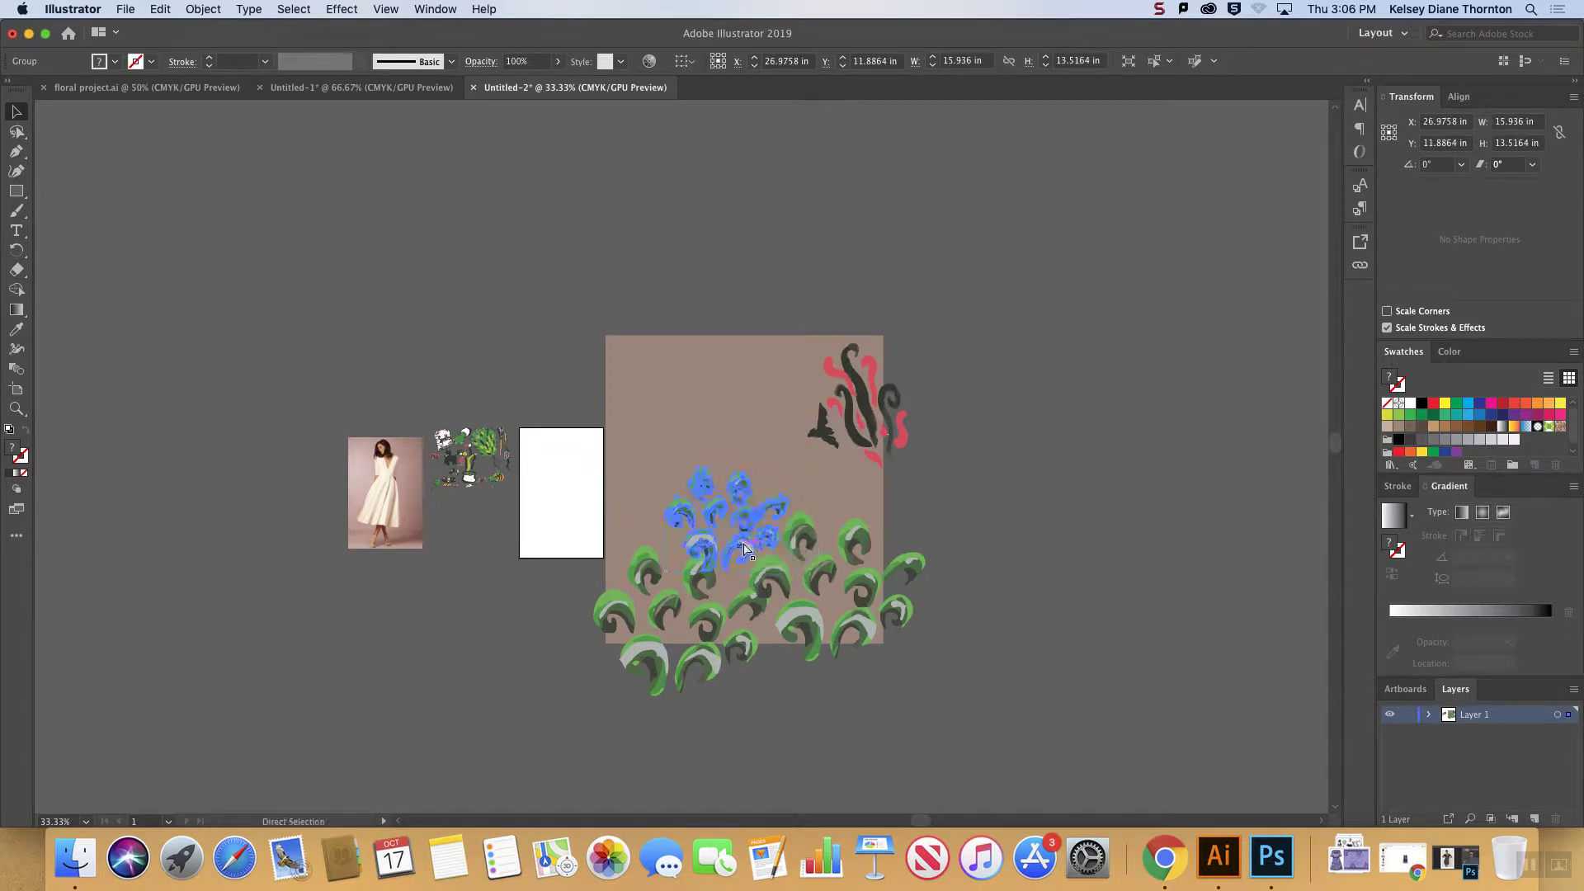
{"action": "left_click_drag", "start_coordinate": [741, 544], "coordinate": [631, 541]}
{"action": "left_click_drag", "start_coordinate": [663, 460], "coordinate": [644, 474]}
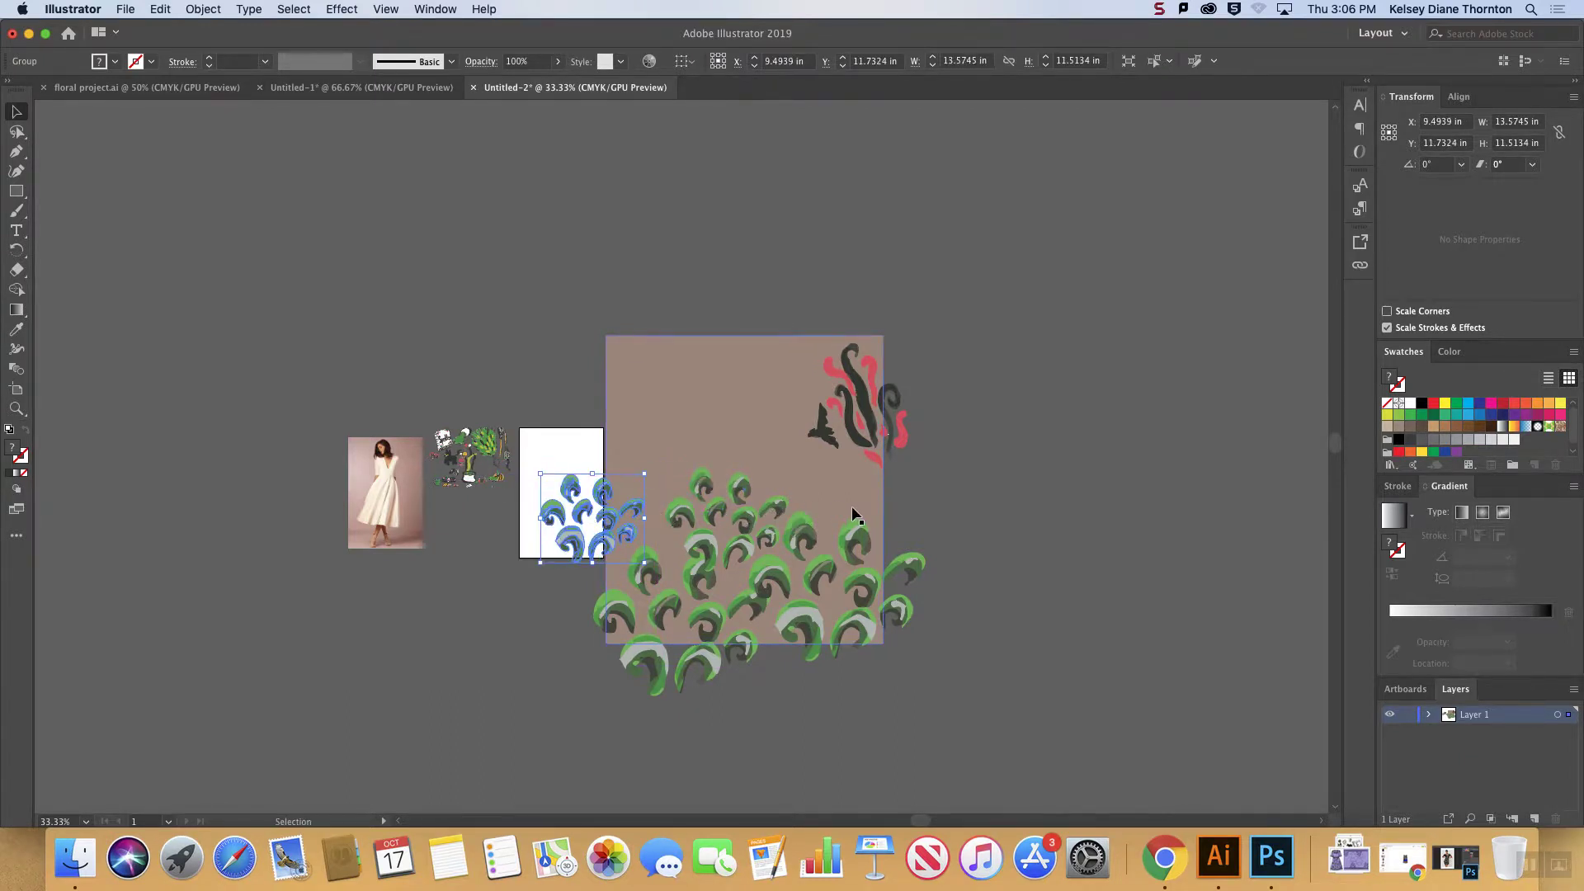
- Move the right large curl group left and, in isolation, delete its leftmost curl overlapping the neighbouring group
{"action": "left_click_drag", "start_coordinate": [867, 589], "coordinate": [823, 593]}
{"action": "double_click", "coordinate": [824, 584]}
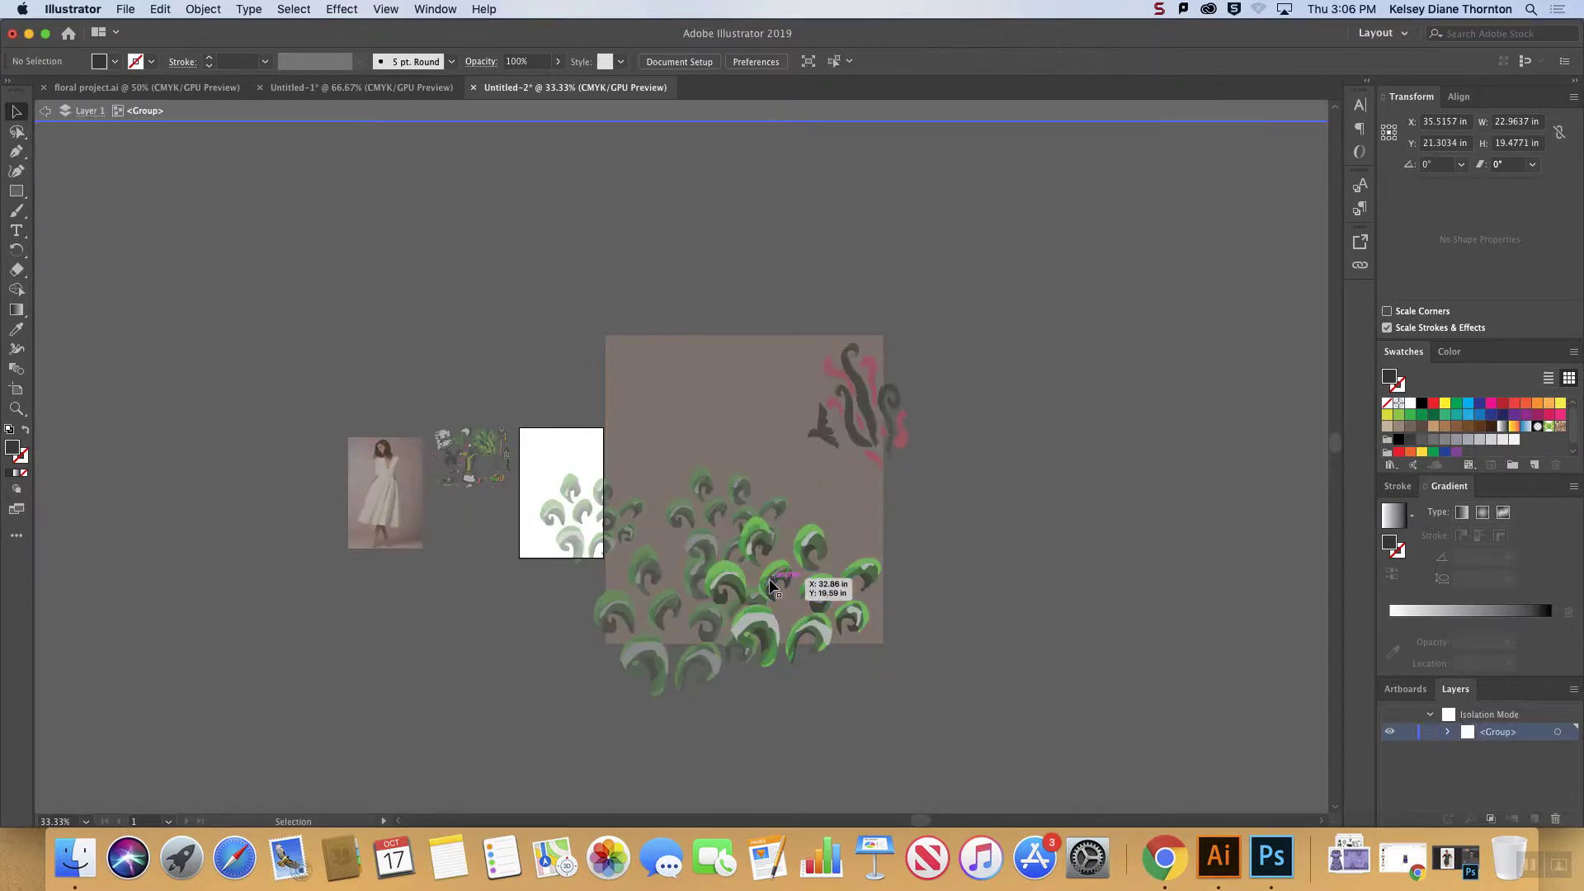
{"action": "left_click", "coordinate": [733, 567]}
{"action": "left_click_drag", "start_coordinate": [731, 566], "coordinate": [731, 588]}
{"action": "left_click", "coordinate": [731, 588]}
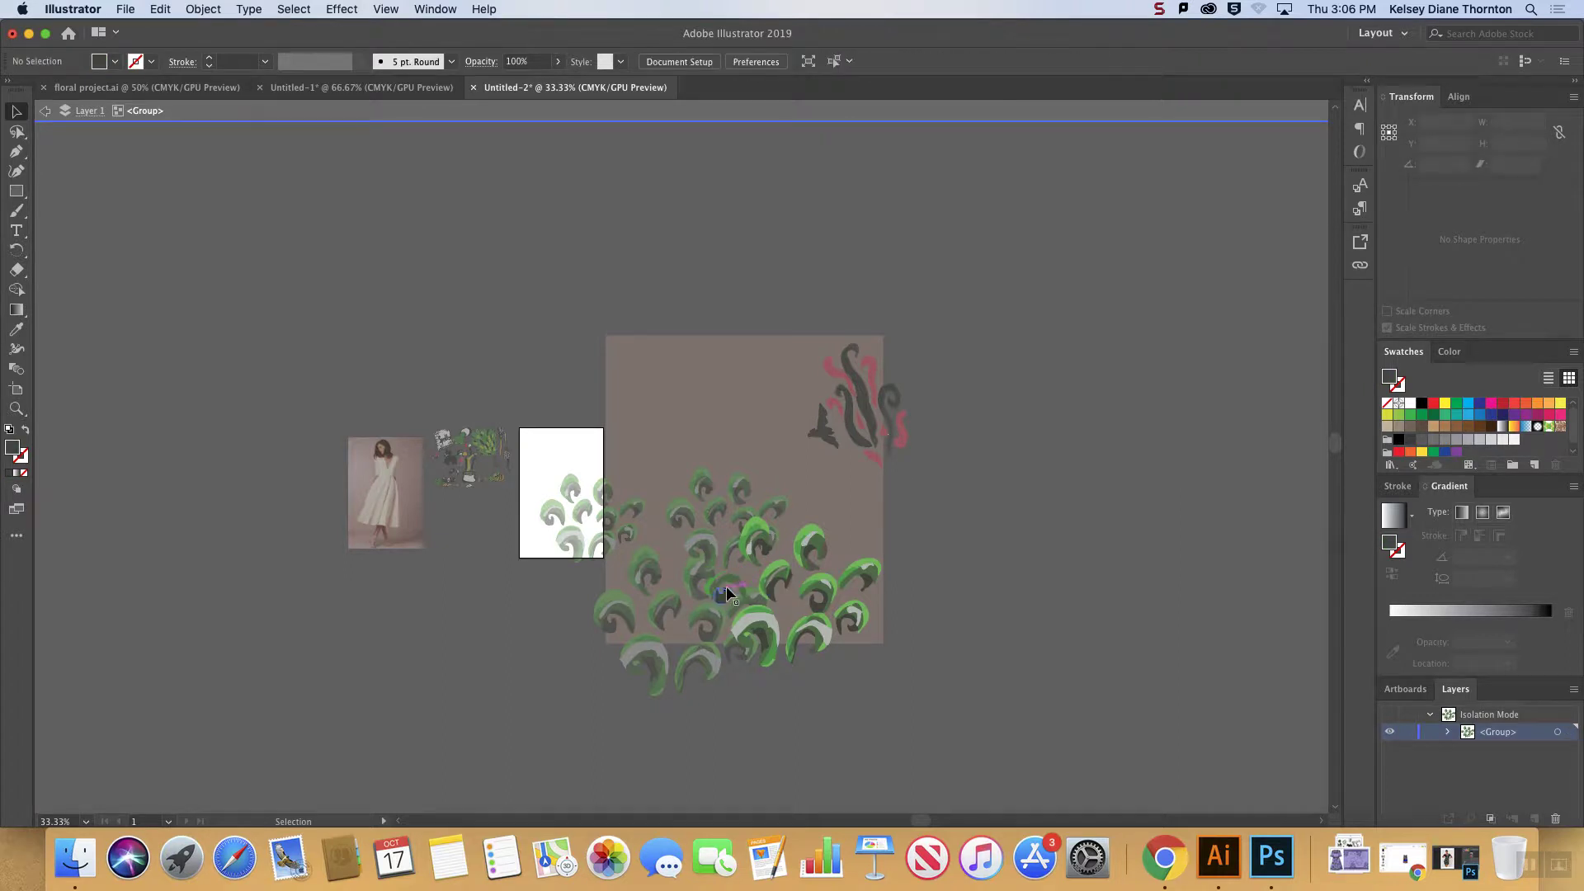
{"action": "left_click", "coordinate": [733, 587]}
{"action": "left_click_drag", "start_coordinate": [733, 588], "coordinate": [711, 582]}
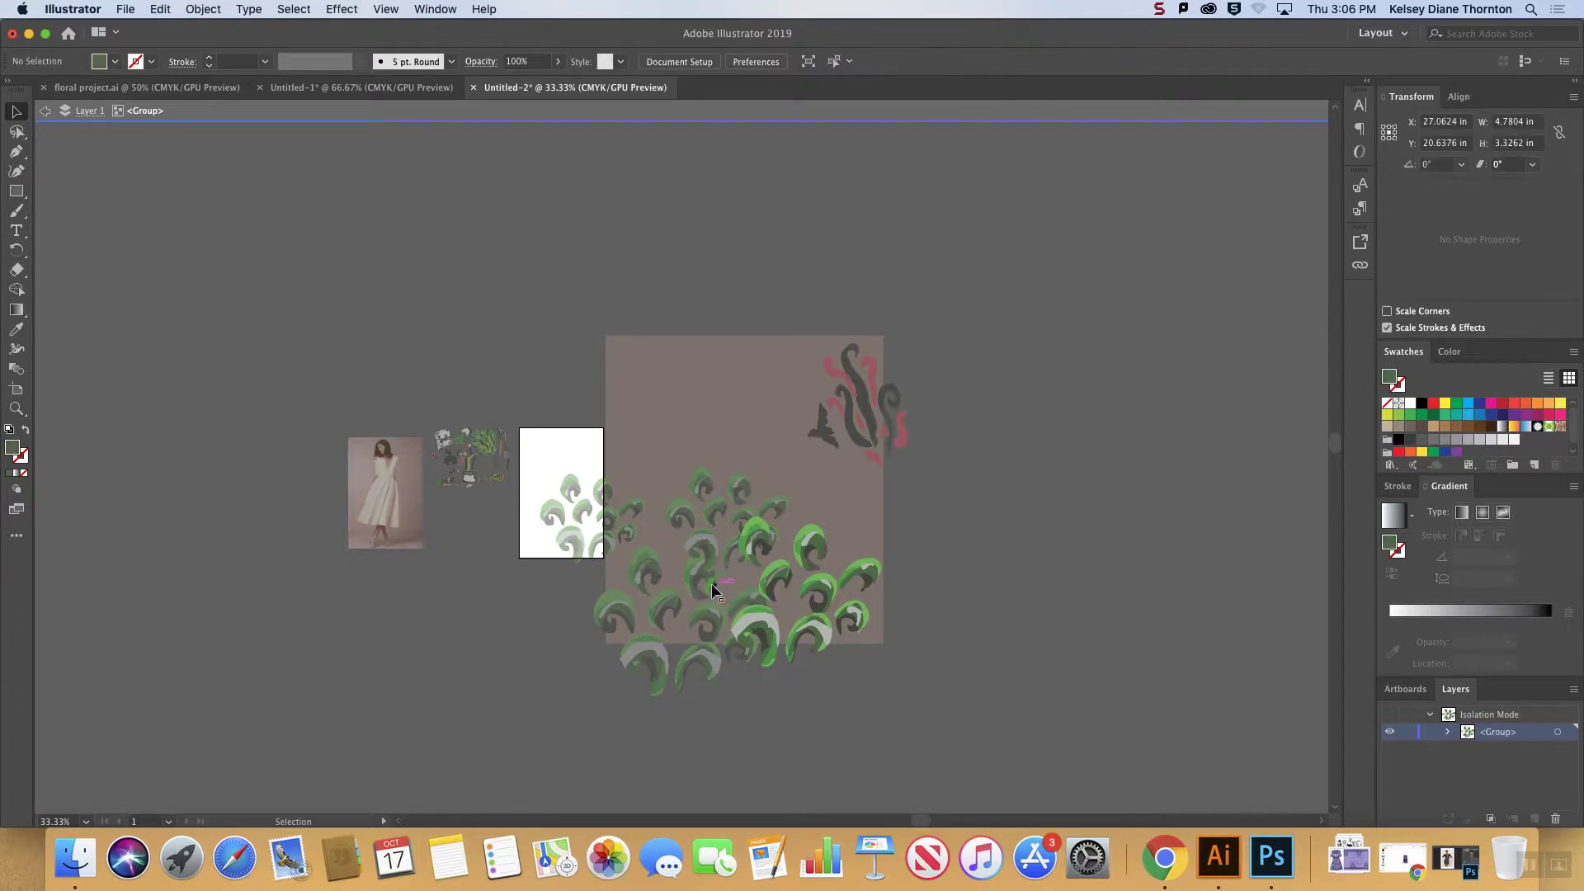
{"action": "left_click", "coordinate": [720, 586]}
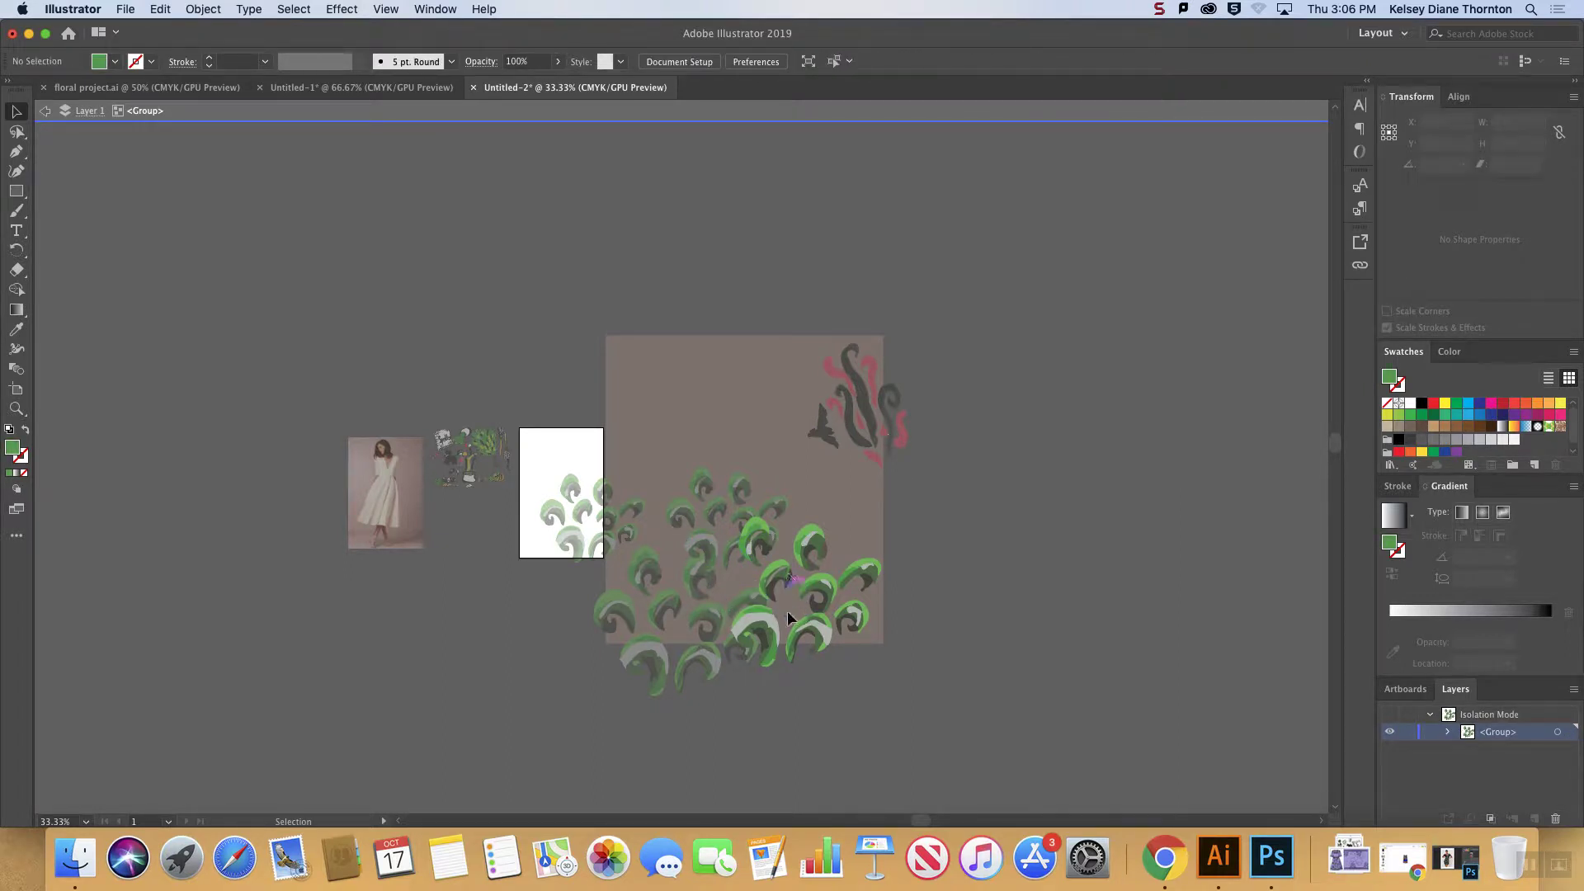
- Delete the lower-left and upper-left overlapping curls from the isolated right group and exit isolation
{"action": "key", "text": "super+equal"}
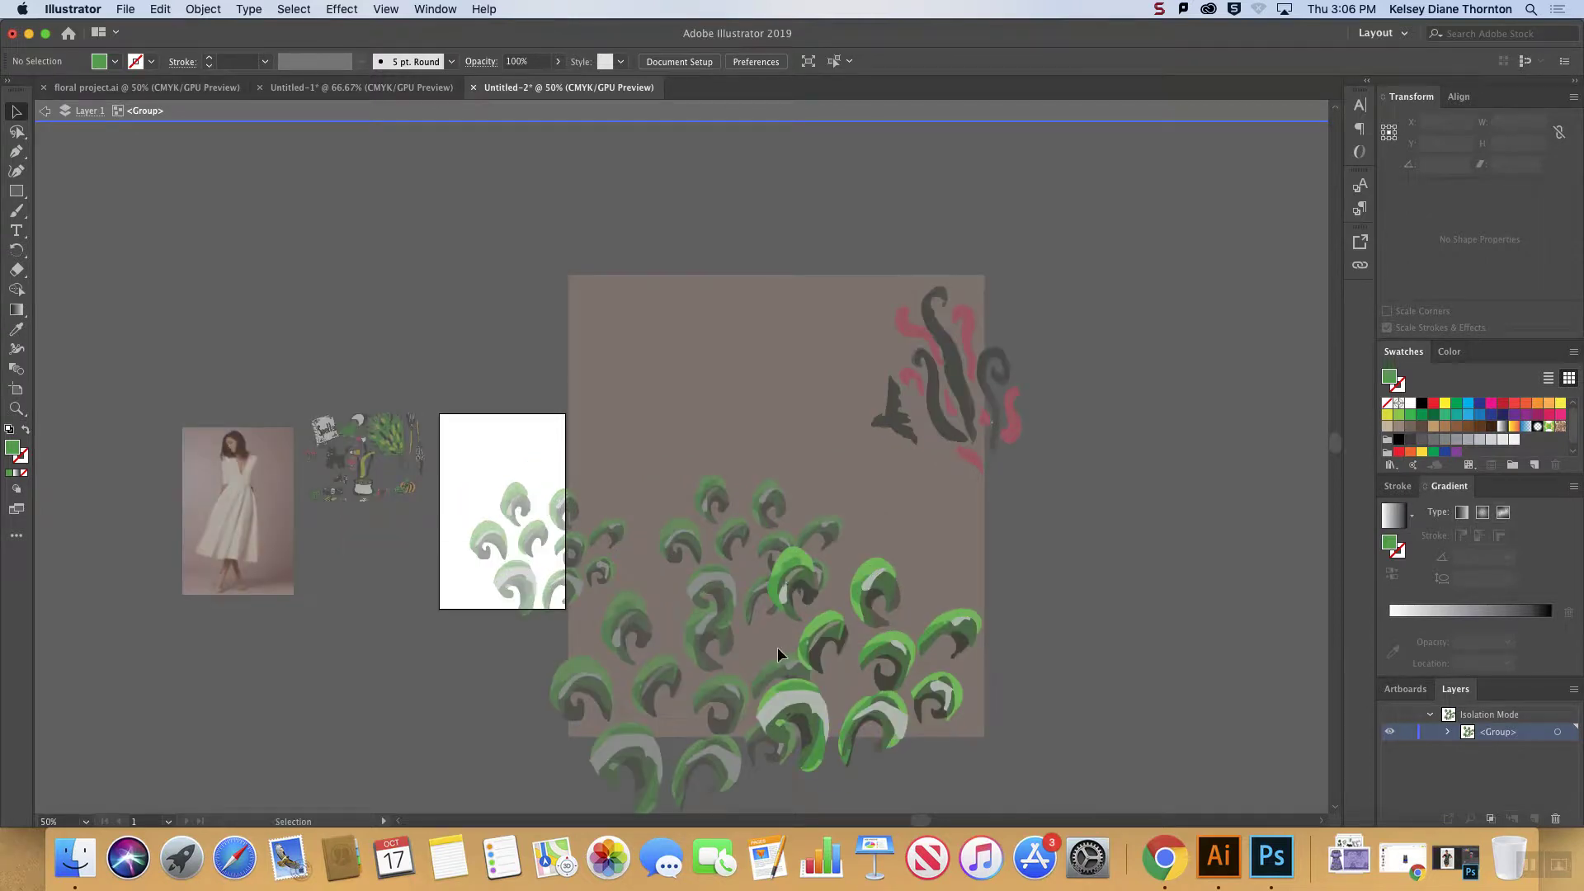
{"action": "left_click", "coordinate": [760, 687]}
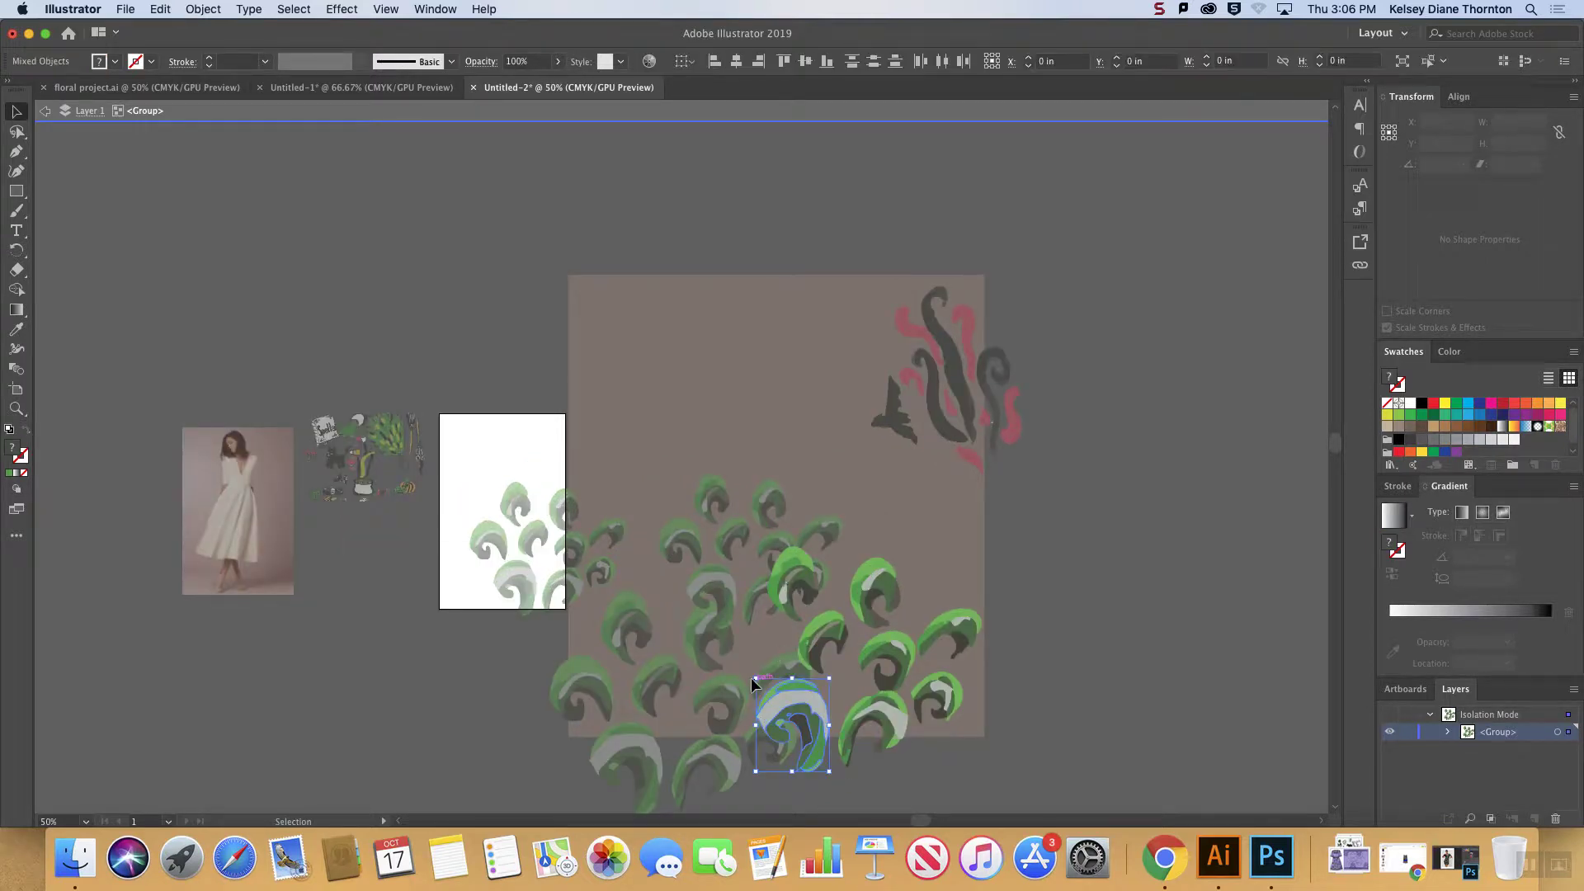
{"action": "key", "text": "Delete"}
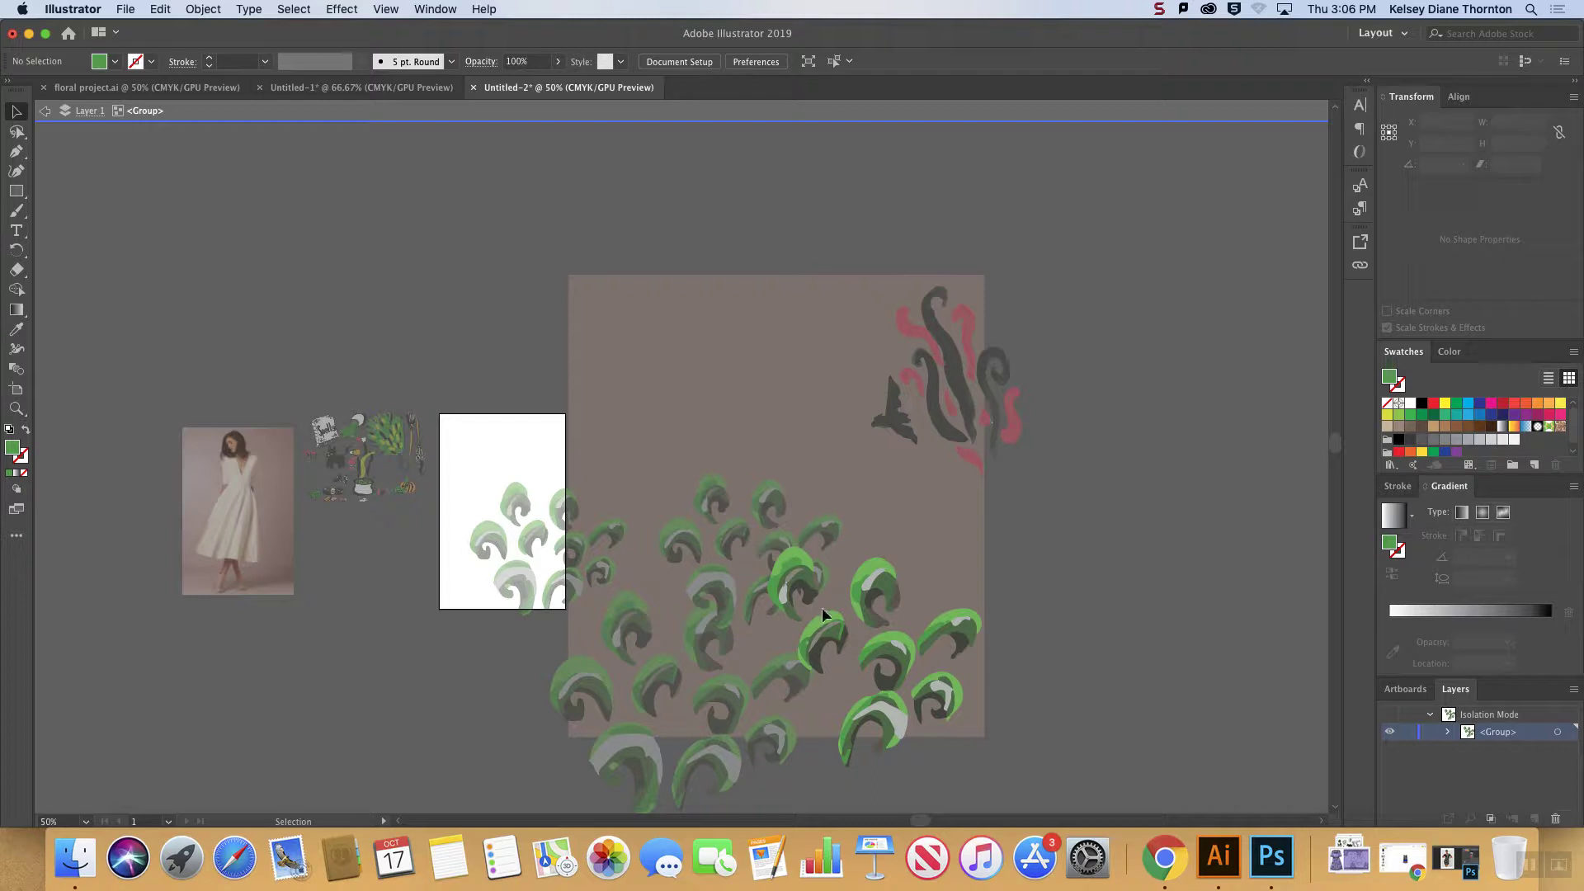
{"action": "left_click", "coordinate": [814, 606]}
{"action": "key", "text": "Delete"}
{"action": "key", "text": "Escape"}
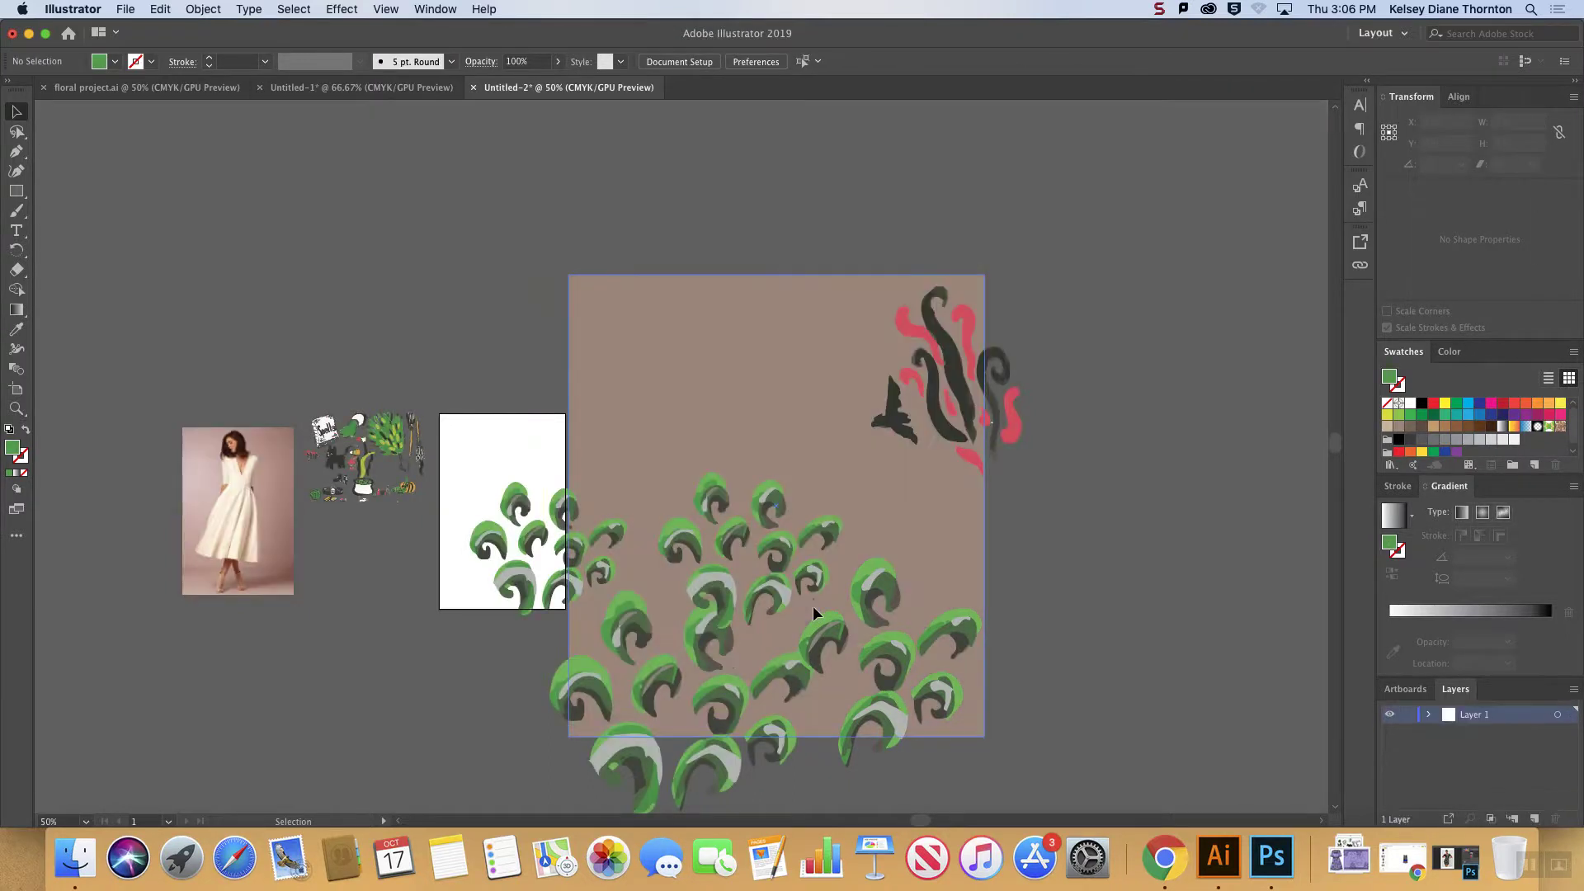
- Shift the small left-edge curls slightly right, place a copy over the print area's right edge, and nudge the smoke group
{"action": "left_click", "coordinate": [589, 584]}
{"action": "left_click_drag", "start_coordinate": [575, 588], "coordinate": [1007, 558]}
{"action": "left_click", "coordinate": [977, 387]}
{"action": "left_click_drag", "start_coordinate": [977, 386], "coordinate": [935, 427]}
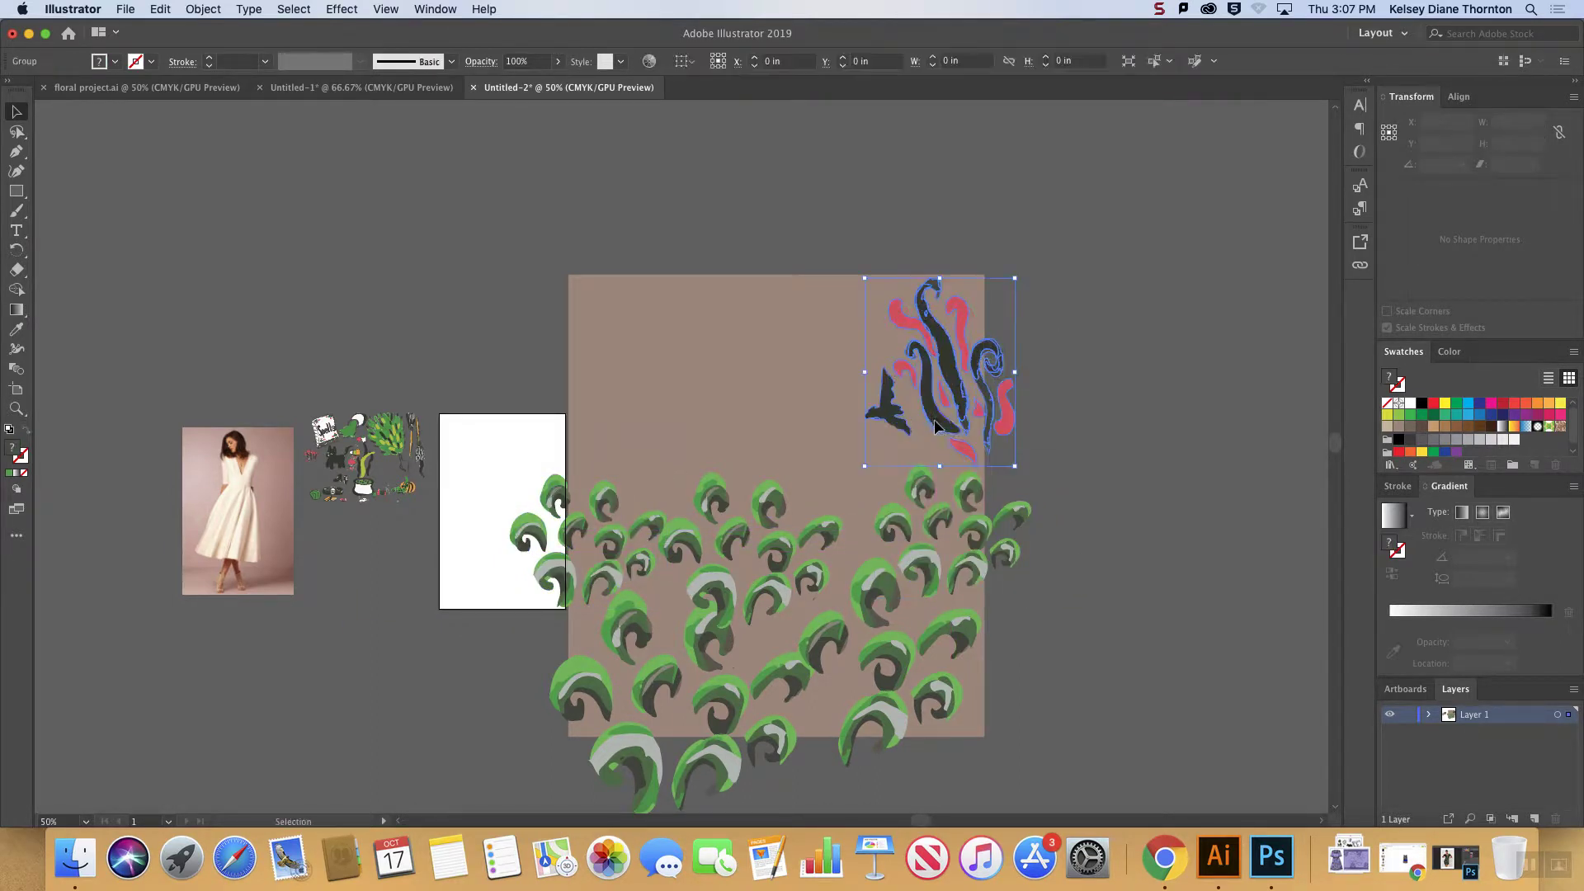
- Delete the small curl copy at the right edge and nudge the middle small curls slightly to the right
{"action": "left_click", "coordinate": [975, 565]}
{"action": "key", "text": "Delete"}
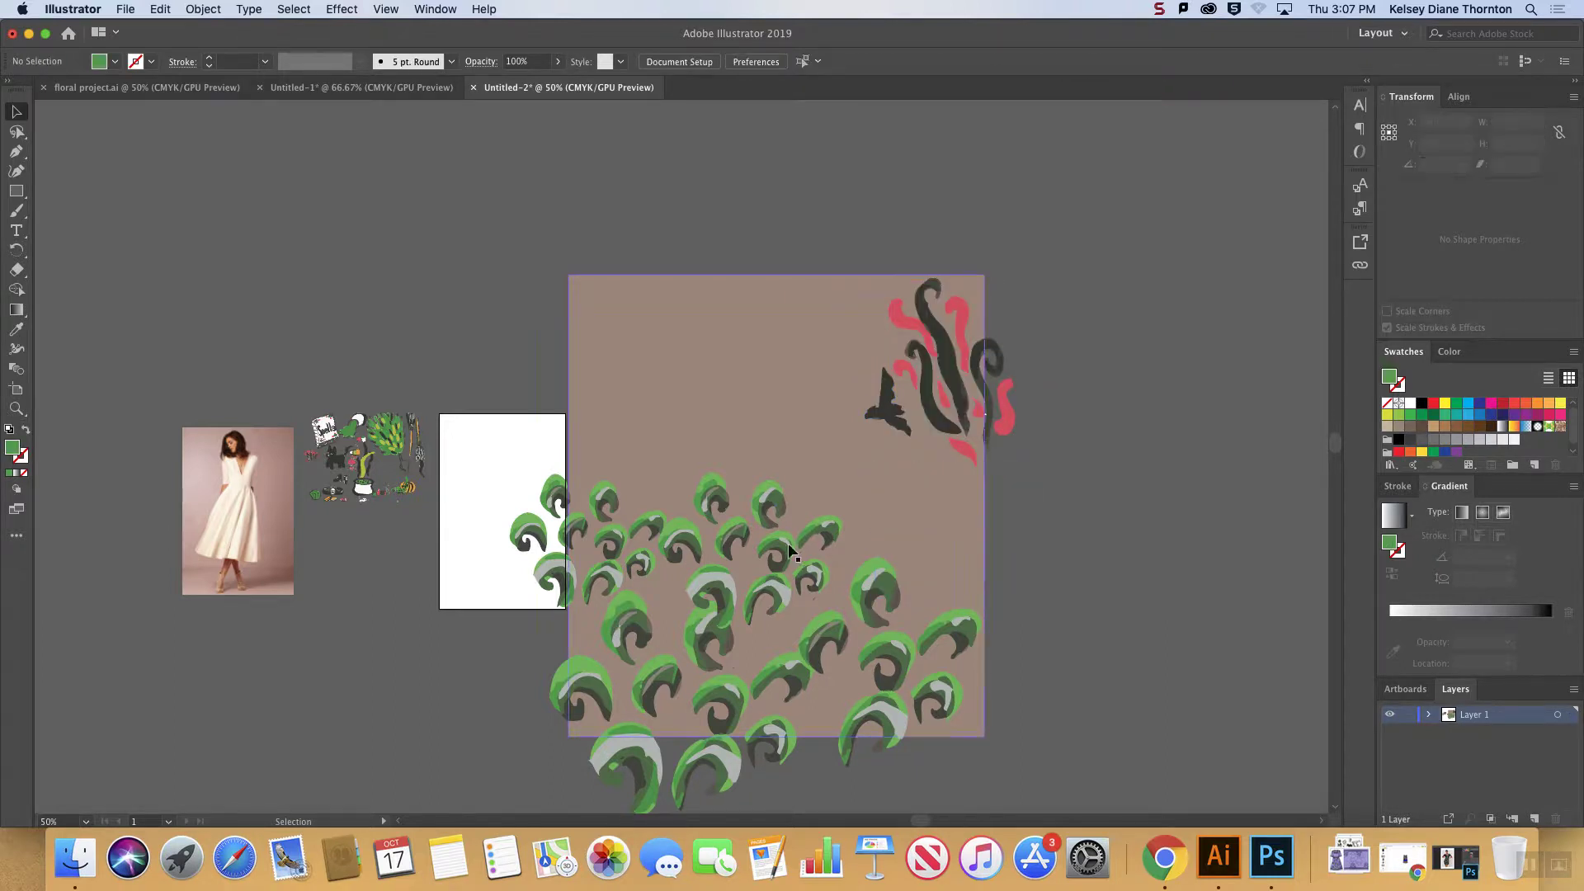
{"action": "left_click_drag", "start_coordinate": [817, 539], "coordinate": [844, 552]}
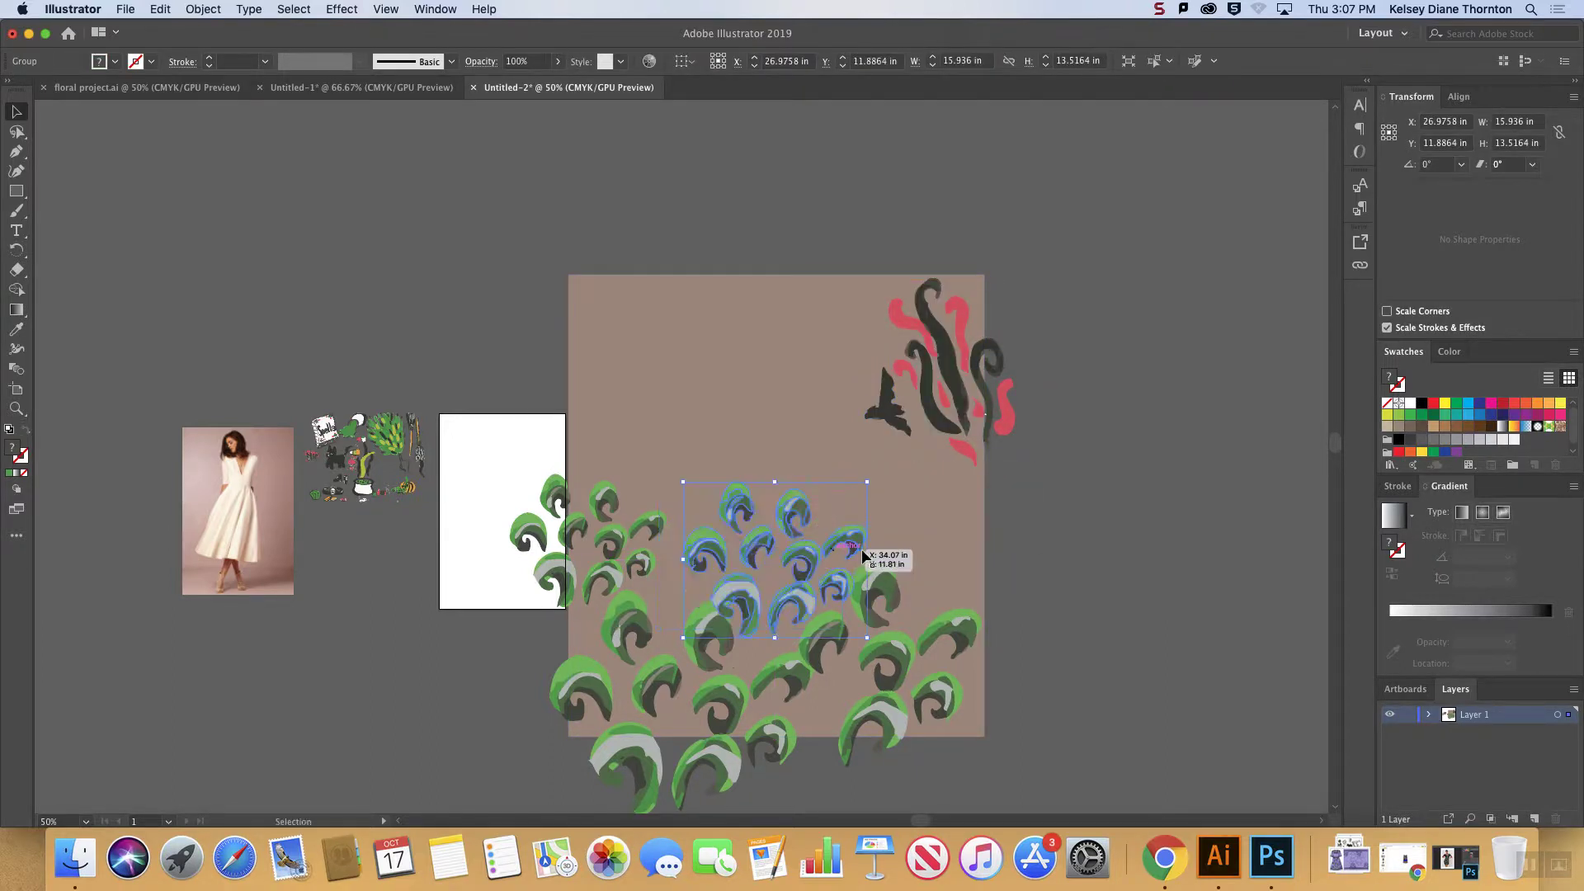
{"action": "left_click", "coordinate": [937, 397]}
{"action": "mouse_move", "coordinate": [799, 548]}
{"action": "left_mouse_down"}
{"action": "mouse_move", "coordinate": [849, 555]}
{"action": "mouse_move", "coordinate": [787, 542]}
{"action": "left_mouse_up"}
- Copy the smoke group, flip the copy horizontally to about 15.28 in wide, and set it against the original's left side
{"action": "left_click", "coordinate": [937, 423]}
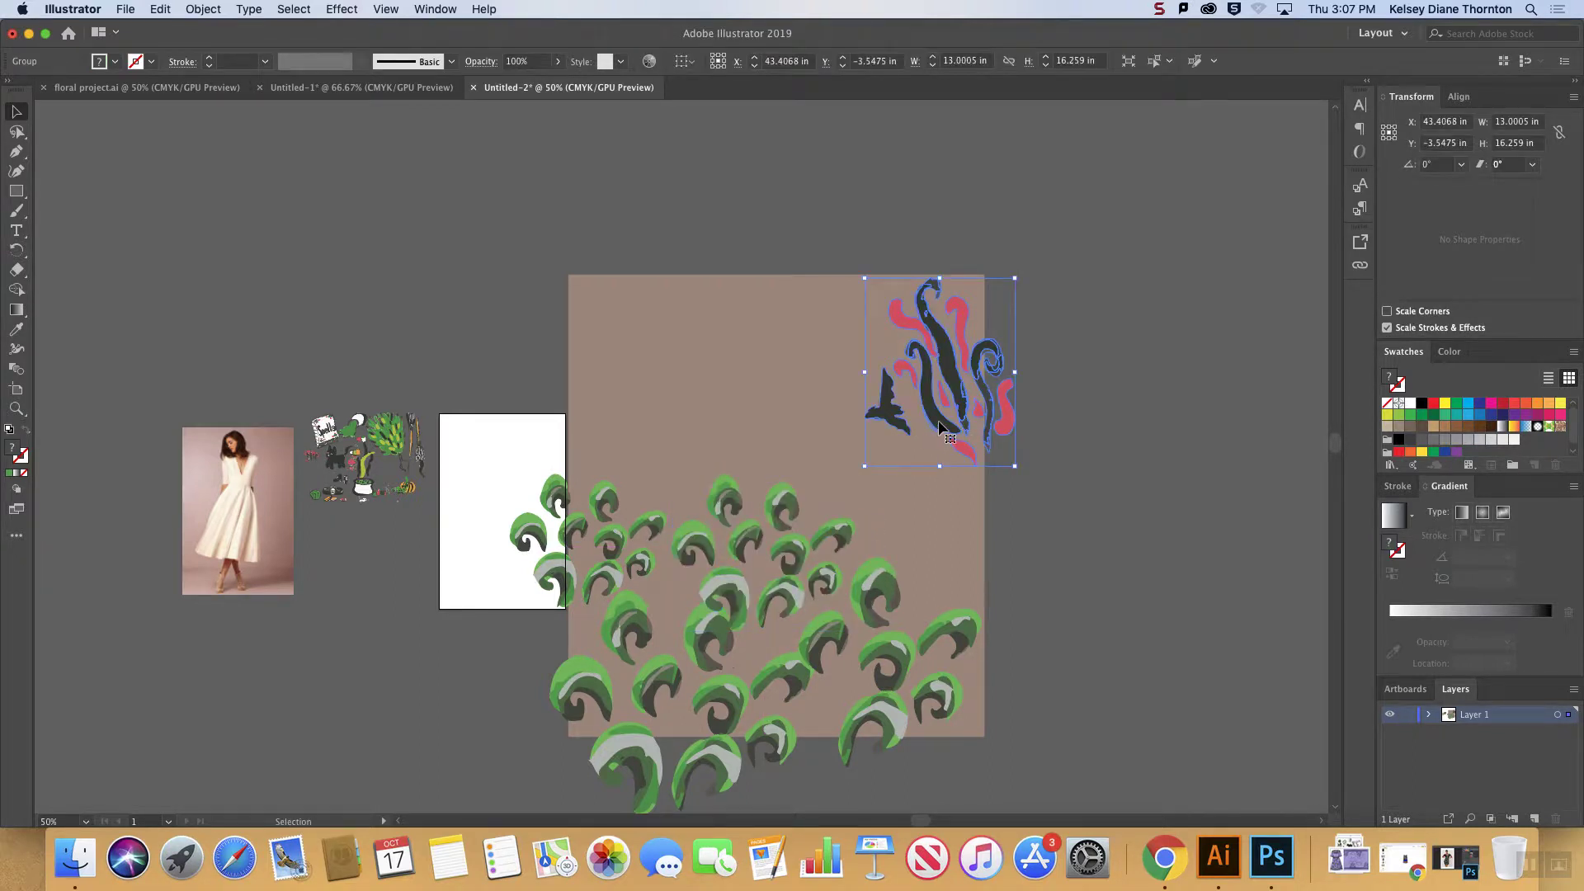
{"action": "left_click_drag", "start_coordinate": [944, 425], "coordinate": [797, 436]}
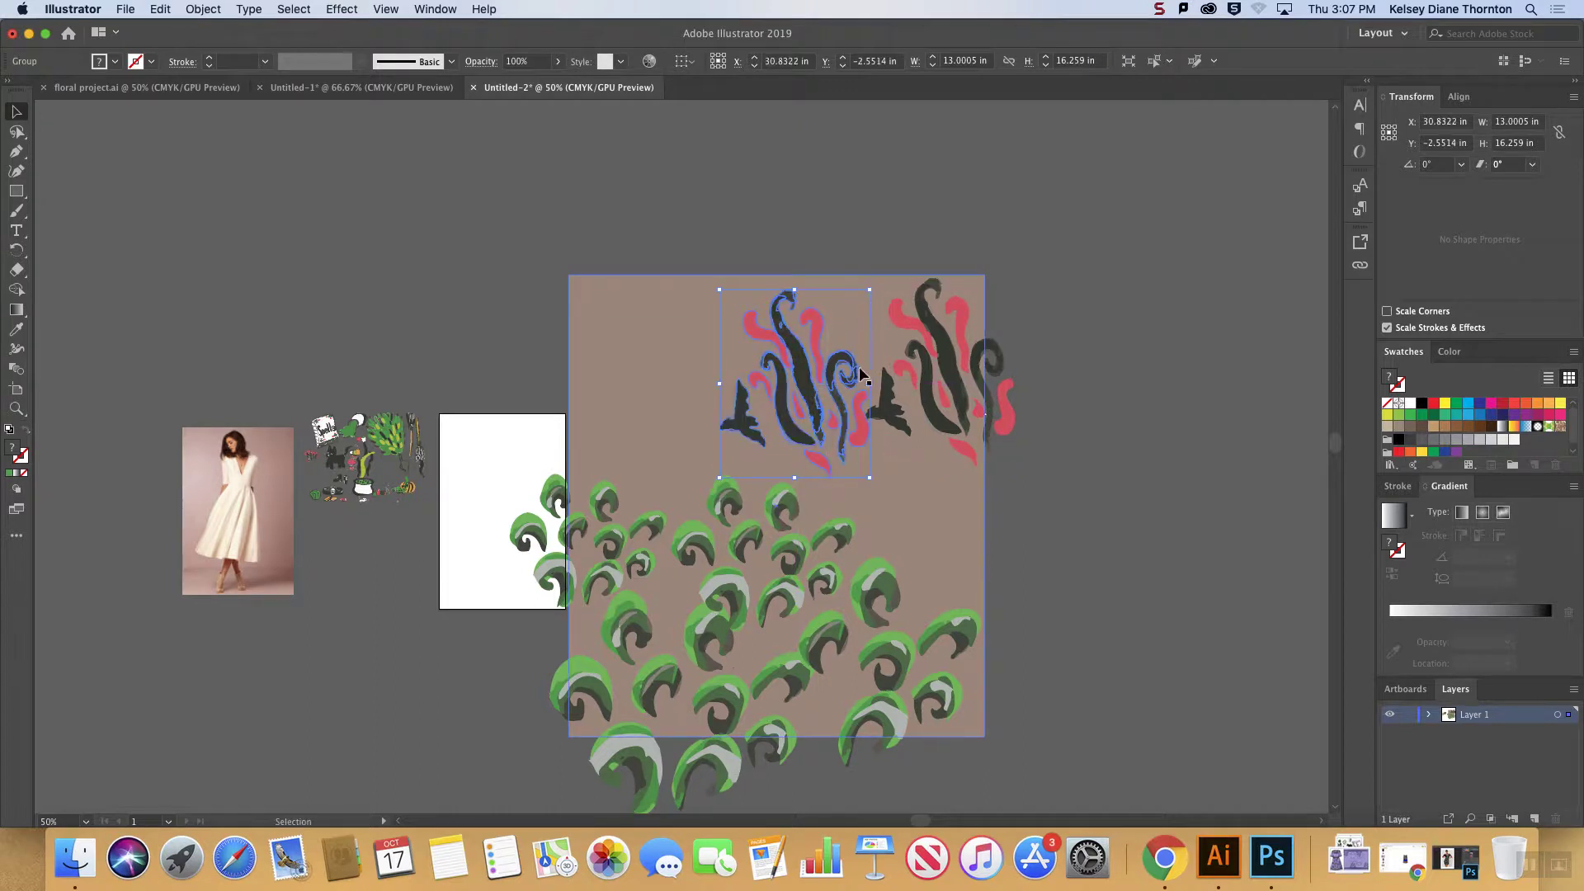
{"action": "left_click_drag", "start_coordinate": [870, 383], "coordinate": [776, 384]}
{"action": "left_click_drag", "start_coordinate": [708, 426], "coordinate": [855, 421]}
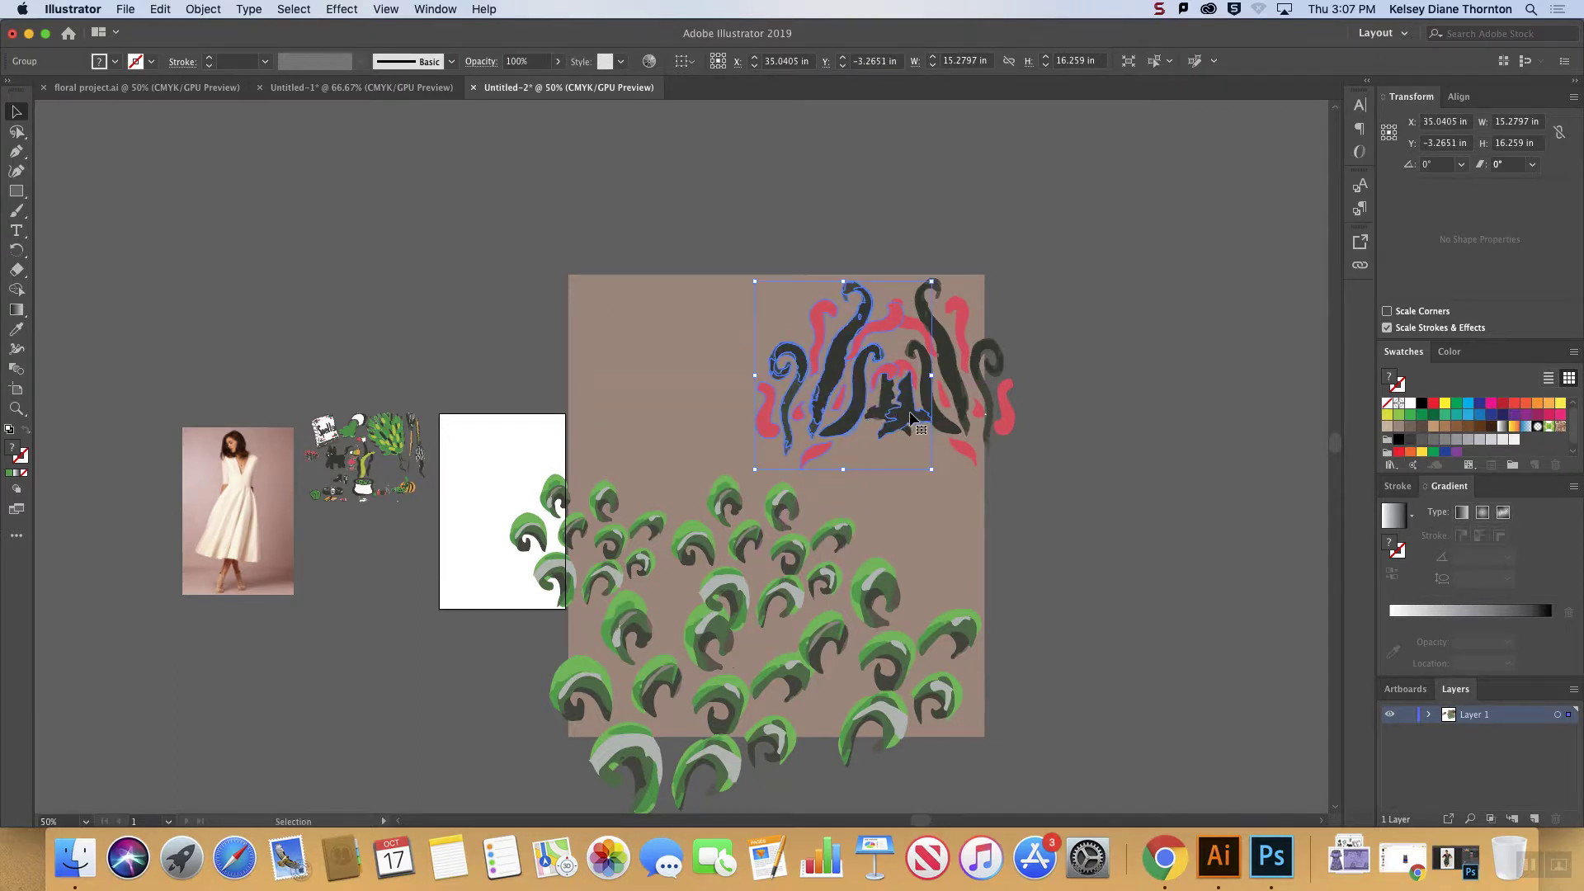
- Isolate the flipped smoke group, delete its dark hat-like shape, and exit isolation
{"action": "double_click", "coordinate": [906, 416]}
{"action": "double_click", "coordinate": [941, 435]}
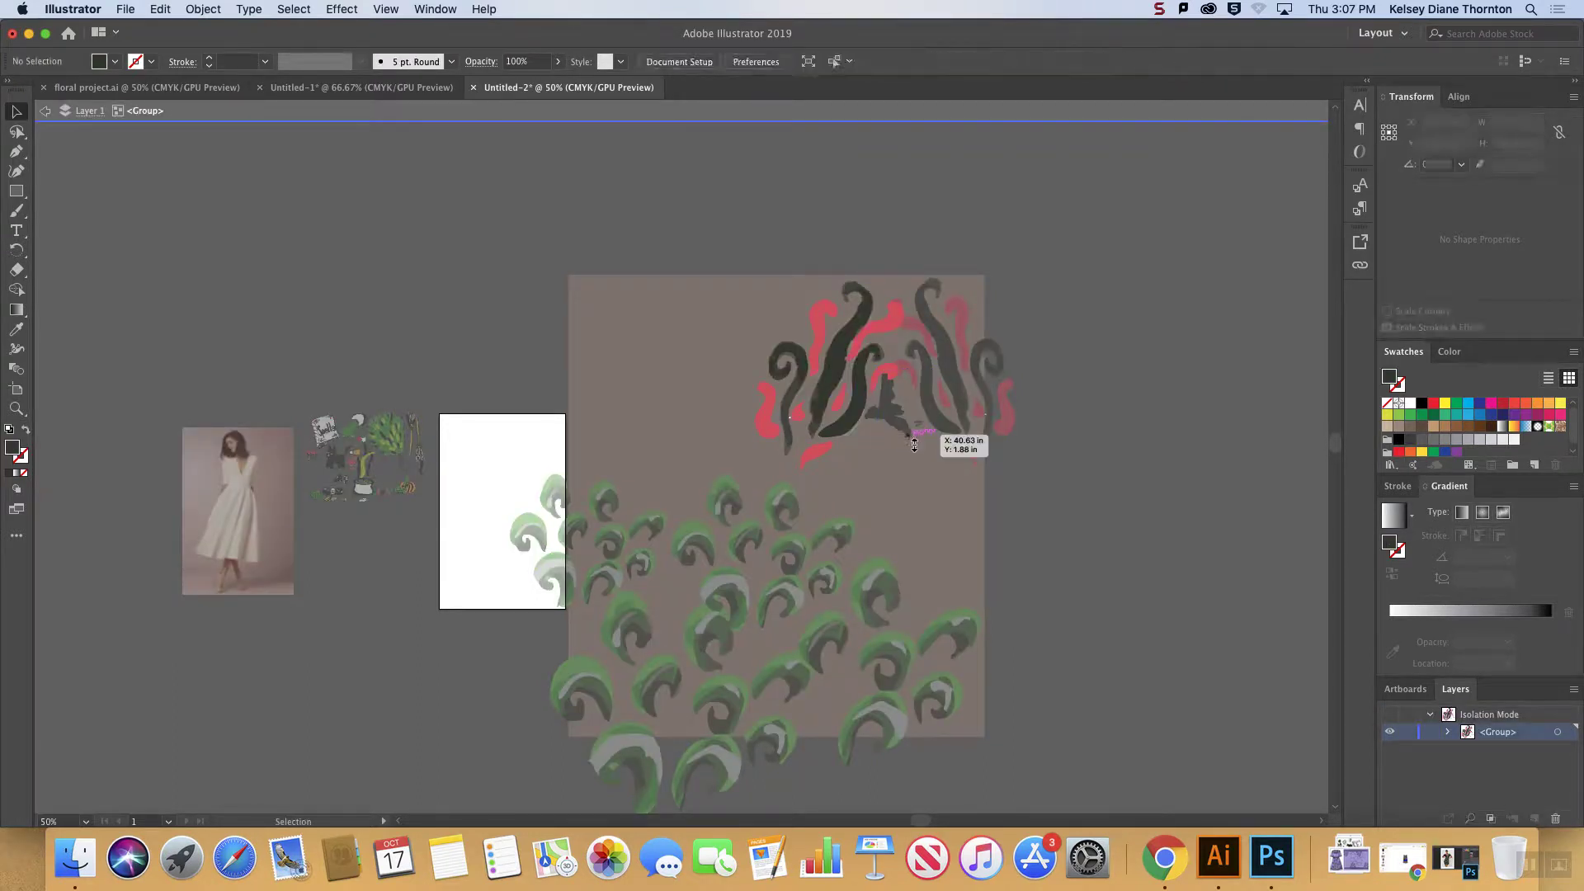
{"action": "left_click", "coordinate": [850, 431]}
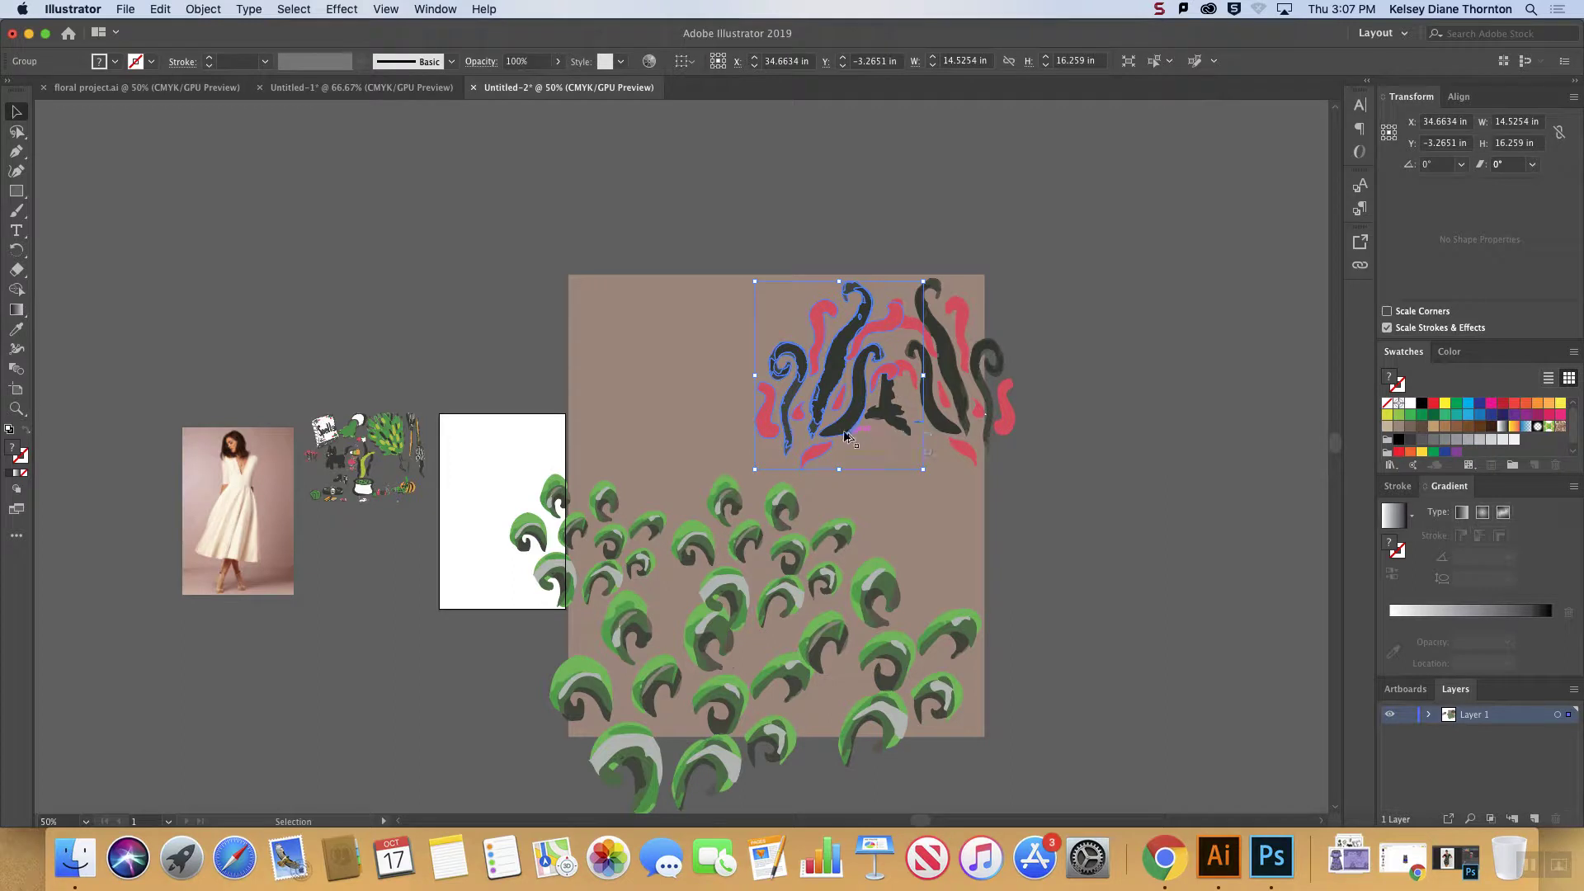
- Place a copy of the flipped smoke to its left and move the original smoke group across the print area's left edge
{"action": "left_click_drag", "start_coordinate": [852, 431], "coordinate": [671, 429]}
{"action": "key", "text": "super+shift+a"}
{"action": "left_click", "coordinate": [994, 350]}
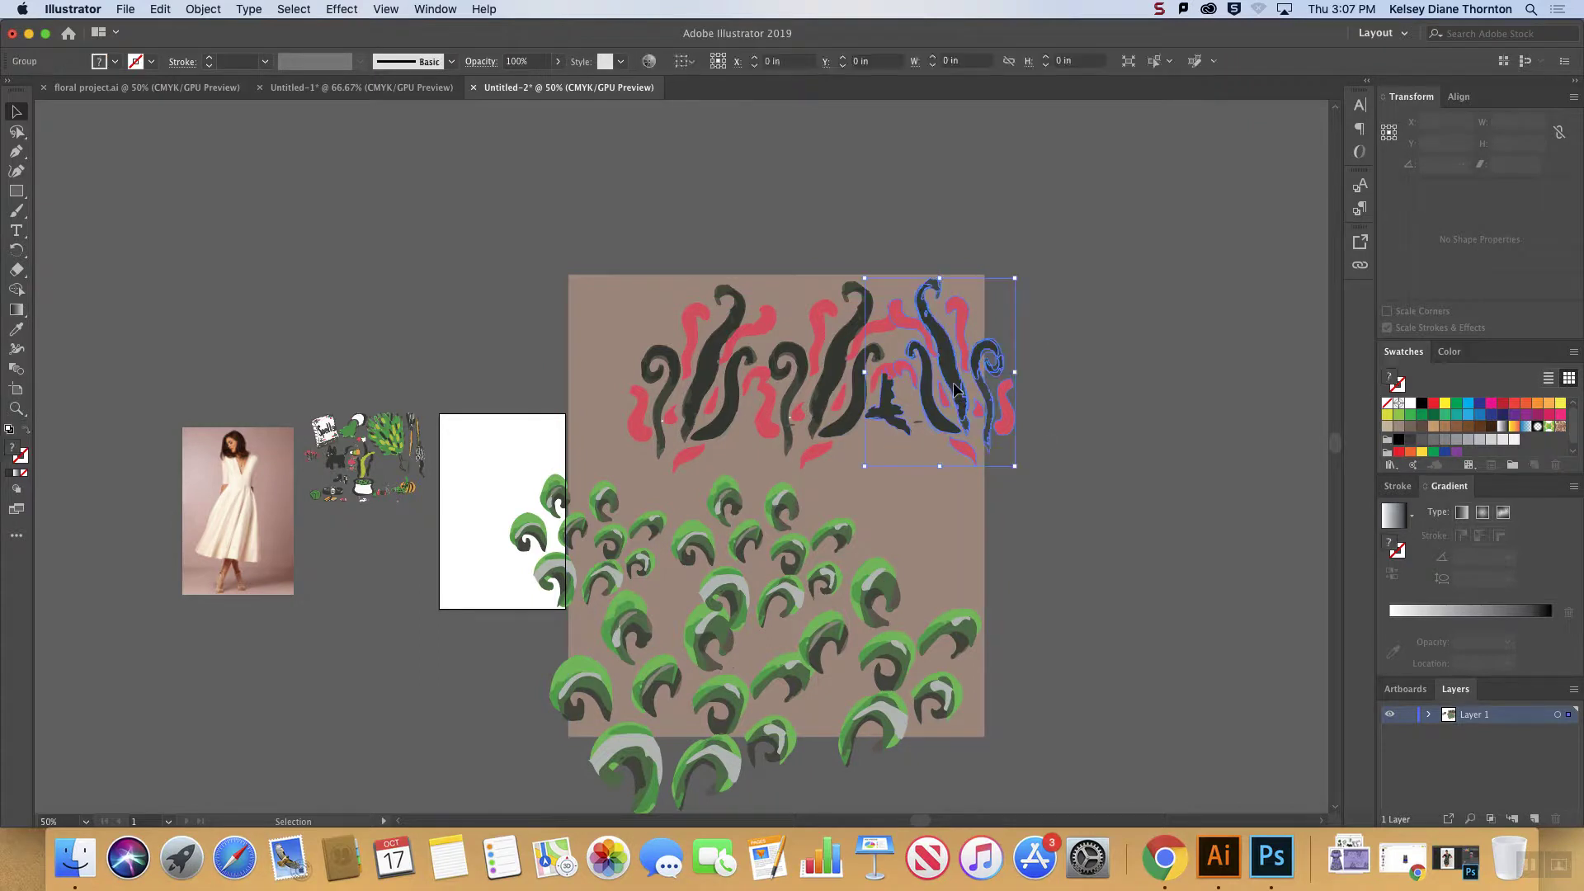
{"action": "left_click_drag", "start_coordinate": [949, 400], "coordinate": [576, 401]}
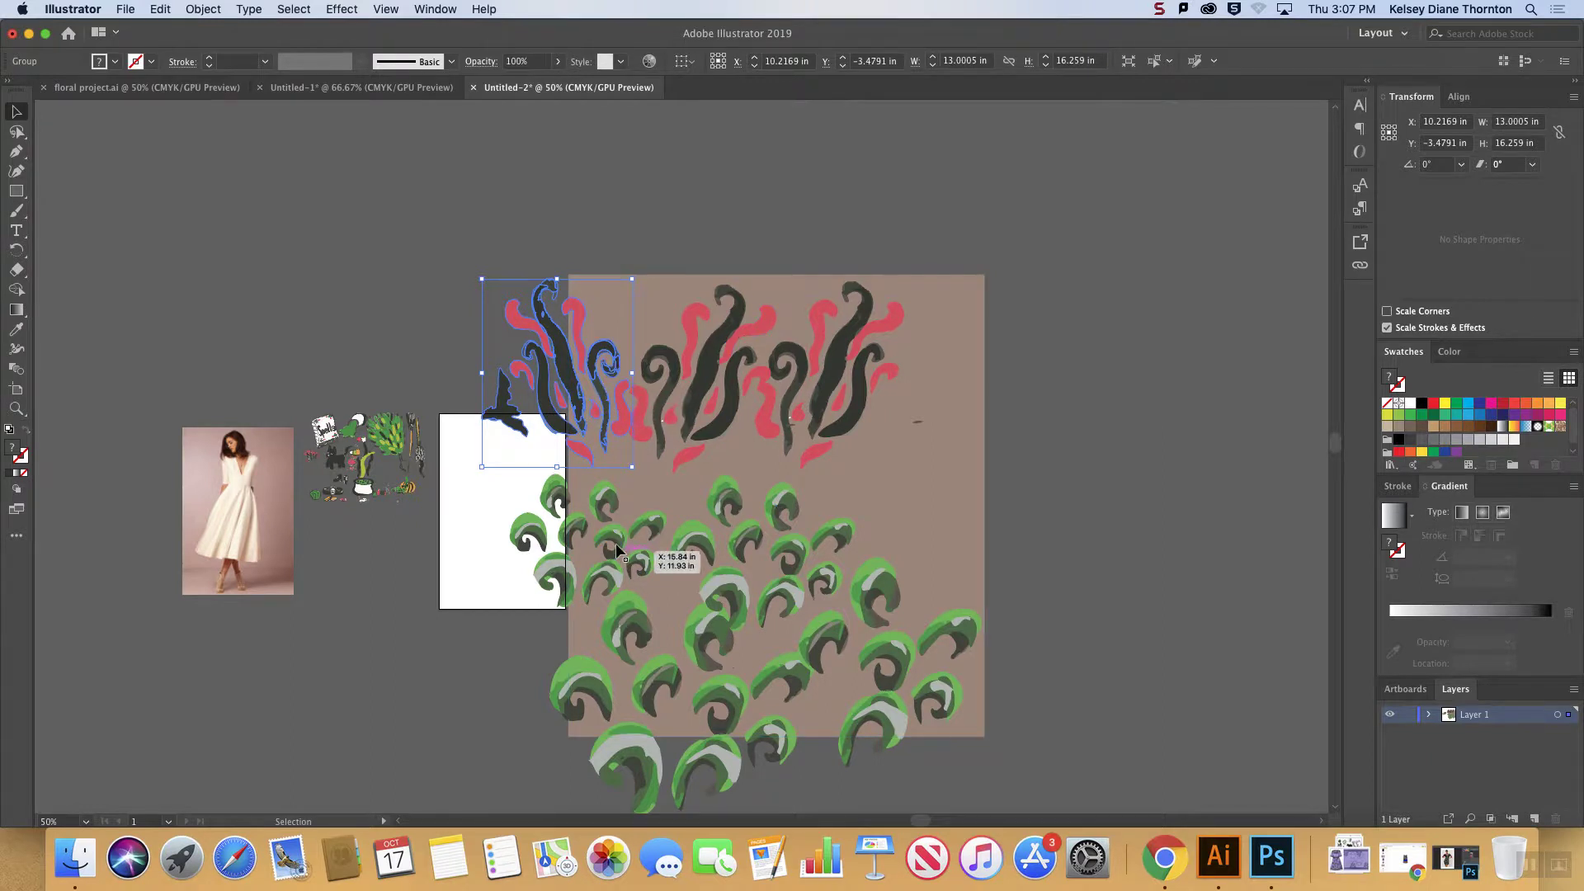
- Delete the stray dark speck belonging to the right flipped smoke group and exit isolation
{"action": "left_click_drag", "start_coordinate": [447, 224], "coordinate": [561, 663]}
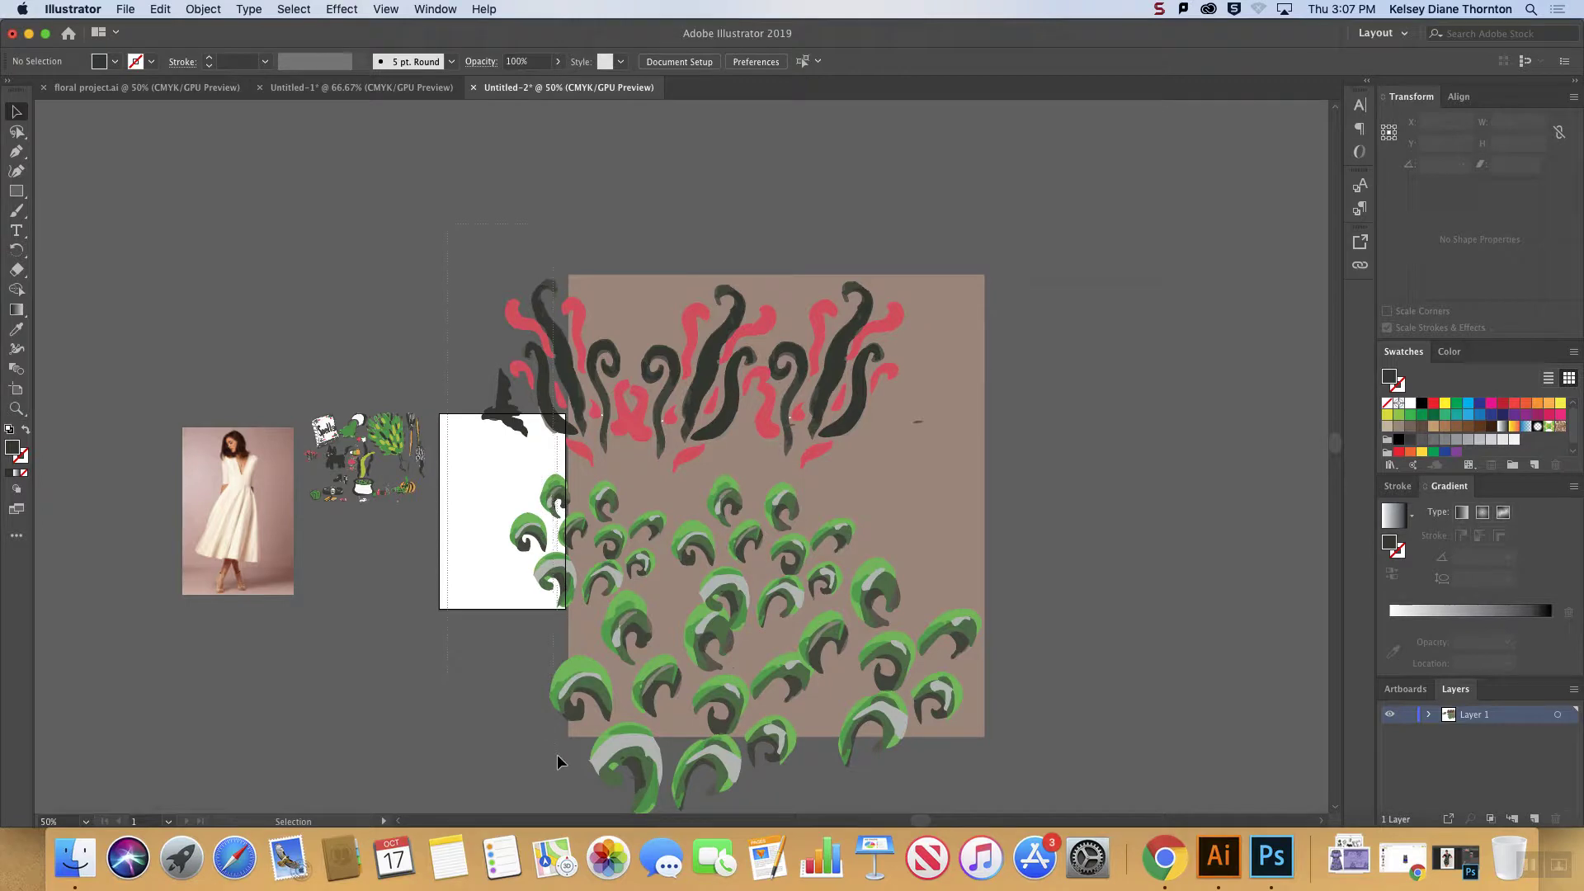
{"action": "left_click_drag", "start_coordinate": [558, 760], "coordinate": [559, 755]}
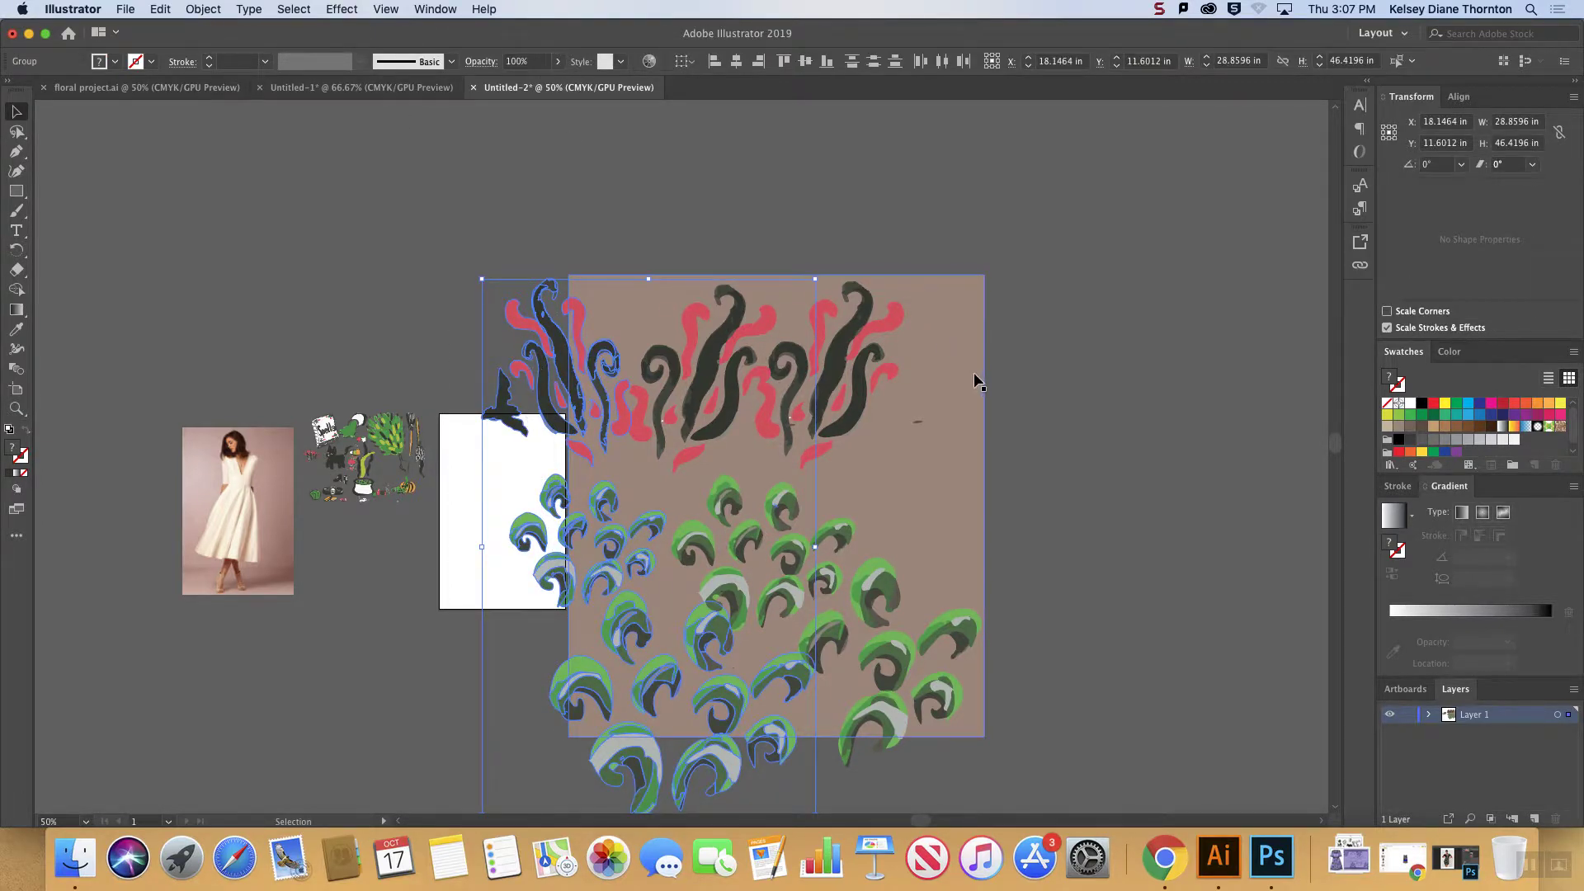
{"action": "left_click", "coordinate": [1031, 438]}
{"action": "left_click", "coordinate": [919, 424]}
{"action": "double_click", "coordinate": [919, 425]}
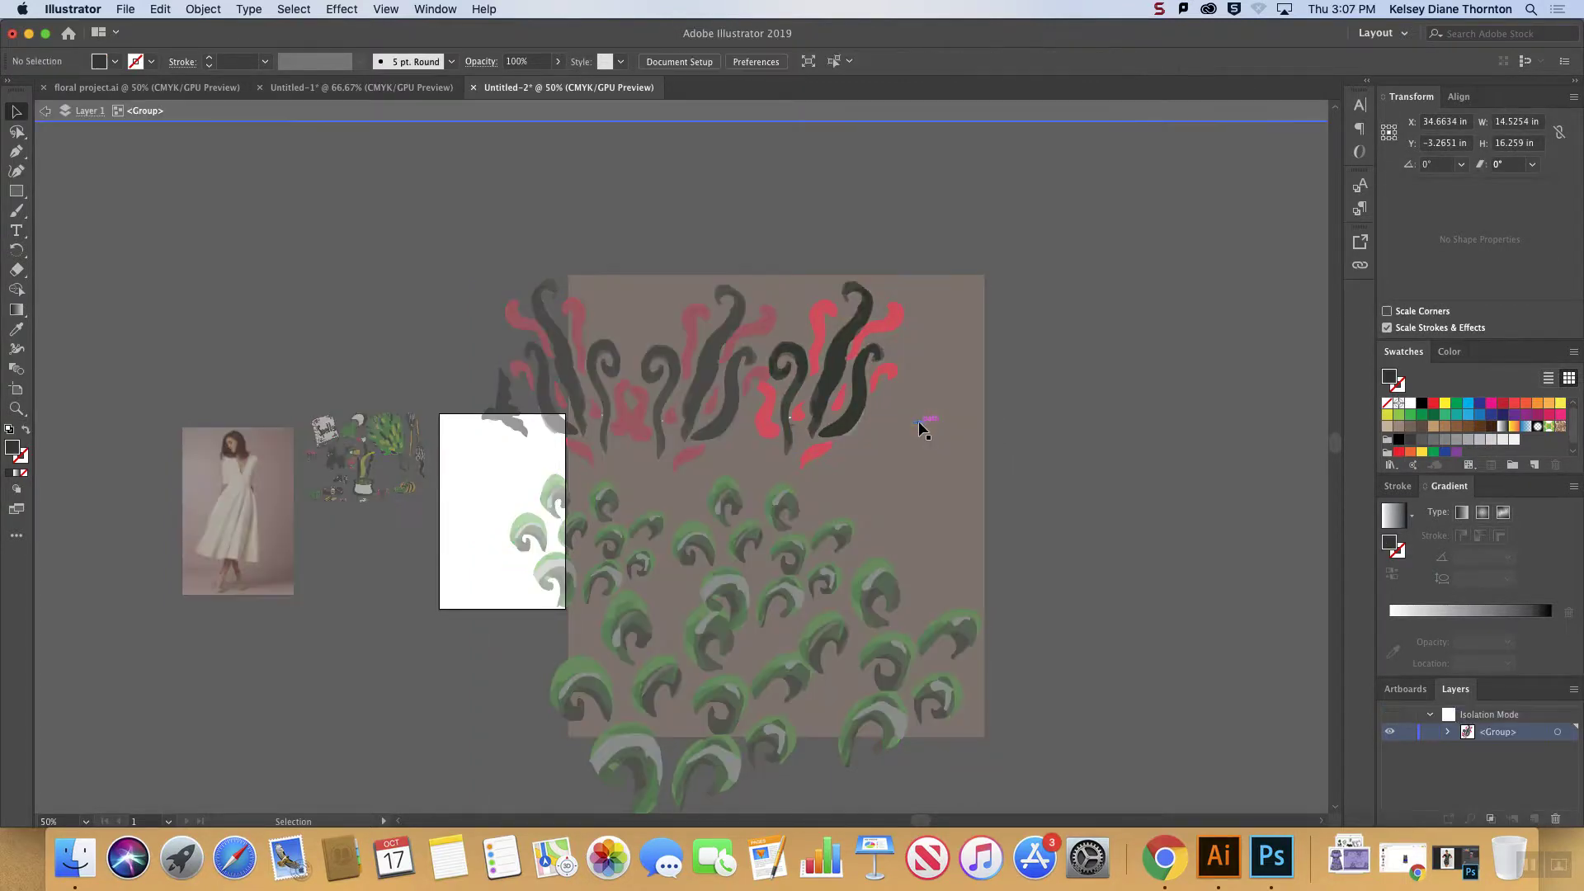
{"action": "double_click", "coordinate": [1087, 429]}
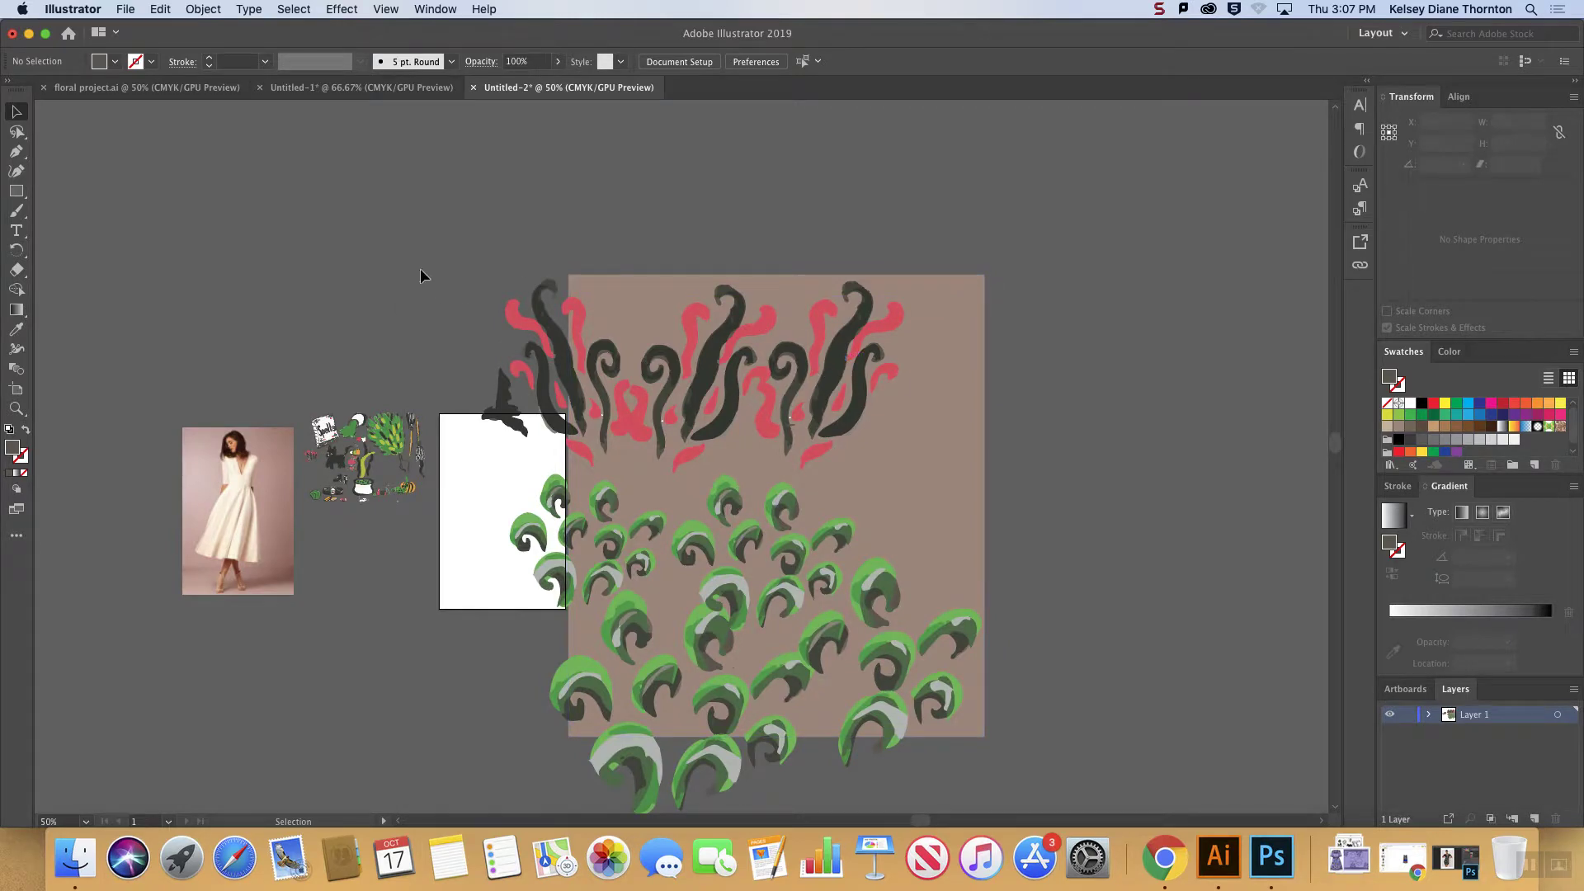
- Copy the smoke and curl groups crossing the left edge by 35.75 in horizontally and 0 in vertically using Move
{"action": "left_click", "coordinate": [566, 760]}
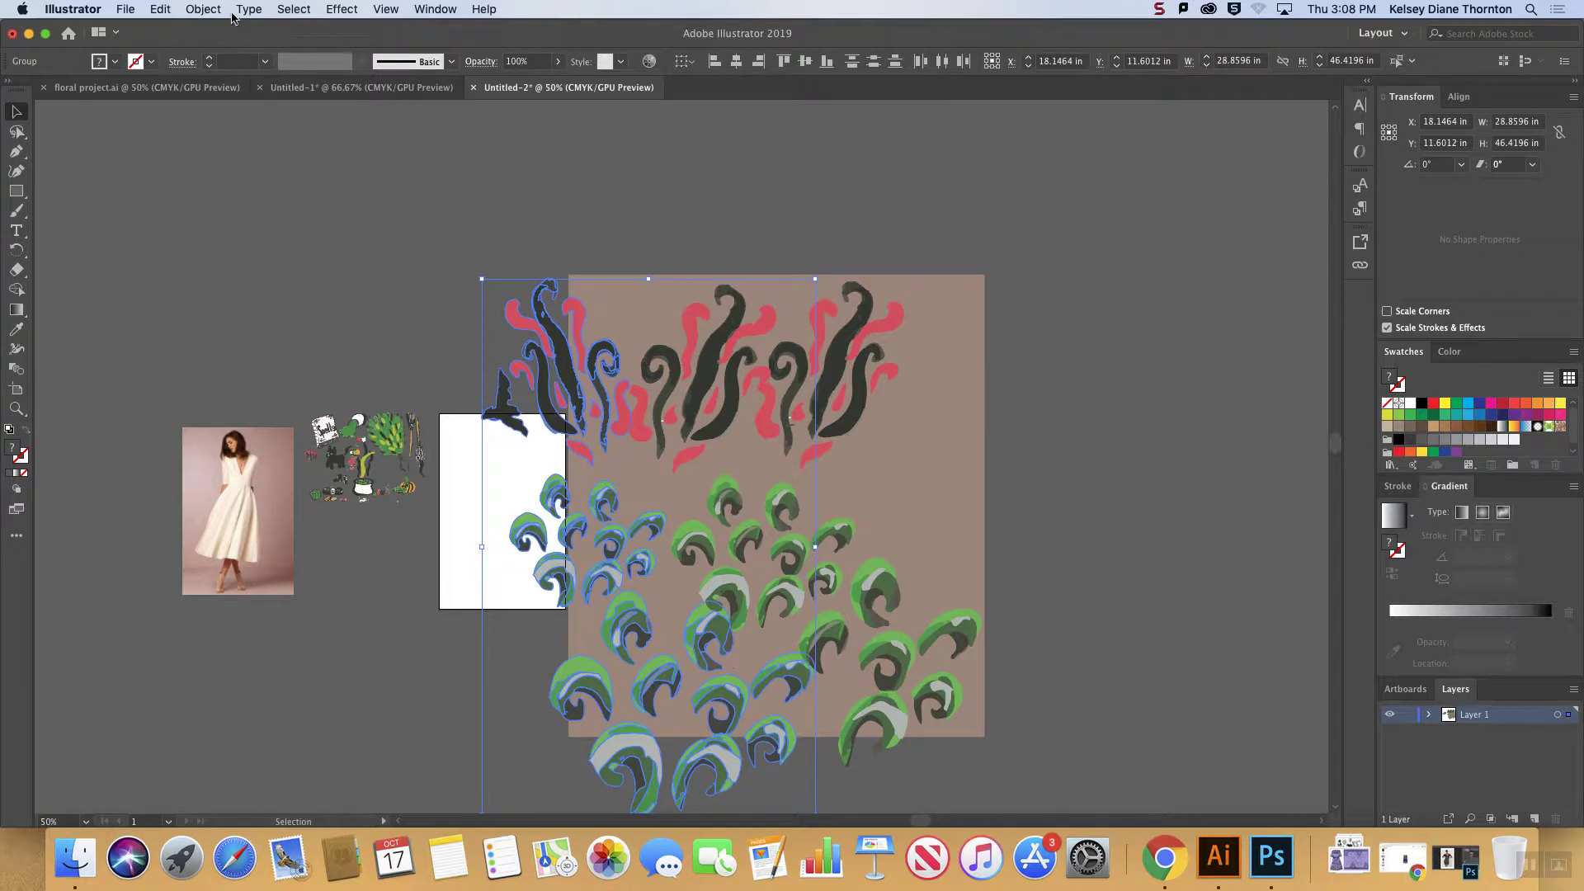
{"action": "left_click", "coordinate": [204, 9]}
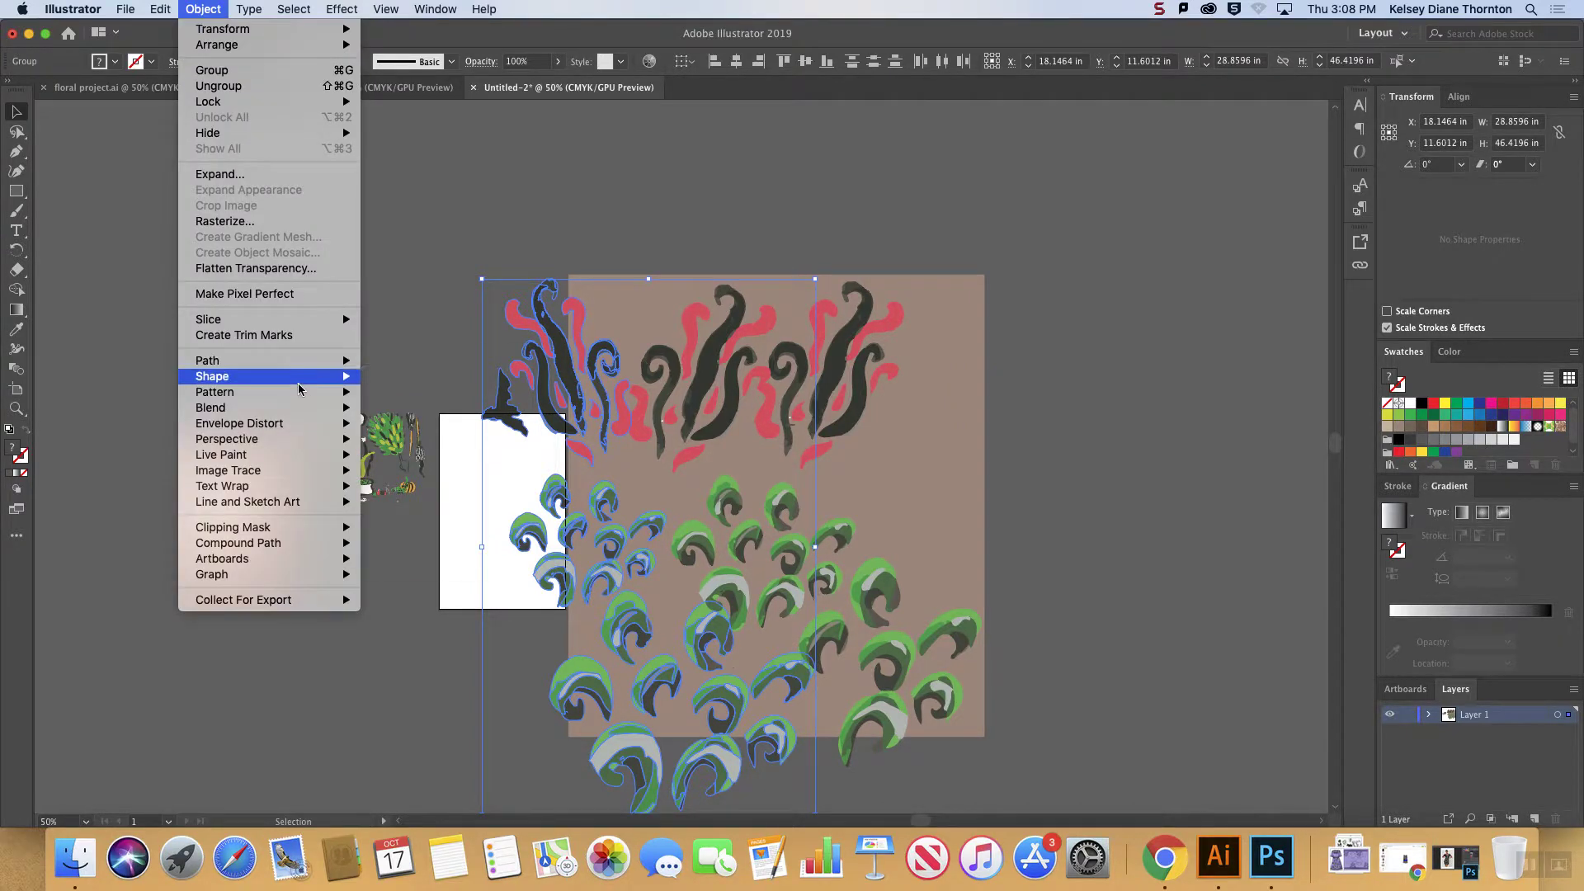
{"action": "mouse_move", "coordinate": [248, 9]}
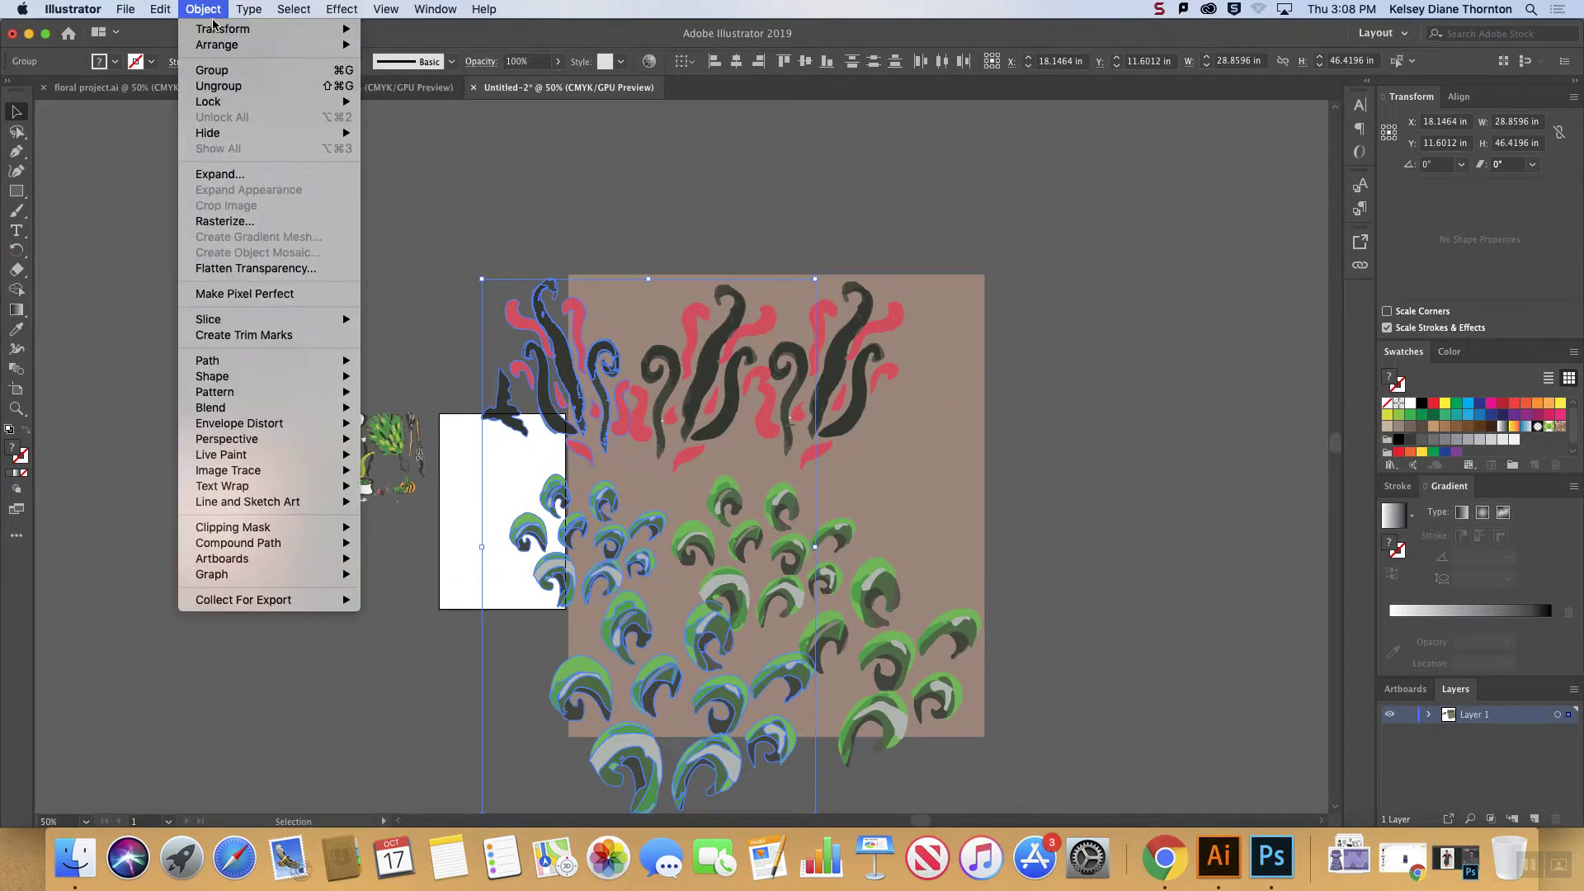
{"action": "left_click", "coordinate": [615, 191]}
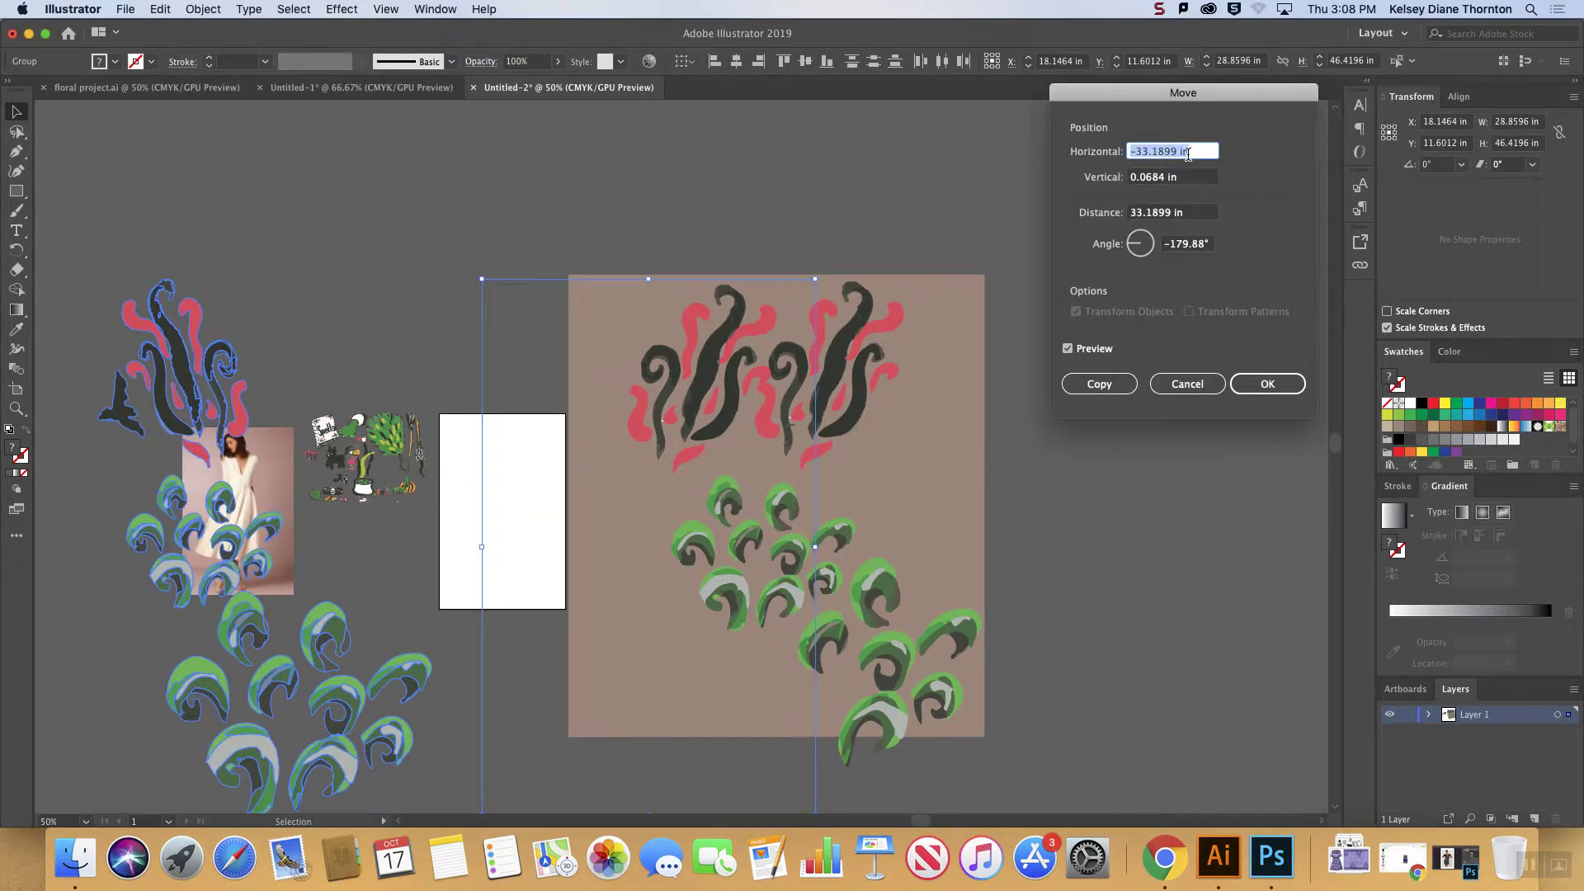
{"action": "type", "text": "30"}
{"action": "key", "text": "Tab"}
{"action": "type", "text": "0"}
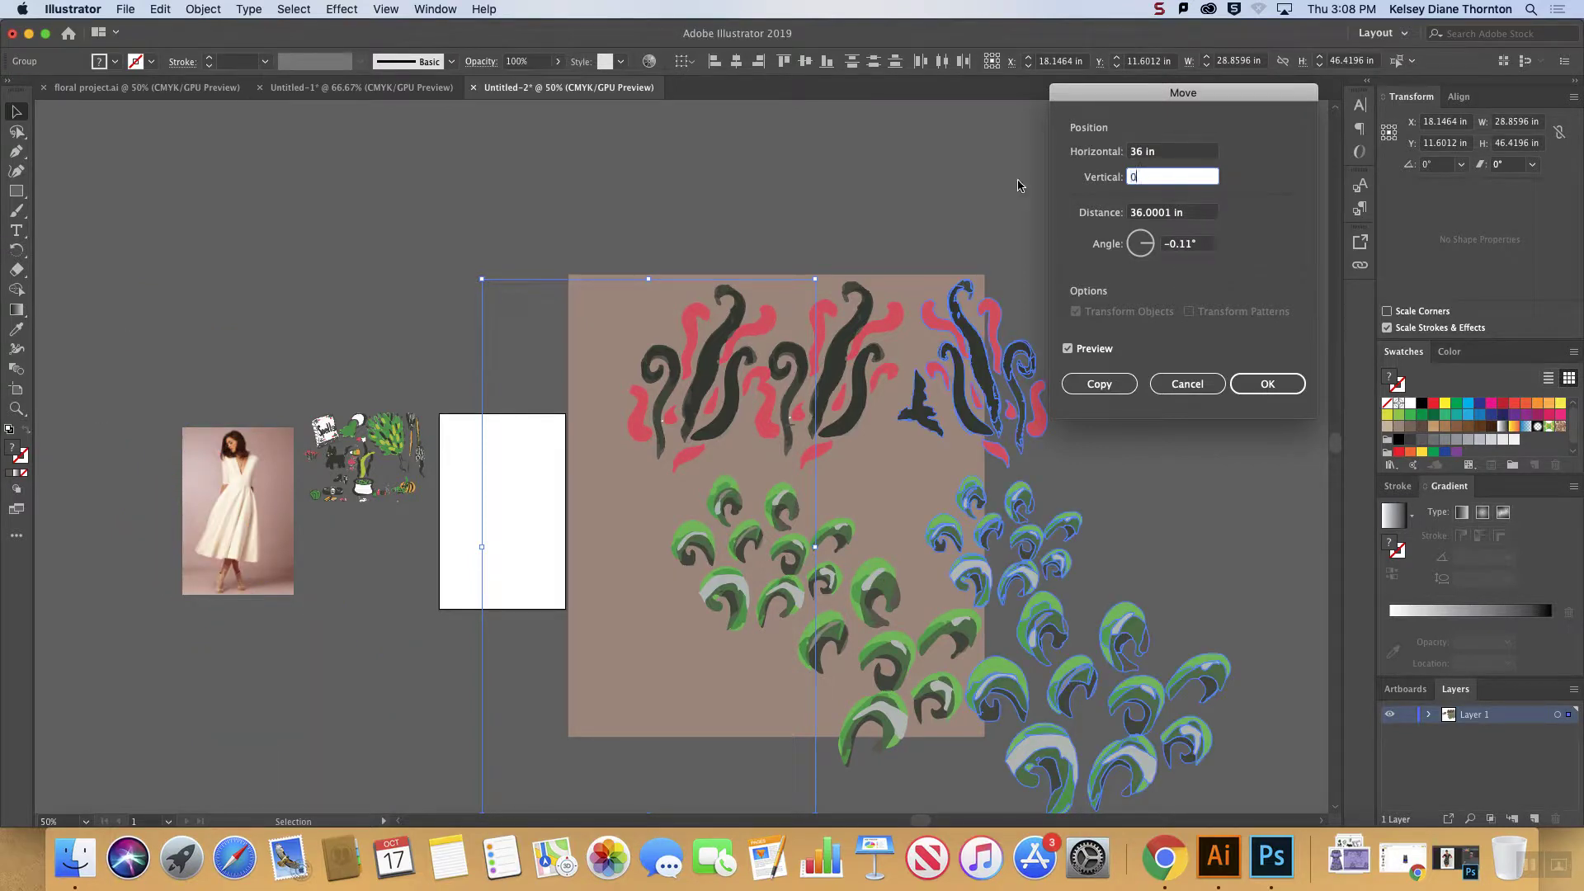
{"action": "key", "text": "Tab"}
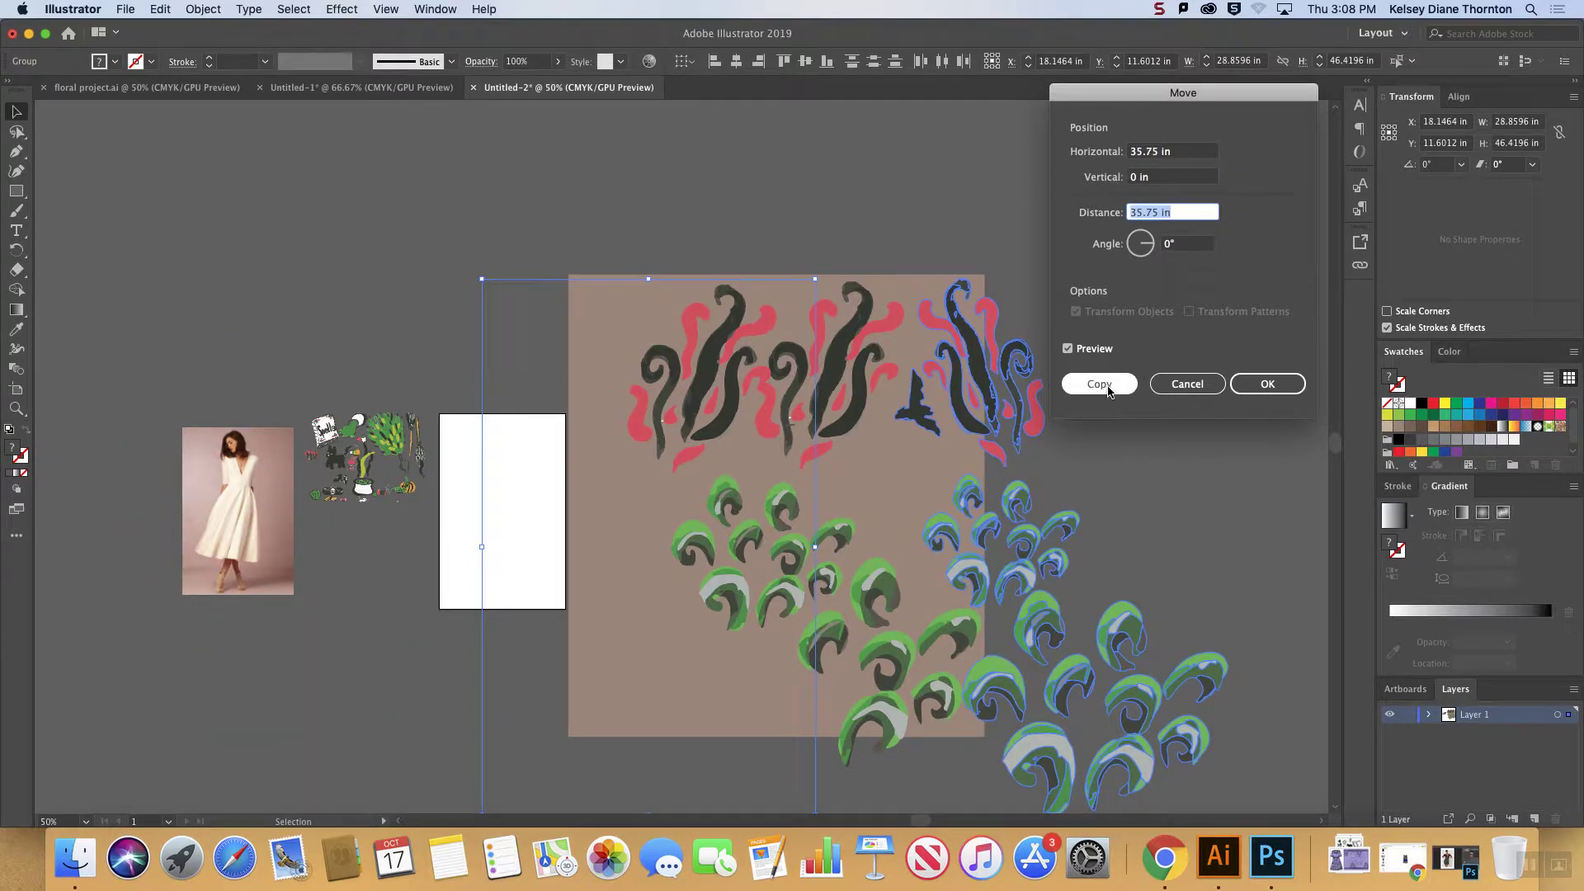
{"action": "left_click", "coordinate": [1106, 385]}
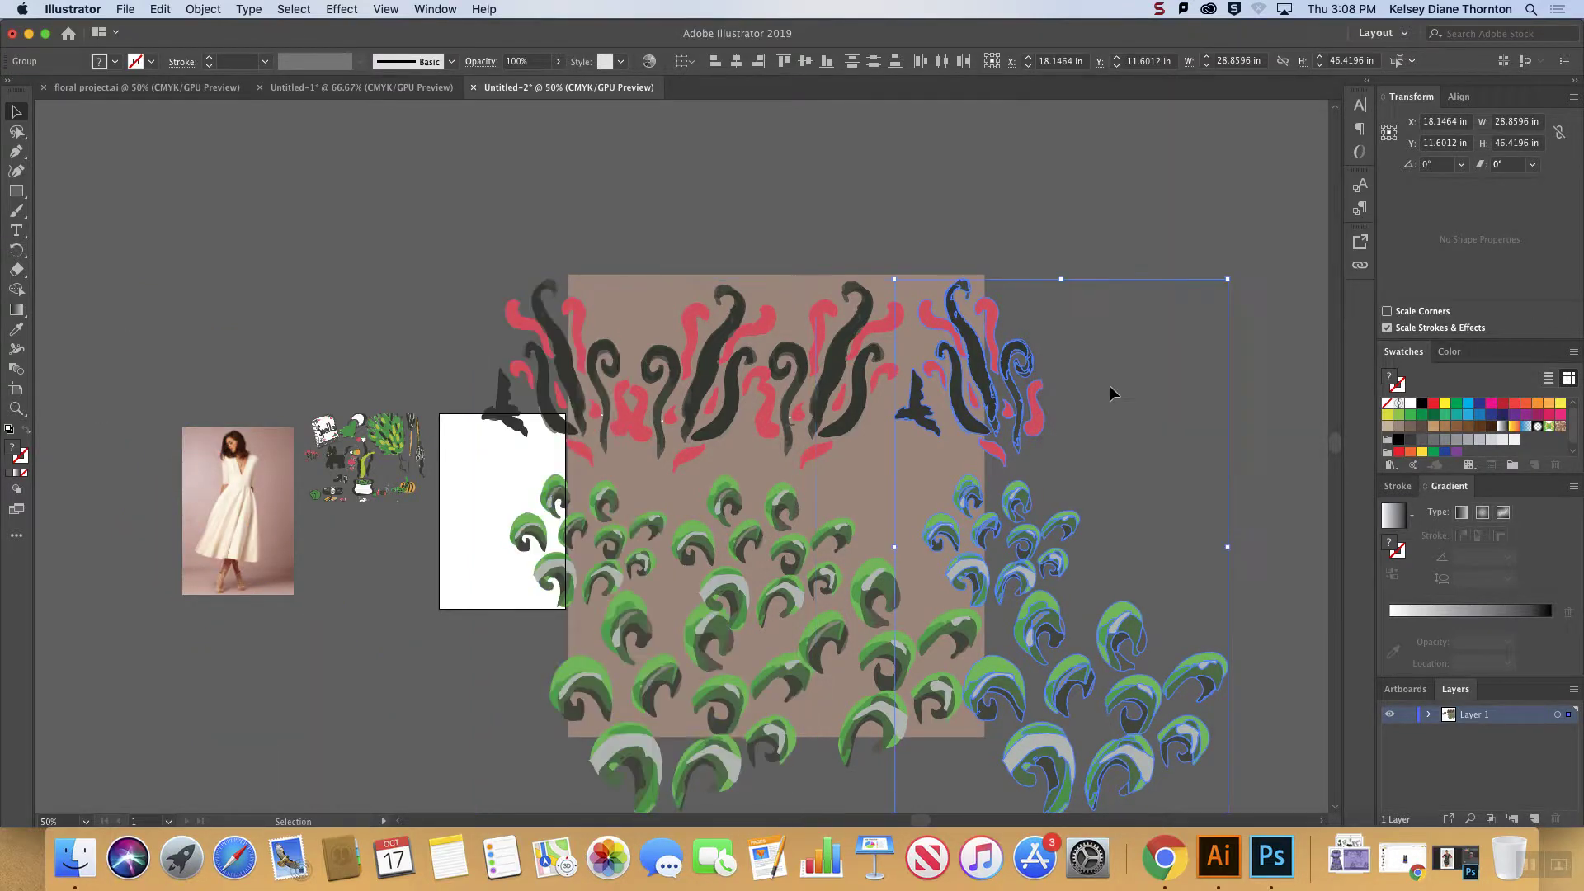
- Place two copies of the small curl group side by side in the gap between the smoke motifs and the green curls
{"action": "left_click", "coordinate": [1269, 485]}
{"action": "left_click", "coordinate": [1007, 683]}
{"action": "left_click", "coordinate": [615, 737]}
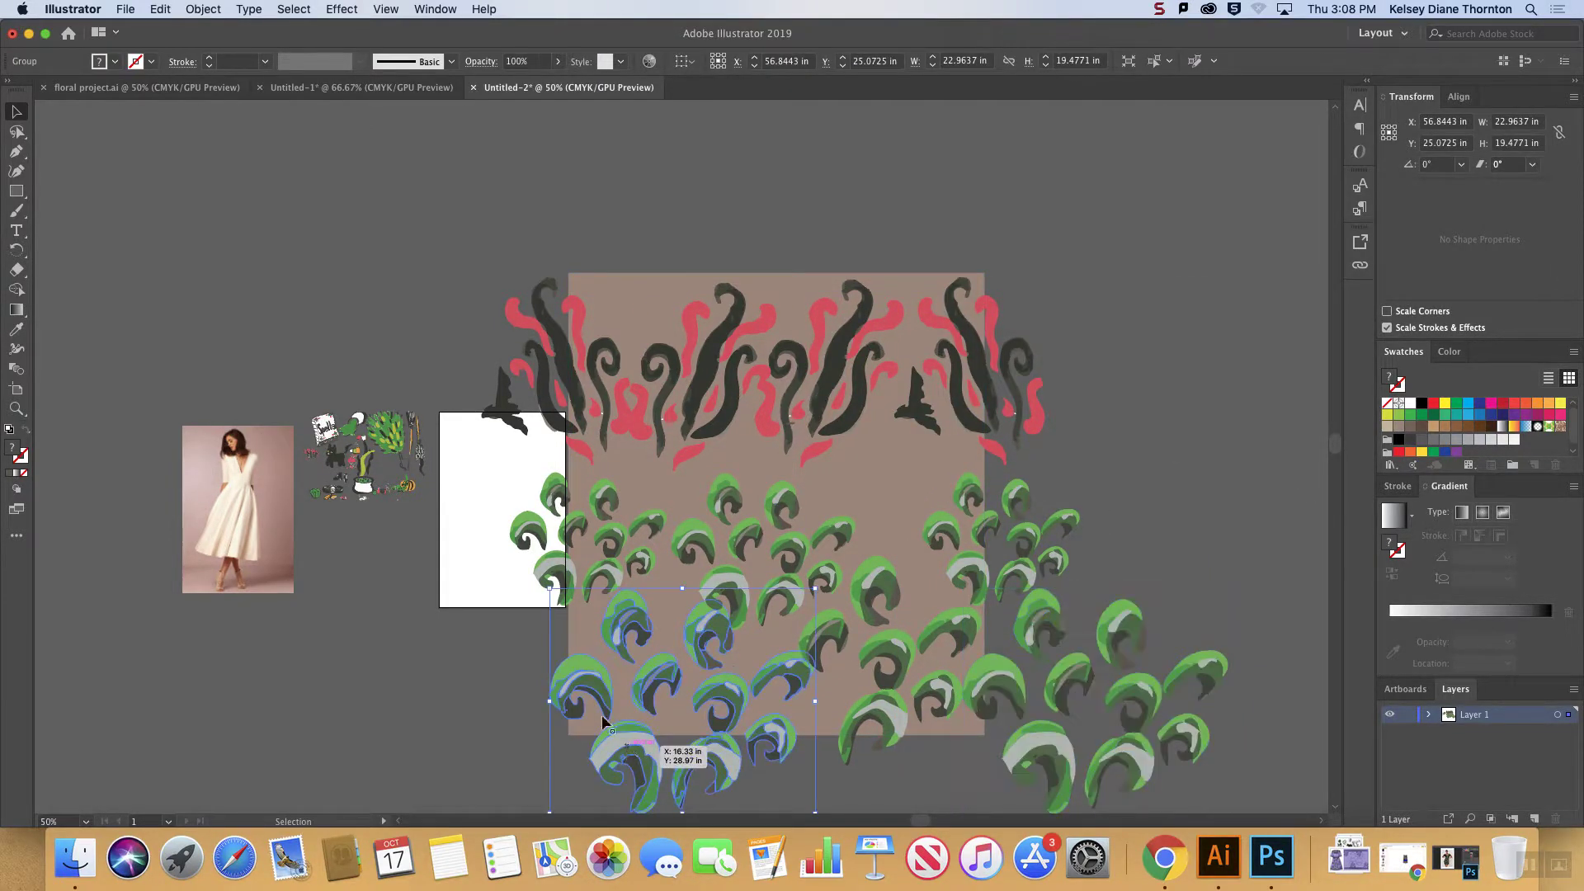
{"action": "left_click", "coordinate": [609, 540]}
{"action": "left_click", "coordinate": [828, 532]}
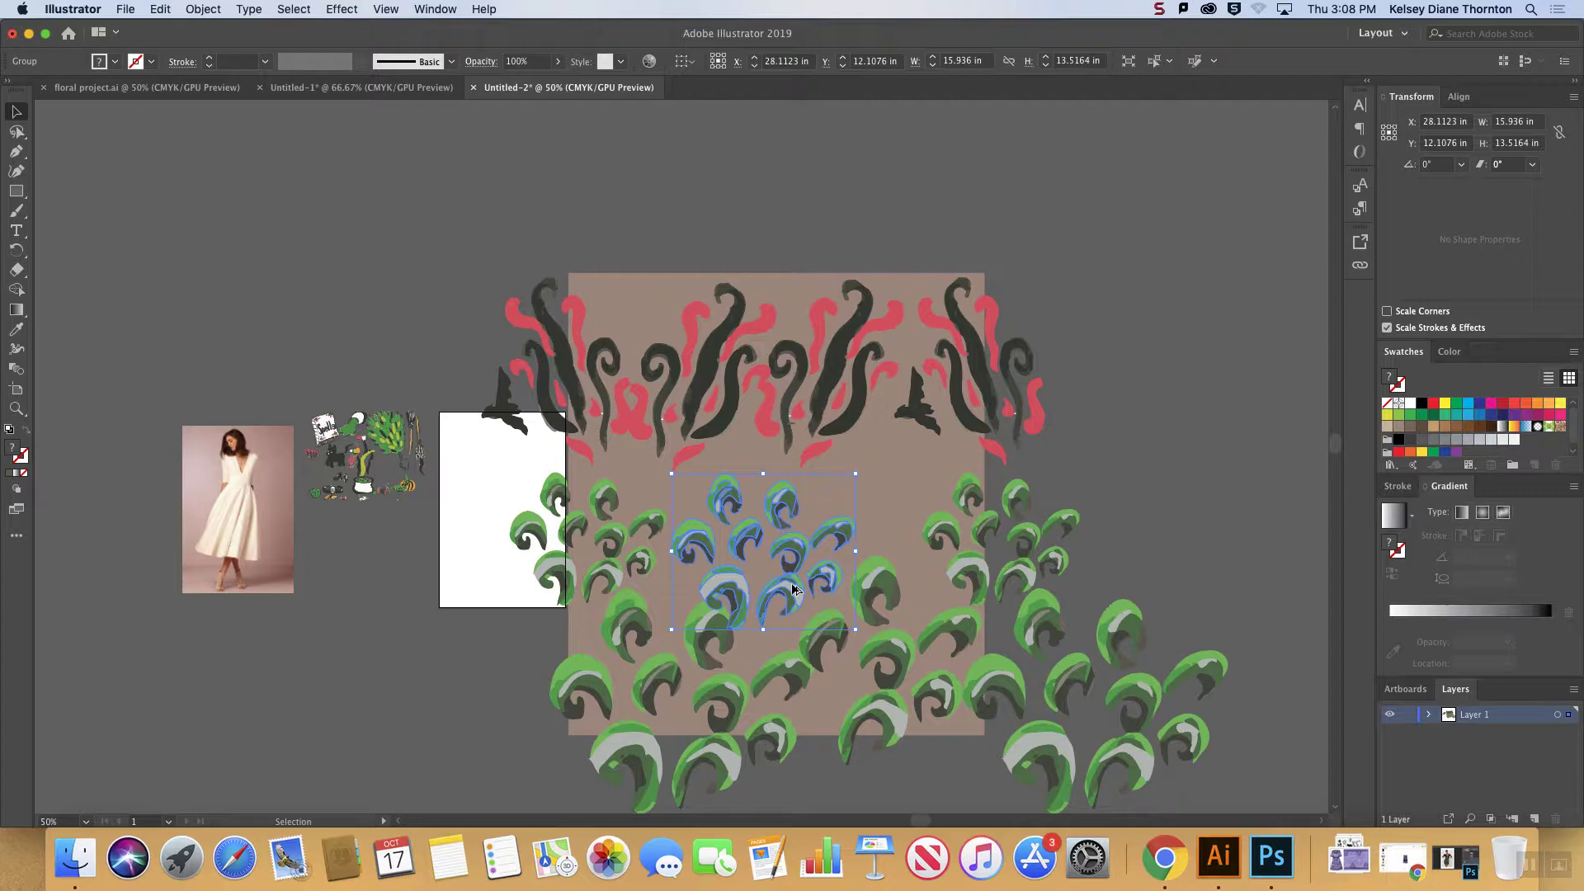
{"action": "left_click_drag", "start_coordinate": [785, 589], "coordinate": [700, 486]}
- Isolate the left copy of the small curl group, delete its upper curls overlapping the smoke, and exit isolation
{"action": "double_click", "coordinate": [627, 382]}
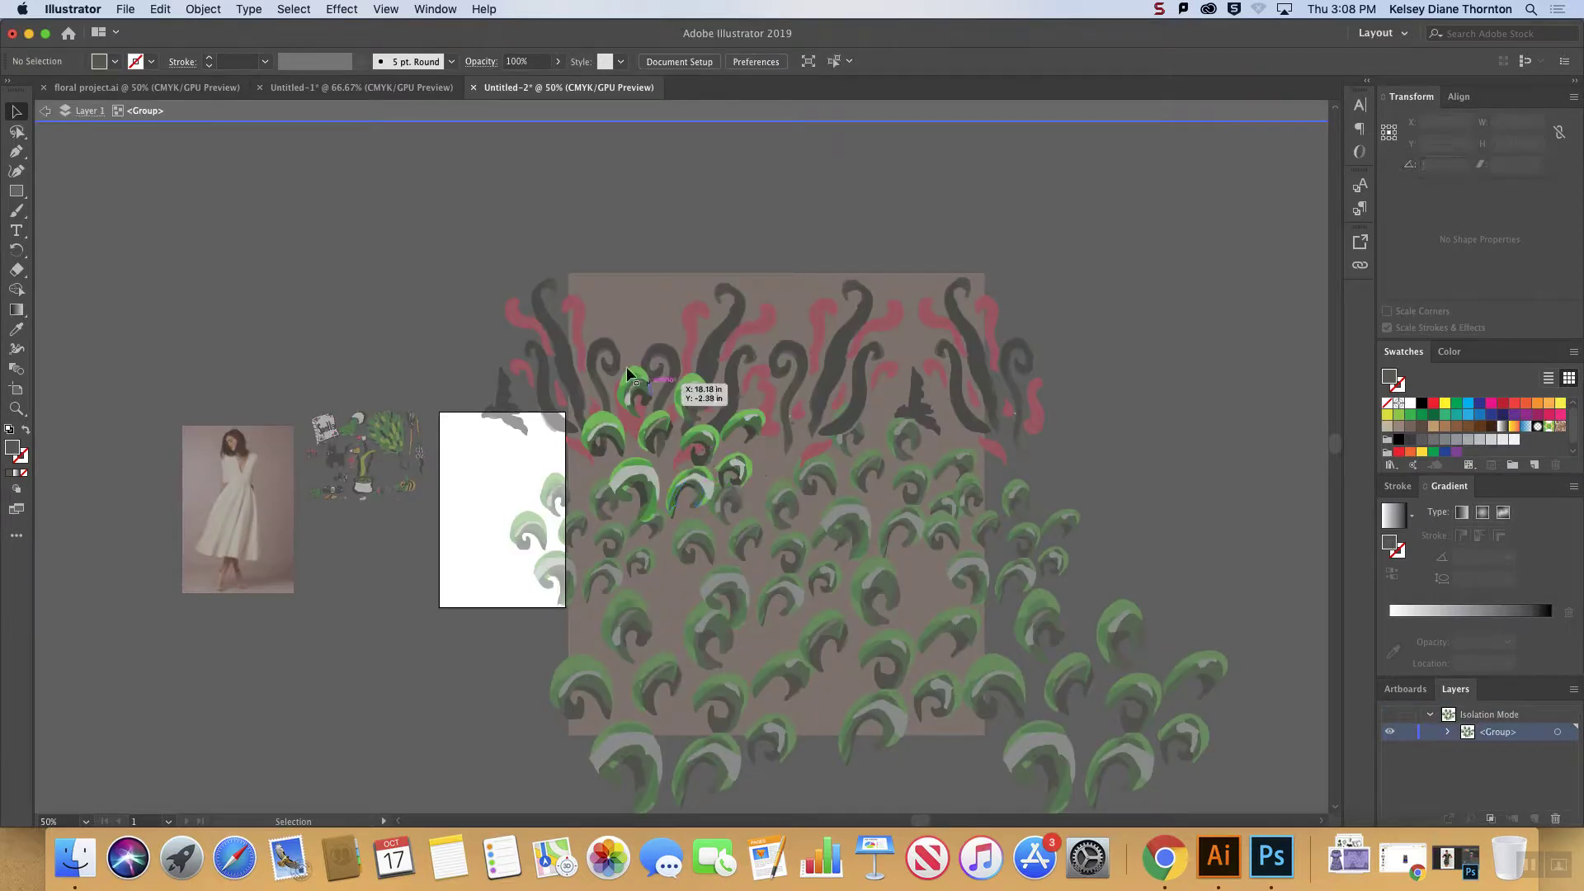
{"action": "left_click", "coordinate": [612, 345]}
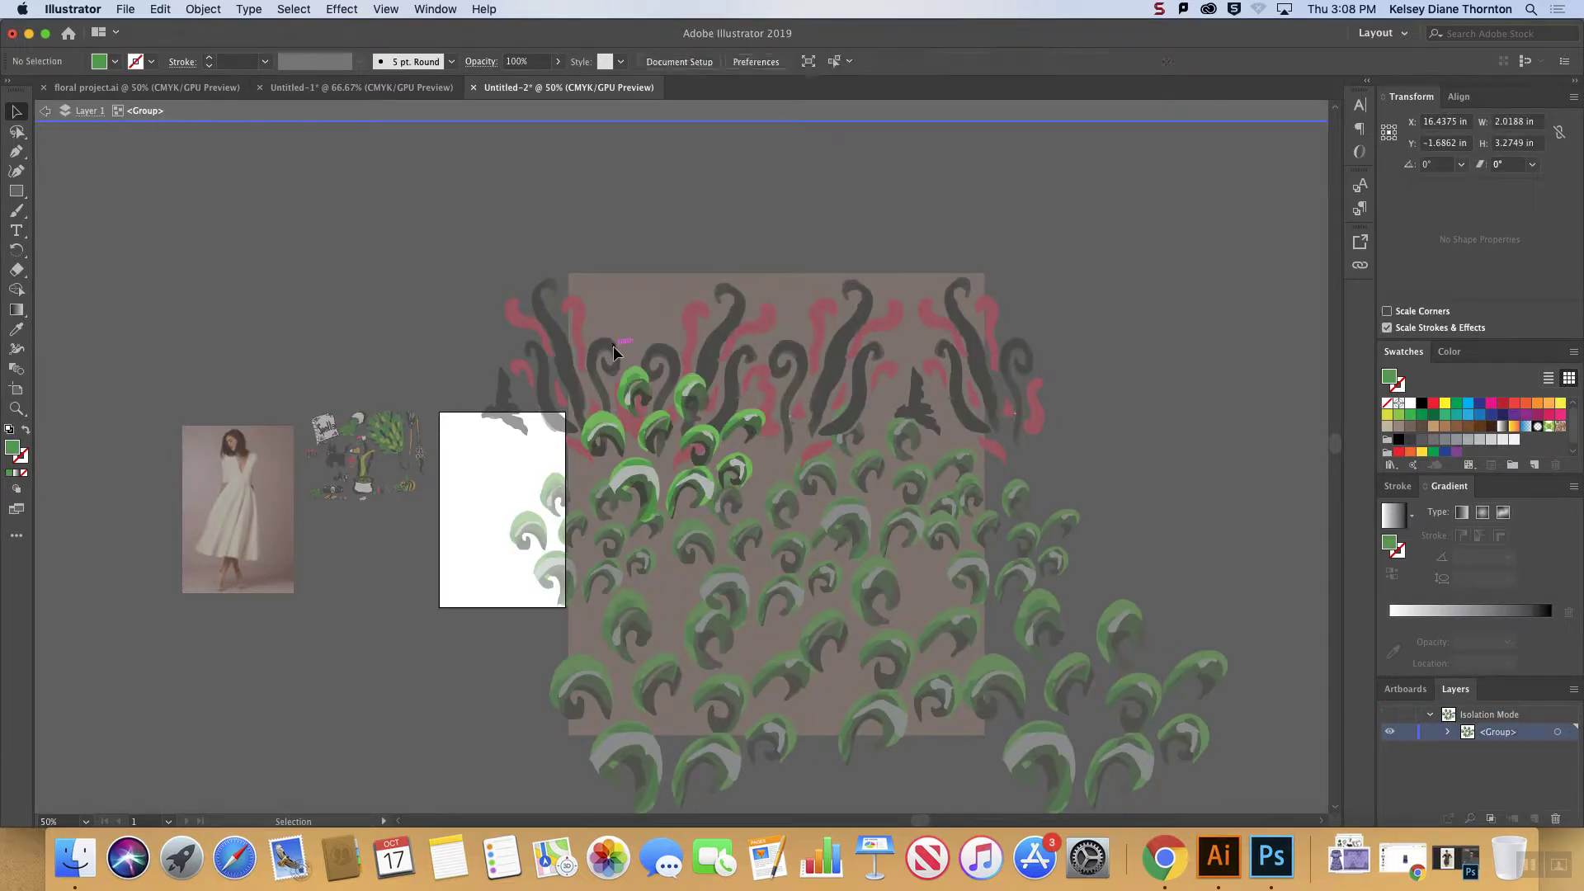
{"action": "left_click", "coordinate": [771, 447]}
{"action": "key", "text": "Delete"}
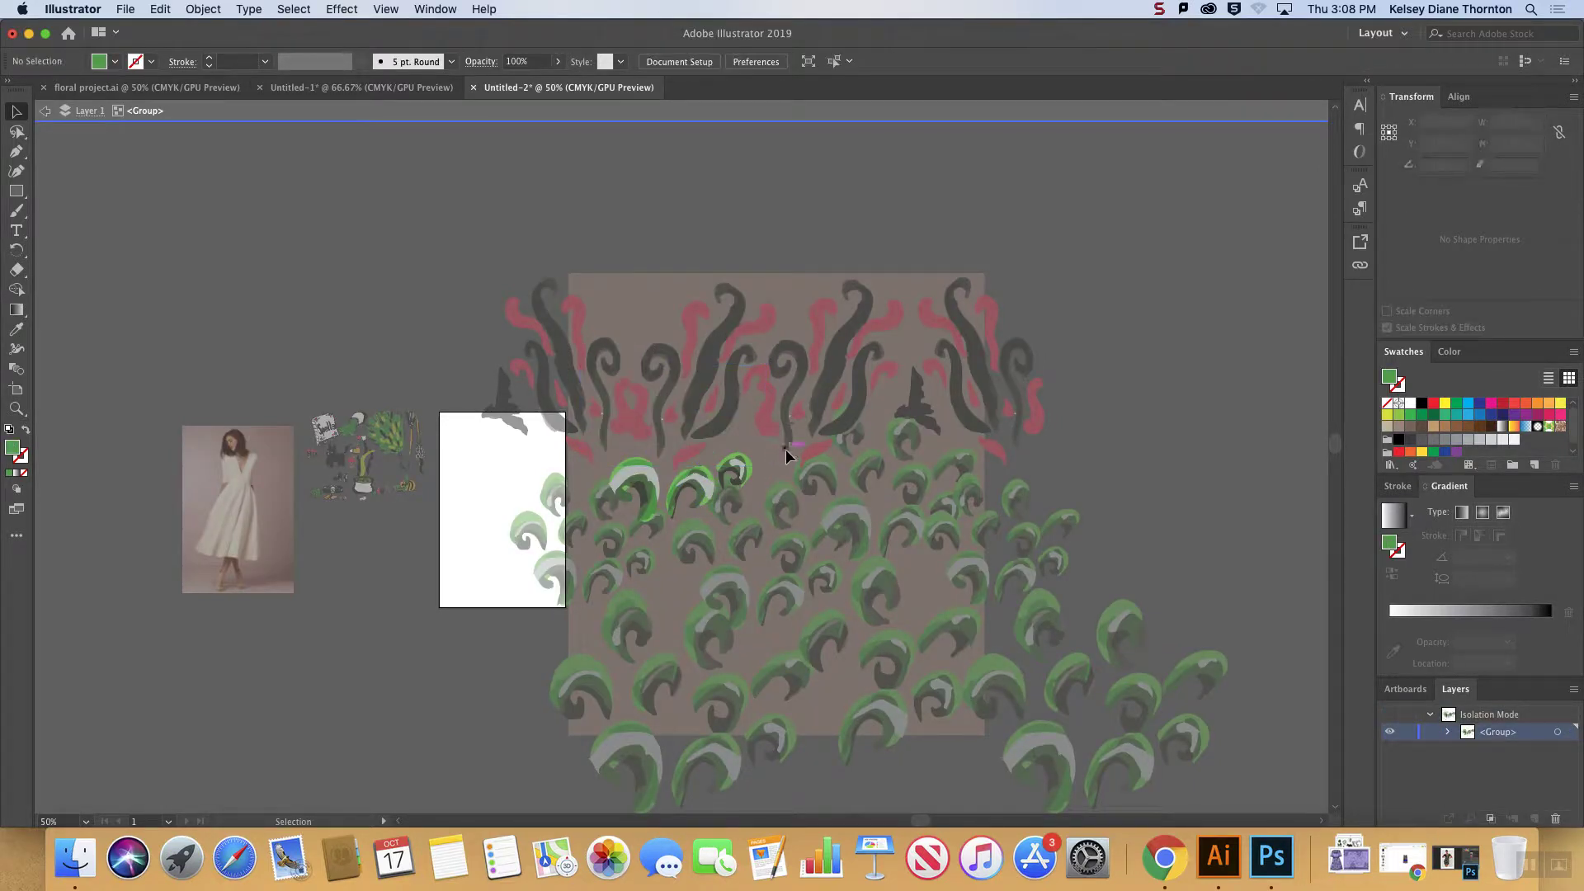
{"action": "double_click", "coordinate": [783, 447]}
- Isolate the right copy of the small curl group, delete its two upper-left curls, and exit isolation
{"action": "double_click", "coordinate": [899, 477]}
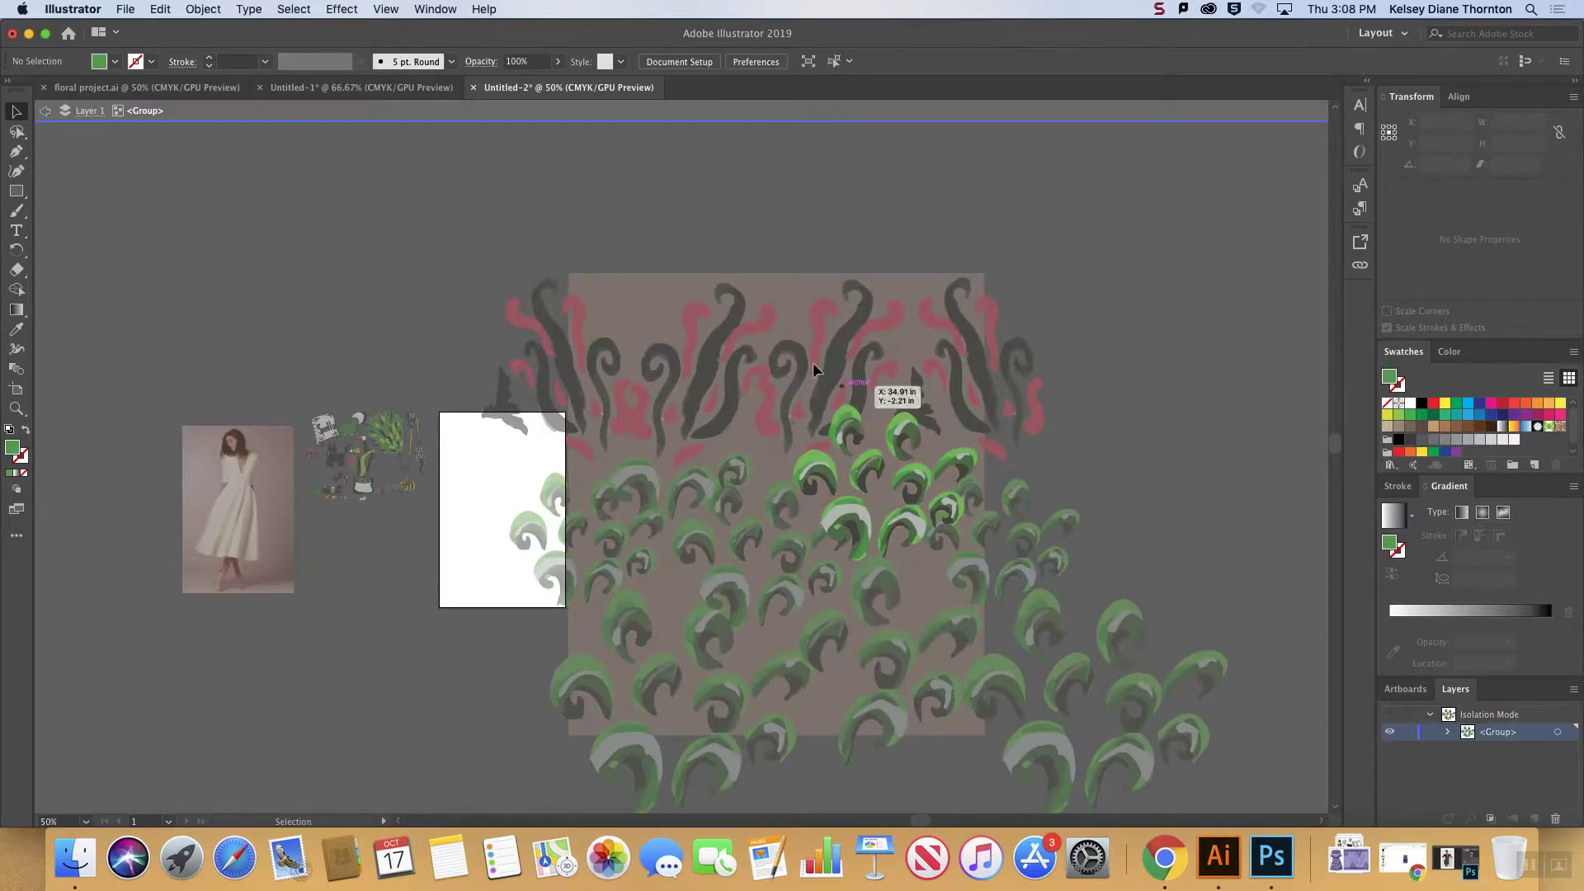
{"action": "left_click", "coordinate": [853, 452]}
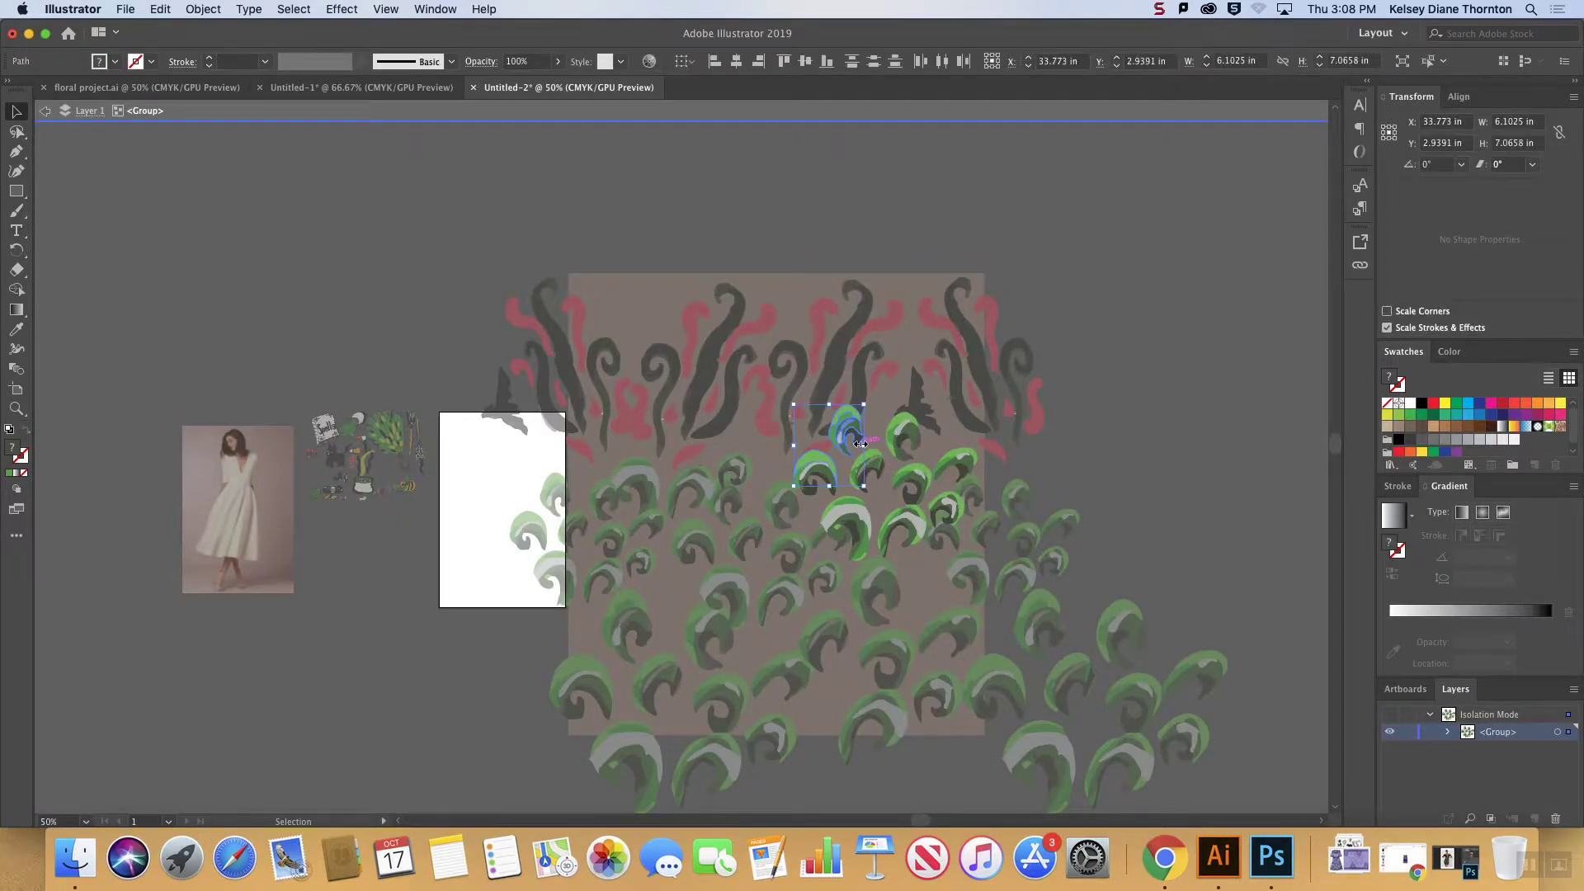
{"action": "left_click_drag", "start_coordinate": [861, 443], "coordinate": [901, 437]}
{"action": "key", "text": "Escape"}
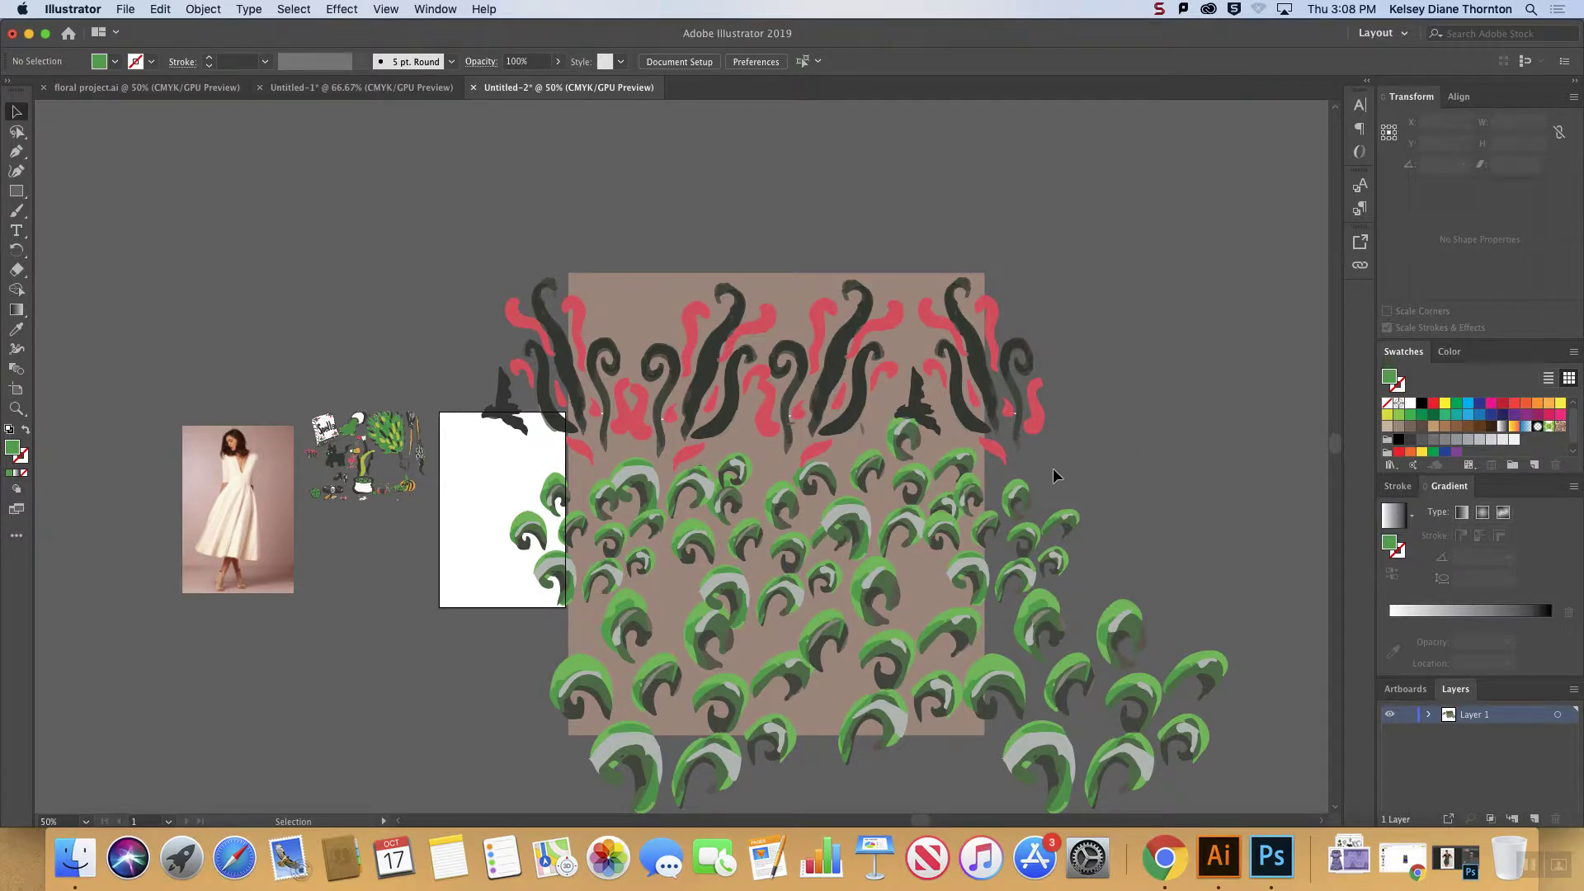
- Copy the large curl groups crossing the print area's bottom edge by 0 in horizontally and -40 in vertically using Move
{"action": "scroll", "coordinate": [890, 556], "scroll_direction": "right", "scroll_amount": 1}
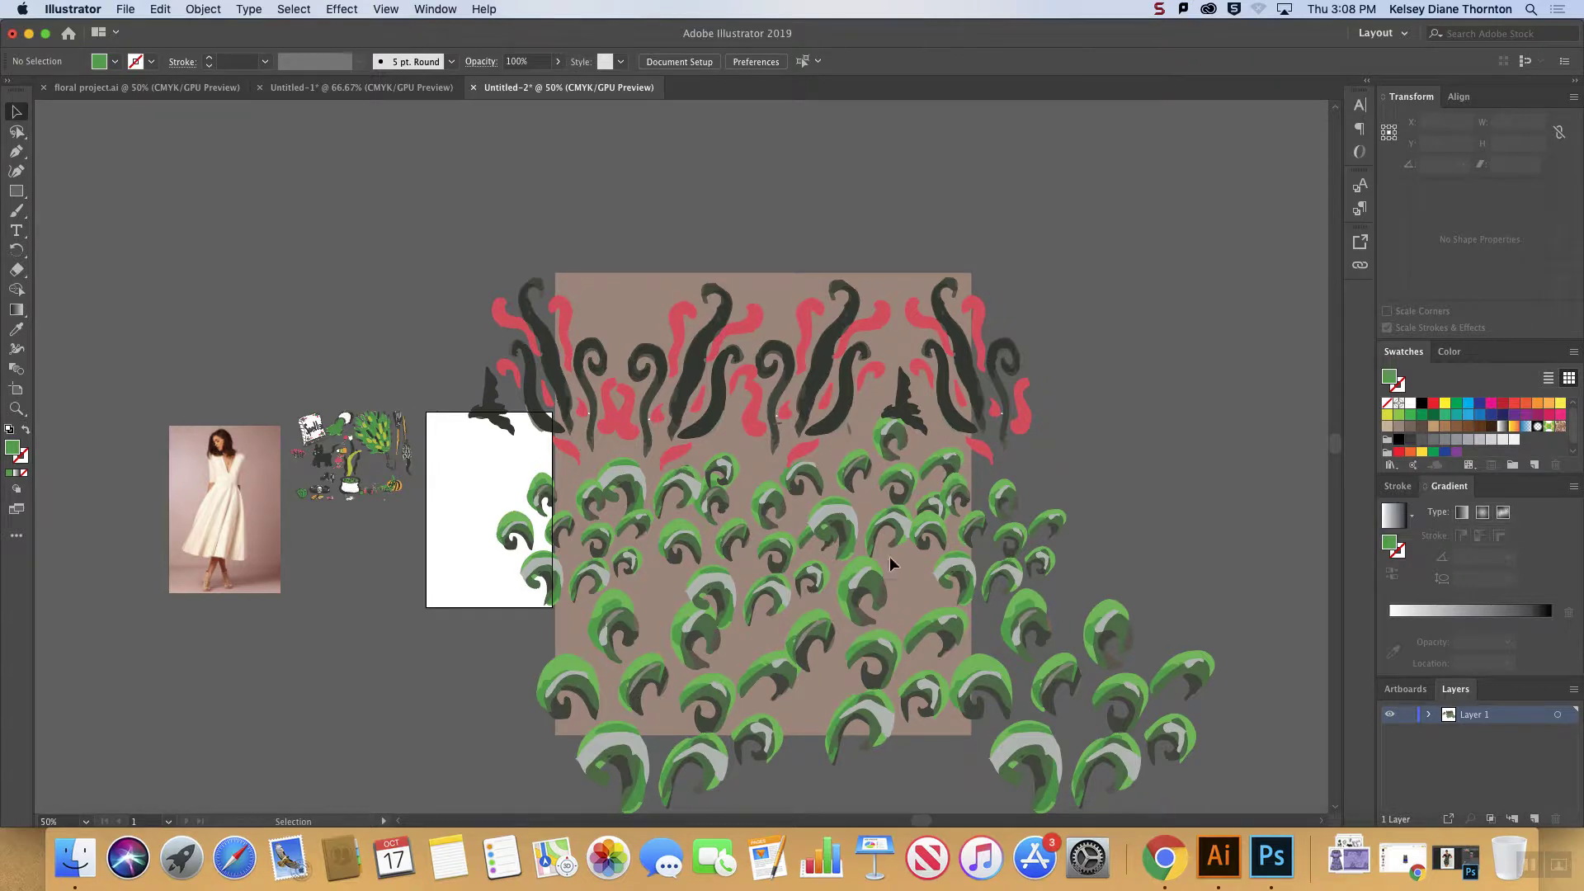
{"action": "scroll", "coordinate": [901, 775], "scroll_direction": "down", "scroll_amount": 3}
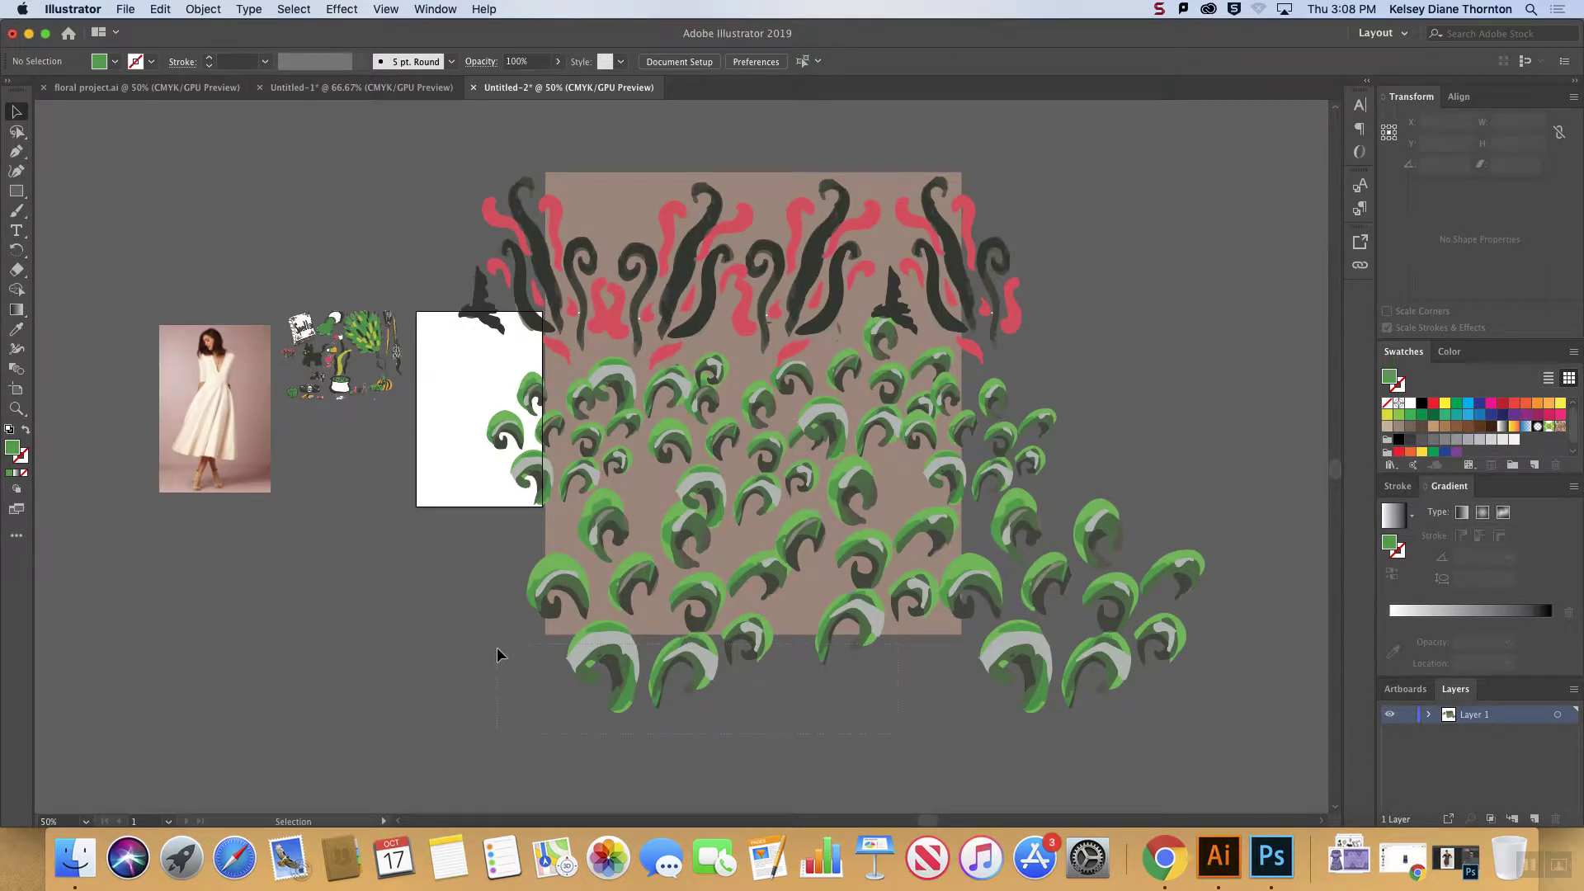
{"action": "left_click_drag", "start_coordinate": [499, 650], "coordinate": [528, 536]}
{"action": "left_click", "coordinate": [213, 8]}
{"action": "mouse_move", "coordinate": [164, 10]}
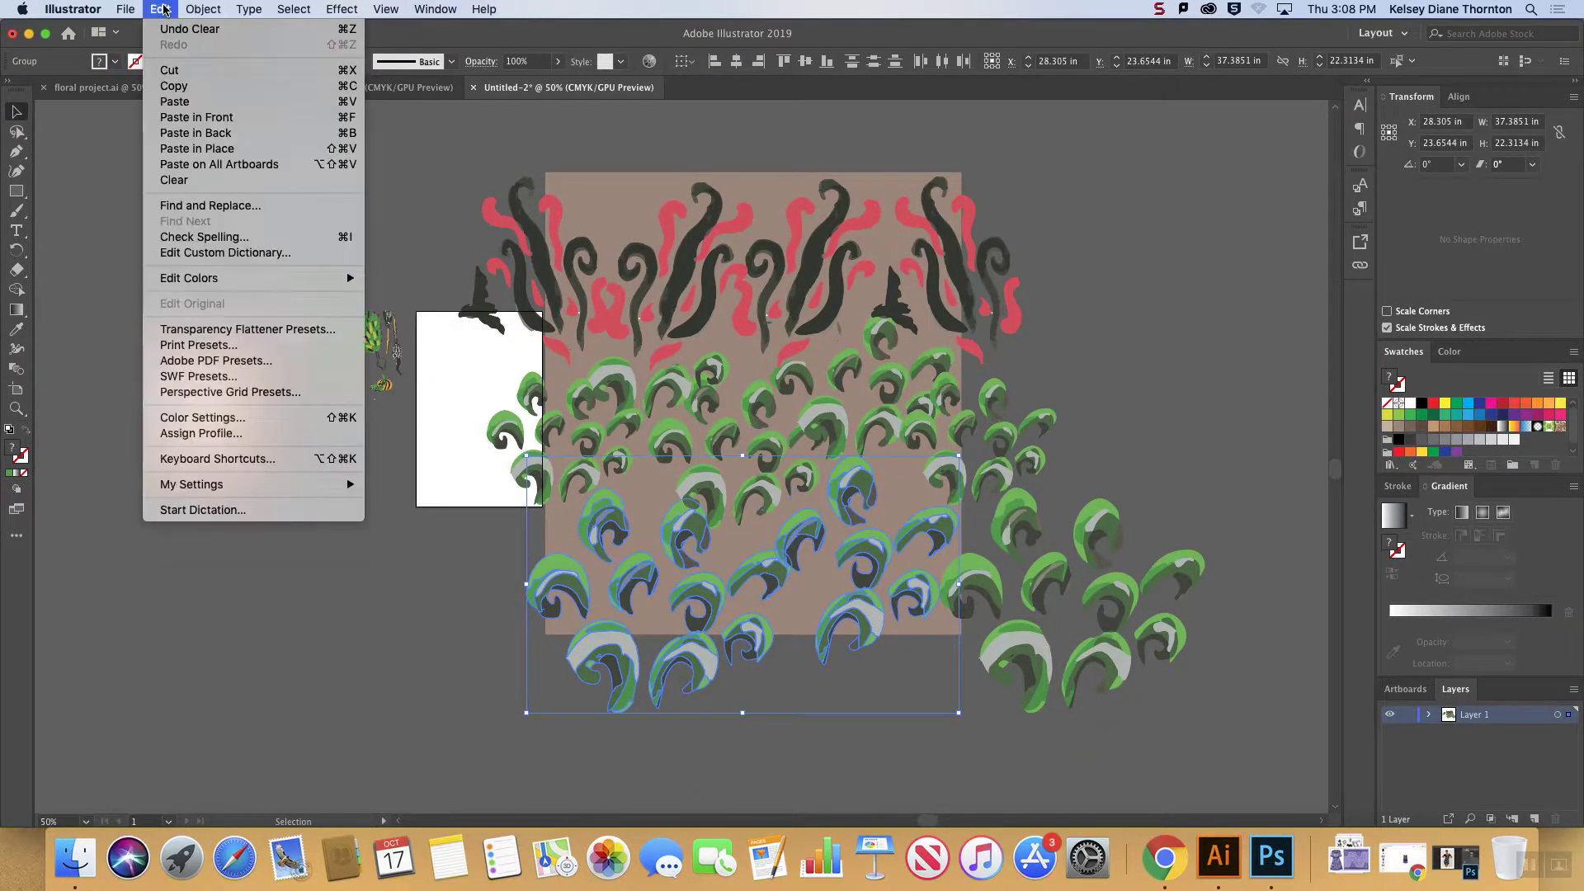
{"action": "mouse_move", "coordinate": [272, 29]}
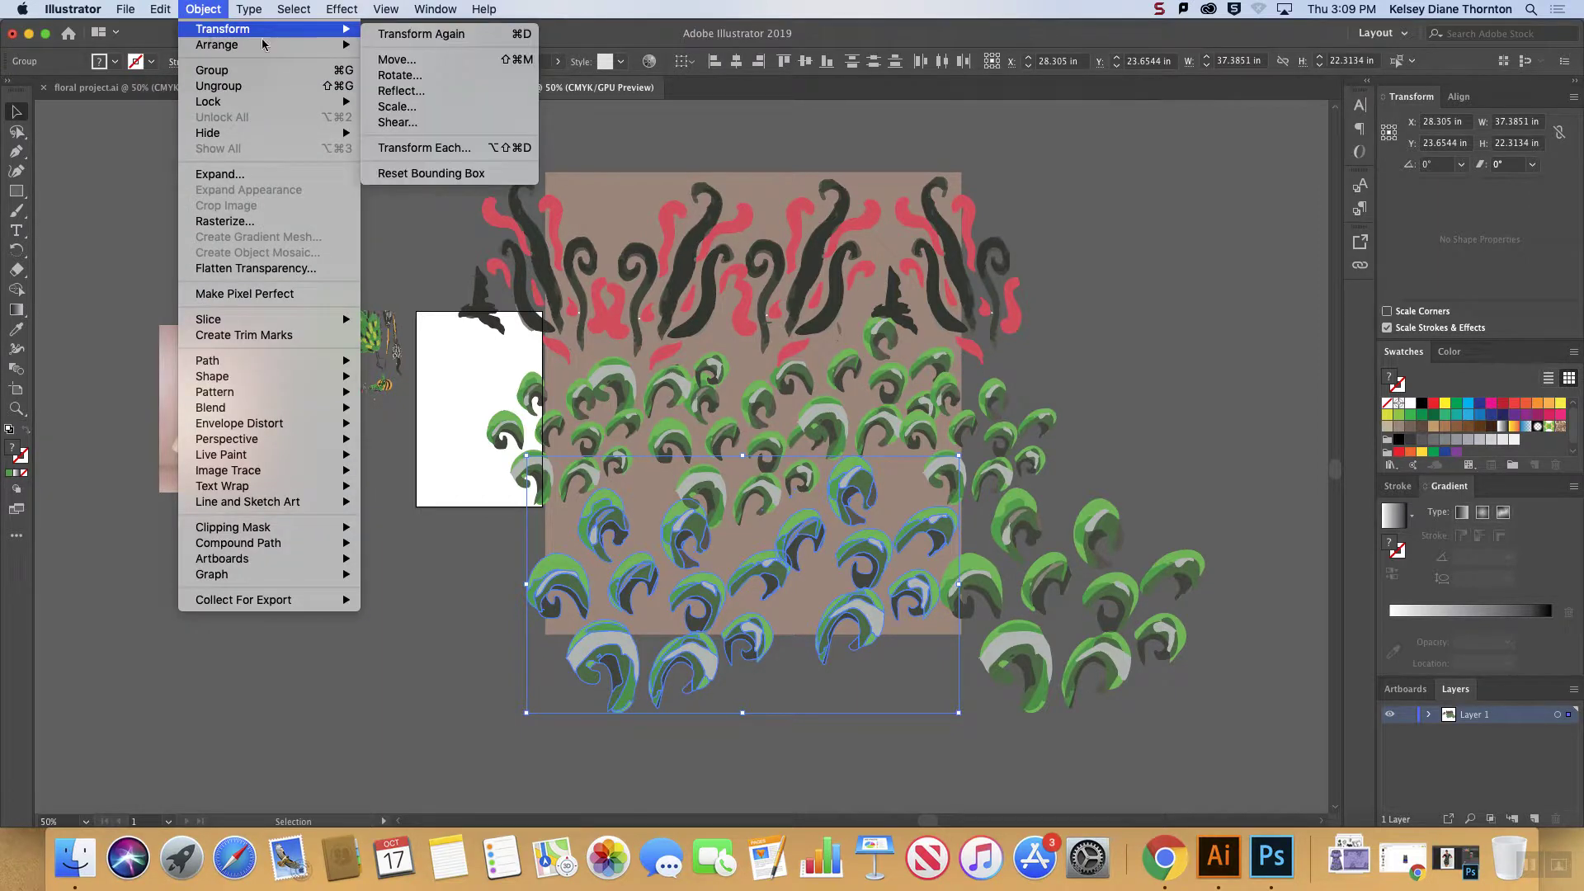
{"action": "left_click", "coordinate": [449, 63]}
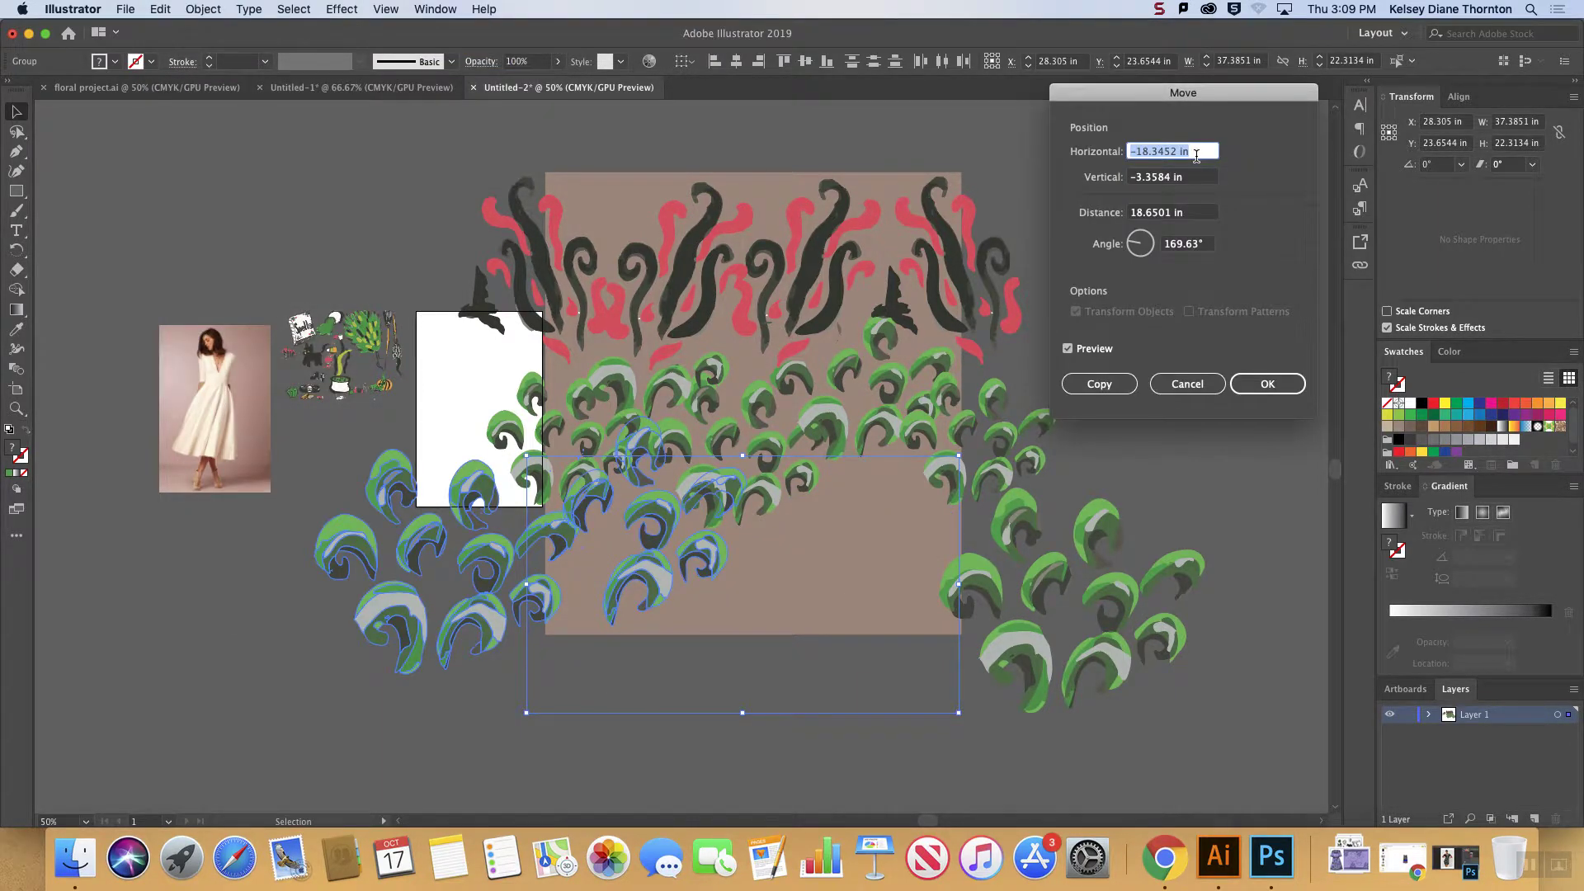
{"action": "type", "text": "0"}
{"action": "key", "text": "Tab"}
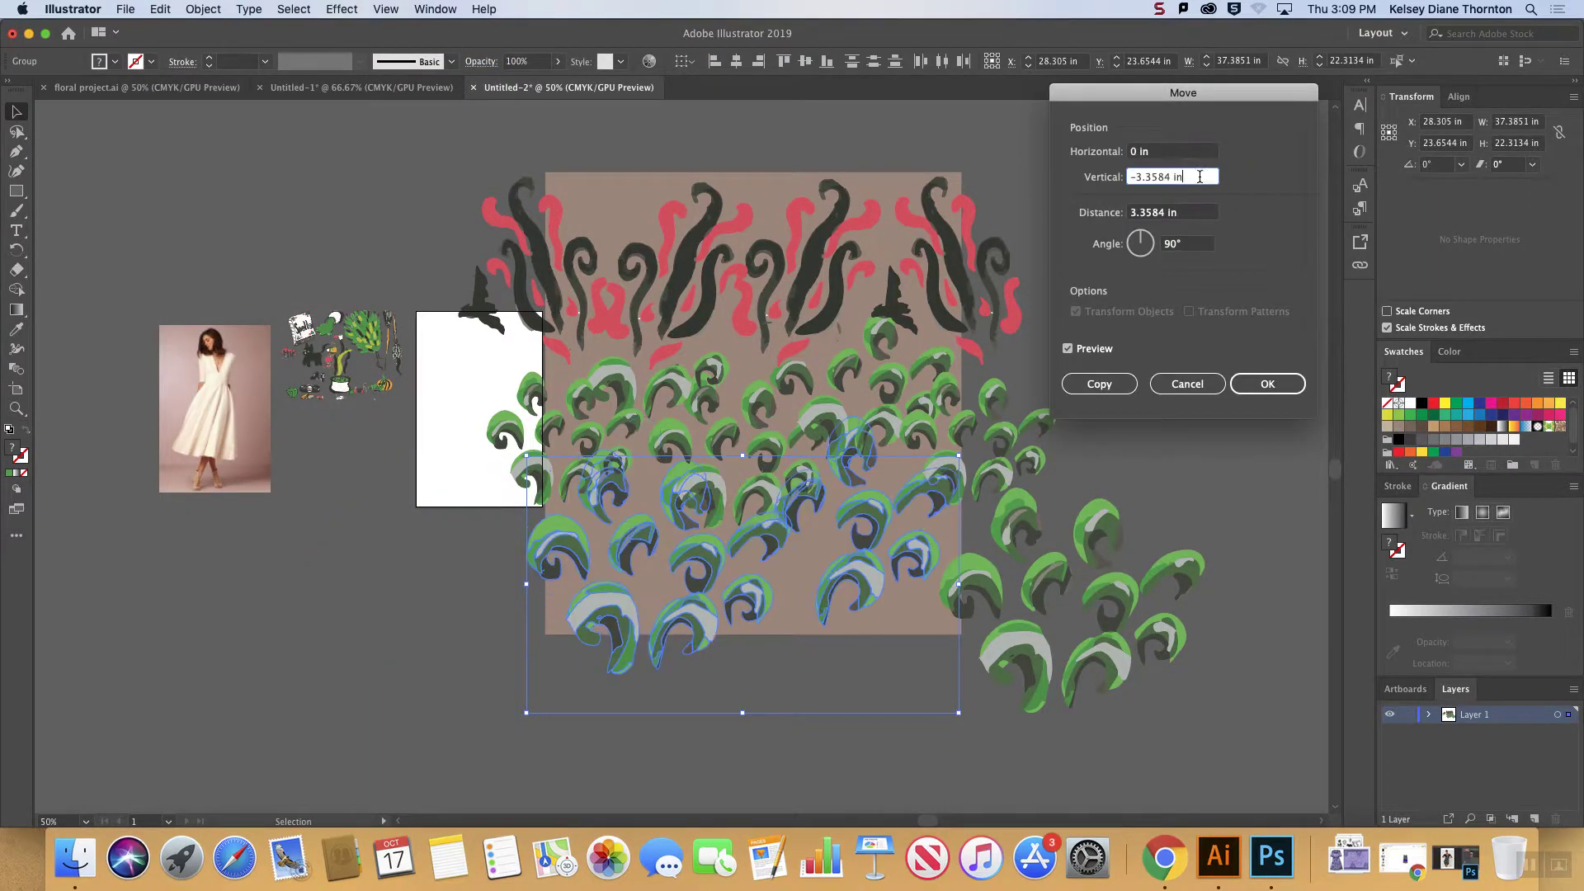
{"action": "type", "text": "40"}
{"action": "left_click", "coordinate": [1159, 152]}
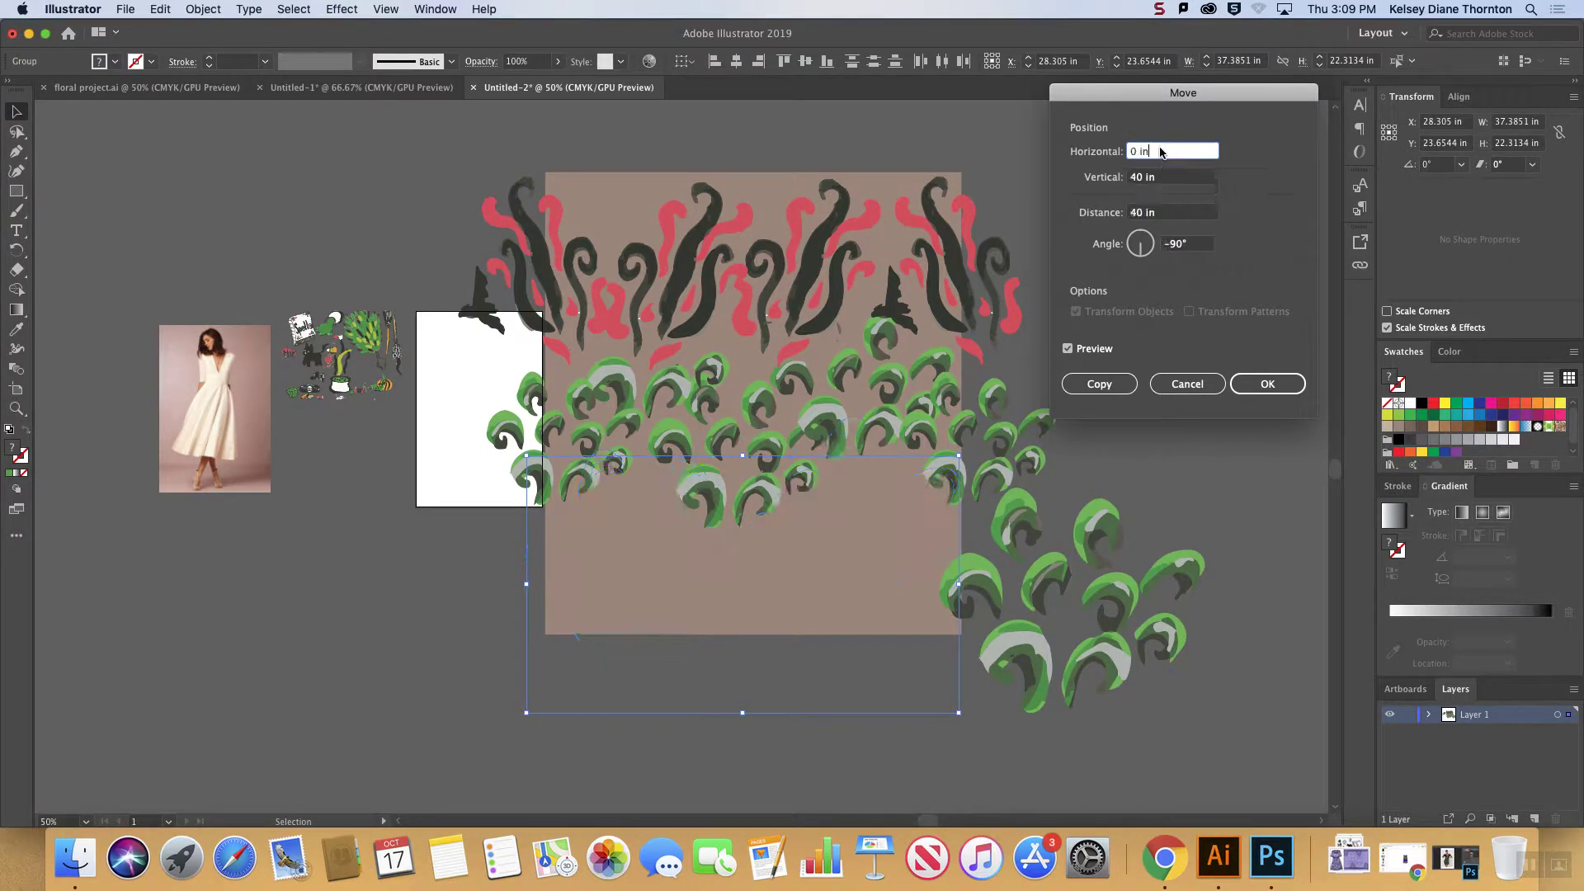
{"action": "left_click", "coordinate": [1132, 178]}
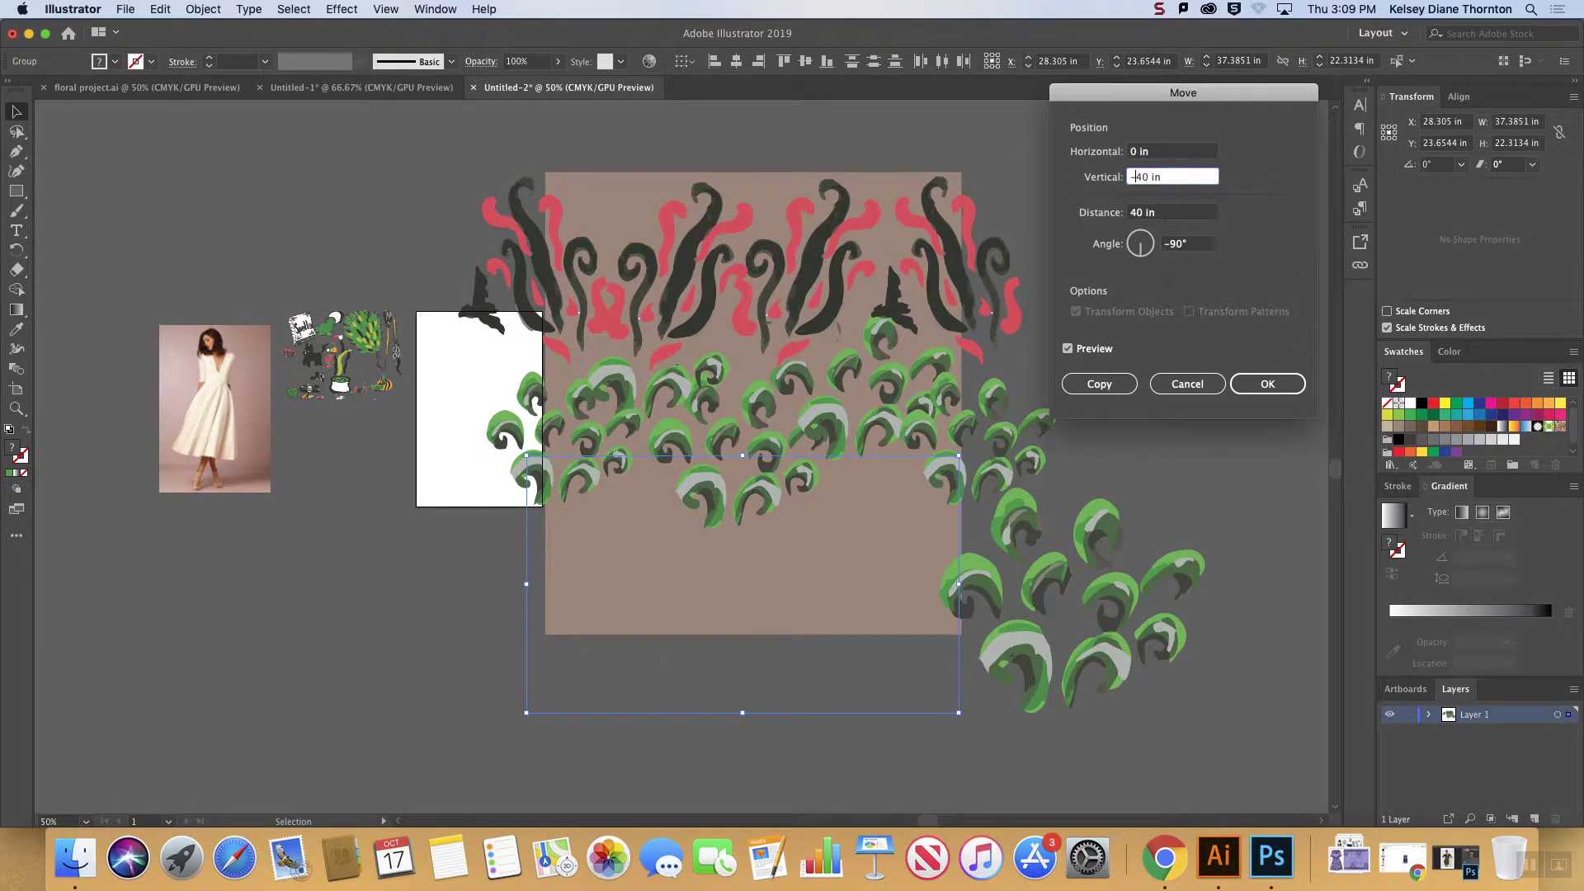
{"action": "left_click", "coordinate": [1172, 153]}
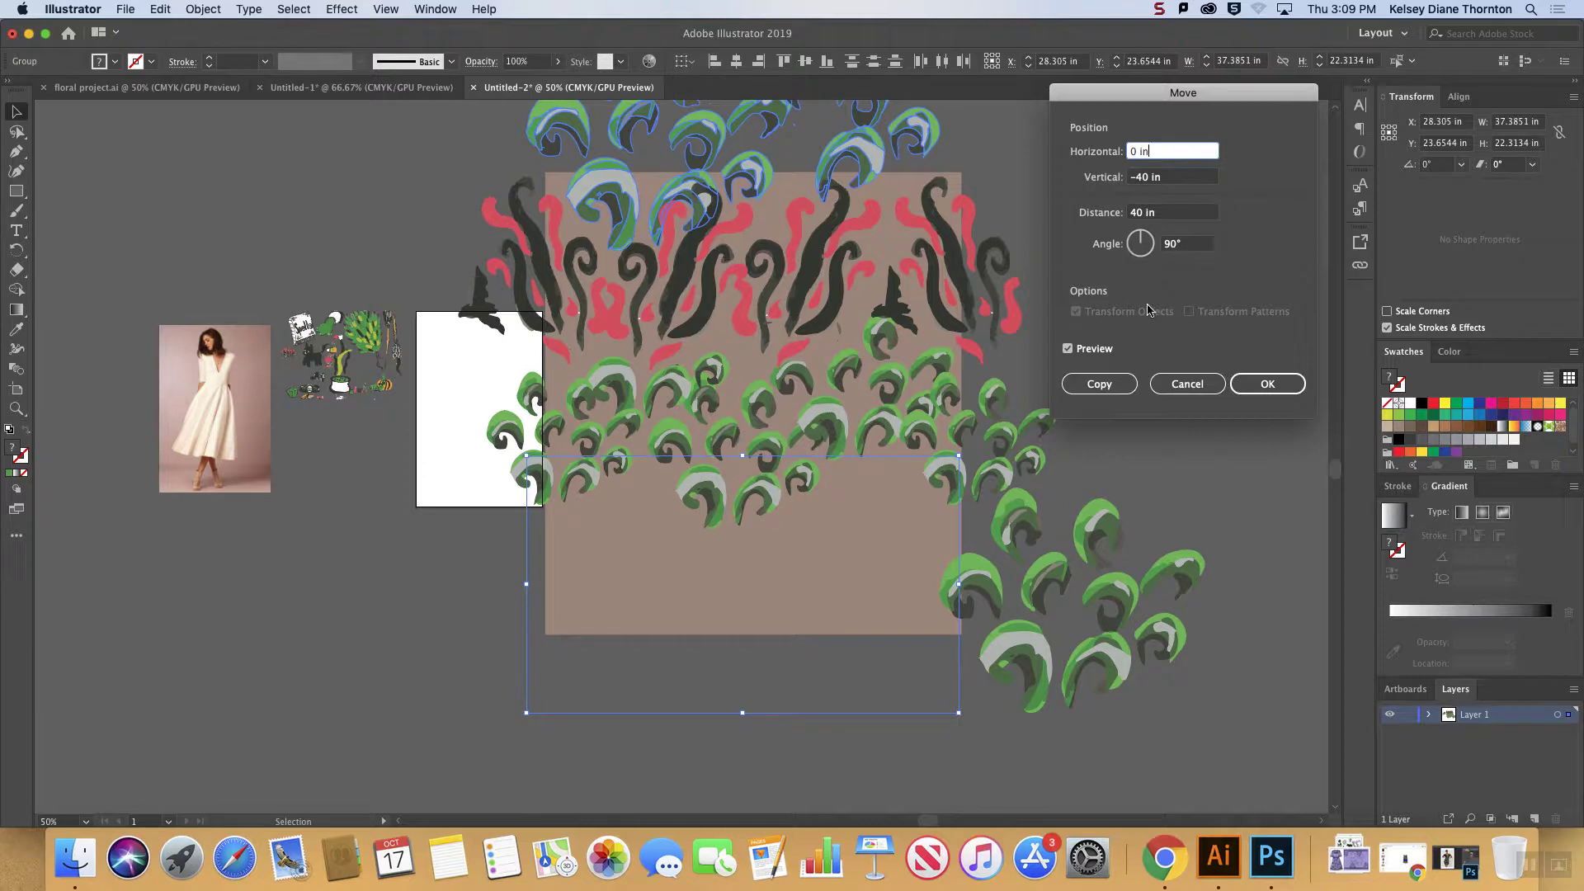
{"action": "left_click", "coordinate": [1127, 390]}
{"action": "left_click", "coordinate": [1100, 387]}
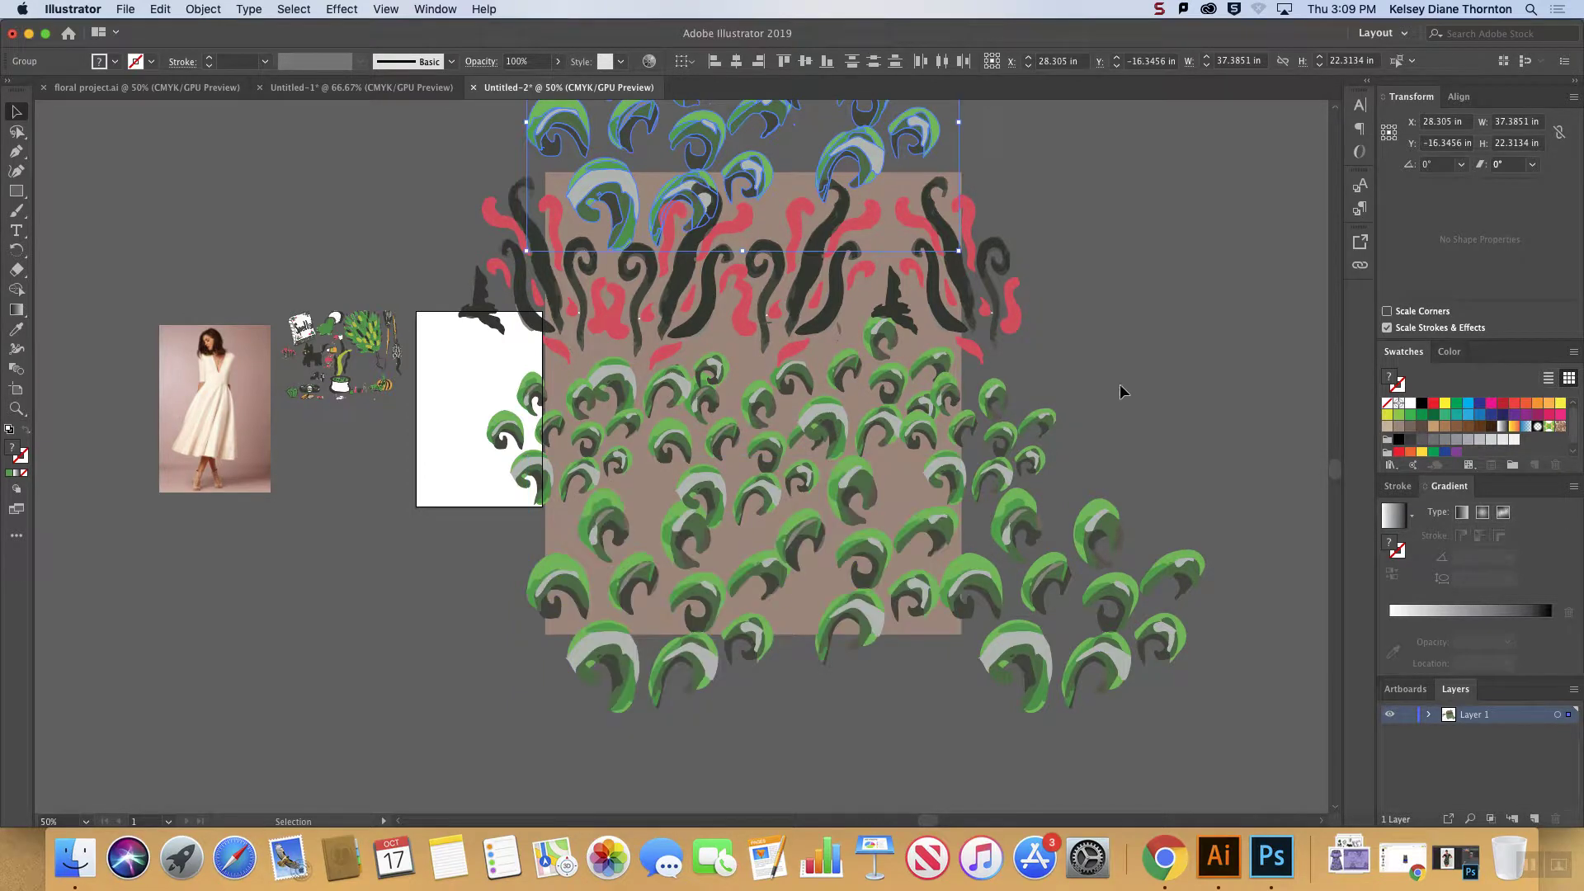
{"action": "left_click", "coordinate": [1157, 373]}
- Isolate the copied large curl group at the print area's top edge, delete the curl overlapping the smoke, and exit isolation
{"action": "key", "text": "super+minus"}
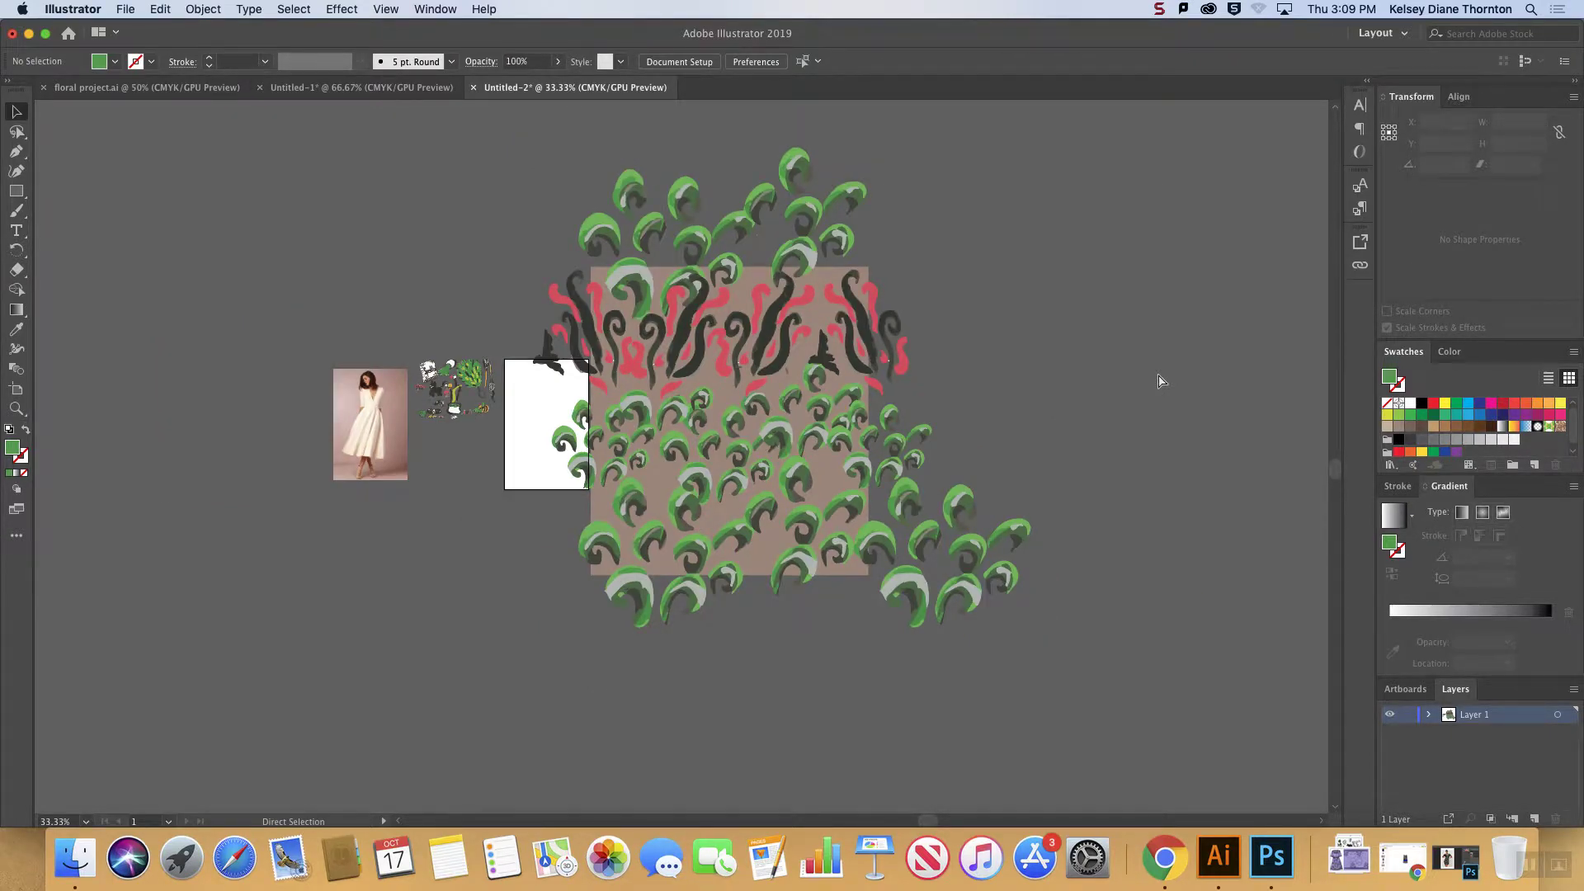
{"action": "key", "text": "super+equal"}
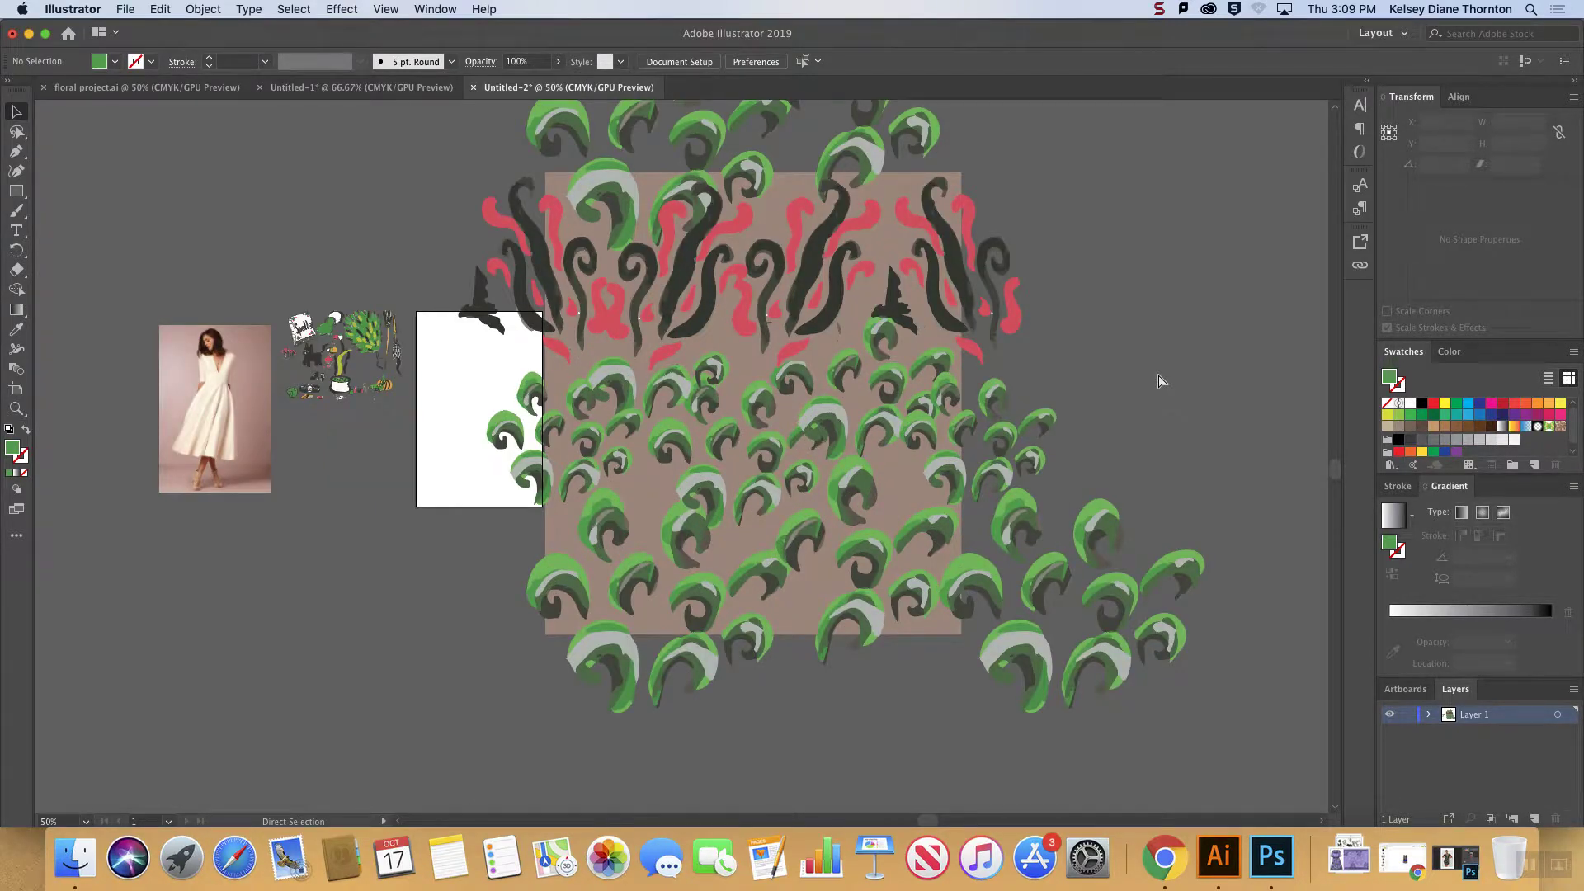
{"action": "left_click", "coordinate": [690, 191]}
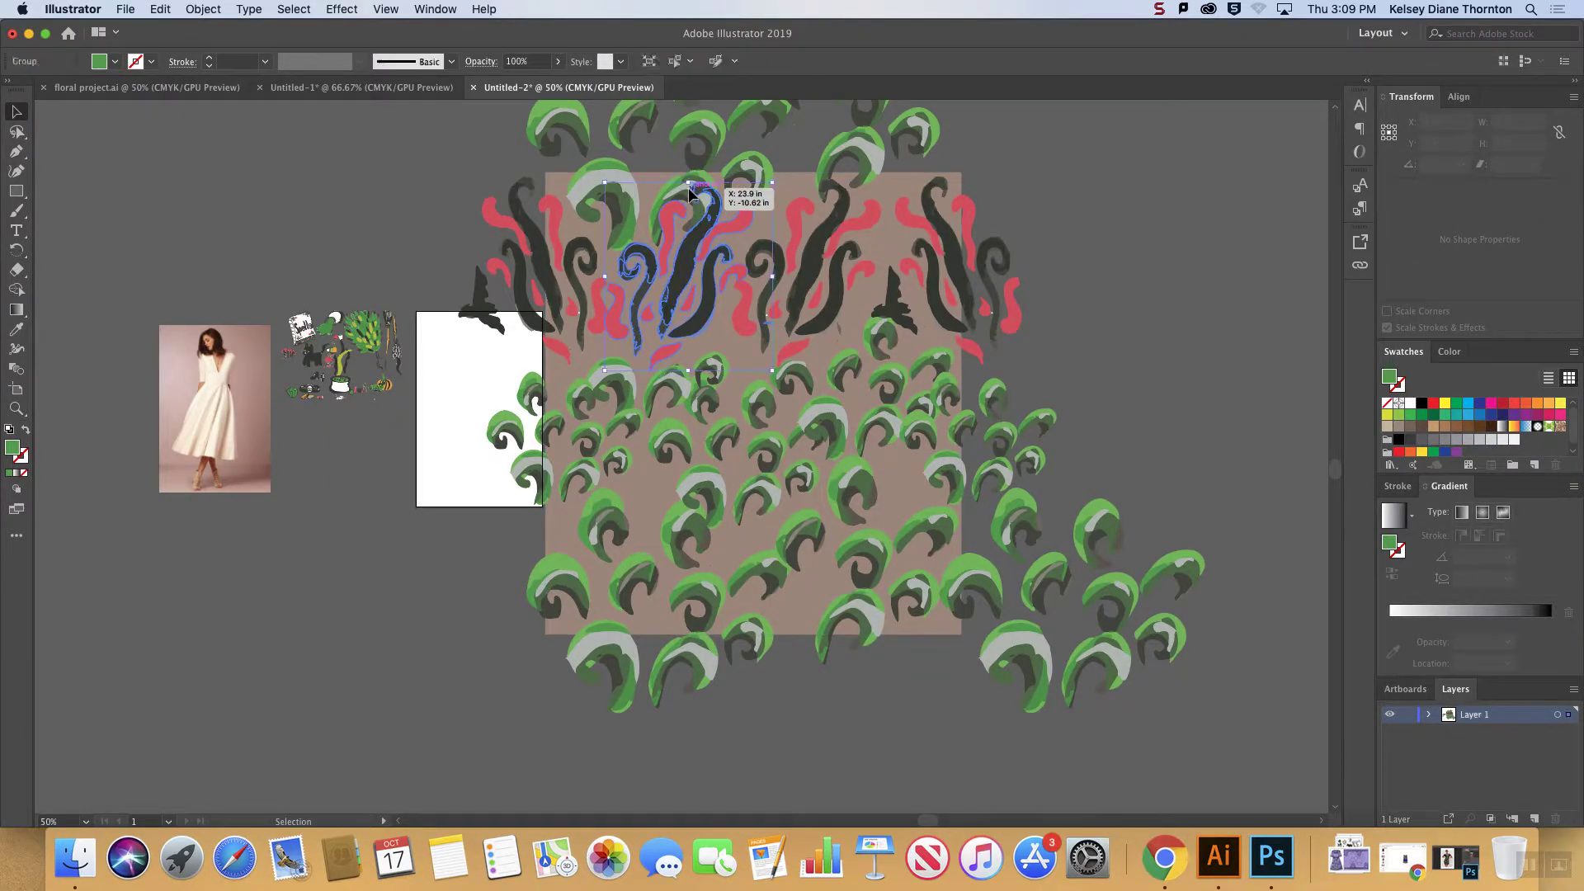
{"action": "double_click", "coordinate": [688, 187]}
{"action": "key", "text": "Escape"}
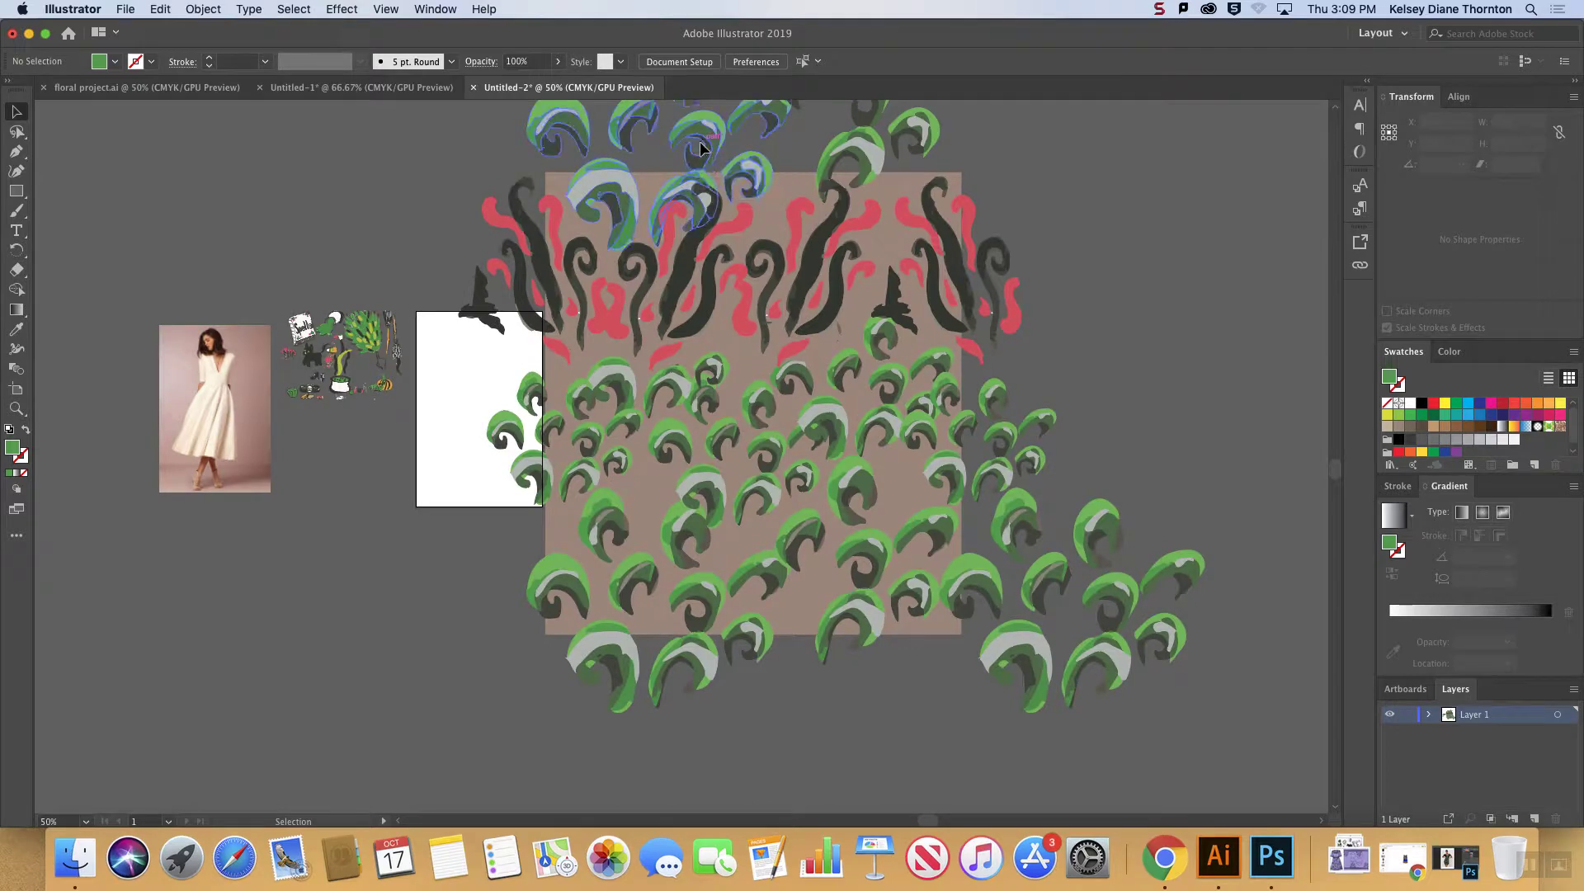
{"action": "double_click", "coordinate": [704, 198]}
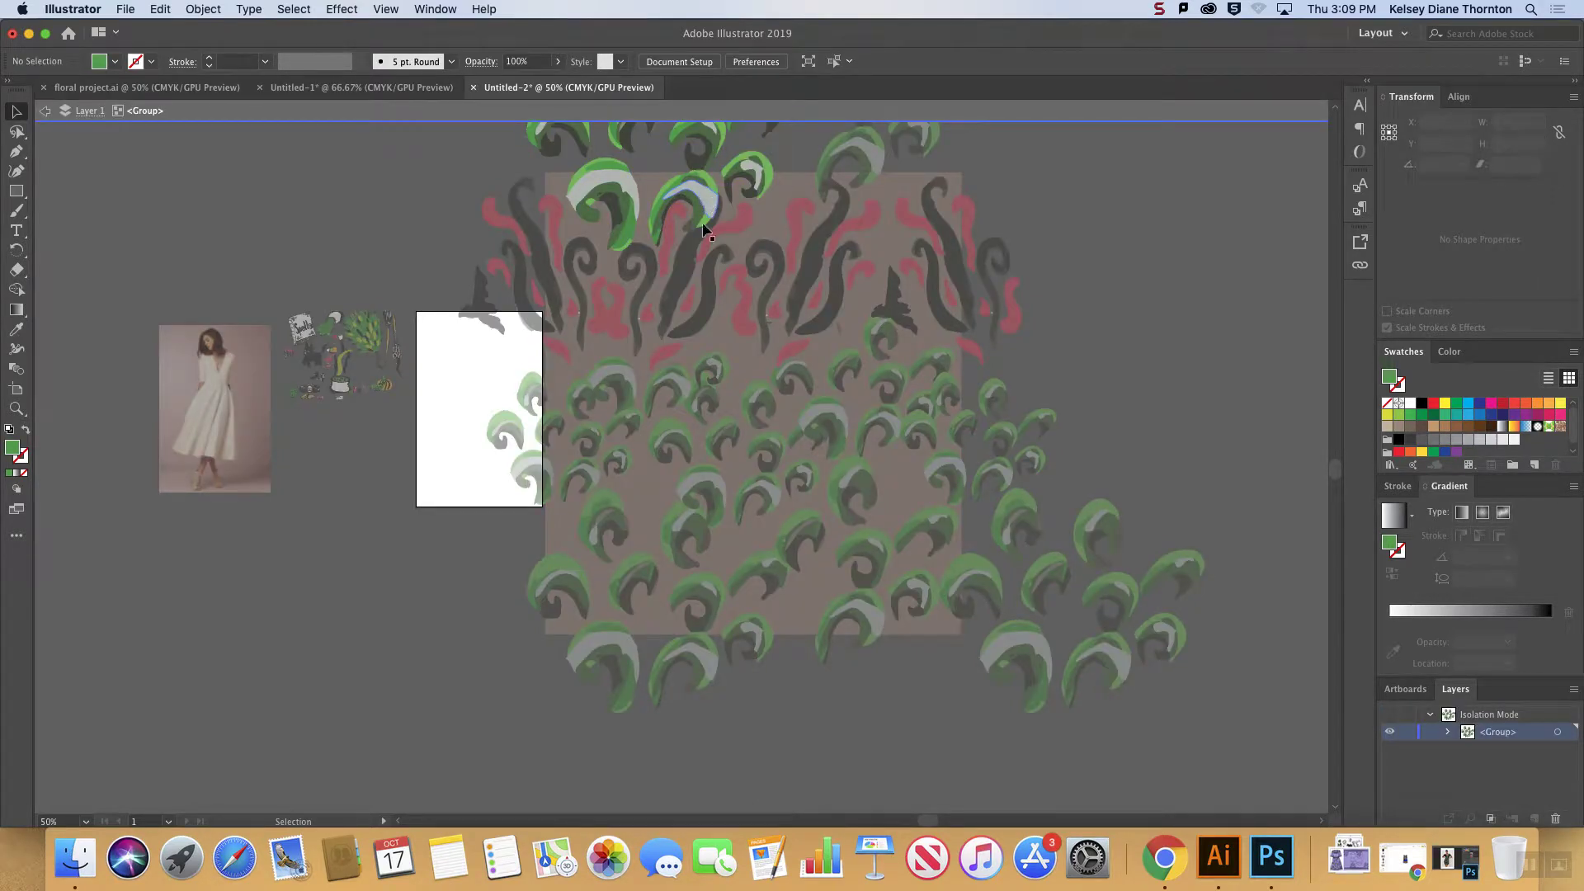
{"action": "left_click", "coordinate": [646, 176]}
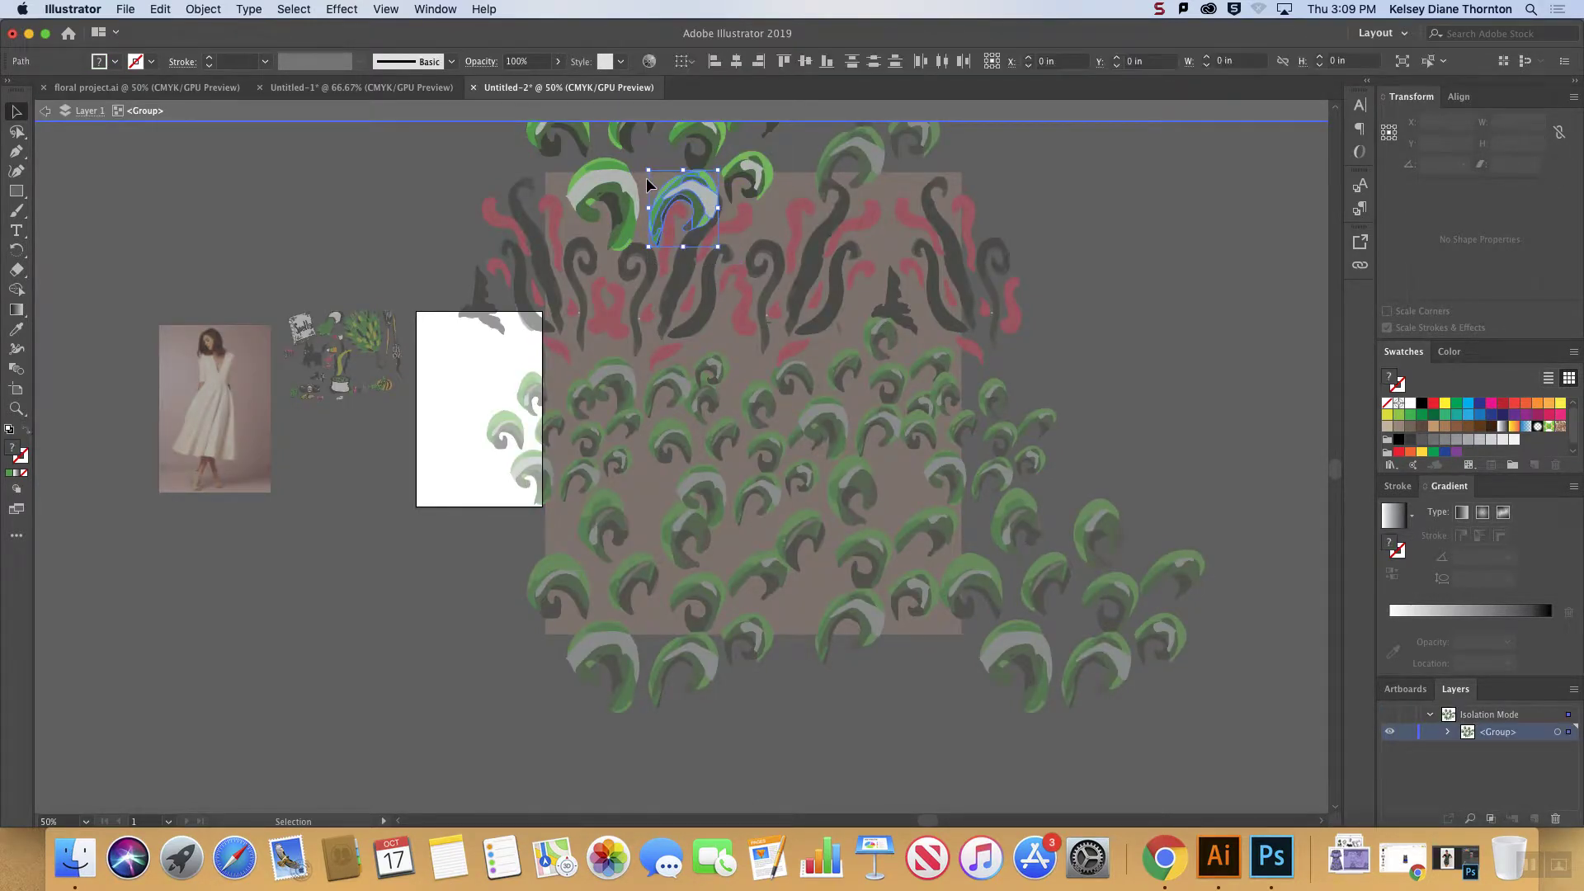
{"action": "key", "text": "Delete"}
{"action": "key", "text": "Escape"}
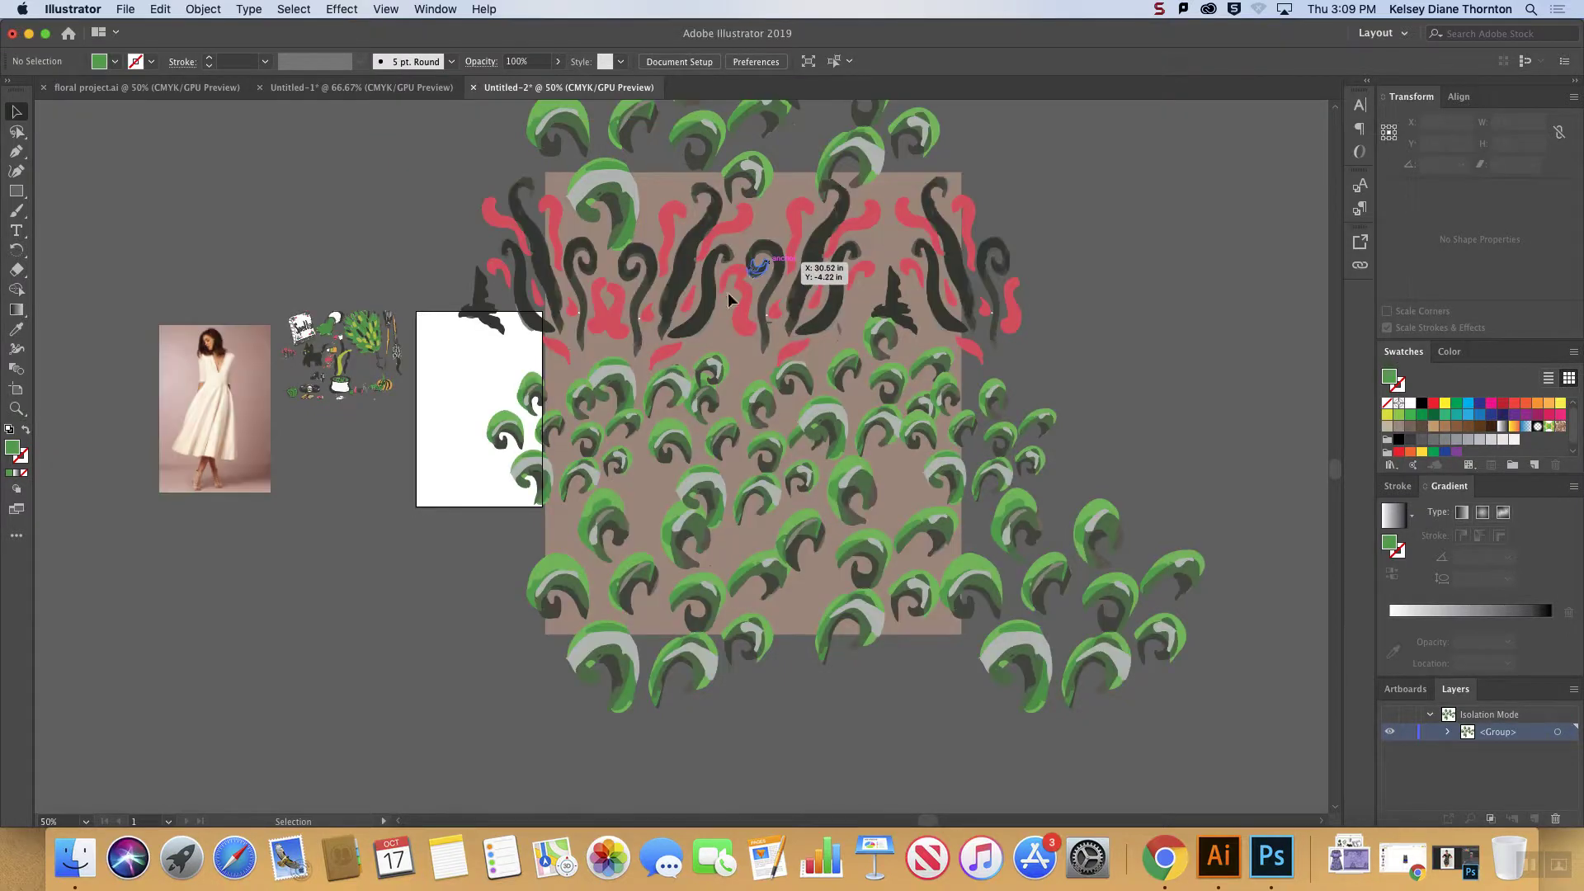
- Delete the green curl at the lower edge beside the large grey-green one, together with its leftover fragment
{"action": "left_click", "coordinate": [708, 685]}
{"action": "double_click", "coordinate": [705, 691]}
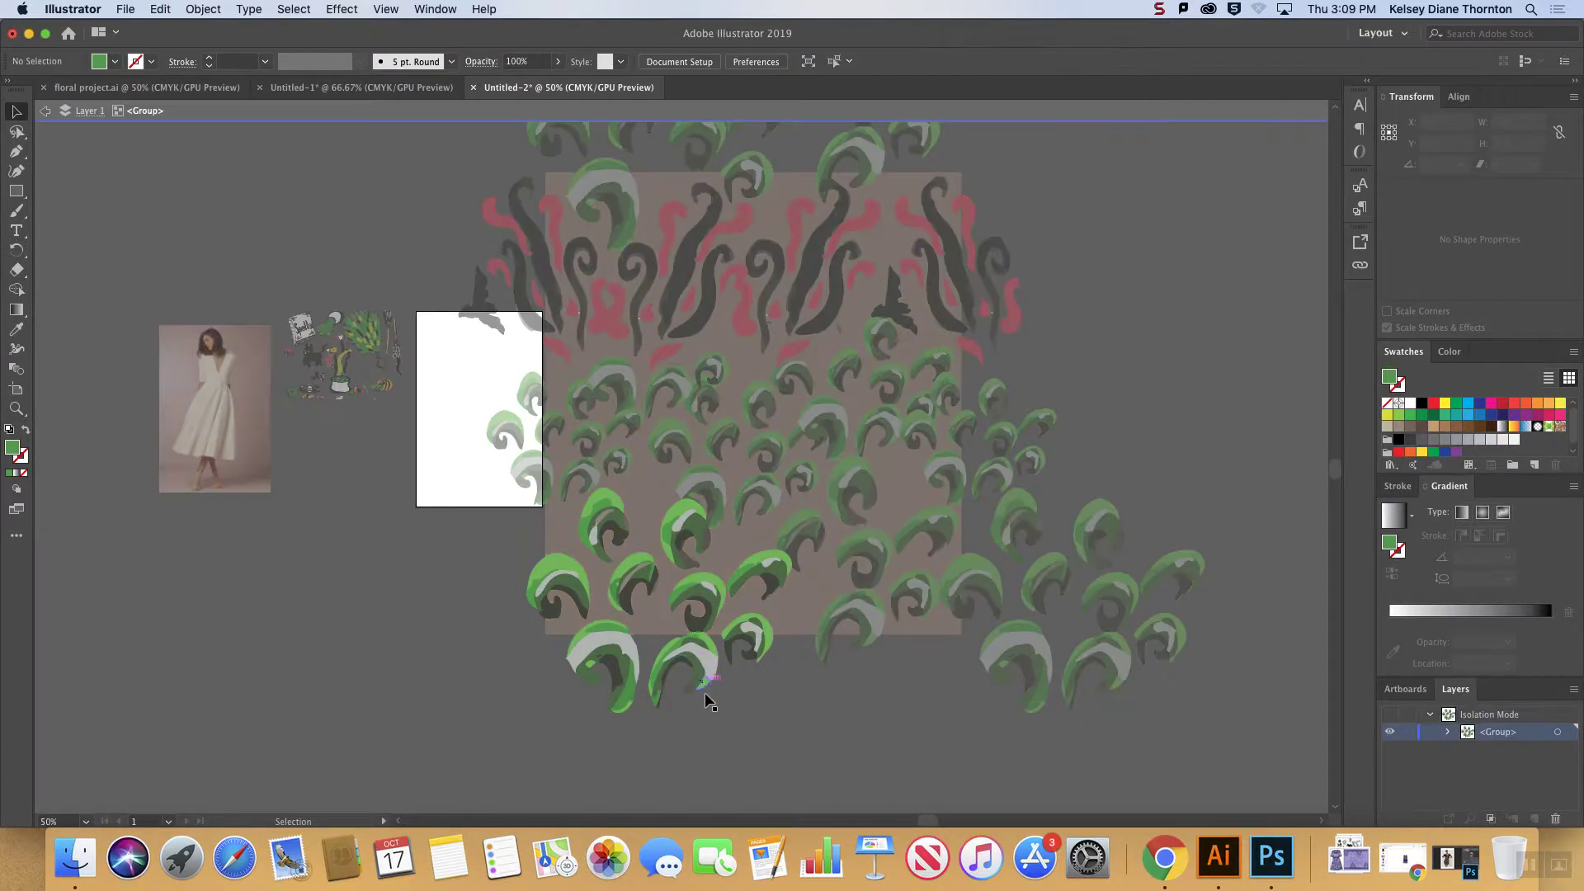
{"action": "left_click", "coordinate": [656, 634]}
{"action": "key", "text": "Delete"}
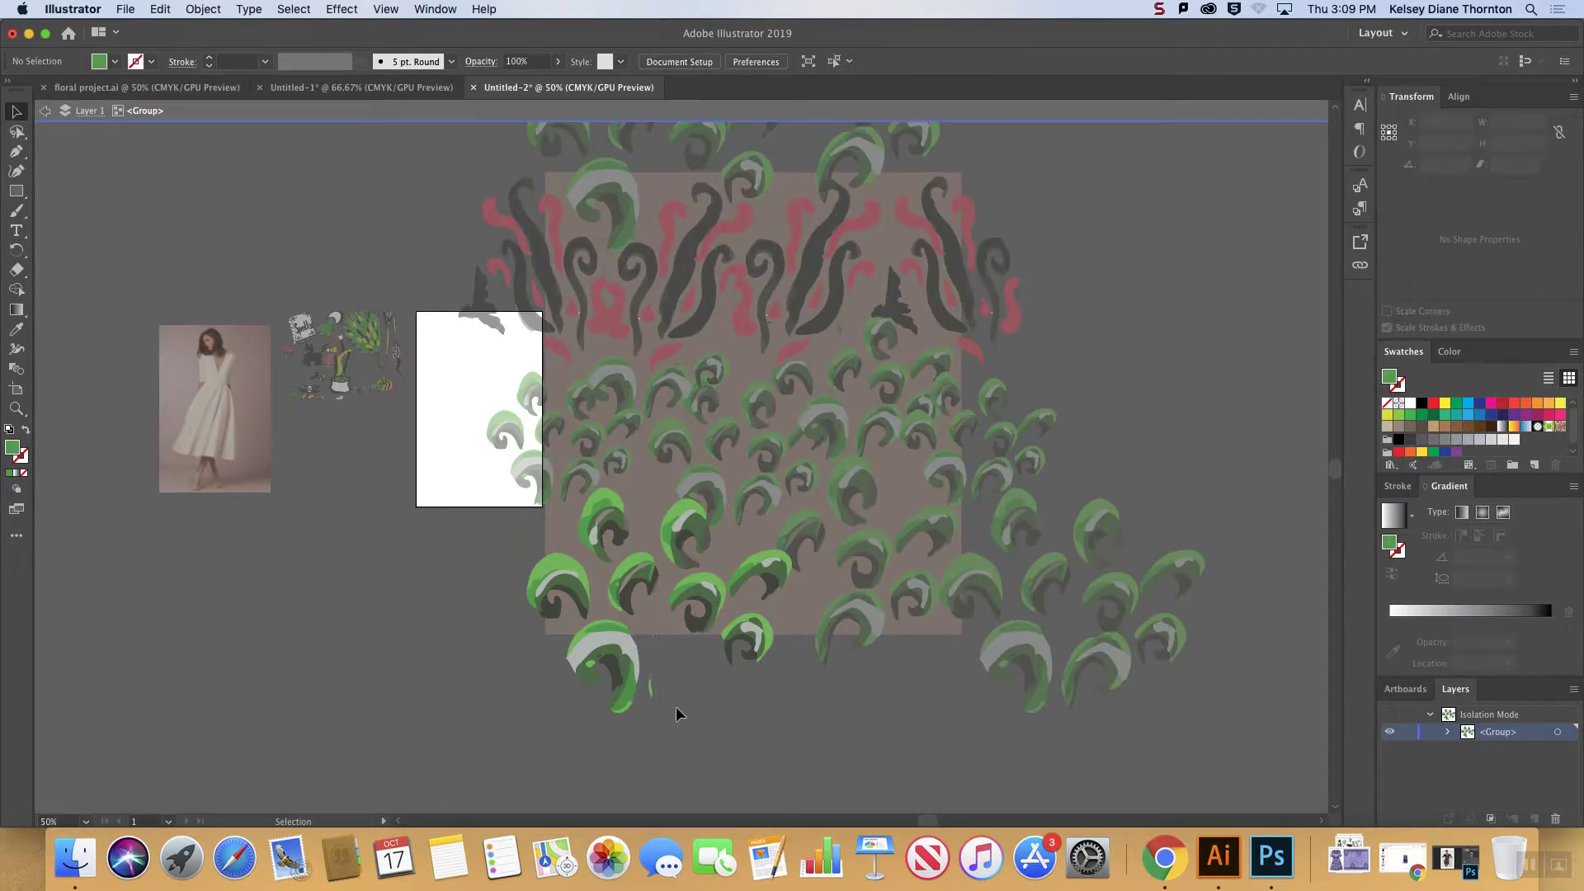
{"action": "left_click", "coordinate": [654, 666]}
{"action": "key", "text": "Escape"}
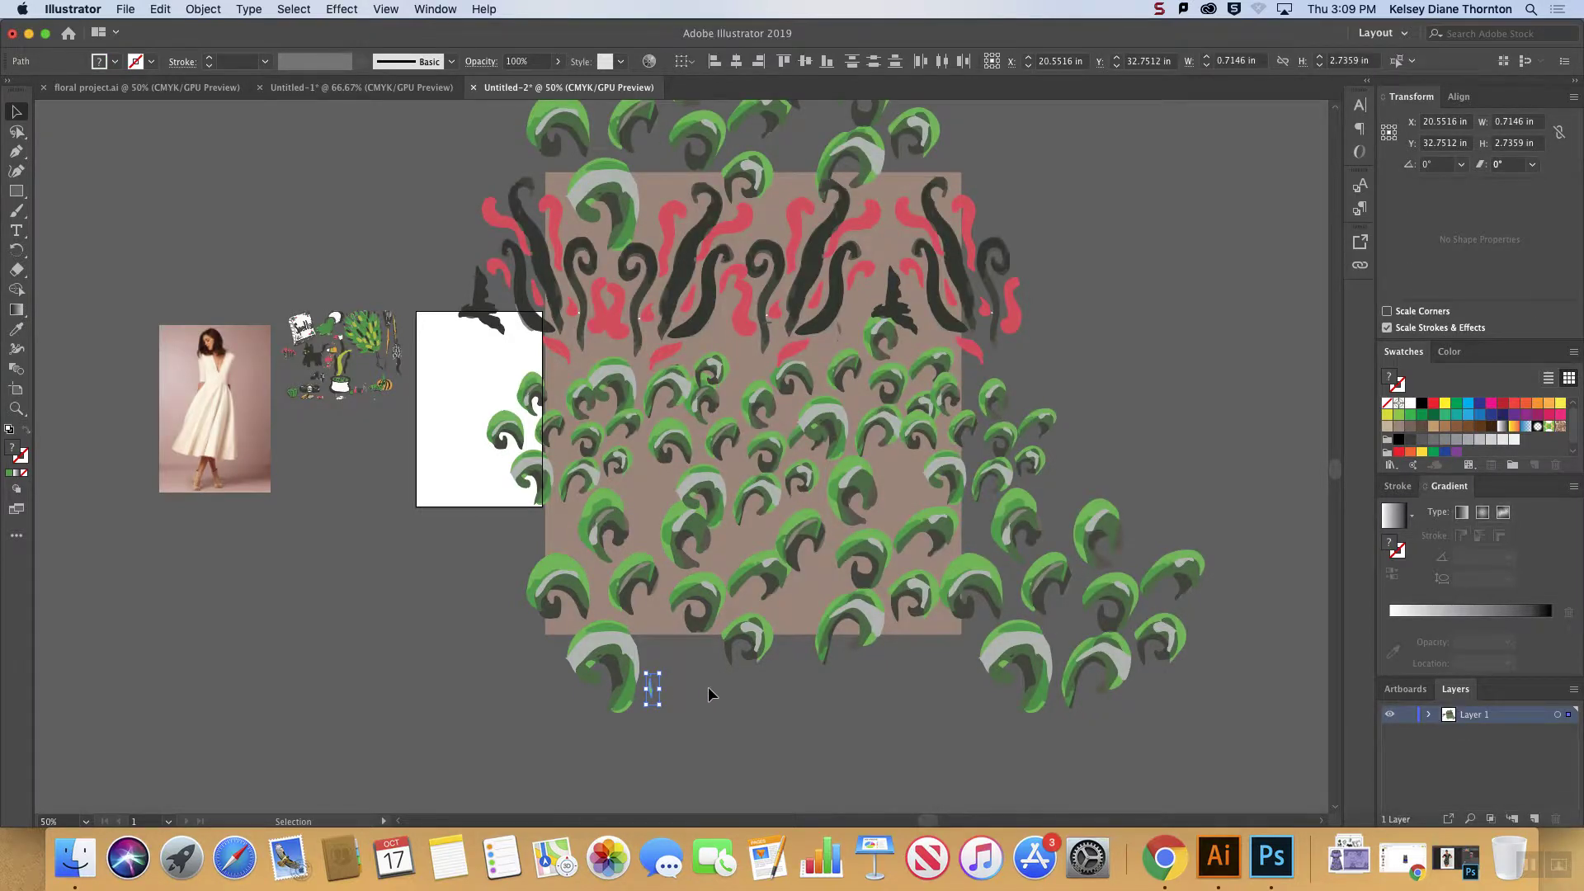
{"action": "key", "text": "Delete"}
- Copy the 36 x 40 in brown background rectangle and paste the copy in back at the same position
{"action": "key", "text": "super+minus"}
{"action": "key", "text": "super+minus"}
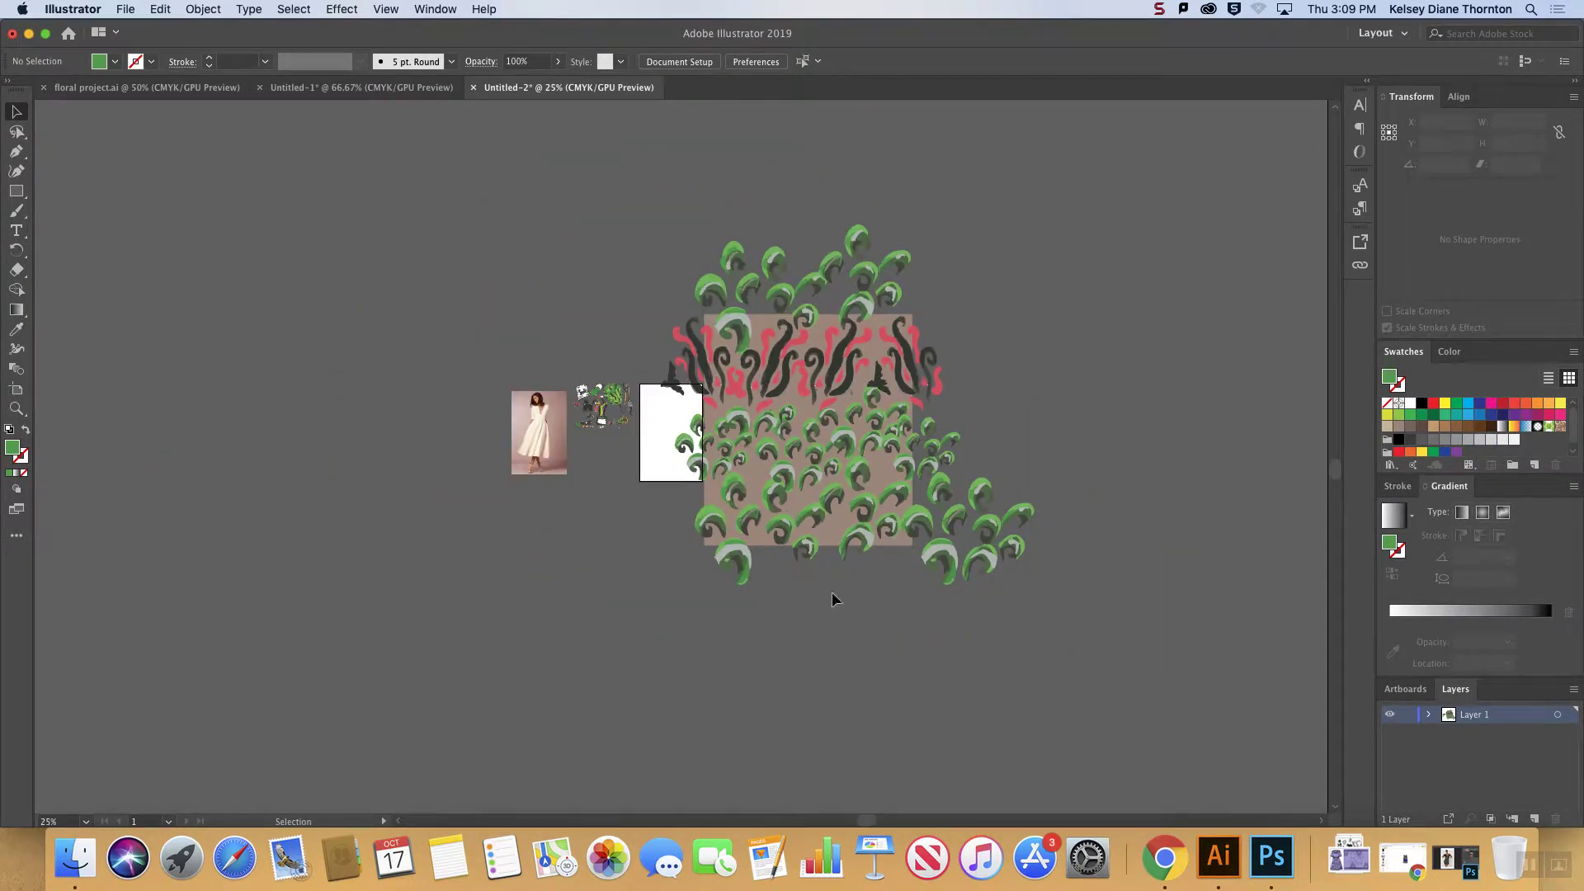
{"action": "left_click", "coordinate": [893, 541]}
{"action": "left_click", "coordinate": [198, 9]}
{"action": "mouse_move", "coordinate": [172, 11]}
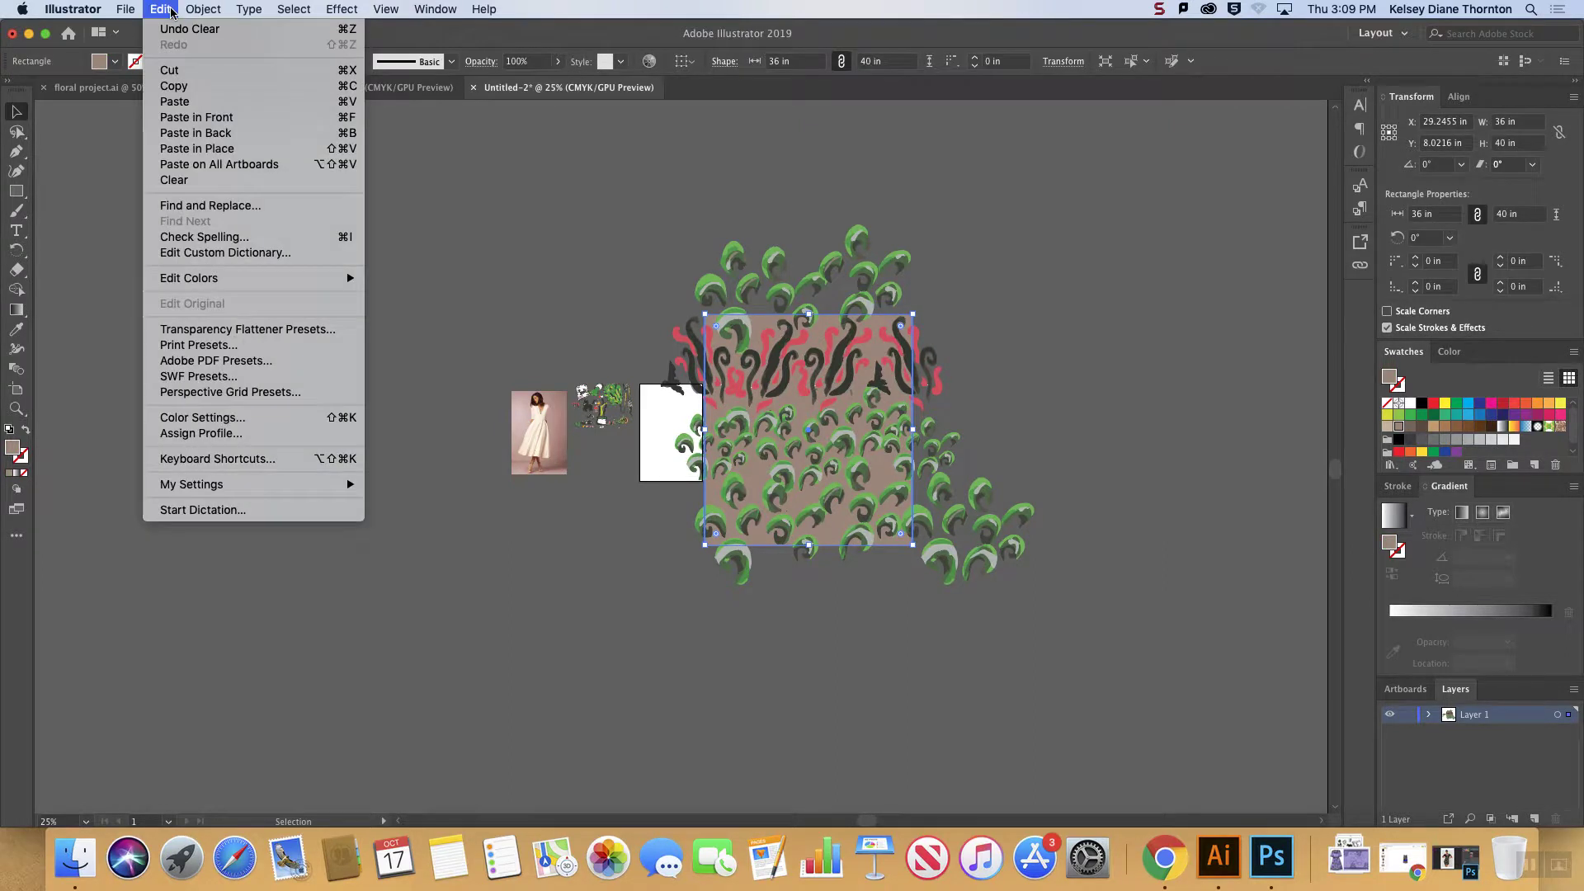
{"action": "left_click", "coordinate": [167, 11]}
{"action": "left_click", "coordinate": [231, 139]}
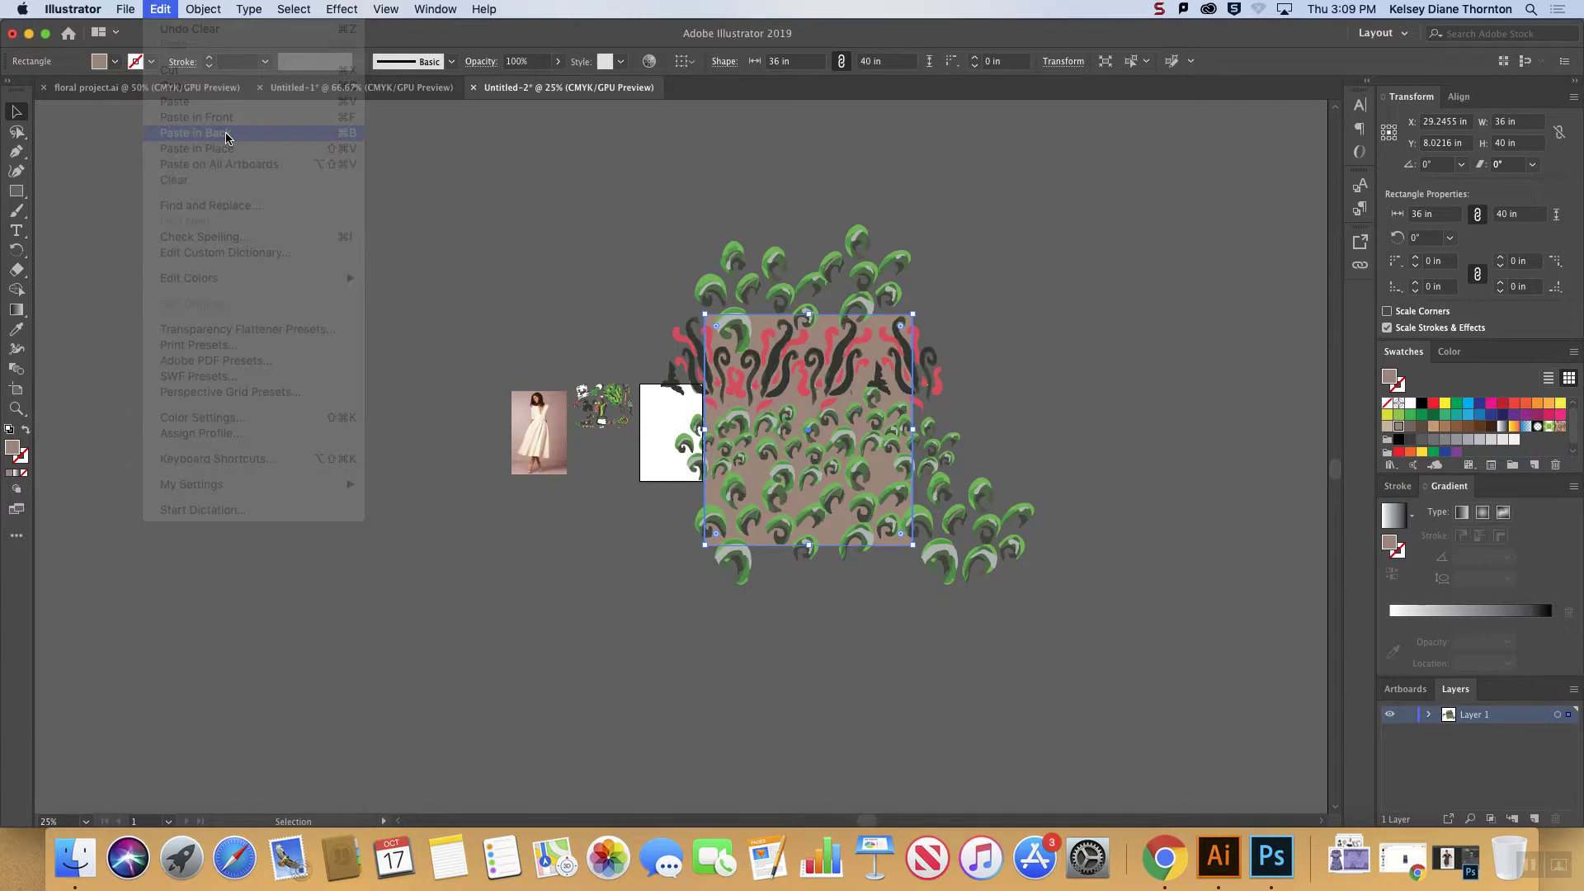
- Remove the fill from the pasted rectangle and send it to the back of the stacking order
{"action": "left_click", "coordinate": [23, 474]}
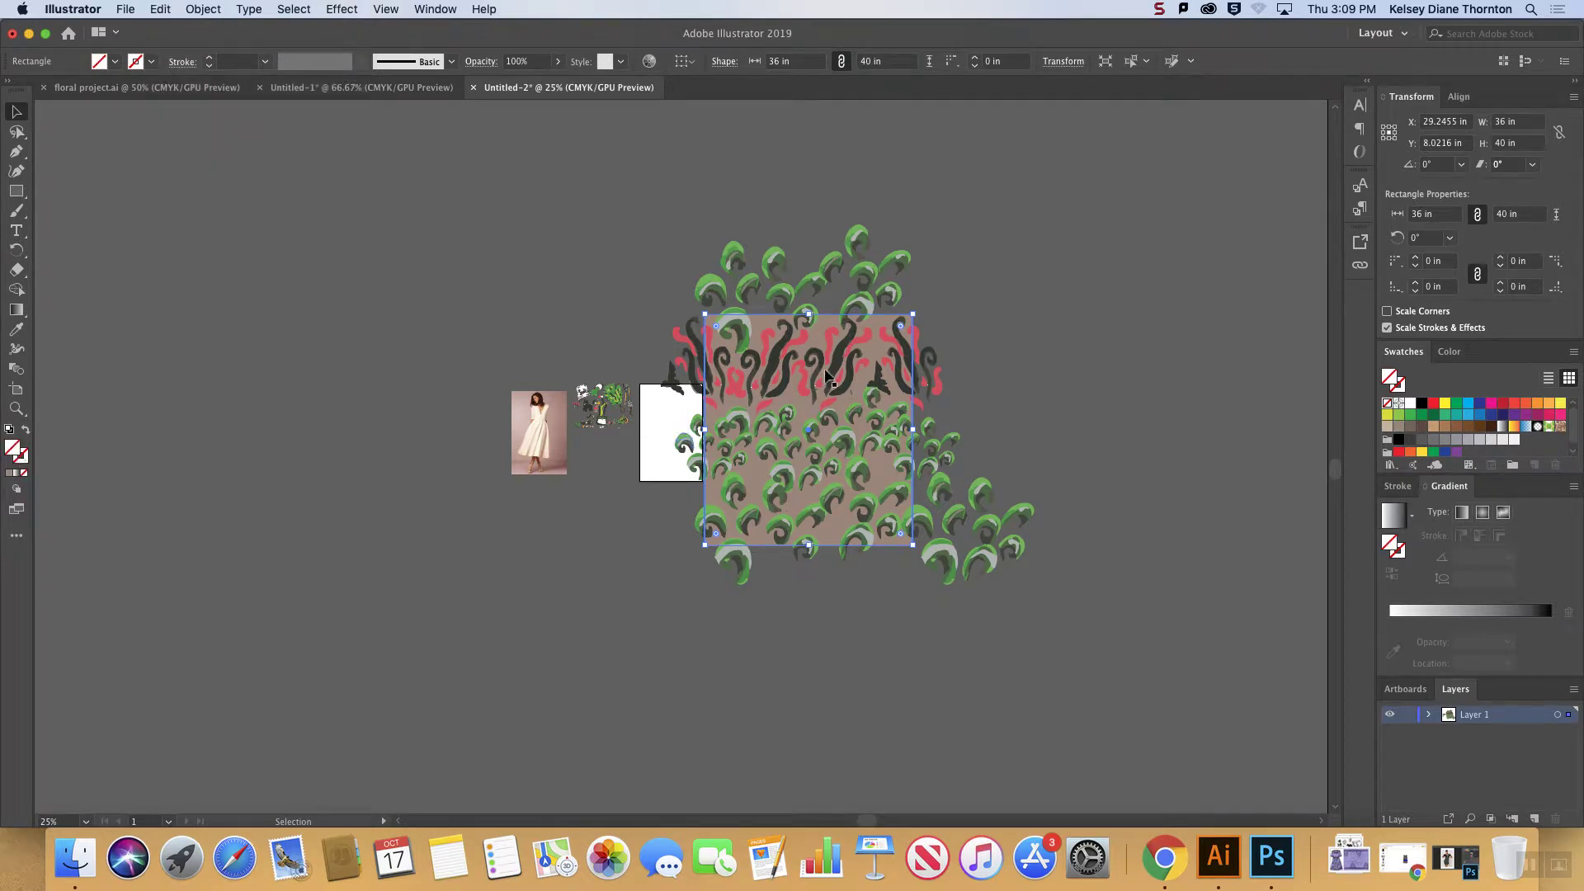
{"action": "left_click", "coordinate": [204, 10]}
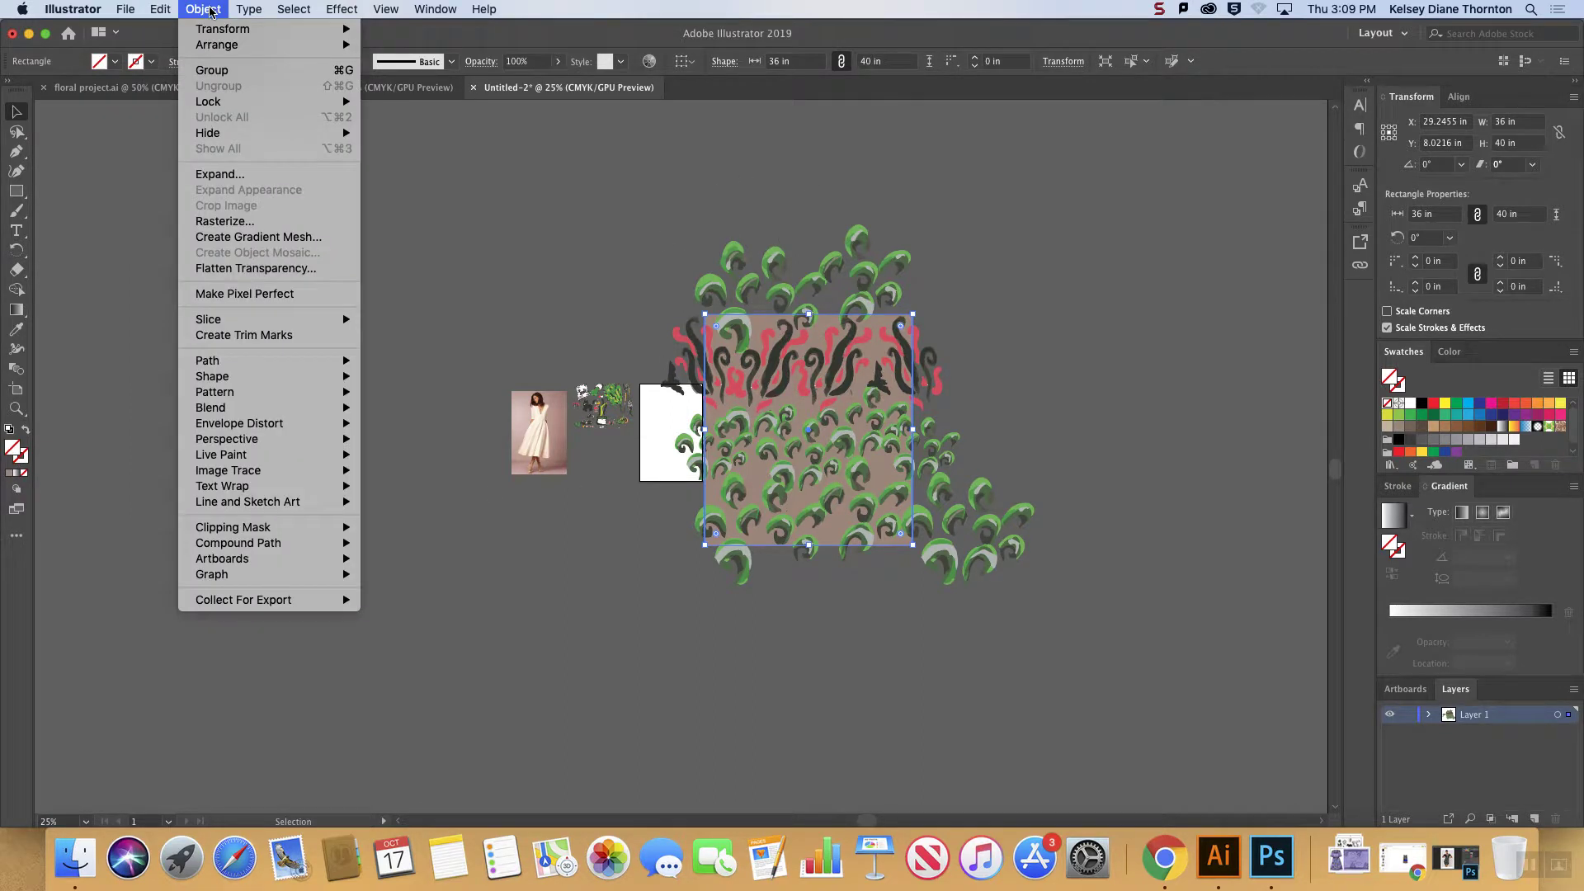
{"action": "mouse_move", "coordinate": [225, 46]}
{"action": "left_click", "coordinate": [475, 92]}
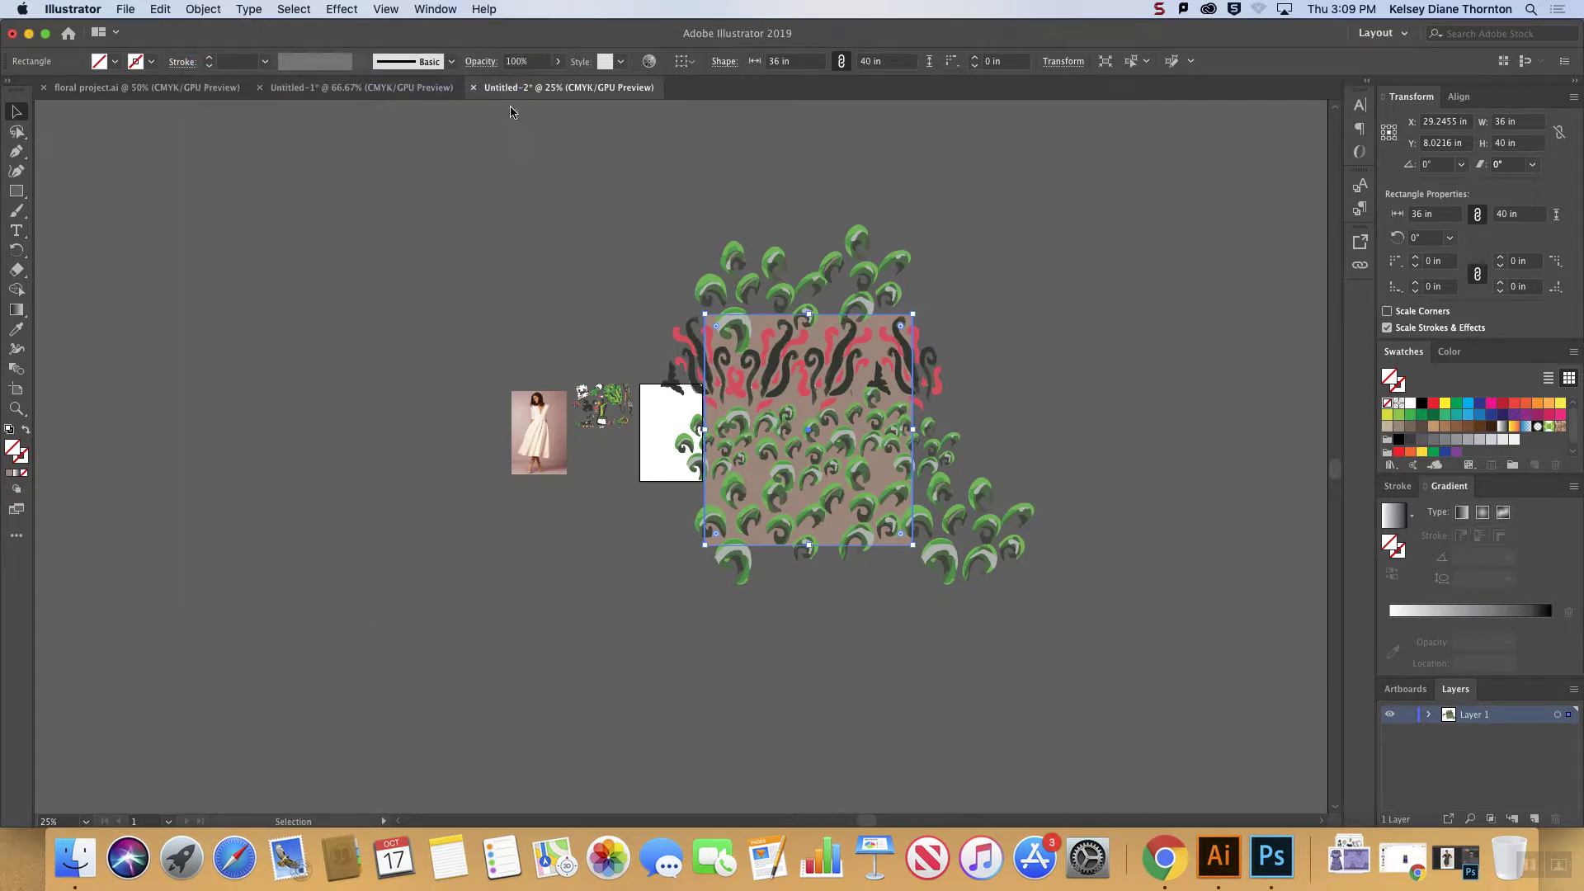
- Make a pattern swatch from all the curl and swirl motifs plus the background rectangles, keeping the Grid tile type
{"action": "left_click", "coordinate": [695, 180]}
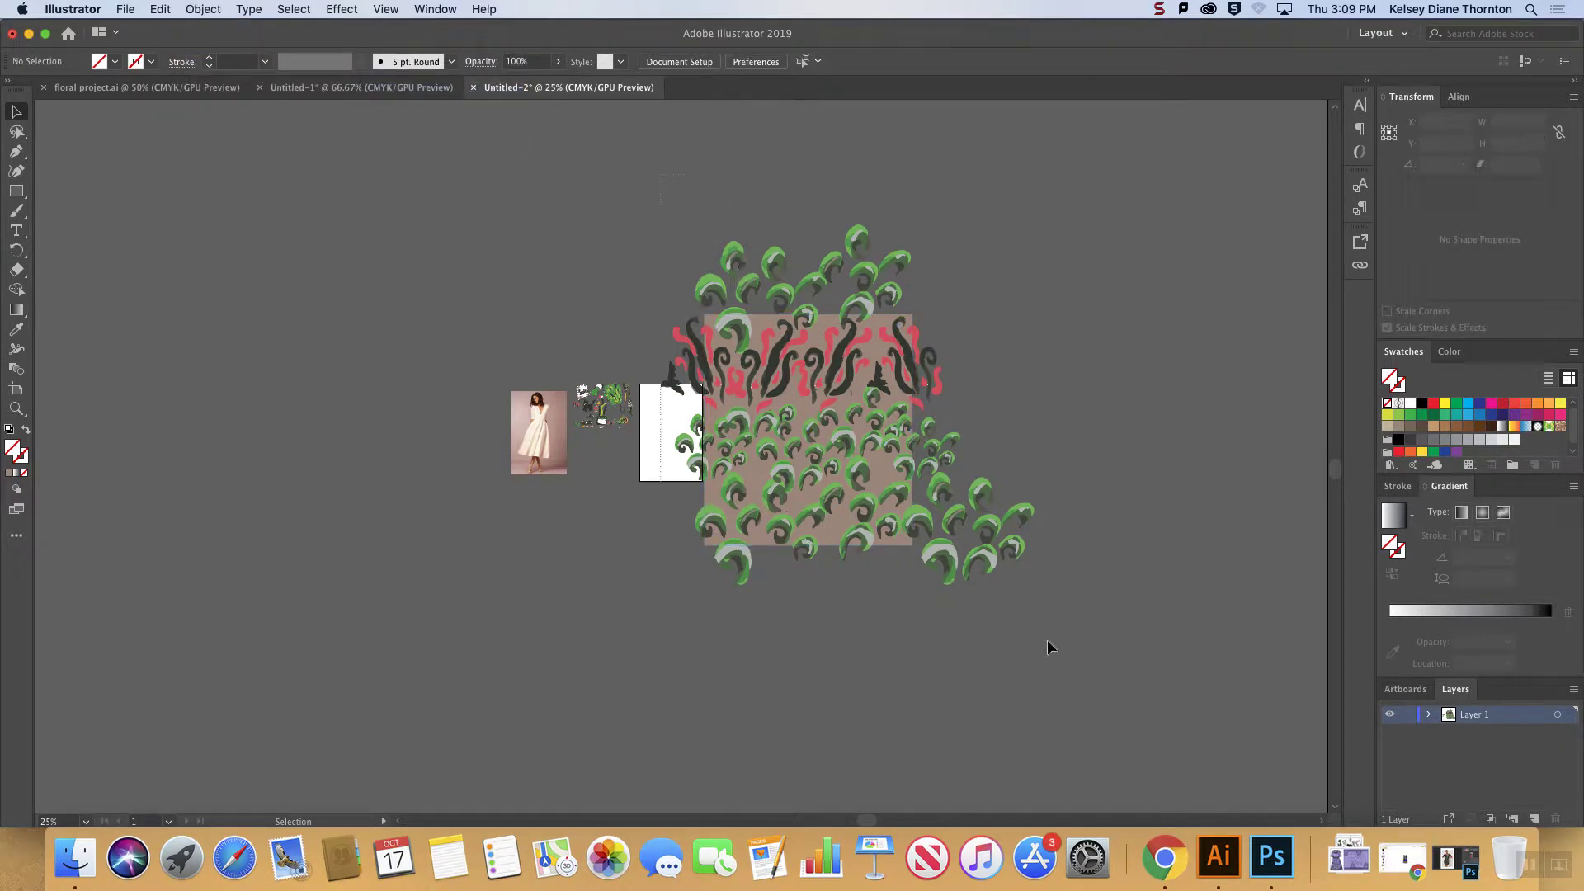
{"action": "left_click_drag", "start_coordinate": [1057, 637], "coordinate": [1058, 638]}
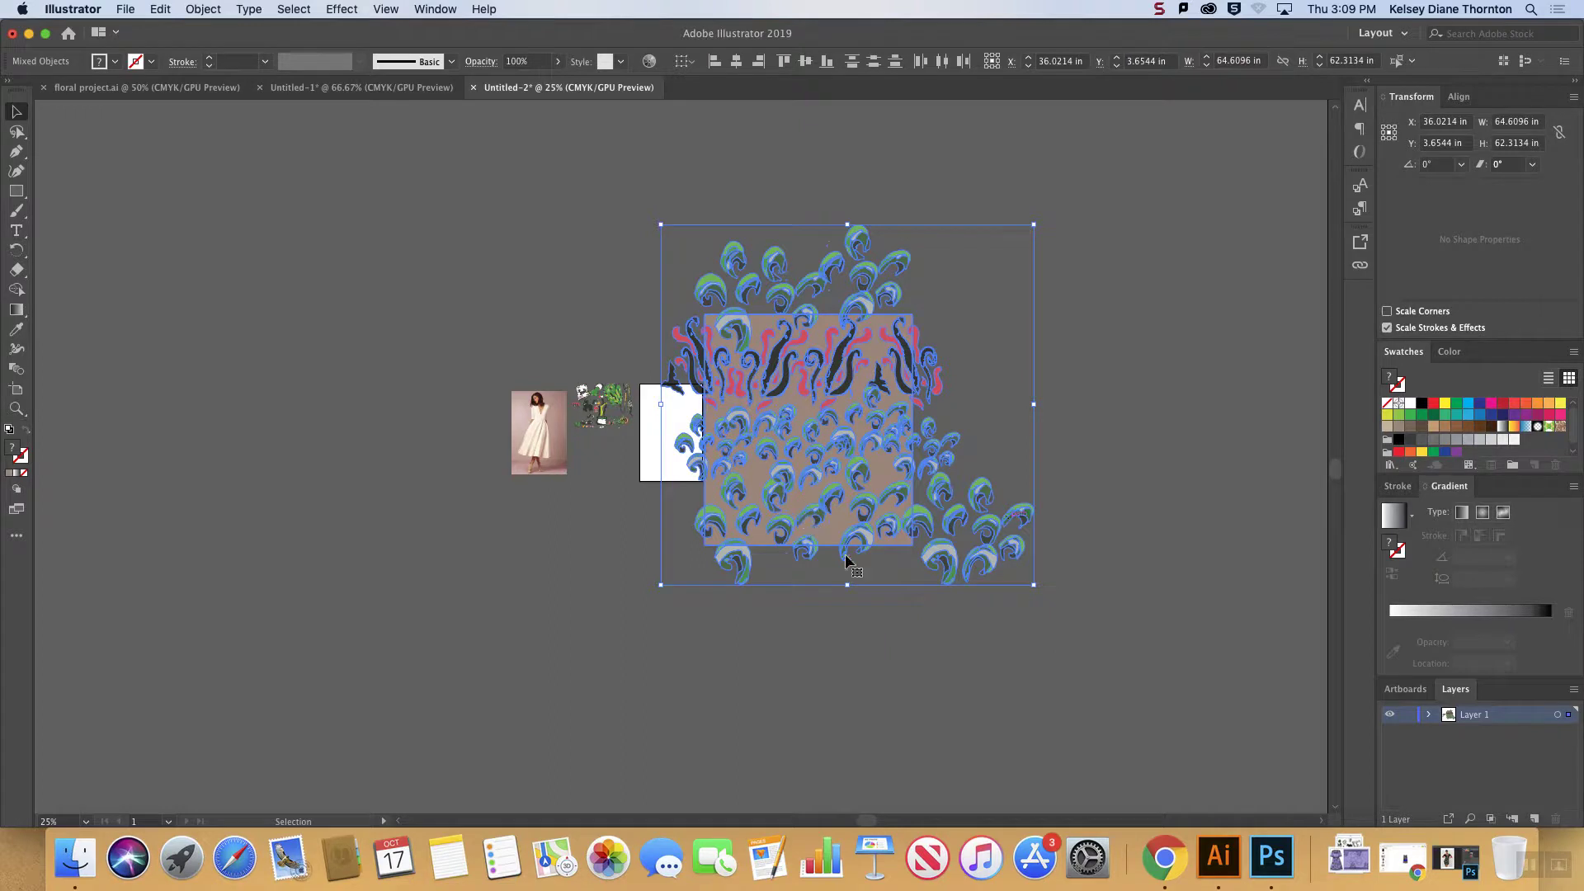
{"action": "left_click", "coordinate": [203, 9]}
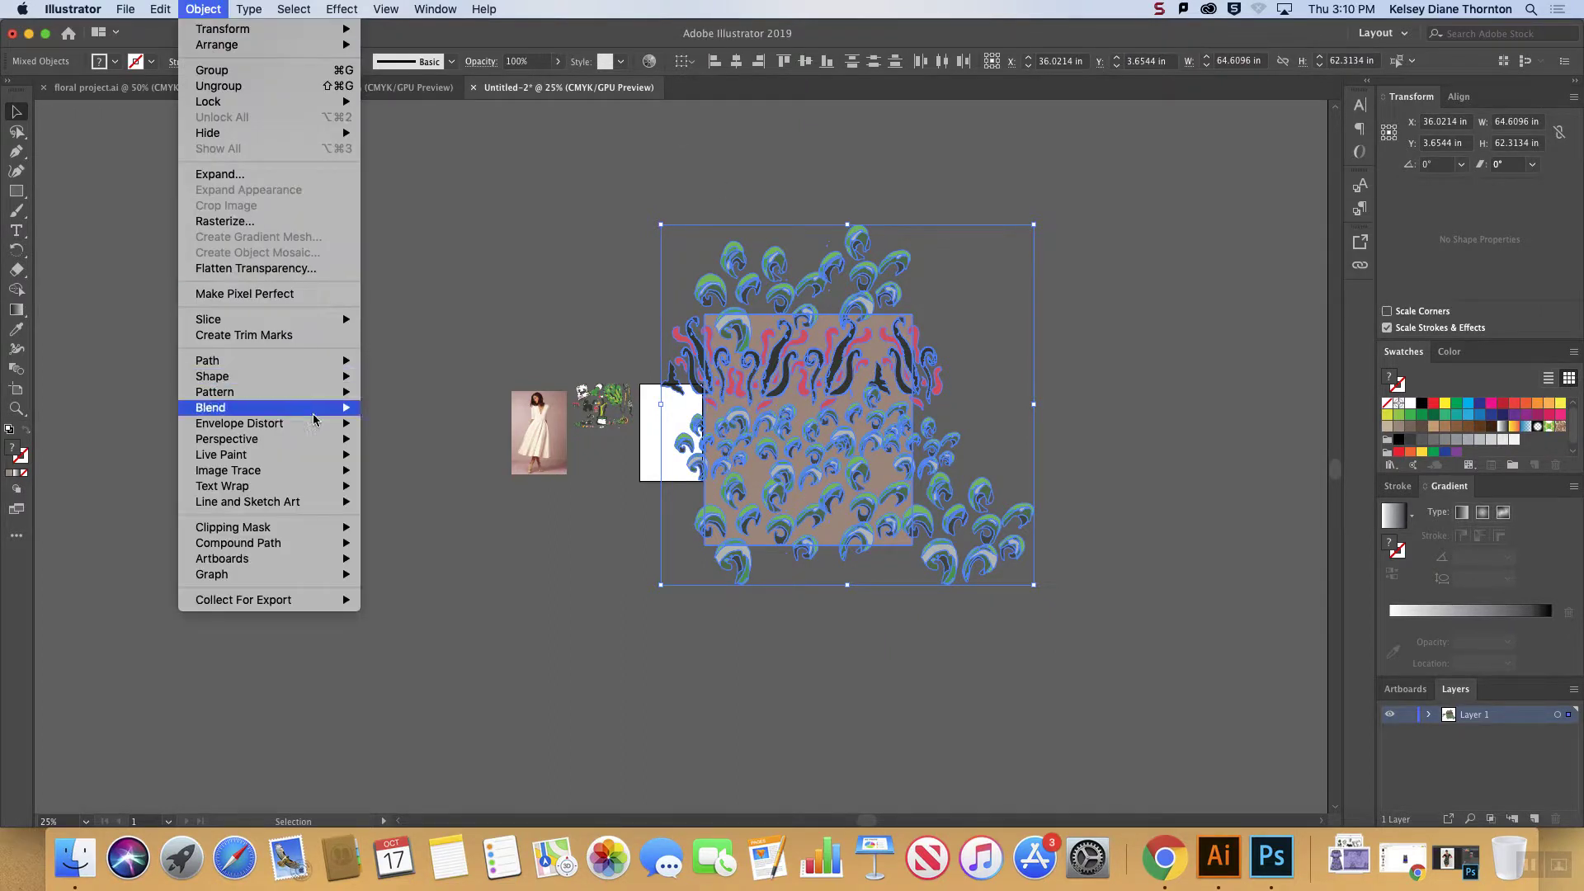
{"action": "mouse_move", "coordinate": [314, 388]}
{"action": "left_click", "coordinate": [387, 392]}
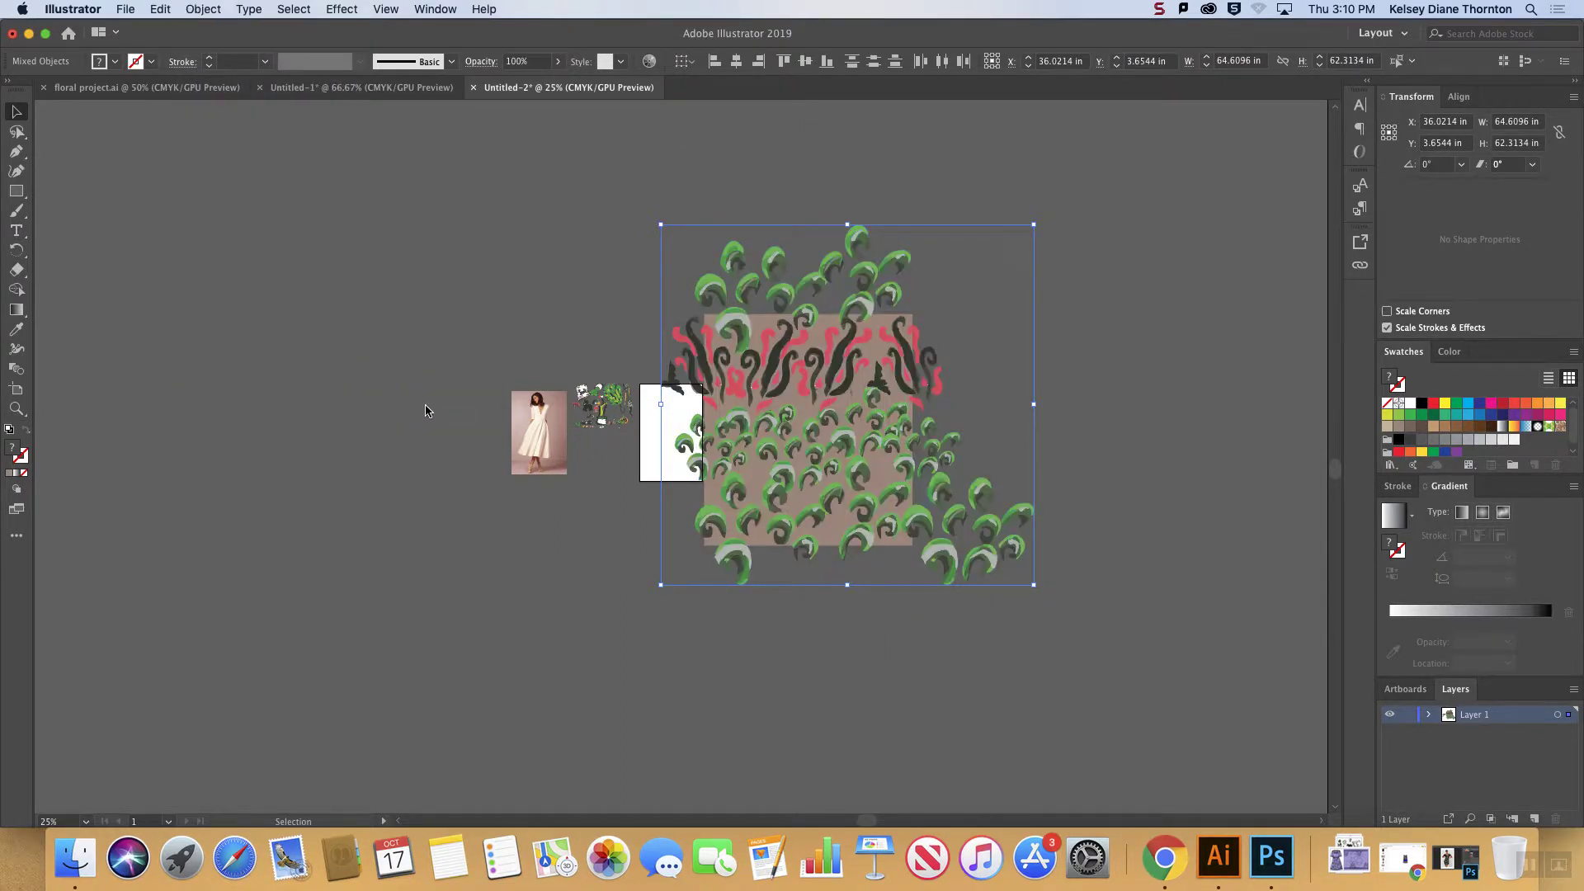
{"action": "left_click", "coordinate": [950, 465]}
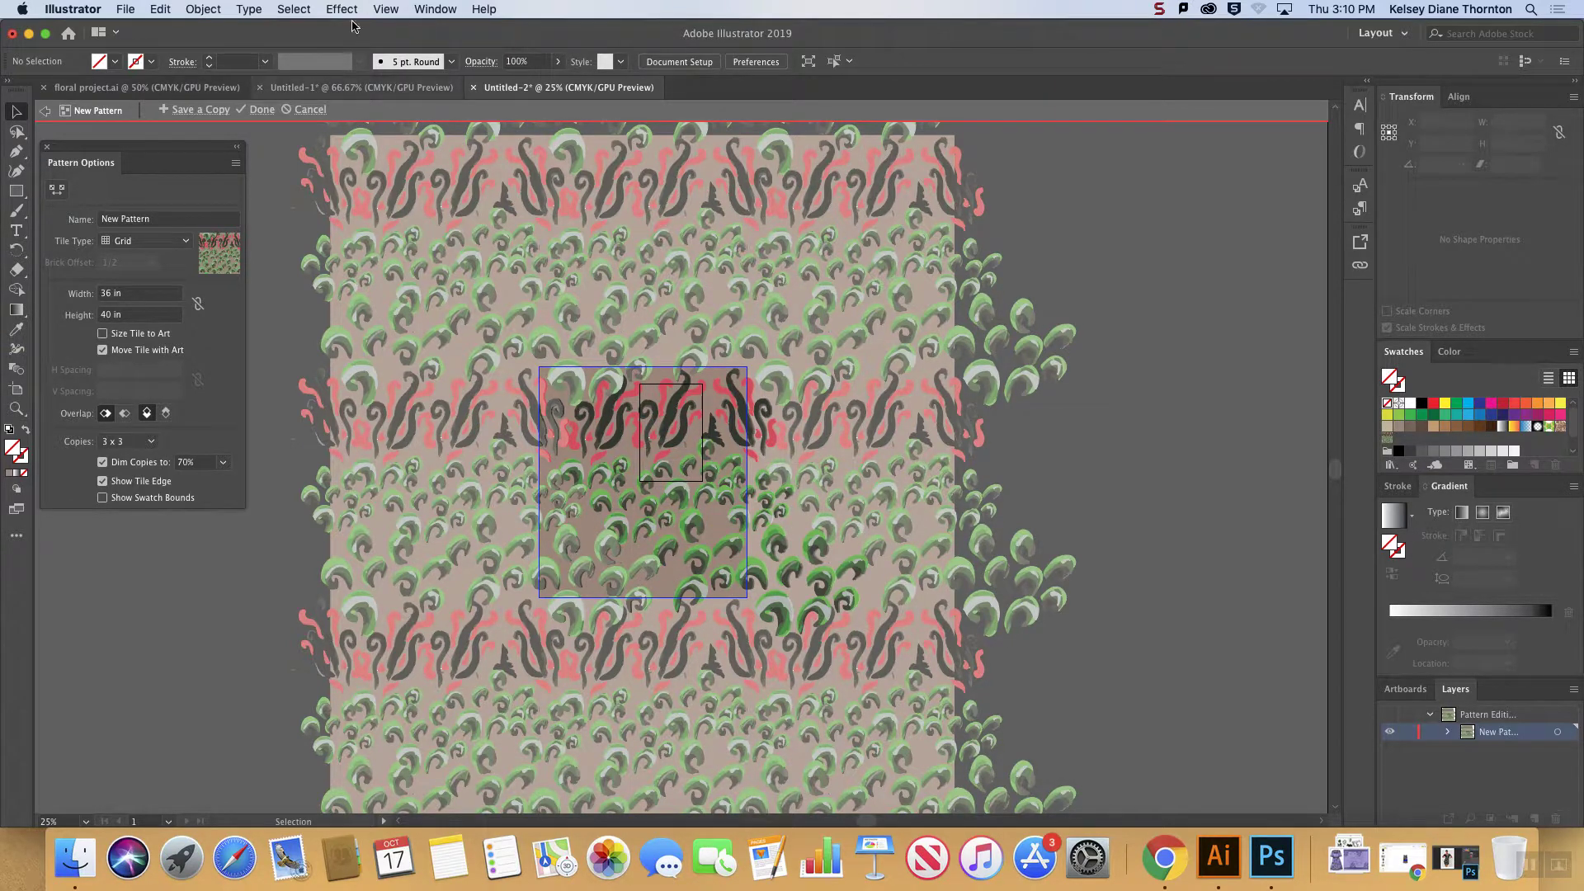
{"action": "left_click", "coordinate": [262, 111]}
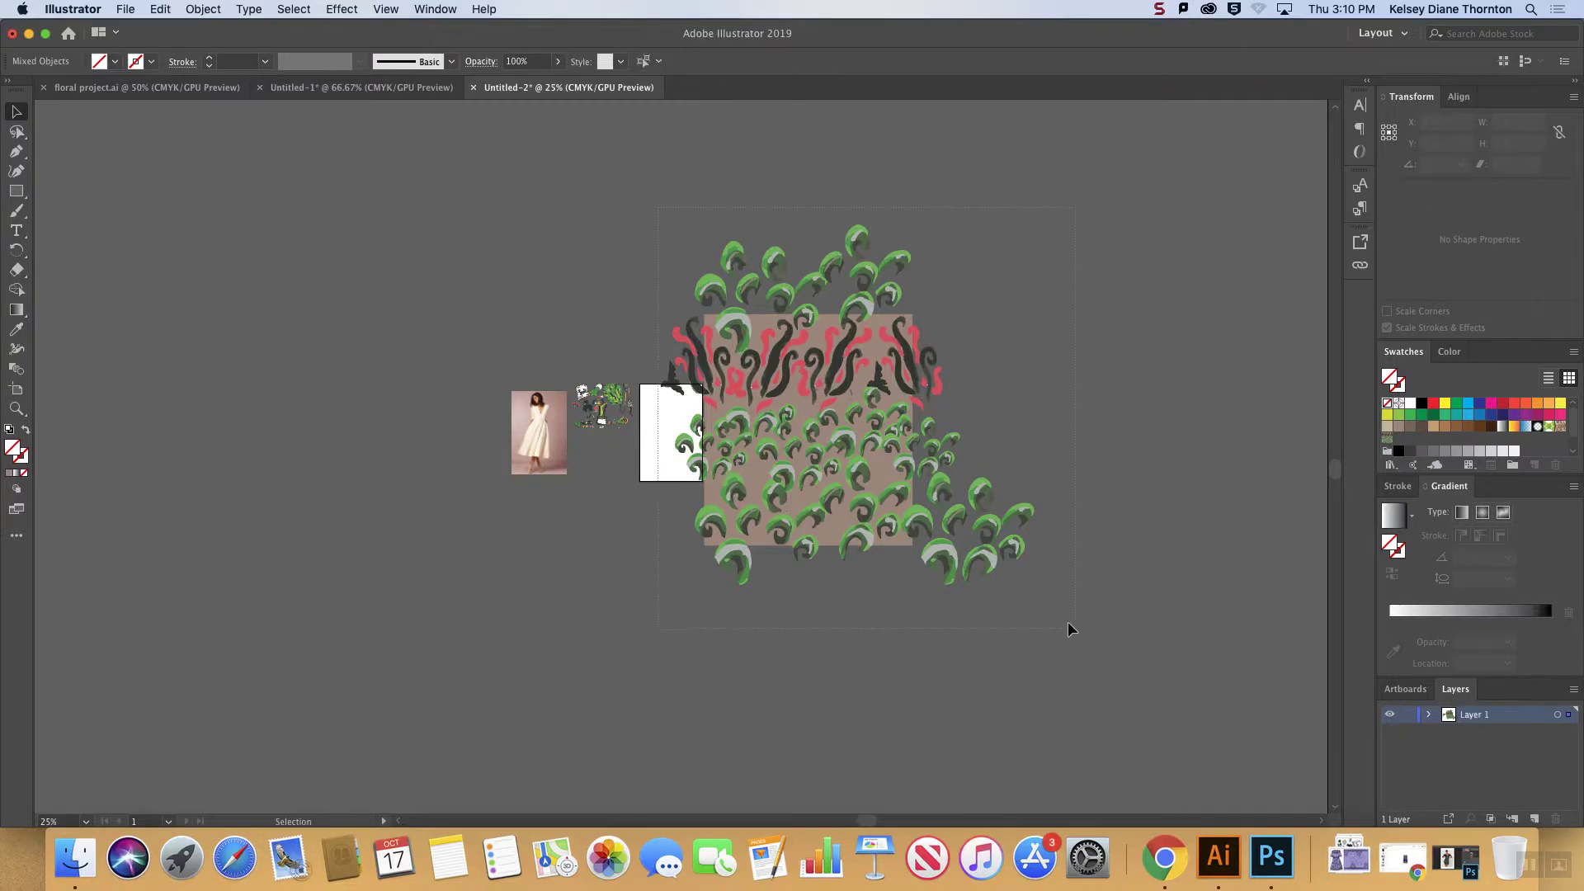
- Move the entire motif artwork off the artboard to the empty area beyond the dress photo
{"action": "left_click_drag", "start_coordinate": [1068, 630], "coordinate": [940, 533]}
{"action": "left_click_drag", "start_coordinate": [765, 515], "coordinate": [347, 467]}
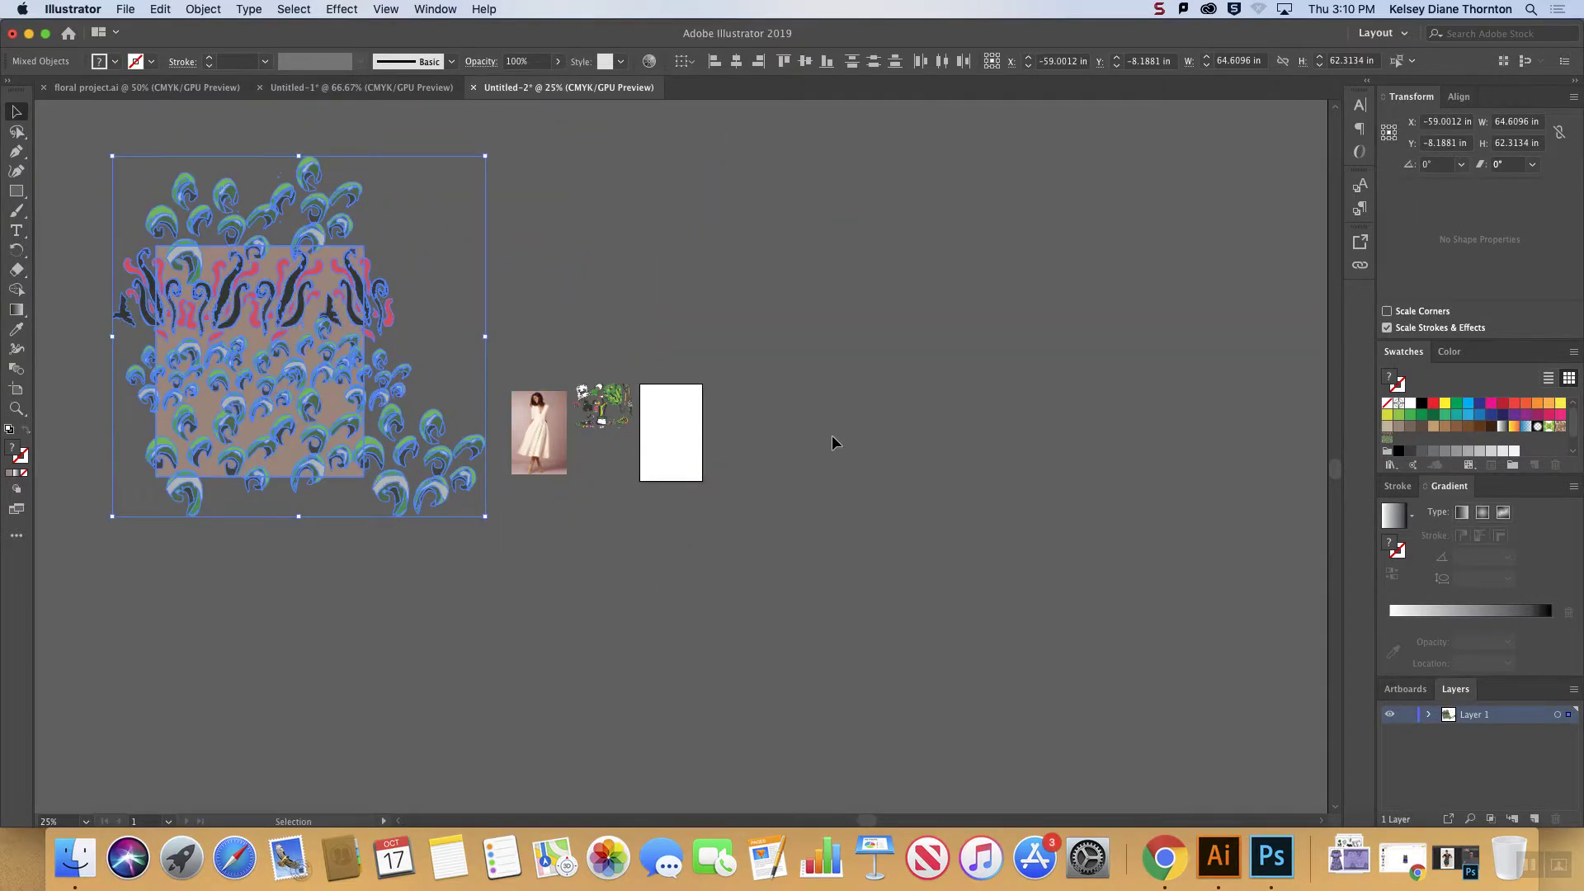
{"action": "left_click", "coordinate": [832, 434]}
- Add a second Tabloid artboard, 11 x 17 in, beside the first one
{"action": "key", "text": "super+equal"}
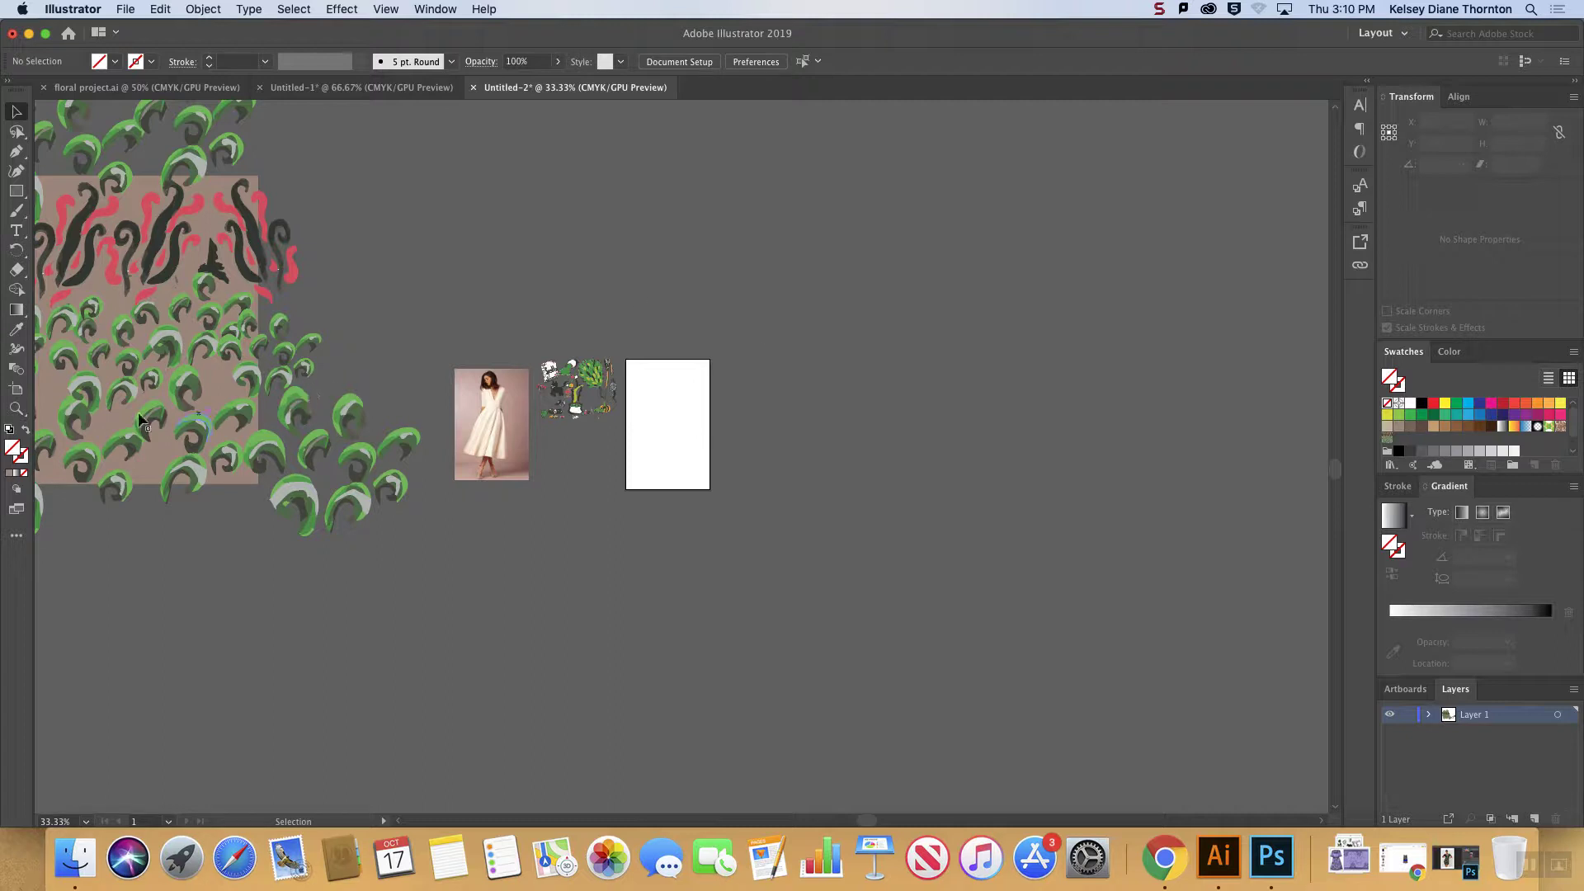
{"action": "left_click", "coordinate": [20, 389]}
{"action": "left_click", "coordinate": [248, 61]}
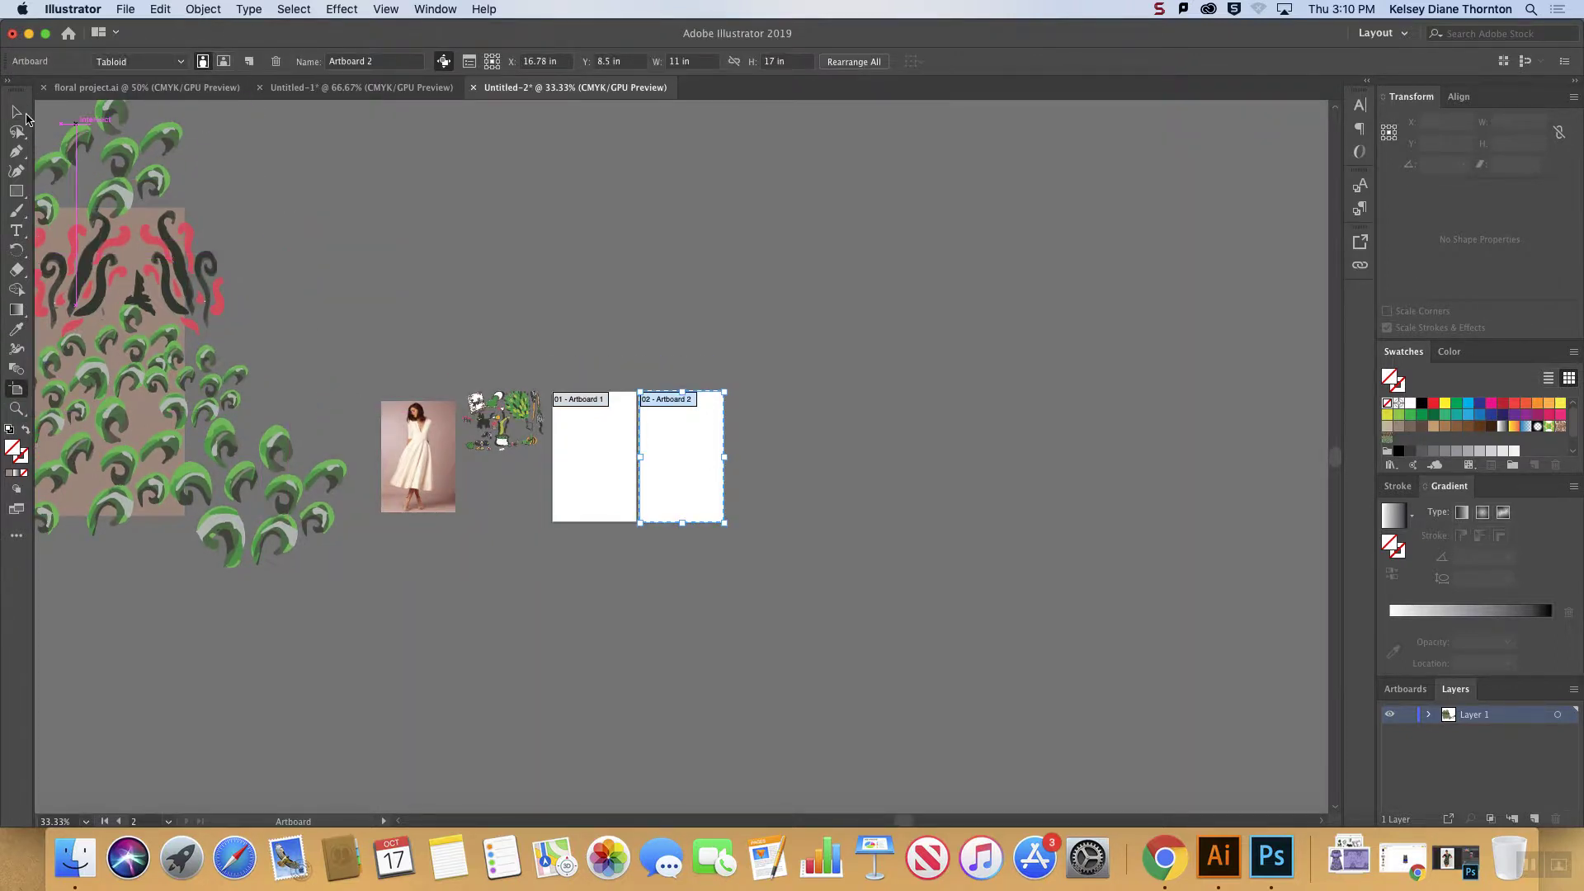
{"action": "key", "text": "Escape"}
{"action": "left_click", "coordinate": [602, 443]}
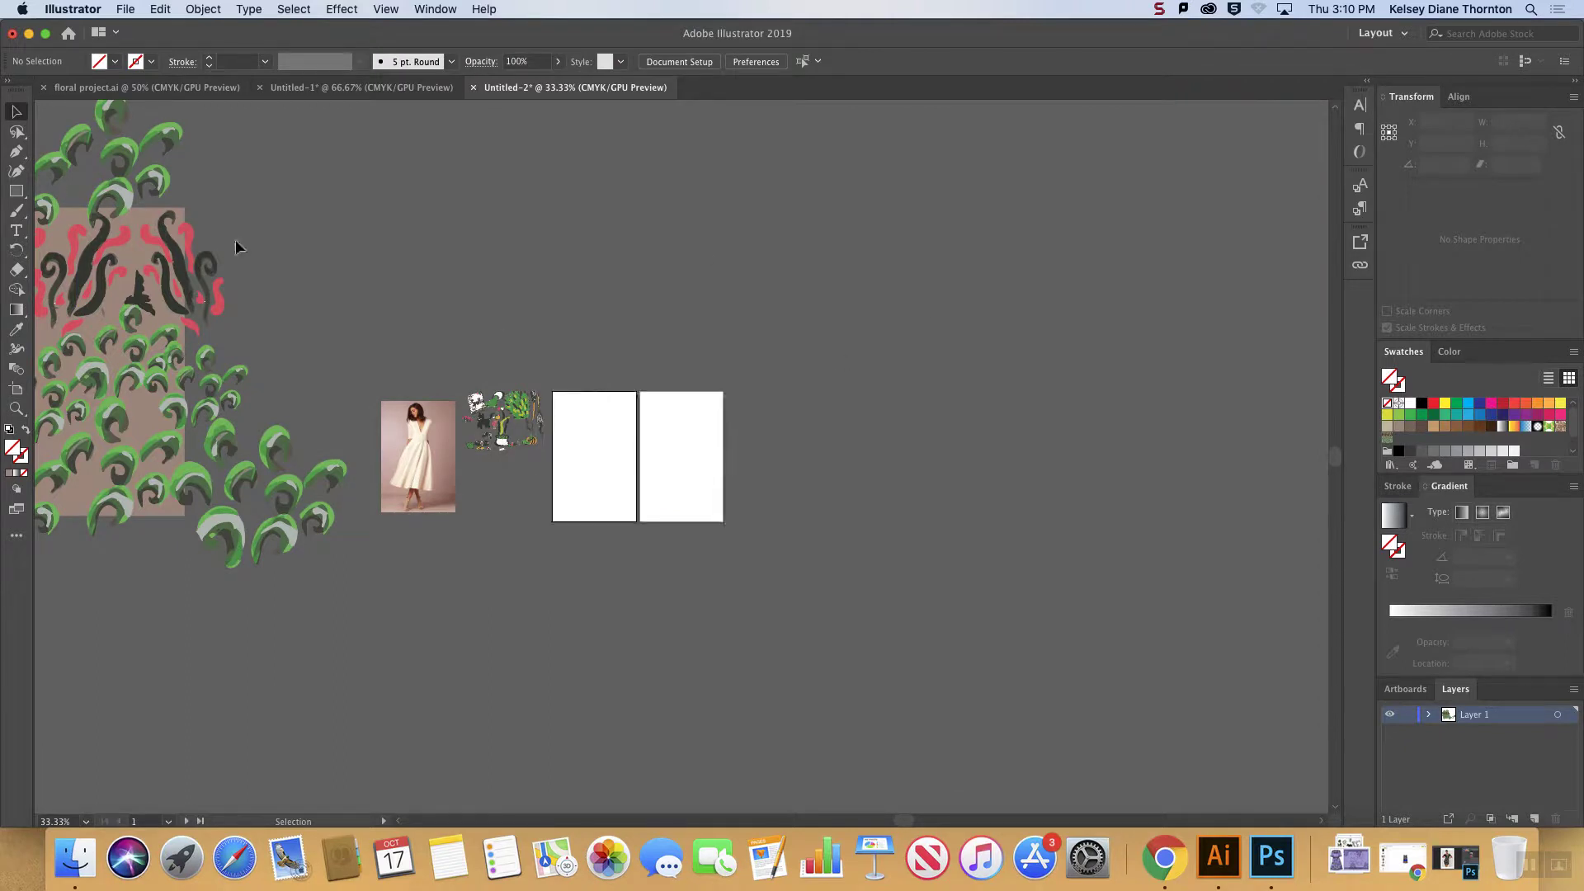
- Draw a rectangle about 11 x 17 in covering the first artboard and fill it with the new pattern swatch
{"action": "left_click", "coordinate": [16, 191]}
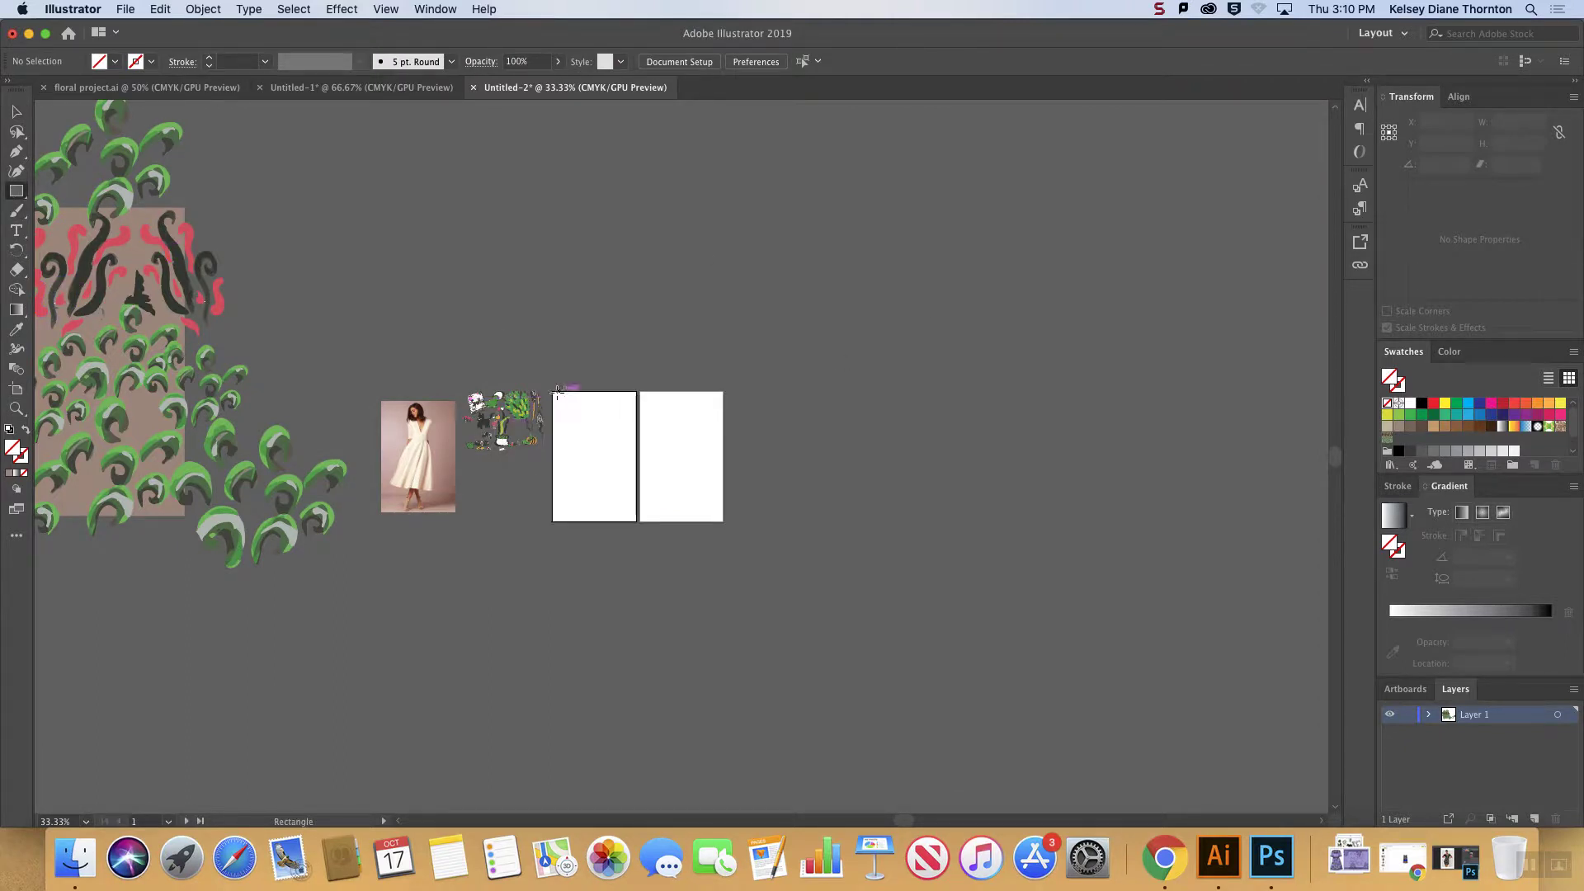
{"action": "mouse_move", "coordinate": [552, 388]}
{"action": "left_mouse_down"}
{"action": "mouse_move", "coordinate": [615, 458]}
{"action": "mouse_move", "coordinate": [636, 523]}
{"action": "left_mouse_up"}
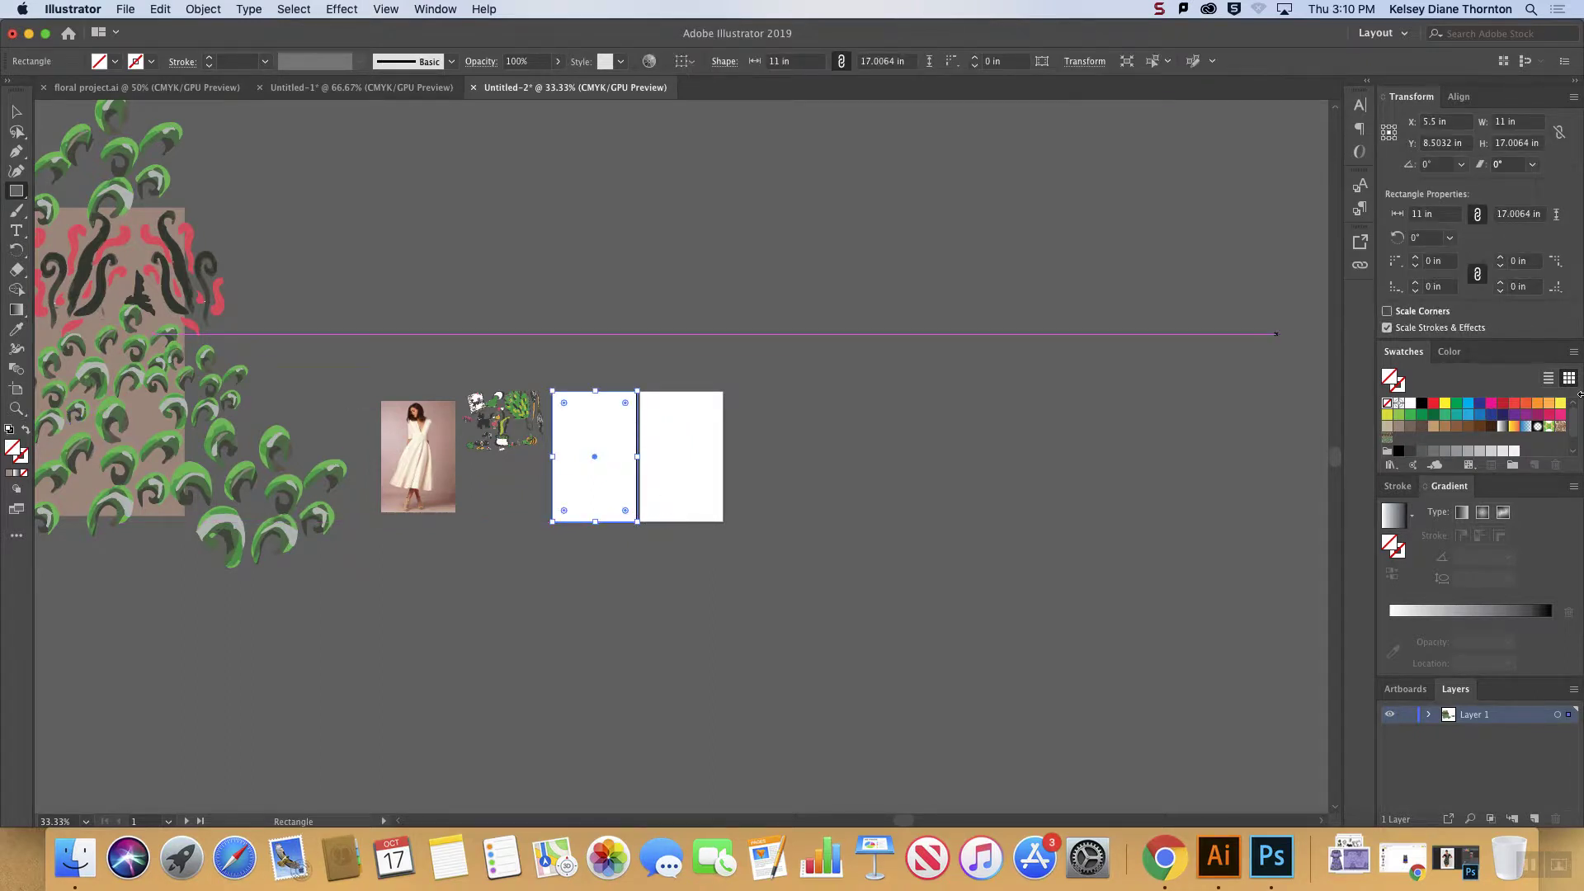
{"action": "left_click", "coordinate": [1387, 438]}
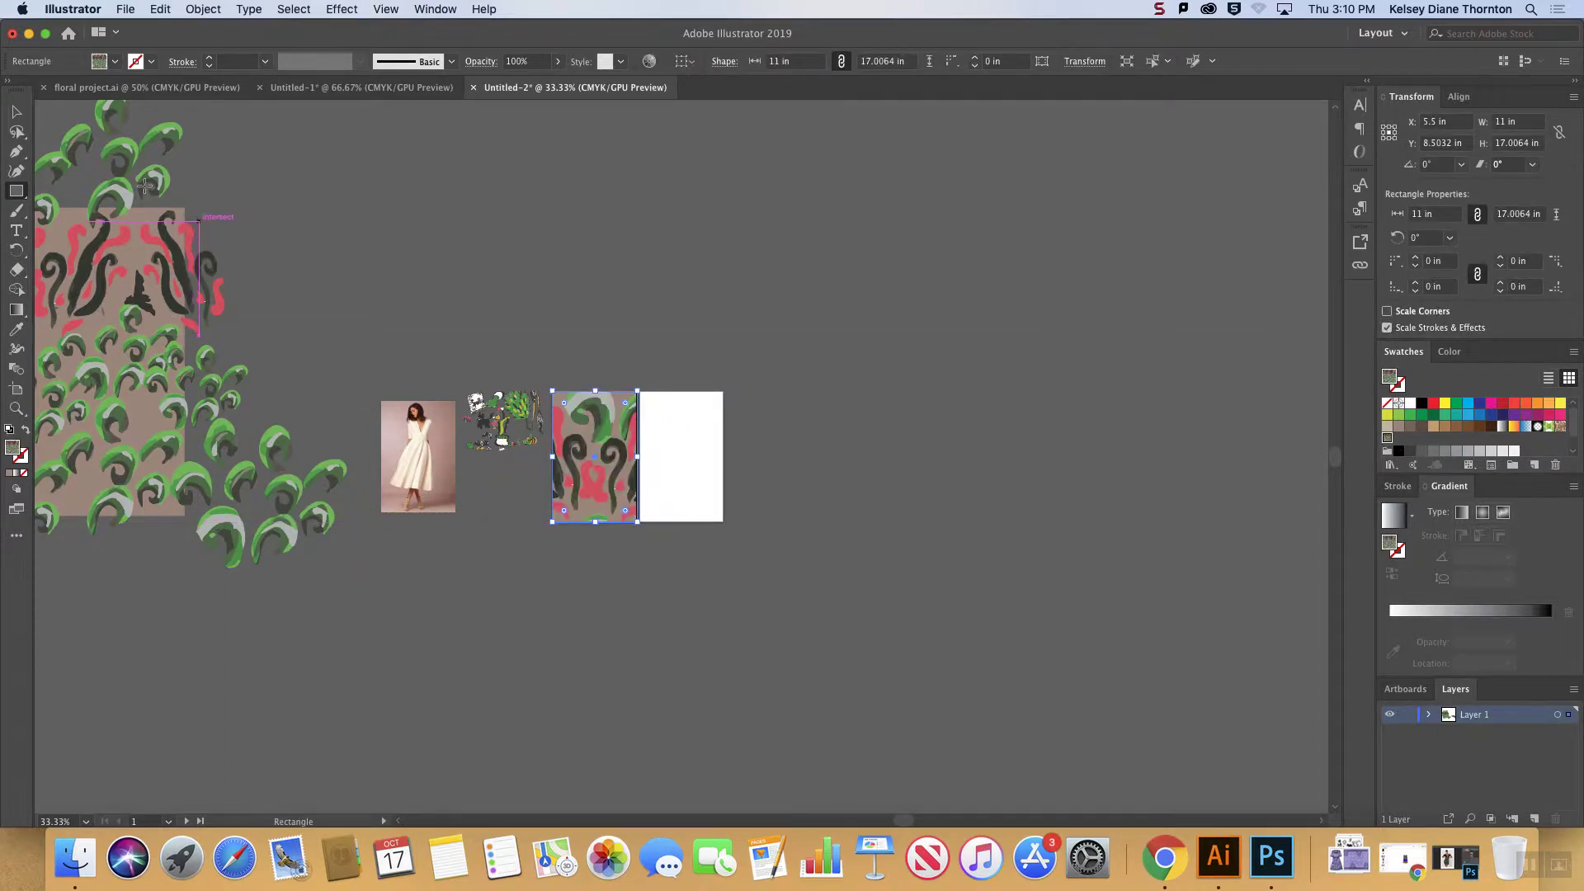
{"action": "left_click", "coordinate": [17, 110]}
{"action": "left_click", "coordinate": [740, 410]}
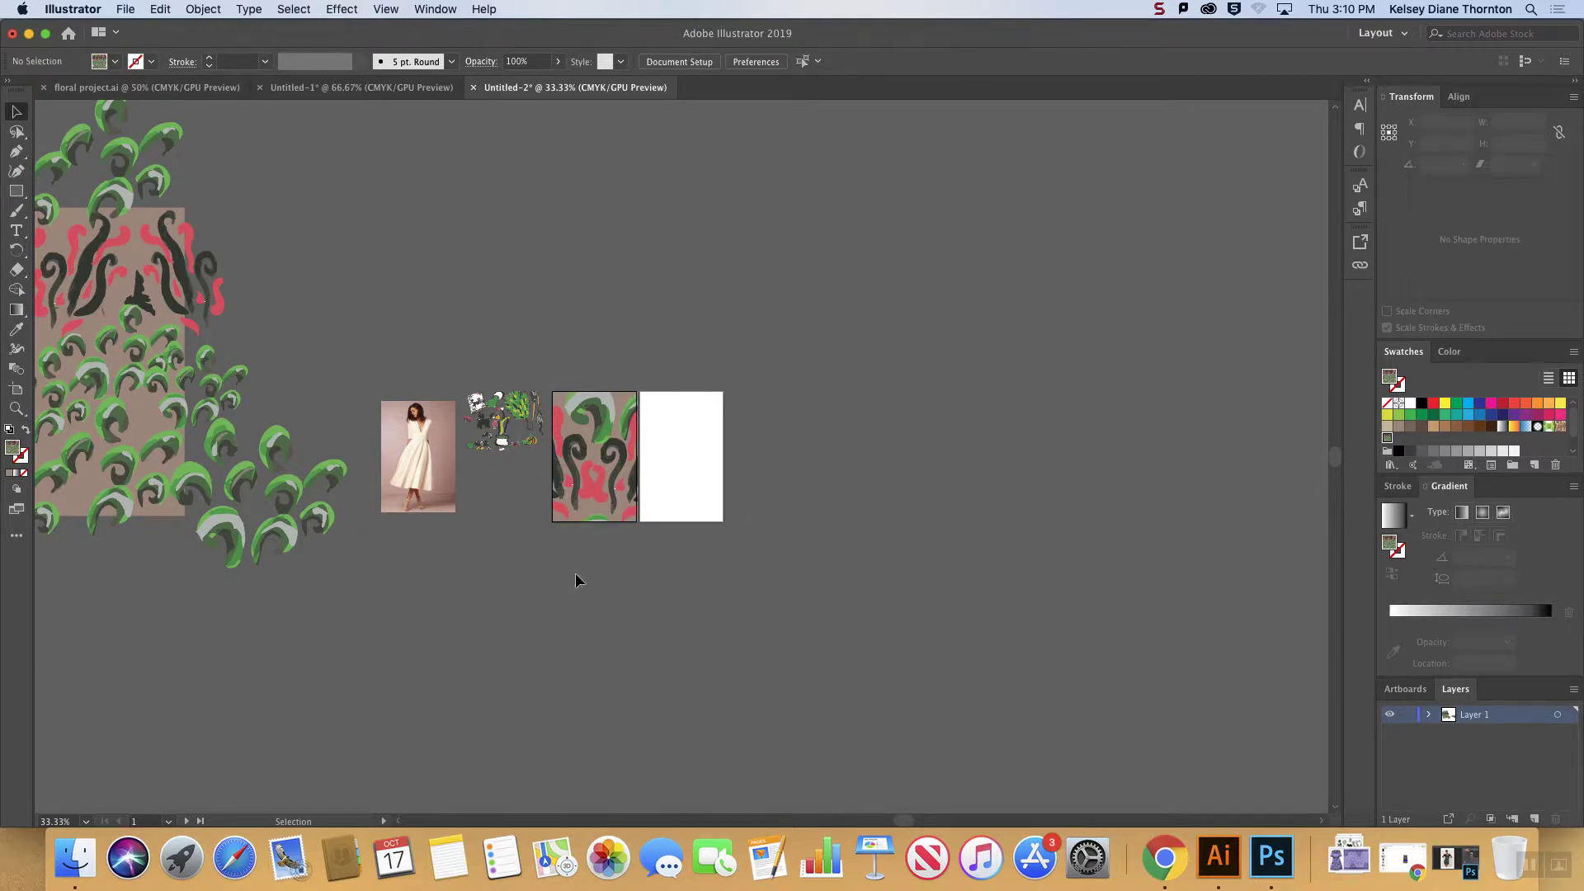
- Duplicate the pattern-filled rectangle onto the second artboard
{"action": "left_click", "coordinate": [603, 523]}
{"action": "left_click_drag", "start_coordinate": [612, 485], "coordinate": [692, 473]}
{"action": "left_click", "coordinate": [807, 471]}
{"action": "key", "text": "super+equal"}
{"action": "key", "text": "super+equal"}
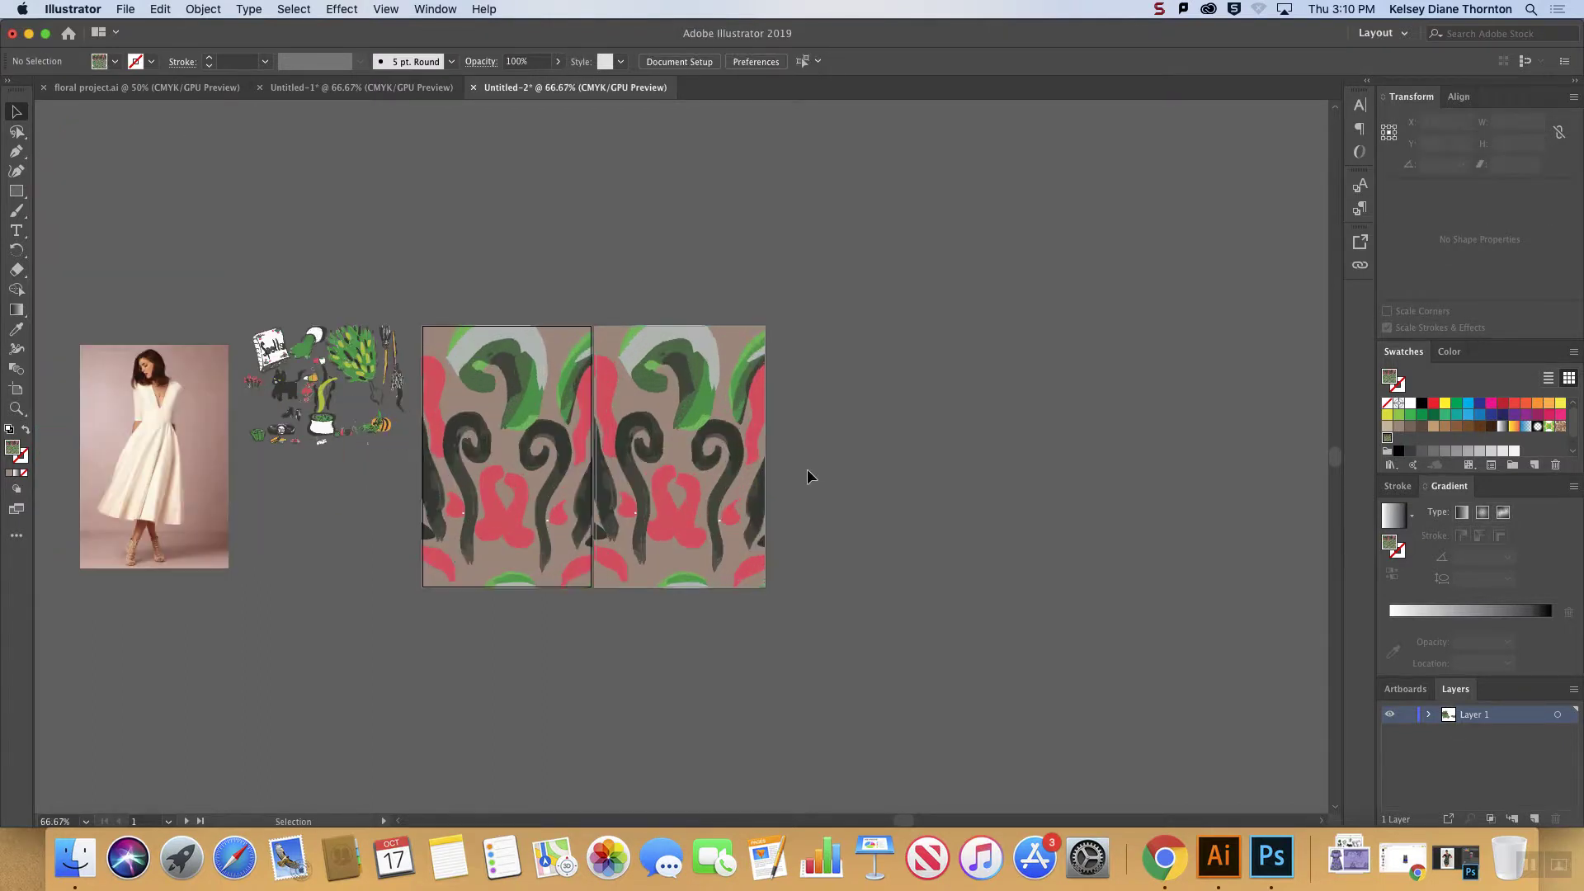
{"action": "left_click", "coordinate": [518, 468]}
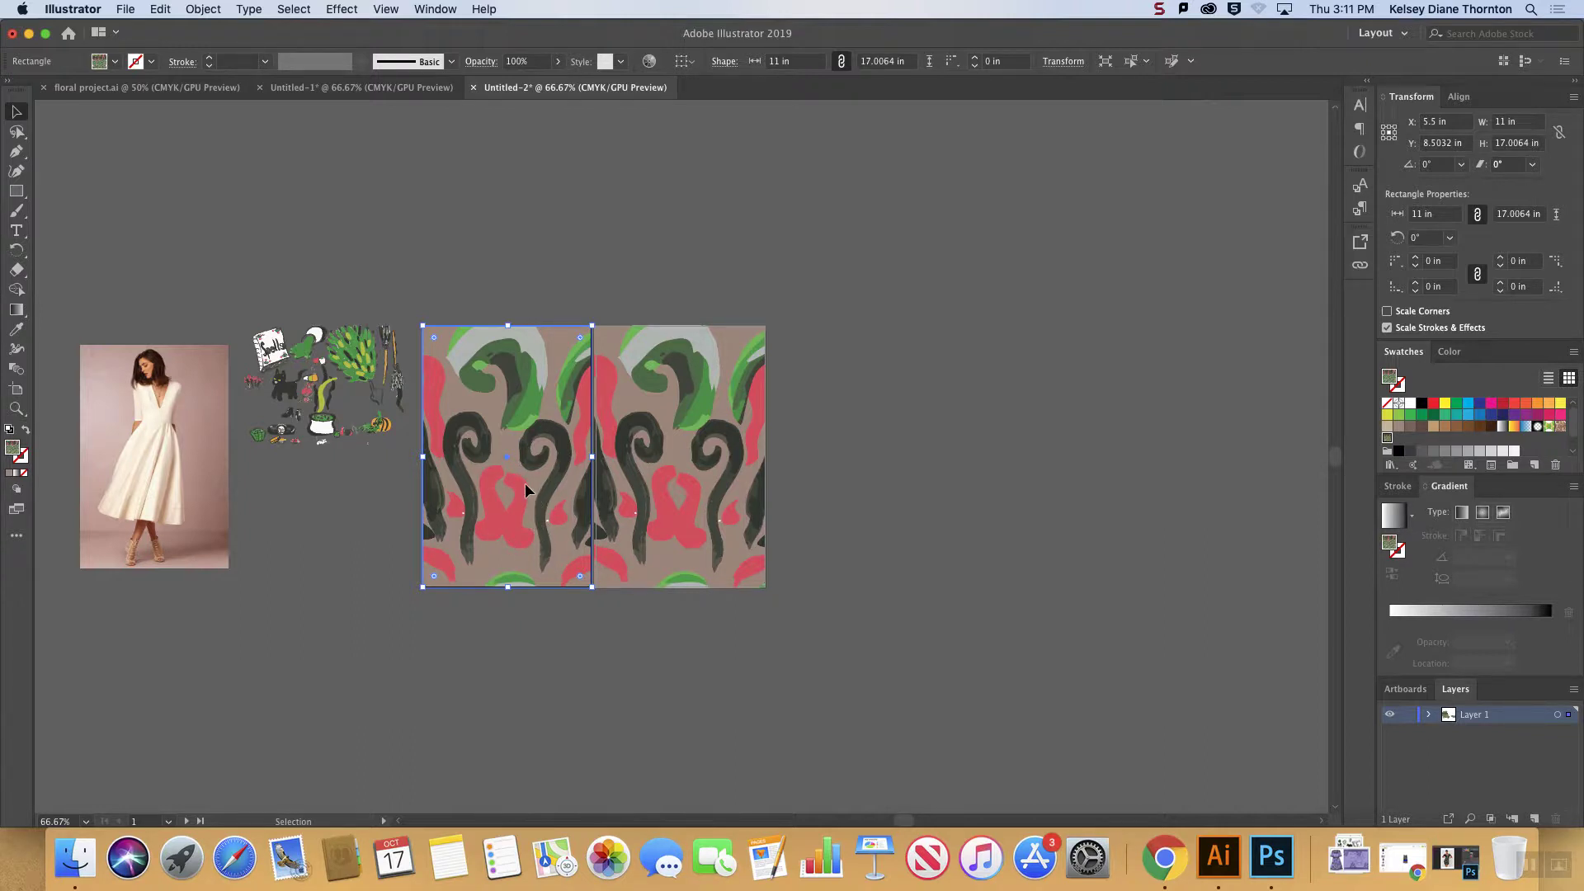
{"action": "left_click", "coordinate": [676, 462]}
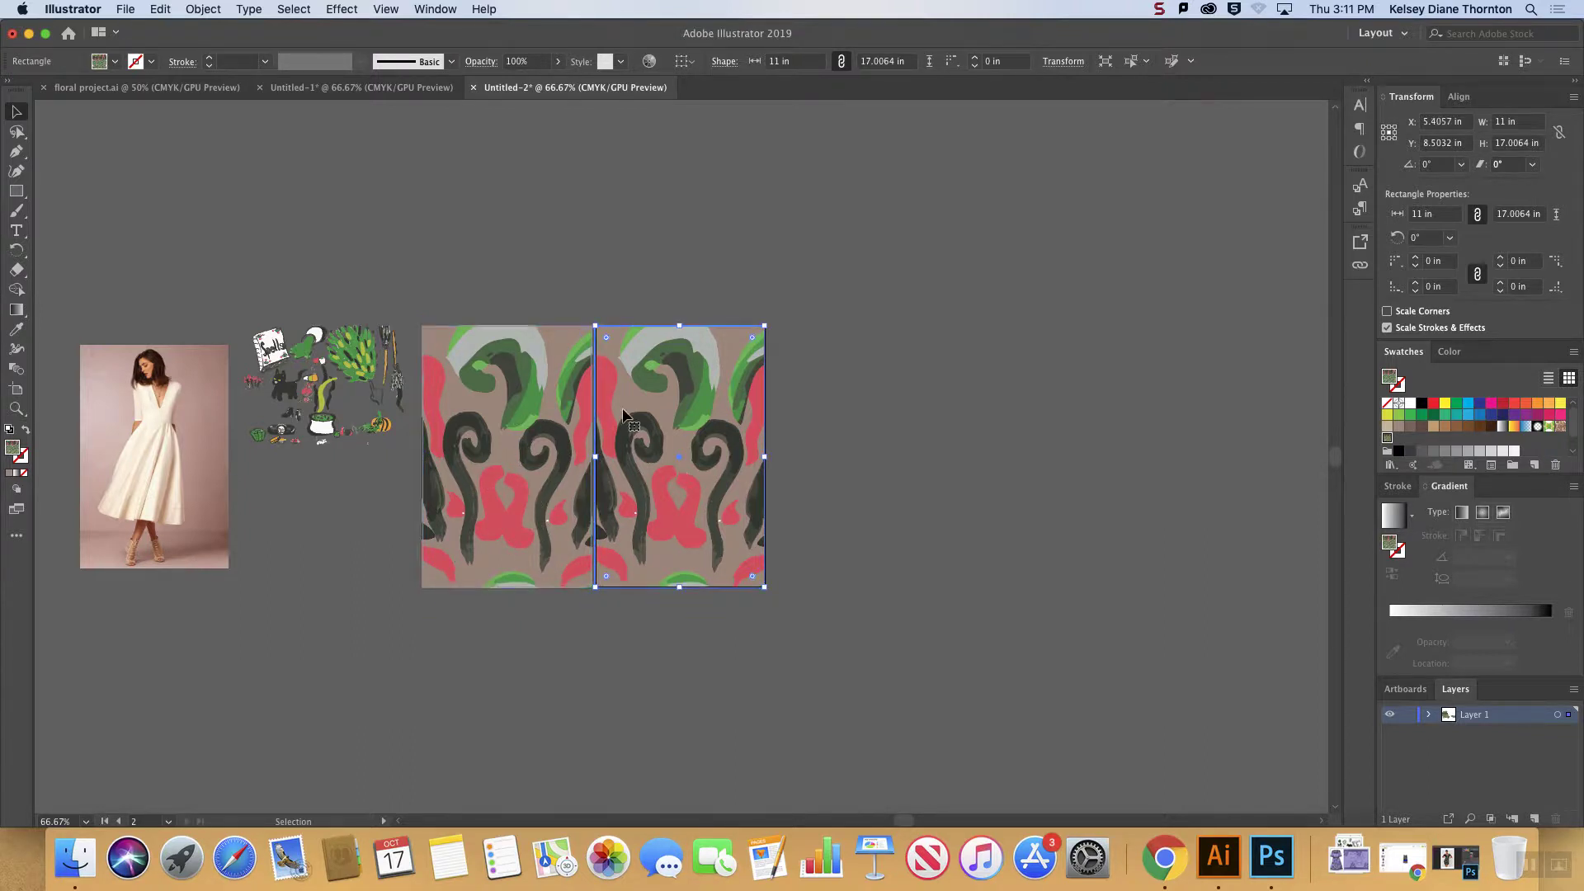
{"action": "left_click", "coordinate": [540, 425]}
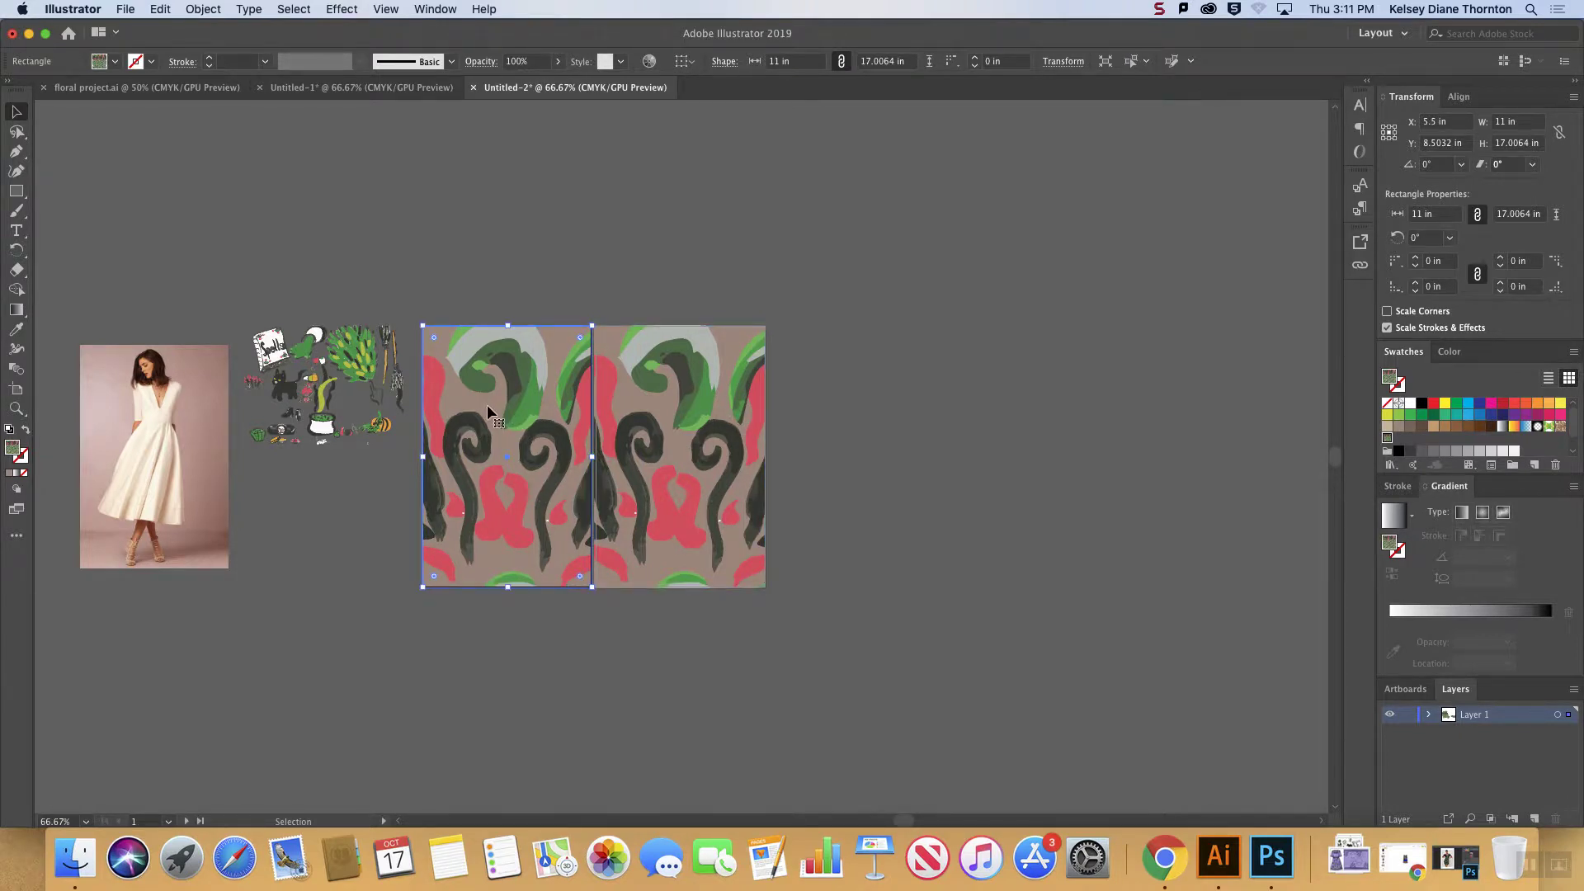
- Start scaling the rectangle on the second artboard, with Transform Patterns enabled and Transform Objects disabled
{"action": "left_click", "coordinate": [656, 428]}
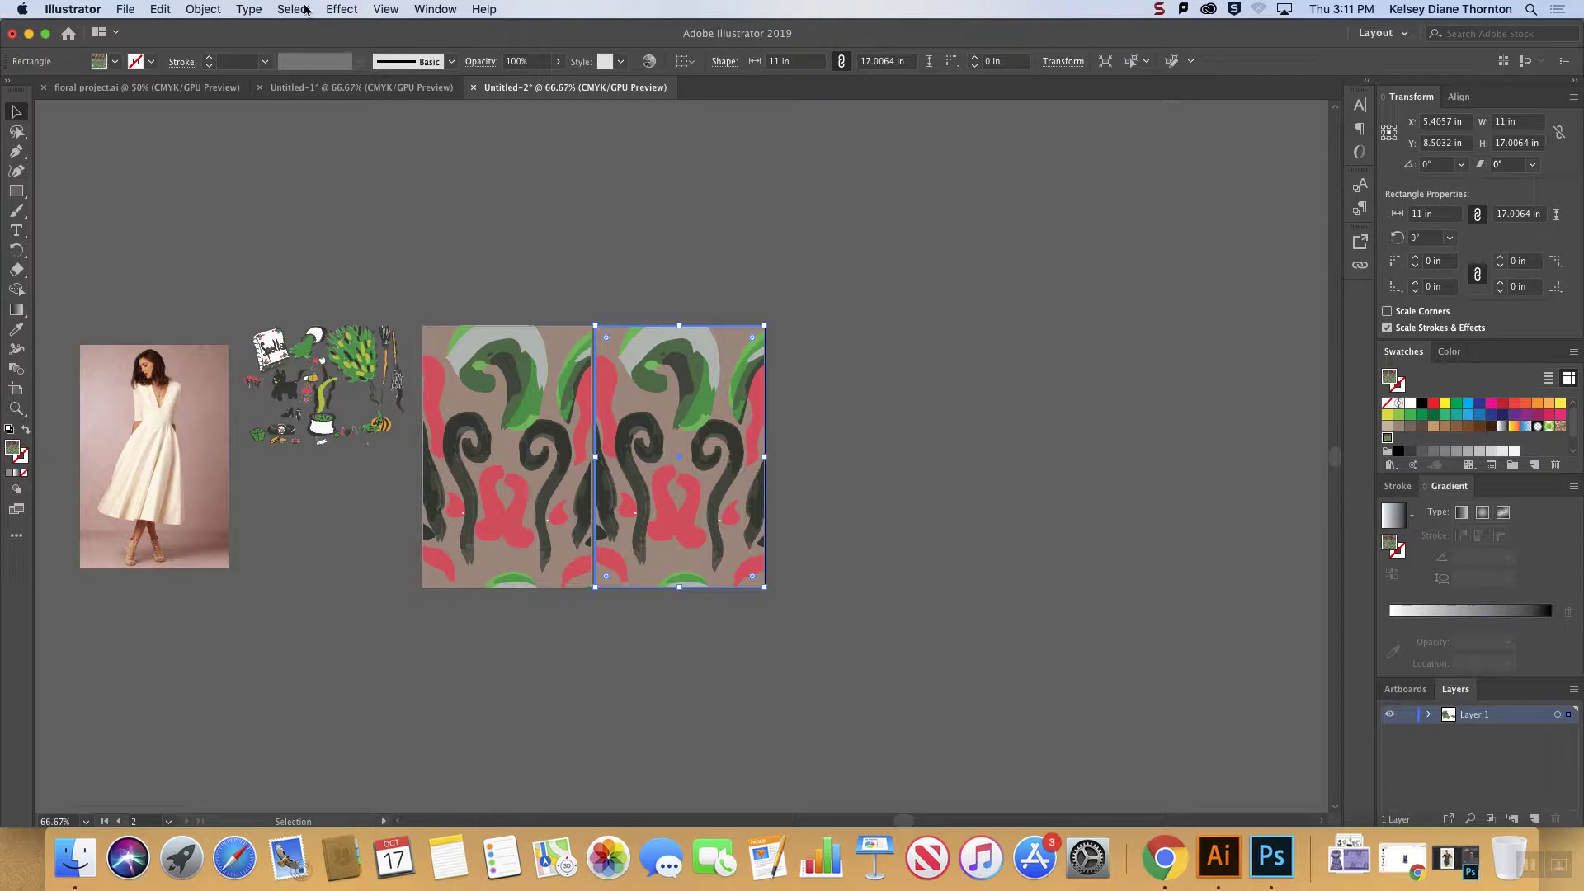
{"action": "left_click", "coordinate": [208, 9]}
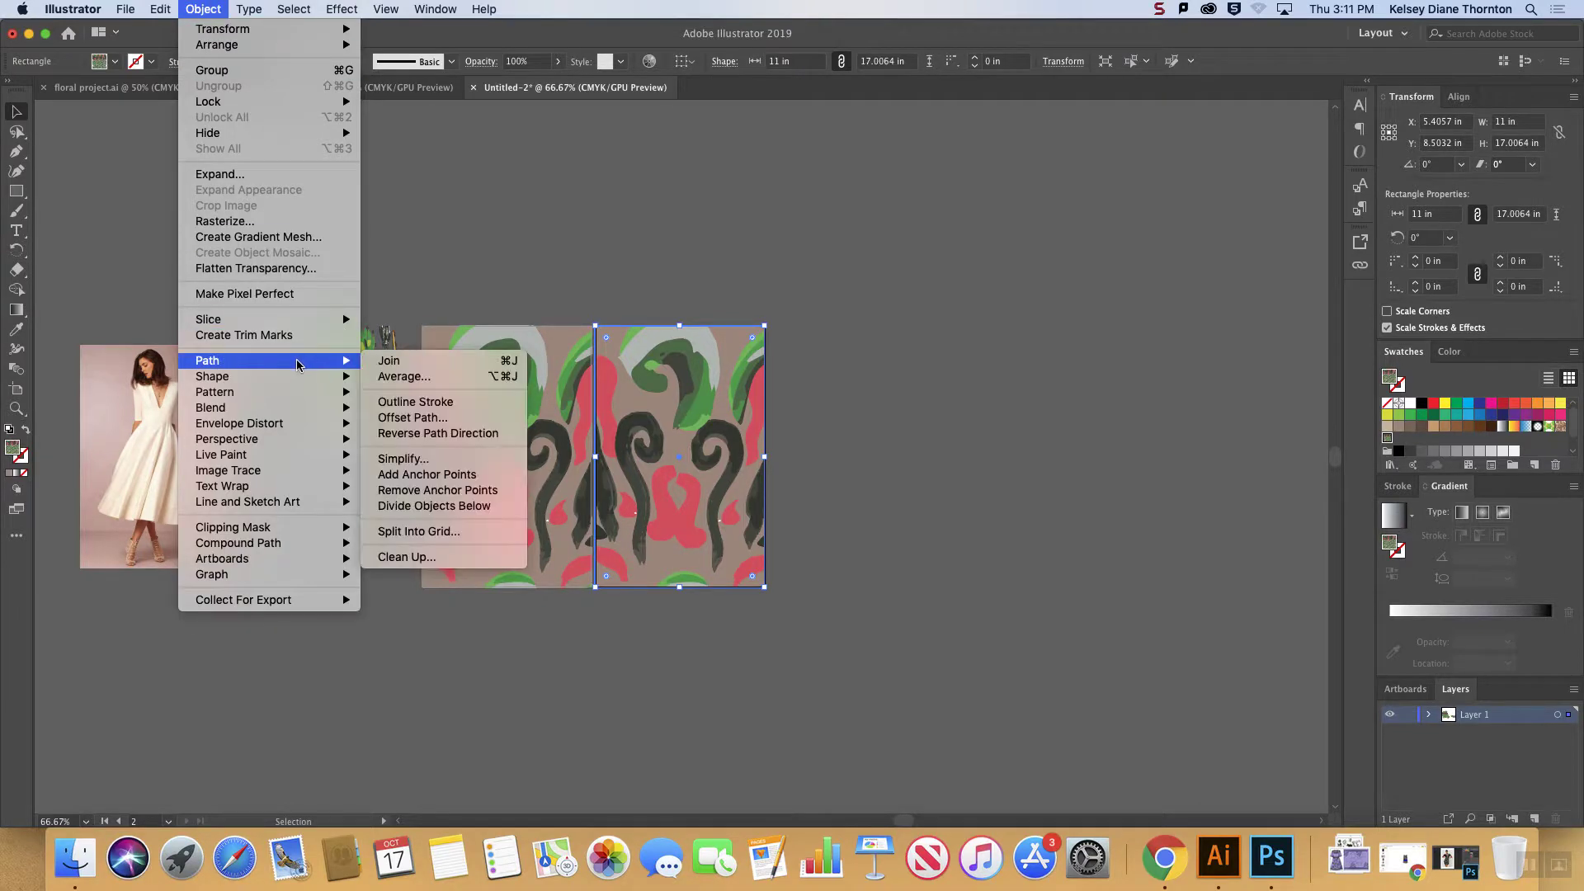
{"action": "mouse_move", "coordinate": [221, 29]}
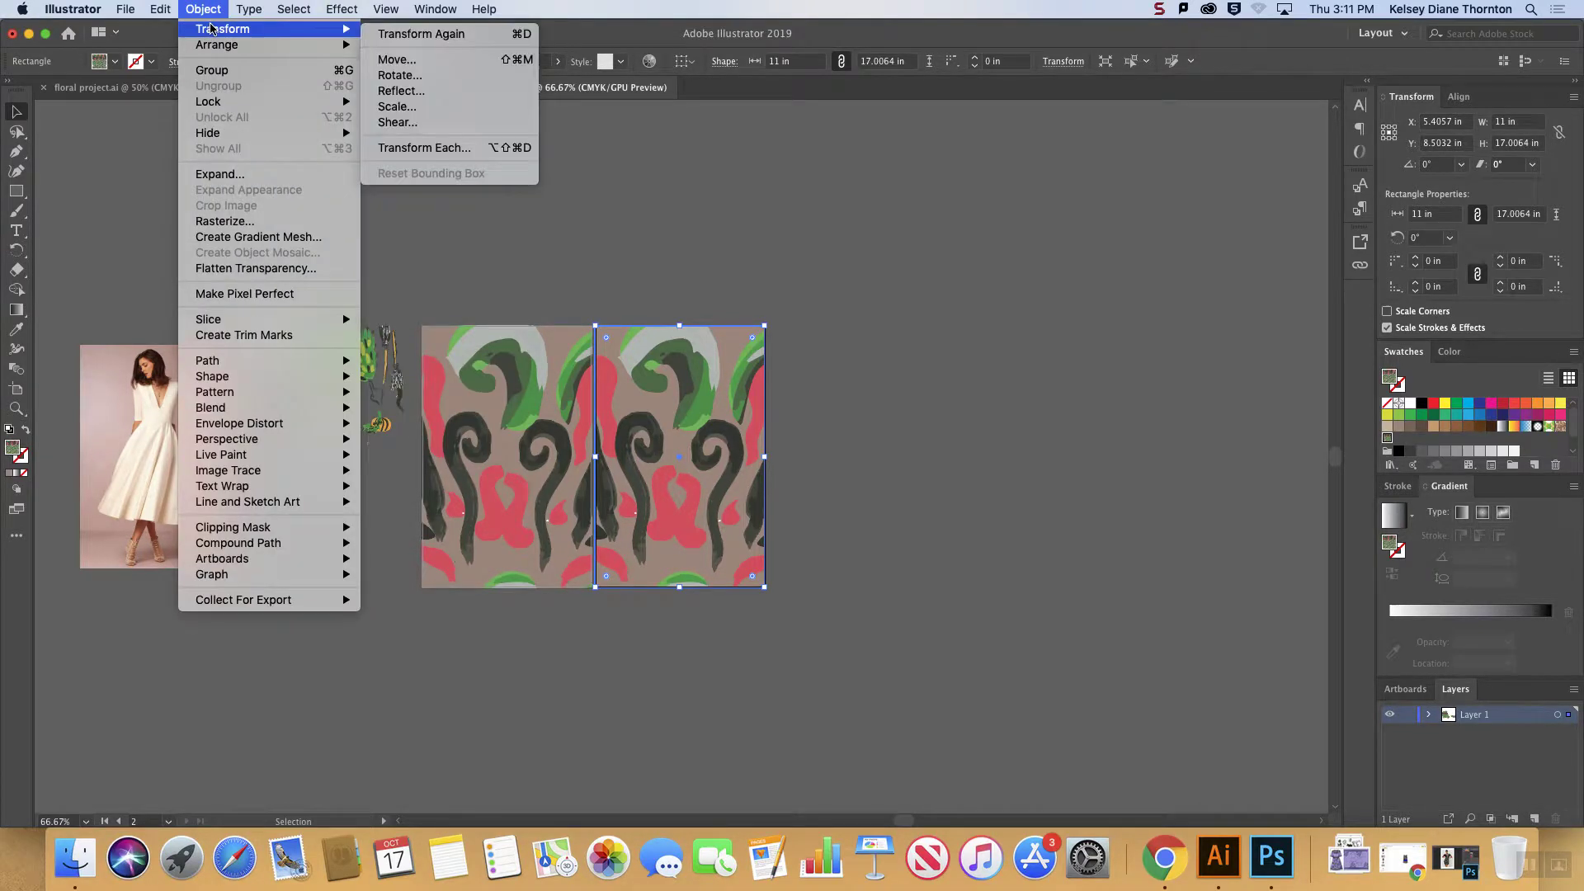
{"action": "left_click", "coordinate": [429, 107]}
{"action": "mouse_move", "coordinate": [995, 144]}
{"action": "left_mouse_down"}
{"action": "mouse_move", "coordinate": [920, 135]}
{"action": "mouse_move", "coordinate": [986, 158]}
{"action": "left_mouse_up"}
{"action": "left_click", "coordinate": [1086, 383]}
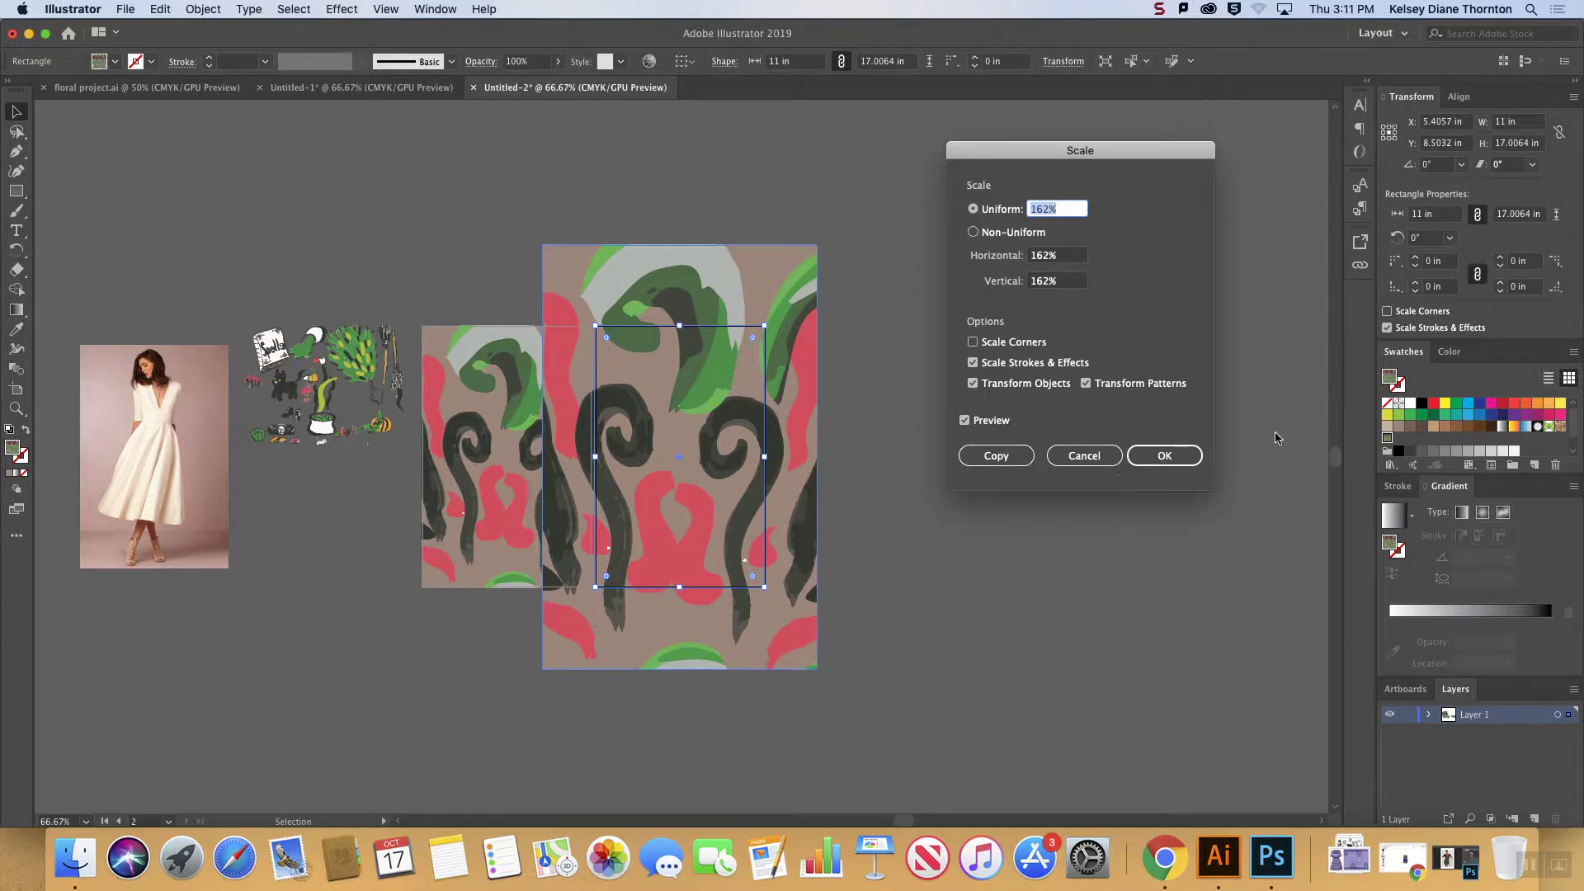
{"action": "left_click", "coordinate": [1022, 385]}
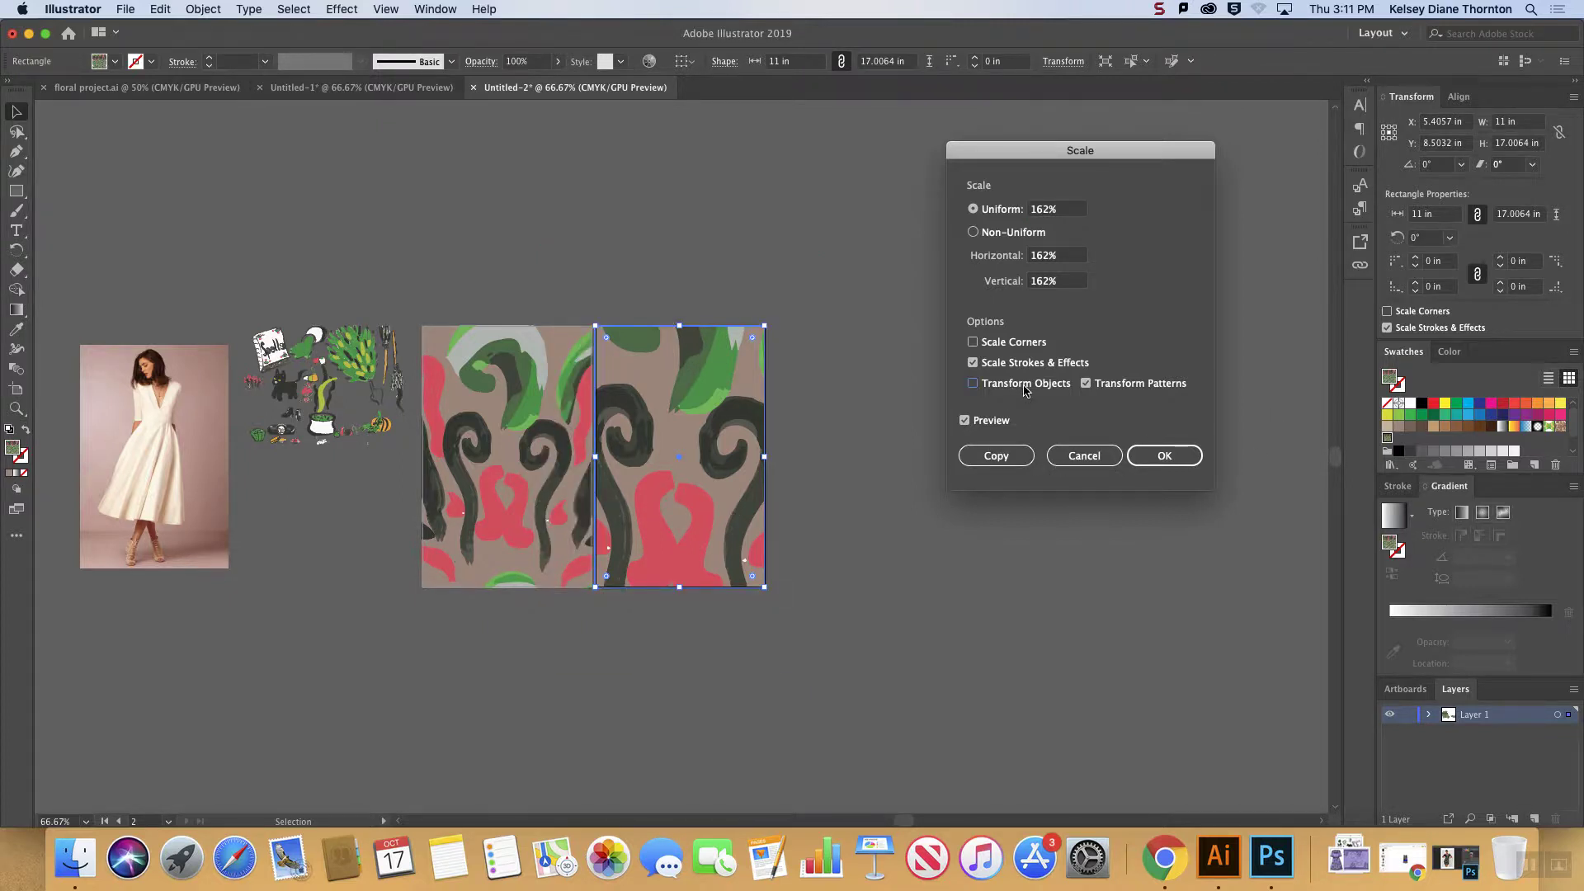
- Try scaling the pattern inside the second artboard's rectangle to 25%
{"action": "key", "text": "Tab"}
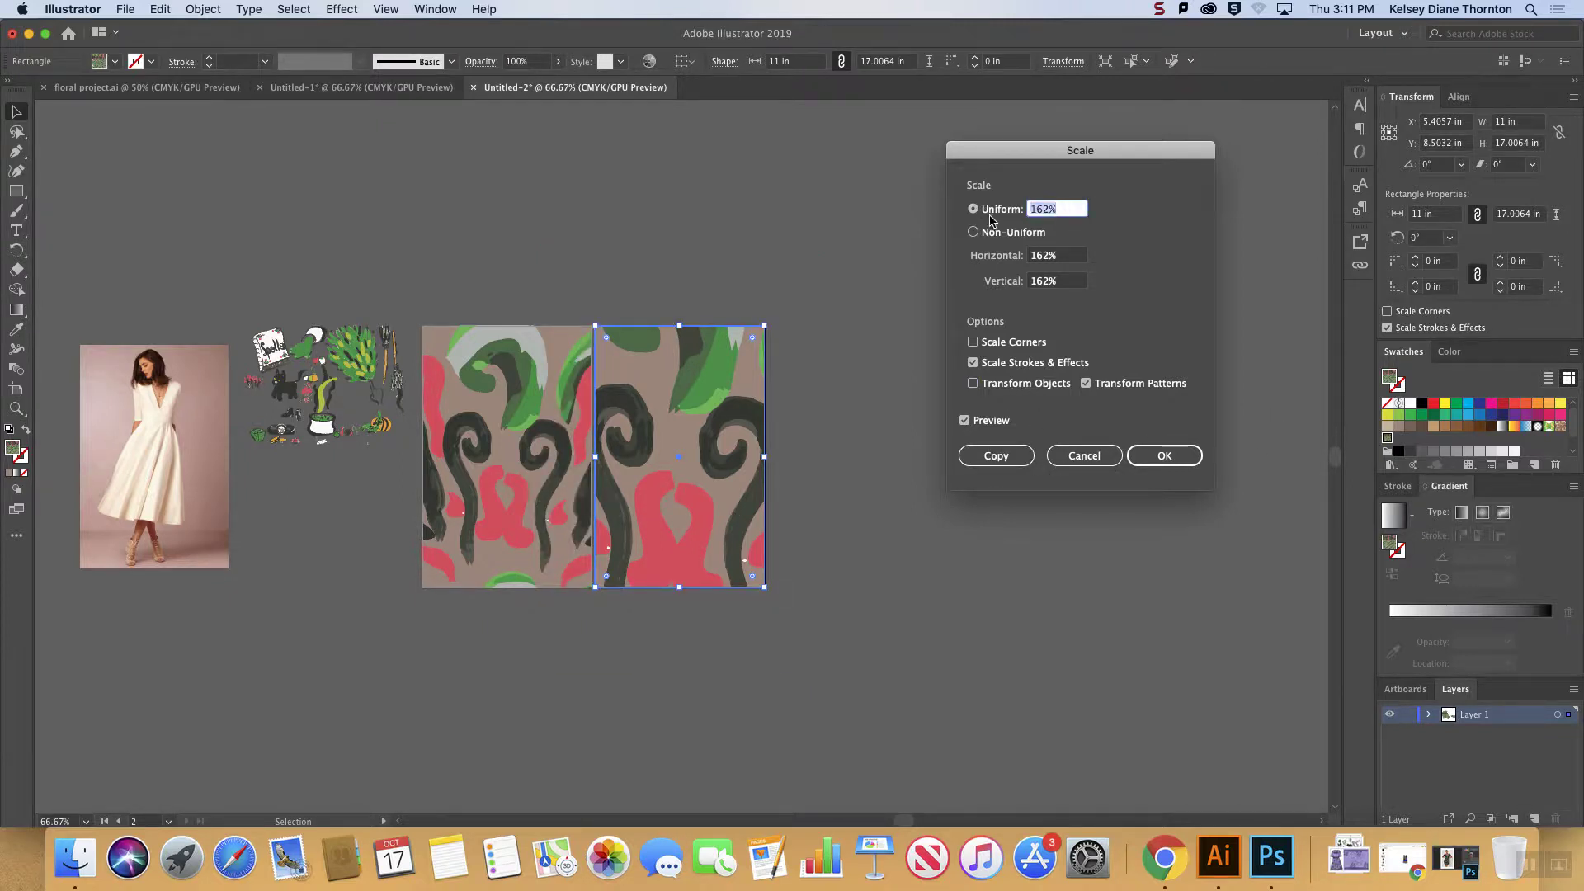
{"action": "type", "text": "5"}
{"action": "left_click", "coordinate": [1075, 258]}
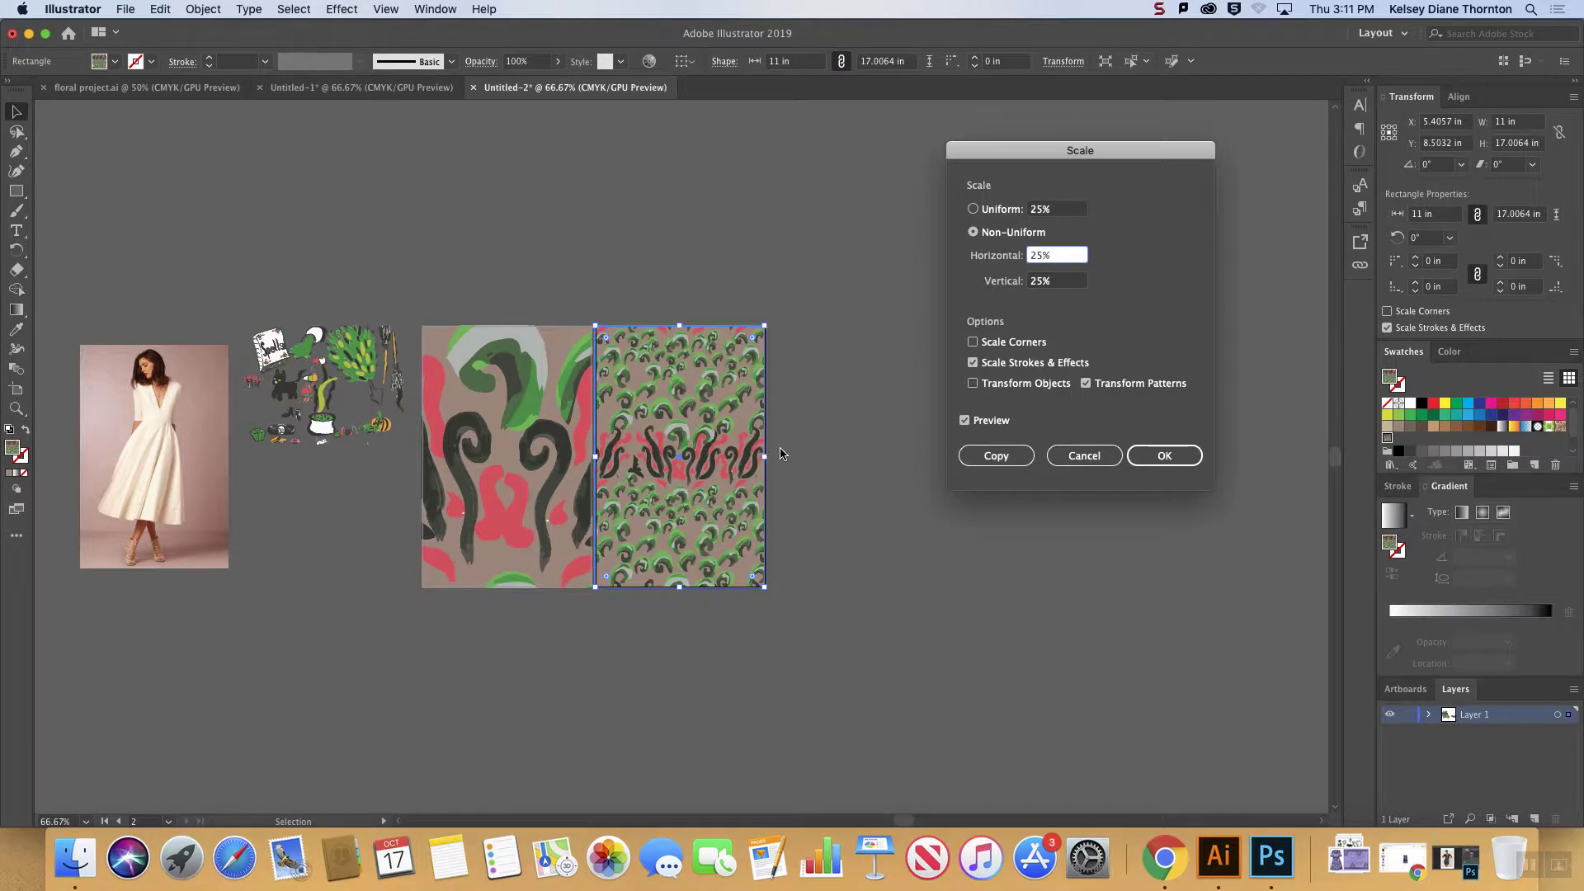
- Scale only the pattern inside the second artboard's rectangle to 15%, apply it and deselect the rectangle
{"action": "left_click", "coordinate": [987, 204]}
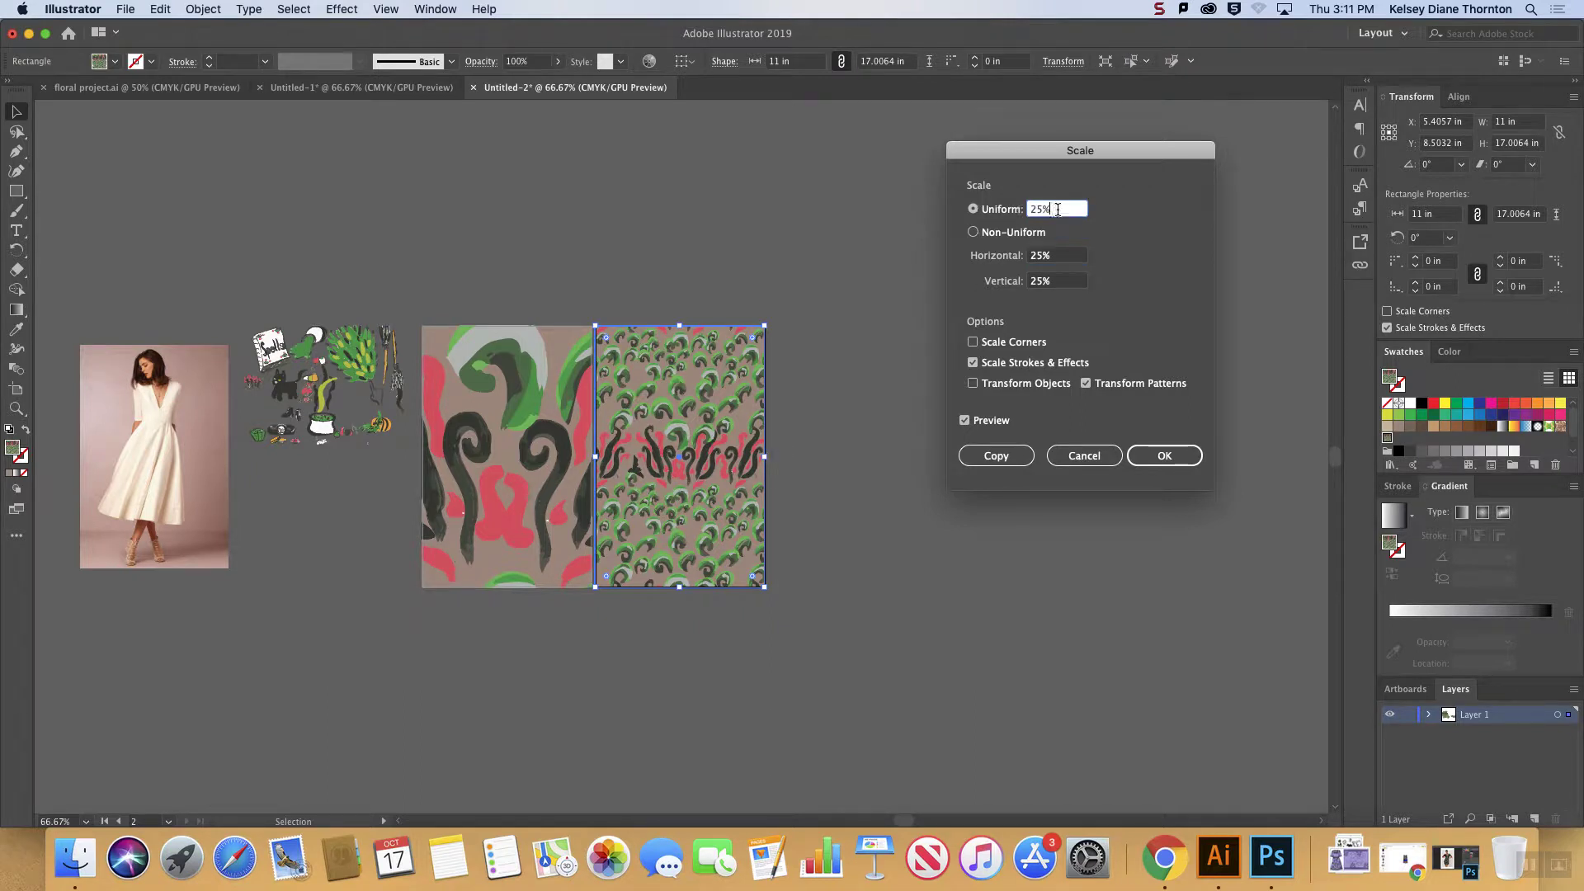
{"action": "key", "text": "Down"}
{"action": "type", "text": "15"}
{"action": "left_click", "coordinate": [1073, 261]}
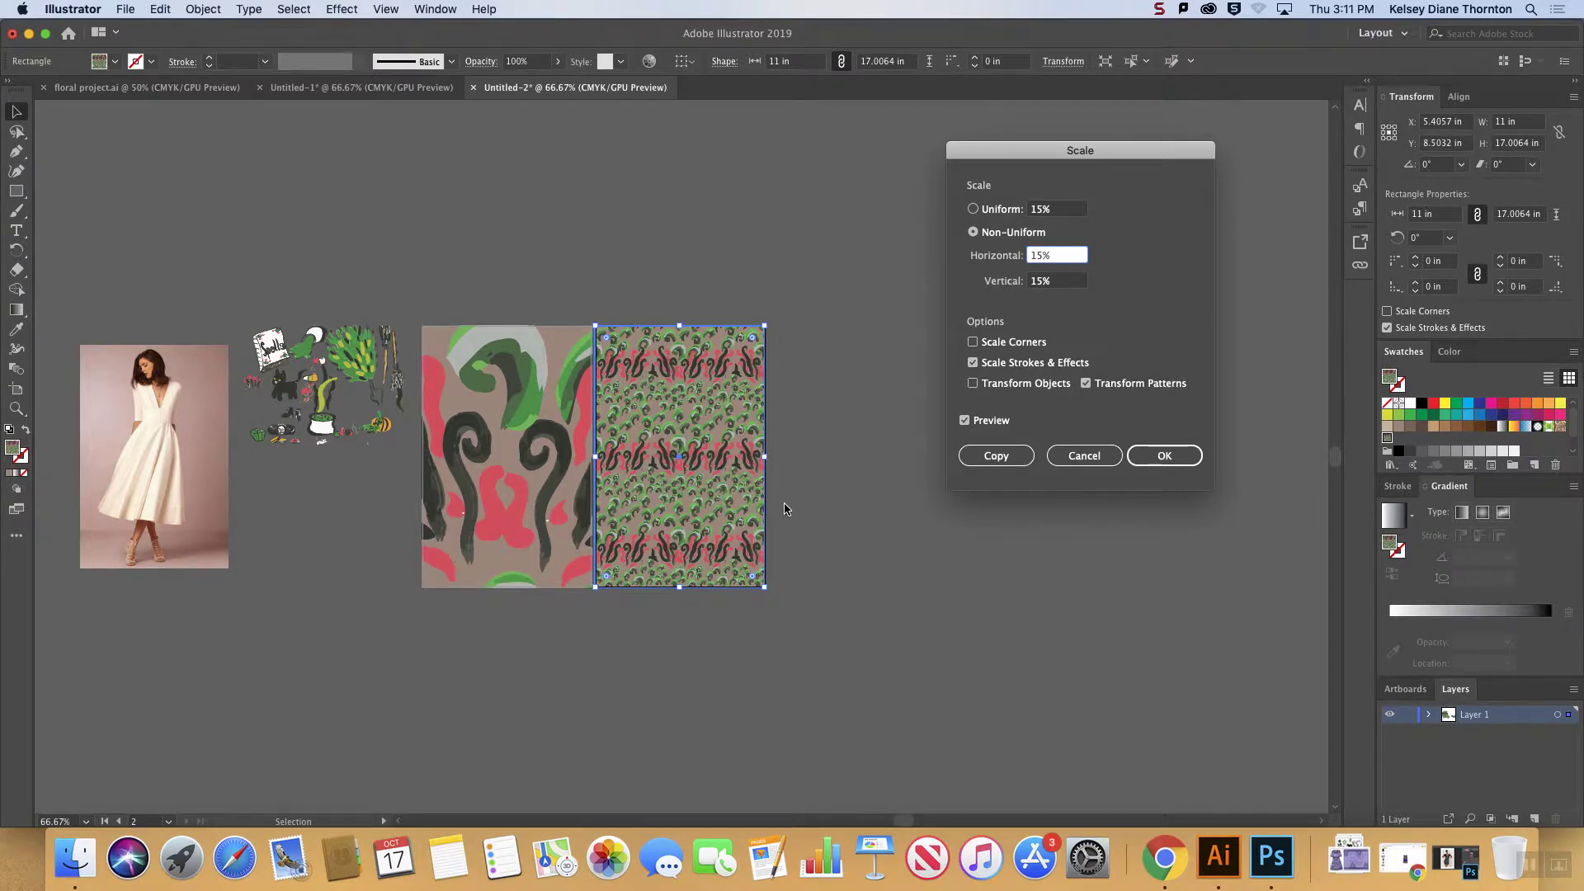
{"action": "left_click", "coordinate": [1133, 463]}
{"action": "left_click", "coordinate": [898, 406]}
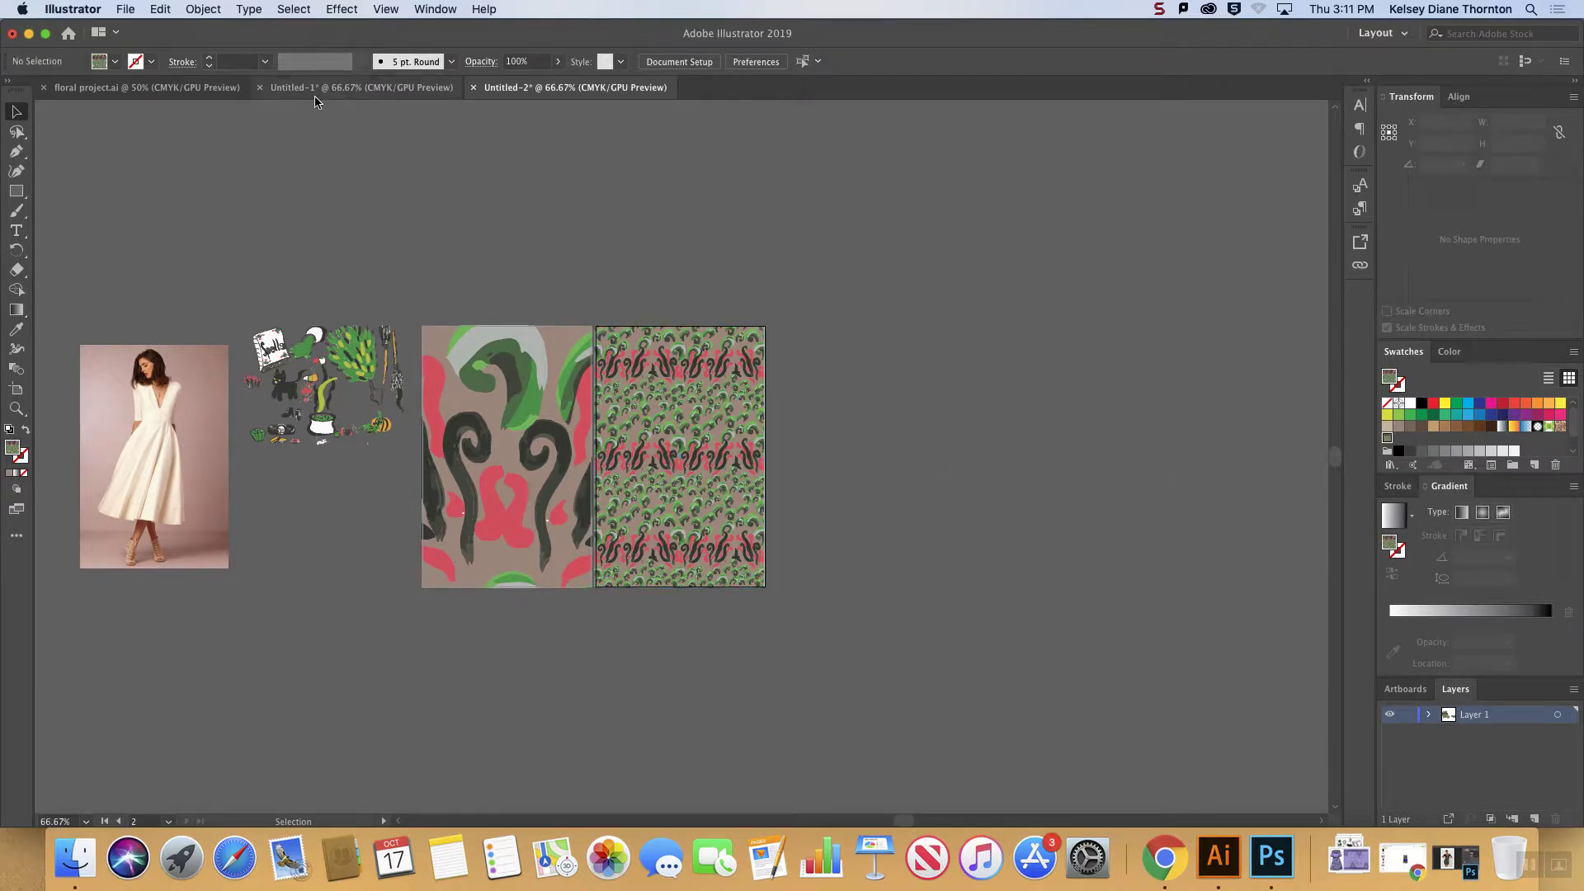
- Copy the two captions for the 24" print from the floral project file and place them beneath the two artboards in Untitled-2
{"action": "left_click", "coordinate": [147, 87]}
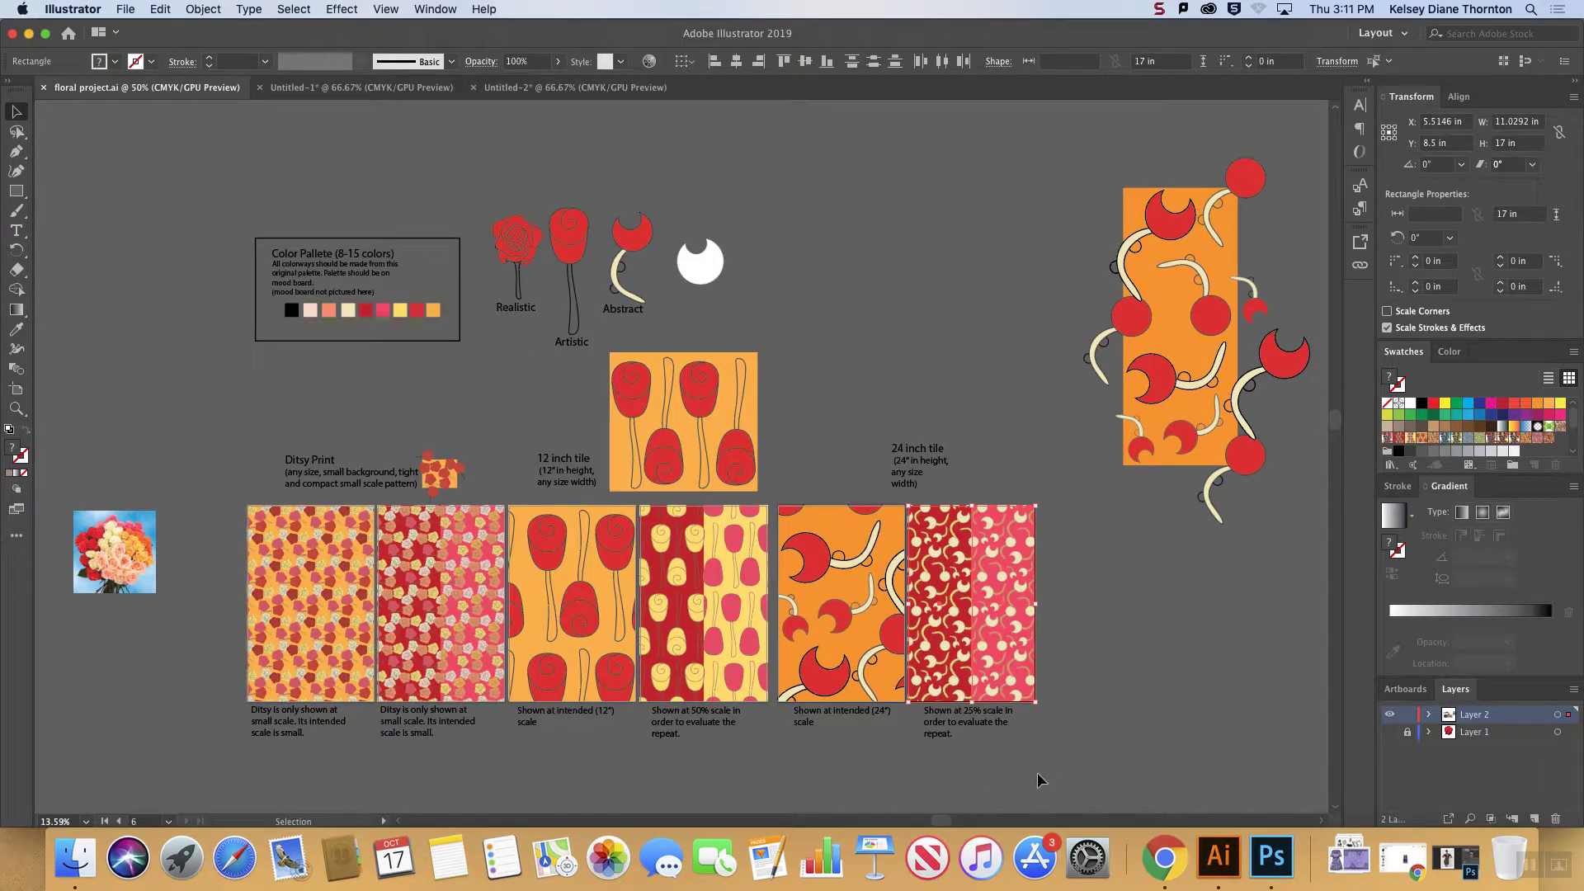
{"action": "left_click_drag", "start_coordinate": [818, 728], "coordinate": [1031, 745]}
{"action": "key", "text": "ctrl+Tab"}
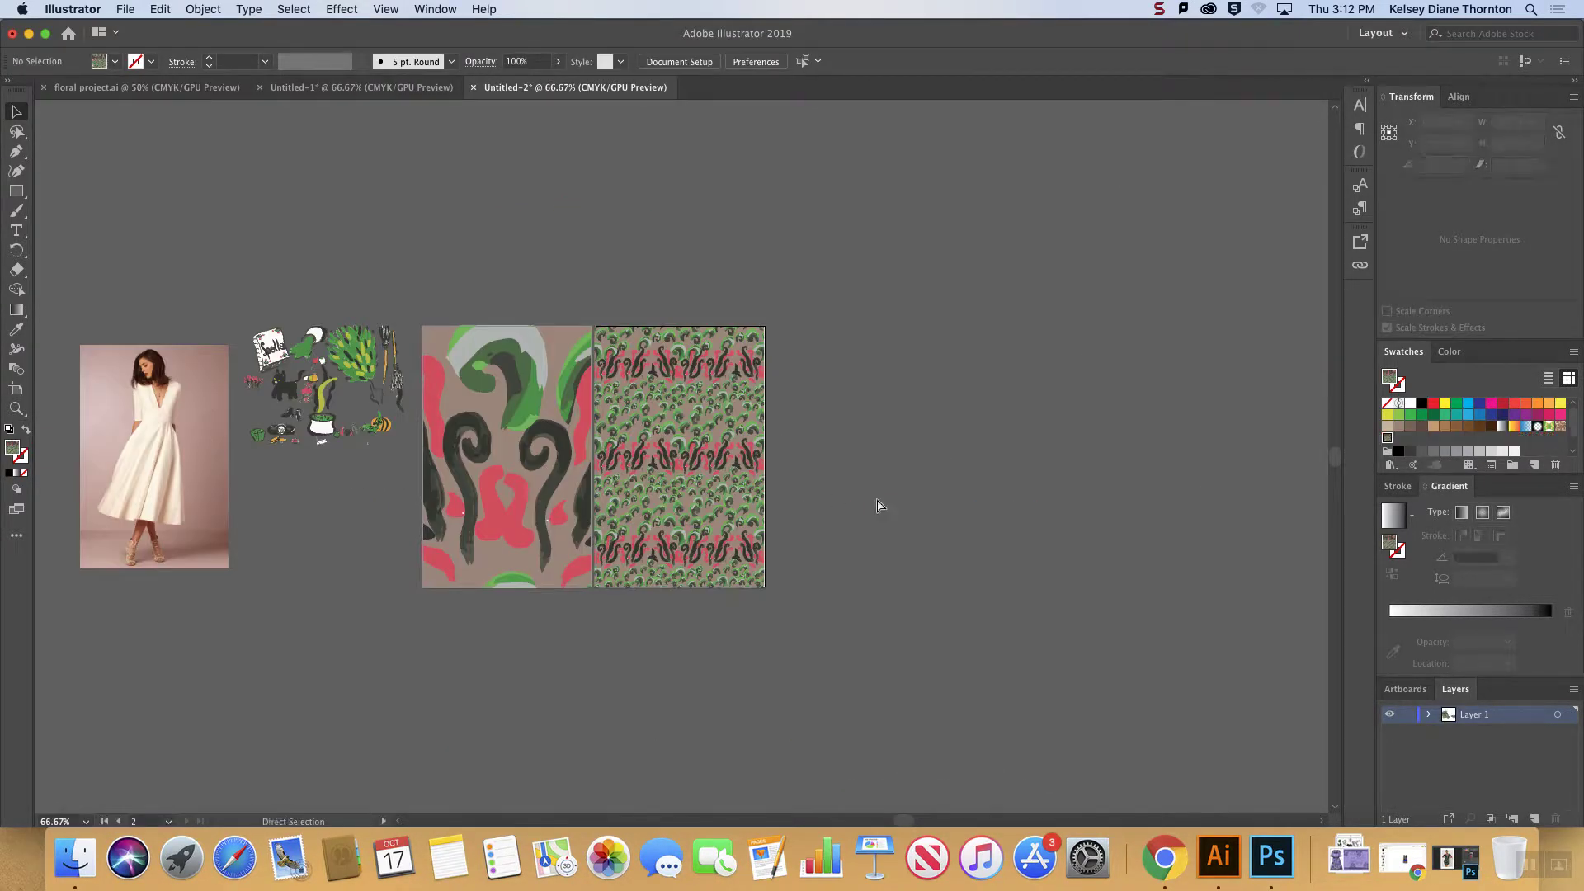
{"action": "key", "text": "ctrl+v"}
{"action": "left_click_drag", "start_coordinate": [794, 468], "coordinate": [774, 512]}
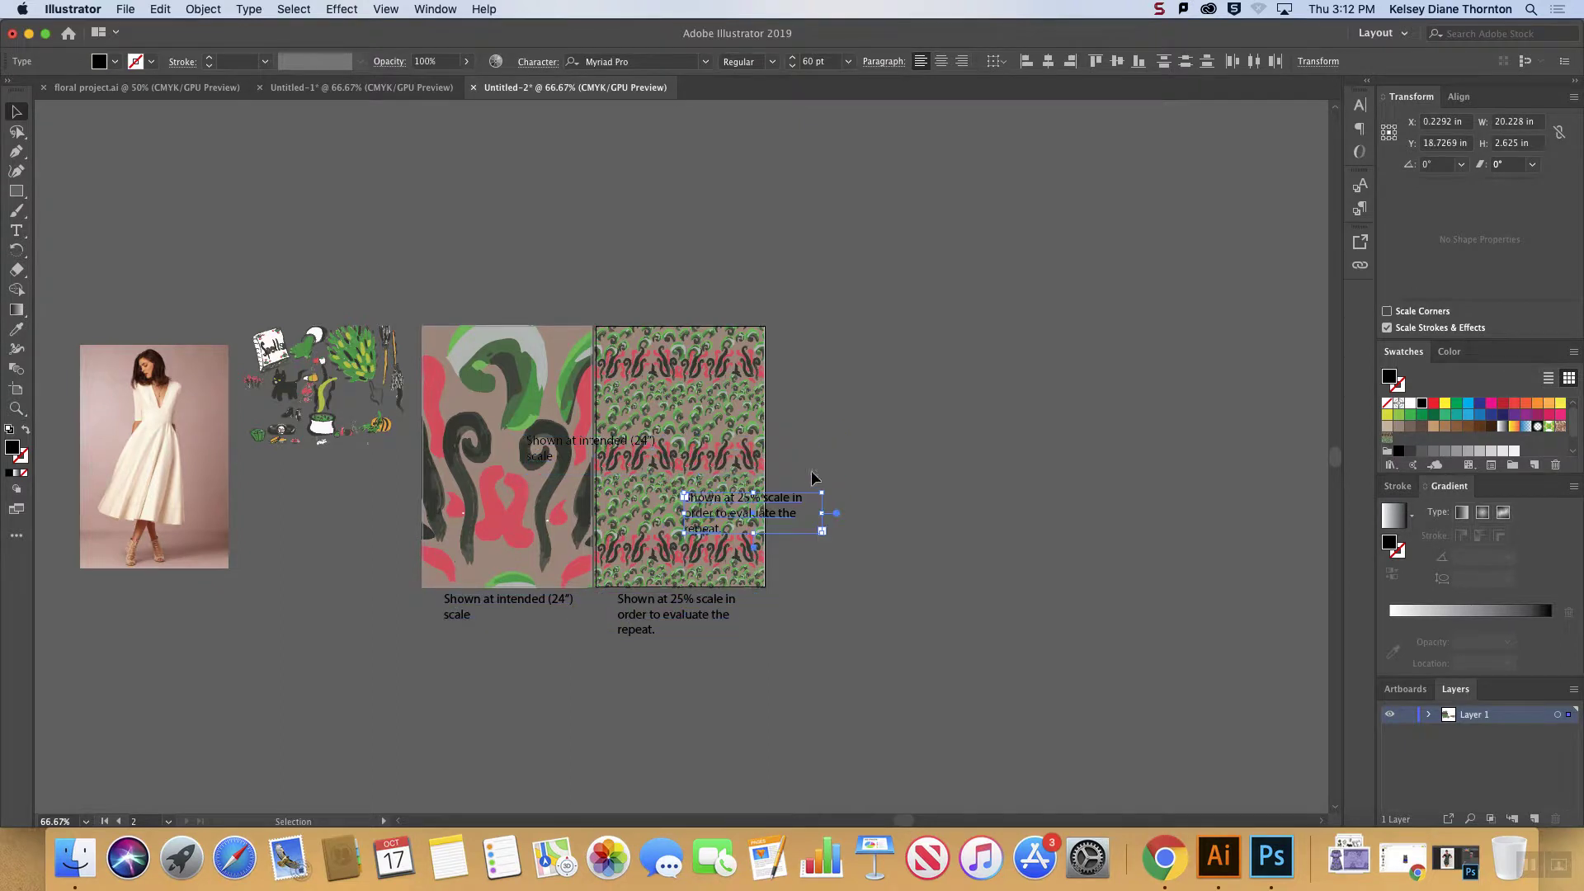
- Remove the leftover caption copies that overlap the patterned rectangles
{"action": "left_click", "coordinate": [819, 497]}
{"action": "left_click", "coordinate": [531, 452]}
{"action": "left_click", "coordinate": [770, 538]}
- Change the caption under the first artboard to "Shown at 100% scale (designed at 36x40)"
{"action": "left_click", "coordinate": [517, 598]}
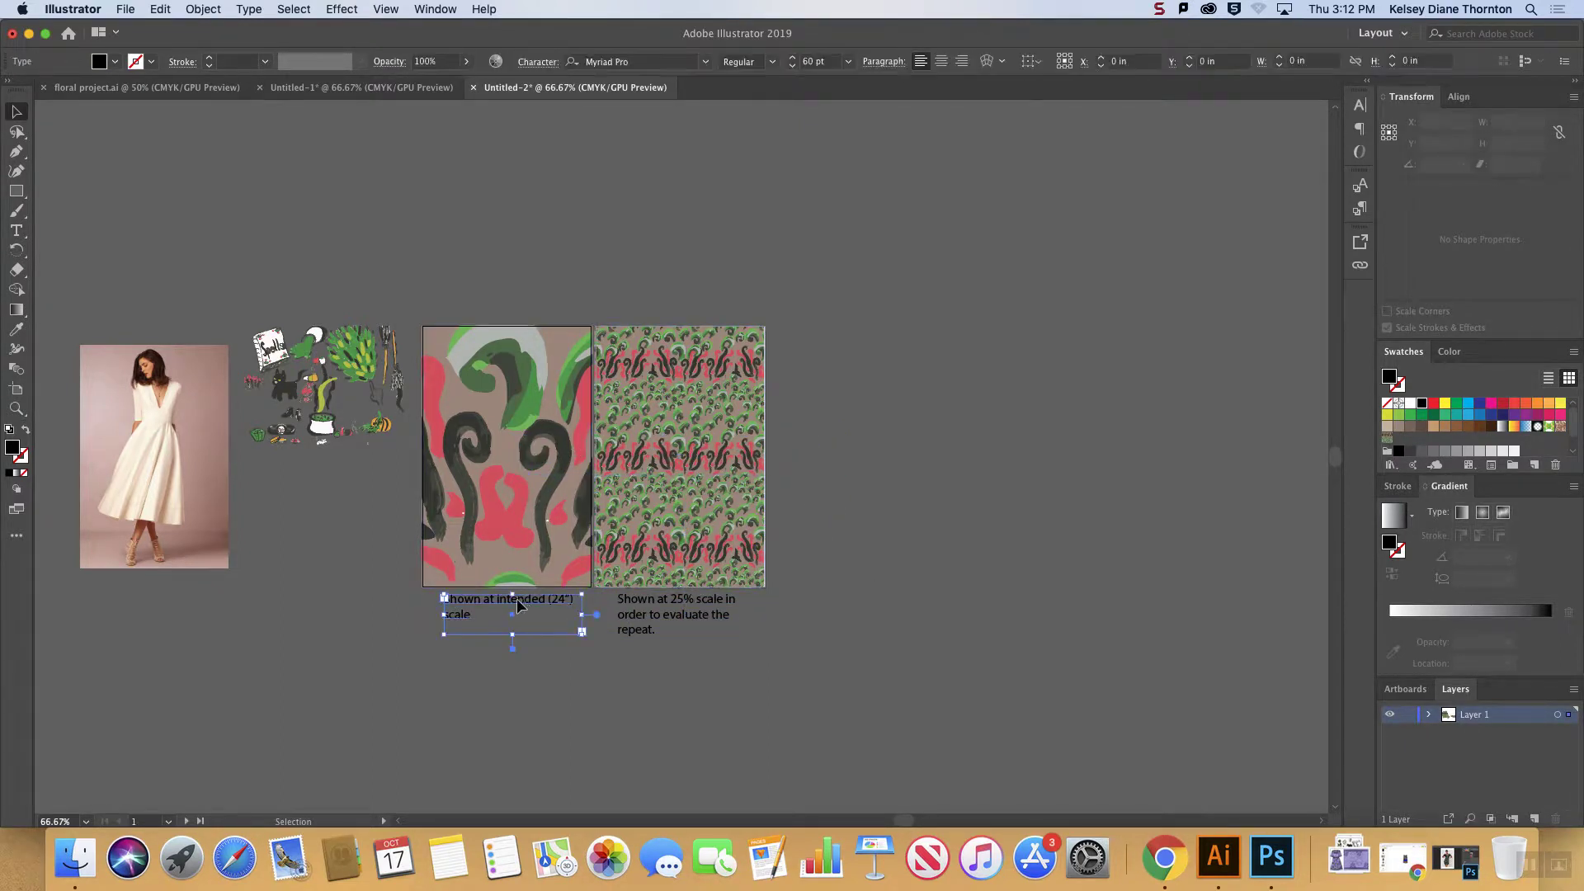
{"action": "left_click", "coordinate": [17, 231]}
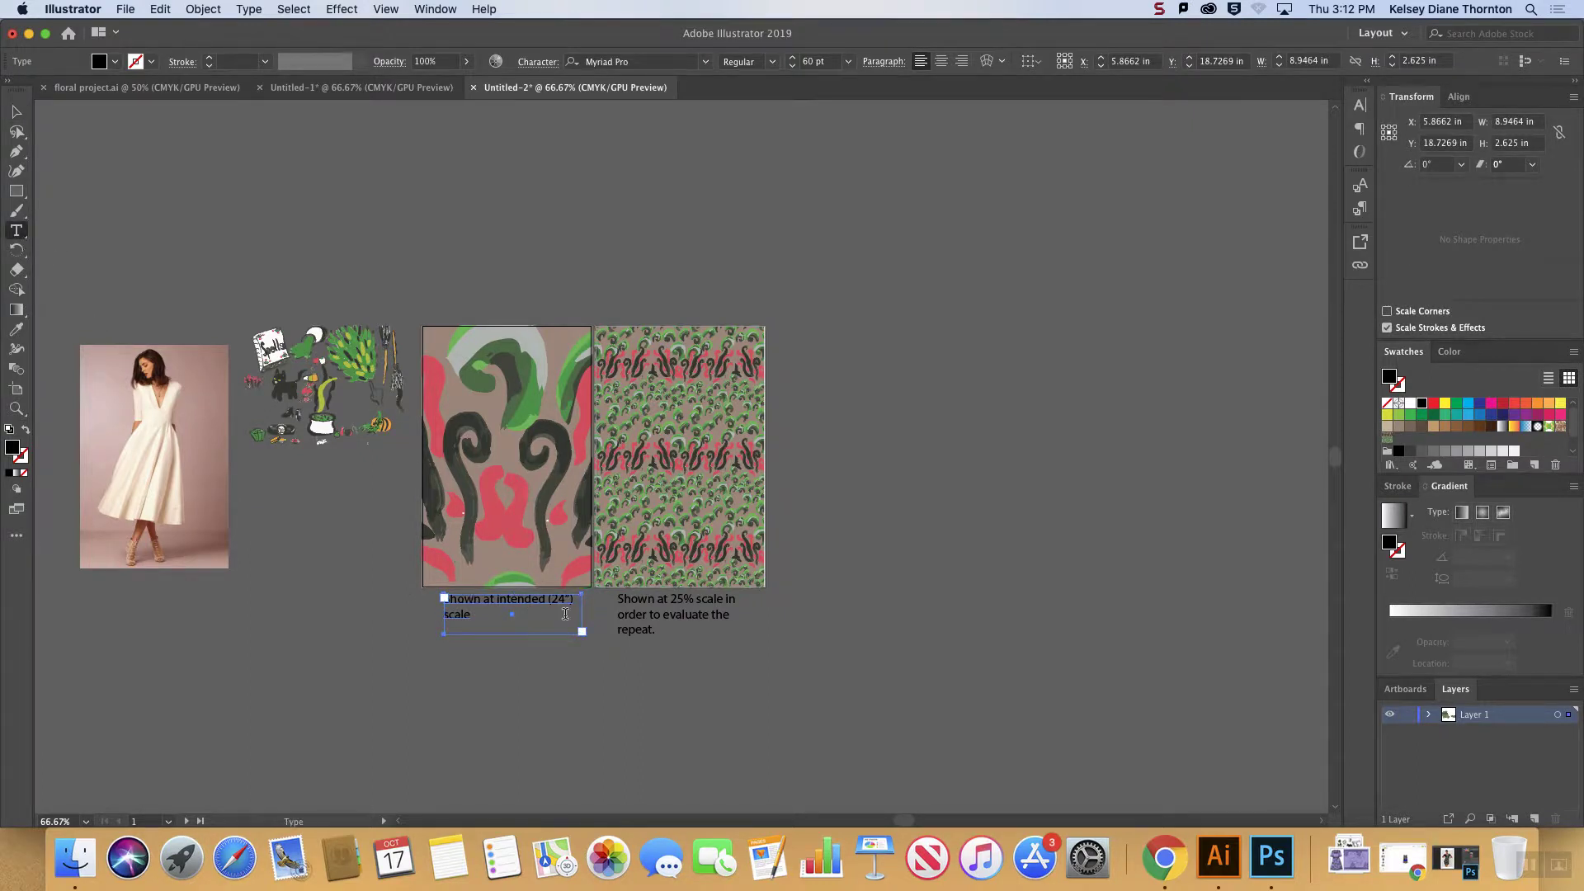
{"action": "double_click", "coordinate": [517, 598]}
{"action": "type", "text": "10"}
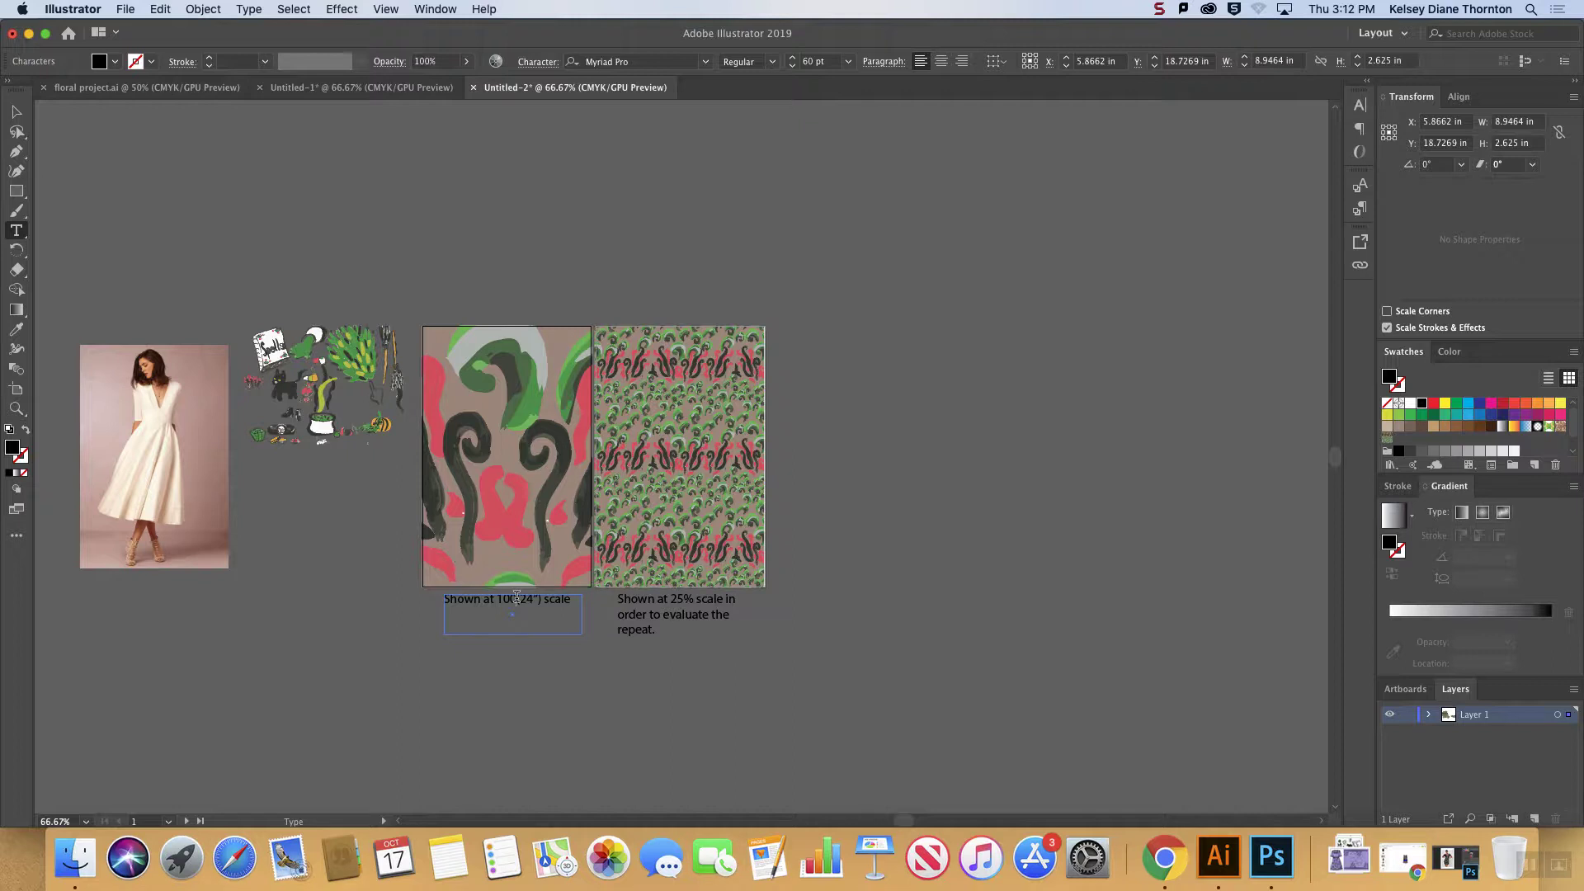
{"action": "type", "text": "0%"}
{"action": "key", "text": "Delete"}
{"action": "key", "text": "Delete"}
{"action": "key", "text": "Delete"}
{"action": "key", "text": "Delete"}
{"action": "key", "text": "Delete"}
{"action": "key", "text": "Delete"}
{"action": "type", "text": "(designed at 36x40)"}
{"action": "key", "text": "Escape"}
{"action": "left_click", "coordinate": [805, 640]}
- Change the scale percentage in the caption under the second artboard to 15%
{"action": "left_click", "coordinate": [658, 619]}
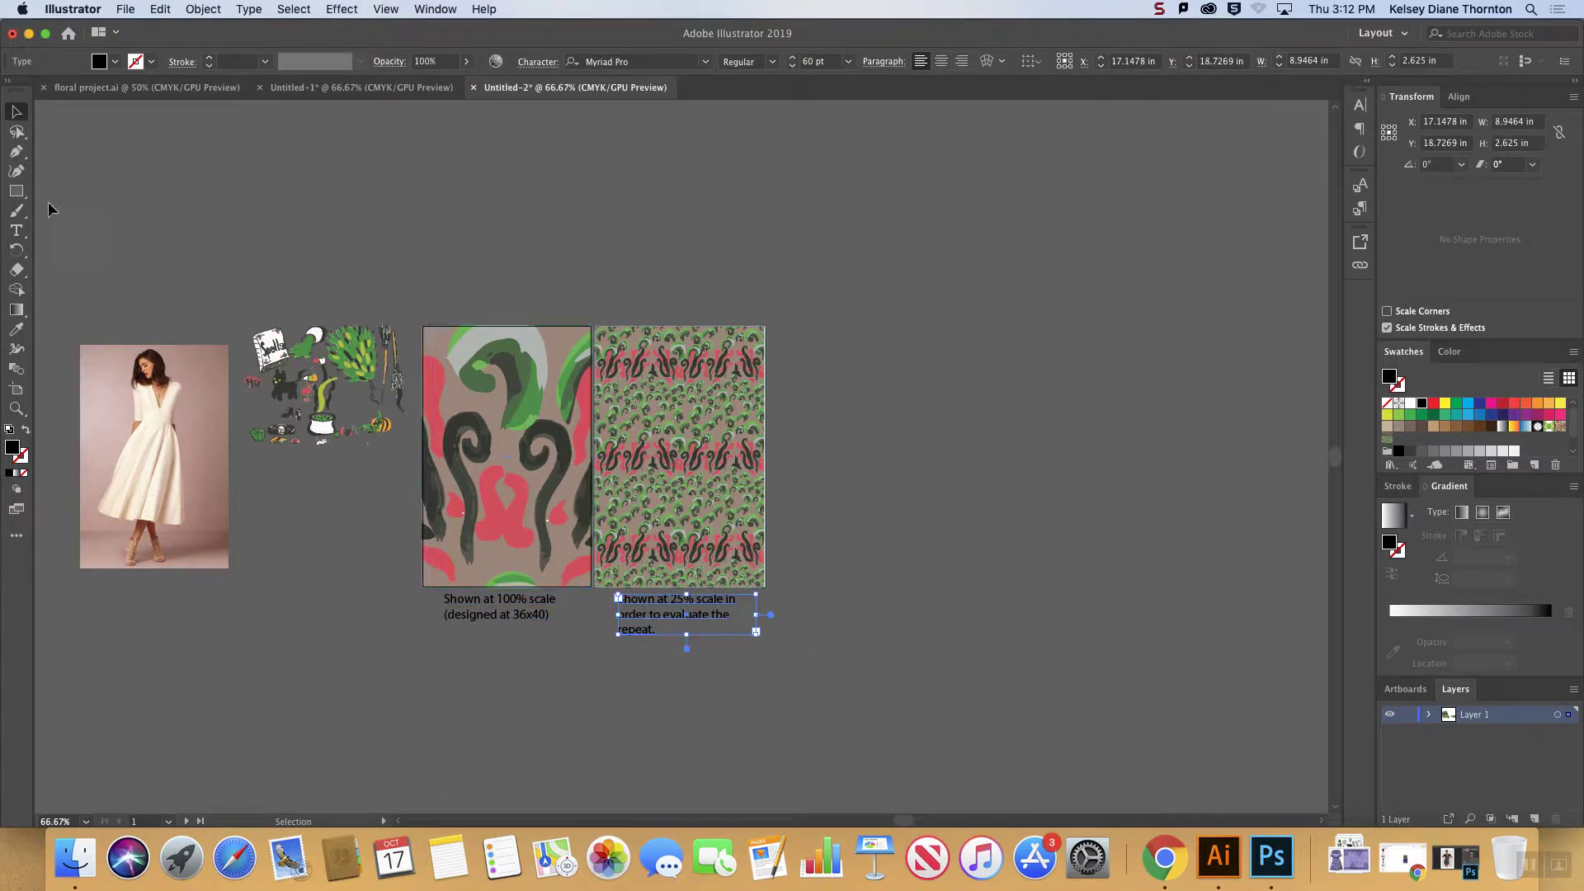
{"action": "left_click", "coordinate": [17, 231]}
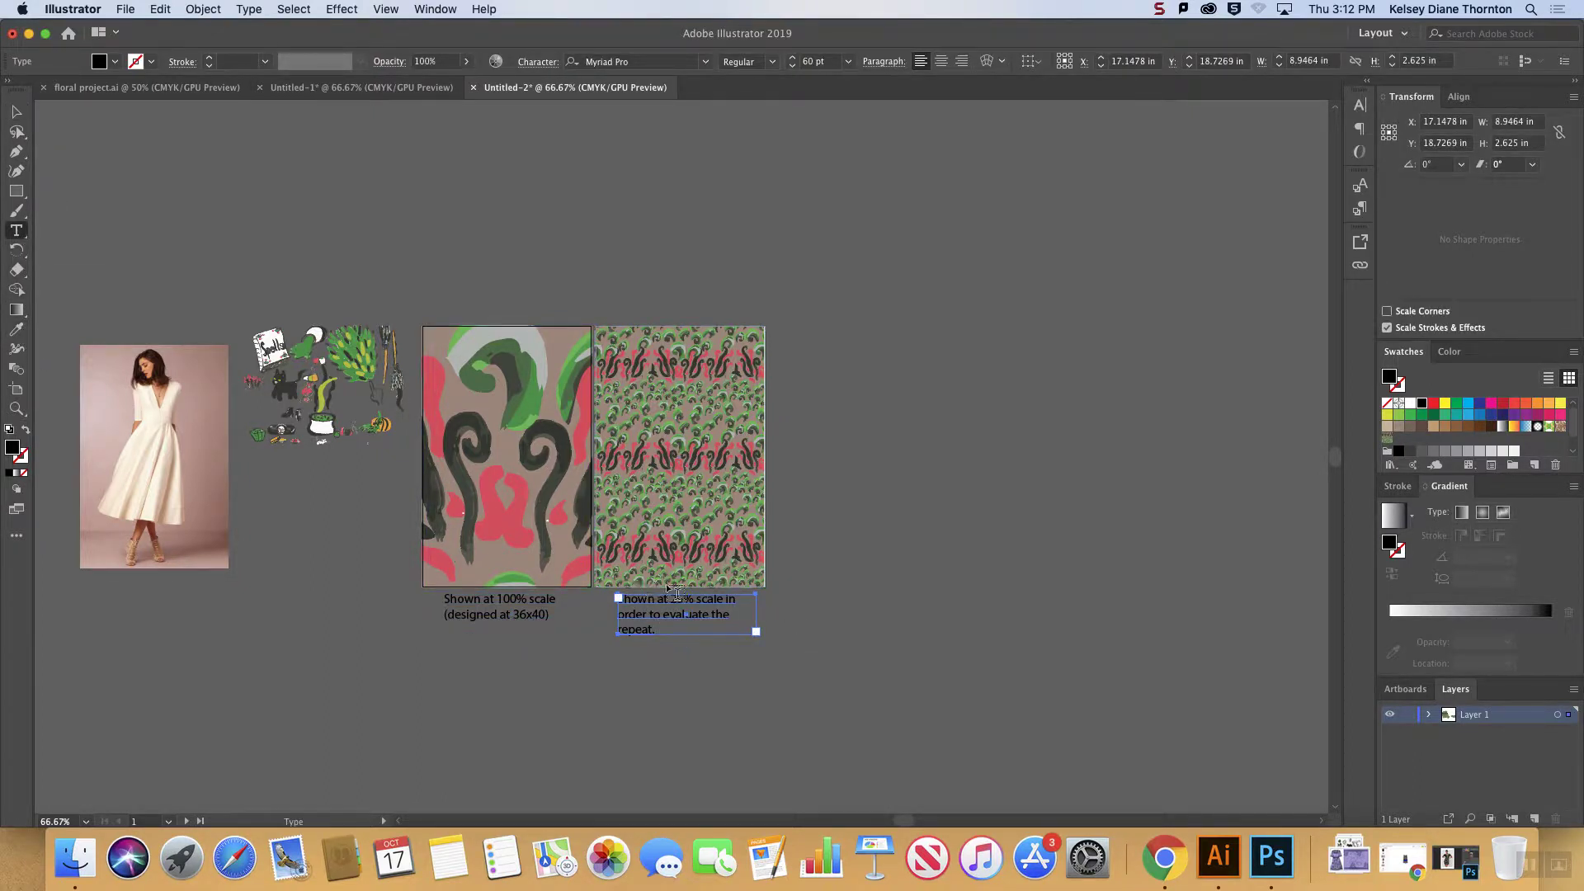
{"action": "left_click_drag", "start_coordinate": [696, 600], "coordinate": [671, 596]}
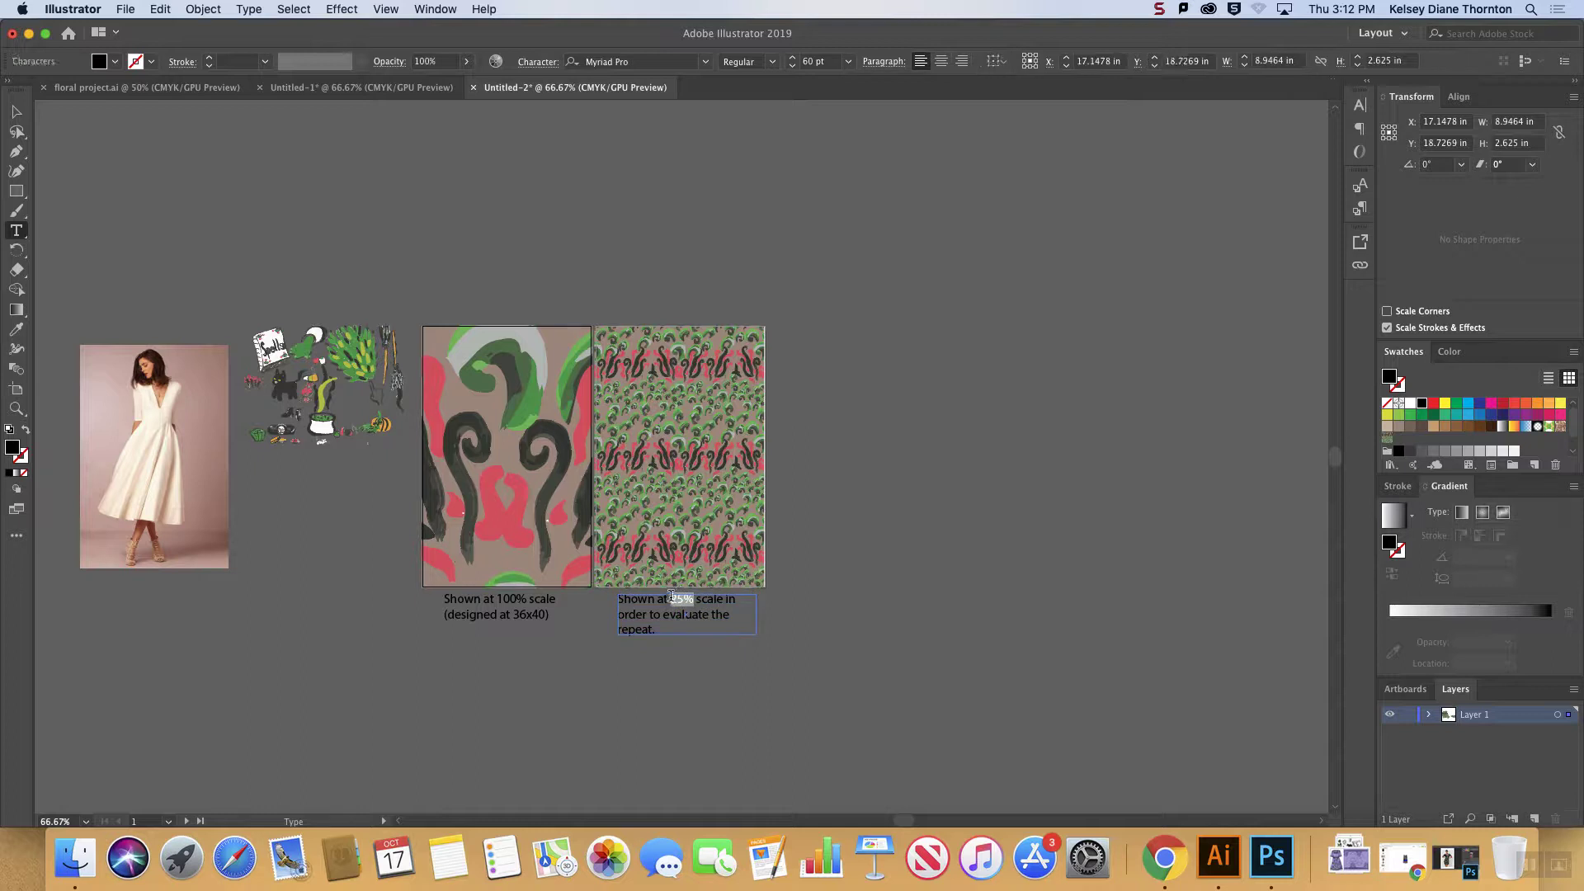
{"action": "type", "text": "15%"}
{"action": "left_click", "coordinate": [16, 111]}
{"action": "left_click", "coordinate": [949, 562]}
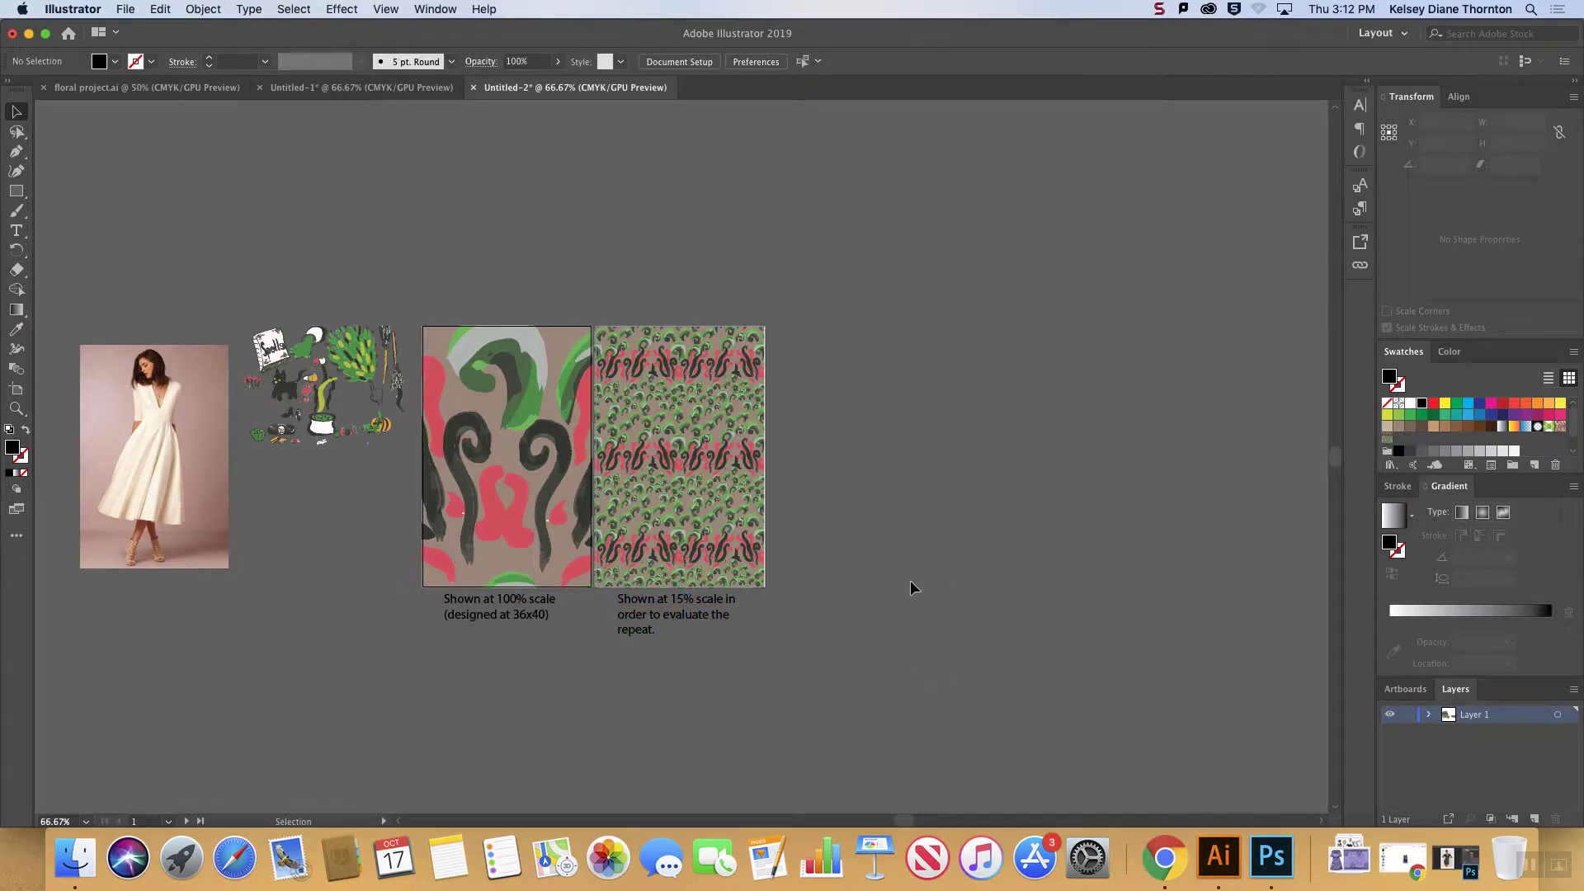
{"action": "scroll", "coordinate": [910, 581], "scroll_direction": "down", "scroll_amount": 2}
{"action": "left_click", "coordinate": [704, 457]}
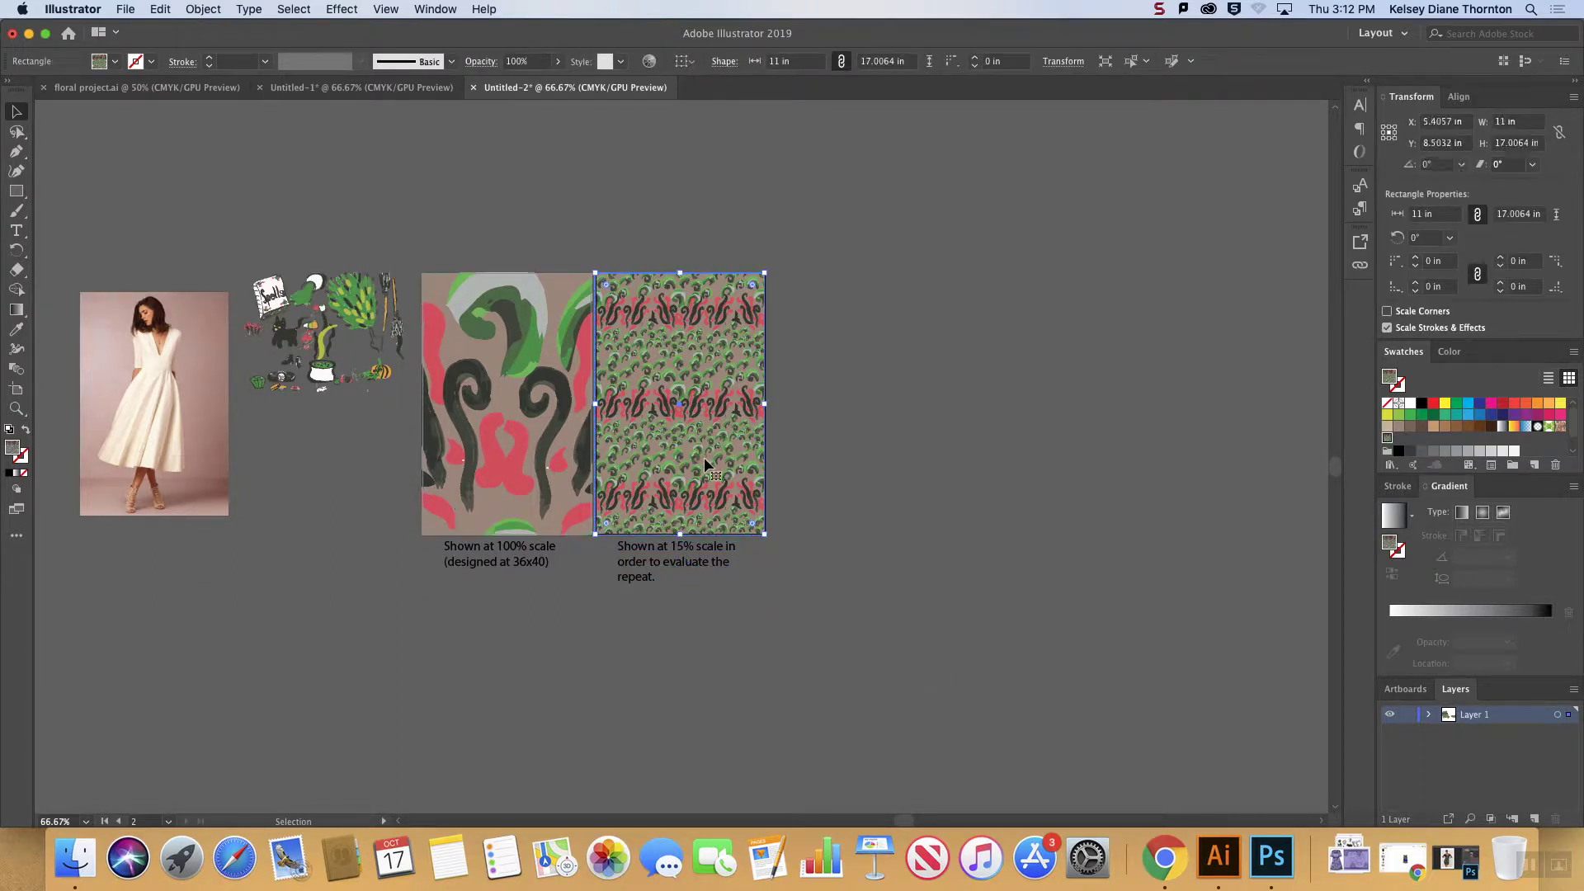
{"action": "left_click", "coordinate": [975, 413]}
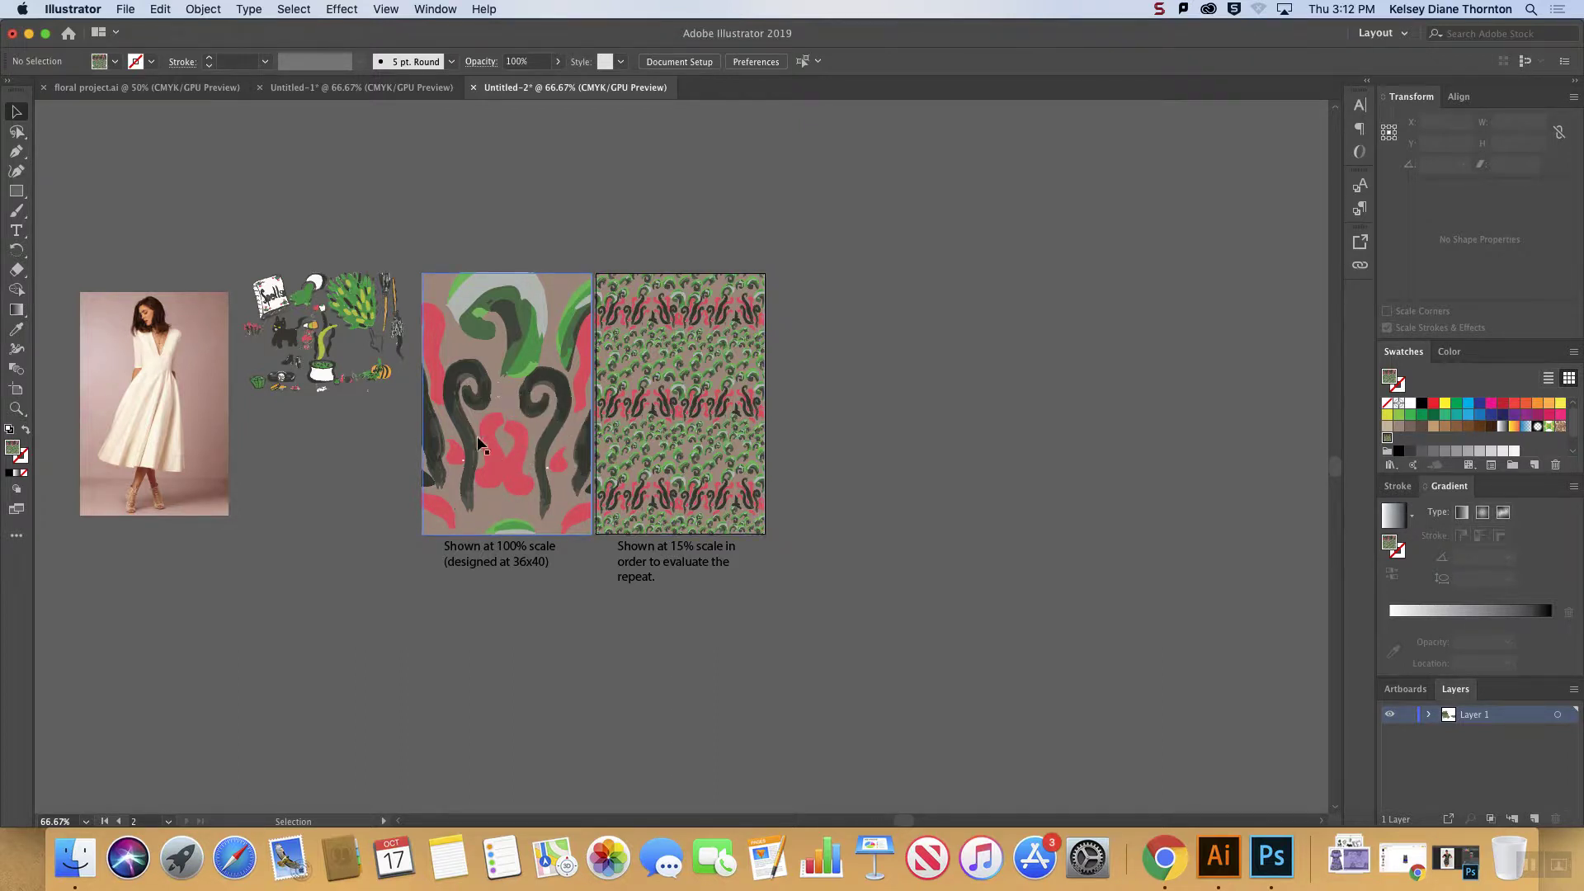
{"action": "left_click", "coordinate": [646, 479]}
- Start a Move transformation of the first artboard's rectangle, with Transform Patterns enabled and Transform Objects disabled
{"action": "left_click", "coordinate": [469, 457]}
{"action": "left_click_drag", "start_coordinate": [469, 456], "coordinate": [470, 459]}
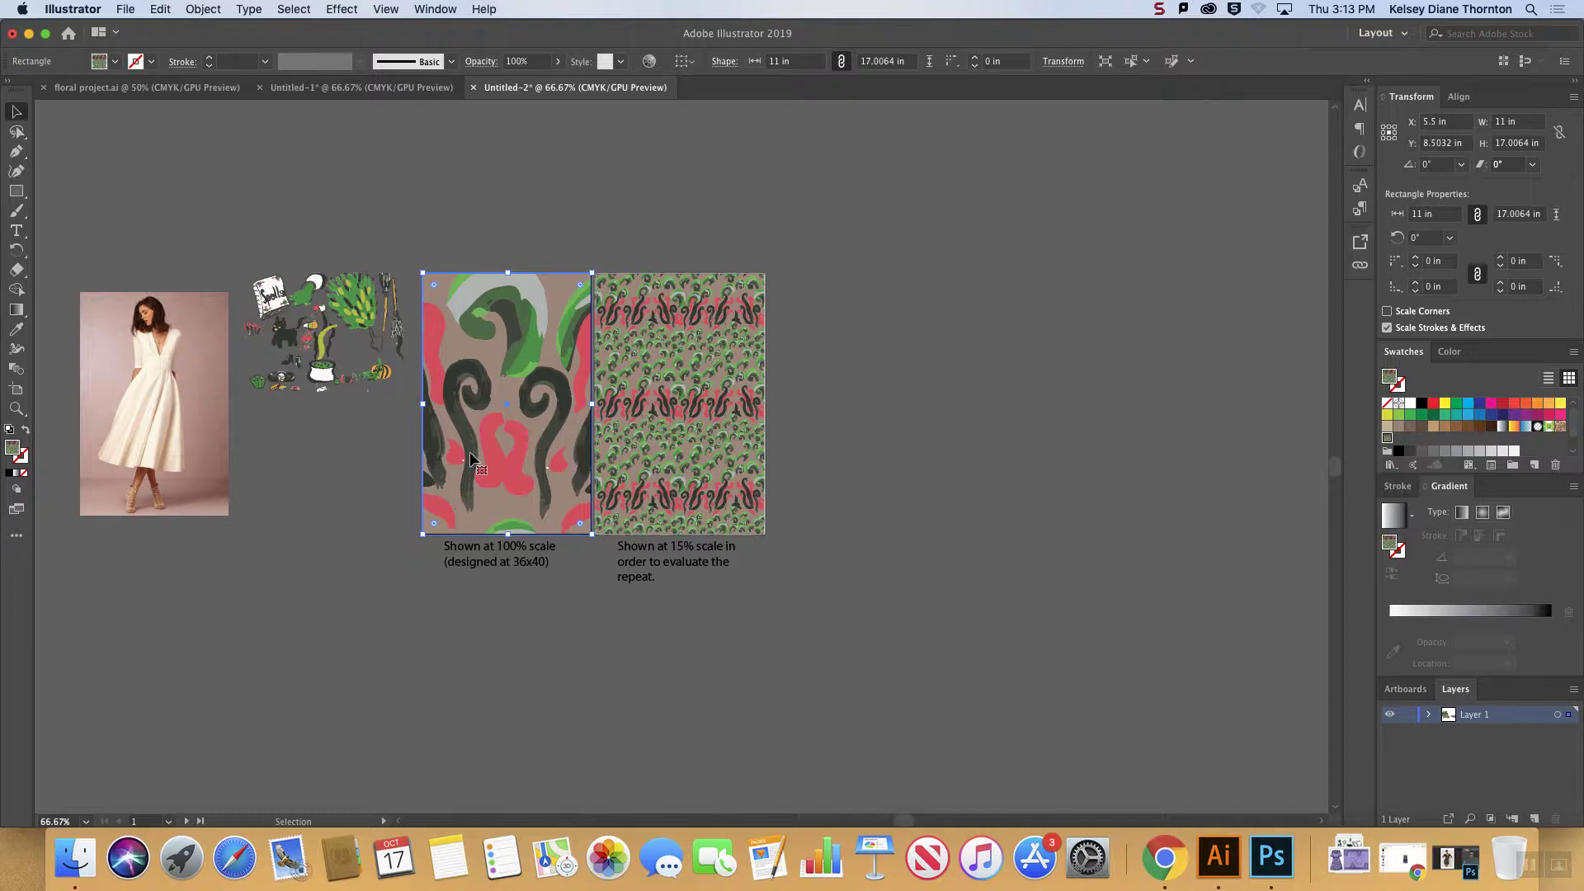
{"action": "left_click", "coordinate": [160, 9]}
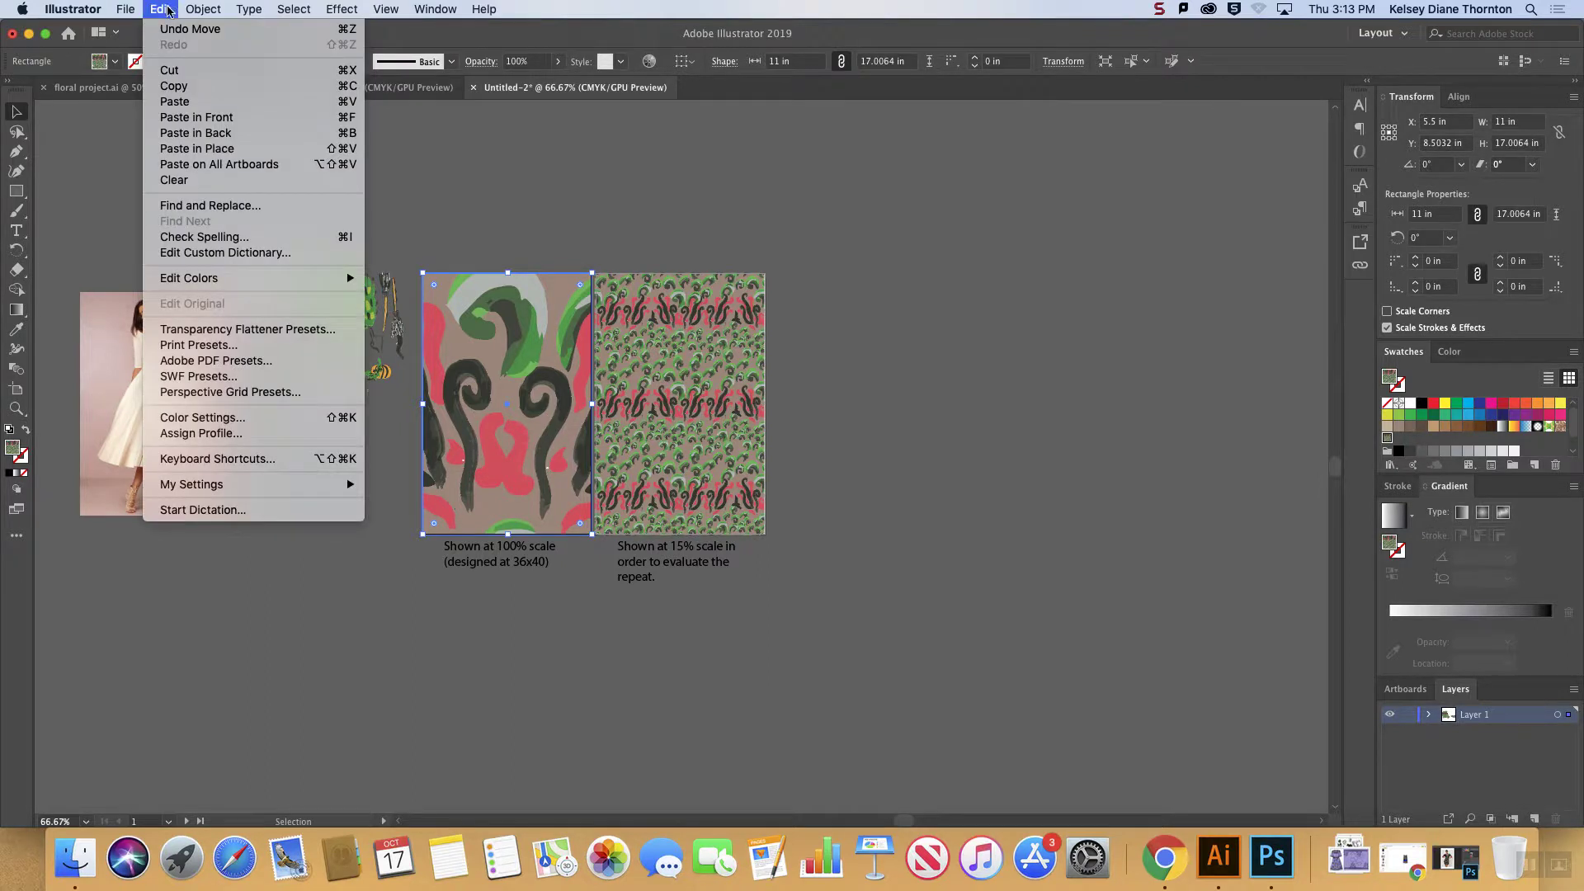
{"action": "mouse_move", "coordinate": [200, 10]}
{"action": "left_click", "coordinate": [446, 62]}
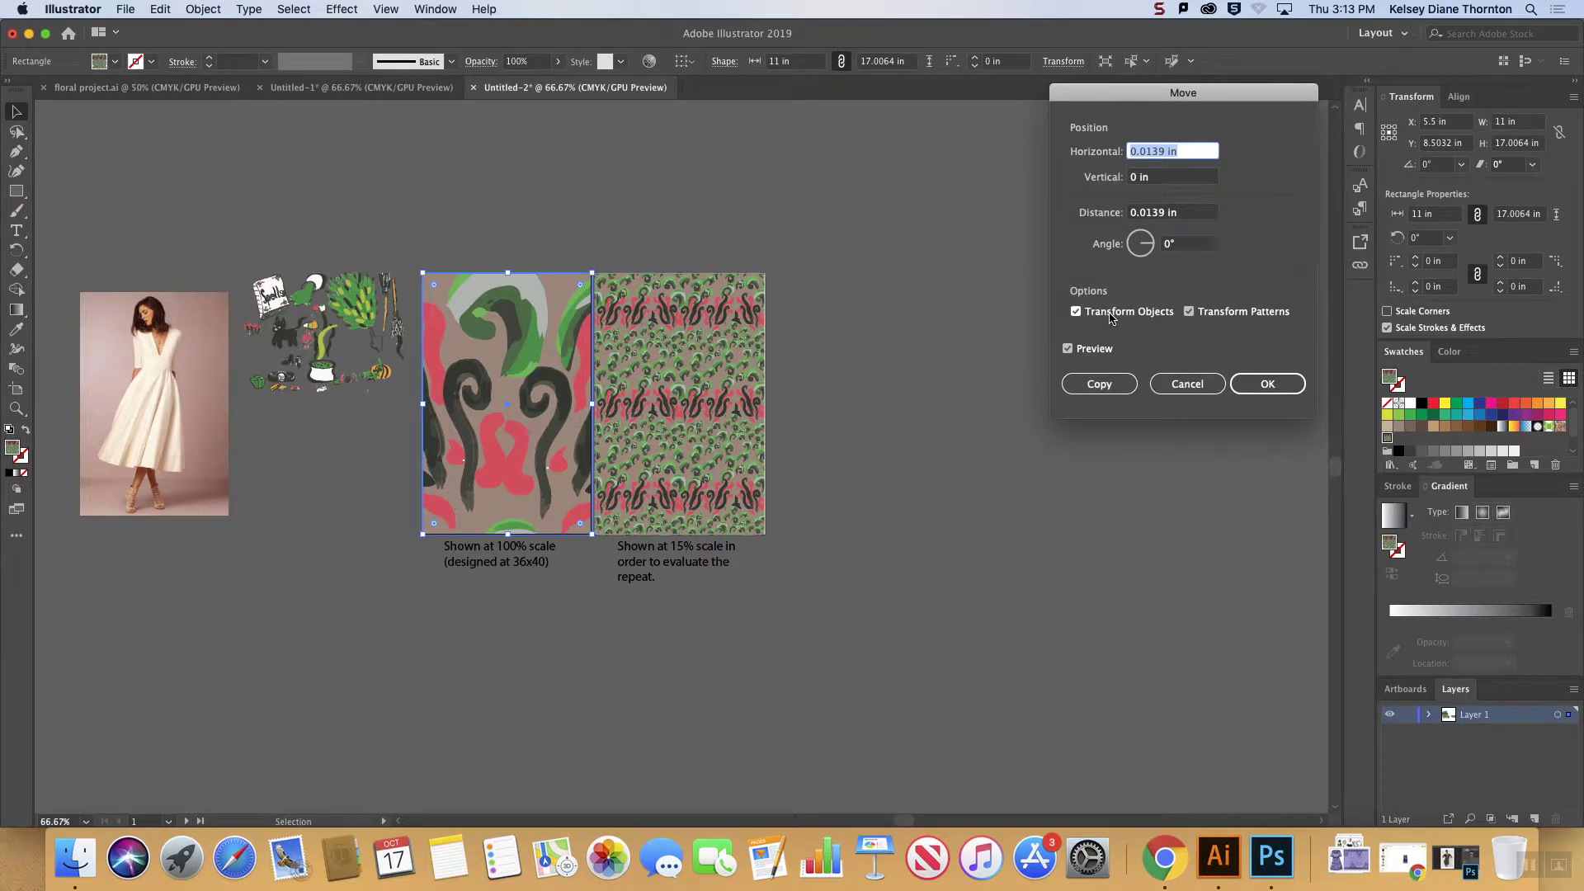
{"action": "left_click", "coordinate": [1110, 316]}
- Set the horizontal offset of the first rectangle's pattern to -27.125 in
{"action": "left_click", "coordinate": [1178, 150]}
{"action": "key", "text": "shift+Down"}
{"action": "key", "text": "shift+Down"}
{"action": "key", "text": "shift+Down"}
{"action": "key", "text": "shift+Down"}
{"action": "key", "text": "shift+Down"}
{"action": "key", "text": "shift+Down"}
{"action": "key", "text": "shift+Down"}
{"action": "key", "text": "shift+Down"}
{"action": "key", "text": "shift+Down"}
{"action": "key", "text": "shift+Down"}
{"action": "key", "text": "shift+Down"}
{"action": "key", "text": "shift+Down"}
{"action": "key", "text": "shift+Down"}
{"action": "key", "text": "shift+Down"}
{"action": "key", "text": "shift+Down"}
{"action": "key", "text": "shift+Down"}
{"action": "key", "text": "shift+Down"}
{"action": "key", "text": "shift+Down"}
{"action": "key", "text": "shift+Down"}
{"action": "key", "text": "shift+Down"}
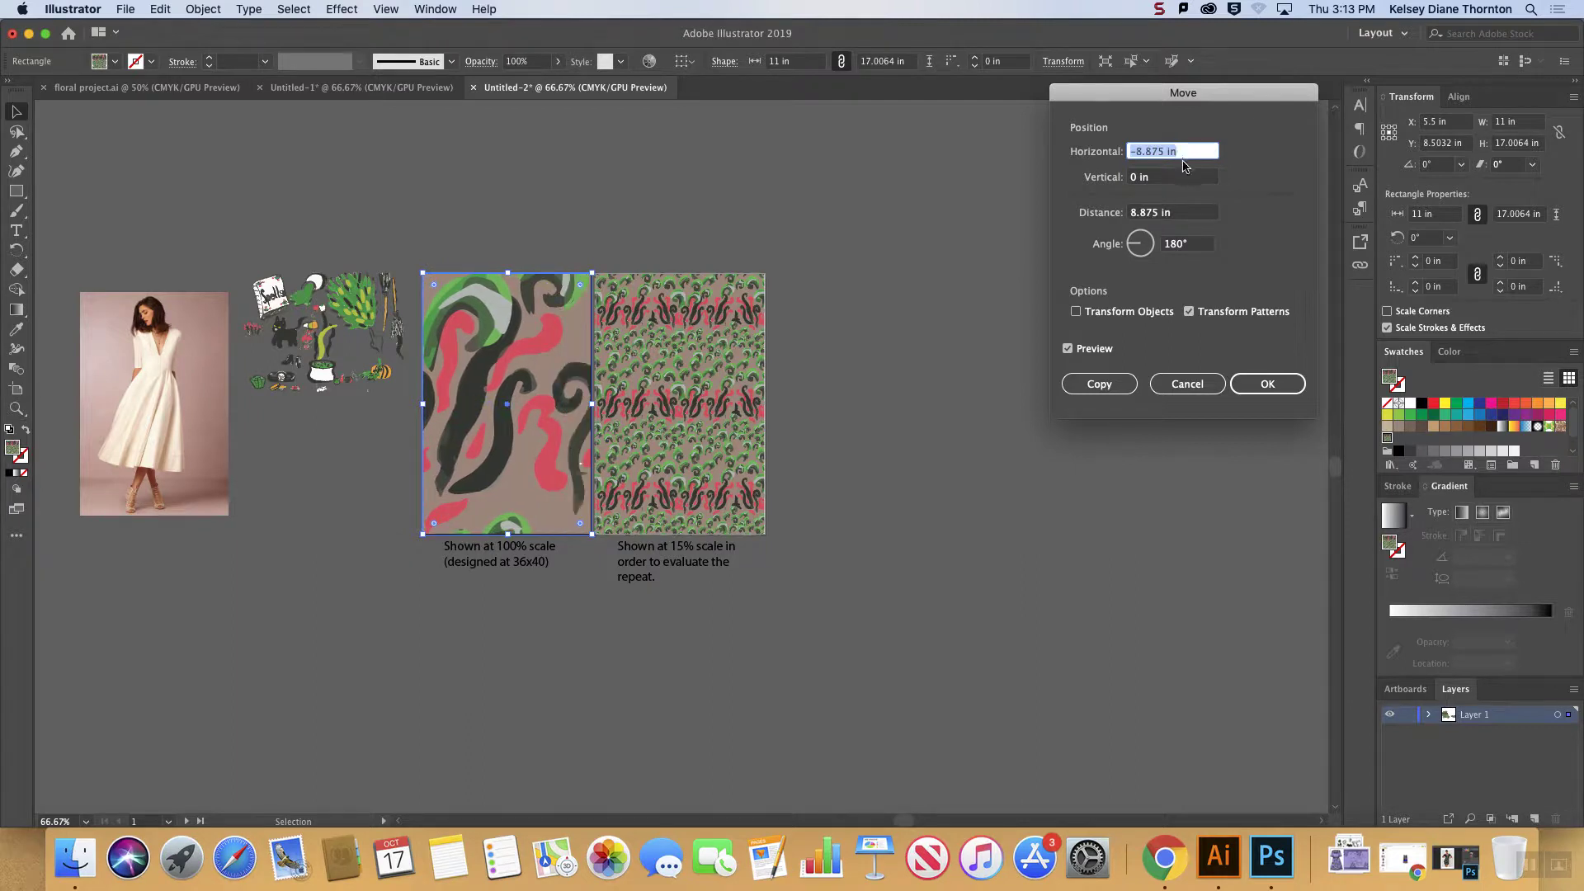
{"action": "left_click", "coordinate": [1189, 177]}
{"action": "left_click", "coordinate": [1192, 153]}
{"action": "key", "text": "Down"}
{"action": "key", "text": "Down"}
{"action": "key", "text": "Down"}
{"action": "key", "text": "Down"}
{"action": "key", "text": "Down"}
{"action": "key", "text": "Down"}
{"action": "key", "text": "Down"}
{"action": "key", "text": "Down"}
{"action": "key", "text": "Down"}
{"action": "key", "text": "Down"}
{"action": "key", "text": "Down"}
{"action": "key", "text": "Down"}
{"action": "key", "text": "Down"}
{"action": "key", "text": "Down"}
{"action": "key", "text": "Down"}
{"action": "key", "text": "Down"}
{"action": "key", "text": "Down"}
{"action": "key", "text": "Down"}
{"action": "key", "text": "Down"}
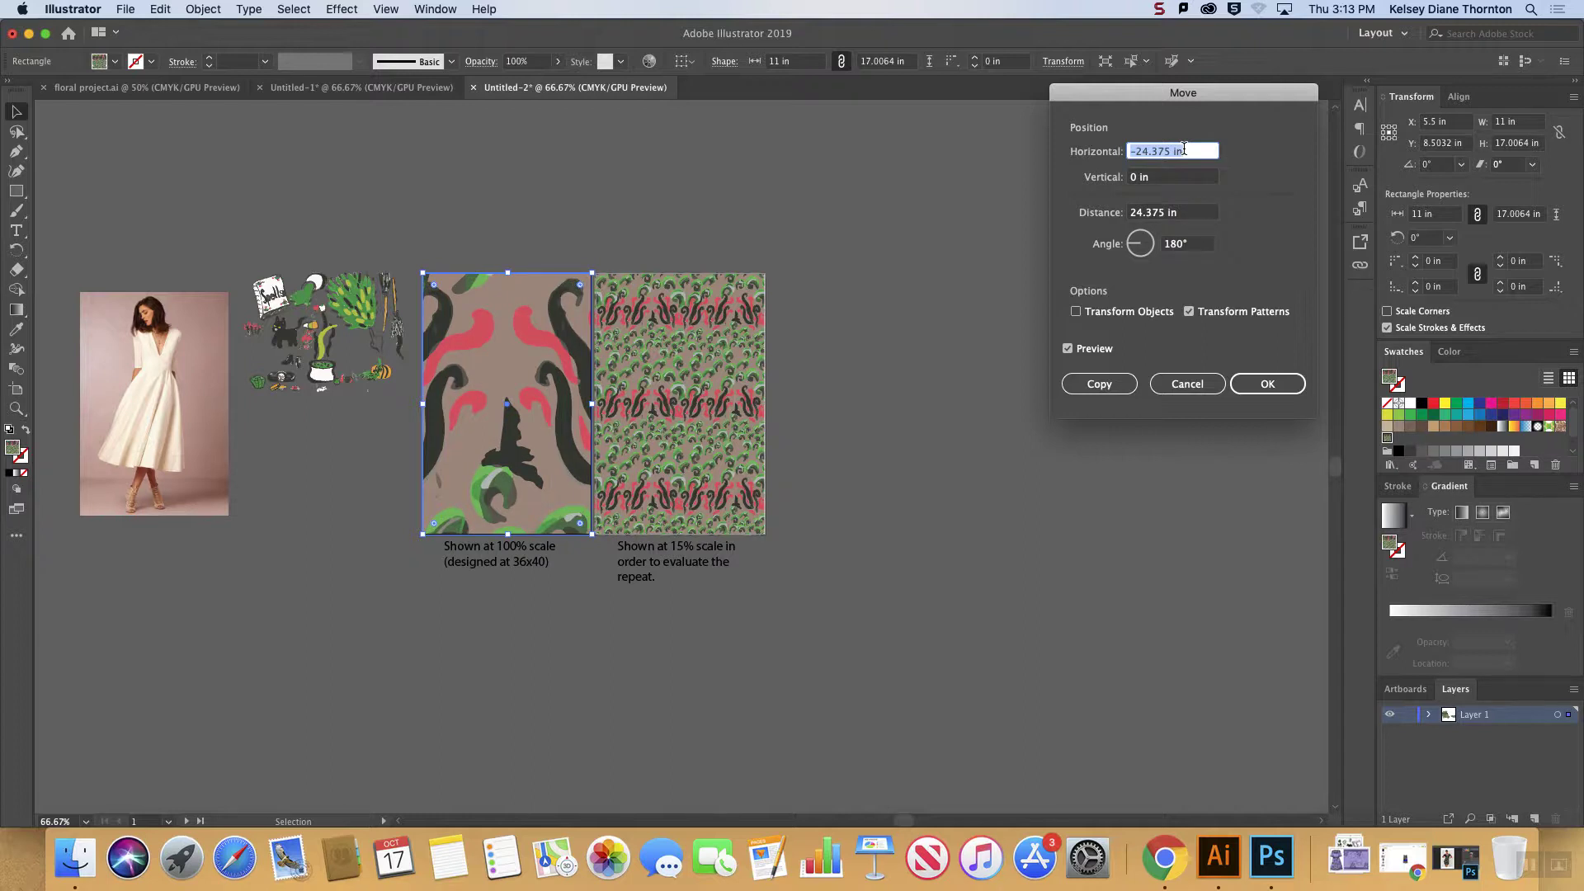
{"action": "key", "text": "Down"}
{"action": "key", "text": "Down"}
{"action": "key", "text": "Down"}
{"action": "key", "text": "Down"}
{"action": "key", "text": "Down"}
{"action": "key", "text": "Down"}
{"action": "key", "text": "Down"}
{"action": "key", "text": "Down"}
{"action": "key", "text": "Down"}
{"action": "key", "text": "Down"}
{"action": "key", "text": "Down"}
{"action": "key", "text": "Down"}
{"action": "key", "text": "Down"}
{"action": "key", "text": "Down"}
{"action": "key", "text": "Down"}
{"action": "key", "text": "Down"}
{"action": "key", "text": "Down"}
{"action": "key", "text": "Down"}
{"action": "key", "text": "Down"}
{"action": "key", "text": "Down"}
{"action": "key", "text": "Down"}
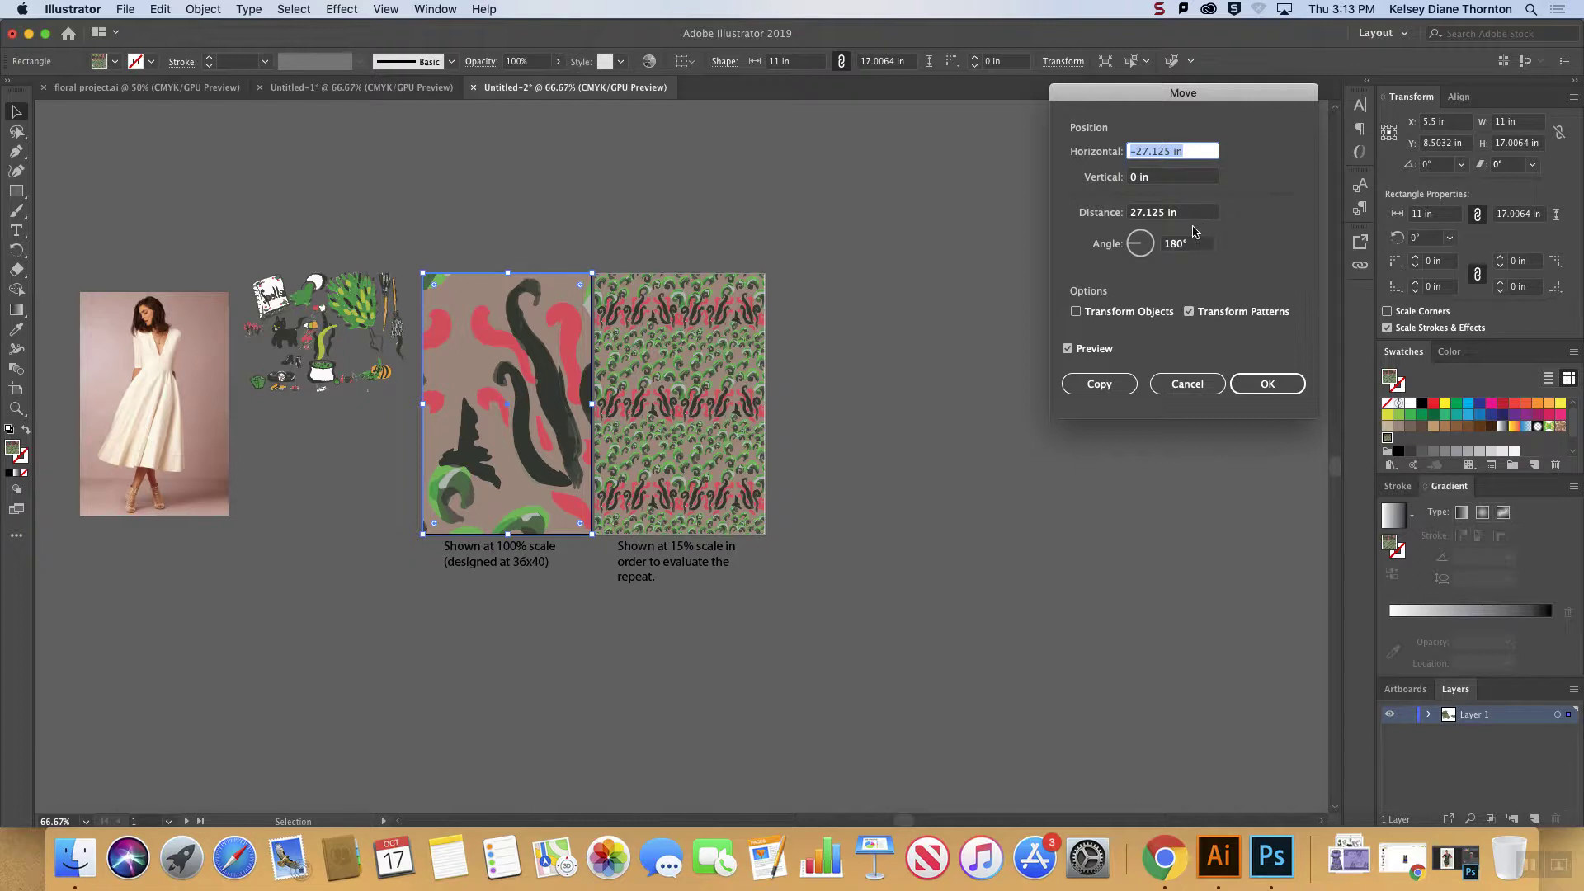
- Set the pattern's vertical offset to -4.875 in, apply the move and deselect the rectangle
{"action": "key", "text": "Tab"}
{"action": "key", "text": "Down"}
{"action": "key", "text": "Down"}
{"action": "key", "text": "Down"}
{"action": "key", "text": "Down"}
{"action": "key", "text": "Down"}
{"action": "key", "text": "Down"}
{"action": "key", "text": "Down"}
{"action": "key", "text": "Down"}
{"action": "key", "text": "Down"}
{"action": "key", "text": "Down"}
{"action": "key", "text": "Down"}
{"action": "key", "text": "Down"}
{"action": "key", "text": "Down"}
{"action": "key", "text": "Down"}
{"action": "key", "text": "Down"}
{"action": "key", "text": "Down"}
{"action": "key", "text": "Down"}
{"action": "key", "text": "Down"}
{"action": "key", "text": "Down"}
{"action": "key", "text": "Down"}
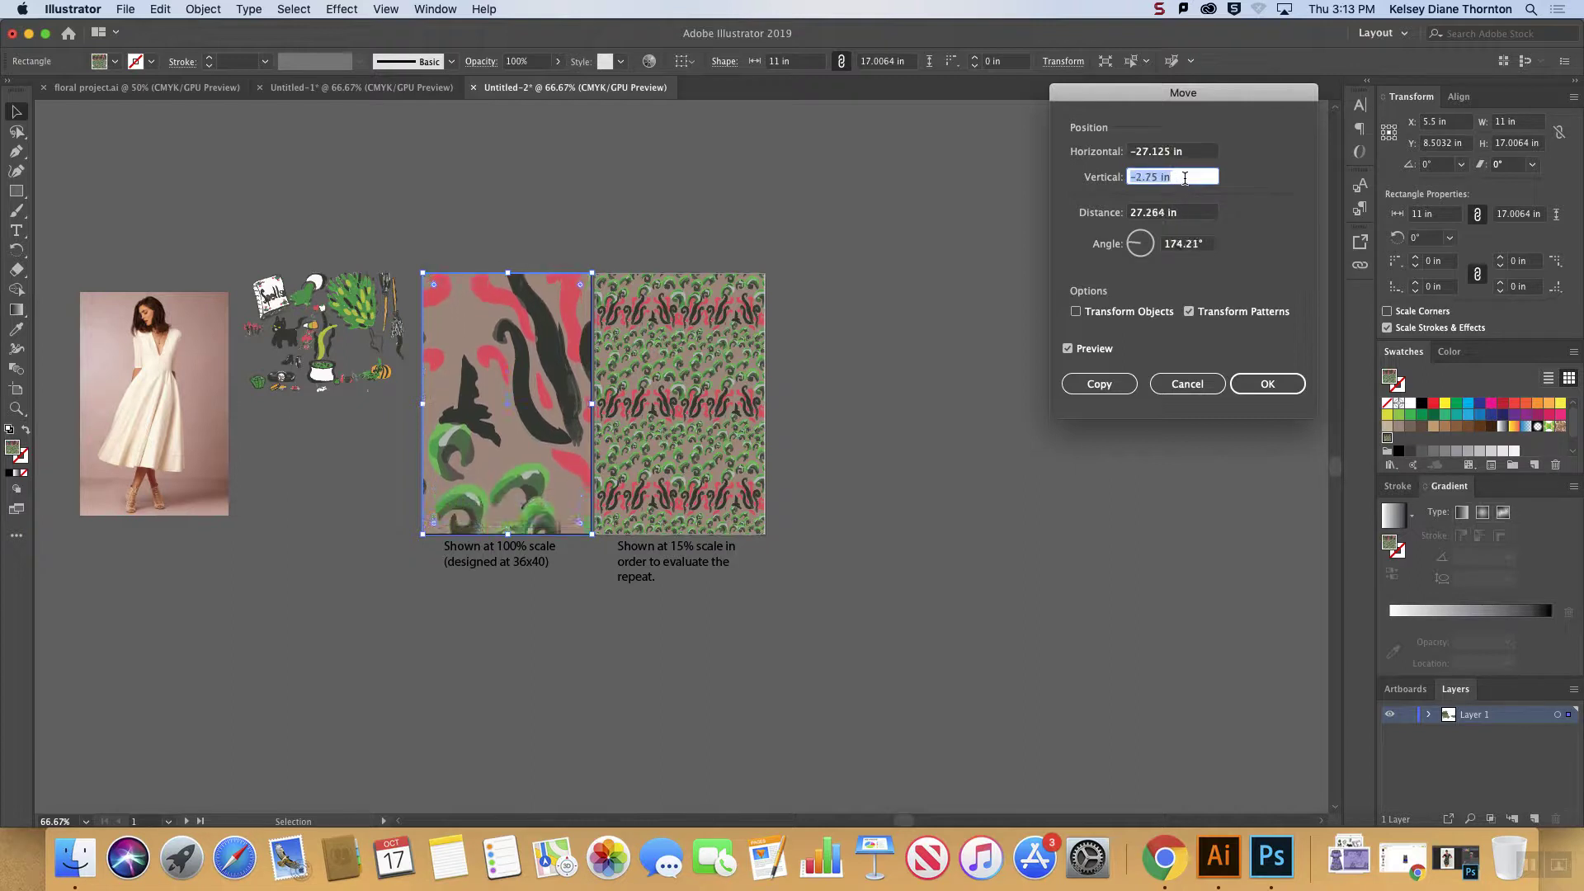
{"action": "key", "text": "Down"}
{"action": "key", "text": "Down"}
{"action": "key", "text": "Down"}
{"action": "key", "text": "Down"}
{"action": "key", "text": "Down"}
{"action": "key", "text": "Down"}
{"action": "key", "text": "Down"}
{"action": "key", "text": "Down"}
{"action": "key", "text": "Down"}
{"action": "key", "text": "Down"}
{"action": "key", "text": "Down"}
{"action": "key", "text": "Down"}
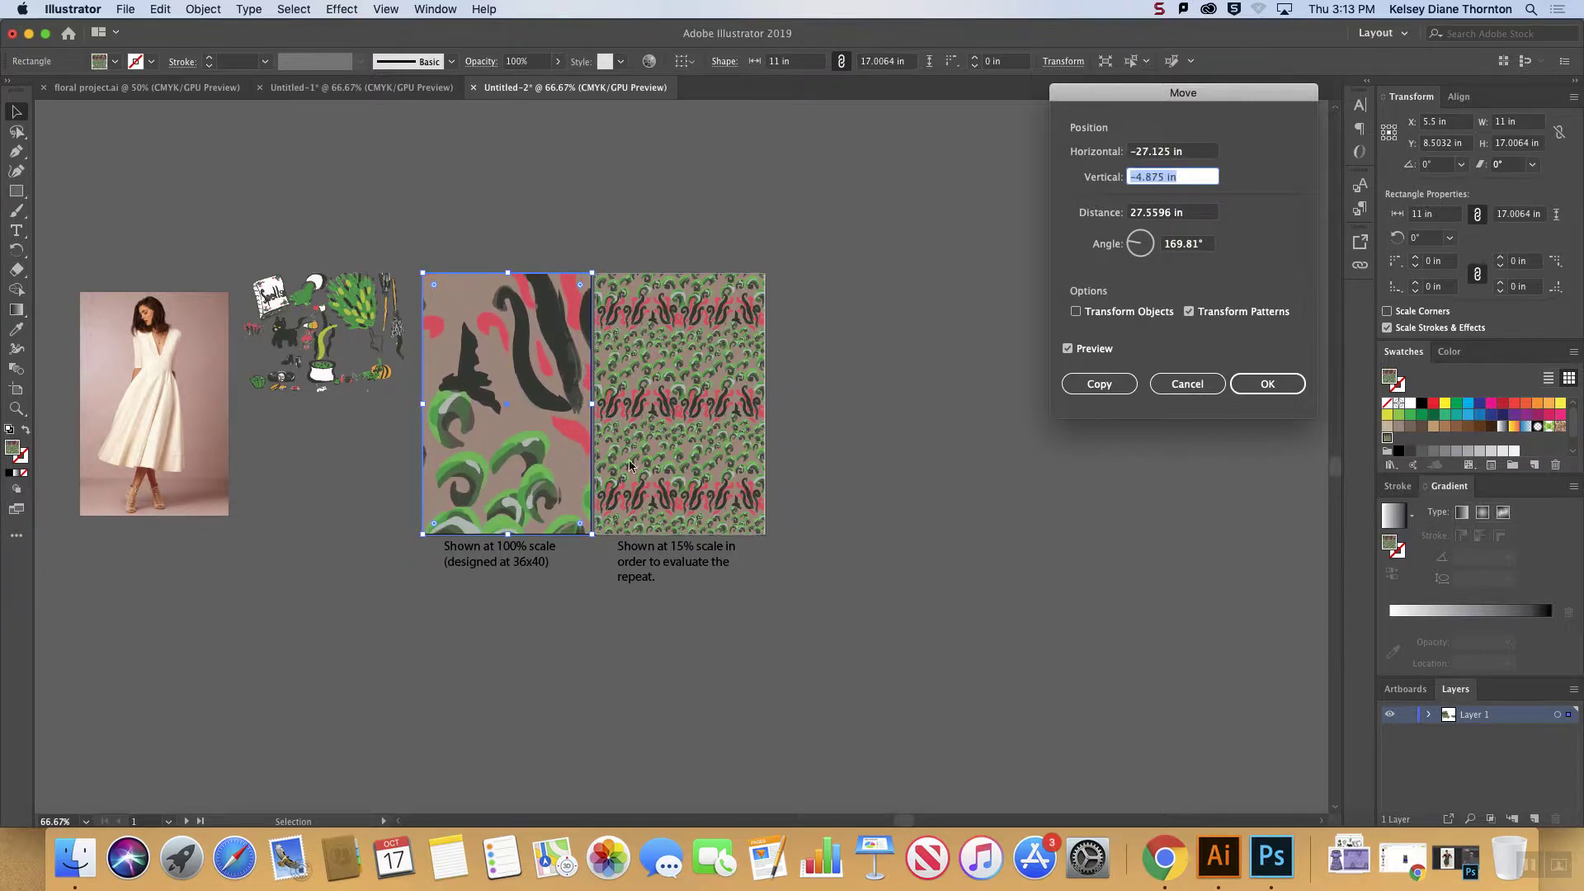
{"action": "left_click", "coordinate": [1265, 386]}
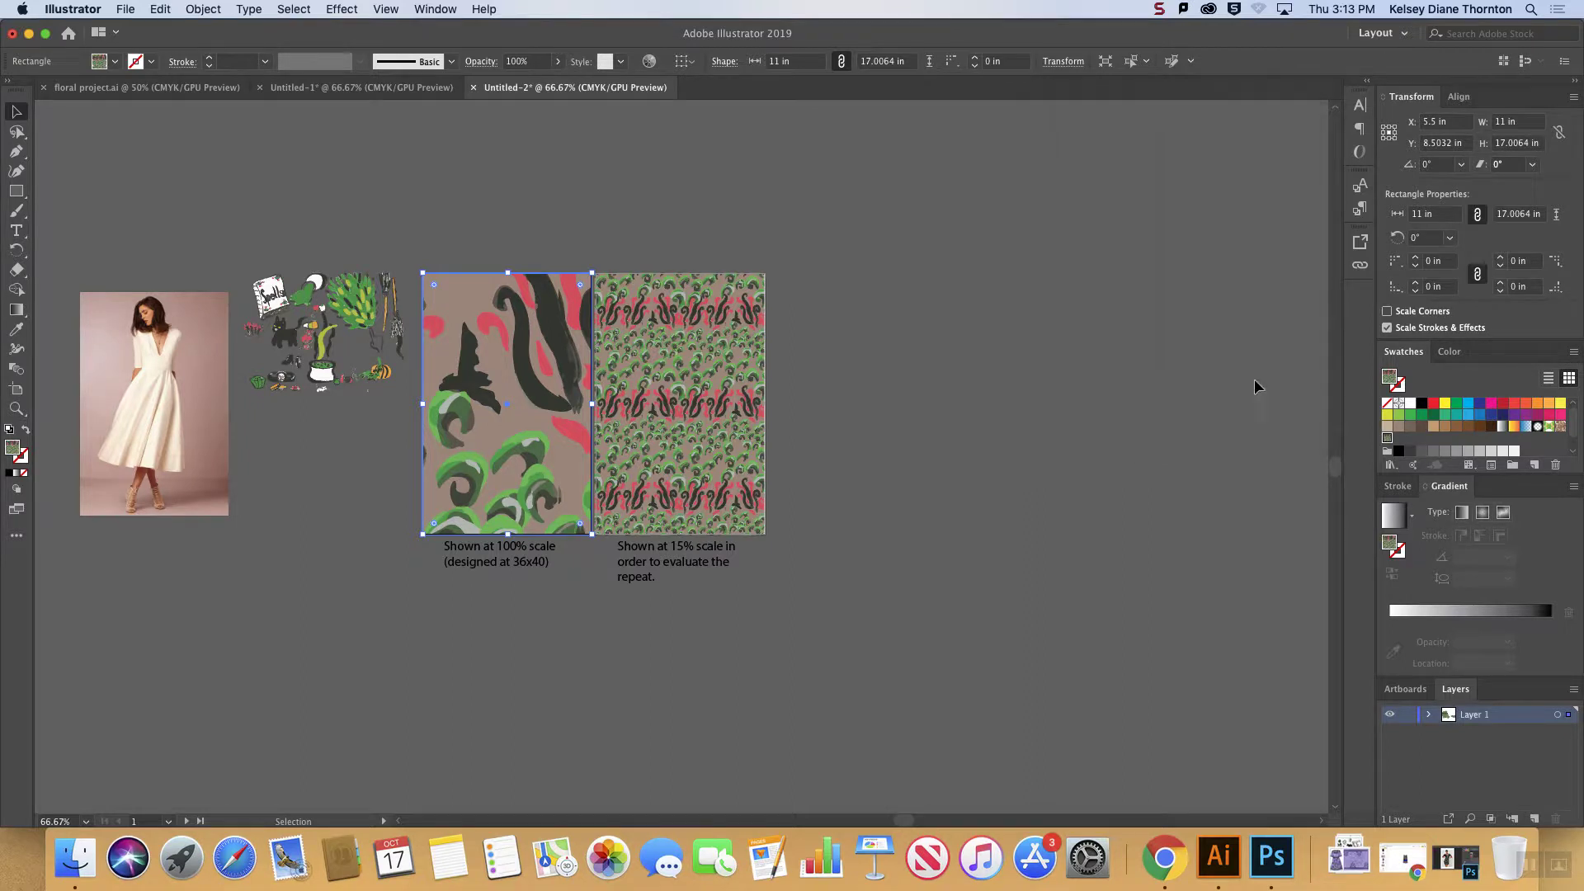
{"action": "left_click", "coordinate": [842, 354]}
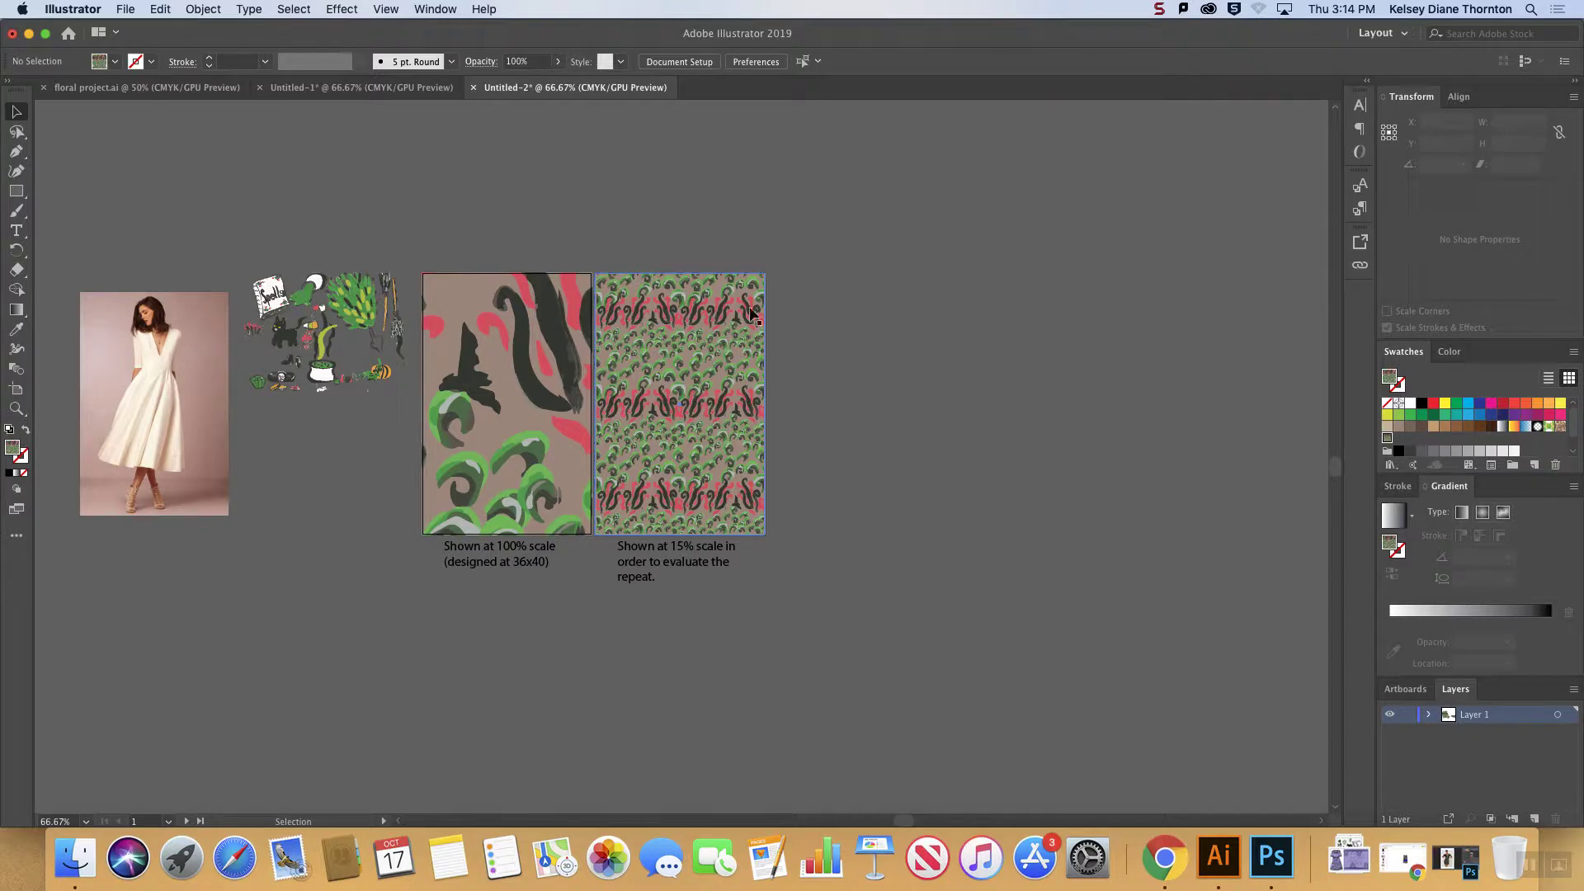
- Switch to the Moodle course page in Chrome and highlight the lecture link on seamless photorealistic patterns in Photoshop
{"action": "left_click", "coordinate": [1172, 868]}
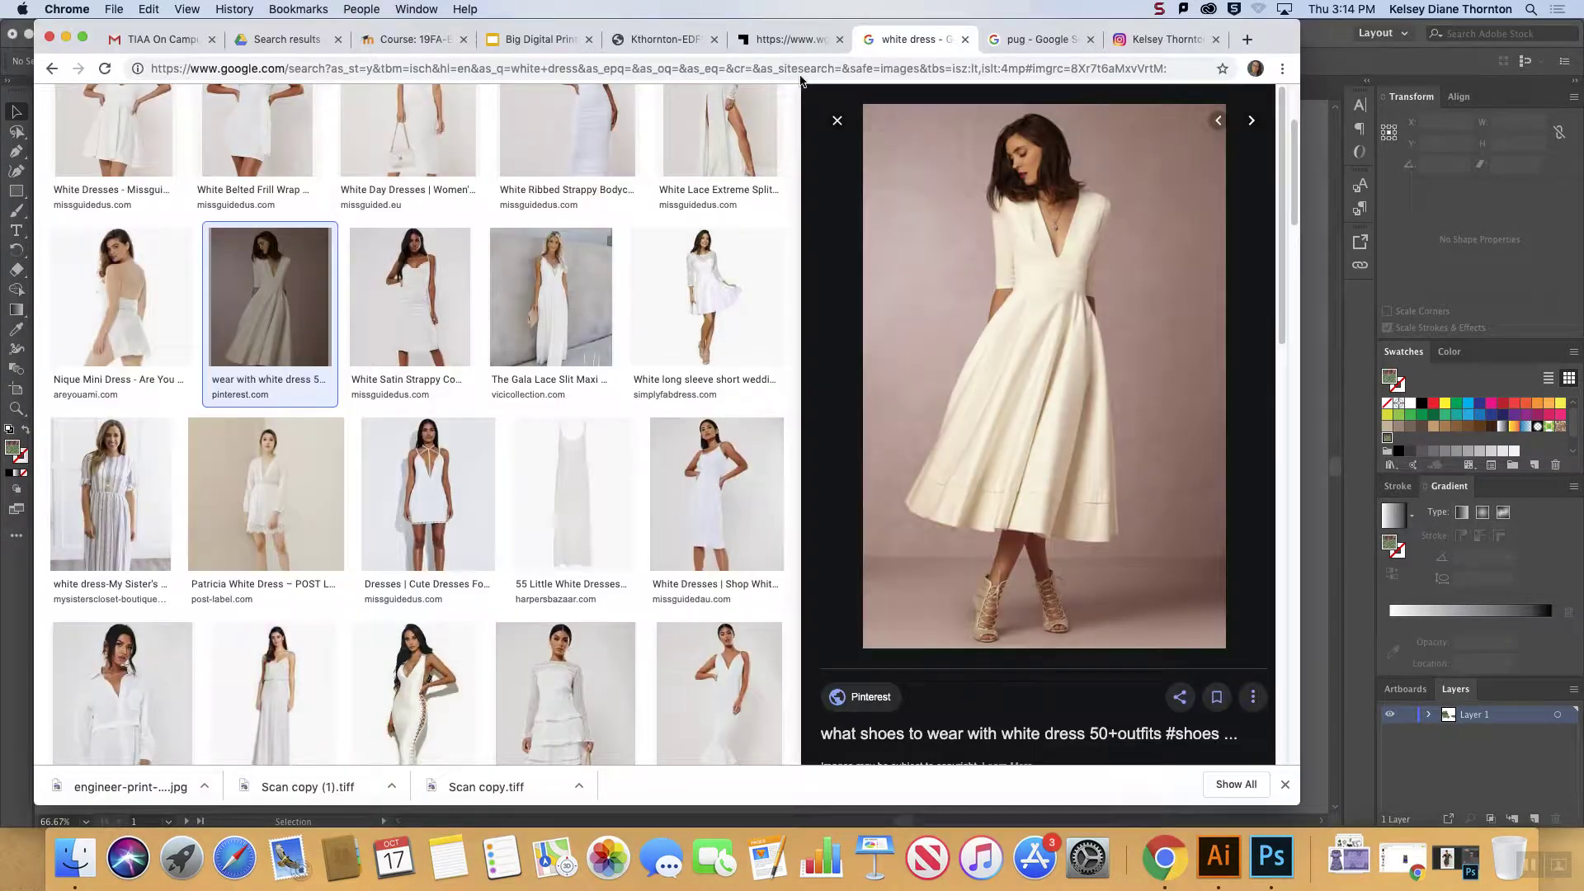
{"action": "left_click", "coordinate": [408, 39]}
{"action": "scroll", "coordinate": [677, 455], "scroll_direction": "up", "scroll_amount": 15}
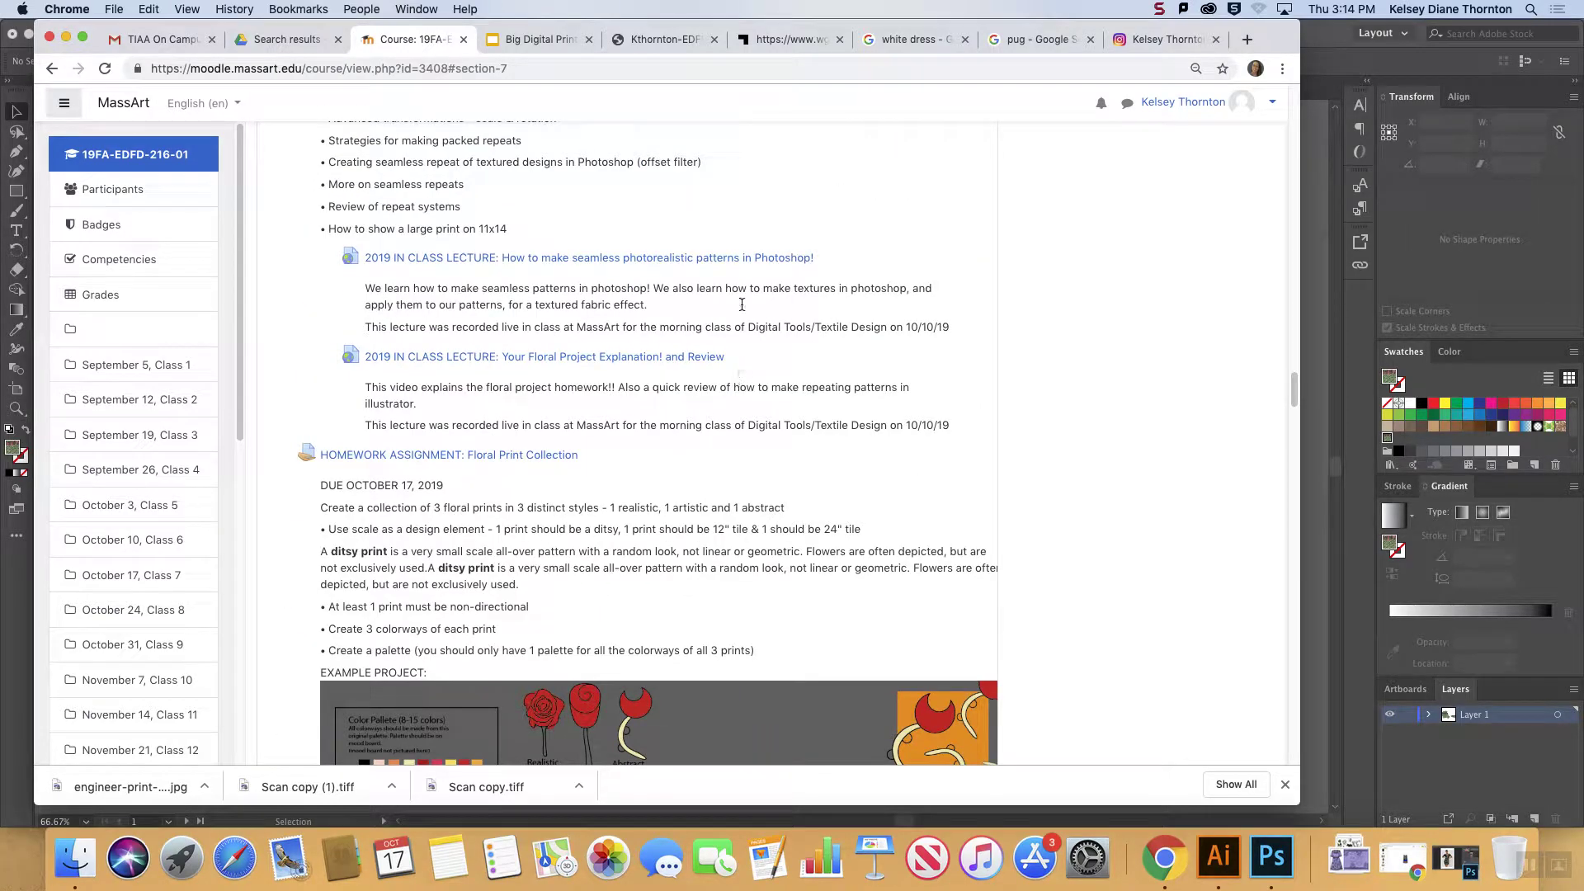
{"action": "left_click_drag", "start_coordinate": [835, 262], "coordinate": [353, 260]}
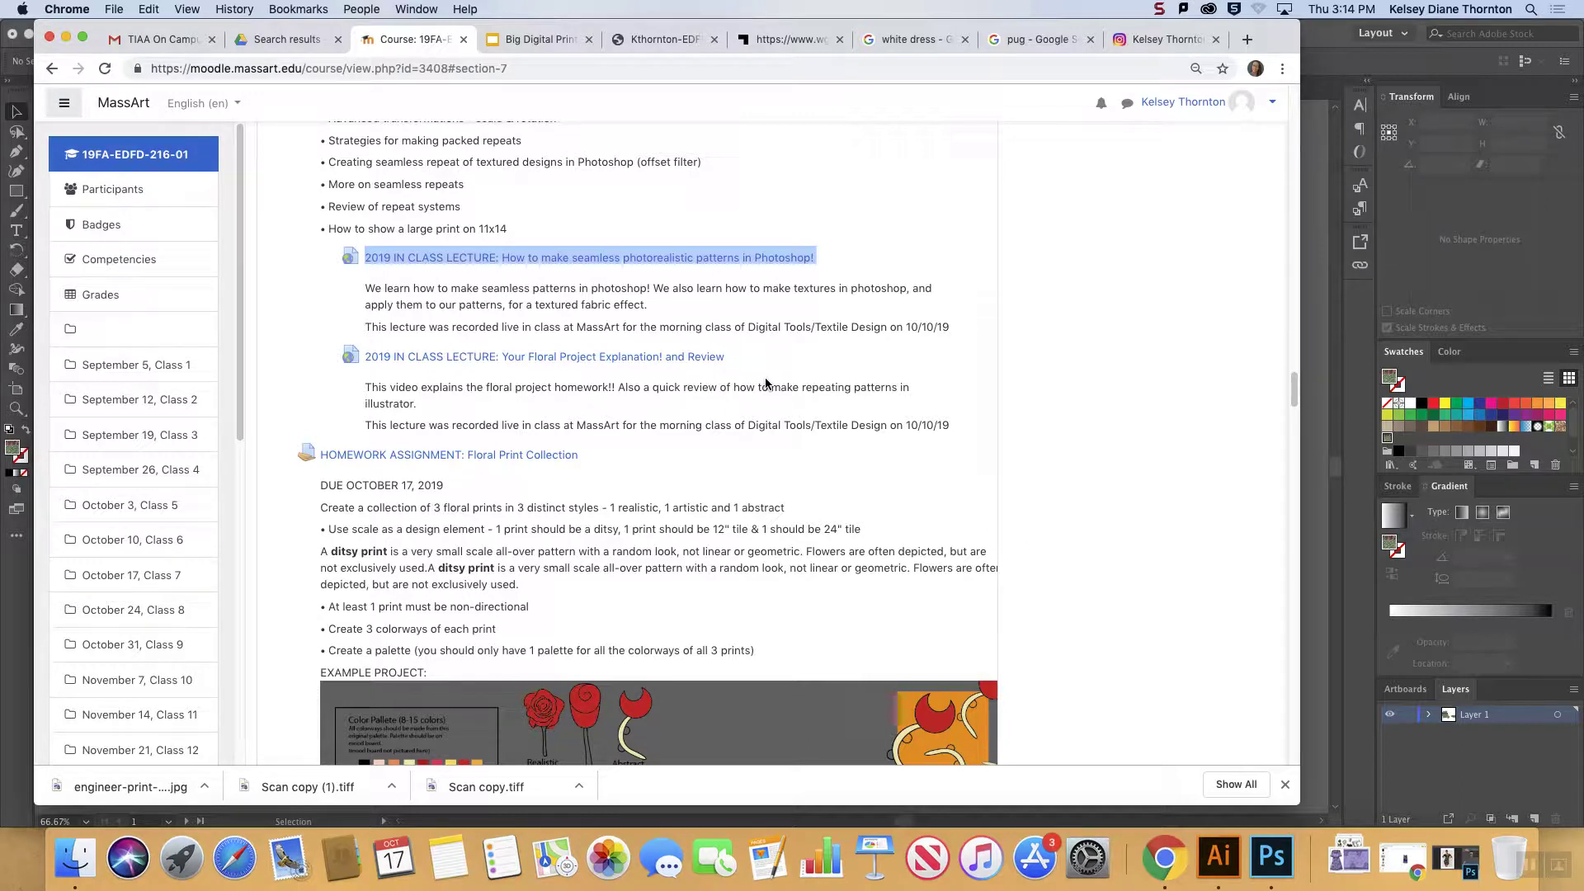
- Minimize the Illustrator window, switch to Photoshop and bring up the Untitled-1 document with the repeating lizard pattern
{"action": "left_click", "coordinate": [1347, 44]}
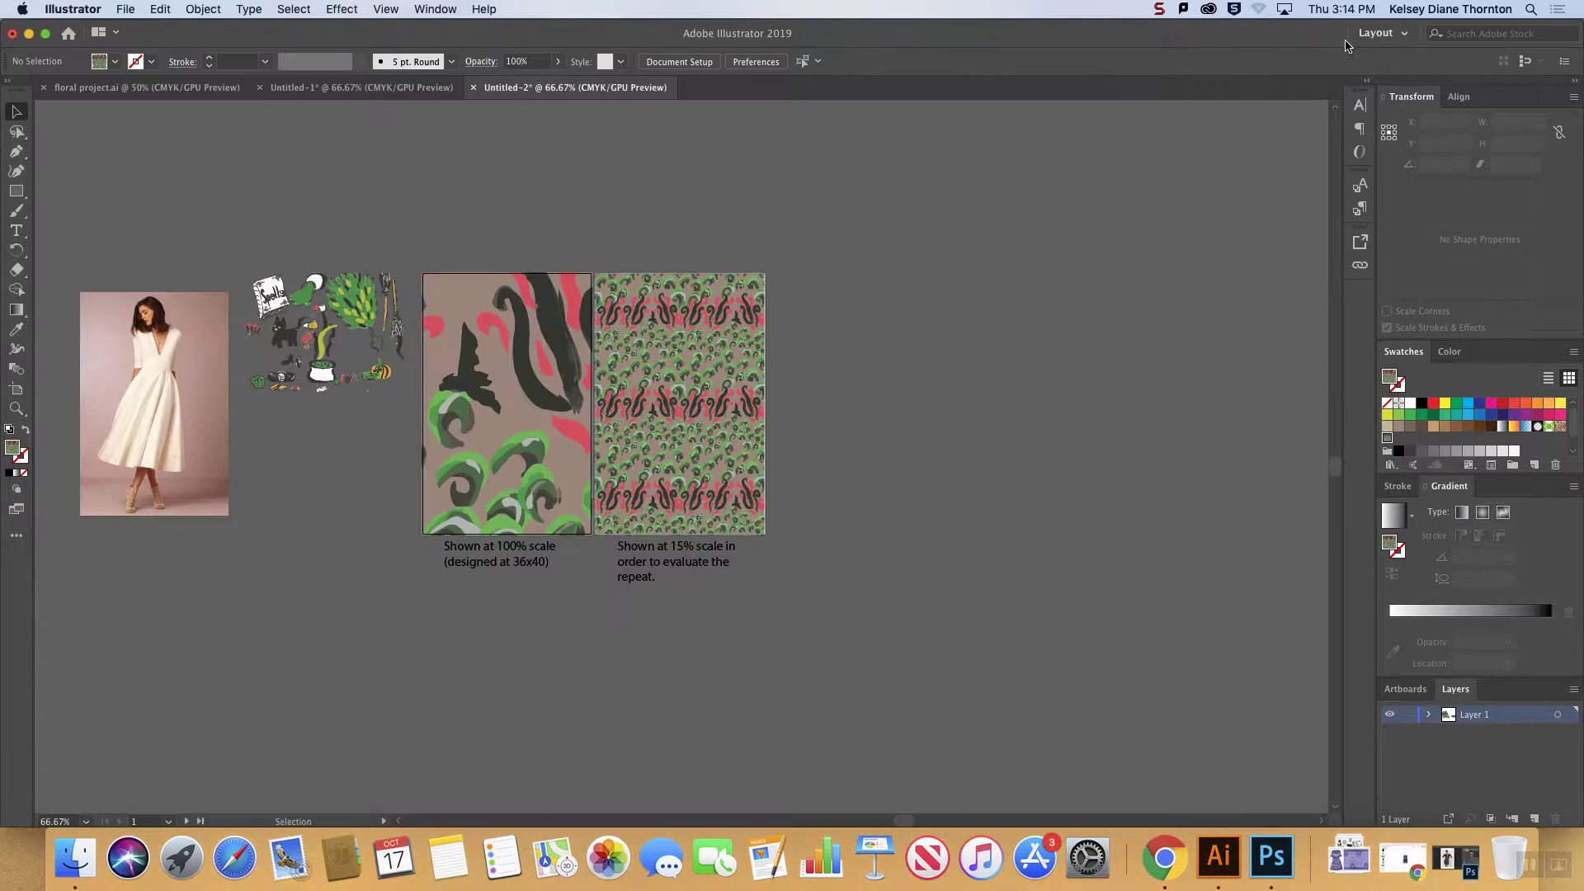
{"action": "left_click", "coordinate": [76, 97]}
{"action": "left_click", "coordinate": [298, 98]}
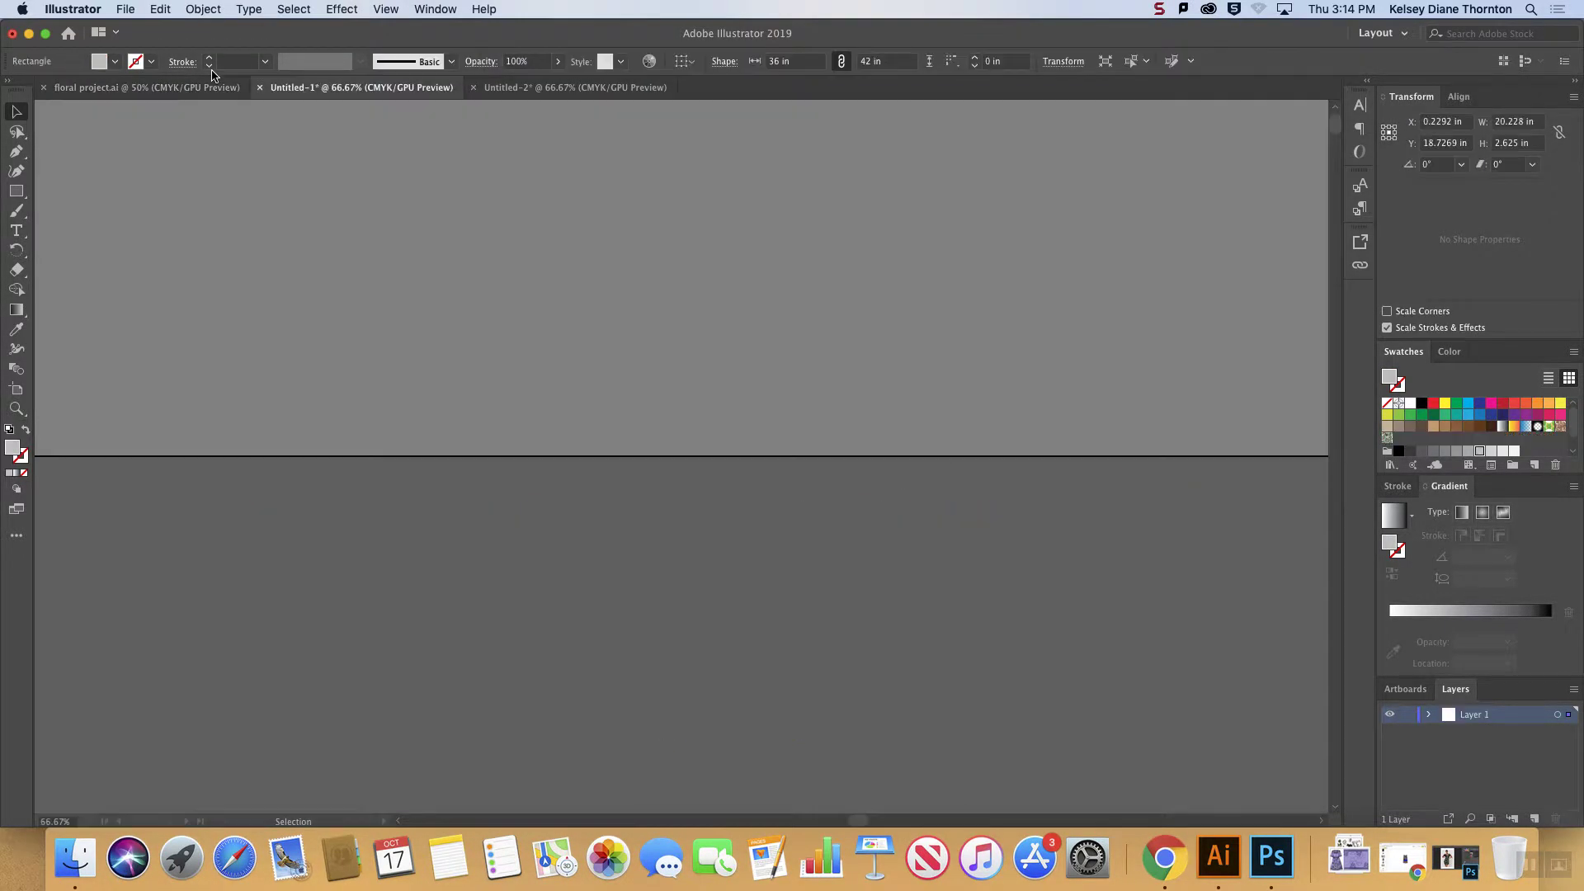
{"action": "left_click", "coordinate": [28, 34]}
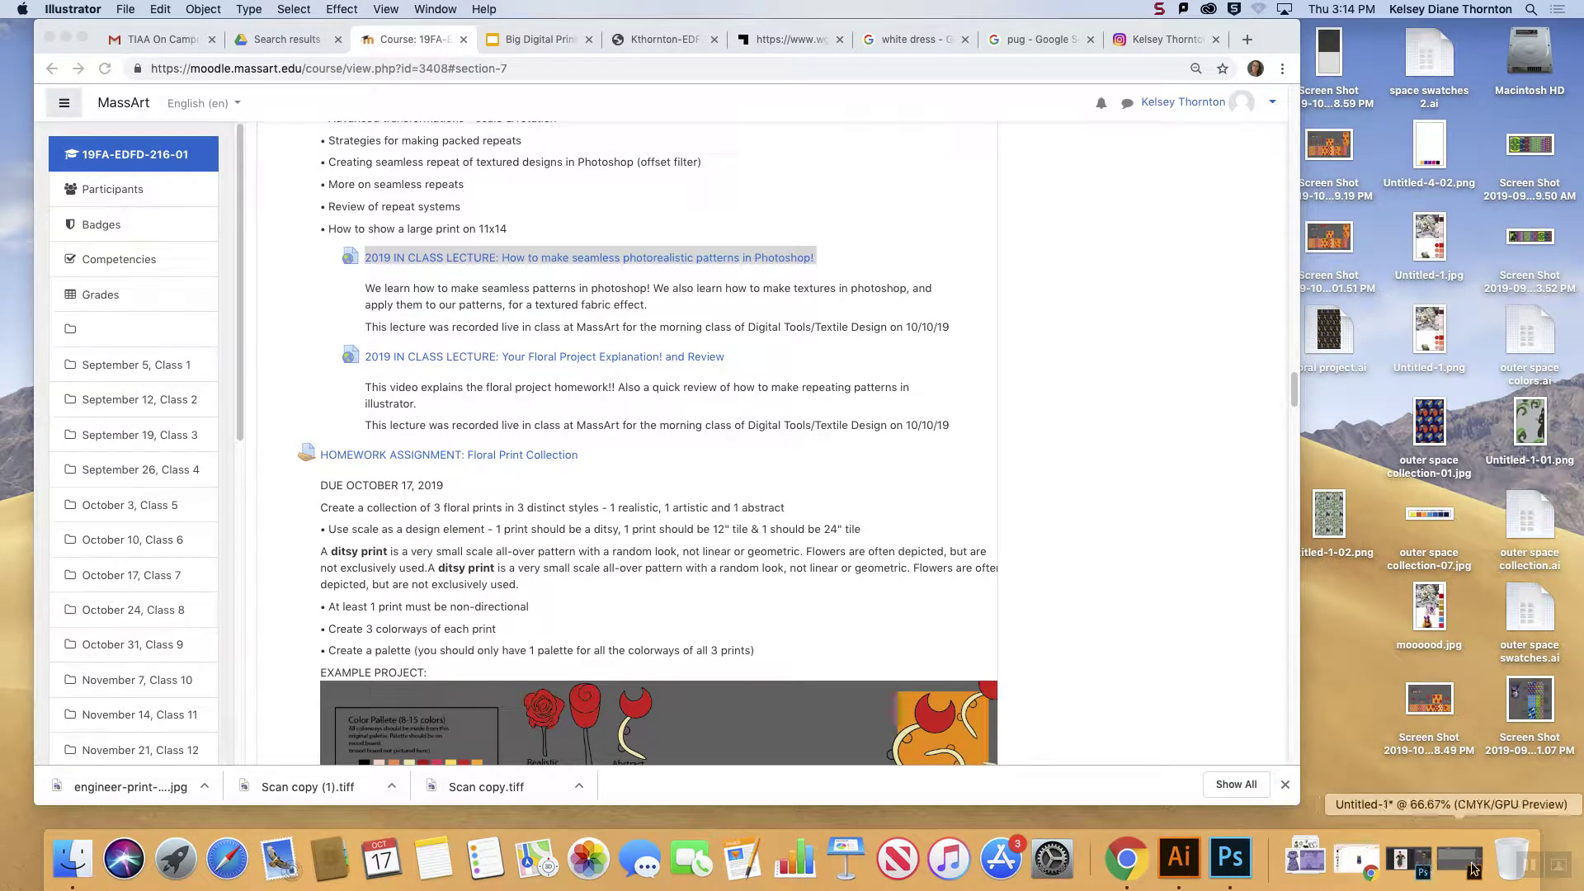
{"action": "left_click", "coordinate": [1421, 868]}
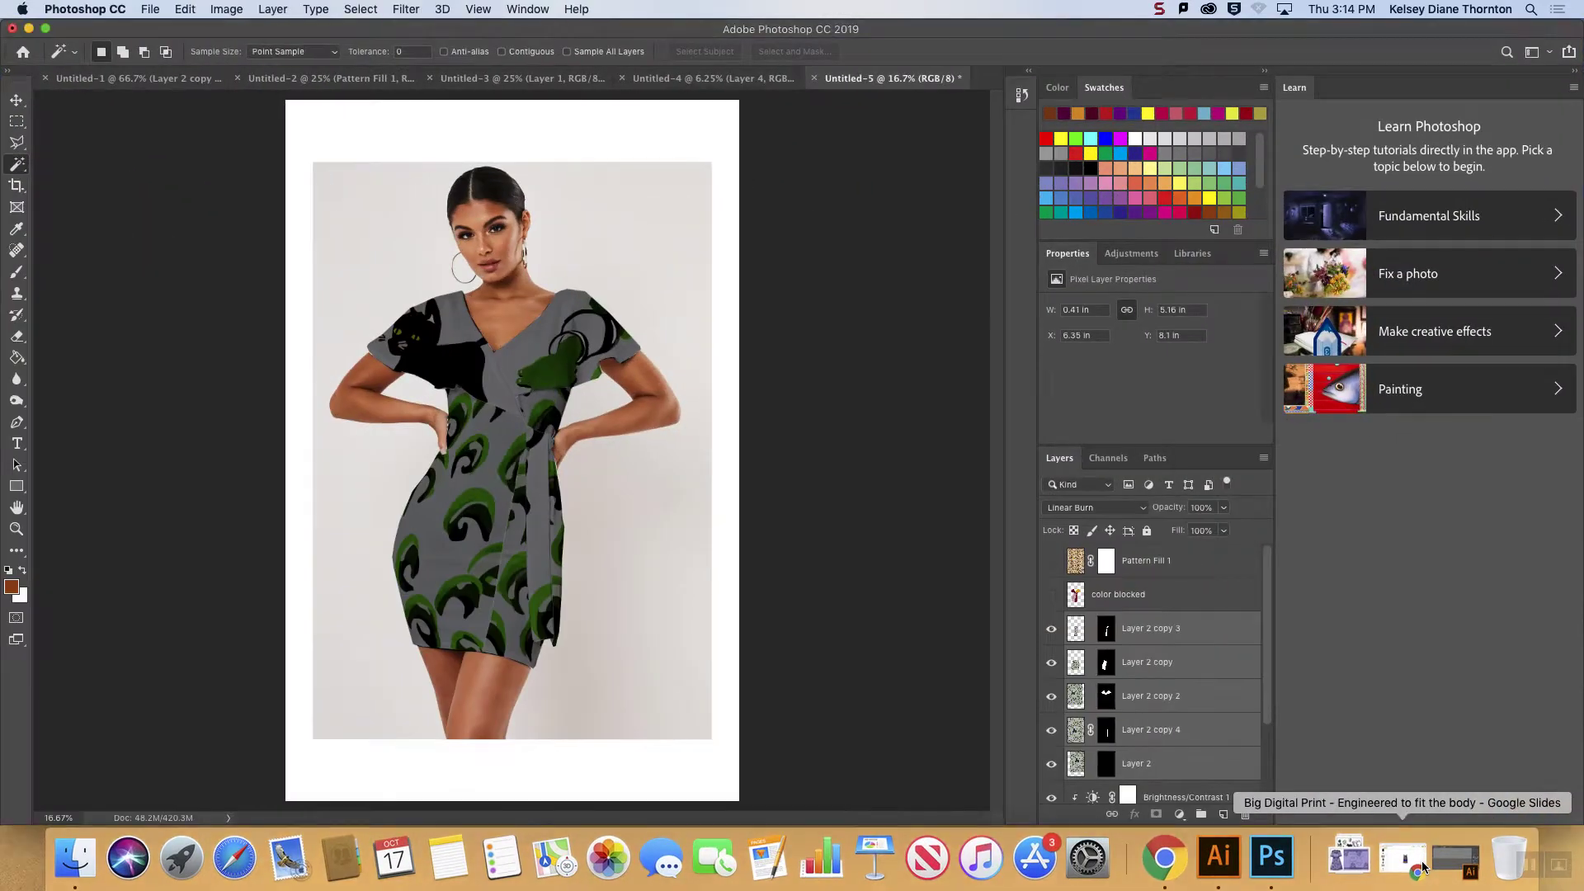
{"action": "left_click", "coordinate": [123, 78]}
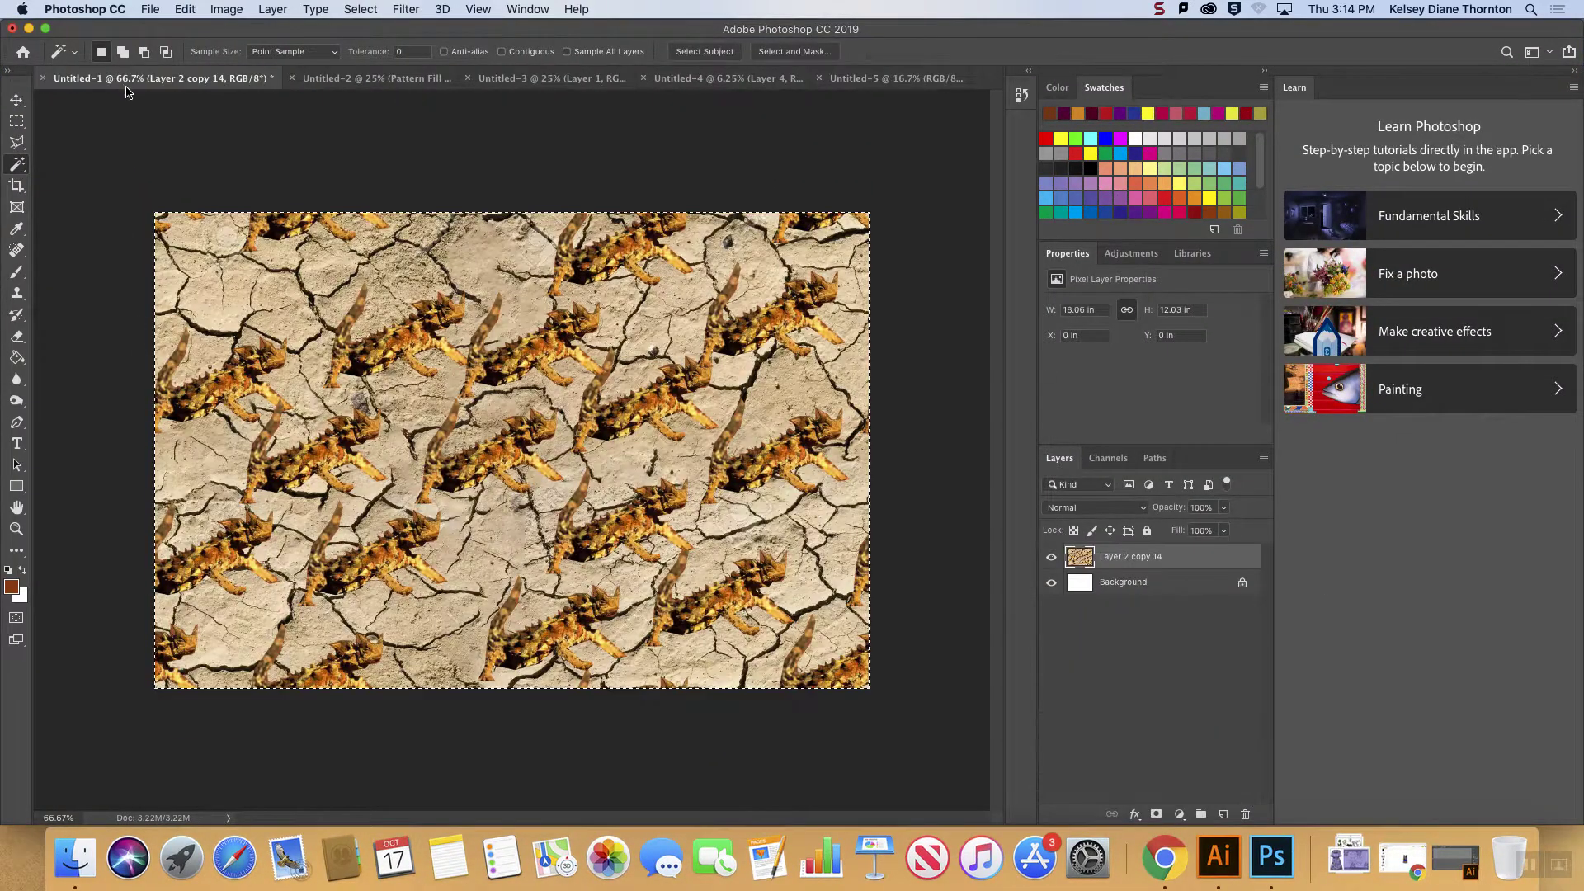
- Look through the other open pattern documents and close Untitled-5 without saving
{"action": "left_click", "coordinate": [355, 80]}
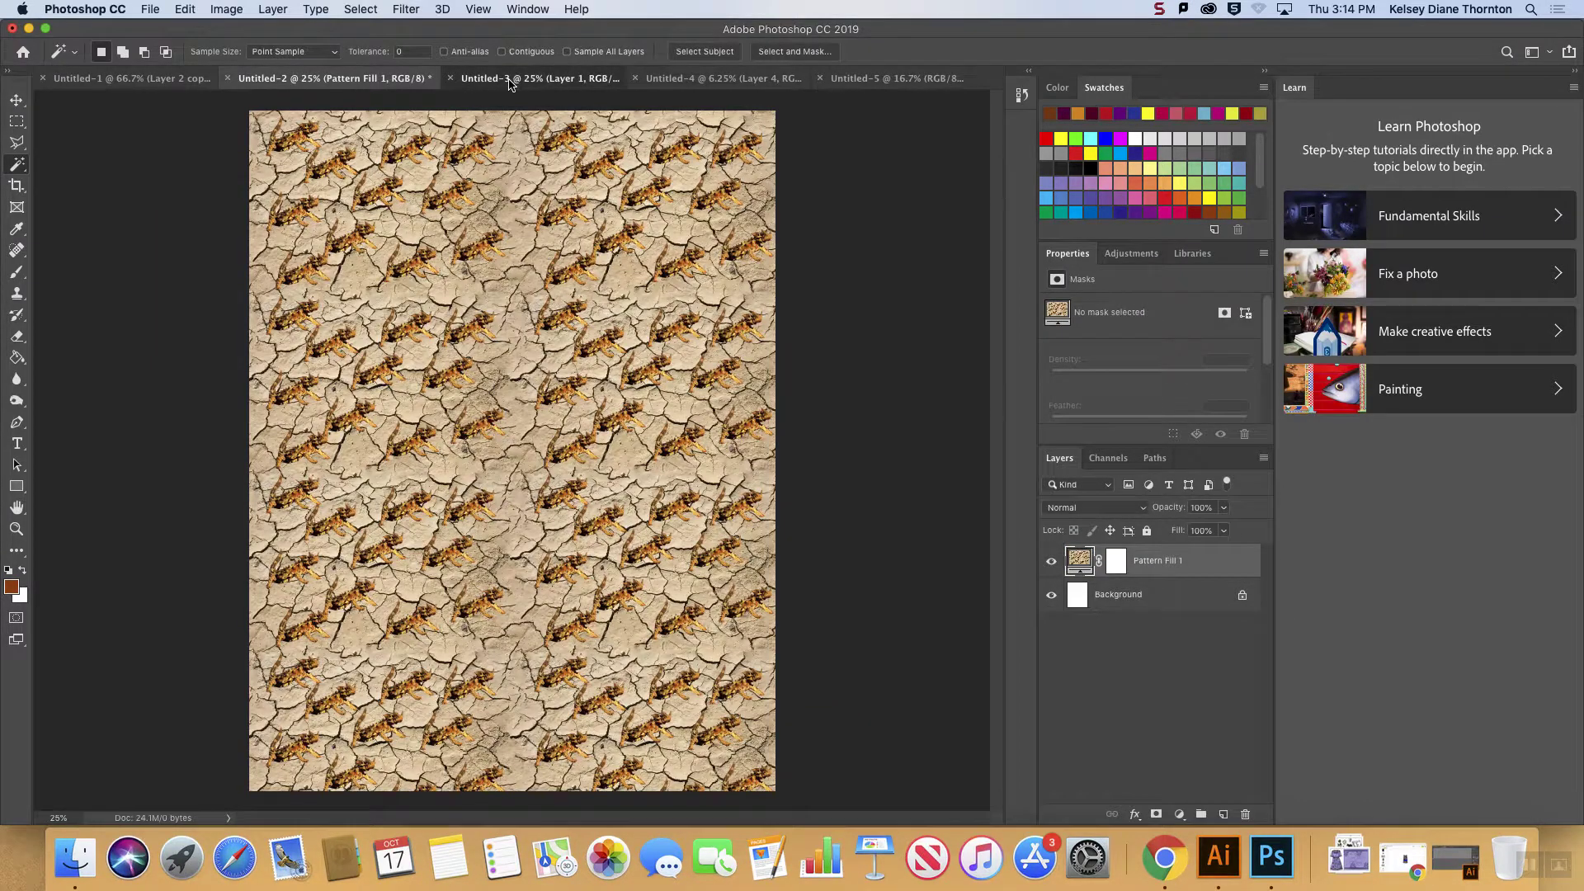
{"action": "left_click", "coordinate": [509, 80]}
{"action": "left_click", "coordinate": [887, 80]}
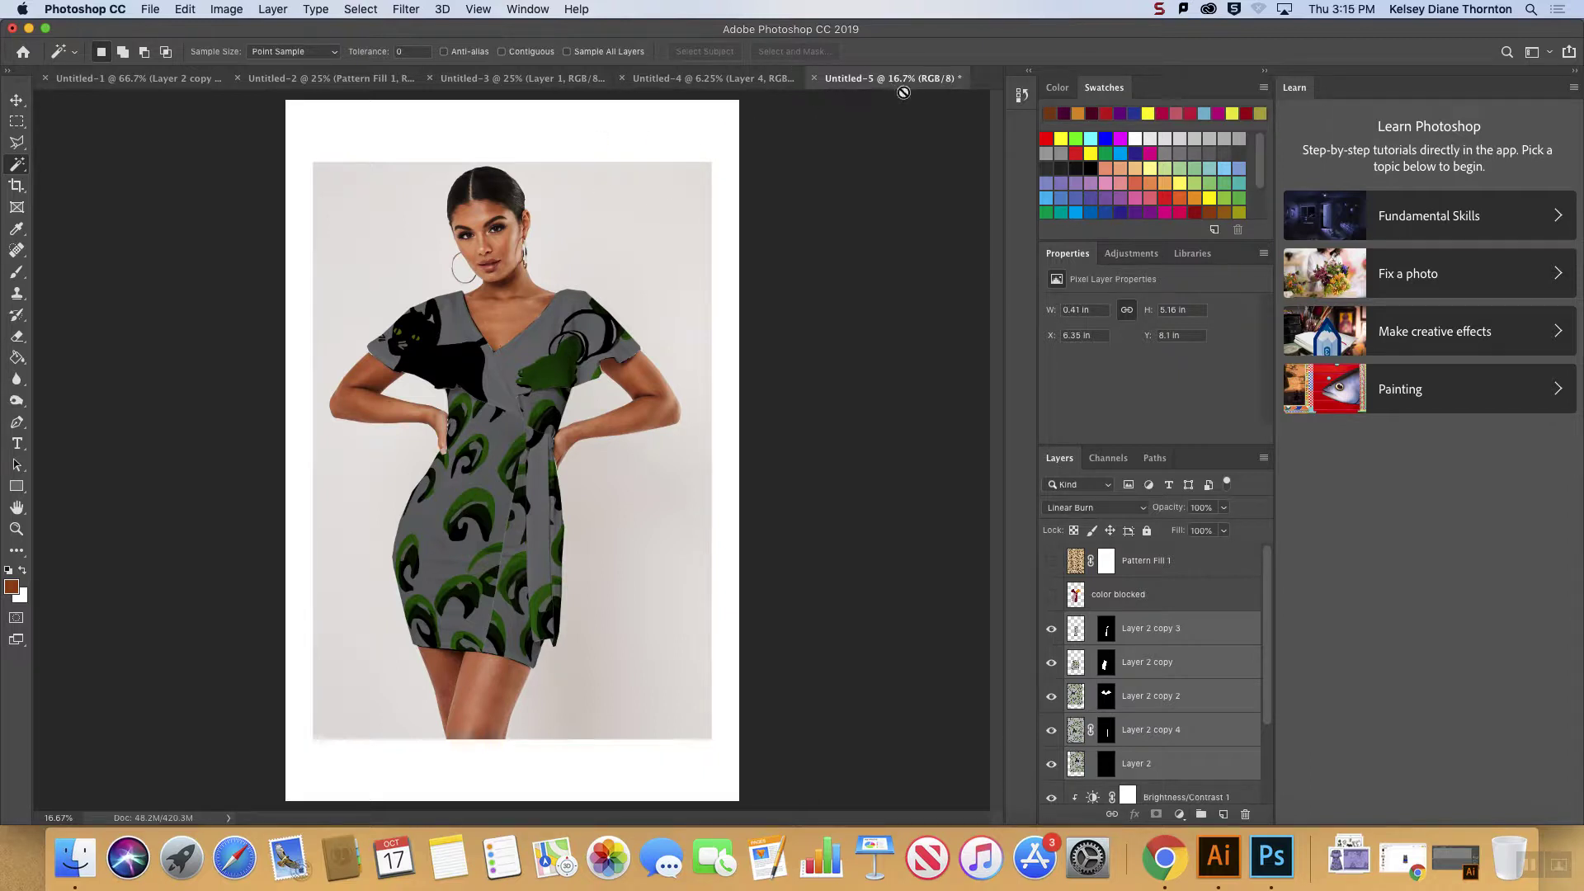
{"action": "left_click", "coordinate": [814, 78]}
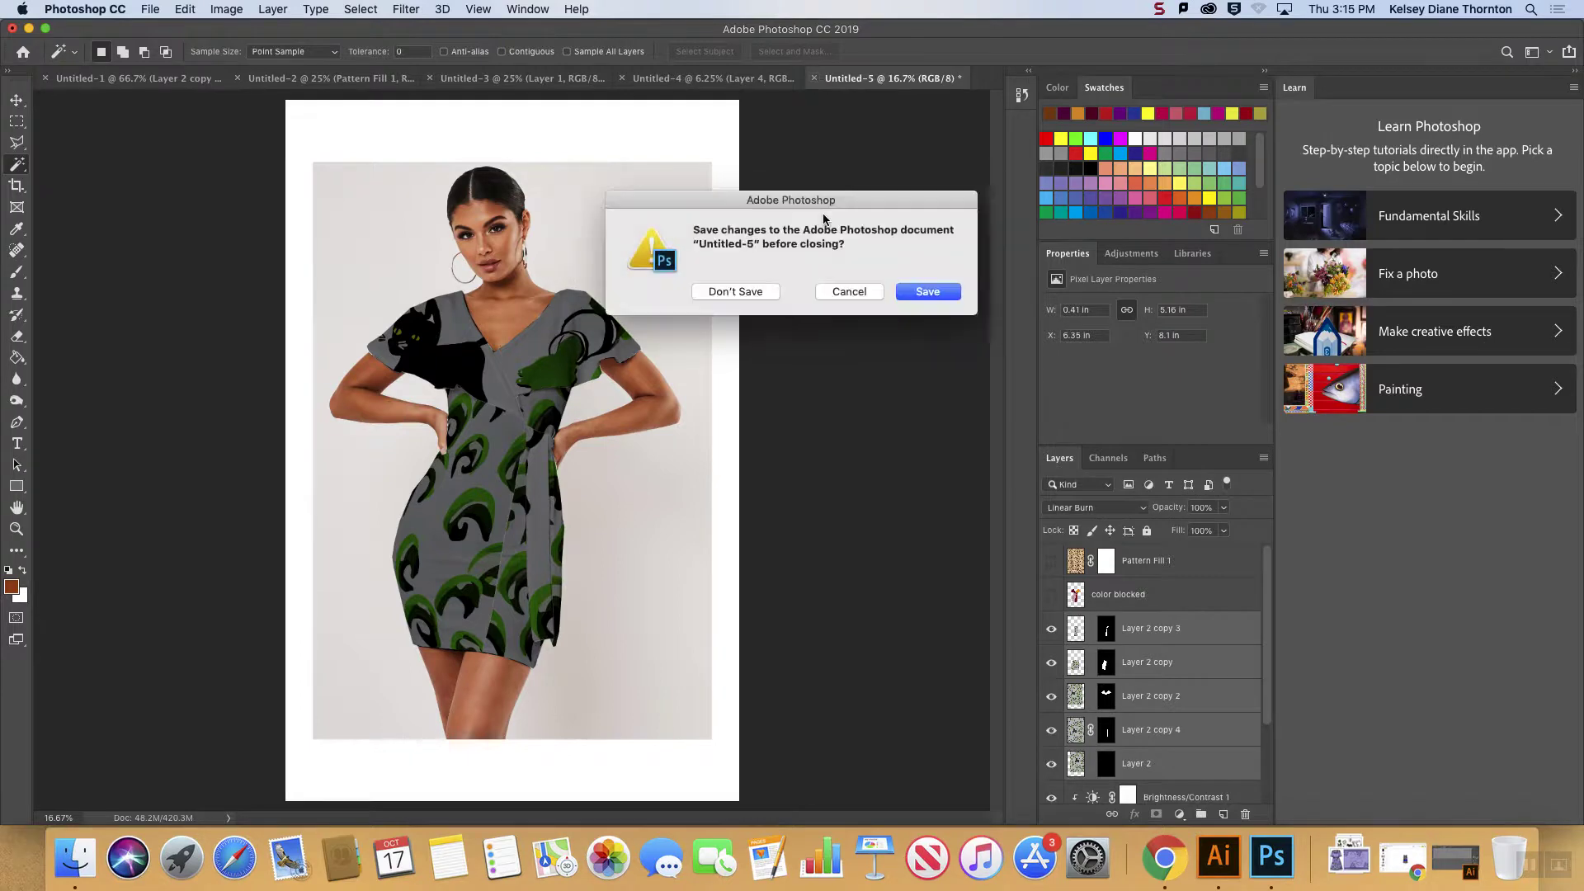
{"action": "left_click", "coordinate": [753, 295]}
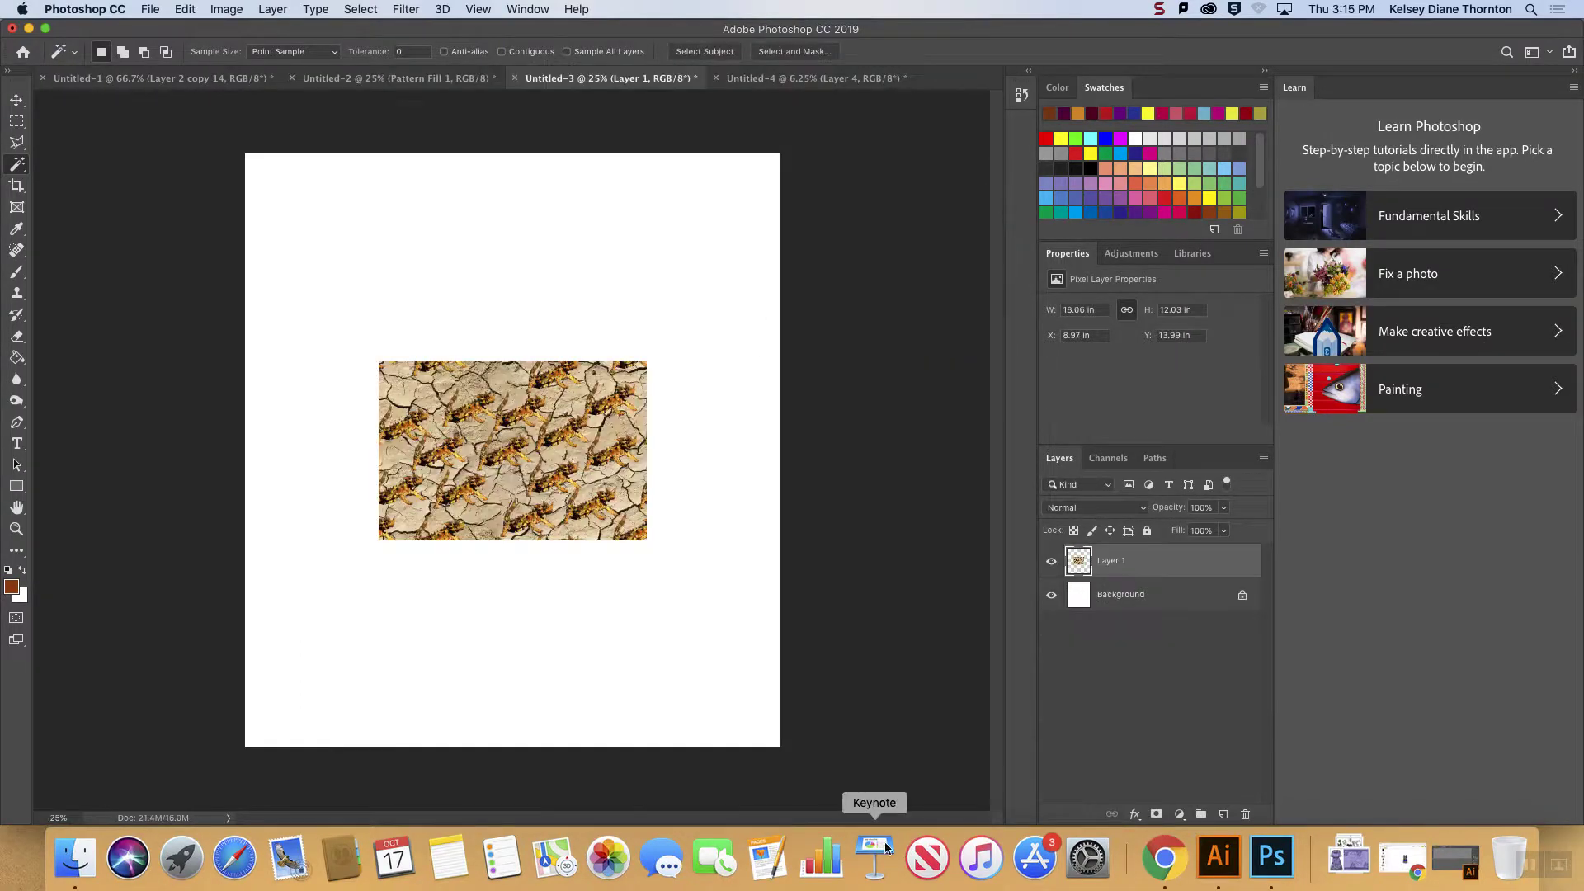
- Close the Untitled-3 and Untitled-4 documents without saving them
{"action": "left_click", "coordinate": [1164, 859]}
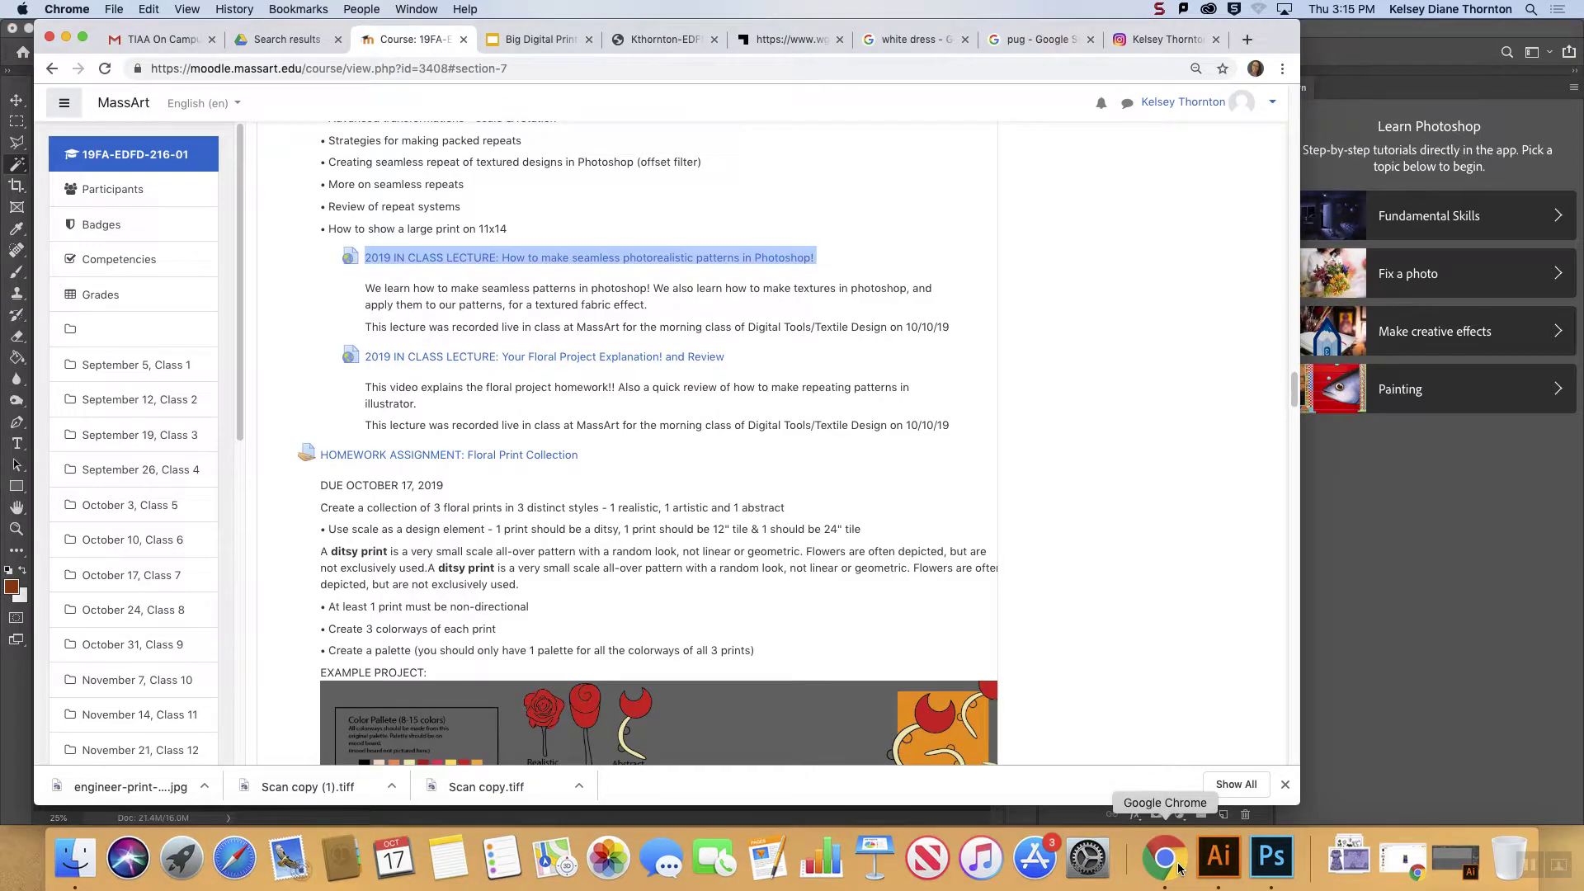
{"action": "left_click", "coordinate": [1374, 41]}
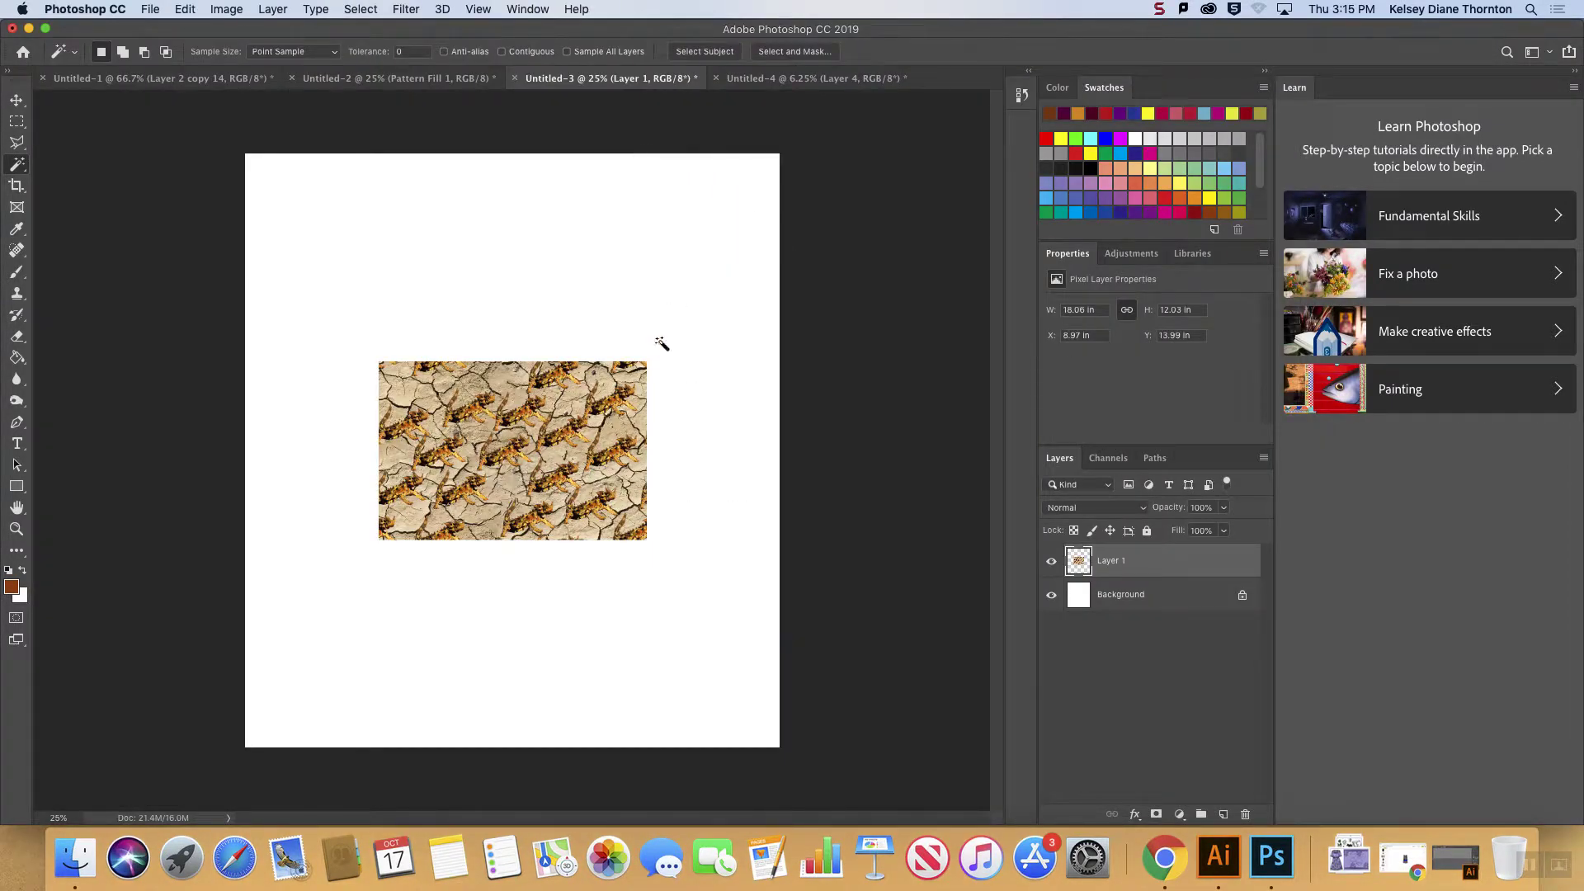
{"action": "left_click", "coordinate": [515, 80]}
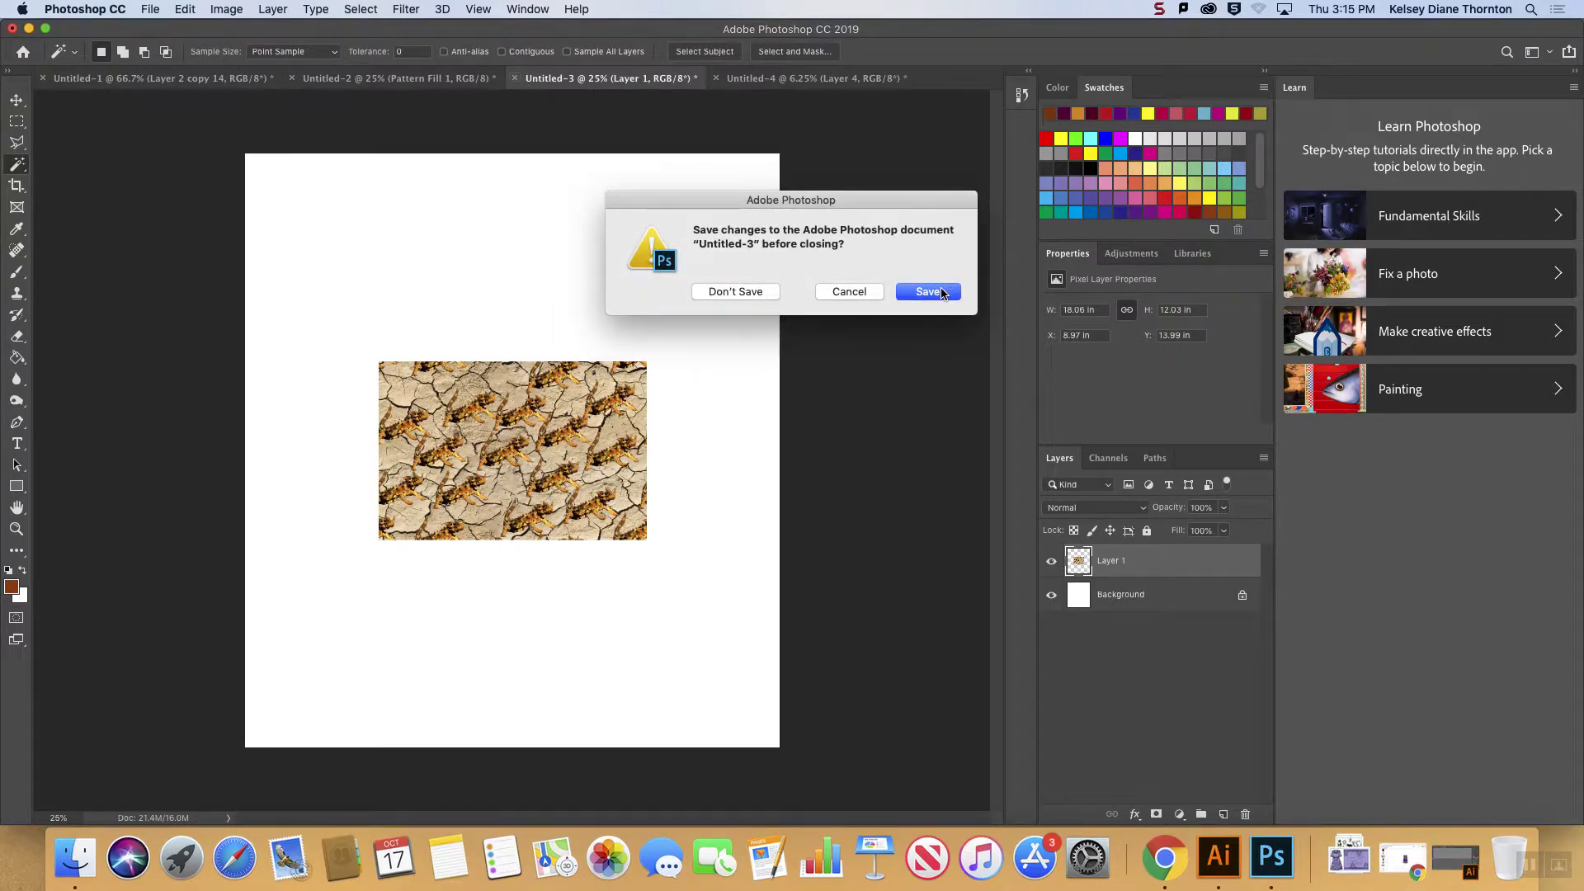
{"action": "left_click", "coordinate": [846, 293]}
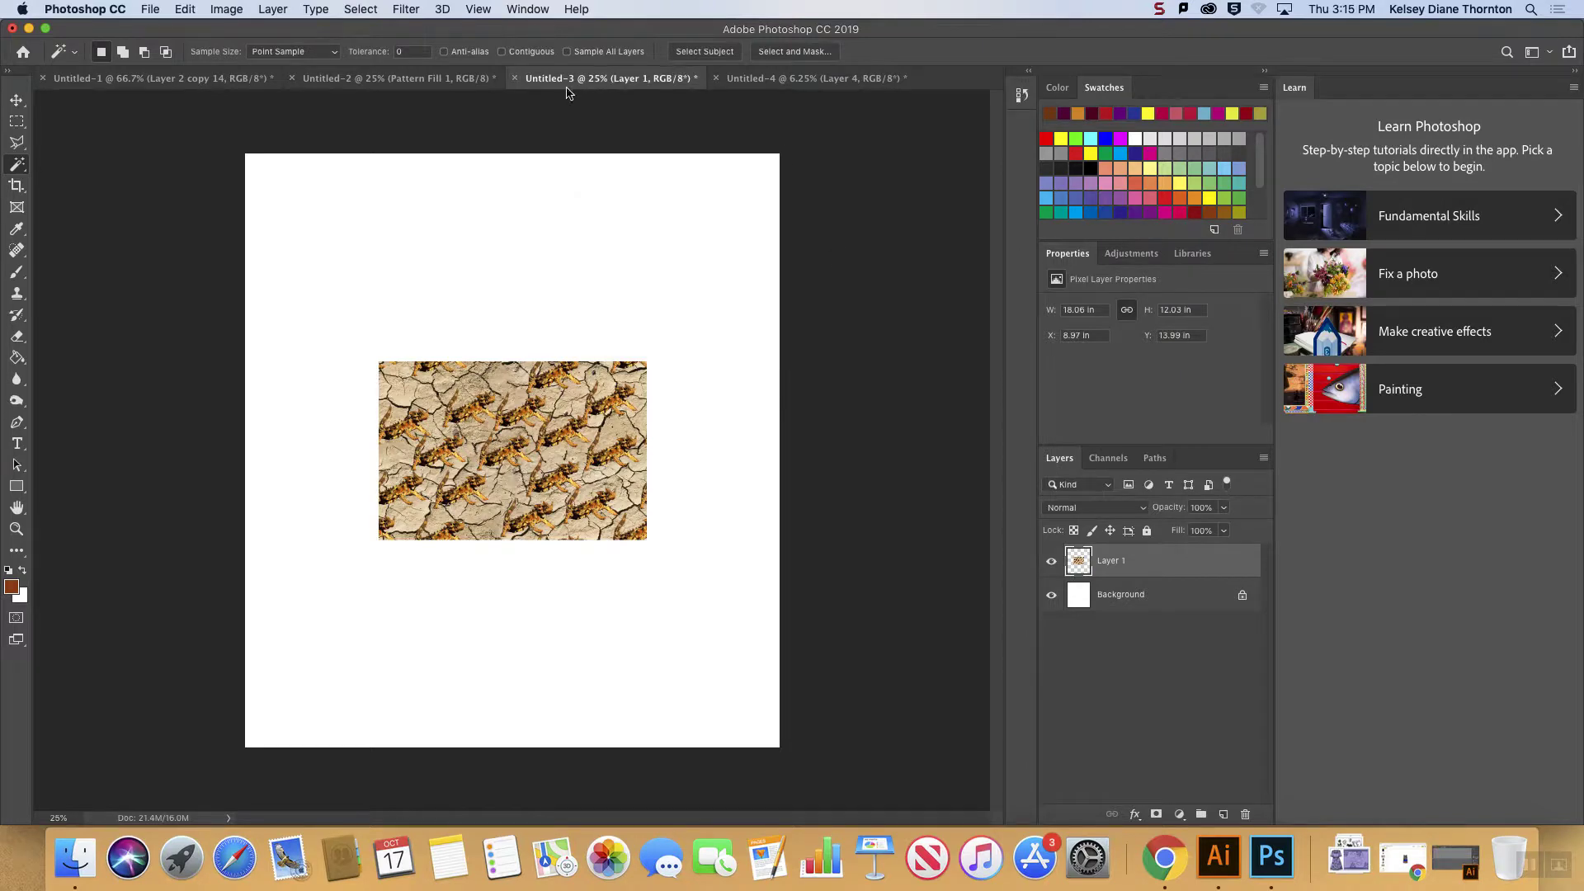
{"action": "left_click", "coordinate": [515, 79]}
{"action": "left_click", "coordinate": [754, 293]}
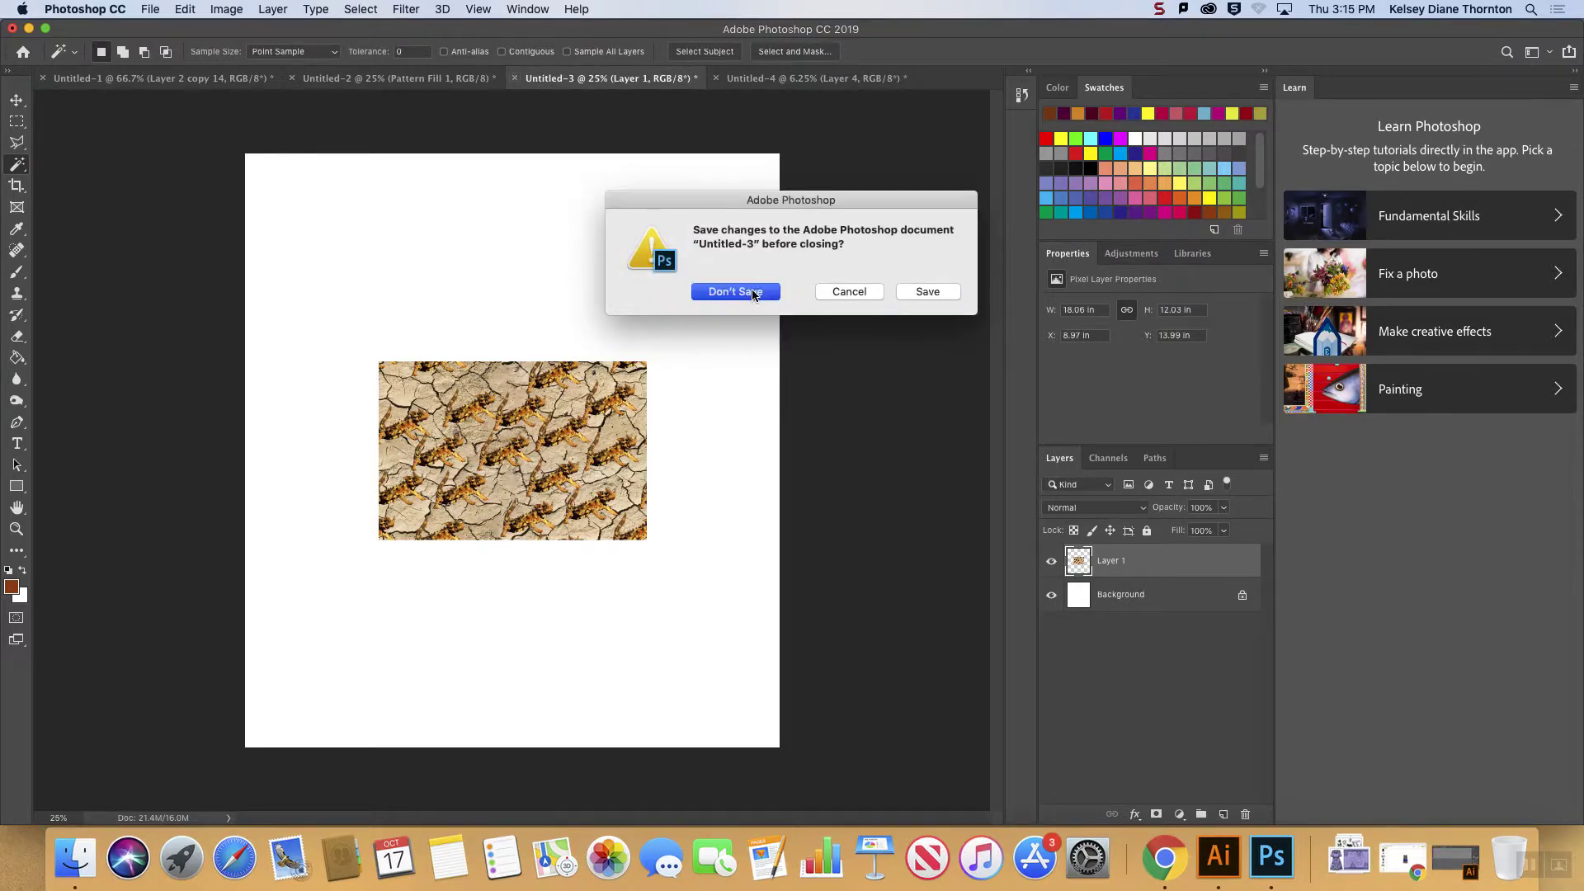
{"action": "left_click", "coordinate": [584, 78]}
{"action": "left_click", "coordinate": [515, 78]}
{"action": "left_click", "coordinate": [737, 292]}
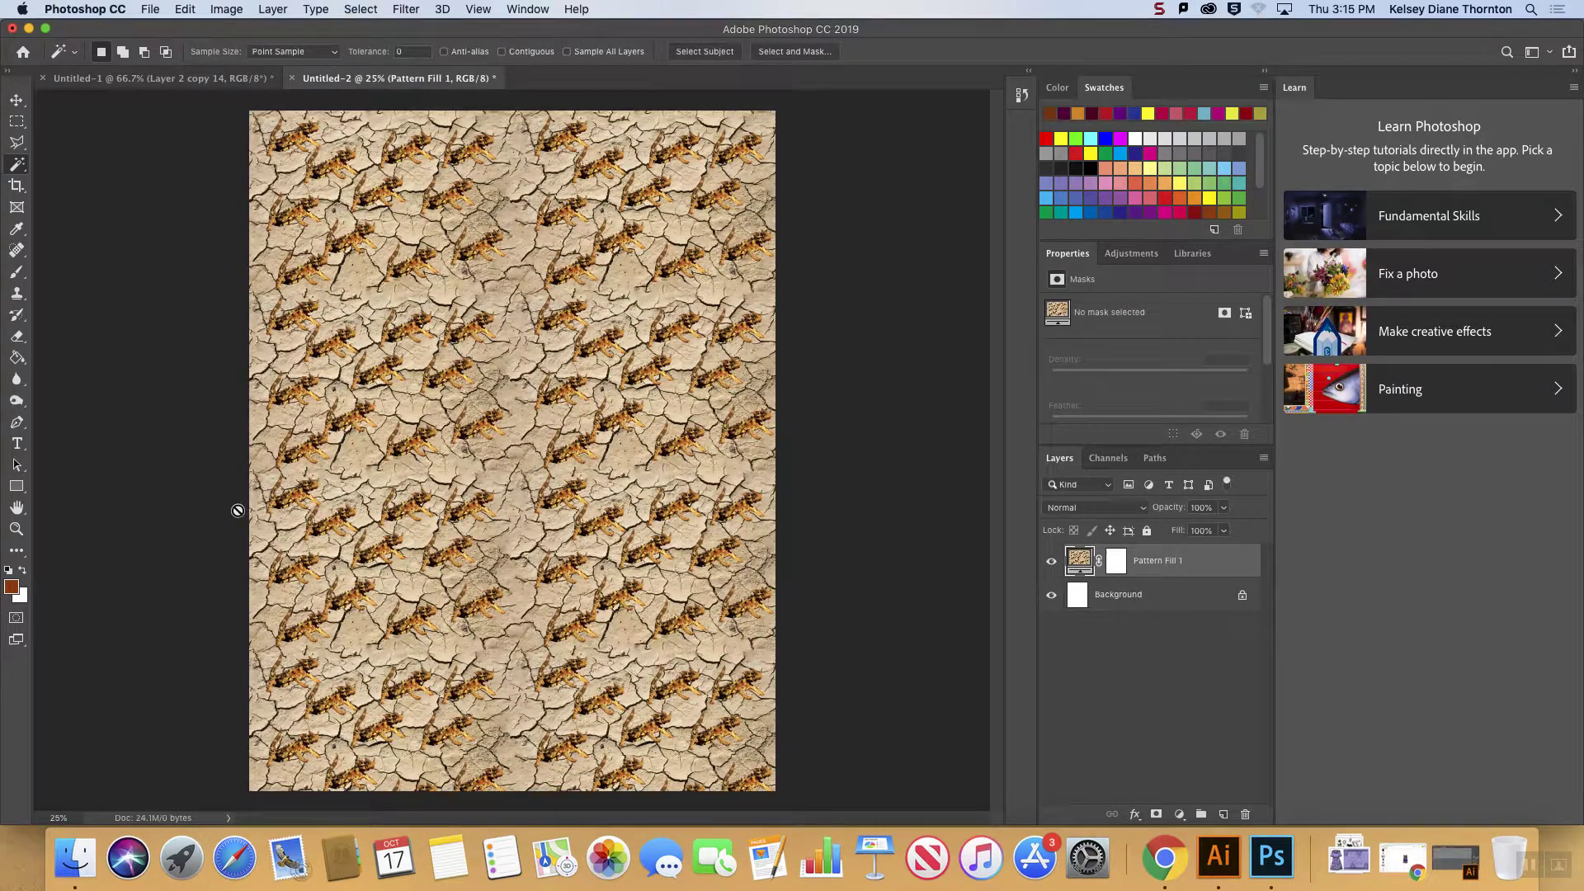
- Bring up the Untitled-1 lizard pattern and check its canvas size in inches without changing it
{"action": "left_click", "coordinate": [159, 78]}
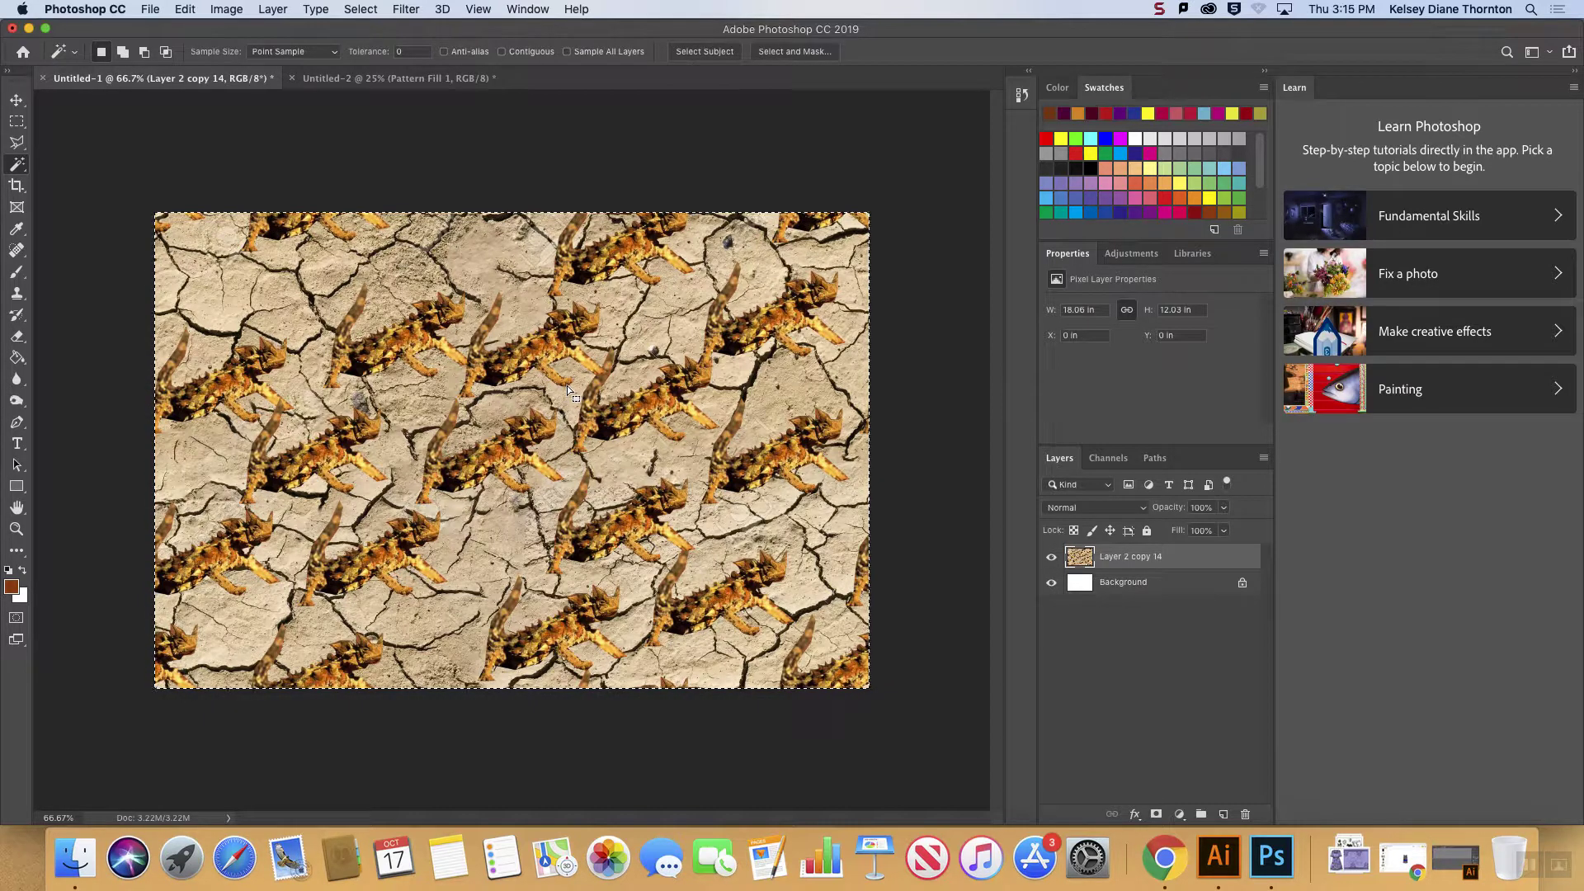
{"action": "left_click", "coordinate": [236, 10]}
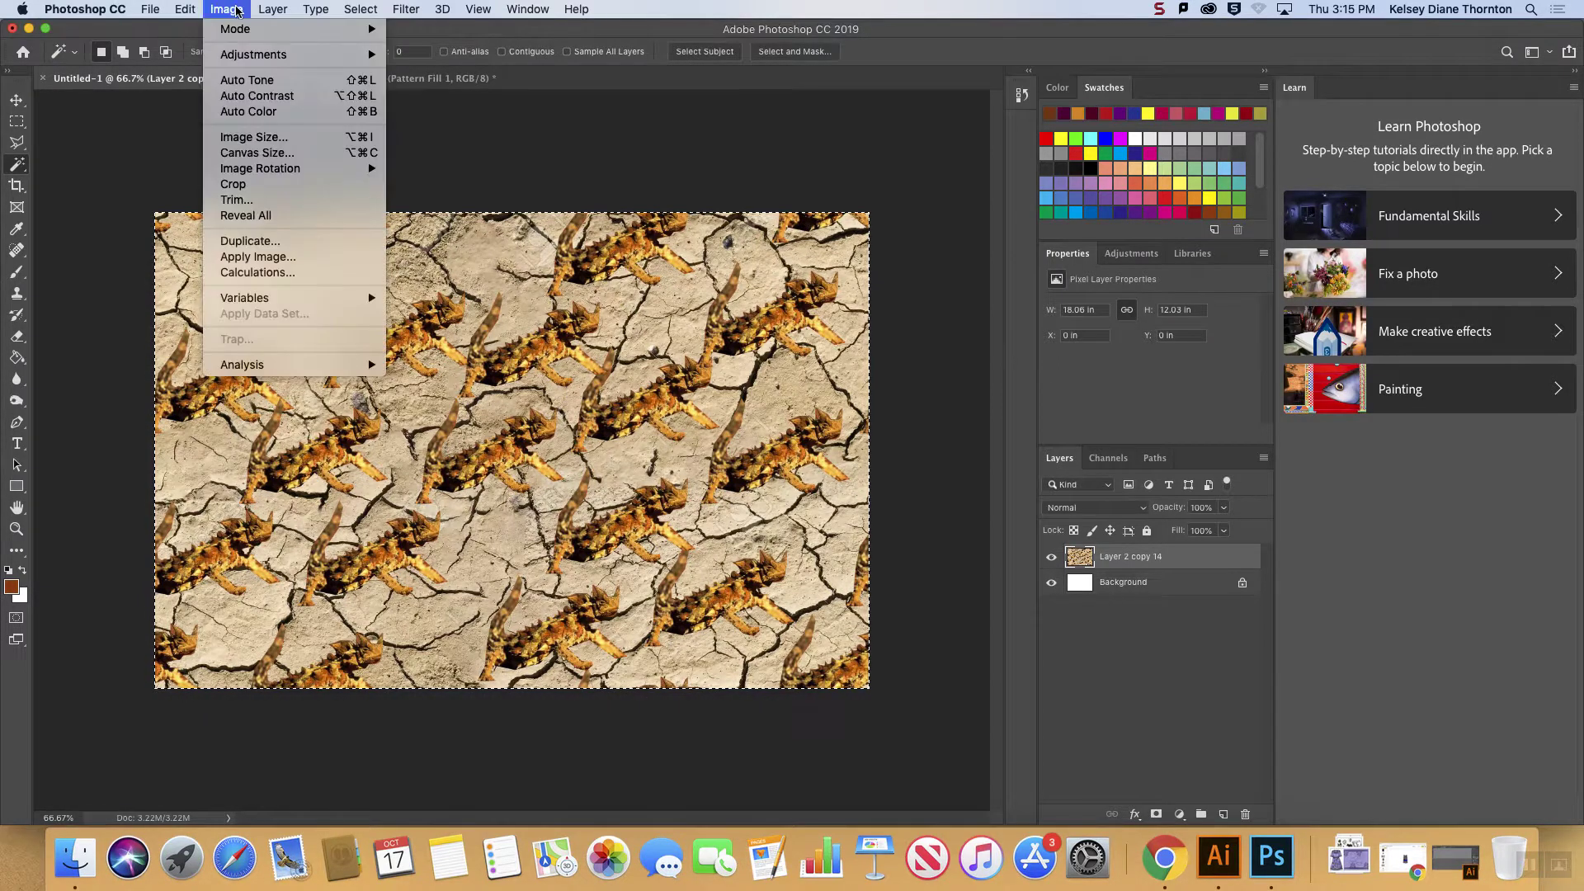
{"action": "left_click", "coordinate": [278, 153]}
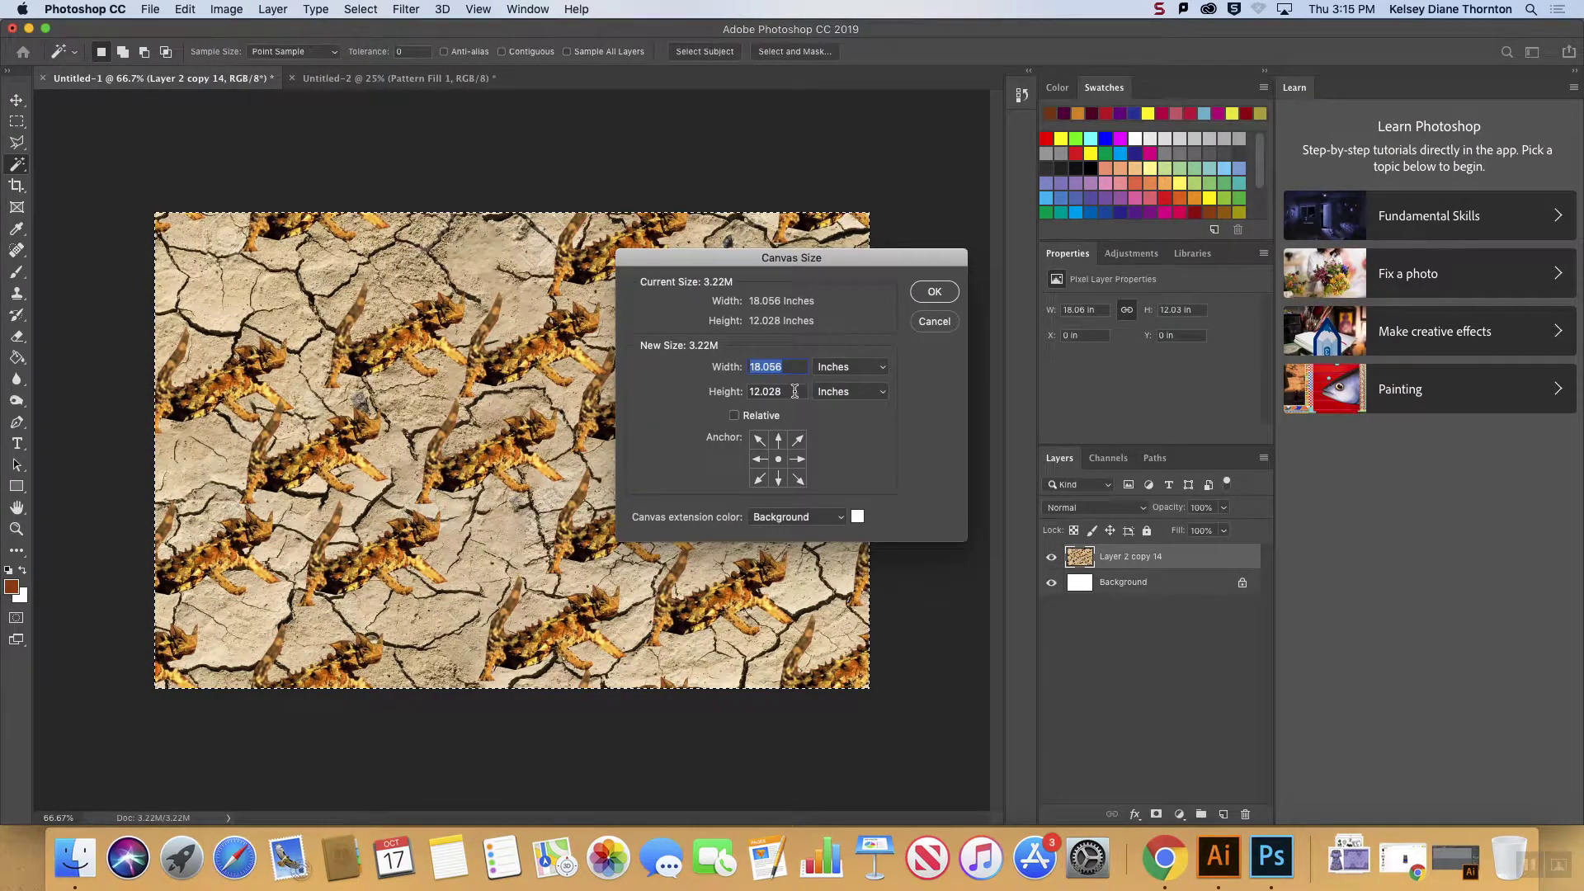
{"action": "left_click", "coordinate": [934, 321]}
- Check the lizard pattern's image size in pixels and its resolution, leaving the settings unapplied
{"action": "left_click", "coordinate": [208, 7]}
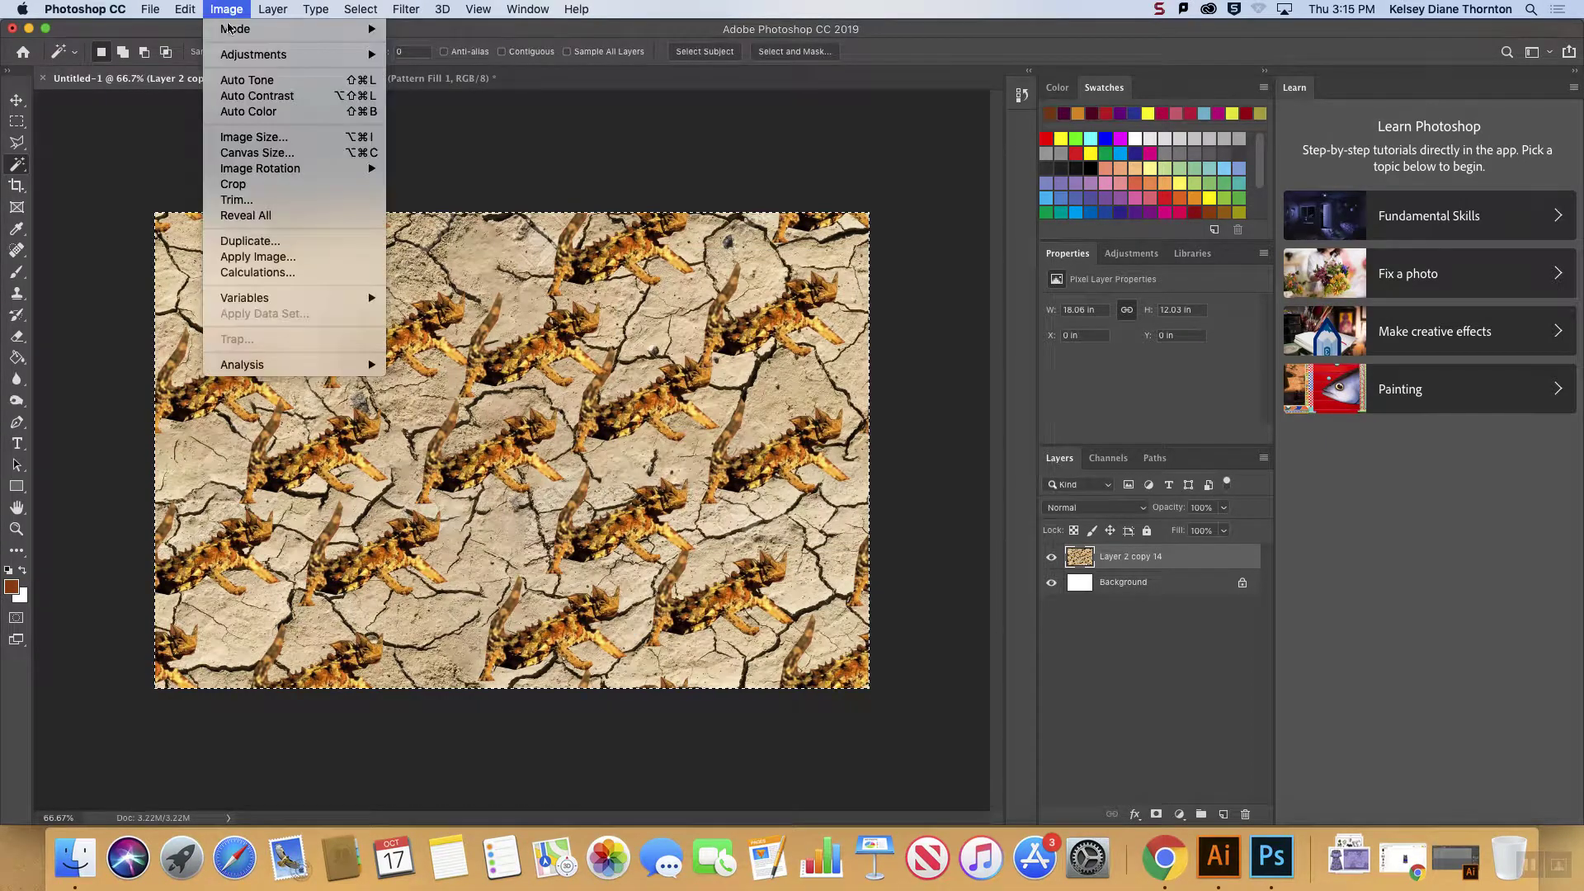
{"action": "mouse_move", "coordinate": [290, 168]}
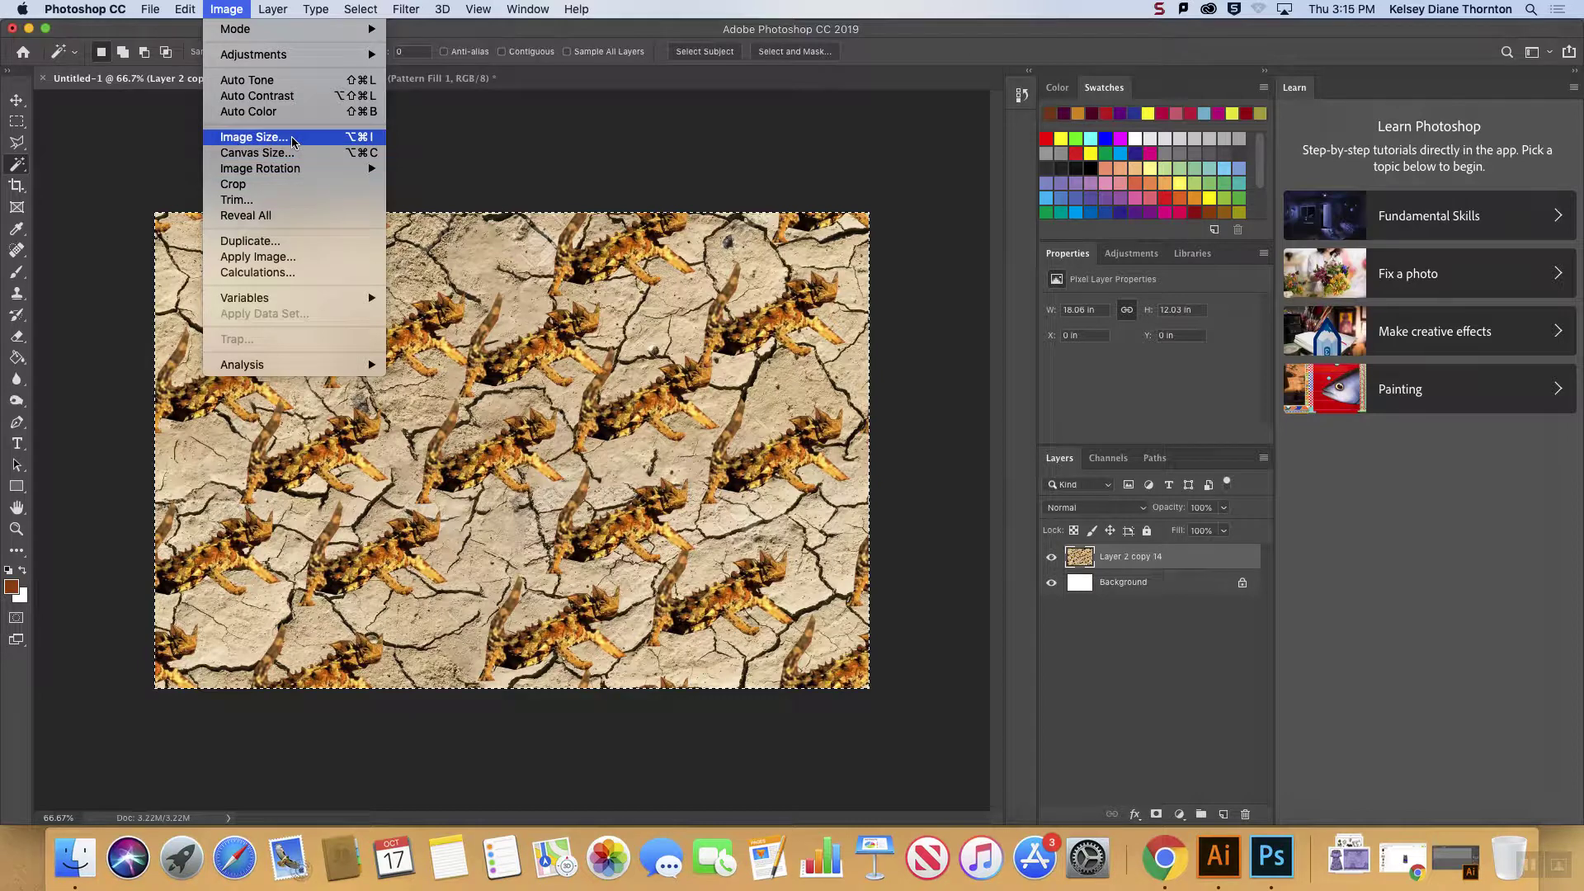
{"action": "left_click", "coordinate": [288, 137]}
{"action": "left_click", "coordinate": [978, 368]}
{"action": "left_click", "coordinate": [978, 369]}
{"action": "left_click", "coordinate": [978, 372]}
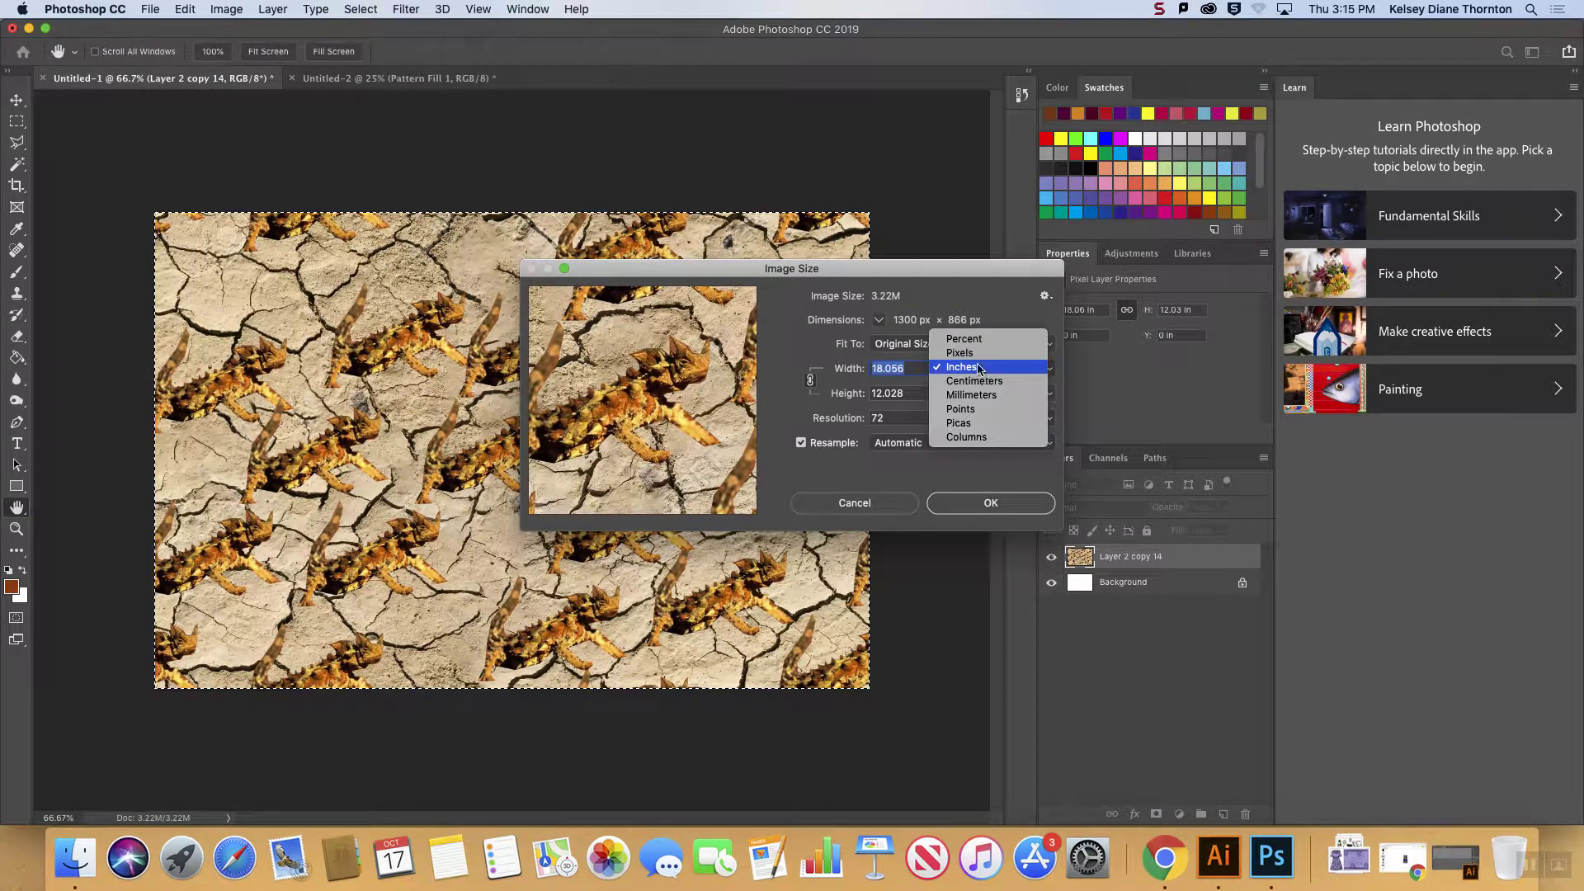
{"action": "left_click", "coordinate": [974, 352]}
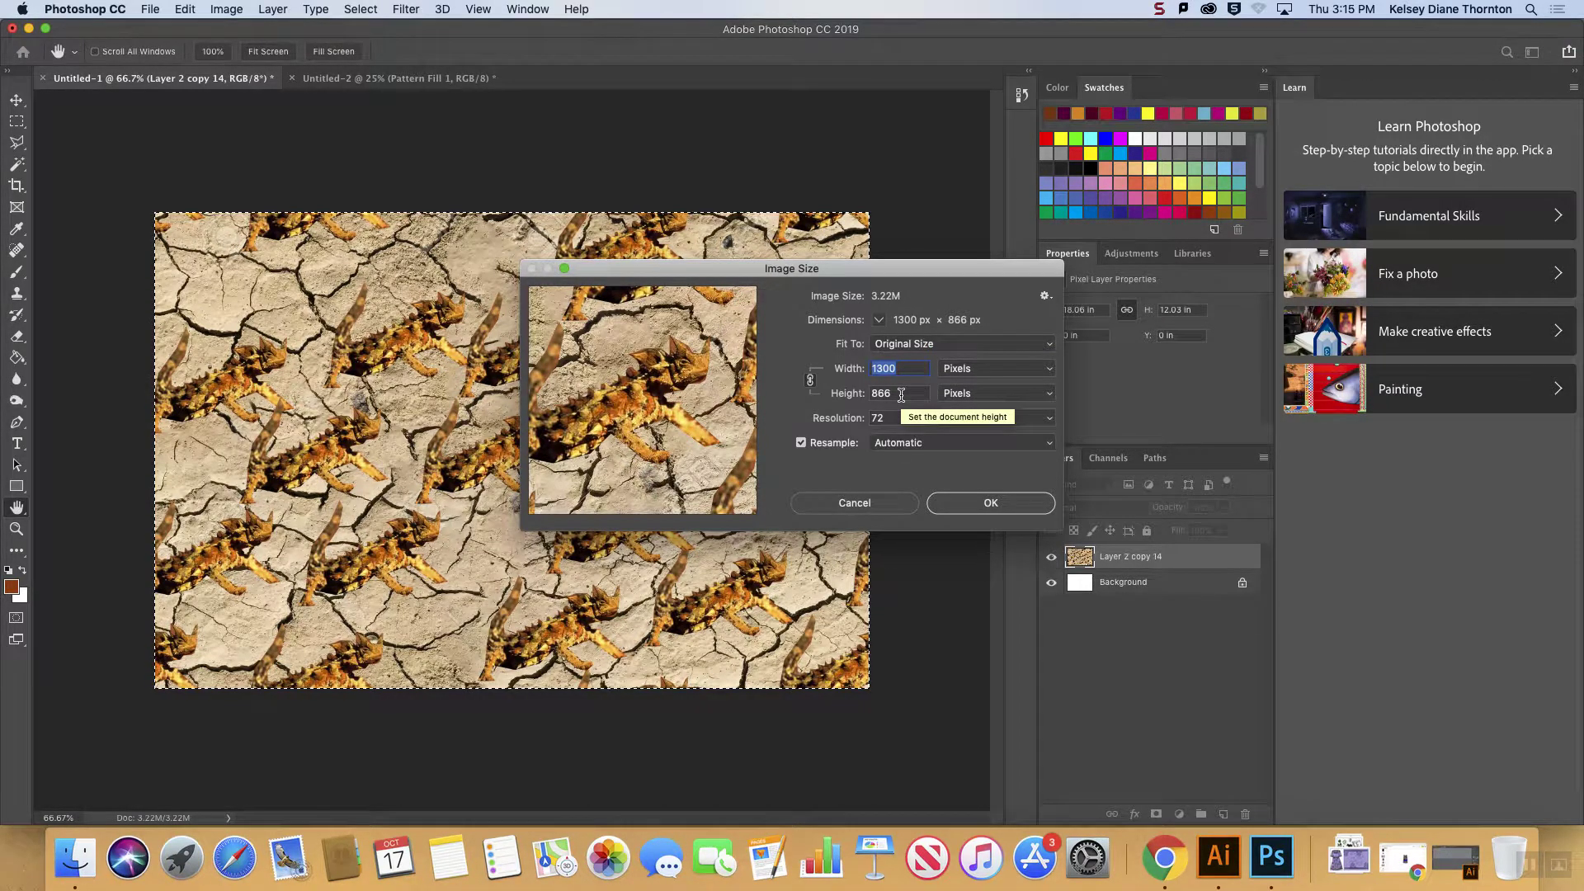
{"action": "left_click", "coordinate": [873, 505]}
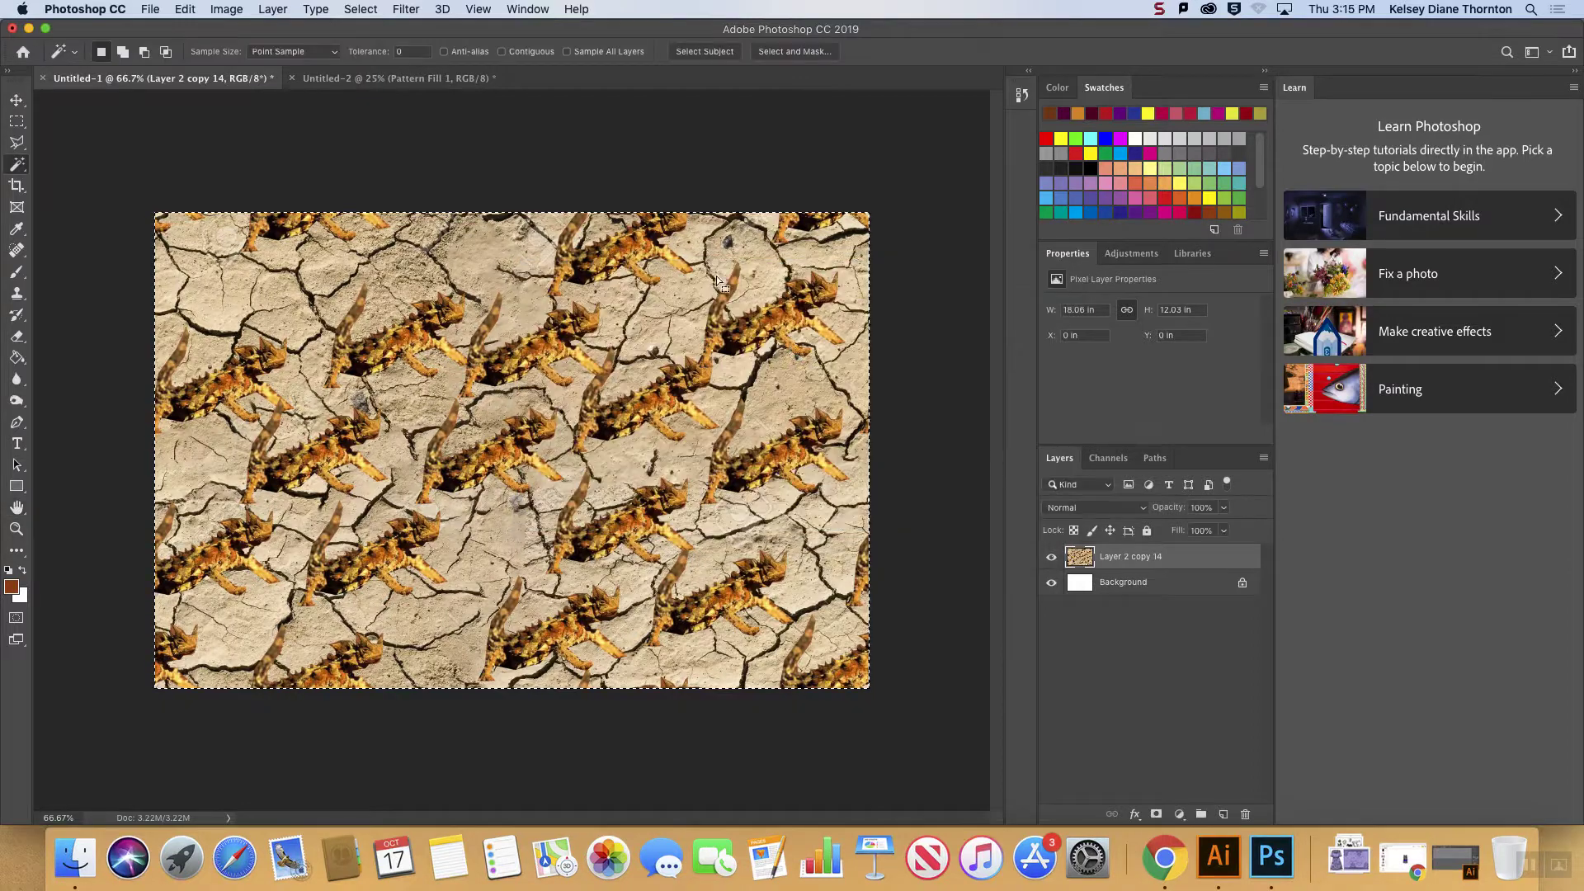
- Create a new document 36 in wide and 40 in high at 72 pixels/inch in CMYK Color
{"action": "left_click", "coordinate": [96, 8]}
{"action": "mouse_move", "coordinate": [150, 9]}
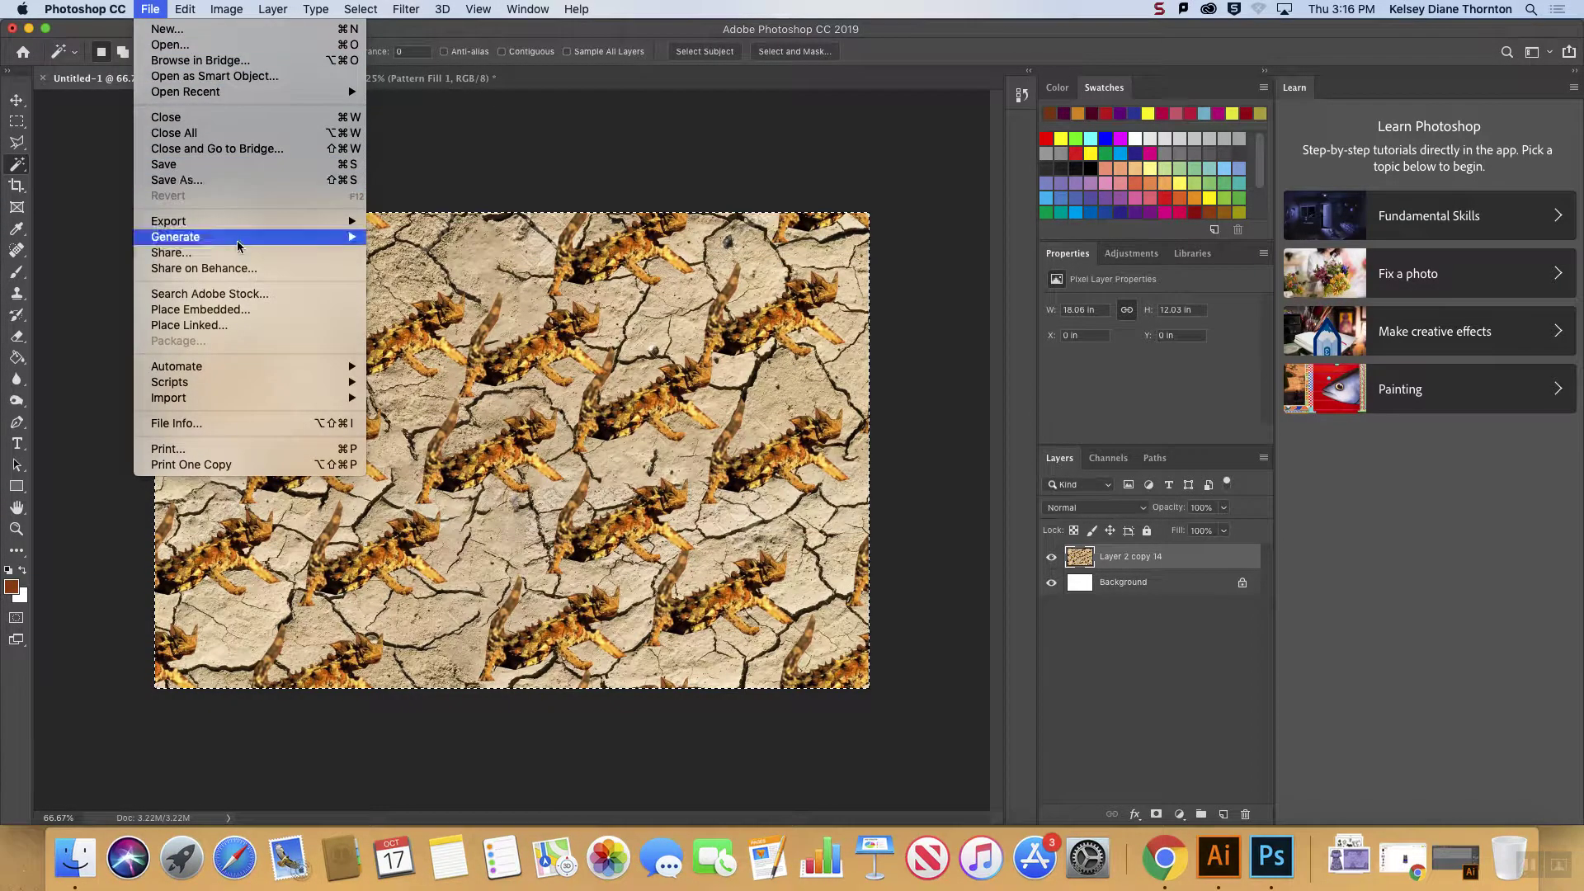
{"action": "left_click", "coordinate": [203, 29]}
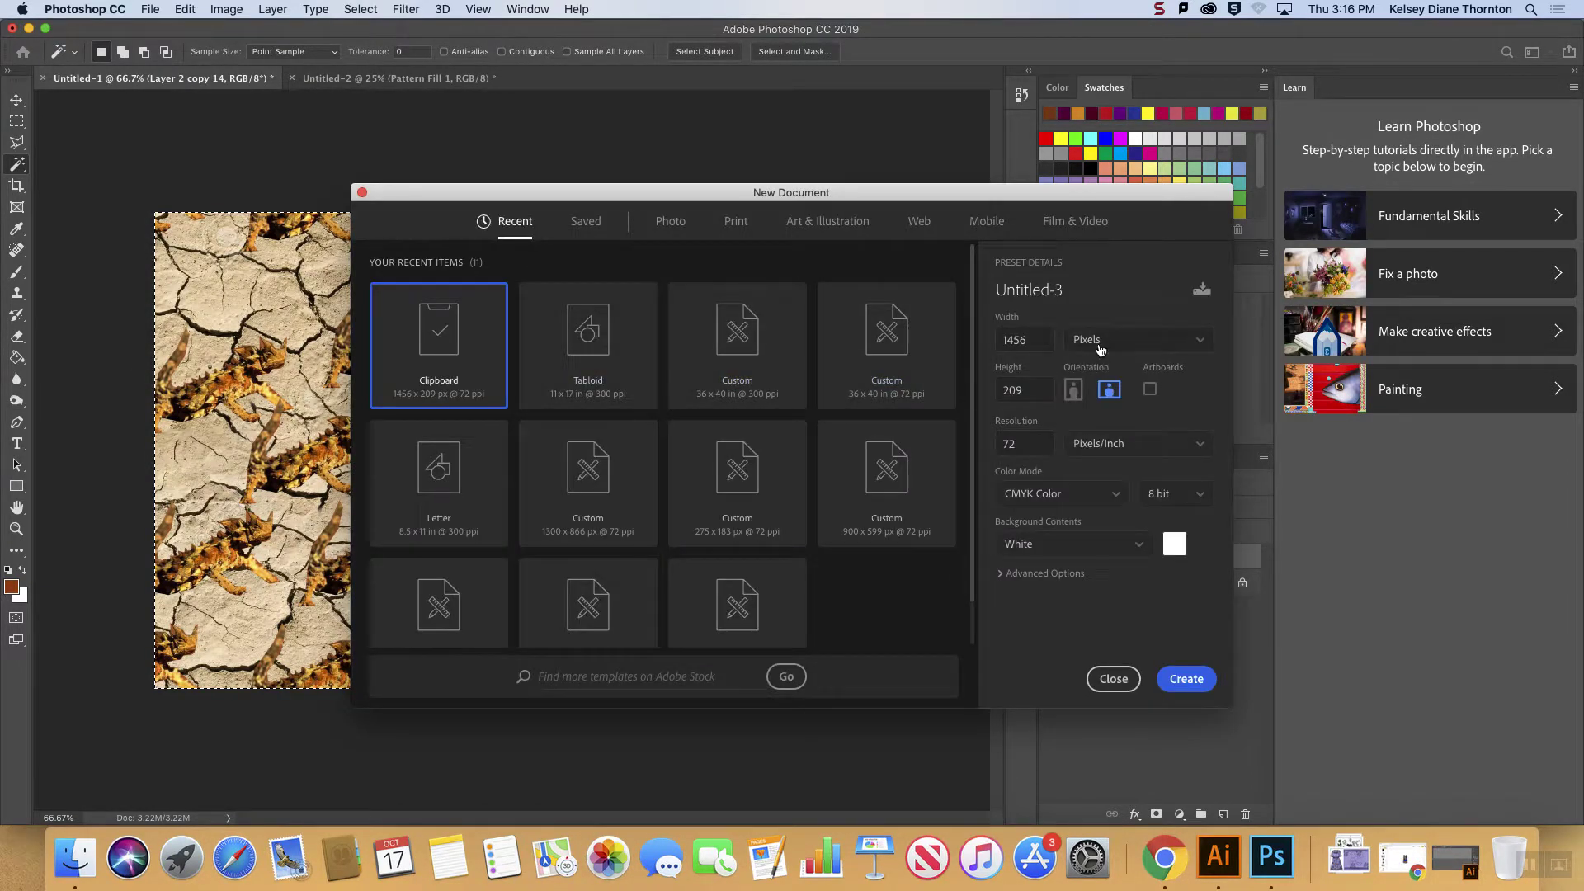
{"action": "left_click", "coordinate": [1100, 349]}
{"action": "left_click", "coordinate": [1102, 363]}
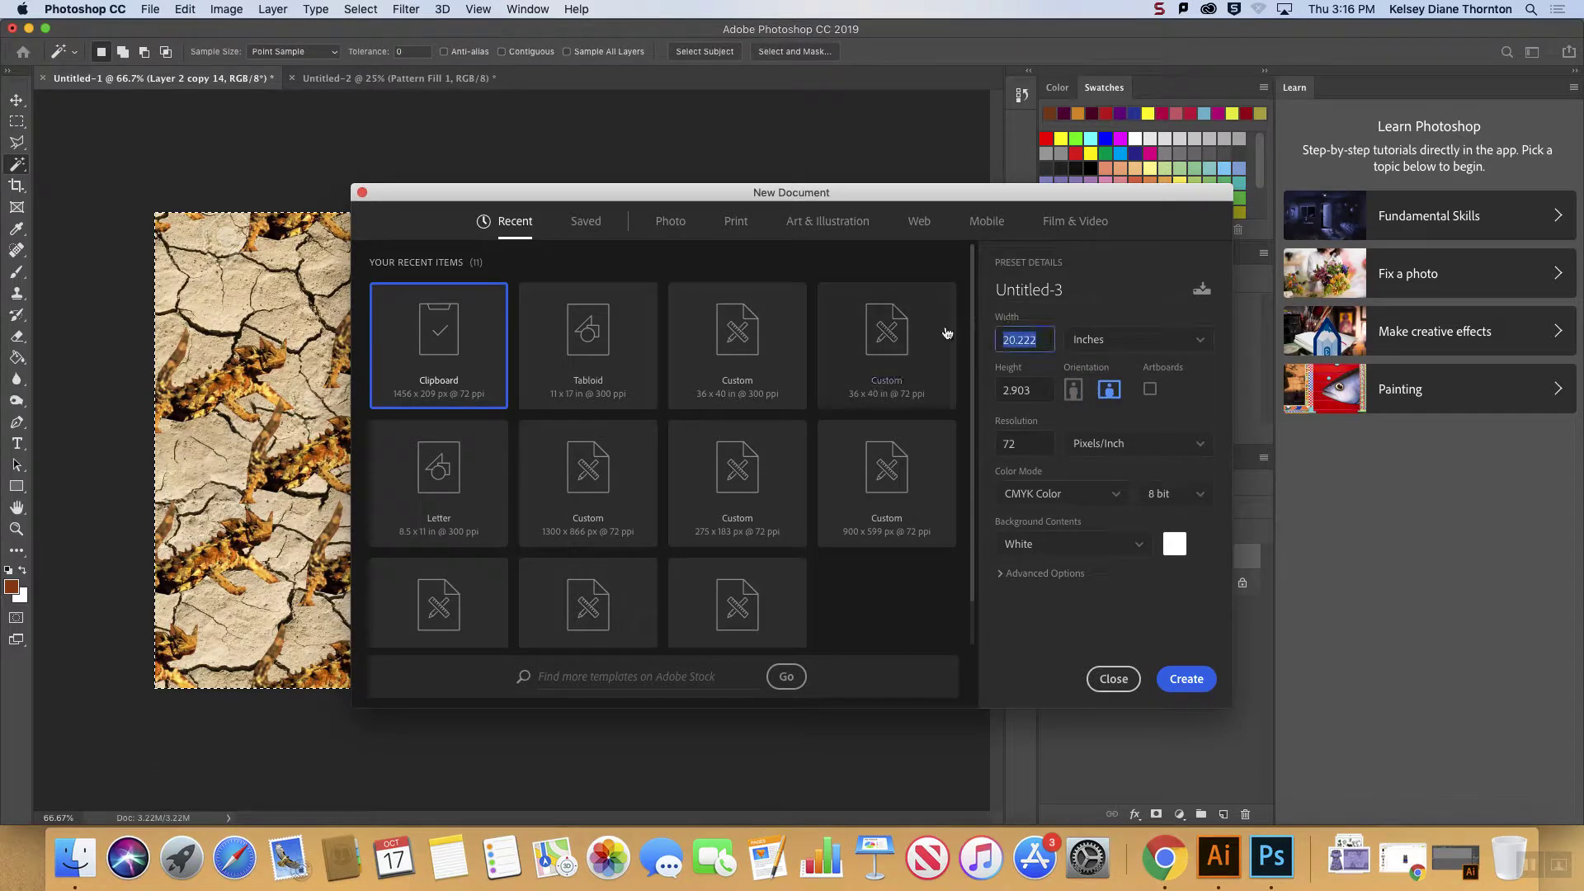
{"action": "type", "text": "36"}
{"action": "key", "text": "Tab"}
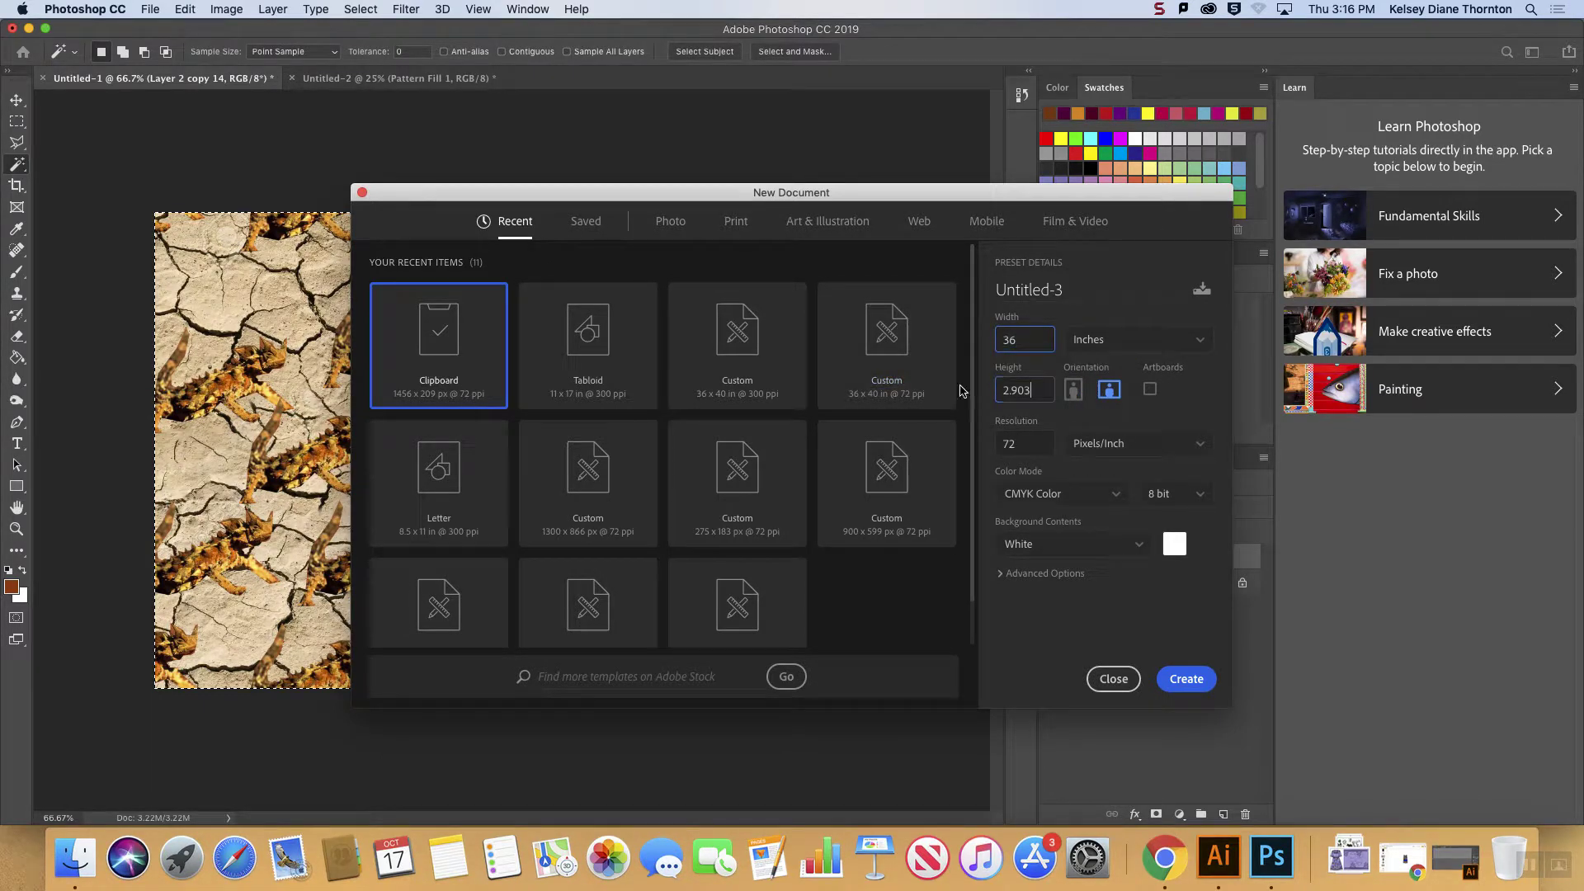
{"action": "type", "text": "5040"}
{"action": "key", "text": "Return"}
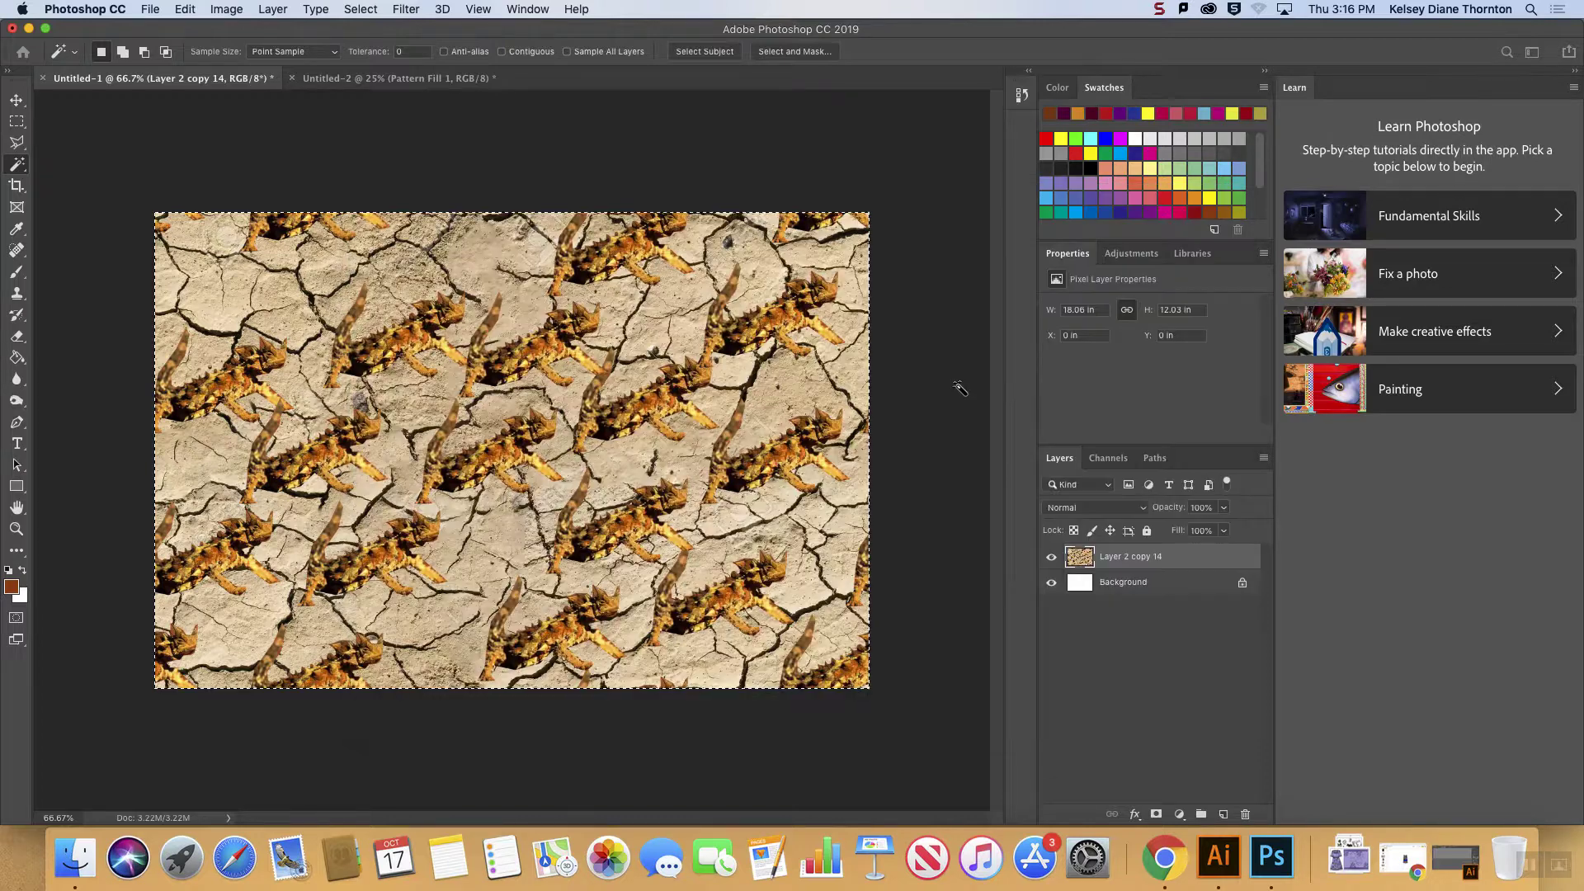
- Copy the lizard pattern from Untitled-1 into the 72 ppi document and move it to about X 4.31 in, Y 3.08 in
{"action": "left_click", "coordinate": [192, 81]}
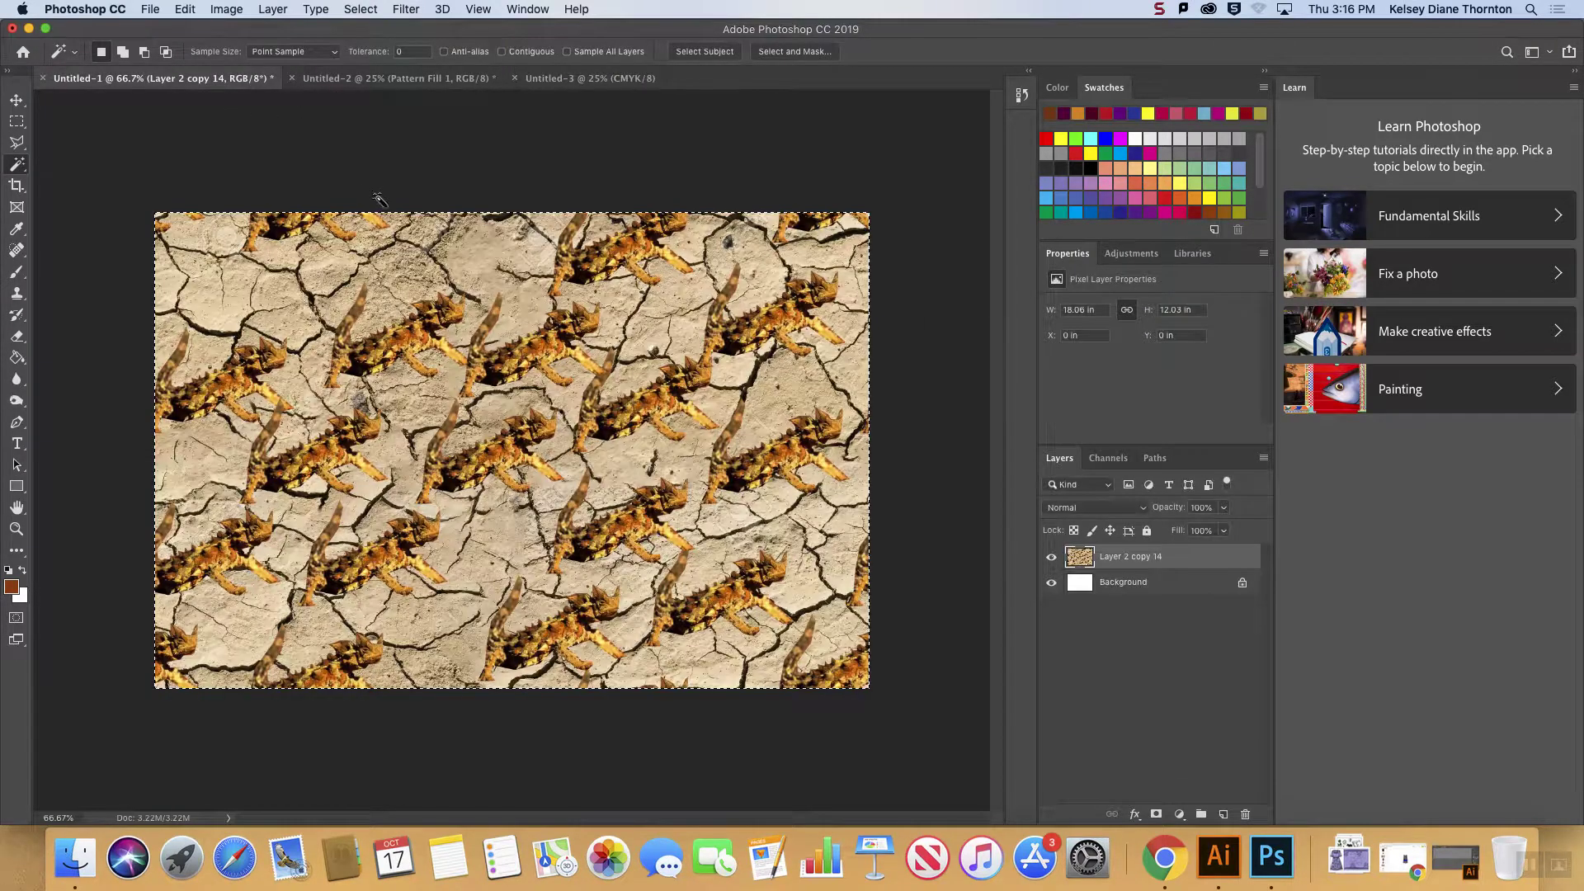
{"action": "left_click", "coordinate": [590, 77]}
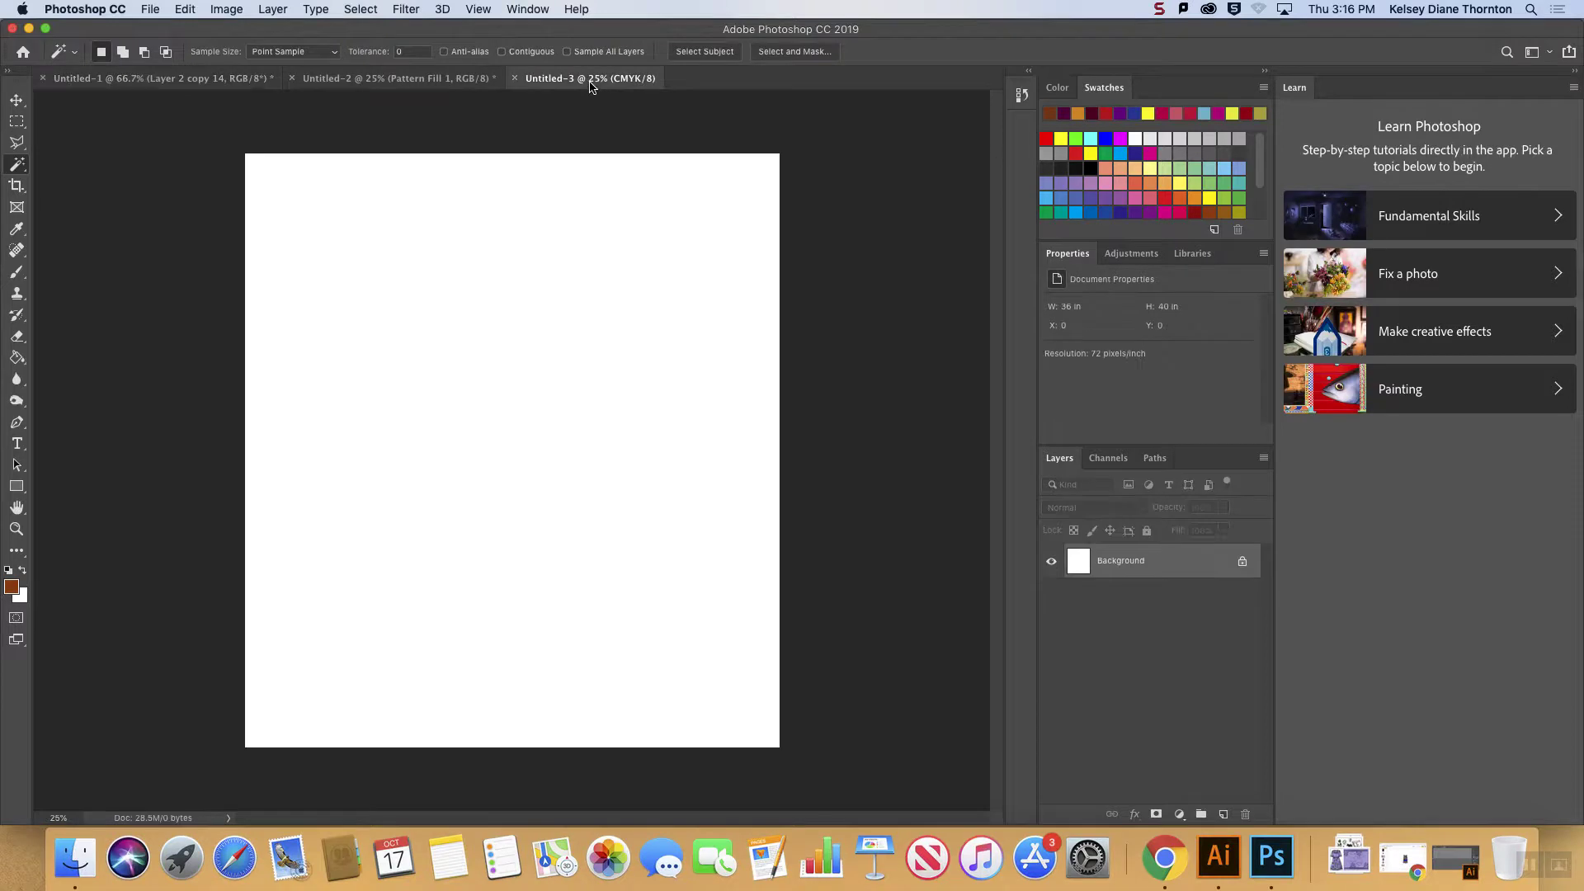
{"action": "key", "text": "super+b"}
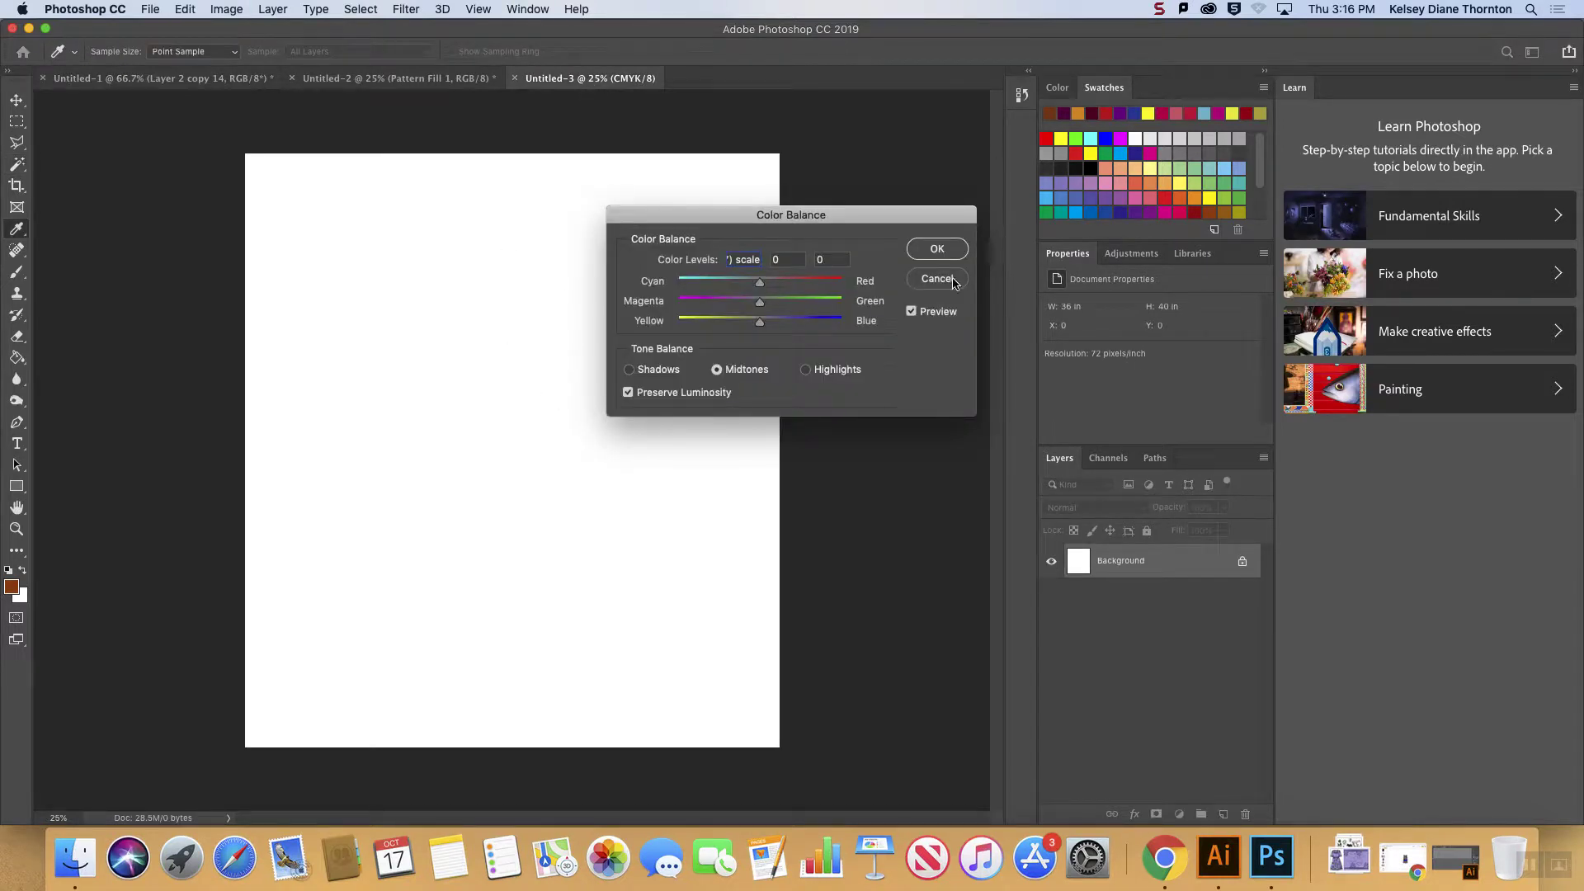
{"action": "left_click", "coordinate": [956, 283]}
{"action": "key", "text": "w"}
{"action": "key", "text": "super+v"}
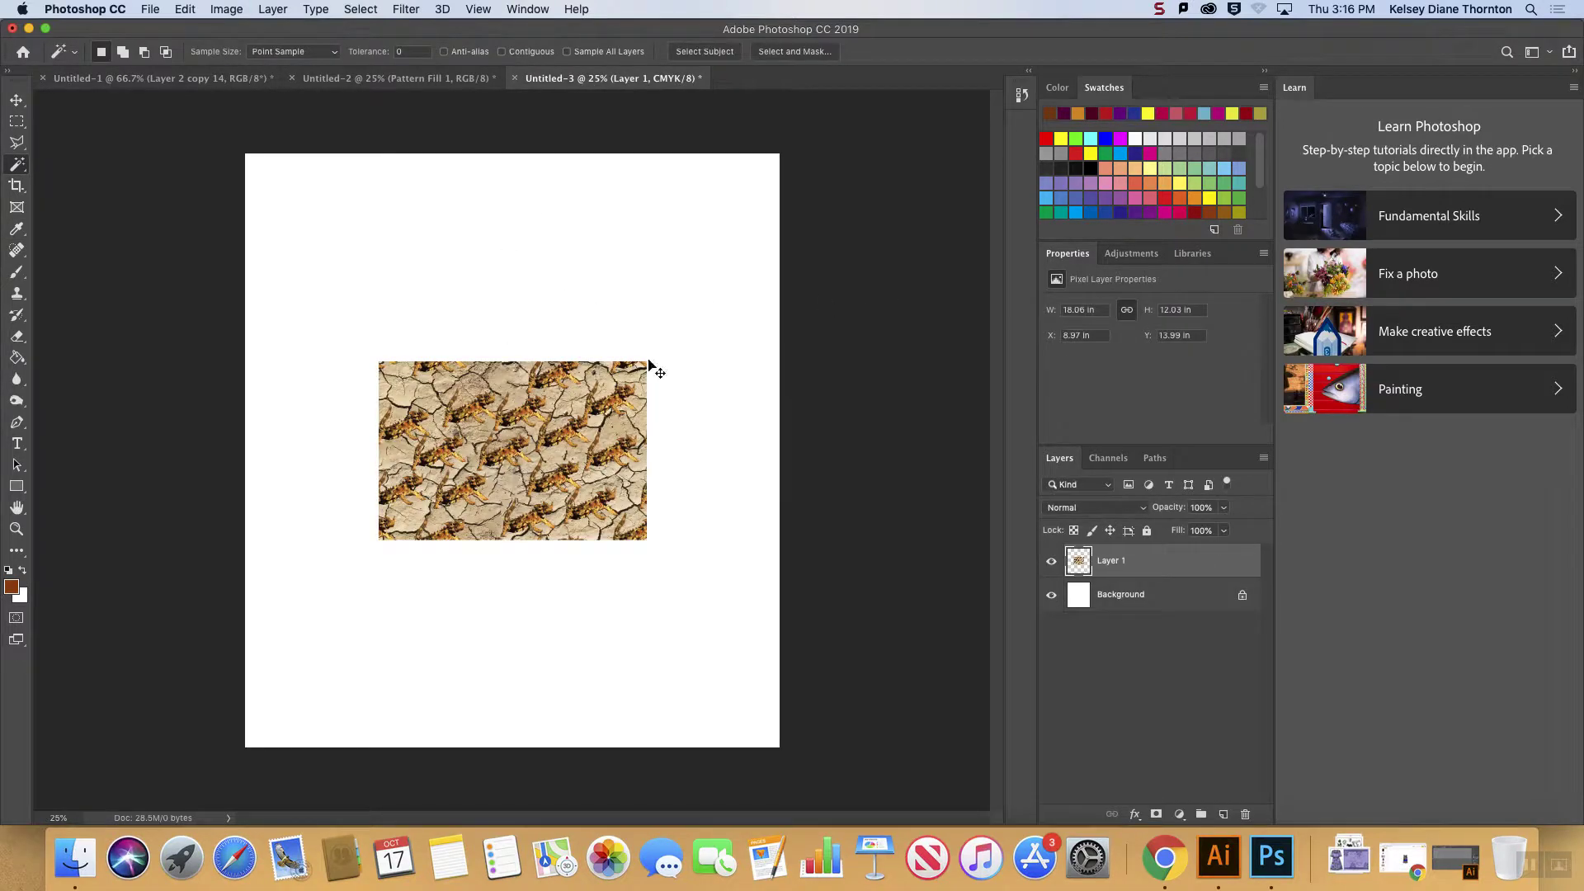
{"action": "key", "text": "v"}
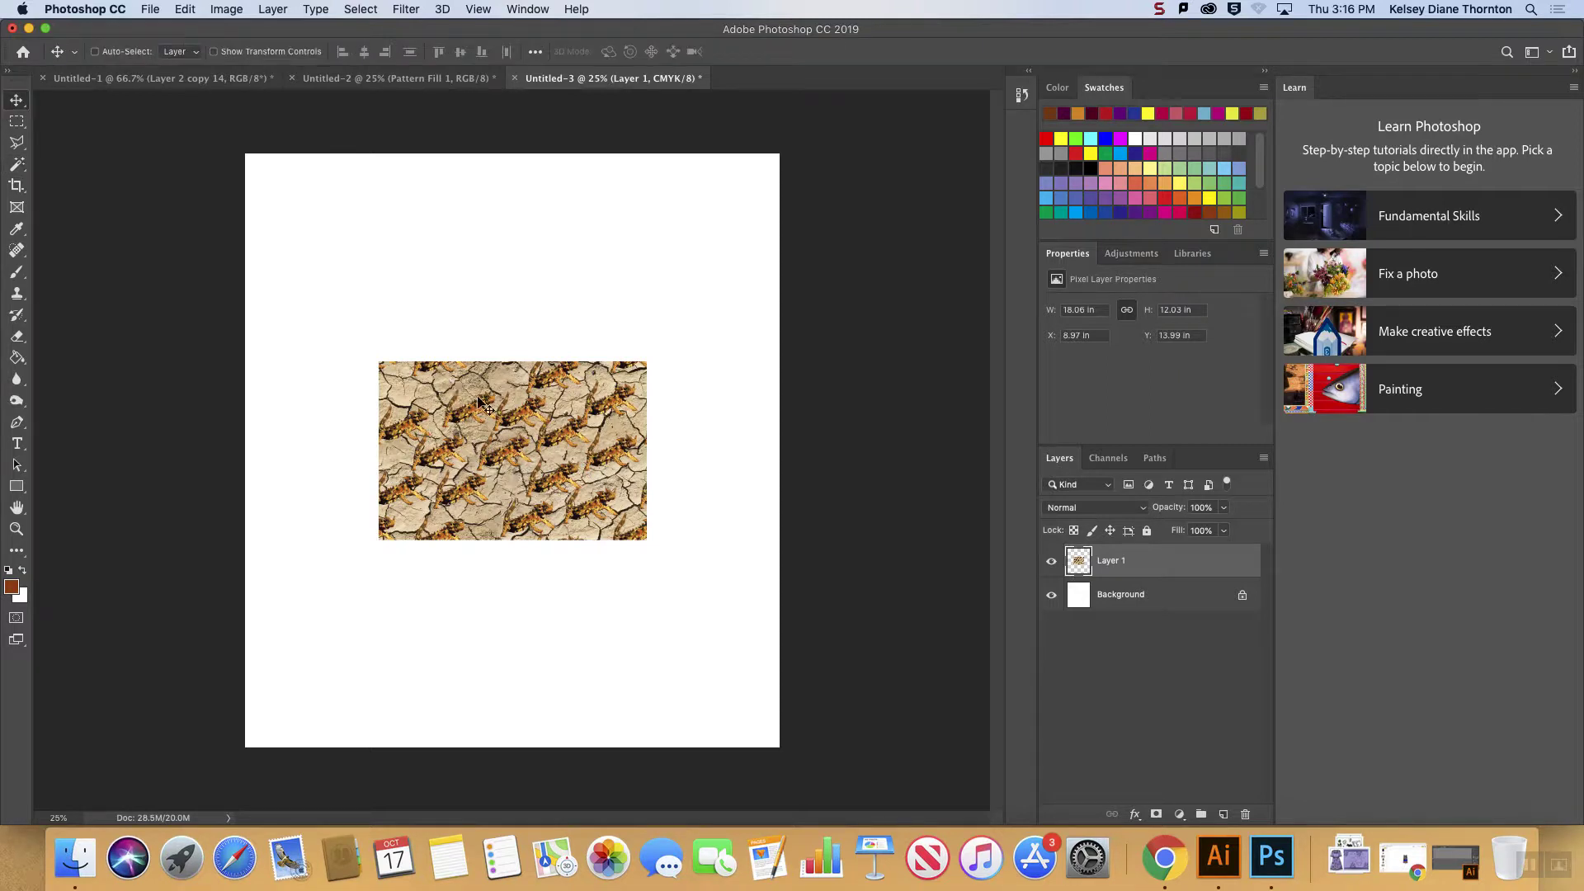
{"action": "left_click_drag", "start_coordinate": [471, 377], "coordinate": [401, 215]}
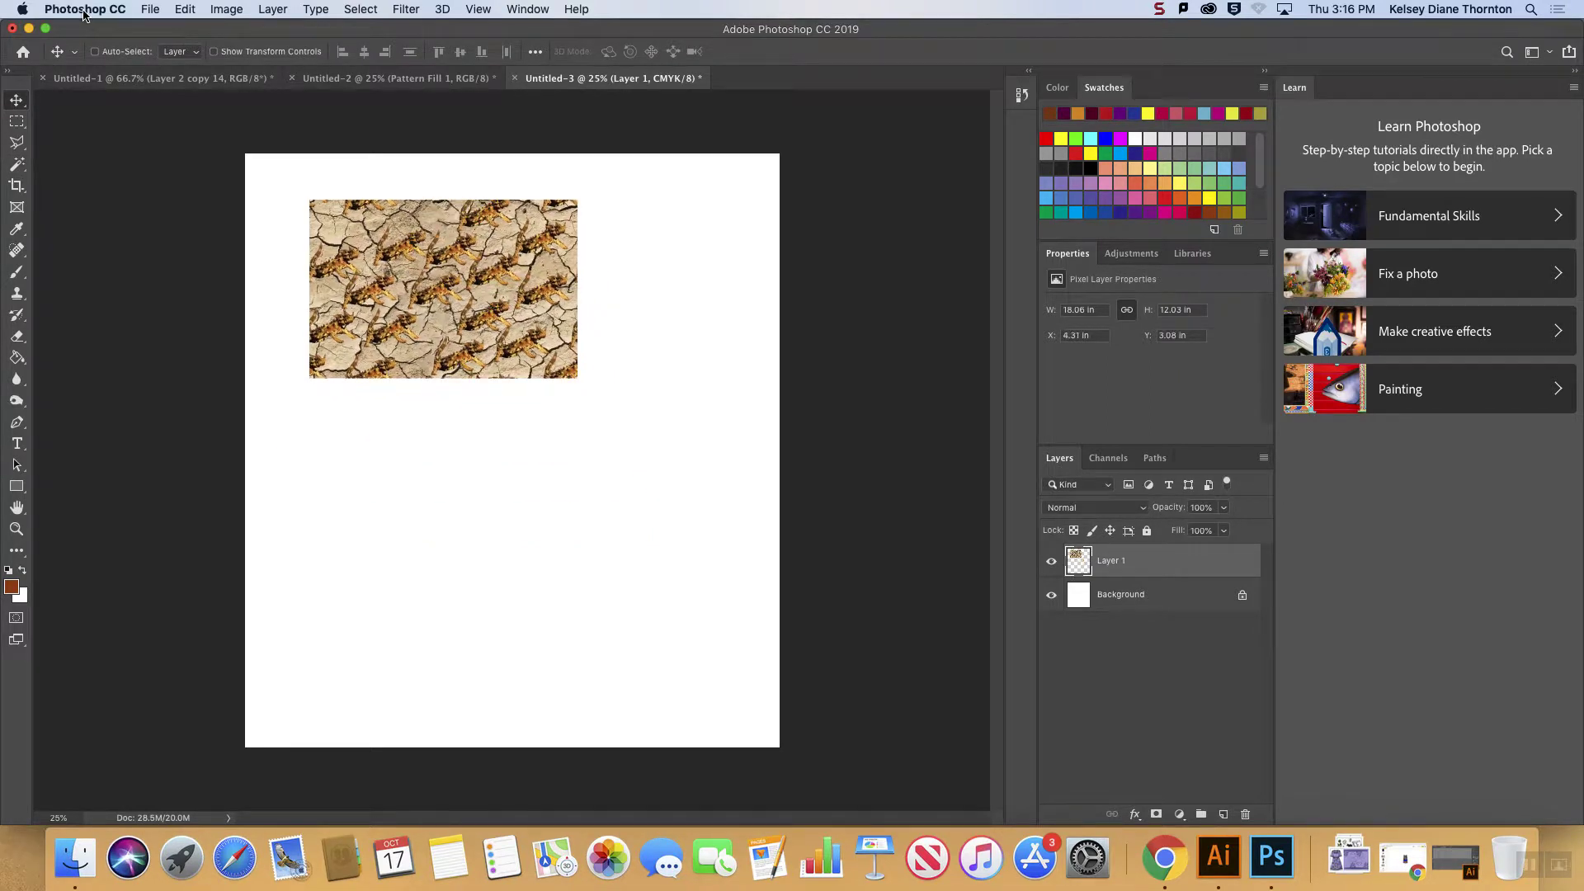
- Create another new document 36 in wide and 40 in high at 300 pixels/inch in RGB Color
{"action": "left_click", "coordinate": [145, 8]}
{"action": "left_click", "coordinate": [177, 35]}
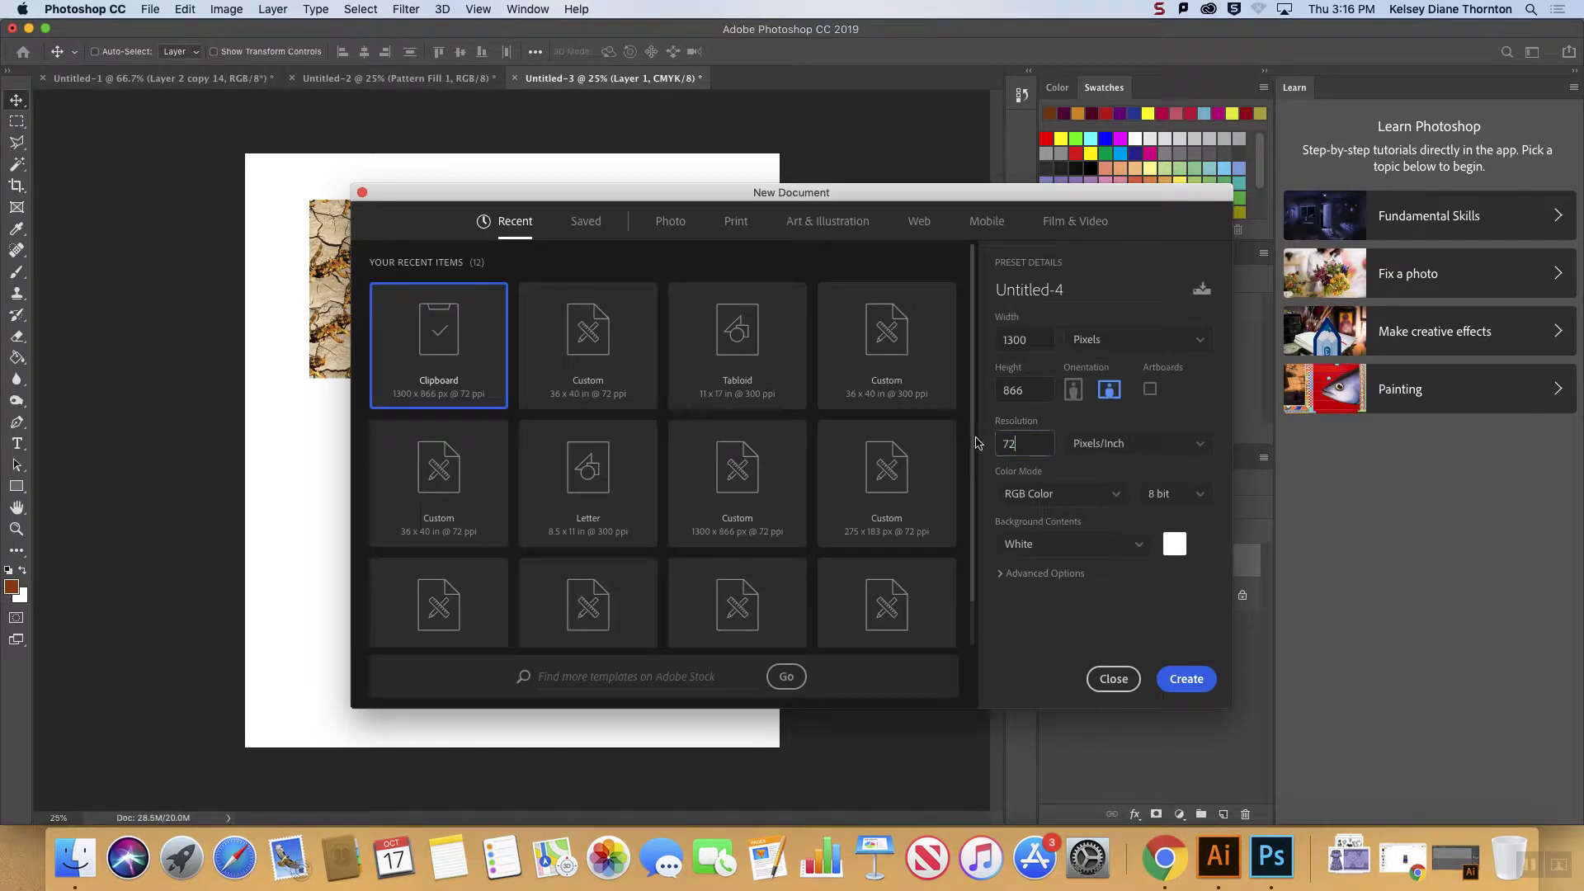
{"action": "left_click", "coordinate": [1124, 339]}
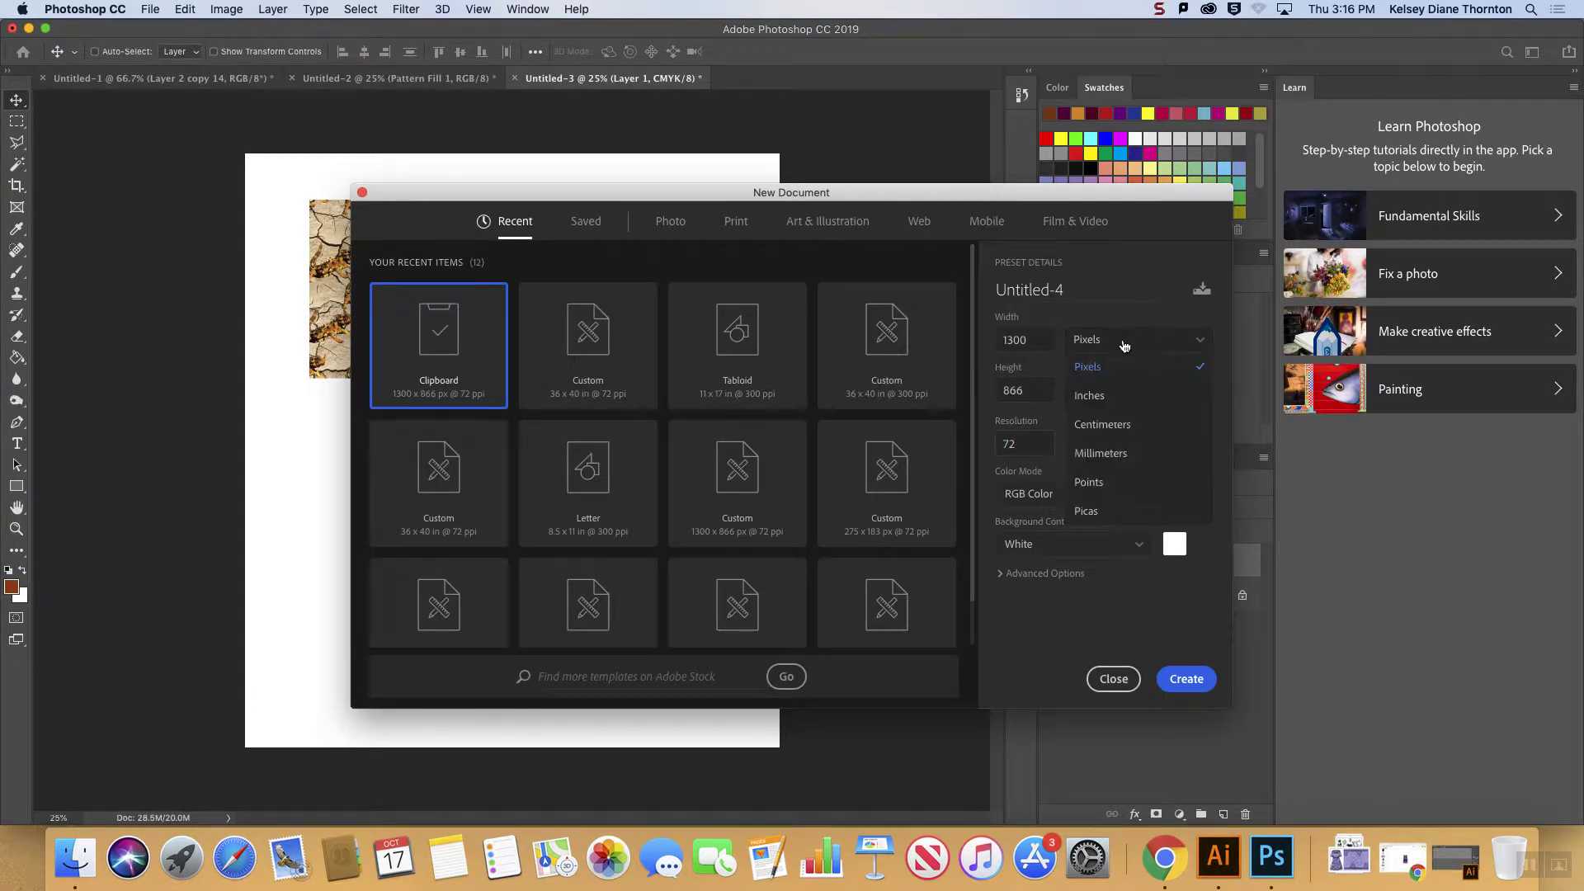
{"action": "left_click", "coordinate": [1089, 396]}
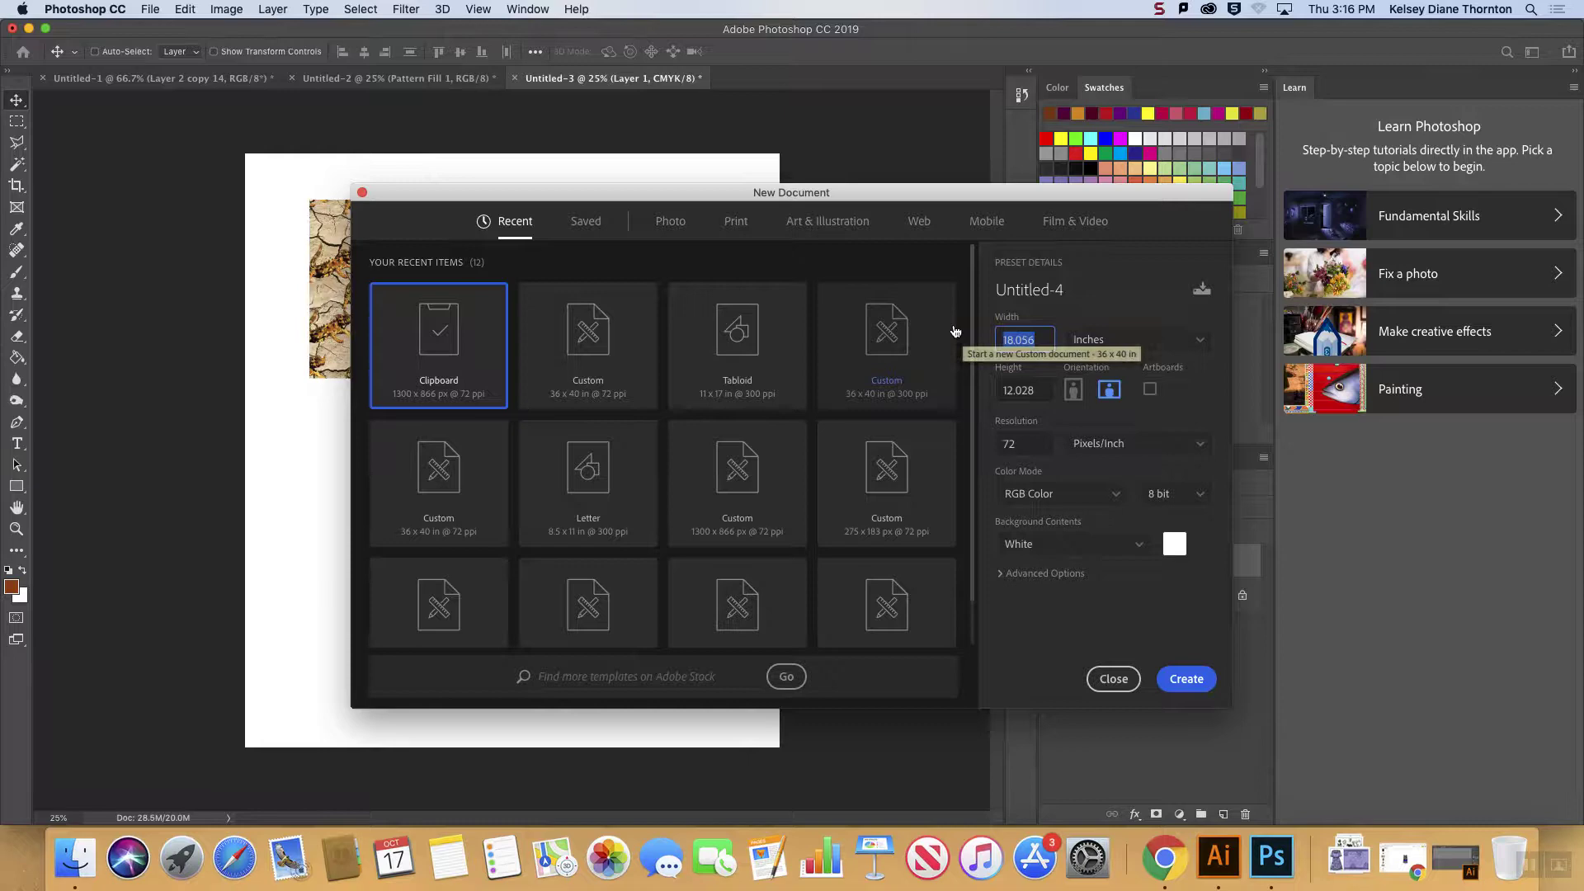
{"action": "type", "text": "36"}
{"action": "key", "text": "Tab"}
{"action": "type", "text": "40"}
{"action": "double_click", "coordinate": [1024, 443]}
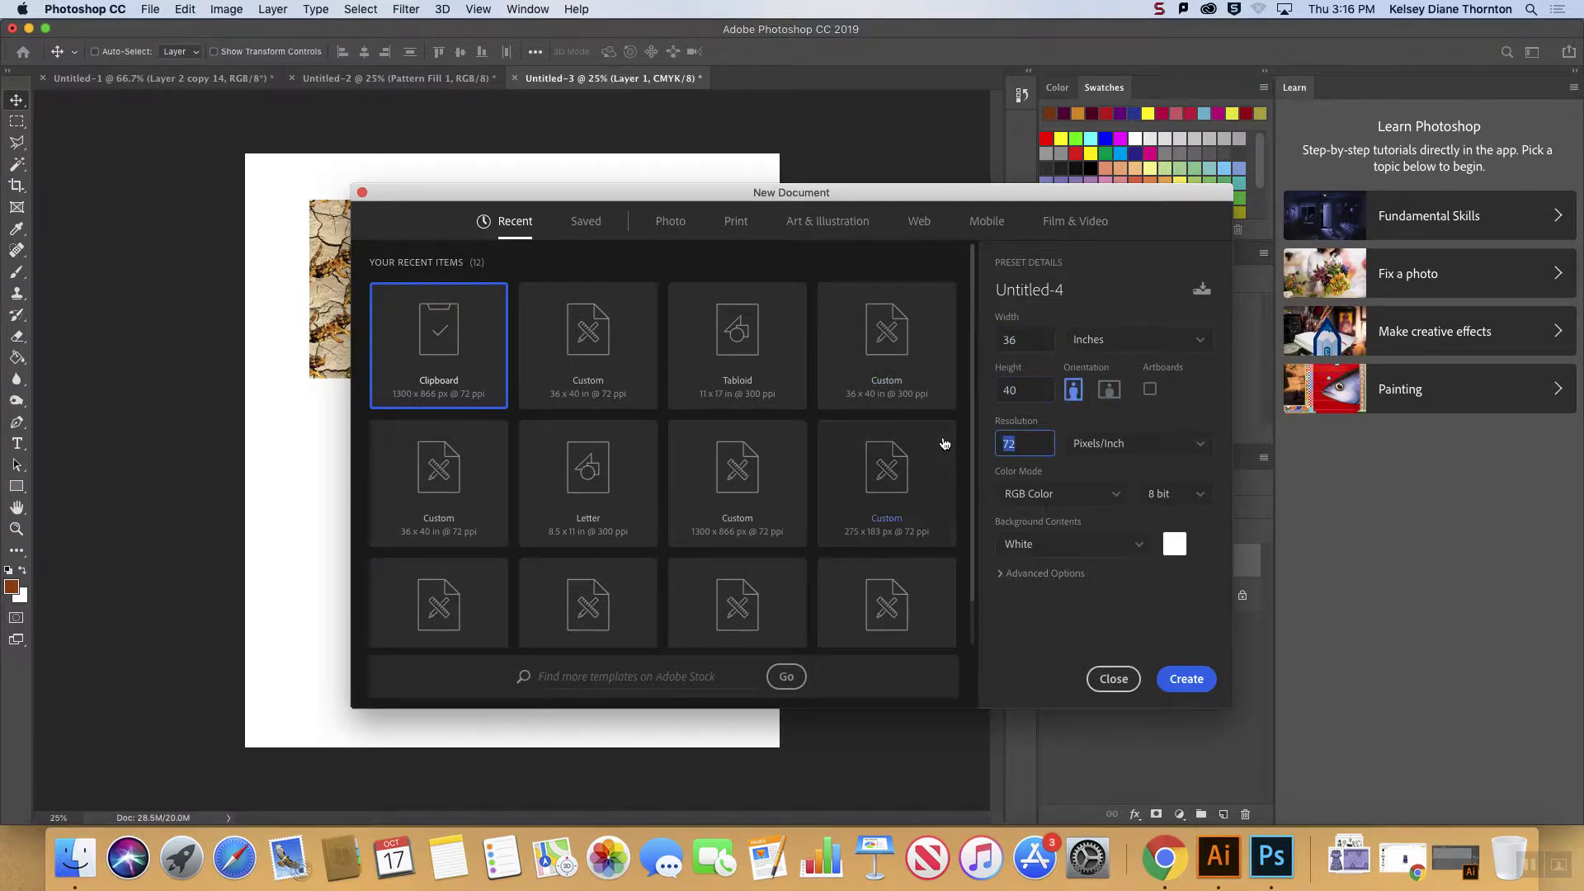
{"action": "type", "text": "300"}
{"action": "double_click", "coordinate": [1044, 393]}
{"action": "double_click", "coordinate": [1034, 447]}
{"action": "left_click", "coordinate": [1188, 687]}
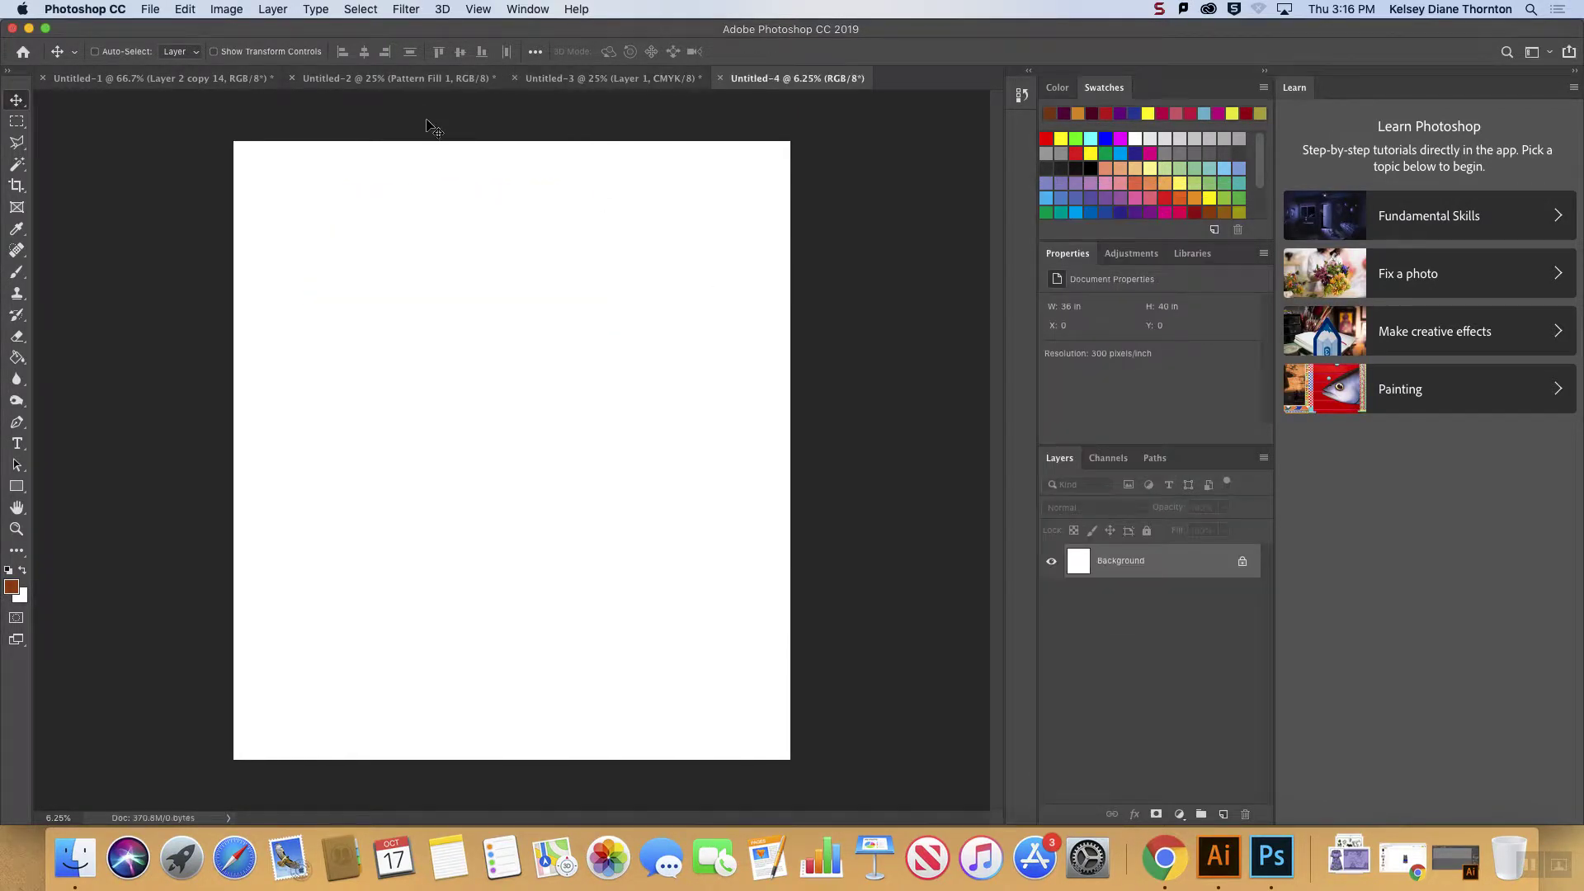
- Paste the lizard pattern into the 300 ppi document and move it to about X 15.83 in, Y 17.11 in
{"action": "key", "text": "super+v"}
{"action": "left_click_drag", "start_coordinate": [528, 454], "coordinate": [508, 420]}
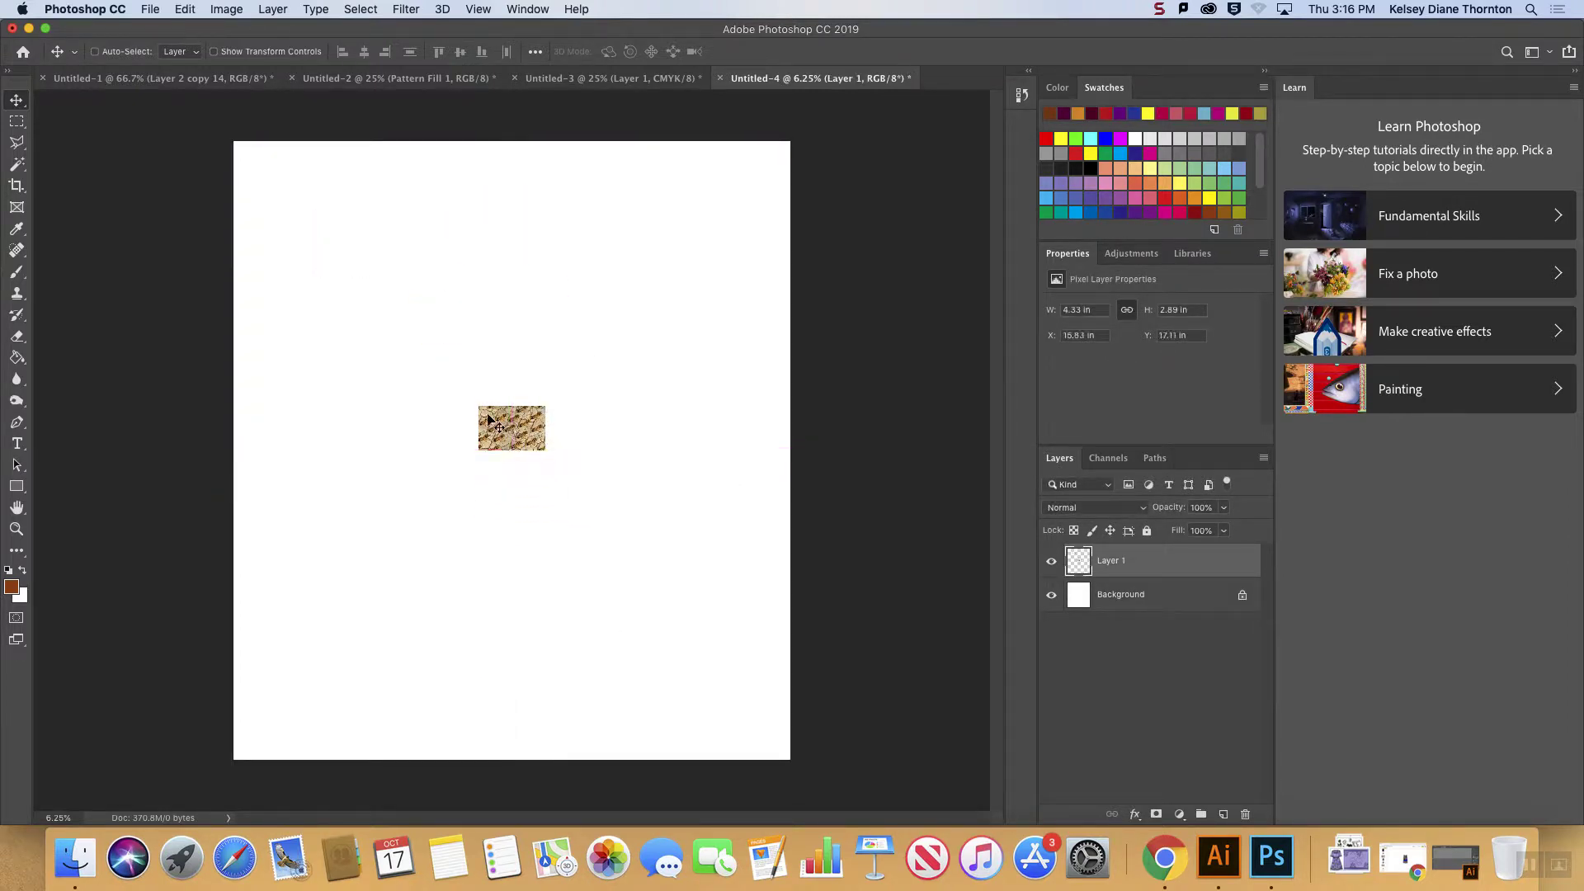
- Compare the lizard pattern in Untitled-1 with its pasted copy in Untitled-4
{"action": "left_click", "coordinate": [248, 79]}
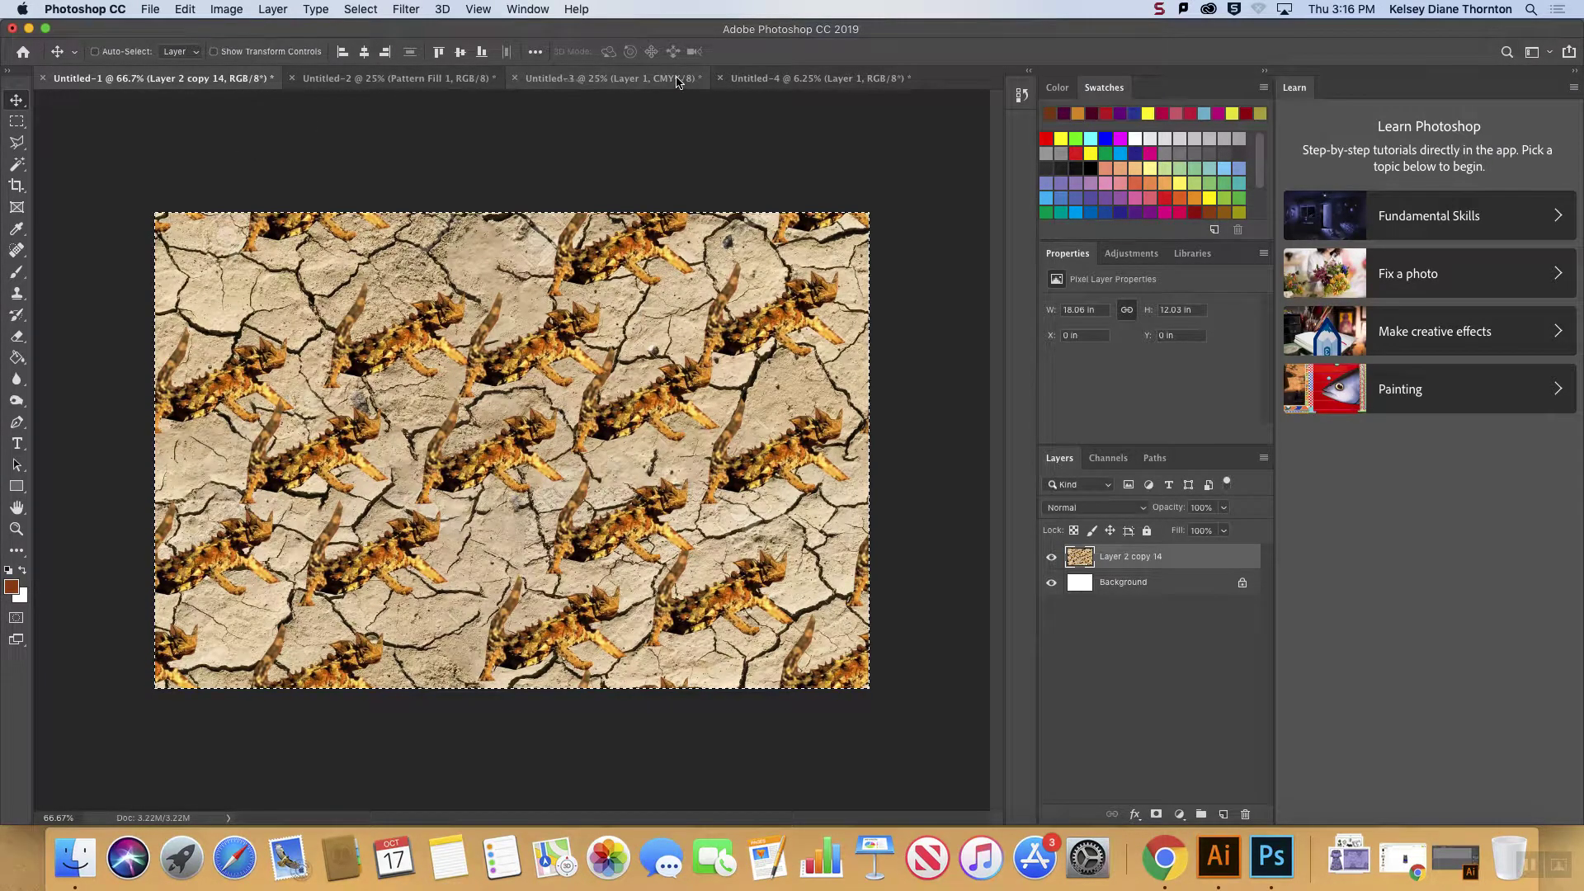
{"action": "left_click", "coordinate": [770, 79]}
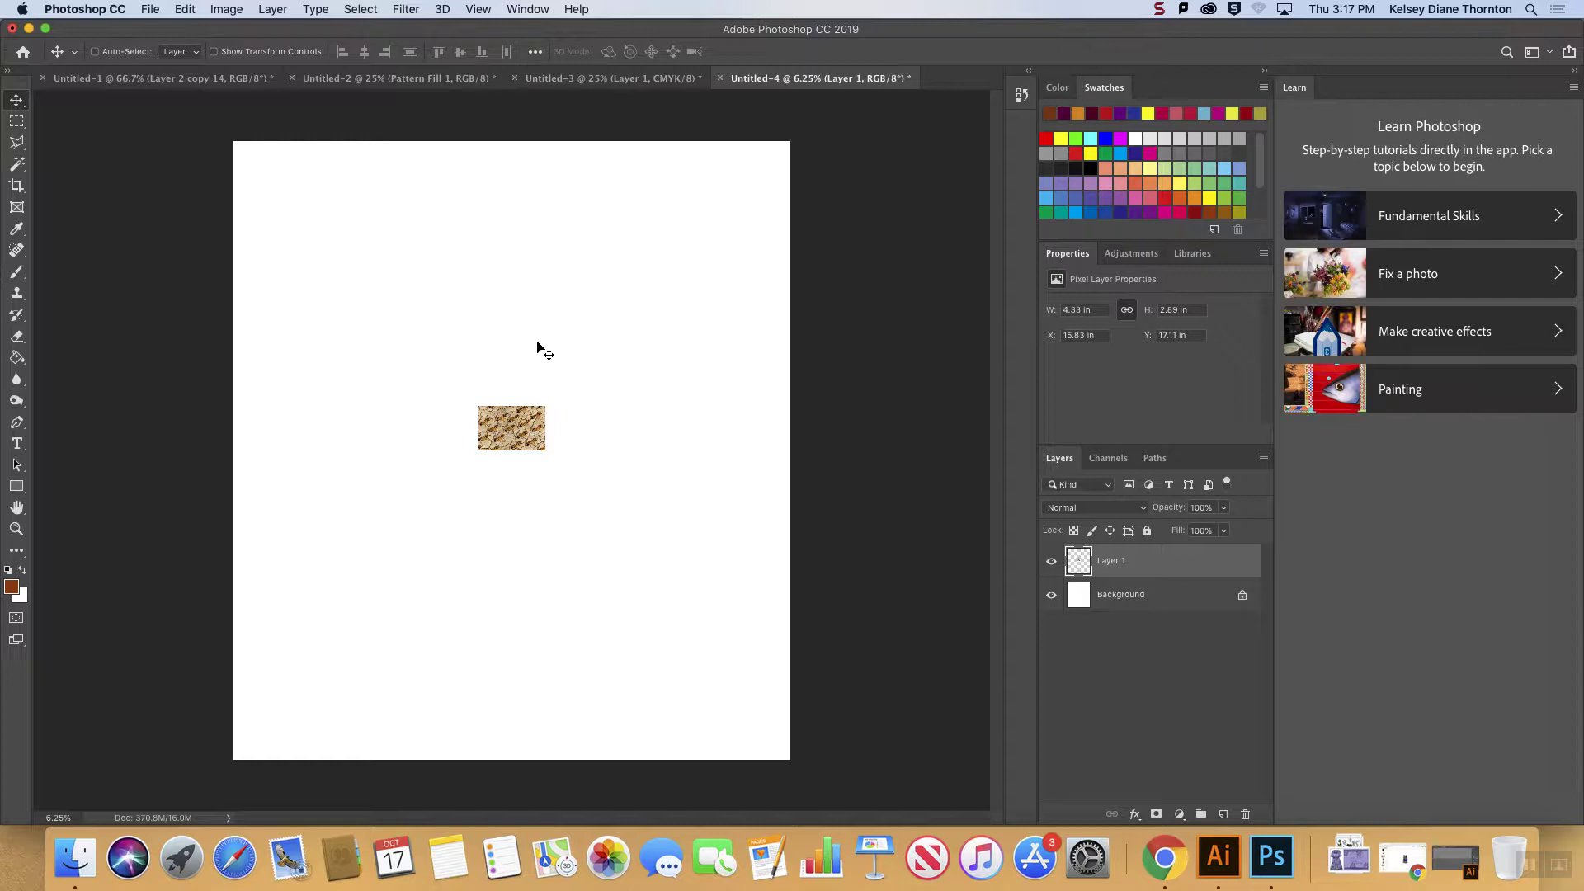
{"action": "left_click", "coordinate": [150, 9]}
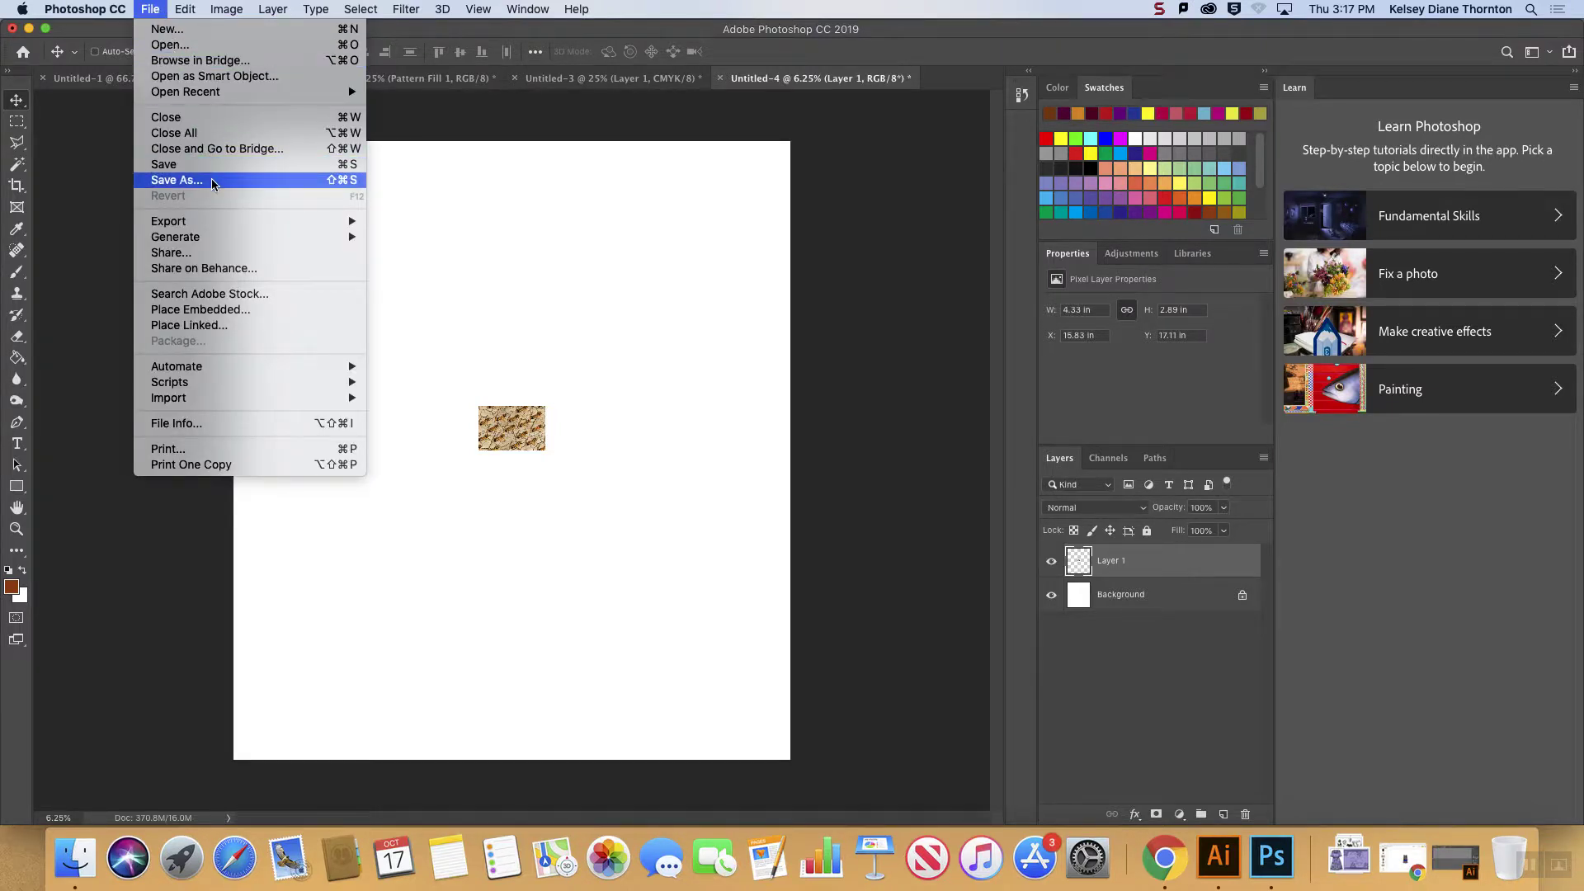
{"action": "left_click", "coordinate": [173, 29]}
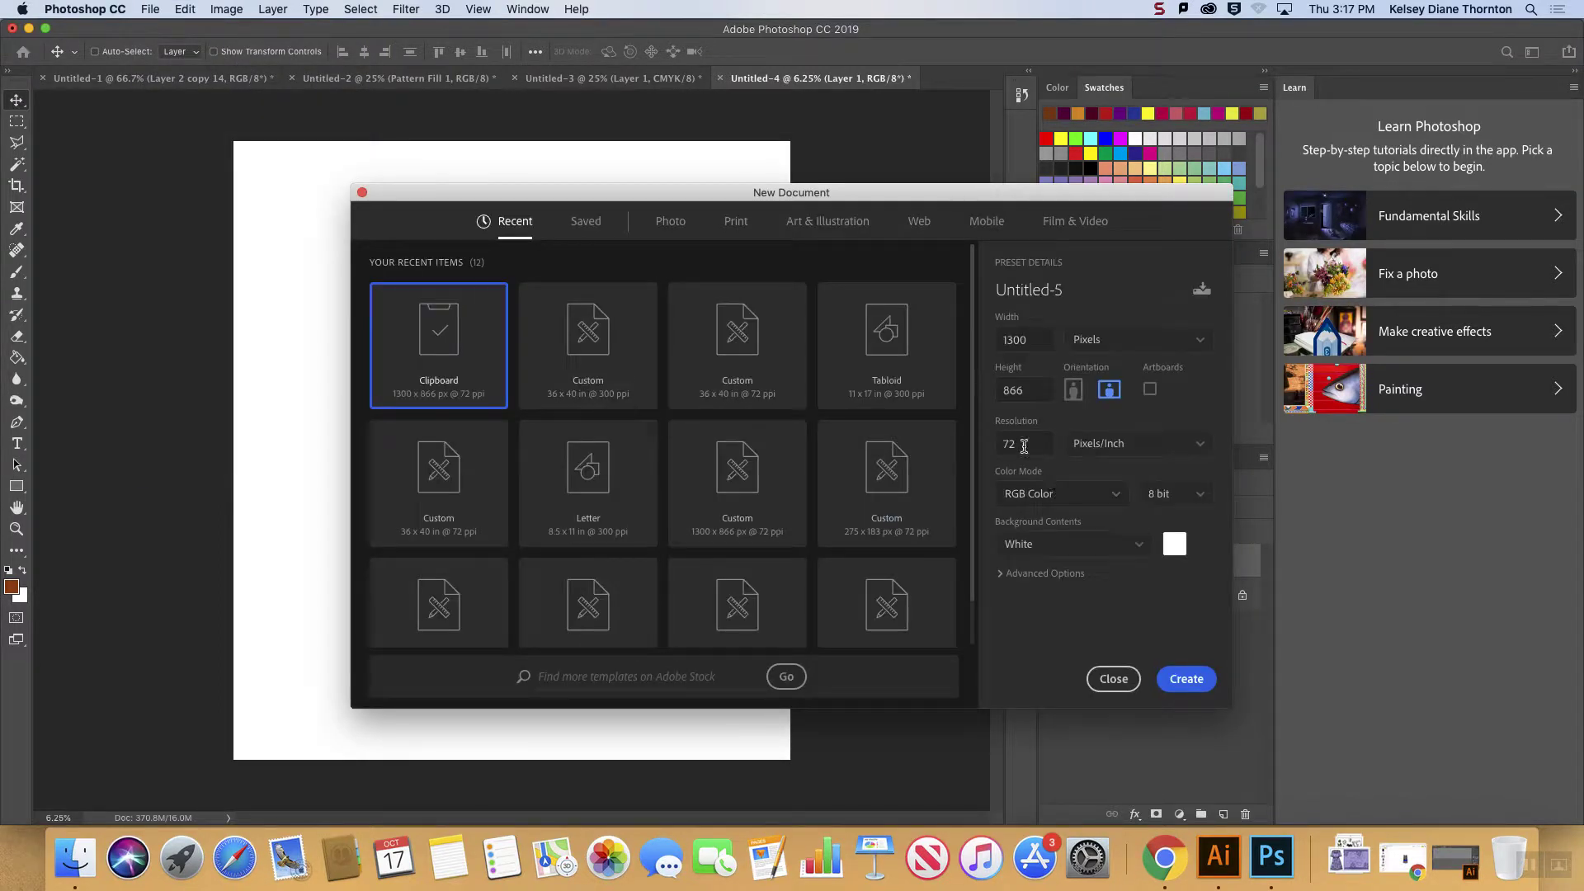
{"action": "double_click", "coordinate": [1024, 446]}
{"action": "left_click", "coordinate": [1090, 341]}
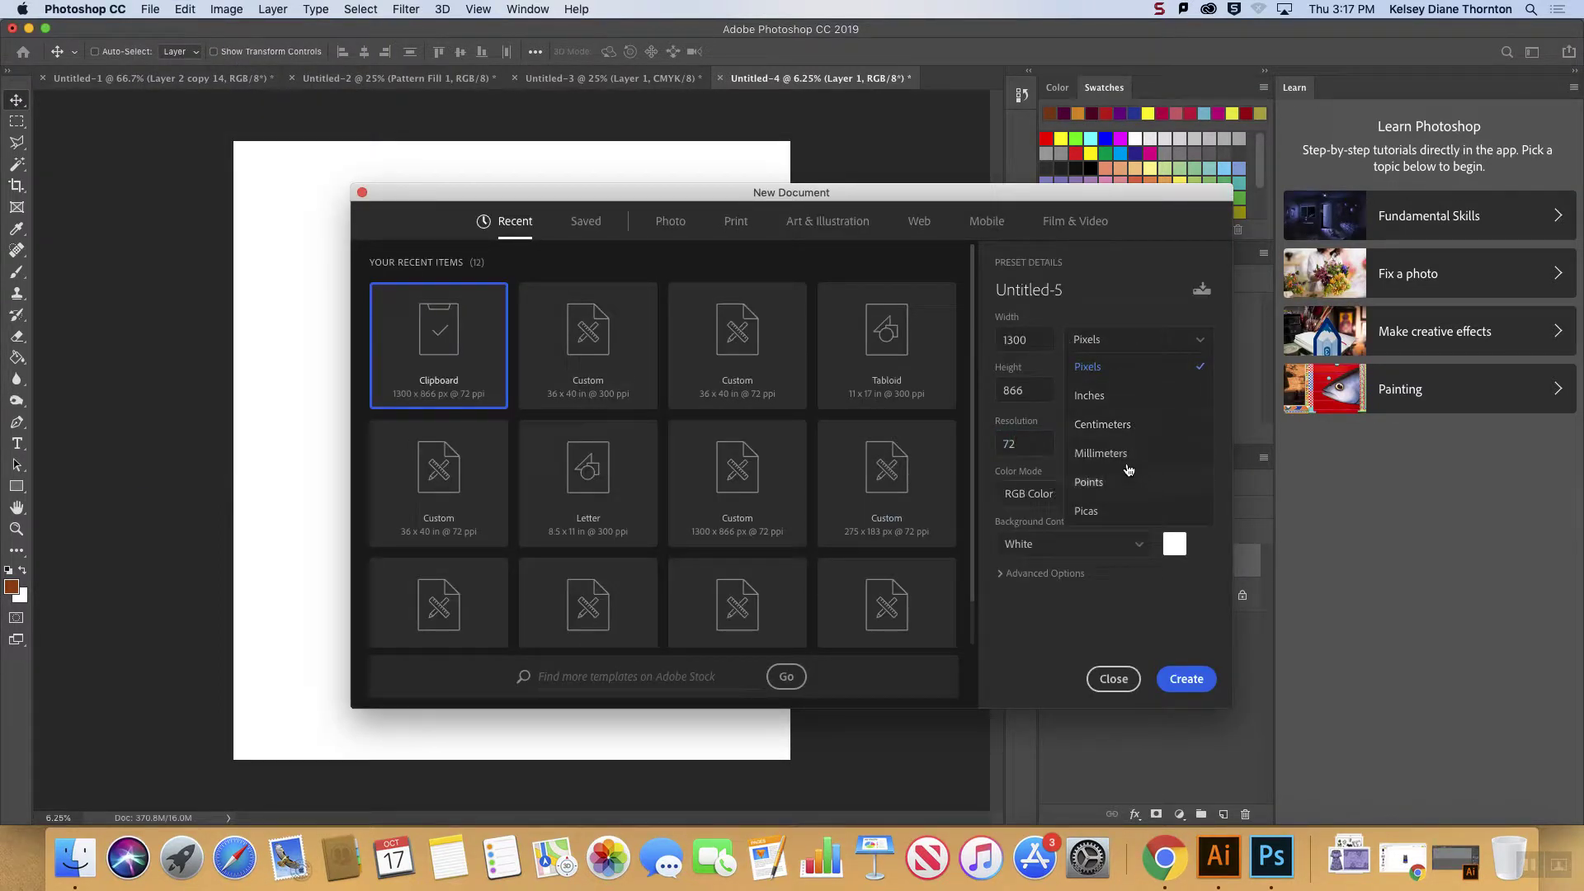
{"action": "left_click", "coordinate": [1111, 393]}
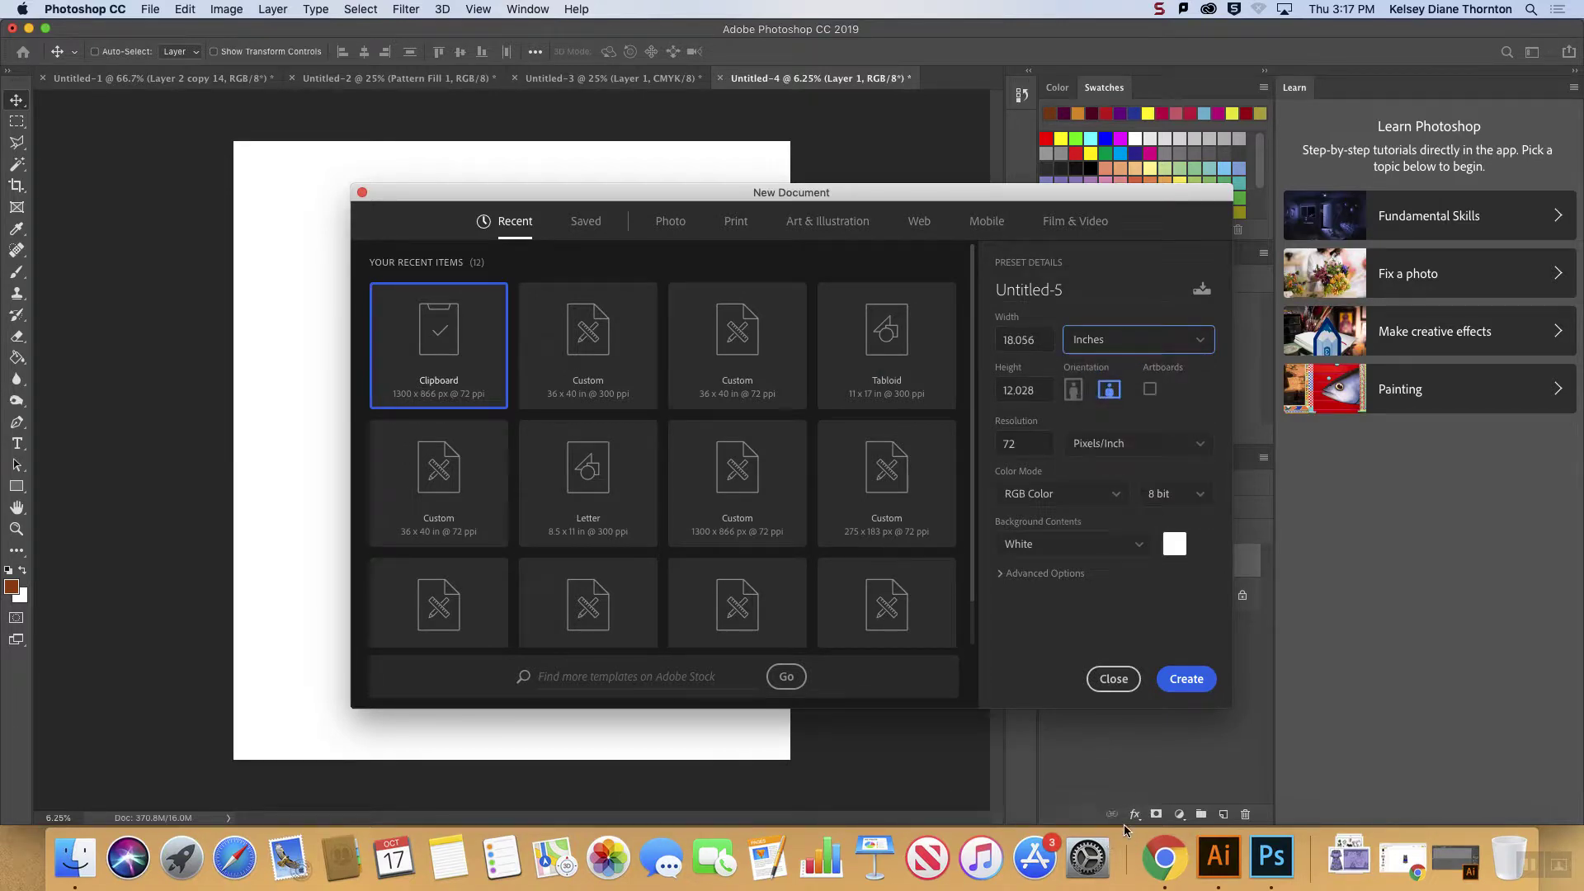
- Switch to Chrome and check the Big Digital Print homework requirements under October 17, Class 7 on Moodle, and return to Photoshop
{"action": "left_click", "coordinate": [1176, 835]}
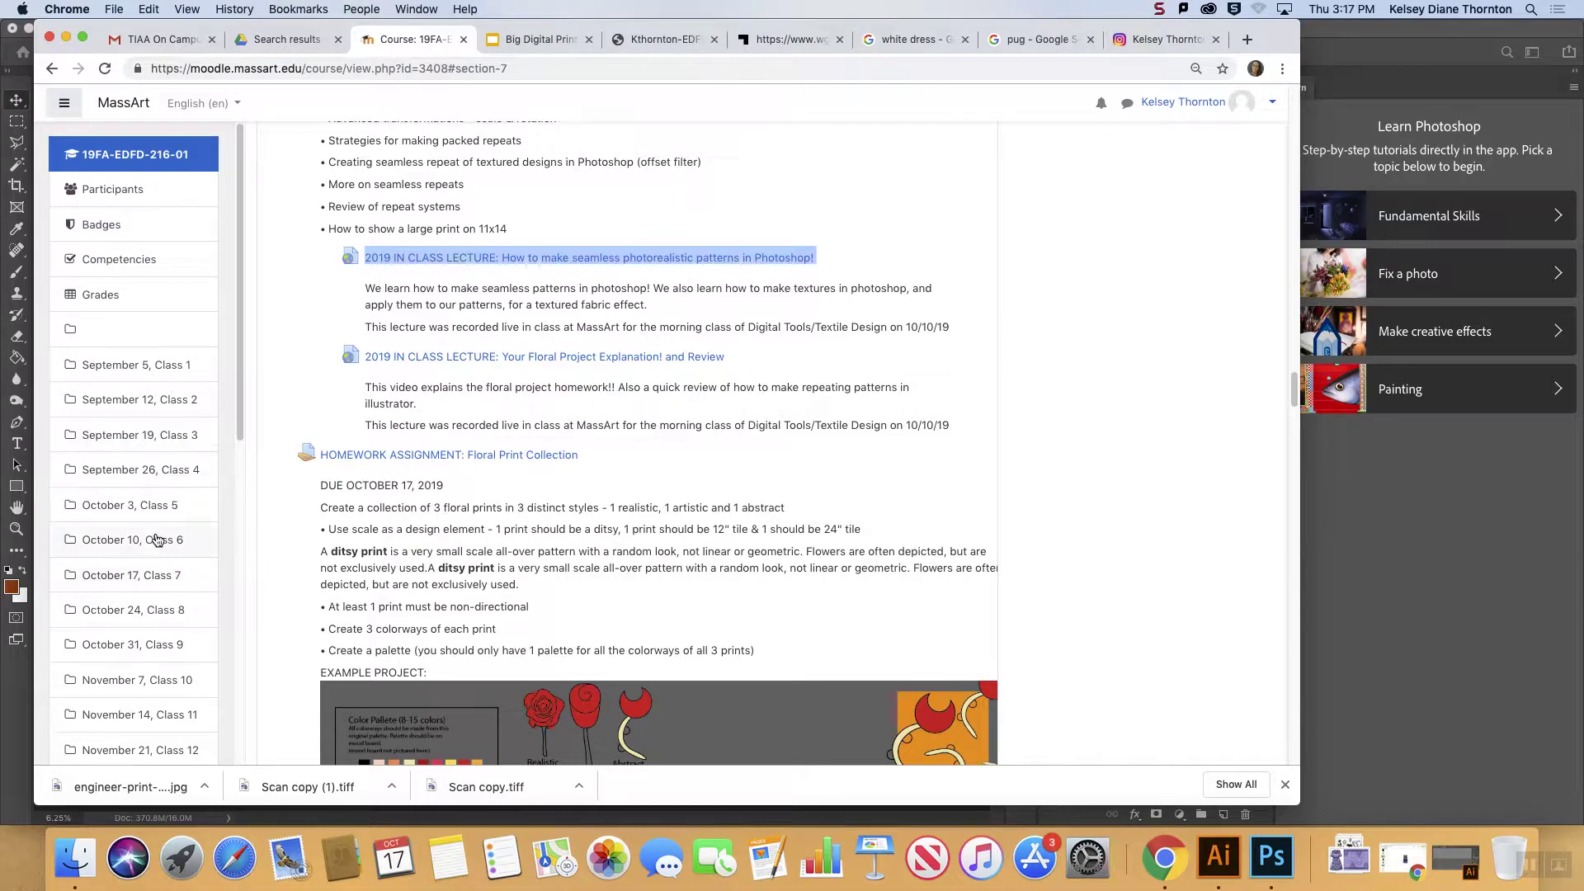
{"action": "left_click", "coordinate": [139, 572]}
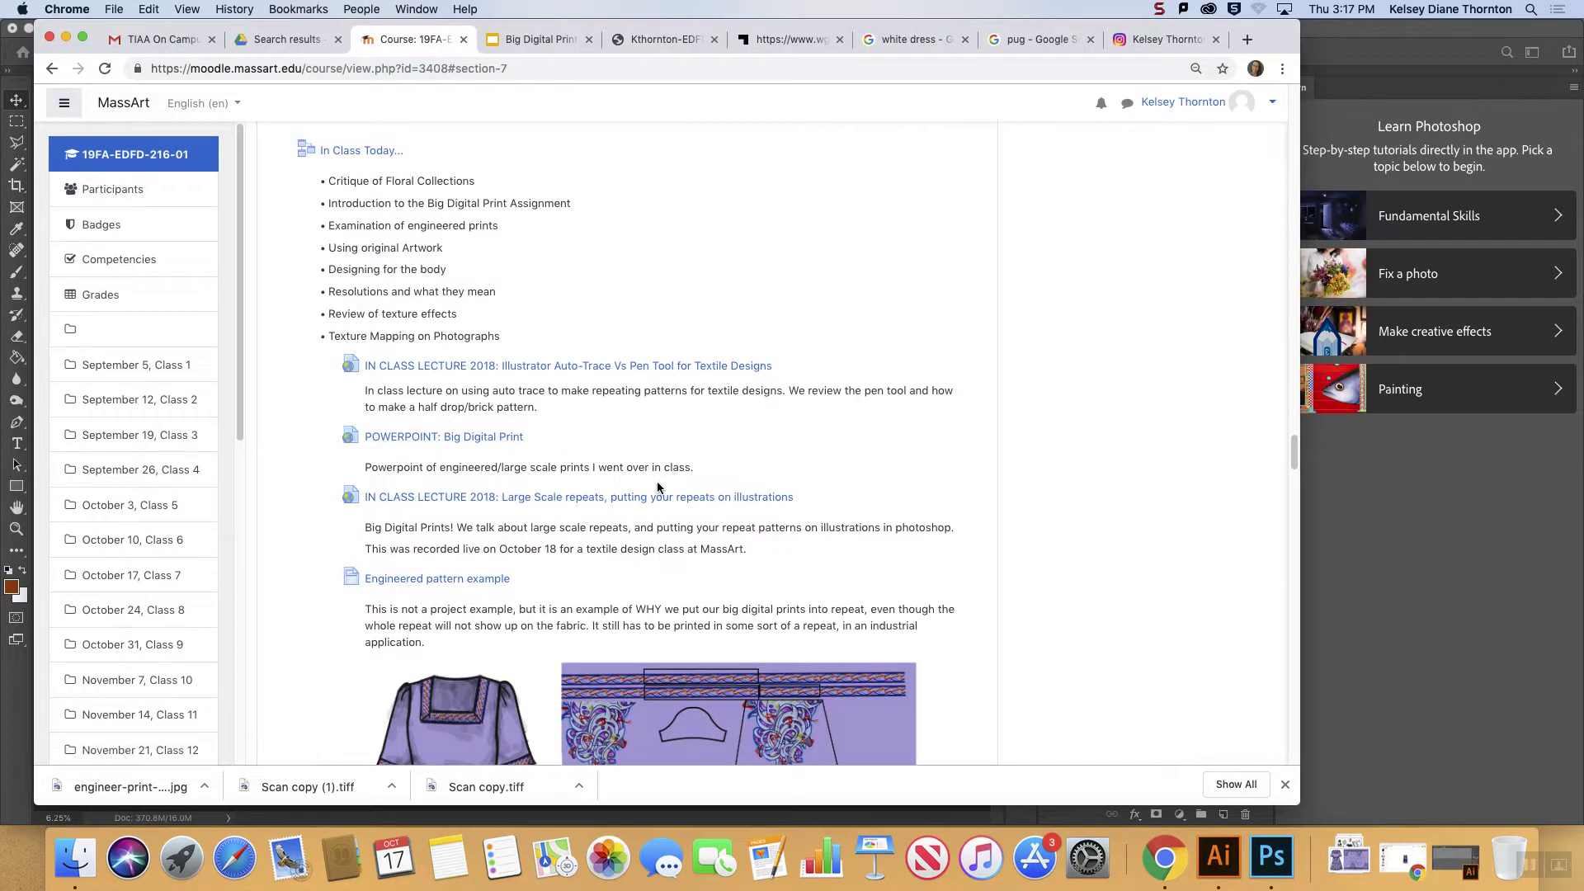
{"action": "scroll", "coordinate": [626, 480], "scroll_direction": "down", "scroll_amount": 10}
{"action": "scroll", "coordinate": [652, 487], "scroll_direction": "up", "scroll_amount": 3}
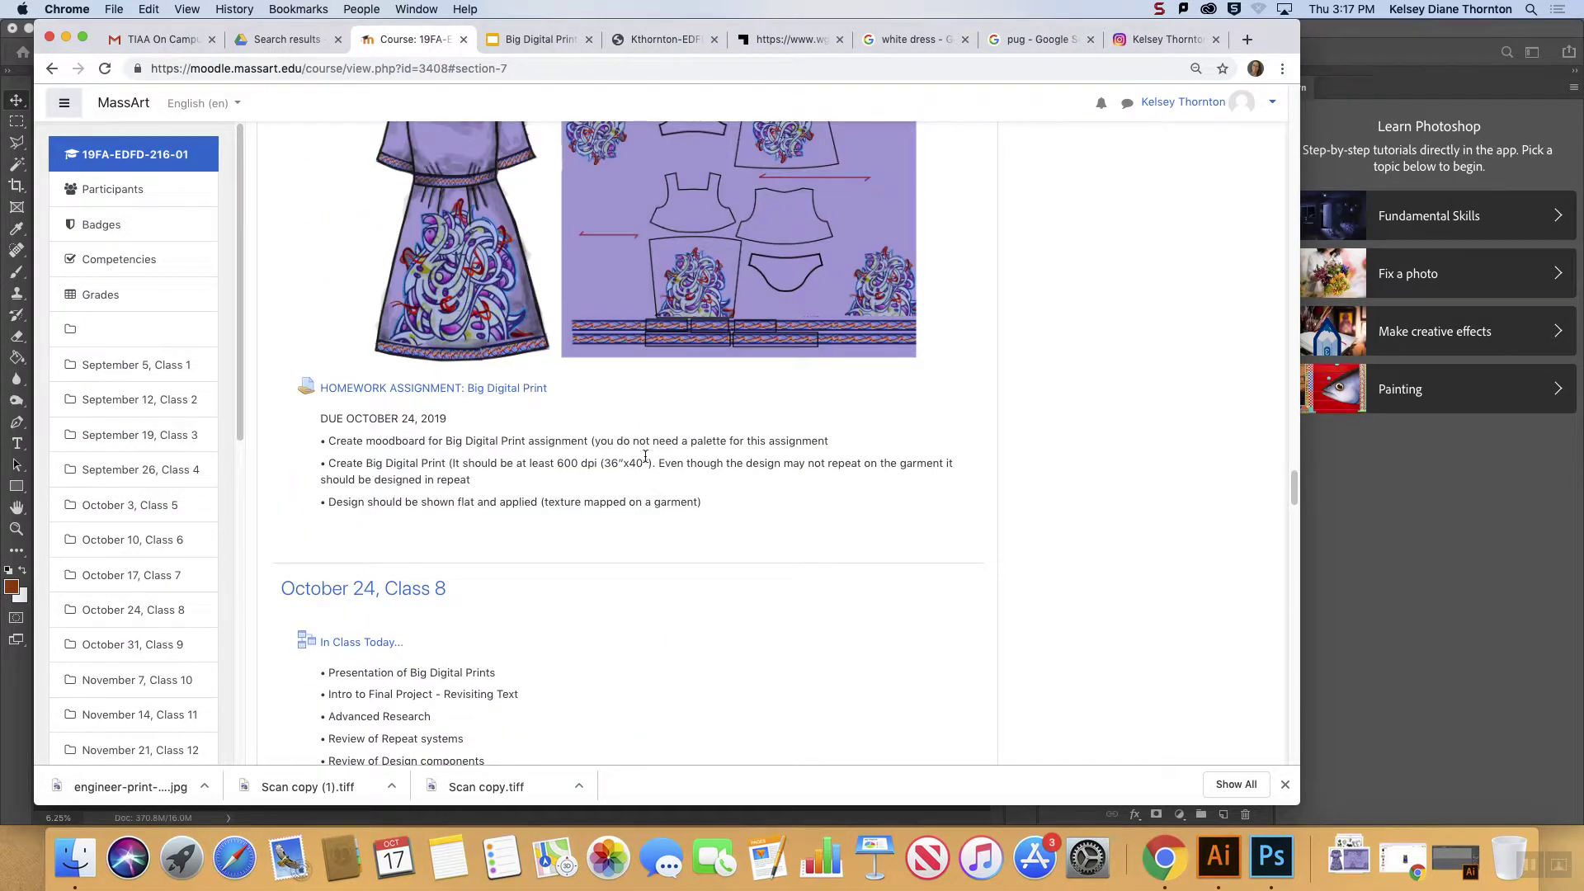
{"action": "left_click", "coordinate": [1443, 588]}
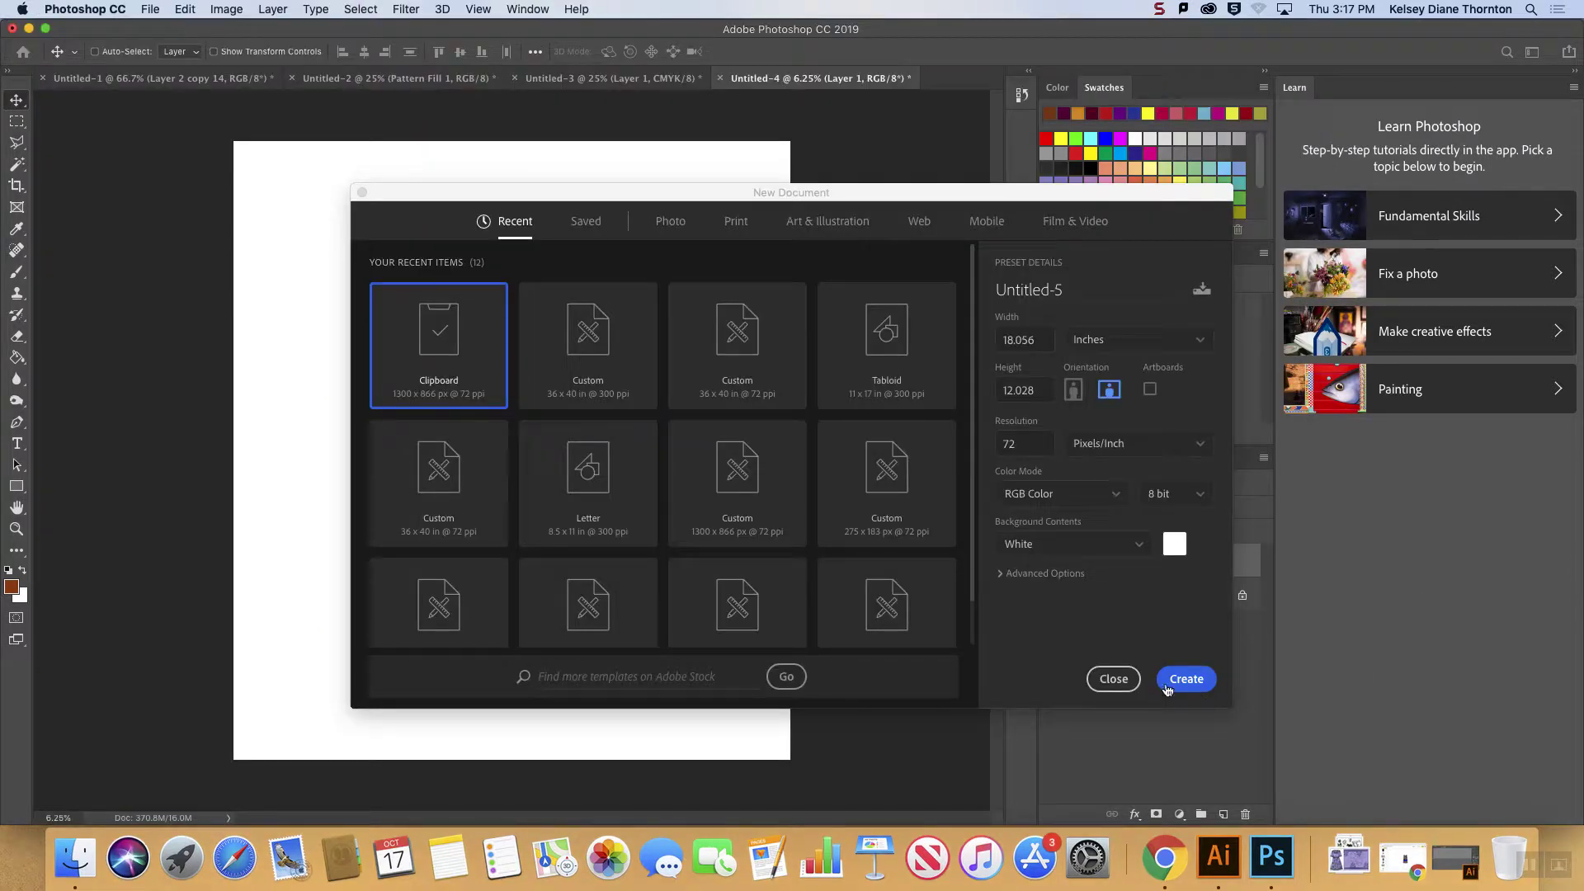
- Discard the new document setup and delete the pasted lizard pattern from Untitled-4
{"action": "left_click", "coordinate": [1116, 680]}
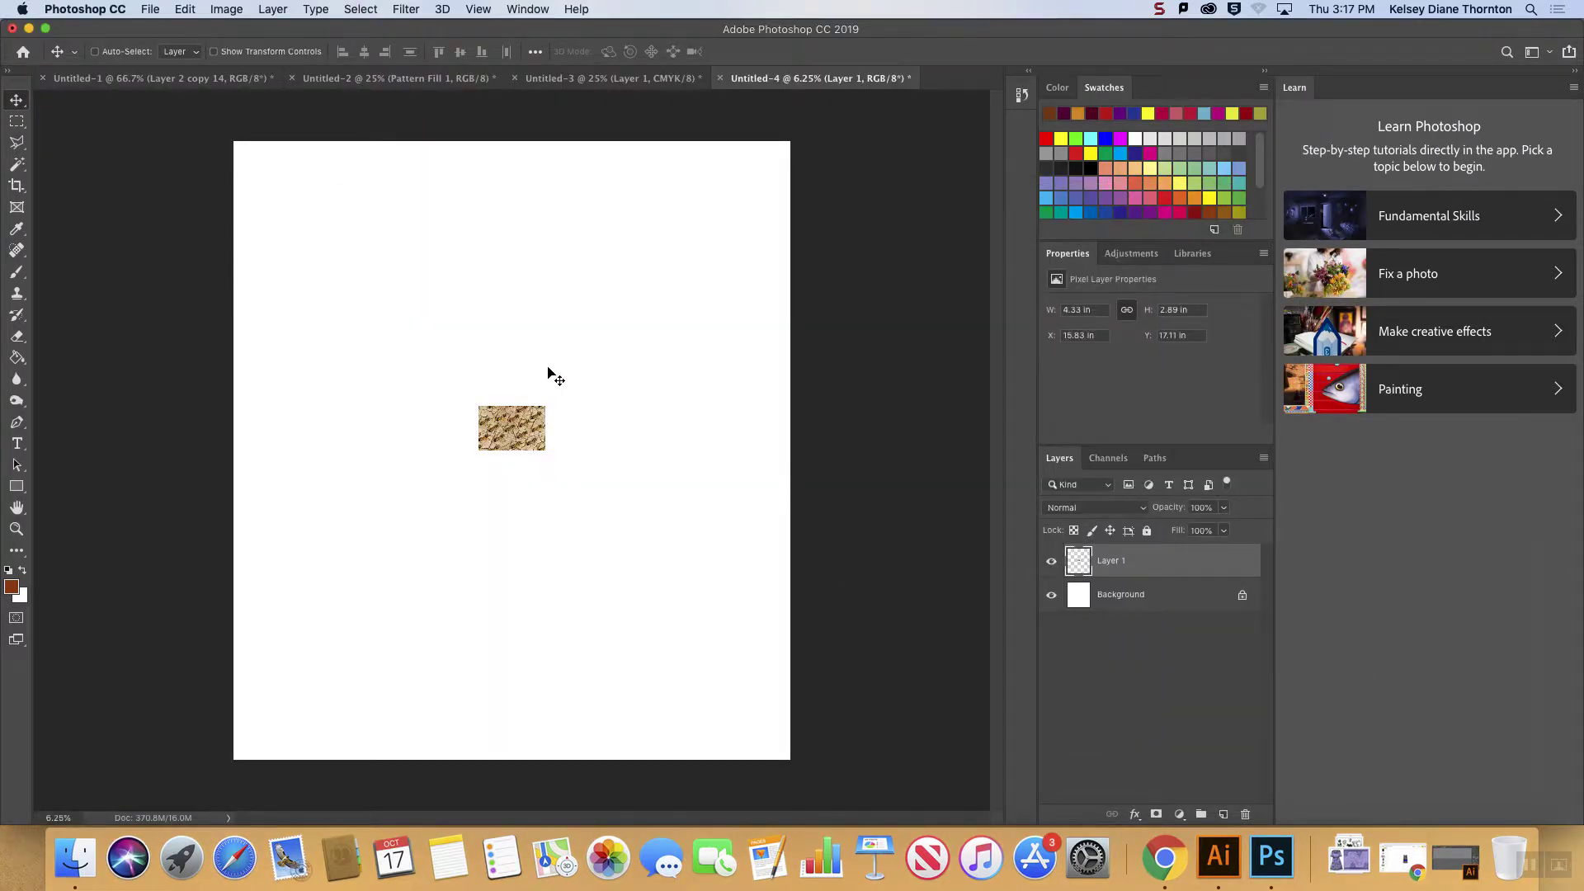
{"action": "key", "text": "BackSpace"}
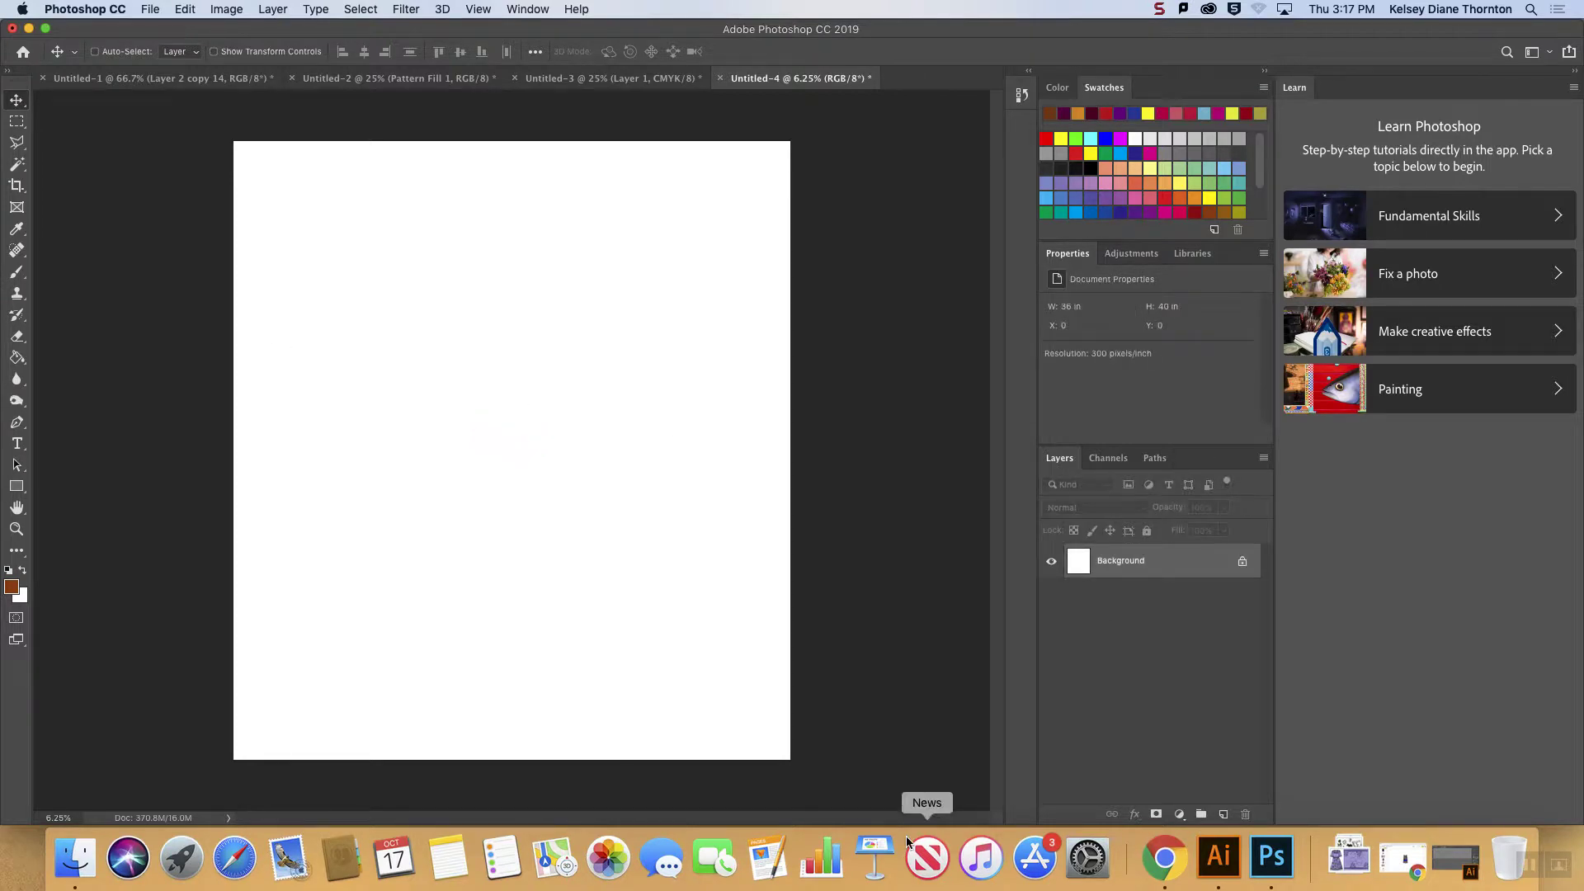
- Switch to Chrome and search Google Images for "desert texture", replacing the pug search
{"action": "left_click", "coordinate": [1164, 858]}
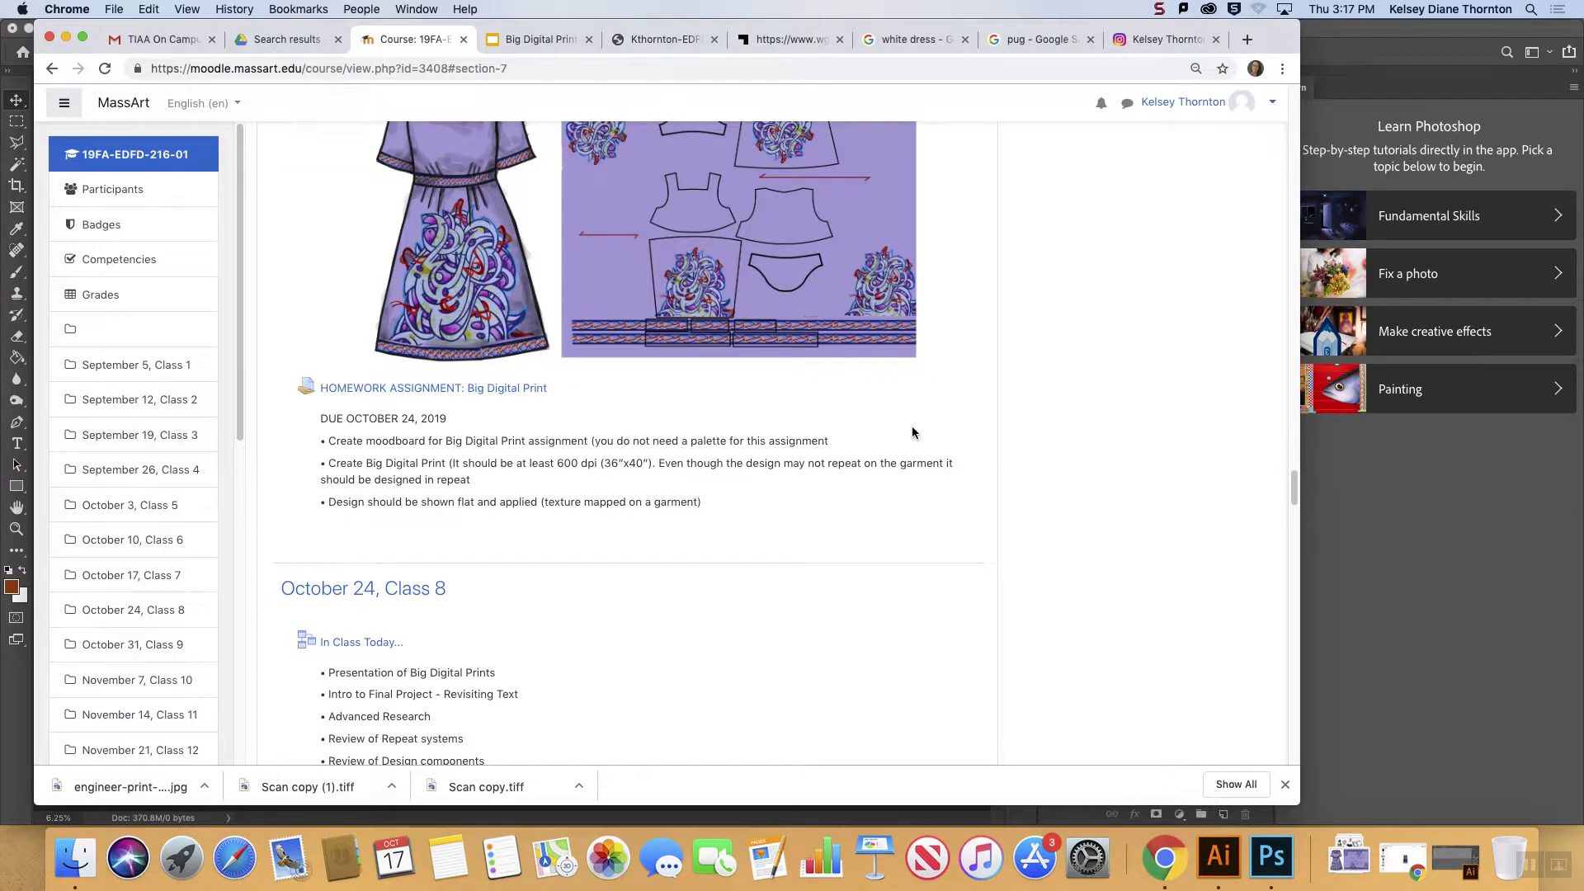
{"action": "left_click", "coordinate": [949, 50]}
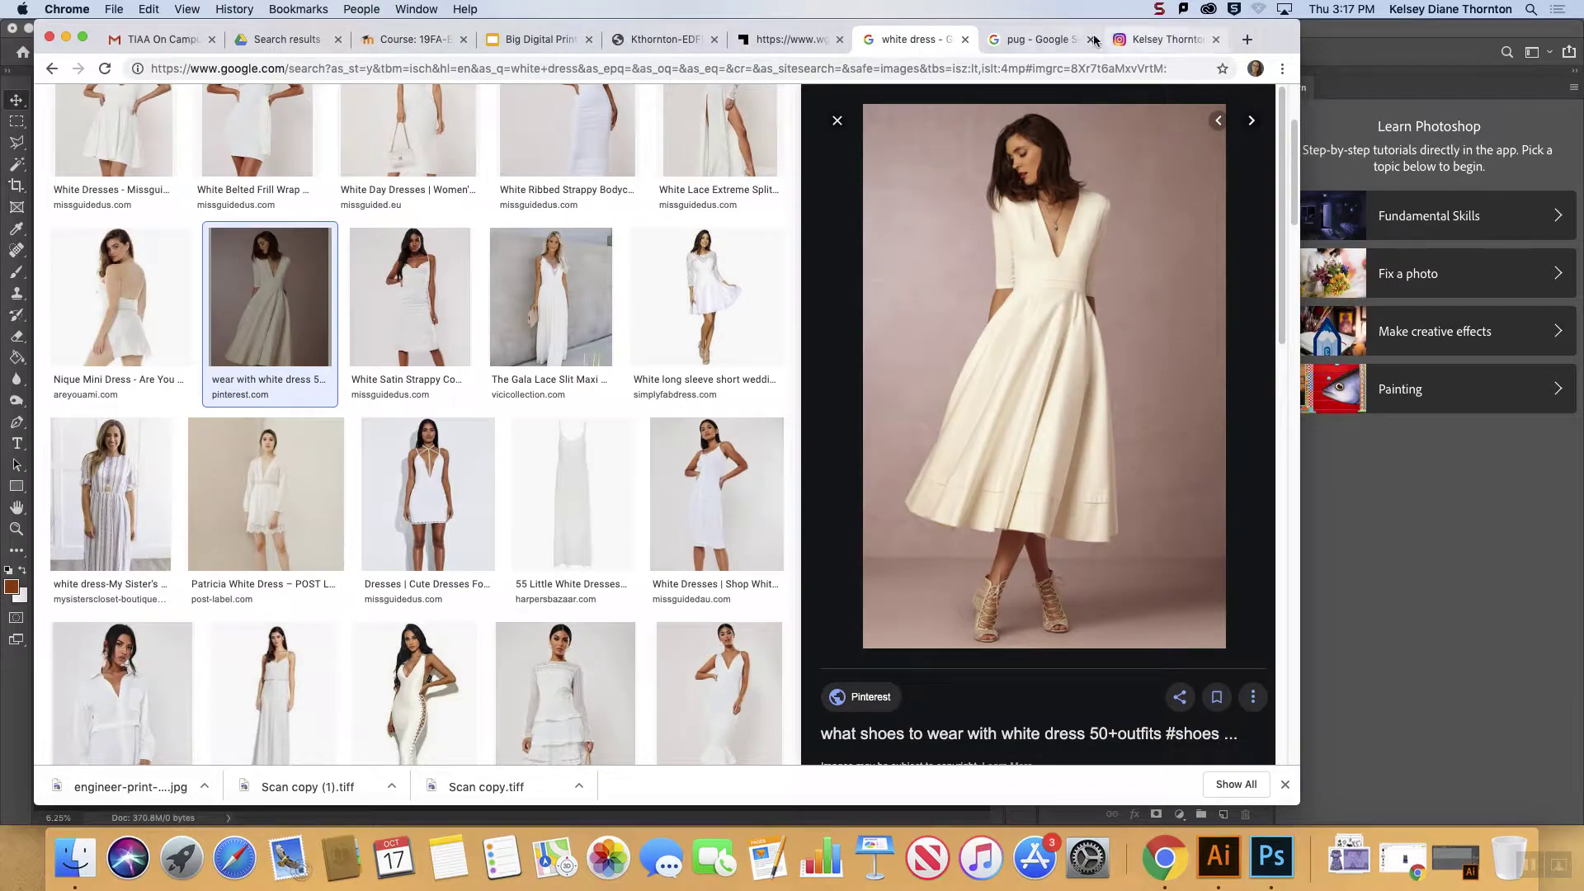
{"action": "left_click", "coordinate": [1041, 39]}
{"action": "scroll", "coordinate": [407, 535], "scroll_direction": "up", "scroll_amount": 20}
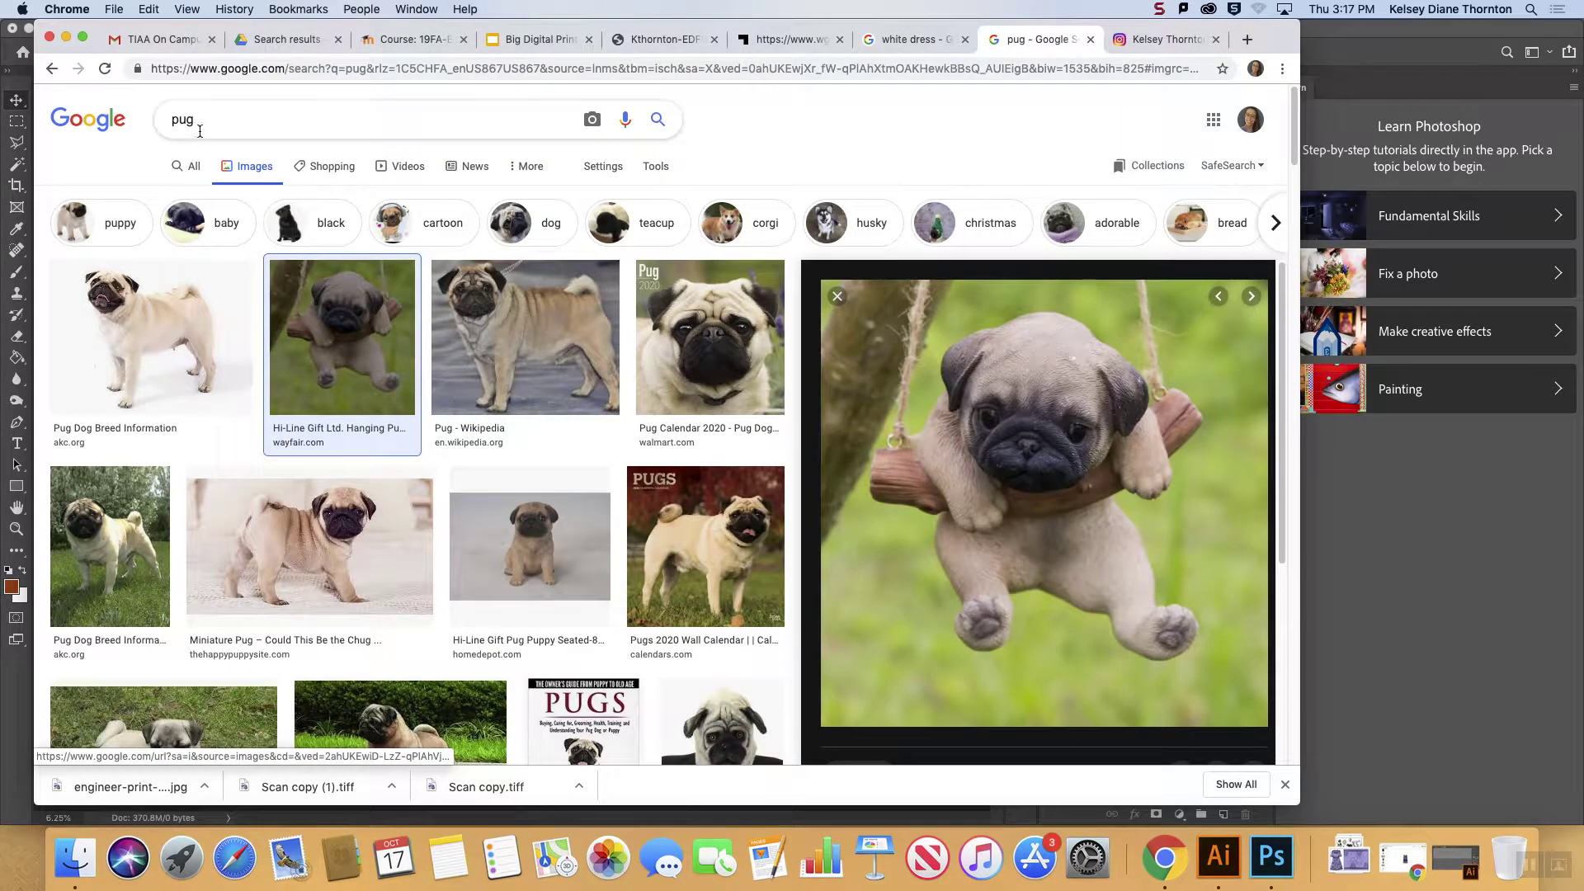
{"action": "left_click_drag", "start_coordinate": [201, 119], "coordinate": [90, 115]}
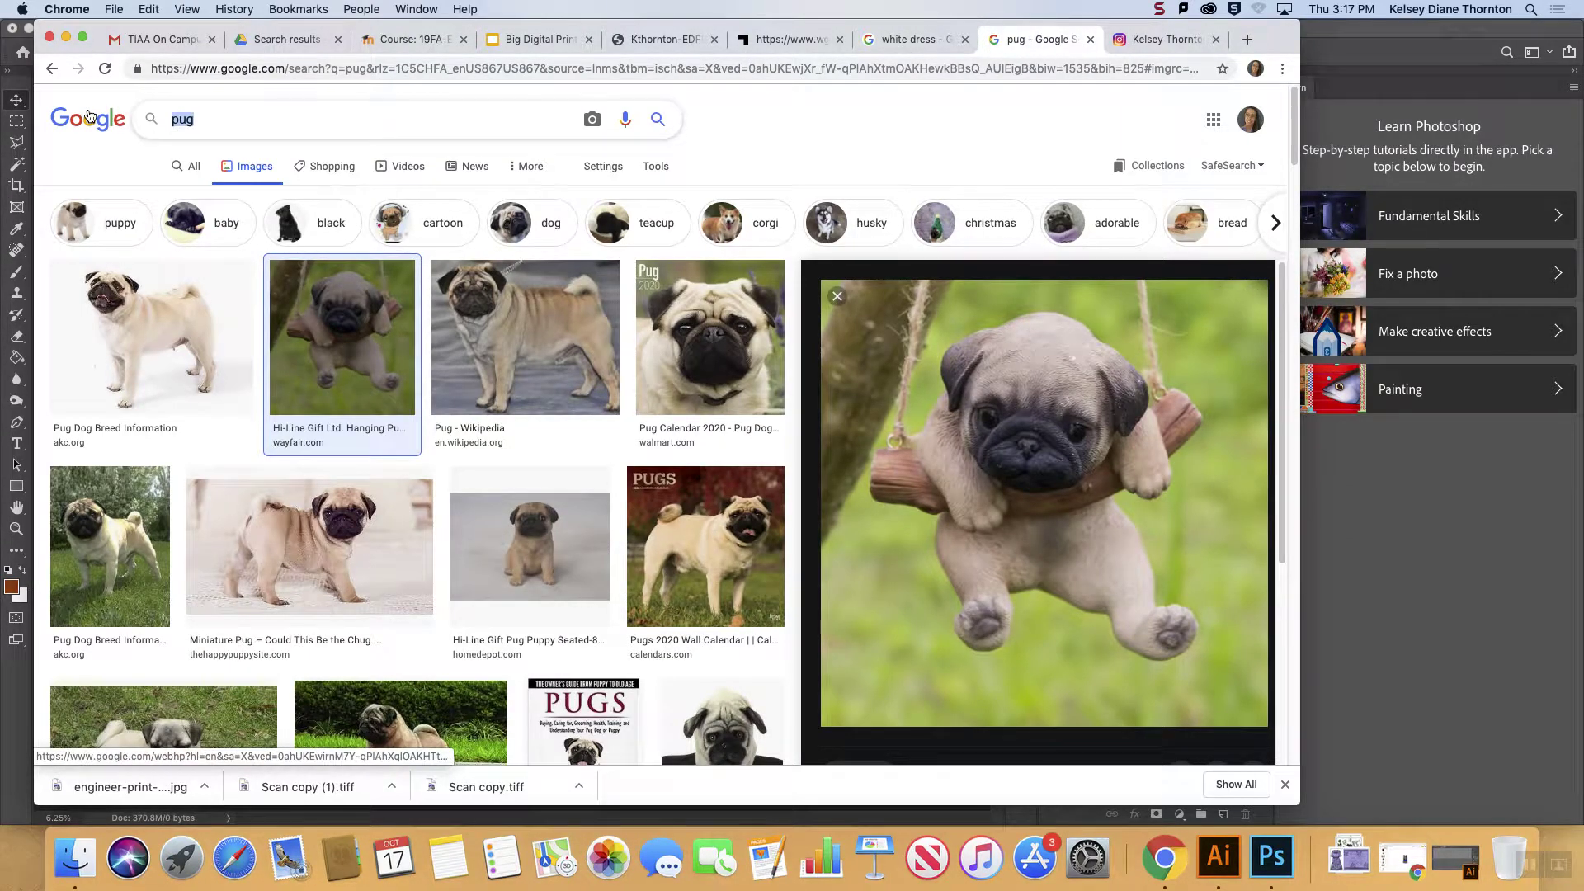
{"action": "type", "text": "desert texture"}
{"action": "key", "text": "Return"}
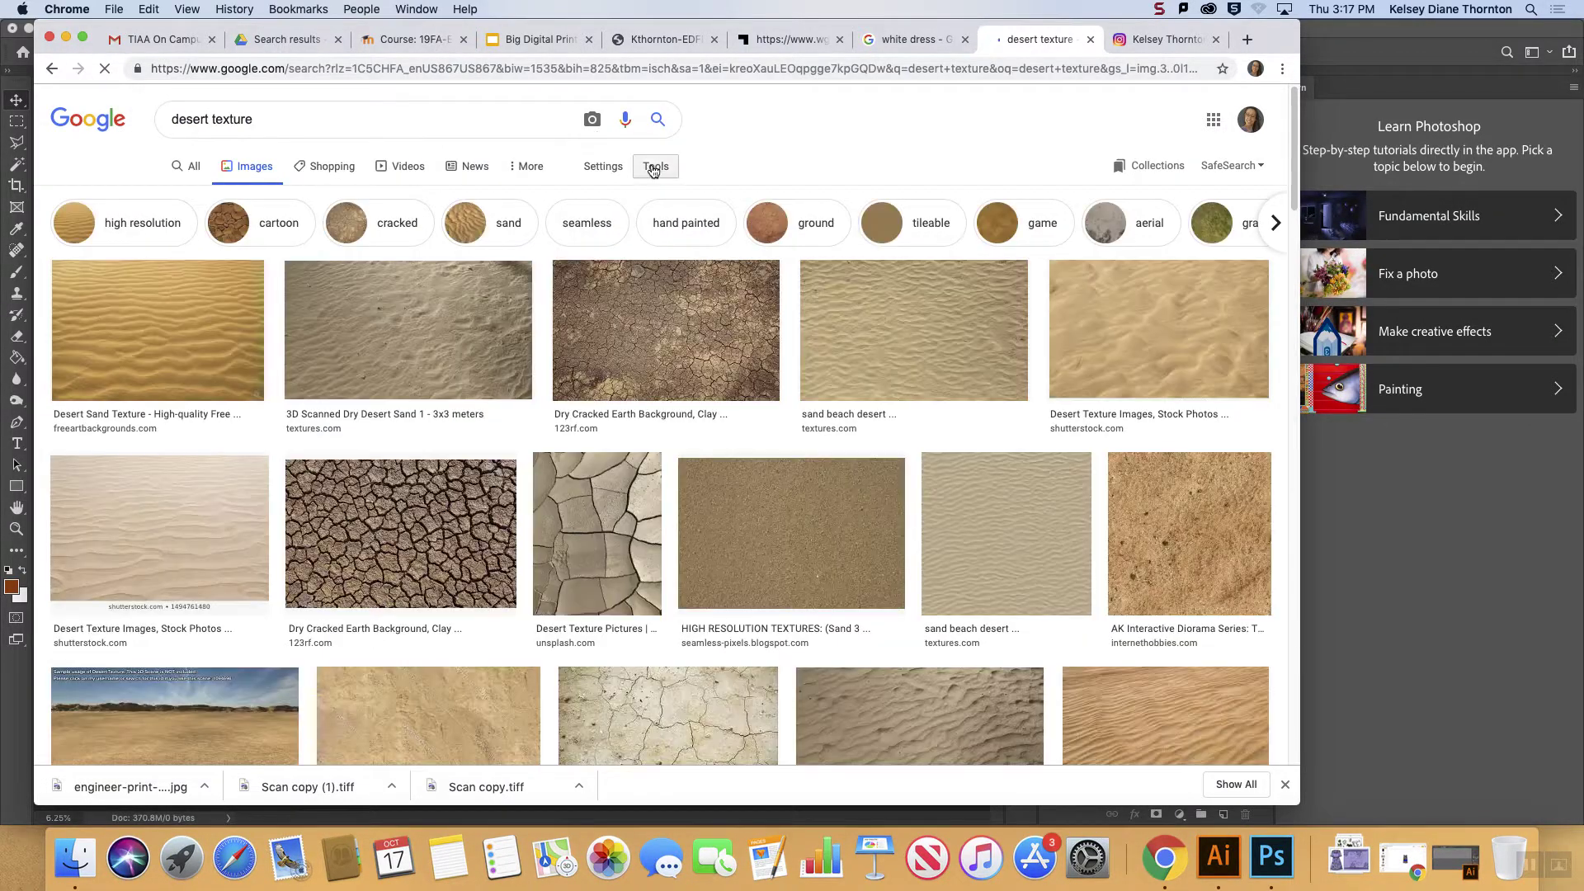
- Use Google's Advanced Image Search to limit the desert texture results to images larger than 6 MP
{"action": "left_click", "coordinate": [656, 166]}
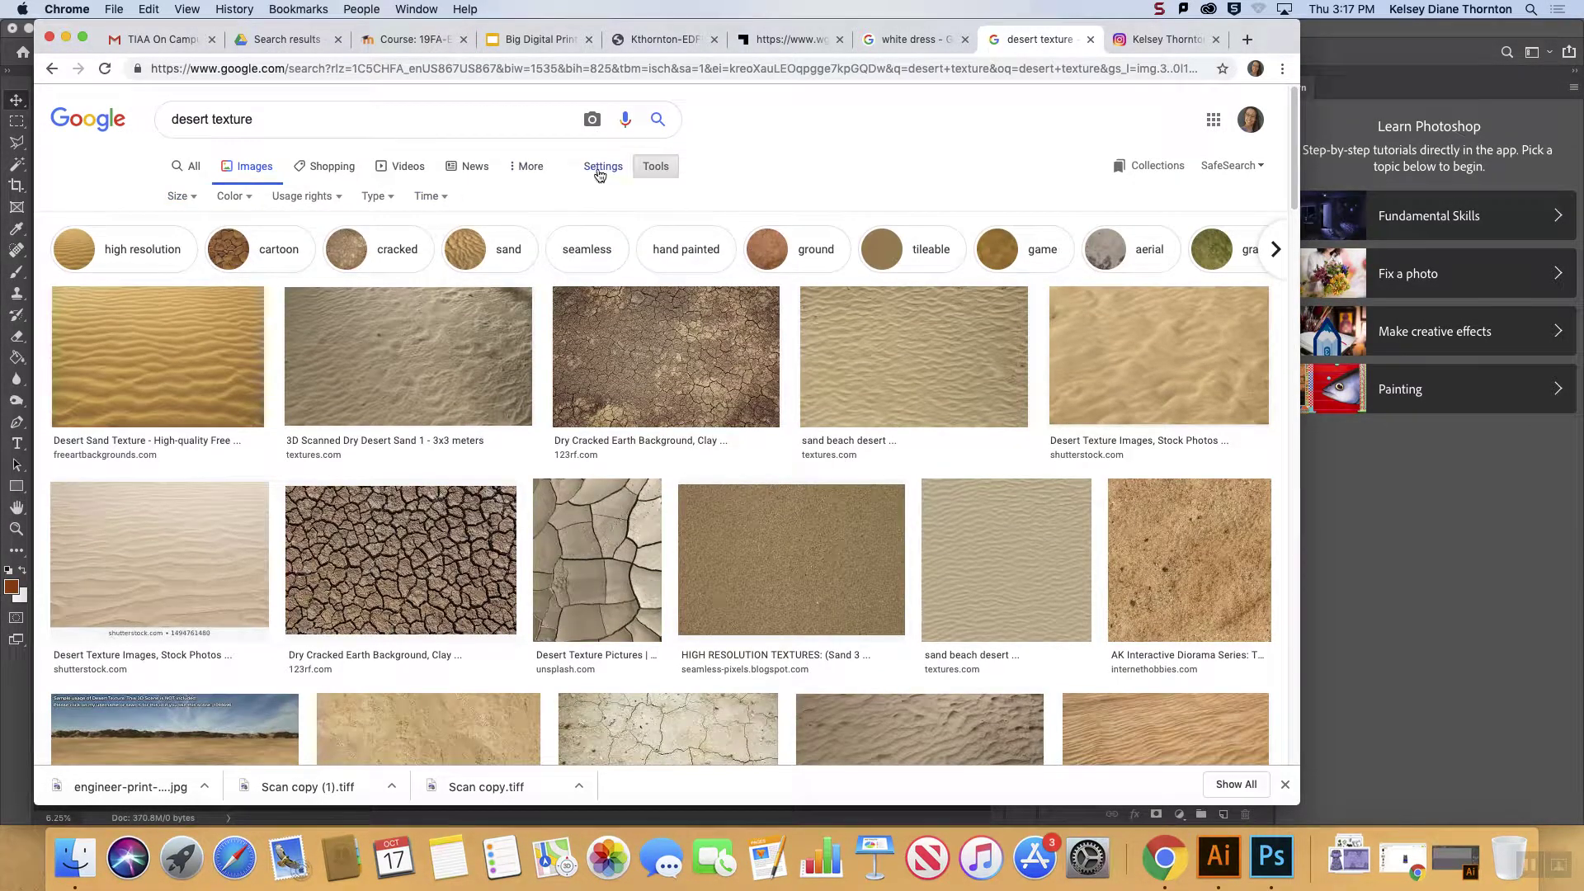
{"action": "left_click", "coordinate": [602, 169]}
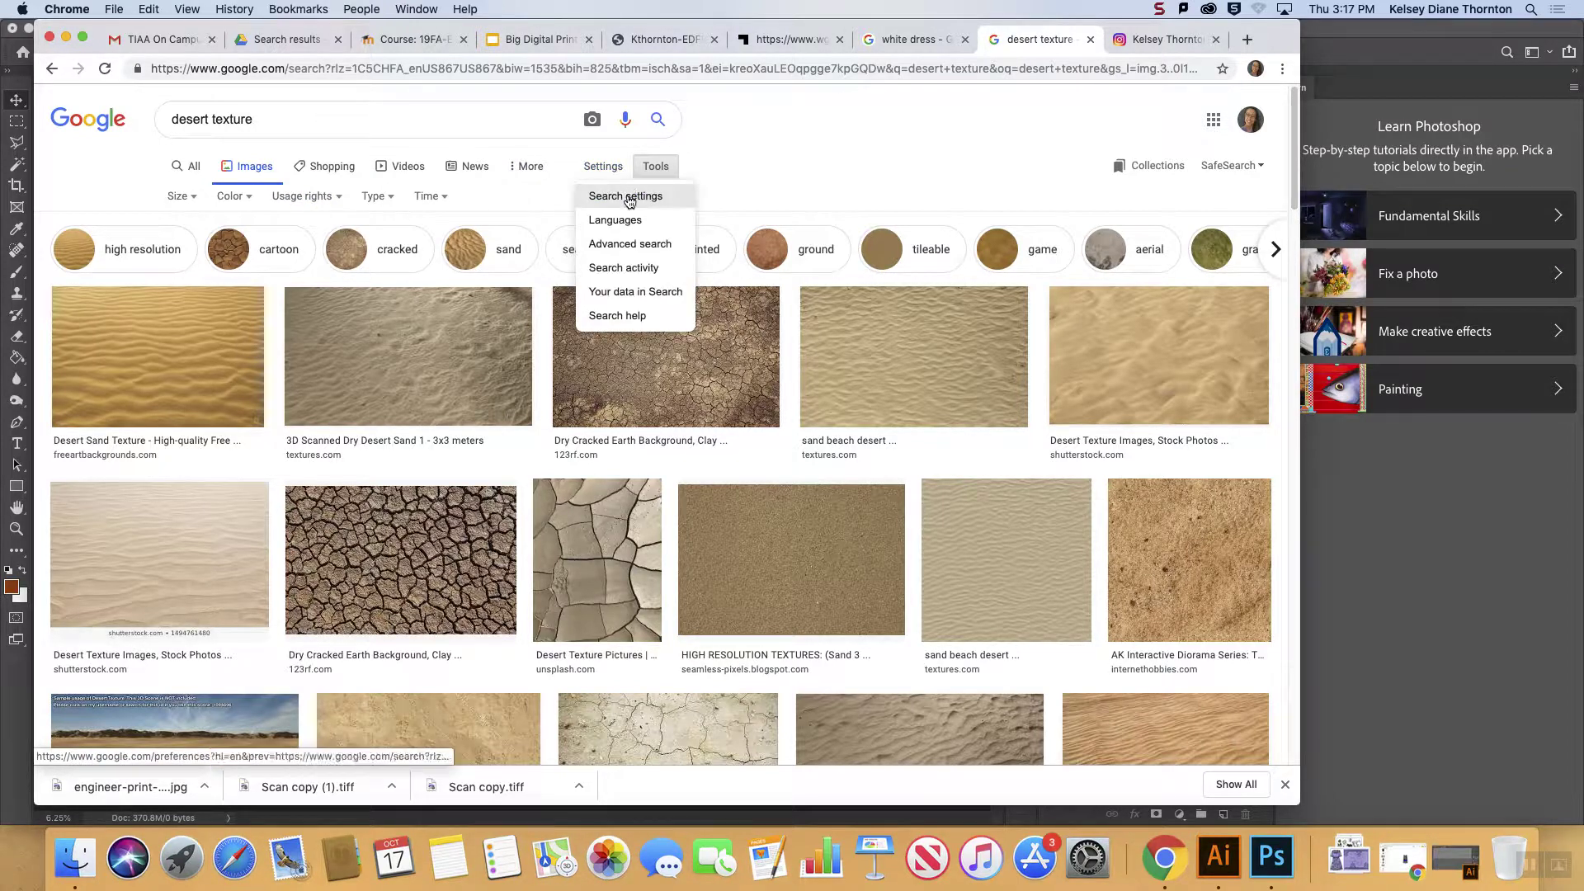
{"action": "left_click", "coordinate": [629, 245]}
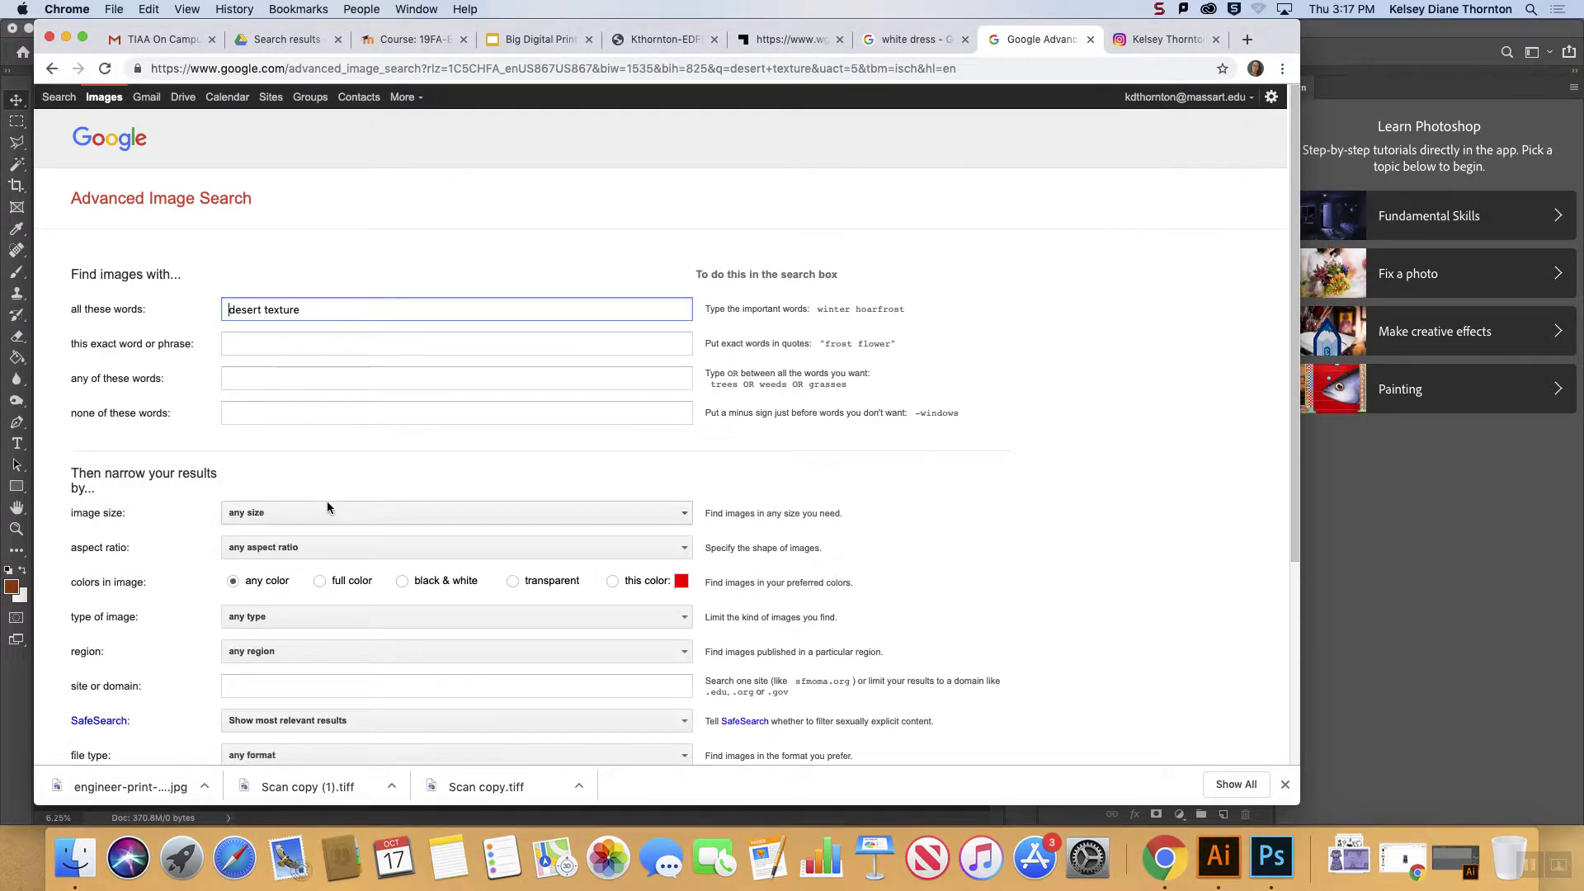
{"action": "left_click", "coordinate": [327, 510]}
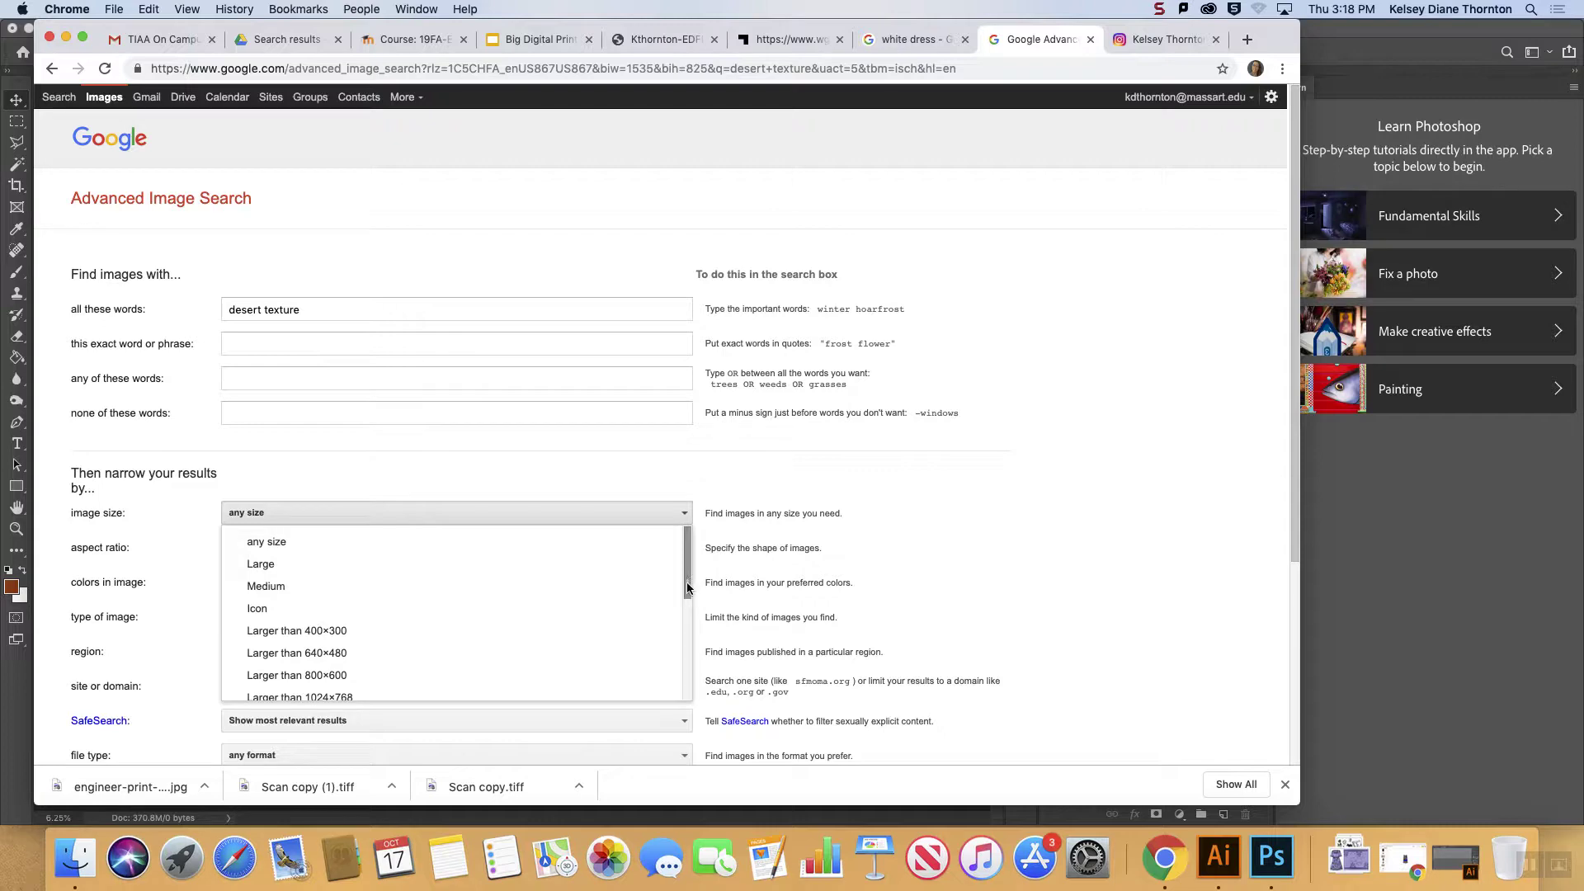
{"action": "left_click_drag", "start_coordinate": [688, 587], "coordinate": [688, 657]}
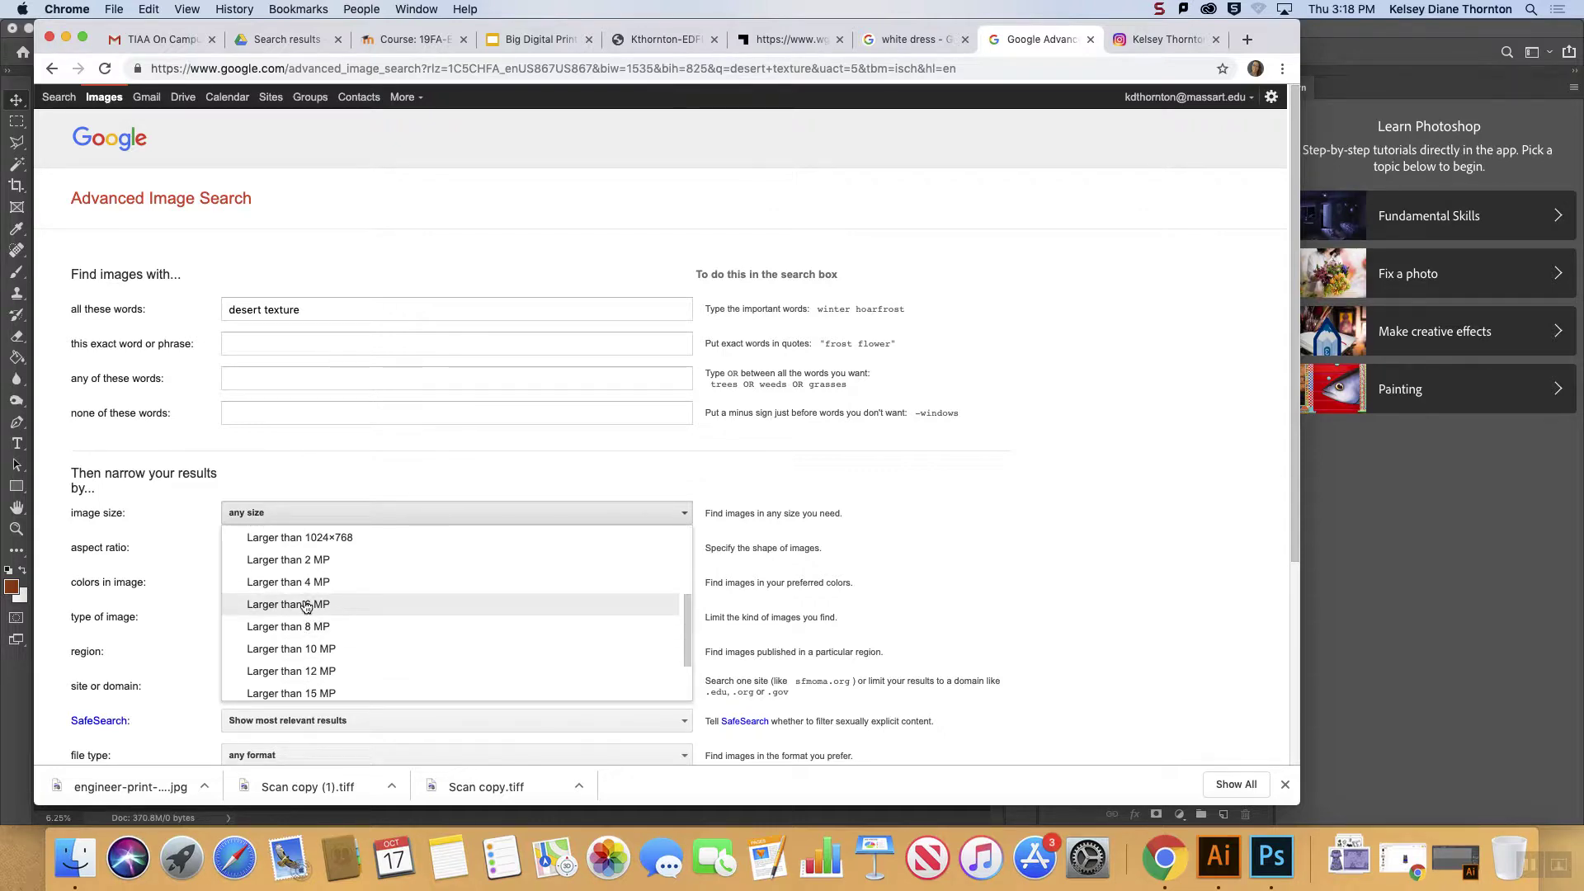
{"action": "left_click", "coordinate": [306, 605]}
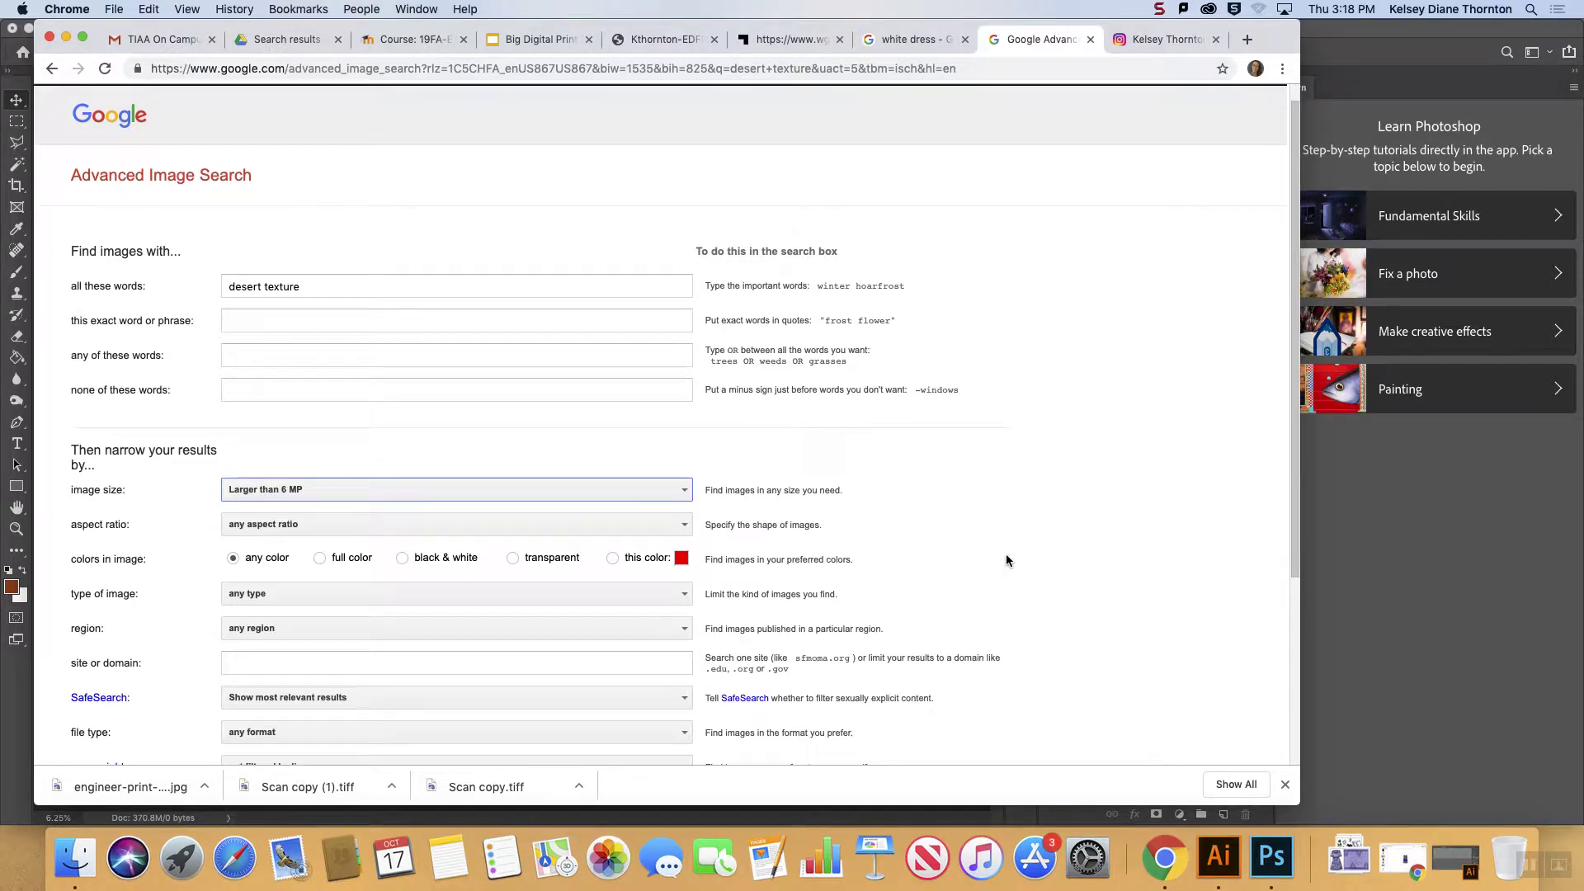
{"action": "scroll", "coordinate": [1007, 556], "scroll_direction": "down", "scroll_amount": 5}
{"action": "left_click", "coordinate": [604, 548]}
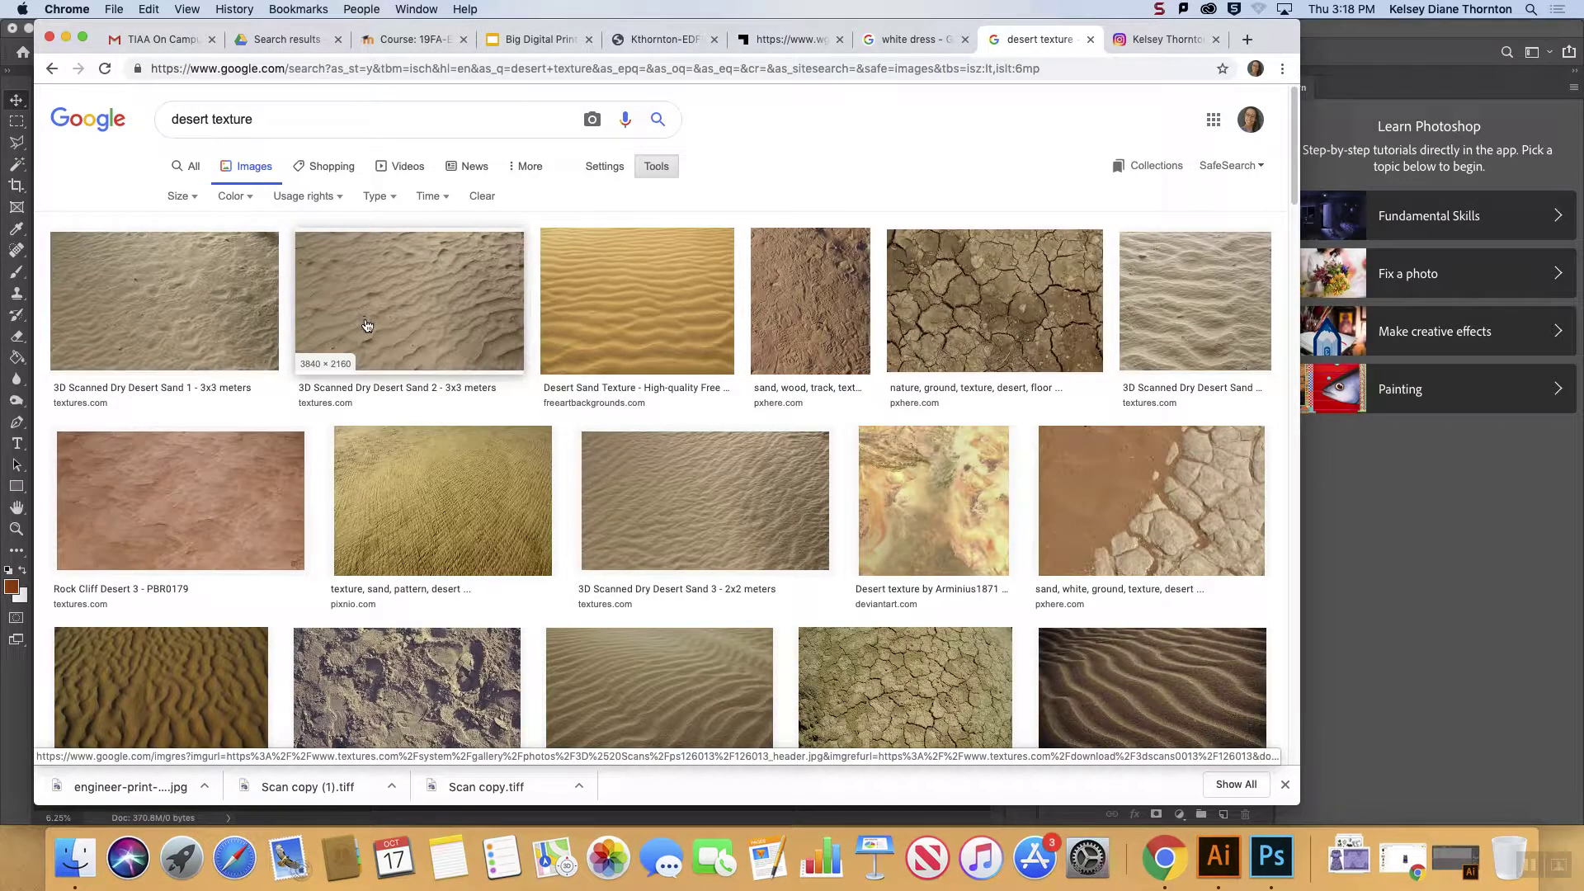
- Preview the Desert Sand Texture result from freeartbackgrounds.com and copy the preview image
{"action": "left_click", "coordinate": [566, 371]}
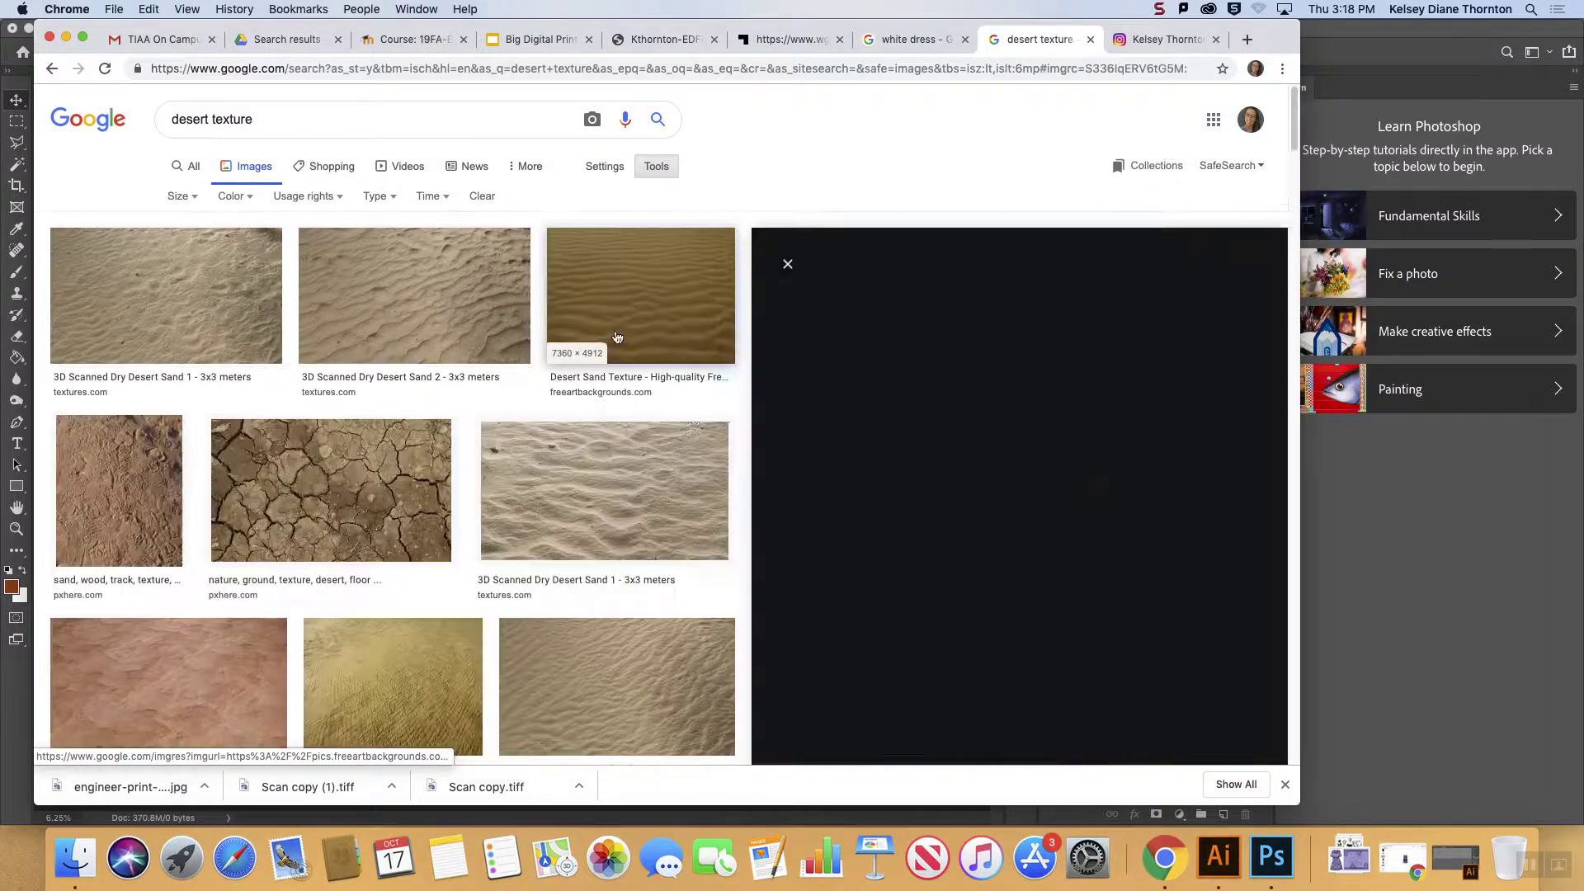
{"action": "right_click", "coordinate": [980, 223]}
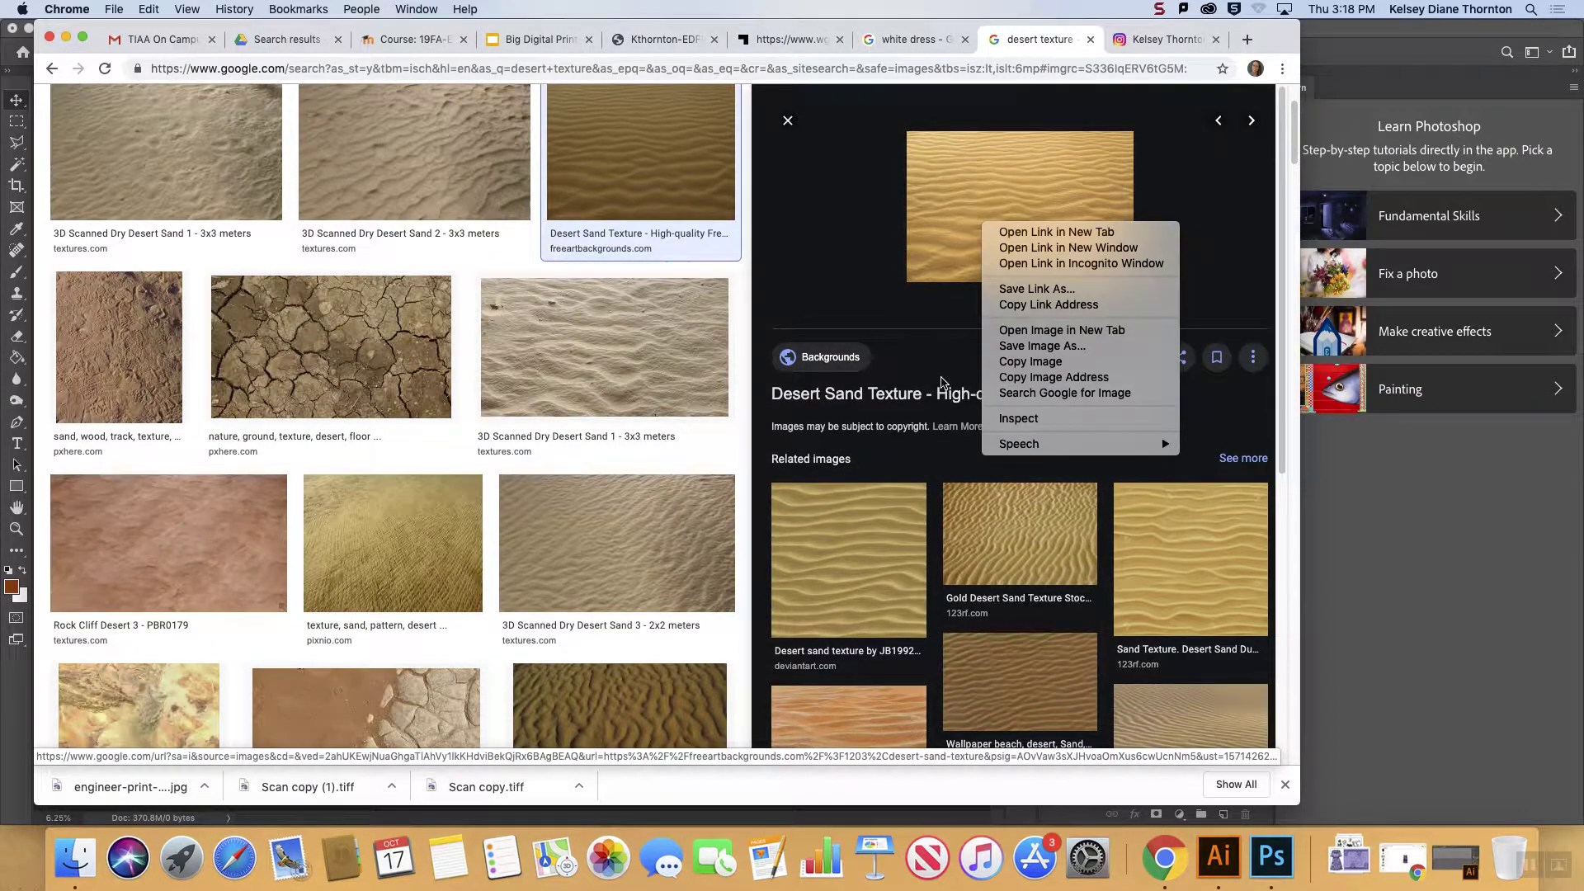
{"action": "left_click", "coordinate": [948, 388]}
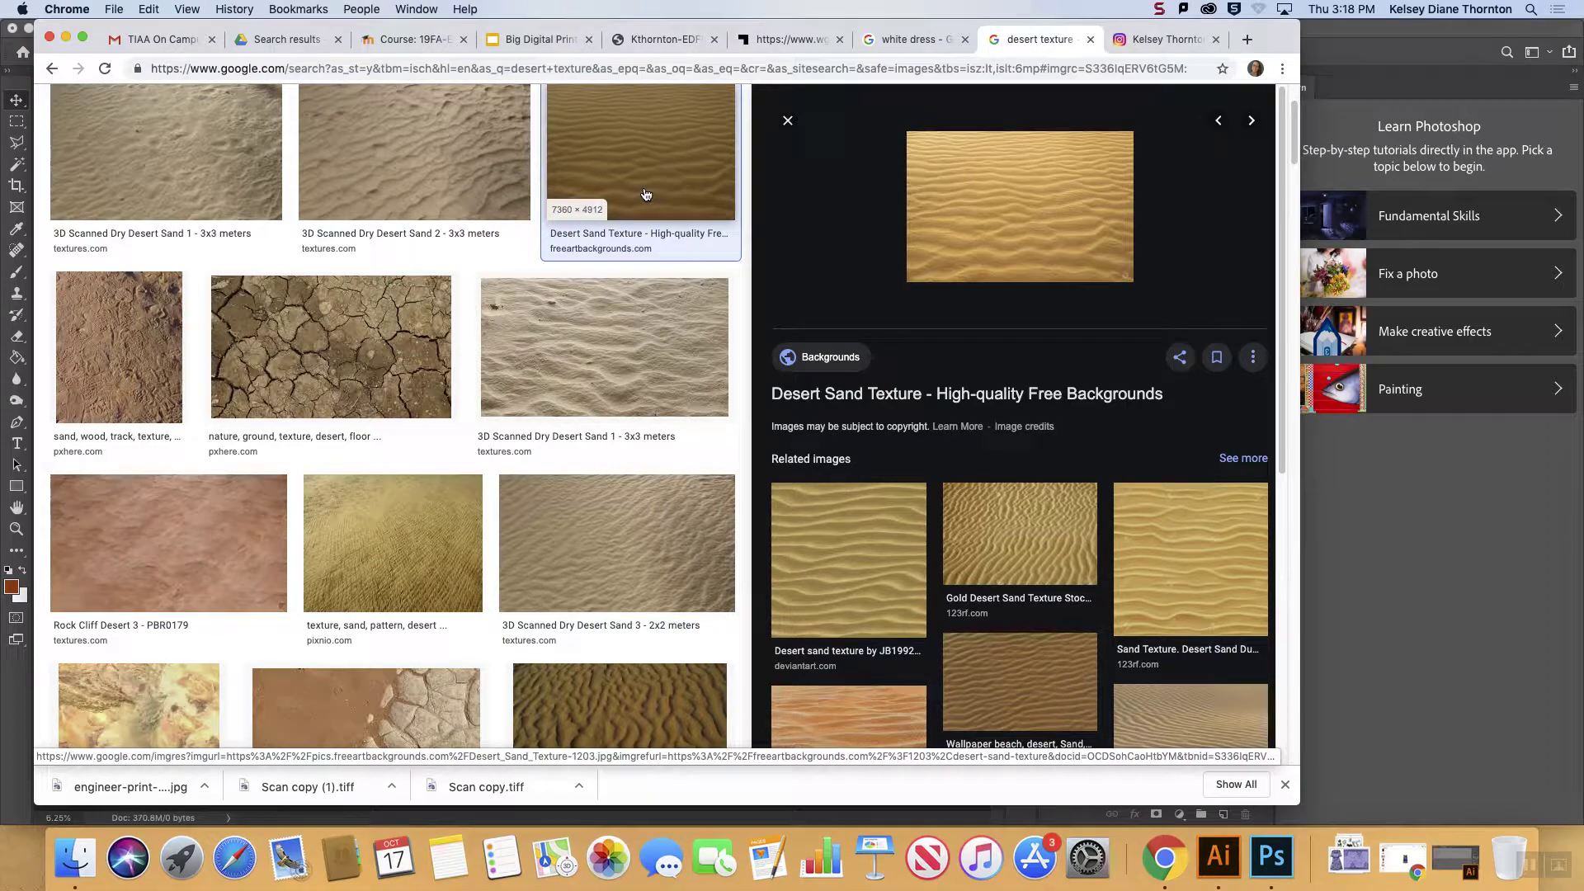
{"action": "right_click", "coordinate": [1010, 200]}
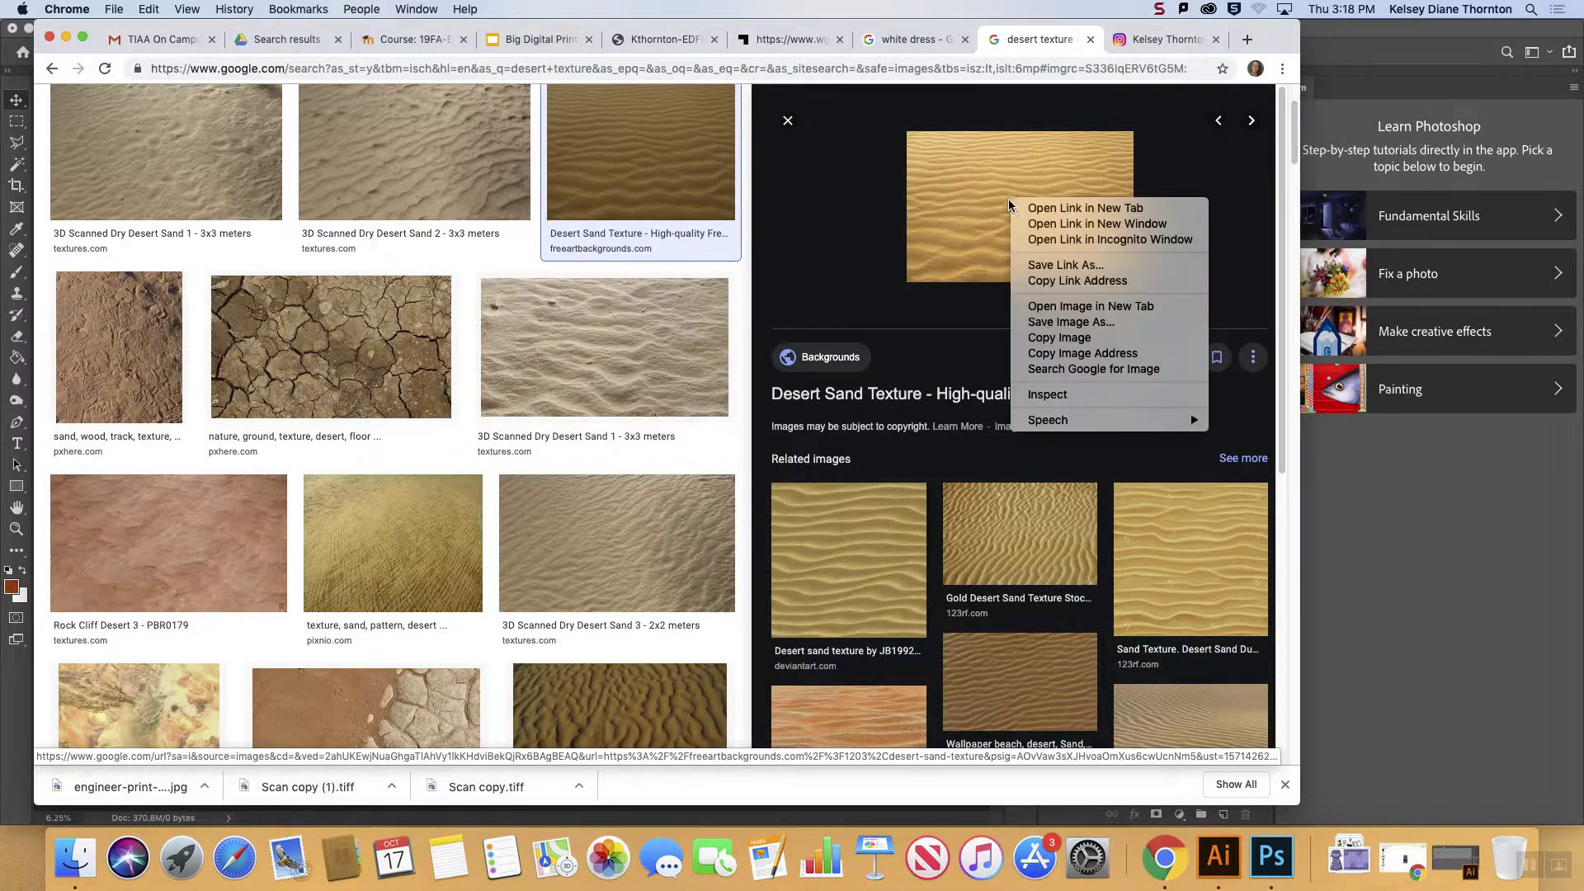
{"action": "left_click", "coordinate": [1110, 339]}
- Try pasting the copied sand texture preview into Untitled-4 in Photoshop and undo the paste
{"action": "left_click", "coordinate": [1419, 486]}
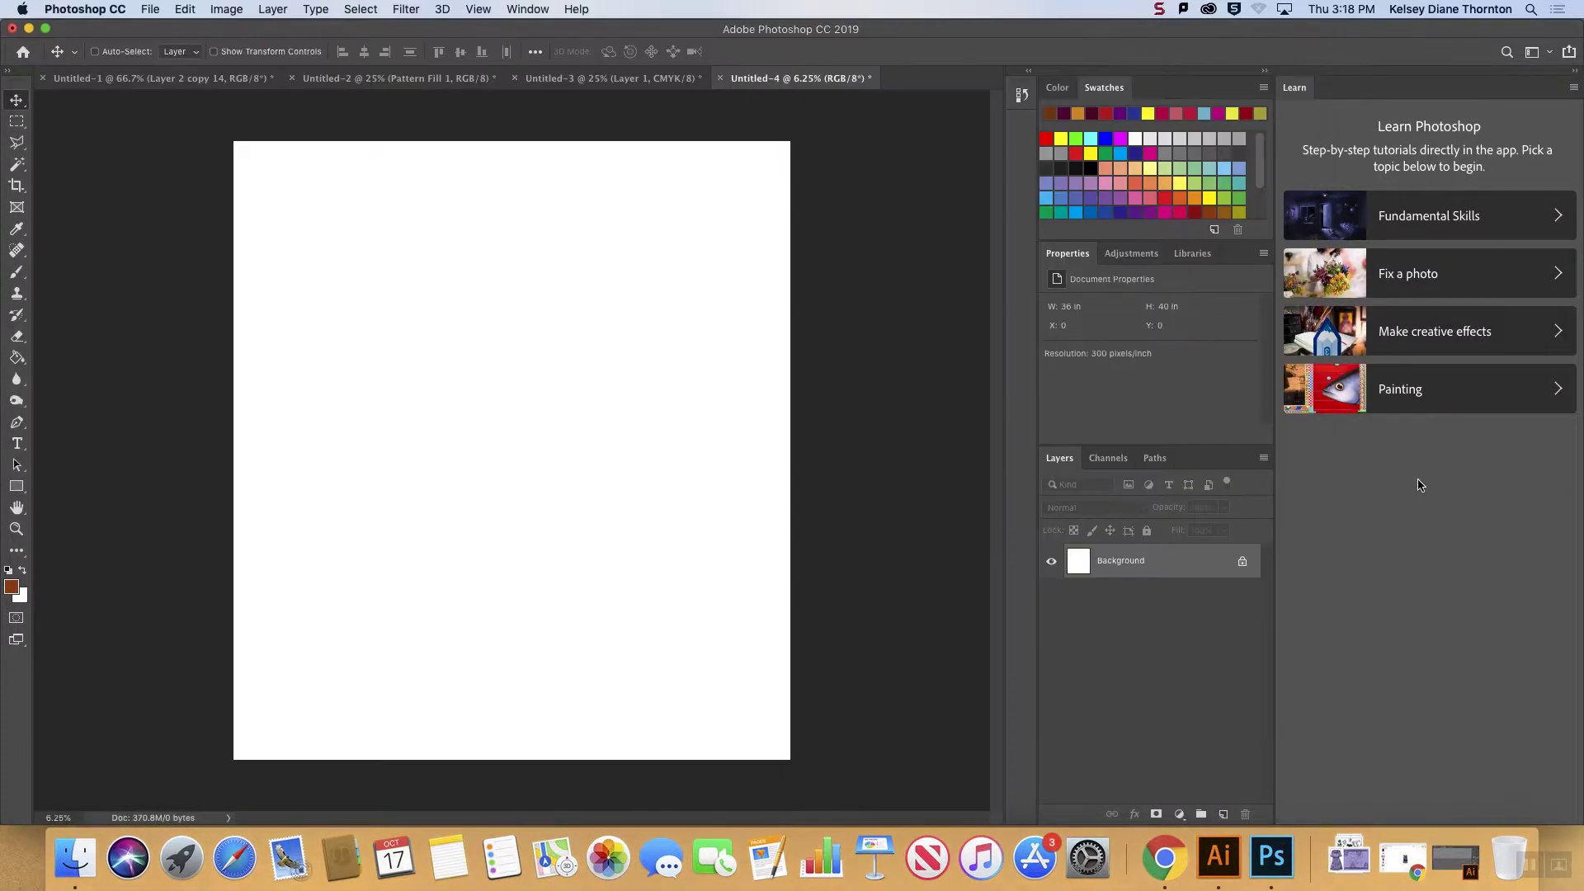
{"action": "key", "text": "super+v"}
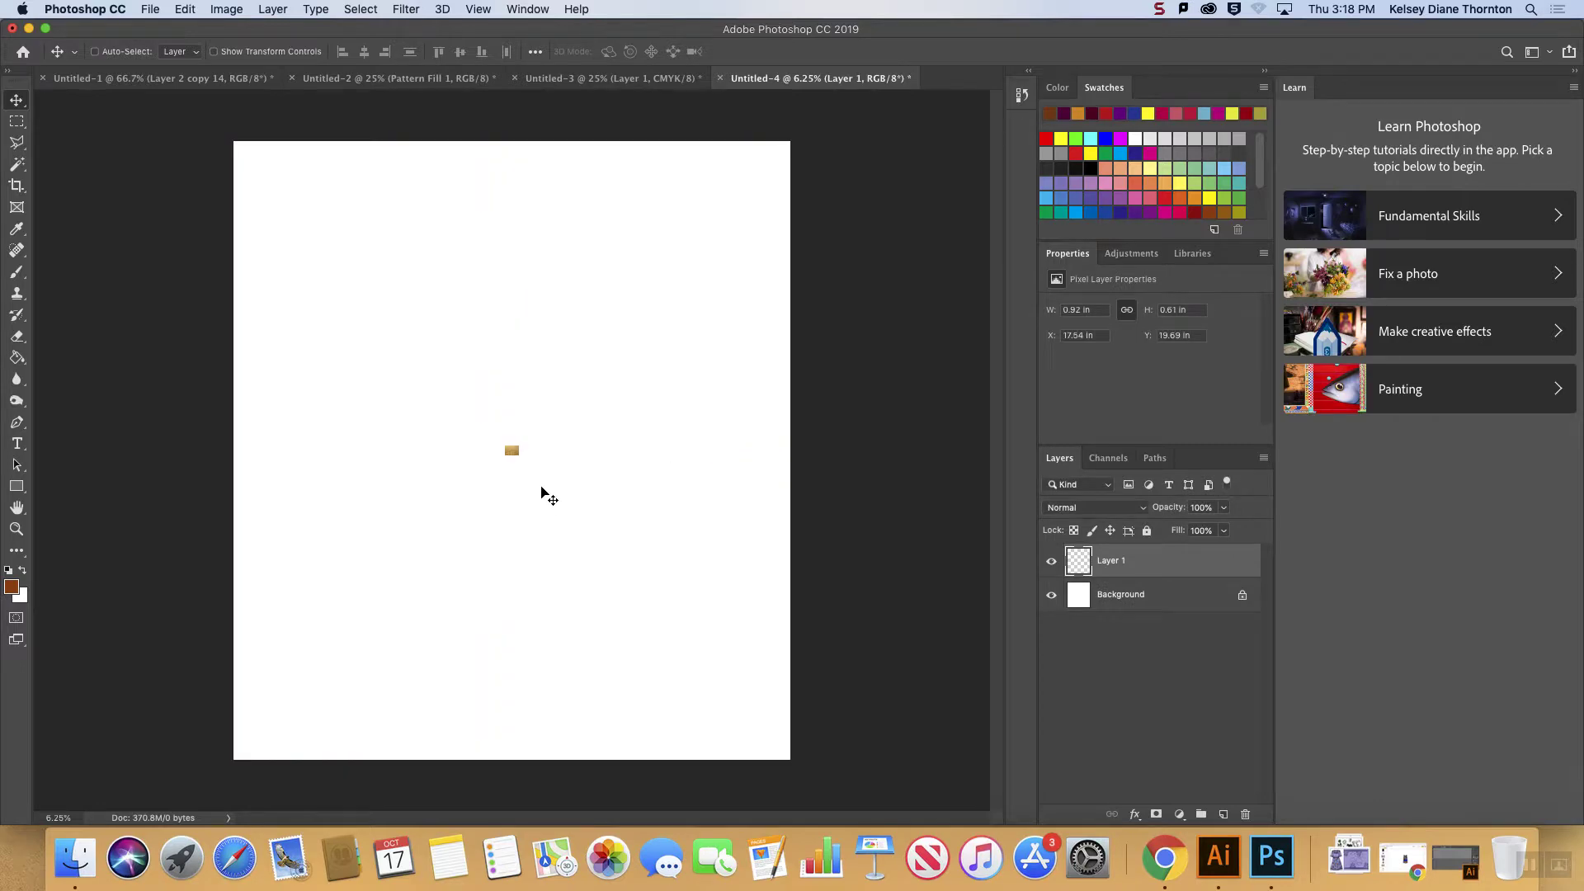
{"action": "key", "text": "super+z"}
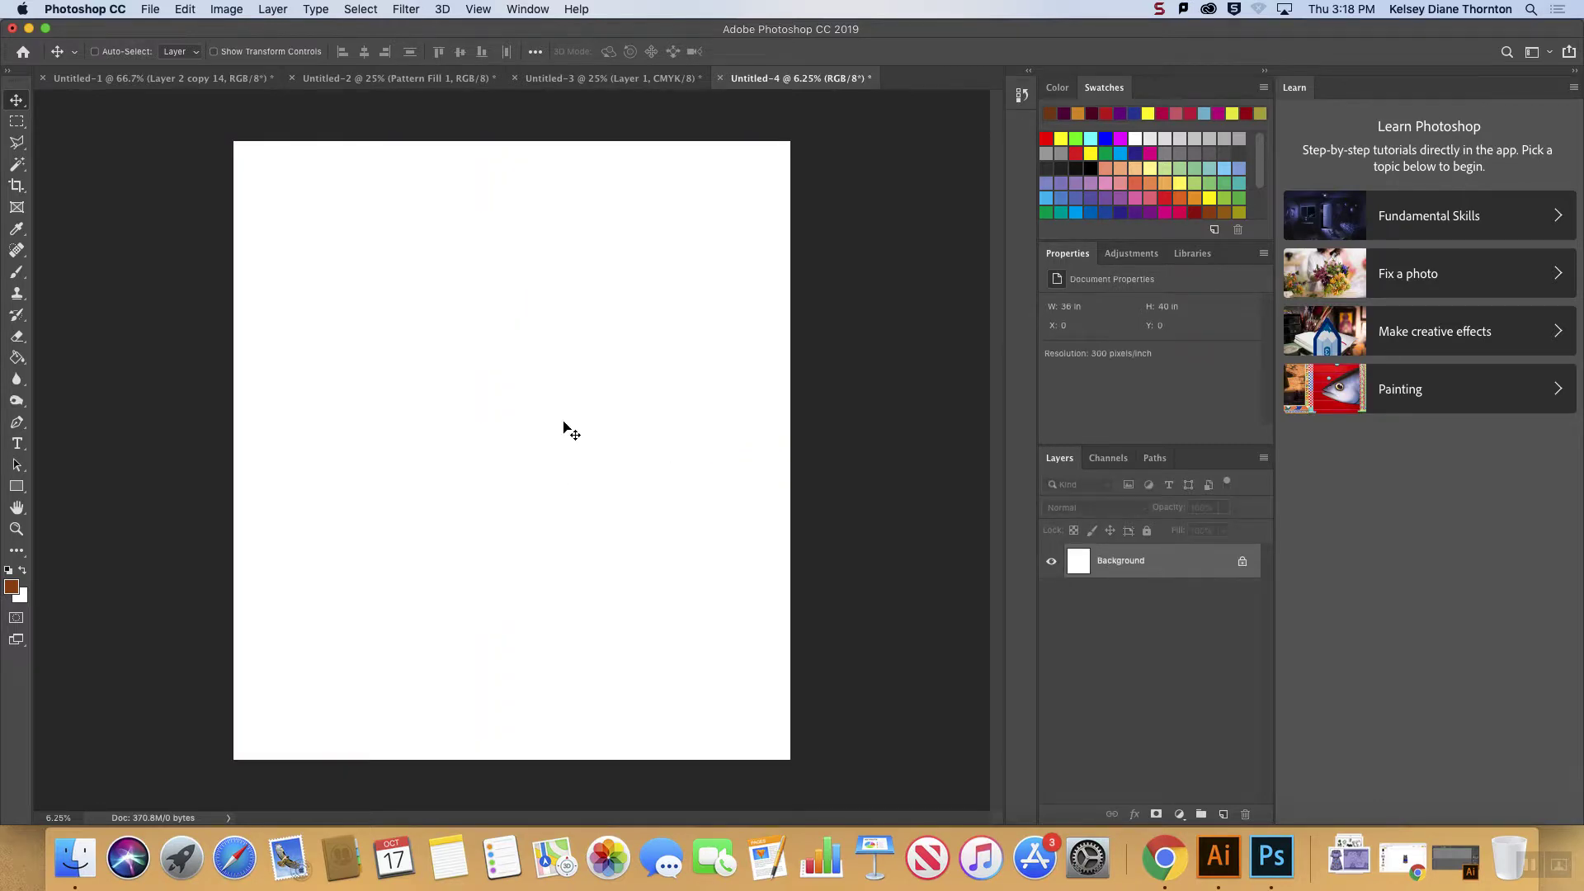
- Minimize Photoshop and open the Desert Sand Texture's source page on freeartbackgrounds.com at its full-size image links
{"action": "left_click", "coordinate": [28, 29]}
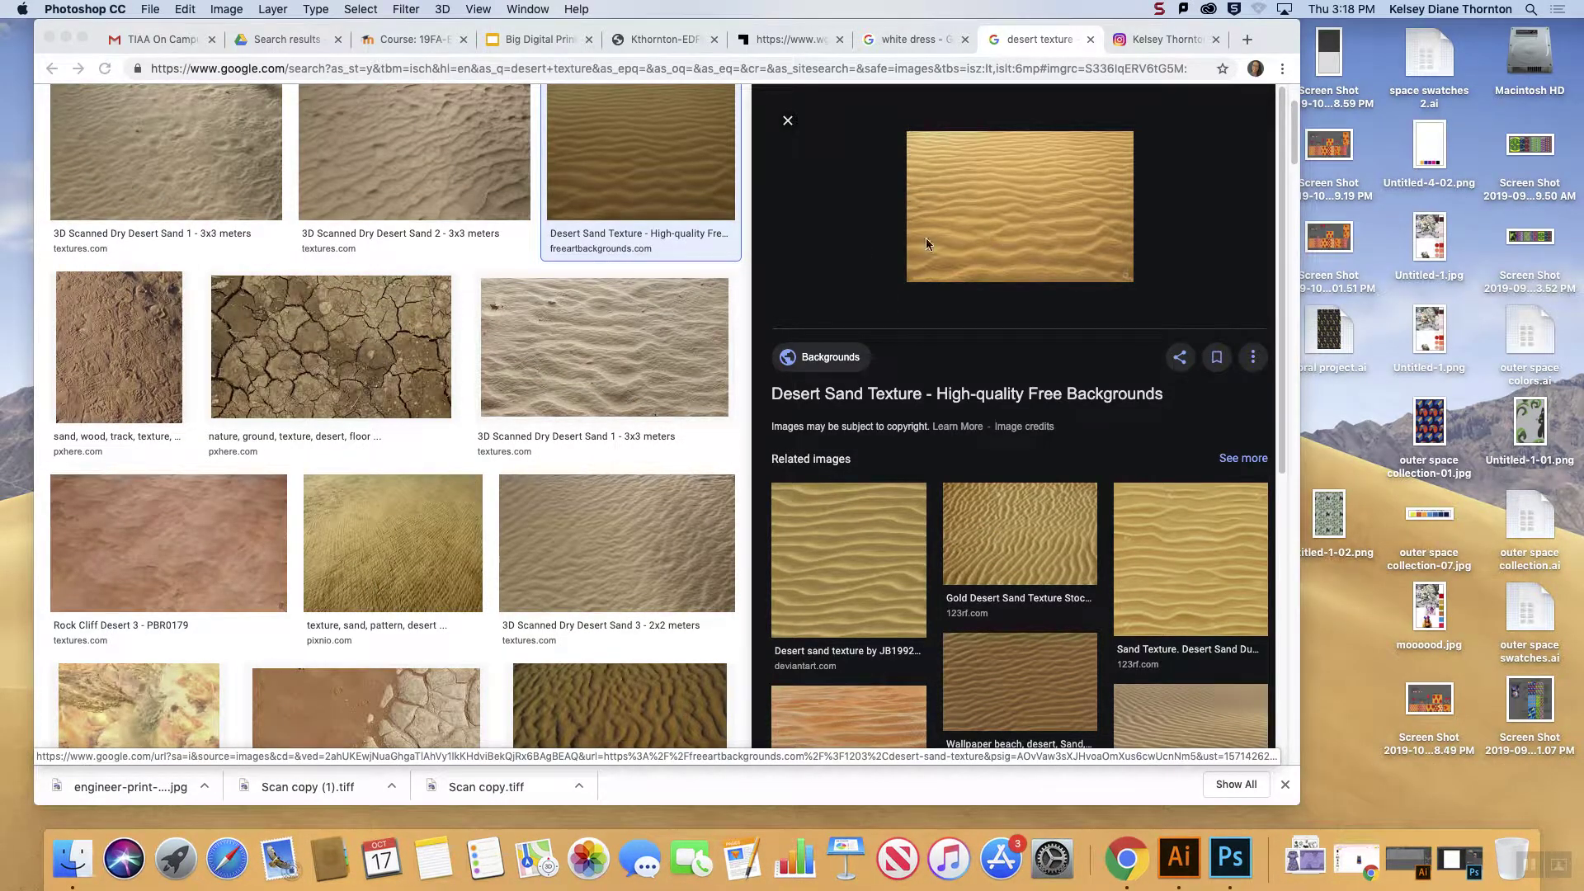
{"action": "left_click", "coordinate": [652, 188]}
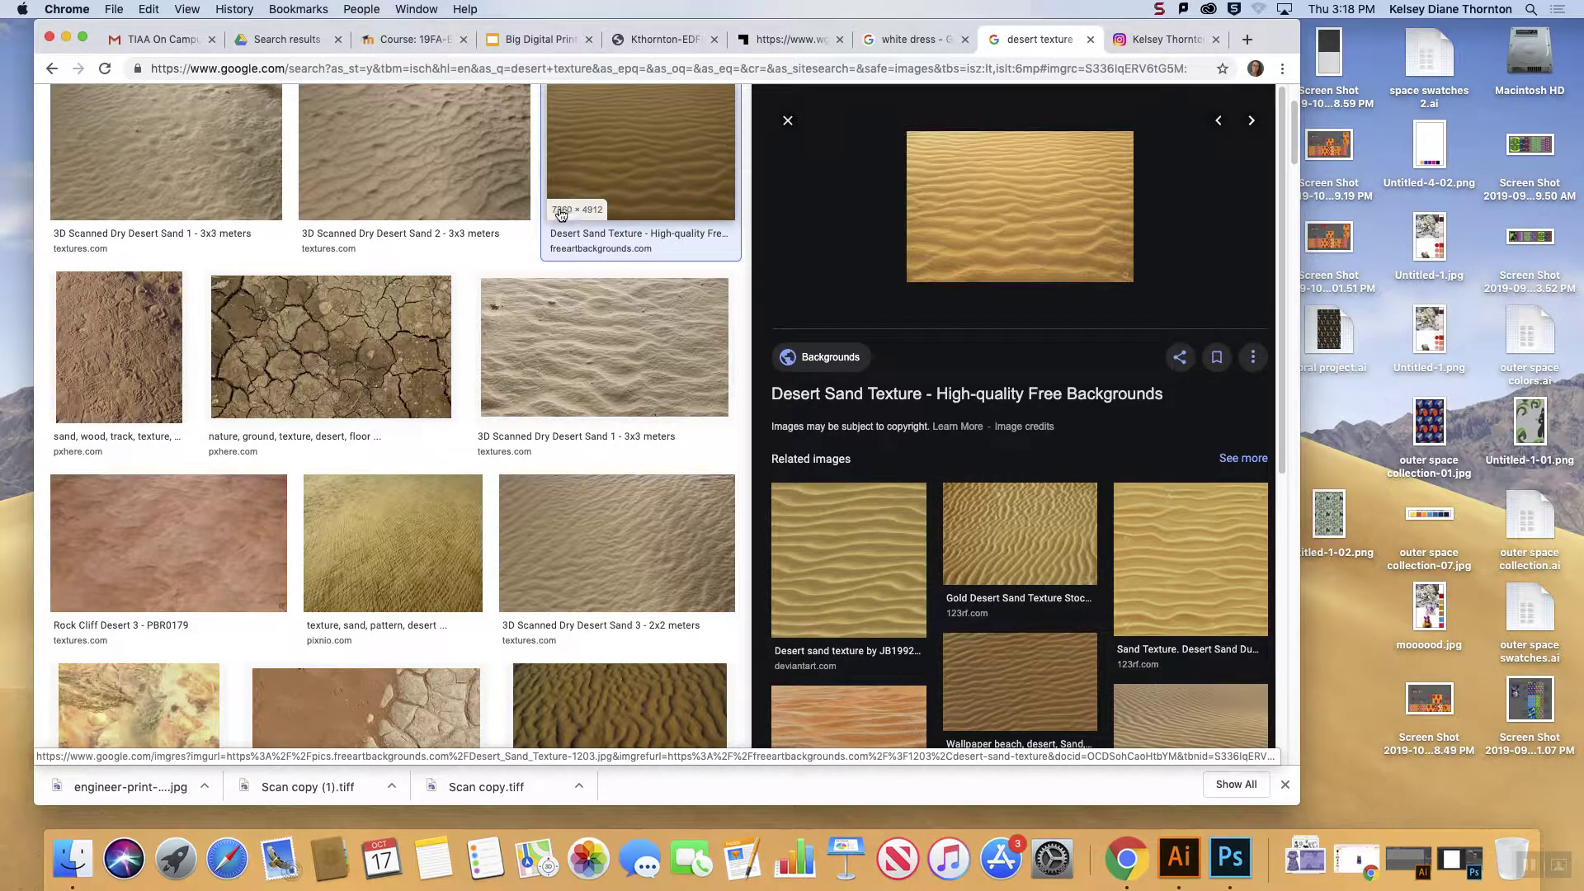
{"action": "left_click", "coordinate": [1004, 228]}
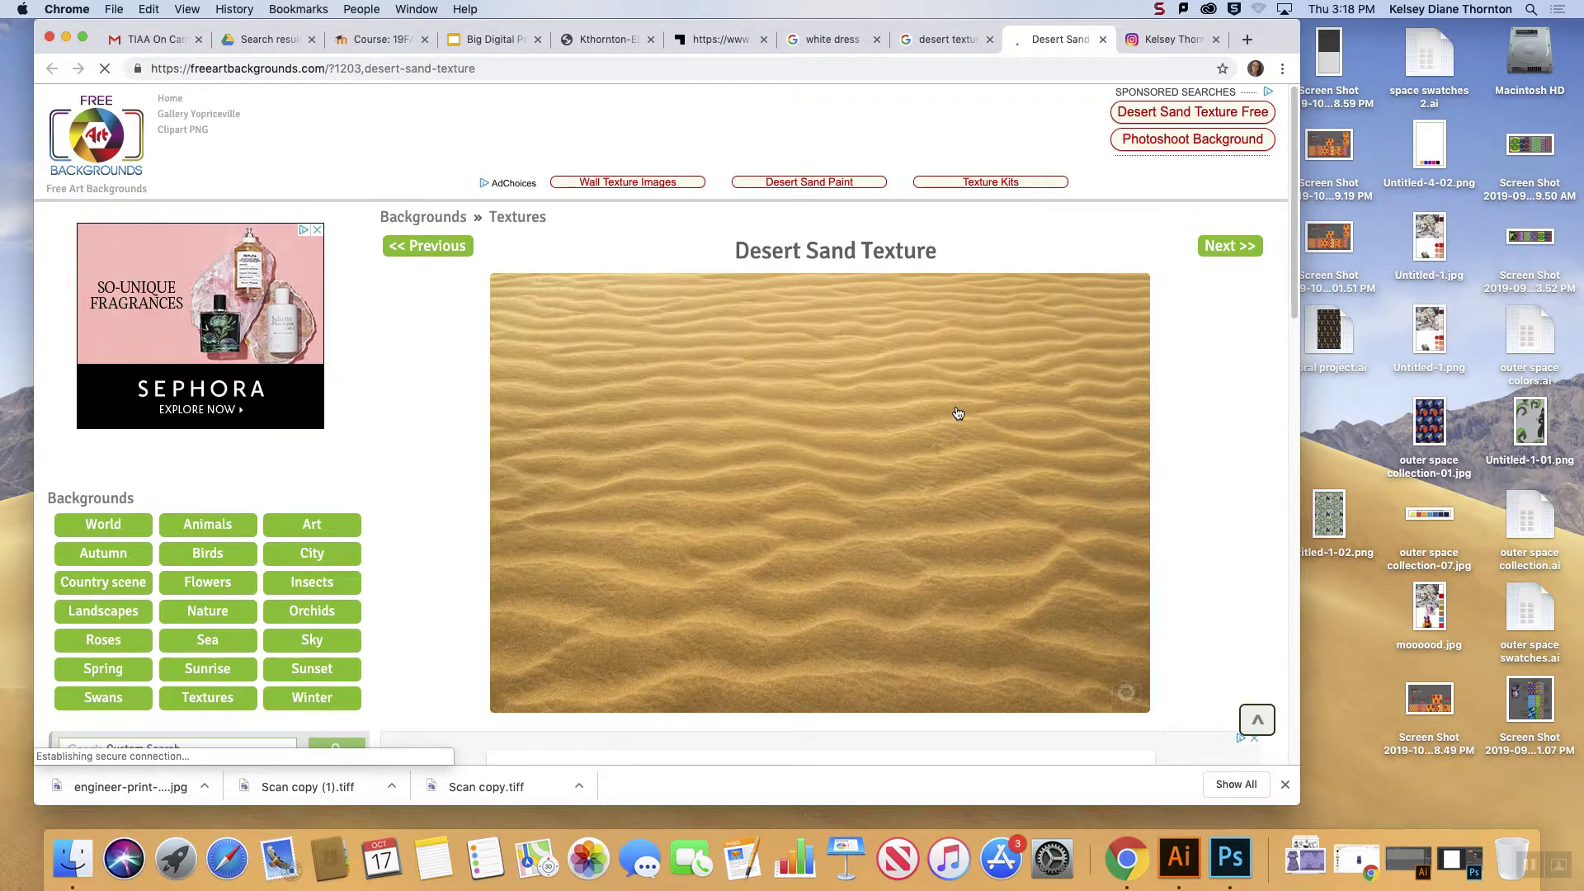
{"action": "scroll", "coordinate": [948, 415], "scroll_direction": "down", "scroll_amount": 5}
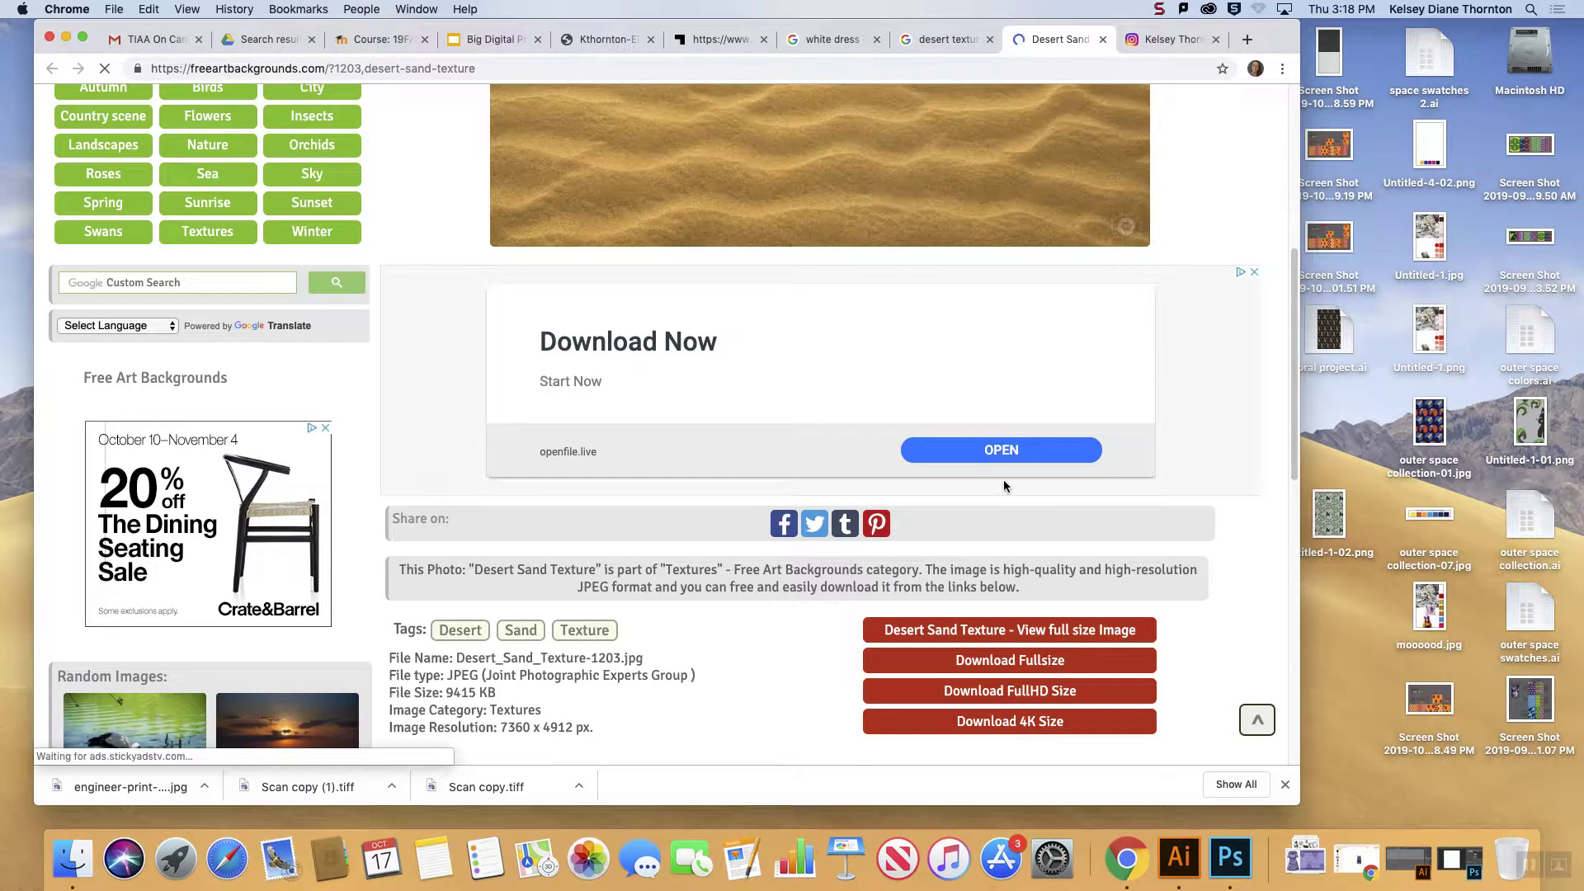
- Try to download the Desert Sand Texture in FullHD size from its source page
{"action": "left_click", "coordinate": [990, 691]}
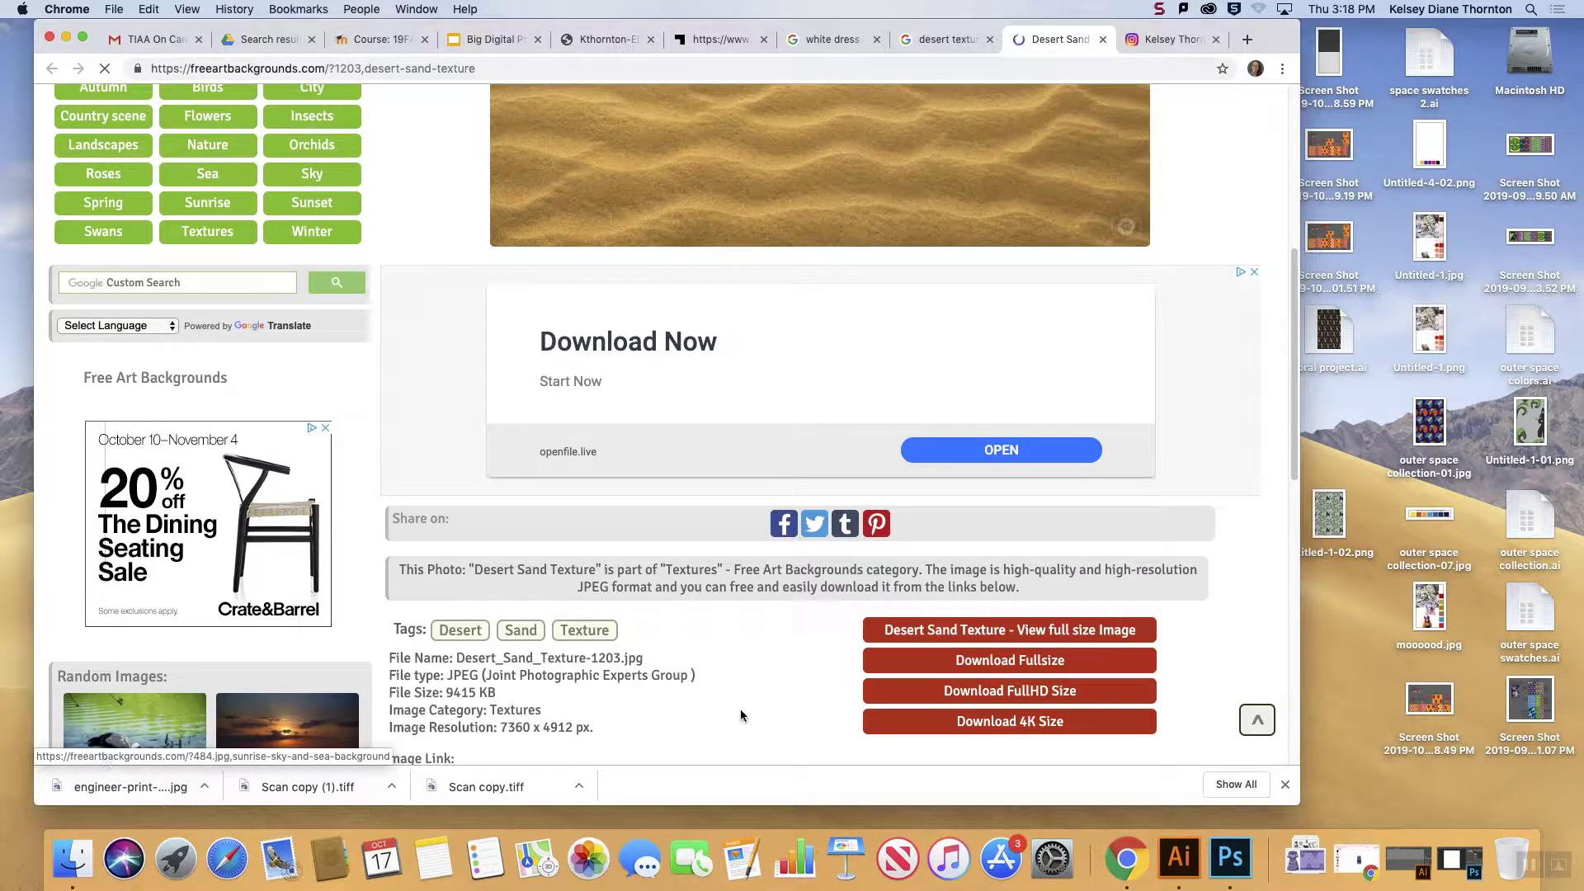
{"action": "scroll", "coordinate": [741, 716], "scroll_direction": "down", "scroll_amount": 4}
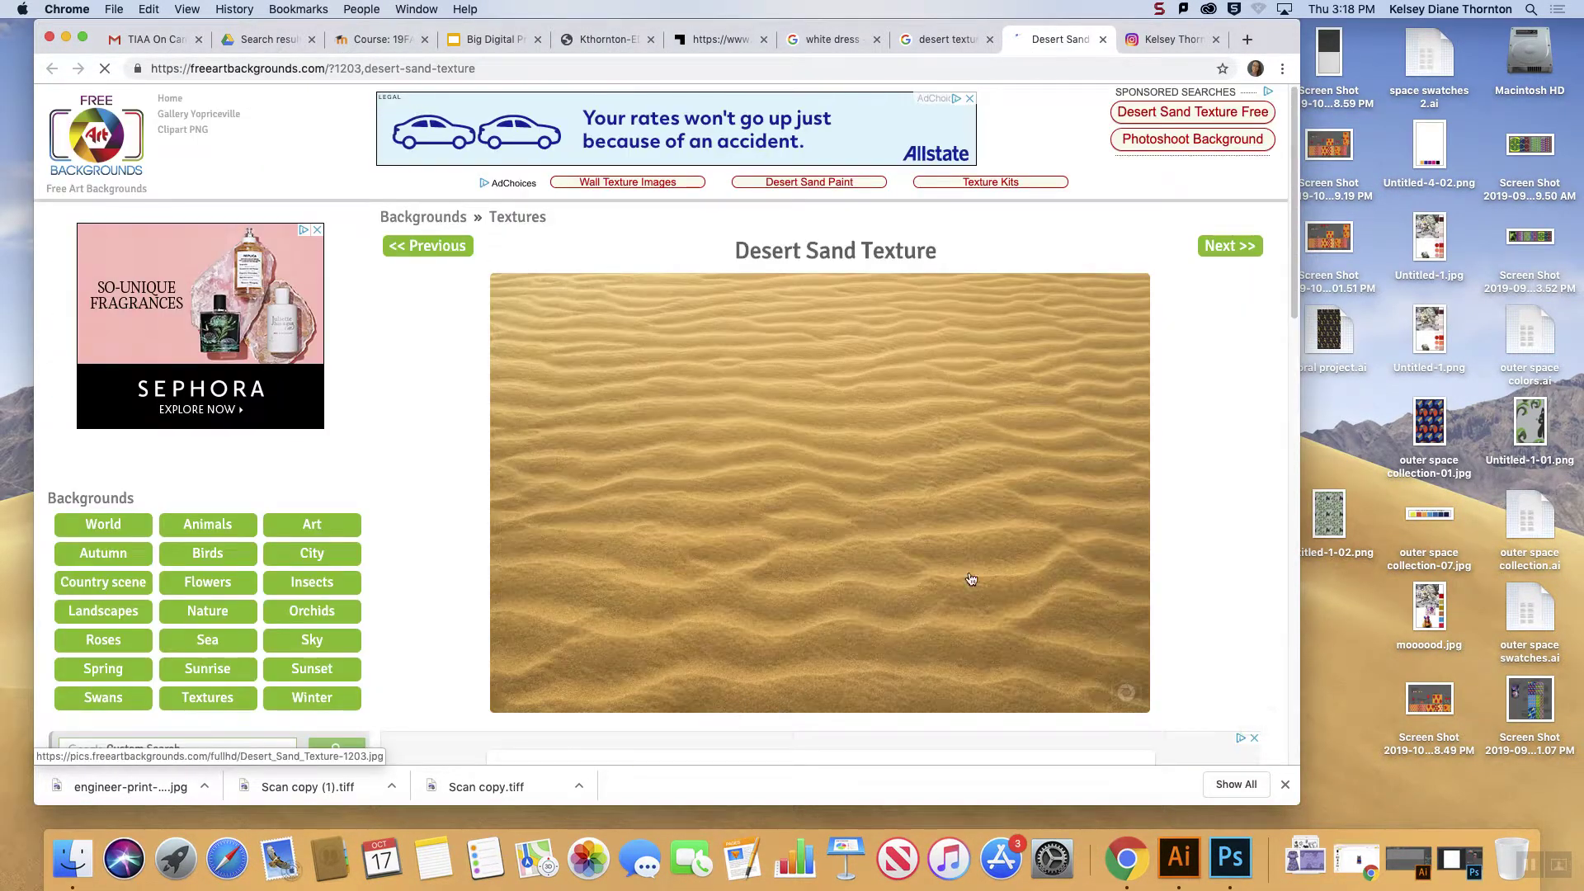
{"action": "scroll", "coordinate": [949, 577], "scroll_direction": "down", "scroll_amount": 5}
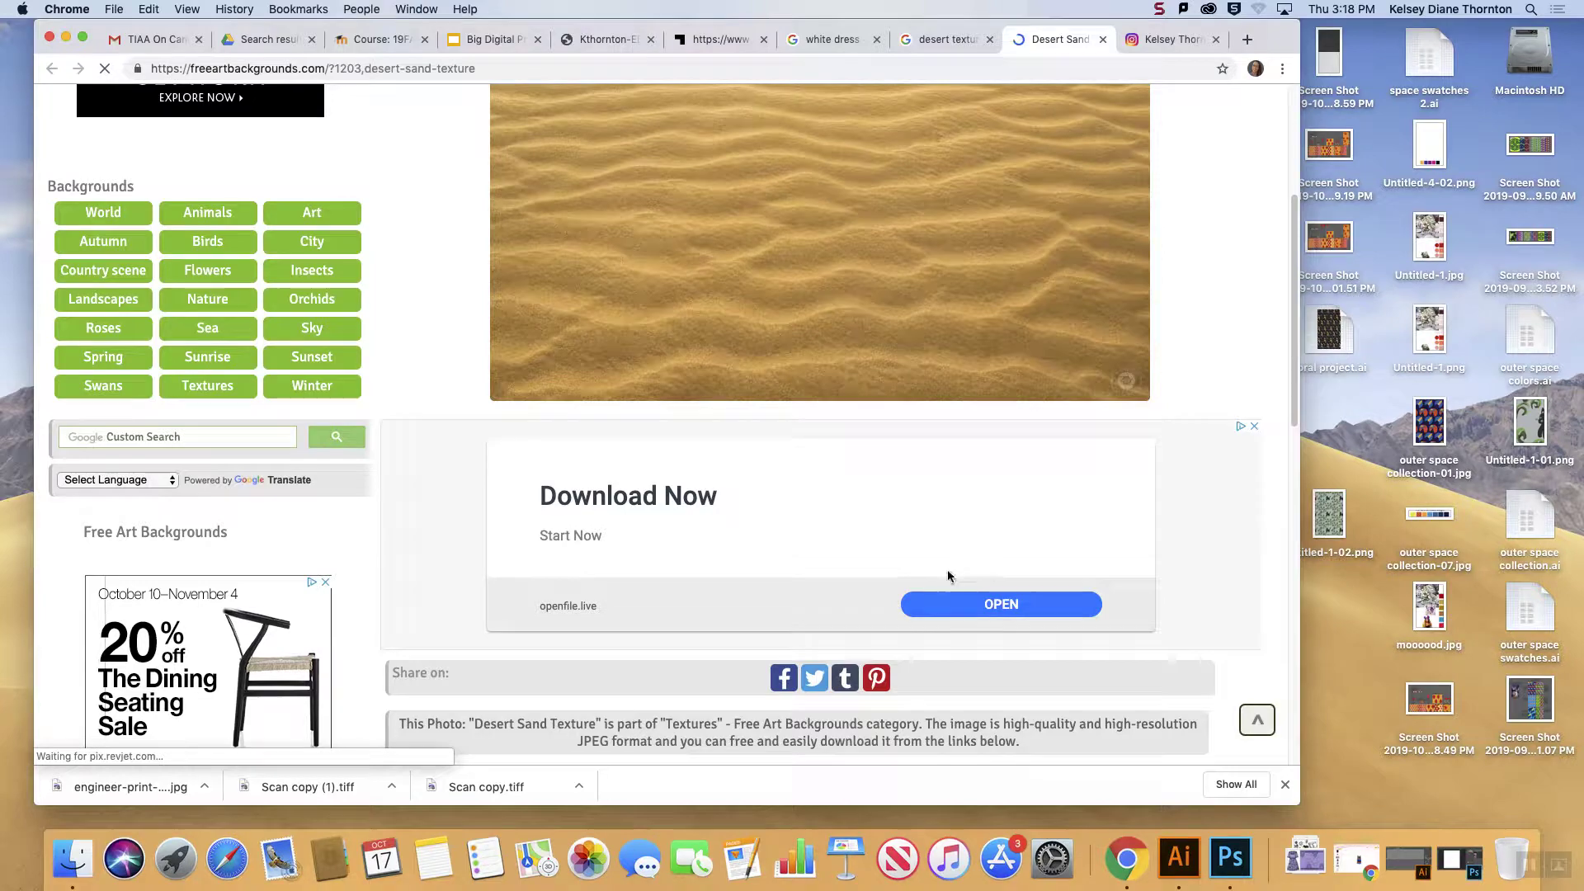
{"action": "scroll", "coordinate": [608, 609], "scroll_direction": "down", "scroll_amount": 5}
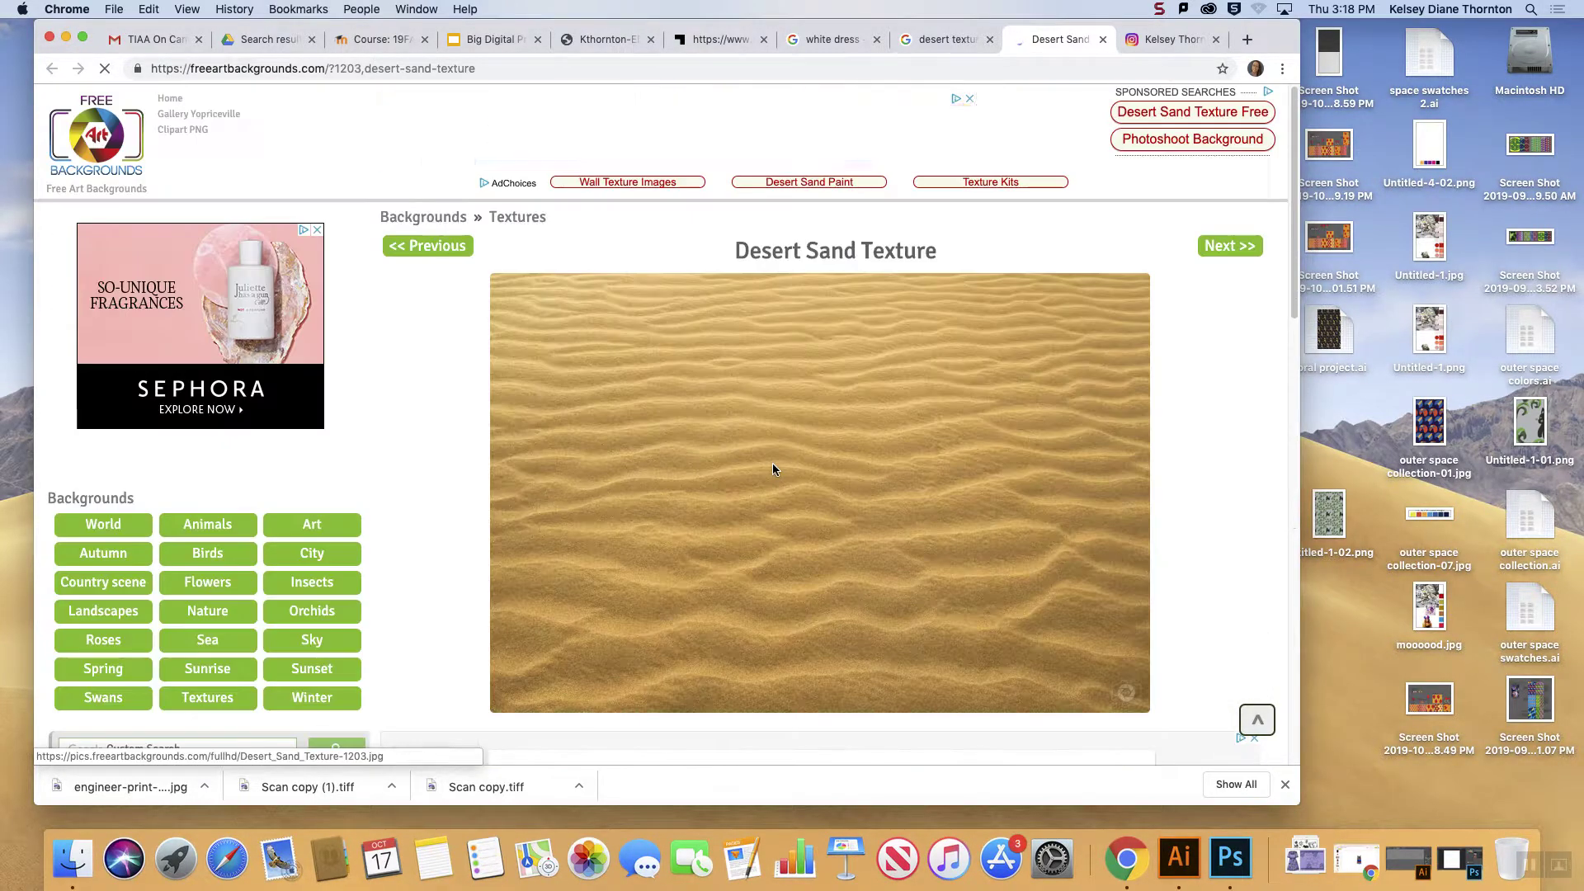
- Copy the sand image from the freeartbackgrounds.com page, try pasting it into Untitled-4 in Photoshop, and undo the paste
{"action": "right_click", "coordinate": [769, 456]}
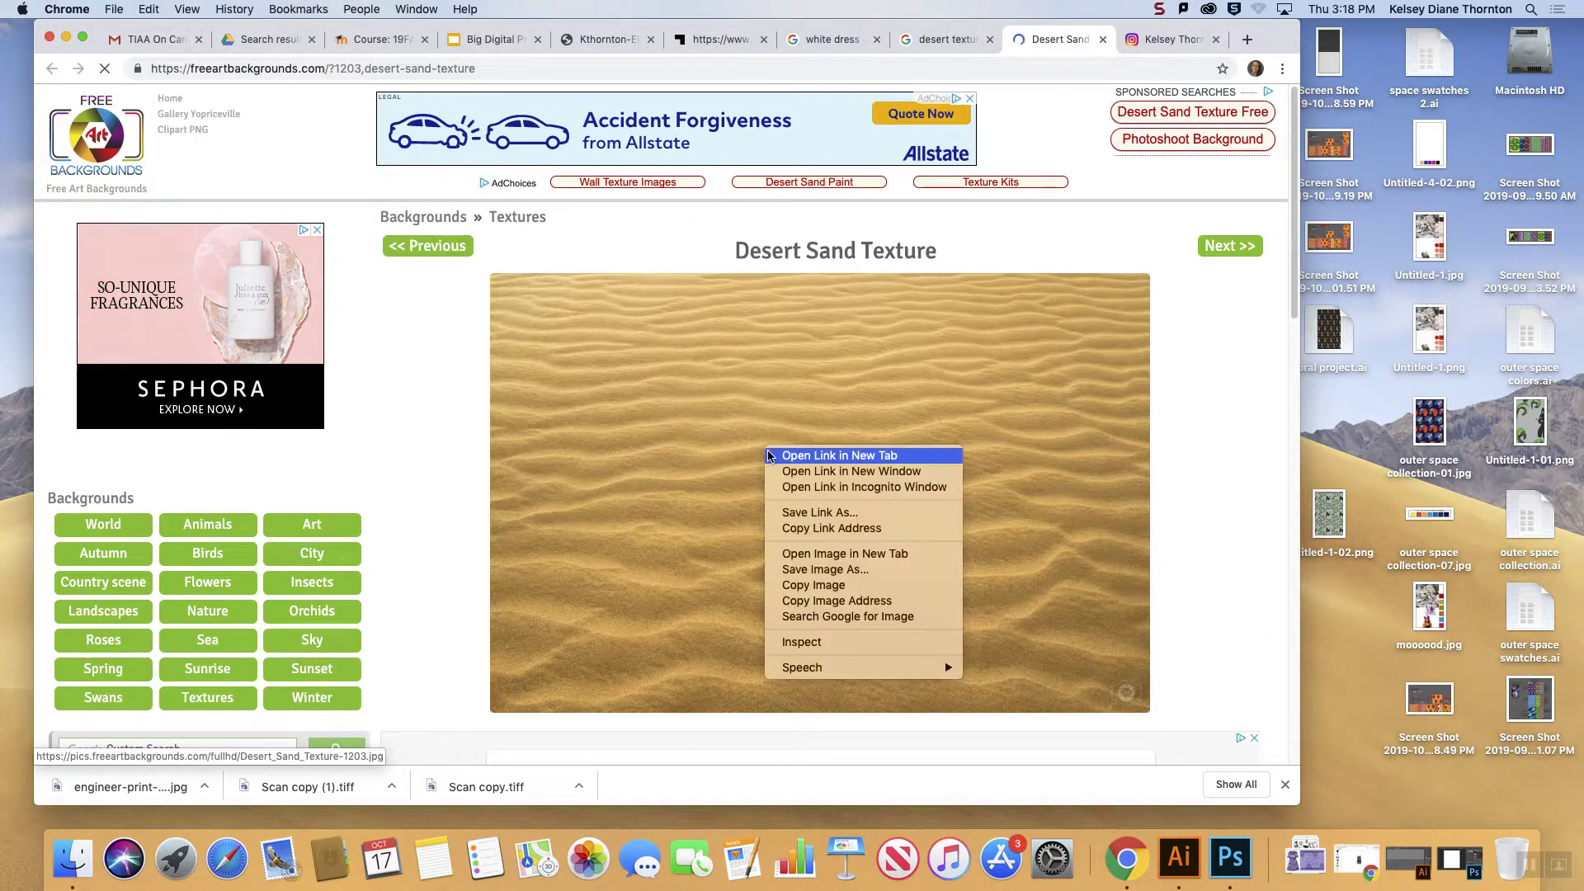
{"action": "left_click", "coordinate": [889, 587]}
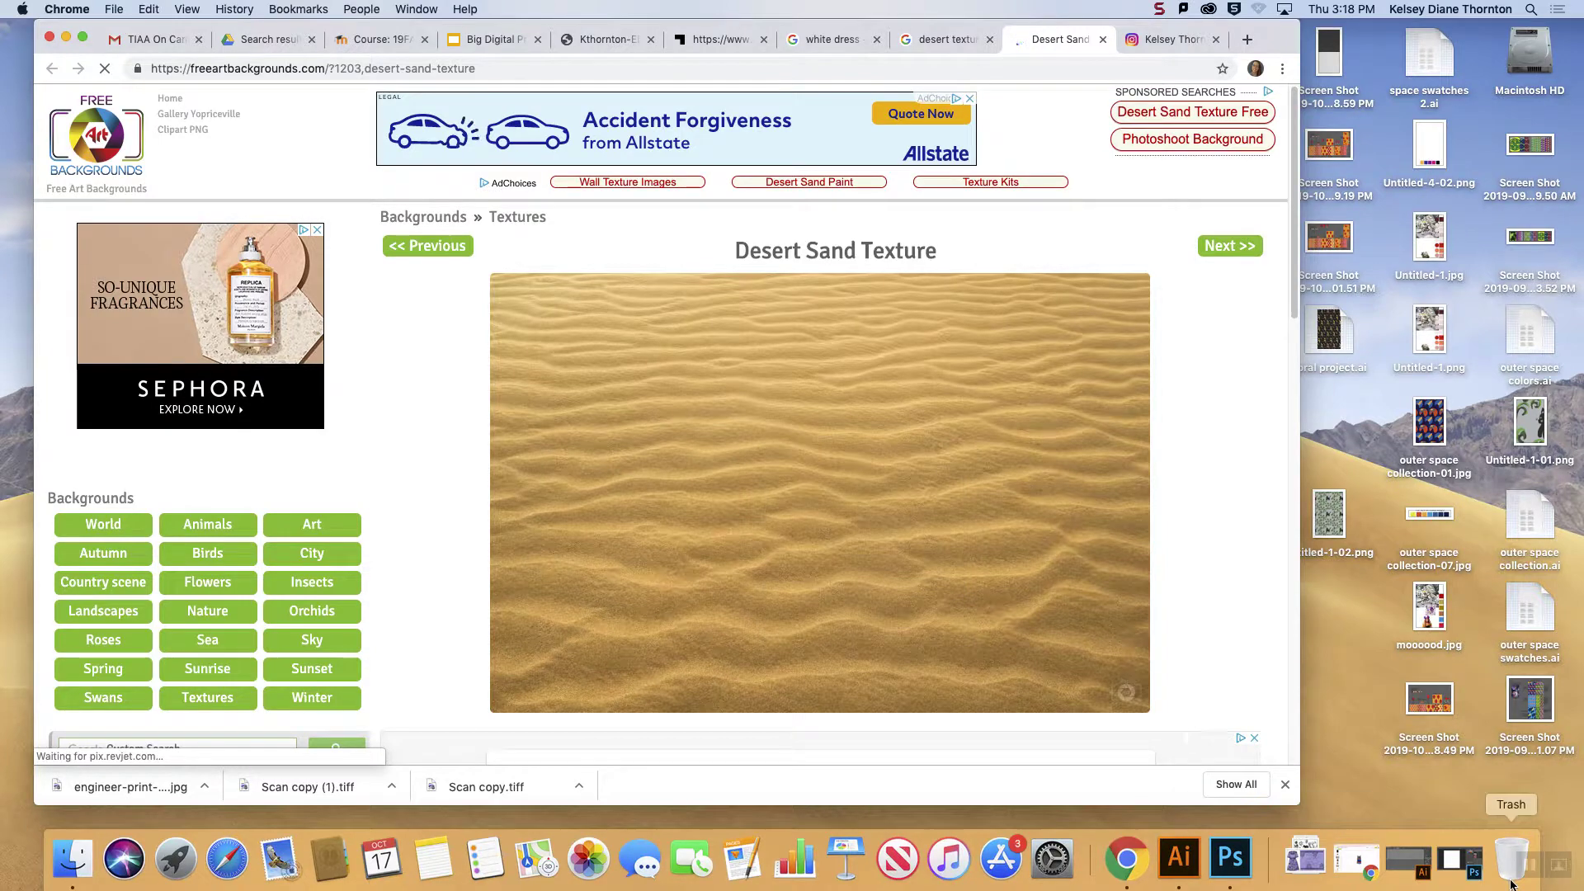
{"action": "left_click", "coordinate": [1457, 859]}
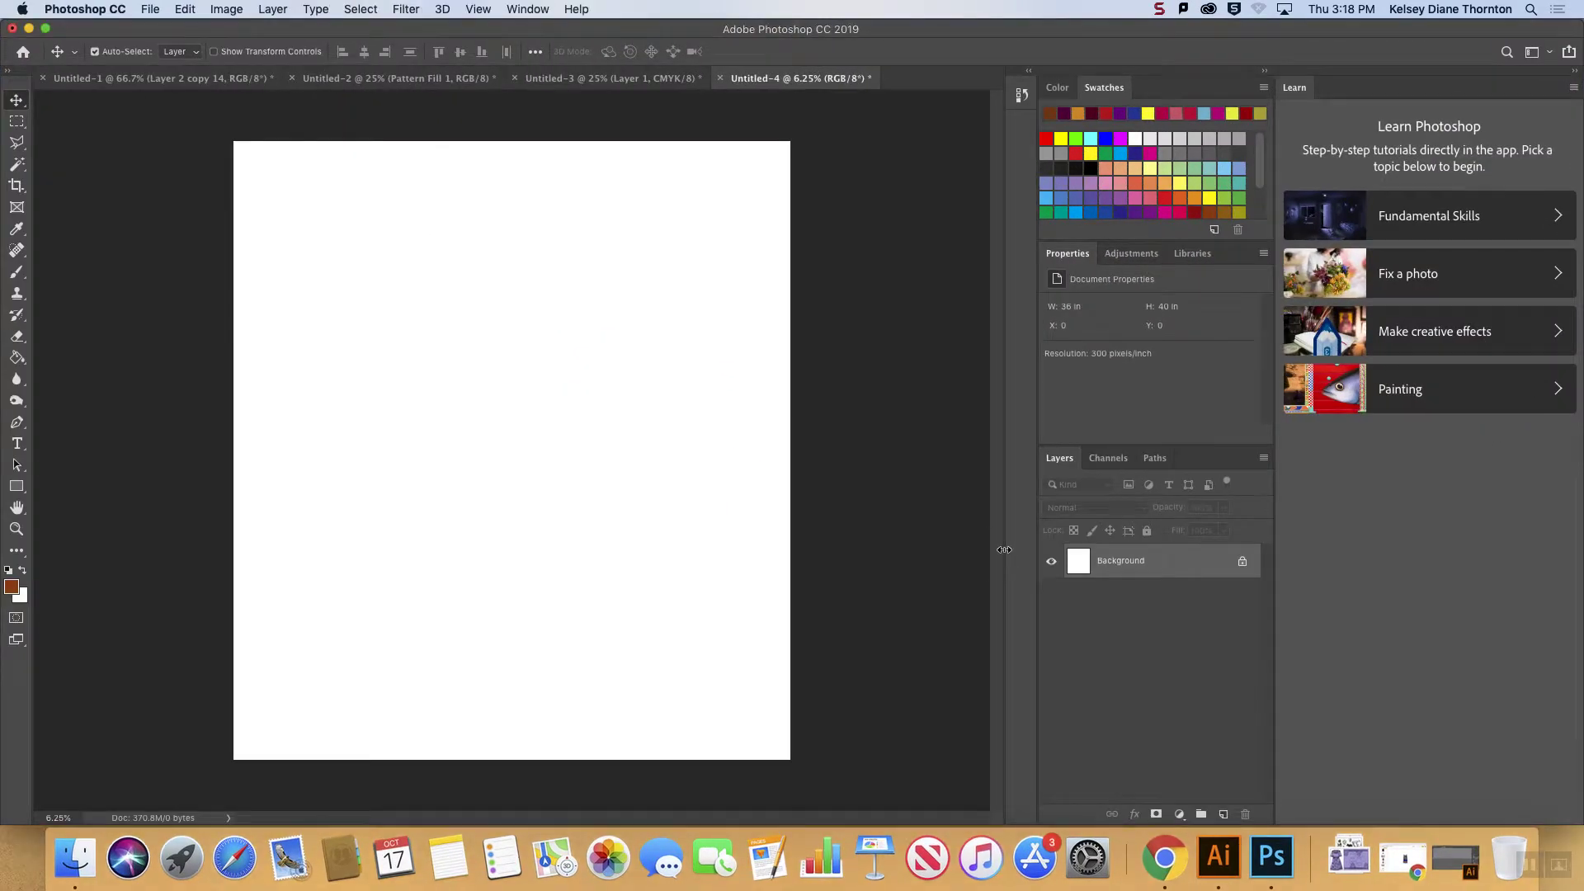
{"action": "key", "text": "super+v"}
{"action": "key", "text": "super+z"}
- Return to the Google desert texture results in Chrome and copy the 3D Scanned Dry Desert Sand 1 preview from textures.com
{"action": "left_click", "coordinate": [1164, 858]}
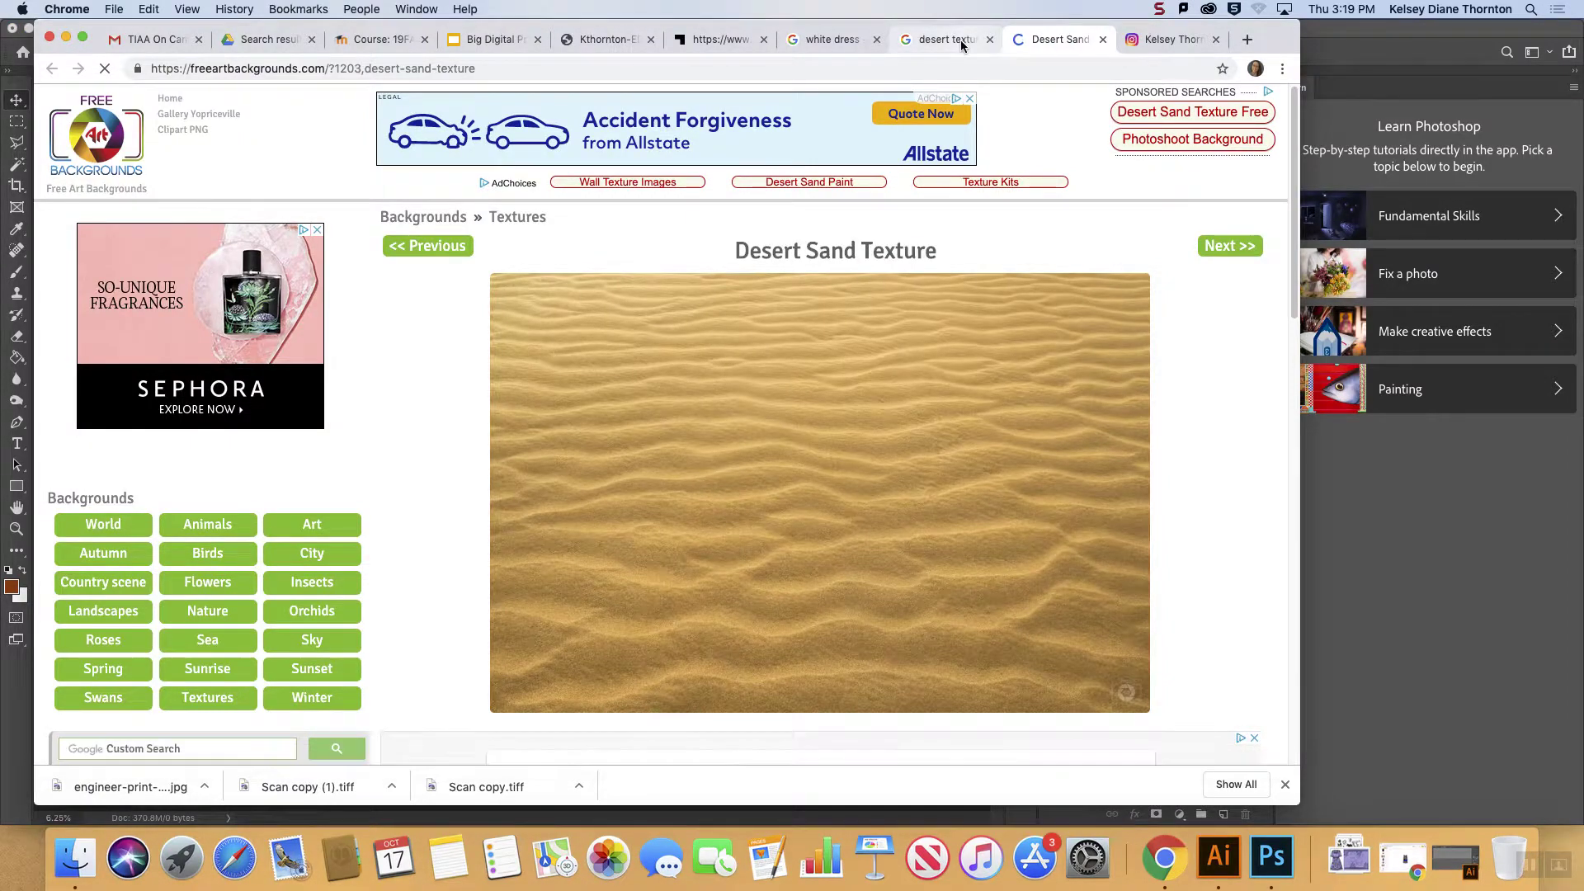
{"action": "left_click", "coordinate": [962, 46]}
{"action": "left_click", "coordinate": [605, 346]}
{"action": "right_click", "coordinate": [946, 256]}
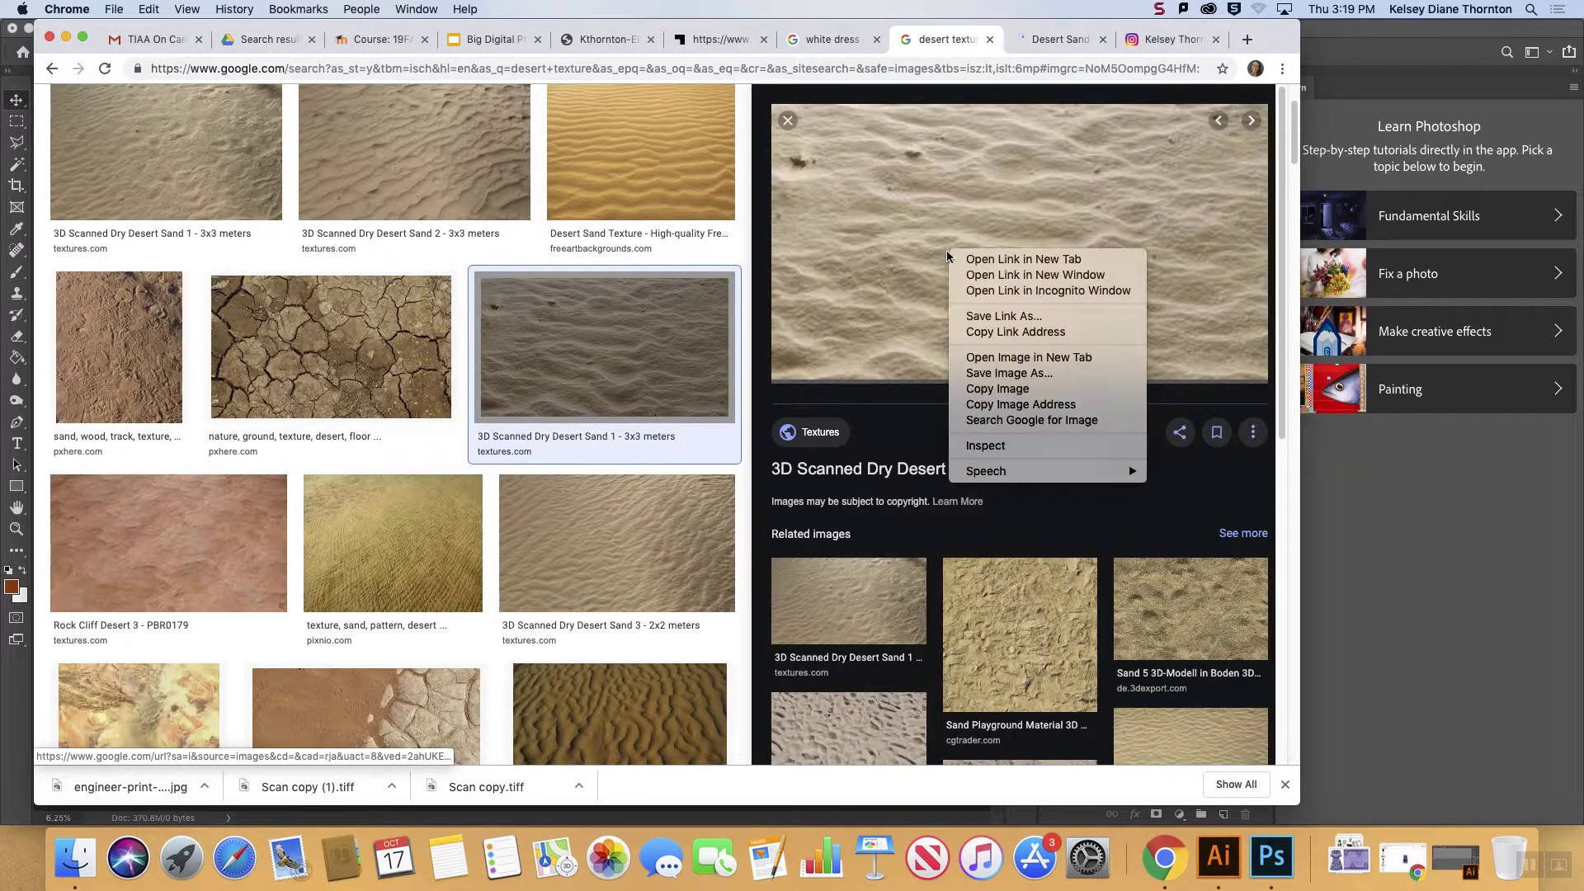
{"action": "left_click", "coordinate": [997, 389]}
- Paste the copied sand image into Untitled-4 in Photoshop and move it toward the canvas's upper-left area
{"action": "left_click", "coordinate": [1396, 58]}
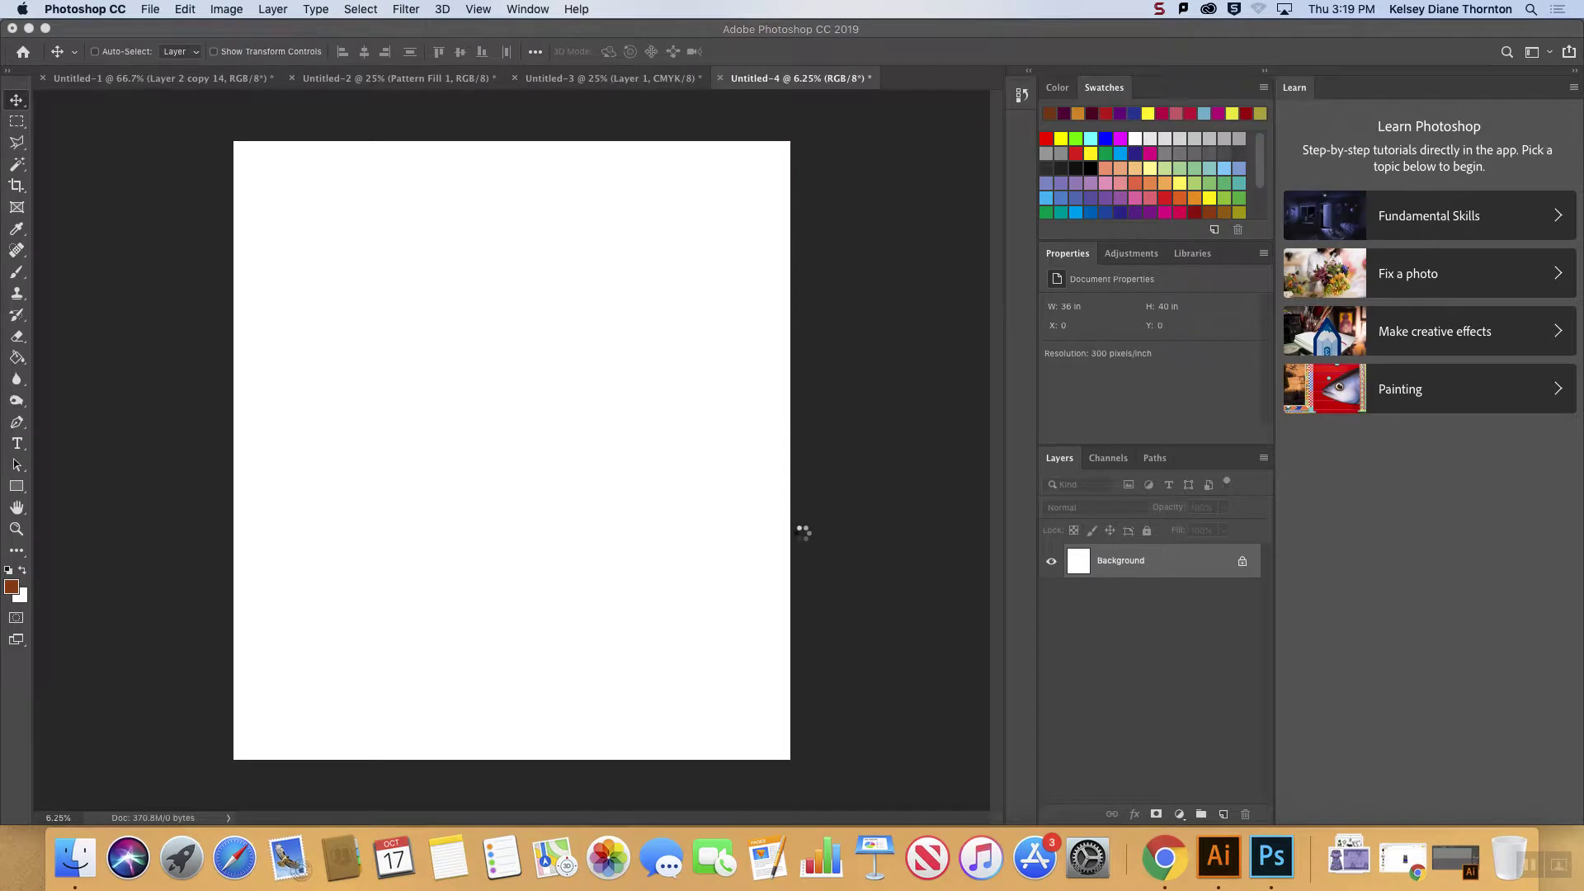
{"action": "key", "text": "super+v"}
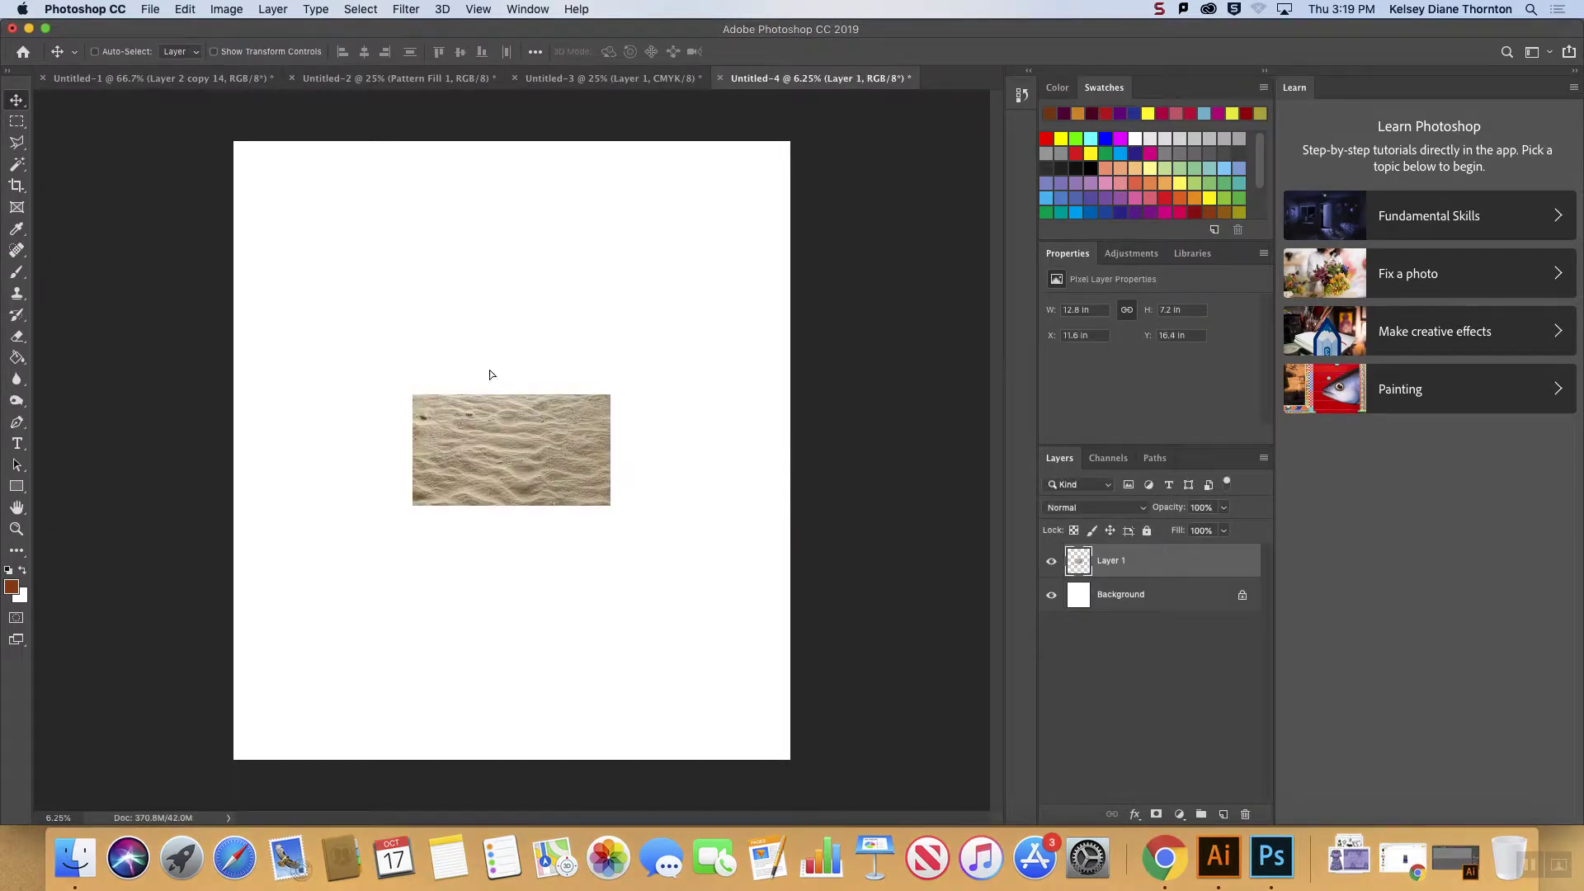
{"action": "left_click_drag", "start_coordinate": [511, 401], "coordinate": [492, 318]}
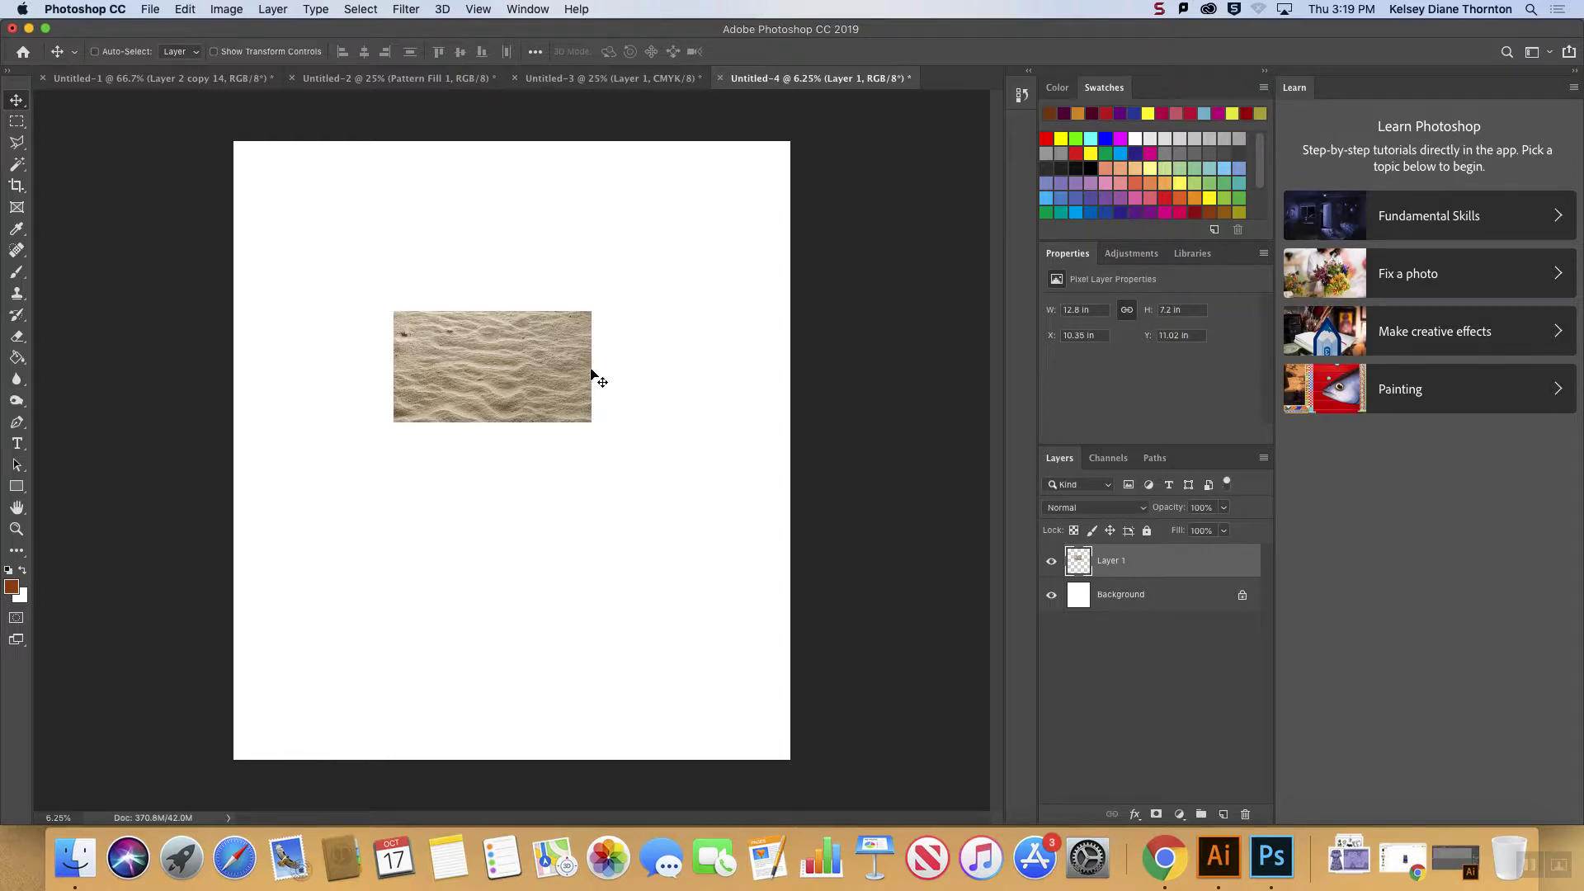
{"action": "left_click_drag", "start_coordinate": [532, 391], "coordinate": [495, 322]}
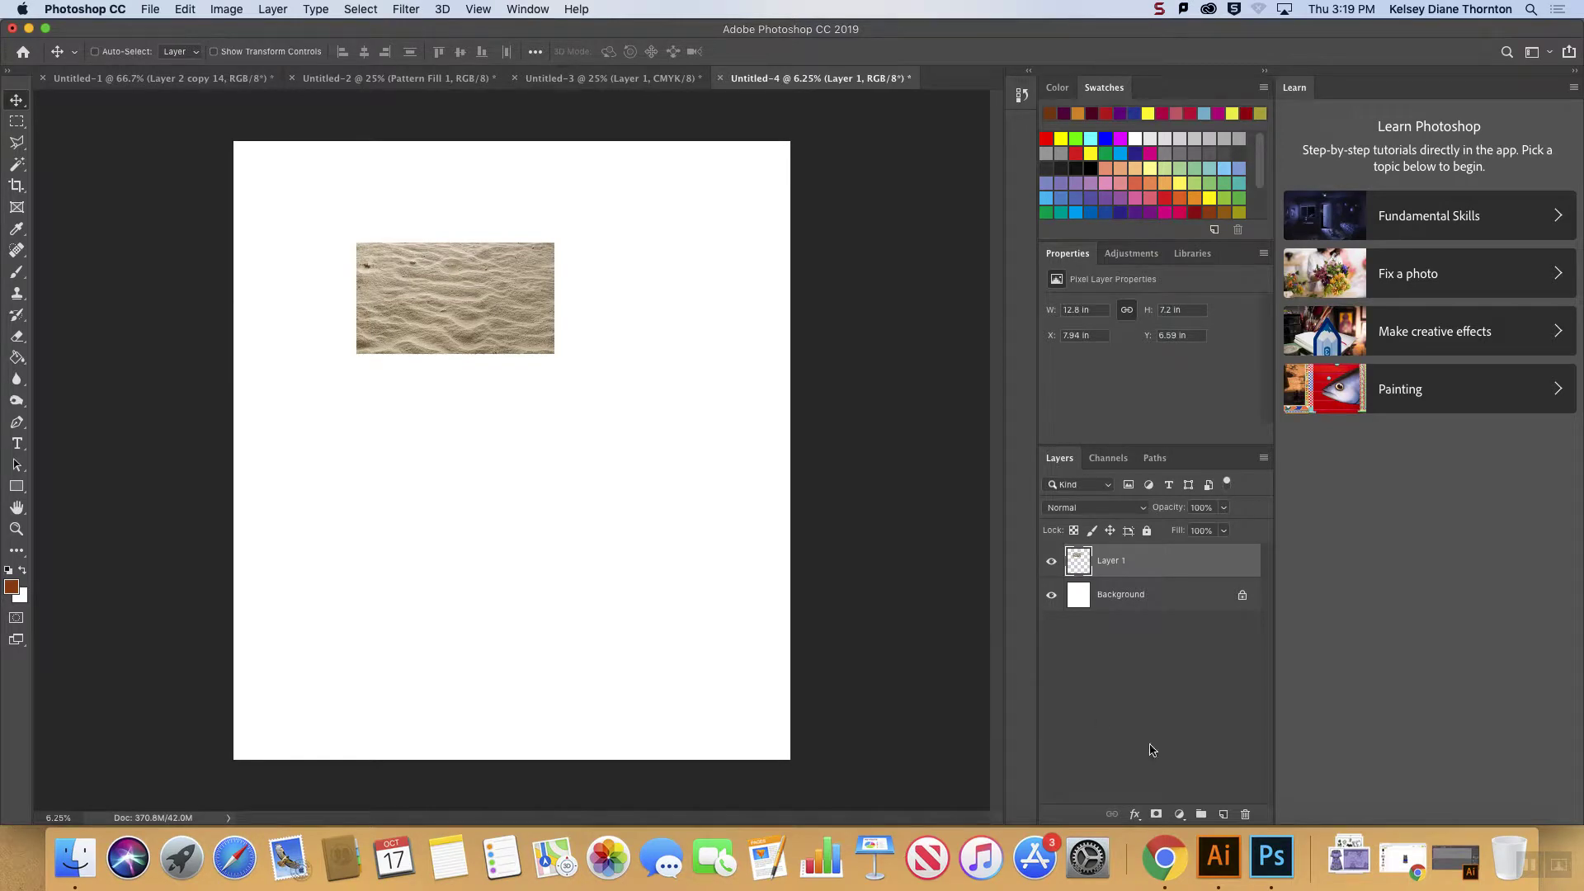
- Switch to Chrome and use Google's Advanced Image Search to limit the desert texture results to images larger than 20 MP
{"action": "left_click", "coordinate": [1177, 828]}
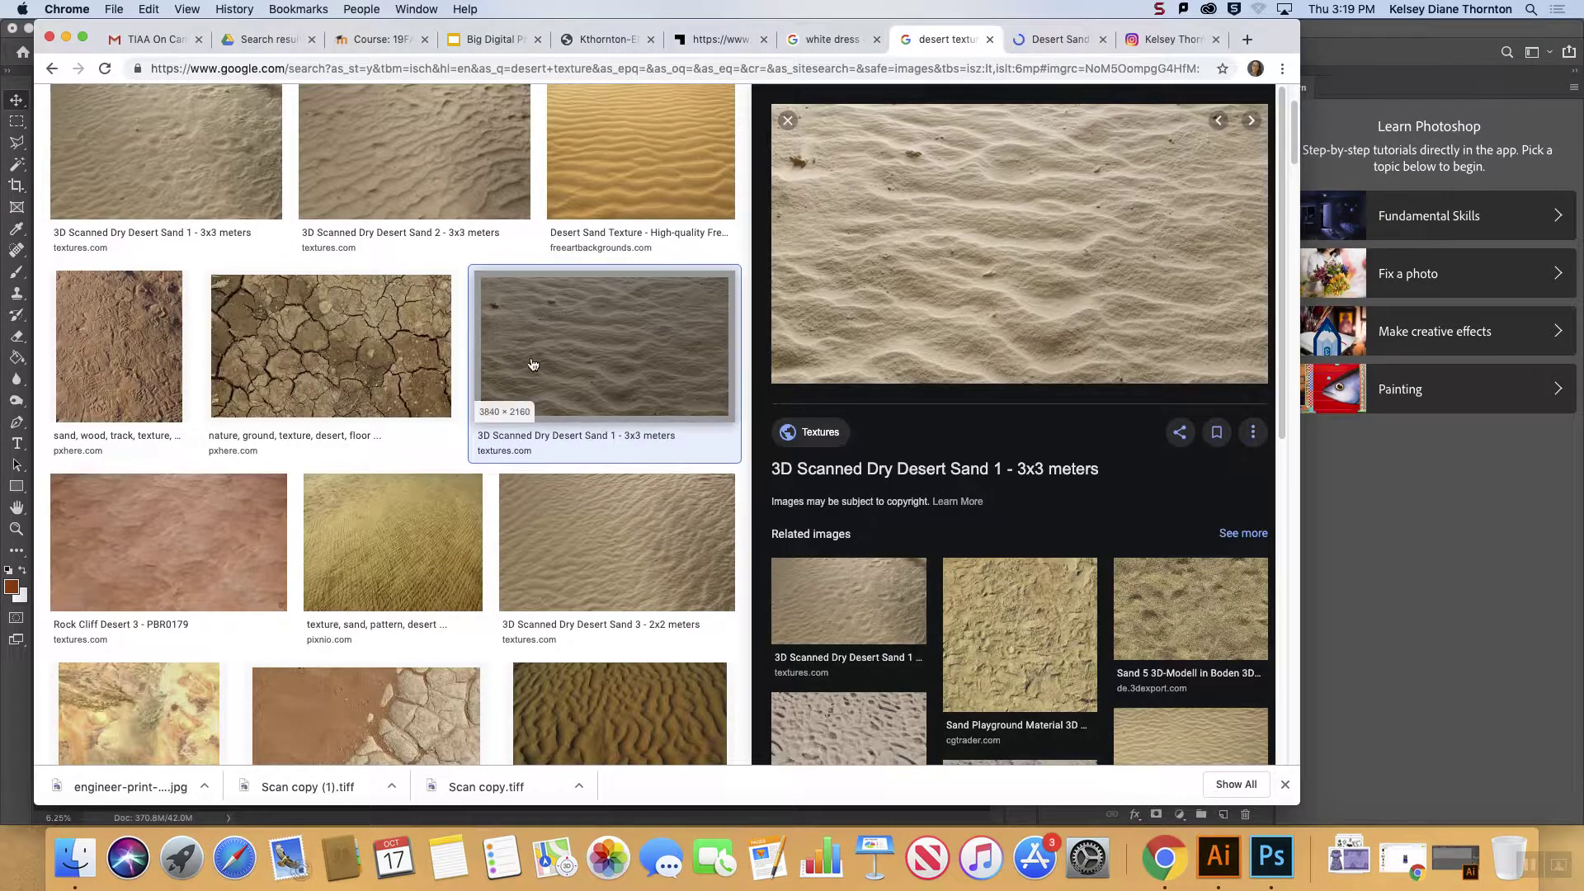
{"action": "scroll", "coordinate": [530, 366], "scroll_direction": "up", "scroll_amount": 3}
{"action": "left_click", "coordinate": [606, 168]}
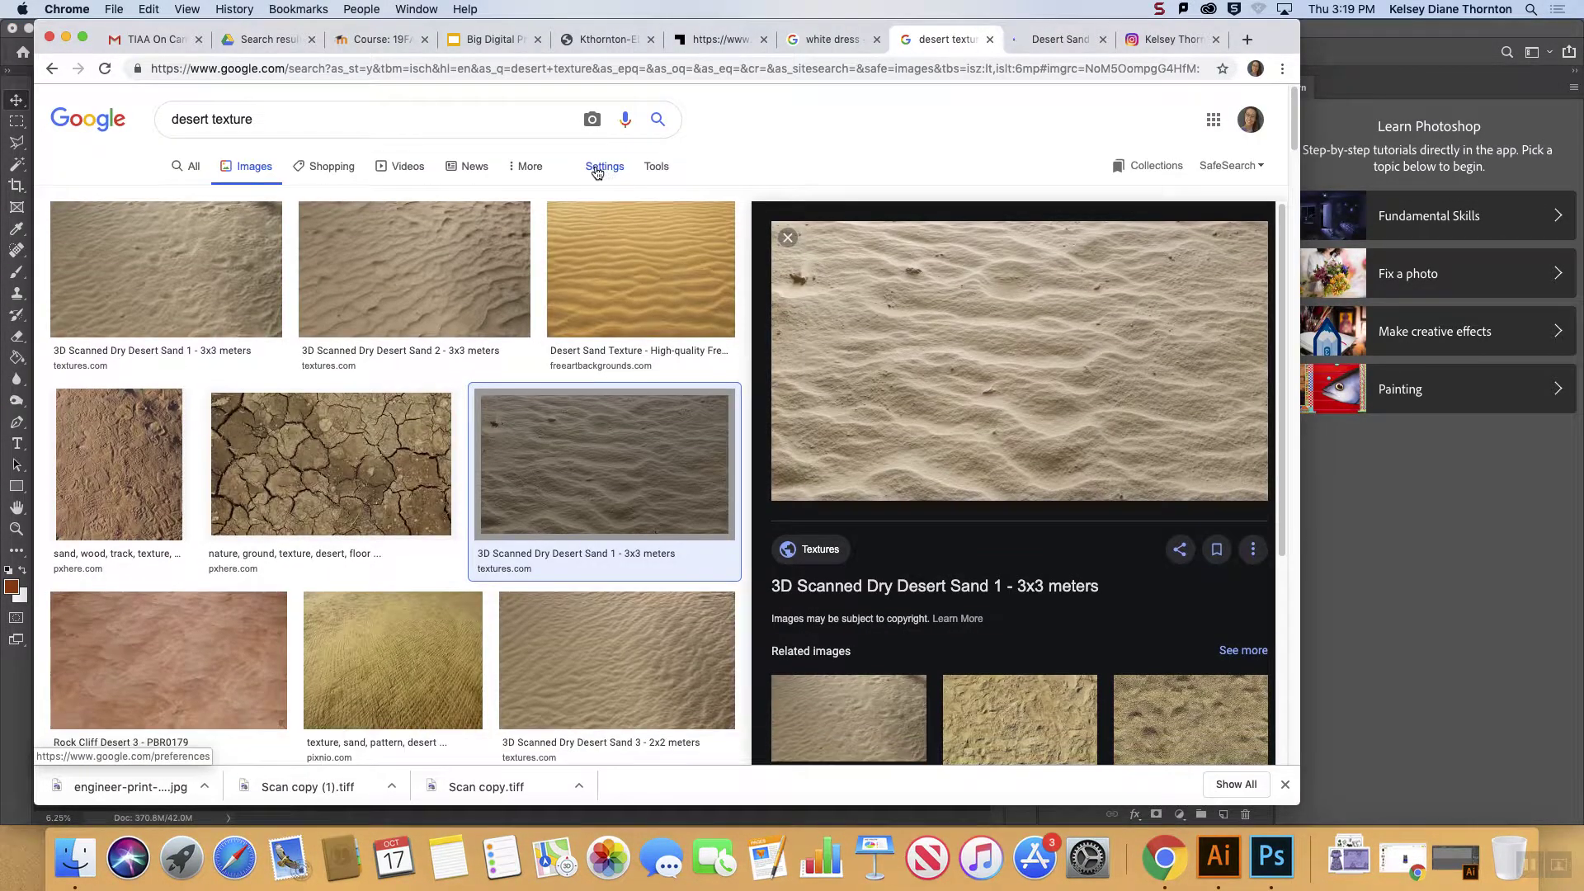
{"action": "left_click", "coordinate": [631, 243]}
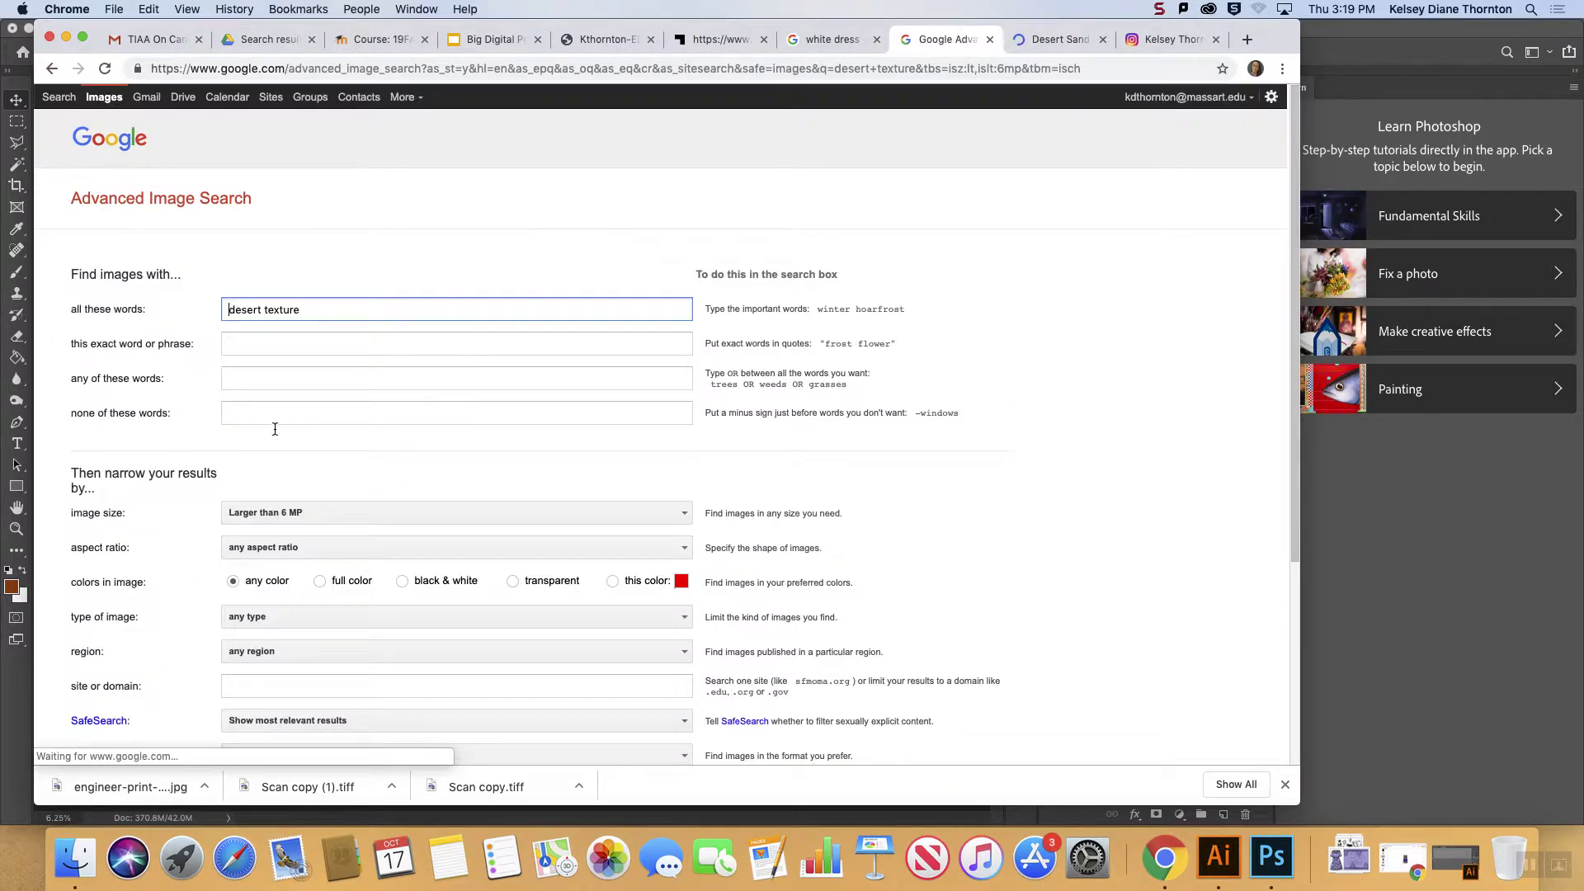
{"action": "scroll", "coordinate": [500, 502], "scroll_direction": "down", "scroll_amount": 5}
{"action": "left_click", "coordinate": [272, 295]}
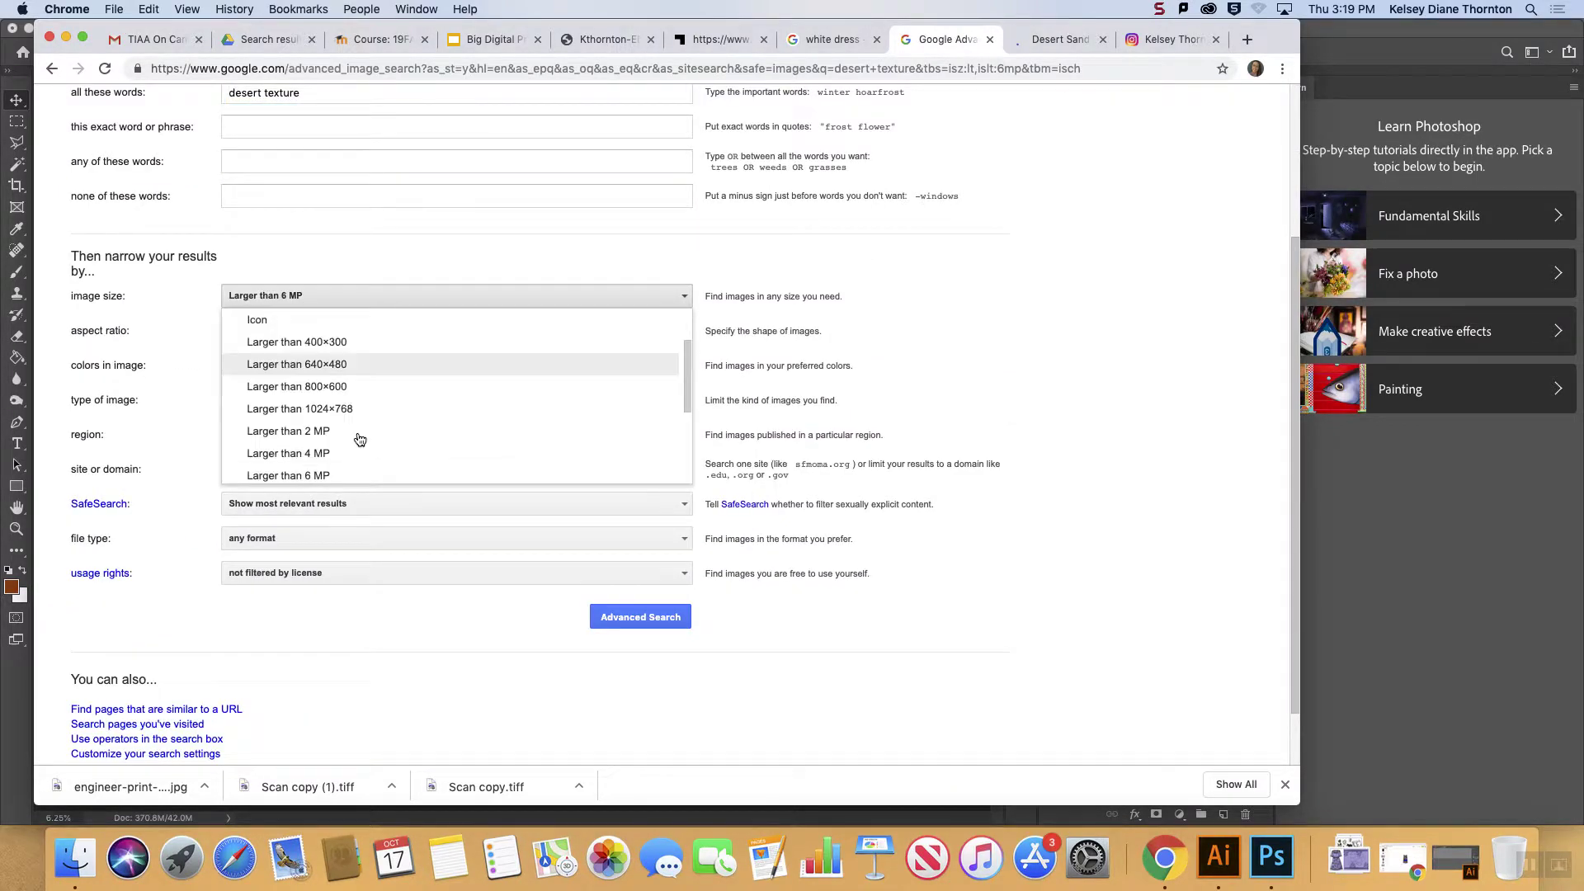
{"action": "scroll", "coordinate": [583, 401], "scroll_direction": "down", "scroll_amount": 3}
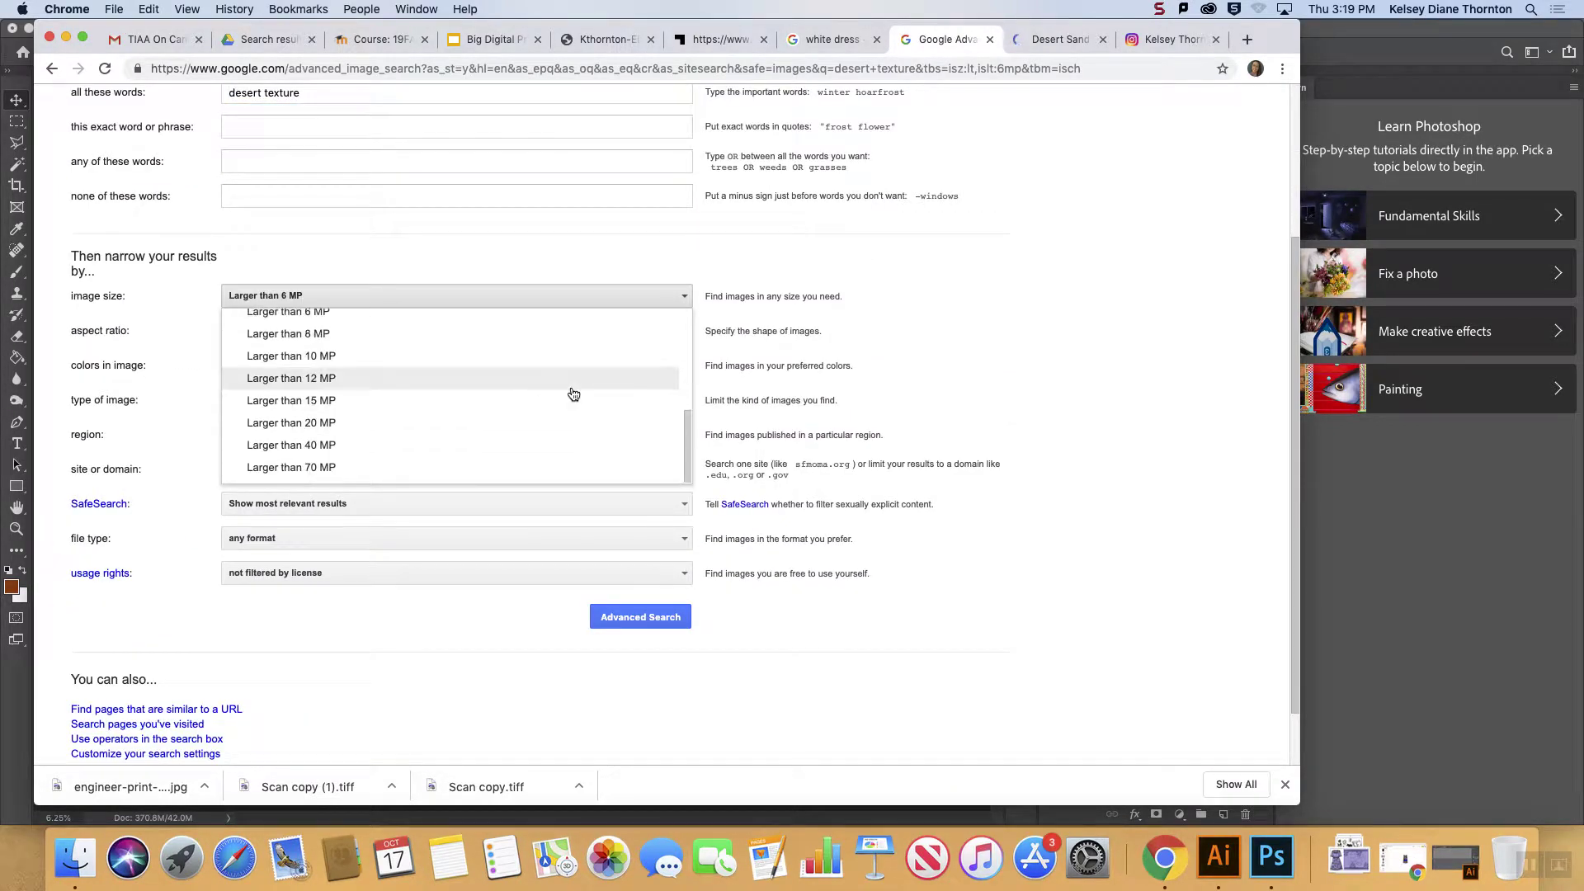
{"action": "left_click", "coordinate": [319, 424]}
{"action": "left_click", "coordinate": [642, 620]}
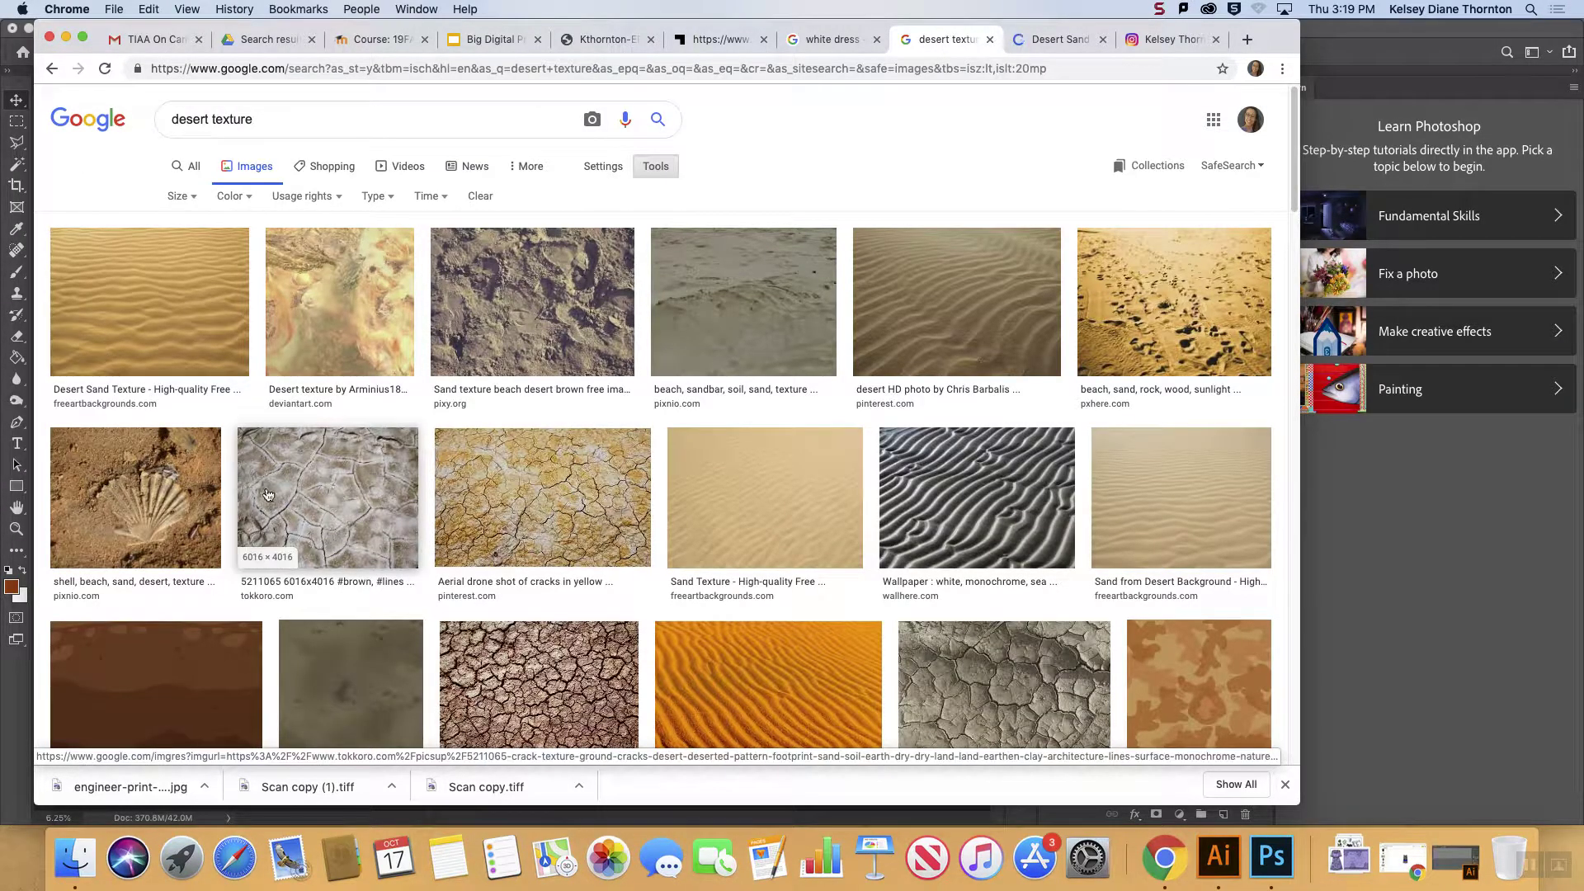
- Open Unsplash in a new browser tab and search its photos for "desert texture"
{"action": "left_click", "coordinate": [1246, 43]}
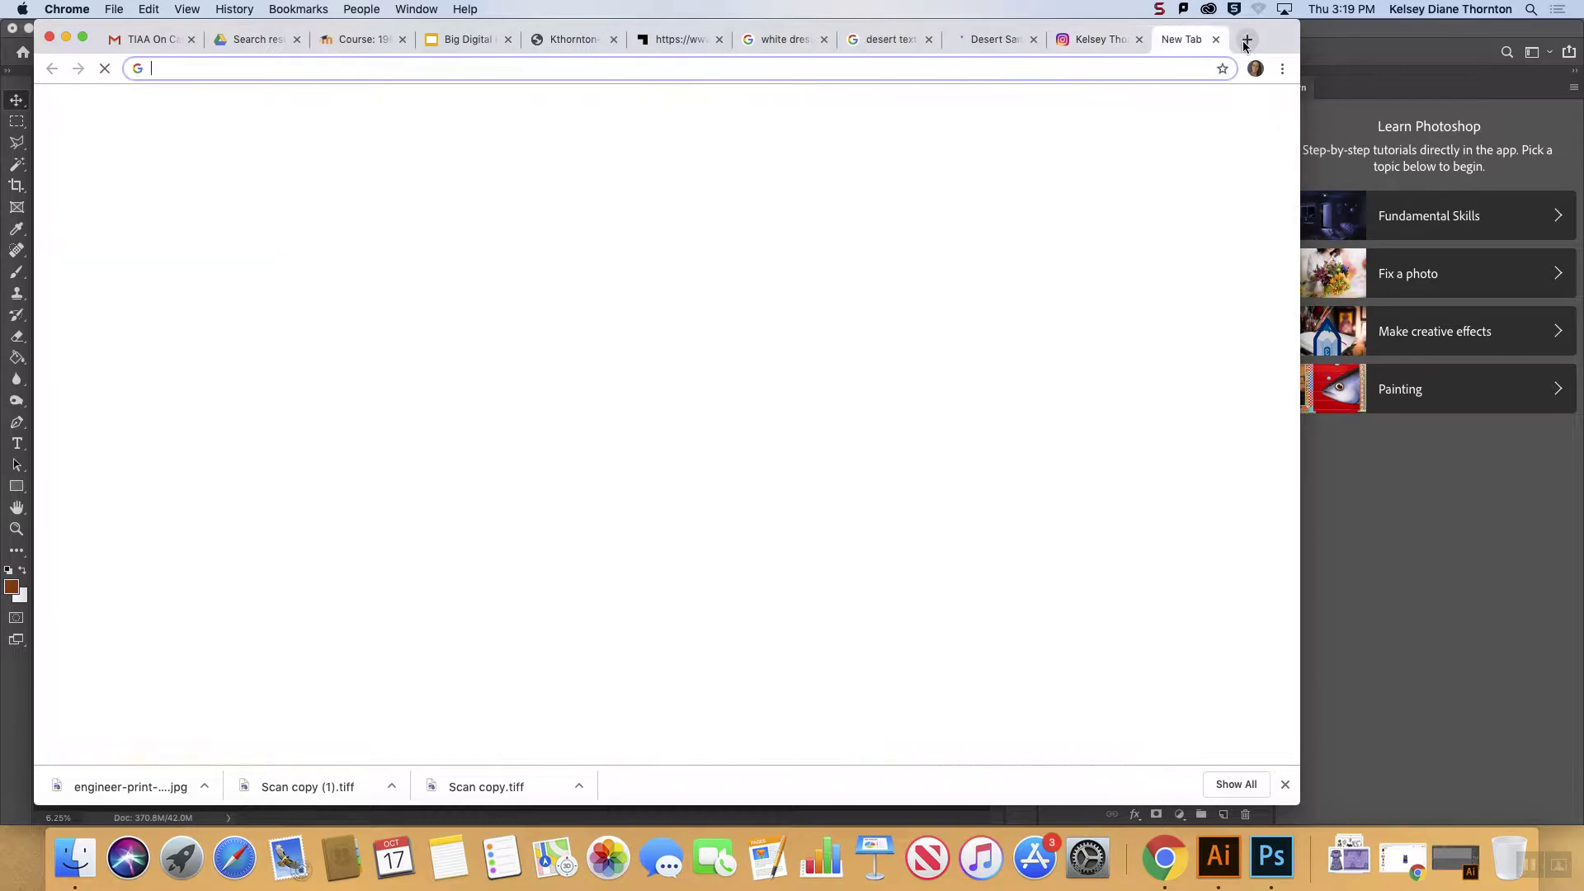
{"action": "type", "text": "unsplash"}
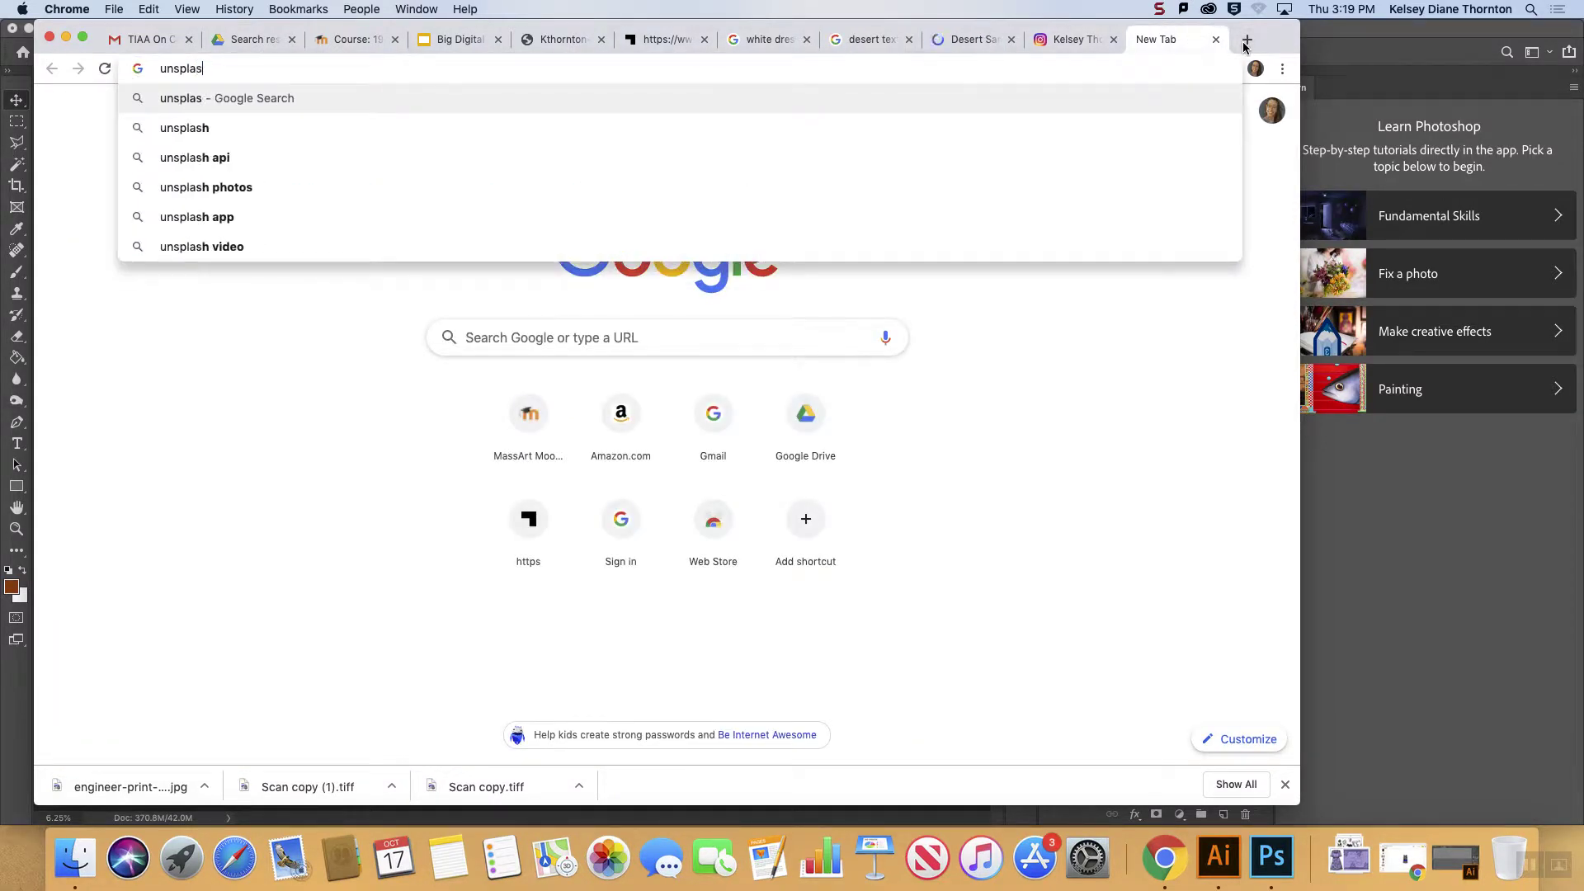
{"action": "key", "text": "Return"}
{"action": "left_click", "coordinate": [369, 243]}
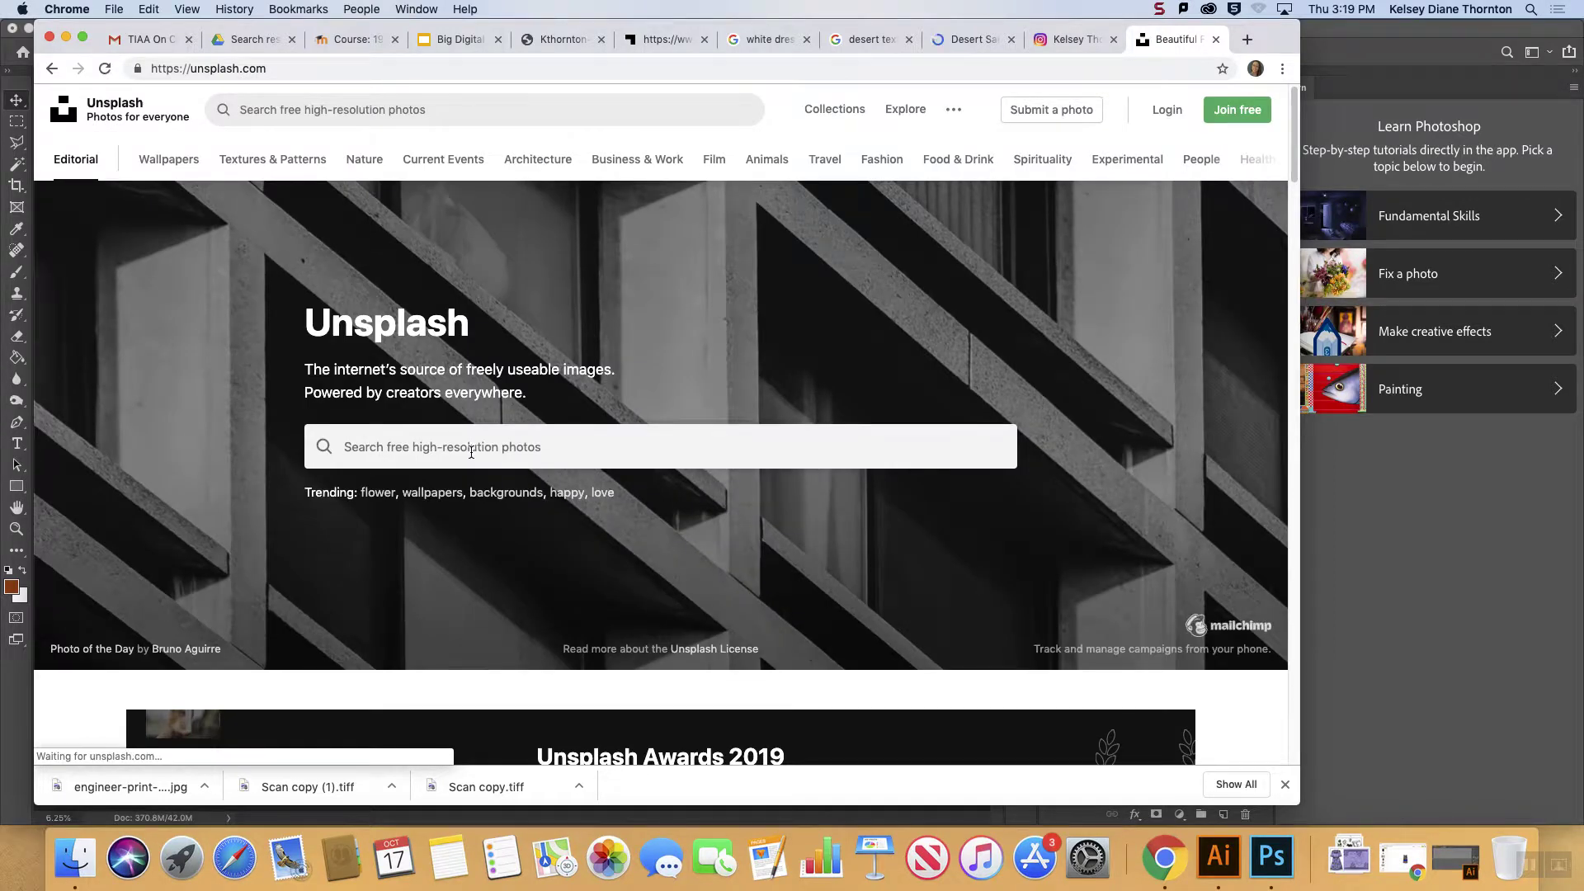
{"action": "left_click", "coordinate": [471, 452]}
{"action": "type", "text": "desert text"}
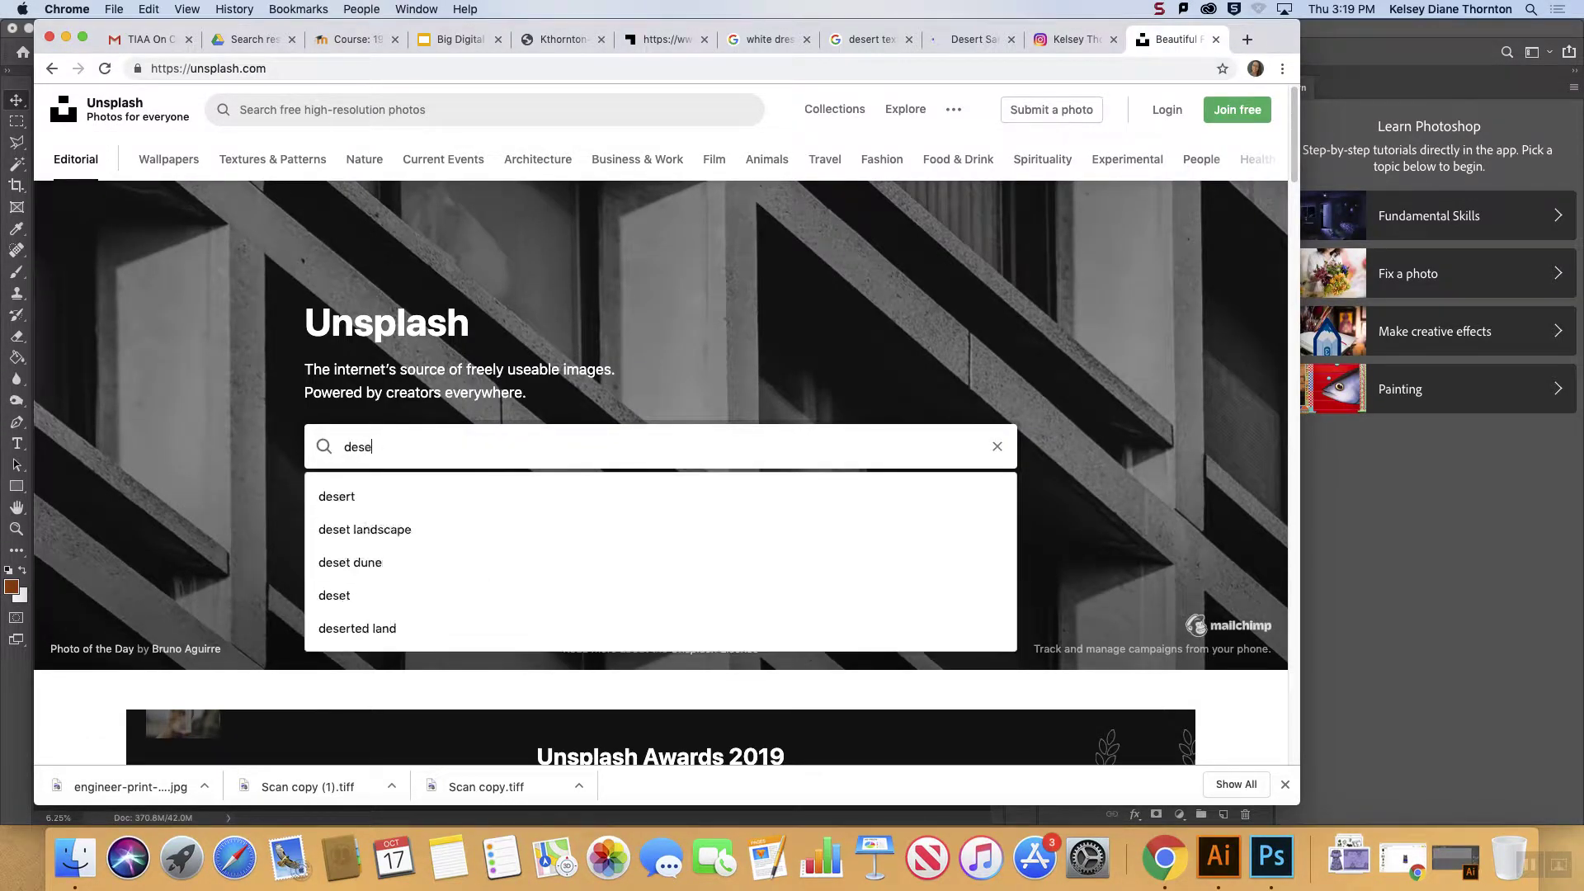
{"action": "type", "text": "ure"}
{"action": "key", "text": "Return"}
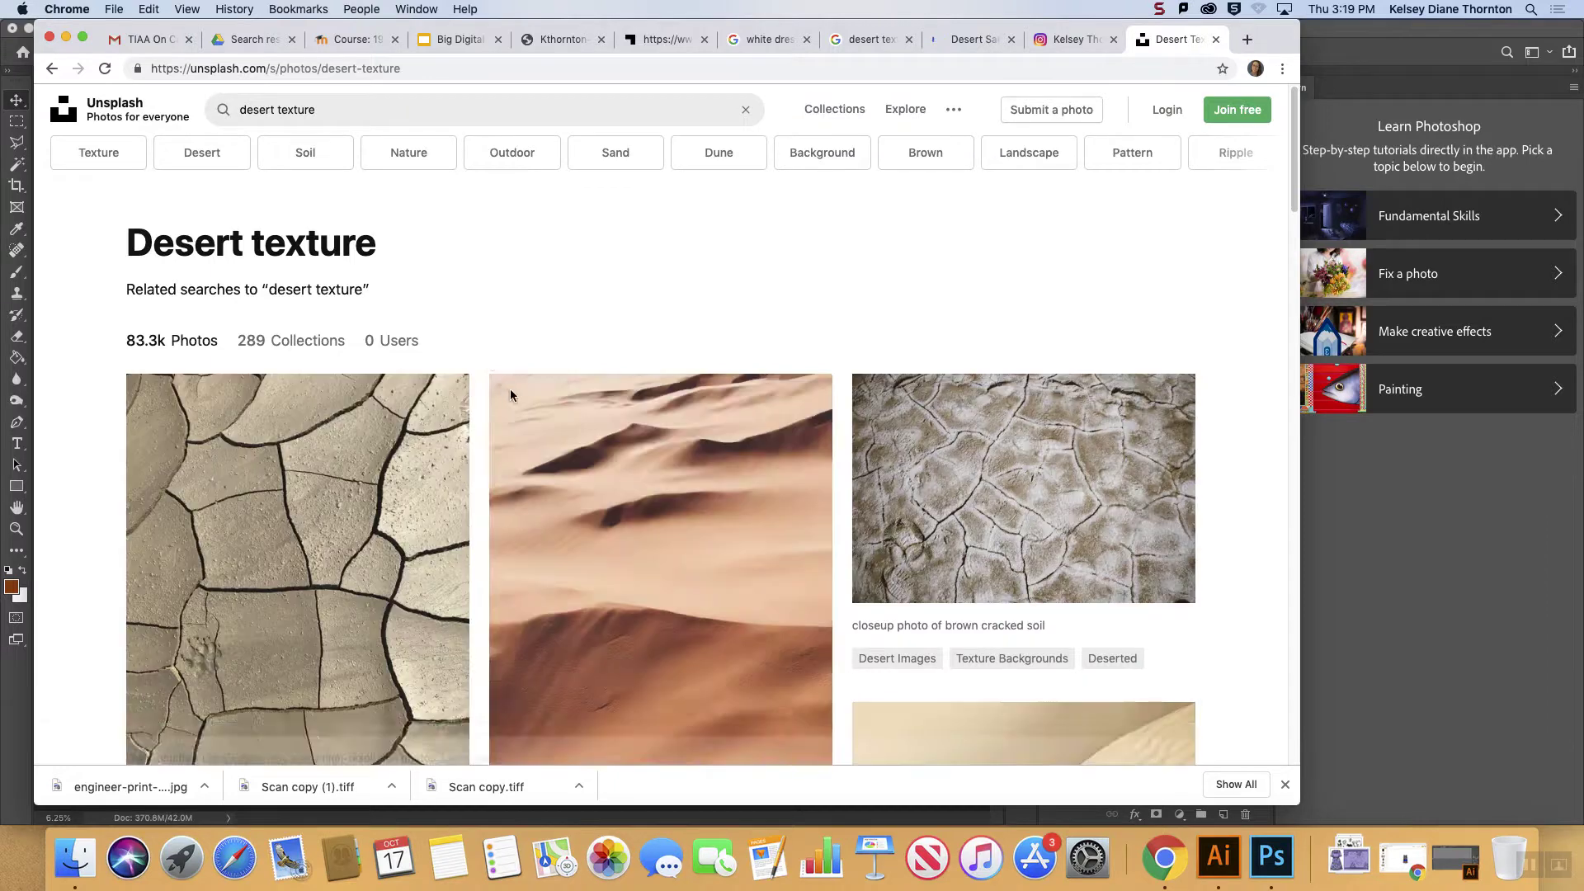
- Open the gray-brown cracked earth photo from the Unsplash results and download it for free
{"action": "scroll", "coordinate": [648, 443], "scroll_direction": "down", "scroll_amount": 3}
{"action": "left_click", "coordinate": [335, 477]}
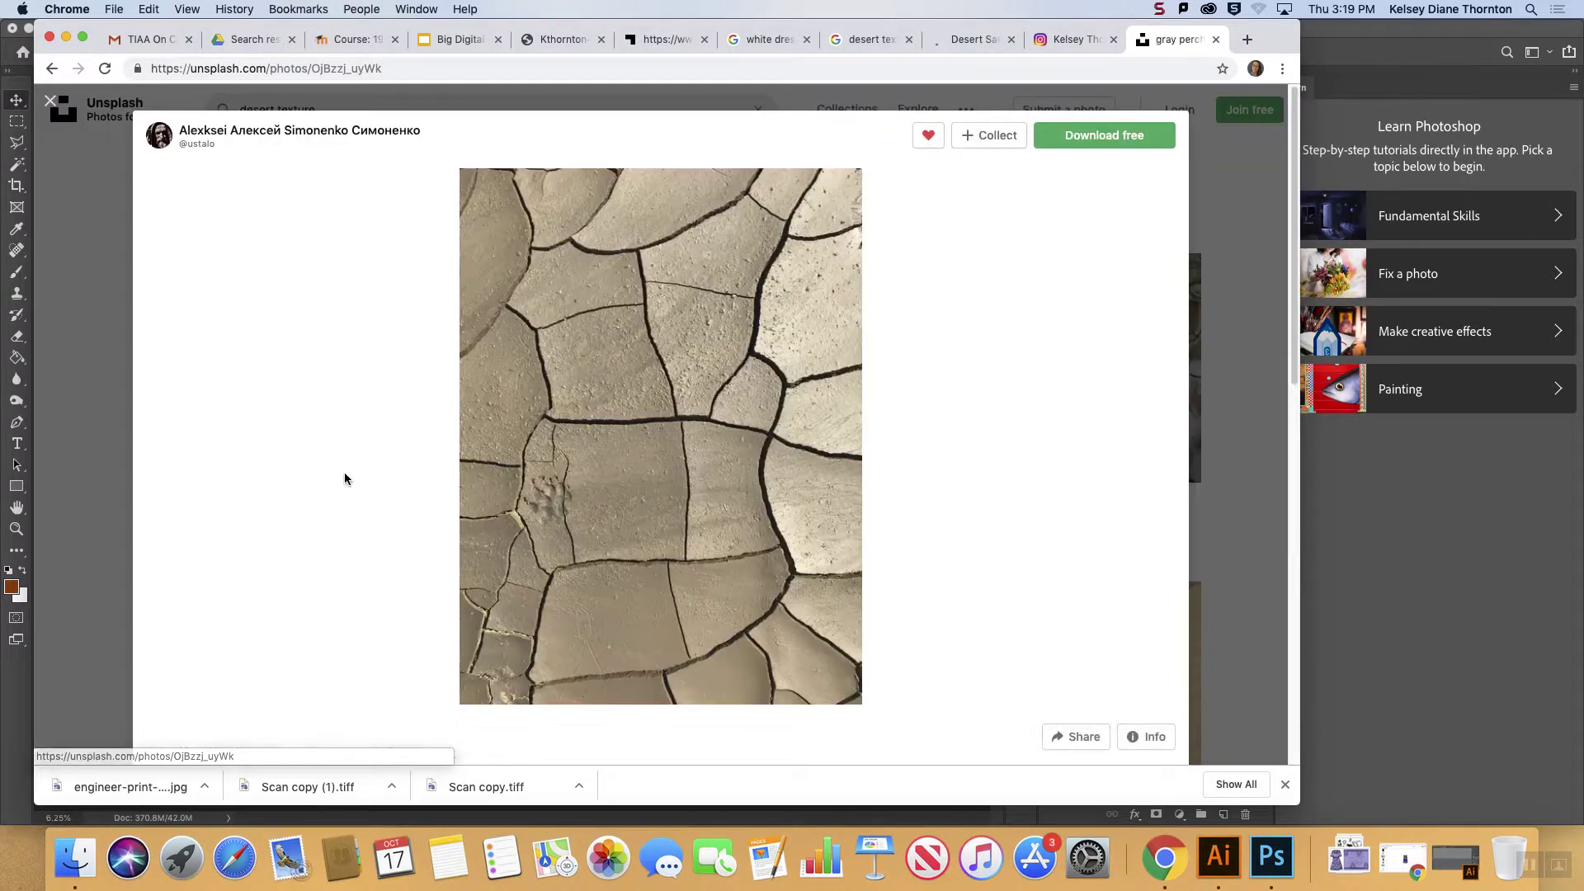
{"action": "right_click", "coordinate": [678, 383]}
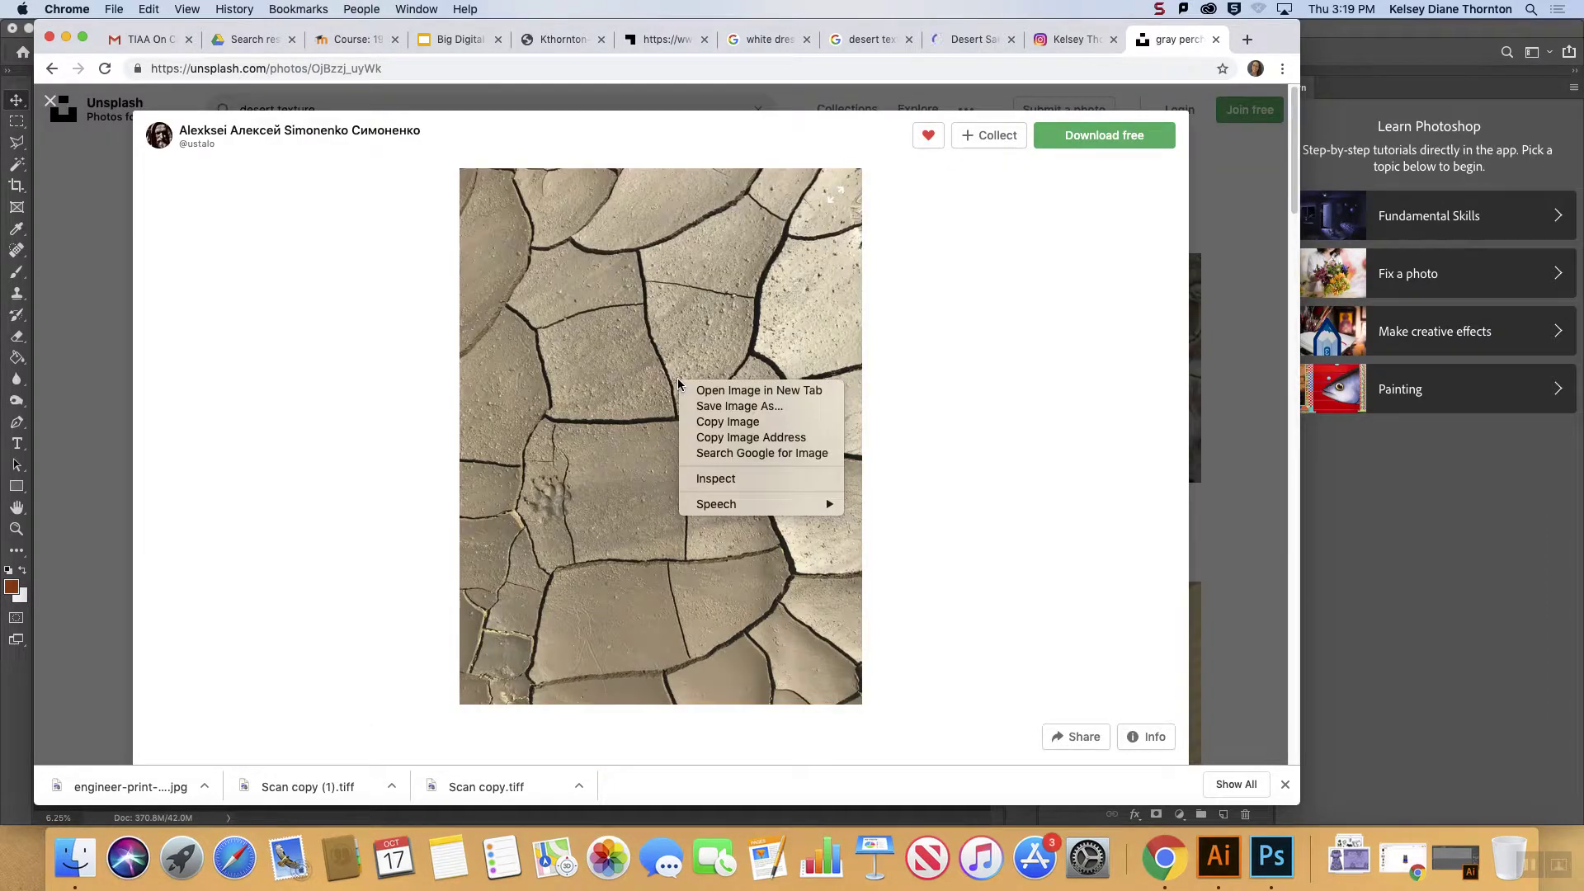
{"action": "left_click", "coordinate": [1125, 139]}
{"action": "left_click", "coordinate": [1076, 138]}
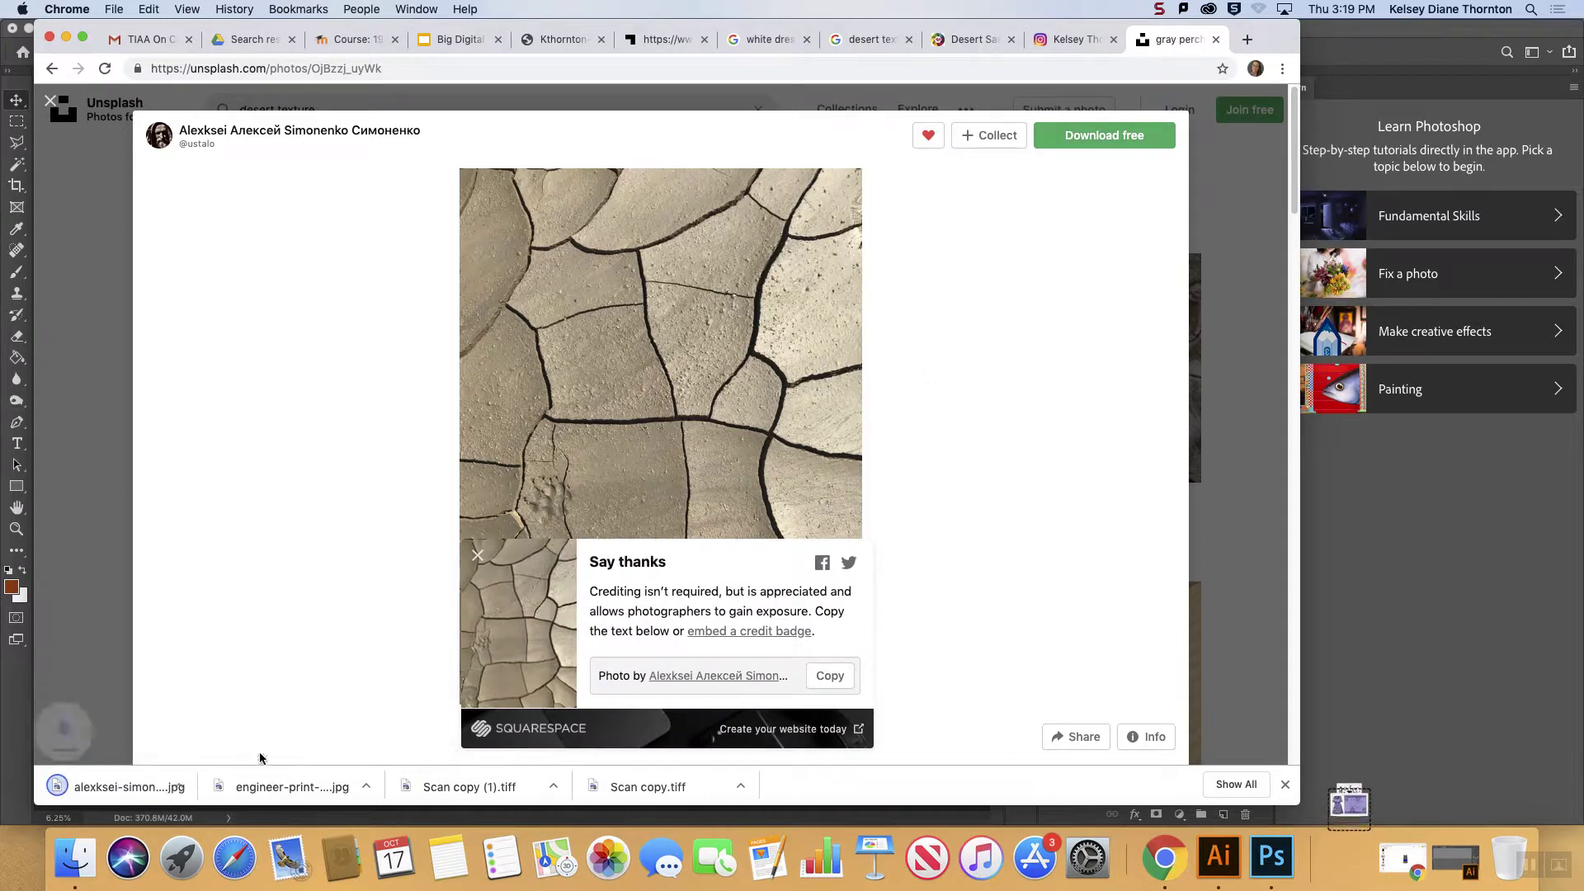
- Try placing the downloaded cracked earth photo into Untitled-4 in Photoshop, cancel the placement, and undo the sand layer's move
{"action": "left_click", "coordinate": [1400, 748]}
{"action": "left_click", "coordinate": [1349, 858]}
{"action": "left_click_drag", "start_coordinate": [1358, 785], "coordinate": [532, 493]}
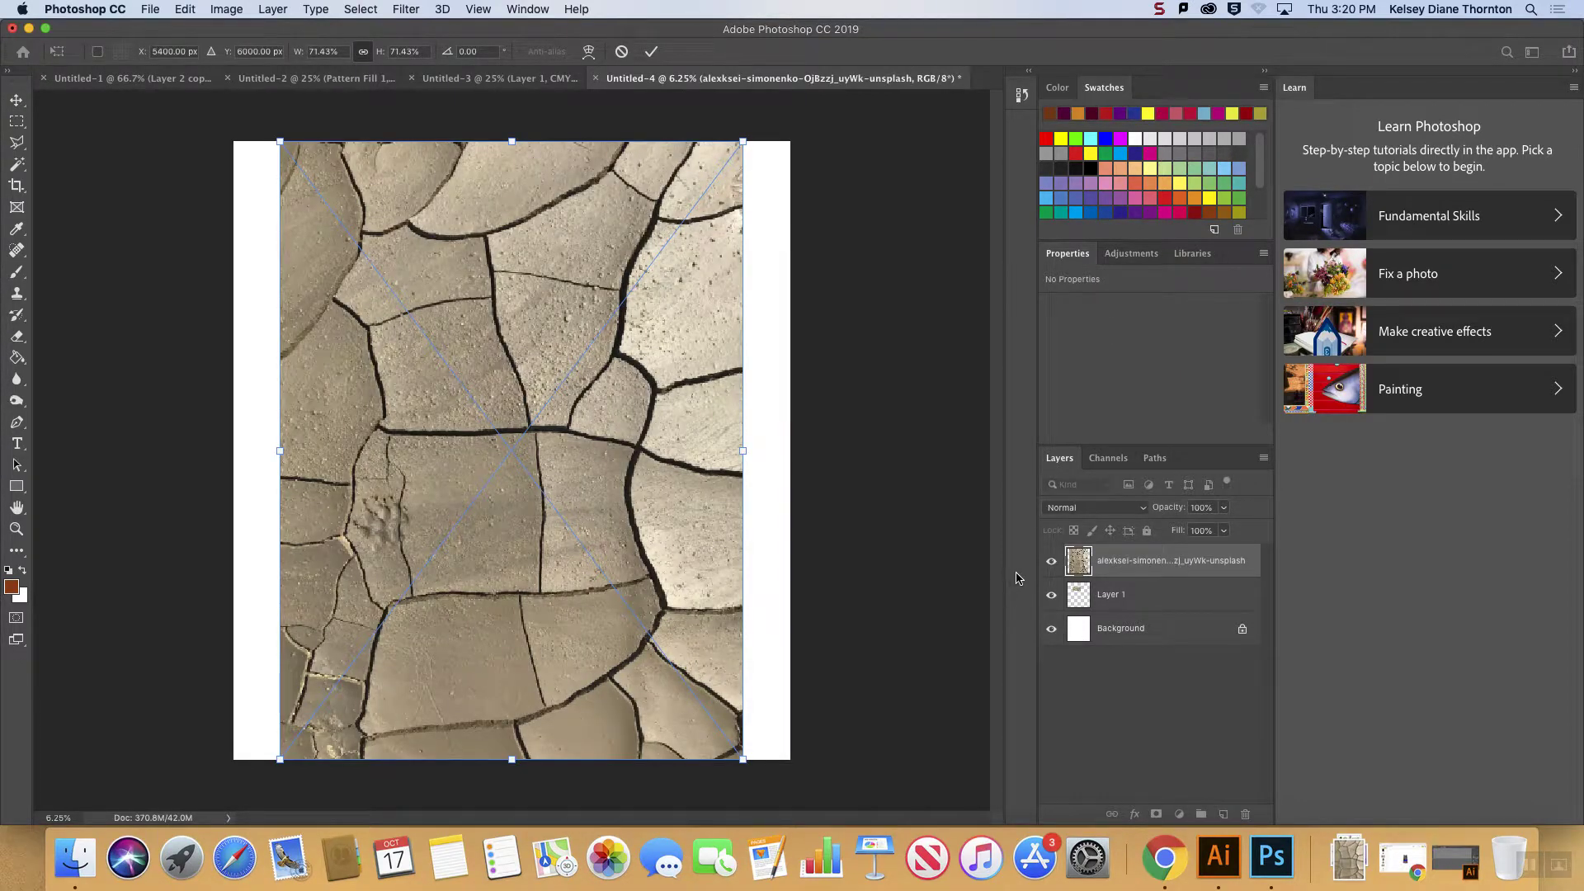
{"action": "key", "text": "Escape"}
{"action": "key", "text": "super+z"}
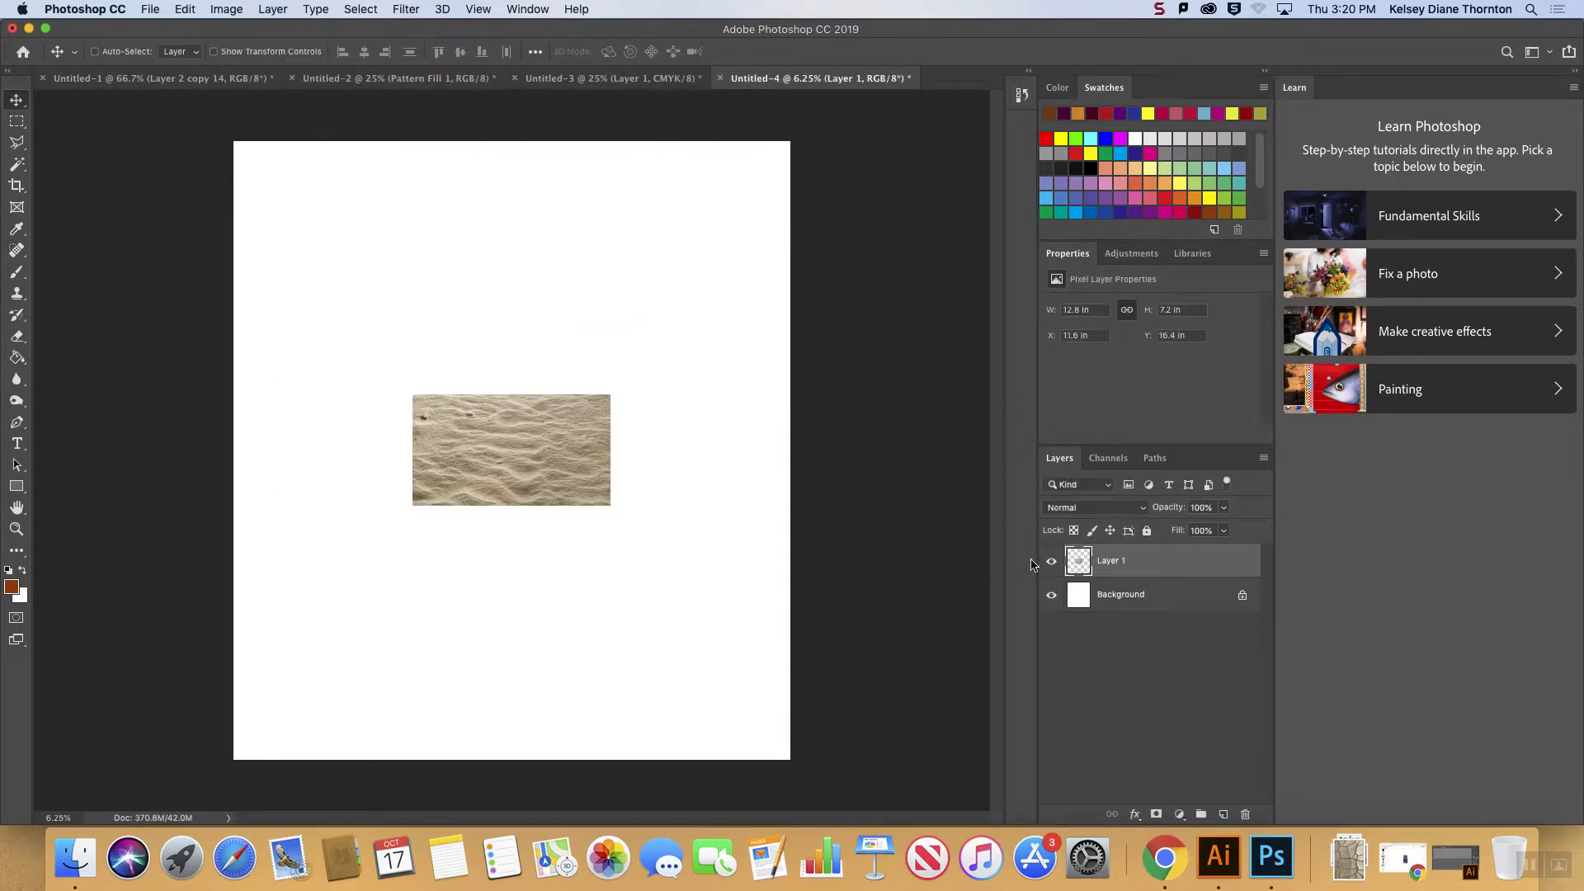
- Place the downloaded cracked earth photo into Untitled-4 at its default fitted size and commit the placement
{"action": "left_click", "coordinate": [1360, 875]}
{"action": "left_click_drag", "start_coordinate": [1444, 784], "coordinate": [704, 456]}
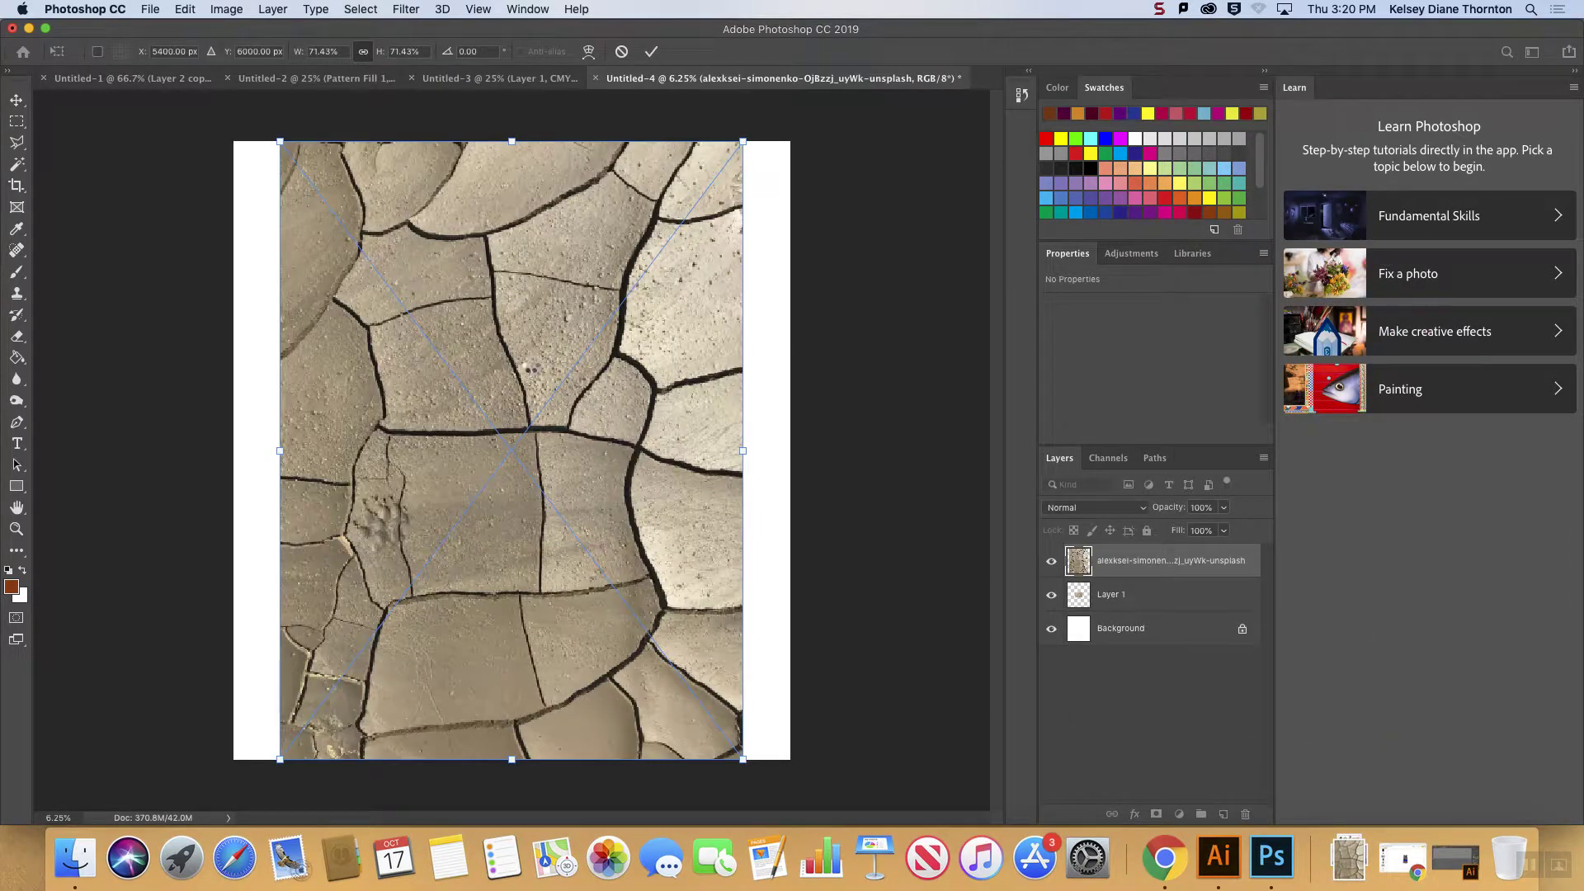
{"action": "key", "text": "Return"}
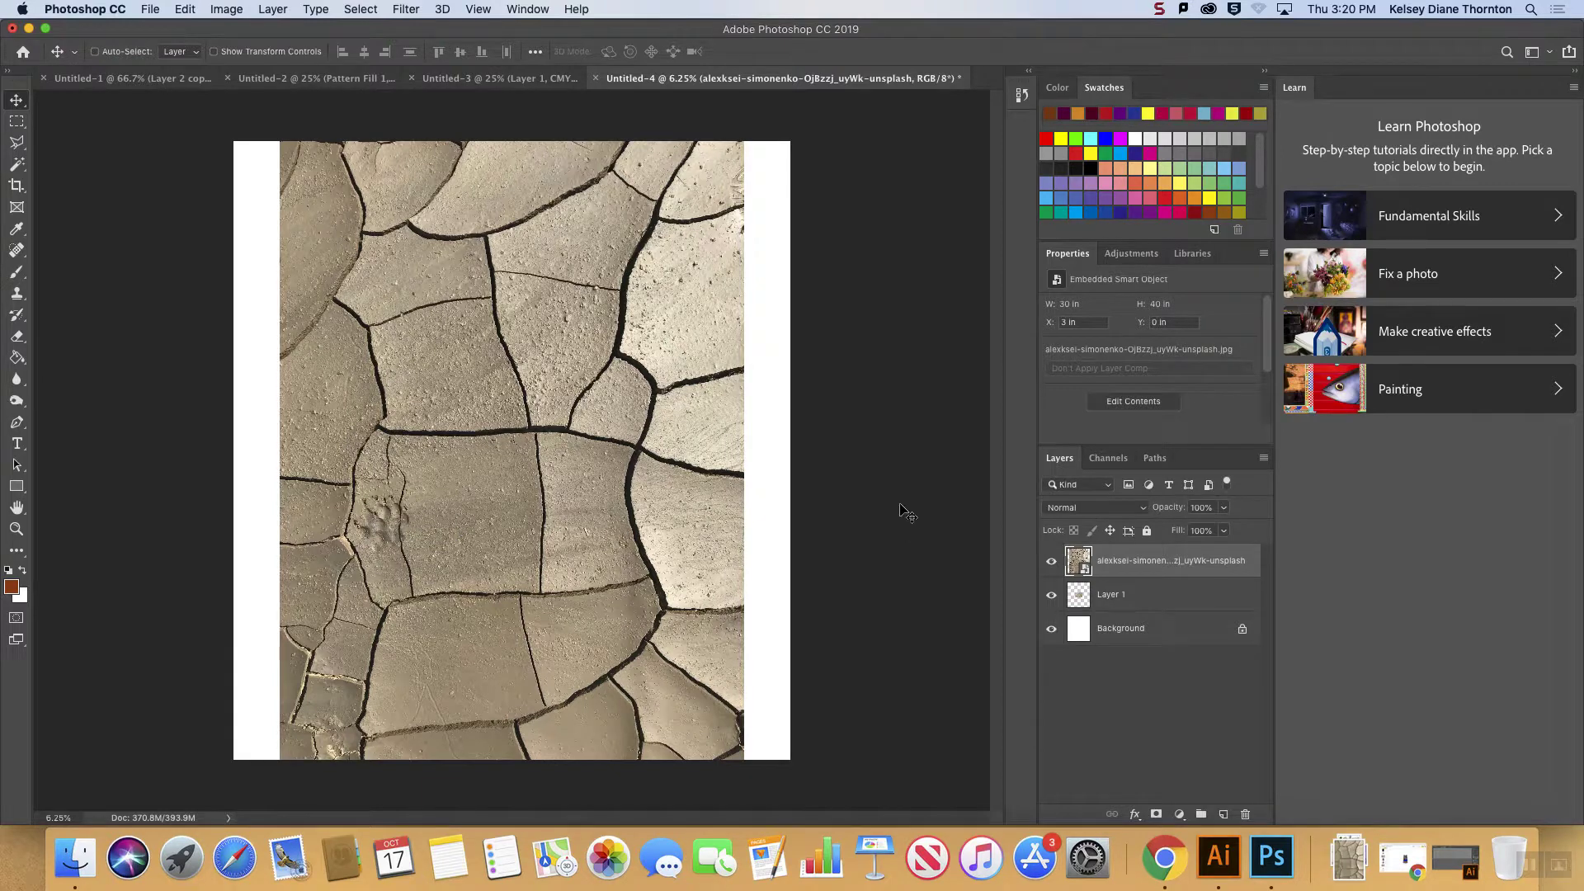
- Delete Layer 1, the small pasted sand image, from Untitled-4
{"action": "left_click", "coordinate": [1113, 591]}
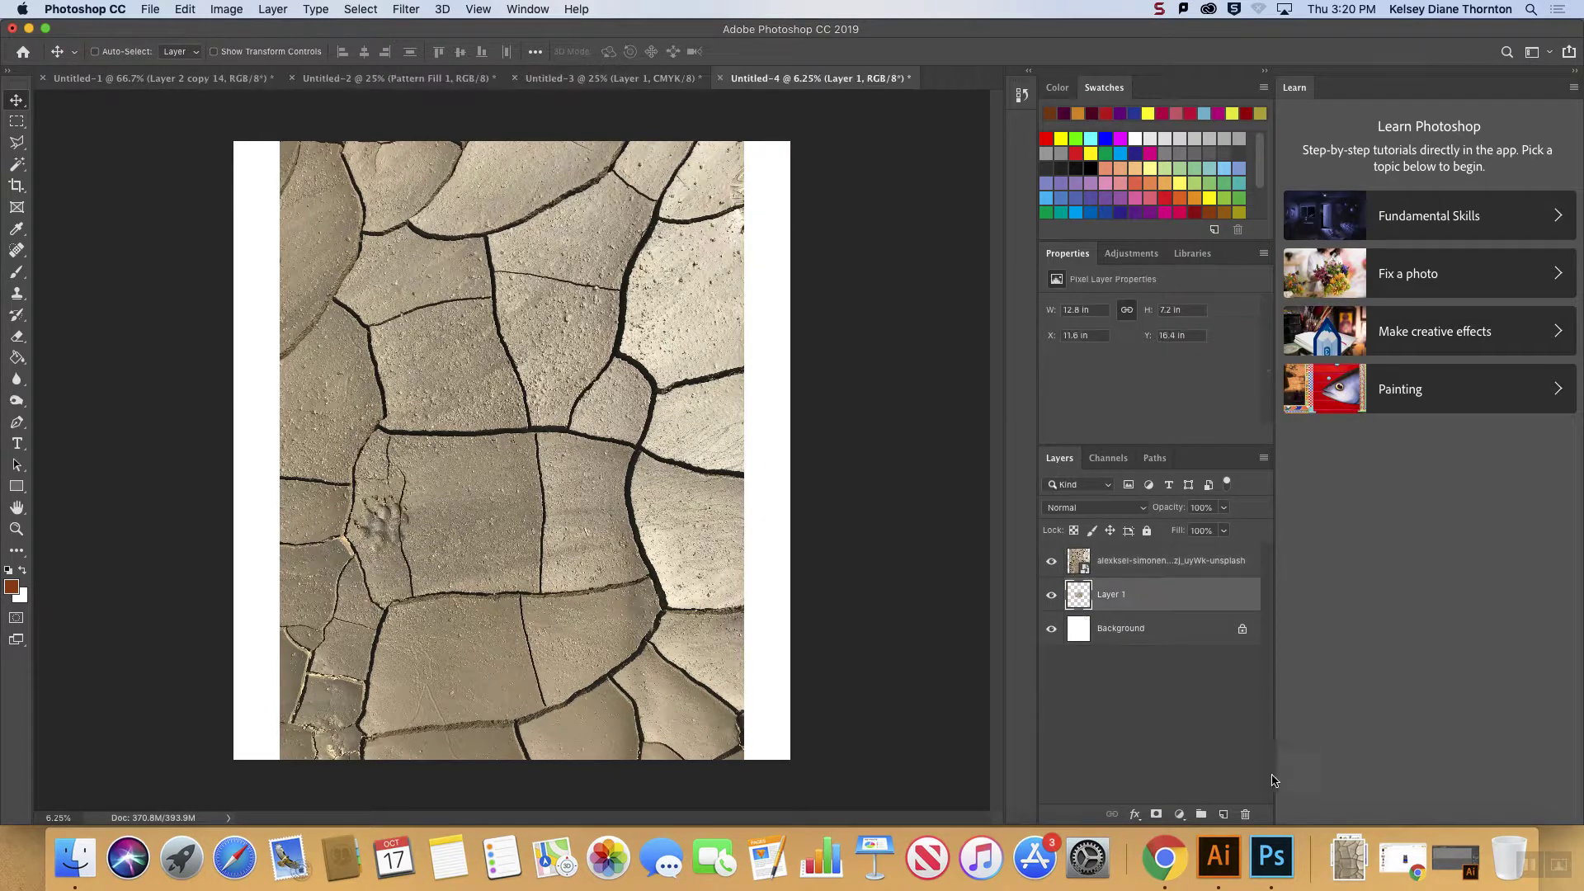
{"action": "left_click", "coordinate": [1249, 814]}
{"action": "left_click", "coordinate": [926, 296]}
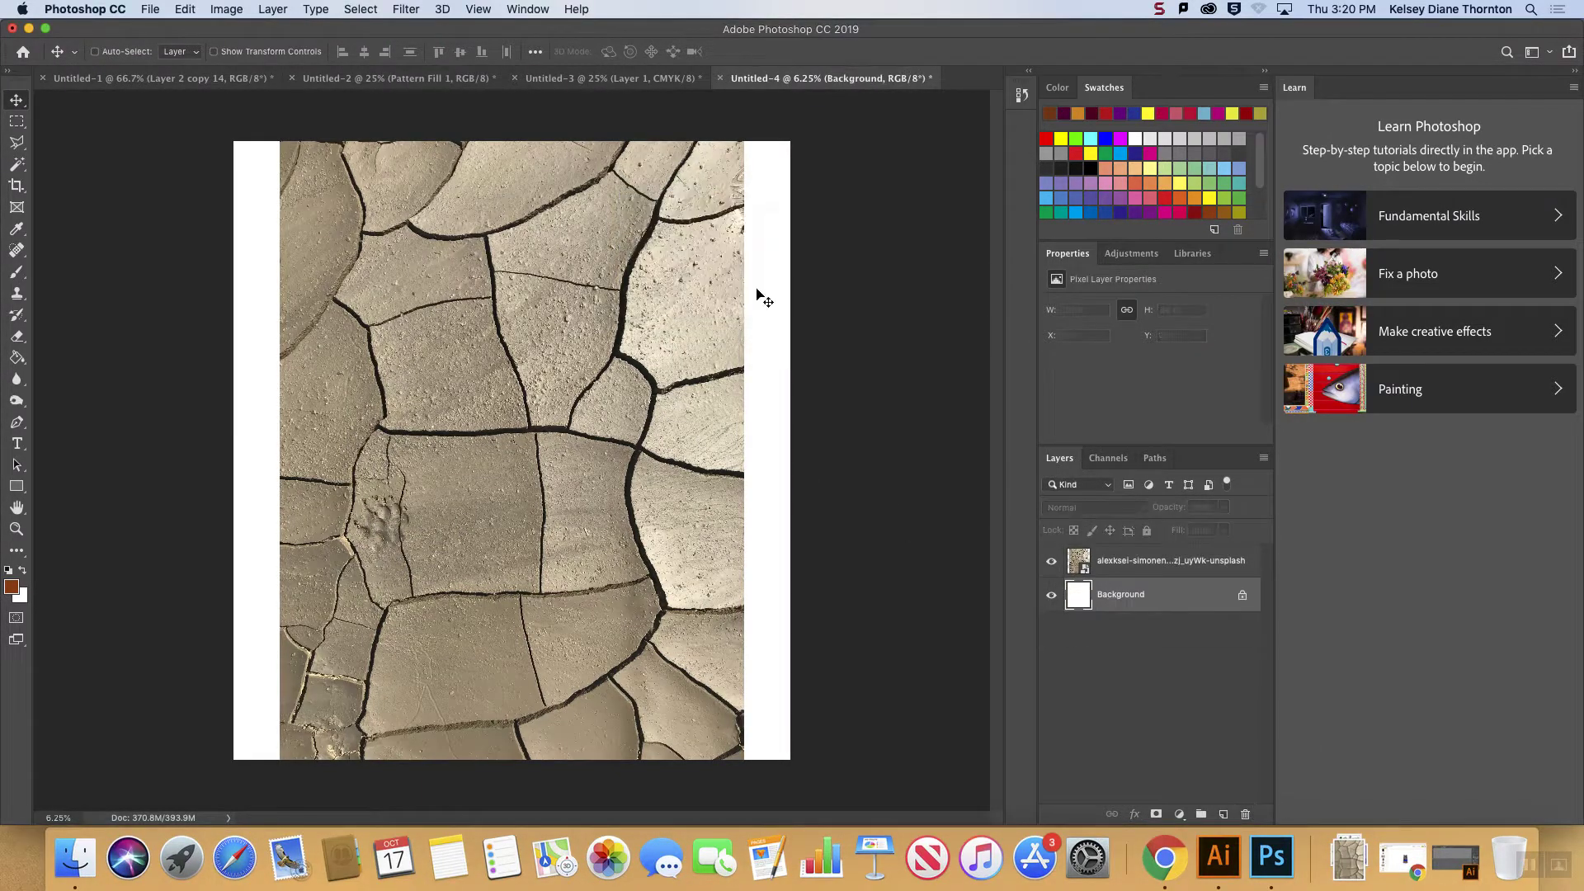
- Try to delete a rectangular area near the middle of the cracked earth smart object layer
{"action": "left_click", "coordinate": [1133, 561]}
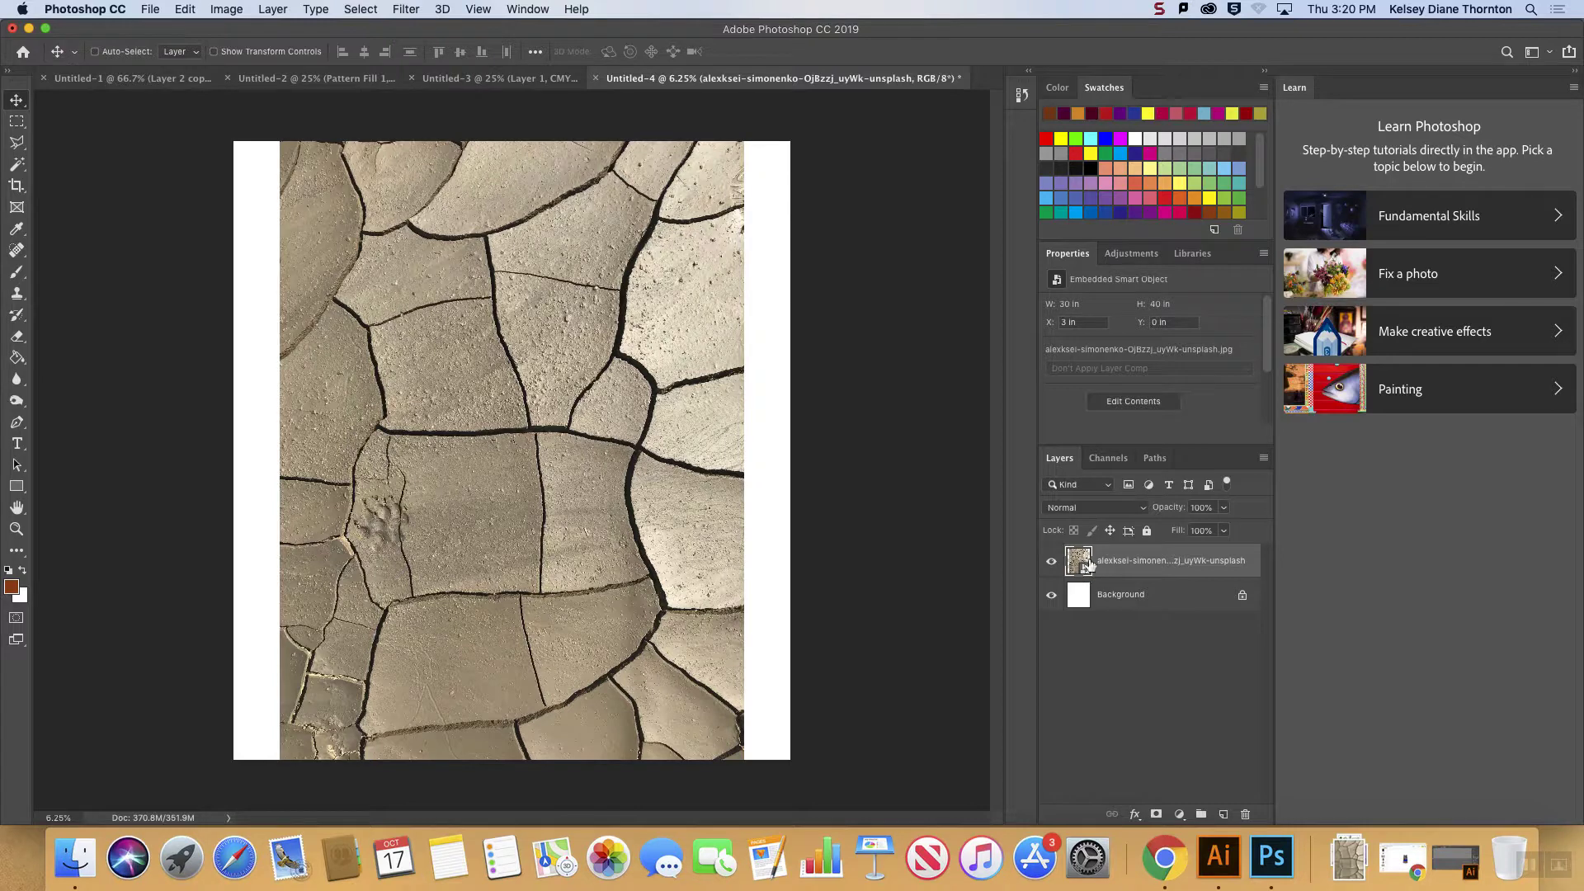
{"action": "left_click", "coordinate": [17, 121]}
{"action": "left_click_drag", "start_coordinate": [495, 342], "coordinate": [656, 499]}
{"action": "key", "text": "BackSpace"}
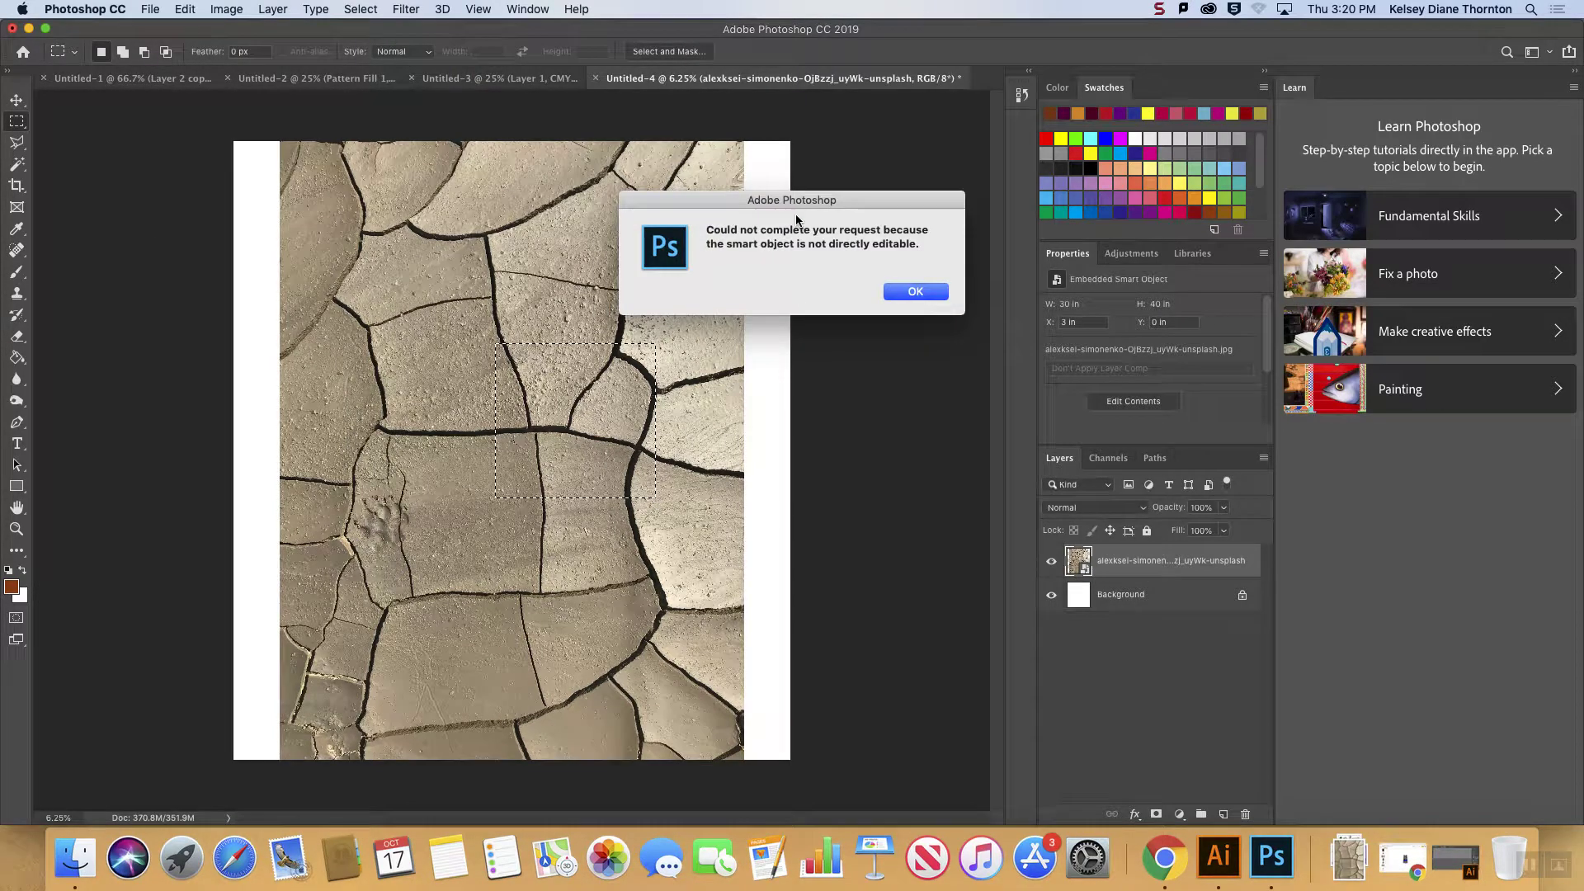
{"action": "left_click", "coordinate": [916, 293]}
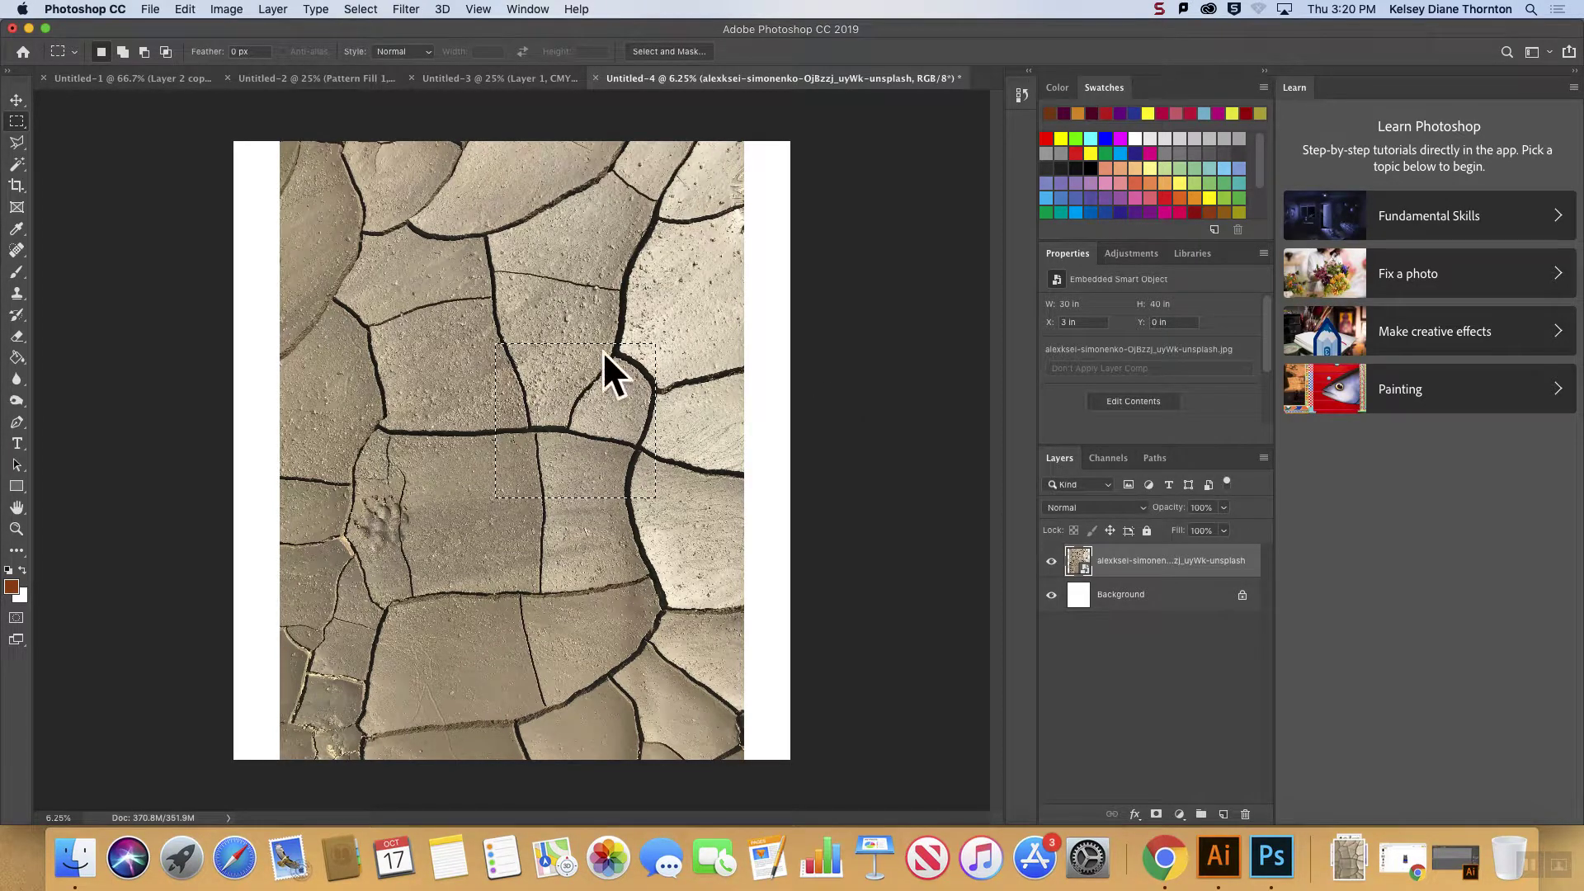
- Rasterize the cracked earth photo layer so its pixels can be edited directly
{"action": "right_click", "coordinate": [1124, 583]}
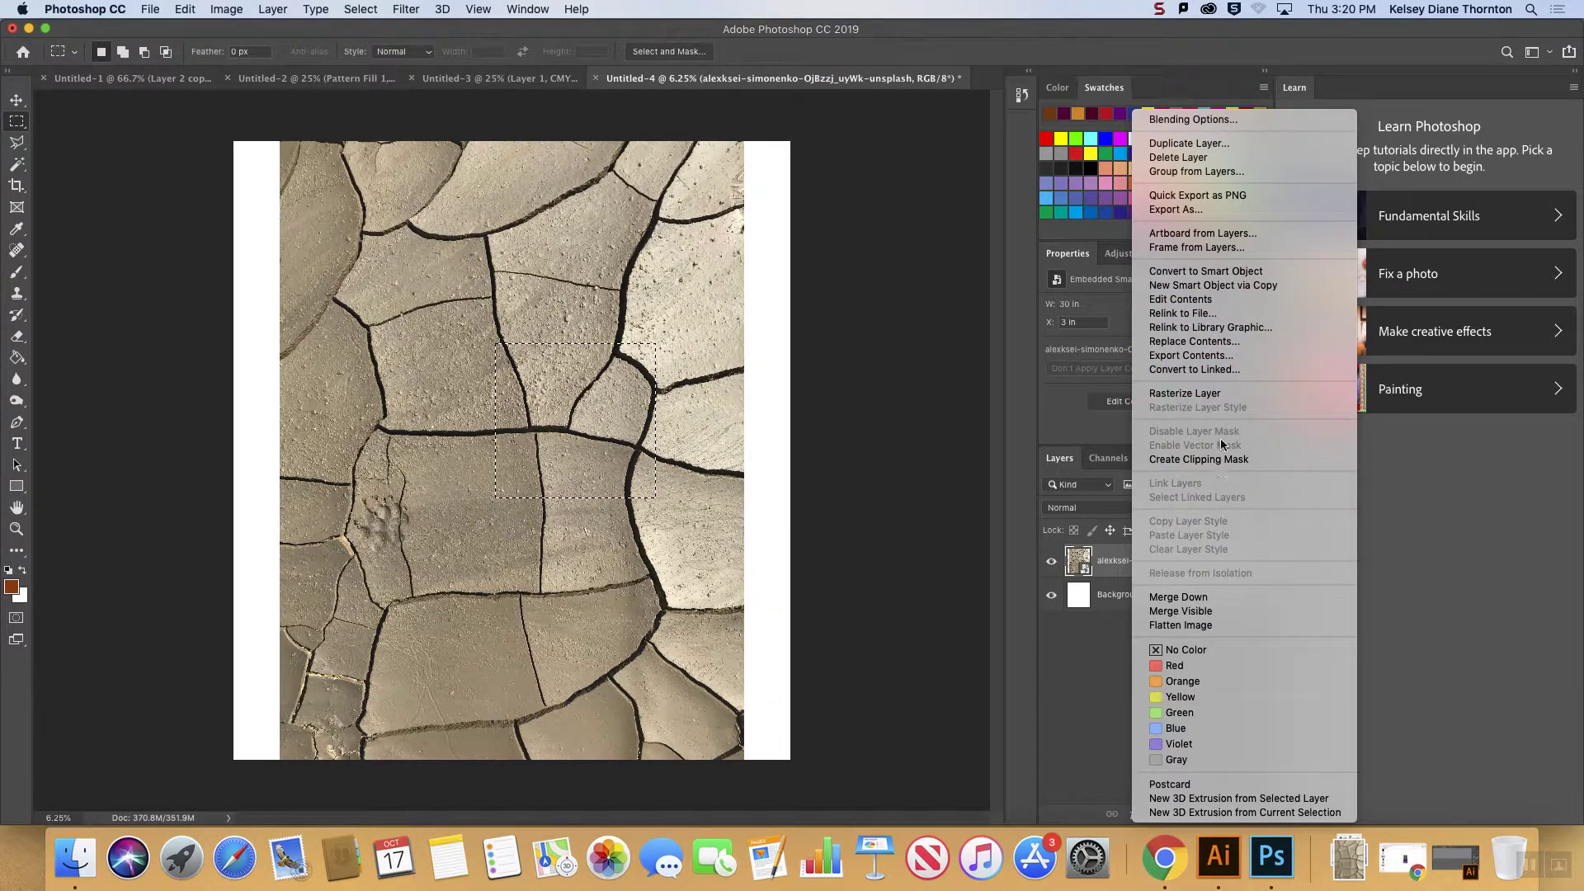
{"action": "left_click", "coordinate": [1194, 401]}
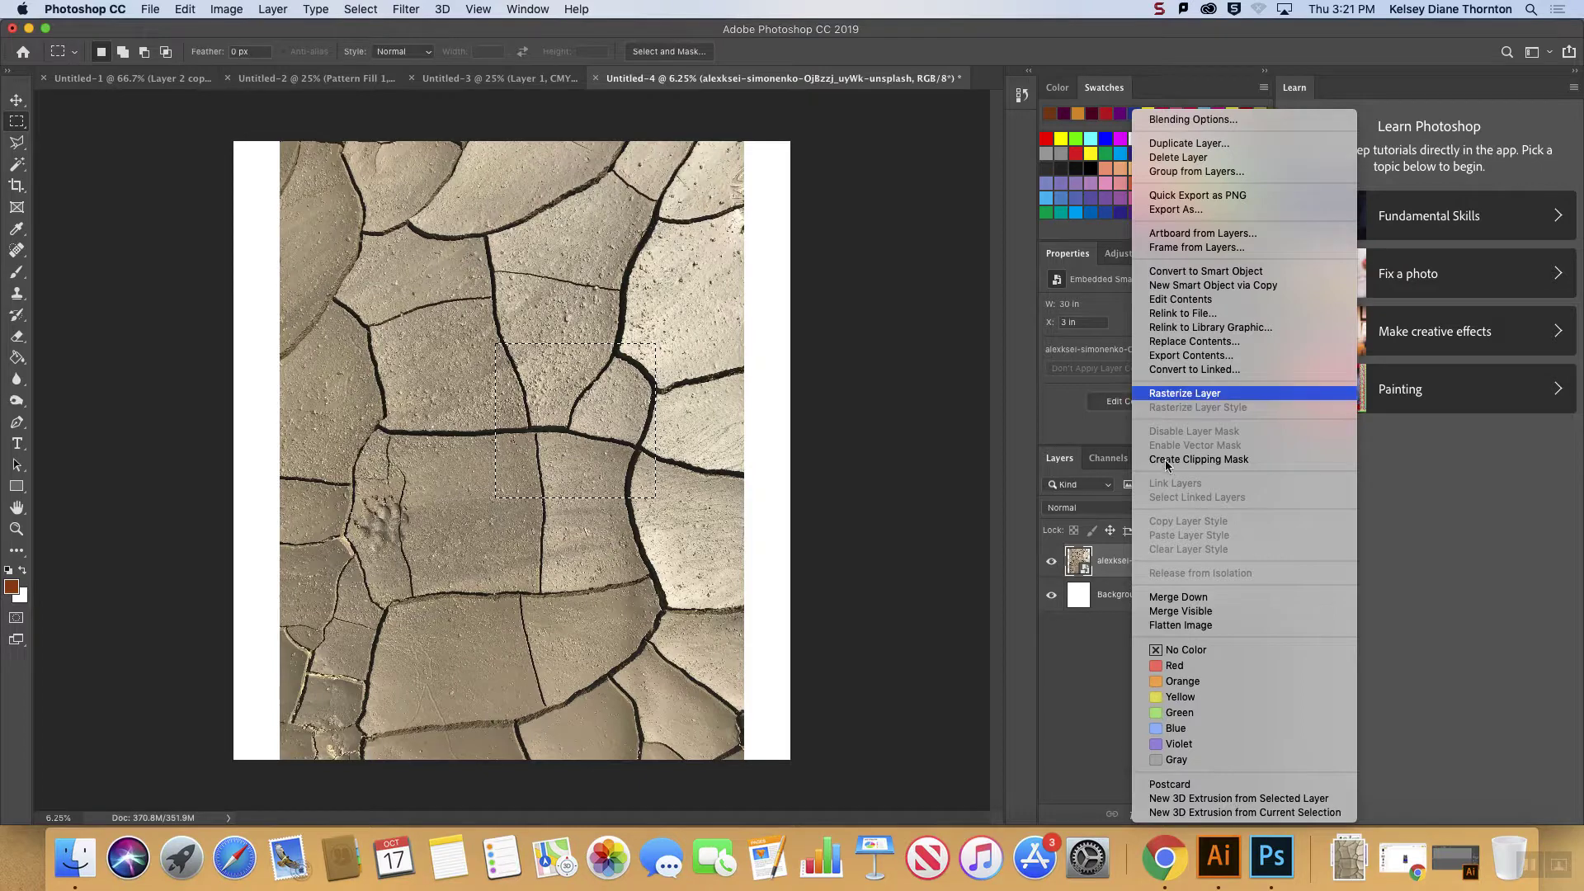
{"action": "left_click", "coordinate": [1189, 396]}
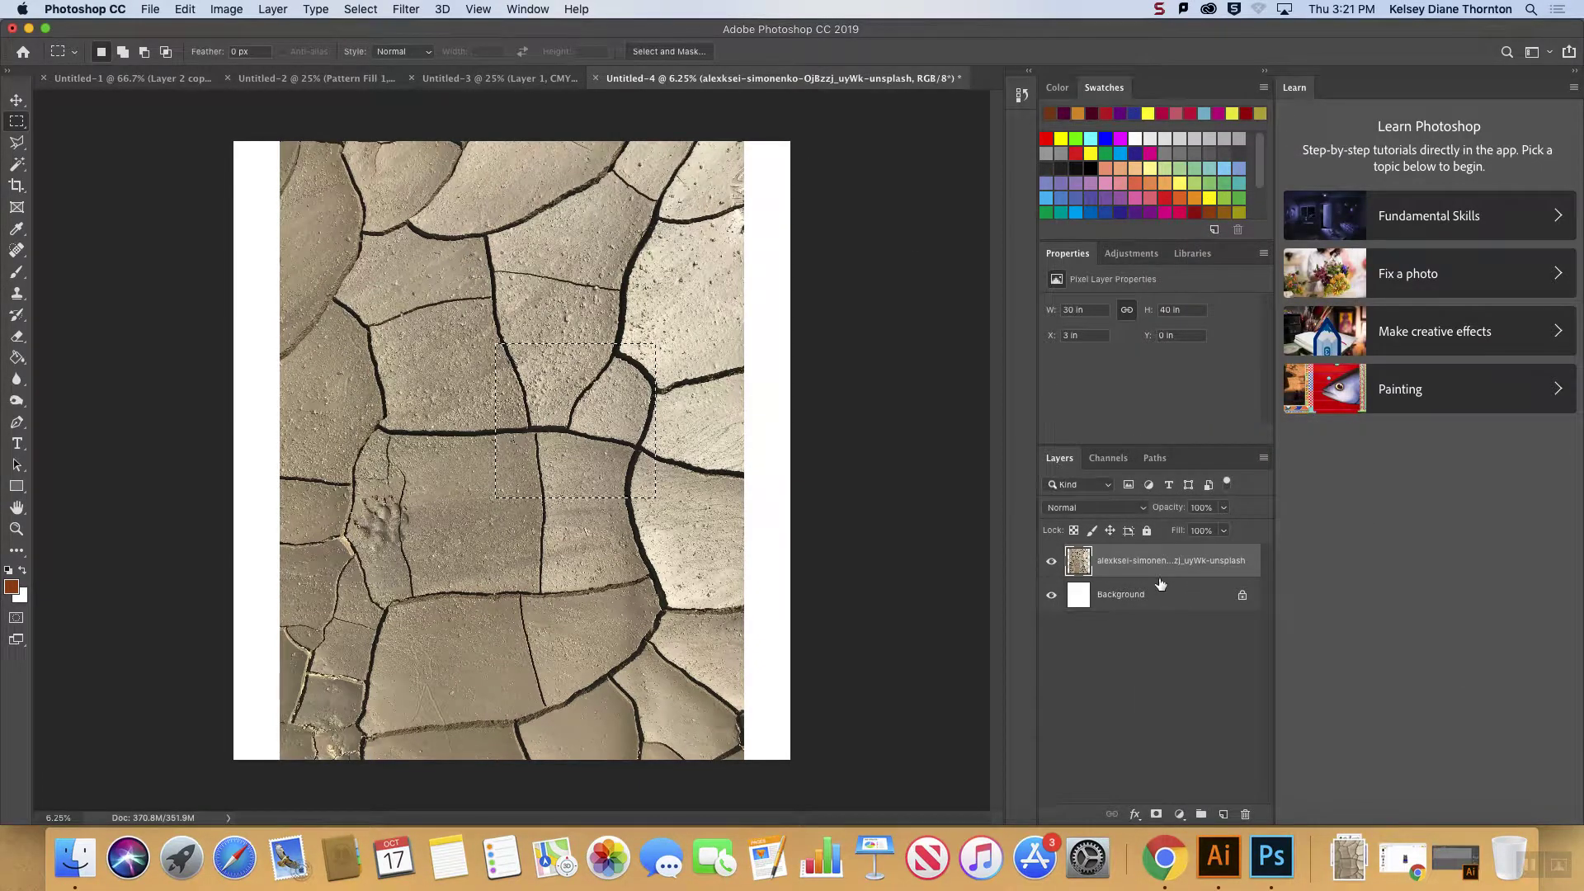
- Delete the selected rectangle from the rasterized cracked earth layer, undo the deletion, and deselect
{"action": "key", "text": "Delete"}
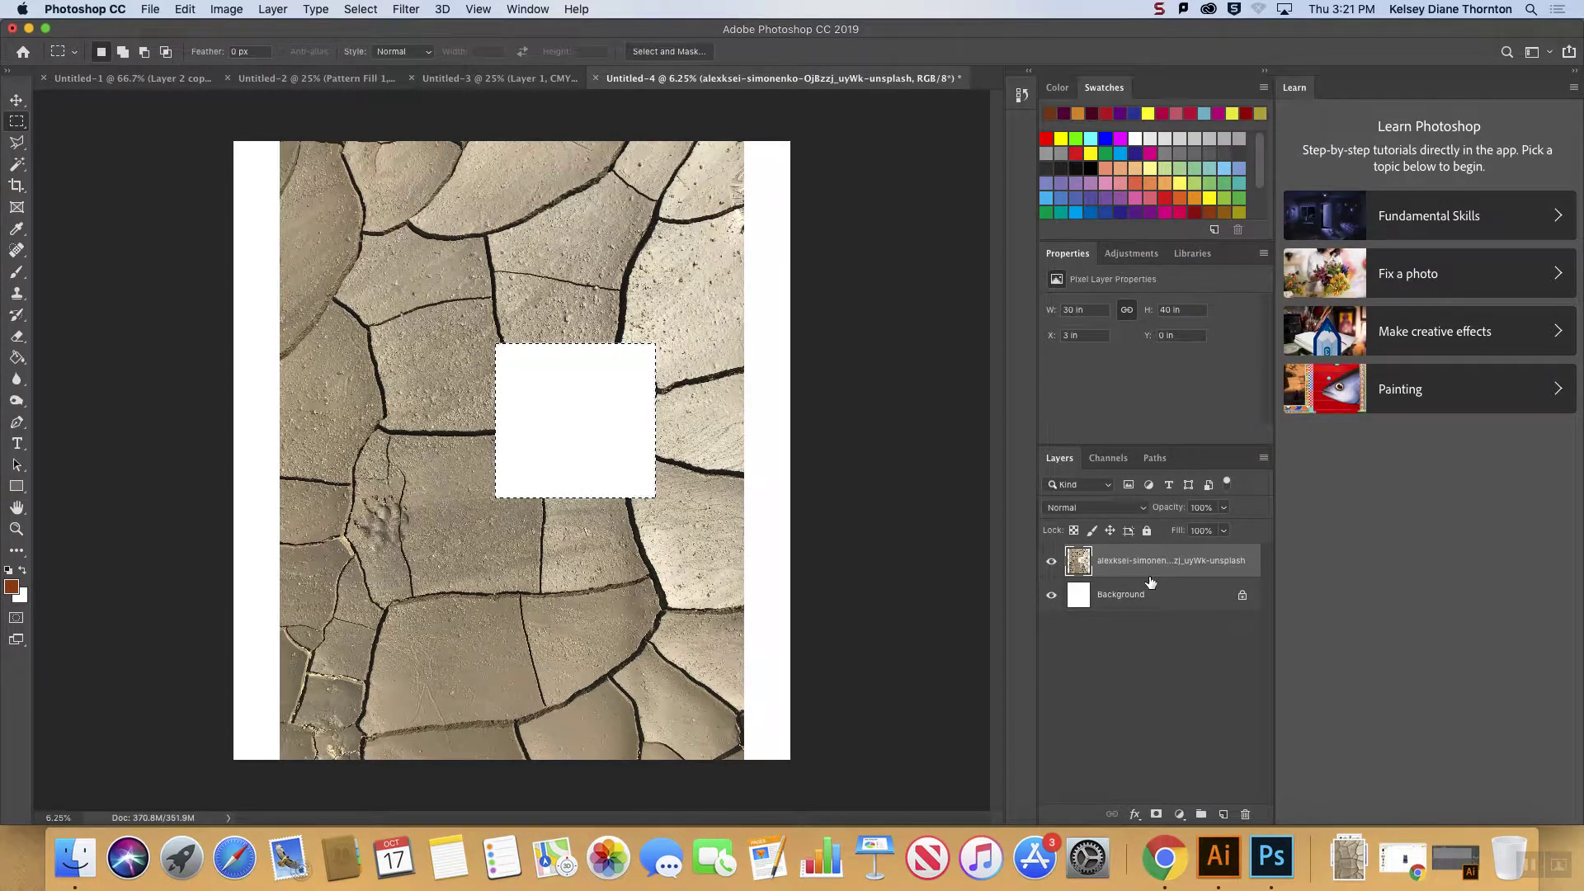
{"action": "key", "text": "super+z"}
{"action": "key", "text": "super+d"}
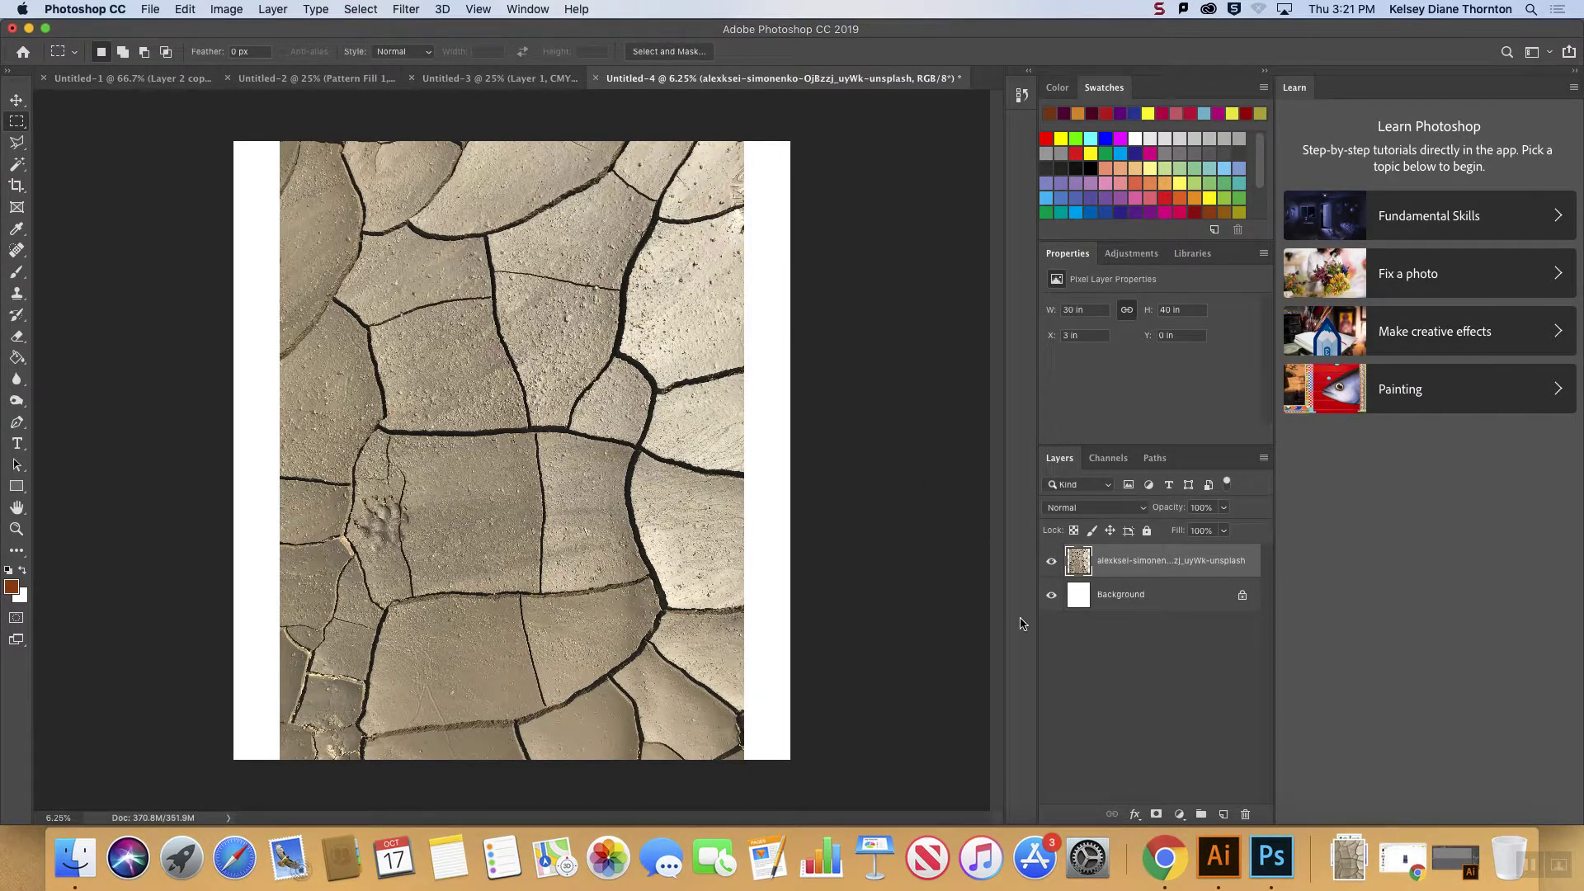
{"action": "left_click", "coordinate": [1164, 858]}
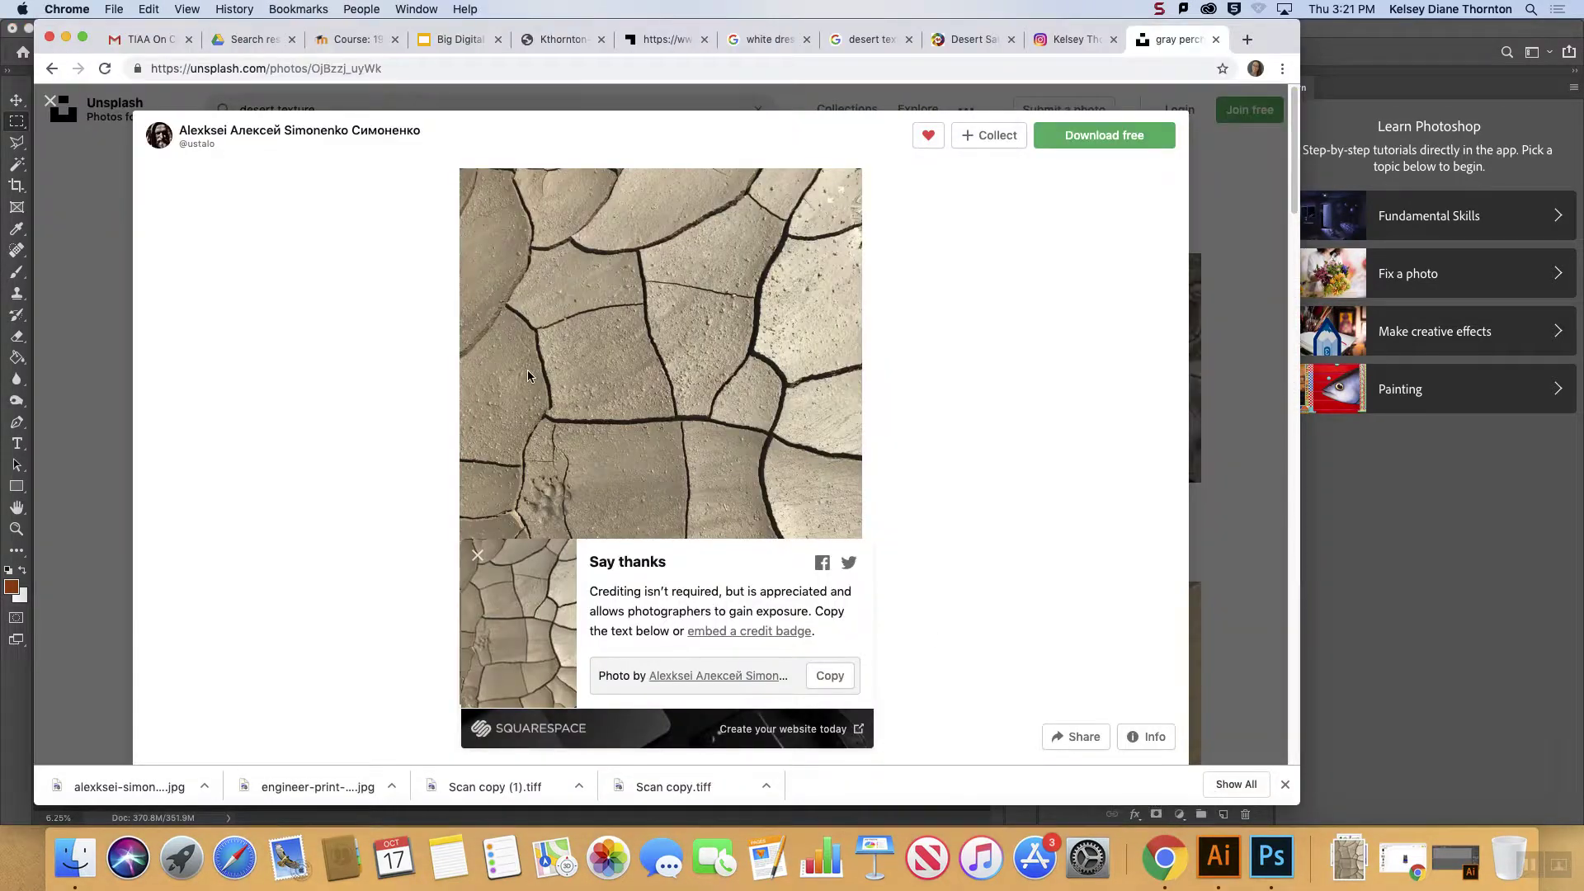
{"action": "left_click", "coordinate": [1393, 39]}
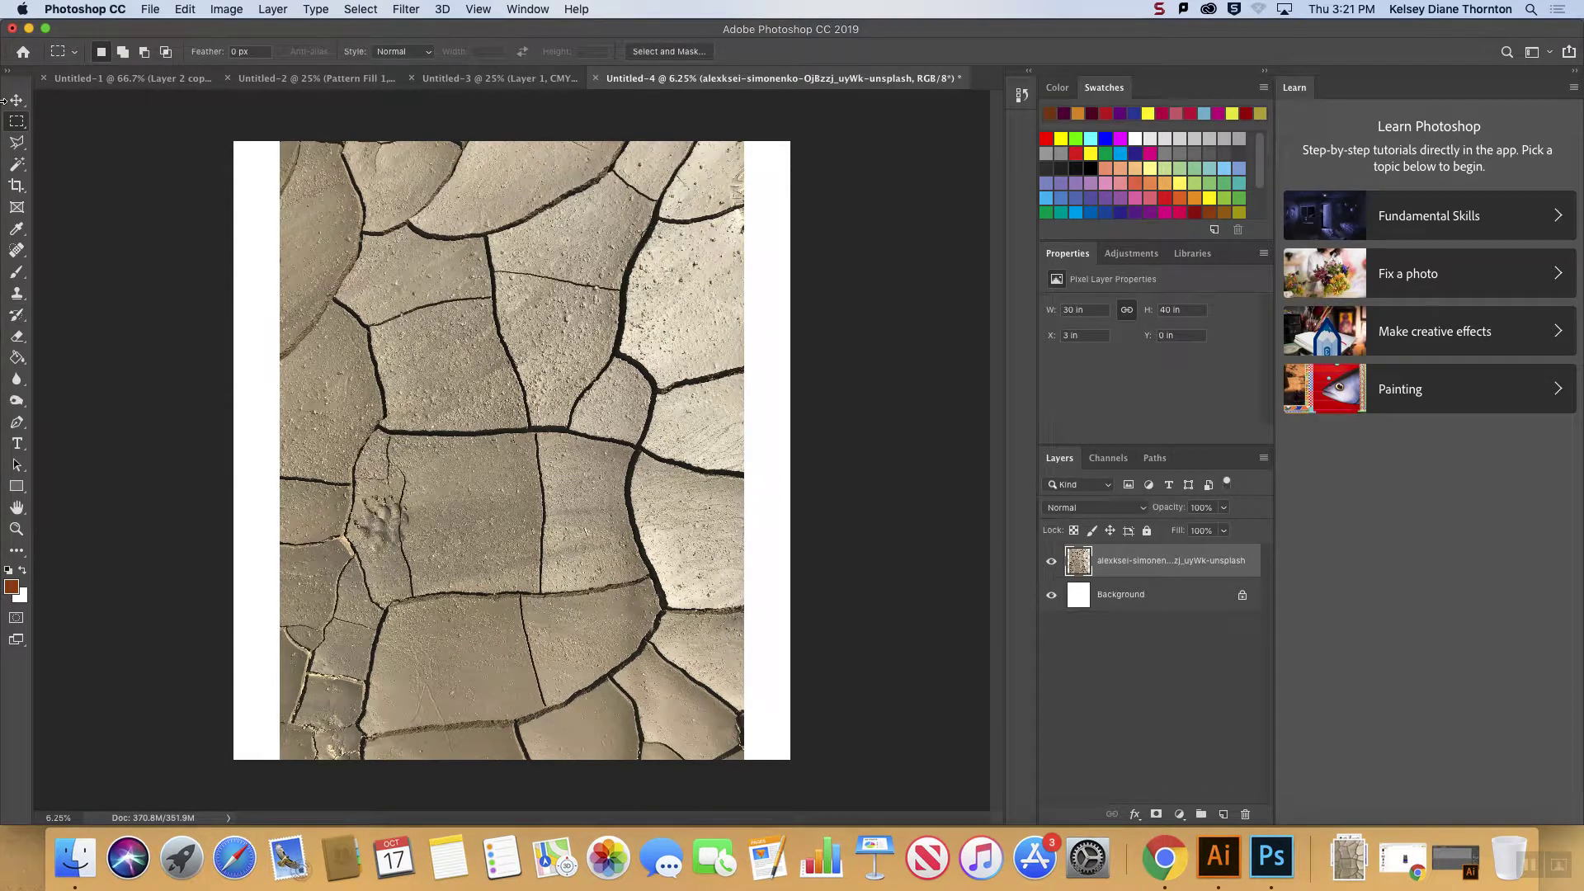
{"action": "left_click", "coordinate": [16, 185]}
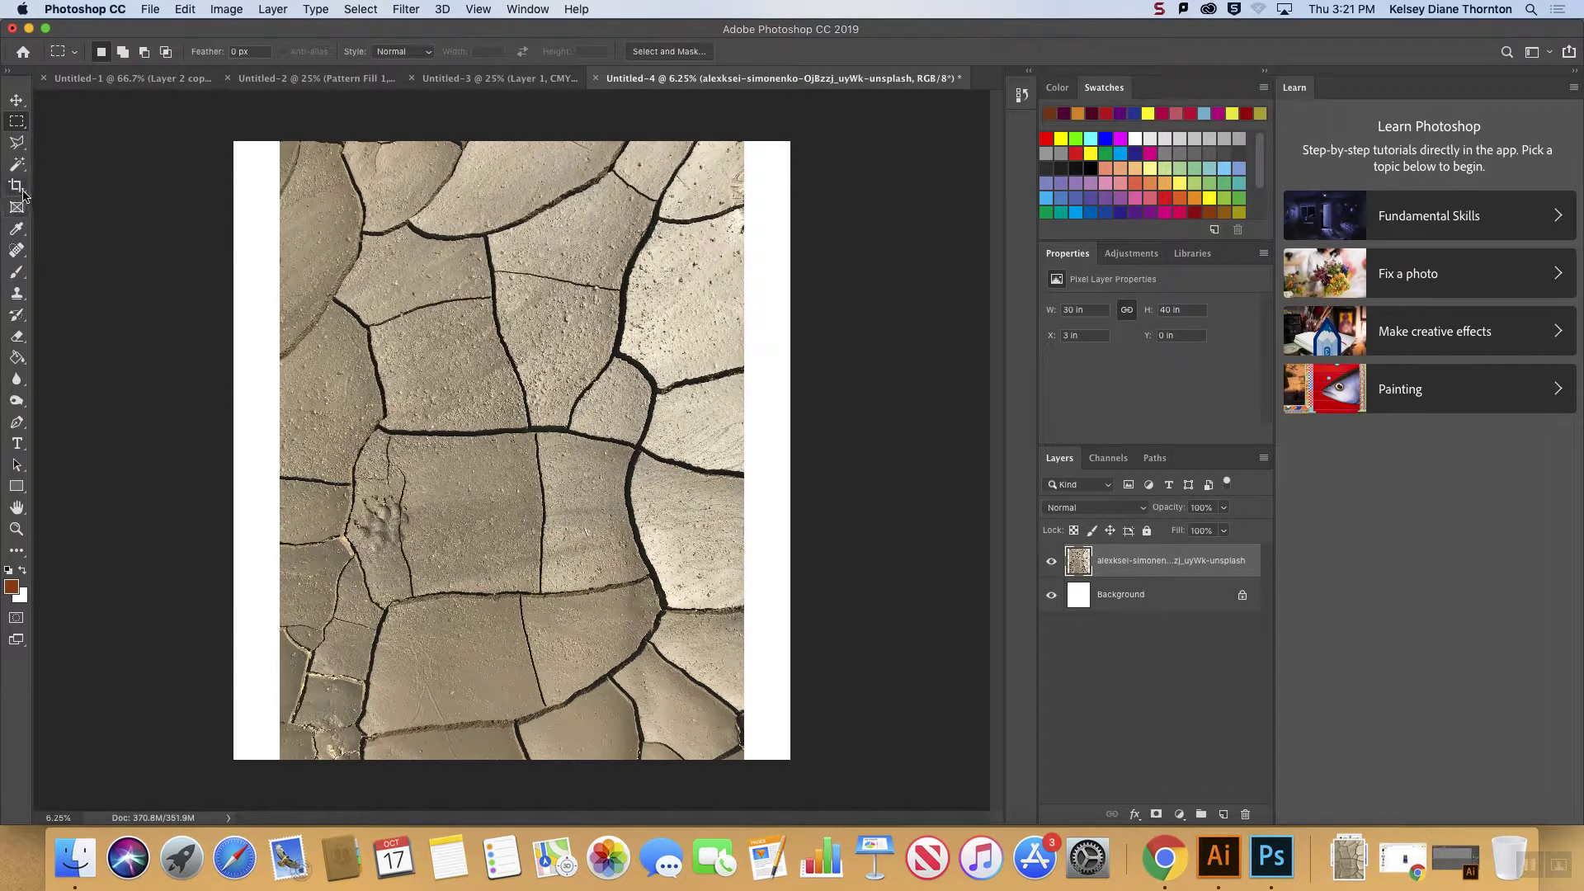
{"action": "left_click", "coordinate": [226, 449]}
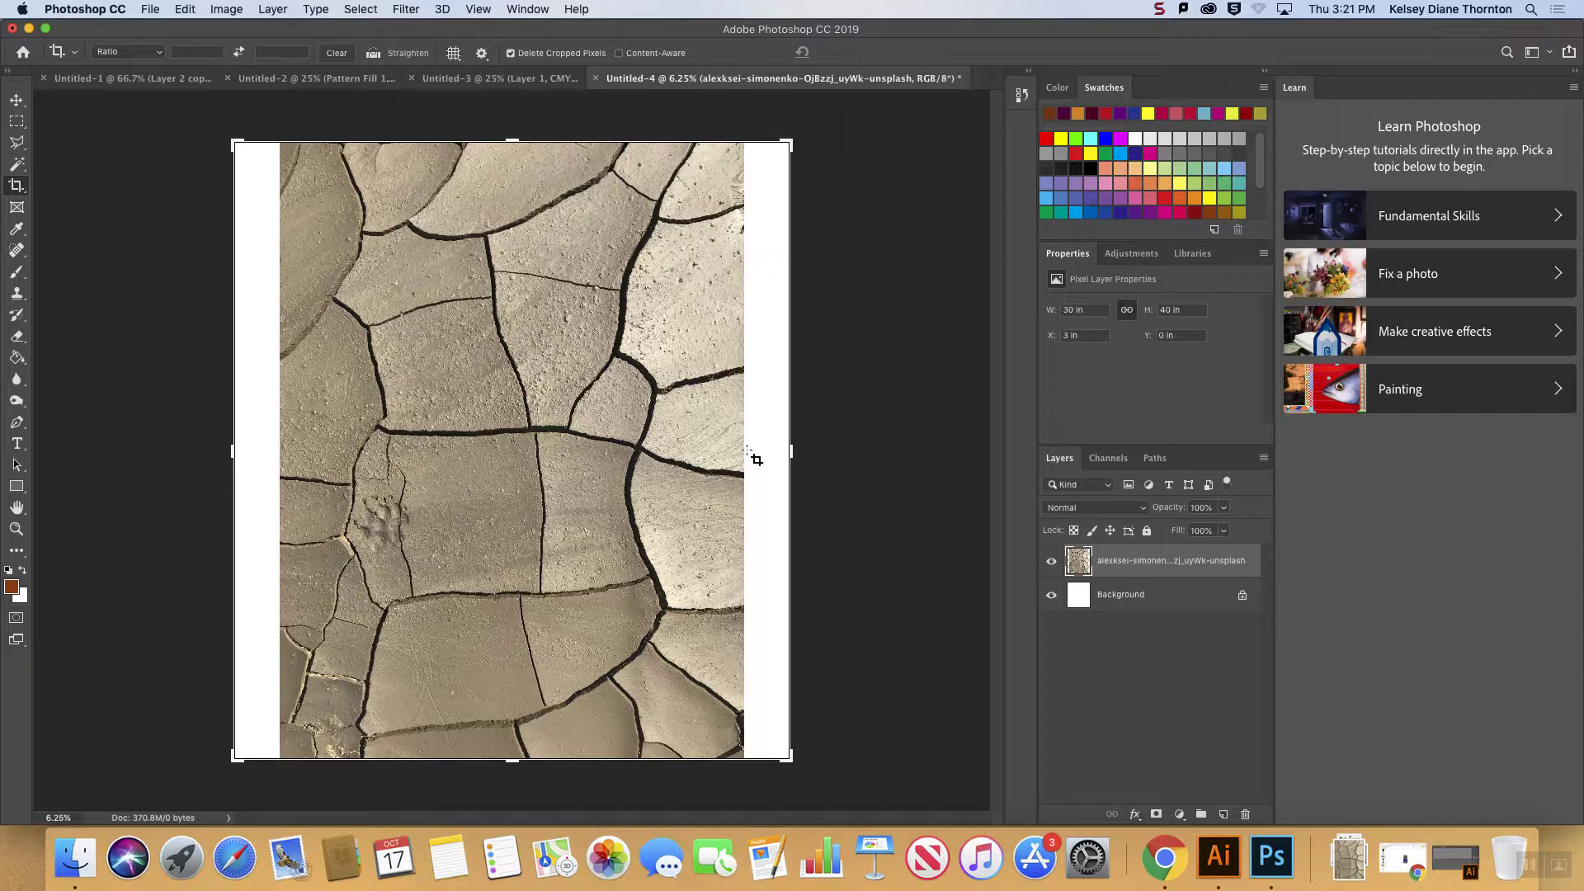
{"action": "key", "text": "Return"}
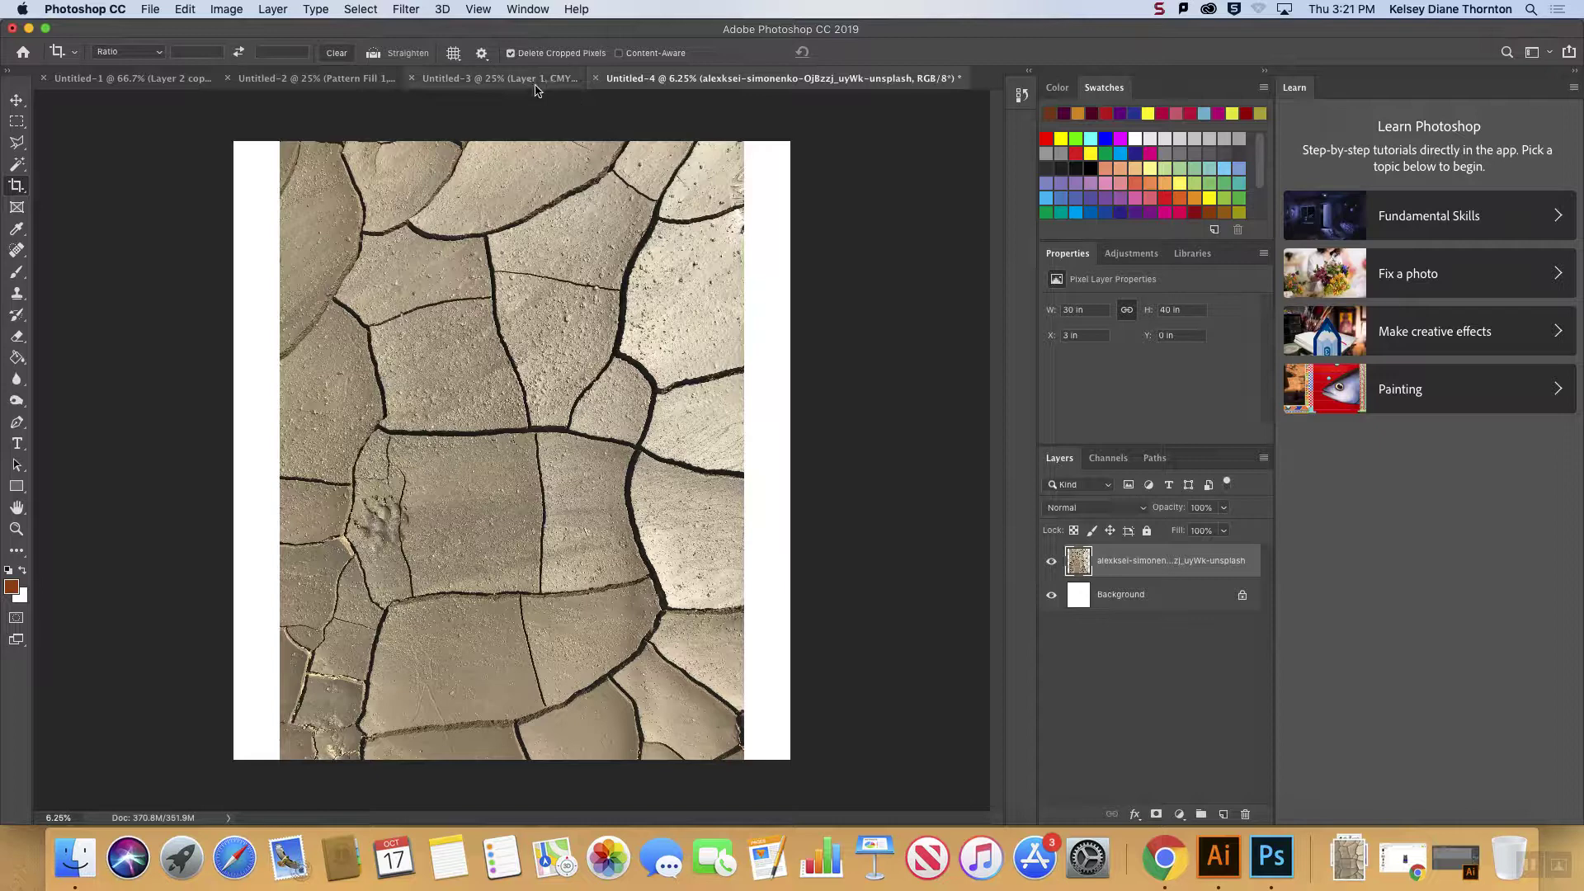
- Apply the Offset filter to the cracked earth layer with Horizontal +5362, Vertical +5957 and Wrap Around
{"action": "left_click", "coordinate": [416, 10]}
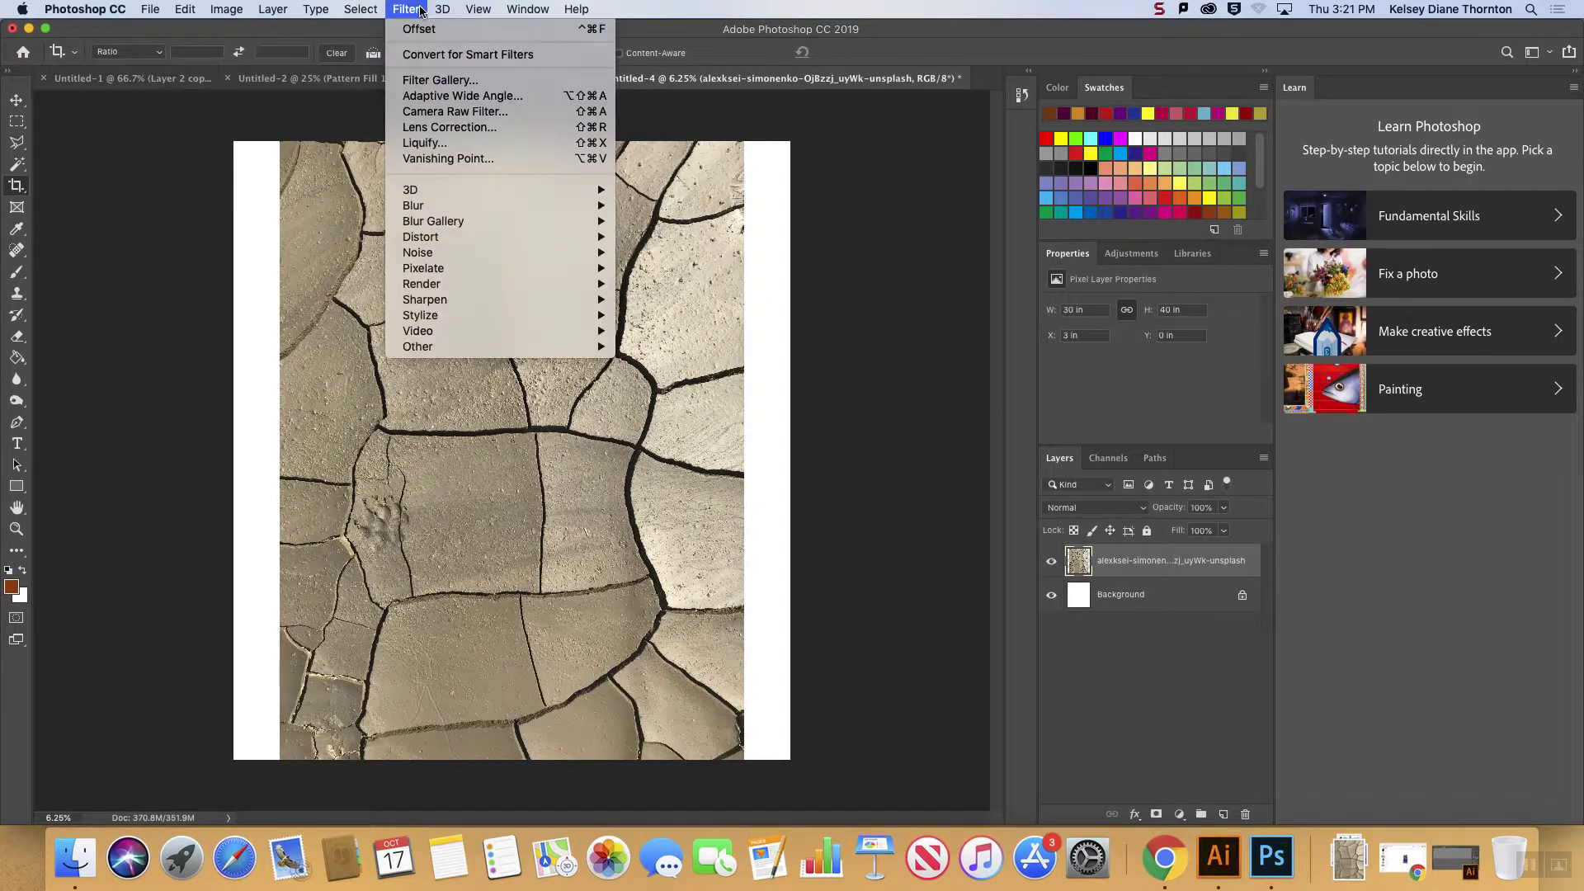
{"action": "mouse_move", "coordinate": [500, 347]}
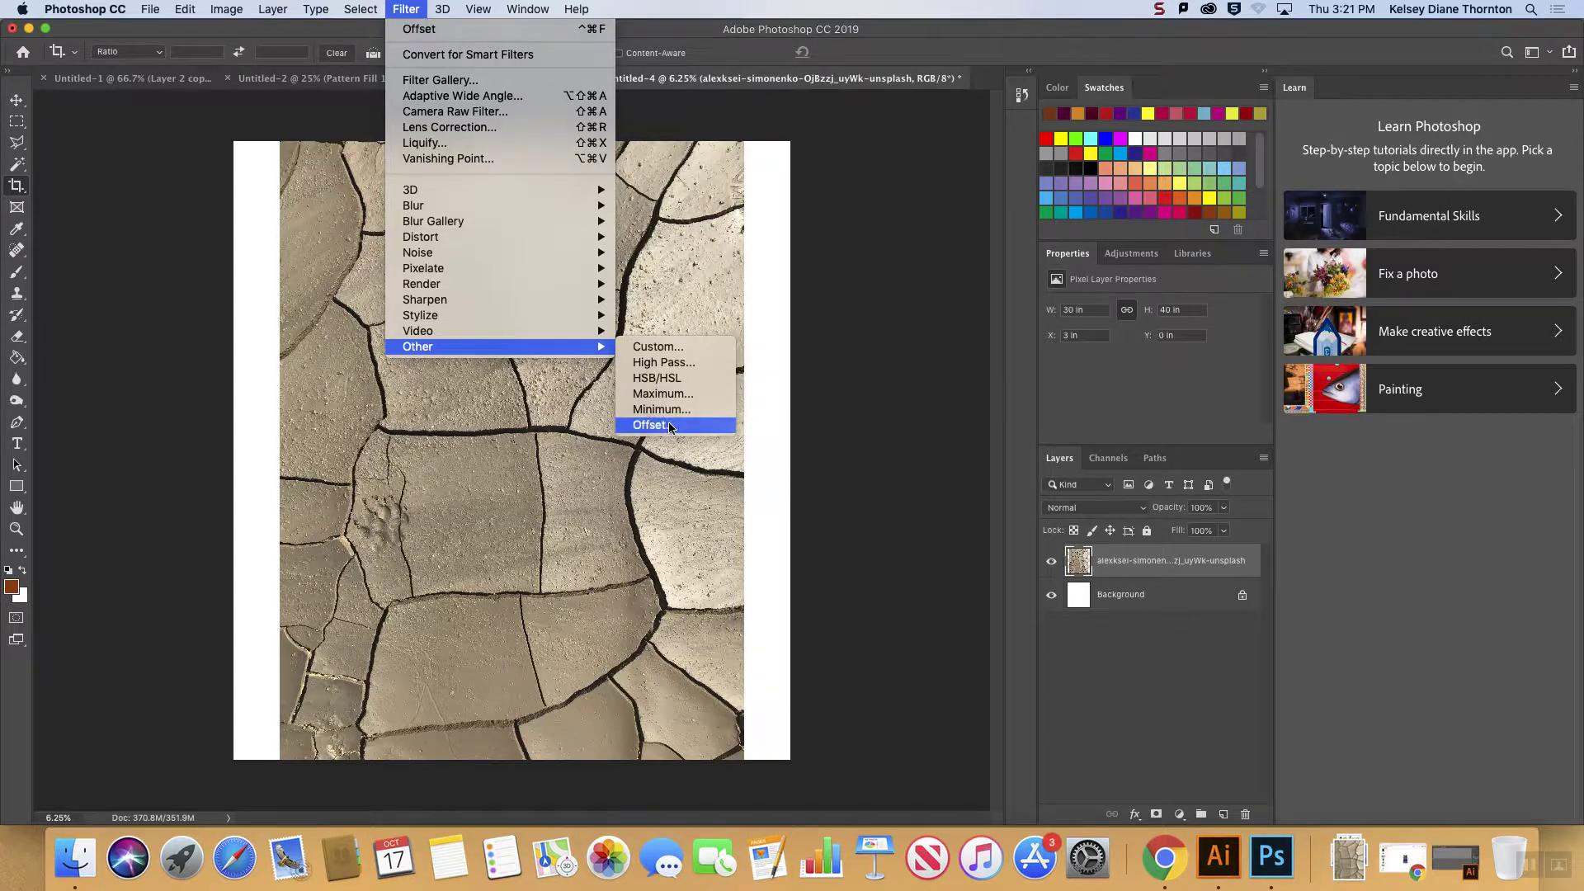
{"action": "left_click", "coordinate": [668, 424]}
{"action": "left_click_drag", "start_coordinate": [923, 152], "coordinate": [894, 206]}
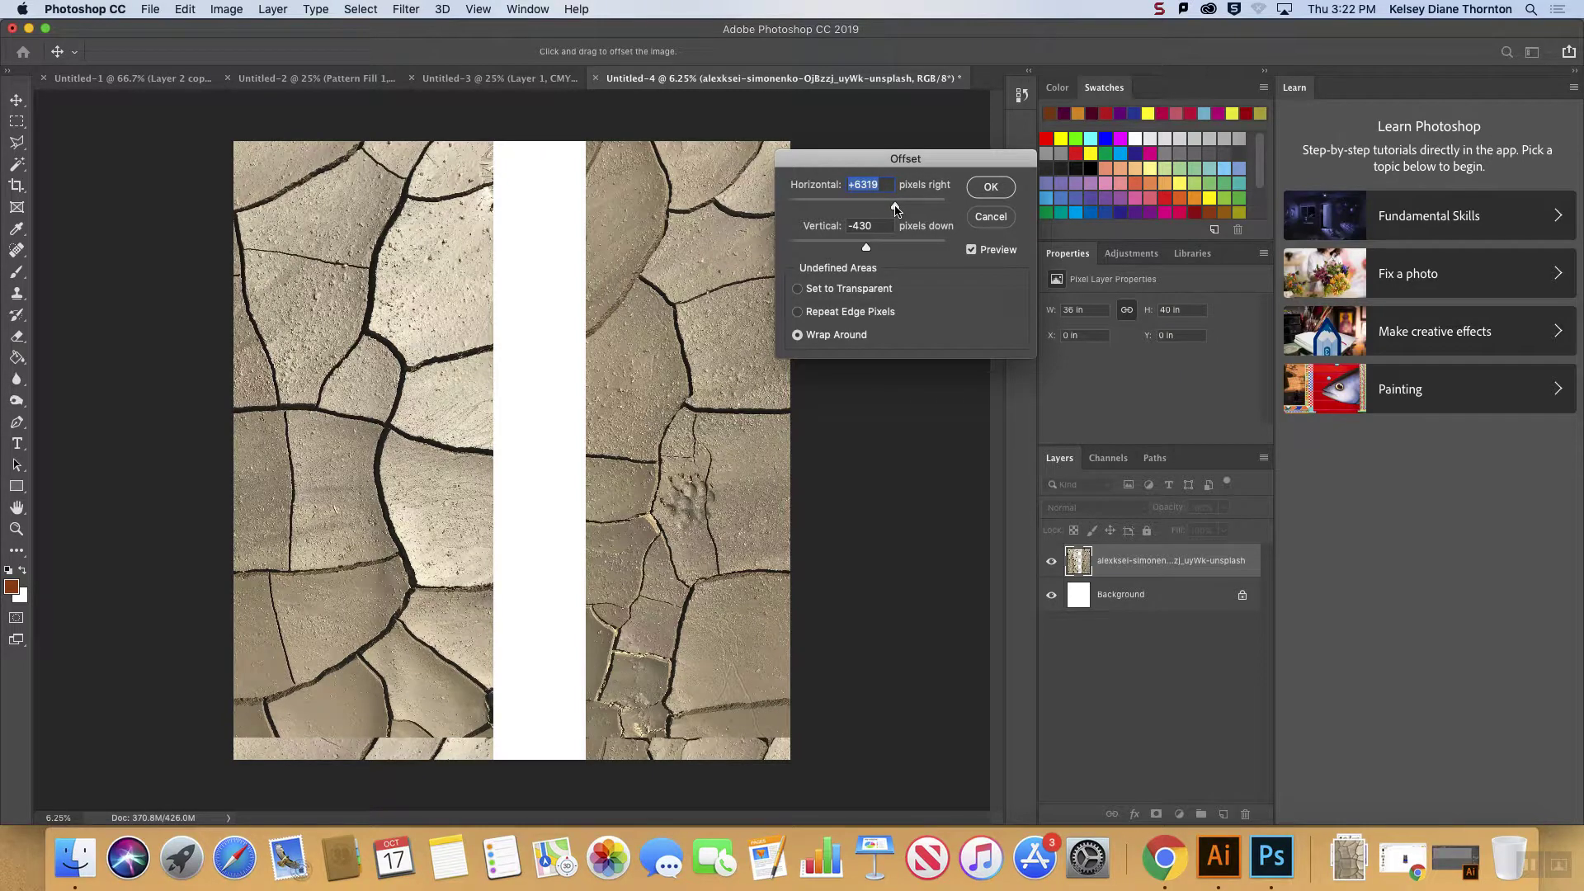
{"action": "left_click_drag", "start_coordinate": [896, 210], "coordinate": [898, 206]}
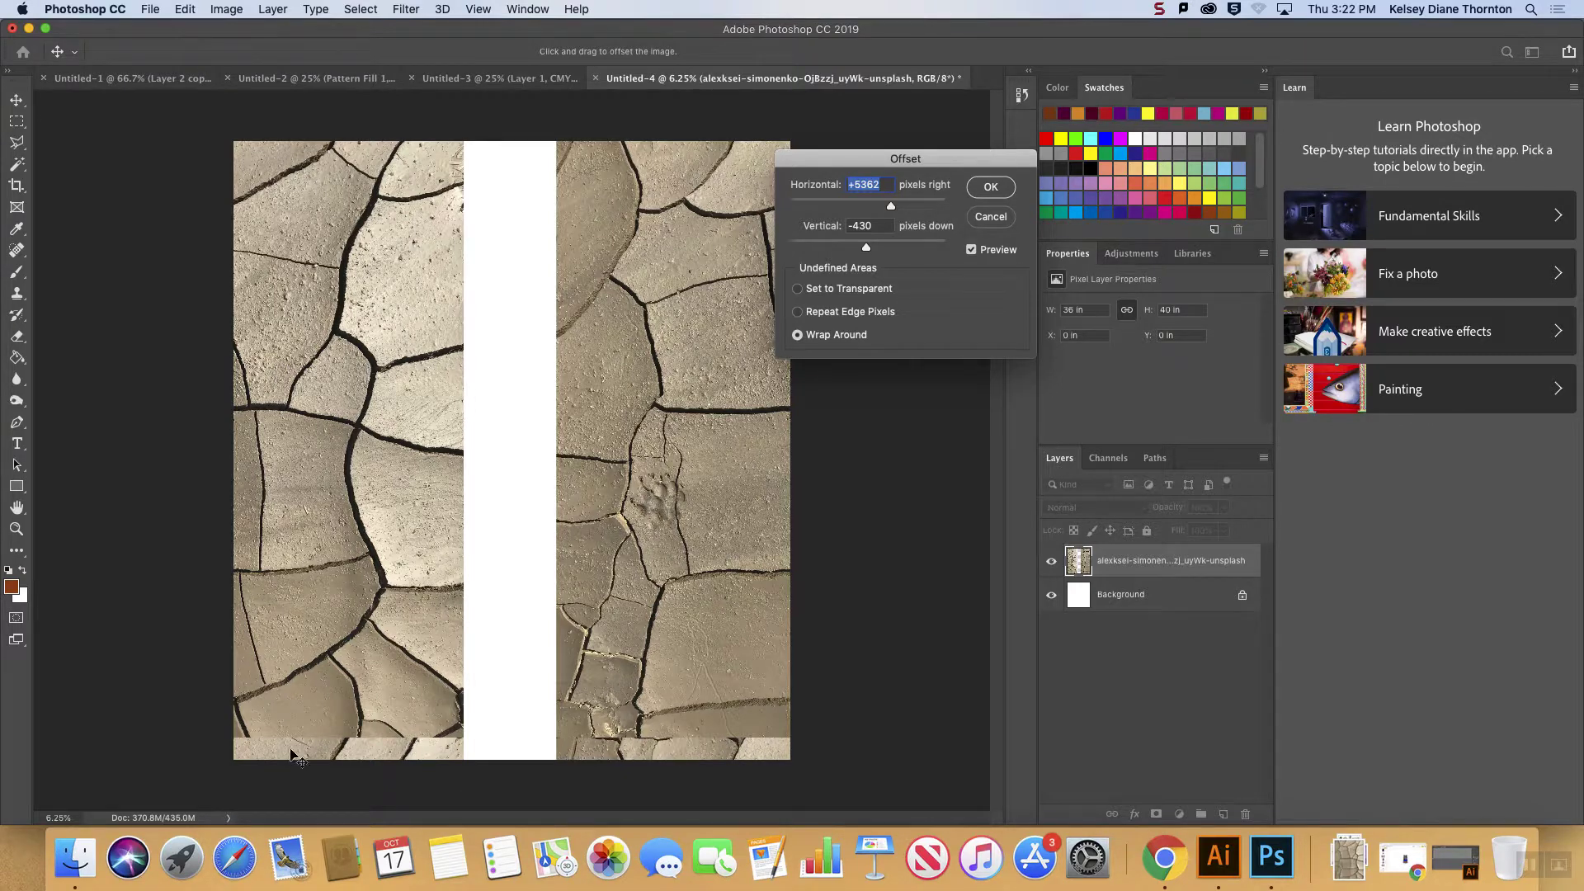
{"action": "left_click_drag", "start_coordinate": [868, 247], "coordinate": [891, 250]}
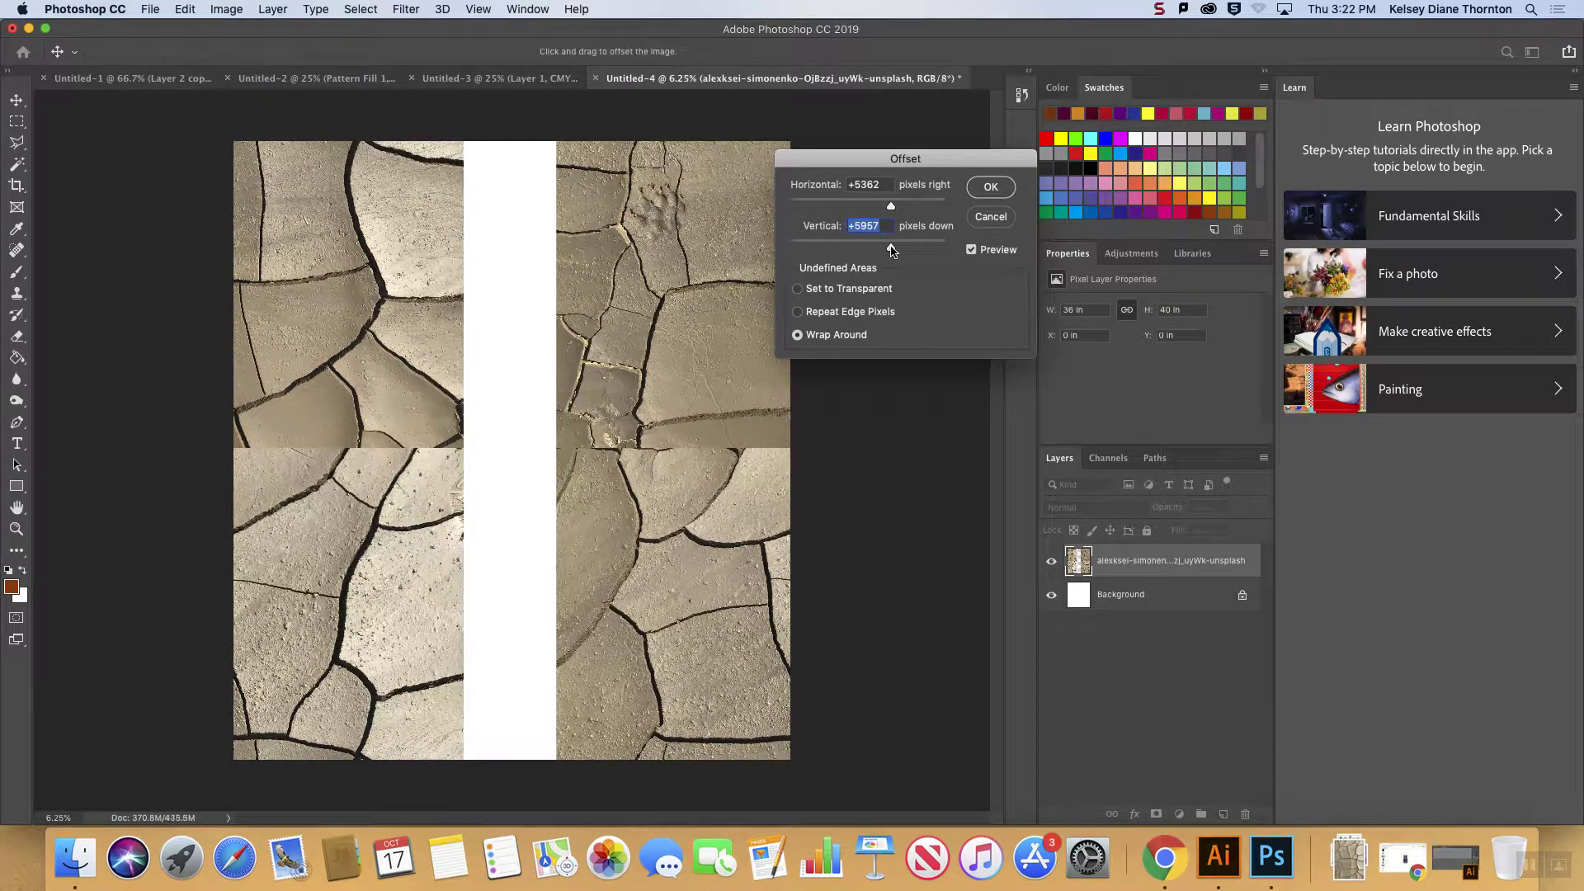
{"action": "left_click", "coordinate": [992, 189]}
{"action": "key", "text": "c"}
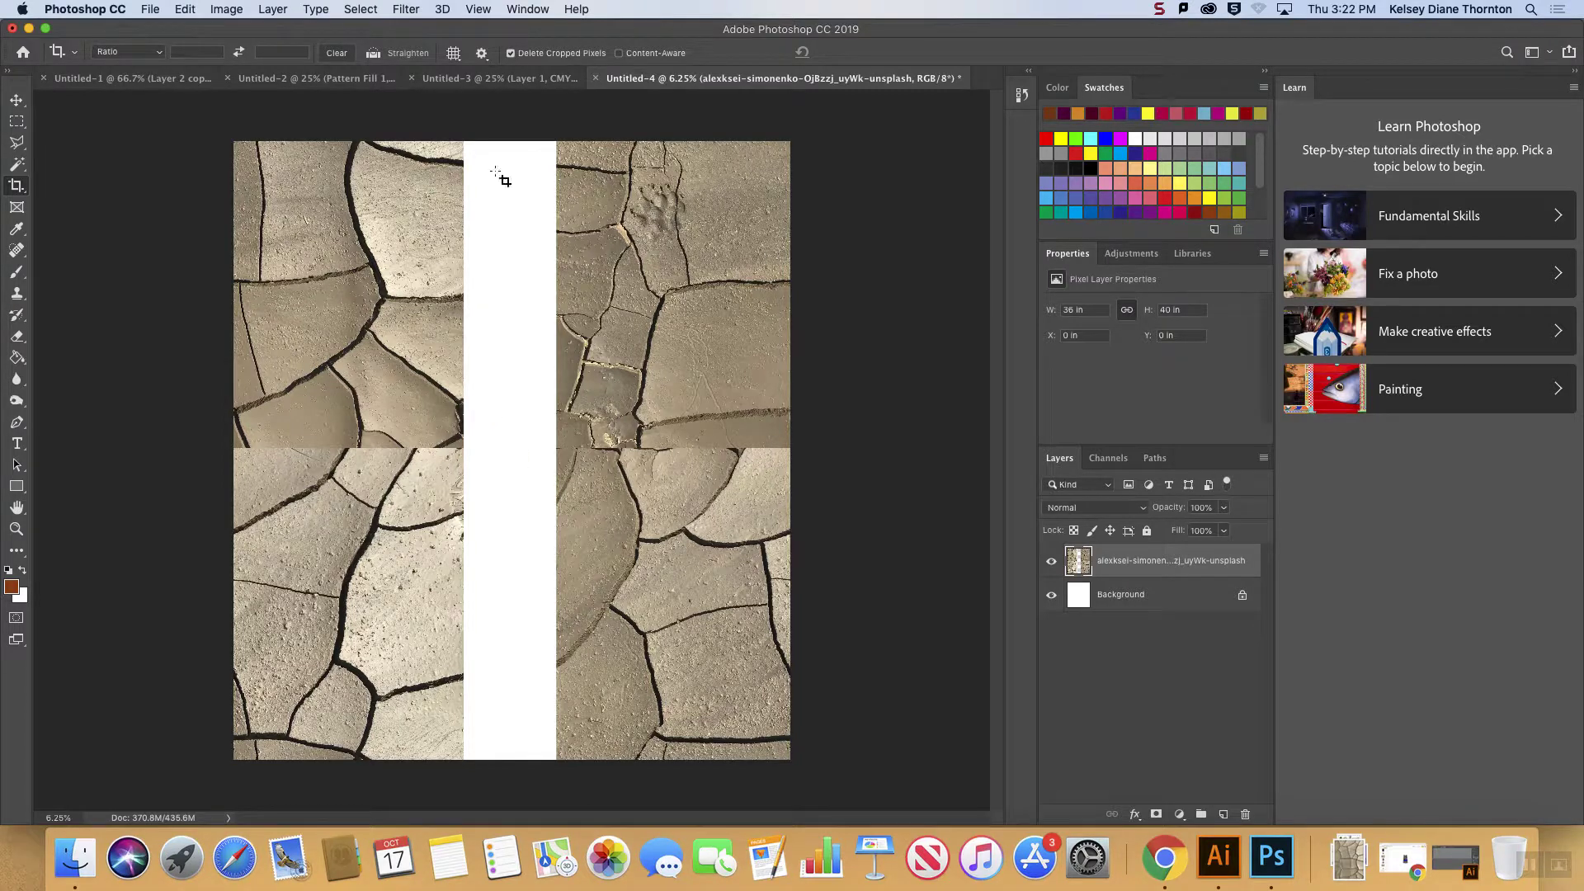
{"action": "left_click", "coordinate": [149, 9]}
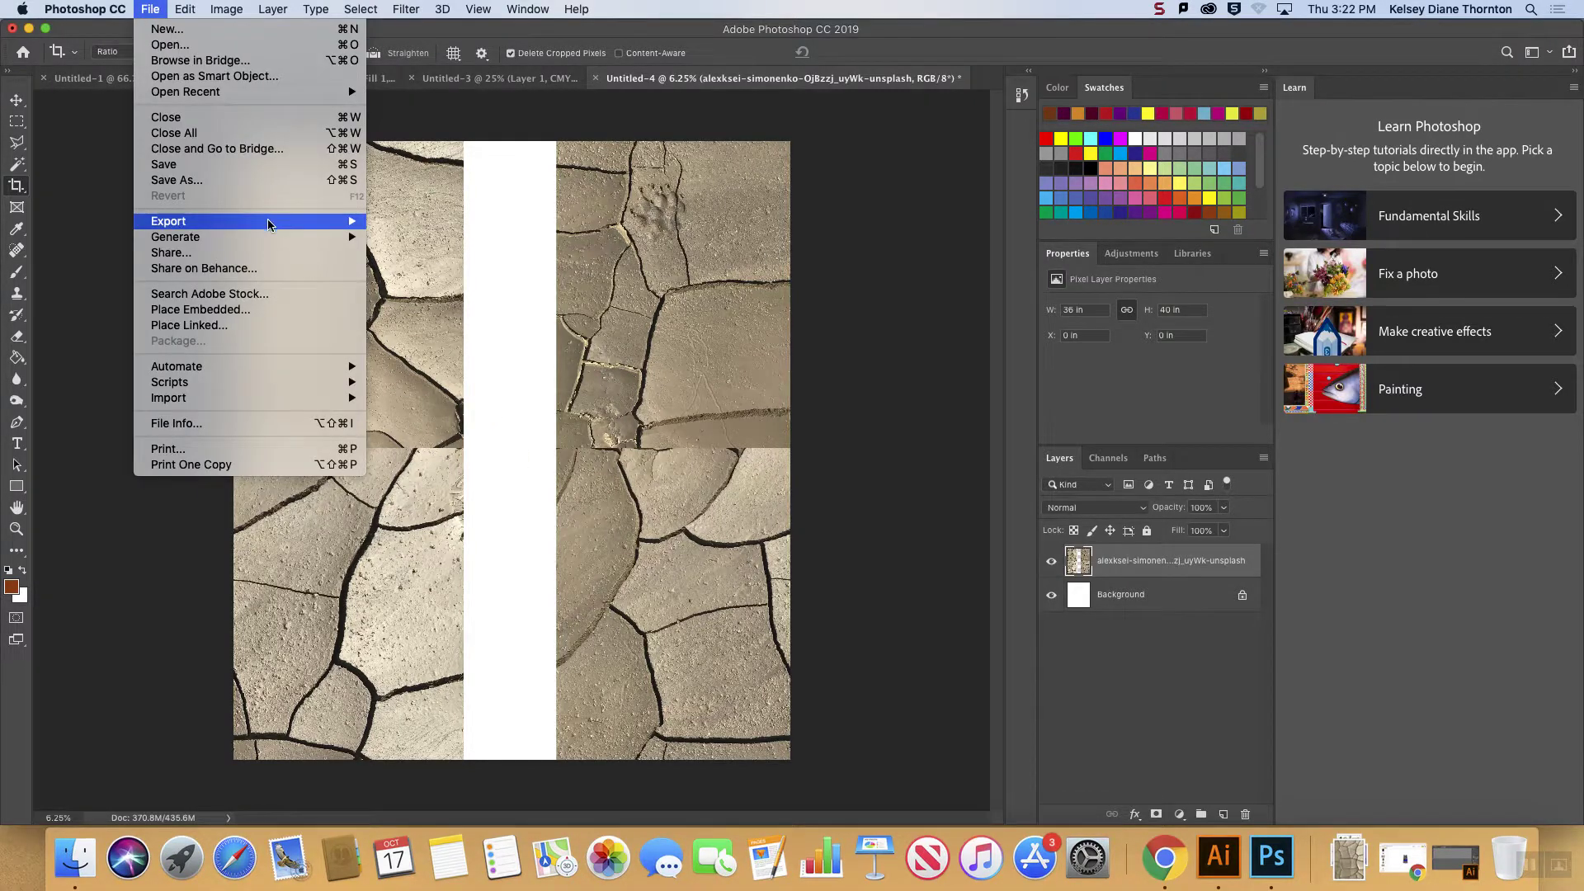
{"action": "mouse_move", "coordinate": [185, 9]}
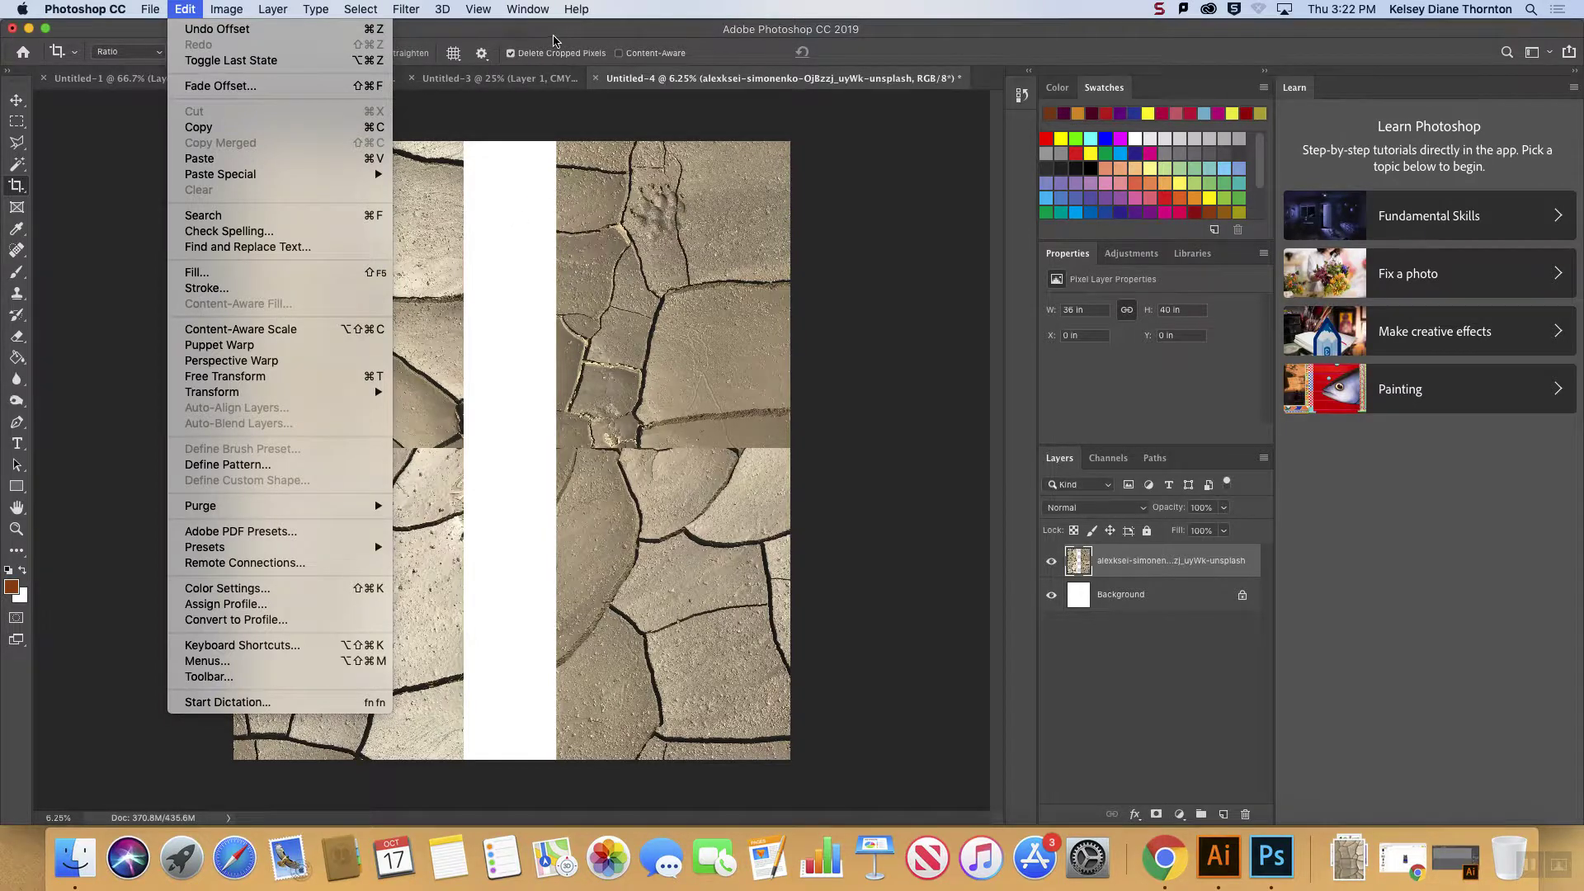
{"action": "key", "text": "Escape"}
- Outline a narrow six-sided Polygonal Lasso selection around the horizontal seam, spanning the full image width
{"action": "left_click", "coordinate": [16, 142]}
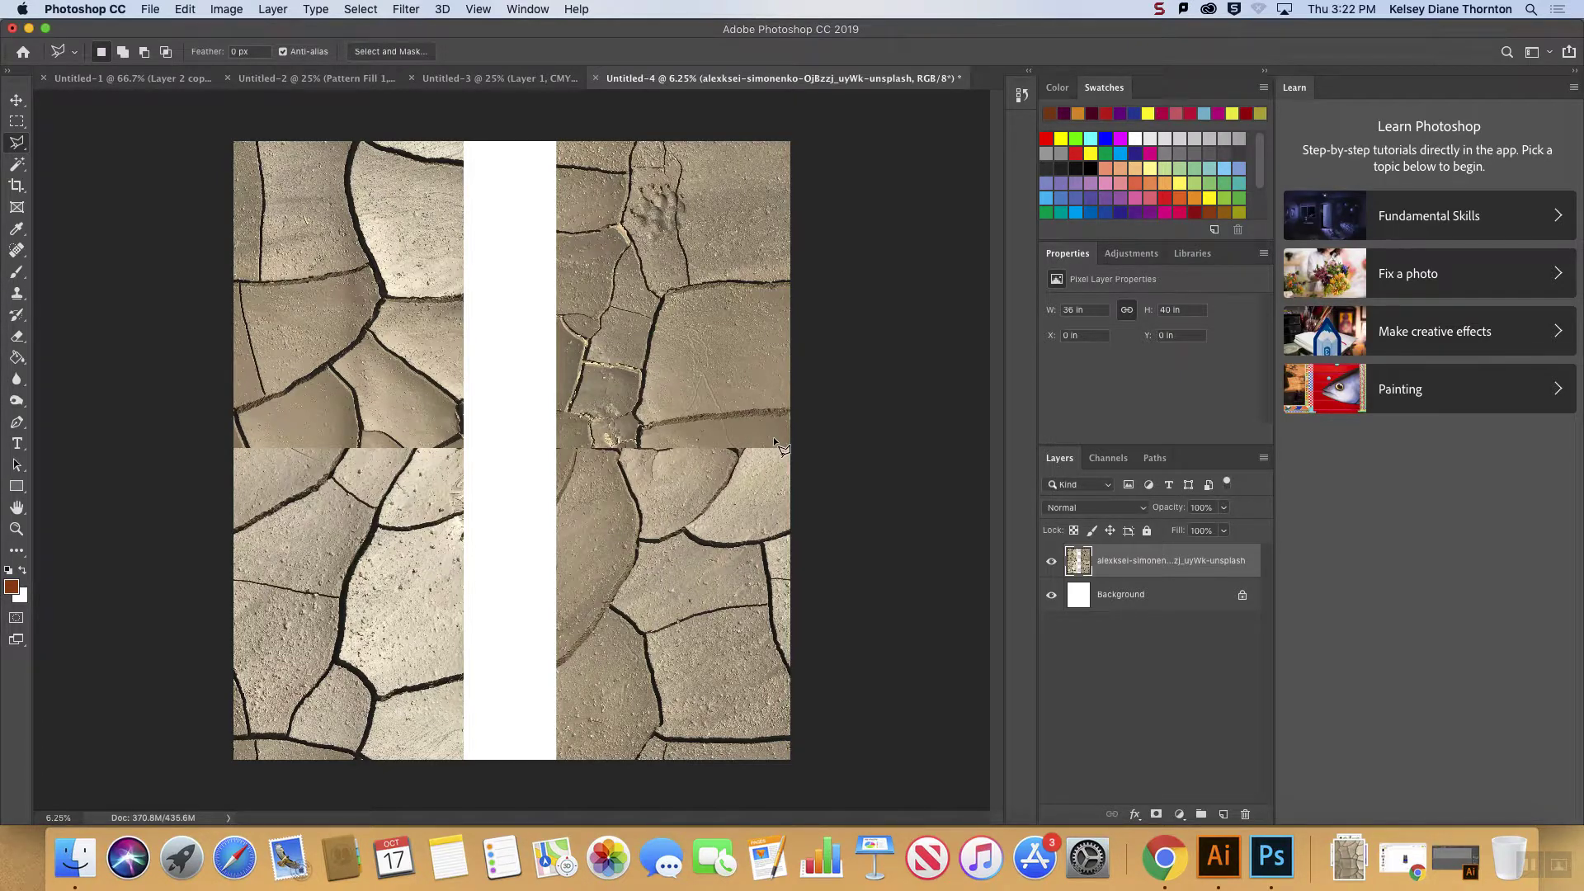
{"action": "key", "text": "super+plus"}
{"action": "key", "text": "super+plus"}
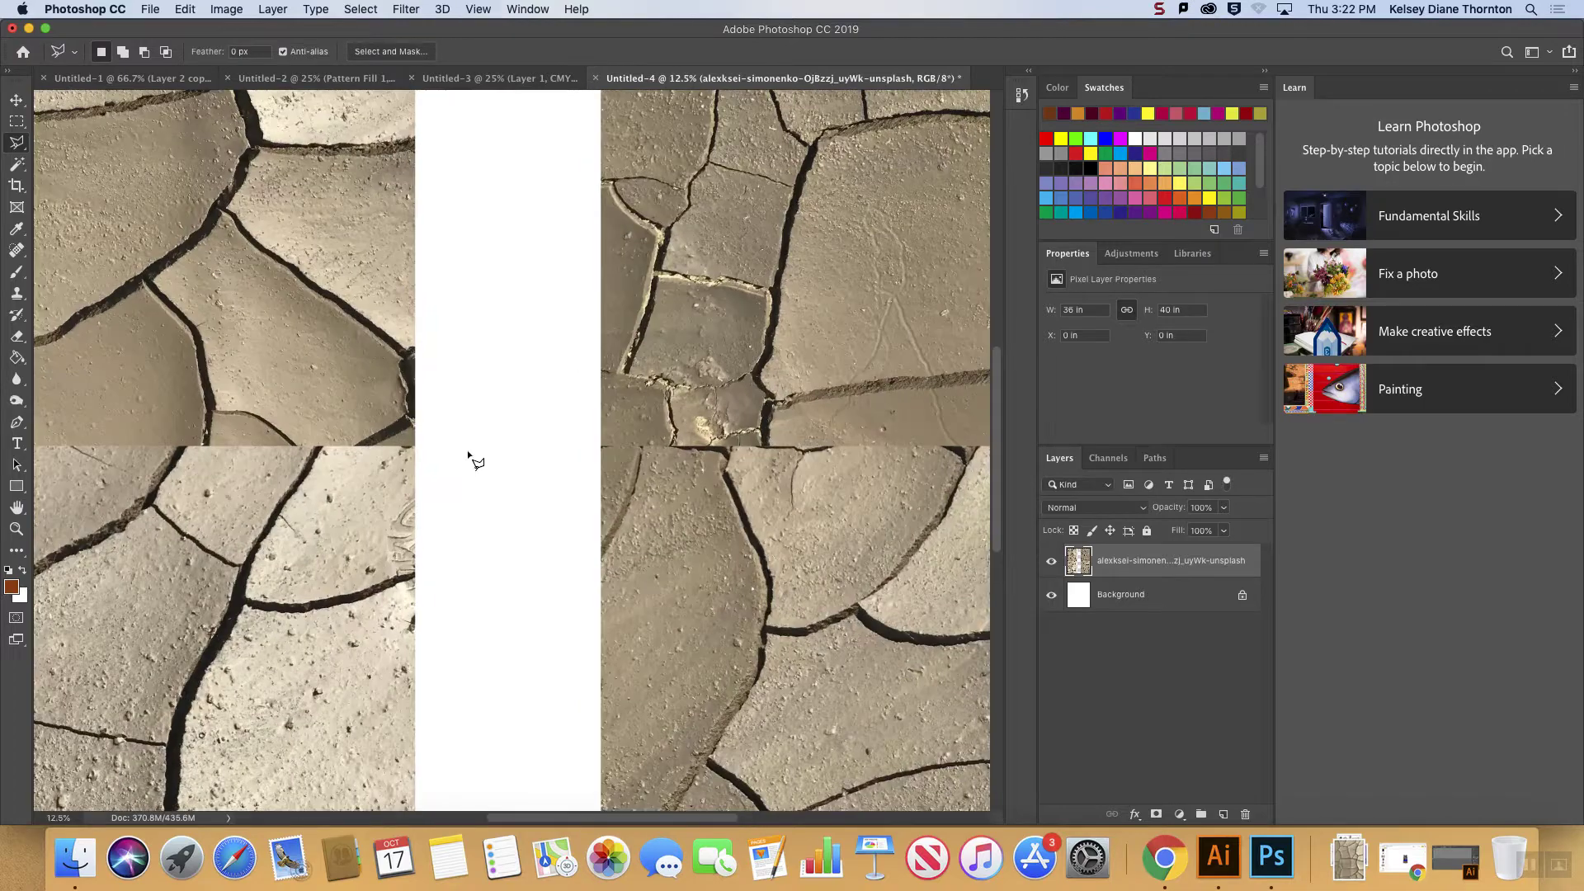
{"action": "key", "text": "super+minus"}
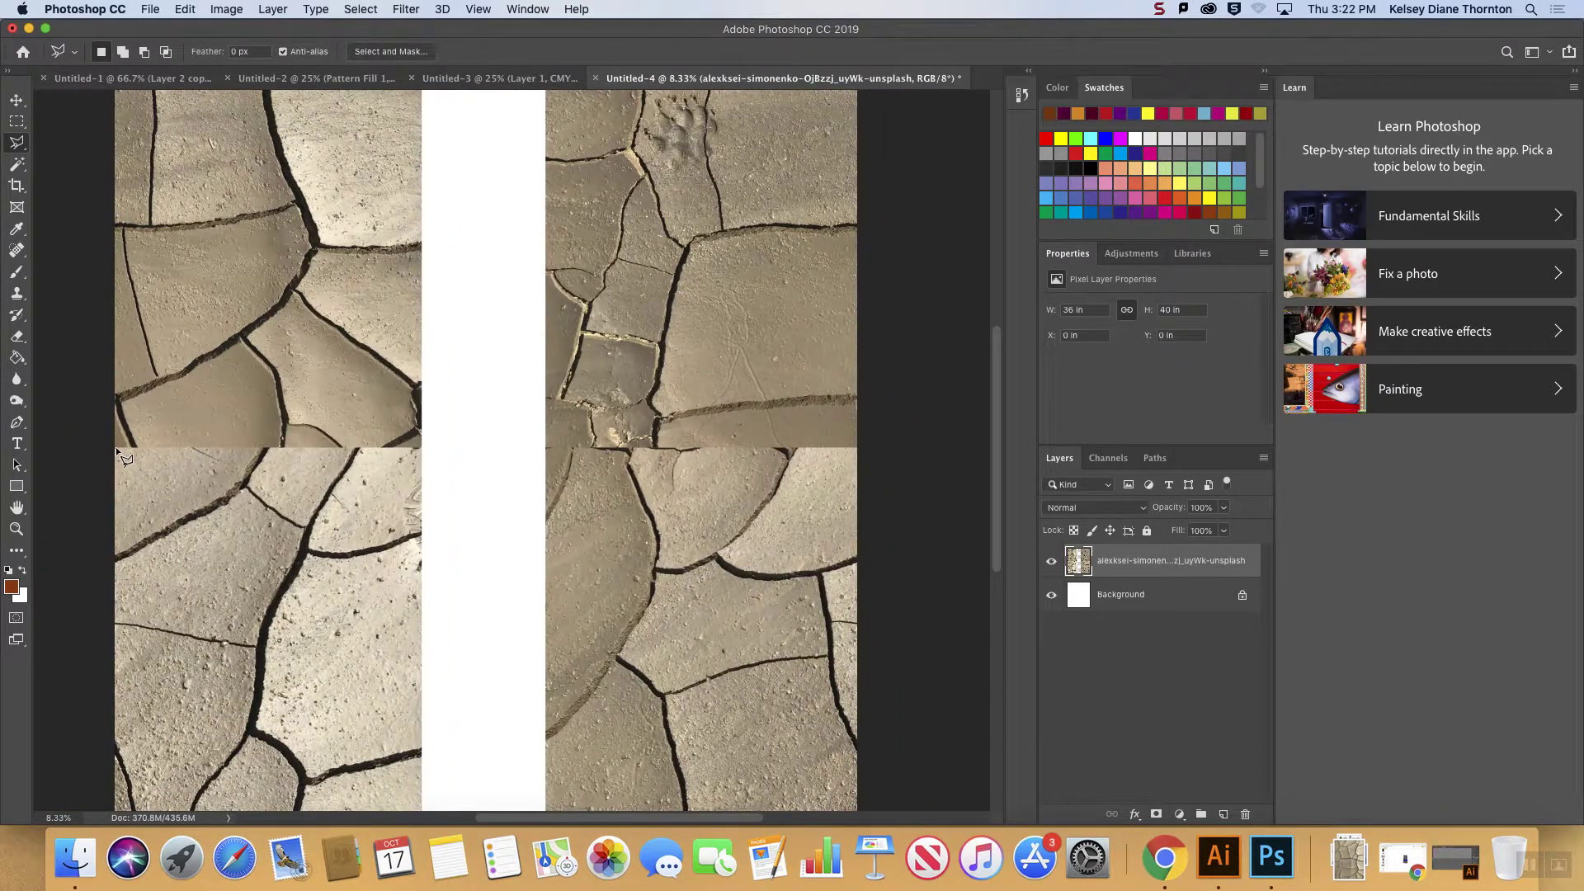
{"action": "left_click", "coordinate": [116, 447]}
{"action": "left_click", "coordinate": [165, 405]}
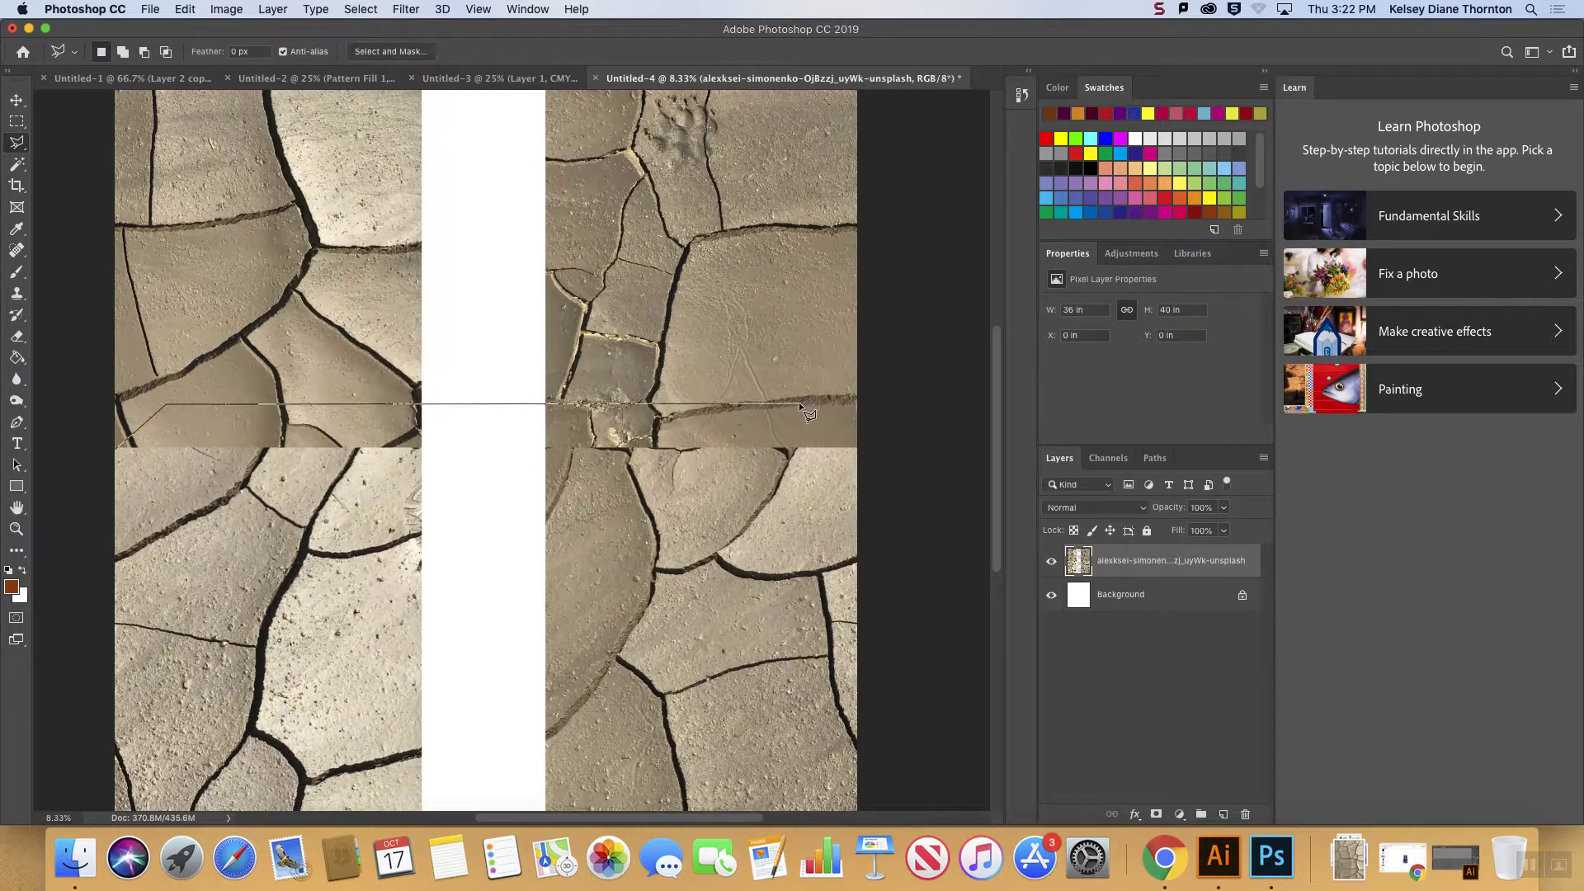
{"action": "left_click", "coordinate": [856, 447]}
{"action": "left_click", "coordinate": [805, 481]}
{"action": "left_click", "coordinate": [158, 482]}
{"action": "left_click", "coordinate": [110, 451]}
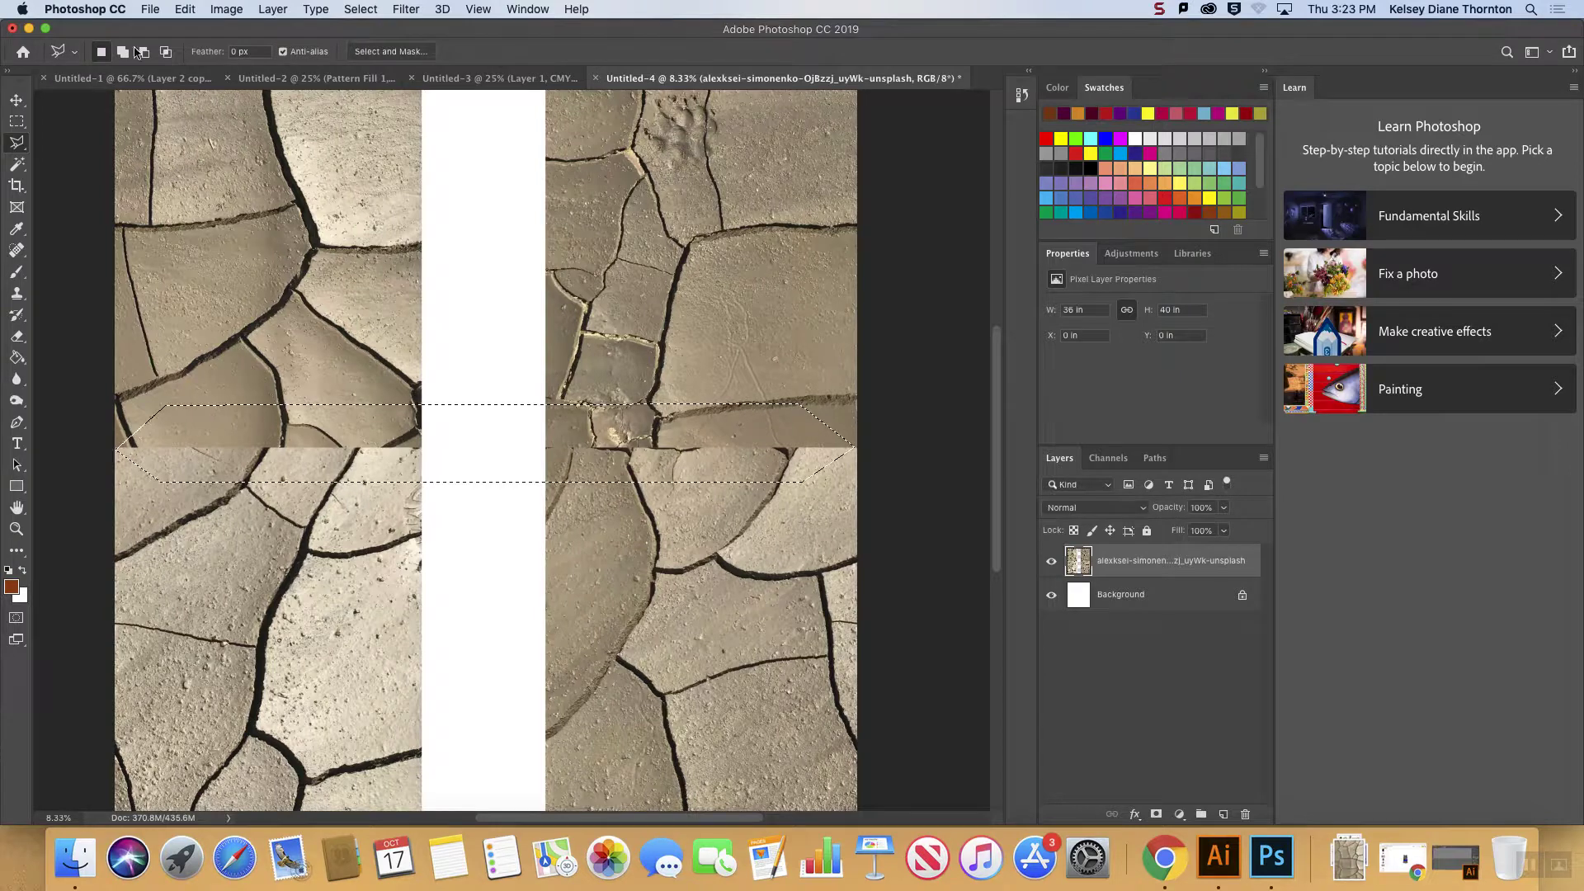
- Fill the seam selection using Content-Aware with Color Adaptation, Normal mode and 100% opacity, and deselect
{"action": "left_click", "coordinate": [183, 10]}
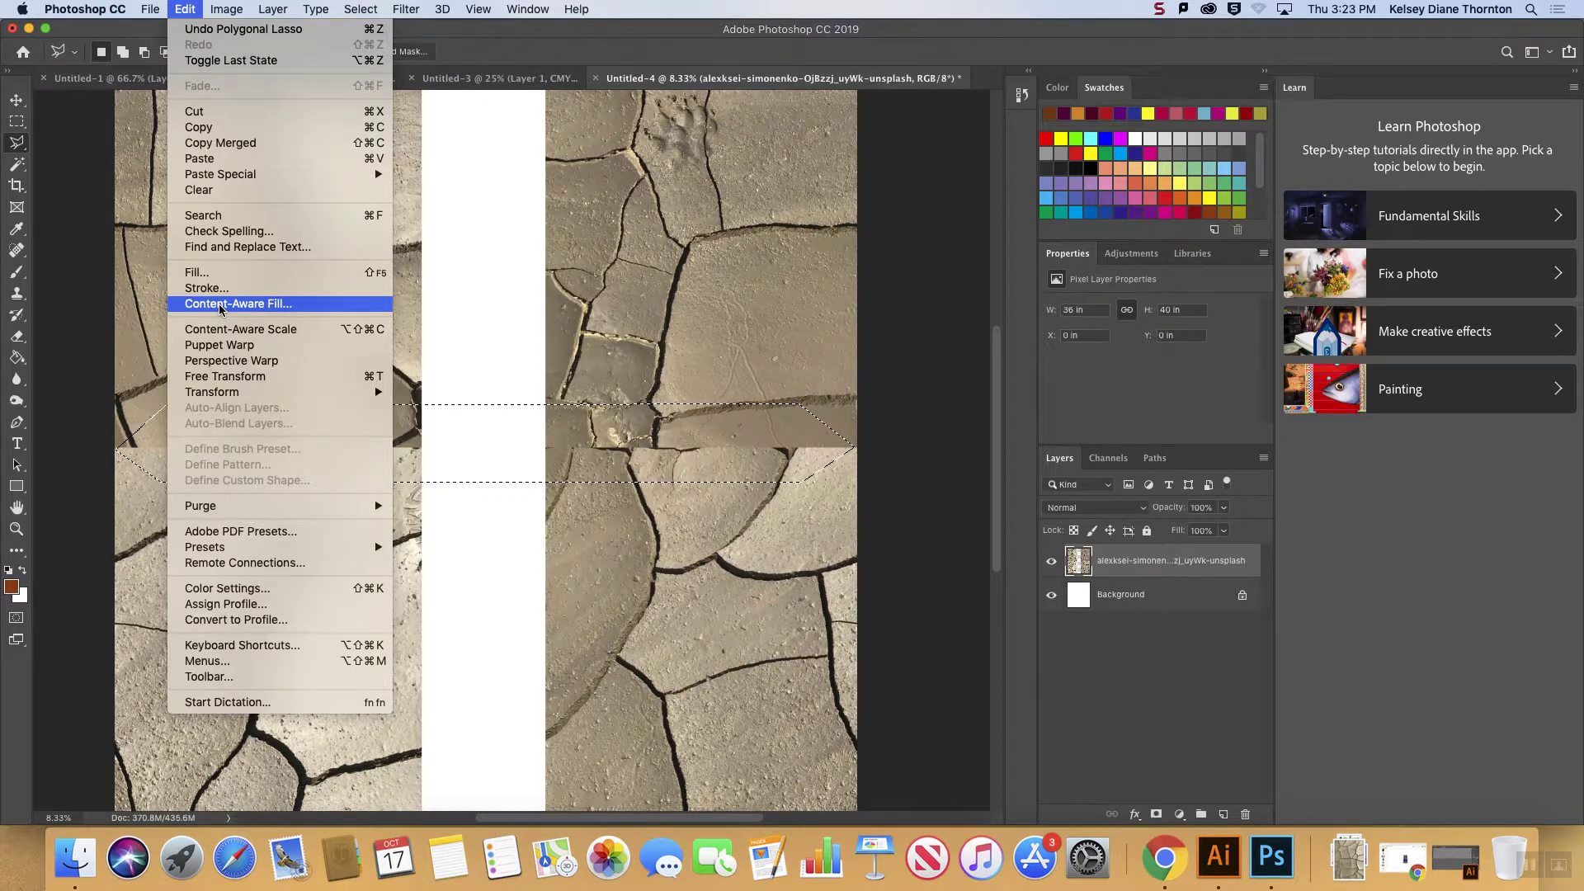
{"action": "left_click", "coordinate": [217, 275]}
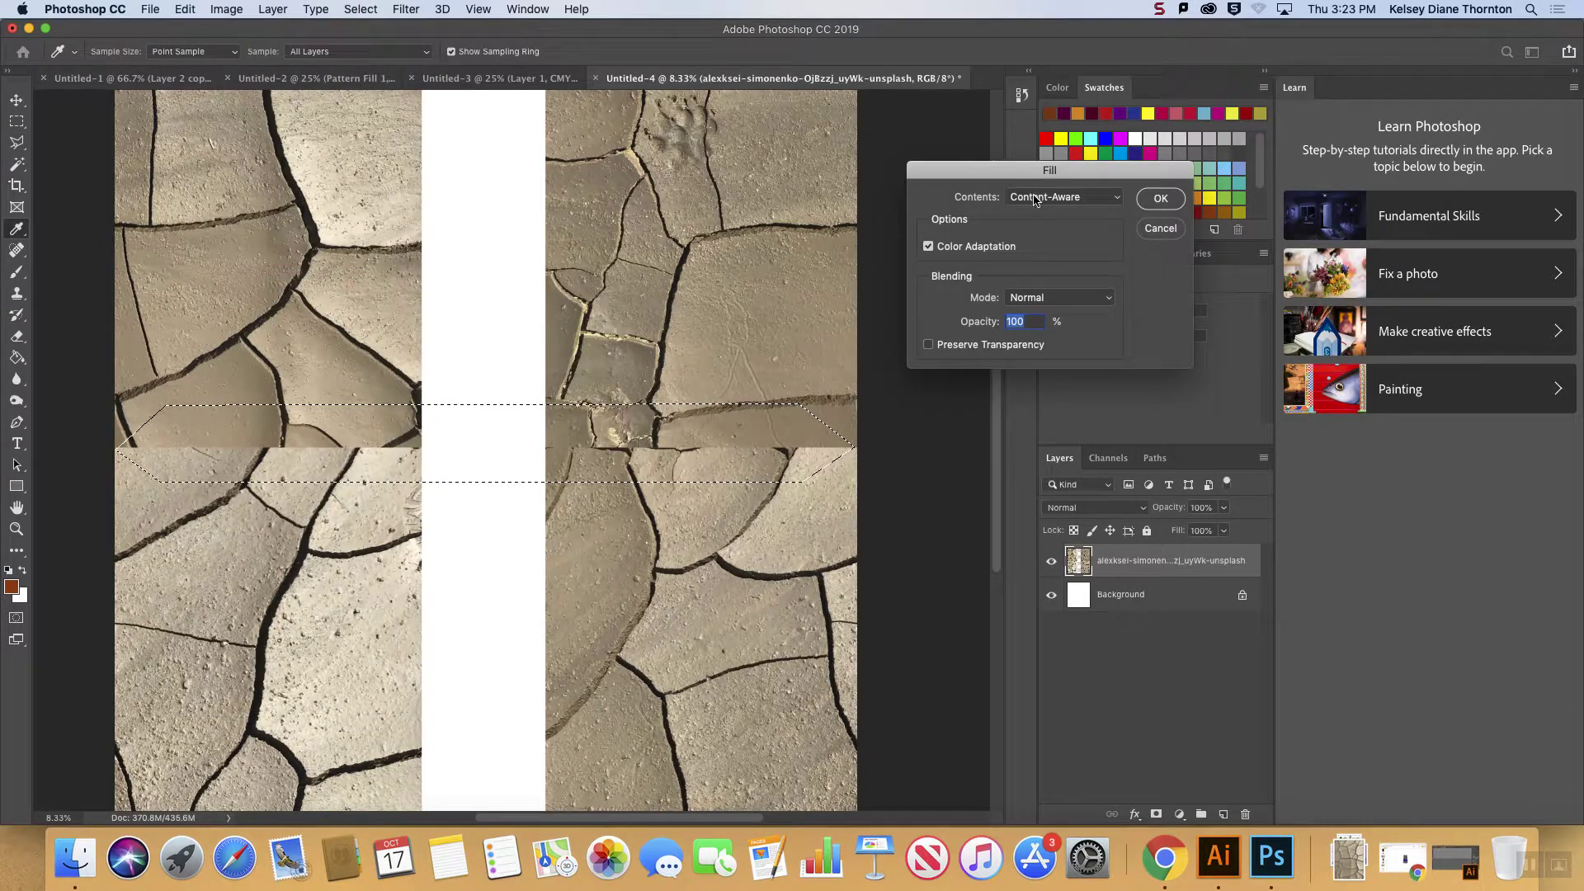
{"action": "left_click_drag", "start_coordinate": [1019, 181], "coordinate": [975, 178]}
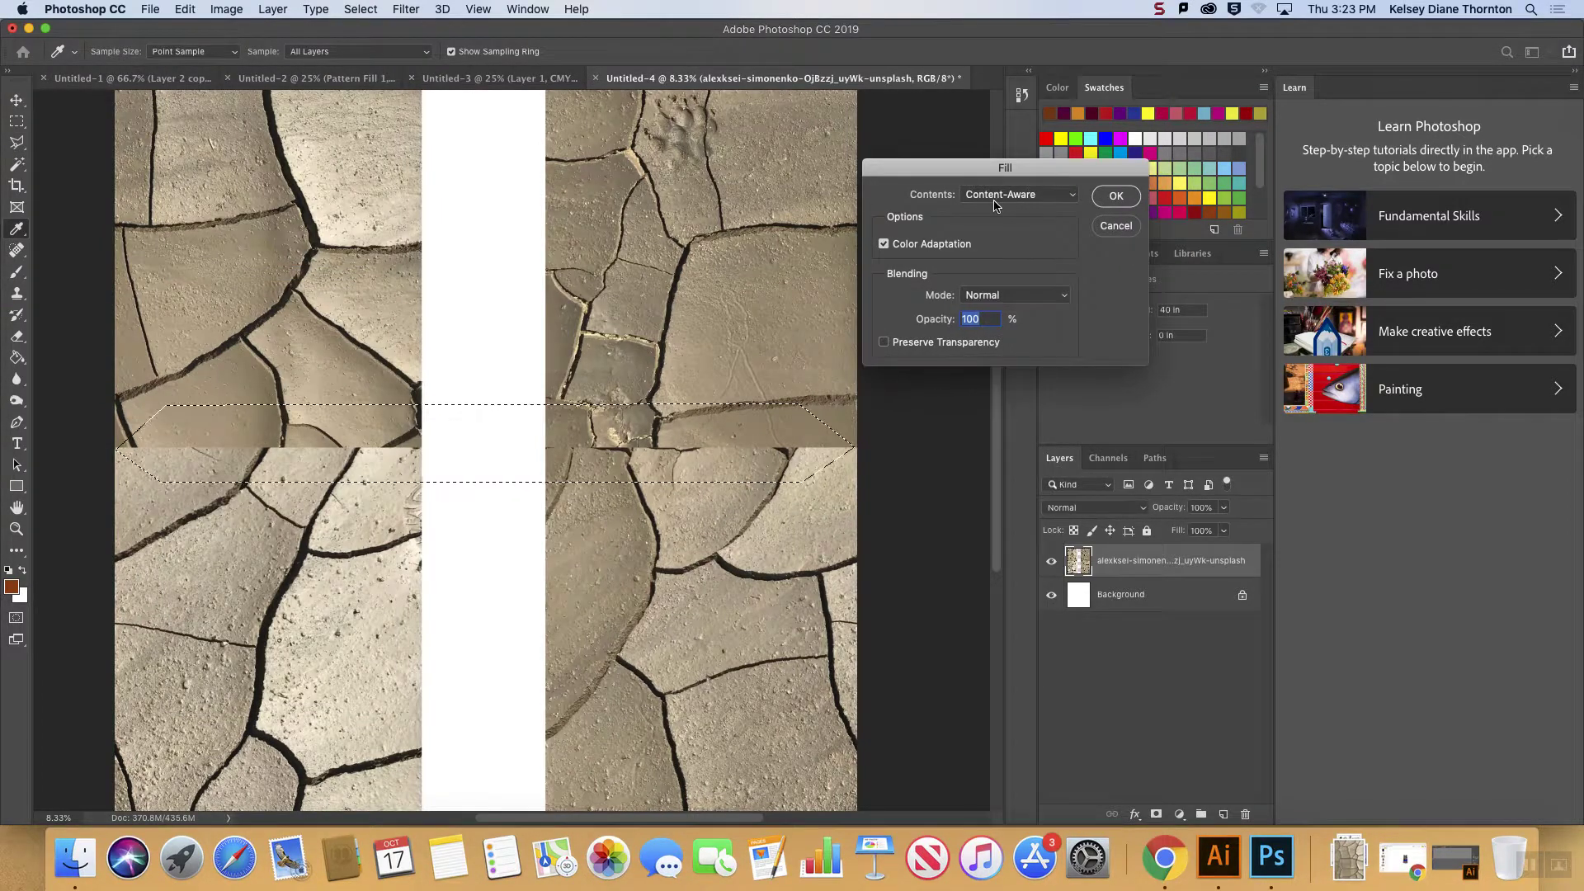
{"action": "left_click", "coordinate": [1015, 196]}
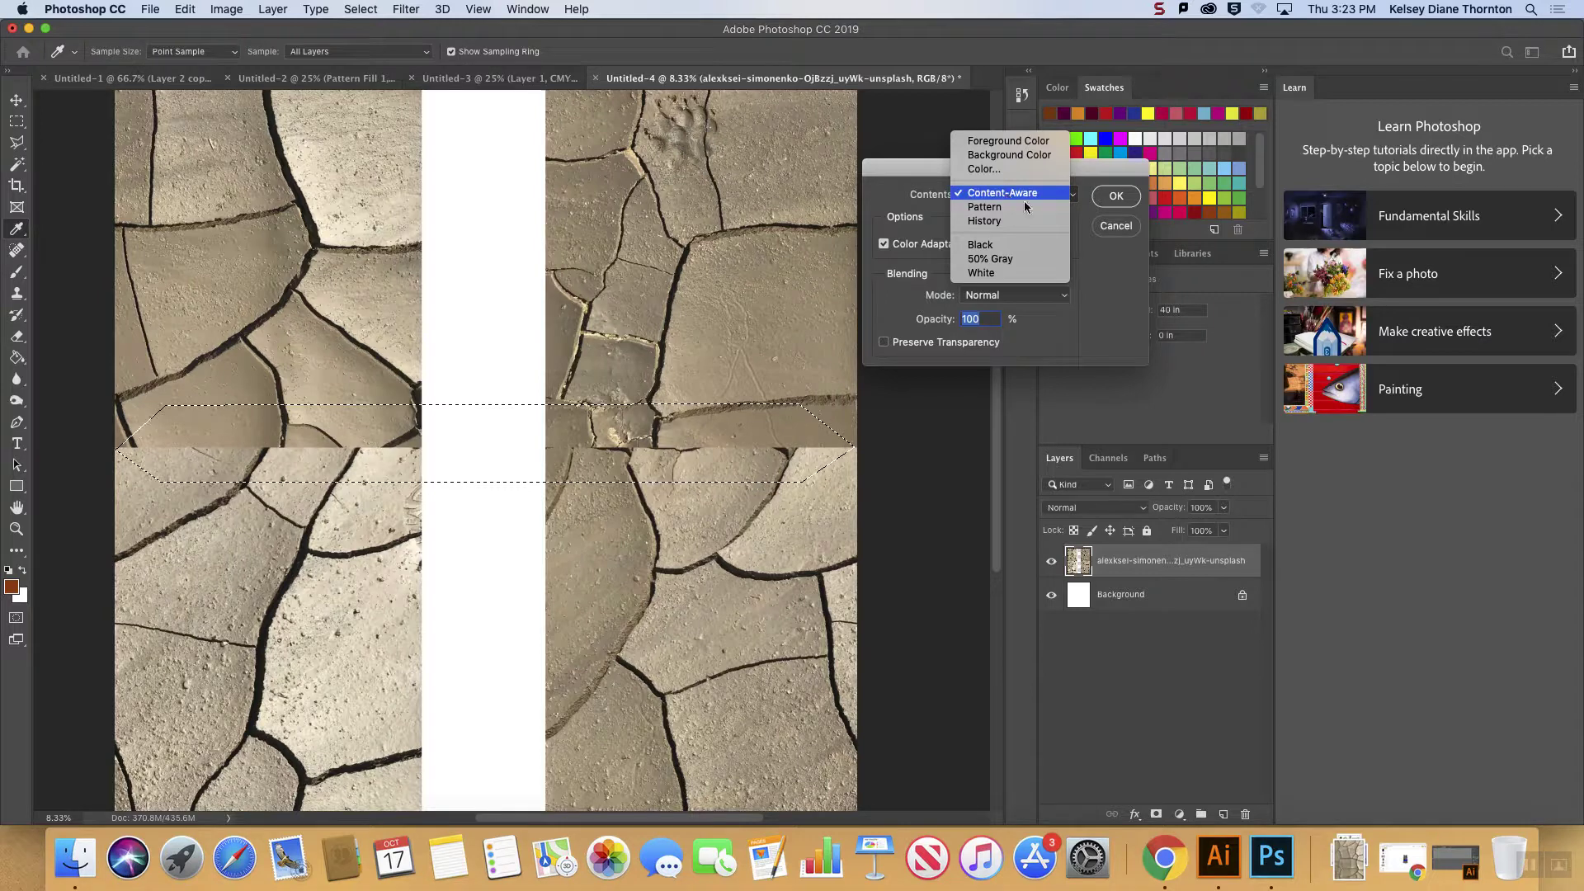
{"action": "left_click", "coordinate": [1007, 194]}
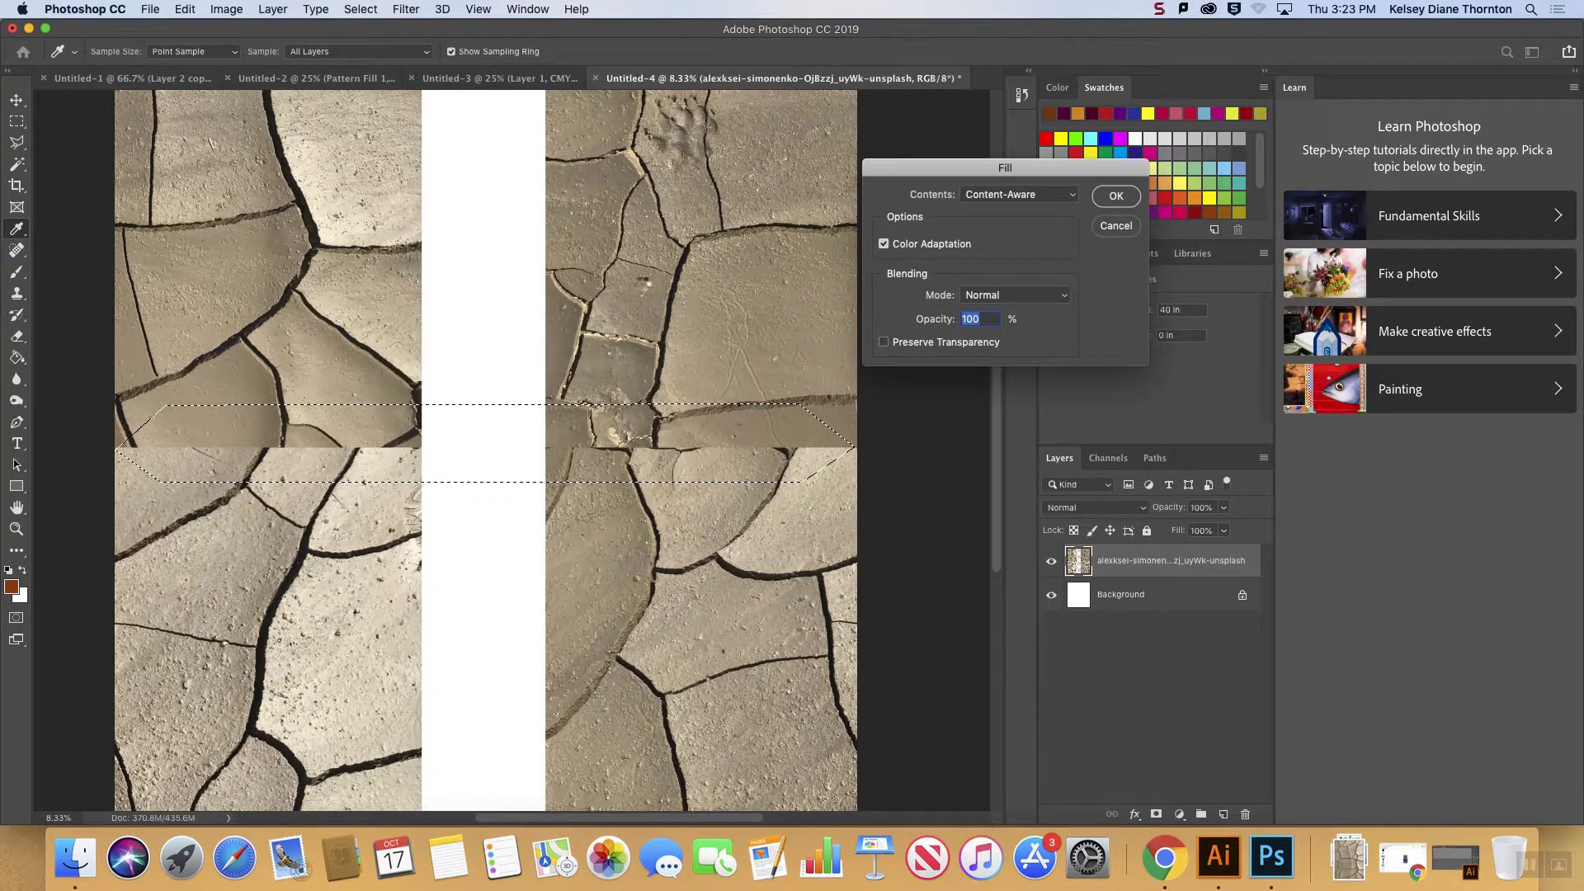
{"action": "key", "text": "Return"}
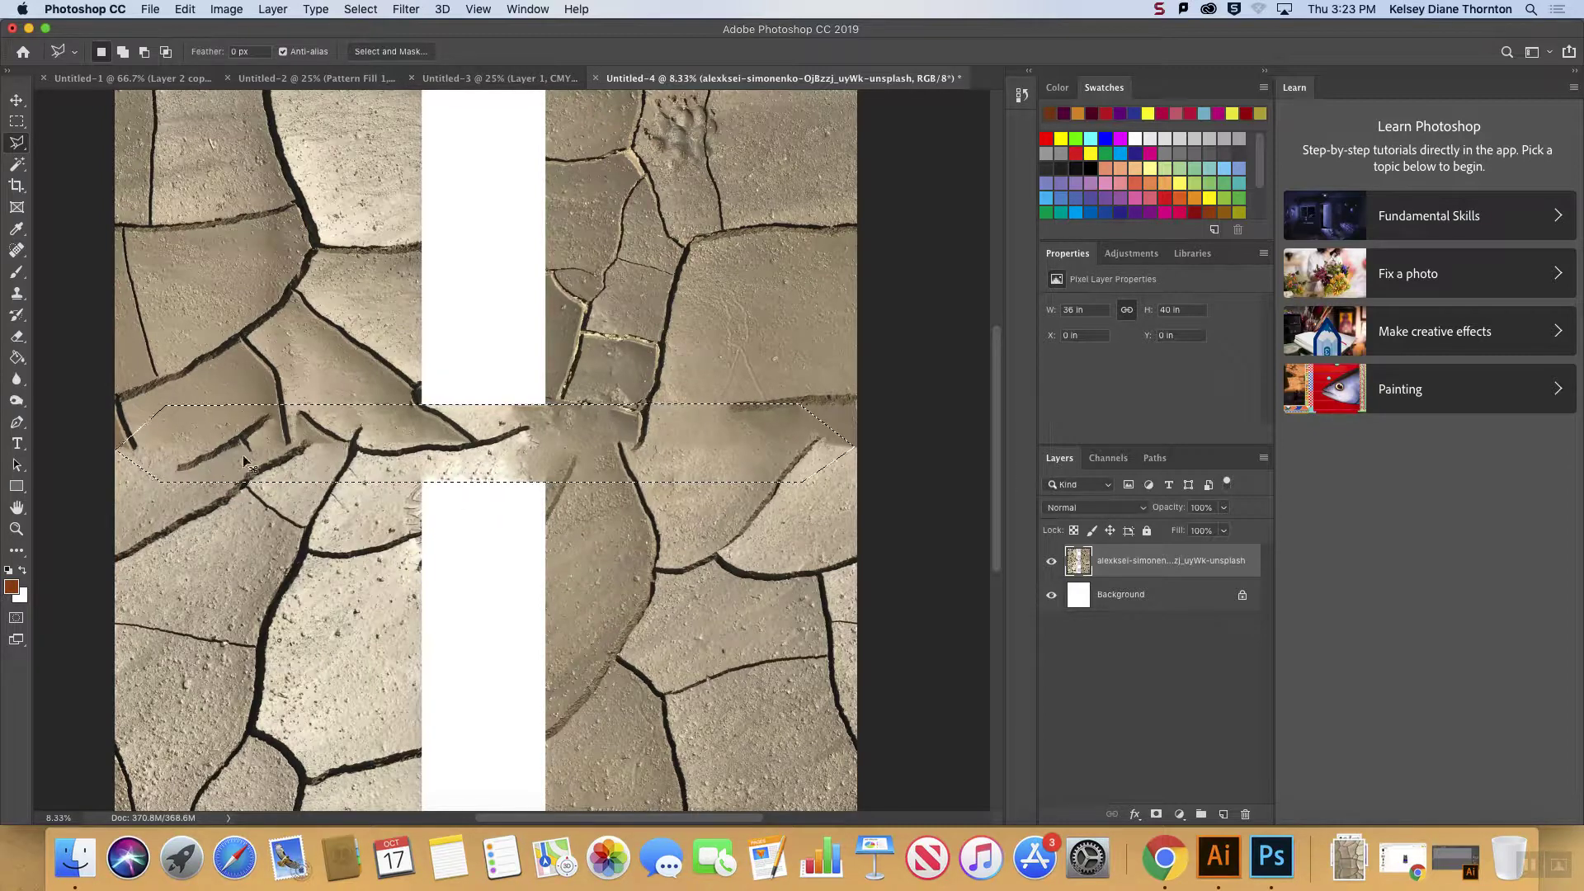
{"action": "key", "text": "super+d"}
- Select the small patch around the broken crack at the seam's left end and fill it with Content-Aware at 100% opacity
{"action": "left_click", "coordinate": [145, 428]}
{"action": "double_click", "coordinate": [123, 480]}
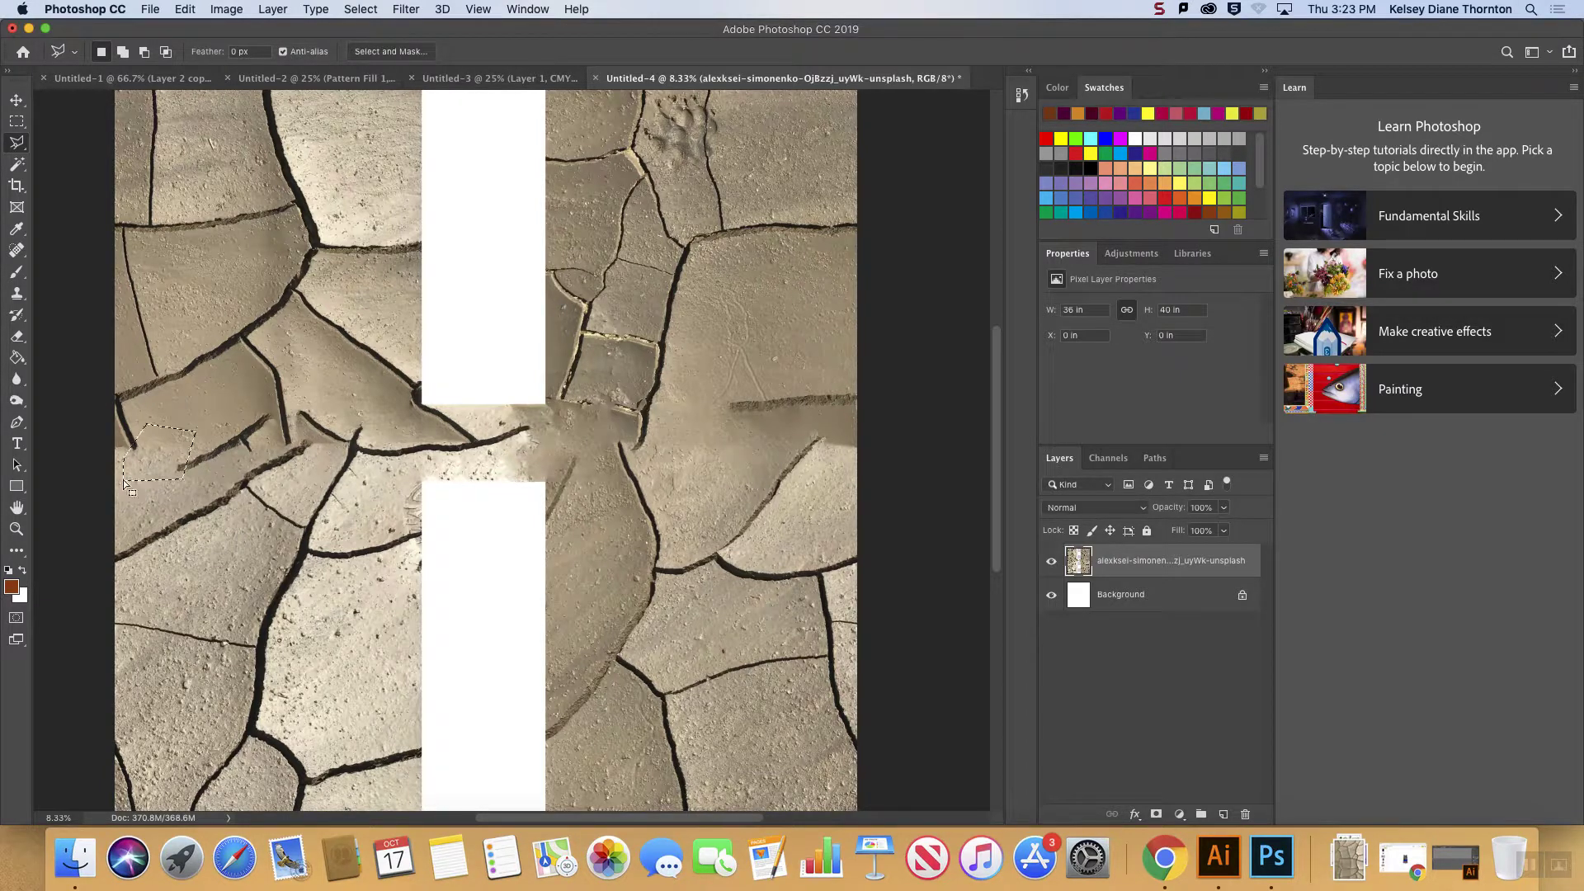
{"action": "left_click", "coordinate": [181, 9]}
{"action": "left_click", "coordinate": [198, 273]}
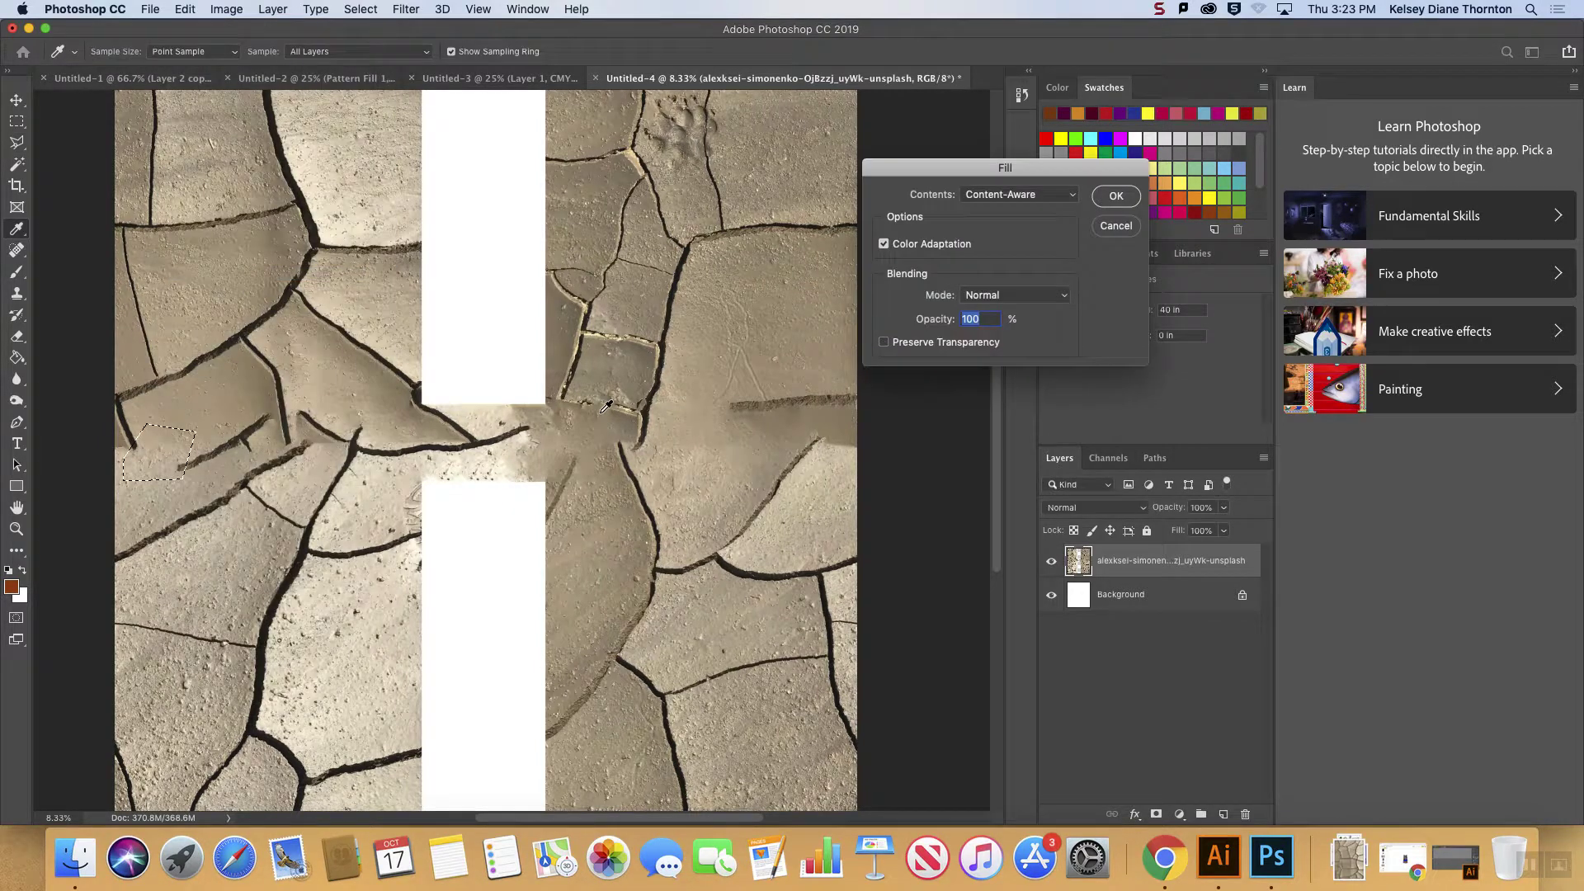
{"action": "left_click", "coordinate": [1116, 197]}
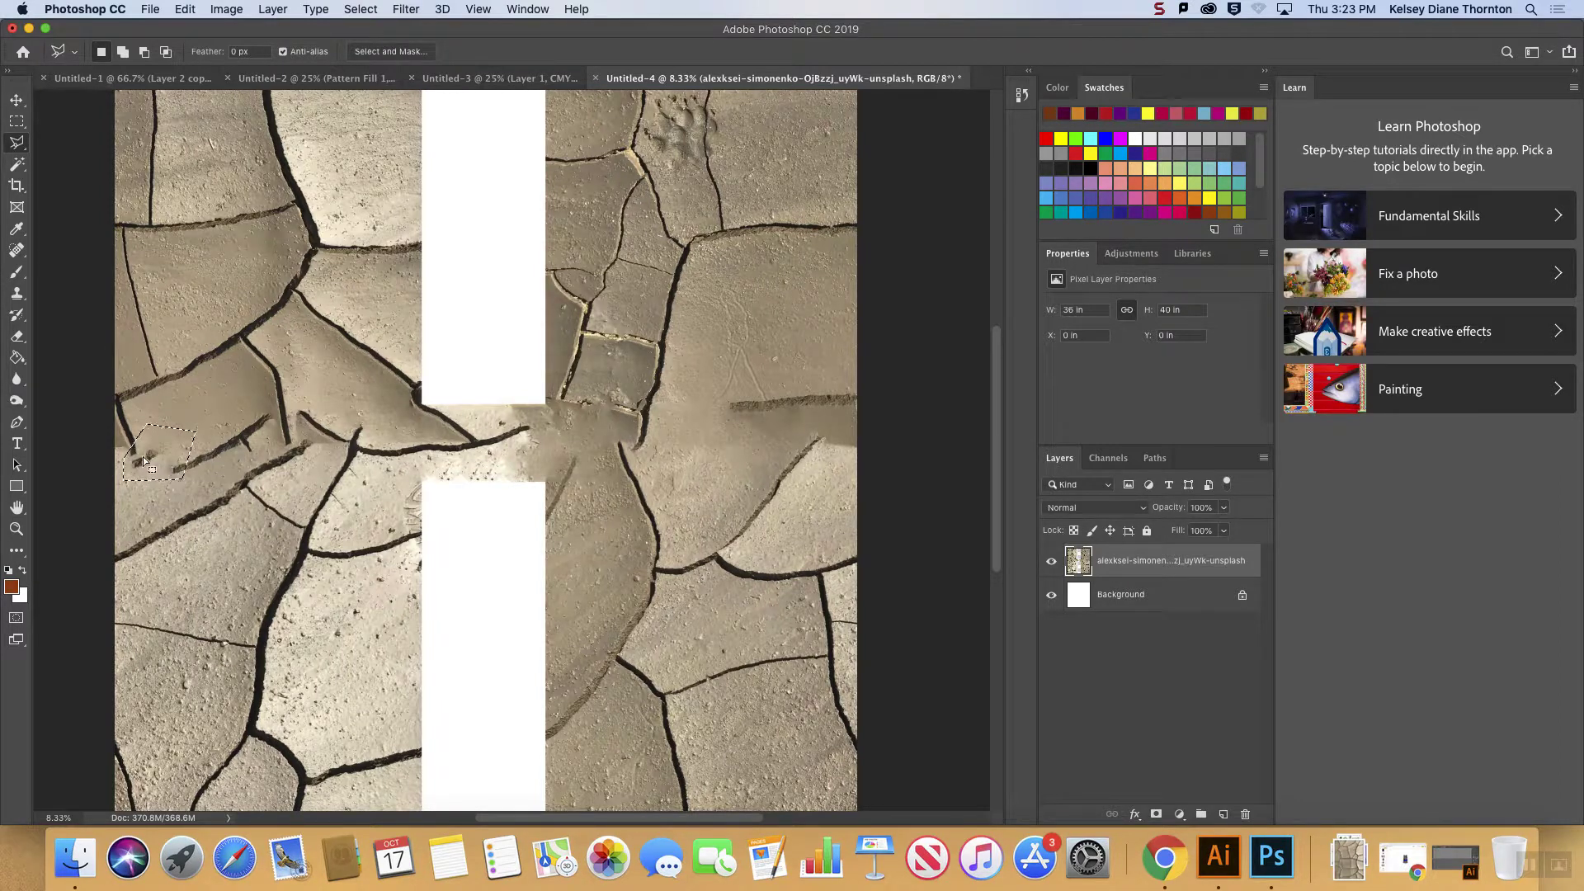
- Deselect and use the Clone Stamp to bridge the broken dark crack at the left end of the horizontal seam
{"action": "key", "text": "super+d"}
{"action": "left_click", "coordinate": [16, 295]}
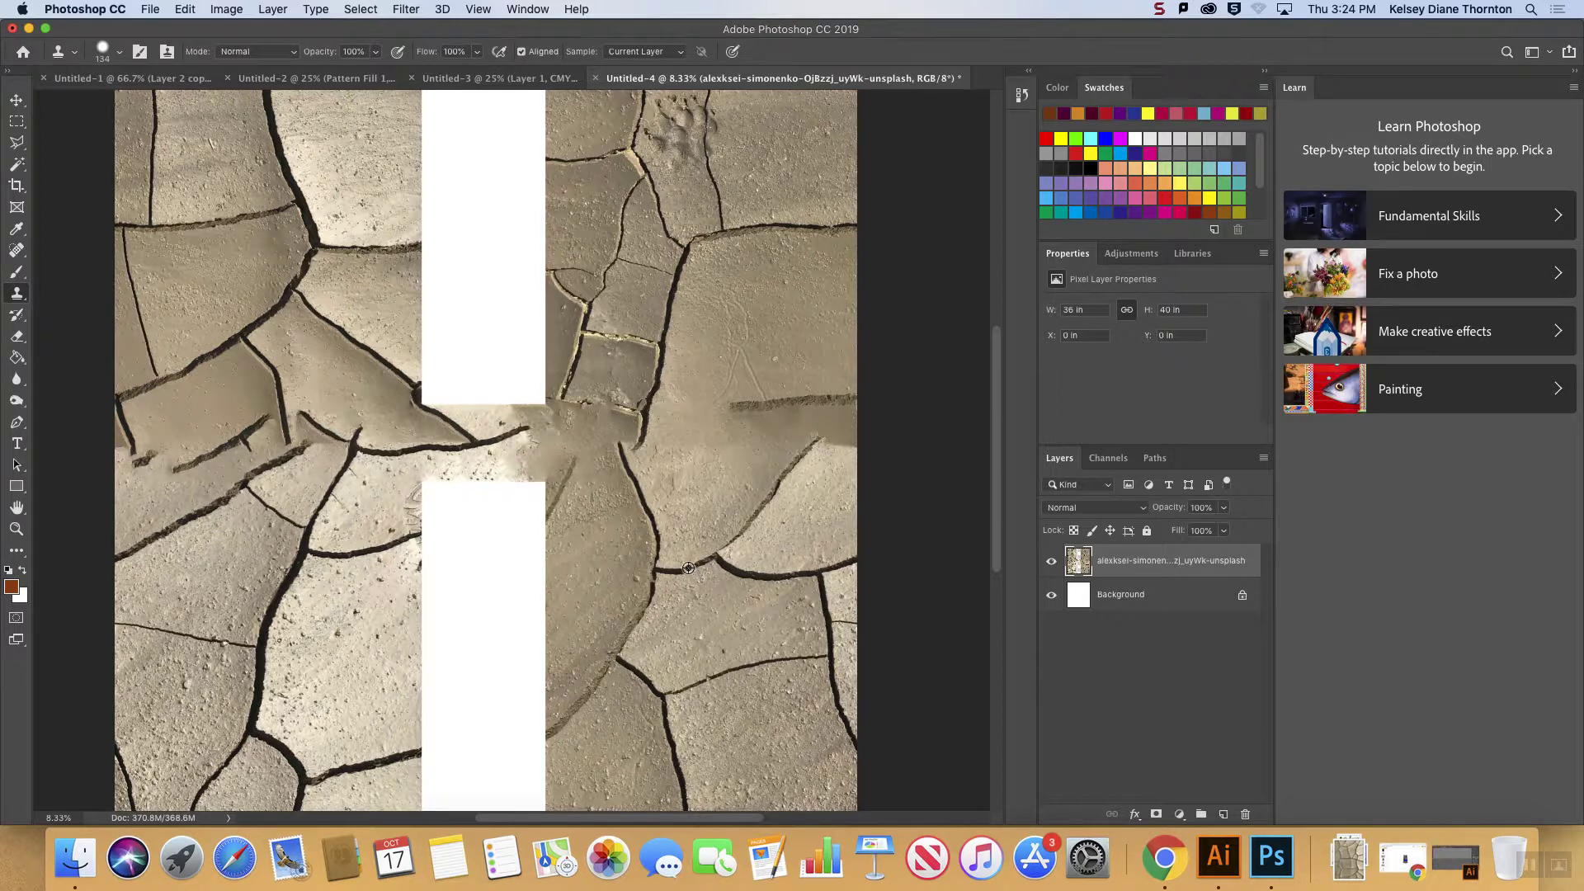
{"action": "left_click_drag", "start_coordinate": [172, 468], "coordinate": [137, 467]}
{"action": "scroll", "coordinate": [623, 433], "scroll_direction": "up", "scroll_amount": 3}
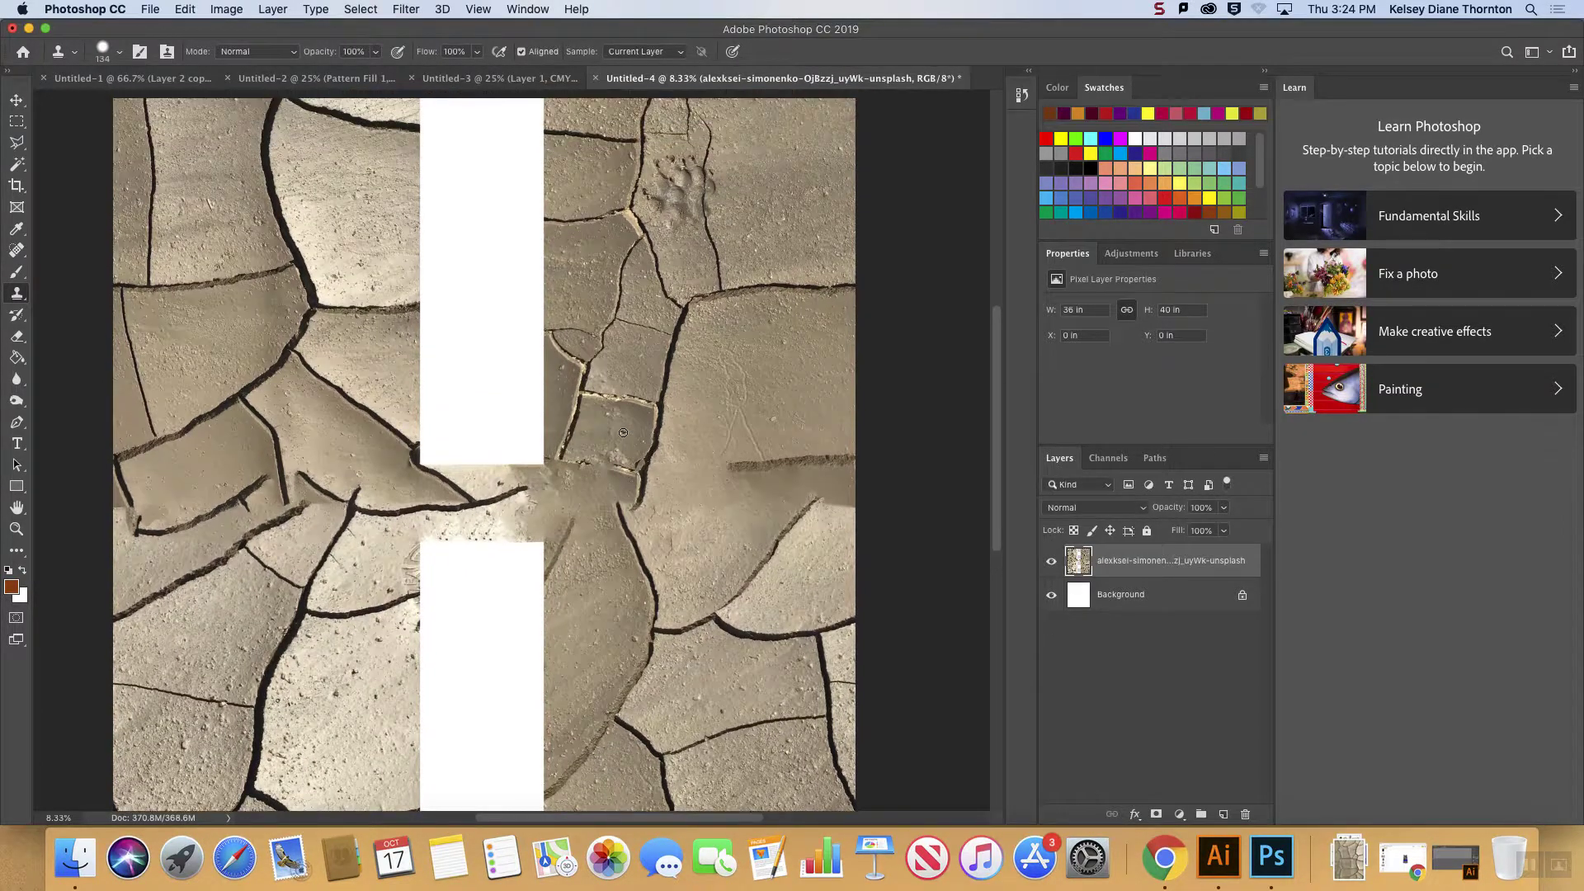
- Select both remaining white strips of the vertical gap with a rectangular marquee, leaving out the already filled band between them
{"action": "key", "text": "super+minus"}
{"action": "key", "text": "super+minus"}
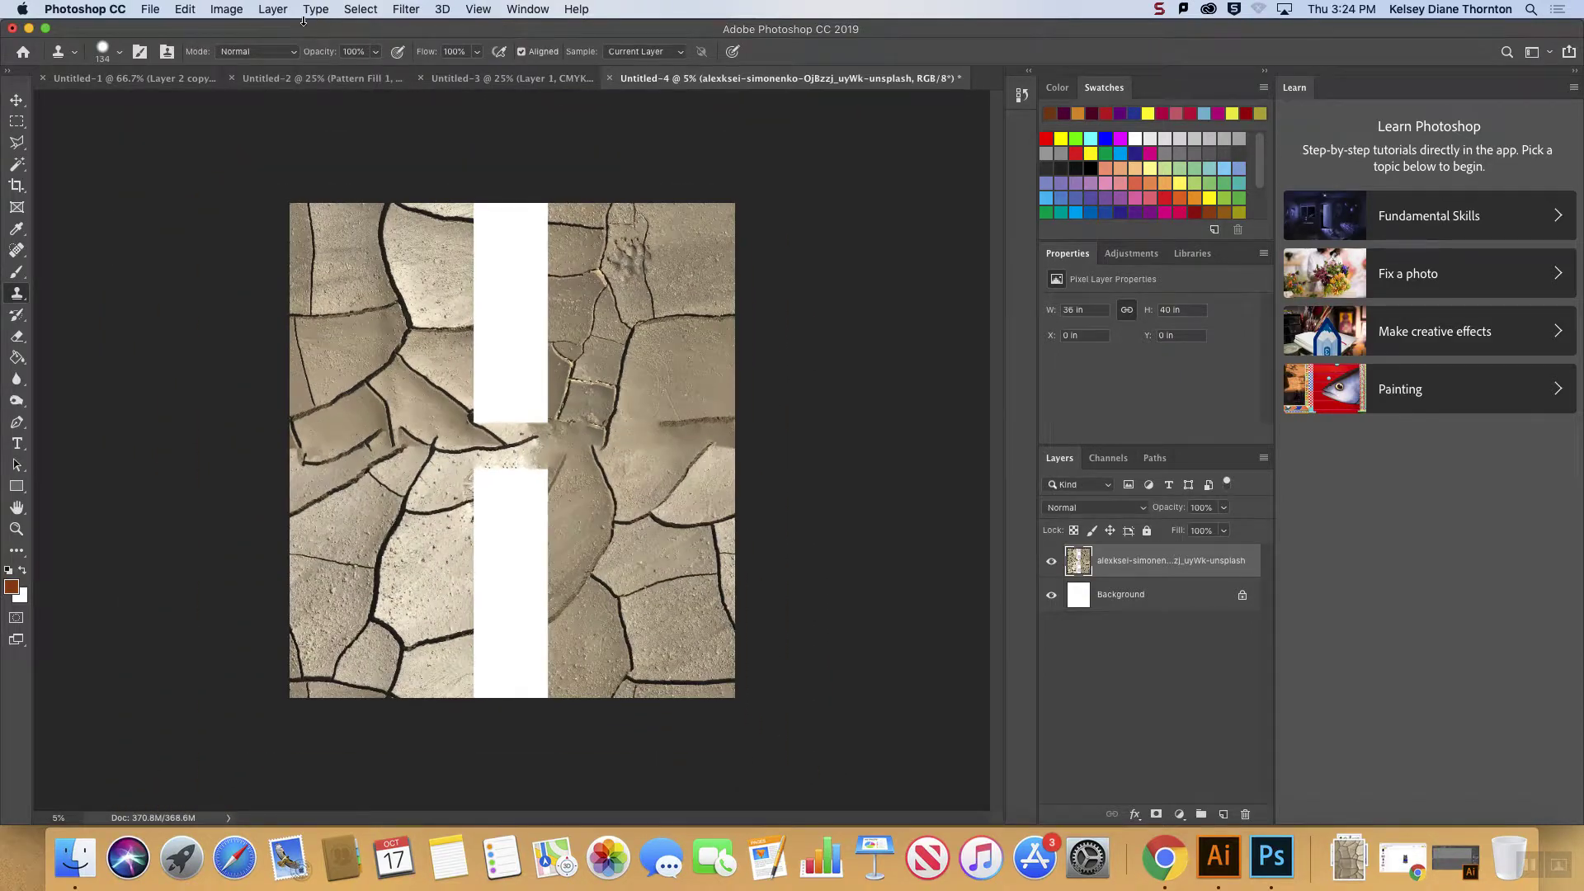
{"action": "left_click", "coordinate": [17, 121]}
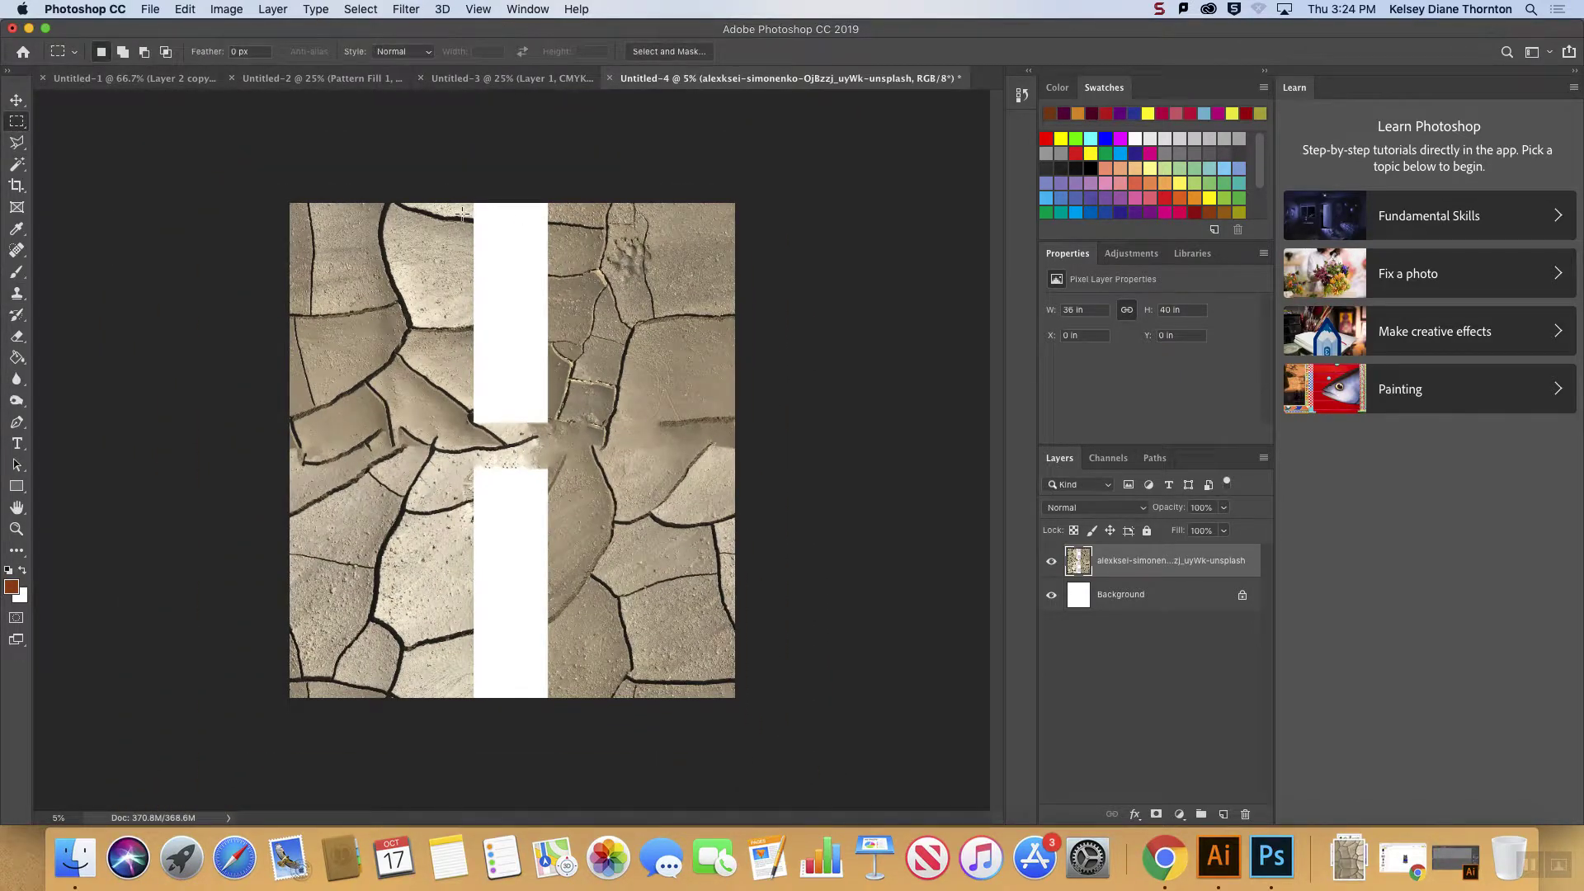
{"action": "left_click_drag", "start_coordinate": [464, 211], "coordinate": [564, 690]}
{"action": "key", "text": "alt"}
{"action": "left_click_drag", "start_coordinate": [457, 431], "coordinate": [576, 460]}
- Fill the two-part strip selection using Content-Aware with Color Adaptation, Normal mode and 100% opacity
{"action": "left_click", "coordinate": [185, 10]}
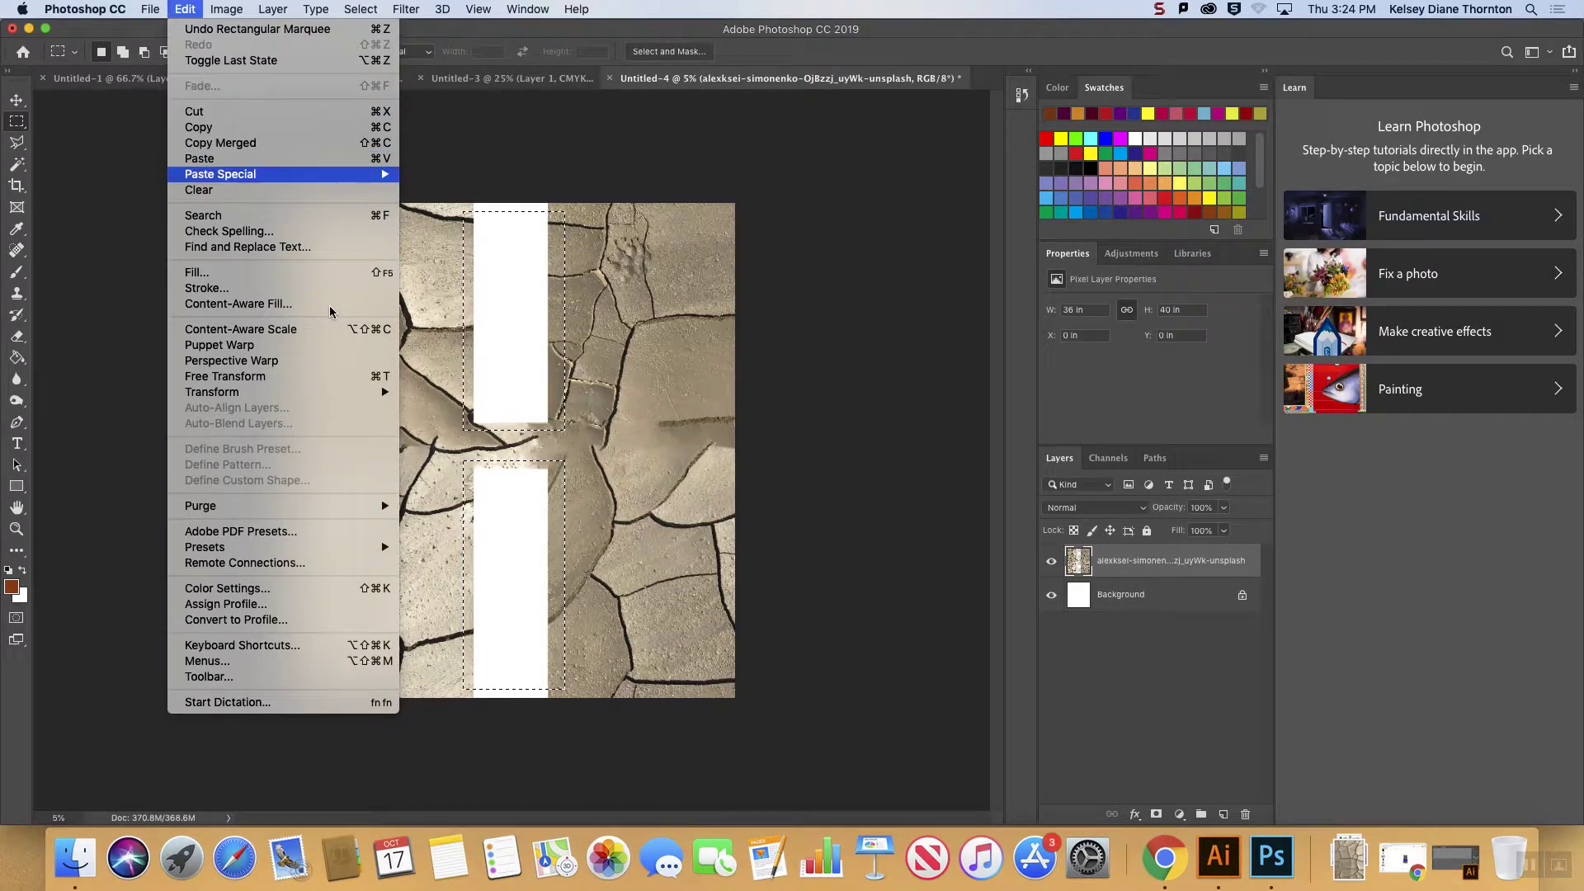
{"action": "left_click", "coordinate": [311, 274]}
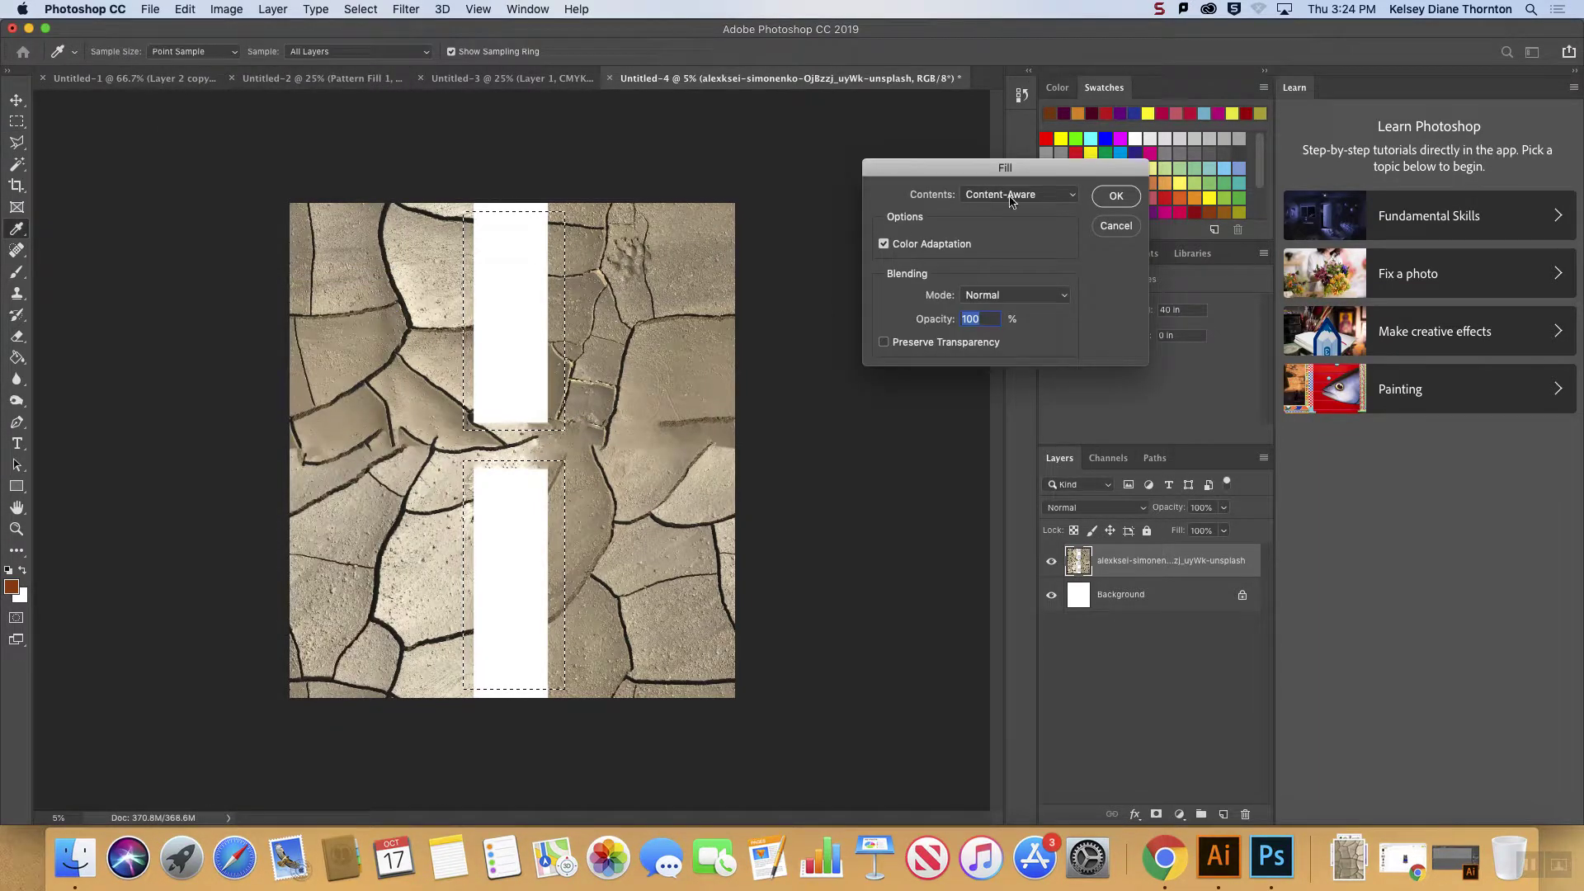
{"action": "left_click", "coordinate": [1104, 202]}
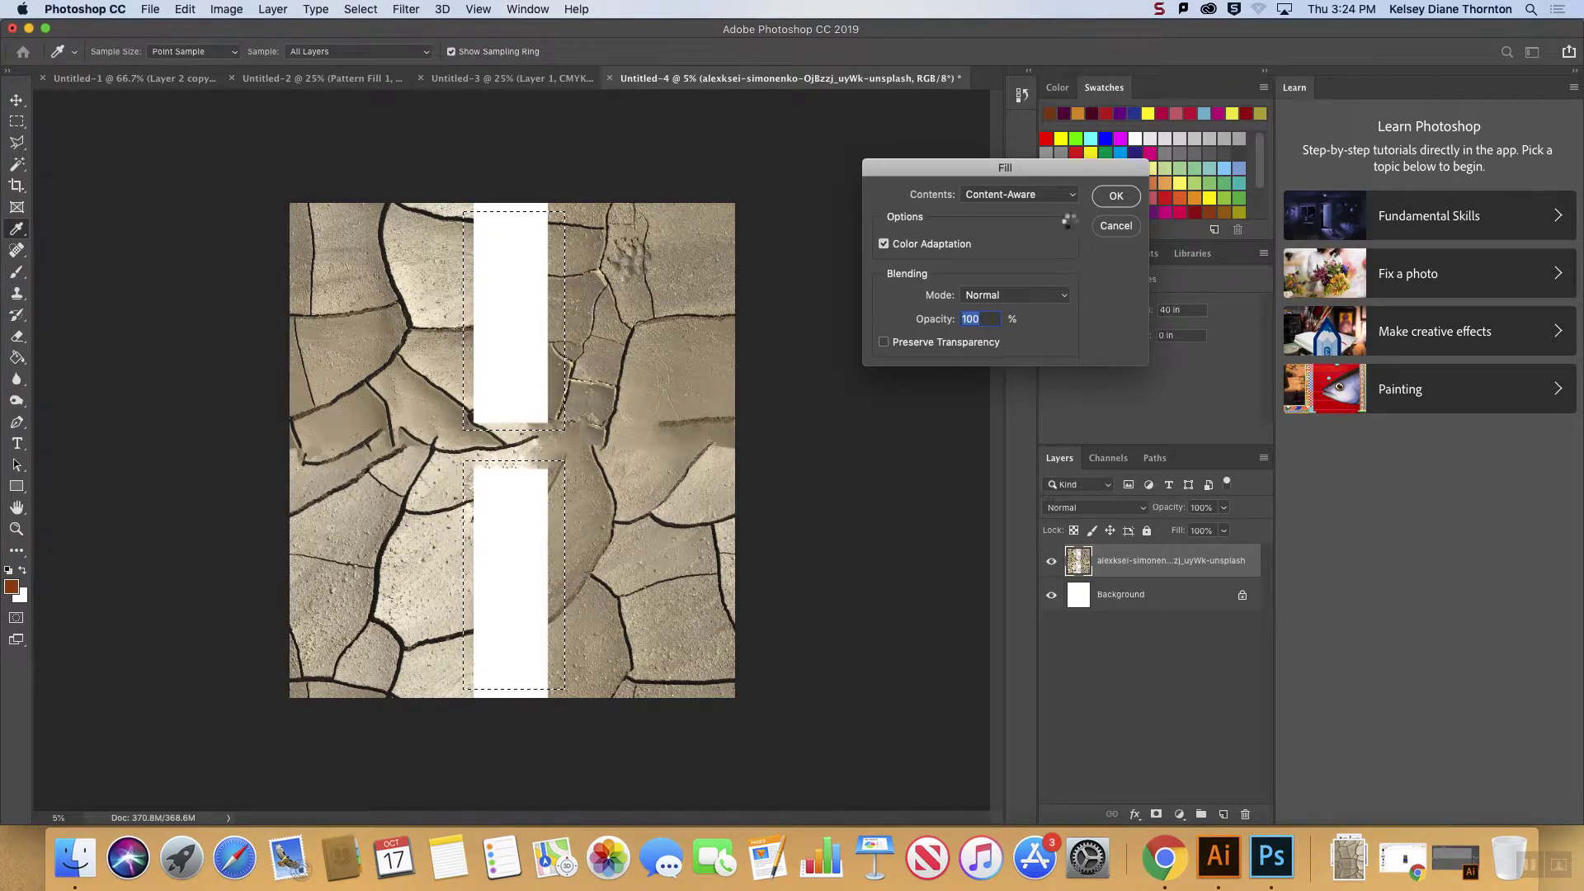
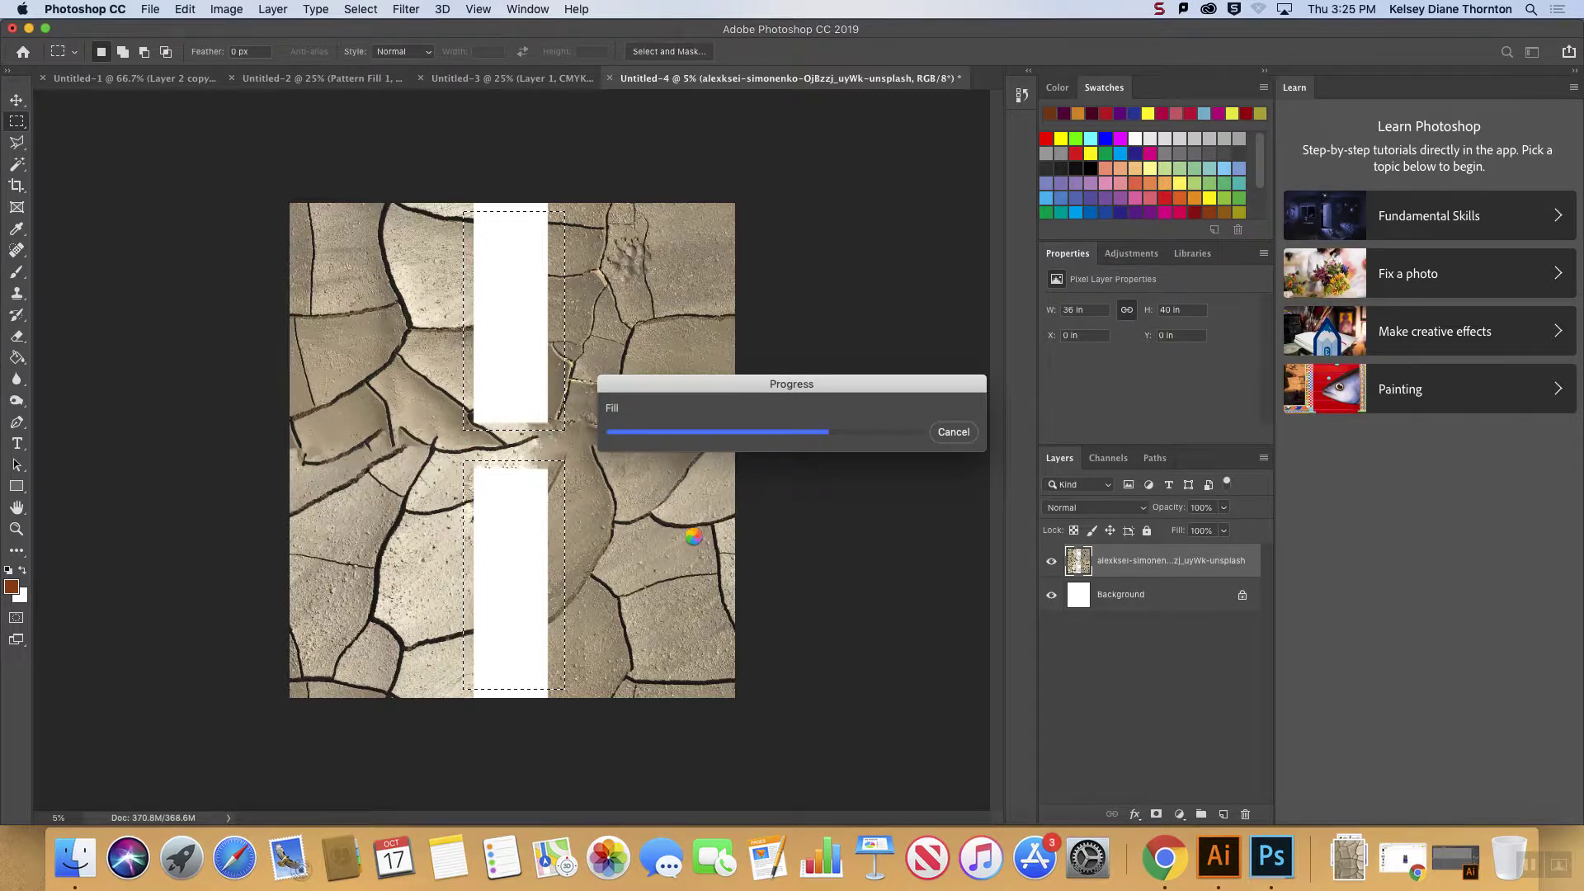
- Switch to Chrome, search Unsplash for desert lizard, and look through the photos, including the brown komodo dragon
{"action": "left_click", "coordinate": [1179, 880]}
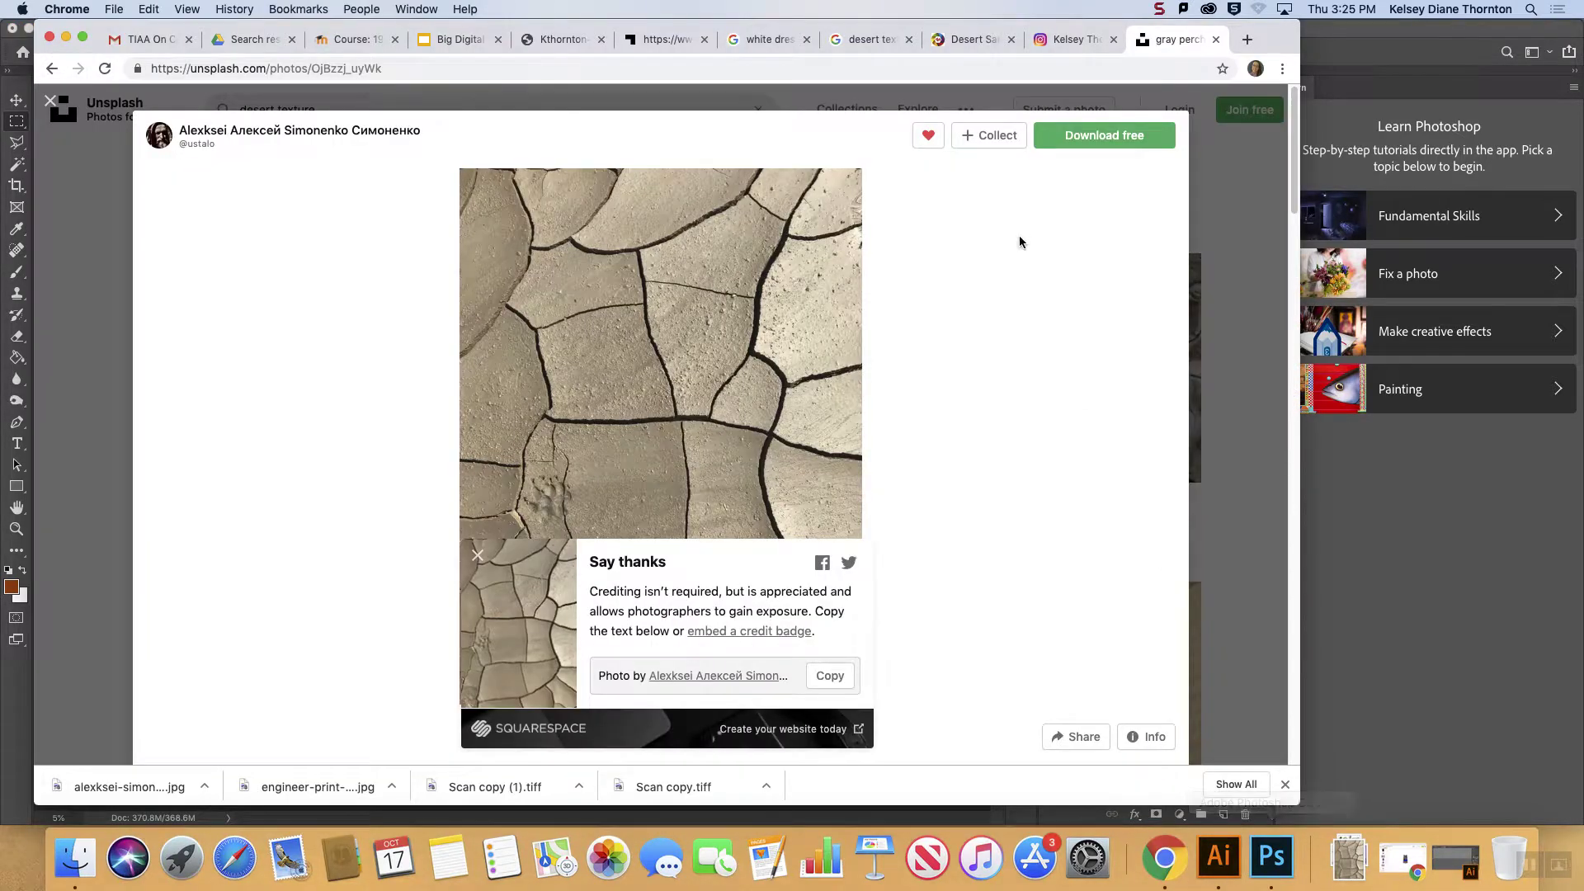
{"action": "left_click", "coordinate": [1258, 216]}
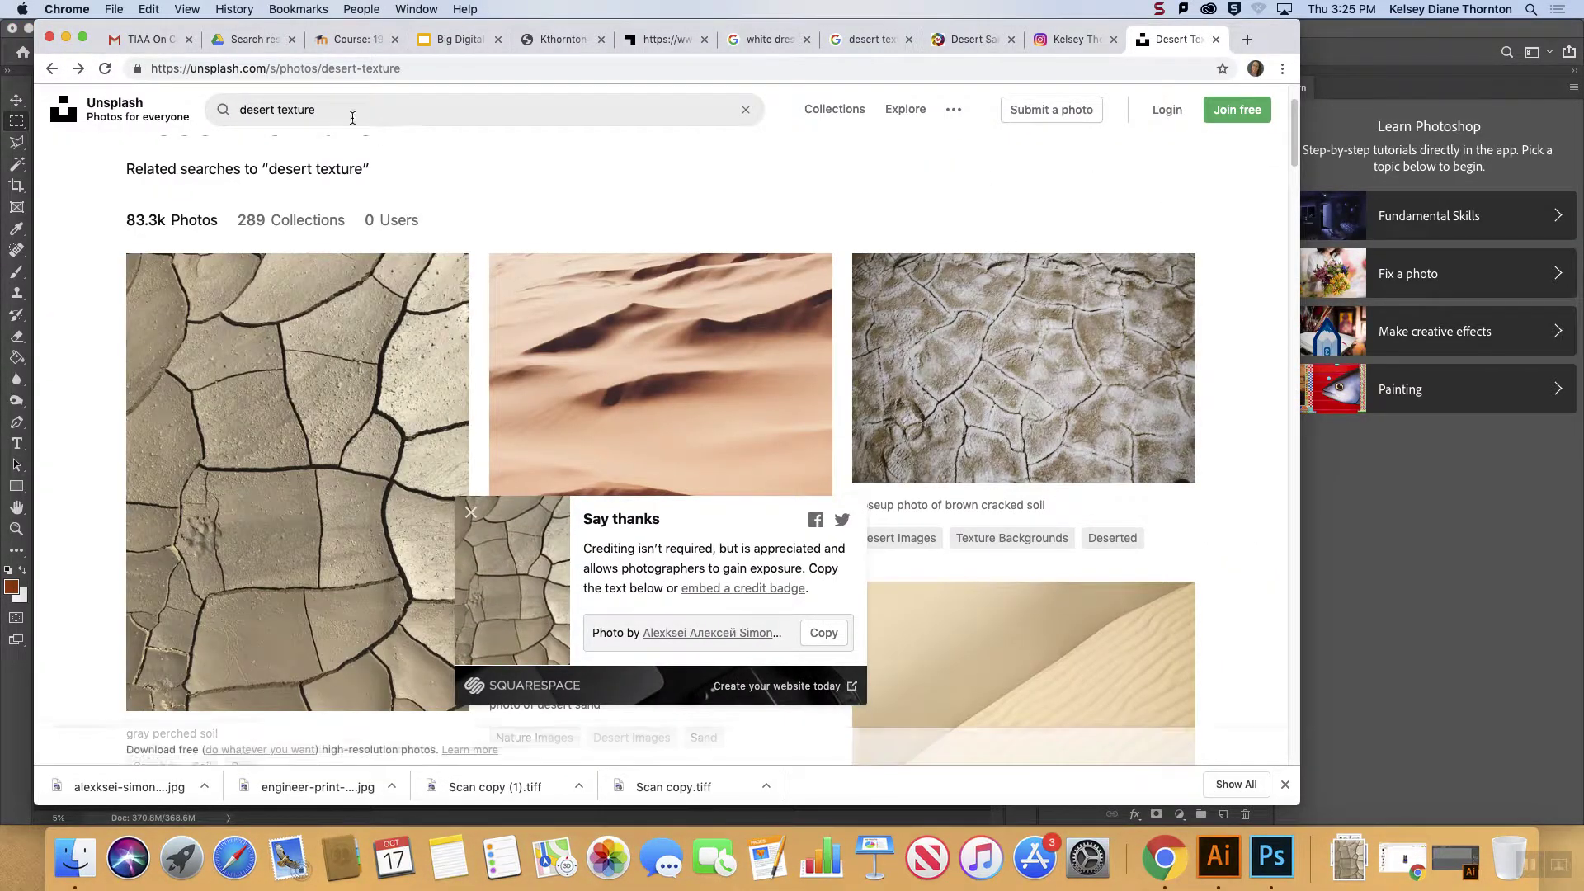
{"action": "left_click", "coordinate": [312, 112]}
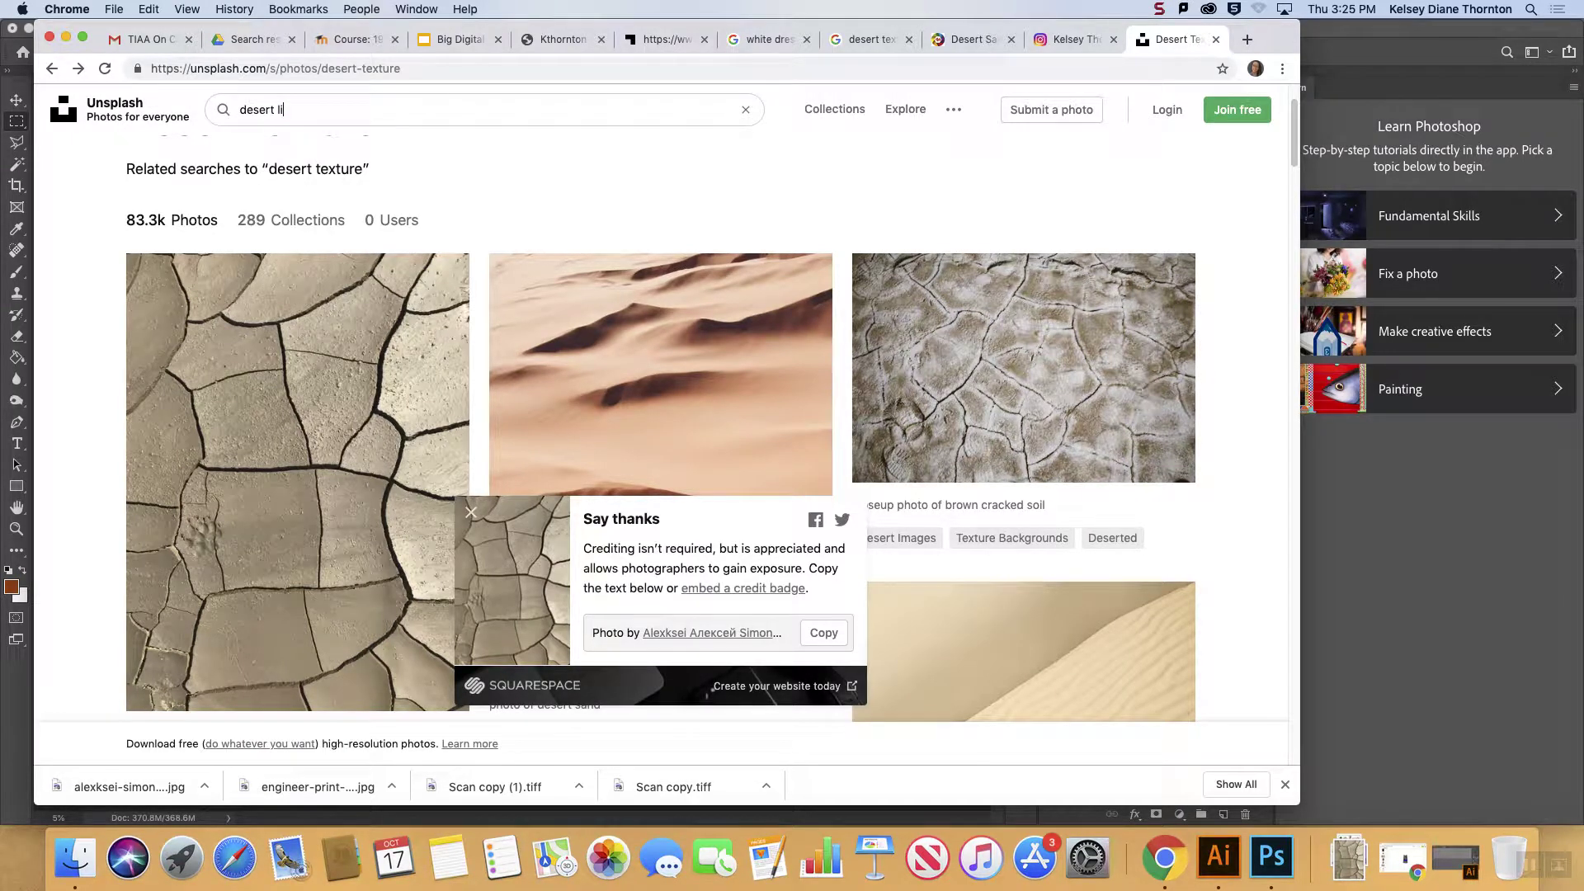
{"action": "type", "text": "lizard"}
{"action": "key", "text": "Return"}
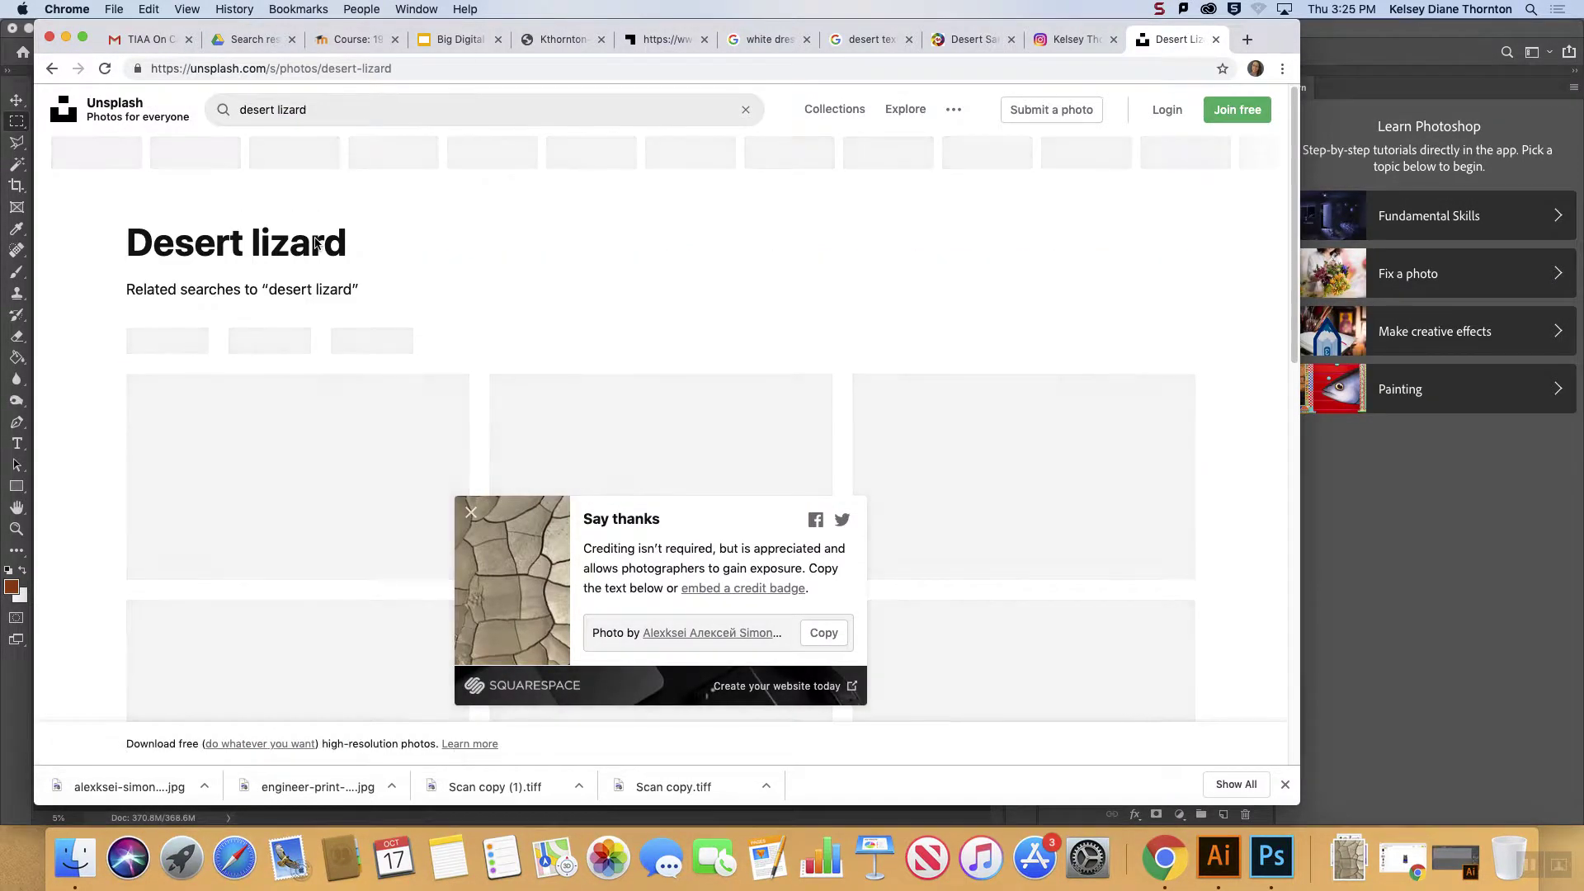
{"action": "scroll", "coordinate": [1023, 495], "scroll_direction": "down", "scroll_amount": 5}
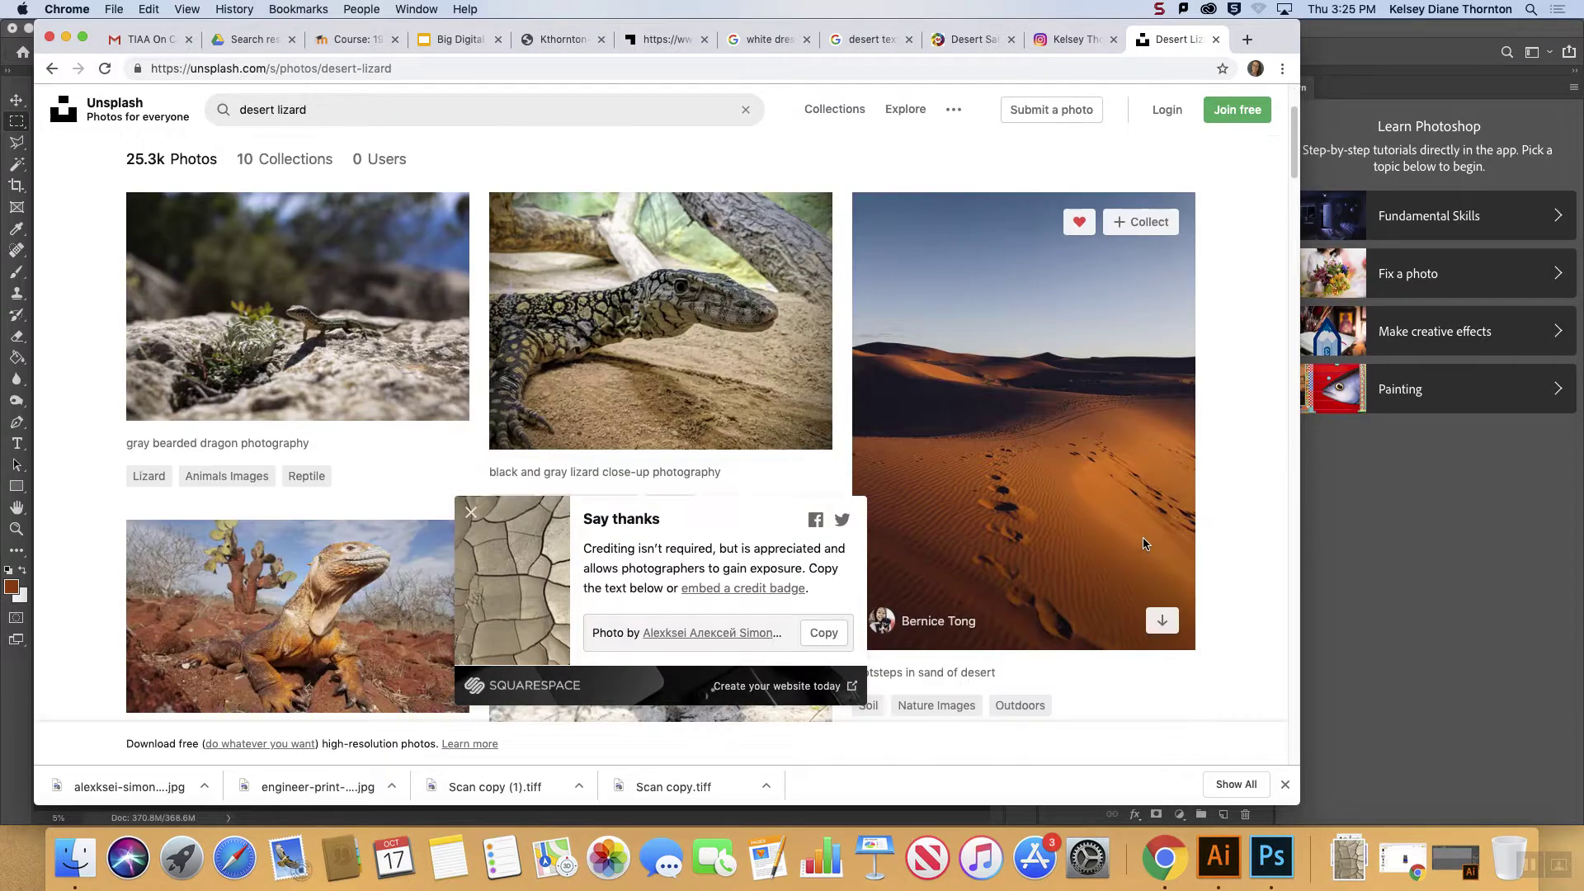
{"action": "left_click", "coordinate": [238, 556]}
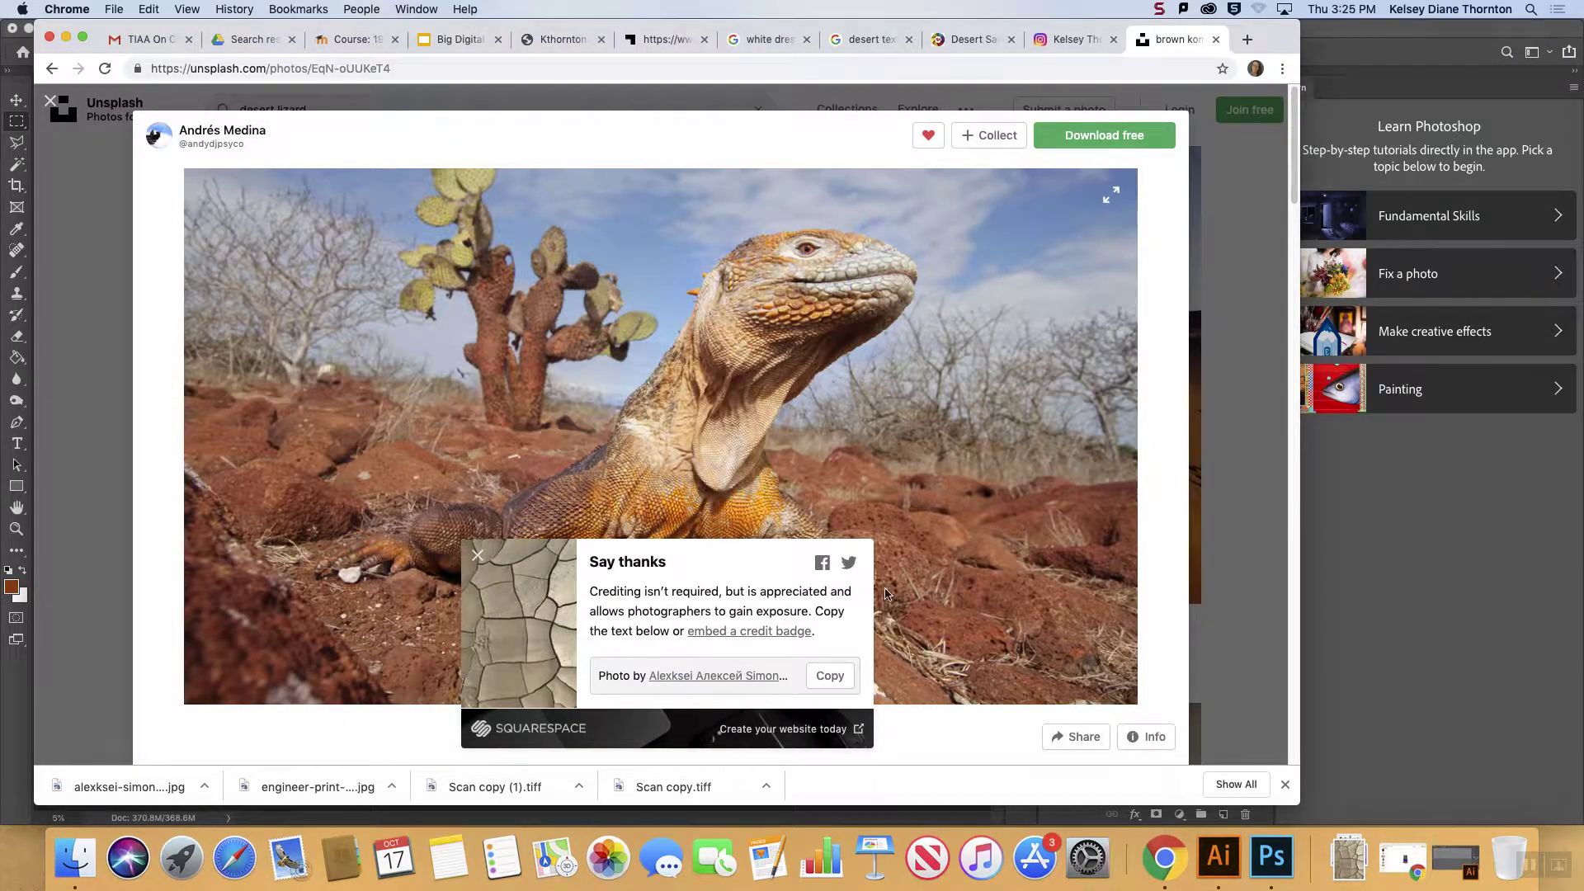
{"action": "left_click", "coordinate": [1271, 594]}
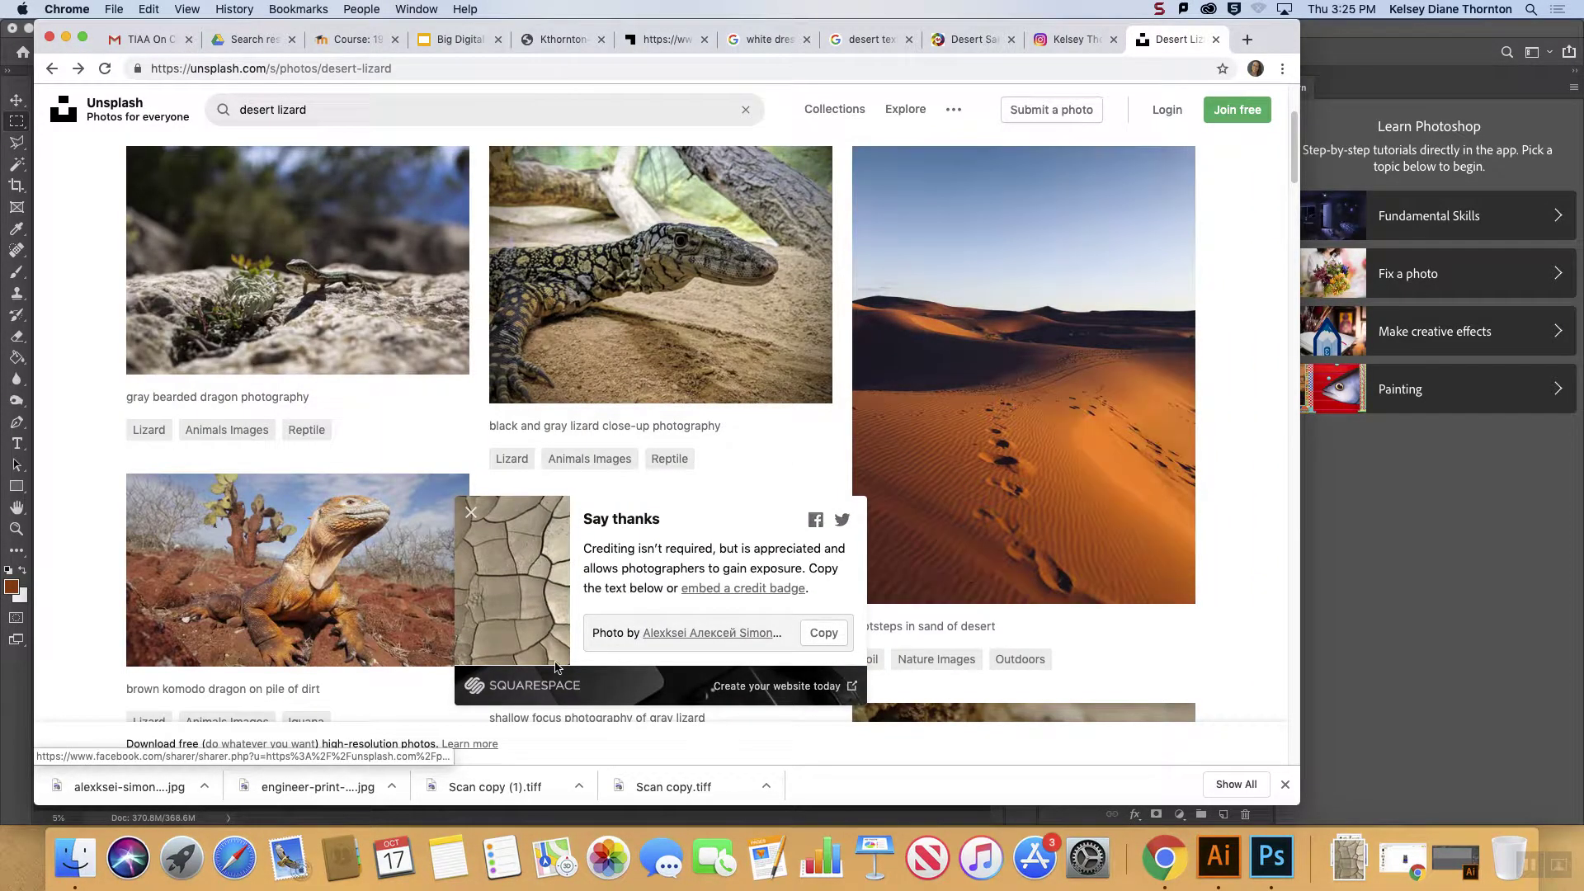
{"action": "scroll", "coordinate": [520, 534], "scroll_direction": "down", "scroll_amount": 6}
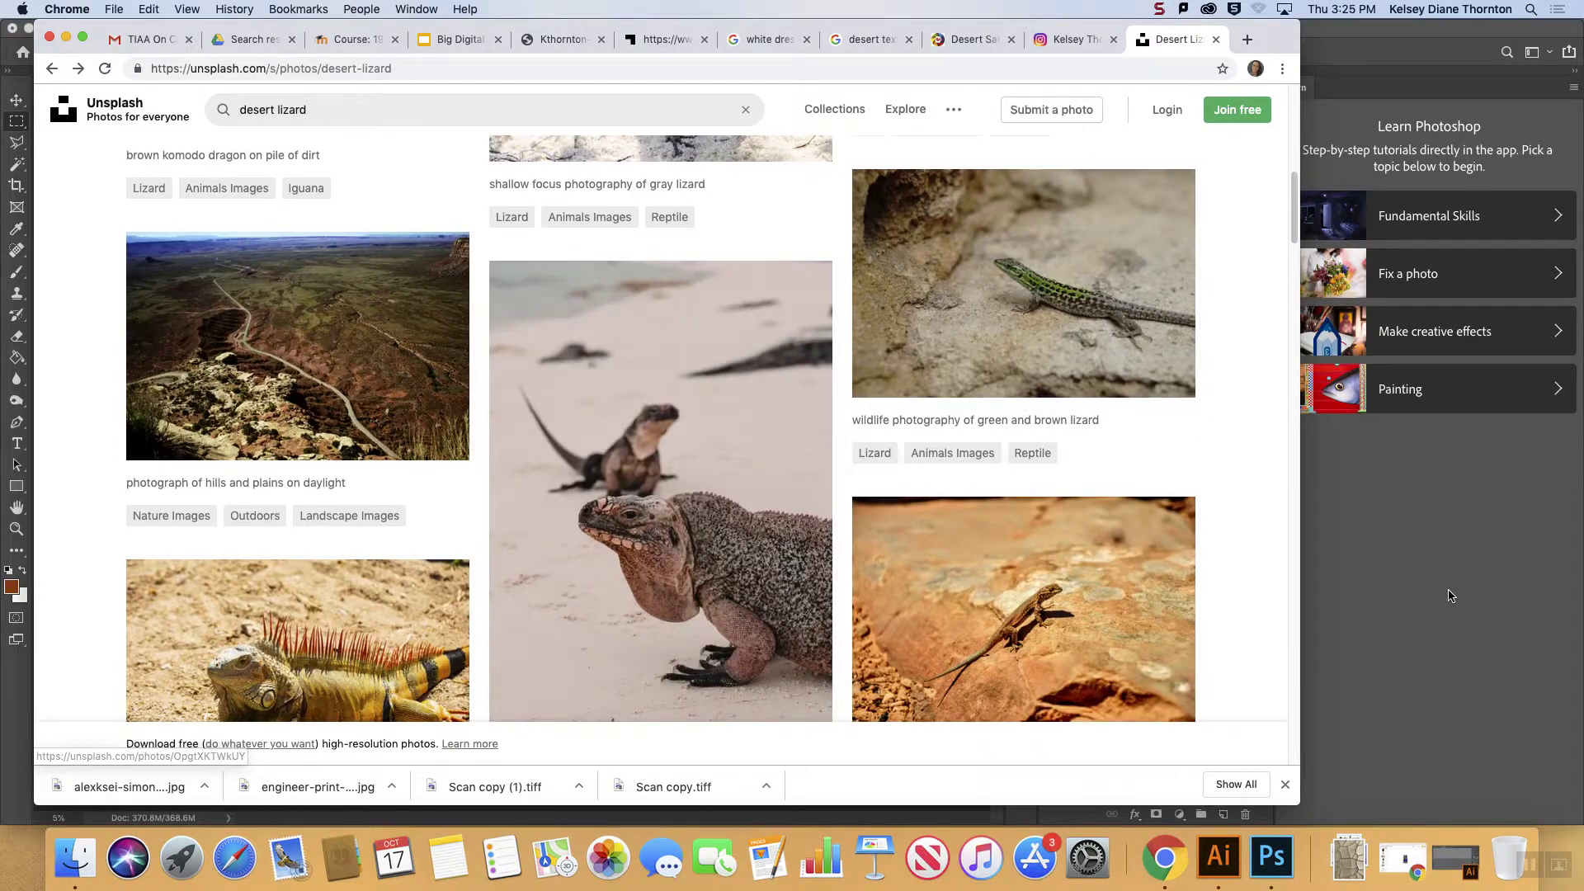
- Switch back to Photoshop, check the lizard pattern in Untitled-1, and deselect the filled strips in Untitled-4
{"action": "key", "text": "super+Tab"}
{"action": "left_click", "coordinate": [95, 79]}
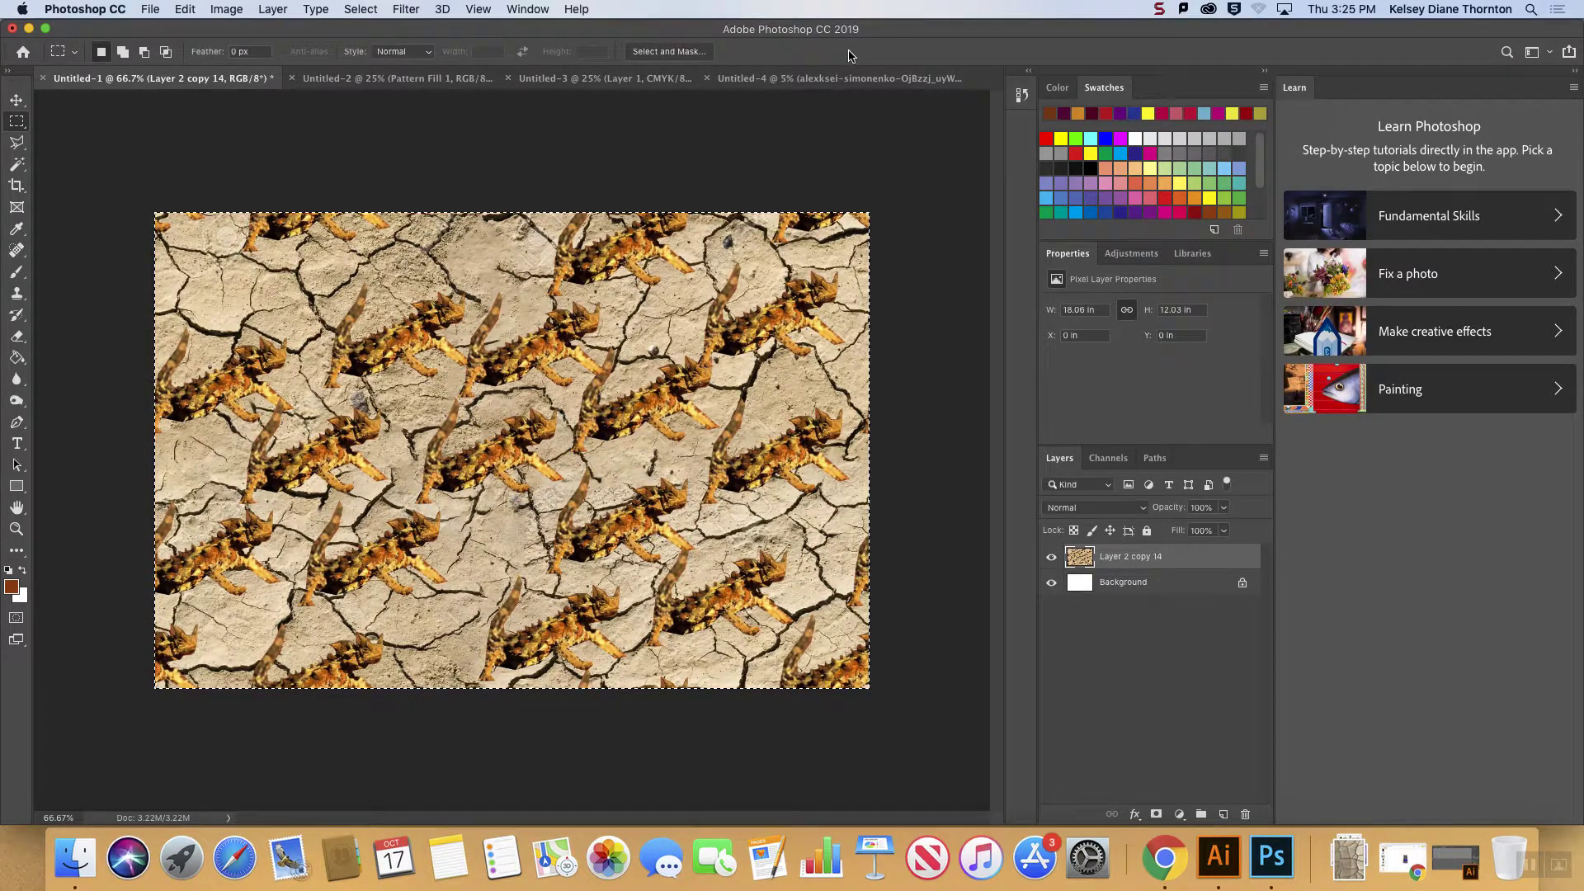
{"action": "left_click", "coordinate": [846, 78]}
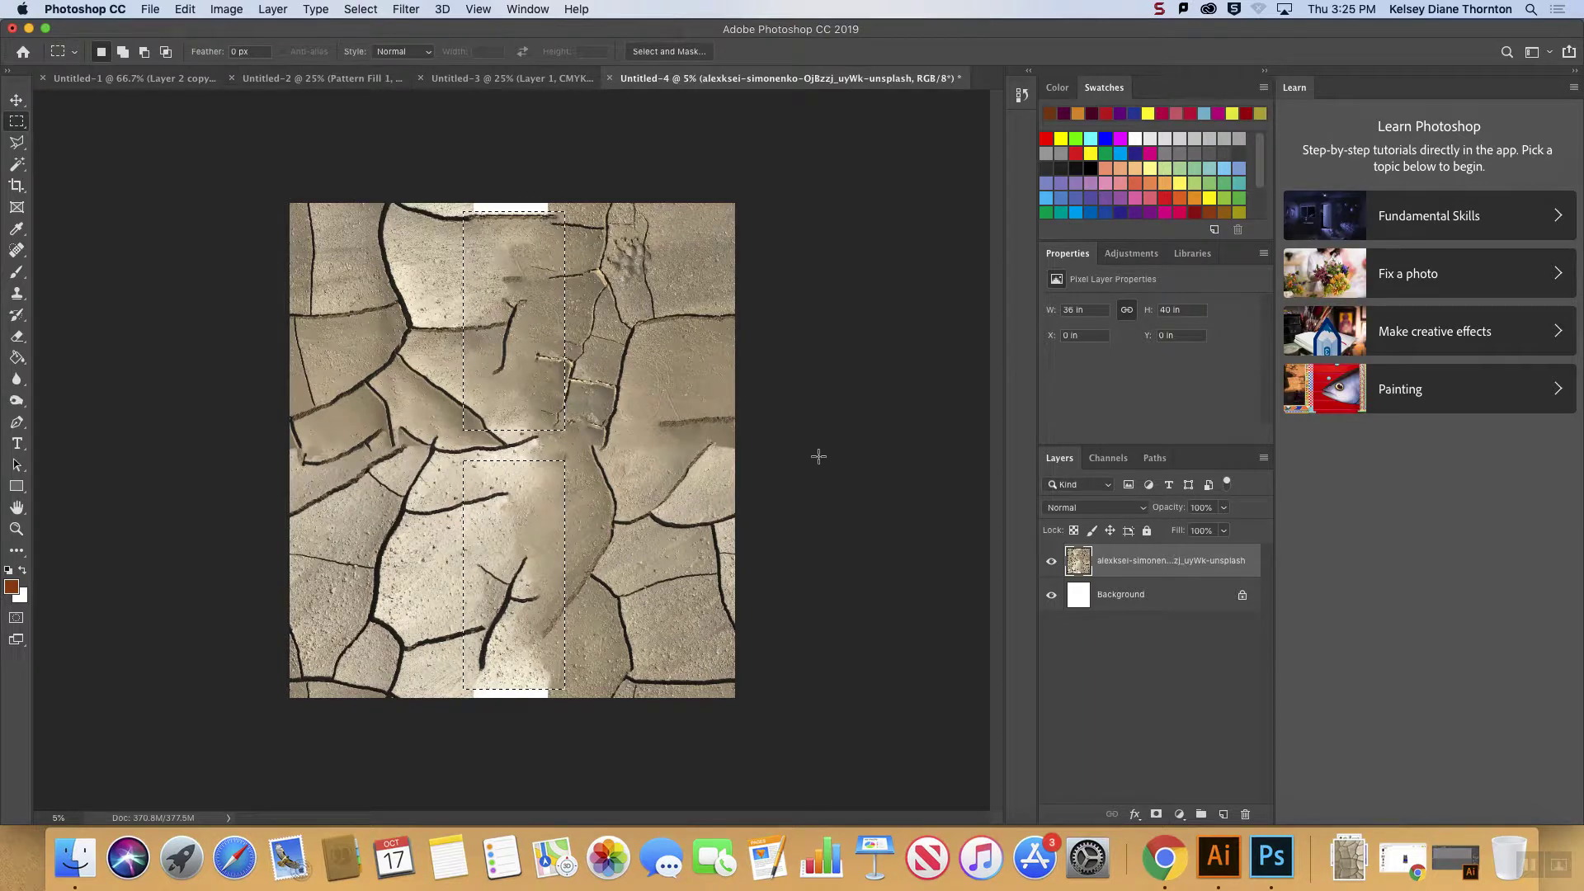
{"action": "key", "text": "super+d"}
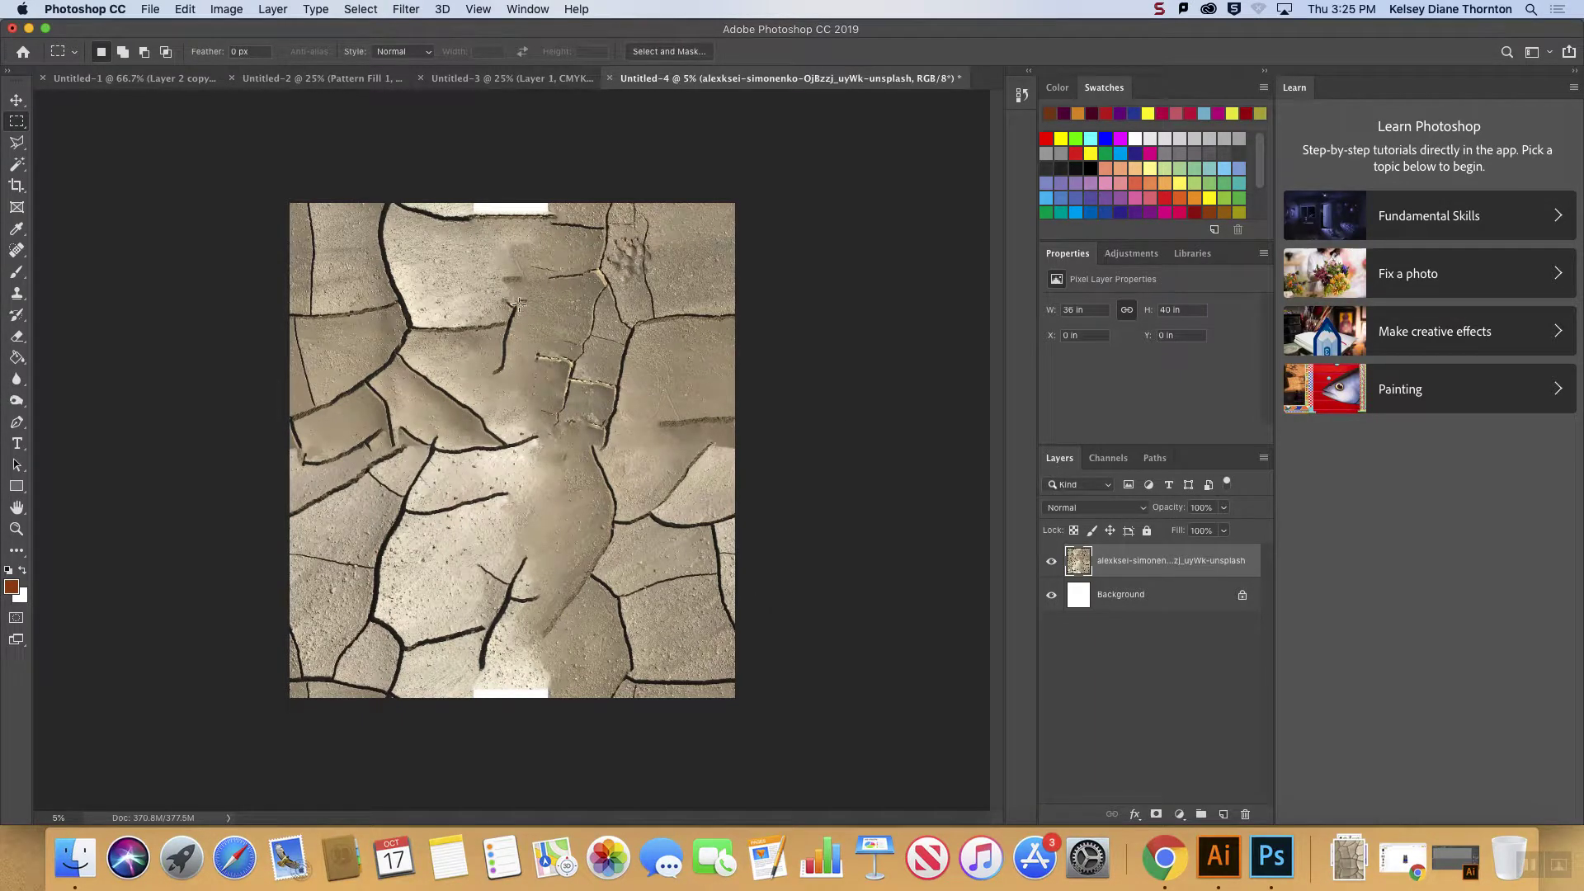
- Activate the Clone Stamp with a brush size of 444 px
{"action": "left_click", "coordinate": [17, 293]}
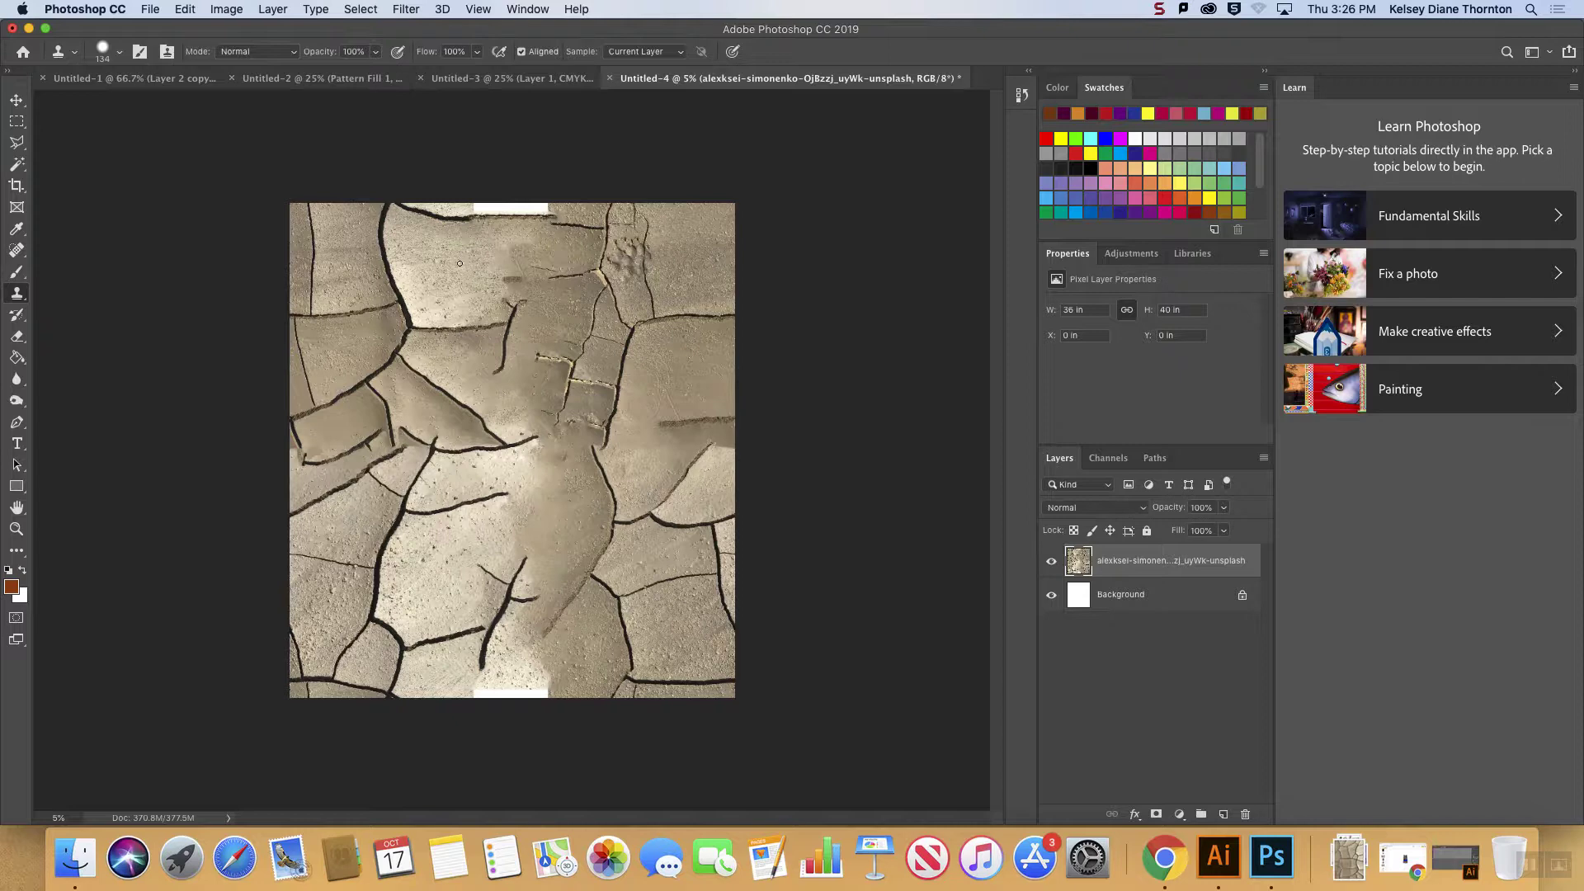
{"action": "left_click", "coordinate": [123, 56]}
{"action": "left_click_drag", "start_coordinate": [176, 103], "coordinate": [183, 104]}
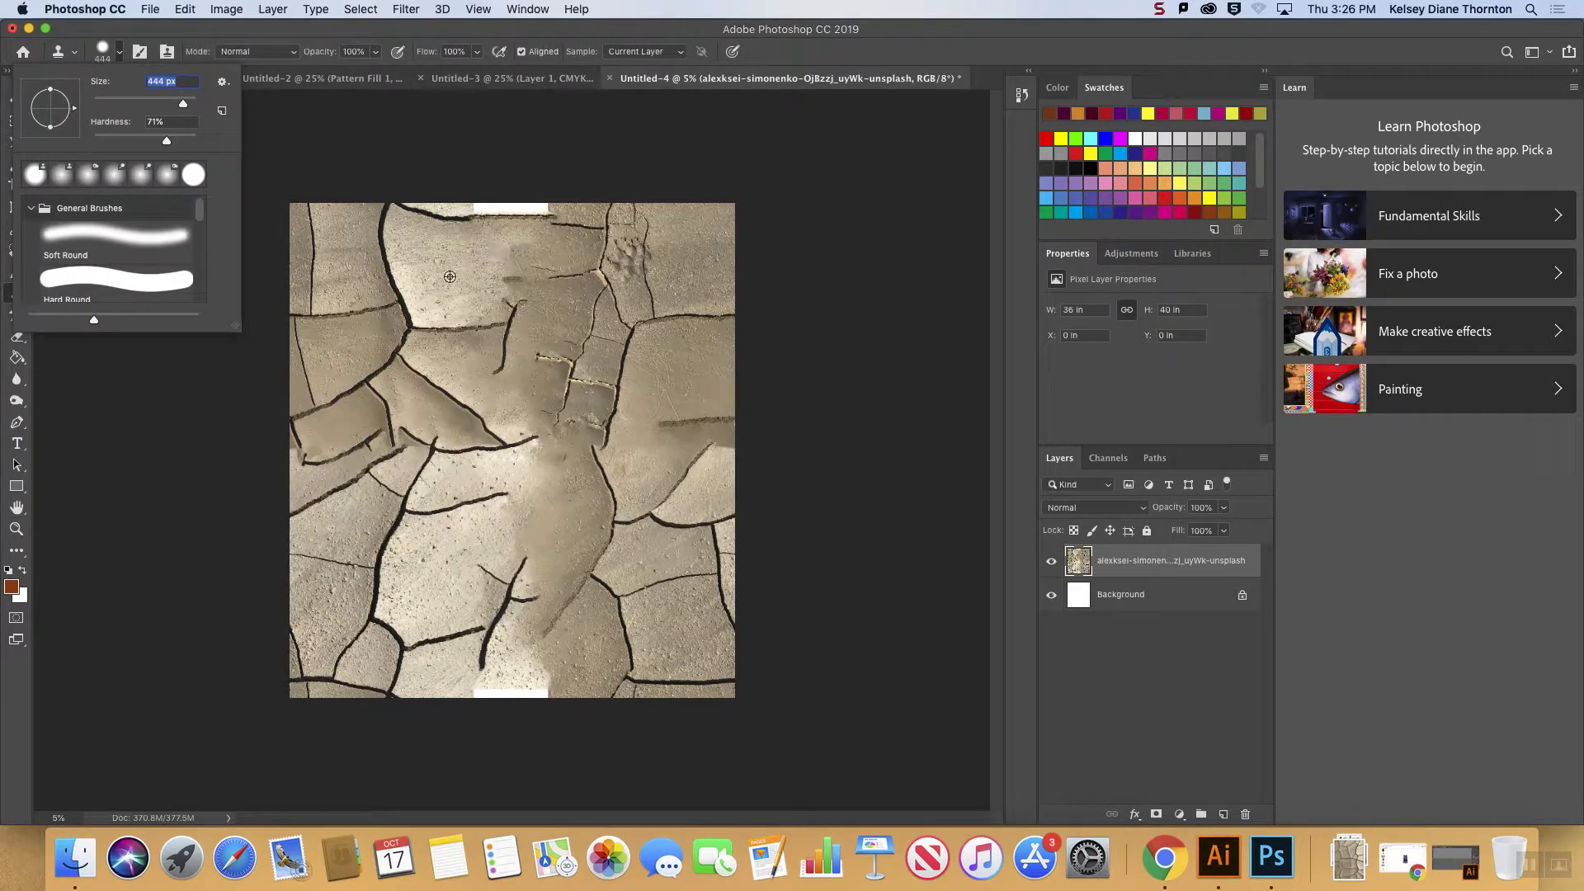
- Try cloning light soil texture over the dark smudge in the upper part of the filled vertical seam, and undo it
{"action": "left_click", "coordinate": [450, 277]}
{"action": "mouse_move", "coordinate": [524, 255]}
{"action": "left_mouse_down"}
{"action": "mouse_move", "coordinate": [510, 262]}
{"action": "mouse_move", "coordinate": [534, 267]}
{"action": "left_mouse_up"}
{"action": "left_click", "coordinate": [544, 267]}
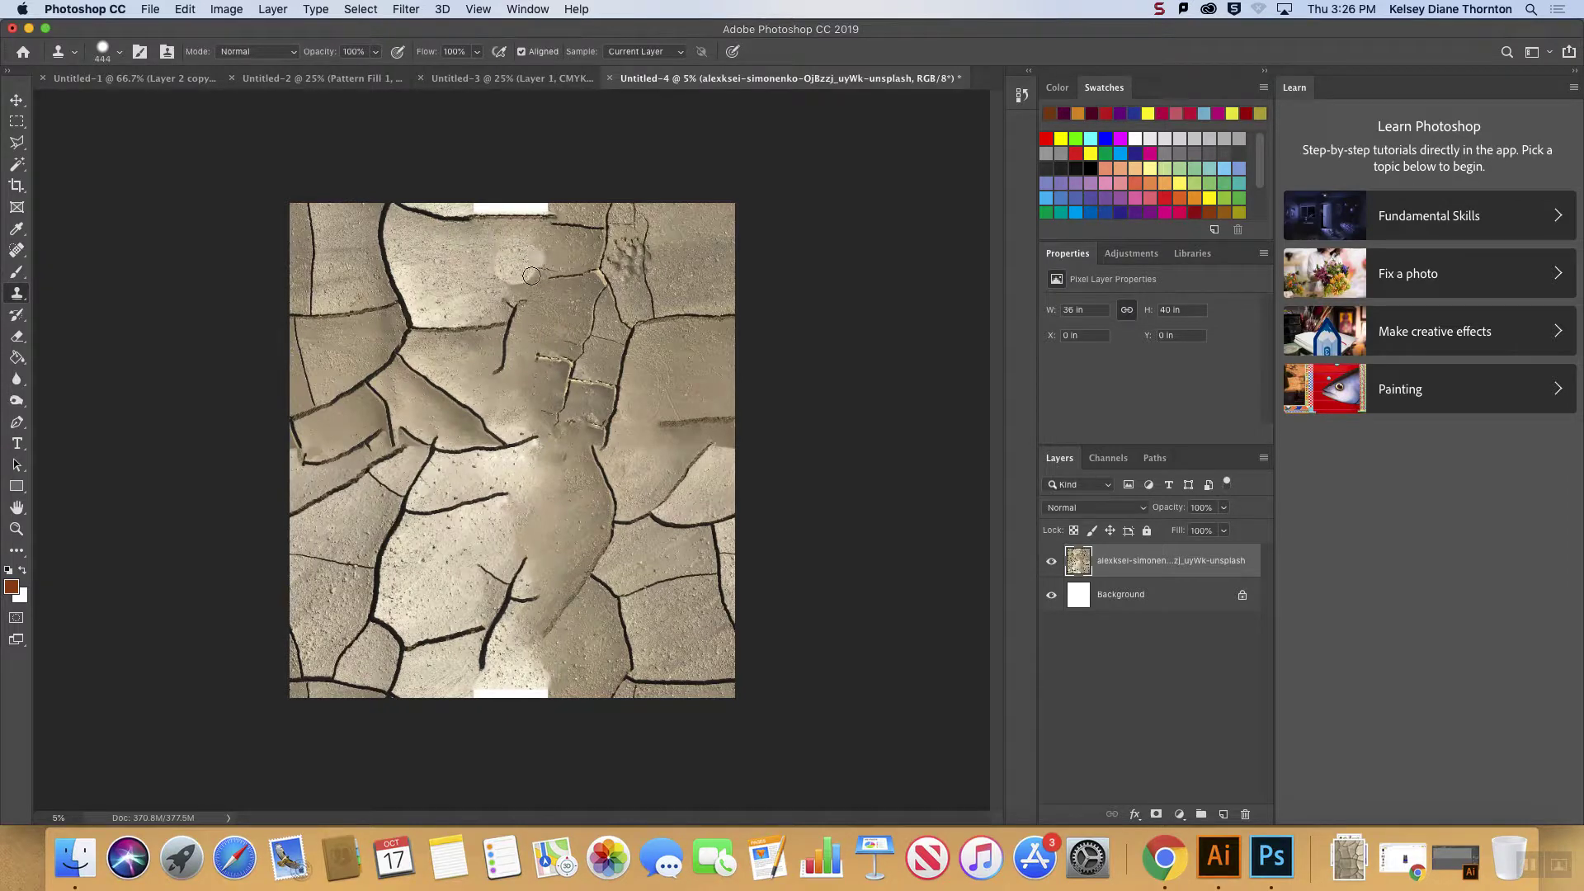
{"action": "key", "text": "super+z"}
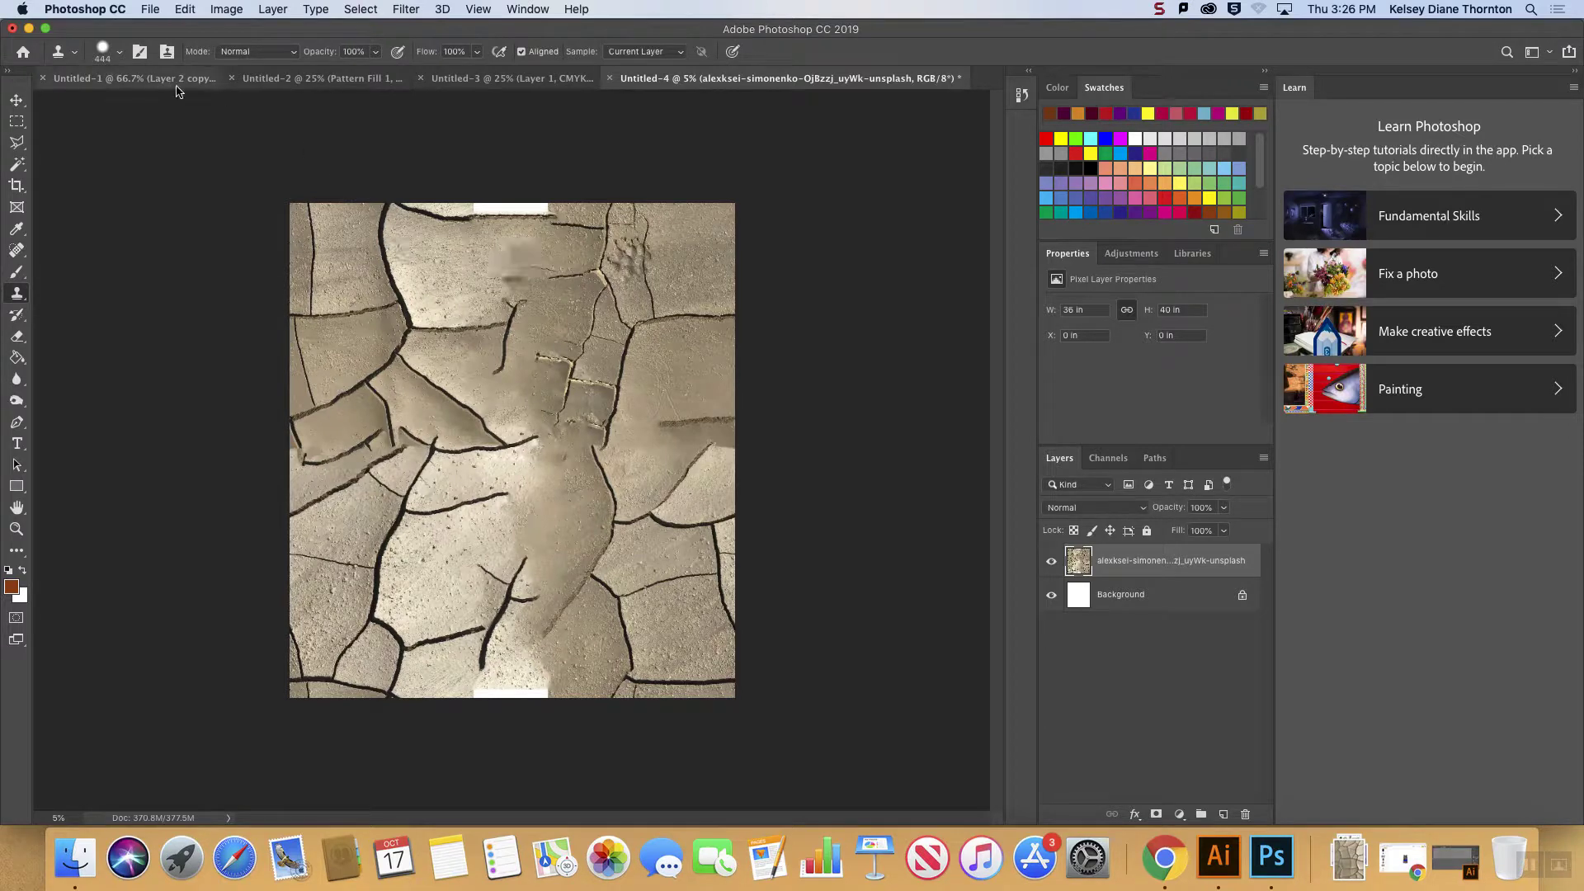
- Set the Clone Stamp hardness to 0% and clone light soil over the smudge in the upper vertical seam
{"action": "left_click", "coordinate": [120, 52]}
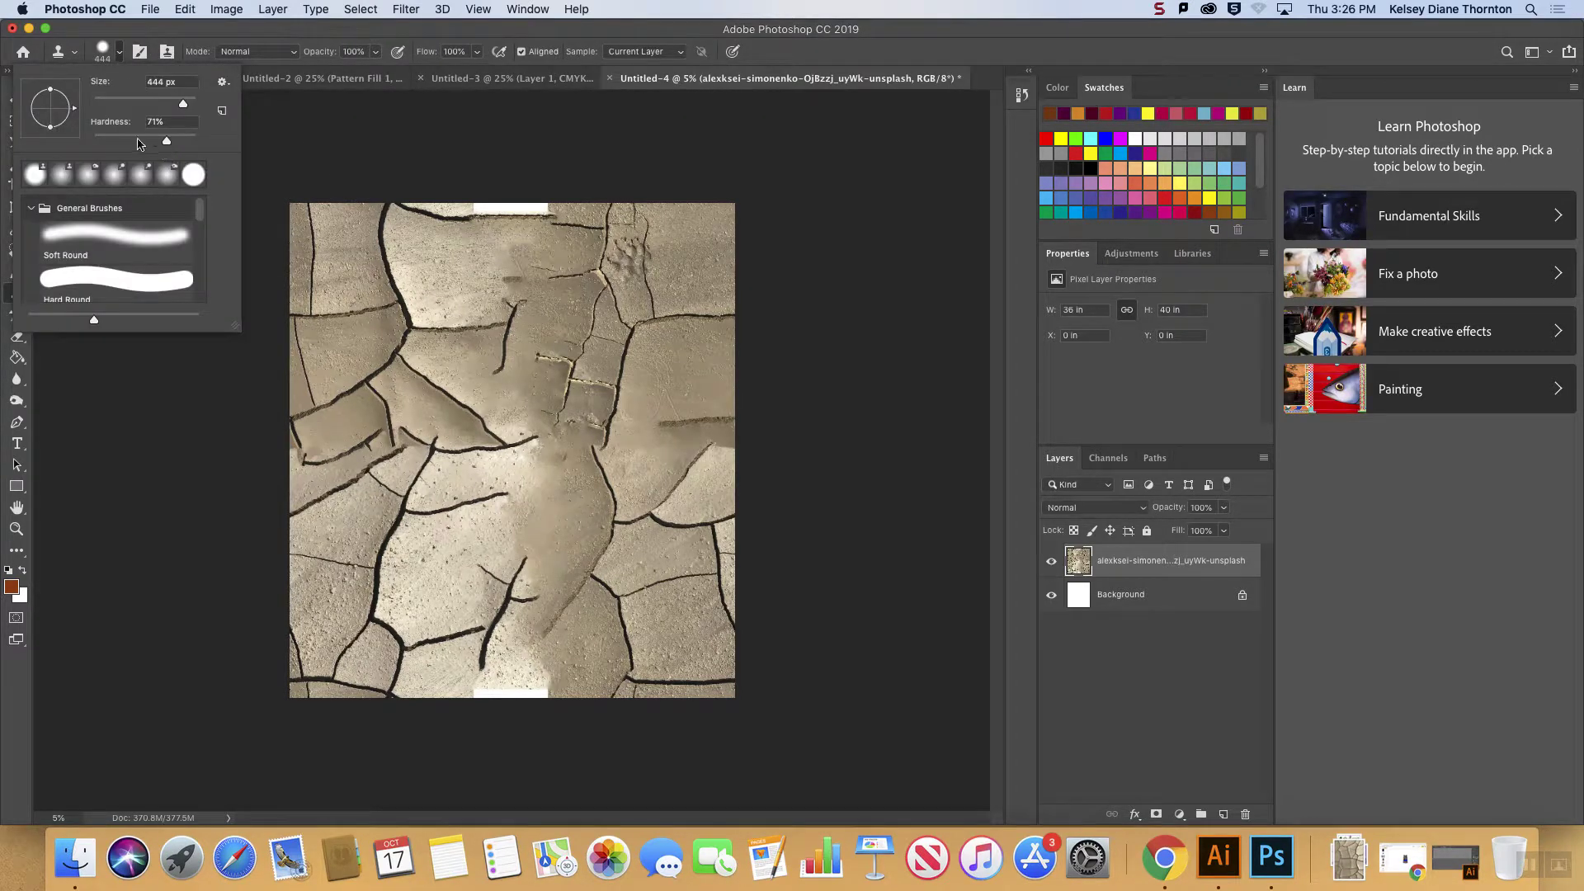
{"action": "left_click_drag", "start_coordinate": [138, 145], "coordinate": [96, 146]}
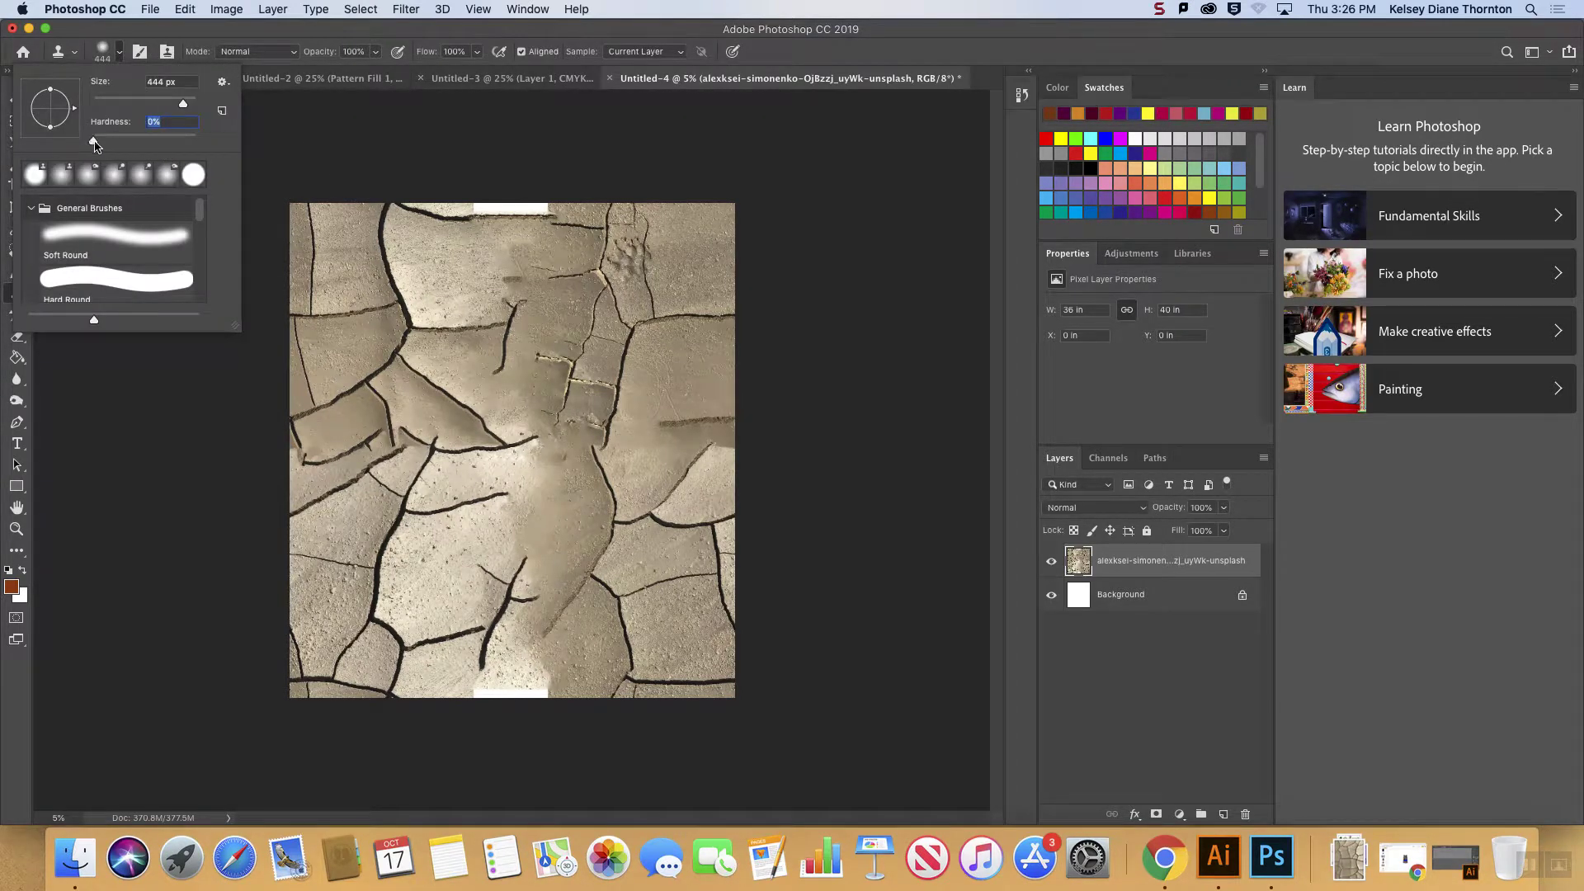
{"action": "left_click", "coordinate": [540, 43]}
{"action": "left_click", "coordinate": [451, 271], "text": "alt"}
{"action": "mouse_move", "coordinate": [541, 252]}
{"action": "left_mouse_down"}
{"action": "mouse_move", "coordinate": [504, 268]}
{"action": "mouse_move", "coordinate": [512, 285]}
{"action": "mouse_move", "coordinate": [499, 252]}
{"action": "left_mouse_up"}
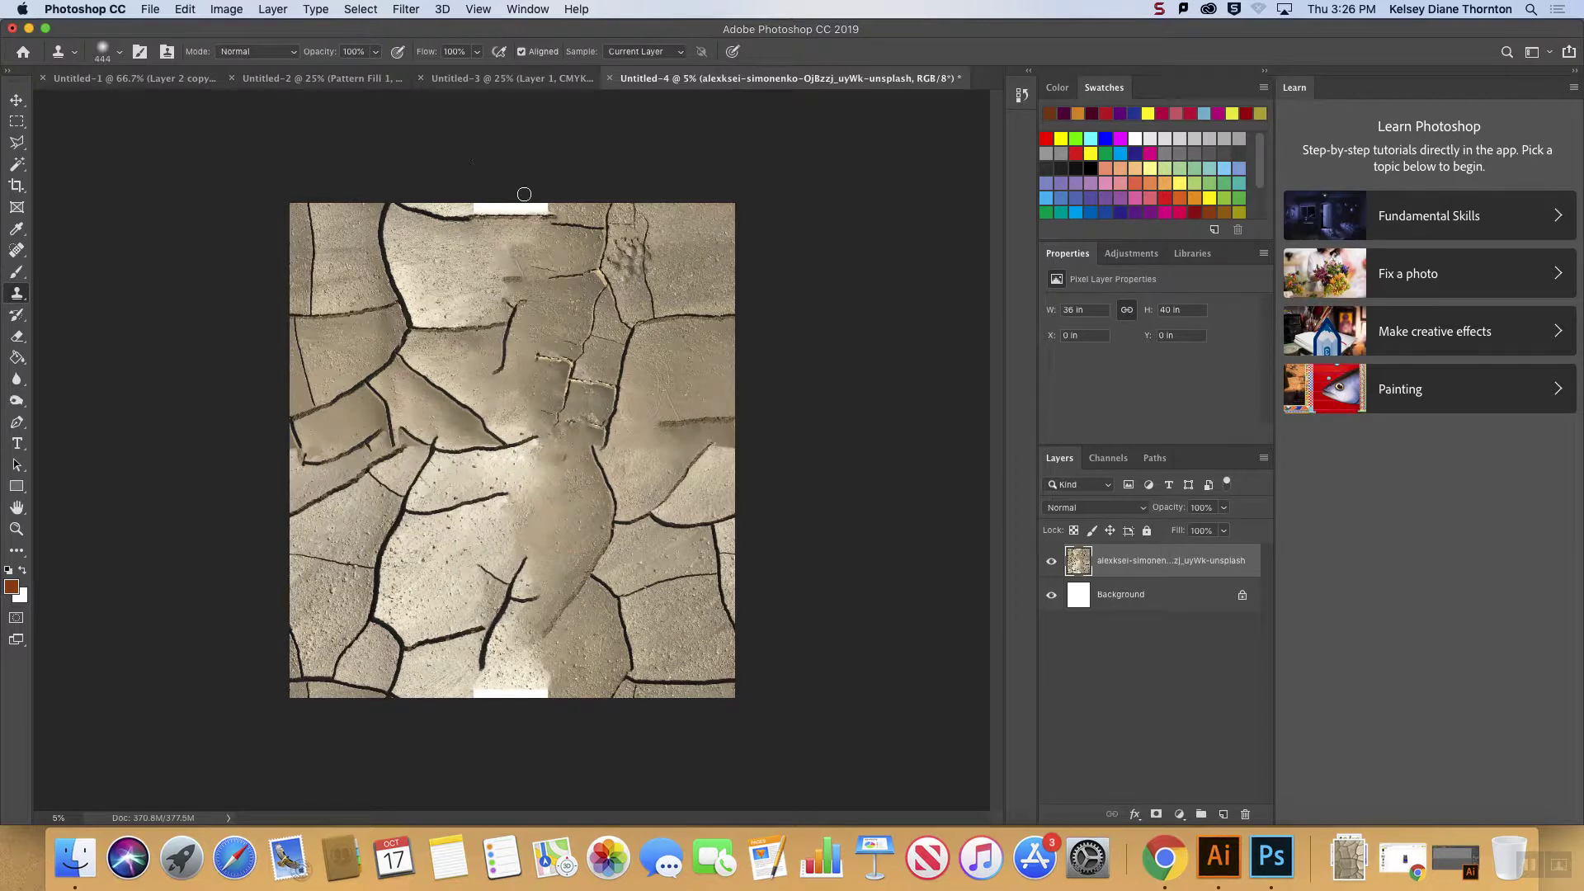
- Try repeating the last Offset filter on the cracked earth layer
{"action": "left_click", "coordinate": [406, 9]}
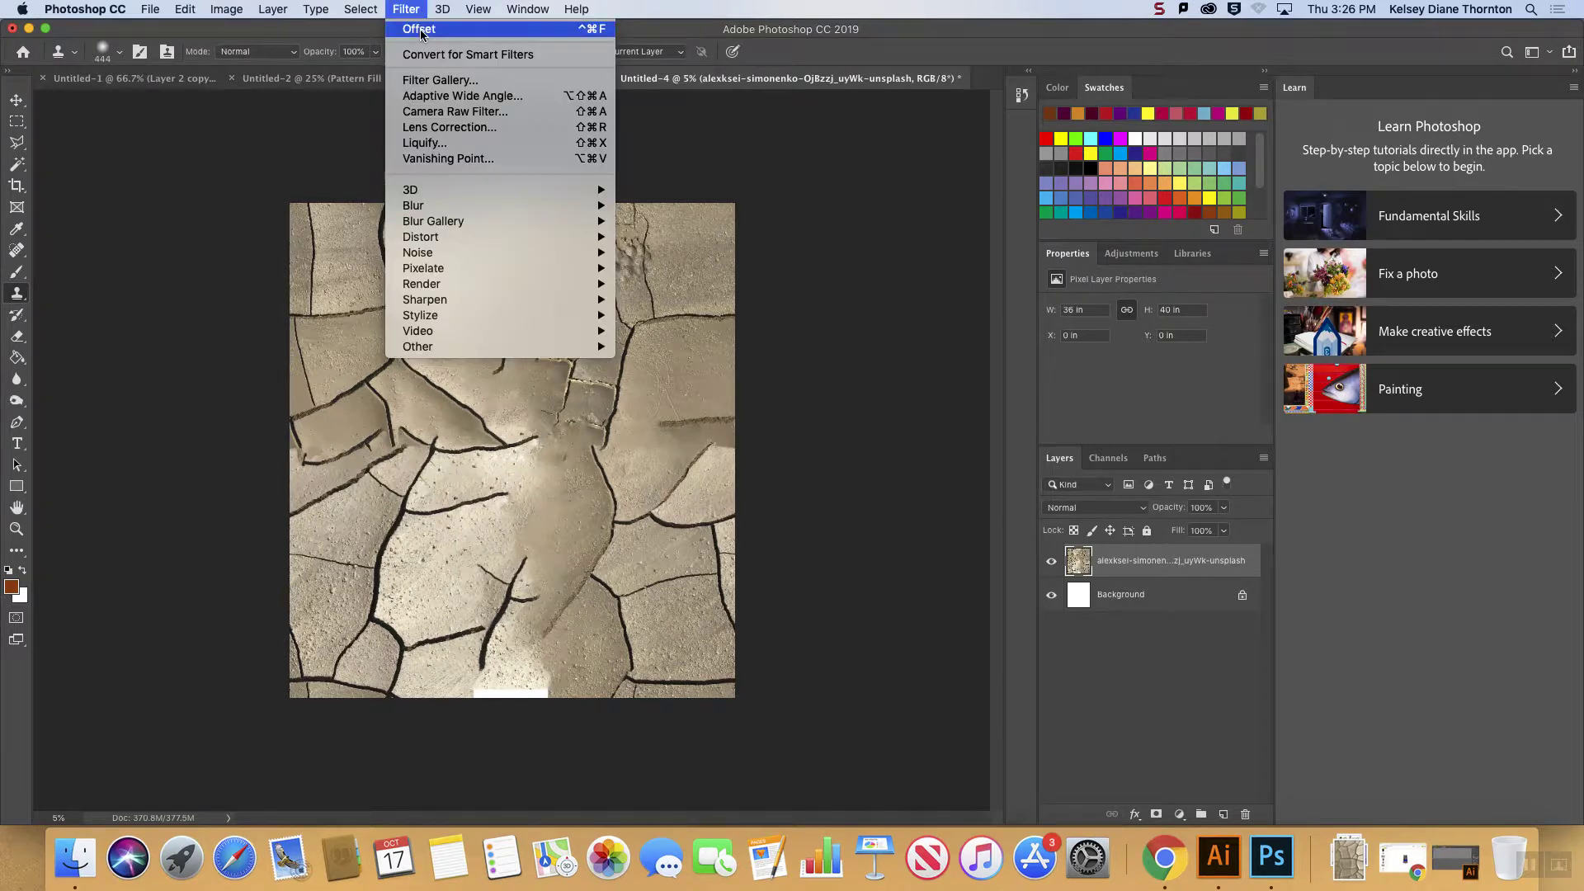
{"action": "left_click", "coordinate": [421, 31]}
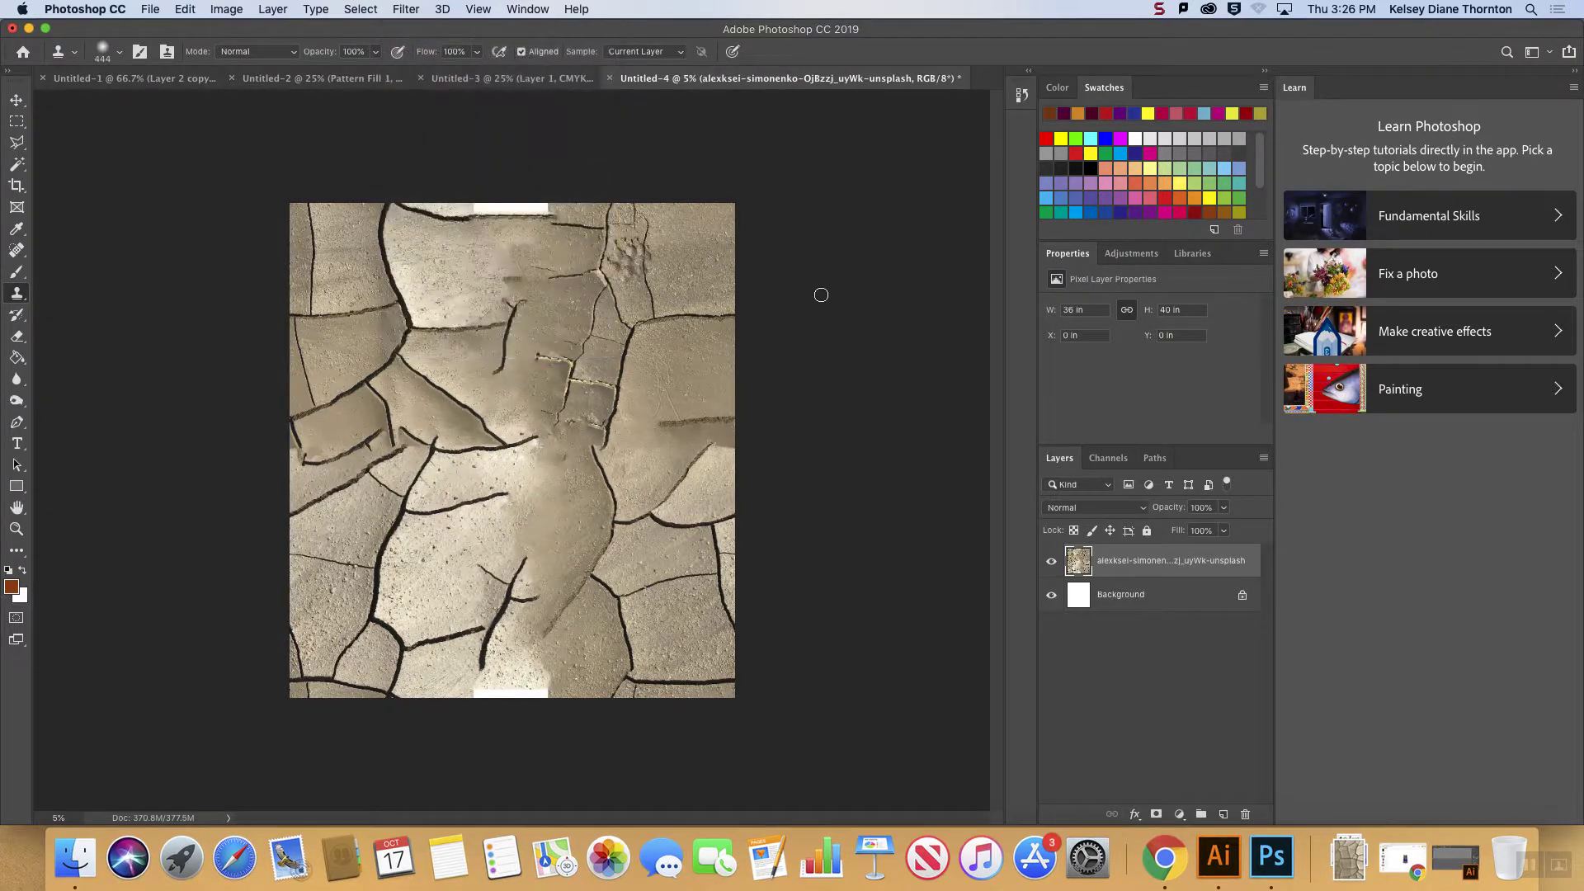
{"action": "key", "text": "super+f"}
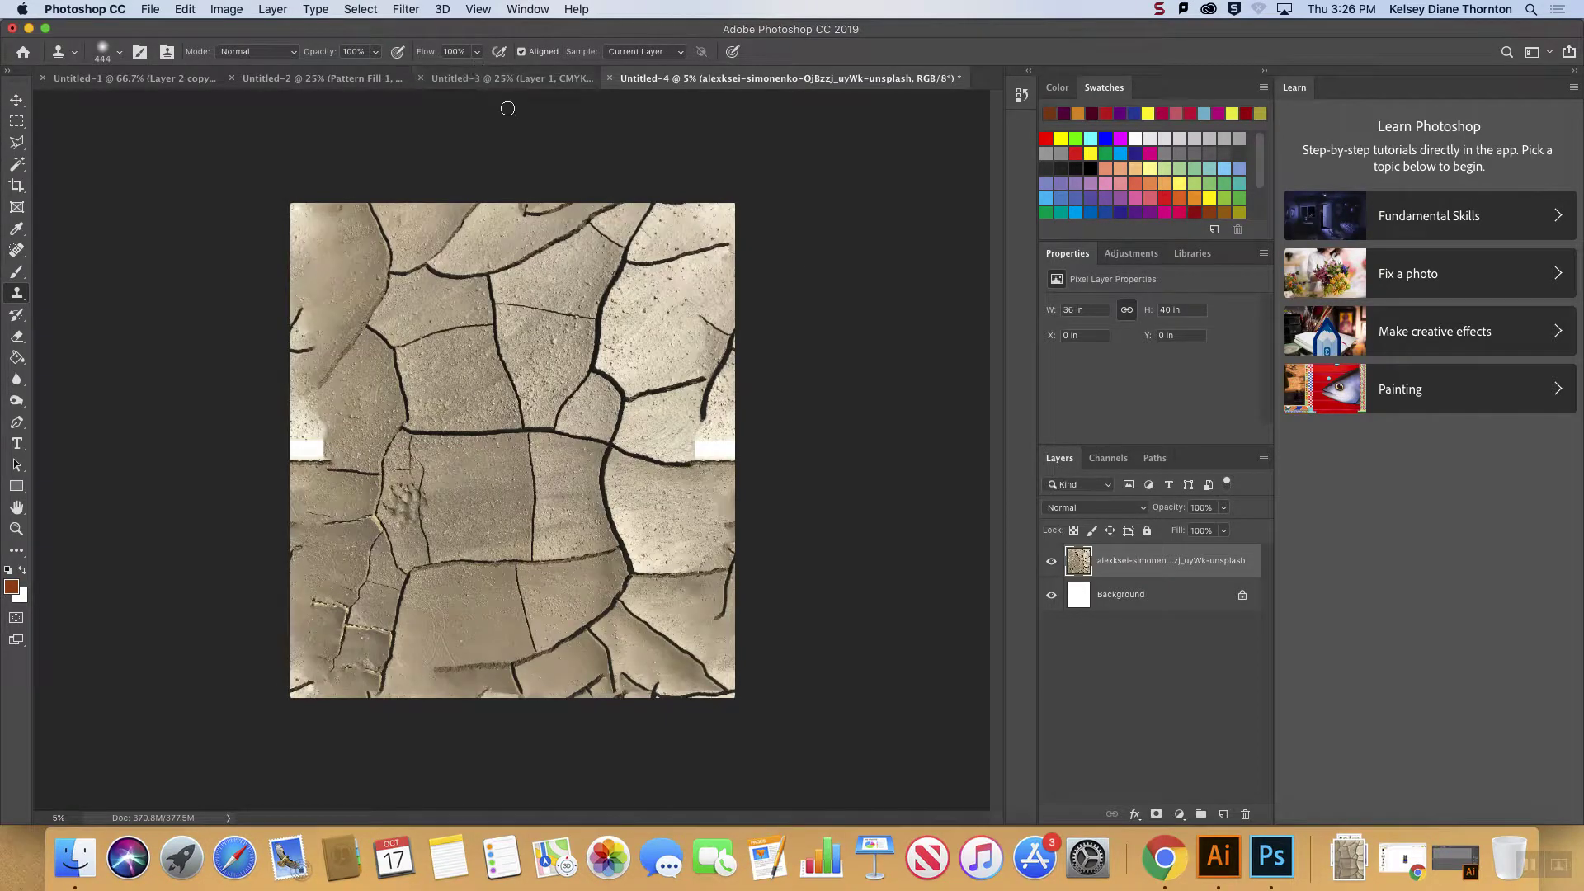
- Apply the Offset filter to the cracked earth layer with Horizontal +9383, Vertical +5957 and Wrap Around
{"action": "left_click", "coordinate": [406, 9]}
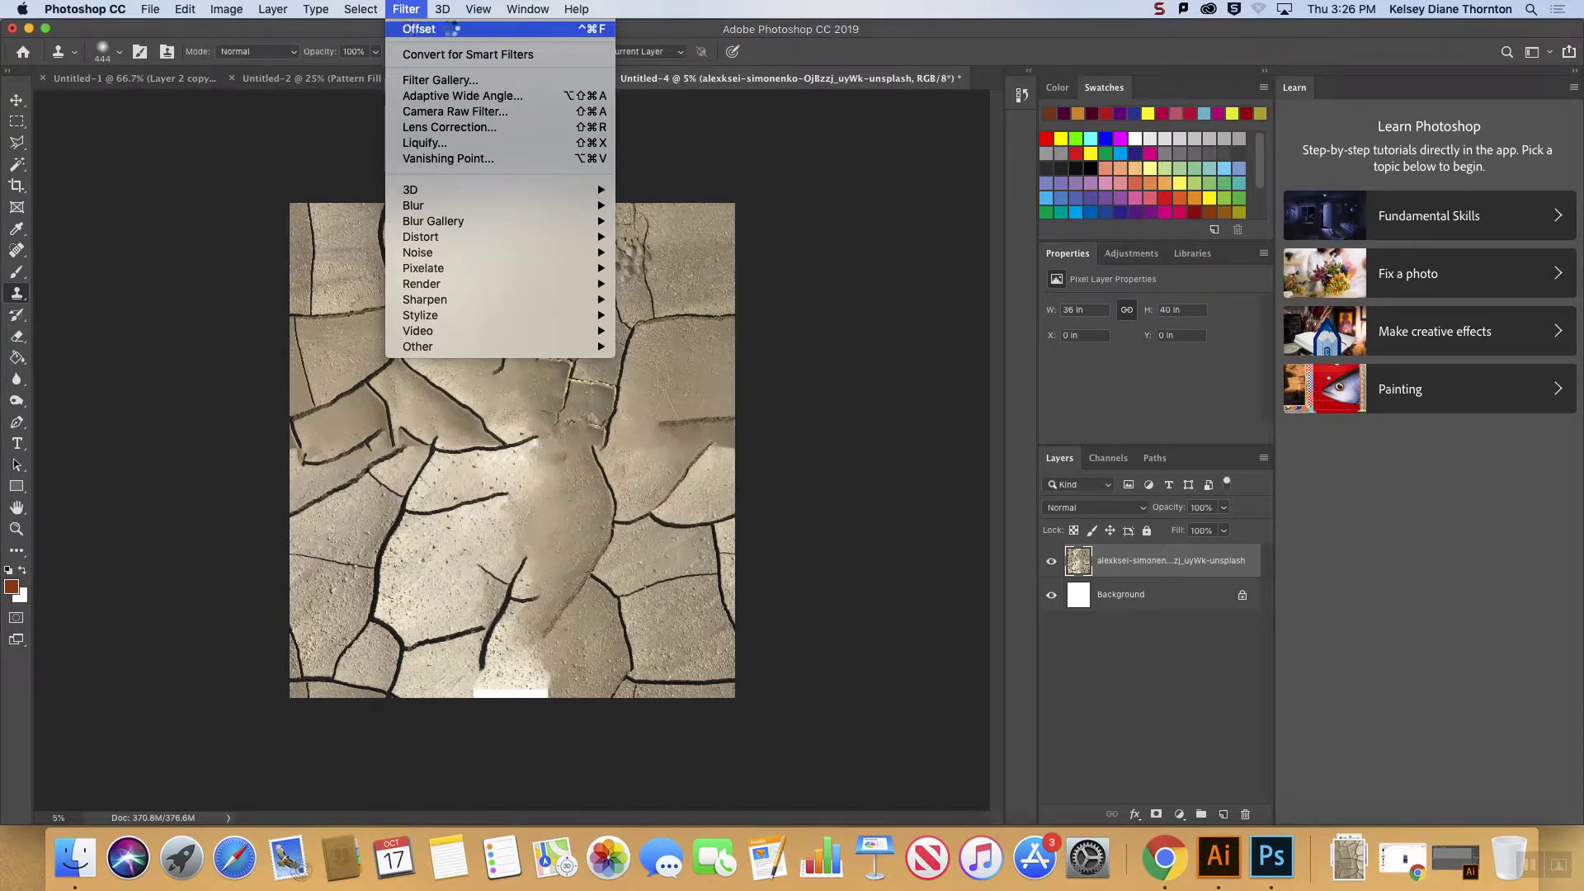
{"action": "left_click", "coordinate": [414, 29]}
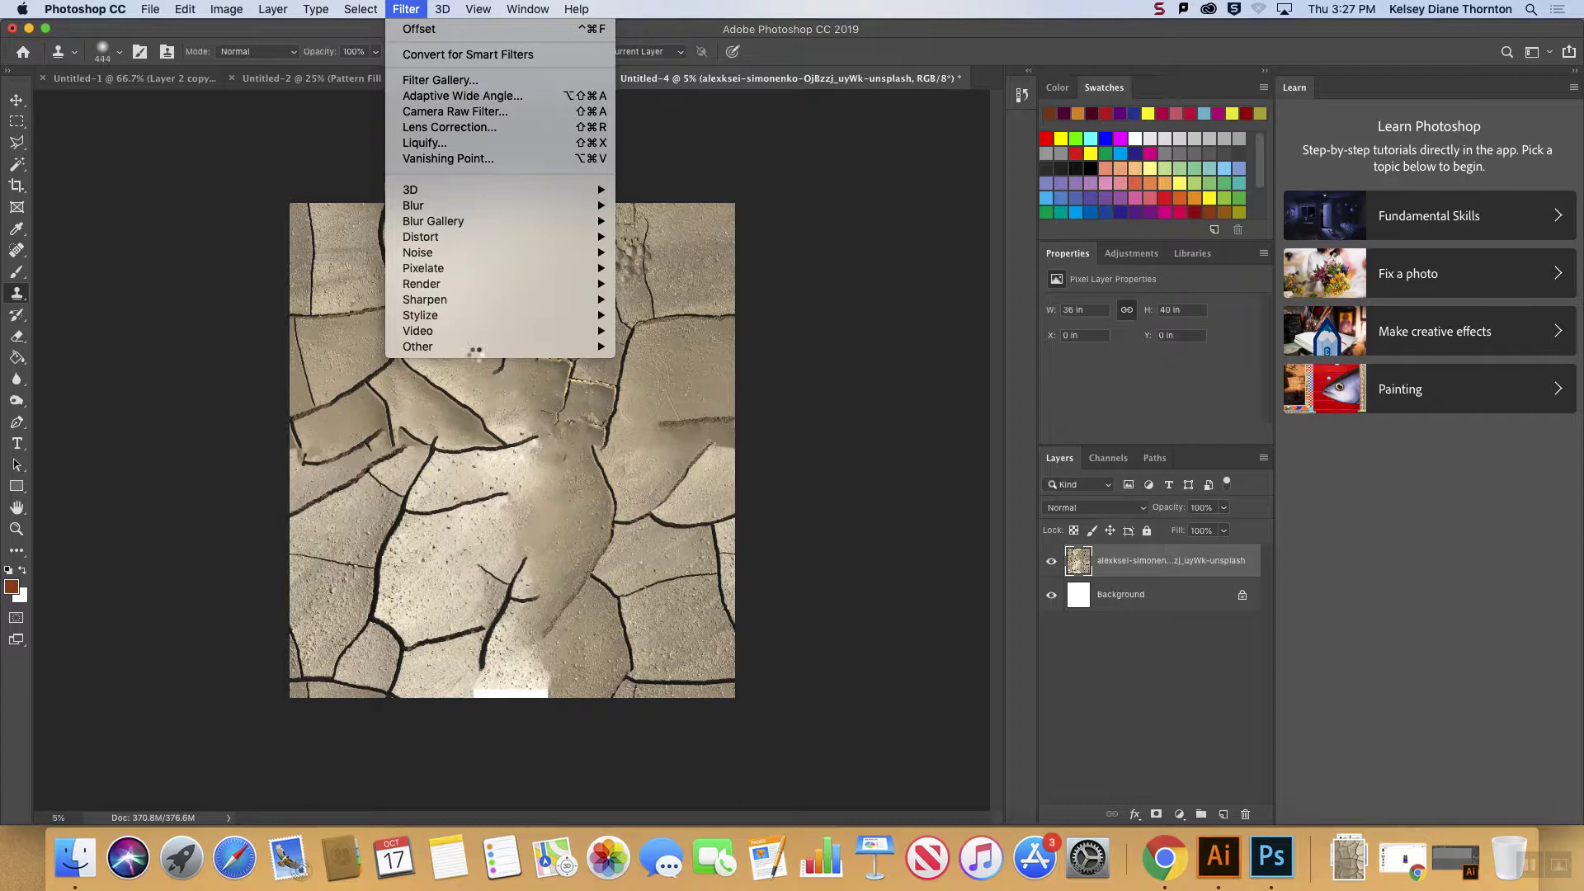
{"action": "mouse_move", "coordinate": [477, 350]}
{"action": "left_click", "coordinate": [684, 424]}
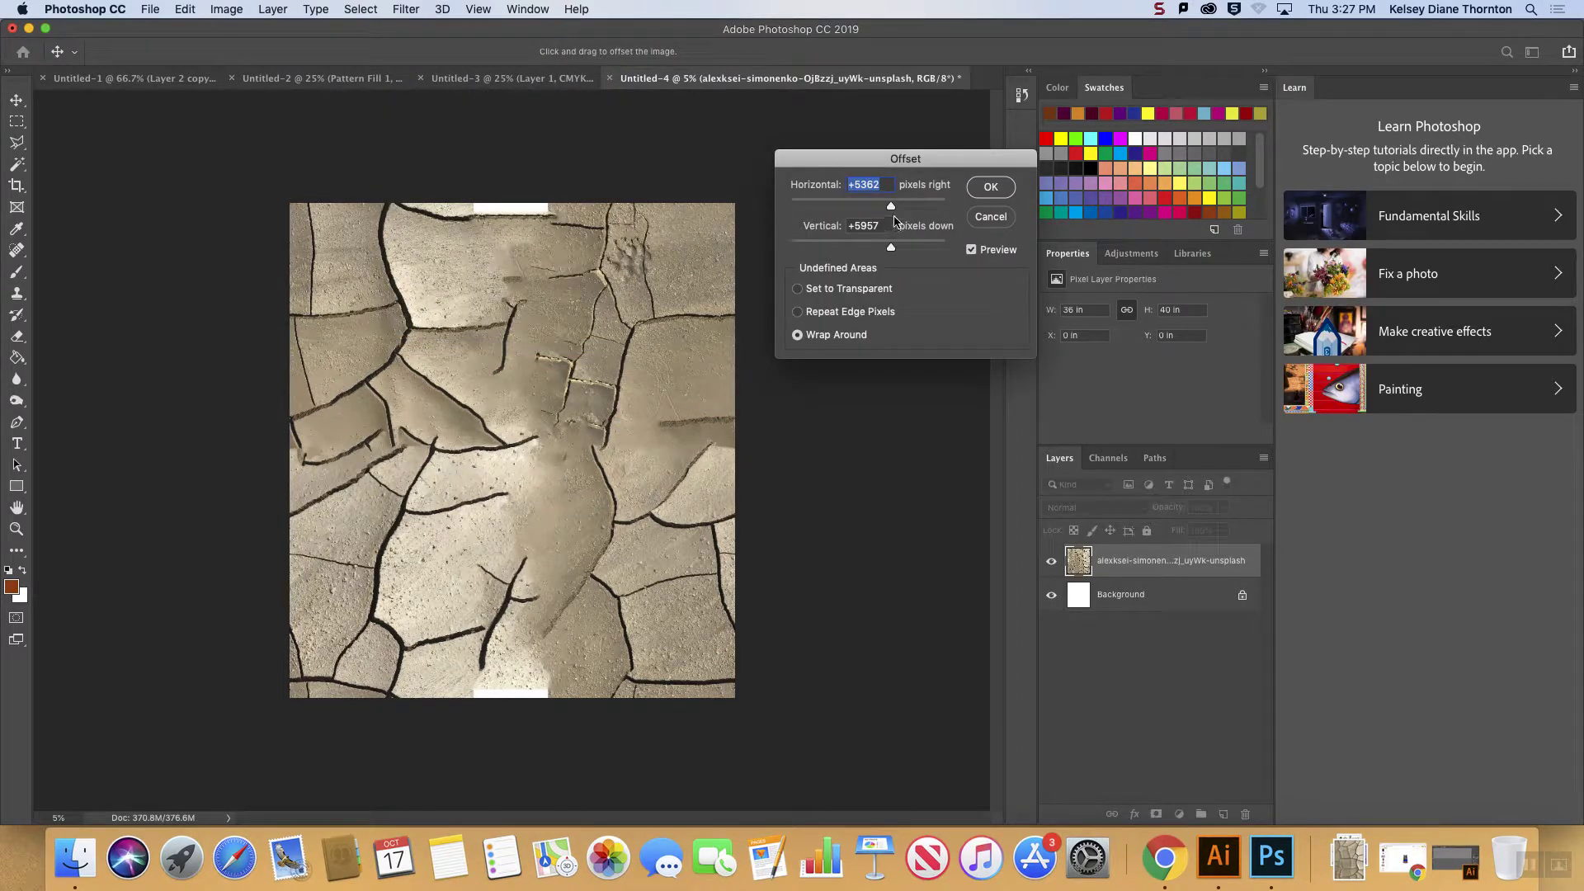
{"action": "left_click_drag", "start_coordinate": [905, 208], "coordinate": [908, 209]}
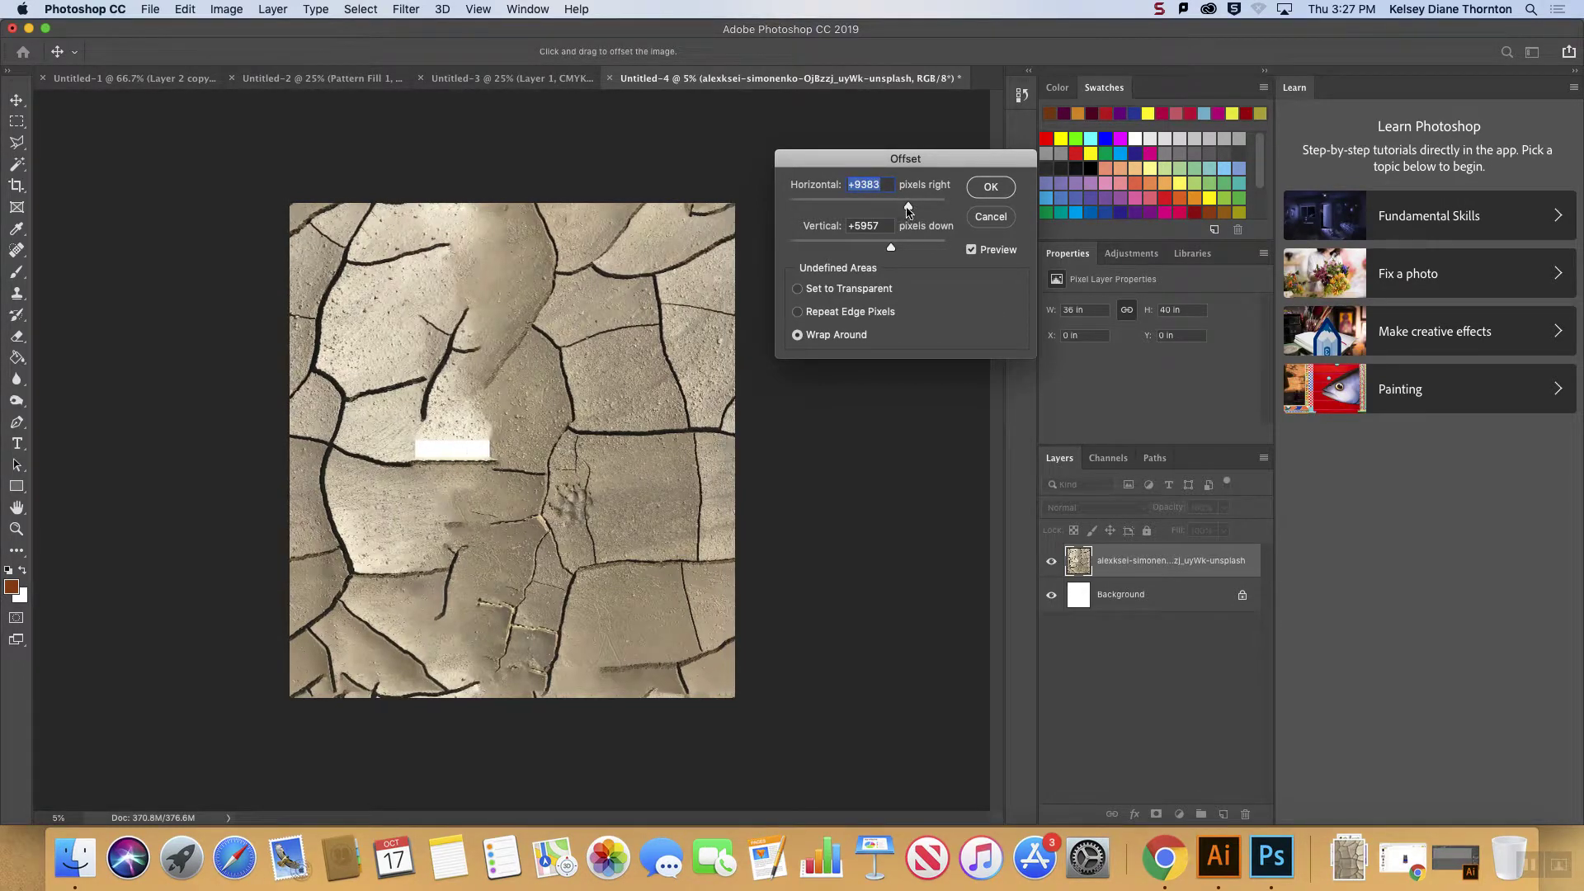
{"action": "left_click", "coordinate": [991, 187]}
- Select the white gap on the cracked earth layer with the Polygonal Lasso, fill it with Content-Aware, and deselect
{"action": "left_click", "coordinate": [16, 142]}
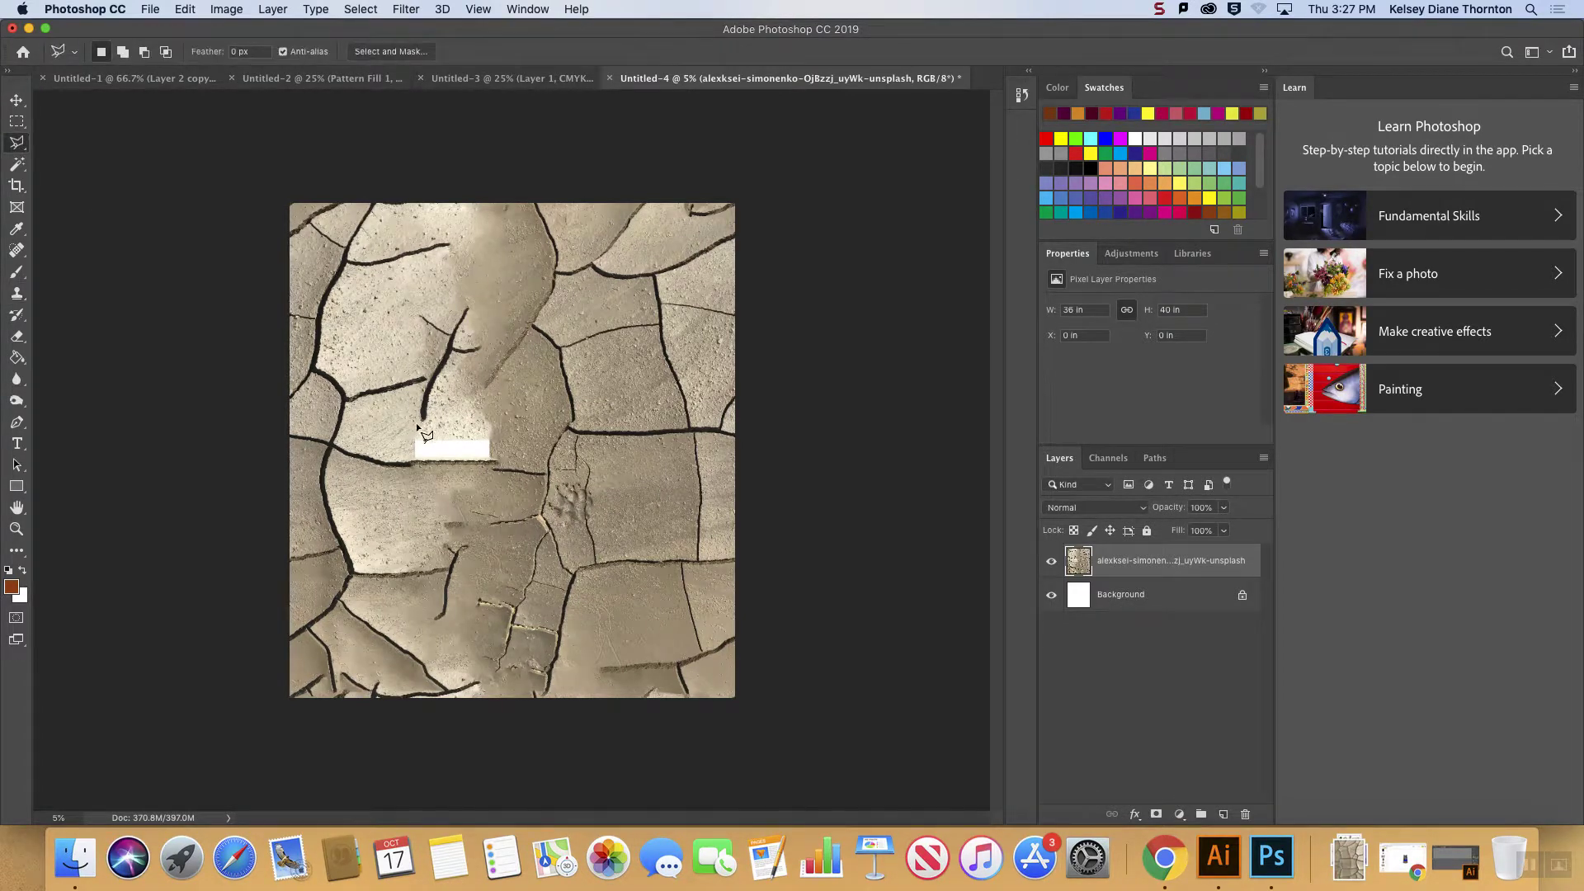
{"action": "left_click", "coordinate": [501, 467]}
{"action": "left_click", "coordinate": [505, 422]}
{"action": "left_click", "coordinate": [400, 430]}
{"action": "left_click", "coordinate": [185, 9]}
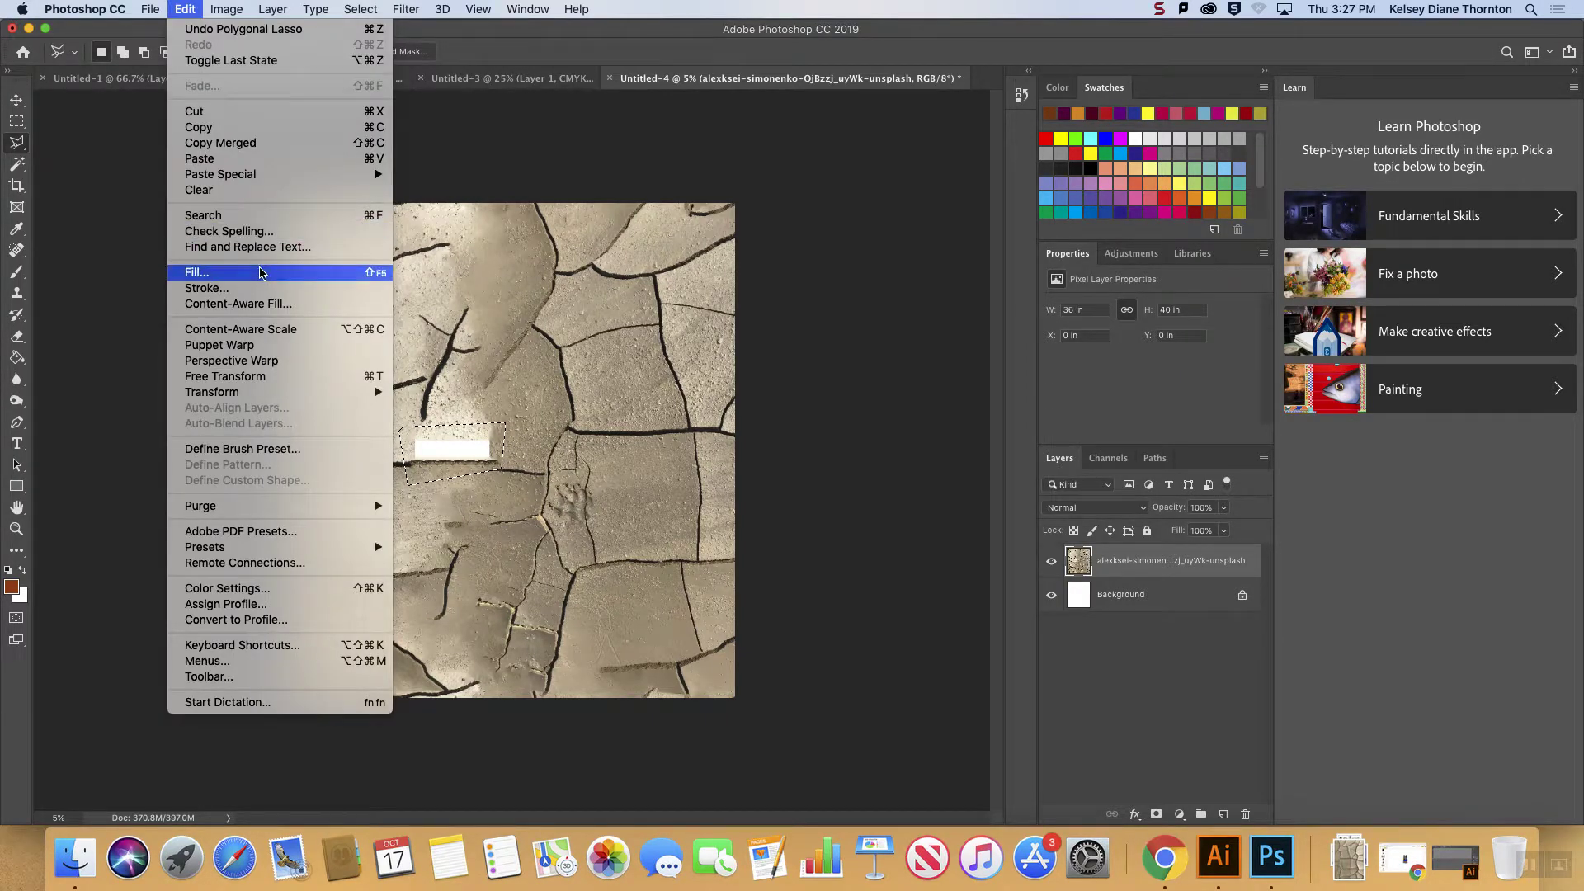
{"action": "left_click", "coordinate": [261, 273]}
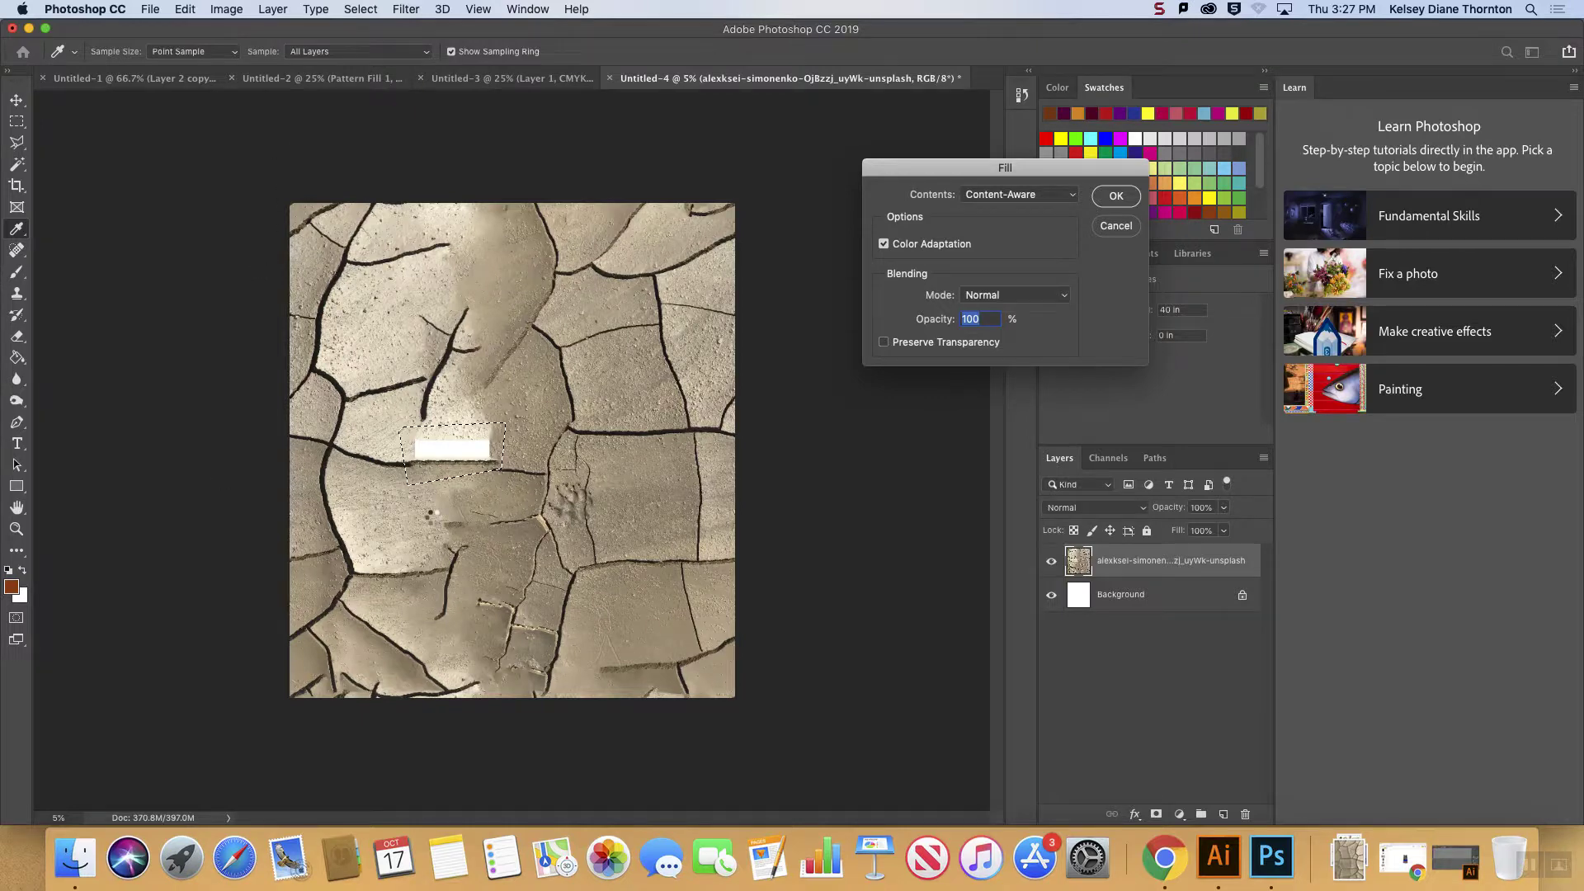
{"action": "key", "text": "Return"}
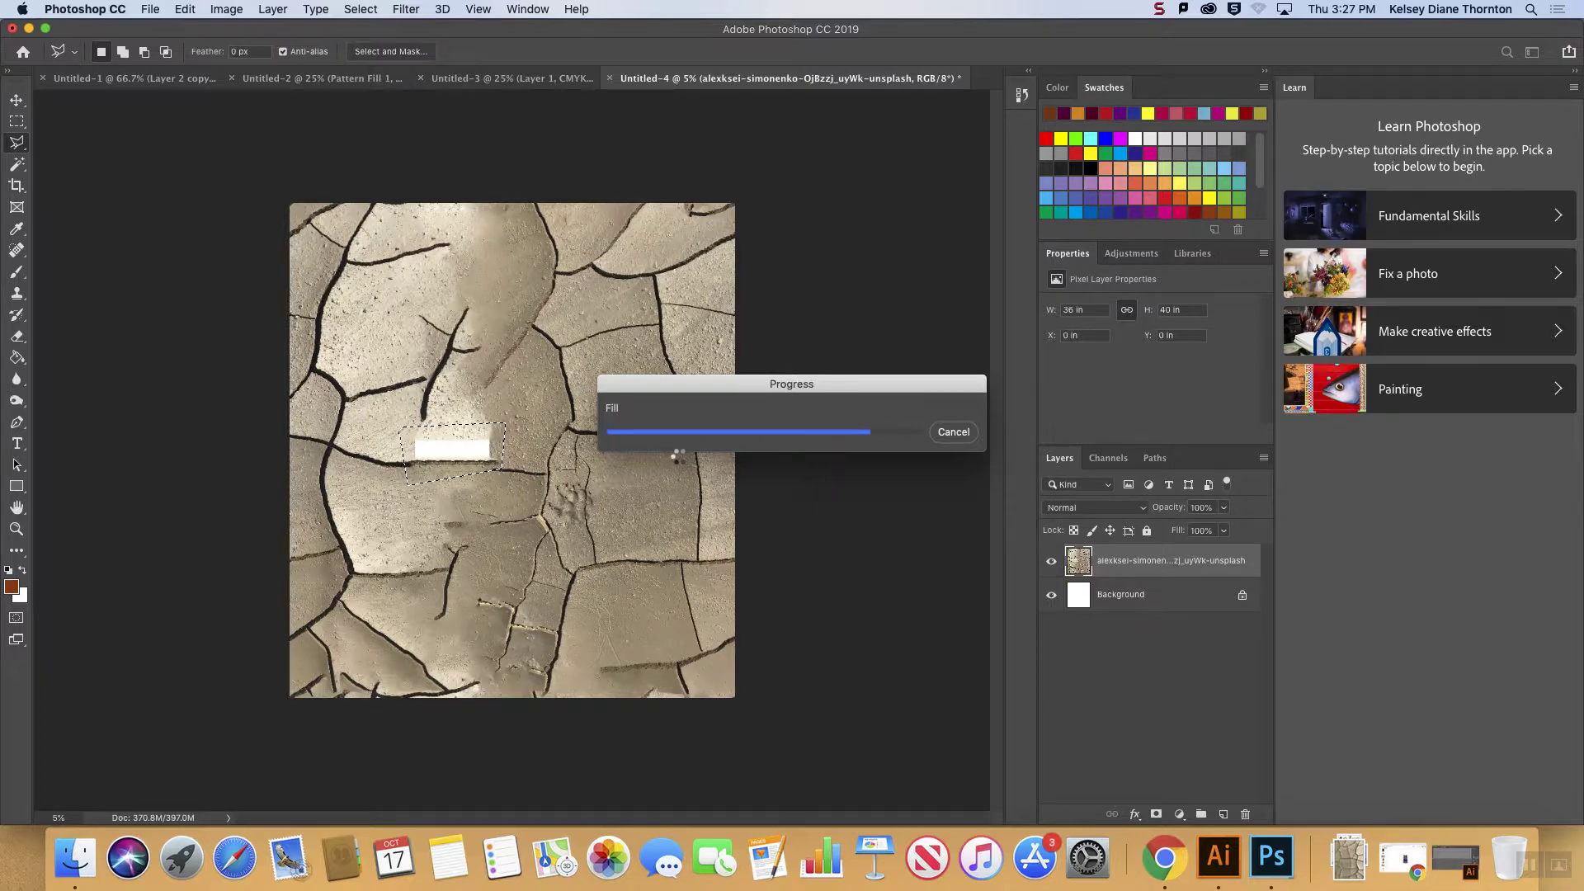
{"action": "key", "text": "super+d"}
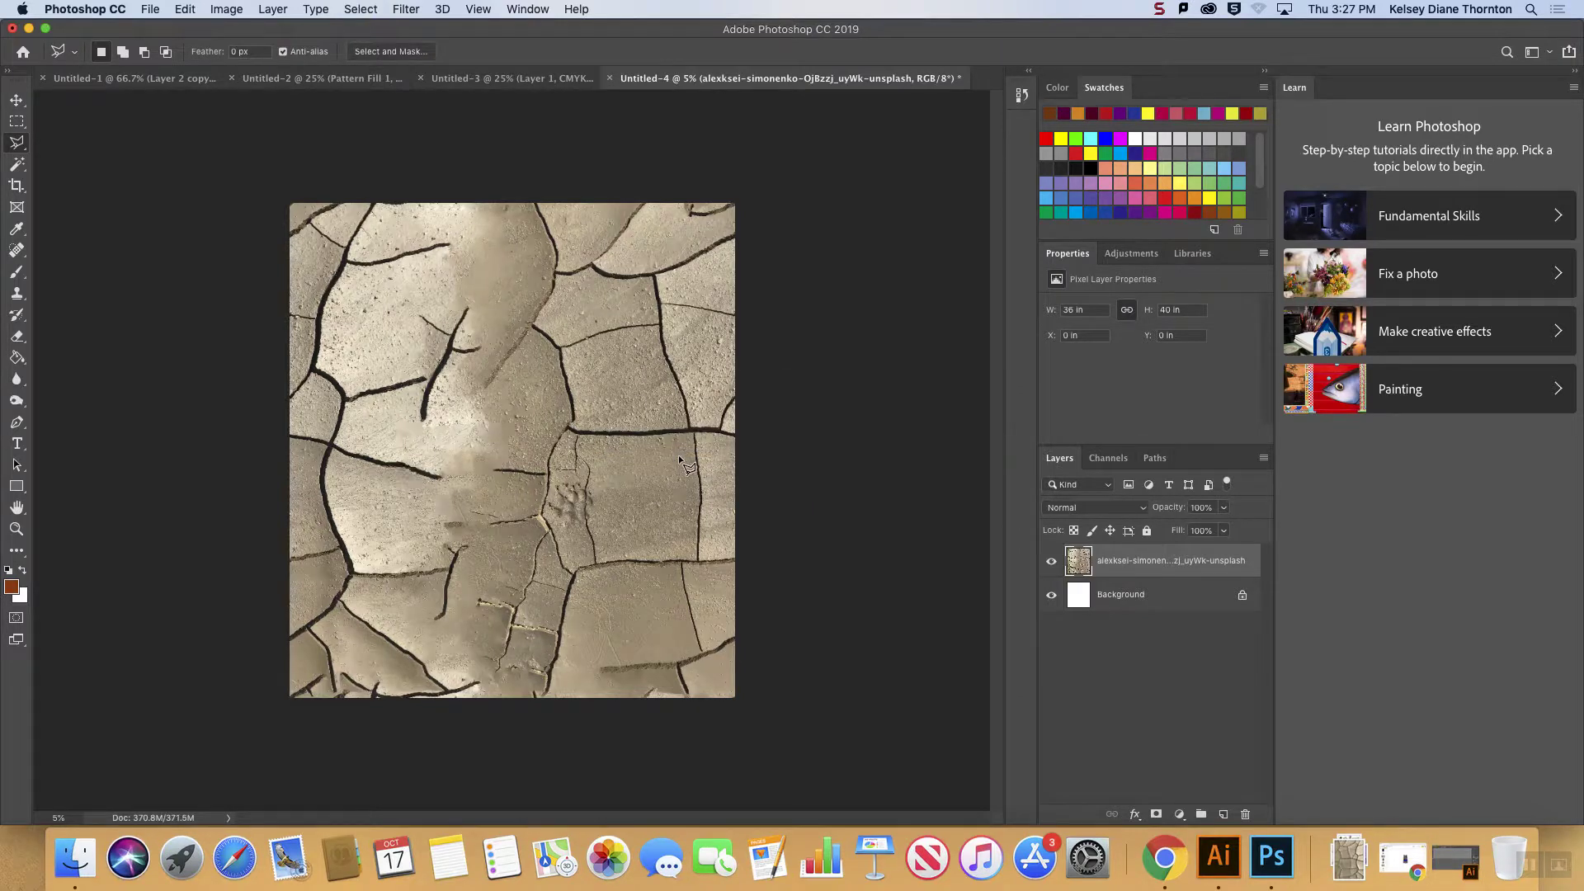
- Apply the Offset filter to the cracked earth layer with Horizontal +5936, an adjusted vertical shift and Wrap Around
{"action": "key", "text": "super+minus"}
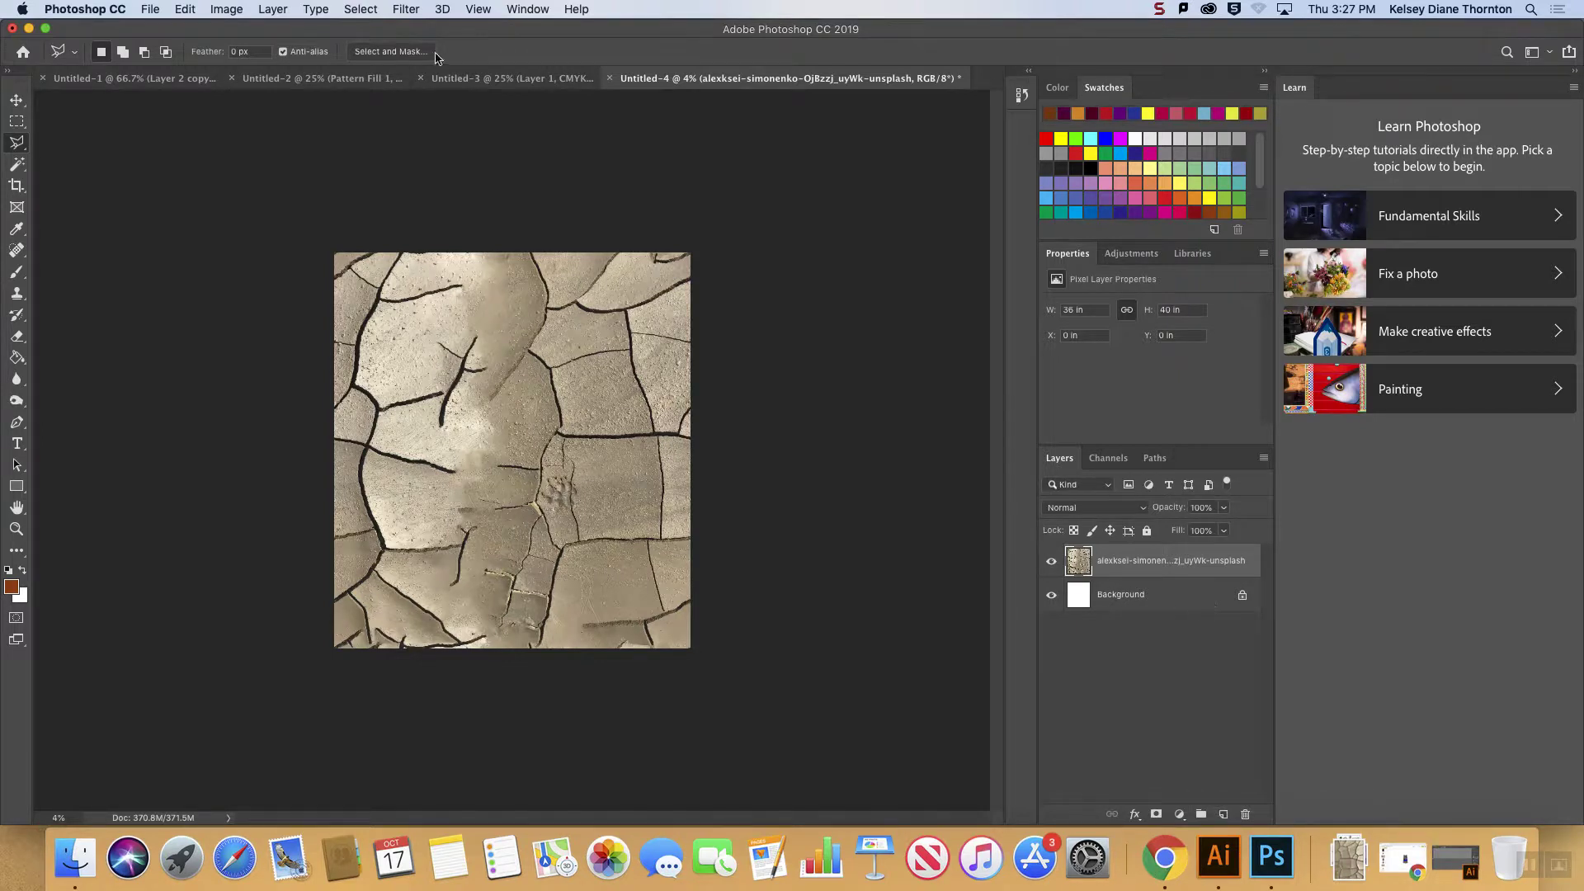
{"action": "left_click", "coordinate": [410, 7]}
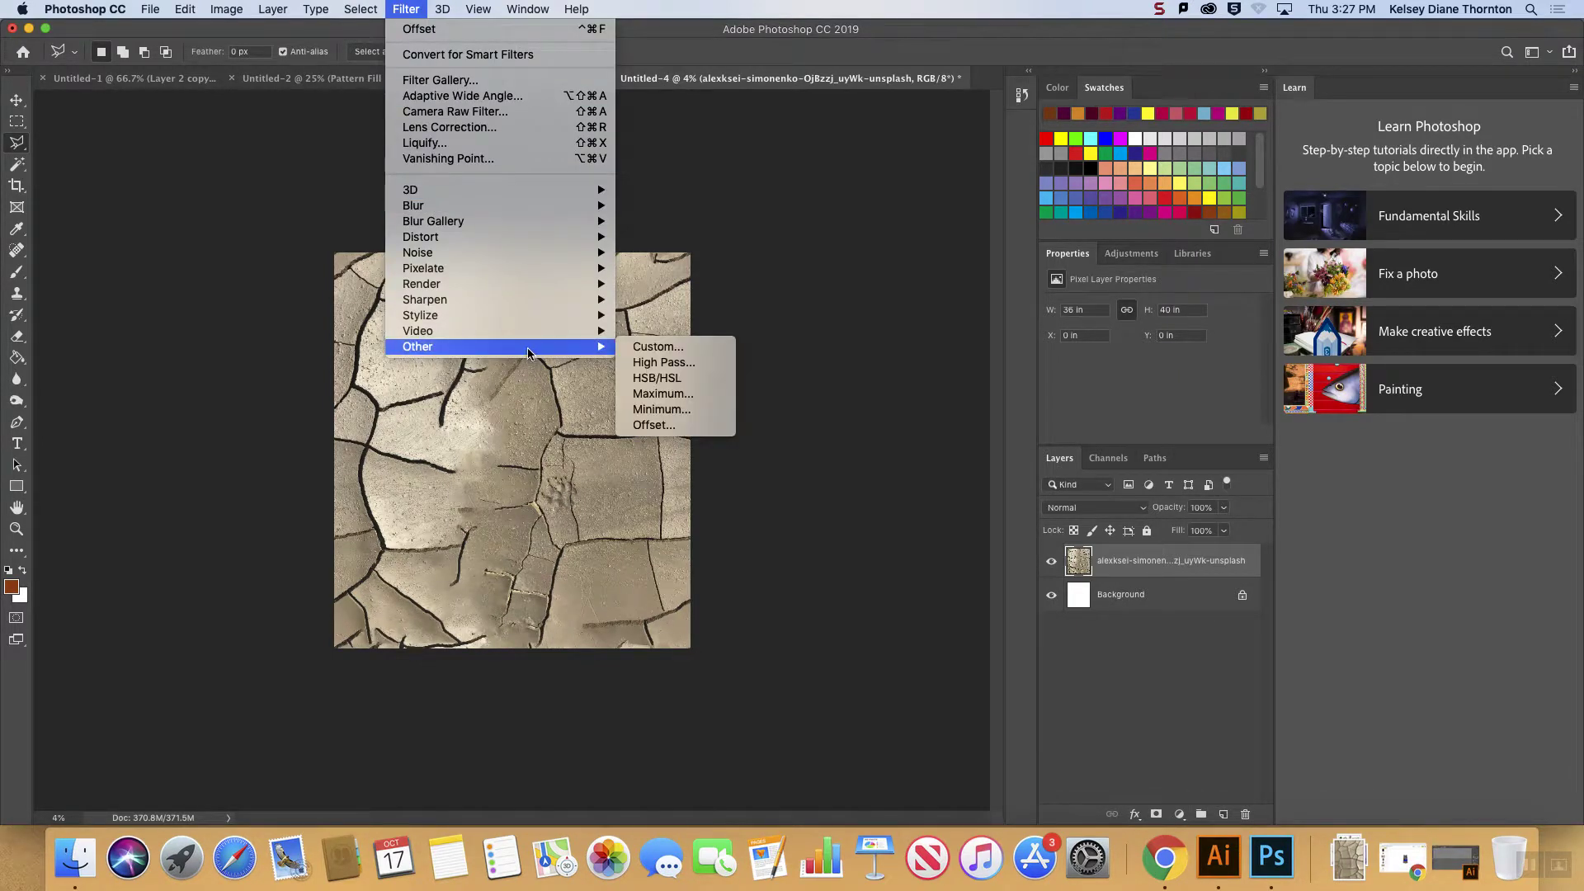
{"action": "mouse_move", "coordinate": [569, 347]}
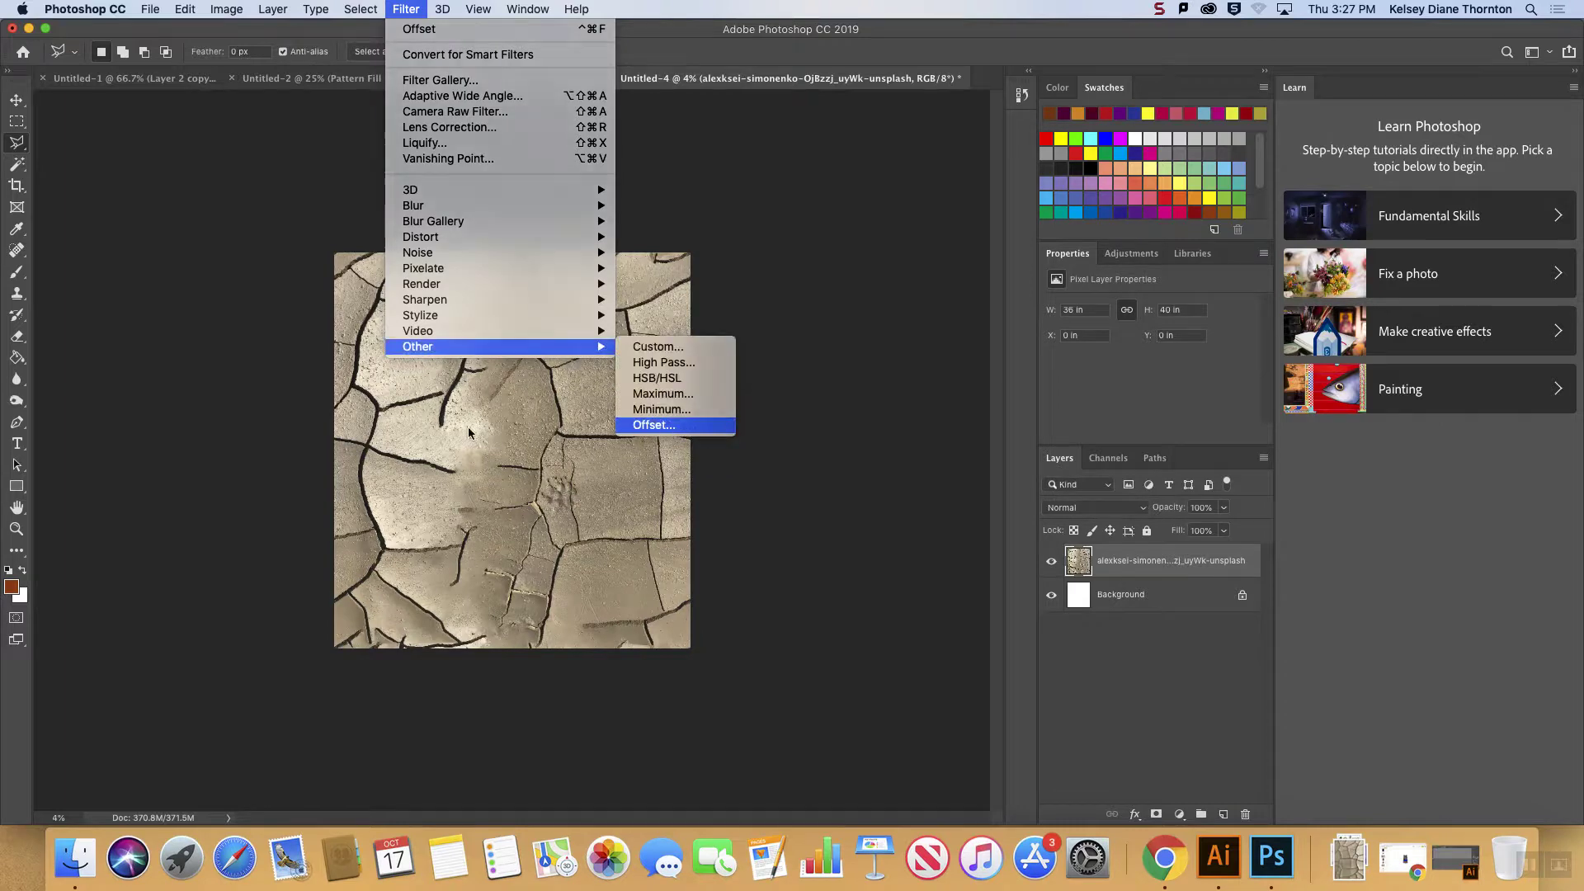
{"action": "left_click", "coordinate": [673, 428]}
{"action": "left_click_drag", "start_coordinate": [909, 206], "coordinate": [868, 251]}
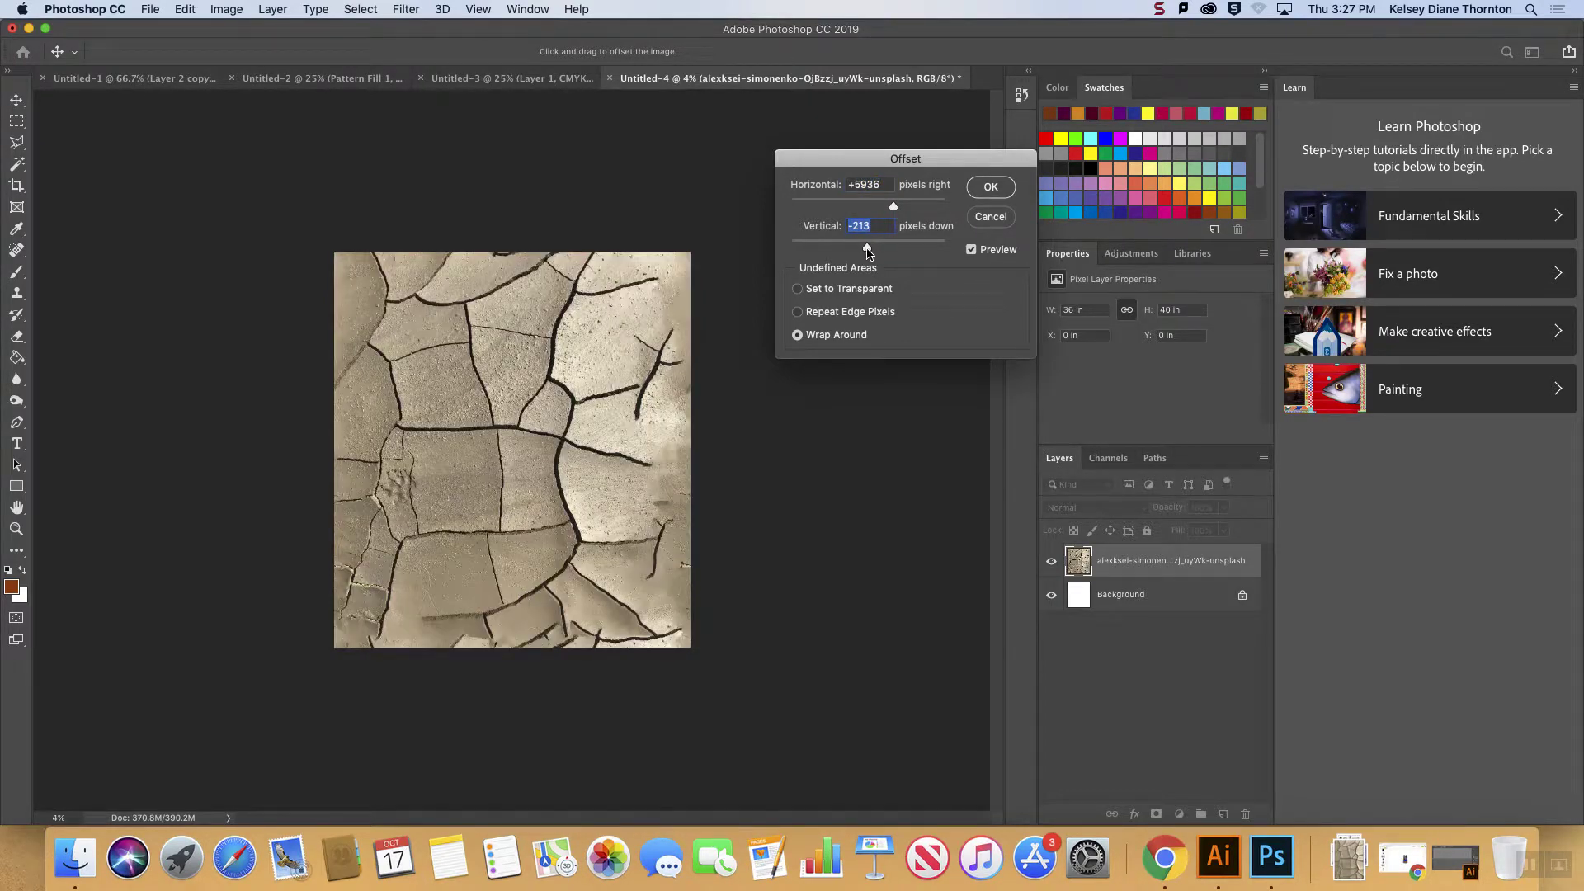
{"action": "left_click_drag", "start_coordinate": [863, 249], "coordinate": [871, 250]}
{"action": "left_click", "coordinate": [992, 188]}
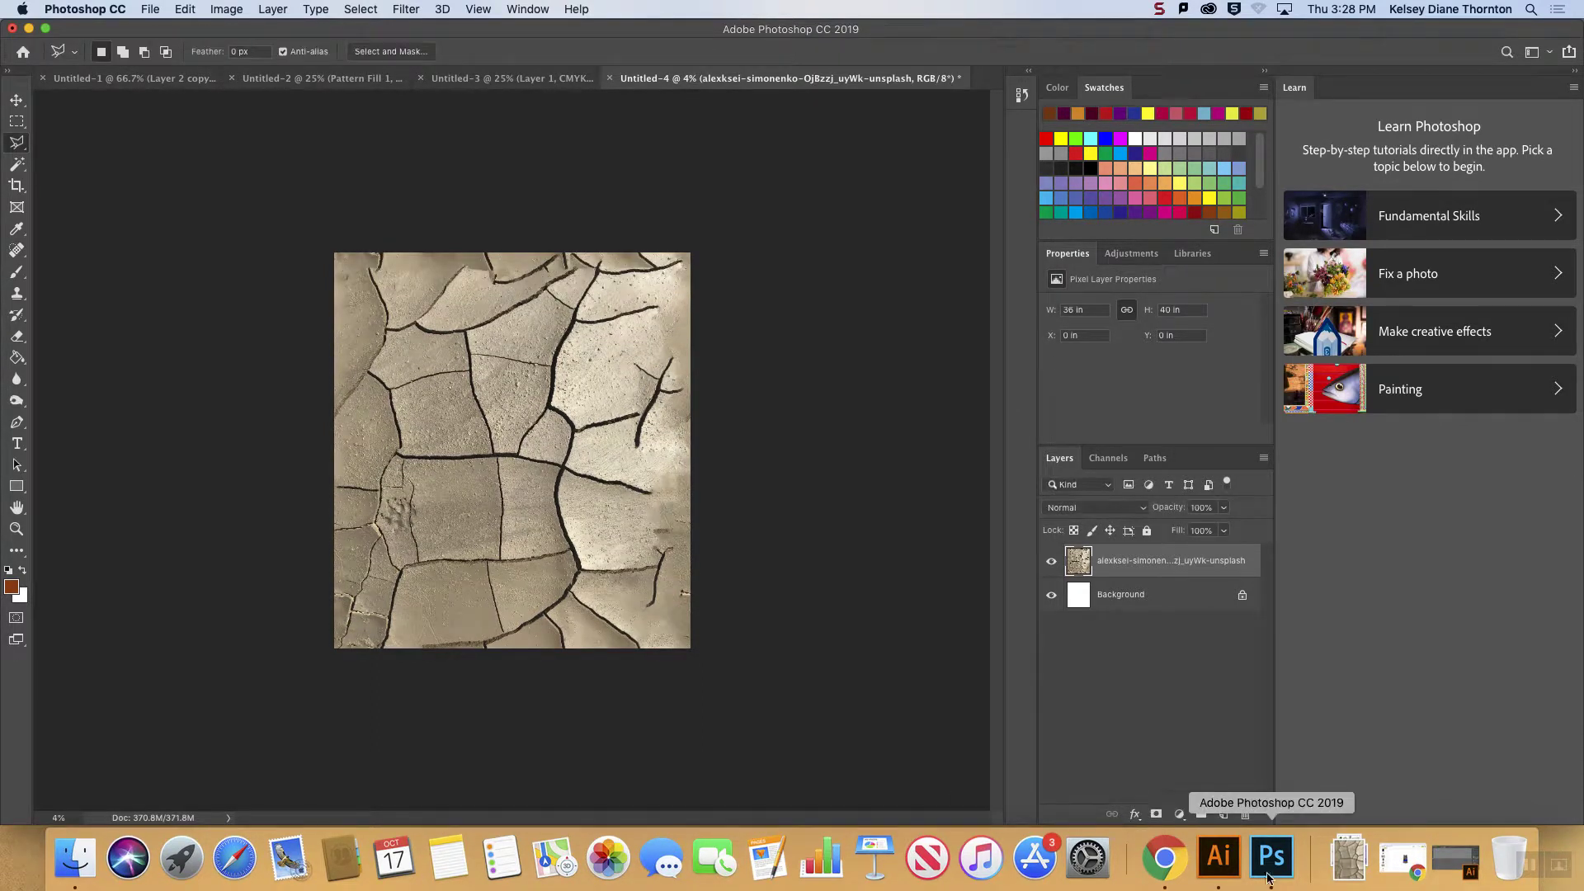
- Switch to Chrome, browse the desert lizard results on Unsplash, and open the photo of two brown squirrels on sand
{"action": "left_click", "coordinate": [1178, 868]}
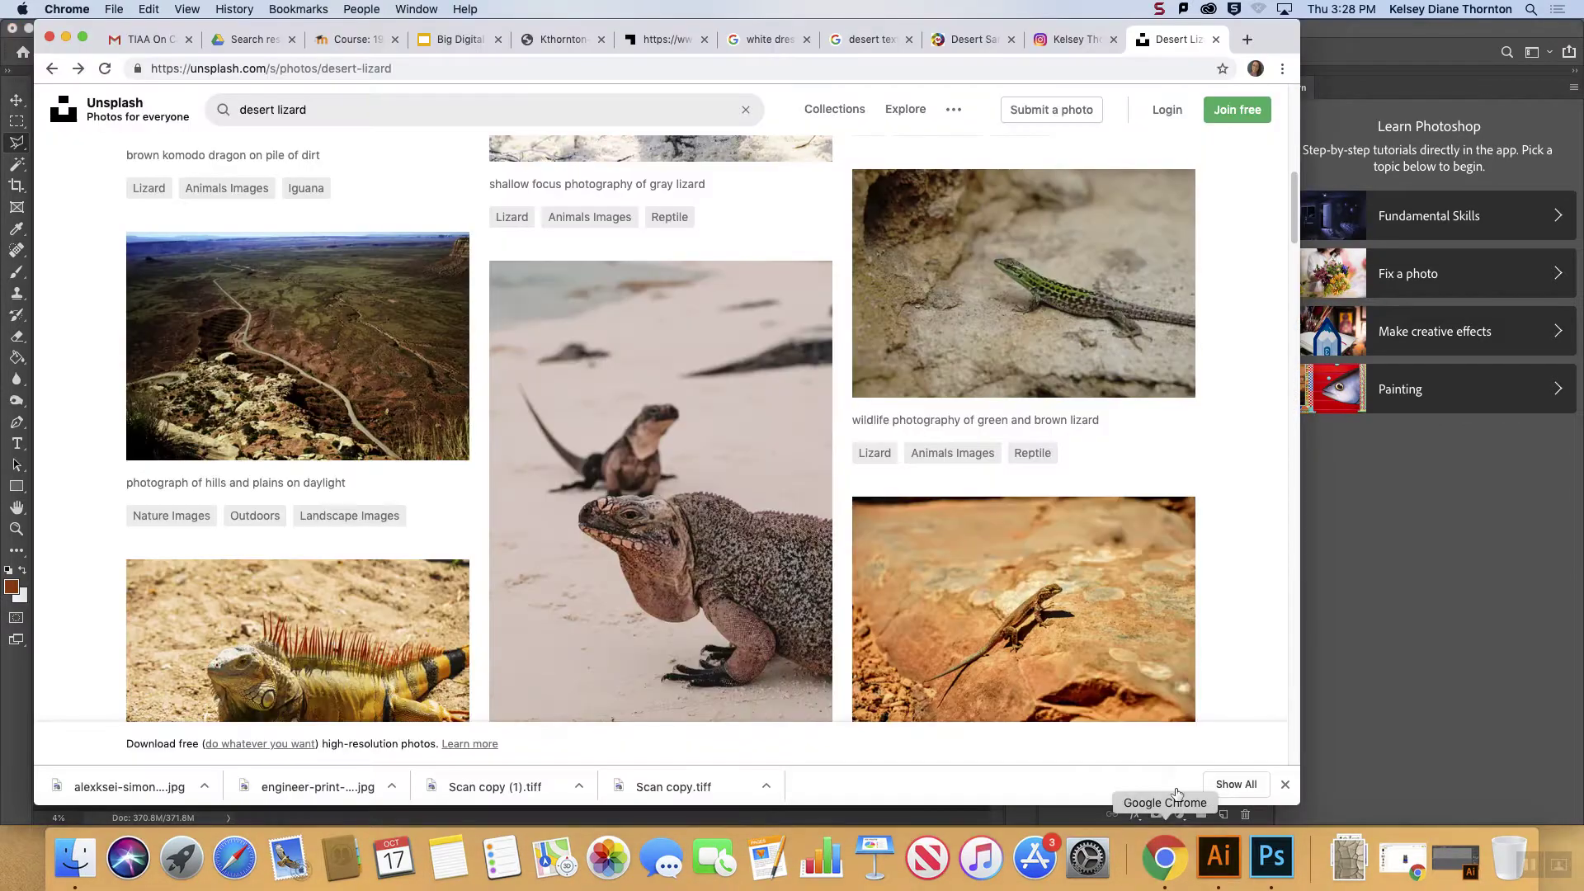
{"action": "right_click", "coordinate": [604, 442]}
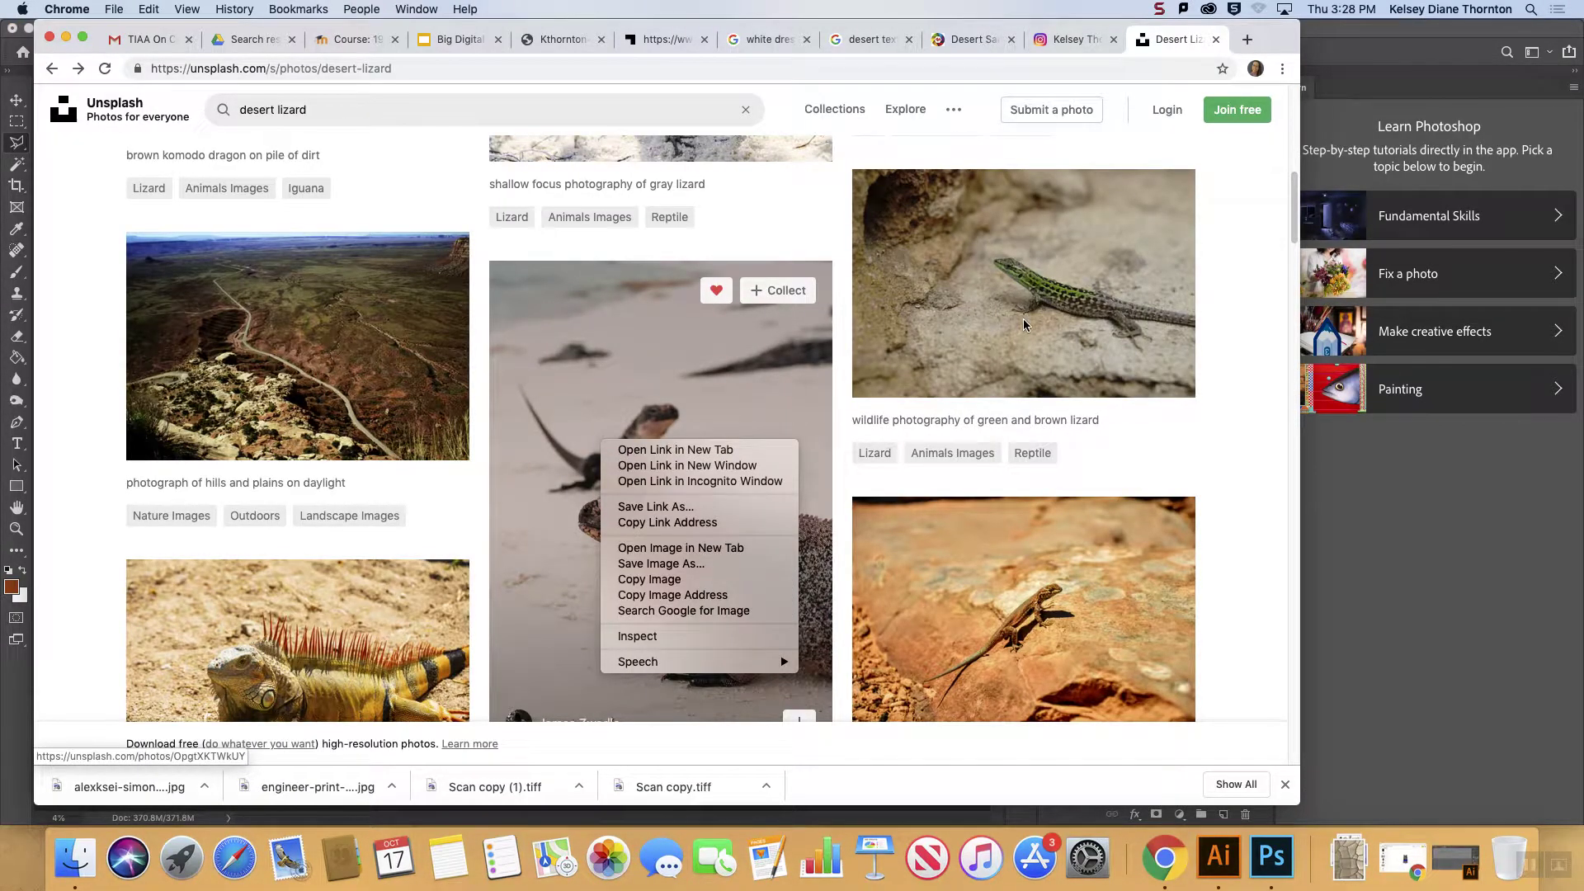
{"action": "left_click", "coordinate": [1229, 489]}
{"action": "scroll", "coordinate": [1231, 489], "scroll_direction": "down", "scroll_amount": 10}
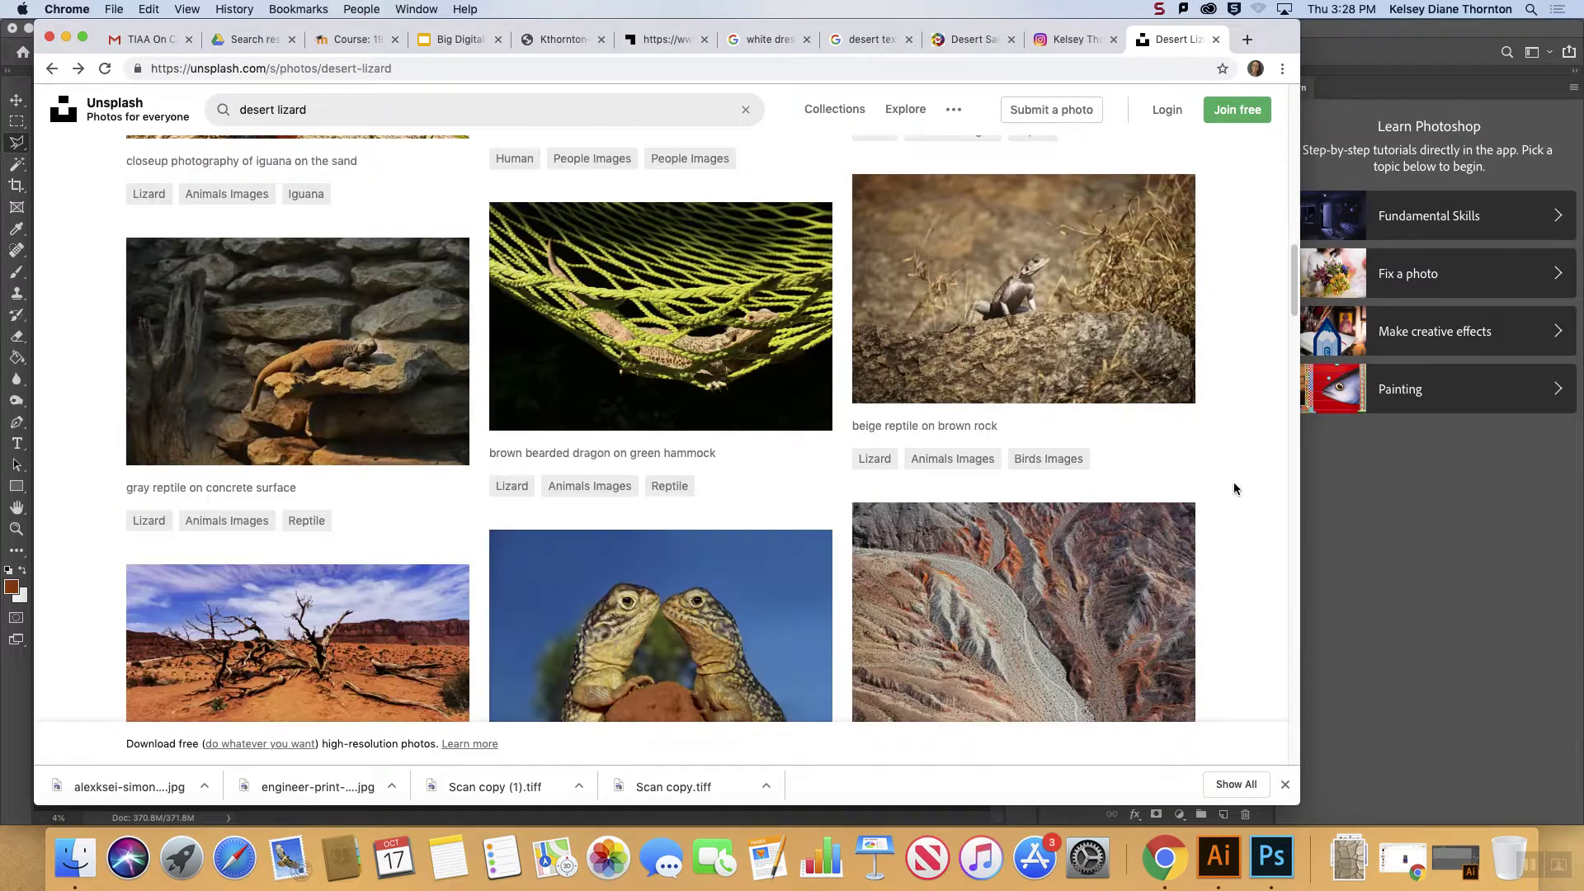
{"action": "left_click", "coordinate": [1021, 317]}
{"action": "right_click", "coordinate": [700, 437]}
{"action": "left_click", "coordinate": [1238, 501]}
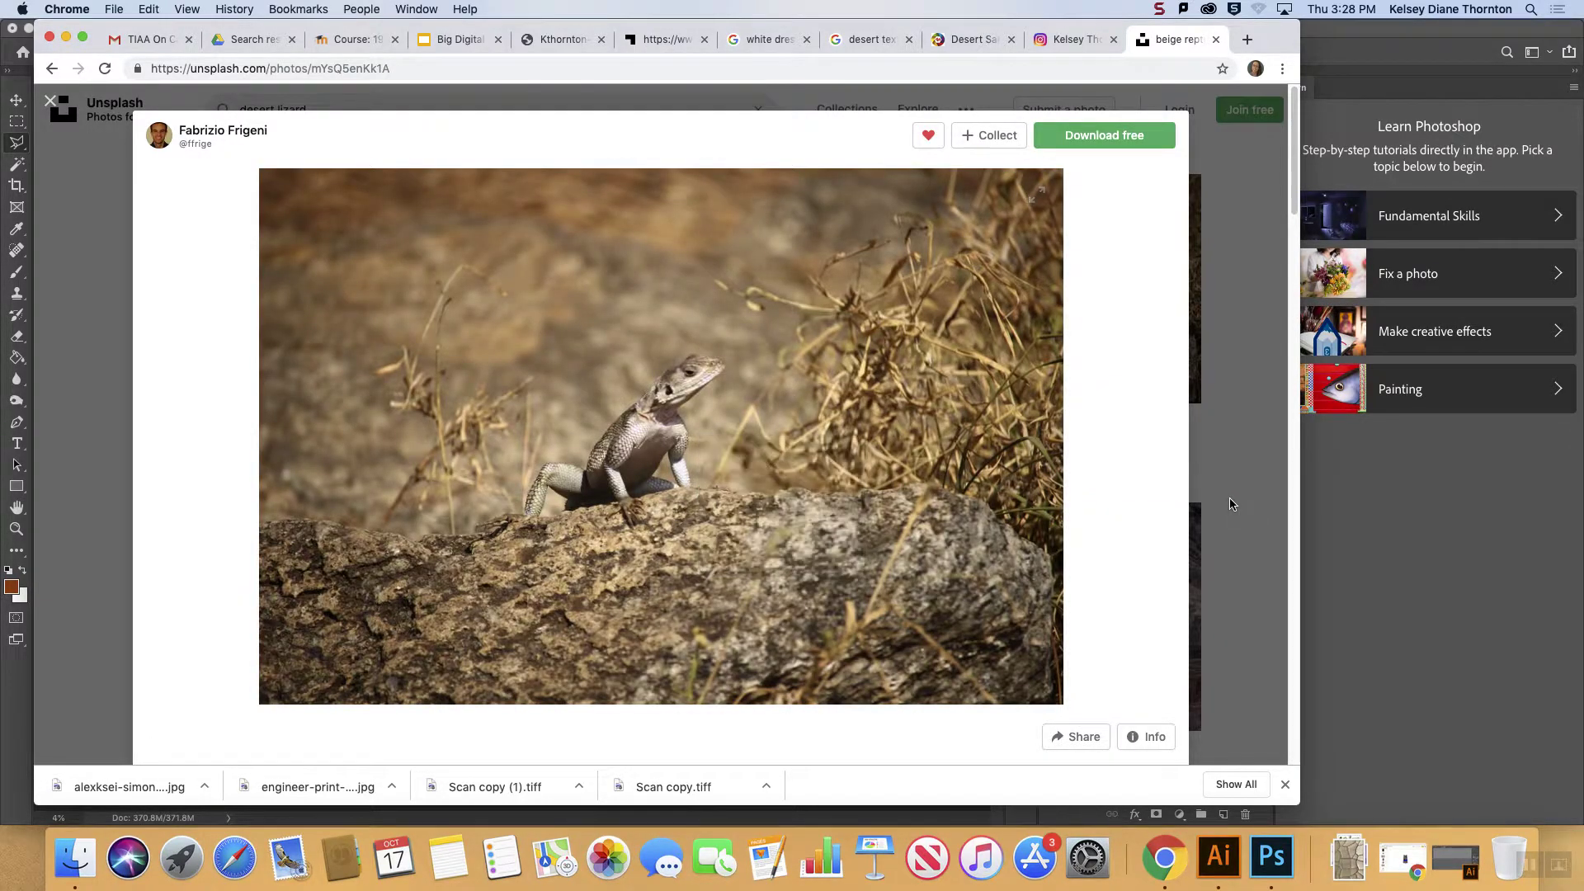
{"action": "left_click", "coordinate": [1263, 419]}
{"action": "scroll", "coordinate": [536, 433], "scroll_direction": "down", "scroll_amount": 3}
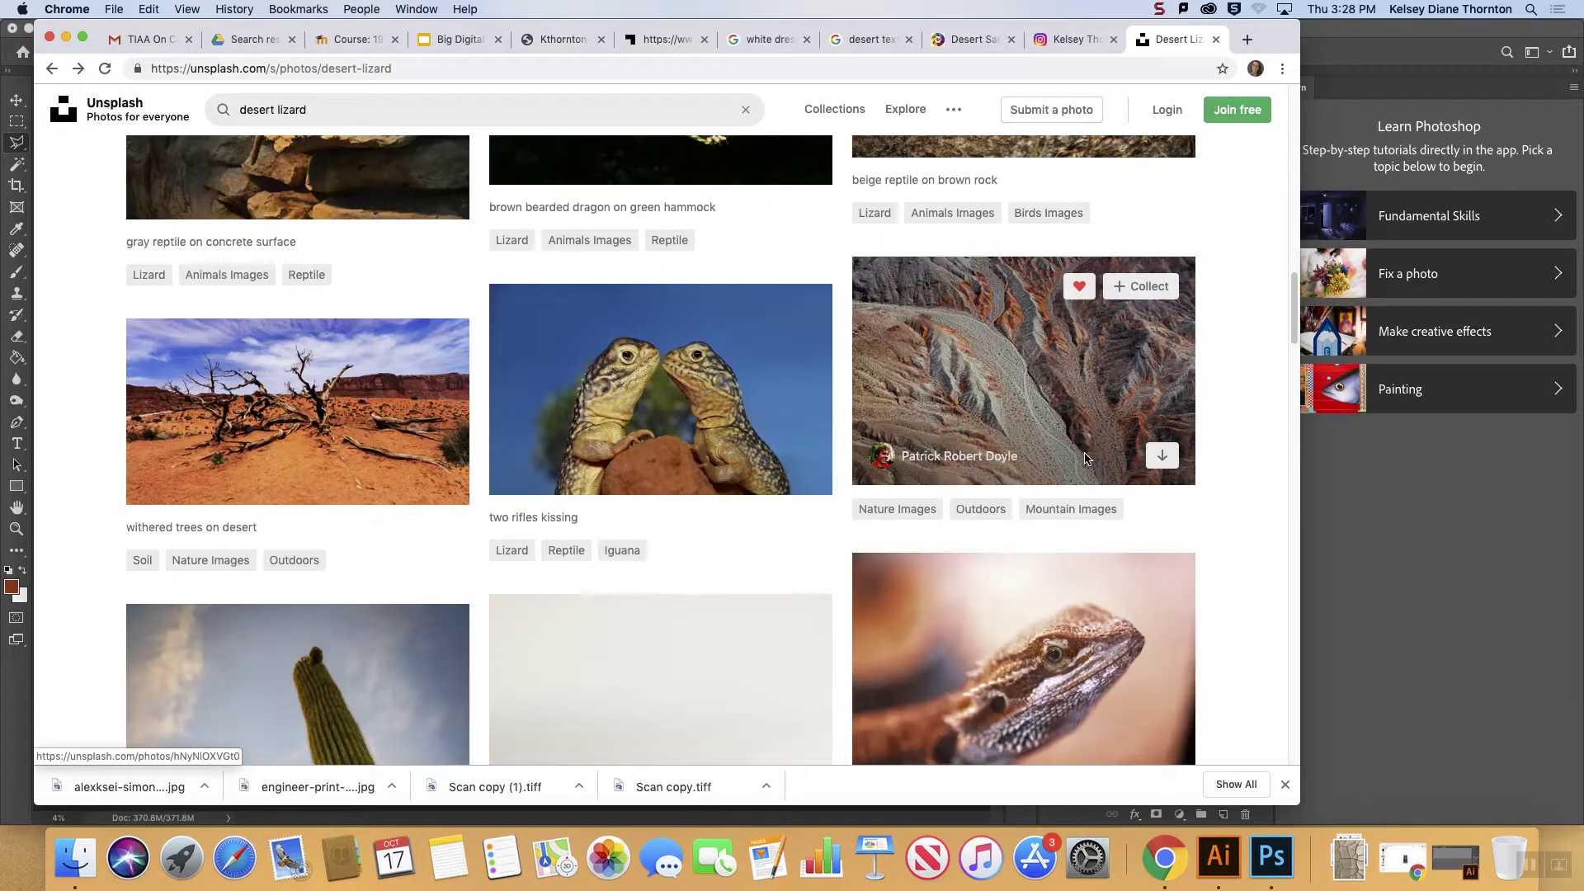
{"action": "scroll", "coordinate": [472, 423], "scroll_direction": "down", "scroll_amount": 9}
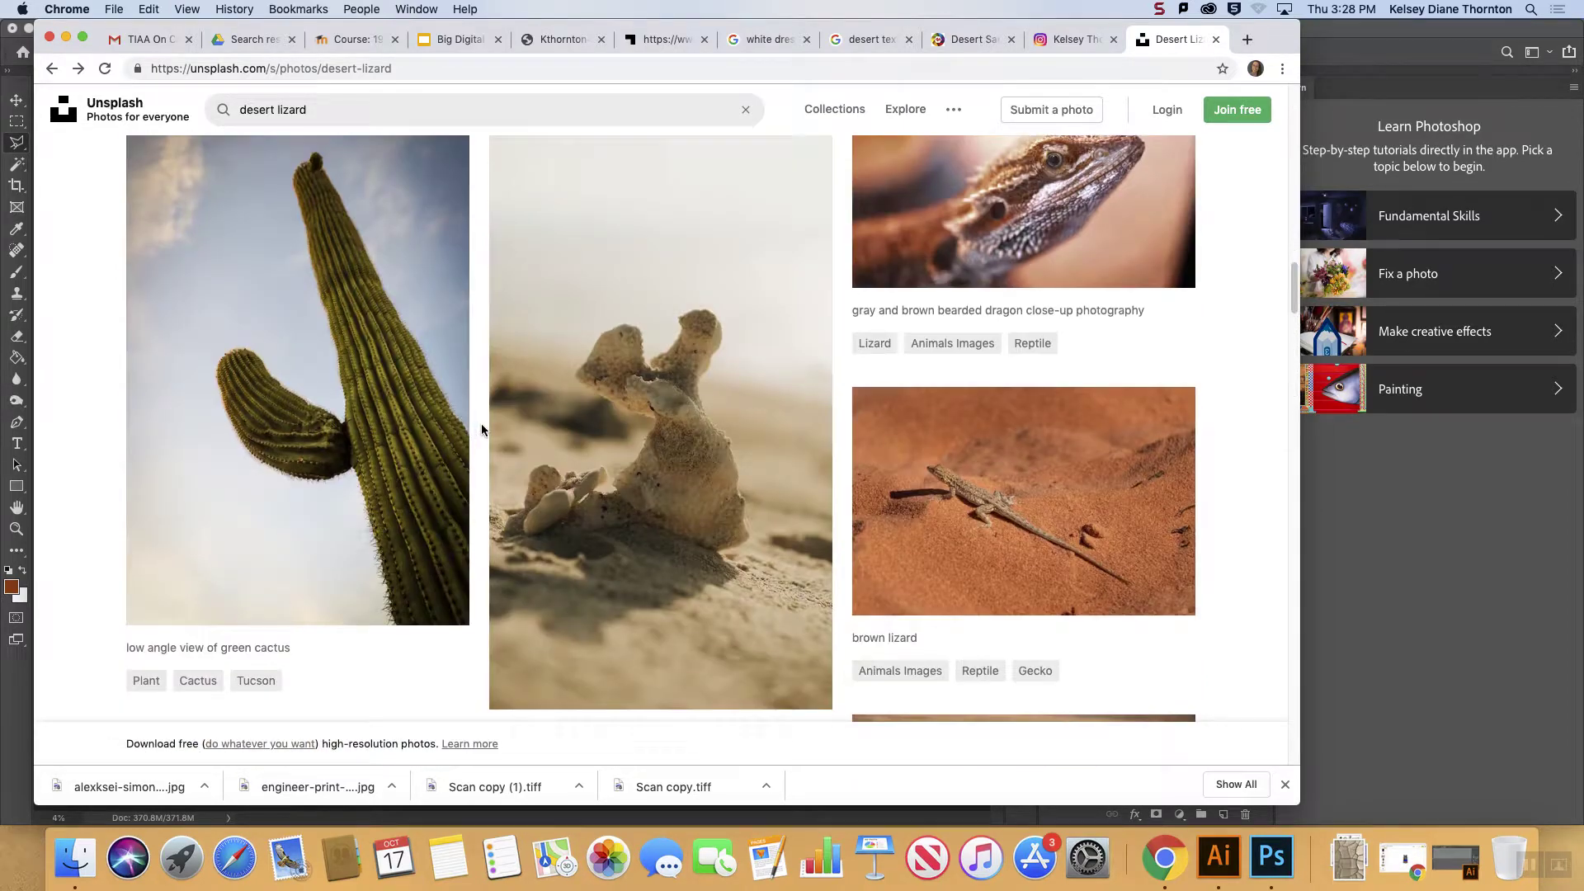
{"action": "scroll", "coordinate": [1005, 396], "scroll_direction": "down", "scroll_amount": 6}
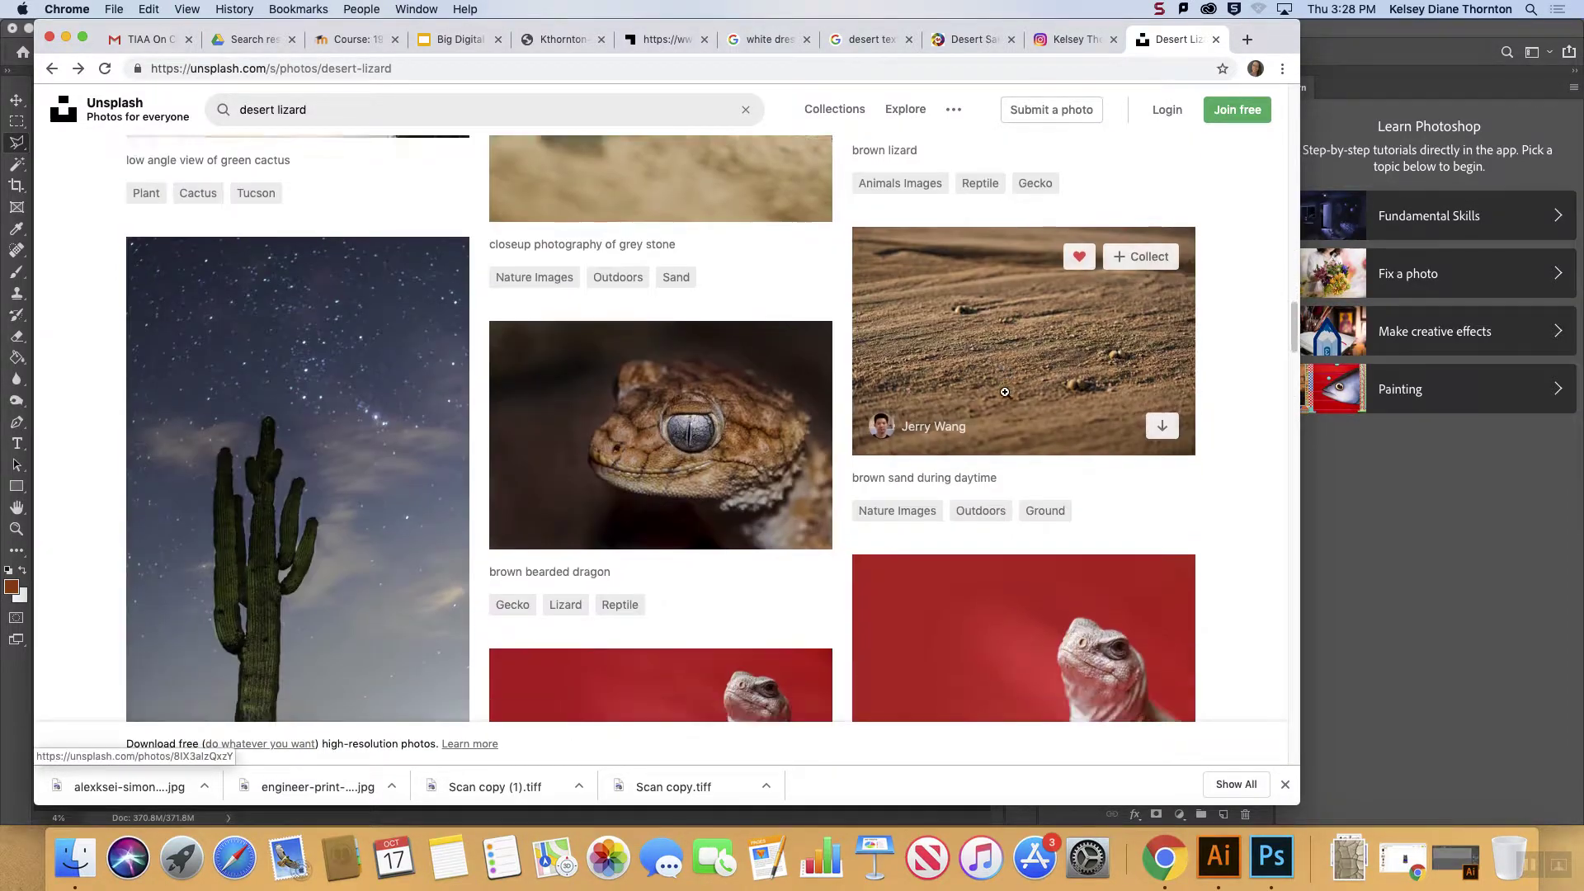
{"action": "scroll", "coordinate": [1005, 396], "scroll_direction": "down", "scroll_amount": 7}
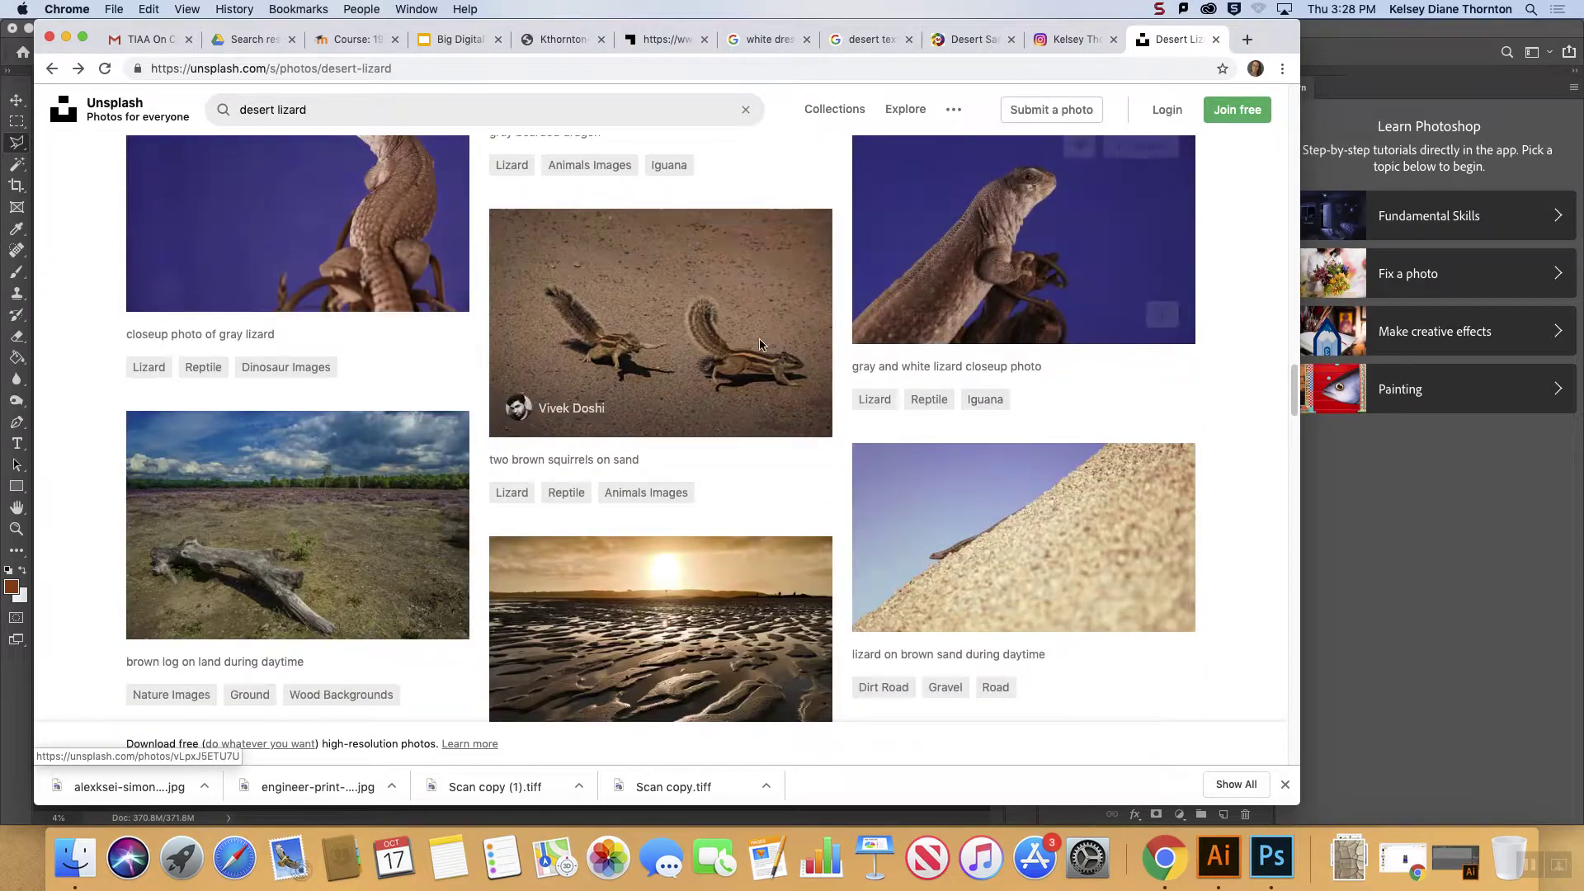
{"action": "left_click", "coordinate": [757, 360]}
- Try copying the squirrel photo from the web page into the Photoshop document, and undo the paste
{"action": "right_click", "coordinate": [837, 463]}
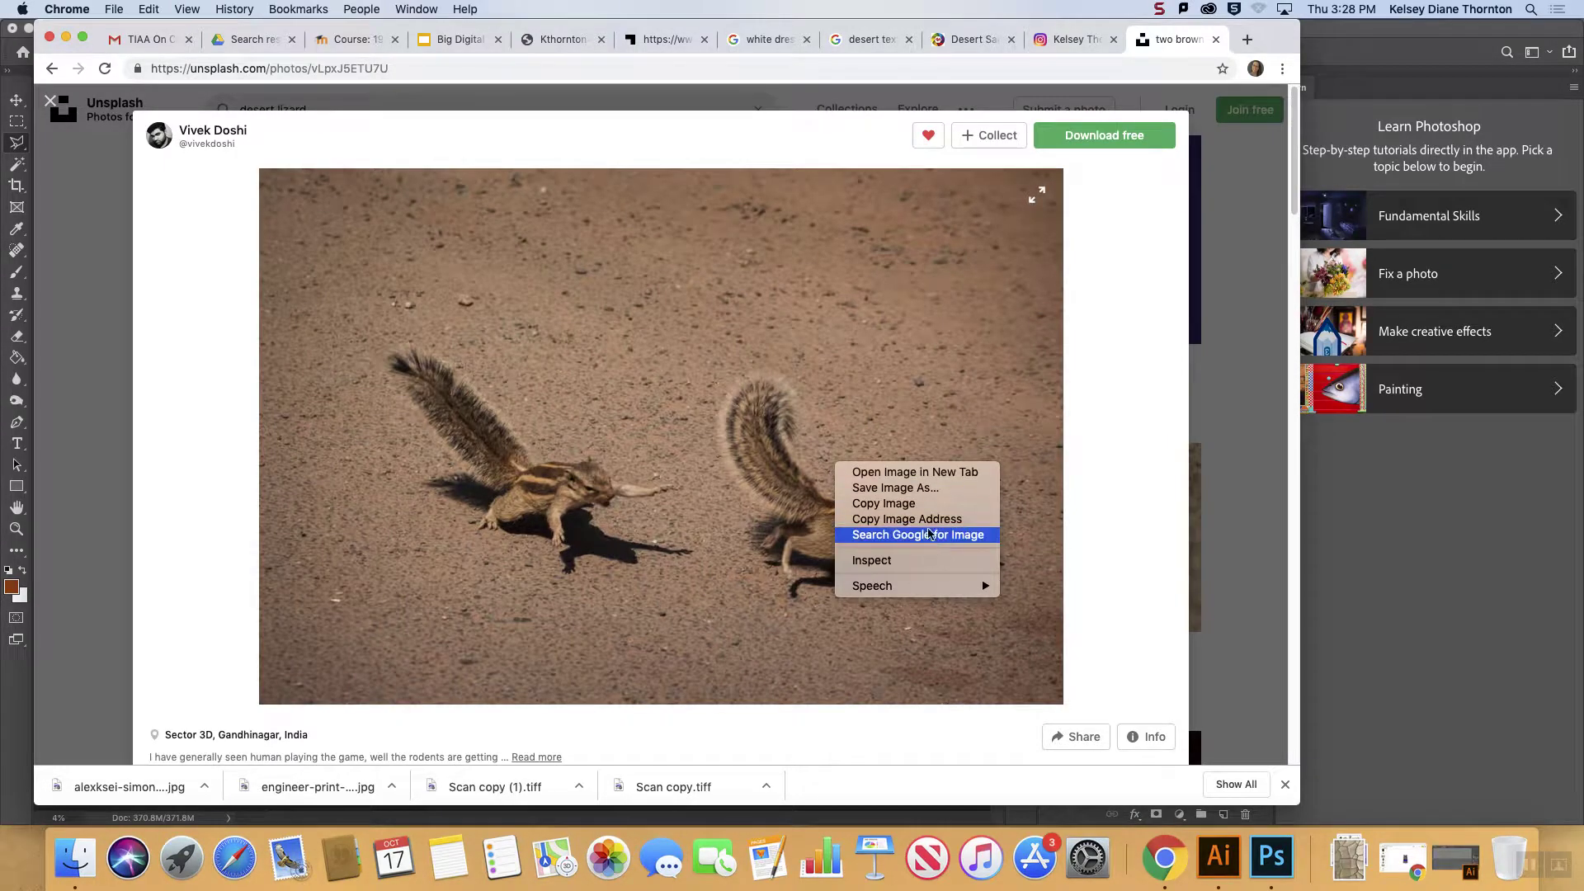
{"action": "left_click", "coordinate": [915, 503]}
{"action": "left_click", "coordinate": [1374, 487]}
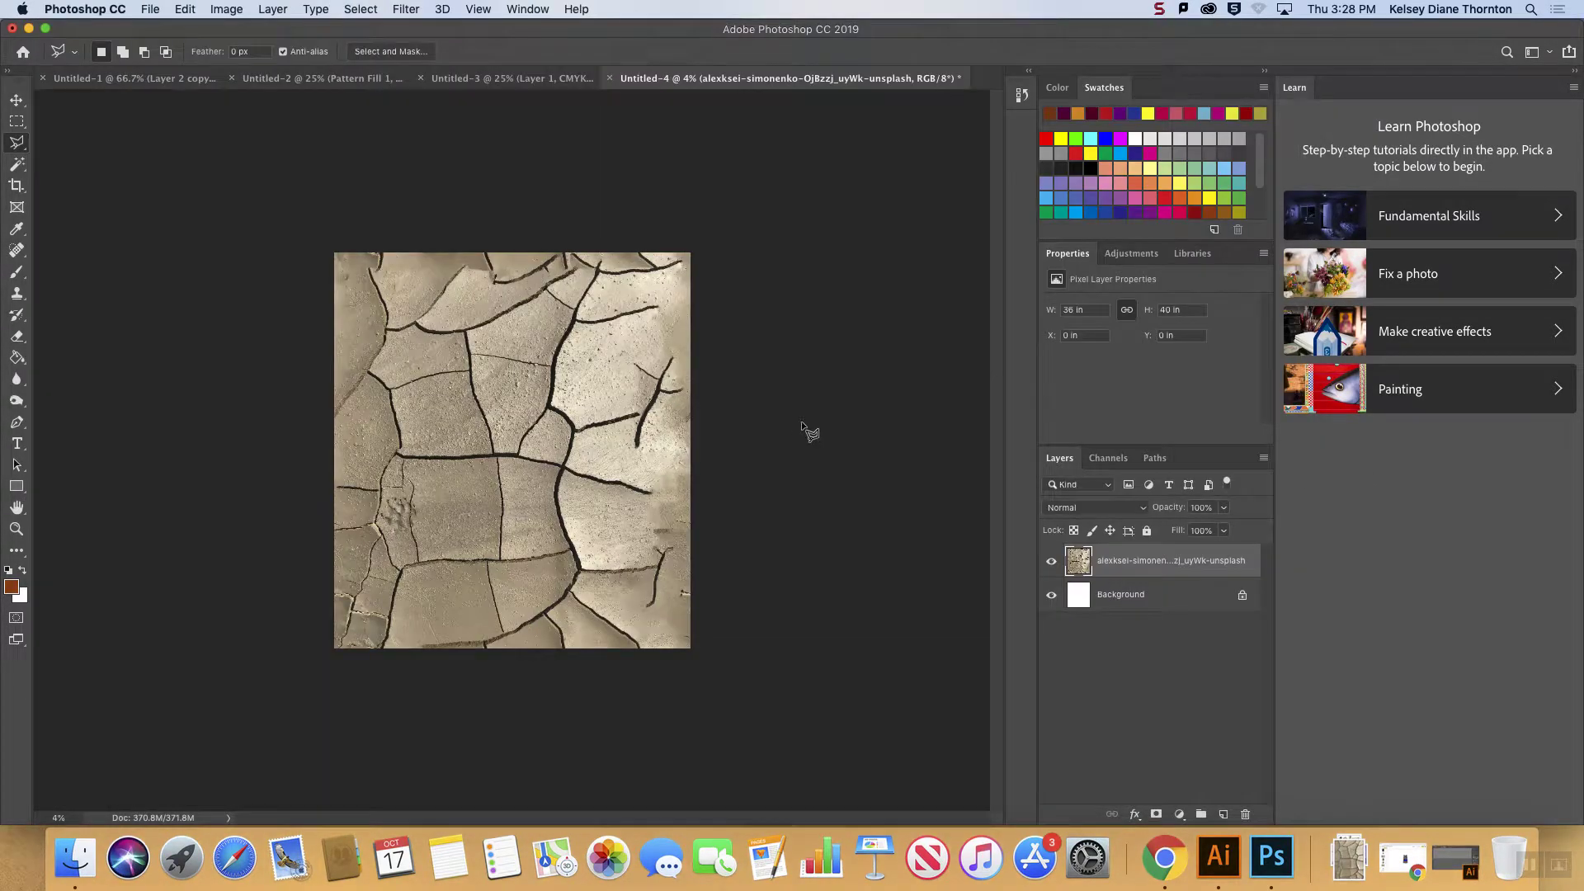
{"action": "key", "text": "super+v"}
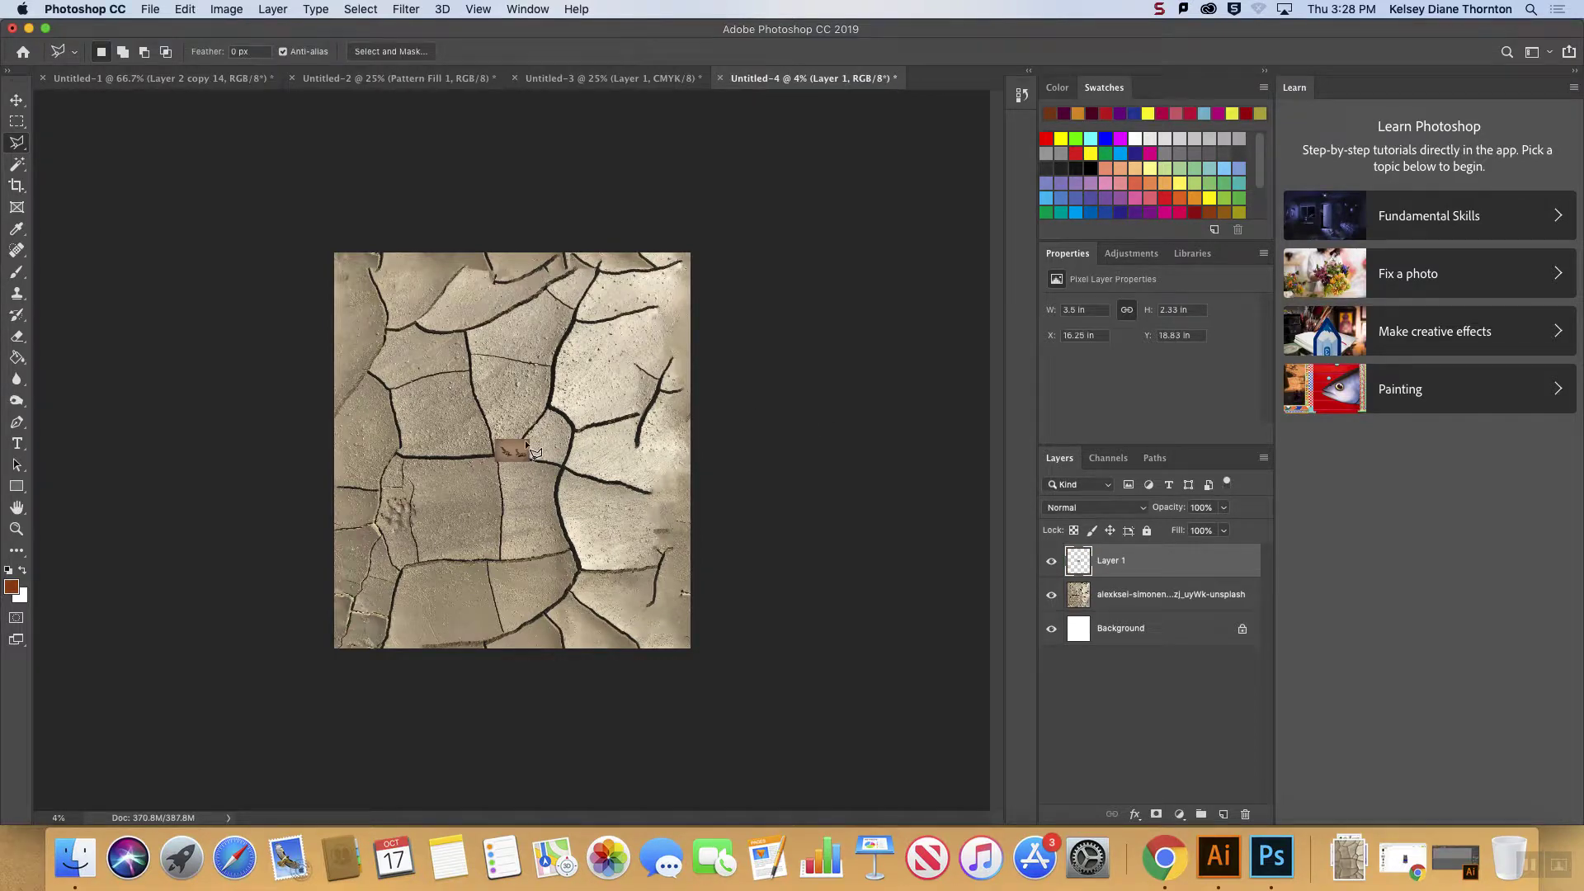
{"action": "key", "text": "super+z"}
- Download the squirrel photo from Unsplash in Chrome and place the file in the cracked earth document in Photoshop at 50% scale
{"action": "left_click", "coordinate": [1164, 858]}
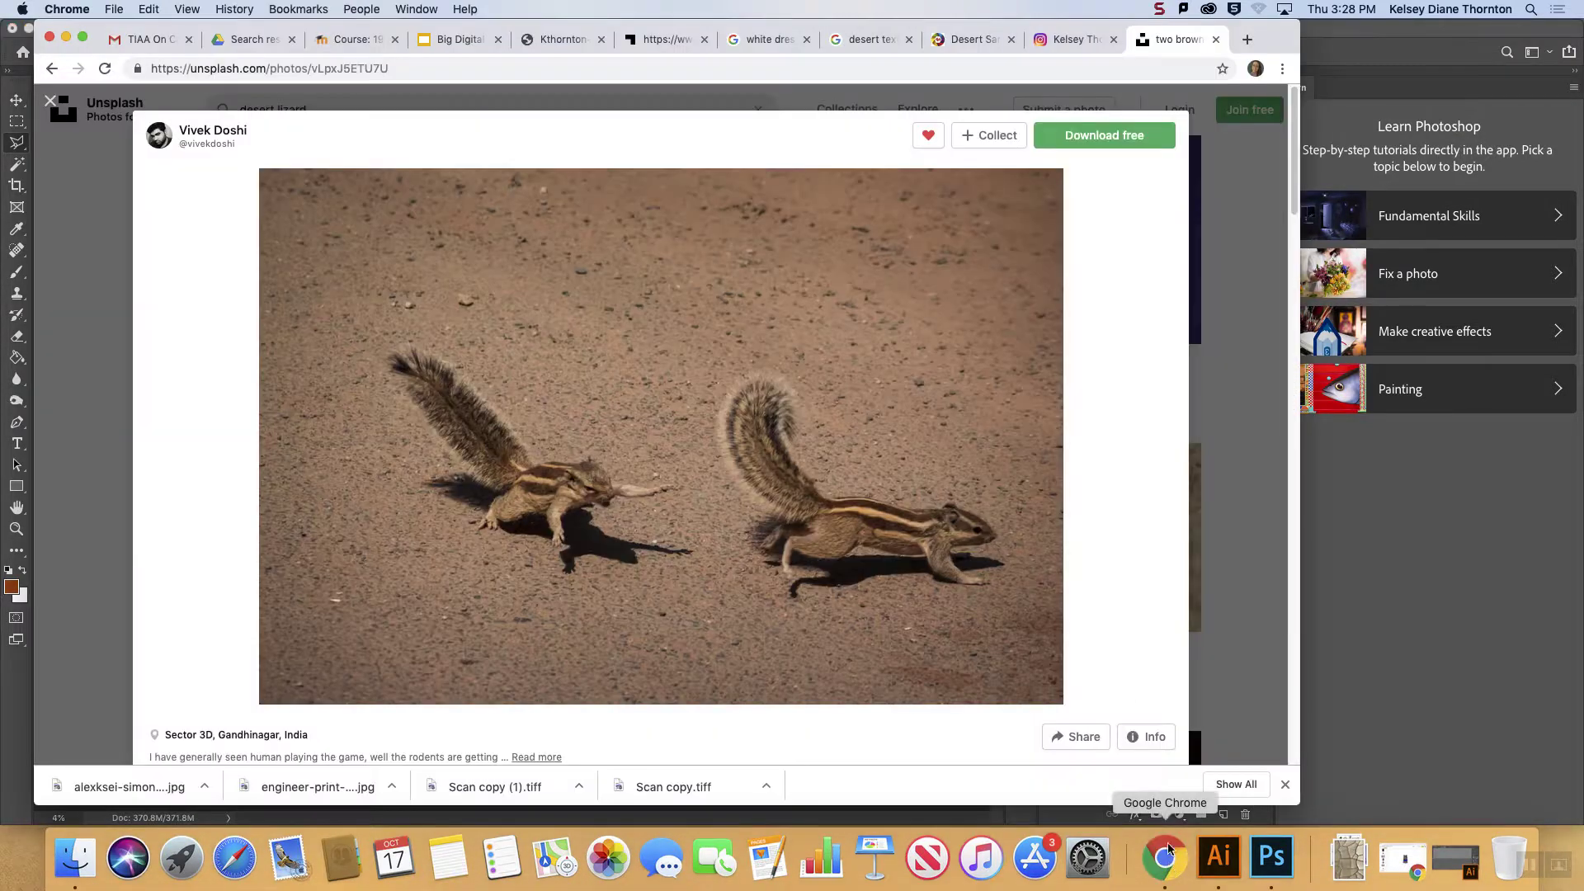
{"action": "left_click", "coordinate": [1104, 135]}
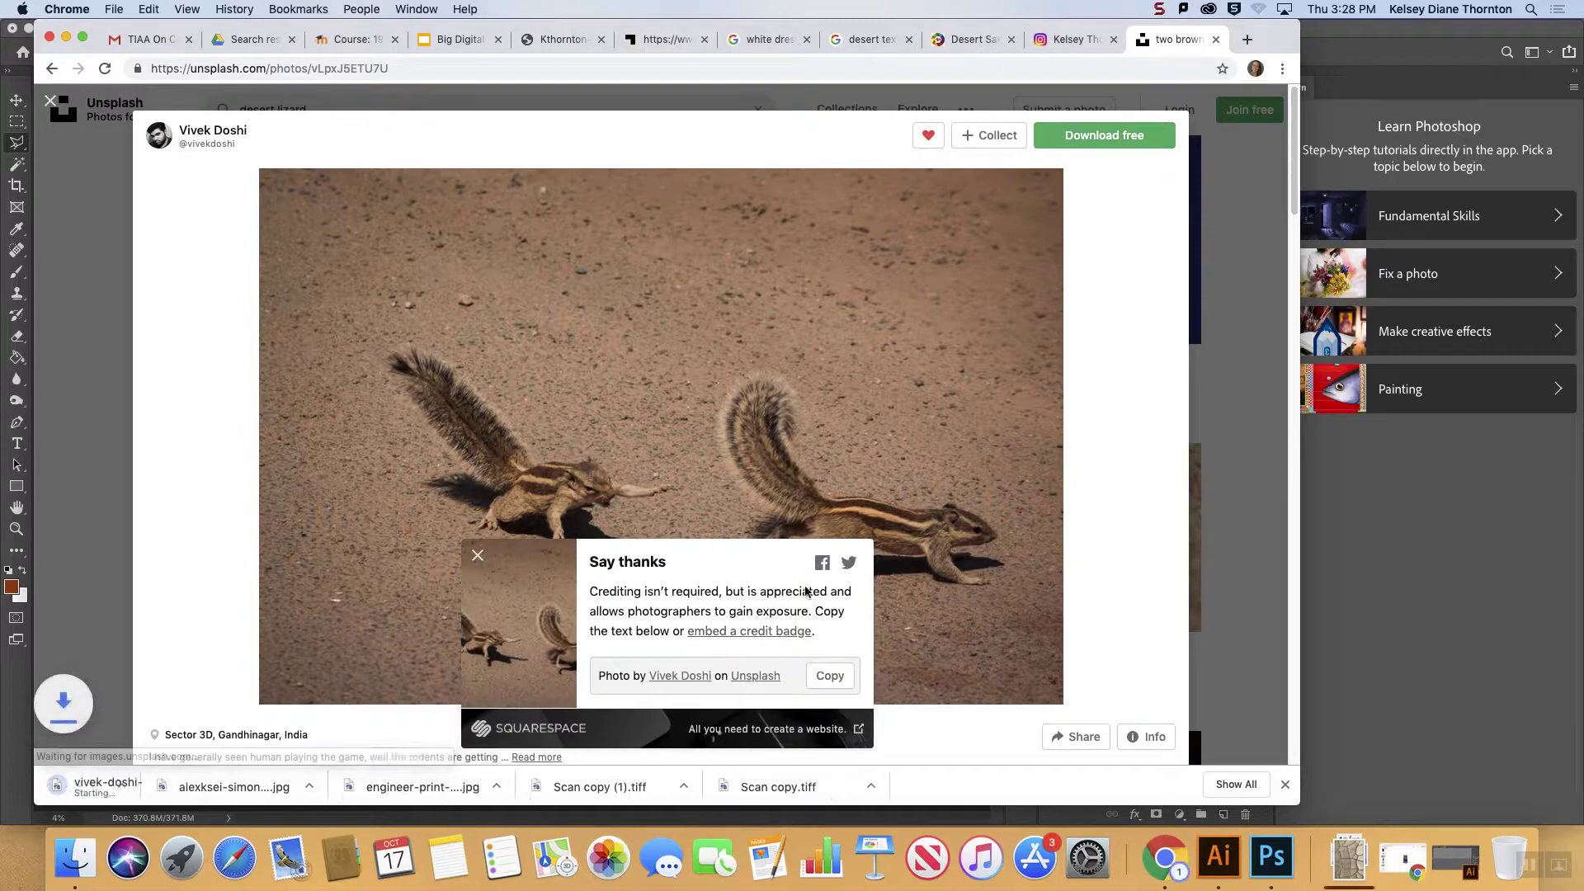
{"action": "key", "text": "super+Tab"}
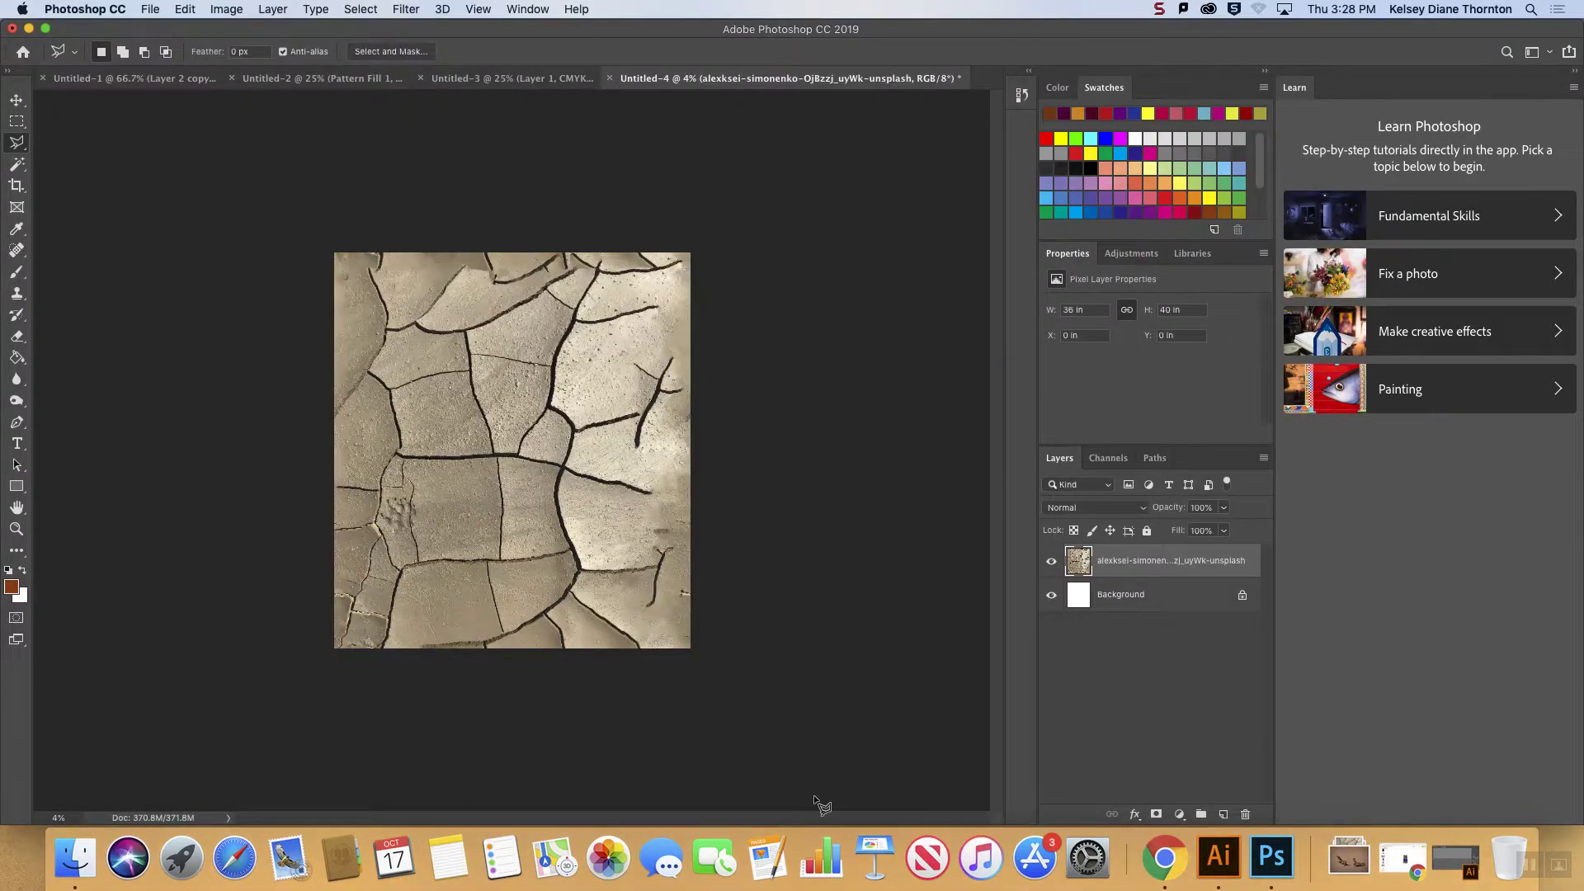
{"action": "left_click", "coordinate": [1362, 863]}
{"action": "left_click_drag", "start_coordinate": [1351, 739], "coordinate": [575, 402]}
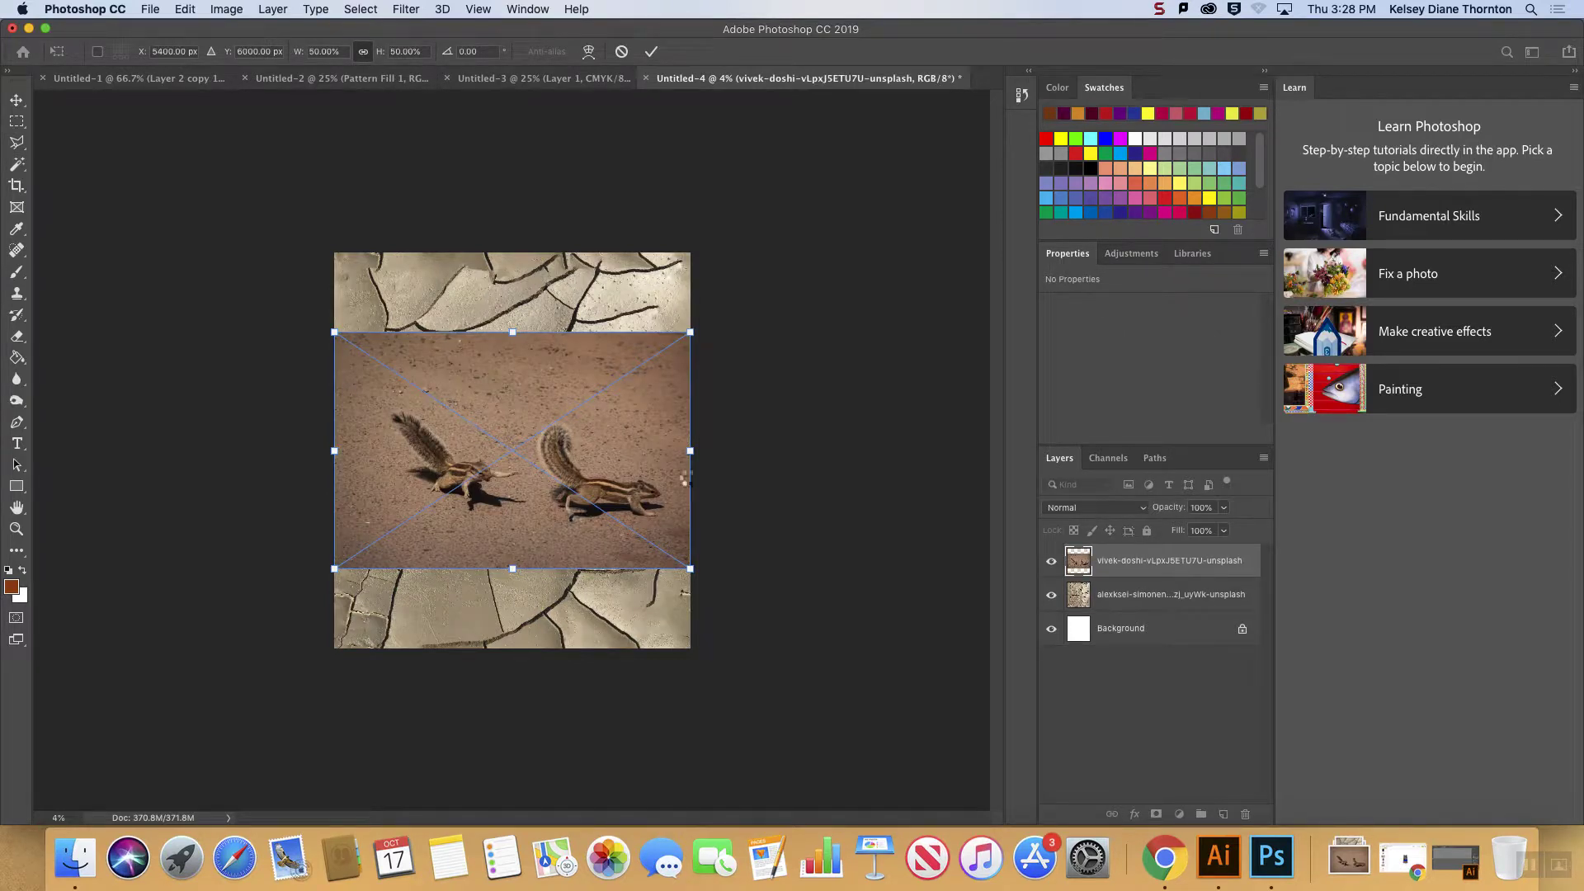
{"action": "key", "text": "Return"}
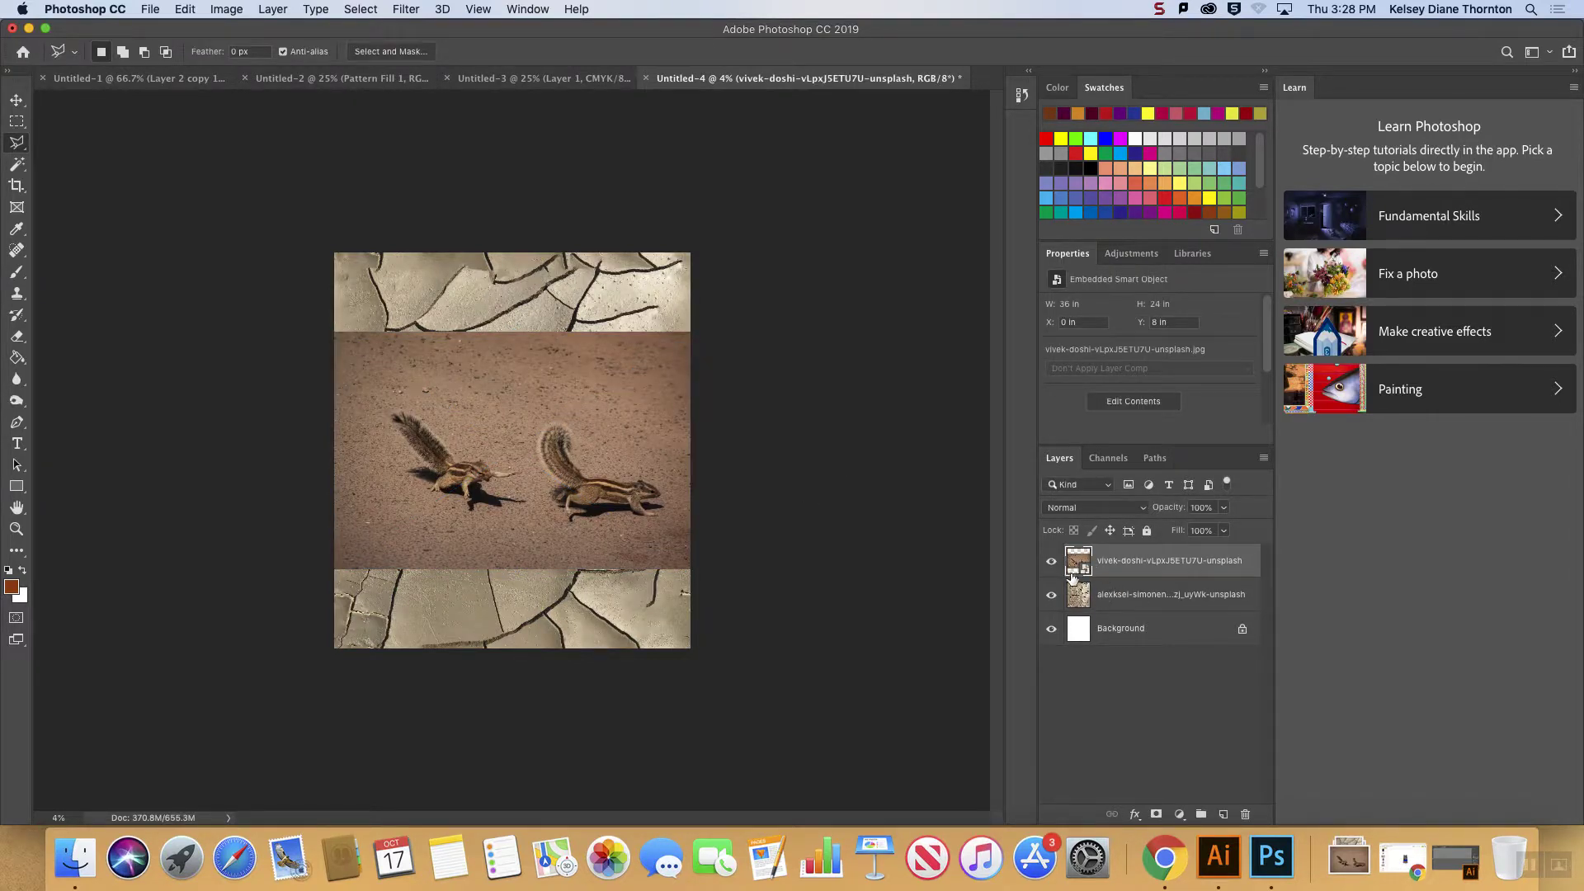
- Rasterize the placed squirrel photo layer
{"action": "right_click", "coordinate": [1086, 564]}
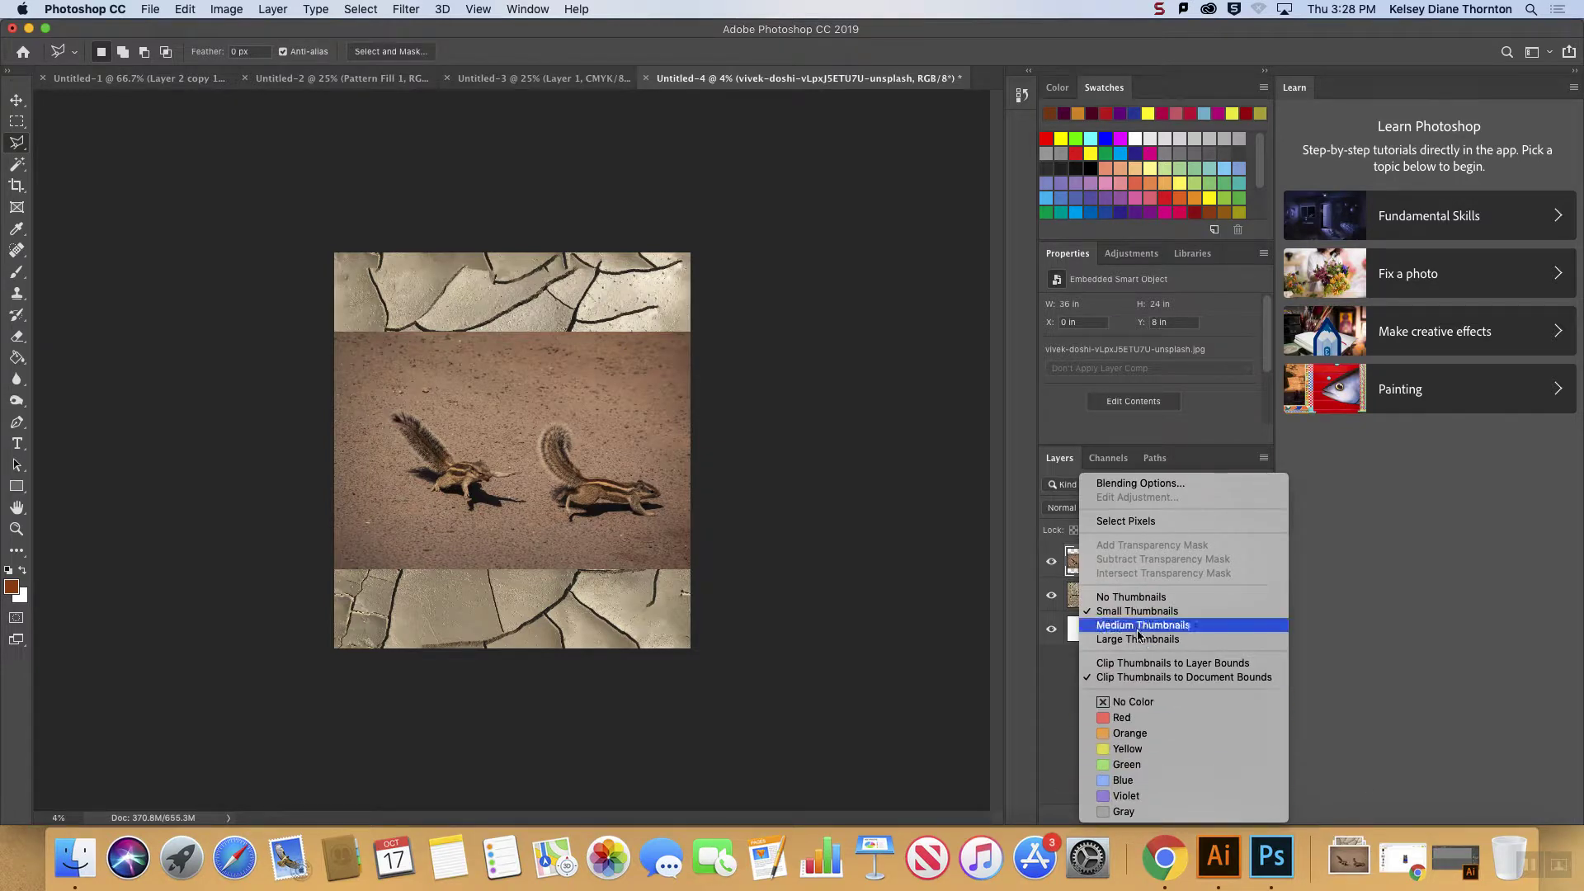
{"action": "key", "text": "Escape"}
{"action": "right_click", "coordinate": [1179, 562]}
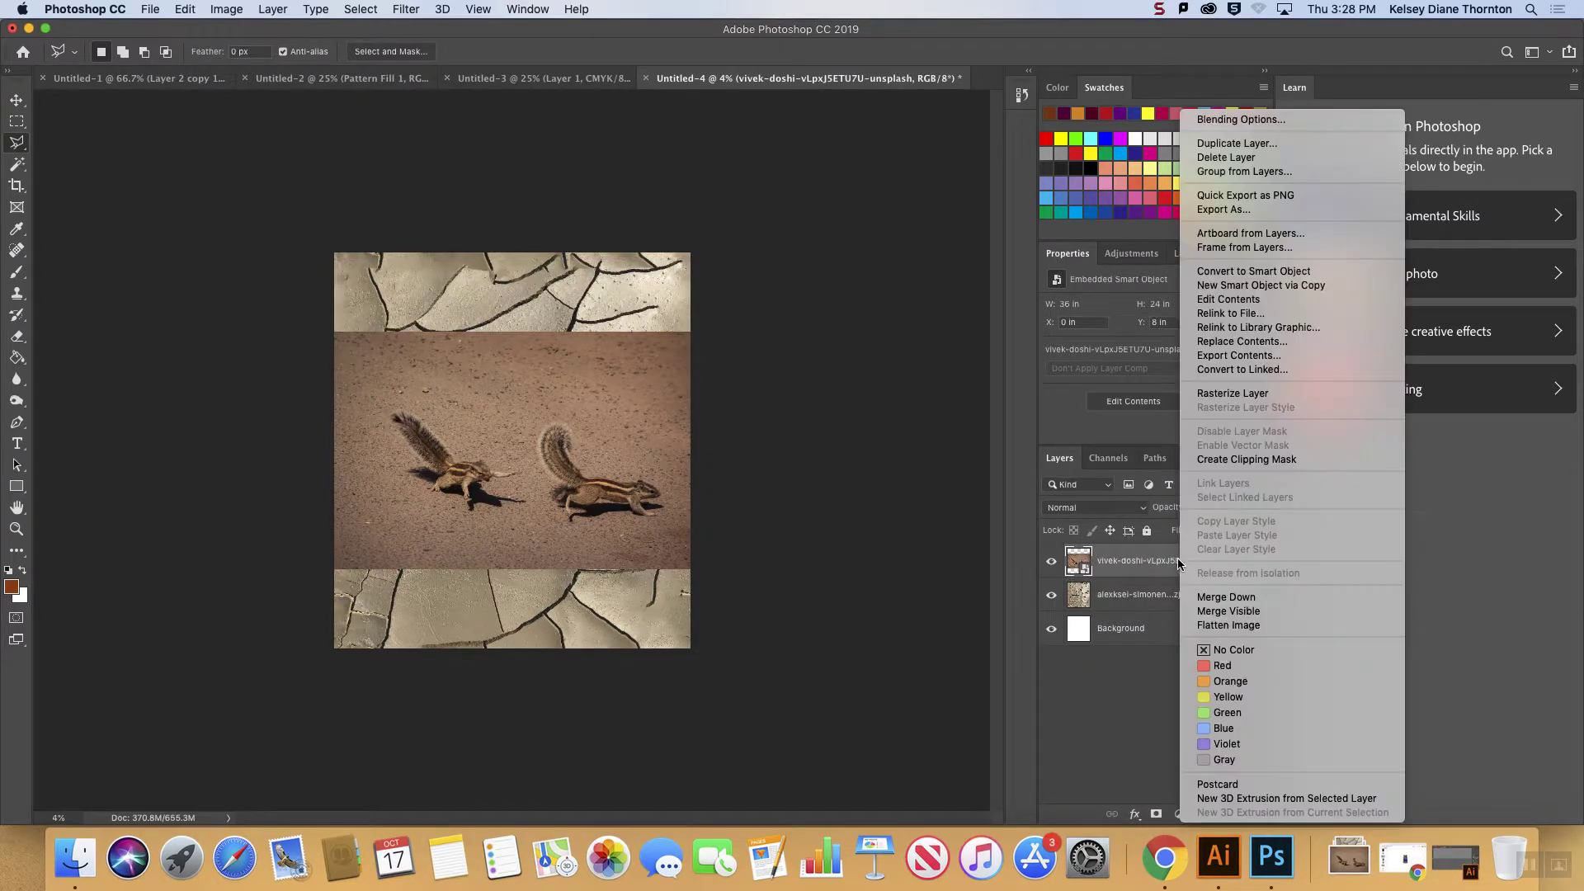
{"action": "left_click", "coordinate": [1233, 394]}
- Outline the squirrel with the outstretched arm, including its shadow, using the freehand Lasso tool
{"action": "key", "text": "super+plus"}
{"action": "key", "text": "super+plus"}
{"action": "key", "text": "super+plus"}
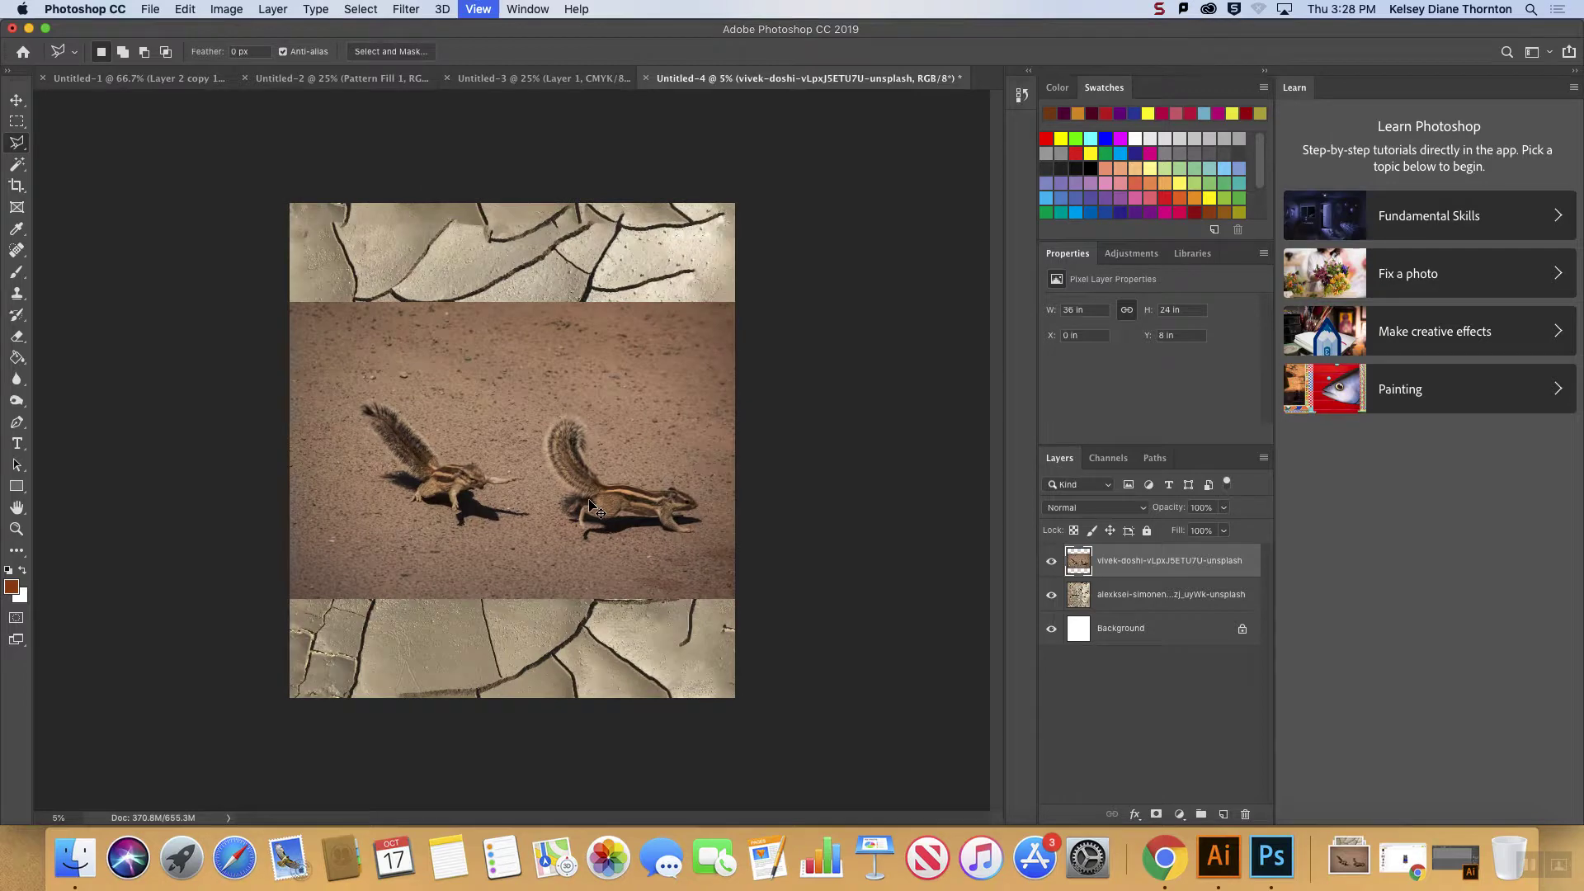
{"action": "left_click", "coordinate": [16, 143]}
{"action": "left_click", "coordinate": [74, 142]}
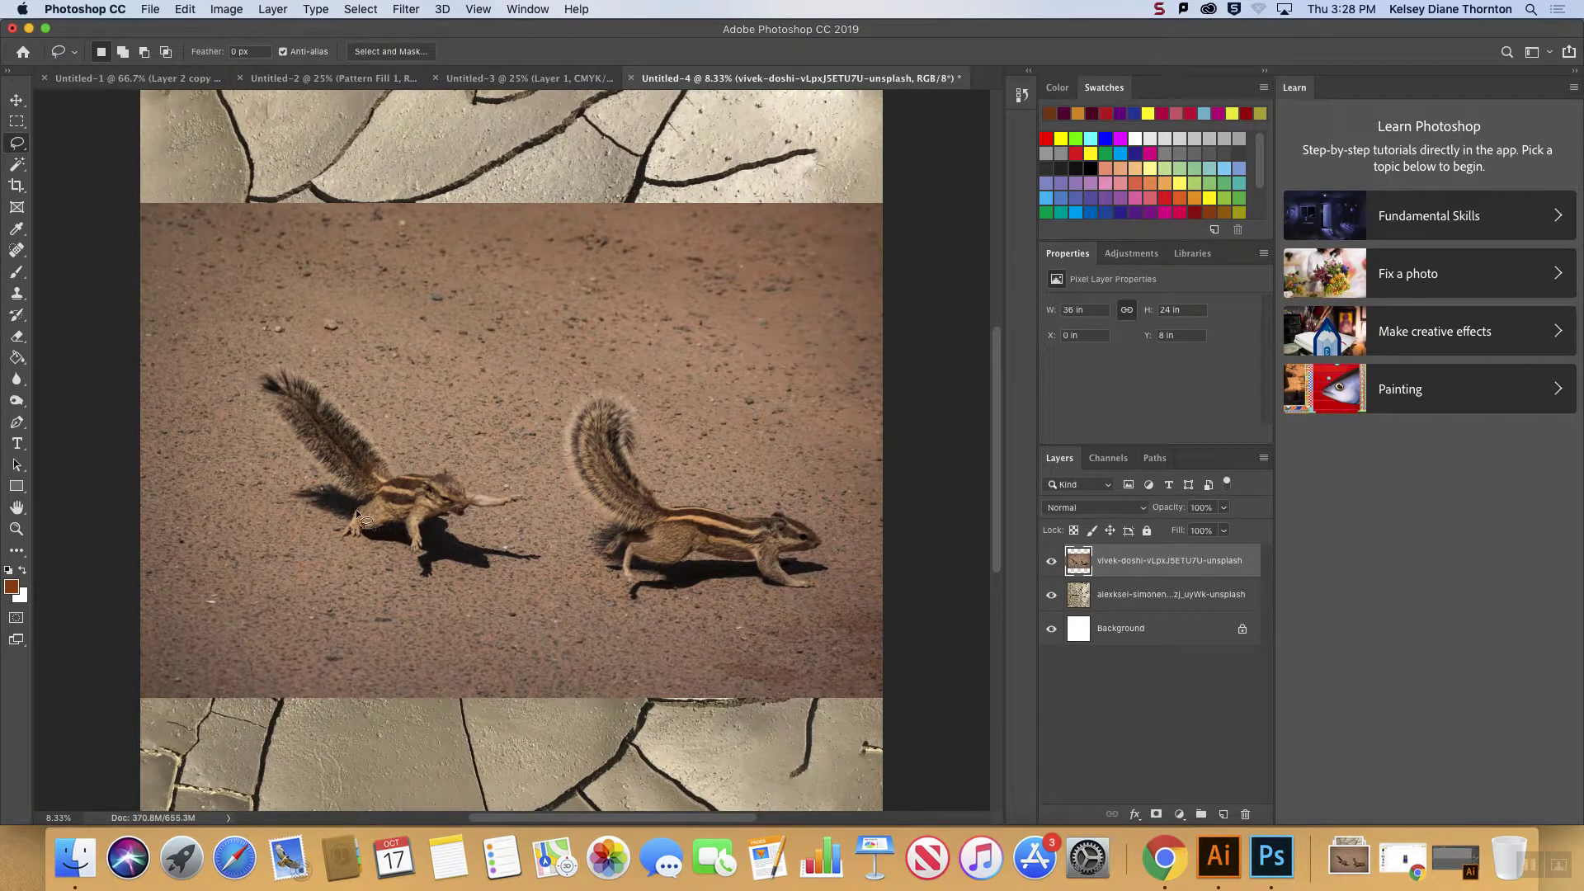
{"action": "mouse_move", "coordinate": [341, 517]}
{"action": "left_mouse_down"}
{"action": "mouse_move", "coordinate": [298, 496]}
{"action": "mouse_move", "coordinate": [351, 493]}
{"action": "mouse_move", "coordinate": [262, 383]}
{"action": "mouse_move", "coordinate": [295, 379]}
{"action": "mouse_move", "coordinate": [360, 428]}
{"action": "left_mouse_up"}
{"action": "mouse_move", "coordinate": [461, 484]}
{"action": "left_mouse_down"}
{"action": "mouse_move", "coordinate": [530, 500]}
{"action": "mouse_move", "coordinate": [484, 509]}
{"action": "left_mouse_up"}
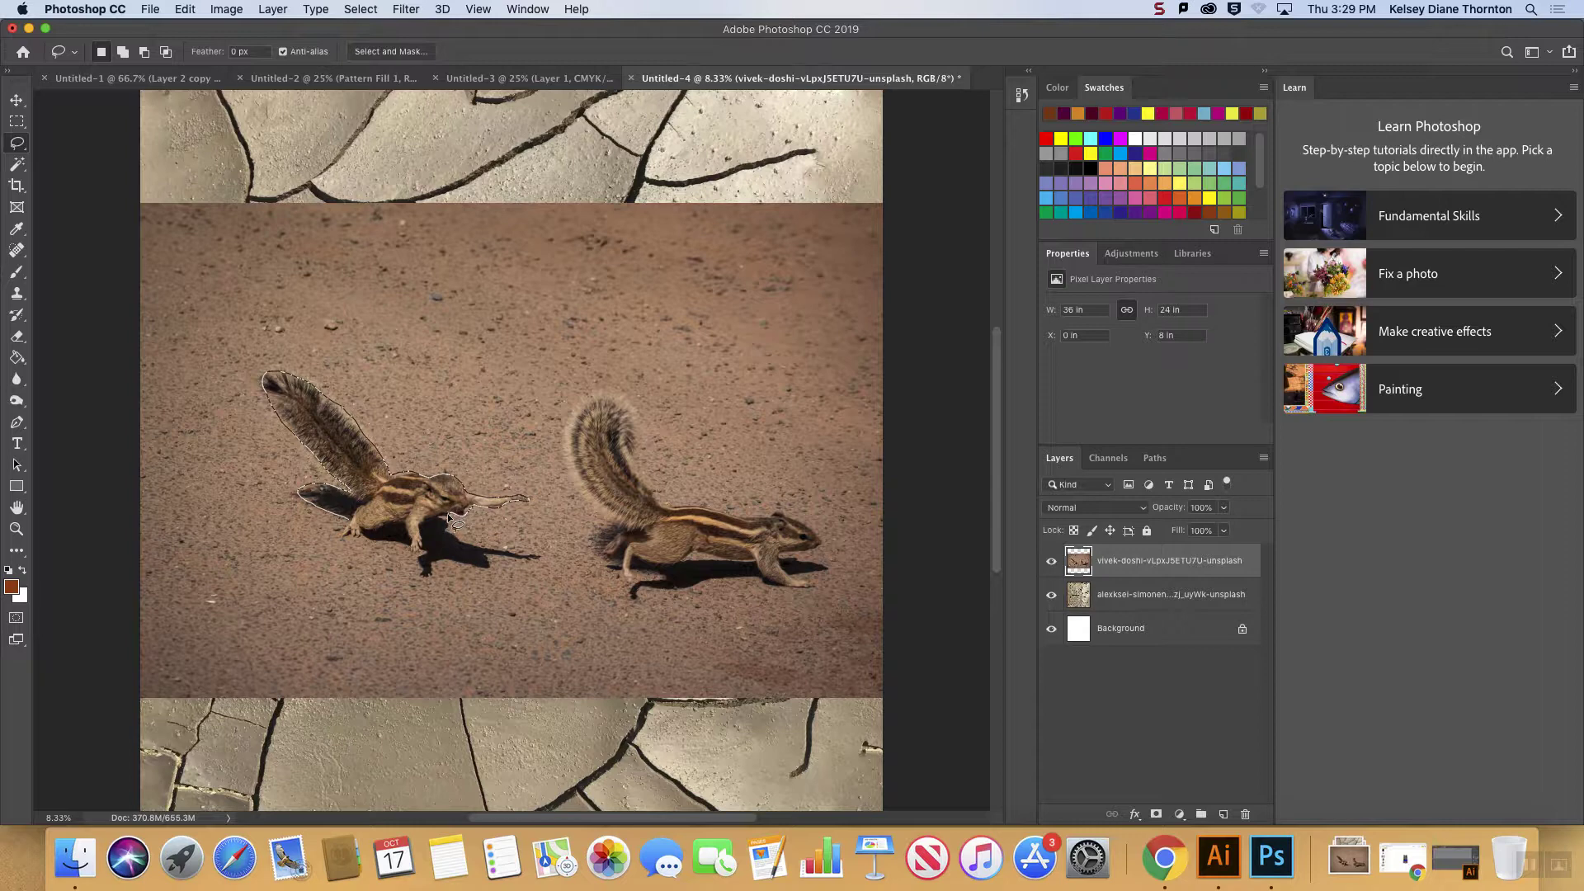
{"action": "mouse_move", "coordinate": [442, 519]}
{"action": "left_mouse_down"}
{"action": "mouse_move", "coordinate": [537, 557]}
{"action": "mouse_move", "coordinate": [447, 573]}
{"action": "left_mouse_up"}
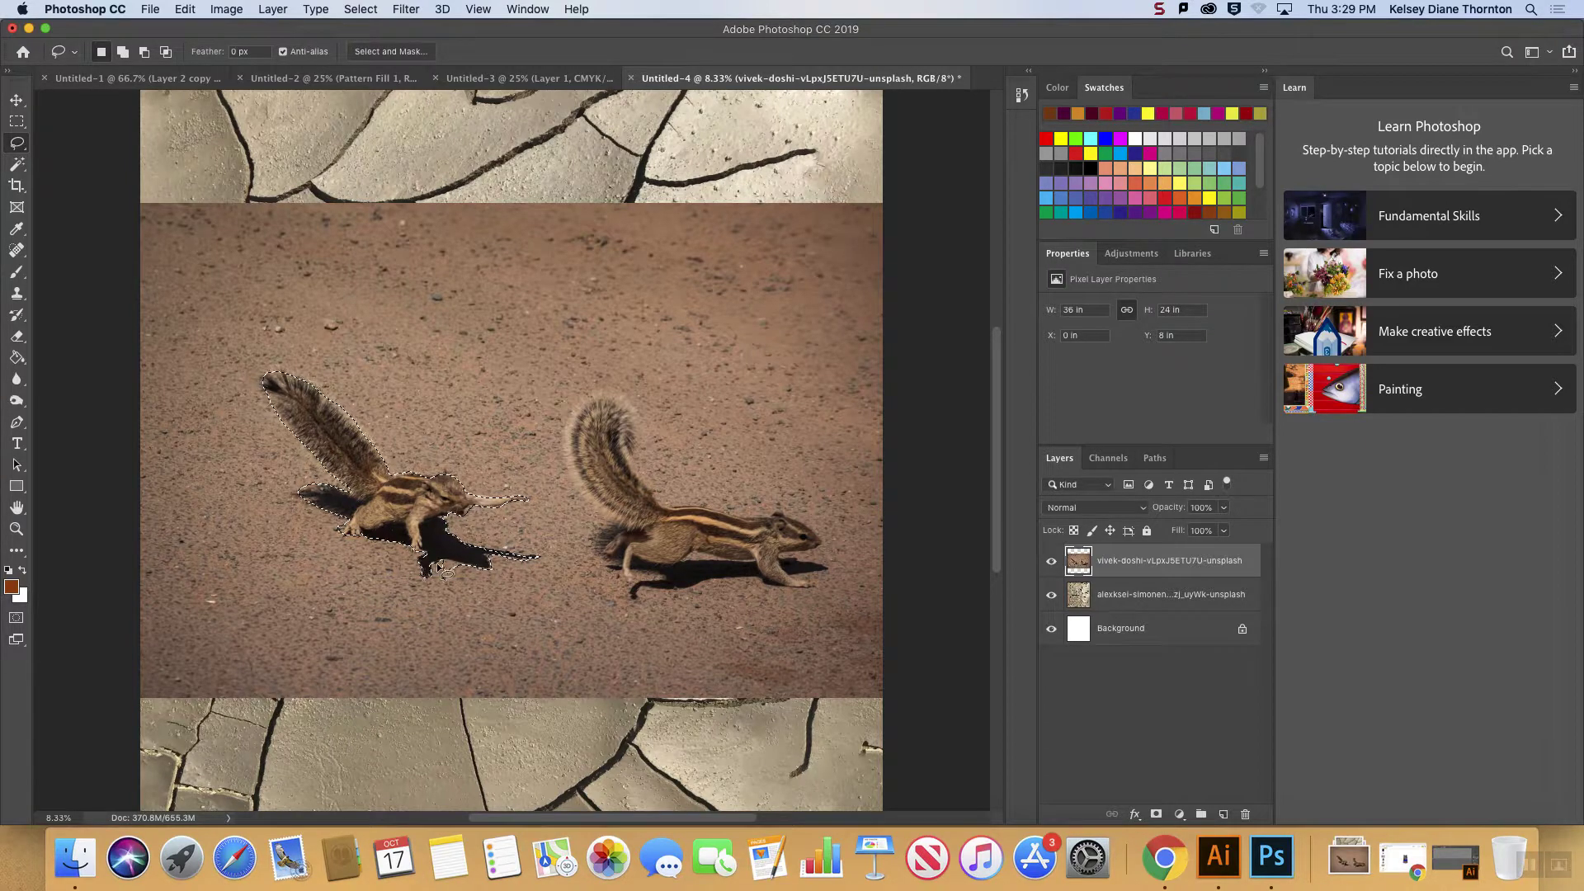
- Subtract the strip of ground beneath the shadow from the squirrel selection with the Lasso tool
{"action": "scroll", "coordinate": [454, 575], "scroll_direction": "up", "scroll_amount": 5}
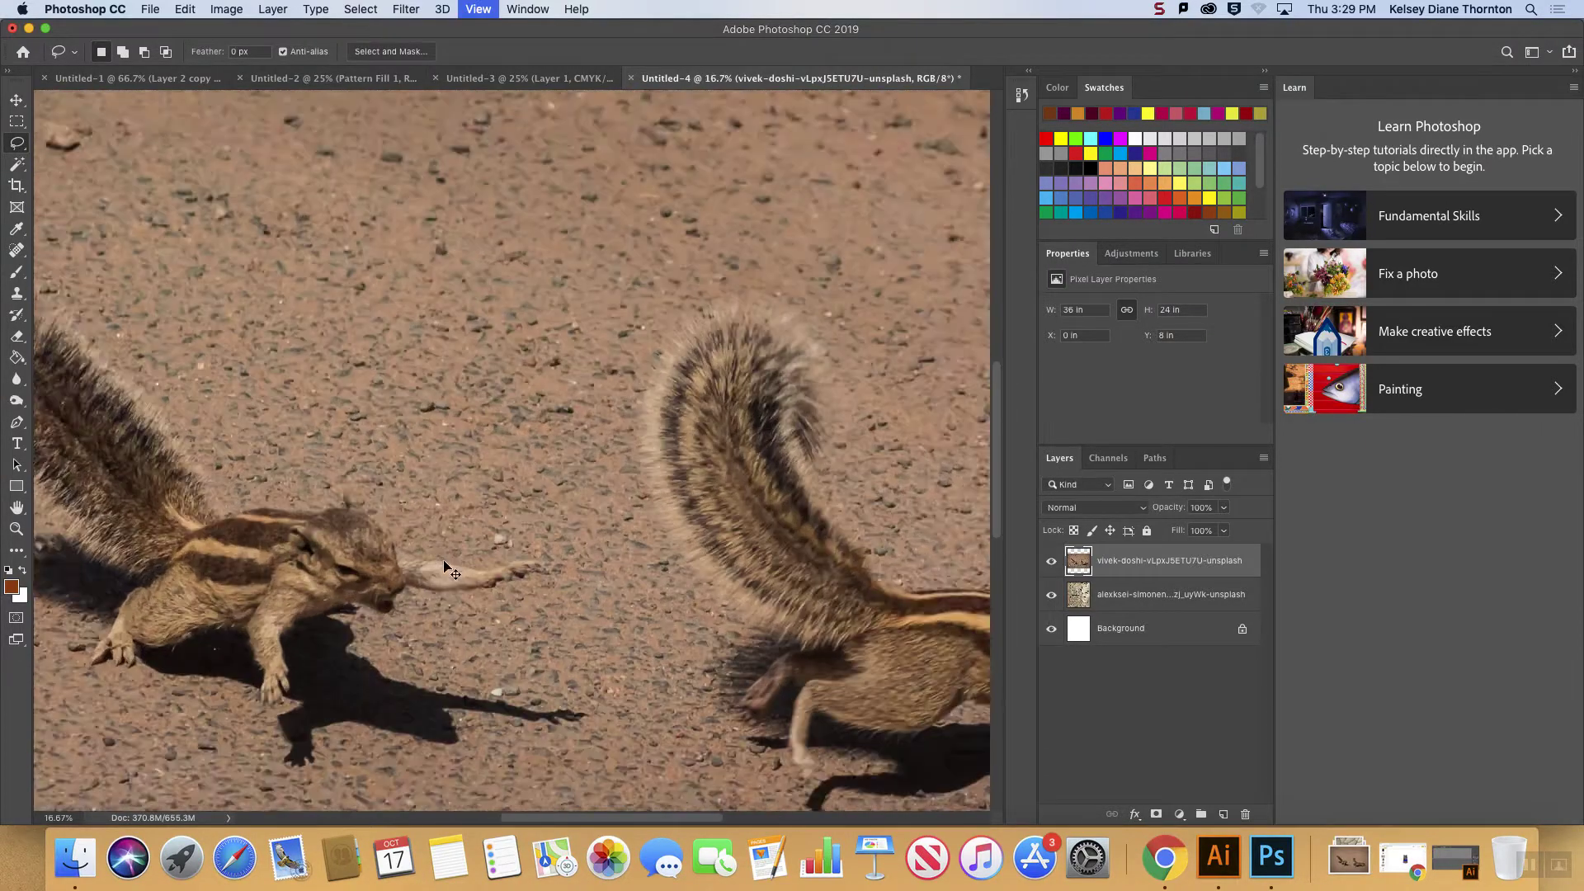
{"action": "scroll", "coordinate": [346, 746], "scroll_direction": "down", "scroll_amount": 2}
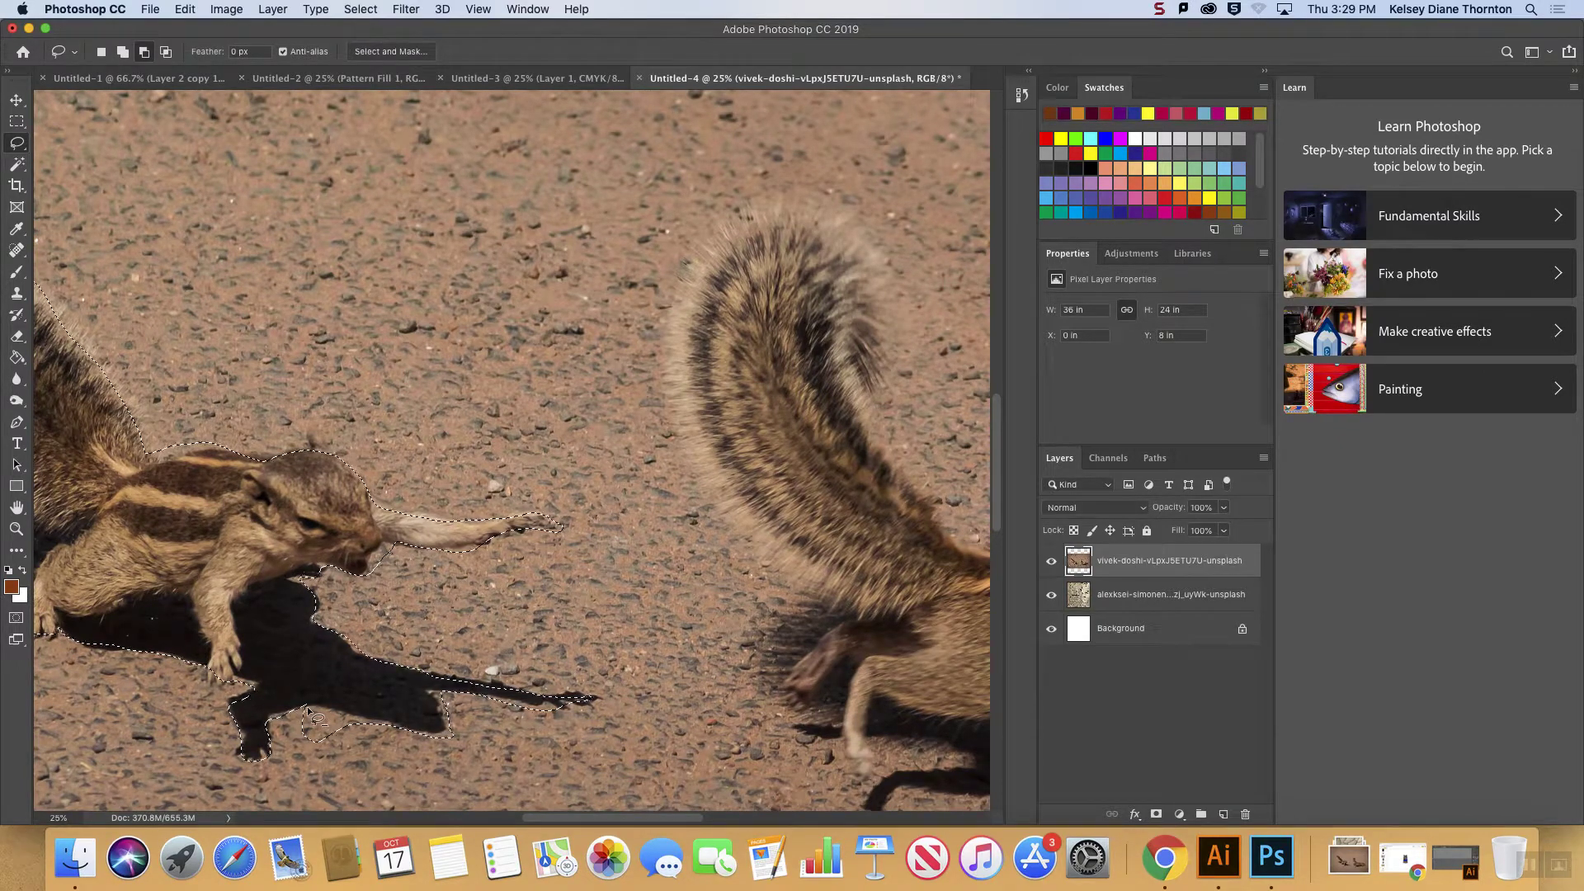
{"action": "key", "text": "alt"}
{"action": "mouse_move", "coordinate": [313, 708]}
{"action": "left_mouse_down"}
{"action": "mouse_move", "coordinate": [384, 737]}
{"action": "mouse_move", "coordinate": [314, 765]}
{"action": "mouse_move", "coordinate": [307, 719]}
{"action": "left_mouse_up"}
{"action": "key", "text": "super+minus"}
{"action": "key", "text": "super+minus"}
{"action": "key", "text": "super+minus"}
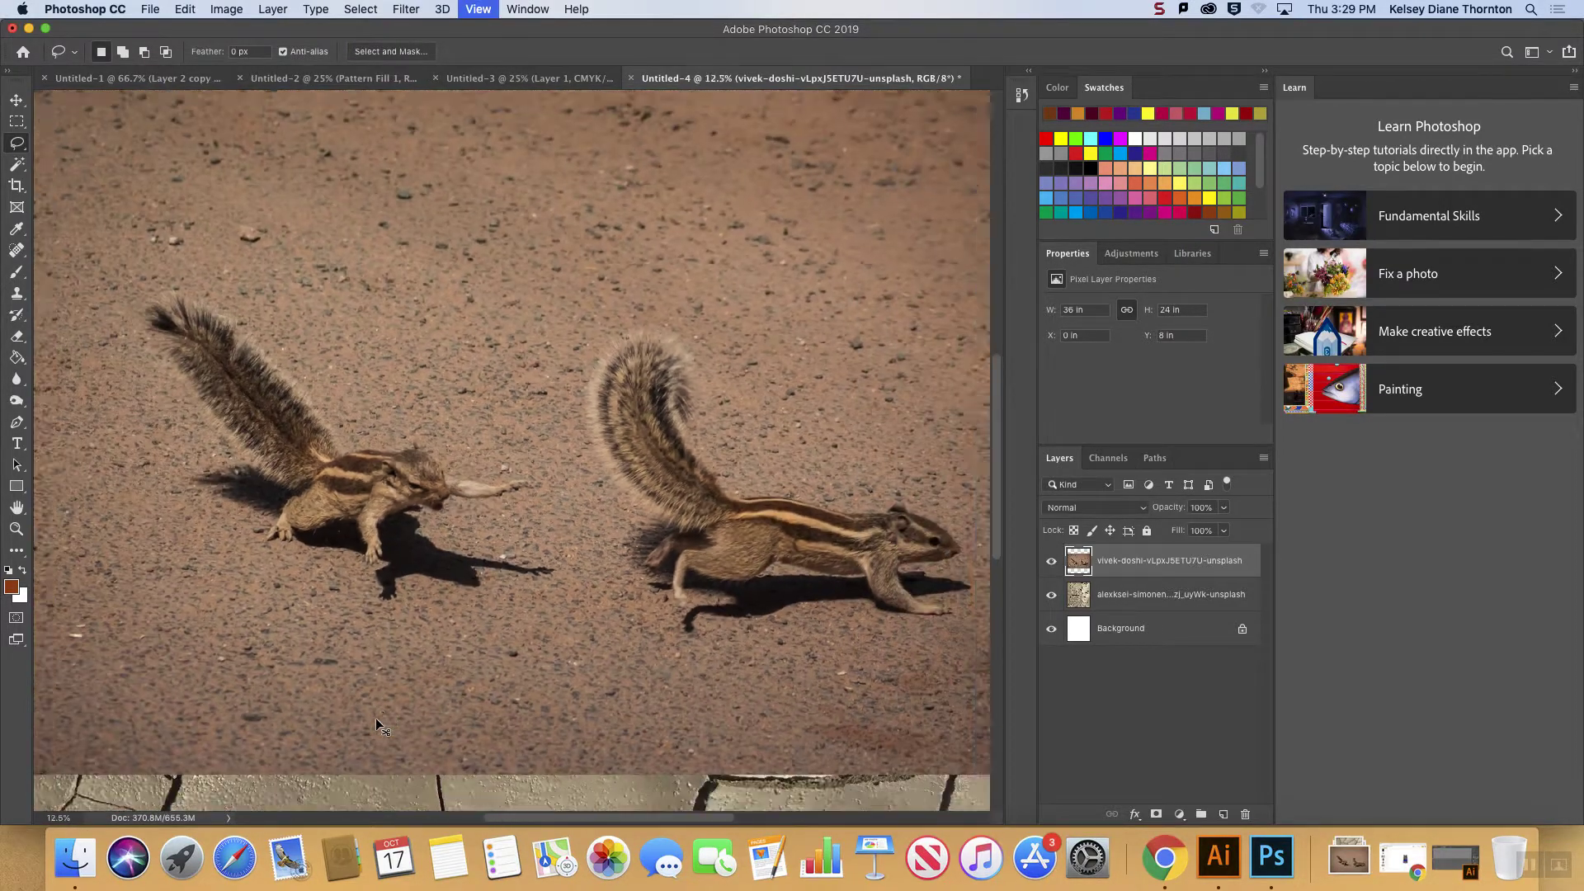
- Add the second squirrel with the curled tail, including its shadow, to the existing selection with the freehand Lasso tool
{"action": "key", "text": "shift"}
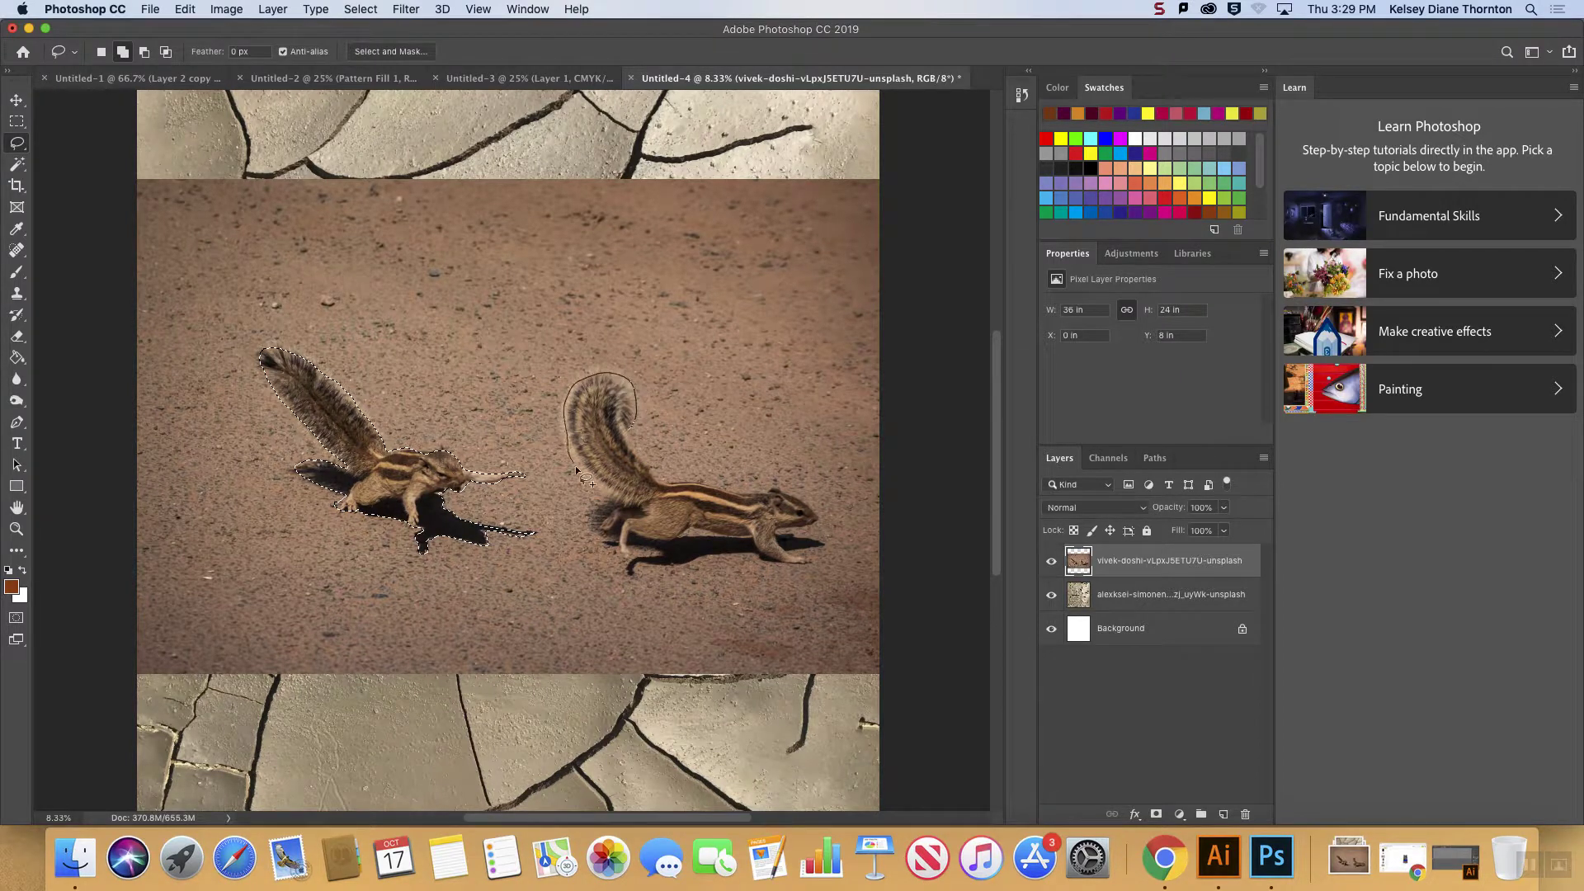
{"action": "mouse_move", "coordinate": [621, 499]}
{"action": "left_mouse_down"}
{"action": "mouse_move", "coordinate": [603, 542]}
{"action": "mouse_move", "coordinate": [662, 557]}
{"action": "mouse_move", "coordinate": [626, 576]}
{"action": "mouse_move", "coordinate": [754, 556]}
{"action": "left_mouse_up"}
{"action": "mouse_move", "coordinate": [799, 564]}
{"action": "left_mouse_down"}
{"action": "mouse_move", "coordinate": [829, 545]}
{"action": "mouse_move", "coordinate": [781, 529]}
{"action": "mouse_move", "coordinate": [820, 523]}
{"action": "mouse_move", "coordinate": [782, 488]}
{"action": "mouse_move", "coordinate": [698, 489]}
{"action": "left_mouse_up"}
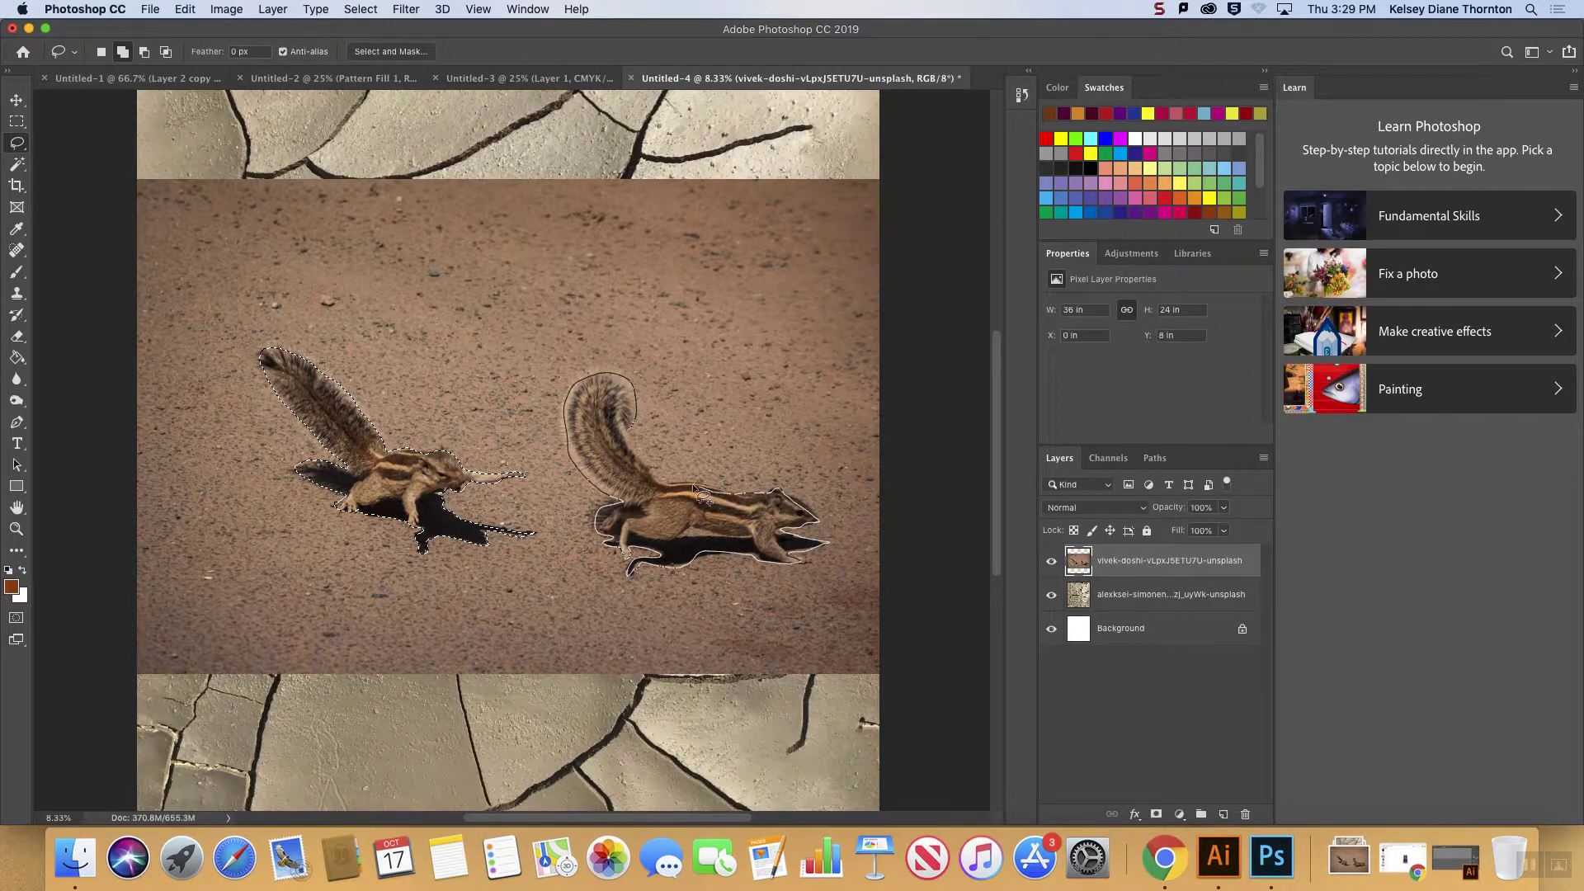
{"action": "left_click_drag", "start_coordinate": [629, 445], "coordinate": [642, 444]}
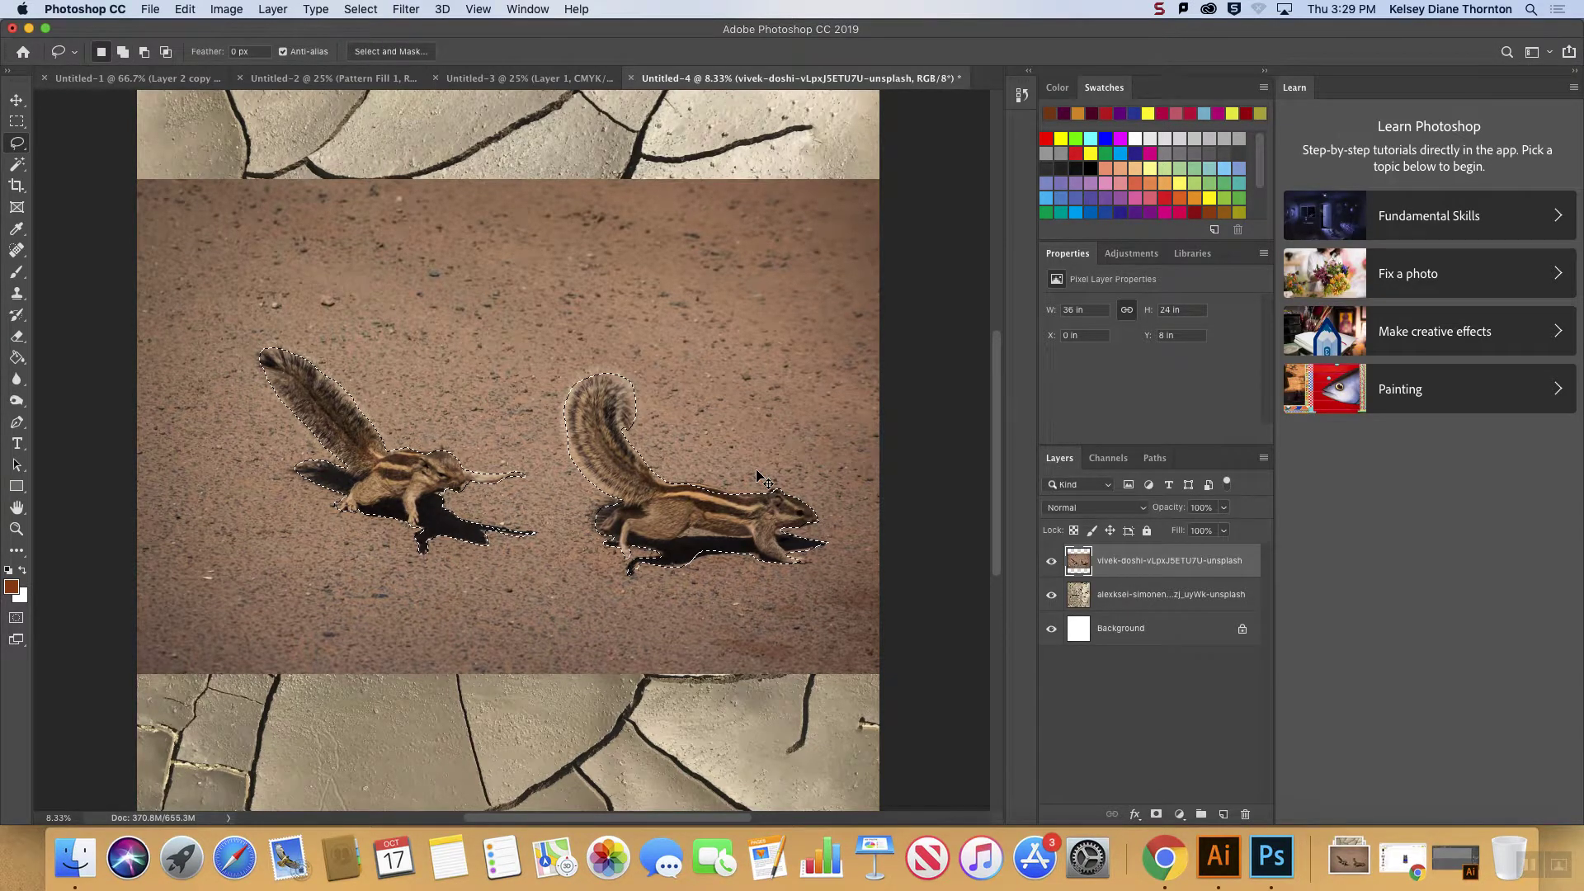
- Invert the selection, delete the sandy ground around both squirrels from the photo layer, and deselect
{"action": "key", "text": "shift+super+i"}
{"action": "key", "text": "BackSpace"}
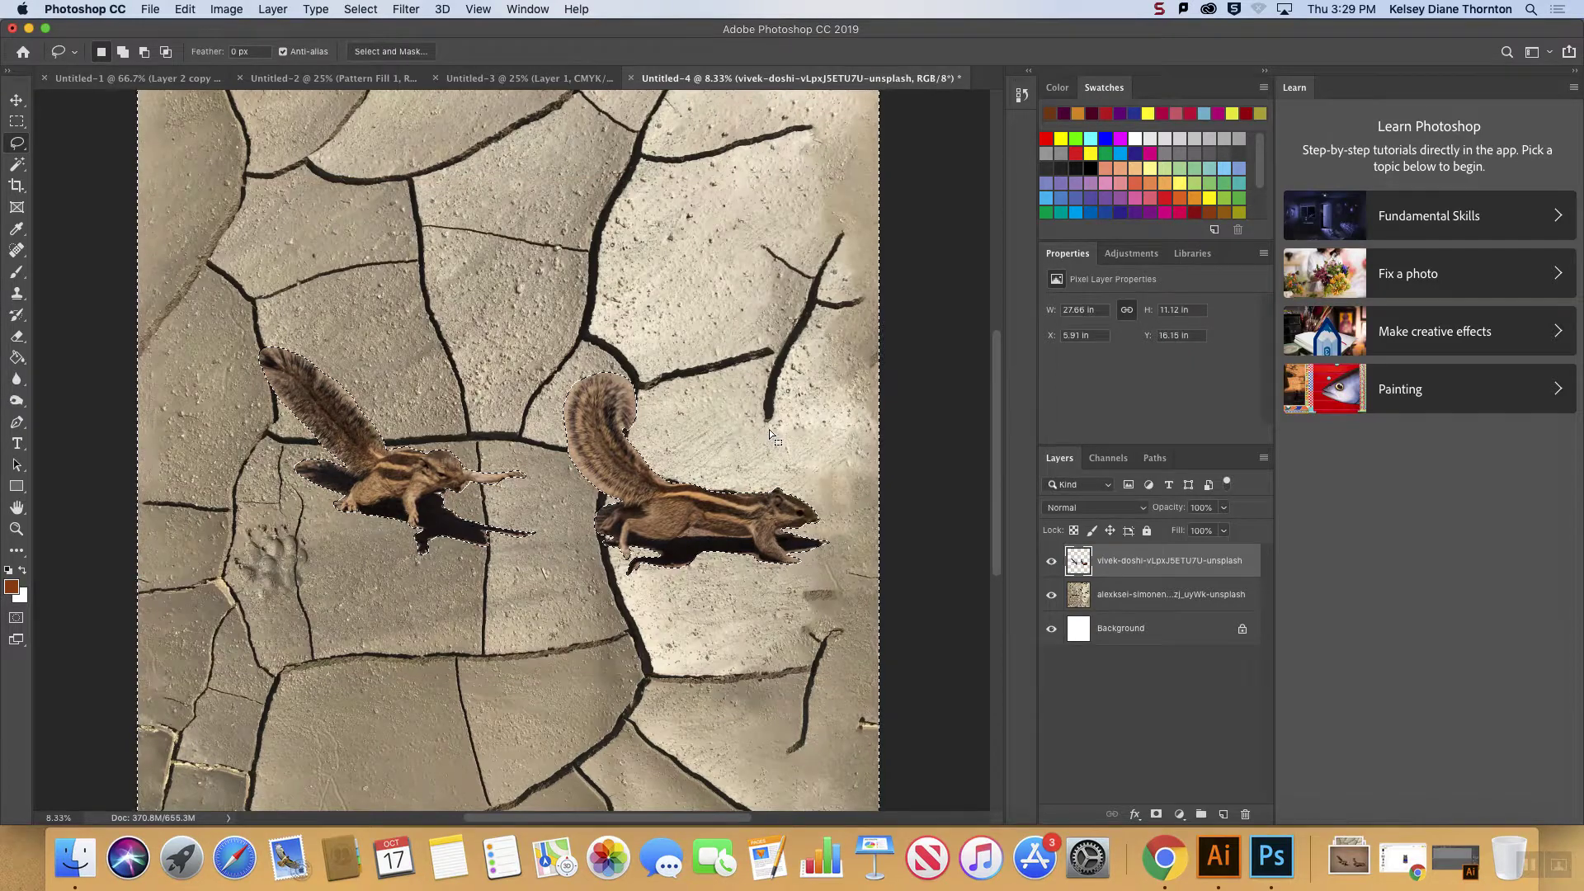
{"action": "key", "text": "super+d"}
- Move the cut-out squirrel pair to the lower part of the canvas and place a duplicate above it at about X 7.33 in, Y 19.35 in
{"action": "key", "text": "super+minus"}
{"action": "key", "text": "super+minus"}
{"action": "key", "text": "v"}
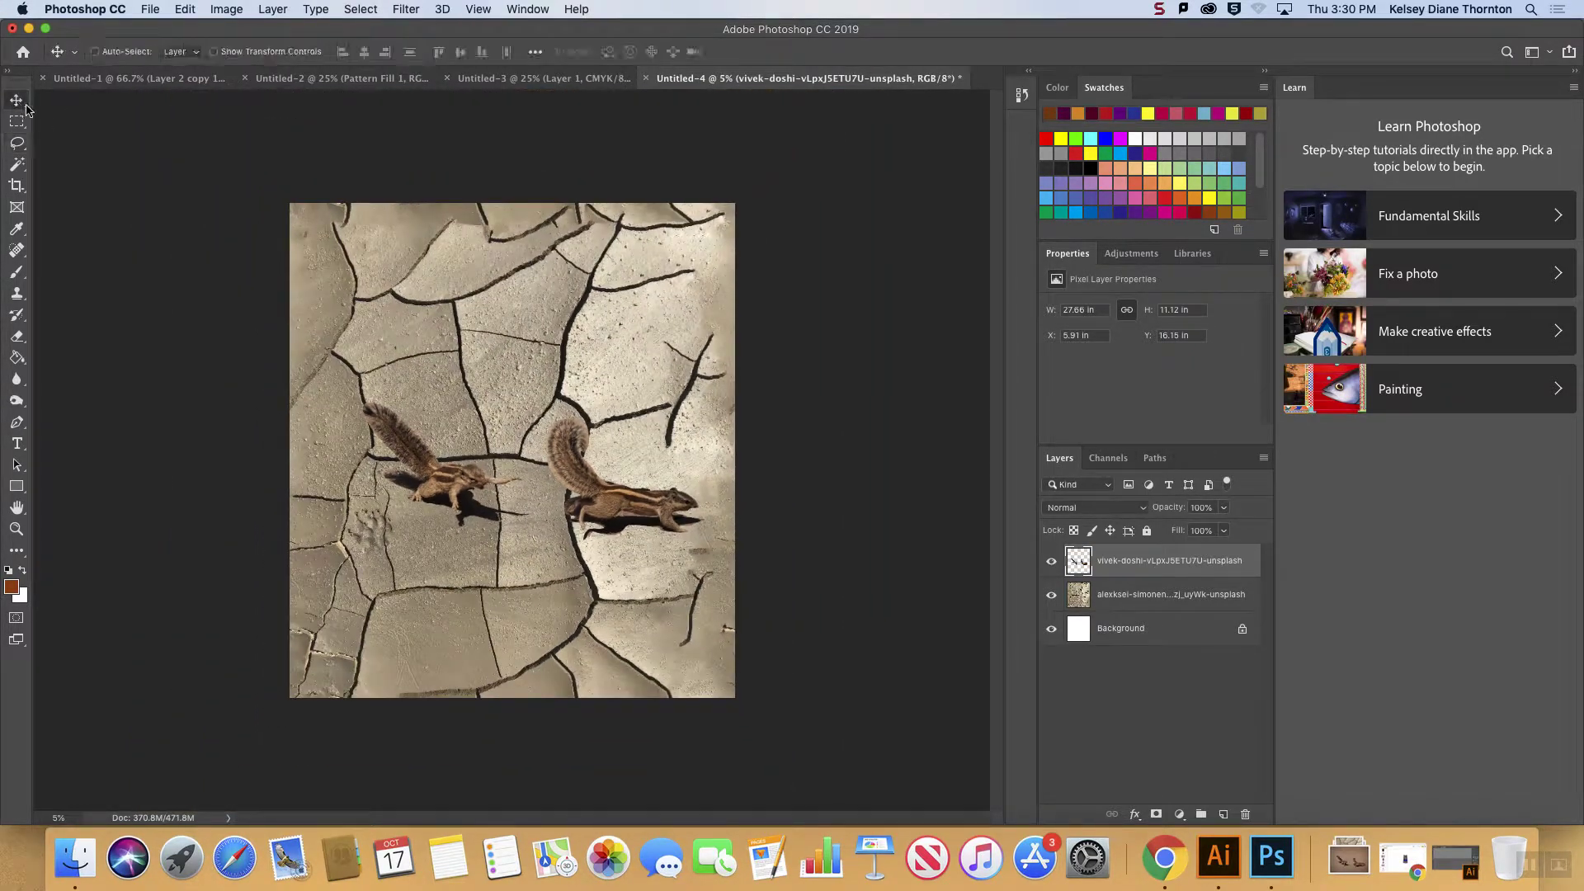
{"action": "mouse_move", "coordinate": [627, 511]}
{"action": "left_mouse_down"}
{"action": "mouse_move", "coordinate": [546, 641]}
{"action": "mouse_move", "coordinate": [566, 635]}
{"action": "left_mouse_up"}
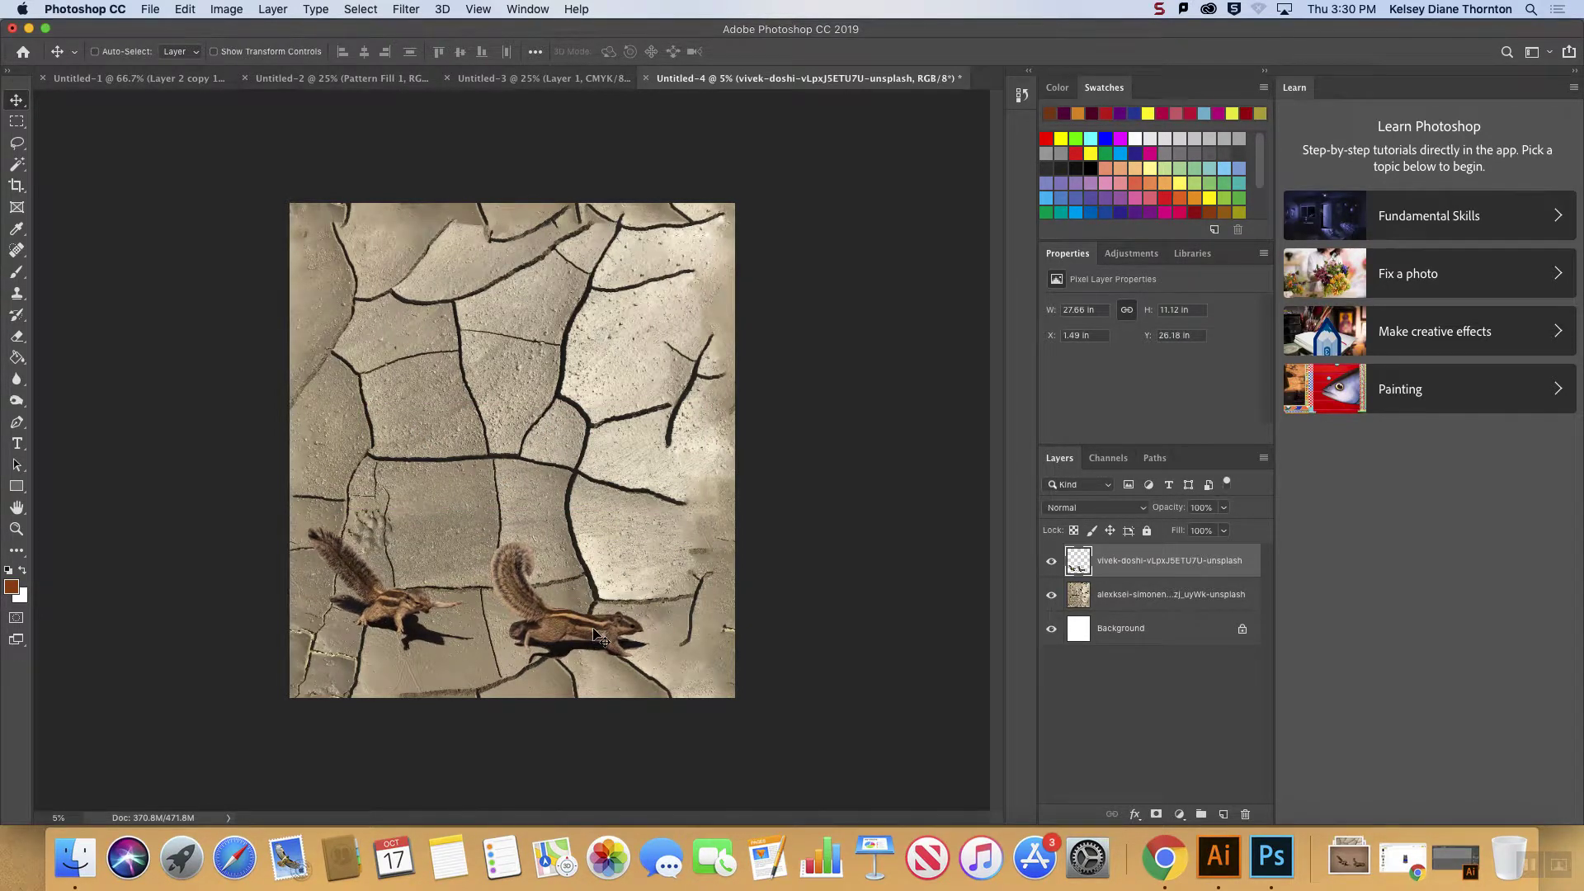
{"action": "left_click_drag", "start_coordinate": [590, 631], "coordinate": [652, 553]}
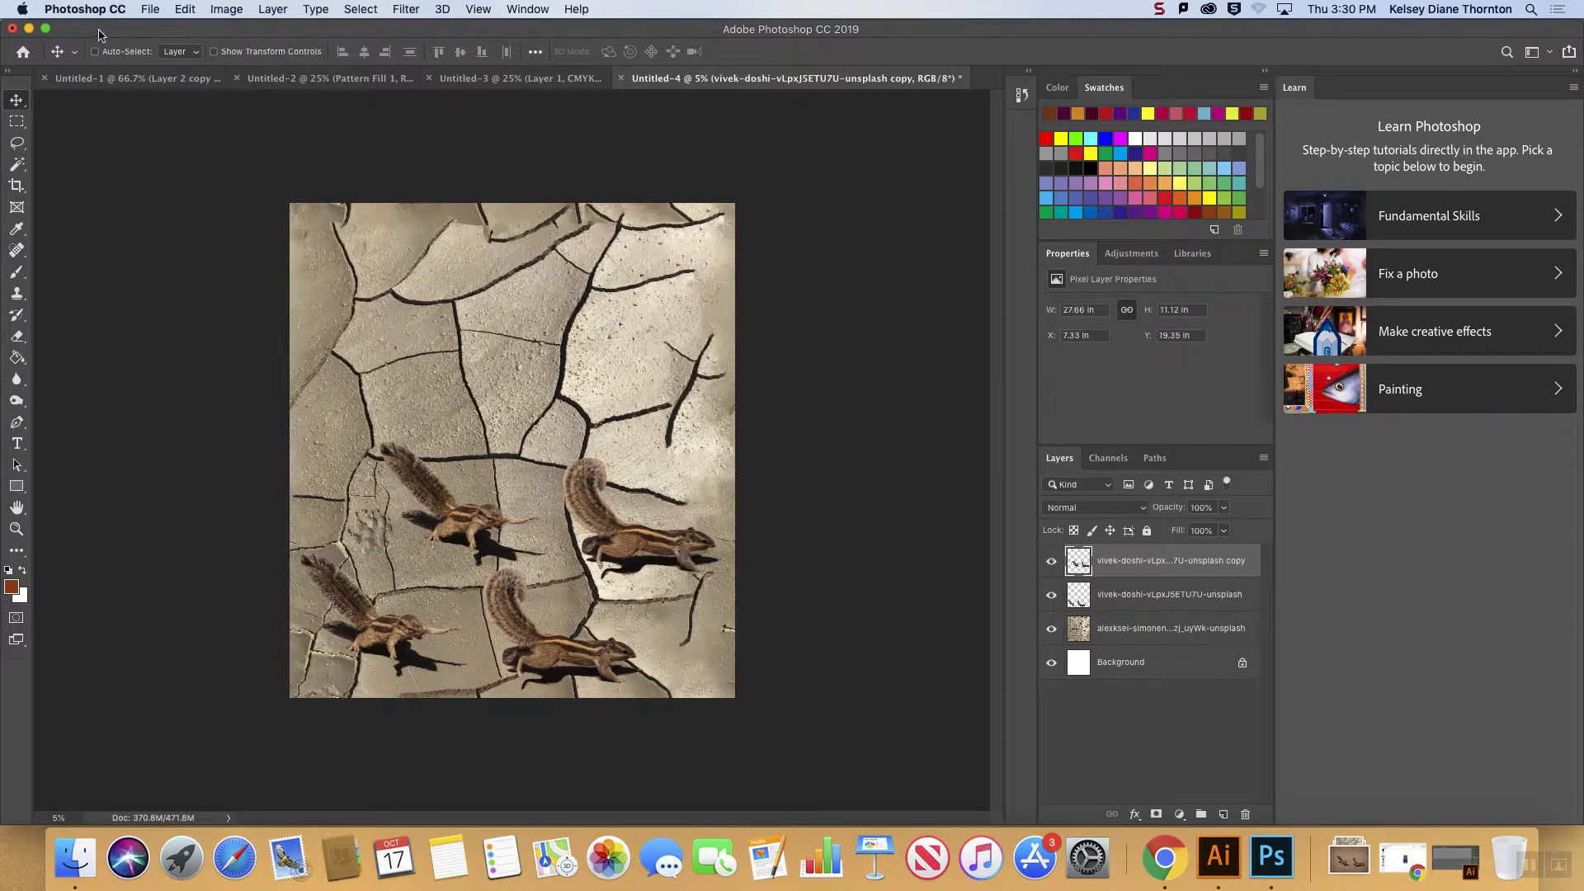
- Flip the duplicated squirrel pair horizontally and fine-tune its position above the original pair
{"action": "left_click", "coordinate": [217, 9]}
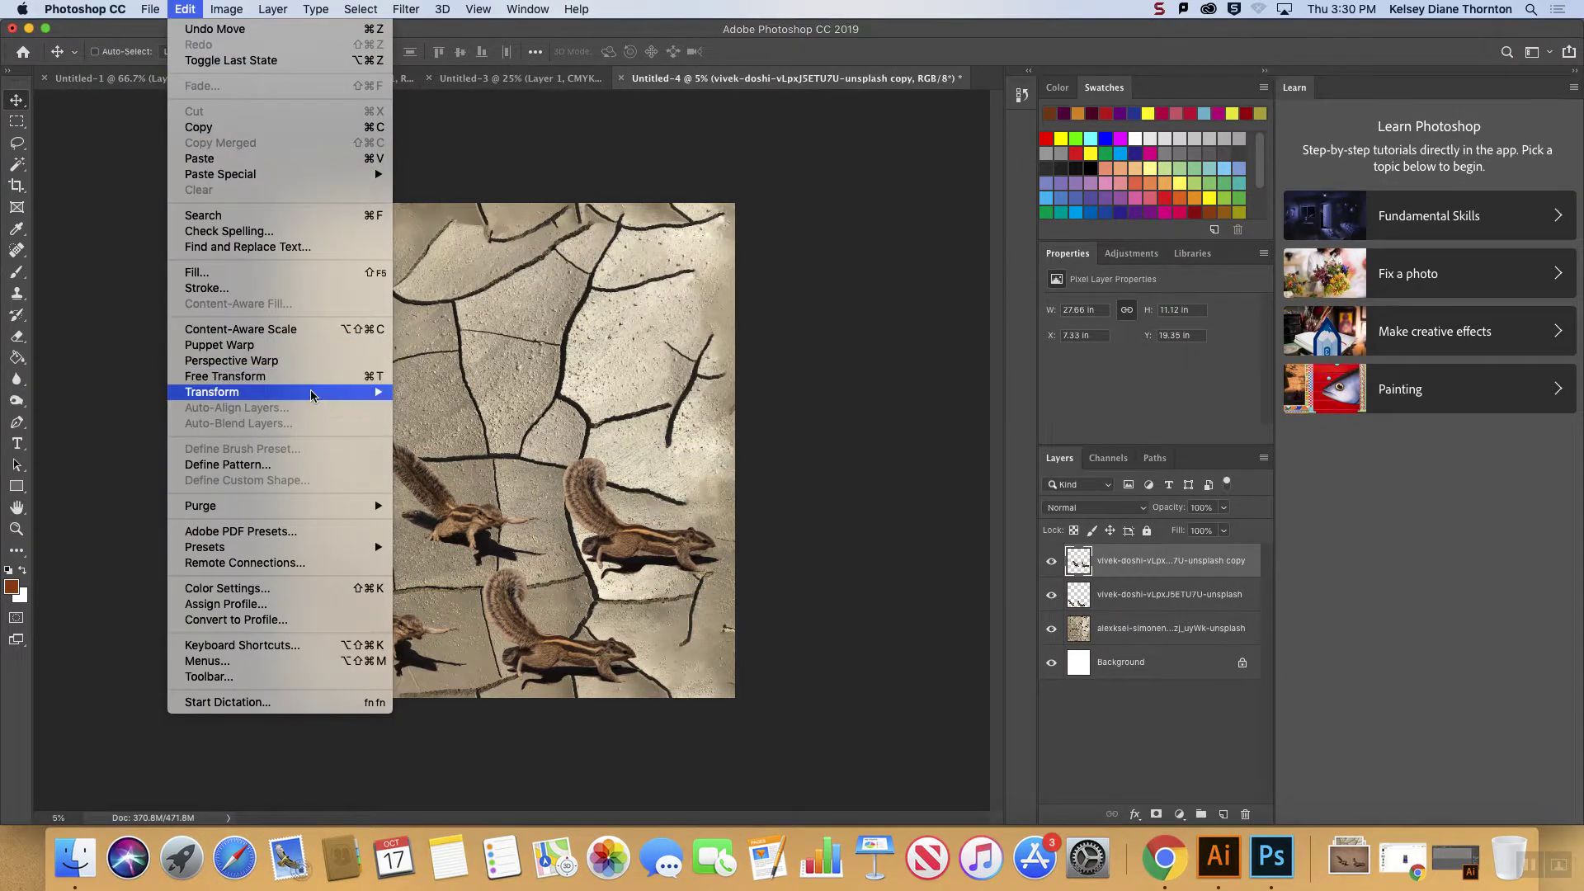
{"action": "mouse_move", "coordinate": [318, 393]}
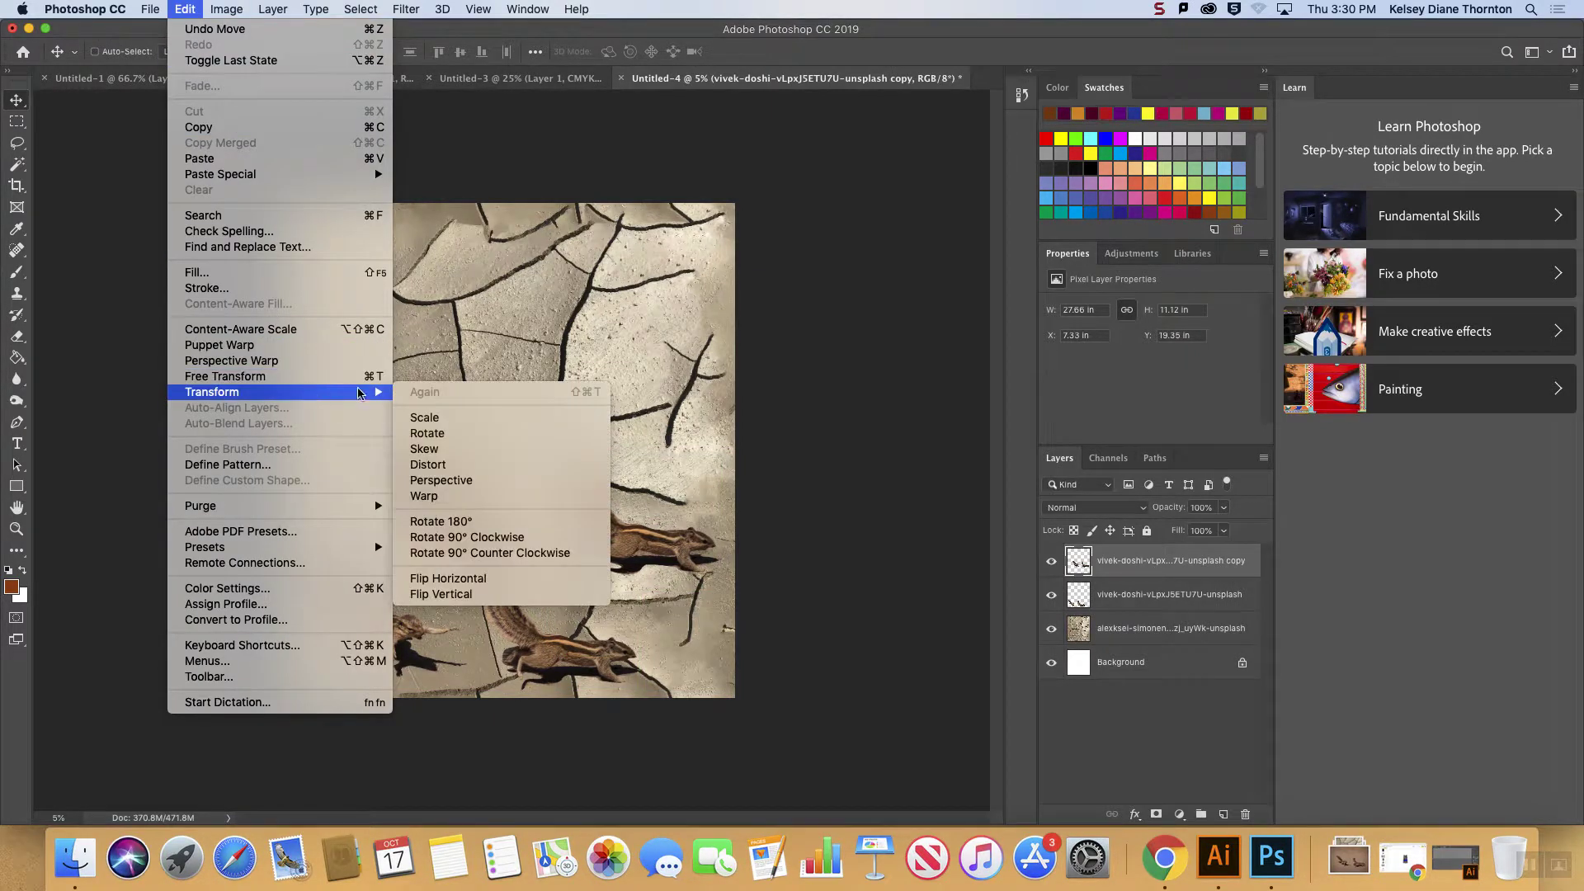
{"action": "left_click", "coordinate": [529, 578]}
{"action": "left_click_drag", "start_coordinate": [460, 534], "coordinate": [460, 521]}
{"action": "mouse_move", "coordinate": [557, 660]}
{"action": "left_mouse_down"}
{"action": "mouse_move", "coordinate": [538, 551]}
{"action": "mouse_move", "coordinate": [569, 646]}
{"action": "left_mouse_up"}
- Duplicate both squirrel layers together and position the copies in the upper half of the canvas
{"action": "left_click", "coordinate": [1159, 598], "text": "shift"}
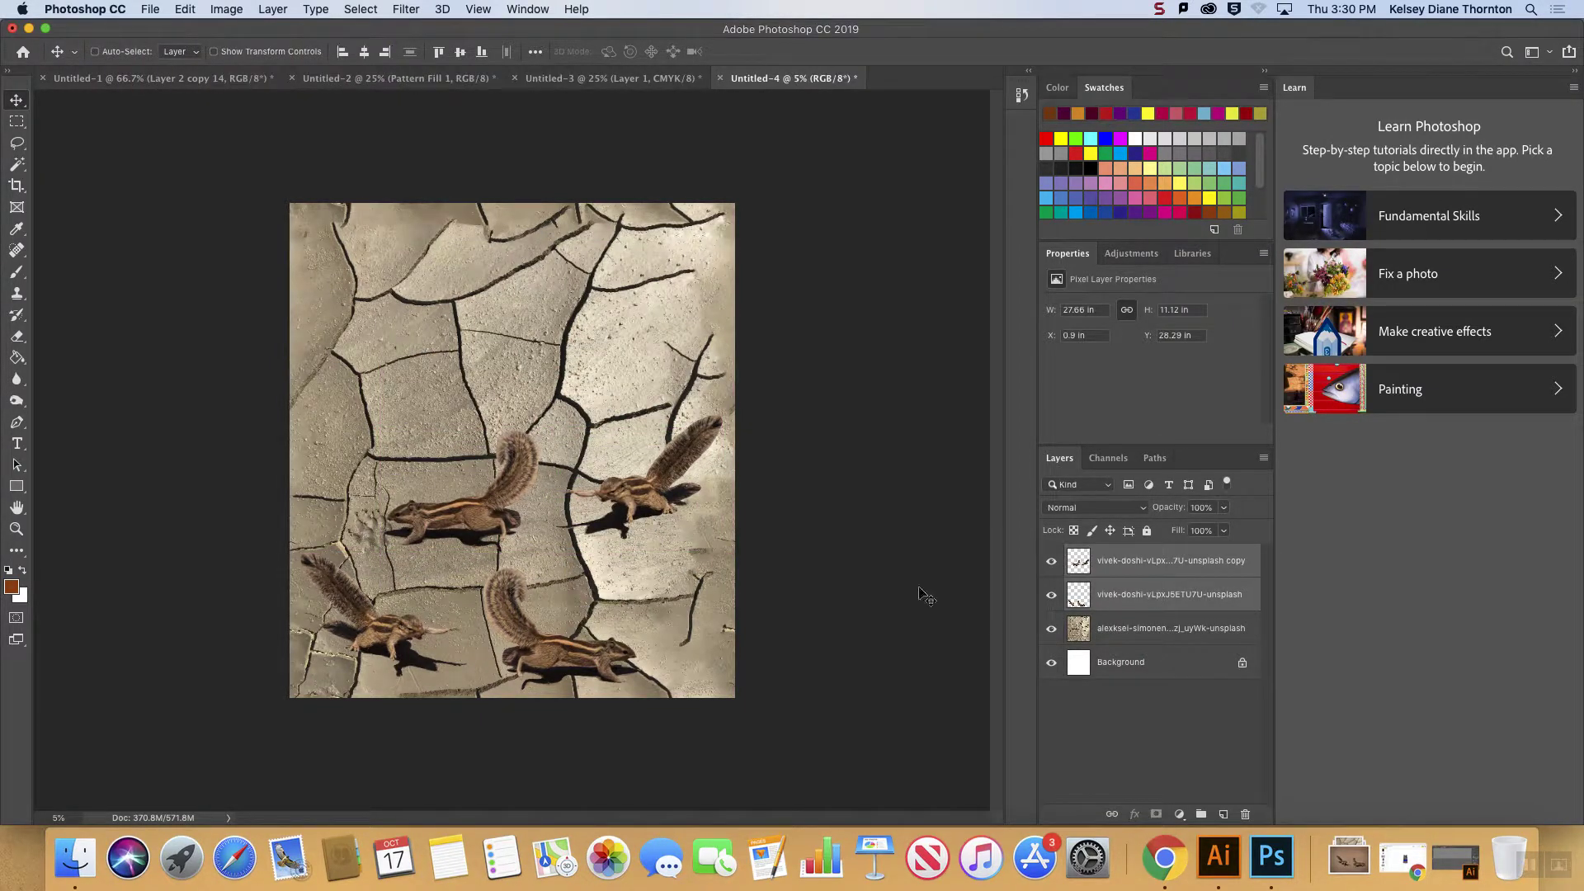
{"action": "left_click_drag", "start_coordinate": [556, 658], "coordinate": [545, 437]}
{"action": "left_click_drag", "start_coordinate": [648, 285], "coordinate": [612, 310]}
- Space out the upper copies: flipped pair at about X 5.84 in, Y 0 in, unflipped pair at about X 1.58 in, Y 8.88 in
{"action": "left_click", "coordinate": [1174, 551]}
{"action": "left_click_drag", "start_coordinate": [535, 461], "coordinate": [541, 384]}
{"action": "left_click", "coordinate": [1166, 598]}
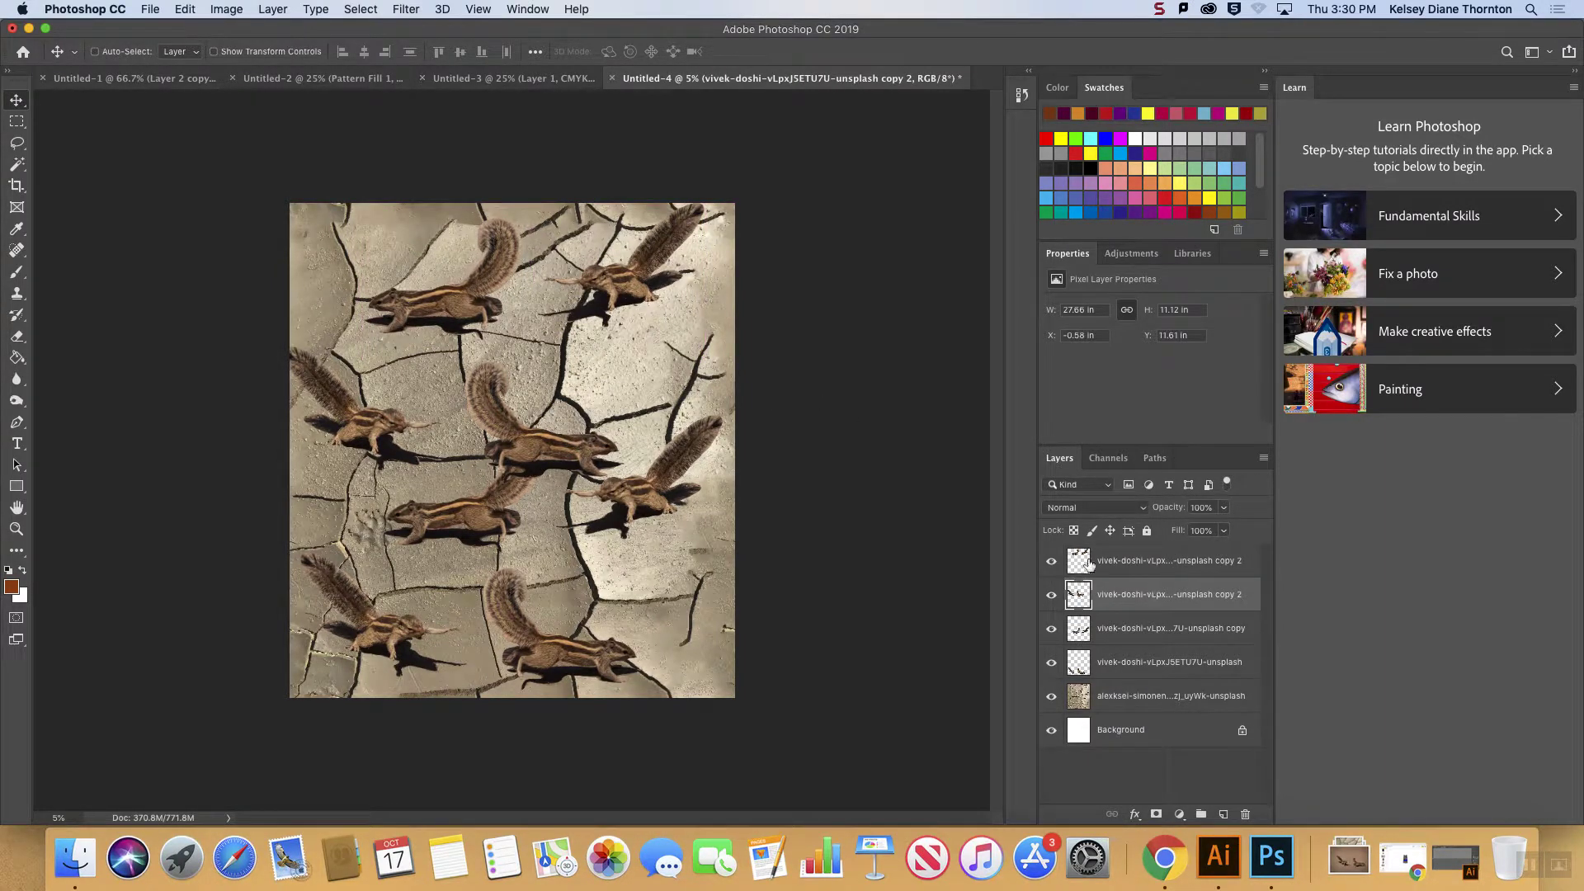
{"action": "left_click_drag", "start_coordinate": [562, 475], "coordinate": [578, 429]}
{"action": "mouse_move", "coordinate": [509, 517]}
{"action": "left_mouse_down"}
{"action": "mouse_move", "coordinate": [499, 499]}
{"action": "mouse_move", "coordinate": [520, 505]}
{"action": "left_mouse_up"}
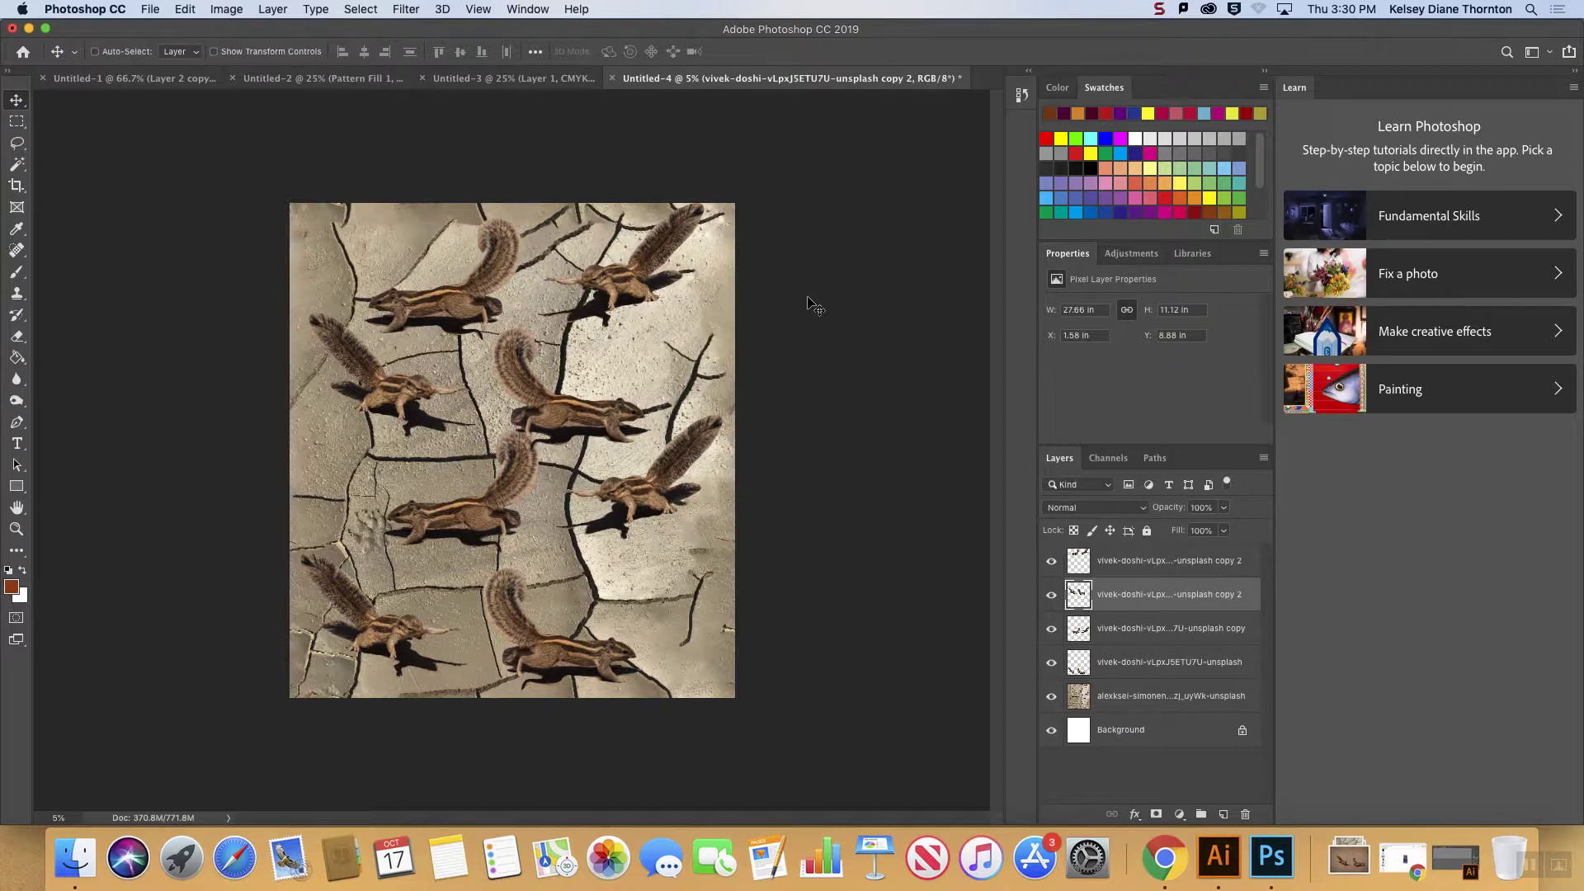
- Define the squirrel and cracked earth artwork as a new pattern with the suggested name
{"action": "left_click", "coordinate": [1127, 696]}
{"action": "left_click", "coordinate": [1118, 666]}
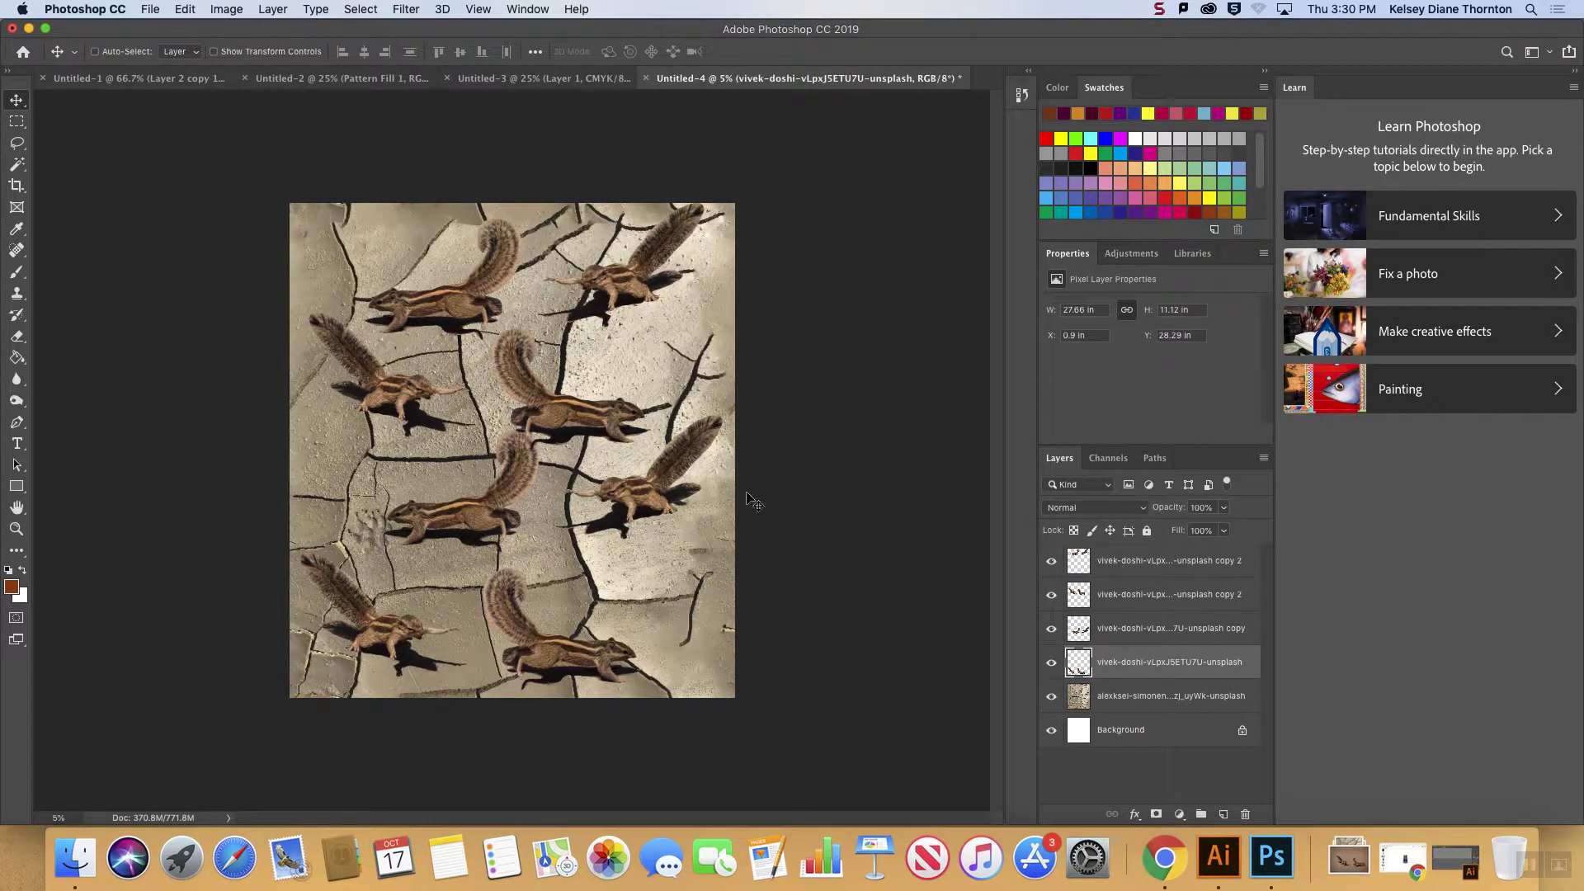
{"action": "left_click", "coordinate": [175, 8]}
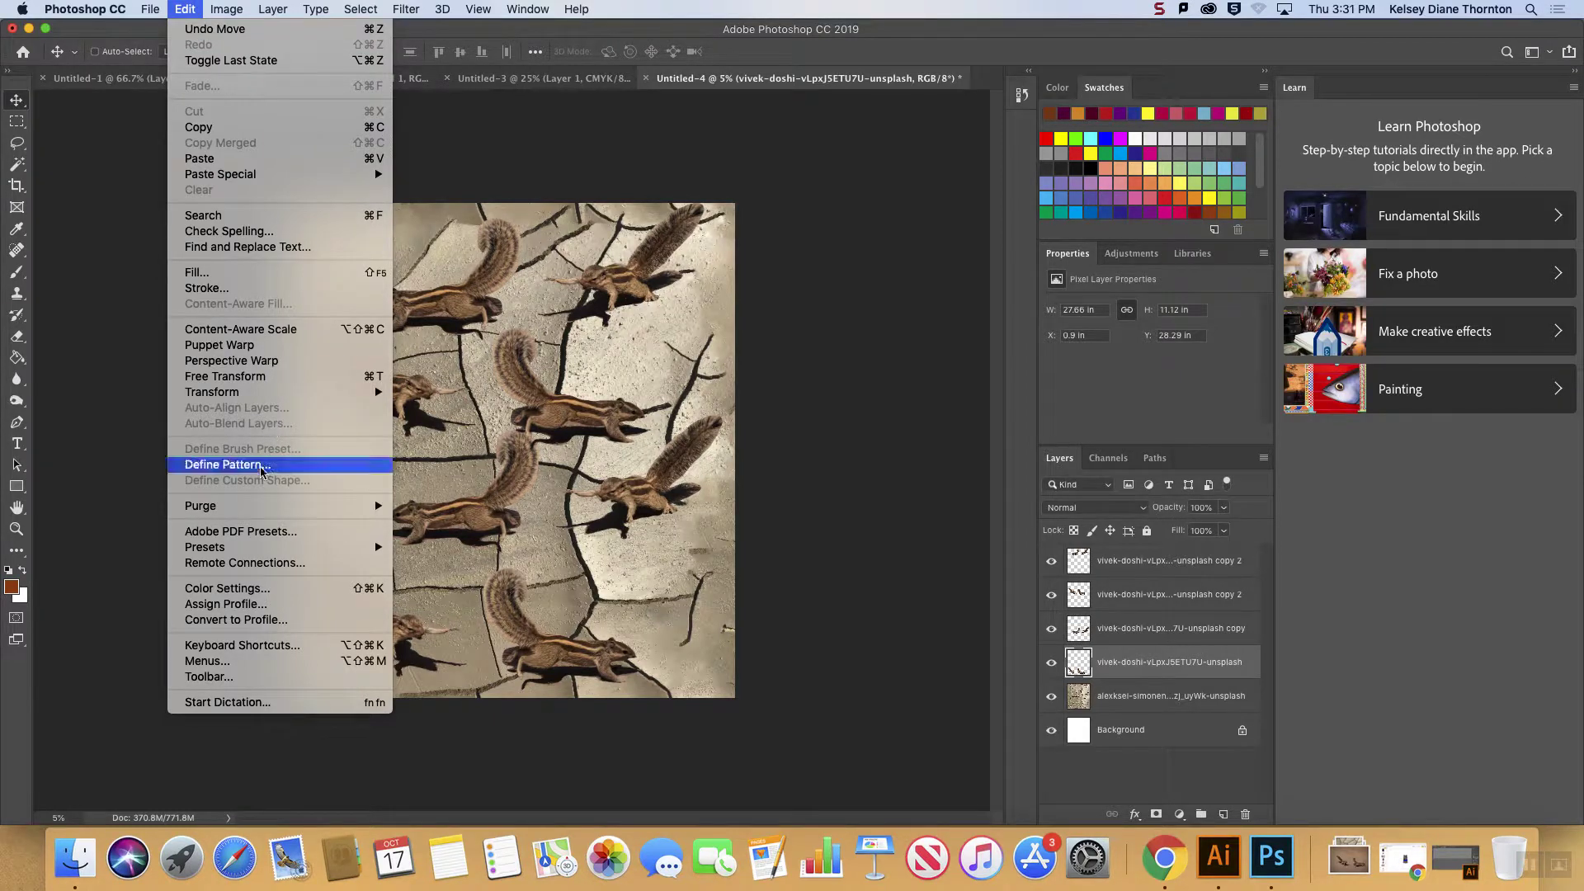
{"action": "left_click", "coordinate": [212, 466]}
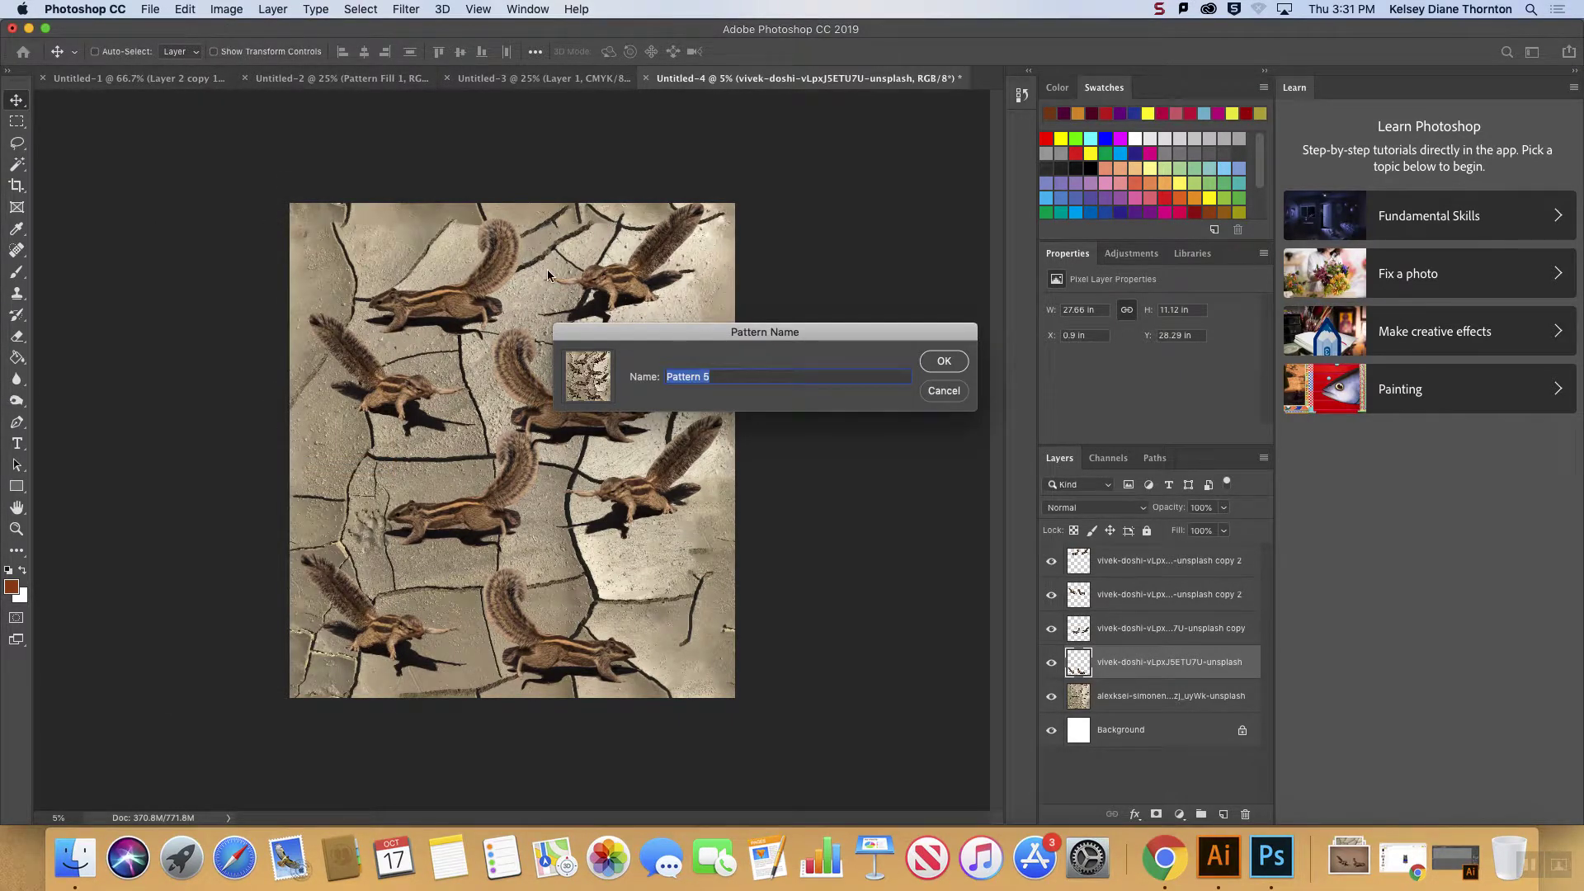
{"action": "left_click", "coordinate": [941, 367]}
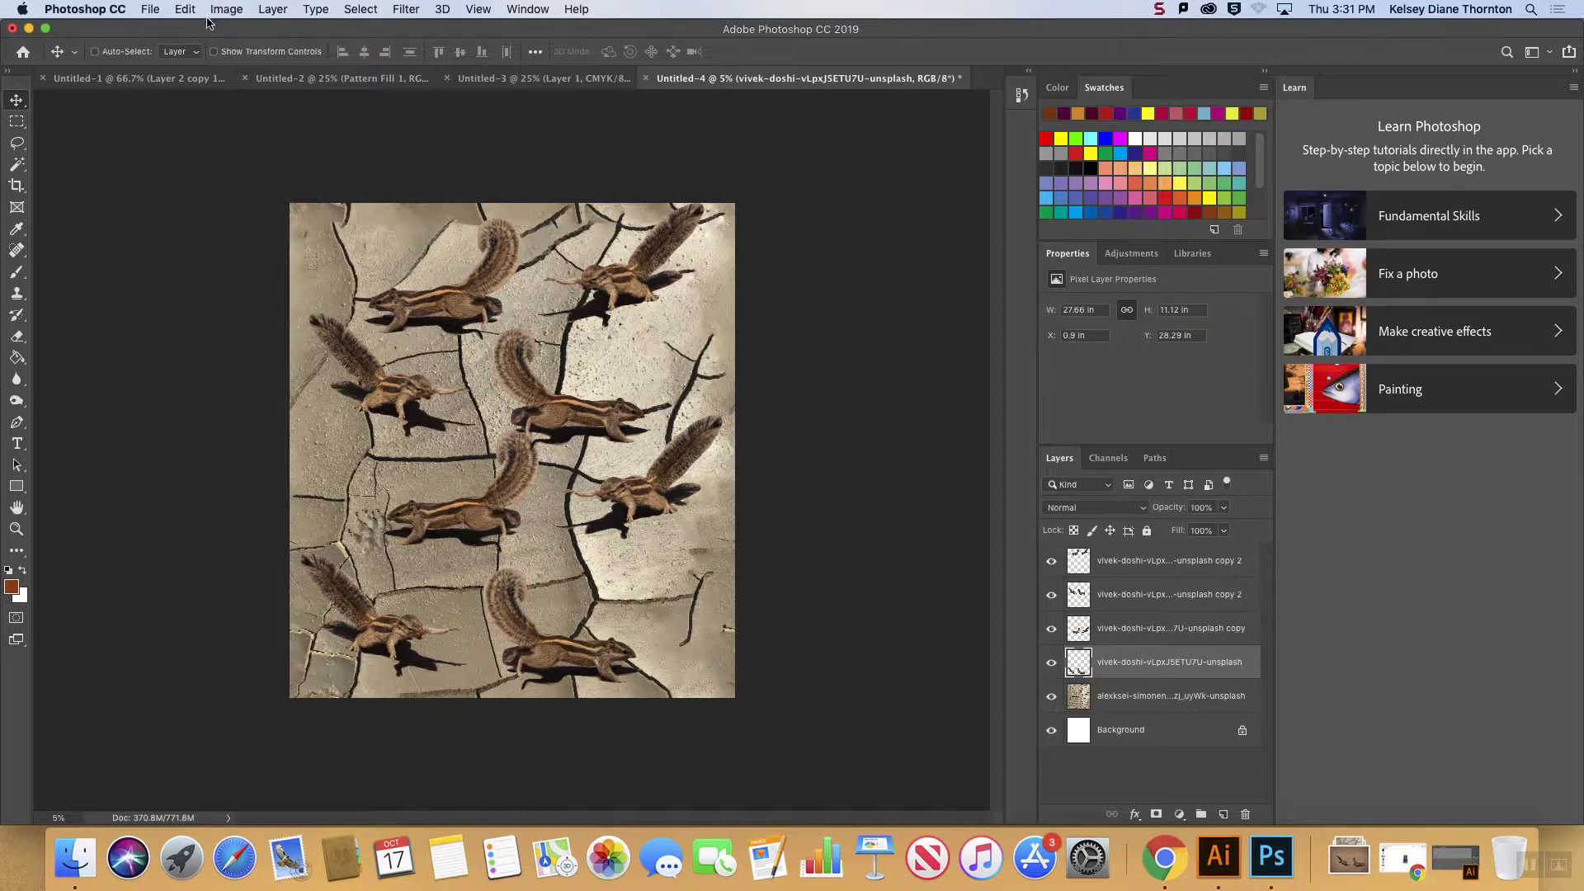
- Create a pattern fill layer above the topmost squirrel layer with the squirrel and cracked earth pattern
{"action": "left_click", "coordinate": [1132, 573]}
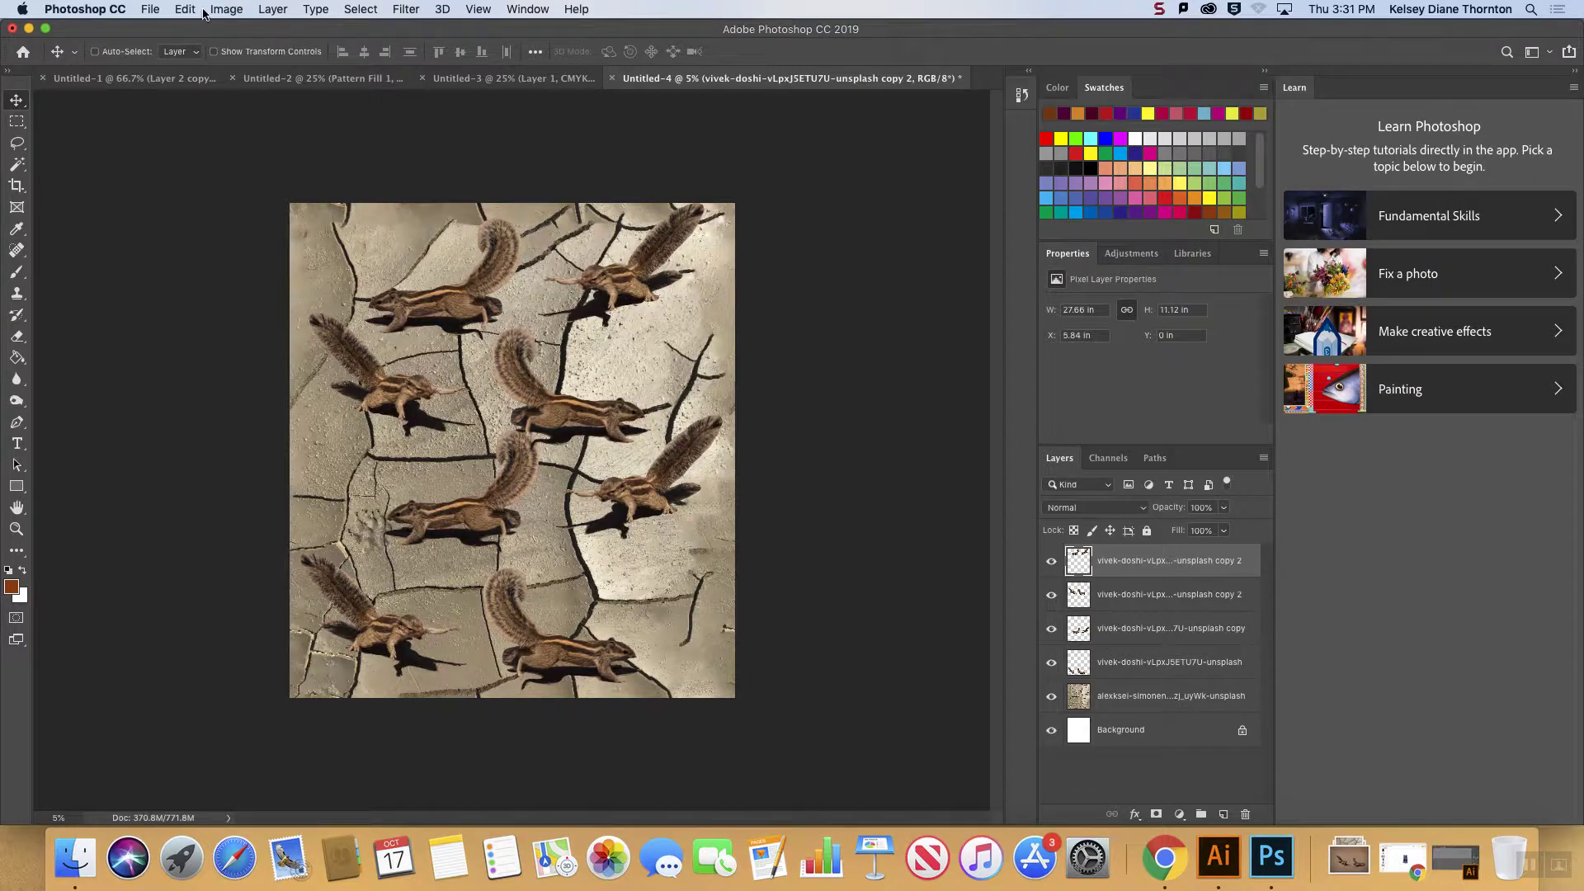
{"action": "left_click", "coordinate": [272, 10]}
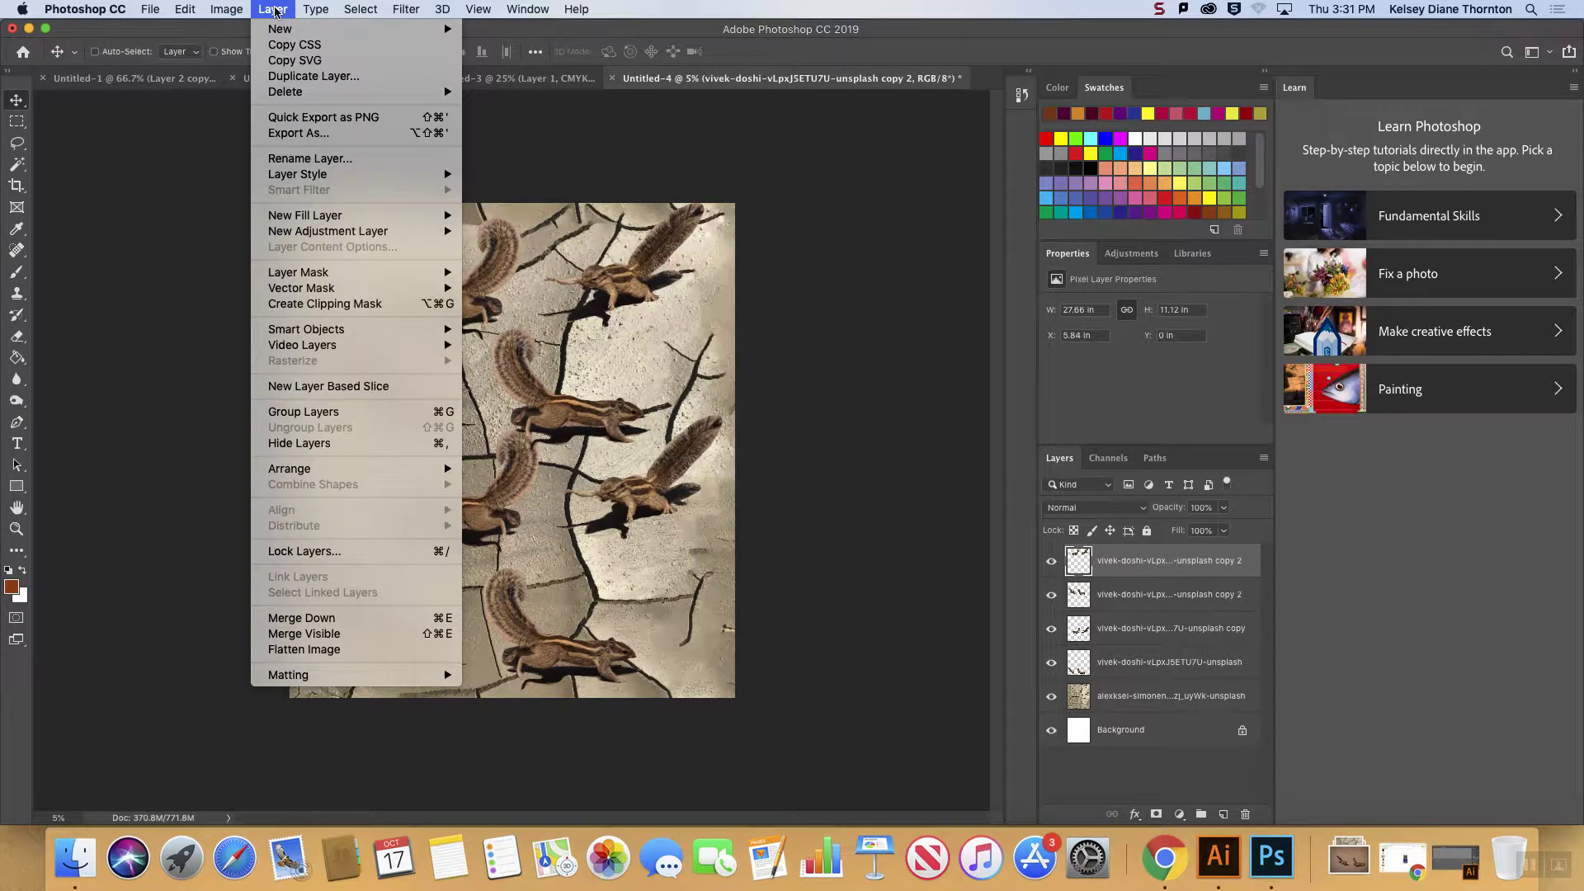
{"action": "mouse_move", "coordinate": [413, 216]}
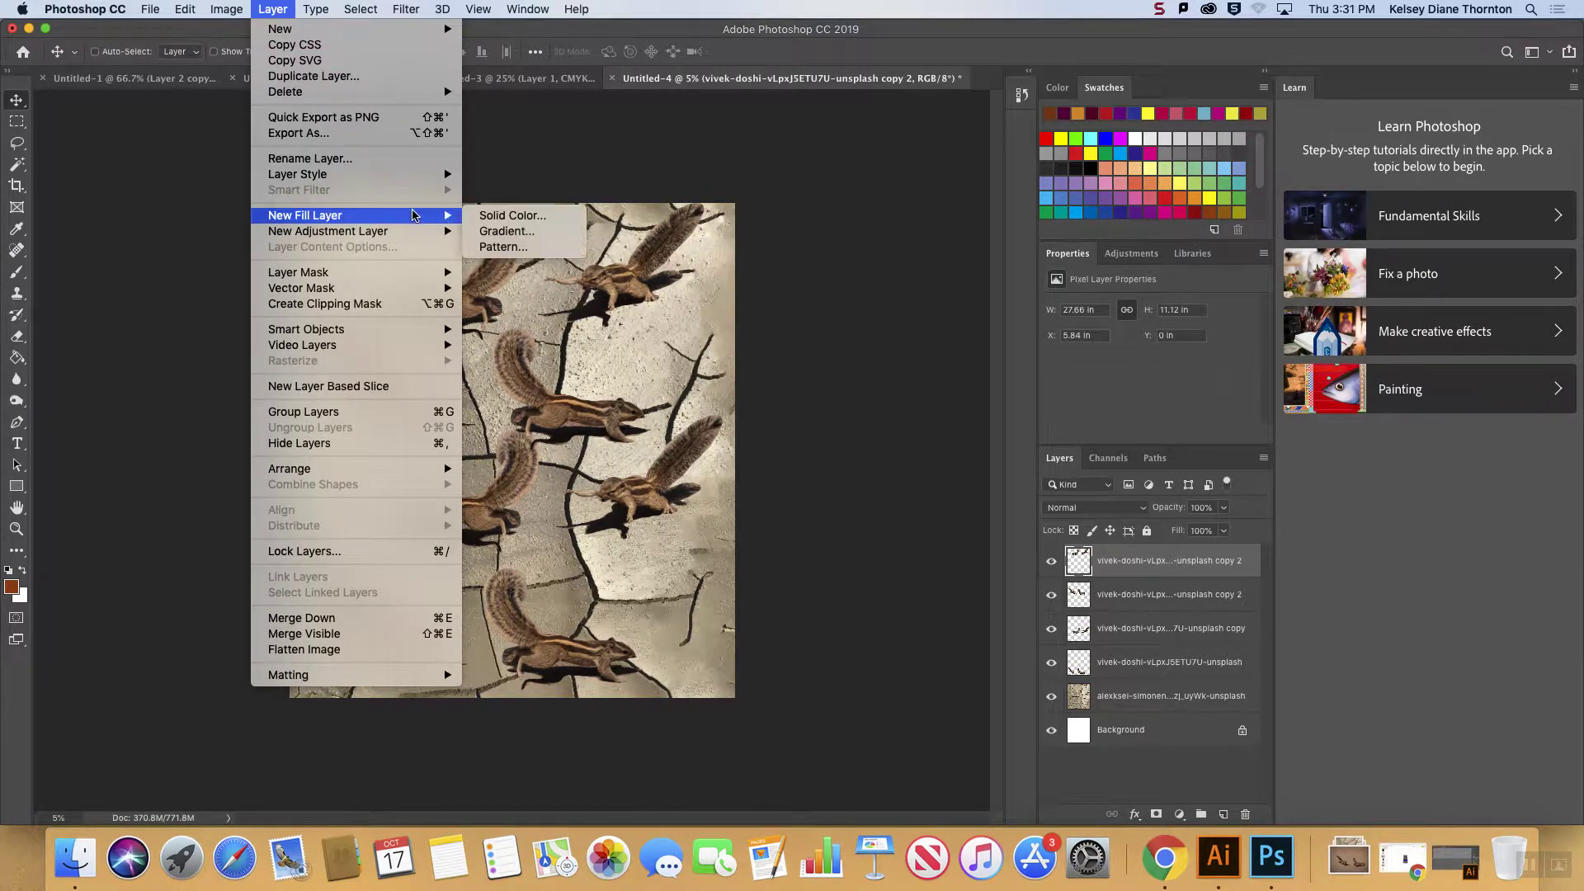
{"action": "left_click", "coordinate": [490, 252]}
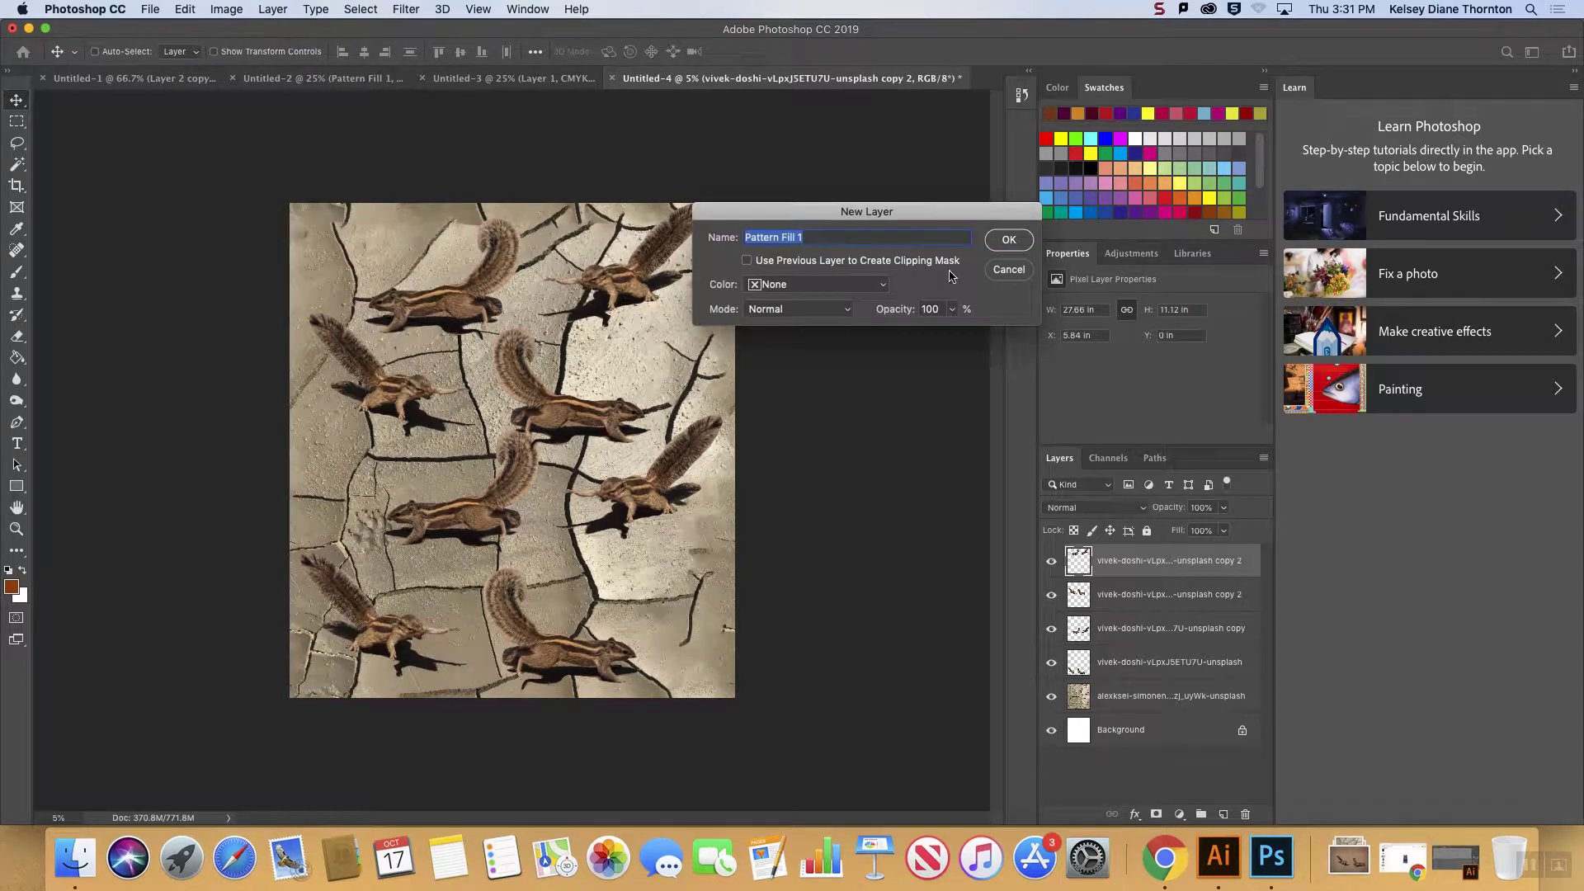
{"action": "left_click", "coordinate": [1009, 240]}
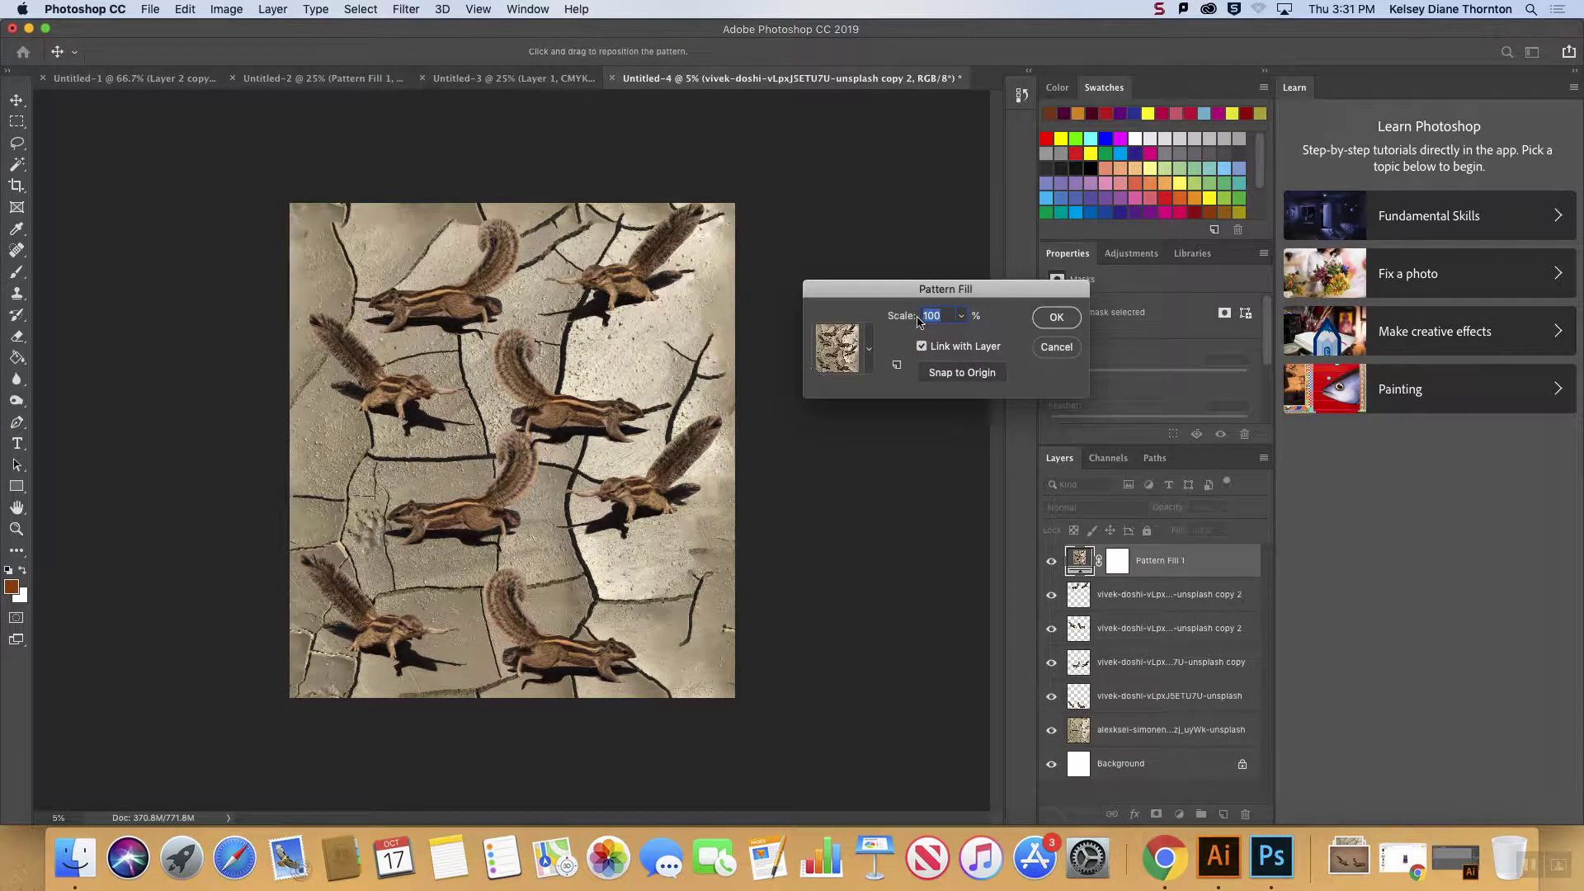
- Set the pattern fill's scale to 29% and apply it to preview the repeat
{"action": "left_click", "coordinate": [961, 317]}
{"action": "left_click_drag", "start_coordinate": [959, 338], "coordinate": [941, 320]}
{"action": "key", "text": "shift+Down"}
{"action": "key", "text": "shift+Down"}
{"action": "key", "text": "shift+Down"}
{"action": "key", "text": "shift+Down"}
{"action": "key", "text": "shift+Down"}
{"action": "key", "text": "Up"}
{"action": "key", "text": "Up"}
{"action": "key", "text": "Up"}
{"action": "key", "text": "Up"}
{"action": "key", "text": "Up"}
{"action": "key", "text": "Up"}
{"action": "key", "text": "Up"}
{"action": "key", "text": "Up"}
{"action": "key", "text": "Up"}
{"action": "key", "text": "Up"}
{"action": "key", "text": "Up"}
{"action": "key", "text": "Up"}
{"action": "key", "text": "Up"}
{"action": "key", "text": "Up"}
{"action": "key", "text": "Up"}
{"action": "key", "text": "Up"}
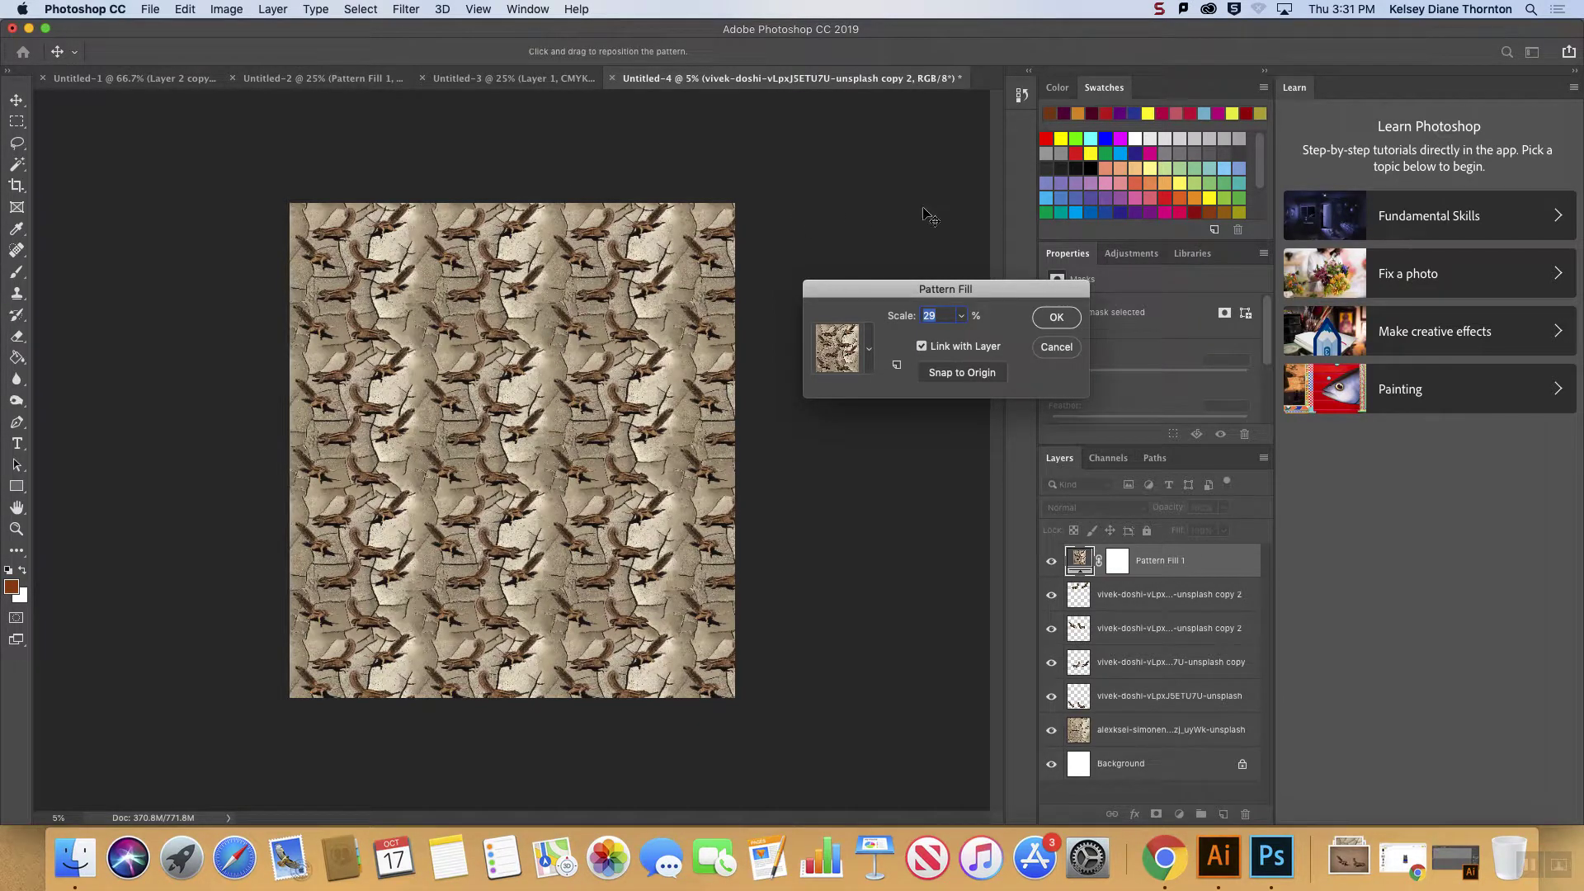
{"action": "left_click", "coordinate": [1065, 321]}
- Hide the pattern fill layer and the cracked earth layer so only the squirrels and white background show
{"action": "left_click", "coordinate": [1183, 596]}
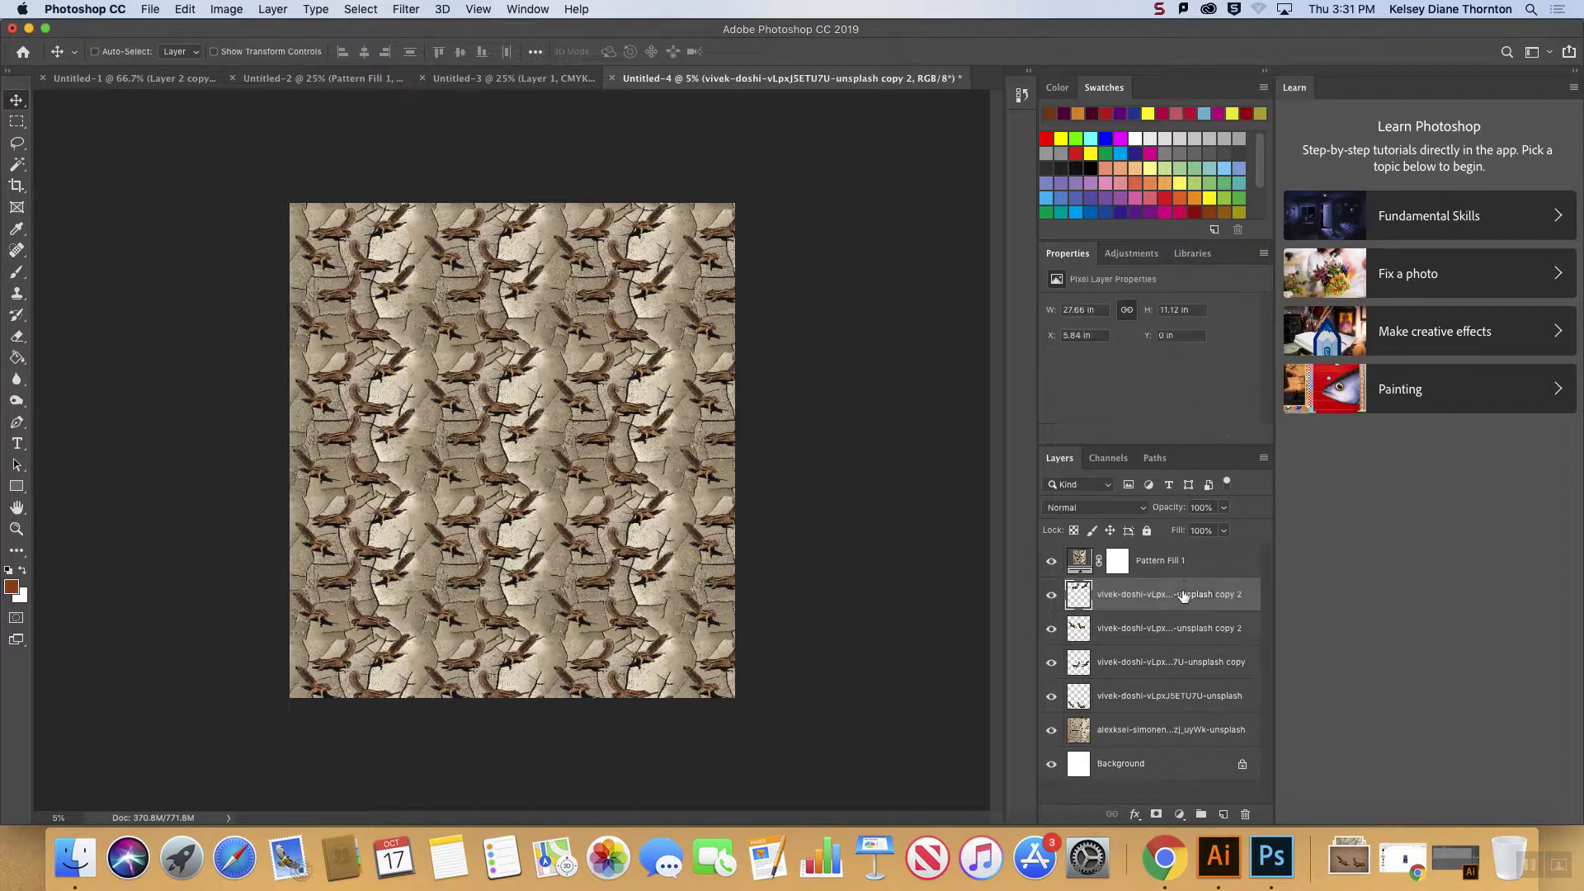
{"action": "left_click", "coordinate": [1145, 561]}
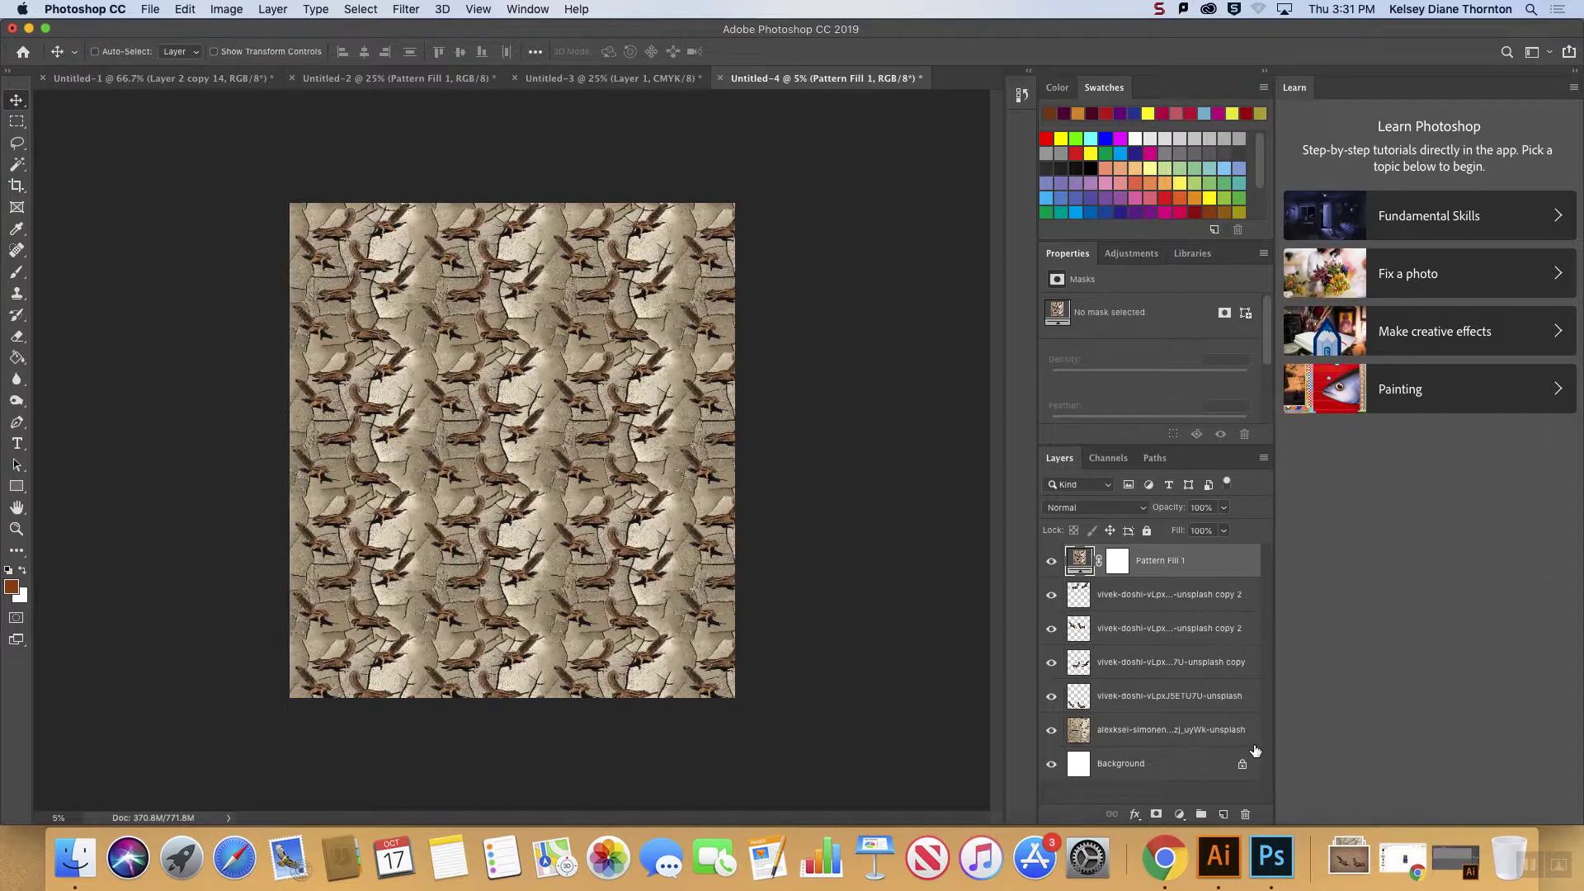
{"action": "left_click", "coordinate": [1143, 731]}
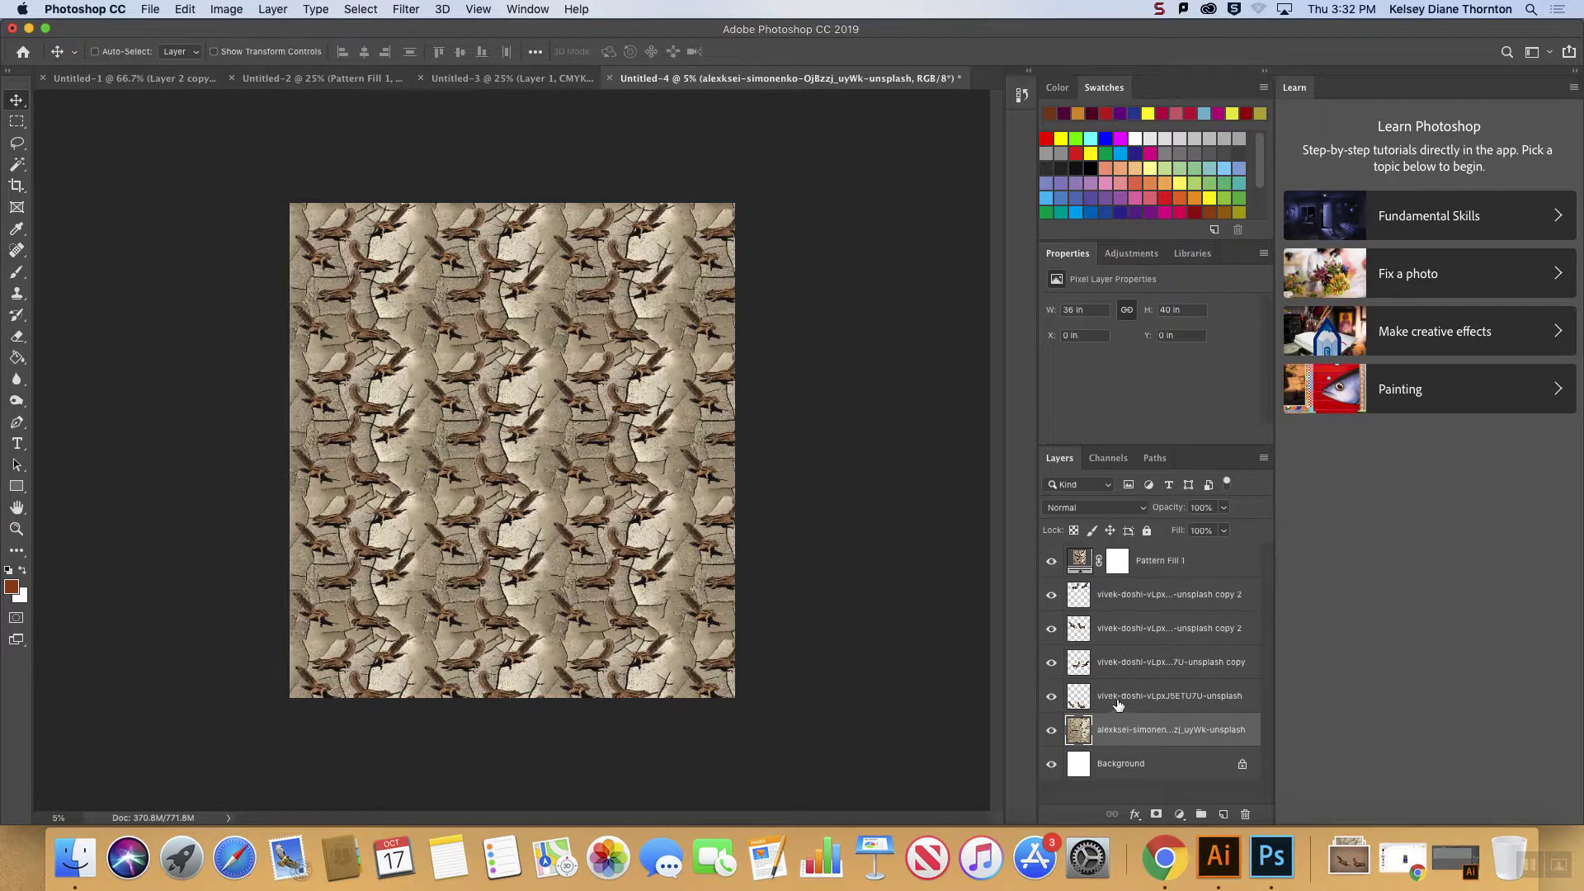
{"action": "left_click", "coordinate": [1118, 700]}
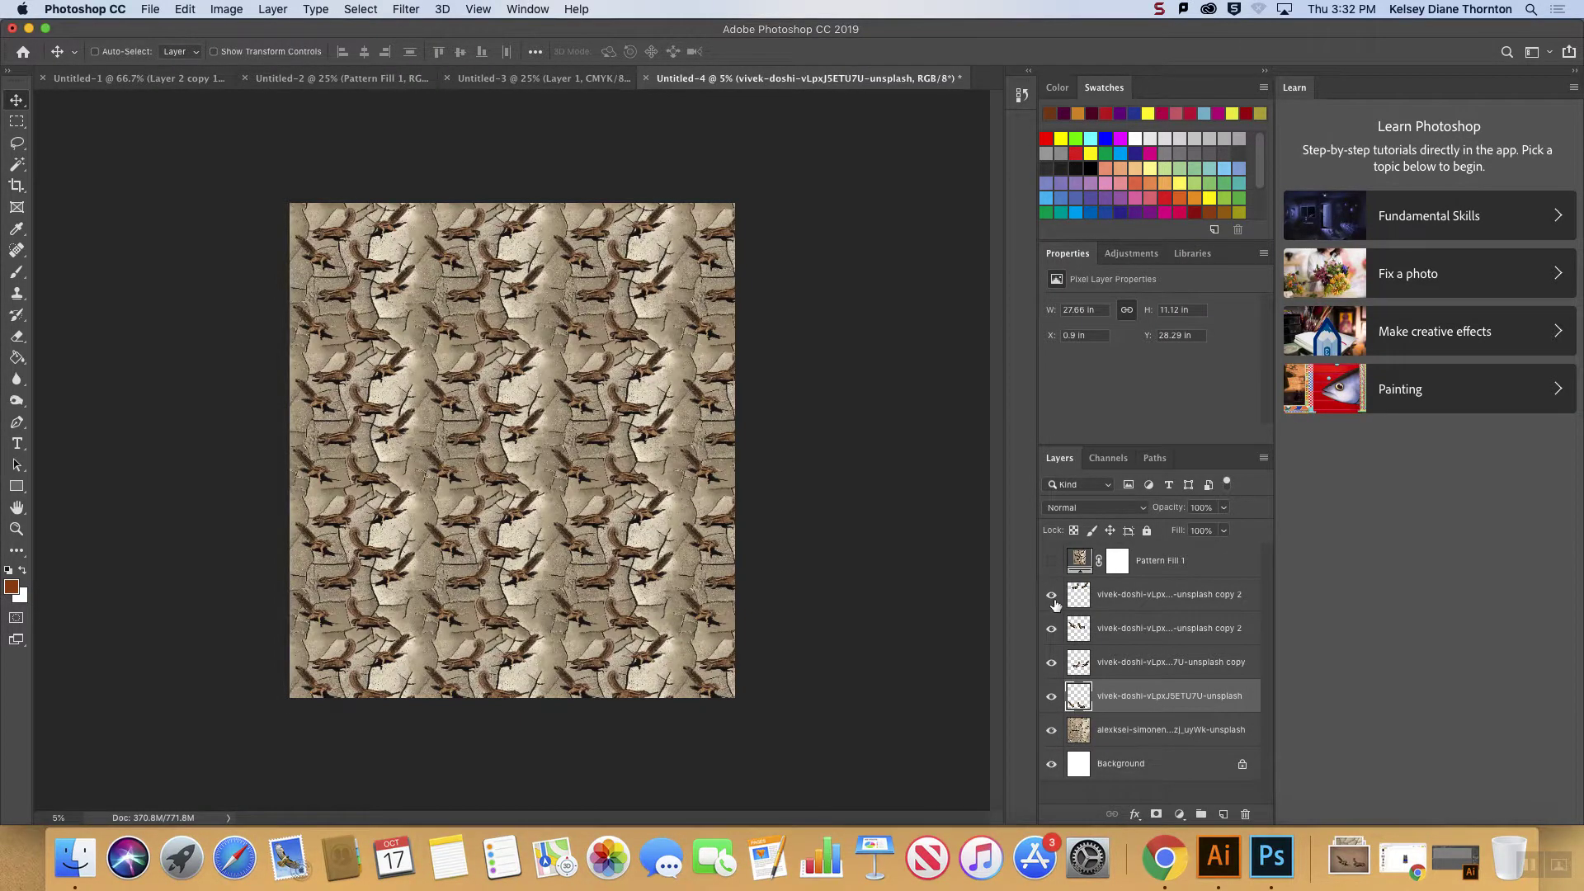
{"action": "left_click", "coordinate": [1051, 730]}
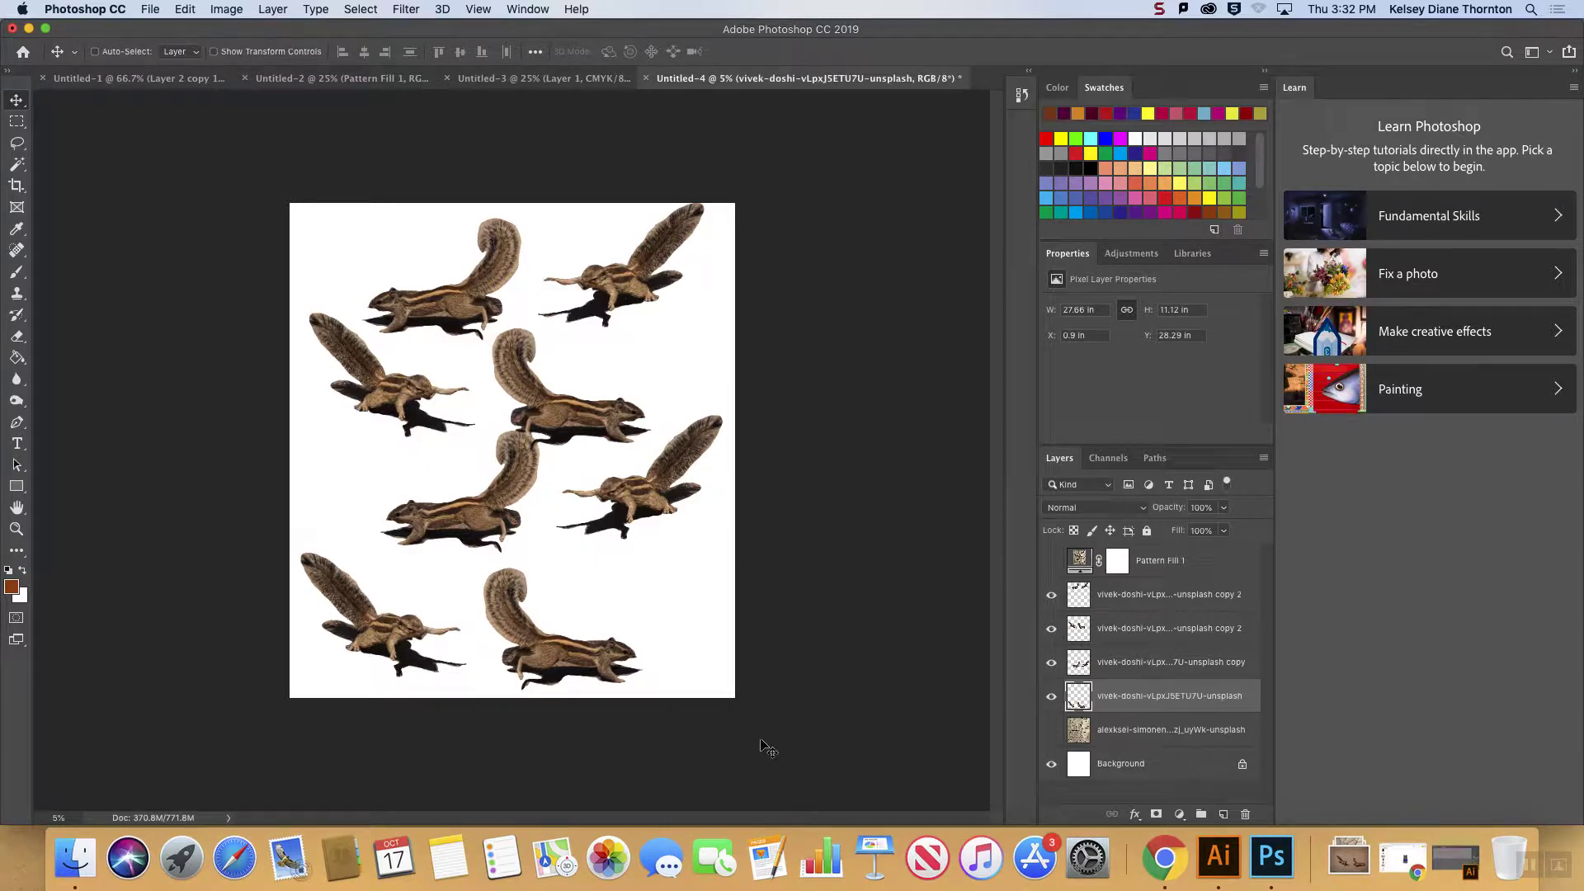
- Merge the four squirrel layers into a single layer
{"action": "left_click", "coordinate": [1122, 597], "text": "shift"}
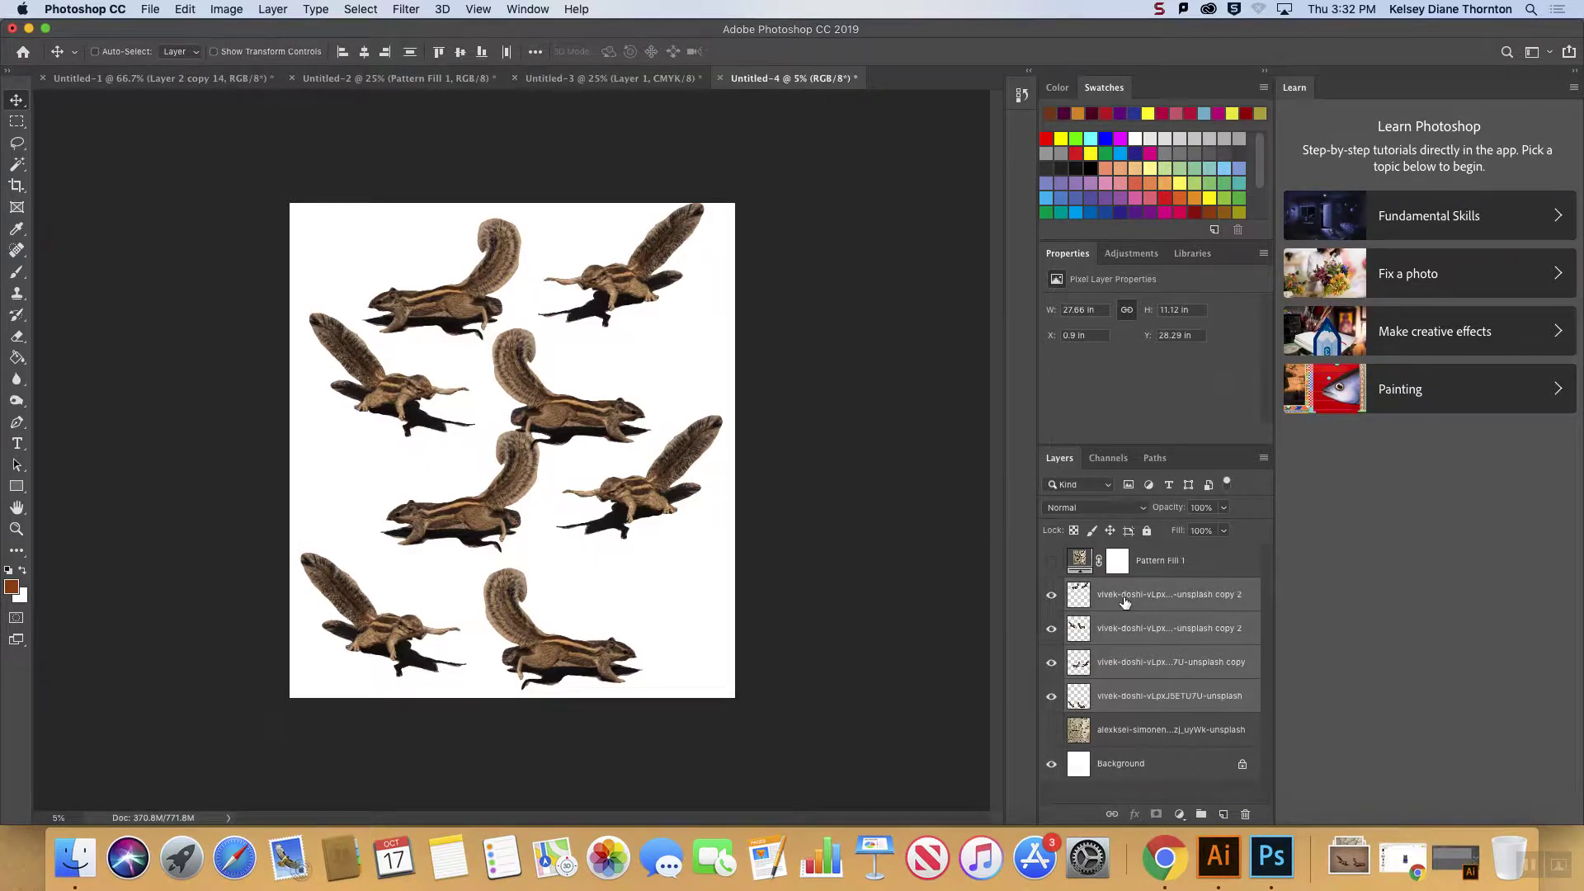
{"action": "left_click", "coordinate": [1263, 458]}
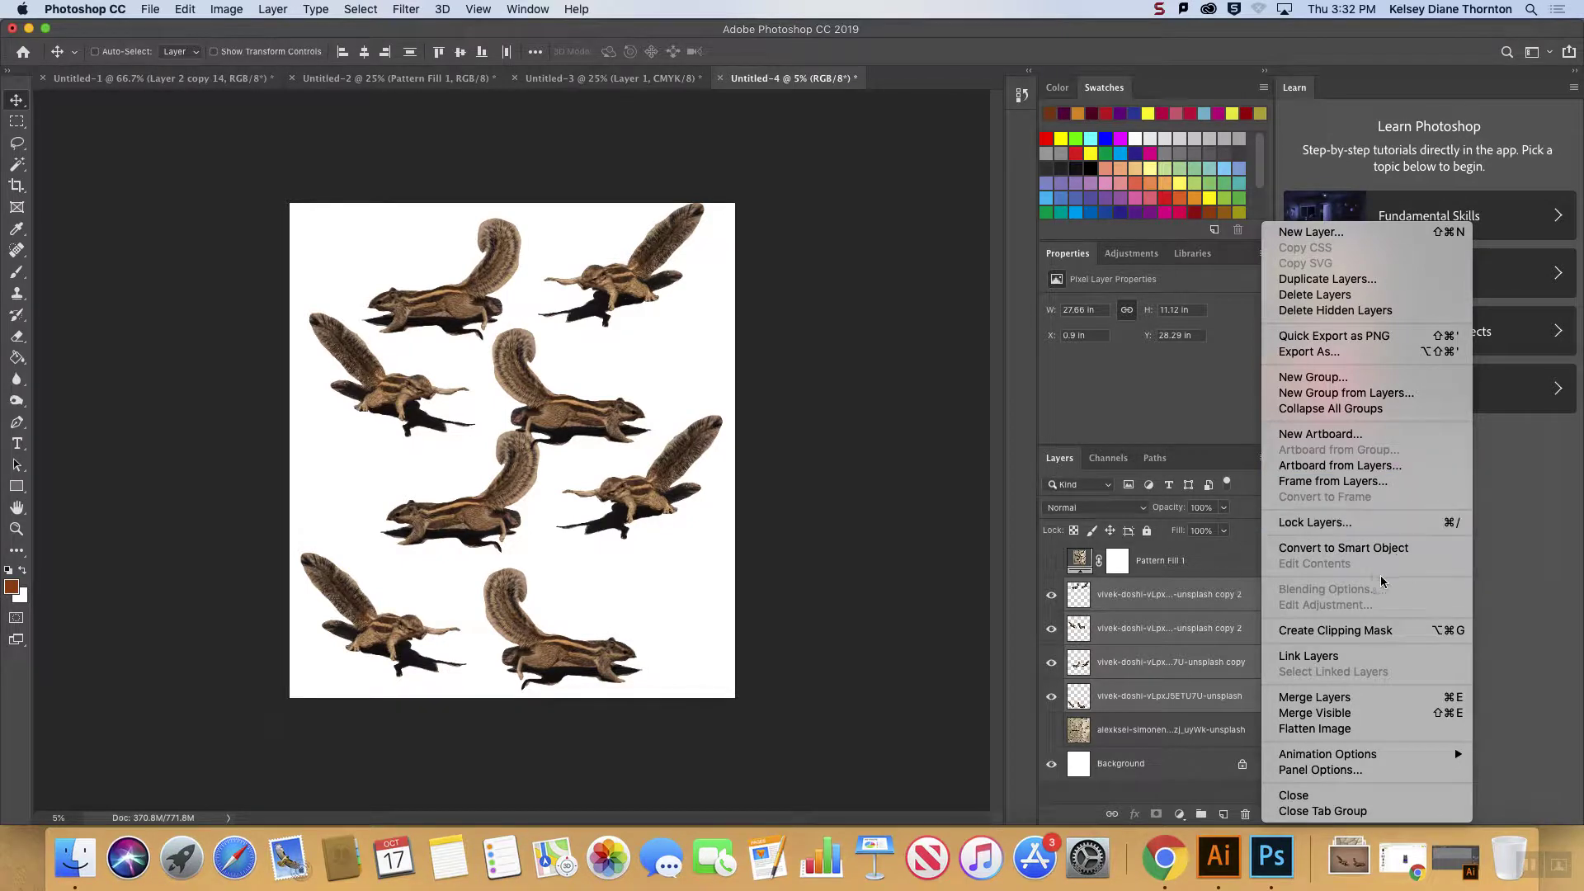
{"action": "left_click", "coordinate": [1367, 697]}
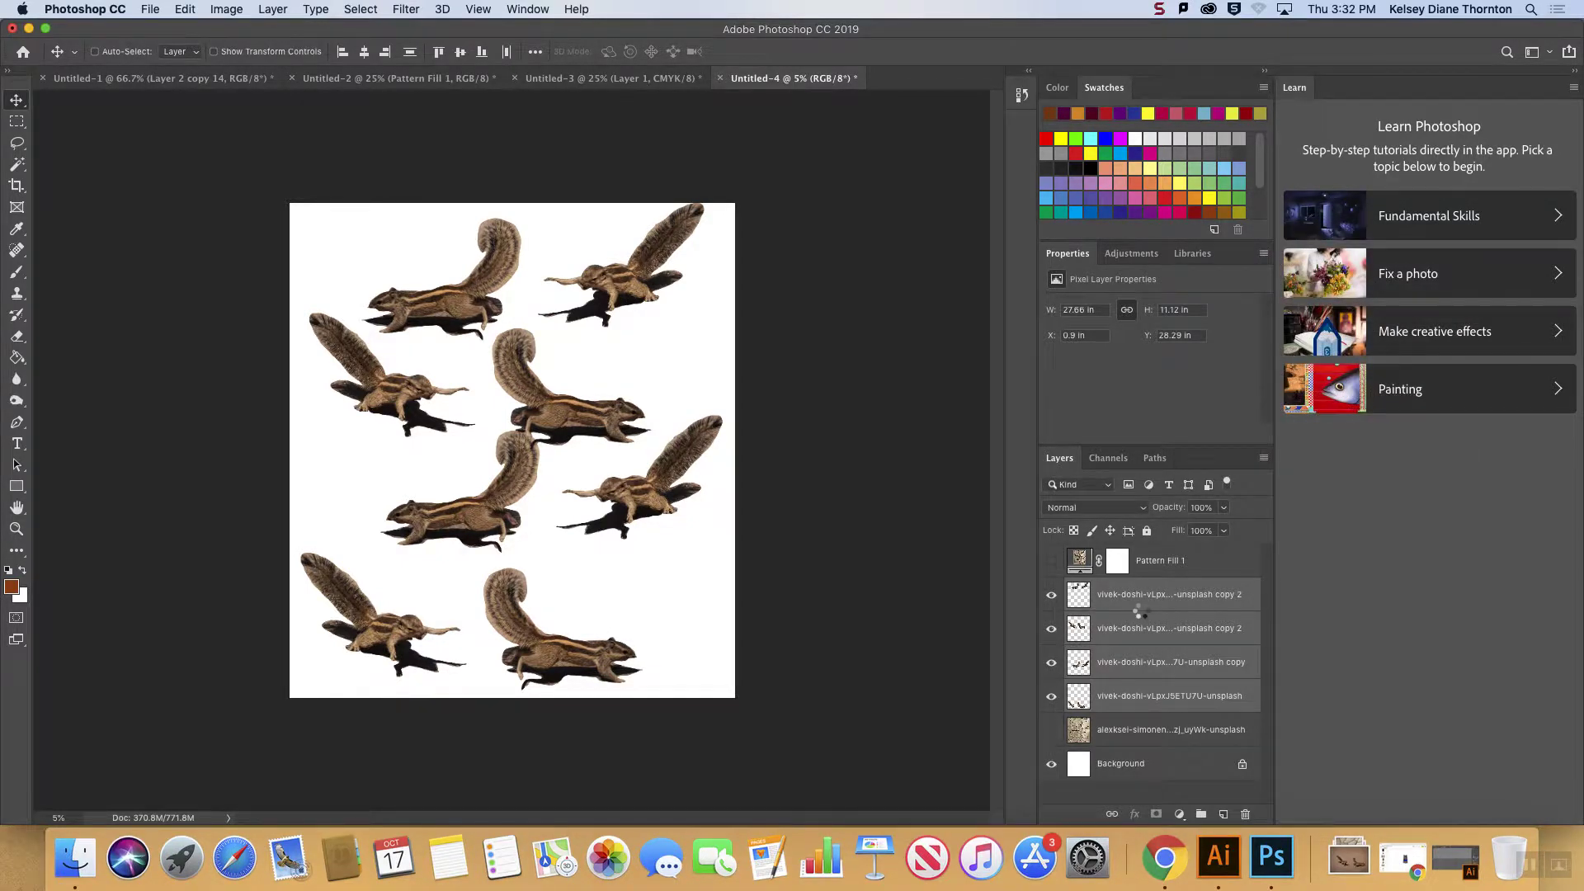
- Apply the Offset filter to the merged squirrel layer with +5936 px horizontal, +3617 px vertical and Wrap Around
{"action": "left_click", "coordinate": [406, 10]}
{"action": "mouse_move", "coordinate": [468, 355]}
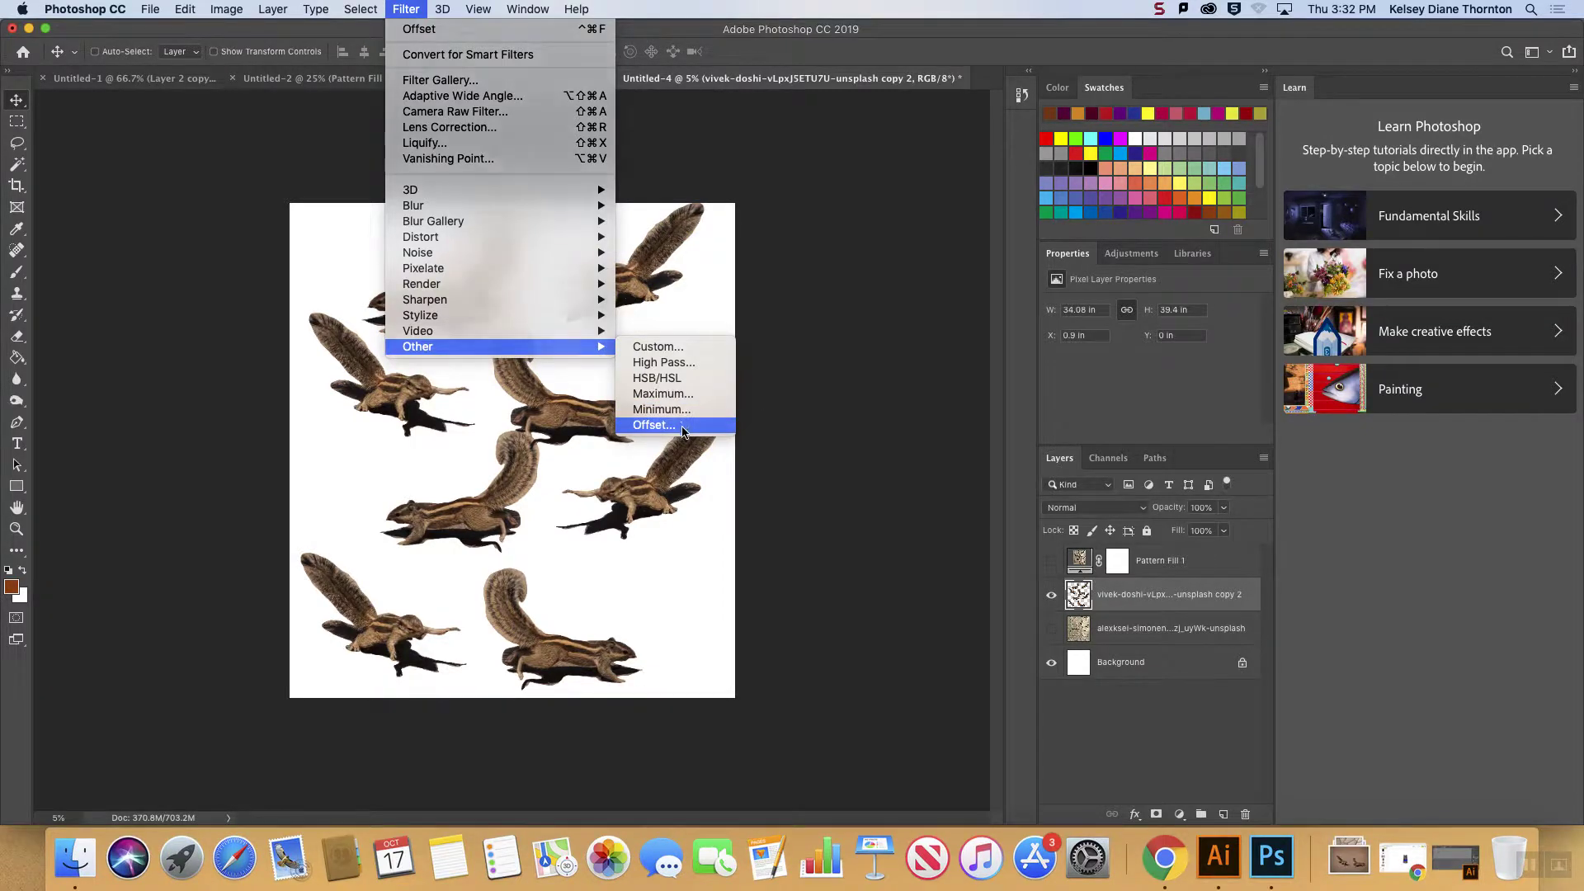
{"action": "left_click", "coordinate": [653, 425]}
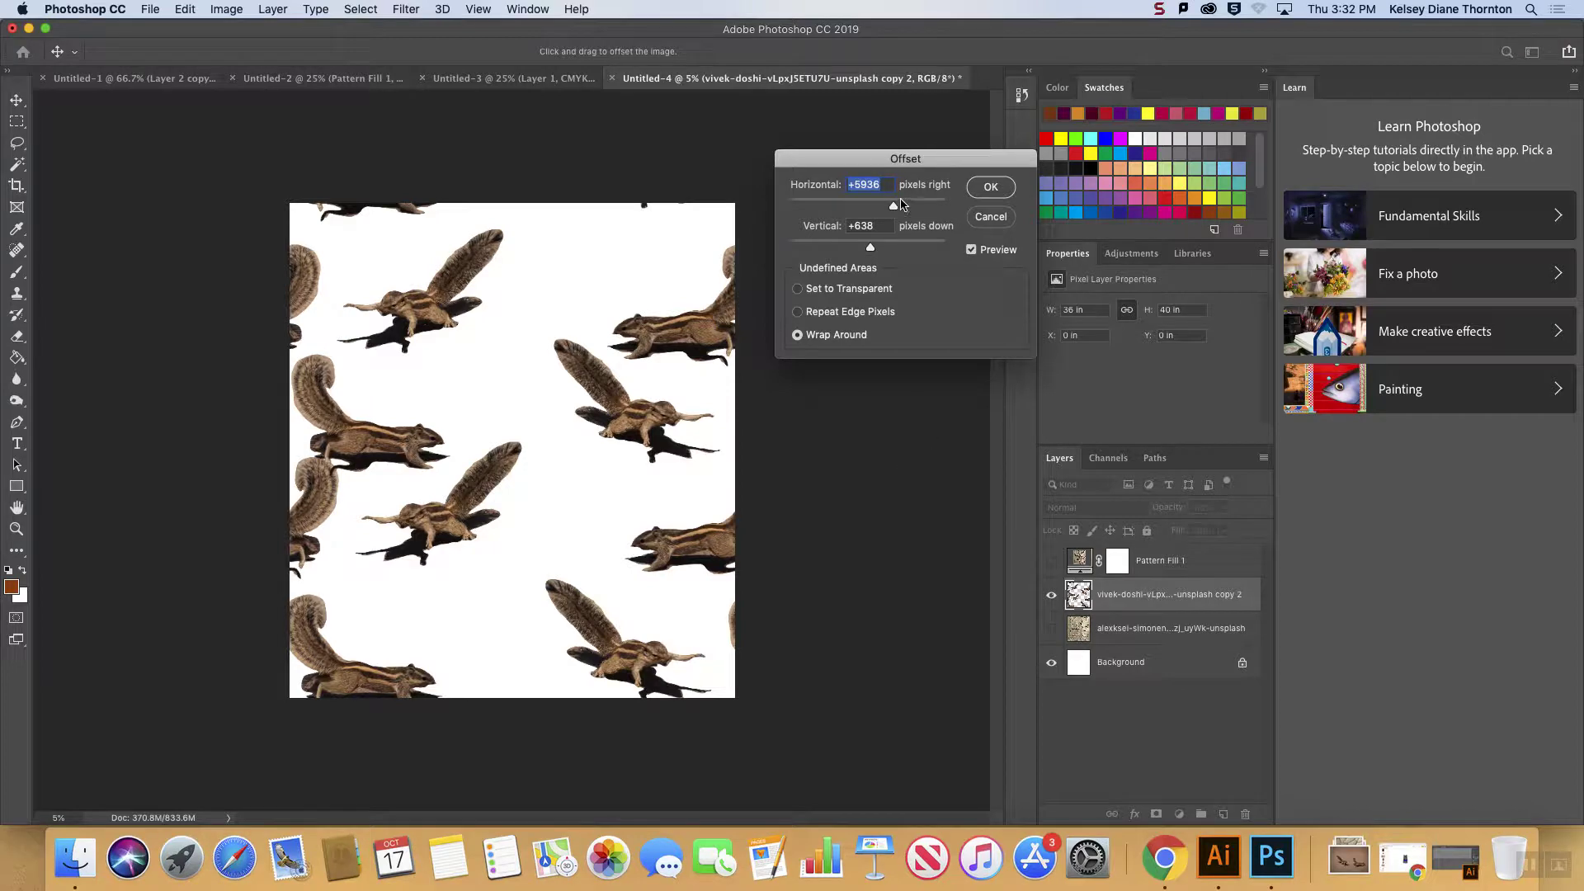
{"action": "left_click_drag", "start_coordinate": [874, 250], "coordinate": [882, 251]}
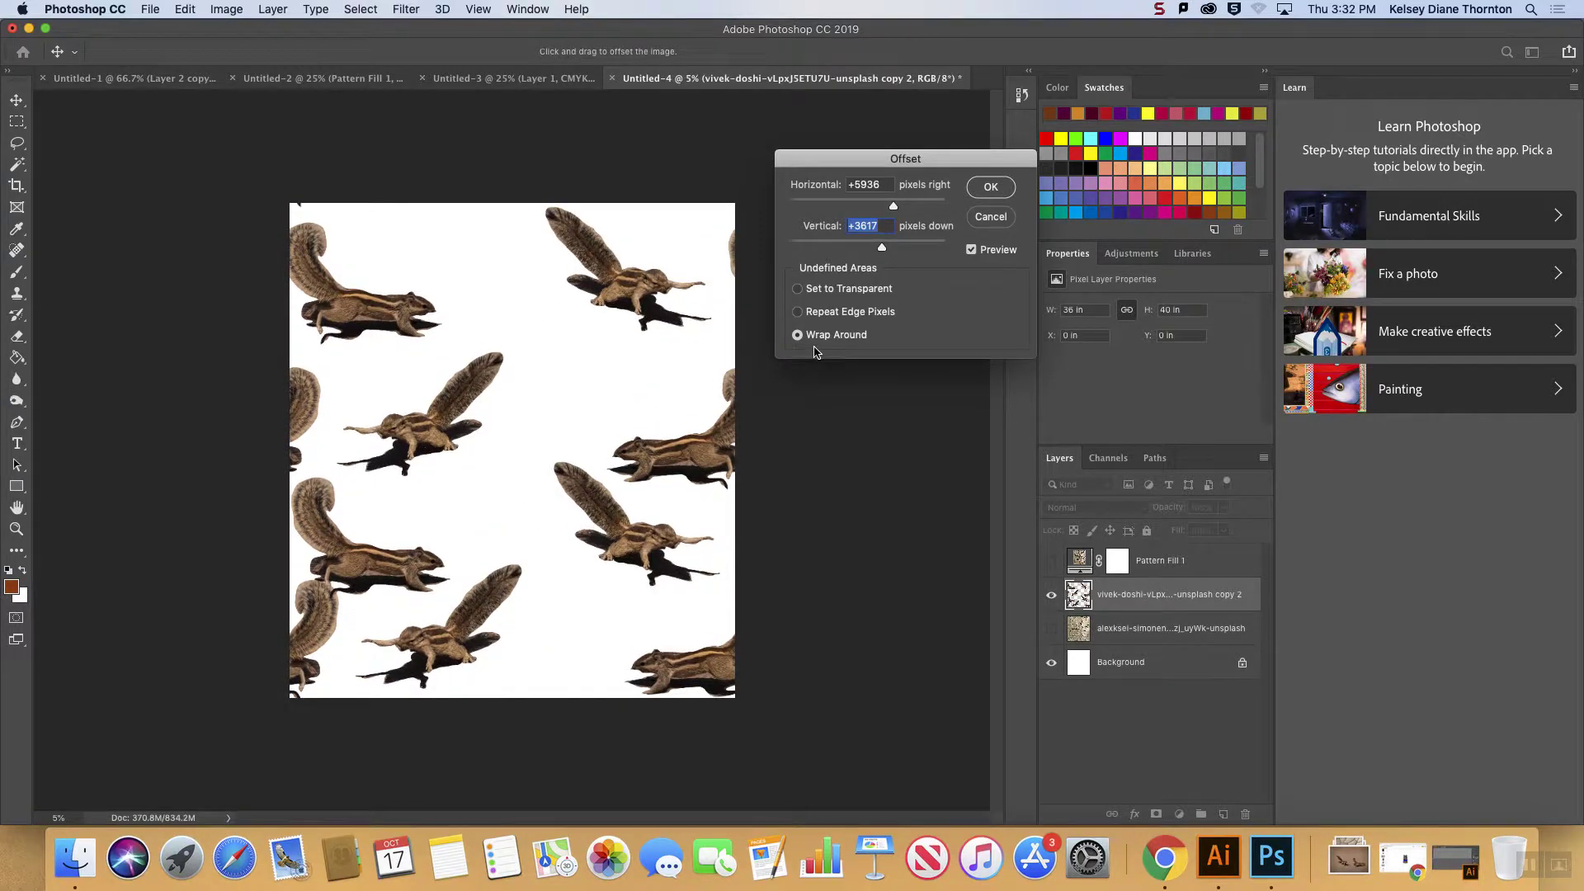
{"action": "left_click", "coordinate": [989, 190]}
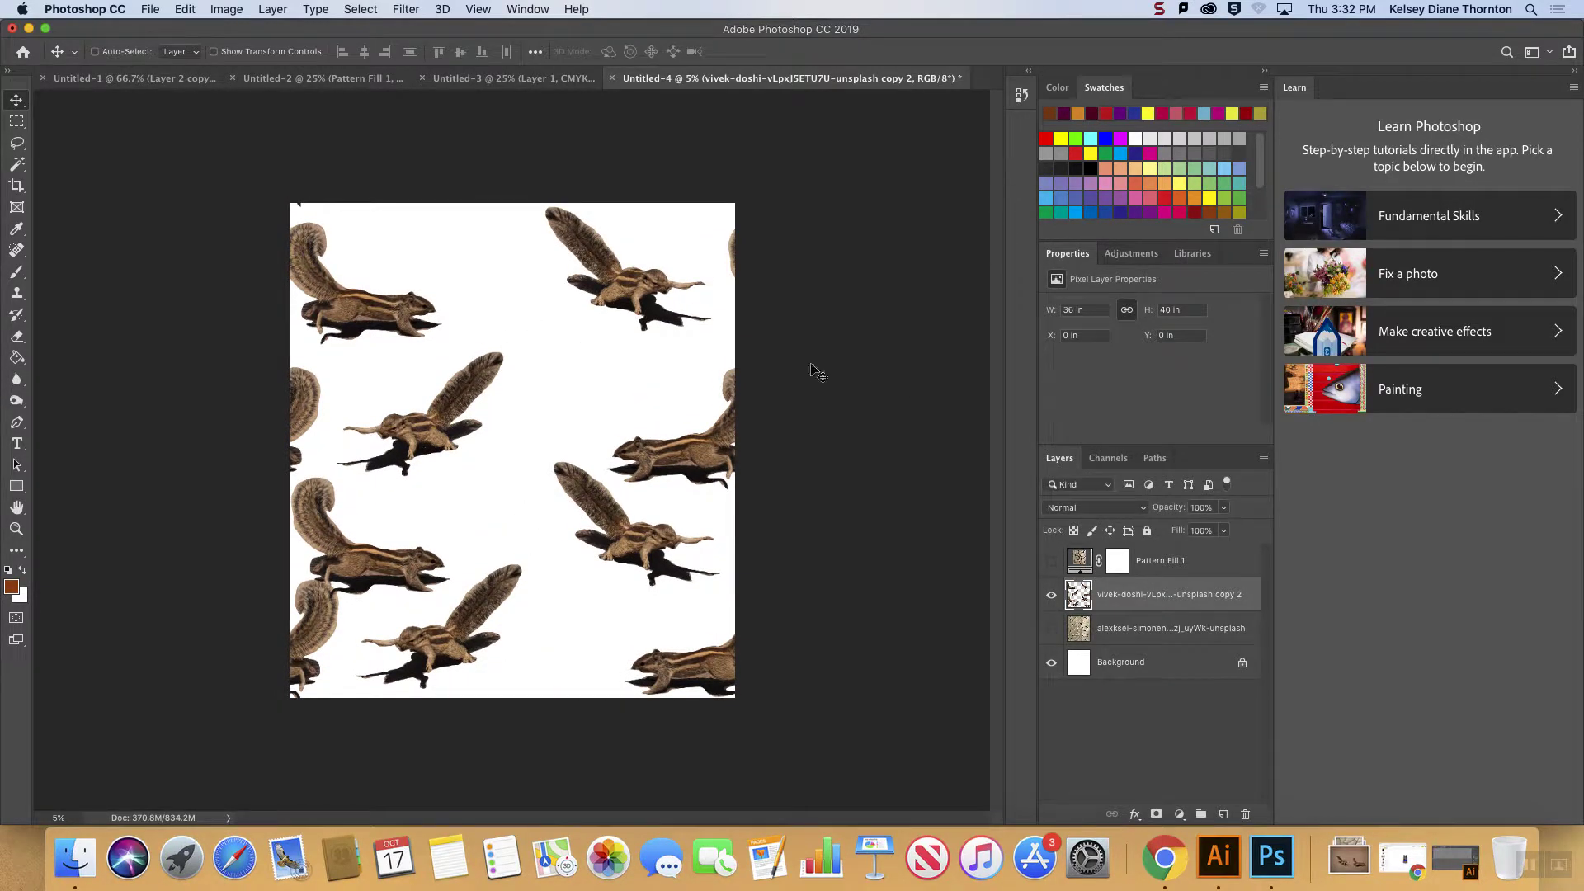
{"action": "key", "text": "super+v"}
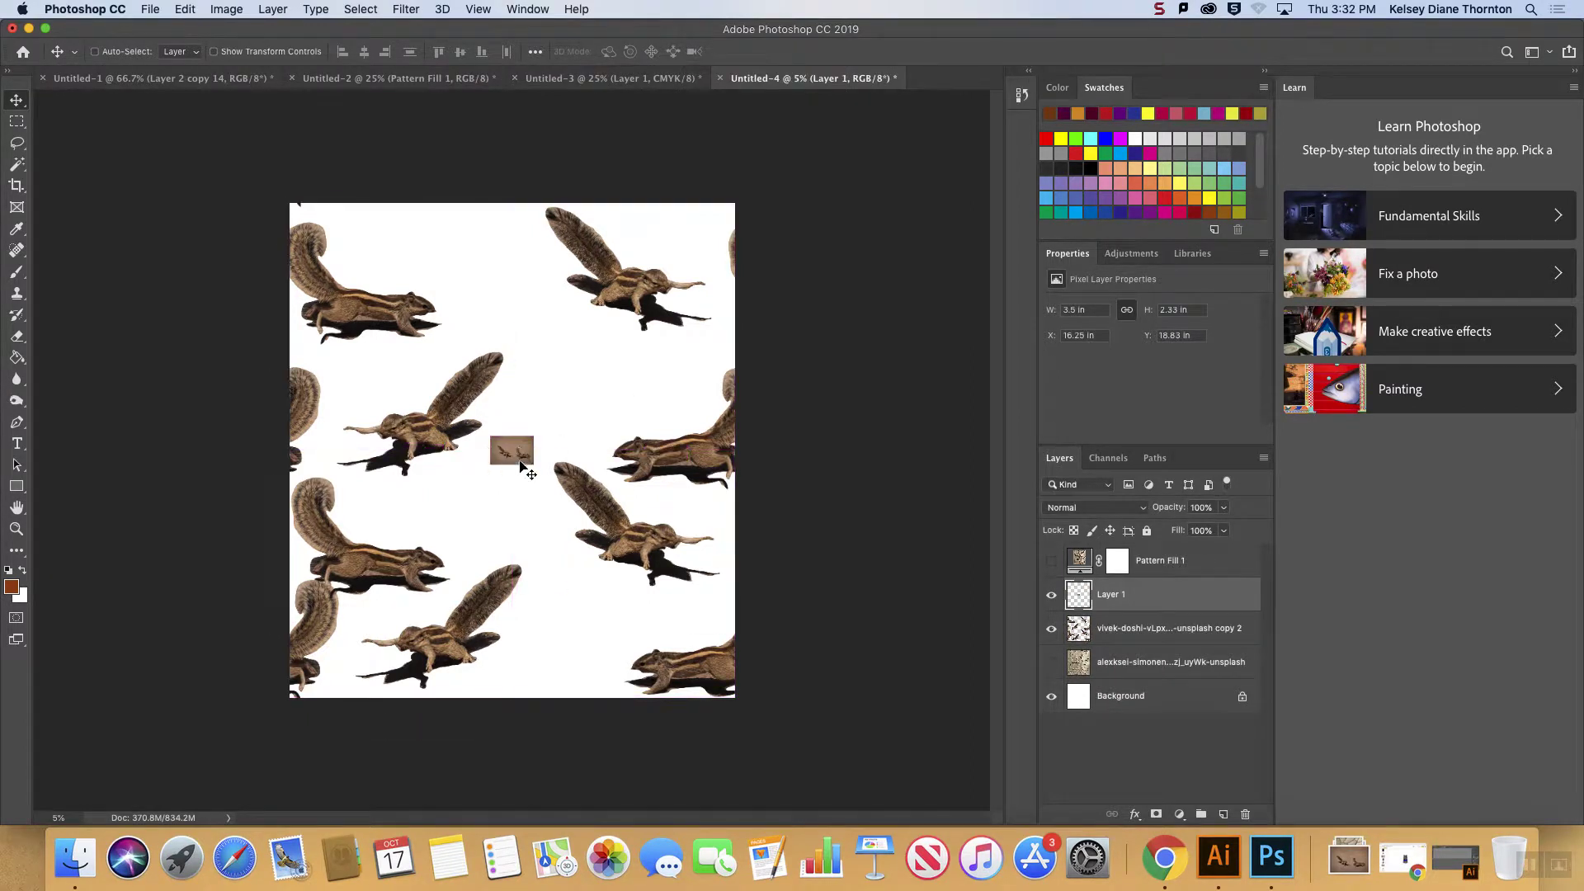
{"action": "key", "text": "super+z"}
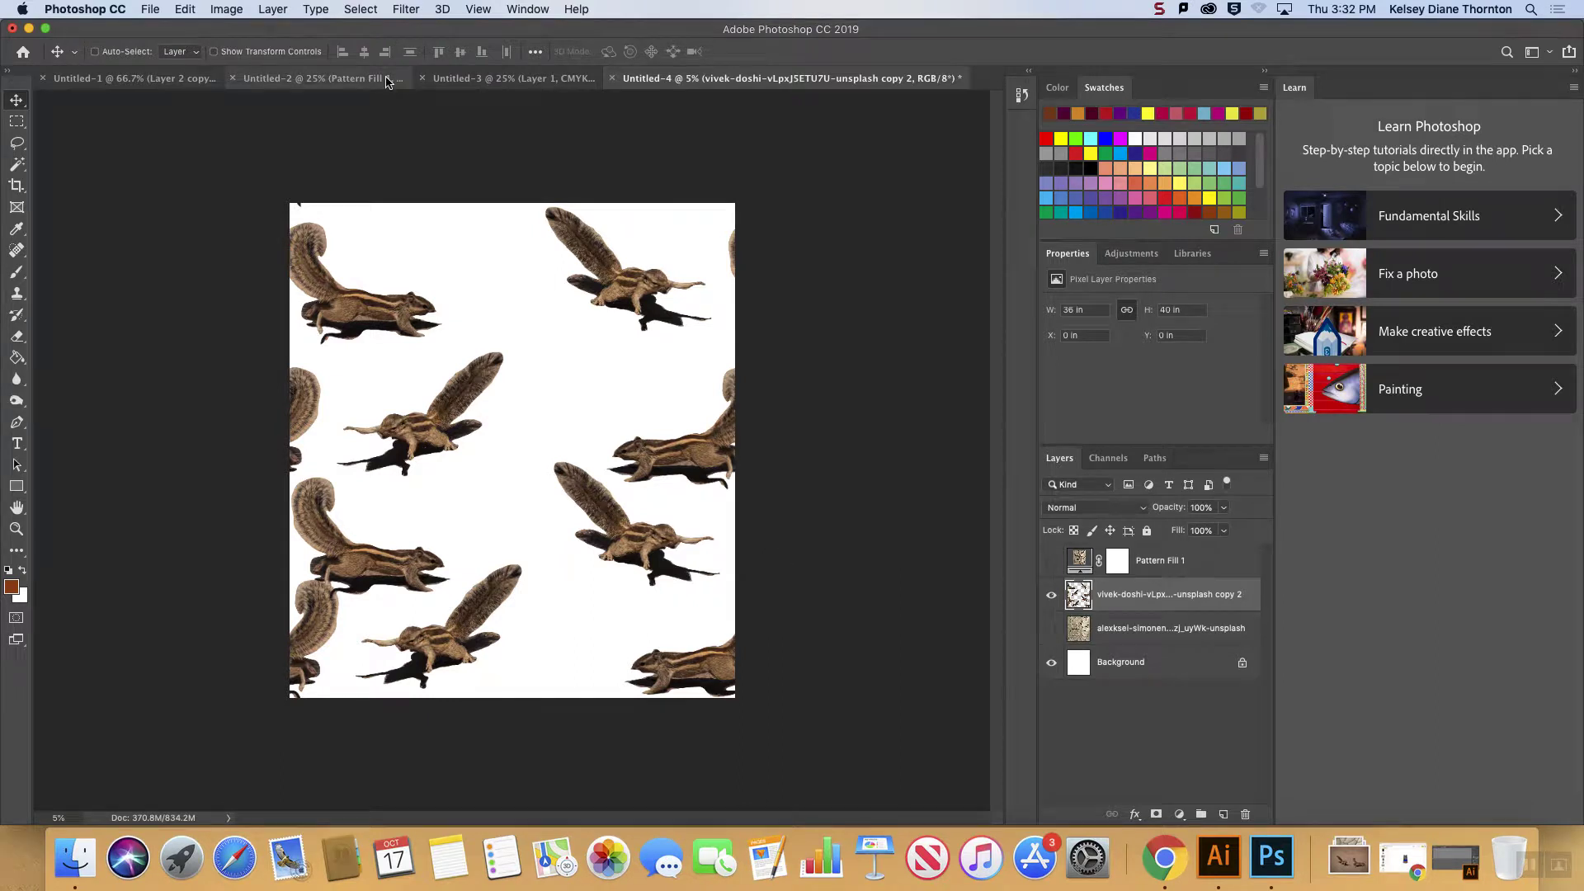
{"action": "left_click", "coordinate": [18, 142]}
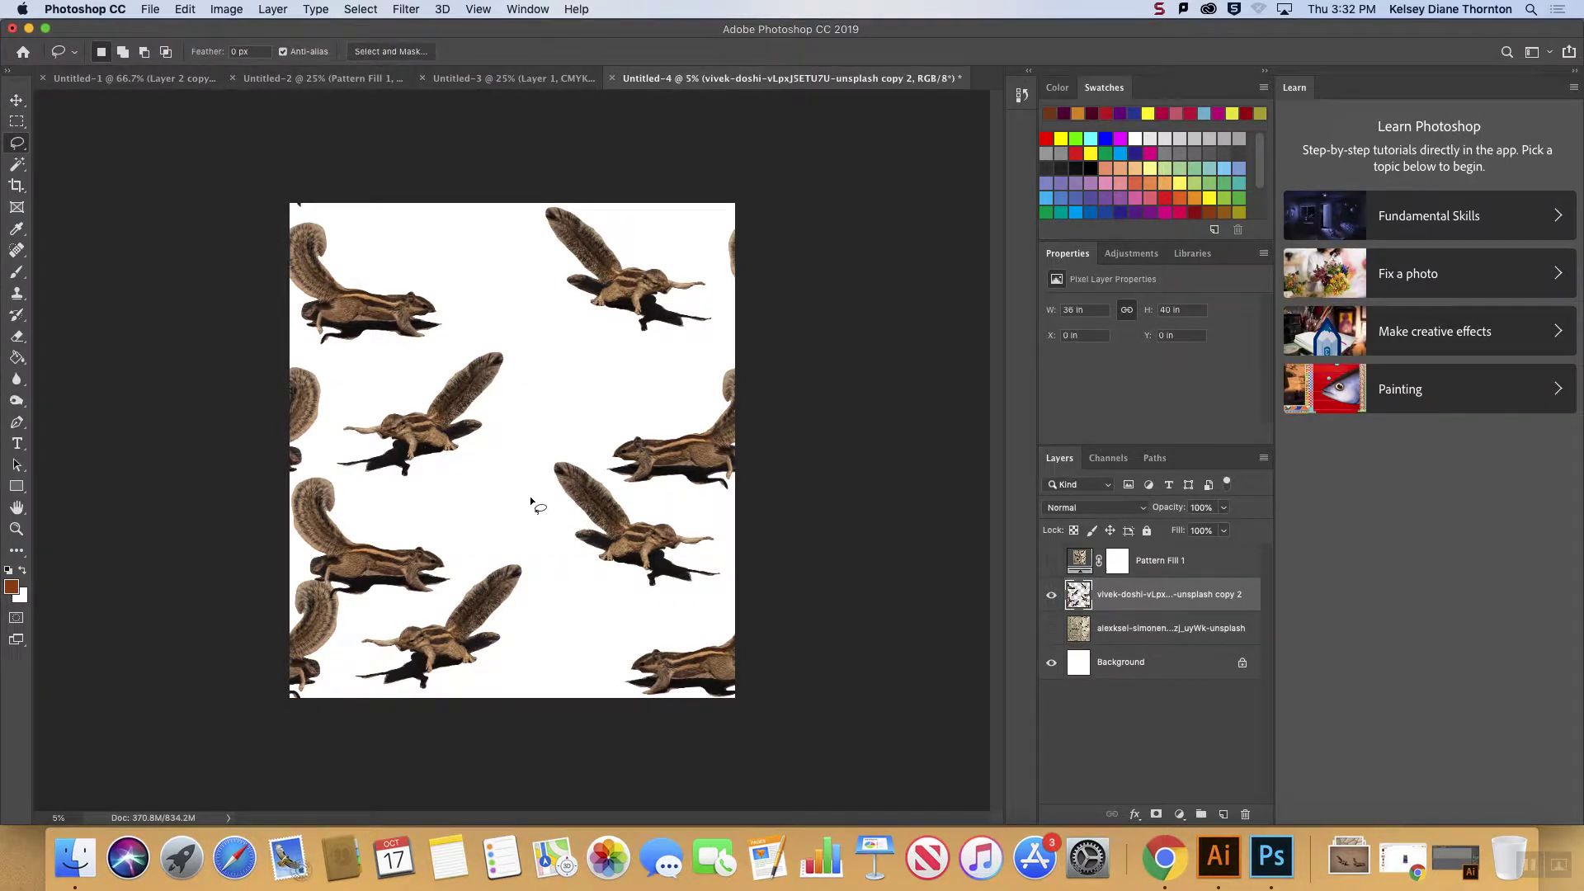
{"action": "mouse_move", "coordinate": [532, 467]}
{"action": "left_mouse_down"}
{"action": "mouse_move", "coordinate": [555, 545]}
{"action": "mouse_move", "coordinate": [611, 592]}
{"action": "mouse_move", "coordinate": [726, 617]}
{"action": "mouse_move", "coordinate": [706, 522]}
{"action": "mouse_move", "coordinate": [529, 460]}
{"action": "left_mouse_up"}
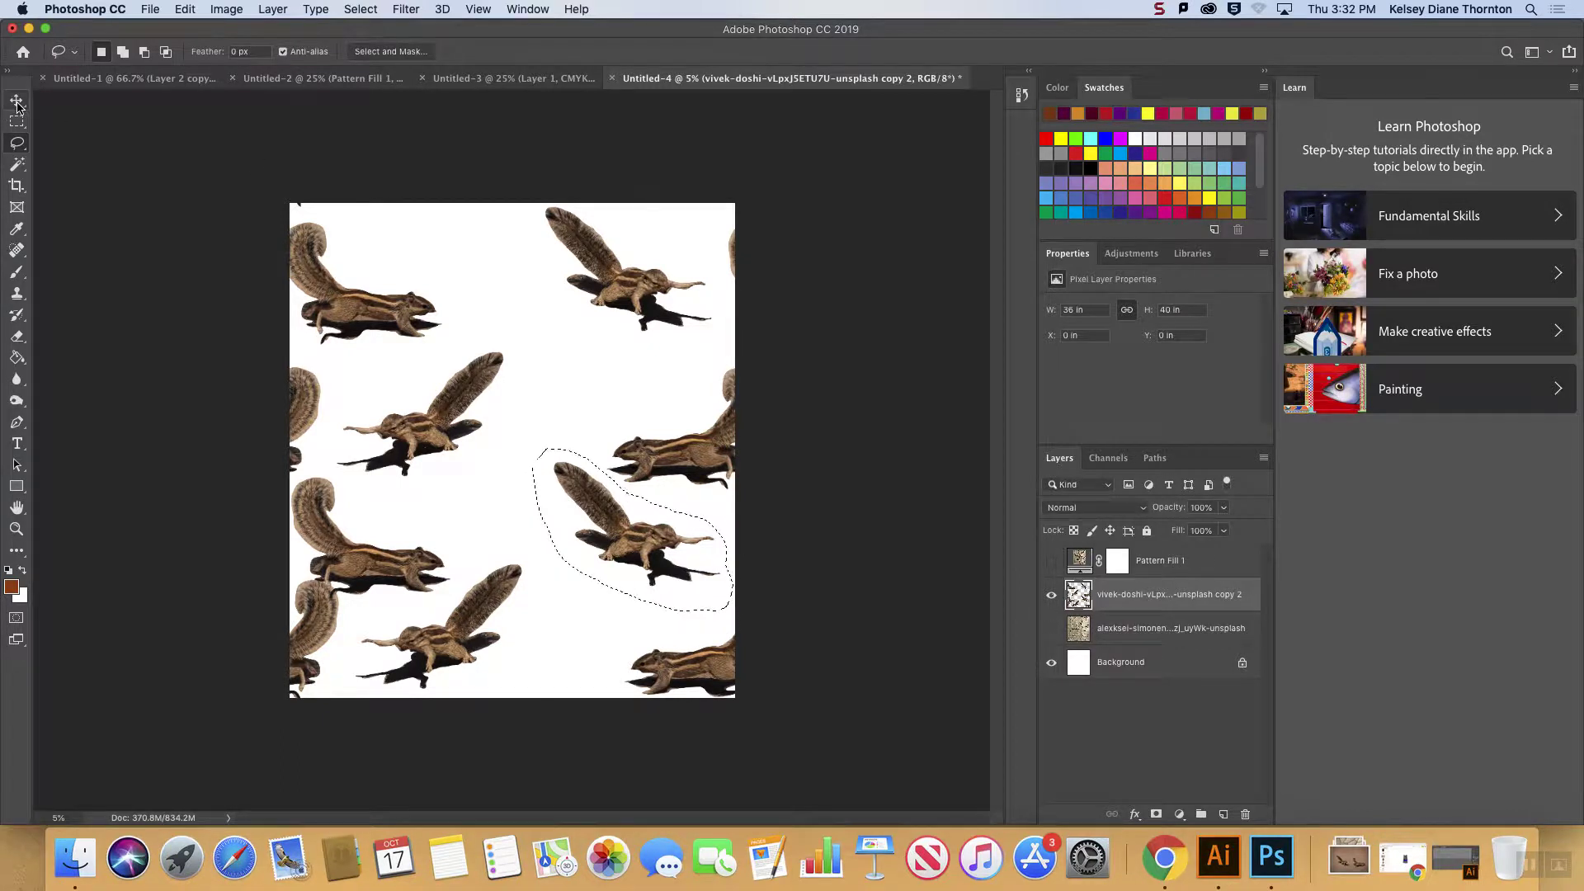
{"action": "key", "text": "super+c"}
{"action": "key", "text": "super+v"}
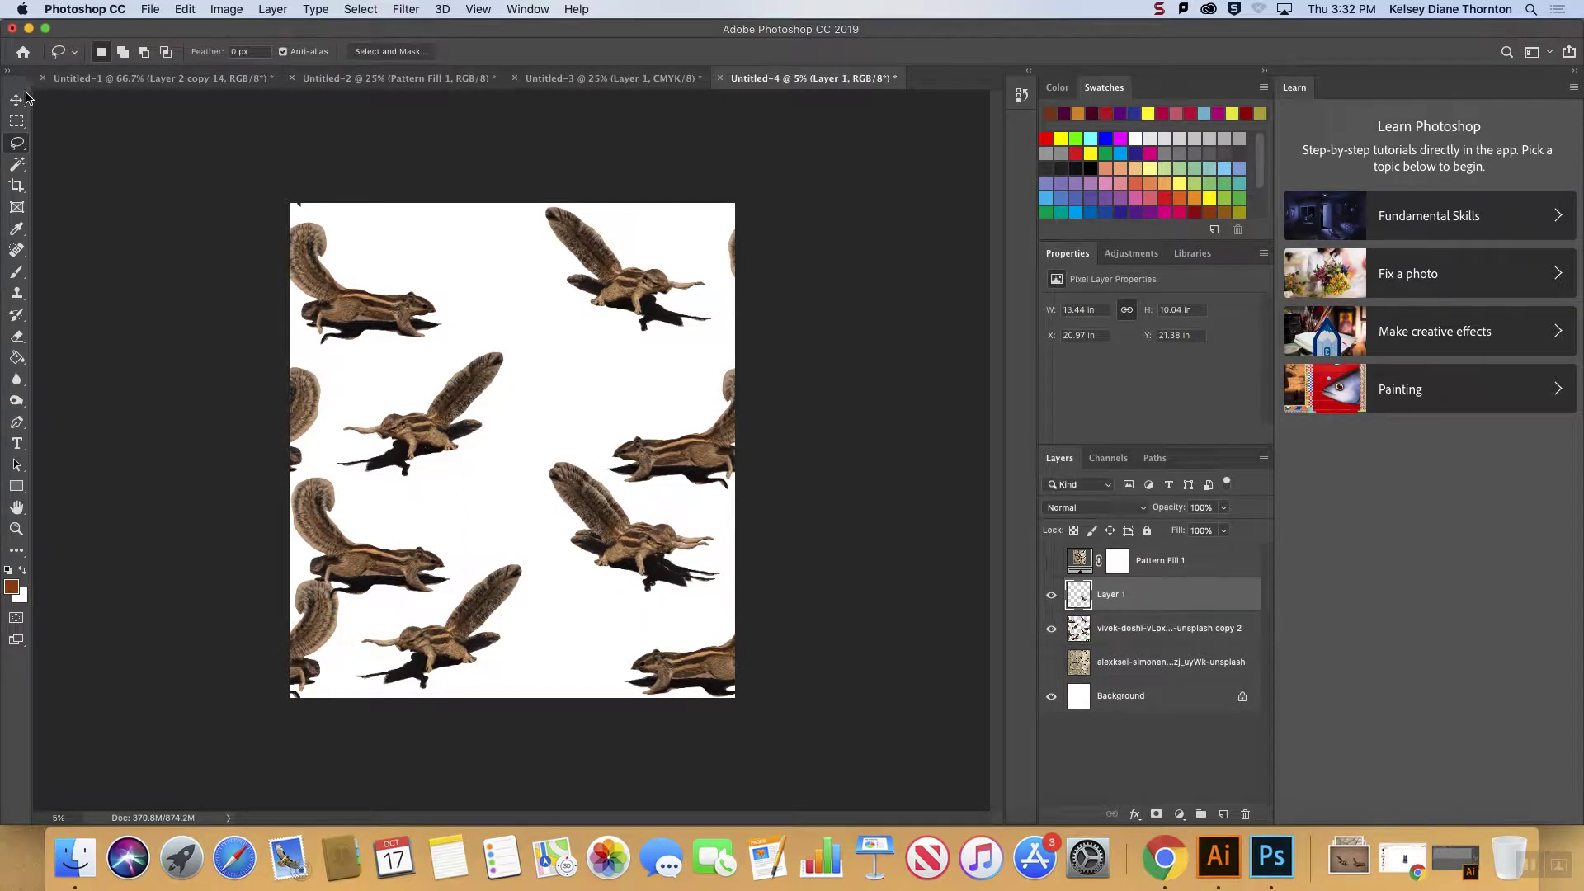
{"action": "left_click", "coordinate": [16, 100]}
{"action": "left_click_drag", "start_coordinate": [656, 546], "coordinate": [575, 281]}
{"action": "key", "text": "Delete"}
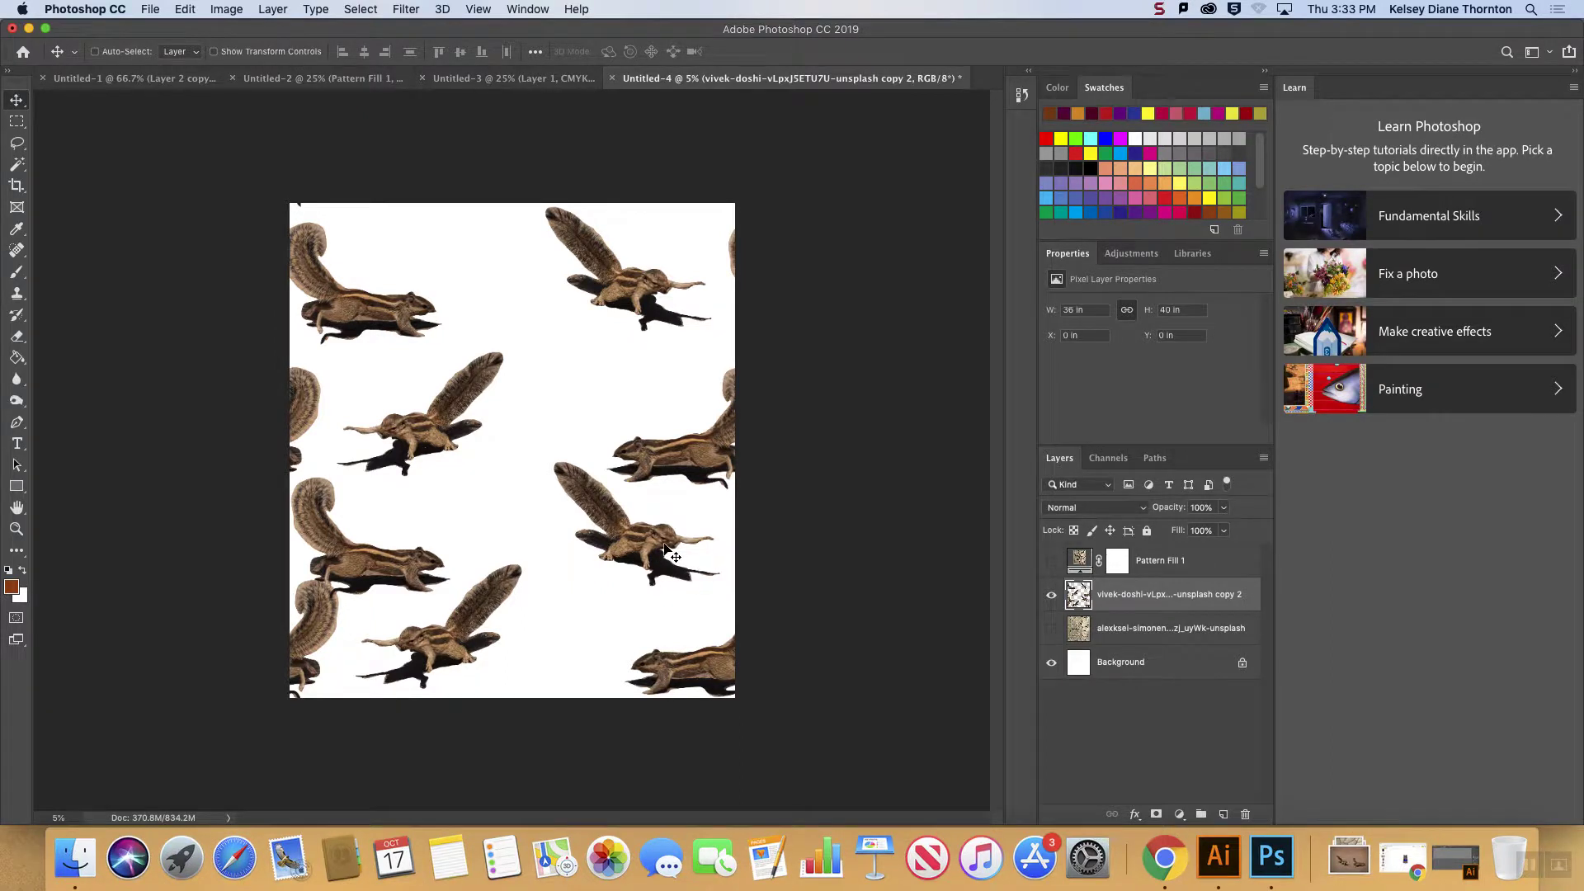
- Lasso the three-quarter-view squirrel in the lower right of the artwork, move it slightly left, and deselect it
{"action": "left_click", "coordinate": [17, 143]}
{"action": "mouse_move", "coordinate": [564, 557]}
{"action": "left_mouse_down"}
{"action": "mouse_move", "coordinate": [676, 602]}
{"action": "mouse_move", "coordinate": [730, 595]}
{"action": "mouse_move", "coordinate": [732, 560]}
{"action": "mouse_move", "coordinate": [654, 502]}
{"action": "left_mouse_up"}
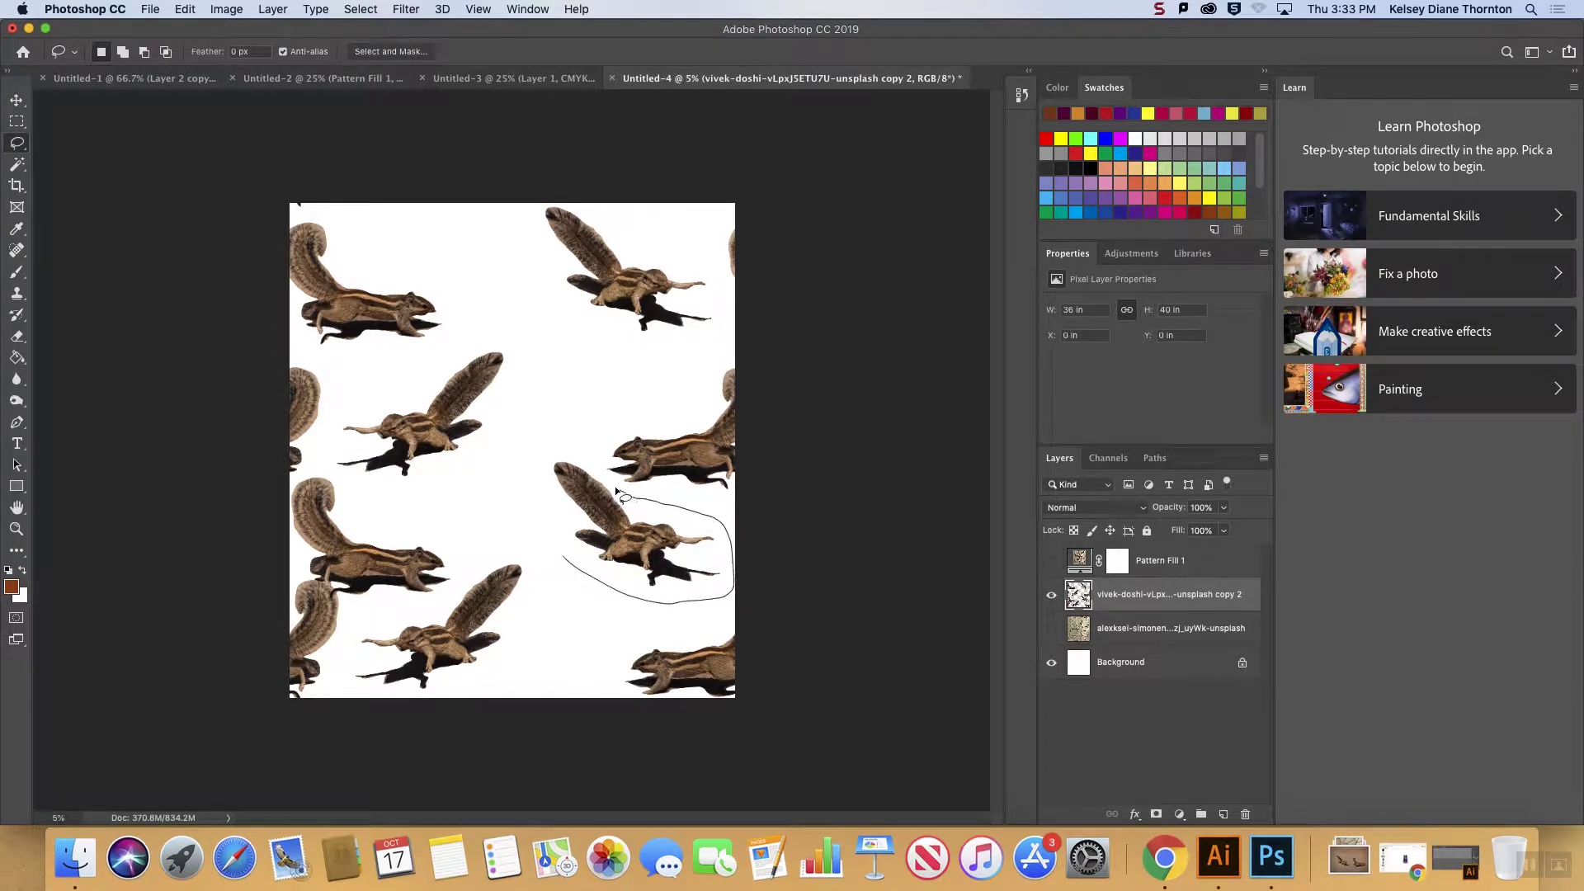
{"action": "left_click_drag", "start_coordinate": [551, 442], "coordinate": [548, 531]}
{"action": "key", "text": "v"}
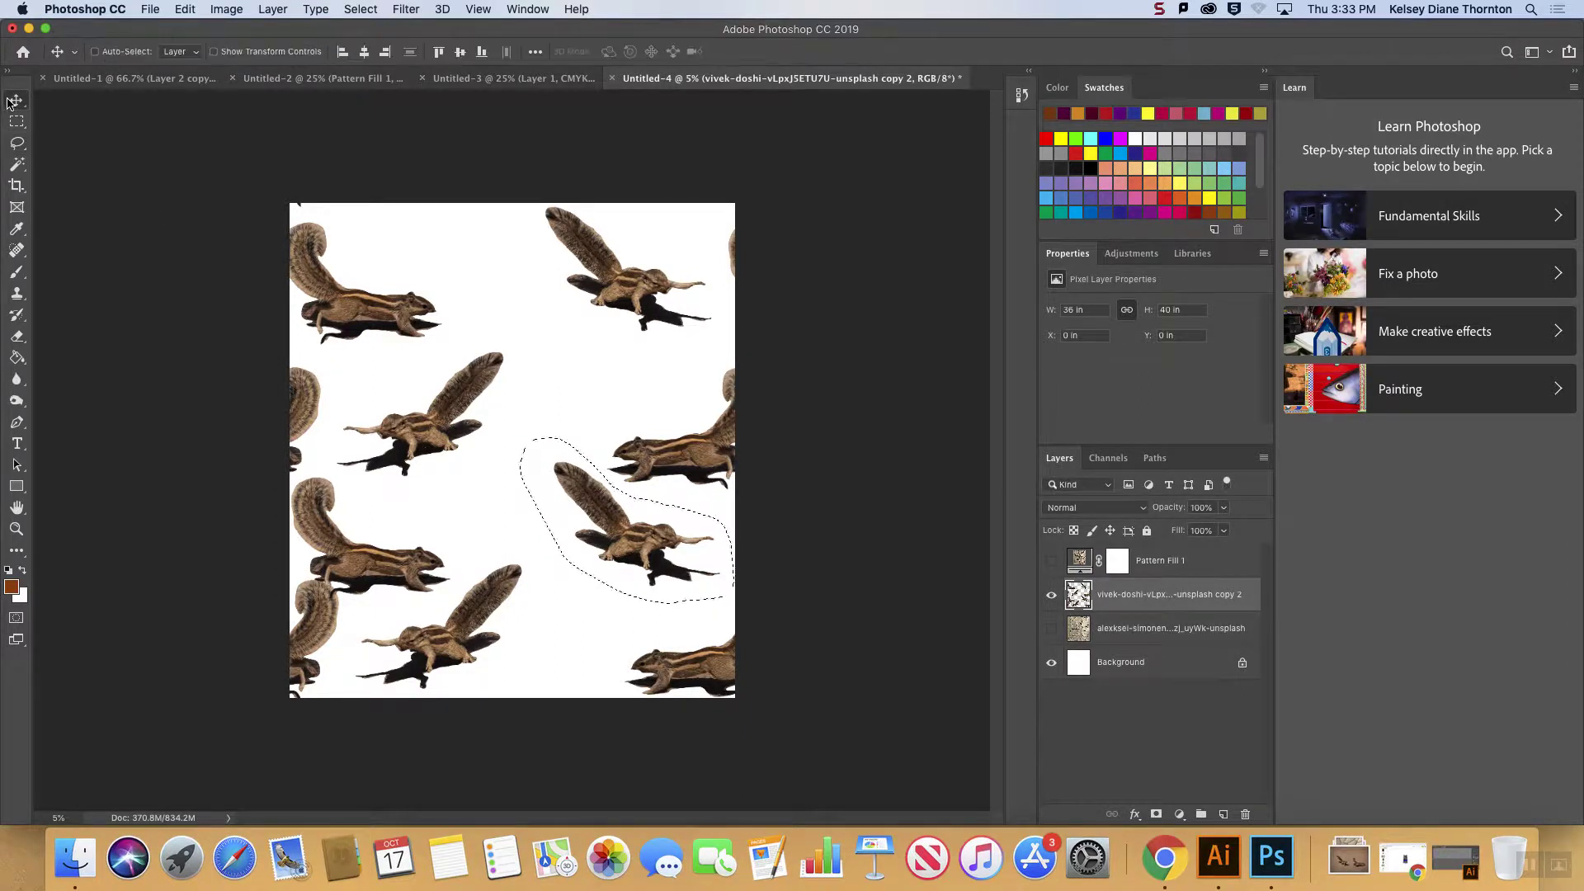
{"action": "mouse_move", "coordinate": [632, 540]}
{"action": "left_mouse_down"}
{"action": "mouse_move", "coordinate": [569, 525]}
{"action": "mouse_move", "coordinate": [589, 542]}
{"action": "left_mouse_up"}
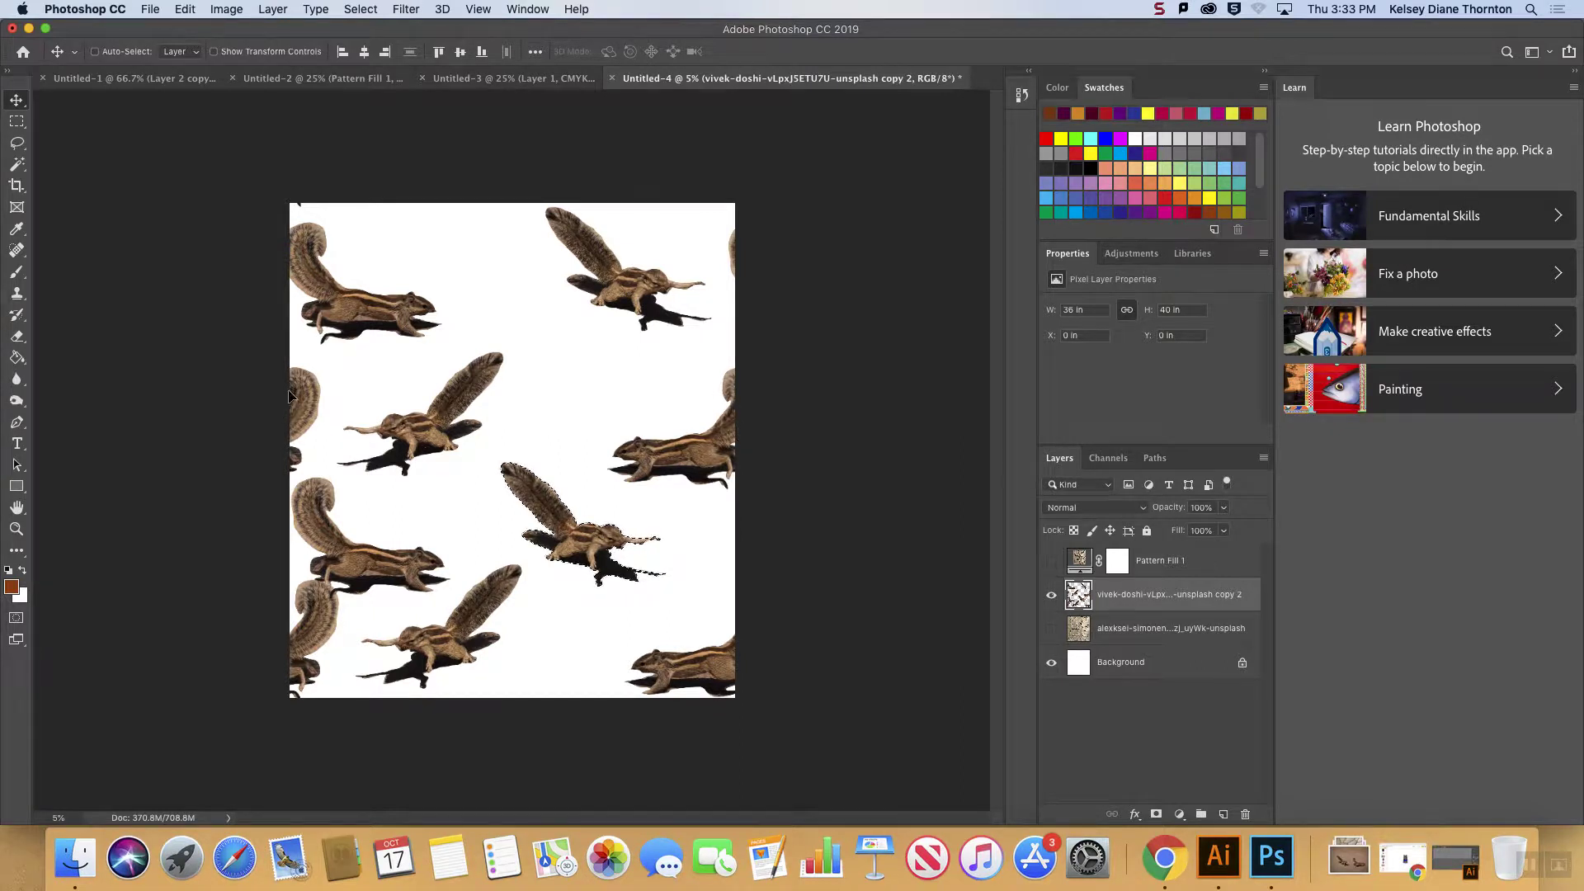
{"action": "key", "text": "super+d"}
- Copy the squirrel just shifted onto its own layer and move the copy straight up to about Y 7.5 in
{"action": "left_click", "coordinate": [16, 144]}
{"action": "mouse_move", "coordinate": [493, 506]}
{"action": "left_mouse_down"}
{"action": "mouse_move", "coordinate": [593, 605]}
{"action": "mouse_move", "coordinate": [687, 552]}
{"action": "mouse_move", "coordinate": [524, 447]}
{"action": "mouse_move", "coordinate": [493, 505]}
{"action": "left_mouse_up"}
{"action": "key", "text": "super+c"}
{"action": "key", "text": "super+v"}
{"action": "key", "text": "v"}
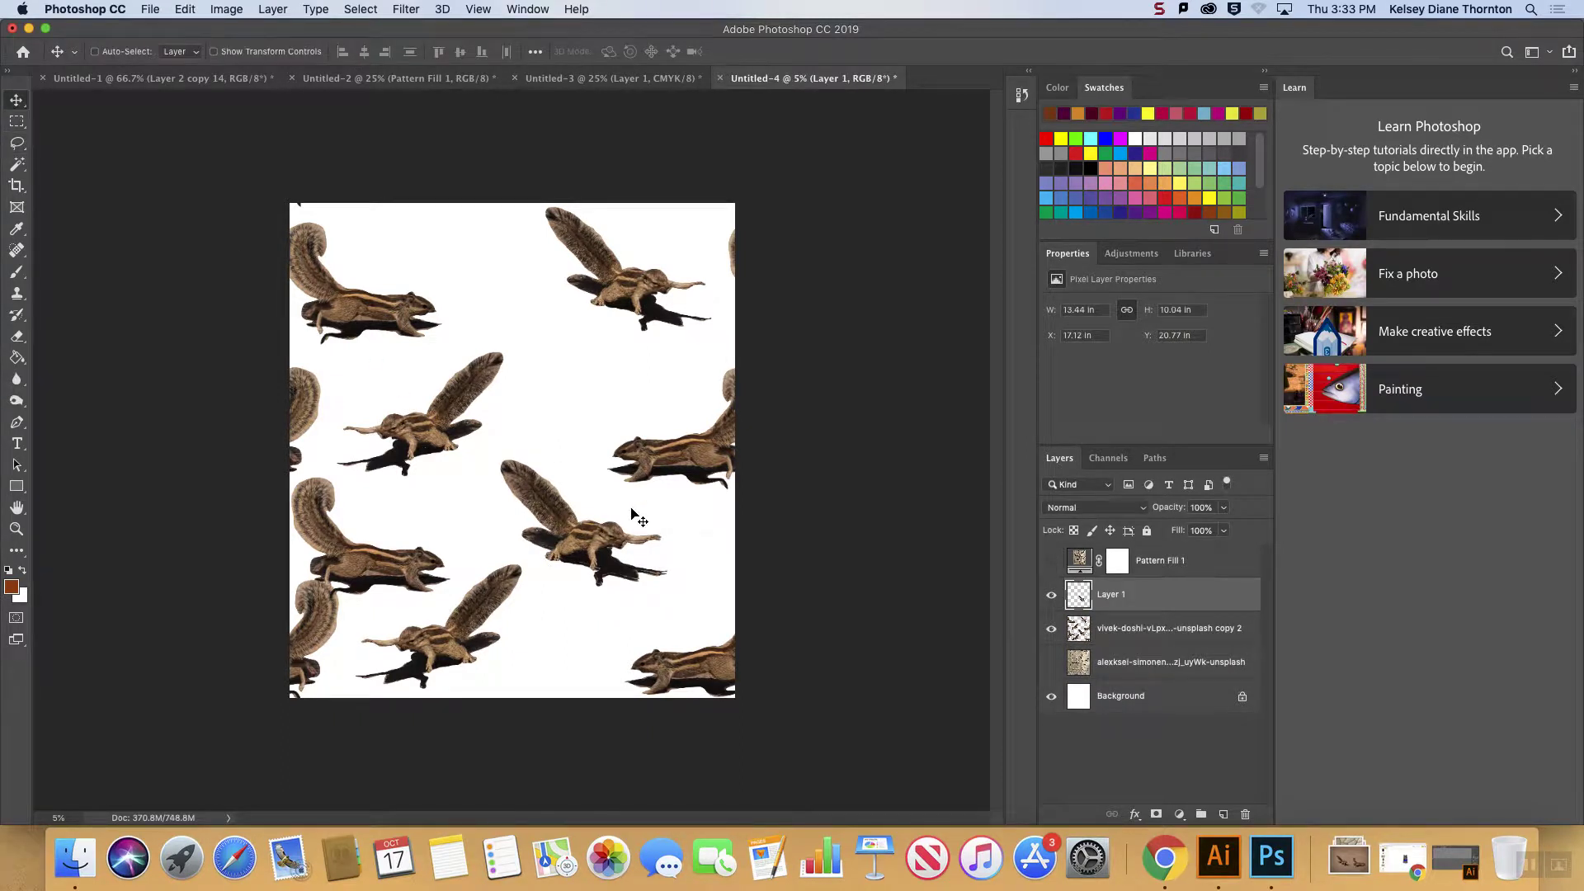
{"action": "left_click_drag", "start_coordinate": [600, 541], "coordinate": [601, 376]}
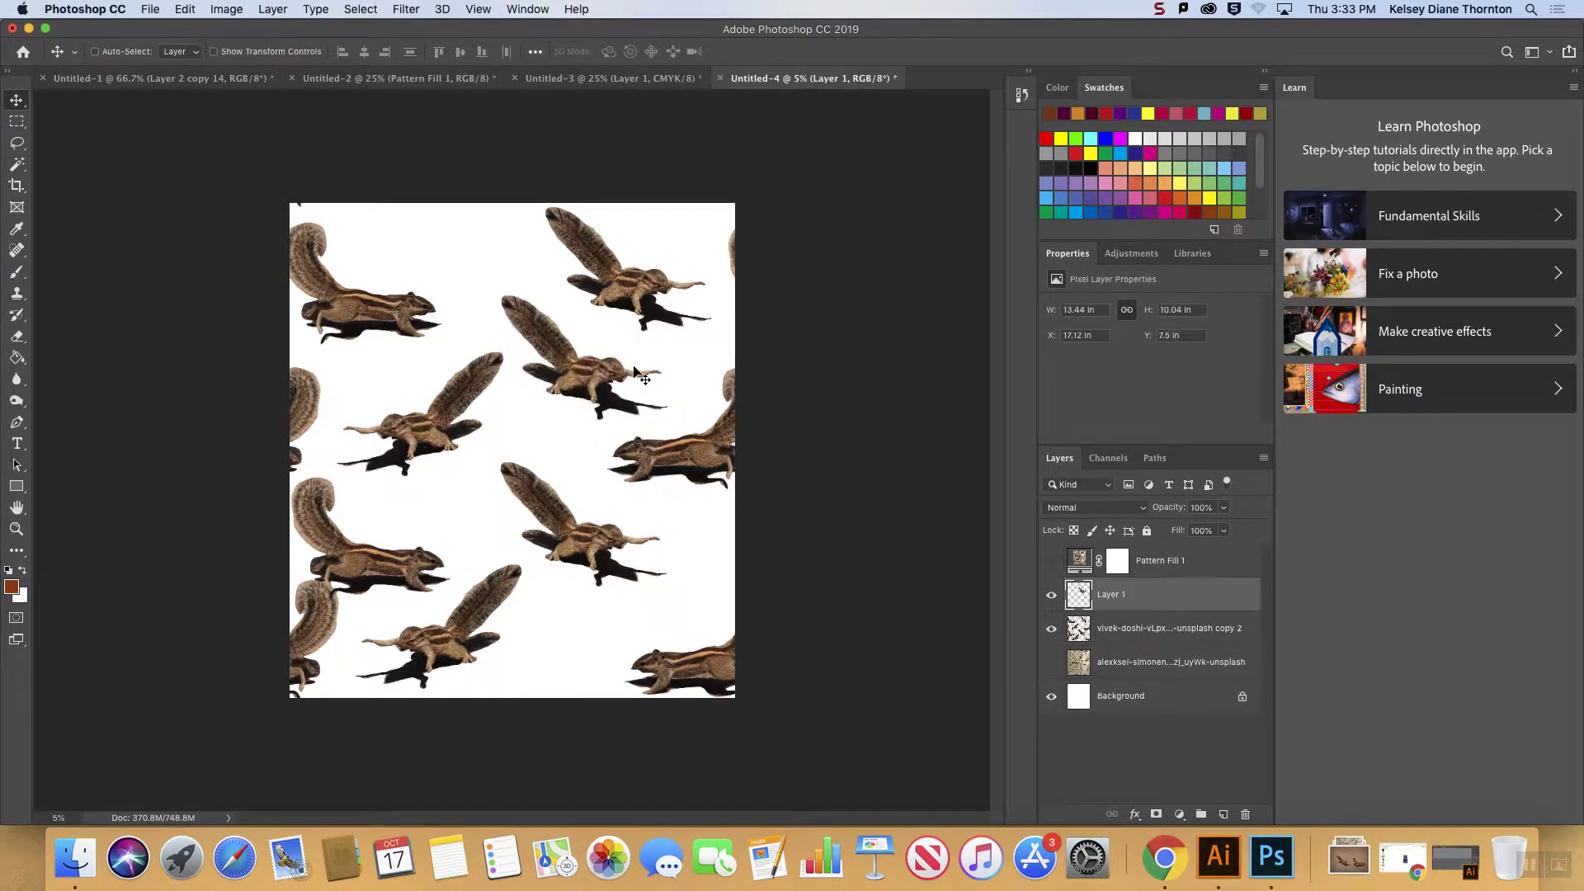
{"action": "key", "text": "super+t"}
{"action": "left_click_drag", "start_coordinate": [672, 362], "coordinate": [332, 357]}
{"action": "left_click_drag", "start_coordinate": [438, 345], "coordinate": [537, 319]}
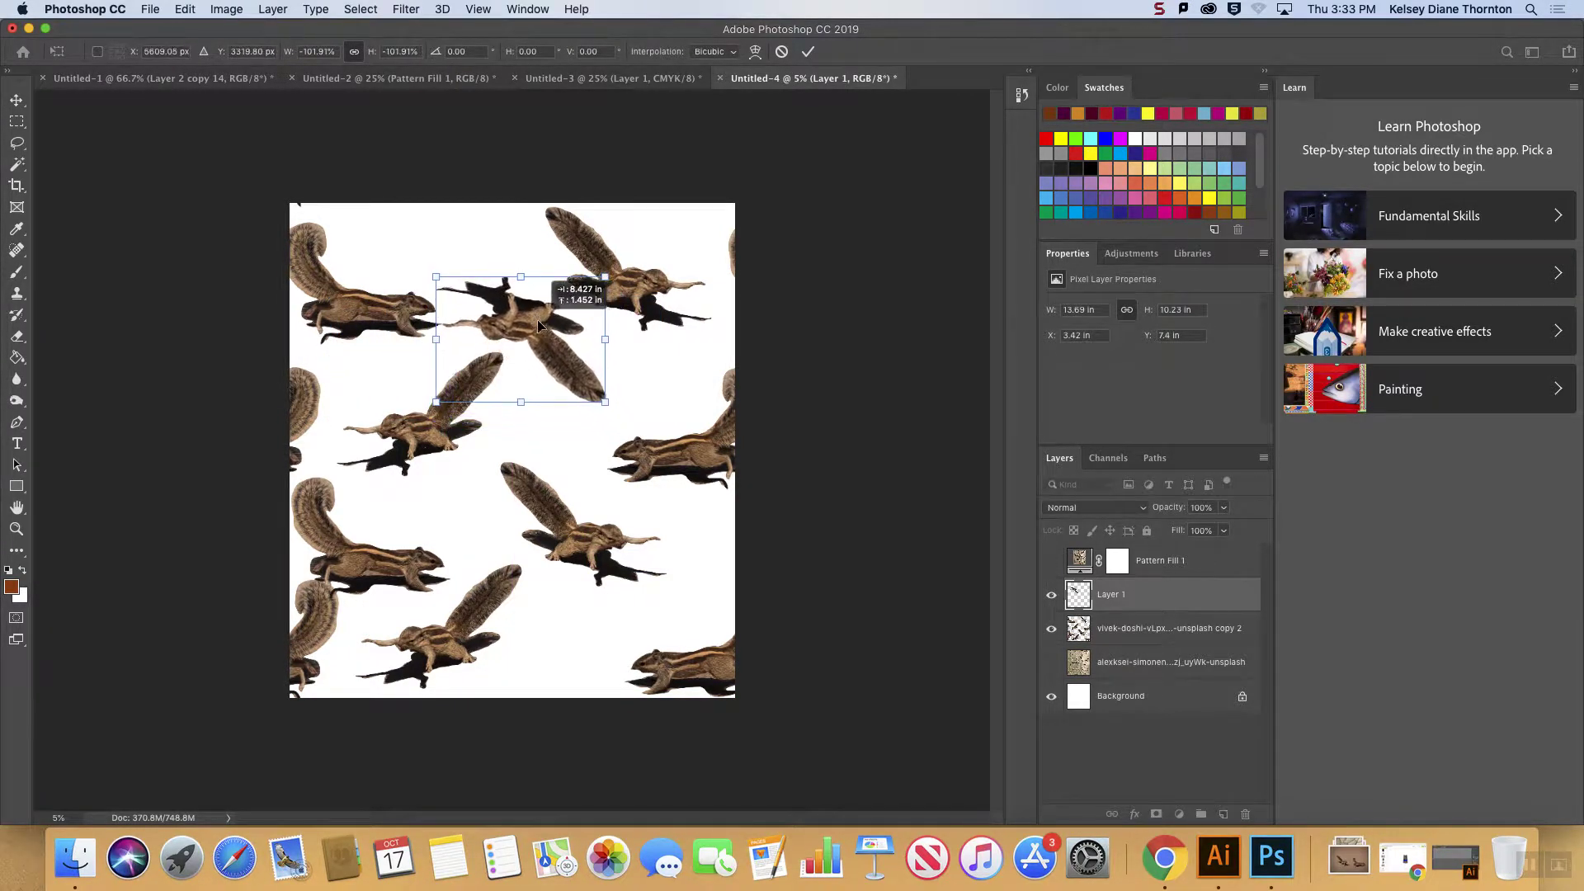
{"action": "key", "text": "Escape"}
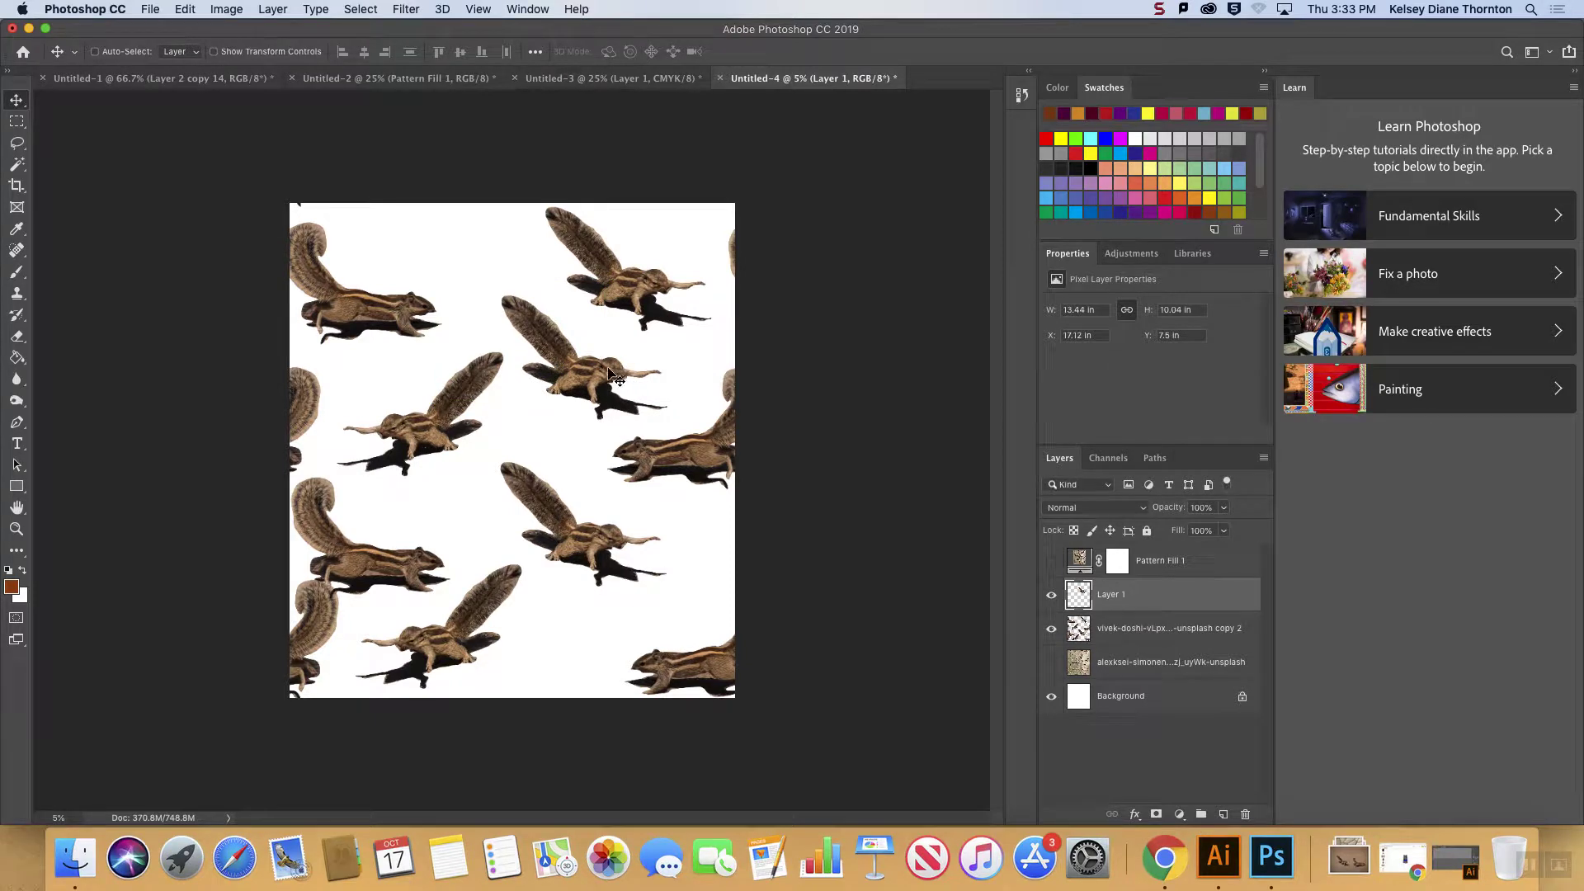
- Flip the squirrel copy at about -106.57% scale, place it in the upper gap at about X 11.39, Y 5.08 in, and show the cracked earth layer
{"action": "key", "text": "ctrl+t"}
{"action": "left_click_drag", "start_coordinate": [665, 357], "coordinate": [410, 339]}
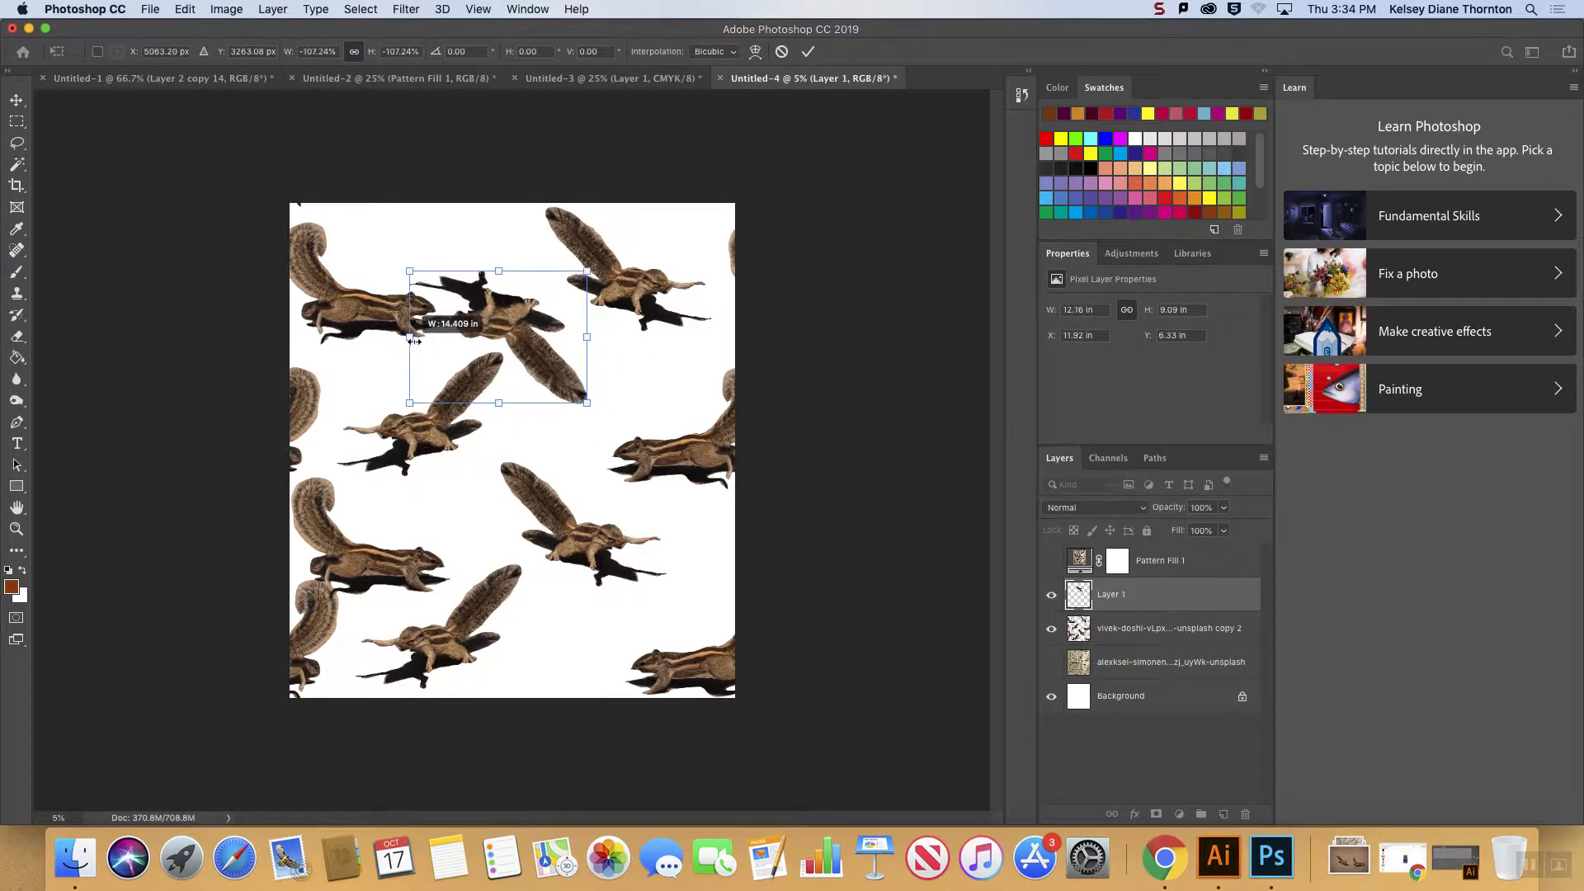
{"action": "left_click_drag", "start_coordinate": [502, 321], "coordinate": [523, 314]}
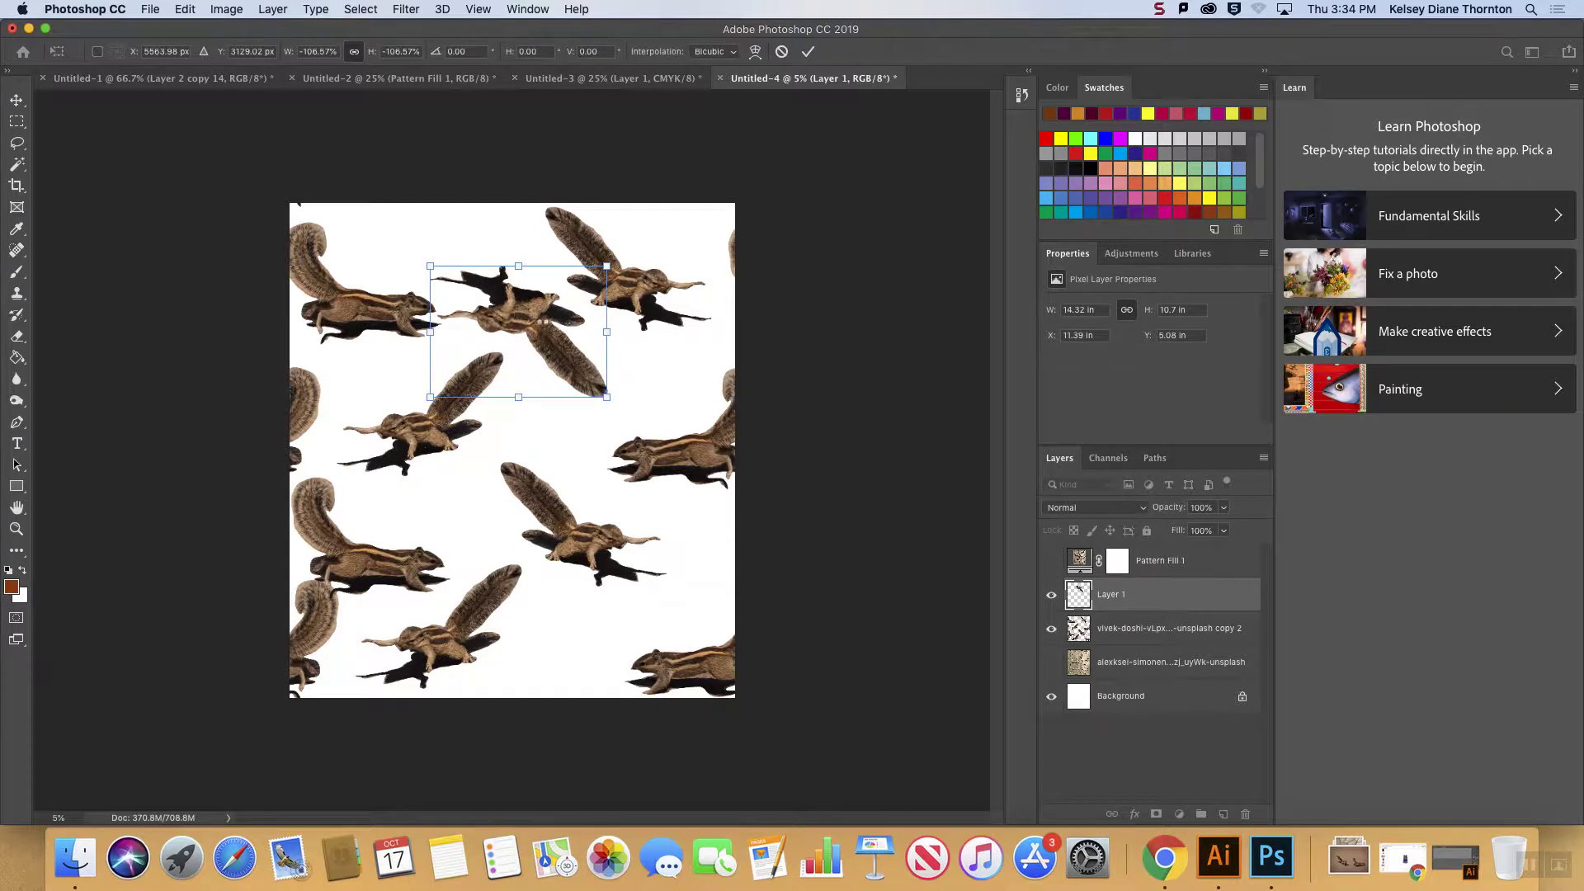
{"action": "key", "text": "Return"}
{"action": "left_click", "coordinate": [1052, 662]}
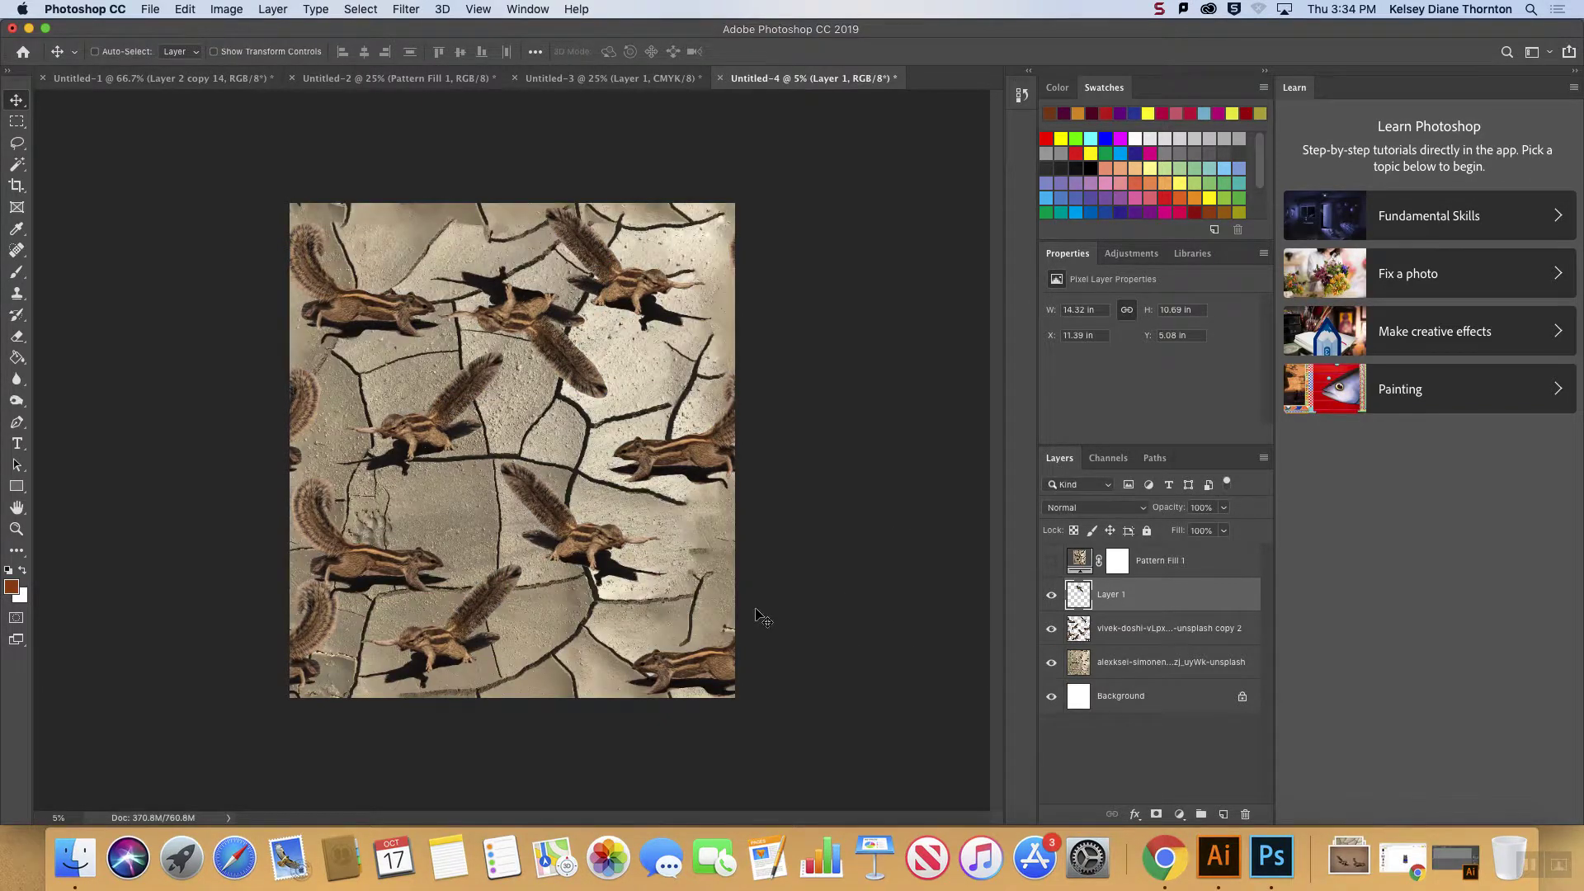
- Try to reapply the last Offset filter to the flipped squirrel's layer alone
{"action": "left_click", "coordinate": [406, 10]}
{"action": "left_click", "coordinate": [406, 14]}
{"action": "left_click", "coordinate": [406, 12]}
{"action": "left_click", "coordinate": [418, 33]}
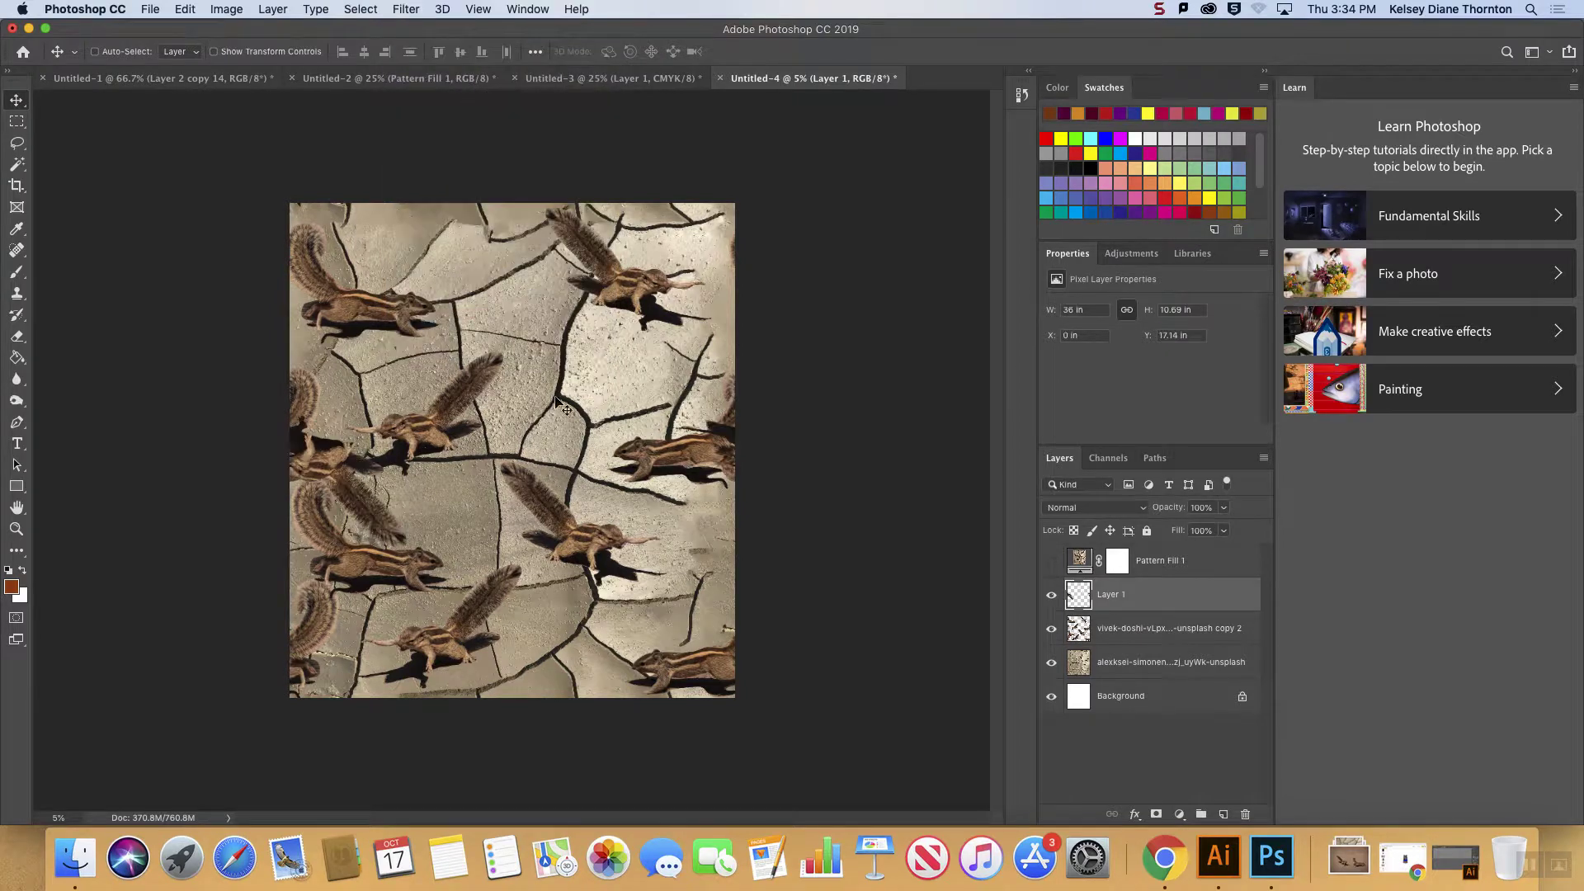
- Merge the flipped squirrel's layer with the layer holding the other squirrels
{"action": "left_click", "coordinate": [1169, 630], "text": "super"}
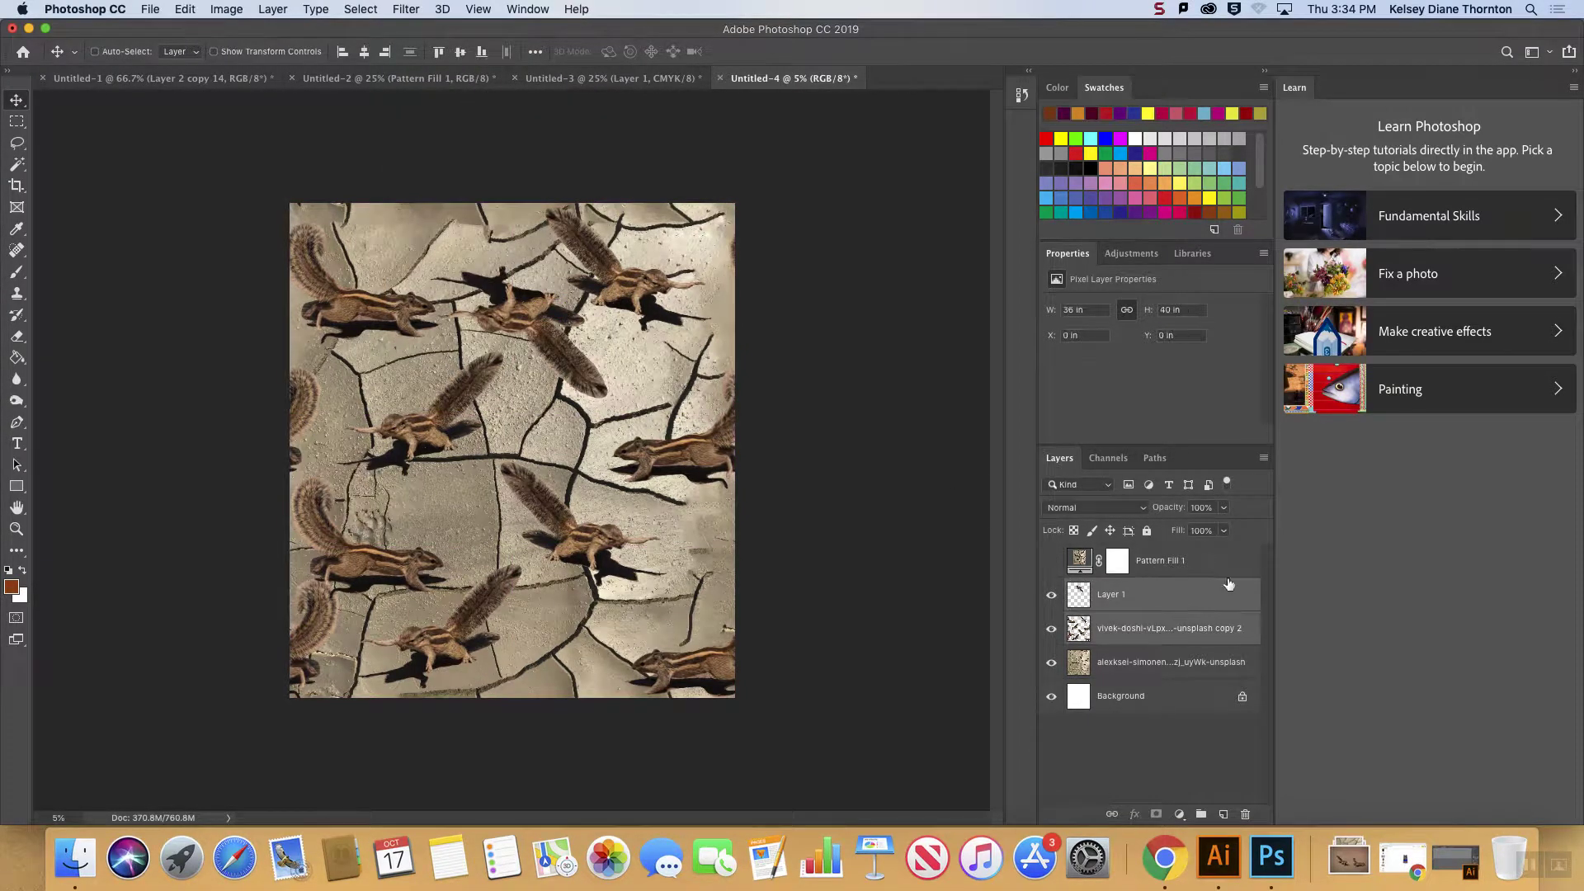
{"action": "left_click", "coordinate": [1264, 458]}
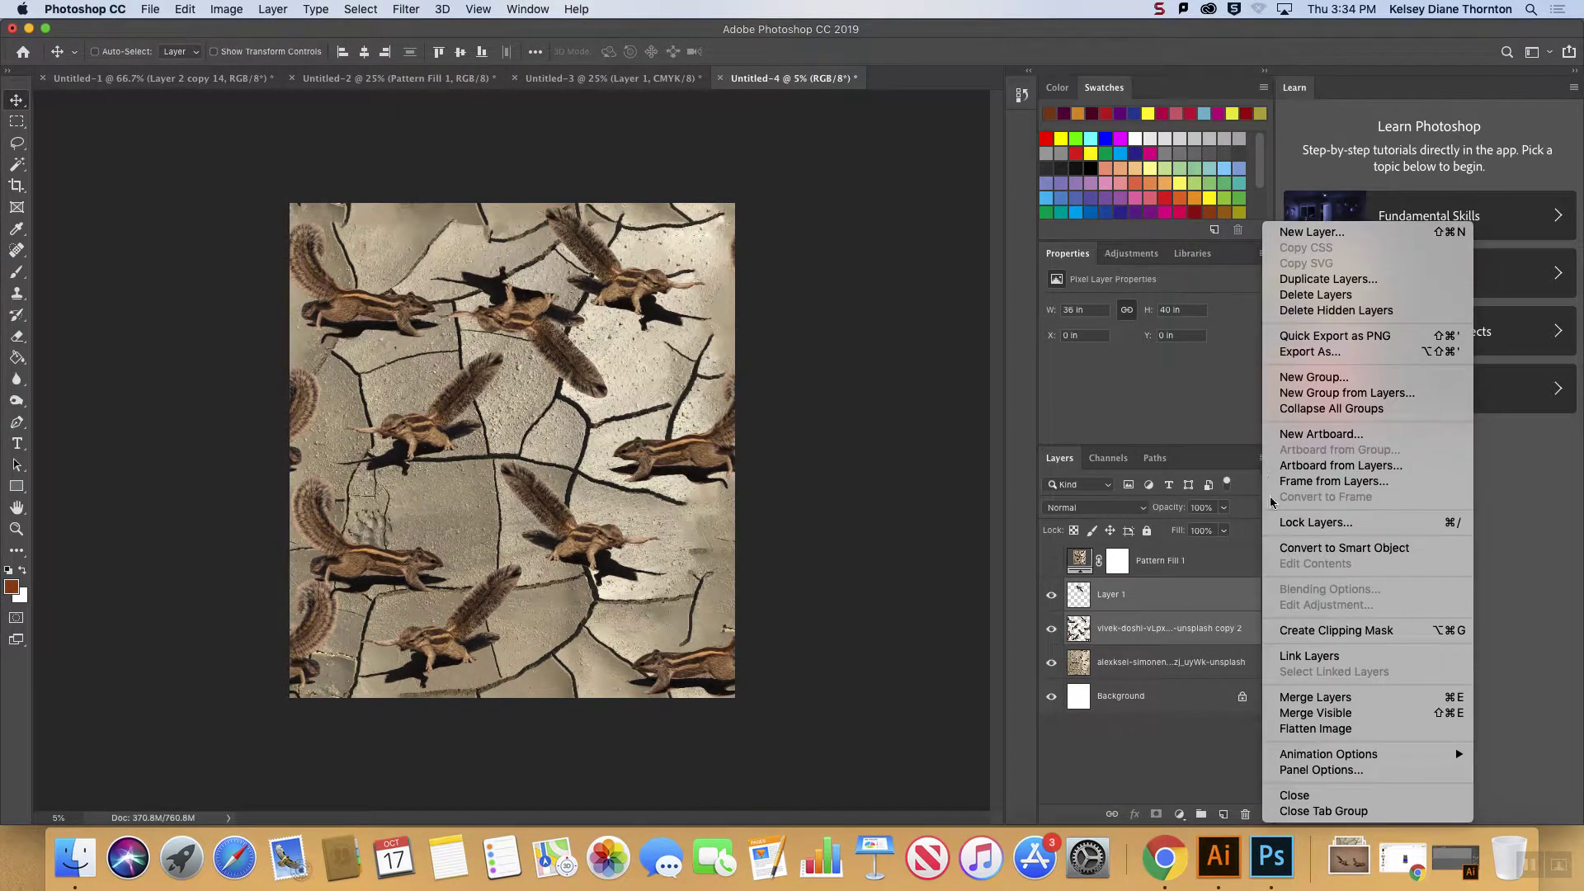
{"action": "left_click", "coordinate": [1382, 708]}
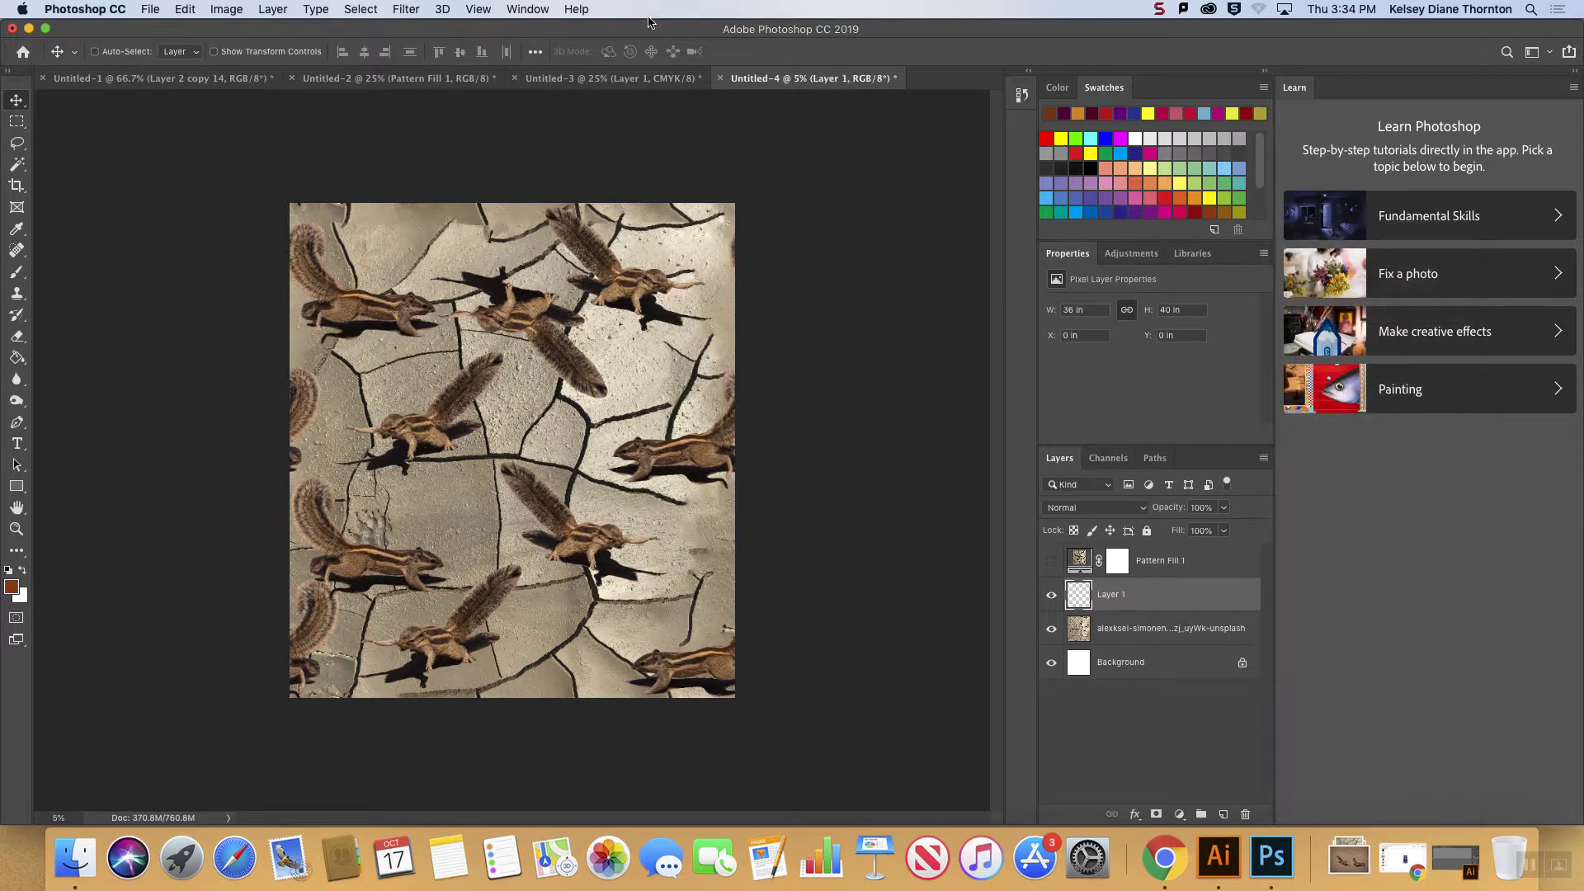
- Set the Offset filter on the merged squirrel layer to +7468 px horizontal and +4255 px vertical with Wrap Around
{"action": "left_click", "coordinate": [405, 9]}
{"action": "mouse_move", "coordinate": [522, 348]}
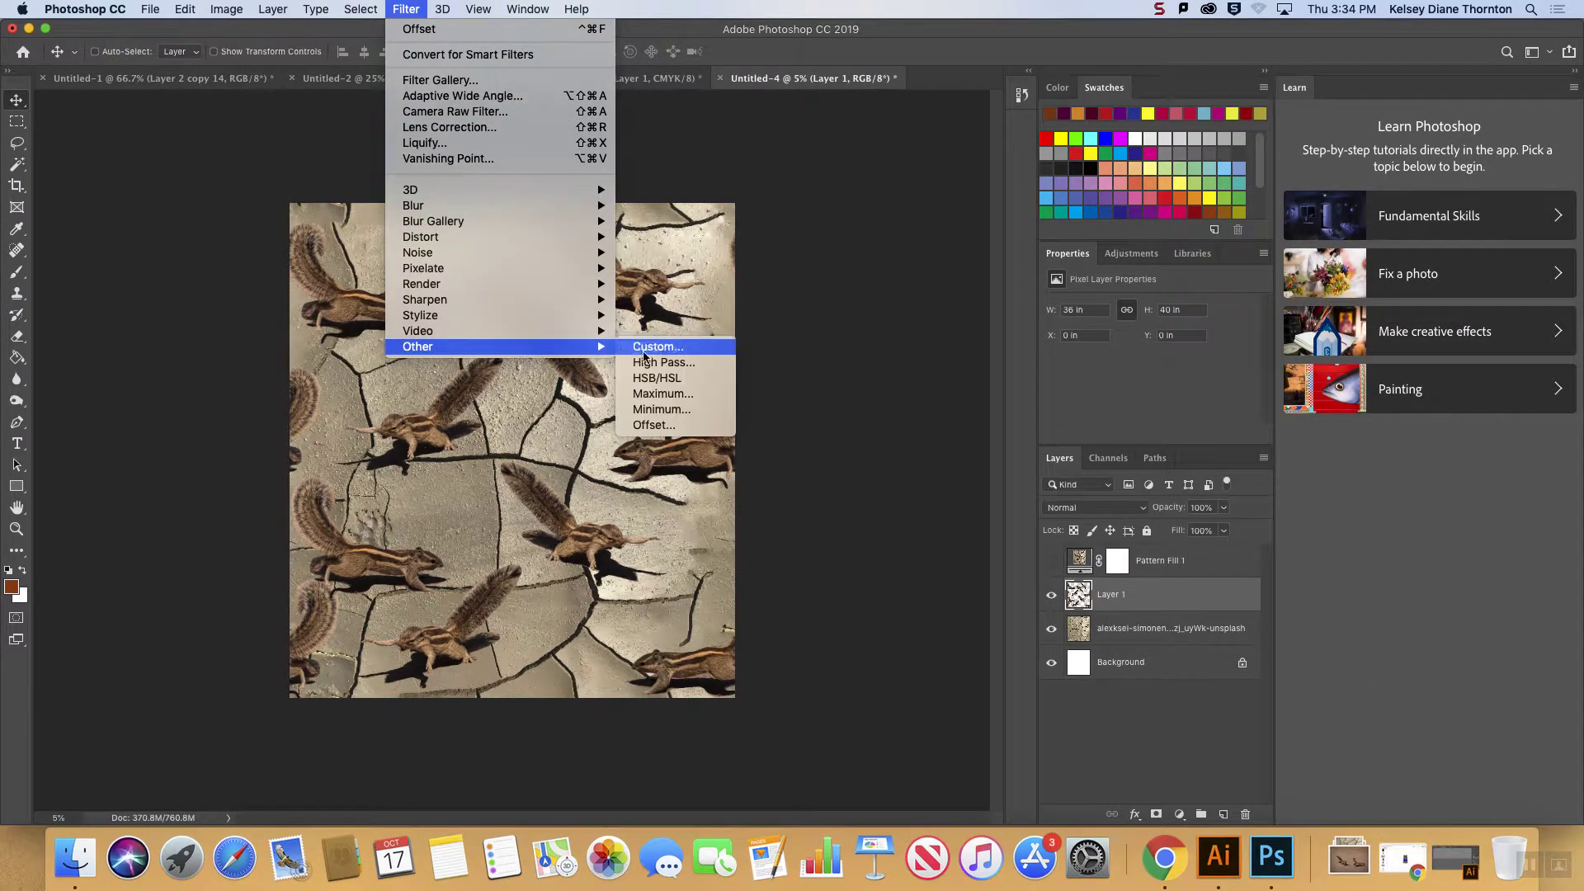
{"action": "left_click", "coordinate": [676, 426]}
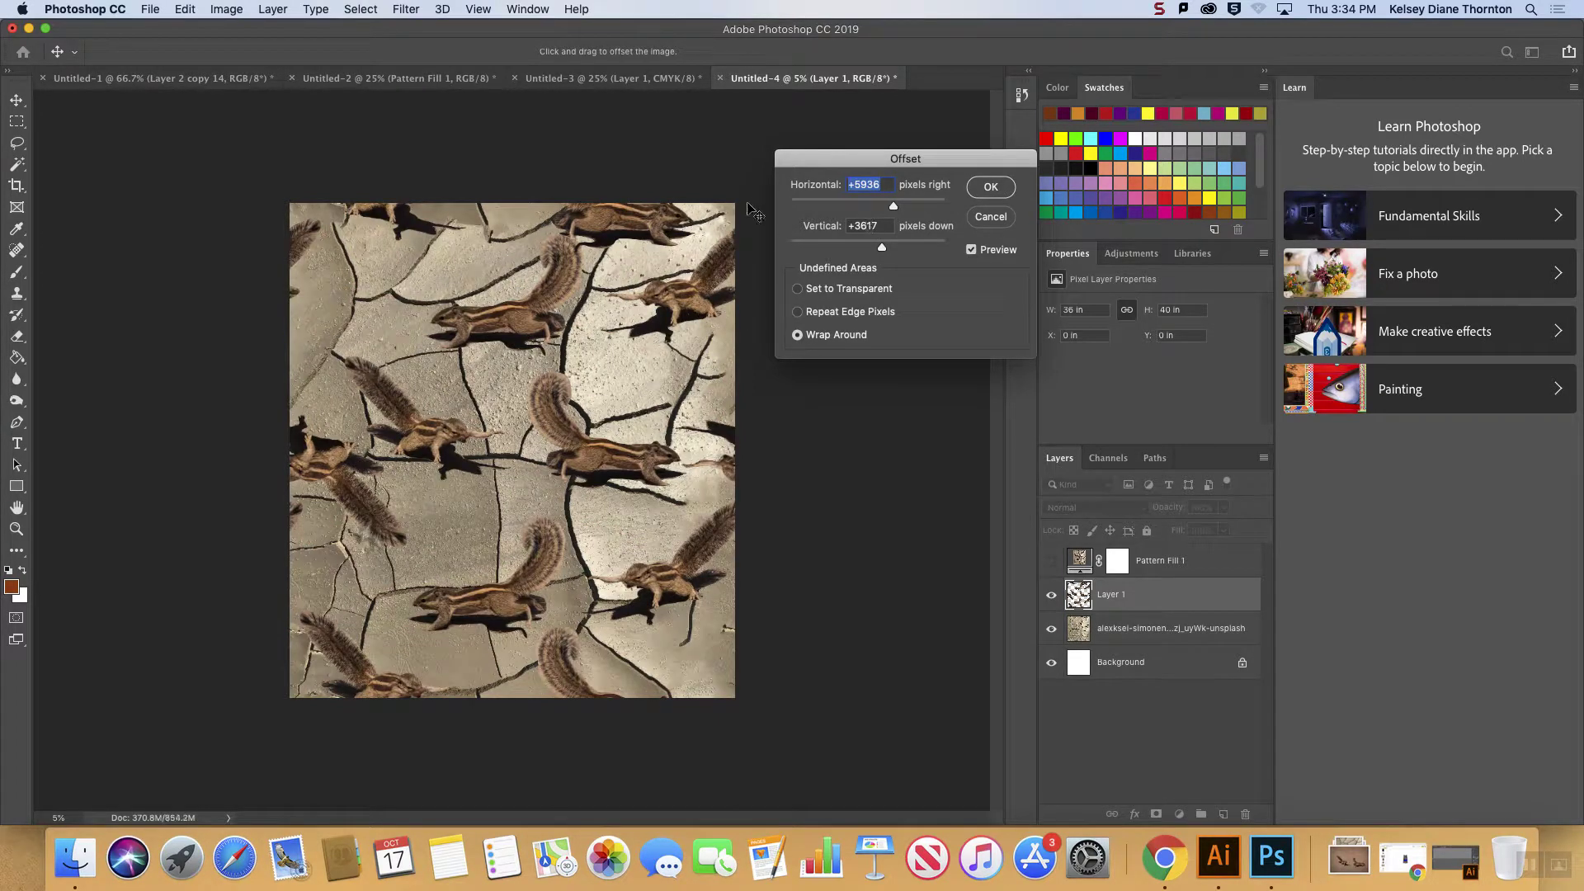
{"action": "left_click_drag", "start_coordinate": [895, 206], "coordinate": [895, 251]}
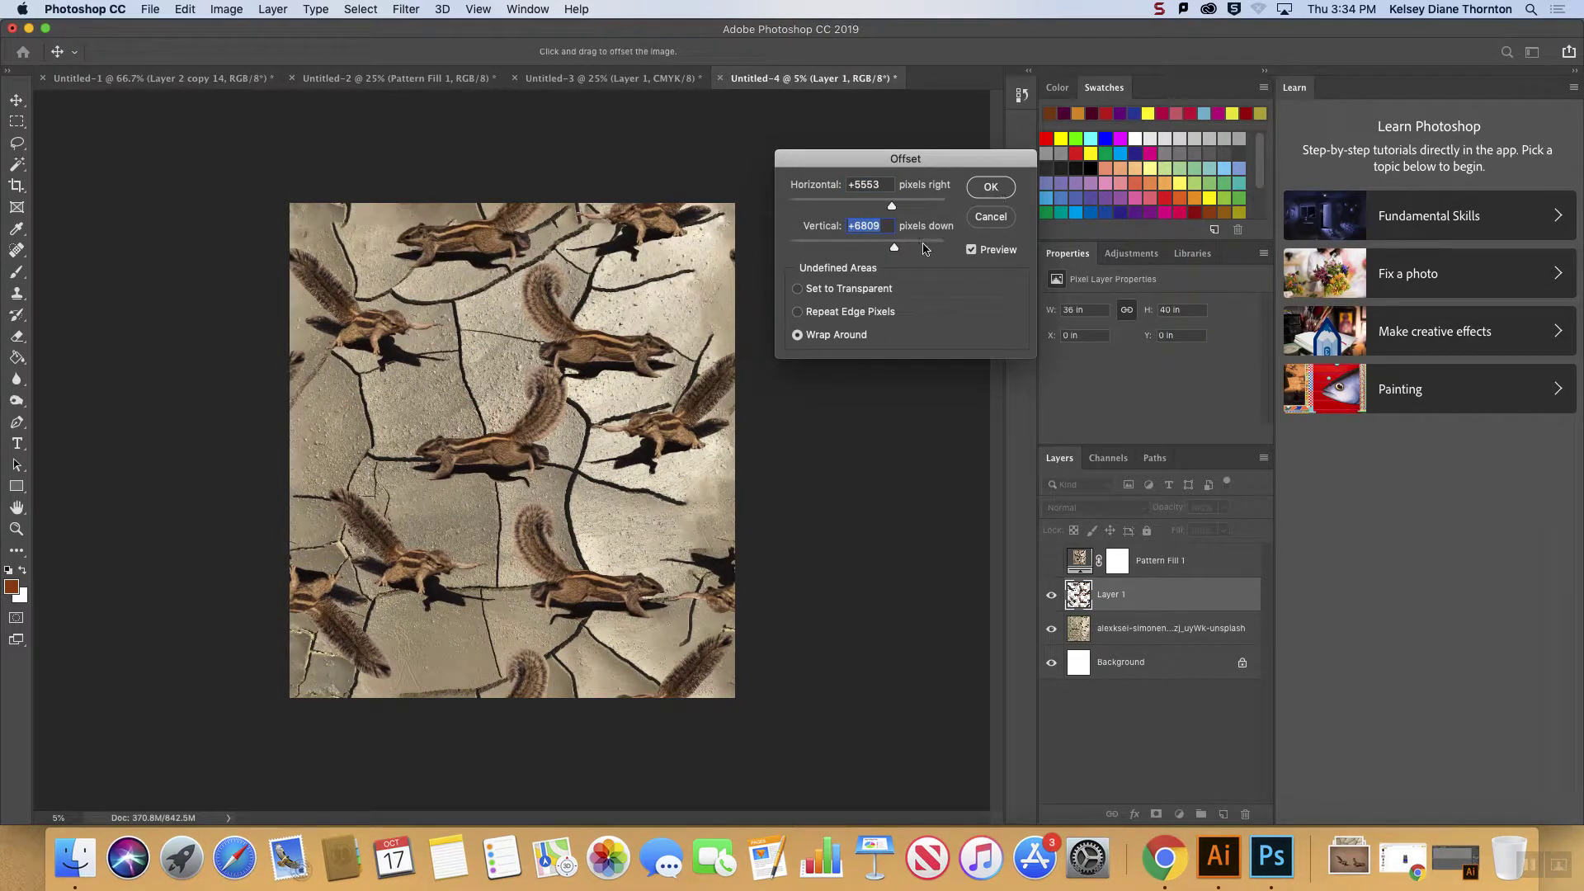
{"action": "left_click_drag", "start_coordinate": [894, 251], "coordinate": [888, 250]}
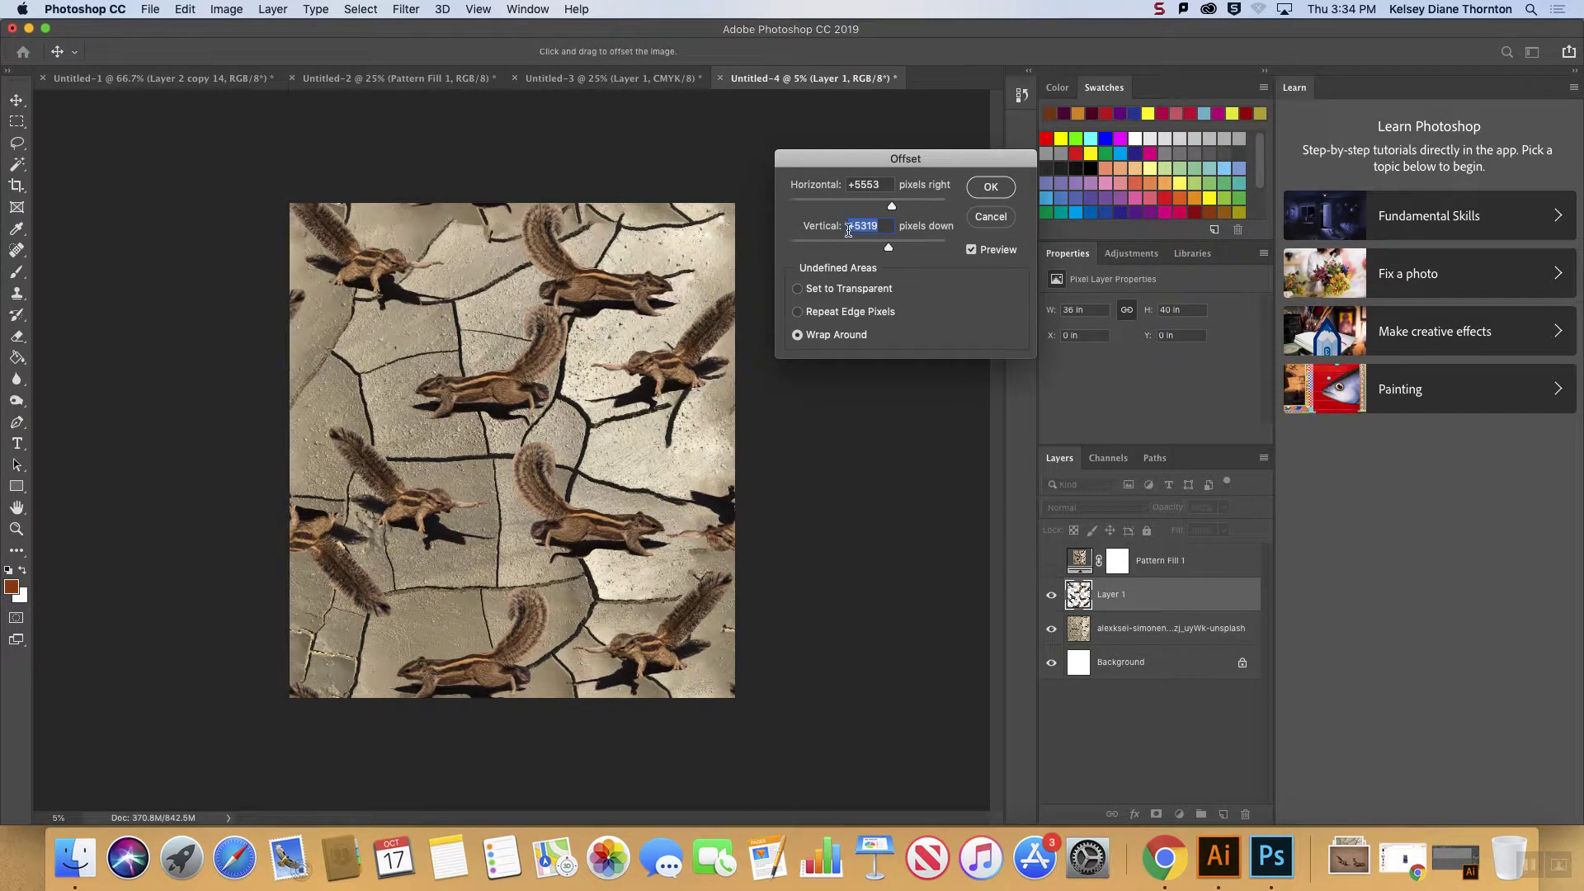
{"action": "left_click_drag", "start_coordinate": [891, 251], "coordinate": [886, 254]}
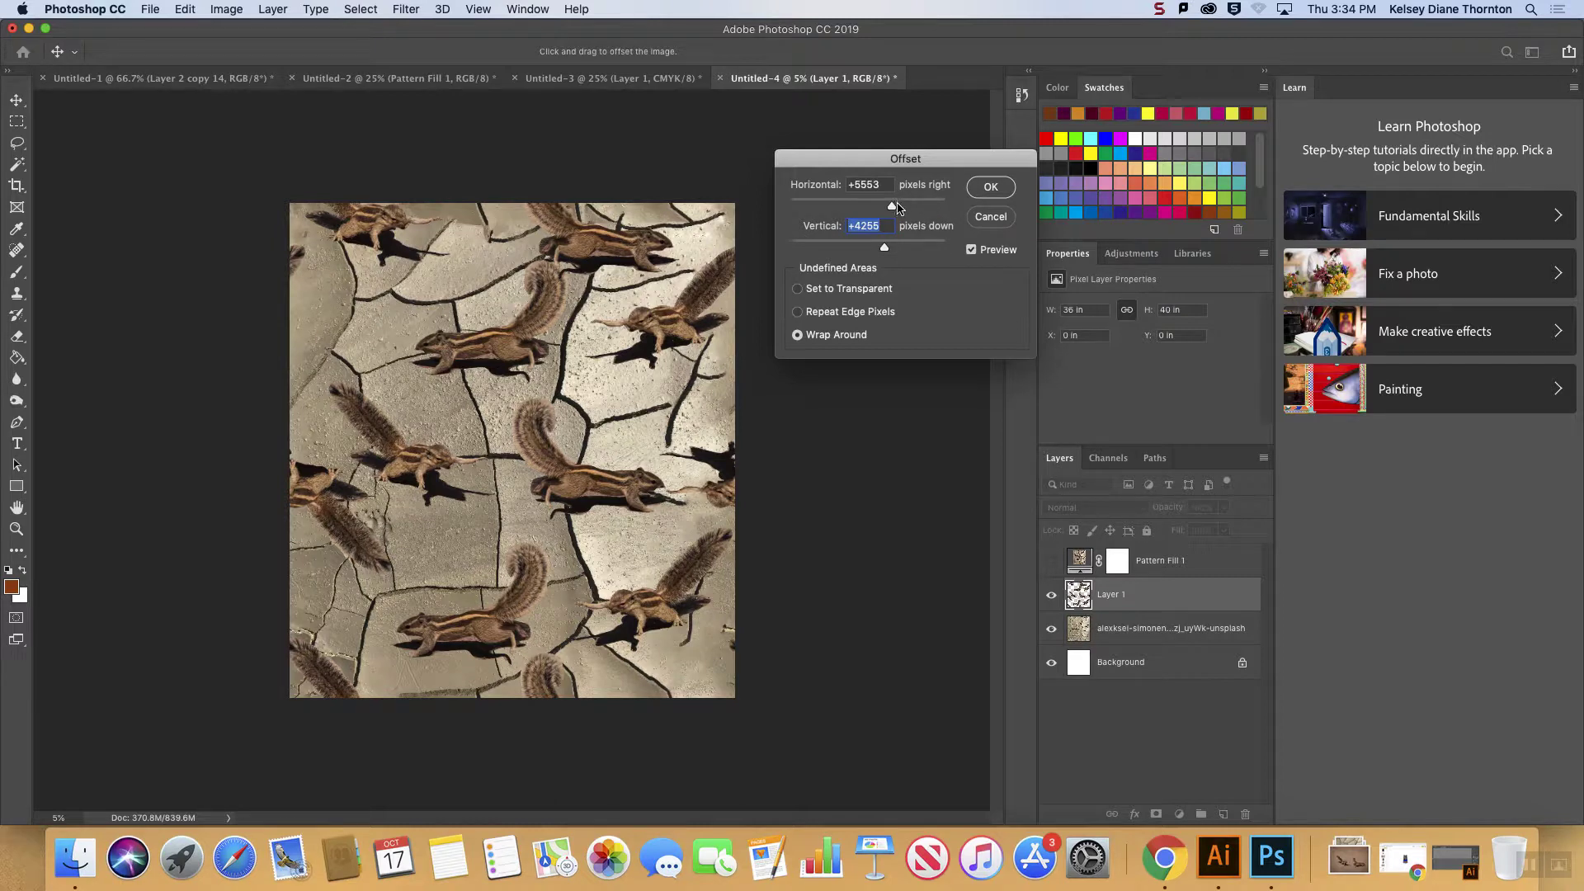
{"action": "left_click_drag", "start_coordinate": [892, 207], "coordinate": [902, 211]}
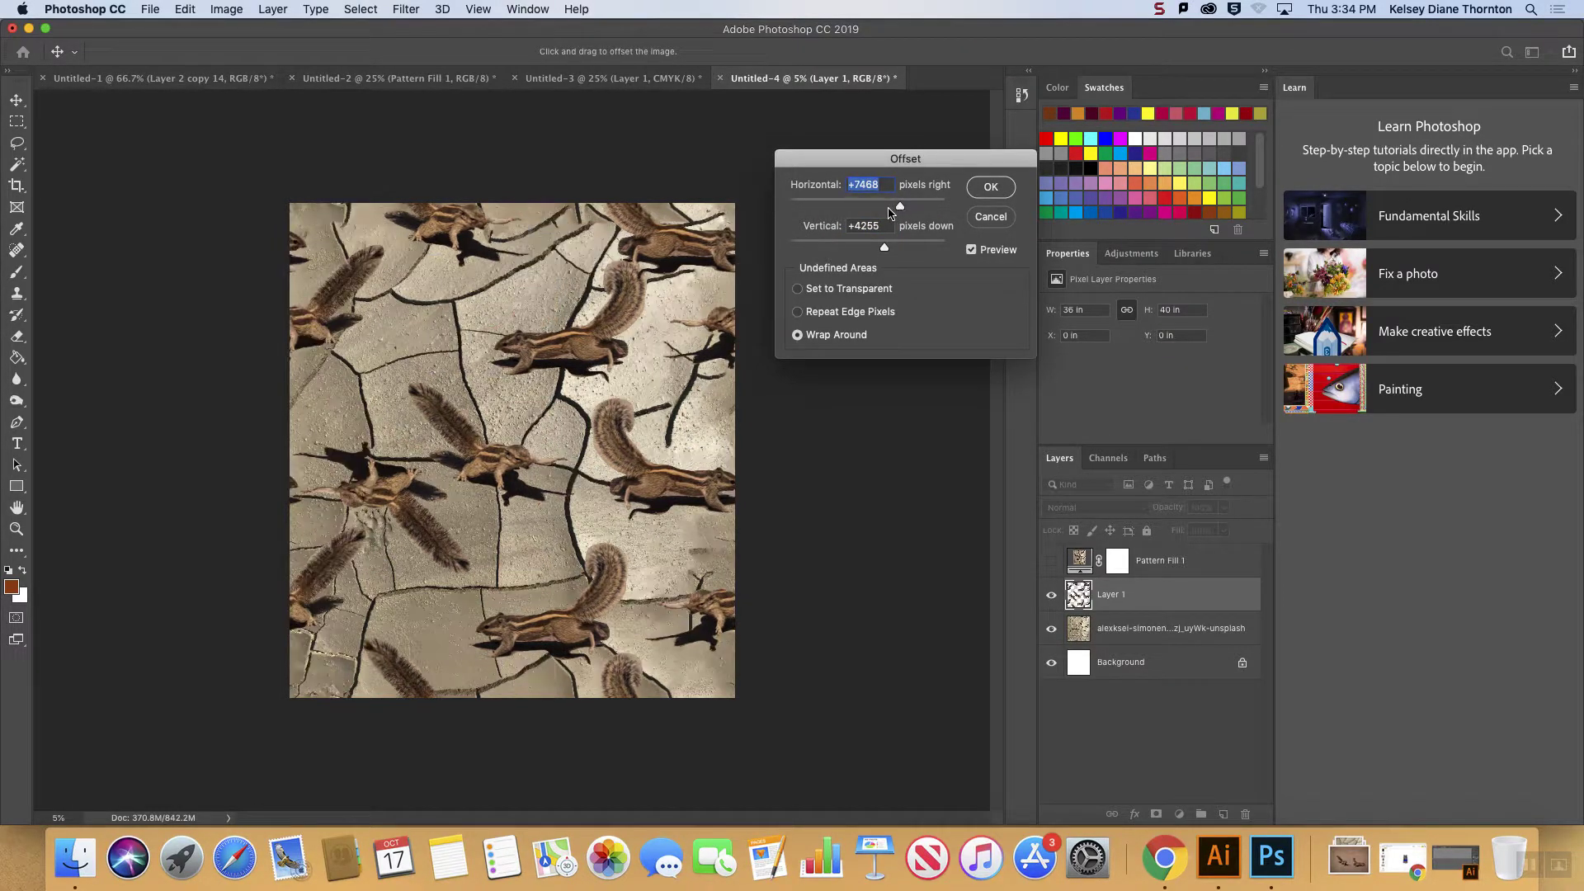
- Adjust the vertical wrap-around offset of the squirrel layer, and define the resulting artwork as a new pattern with the default name
{"action": "left_click_drag", "start_coordinate": [885, 249], "coordinate": [883, 249]}
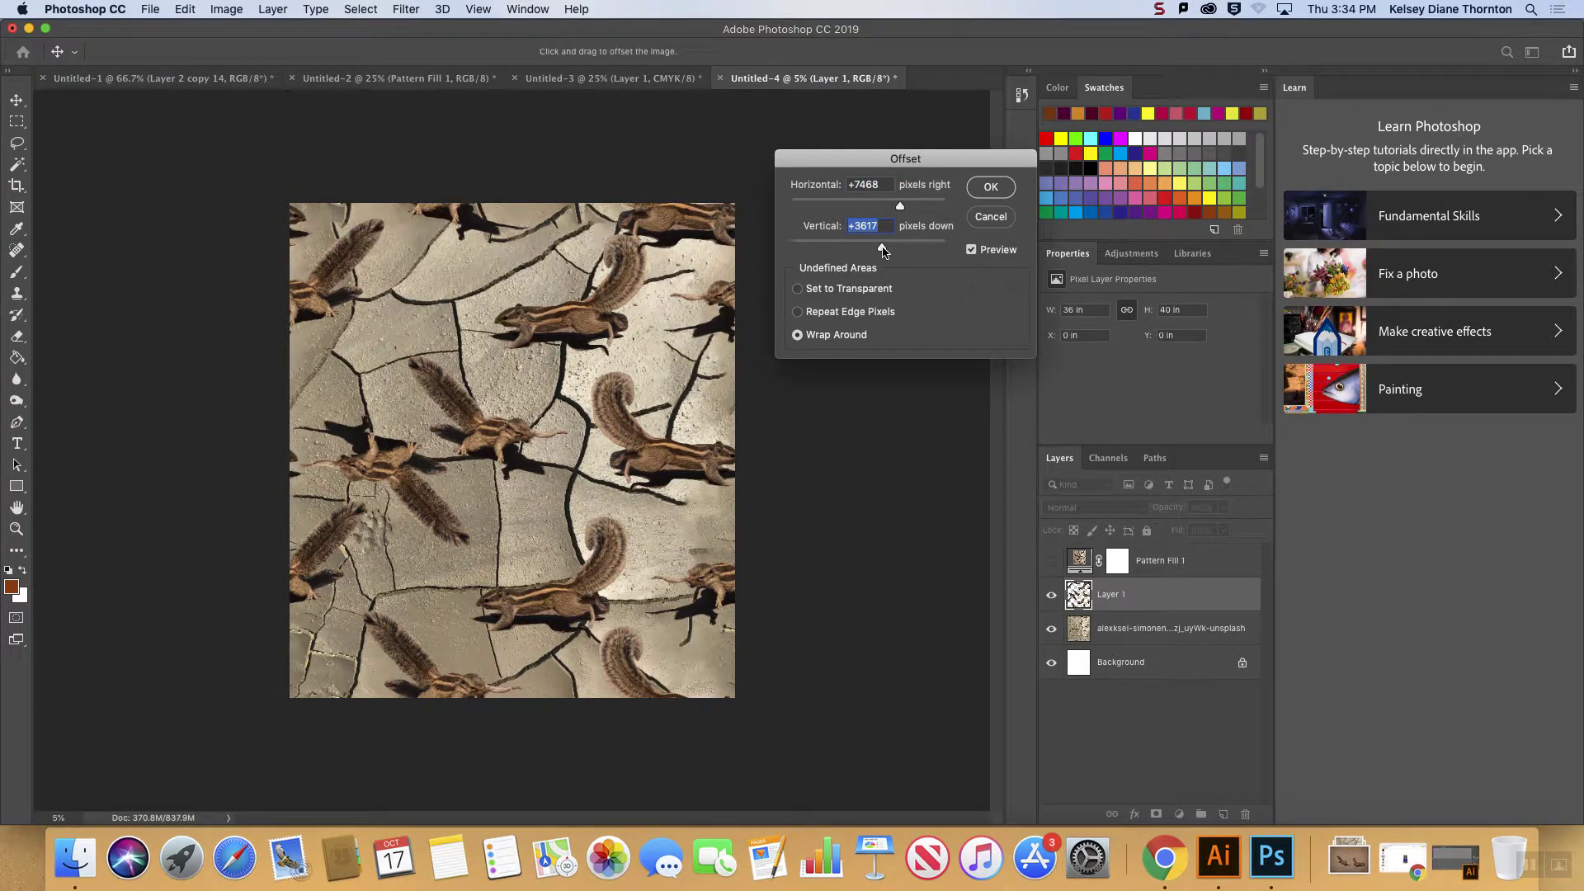
{"action": "left_click", "coordinate": [990, 186]}
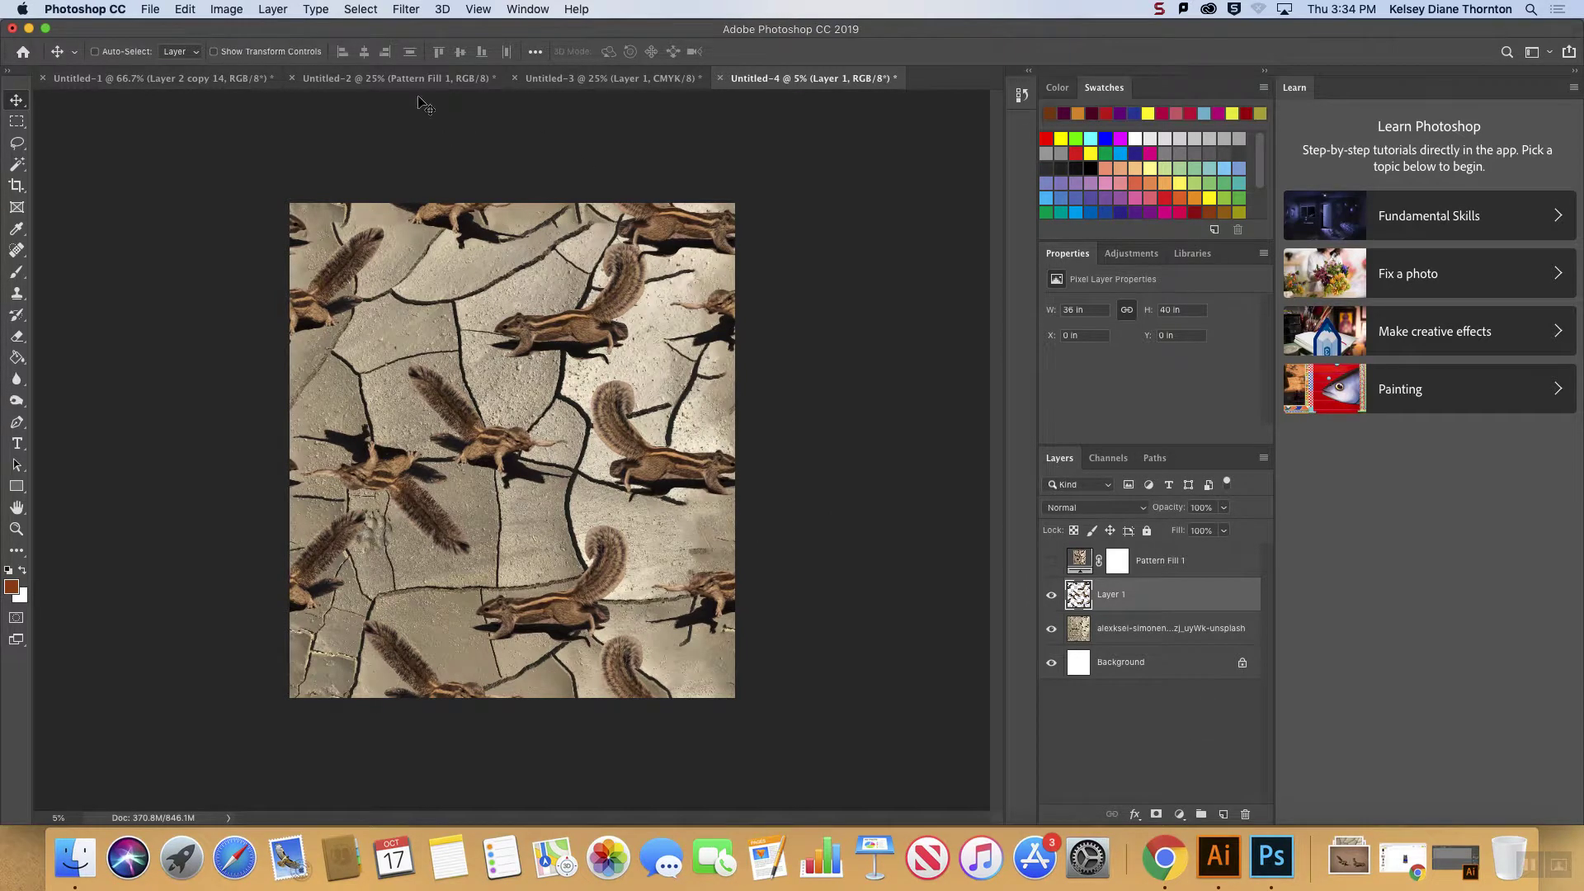
{"action": "left_click", "coordinate": [199, 9]}
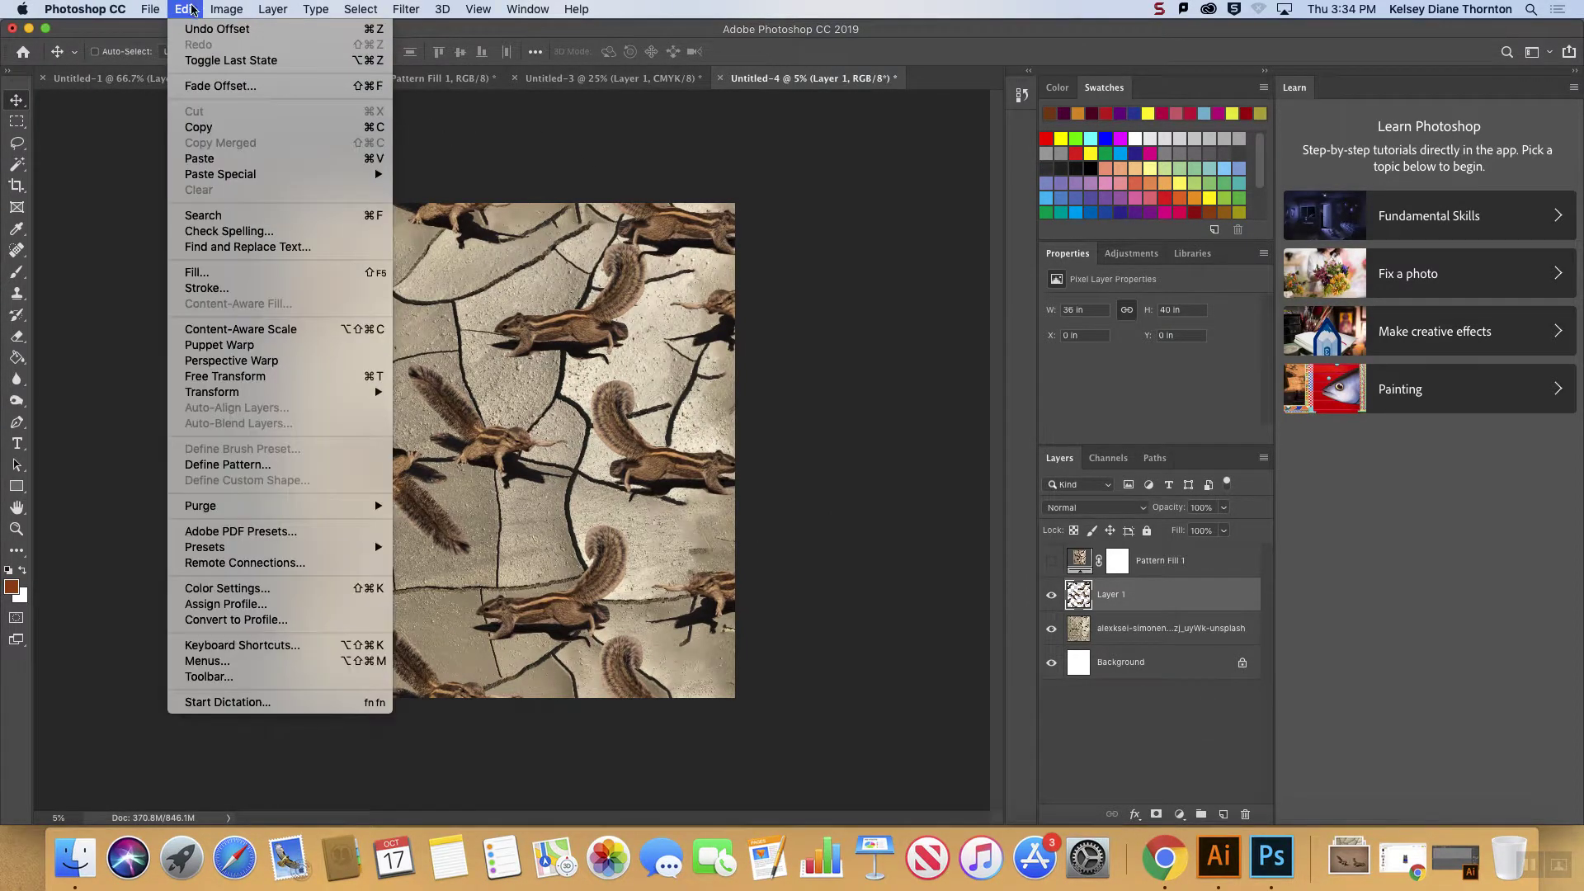
{"action": "left_click", "coordinate": [260, 465]}
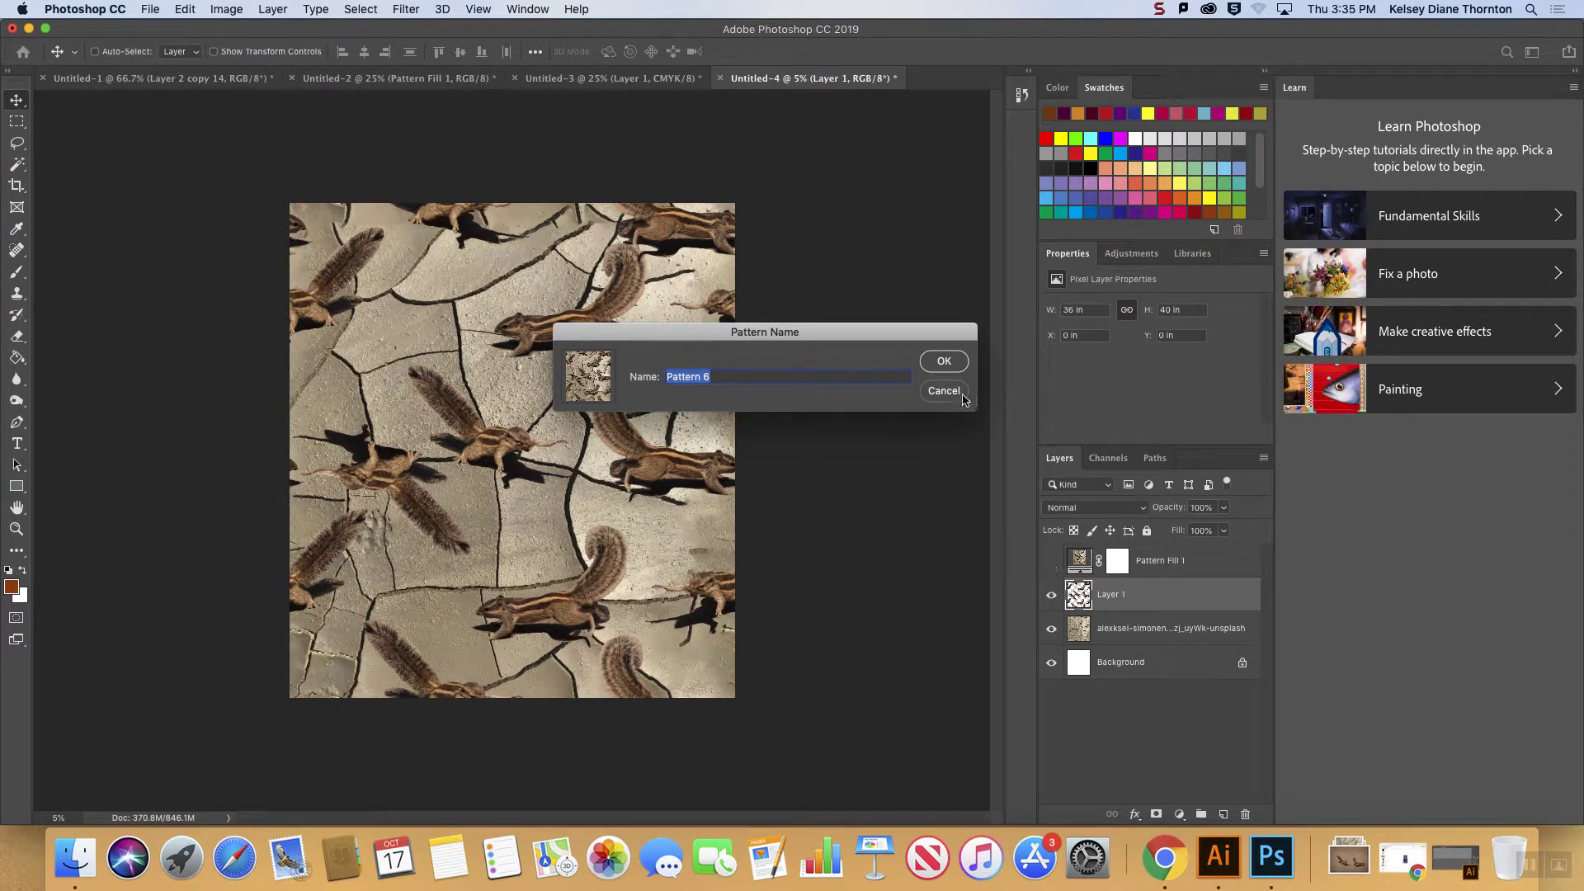
{"action": "left_click", "coordinate": [961, 394]}
- Show the Pattern Fill 1 layer and switch its fill to the newly defined squirrel pattern, keeping the 29% scale
{"action": "left_click", "coordinate": [1046, 559]}
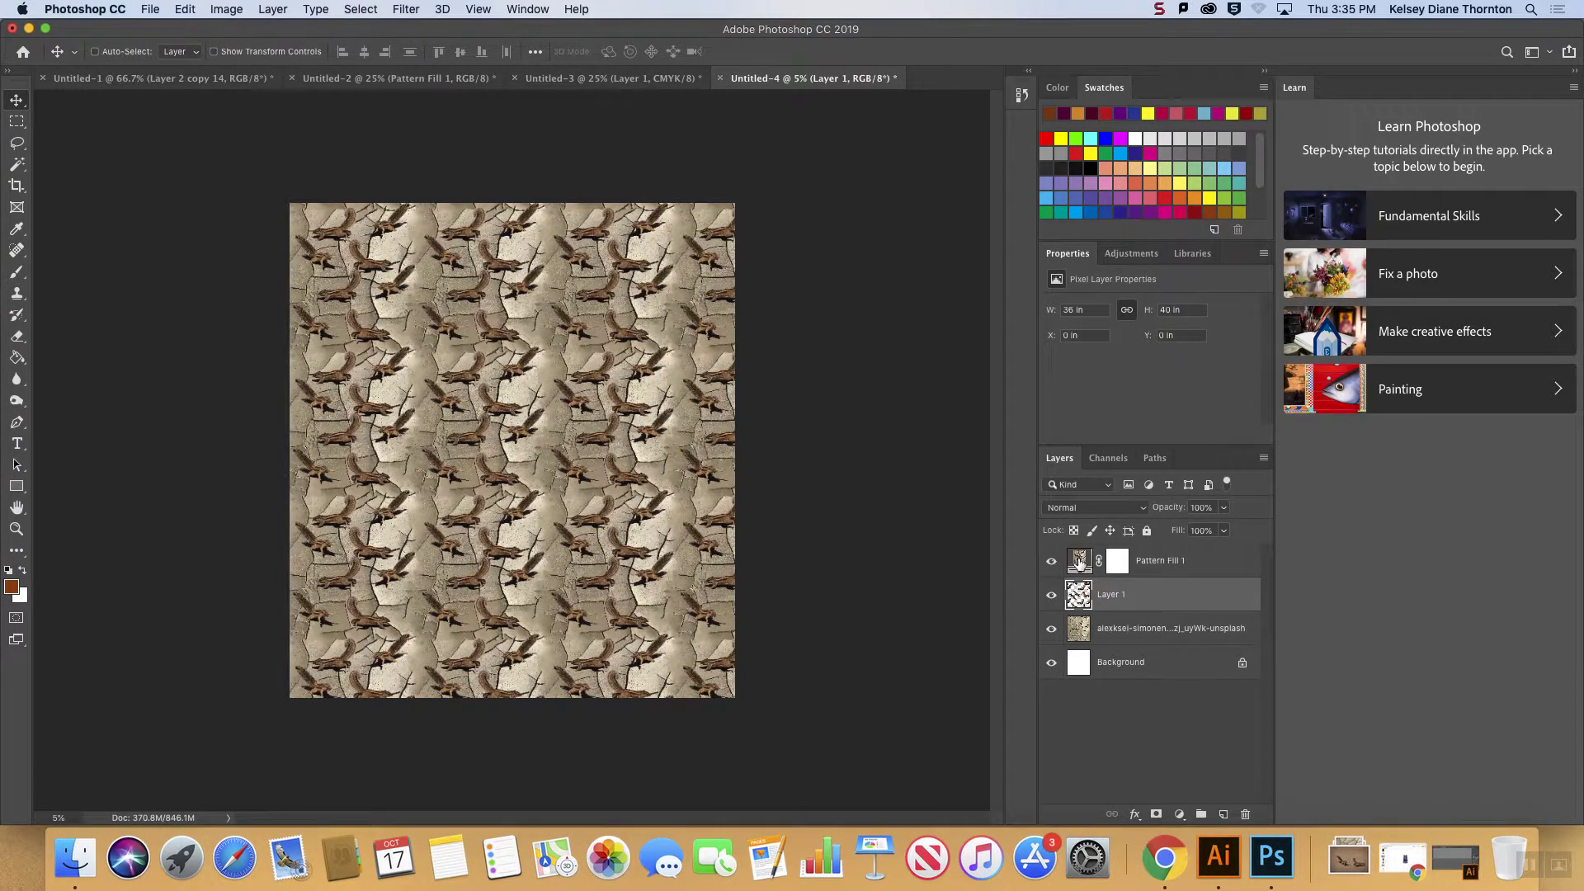
{"action": "left_click", "coordinate": [1079, 562]}
{"action": "double_click", "coordinate": [1079, 562]}
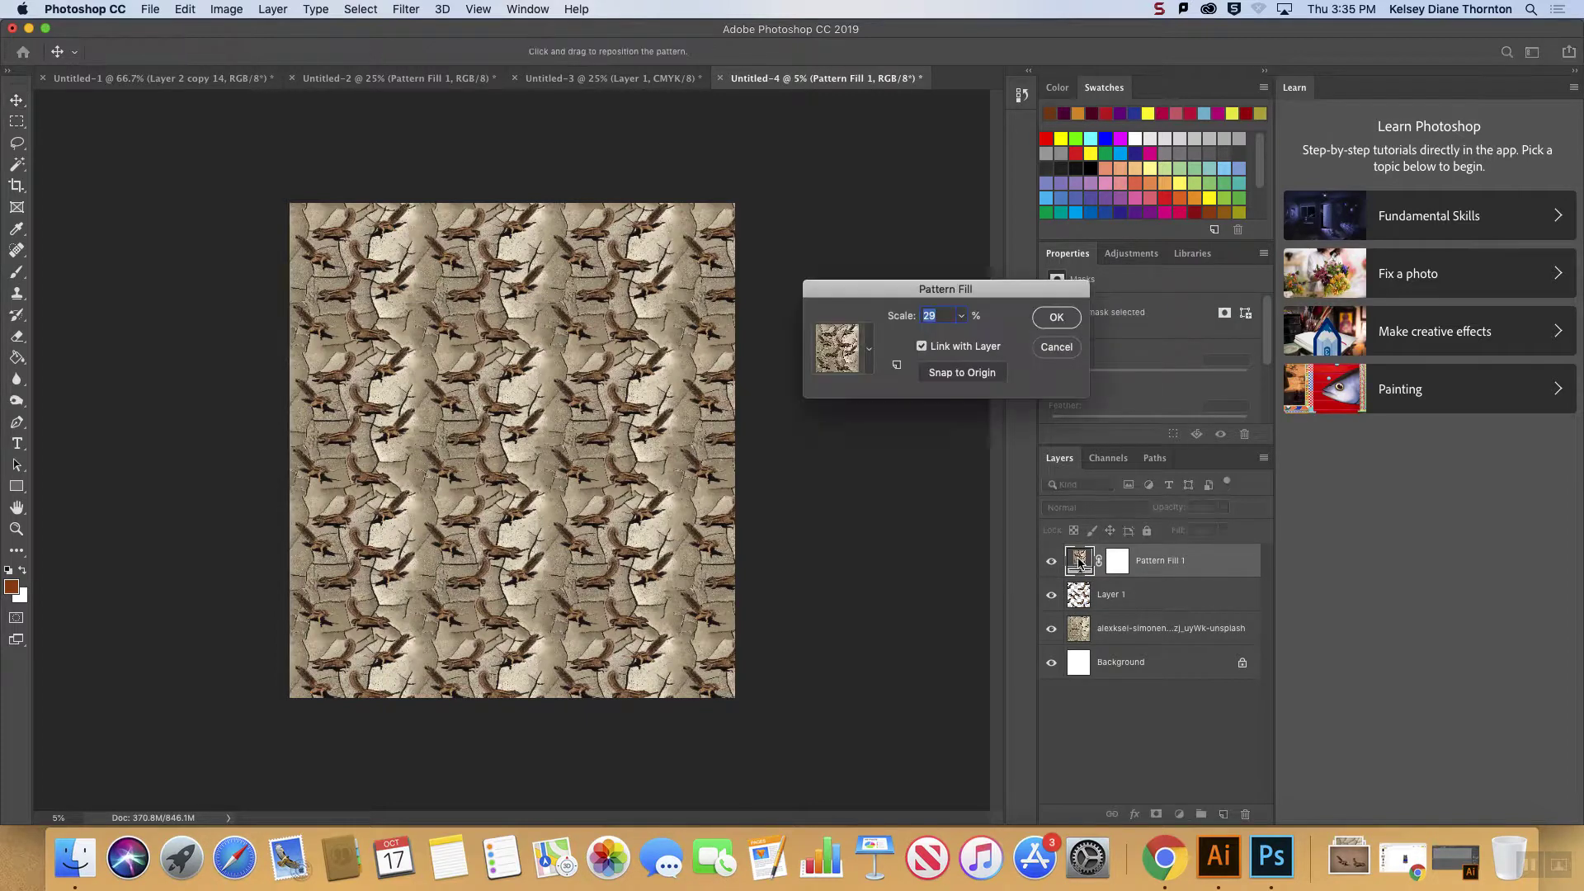
{"action": "left_click", "coordinate": [870, 351]}
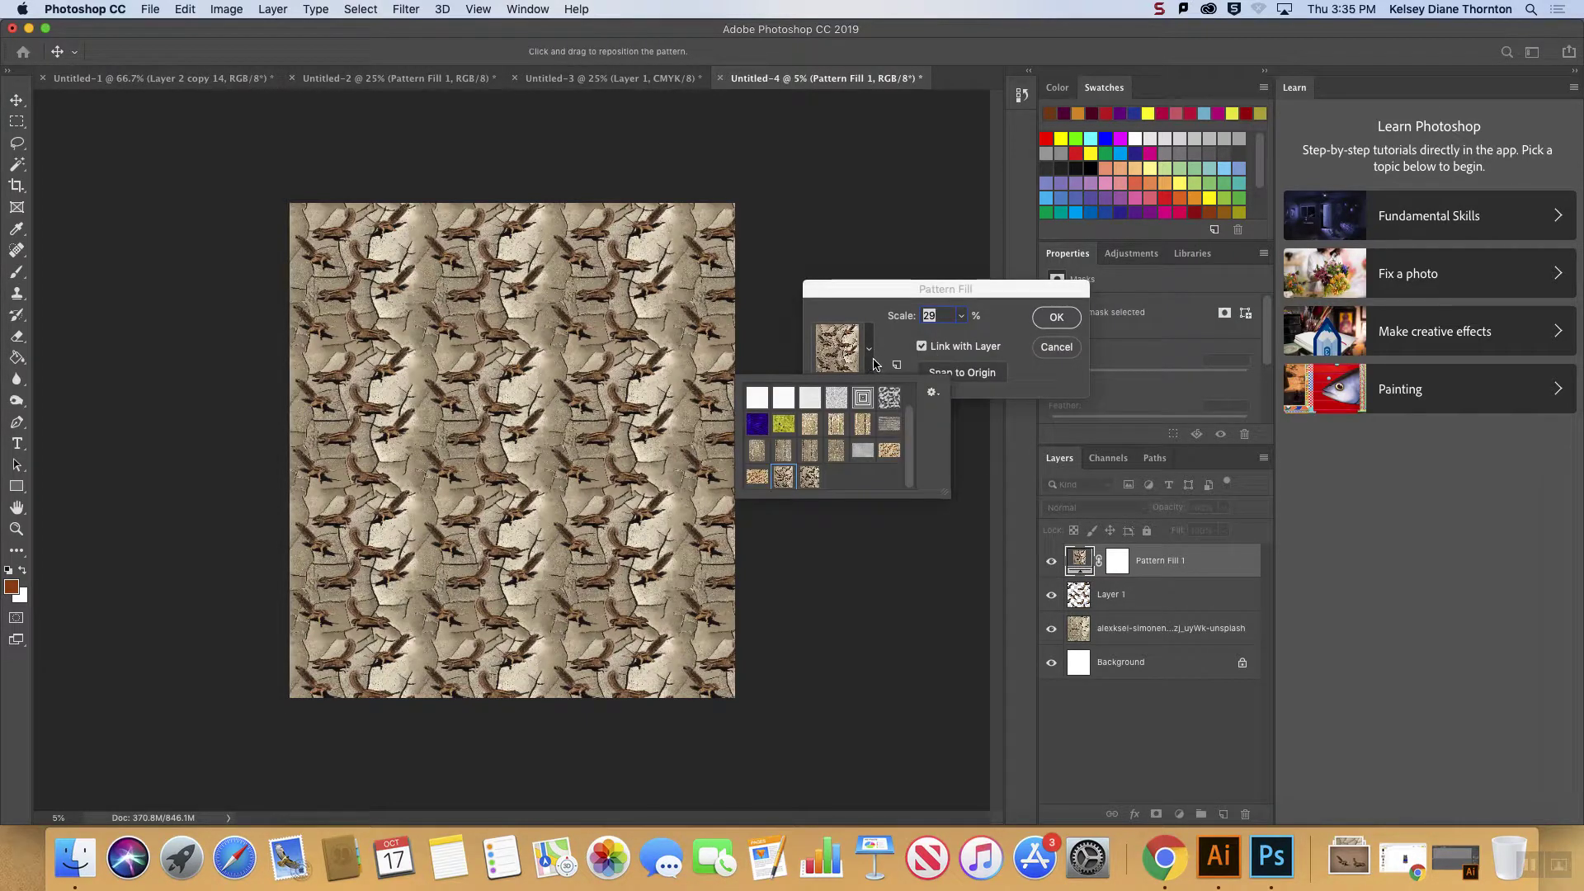
{"action": "left_click", "coordinate": [812, 476]}
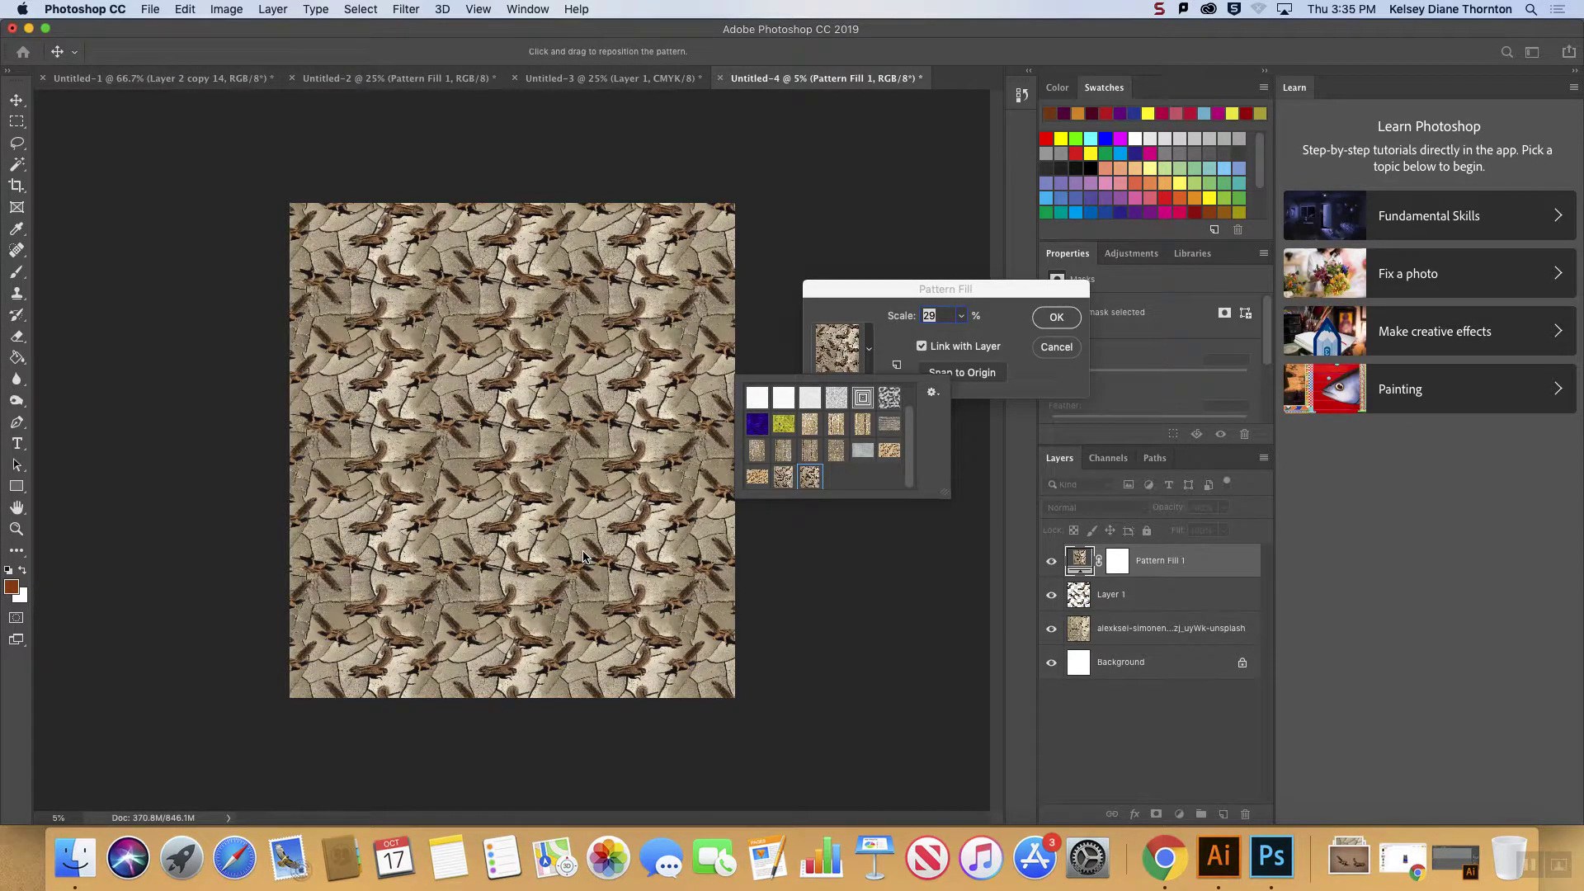
{"action": "left_click", "coordinate": [1052, 322]}
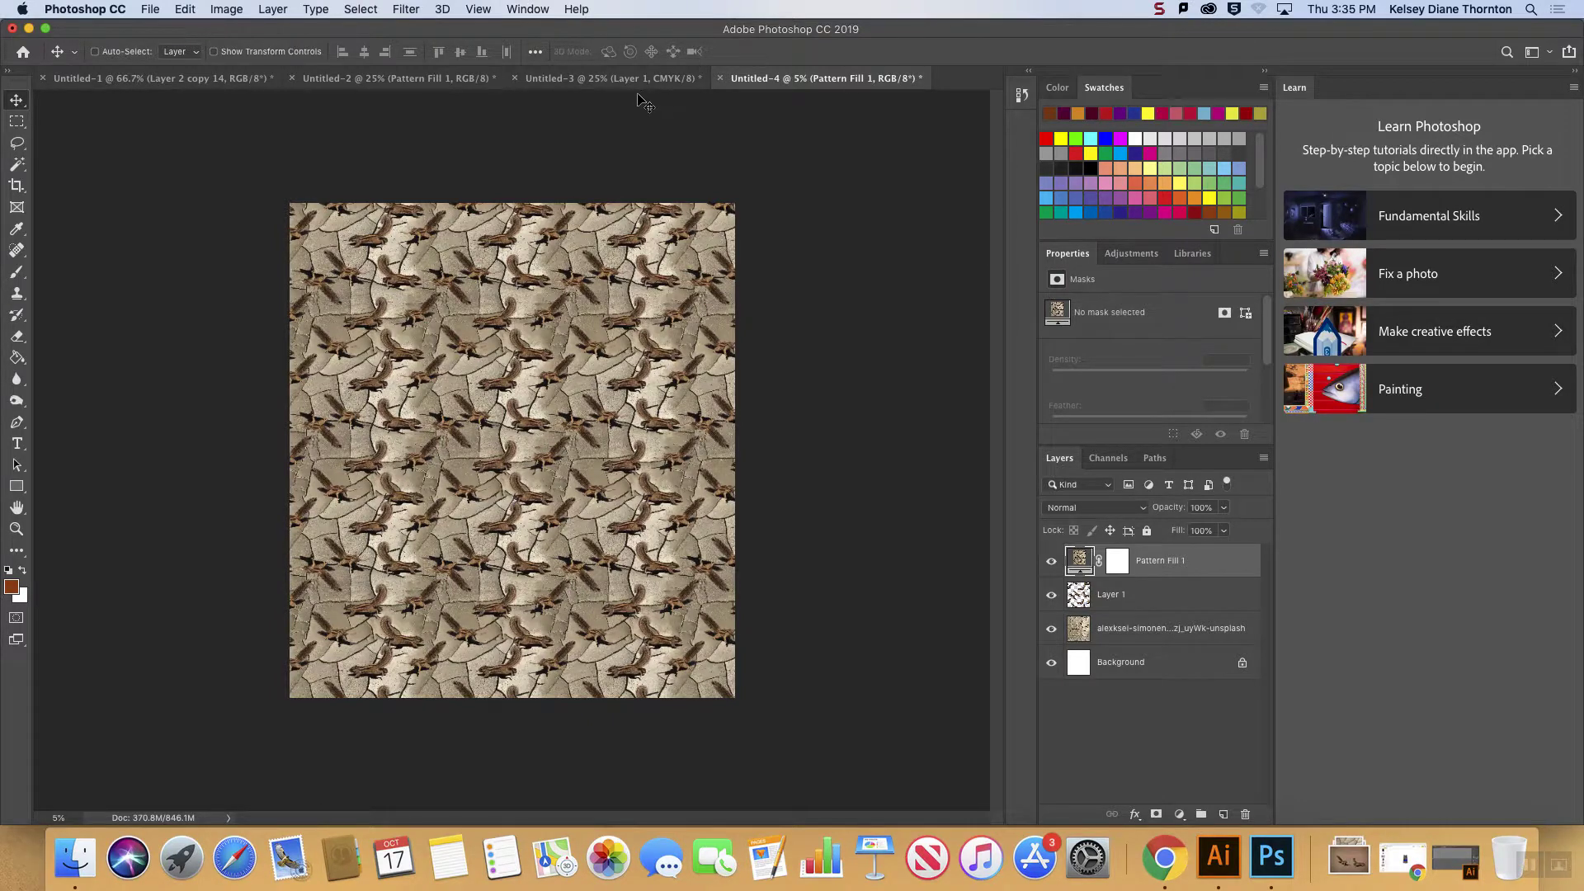
- Hide the Pattern Fill 1 layer and select the entire canvas
{"action": "left_click", "coordinate": [1053, 562]}
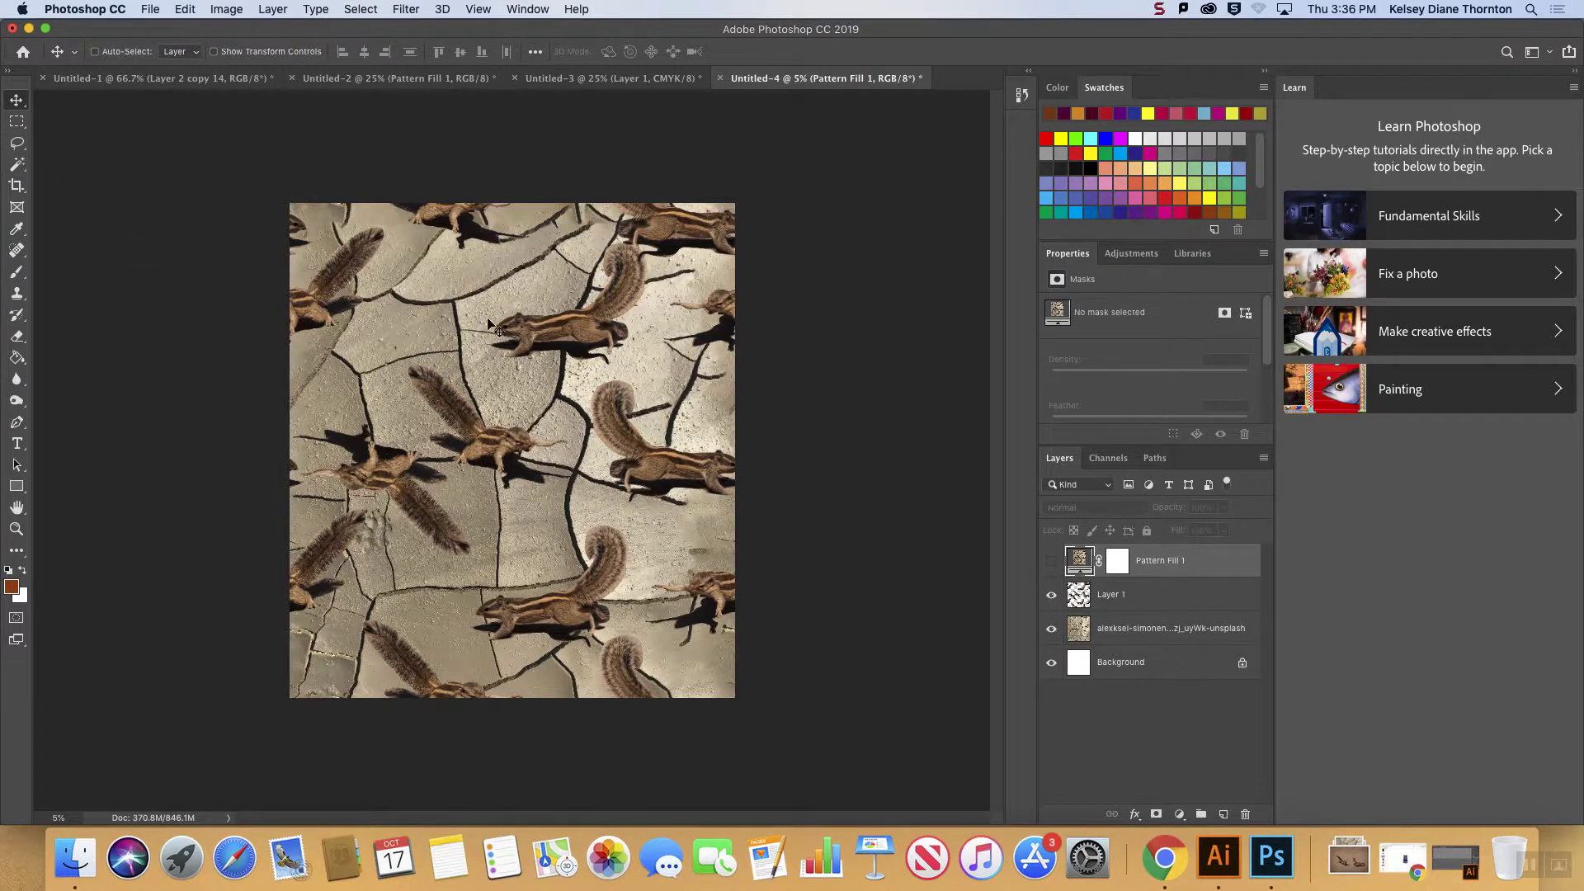
{"action": "key", "text": "super"}
{"action": "key", "text": "super+a"}
- Create a new document from the Tabloid print preset, 11 x 17 inches at 300 ppi, in RGB with a white background
{"action": "left_click", "coordinate": [150, 9]}
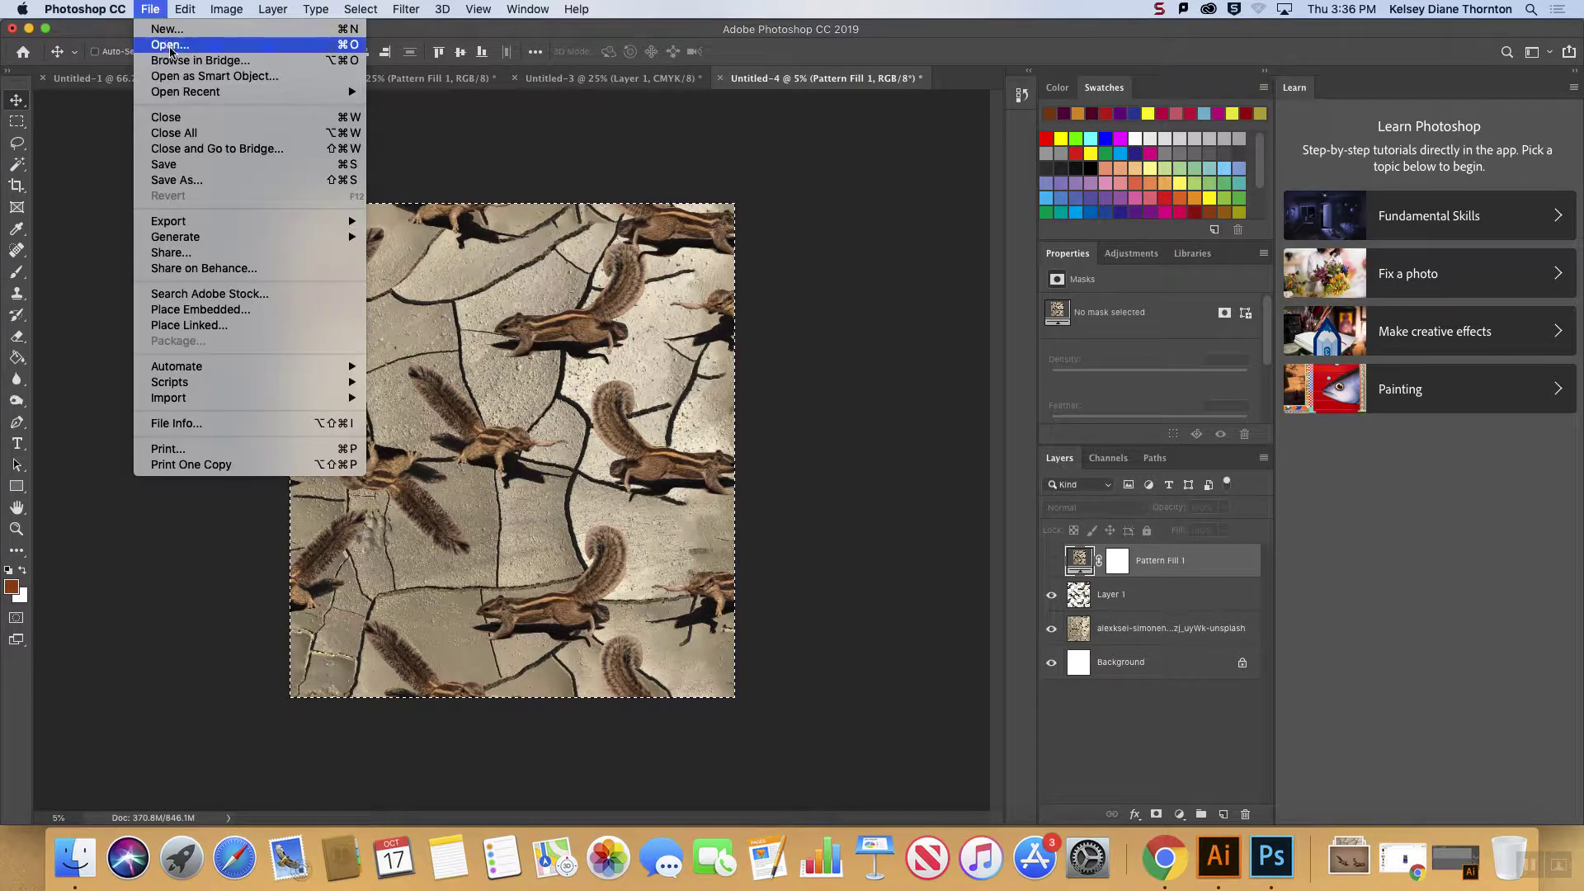
{"action": "left_click", "coordinate": [169, 30]}
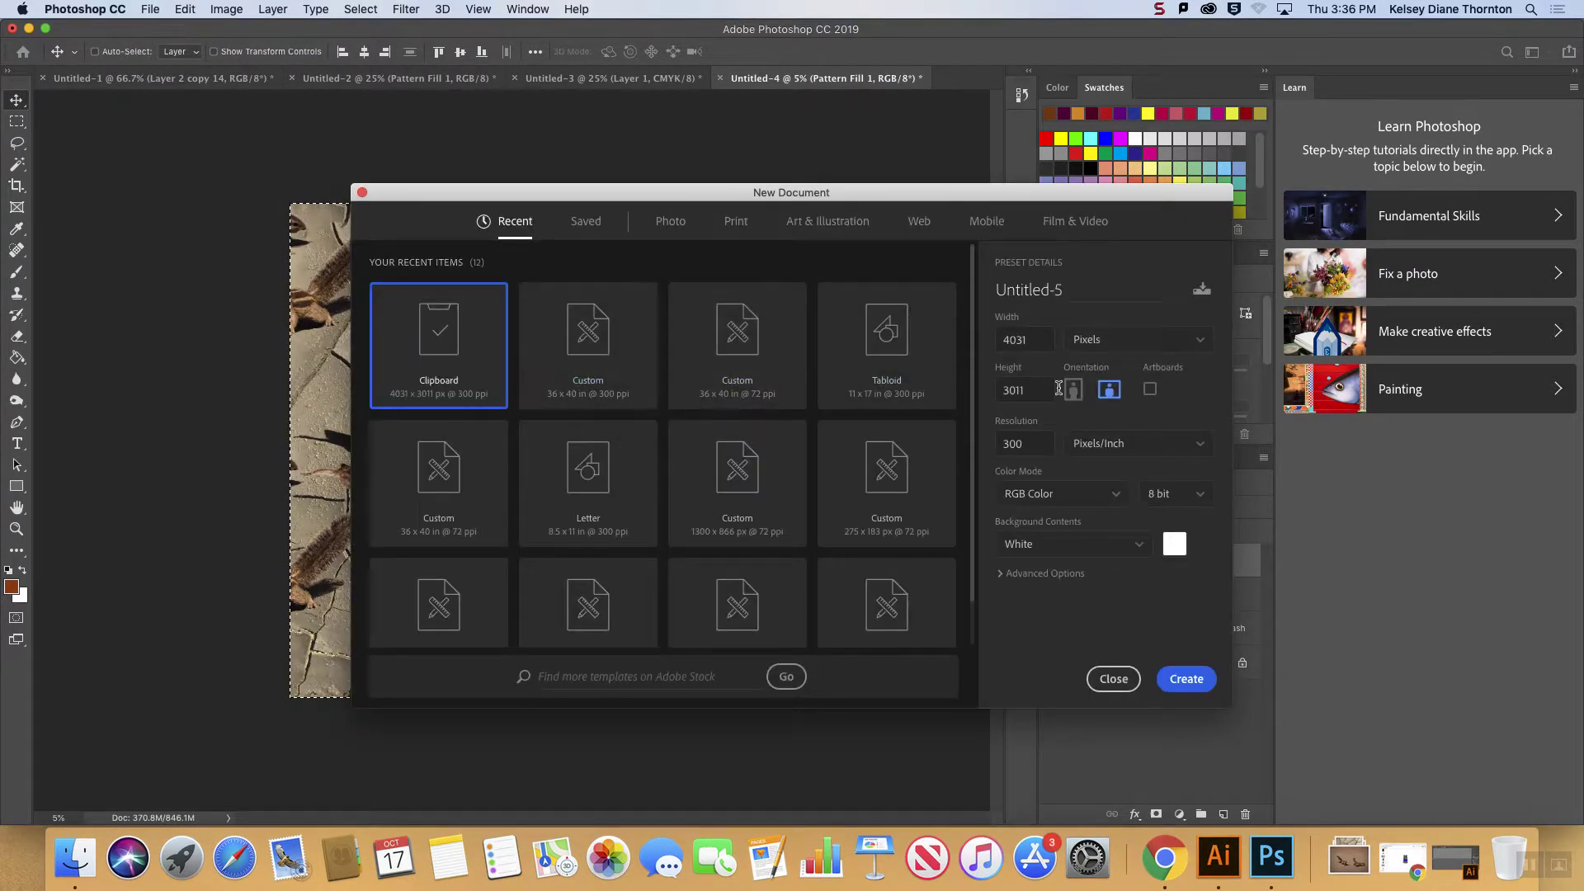
{"action": "left_click", "coordinate": [1102, 340]}
{"action": "left_click", "coordinate": [756, 237]}
{"action": "left_click", "coordinate": [736, 223]}
{"action": "left_click", "coordinate": [778, 364]}
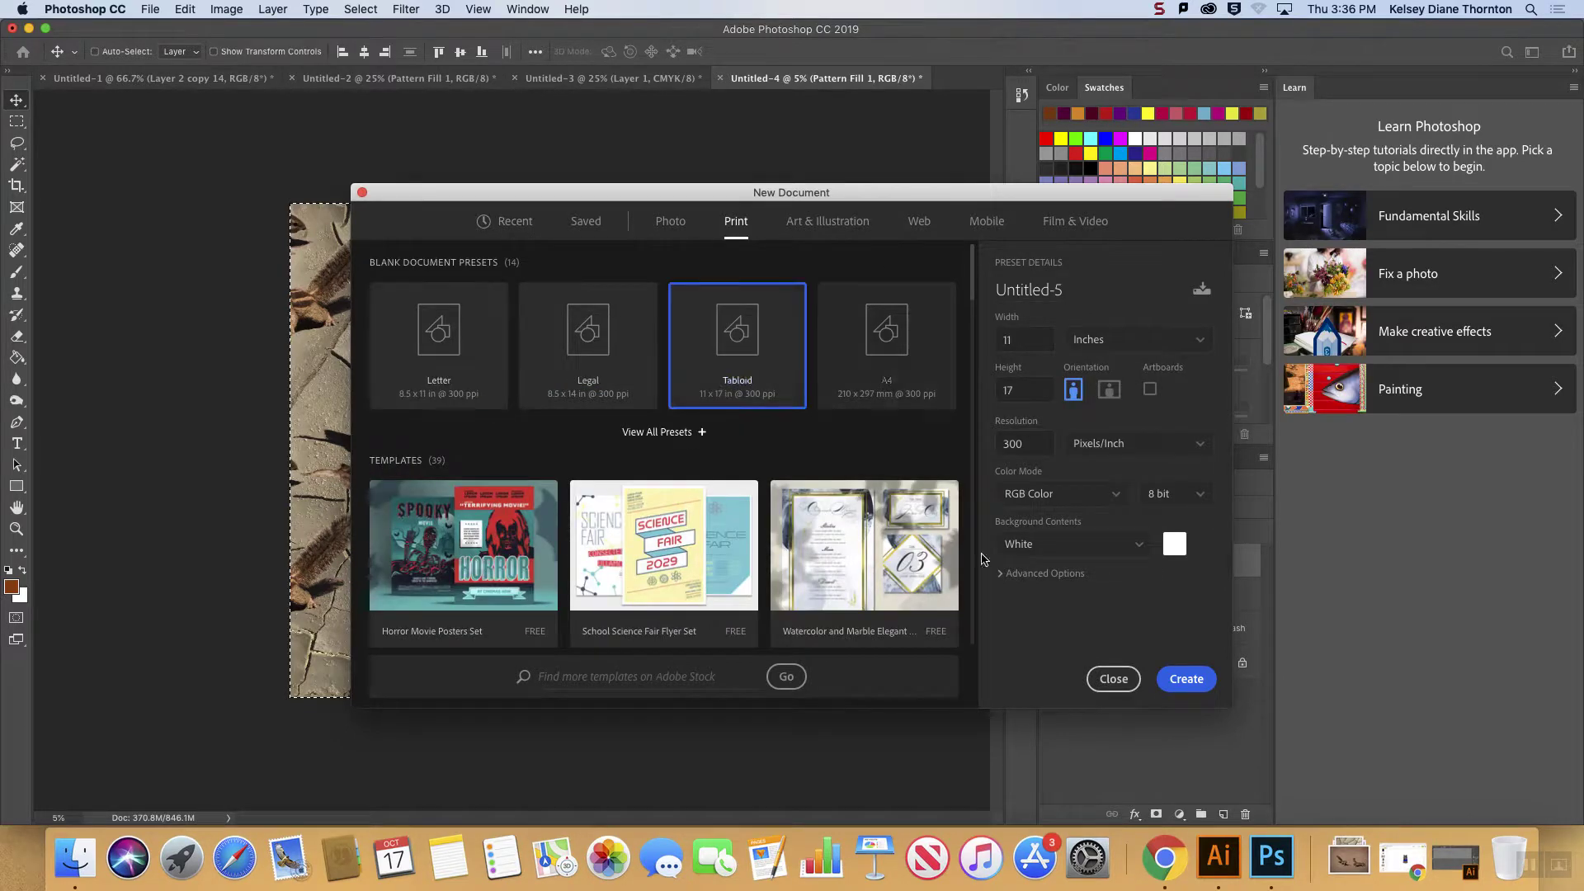
{"action": "left_click", "coordinate": [1185, 679]}
{"action": "key", "text": "super+v"}
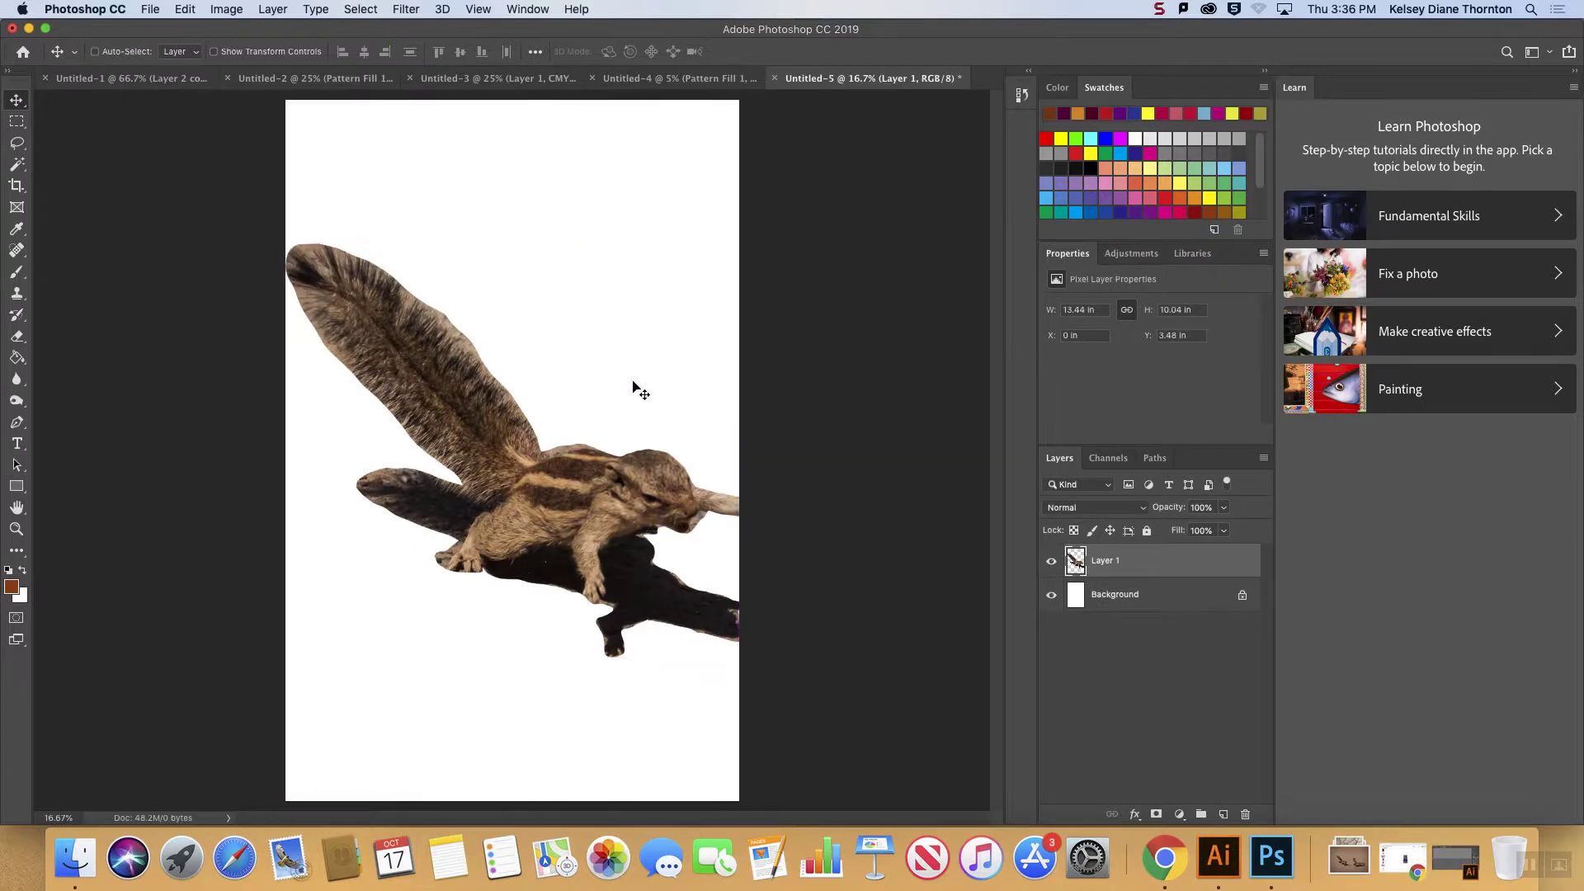
{"action": "key", "text": "super+z"}
{"action": "left_click", "coordinate": [677, 78]}
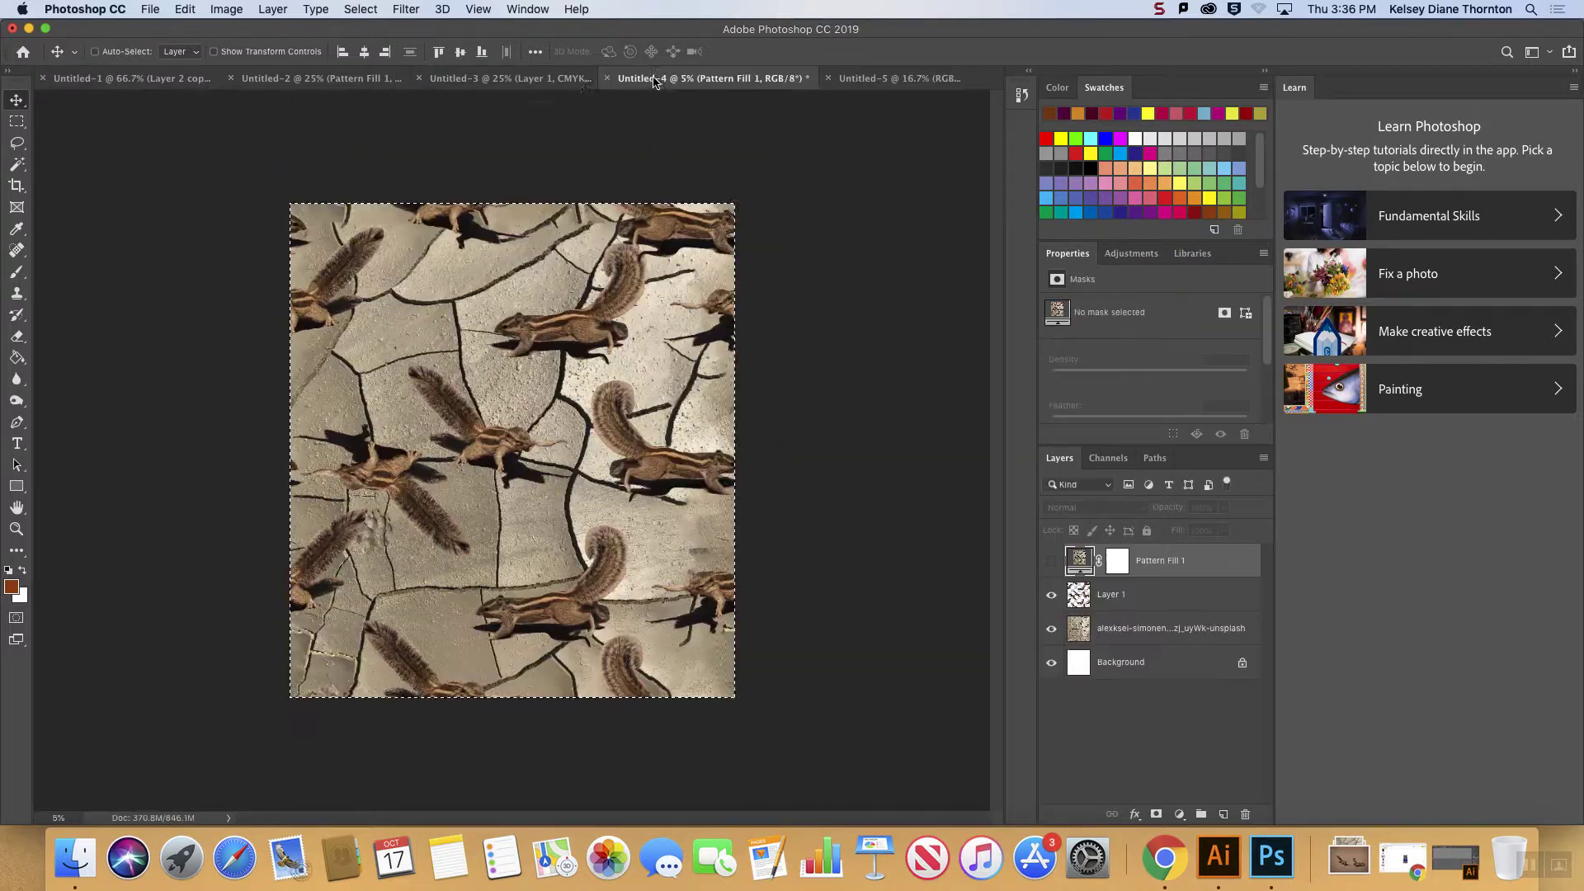
{"action": "left_click", "coordinate": [519, 78]}
{"action": "left_click", "coordinate": [322, 78]}
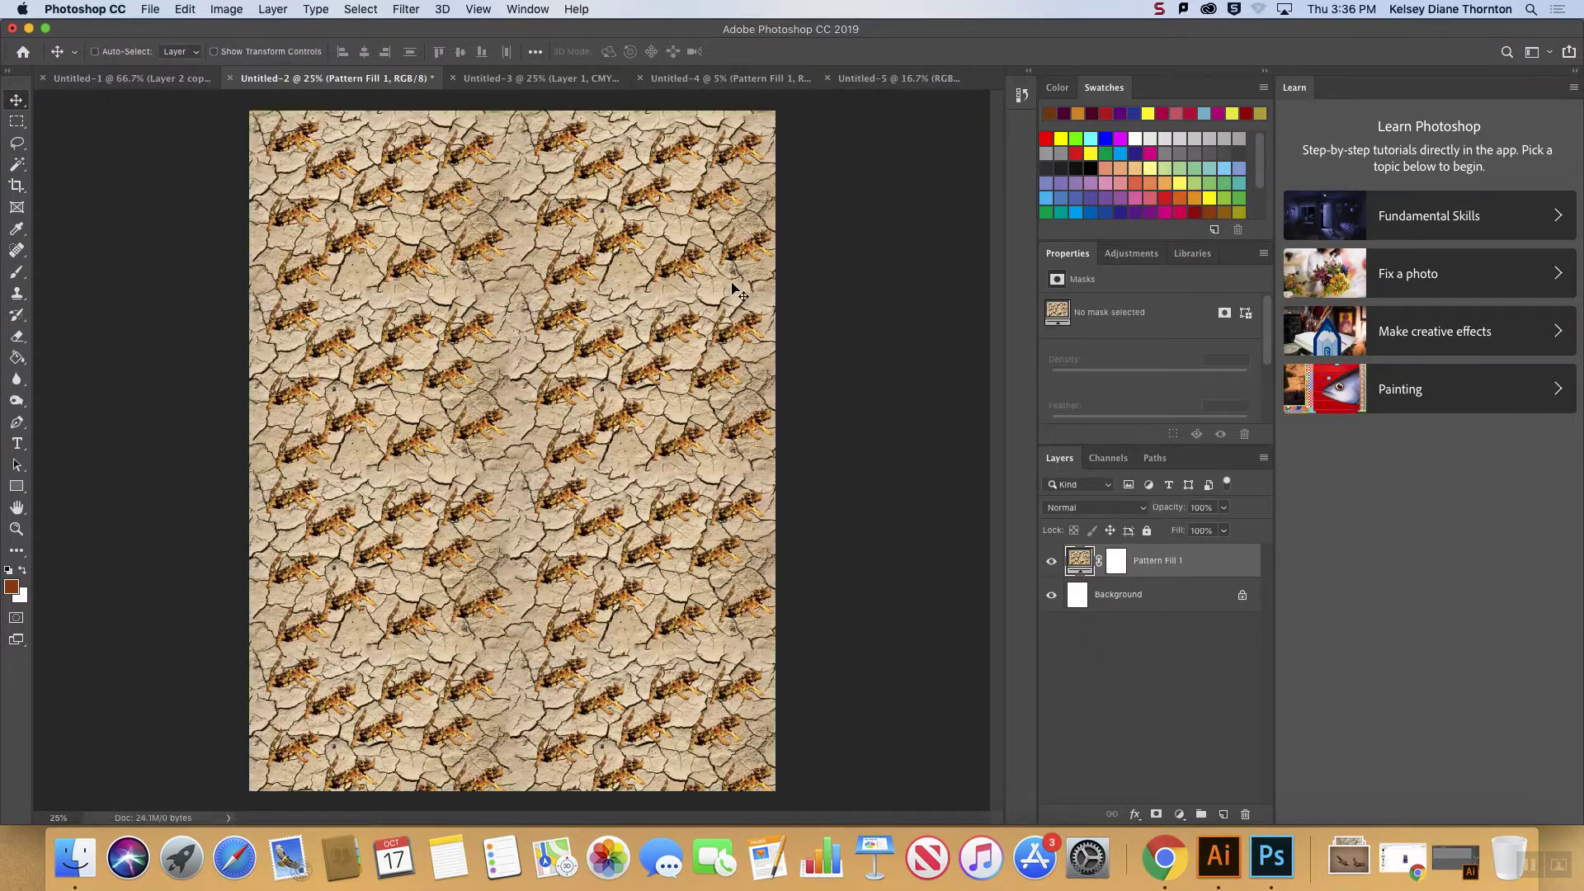
{"action": "left_click", "coordinate": [186, 77]}
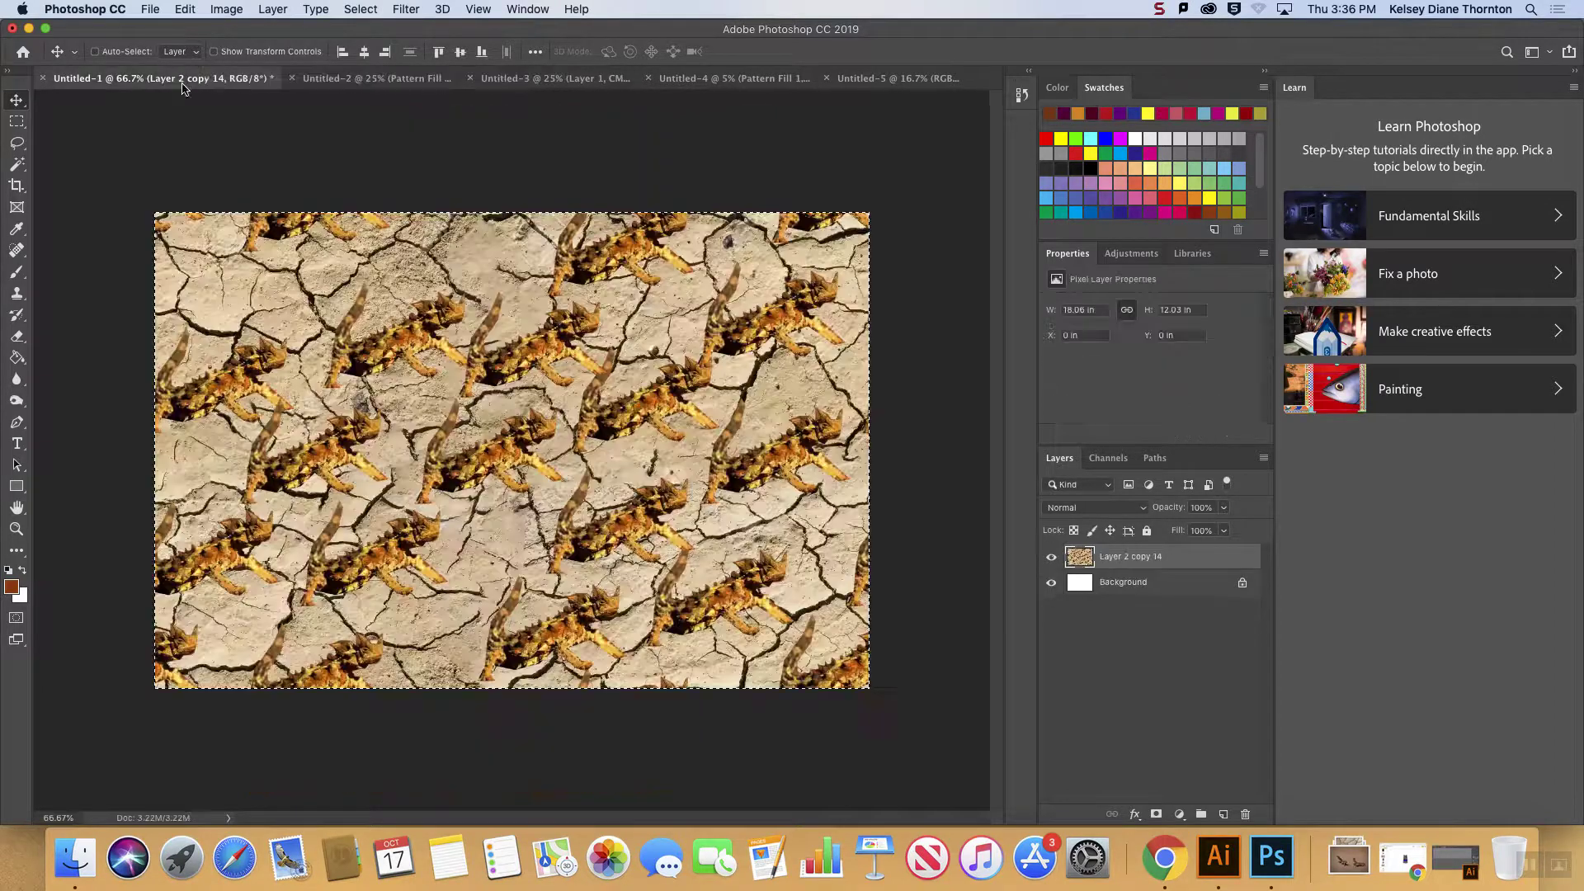
- Merge Layer 1 with the cracked-ground photo layer in Untitled-4, and copy the merged artwork into the Untitled-5 document
{"action": "left_click", "coordinate": [714, 86]}
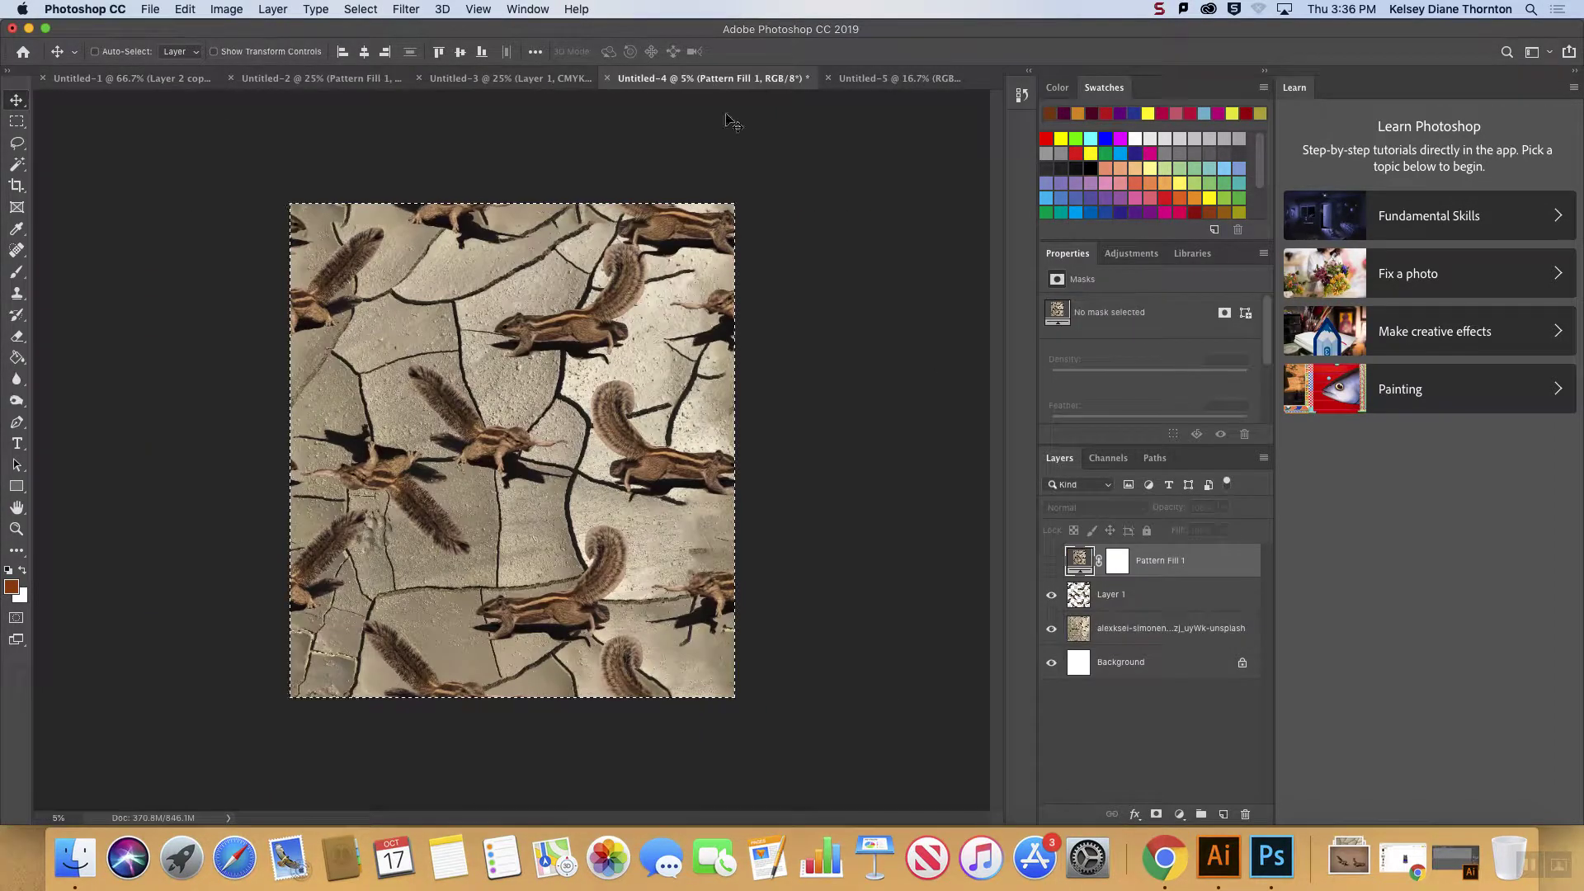
{"action": "left_click", "coordinate": [1152, 607]}
{"action": "left_click", "coordinate": [1145, 629], "text": "shift"}
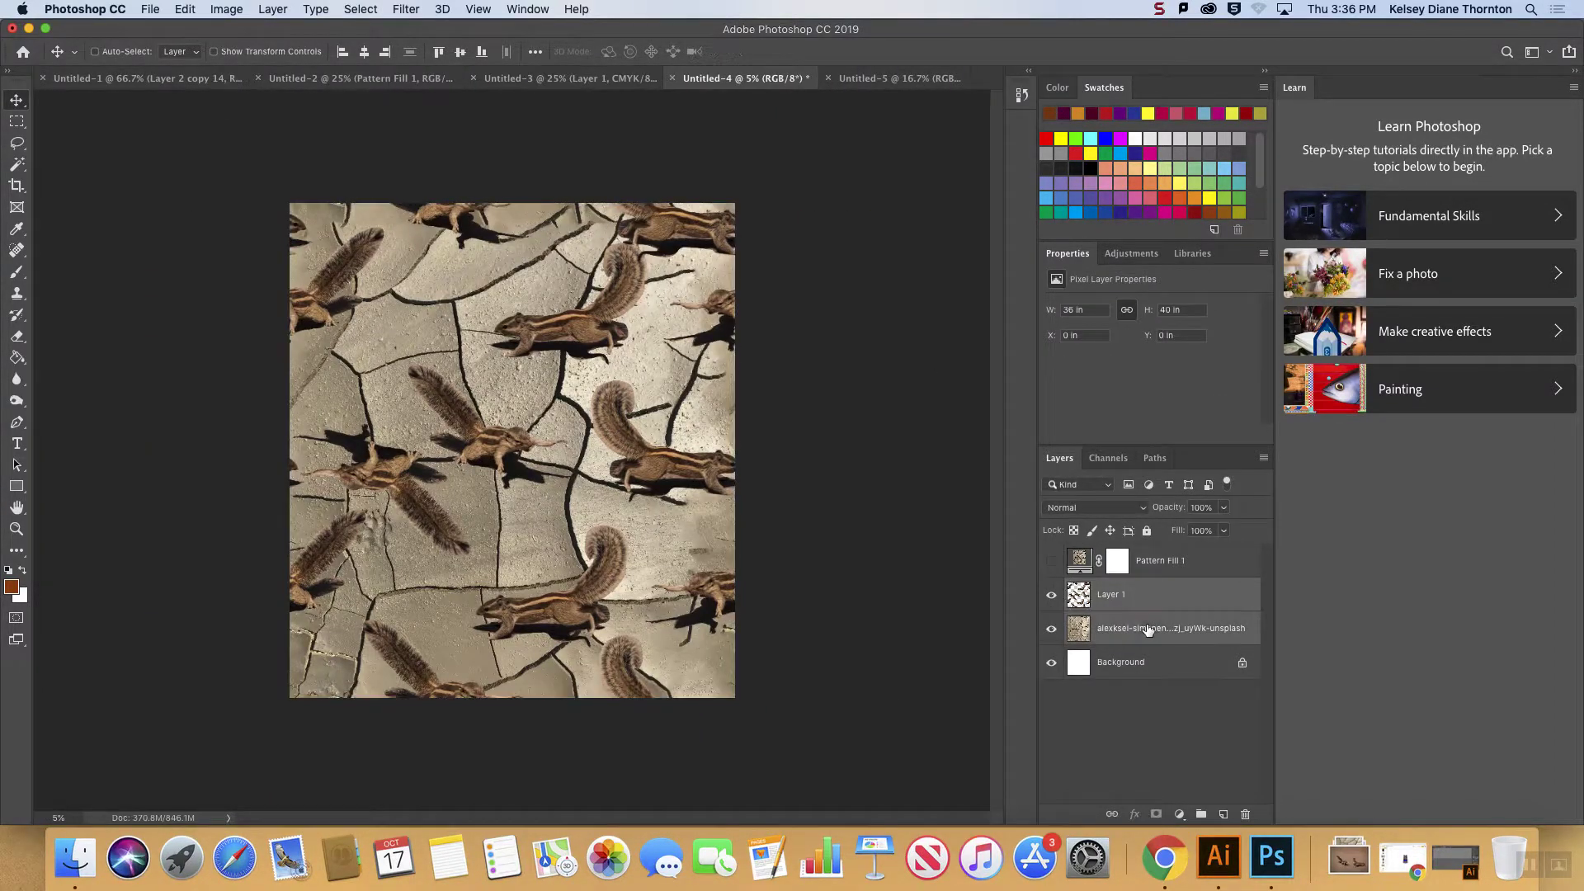
{"action": "left_click", "coordinate": [1264, 458]}
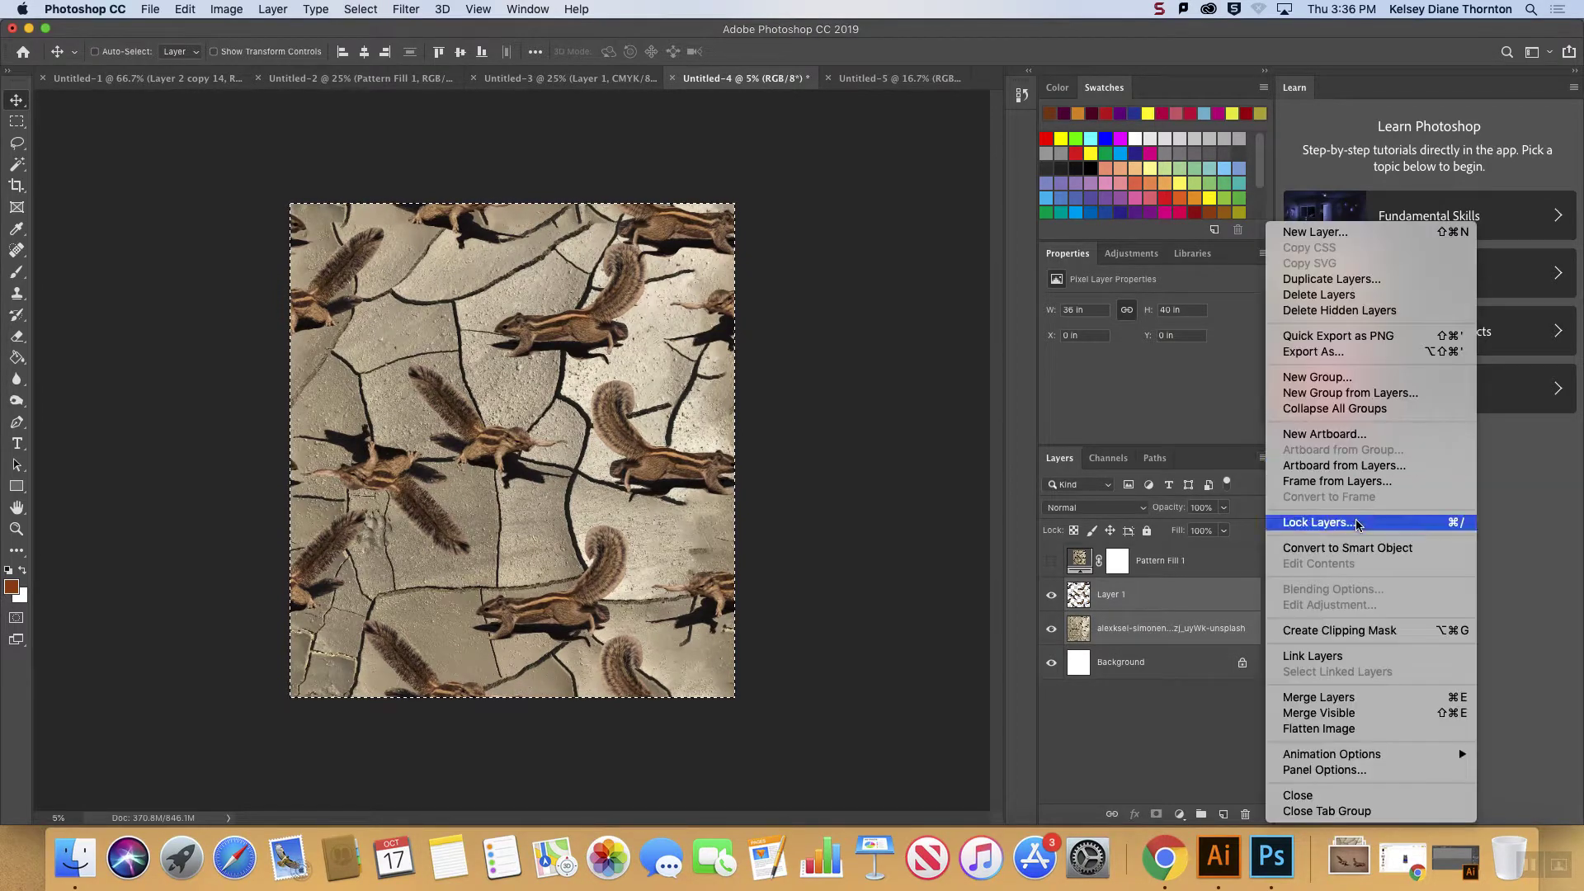
{"action": "left_click", "coordinate": [1360, 704]}
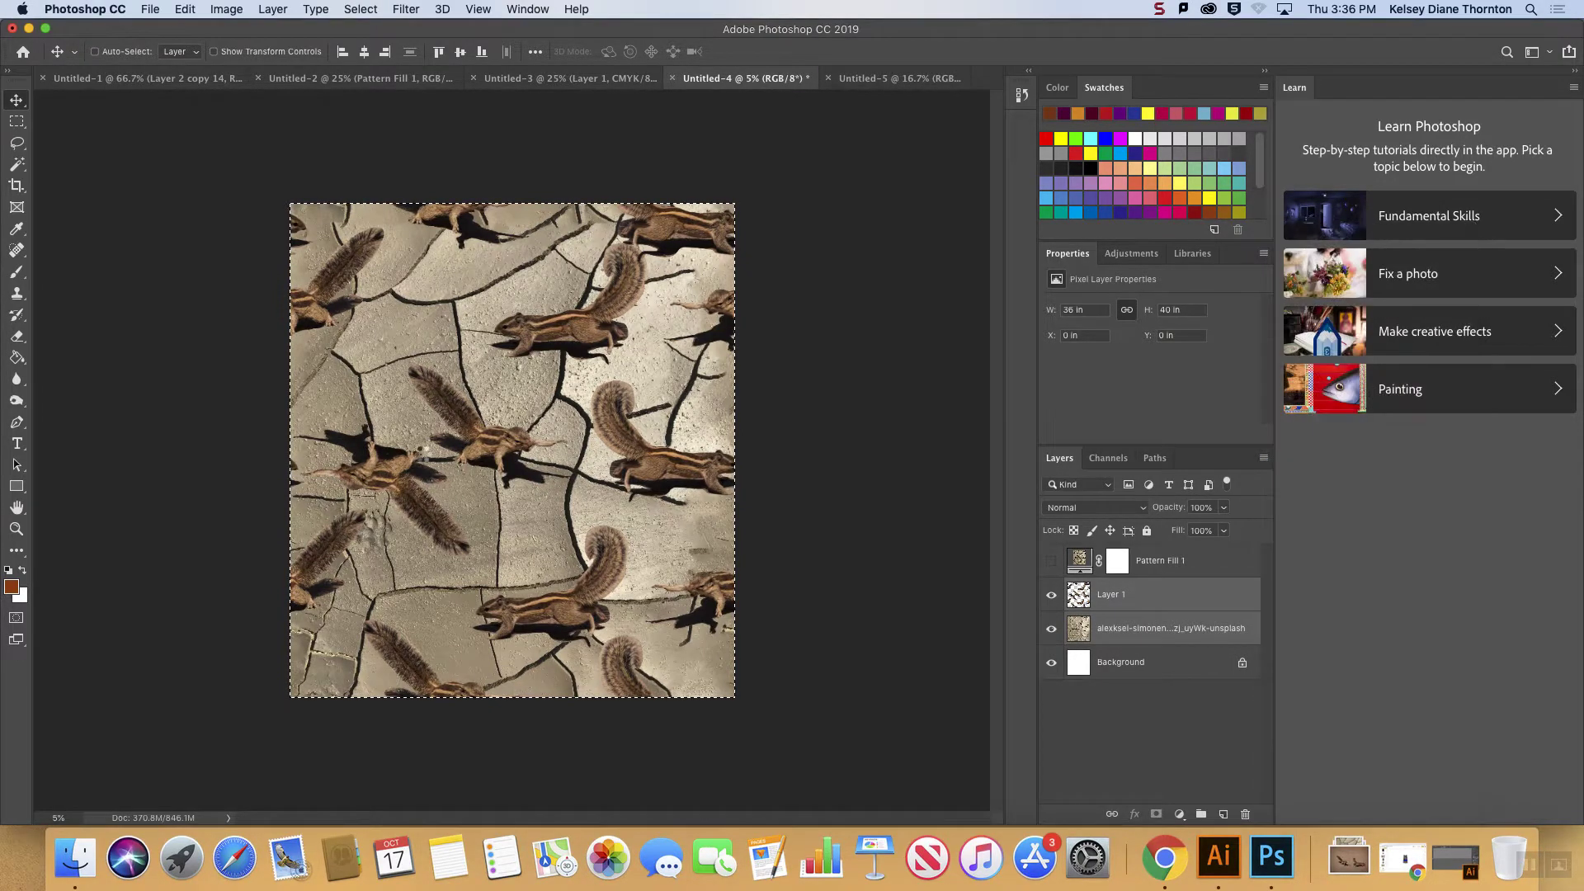
{"action": "left_click", "coordinate": [881, 79]}
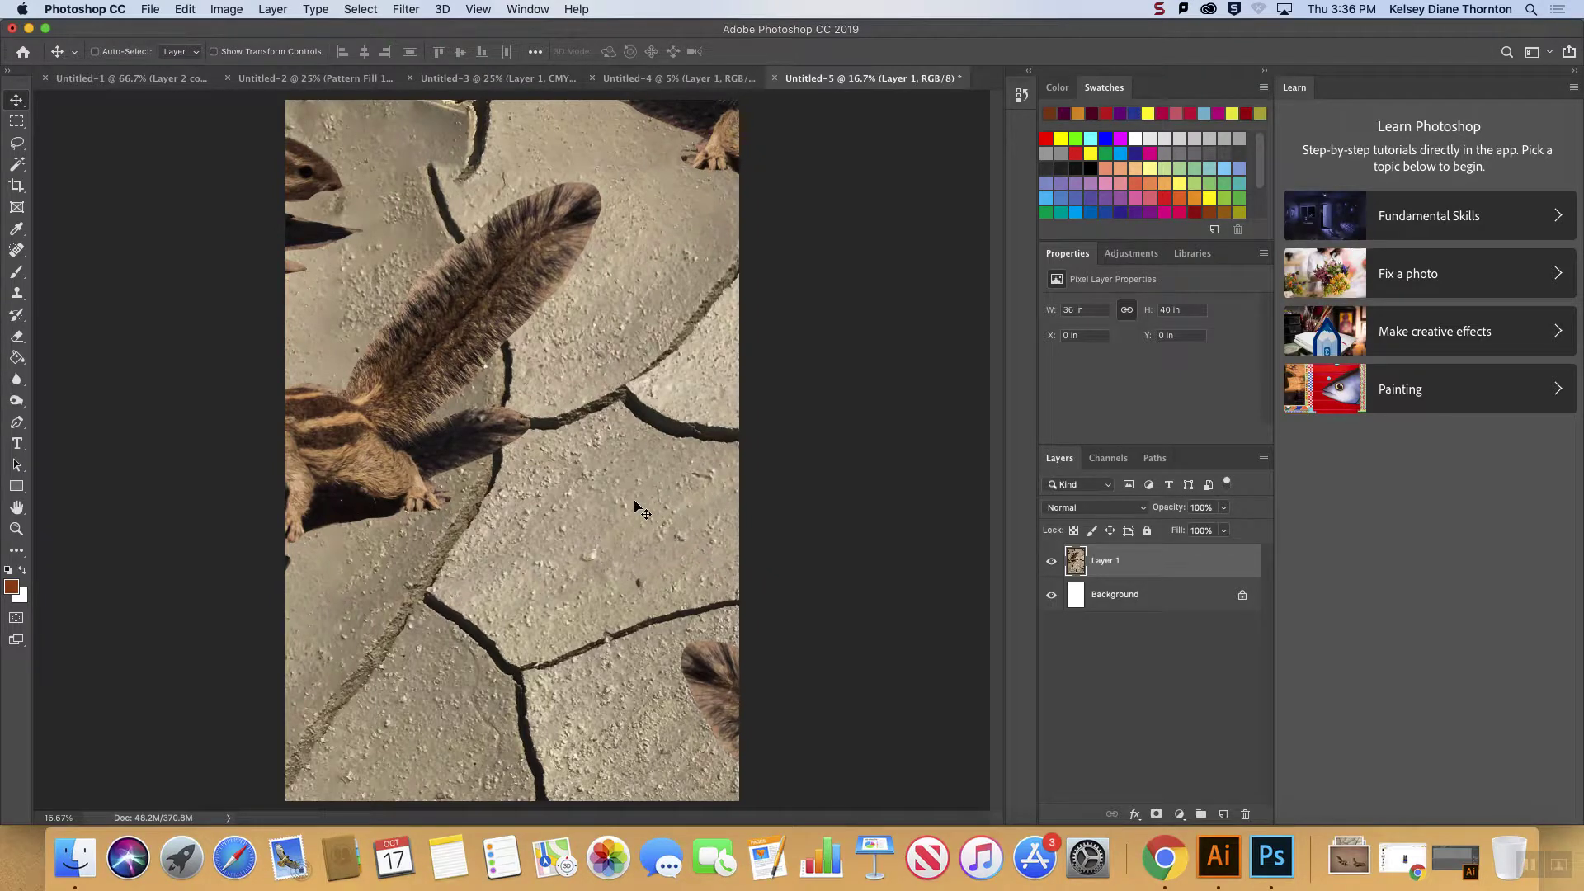
{"action": "left_click", "coordinate": [17, 105]}
{"action": "left_click", "coordinate": [458, 175]}
- Create another blank Tabloid document, 11 x 17 inches at 300 ppi, for a pattern-filled version
{"action": "left_click", "coordinate": [150, 10]}
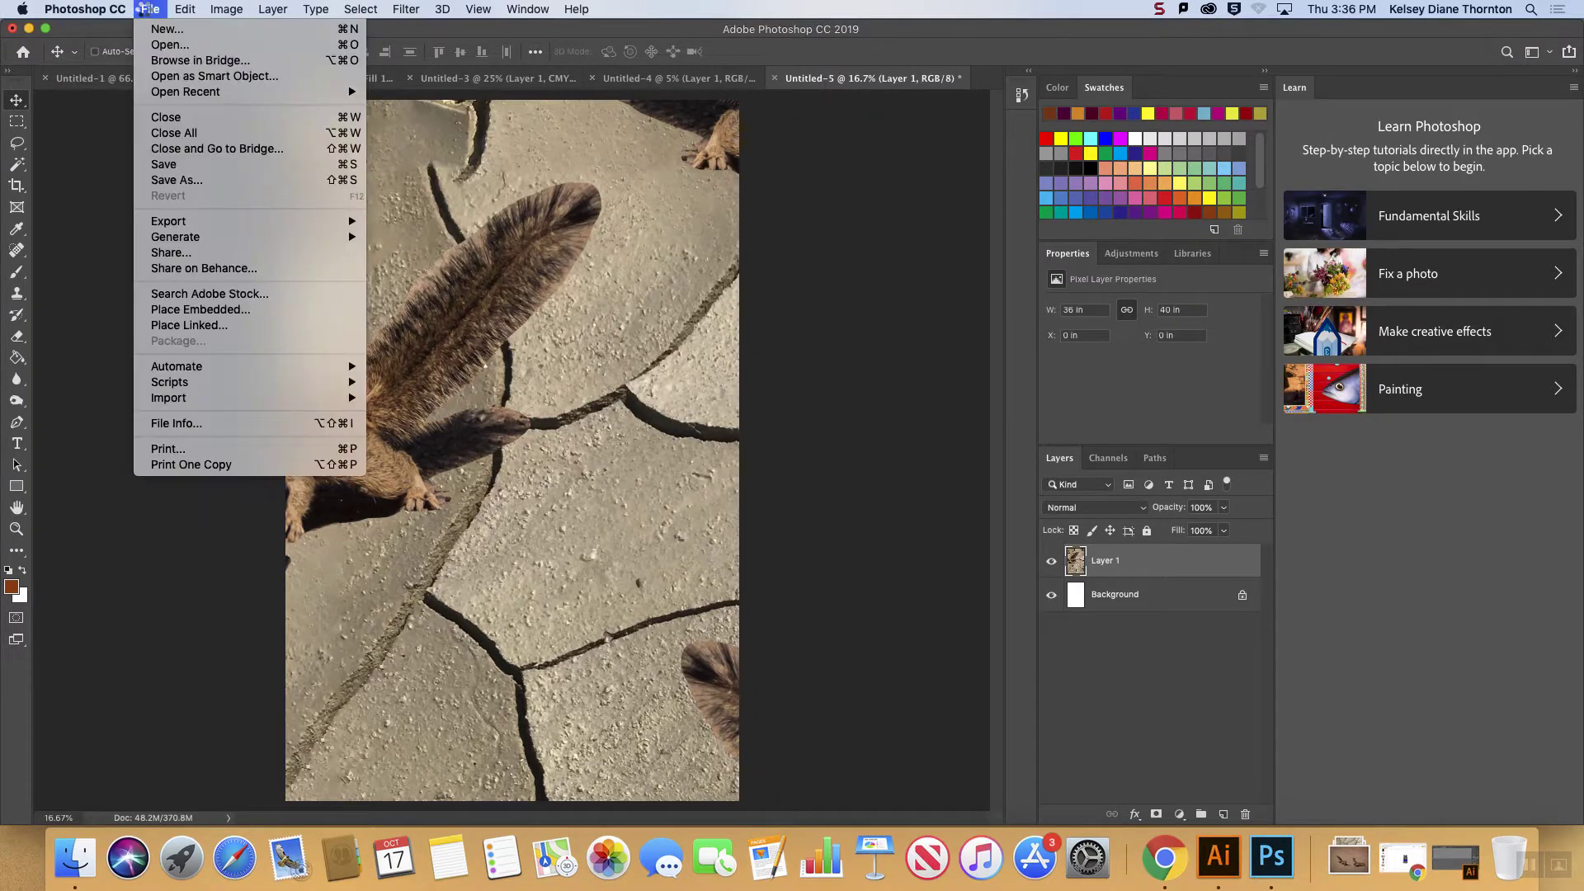
{"action": "left_click", "coordinate": [157, 25]}
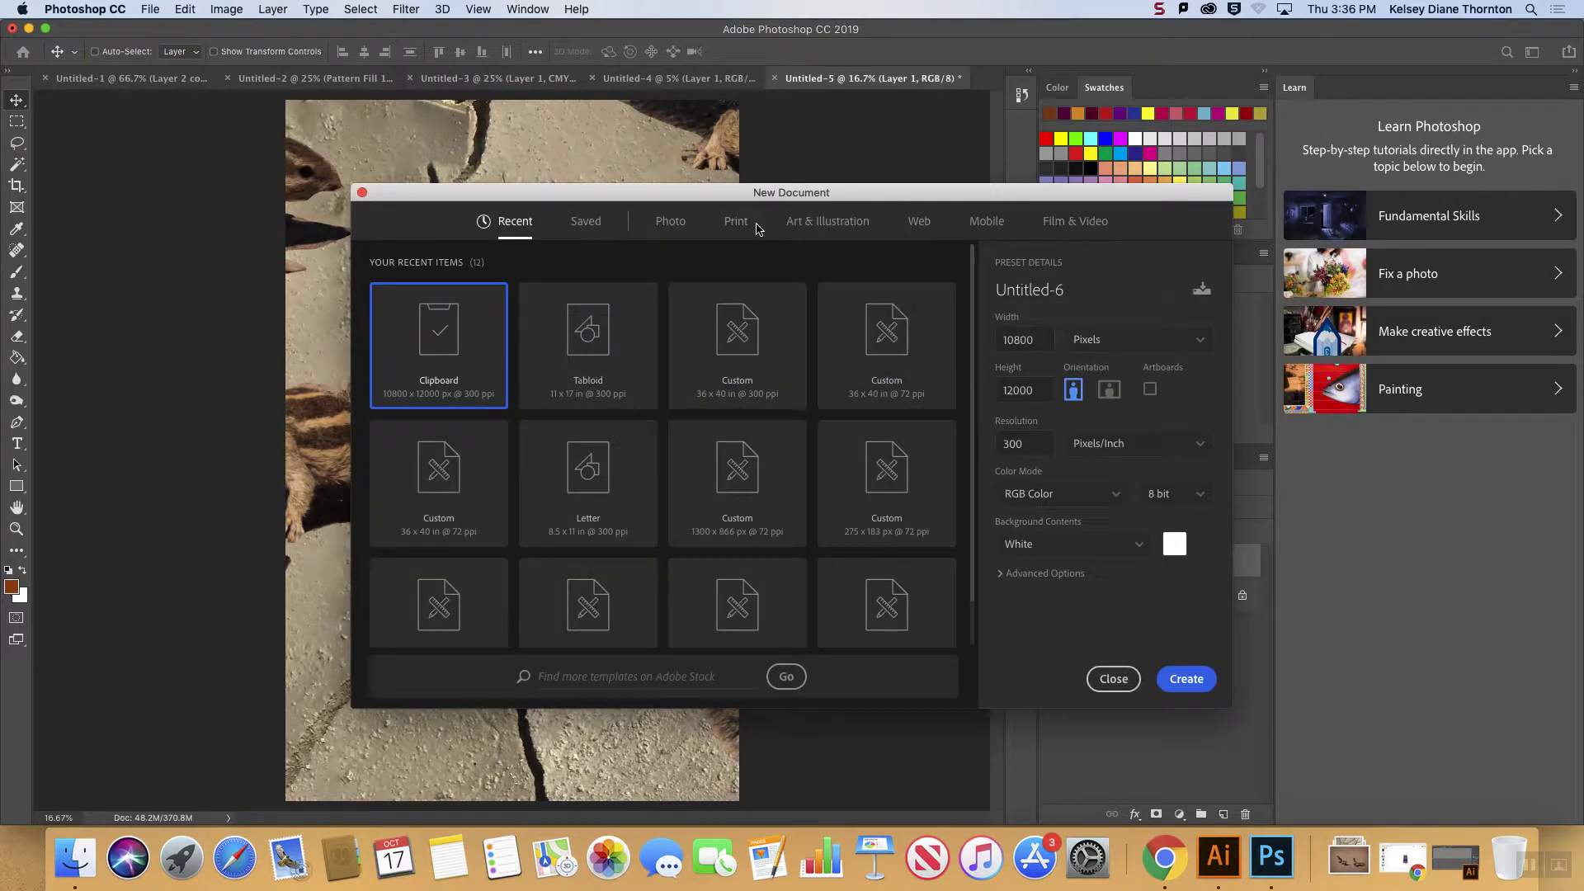
{"action": "left_click", "coordinate": [802, 221]}
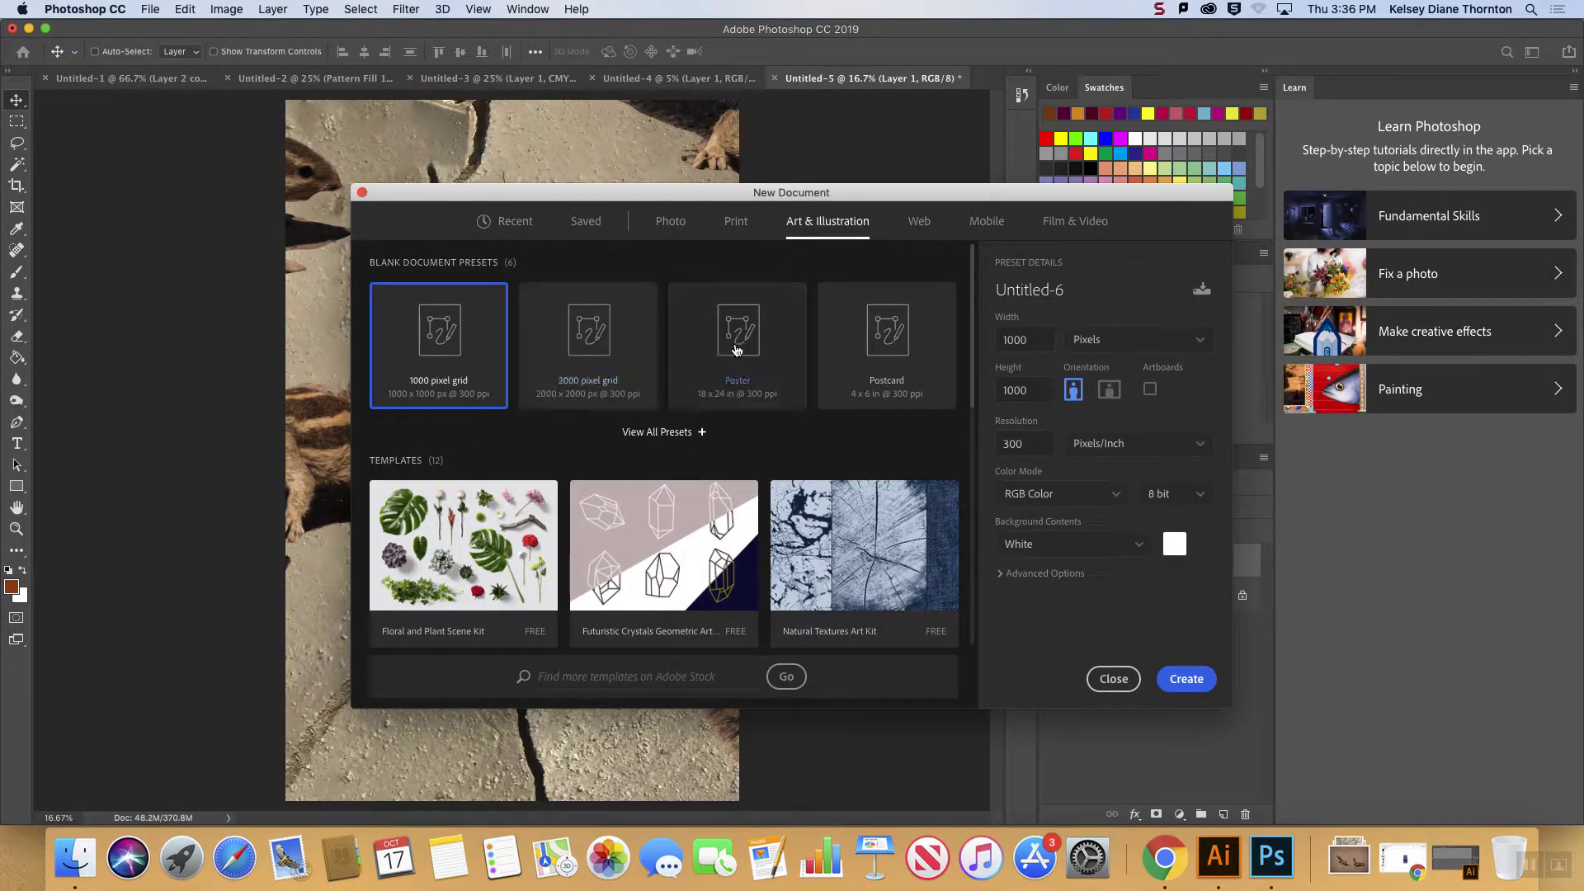
{"action": "left_click", "coordinate": [736, 221]}
{"action": "left_click", "coordinate": [759, 366]}
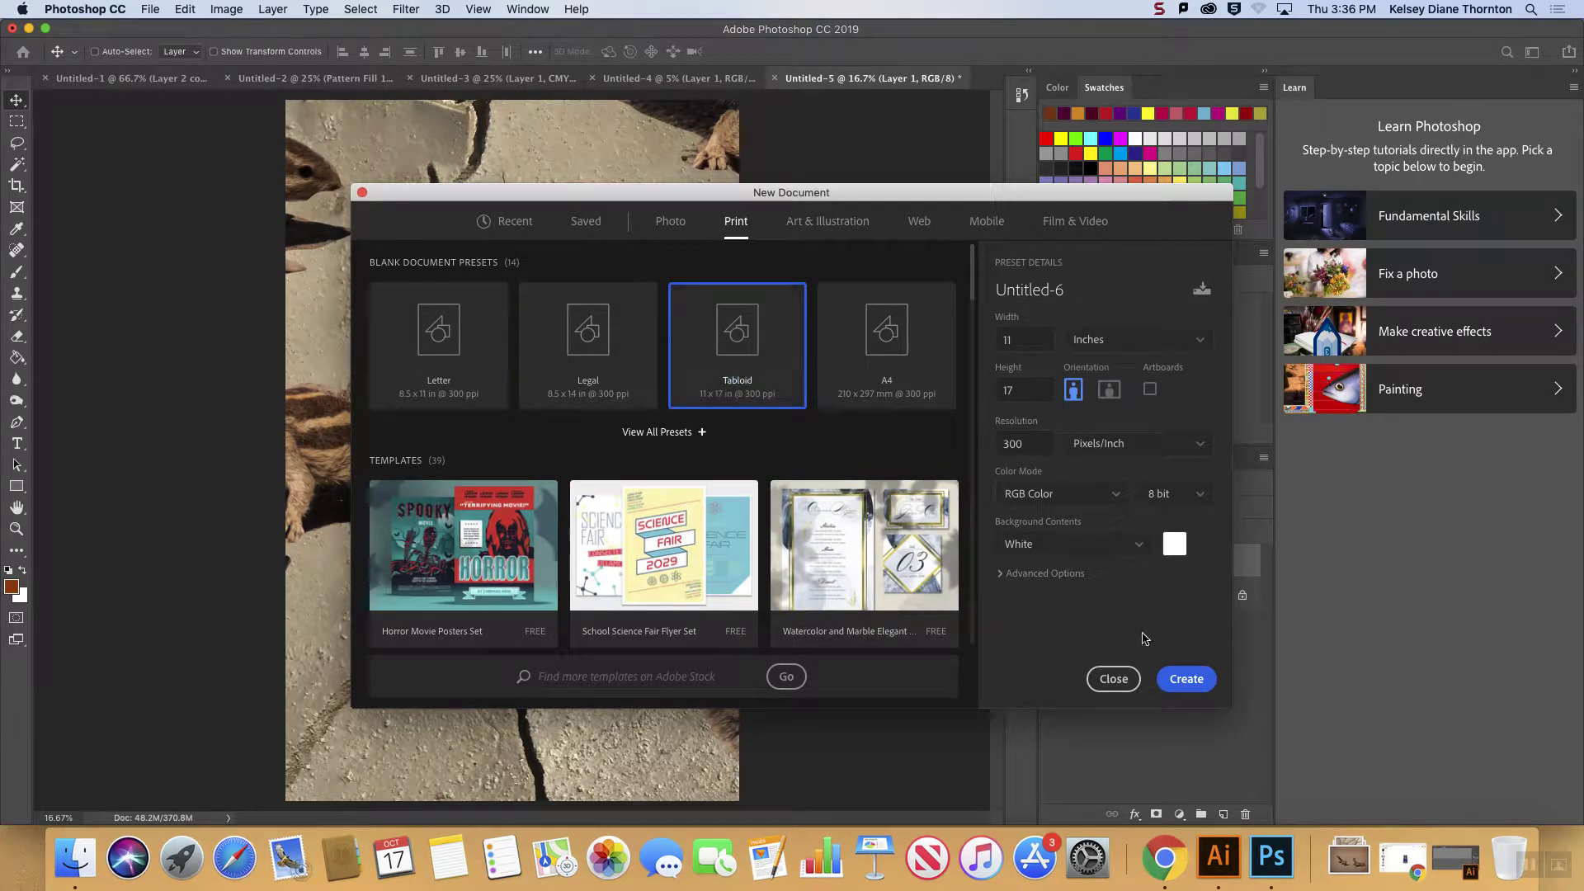
{"action": "left_click", "coordinate": [1186, 678]}
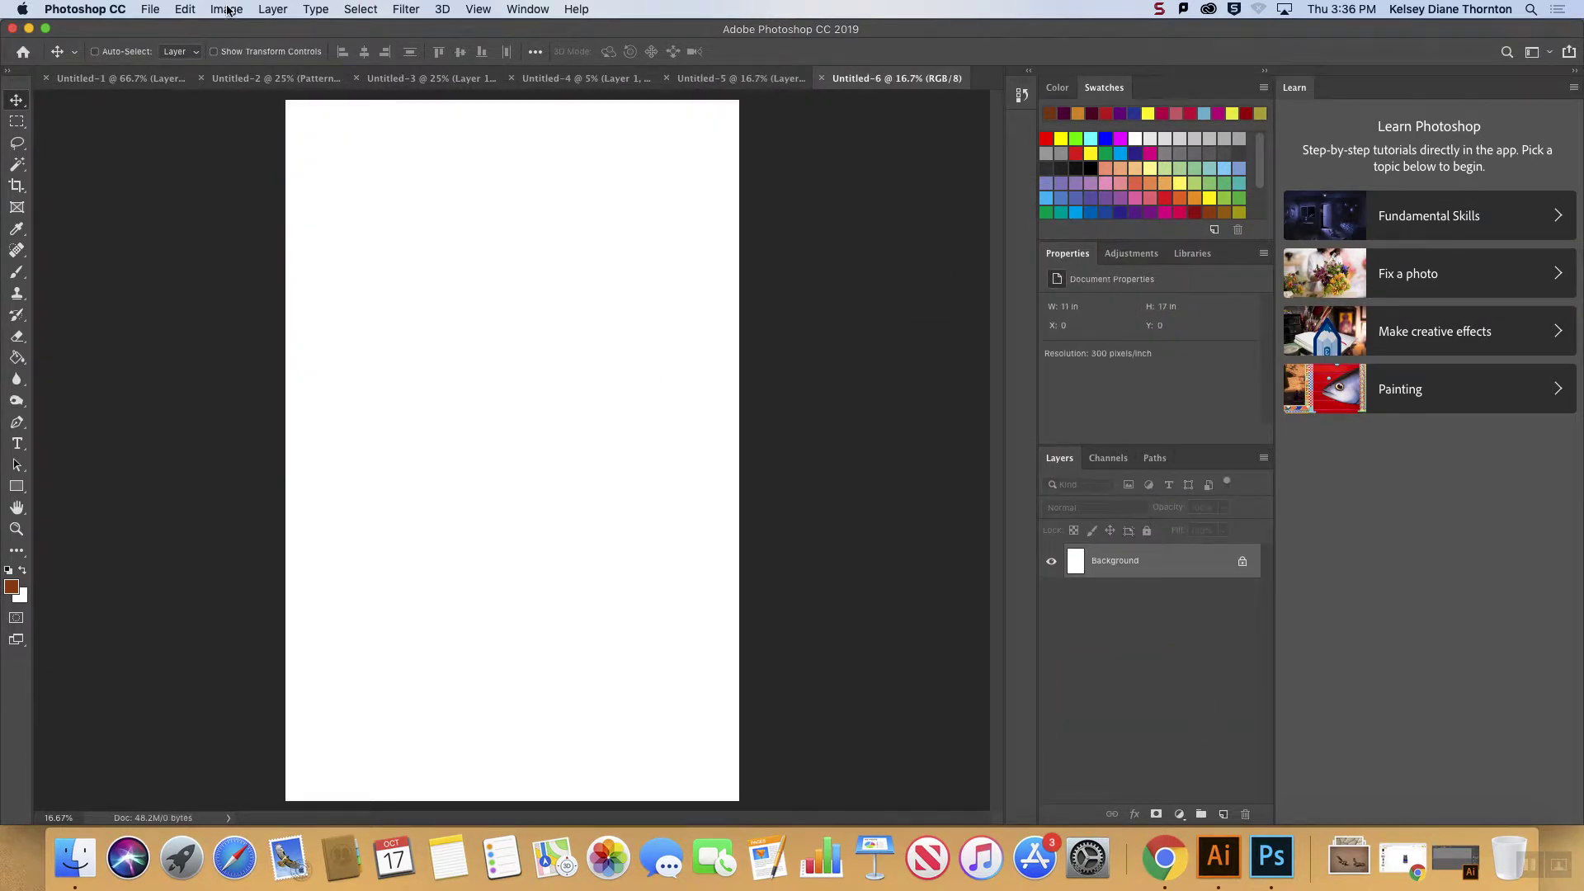
- Add a pattern fill layer with the newest squirrel pattern scaled to 15%, keeping the default layer name
{"action": "left_click", "coordinate": [273, 9]}
{"action": "mouse_move", "coordinate": [380, 214]}
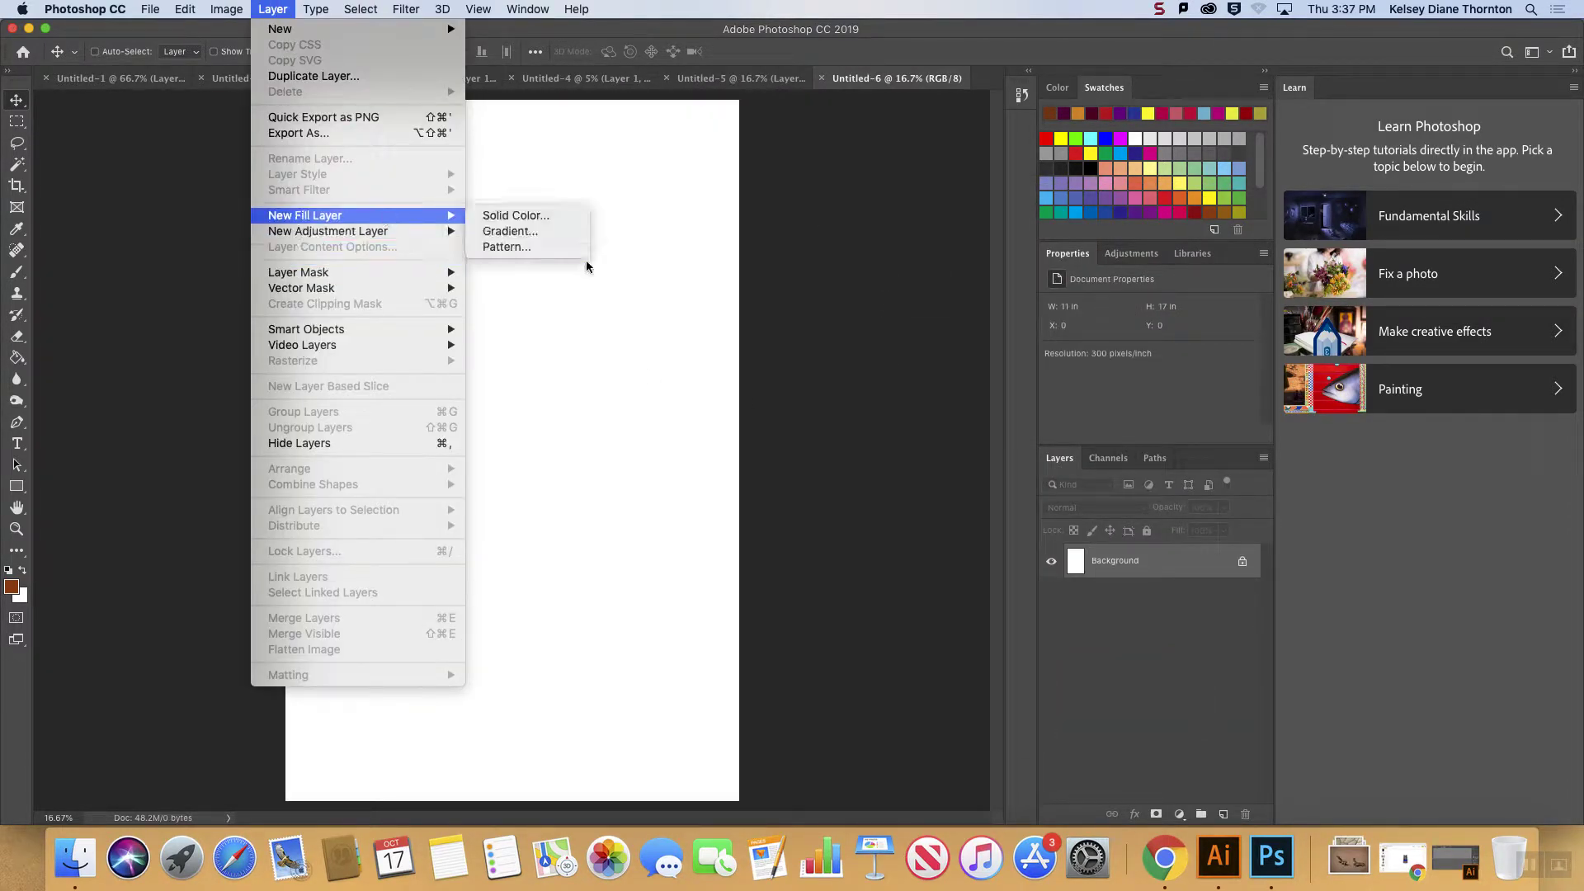
{"action": "left_click", "coordinate": [551, 250]}
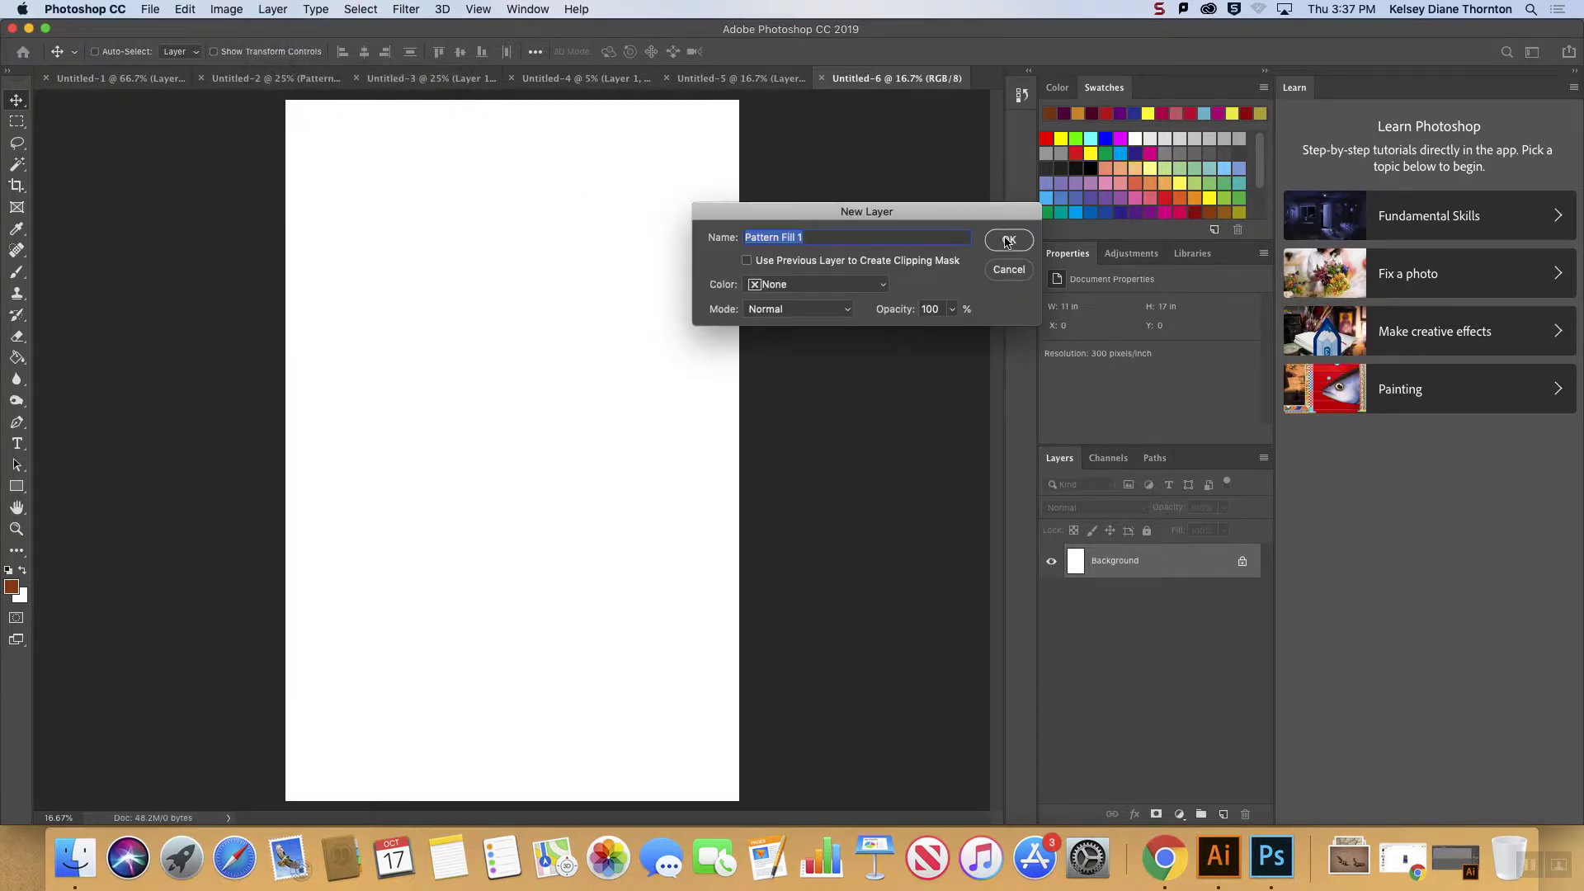
{"action": "left_click", "coordinate": [1009, 240]}
{"action": "left_click", "coordinate": [869, 349]}
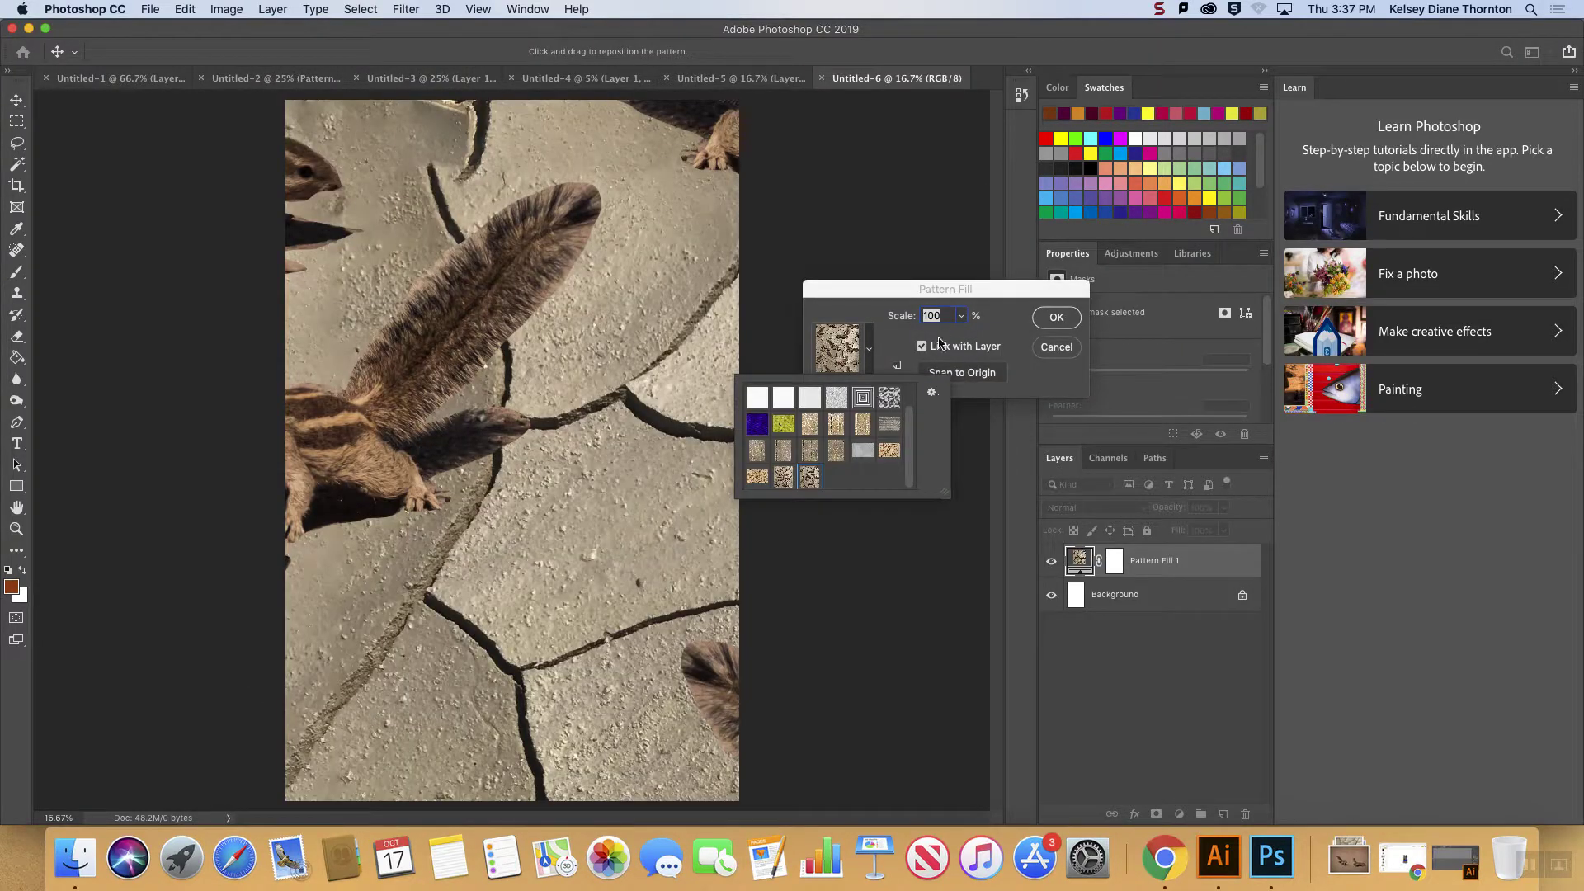
{"action": "left_click", "coordinate": [937, 346]}
{"action": "type", "text": "15"}
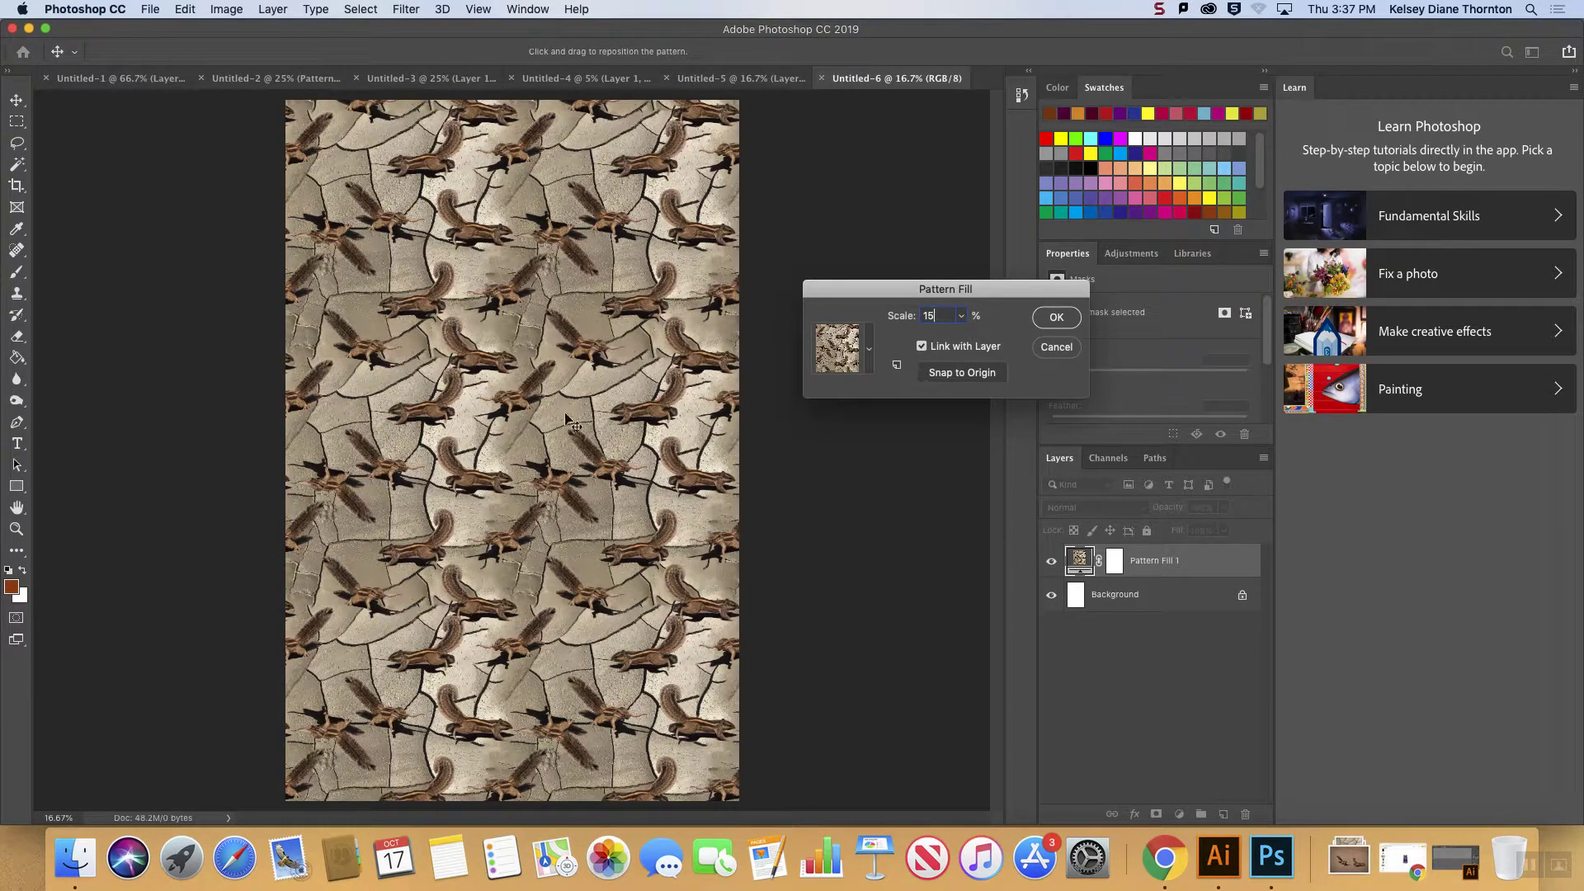
{"action": "left_click", "coordinate": [1049, 319]}
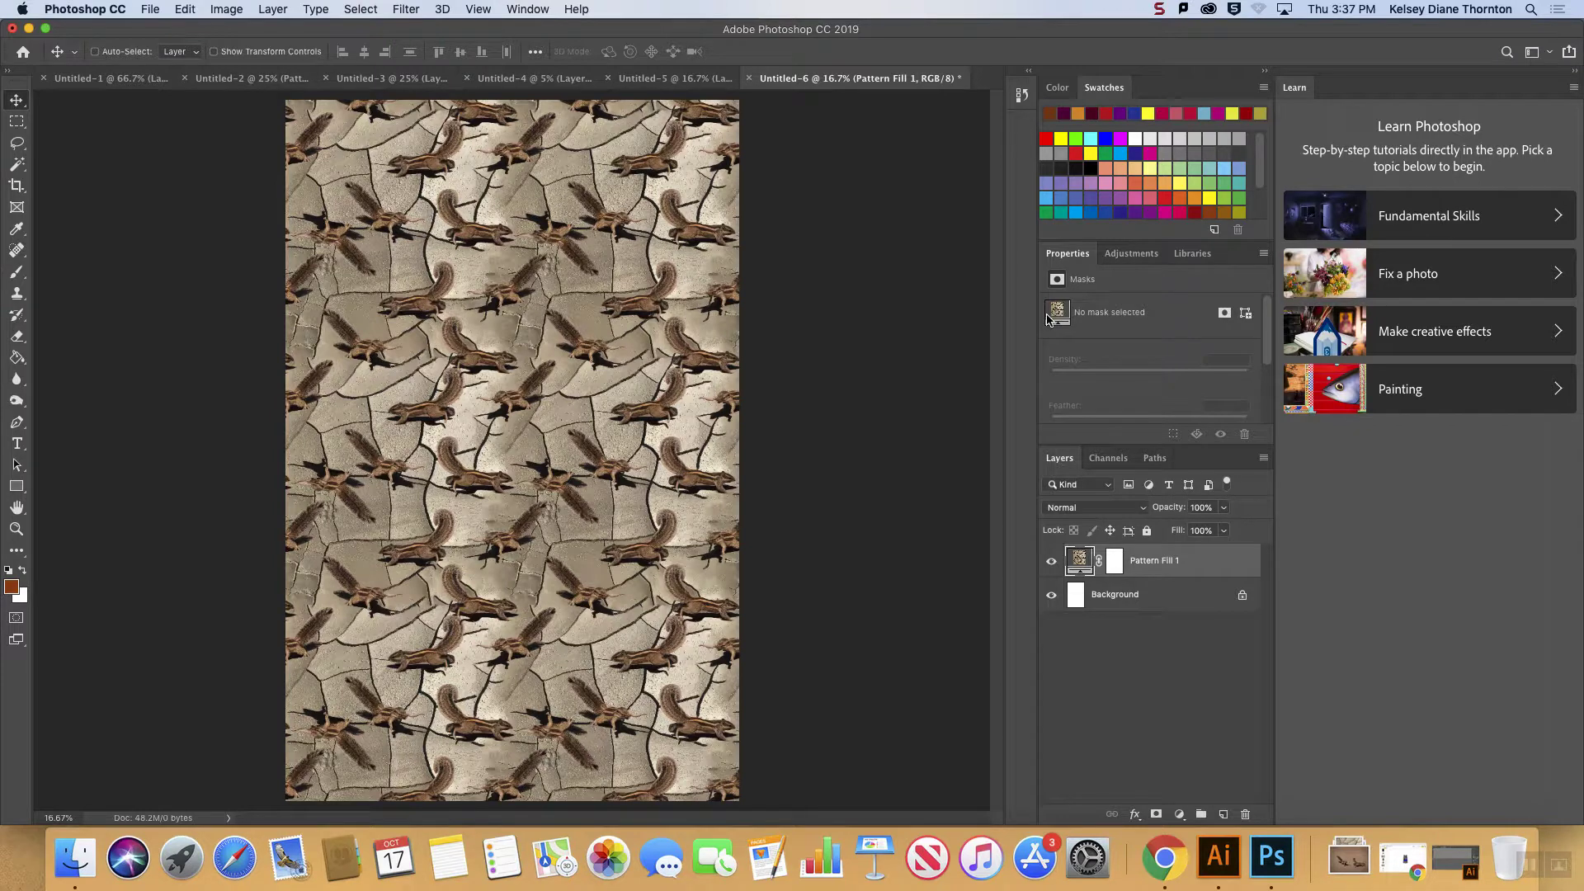
- Compare the two Tabloid documents and move the pasted artwork in Untitled-5 to about X -10.95 in, Y -11.5 in
{"action": "left_click", "coordinate": [664, 79]}
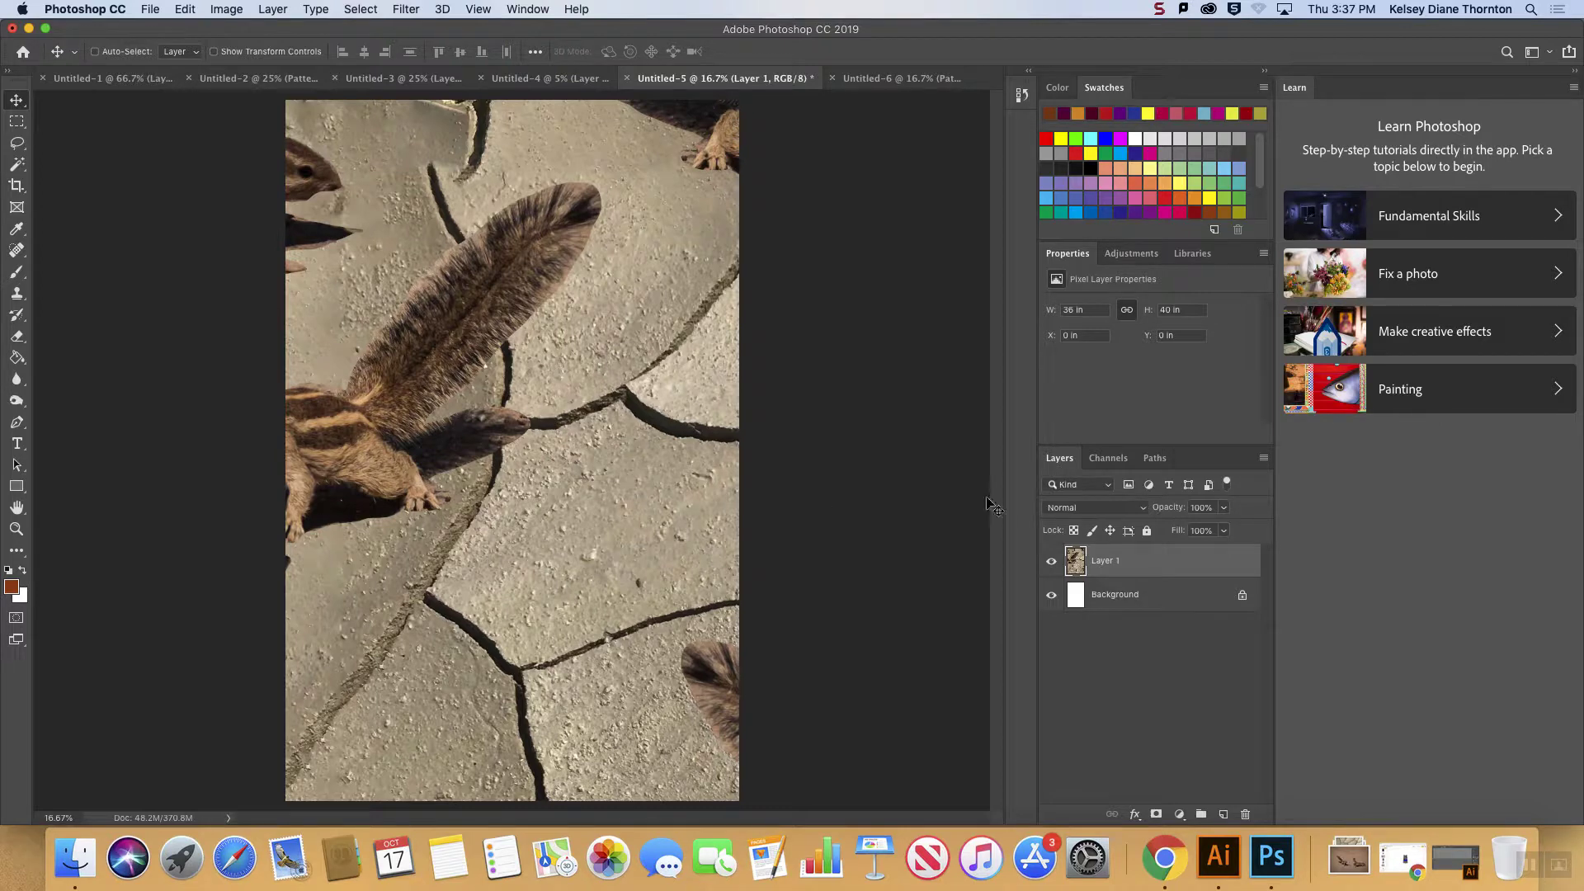
{"action": "left_click", "coordinate": [892, 78]}
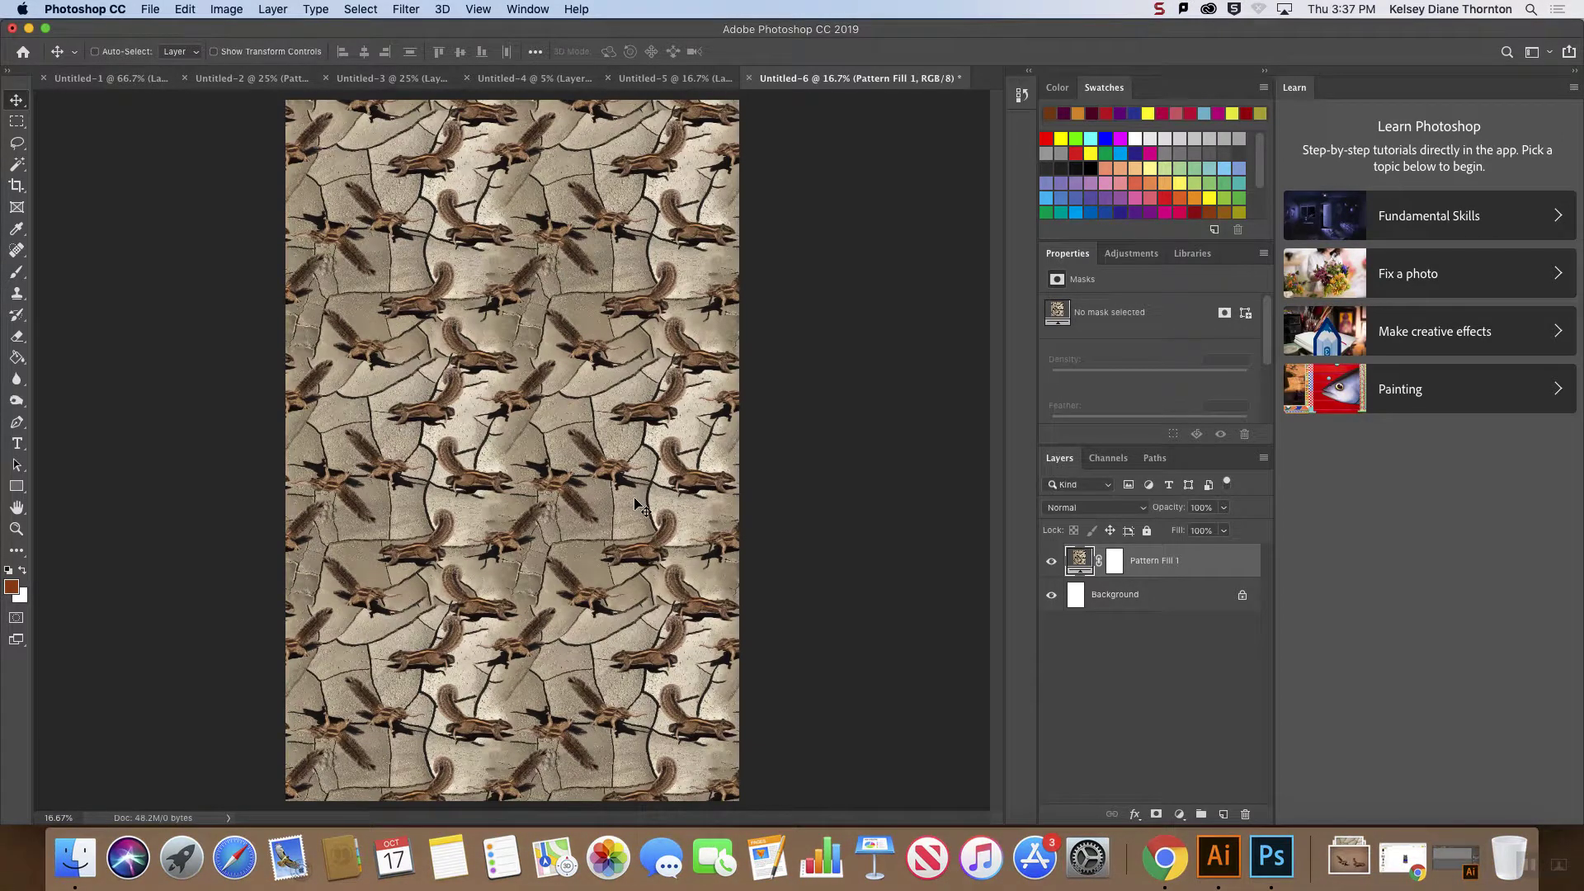
{"action": "left_click", "coordinate": [669, 79]}
{"action": "left_click_drag", "start_coordinate": [530, 580], "coordinate": [496, 642]}
{"action": "left_click_drag", "start_coordinate": [557, 513], "coordinate": [684, 517]}
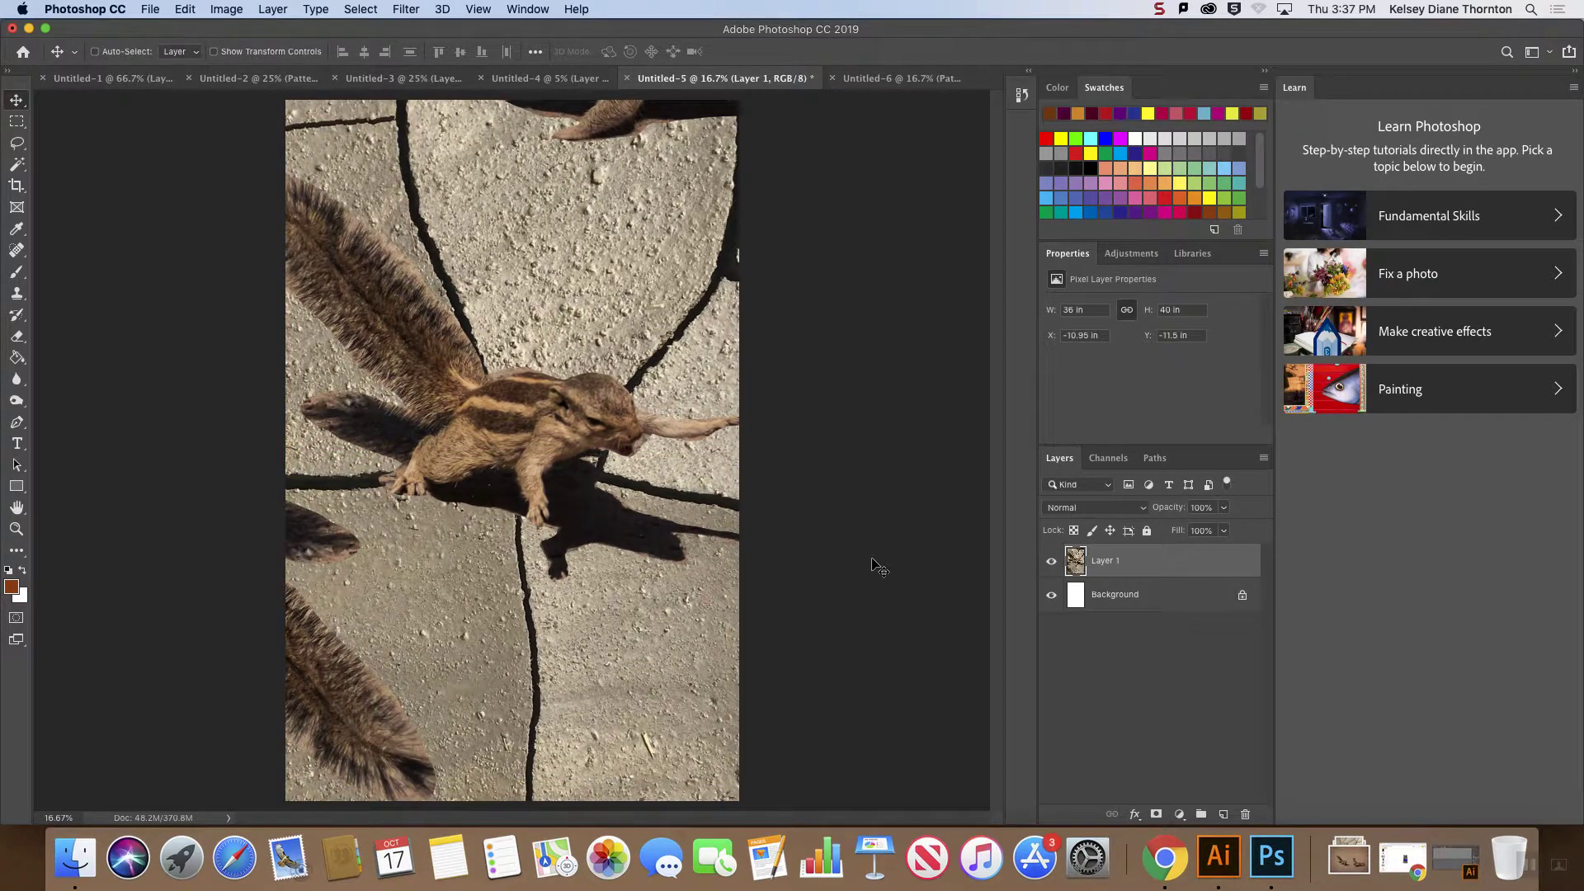
- Compare the full-size squirrel artwork in Untitled-5 with the scaled pattern fill in Untitled-6
{"action": "left_click", "coordinate": [887, 79]}
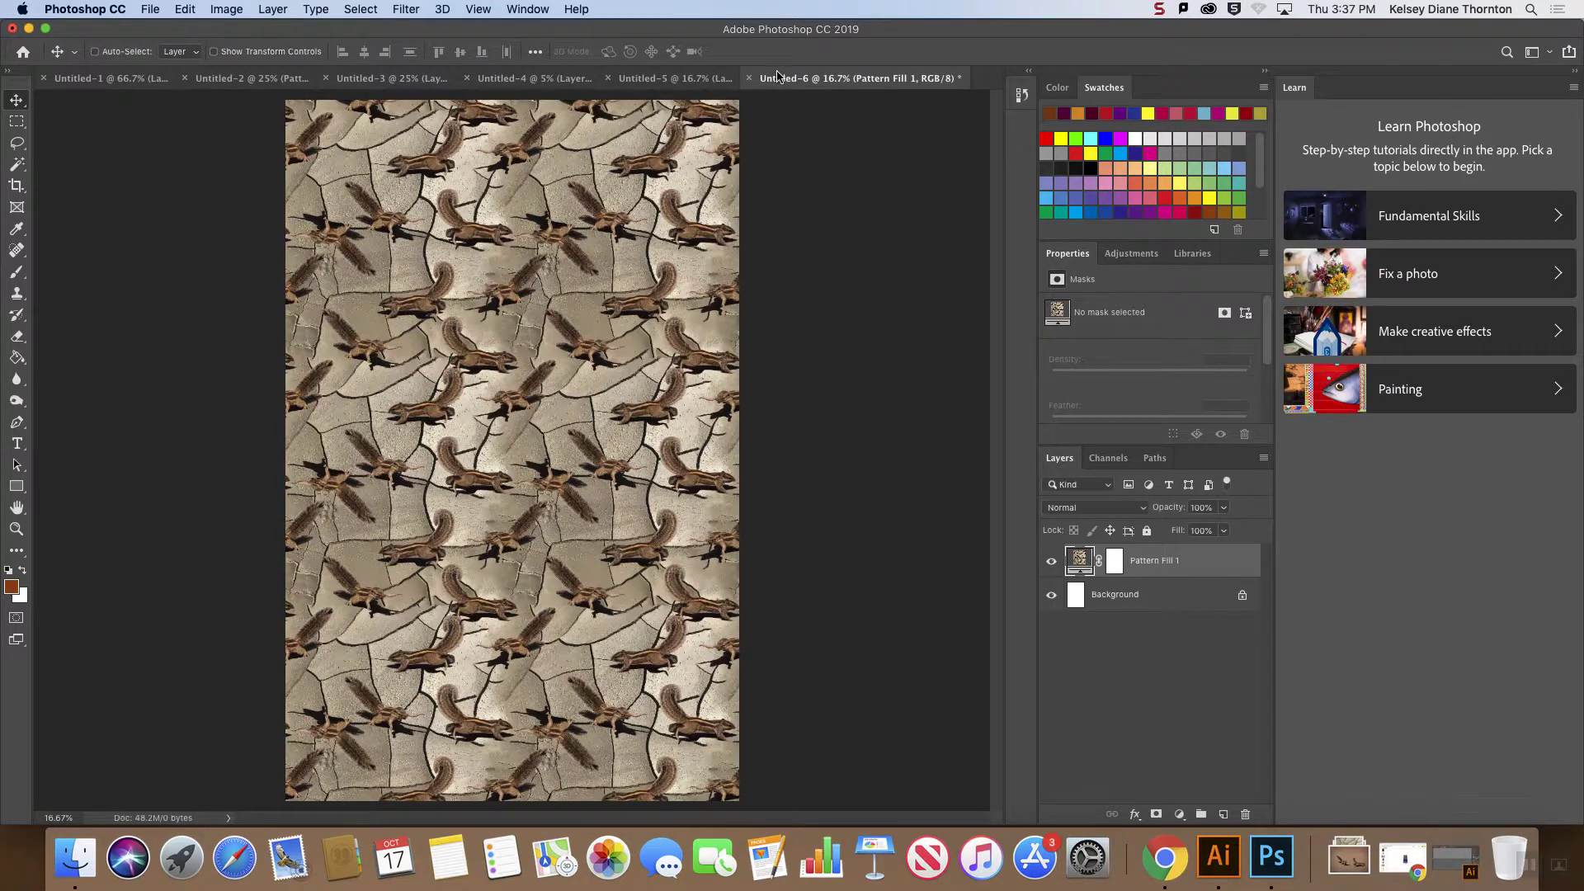
{"action": "left_click", "coordinate": [672, 78]}
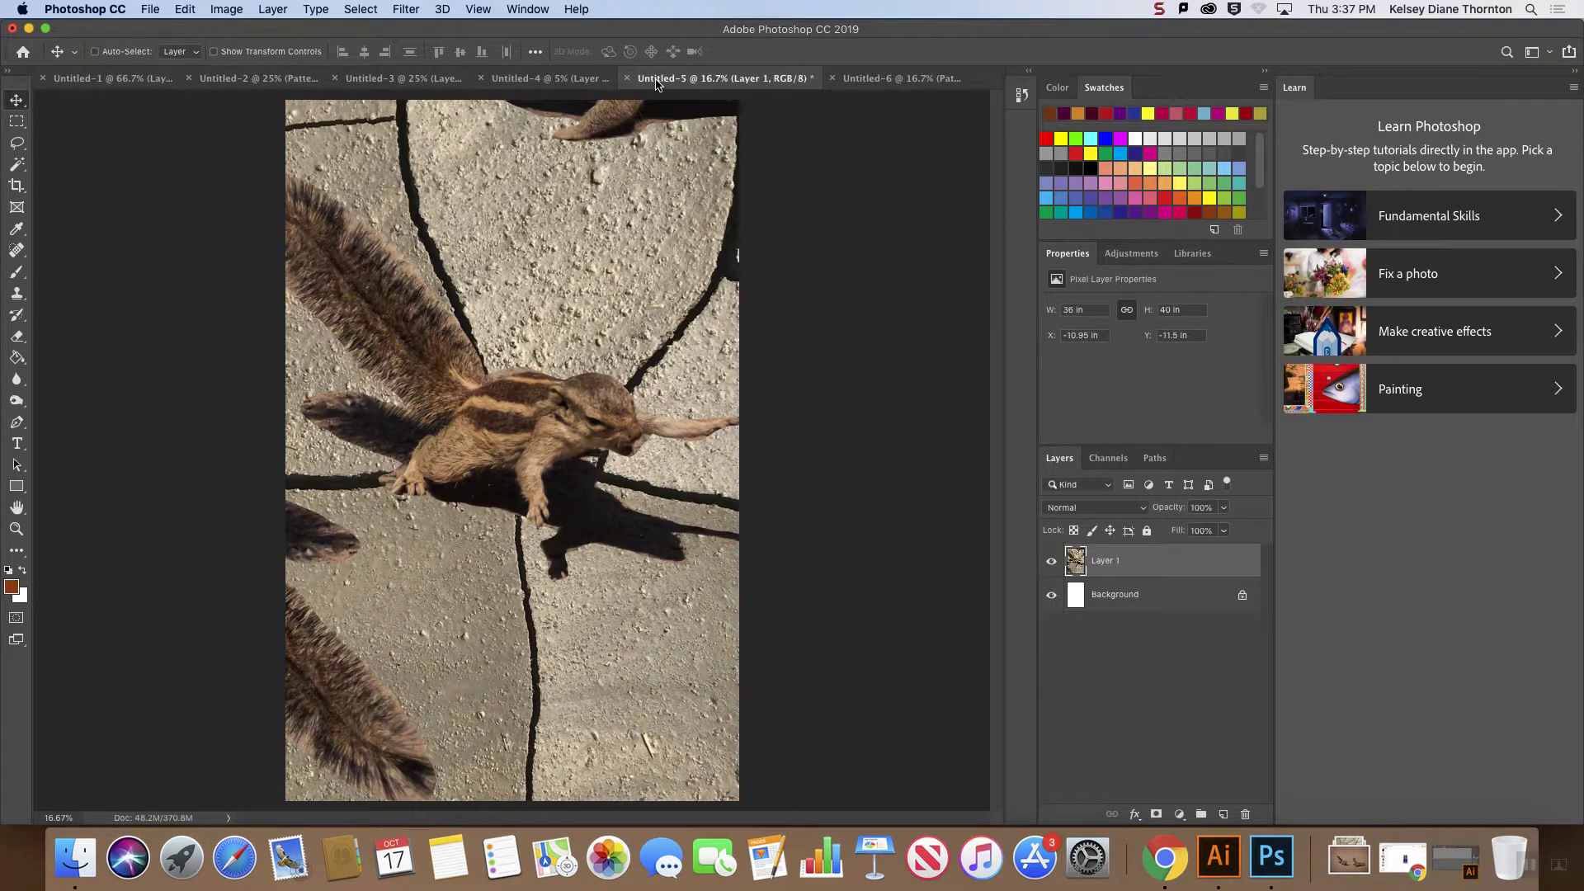
{"action": "left_click", "coordinate": [868, 81]}
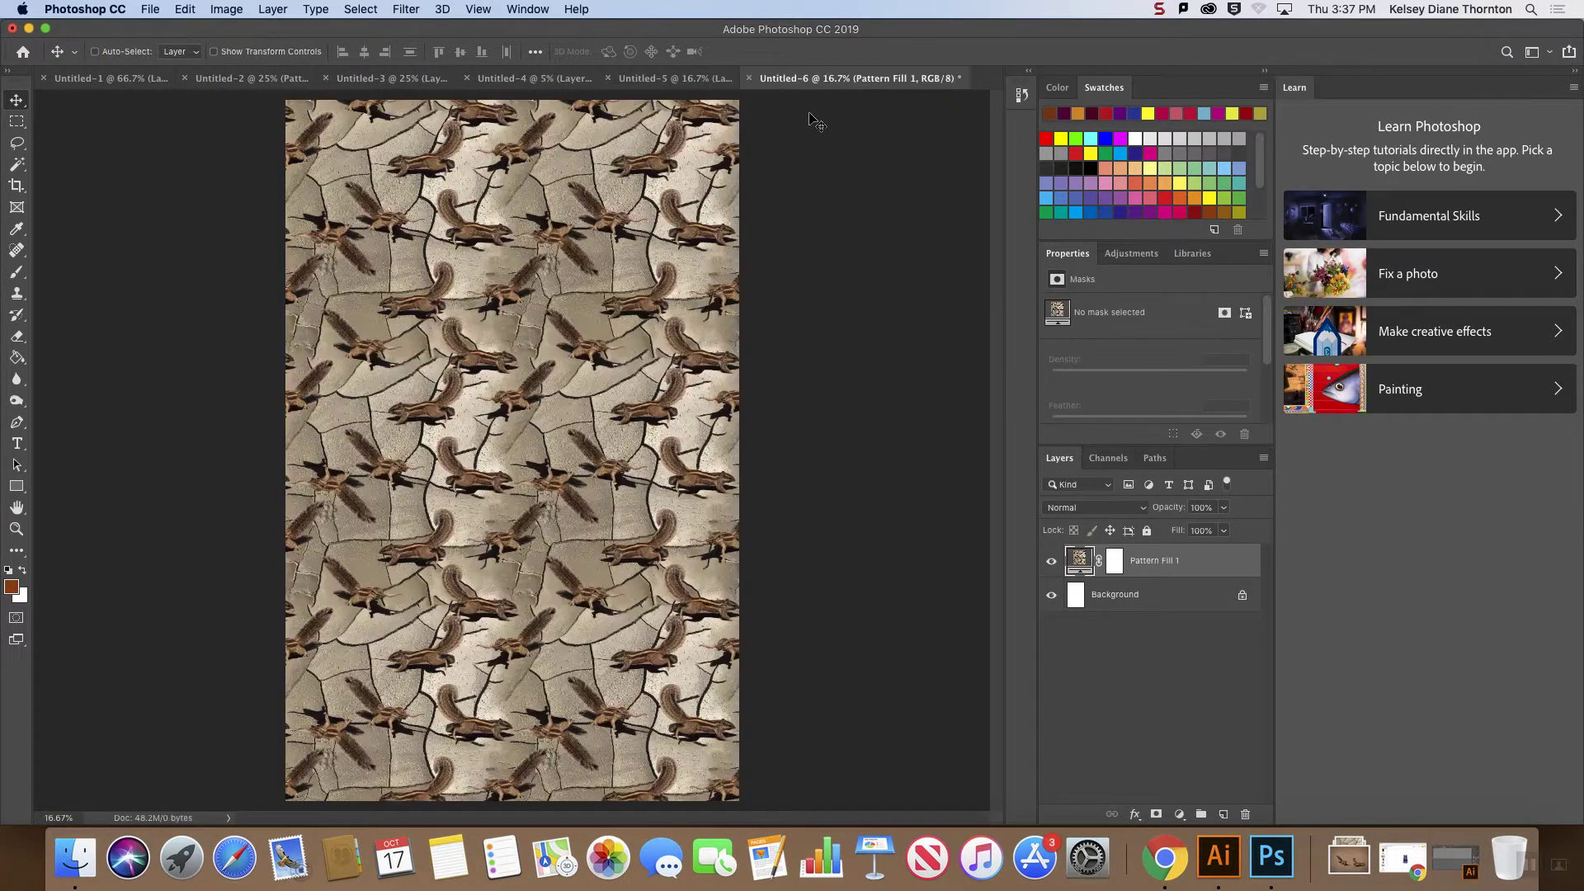
- Switch to Chrome and copy the enlarged white dress photo from the Google image results for "white dress"
{"action": "left_click", "coordinate": [29, 29]}
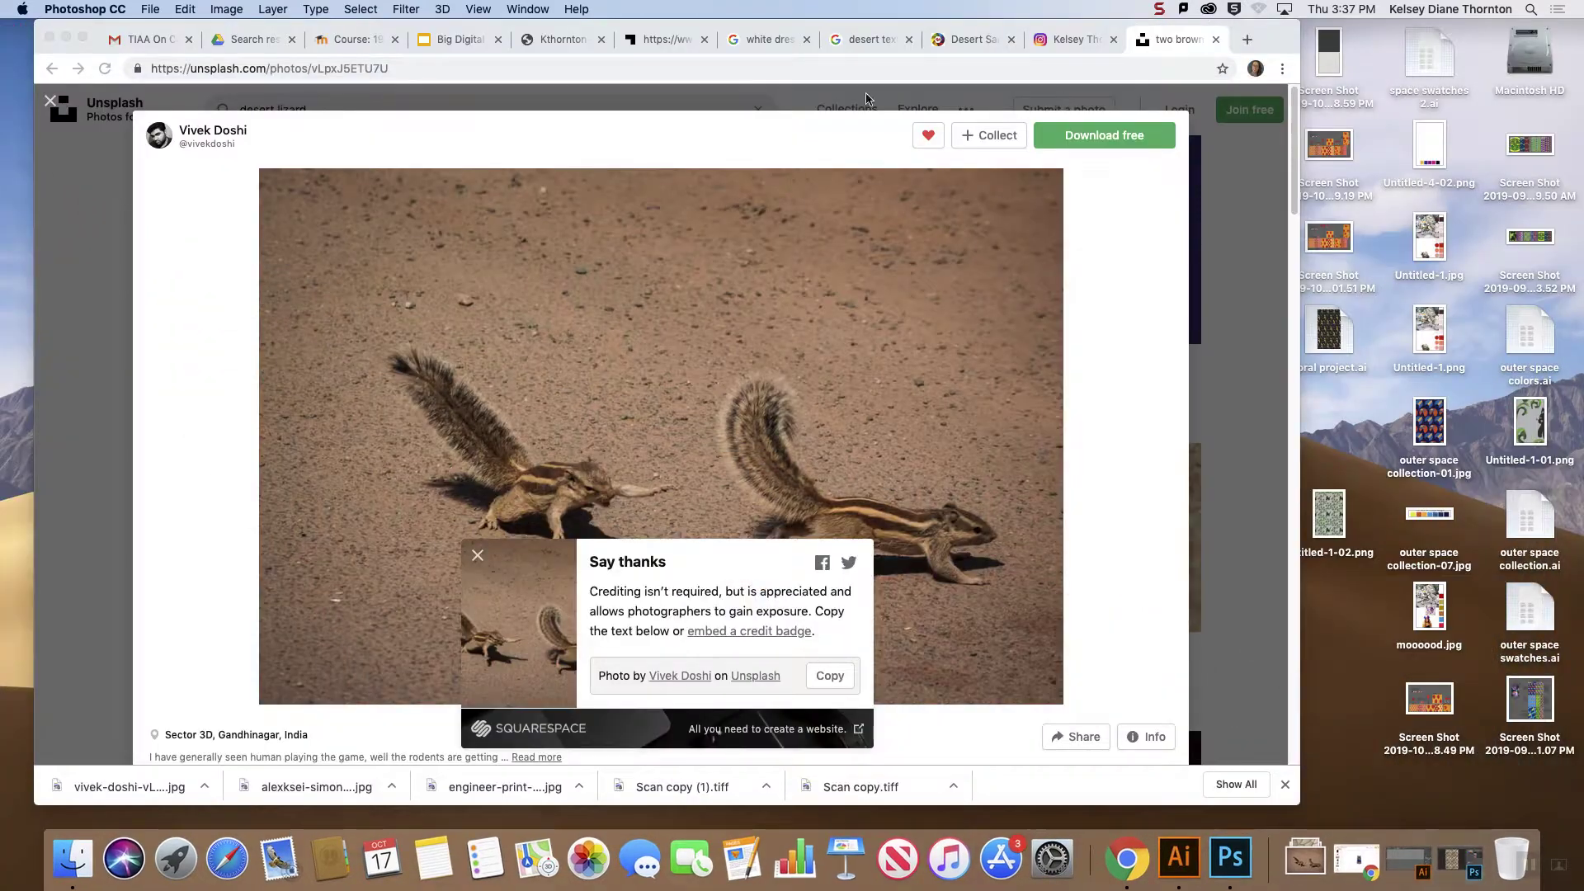
{"action": "left_click", "coordinate": [854, 41]}
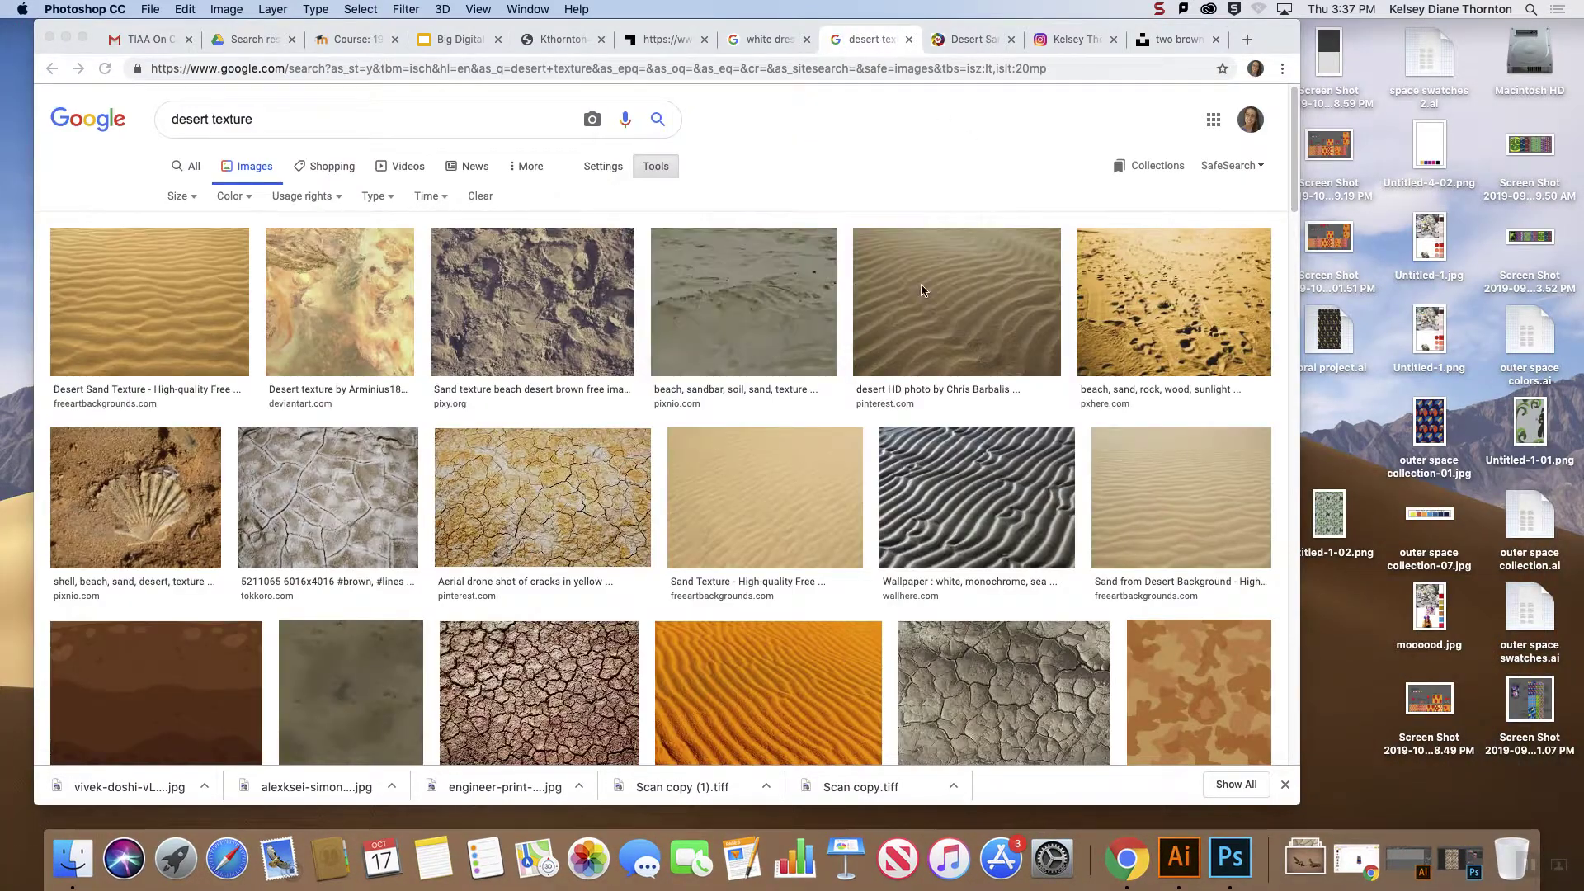
{"action": "left_click", "coordinate": [775, 40]}
{"action": "right_click", "coordinate": [1040, 375]}
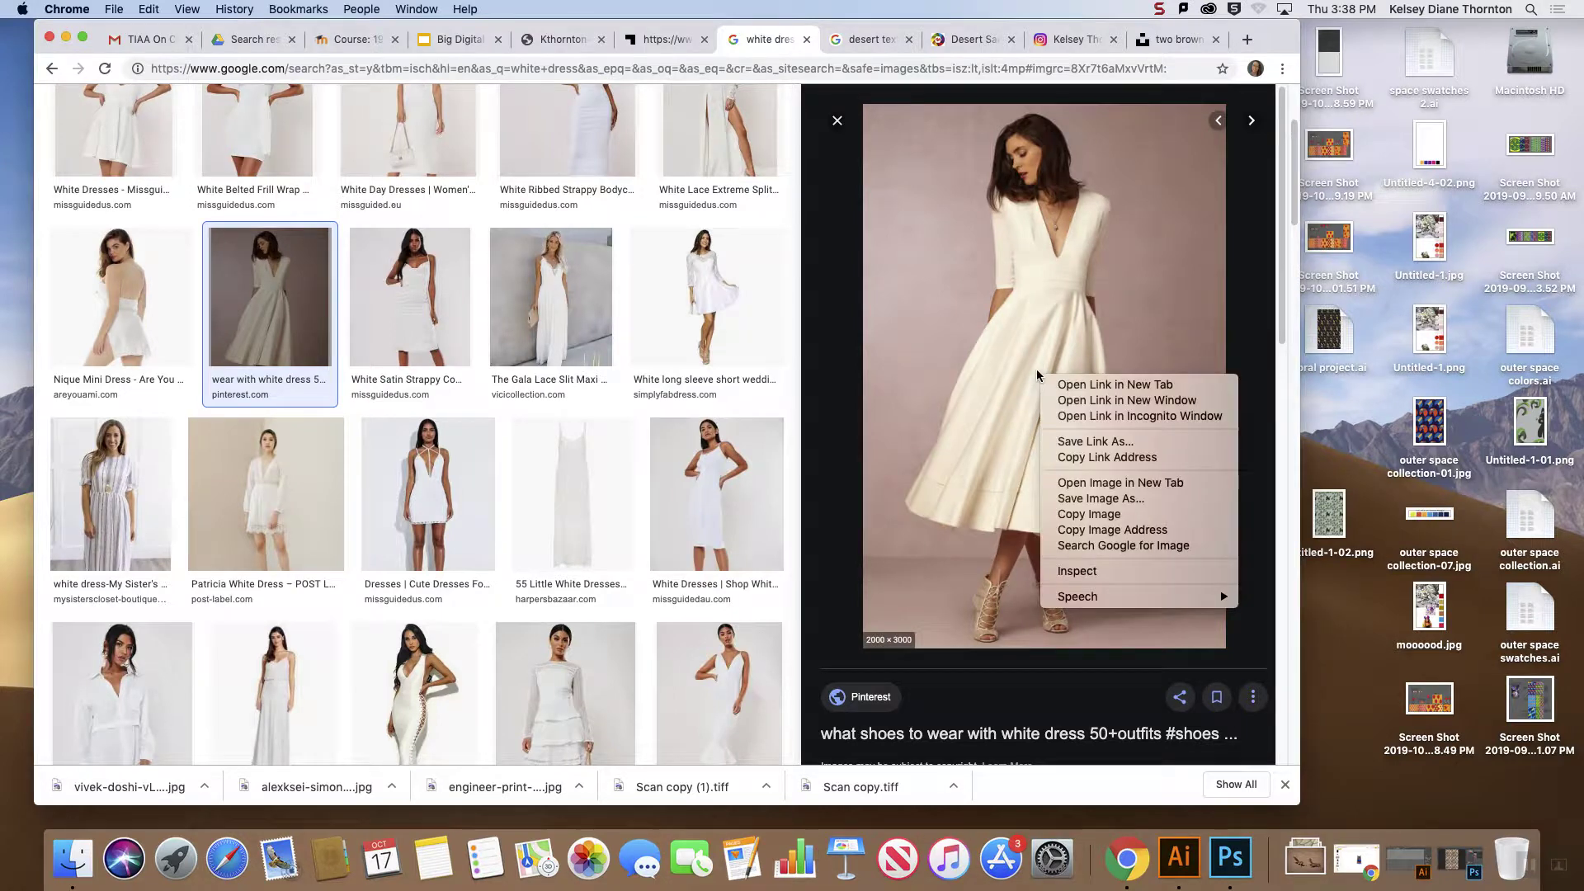
{"action": "left_click", "coordinate": [1106, 514]}
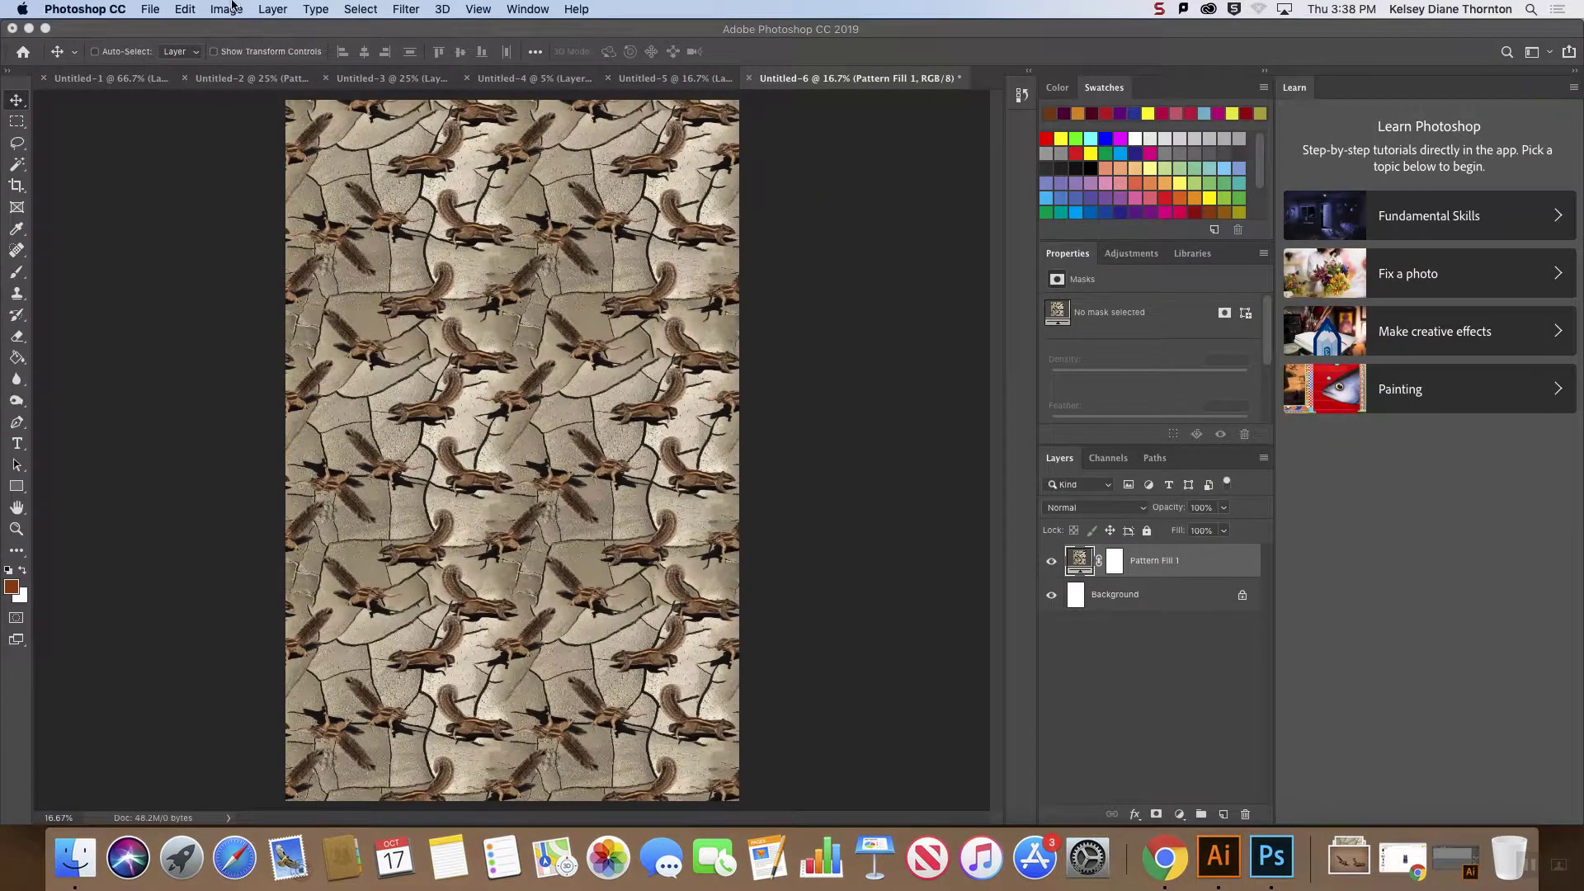
- Create a blank Tabloid print document and paste the copied dress photo into it at about X 2.17 in, Y 3.04 in
{"action": "left_click", "coordinate": [153, 9]}
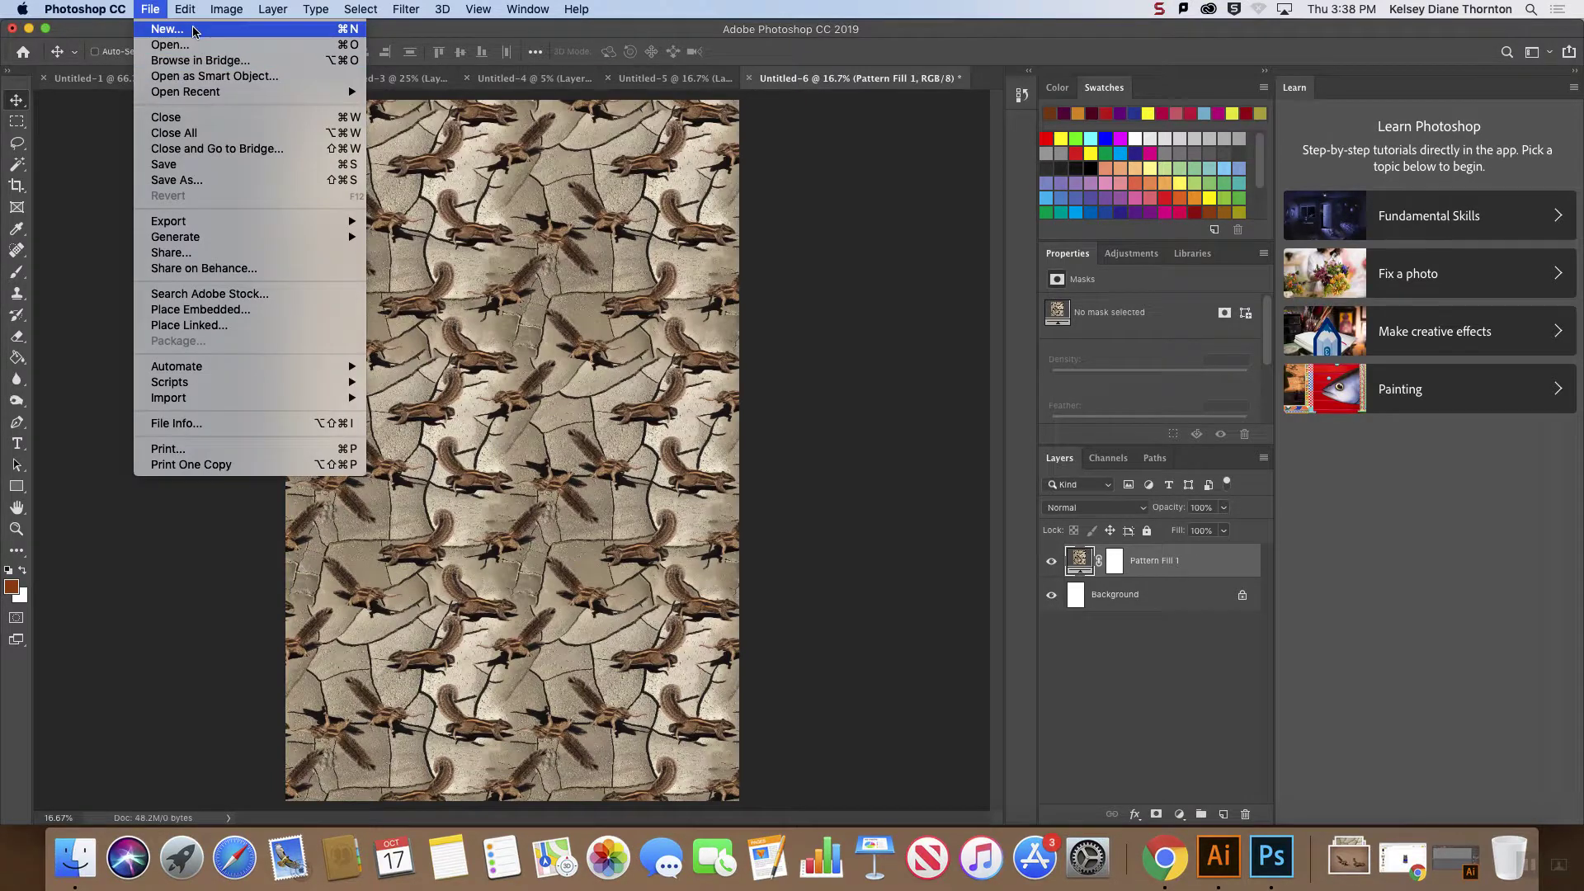
{"action": "left_click", "coordinate": [176, 32]}
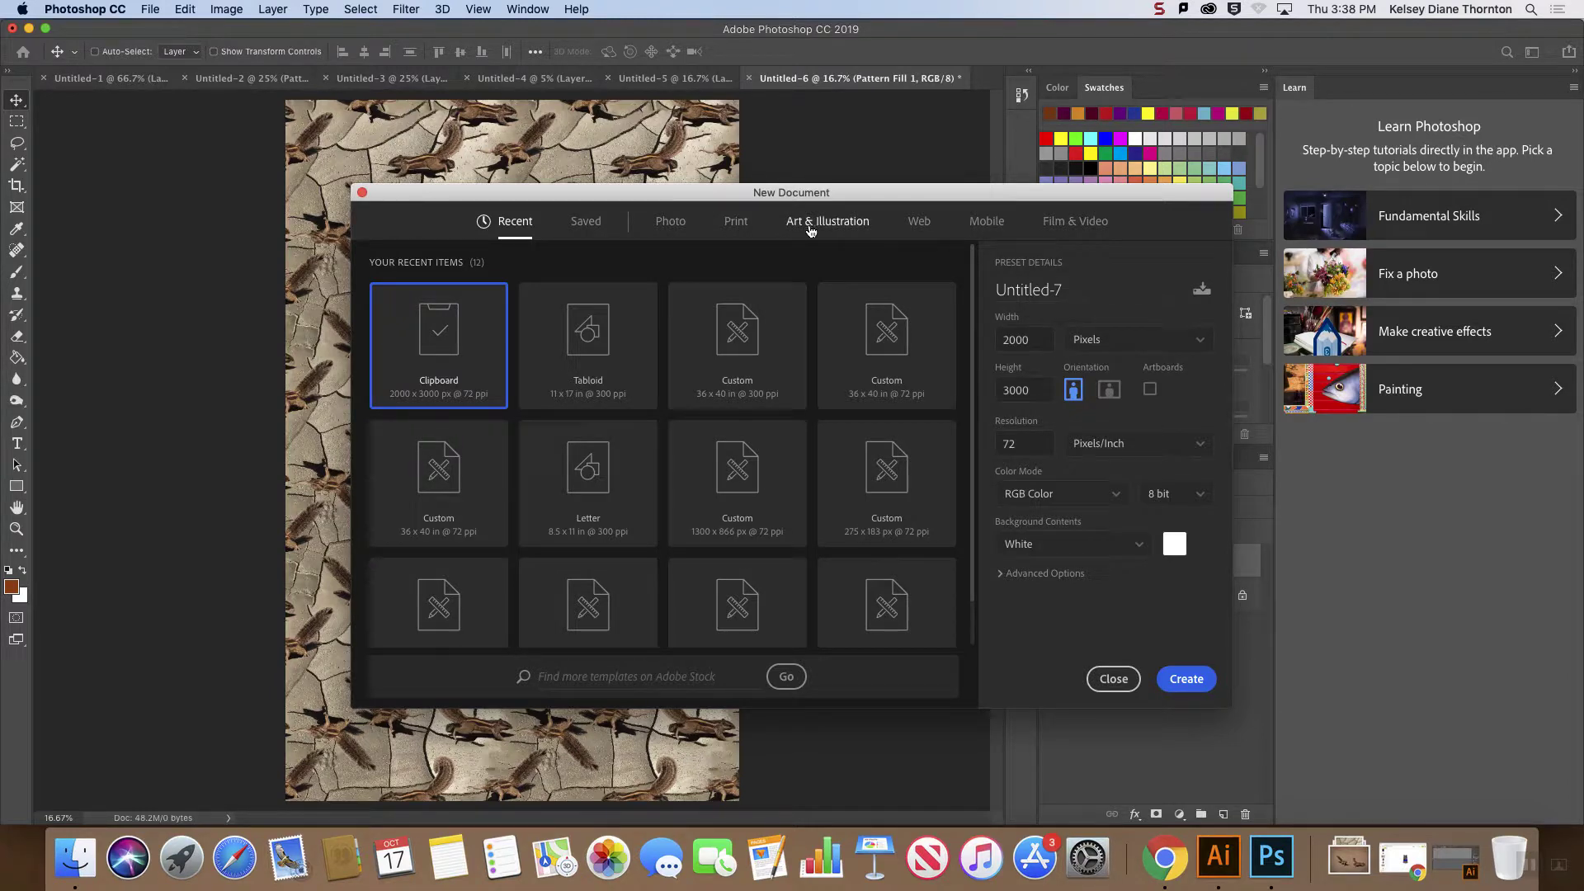
{"action": "left_click", "coordinate": [736, 221]}
{"action": "left_click", "coordinate": [776, 346]}
{"action": "left_click", "coordinate": [1194, 680]}
{"action": "key", "text": "super+v"}
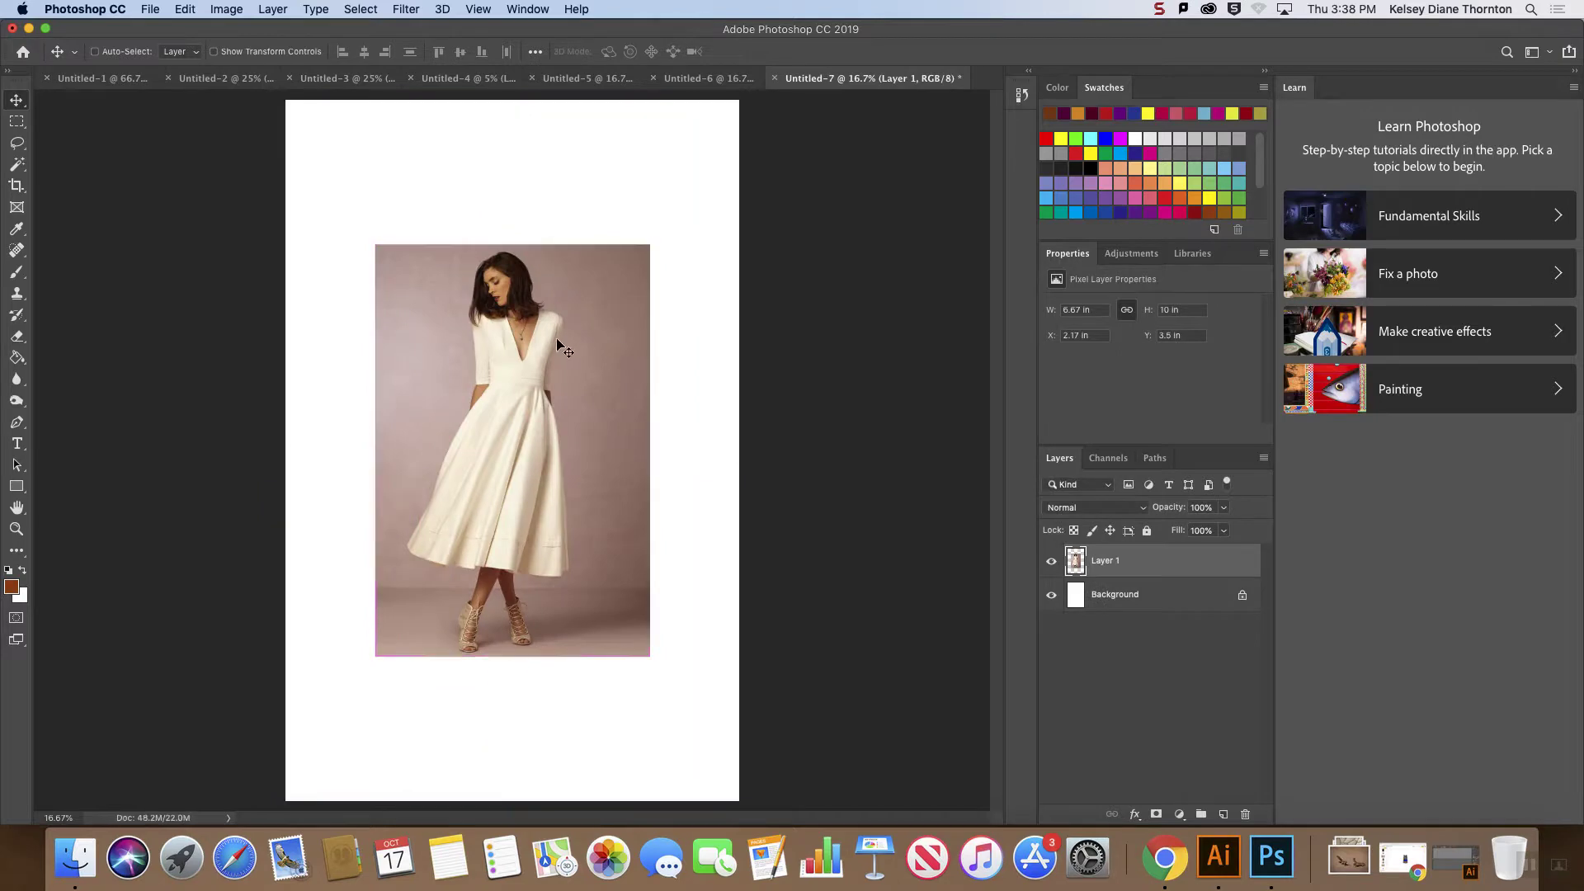
{"action": "left_click_drag", "start_coordinate": [552, 378], "coordinate": [552, 359]}
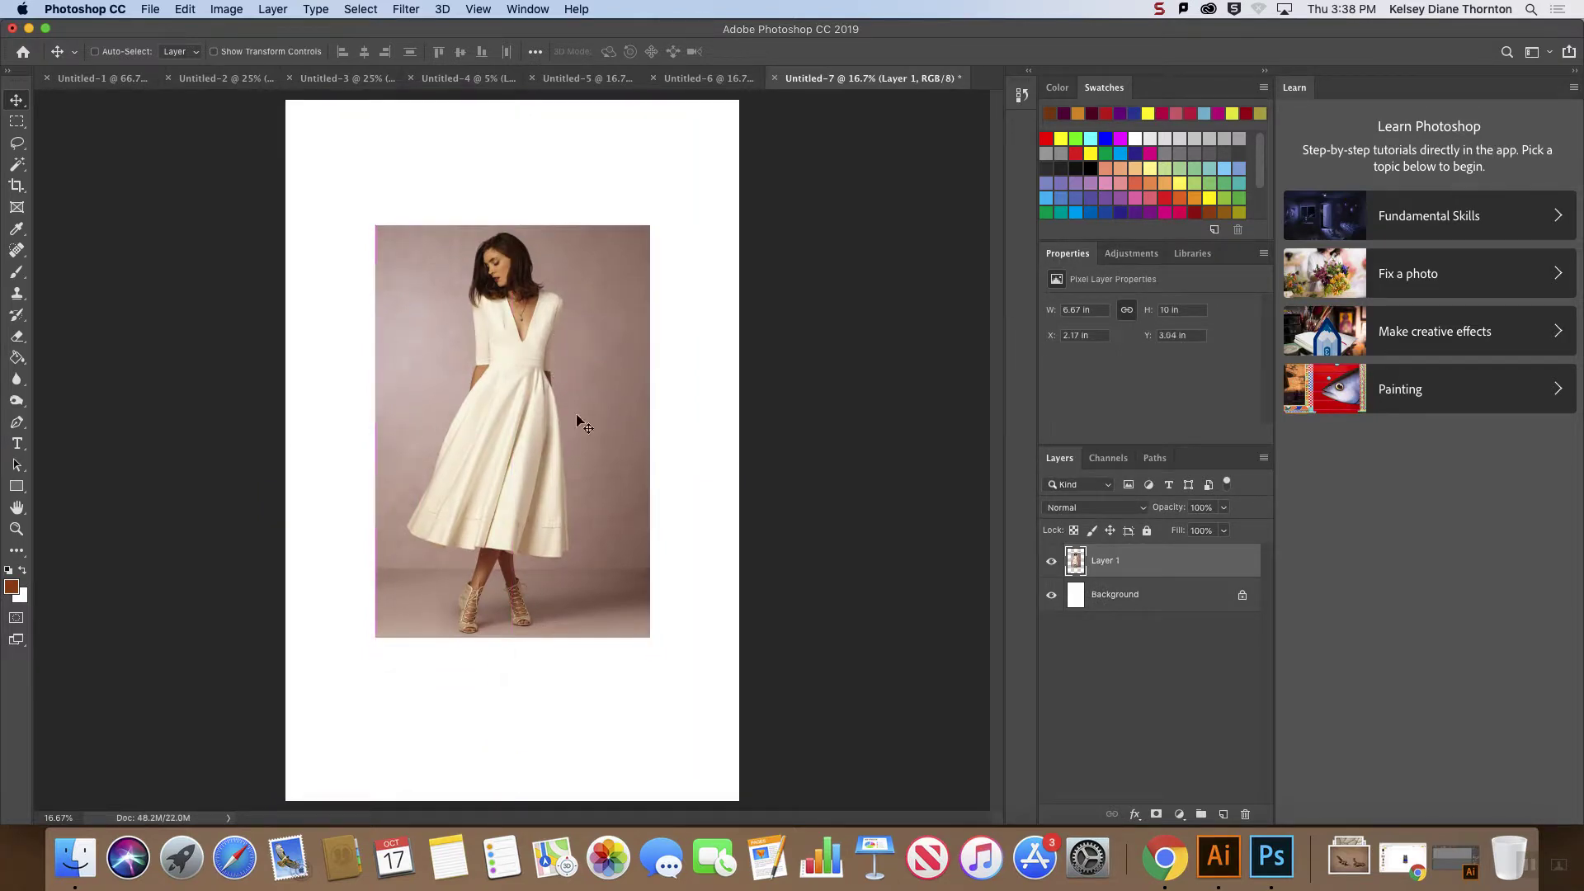
- Look through the white dress image results in Chrome and return to the Photoshop document
{"action": "left_click", "coordinate": [1165, 858]}
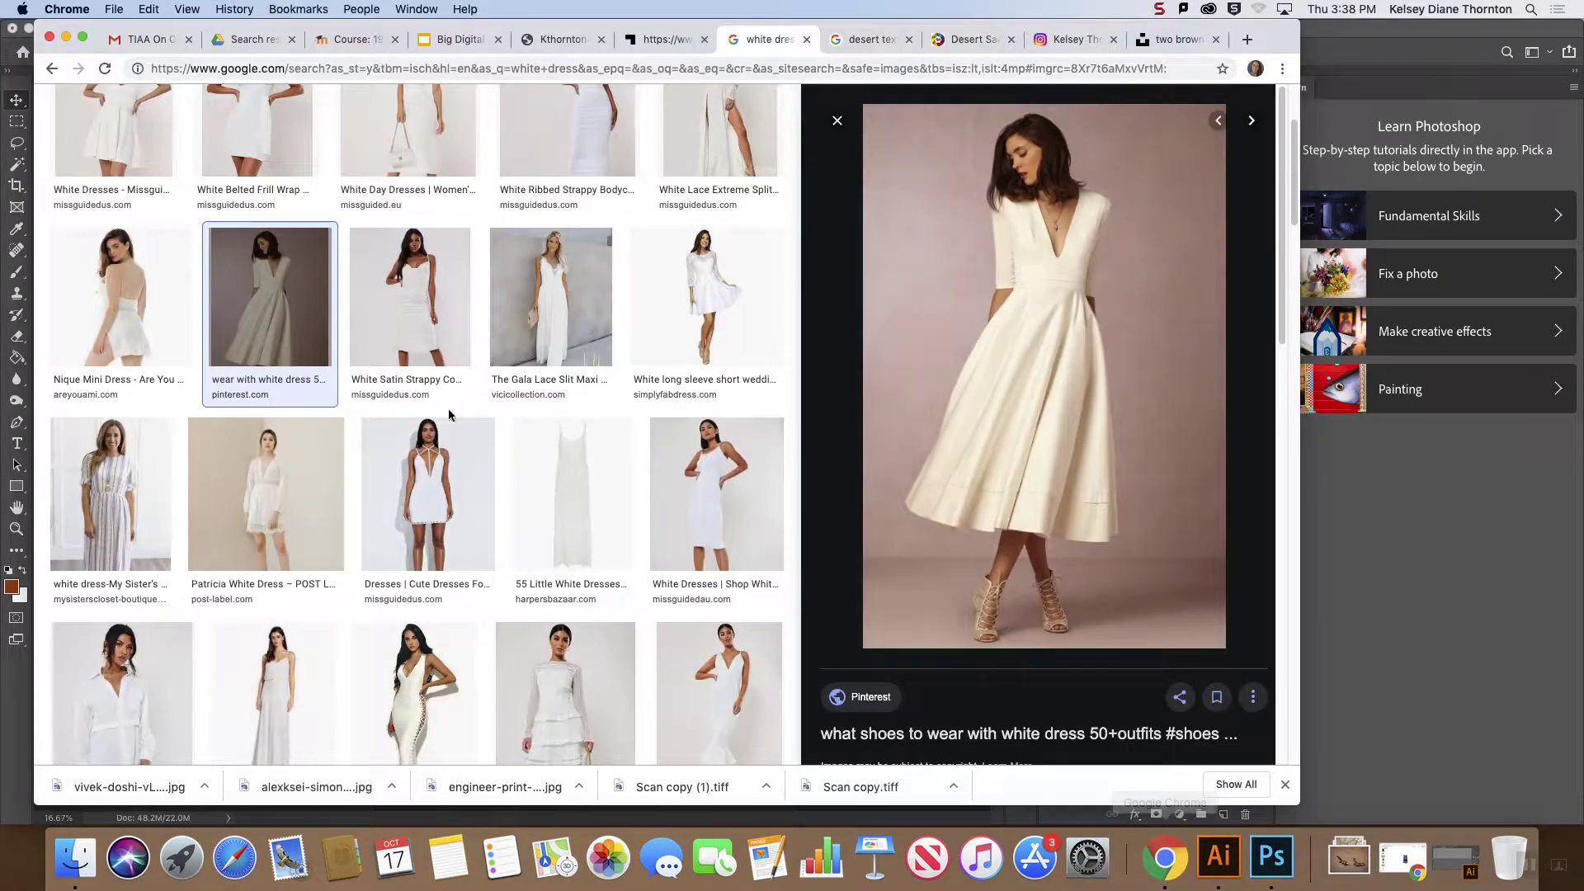
{"action": "scroll", "coordinate": [524, 528], "scroll_direction": "up", "scroll_amount": 5}
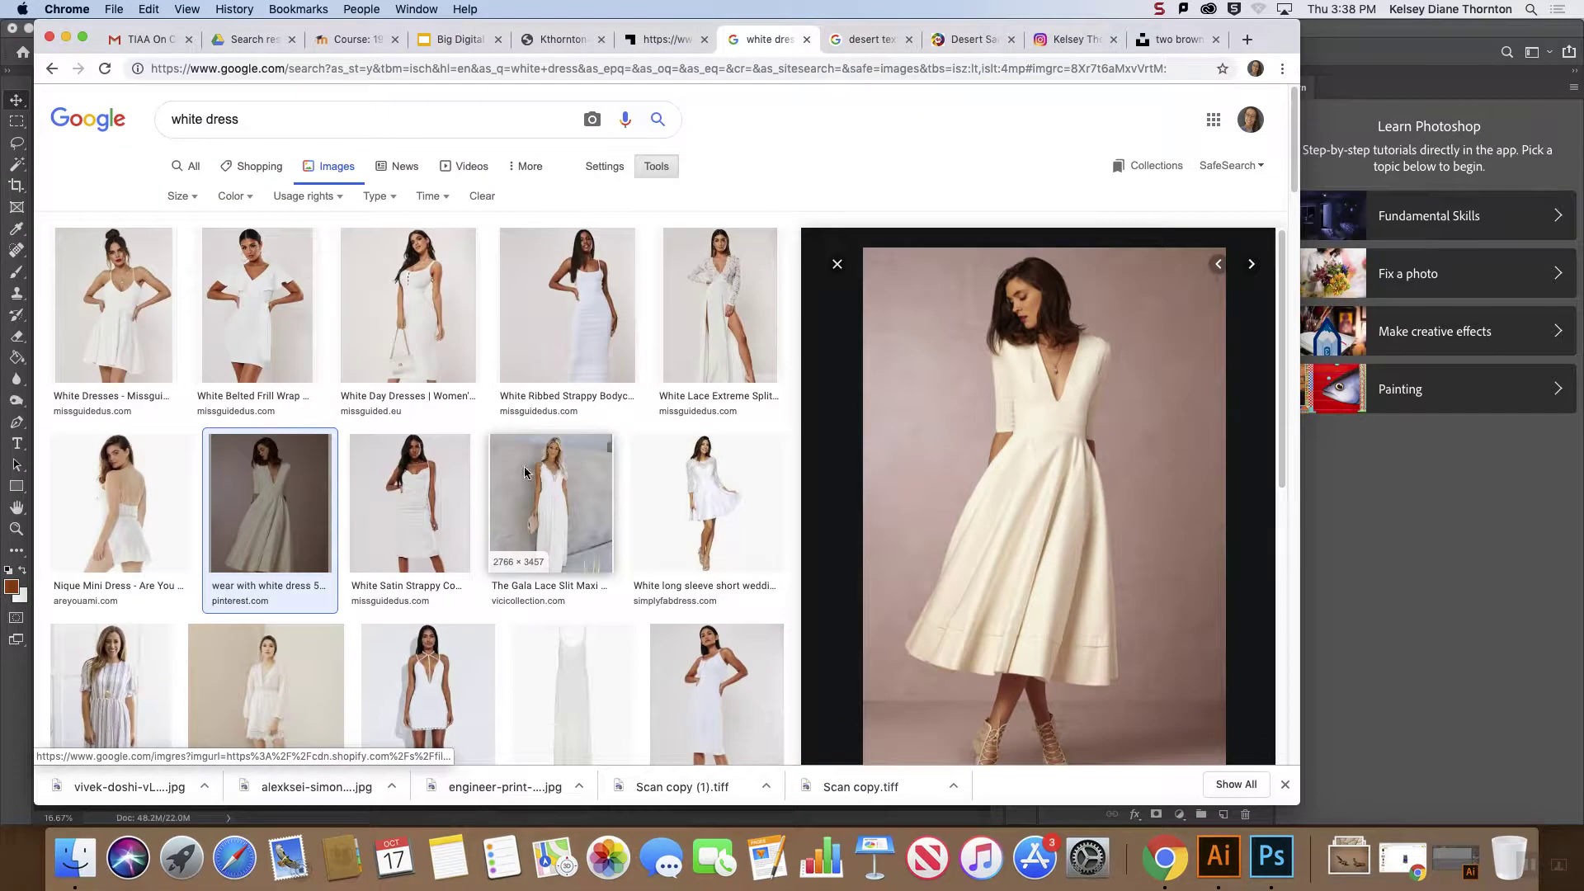
{"action": "scroll", "coordinate": [503, 512], "scroll_direction": "down", "scroll_amount": 5}
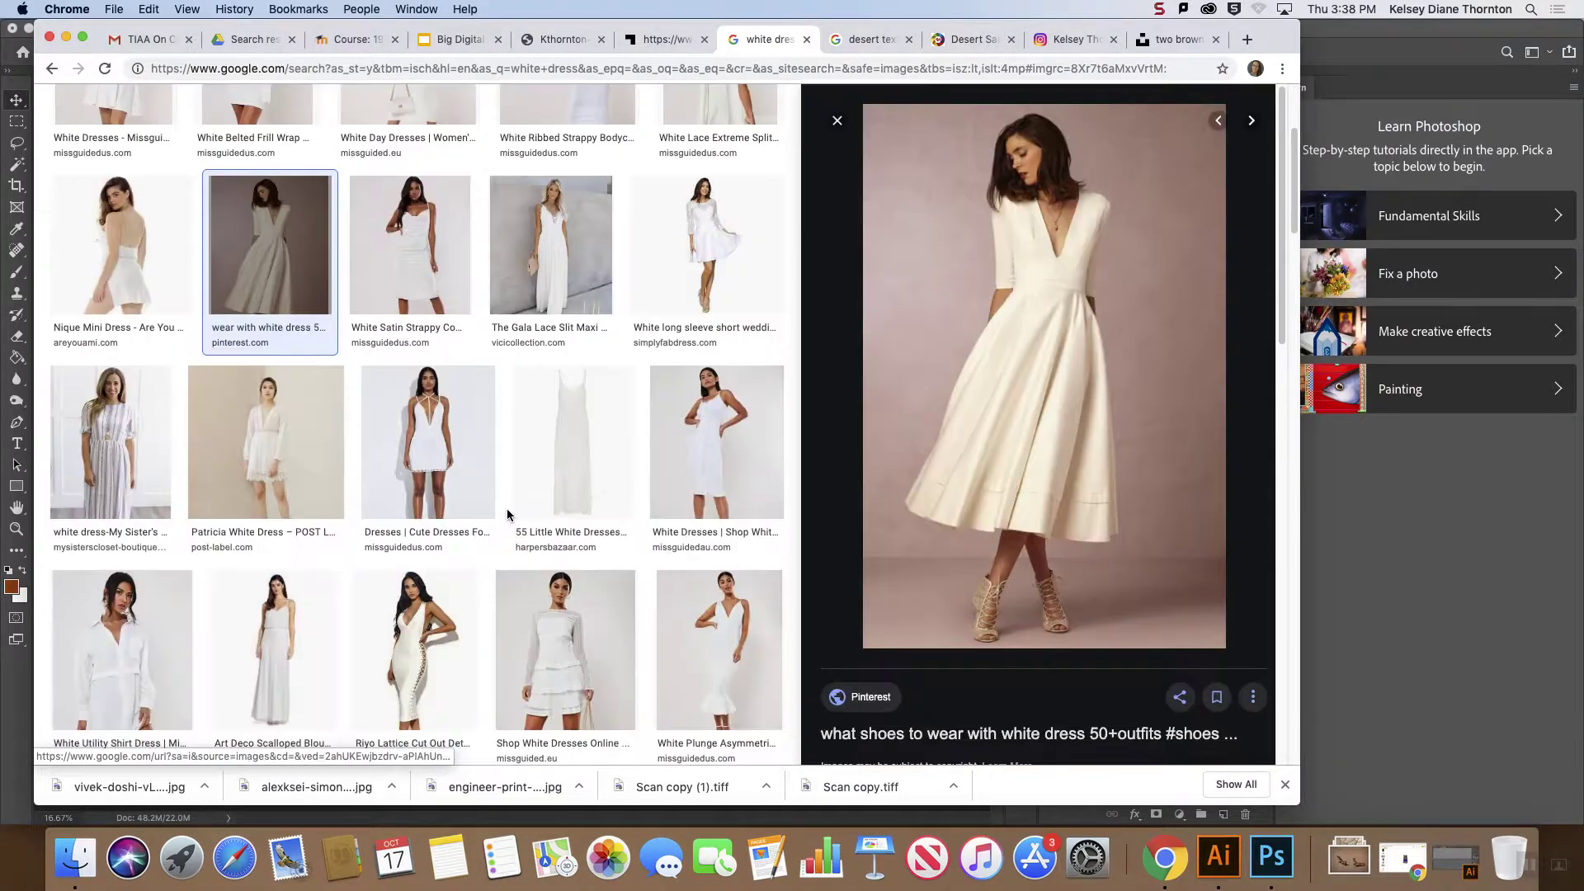
{"action": "left_click", "coordinate": [1343, 49]}
{"action": "left_click_drag", "start_coordinate": [529, 423], "coordinate": [601, 467]}
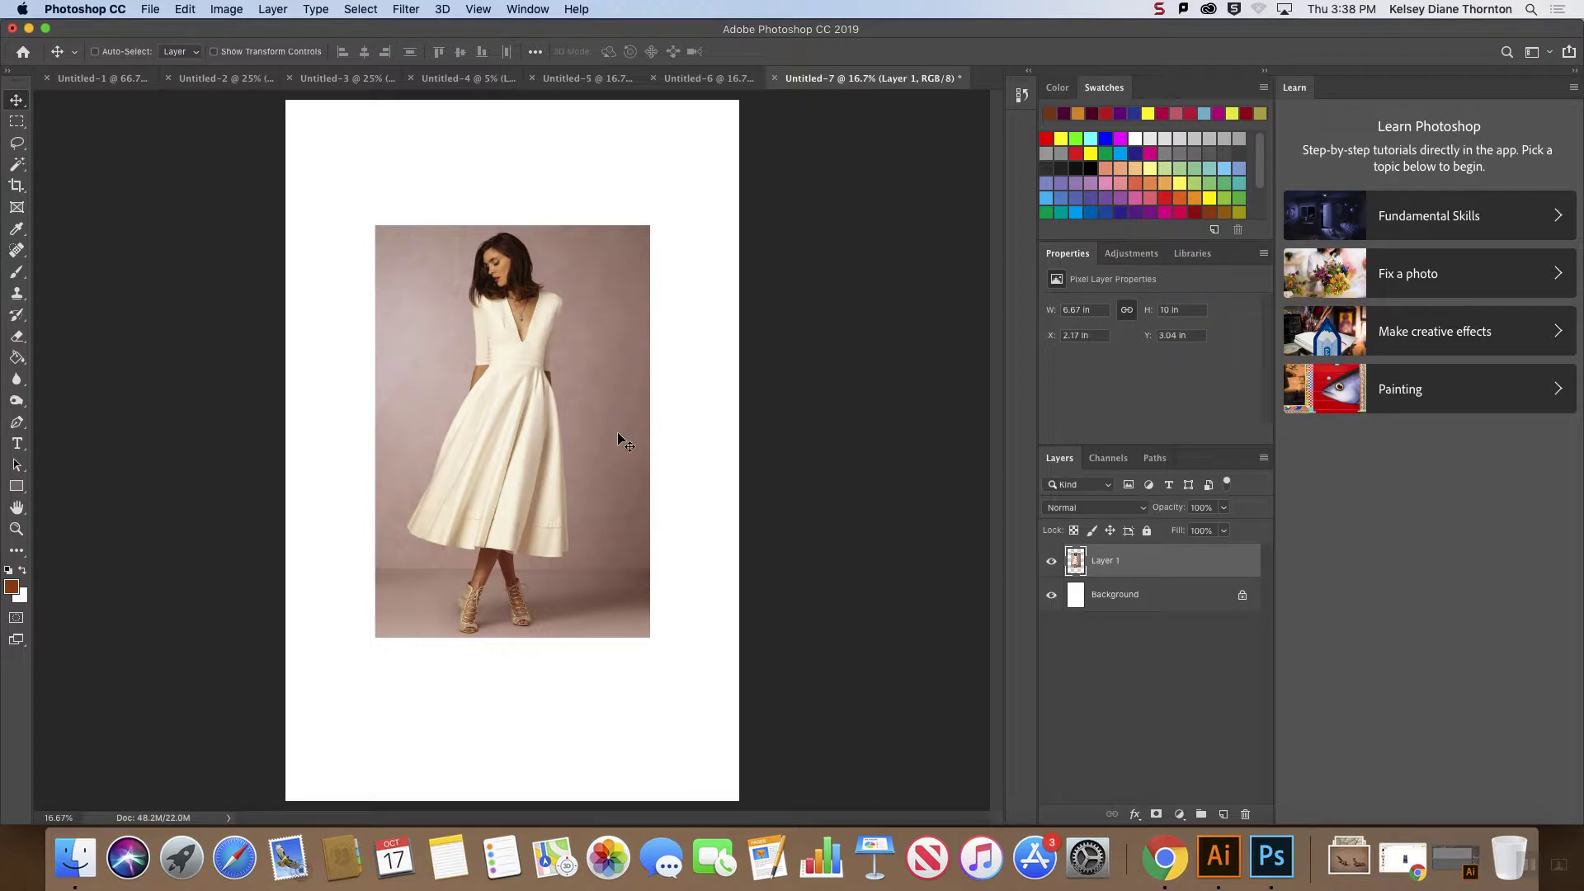
{"action": "key", "text": "ctrl+t"}
{"action": "left_click_drag", "start_coordinate": [642, 238], "coordinate": [506, 445]}
{"action": "key", "text": "ctrl+z"}
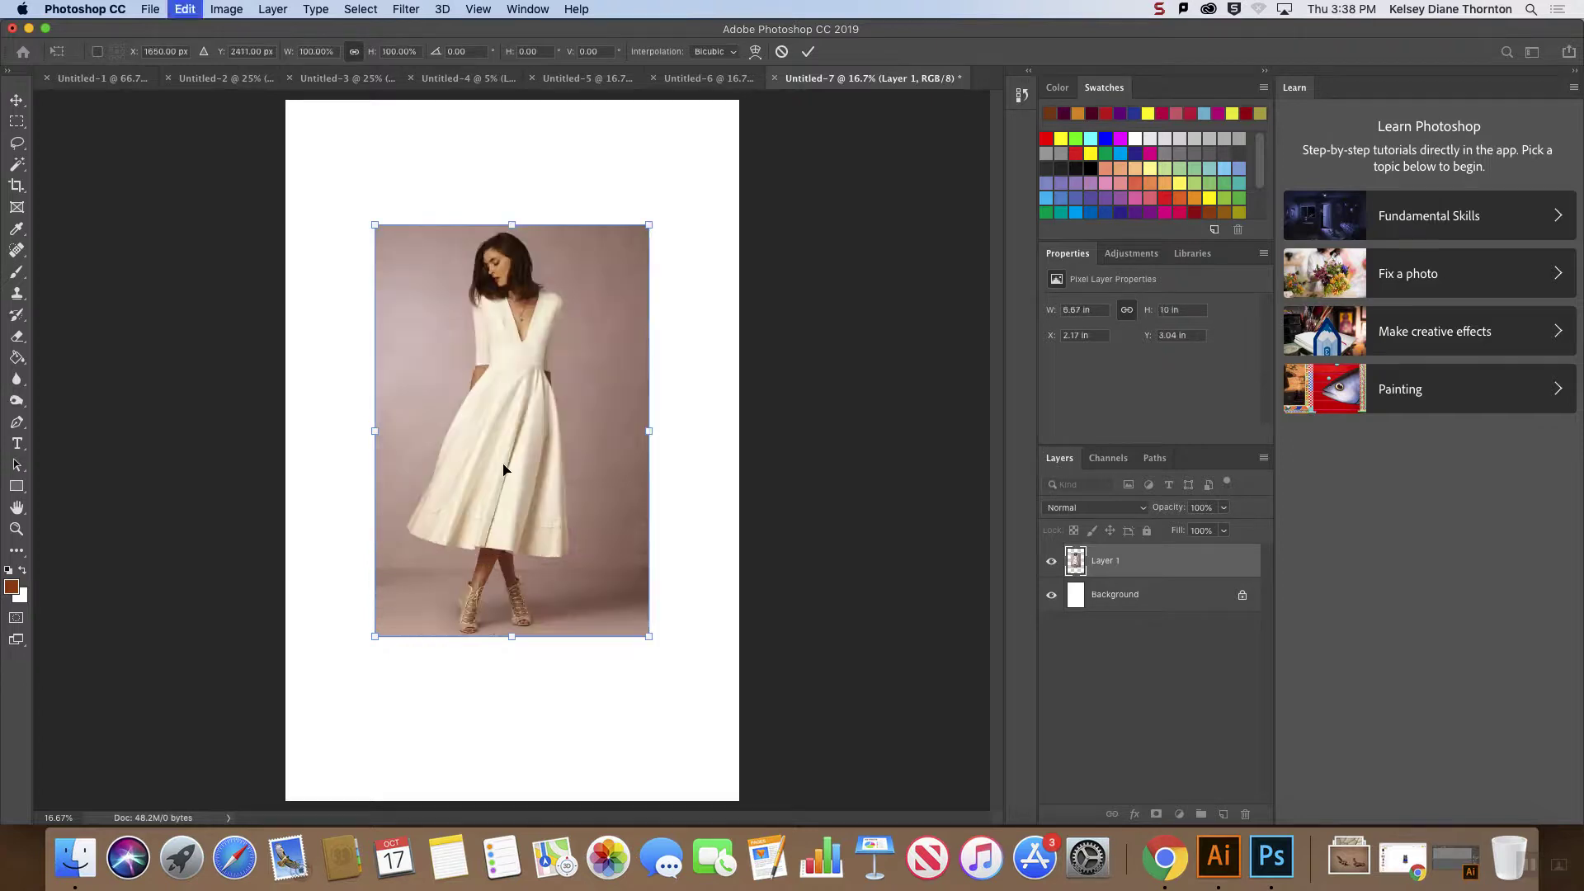
{"action": "key", "text": "Return"}
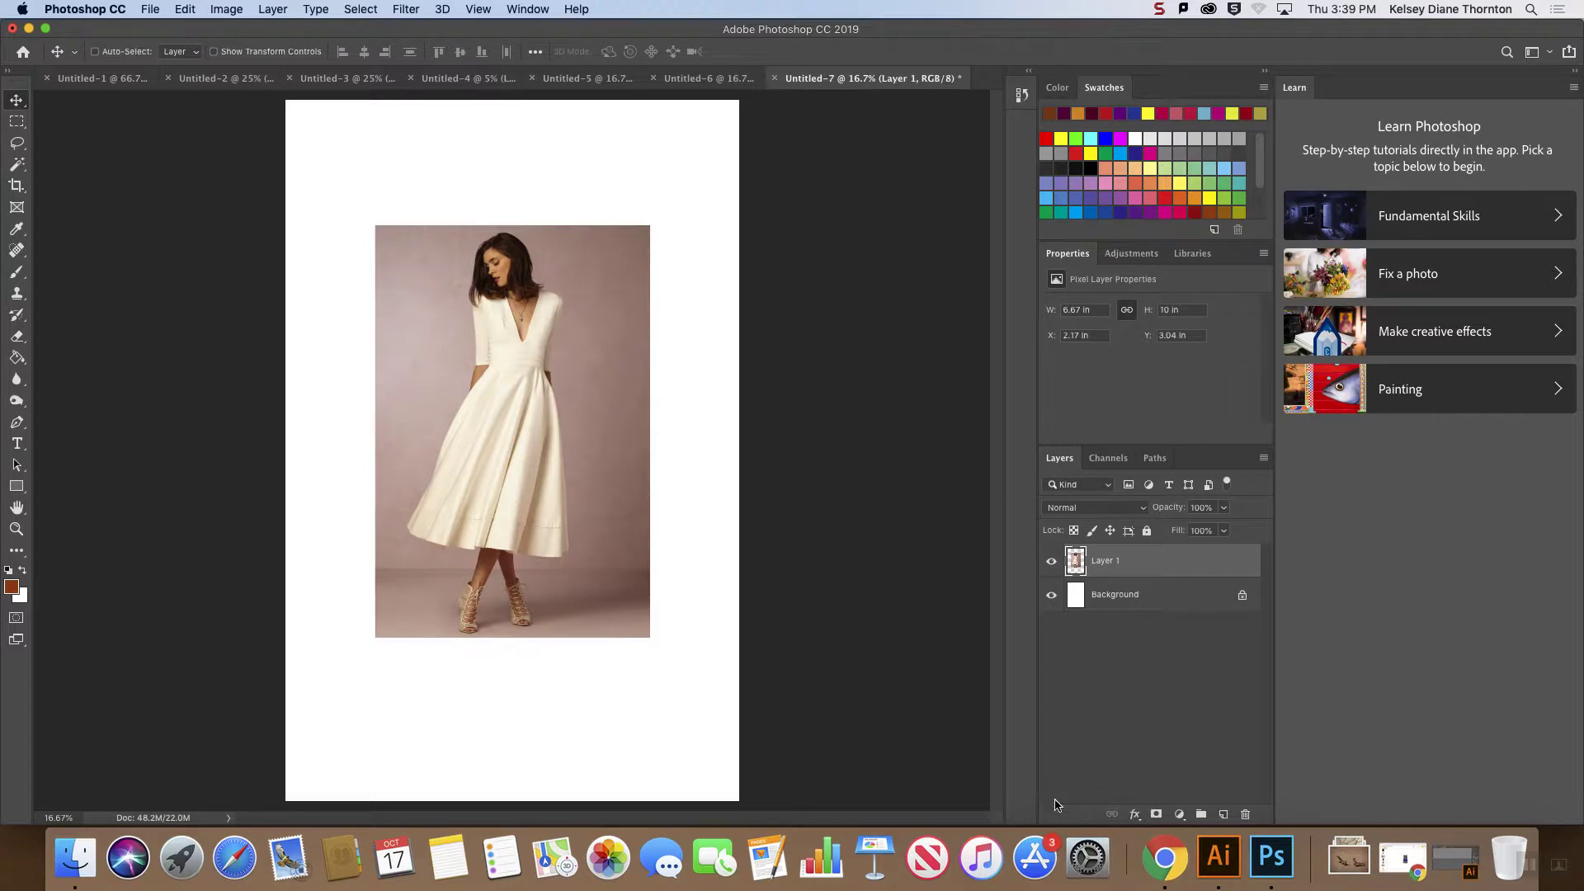
- Add a new layer above the dress photo and name it "color block"
{"action": "left_click", "coordinate": [1224, 815]}
{"action": "double_click", "coordinate": [1110, 563]}
{"action": "type", "text": "color block"}
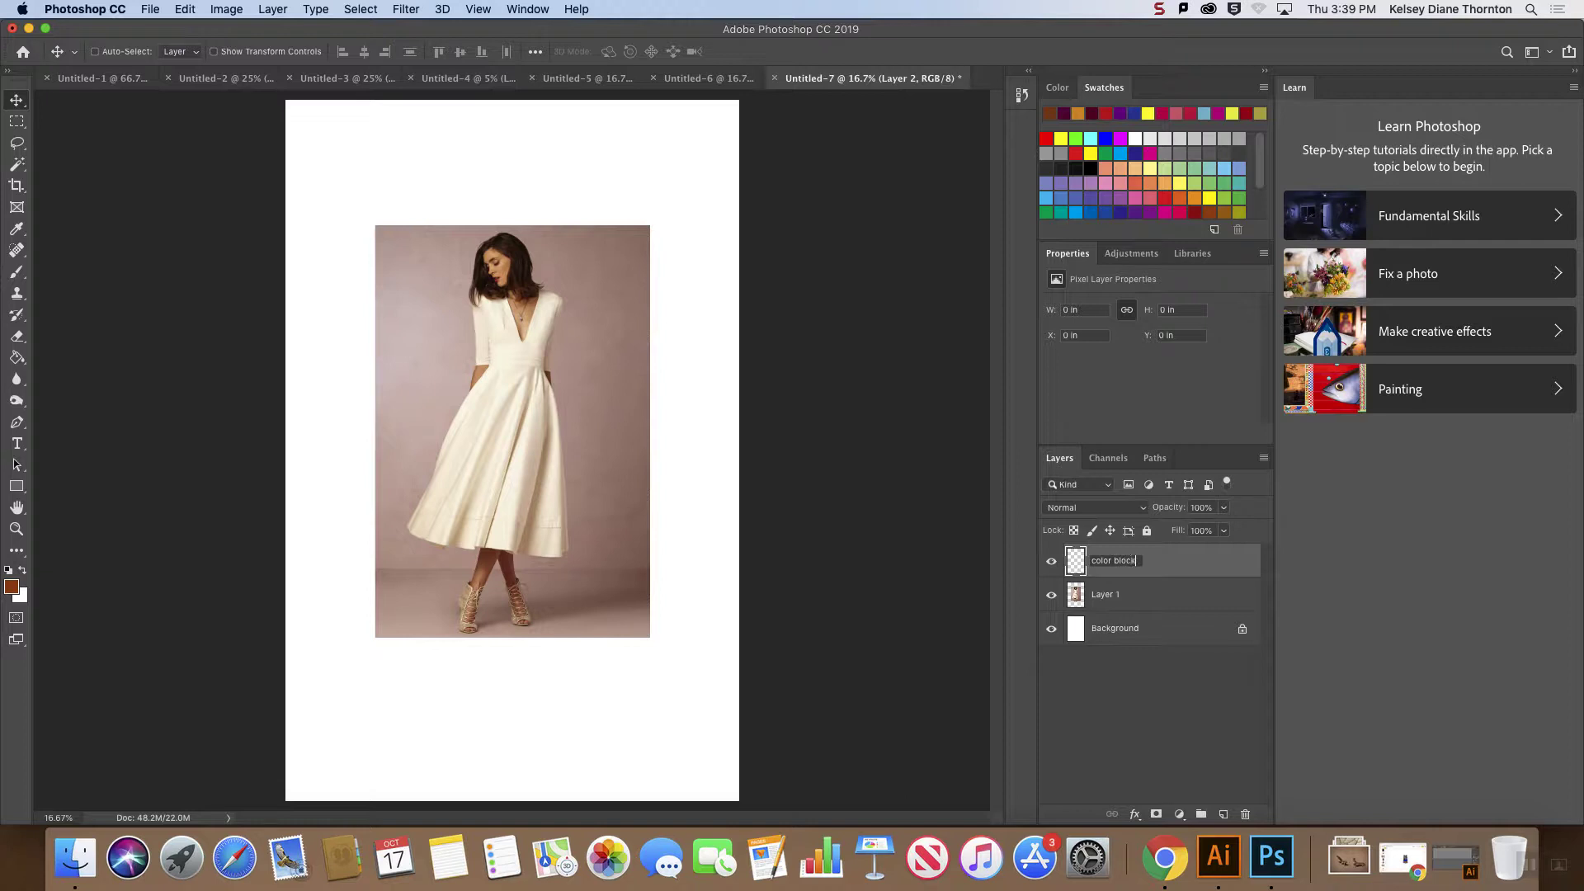
{"action": "key", "text": "Return"}
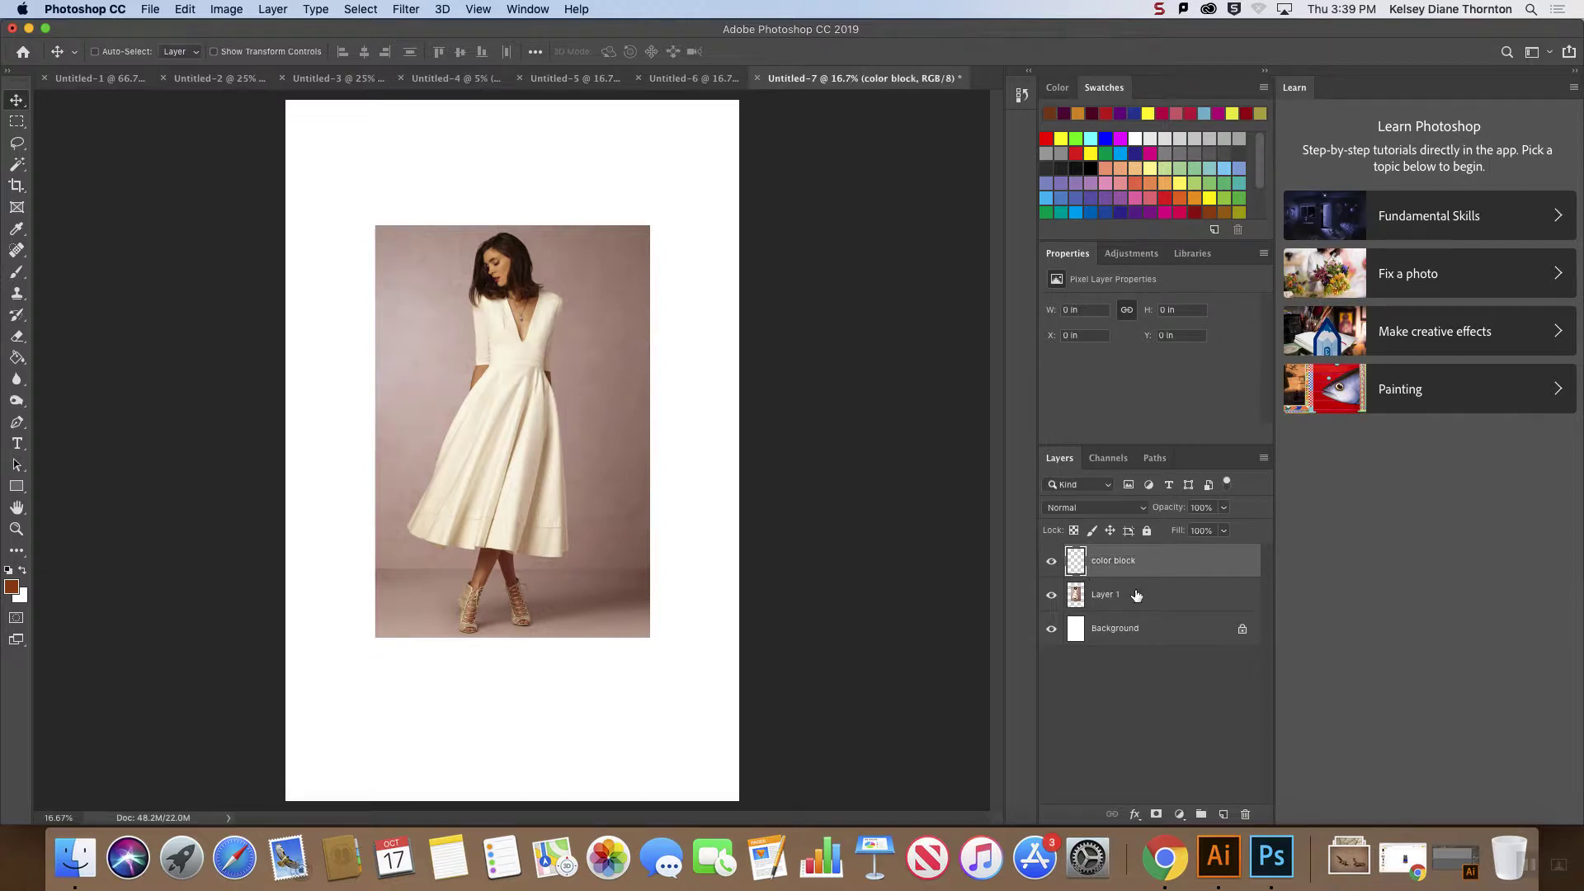
- Select the sleeves, bodice and the skirt's right part down to the hem with the Polygonal Lasso, leaving out the neckline
{"action": "left_click", "coordinate": [17, 143]}
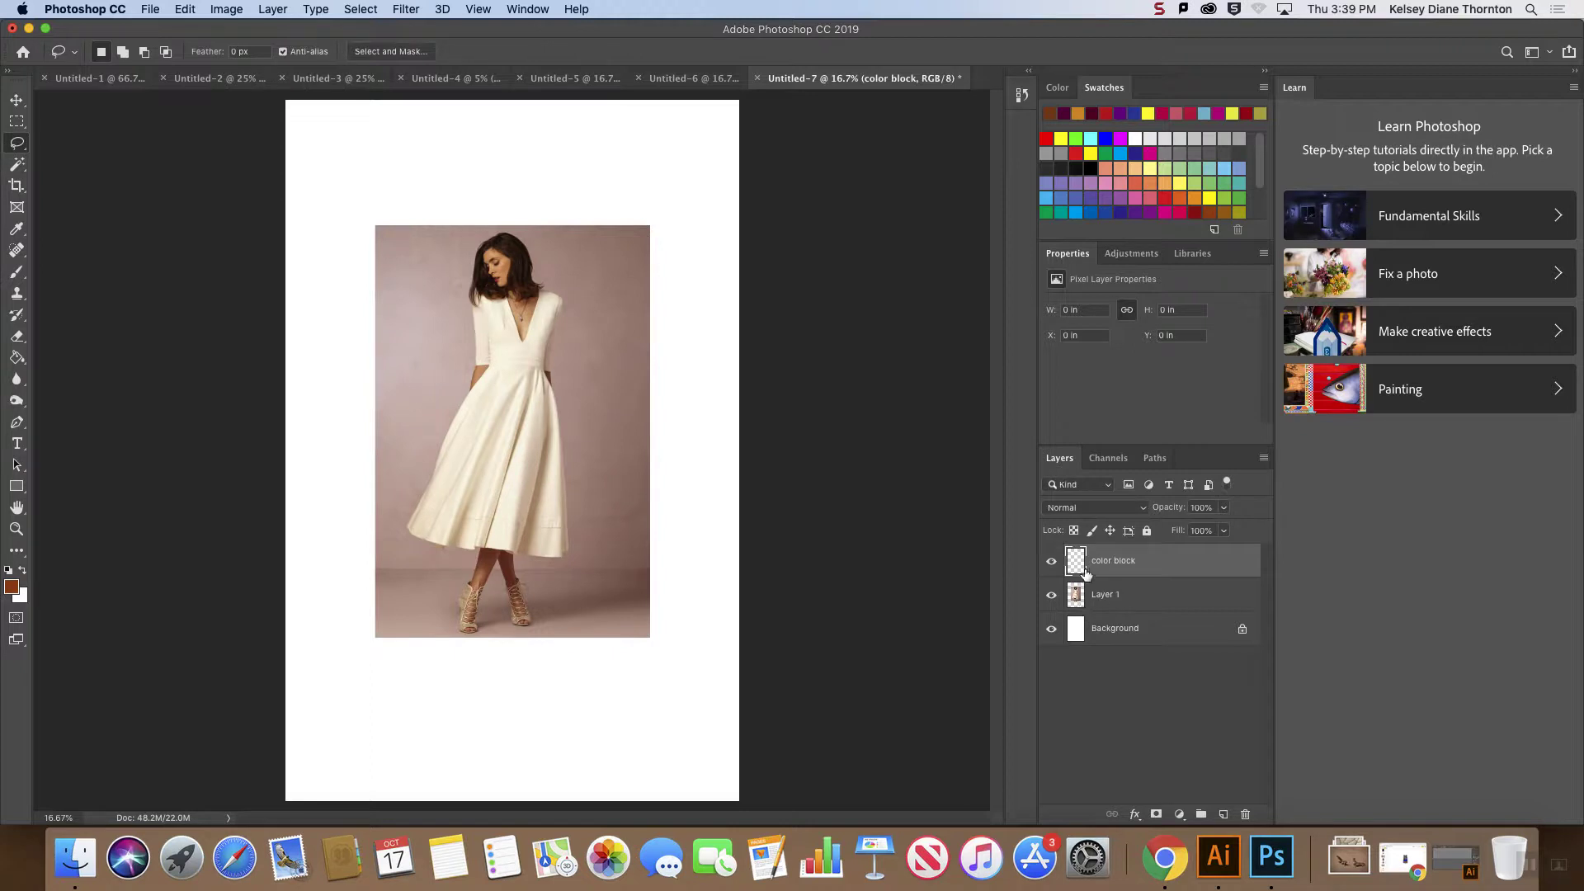
{"action": "right_click", "coordinate": [16, 144]}
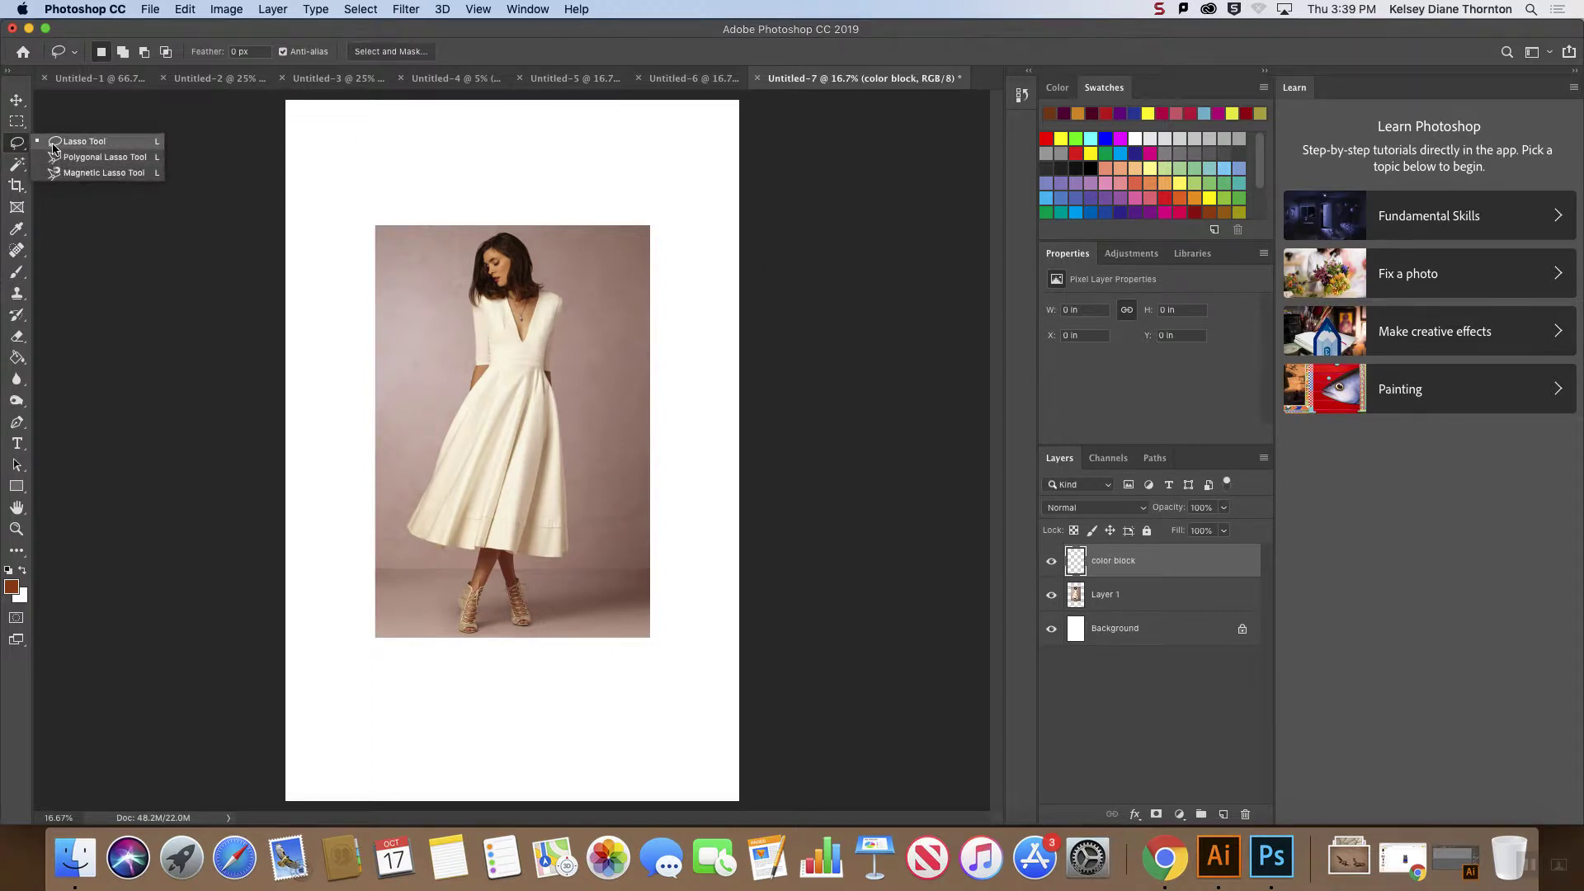
{"action": "left_click", "coordinate": [99, 157]}
{"action": "key", "text": "super+0"}
{"action": "key", "text": "super+equal"}
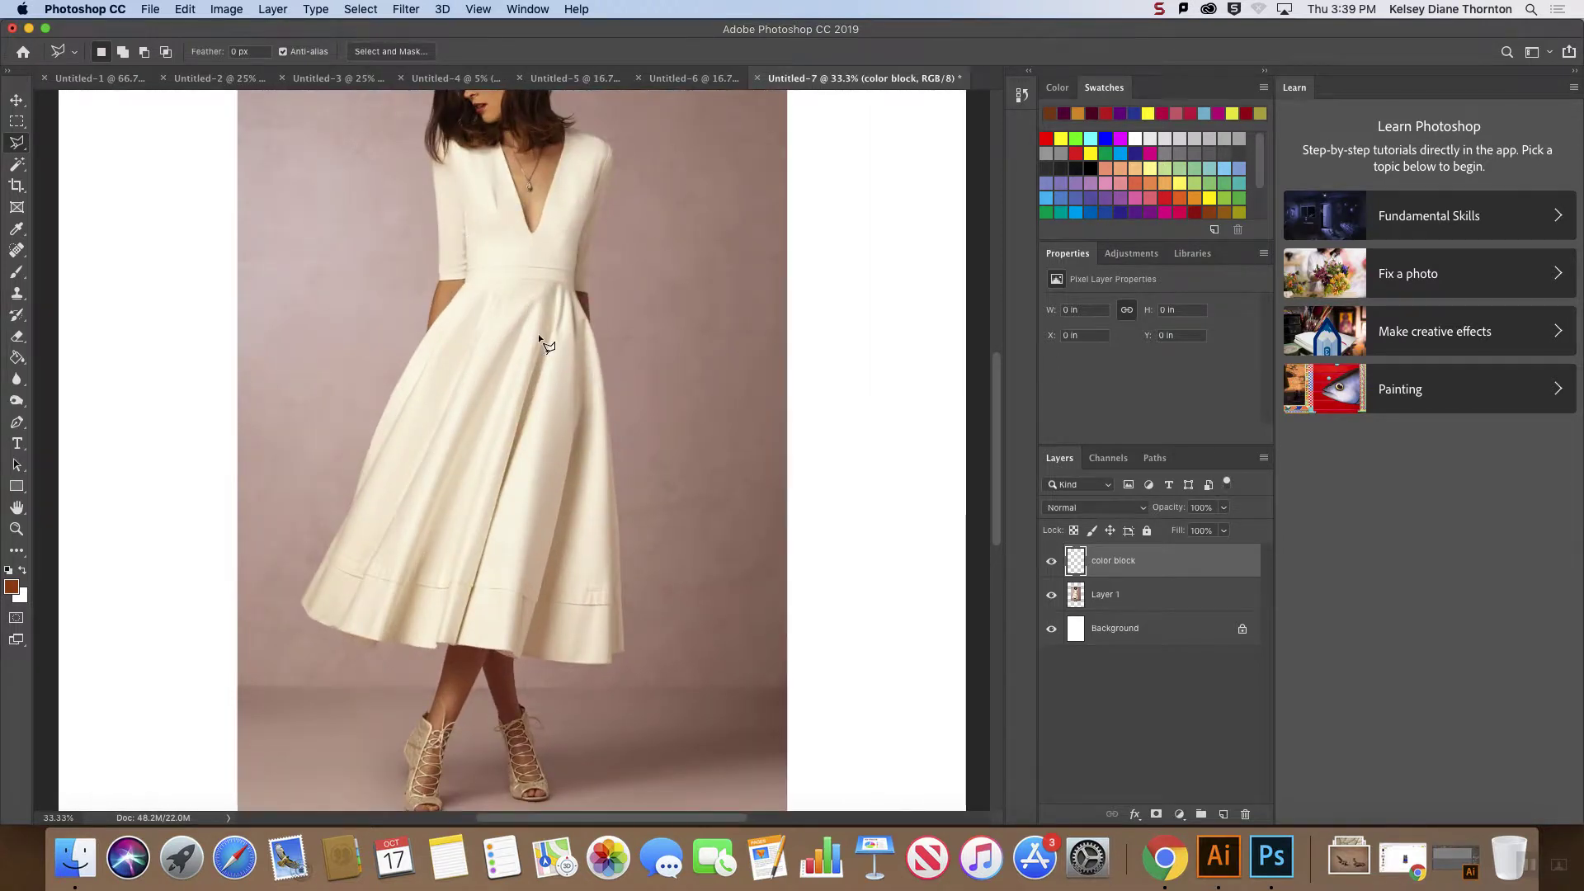
{"action": "scroll", "coordinate": [538, 334], "scroll_direction": "up", "scroll_amount": 5}
{"action": "scroll", "coordinate": [541, 339], "scroll_direction": "down", "scroll_amount": 4}
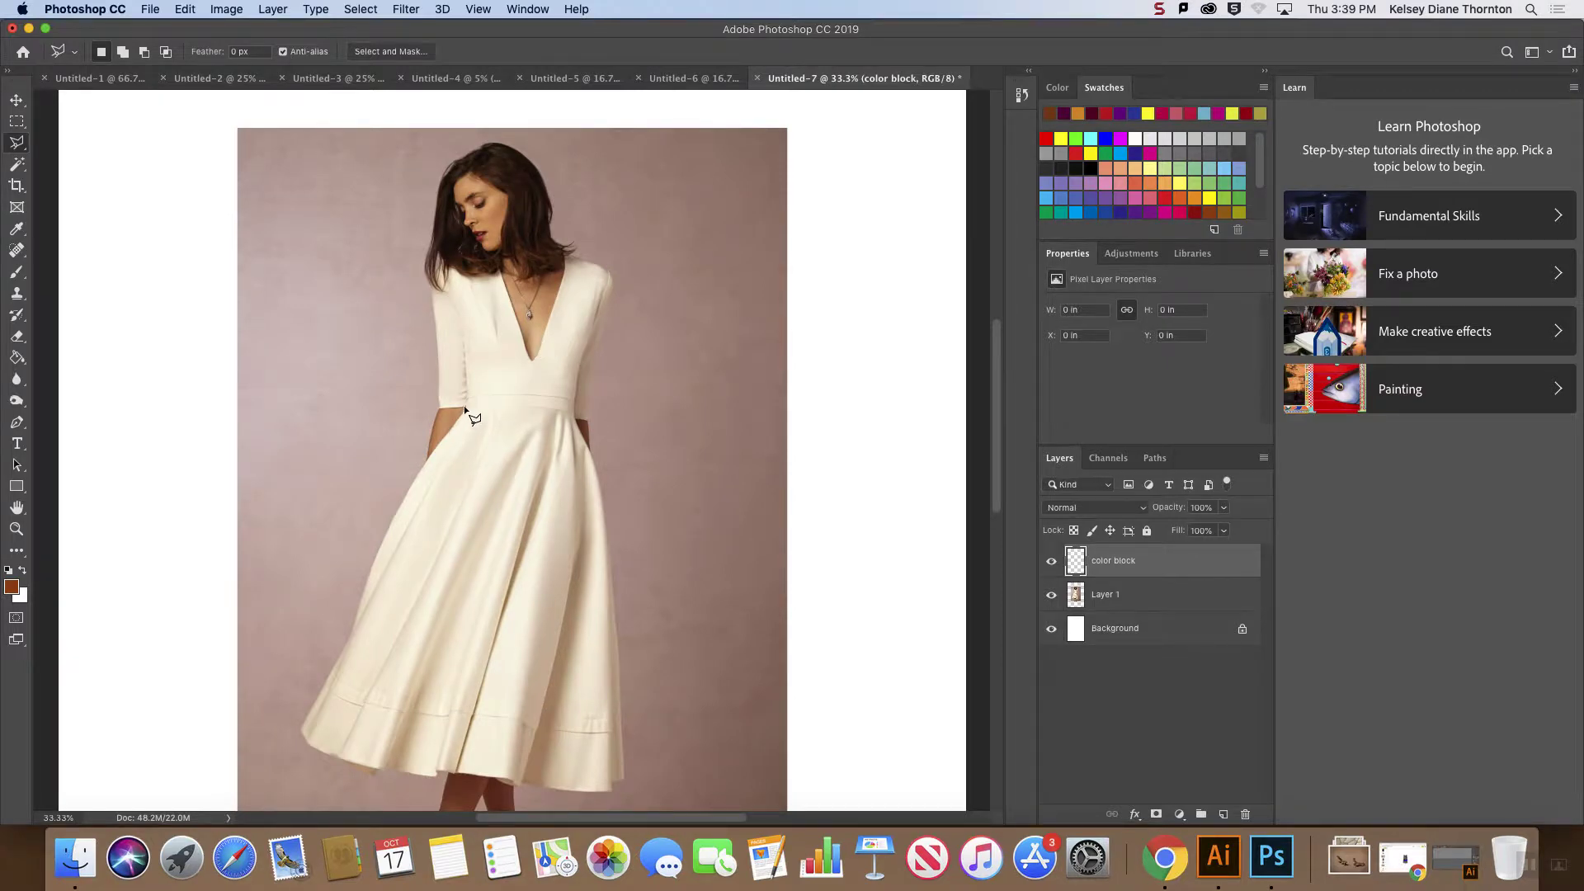
{"action": "scroll", "coordinate": [466, 408], "scroll_direction": "up", "scroll_amount": 3}
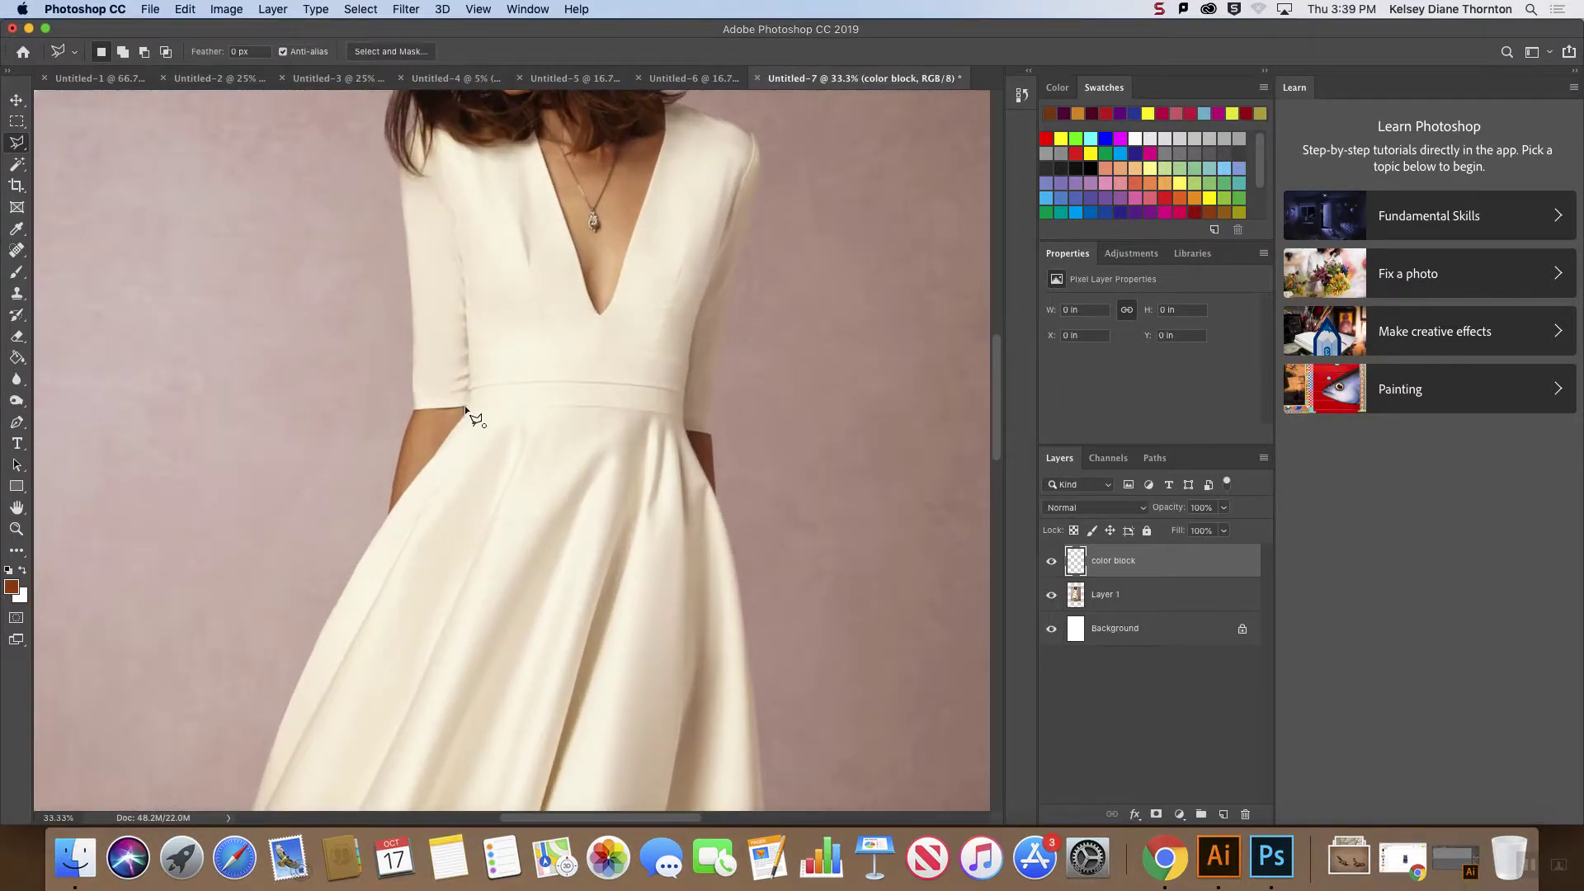
{"action": "left_click", "coordinate": [414, 408]}
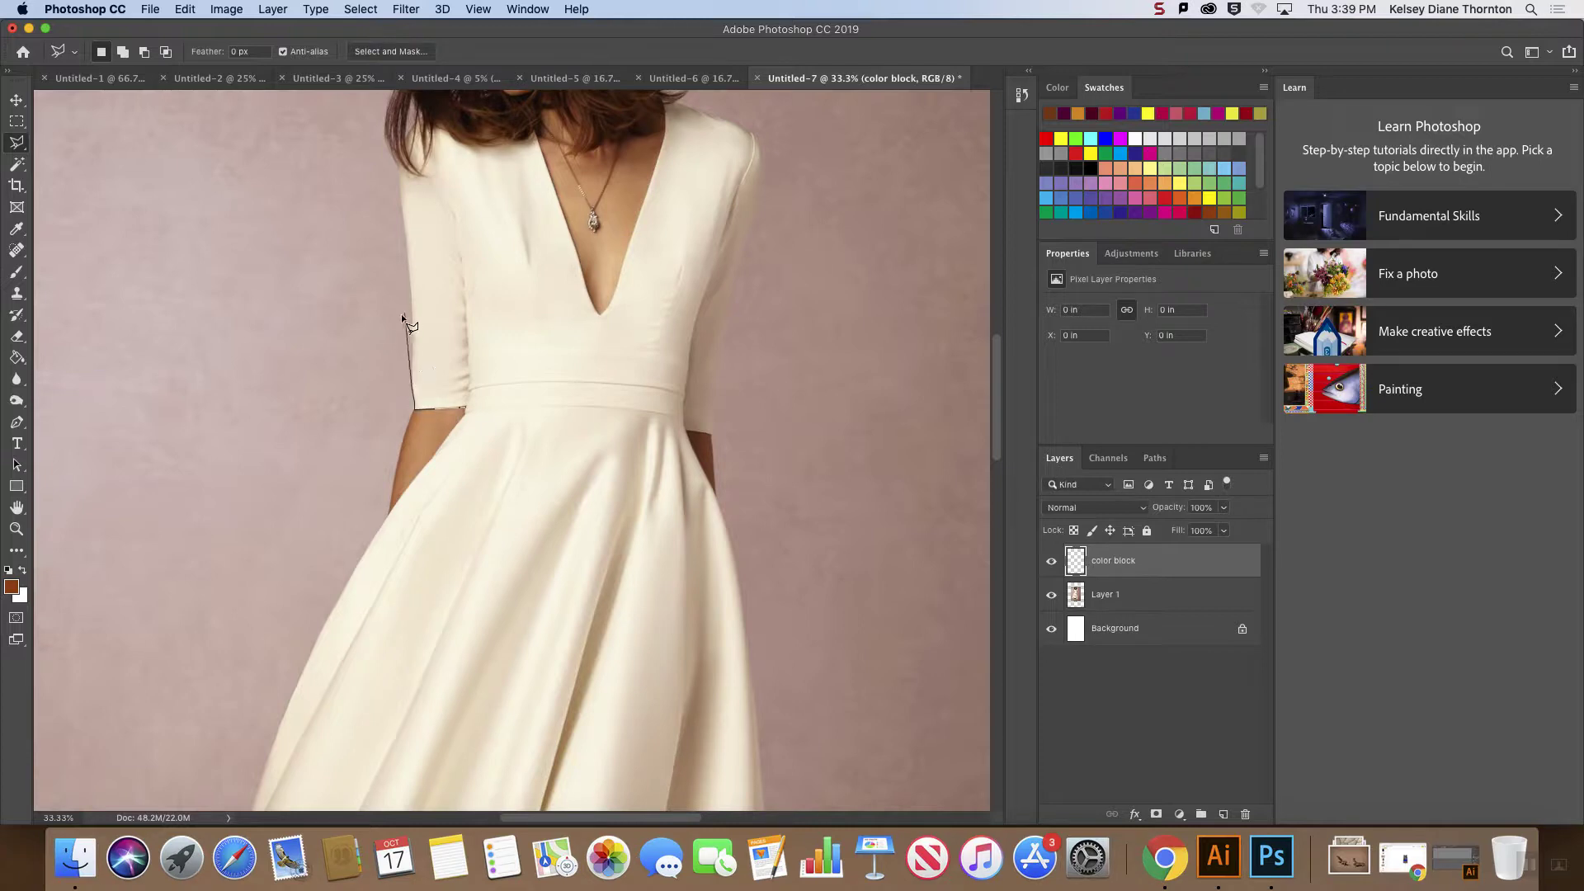
{"action": "left_click", "coordinate": [425, 177]}
{"action": "left_click", "coordinate": [409, 127]}
{"action": "left_click", "coordinate": [418, 120]}
{"action": "left_click", "coordinate": [439, 124]}
{"action": "left_click_drag", "start_coordinate": [532, 142], "coordinate": [578, 276]}
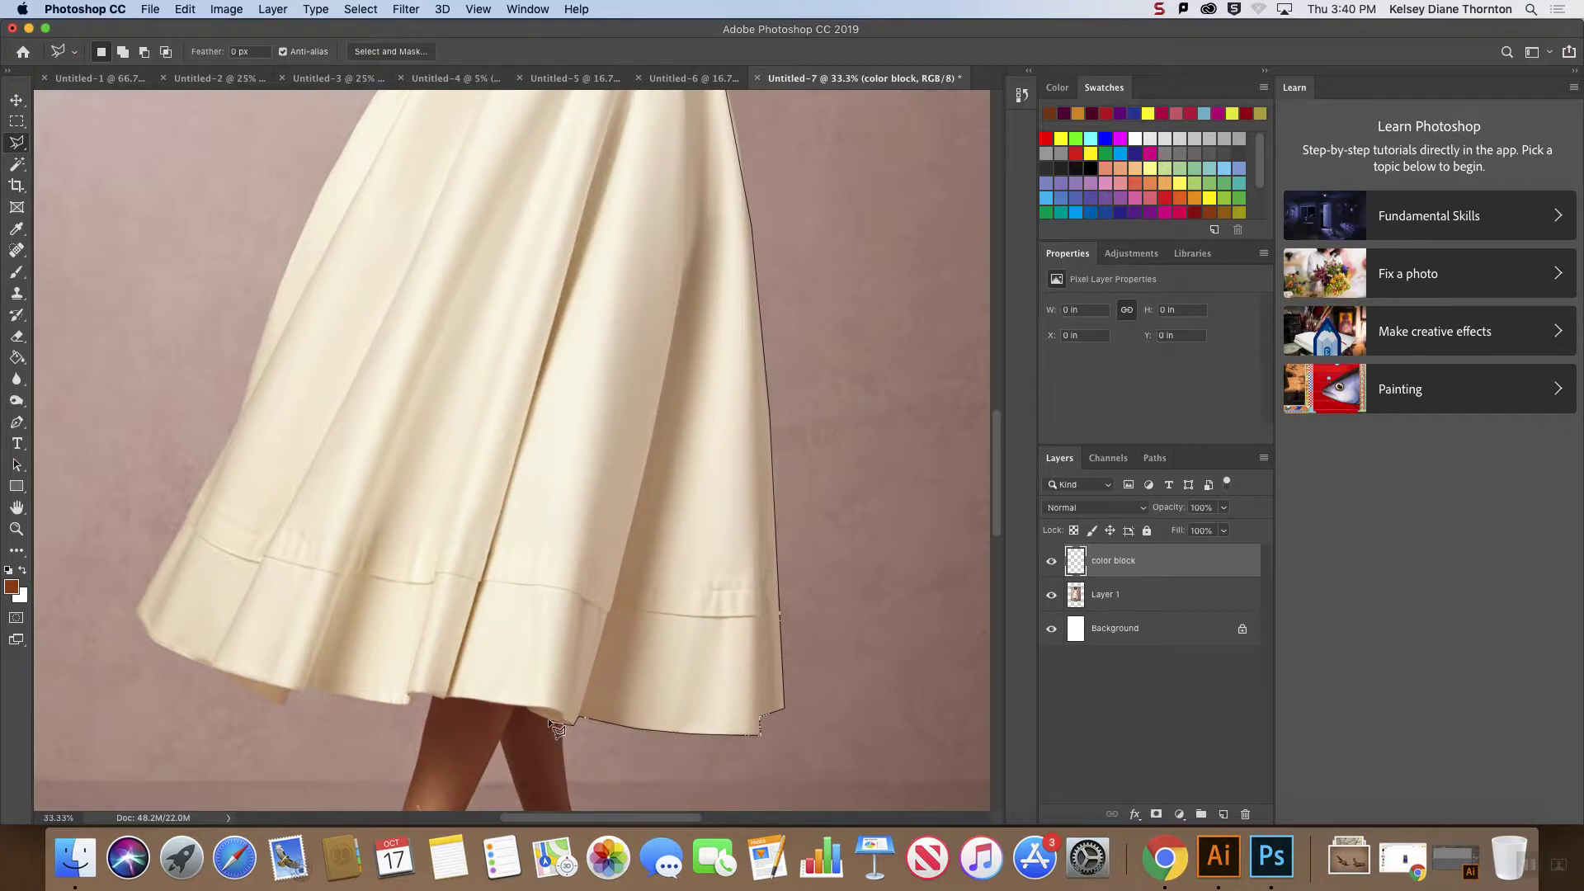
{"action": "double_click", "coordinate": [529, 709]}
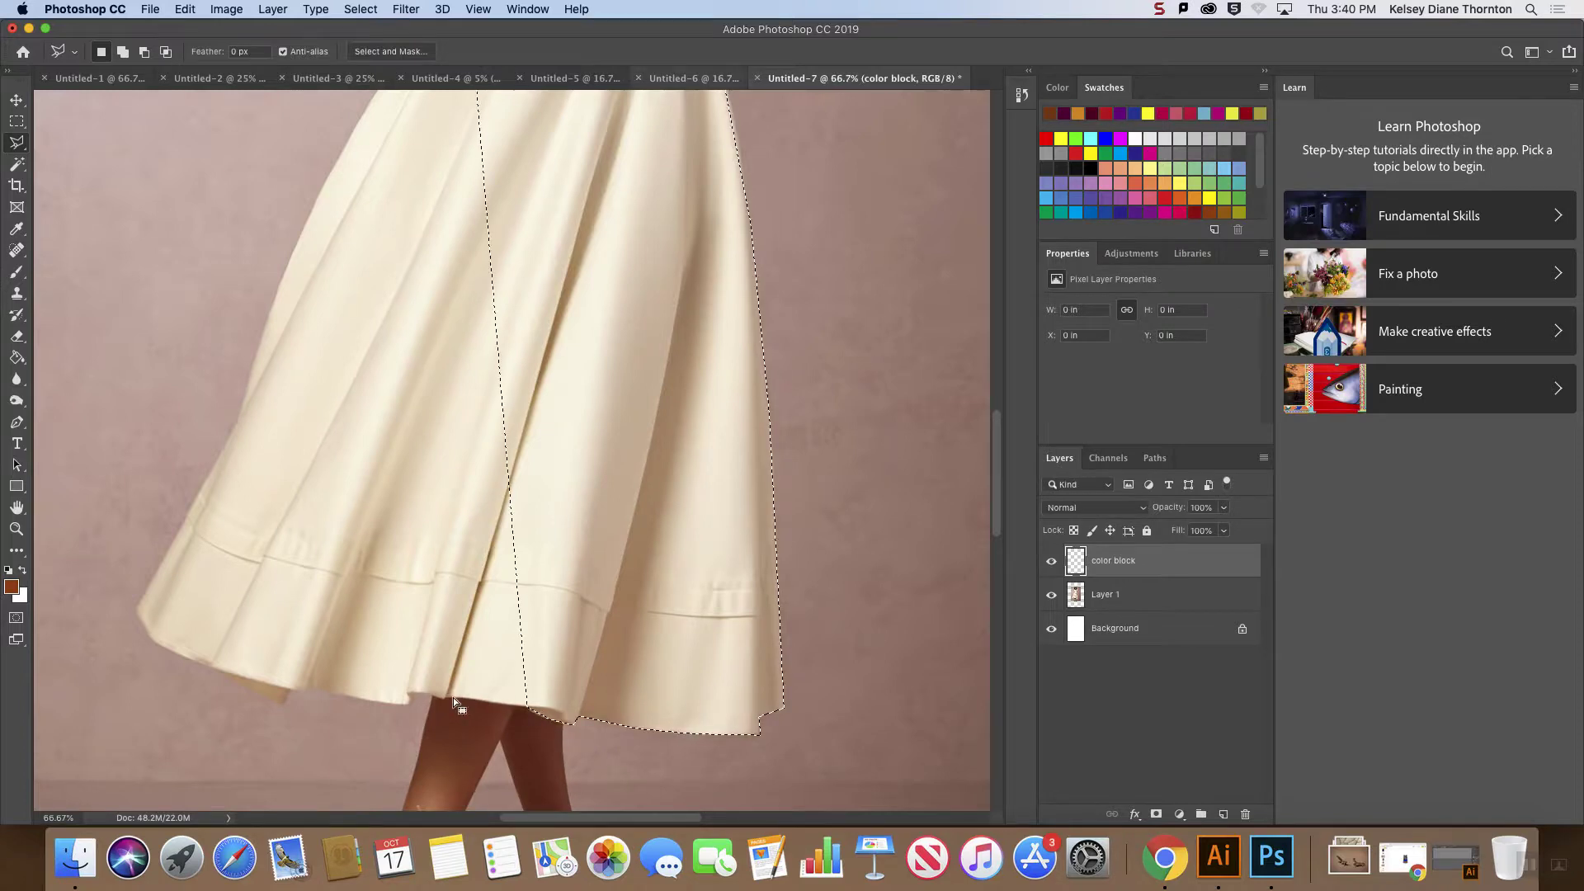
- Add the remaining left part of the skirt, from hem to waist, to the dress selection
{"action": "key", "text": "shift"}
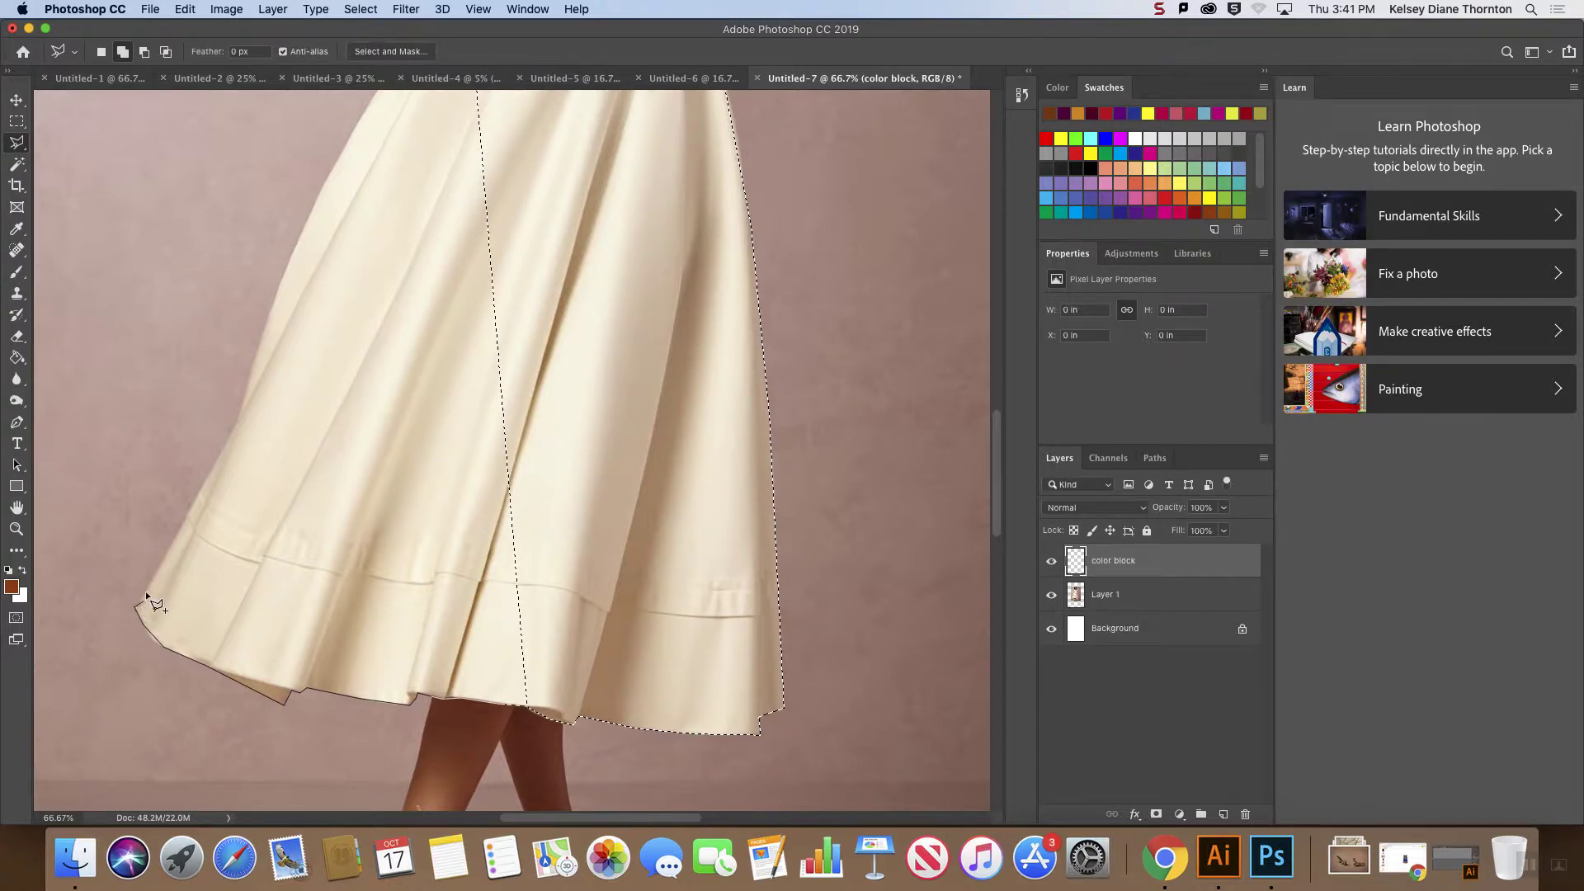
{"action": "scroll", "coordinate": [247, 496], "scroll_direction": "up", "scroll_amount": 5}
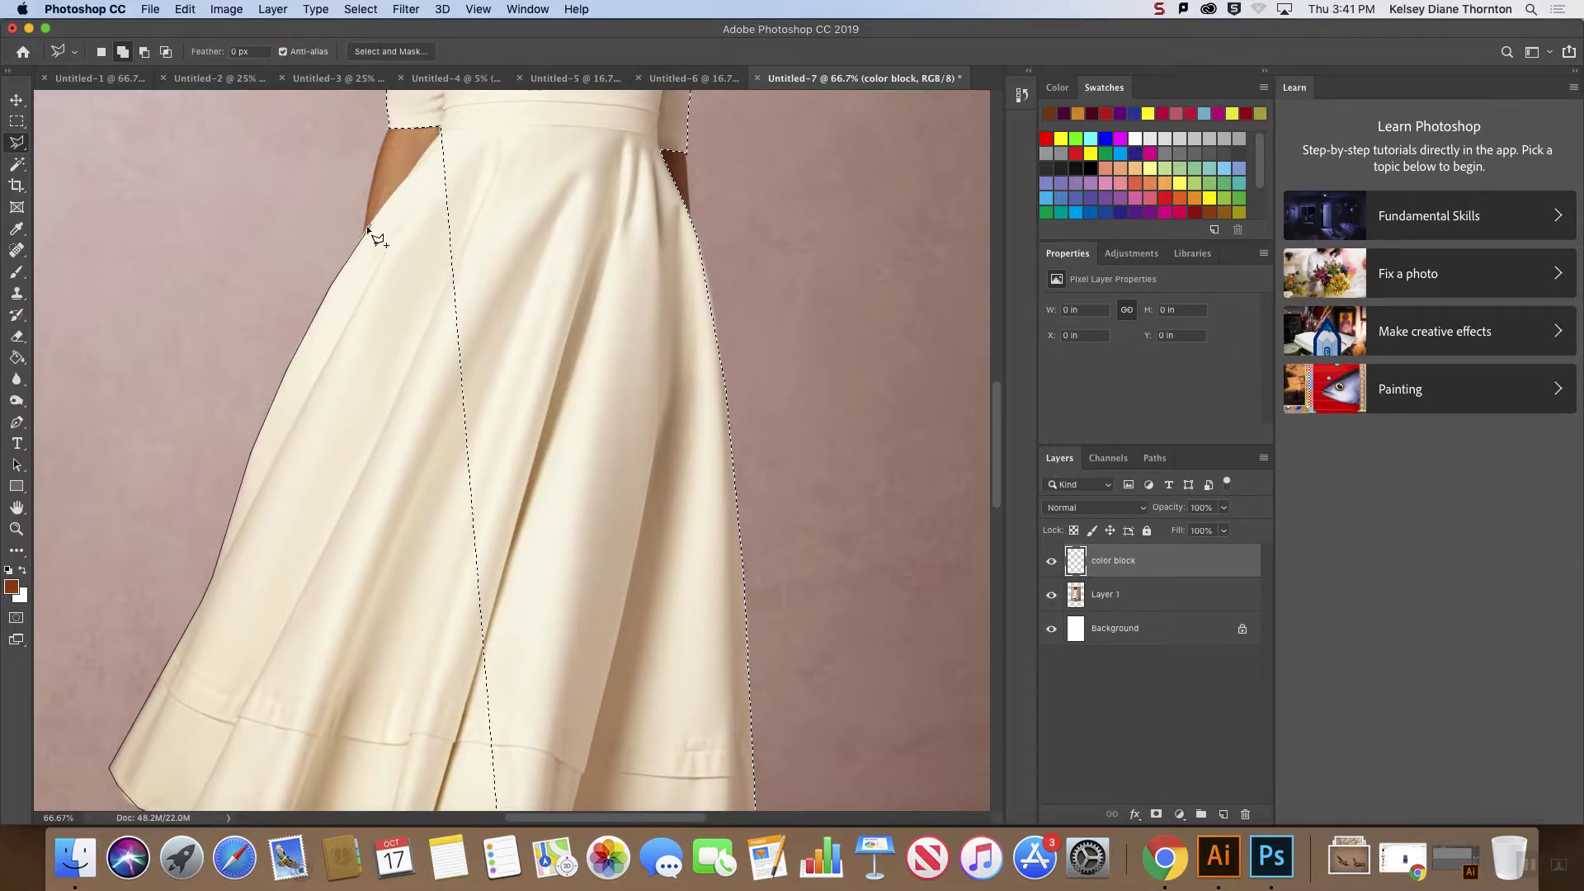
{"action": "scroll", "coordinate": [413, 223], "scroll_direction": "up", "scroll_amount": 3}
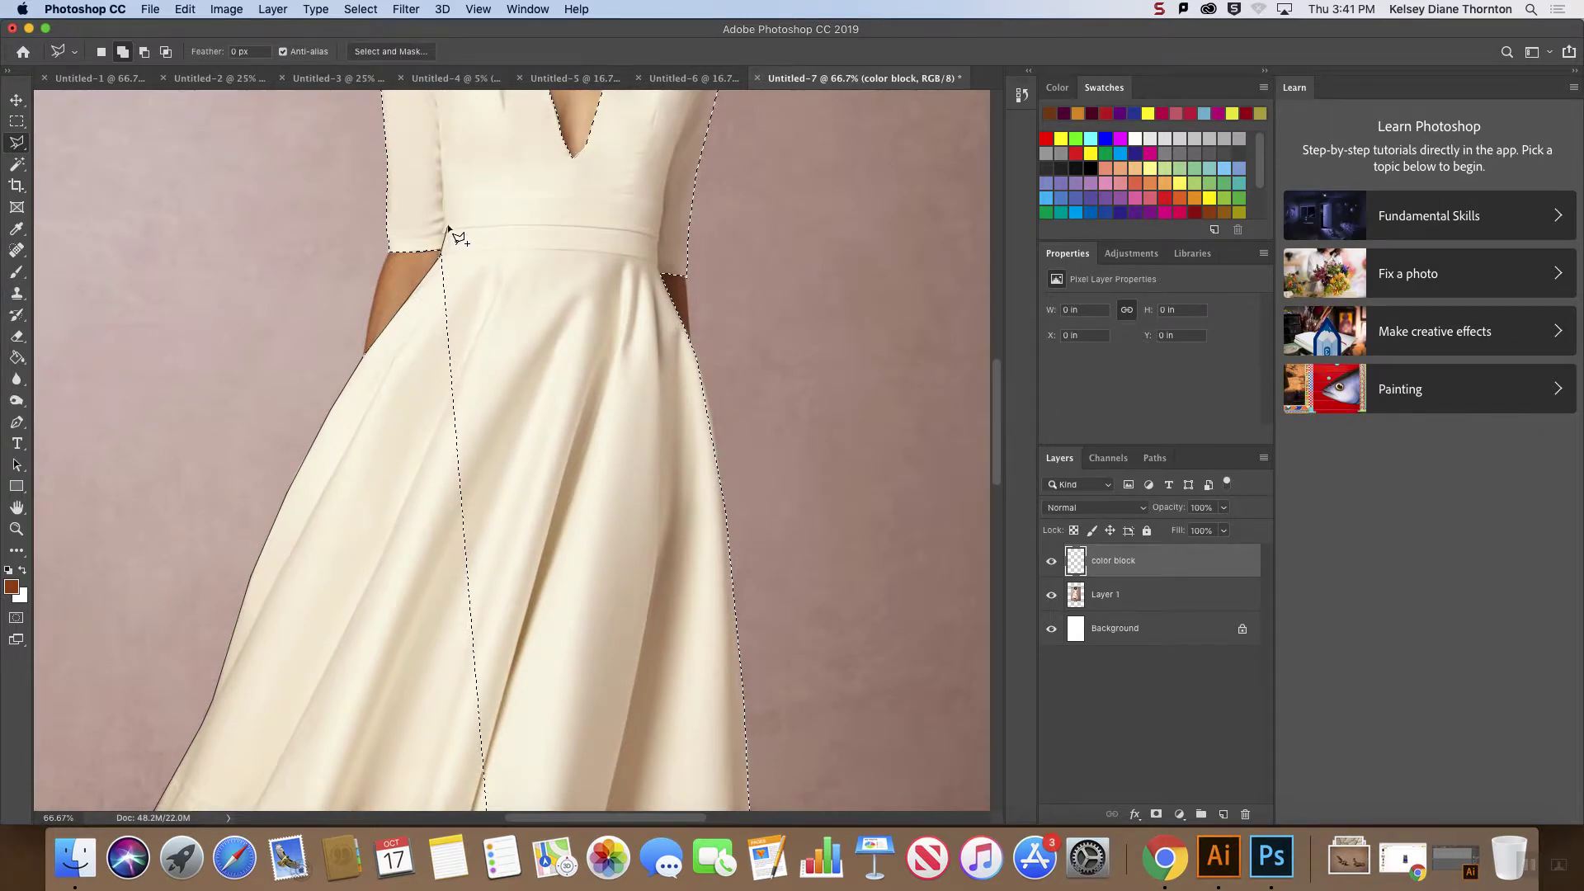
{"action": "double_click", "coordinate": [604, 517]}
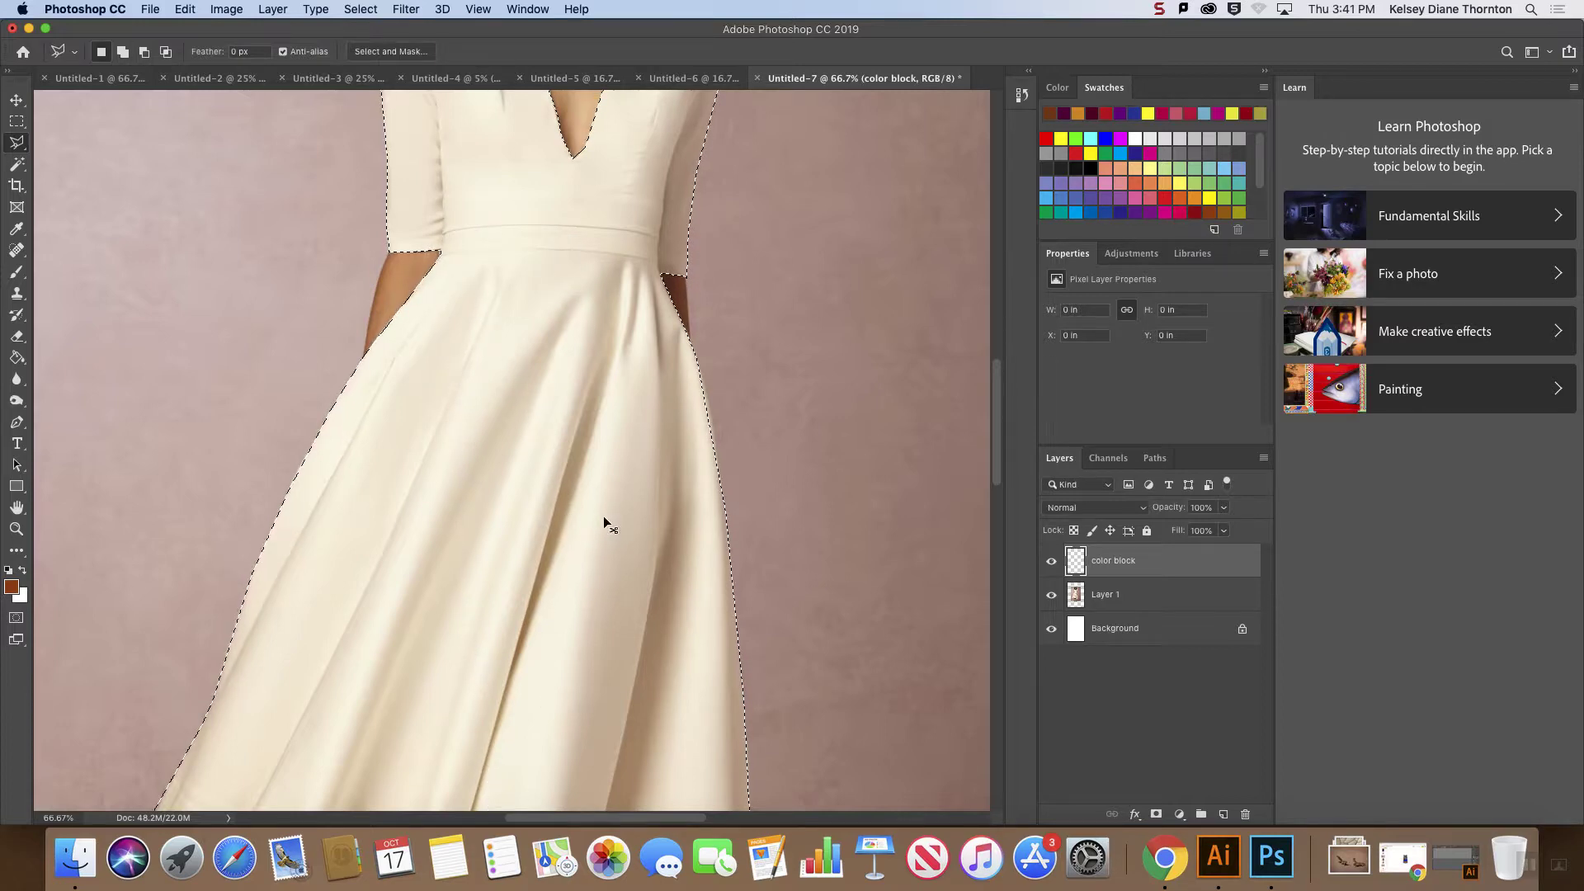
- Fill the dress selection on the "color block" layer with dark blue using the Paint Bucket
{"action": "key", "text": "super+minus"}
{"action": "key", "text": "super+minus"}
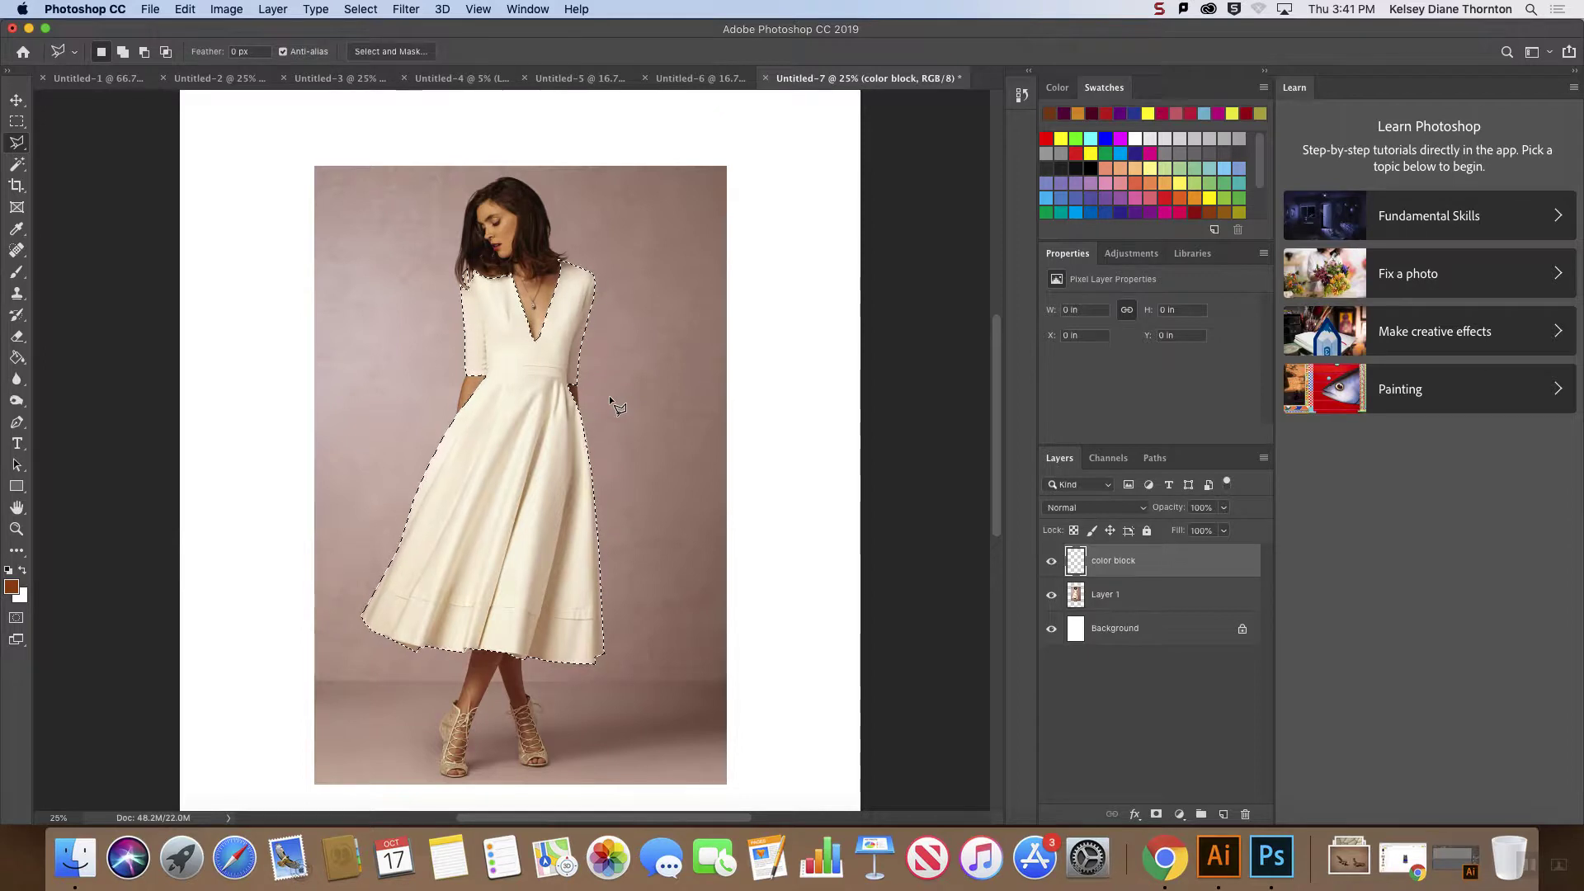
{"action": "scroll", "coordinate": [496, 396], "scroll_direction": "right", "scroll_amount": 2}
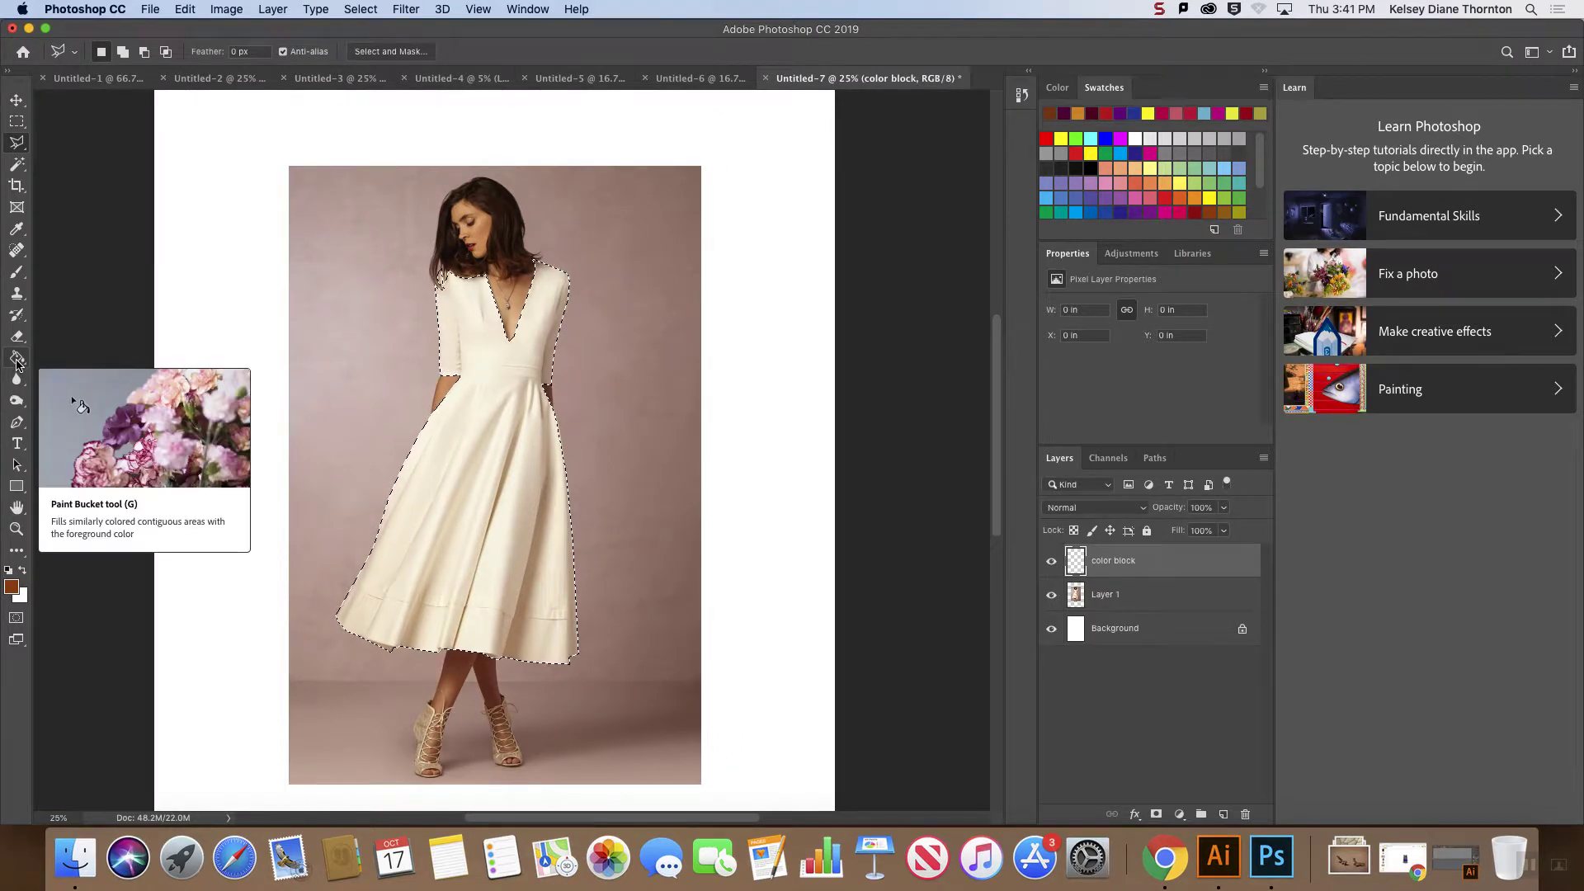
{"action": "left_click_drag", "start_coordinate": [16, 361], "coordinate": [38, 357]}
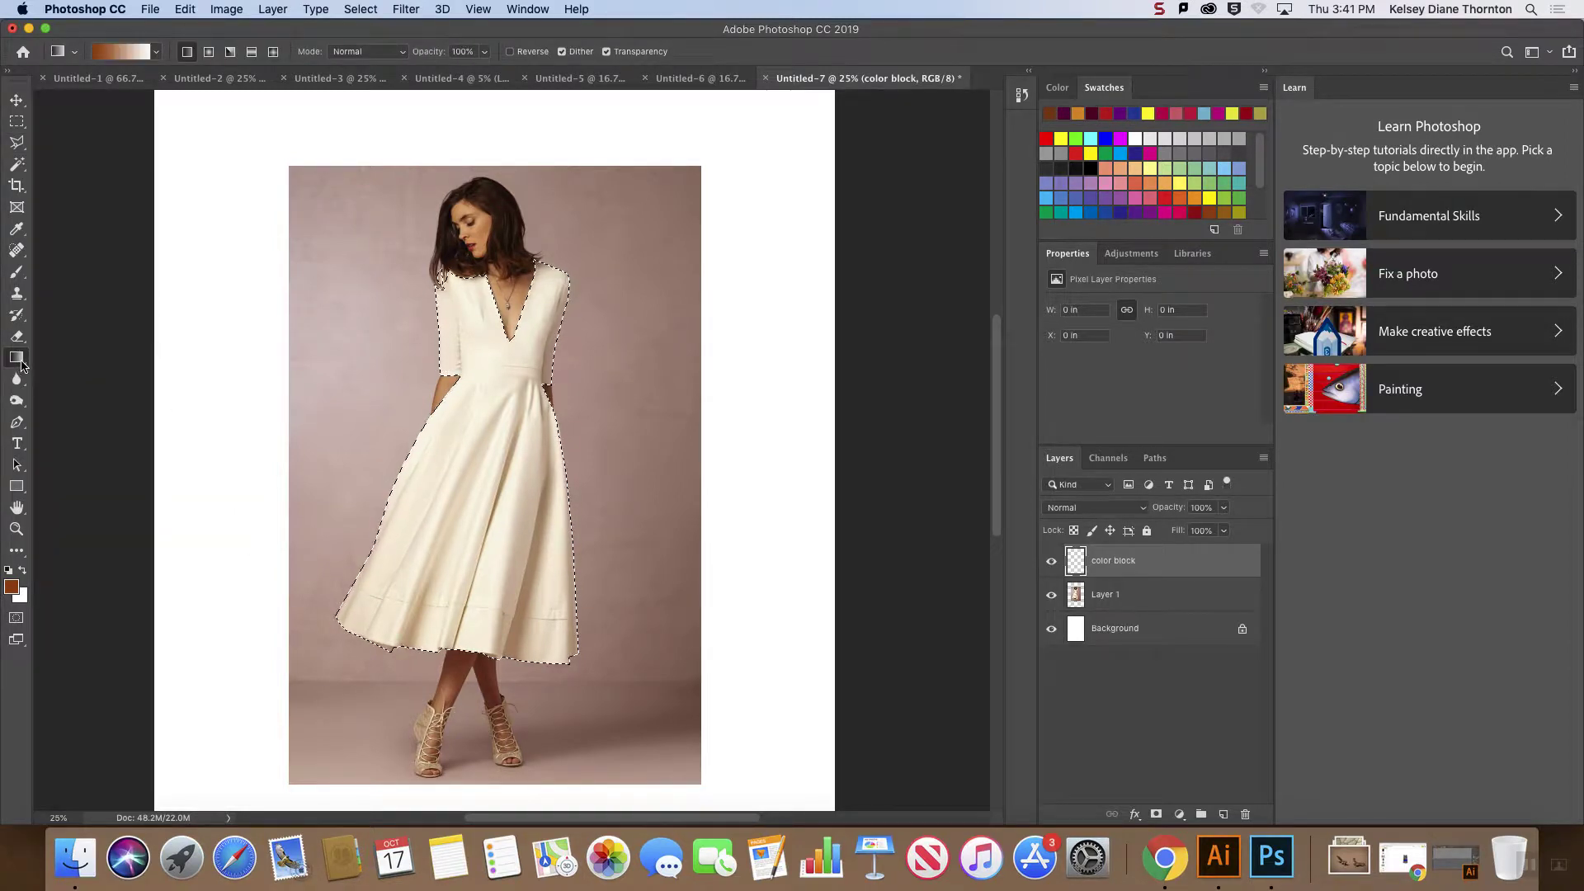
{"action": "left_click", "coordinate": [21, 362]}
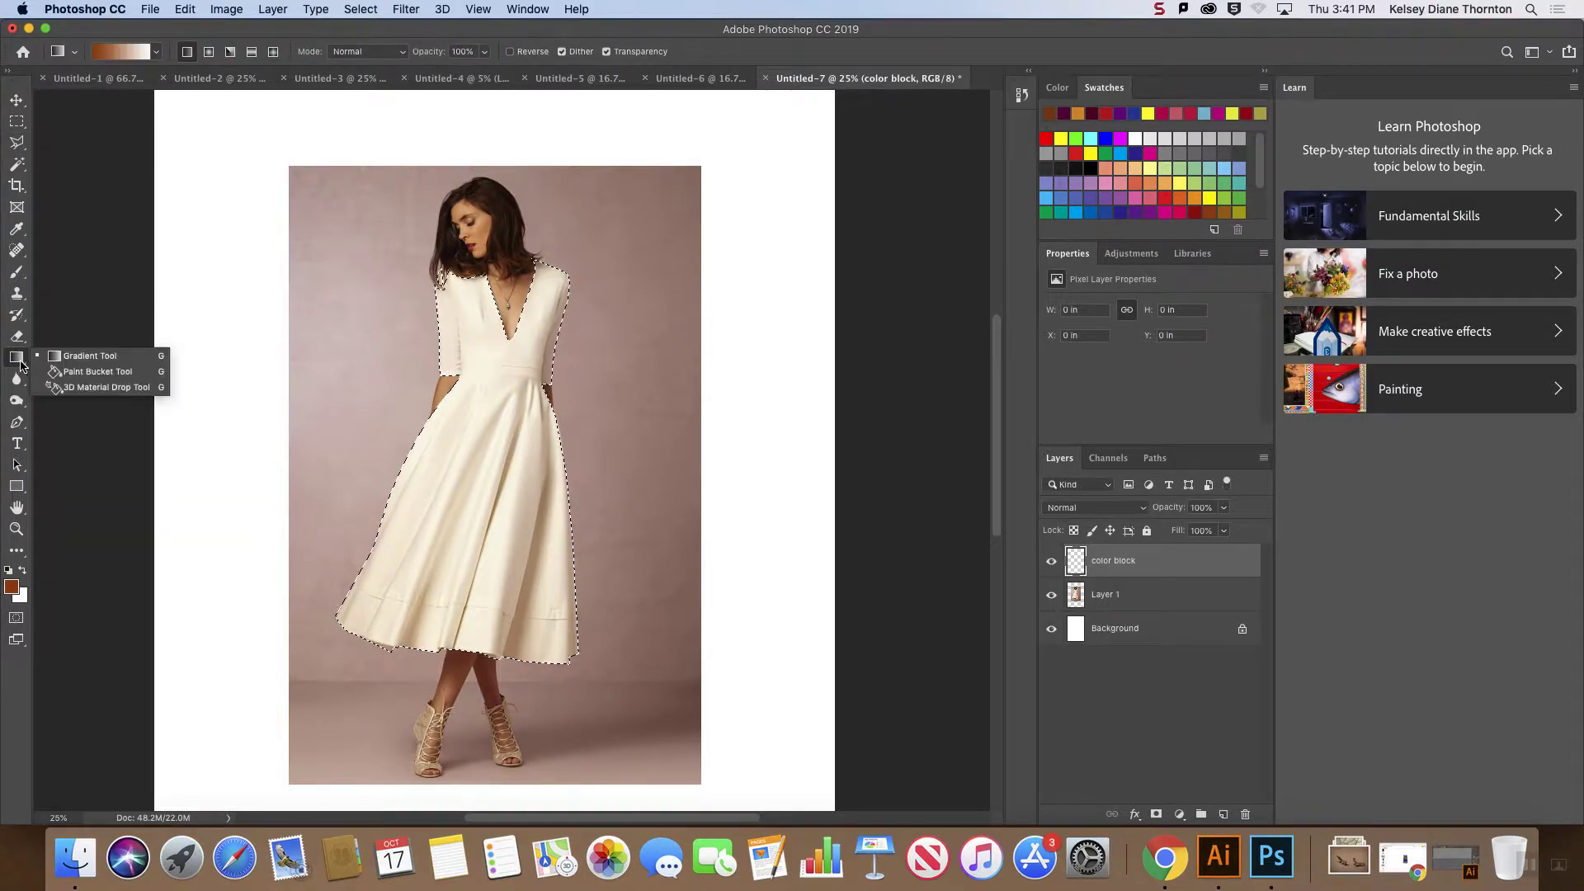
{"action": "left_click", "coordinate": [89, 372]}
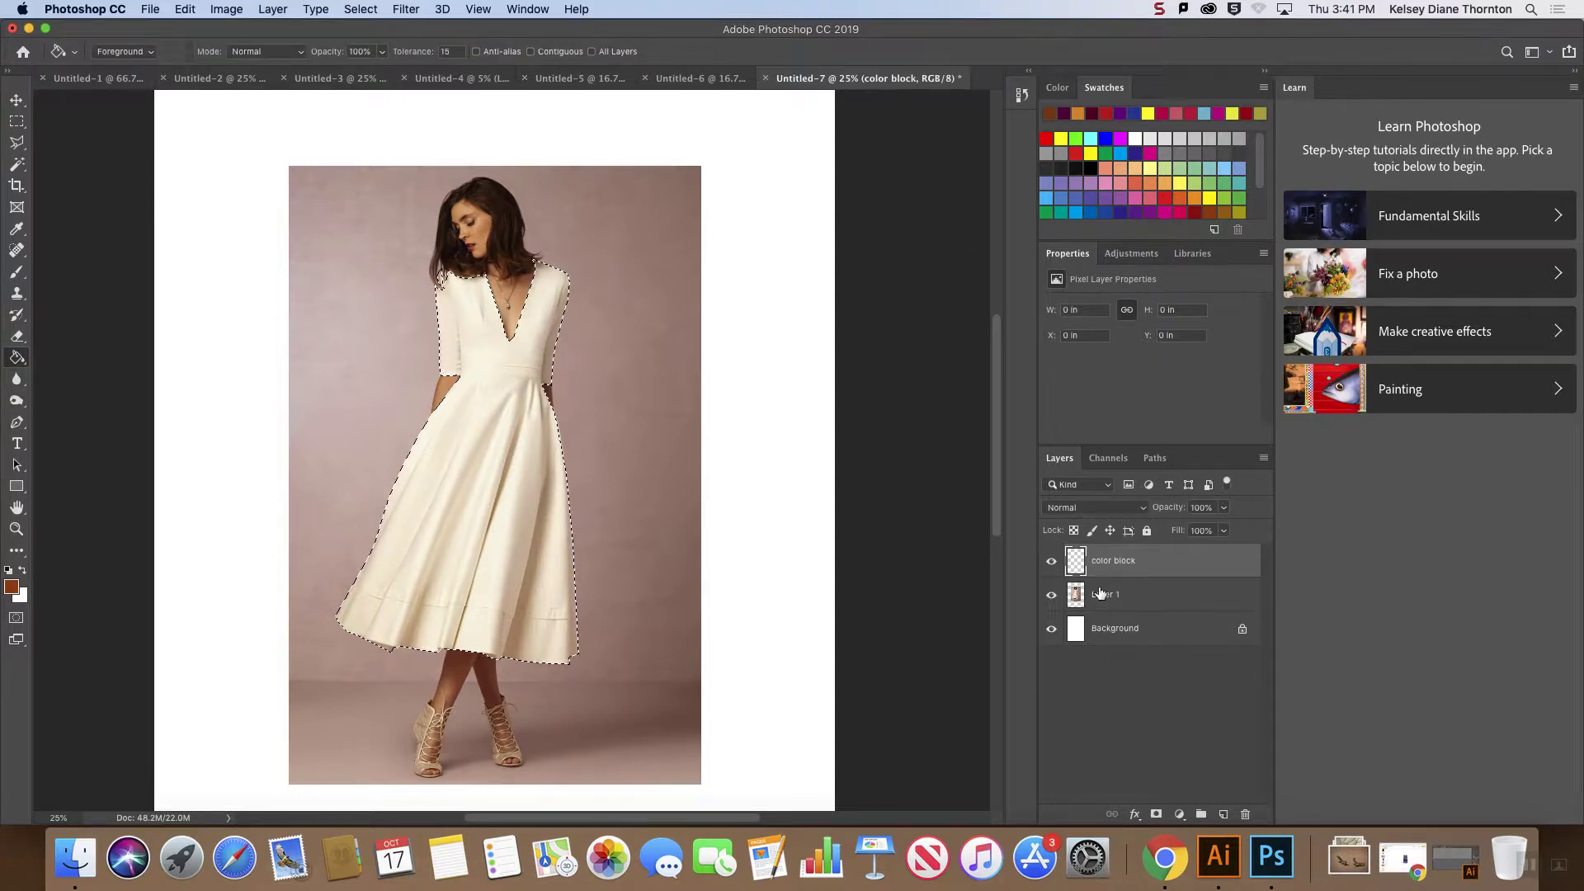
{"action": "left_click", "coordinate": [1116, 211]}
{"action": "left_click", "coordinate": [489, 552]}
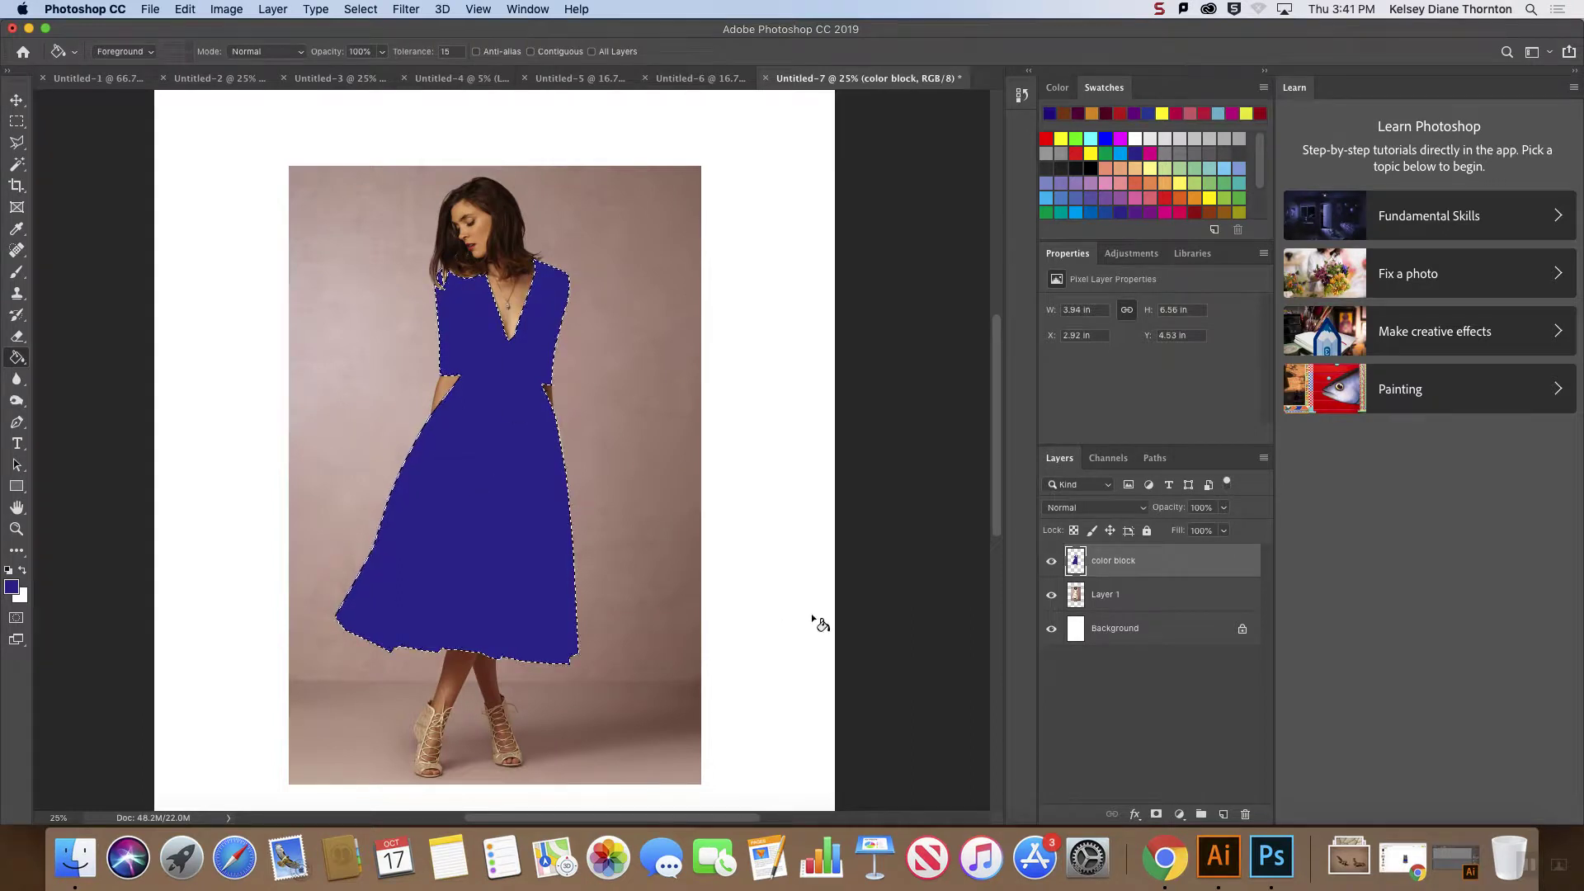
- Undo the blue fill, try filling the dress directly on the photo layer "Layer 1", and undo that fill
{"action": "key", "text": "super+z"}
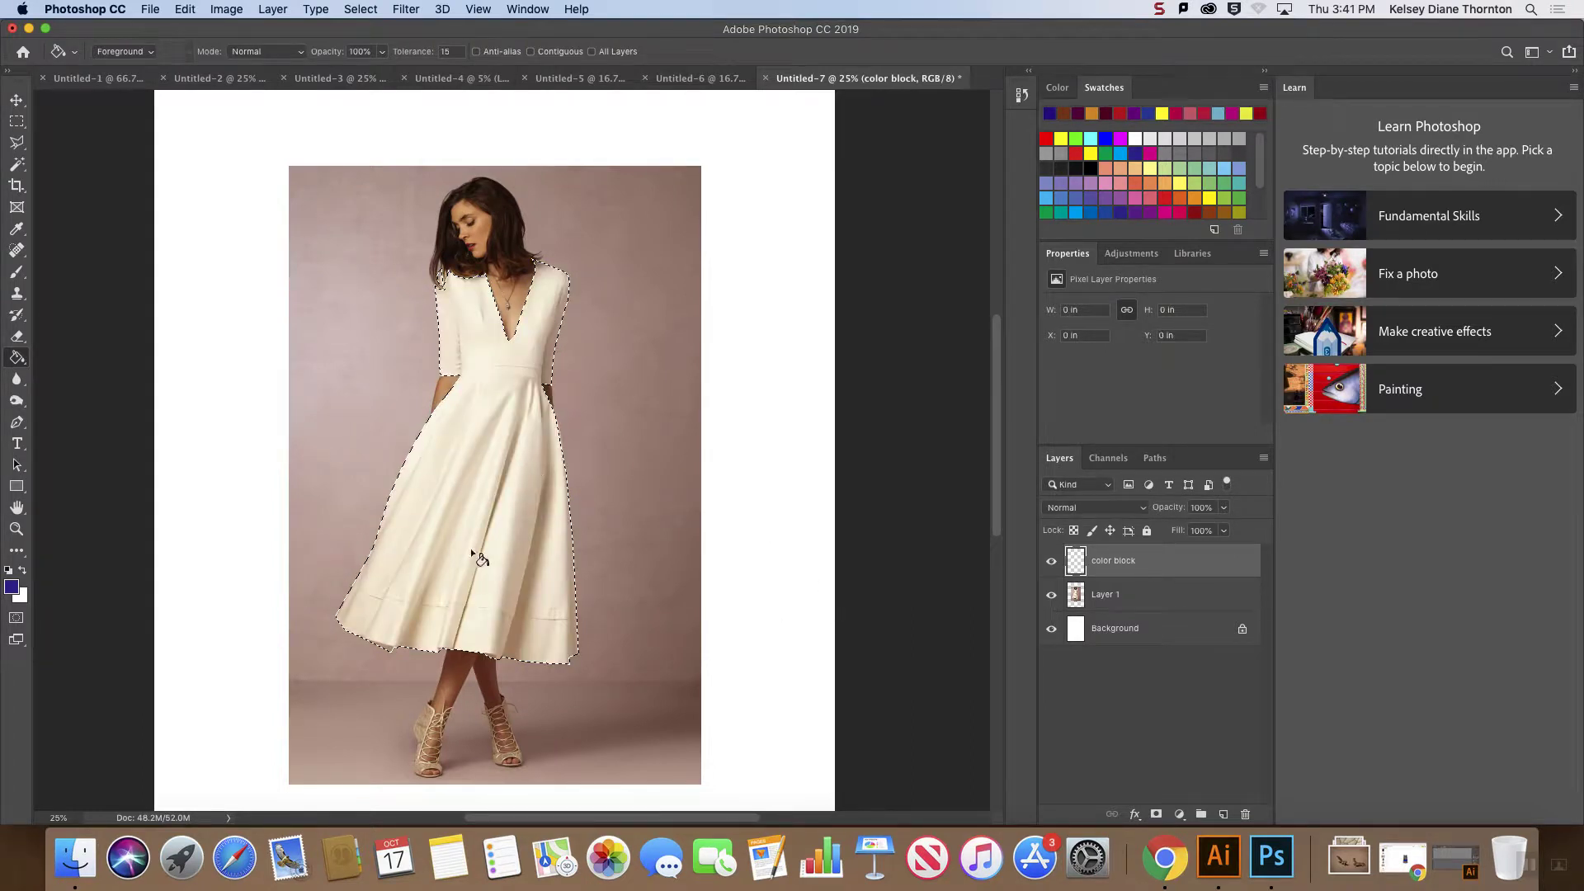
{"action": "left_click", "coordinate": [1154, 595]}
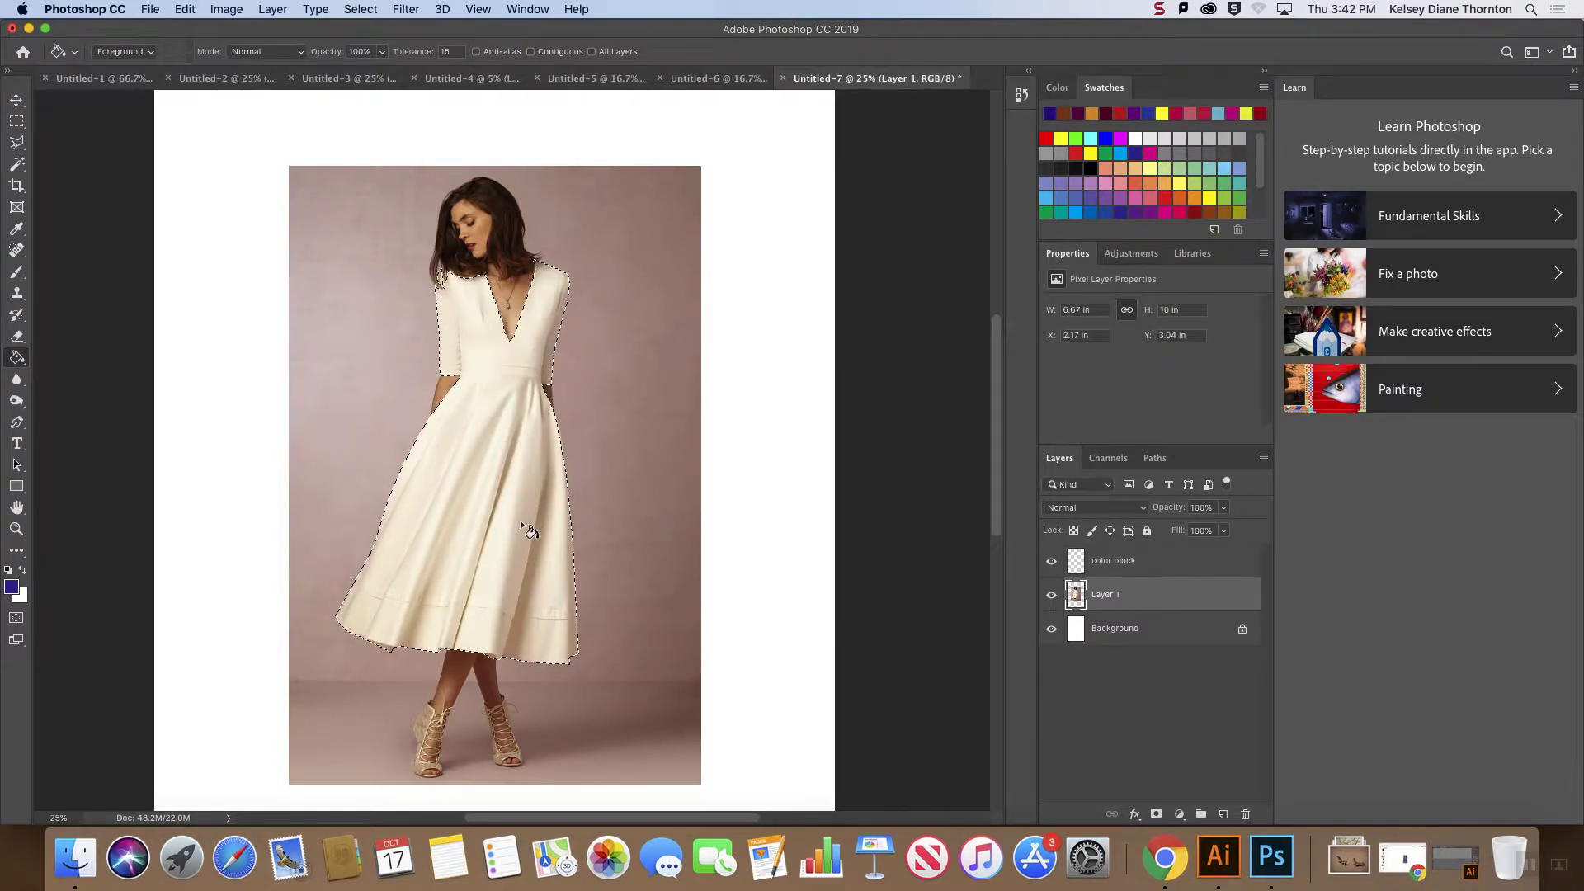
{"action": "left_click", "coordinate": [505, 546]}
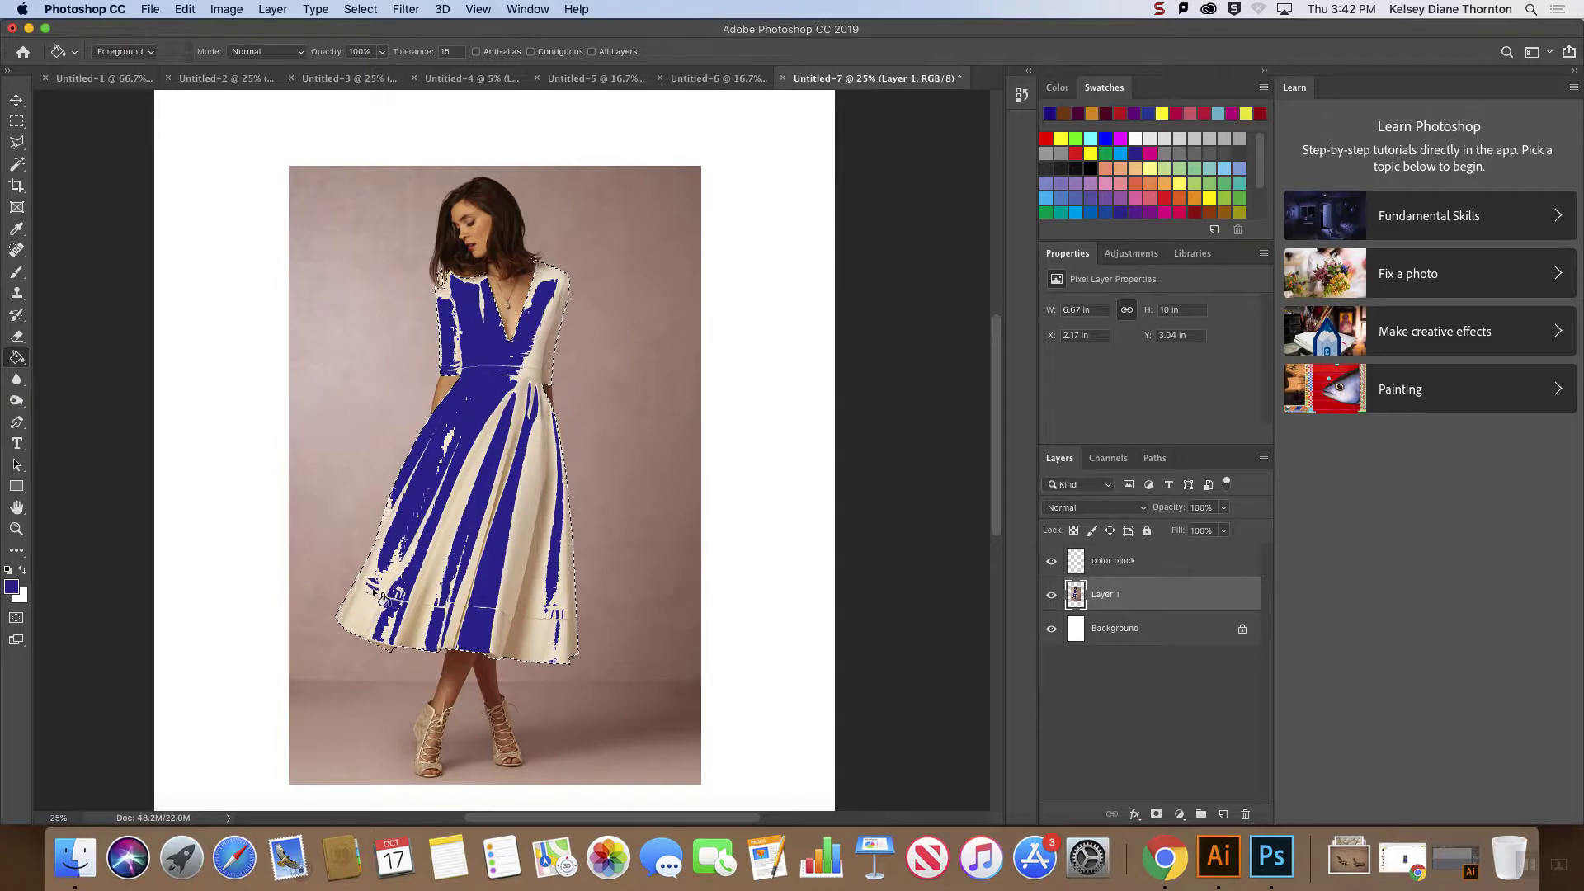
{"action": "key", "text": "super+z"}
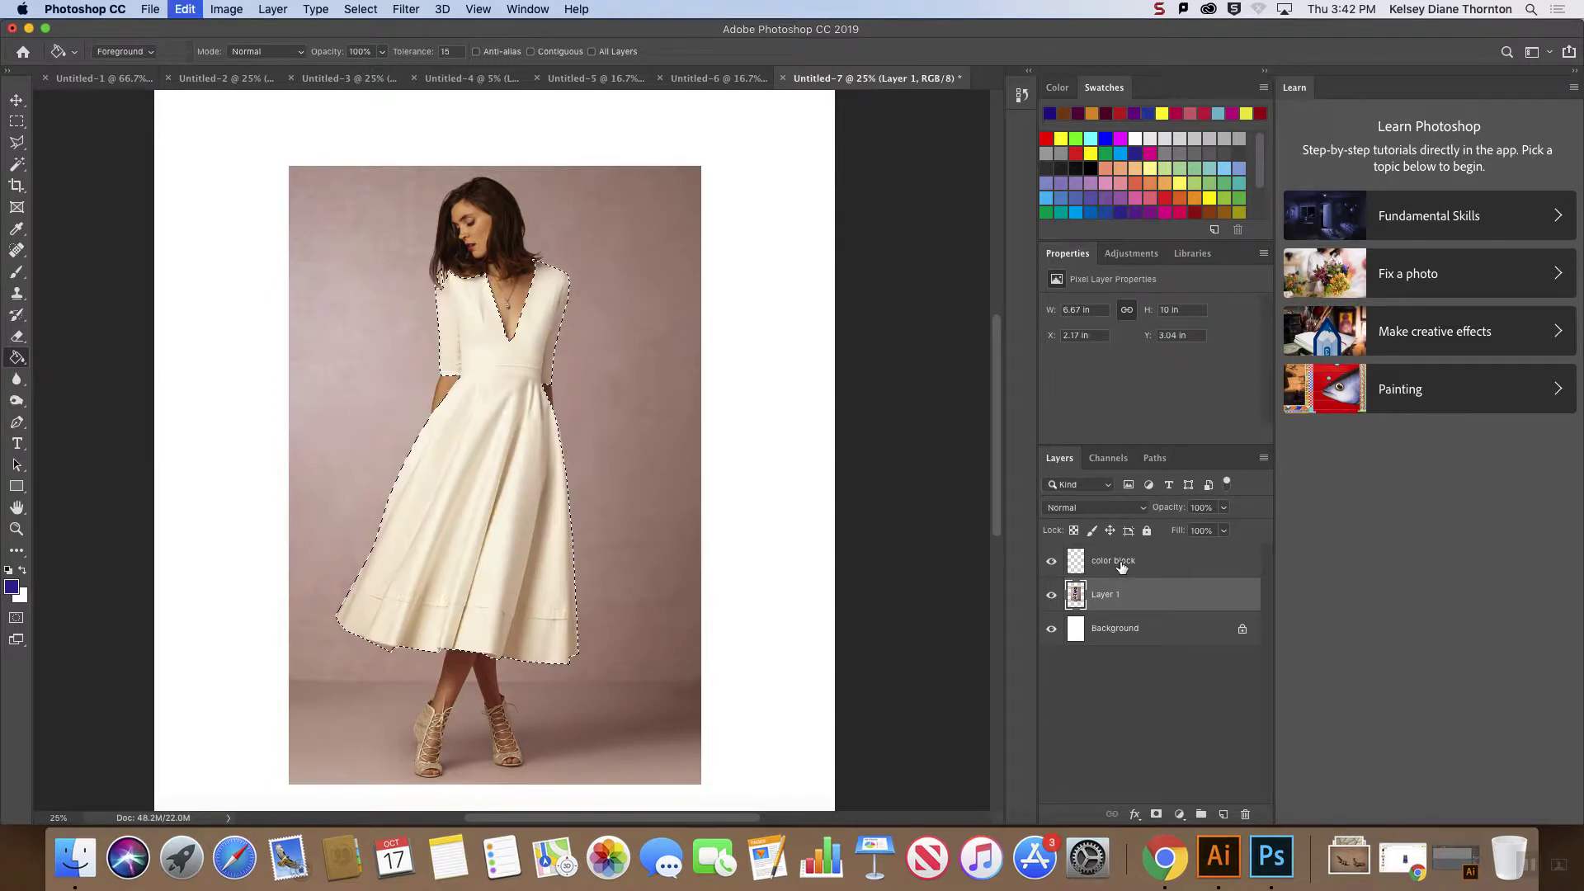
- Refill the dress selection with dark blue on the separate "color block" layer above the photo
{"action": "left_click", "coordinate": [1130, 560]}
{"action": "left_click", "coordinate": [489, 484]}
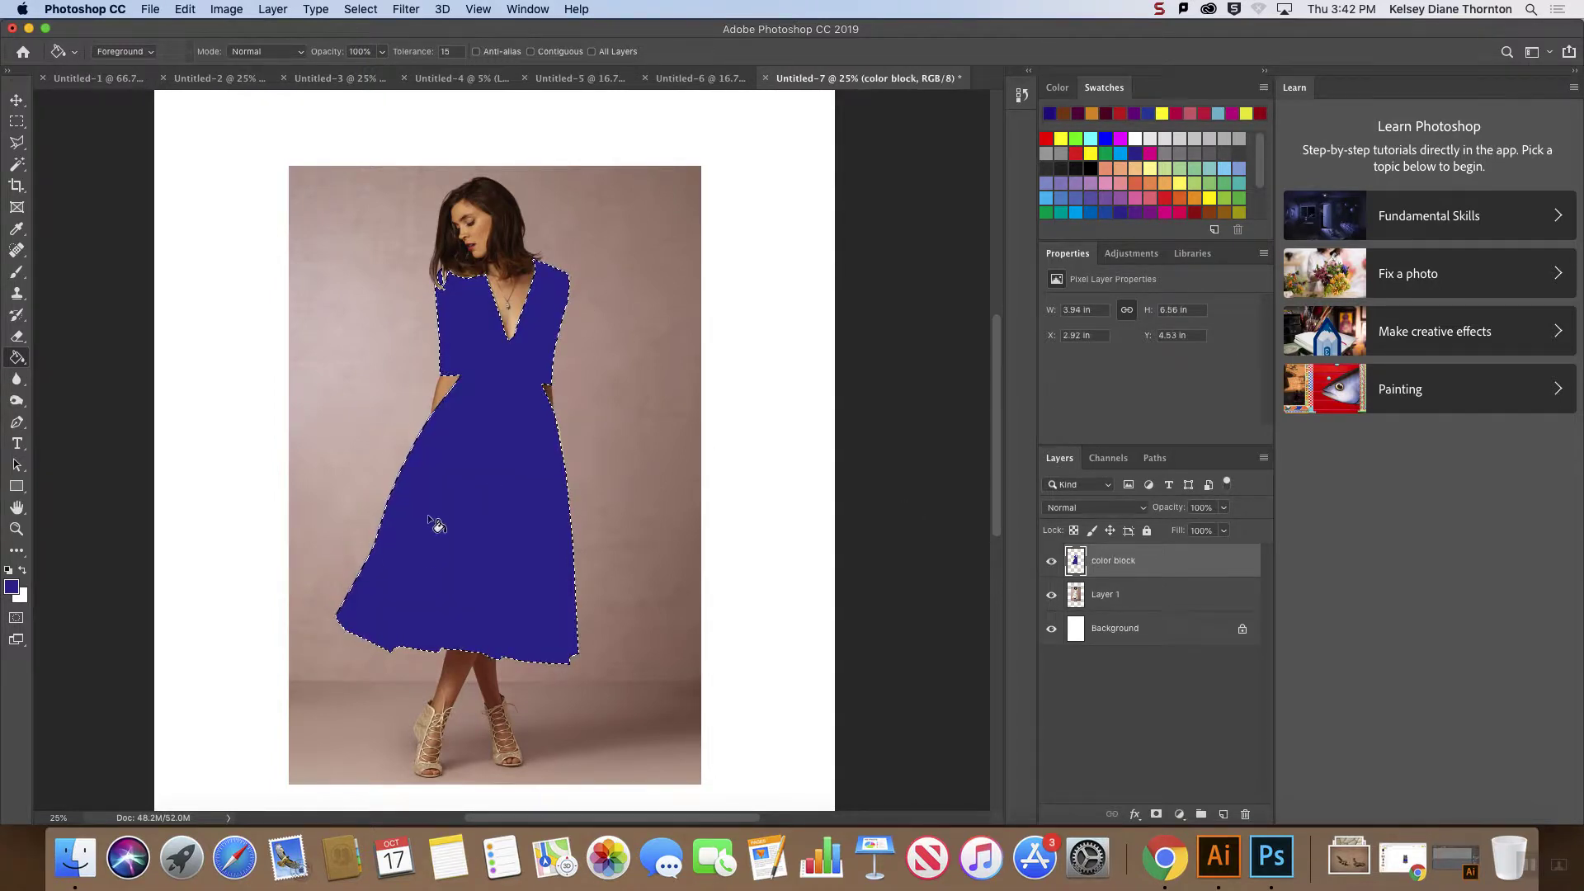
{"action": "left_click", "coordinate": [1073, 595]}
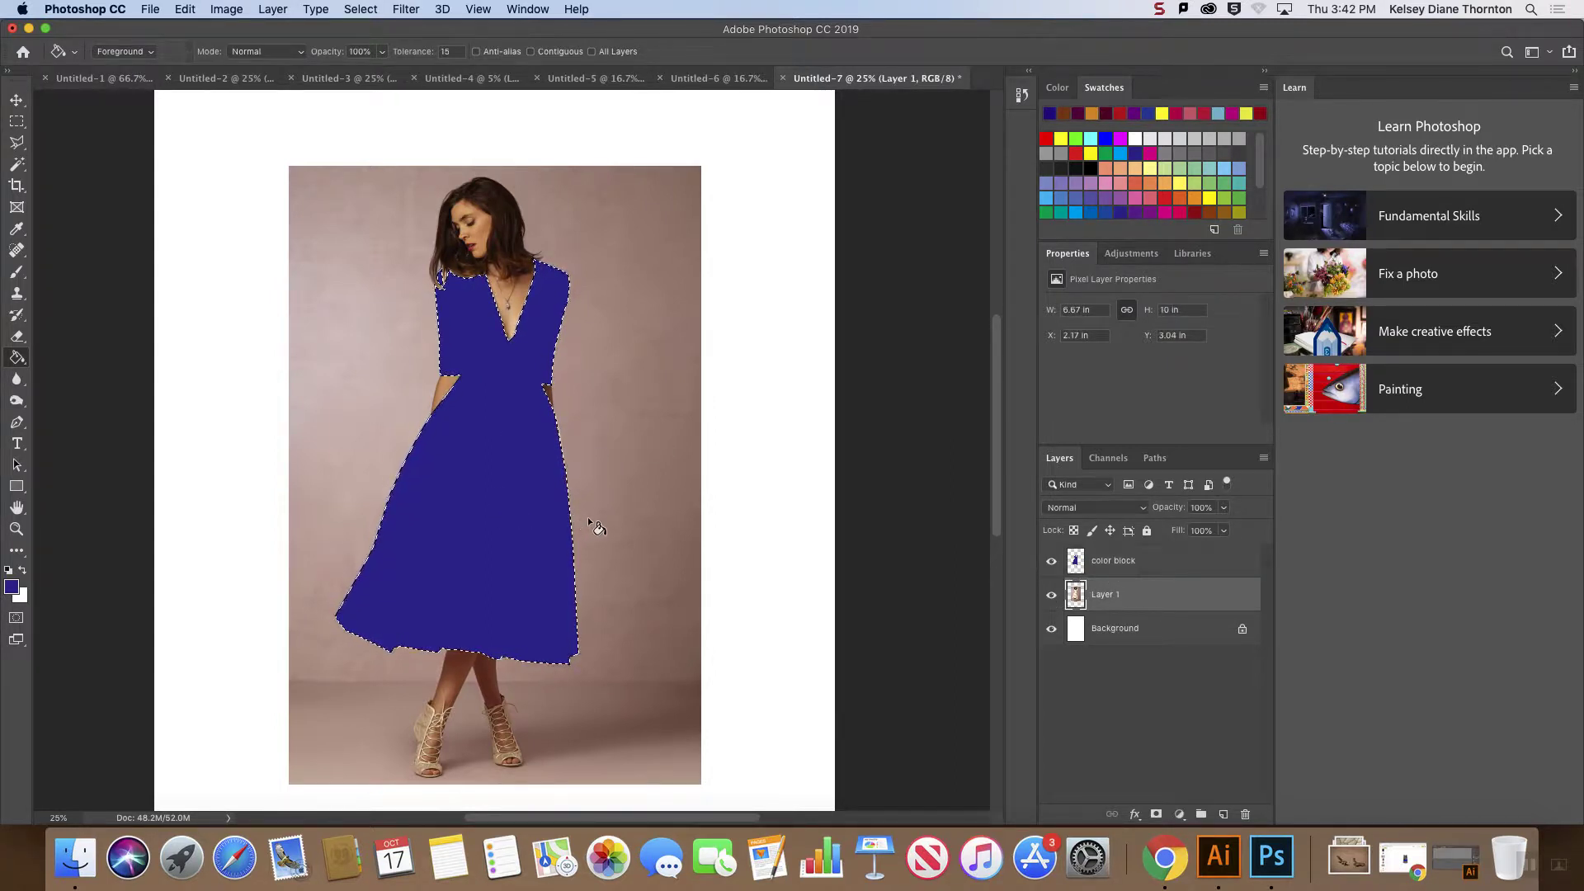
- Lower the "color block" layer's opacity to 64% and deselect the dress
{"action": "left_click", "coordinate": [1142, 561]}
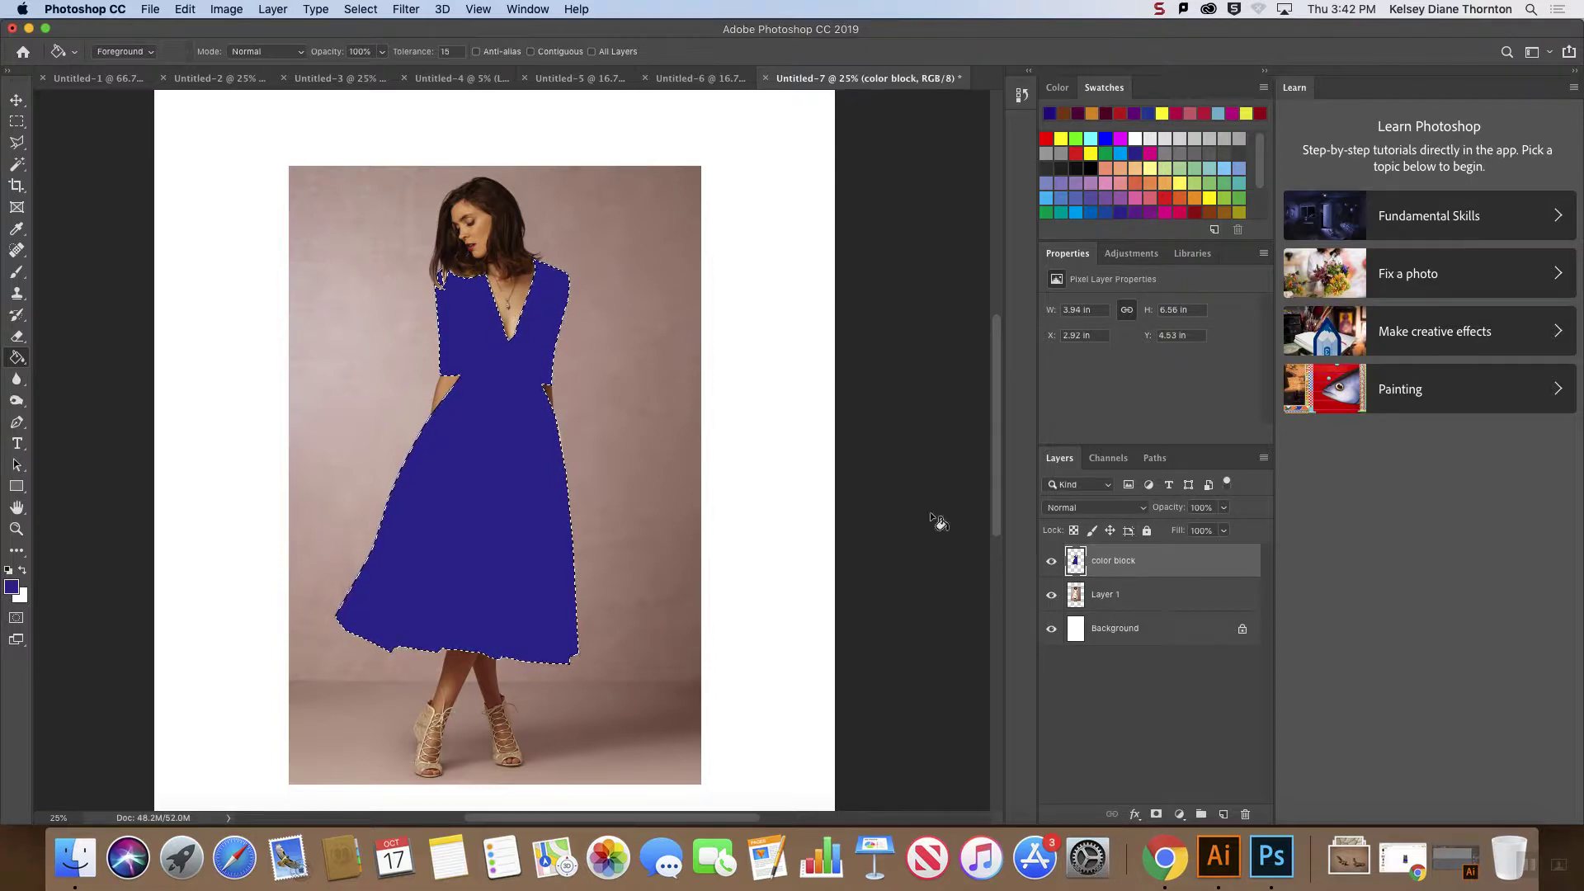
{"action": "left_click", "coordinate": [1224, 507]}
{"action": "left_click_drag", "start_coordinate": [1228, 529], "coordinate": [1195, 531]}
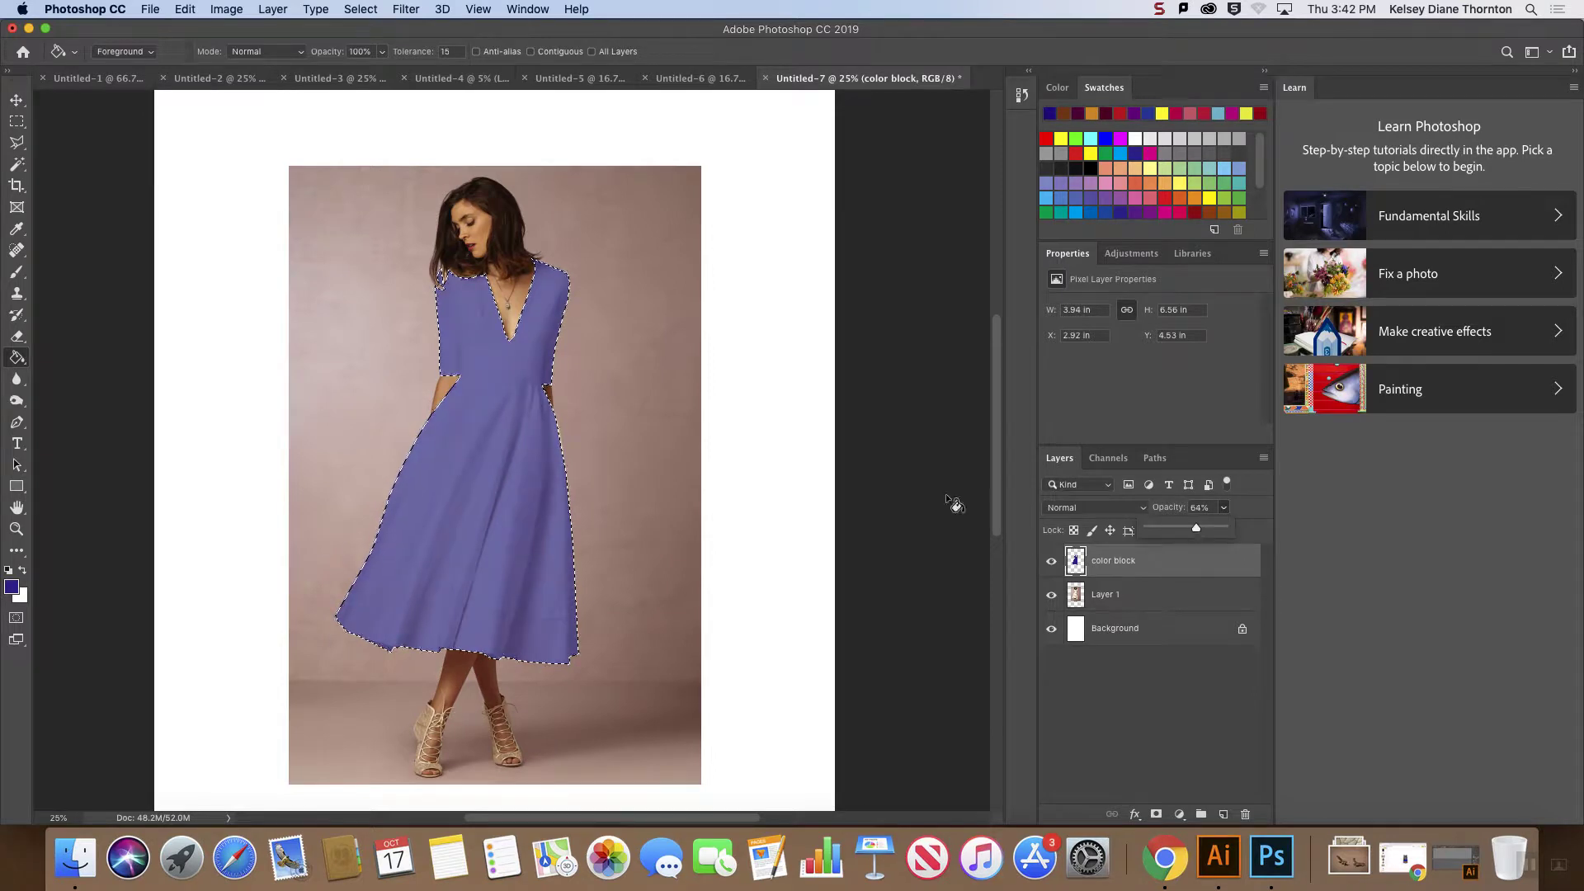
{"action": "key", "text": "super+d"}
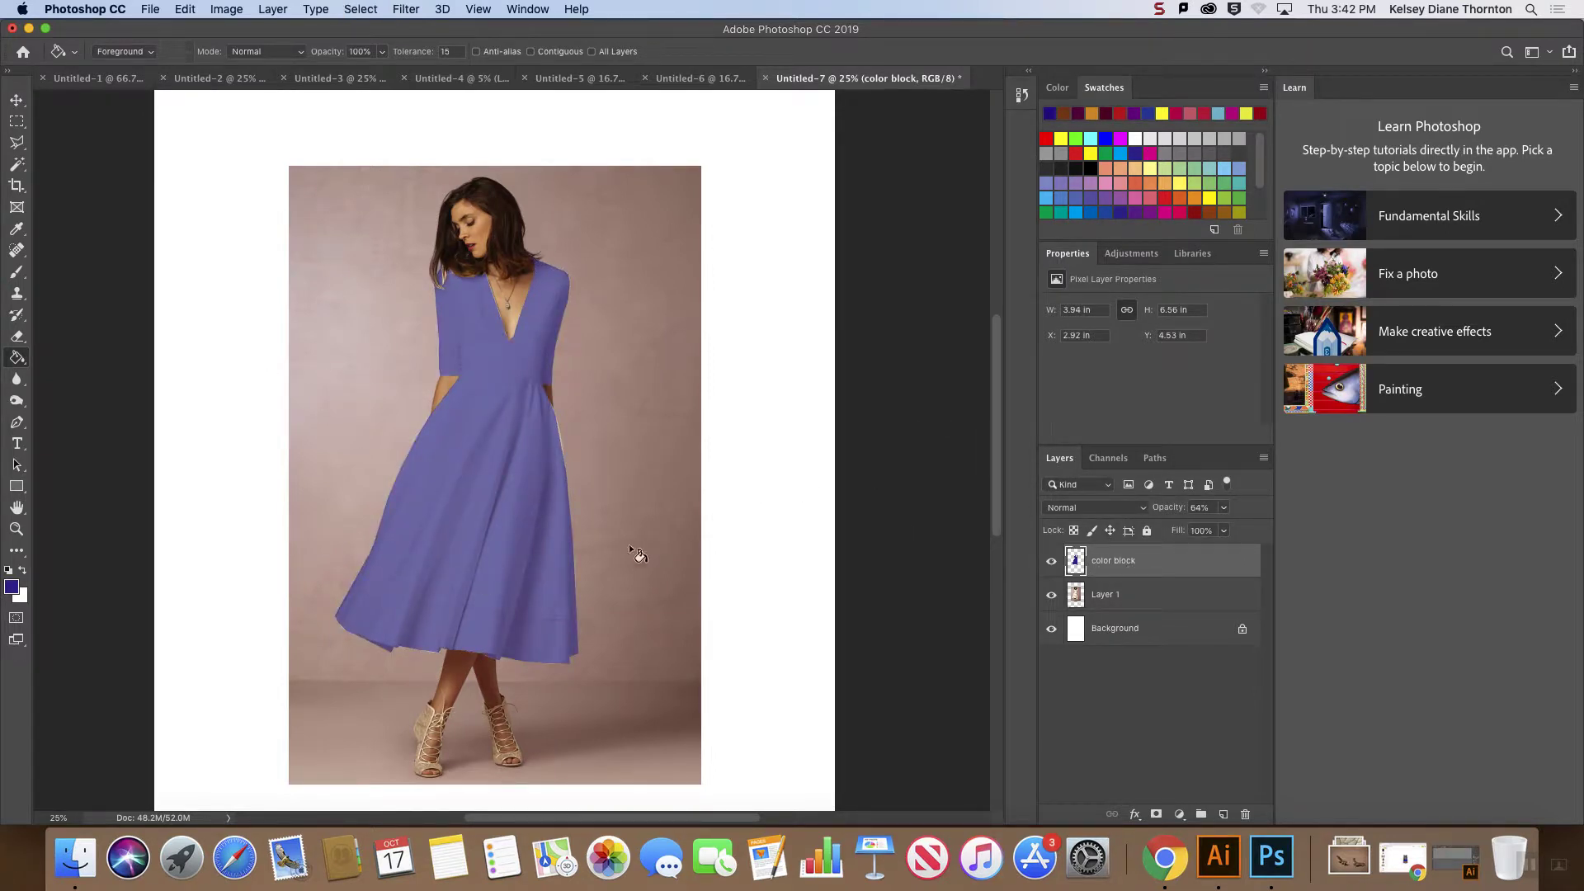
- Select the entire blue dress shape on the "color block" layer with the Magic Wand
{"action": "left_click", "coordinate": [18, 165]}
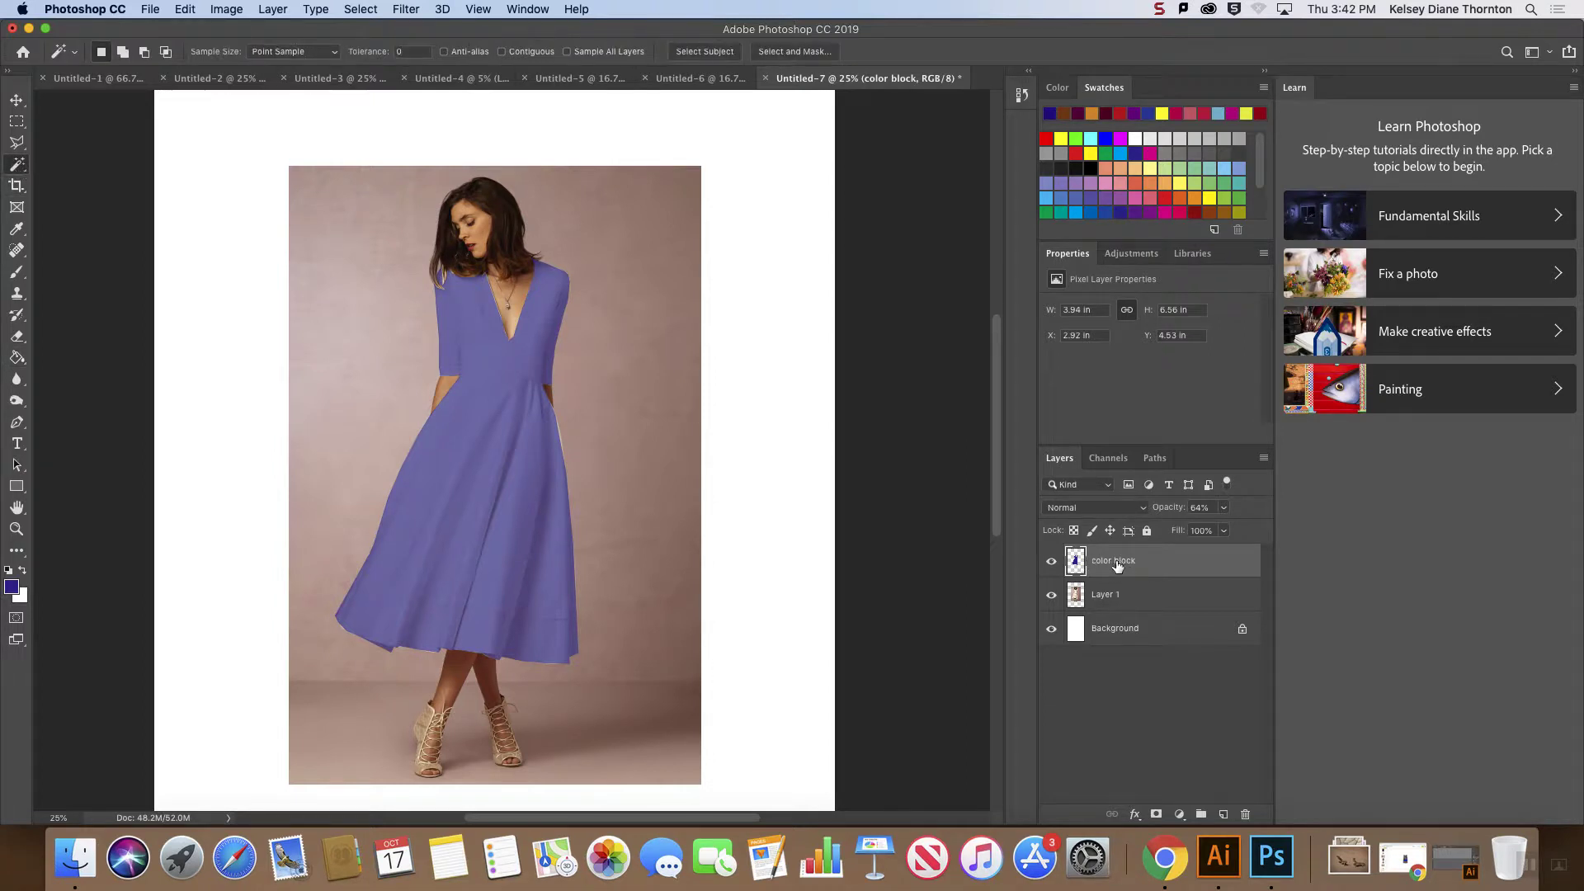
{"action": "left_click", "coordinate": [483, 507]}
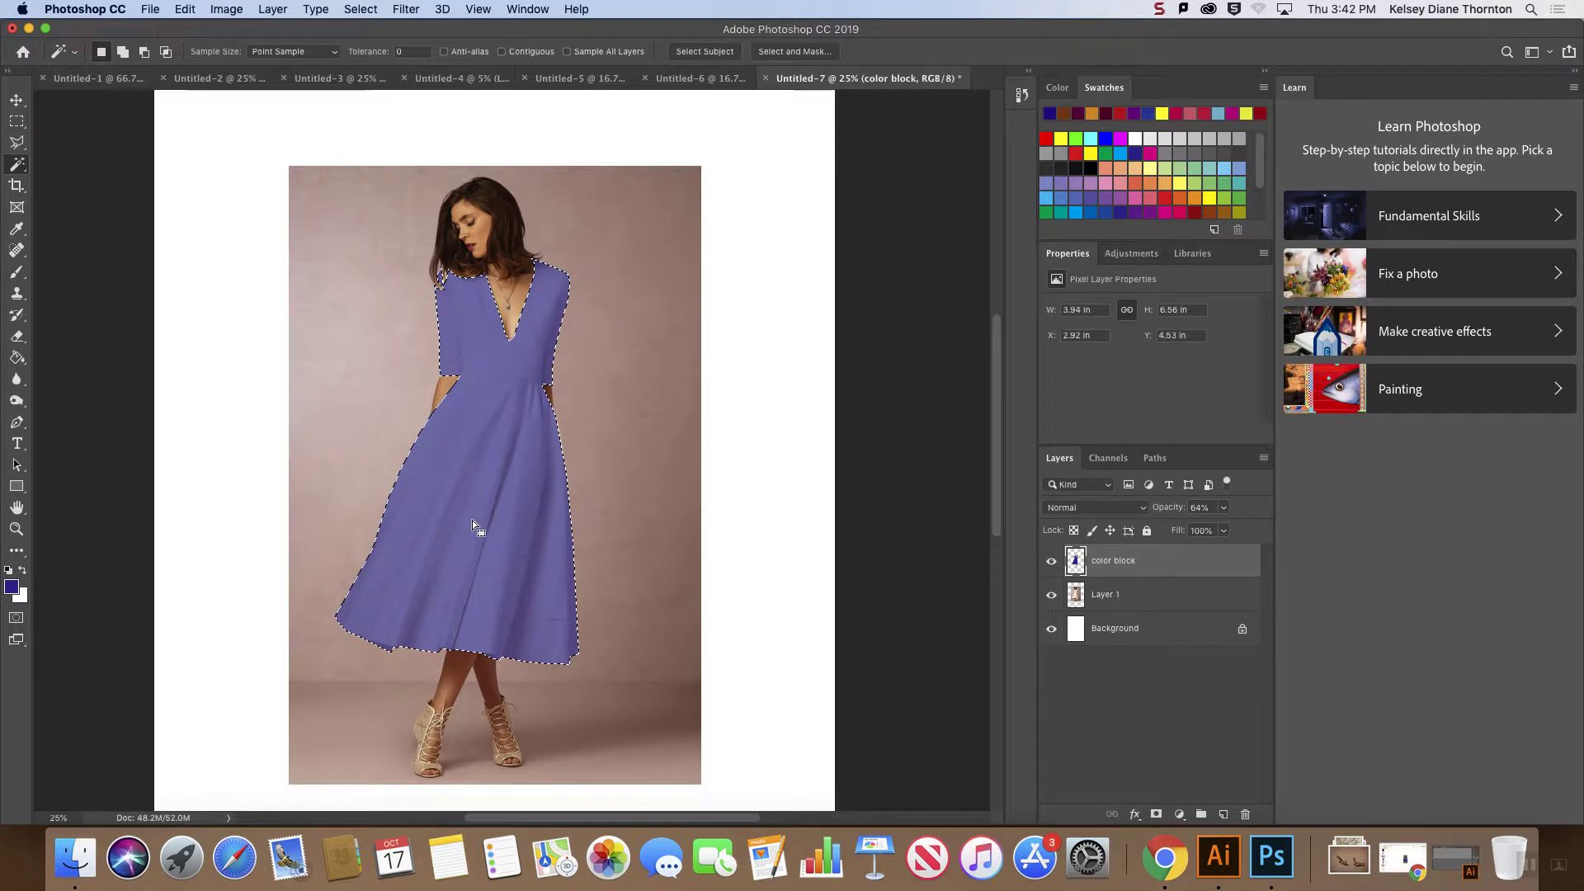
{"action": "key", "text": "super+equal"}
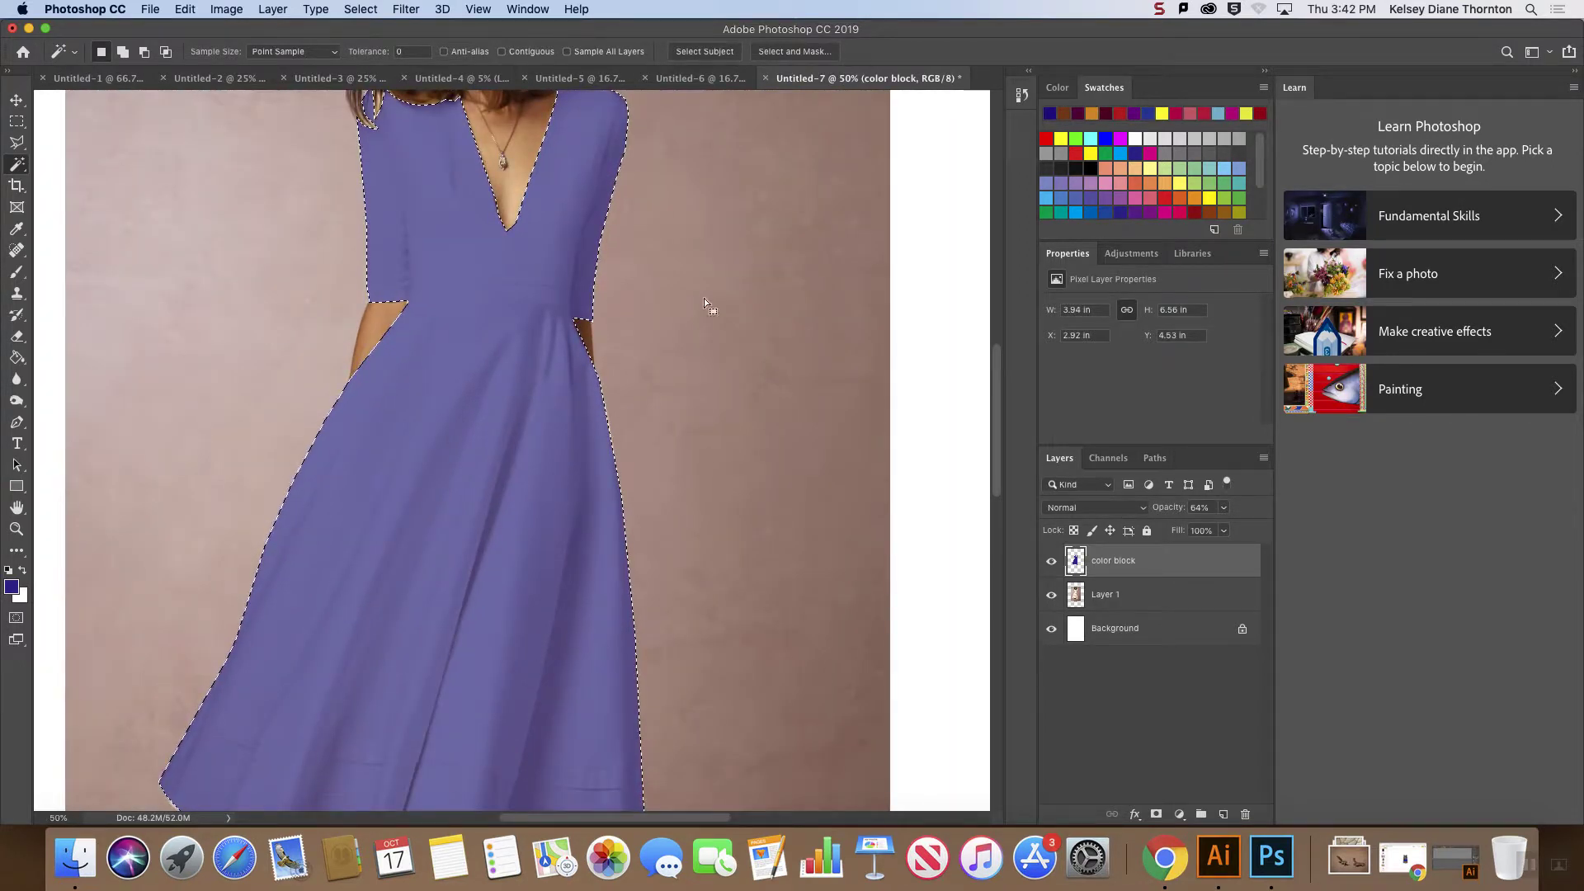
{"action": "scroll", "coordinate": [347, 252], "scroll_direction": "up", "scroll_amount": 5}
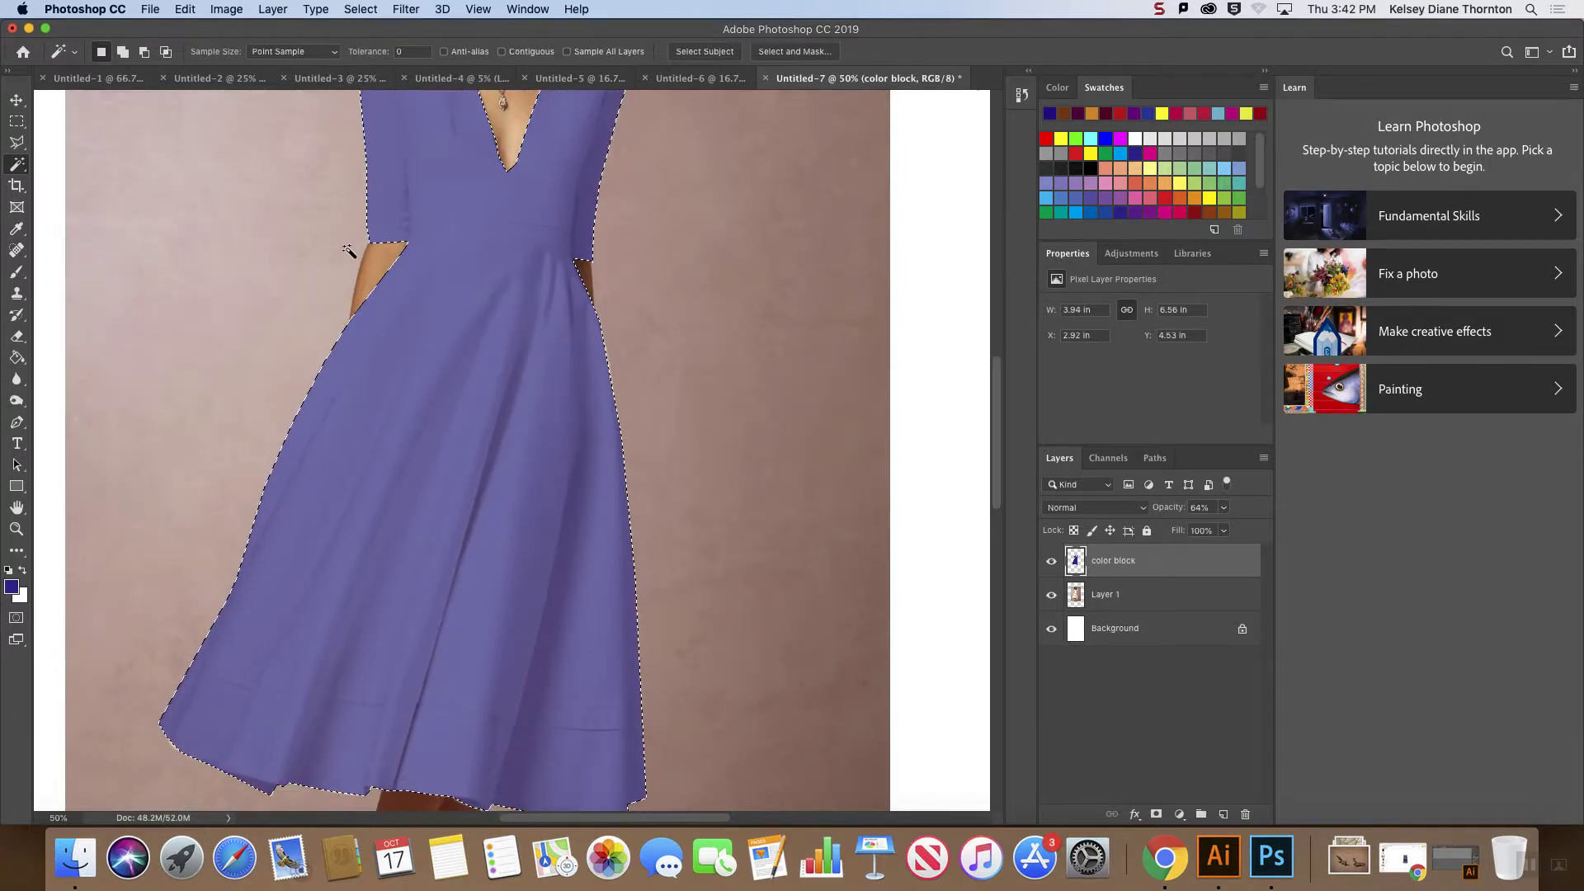
{"action": "scroll", "coordinate": [349, 252], "scroll_direction": "right", "scroll_amount": 2}
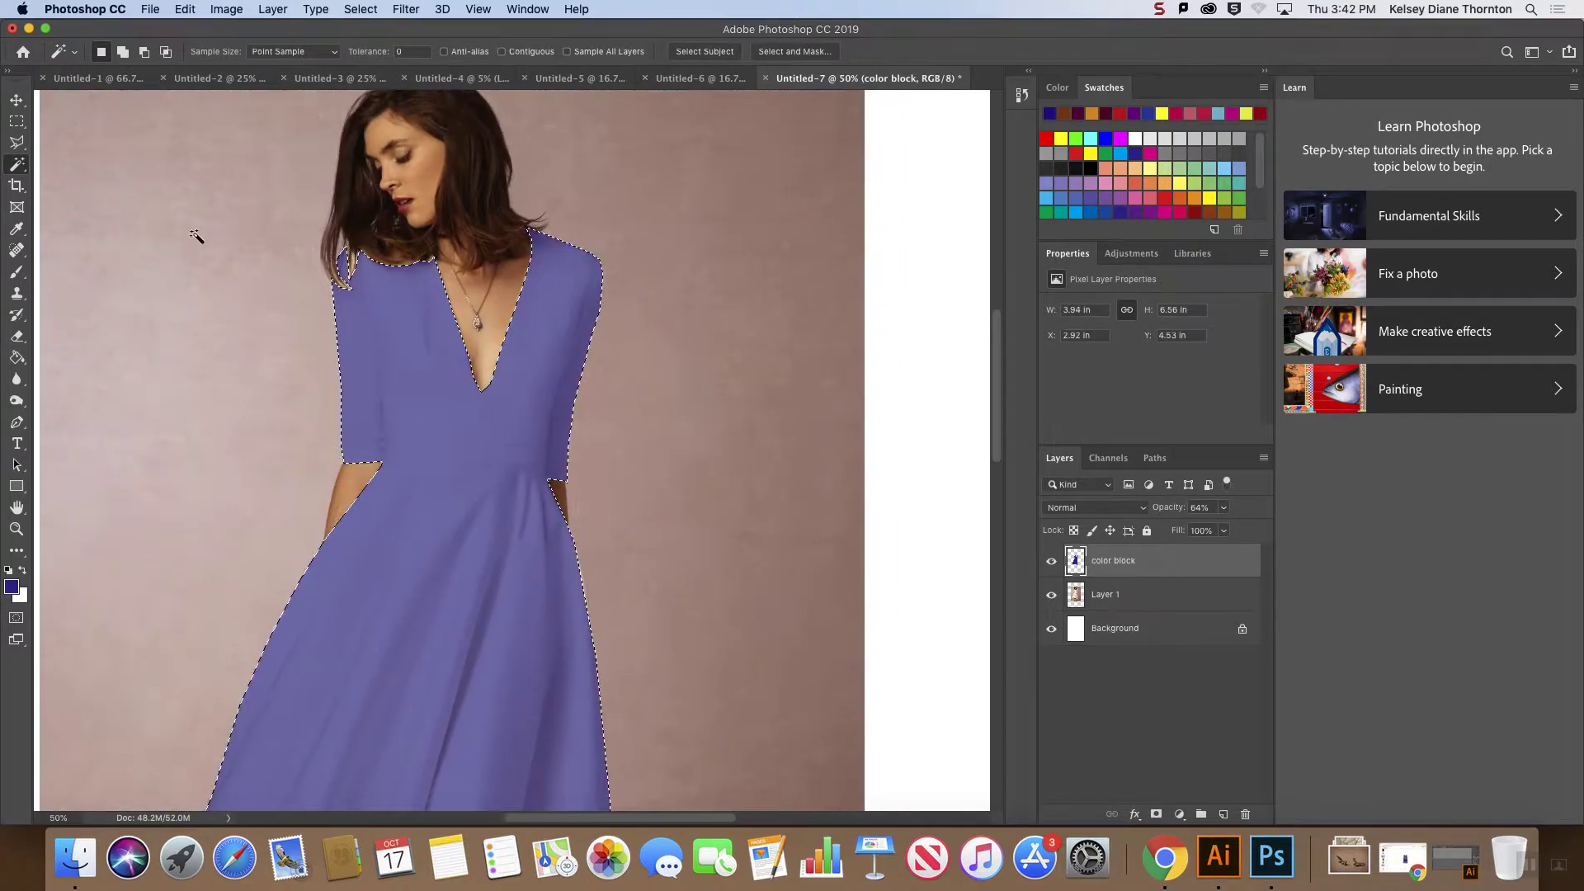
- Subtract the bodice, other sleeve and skirt from the selection with the Polygonal Lasso, keeping only the sleeve at the photo's left
{"action": "left_click", "coordinate": [18, 144]}
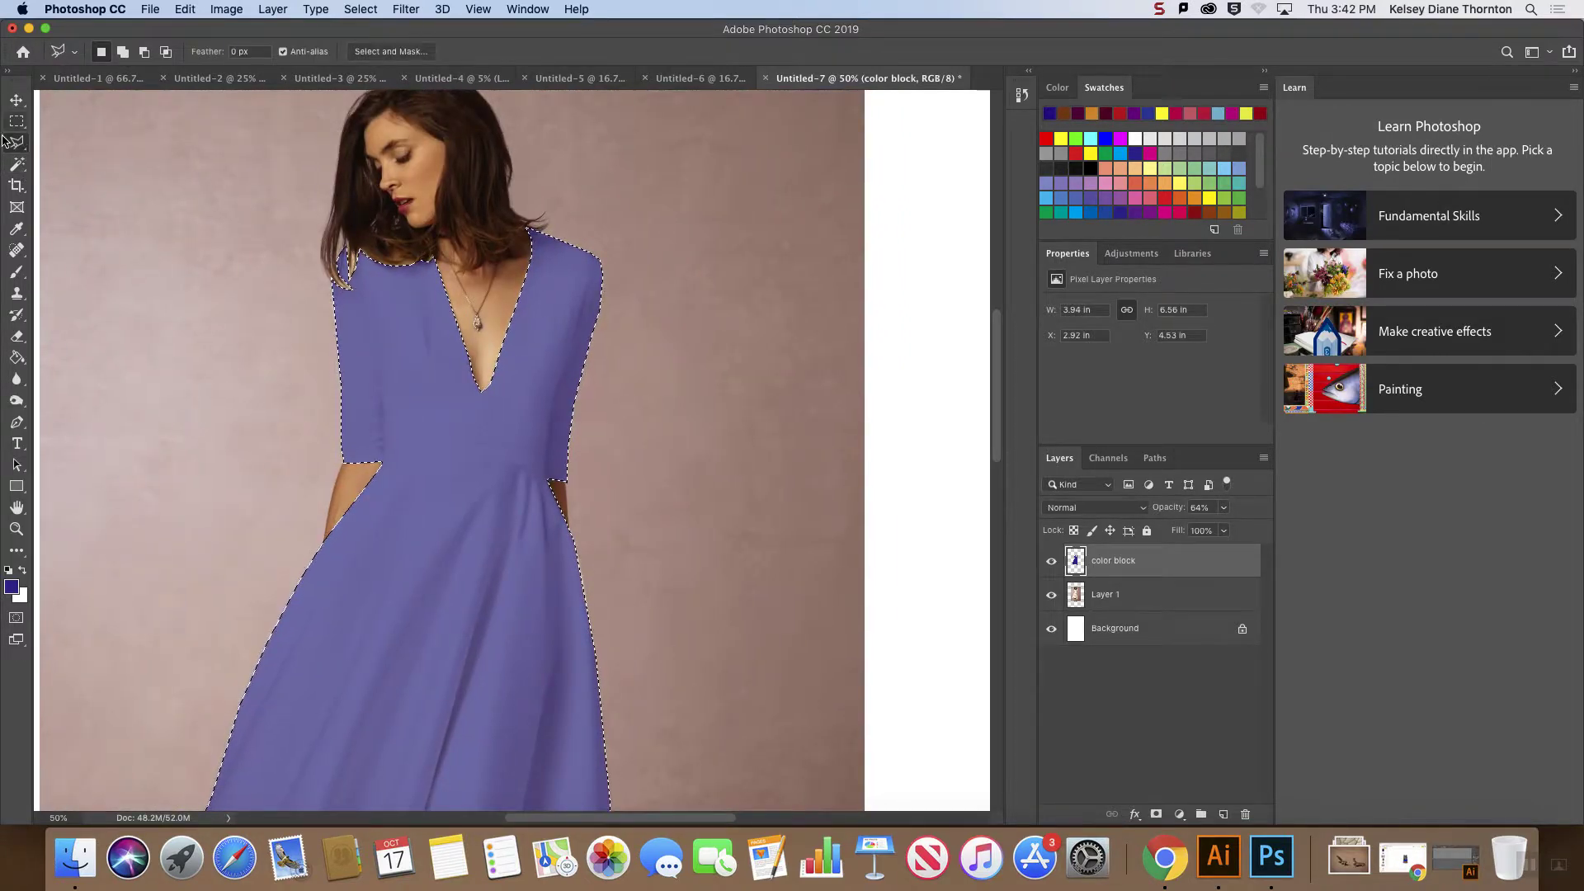
{"action": "key", "text": "shift"}
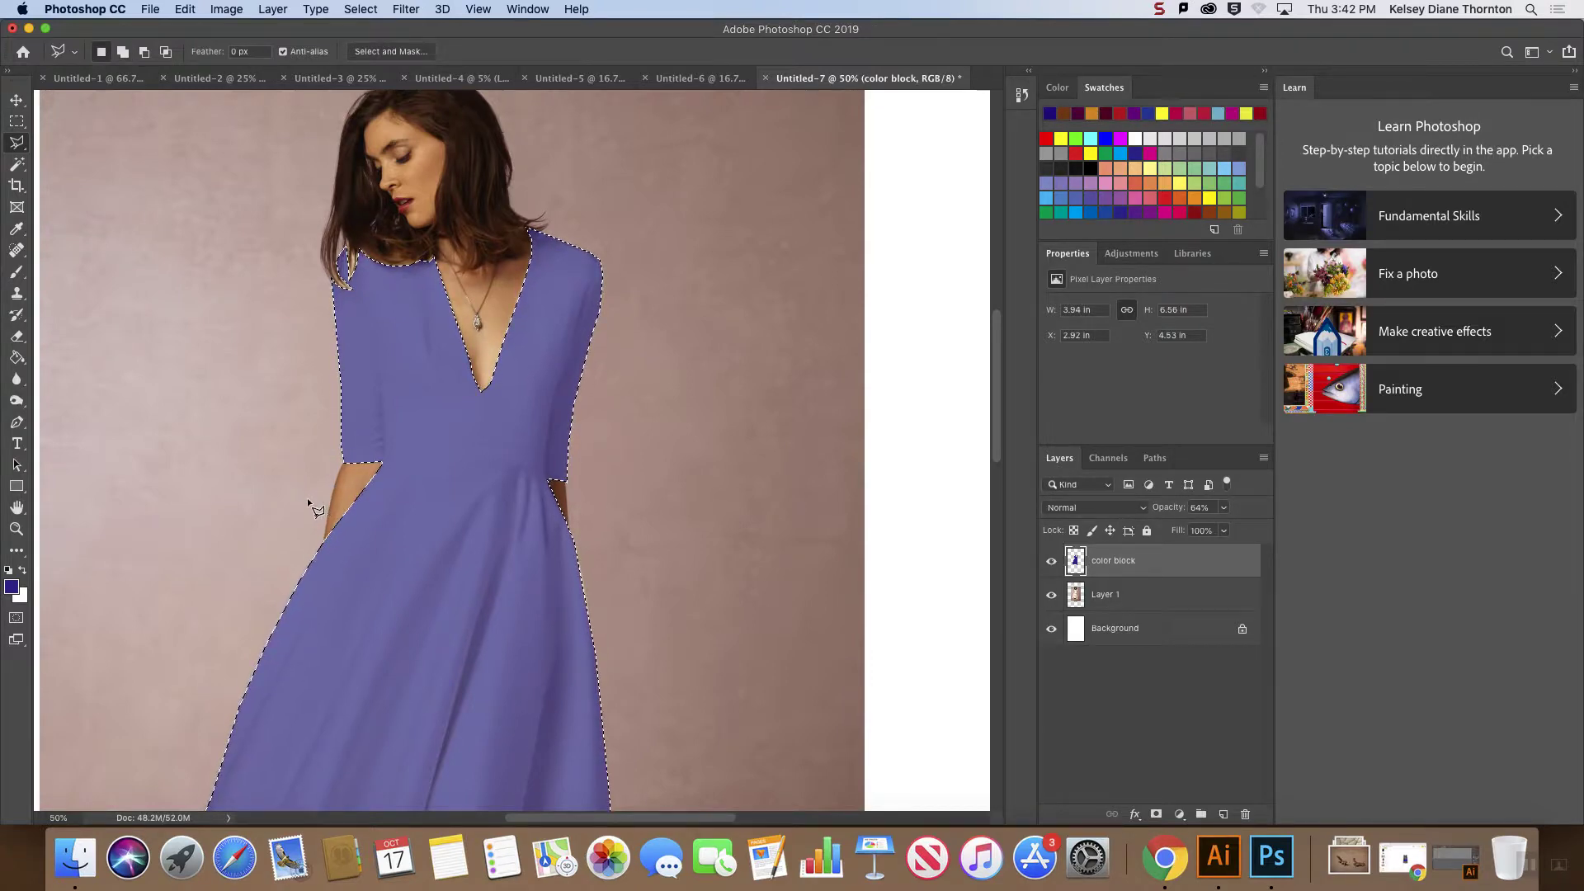
{"action": "key", "text": "alt"}
{"action": "left_click", "coordinate": [318, 478], "text": "alt"}
{"action": "left_click", "coordinate": [380, 462]}
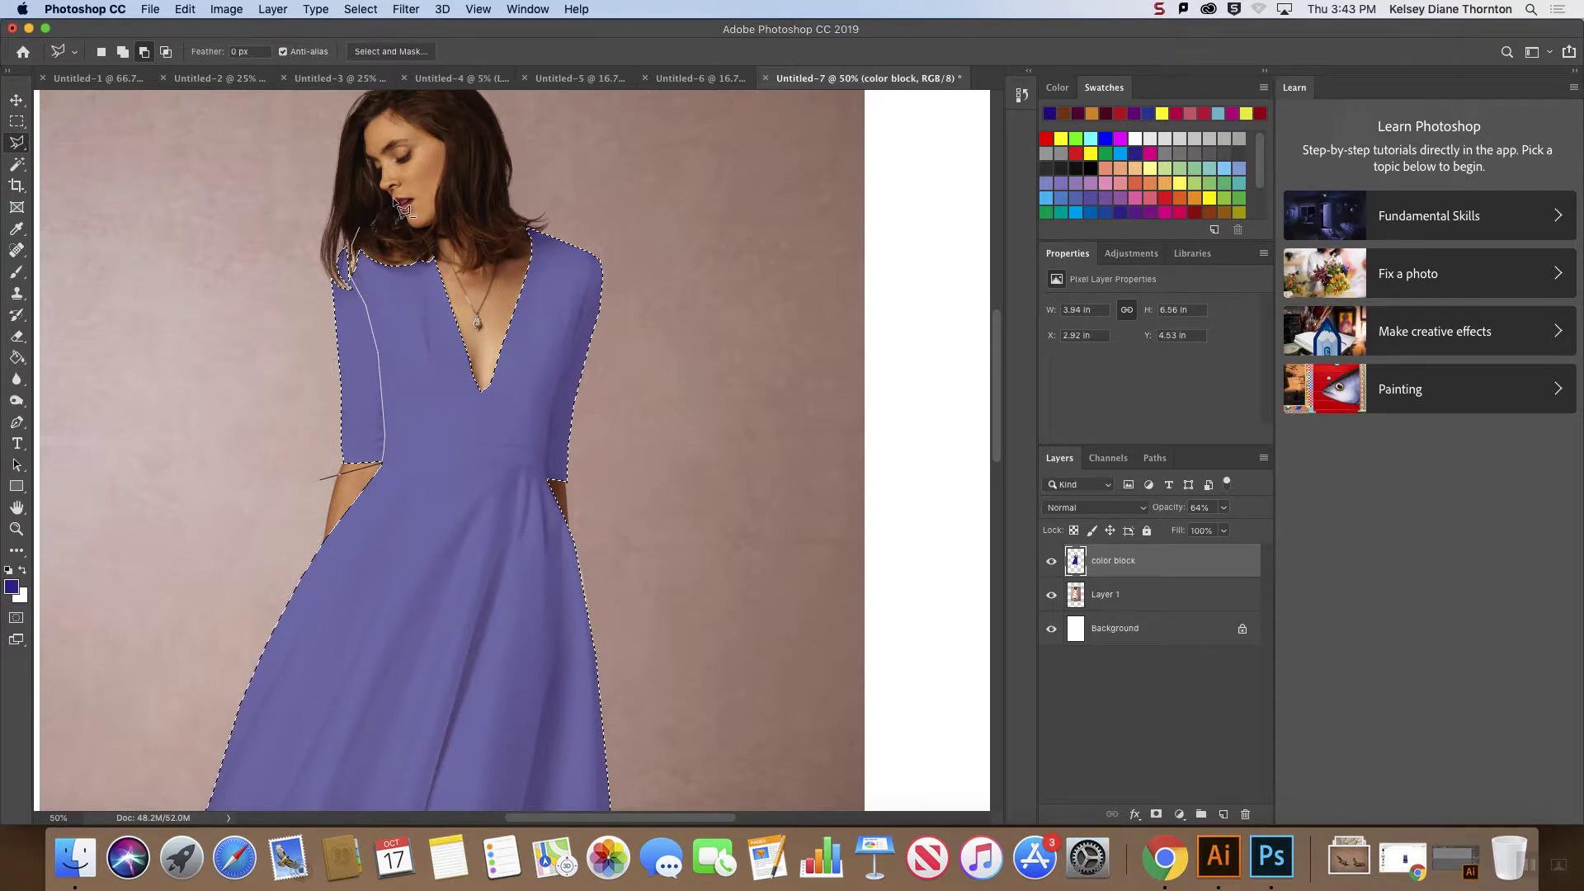
{"action": "left_click", "coordinate": [748, 314]}
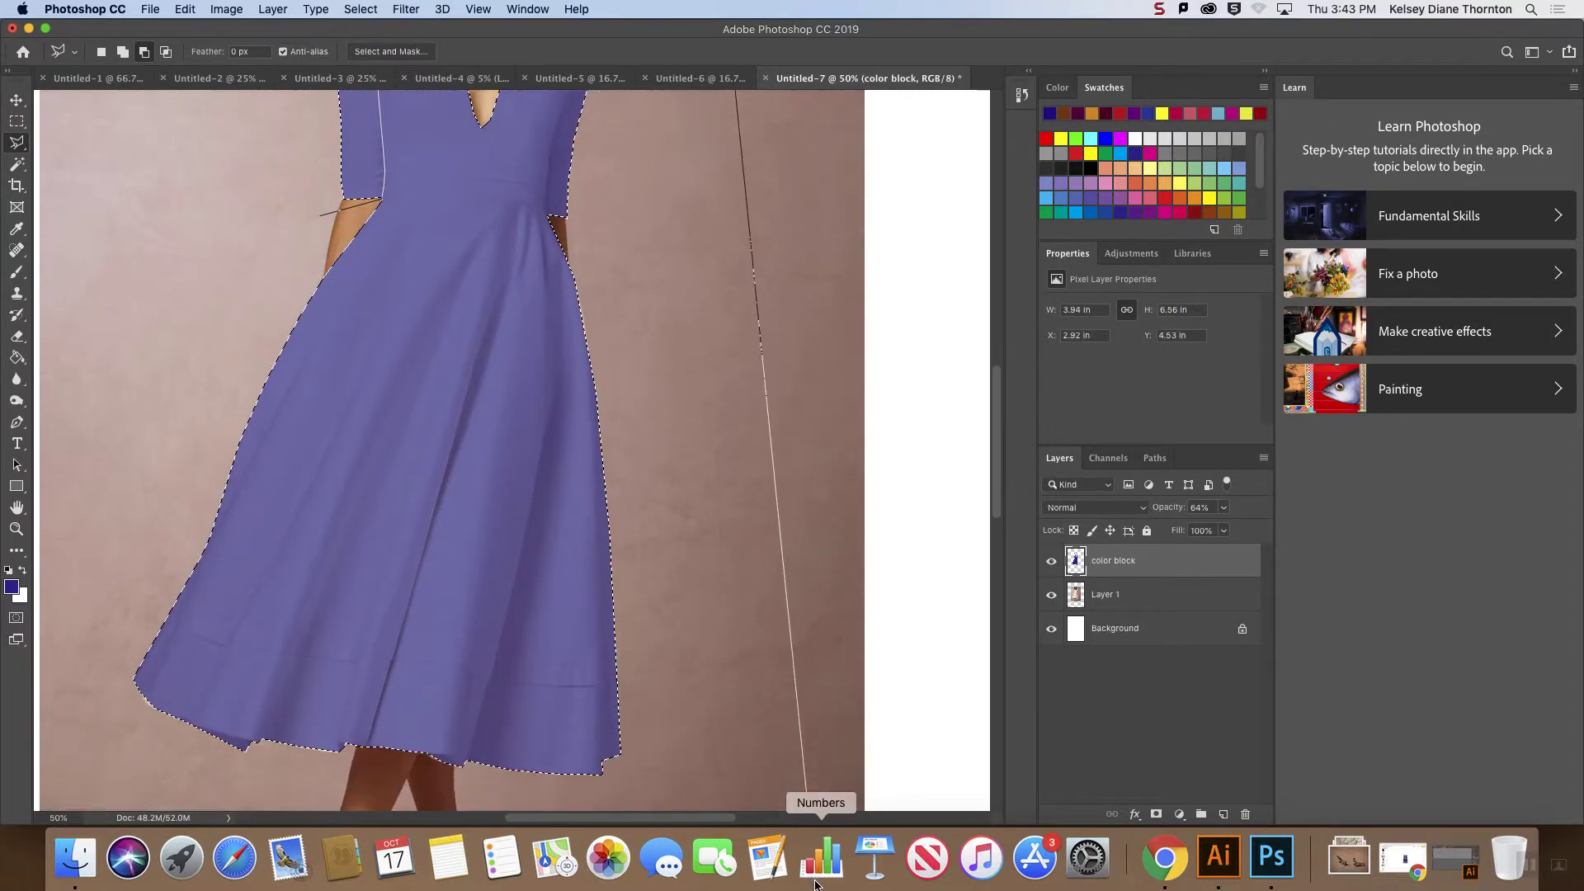
{"action": "left_click", "coordinate": [736, 777]}
{"action": "left_click", "coordinate": [110, 750]}
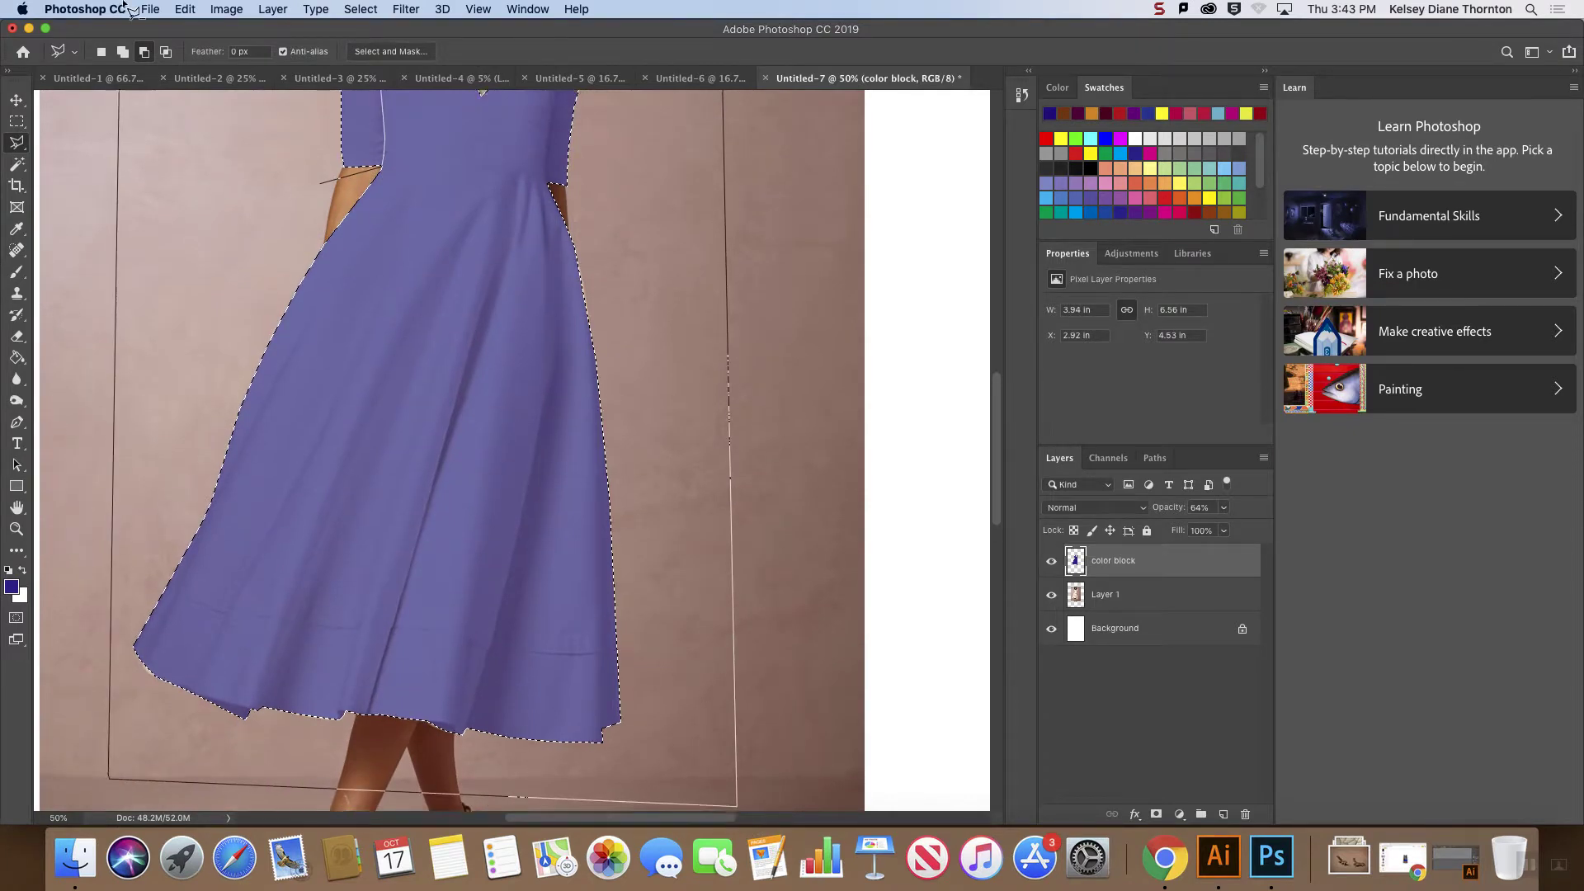
{"action": "double_click", "coordinate": [234, 380]}
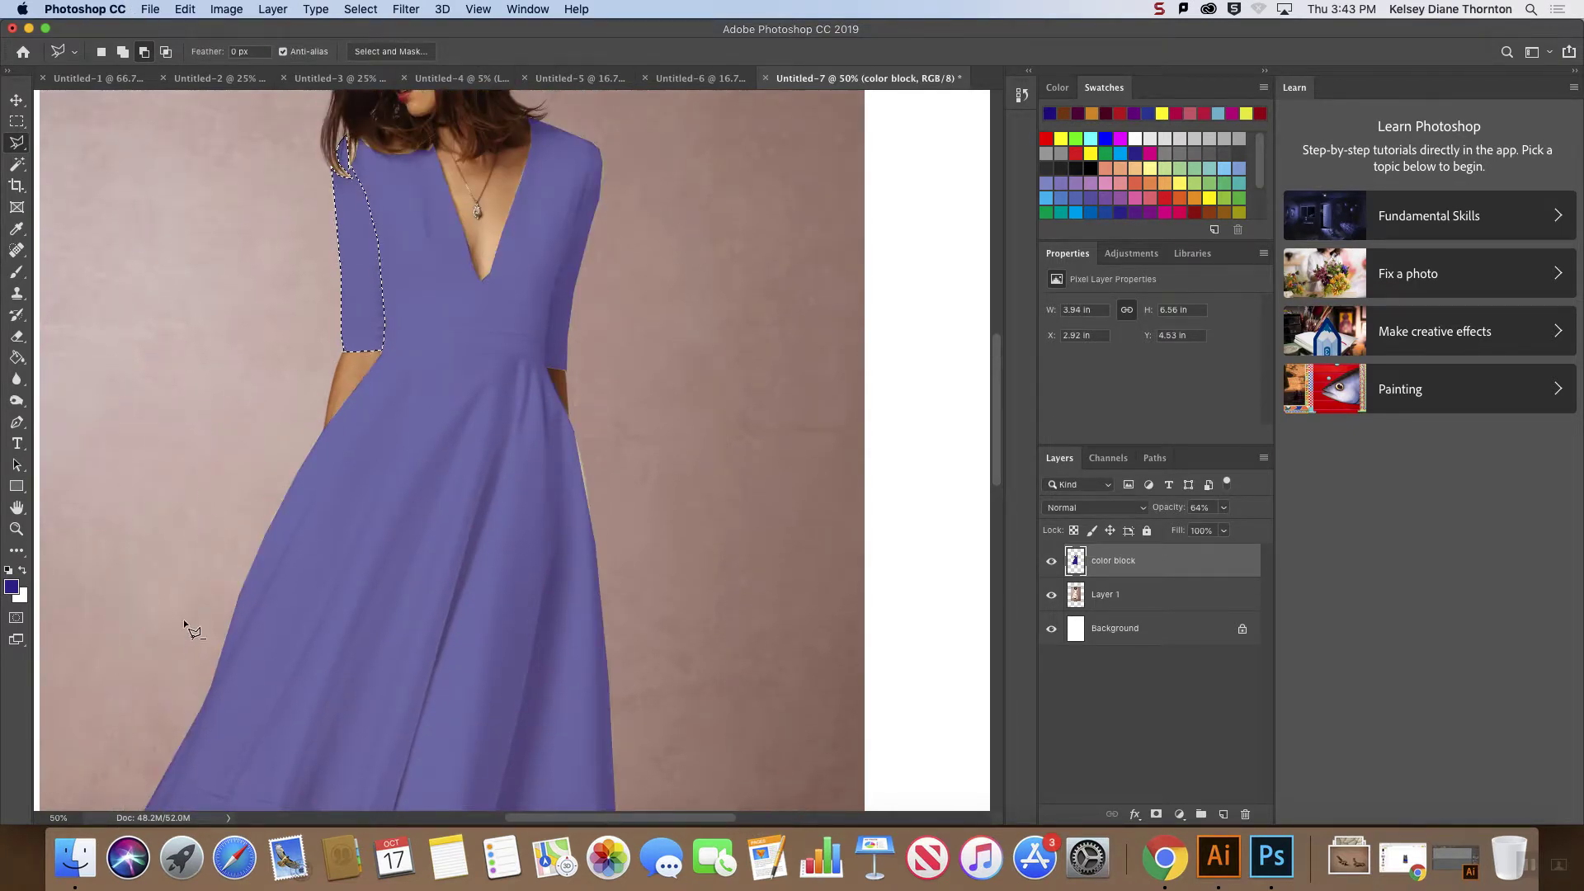
- Remove the stray selected piece at the skirt's lower-left hem corner from the selection with the Polygonal Lasso
{"action": "scroll", "coordinate": [181, 615], "scroll_direction": "down", "scroll_amount": 1}
{"action": "left_click", "coordinate": [126, 752], "text": "shift"}
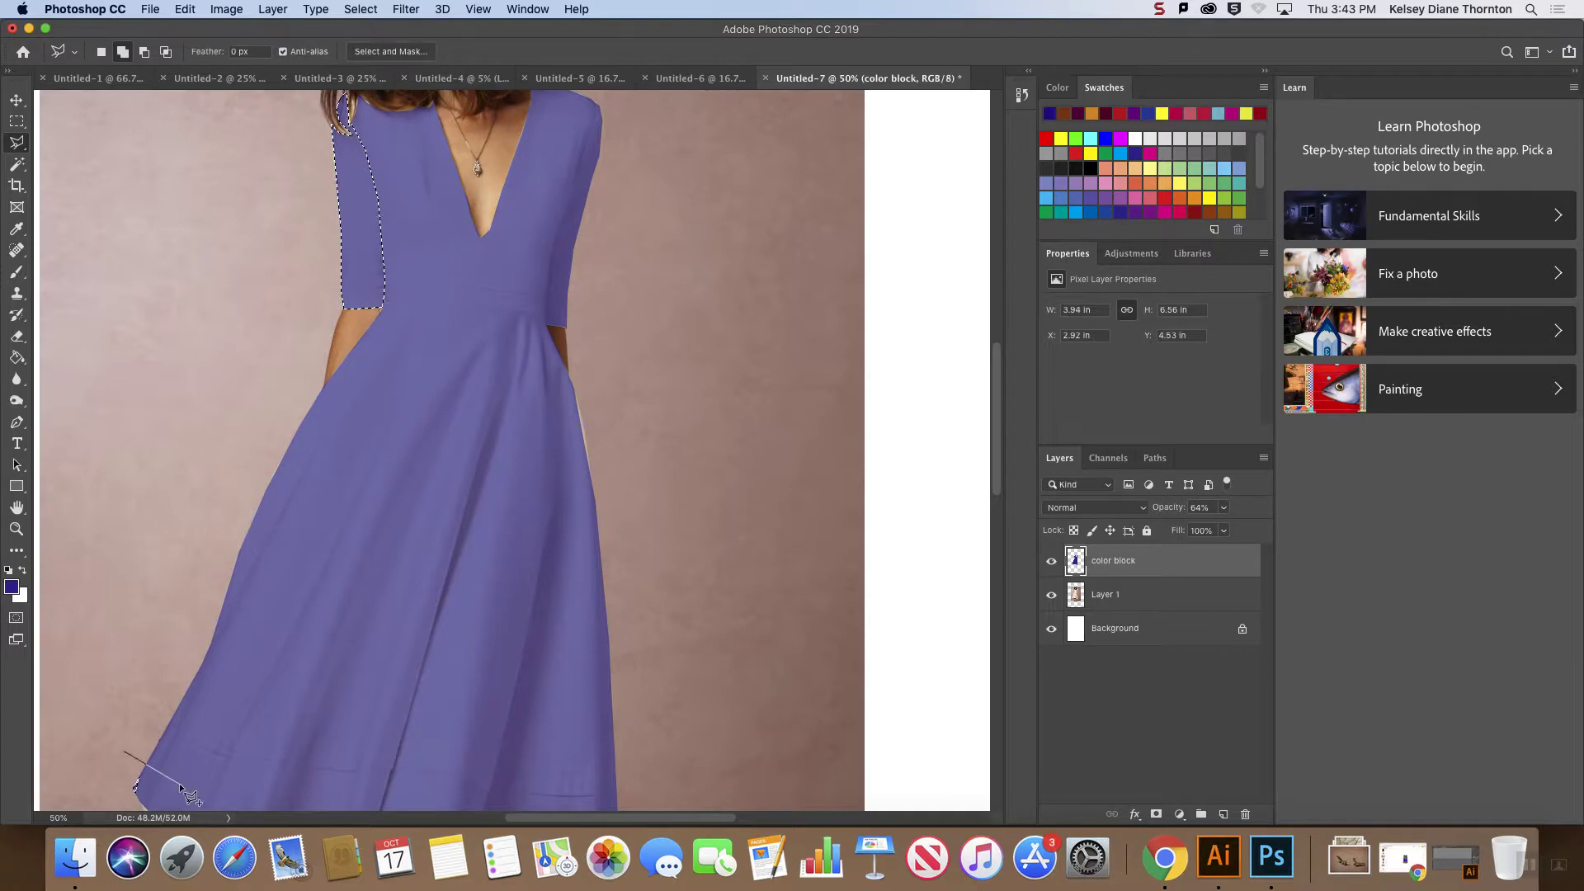
{"action": "double_click", "coordinate": [118, 801]}
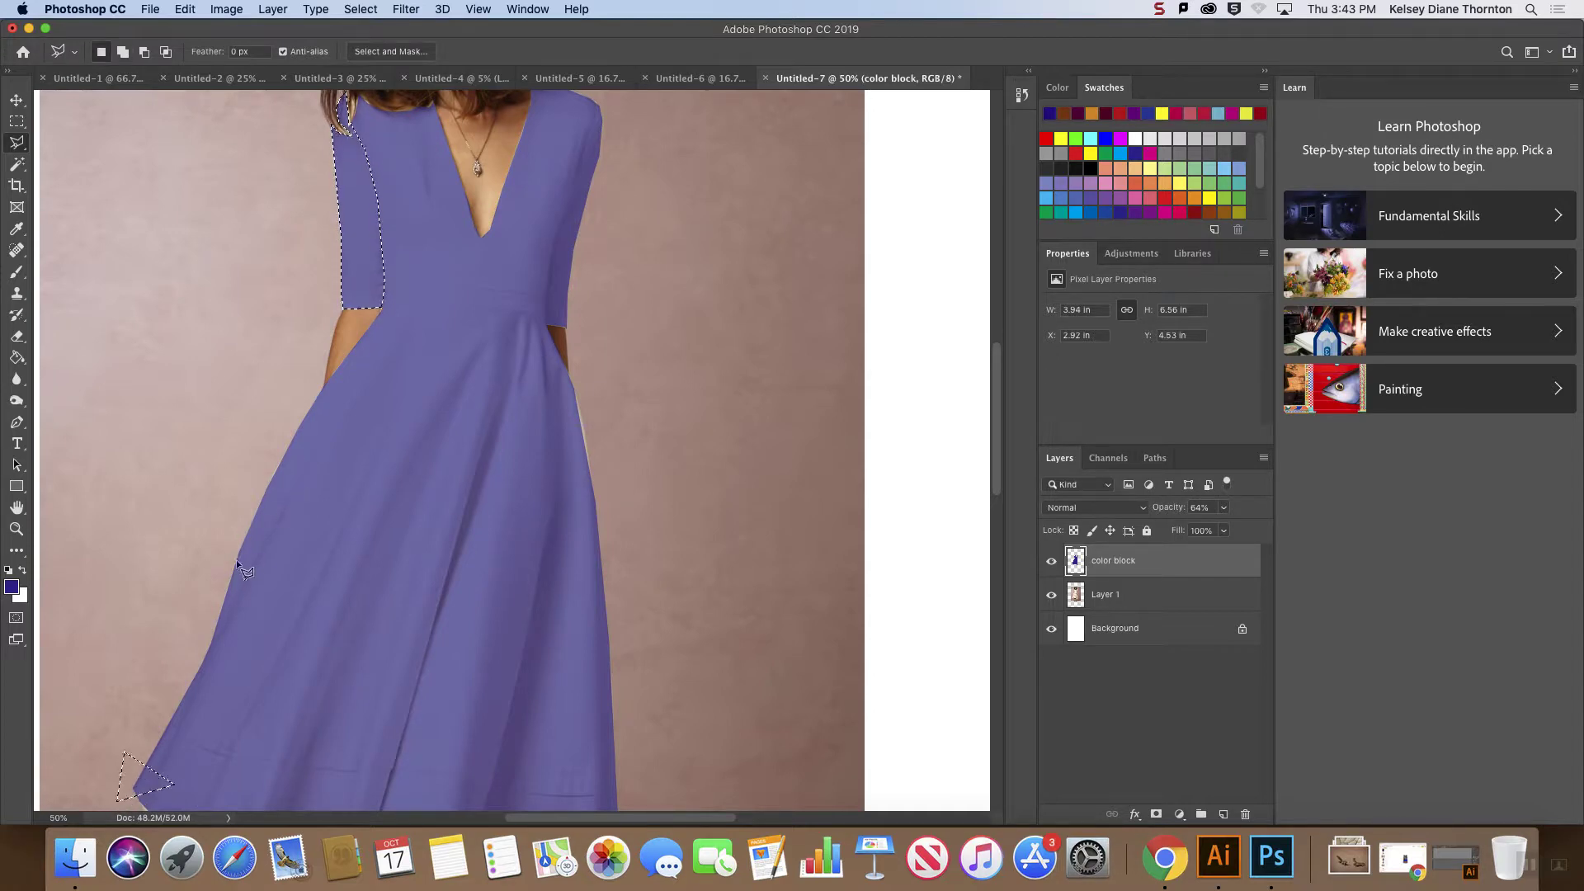
{"action": "left_click", "coordinate": [134, 790], "text": "alt"}
{"action": "left_click", "coordinate": [165, 780]}
{"action": "scroll", "coordinate": [165, 780], "scroll_direction": "down", "scroll_amount": 1}
{"action": "left_click", "coordinate": [132, 743]}
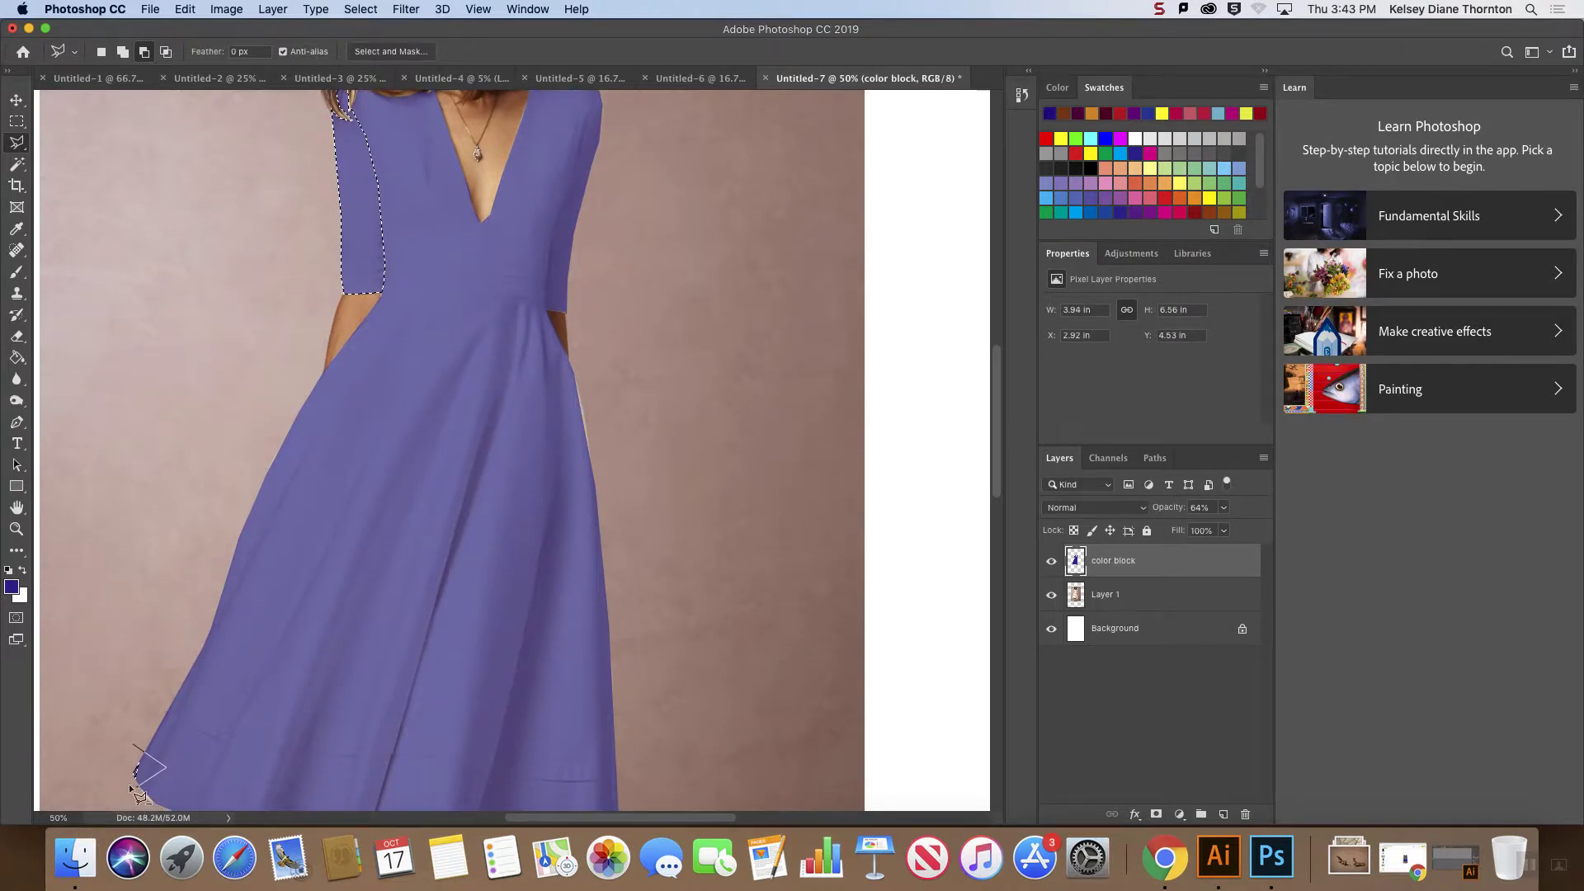
{"action": "double_click", "coordinate": [88, 759]}
- Fill the selected left sleeve with magenta-red on the "color block" layer and deselect it
{"action": "key", "text": "super+minus"}
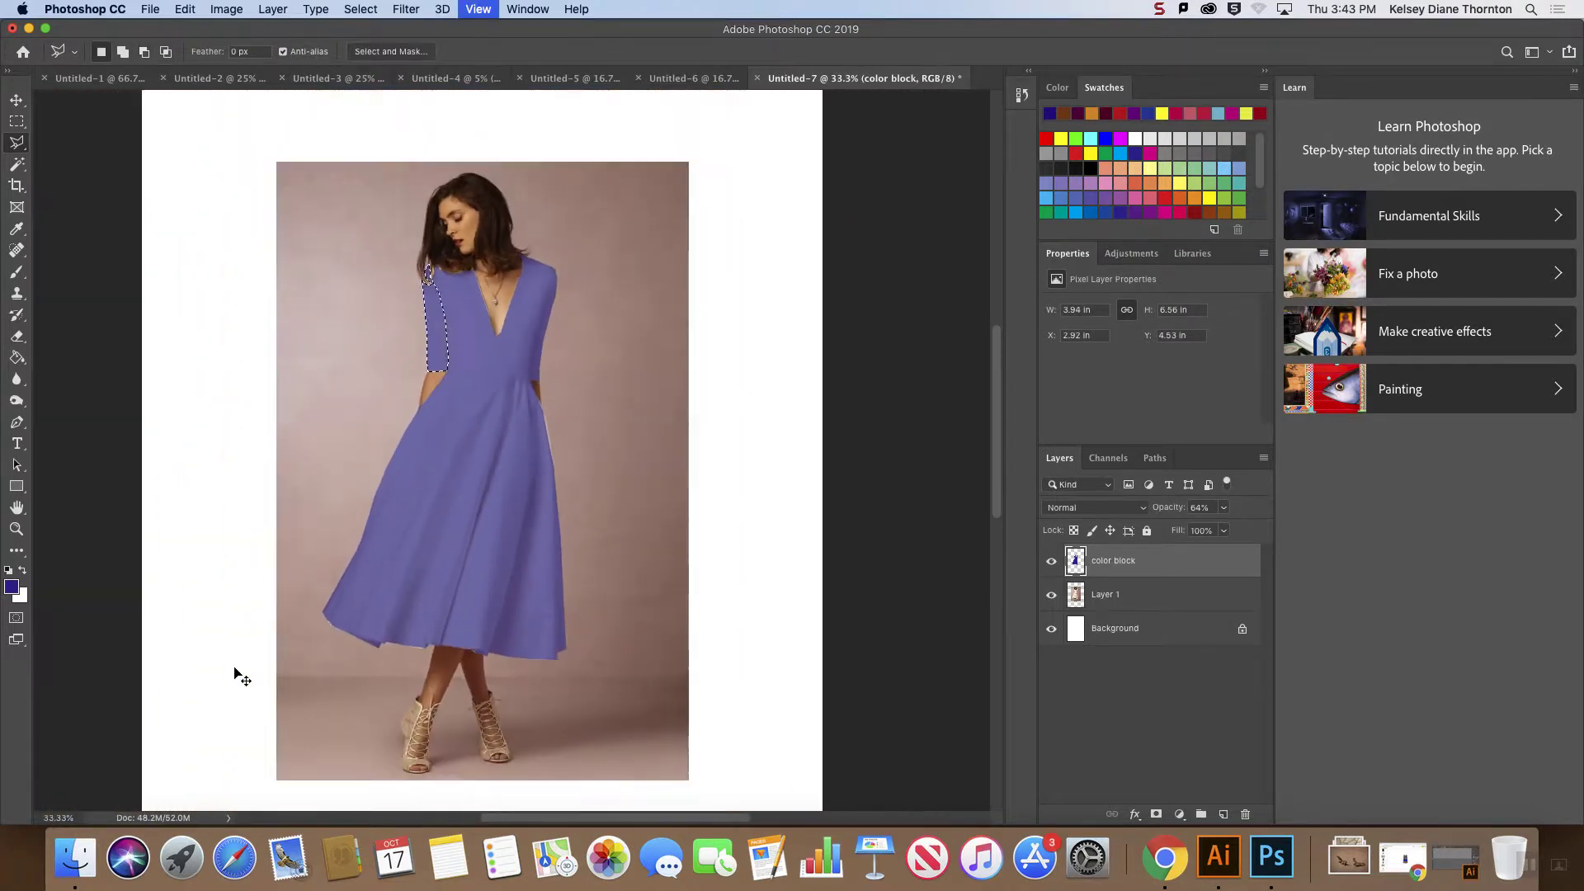
{"action": "scroll", "coordinate": [996, 481], "scroll_direction": "up", "scroll_amount": 5}
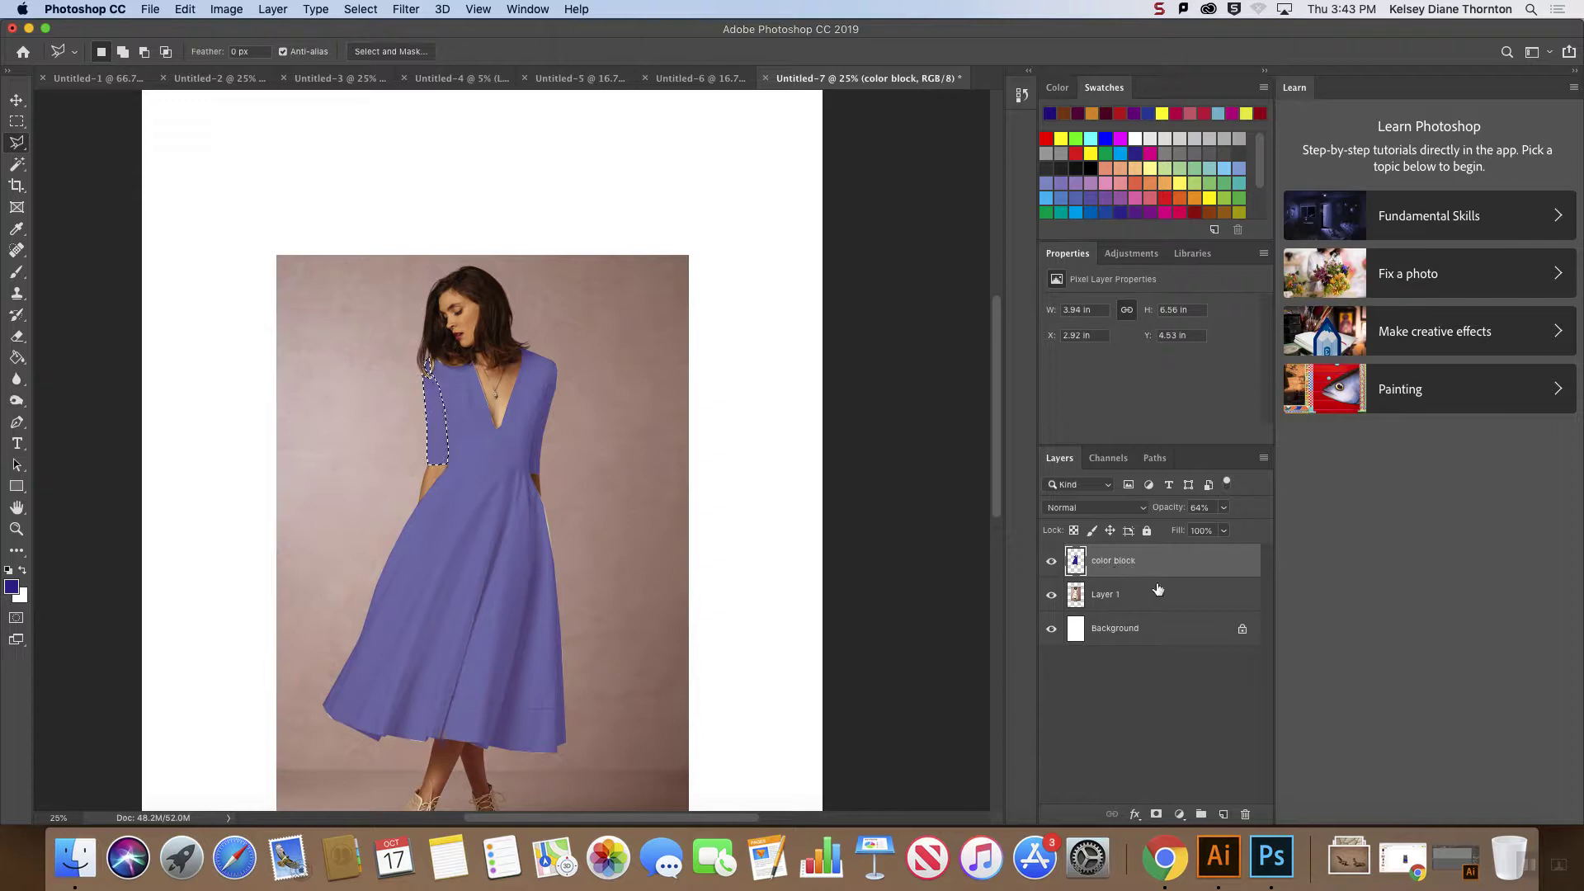
{"action": "left_click", "coordinate": [17, 357]}
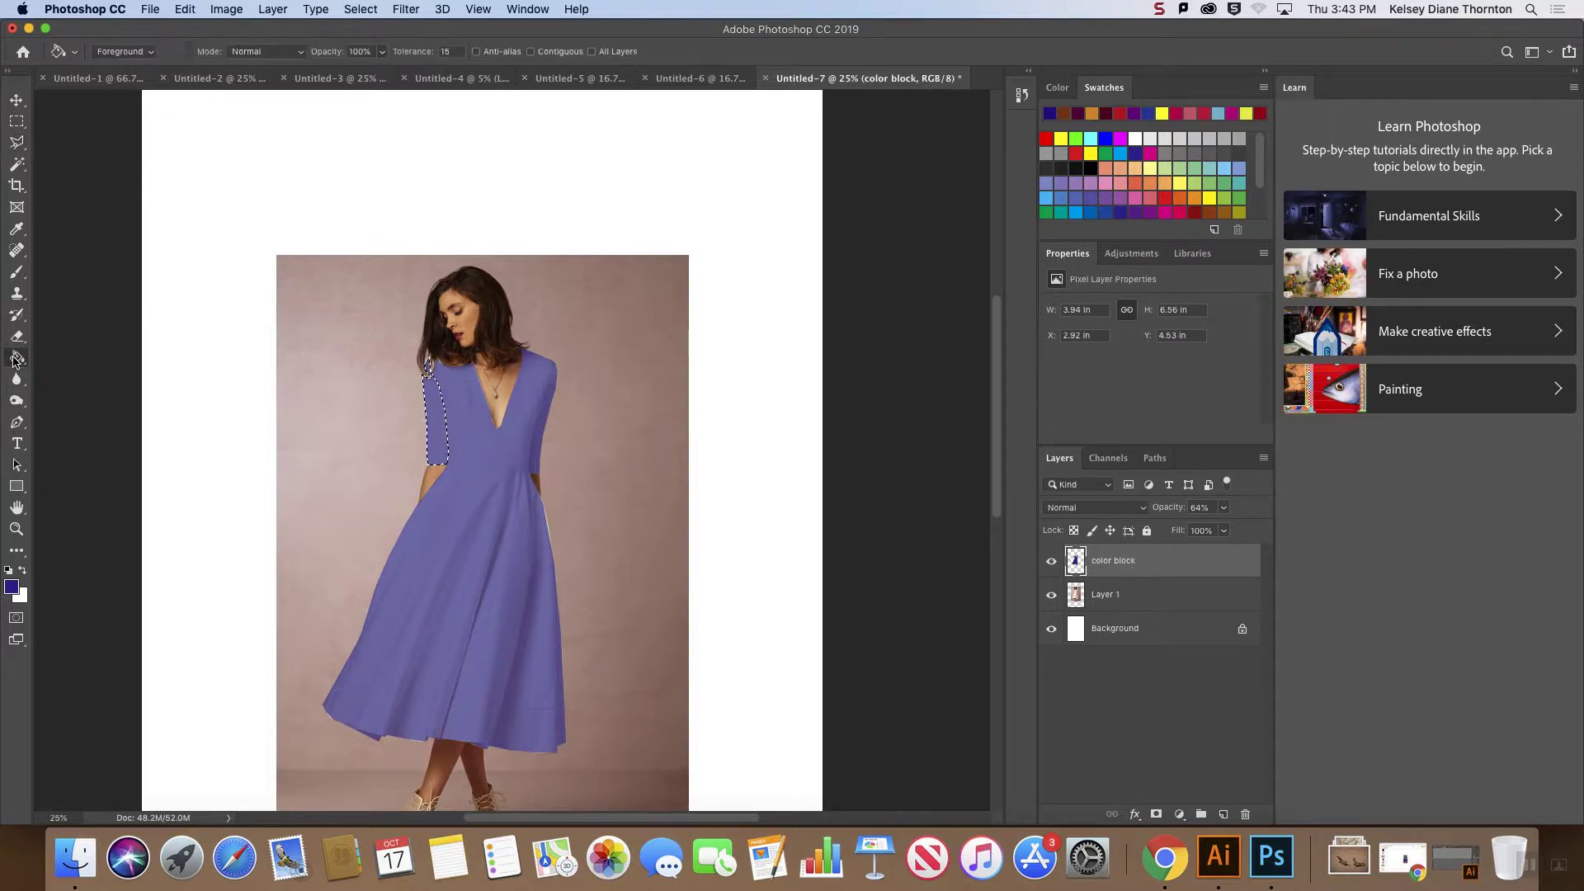
{"action": "left_click", "coordinate": [1180, 212]}
{"action": "left_click", "coordinate": [444, 453]}
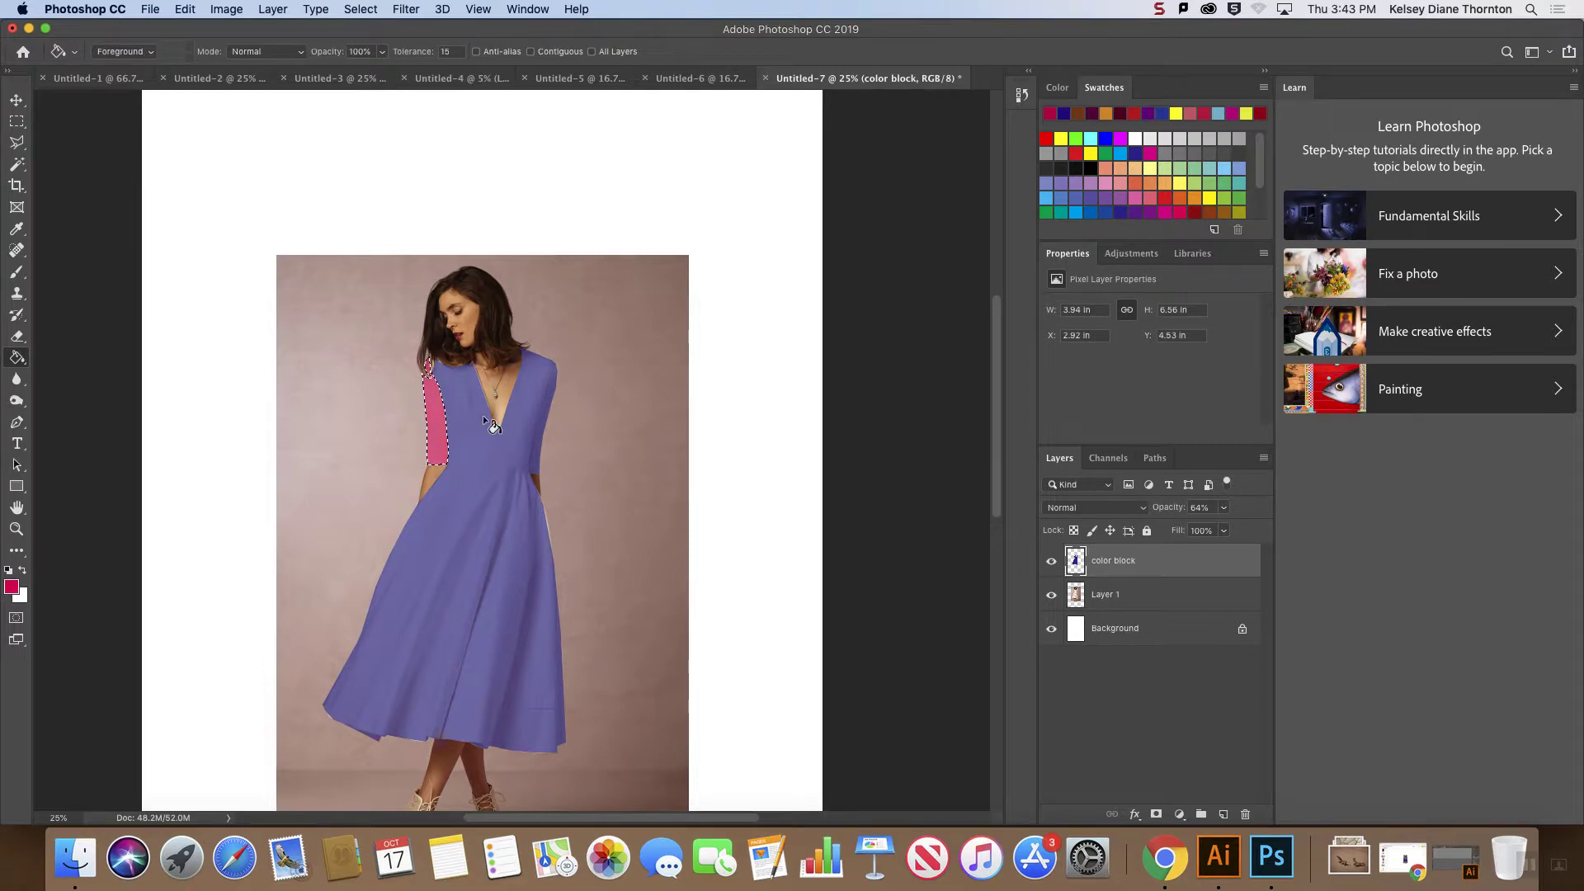
{"action": "key", "text": "super+d"}
- Select the remaining blue area of the dress on the "color block" layer with the Magic Wand
{"action": "key", "text": "super+equal"}
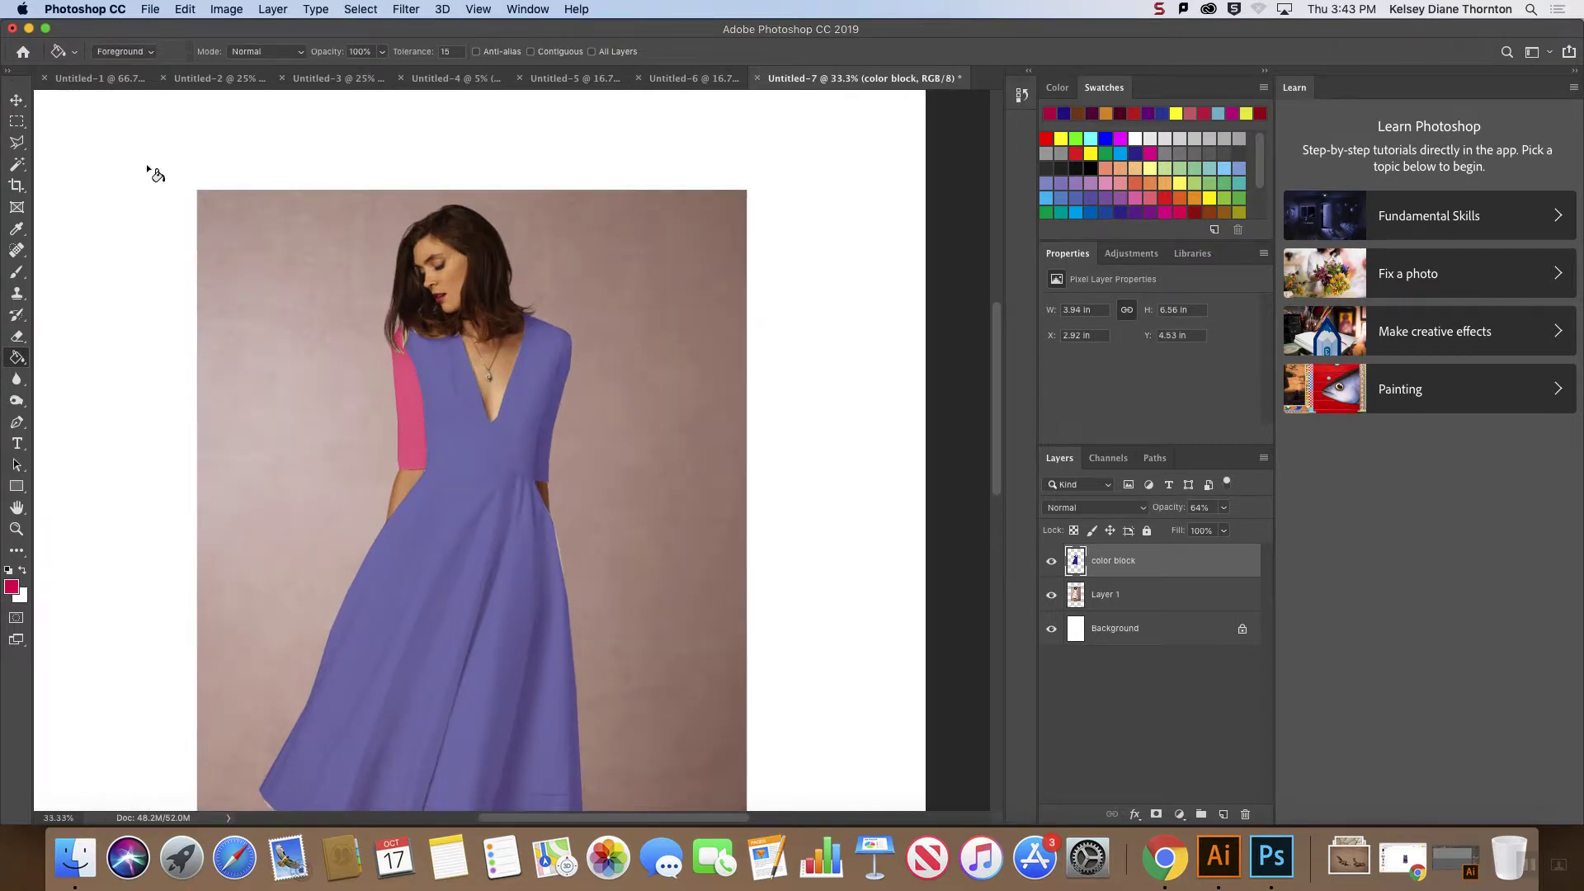
{"action": "left_click", "coordinate": [16, 164]}
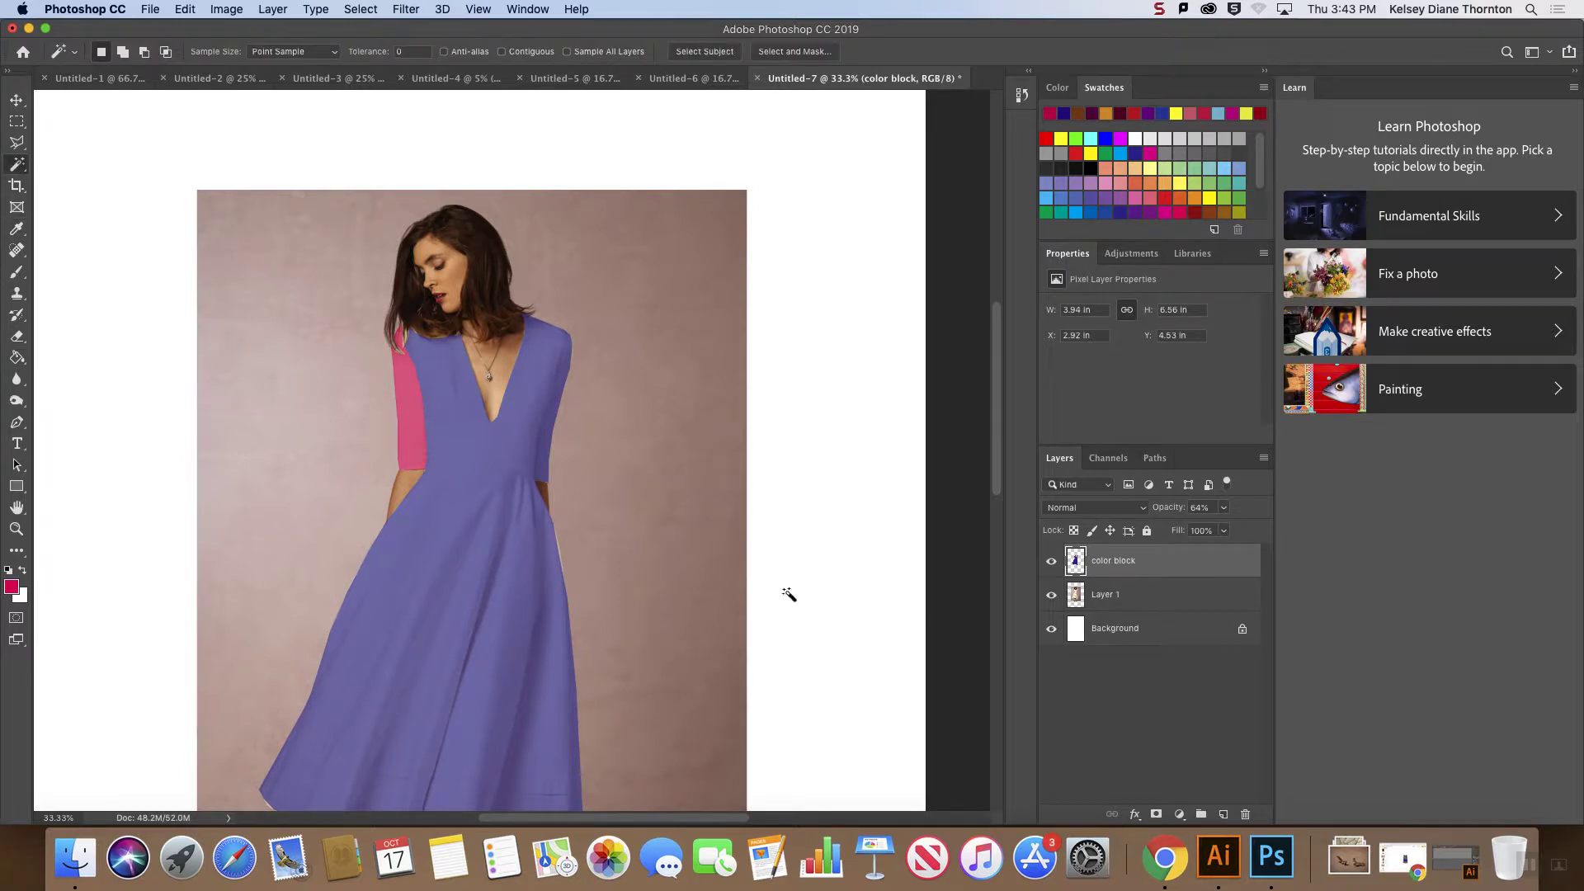
{"action": "left_click", "coordinate": [513, 487]}
- Subtract the skirt and the blue sleeve from the selection with the Polygonal Lasso along the waistline and armhole, keeping only the bodice
{"action": "left_click", "coordinate": [17, 142]}
{"action": "key", "text": "super+h"}
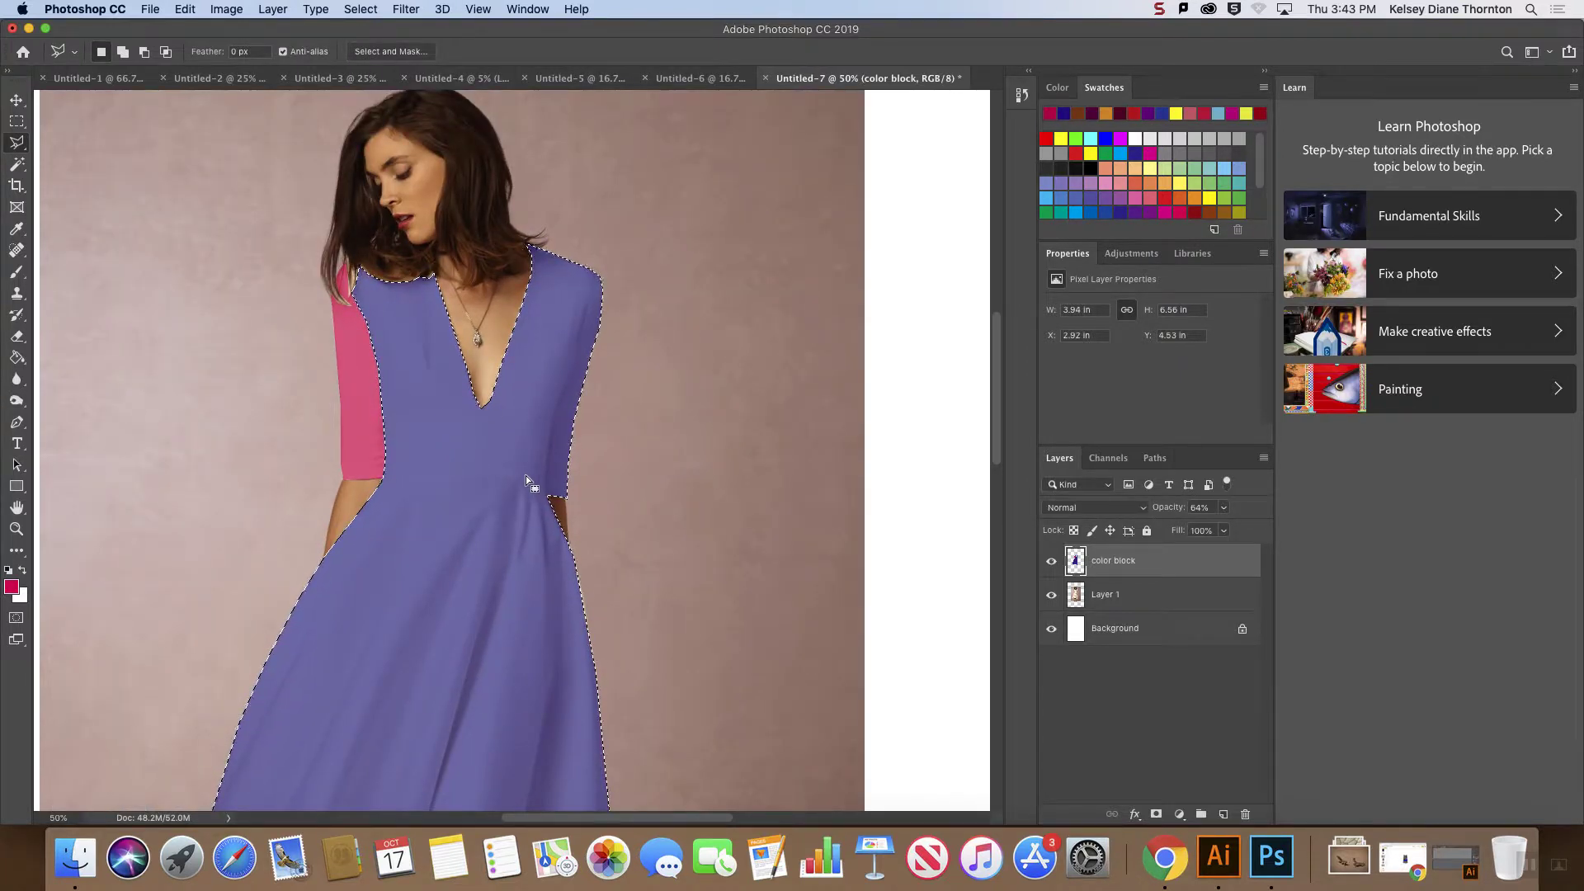
{"action": "key", "text": "alt"}
{"action": "left_click", "coordinate": [380, 479]}
{"action": "left_click", "coordinate": [411, 476]}
{"action": "left_click", "coordinate": [525, 482]}
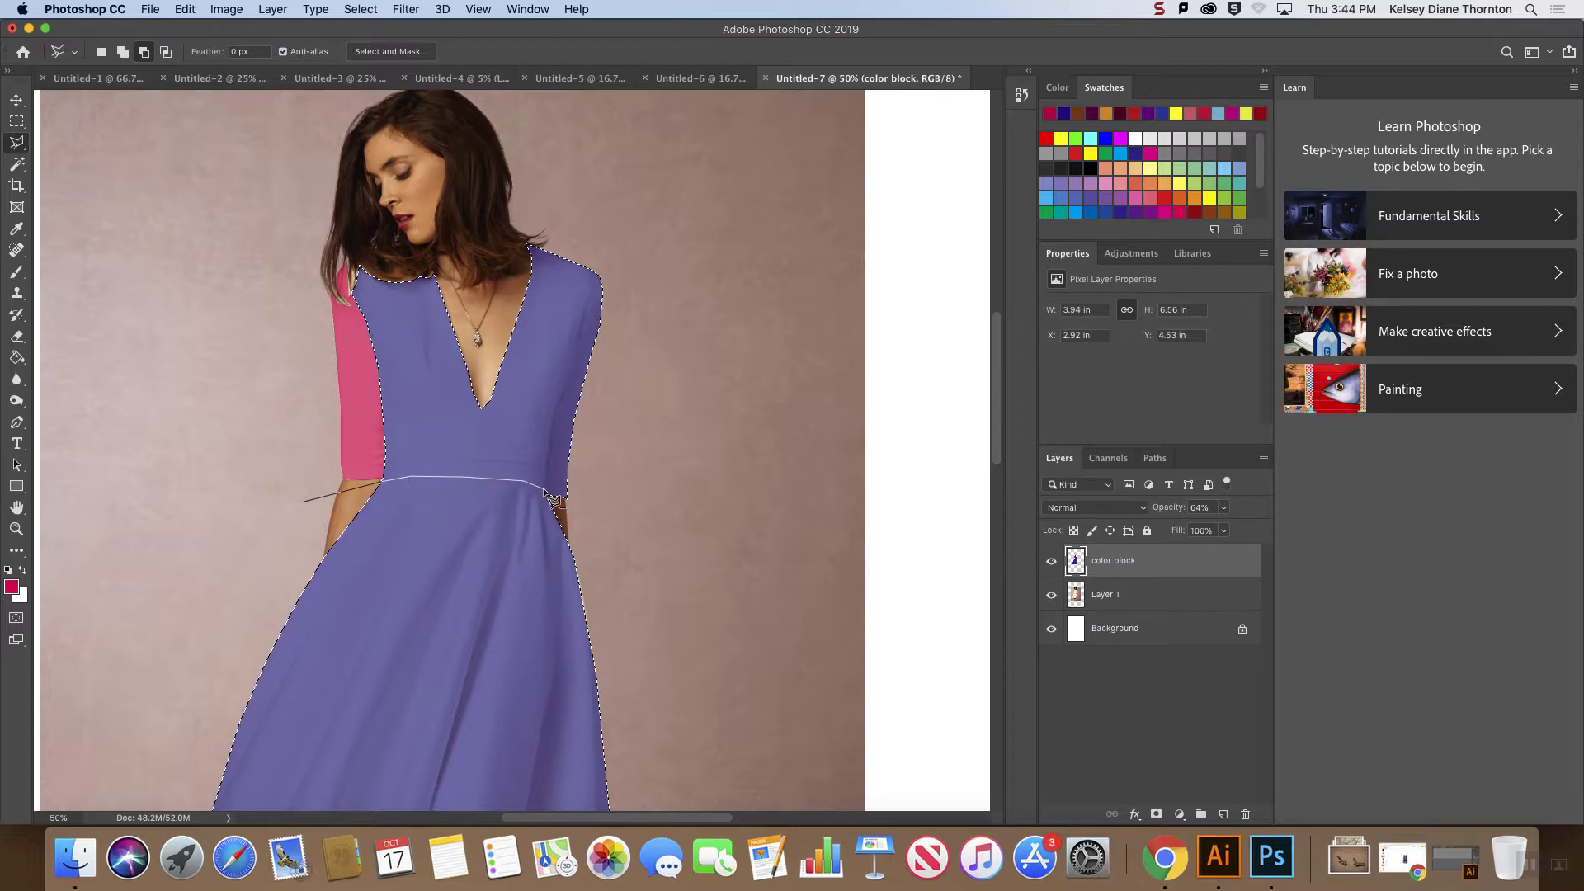
{"action": "left_click", "coordinate": [545, 488]}
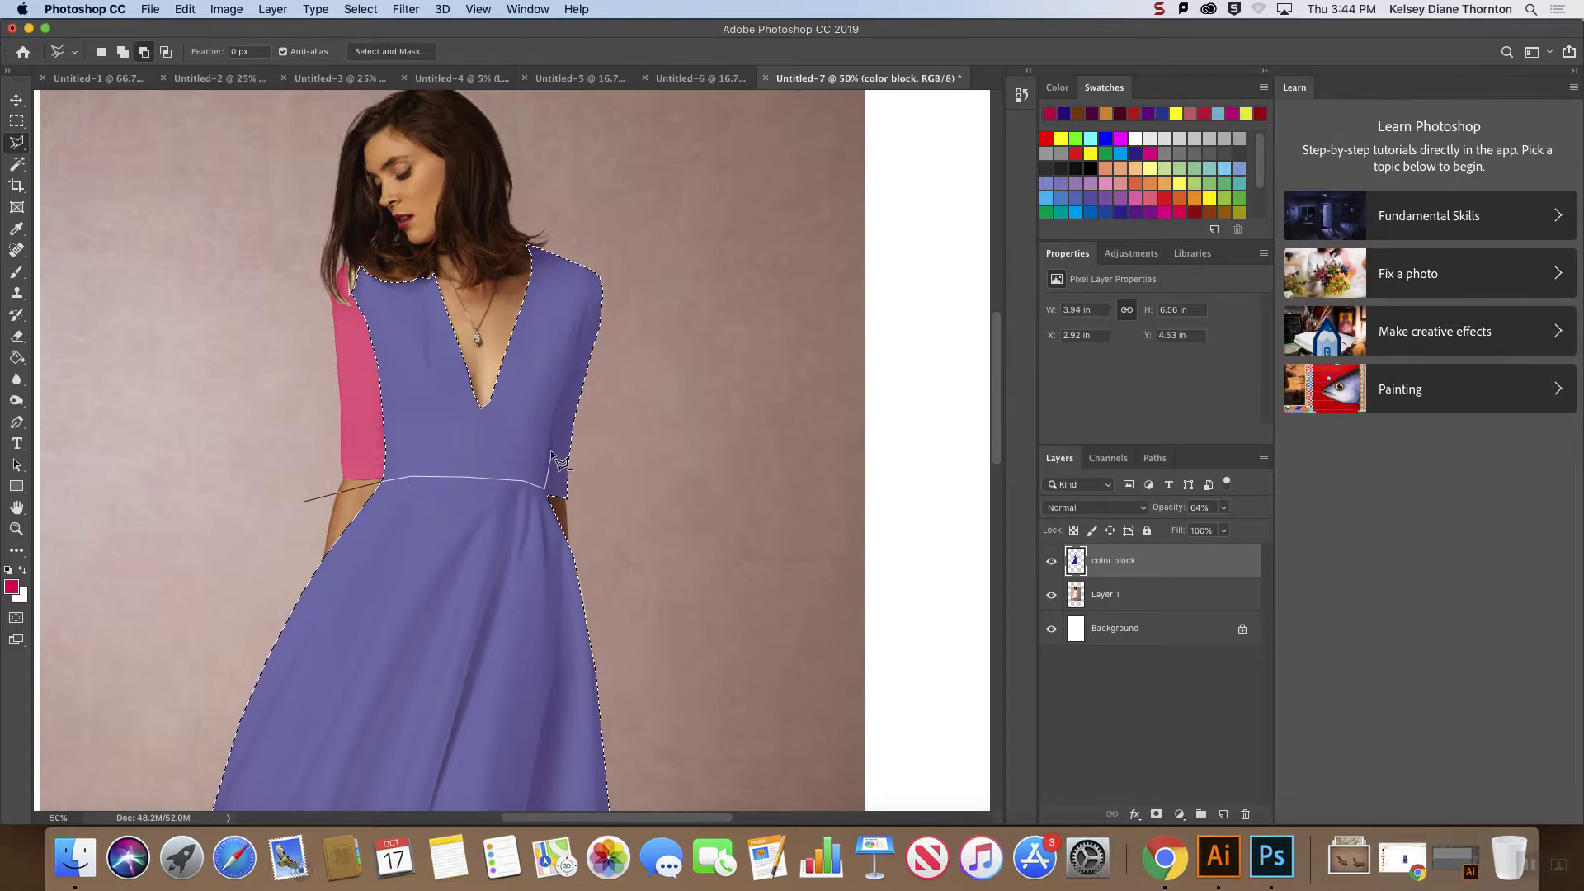
{"action": "left_click", "coordinate": [557, 402]}
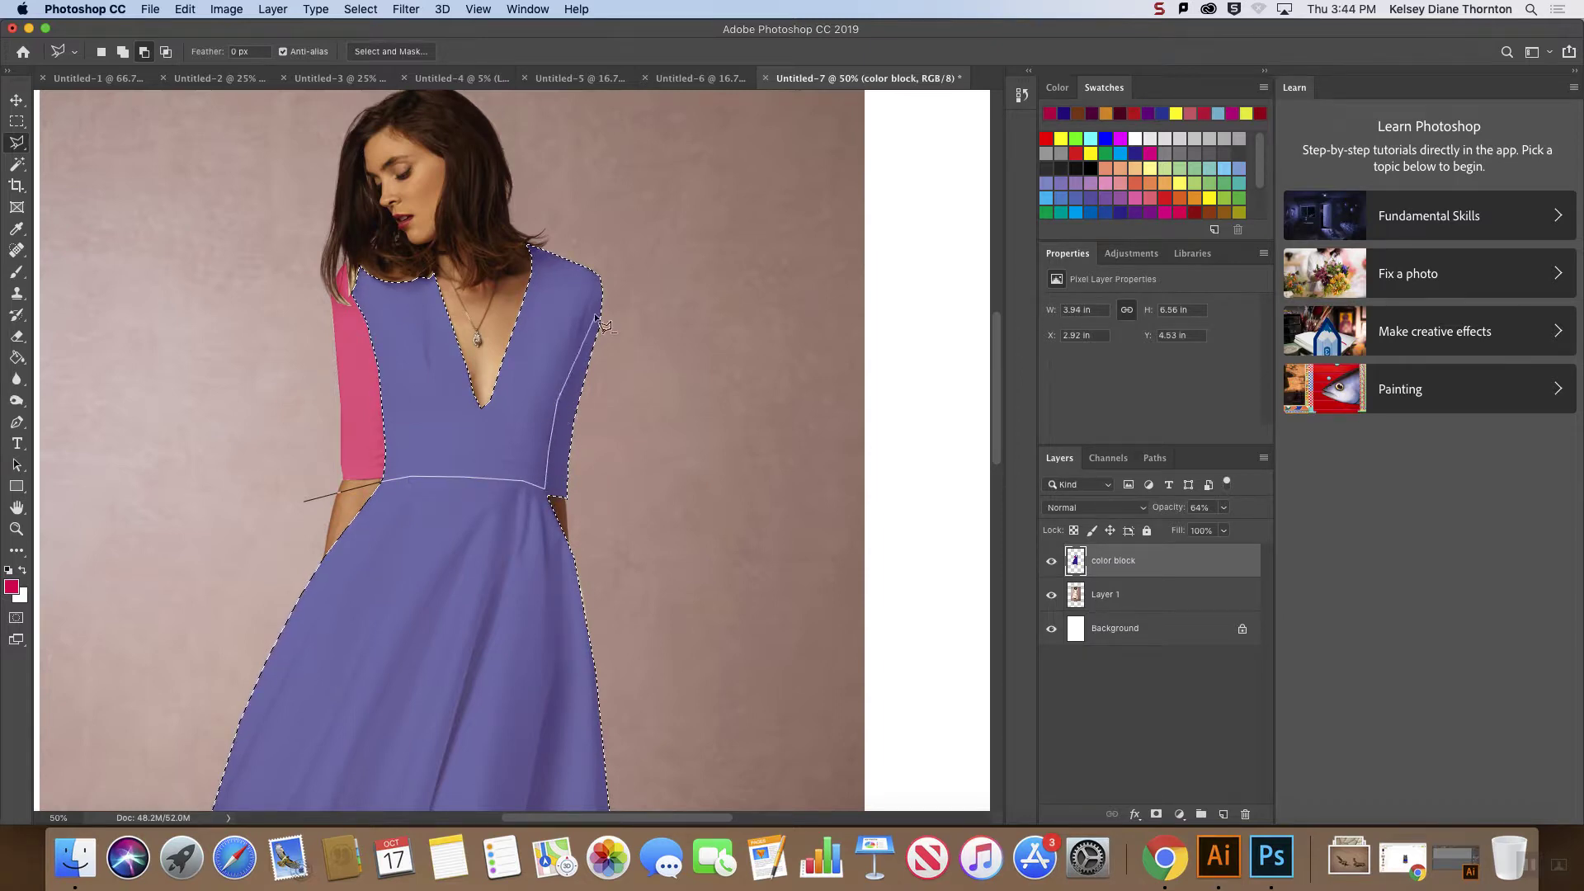
{"action": "left_click", "coordinate": [610, 256]}
{"action": "left_click", "coordinate": [684, 269]}
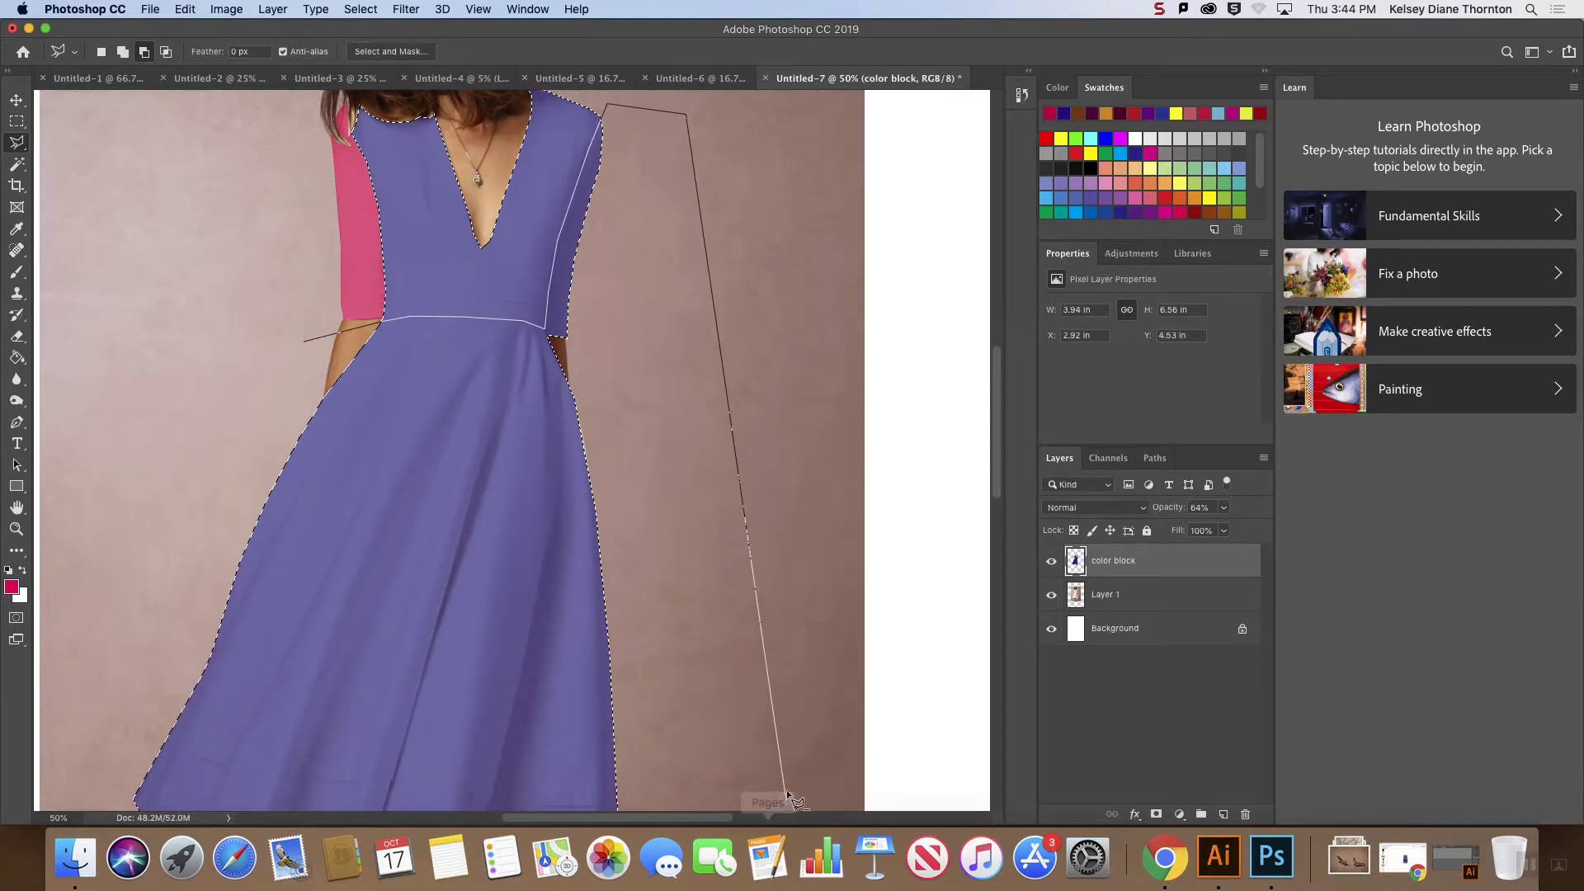
{"action": "scroll", "coordinate": [785, 789], "scroll_direction": "down", "scroll_amount": 3, "text": "alt"}
{"action": "scroll", "coordinate": [788, 789], "scroll_direction": "down", "scroll_amount": 2}
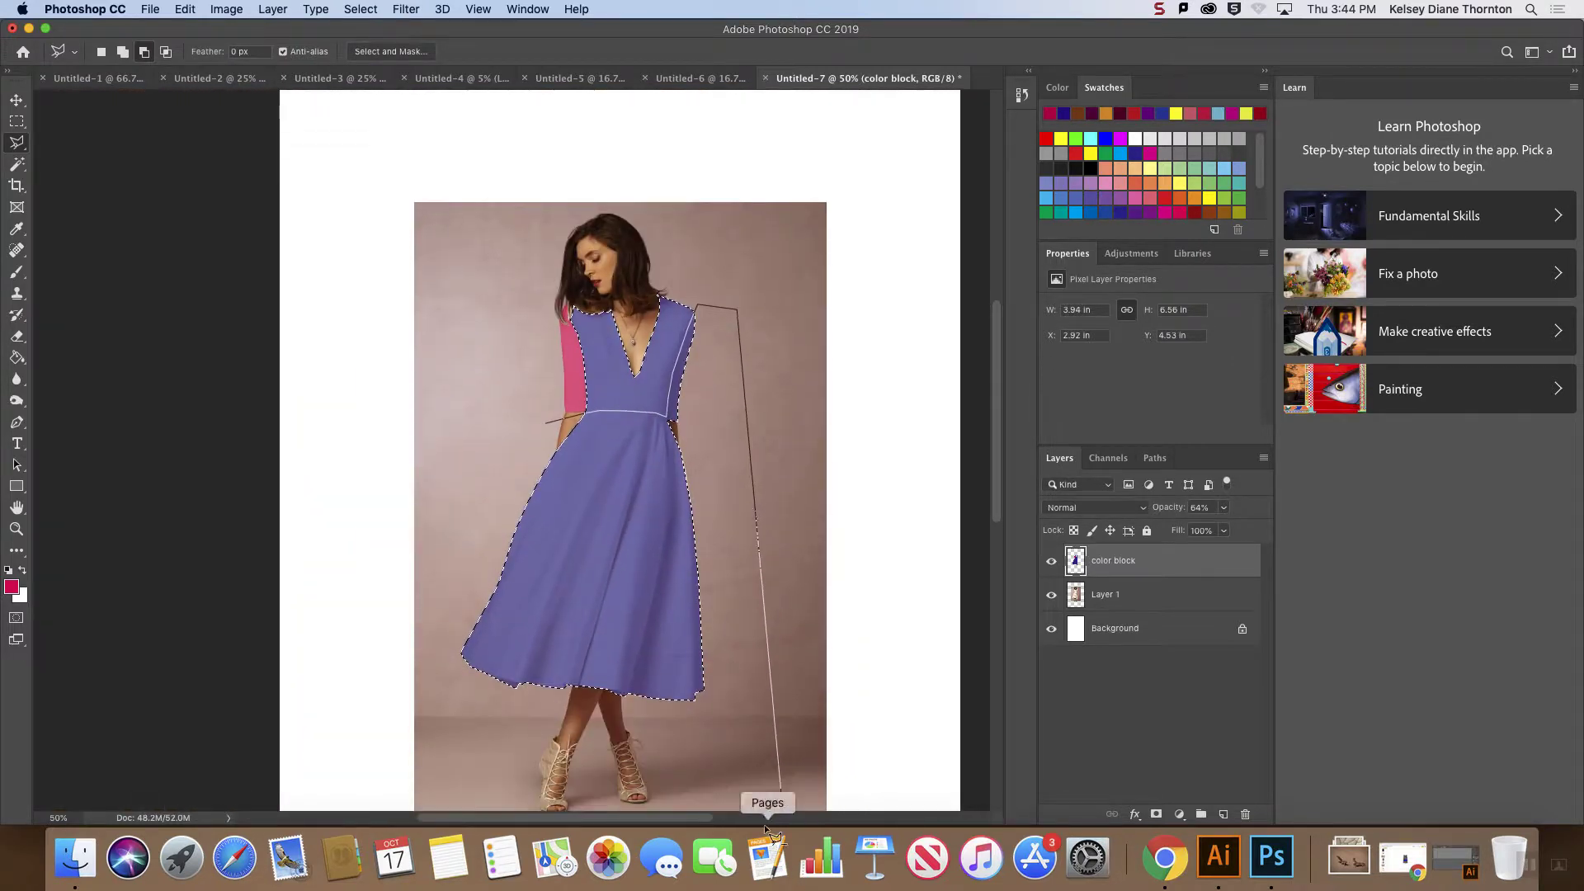
{"action": "left_click", "coordinate": [768, 736]}
{"action": "left_click", "coordinate": [425, 734]}
{"action": "double_click", "coordinate": [417, 569]}
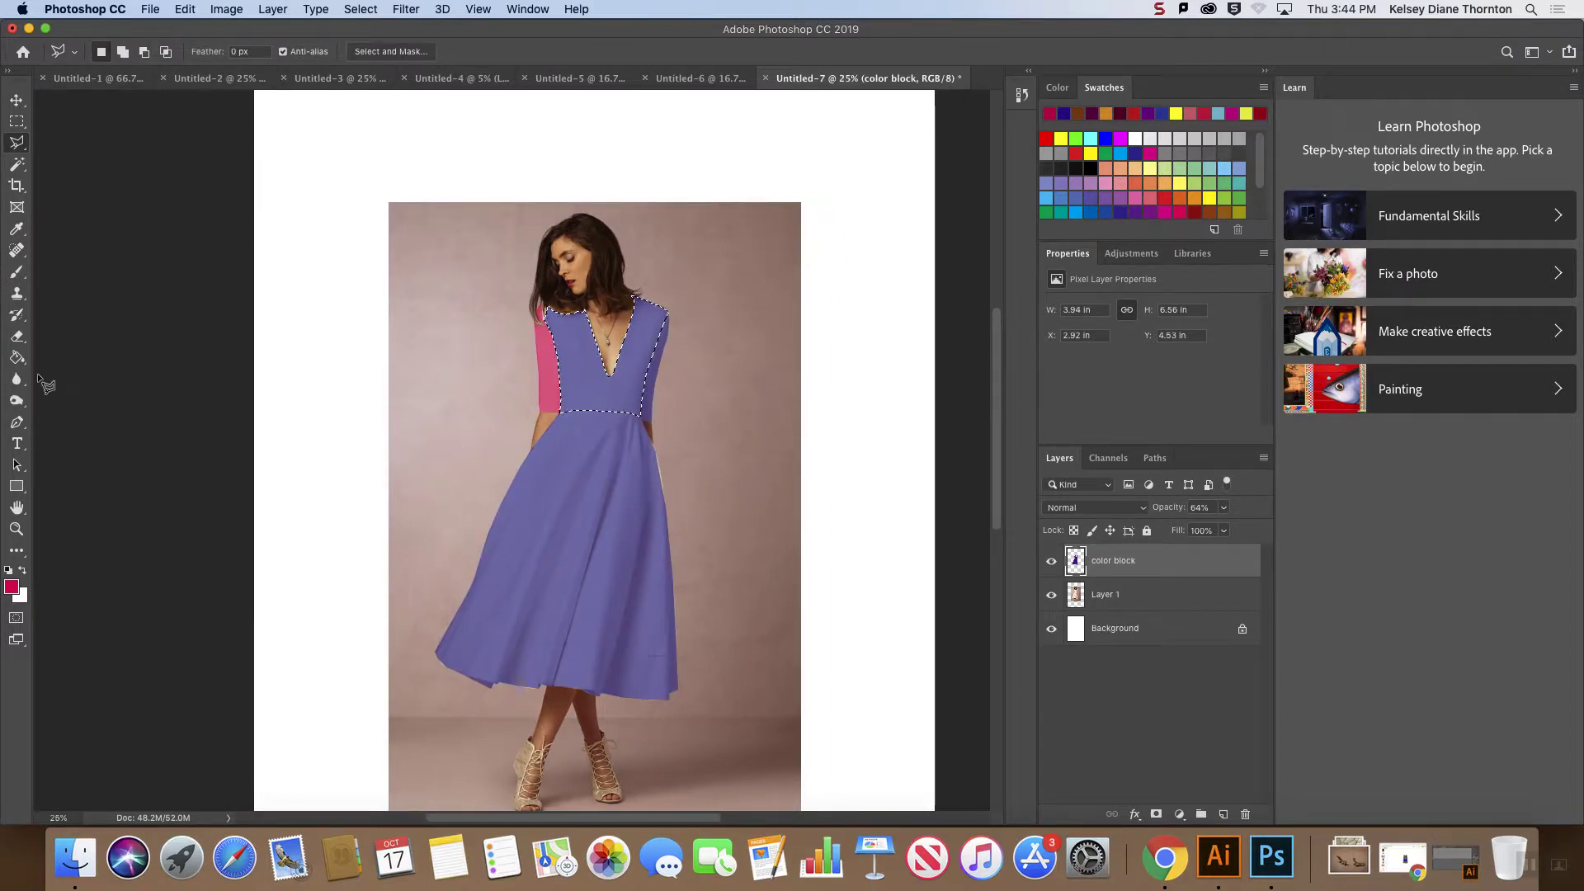
- Fill the selected bodice with red on the "color block" layer and deselect it
{"action": "left_click", "coordinate": [17, 357]}
{"action": "left_click", "coordinate": [1166, 198]}
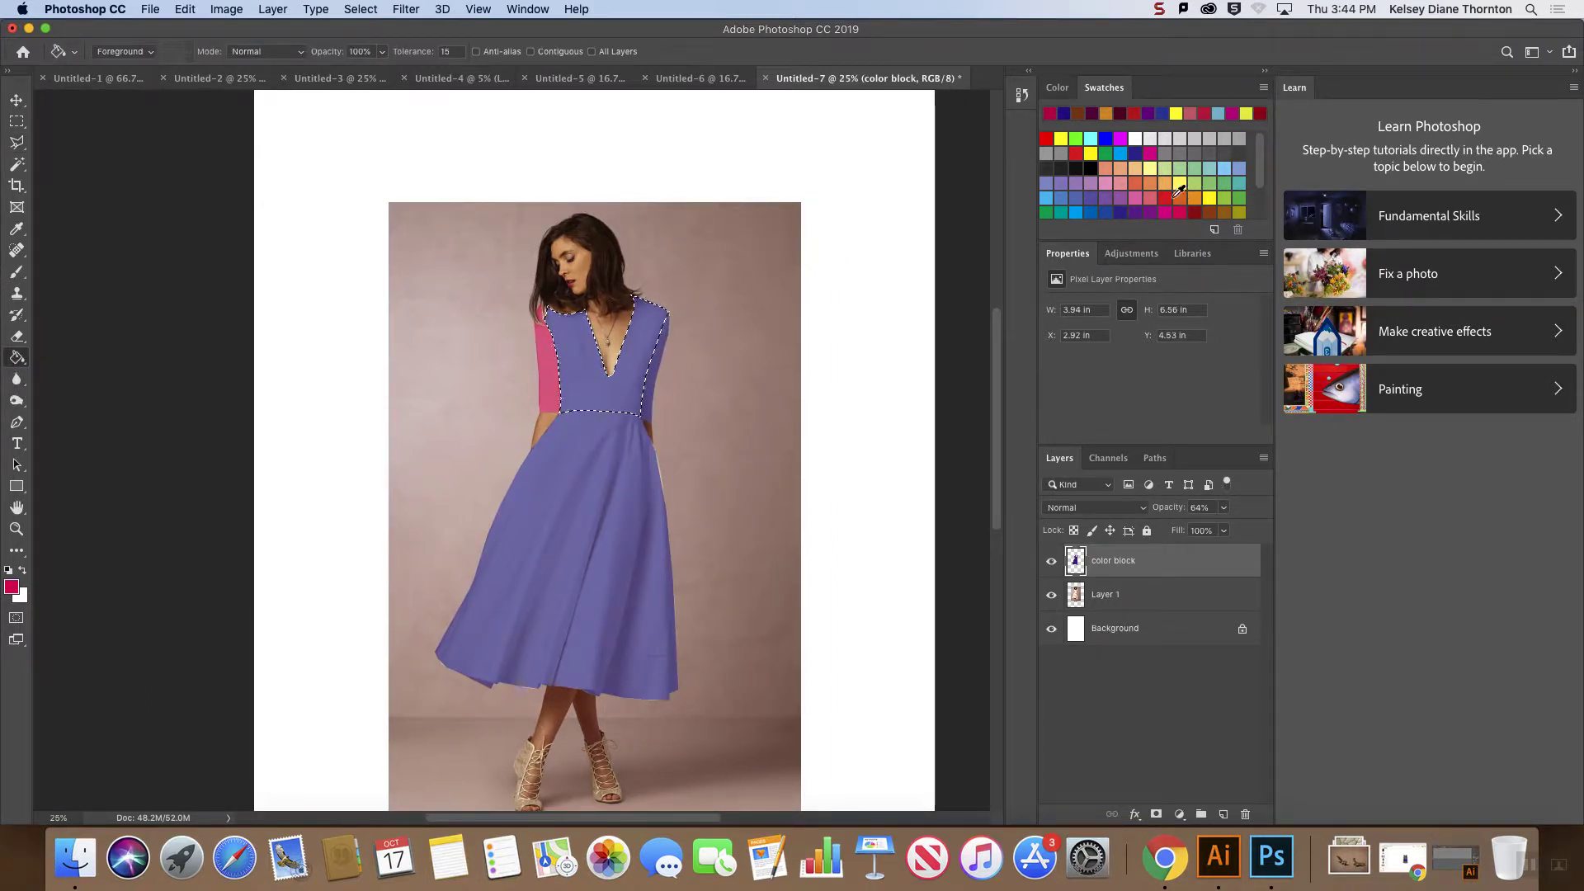
{"action": "left_click", "coordinate": [643, 378]}
{"action": "key", "text": "super+d"}
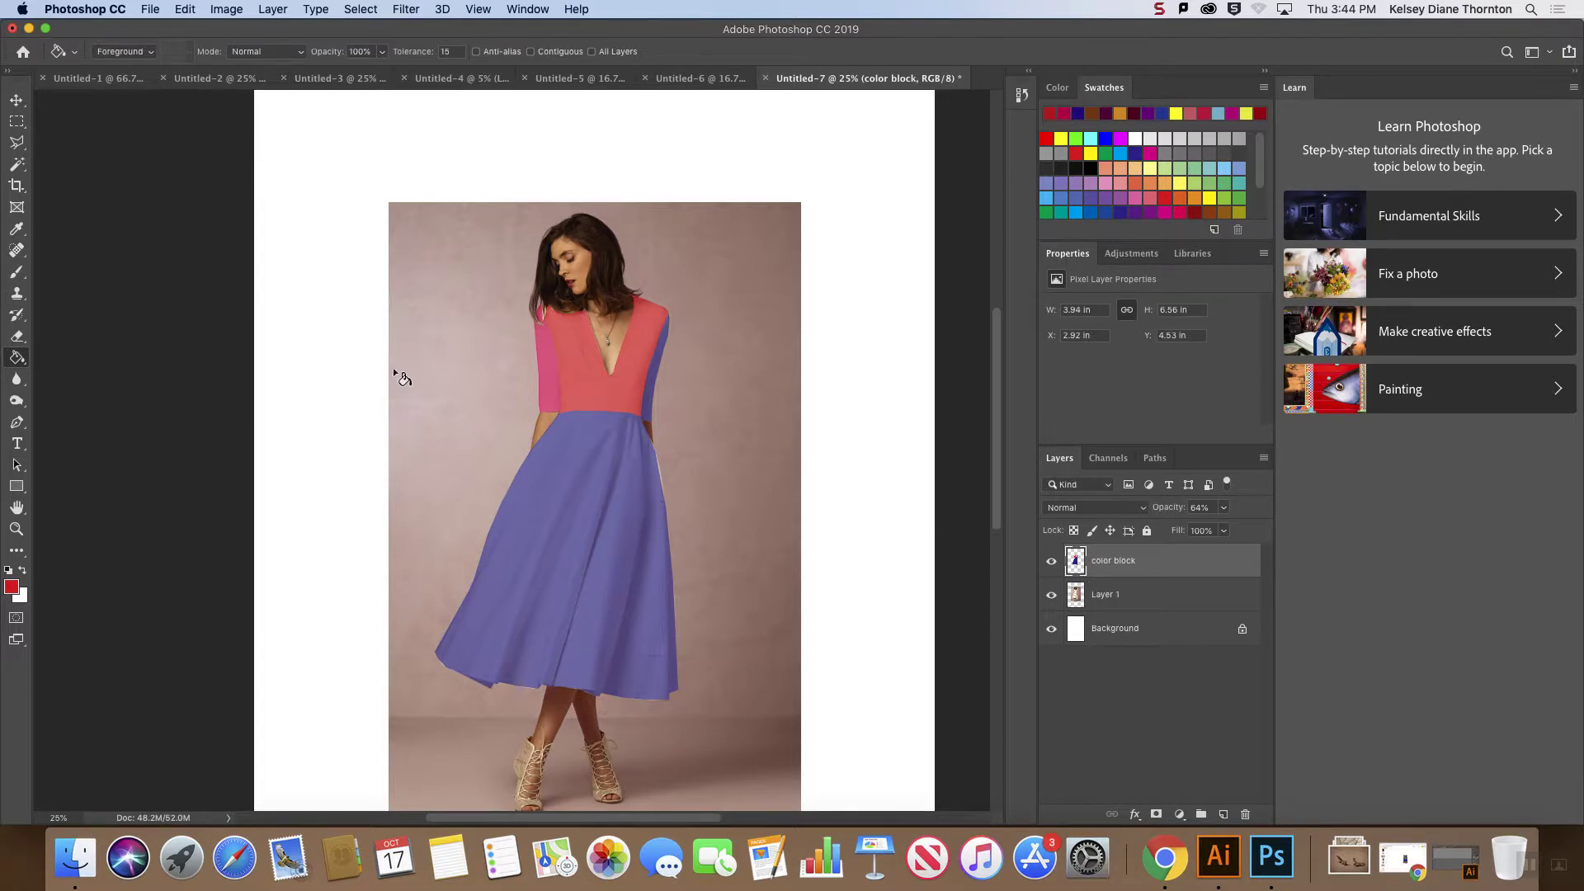
- Select the remaining blue areas with the Magic Wand and subtract the blue sleeve with the Polygonal Lasso, leaving only the skirt selected
{"action": "left_click", "coordinate": [21, 166]}
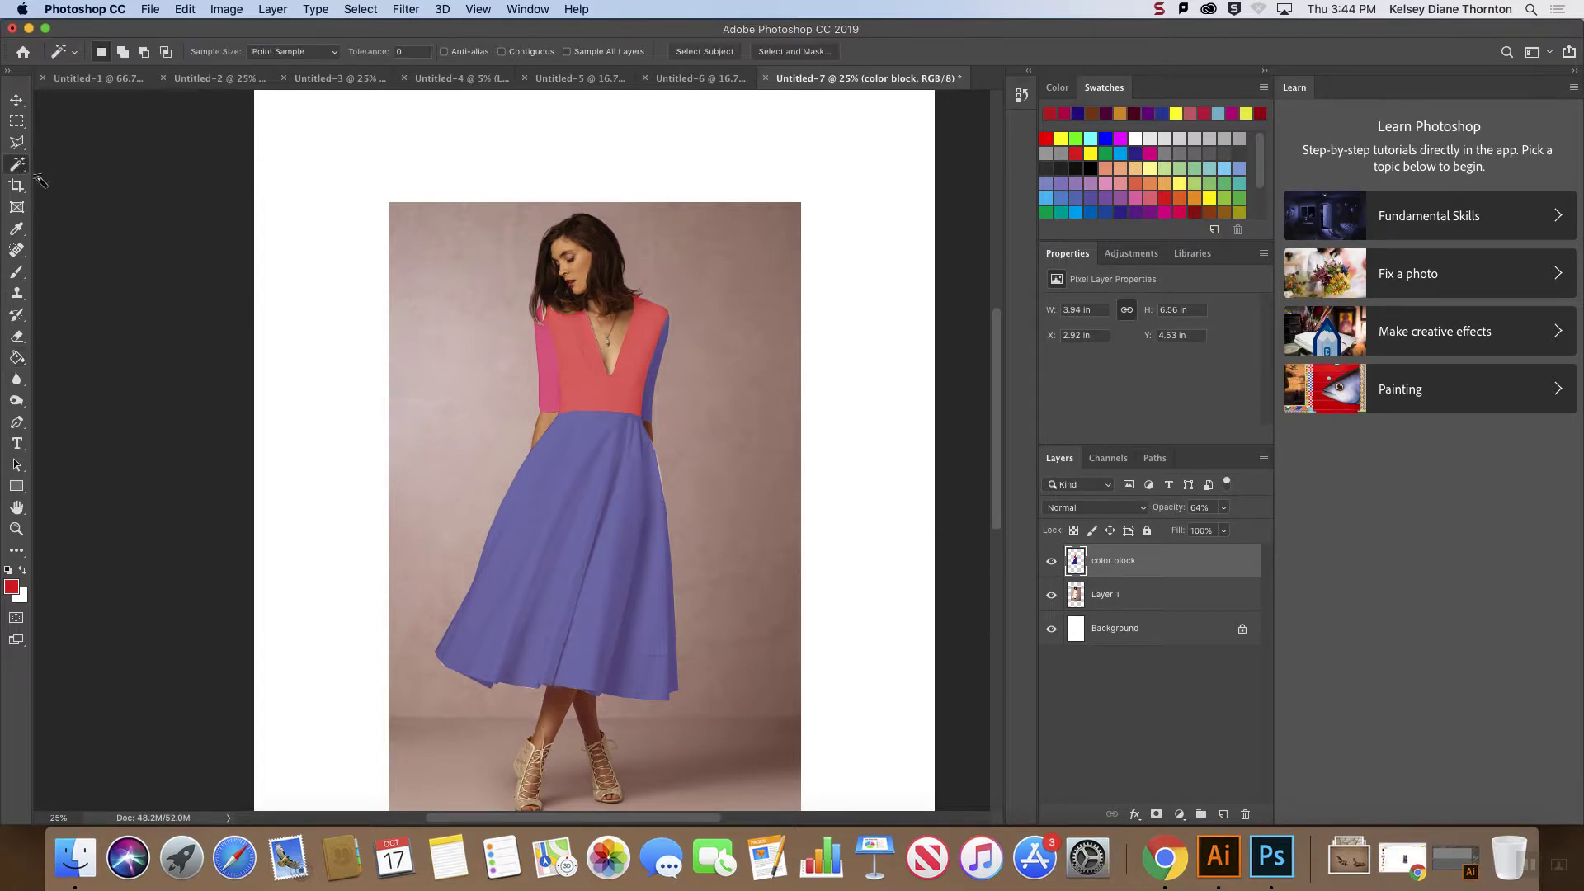
{"action": "left_click", "coordinate": [610, 571]}
{"action": "left_click", "coordinate": [18, 149]}
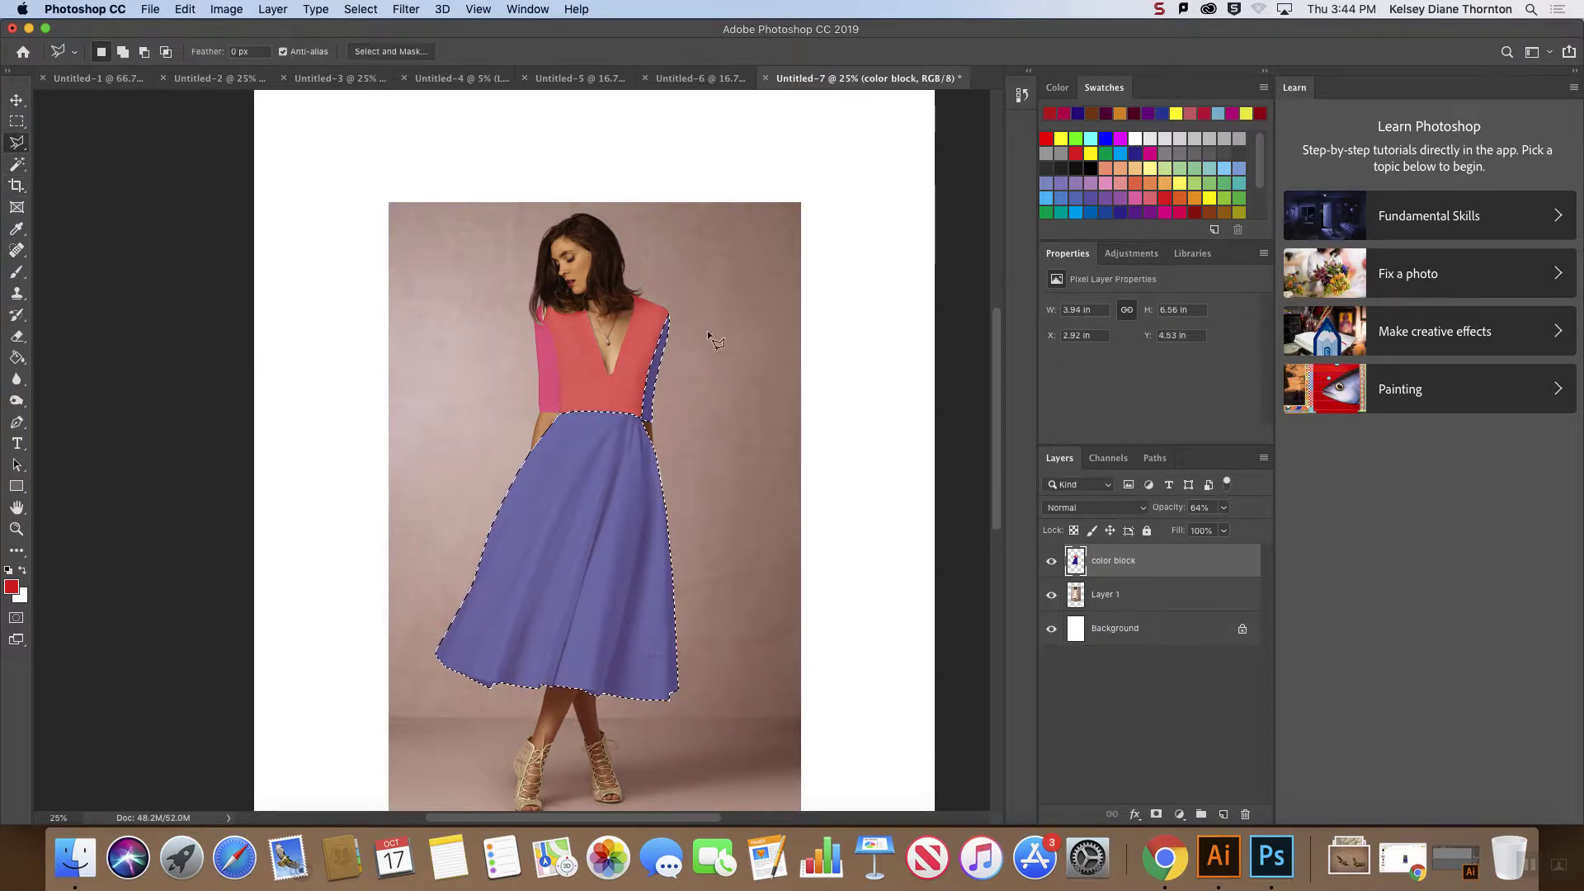
{"action": "key", "text": "super+equal"}
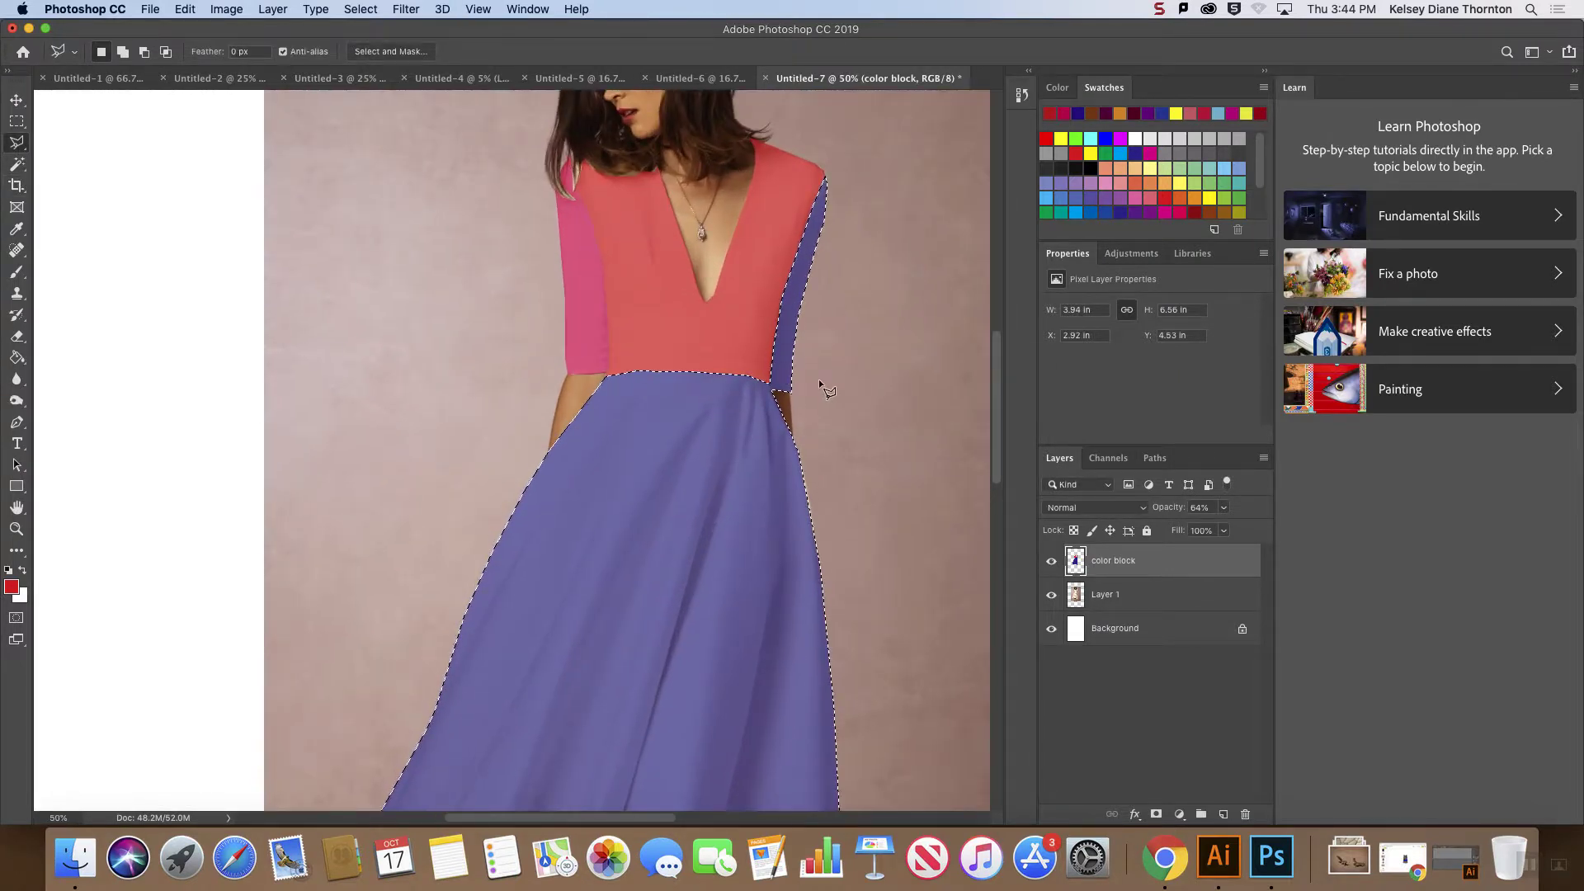
{"action": "key", "text": "alt"}
{"action": "left_click", "coordinate": [845, 412], "text": "alt"}
{"action": "left_click", "coordinate": [860, 132], "text": "alt"}
{"action": "left_click", "coordinate": [759, 134], "text": "alt"}
{"action": "left_click", "coordinate": [776, 394], "text": "alt"}
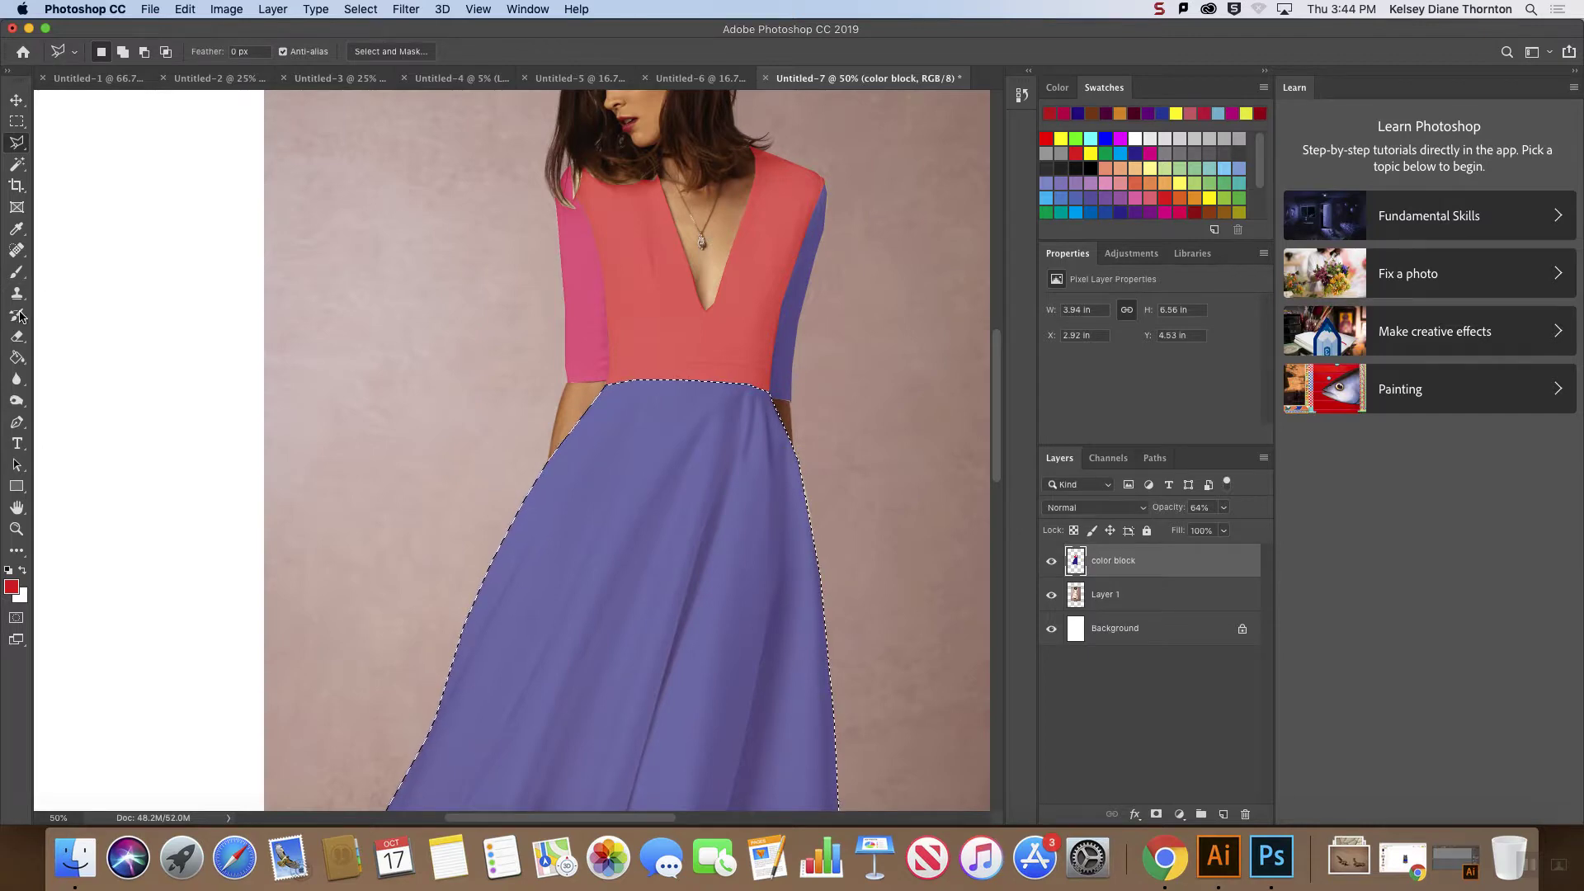
- Try an orange and a magenta-red fill on the selected skirt of the "color block" layer
{"action": "left_click", "coordinate": [17, 358]}
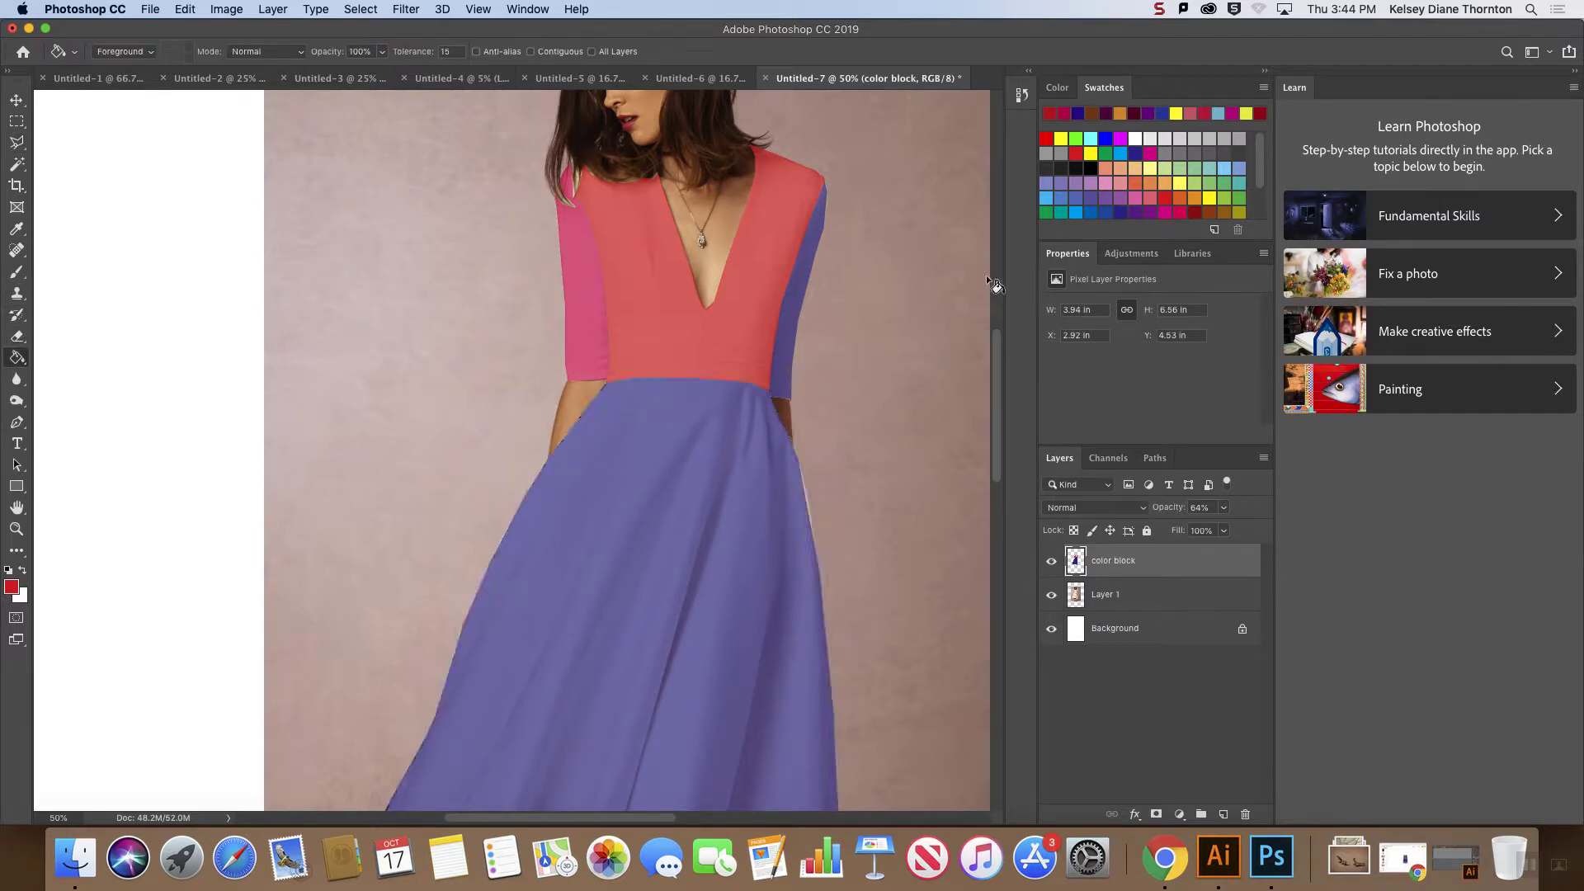
{"action": "left_click", "coordinate": [1137, 181]}
{"action": "left_click", "coordinate": [757, 464]}
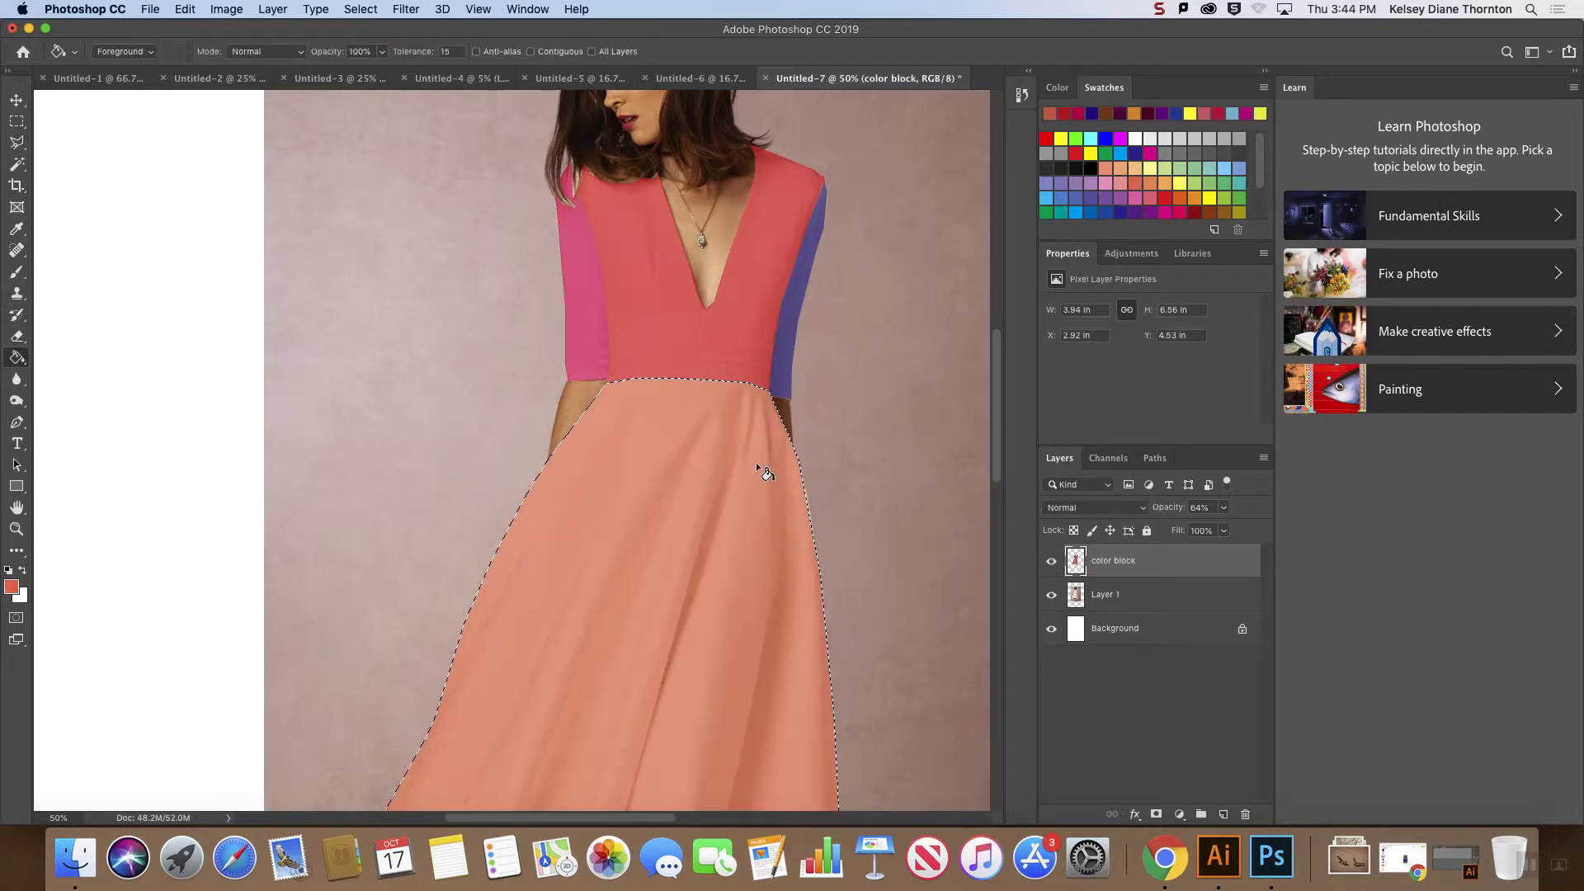
{"action": "left_click", "coordinate": [1191, 211]}
{"action": "left_click", "coordinate": [719, 558]}
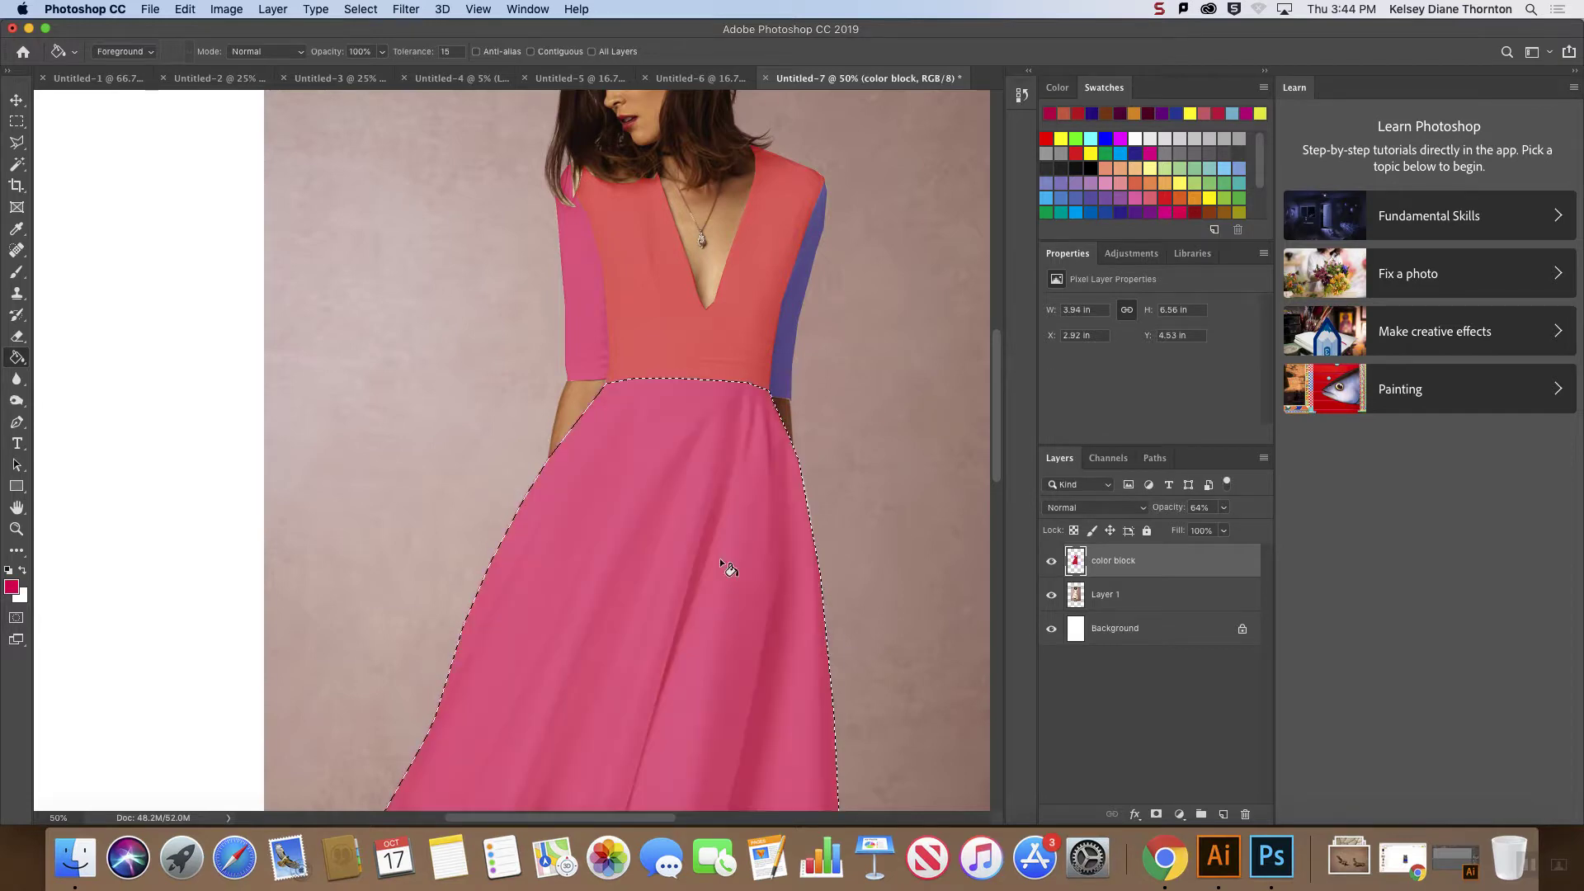
- Fill the selected skirt with olive yellow on the "color block" layer and deselect it
{"action": "left_click", "coordinate": [1238, 209]}
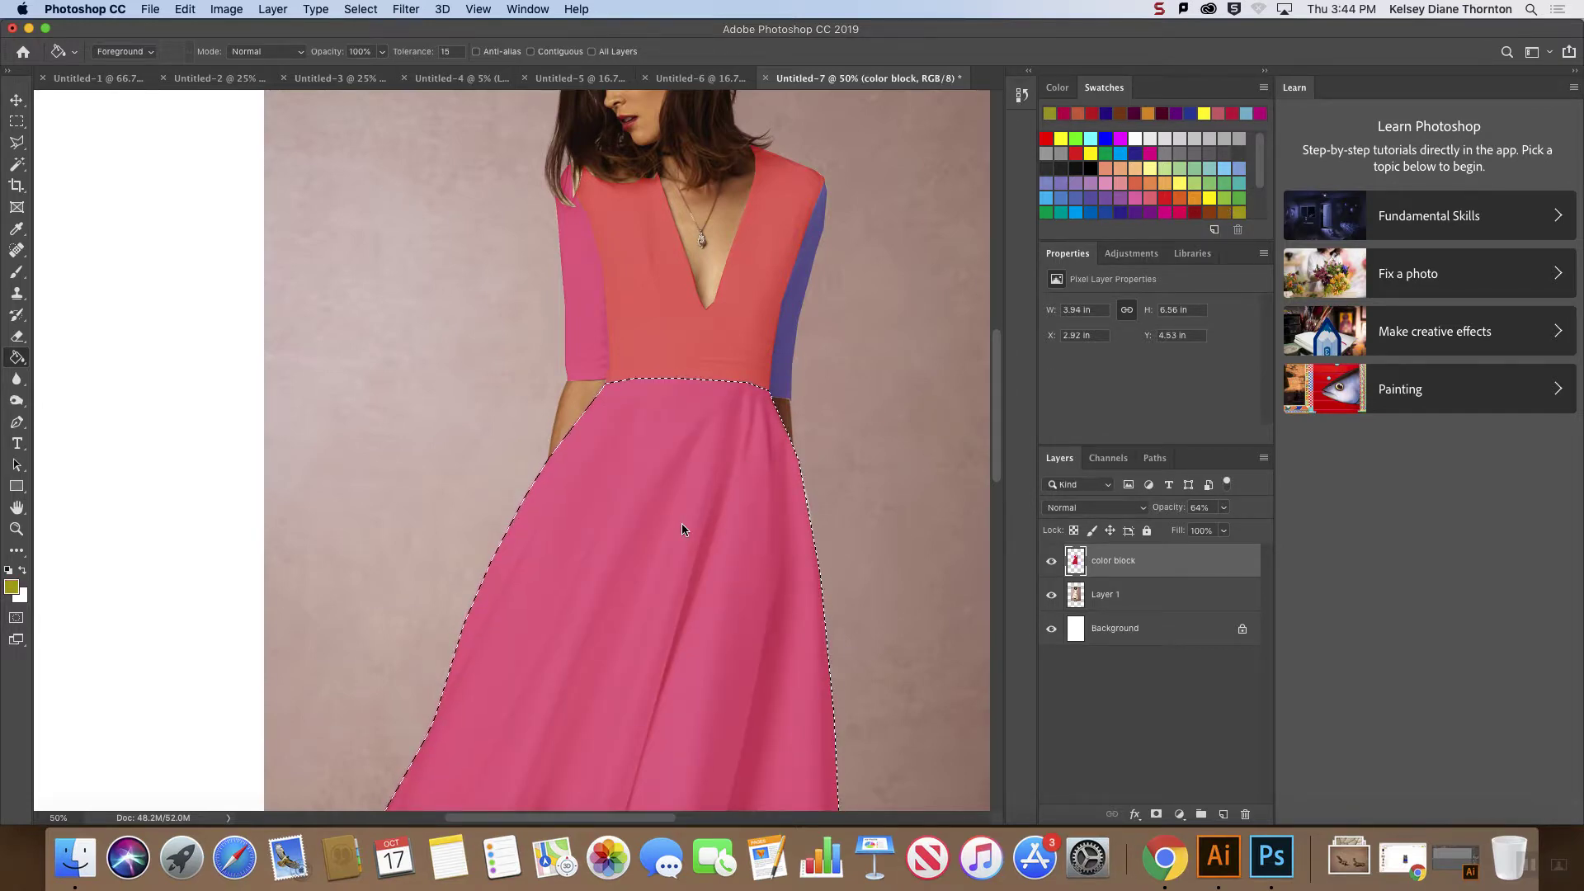
{"action": "left_click", "coordinate": [751, 535]}
{"action": "key", "text": "super+minus"}
{"action": "key", "text": "super+d"}
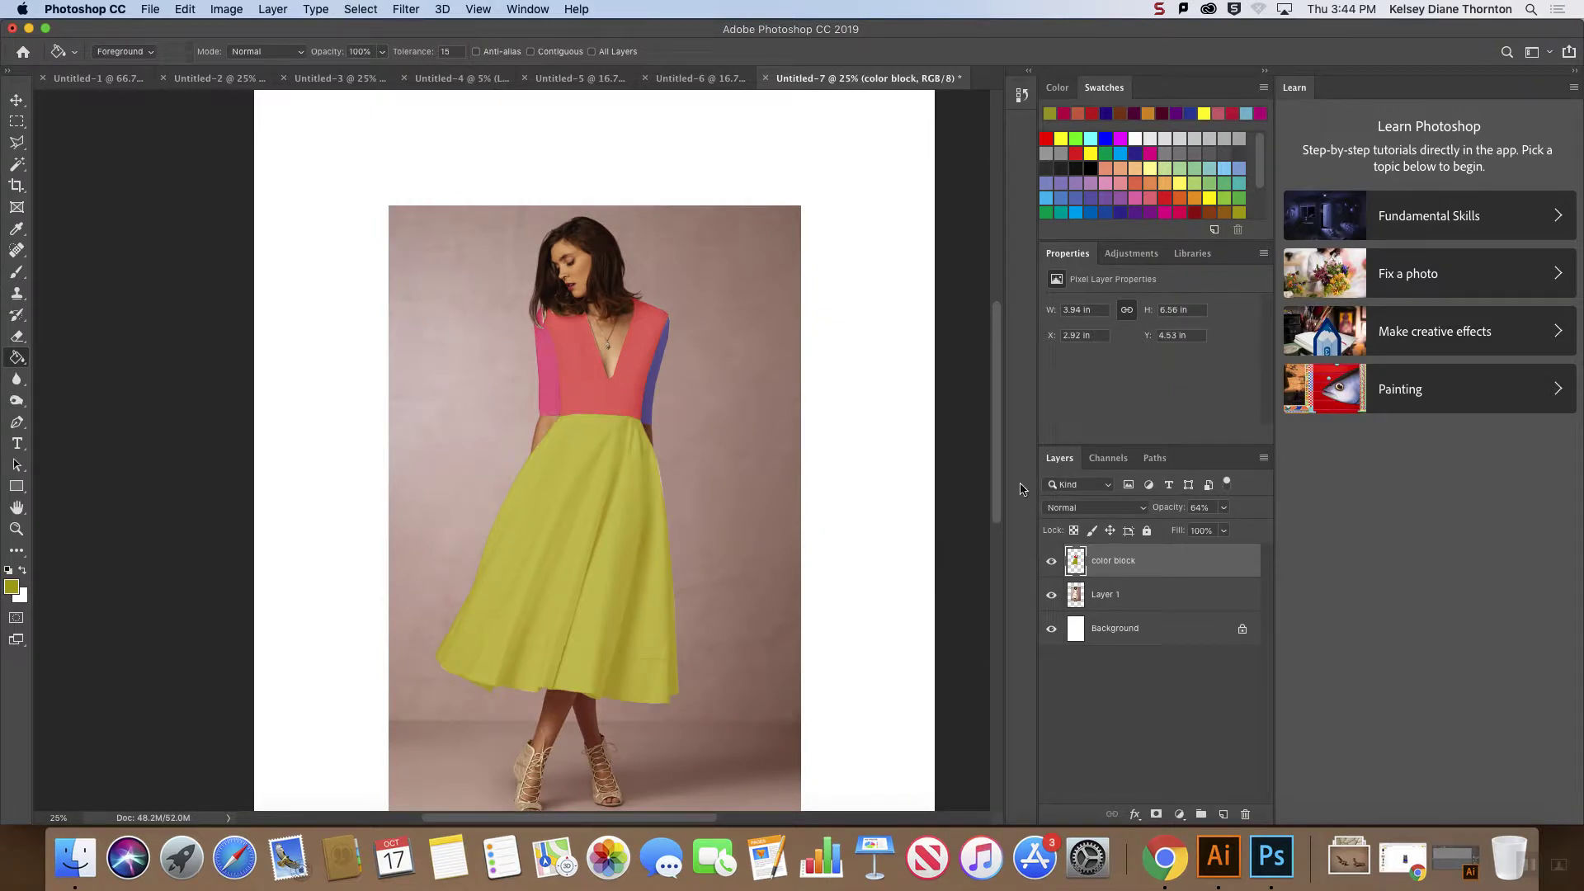
- Test Magic Wand selections of the skirt and both sleeves in turn, look up the Save Selection command, and deselect everything
{"action": "left_click", "coordinate": [16, 163]}
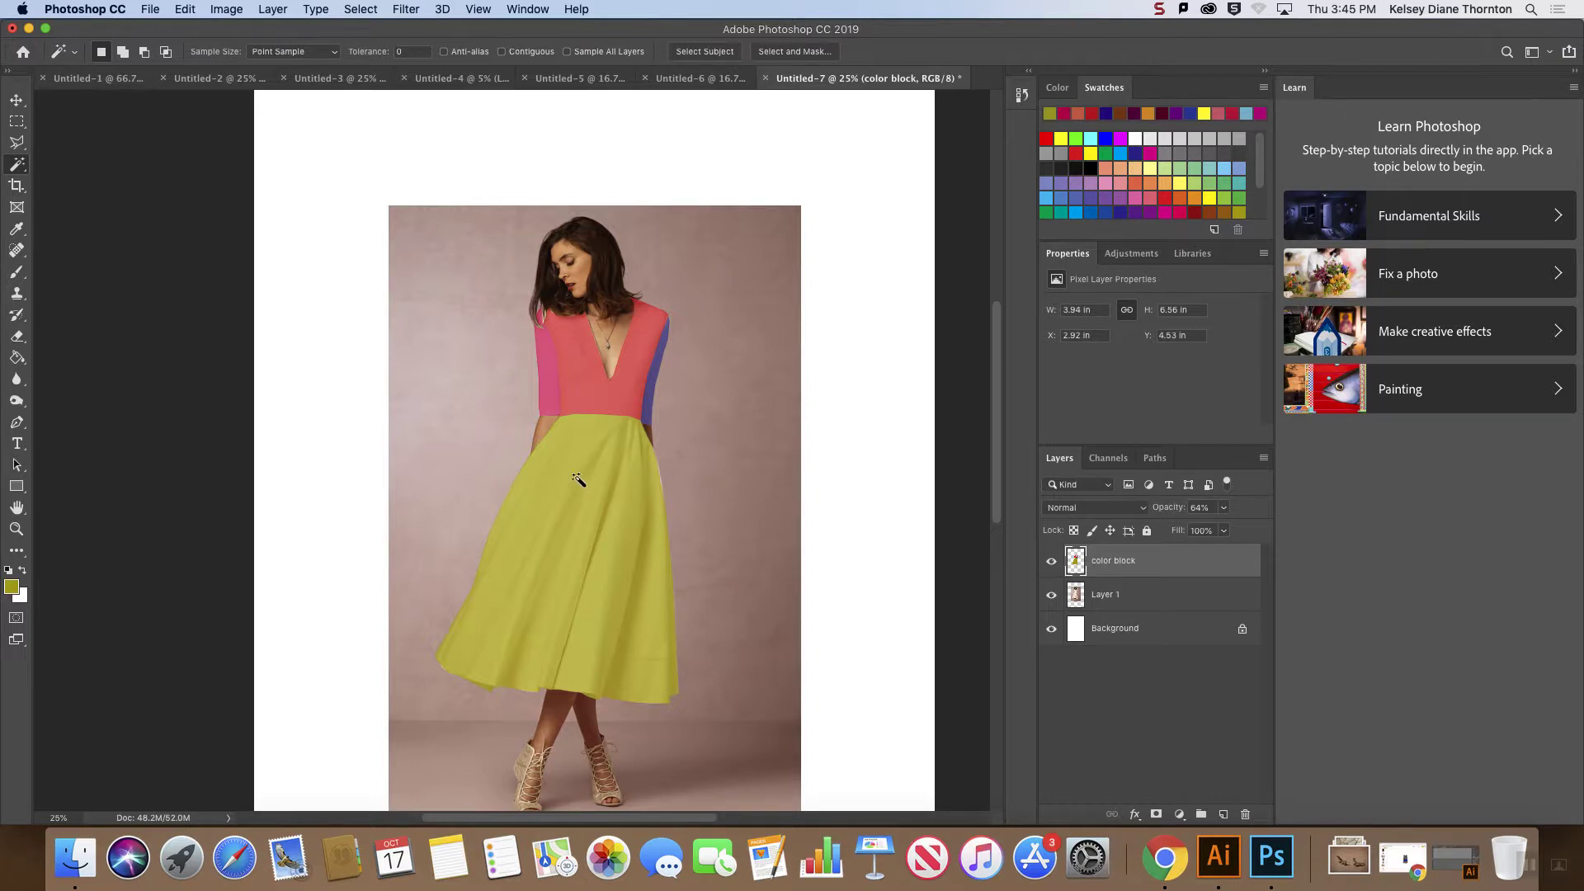
{"action": "left_click", "coordinate": [615, 470]}
{"action": "left_click", "coordinate": [550, 391]}
{"action": "left_click", "coordinate": [654, 383]}
{"action": "left_click", "coordinate": [632, 518]}
{"action": "left_click", "coordinate": [356, 8]}
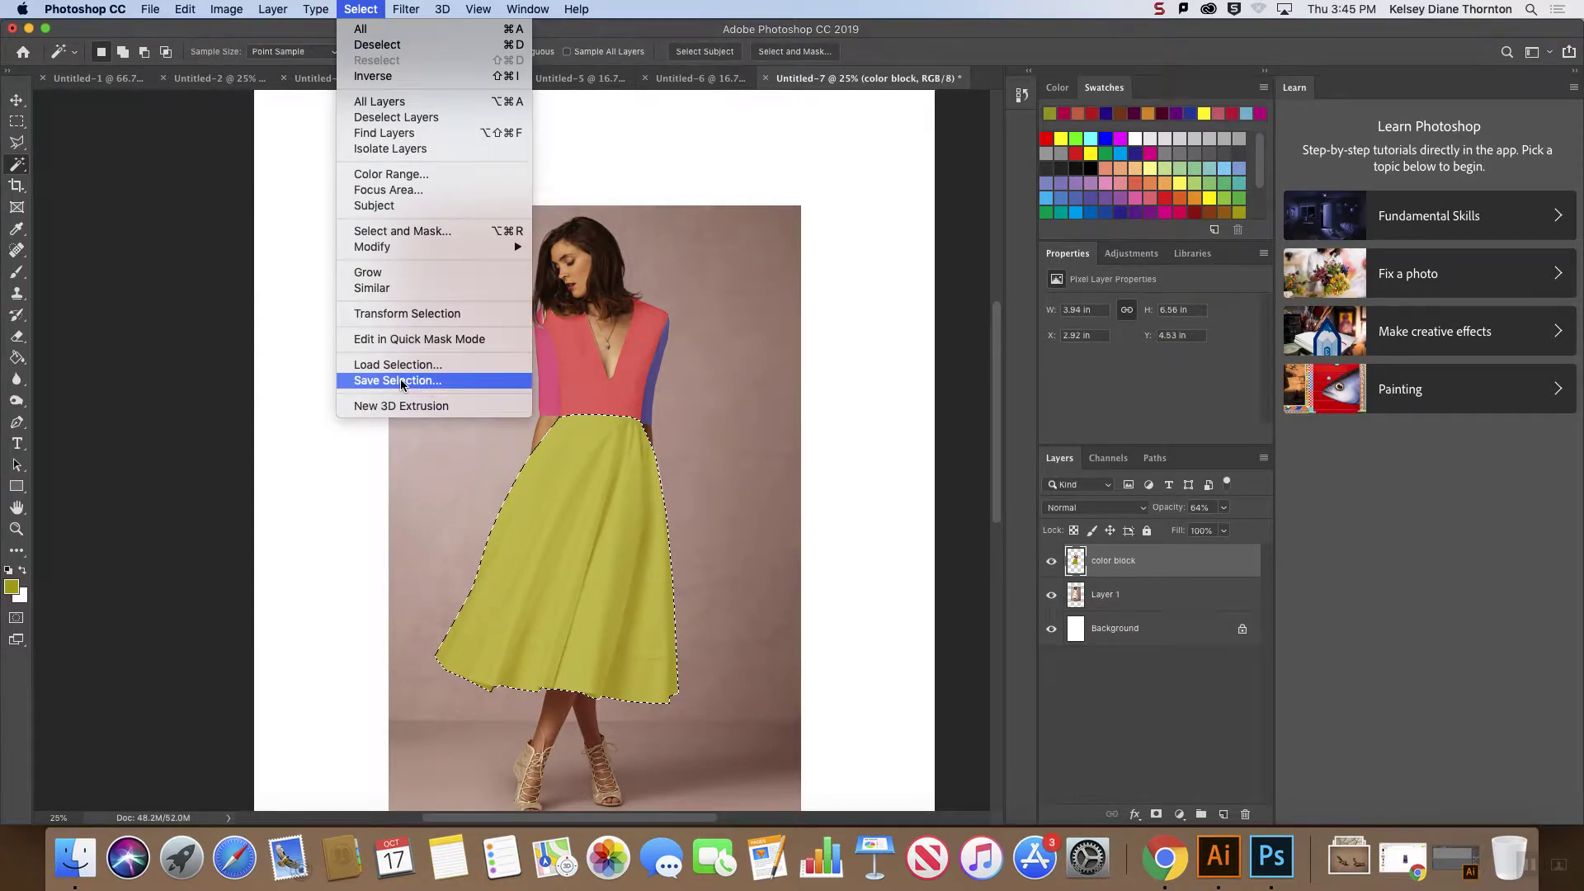
{"action": "key", "text": "Escape"}
{"action": "key", "text": "super+d"}
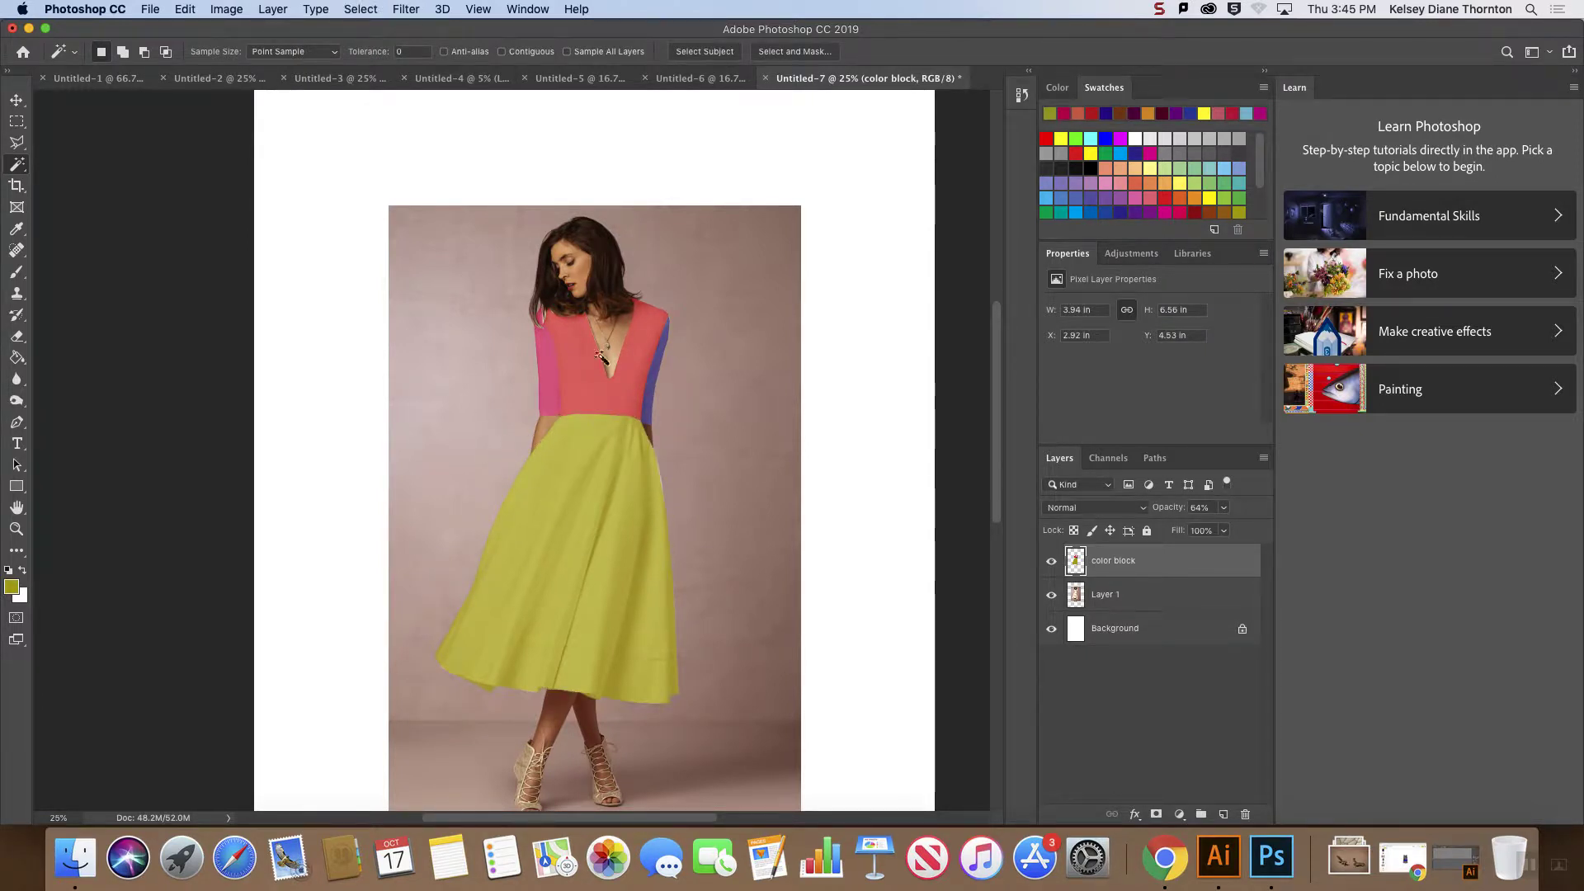
- Test selecting the magenta sleeve and the yellow skirt by color once more, and clear the selection
{"action": "left_click", "coordinate": [547, 391]}
{"action": "left_click", "coordinate": [610, 496]}
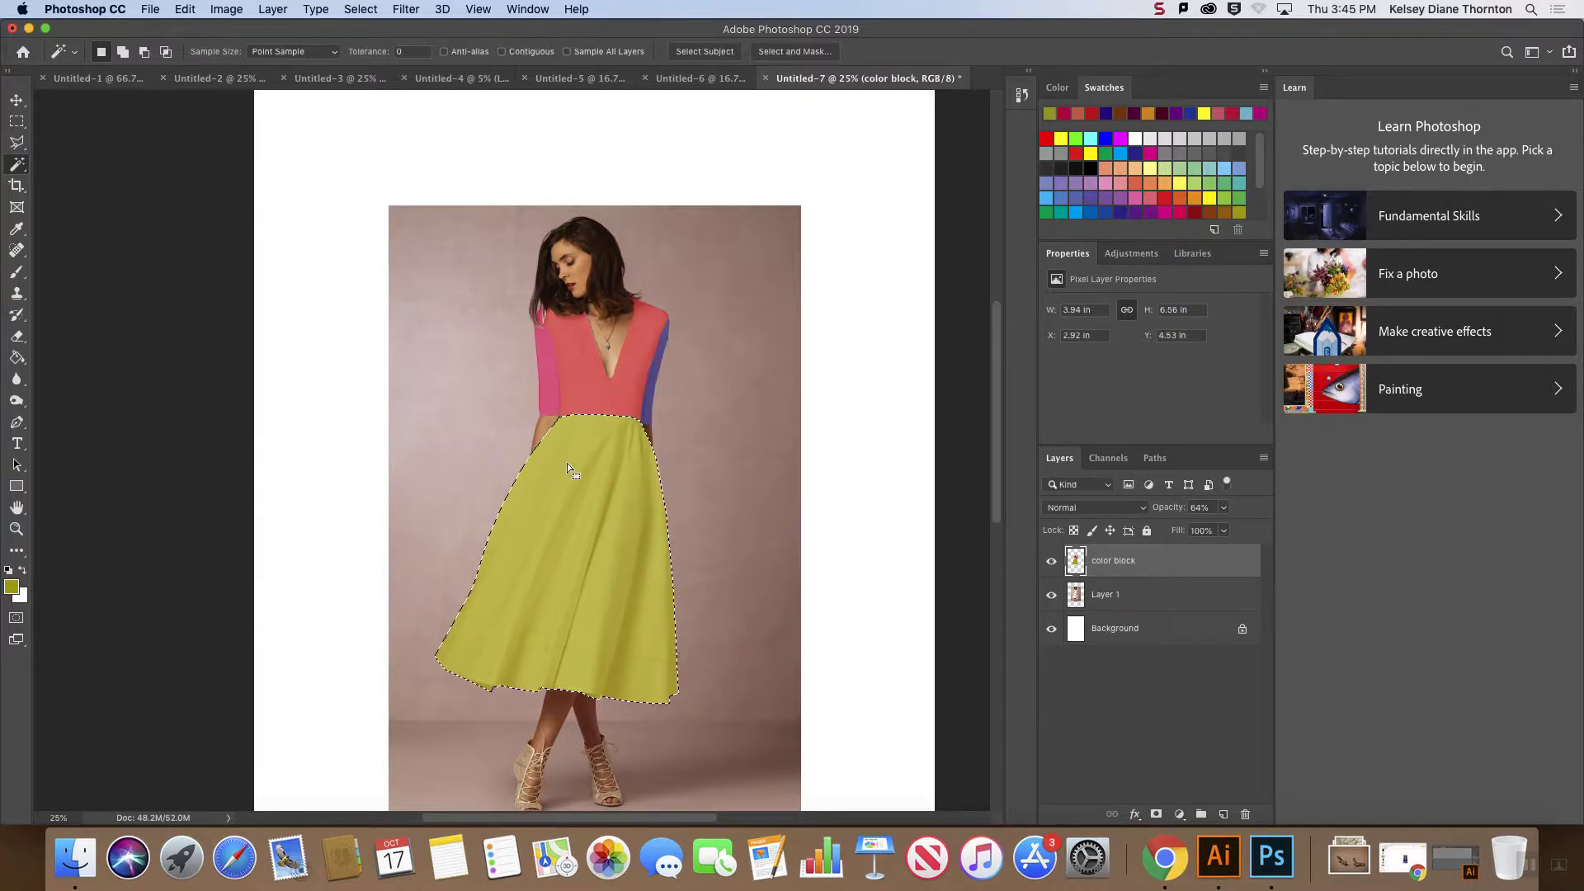
{"action": "key", "text": "super+d"}
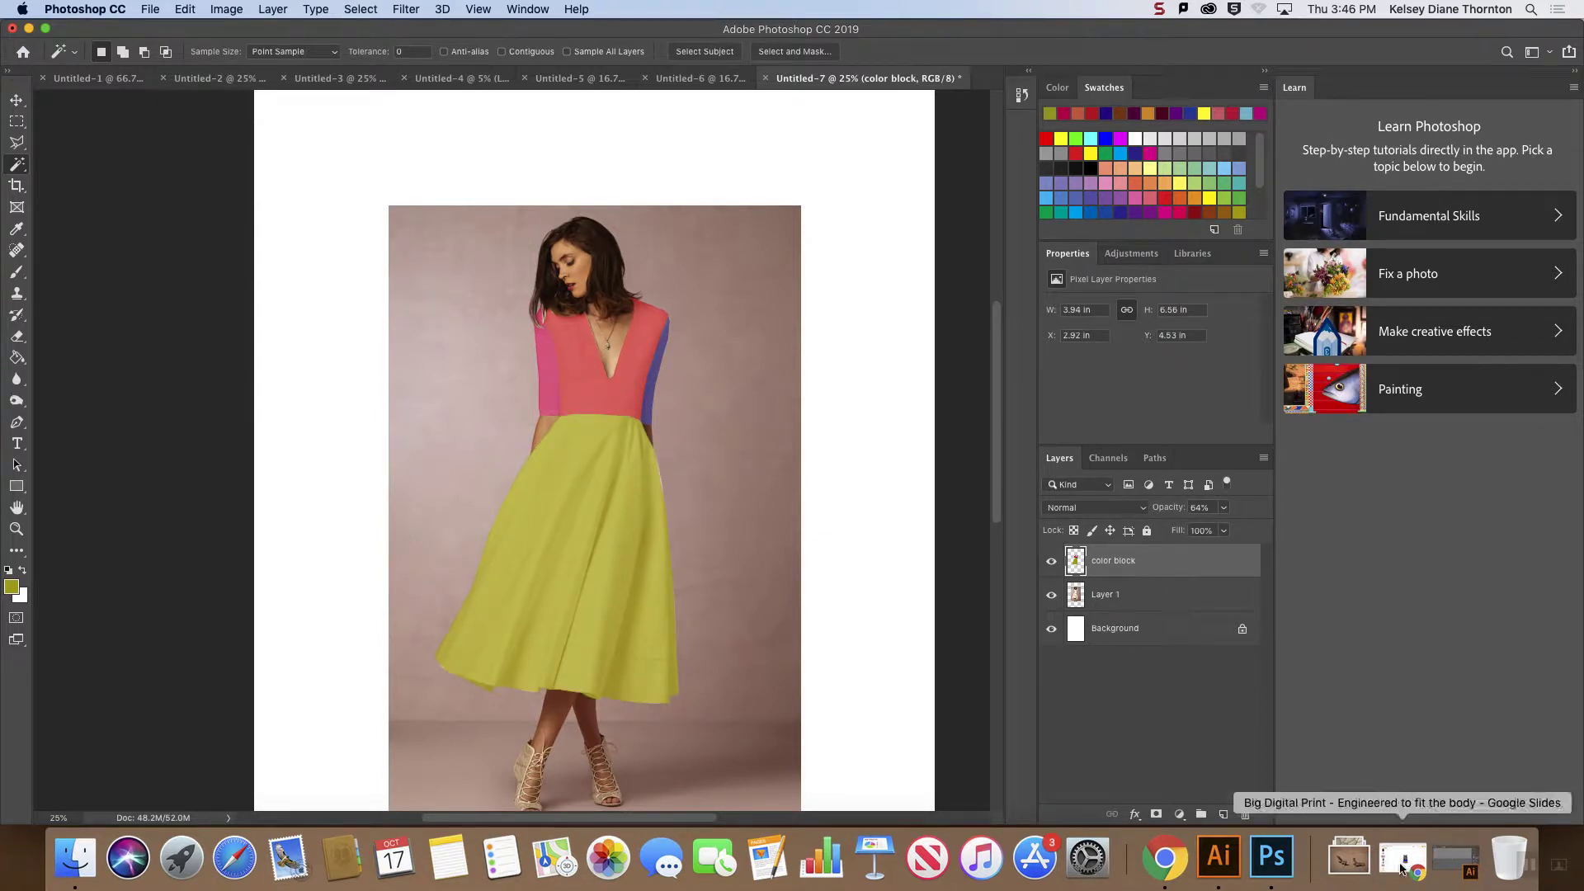
- Switch to Illustrator and bring up the pattern artboards of the Untitled-2 document
{"action": "left_click", "coordinate": [1446, 869]}
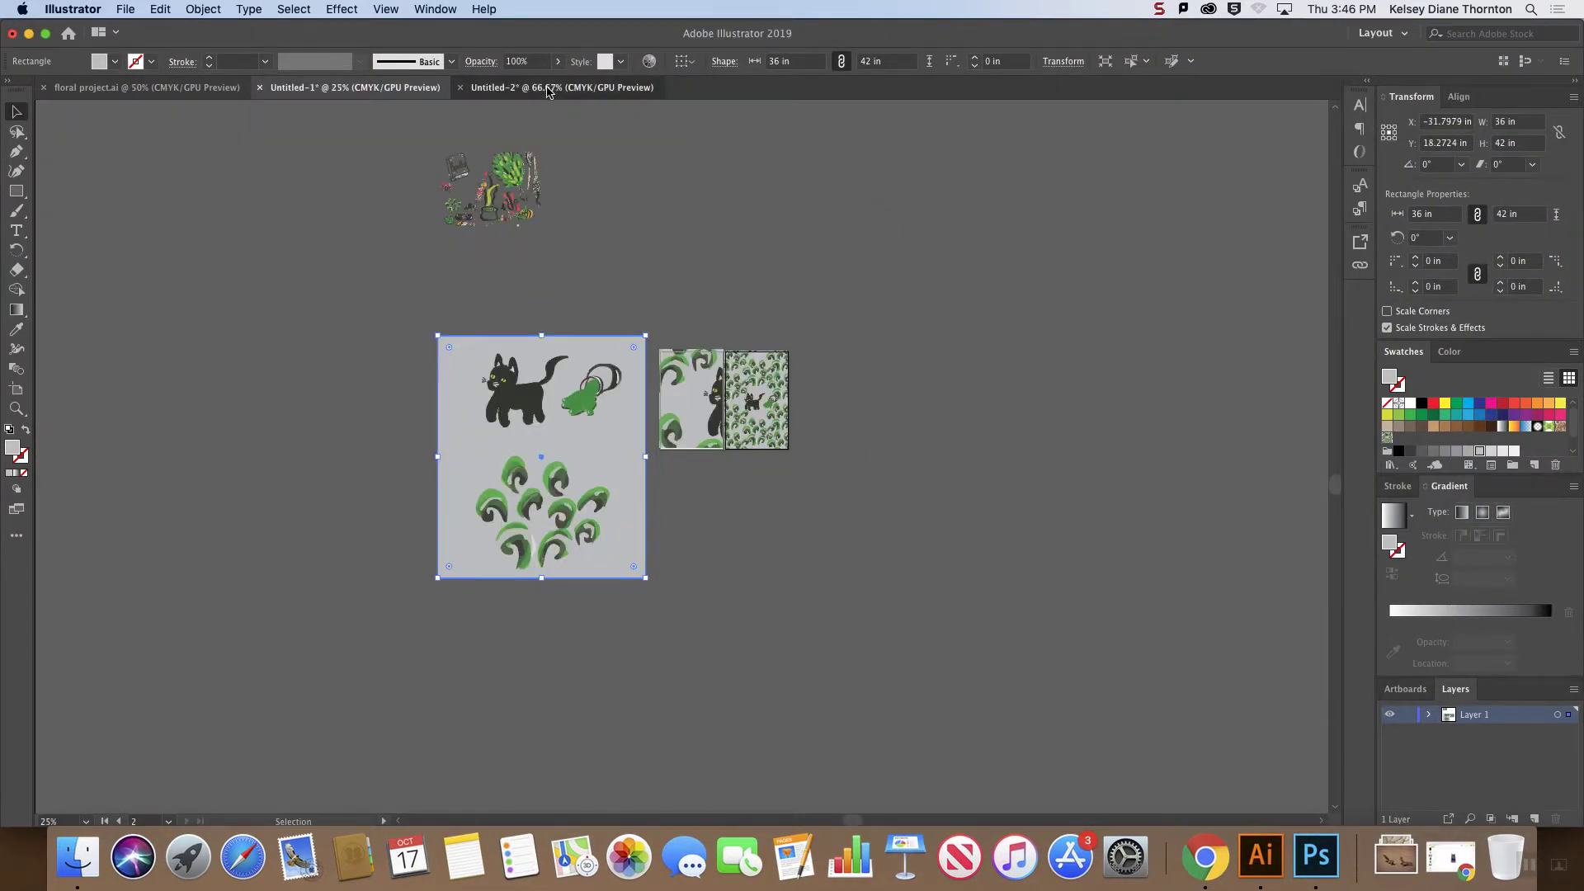
{"action": "left_click", "coordinate": [549, 88]}
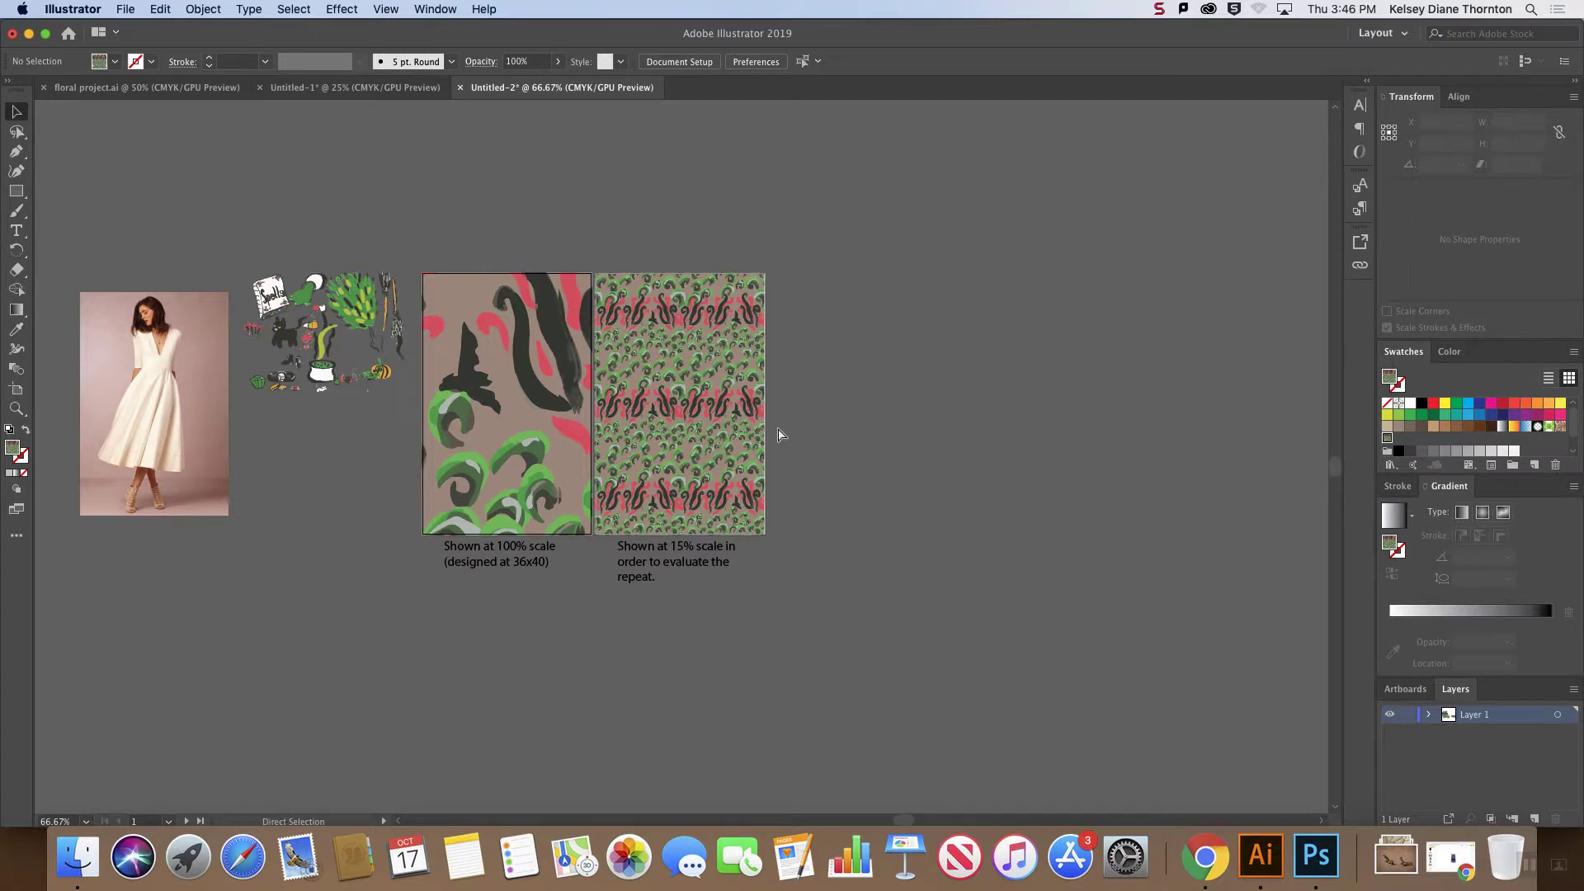
{"action": "scroll", "coordinate": [780, 434], "scroll_direction": "down", "scroll_amount": 3}
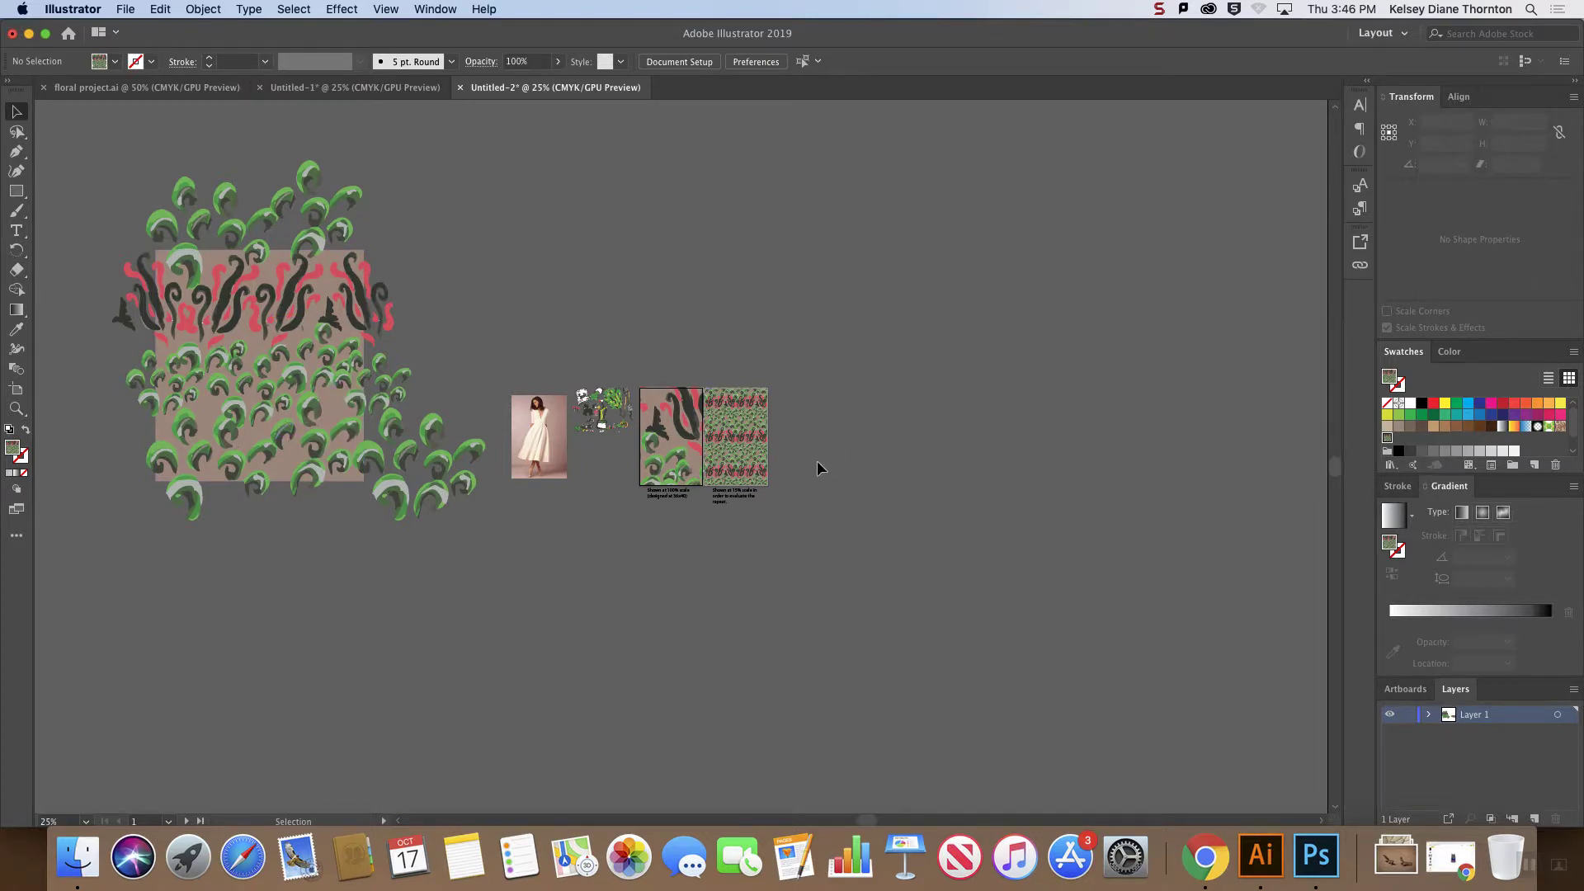
{"action": "key", "text": "super+equal"}
{"action": "key", "text": "super+equal"}
{"action": "key", "text": "super+equal"}
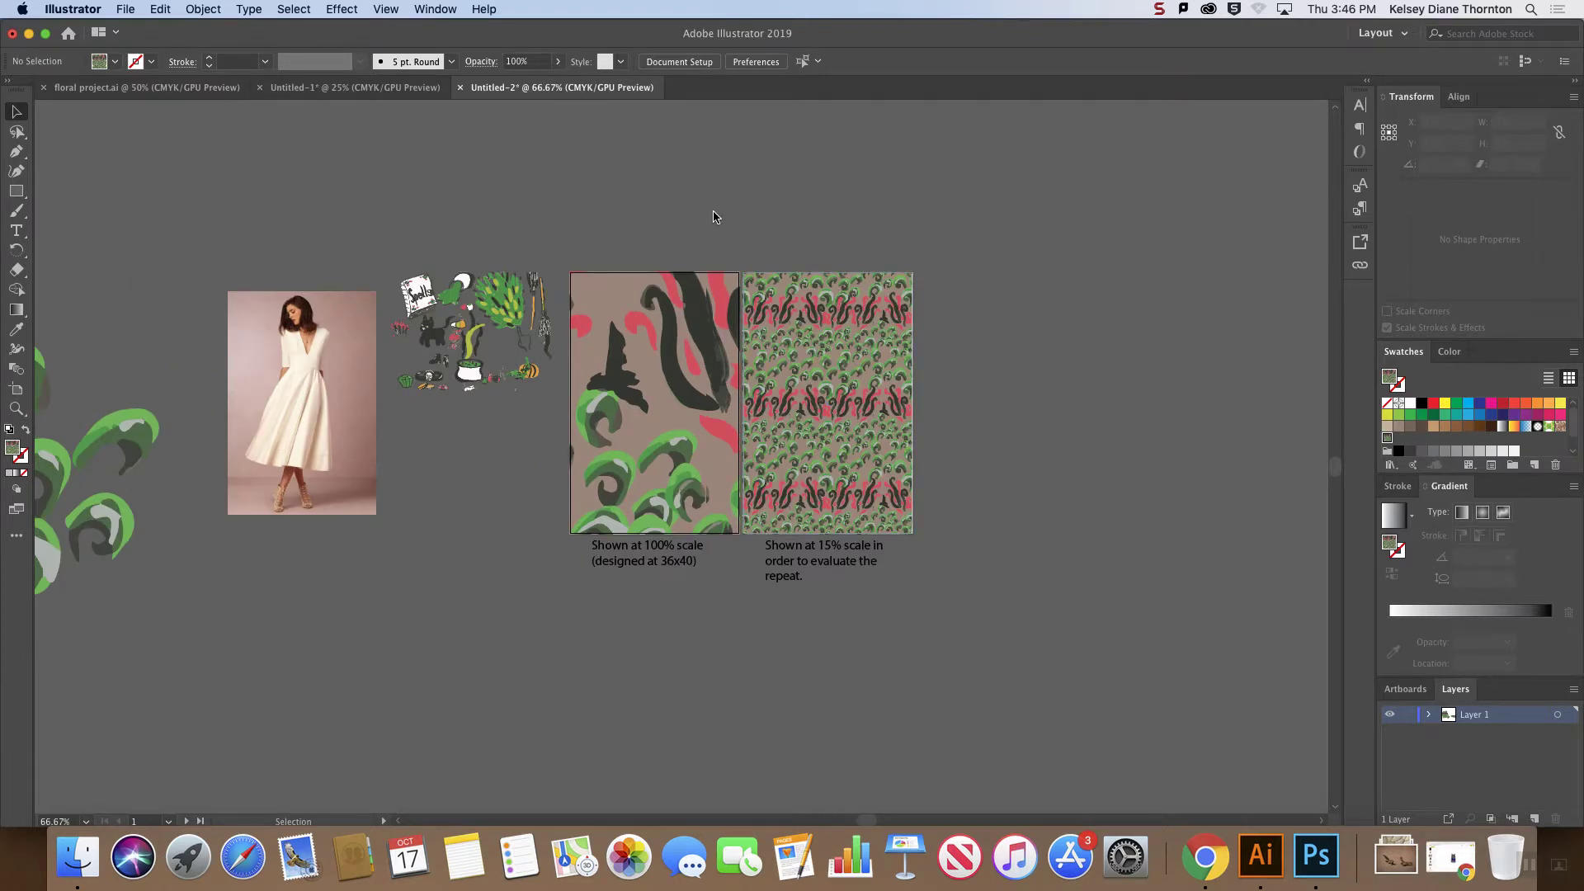
- Select and copy the pattern rectangle captioned "Shown at 15% scale"
{"action": "left_click", "coordinate": [847, 393]}
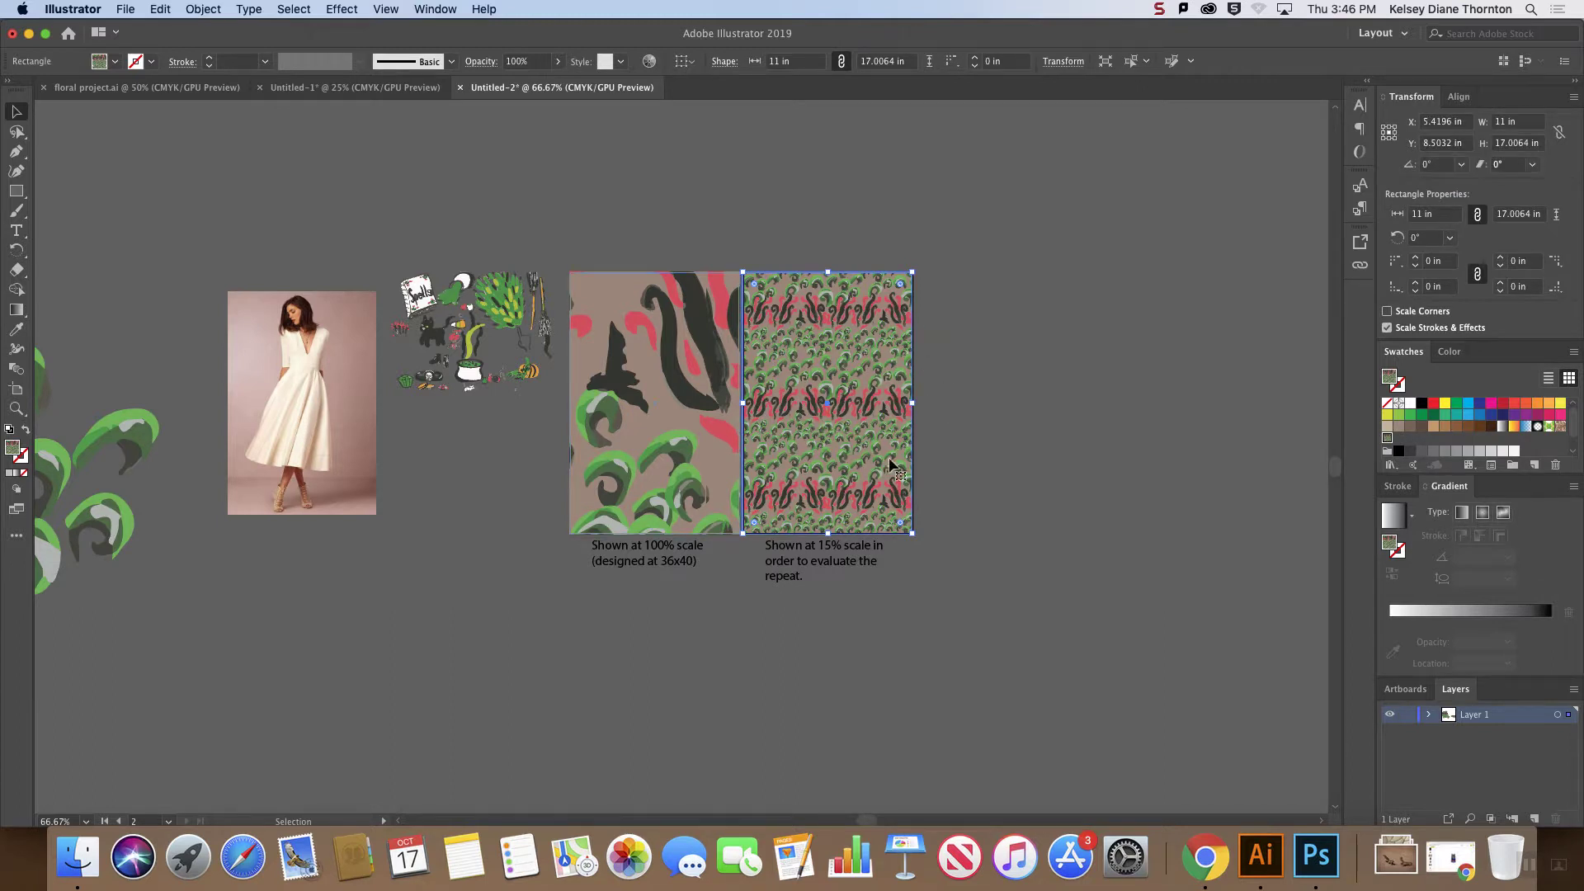
{"action": "key", "text": "a"}
{"action": "key", "text": "v"}
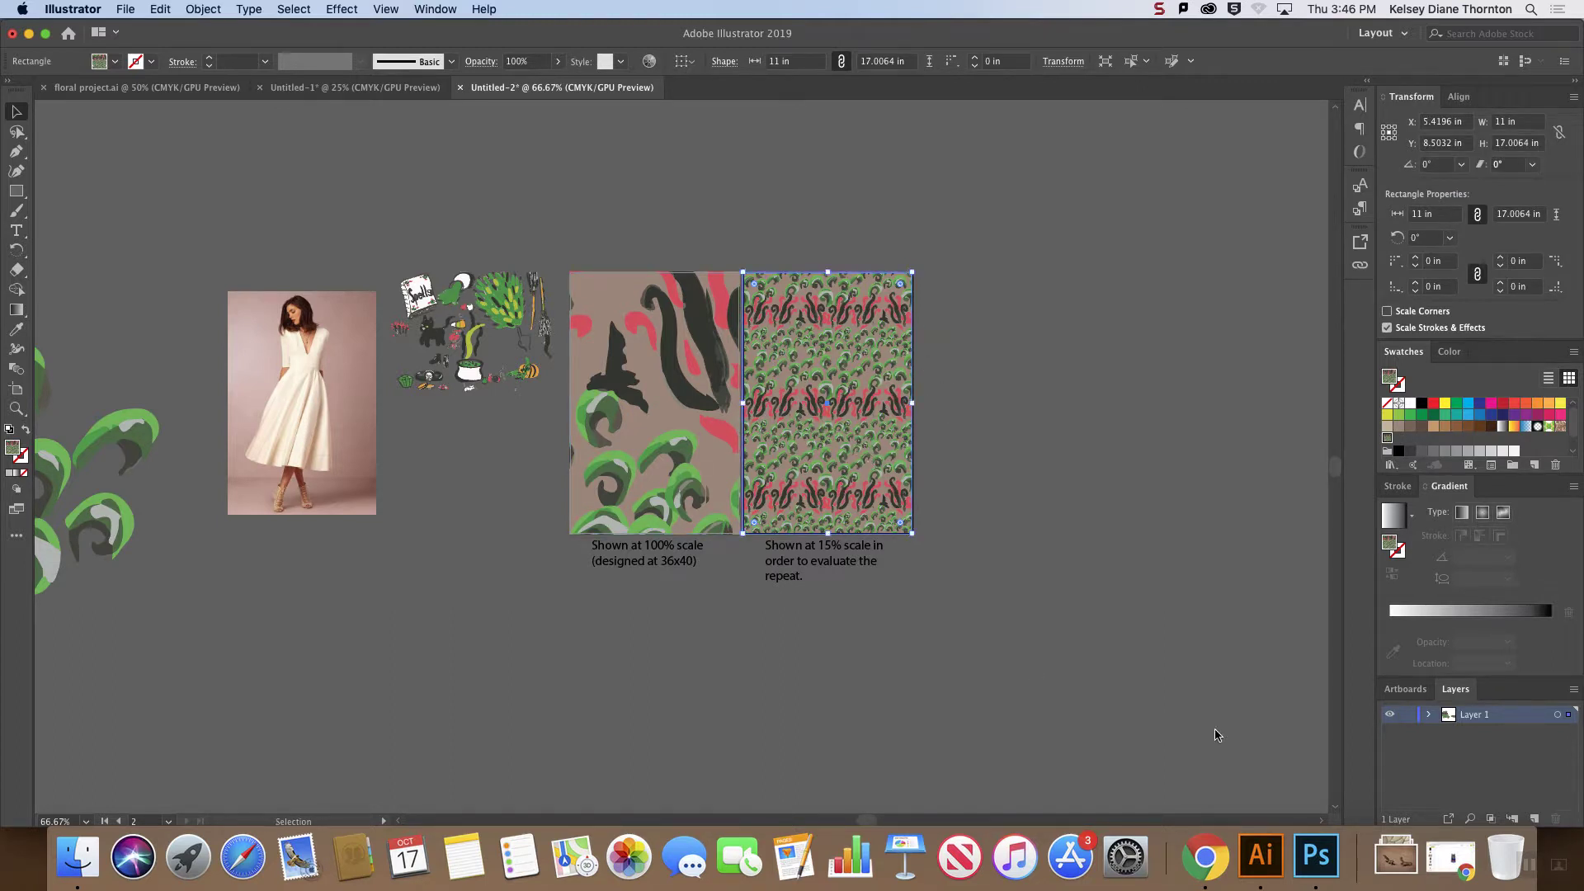
- Switch to Photoshop, paste the copied pattern into Untitled-7 as Pixels, and move its new layer below Layer 1
{"action": "left_click", "coordinate": [1321, 871]}
{"action": "key", "text": "super+v"}
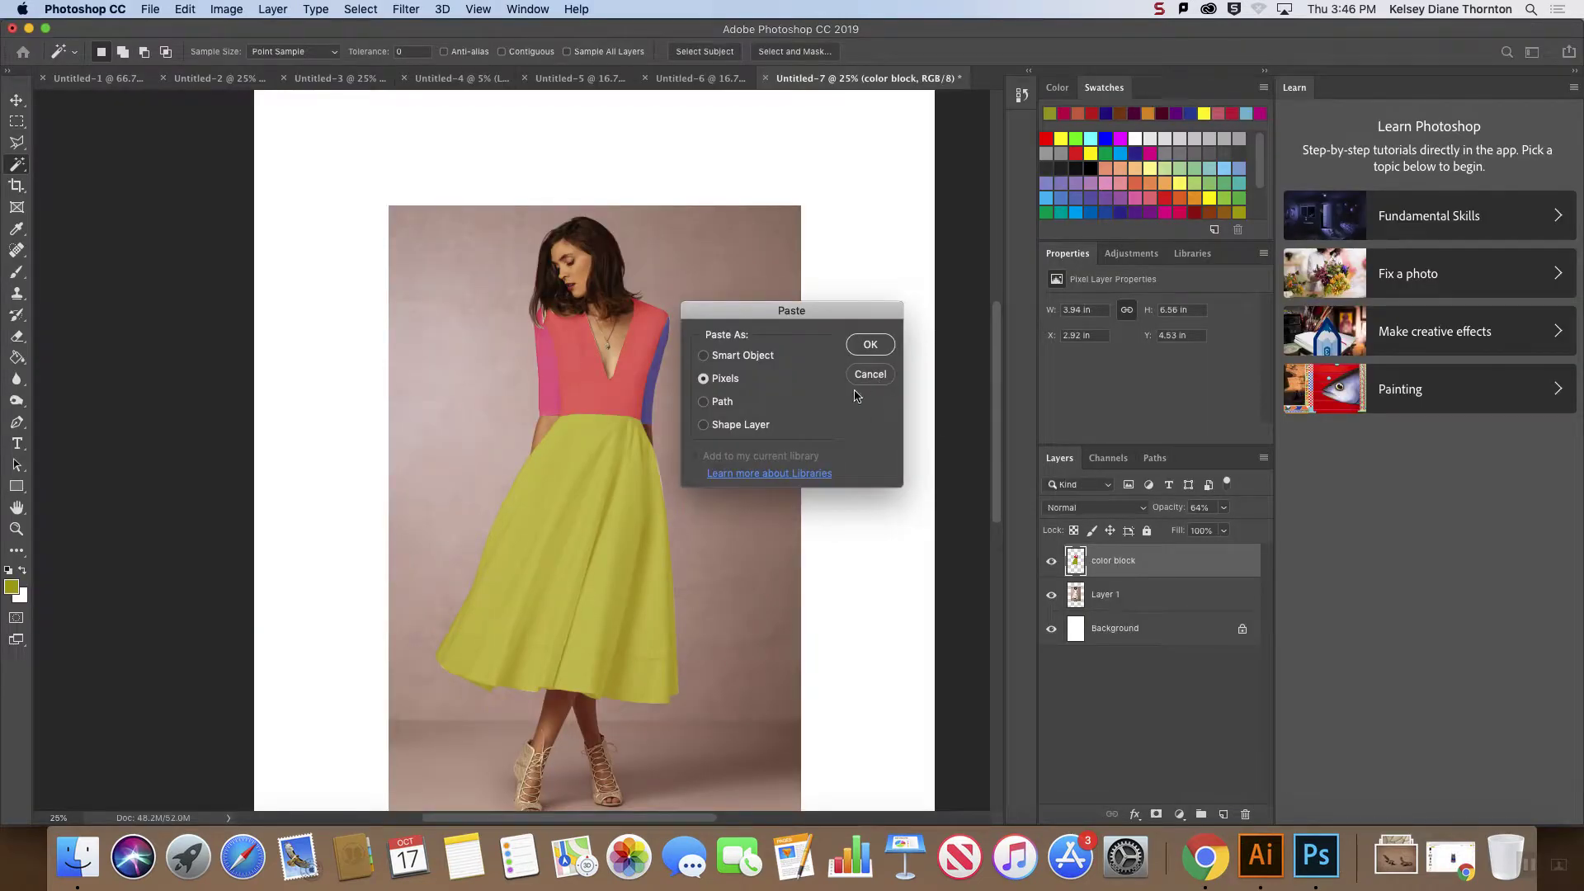
{"action": "left_click_drag", "start_coordinate": [782, 314], "coordinate": [729, 274]}
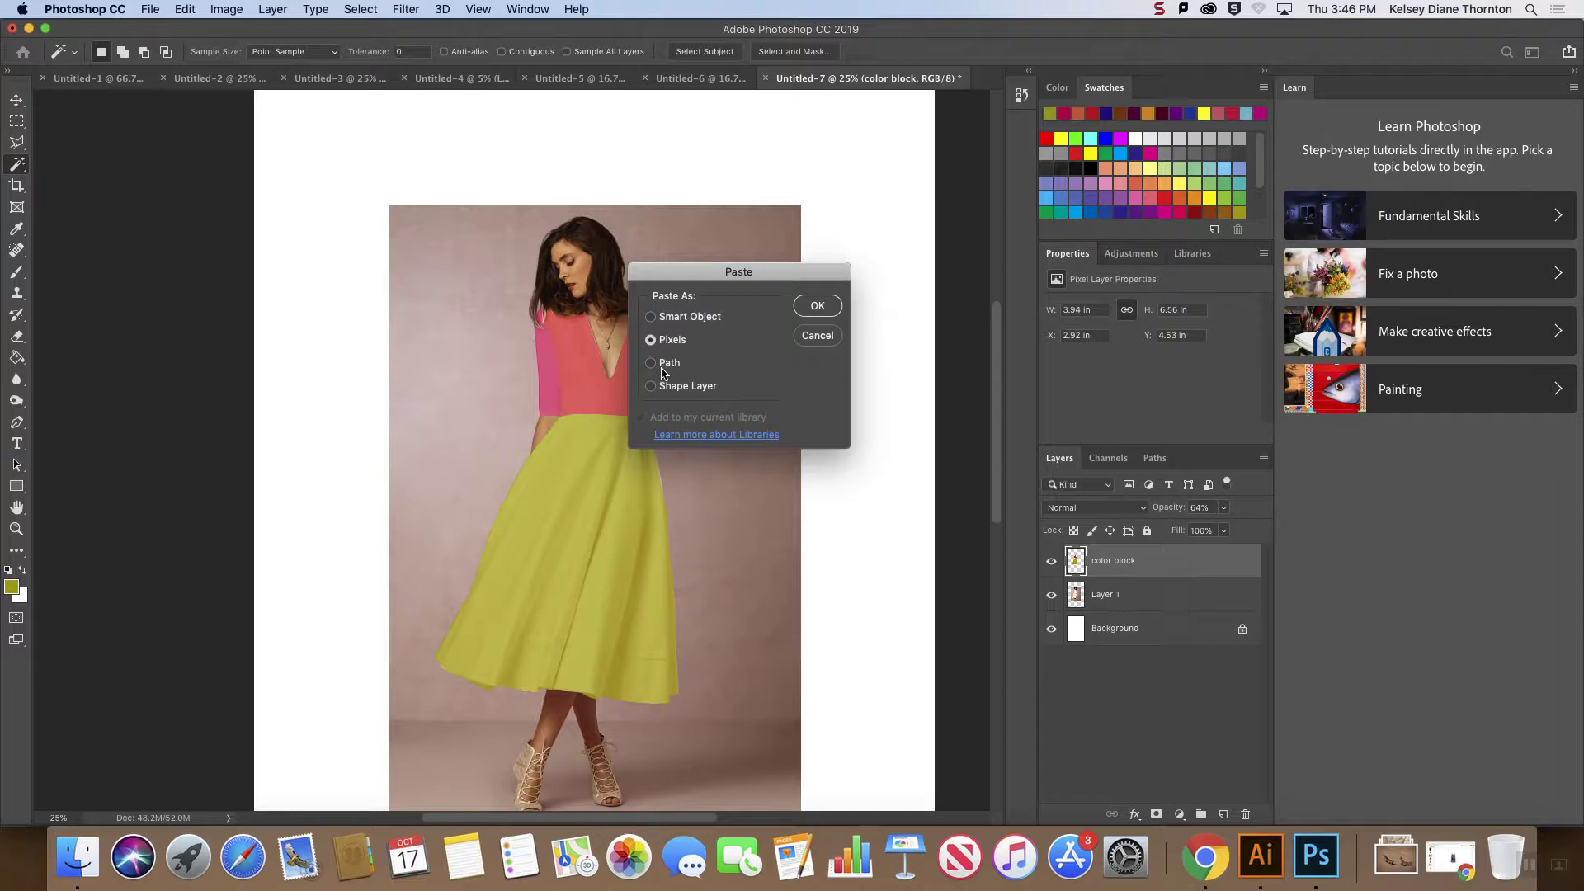
{"action": "left_click", "coordinate": [817, 306]}
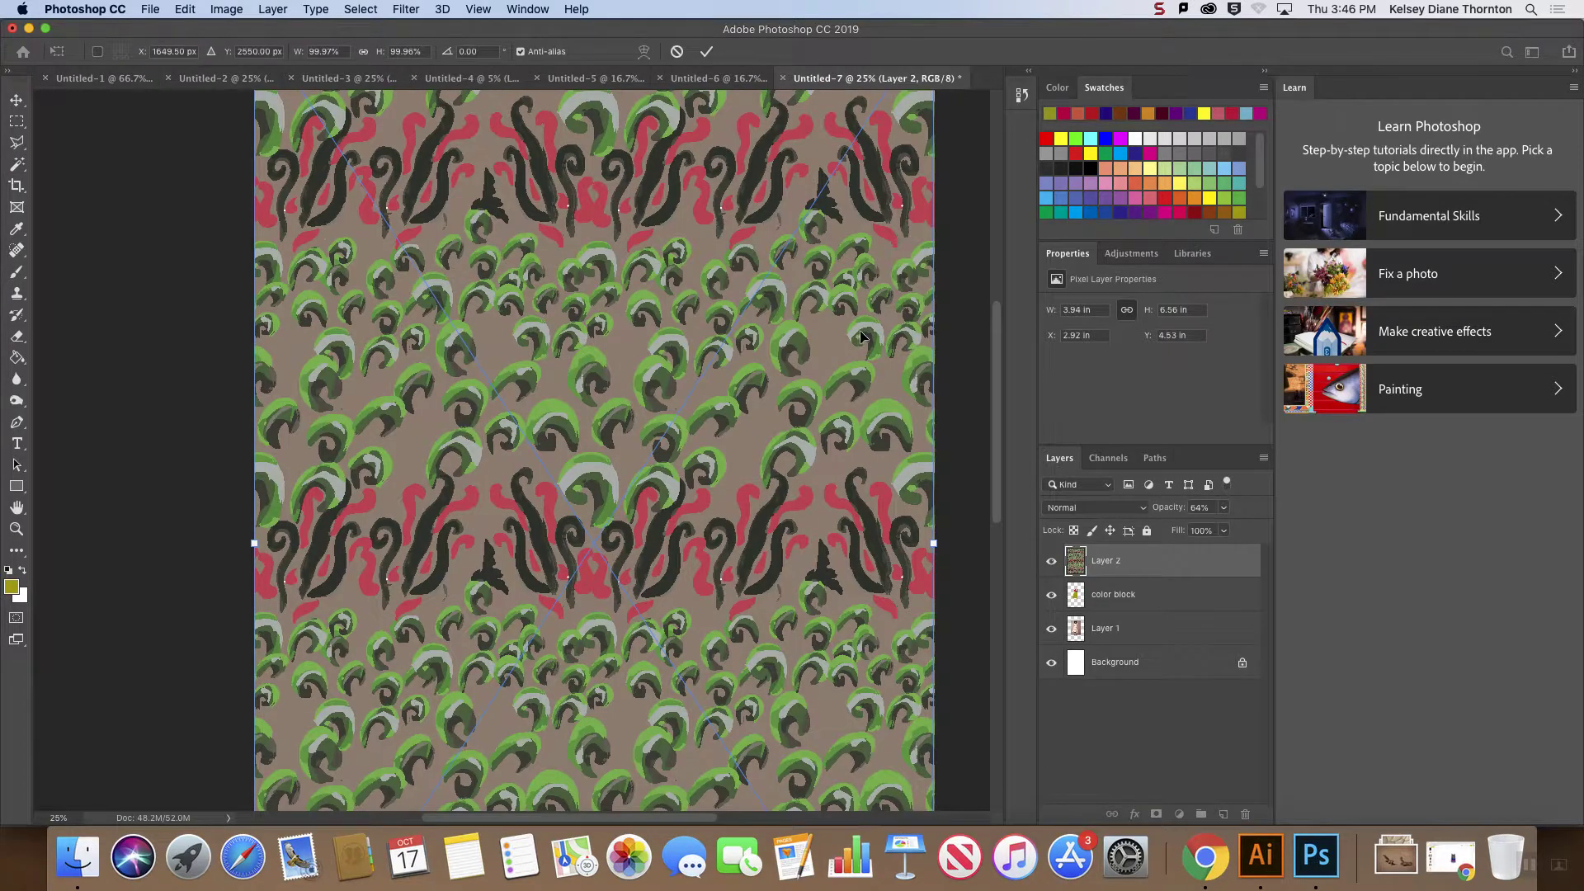
{"action": "key", "text": "Return"}
{"action": "left_click_drag", "start_coordinate": [1129, 571], "coordinate": [1154, 648]}
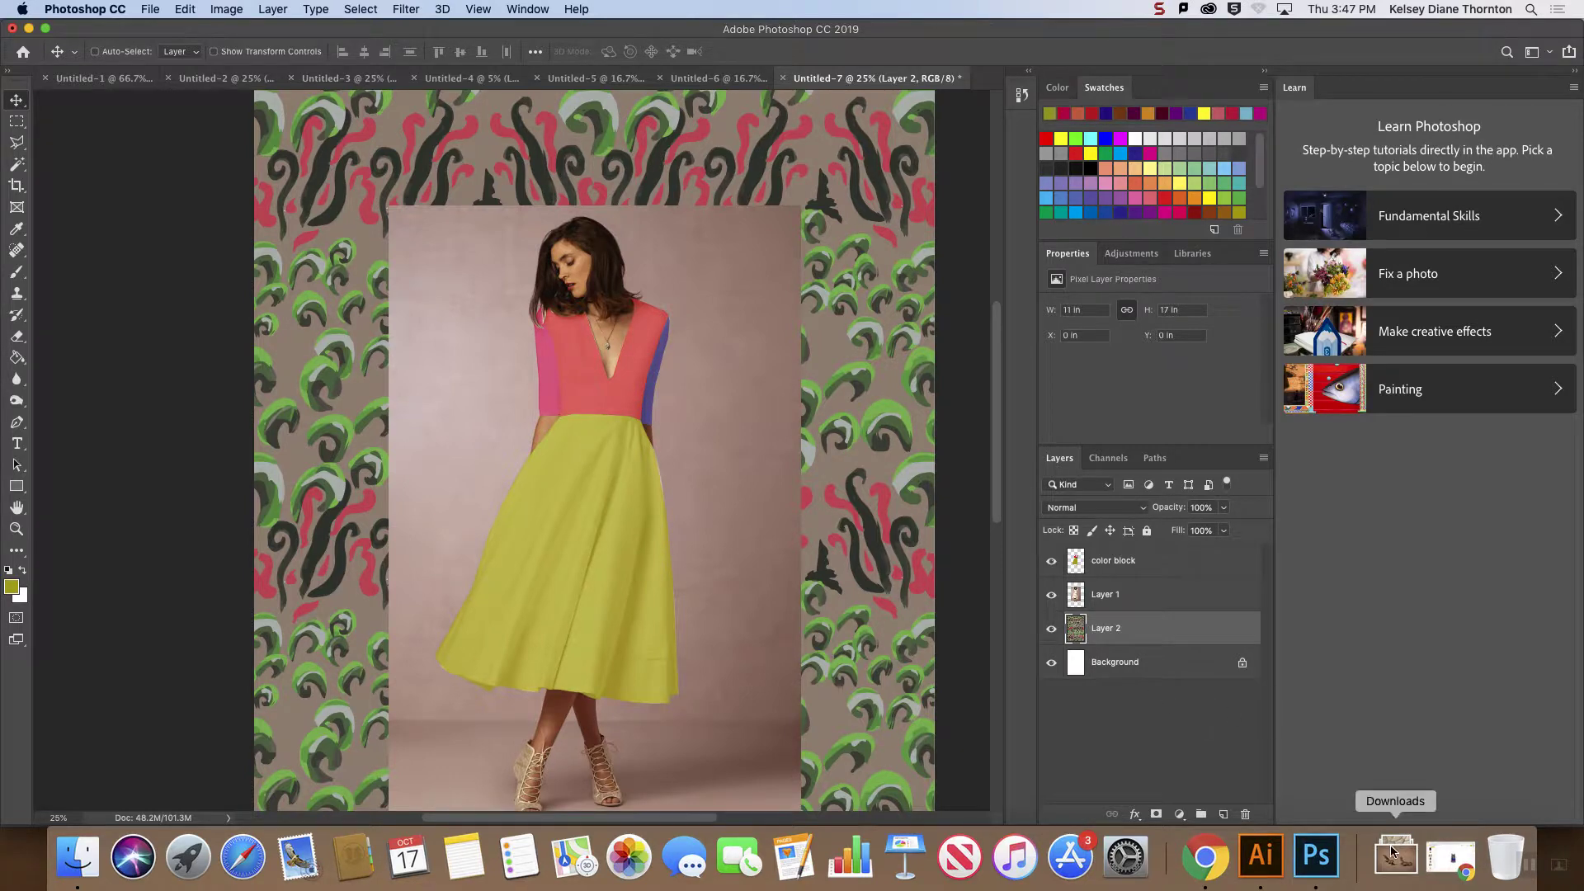
- Try scaling the pattern fill of the 15% rectangle to 110% in Illustrator, cancel the change, and return to Photoshop
{"action": "left_click", "coordinate": [1261, 857]}
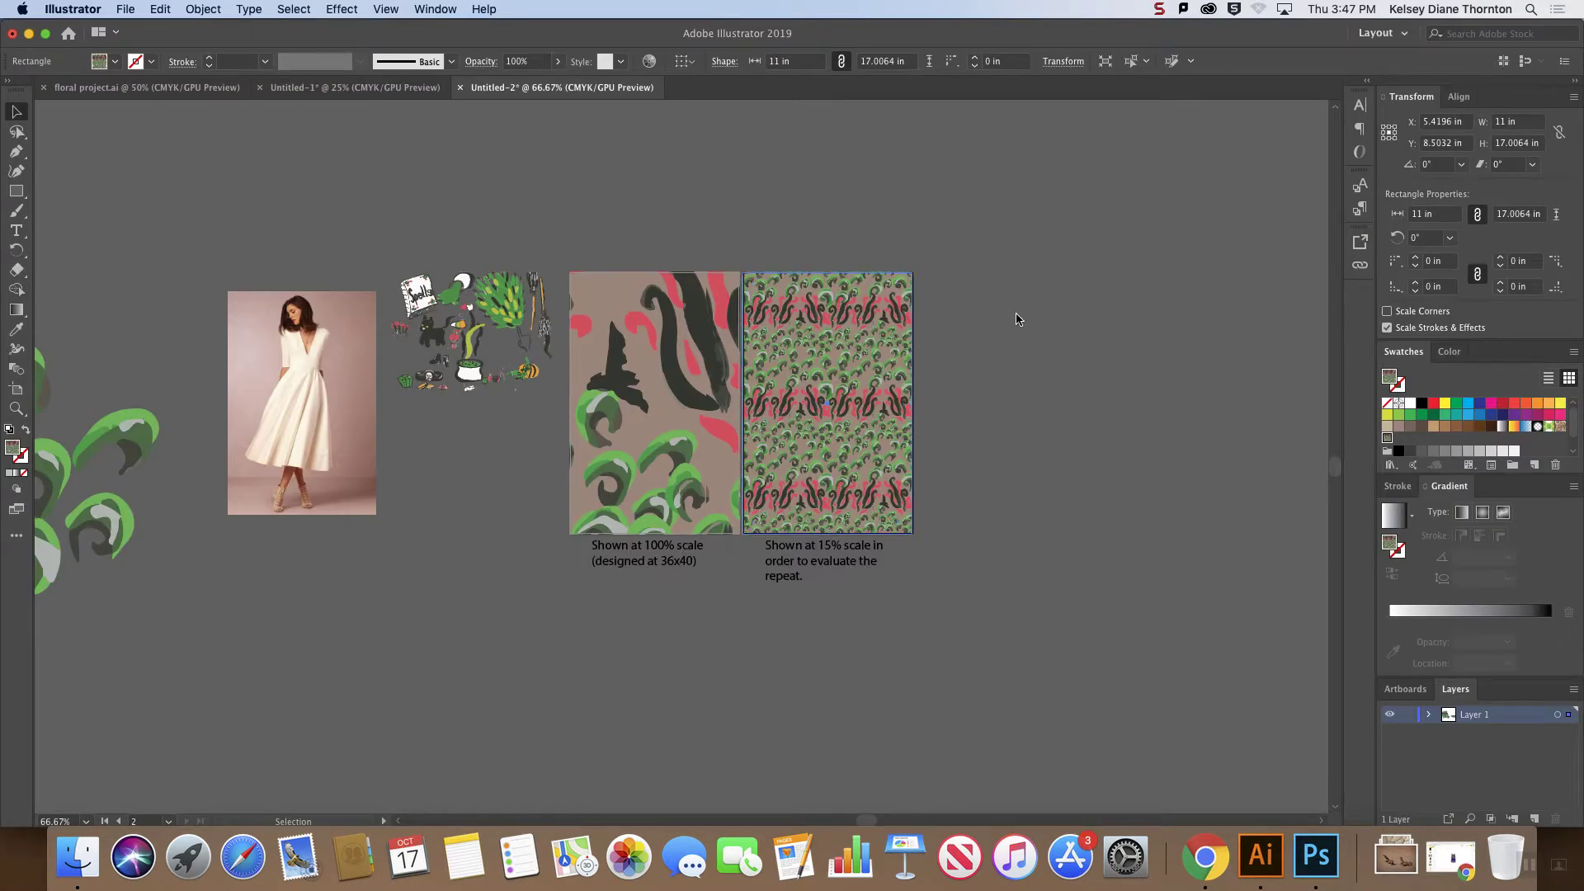
{"action": "right_click", "coordinate": [851, 369]}
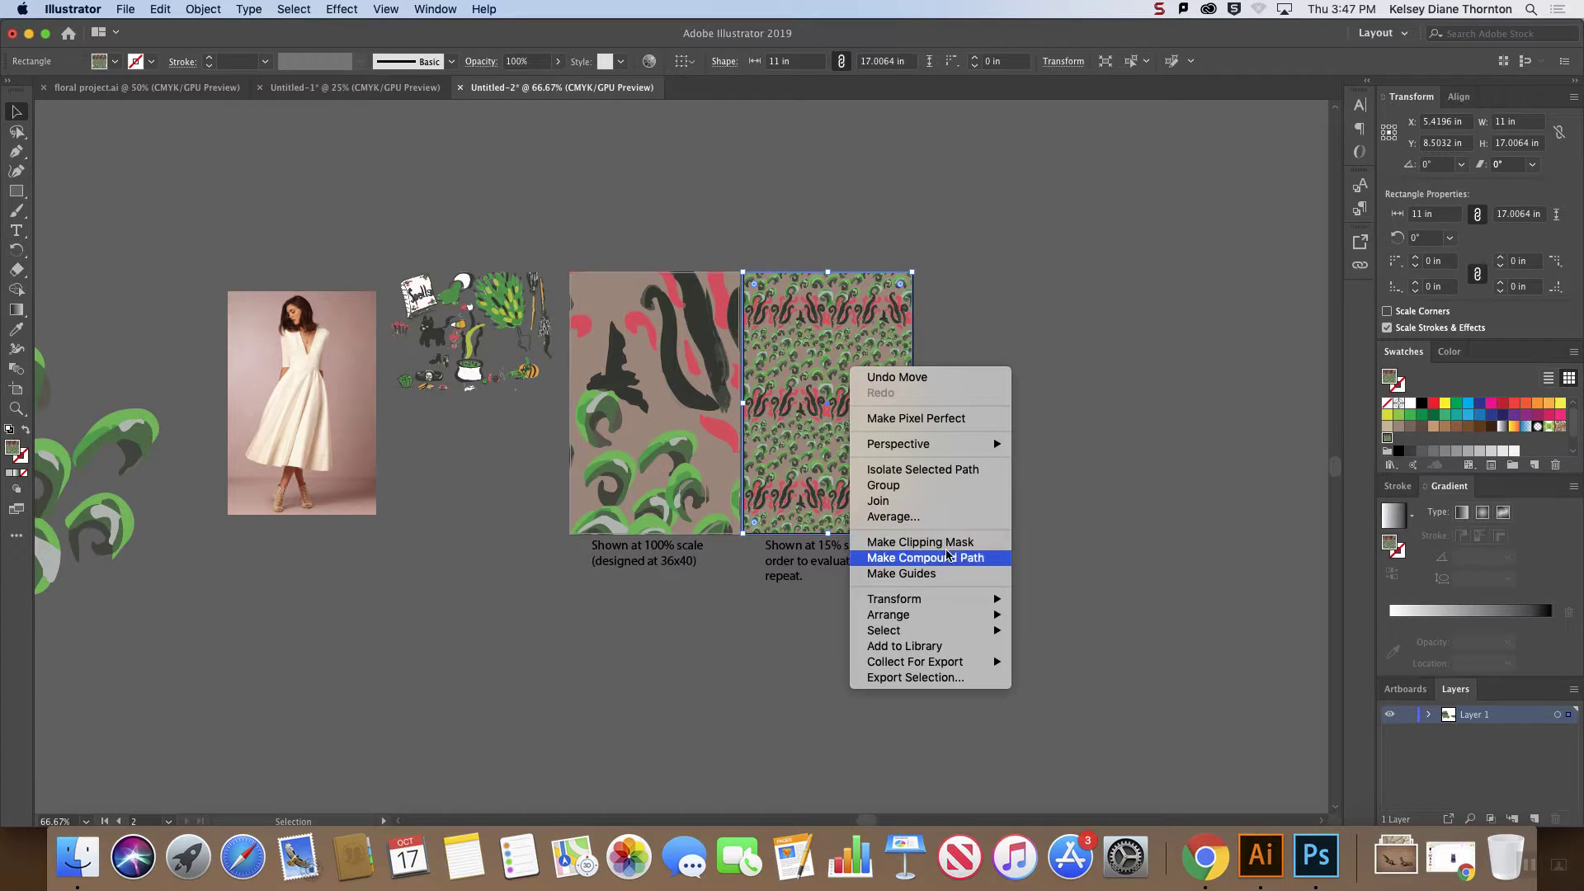
{"action": "mouse_move", "coordinate": [926, 600]}
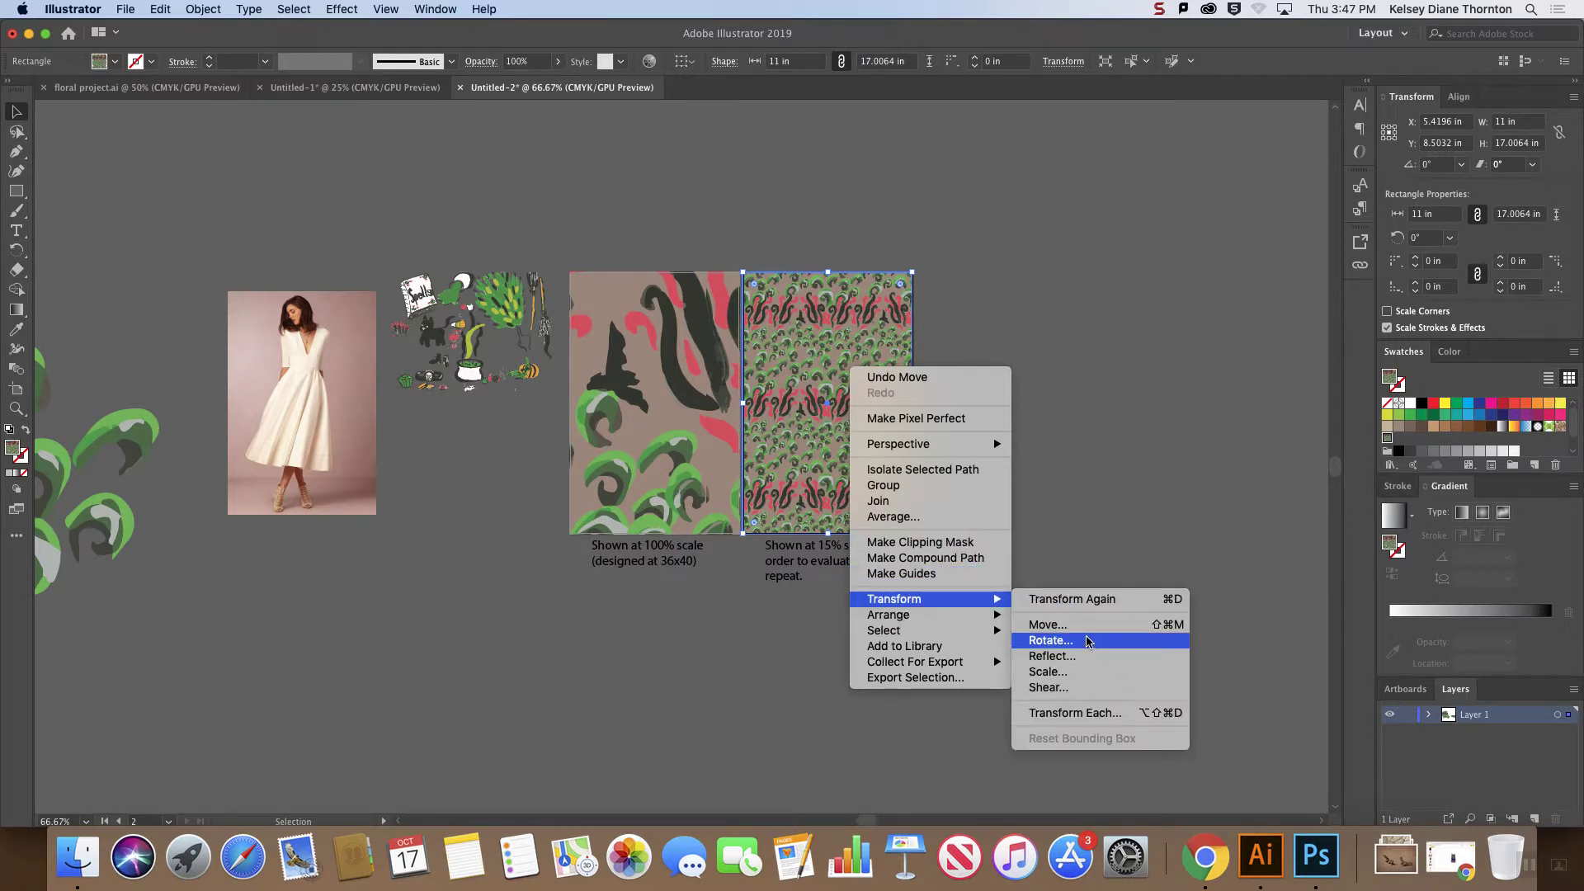
{"action": "left_click", "coordinate": [1098, 671]}
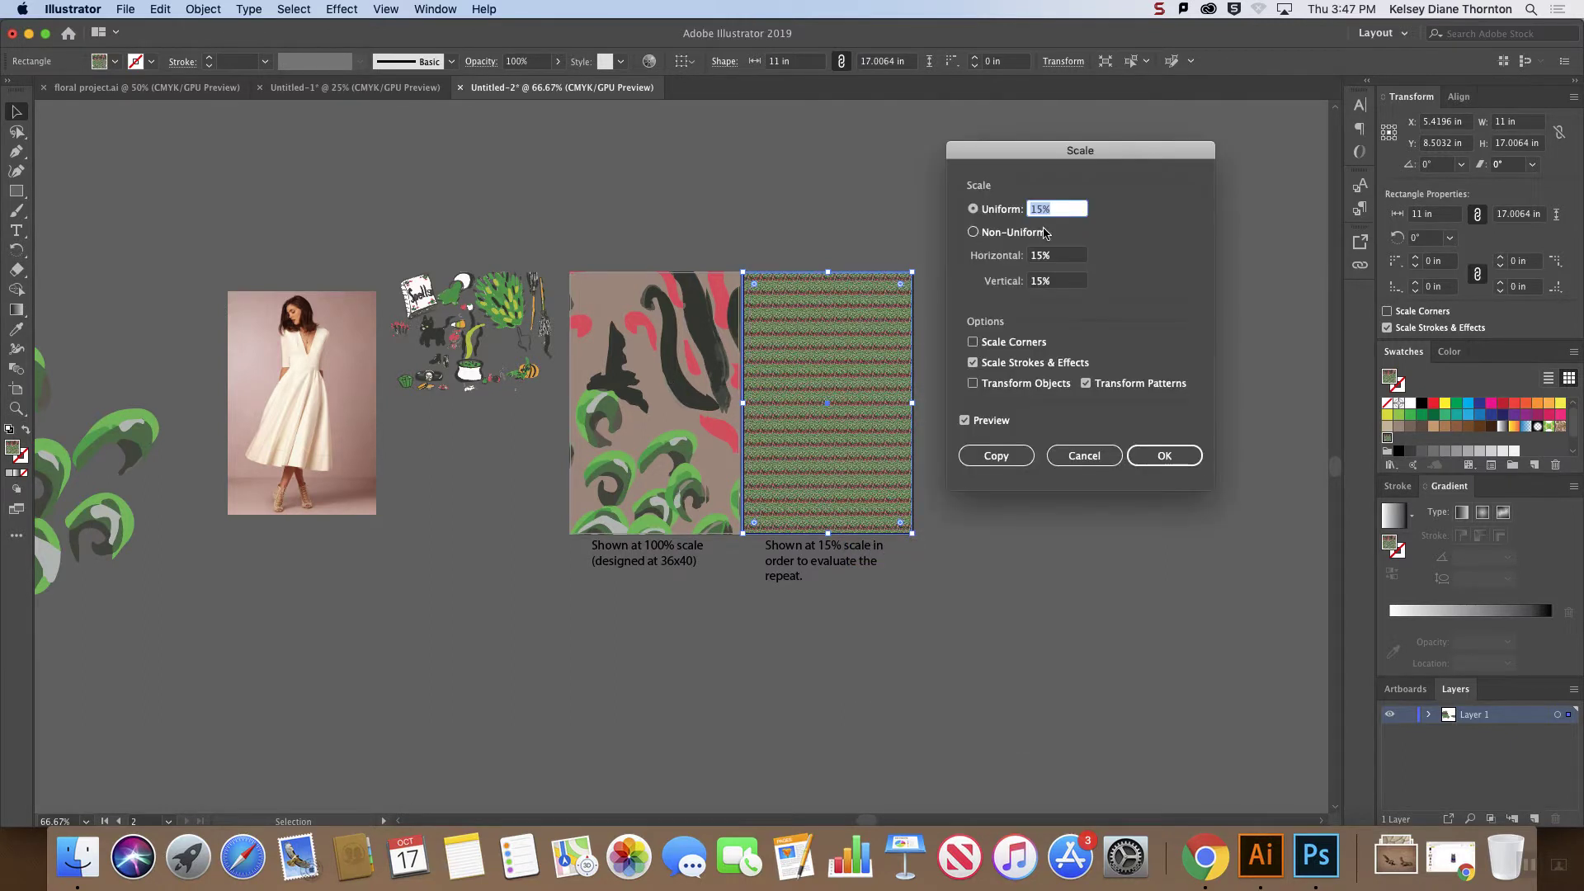
{"action": "type", "text": "110"}
{"action": "left_click", "coordinate": [1067, 255]}
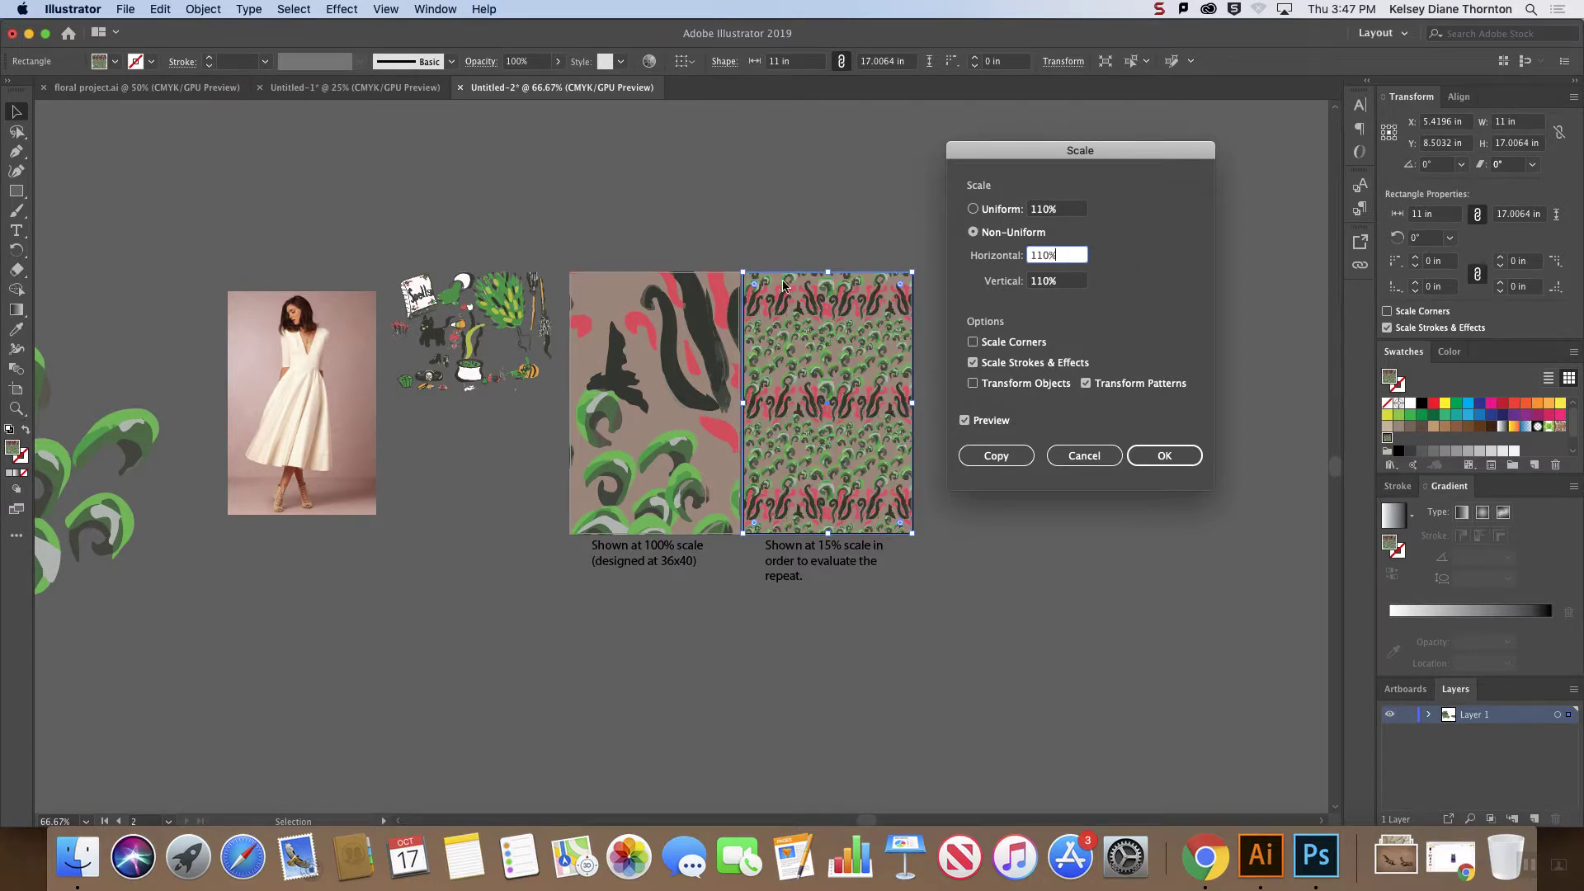
{"action": "left_click", "coordinate": [1077, 468]}
{"action": "left_click", "coordinate": [1205, 856]}
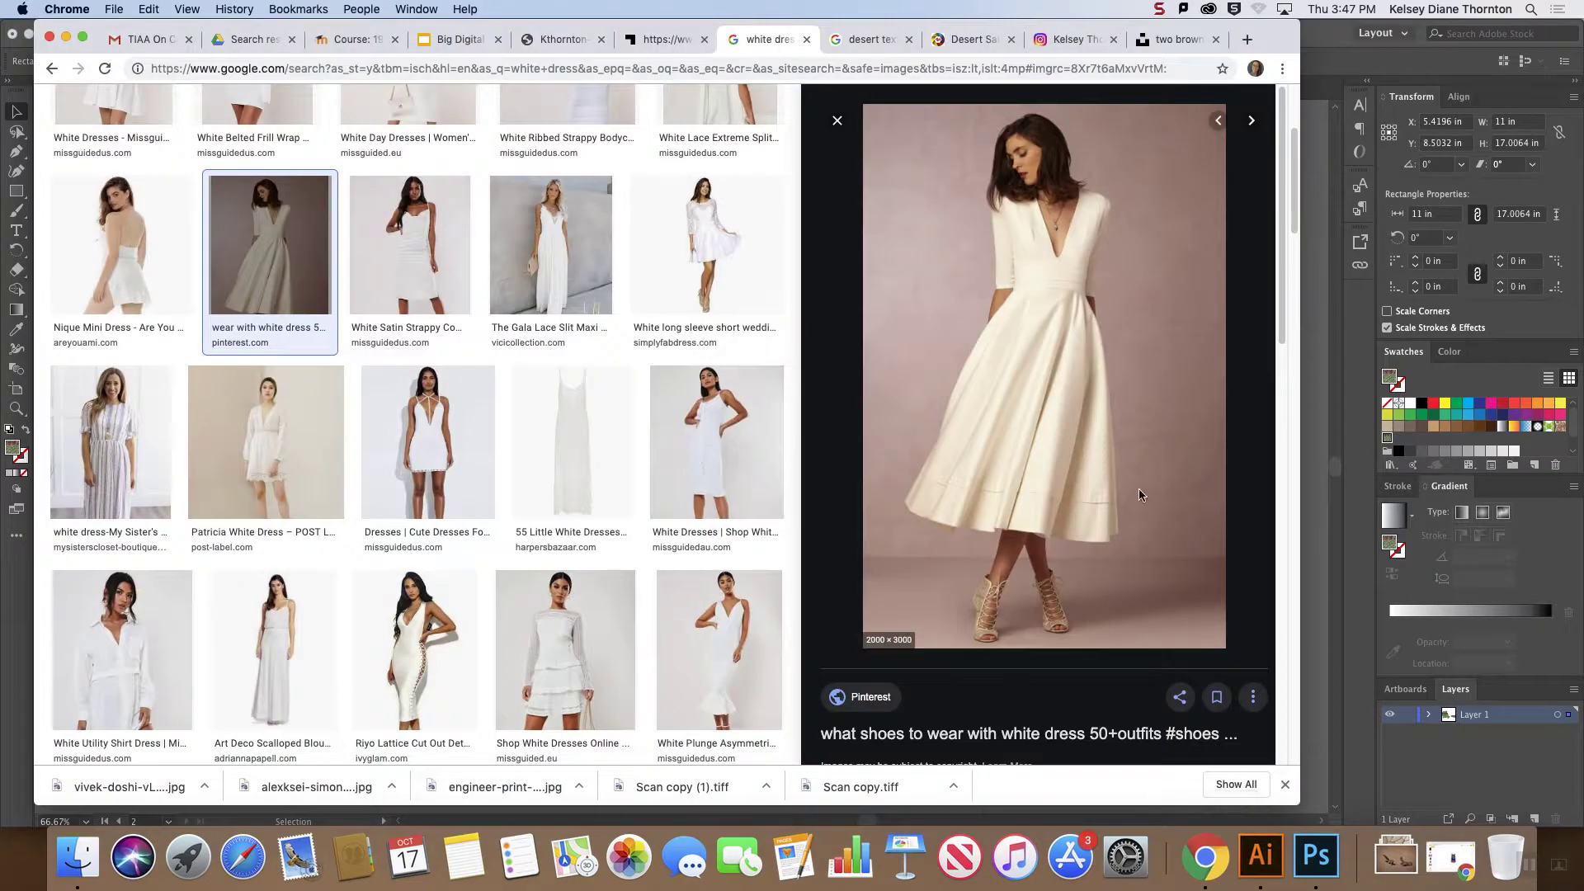
{"action": "left_click", "coordinate": [1317, 858]}
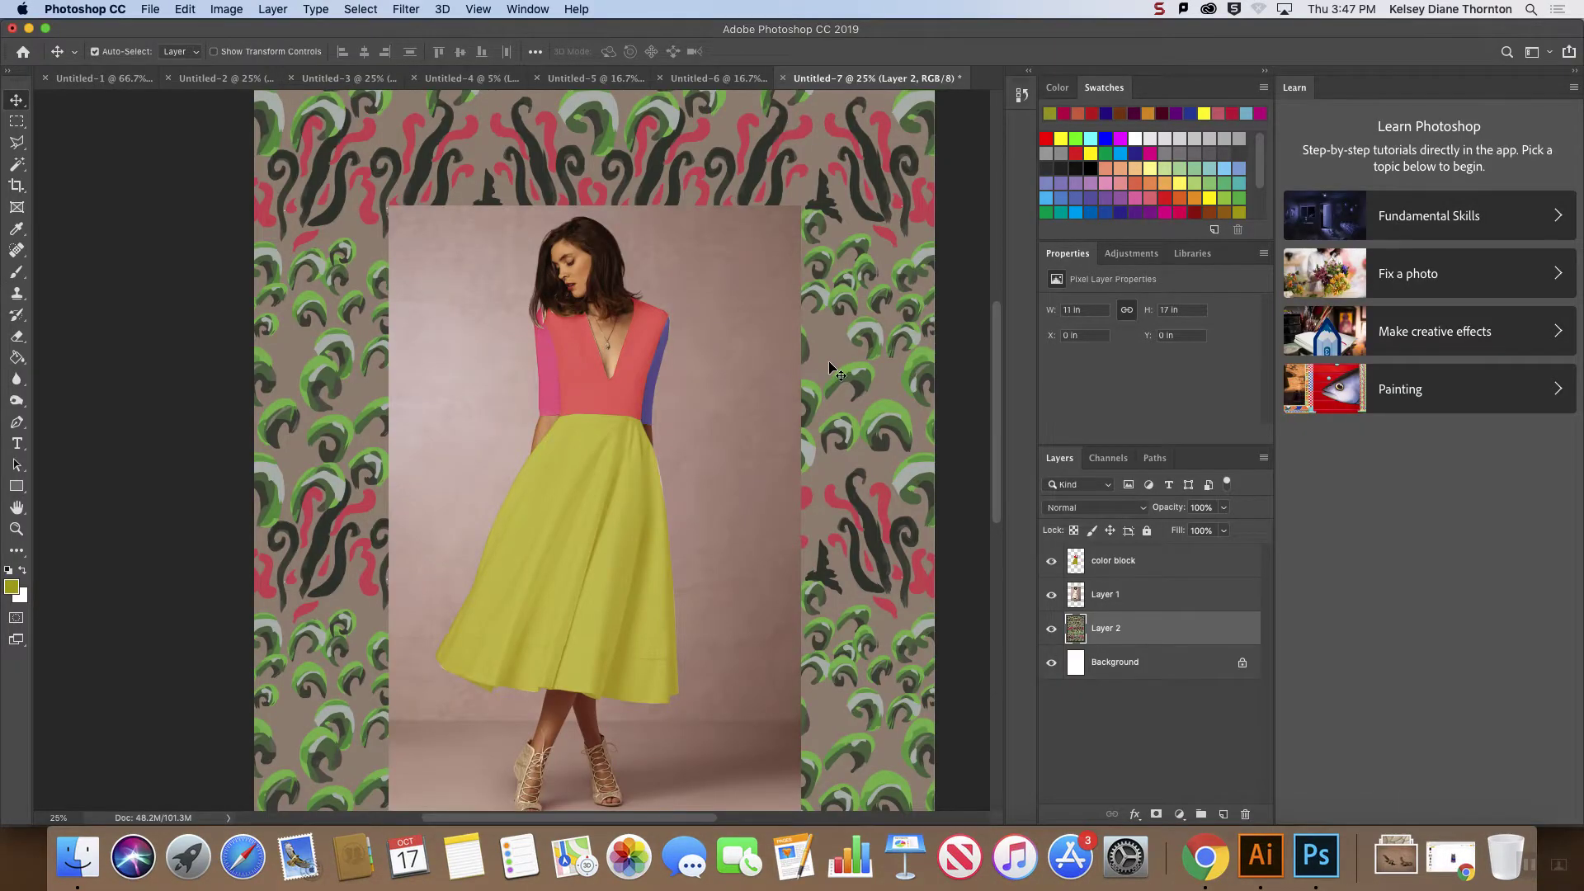
- Select the empty area around the dress on the color block layer, raise Layer 2 above it, and delete the selected pattern area
{"action": "key", "text": "super+minus"}
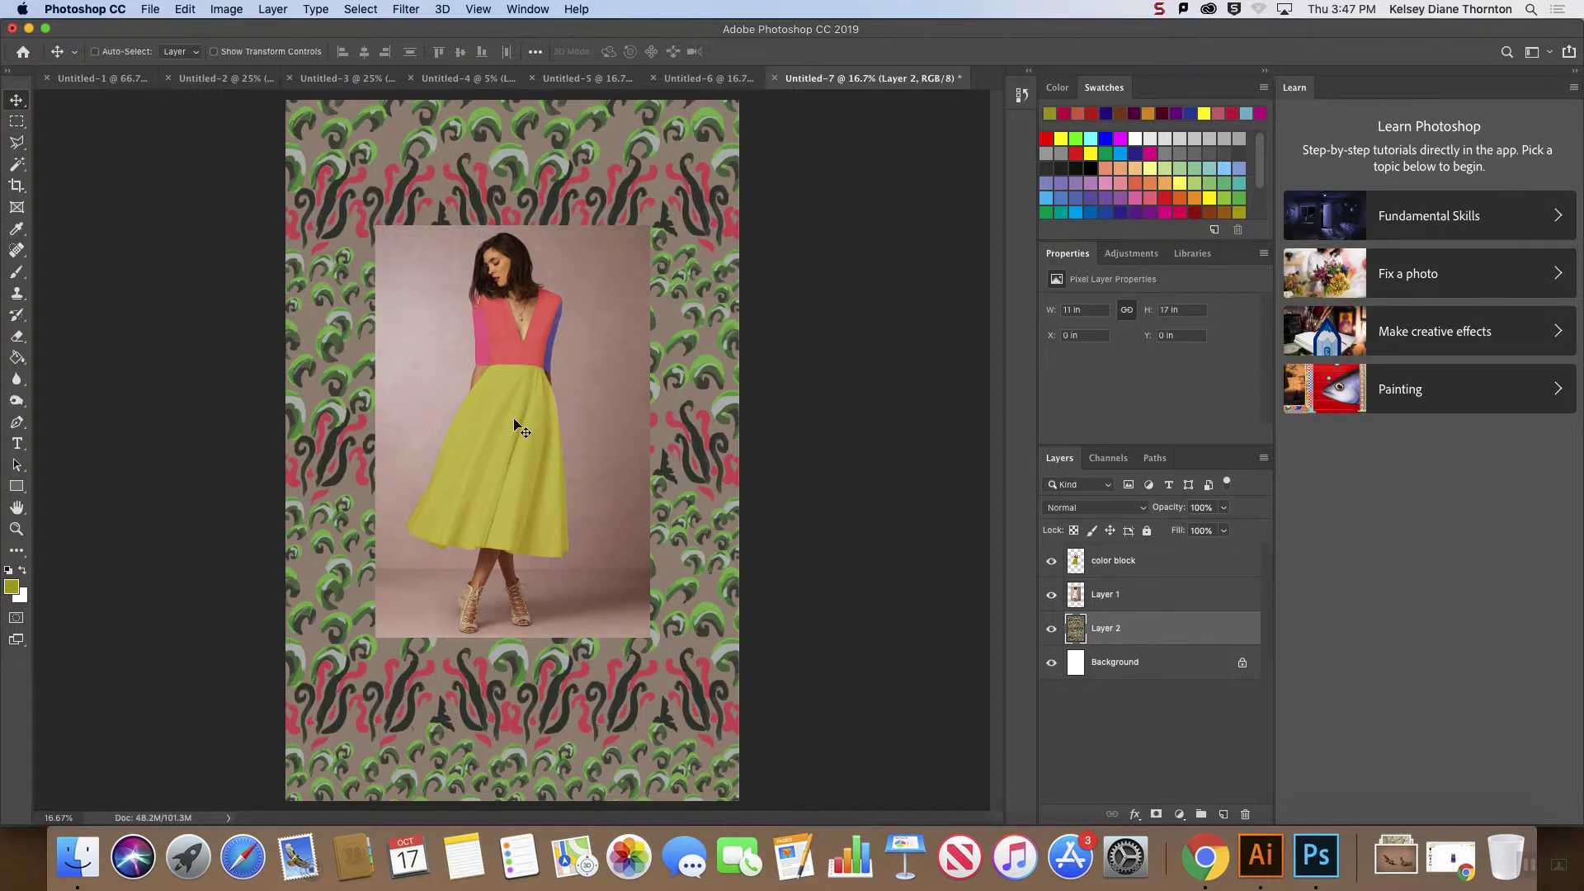
{"action": "key", "text": "super+equal"}
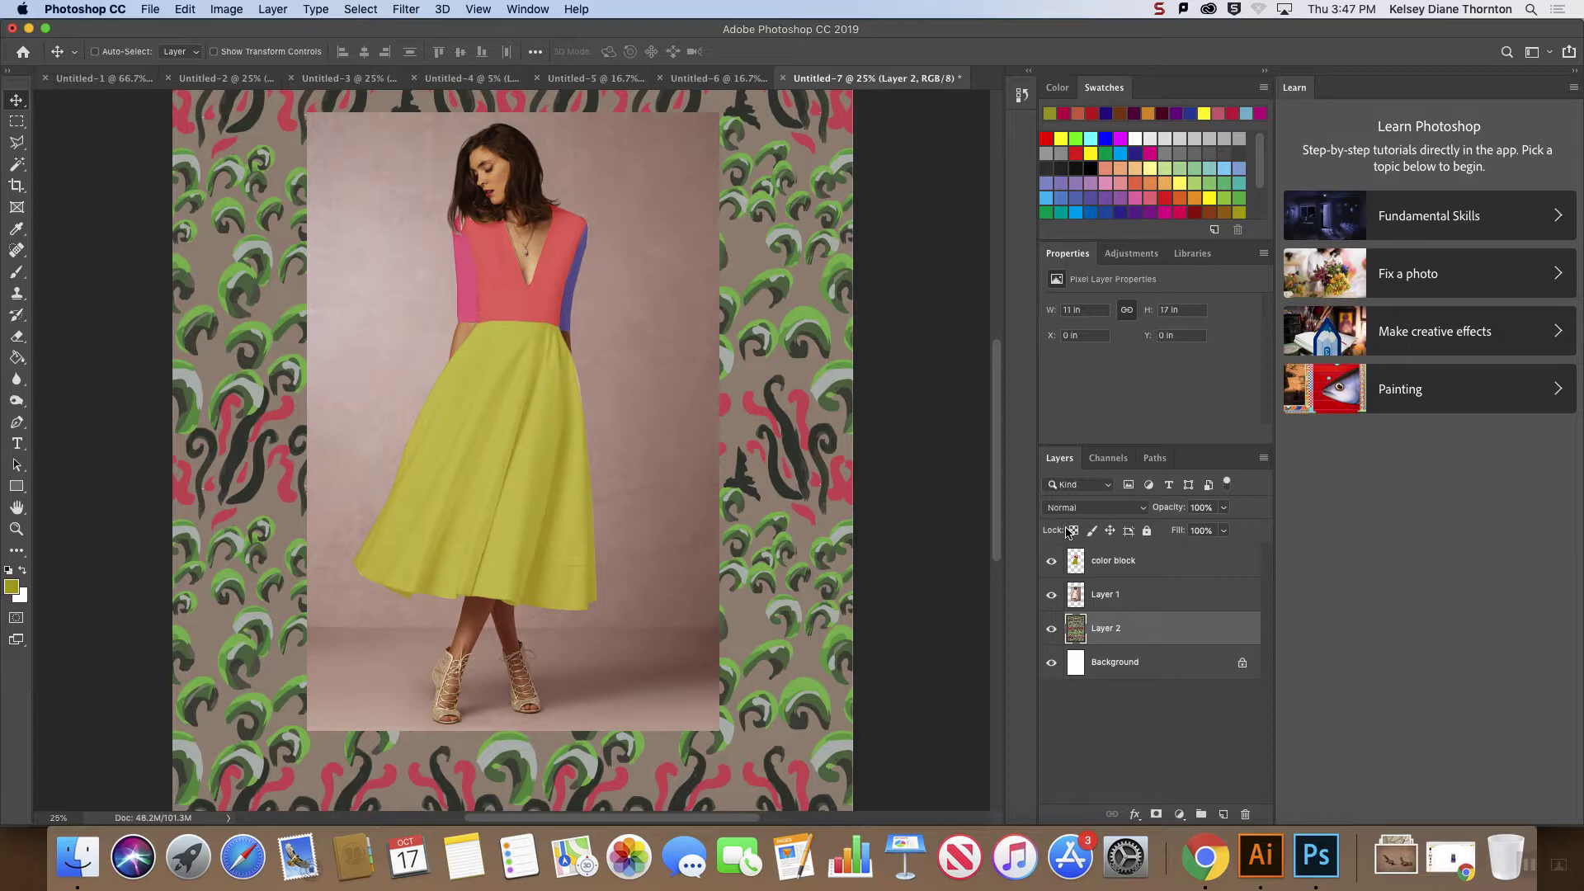
{"action": "left_click", "coordinate": [1114, 568]}
{"action": "left_click", "coordinate": [16, 164]}
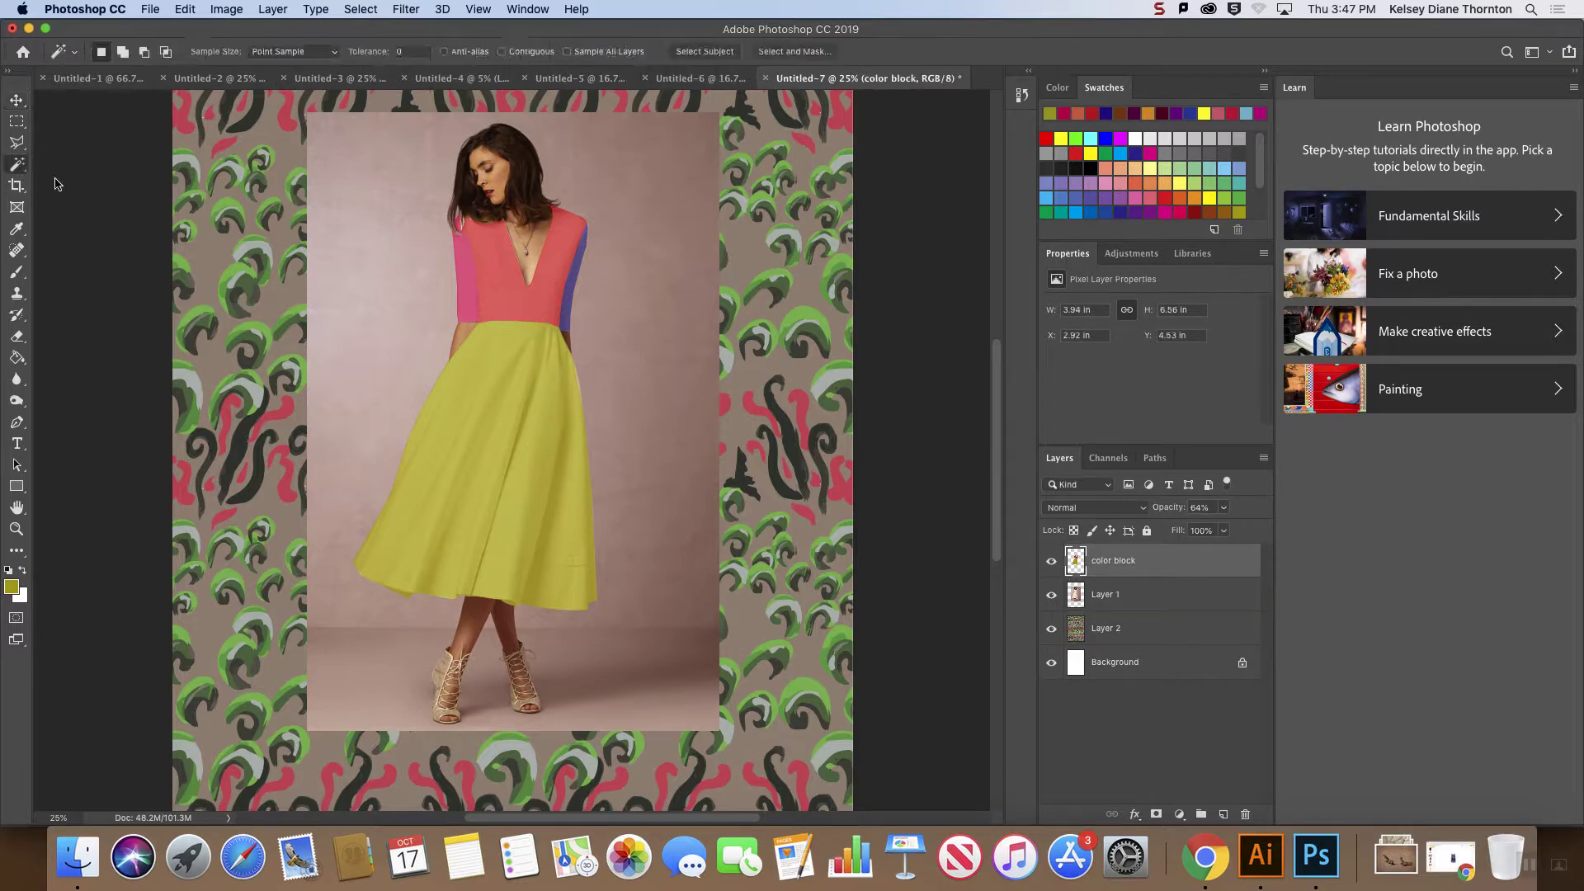
{"action": "left_click", "coordinate": [848, 400]}
{"action": "left_click_drag", "start_coordinate": [1172, 628], "coordinate": [1135, 544]}
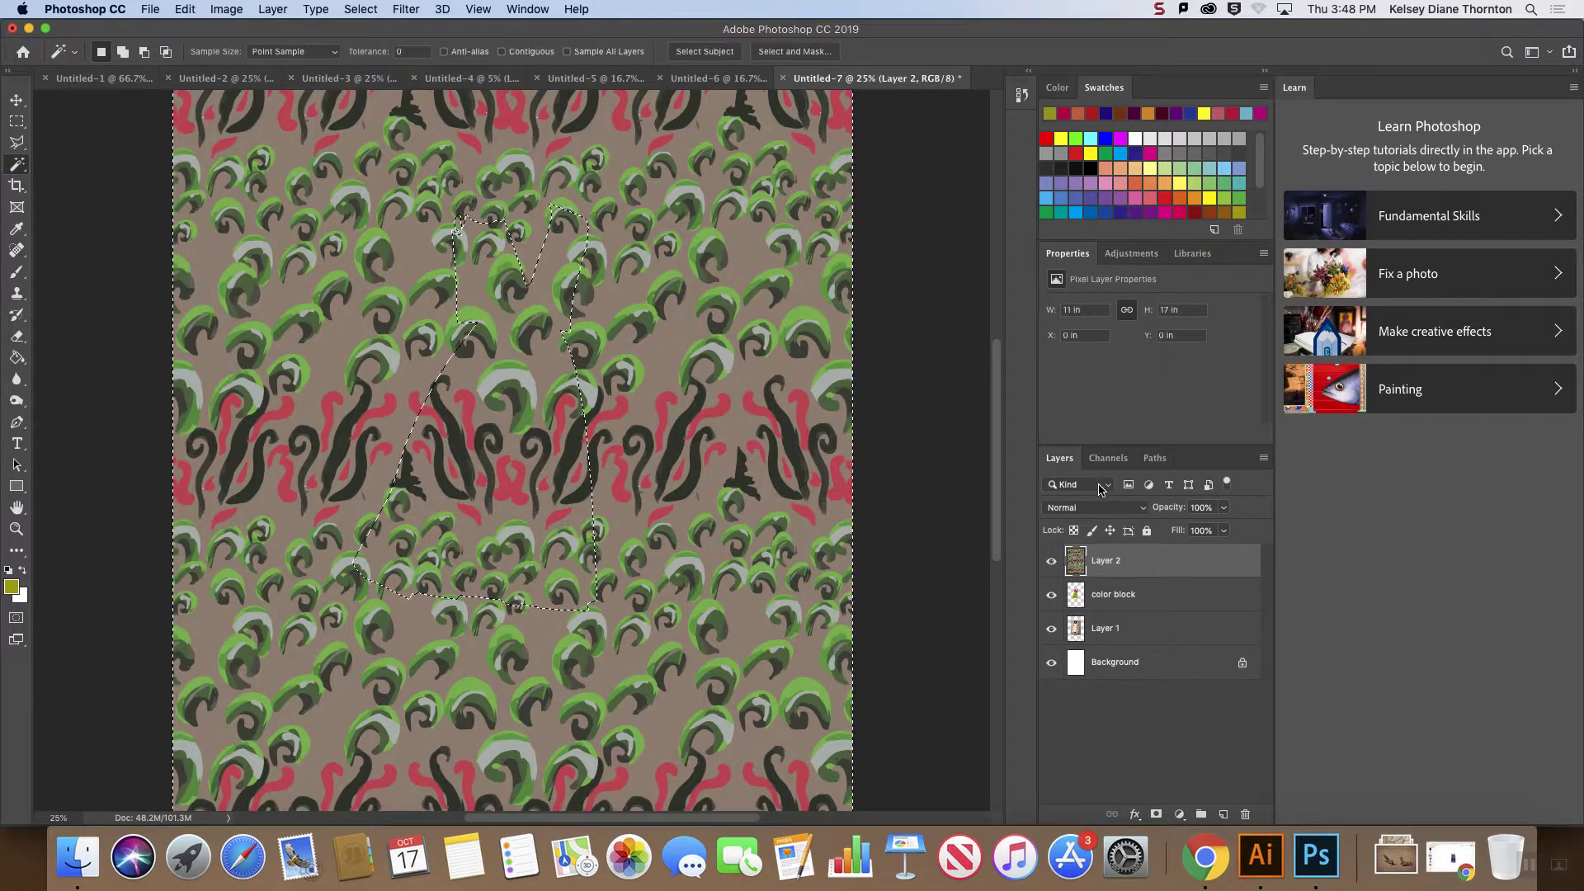
{"action": "key", "text": "Delete"}
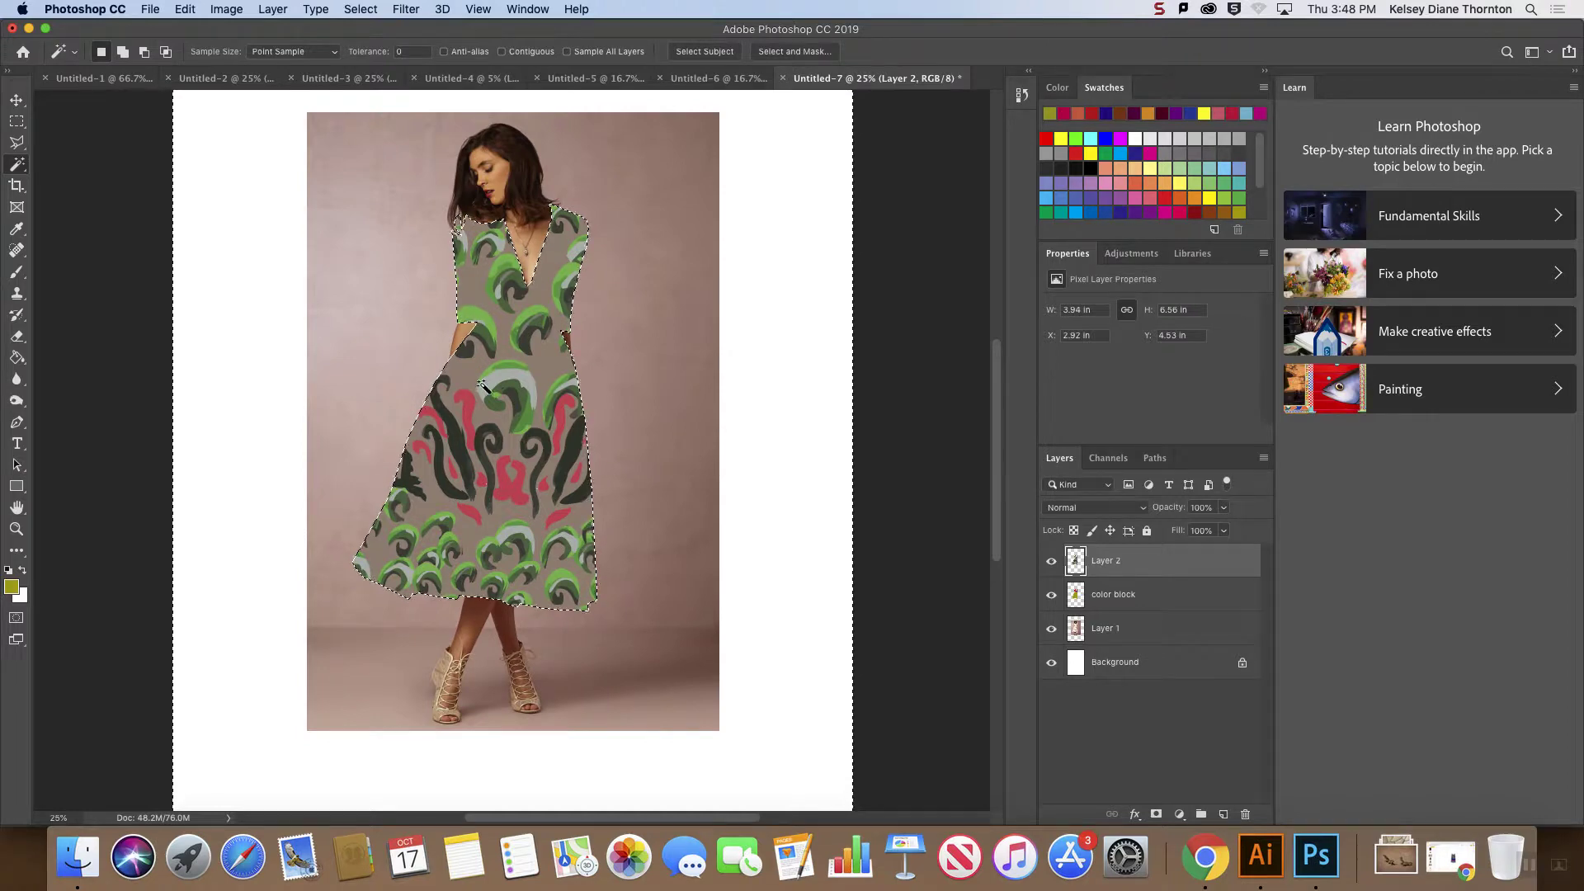
- Undo trimming the pattern to the dress outline and reordering Layer 2, and return to the Magic Wand tool
{"action": "key", "text": "z"}
{"action": "key", "text": "super+z"}
{"action": "key", "text": "super+z"}
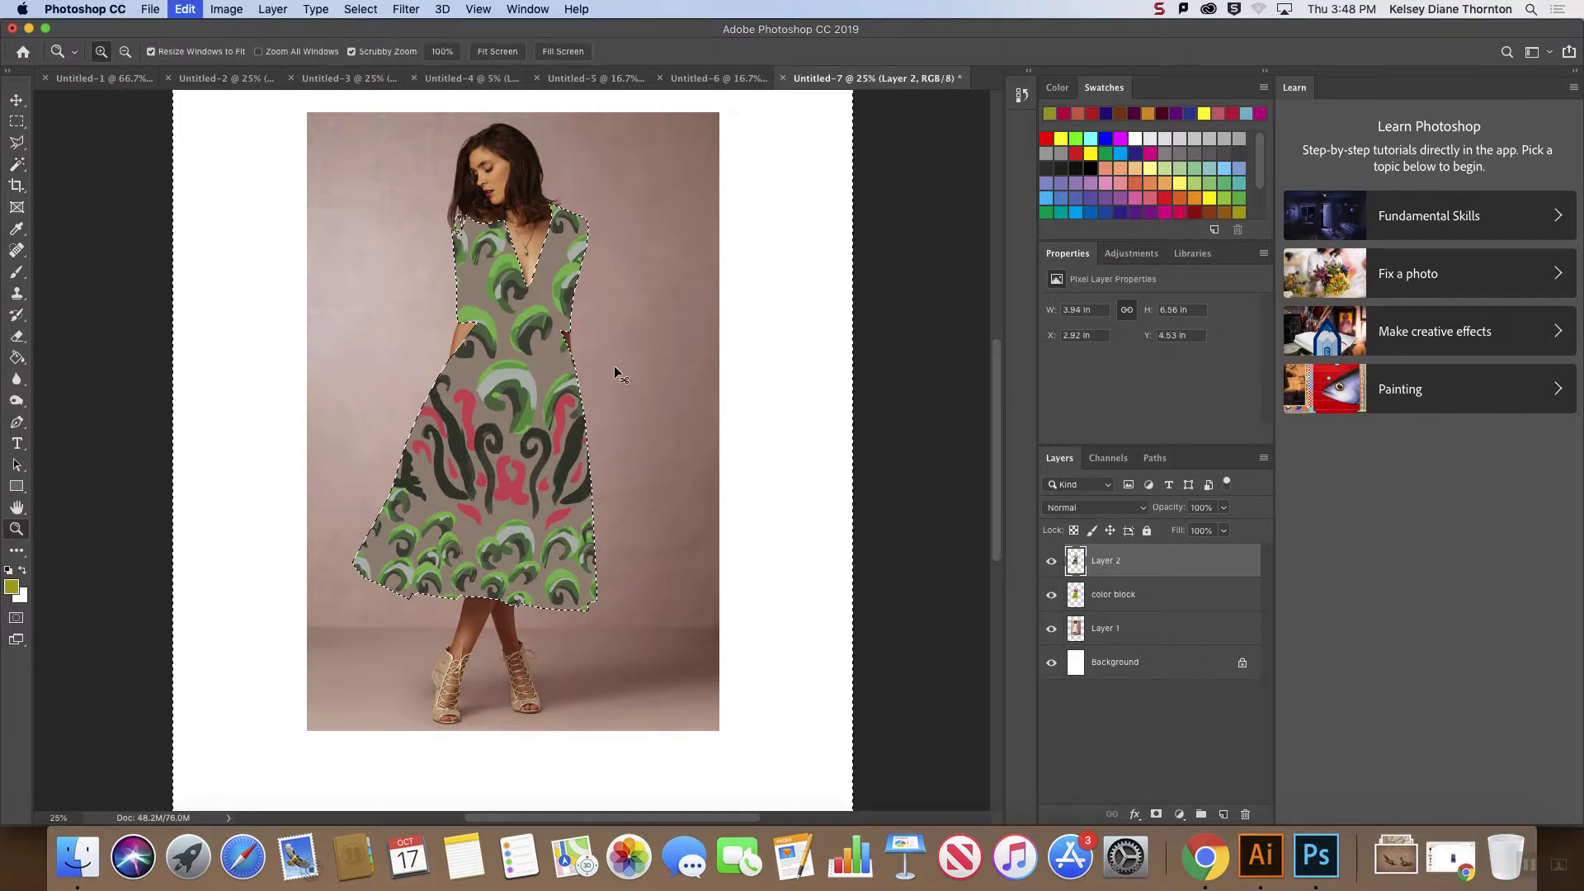
{"action": "key", "text": "w"}
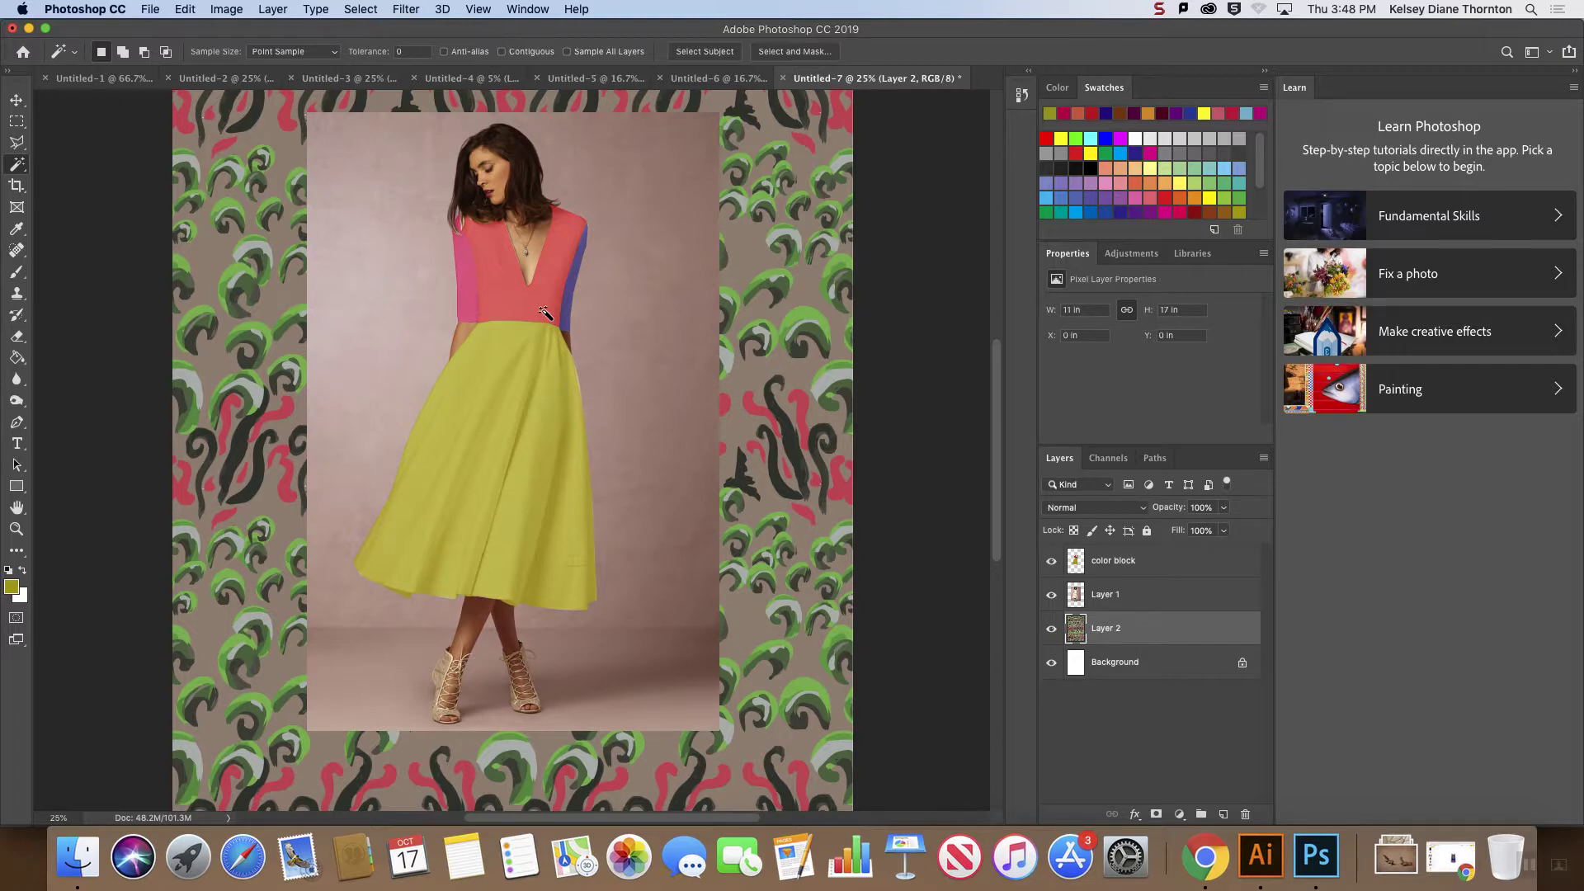
- Hide the dress photo on Layer 1, keep the color block layer shown over the pattern, and choose the Rectangular Marquee tool
{"action": "left_click", "coordinate": [1145, 601]}
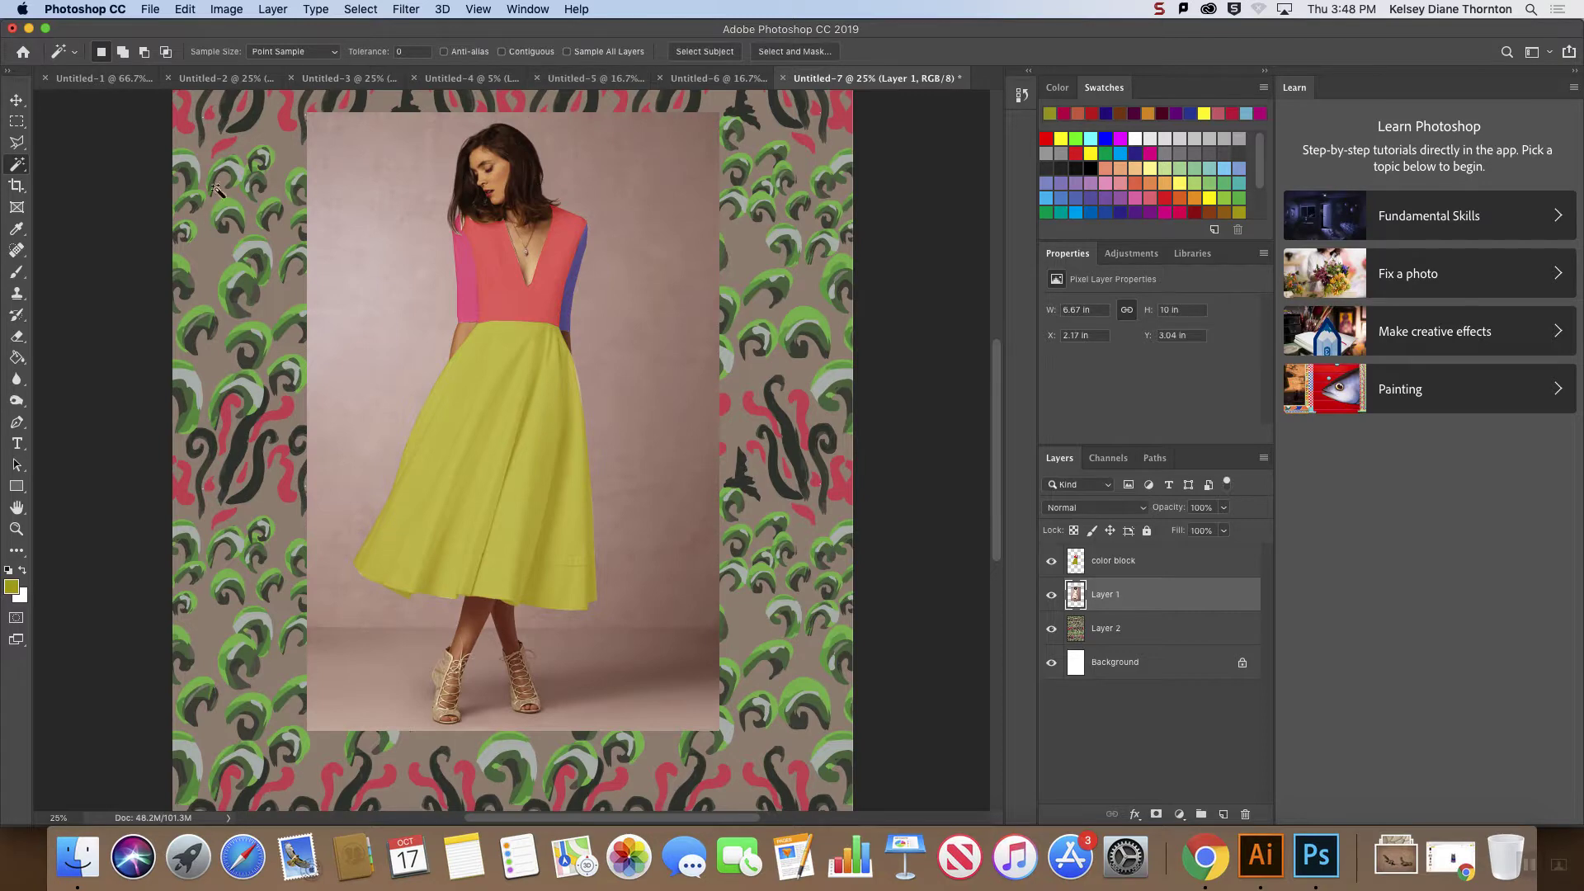
{"action": "left_click", "coordinate": [17, 121]}
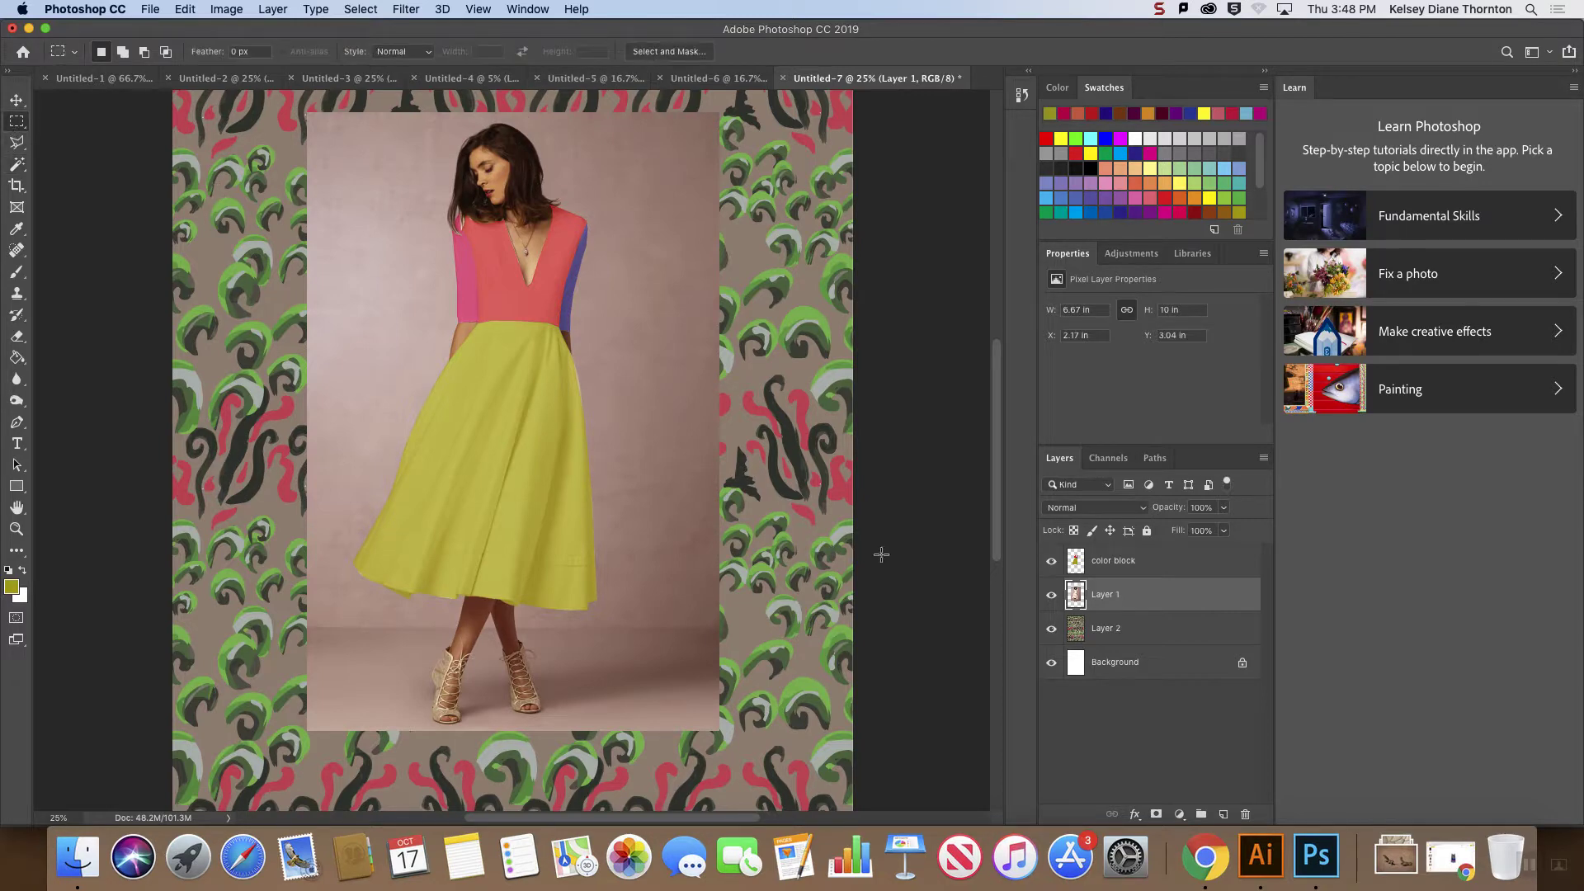
{"action": "left_click", "coordinate": [1052, 594]}
{"action": "left_click", "coordinate": [1051, 561]}
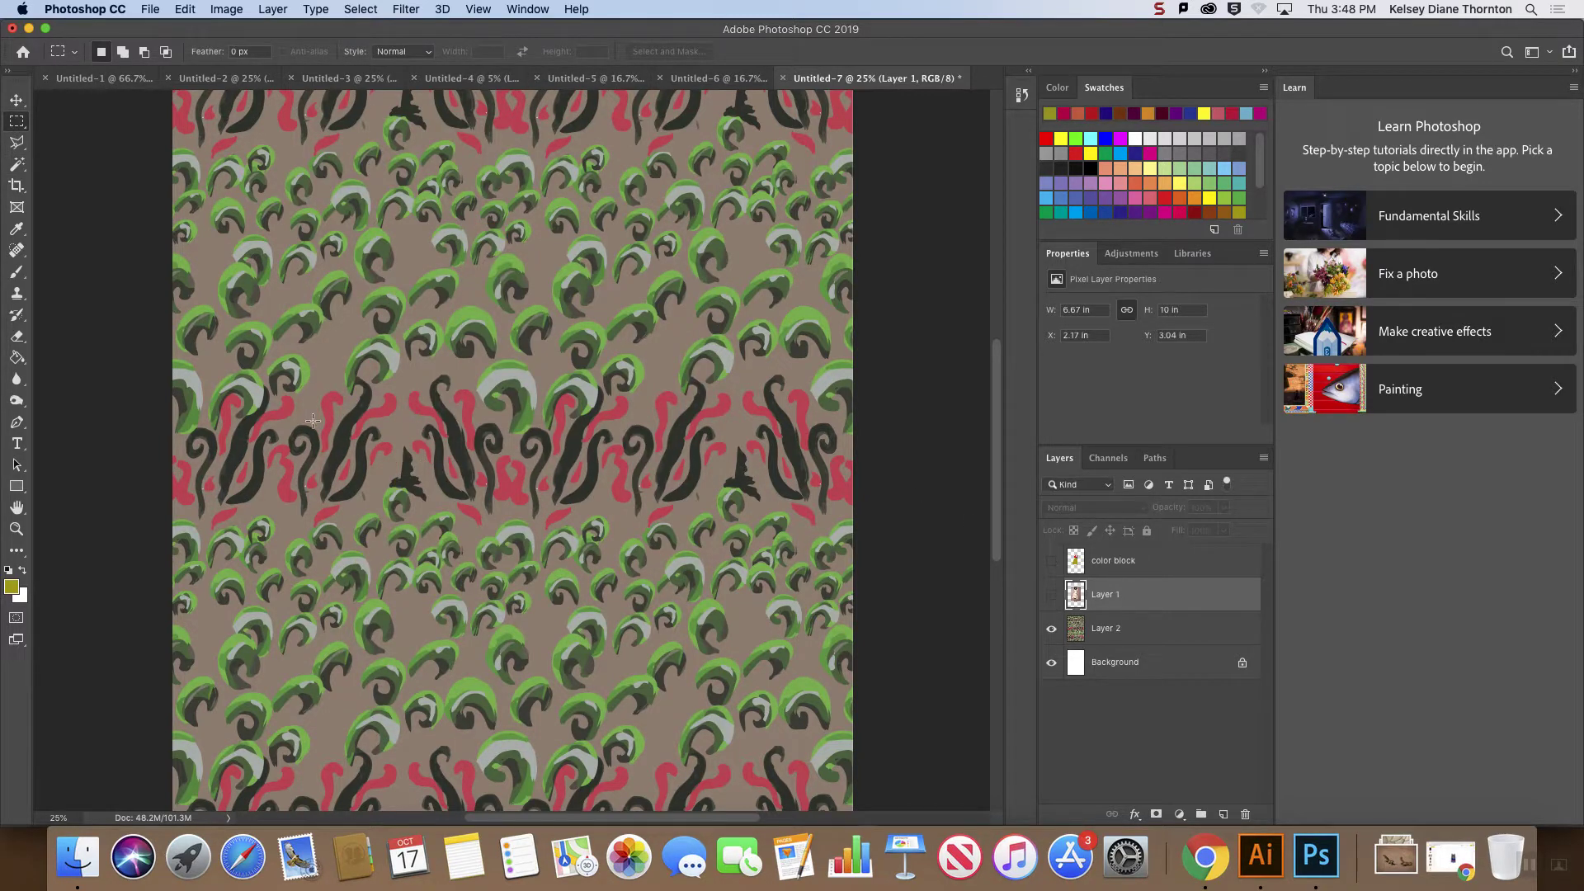
{"action": "left_click", "coordinate": [1051, 598]}
{"action": "left_click", "coordinate": [1051, 597]}
{"action": "left_click", "coordinate": [1051, 561]}
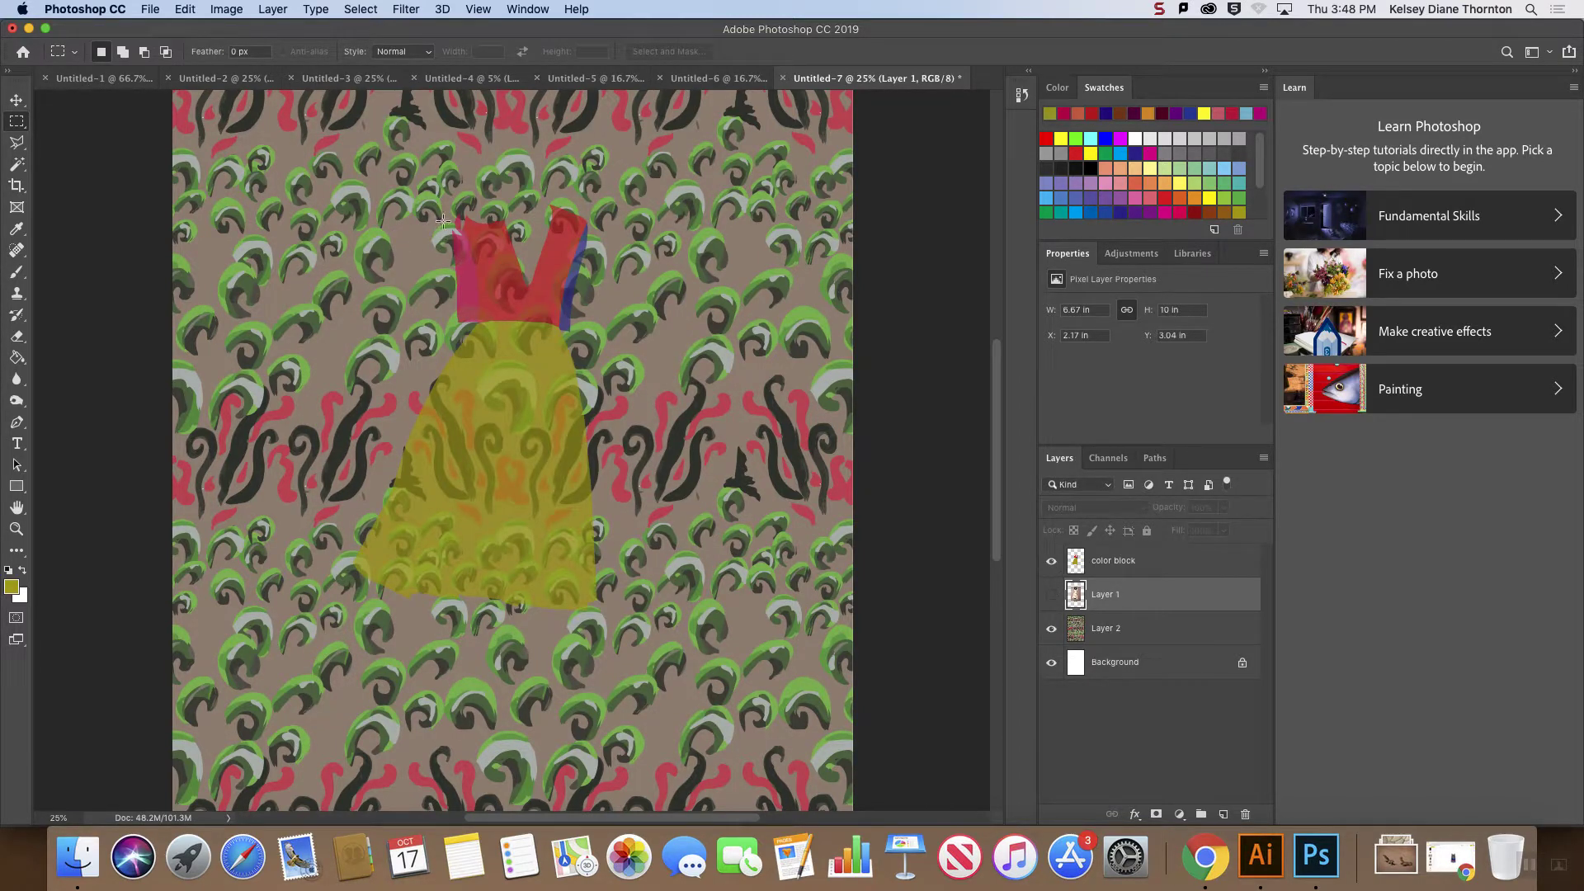
- Marquee an area around the bodice and sleeves, and shift the selection outline down over the red-and-black motif band
{"action": "left_click_drag", "start_coordinate": [391, 151], "coordinate": [652, 400]}
{"action": "mouse_move", "coordinate": [612, 310]}
{"action": "left_mouse_down"}
{"action": "mouse_move", "coordinate": [617, 247]}
{"action": "mouse_move", "coordinate": [603, 296]}
{"action": "left_mouse_up"}
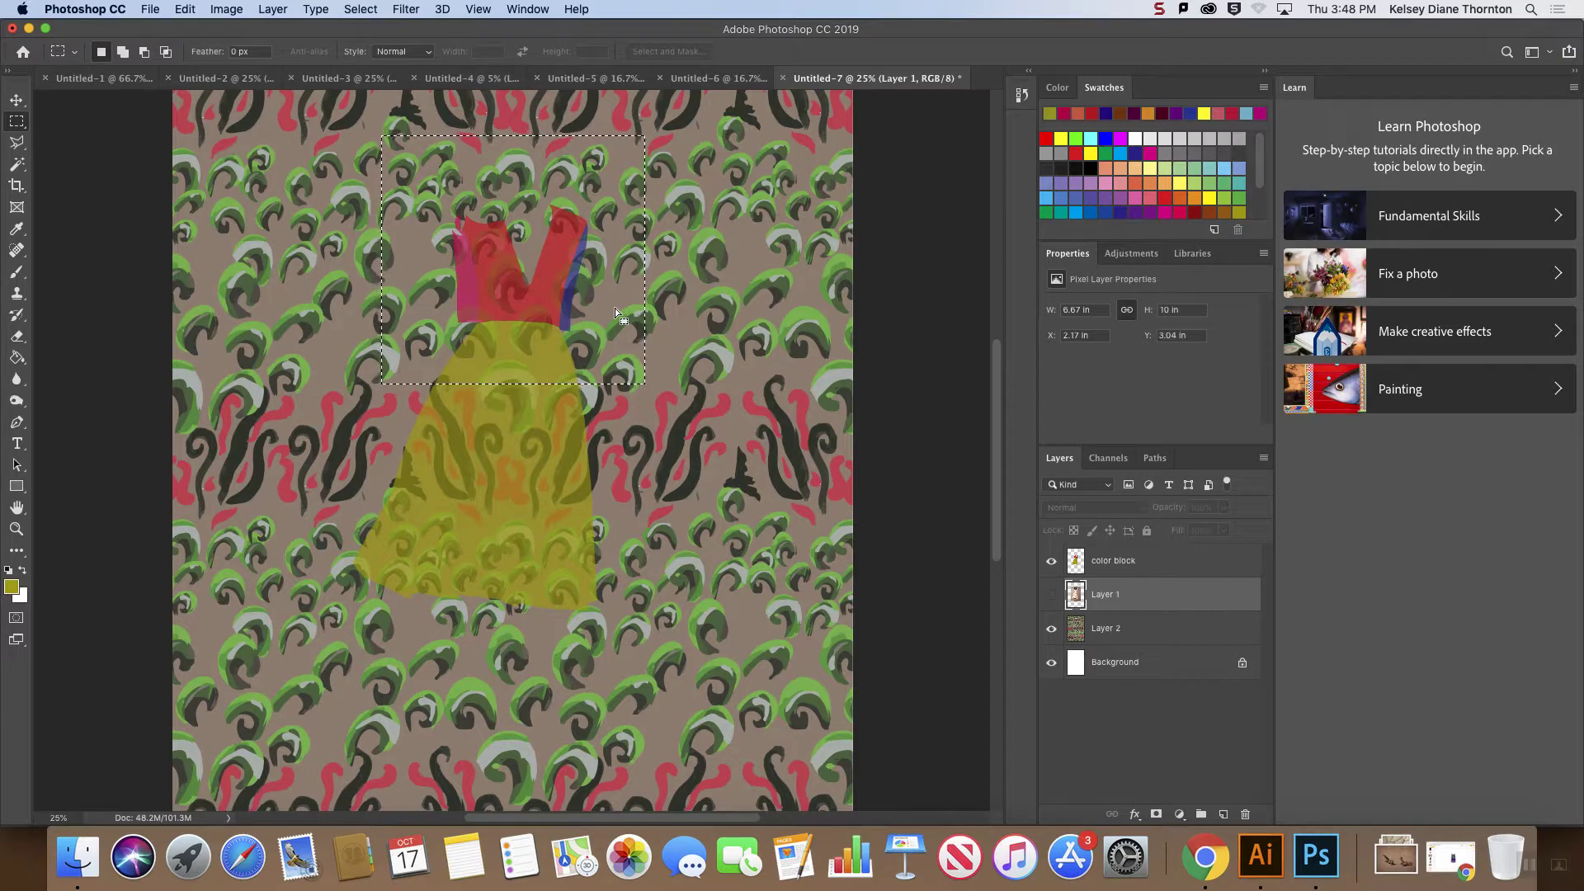
{"action": "left_click_drag", "start_coordinate": [607, 319], "coordinate": [495, 501]}
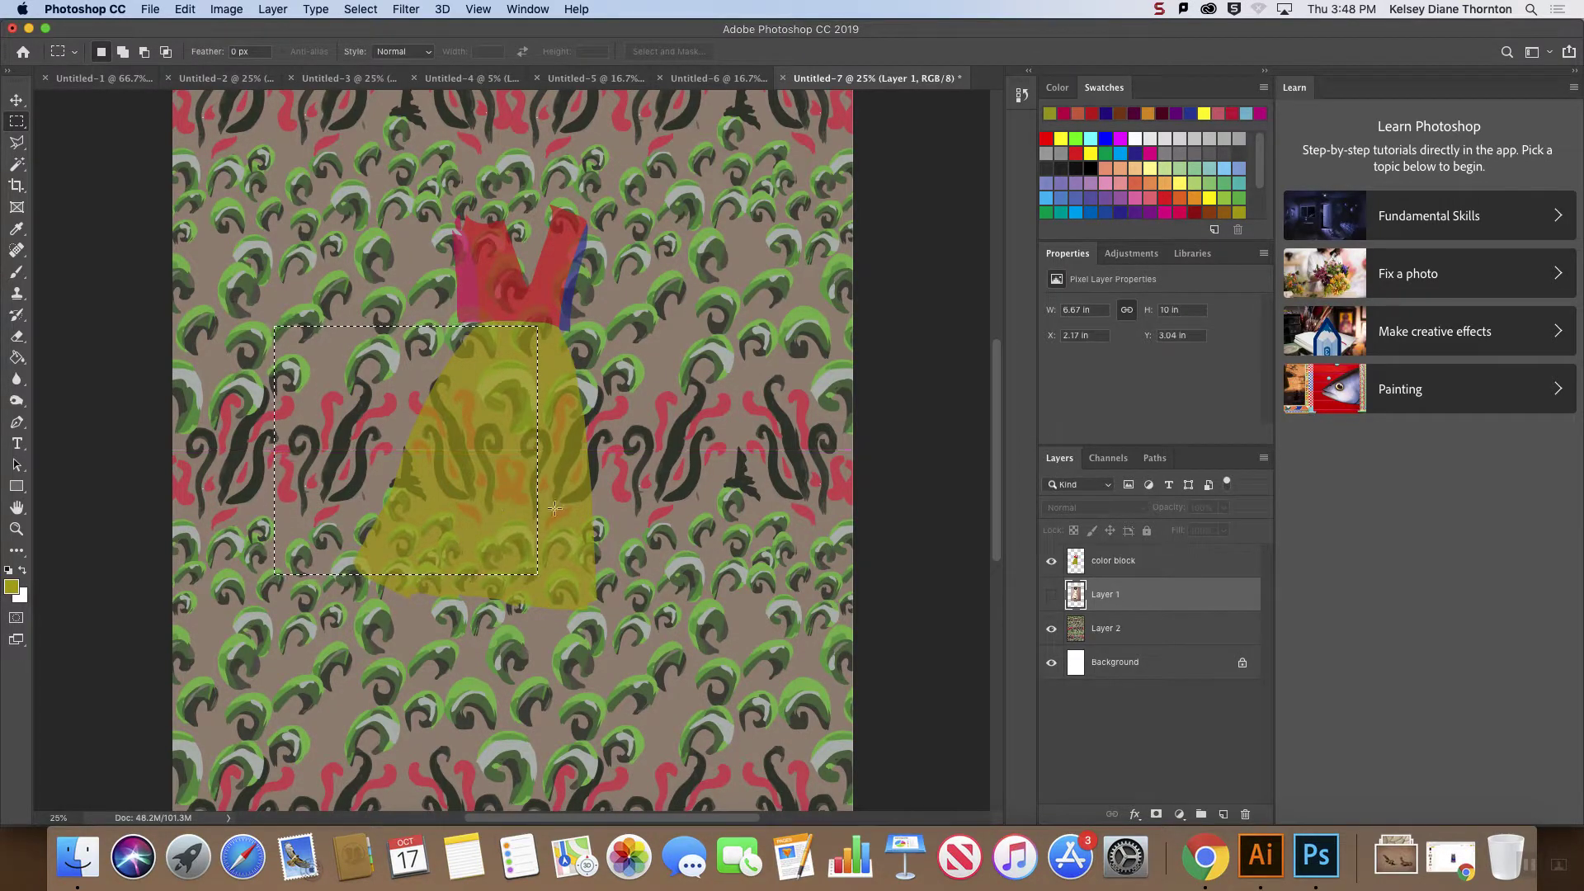
- Paste another full copy of the pattern as Pixels above Layer 1 and commit its placement
{"action": "key", "text": "super+v"}
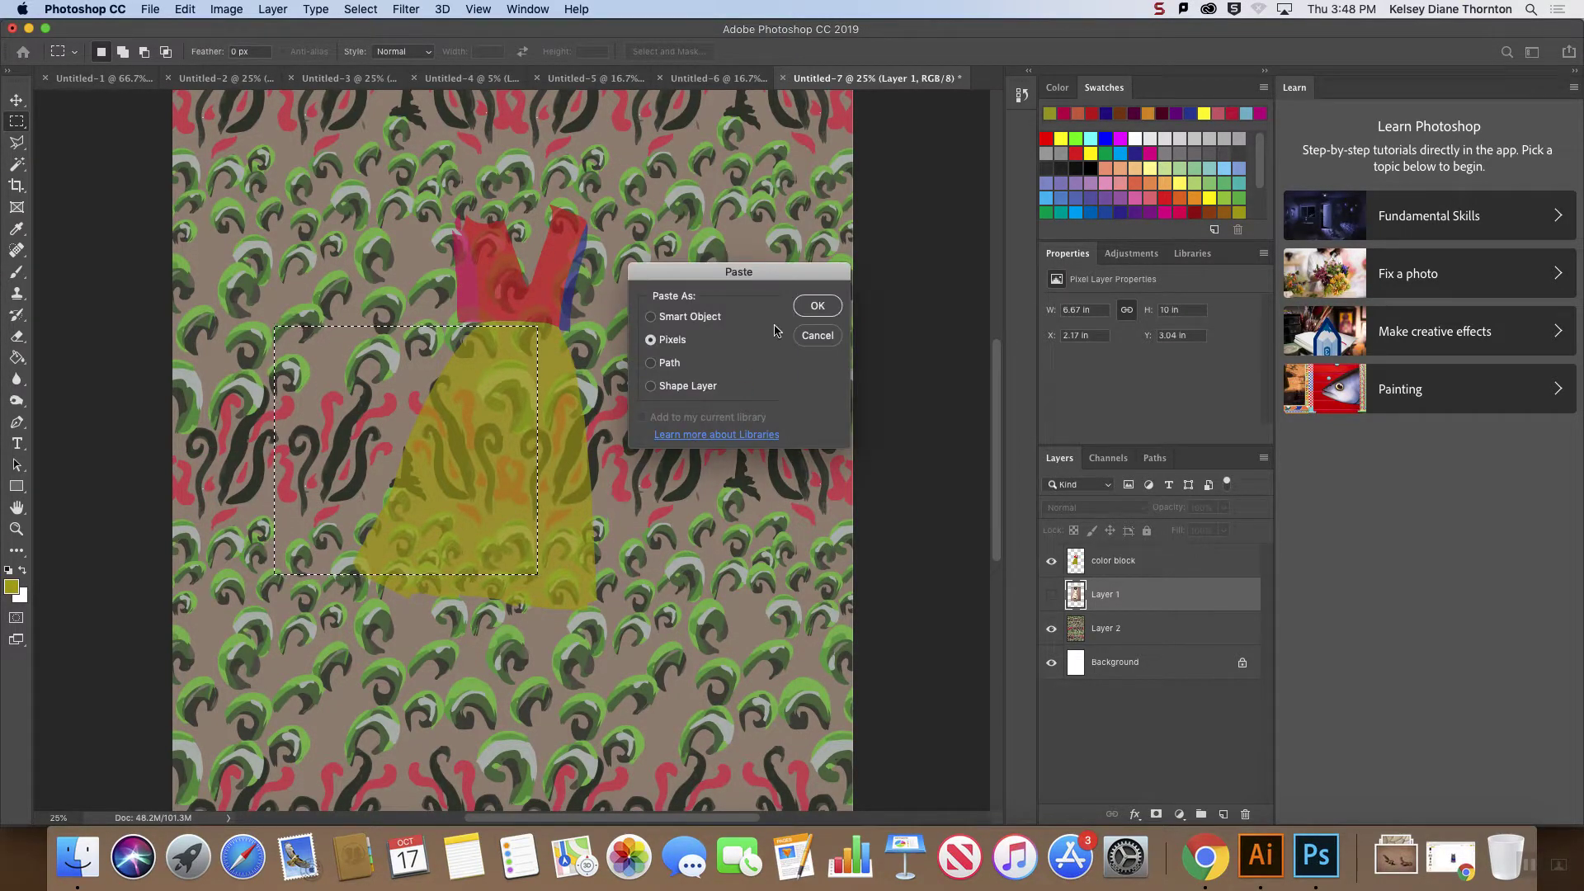
{"action": "left_click", "coordinate": [823, 313]}
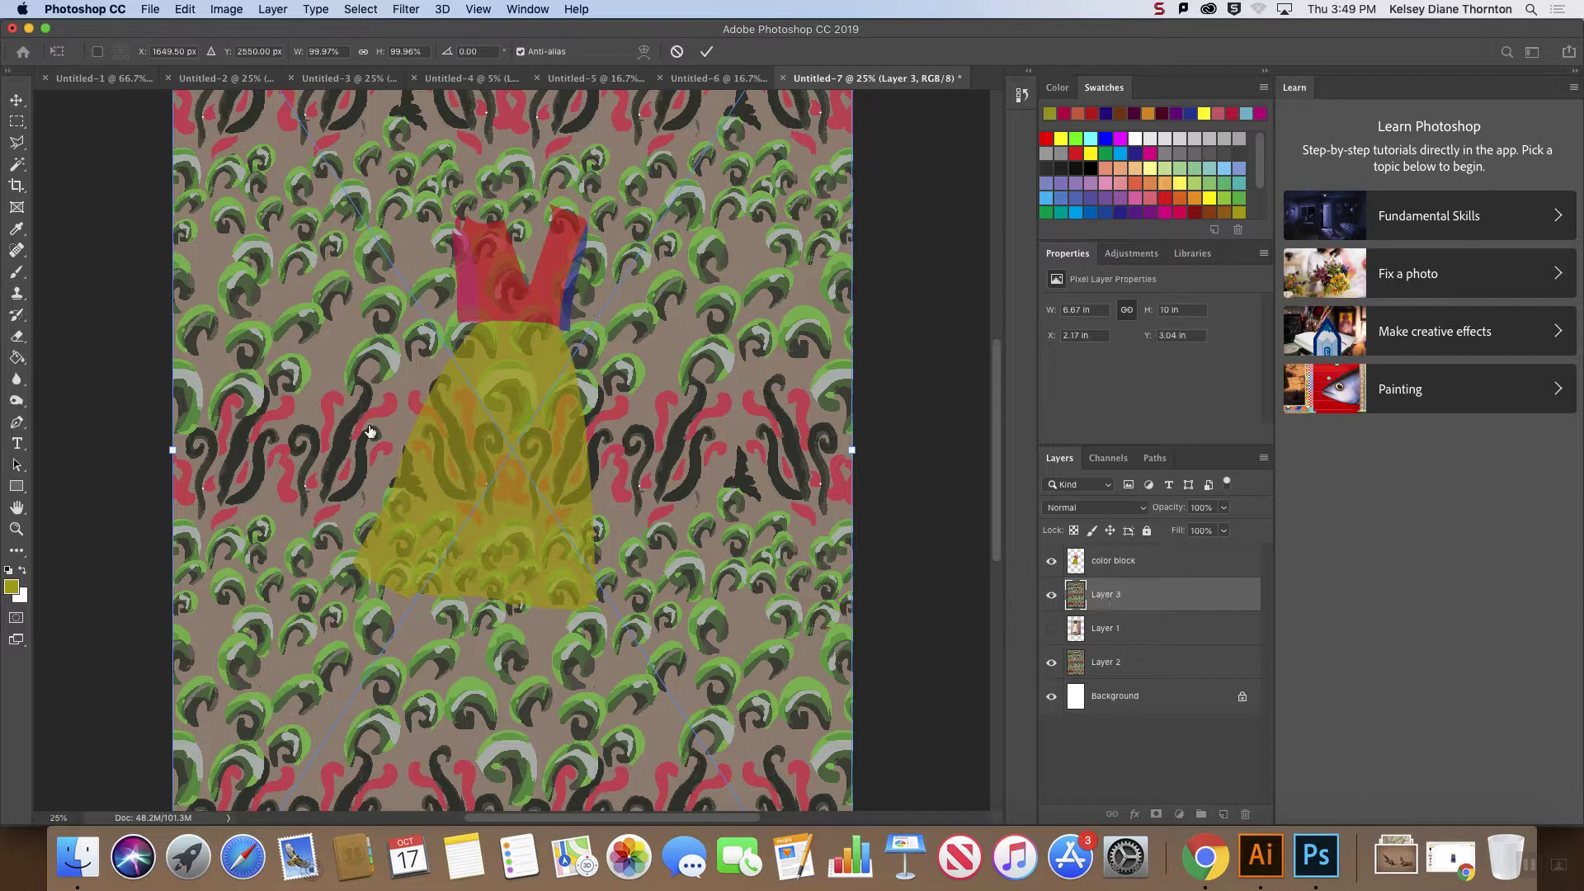
{"action": "key", "text": "Return"}
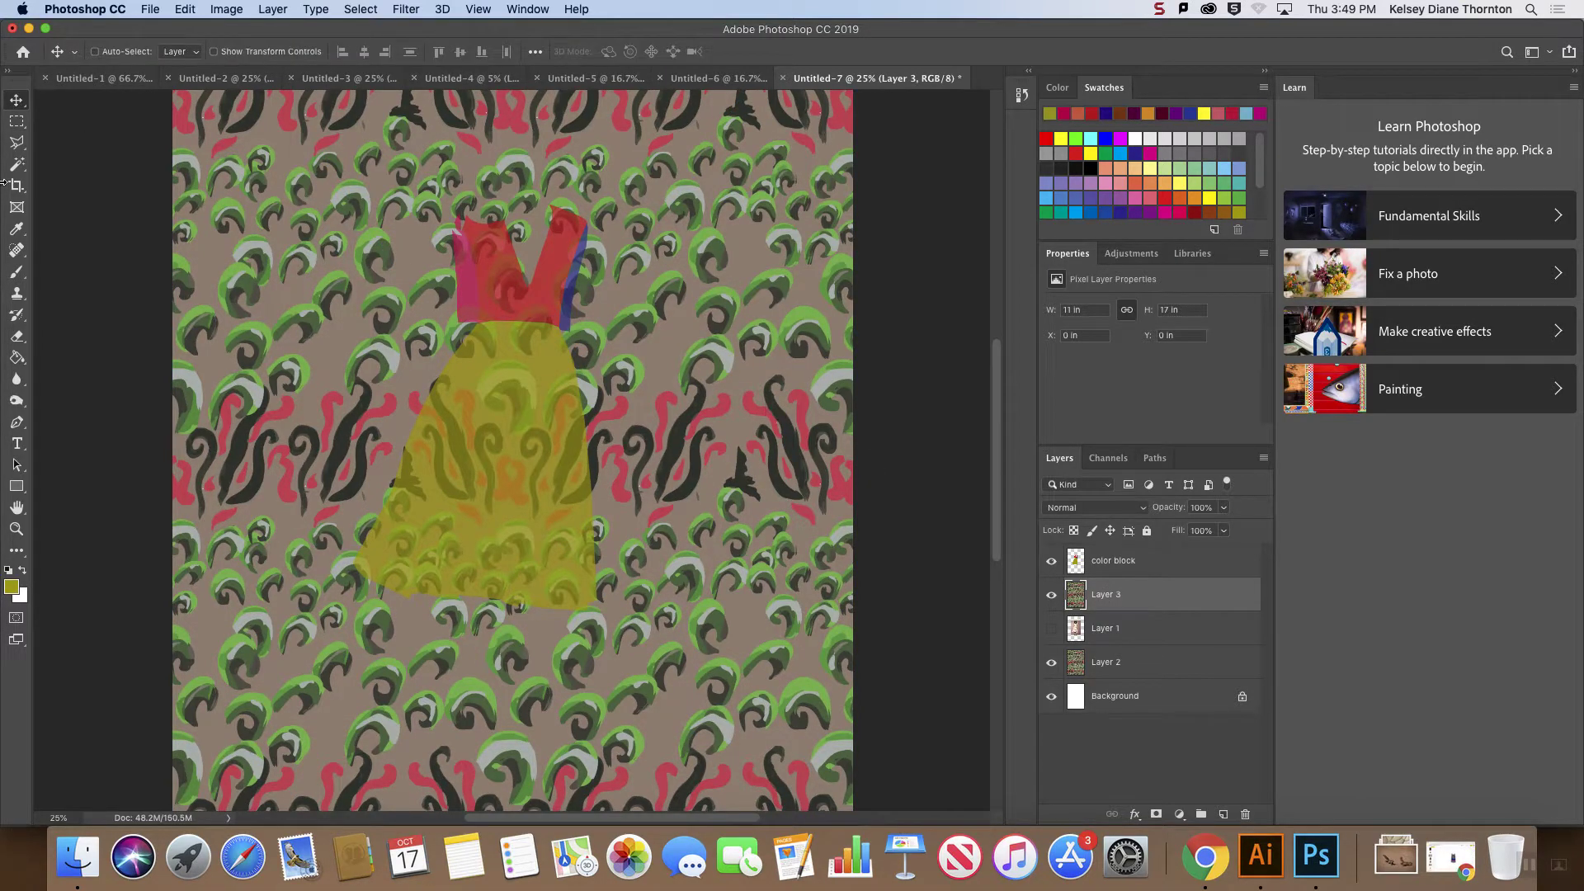
- Marquee the pattern area around the bodice on Layer 3, and copy and paste it as a new layer
{"action": "left_click_drag", "start_coordinate": [358, 164], "coordinate": [735, 382]}
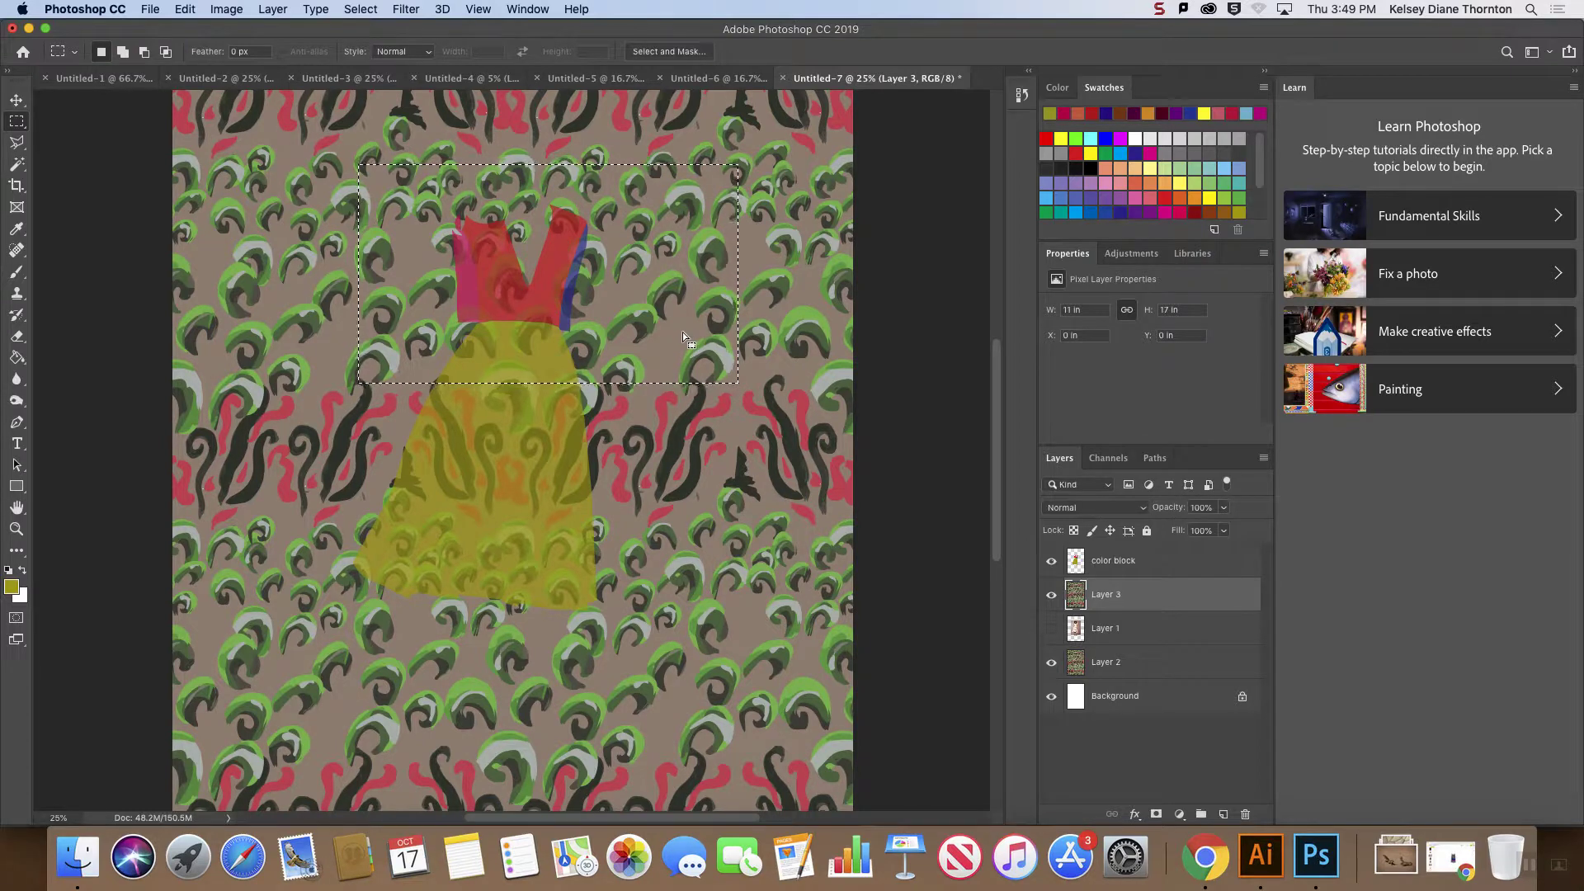
{"action": "key", "text": "super+c"}
{"action": "key", "text": "super+v"}
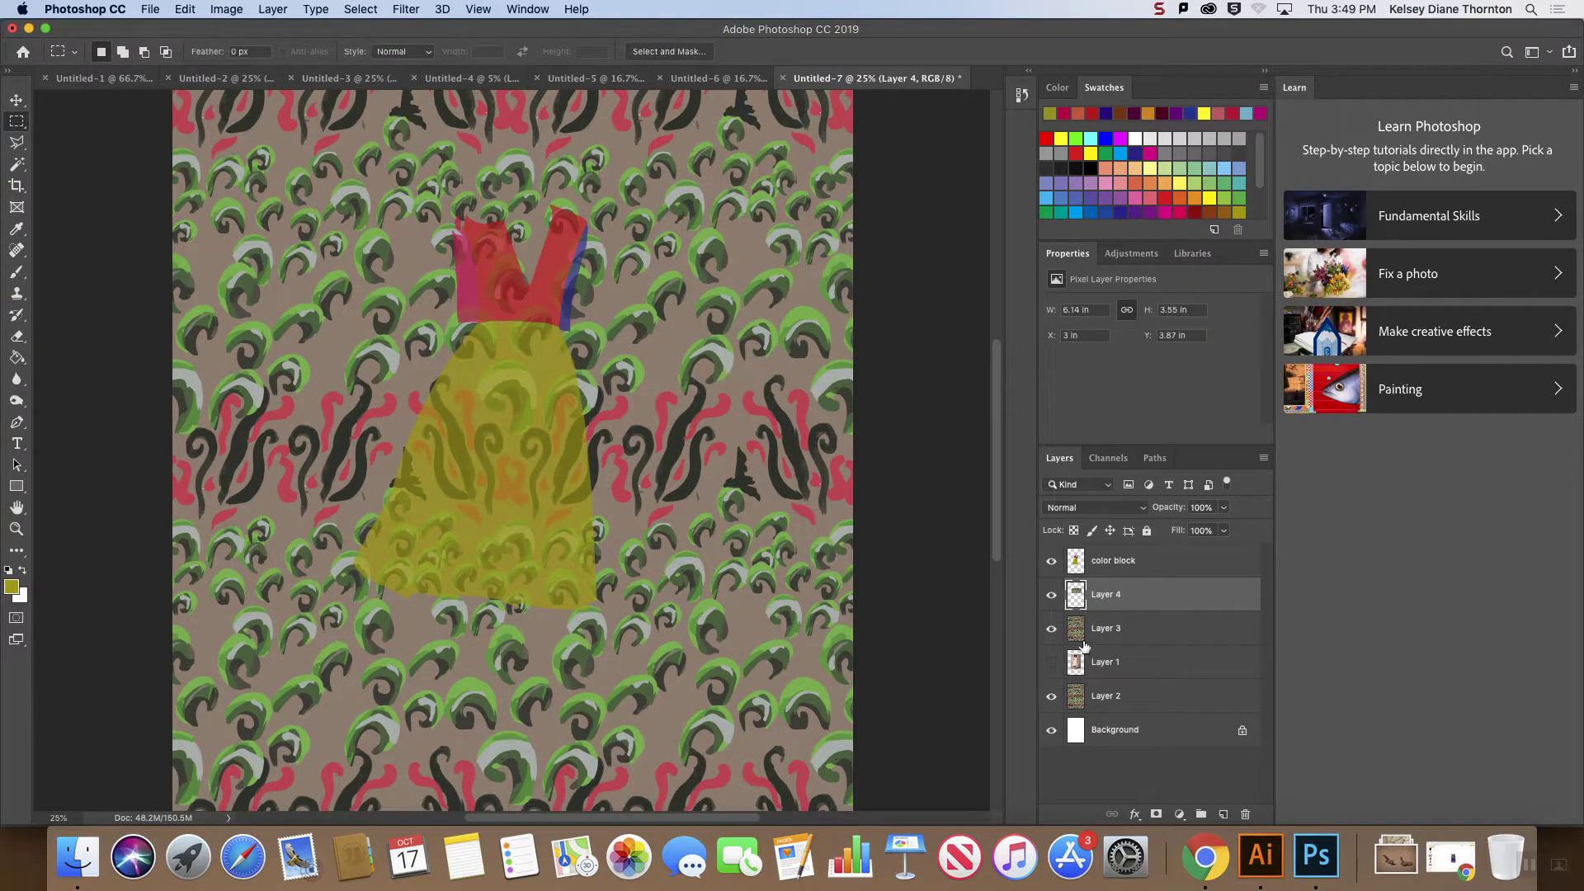
- Undo the pasted pattern piece, delete the extra full pattern on Layer 3, and clear the selection
{"action": "key", "text": "super+z"}
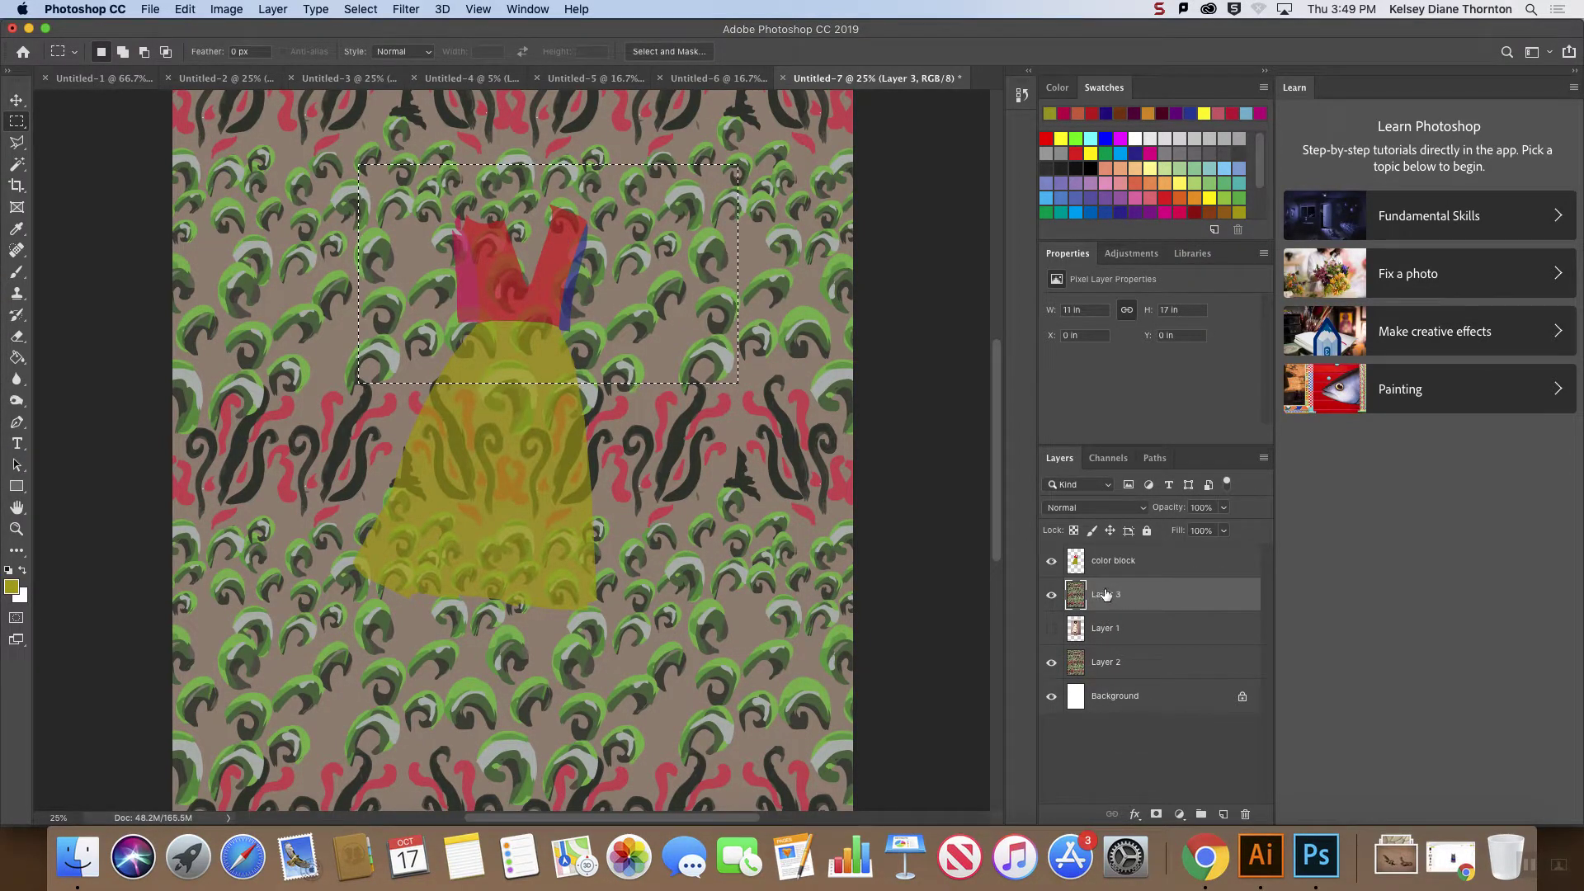
{"action": "left_click_drag", "start_coordinate": [1107, 596], "coordinate": [1244, 813]}
{"action": "key", "text": "super+d"}
- Marquee a bodice-sized area of about 4.4 by 3.5 in, shift it over the red-and-black motifs, and copy that part of Layer 2 to a new layer
{"action": "mouse_move", "coordinate": [384, 191]}
{"action": "left_mouse_down"}
{"action": "mouse_move", "coordinate": [676, 388]}
{"action": "mouse_move", "coordinate": [657, 402]}
{"action": "left_mouse_up"}
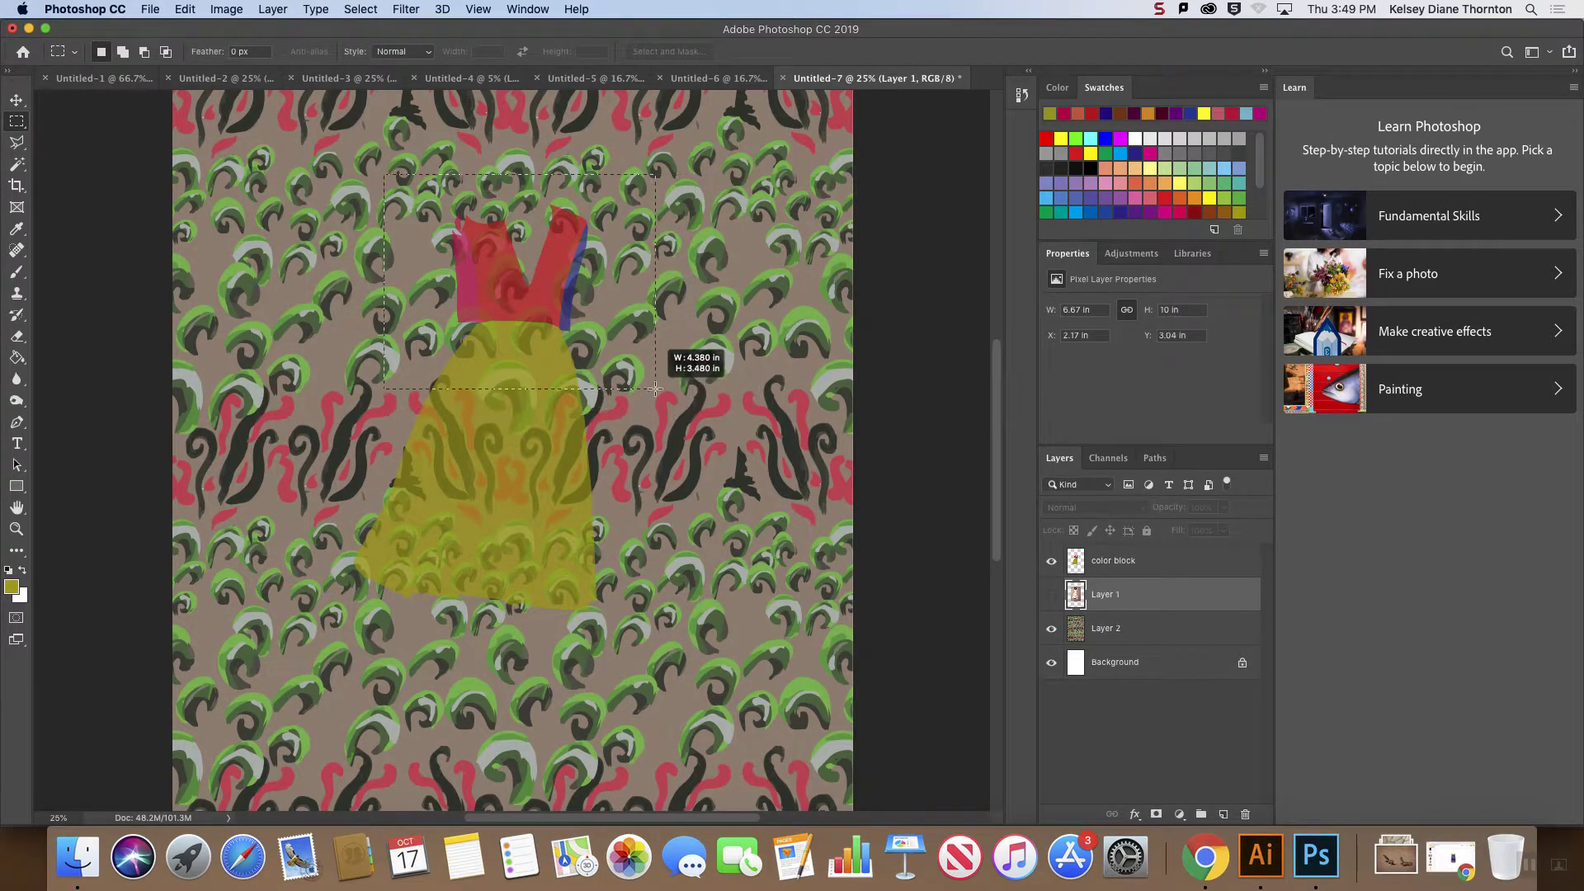
{"action": "mouse_move", "coordinate": [604, 330]}
{"action": "left_mouse_down"}
{"action": "mouse_move", "coordinate": [422, 516]}
{"action": "mouse_move", "coordinate": [448, 472]}
{"action": "mouse_move", "coordinate": [442, 491]}
{"action": "left_mouse_up"}
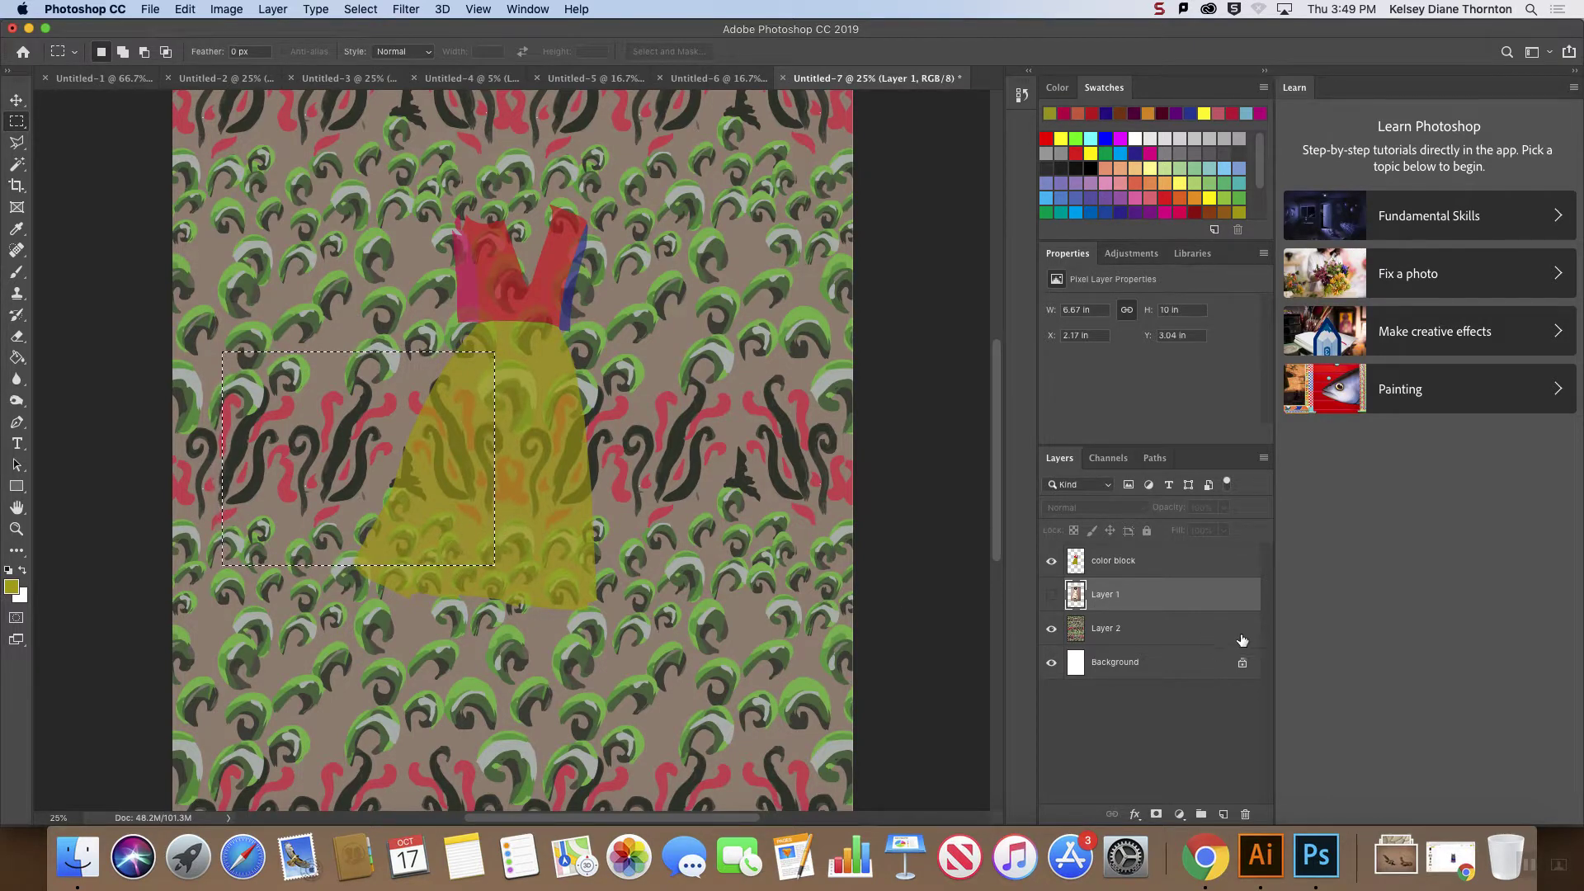
{"action": "left_click", "coordinate": [1147, 634]}
{"action": "key", "text": "super+j"}
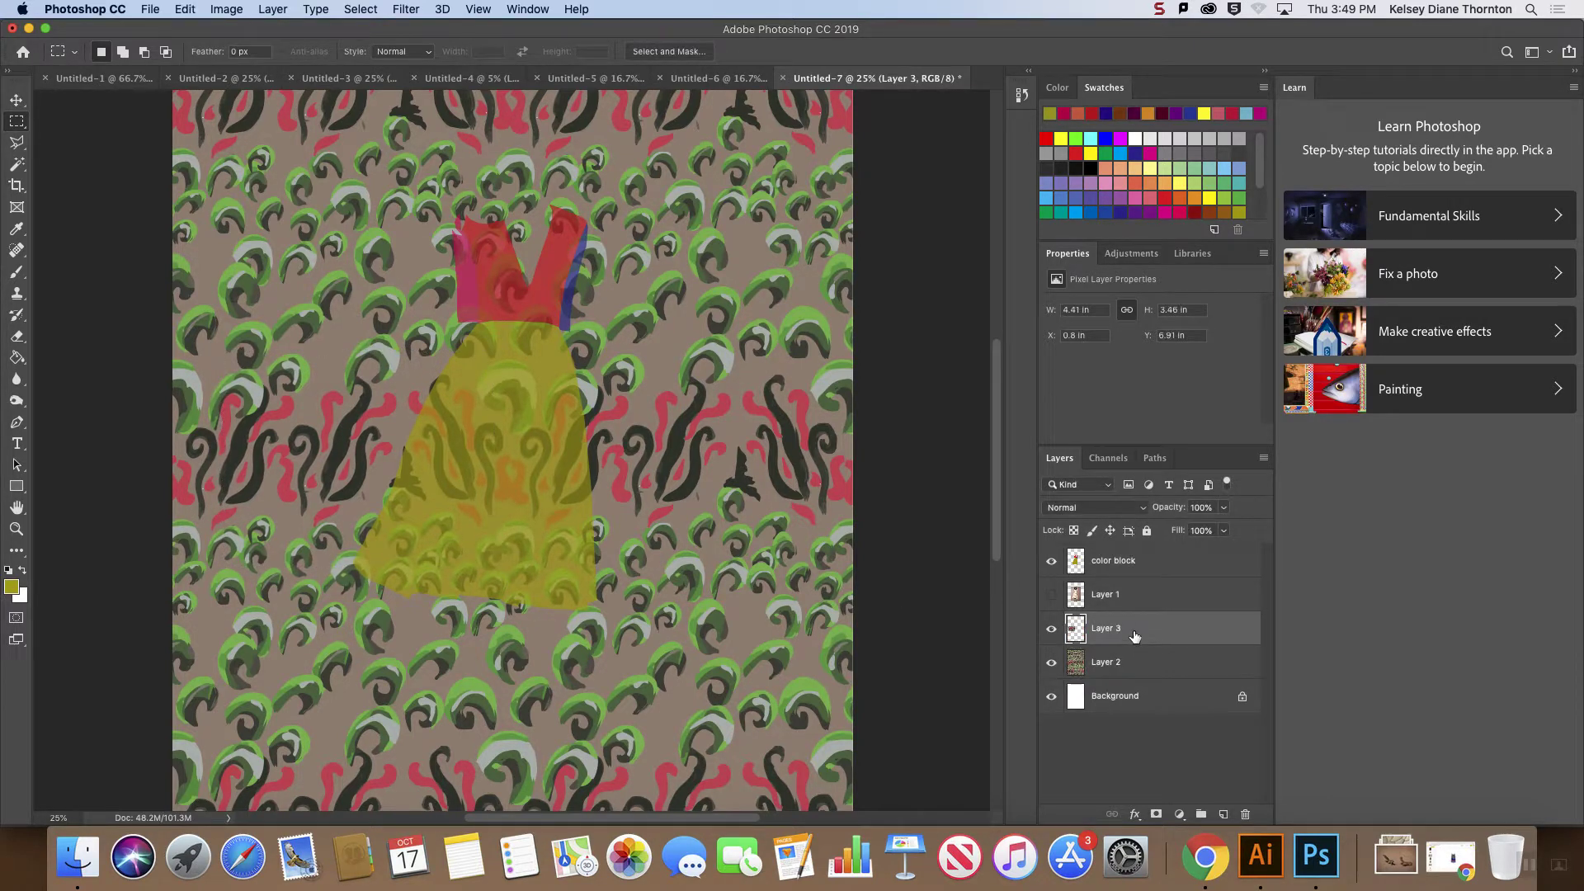
- Hide Layer 2 and move the copied pattern piece over the bodice and sleeves, at about X 2.92 in, Y 4.04 in
{"action": "left_click", "coordinate": [1051, 662]}
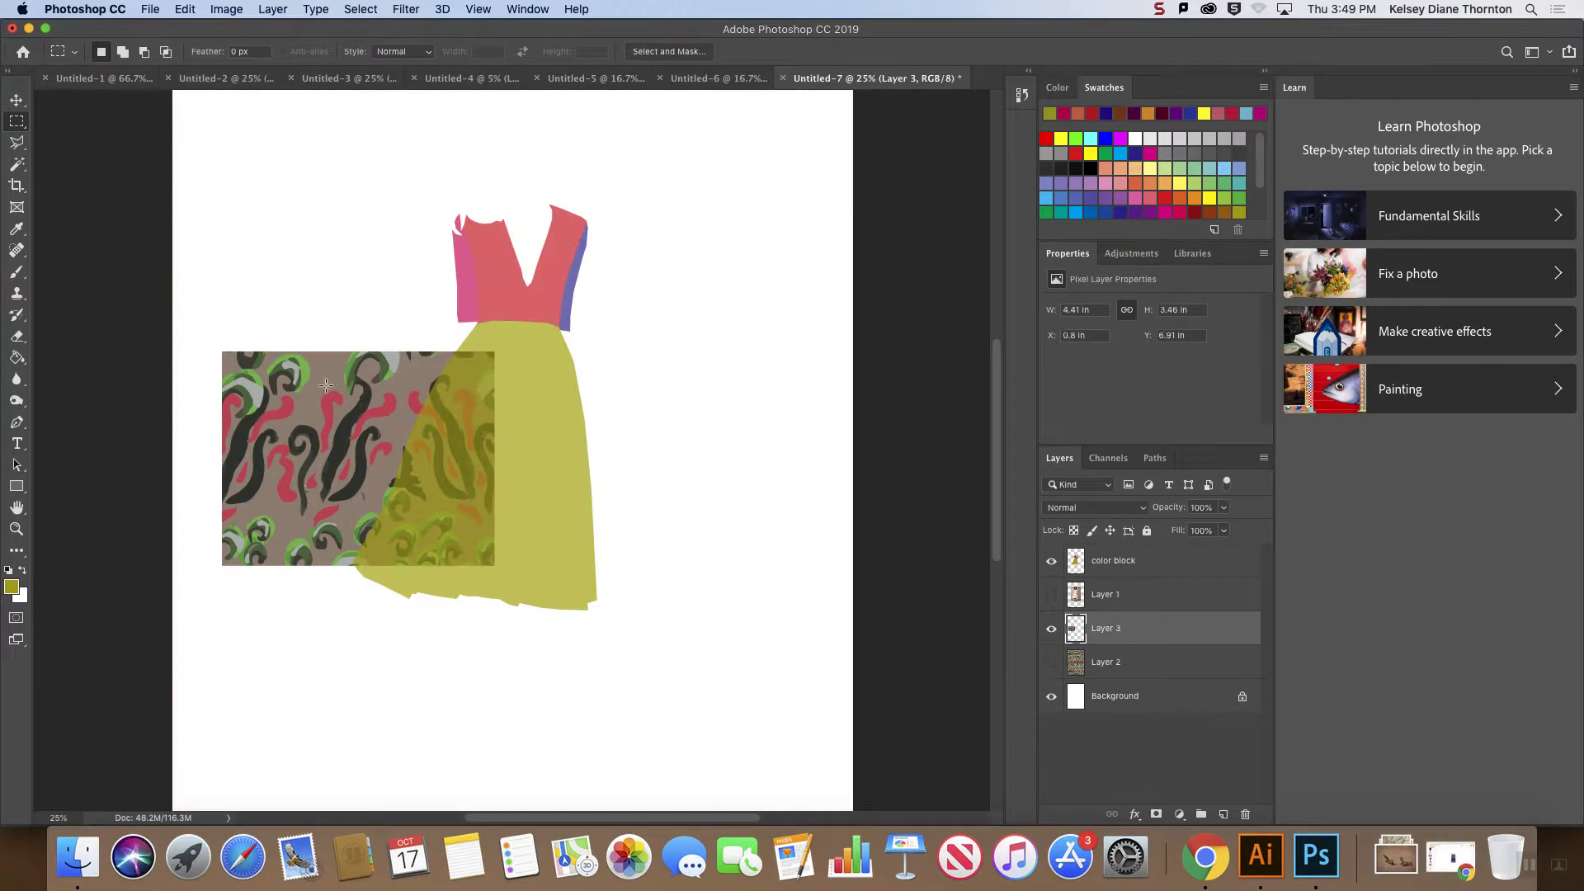
{"action": "left_click", "coordinate": [15, 100]}
{"action": "left_click_drag", "start_coordinate": [278, 430], "coordinate": [411, 273]}
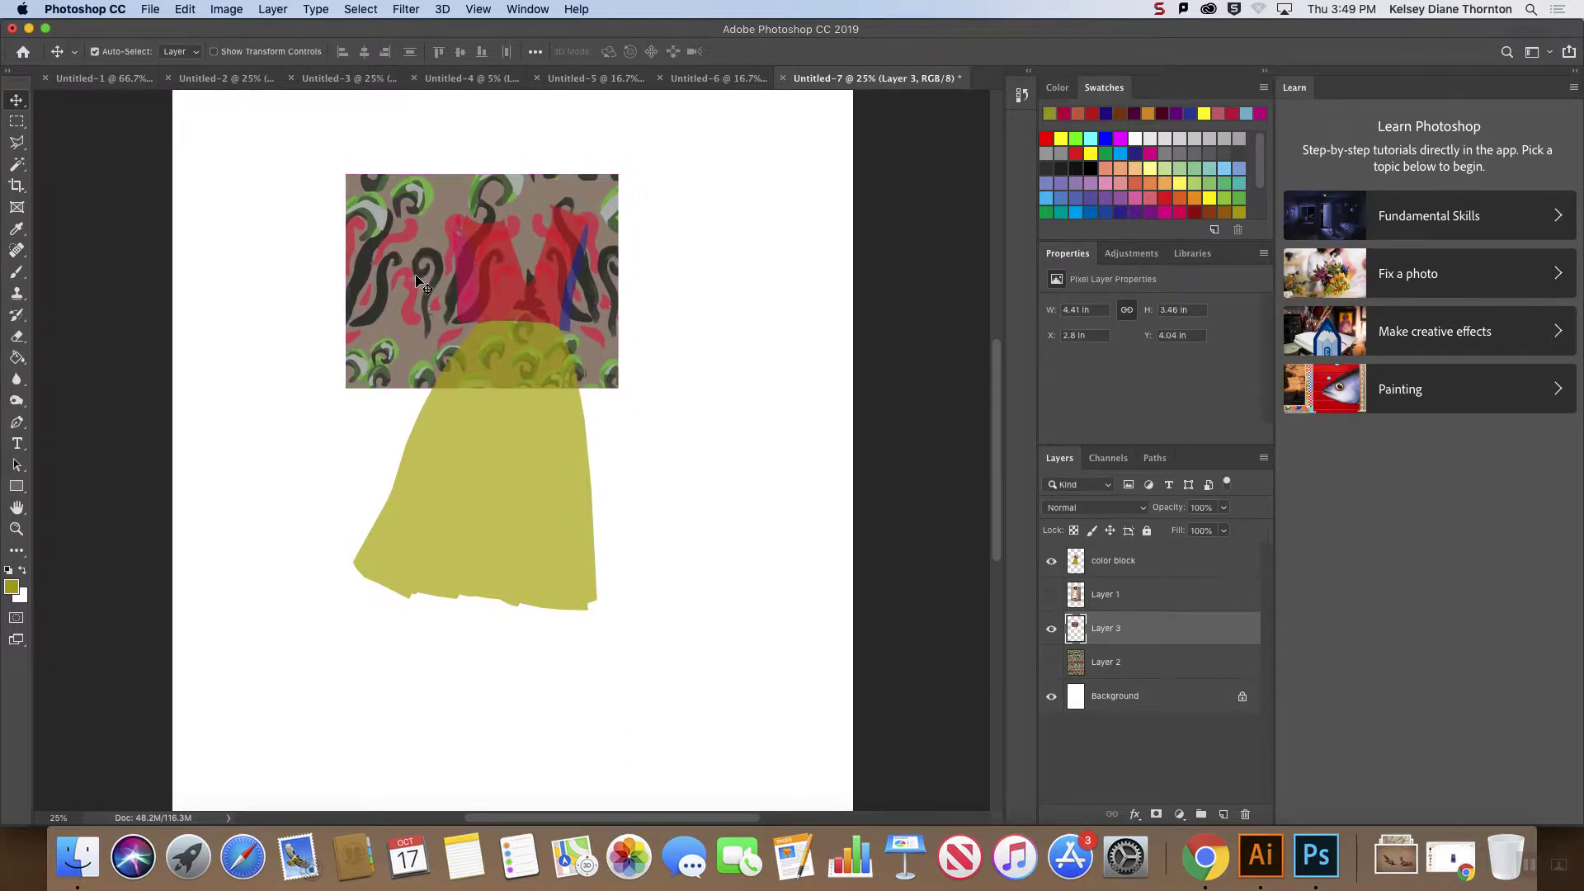
{"action": "key", "text": "super+equal"}
{"action": "scroll", "coordinate": [615, 247], "scroll_direction": "down", "scroll_amount": 1}
{"action": "scroll", "coordinate": [648, 272], "scroll_direction": "up", "scroll_amount": 5}
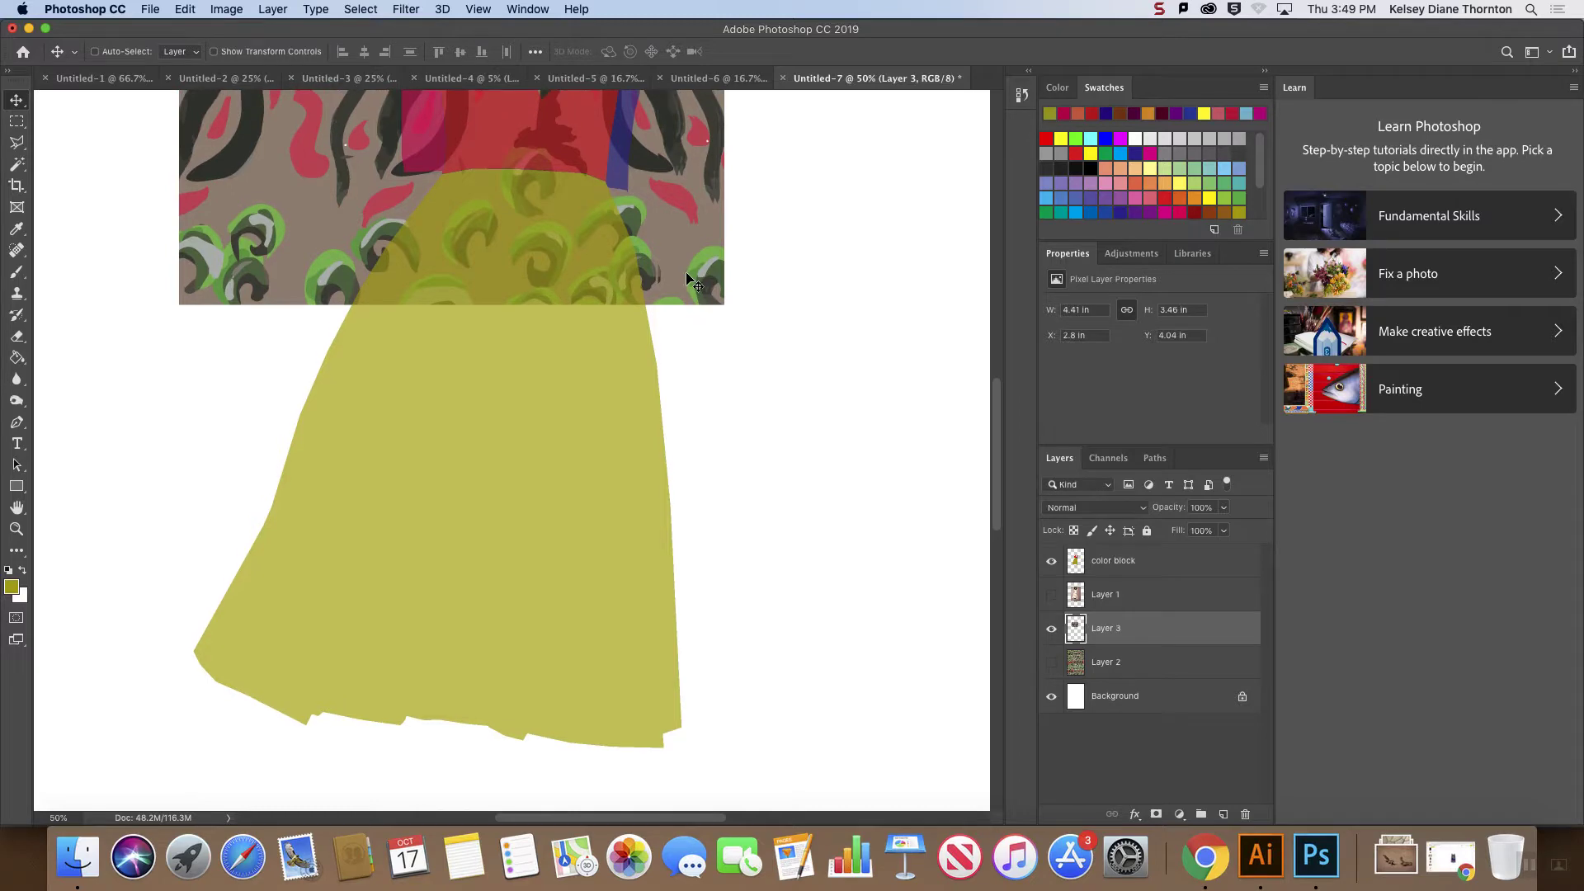
{"action": "mouse_move", "coordinate": [685, 487]}
{"action": "left_mouse_down"}
{"action": "mouse_move", "coordinate": [718, 487]}
{"action": "mouse_move", "coordinate": [700, 487]}
{"action": "left_mouse_up"}
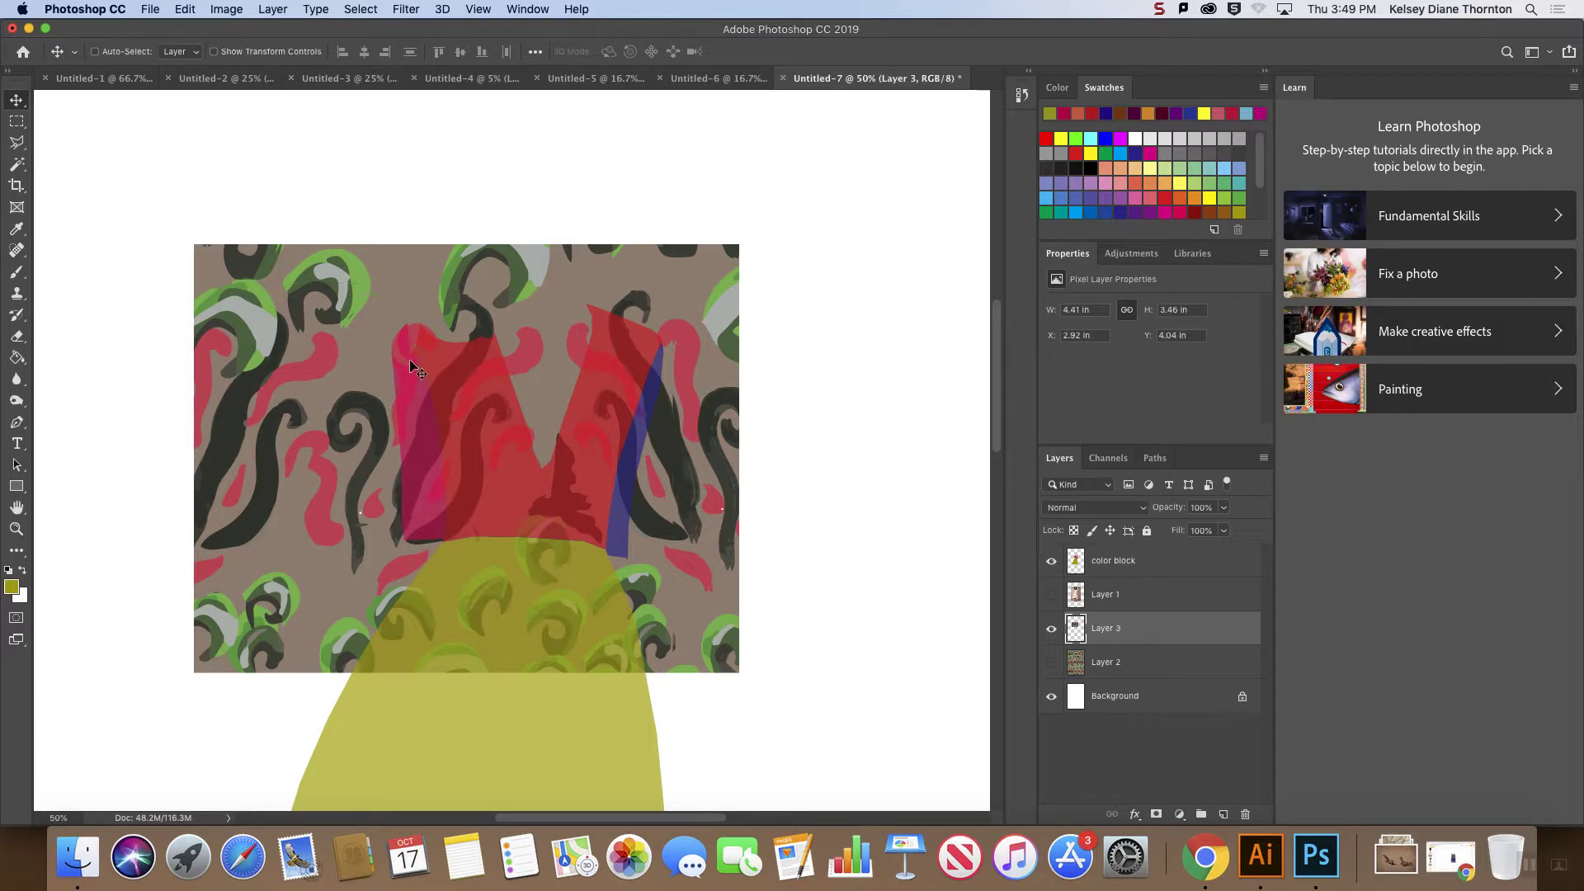
- Clear the stray selection on Layer 3 and select the coral bodice area on the color block layer with the Magic Wand
{"action": "left_click", "coordinate": [18, 165]}
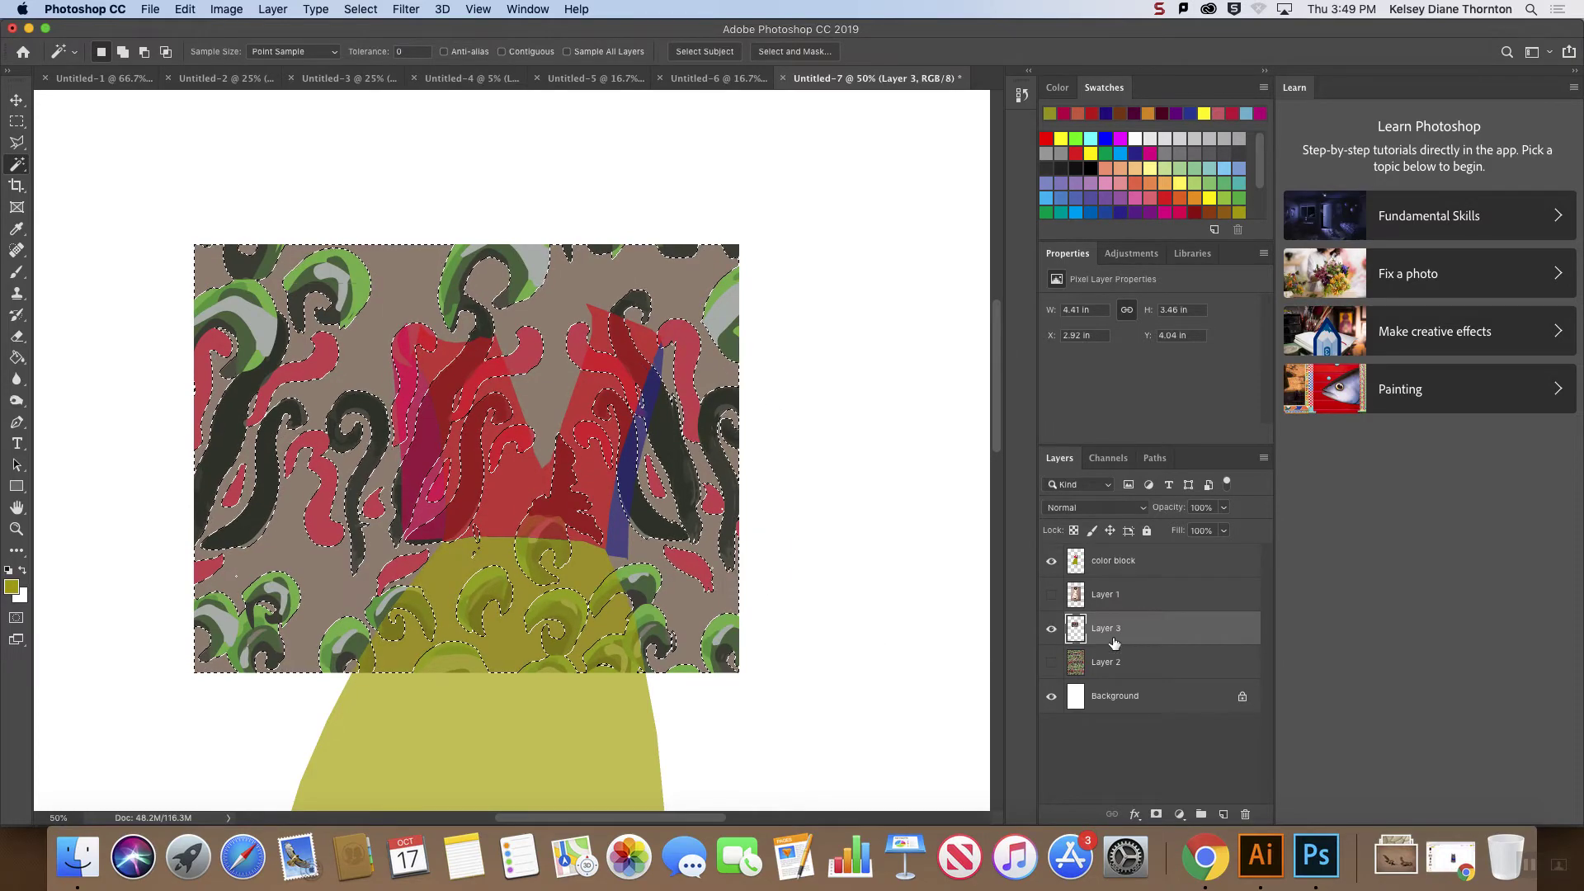
{"action": "key", "text": "super+d"}
{"action": "left_click", "coordinate": [1105, 567]}
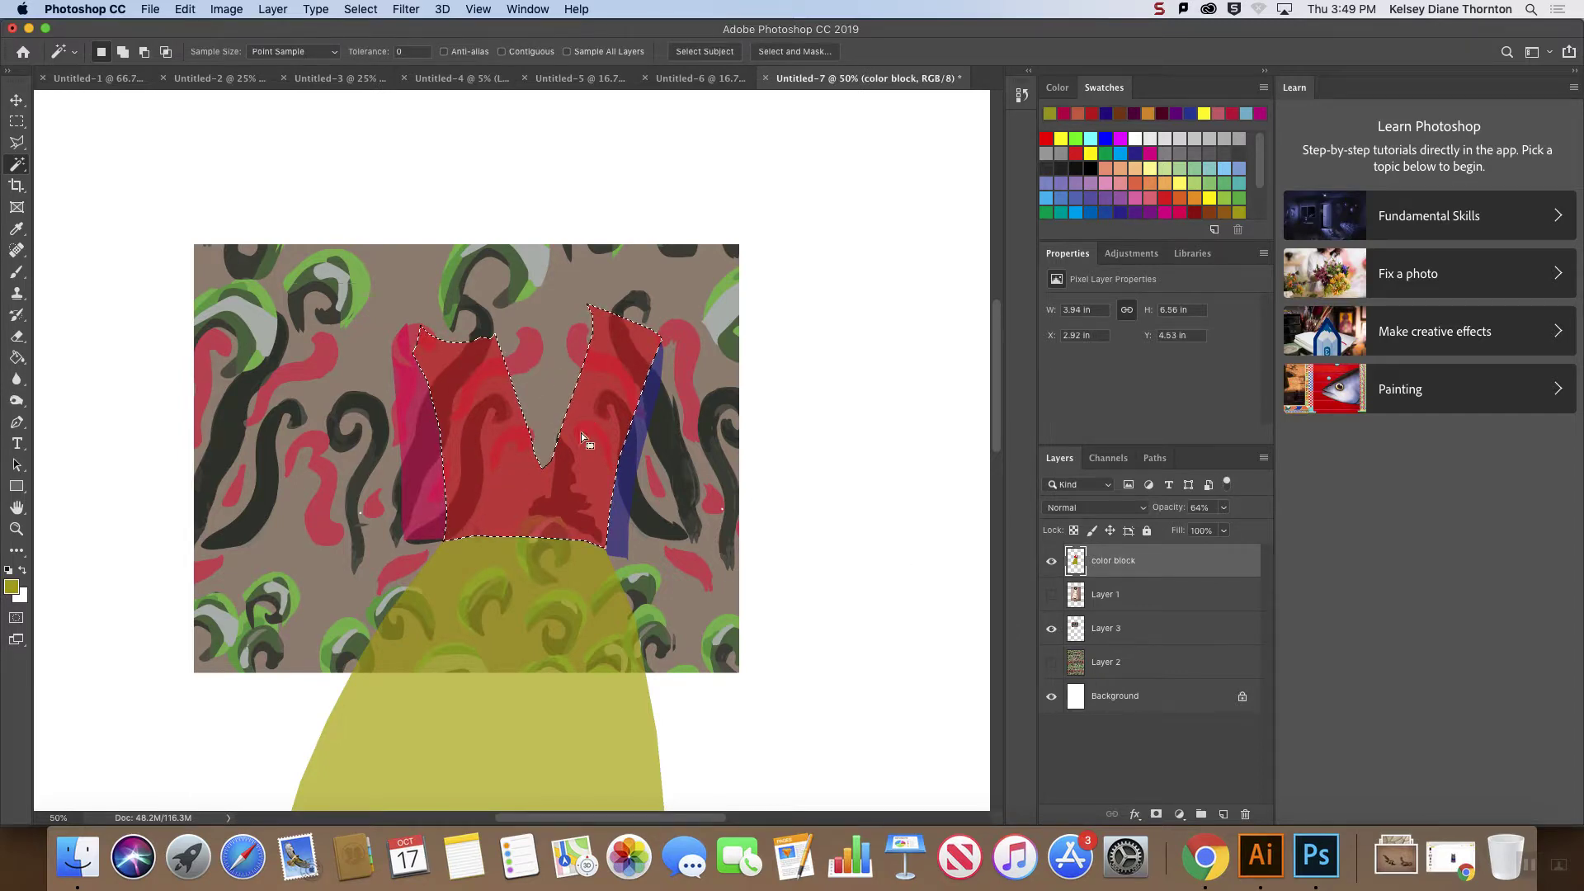
- Mask Layer 3 with the coral bodice selection, show Layer 1, and place Layer 3 directly above it
{"action": "left_click", "coordinate": [1130, 629]}
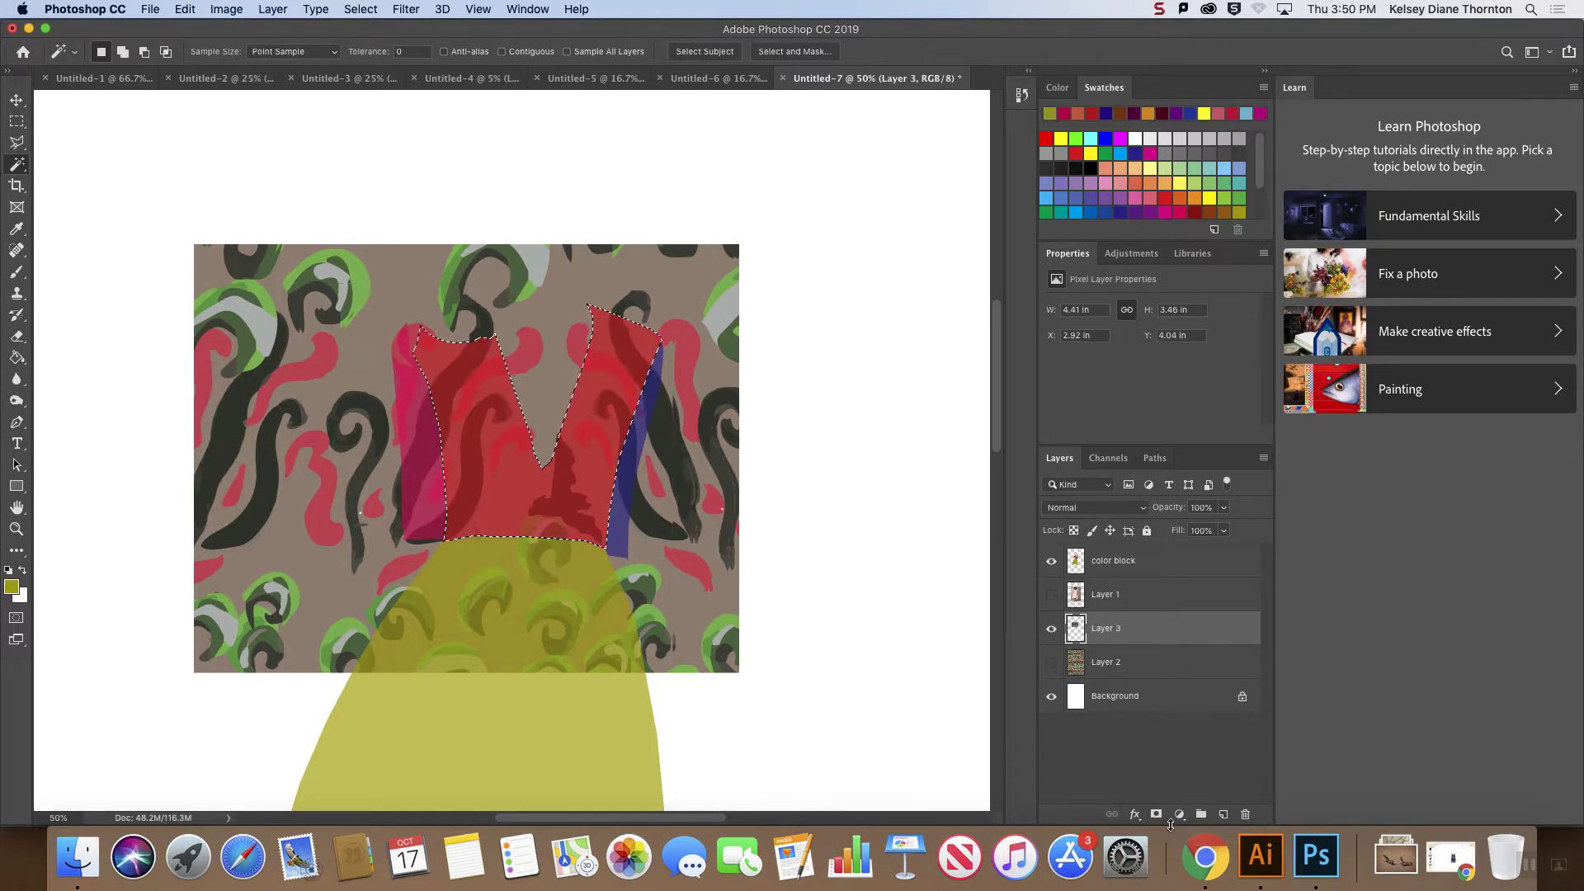
{"action": "left_click", "coordinate": [1157, 814]}
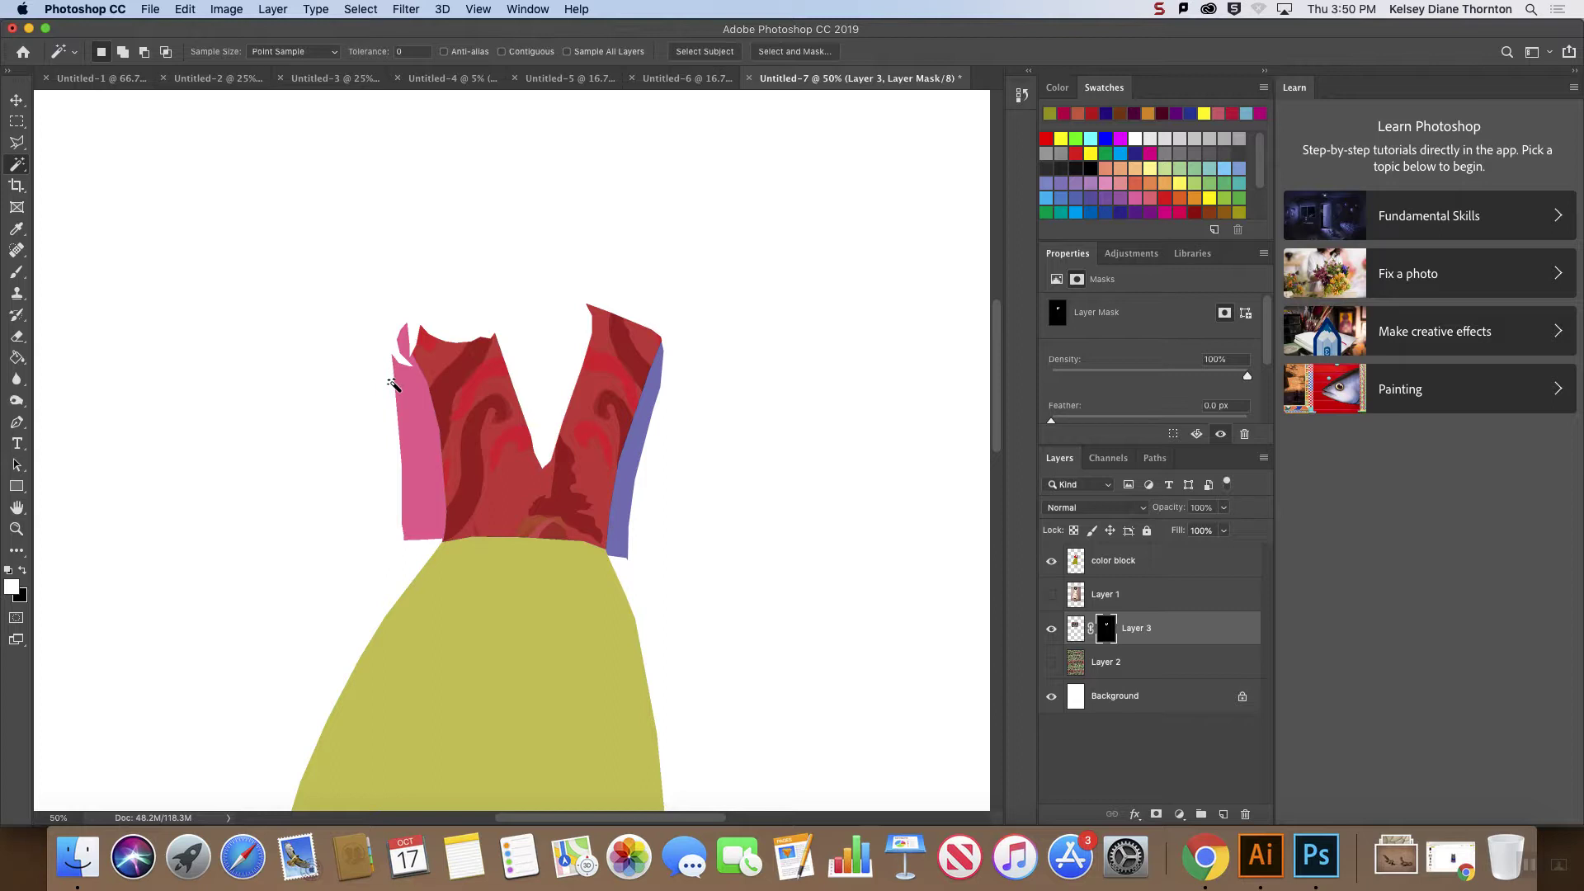
{"action": "scroll", "coordinate": [978, 516], "scroll_direction": "right", "scroll_amount": 3}
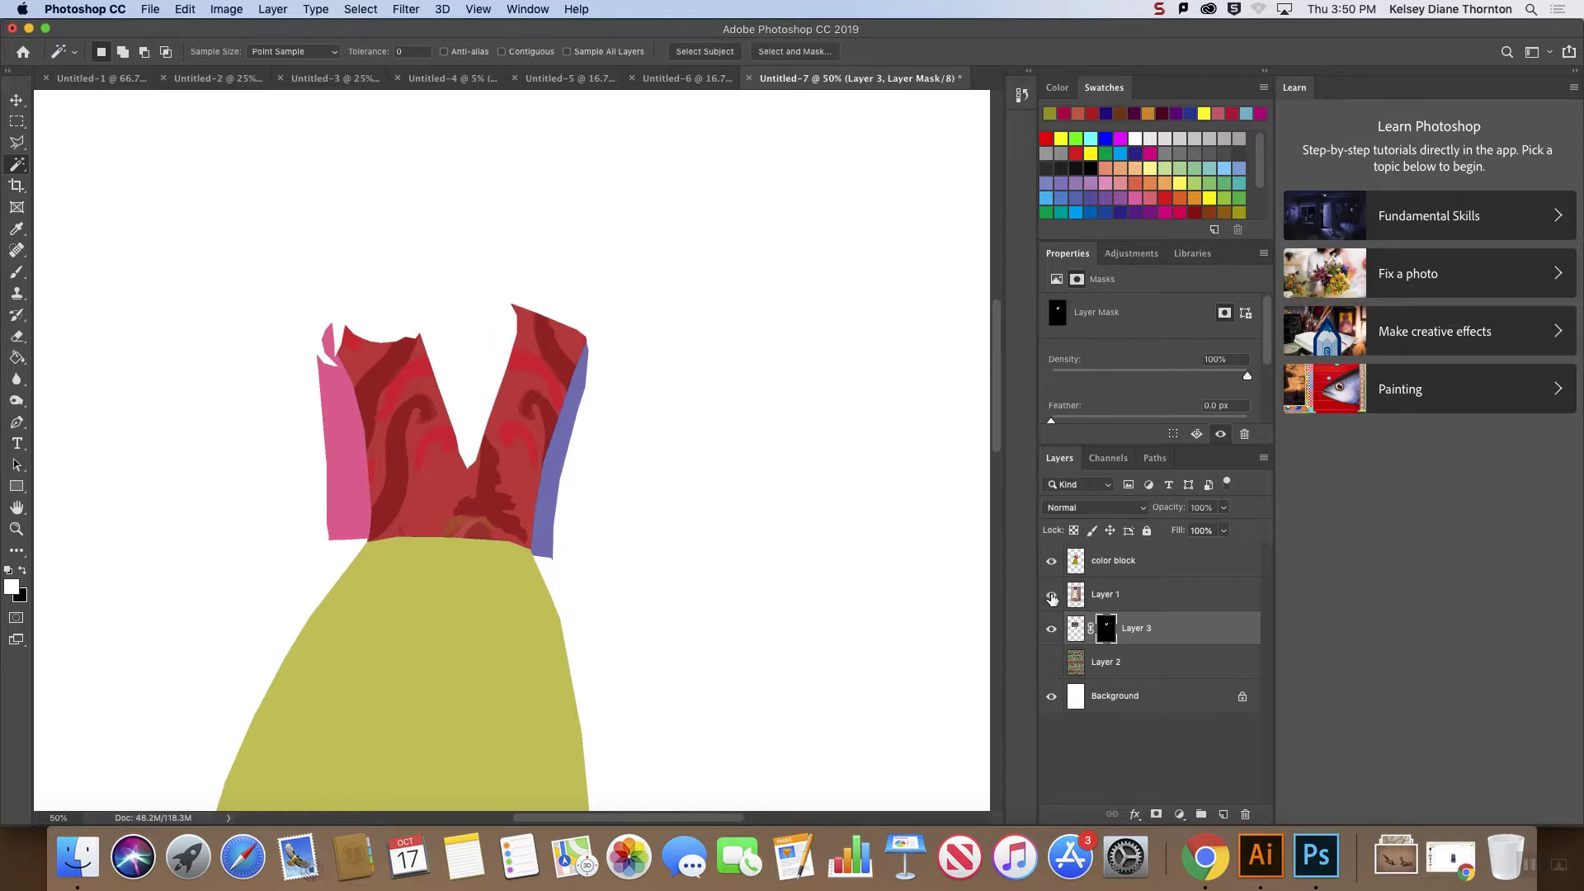
{"action": "left_click", "coordinate": [1052, 595]}
{"action": "left_click_drag", "start_coordinate": [1133, 625], "coordinate": [1133, 580]}
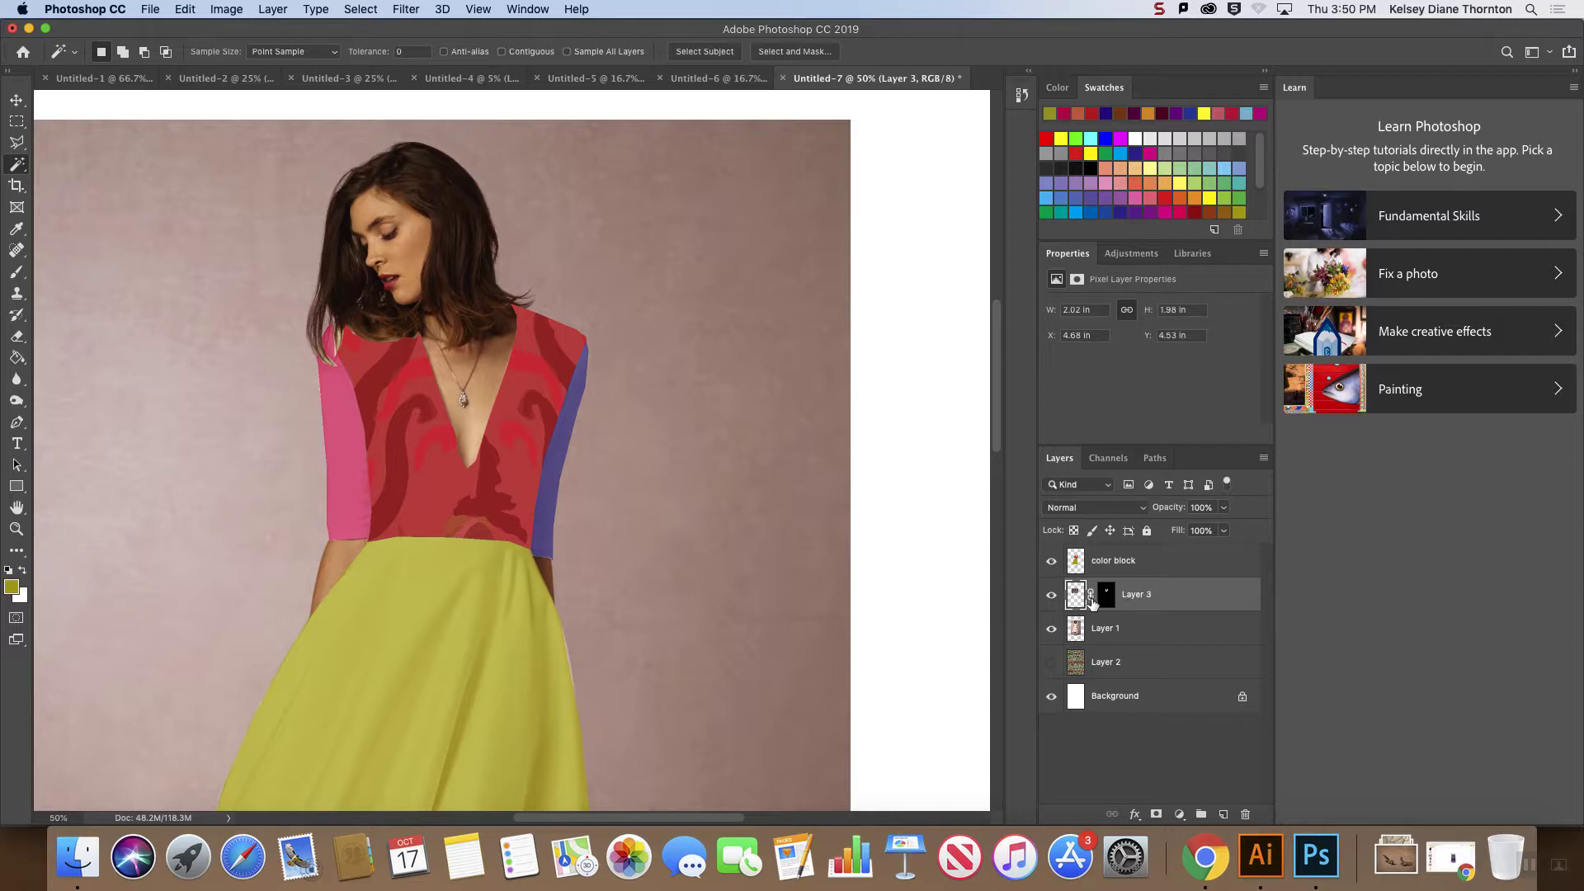
- Paste another copy of the pattern piece, move it over the bodice to about X 3.7 in, Y 3.98 in, and hide Layer 3
{"action": "key", "text": "cmd+v"}
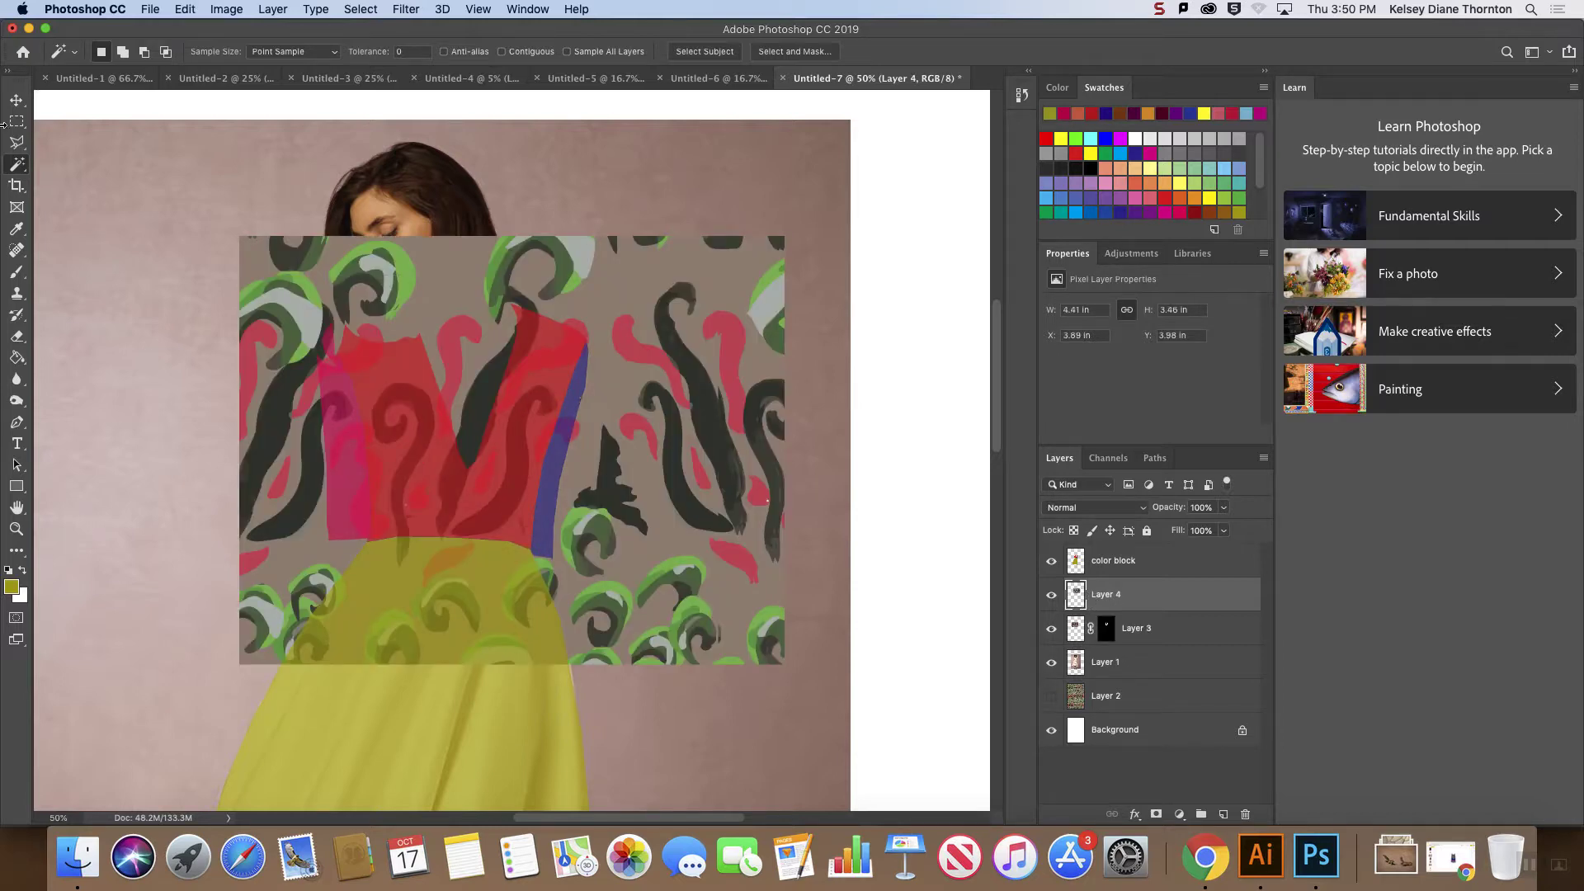
{"action": "left_click", "coordinate": [14, 101]}
{"action": "left_click_drag", "start_coordinate": [736, 483], "coordinate": [711, 484]}
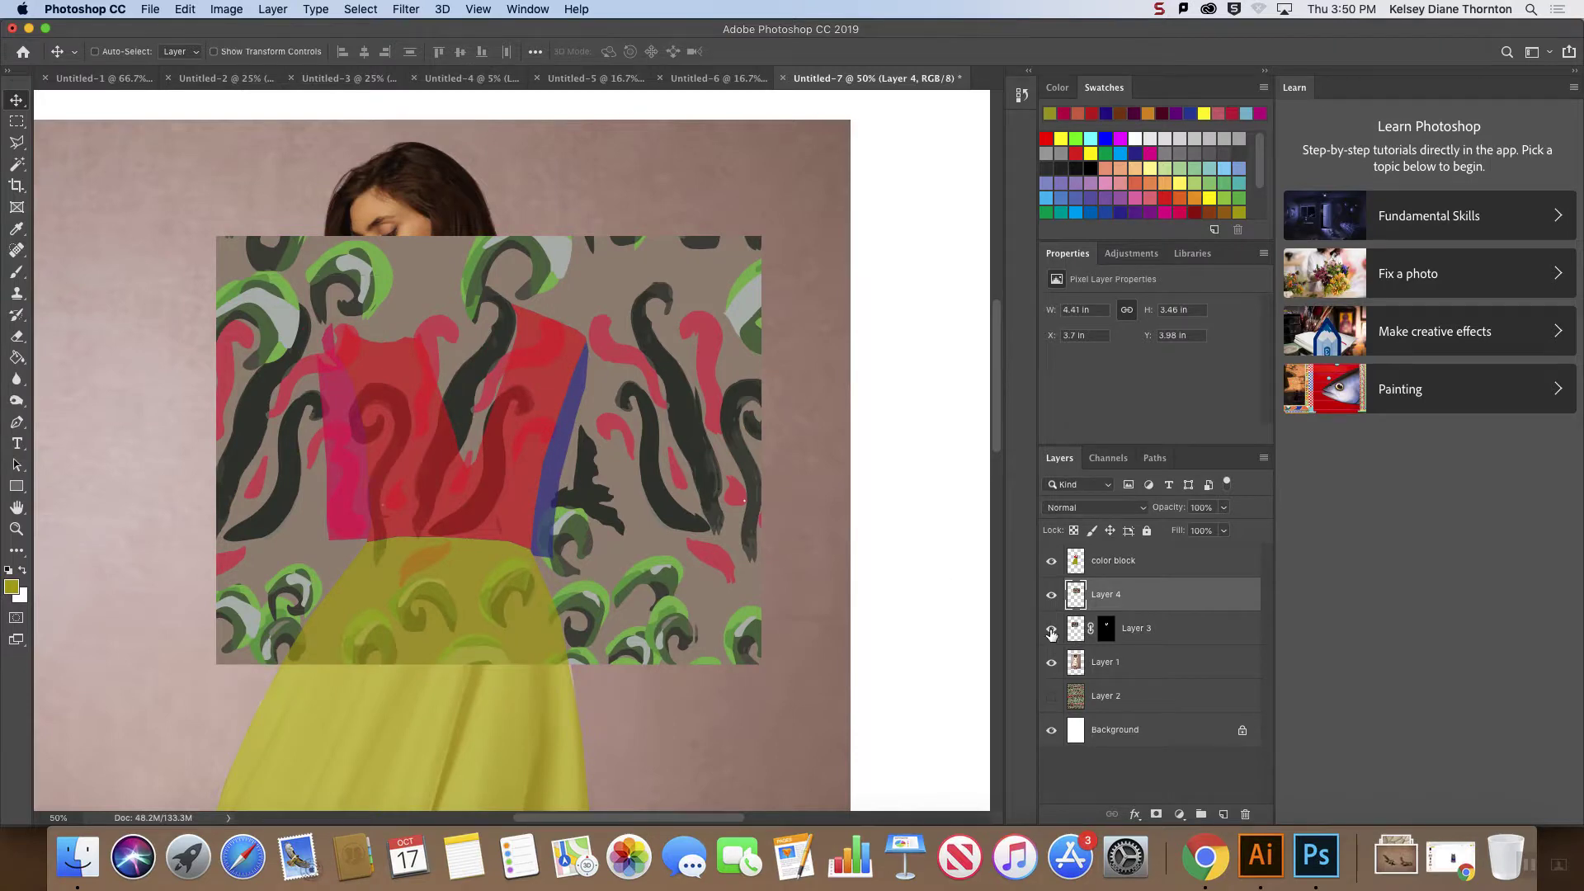
{"action": "left_click", "coordinate": [1053, 629]}
- Select the coral bodice area on the color block layer with the Magic Wand and delete everything outside it from Layer 4
{"action": "left_click", "coordinate": [16, 164]}
{"action": "left_click", "coordinate": [425, 477]}
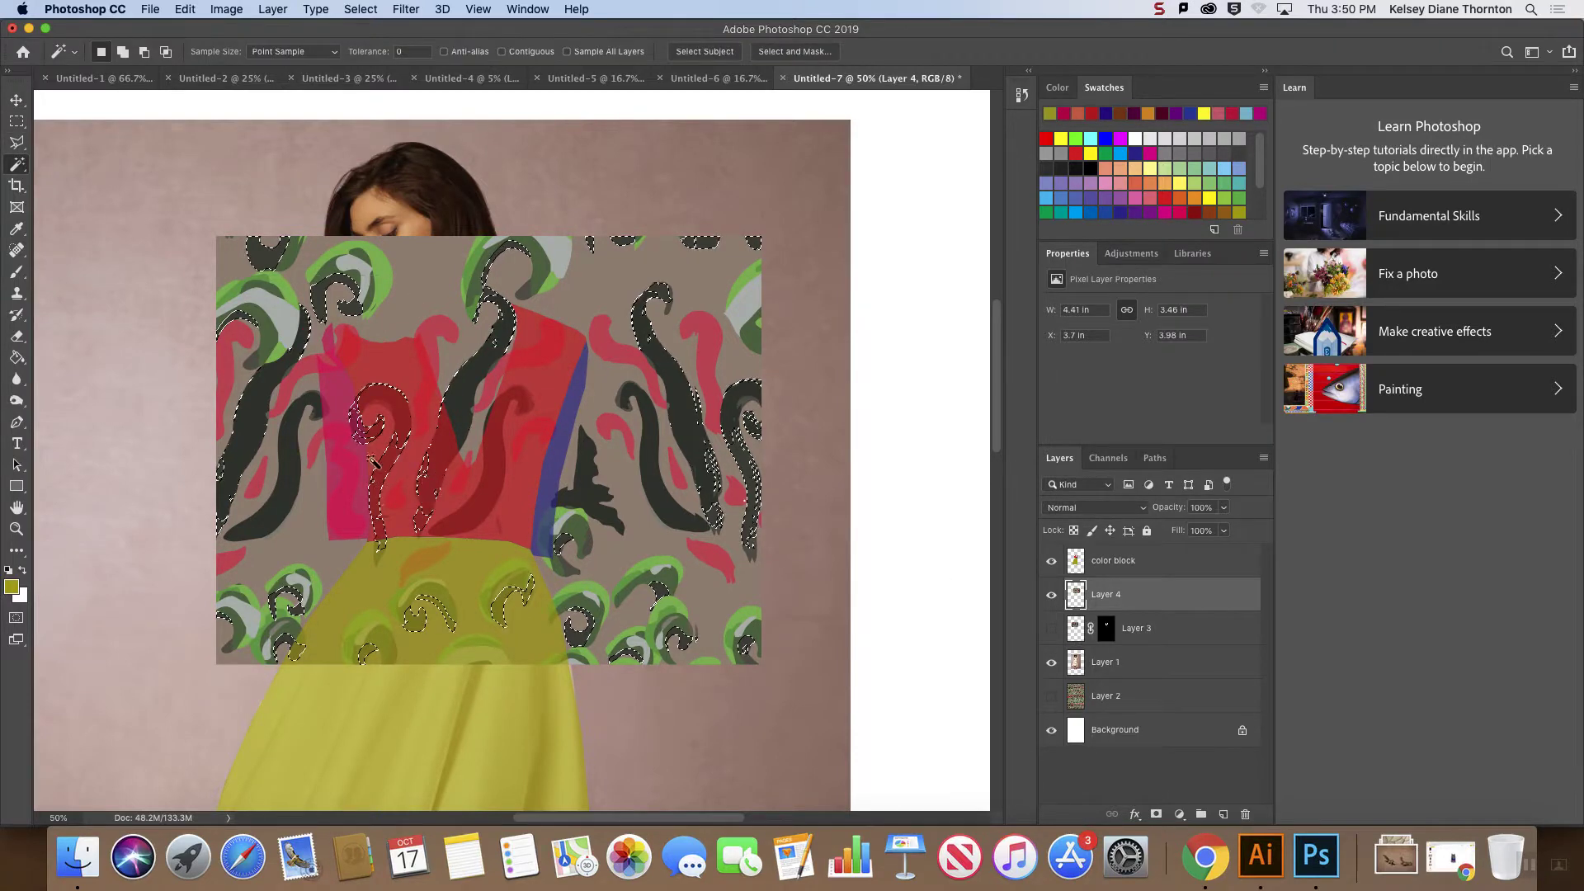
{"action": "left_click", "coordinate": [1122, 561]}
{"action": "left_click", "coordinate": [498, 505]}
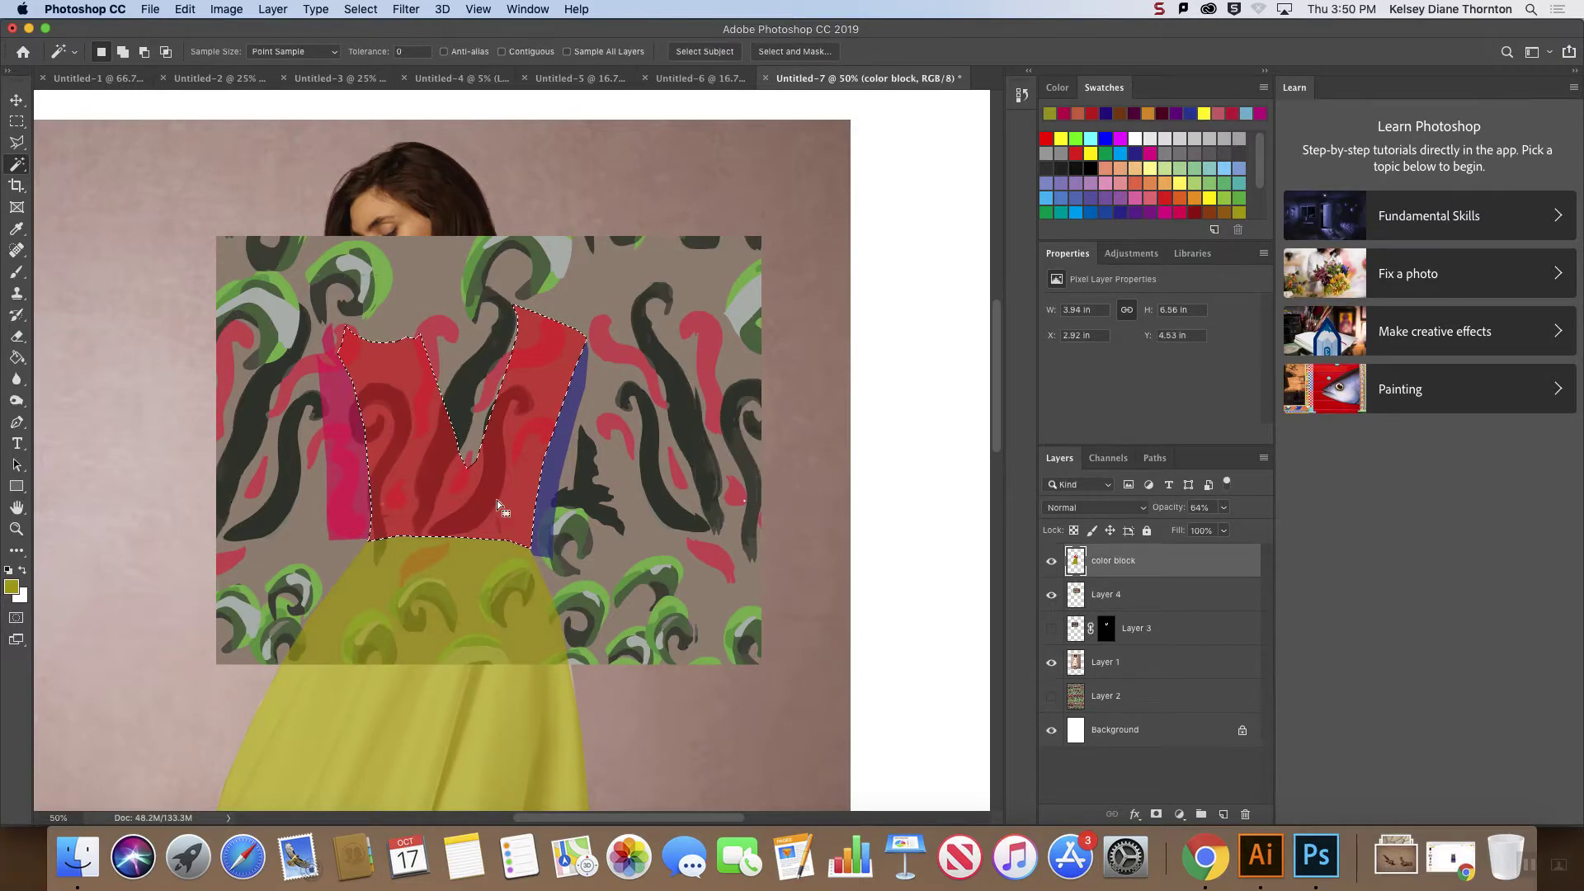
{"action": "left_click", "coordinate": [1114, 594]}
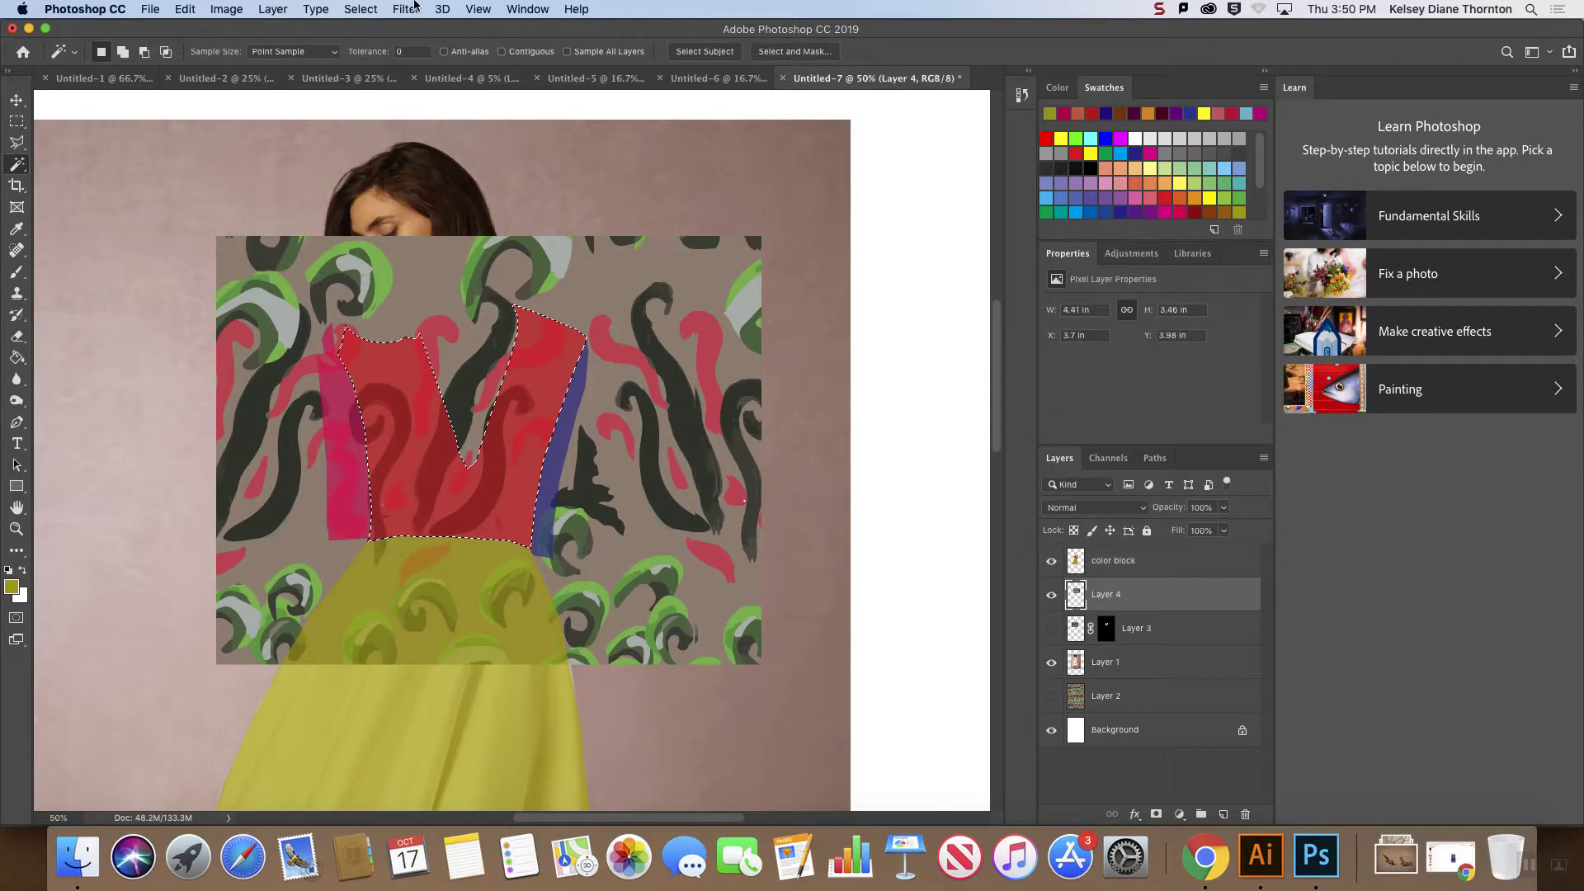
{"action": "left_click", "coordinate": [361, 8]}
{"action": "left_click", "coordinate": [384, 67]}
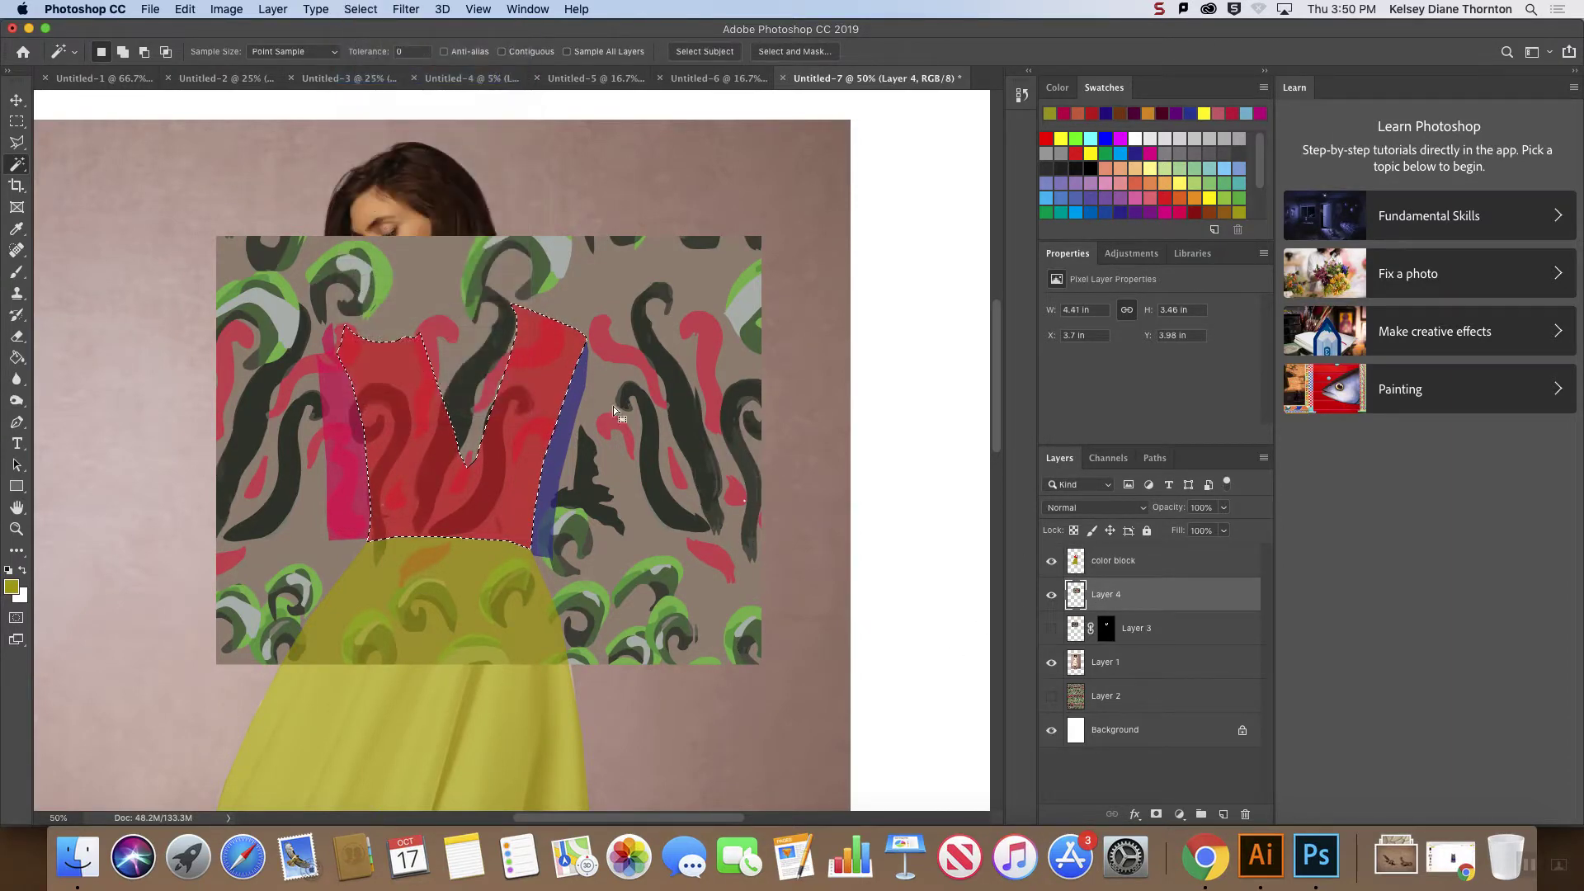
{"action": "key", "text": "Delete"}
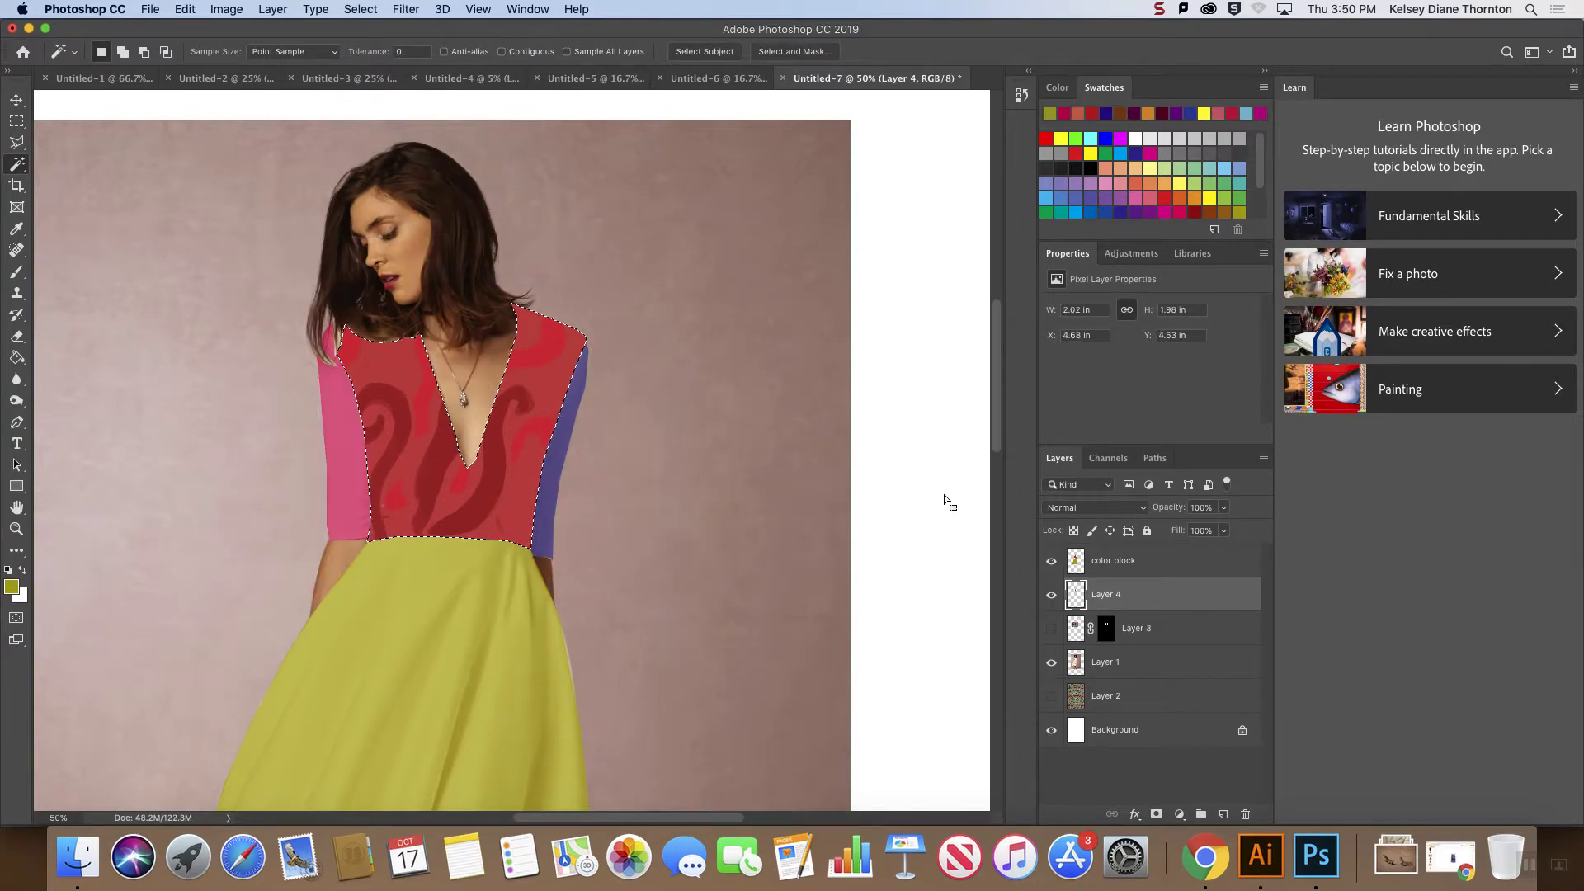
- Clear the selection, compare the two bodice versions, then delete Layer 4 and keep Layer 3 shown
{"action": "left_click", "coordinate": [1139, 631]}
{"action": "key", "text": "super+d"}
{"action": "left_click", "coordinate": [1050, 633]}
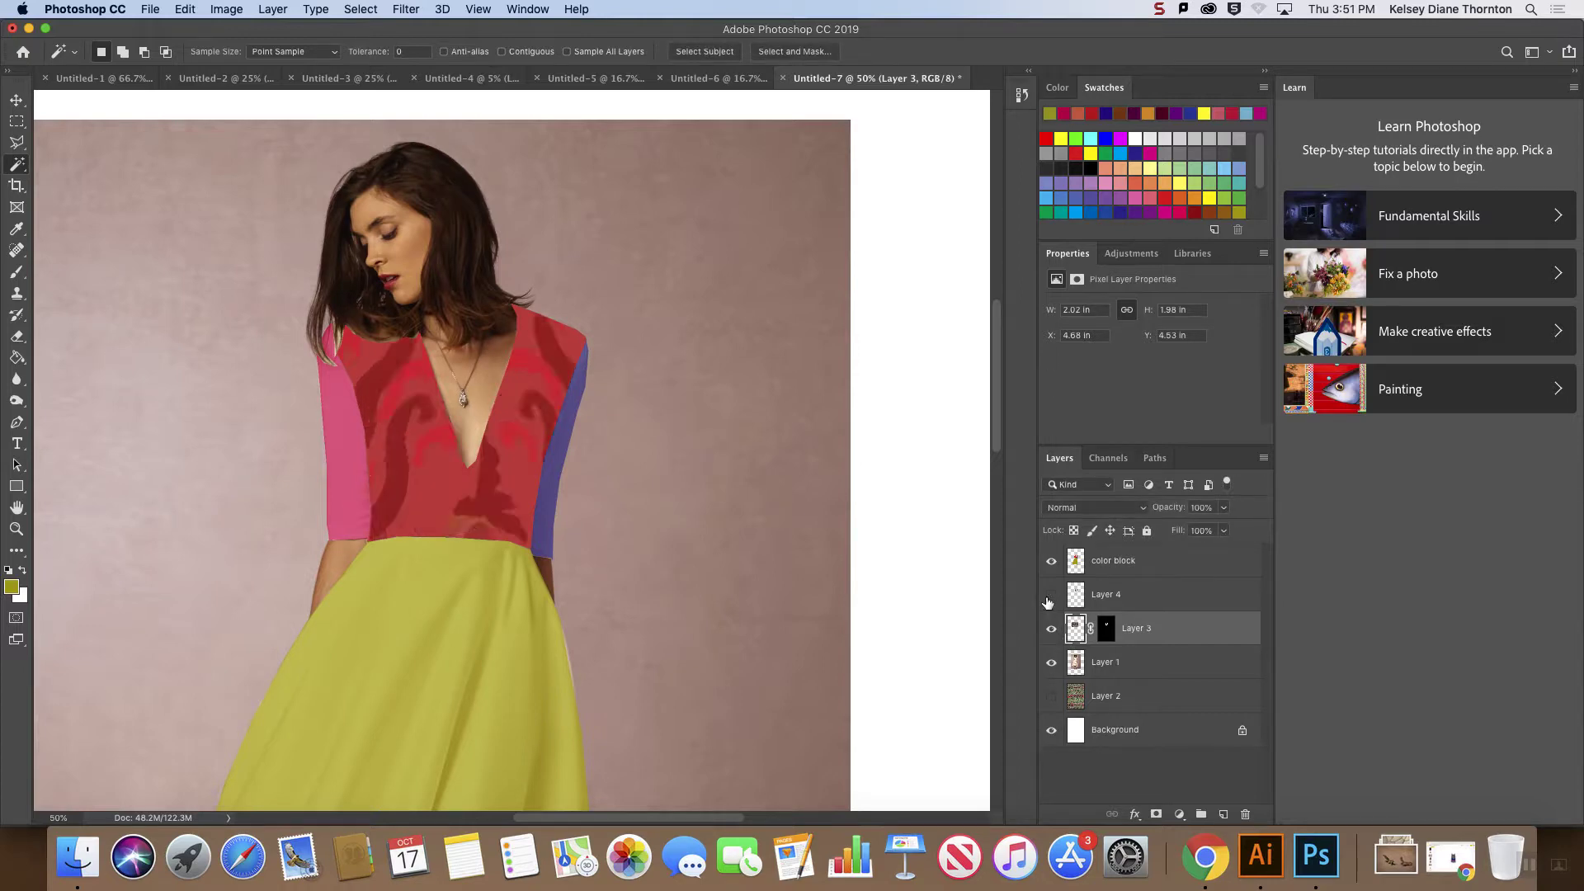
{"action": "left_click", "coordinate": [1052, 629]}
{"action": "left_click", "coordinate": [1051, 598]}
{"action": "left_click_drag", "start_coordinate": [1110, 604], "coordinate": [1246, 814]}
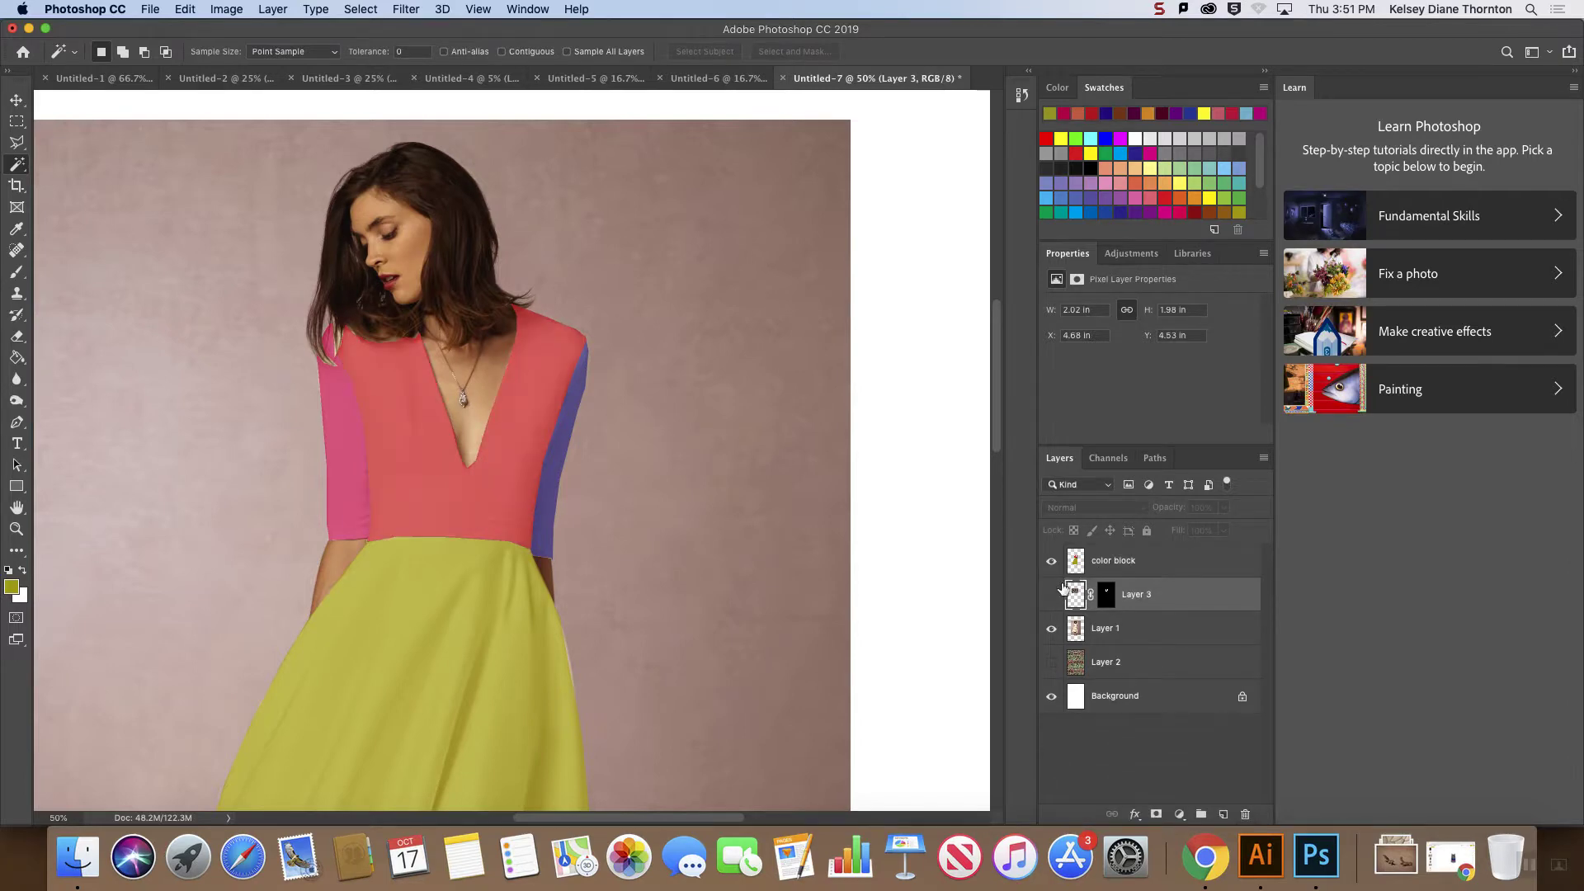
{"action": "left_click", "coordinate": [1052, 594]}
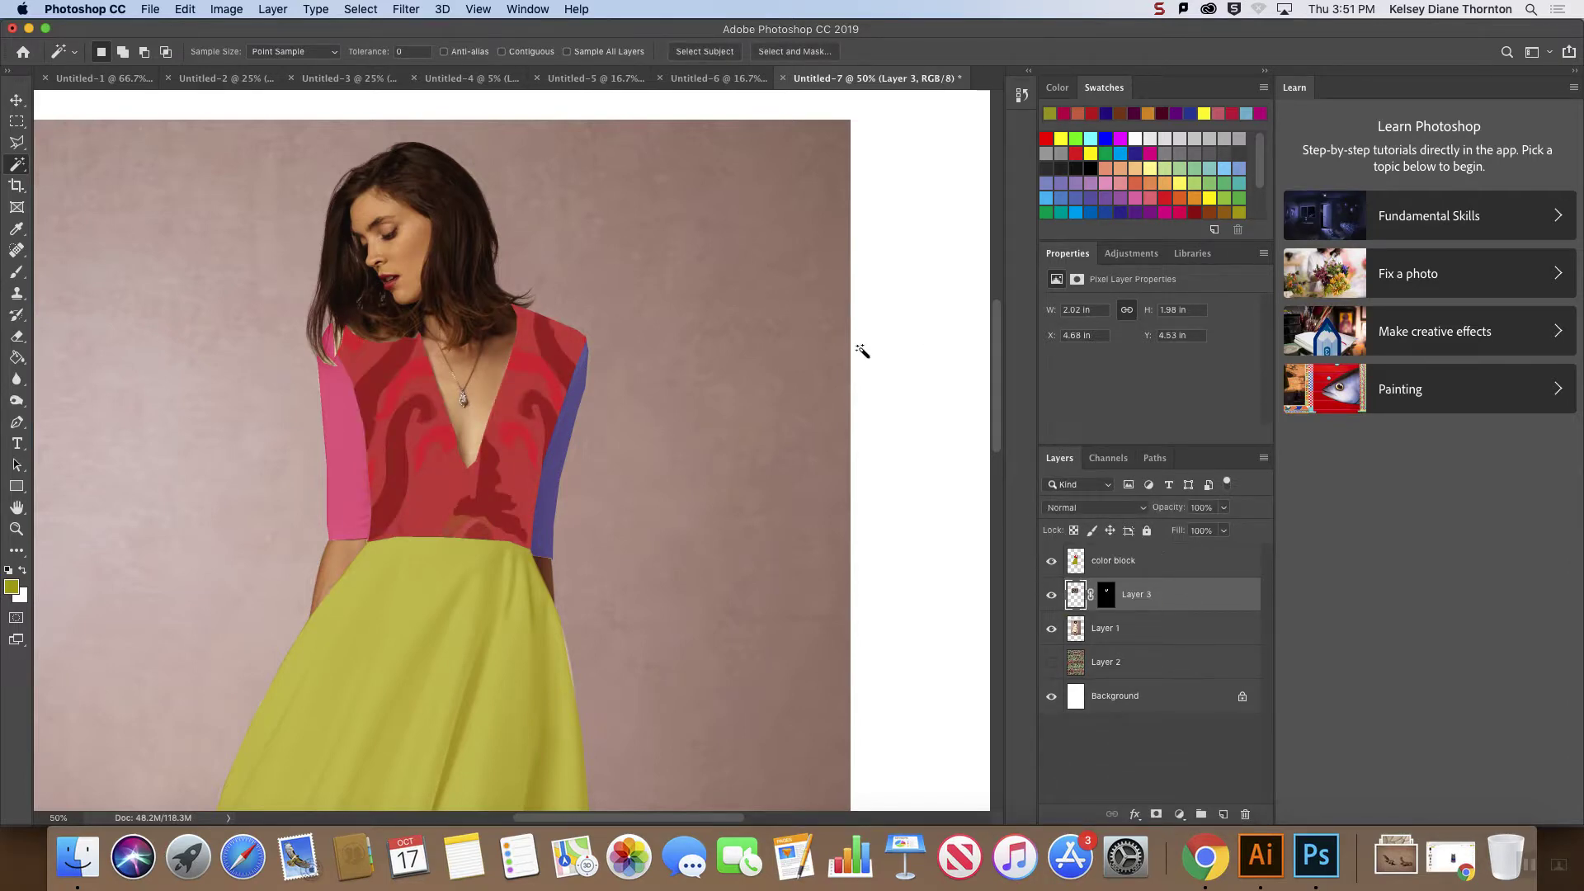
- Unlink Layer 3's mask and reposition only the pattern inside the bodice, at about X 2.98 in, Y 3.8 in
{"action": "left_click", "coordinate": [1106, 596]}
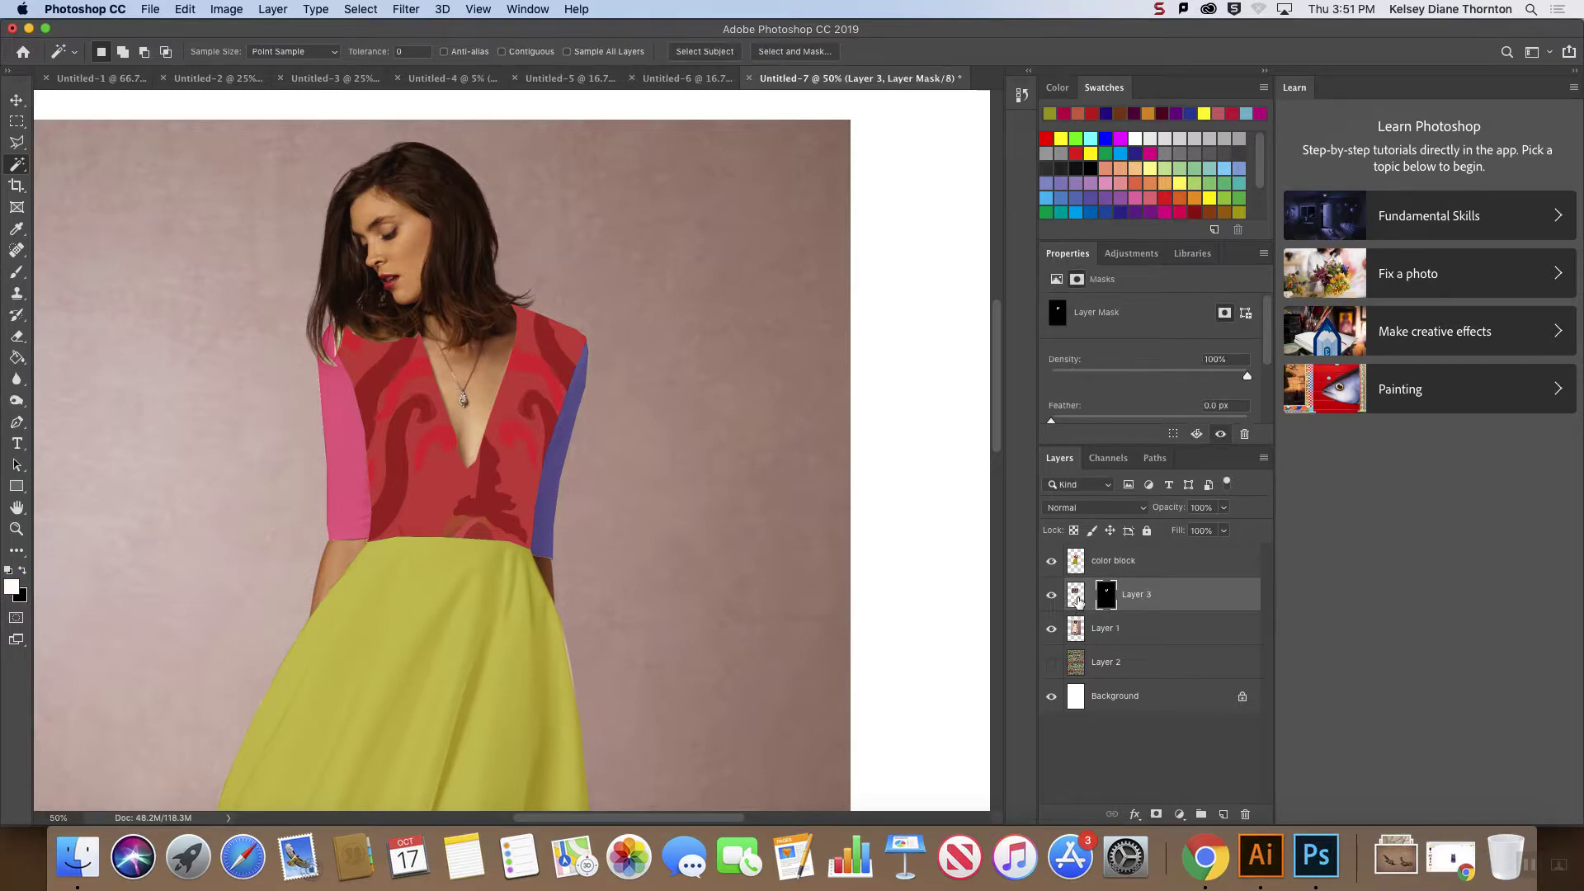
{"action": "left_click", "coordinate": [1076, 596]}
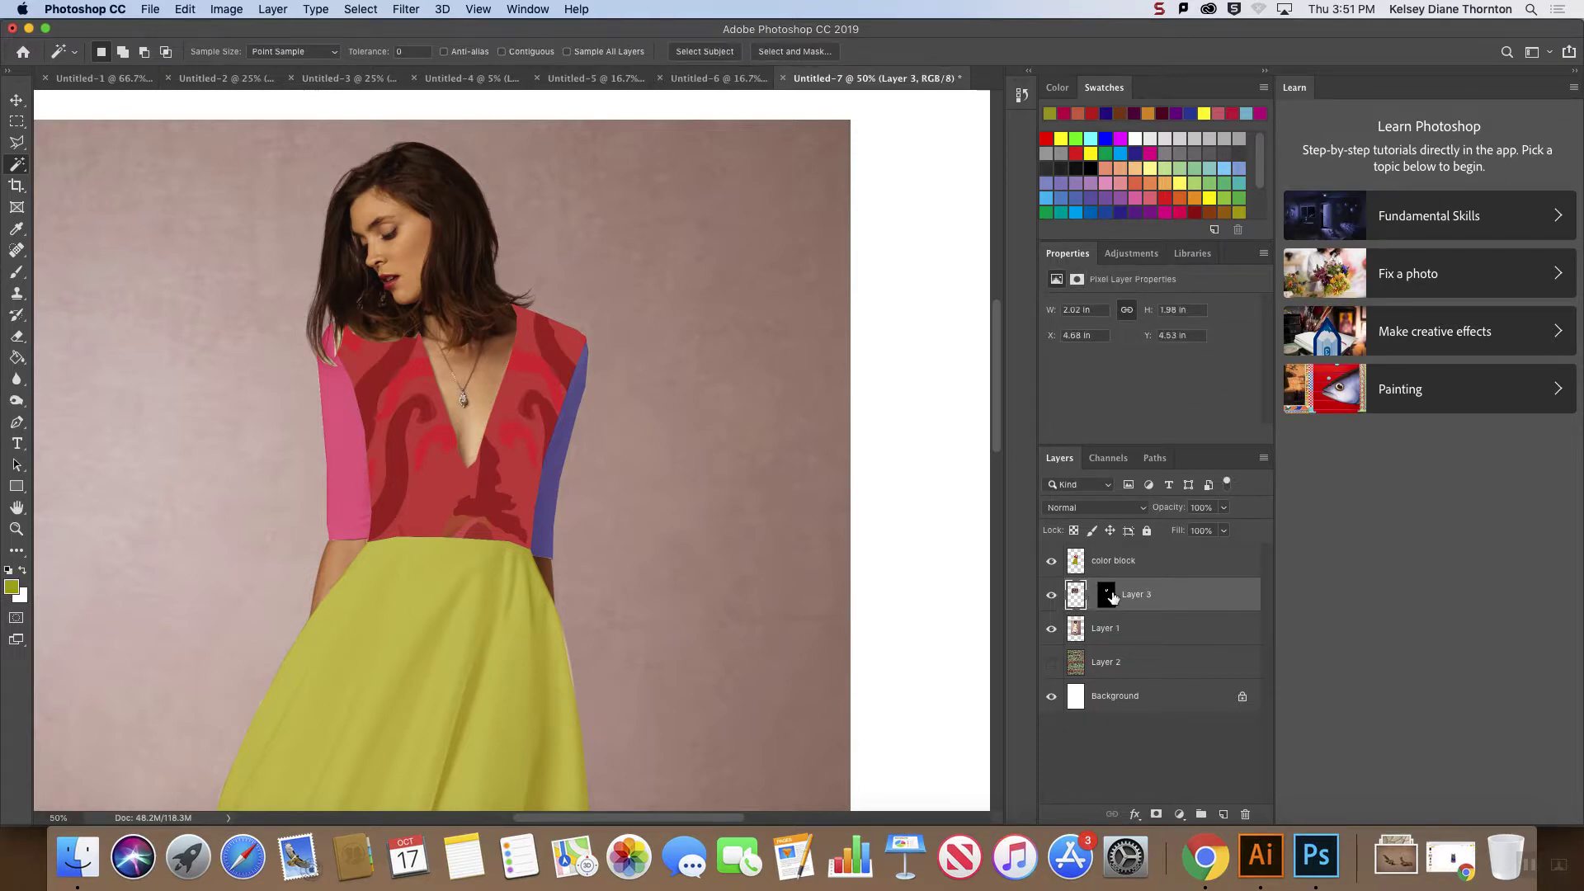
{"action": "left_click", "coordinate": [1106, 597]}
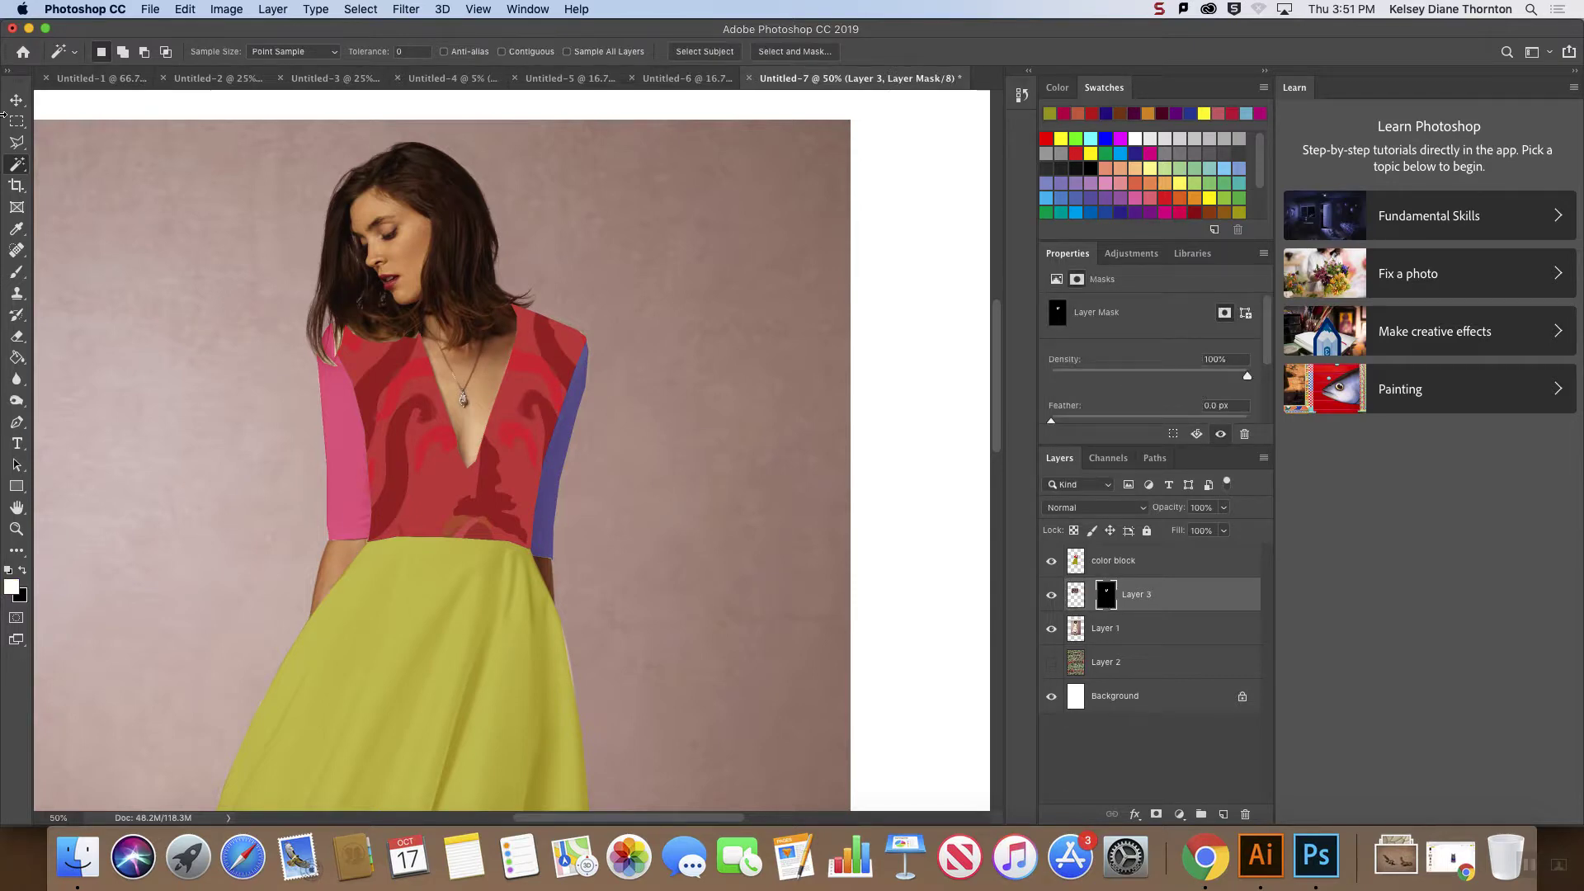
{"action": "key", "text": "v"}
{"action": "left_click_drag", "start_coordinate": [535, 506], "coordinate": [546, 425]}
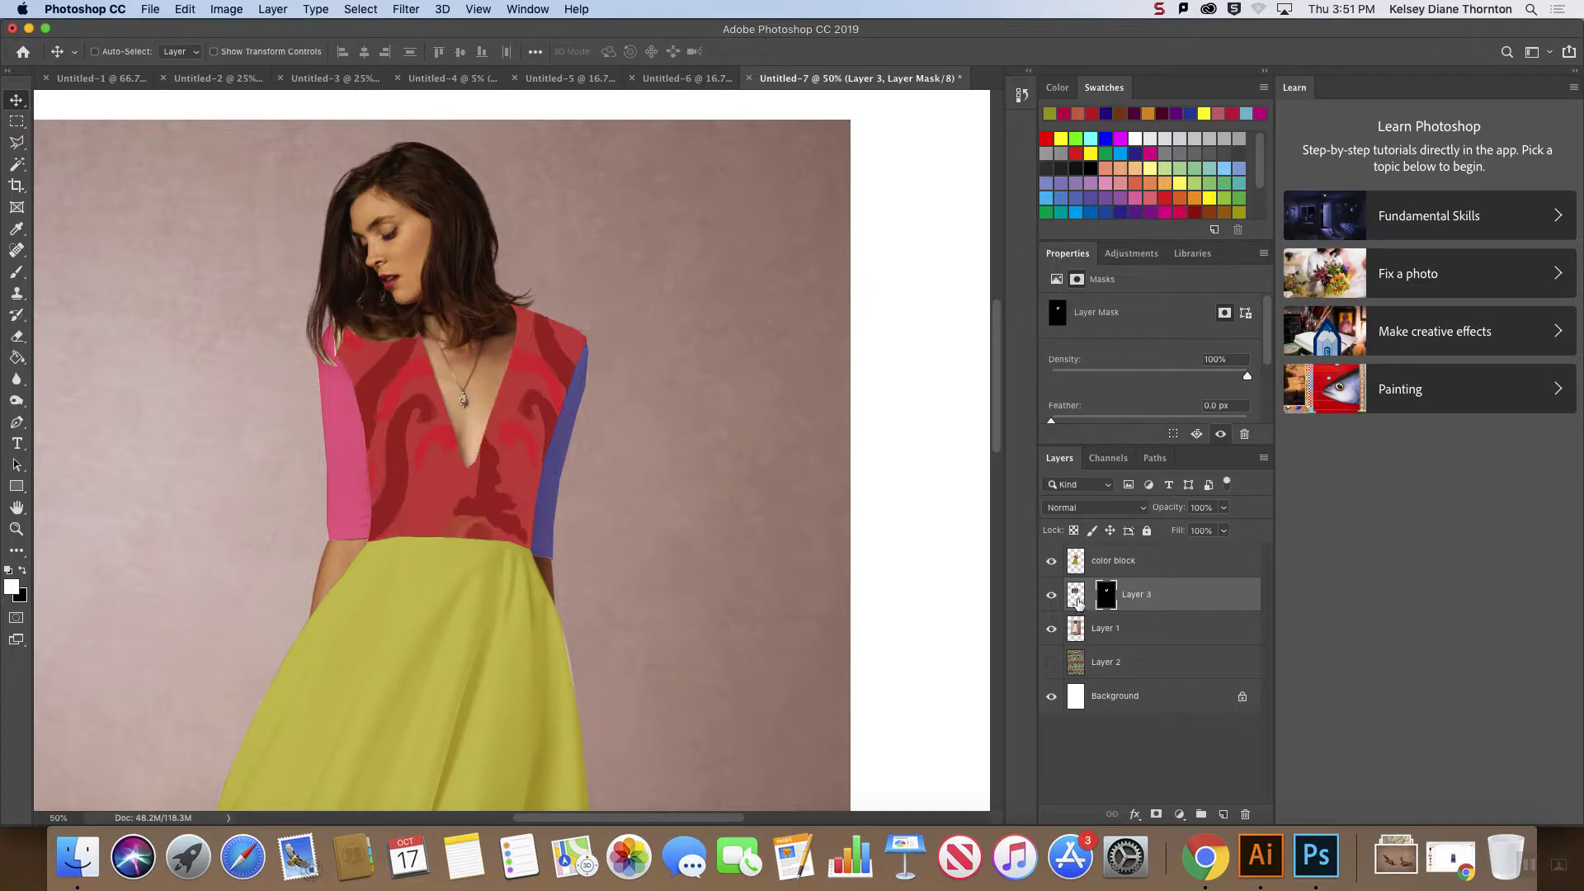
{"action": "left_click", "coordinate": [1076, 603]}
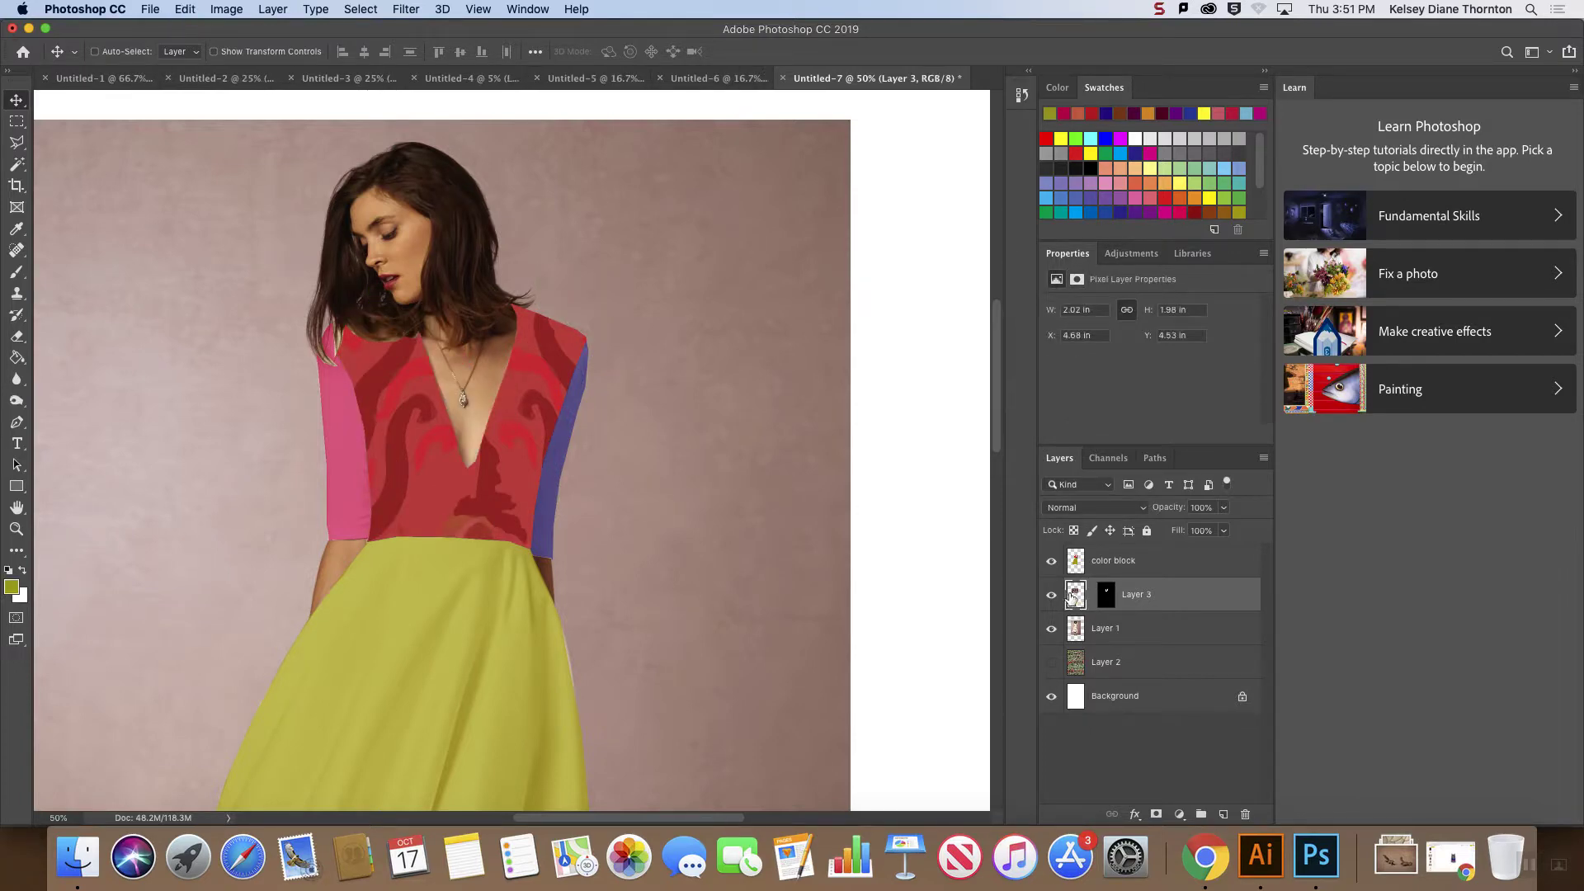
{"action": "mouse_move", "coordinate": [483, 510]}
{"action": "left_mouse_down"}
{"action": "mouse_move", "coordinate": [447, 513]}
{"action": "mouse_move", "coordinate": [472, 507]}
{"action": "mouse_move", "coordinate": [438, 495]}
{"action": "mouse_move", "coordinate": [472, 506]}
{"action": "mouse_move", "coordinate": [464, 474]}
{"action": "mouse_move", "coordinate": [464, 495]}
{"action": "left_mouse_up"}
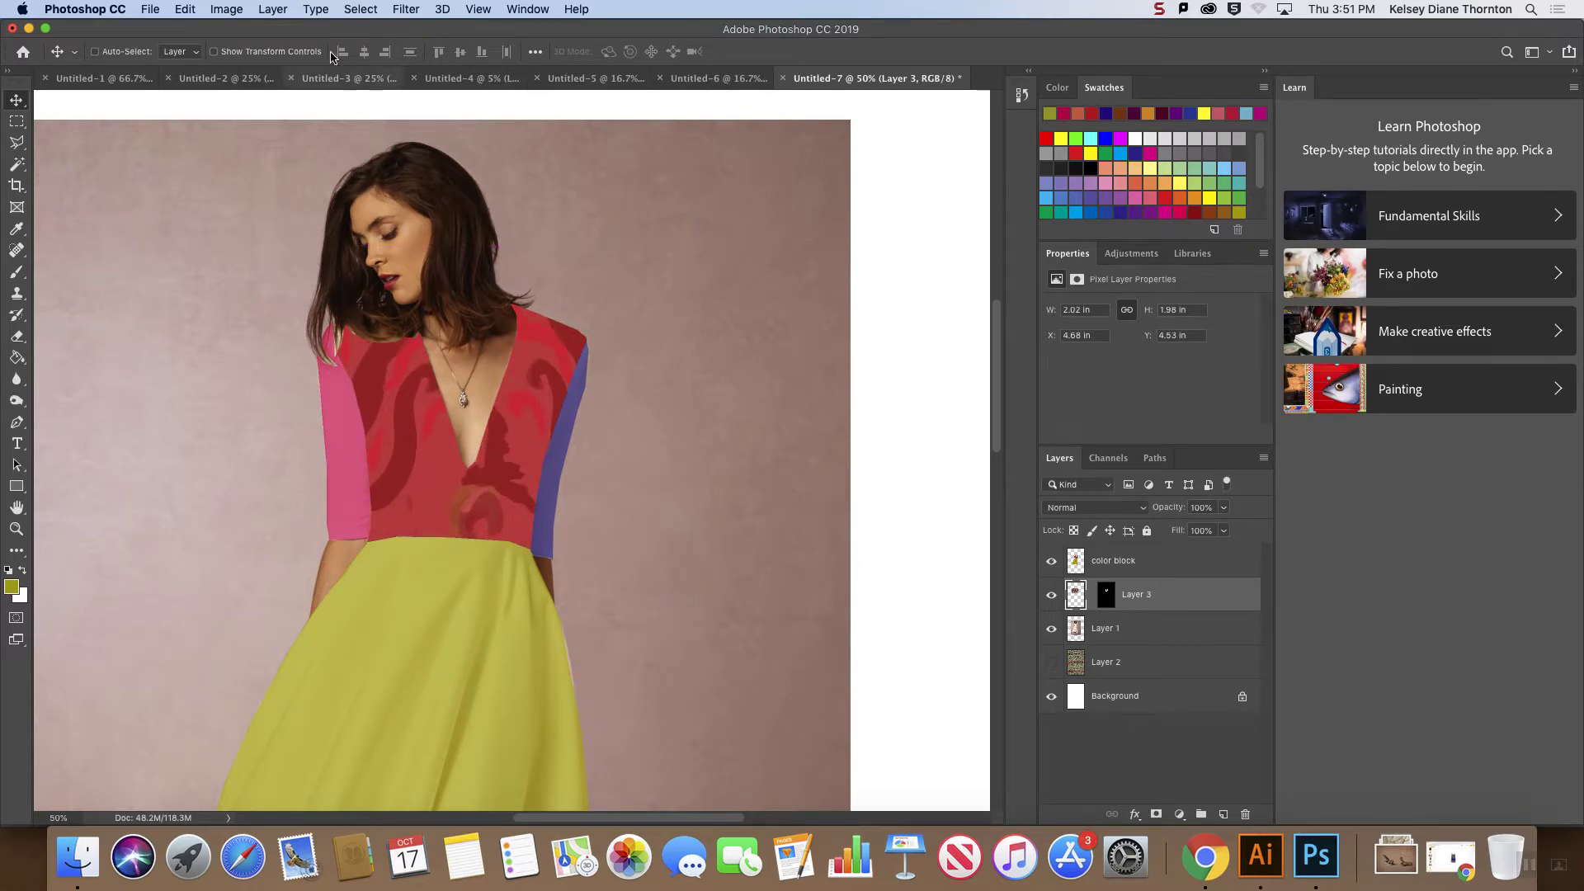
- Warp Layer 3's pattern, pulling the corners and handles on the pink-sleeve side inward toward the body
{"action": "left_click", "coordinate": [187, 10]}
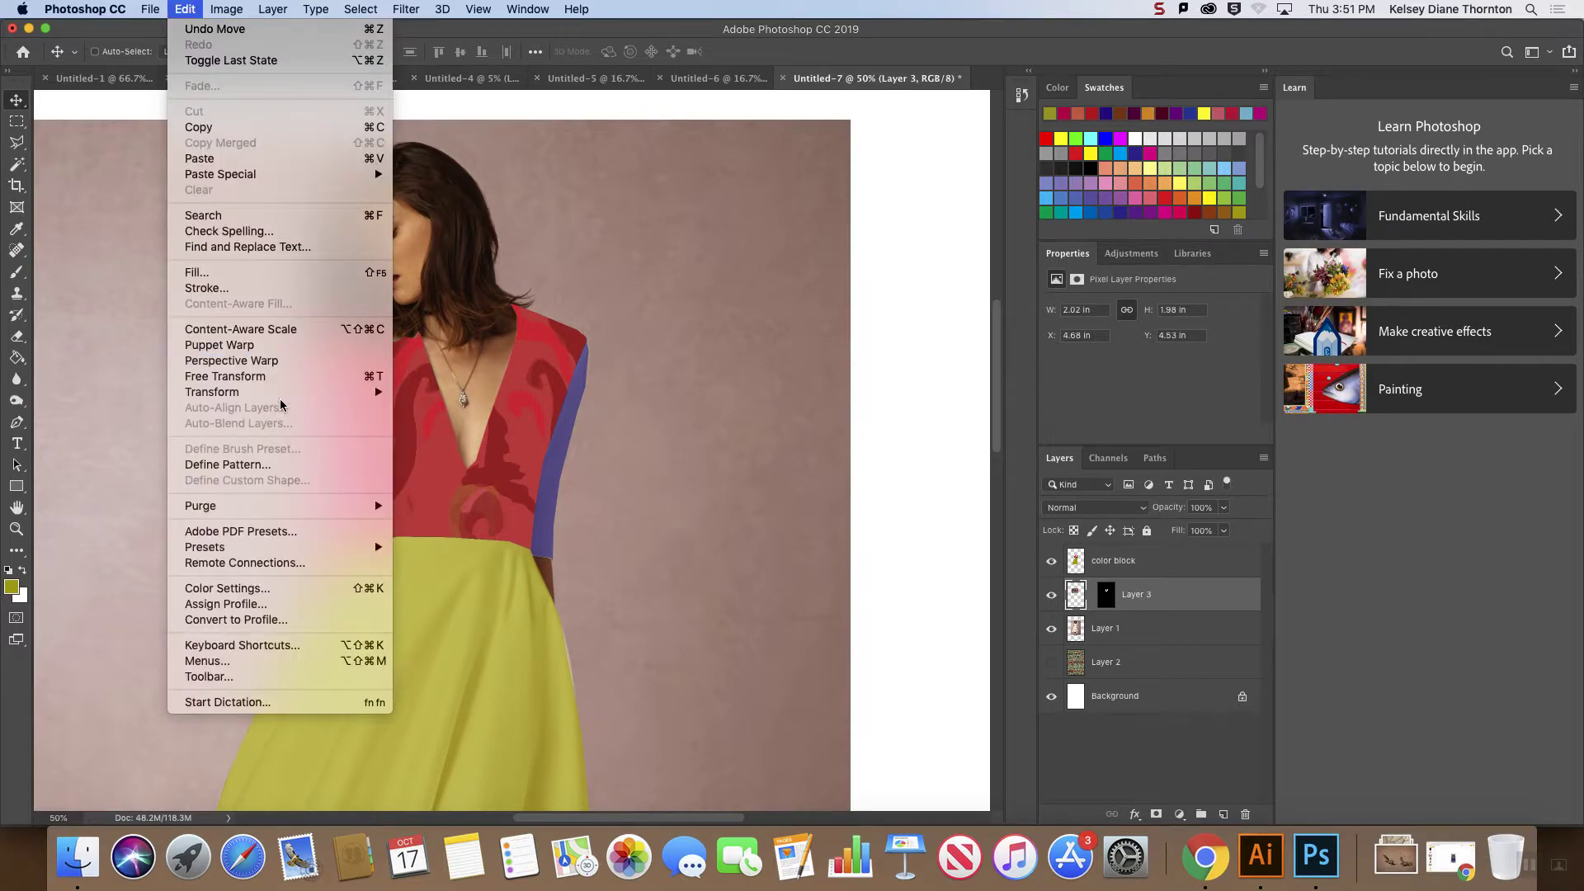
{"action": "mouse_move", "coordinate": [278, 394]}
{"action": "left_click", "coordinate": [467, 497]}
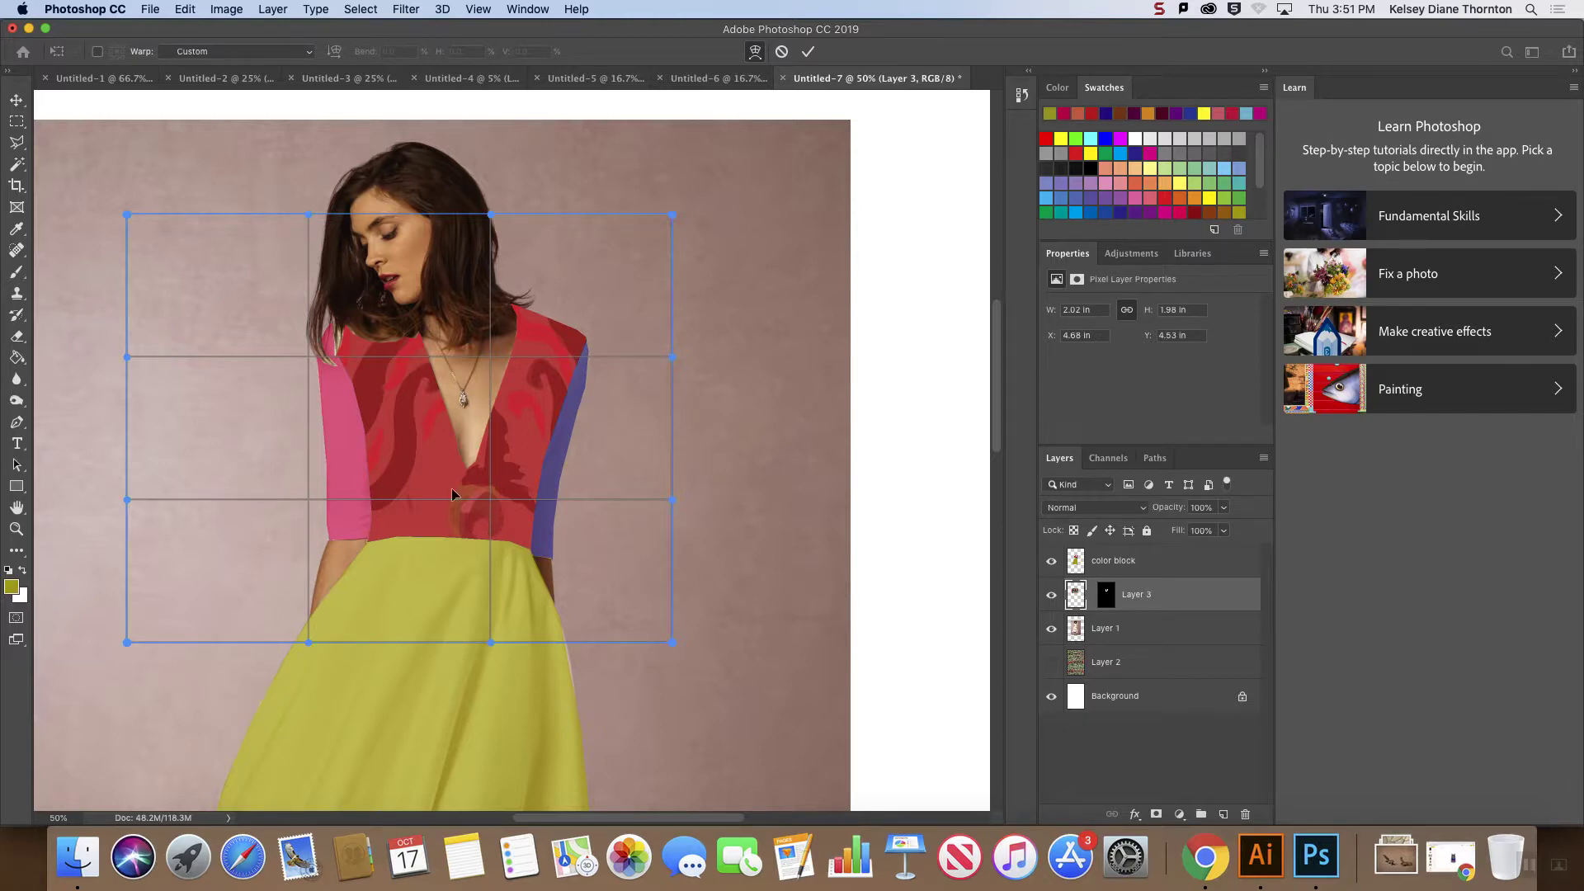
{"action": "left_click_drag", "start_coordinate": [128, 501], "coordinate": [292, 465]}
{"action": "left_click_drag", "start_coordinate": [148, 627], "coordinate": [219, 552]}
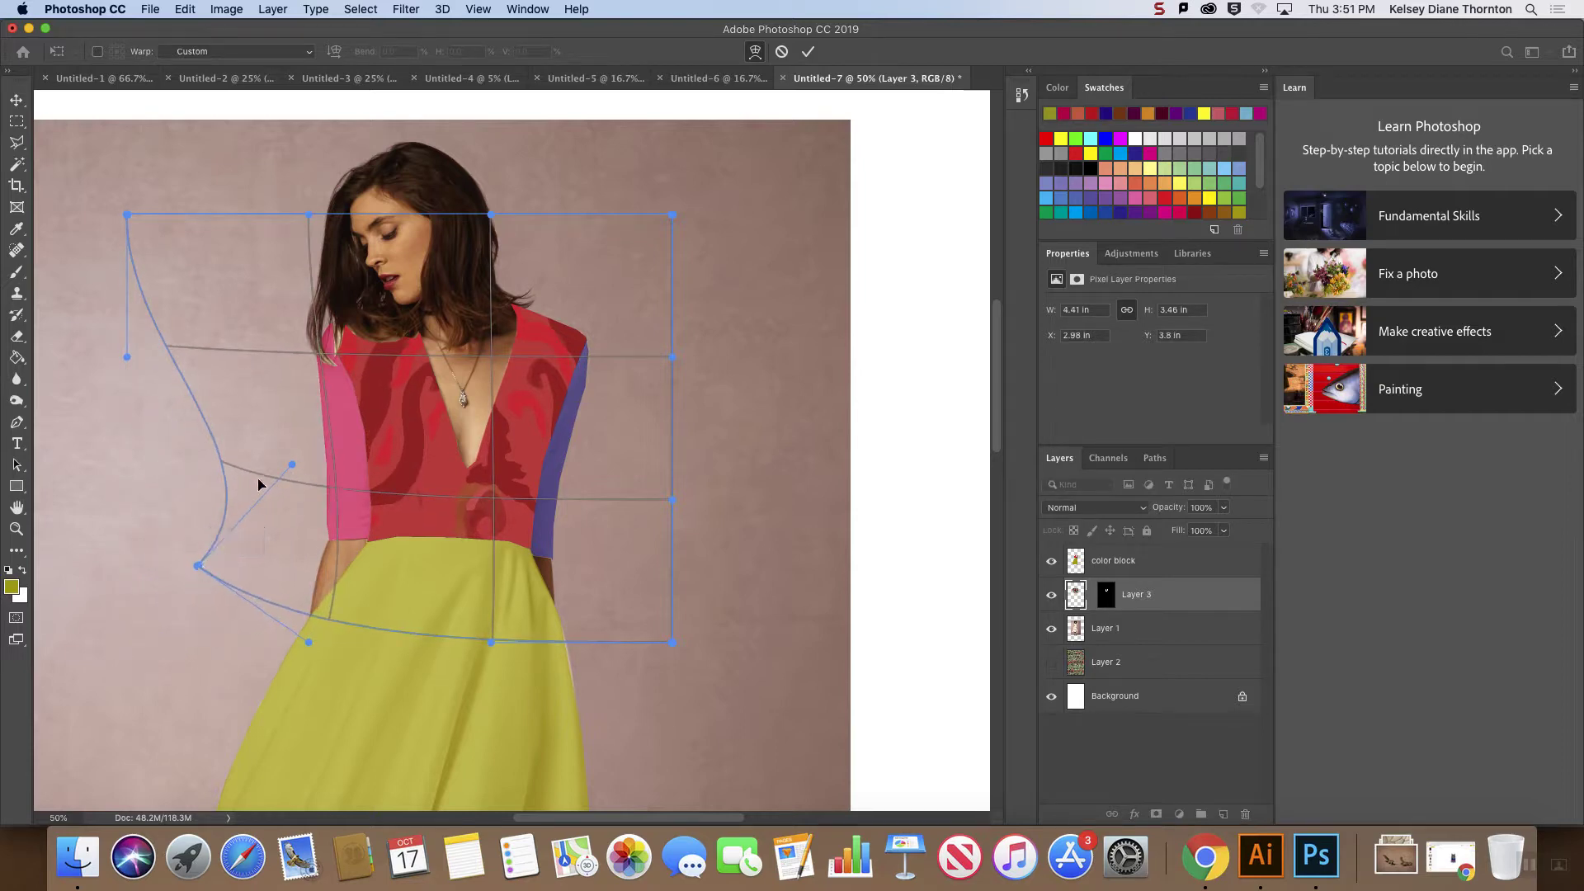
{"action": "left_click_drag", "start_coordinate": [293, 467], "coordinate": [265, 416]}
{"action": "left_click_drag", "start_coordinate": [250, 356], "coordinate": [248, 352]}
{"action": "left_click_drag", "start_coordinate": [128, 215], "coordinate": [264, 221]}
{"action": "left_click_drag", "start_coordinate": [128, 357], "coordinate": [286, 352]}
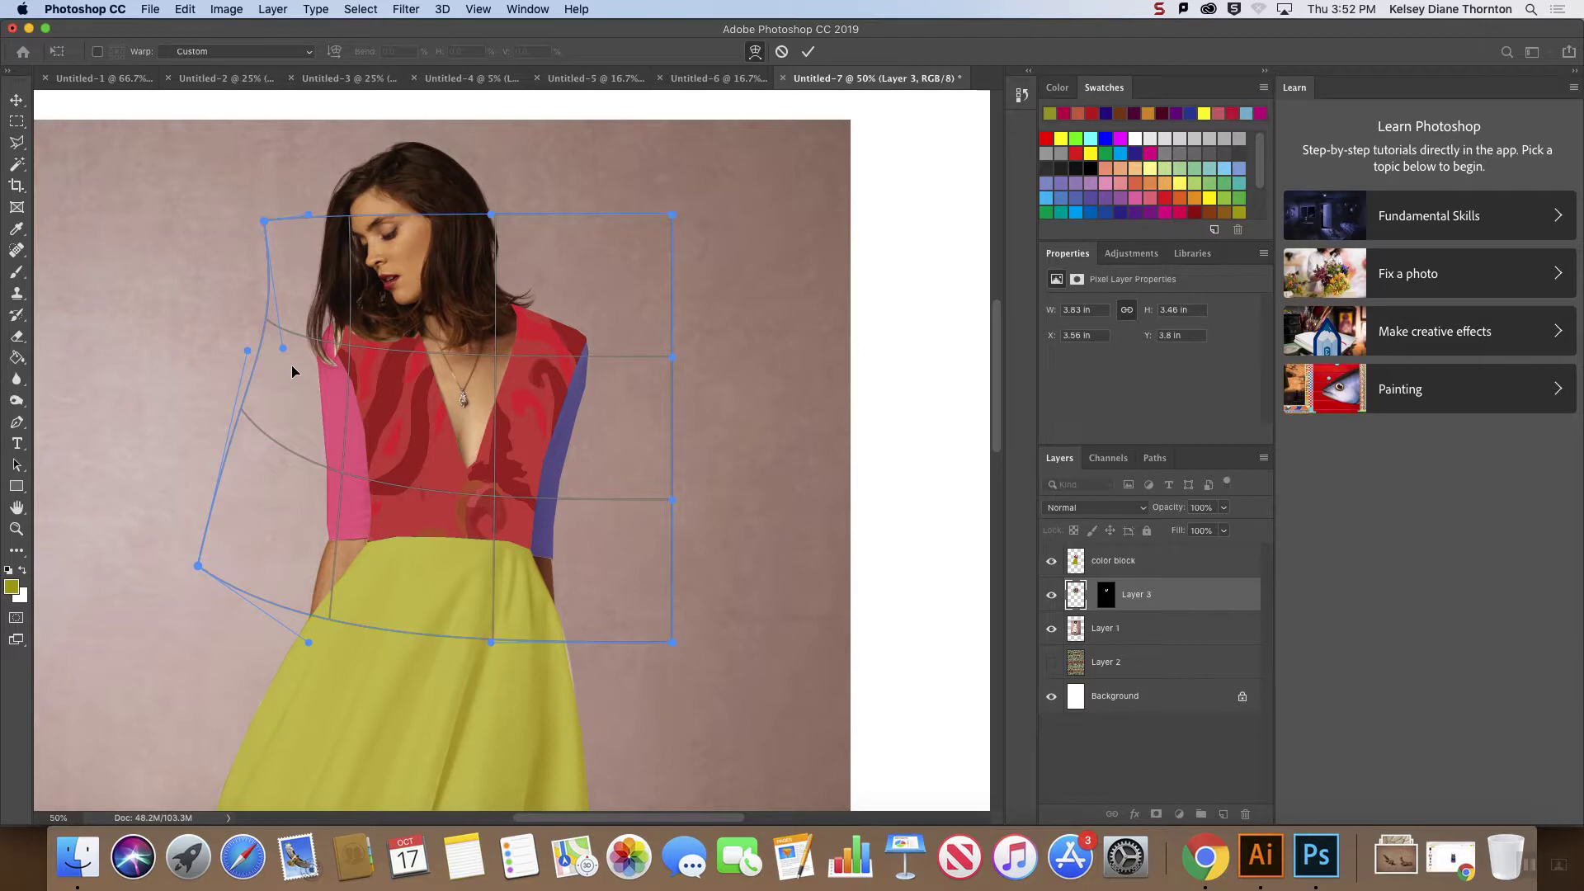
- Refine the warp's pink-sleeve edge so it runs close along the side of the bodice
{"action": "left_click_drag", "start_coordinate": [200, 567], "coordinate": [340, 483]}
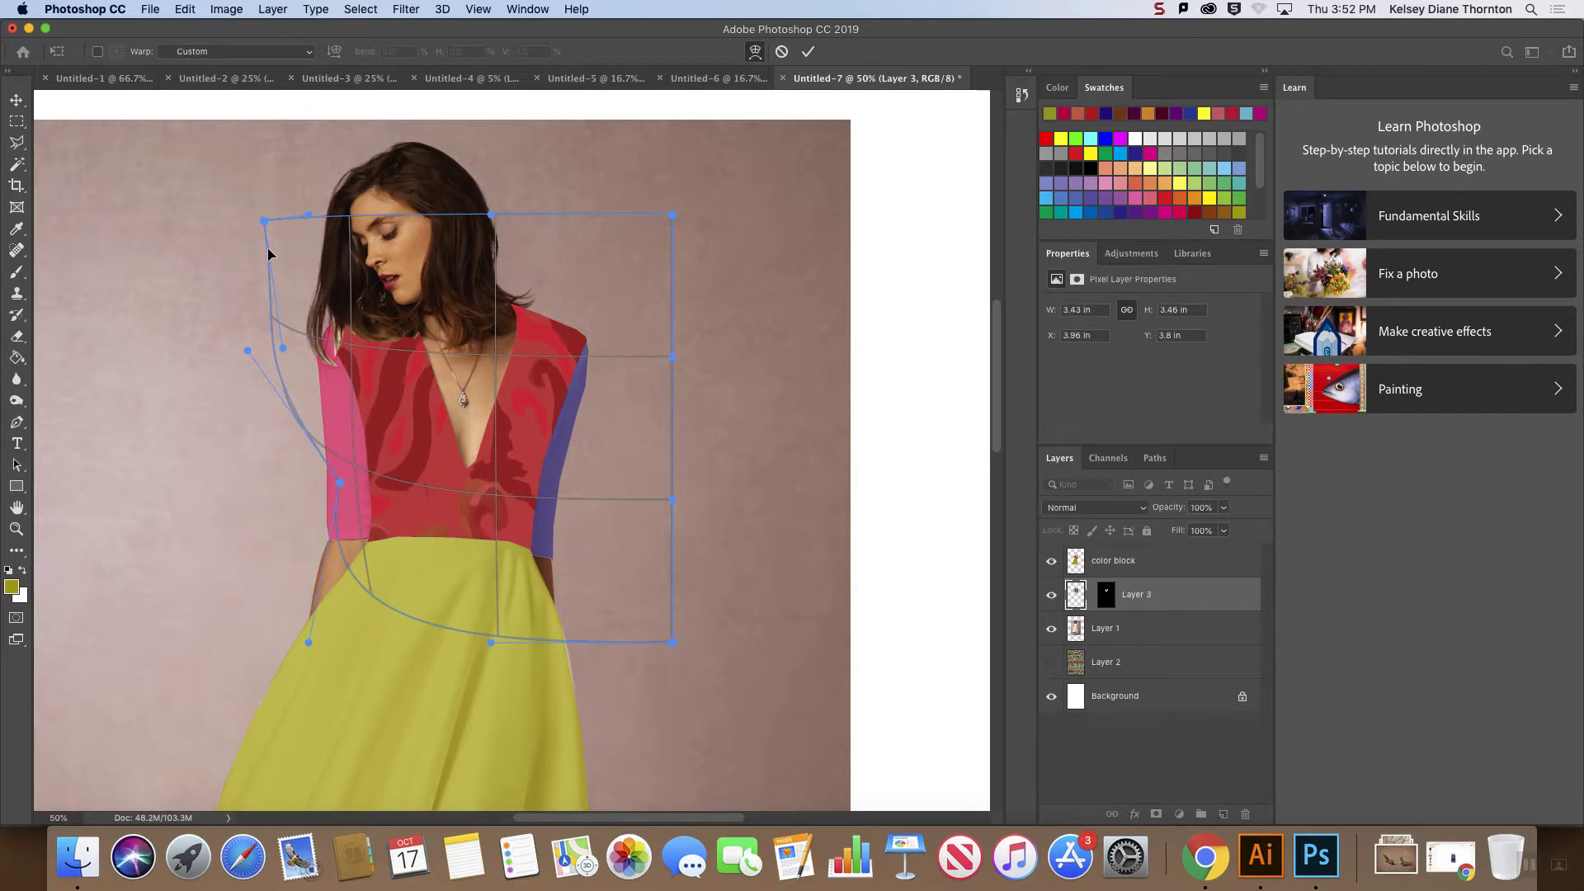
{"action": "left_click_drag", "start_coordinate": [272, 225], "coordinate": [318, 224]}
{"action": "left_click_drag", "start_coordinate": [335, 492], "coordinate": [316, 567]}
{"action": "left_click_drag", "start_coordinate": [247, 354], "coordinate": [353, 466]}
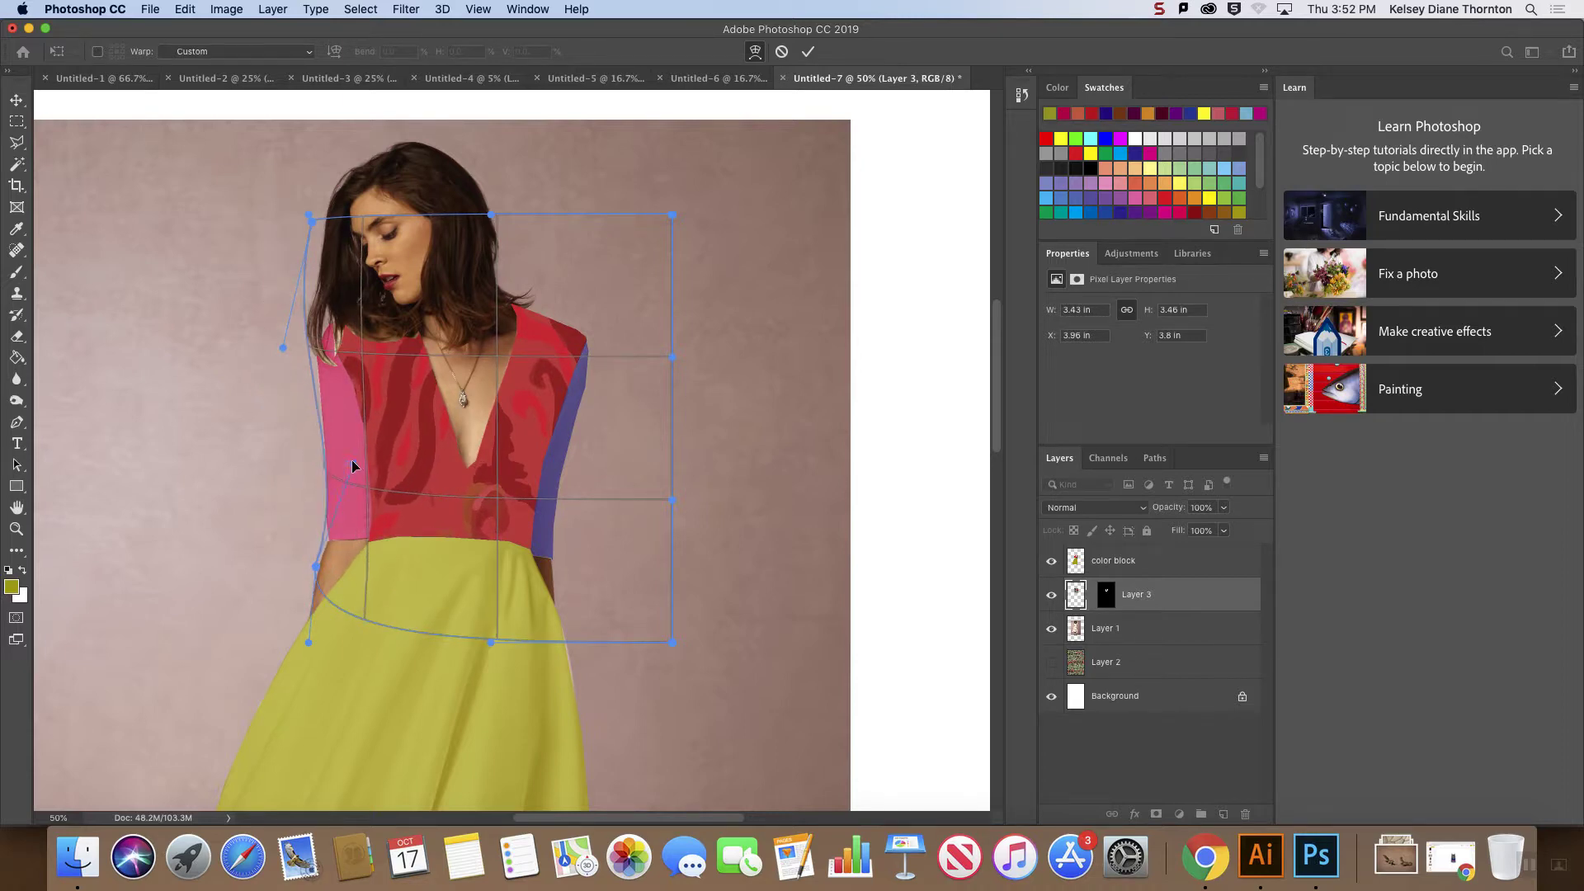
{"action": "left_click_drag", "start_coordinate": [284, 348], "coordinate": [333, 345]}
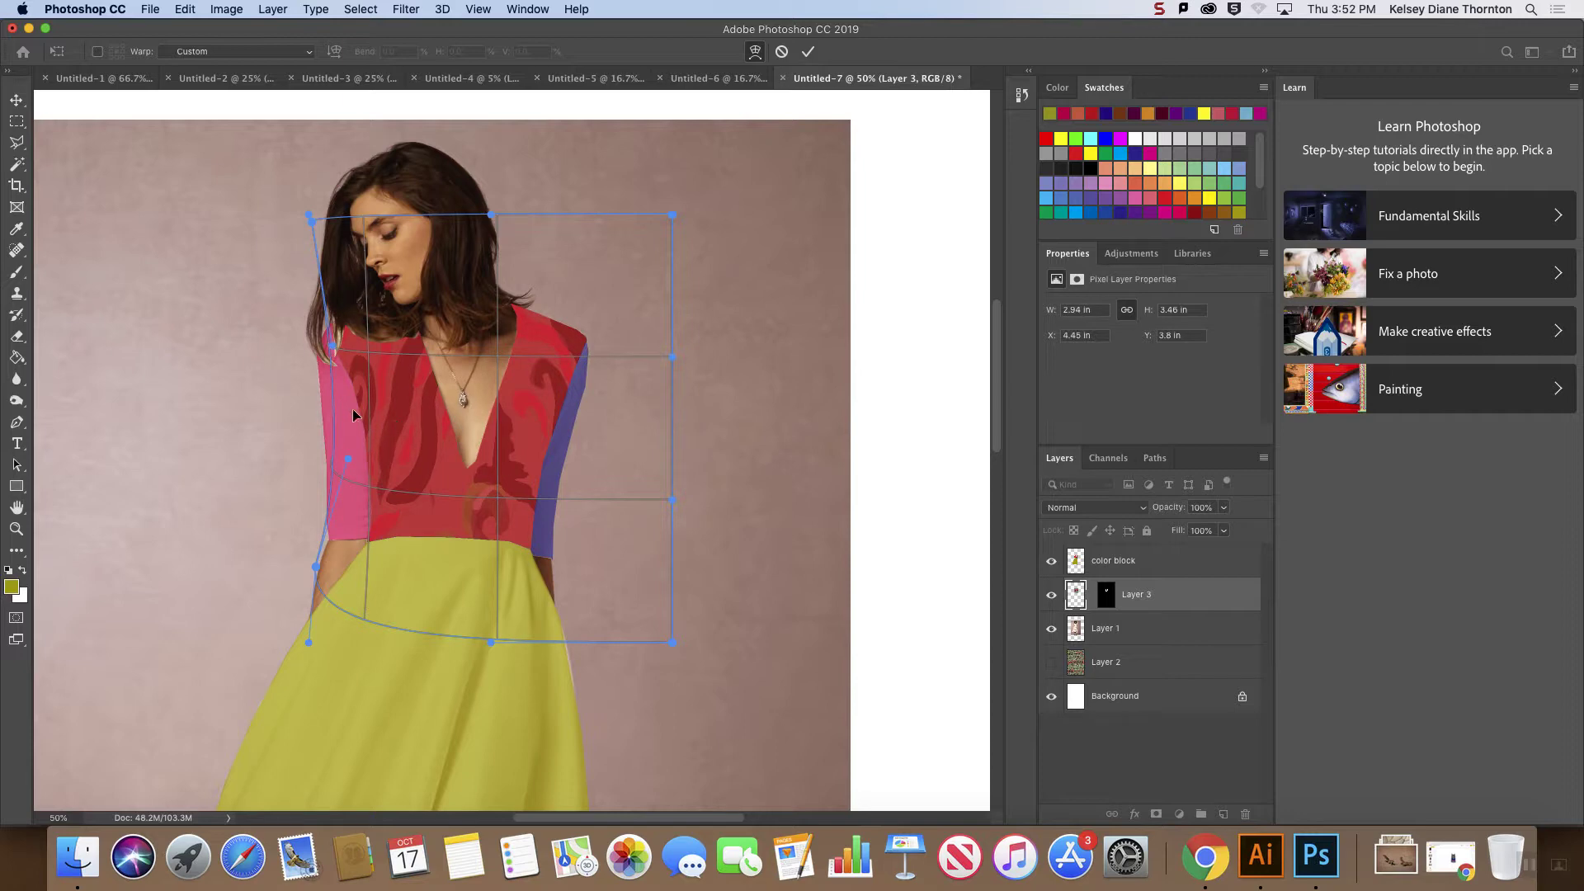
- Pull the warp's corners and handles on the blue-sleeve side inward so the pattern tapers toward the waist
{"action": "left_click_drag", "start_coordinate": [666, 643], "coordinate": [553, 626]}
{"action": "left_click_drag", "start_coordinate": [626, 495], "coordinate": [566, 496]}
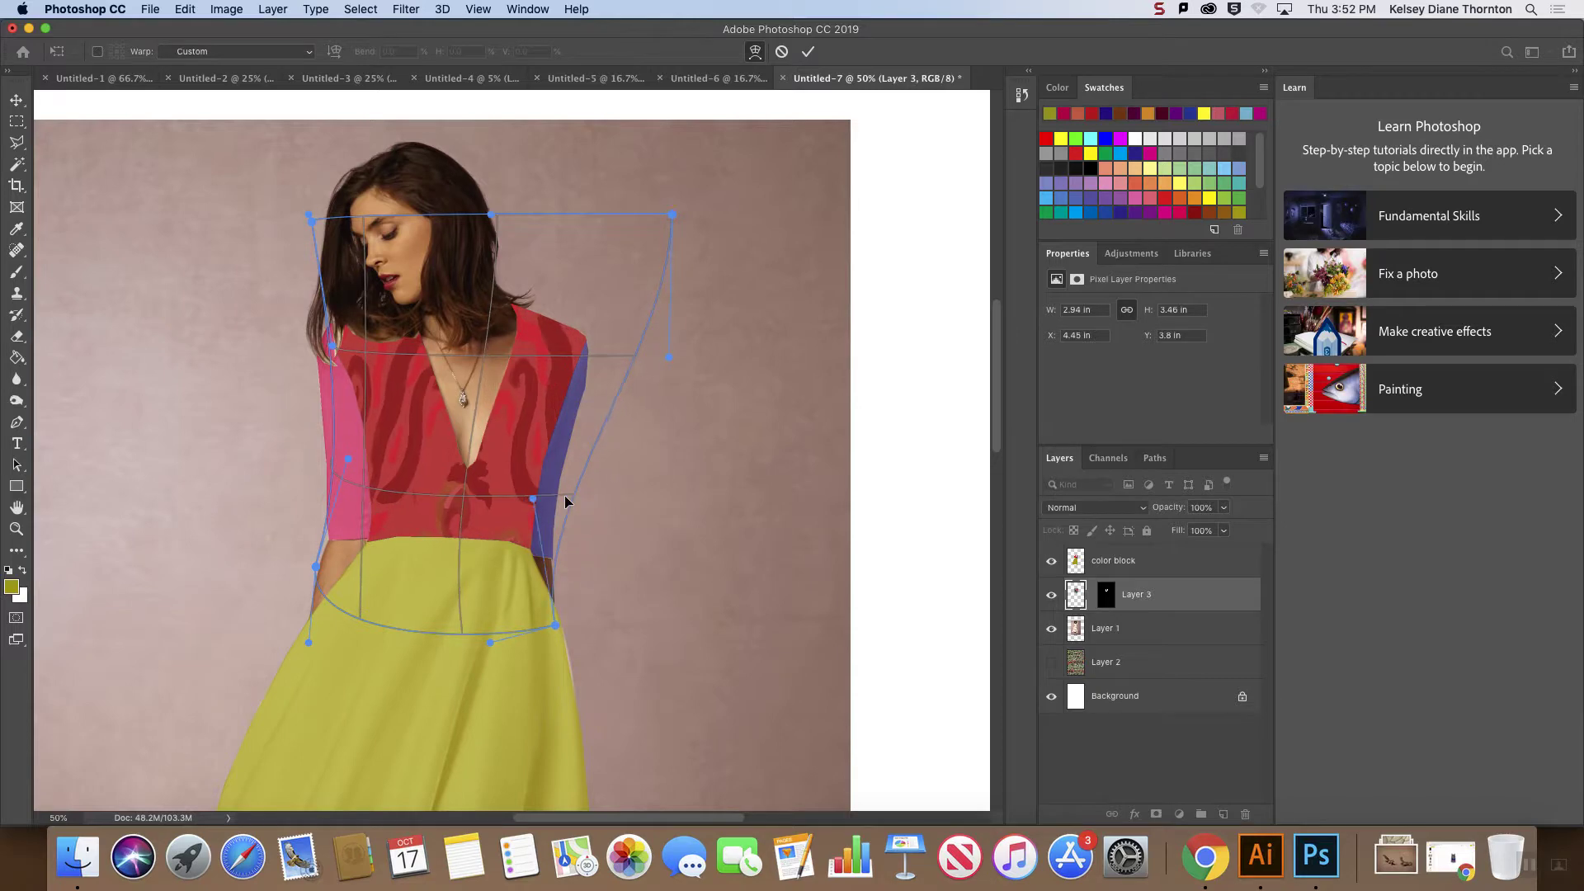
{"action": "mouse_move", "coordinate": [647, 350]}
{"action": "left_mouse_down"}
{"action": "mouse_move", "coordinate": [607, 350]}
{"action": "mouse_move", "coordinate": [620, 345]}
{"action": "left_mouse_up"}
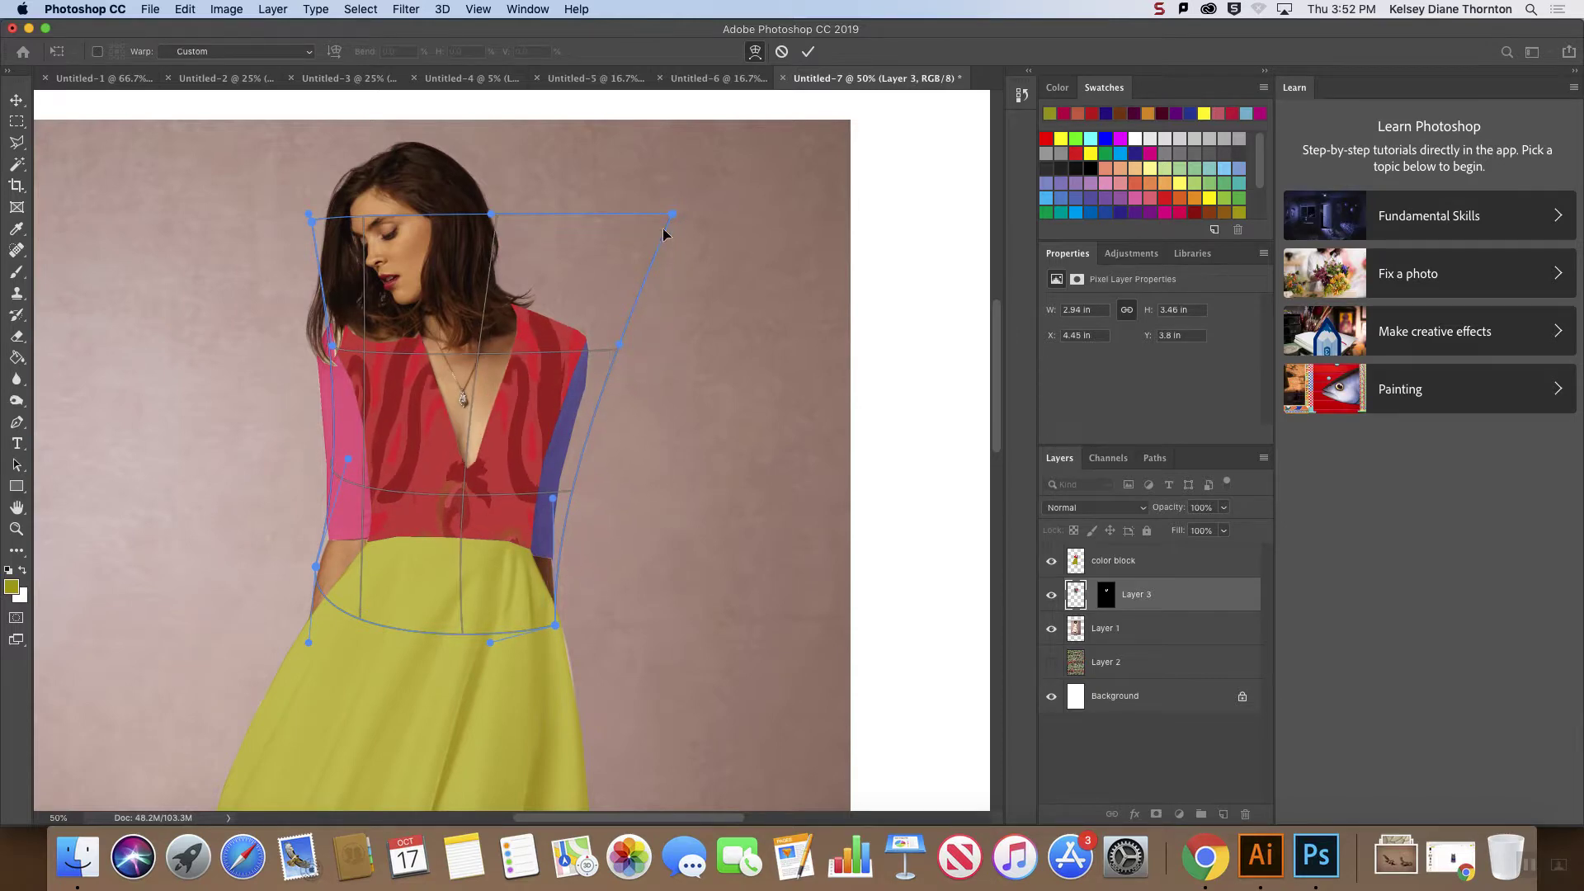
{"action": "left_click_drag", "start_coordinate": [673, 216], "coordinate": [650, 232]}
- Bend the motifs beside the V-neckline toward the blue sleeve and apply the warp
{"action": "left_click_drag", "start_coordinate": [473, 498], "coordinate": [508, 496]}
{"action": "left_click_drag", "start_coordinate": [503, 360], "coordinate": [521, 358]}
{"action": "left_click_drag", "start_coordinate": [522, 498], "coordinate": [514, 493]}
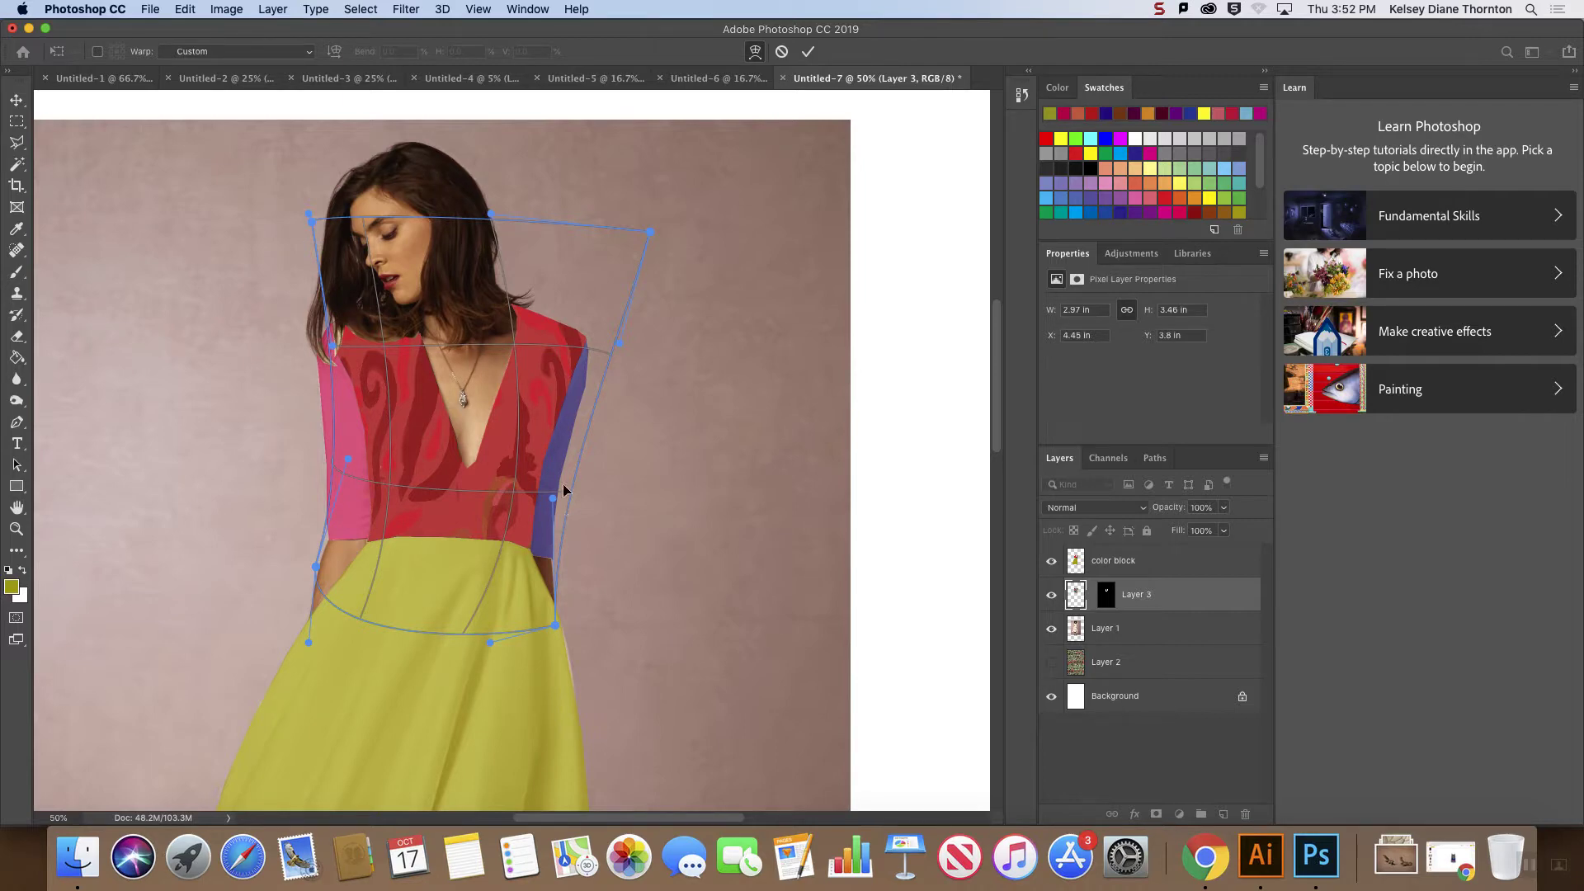
{"action": "key", "text": "Return"}
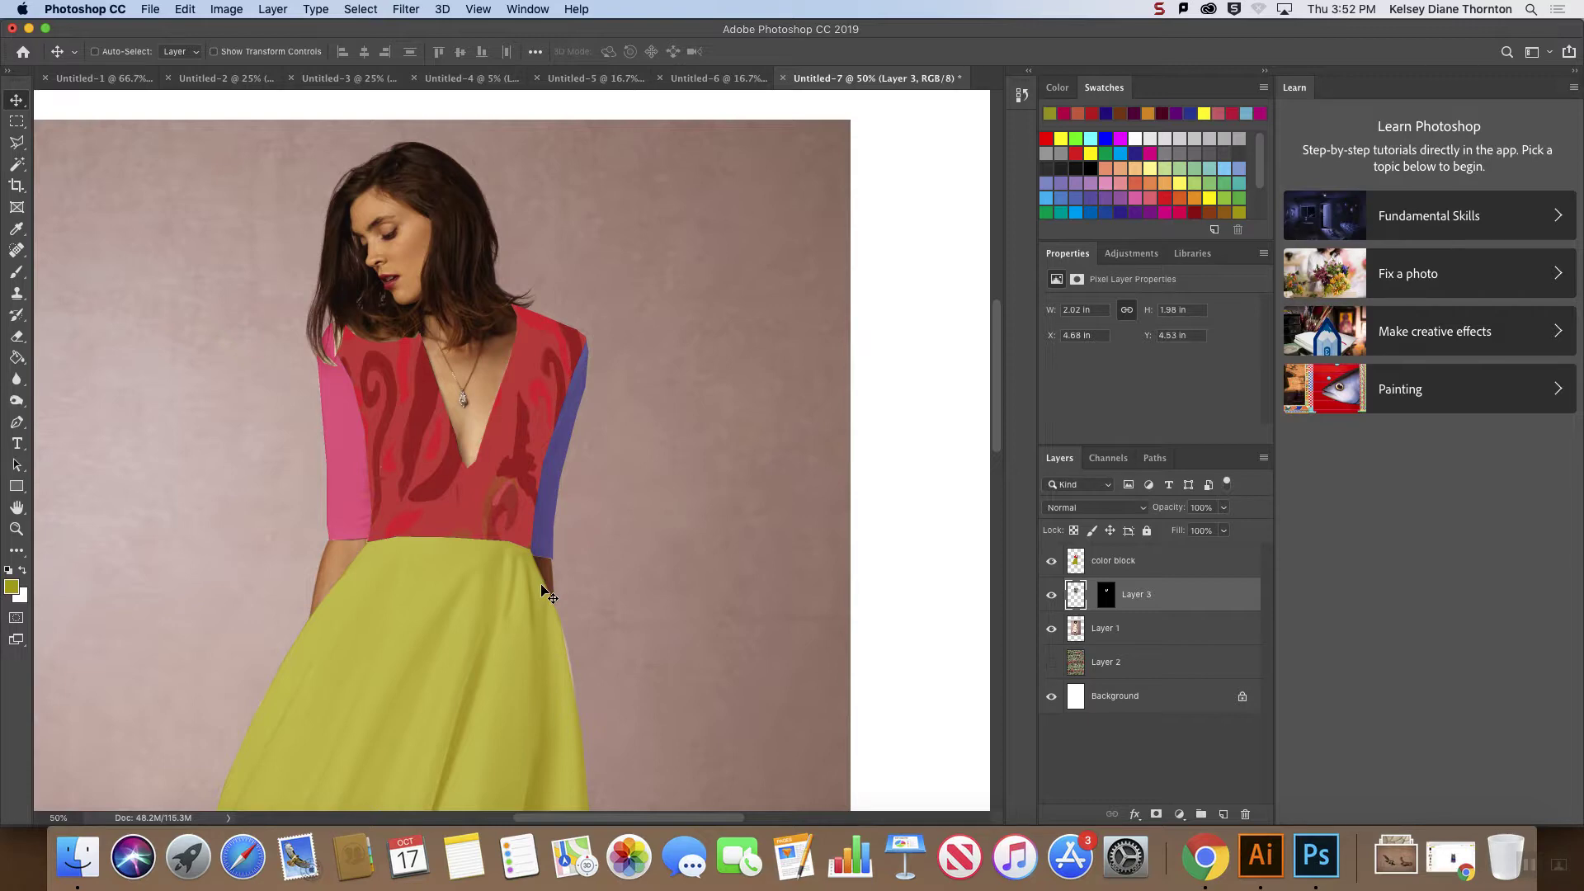
- Move Layer 2 directly above Layer 1 and show the full repeat pattern
{"action": "left_click_drag", "start_coordinate": [1142, 663], "coordinate": [1130, 621]}
{"action": "key", "text": "super+minus"}
{"action": "key", "text": "super+minus"}
{"action": "left_click", "coordinate": [1051, 628]}
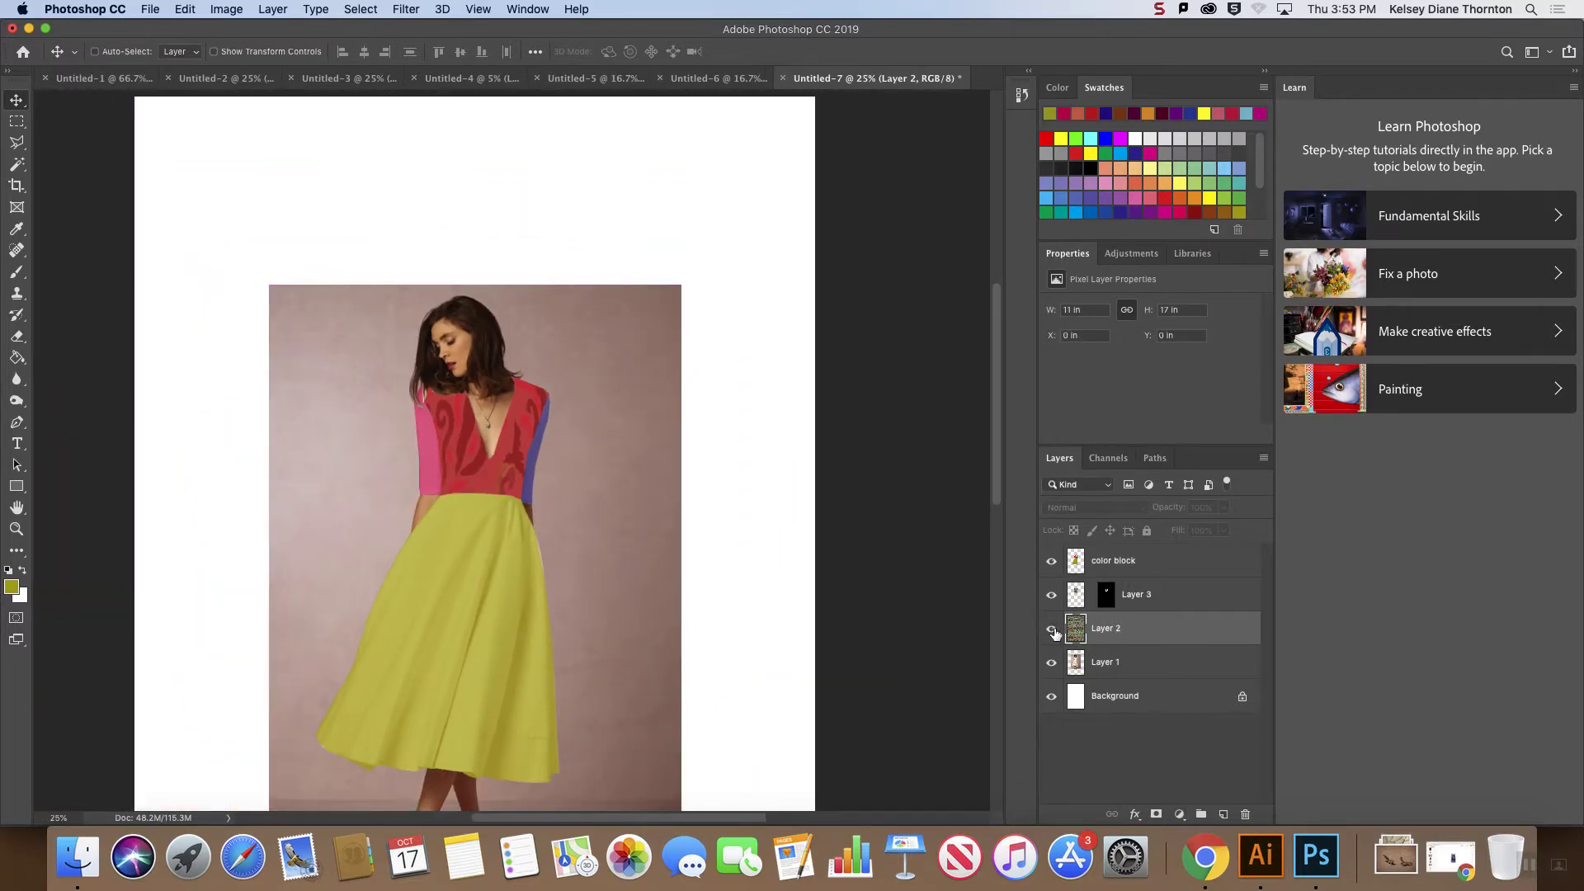
- Copy a rectangular area of the pattern about 5.26 by 6.5 in from Layer 2 to a new layer and hide Layer 2
{"action": "scroll", "coordinate": [641, 648], "scroll_direction": "down", "scroll_amount": 3}
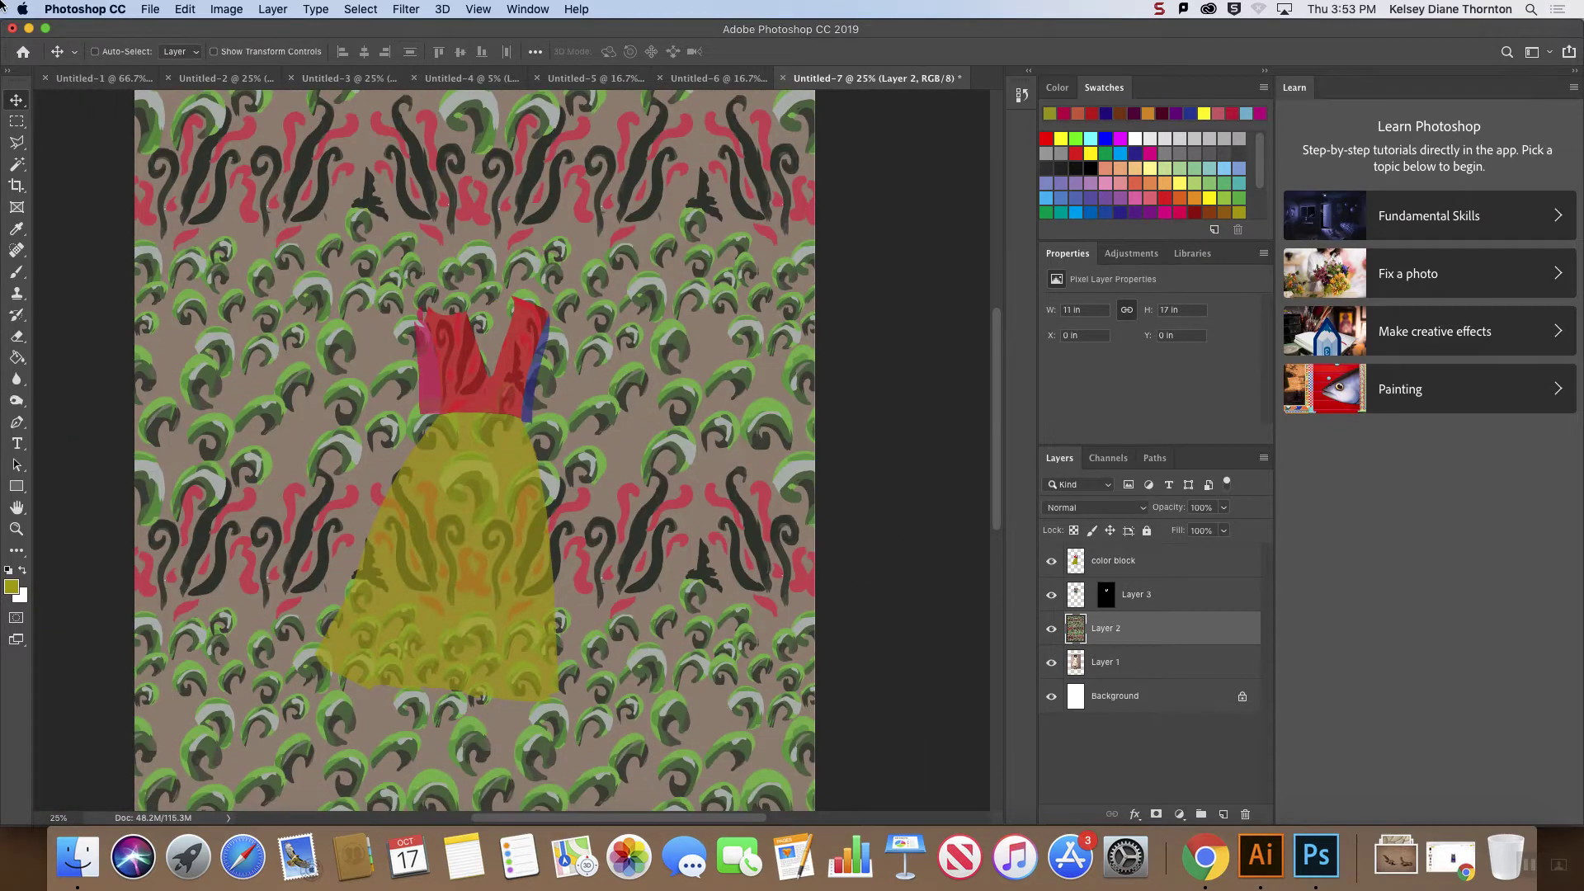
{"action": "left_click", "coordinate": [16, 122]}
{"action": "scroll", "coordinate": [434, 433], "scroll_direction": "down", "scroll_amount": 5}
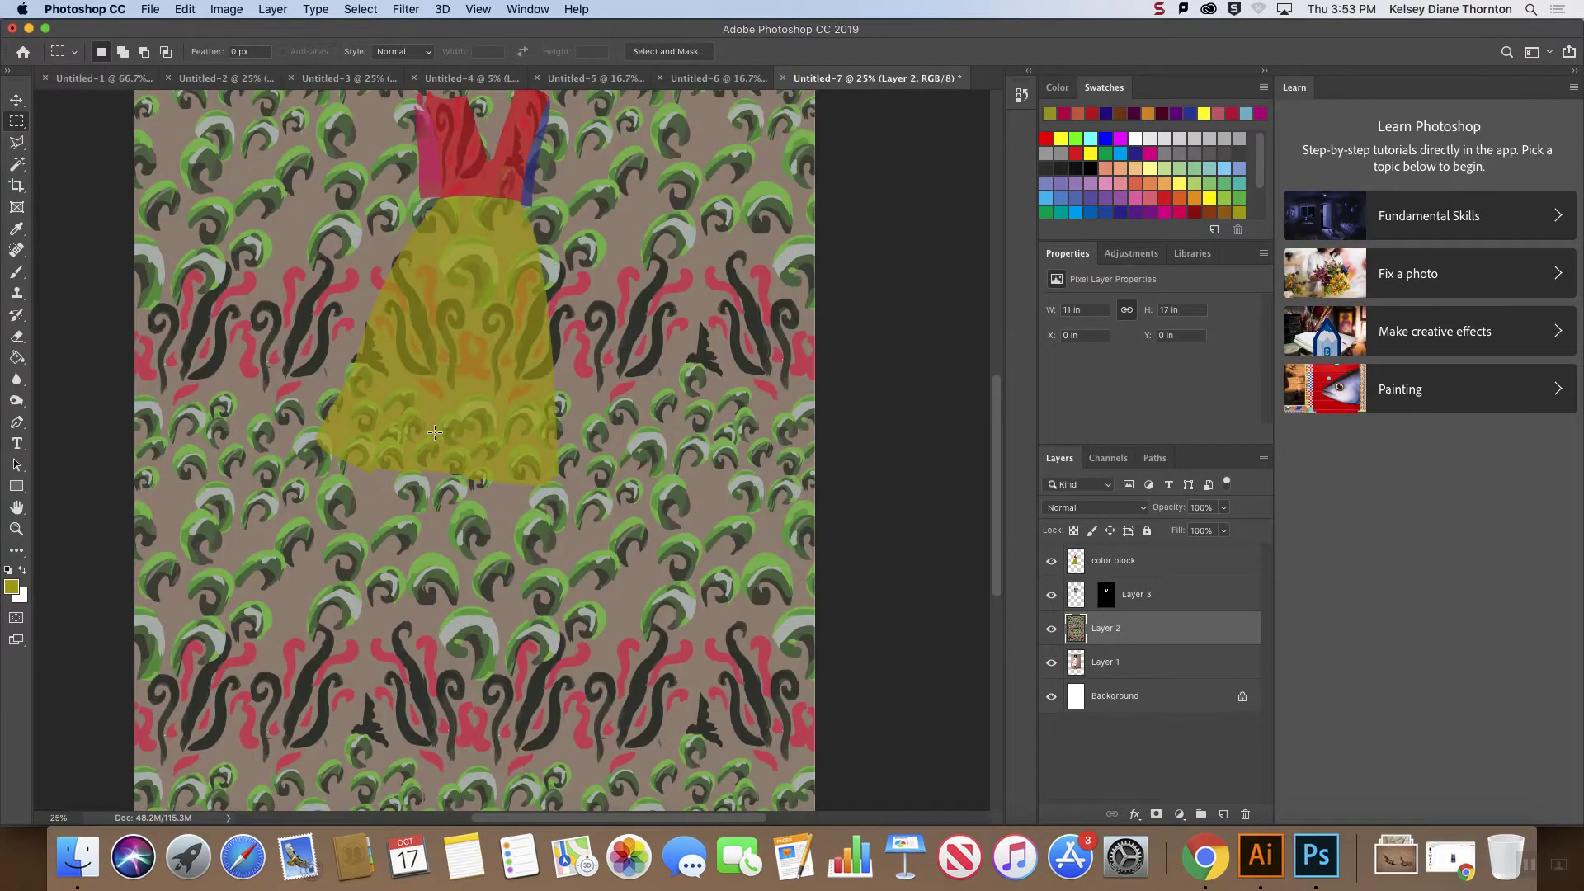
{"action": "left_click_drag", "start_coordinate": [298, 152], "coordinate": [623, 552]}
{"action": "left_click_drag", "start_coordinate": [601, 356], "coordinate": [748, 514]}
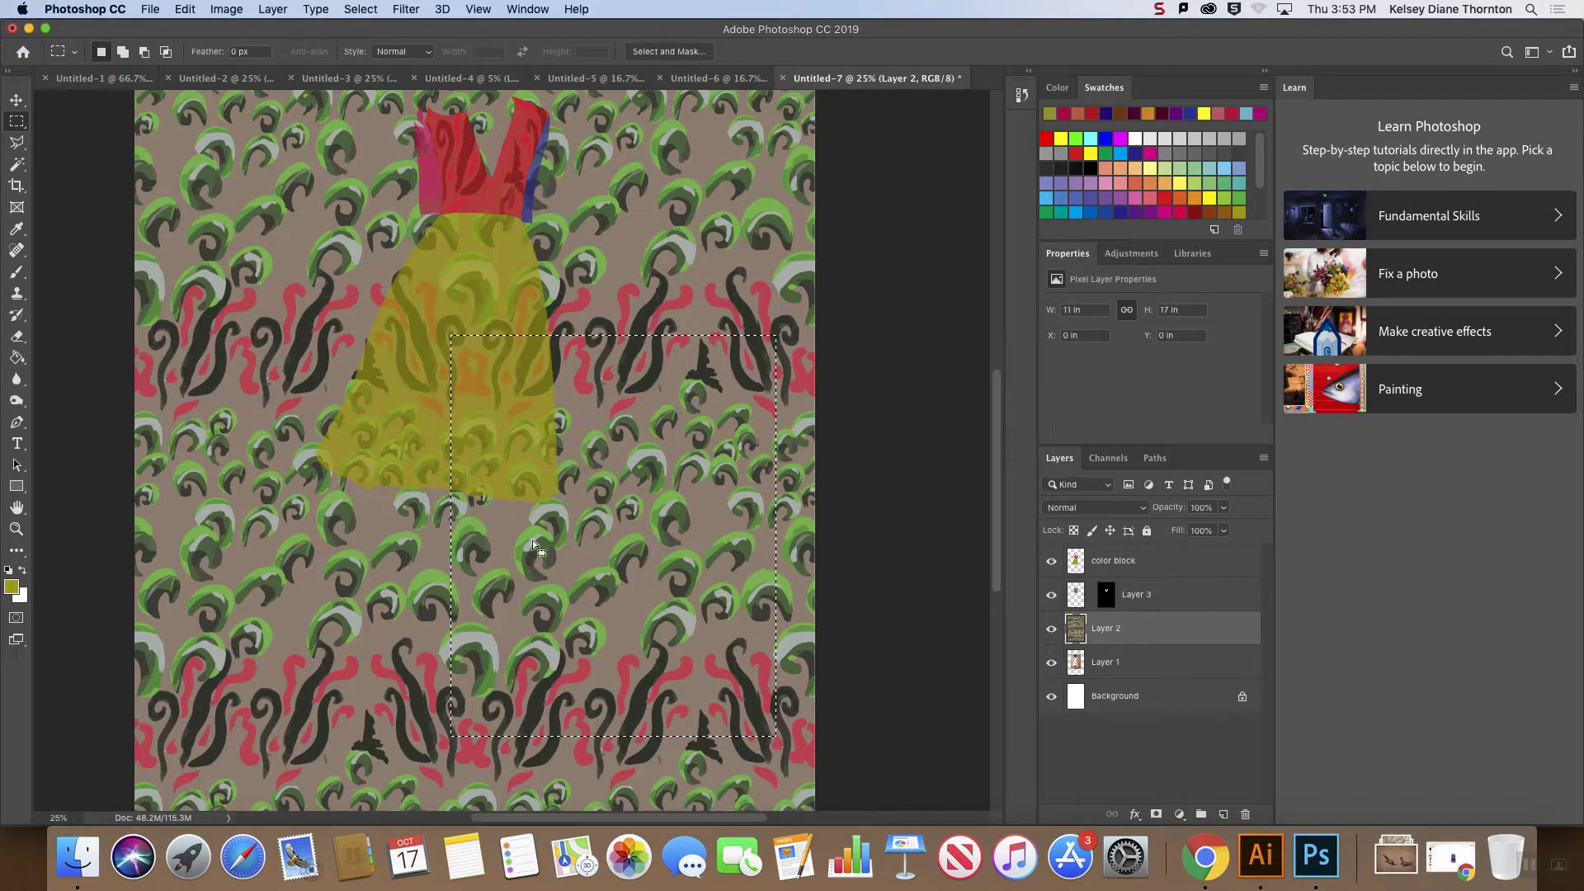
{"action": "key", "text": "super+c"}
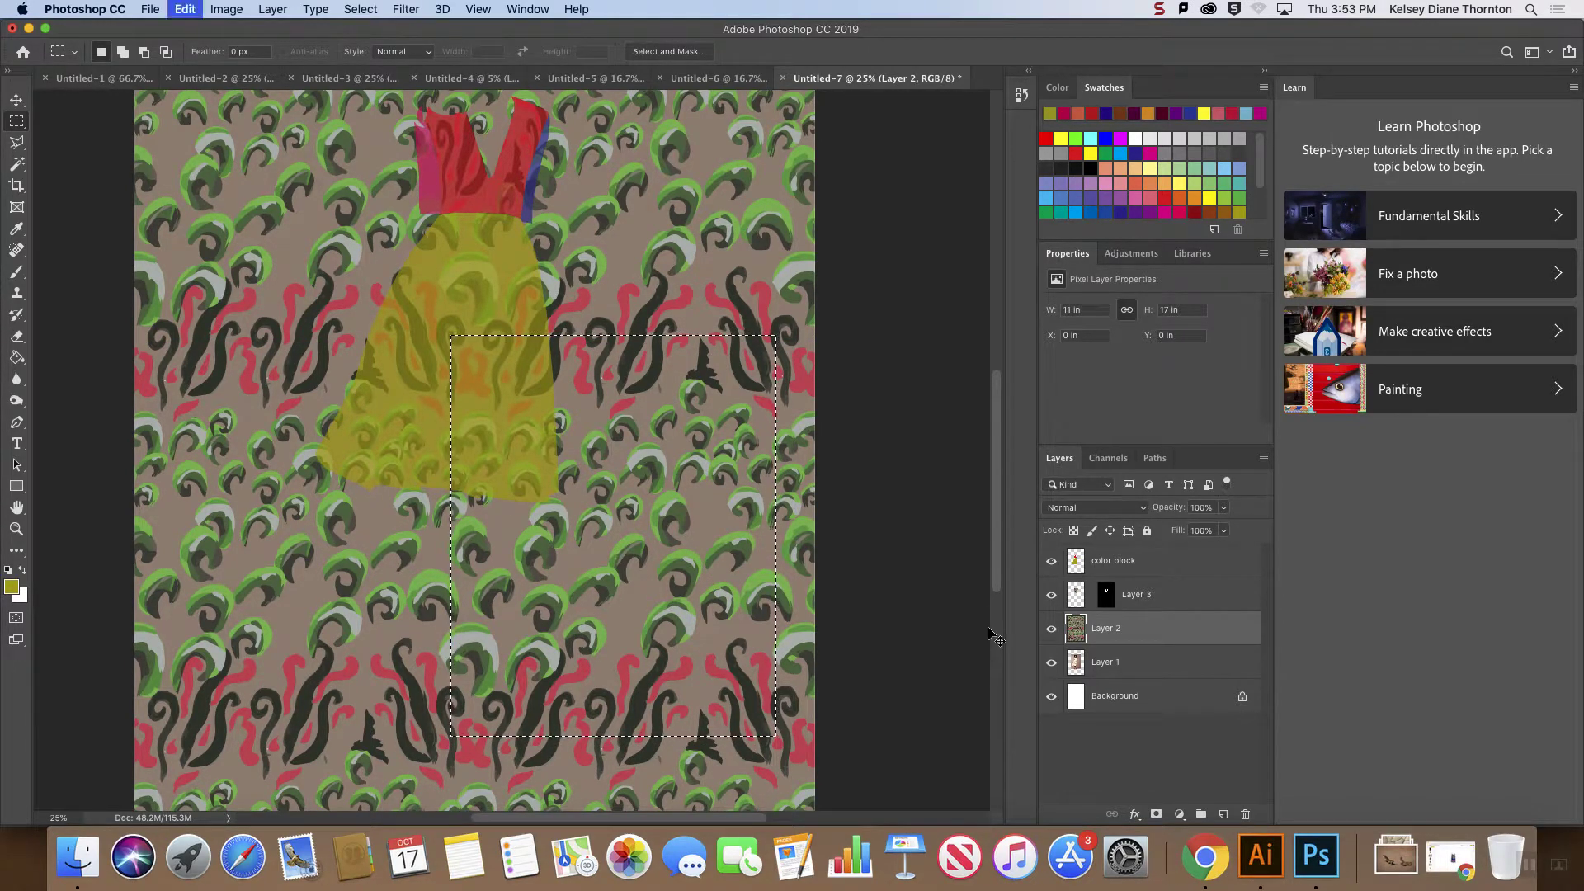
{"action": "key", "text": "super+v"}
{"action": "left_click", "coordinate": [1052, 663]}
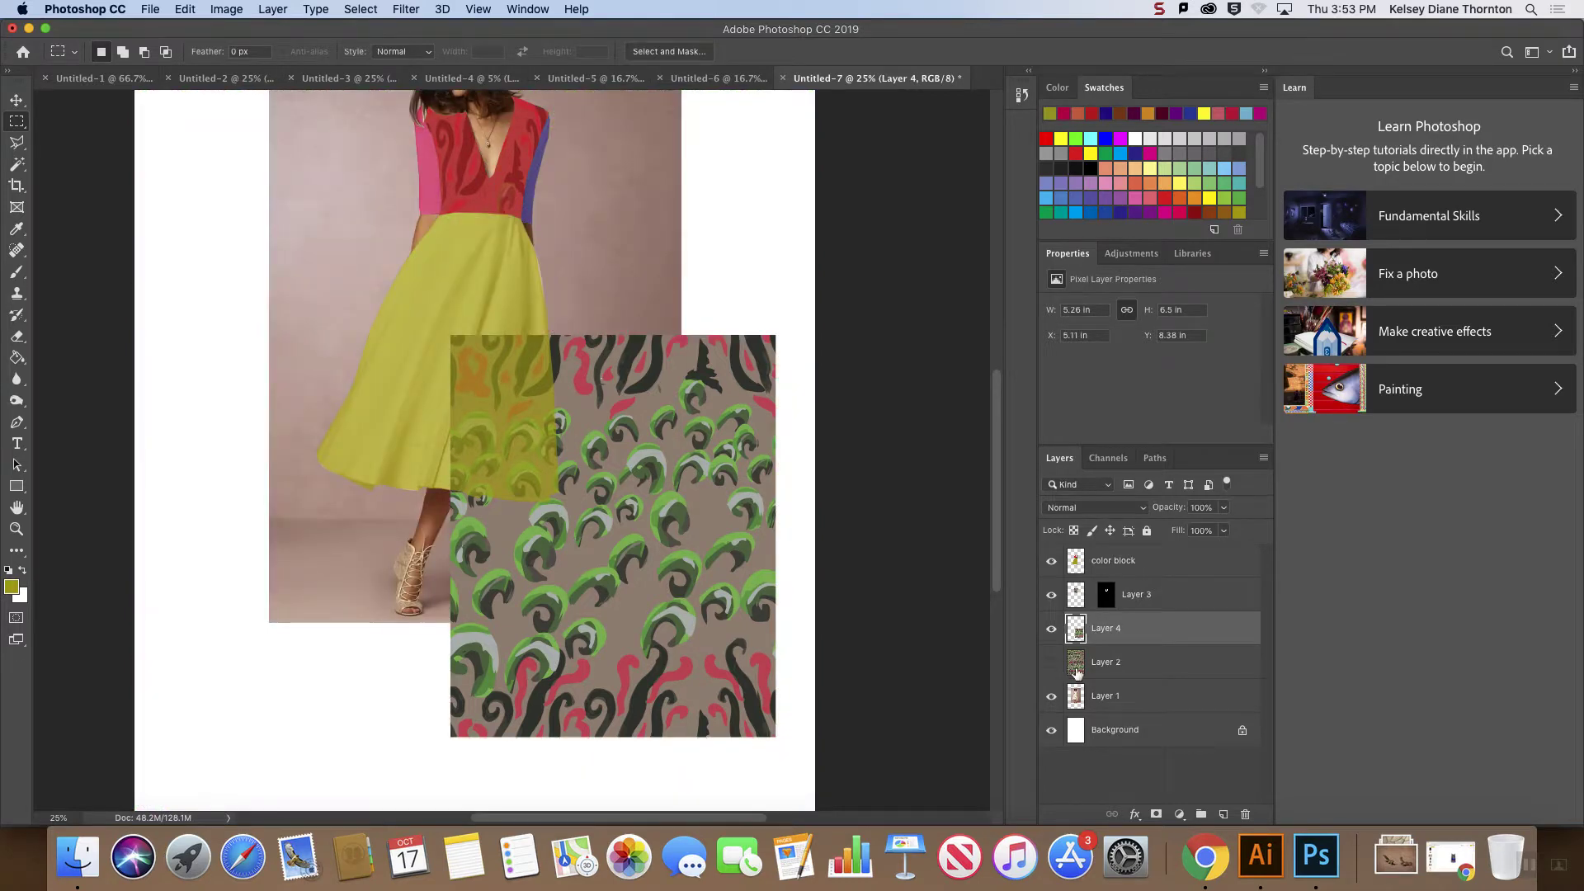
- Move the copied pattern piece over the yellow skirt so it covers the whole skirt from waist to hem
{"action": "left_click", "coordinate": [15, 101]}
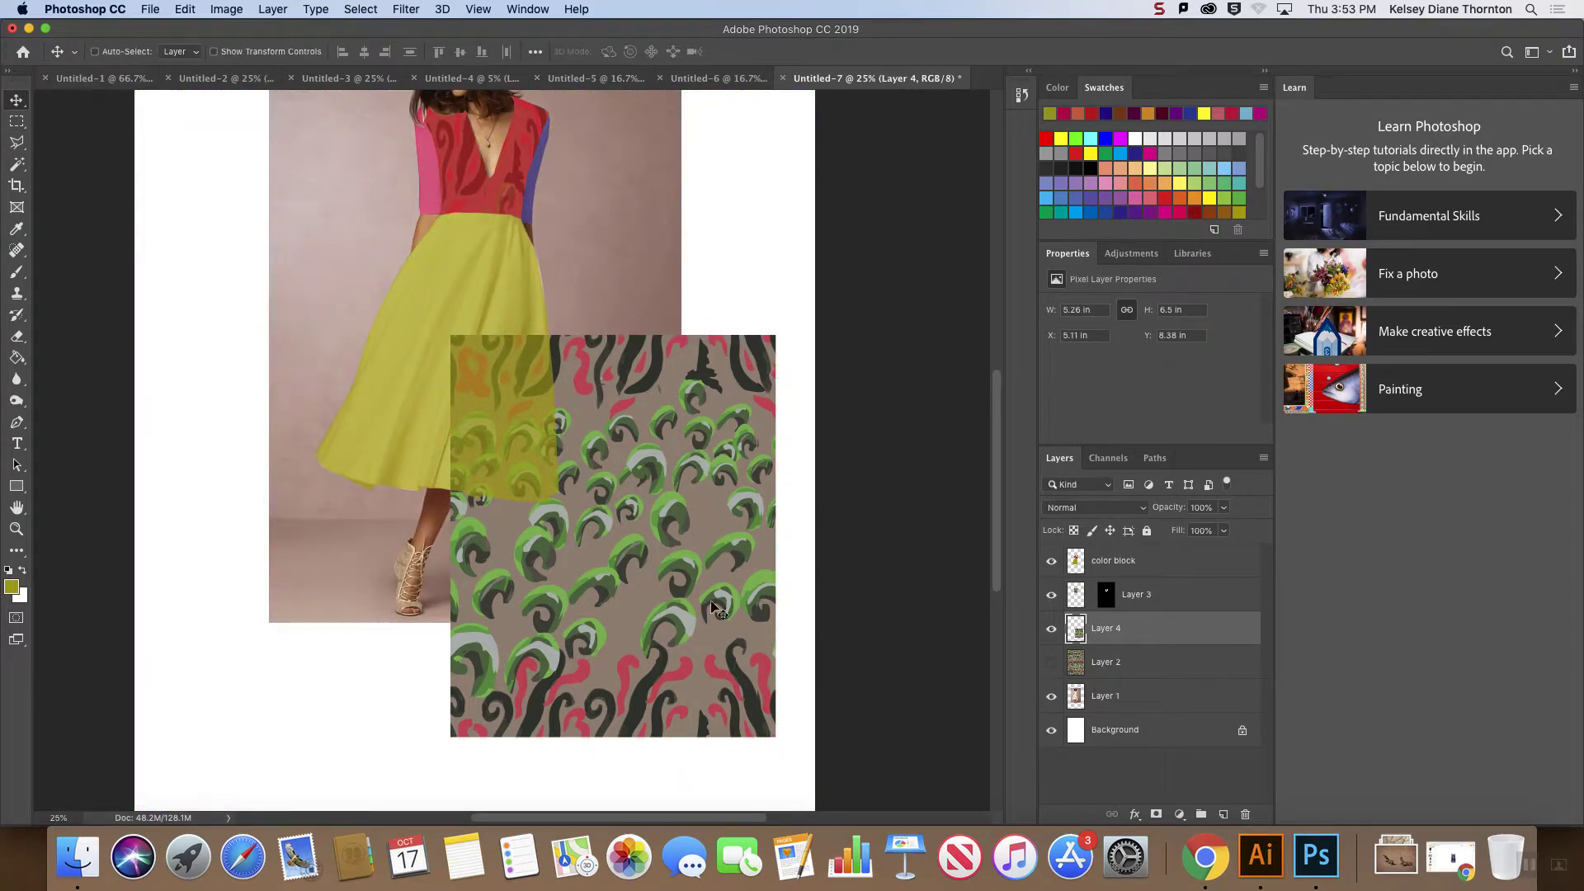
{"action": "left_click_drag", "start_coordinate": [718, 610], "coordinate": [549, 403]}
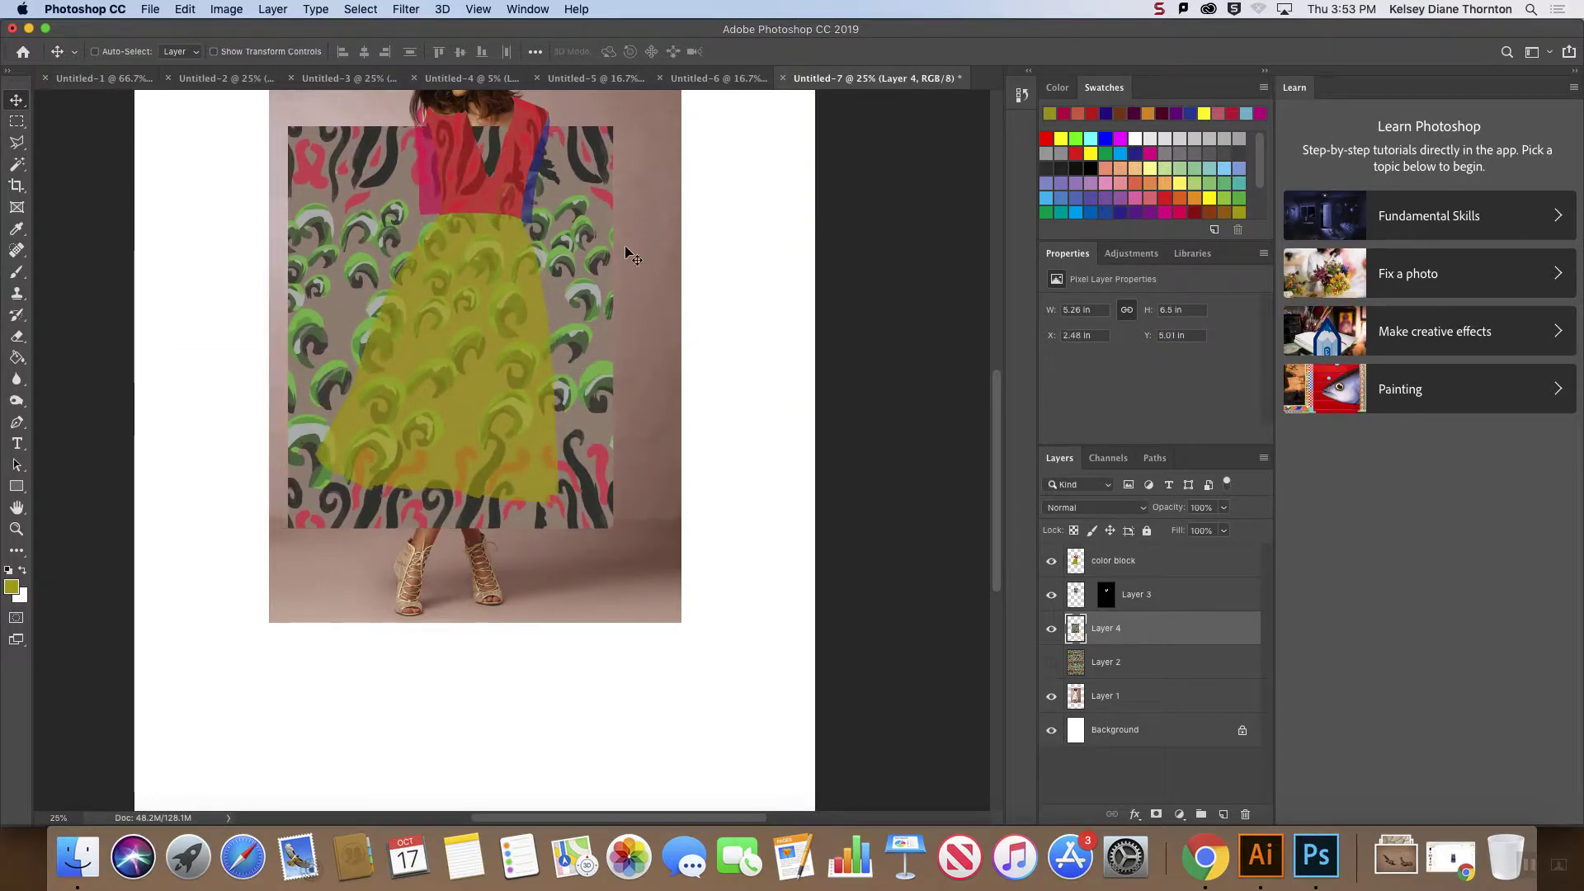
{"action": "scroll", "coordinate": [782, 538], "scroll_direction": "down", "scroll_amount": 5}
{"action": "scroll", "coordinate": [786, 538], "scroll_direction": "up", "scroll_amount": 6}
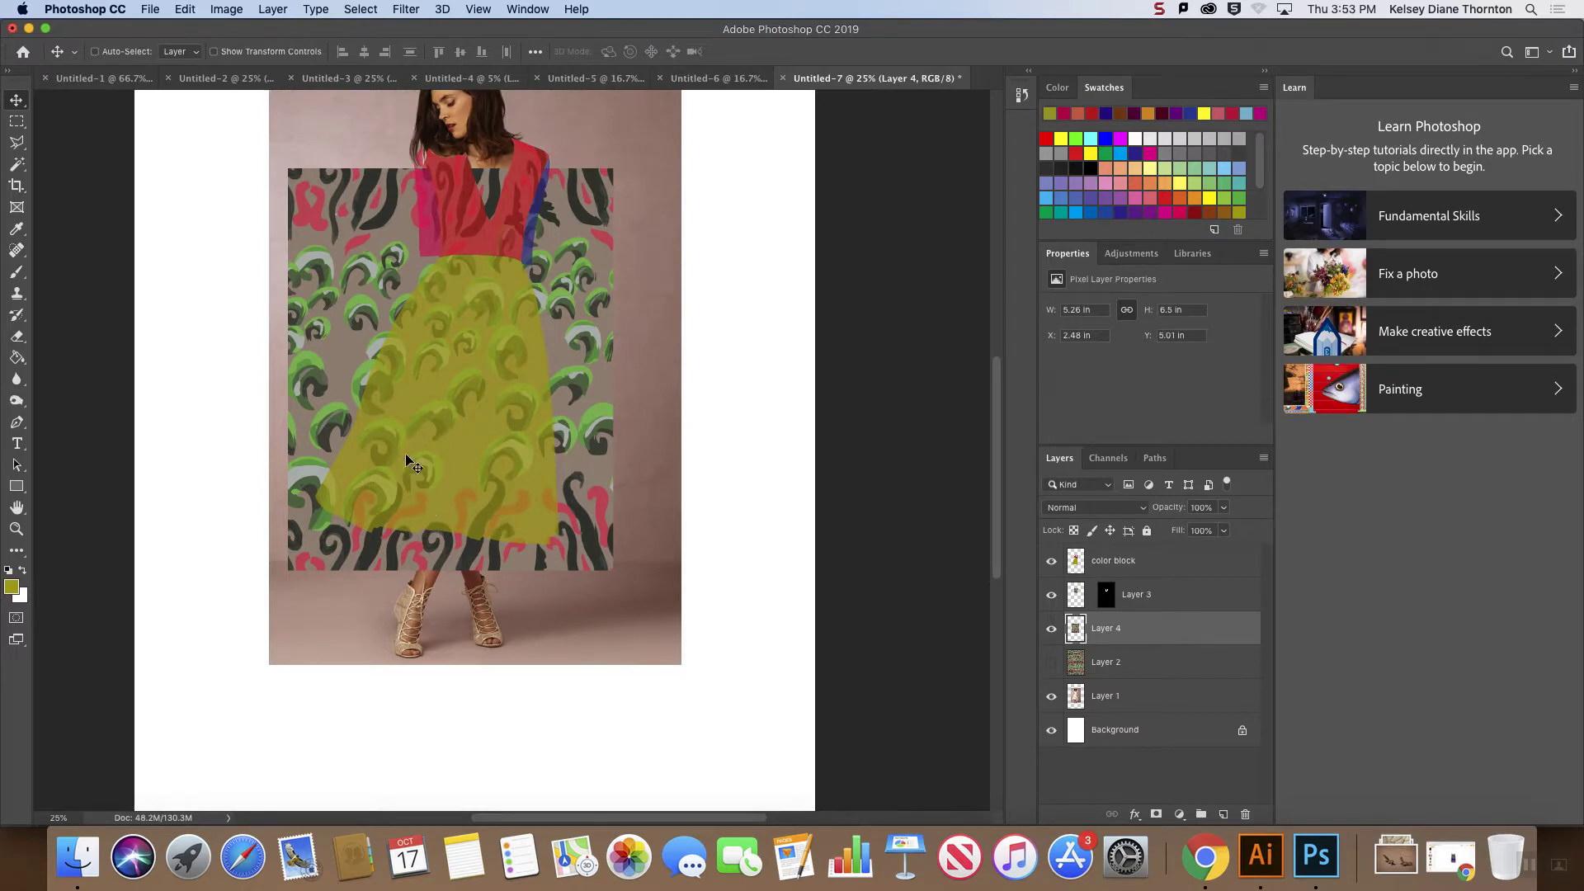
{"action": "mouse_move", "coordinate": [588, 401]}
{"action": "left_mouse_down"}
{"action": "mouse_move", "coordinate": [528, 416]}
{"action": "mouse_move", "coordinate": [566, 420]}
{"action": "left_mouse_up"}
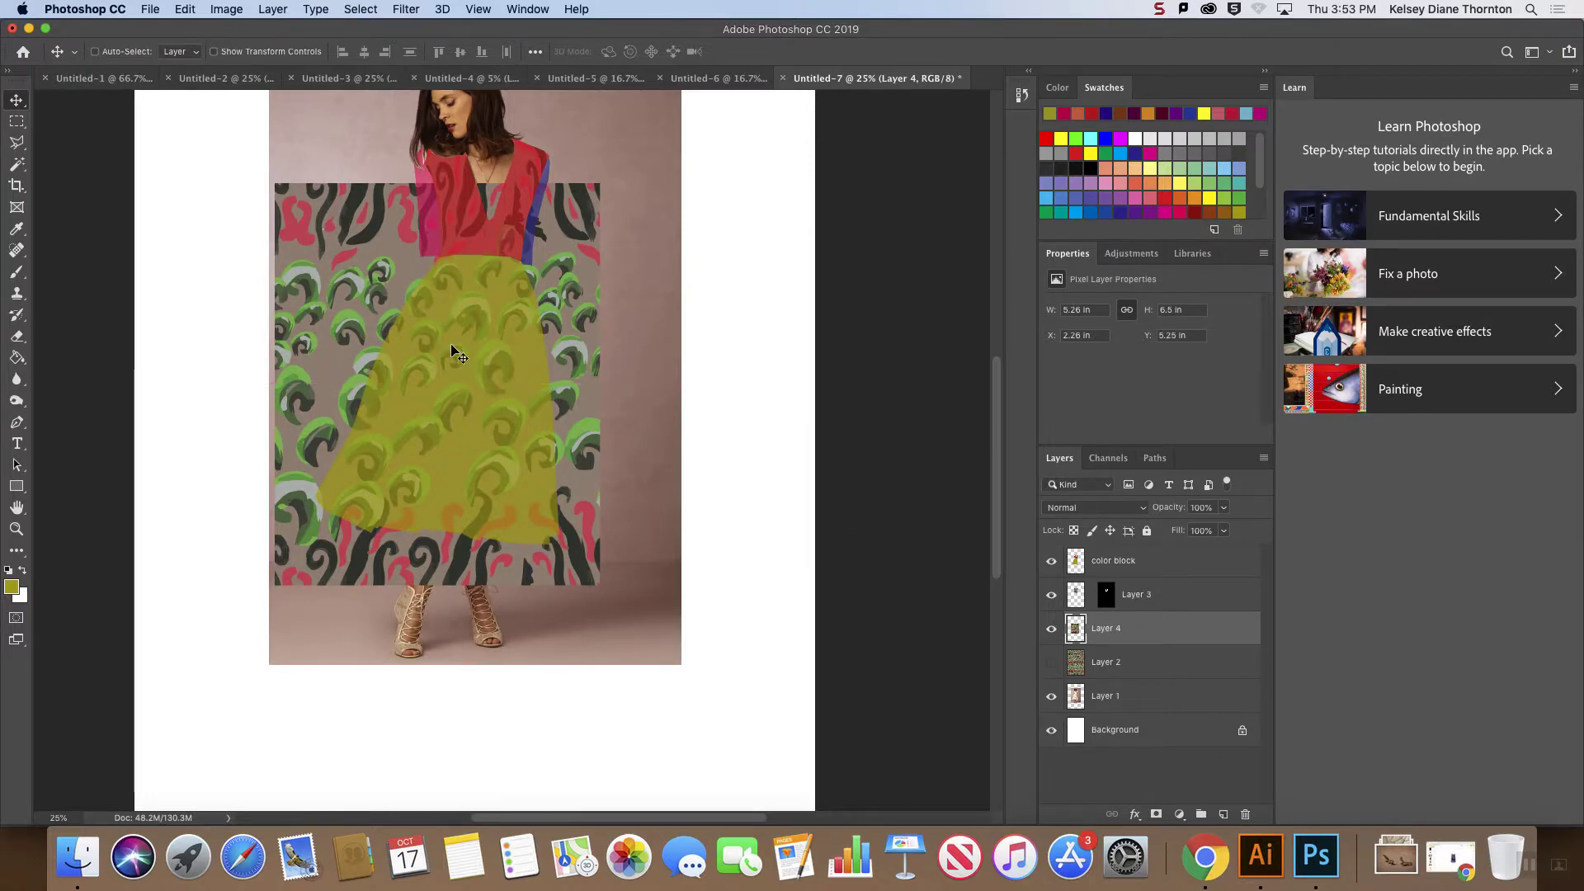
{"action": "key", "text": "super+minus"}
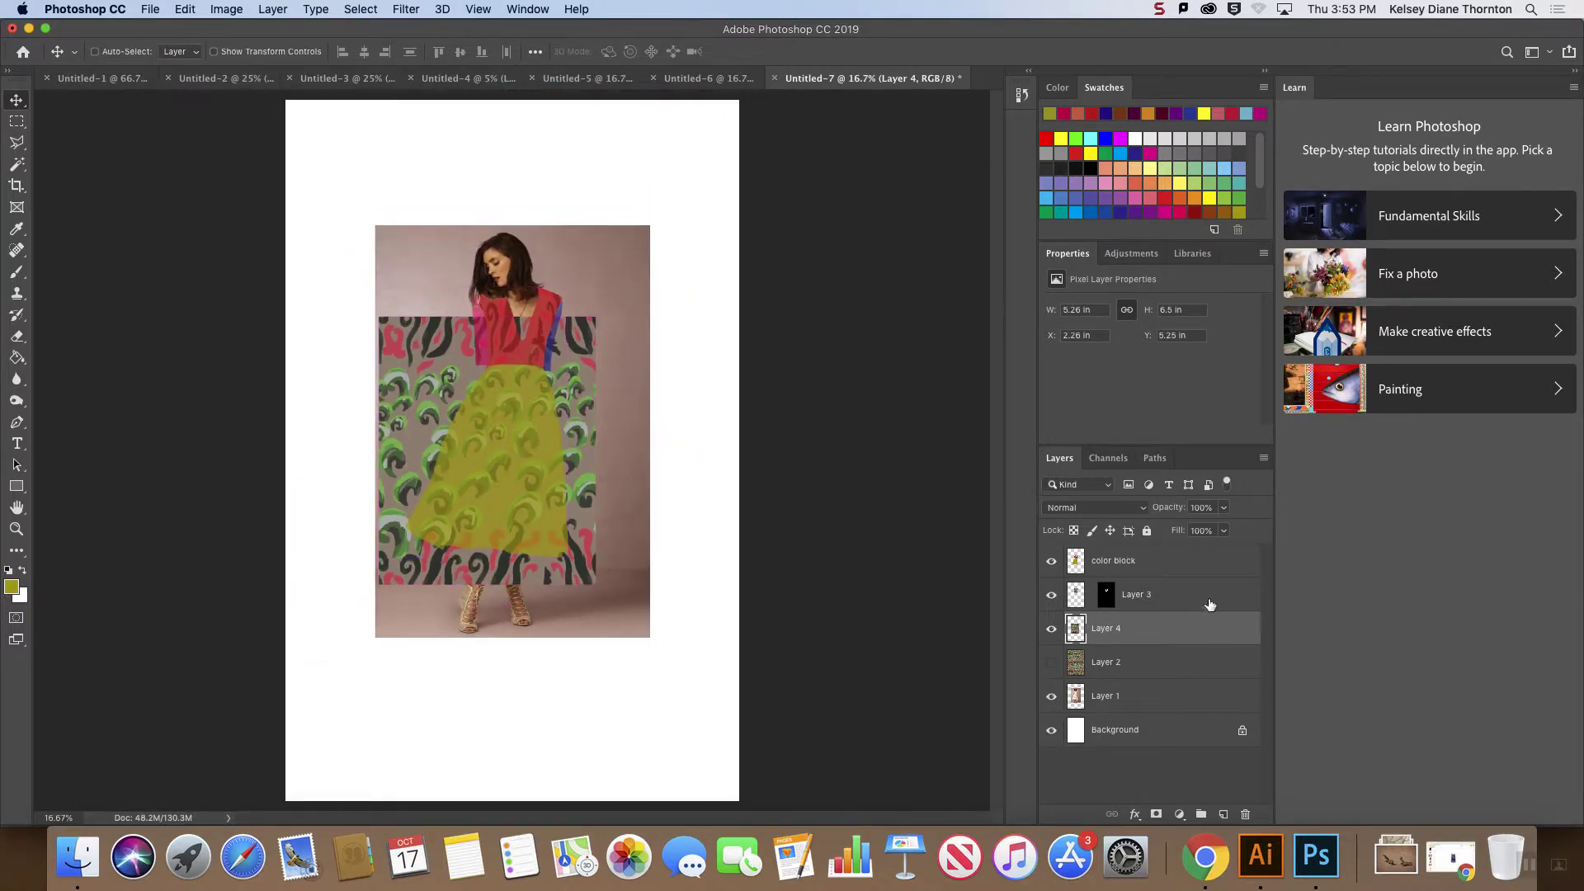
- Select the yellow skirt area on the color block layer with the Magic Wand and mask Layer 4 to it
{"action": "left_click", "coordinate": [1127, 568]}
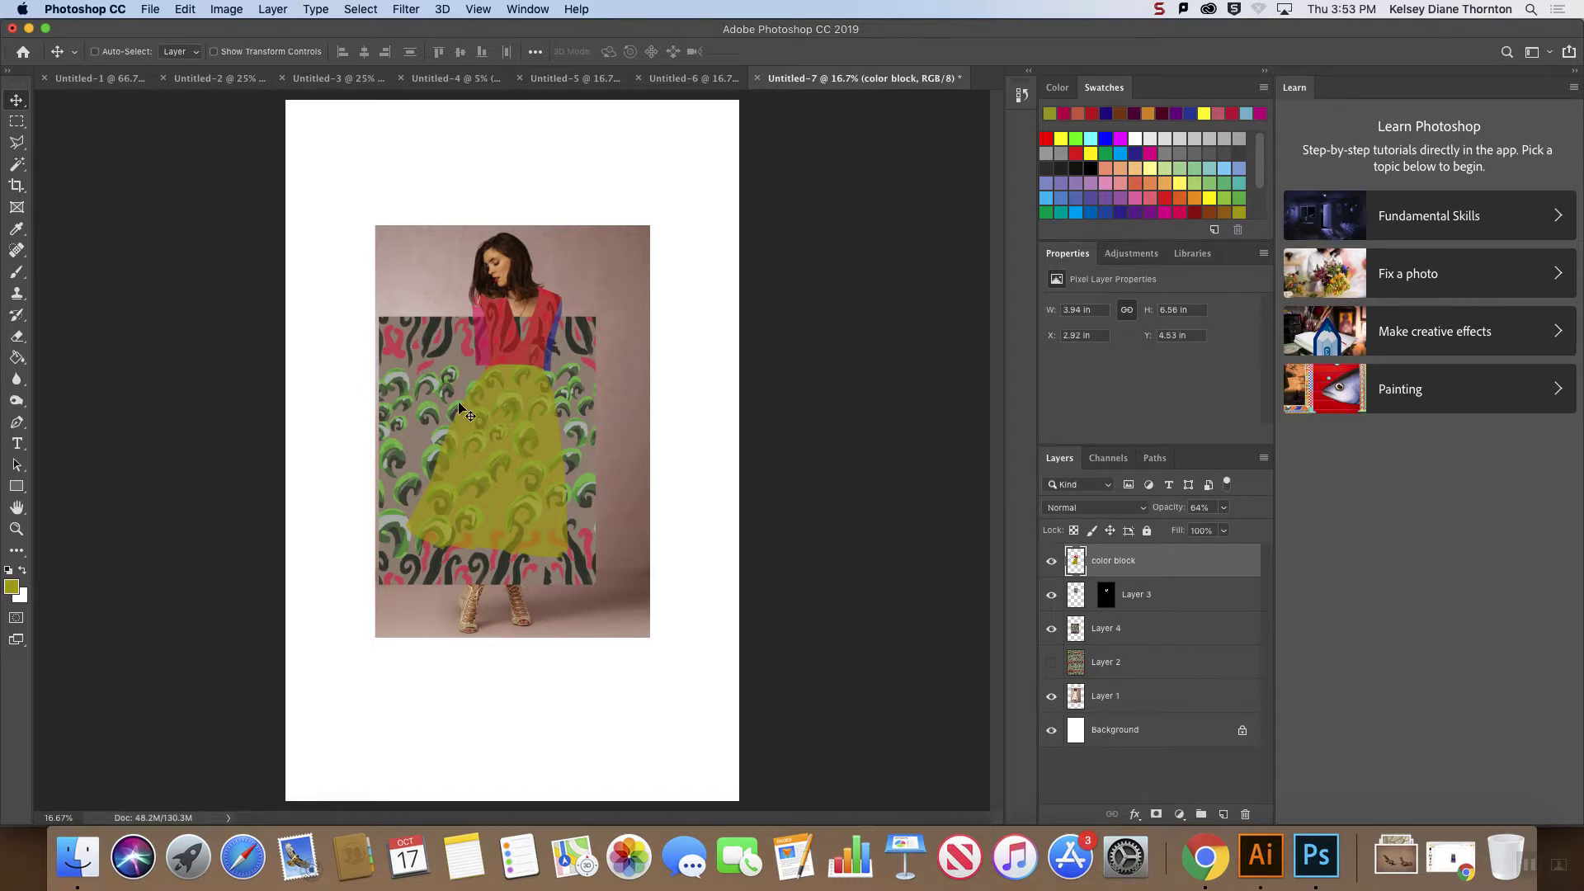
{"action": "left_click", "coordinate": [18, 164]}
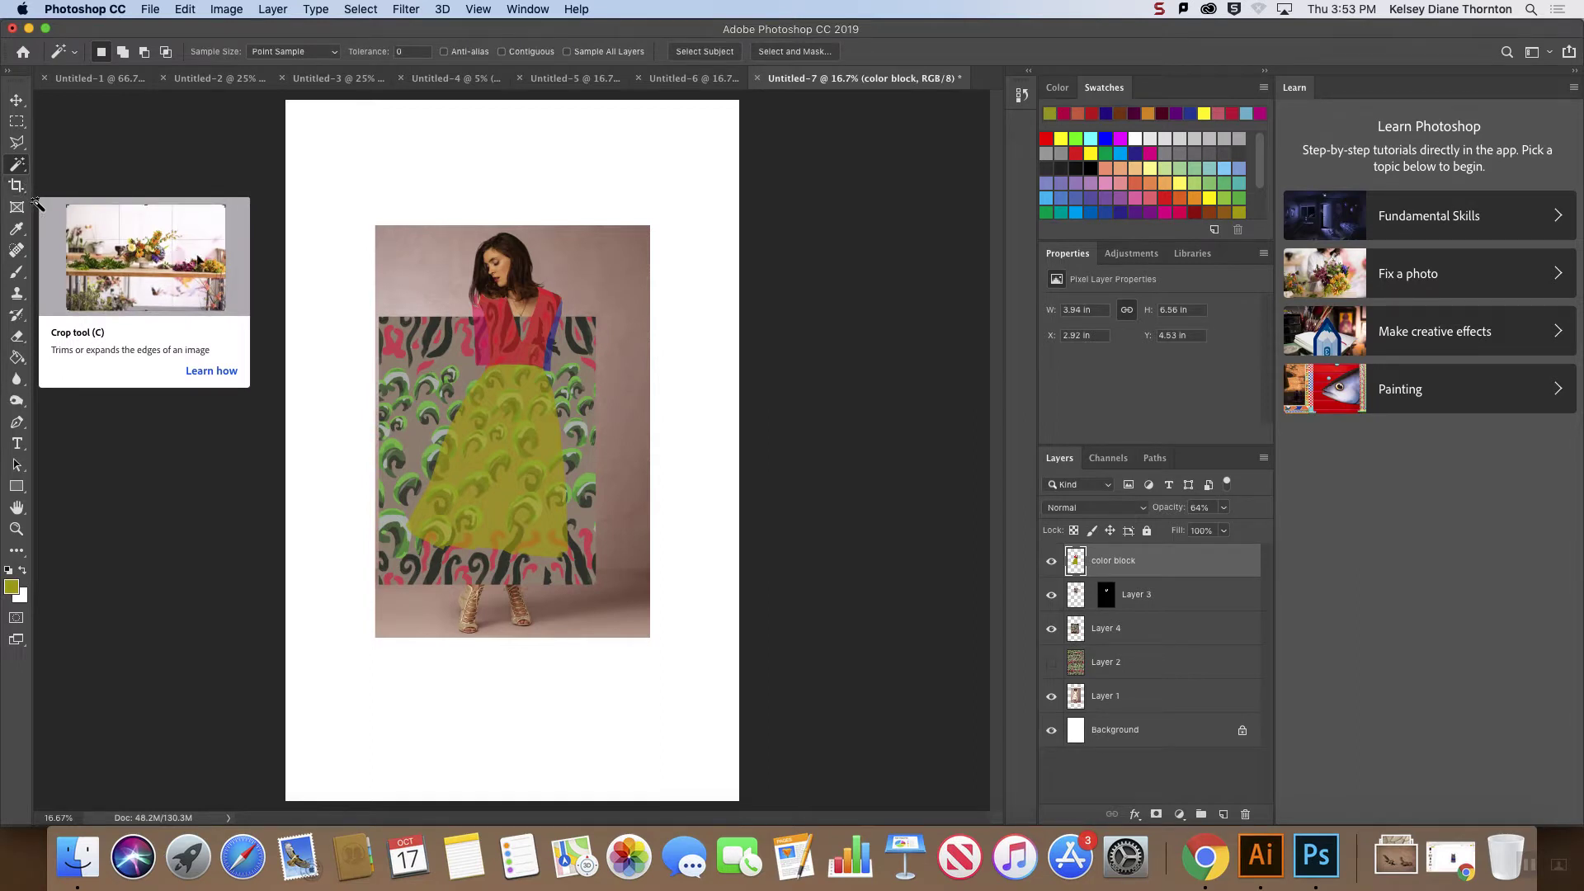
{"action": "left_click", "coordinate": [506, 459]}
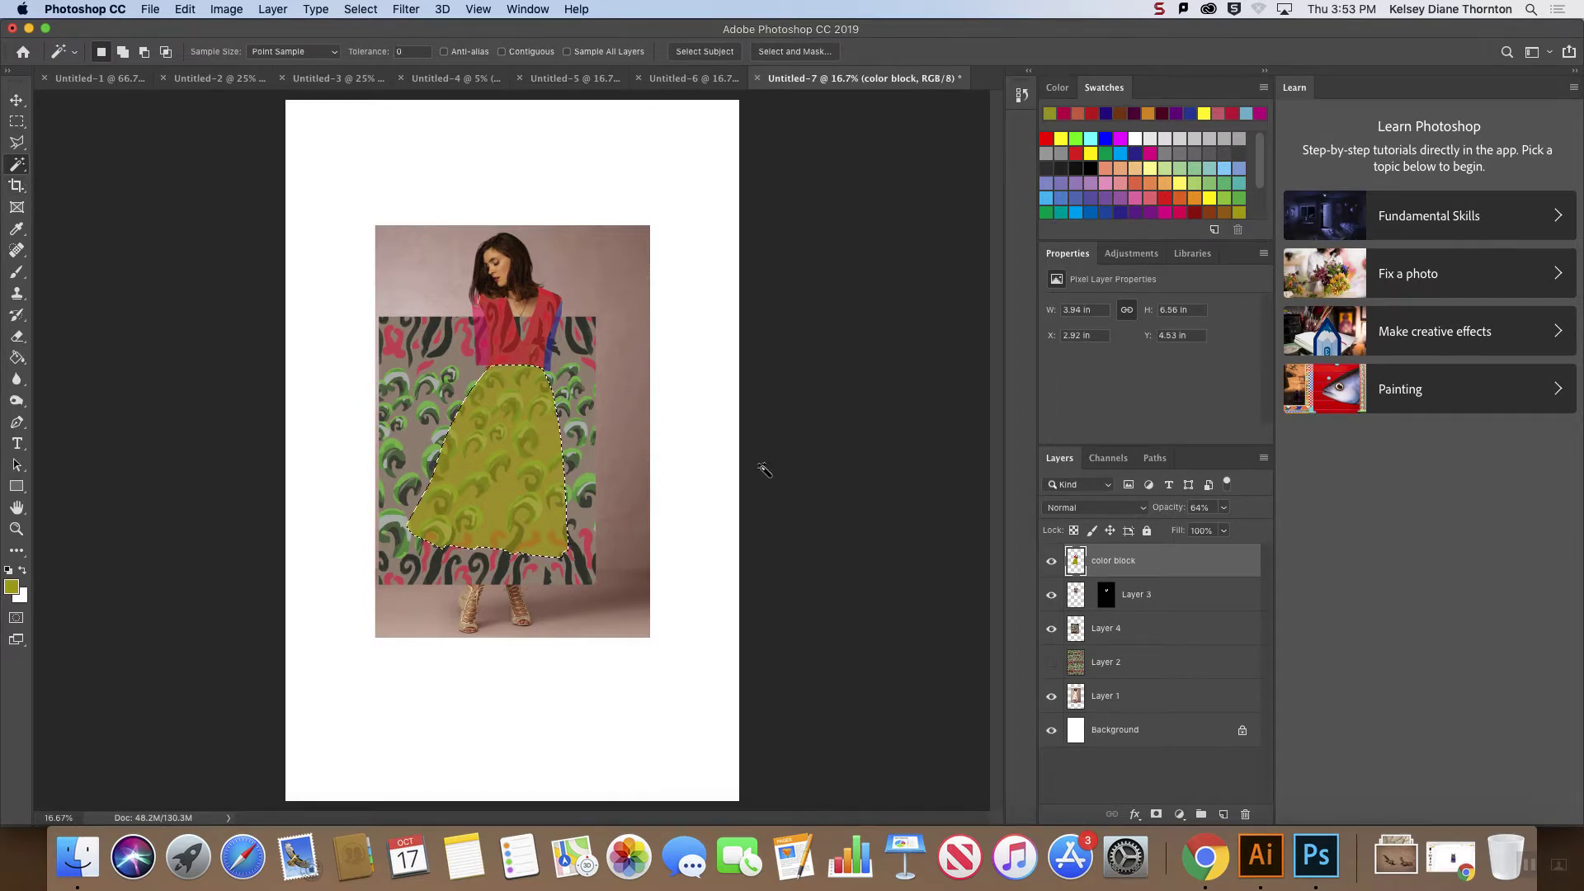
{"action": "left_click", "coordinate": [1111, 630]}
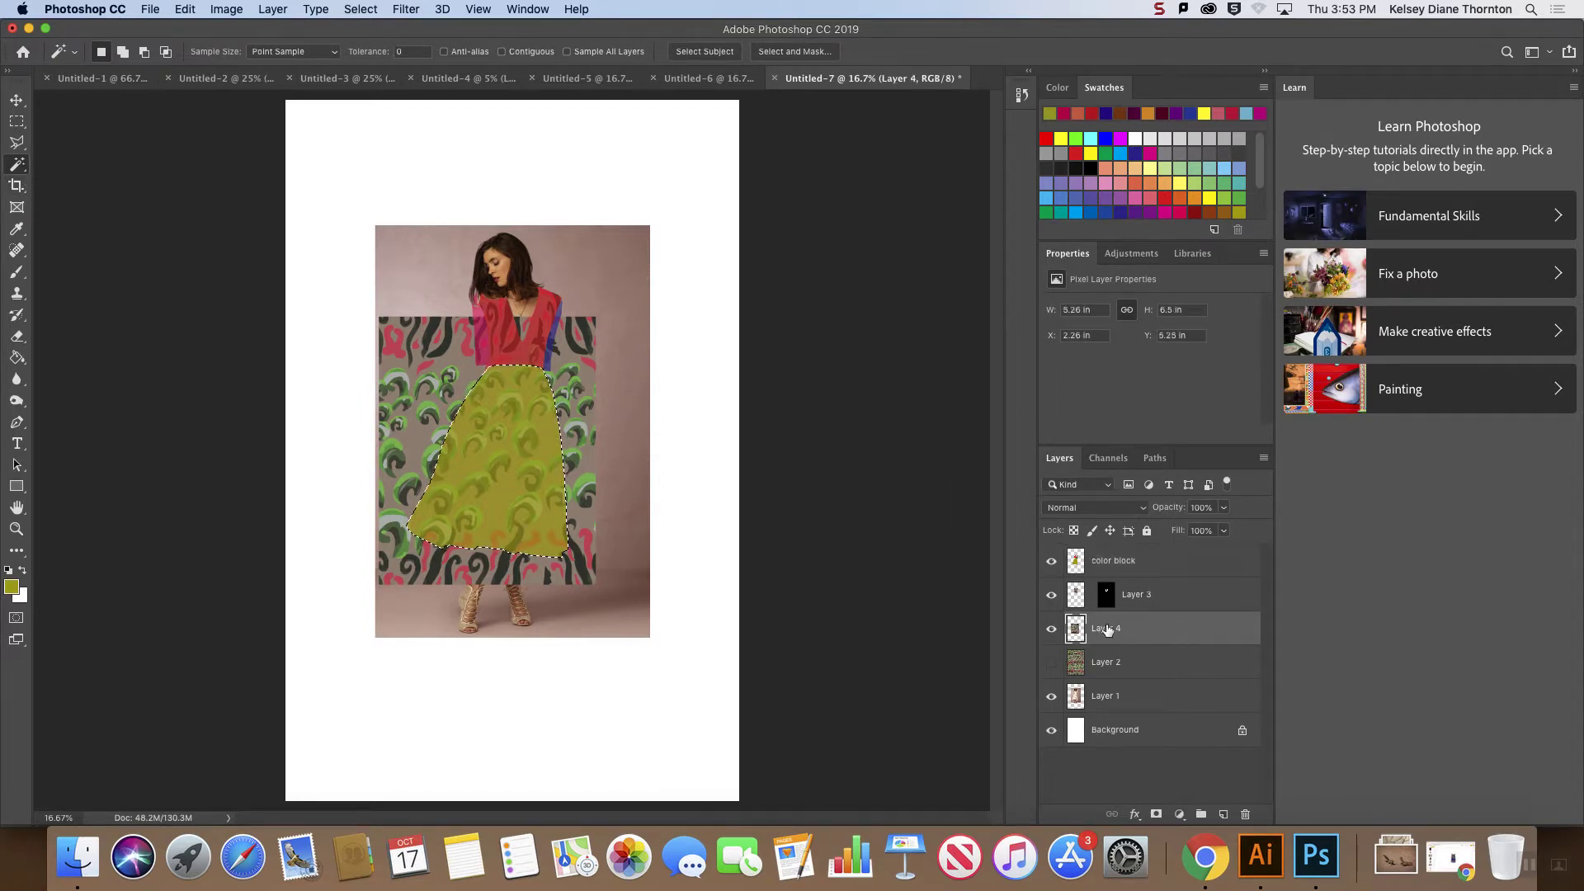
{"action": "left_click", "coordinate": [1156, 816]}
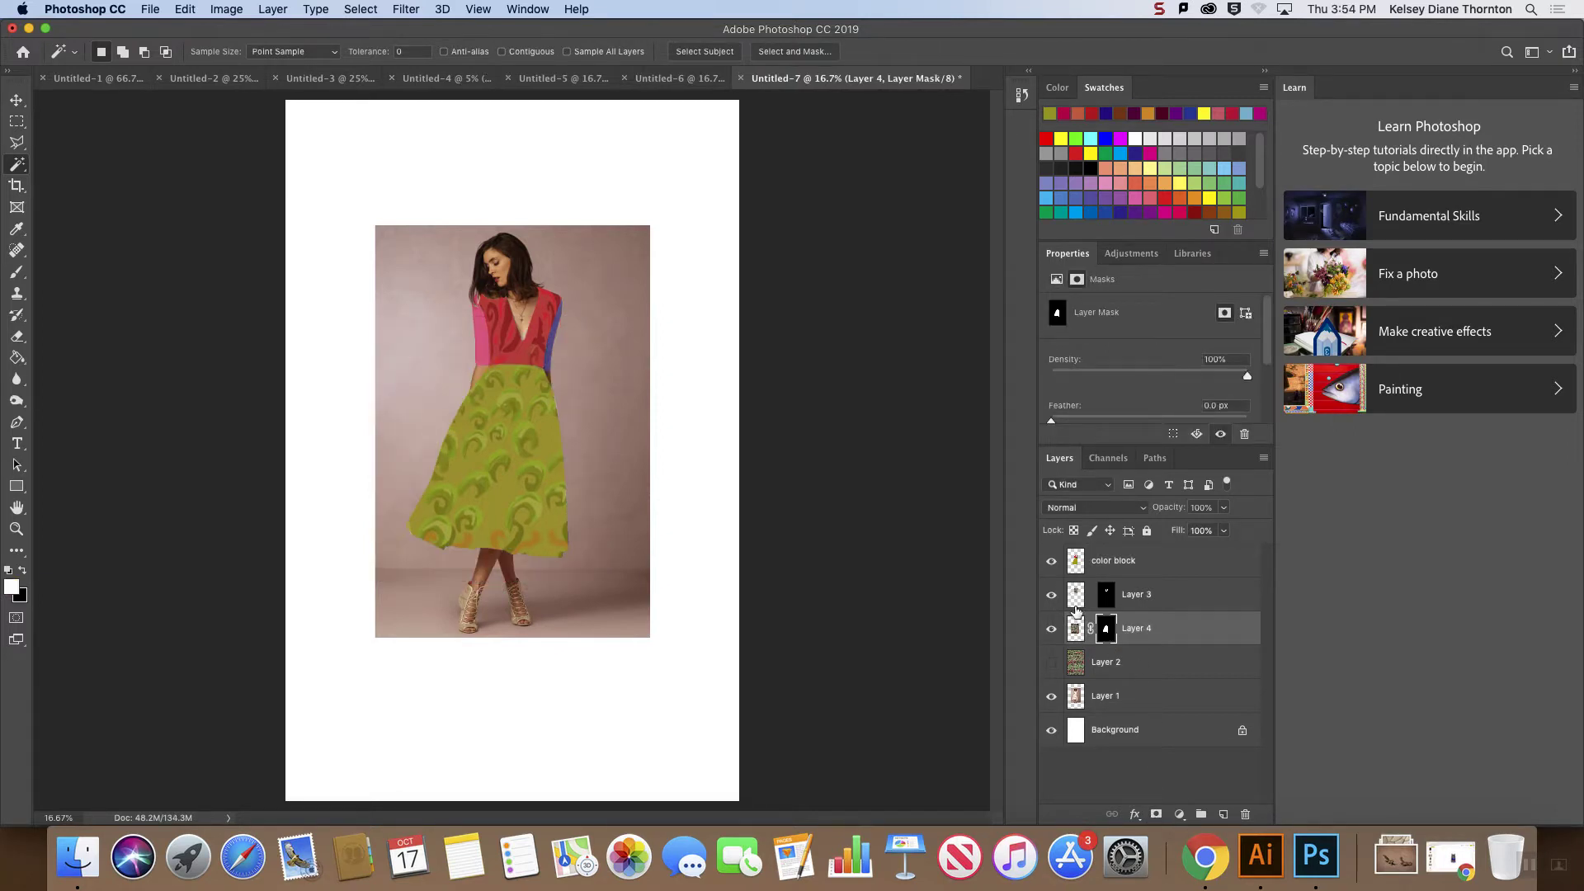
{"action": "key", "text": "v"}
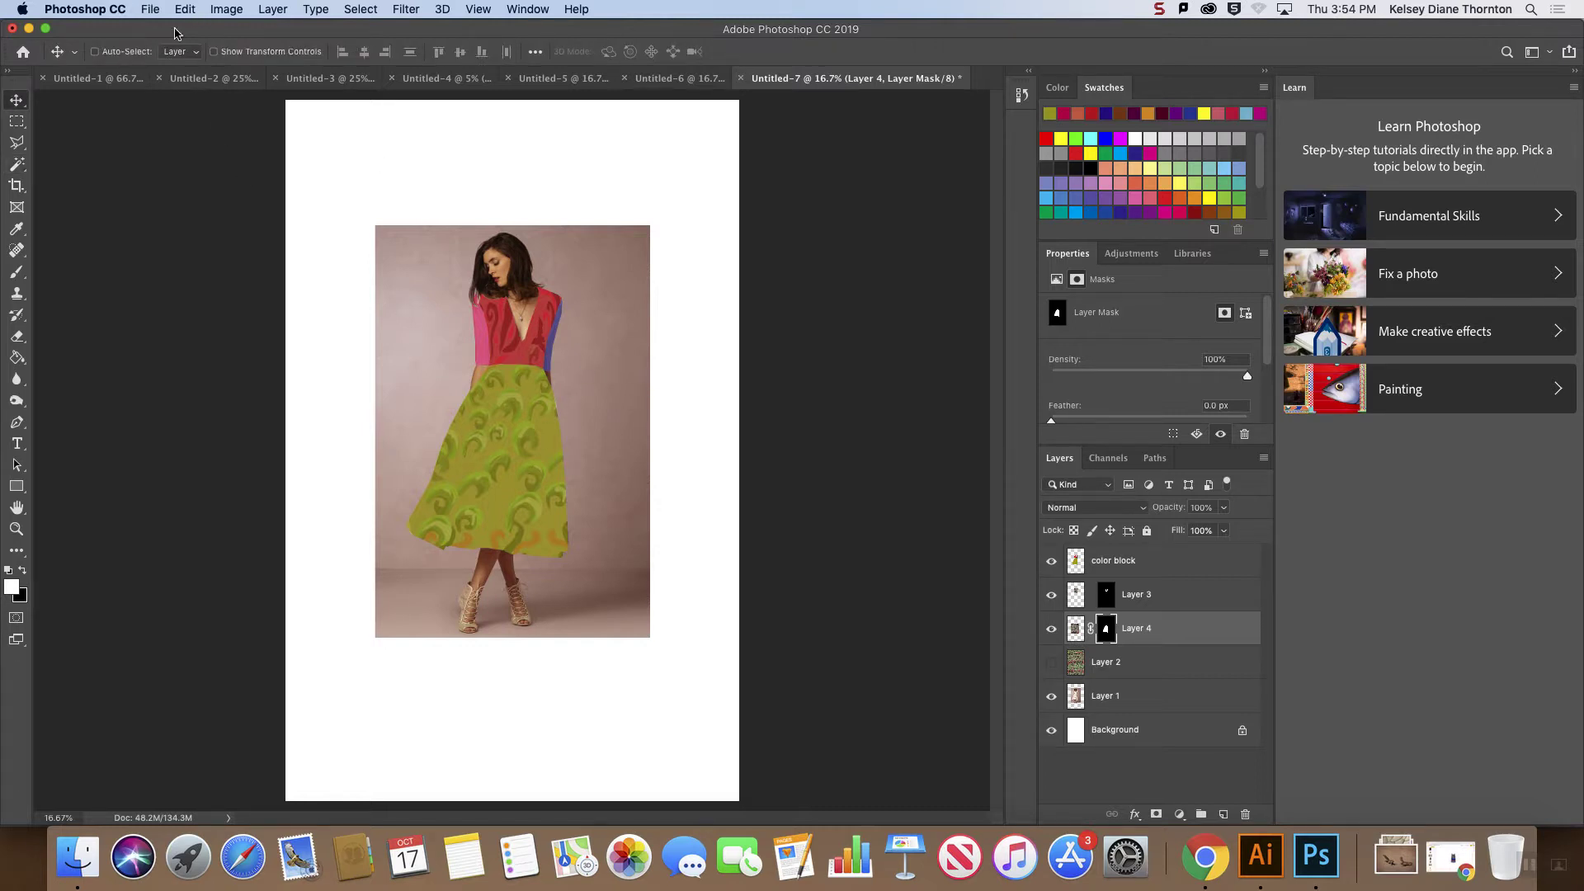
{"action": "left_click_drag", "start_coordinate": [501, 427], "coordinate": [400, 420]}
{"action": "key", "text": "super+z"}
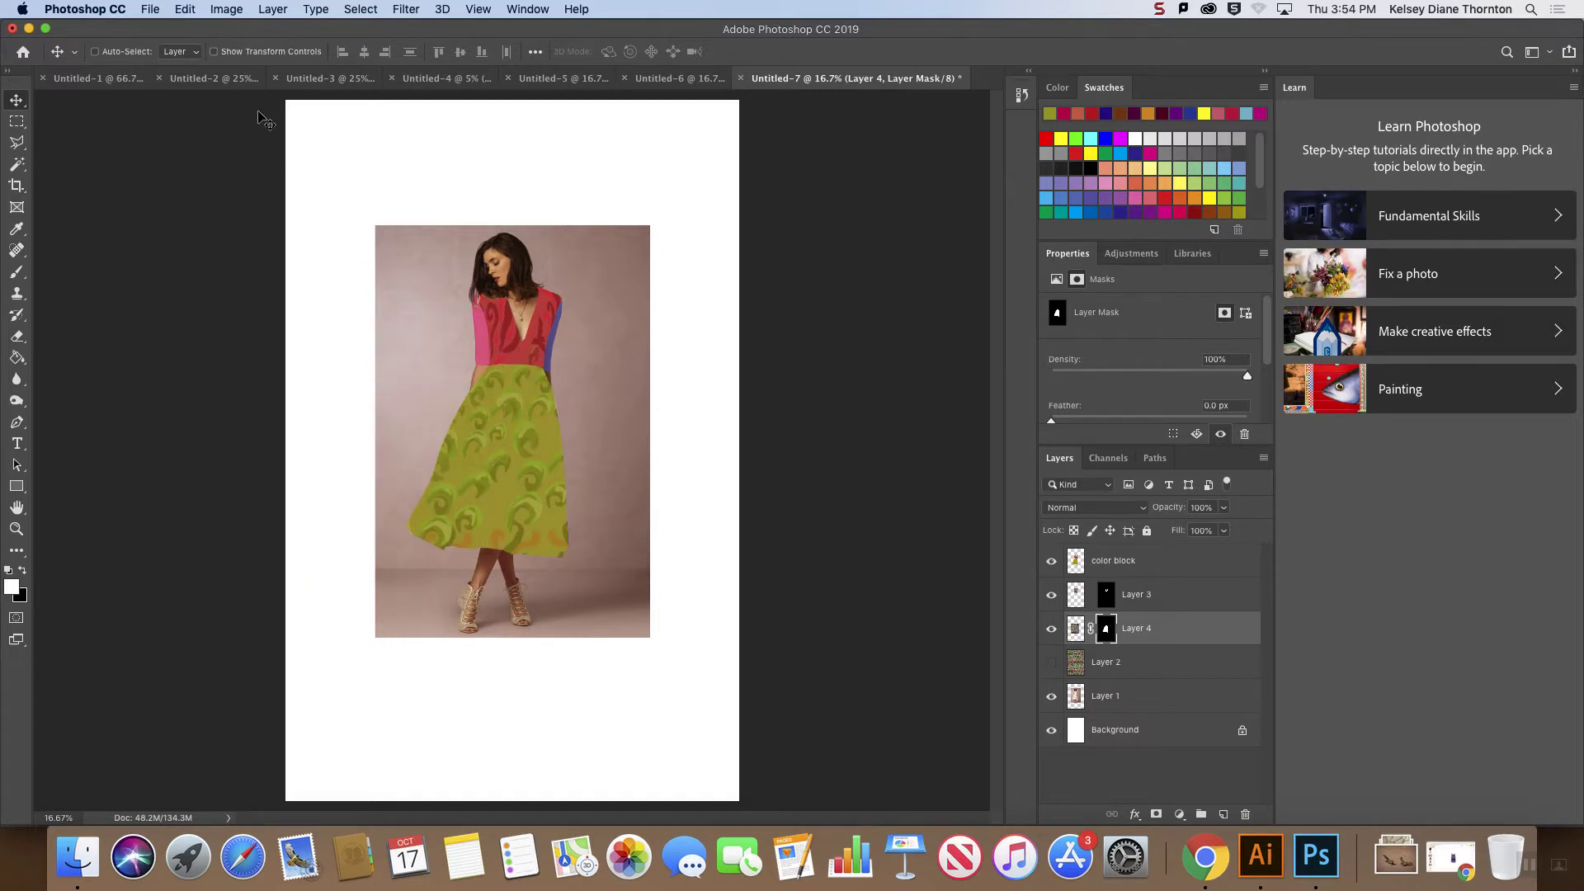
{"action": "left_click", "coordinate": [215, 7]}
{"action": "mouse_move", "coordinate": [184, 8]}
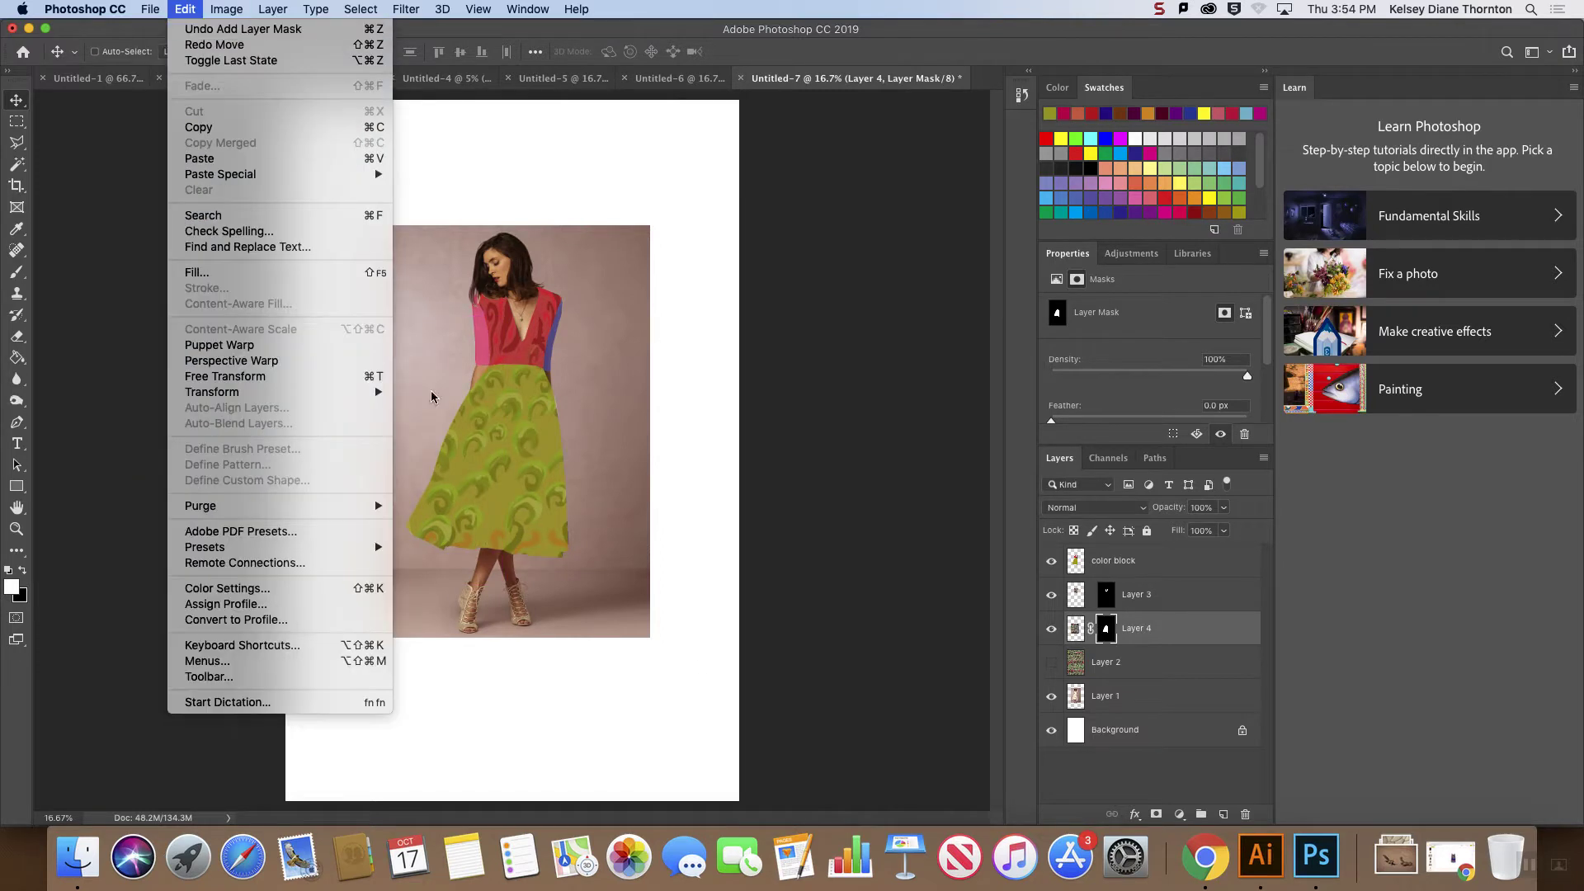
{"action": "mouse_move", "coordinate": [318, 392]}
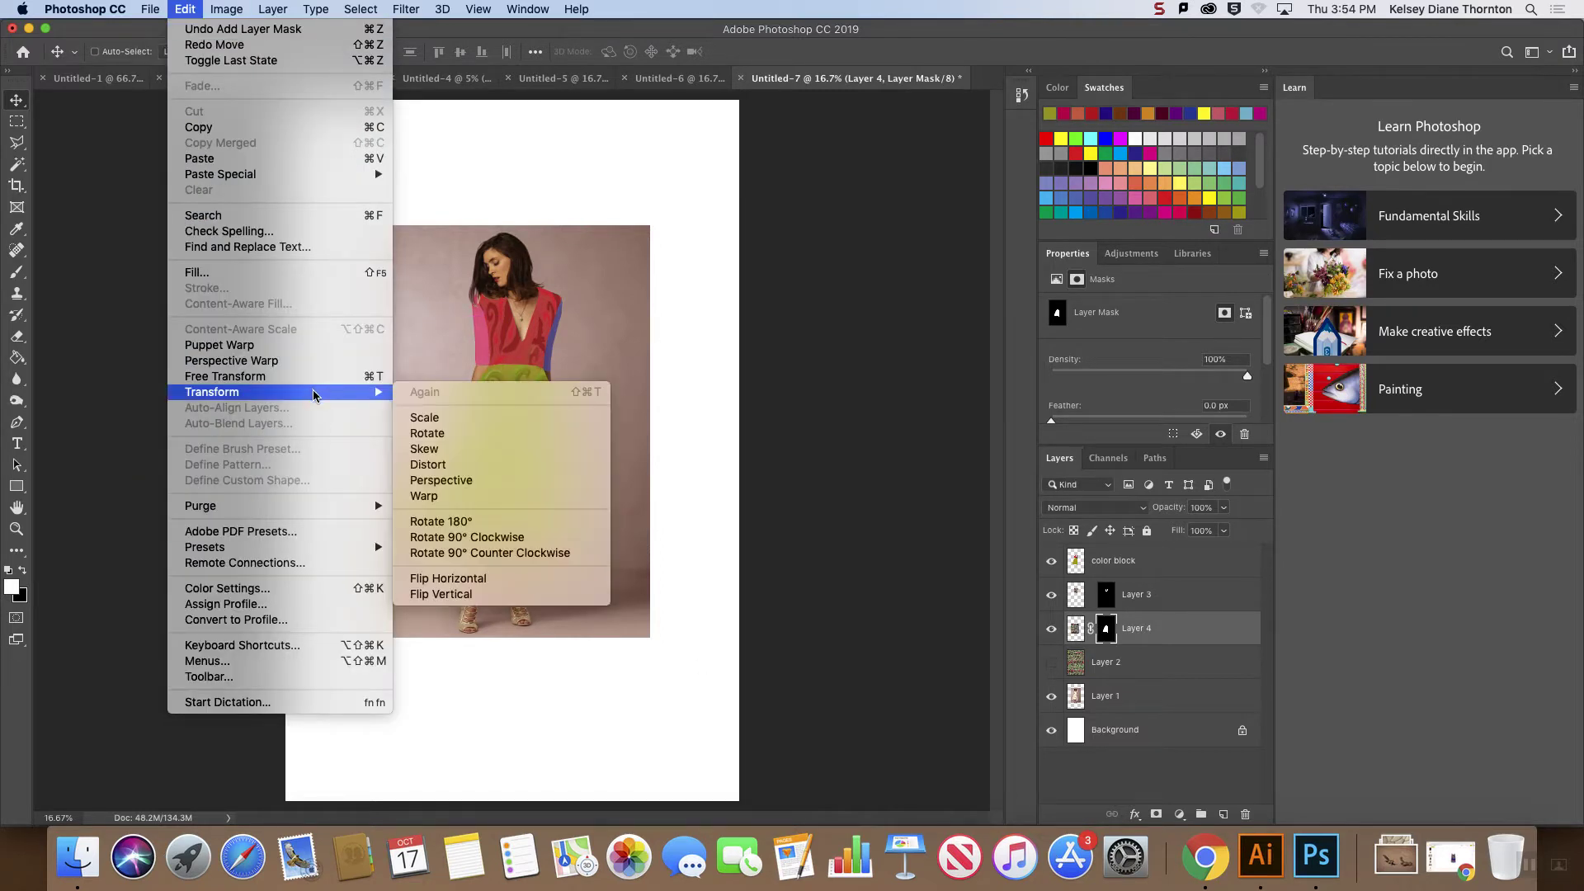
{"action": "left_click", "coordinate": [488, 498]}
{"action": "left_click_drag", "start_coordinate": [379, 499], "coordinate": [458, 497]}
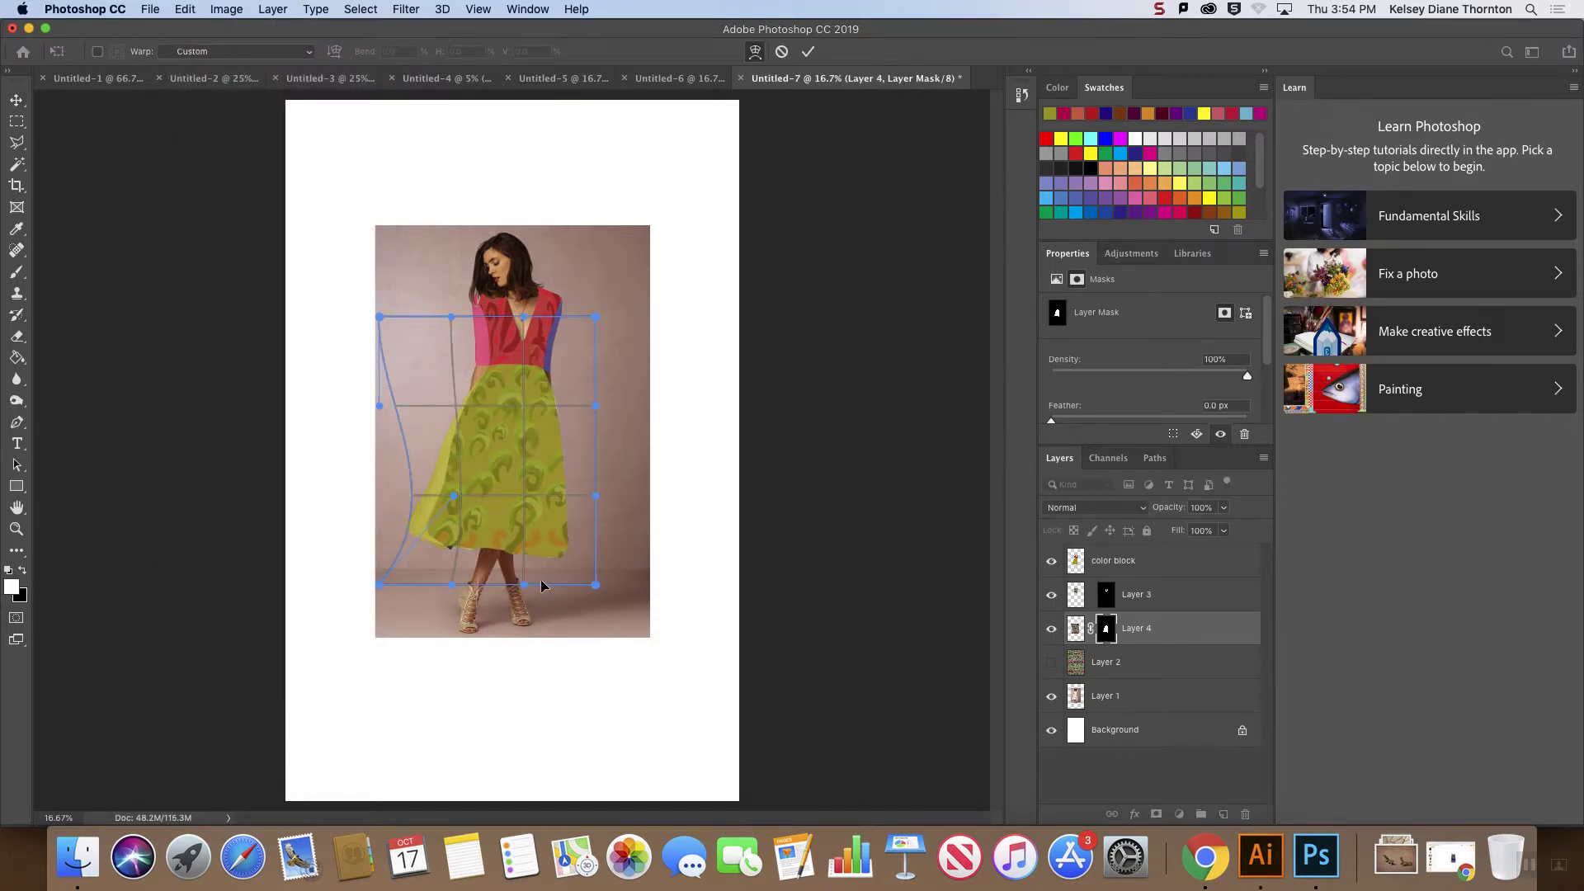
{"action": "key", "text": "Return"}
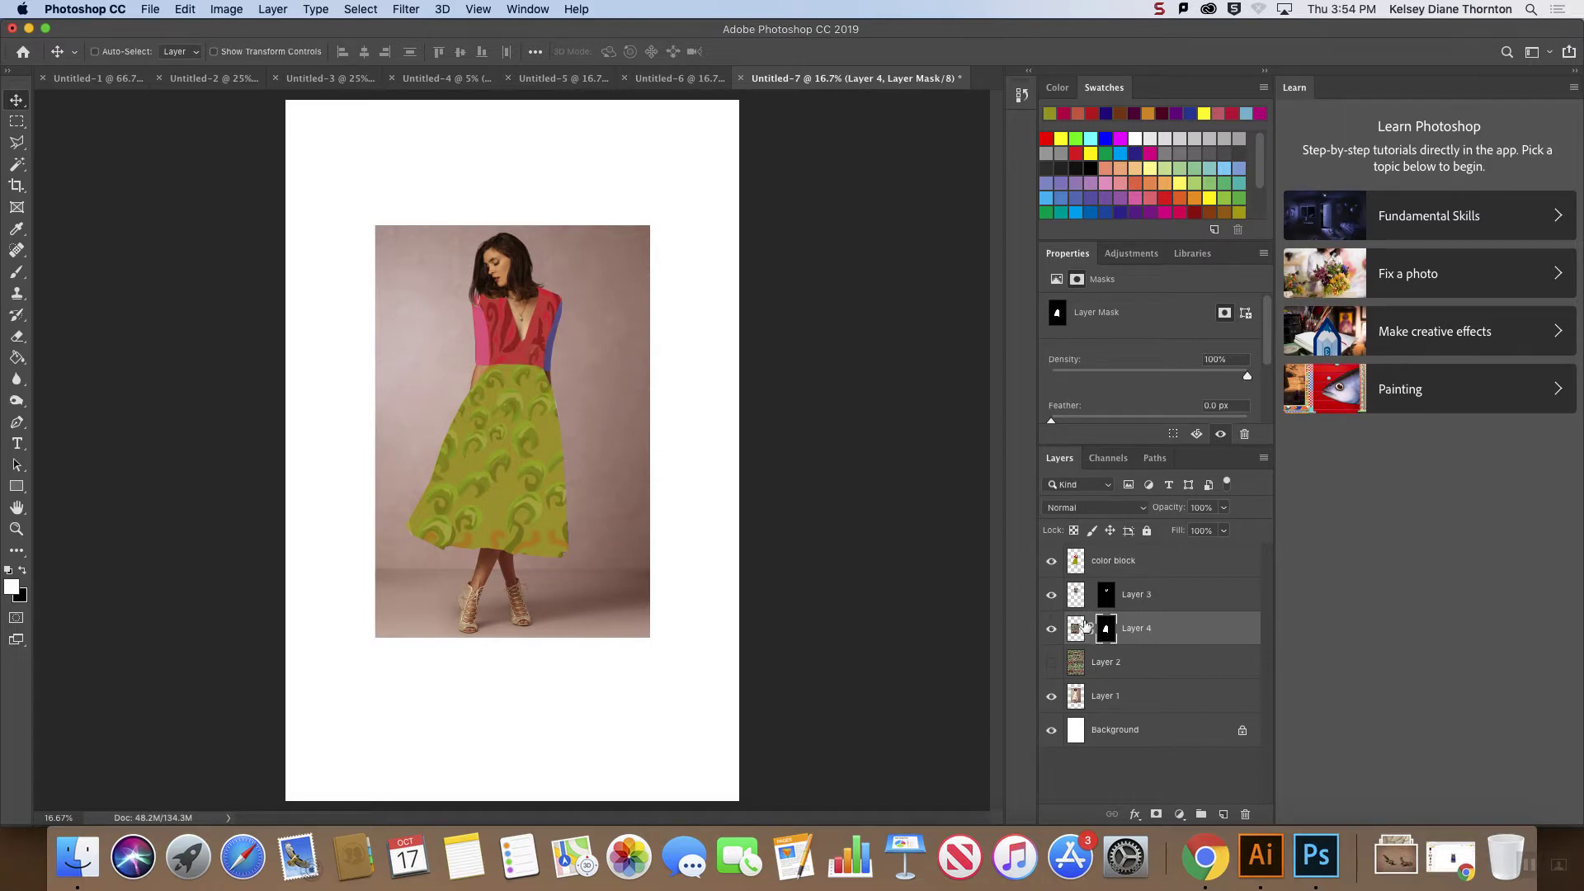
- Unlink the mask from Layer 4 and shift only the pattern image slightly downward within the skirt
{"action": "left_click", "coordinate": [1092, 632]}
{"action": "left_click", "coordinate": [1076, 632]}
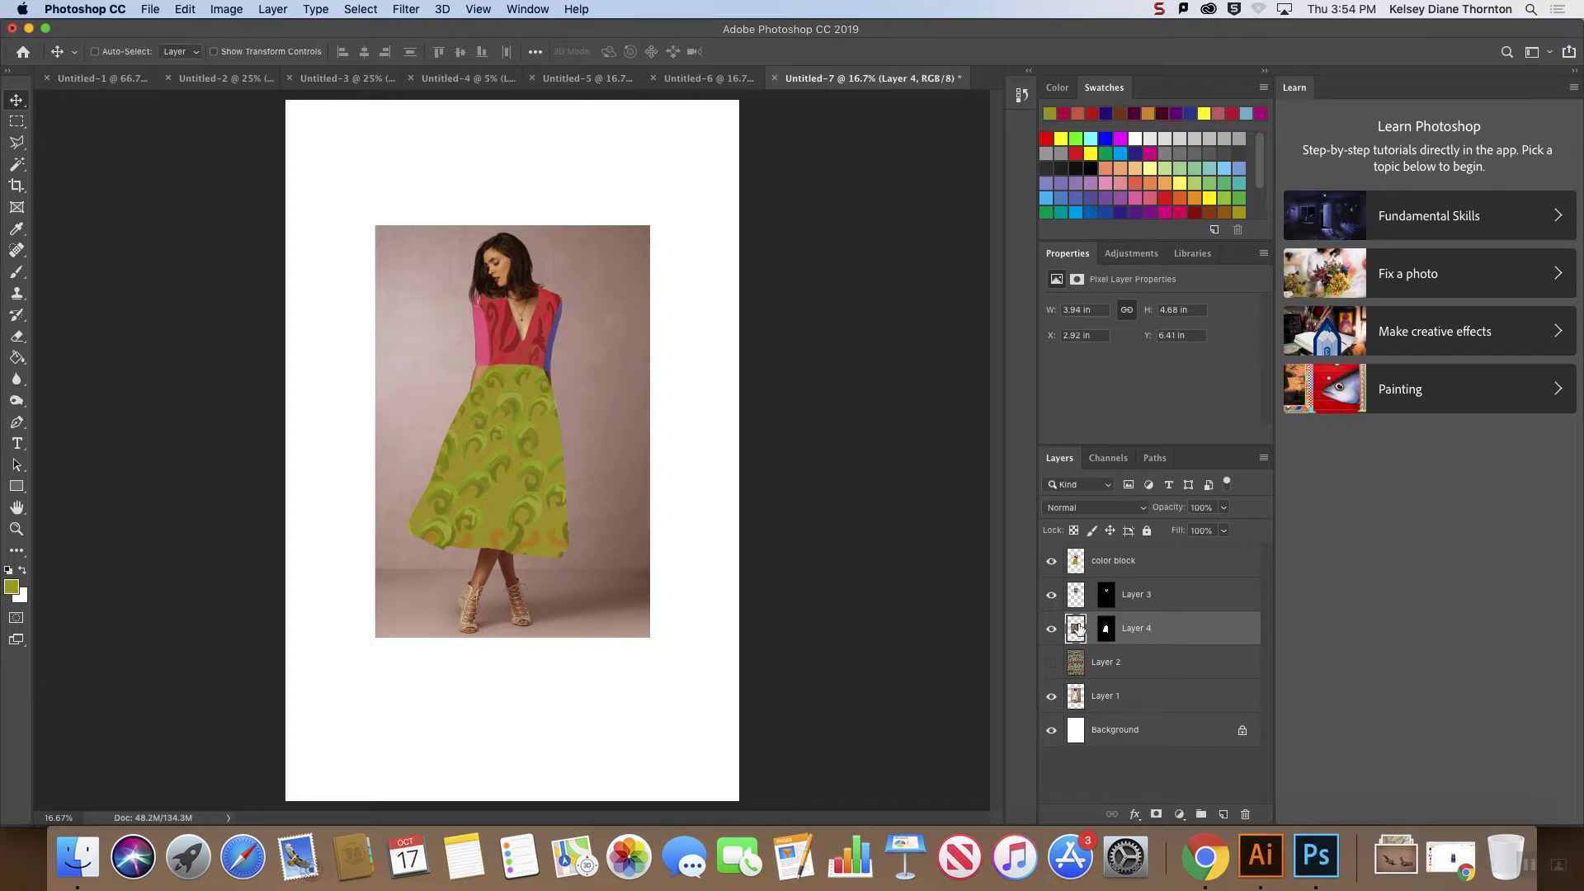
{"action": "left_click_drag", "start_coordinate": [521, 469], "coordinate": [532, 476]}
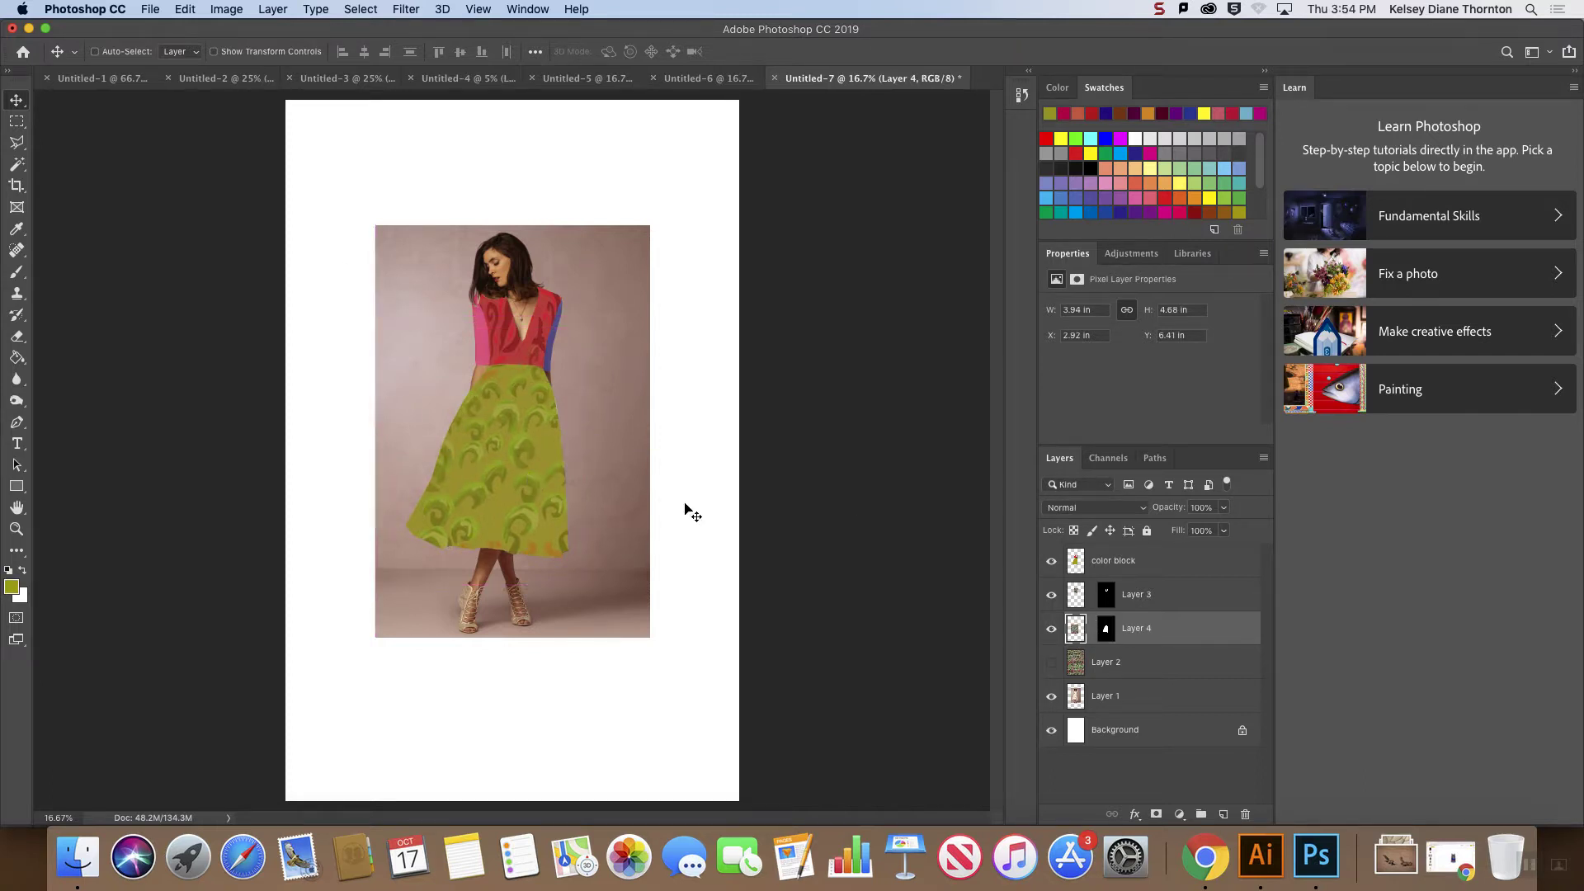
- Warp Layer 4's pattern so its pink-sleeve side tapers toward the waist and its hem corner on that side is raised
{"action": "left_click", "coordinate": [228, 8]}
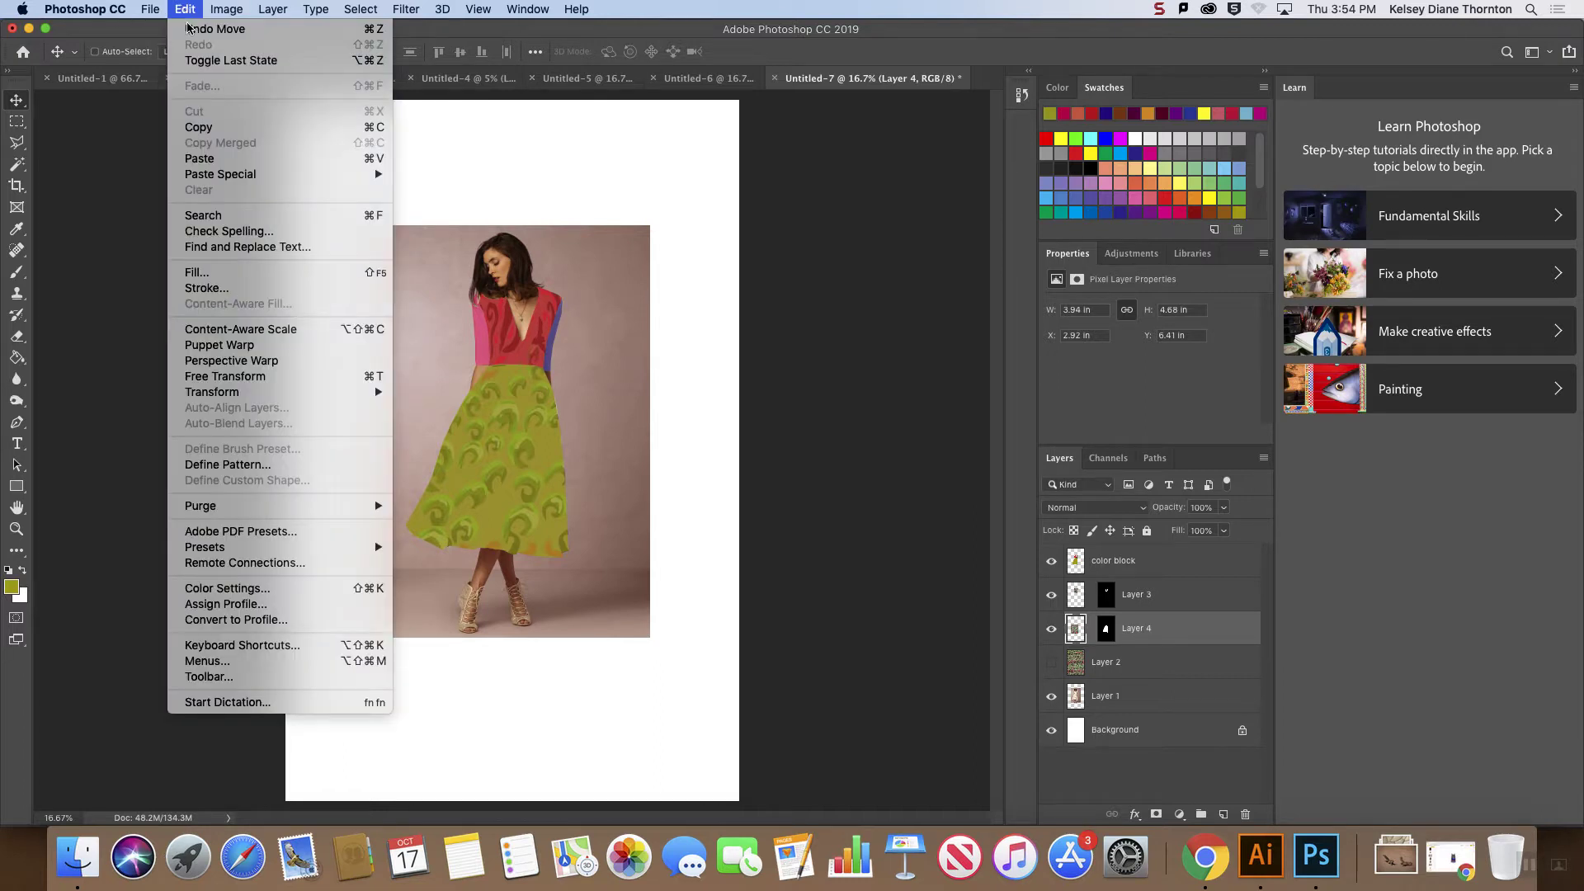
{"action": "mouse_move", "coordinate": [253, 394]}
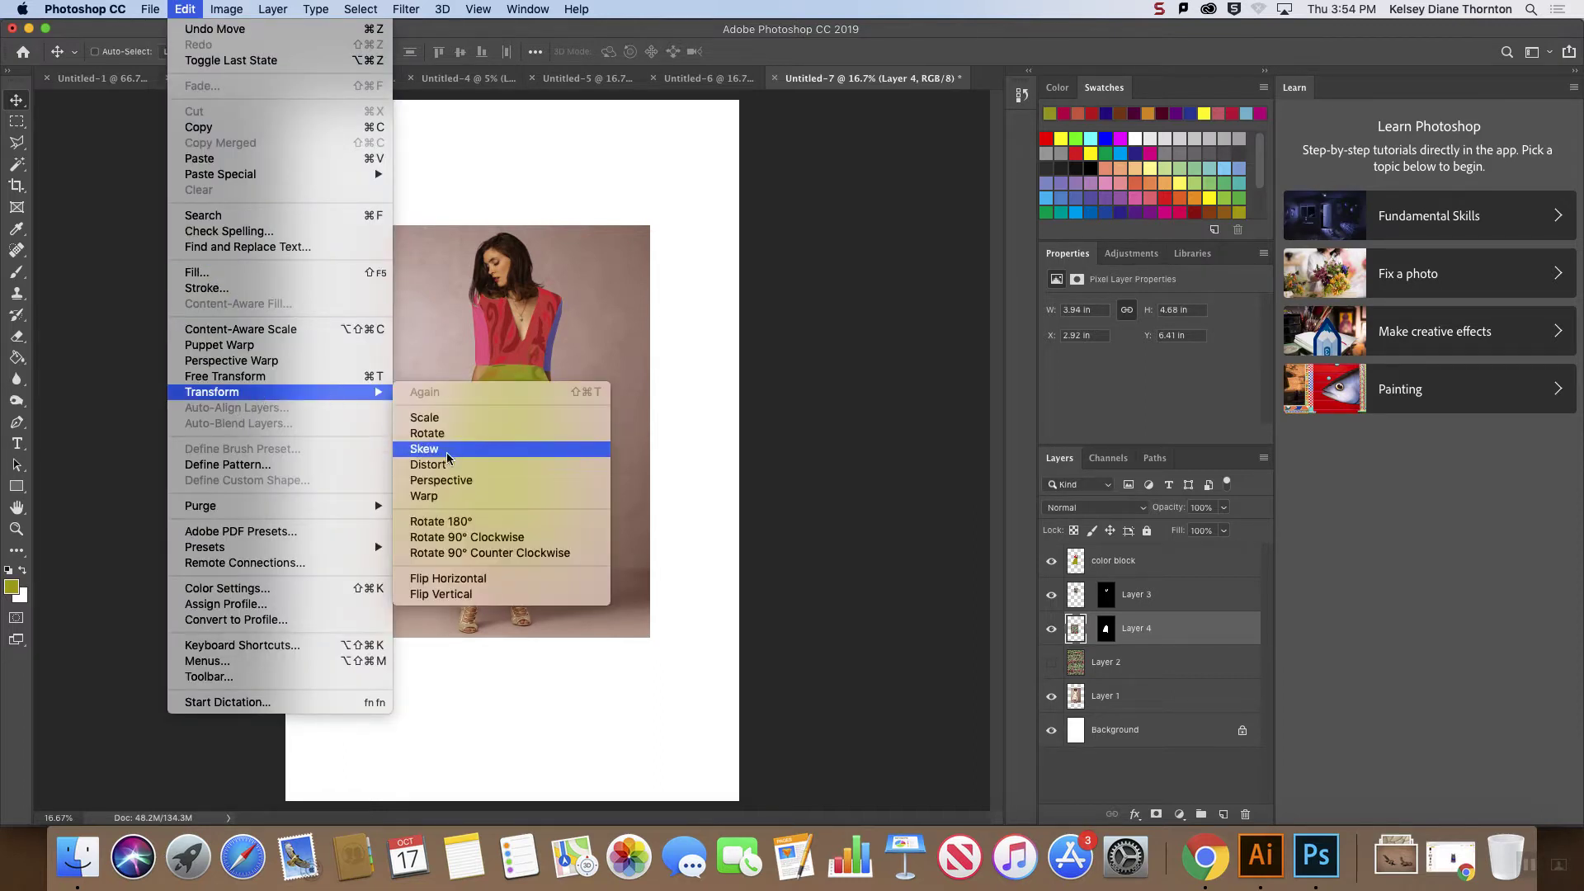
{"action": "left_click", "coordinate": [454, 498]}
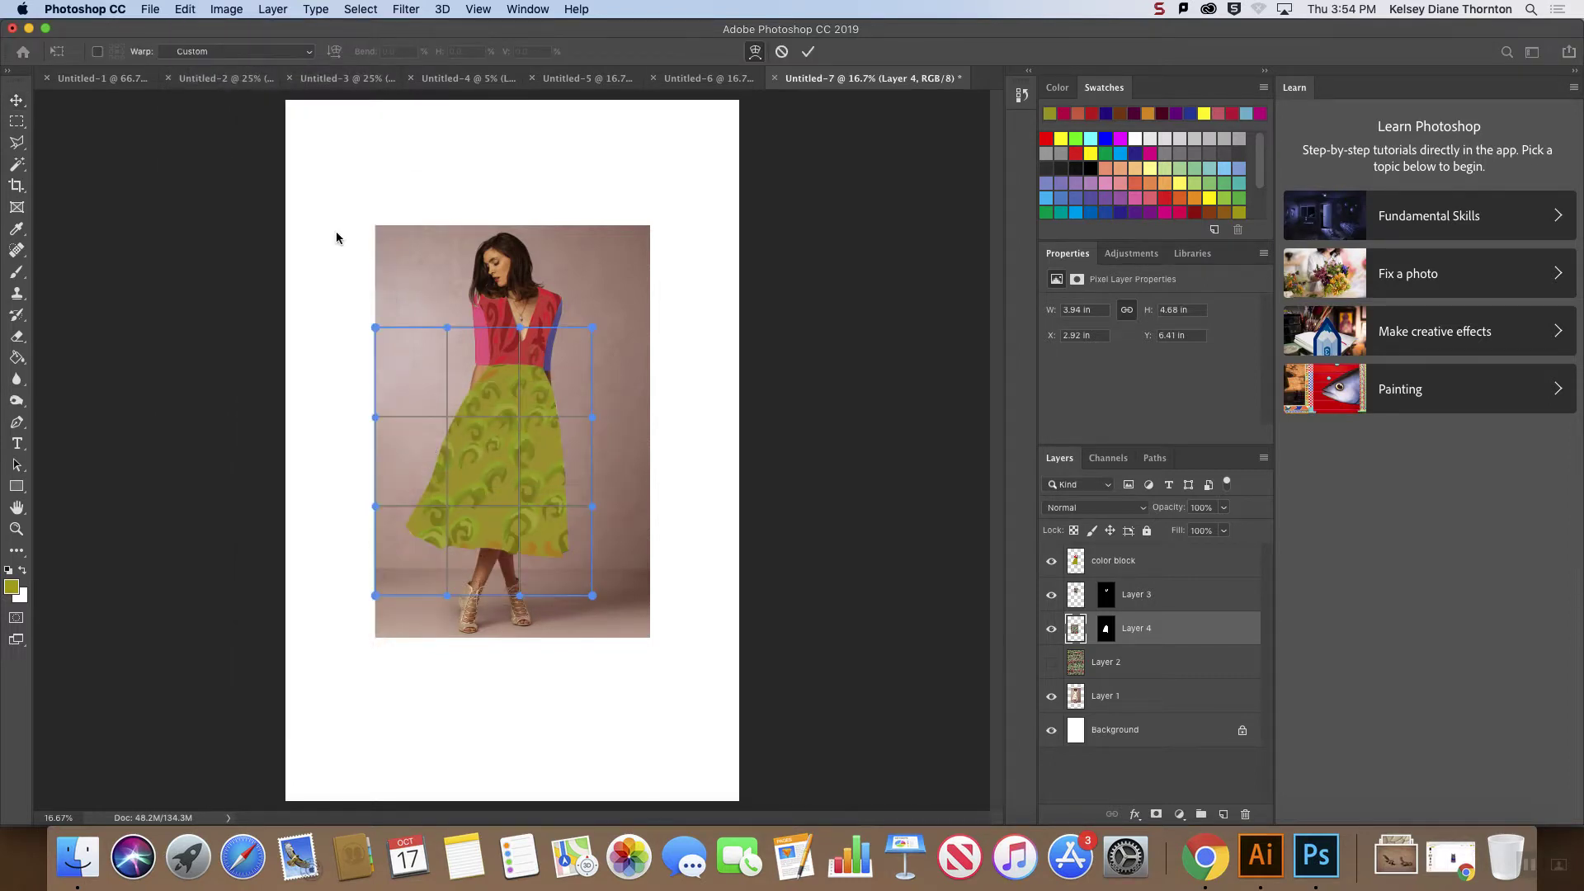
{"action": "left_click_drag", "start_coordinate": [375, 327], "coordinate": [446, 311]}
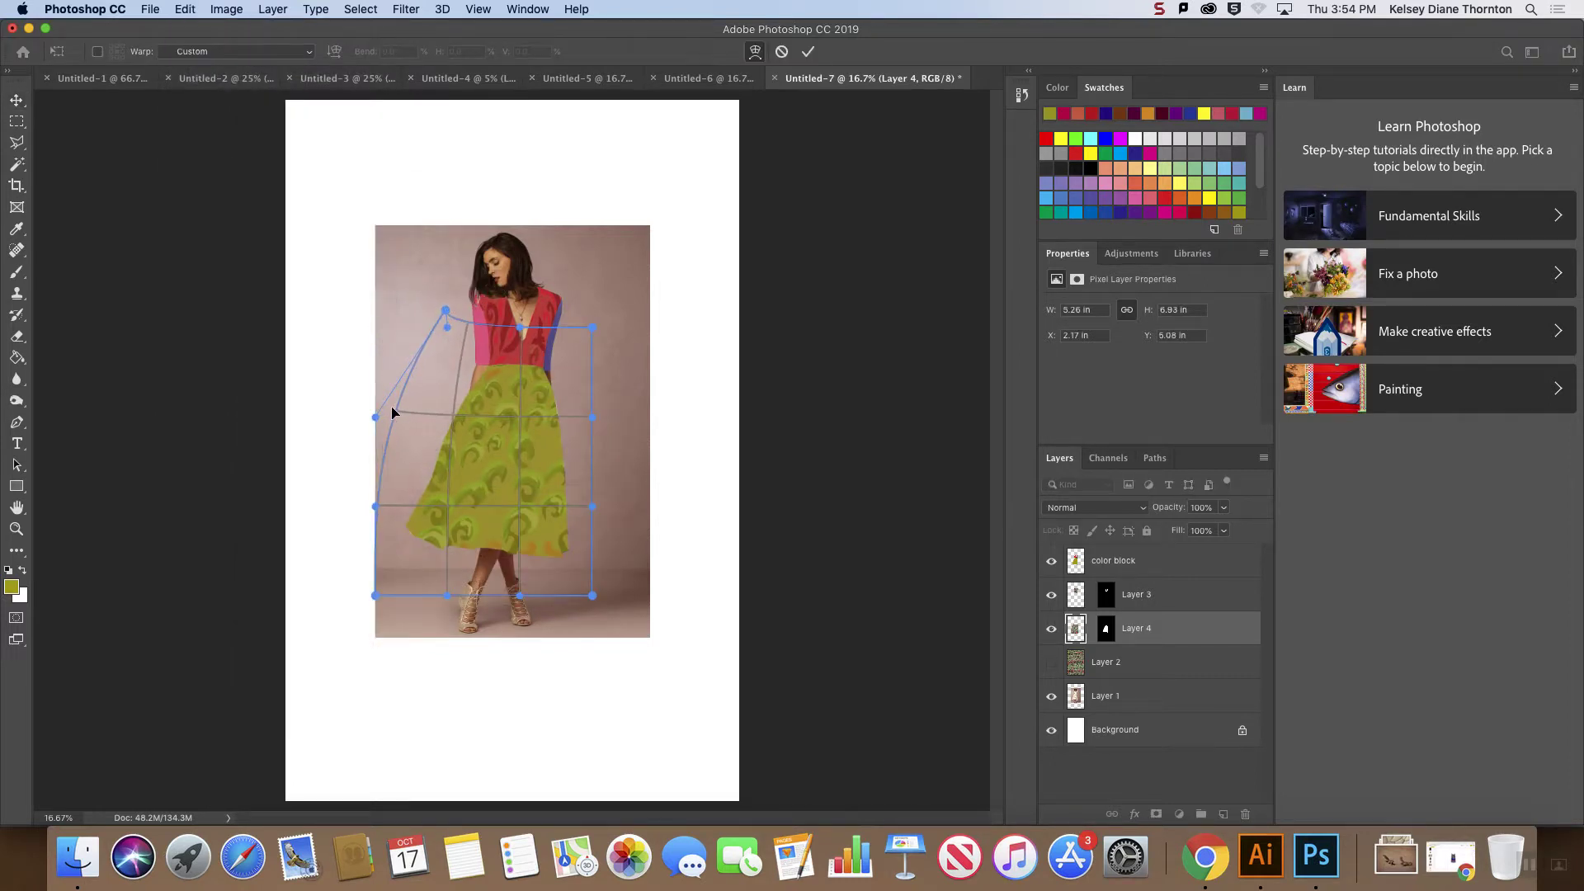
{"action": "left_click_drag", "start_coordinate": [391, 426], "coordinate": [435, 431]}
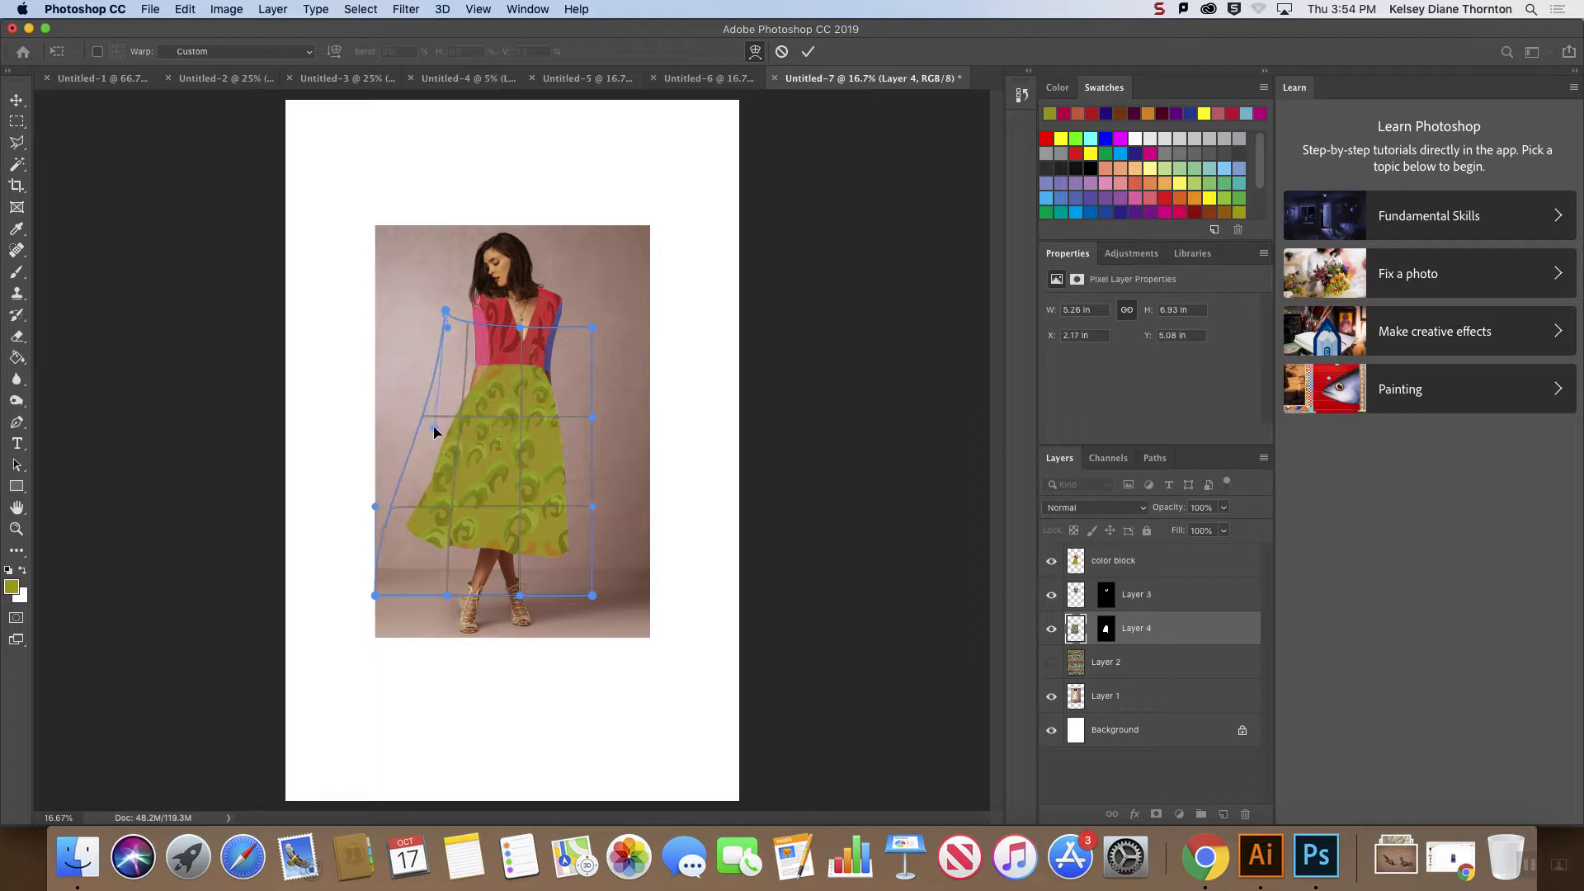
{"action": "left_click_drag", "start_coordinate": [386, 511], "coordinate": [405, 493]}
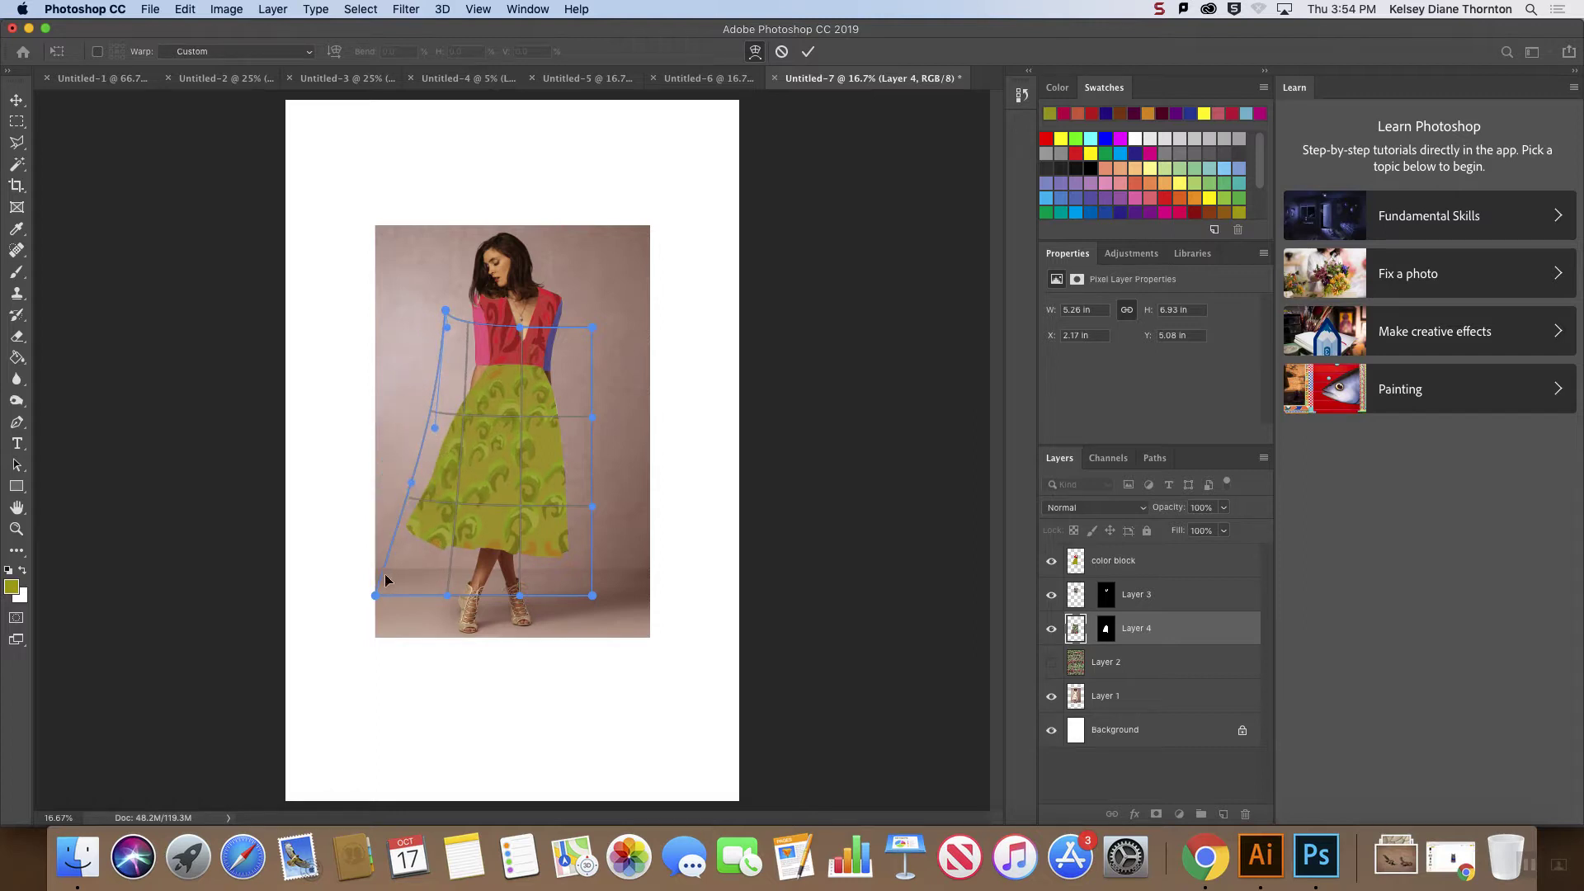
{"action": "left_click_drag", "start_coordinate": [376, 586], "coordinate": [379, 514]}
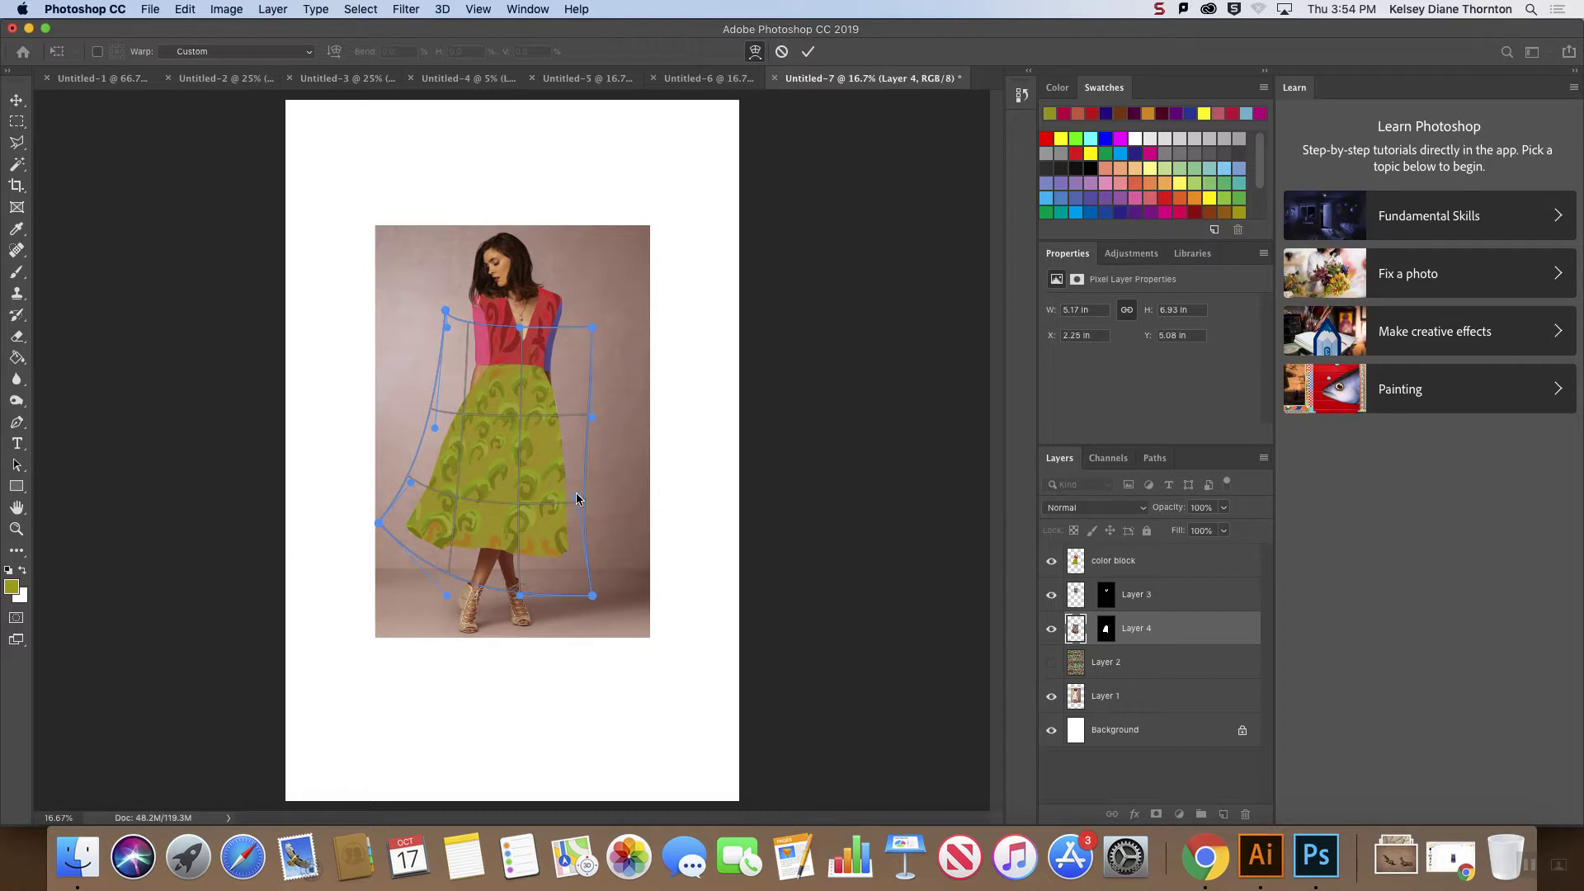
- Pull the warp's blue-sleeve edge inward along the skirt, shift the central motifs toward that side, and raise its hem corner
{"action": "key", "text": "super+equal"}
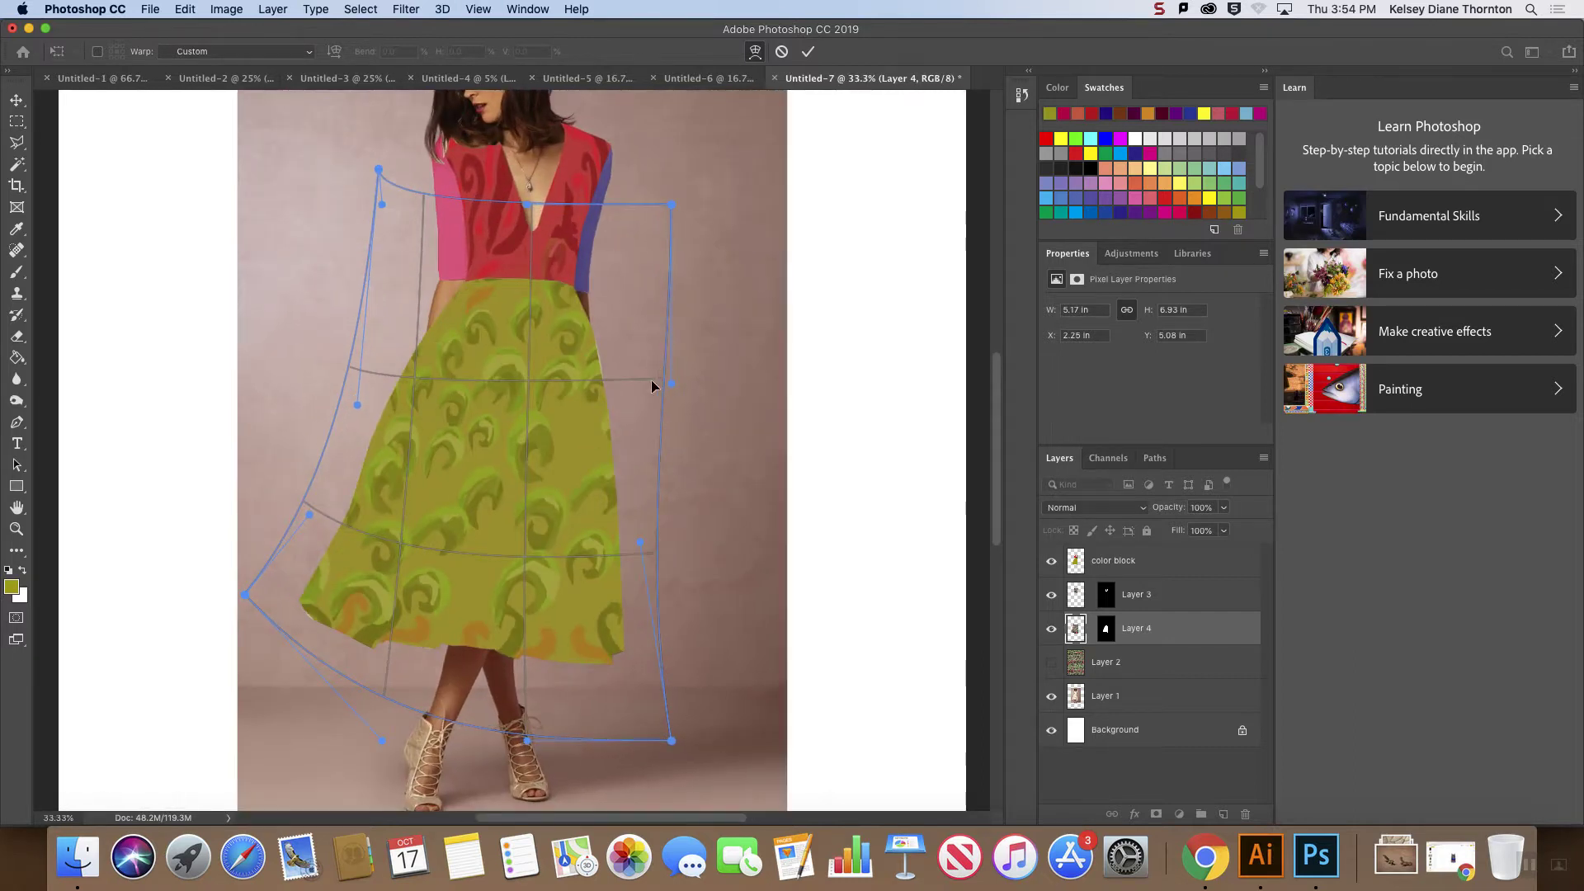
{"action": "left_click_drag", "start_coordinate": [669, 382], "coordinate": [626, 365]}
{"action": "left_click_drag", "start_coordinate": [671, 206], "coordinate": [632, 201]}
{"action": "left_click_drag", "start_coordinate": [668, 740], "coordinate": [660, 720]}
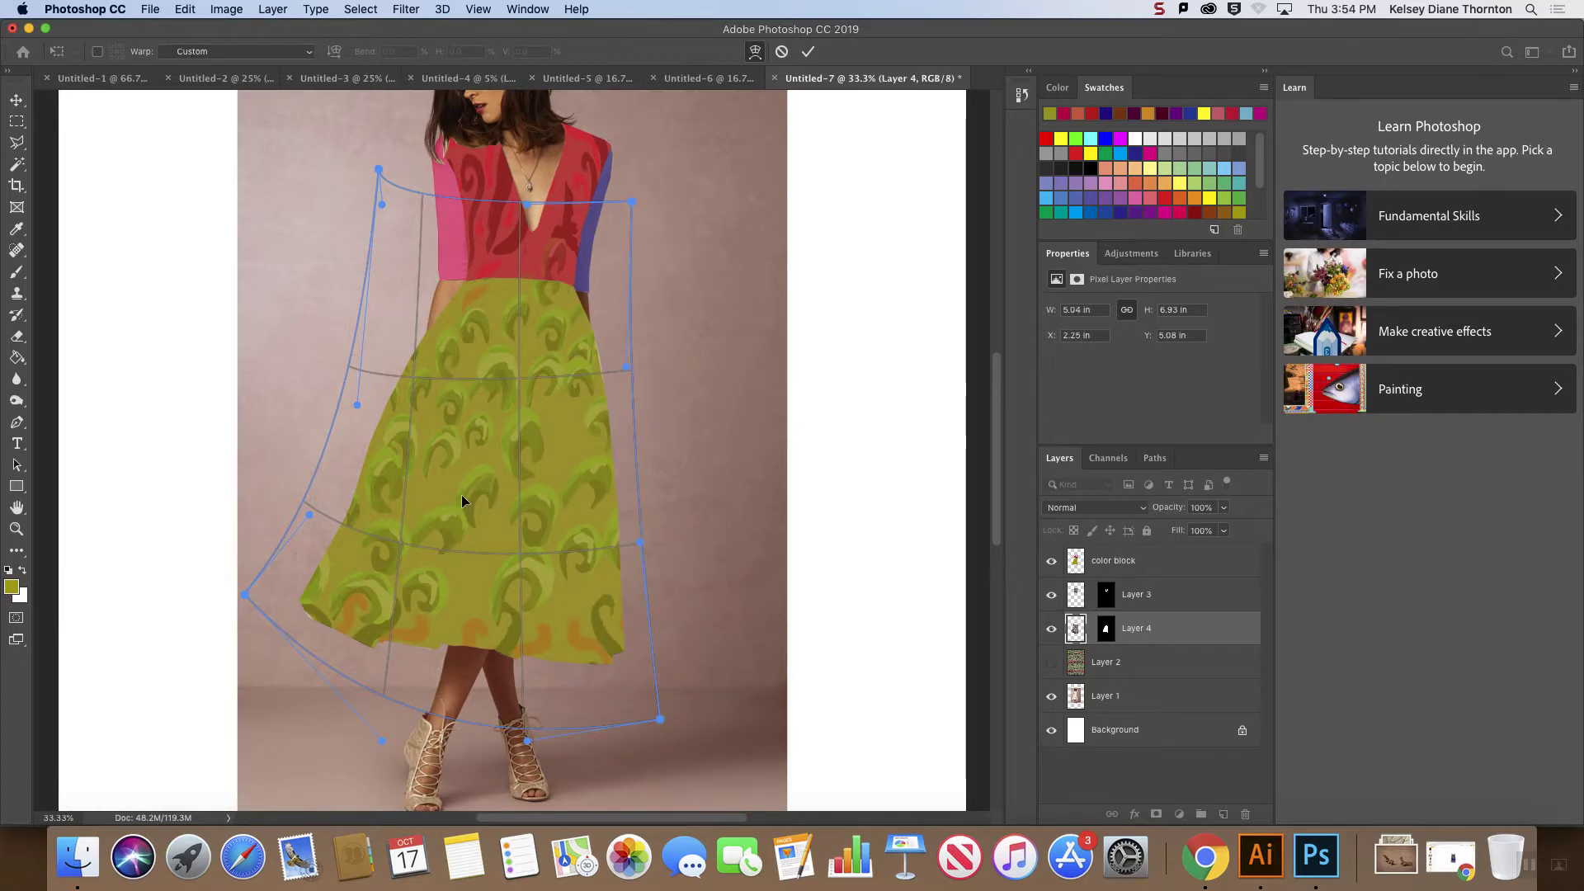
{"action": "left_click_drag", "start_coordinate": [517, 559], "coordinate": [541, 558]}
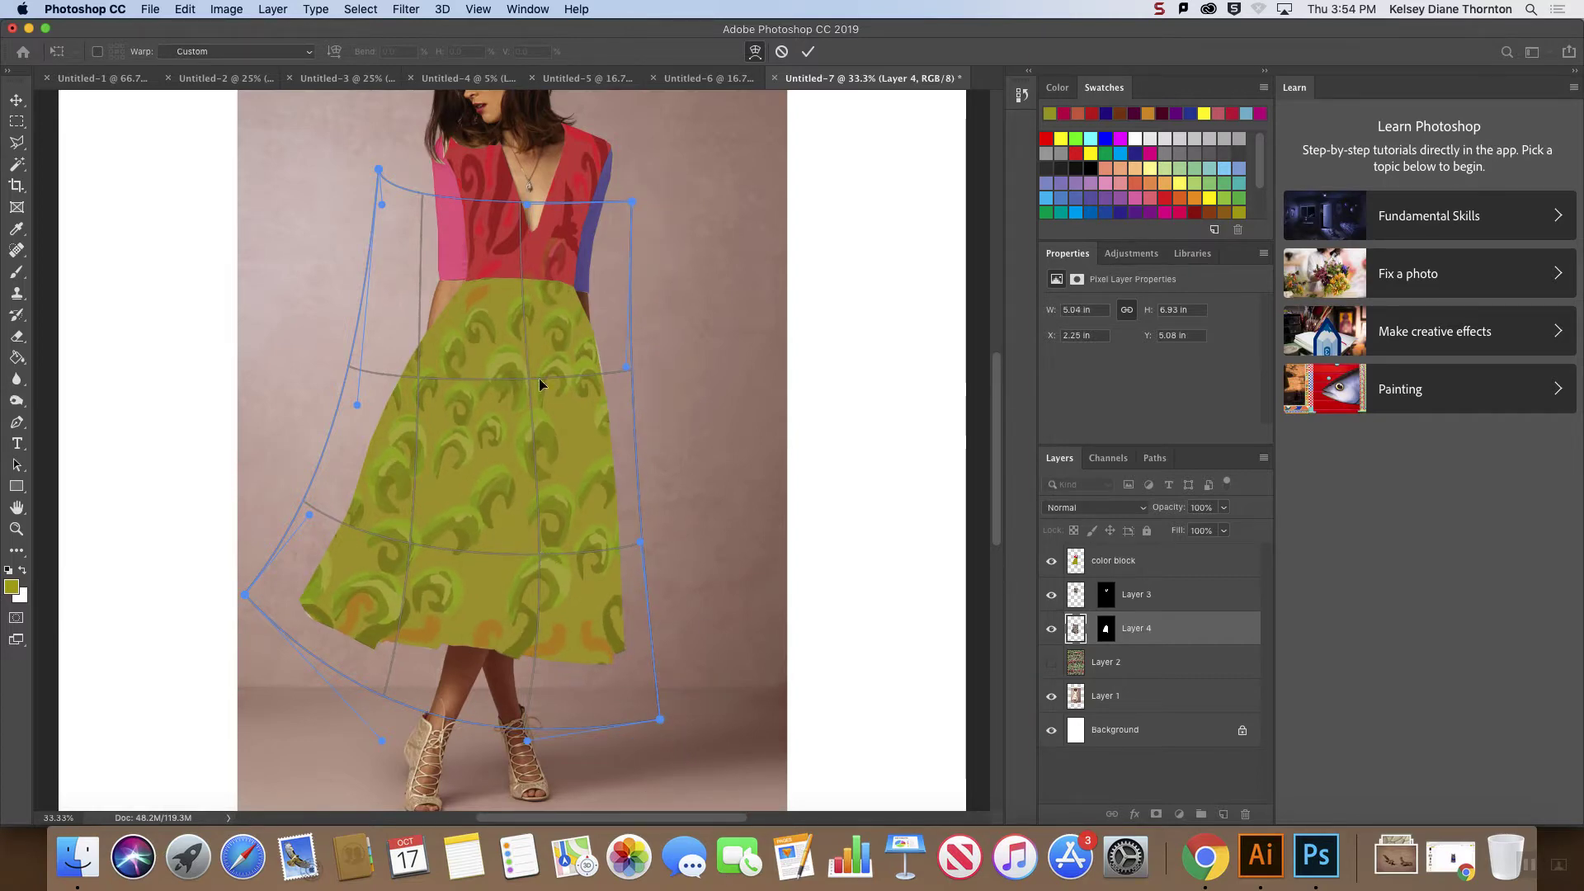
{"action": "left_click_drag", "start_coordinate": [661, 719], "coordinate": [661, 663]}
- Bow the motifs below the waist downward and pull the warp's pink-sleeve-side corners inward along the skirt's flare
{"action": "left_click_drag", "start_coordinate": [496, 375], "coordinate": [494, 399]}
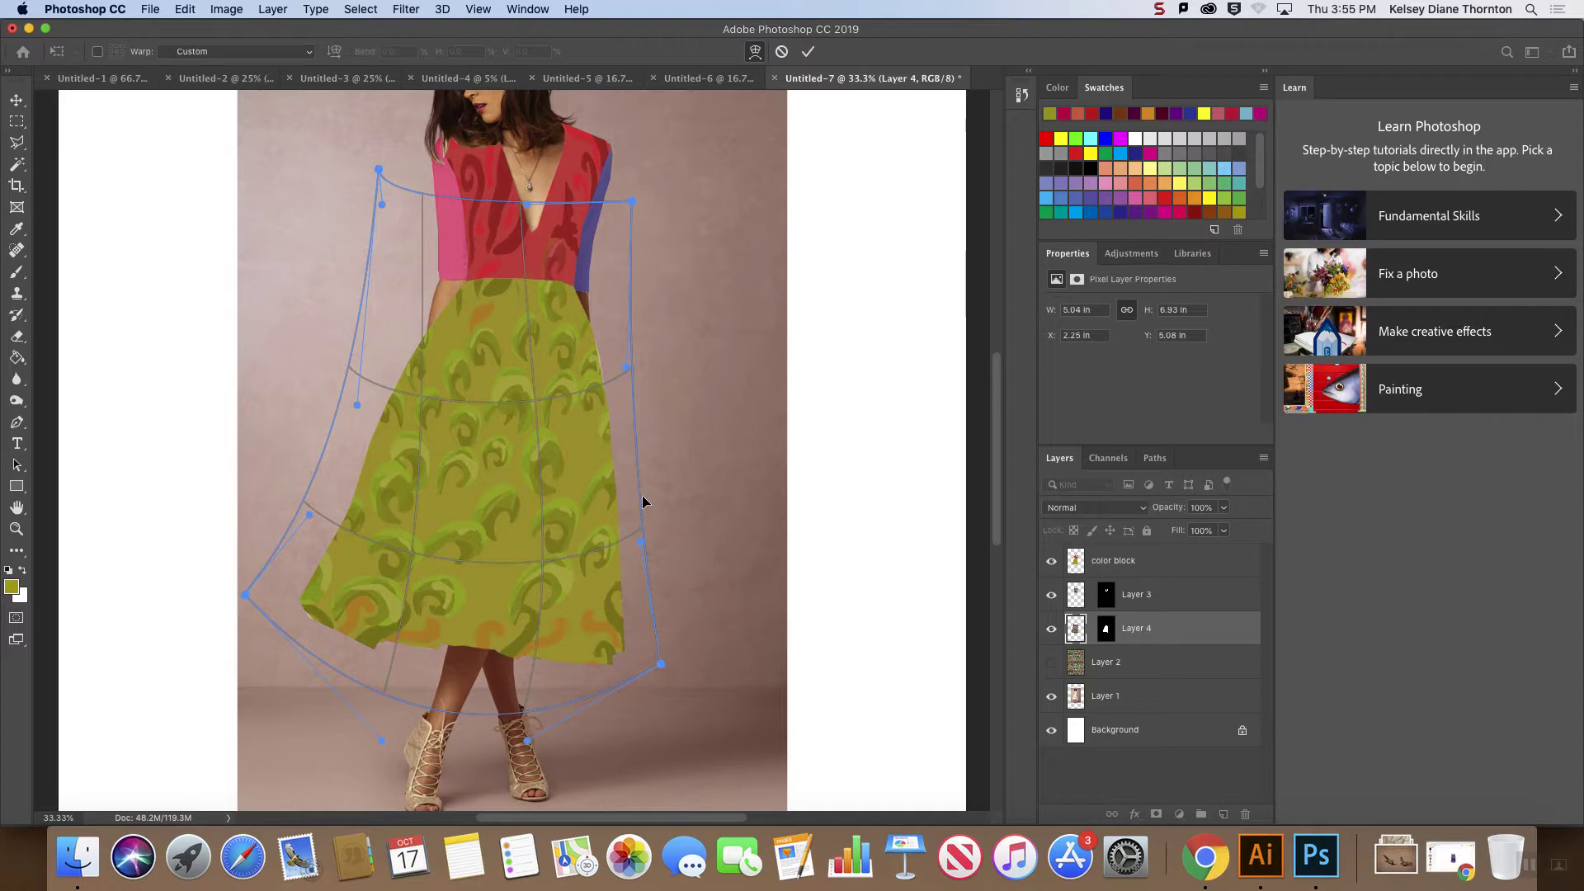
{"action": "left_click_drag", "start_coordinate": [242, 596], "coordinate": [280, 597]}
{"action": "left_click_drag", "start_coordinate": [377, 170], "coordinate": [448, 213]}
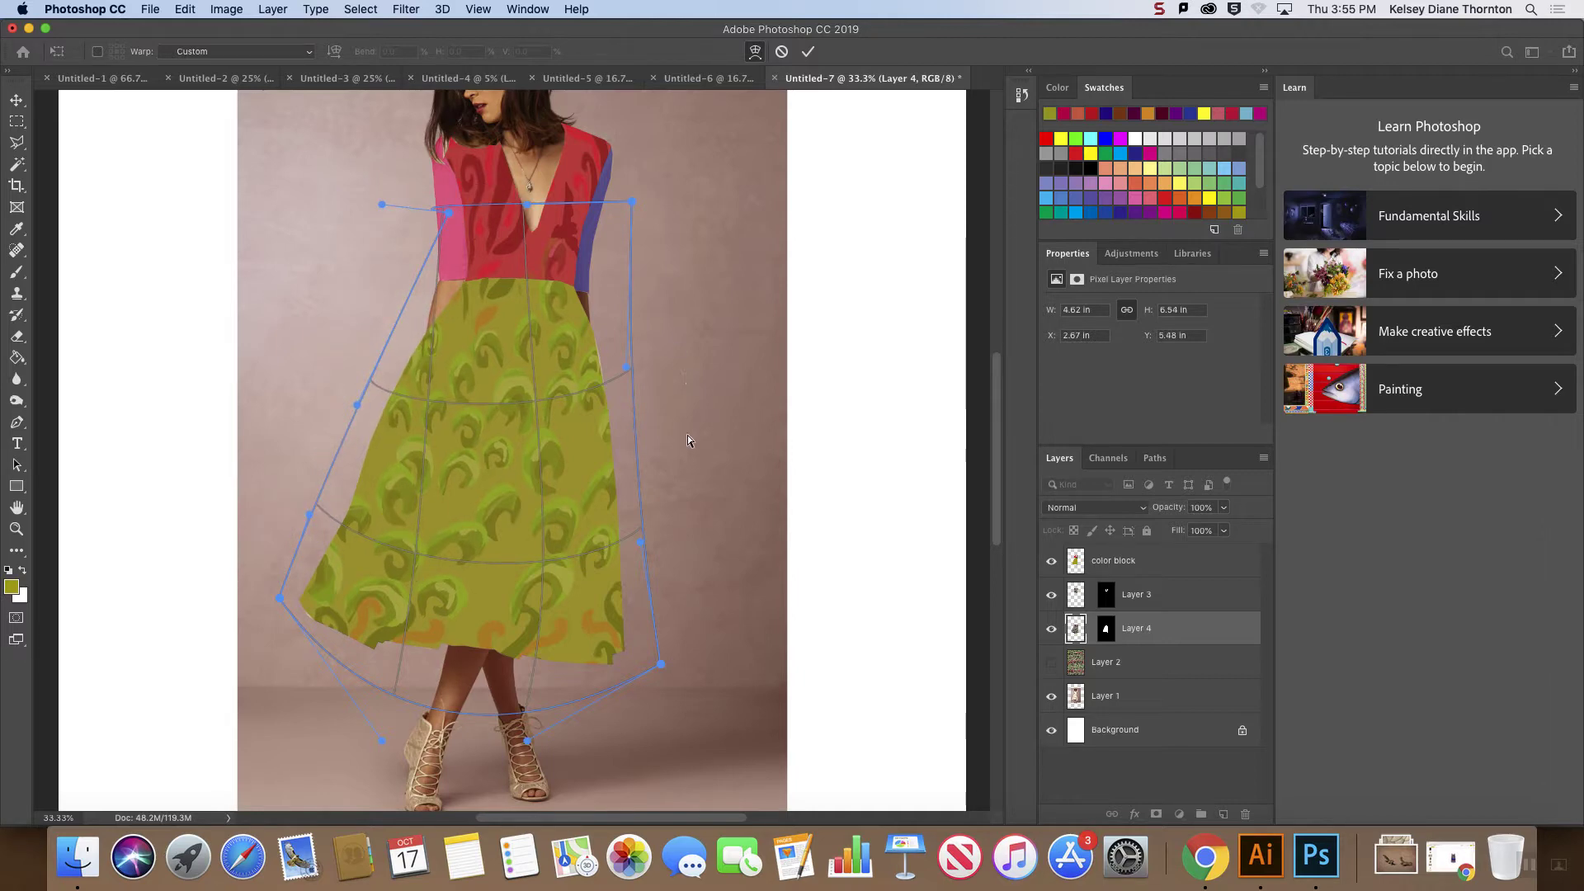
- Pull the warp's blue-sleeve-side hem and waist corners inward on Layer 4 and apply the warp
{"action": "left_click_drag", "start_coordinate": [636, 675], "coordinate": [634, 676]}
{"action": "left_click_drag", "start_coordinate": [632, 200], "coordinate": [586, 192]}
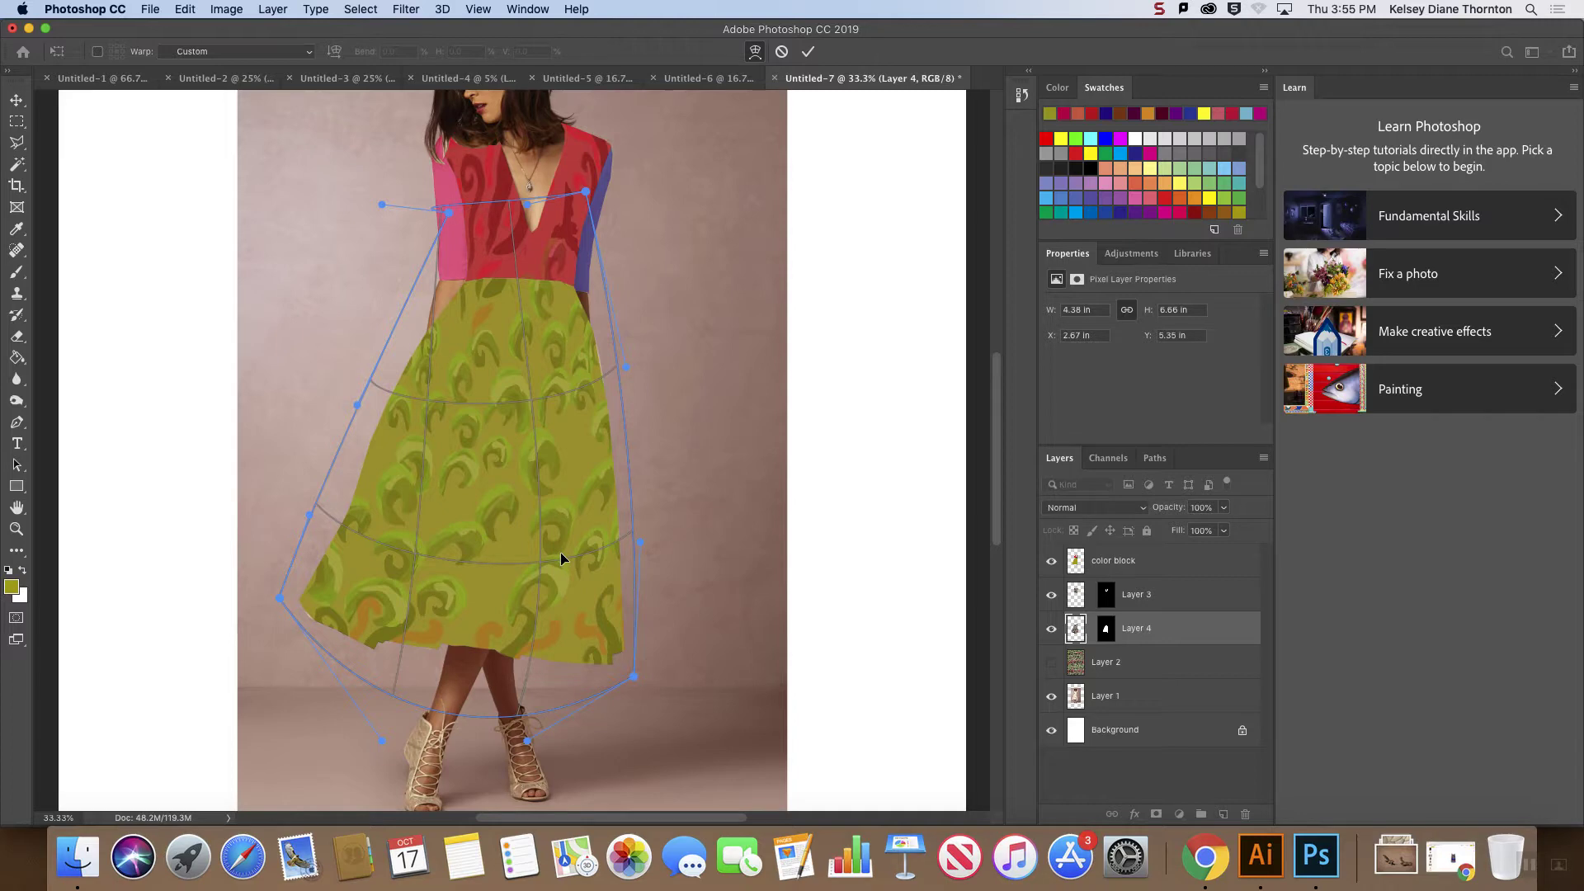
{"action": "key", "text": "Return"}
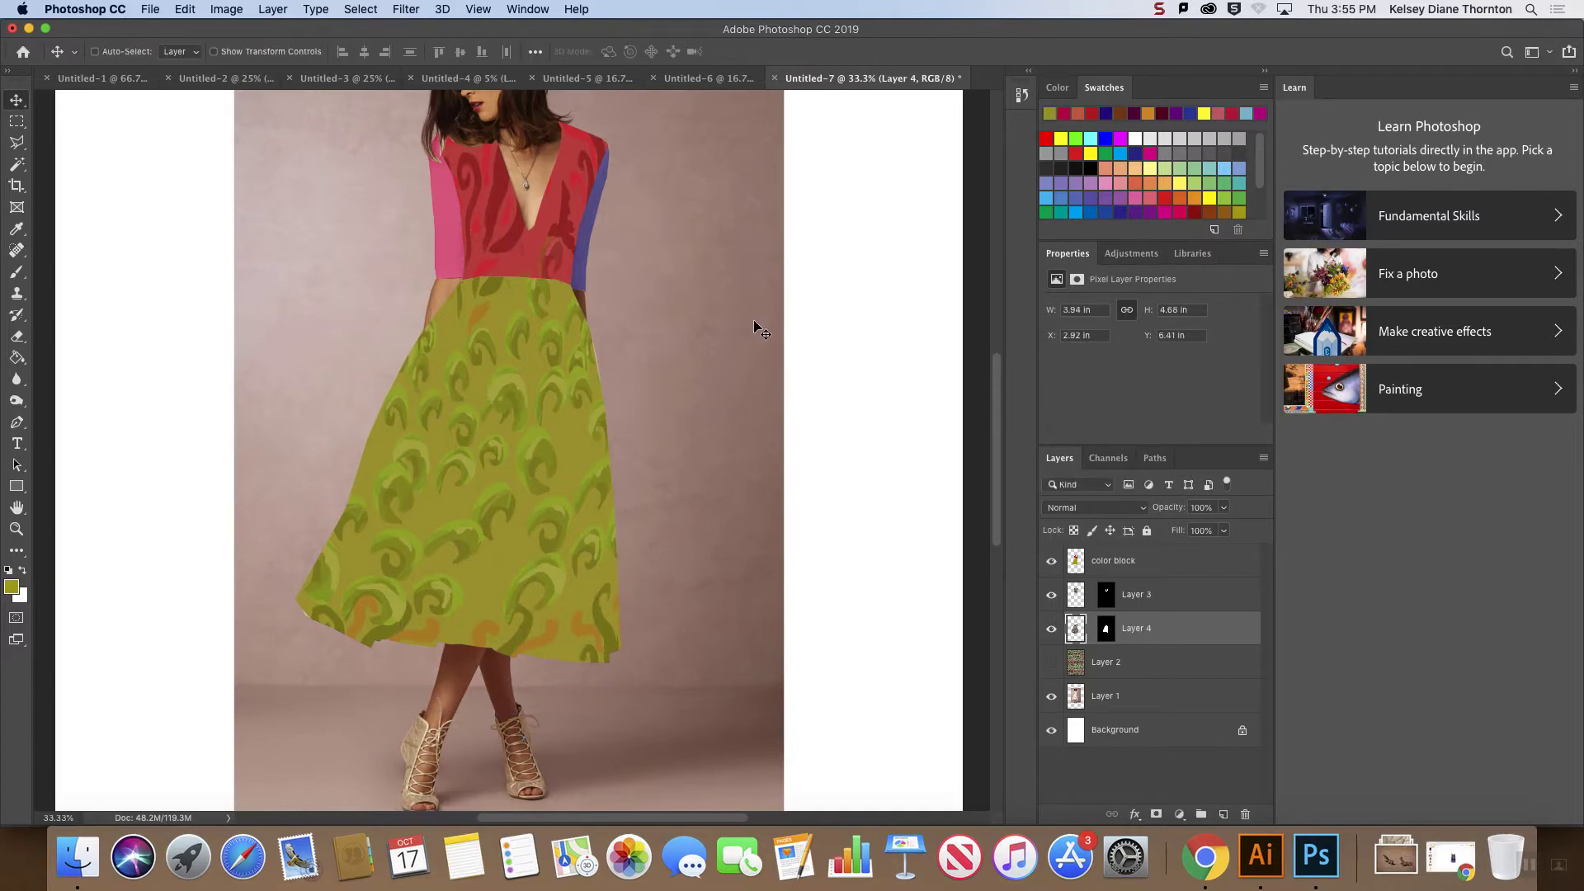
- Copy a rectangular piece of Layer 2's pattern from the shoulder area to a new layer, and hide Layer 2
{"action": "scroll", "coordinate": [753, 325], "scroll_direction": "up", "scroll_amount": 2}
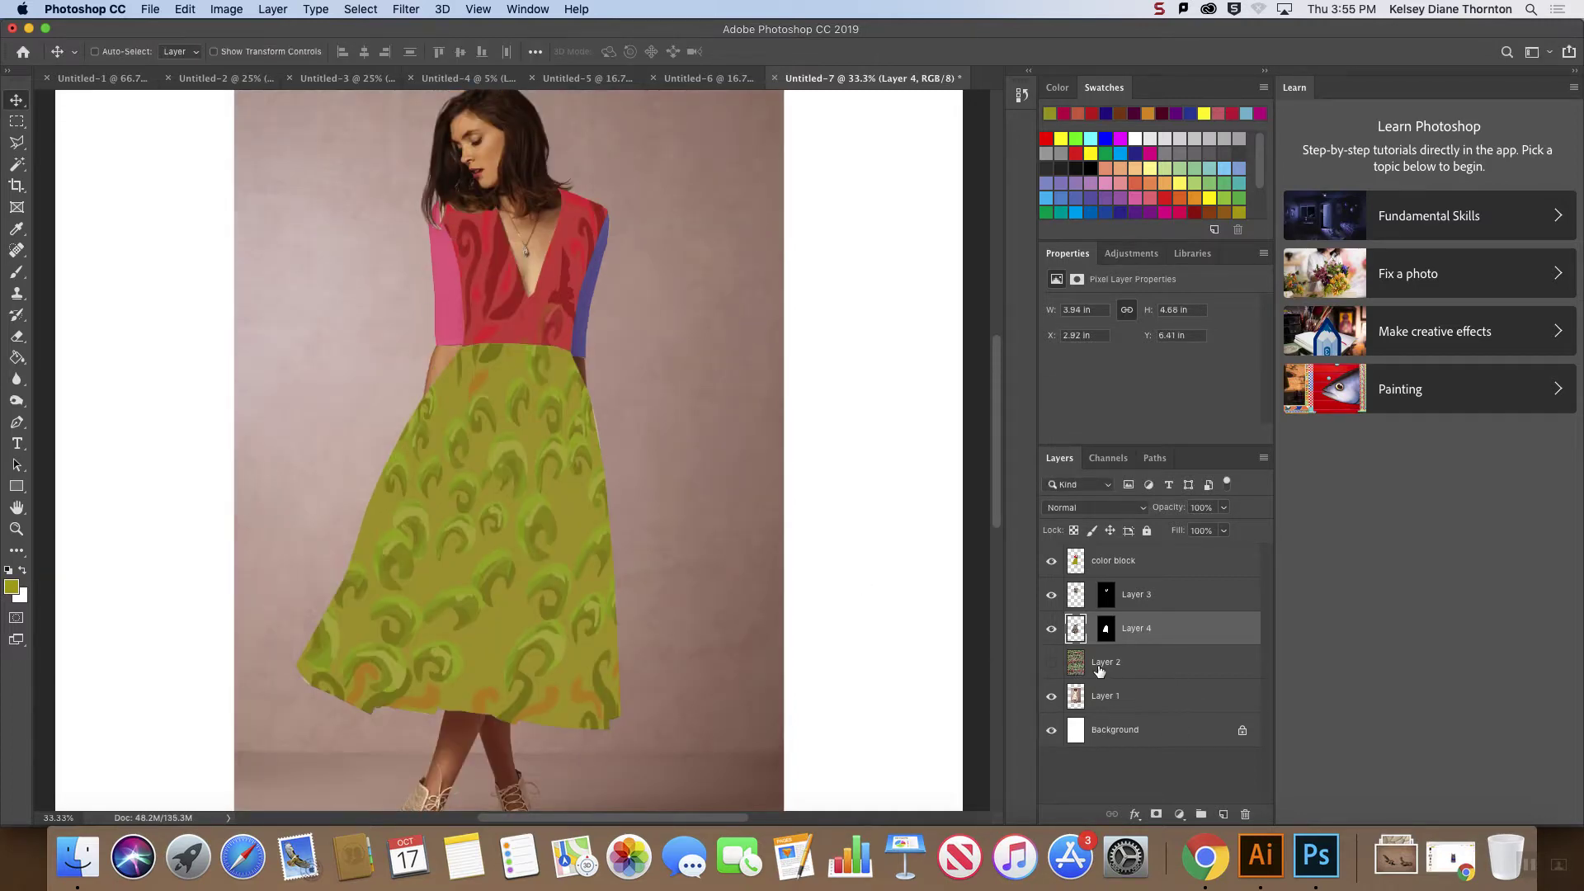
{"action": "left_click", "coordinate": [1049, 664]}
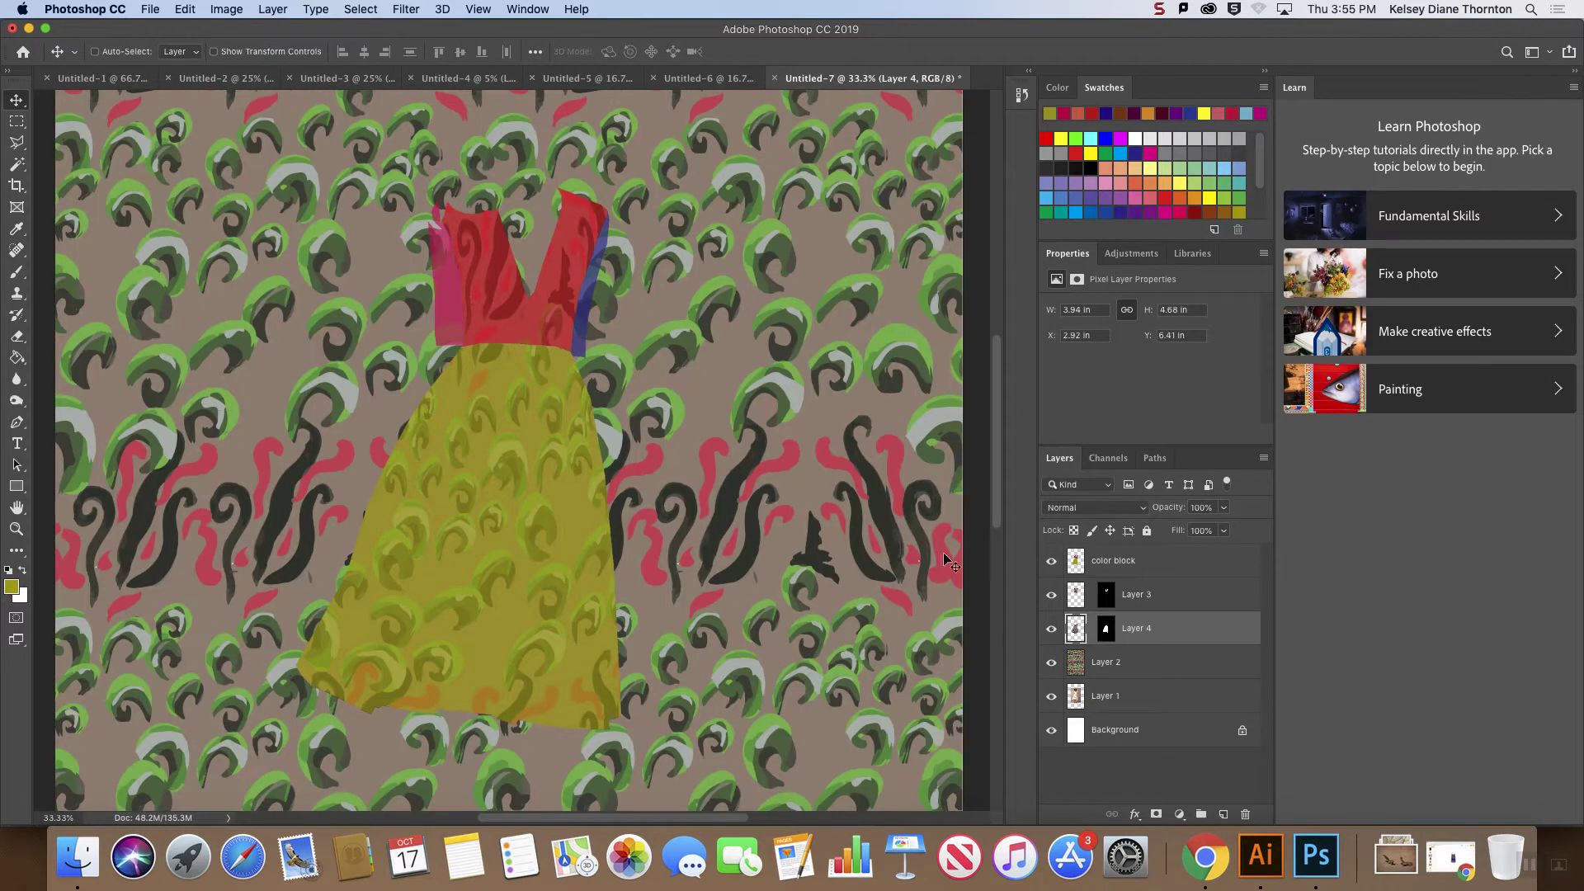
{"action": "left_click", "coordinate": [17, 121]}
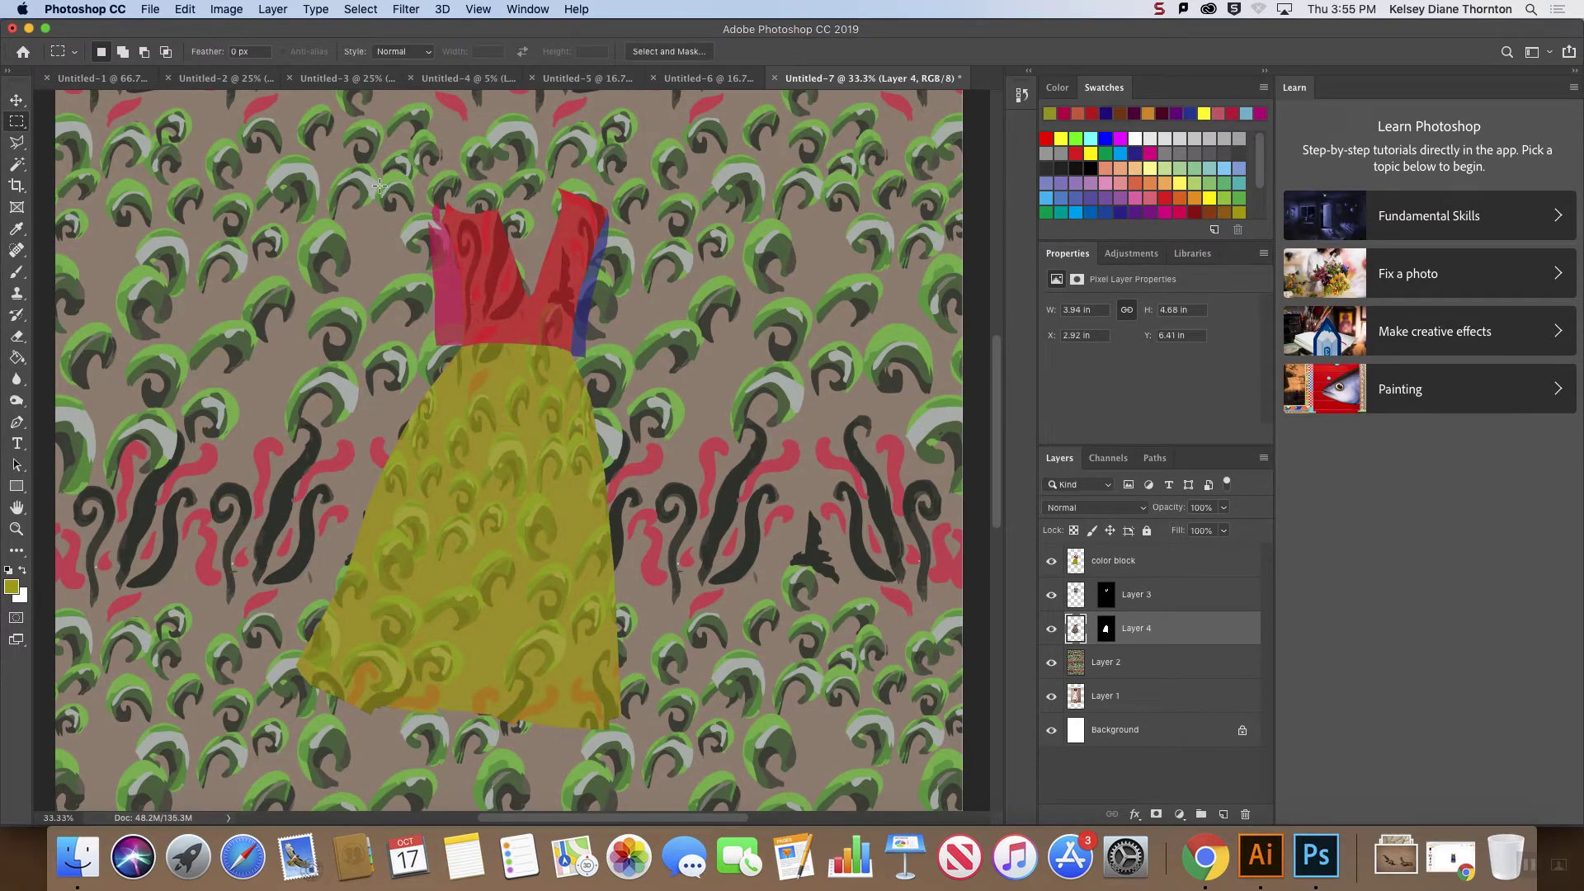
{"action": "left_click_drag", "start_coordinate": [364, 154], "coordinate": [674, 396]}
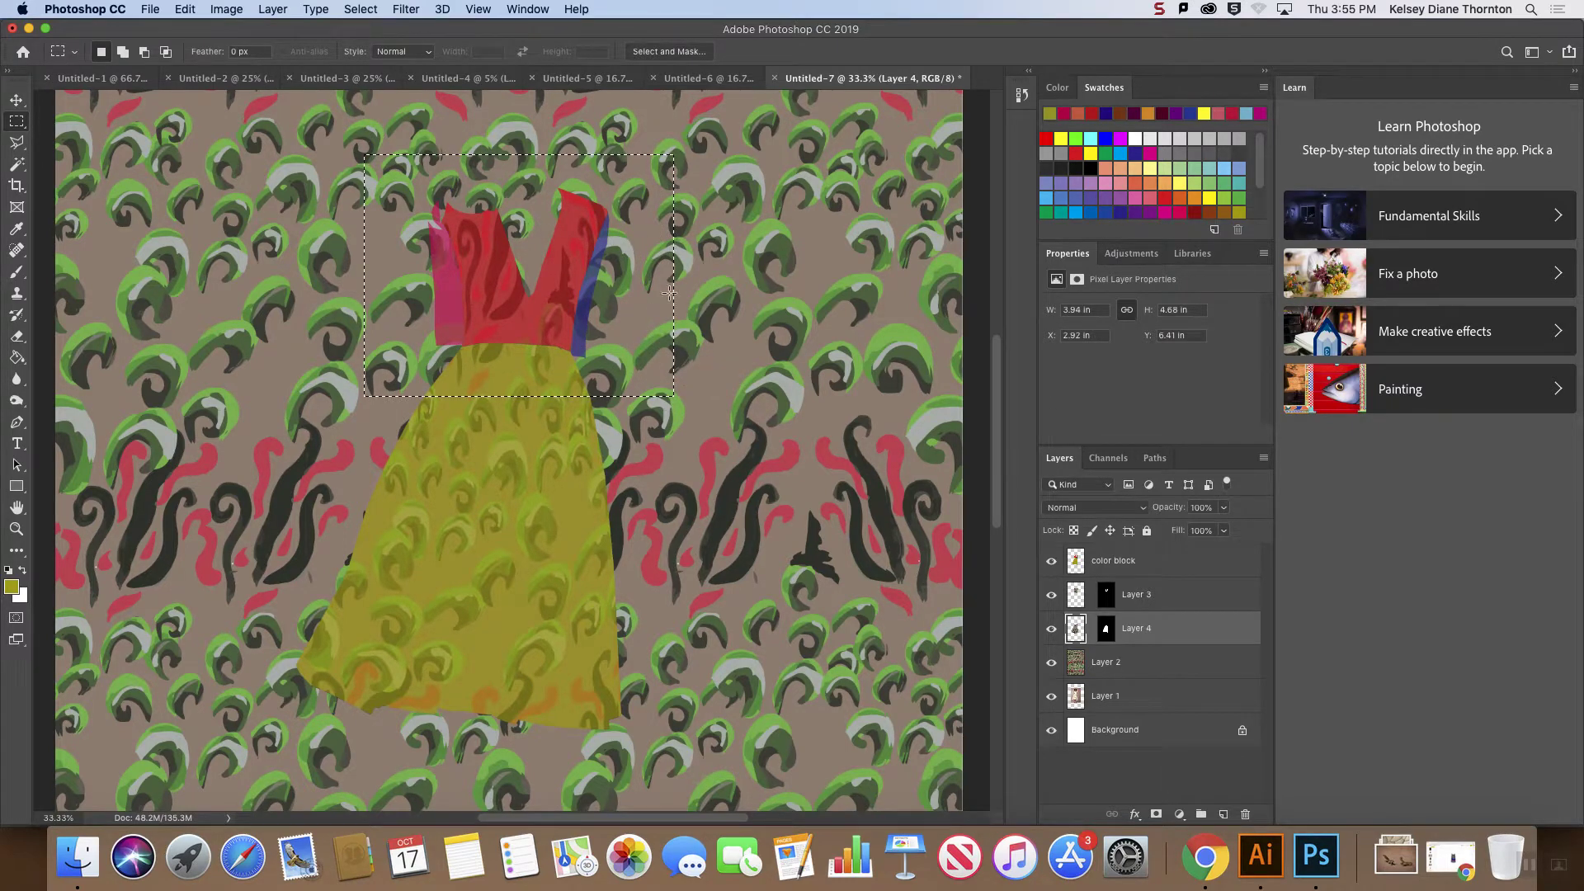
{"action": "left_click_drag", "start_coordinate": [637, 308], "coordinate": [632, 235]}
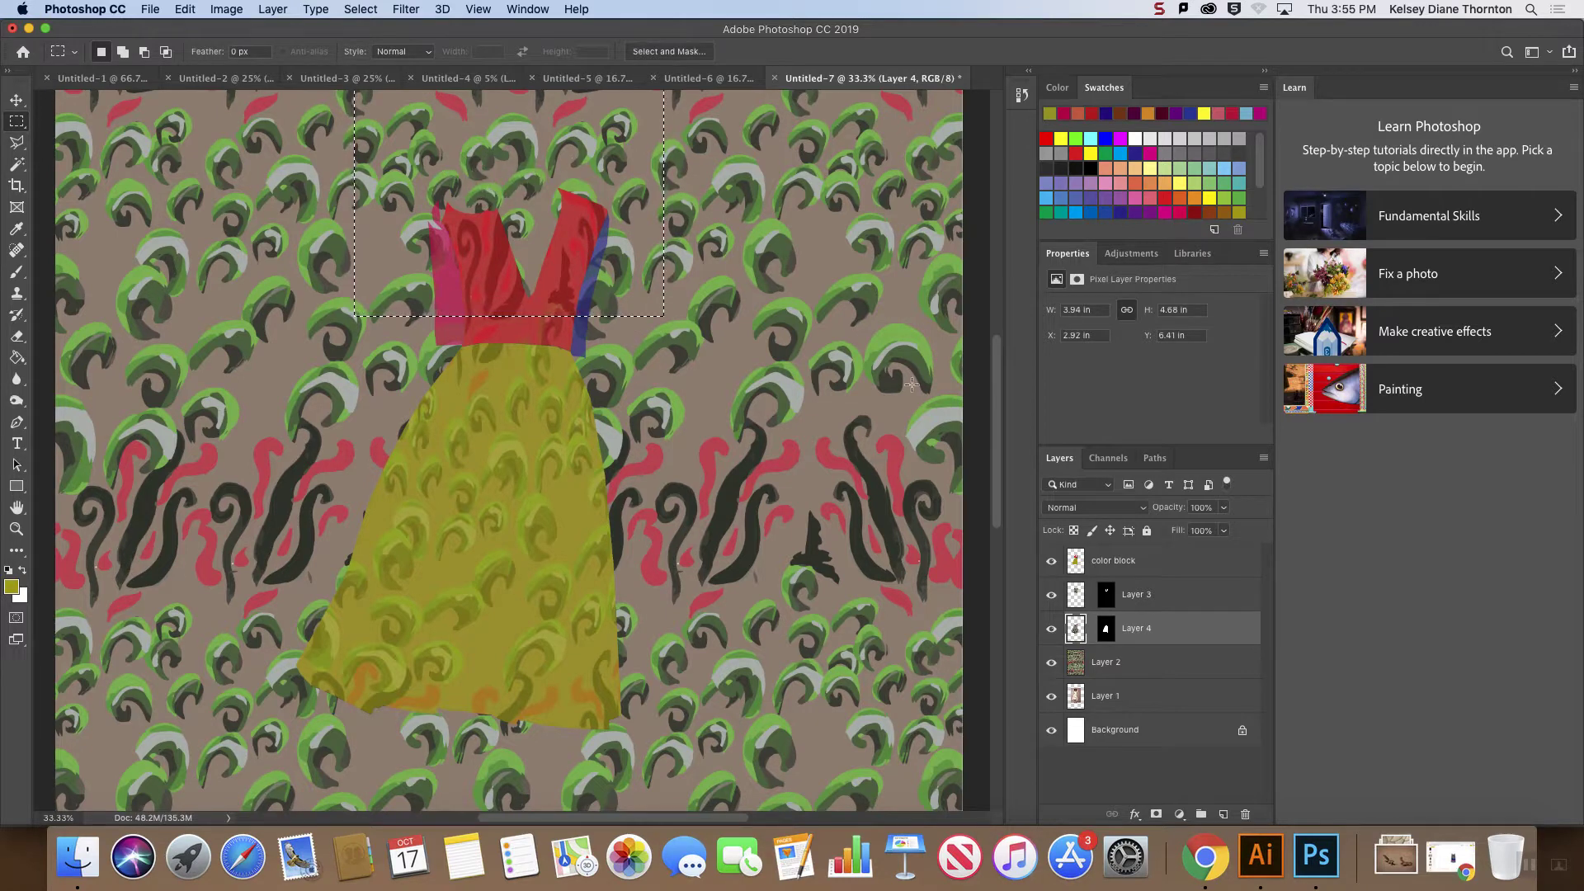
{"action": "left_click", "coordinate": [1102, 663]}
{"action": "key", "text": "super+j"}
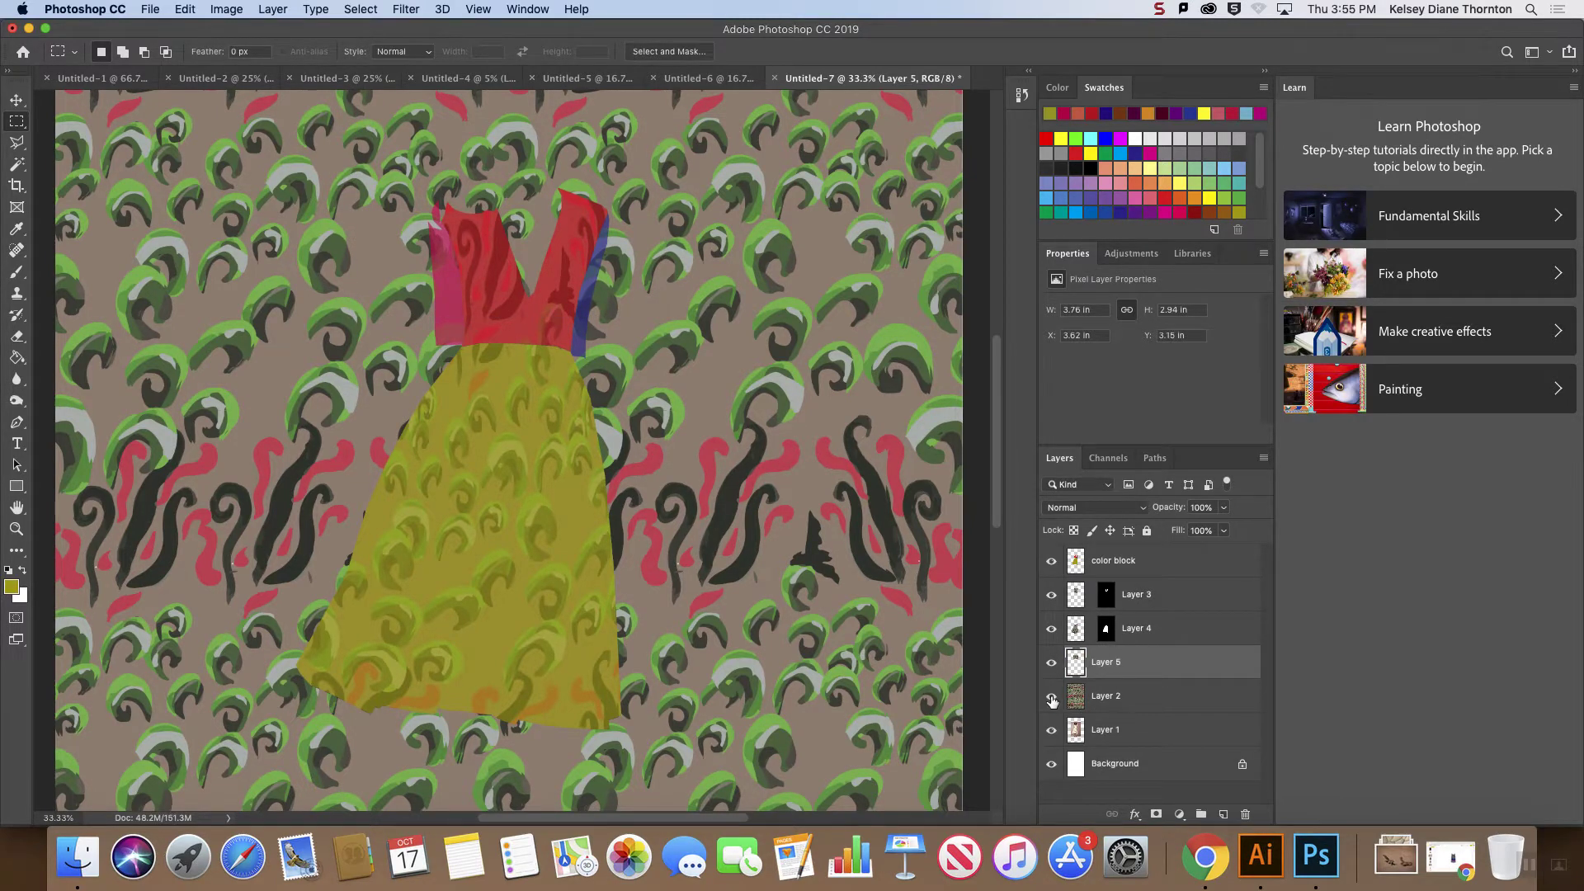
{"action": "left_click", "coordinate": [1052, 699]}
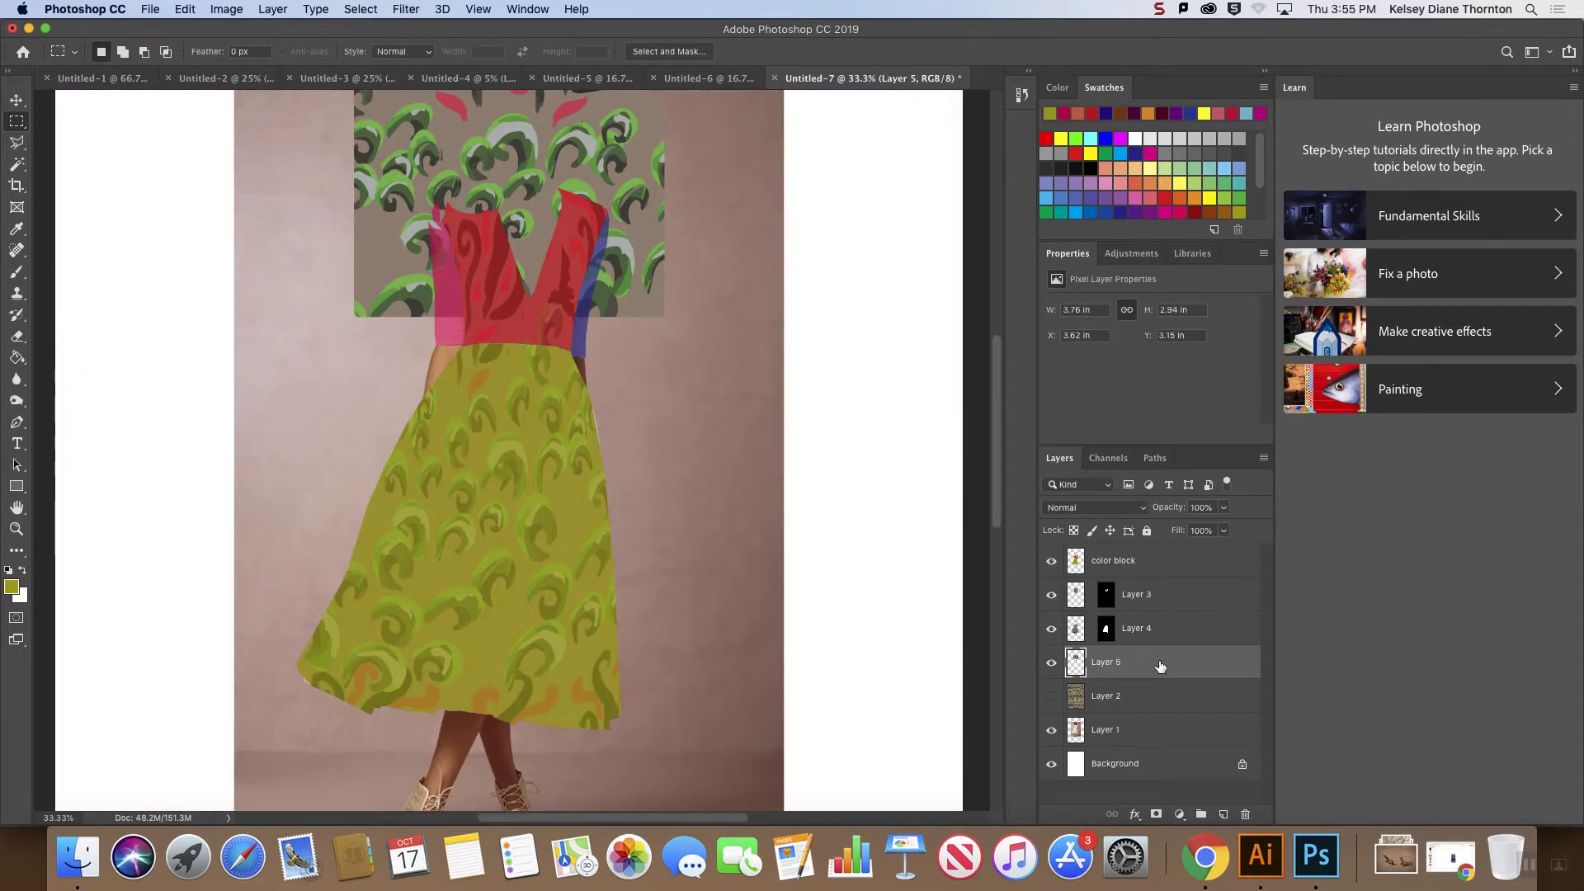
- Move the copied pattern piece down over the bodice and mask it to the pink and blue sleeve areas of the color block layer
{"action": "left_click", "coordinate": [17, 100]}
{"action": "left_click_drag", "start_coordinate": [507, 185], "coordinate": [491, 254]}
{"action": "left_click", "coordinate": [1127, 565]}
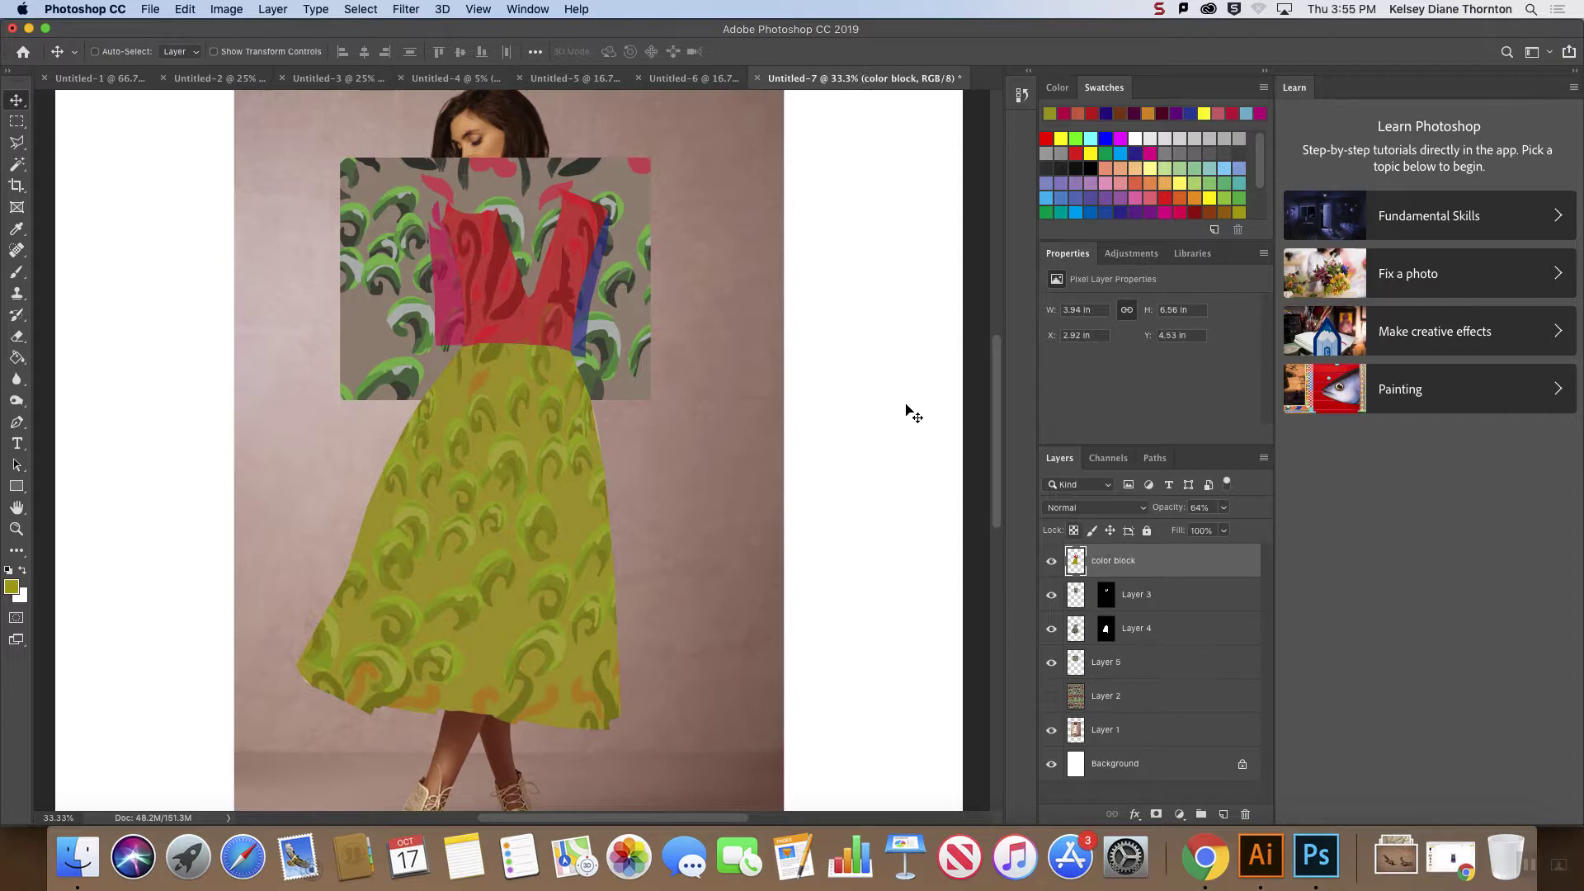
{"action": "left_click", "coordinate": [18, 164]}
{"action": "left_click", "coordinate": [450, 305]}
{"action": "left_click", "coordinate": [587, 312], "text": "shift"}
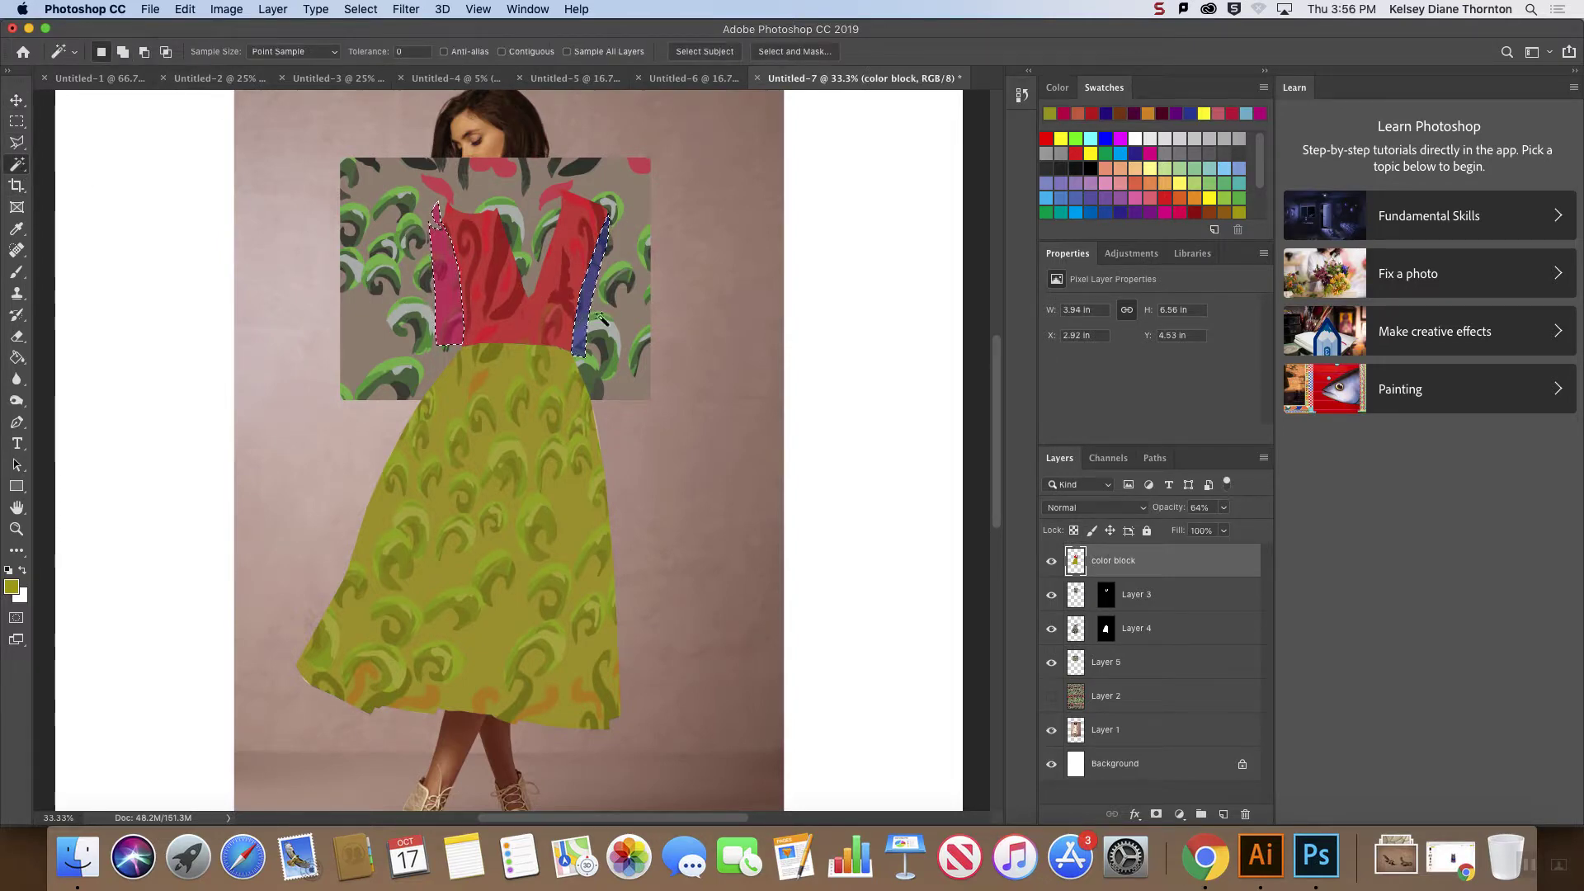
{"action": "left_click", "coordinate": [1154, 698]}
{"action": "left_click", "coordinate": [1130, 662]}
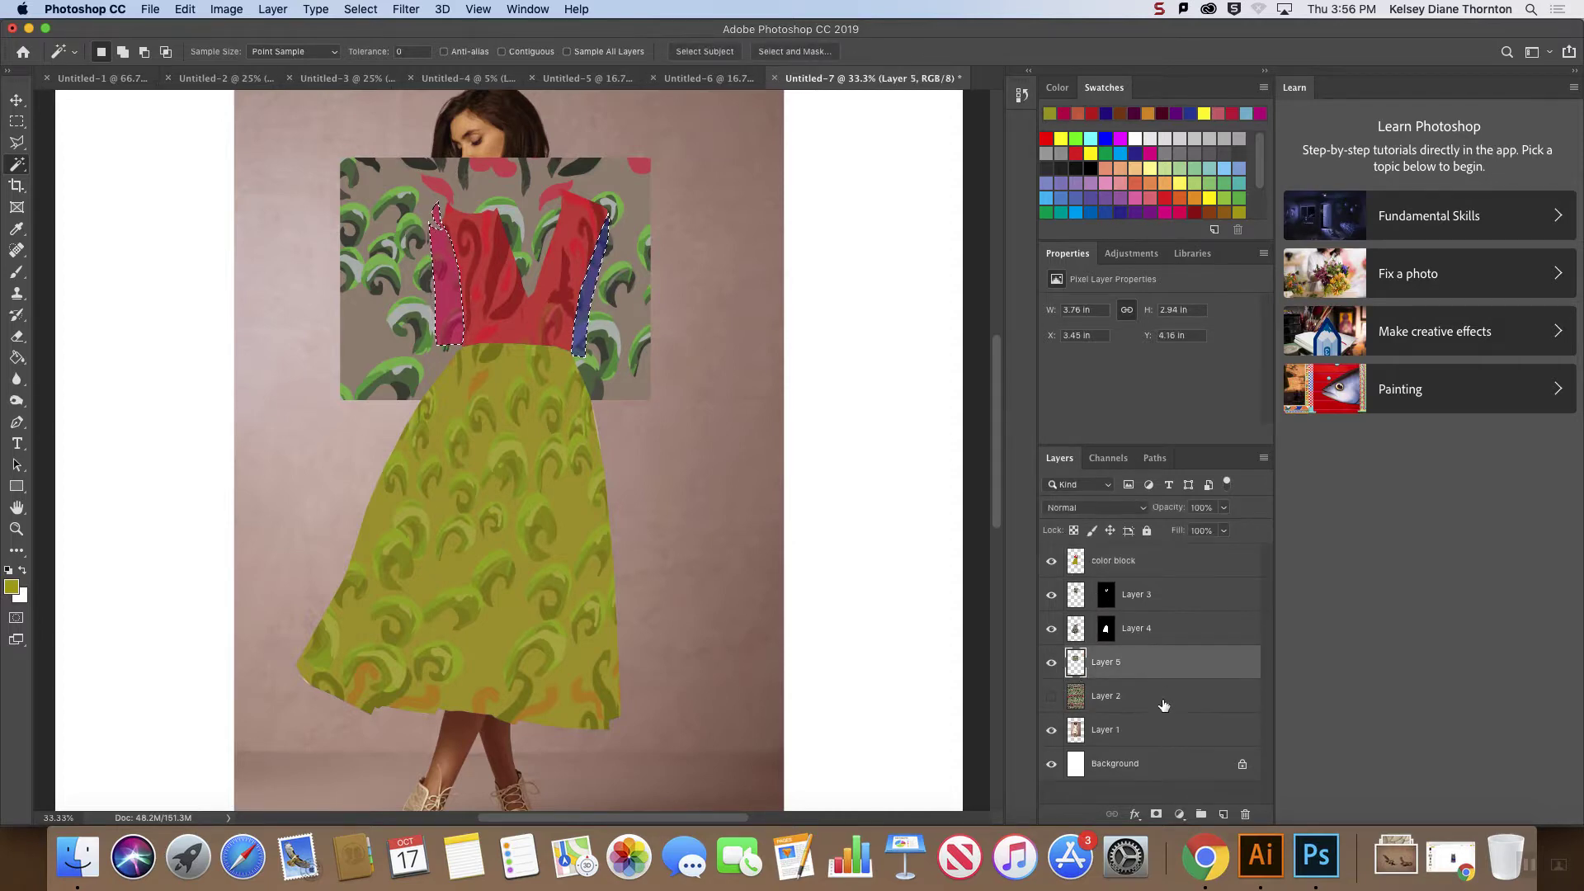
{"action": "left_click", "coordinate": [1156, 816]}
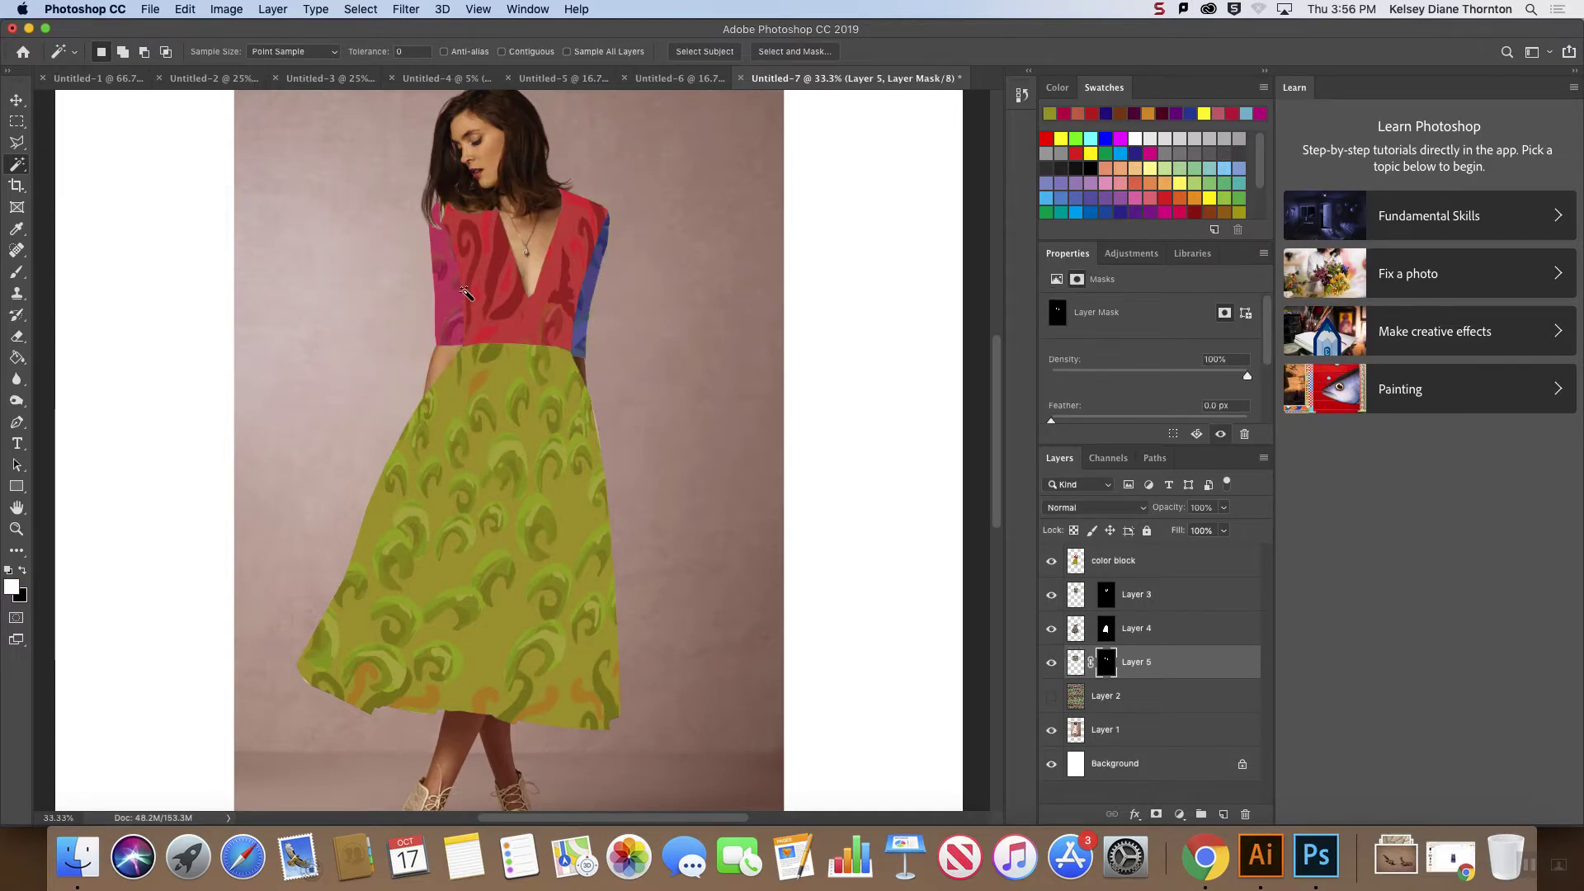
- Hide the color block layer to reveal the patterned dress sections
{"action": "left_click", "coordinate": [17, 99]}
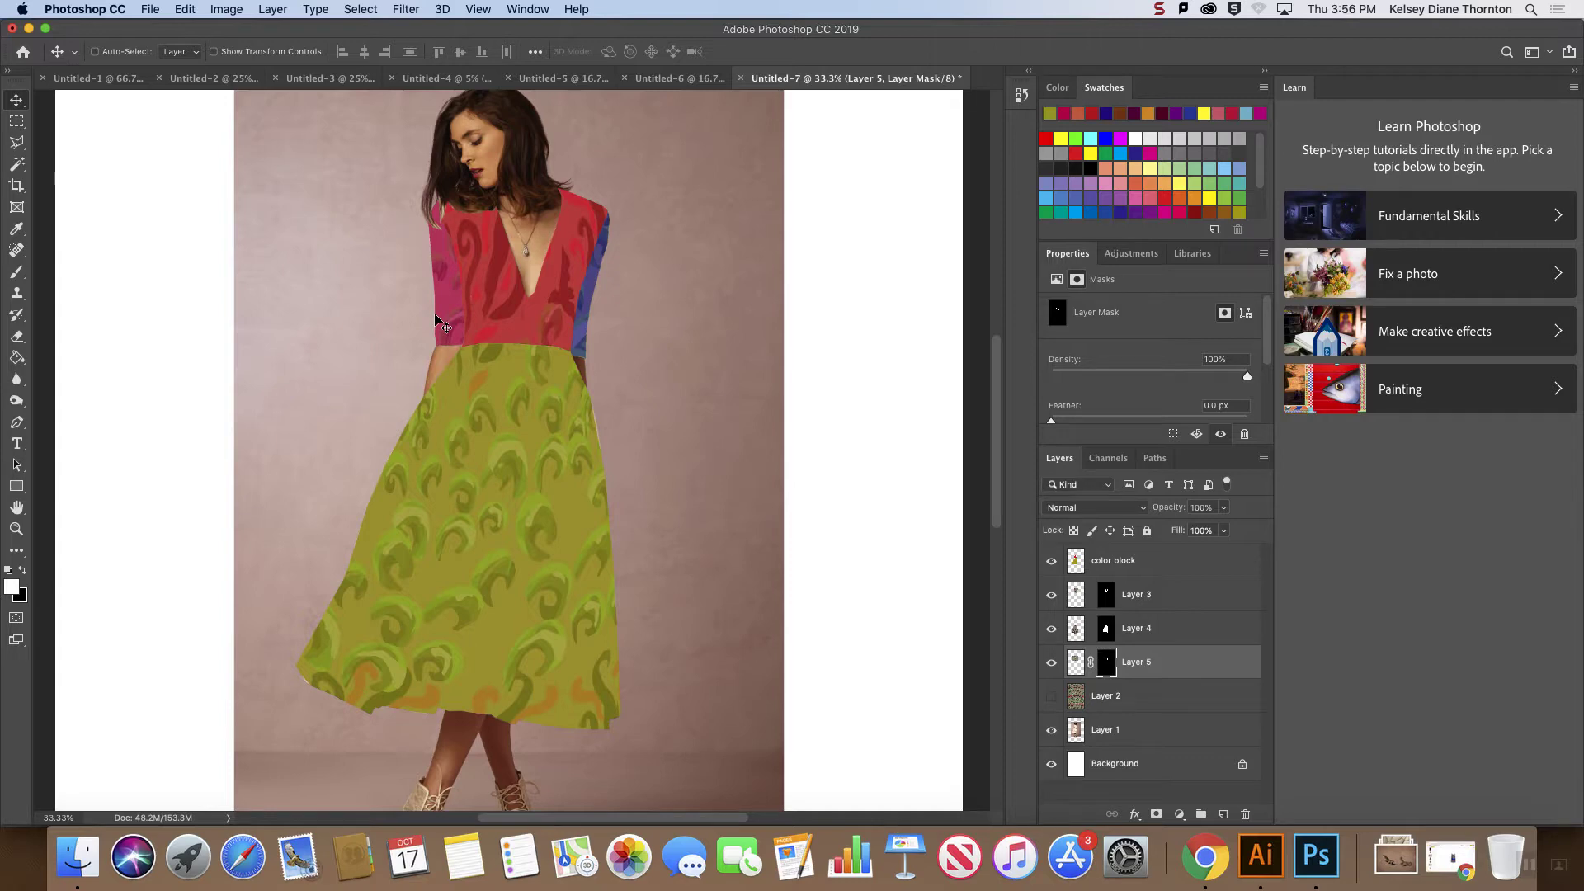
{"action": "key", "text": "super+minus"}
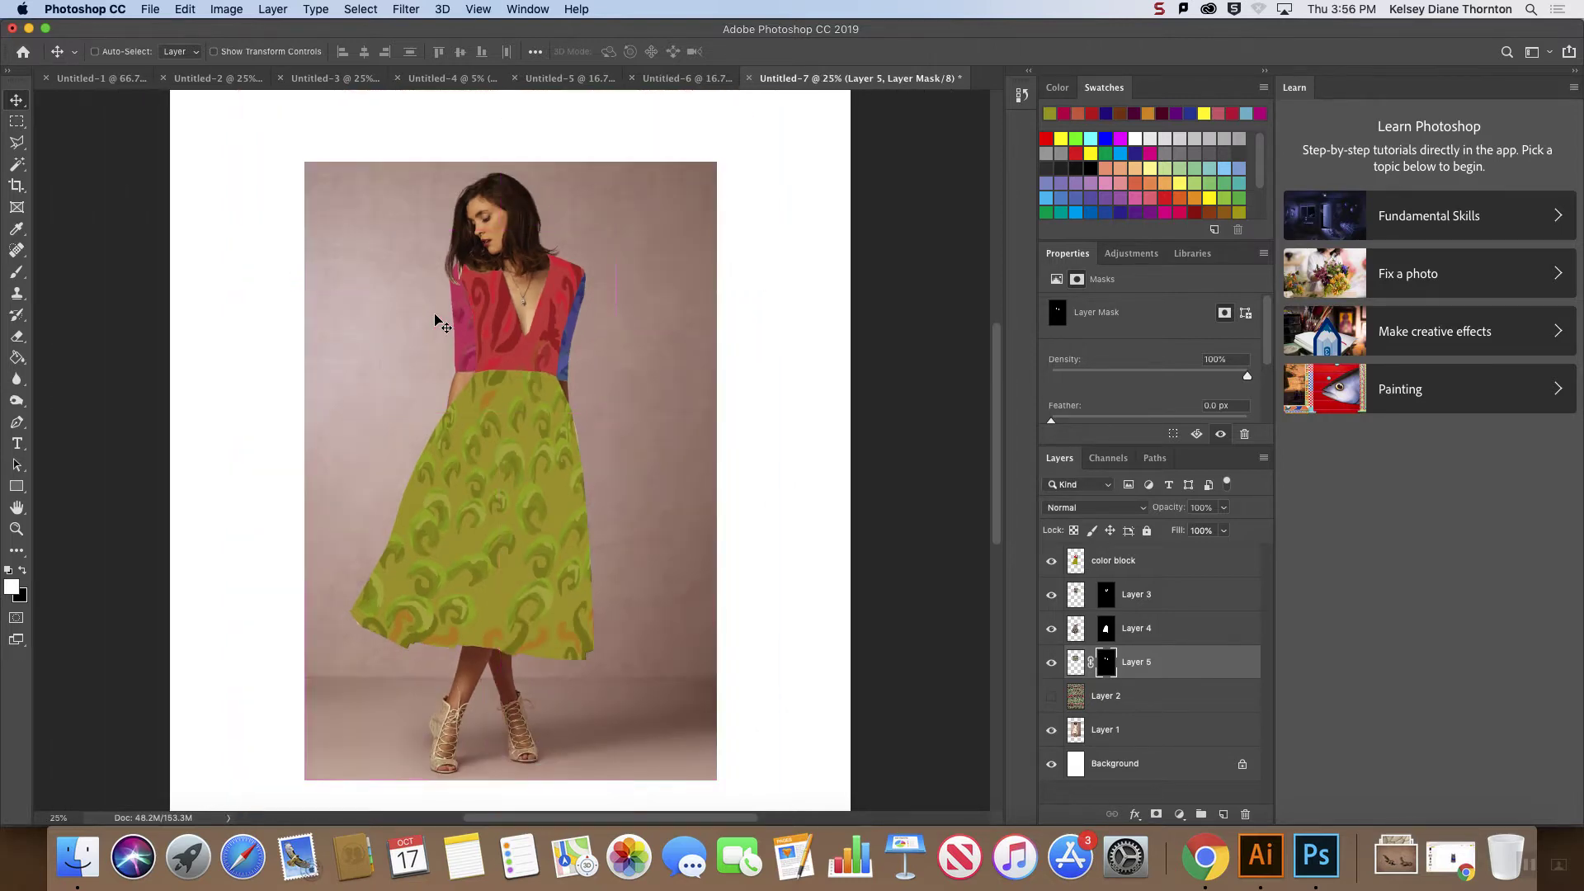
{"action": "left_click", "coordinate": [1055, 565]}
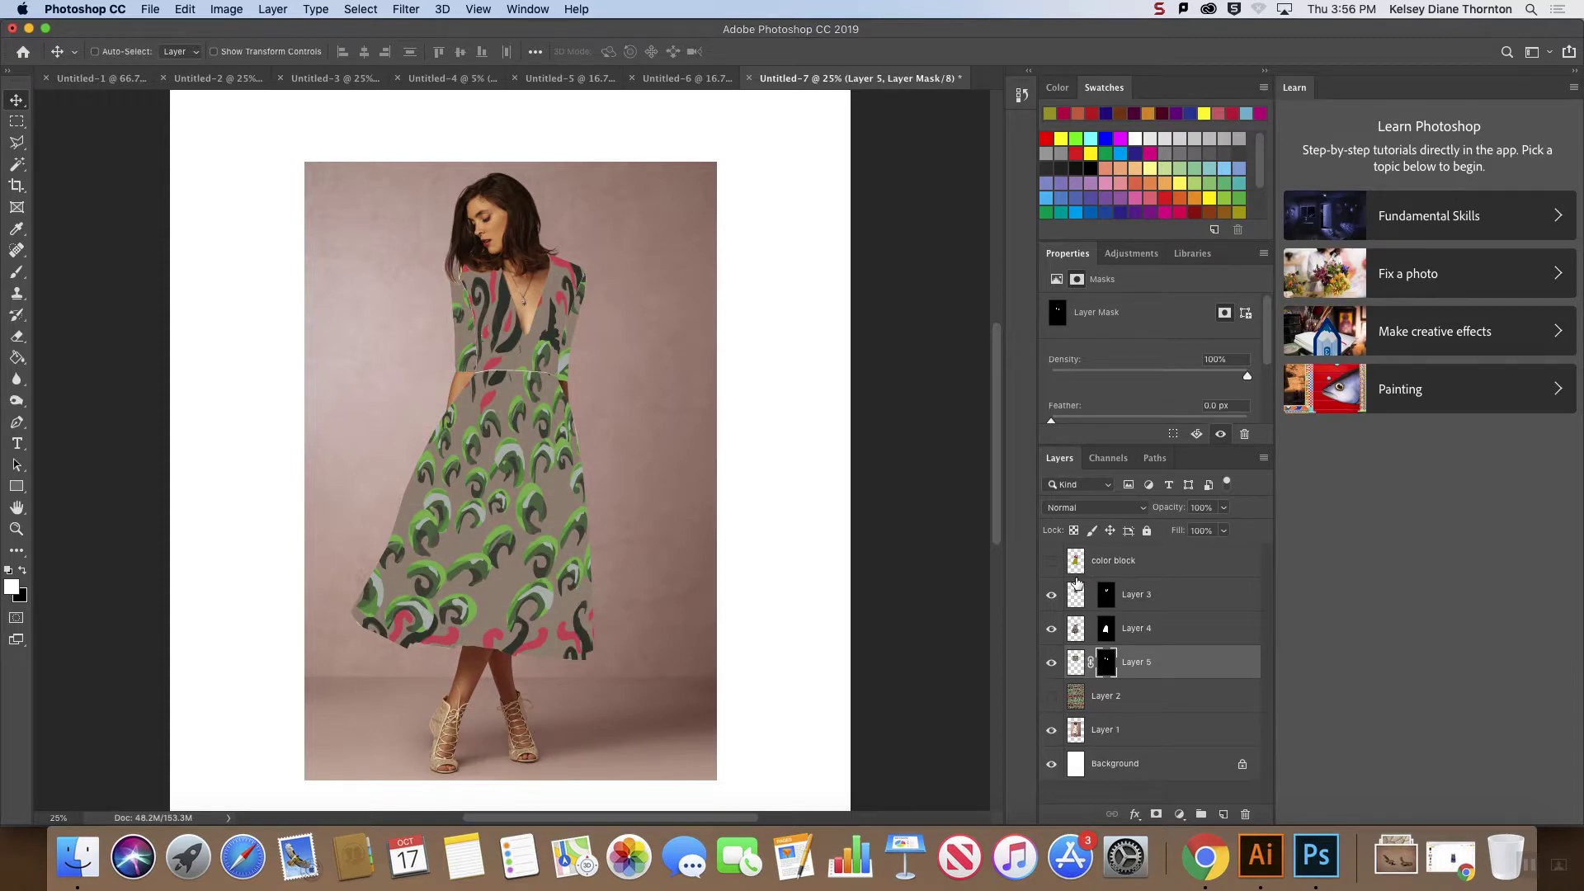
- Examine the waist and sleeve seams between the pattern sections up close, and review the whole dress
{"action": "key", "text": "super+equal"}
{"action": "key", "text": "super+equal"}
{"action": "key", "text": "super+equal"}
{"action": "key", "text": "super+equal"}
{"action": "key", "text": "super+equal"}
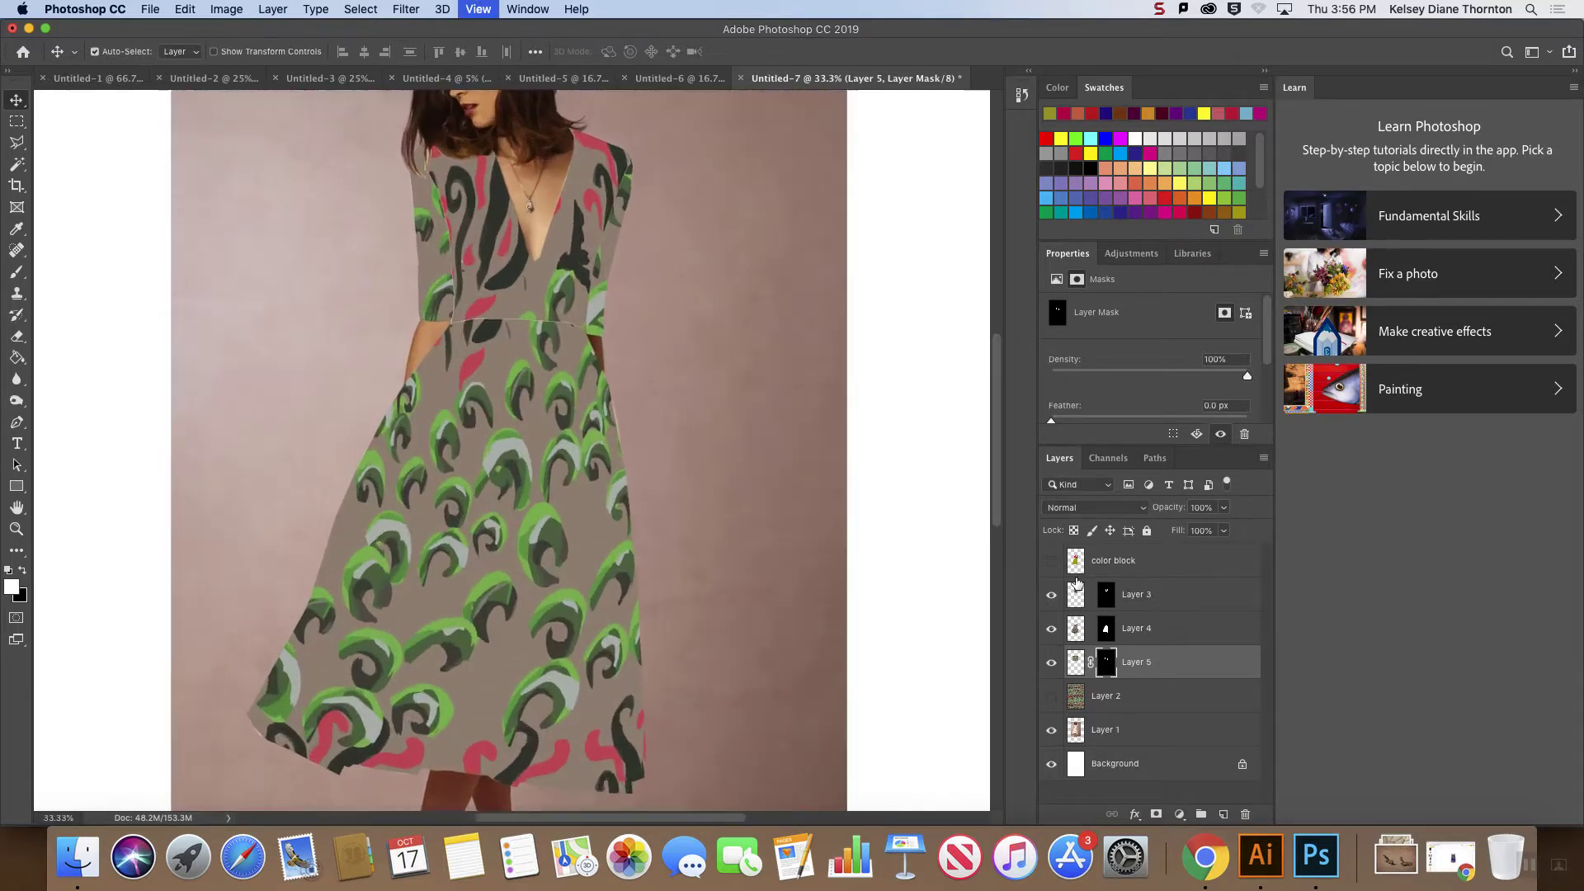
{"action": "scroll", "coordinate": [672, 441], "scroll_direction": "up", "scroll_amount": 5}
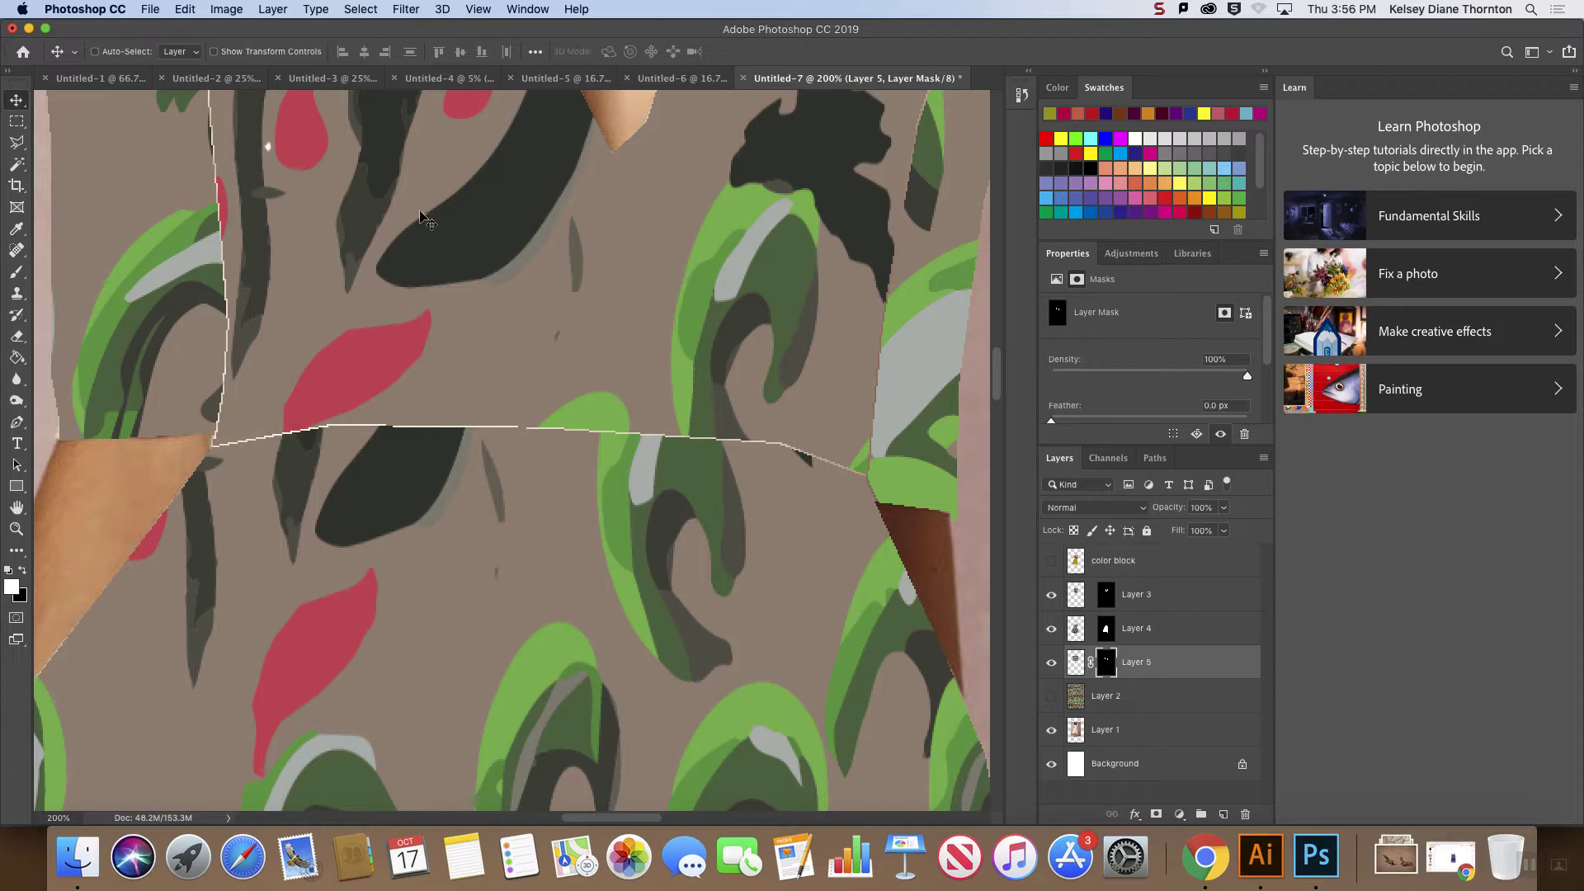
{"action": "left_click", "coordinate": [19, 168]}
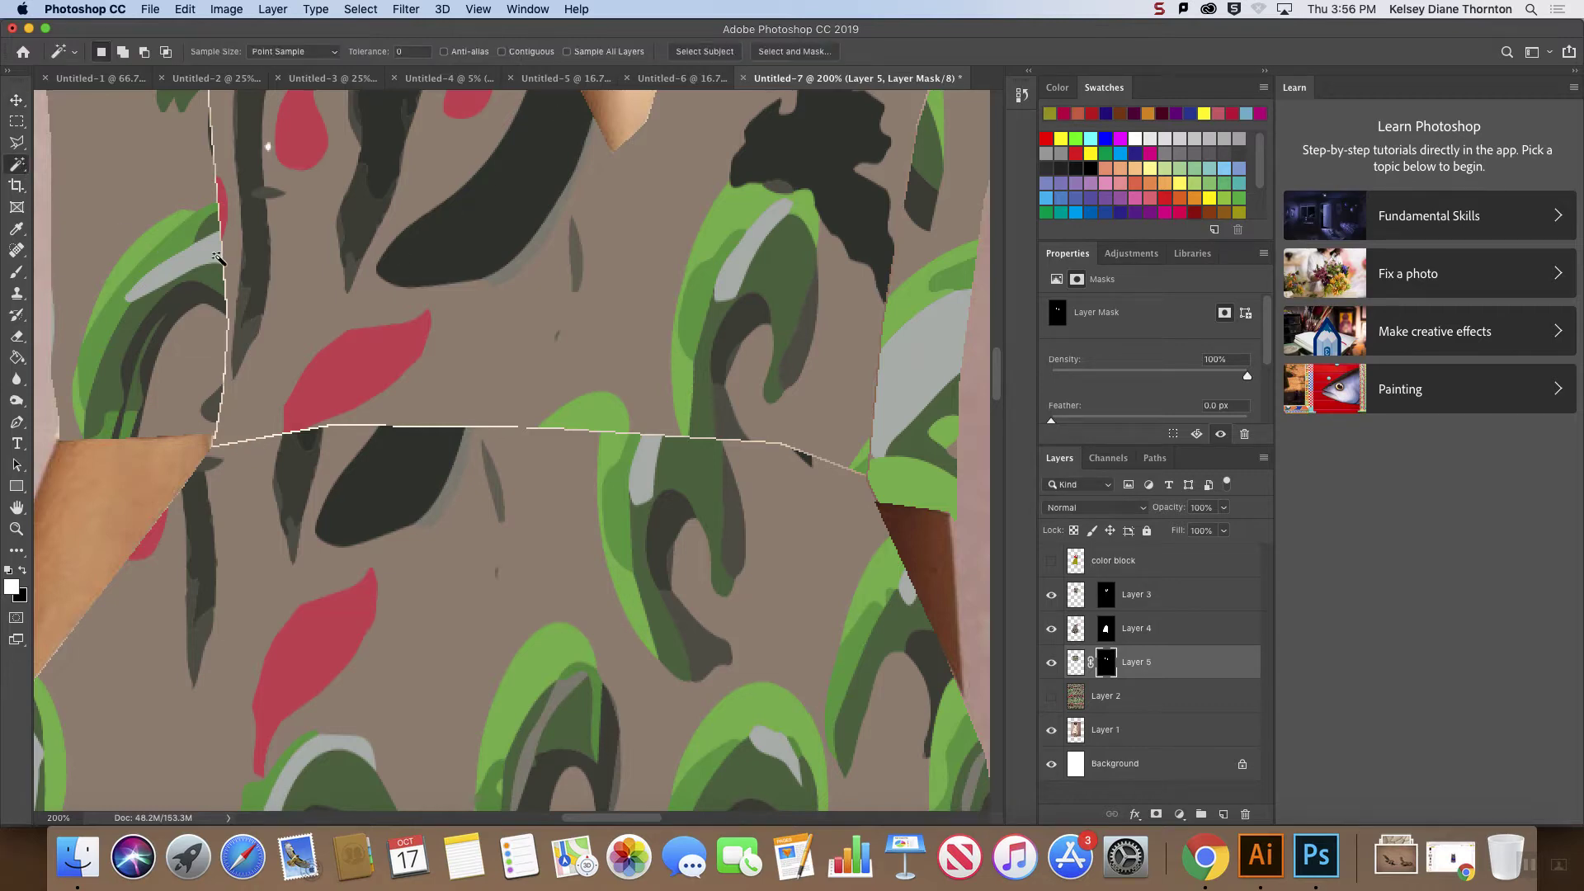
{"action": "key", "text": "super+minus"}
{"action": "key", "text": "super+minus"}
{"action": "key", "text": "super+minus"}
{"action": "key", "text": "super+minus"}
{"action": "key", "text": "super+minus"}
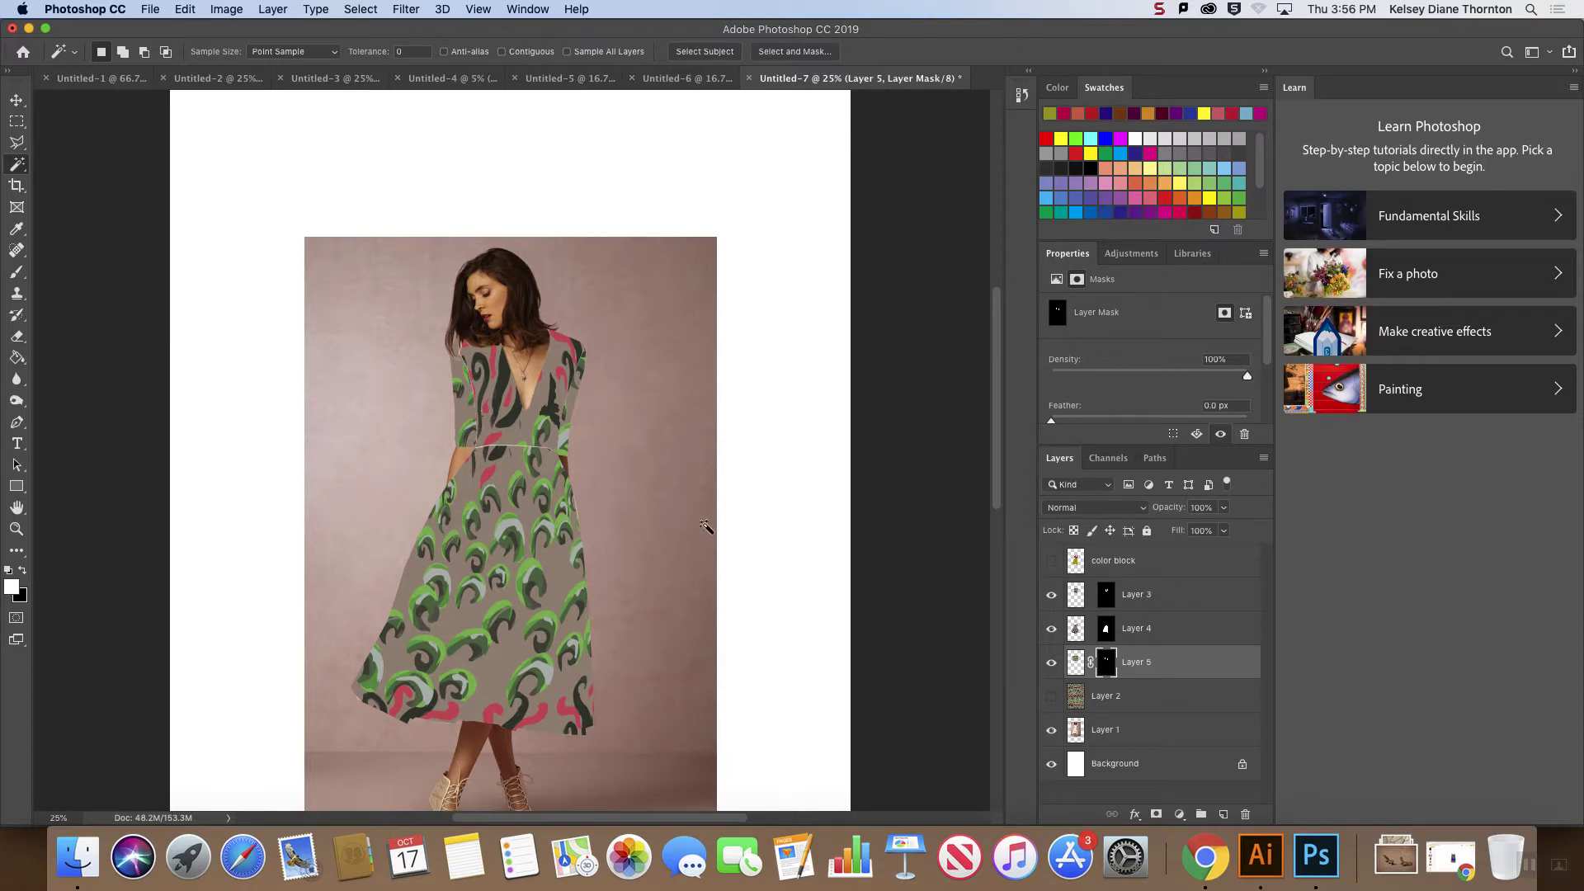
{"action": "scroll", "coordinate": [706, 550], "scroll_direction": "down", "scroll_amount": 2}
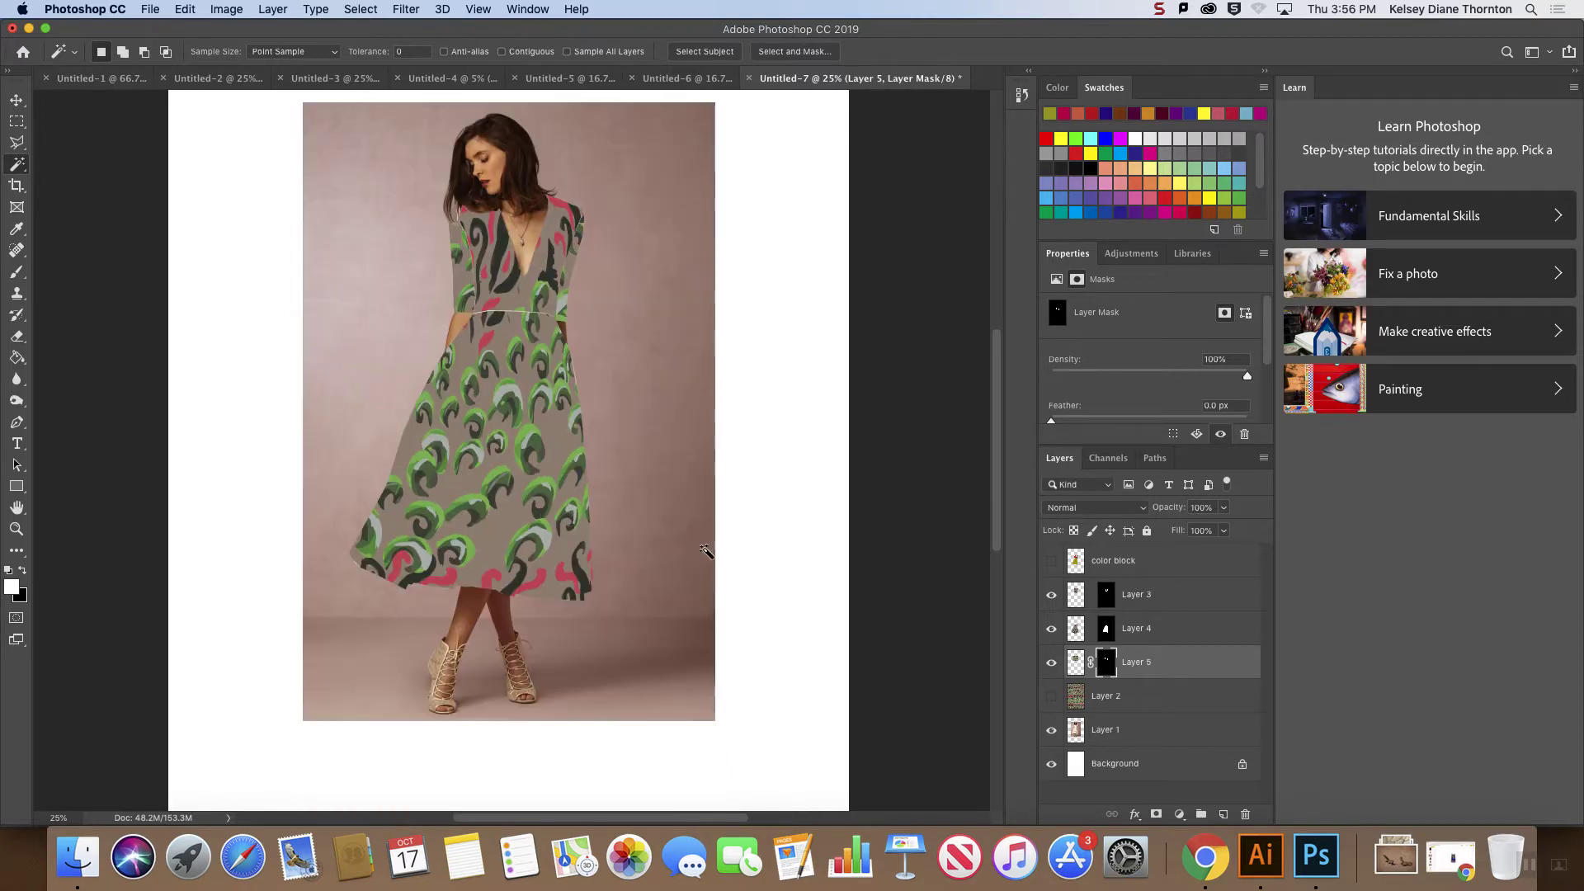
- Select Layer 3, Layer 4 and Layer 5 together, keeping their blend mode at Normal
{"action": "left_click", "coordinate": [1171, 594], "text": "shift"}
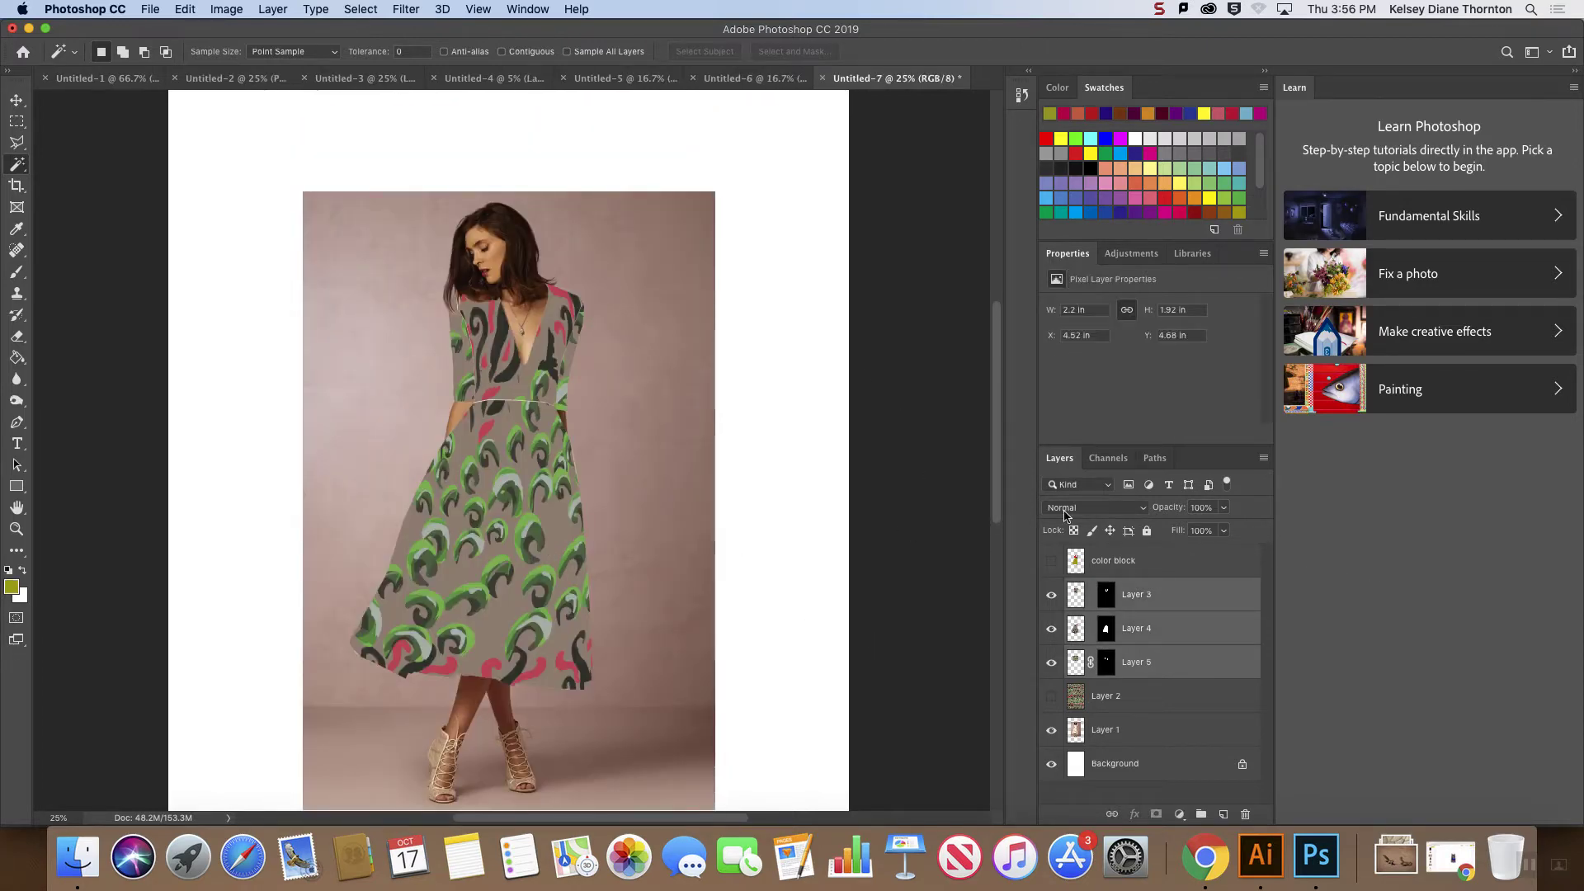
{"action": "left_click", "coordinate": [1144, 510]}
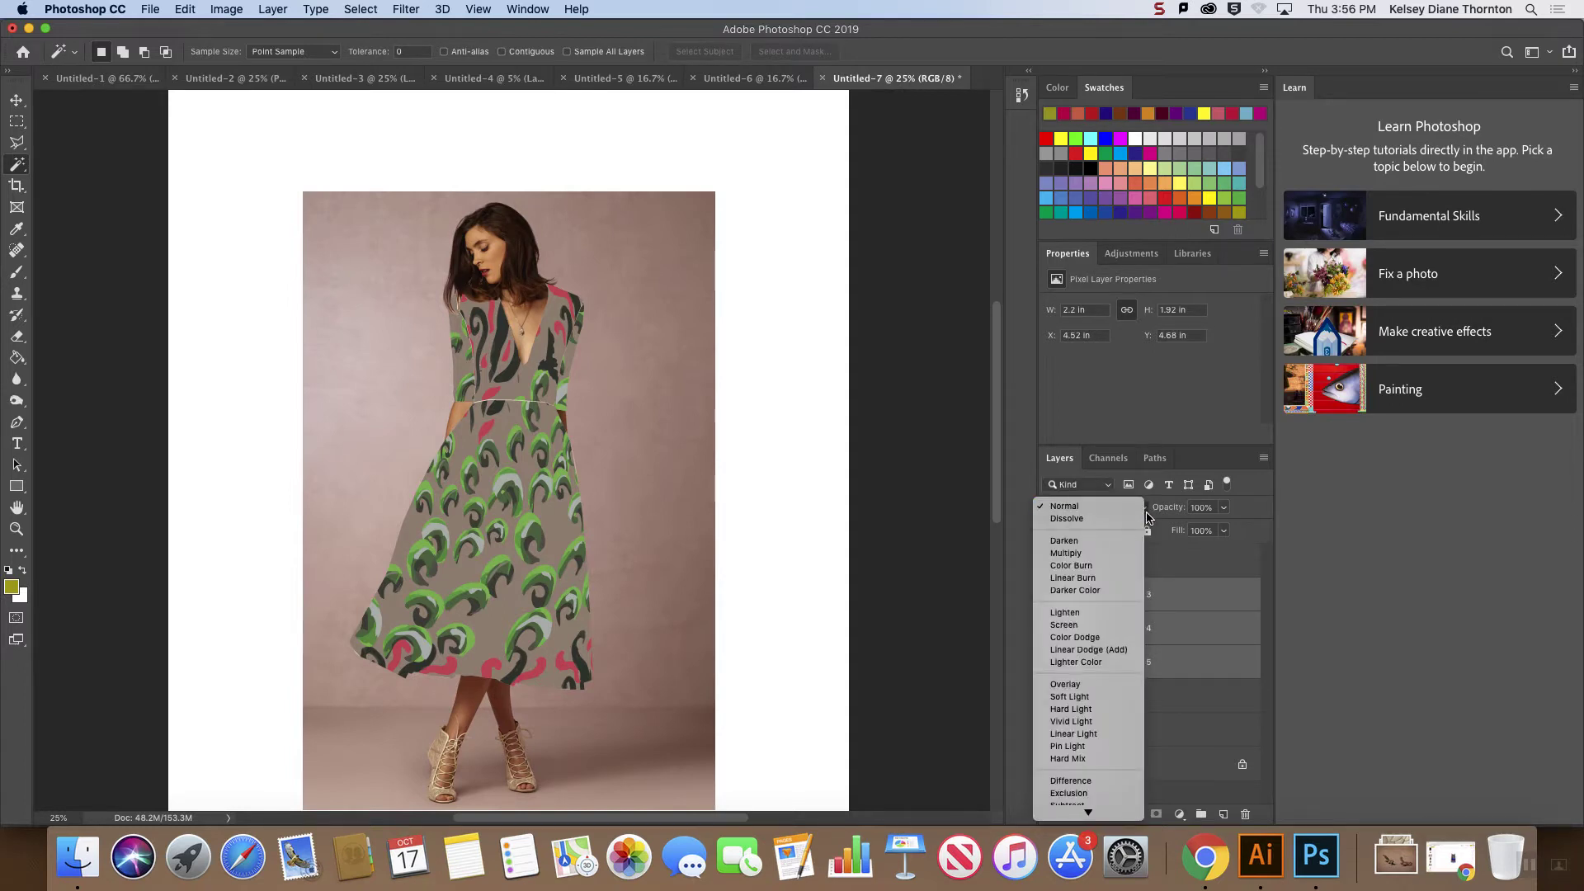
{"action": "left_click", "coordinate": [1057, 510]}
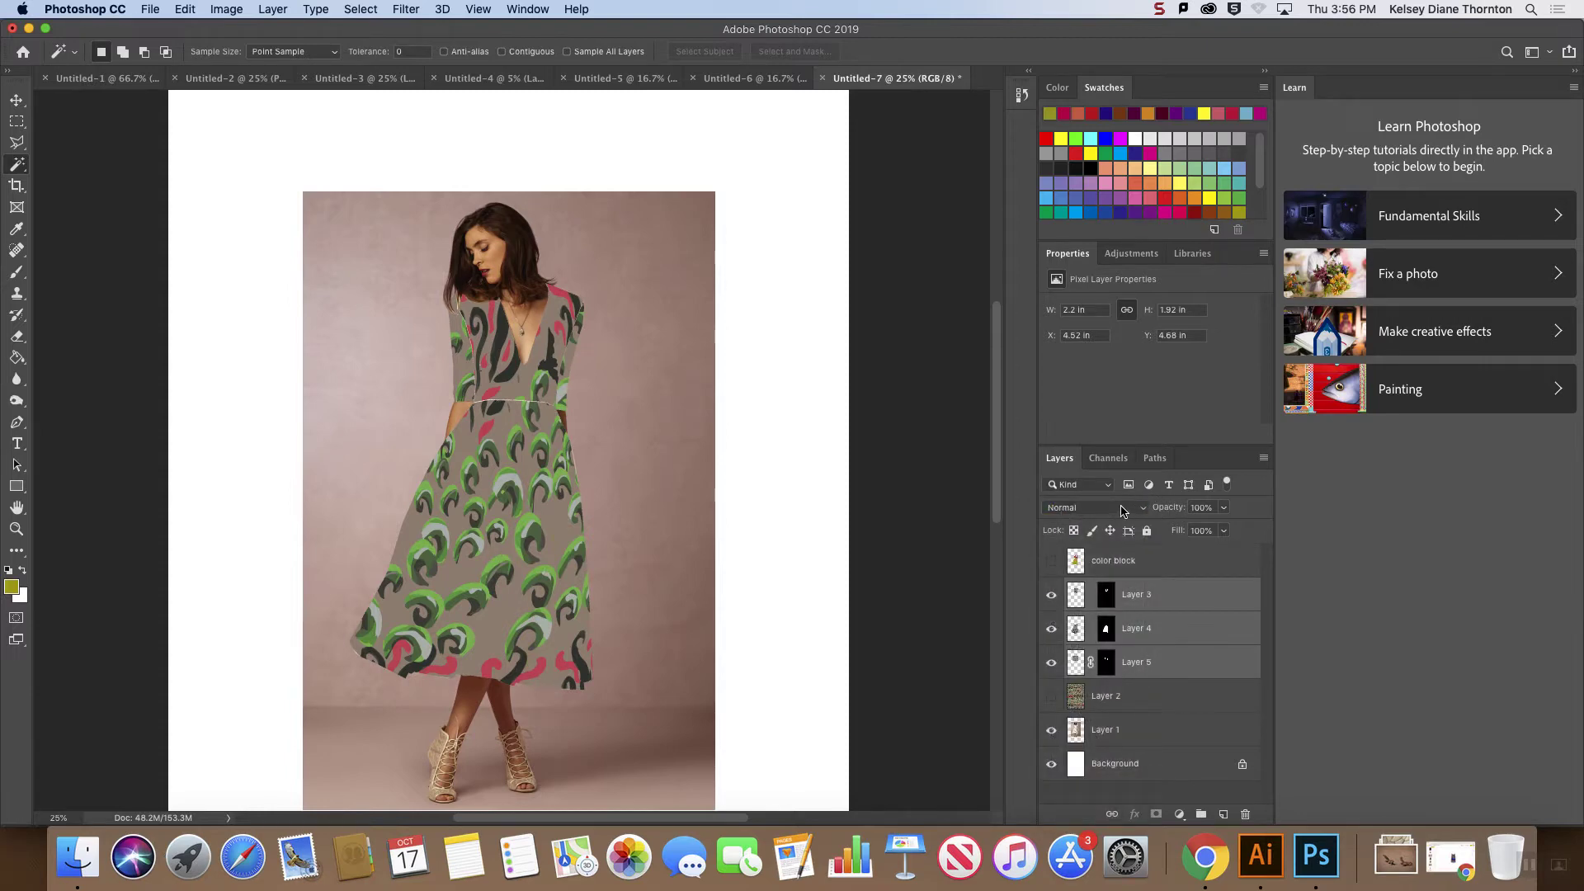
- Try the three pattern layers at 63% opacity, and restore them to 100%
{"action": "left_click", "coordinate": [1223, 509]}
{"action": "left_click", "coordinate": [1199, 530]}
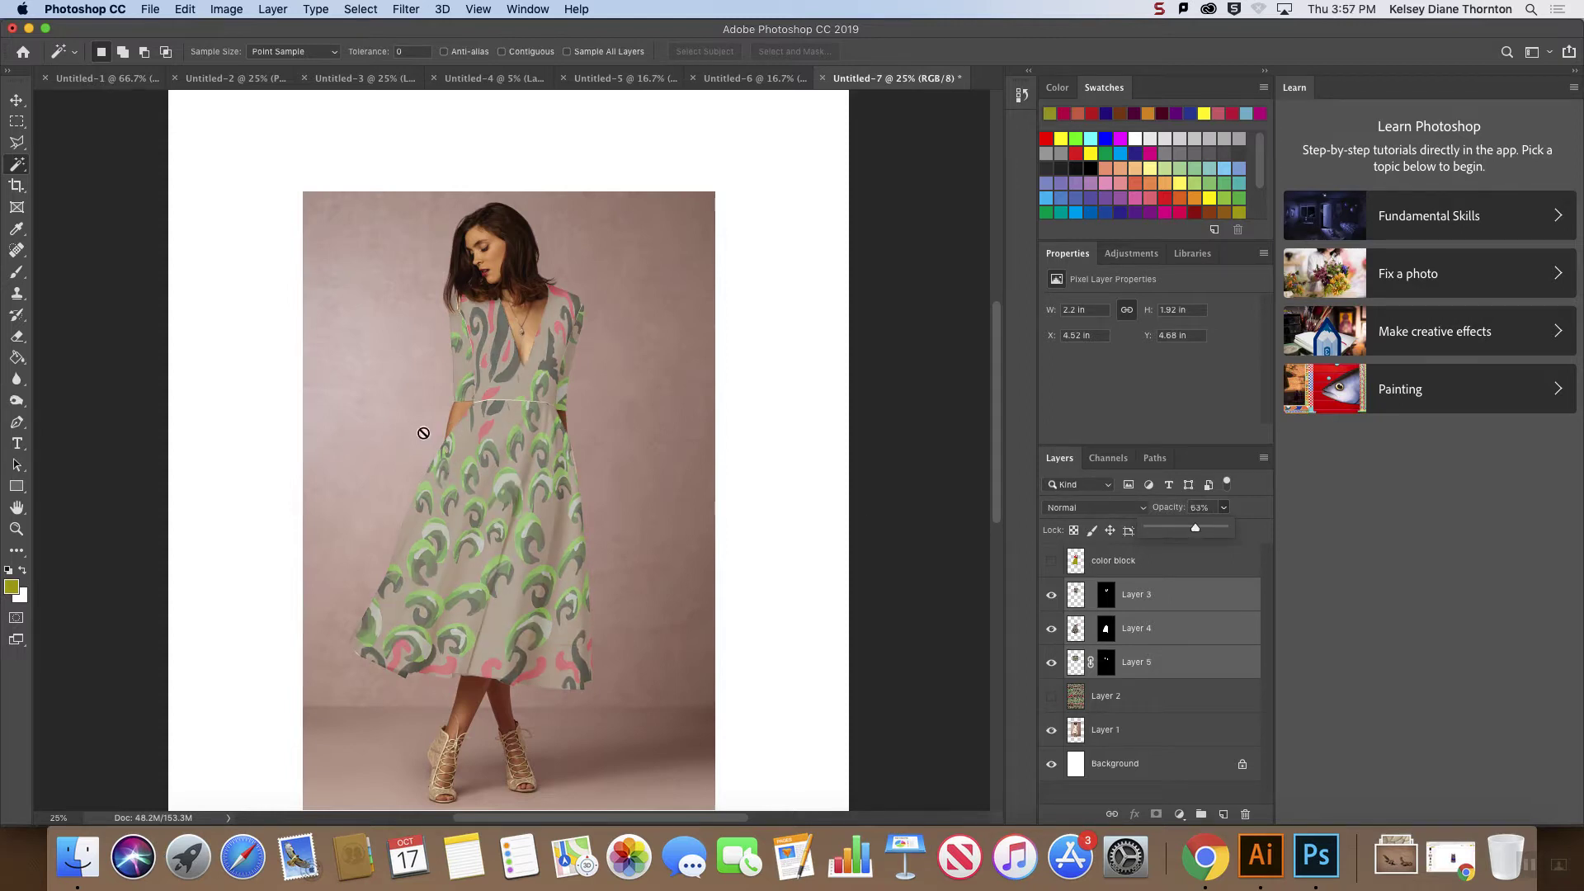
{"action": "left_click_drag", "start_coordinate": [1196, 529], "coordinate": [1257, 537]}
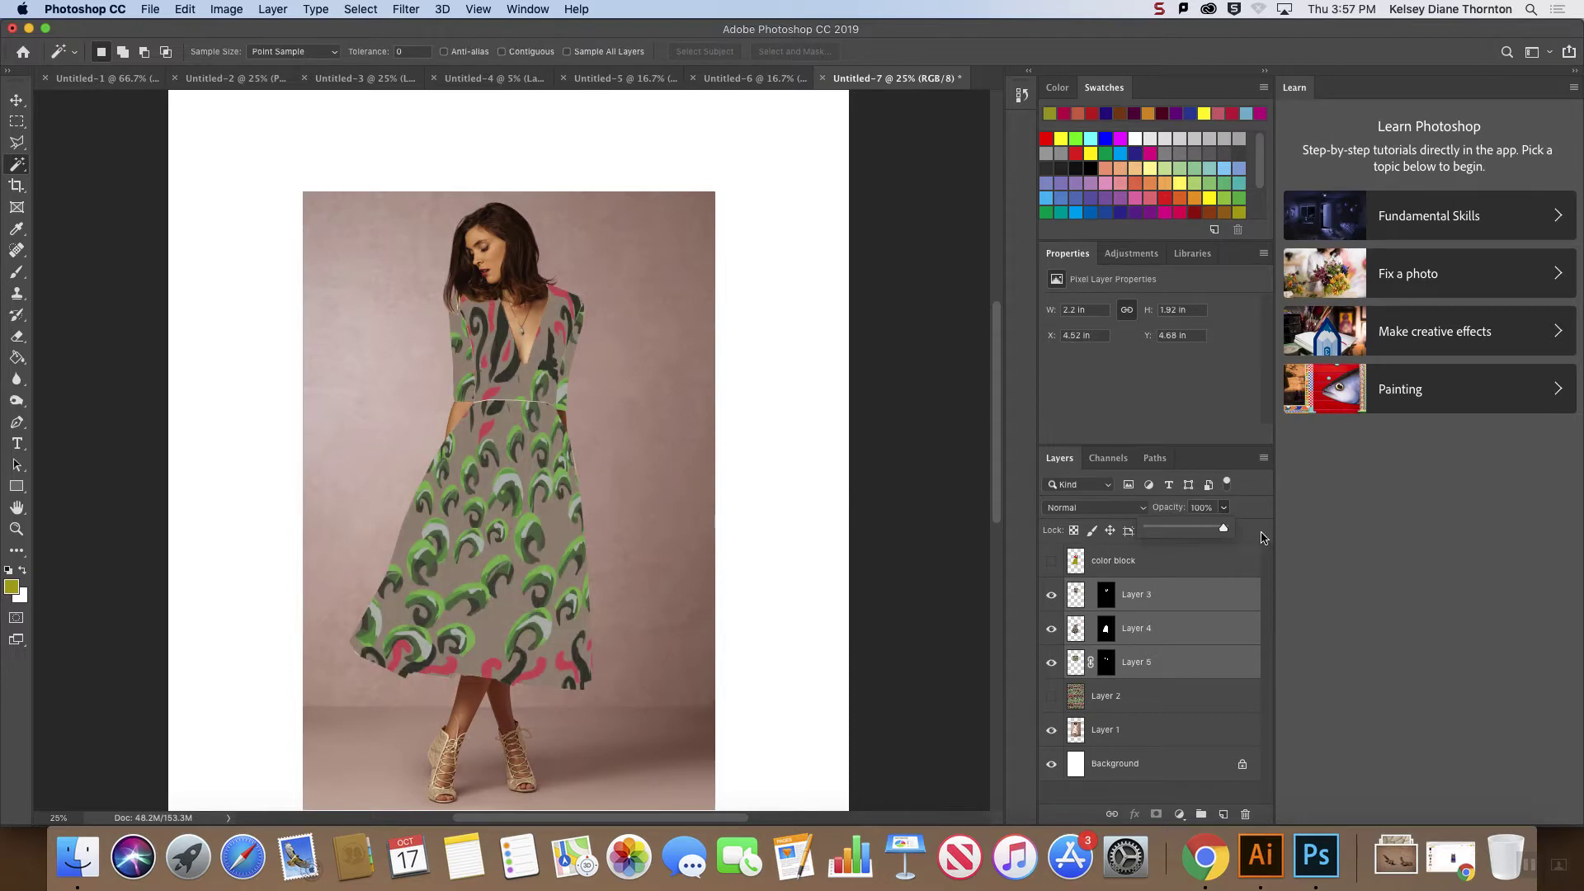
- Set the blend mode of the three selected pattern layers to Linear Burn
{"action": "left_click", "coordinate": [1086, 515]}
{"action": "left_click", "coordinate": [1082, 512]}
{"action": "left_click", "coordinate": [1082, 510]}
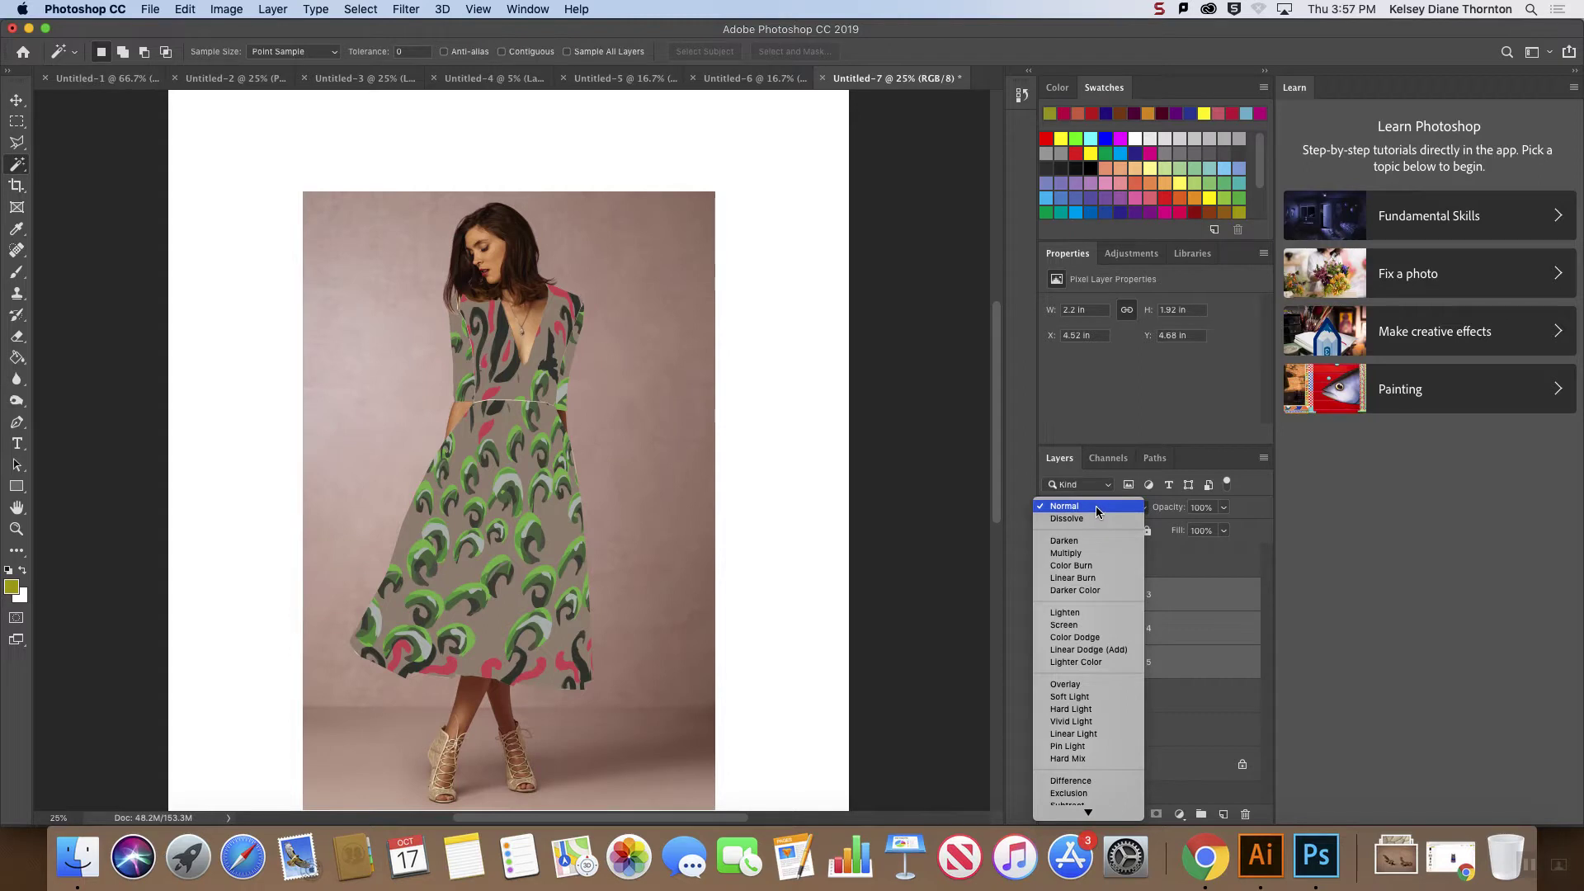
{"action": "left_click", "coordinate": [1167, 514]}
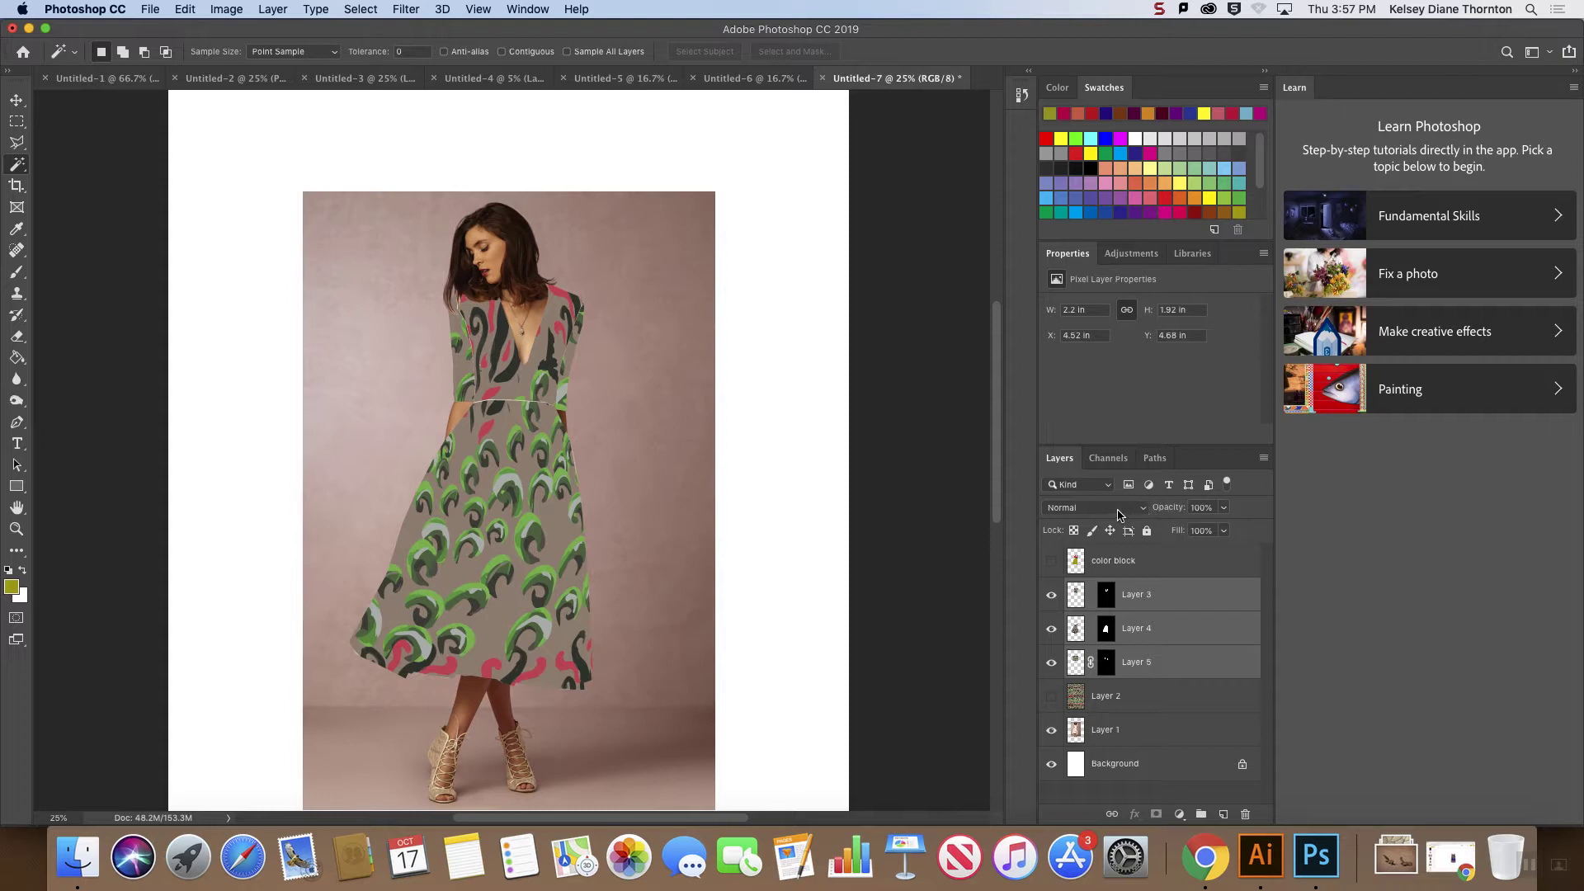
{"action": "left_click", "coordinate": [1068, 509]}
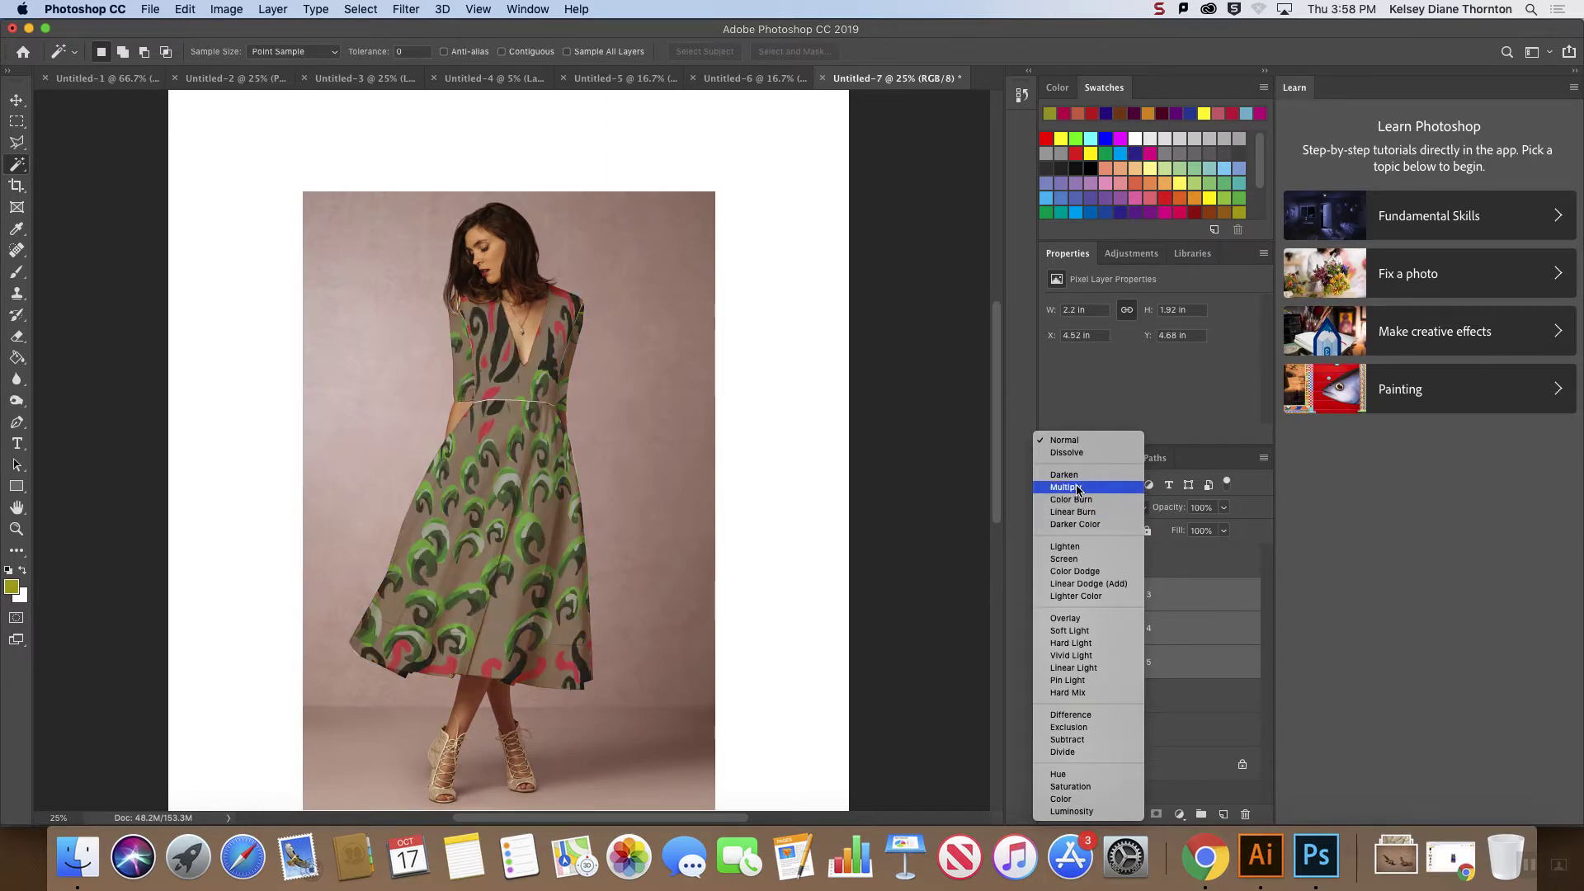
{"action": "left_click", "coordinate": [1086, 513]}
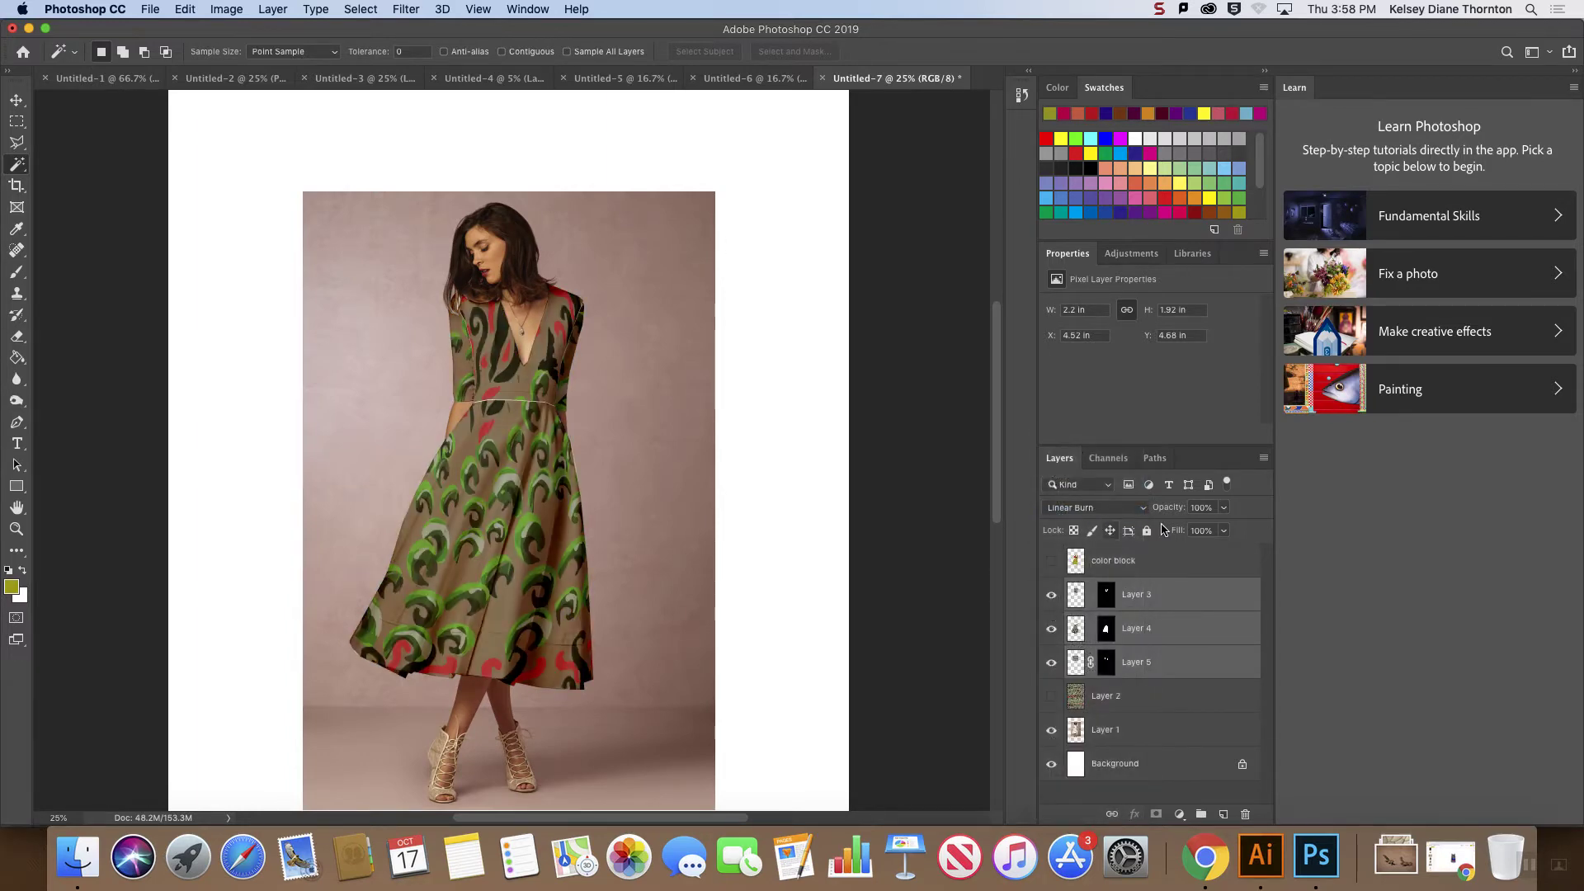
{"action": "scroll", "coordinate": [878, 617], "scroll_direction": "right", "scroll_amount": 1}
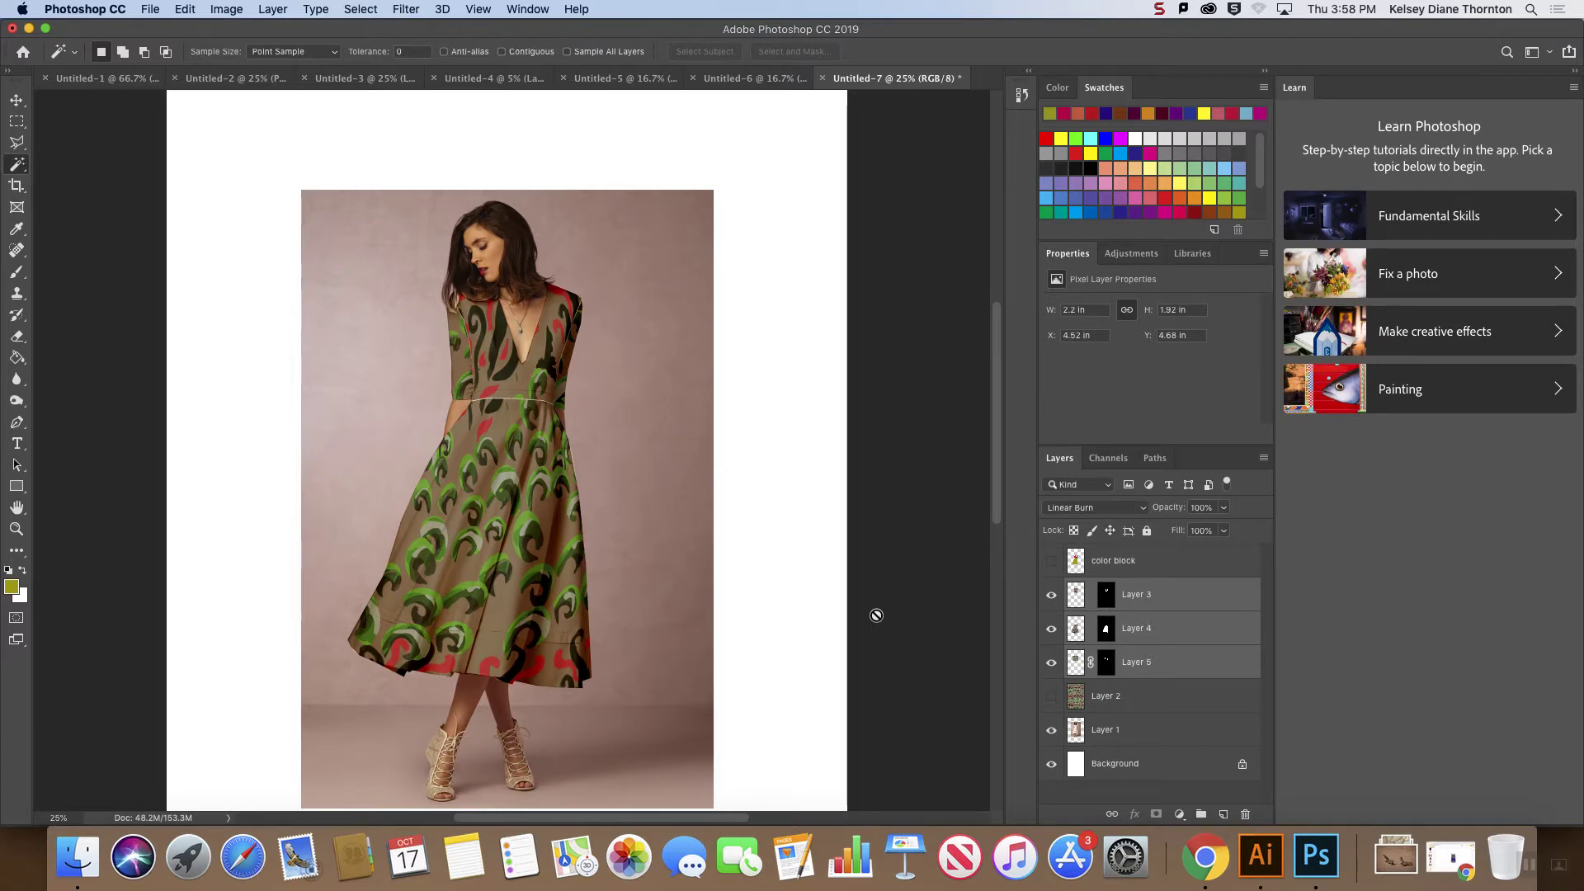
{"action": "key", "text": "super+minus"}
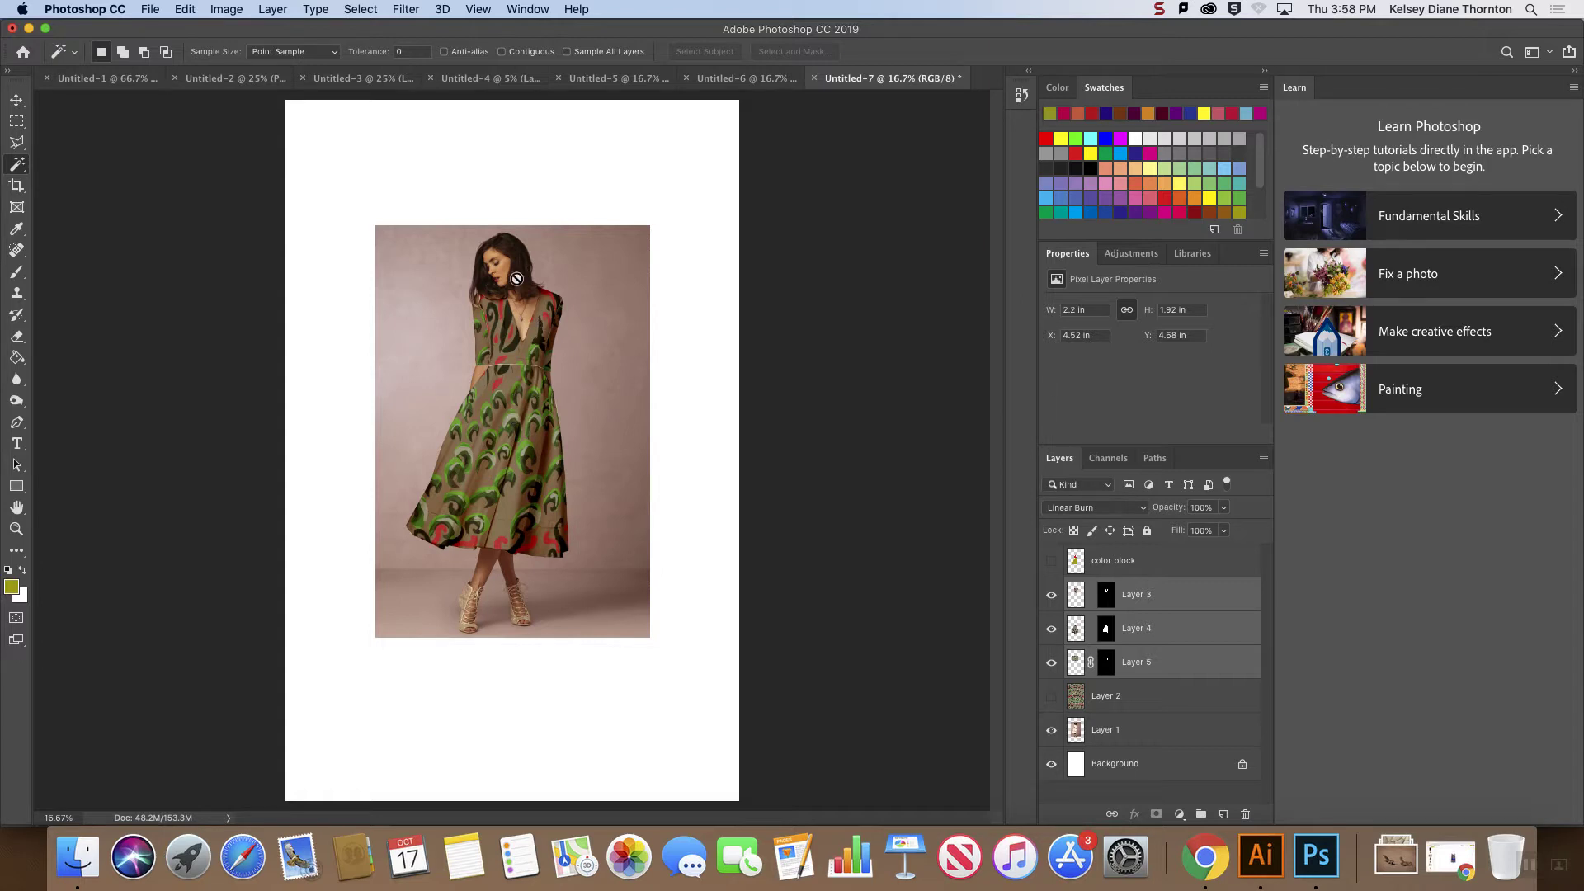
- Select the color block layer, make it visible over the dress, and examine the bodice, sleeve and waist seams up close
{"action": "left_click", "coordinate": [17, 100]}
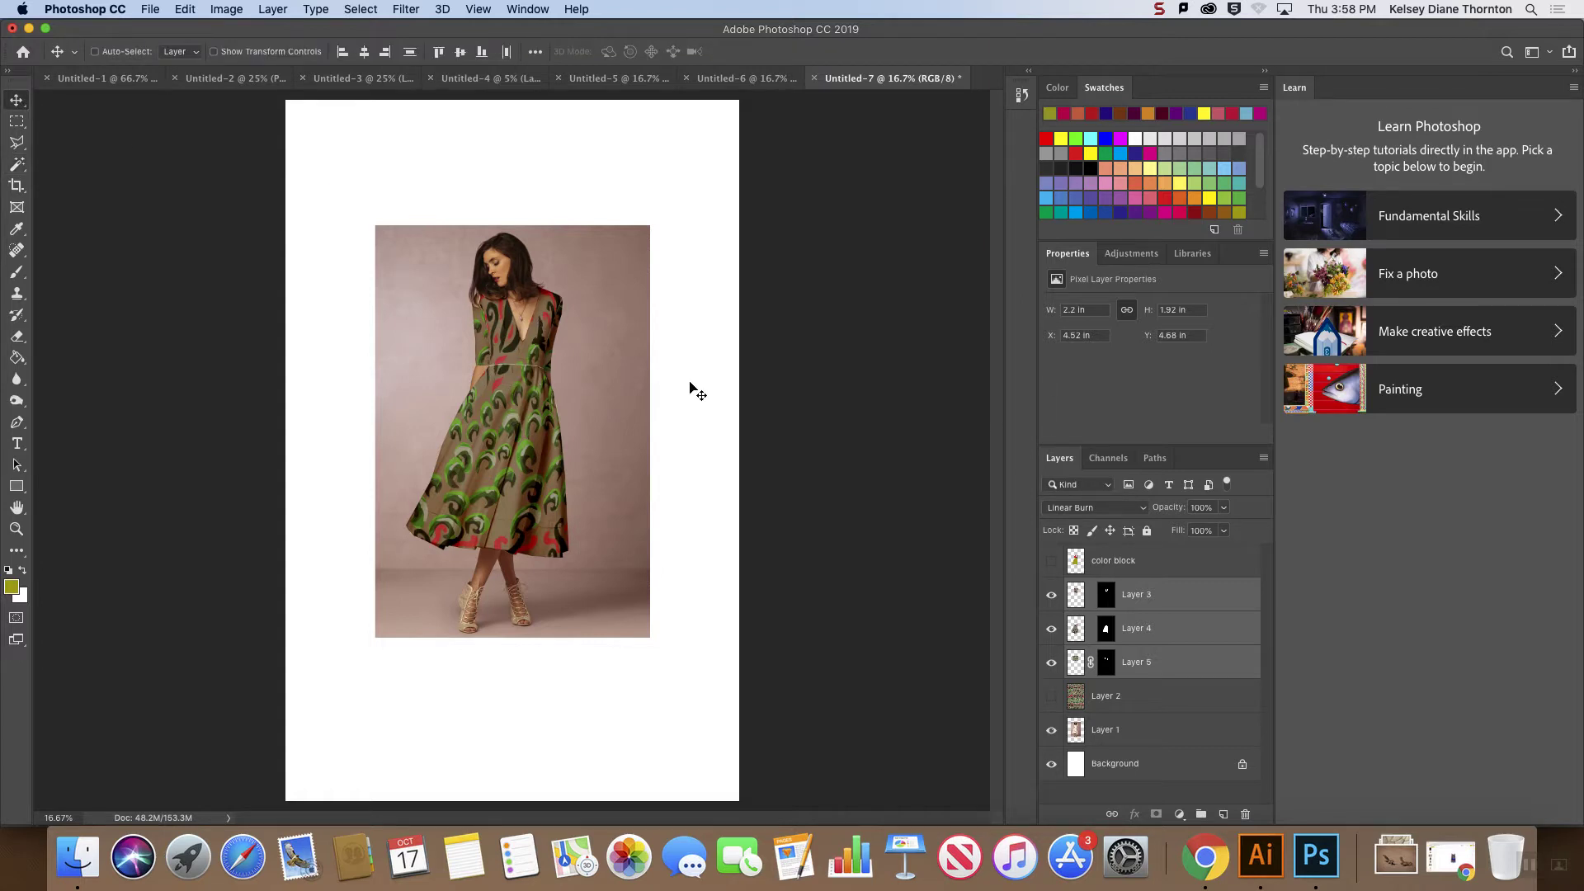
{"action": "left_click", "coordinate": [16, 167]}
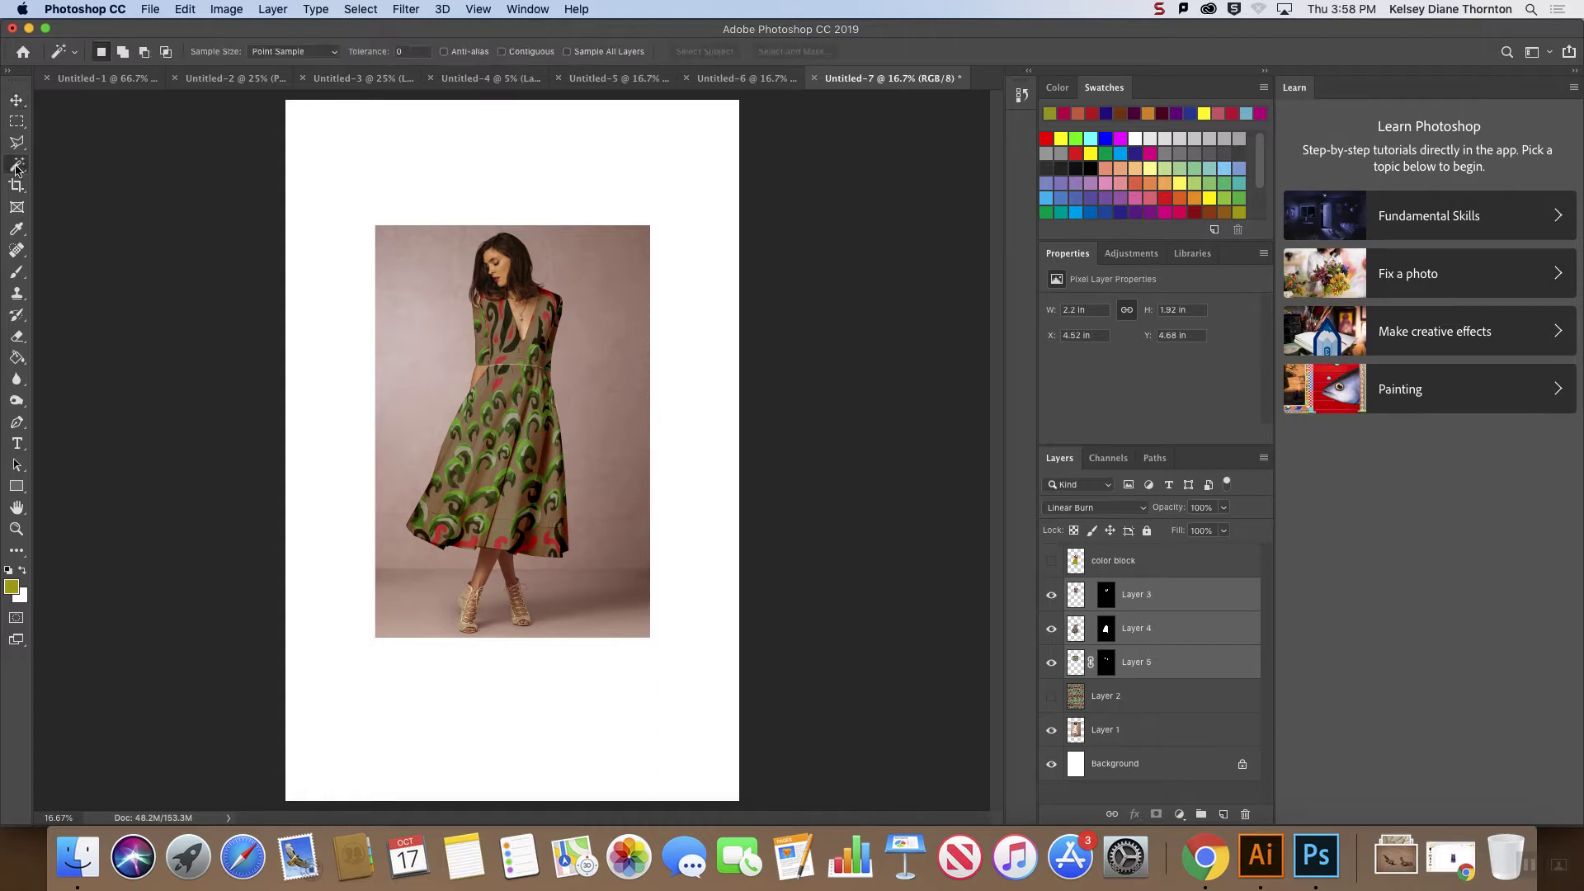
{"action": "left_click", "coordinate": [17, 357]}
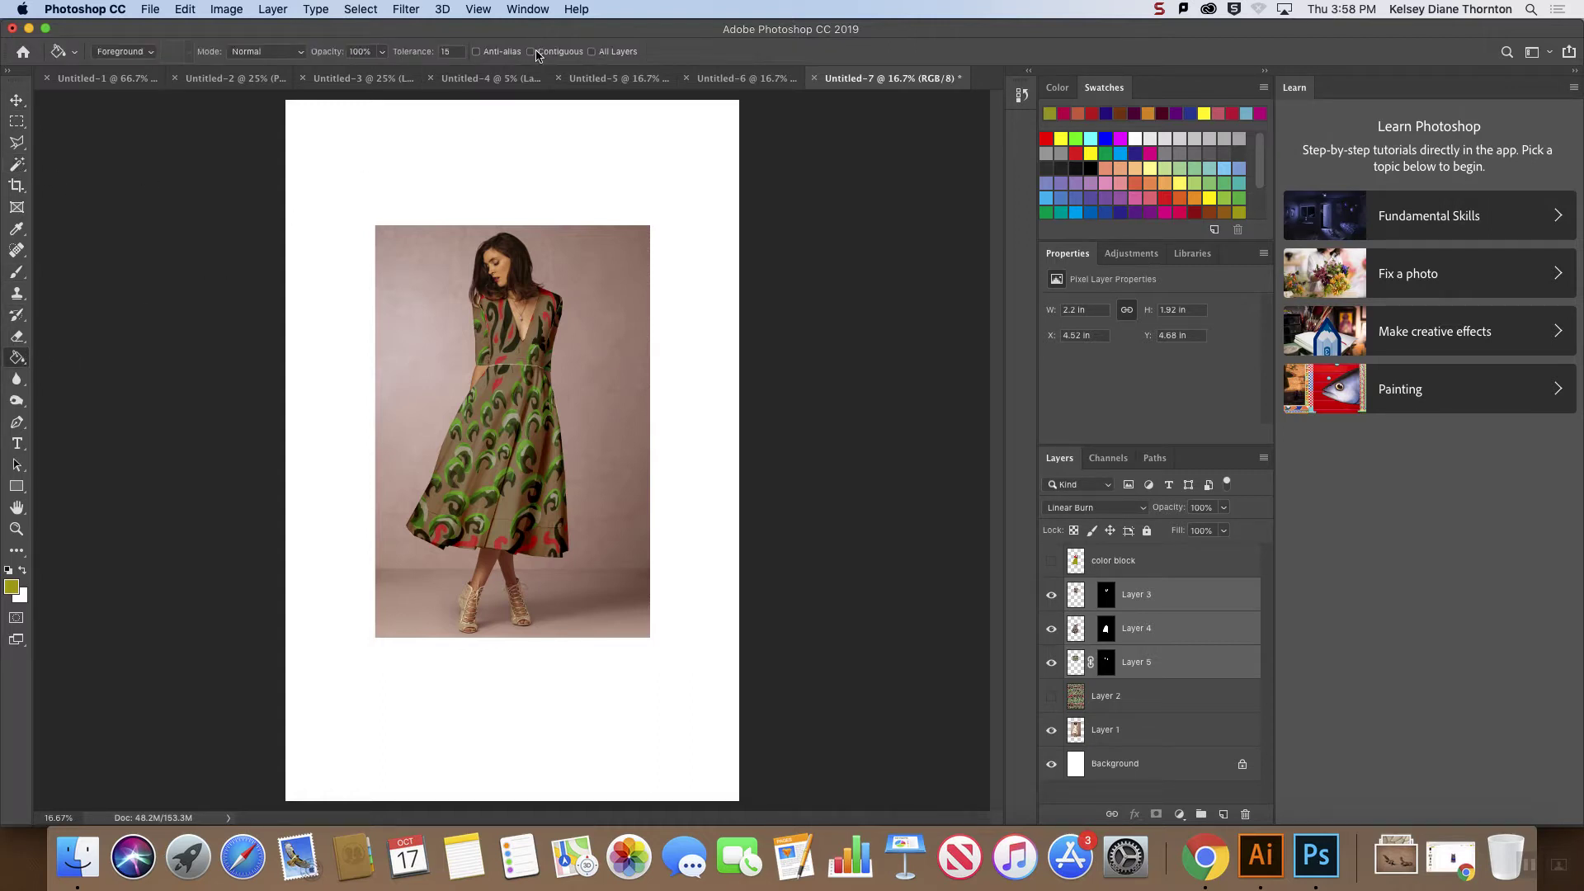
{"action": "left_click", "coordinate": [1198, 675]}
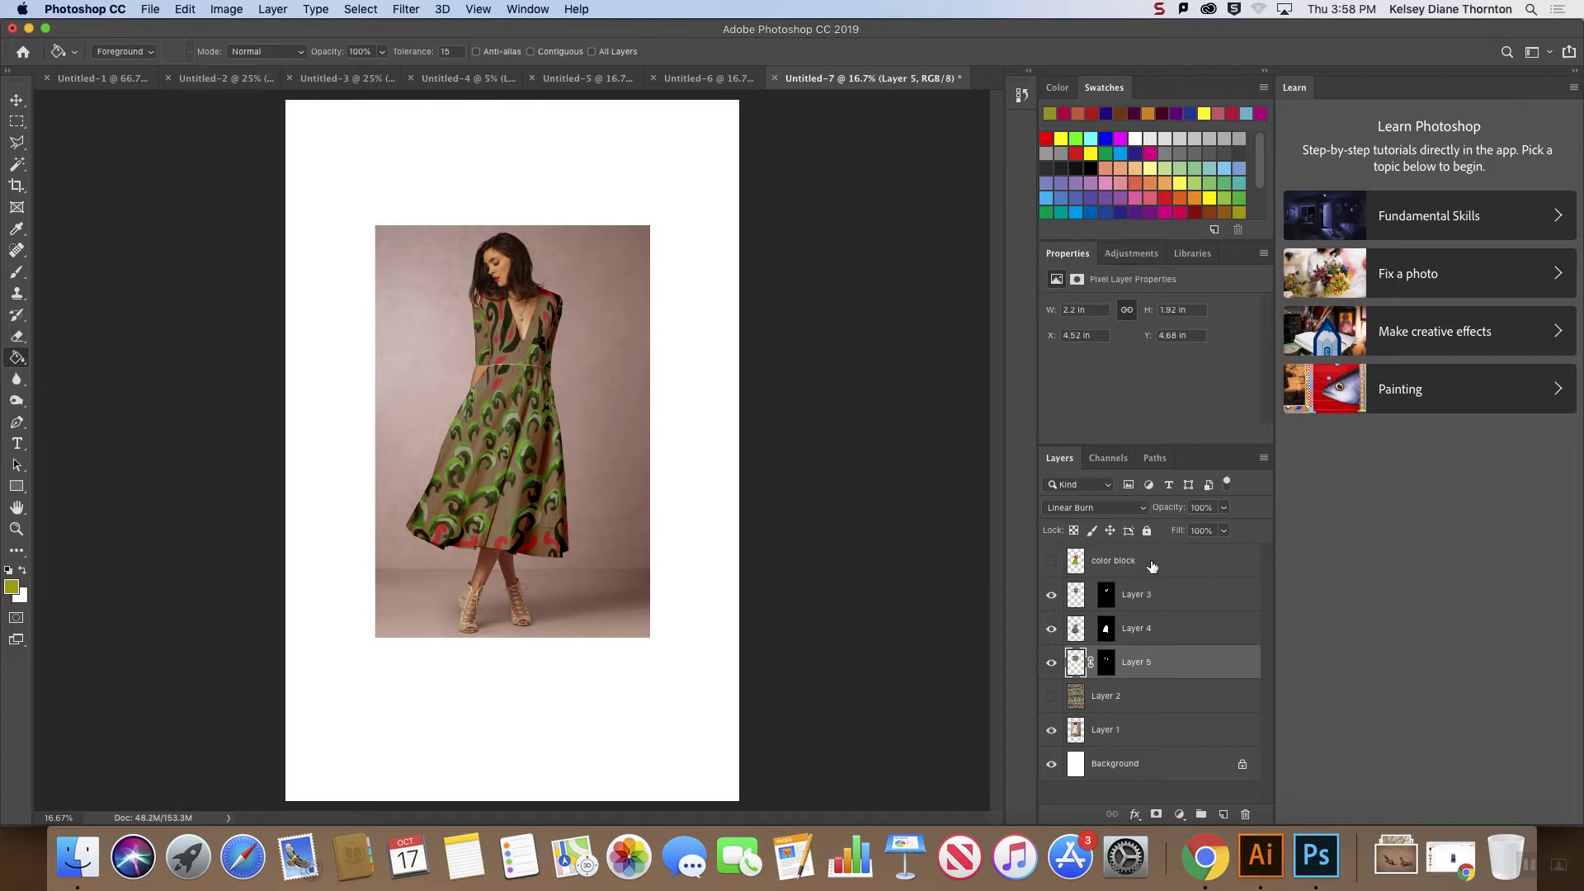
{"action": "left_click", "coordinate": [1152, 562]}
{"action": "left_click", "coordinate": [1051, 561]}
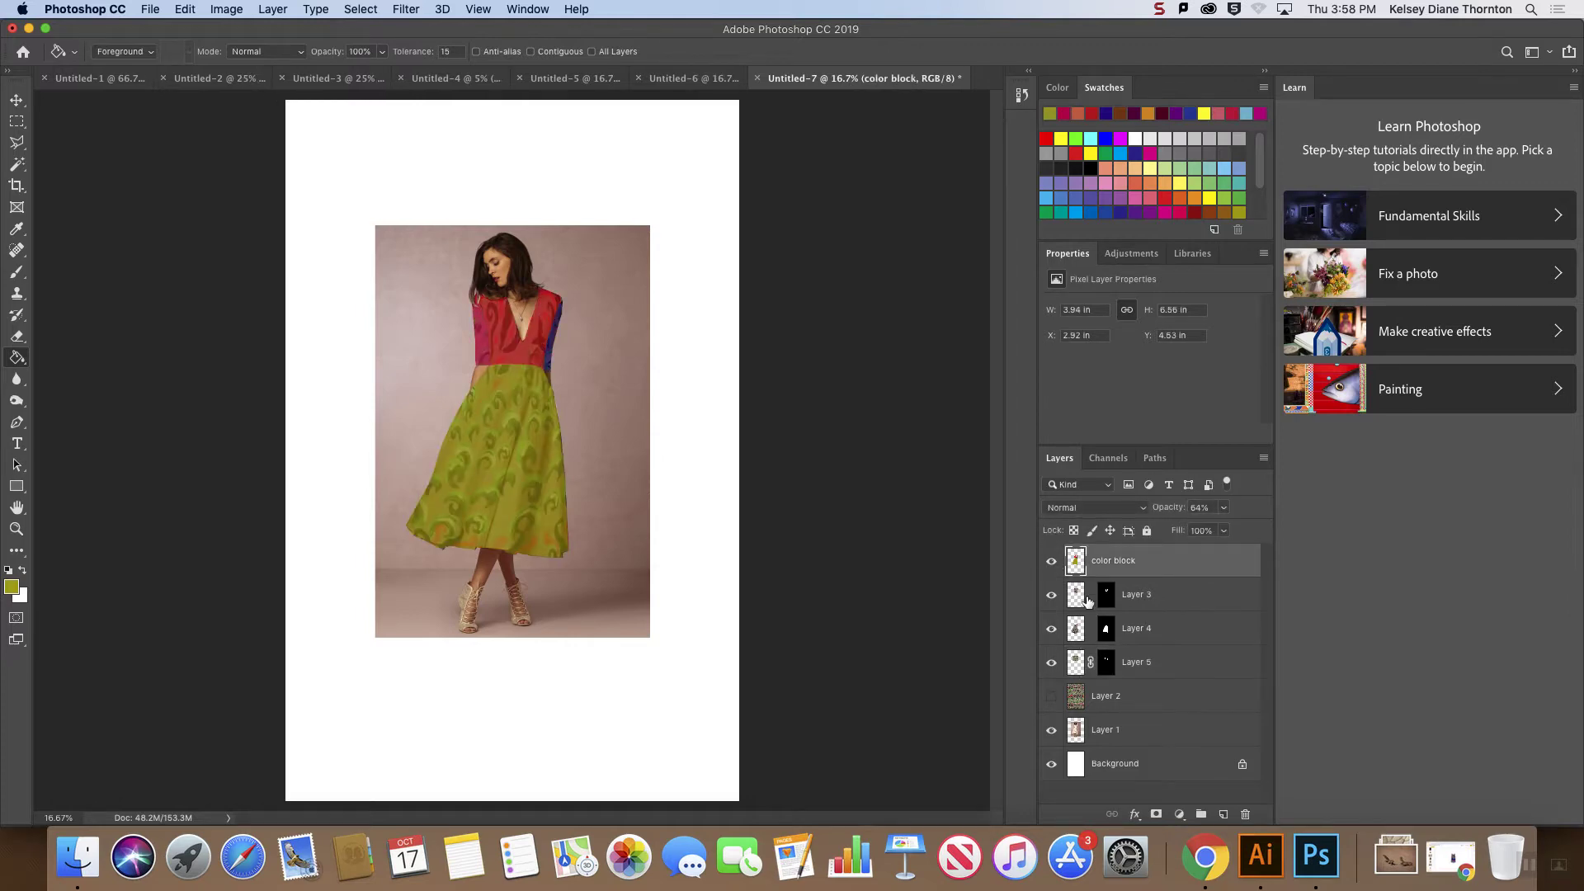
{"action": "key", "text": "super+equal"}
{"action": "key", "text": "super+equal"}
{"action": "key", "text": "super+equal"}
{"action": "key", "text": "super+equal"}
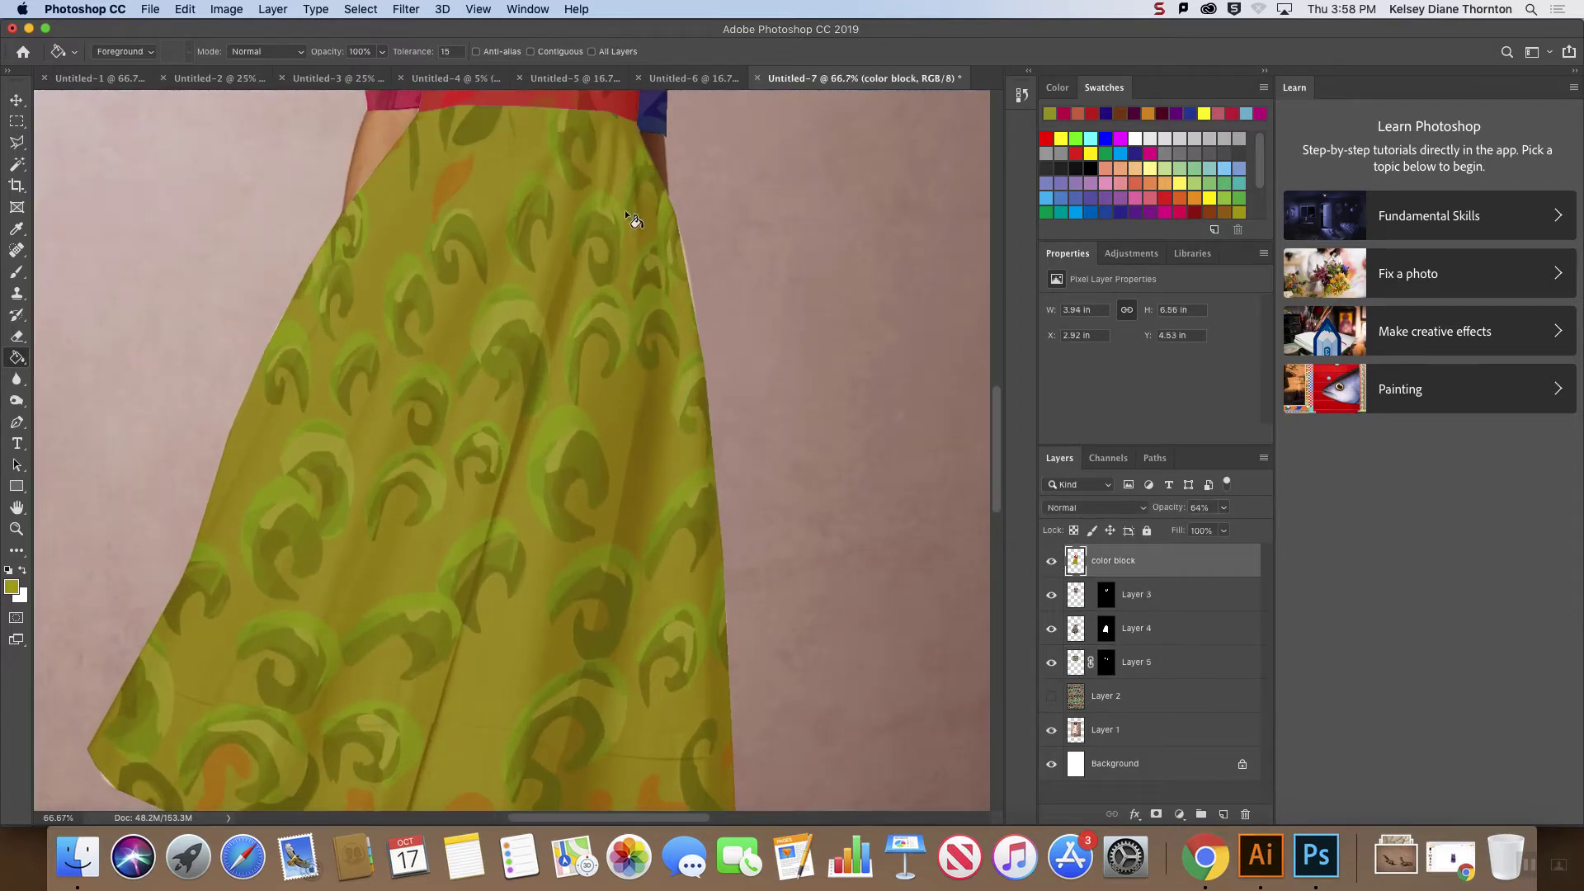
{"action": "scroll", "coordinate": [627, 215], "scroll_direction": "up", "scroll_amount": 5}
{"action": "scroll", "coordinate": [555, 199], "scroll_direction": "up", "scroll_amount": 5}
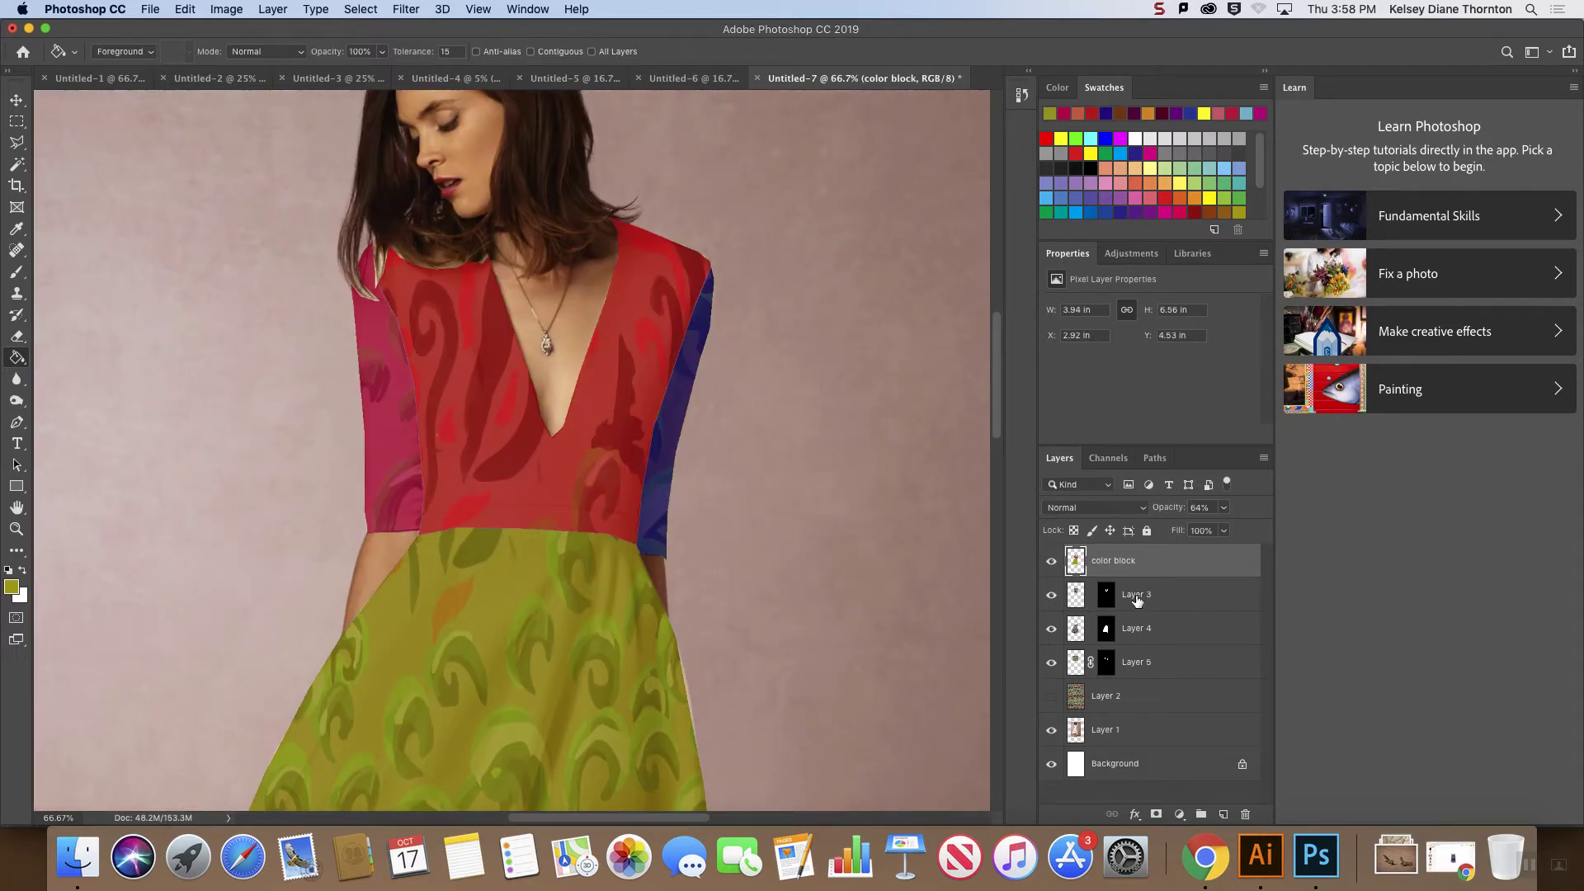
{"action": "scroll", "coordinate": [529, 412], "scroll_direction": "down", "scroll_amount": 3}
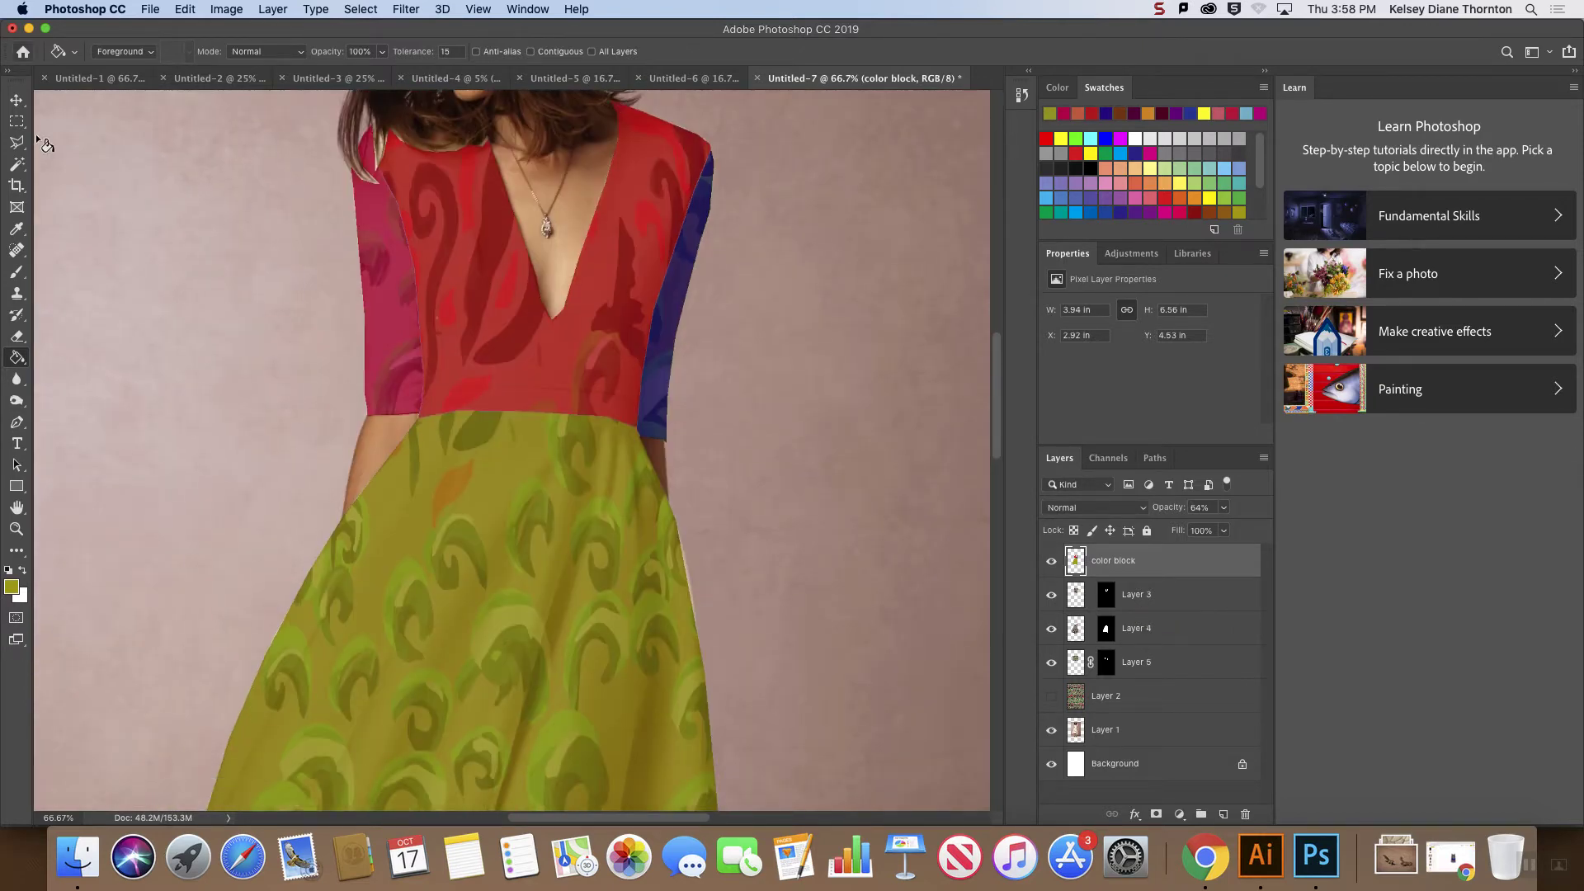
- Hide Layers 1, 3, 4 and 5 and examine the waist edge between the red bodice and green skirt color blocks
{"action": "left_click", "coordinate": [17, 144]}
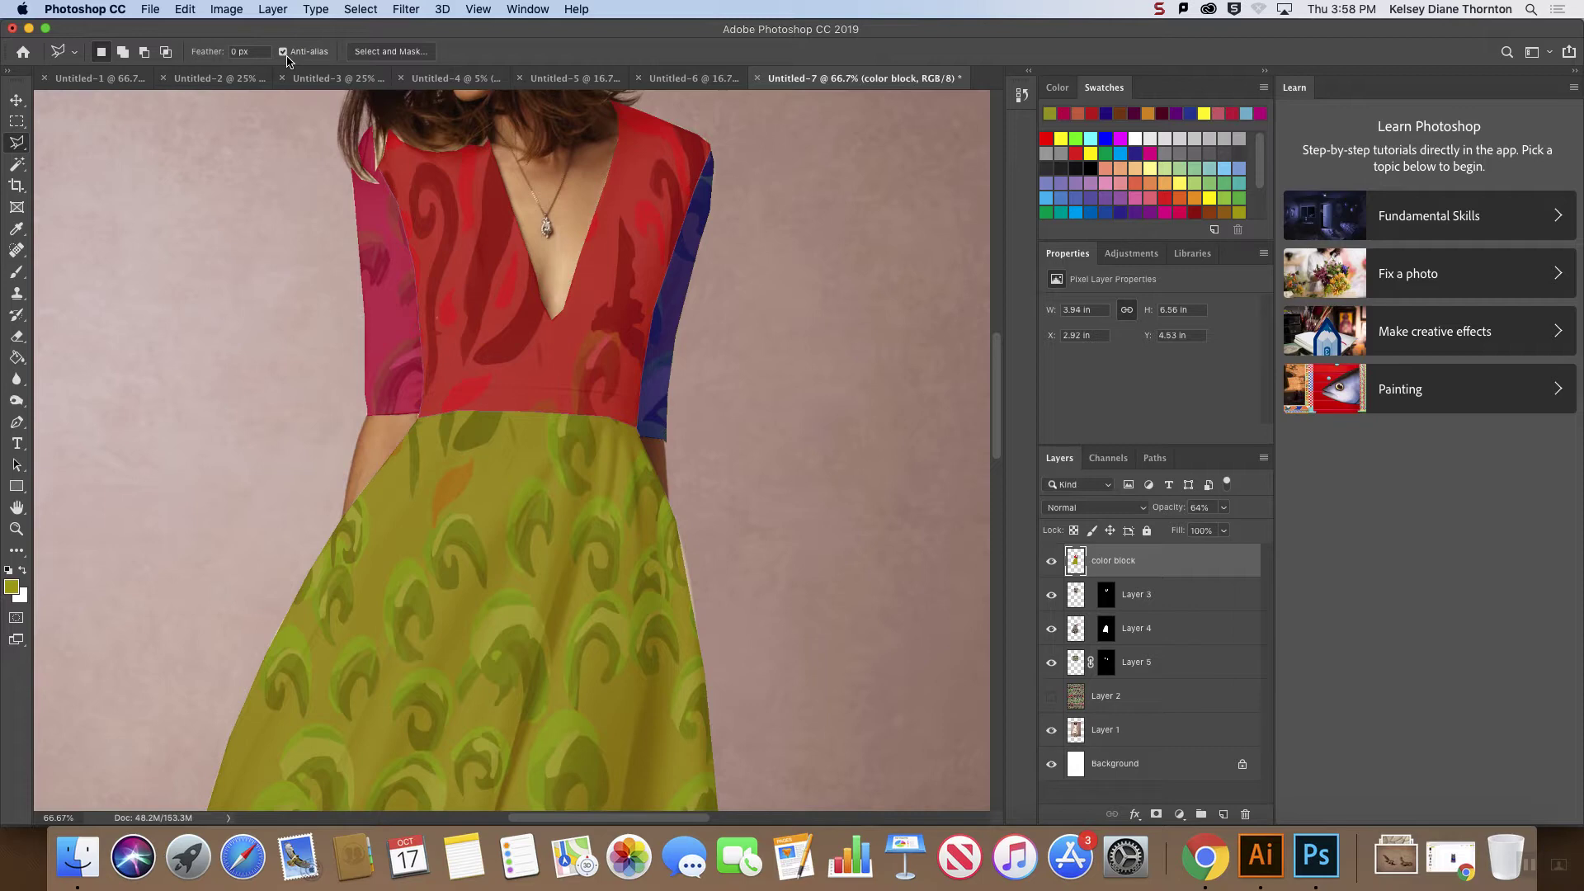
{"action": "key", "text": "super+equal"}
{"action": "key", "text": "super+equal"}
{"action": "key", "text": "super+equal"}
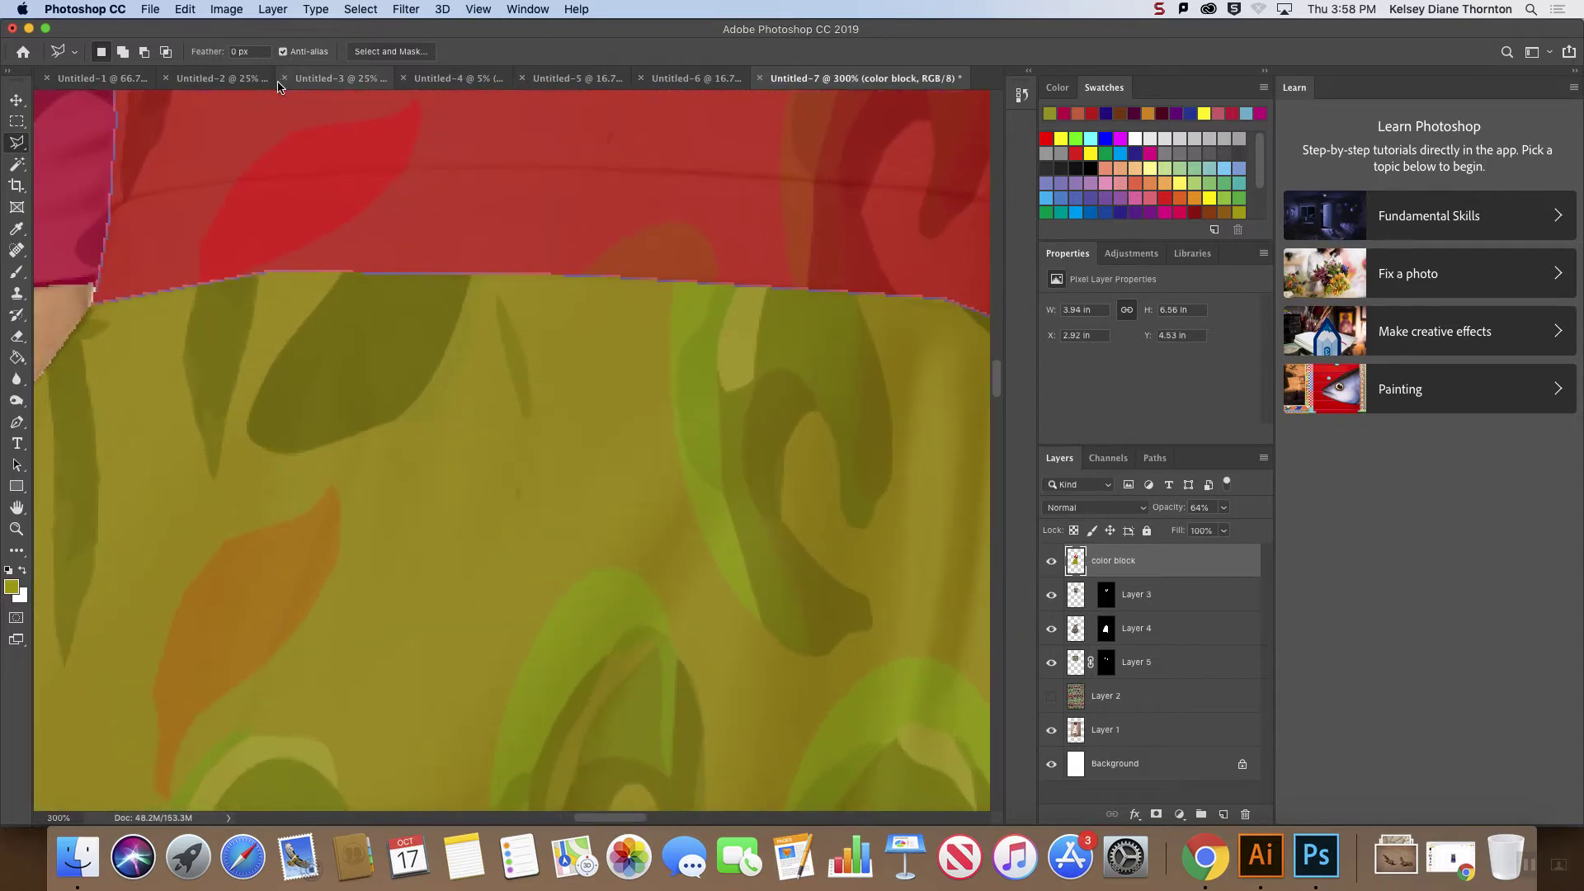
{"action": "key", "text": "super+equal"}
{"action": "key", "text": "super+equal"}
{"action": "left_click_drag", "start_coordinate": [1059, 601], "coordinate": [1052, 752]}
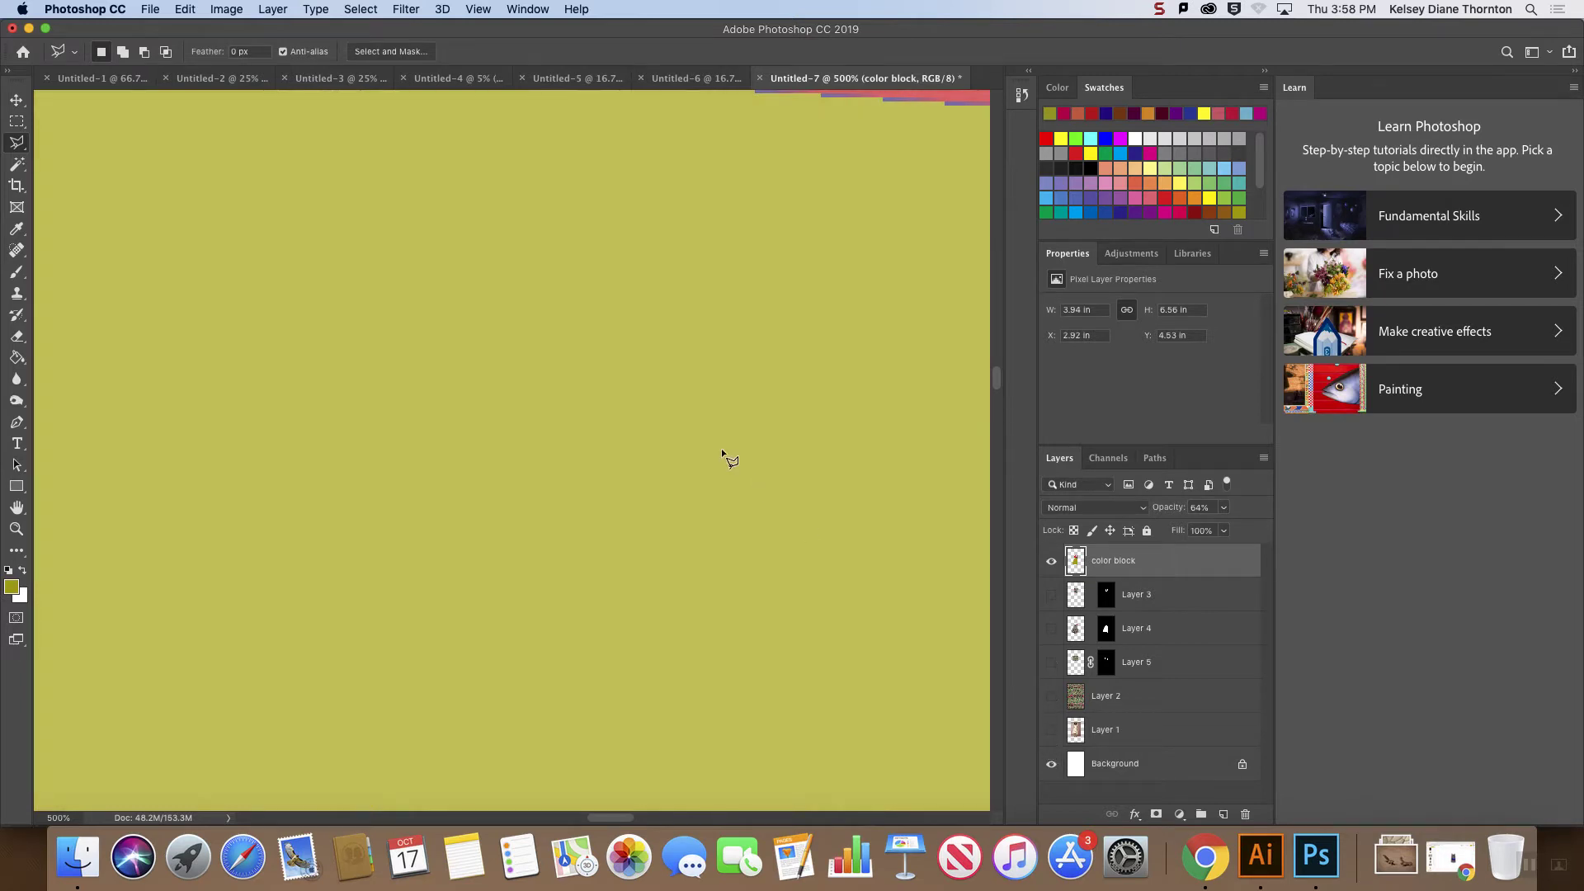
{"action": "scroll", "coordinate": [725, 454], "scroll_direction": "up", "scroll_amount": 5}
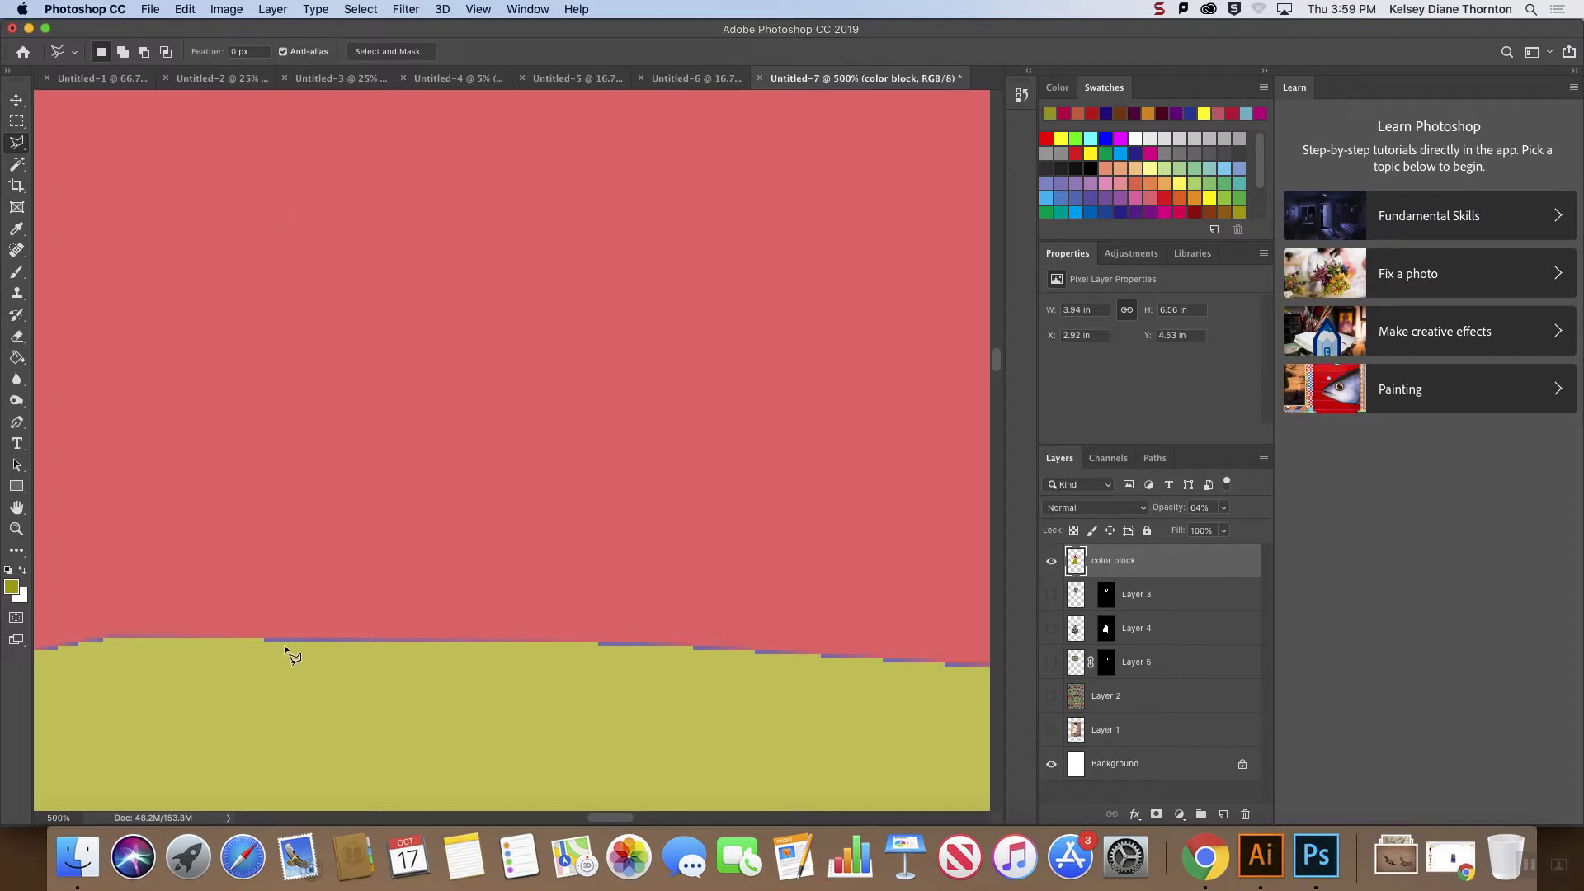
- Try selecting the red bodice block with the Magic Wand at tolerance 0 and at tolerance 50
{"action": "left_click", "coordinate": [17, 164]}
{"action": "left_click", "coordinate": [310, 483]}
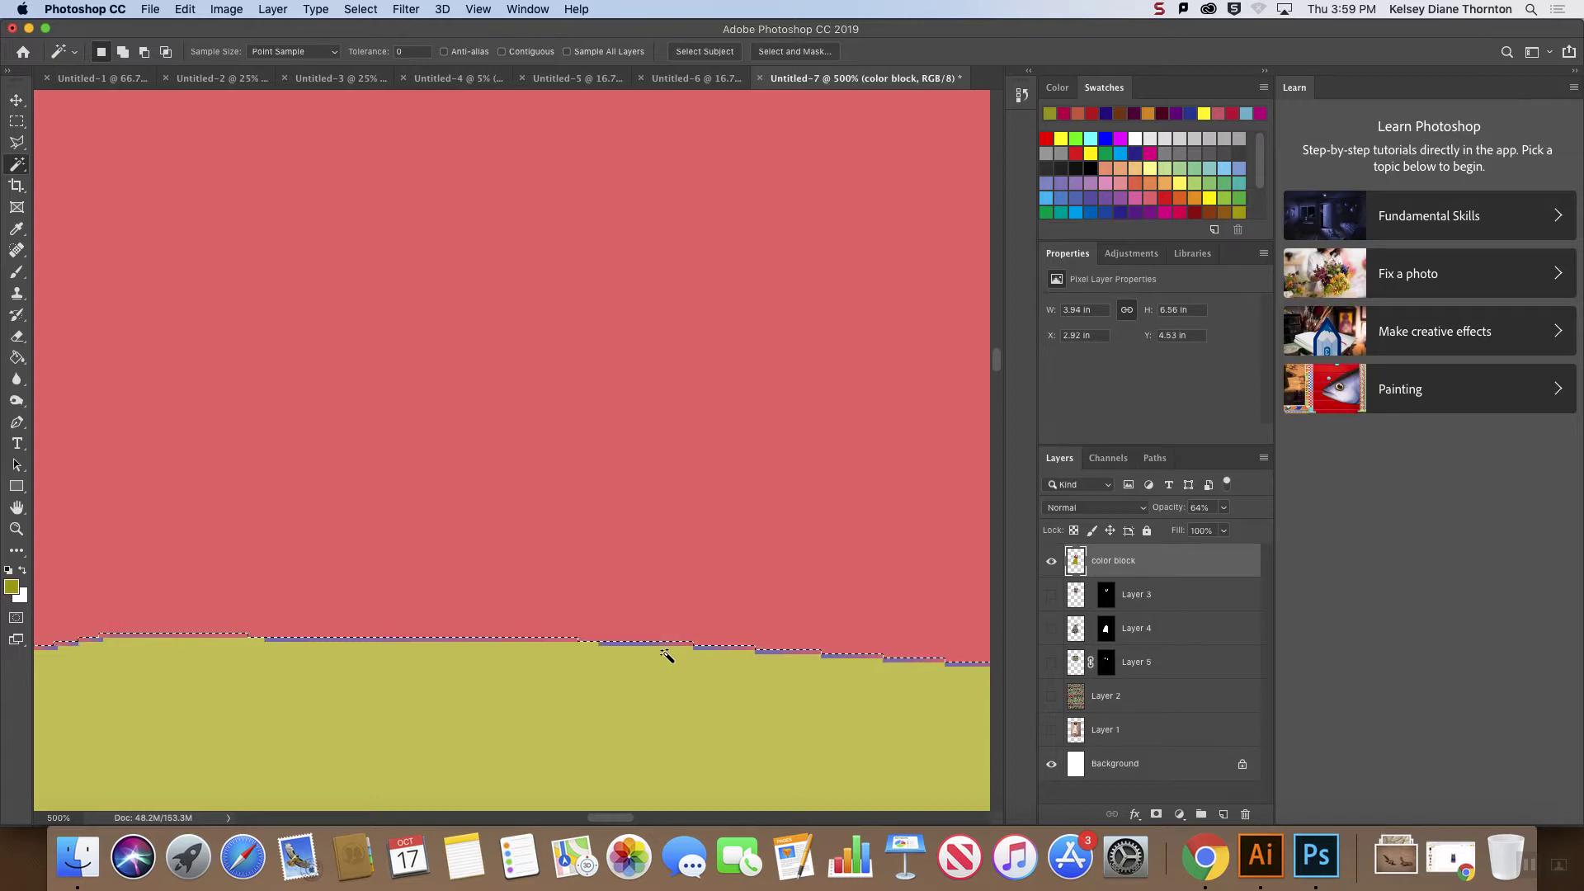
{"action": "left_click", "coordinate": [405, 51]}
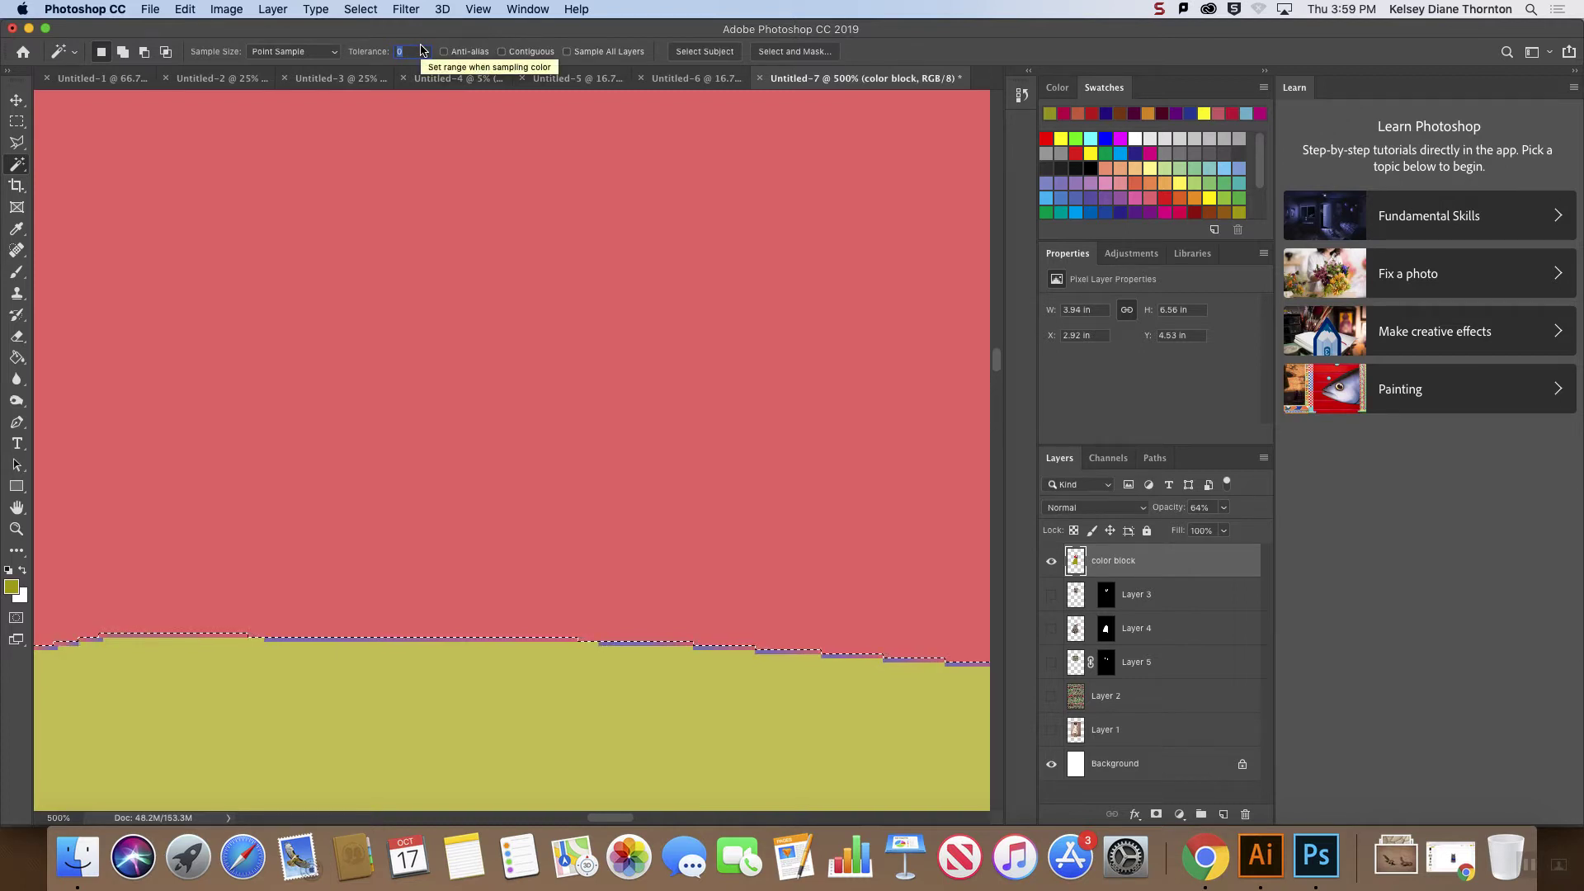
{"action": "type", "text": "50"}
{"action": "left_click", "coordinate": [355, 344]}
{"action": "left_click", "coordinate": [364, 429]}
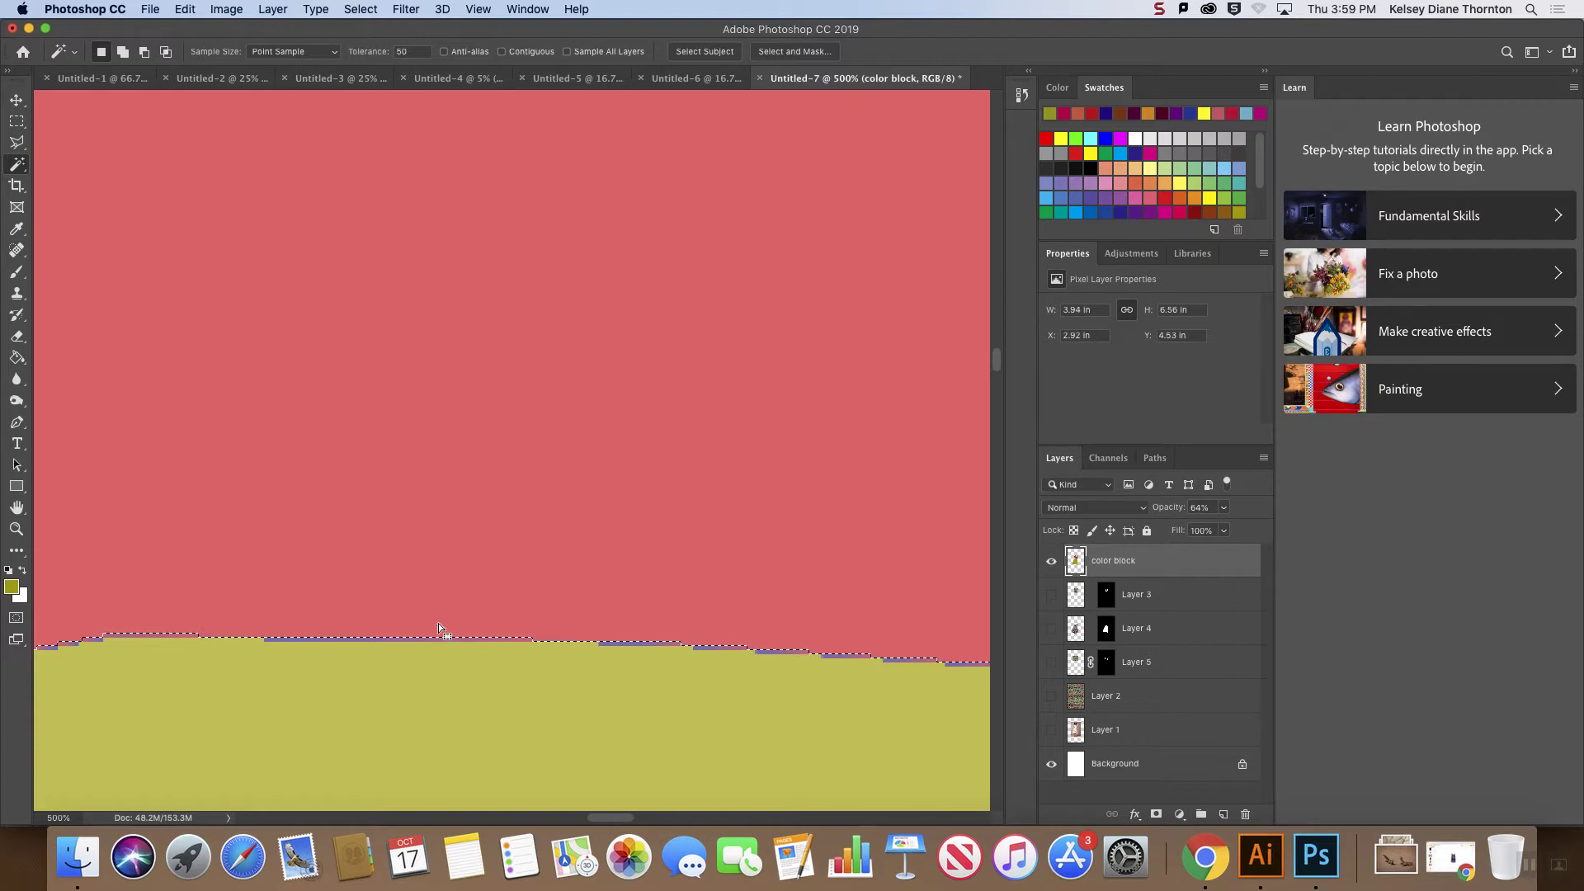
- Set the Magic Wand tolerance to 255, test it on the red bodice block, and clear the selection
{"action": "left_click", "coordinate": [421, 51]}
{"action": "type", "text": "255"}
{"action": "left_click", "coordinate": [471, 394]}
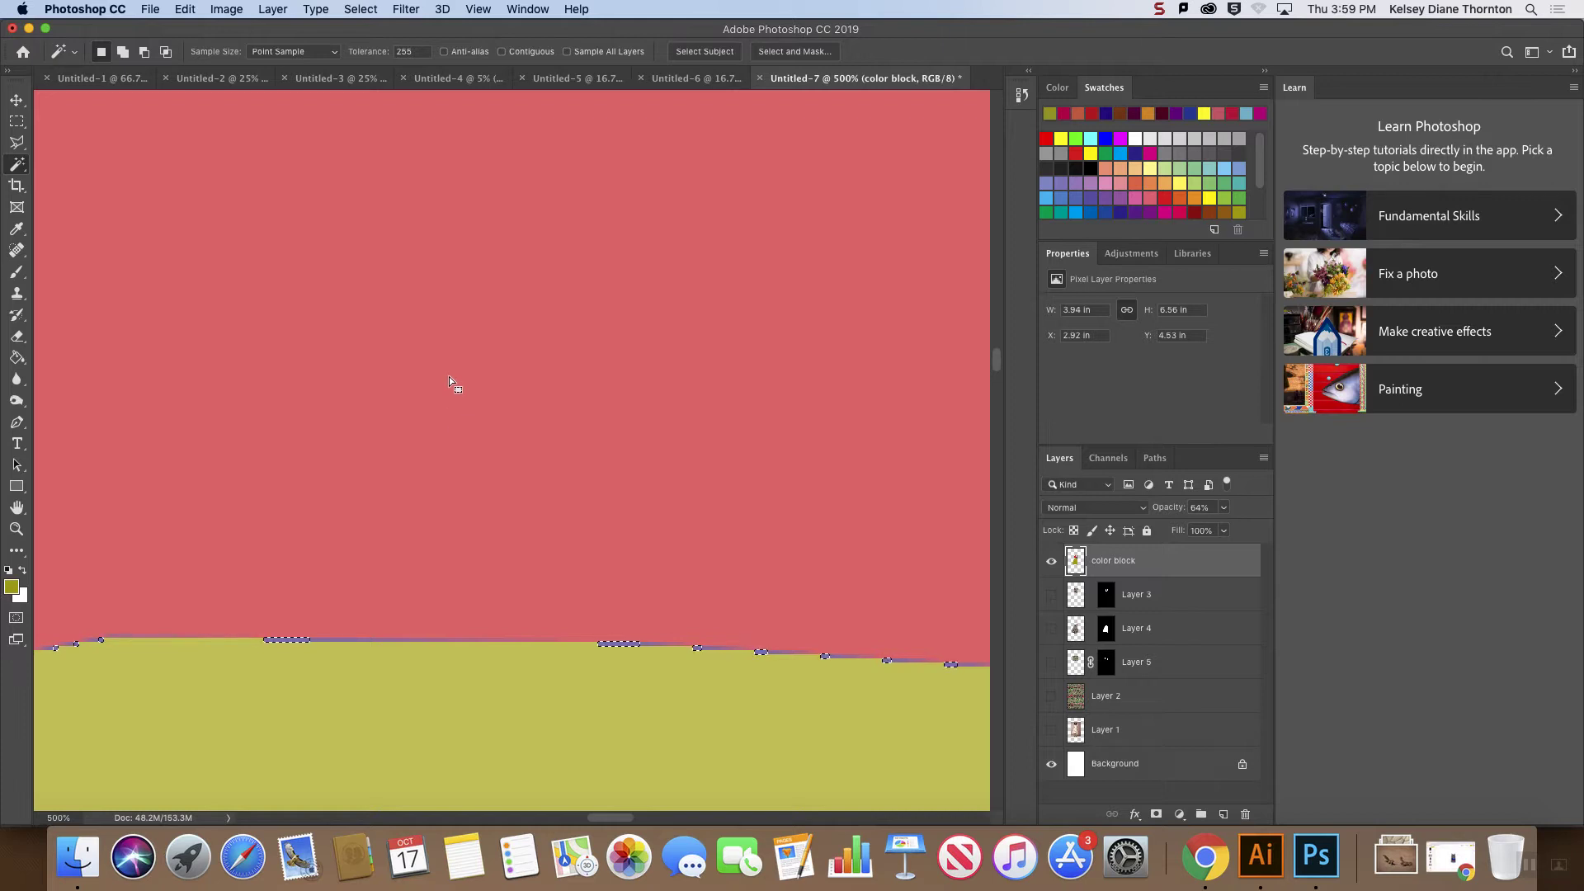
{"action": "key", "text": "super+0"}
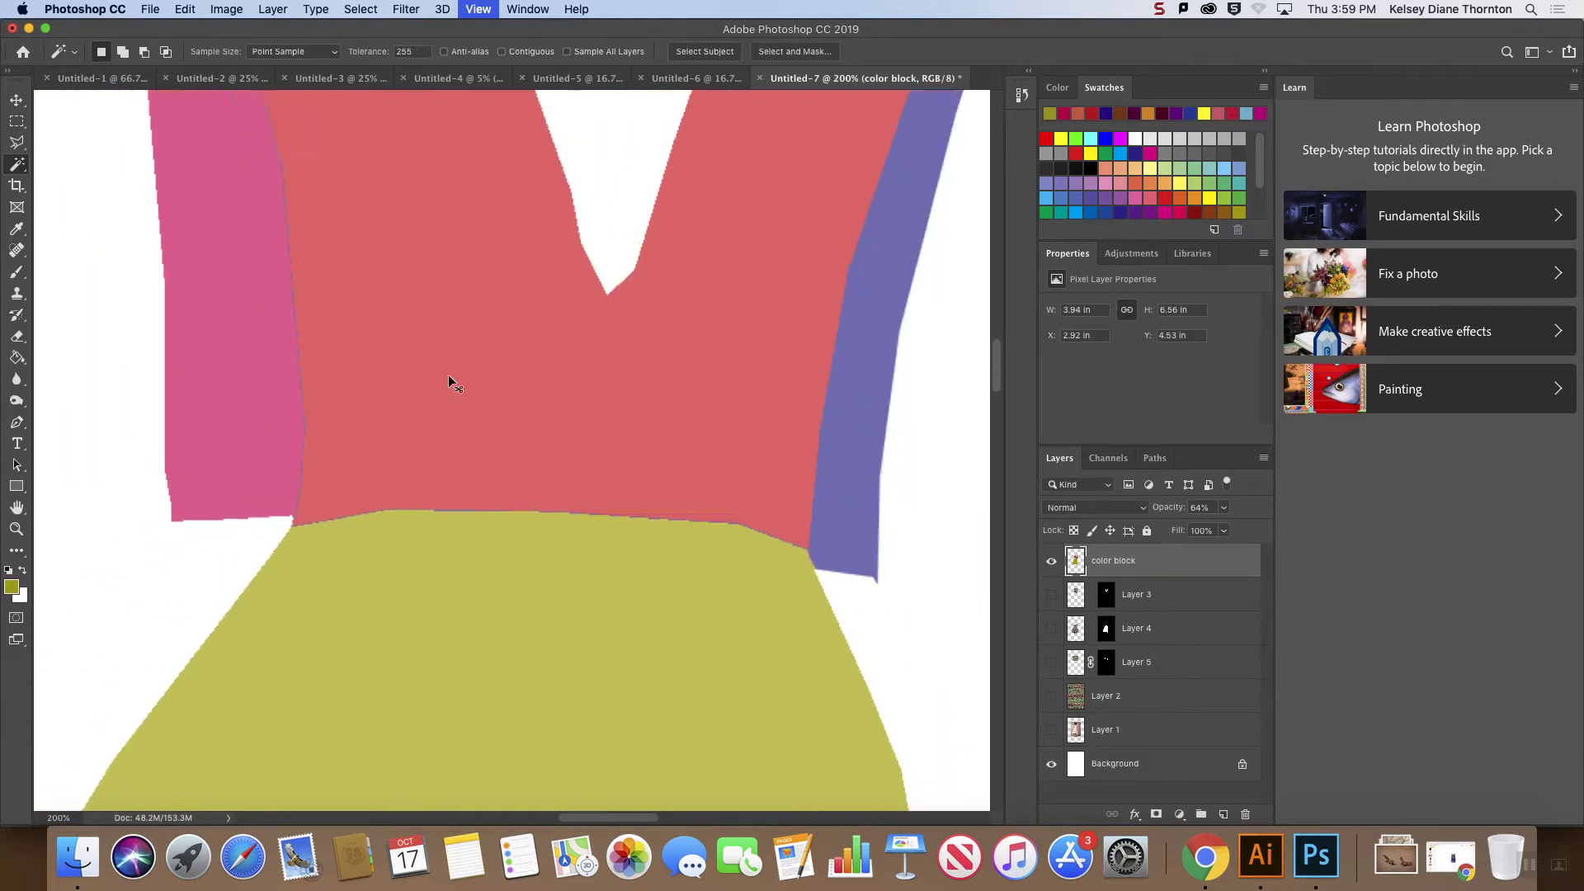
{"action": "key", "text": "super+minus"}
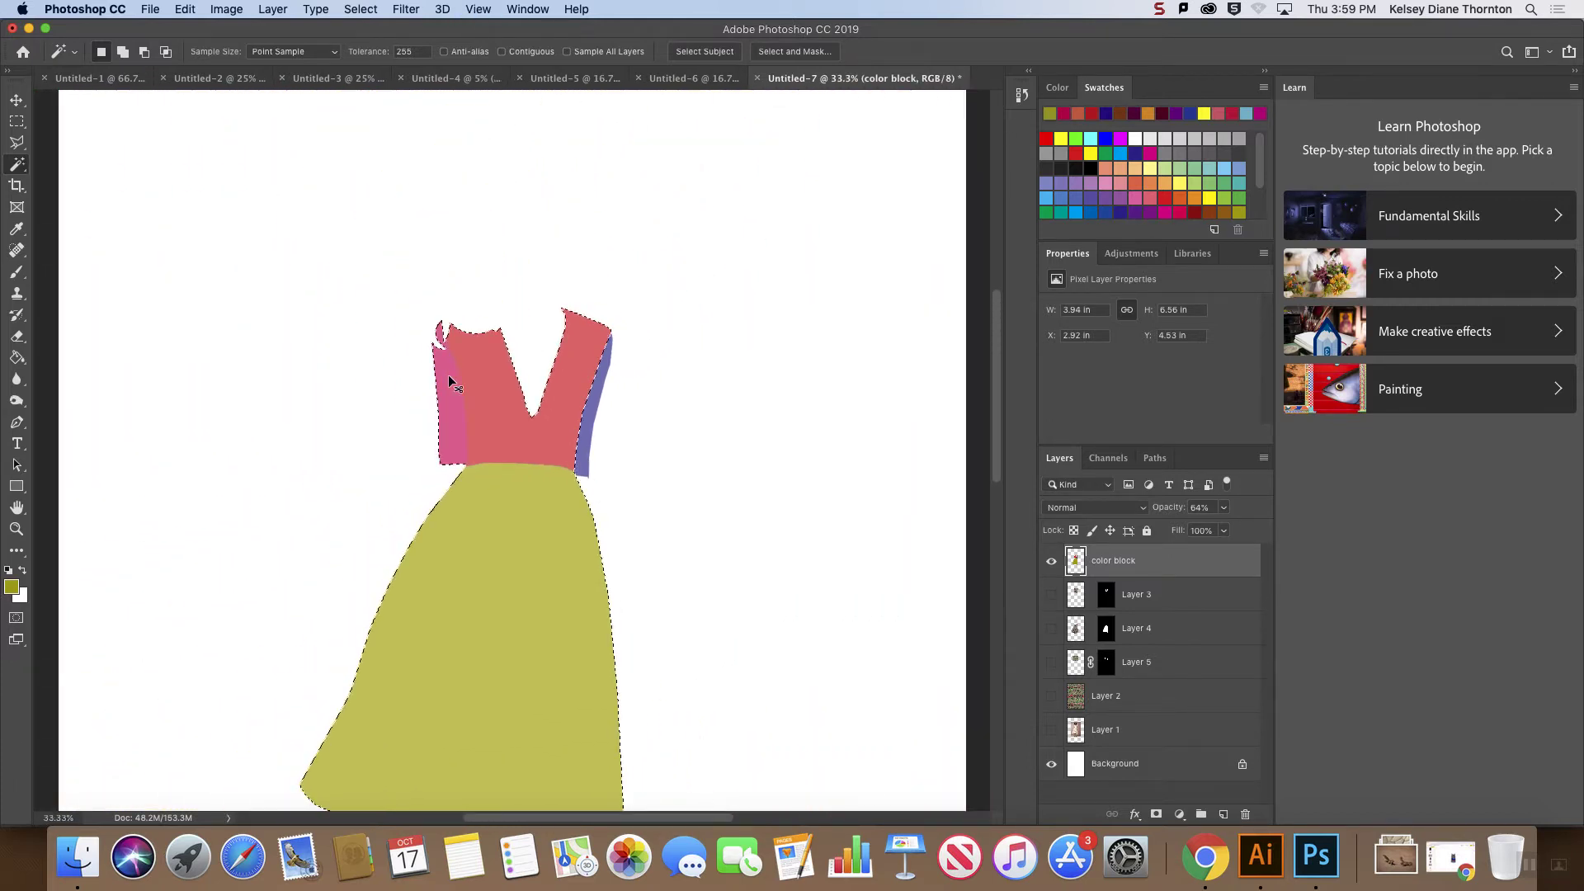
{"action": "key", "text": "super+d"}
- Hide the color block layer and show Layers 1, 3, 4 and 5 again, keeping Layer 2 hidden
{"action": "left_click_drag", "start_coordinate": [1053, 566], "coordinate": [1049, 662]}
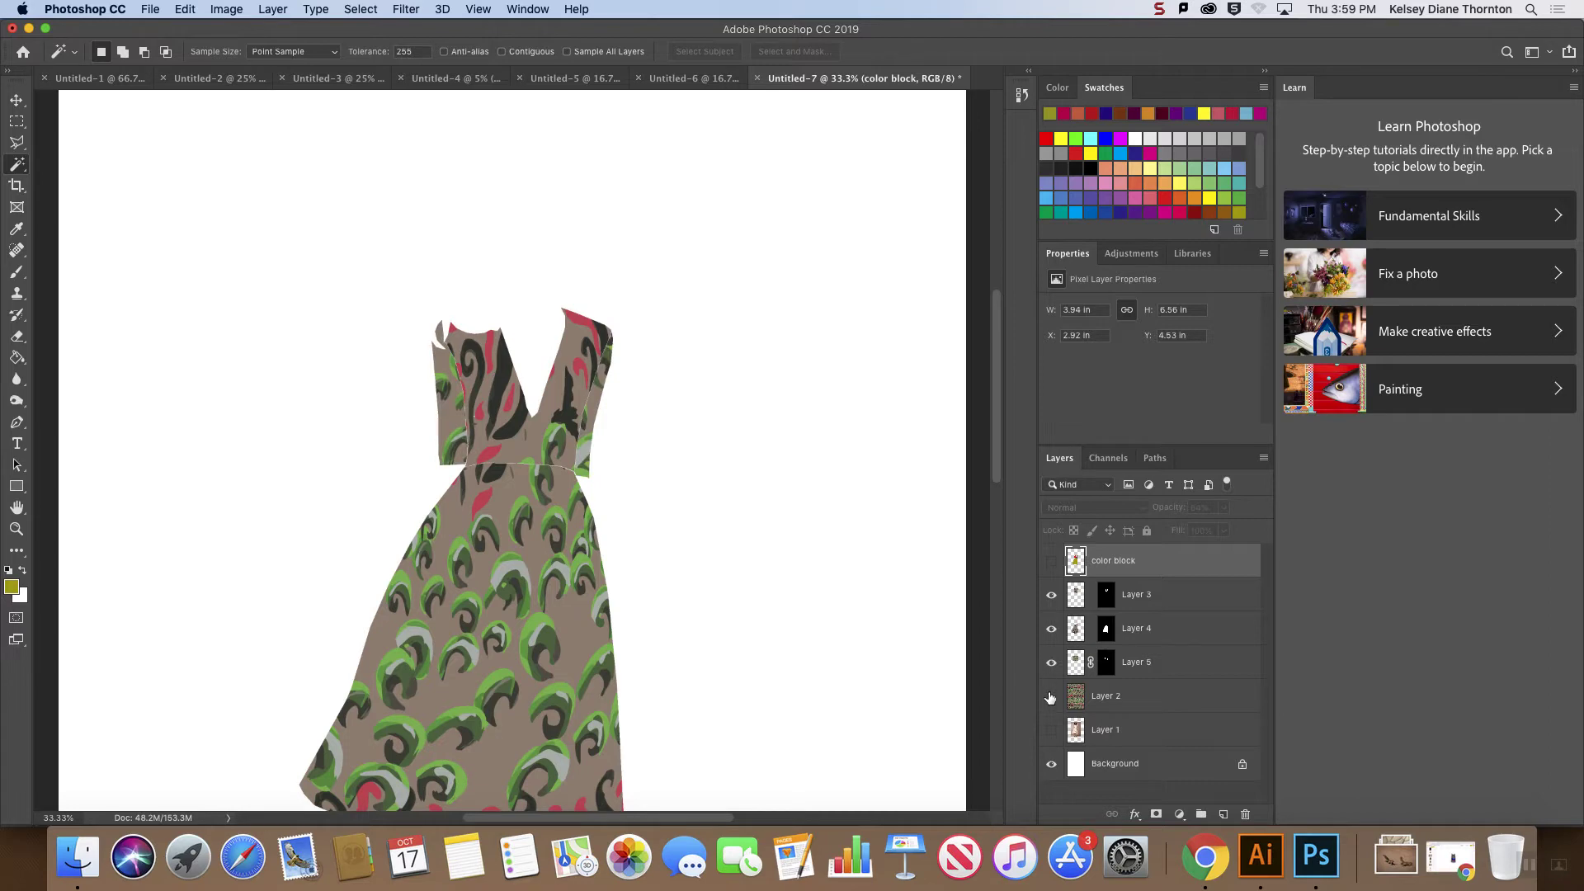
{"action": "left_click", "coordinate": [1050, 697]}
{"action": "left_click", "coordinate": [1050, 697]}
{"action": "left_click", "coordinate": [1051, 729]}
{"action": "key", "text": "super+minus"}
{"action": "key", "text": "super+minus"}
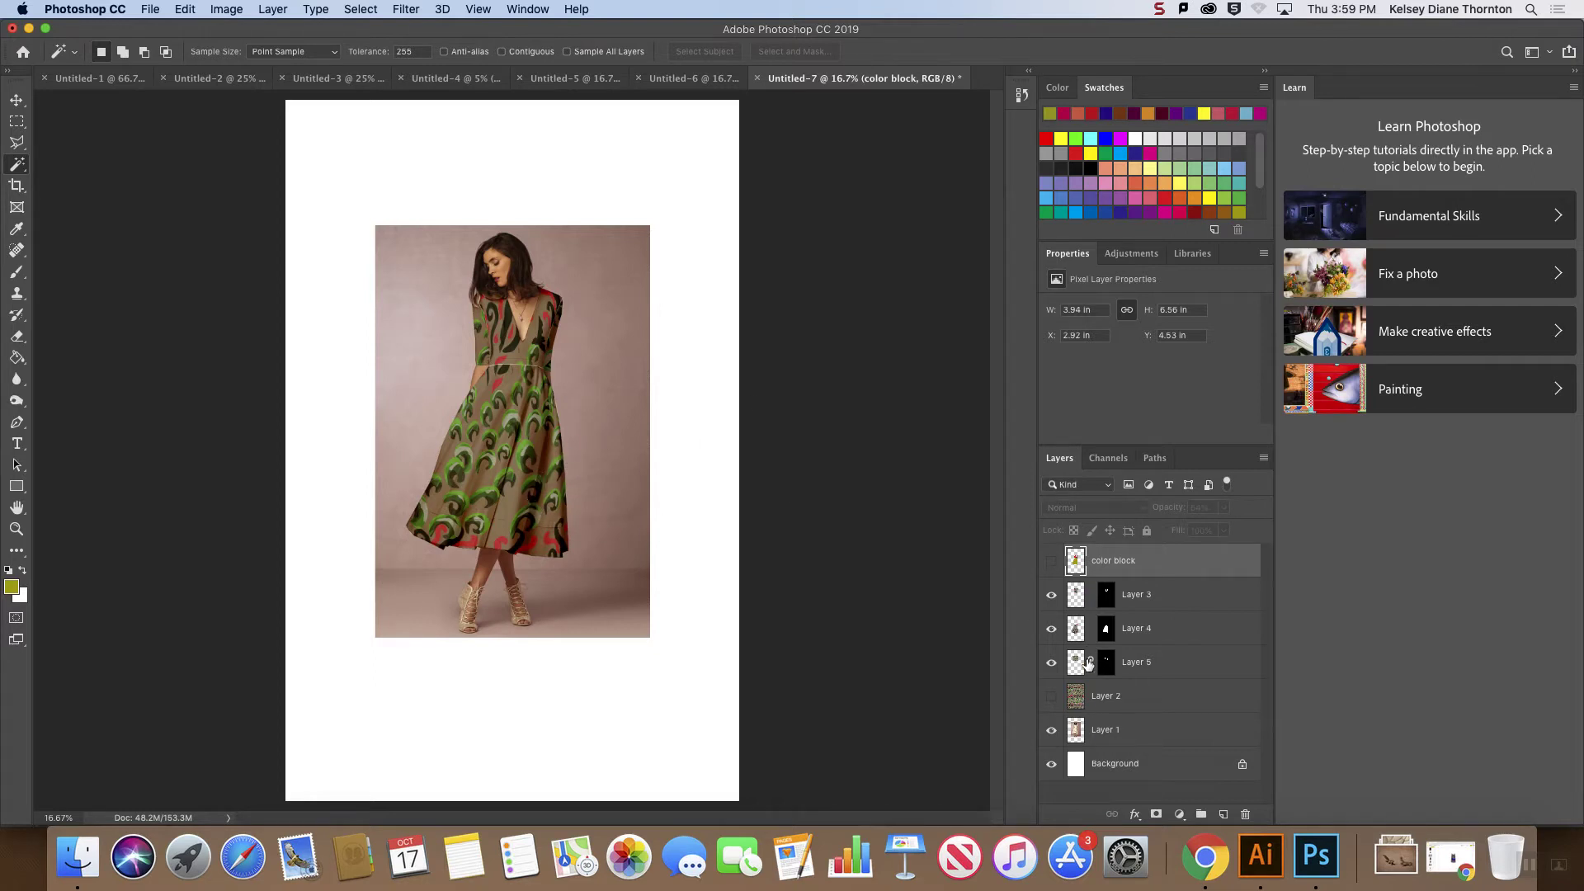
- Select the dress shape by inverting the Magic Wand selection around the color blocks, and copy that area of Layer 1 onto a new layer
{"action": "left_click", "coordinate": [1123, 732]}
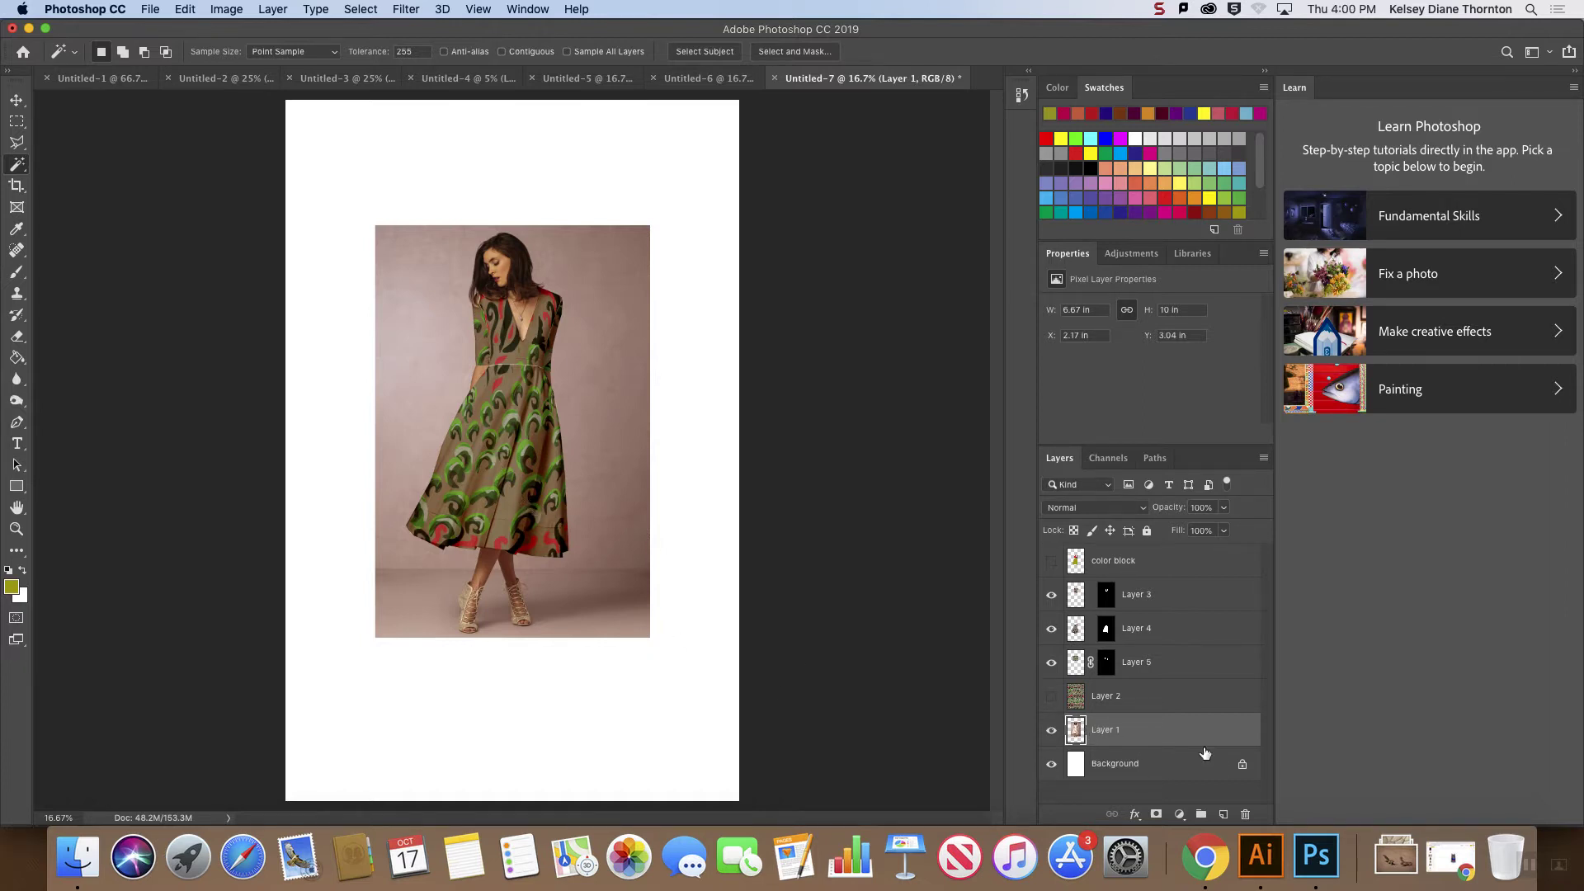
{"action": "left_click", "coordinate": [1160, 564]}
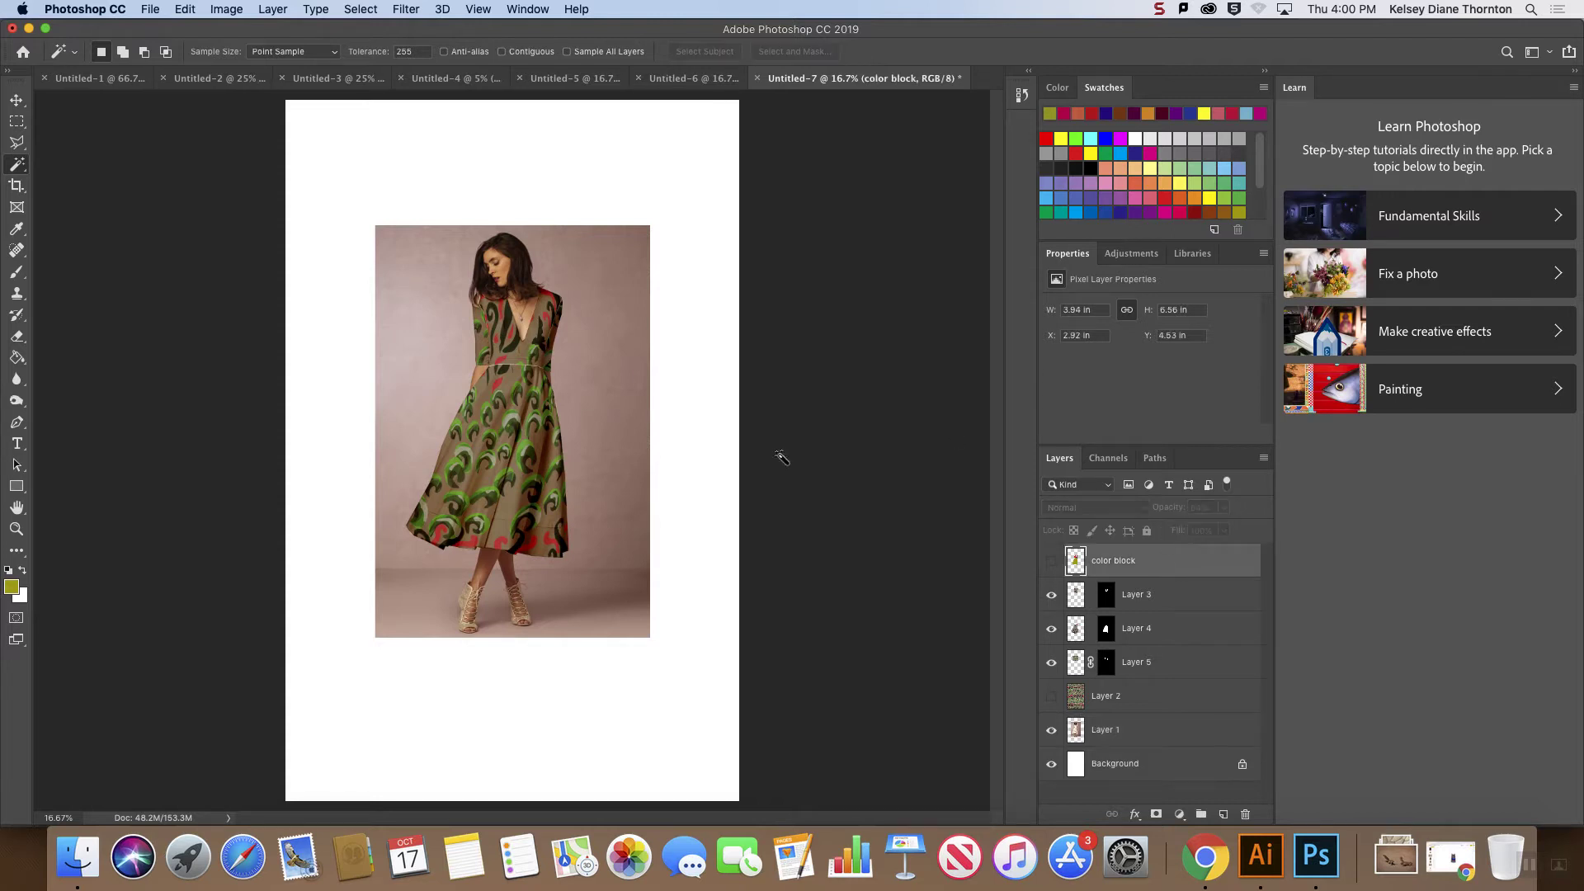
{"action": "left_click", "coordinate": [608, 414]}
{"action": "left_click", "coordinate": [1157, 728]}
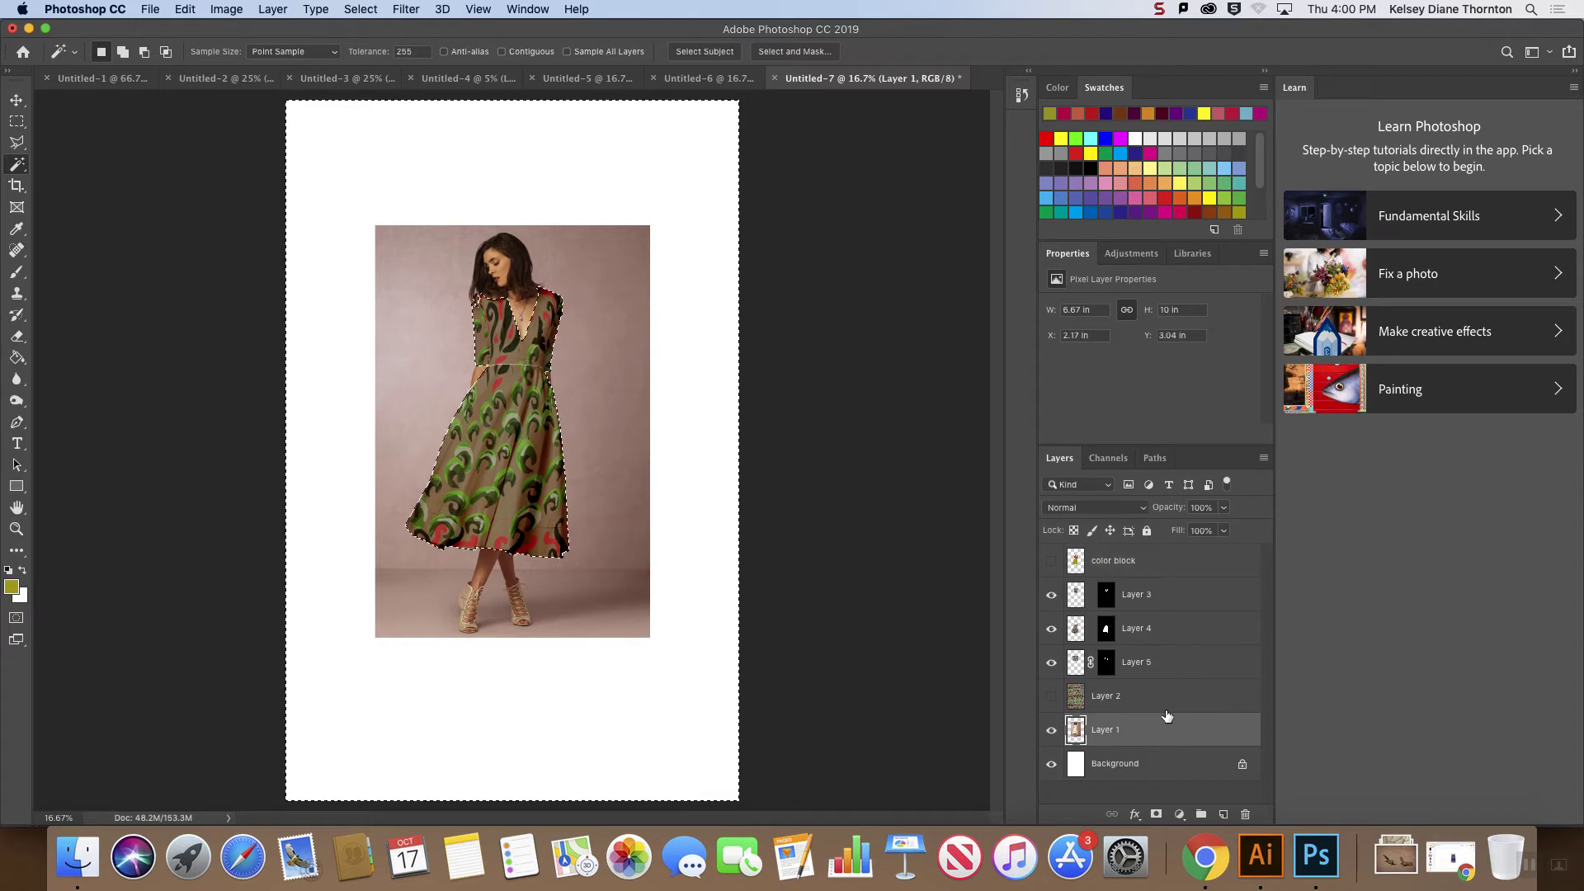
{"action": "key", "text": "shift+super+i"}
{"action": "key", "text": "super+c"}
{"action": "key", "text": "super+v"}
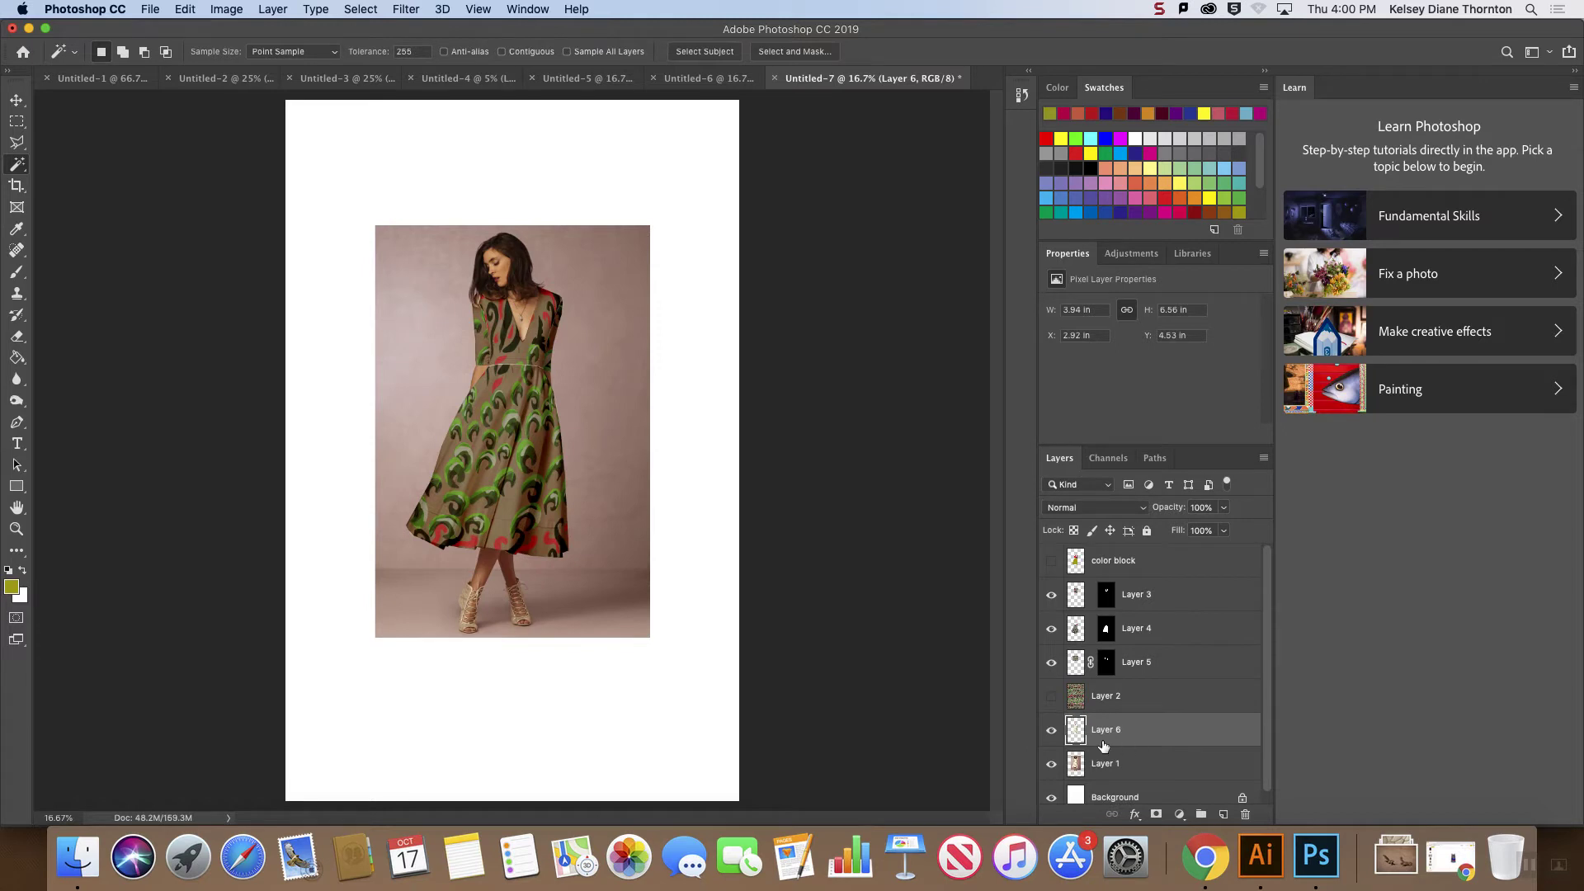
- Check the copied dress layer with the Layer 1 photo hidden, and show both layers again
{"action": "left_click", "coordinate": [1052, 768]}
{"action": "left_click", "coordinate": [1052, 731]}
{"action": "left_click", "coordinate": [1052, 731]}
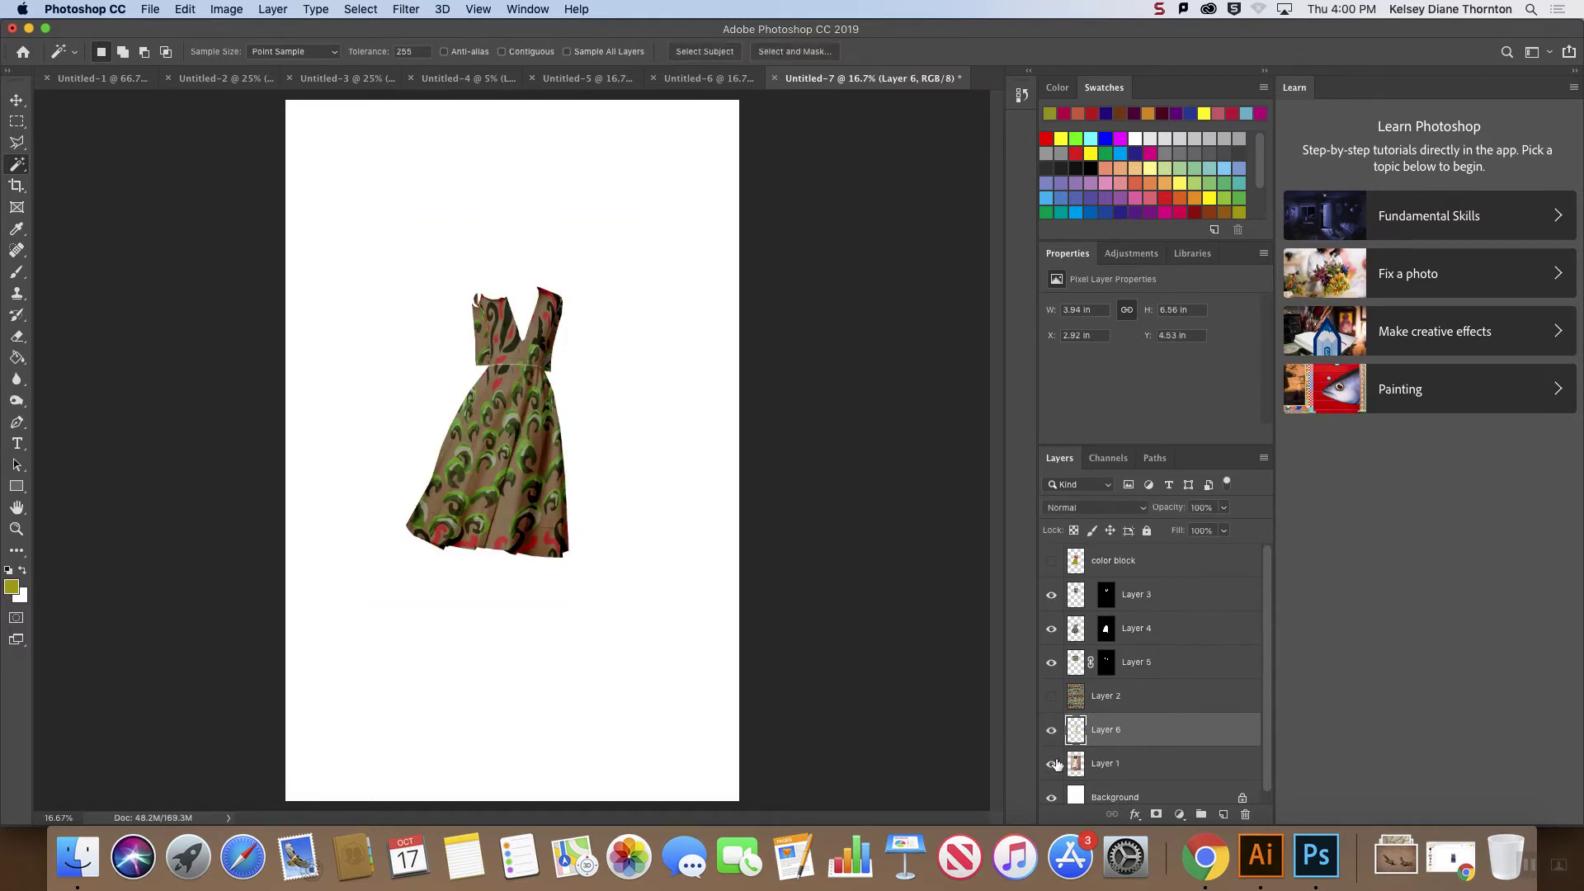
{"action": "left_click", "coordinate": [1052, 764]}
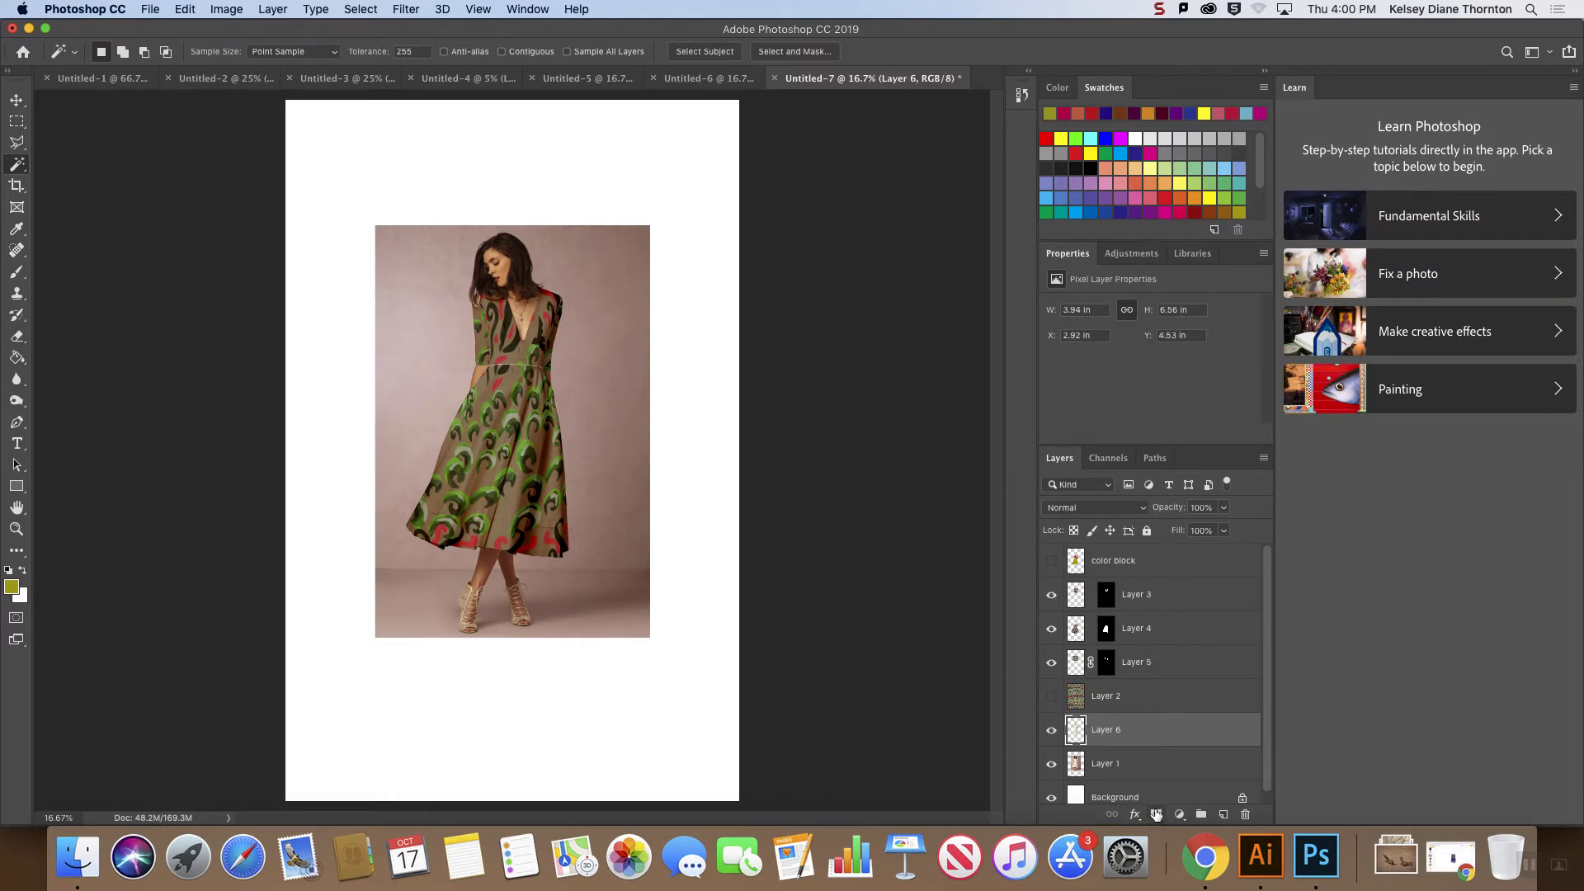
- Add a Brightness/Contrast adjustment above the copied dress layer, with brightness -81 and contrast -16
{"action": "left_click", "coordinate": [1138, 256]}
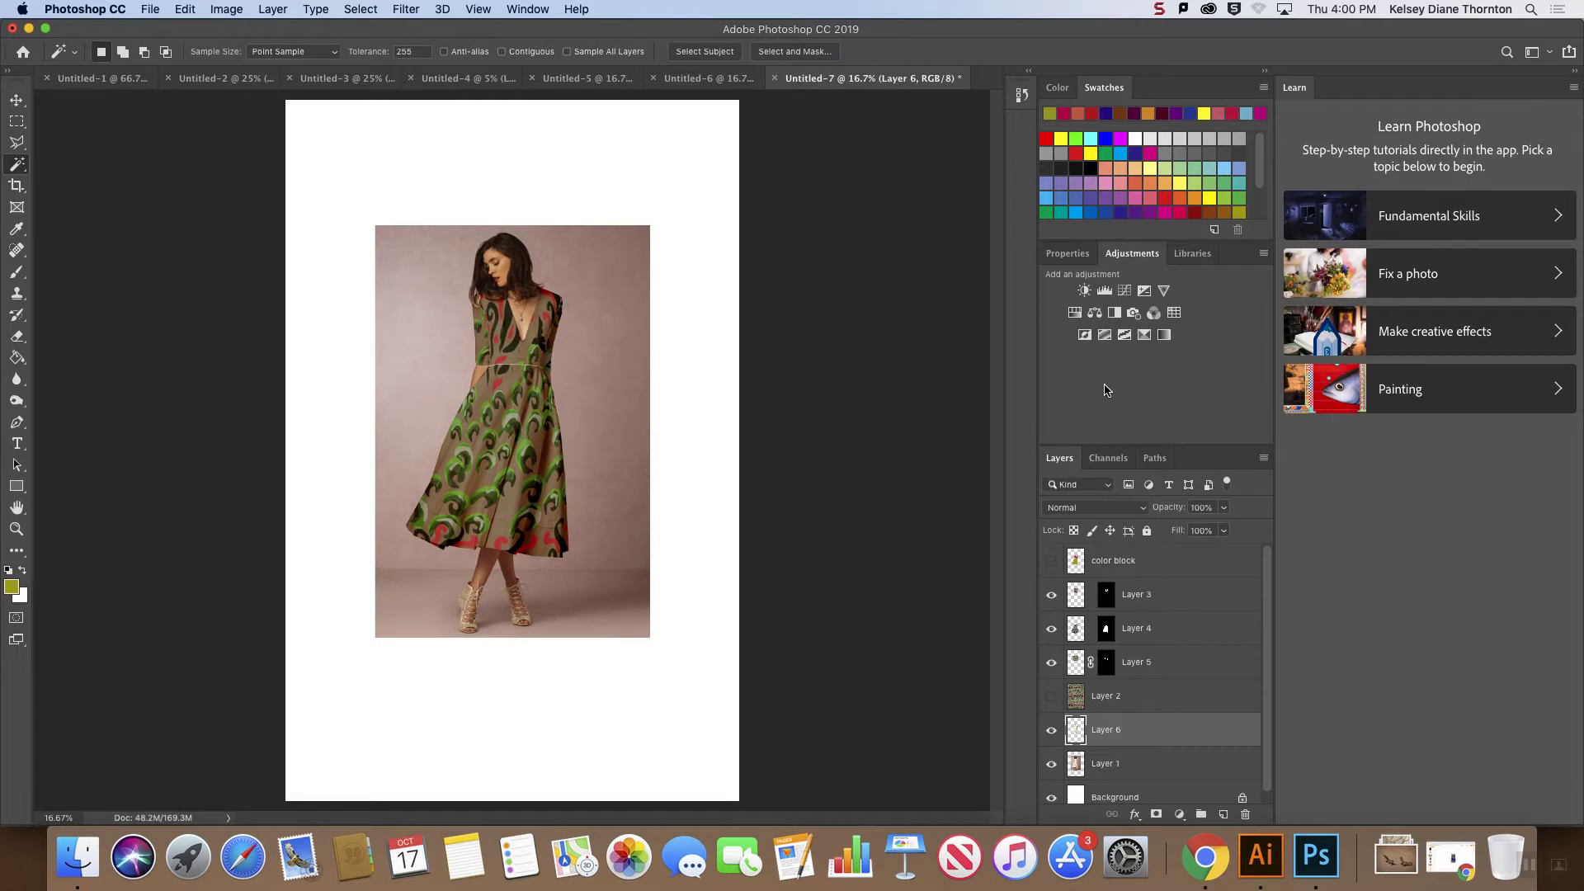
{"action": "left_click", "coordinate": [1084, 291]}
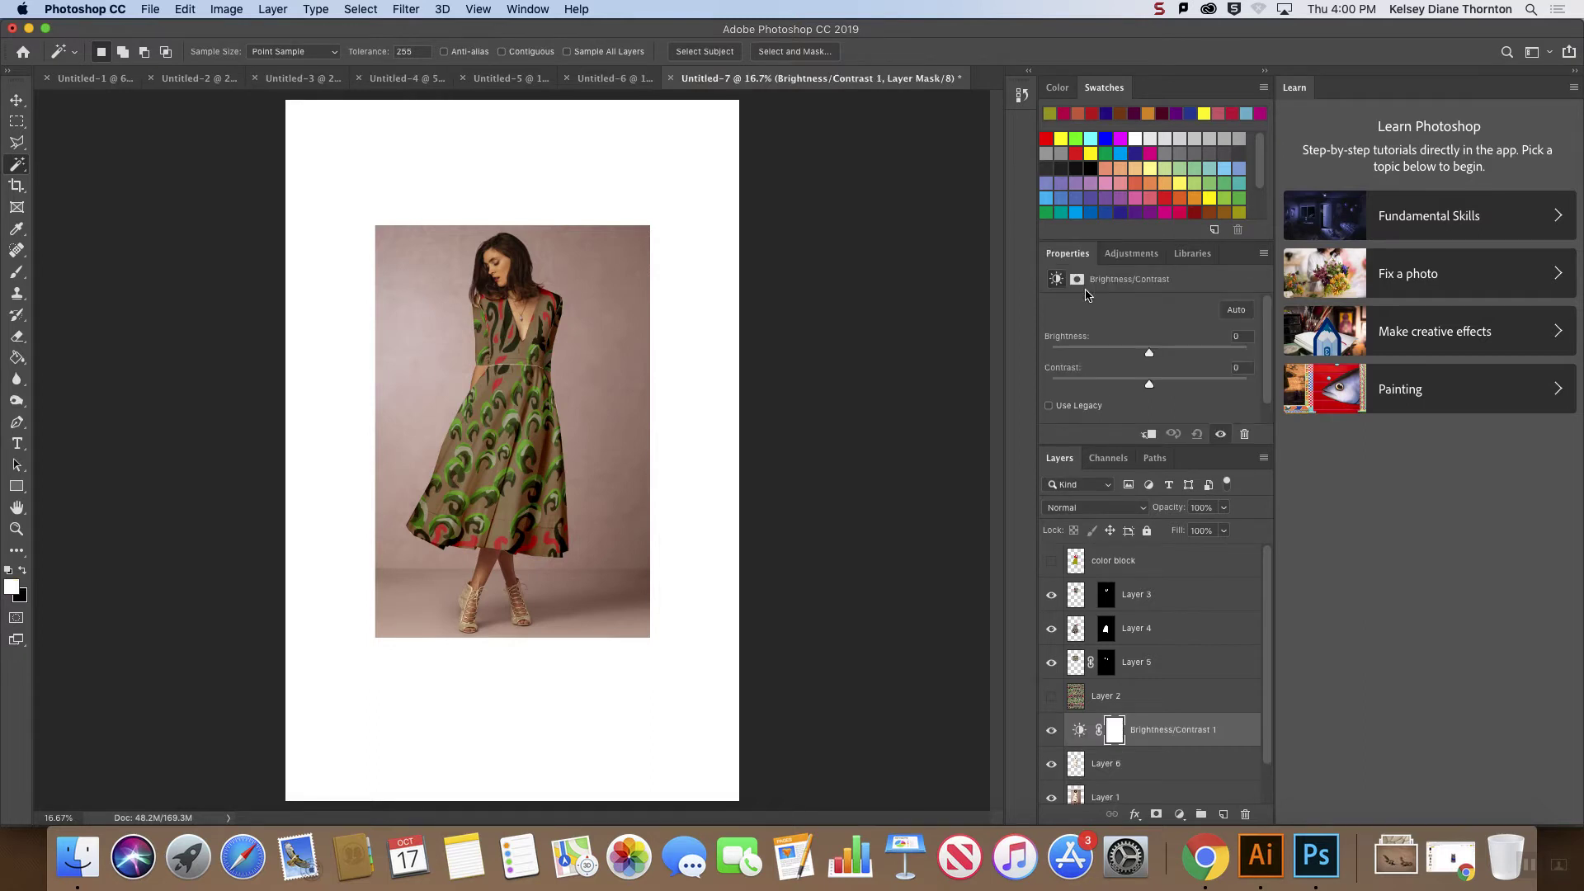
{"action": "left_click_drag", "start_coordinate": [1150, 385], "coordinate": [1119, 390]}
{"action": "scroll", "coordinate": [1202, 680], "scroll_direction": "down", "scroll_amount": 2}
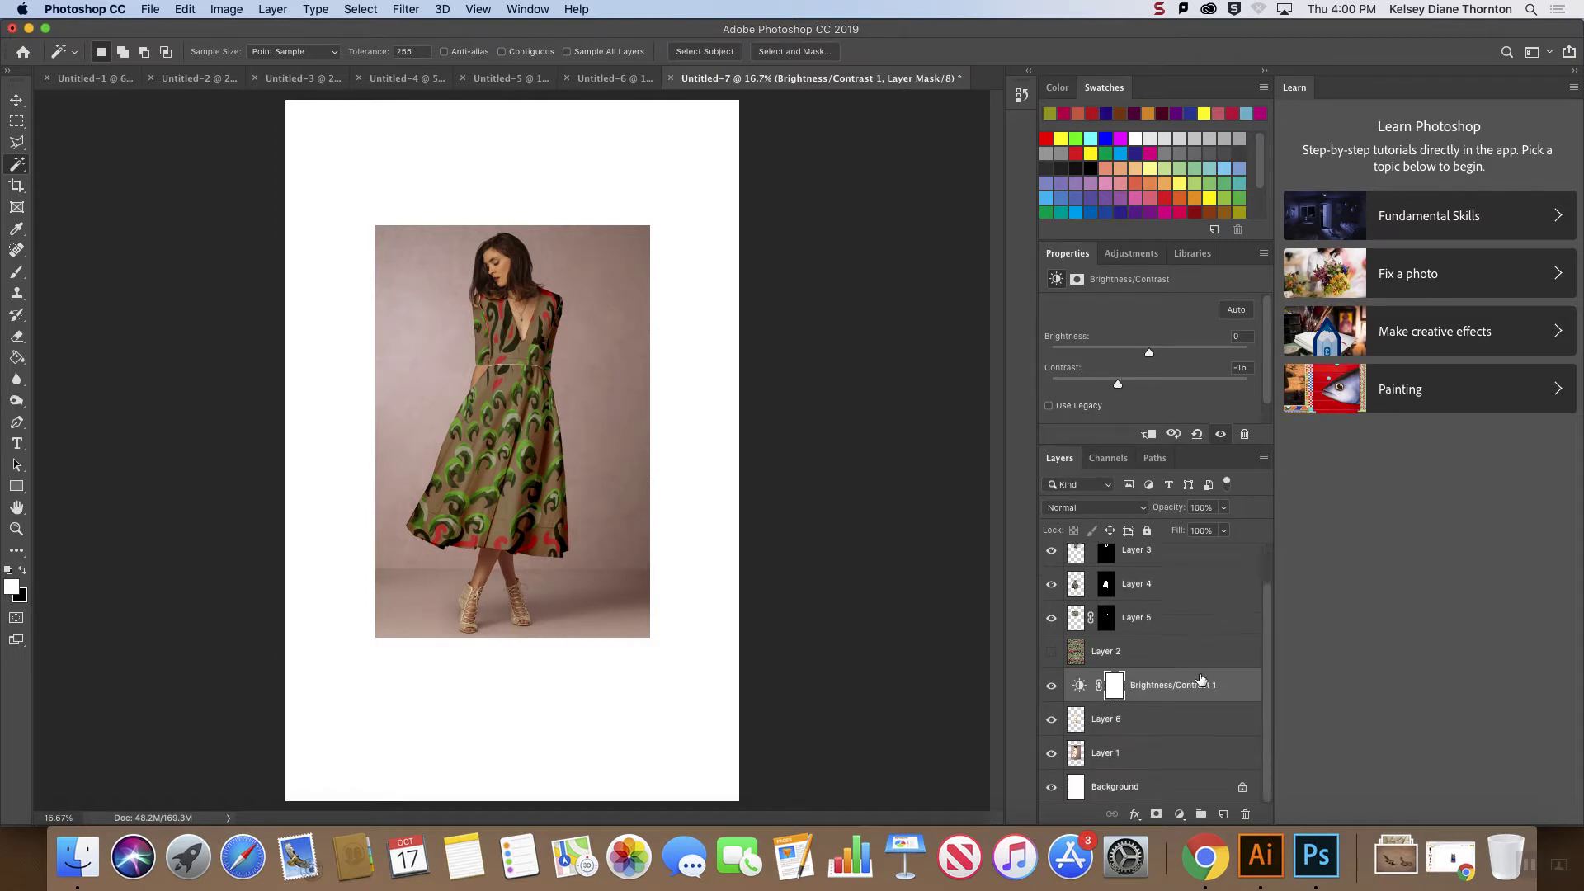
{"action": "left_click_drag", "start_coordinate": [1150, 353], "coordinate": [1097, 353]}
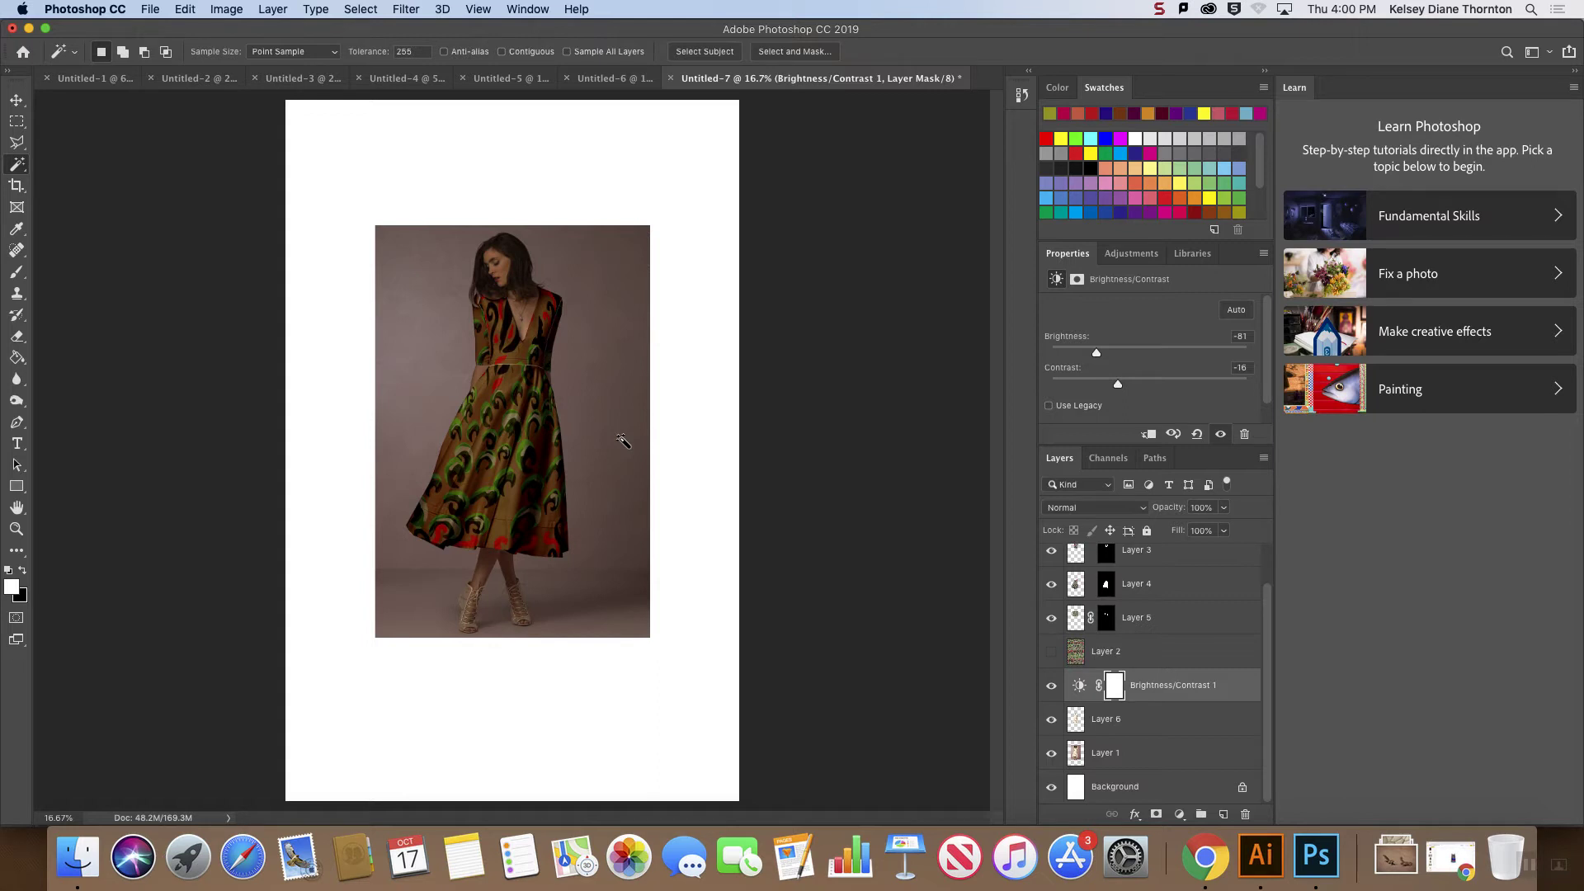
- Try merging the Brightness/Contrast adjustment with Layer 6, and undo the merge
{"action": "left_click", "coordinate": [1161, 722], "text": "shift"}
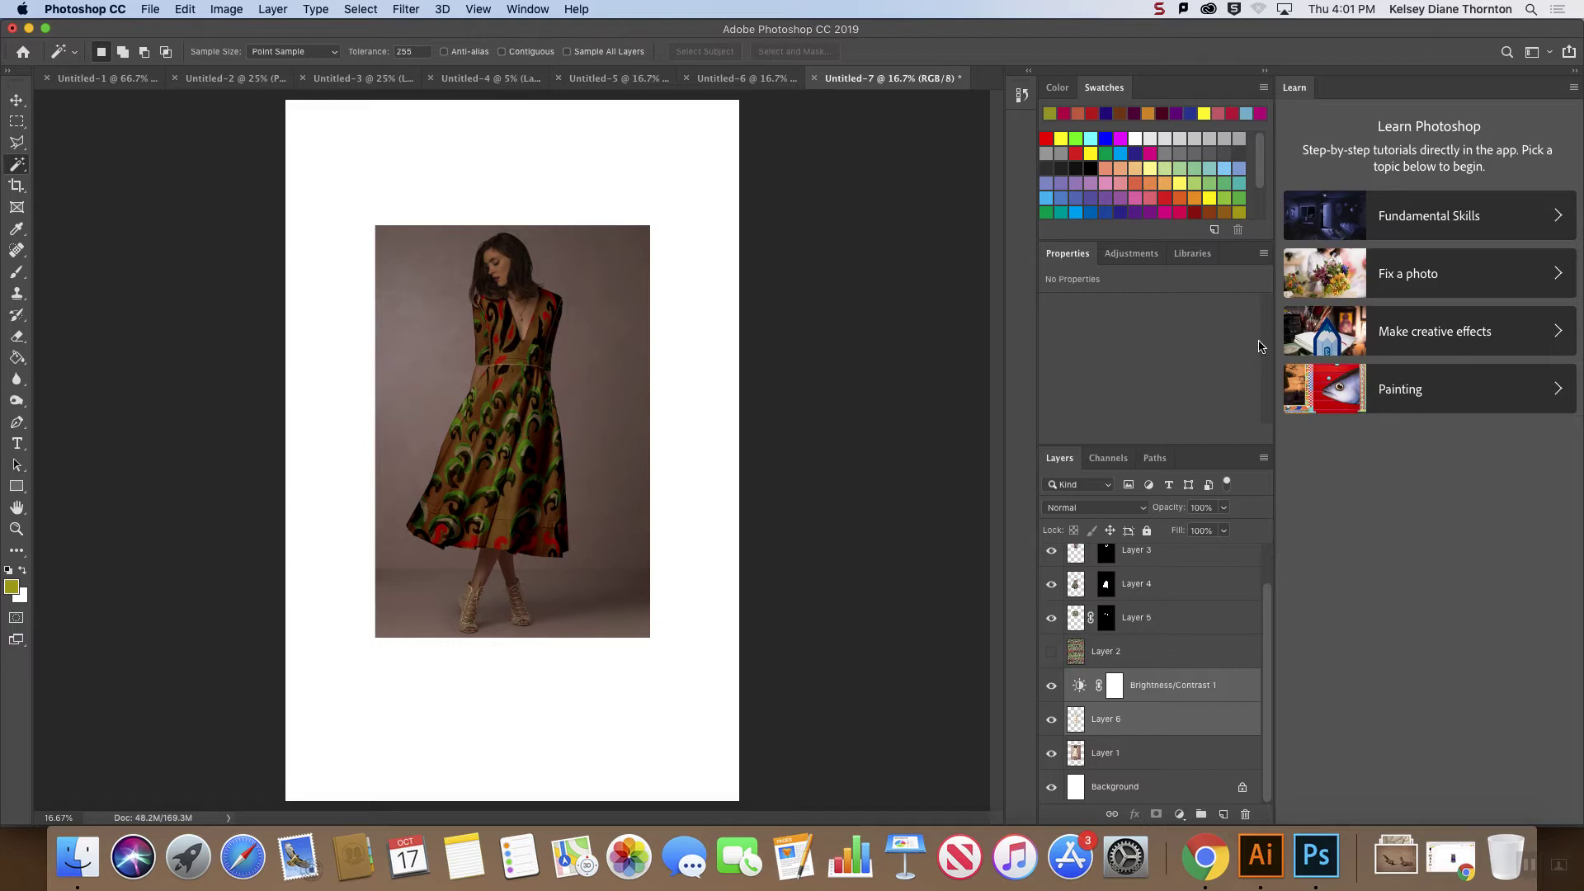
{"action": "left_click", "coordinate": [1263, 458]}
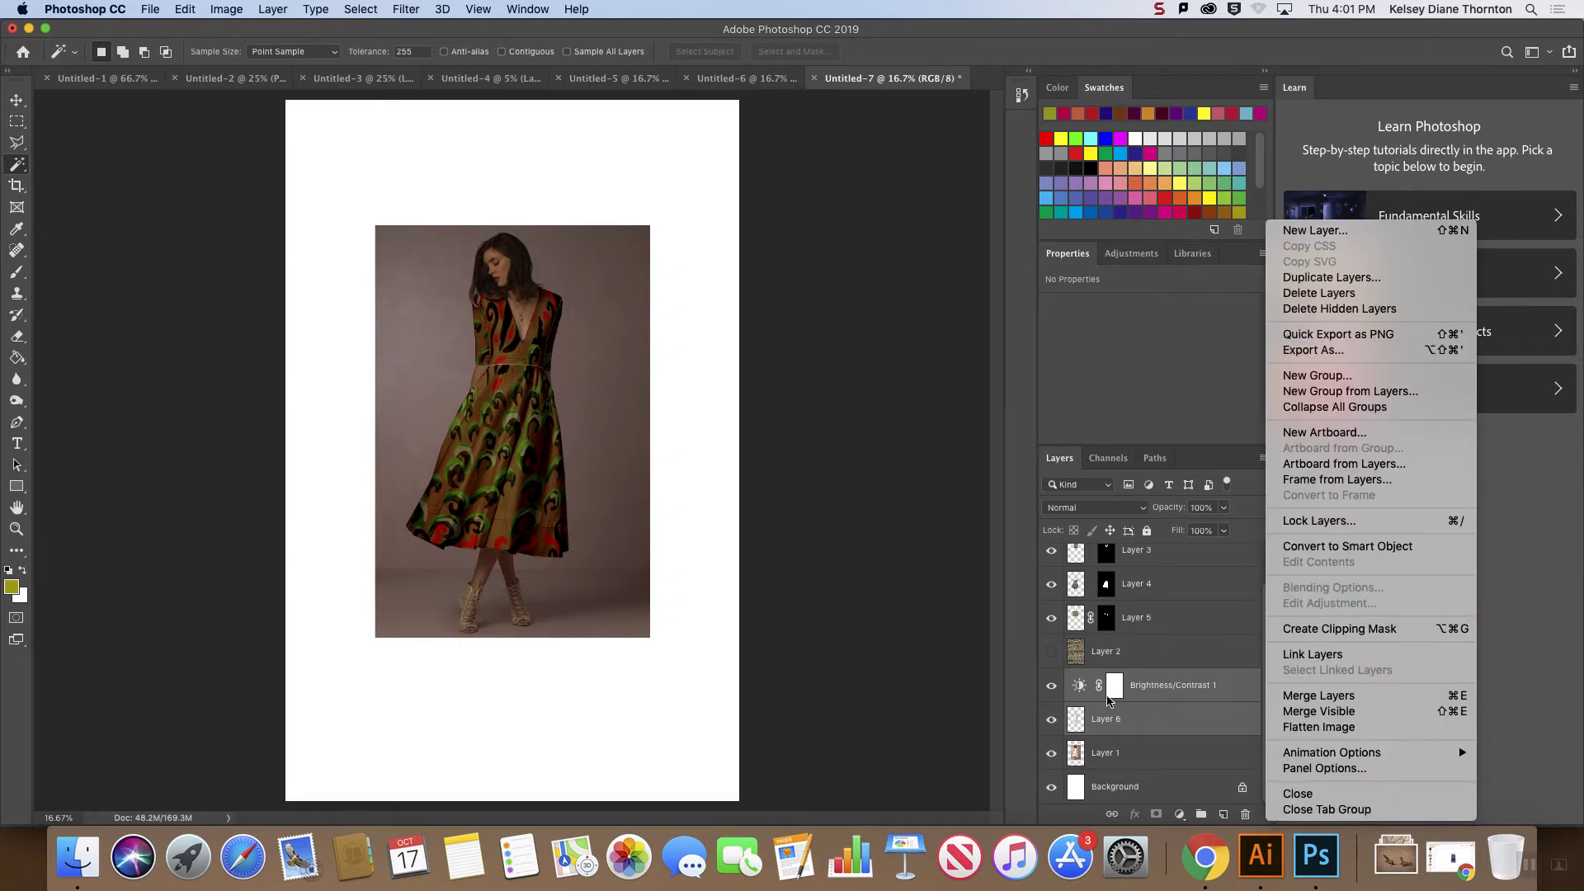
{"action": "left_click", "coordinate": [1330, 698]}
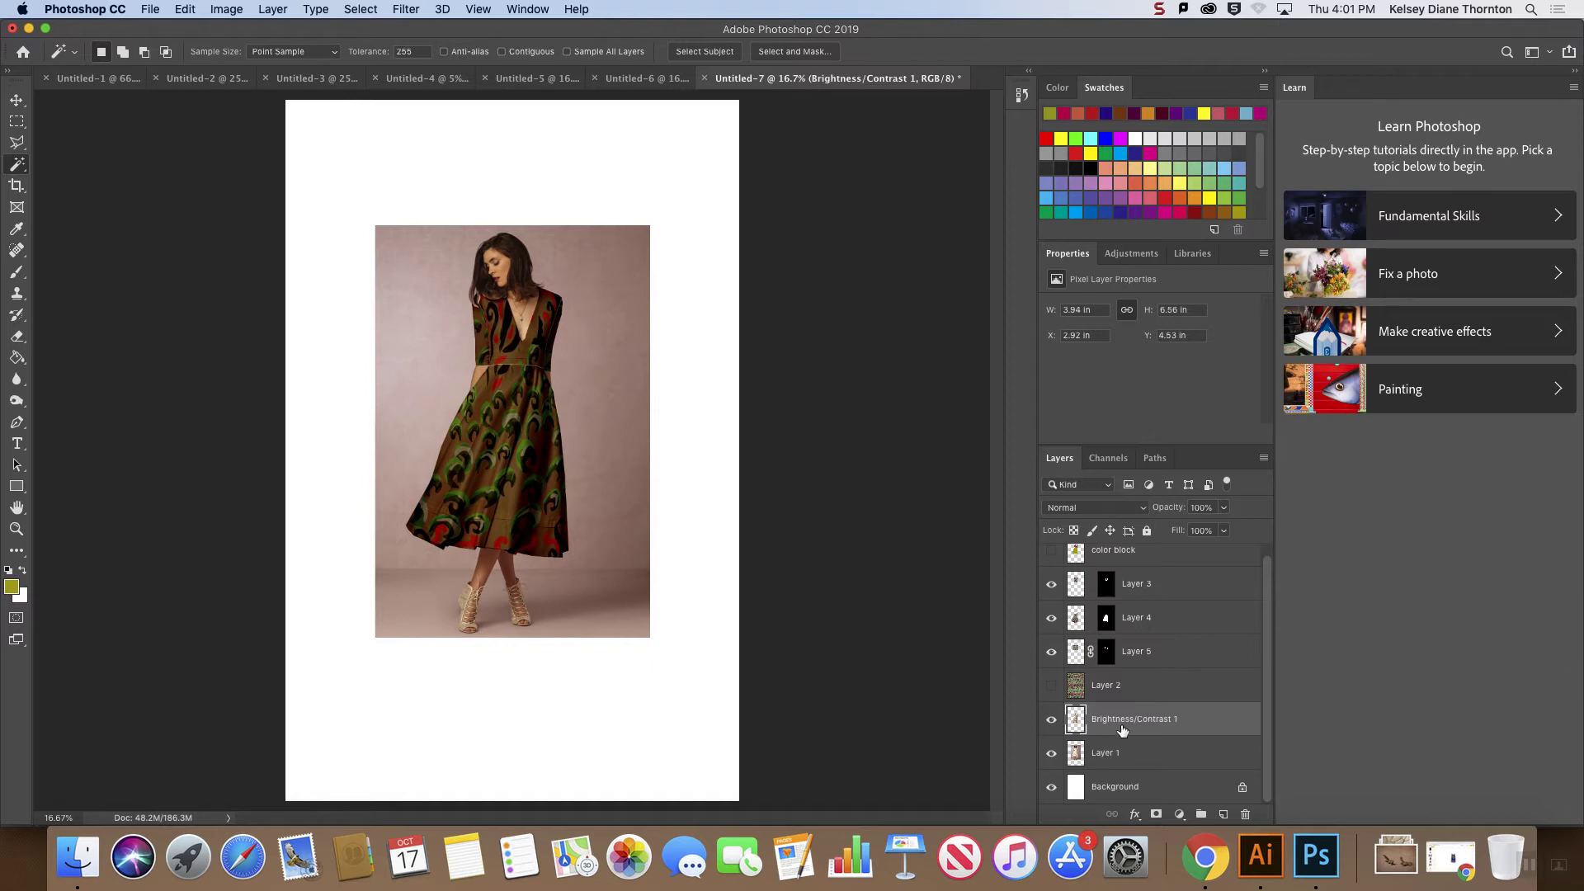
{"action": "key", "text": "super+z"}
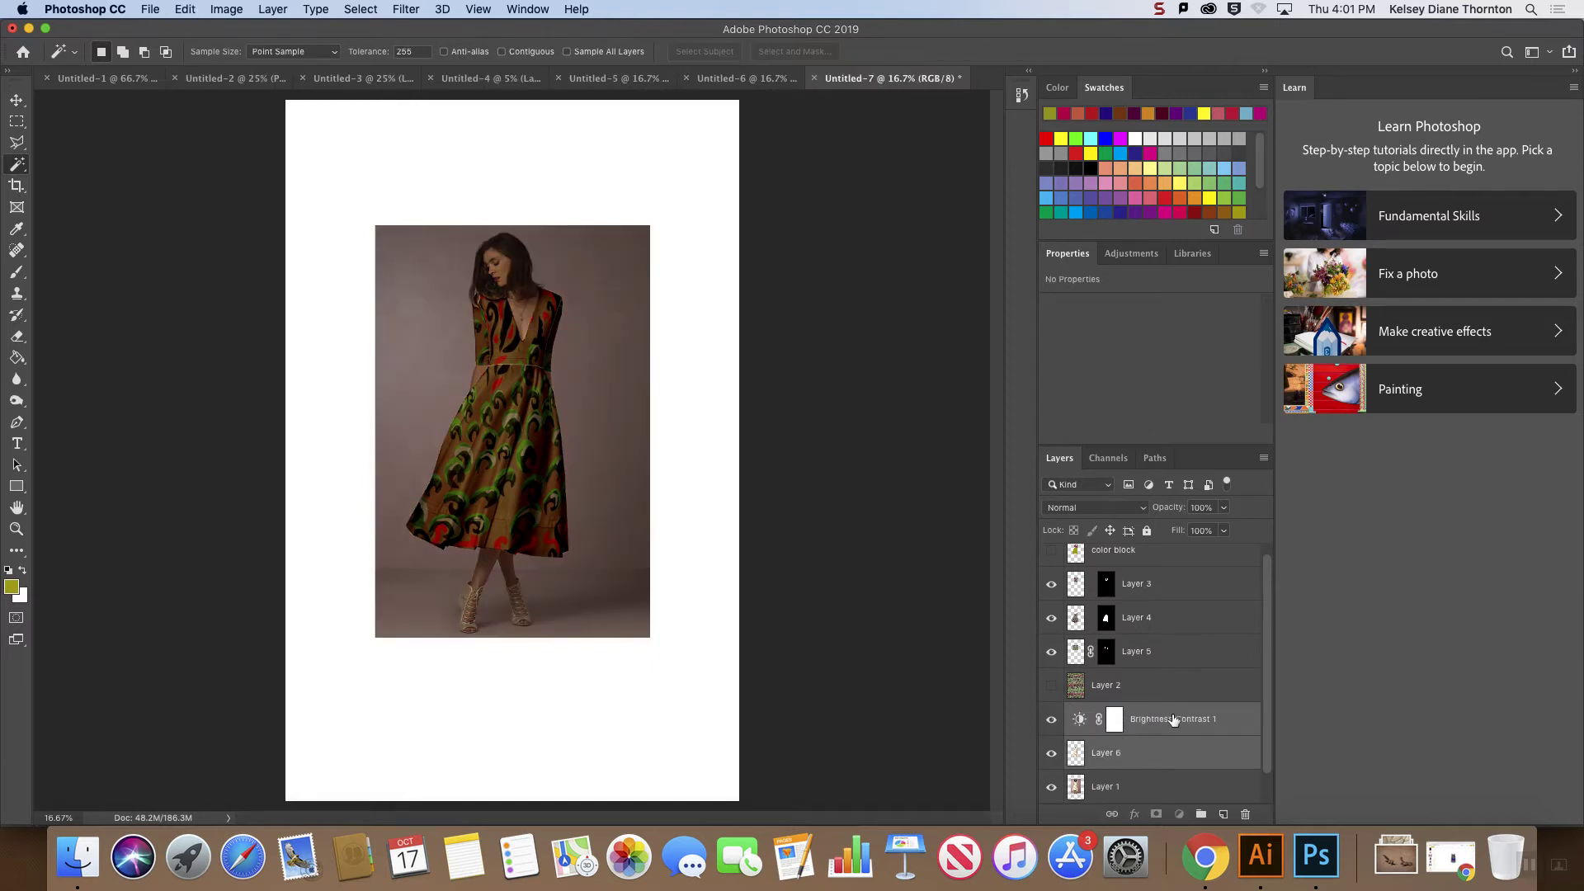
- Set the Brightness/Contrast adjustment to brightness -49 and contrast -11
{"action": "left_click", "coordinate": [1183, 719]}
{"action": "left_click_drag", "start_coordinate": [1095, 353], "coordinate": [1132, 391]}
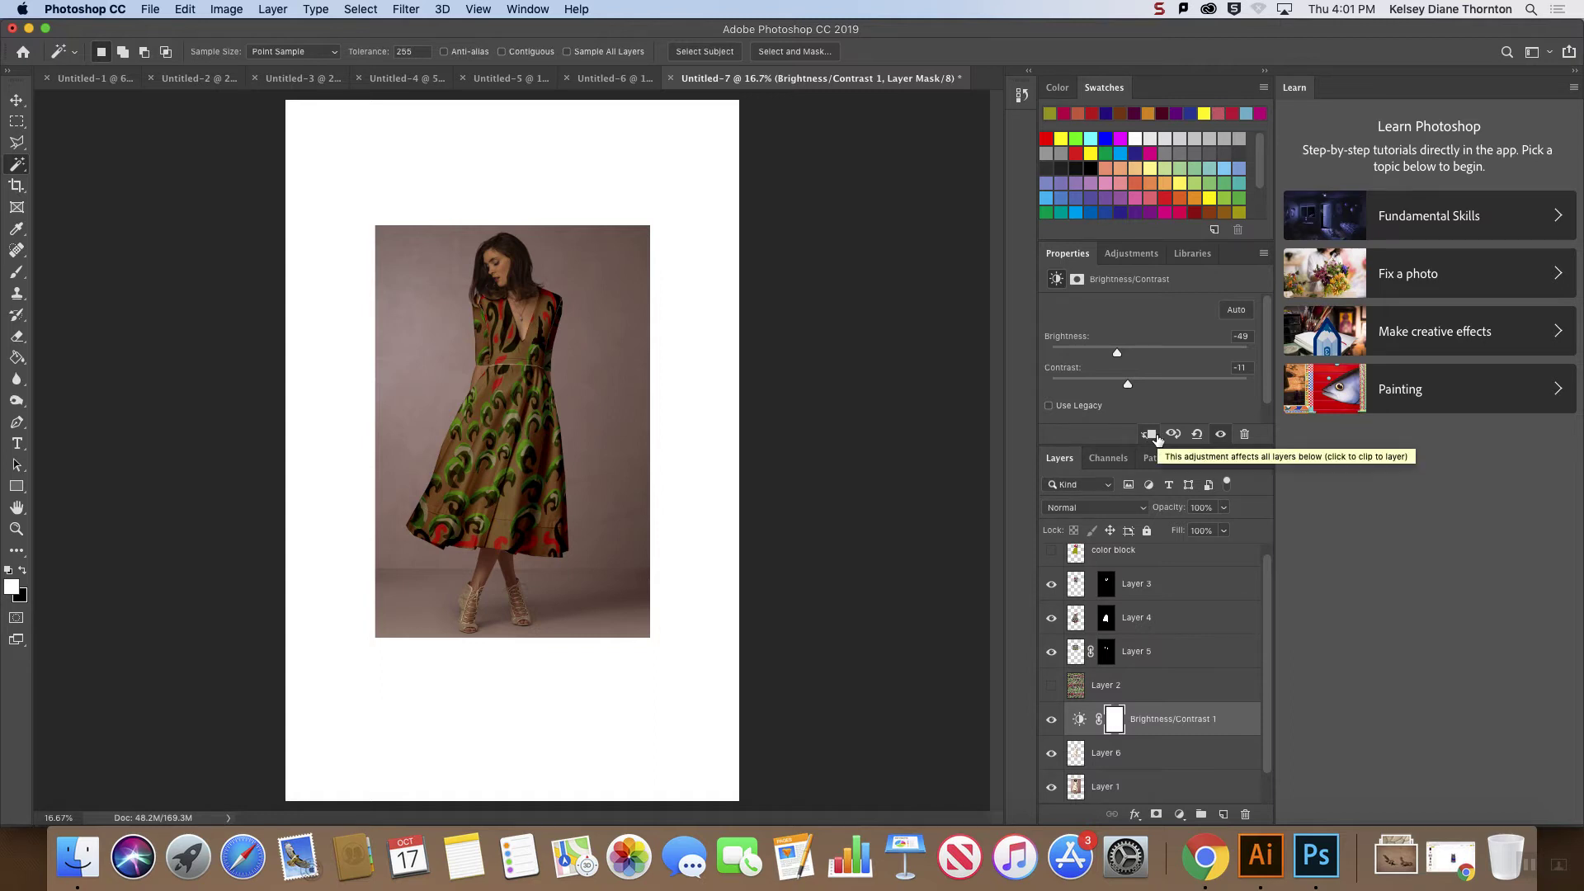
- Clip the Brightness/Contrast adjustment to Layer 6 only
{"action": "left_click", "coordinate": [1155, 438]}
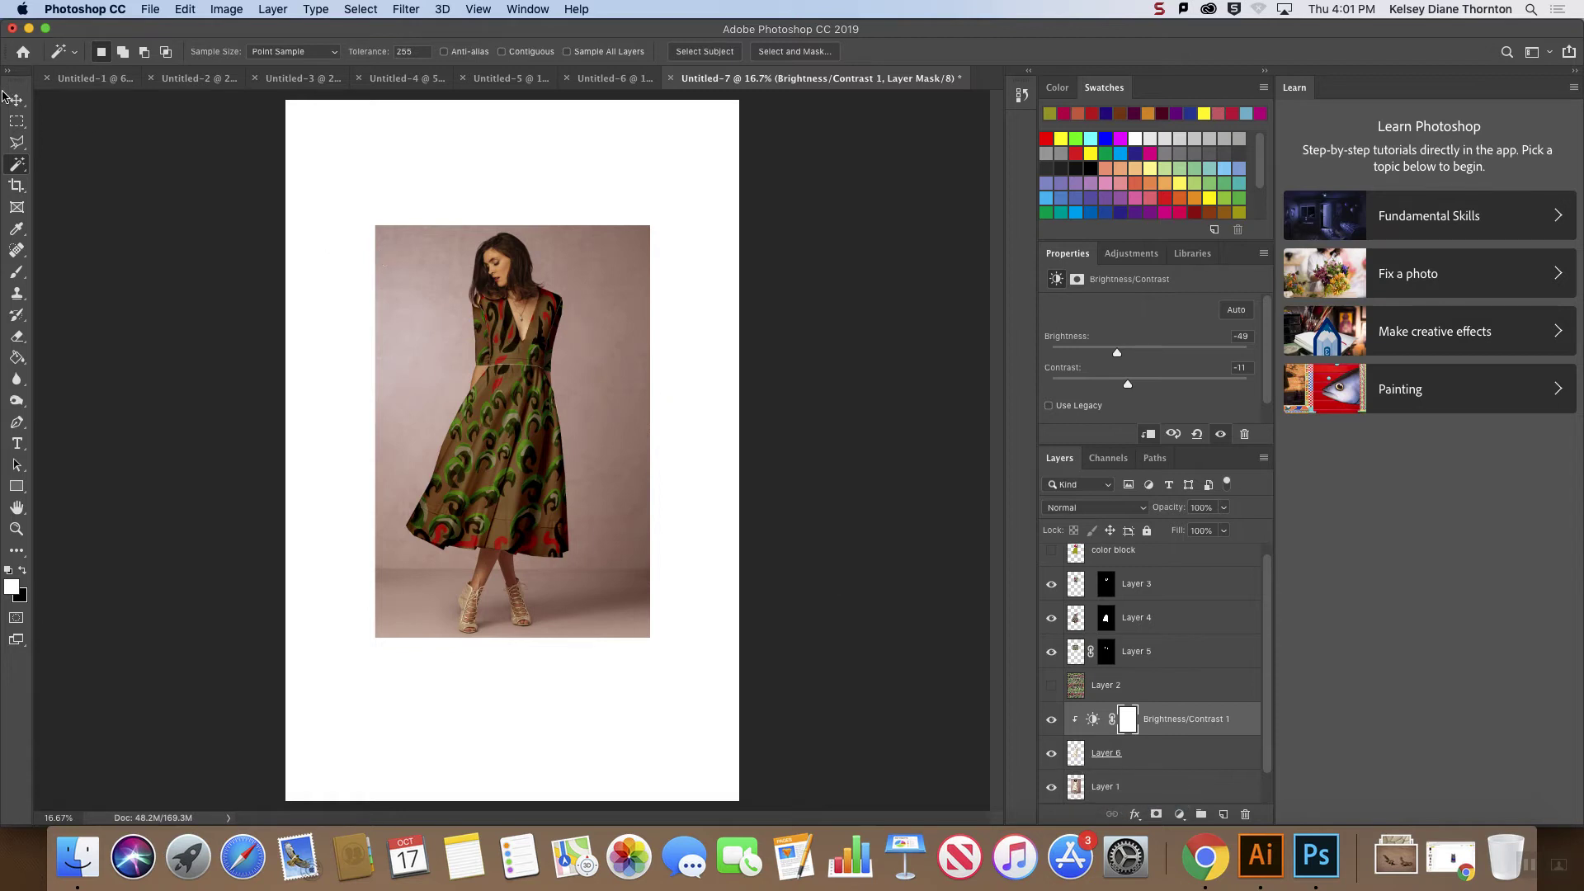
- Move the copied dress layer beside the model and hide Layers 5 and 4 to inspect it, and undo these changes
{"action": "key", "text": "v"}
{"action": "left_click_drag", "start_coordinate": [347, 297], "coordinate": [305, 297]}
{"action": "left_click", "coordinate": [621, 384]}
{"action": "left_click", "coordinate": [1129, 757]}
{"action": "left_click_drag", "start_coordinate": [697, 487], "coordinate": [673, 449]}
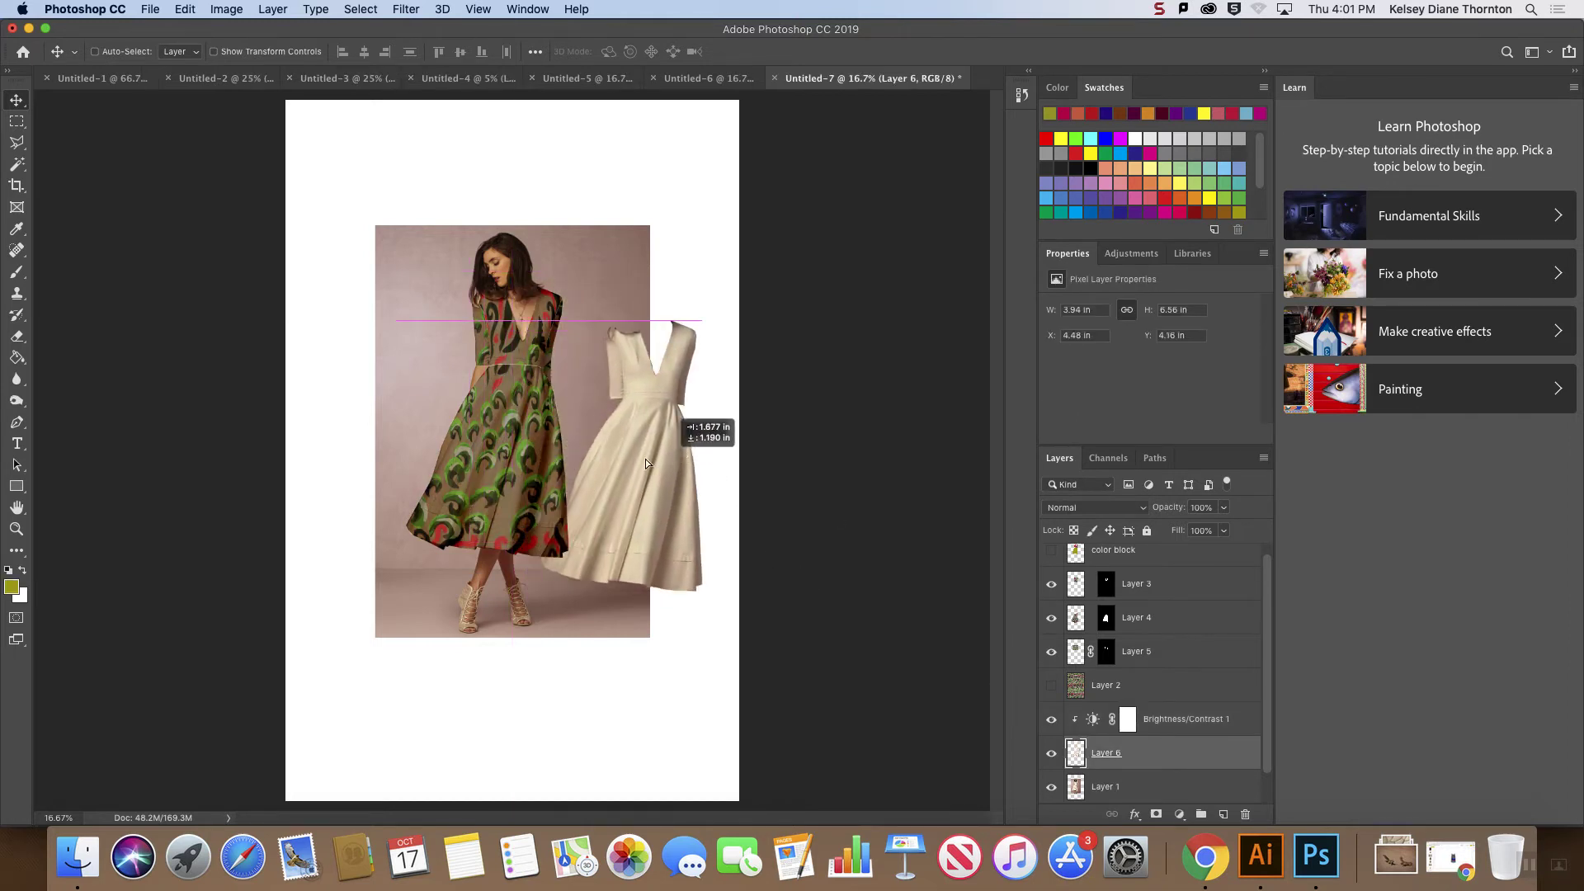
{"action": "left_click", "coordinate": [1051, 654]}
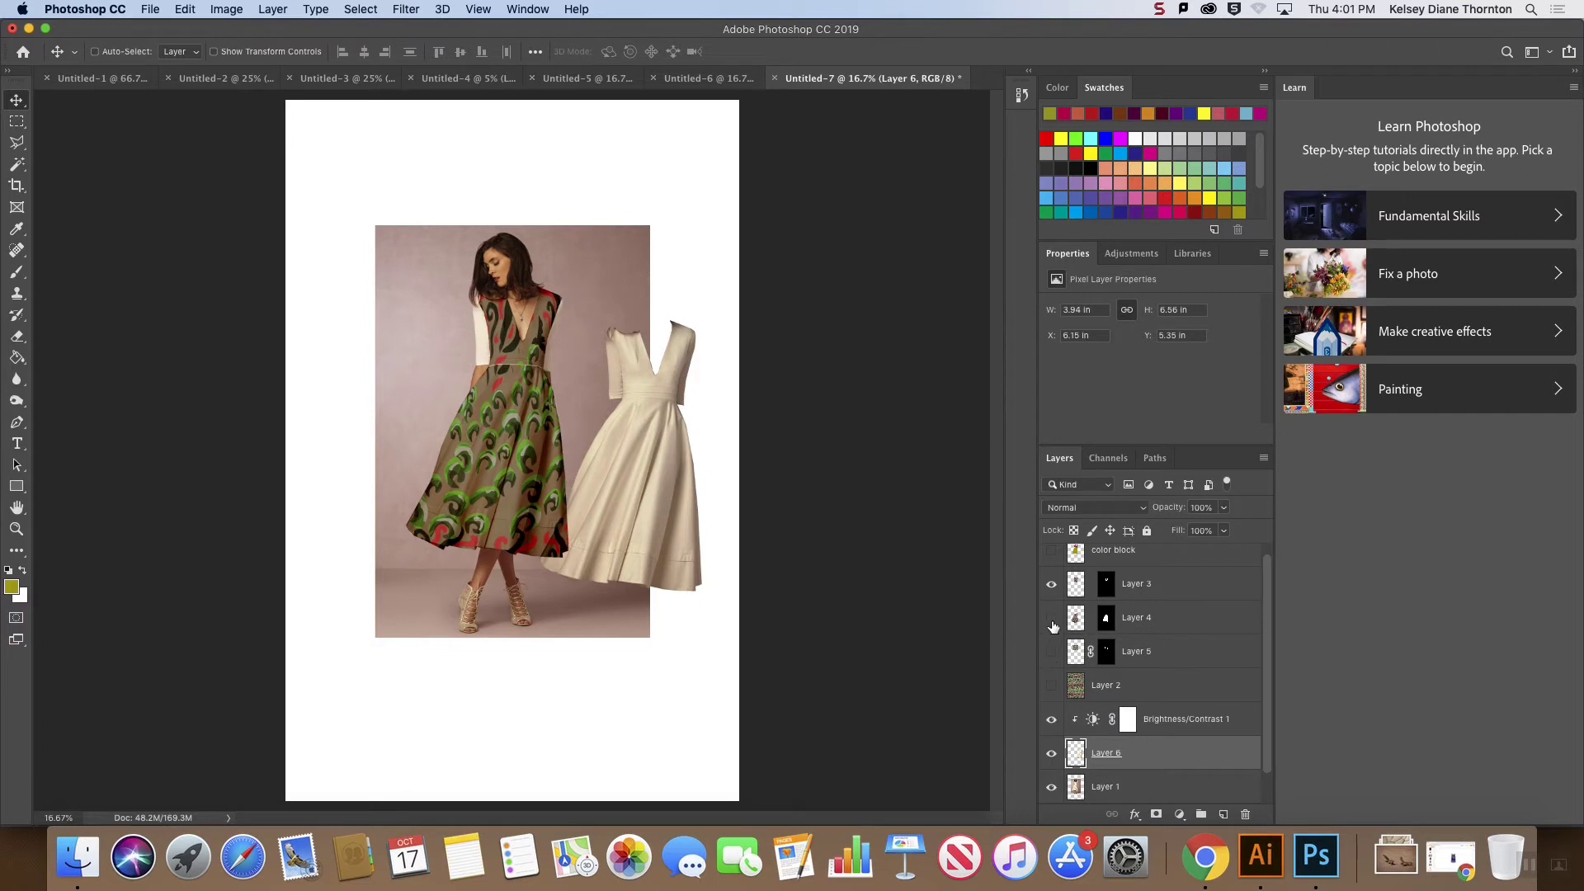
{"action": "left_click", "coordinate": [1051, 618]}
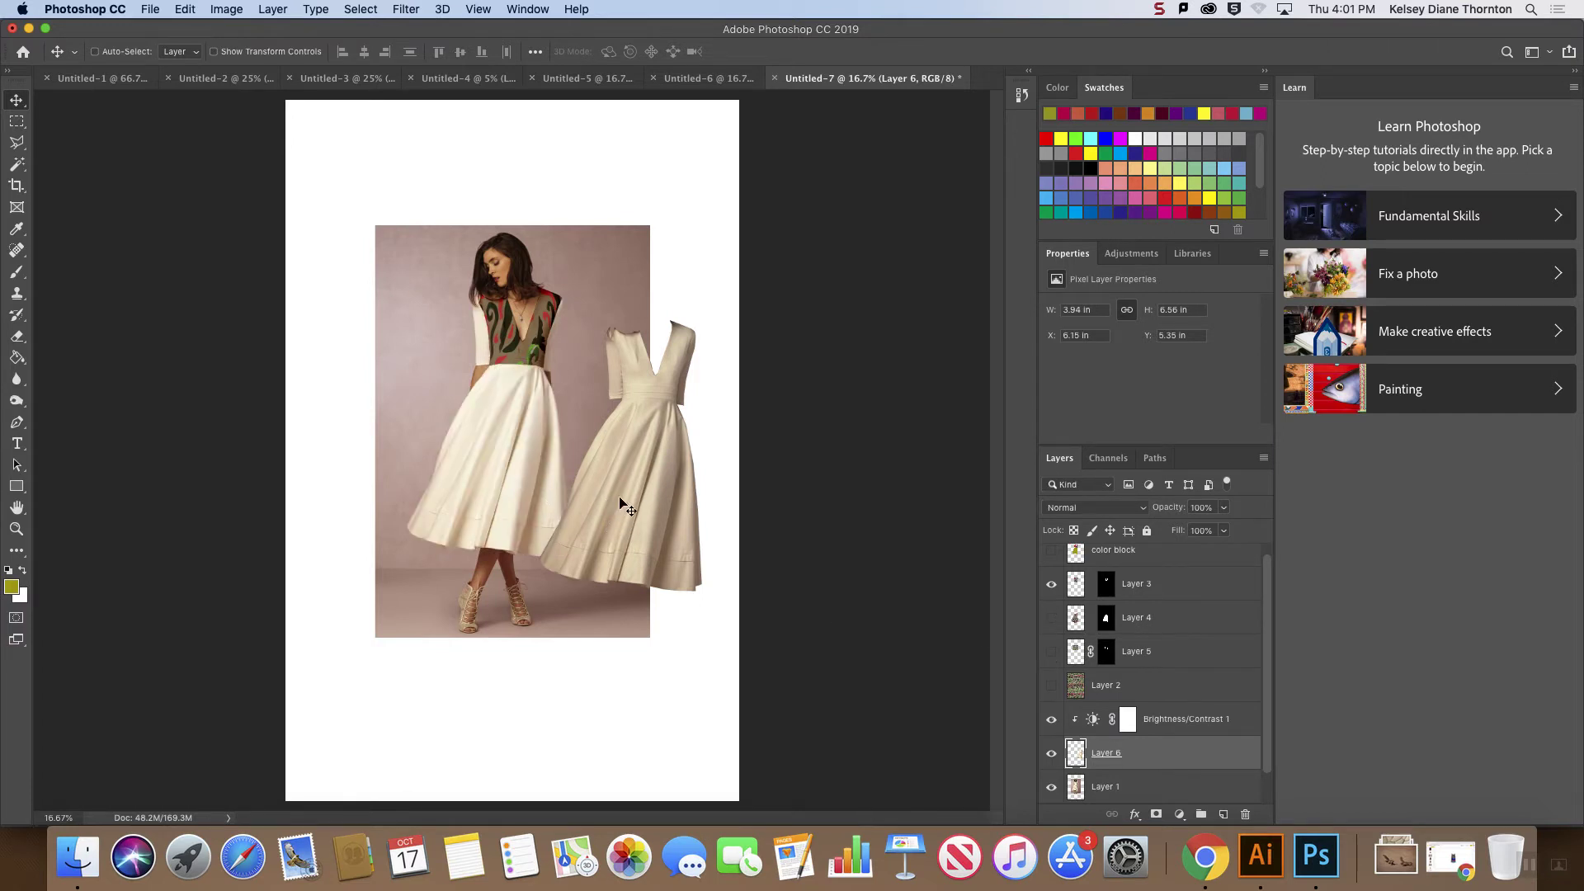
{"action": "key", "text": "super+z"}
{"action": "key", "text": "super+z"}
{"action": "key", "text": "super+z"}
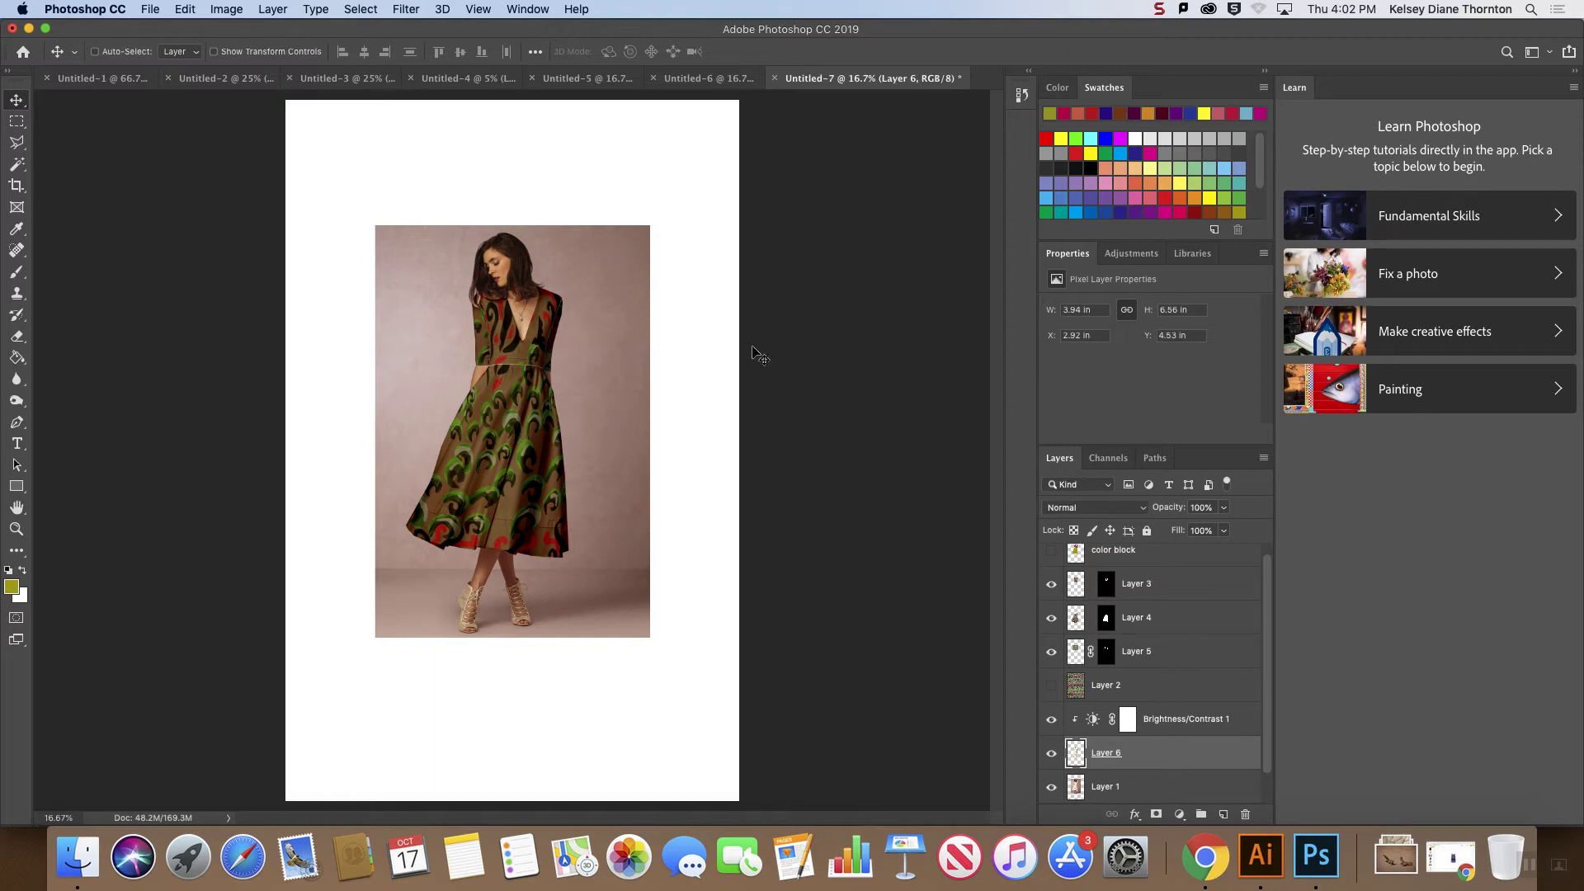
- Set the clipped Brightness/Contrast adjustment to brightness -44 and contrast 100
{"action": "left_click", "coordinate": [1093, 721]}
{"action": "left_click_drag", "start_coordinate": [1115, 355], "coordinate": [1252, 391]}
{"action": "left_click_drag", "start_coordinate": [1133, 355], "coordinate": [1121, 356]}
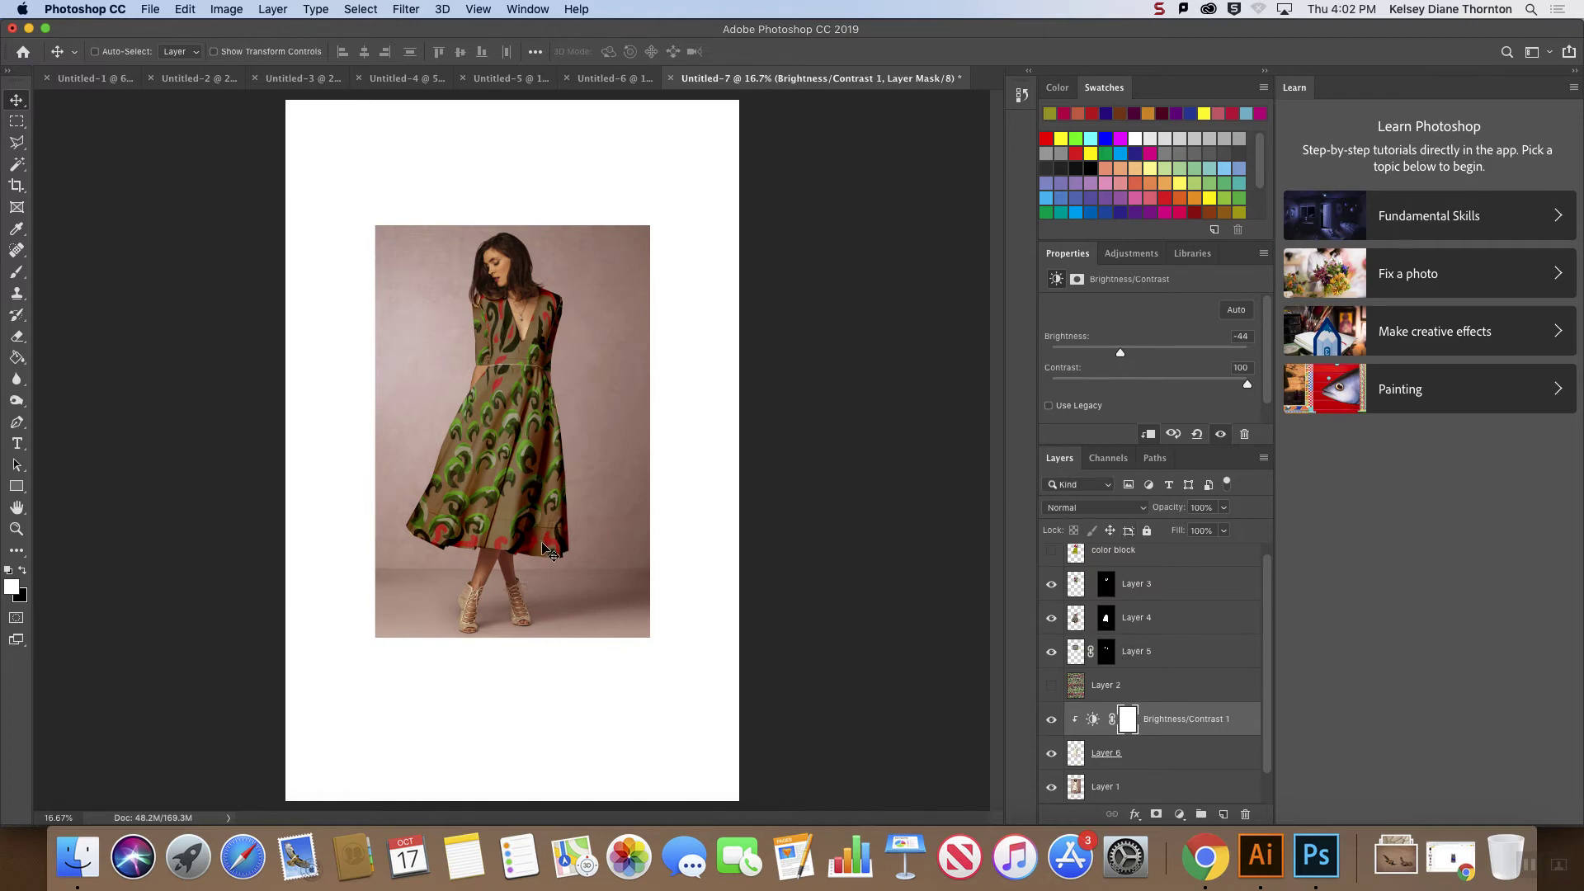
- Open the Layer 4 skirt pattern in the Liquify filter and show all layers as its backdrop
{"action": "key", "text": "super+plus"}
{"action": "key", "text": "super+plus"}
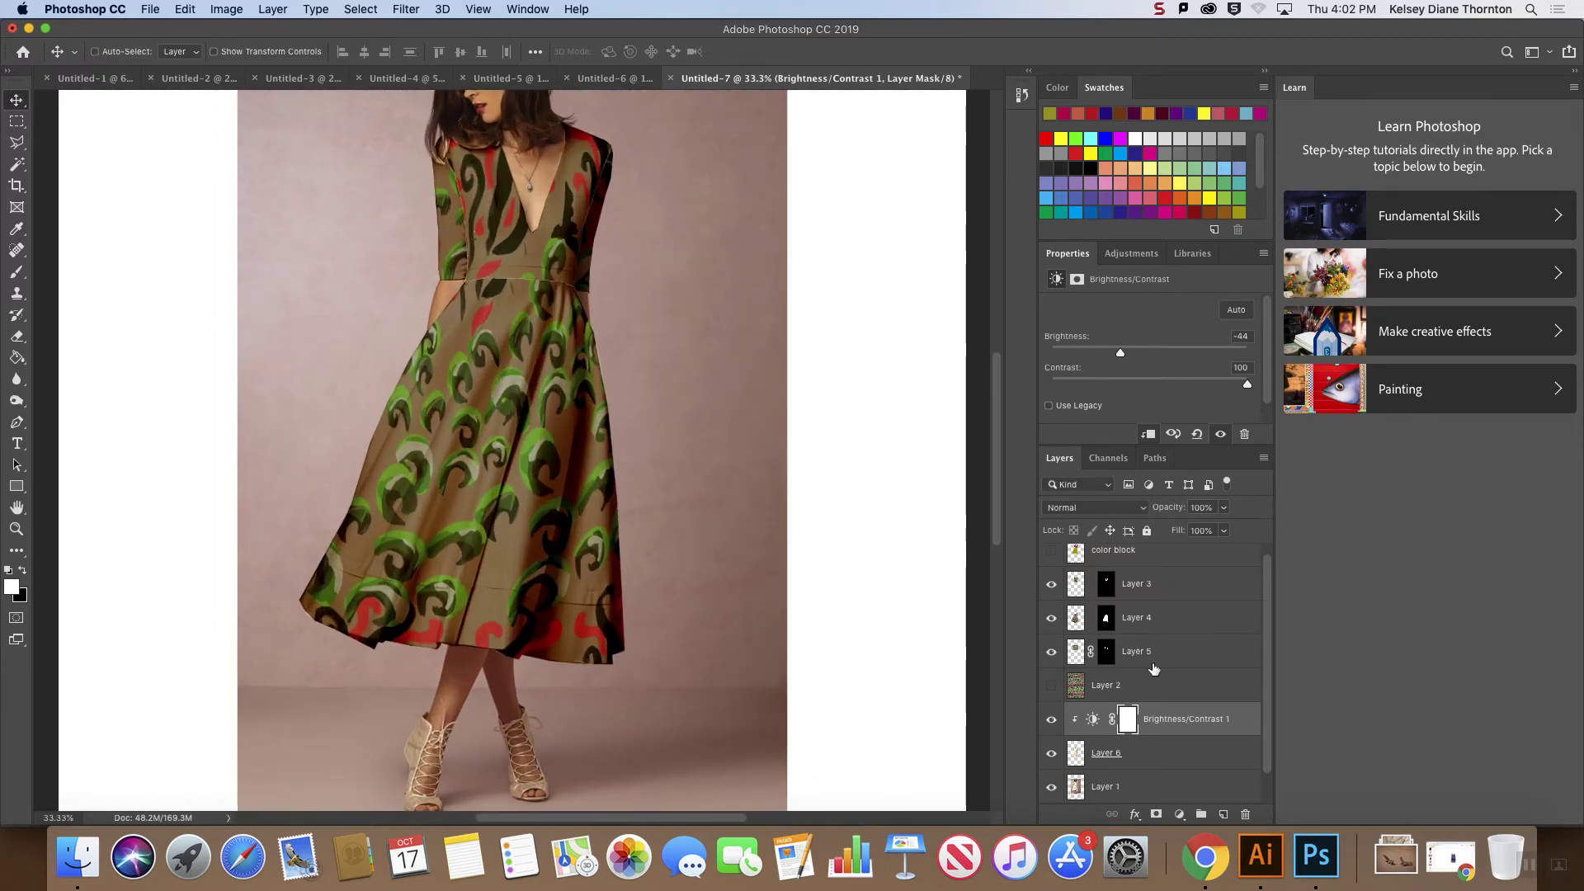
{"action": "scroll", "coordinate": [1158, 667], "scroll_direction": "down", "scroll_amount": 1}
{"action": "scroll", "coordinate": [1158, 666], "scroll_direction": "up", "scroll_amount": 2}
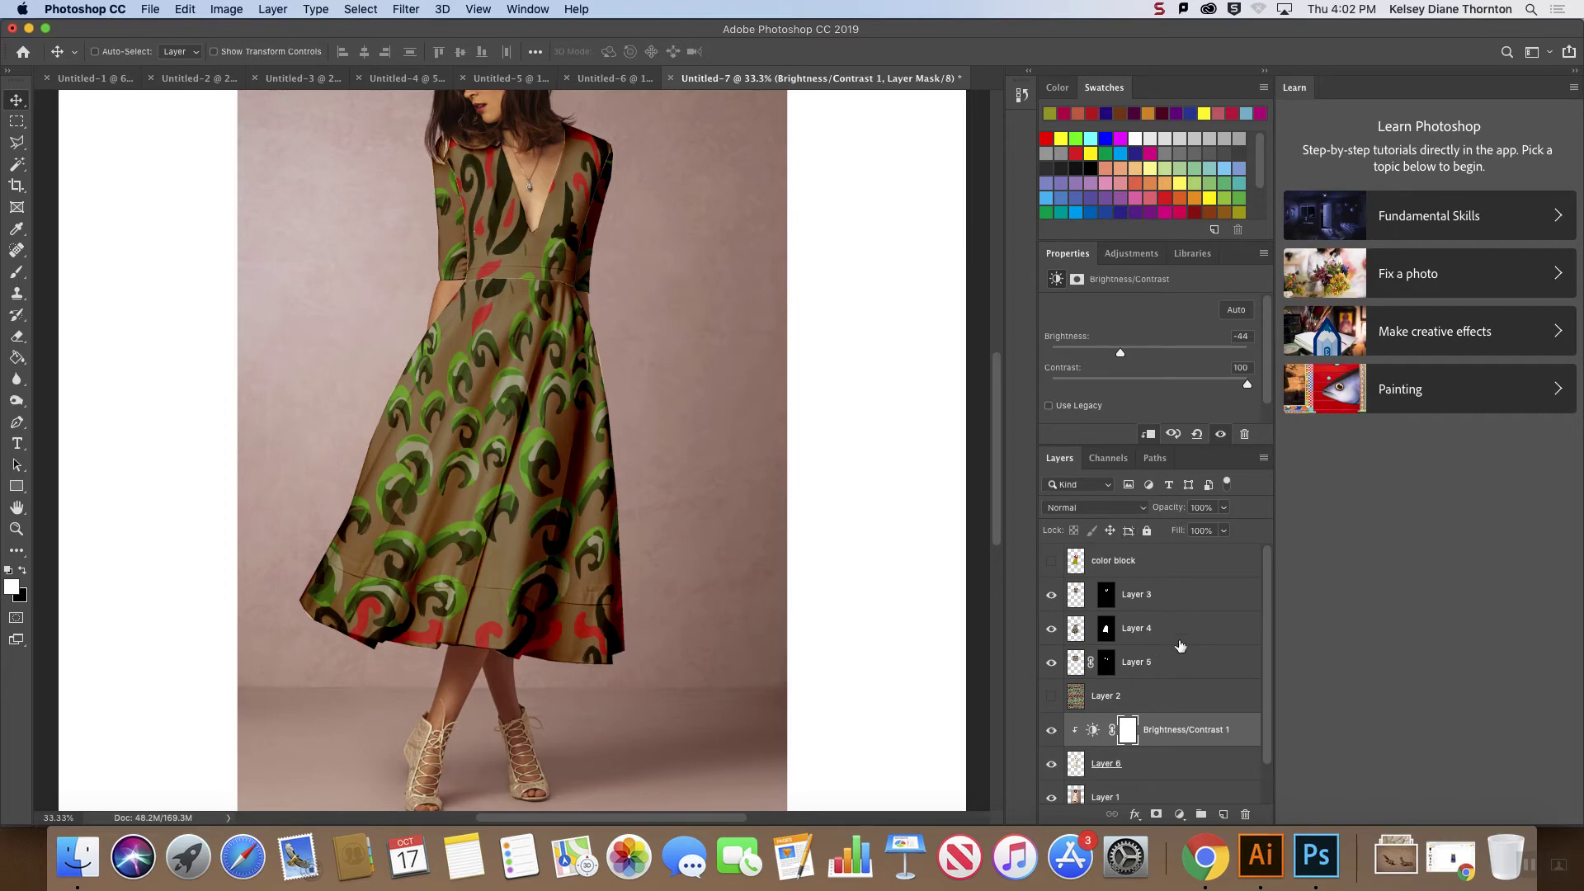
{"action": "left_click", "coordinate": [1143, 627]}
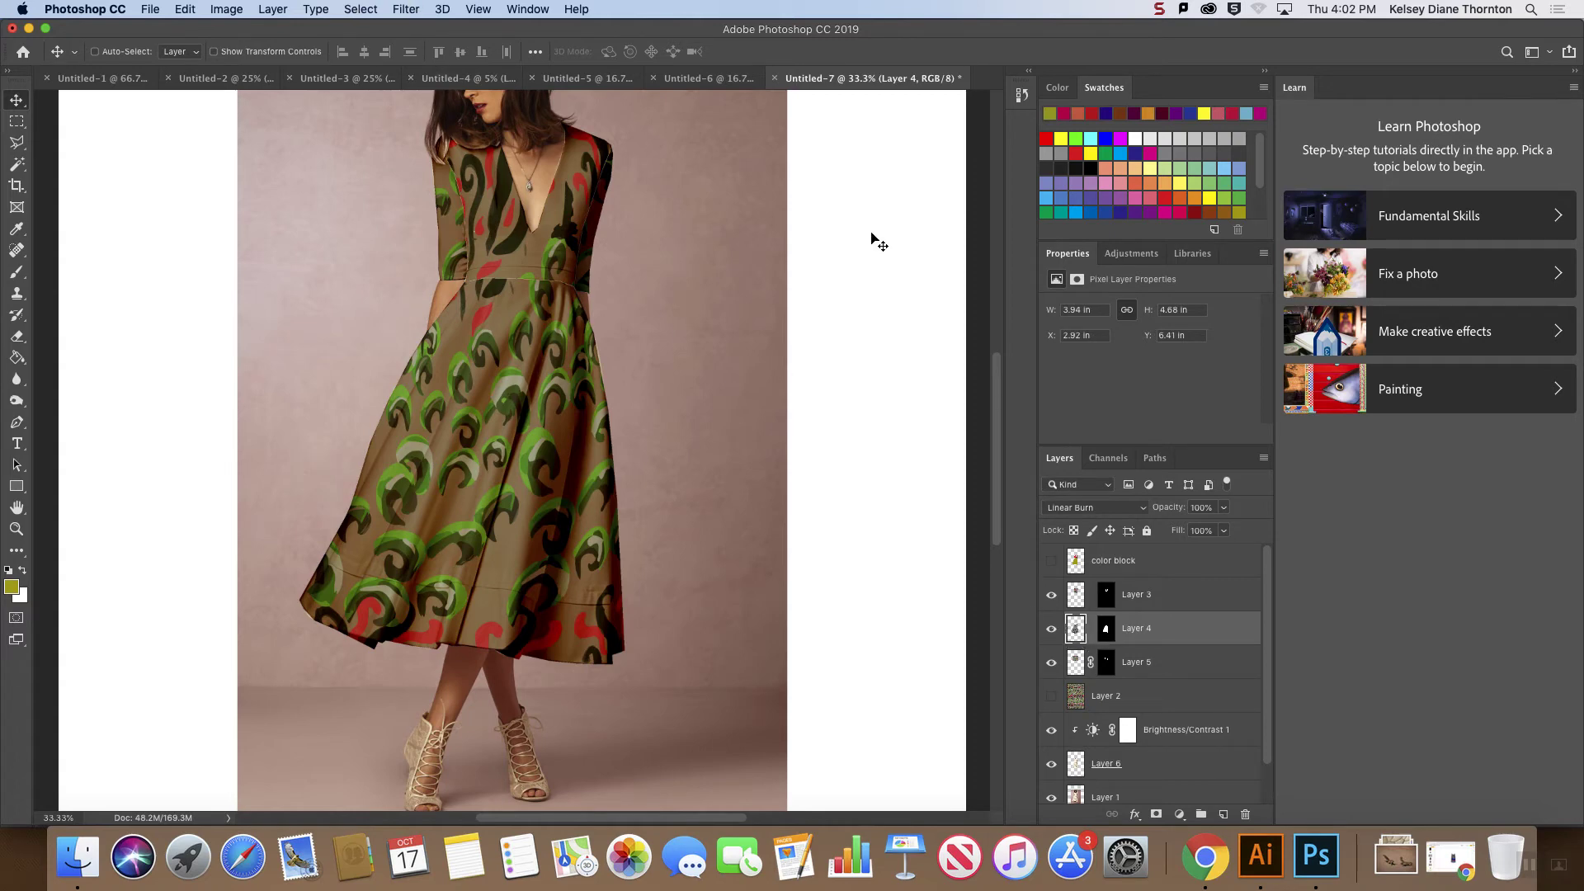
{"action": "left_click", "coordinate": [430, 8]}
{"action": "mouse_move", "coordinate": [410, 9]}
{"action": "left_click", "coordinate": [490, 146]}
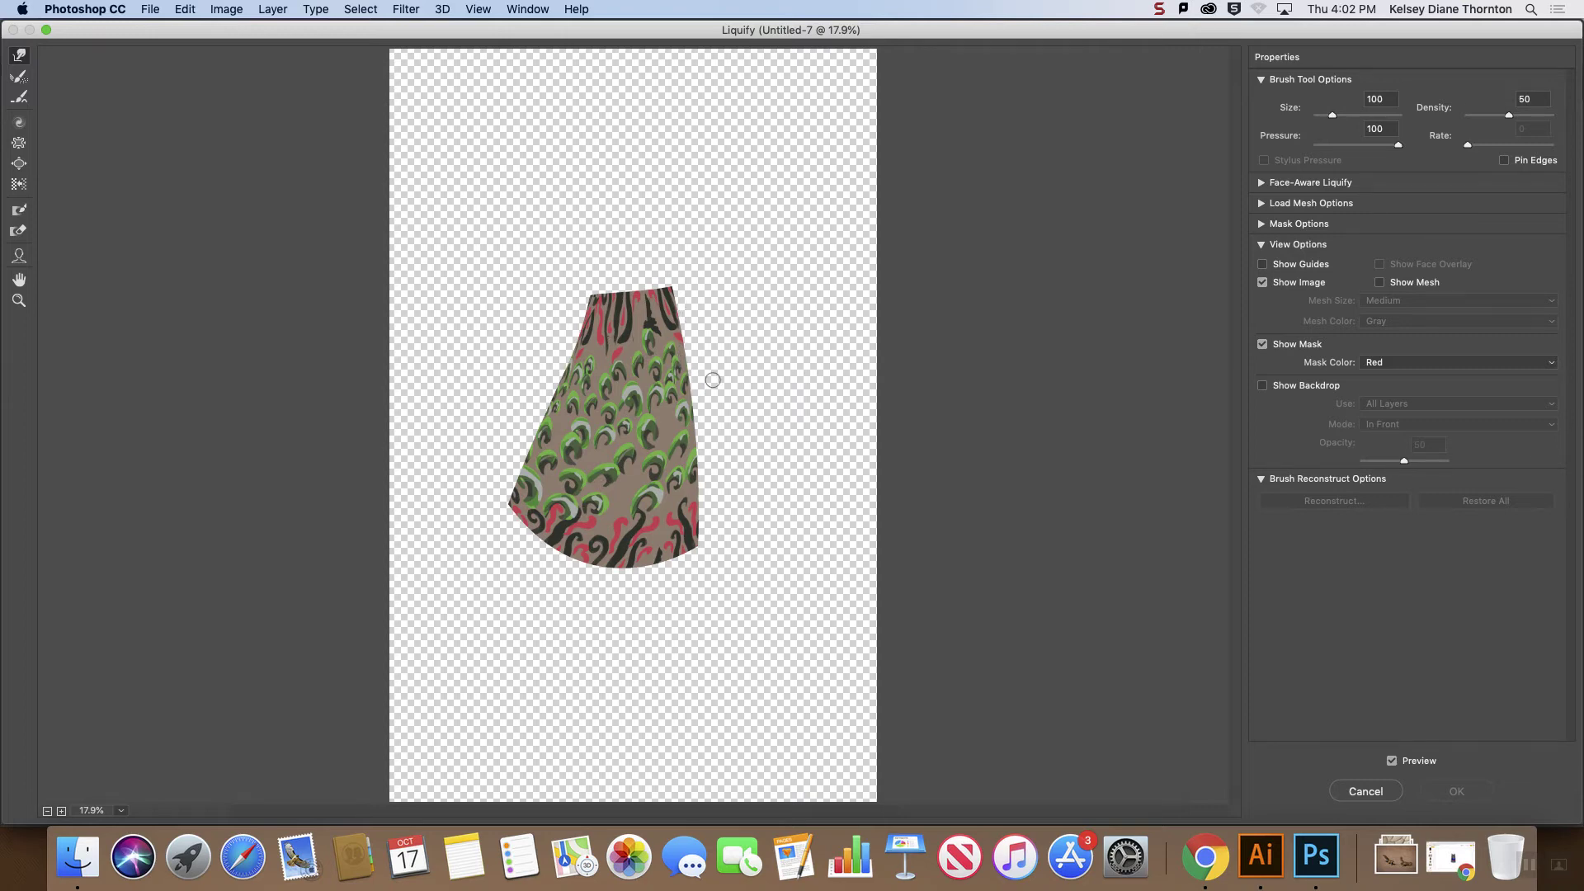
{"action": "left_click", "coordinate": [1273, 385]}
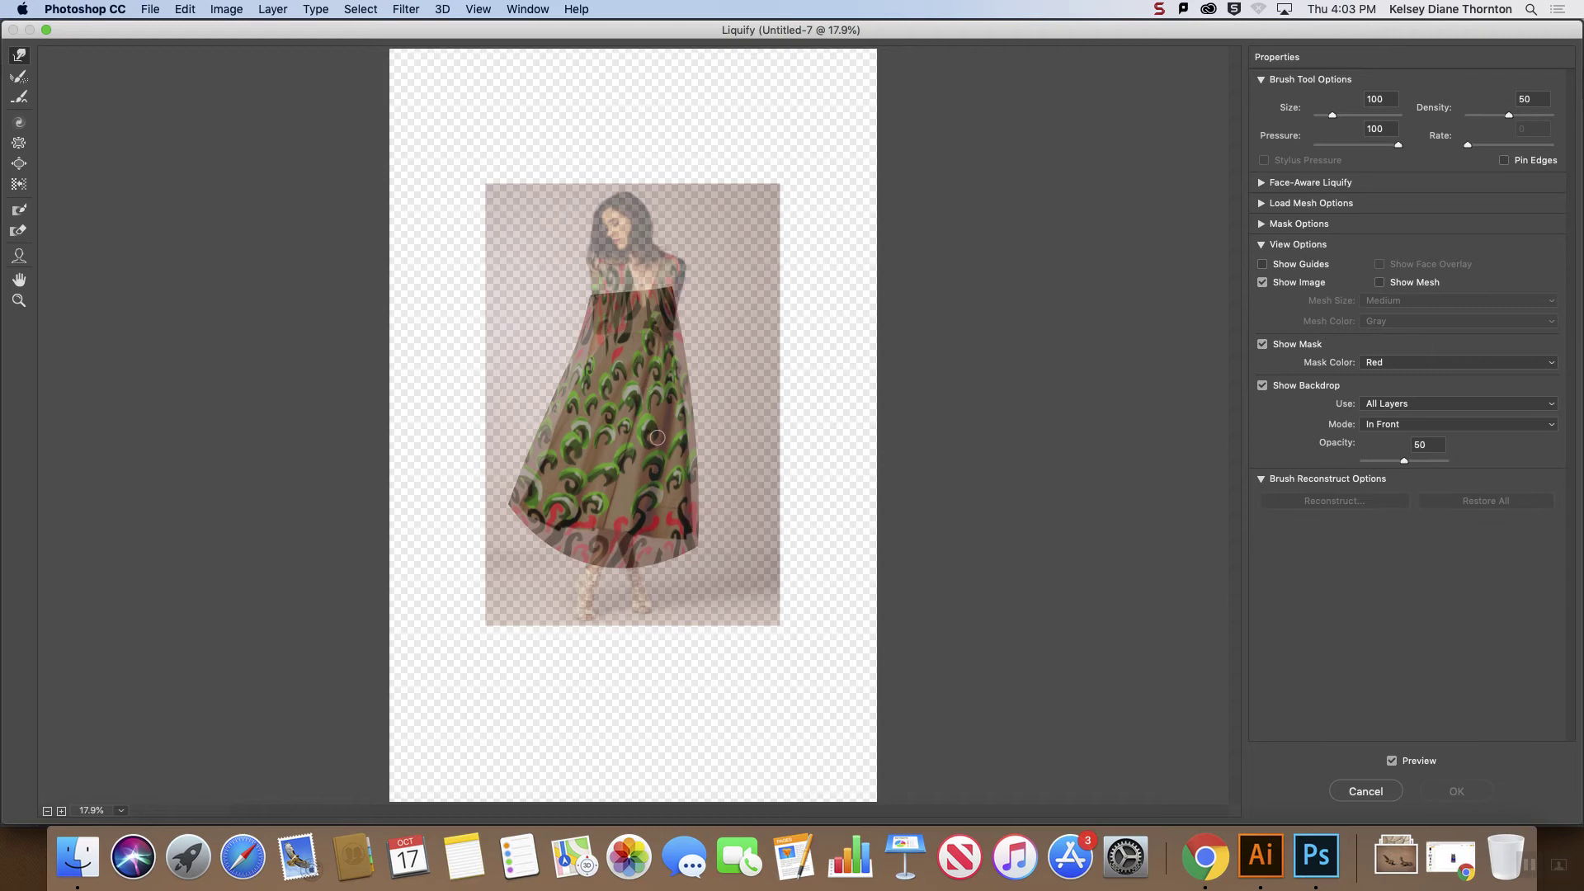
{"action": "key", "text": "super+equal"}
{"action": "key", "text": "super+equal"}
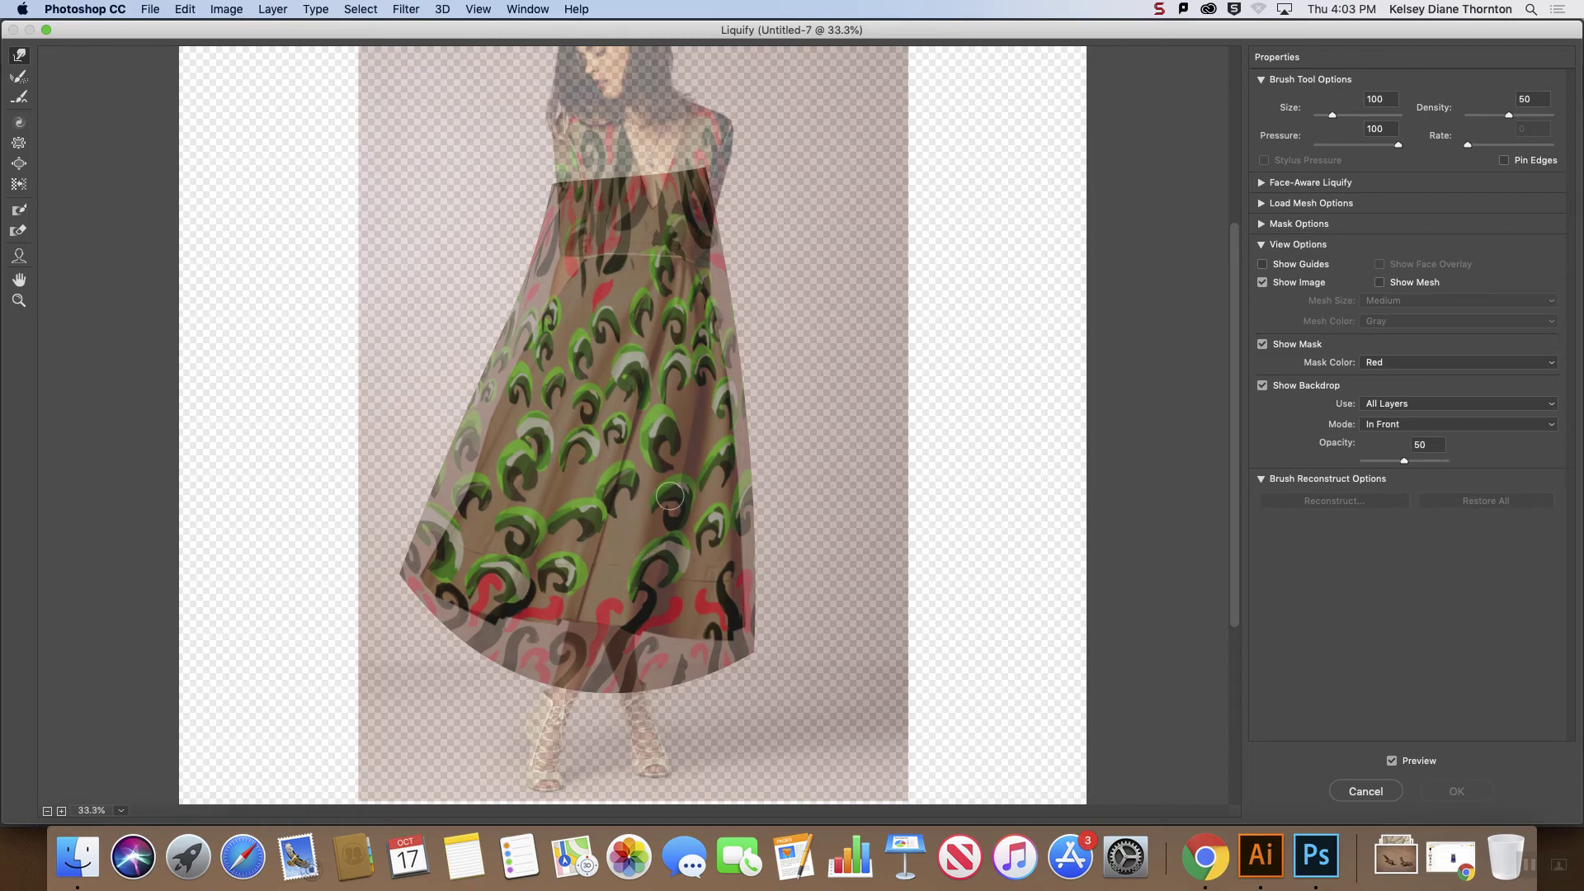
- Try warping the skirt motifs upward with the backdrop hidden, and undo the distortion
{"action": "left_click", "coordinate": [1262, 387]}
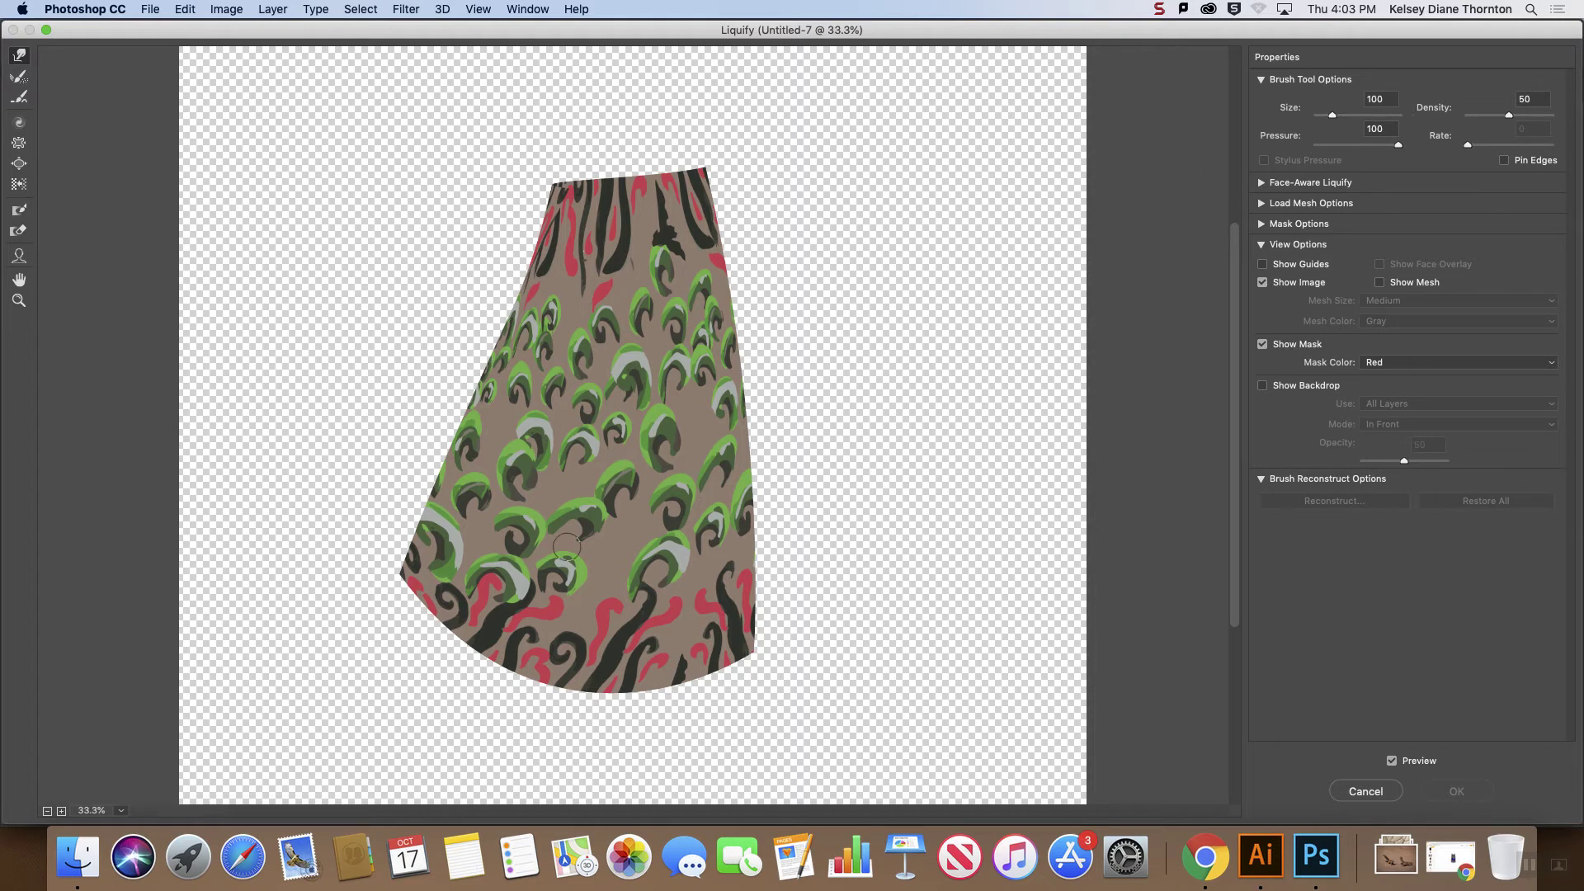
{"action": "mouse_move", "coordinate": [548, 588]}
{"action": "left_mouse_down"}
{"action": "mouse_move", "coordinate": [578, 446]}
{"action": "mouse_move", "coordinate": [601, 417]}
{"action": "left_mouse_up"}
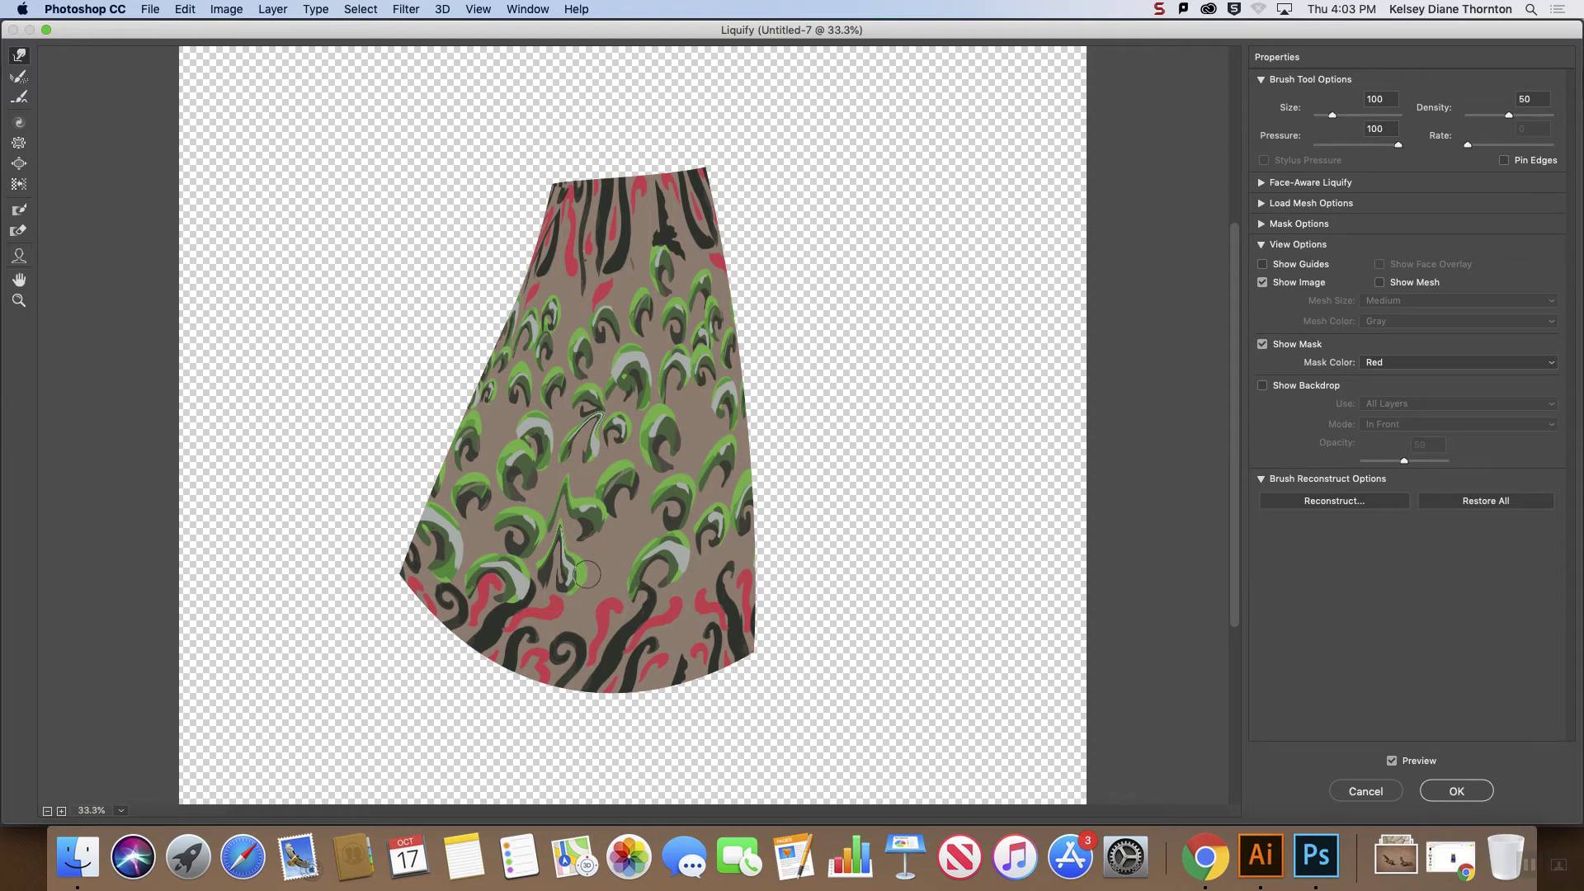
{"action": "key", "text": "super+alt+z"}
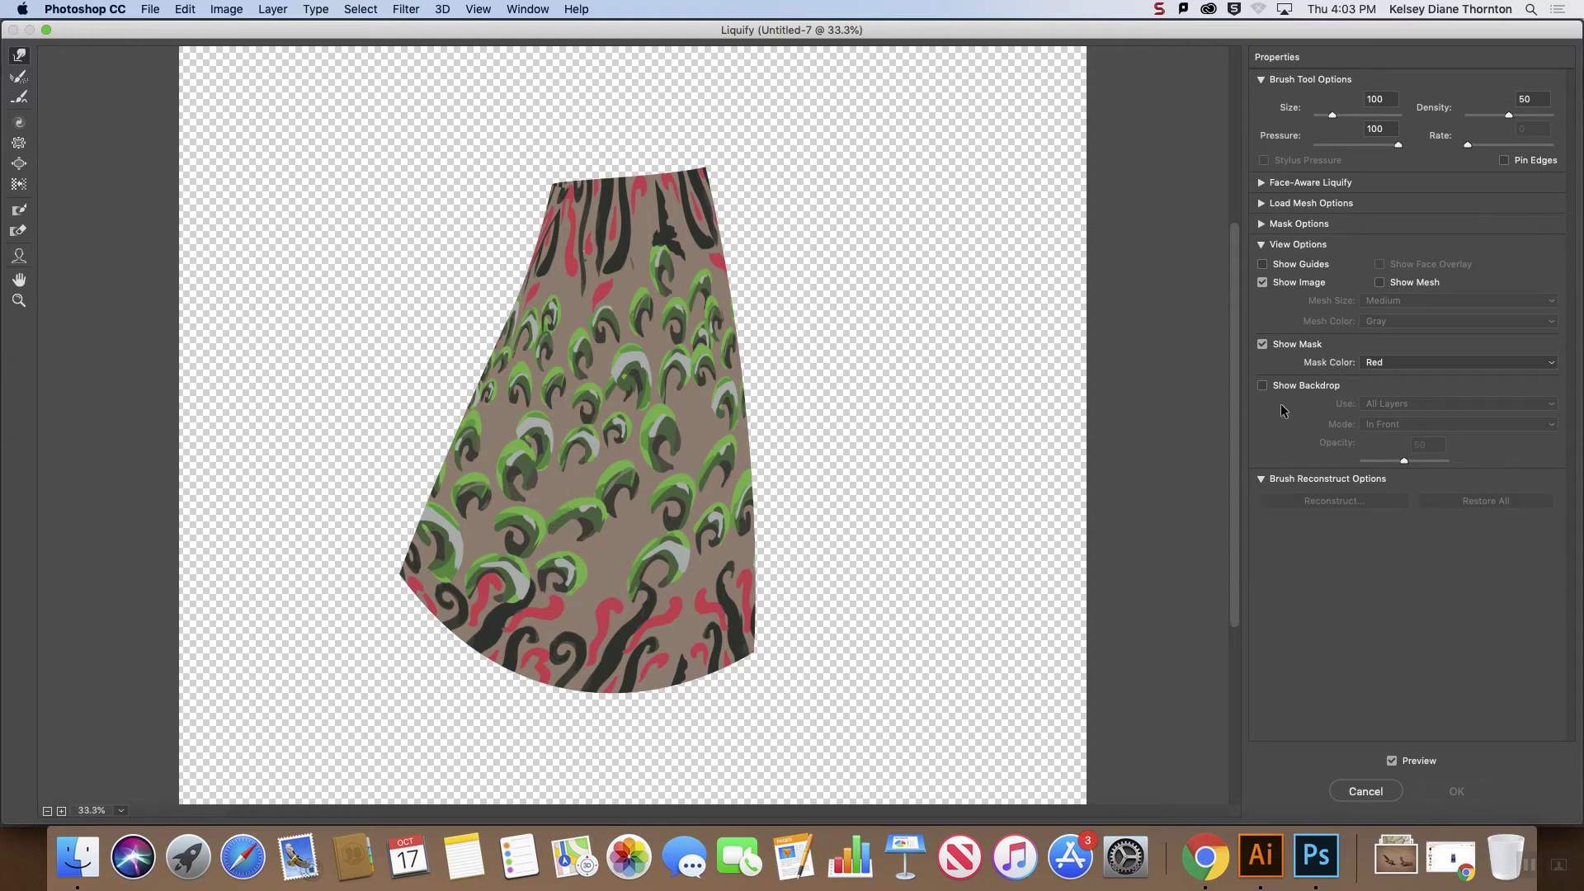
- Show the Liquify backdrop again and use Layer 6 as its source
{"action": "left_click", "coordinate": [1264, 385]}
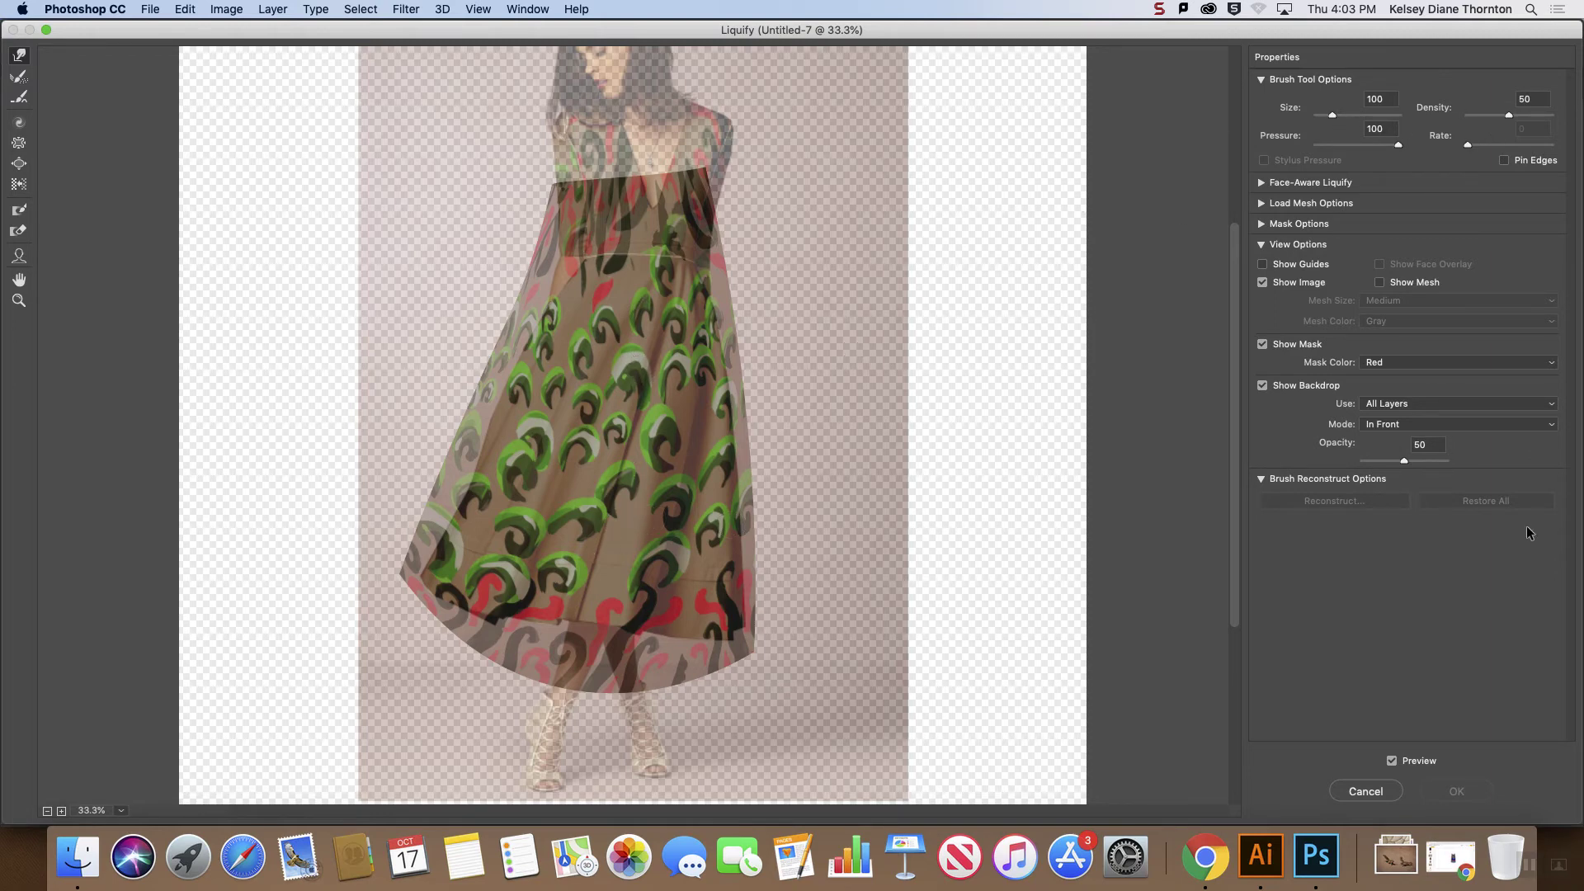
{"action": "left_click", "coordinate": [1404, 429]}
{"action": "left_click", "coordinate": [1386, 405]}
{"action": "left_click", "coordinate": [1386, 405]}
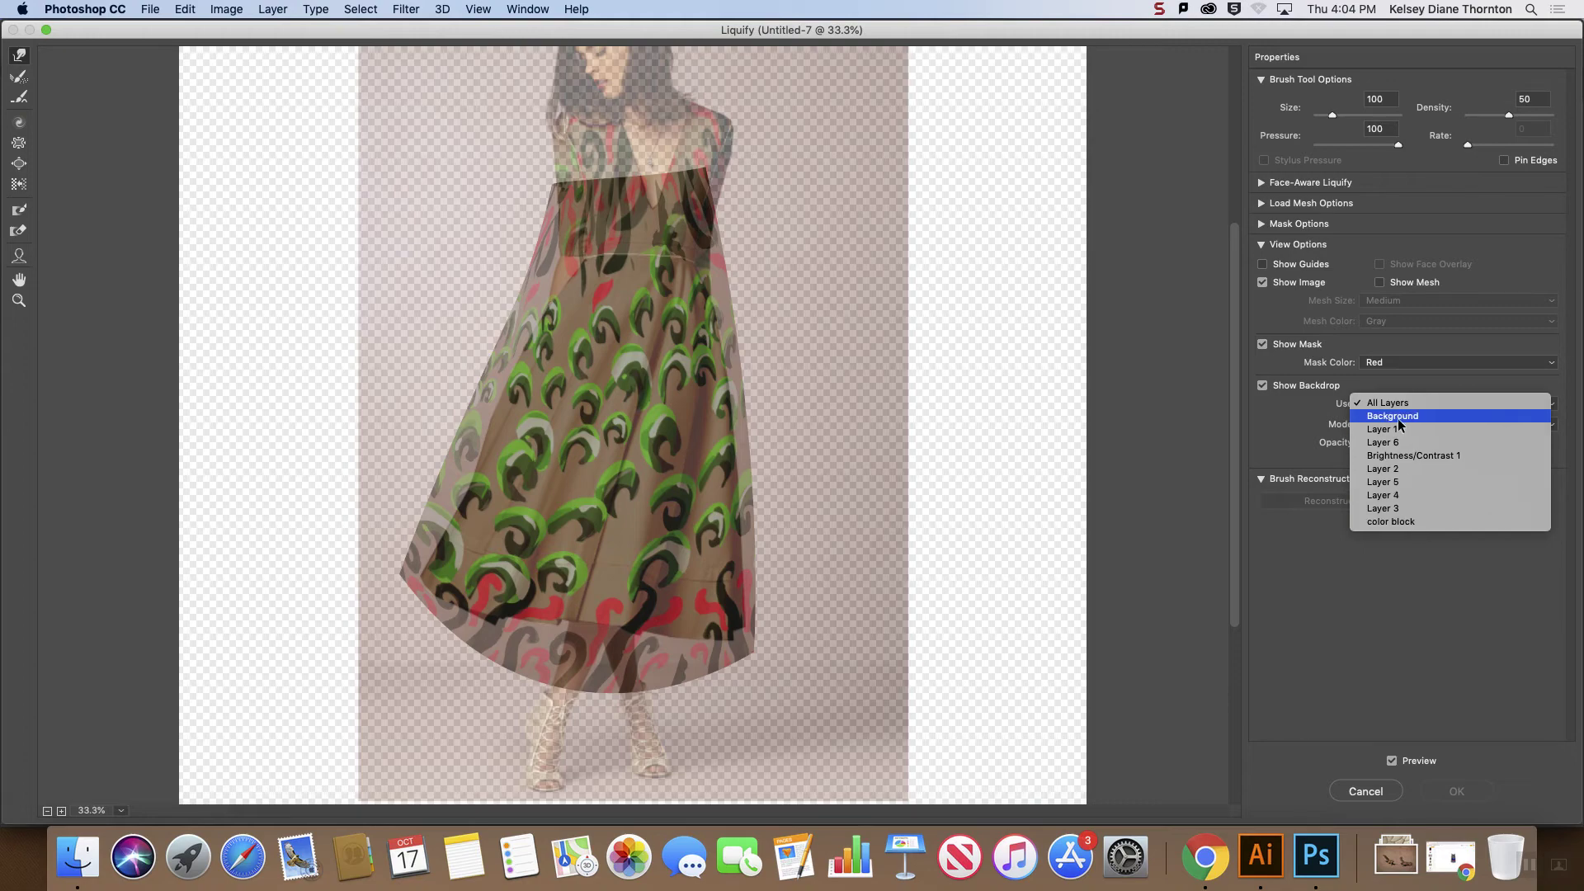
{"action": "left_click", "coordinate": [1400, 418]}
{"action": "left_click", "coordinate": [1393, 404]}
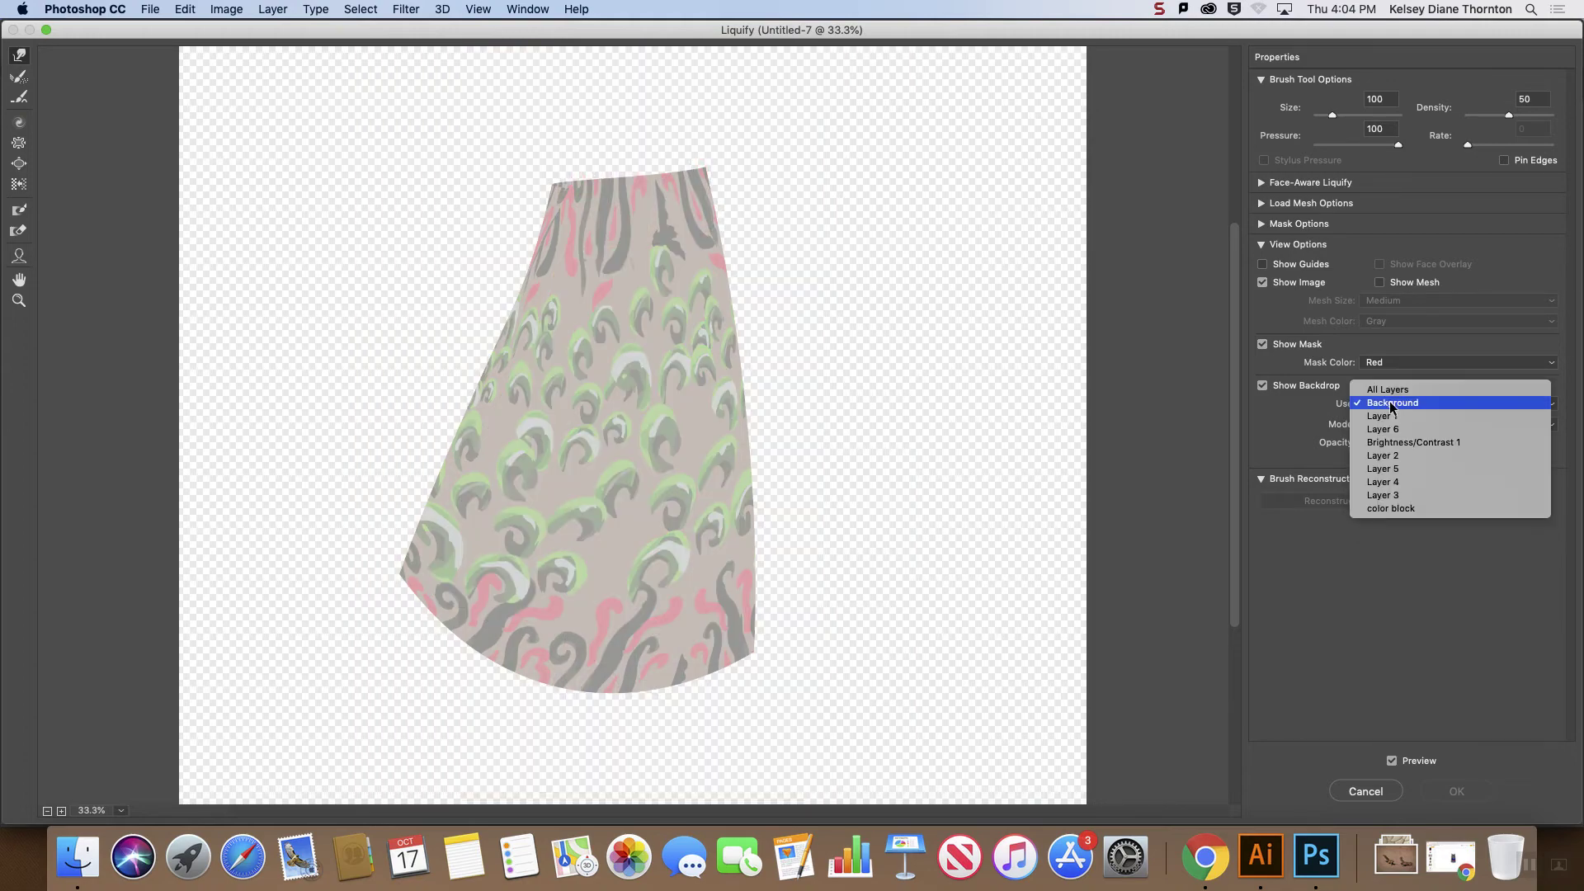
{"action": "left_click", "coordinate": [1393, 417]}
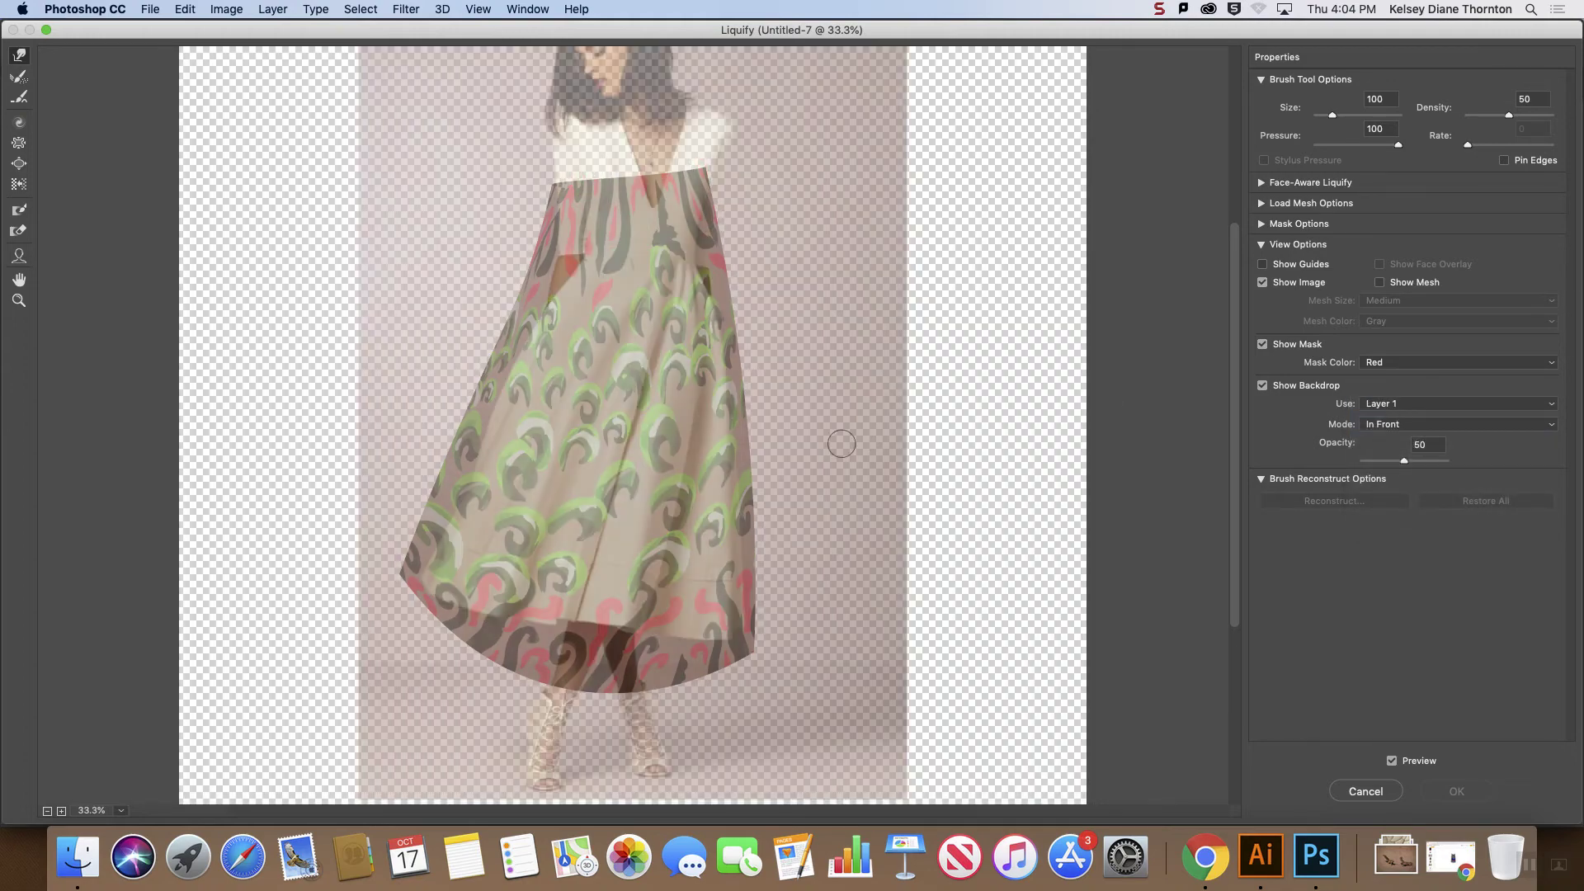
{"action": "left_click", "coordinate": [1429, 404]}
{"action": "left_click", "coordinate": [1423, 417]}
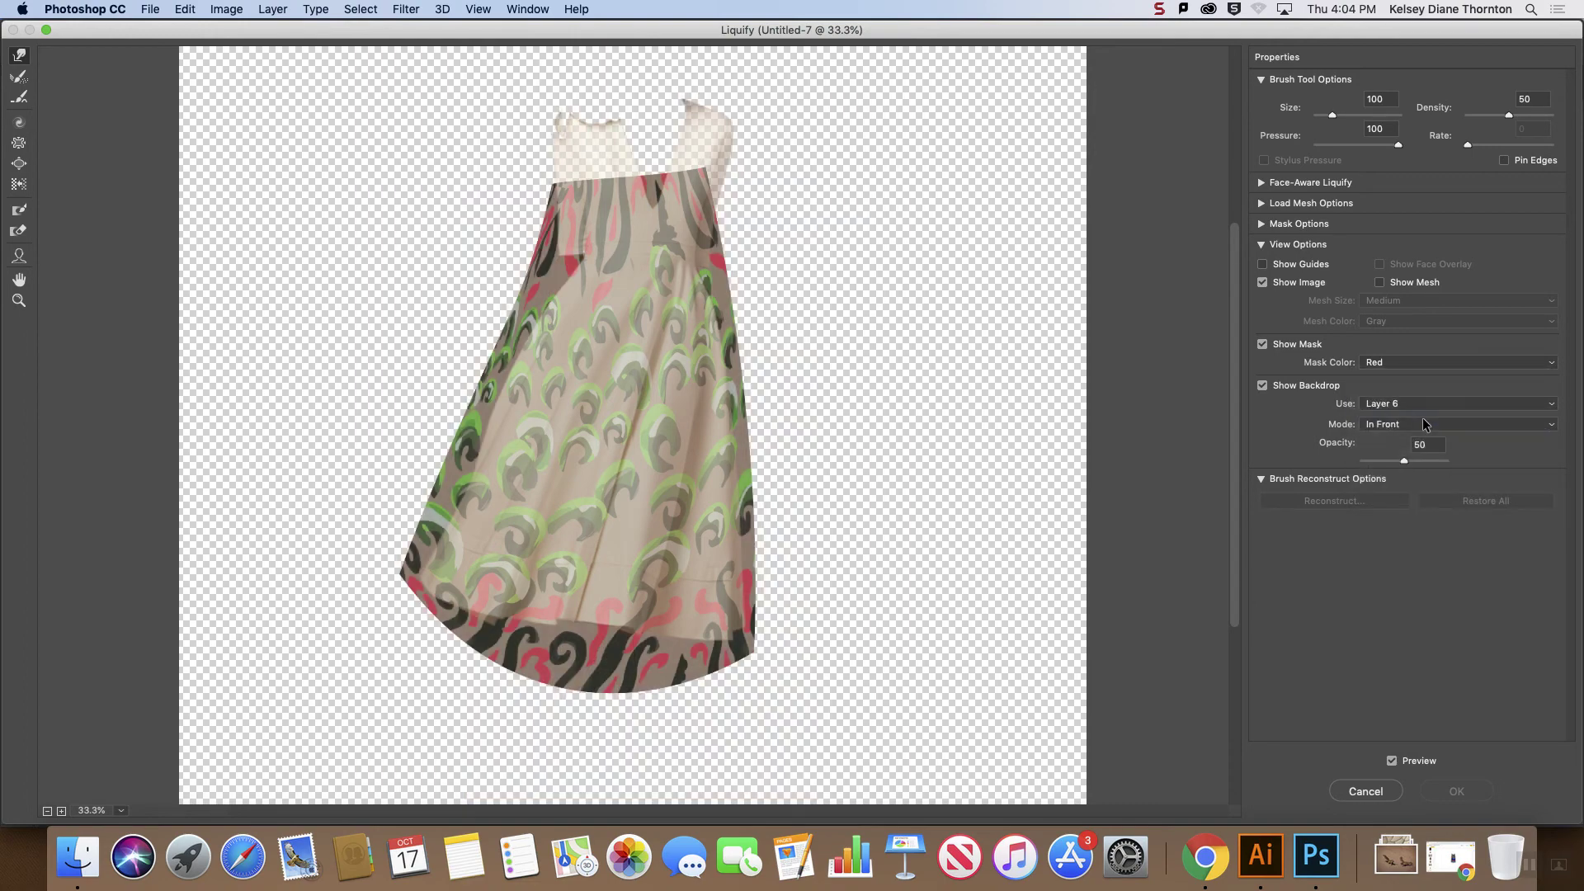
- Try warping the lower skirt motifs along the folds at pressure 100, and undo the strokes
{"action": "left_click", "coordinate": [598, 421]}
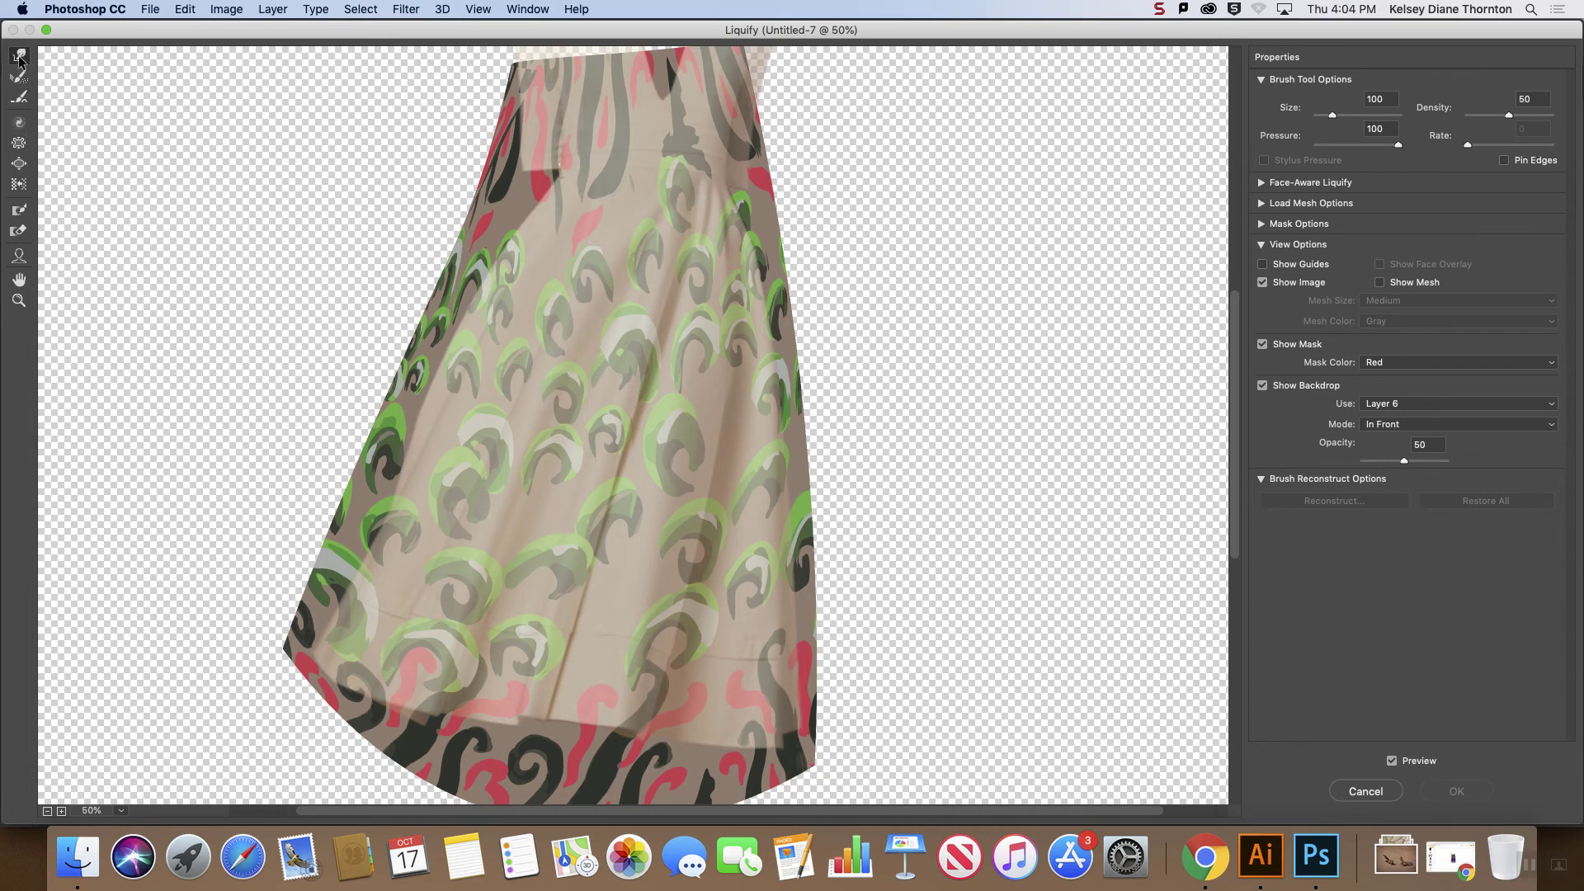
{"action": "left_click_drag", "start_coordinate": [430, 658], "coordinate": [466, 557]}
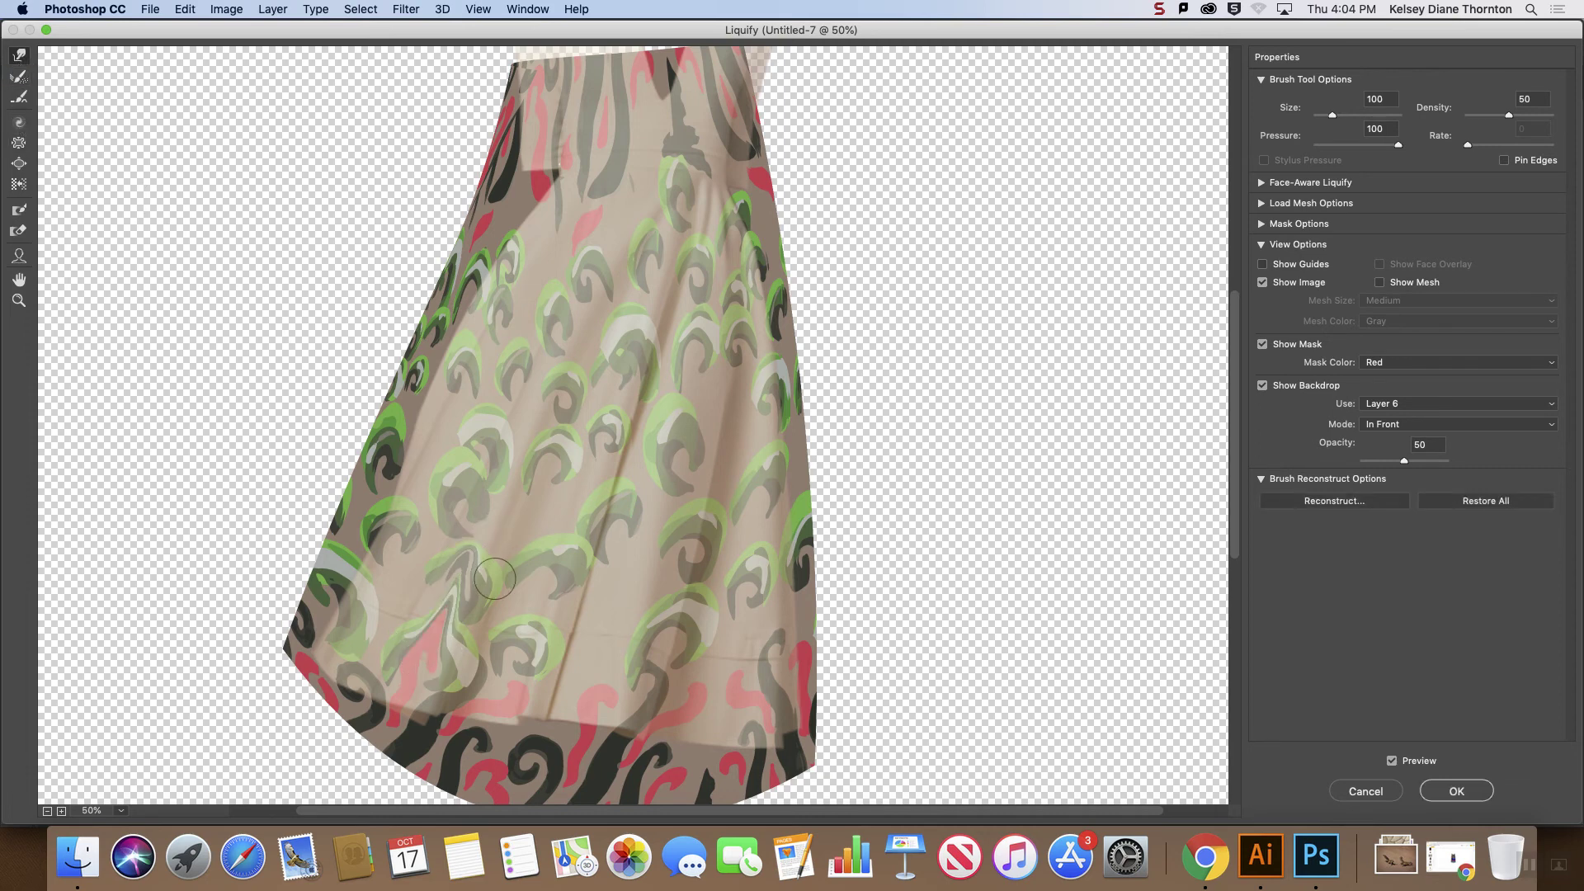
{"action": "left_click_drag", "start_coordinate": [508, 589], "coordinate": [537, 596]}
{"action": "key", "text": "super+alt+z"}
- Set the warp brush pressure to 20, test it on the lower skirt motifs, and undo the test strokes
{"action": "left_click_drag", "start_coordinate": [1395, 146], "coordinate": [1341, 149]}
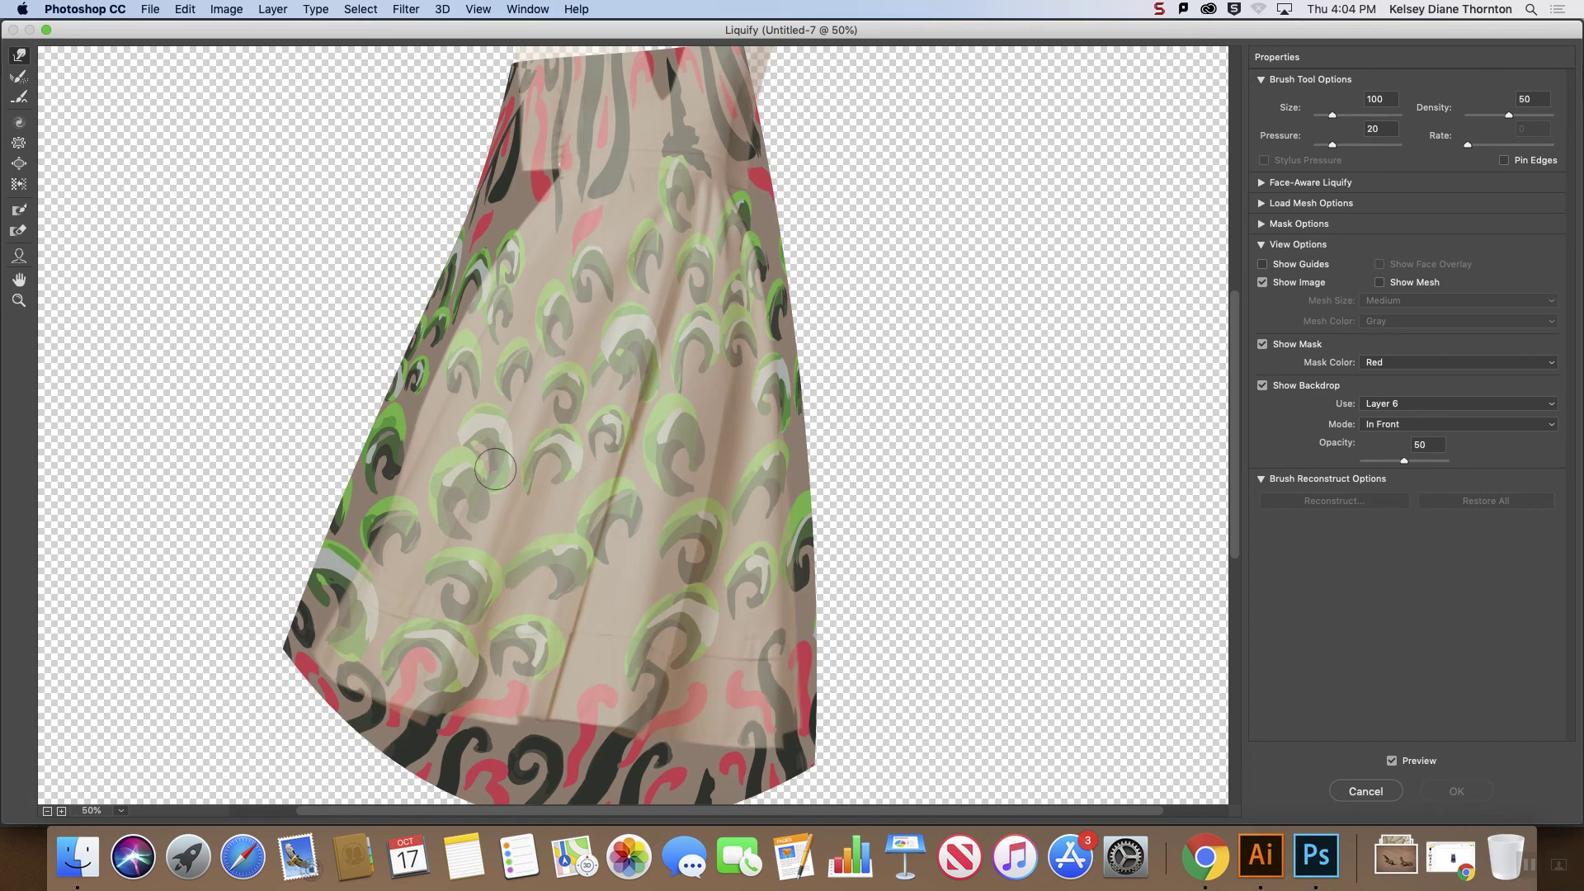
{"action": "mouse_move", "coordinate": [447, 611]}
{"action": "left_mouse_down"}
{"action": "mouse_move", "coordinate": [438, 646]}
{"action": "mouse_move", "coordinate": [498, 514]}
{"action": "mouse_move", "coordinate": [426, 655]}
{"action": "mouse_move", "coordinate": [454, 572]}
{"action": "mouse_move", "coordinate": [479, 519]}
{"action": "mouse_move", "coordinate": [421, 666]}
{"action": "mouse_move", "coordinate": [464, 593]}
{"action": "mouse_move", "coordinate": [439, 673]}
{"action": "mouse_move", "coordinate": [467, 549]}
{"action": "mouse_move", "coordinate": [408, 661]}
{"action": "mouse_move", "coordinate": [494, 682]}
{"action": "left_mouse_up"}
{"action": "key", "text": "super+space"}
{"action": "key", "text": "super+z"}
{"action": "key", "text": "super+z"}
{"action": "key", "text": "super+z"}
{"action": "key", "text": "super+z"}
{"action": "key", "text": "super+z"}
- Set the brush size to 166, warp the skirt motifs gently along the folds, and apply the Liquify filter
{"action": "left_click_drag", "start_coordinate": [1332, 115], "coordinate": [1350, 116]}
{"action": "mouse_move", "coordinate": [642, 641]}
{"action": "left_mouse_down"}
{"action": "mouse_move", "coordinate": [611, 627]}
{"action": "mouse_move", "coordinate": [632, 689]}
{"action": "mouse_move", "coordinate": [594, 646]}
{"action": "mouse_move", "coordinate": [649, 683]}
{"action": "mouse_move", "coordinate": [624, 617]}
{"action": "mouse_move", "coordinate": [674, 615]}
{"action": "mouse_move", "coordinate": [628, 618]}
{"action": "mouse_move", "coordinate": [668, 651]}
{"action": "mouse_move", "coordinate": [638, 621]}
{"action": "mouse_move", "coordinate": [658, 620]}
{"action": "mouse_move", "coordinate": [640, 594]}
{"action": "mouse_move", "coordinate": [675, 596]}
{"action": "mouse_move", "coordinate": [639, 604]}
{"action": "mouse_move", "coordinate": [673, 617]}
{"action": "mouse_move", "coordinate": [629, 600]}
{"action": "mouse_move", "coordinate": [663, 667]}
{"action": "mouse_move", "coordinate": [642, 633]}
{"action": "mouse_move", "coordinate": [665, 657]}
{"action": "mouse_move", "coordinate": [648, 638]}
{"action": "mouse_move", "coordinate": [651, 677]}
{"action": "mouse_move", "coordinate": [656, 512]}
{"action": "mouse_move", "coordinate": [681, 540]}
{"action": "mouse_move", "coordinate": [708, 380]}
{"action": "mouse_move", "coordinate": [630, 634]}
{"action": "mouse_move", "coordinate": [664, 472]}
{"action": "mouse_move", "coordinate": [722, 331]}
{"action": "mouse_move", "coordinate": [646, 532]}
{"action": "mouse_move", "coordinate": [641, 663]}
{"action": "mouse_move", "coordinate": [651, 440]}
{"action": "mouse_move", "coordinate": [534, 522]}
{"action": "mouse_move", "coordinate": [511, 618]}
{"action": "mouse_move", "coordinate": [641, 553]}
{"action": "mouse_move", "coordinate": [654, 480]}
{"action": "mouse_move", "coordinate": [604, 693]}
{"action": "mouse_move", "coordinate": [525, 569]}
{"action": "mouse_move", "coordinate": [565, 525]}
{"action": "mouse_move", "coordinate": [535, 647]}
{"action": "mouse_move", "coordinate": [613, 447]}
{"action": "mouse_move", "coordinate": [484, 537]}
{"action": "mouse_move", "coordinate": [420, 710]}
{"action": "mouse_move", "coordinate": [499, 491]}
{"action": "mouse_move", "coordinate": [493, 466]}
{"action": "mouse_move", "coordinate": [455, 499]}
{"action": "mouse_move", "coordinate": [510, 350]}
{"action": "mouse_move", "coordinate": [557, 310]}
{"action": "mouse_move", "coordinate": [511, 357]}
{"action": "mouse_move", "coordinate": [562, 340]}
{"action": "mouse_move", "coordinate": [481, 355]}
{"action": "mouse_move", "coordinate": [531, 260]}
{"action": "mouse_move", "coordinate": [491, 286]}
{"action": "mouse_move", "coordinate": [562, 396]}
{"action": "left_mouse_up"}
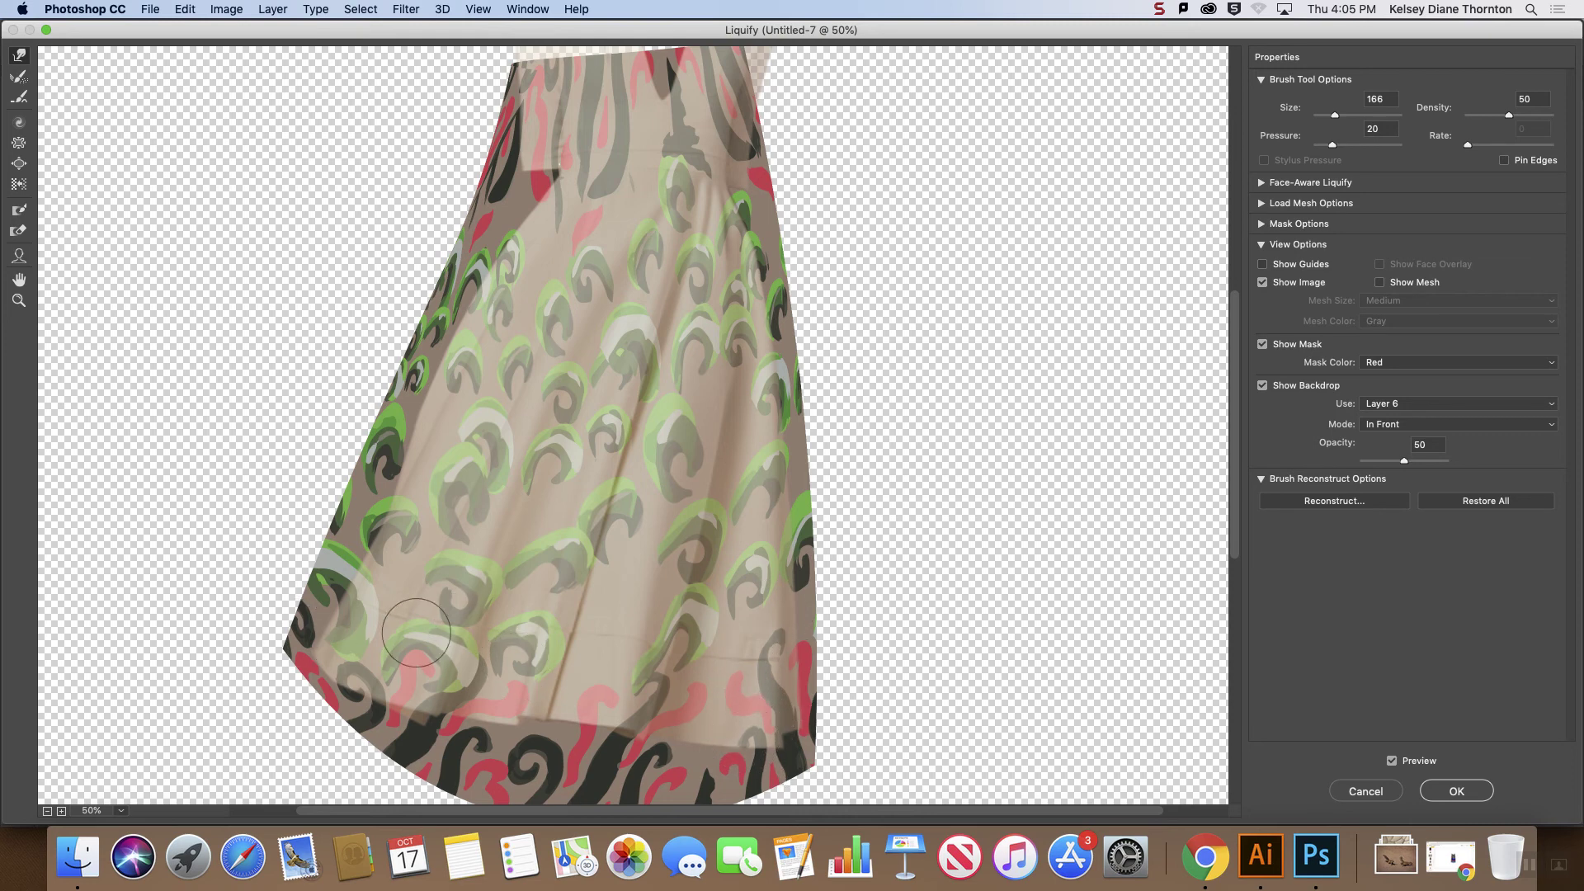
{"action": "mouse_move", "coordinate": [401, 643]}
{"action": "left_mouse_down"}
{"action": "mouse_move", "coordinate": [383, 651]}
{"action": "mouse_move", "coordinate": [441, 664]}
{"action": "mouse_move", "coordinate": [453, 612]}
{"action": "left_mouse_up"}
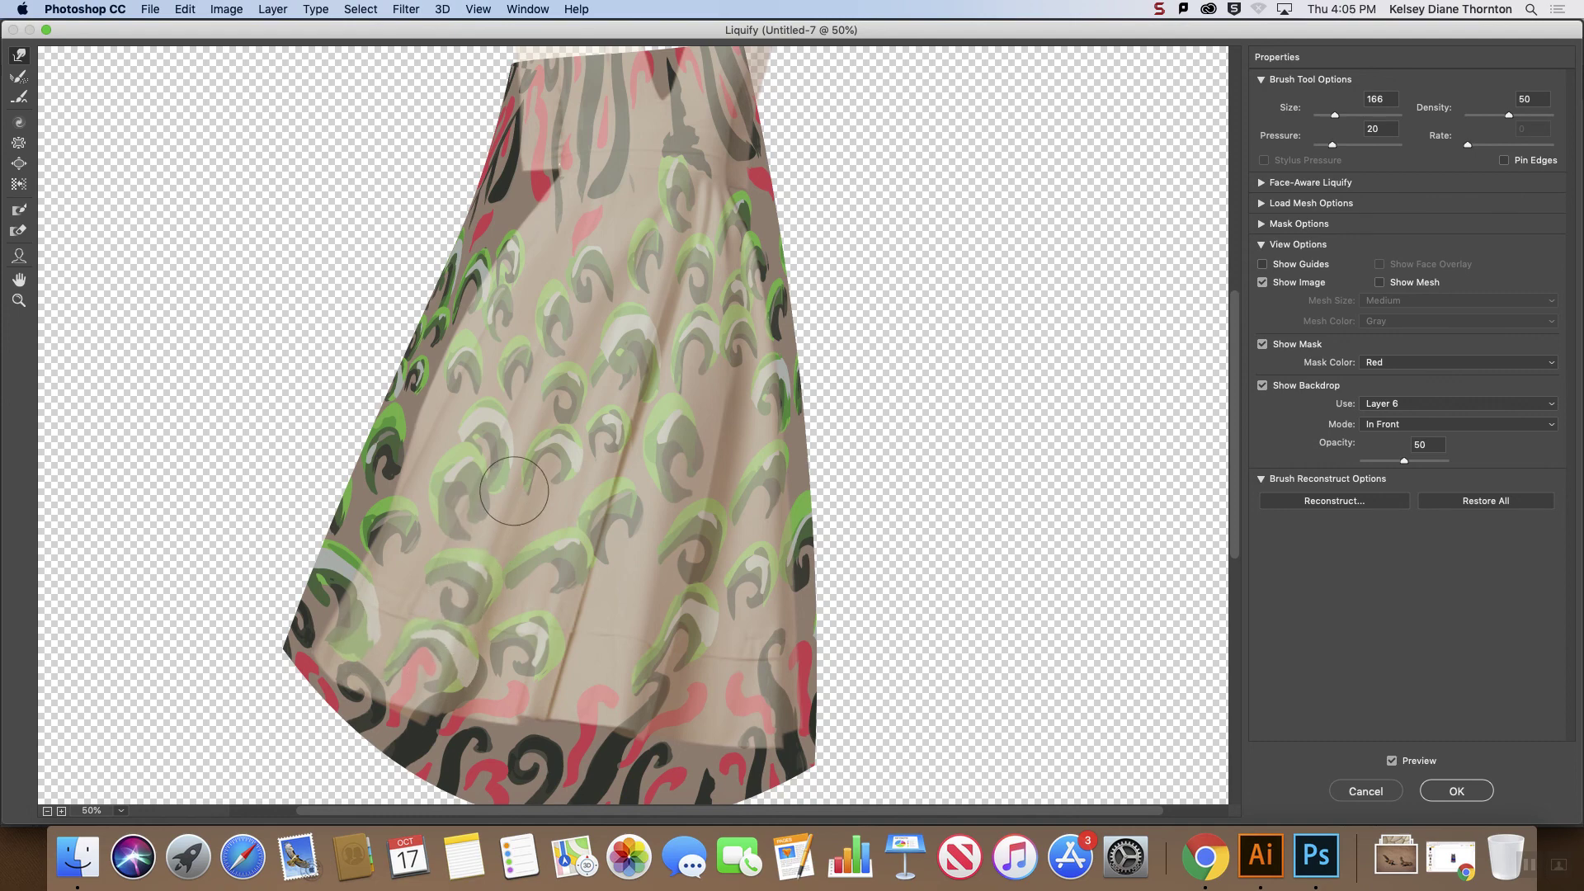
{"action": "left_click", "coordinate": [1456, 791]}
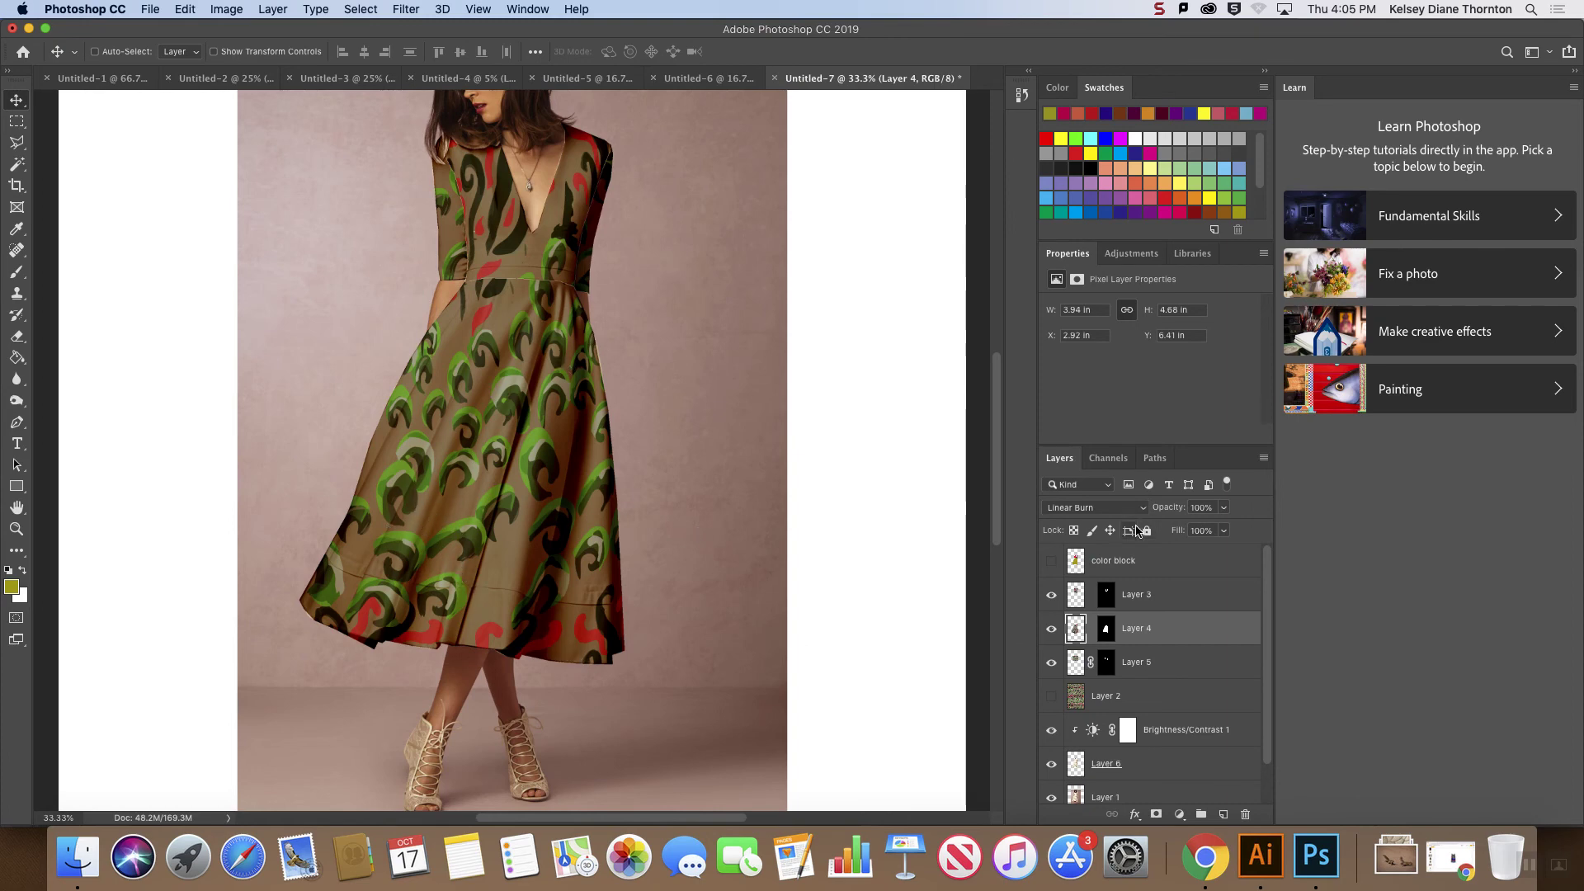
{"action": "key", "text": "super+minus"}
{"action": "key", "text": "super+minus"}
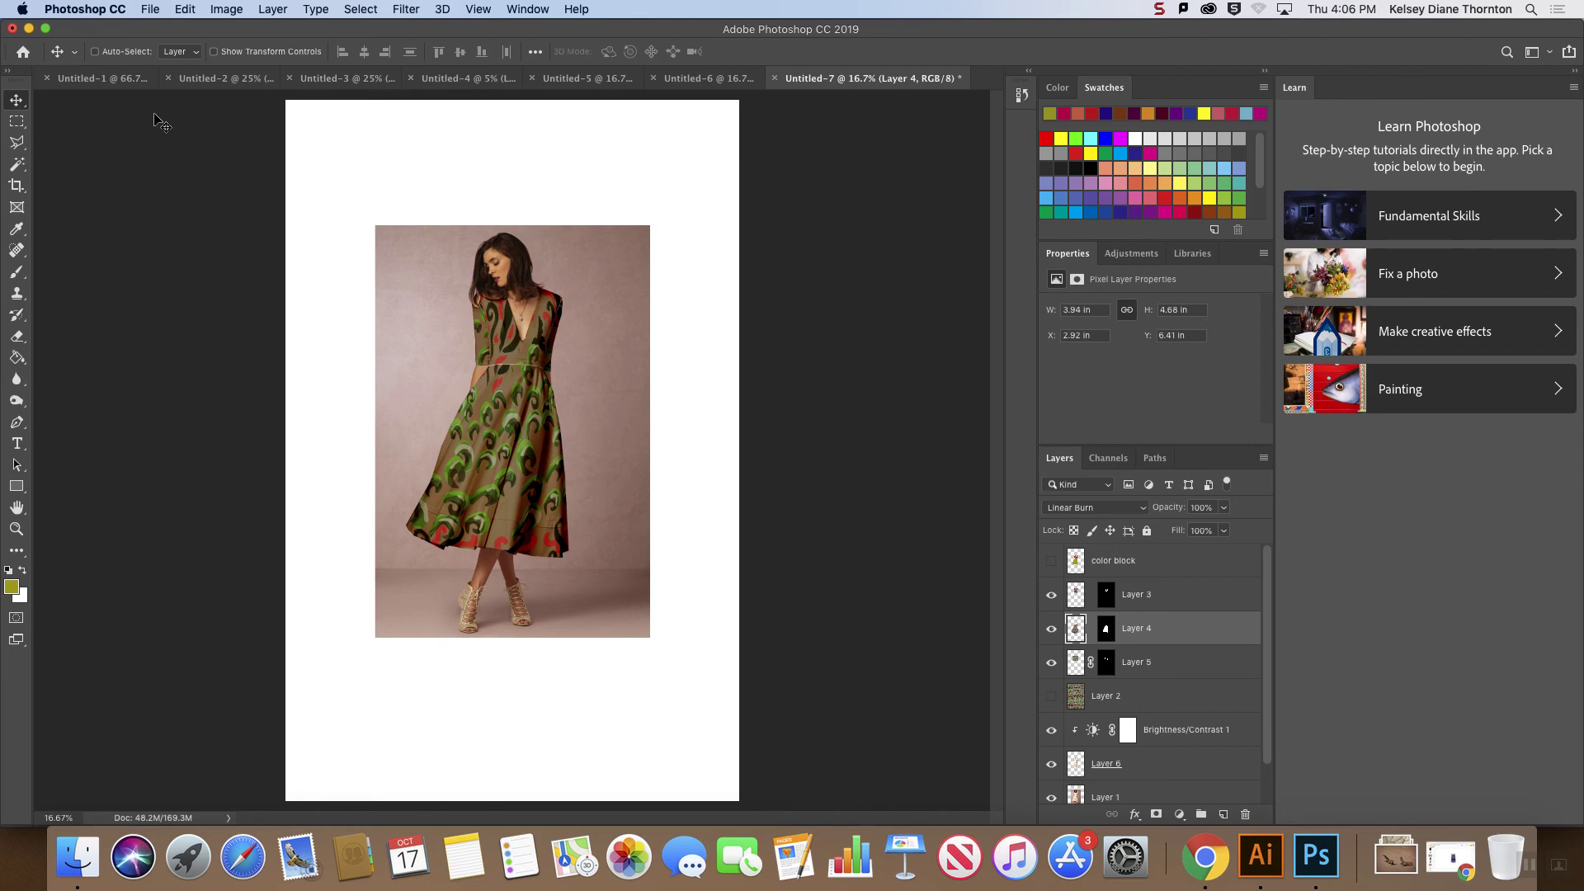
{"action": "left_click", "coordinate": [1341, 10]}
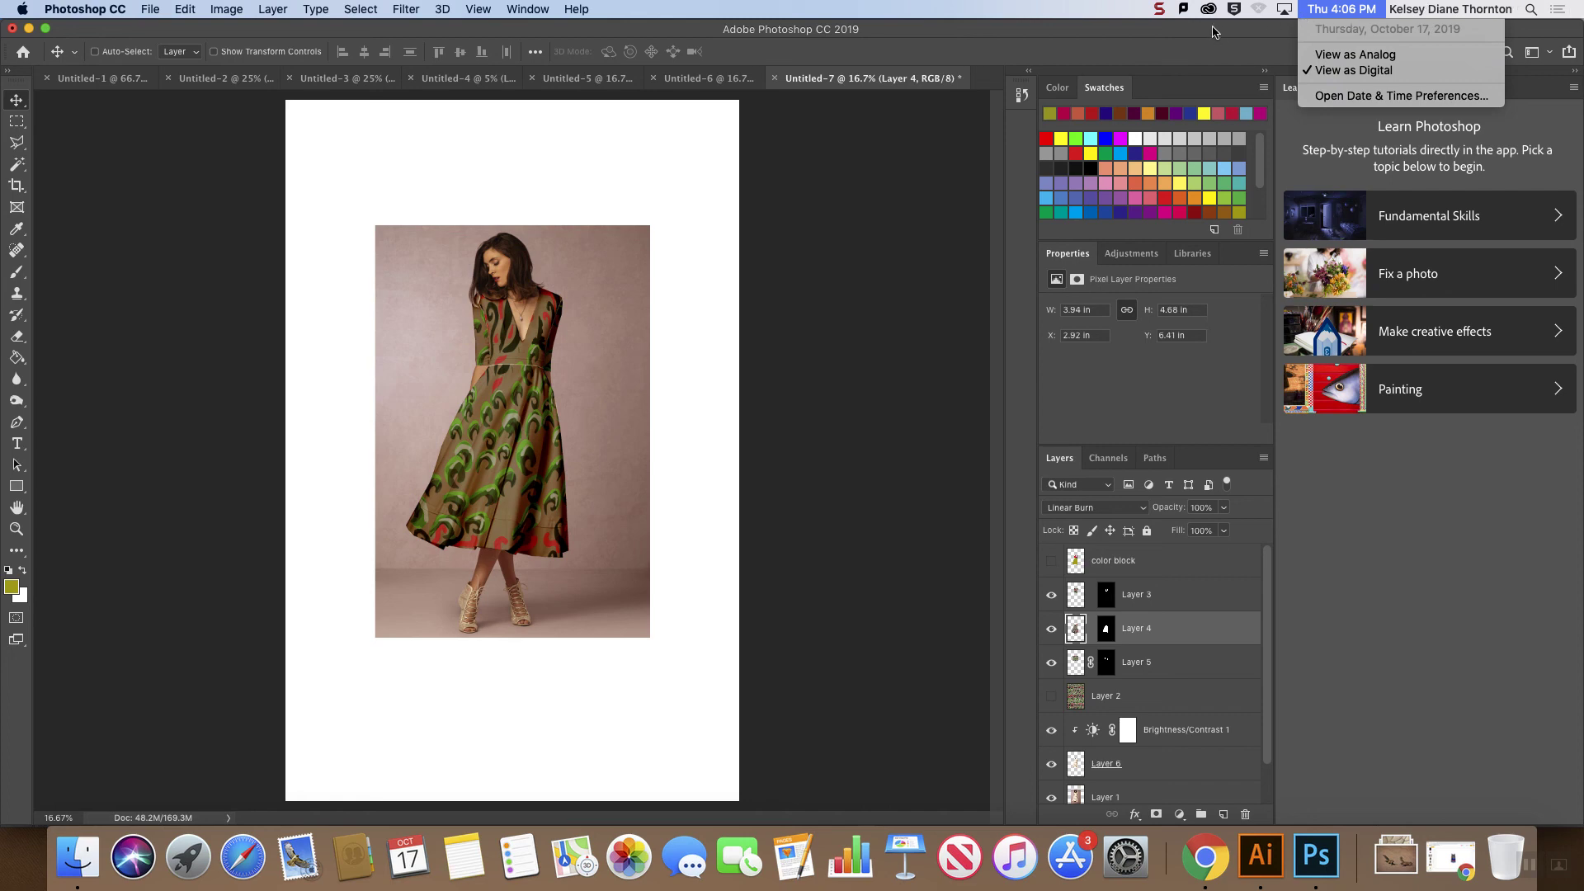
{"action": "left_click", "coordinate": [1160, 9]}
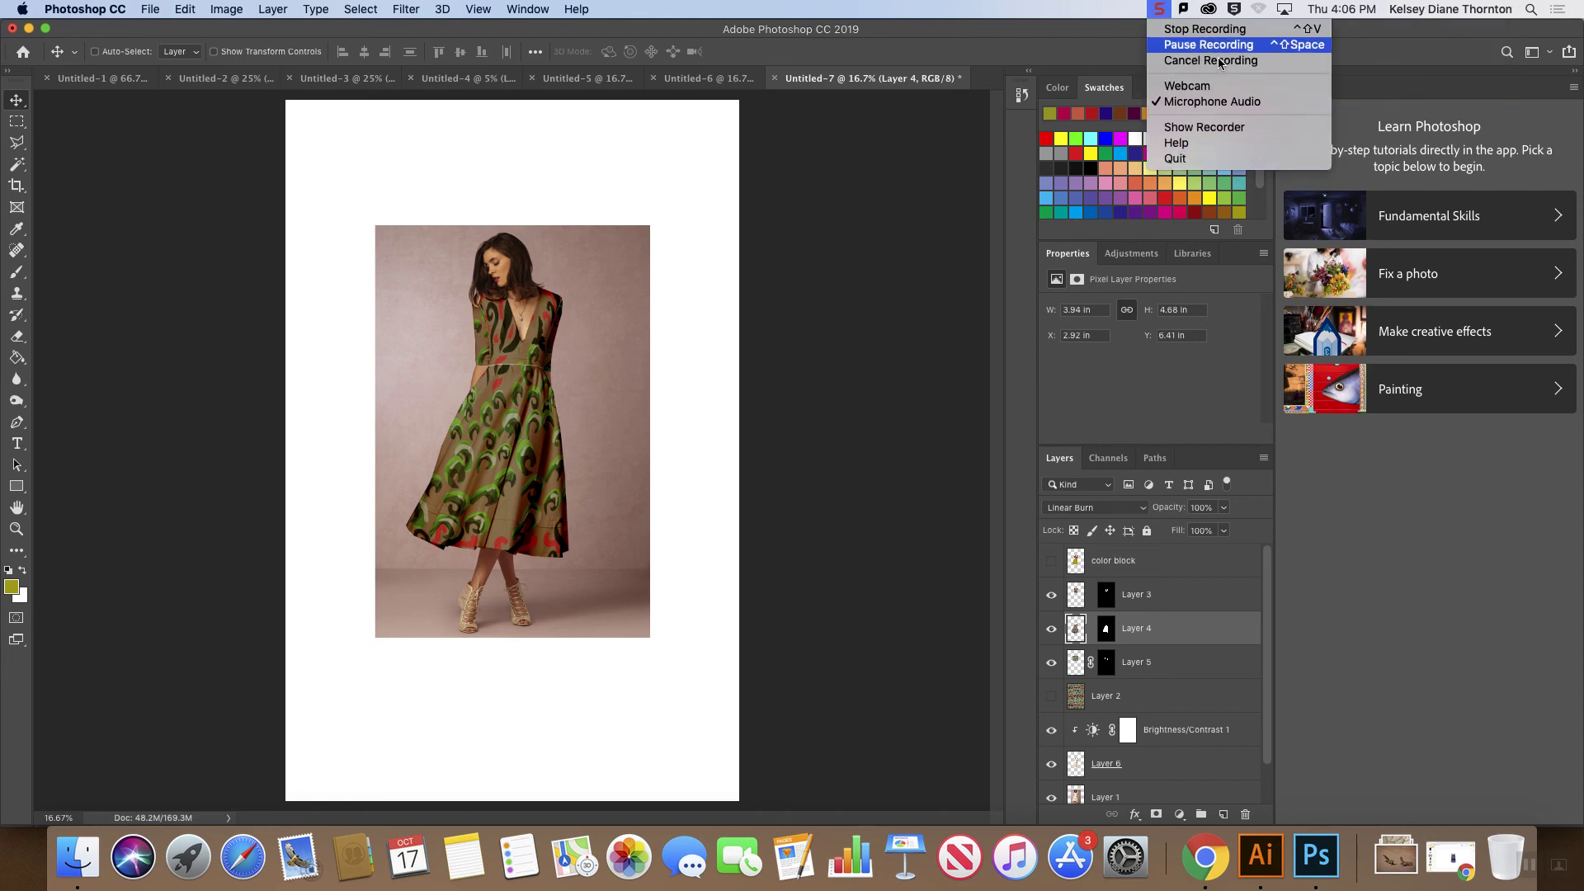
{"action": "left_click", "coordinate": [1215, 31]}
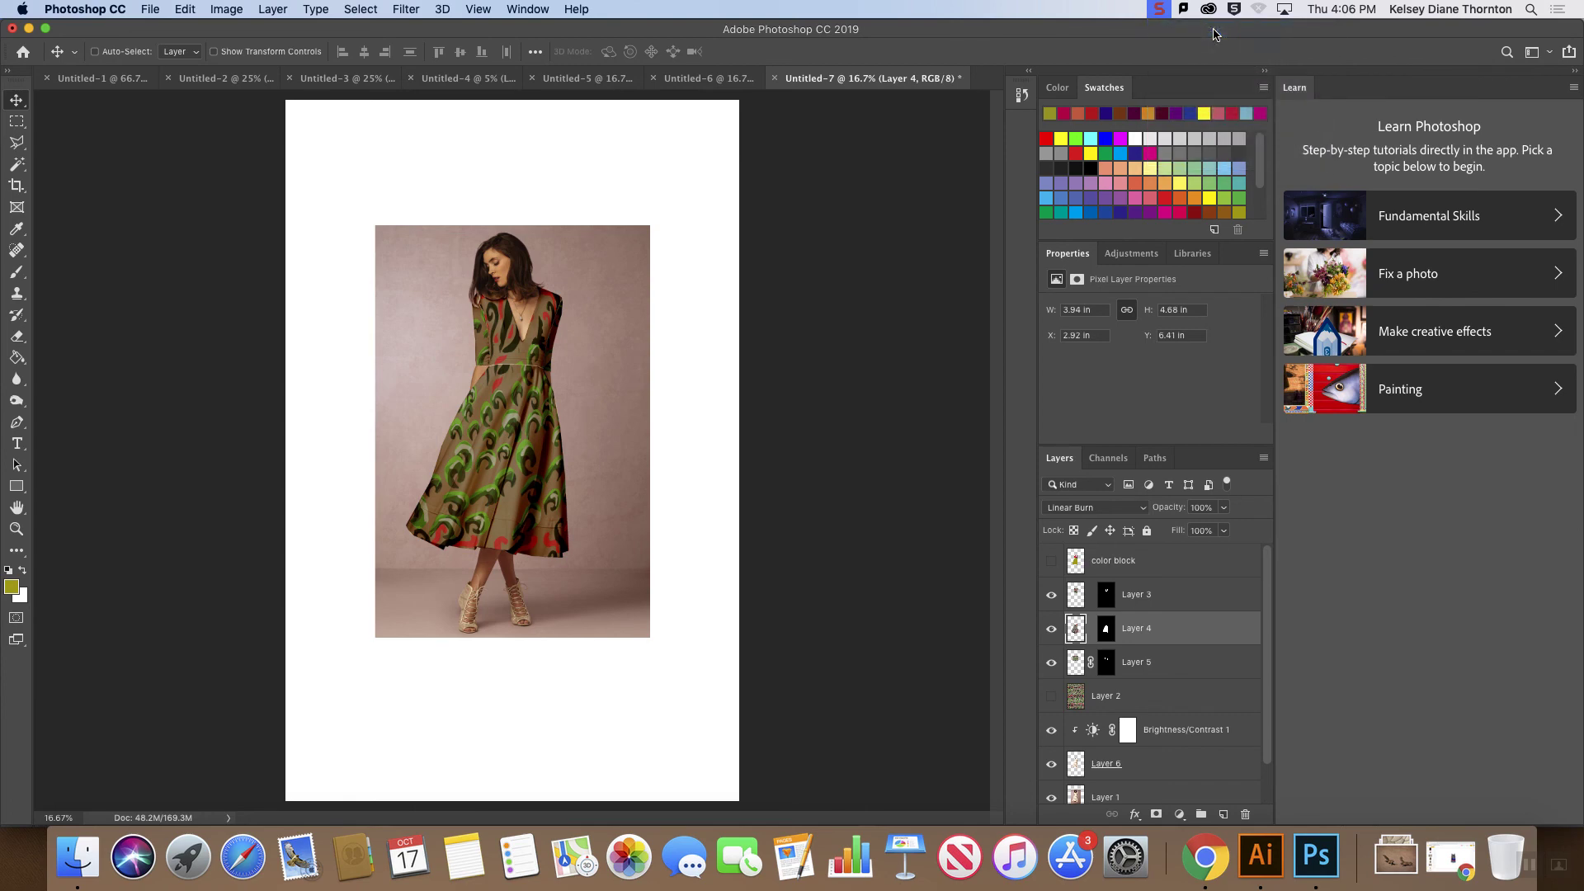